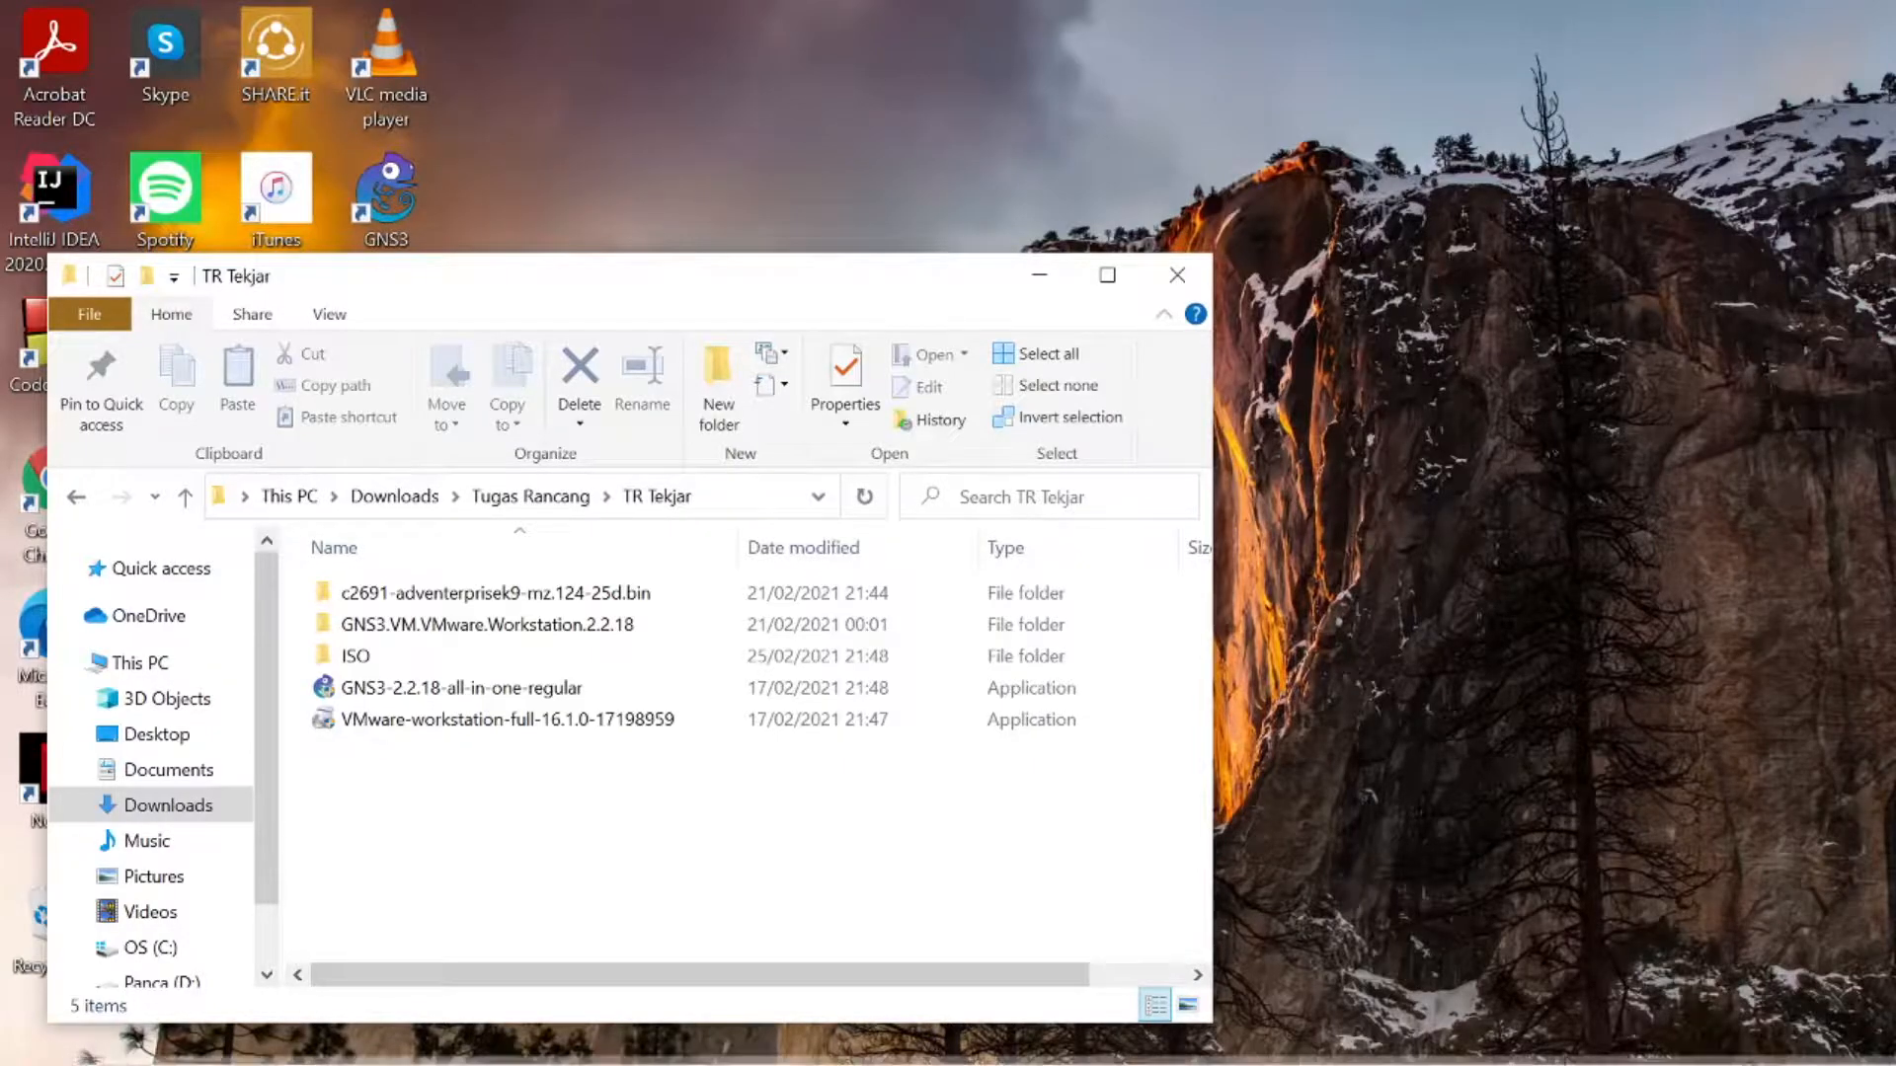
- Read the TR1 assignment requirements on the Google Classroom page, and return to the TR Tekjar folder
{"action": "left_click", "coordinate": [1132, 1036]}
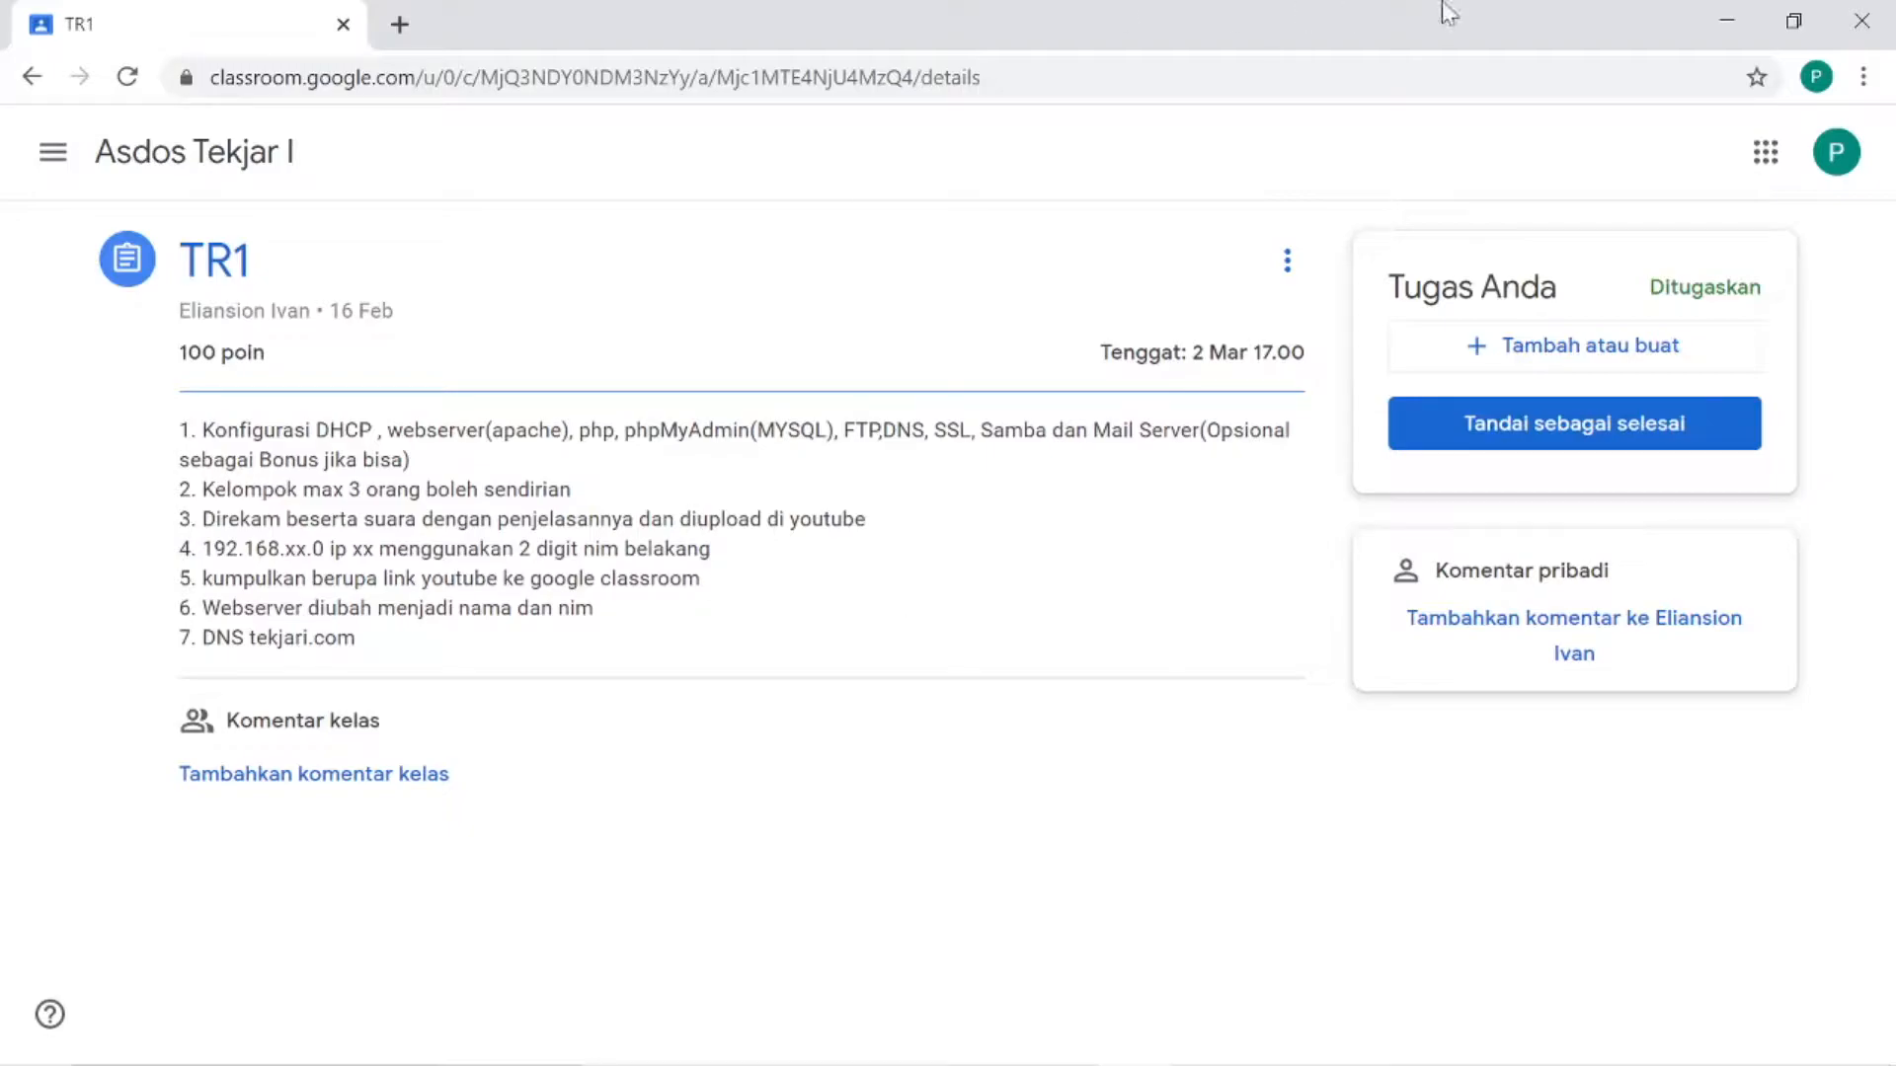
{"action": "left_click", "coordinate": [1726, 20]}
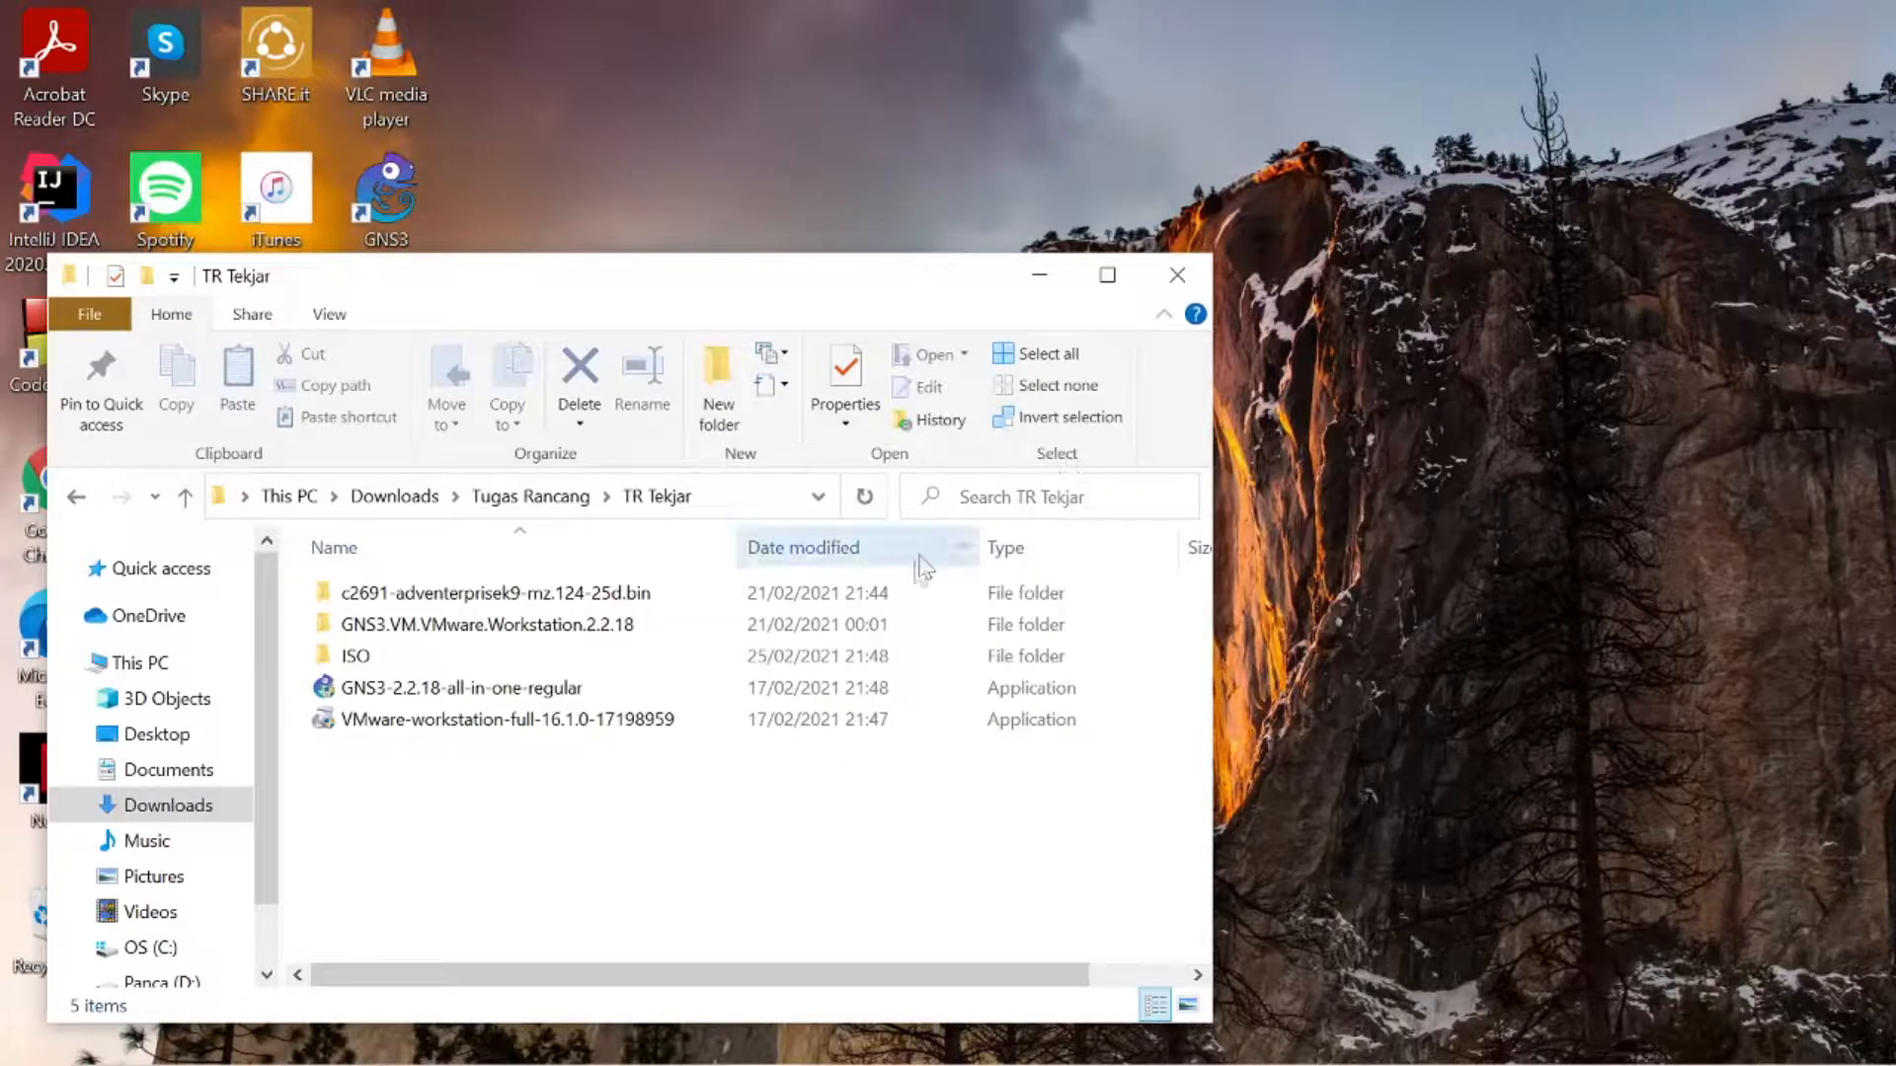
{"action": "left_click_drag", "start_coordinate": [887, 800], "coordinate": [707, 783]}
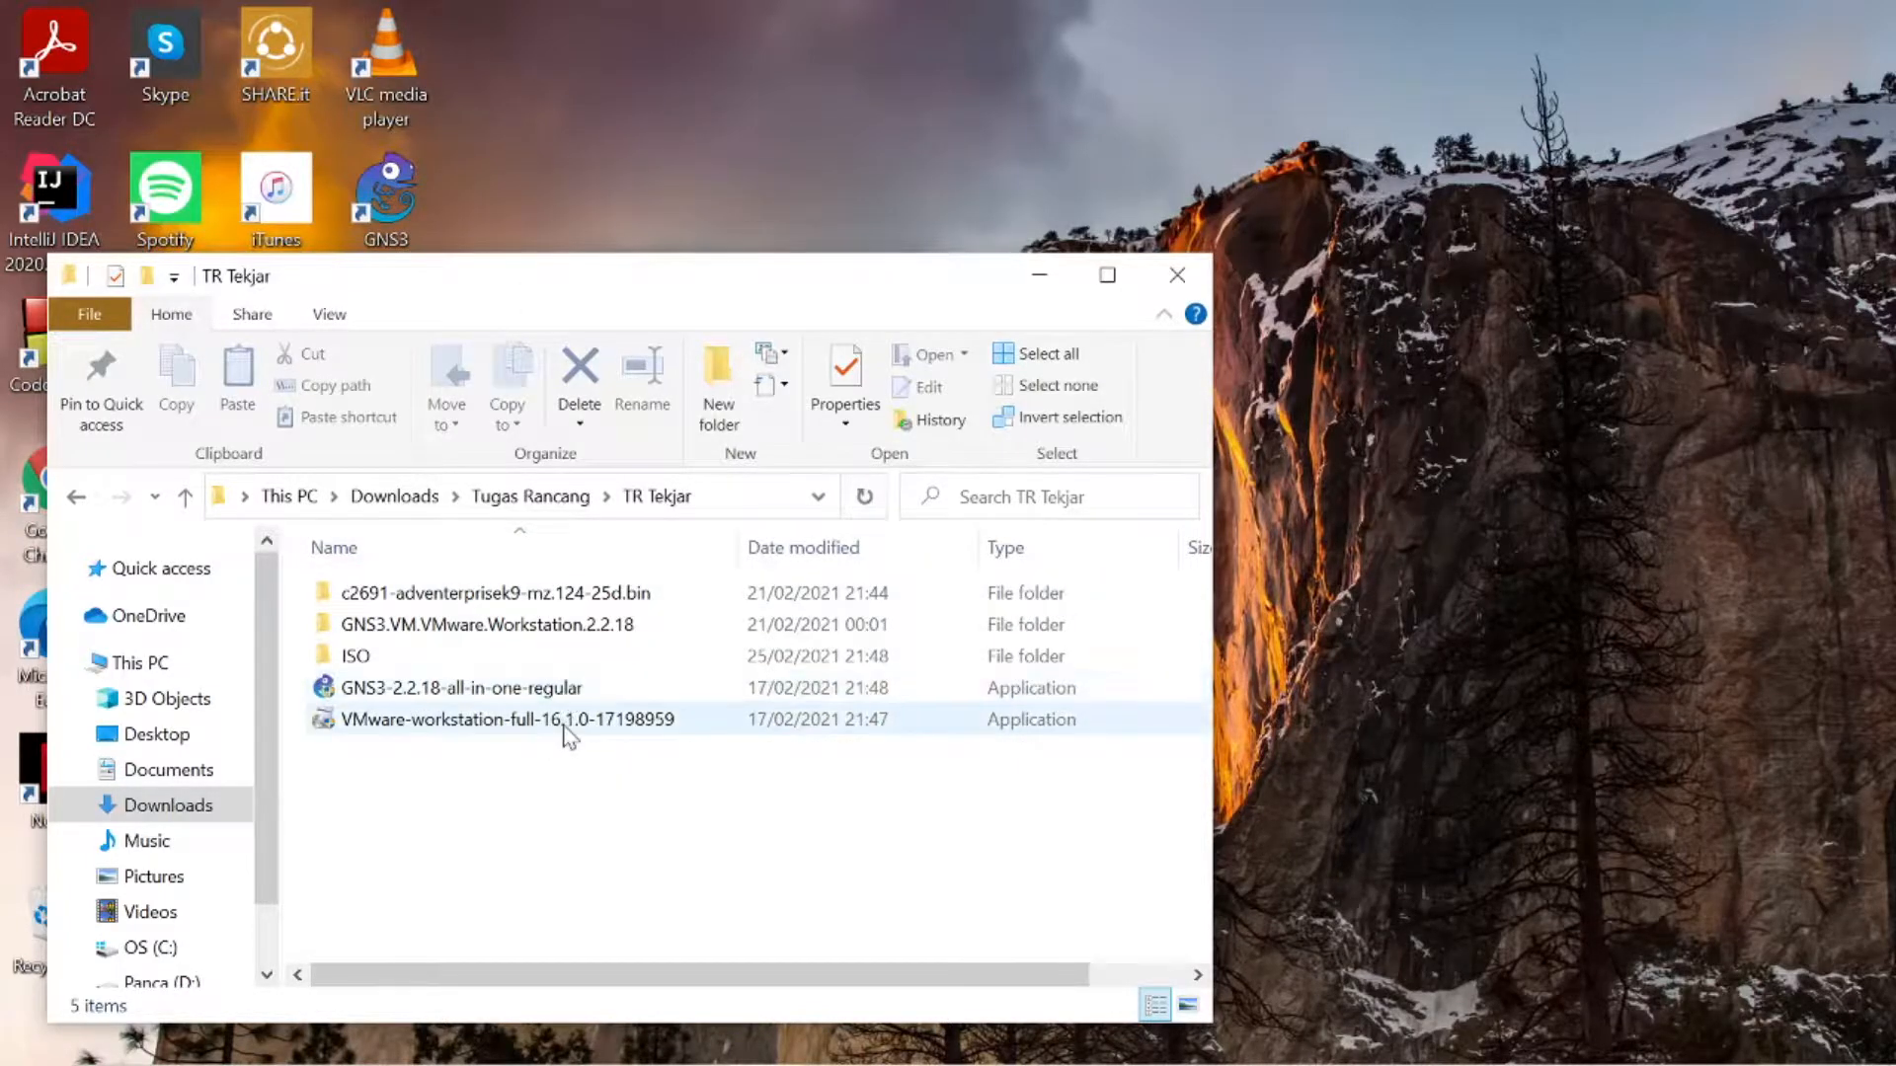
- Examine the contents of the ISO folder and the nested c2691-adventerprisek9-mz.124-25d.bin router image folder, returning to TR Tekjar
{"action": "double_click", "coordinate": [588, 663]}
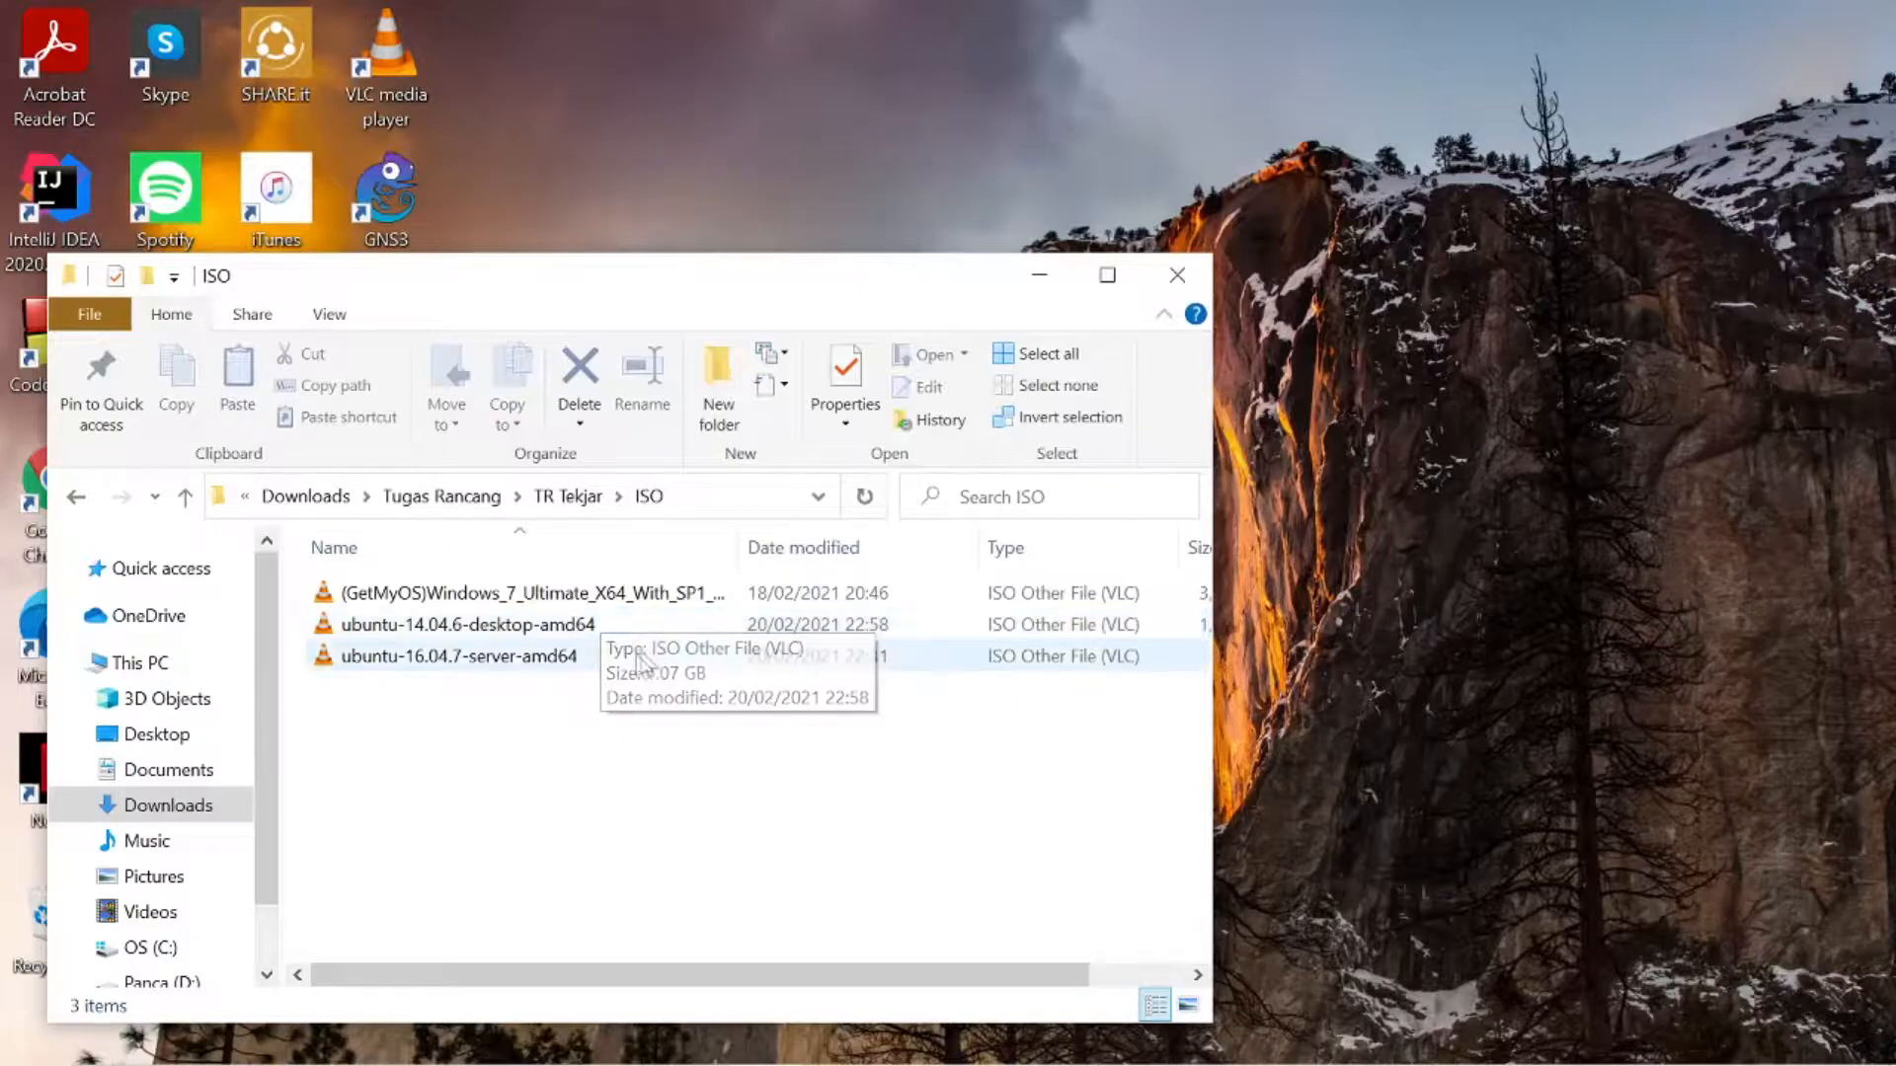
{"action": "left_click", "coordinate": [187, 496]}
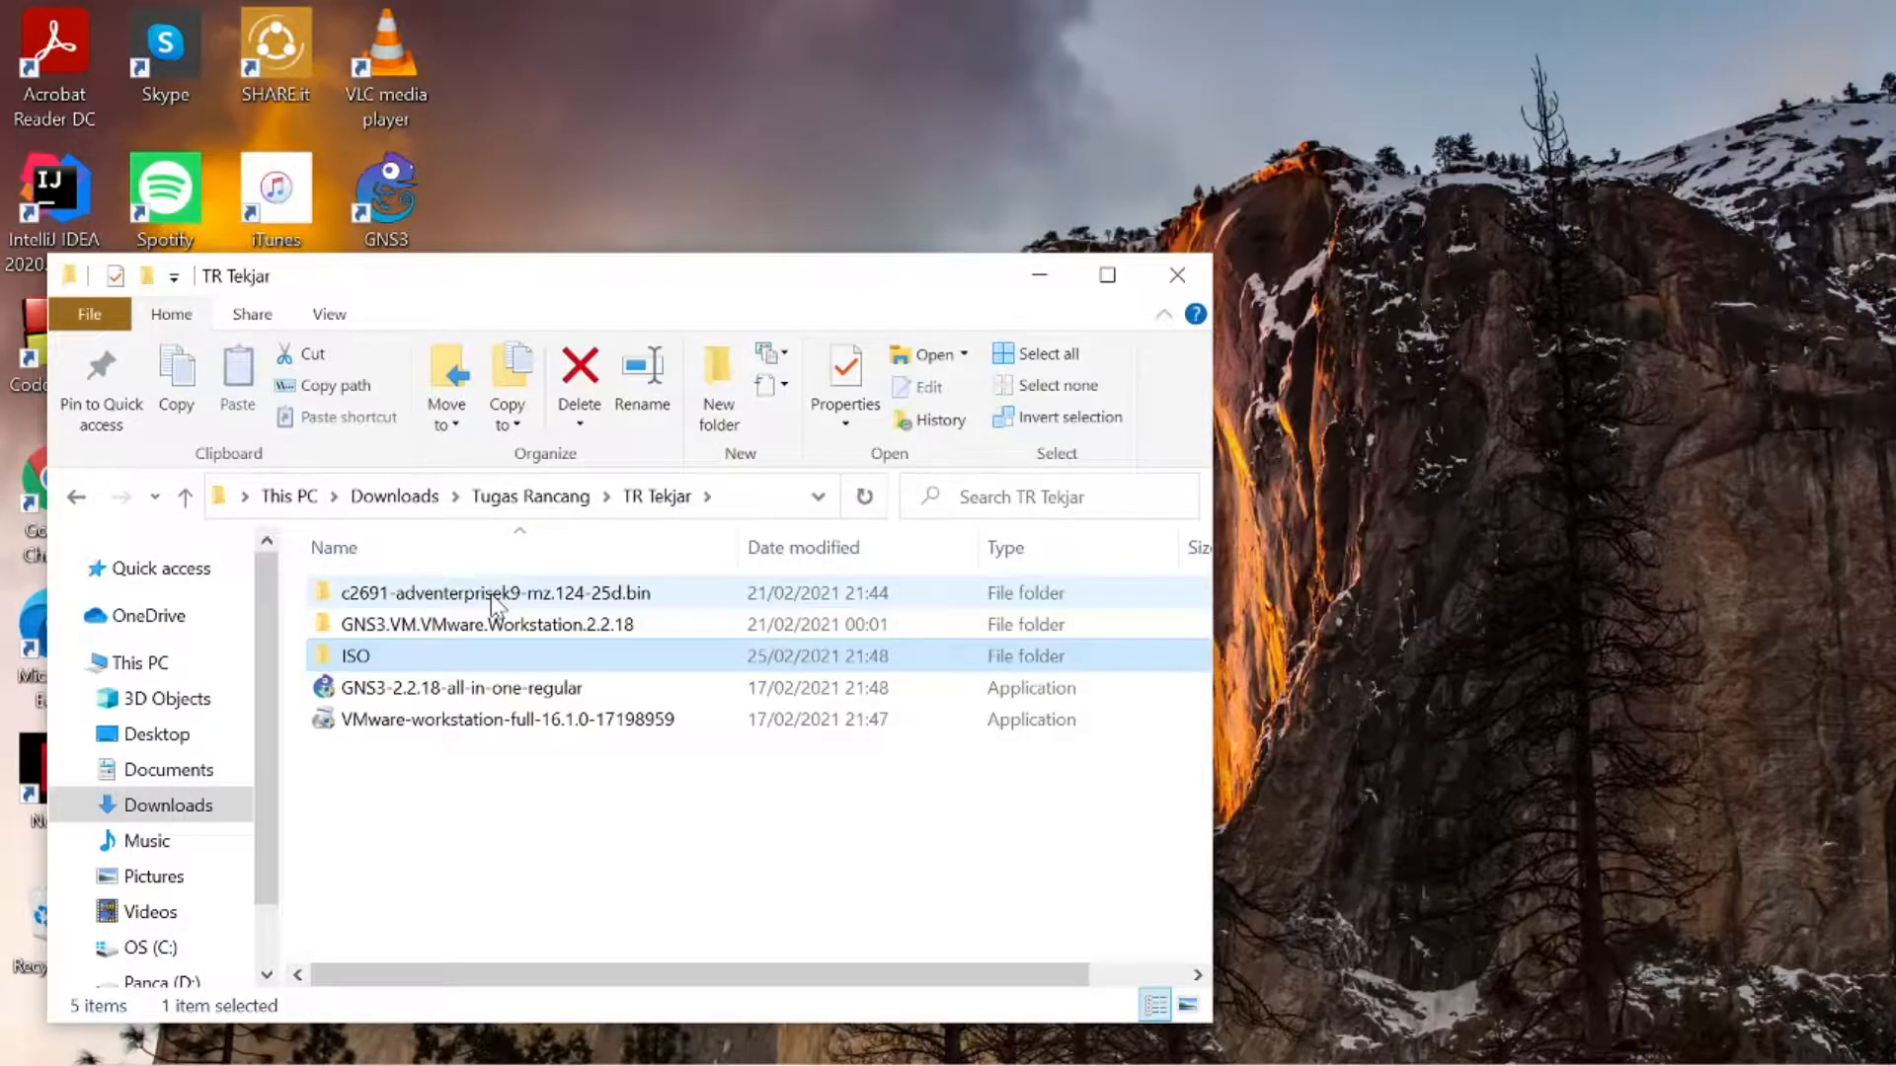
{"action": "double_click", "coordinate": [493, 598]}
{"action": "double_click", "coordinate": [479, 600]}
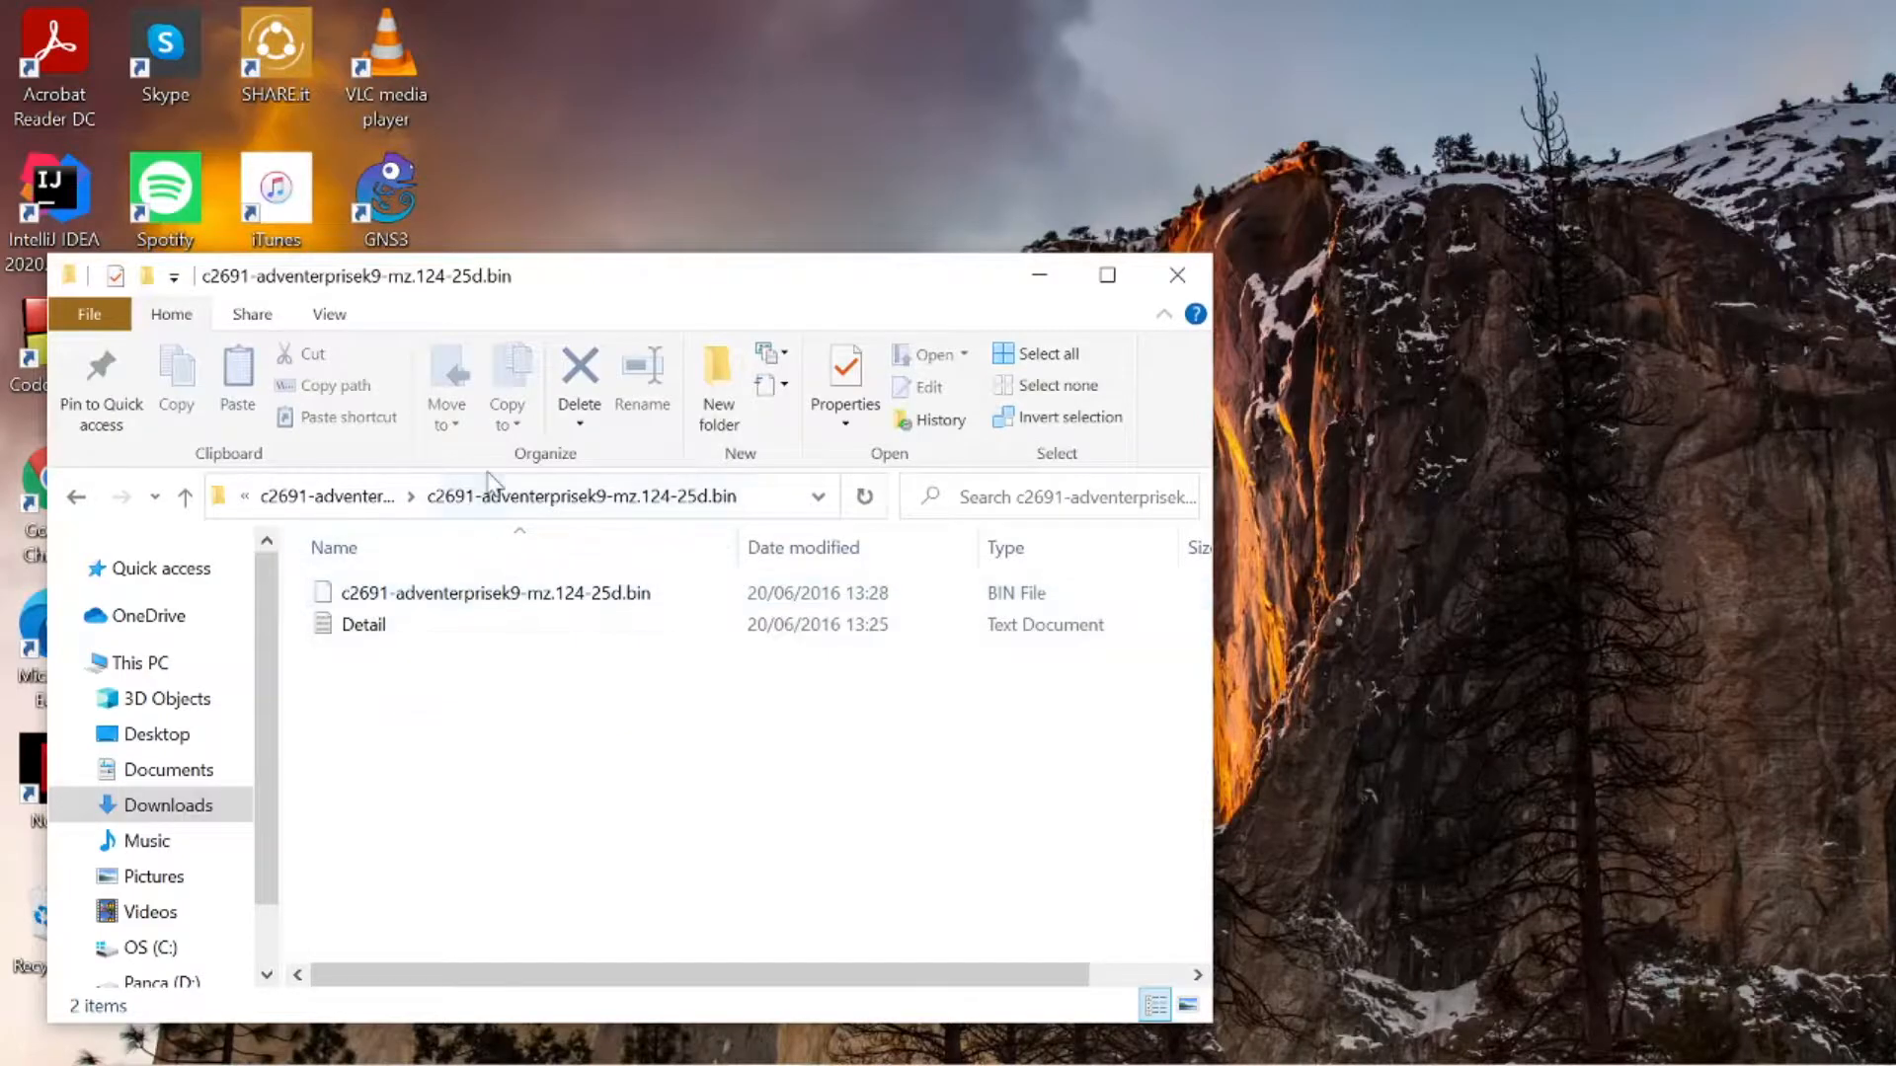
{"action": "left_click", "coordinate": [184, 499]}
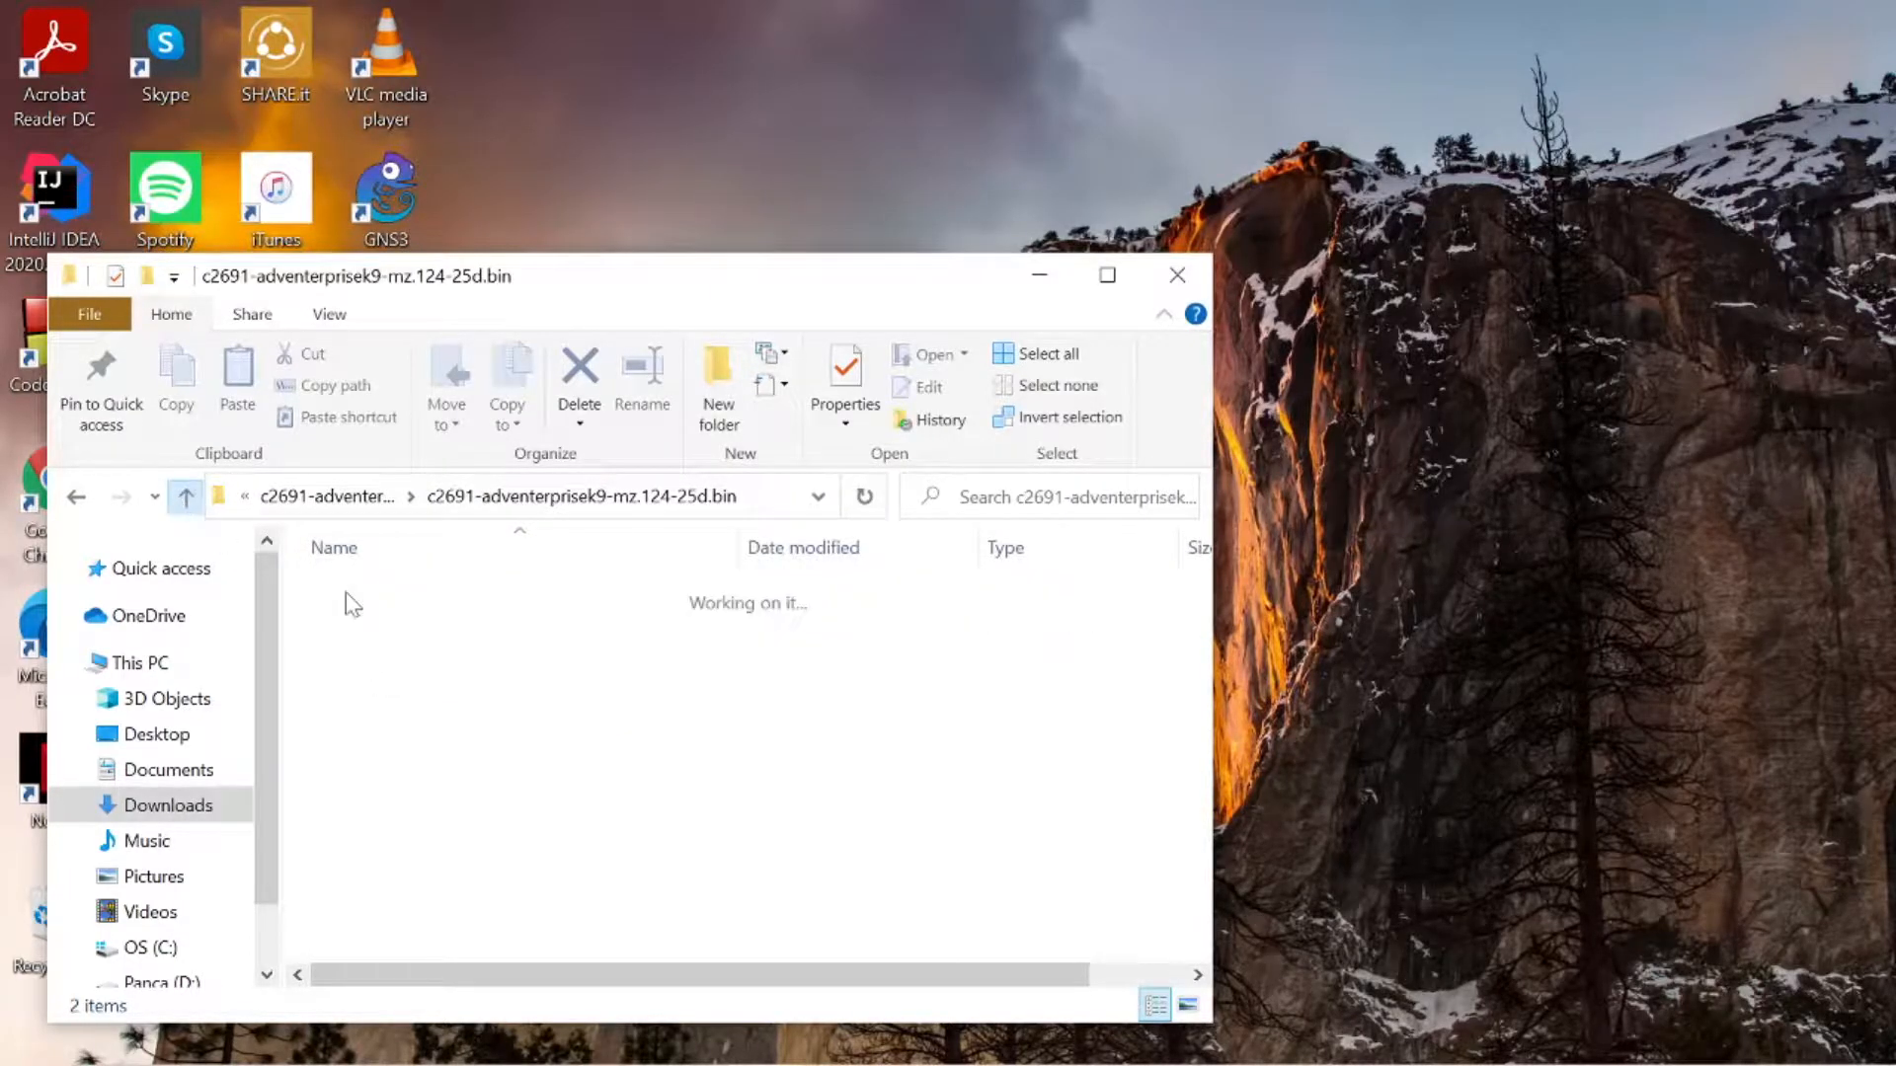
{"action": "left_click", "coordinate": [185, 498]}
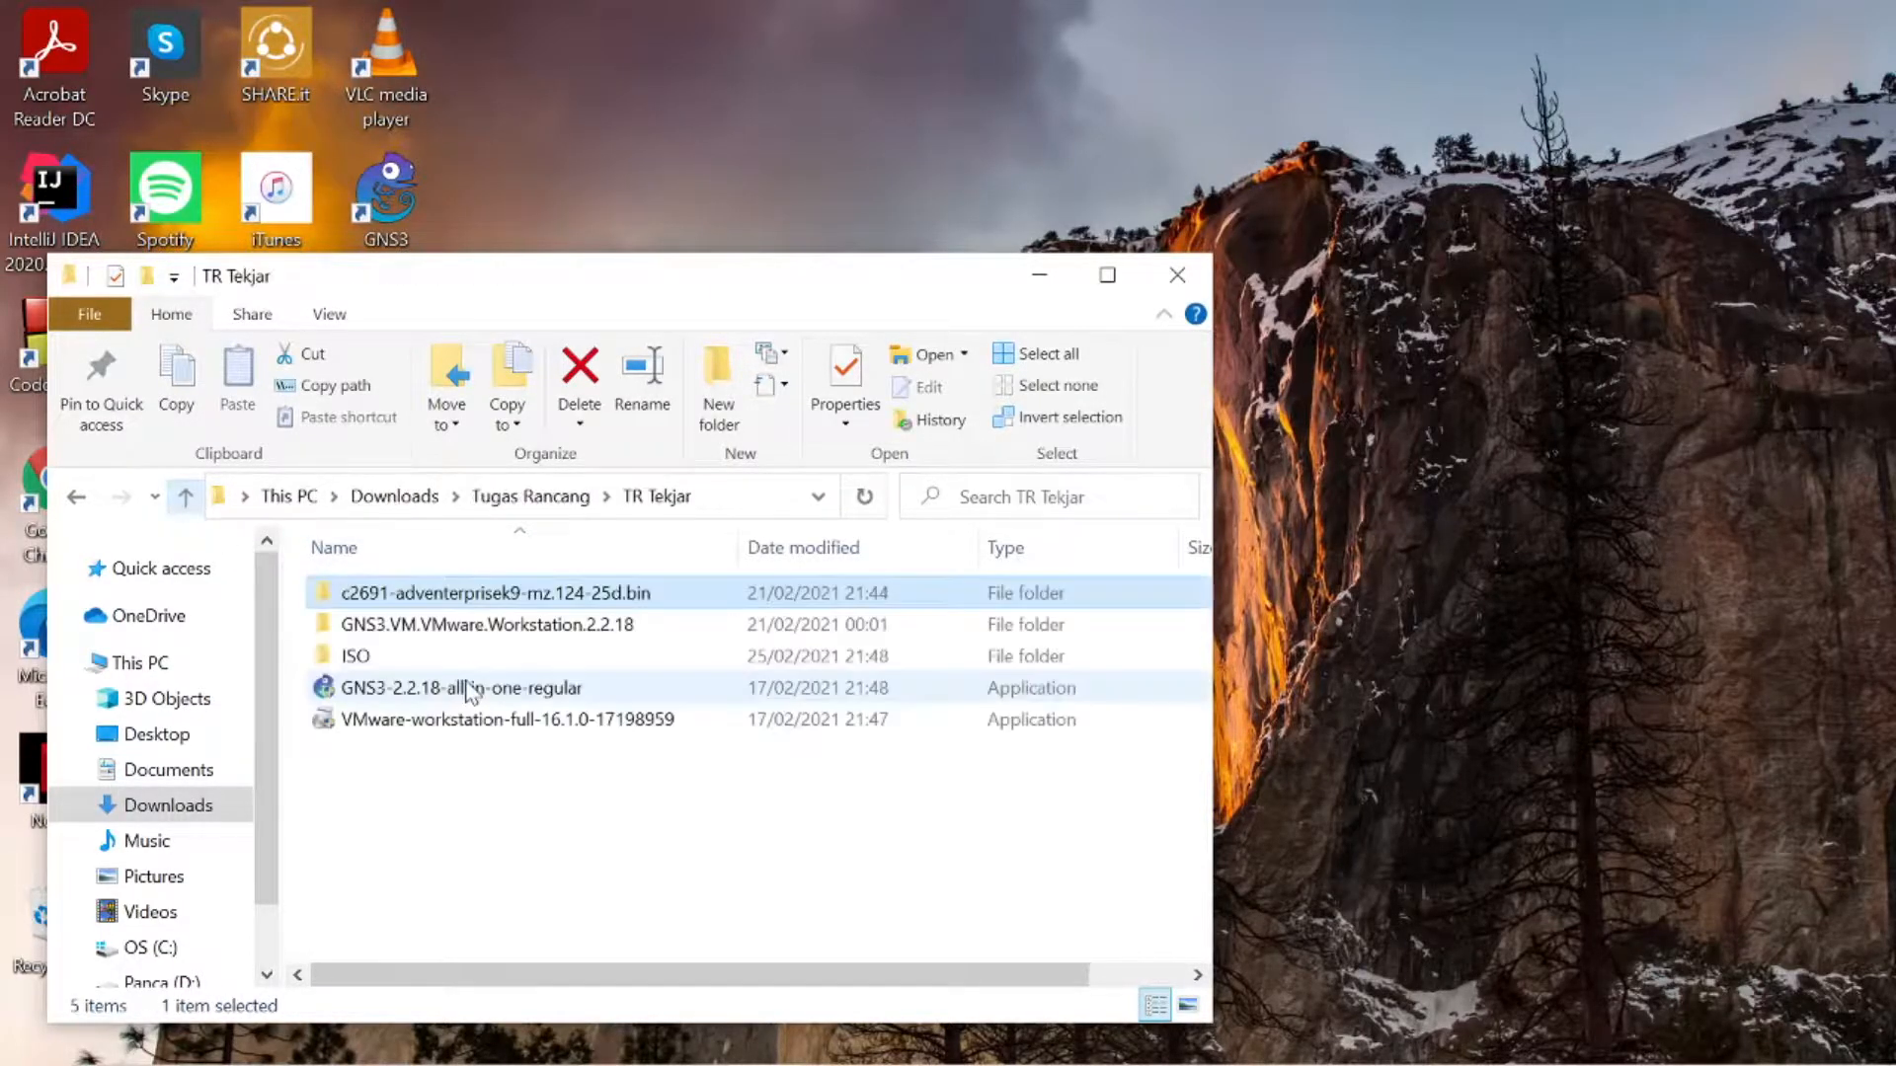
- Open the GNS3 VM file from the GNS3.VM.VMware.Workstation.2.2.18 folder in VMware Workstation and cancel its import
{"action": "double_click", "coordinate": [620, 630]}
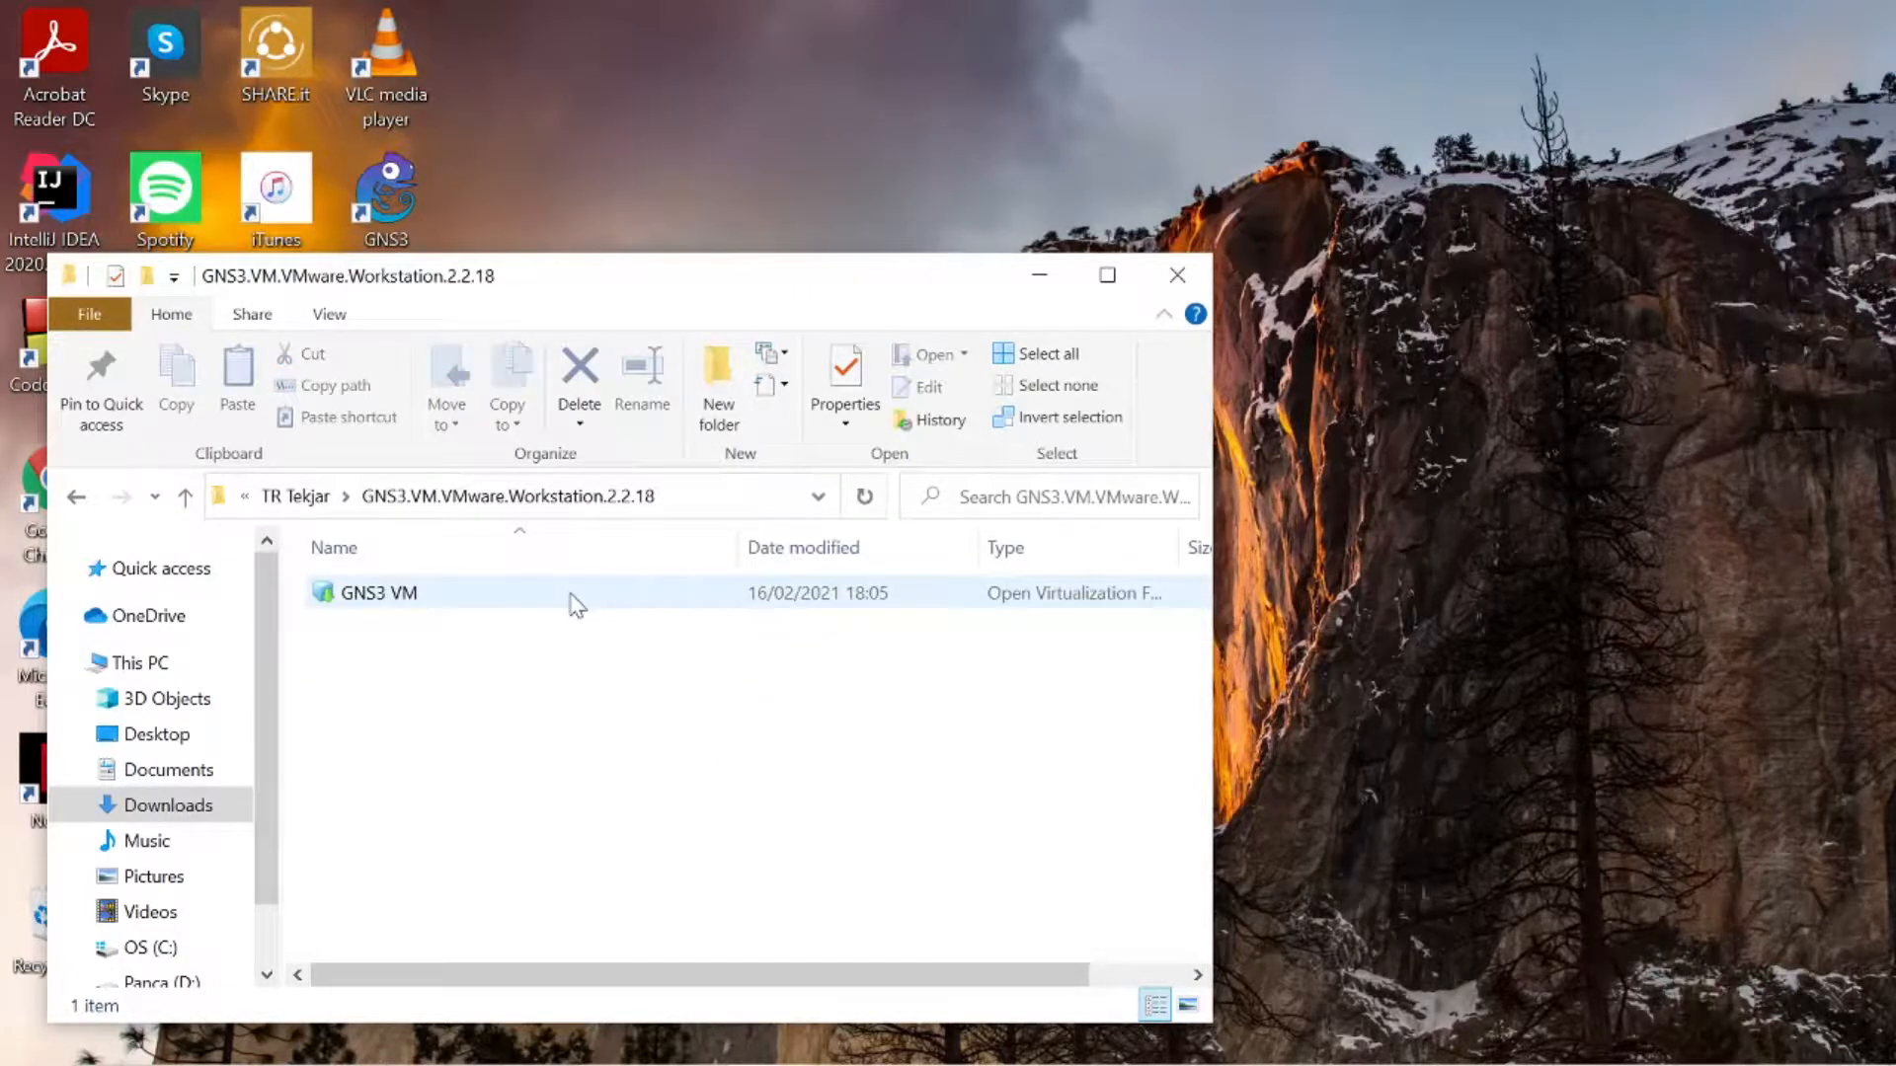
{"action": "double_click", "coordinate": [578, 604]}
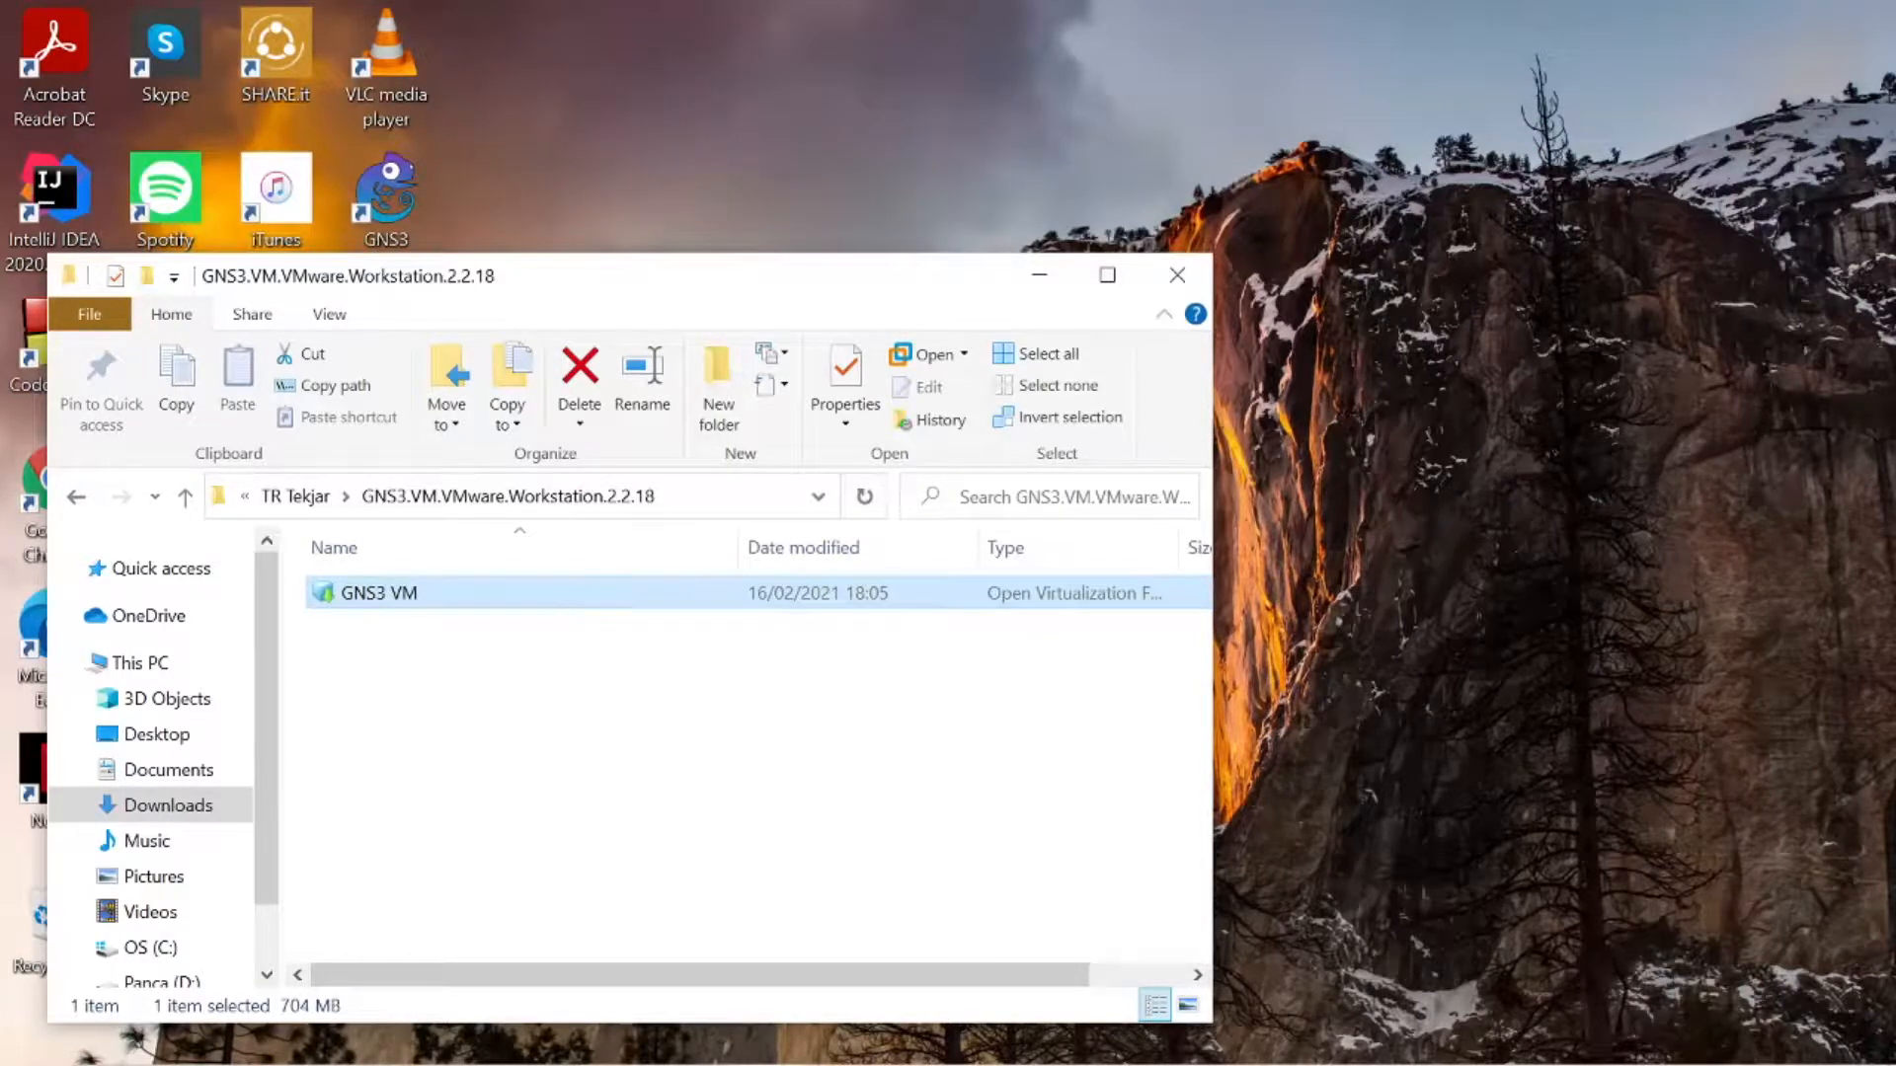
{"action": "left_click", "coordinate": [1282, 1038]}
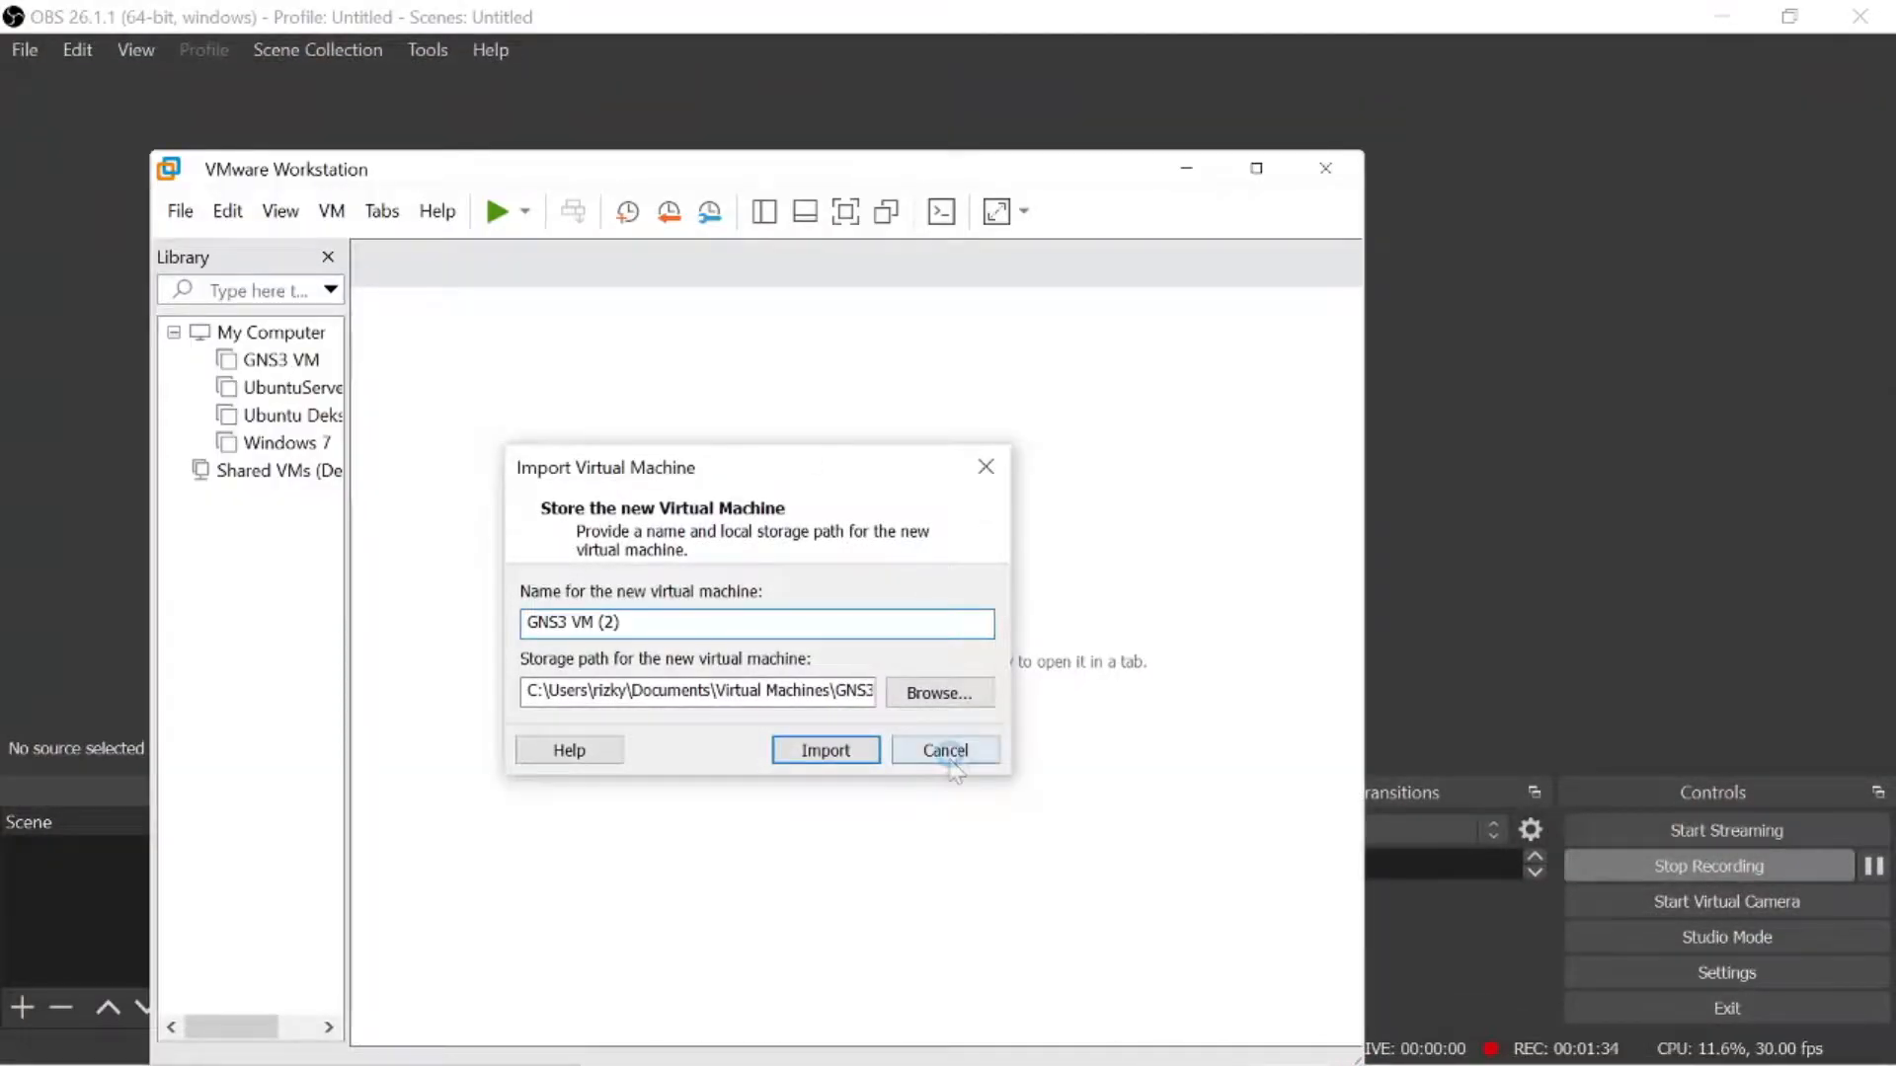
{"action": "left_click", "coordinate": [948, 759]}
- Maximize VMware Workstation, and clear the desktop by minimizing the OBS, VMware Workstation and file windows
{"action": "left_click", "coordinate": [1192, 169]}
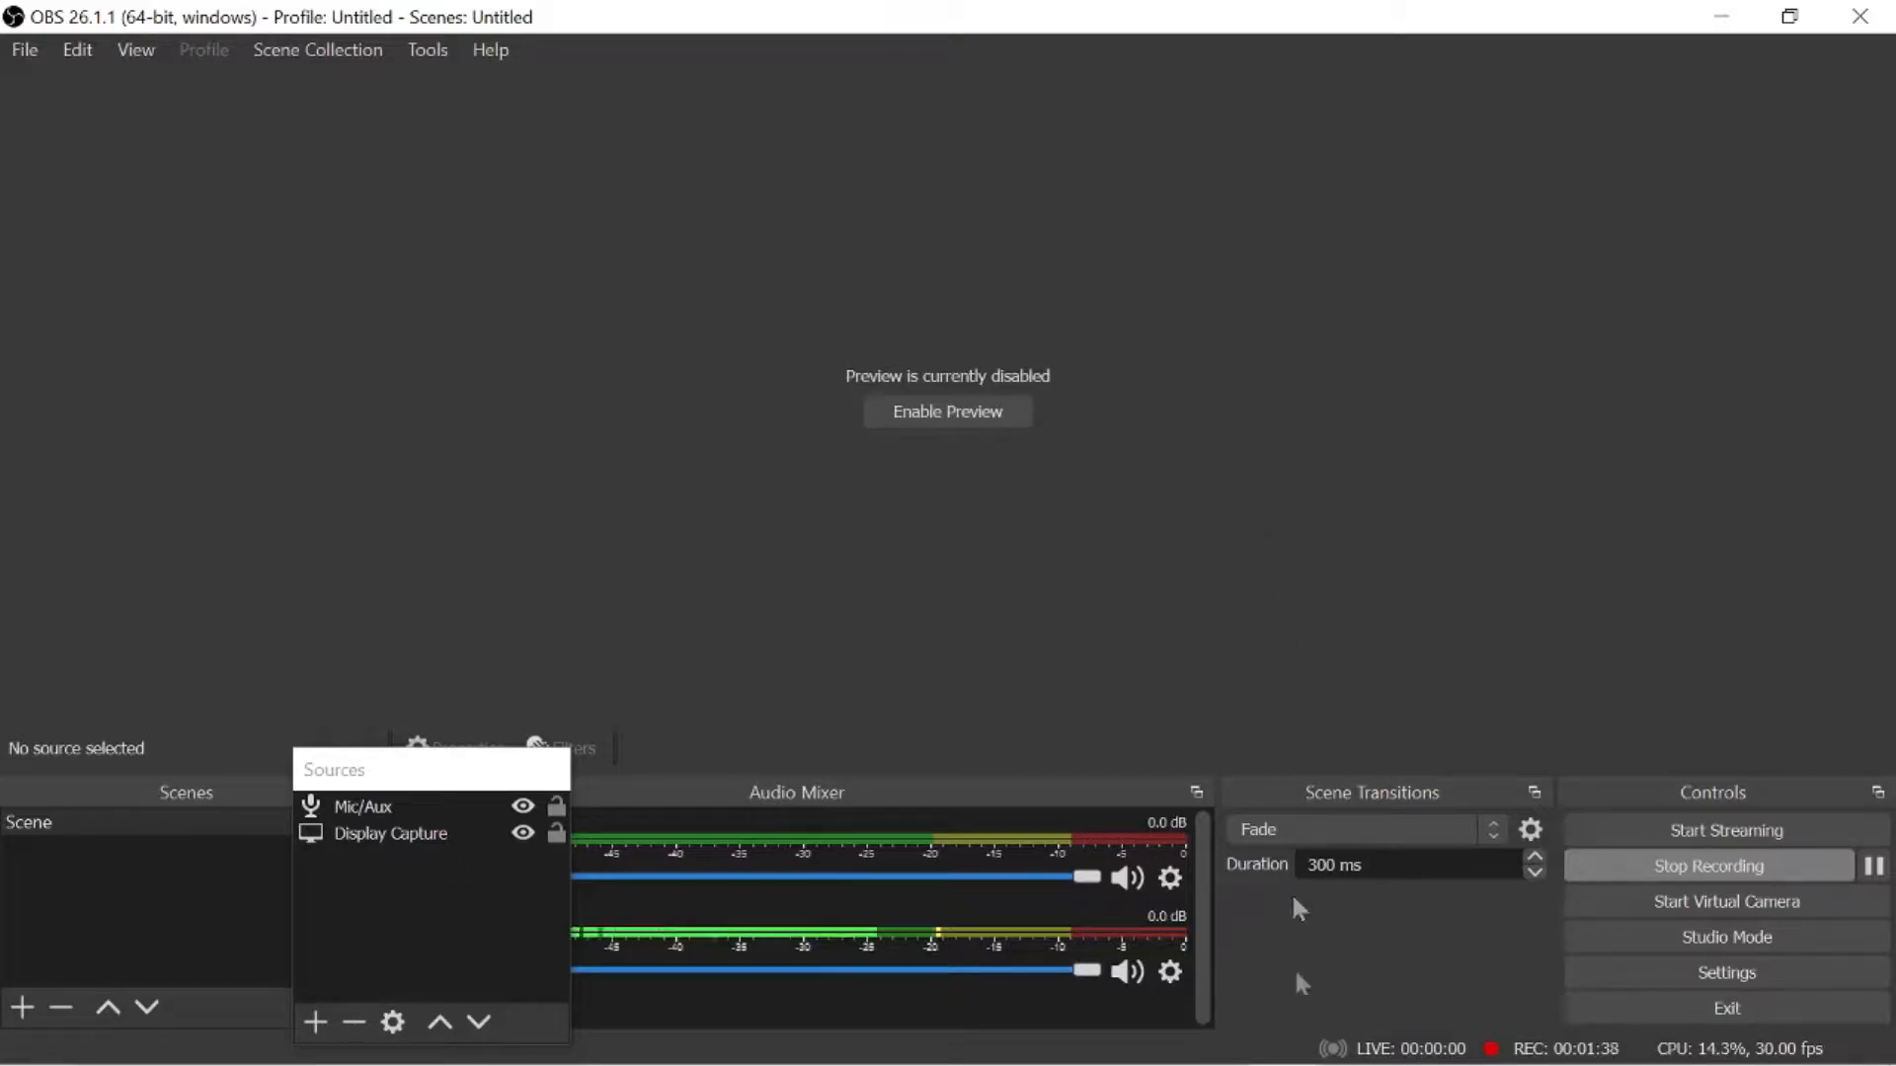
{"action": "mouse_move", "coordinate": [1289, 1058]}
{"action": "left_click", "coordinate": [1344, 1050]}
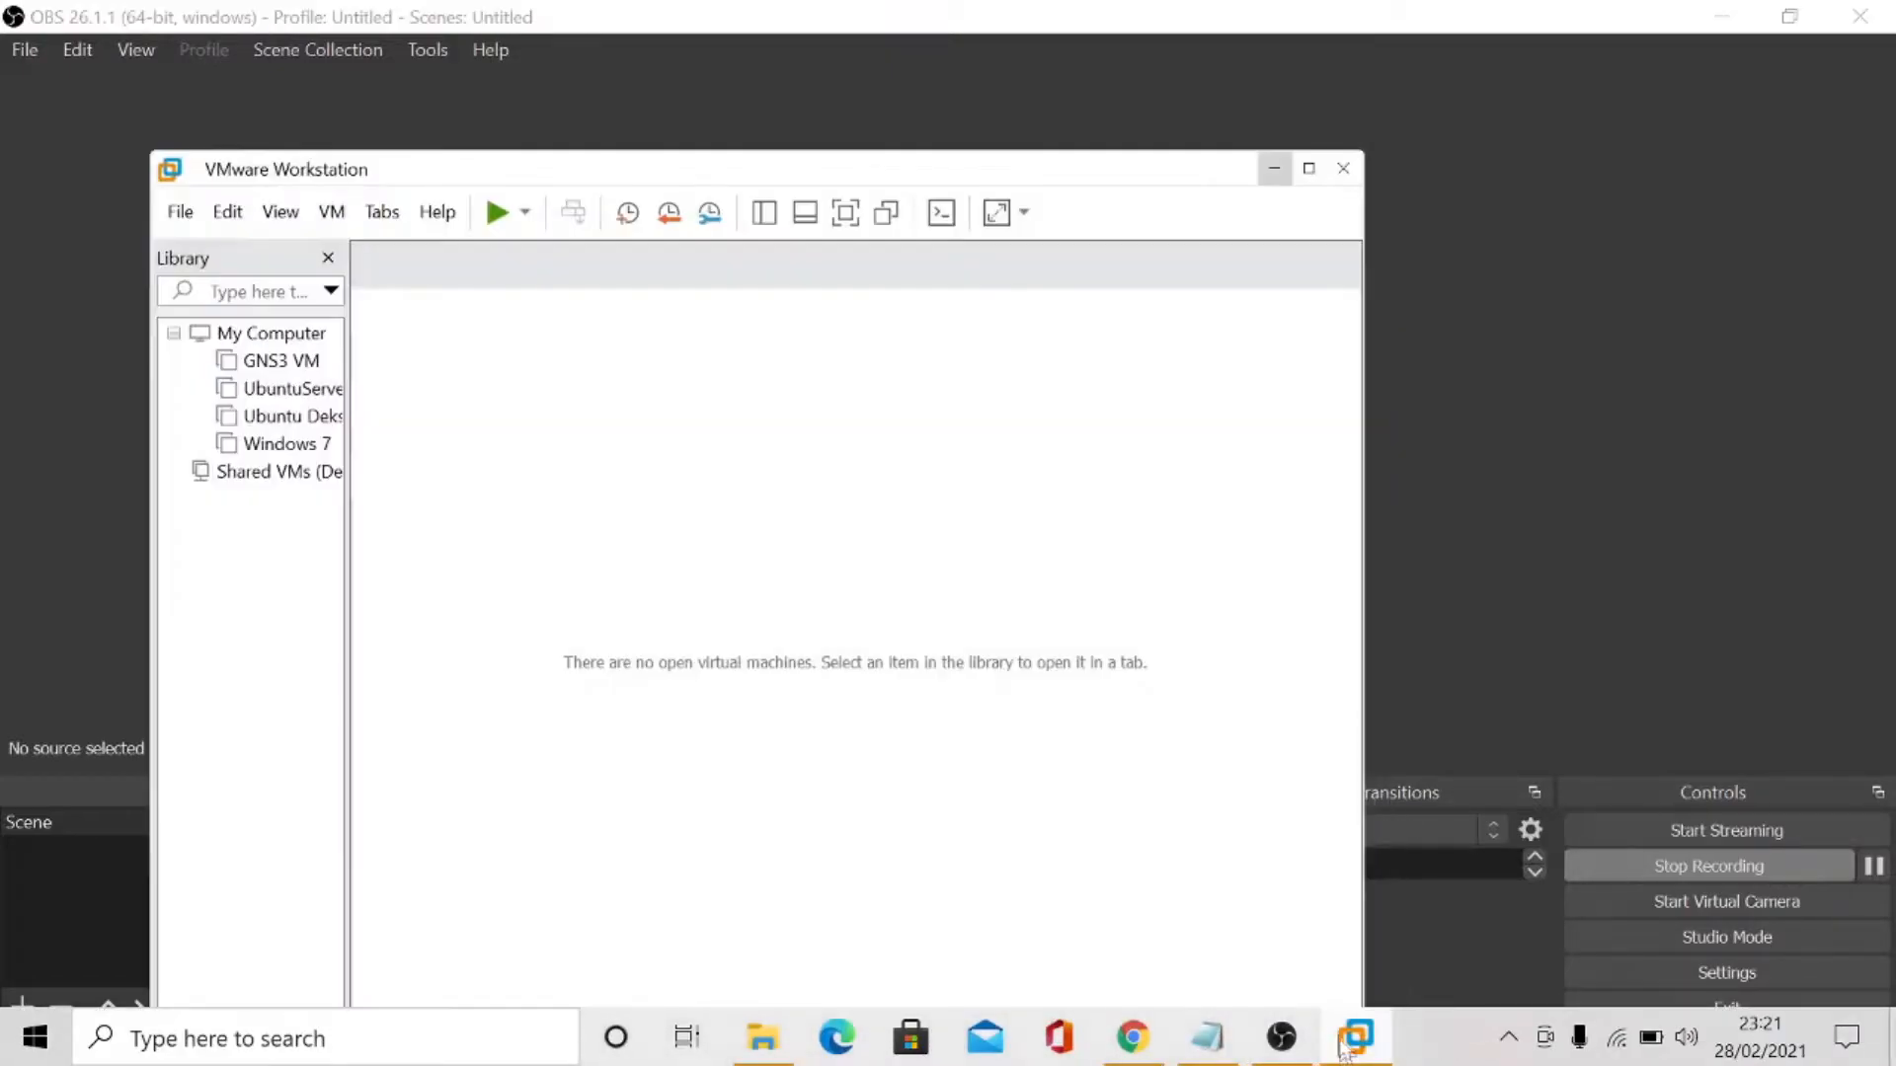
{"action": "left_click", "coordinate": [1732, 13]}
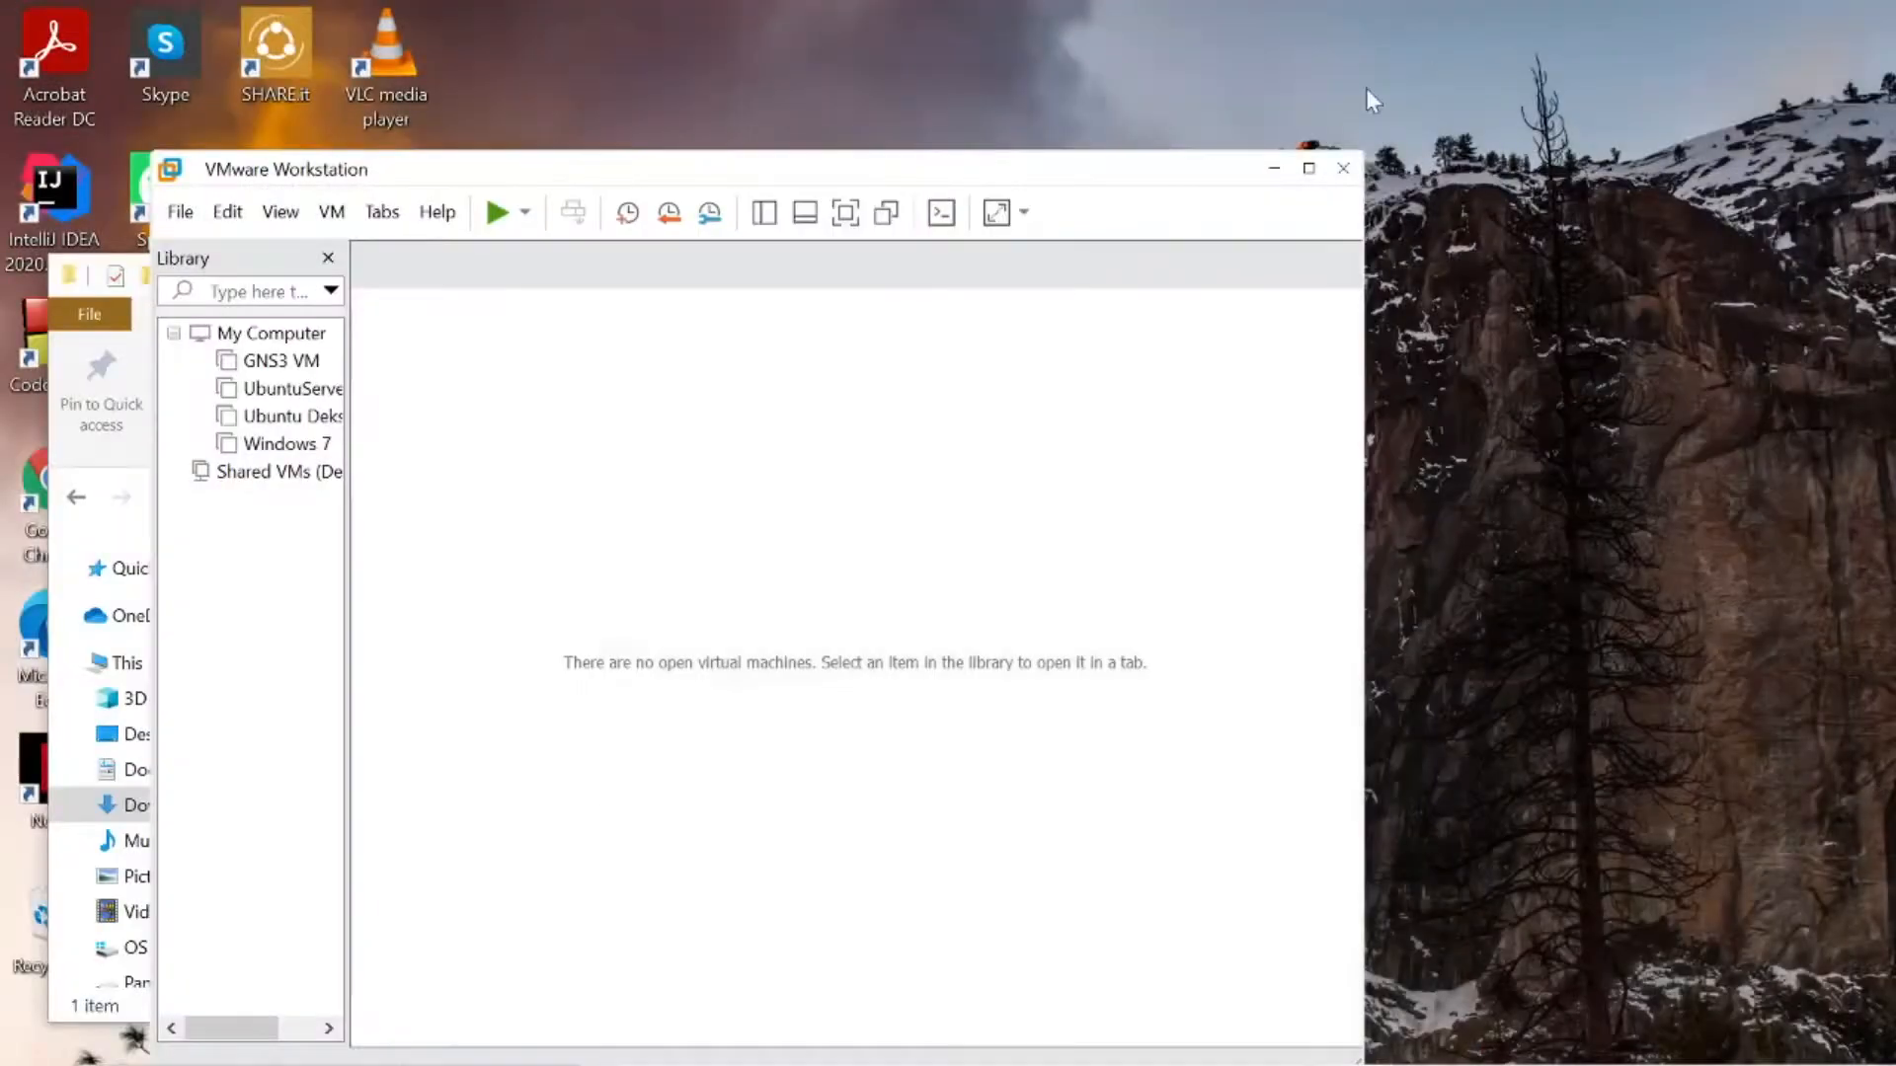
{"action": "left_click", "coordinate": [1306, 170]}
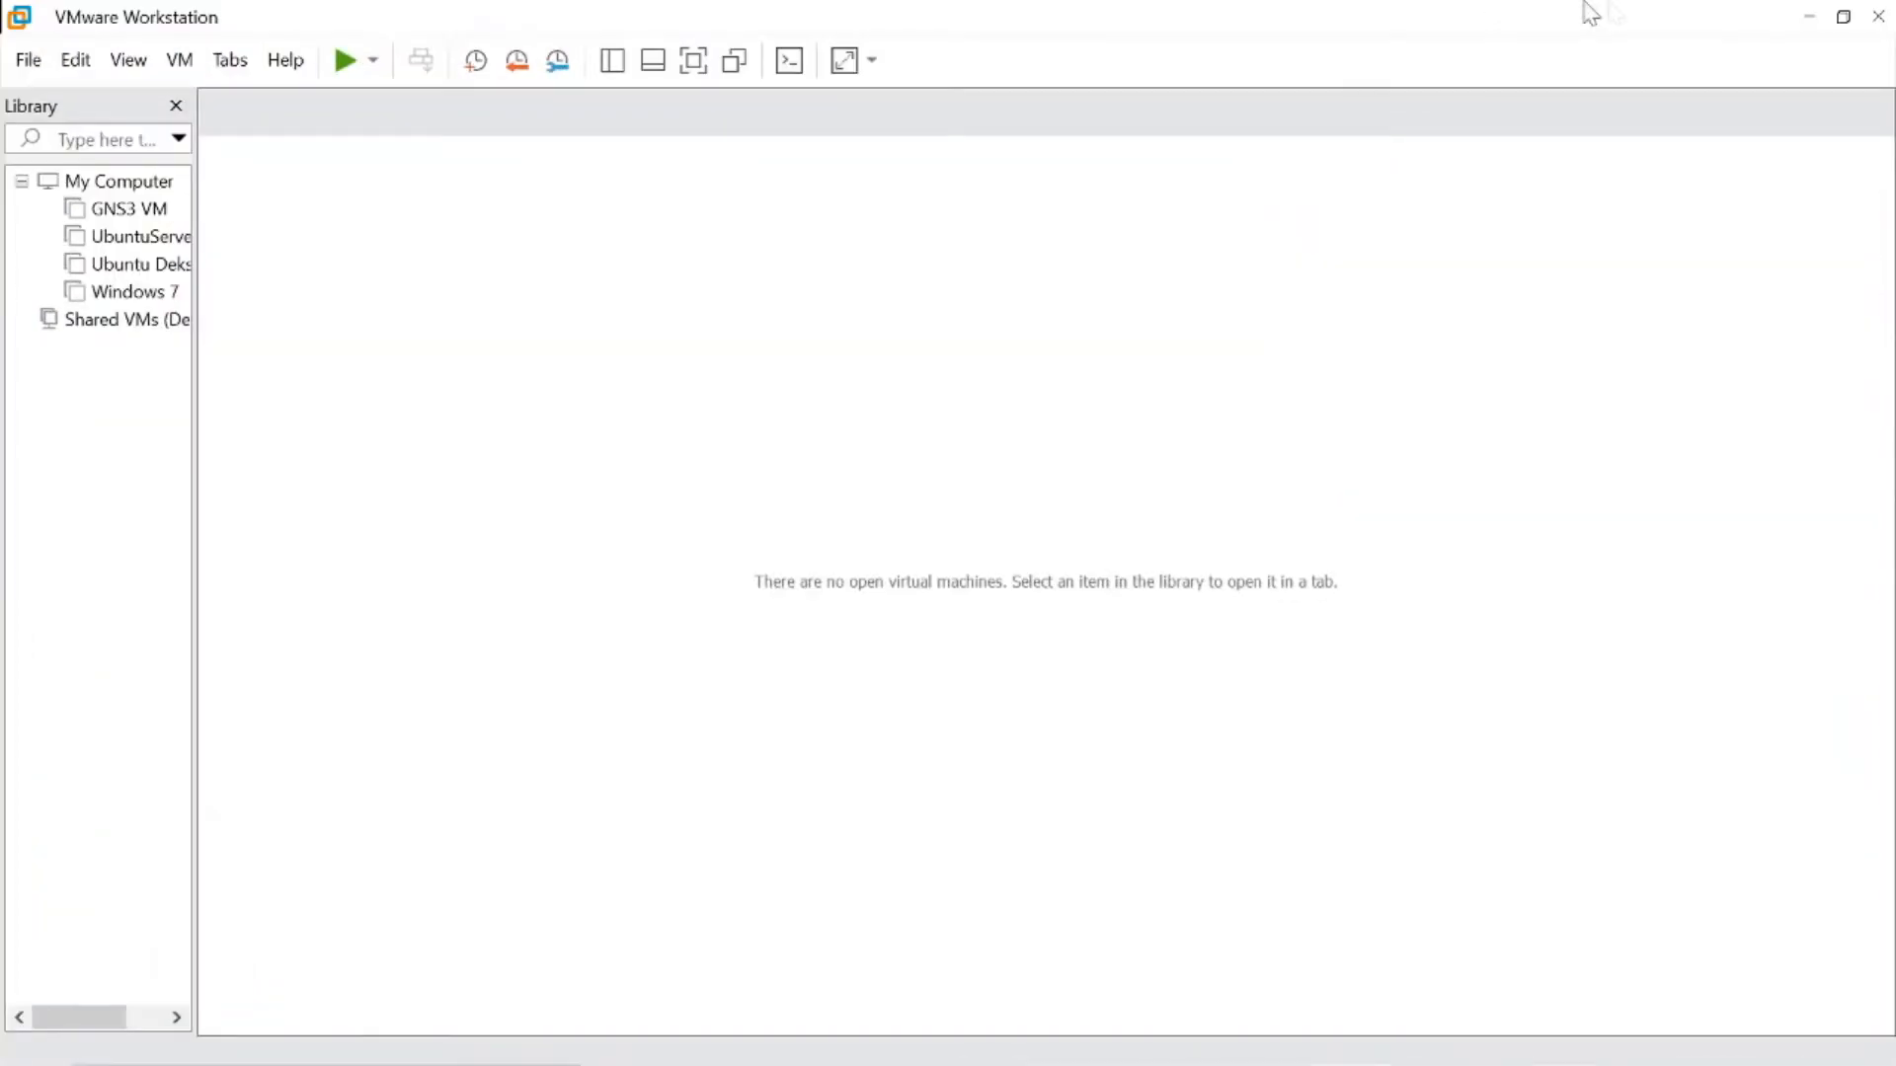
{"action": "left_click", "coordinate": [1809, 15]}
{"action": "left_click", "coordinate": [1045, 272]}
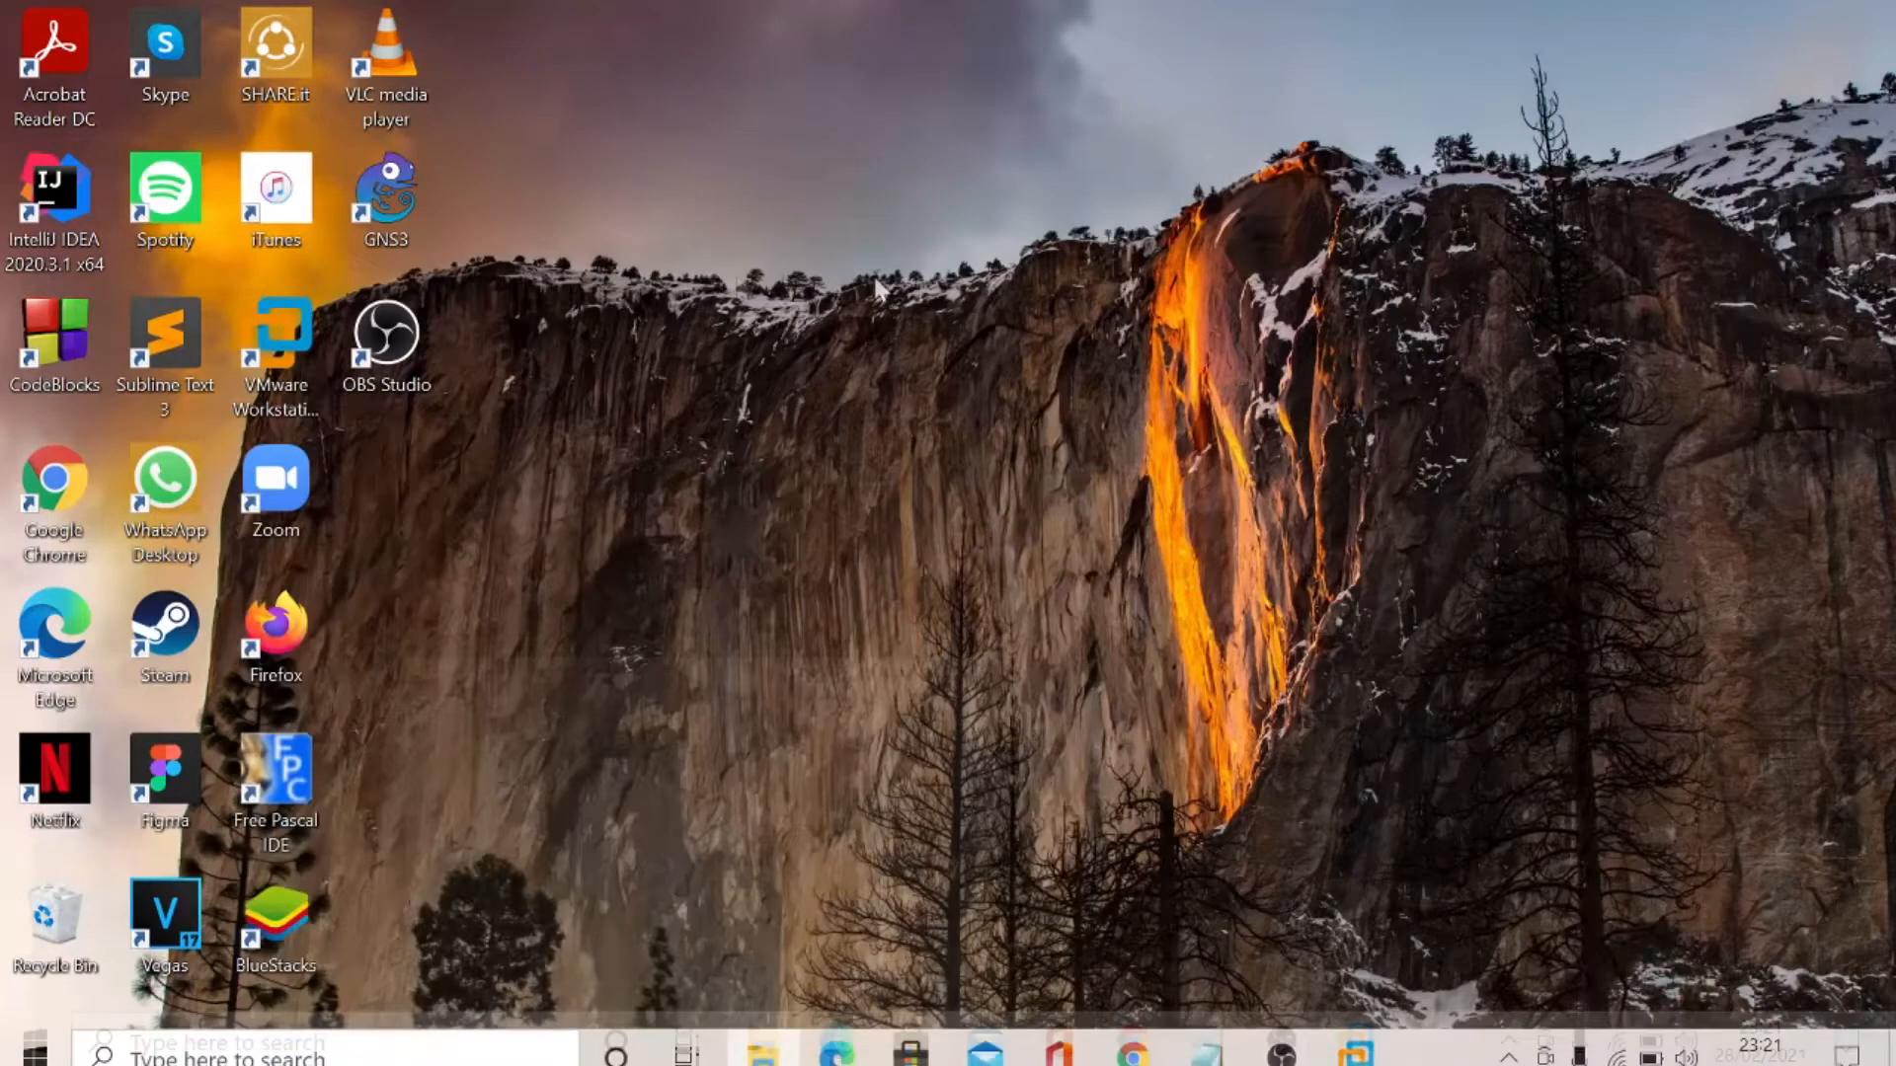
- Launch GNS3 from its desktop shortcut as administrator and allow it to run
{"action": "right_click", "coordinate": [414, 180]}
{"action": "left_click", "coordinate": [534, 399]}
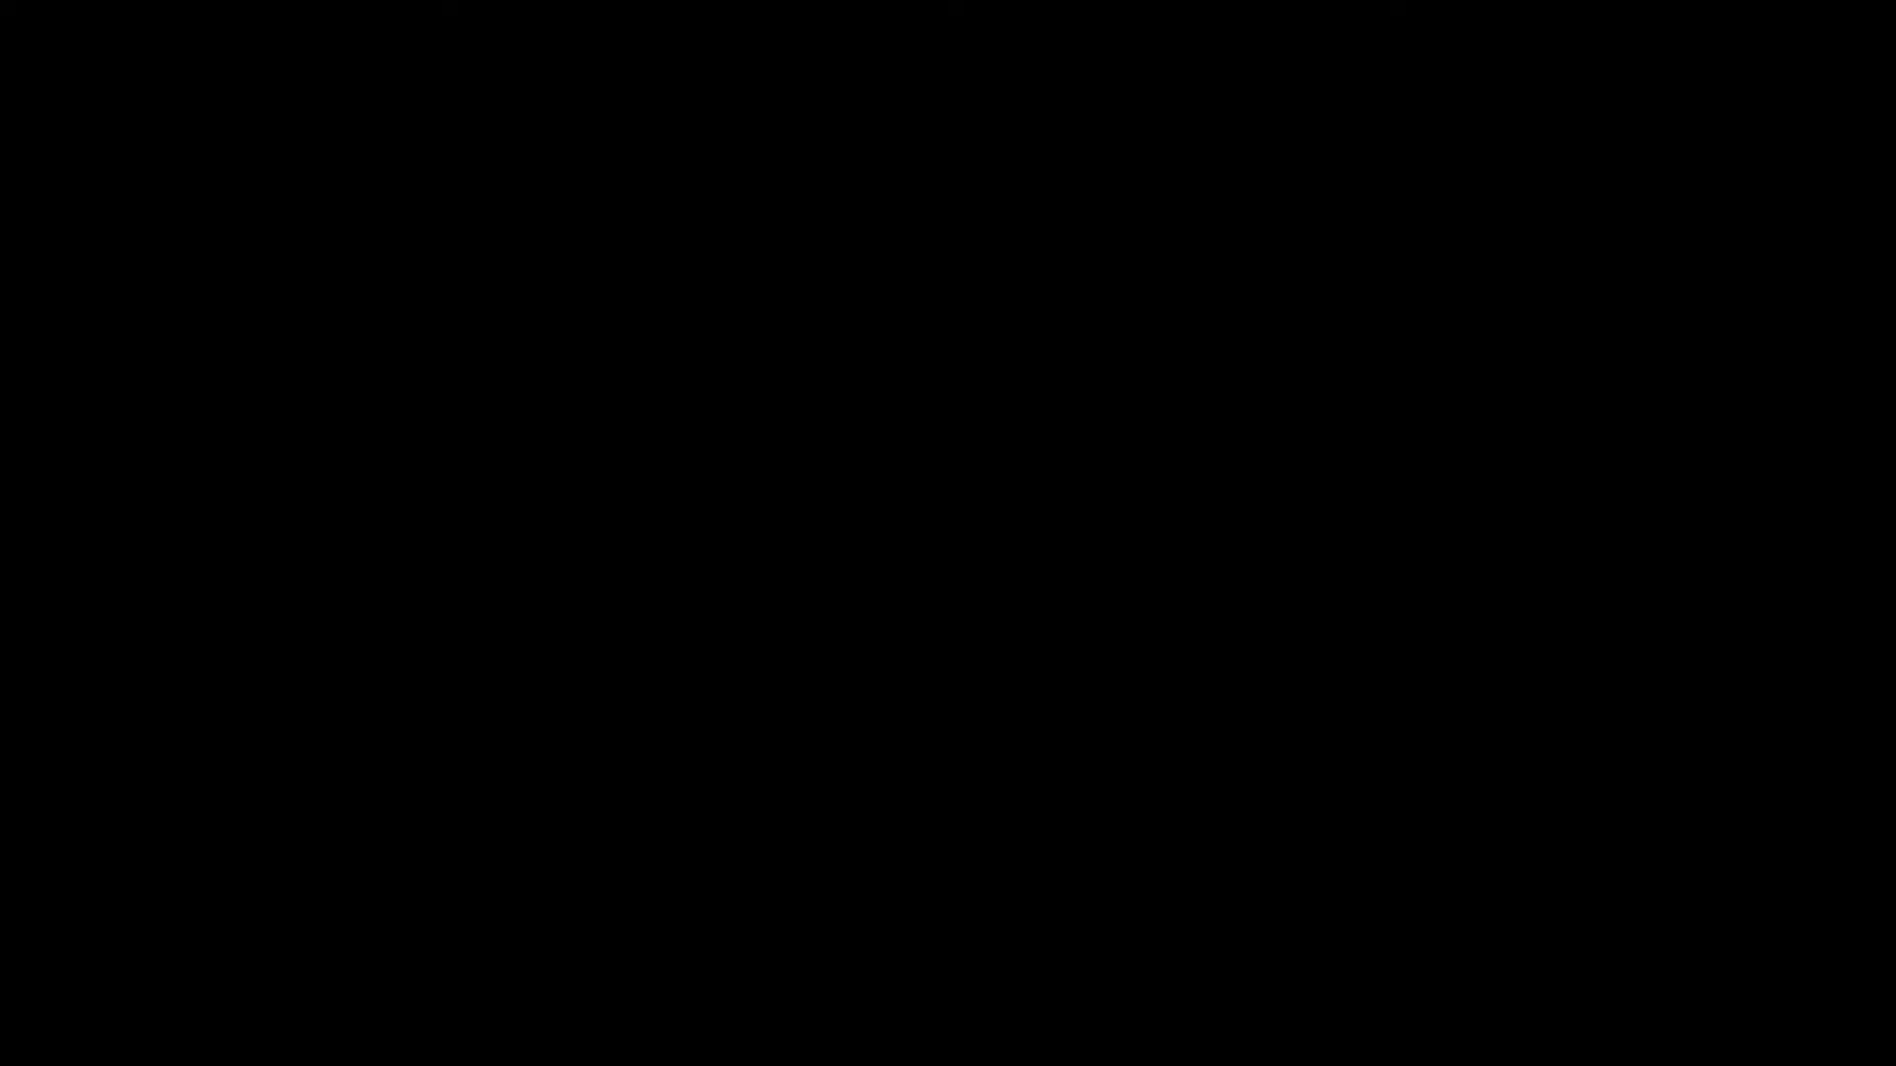
{"action": "left_click", "coordinate": [807, 724]}
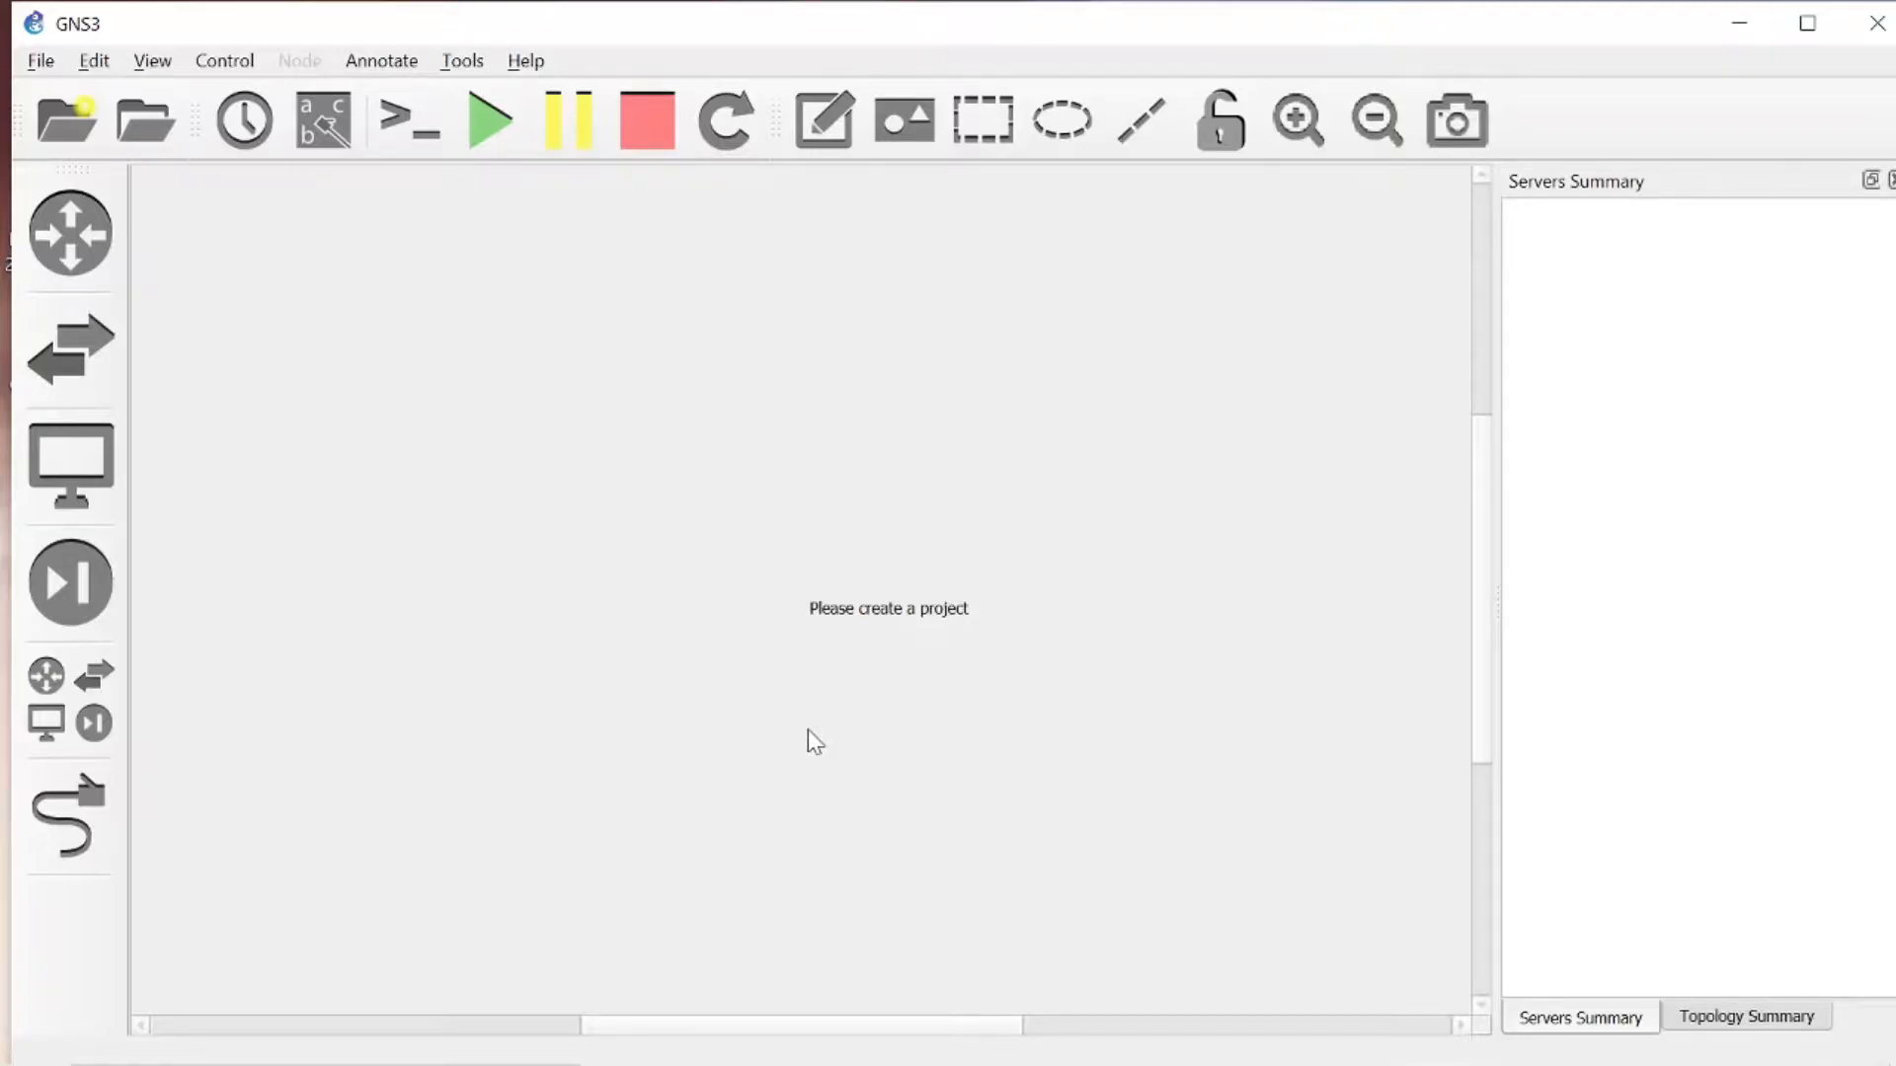
{"action": "key", "text": "XF86MonBrightnessUp"}
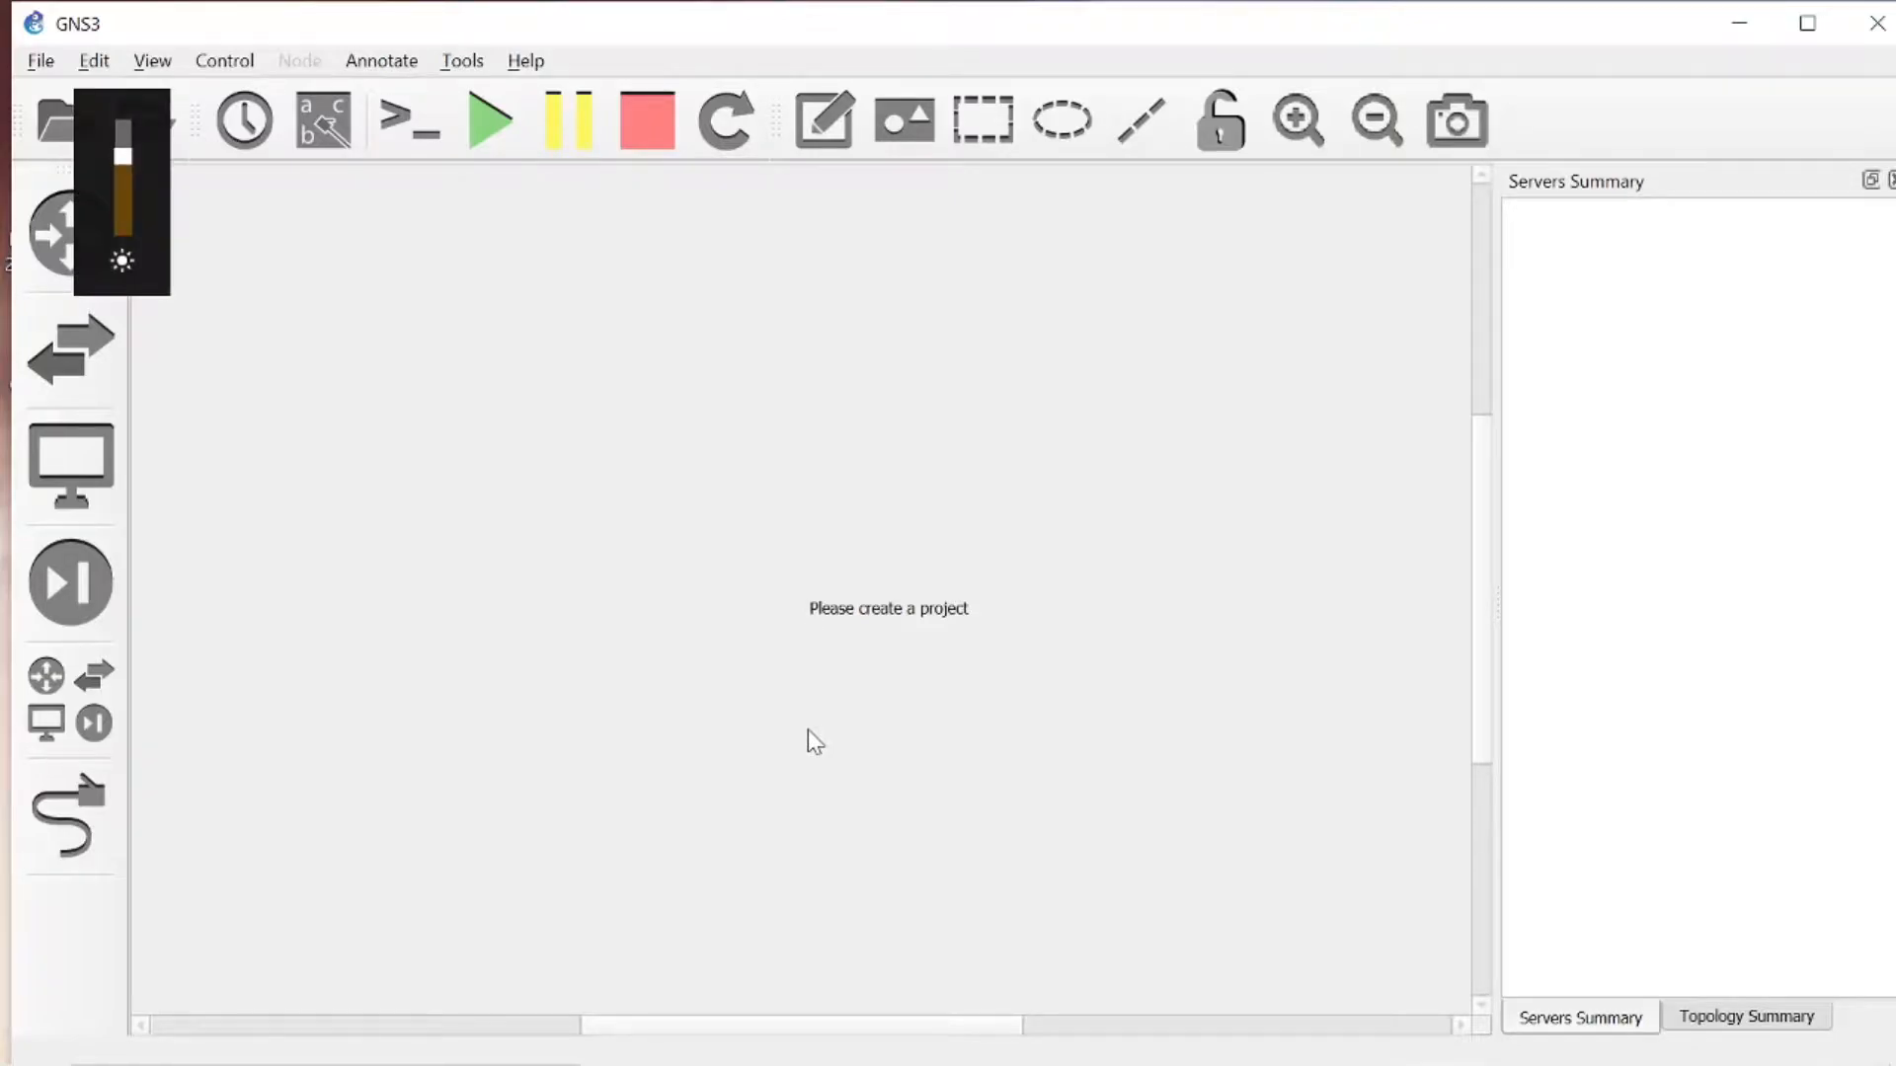
- Bring up GNS3 and VMware Workstation while GNS3 loads, and dismiss the new project dialog
{"action": "mouse_move", "coordinate": [1325, 1053]}
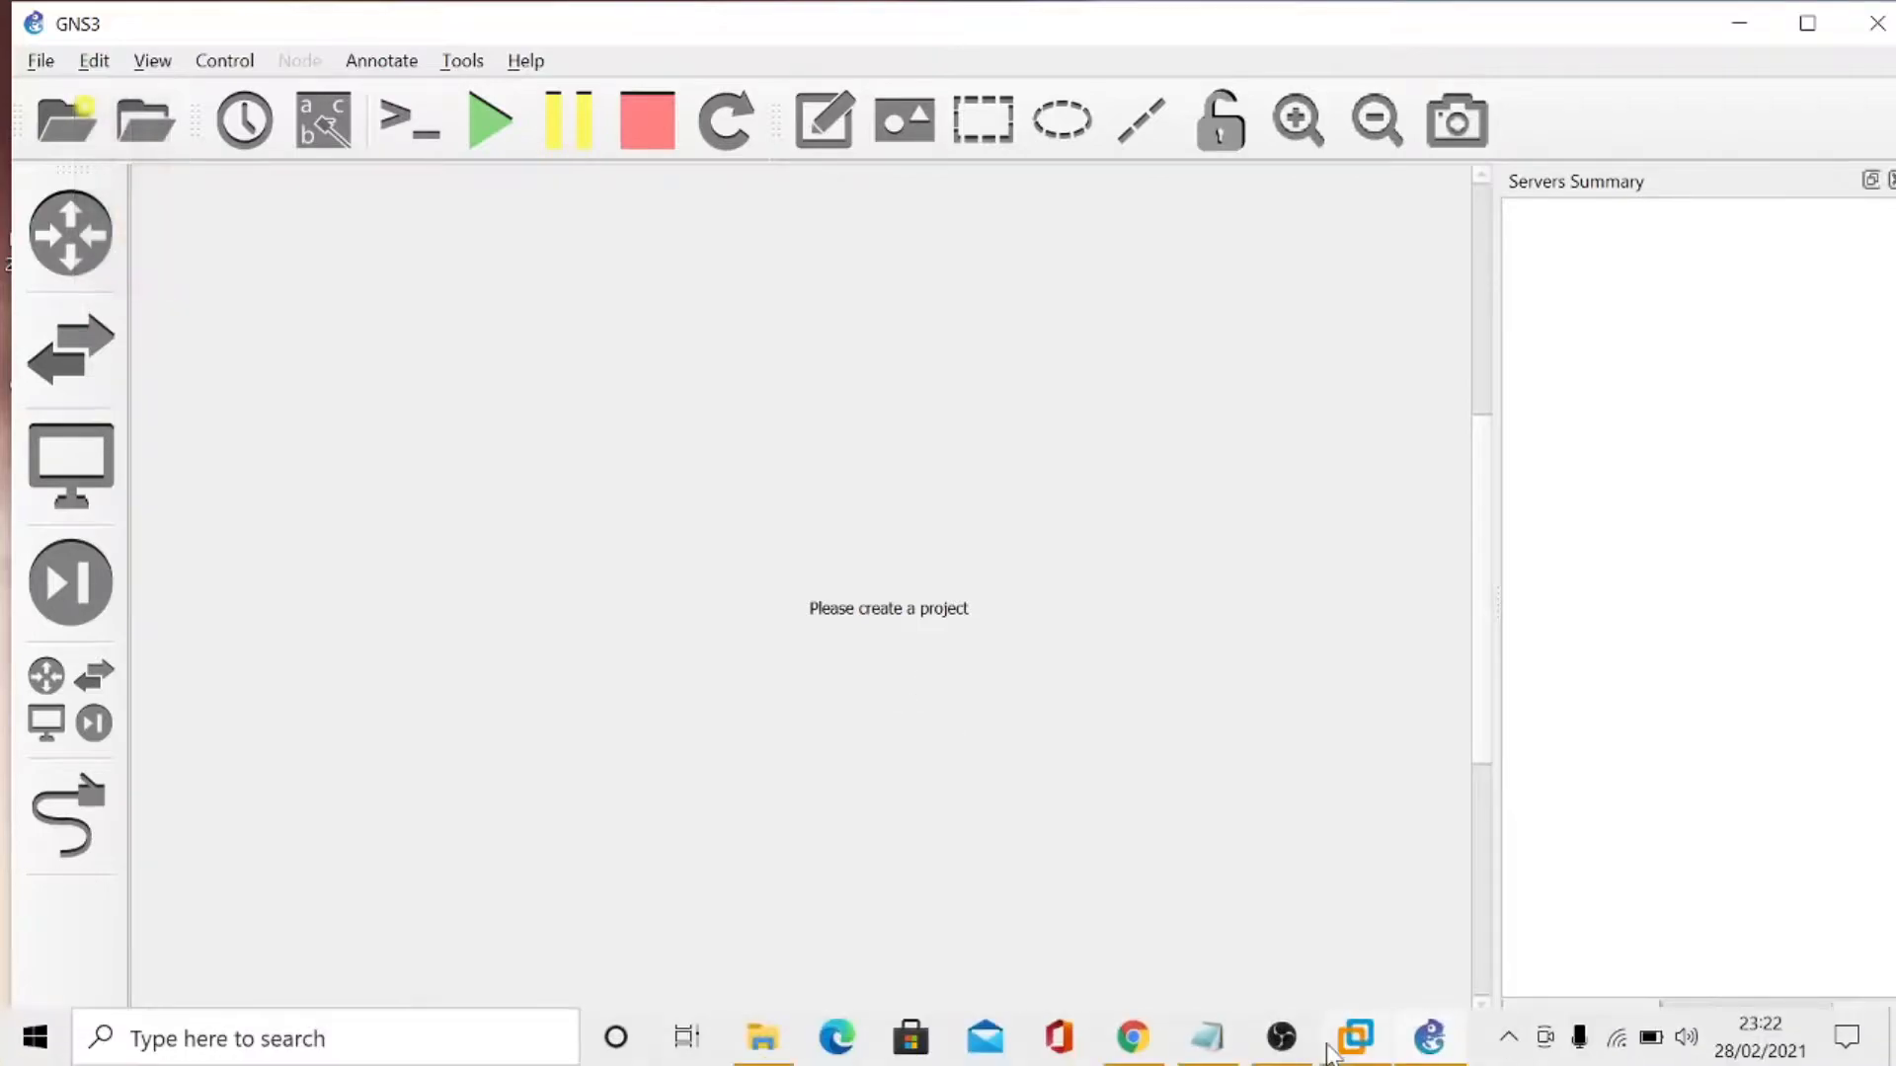
{"action": "left_click", "coordinate": [1432, 1060]}
{"action": "left_click", "coordinate": [1422, 1058]}
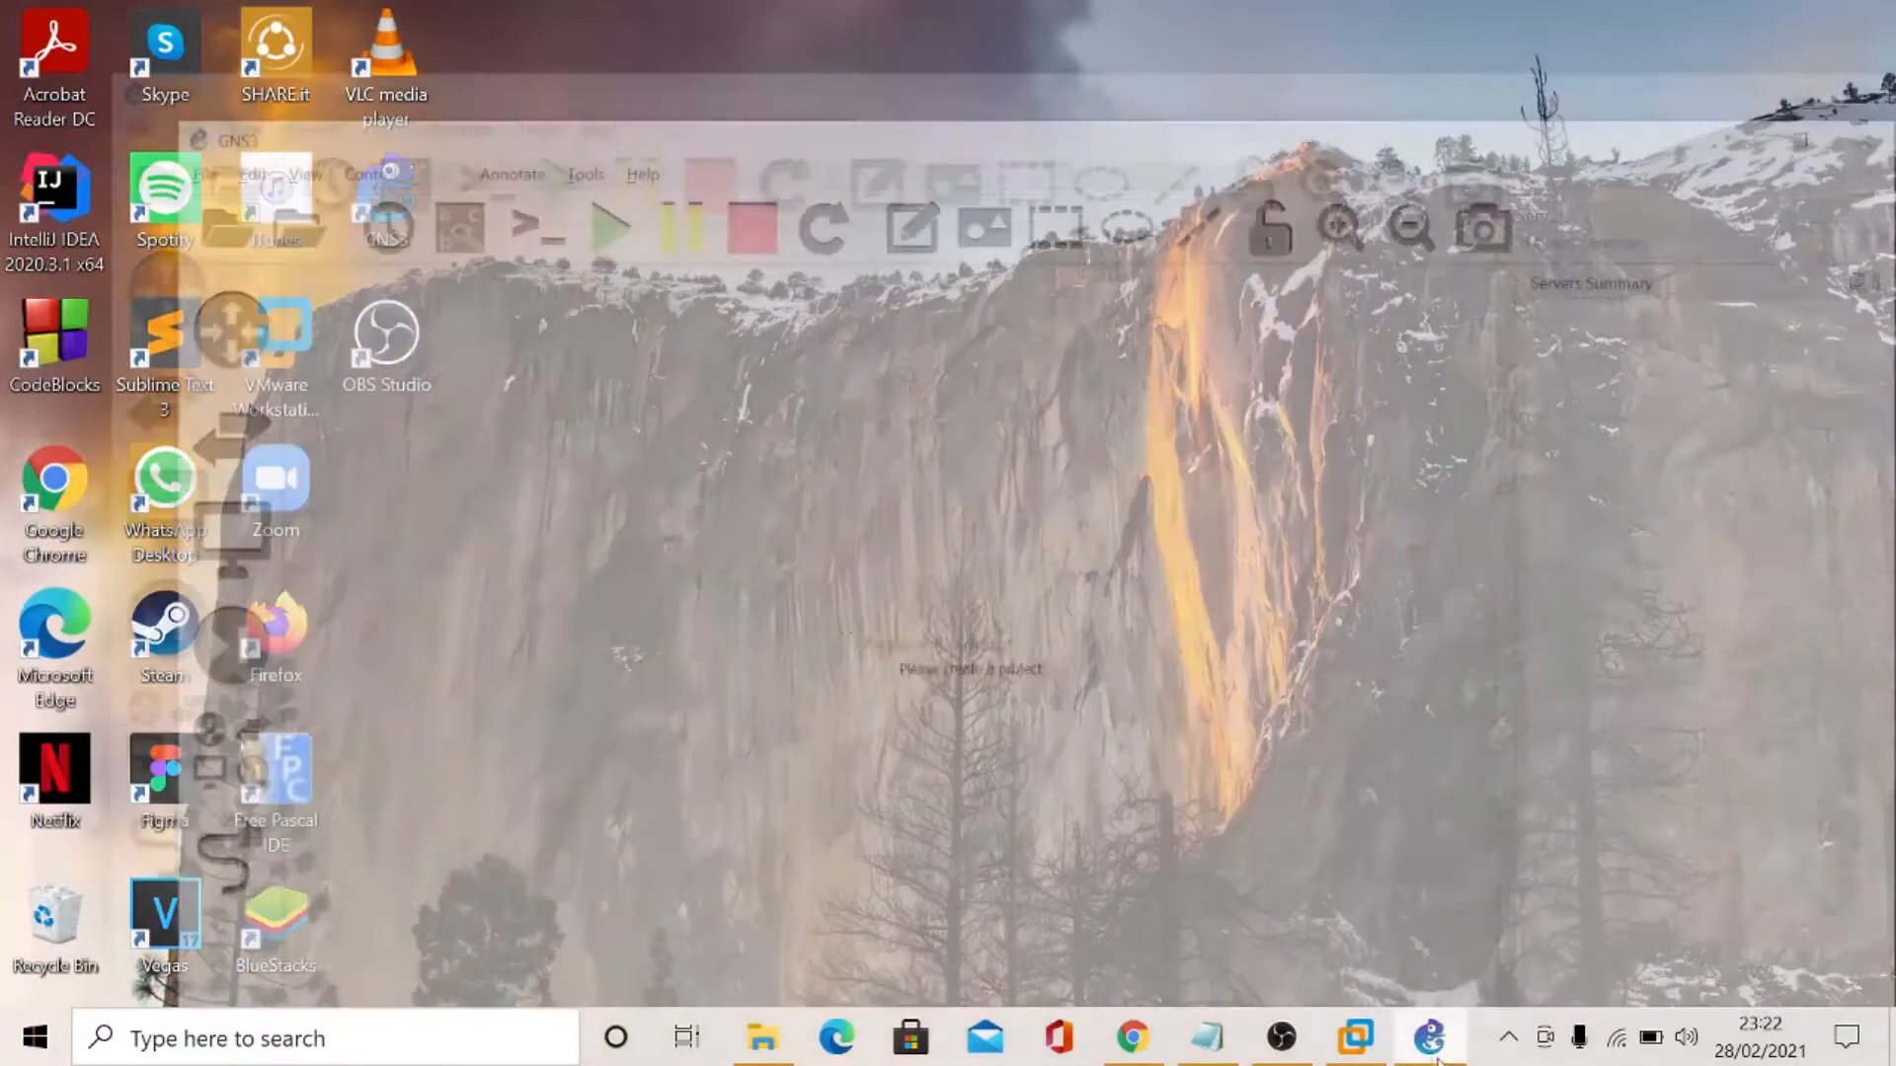
{"action": "left_click", "coordinate": [1359, 1043]}
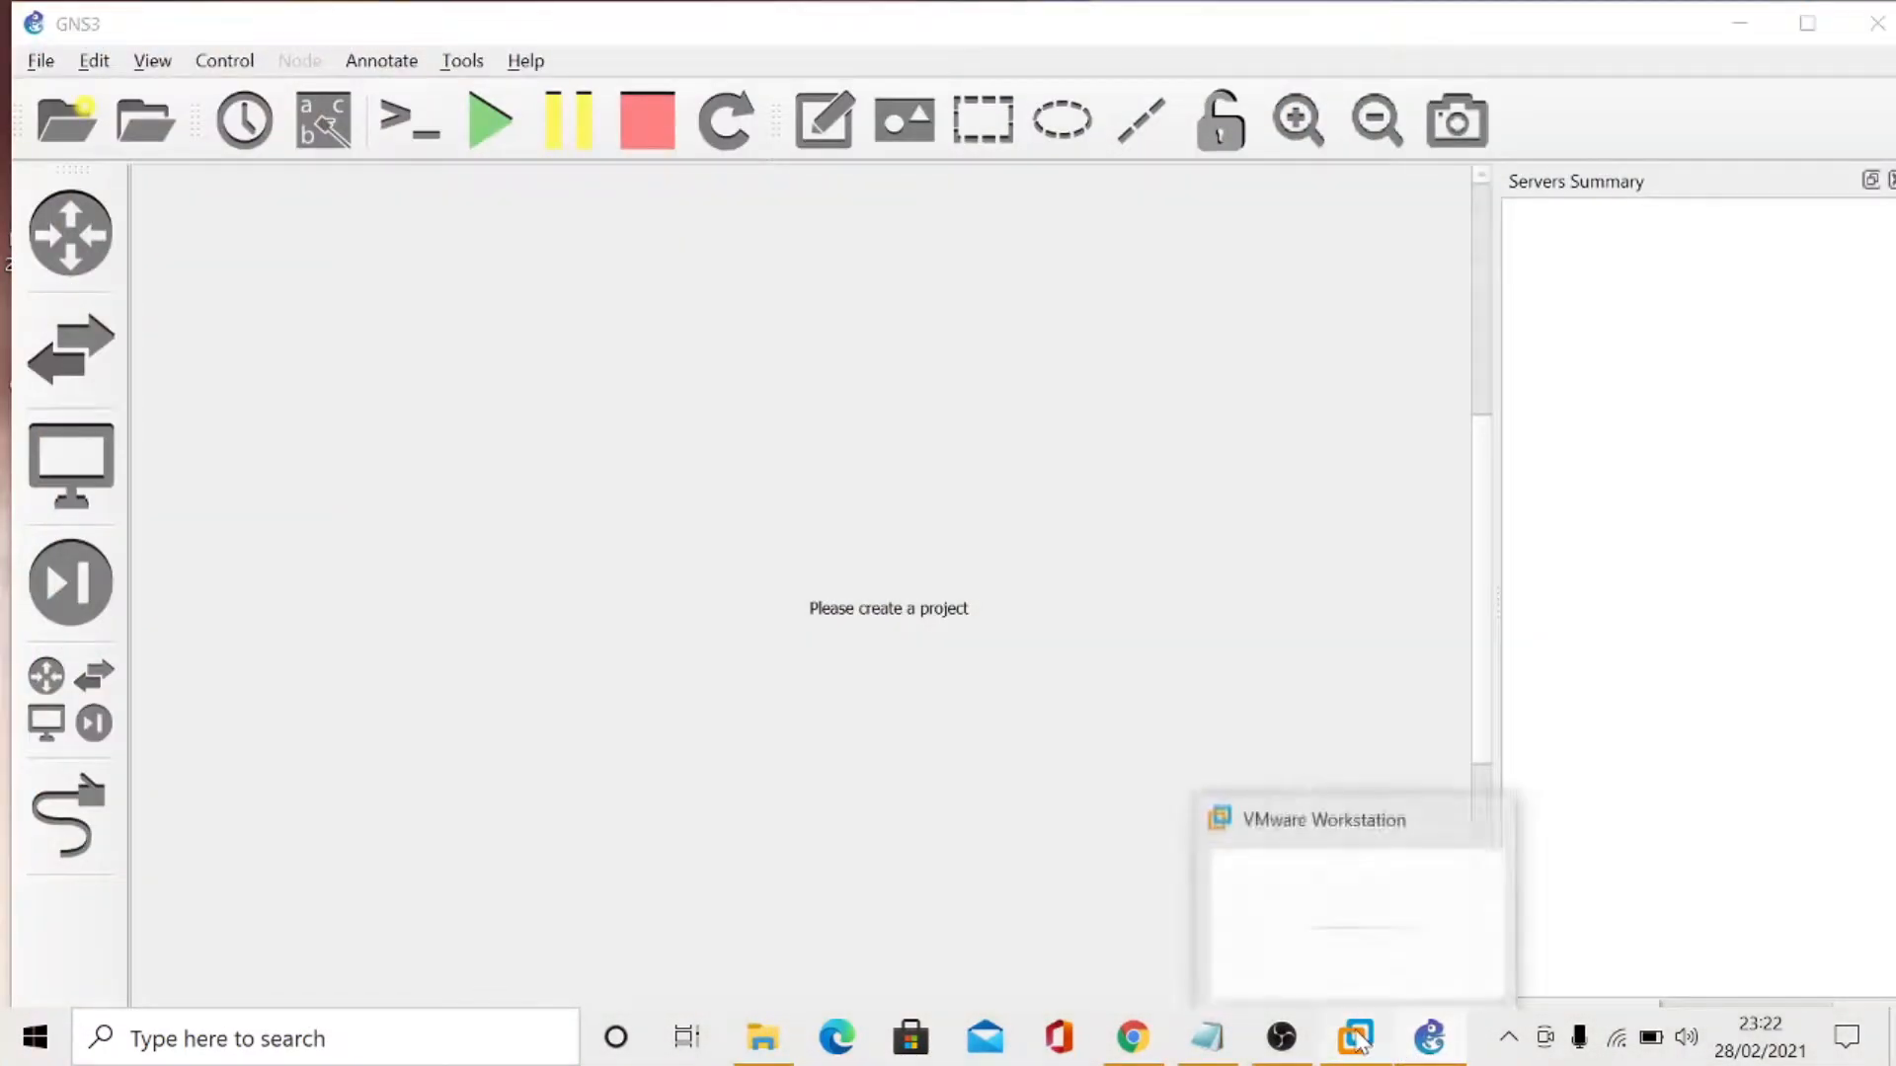
{"action": "left_click", "coordinate": [1360, 1041]}
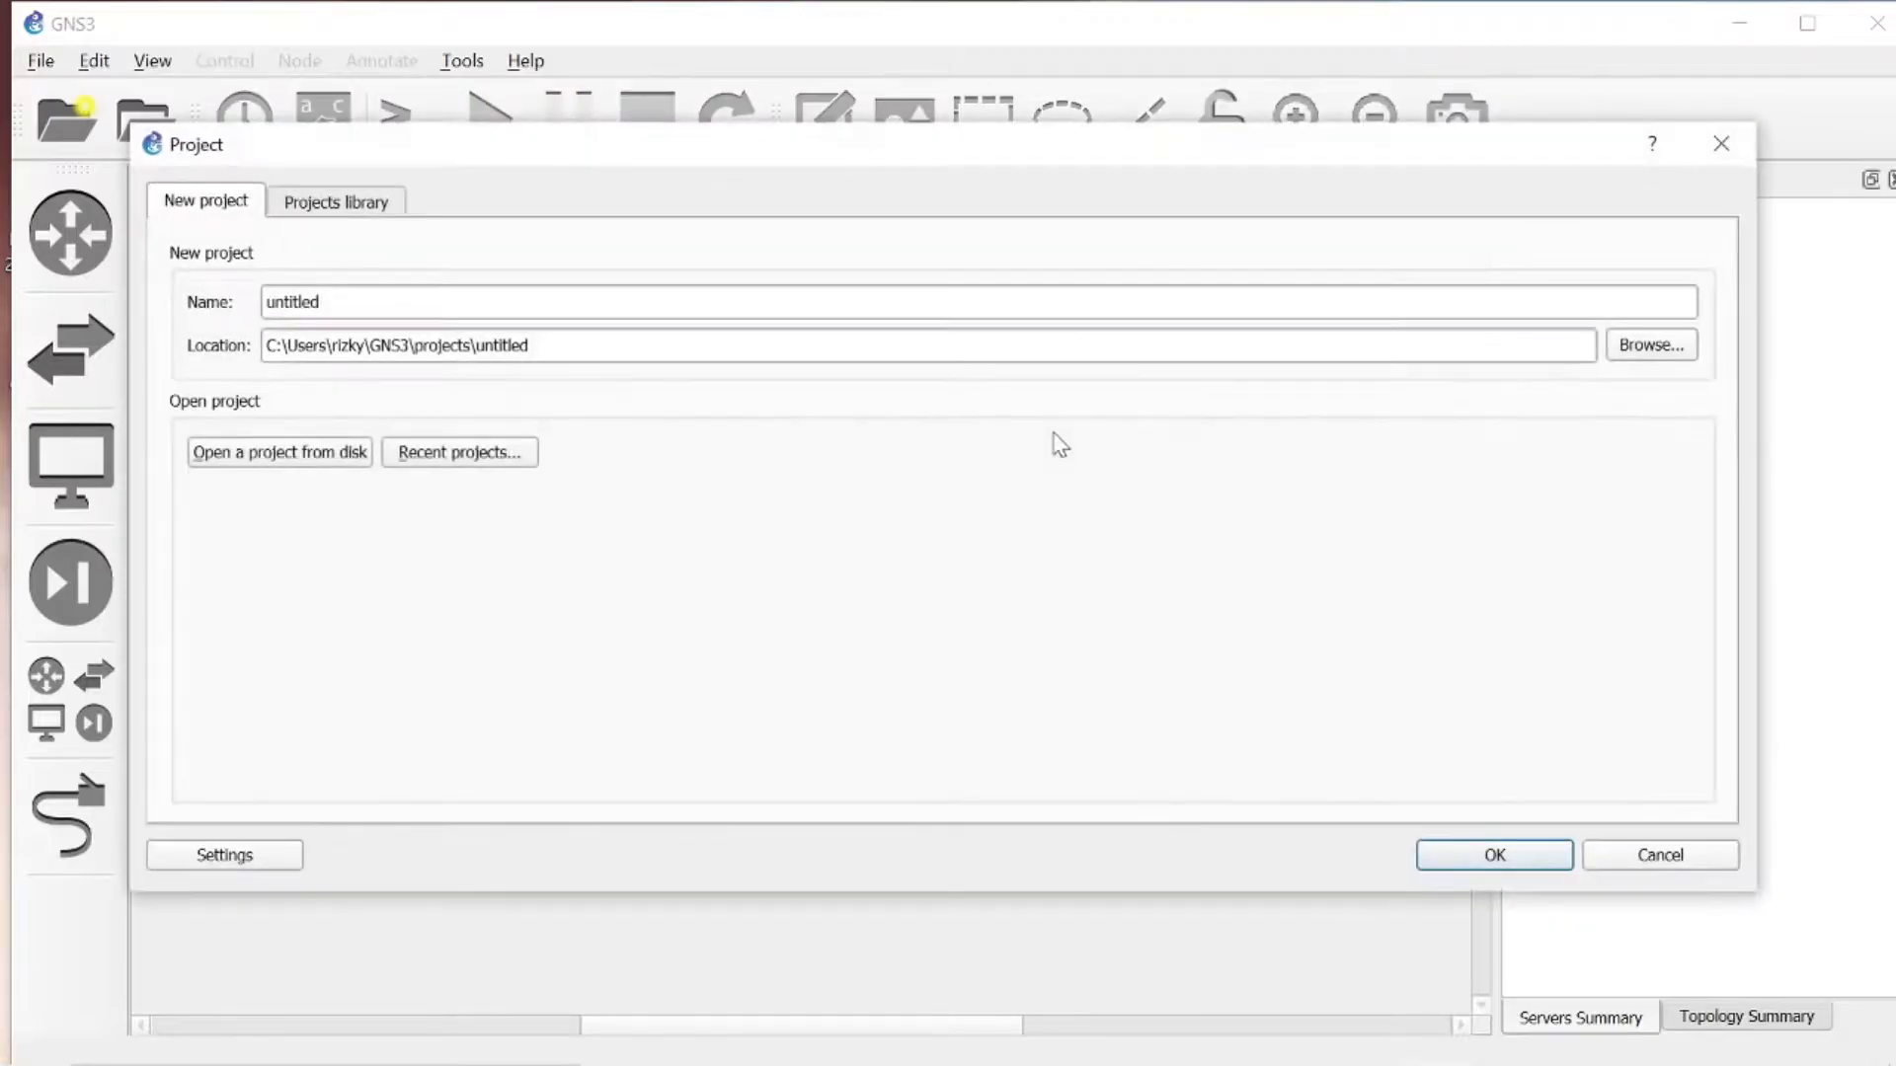
{"action": "left_click", "coordinate": [1631, 859]}
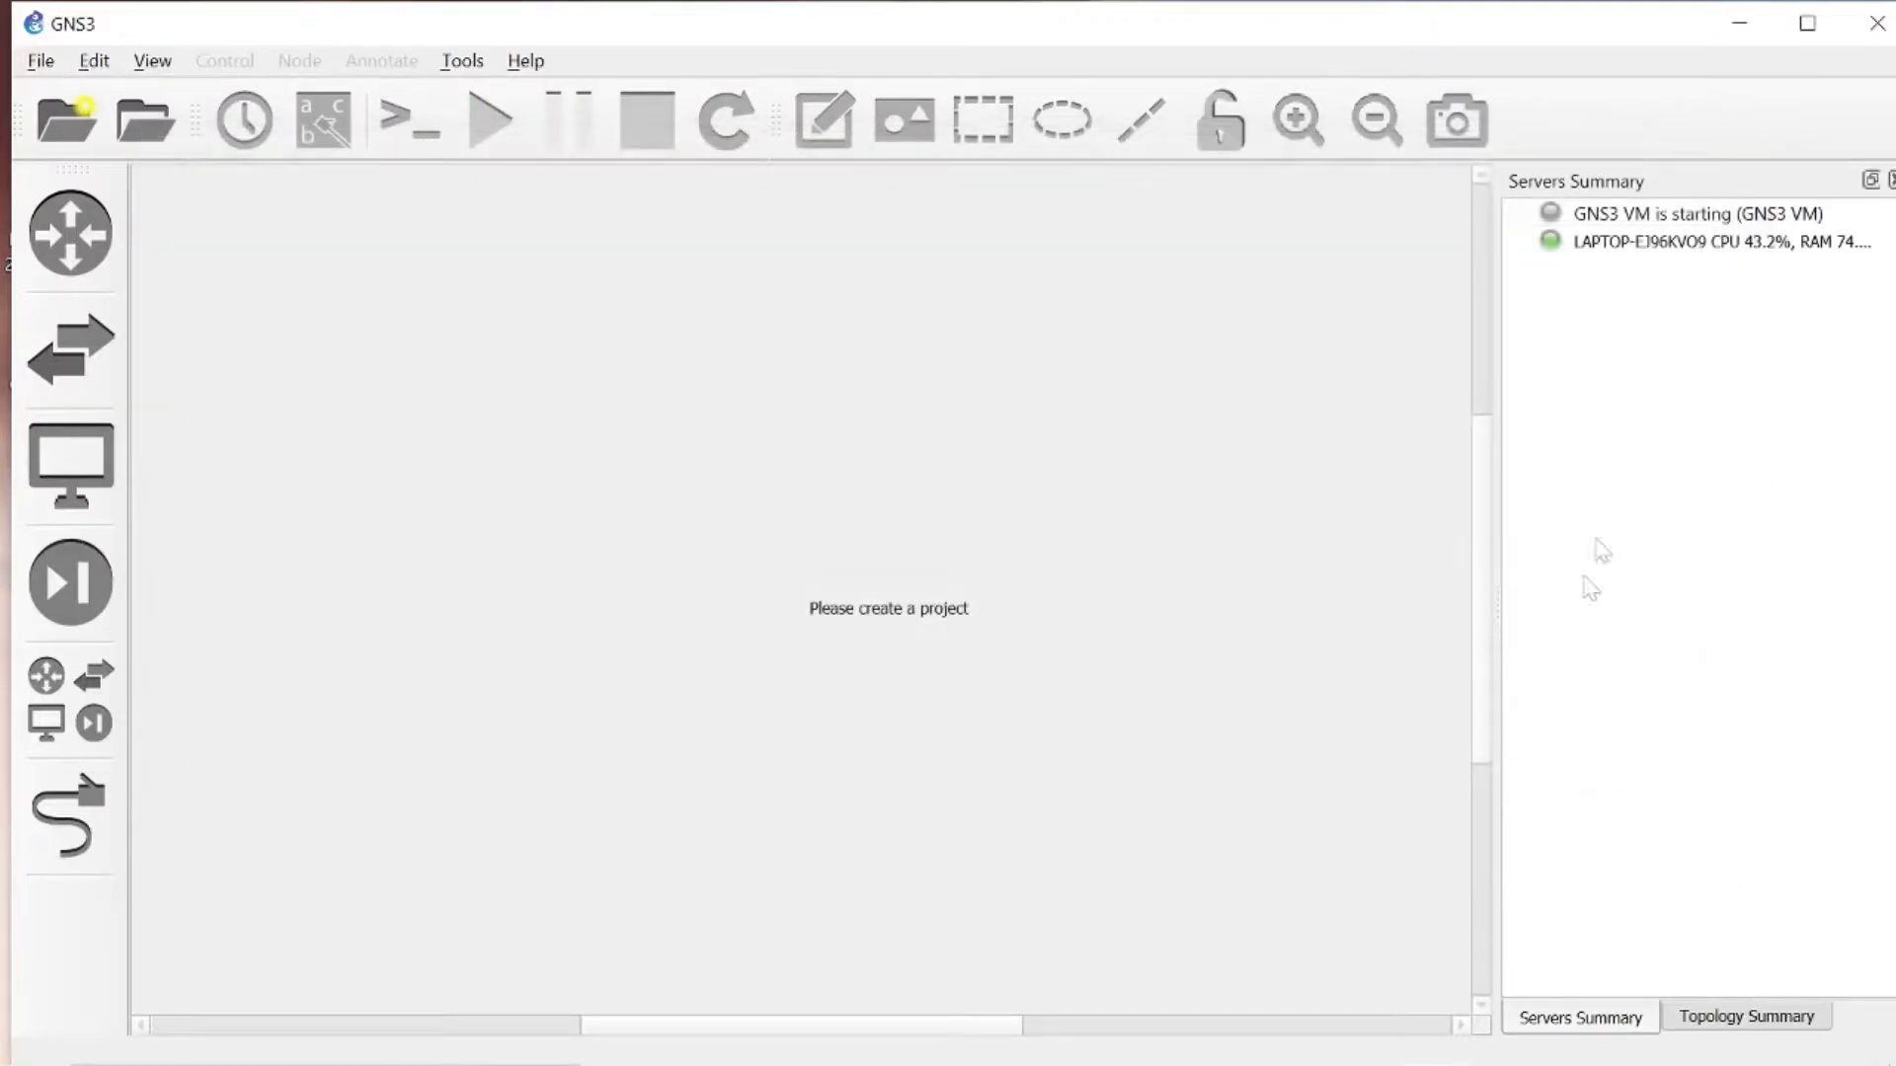
- Check in VMware Workstation whether the GNS3 VM has started, and look at the commands for adding virtual machines
{"action": "key", "text": "alt+Tab"}
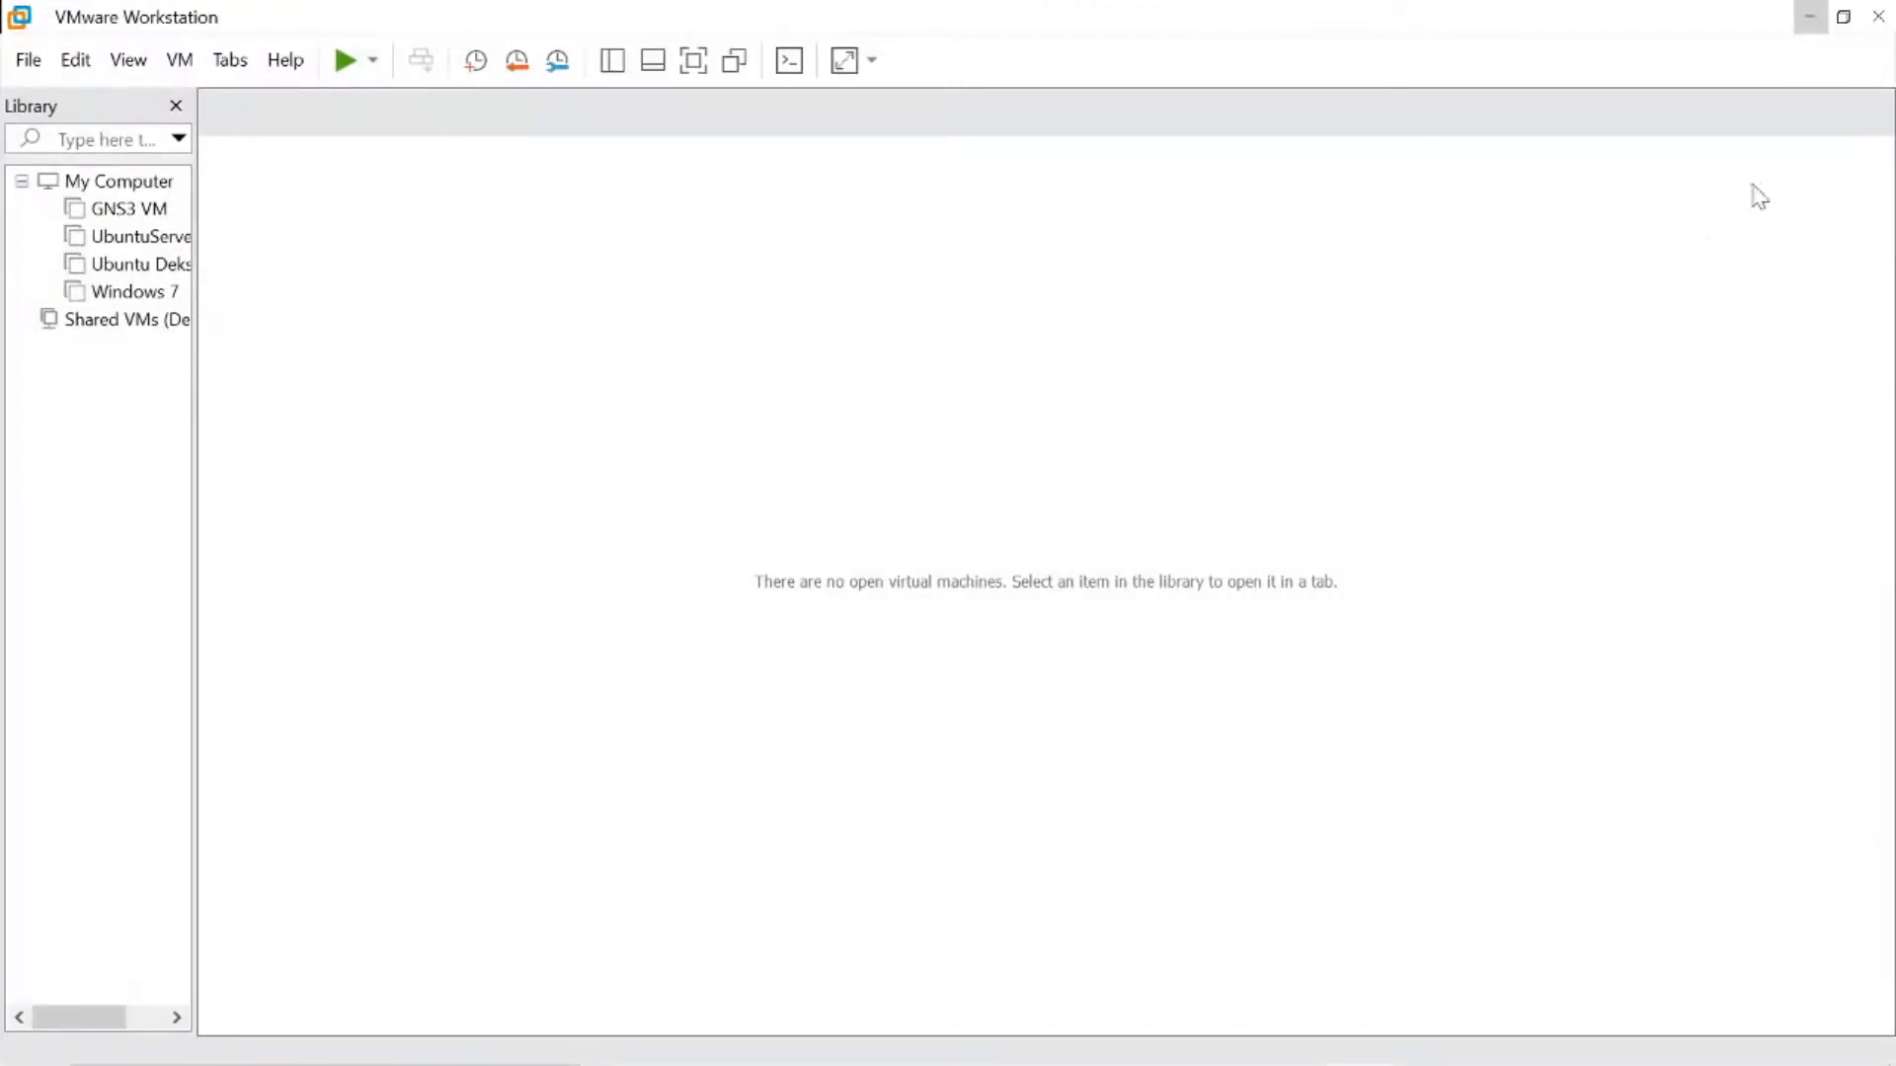
{"action": "left_click", "coordinate": [1822, 16]}
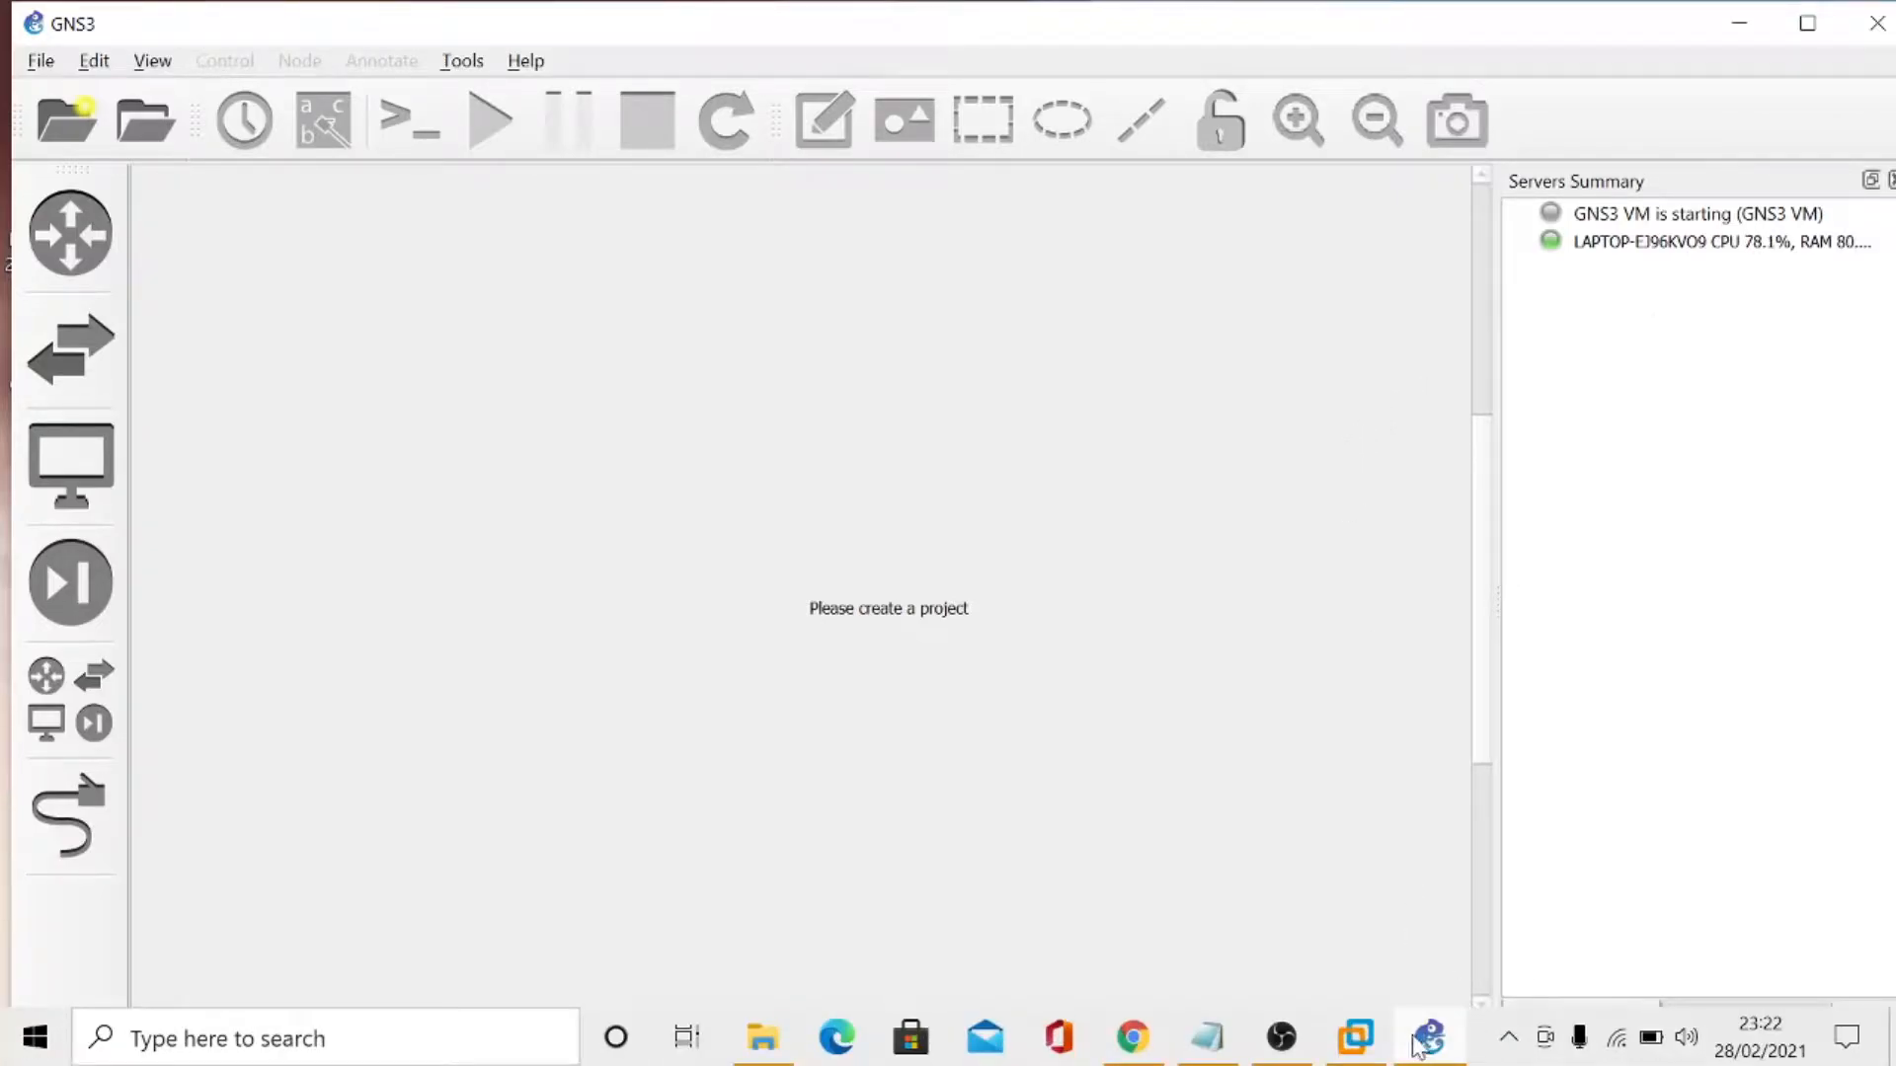
{"action": "left_click", "coordinate": [1424, 1044]}
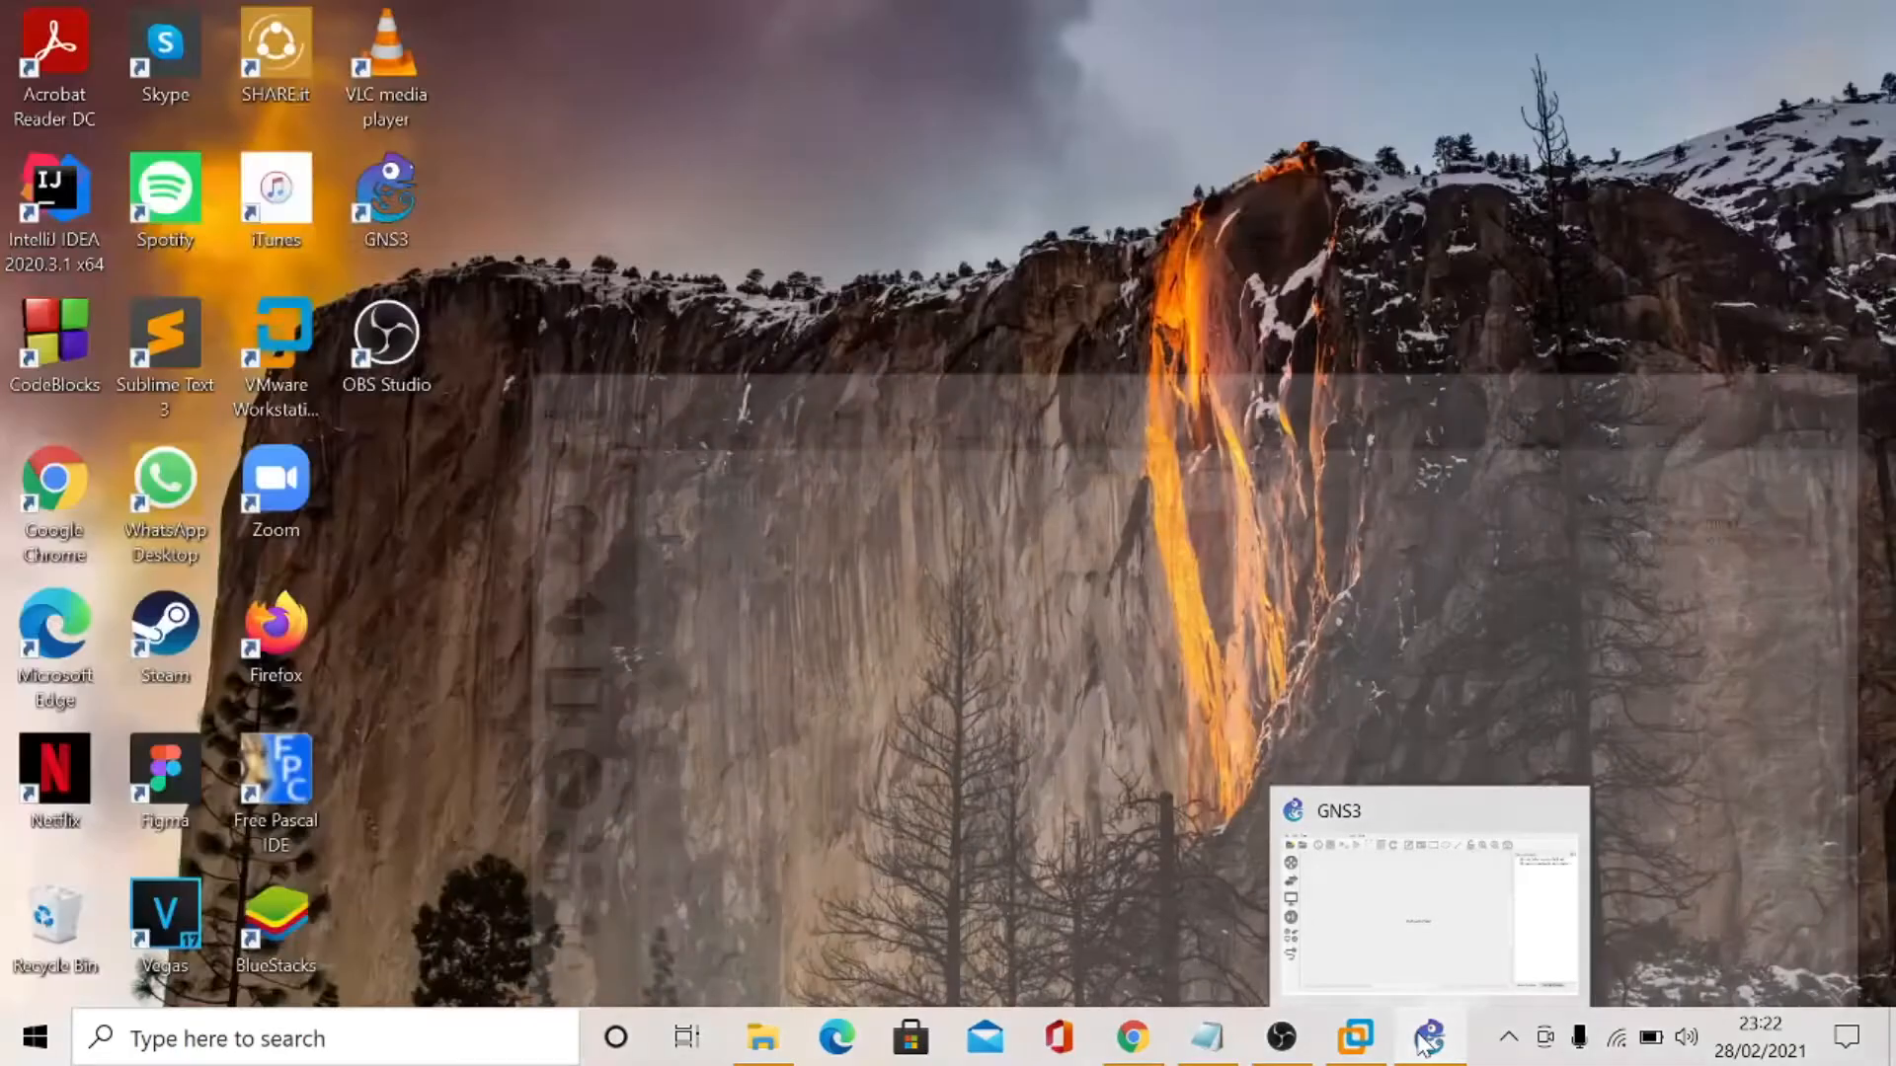
{"action": "left_click", "coordinate": [1355, 1037]}
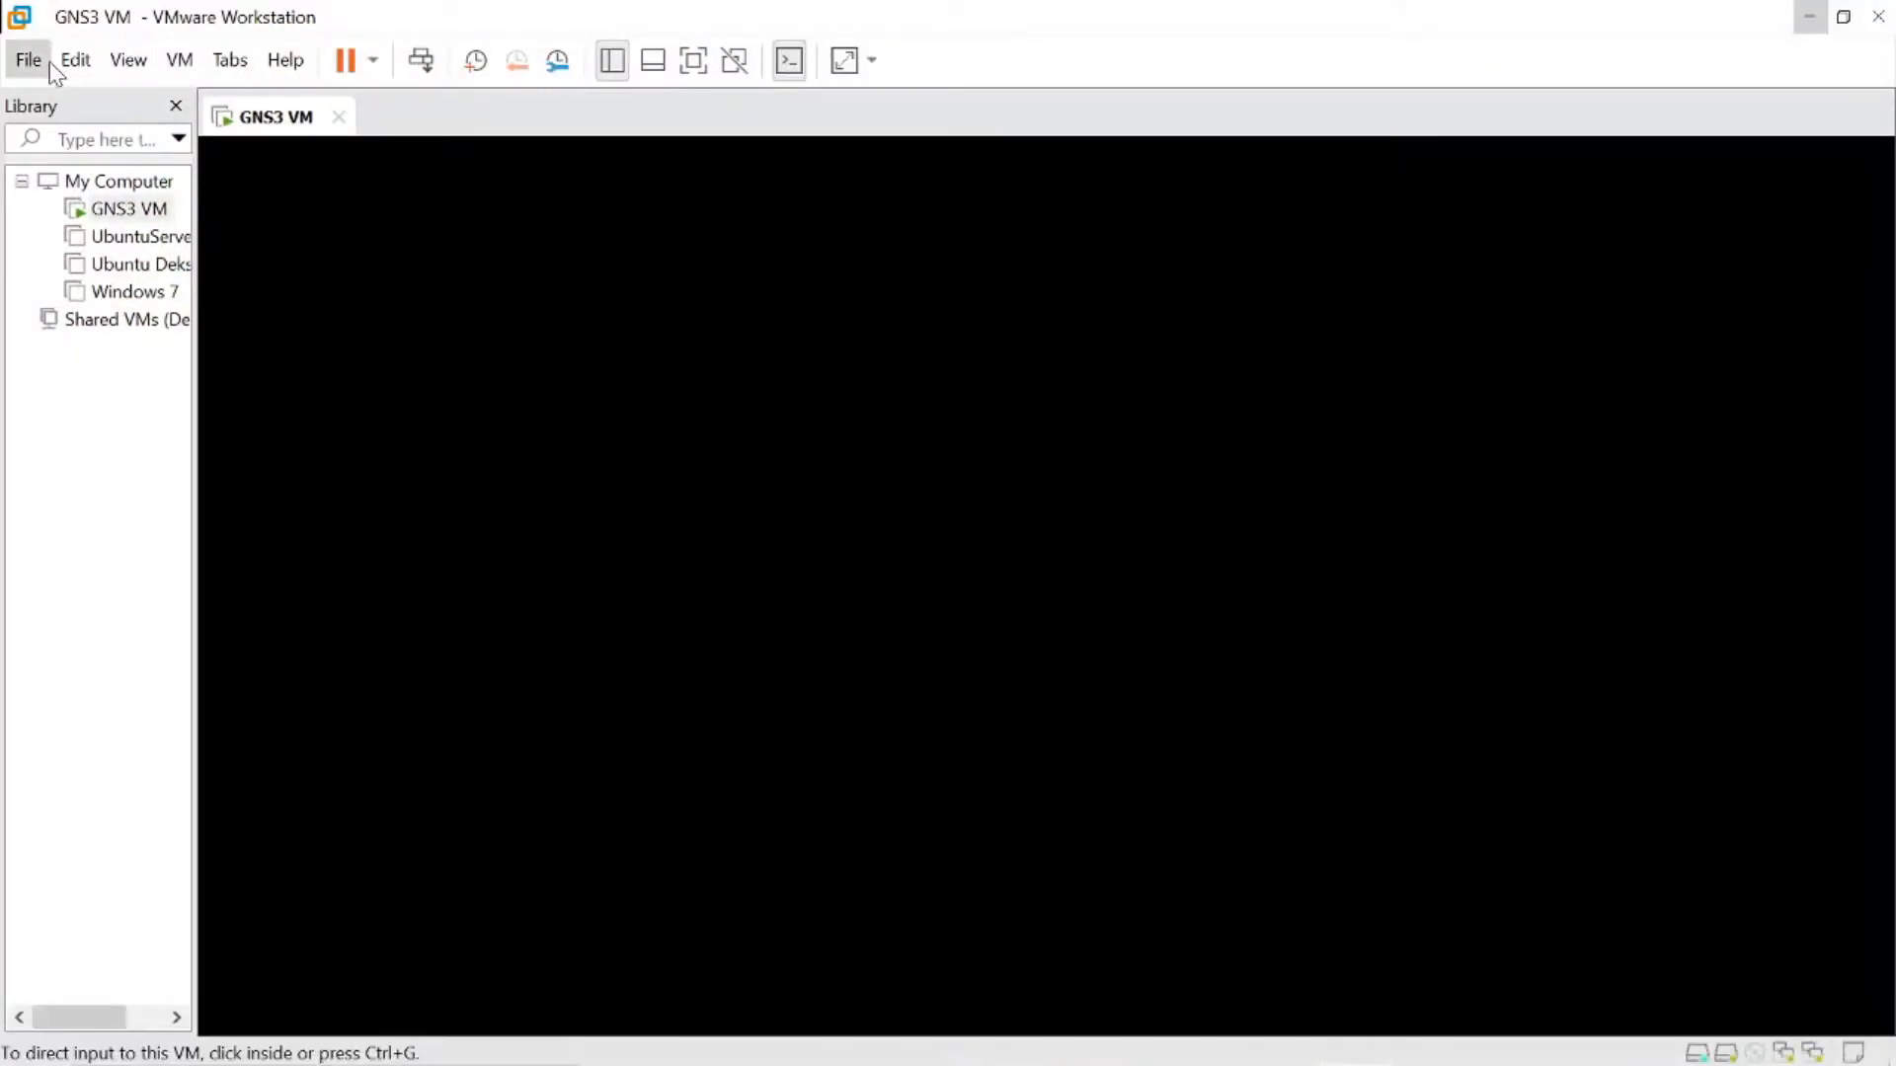
{"action": "left_click", "coordinate": [26, 59]}
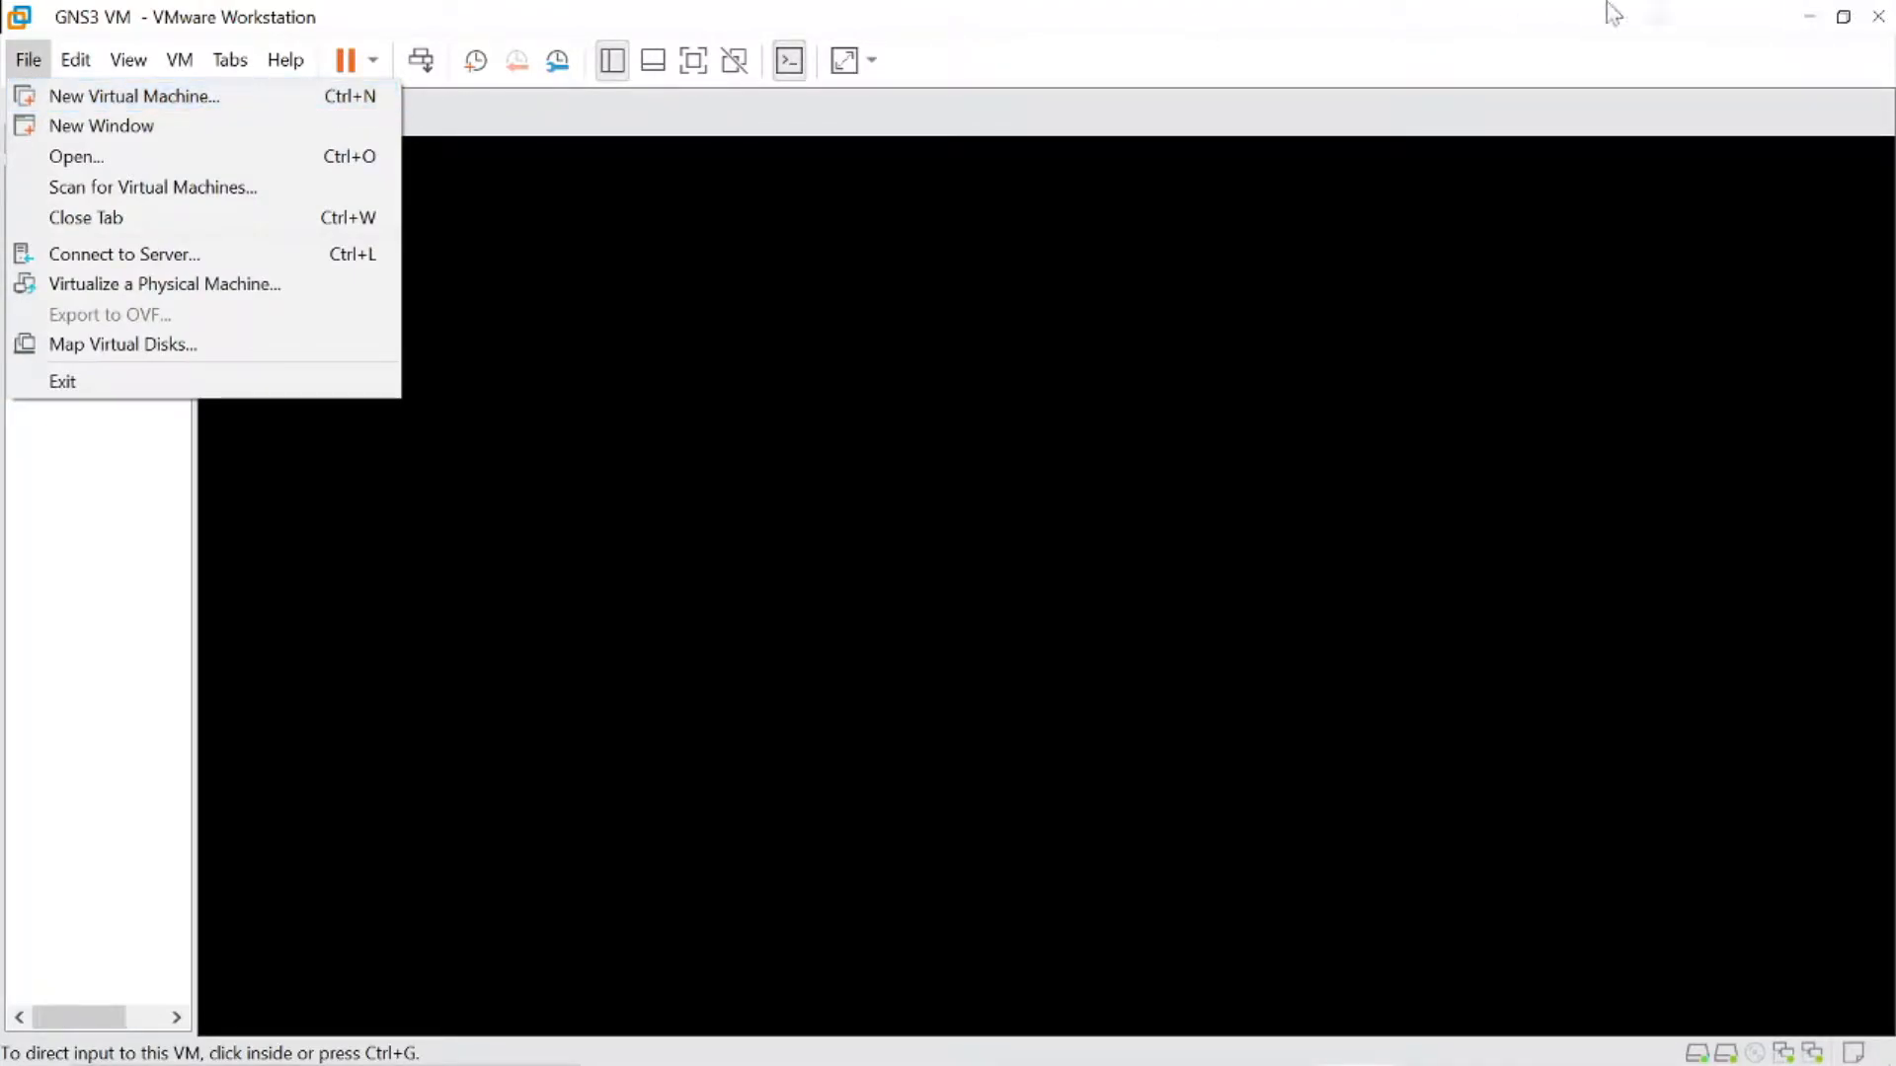
{"action": "left_click", "coordinate": [1804, 24]}
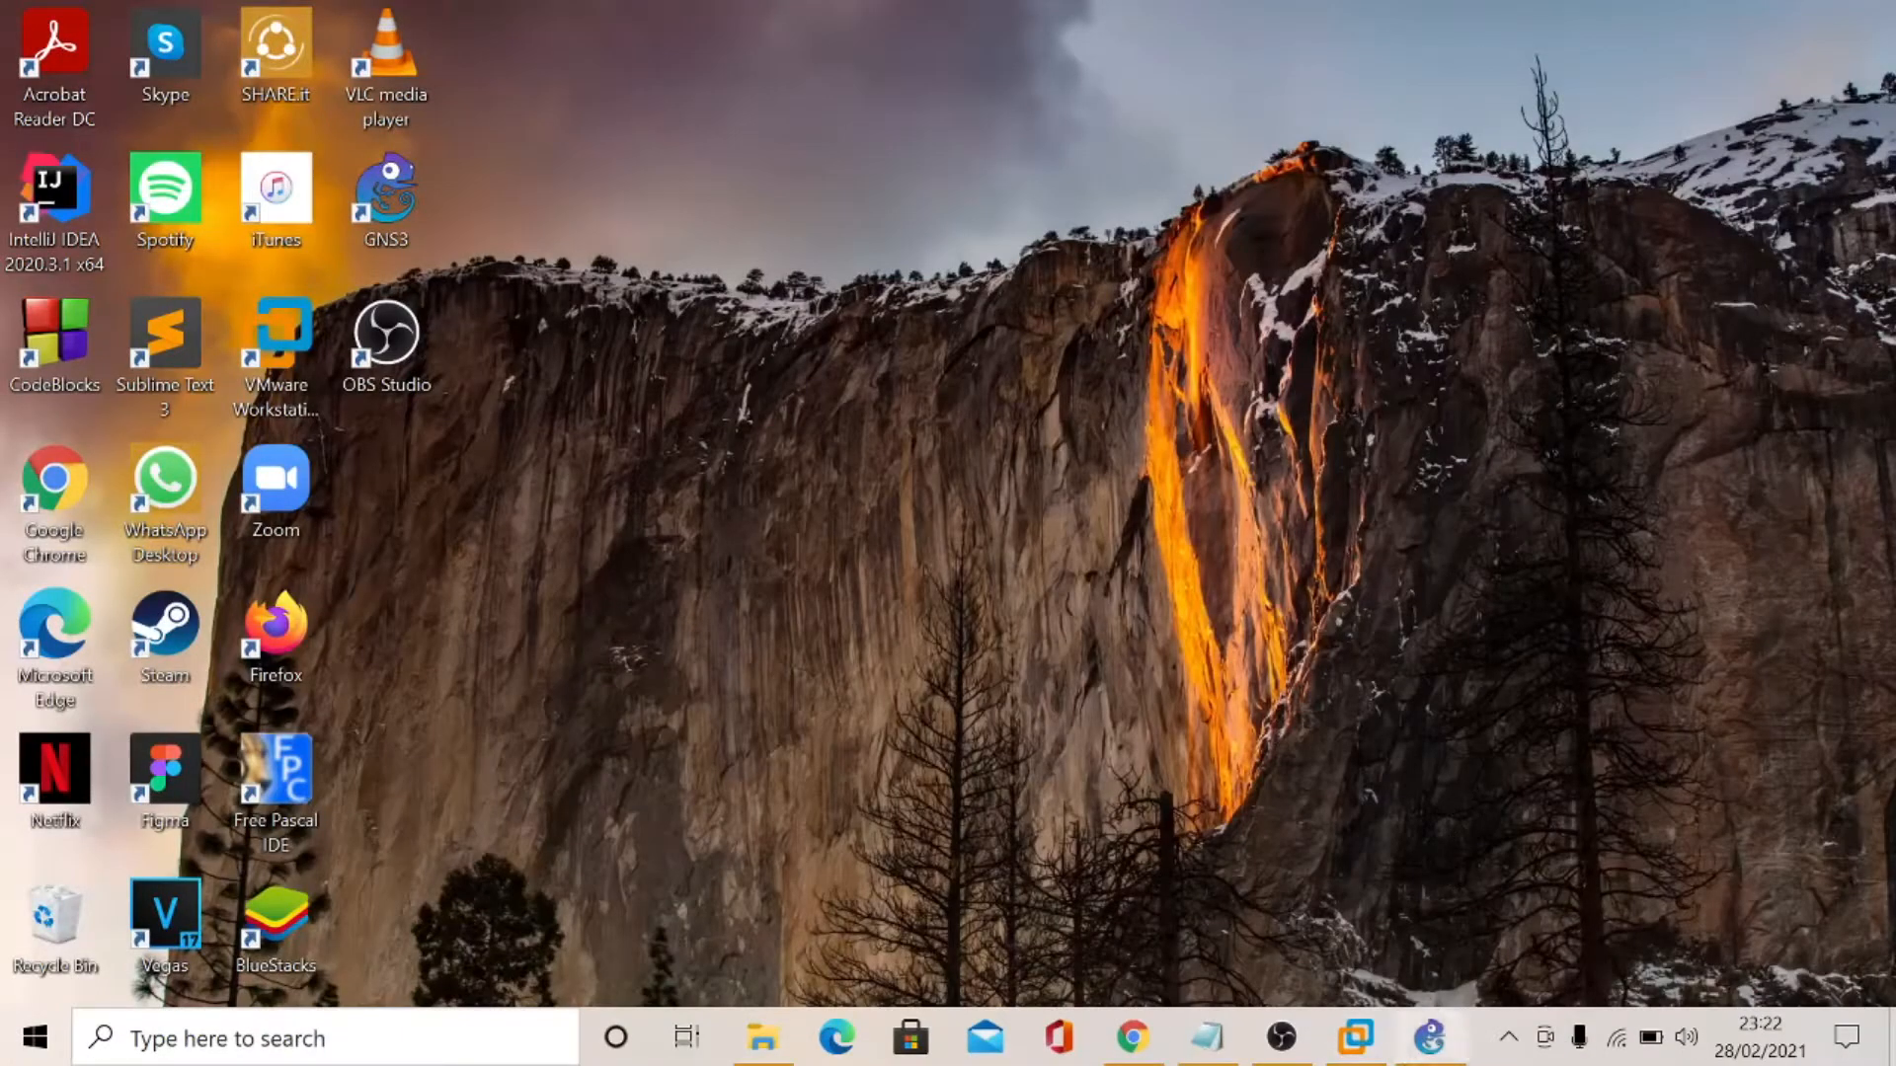
- Switch to GNS3 and review the GNS3 VM settings and the IOS router templates in its preferences
{"action": "left_click", "coordinate": [1433, 1041]}
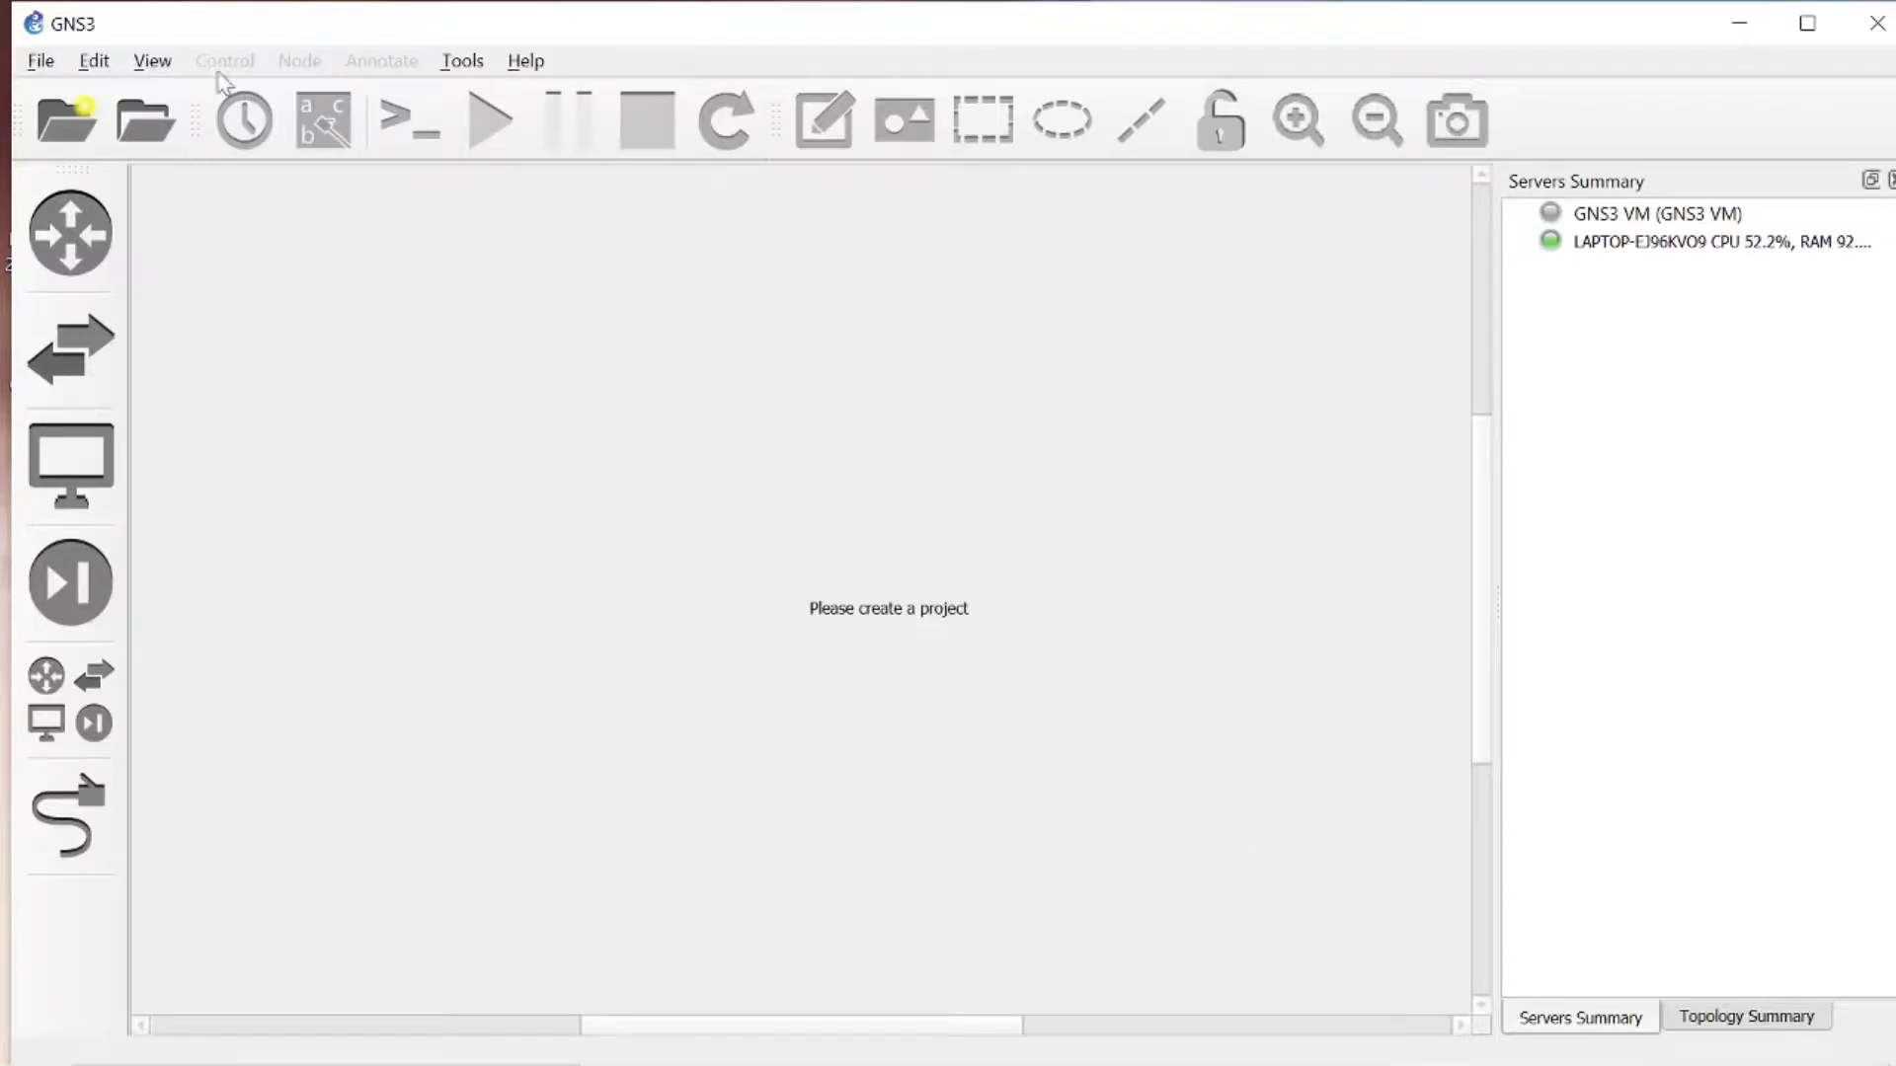
{"action": "left_click", "coordinate": [94, 65]}
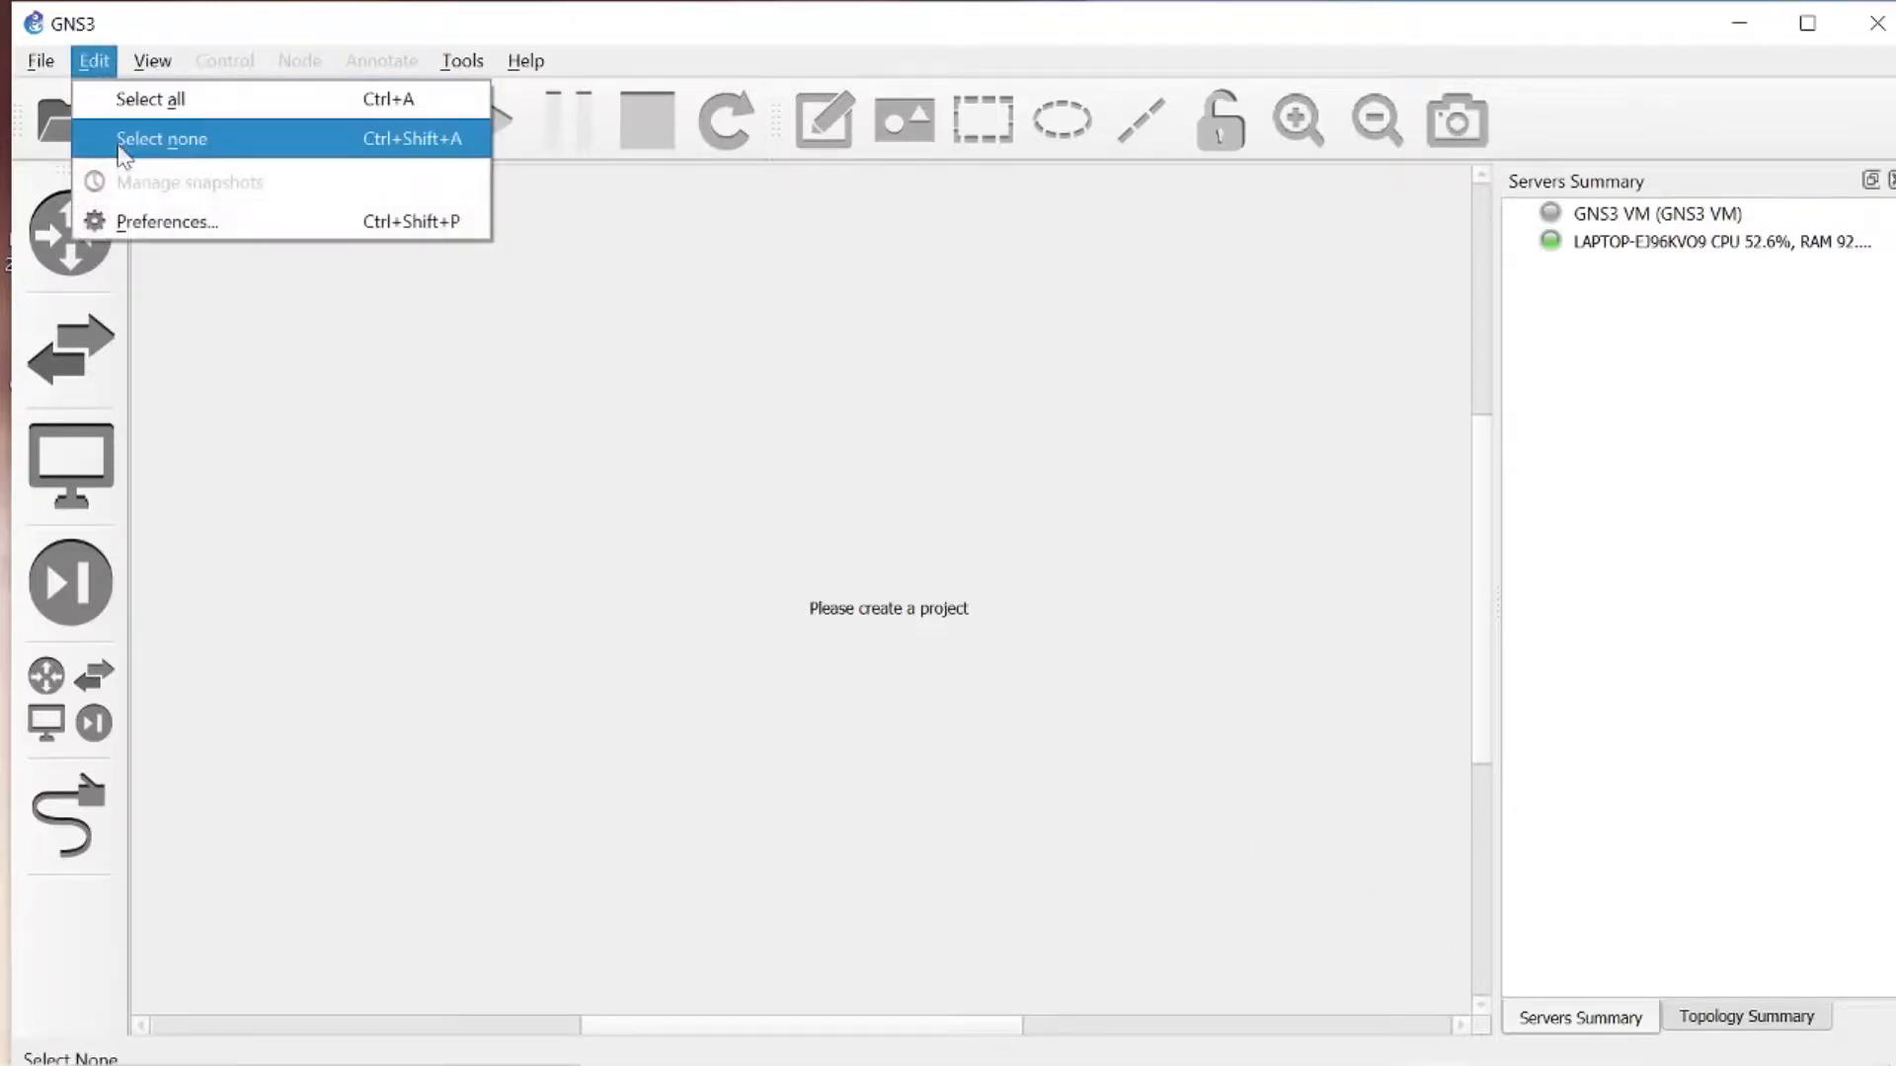
{"action": "left_click", "coordinate": [135, 224]}
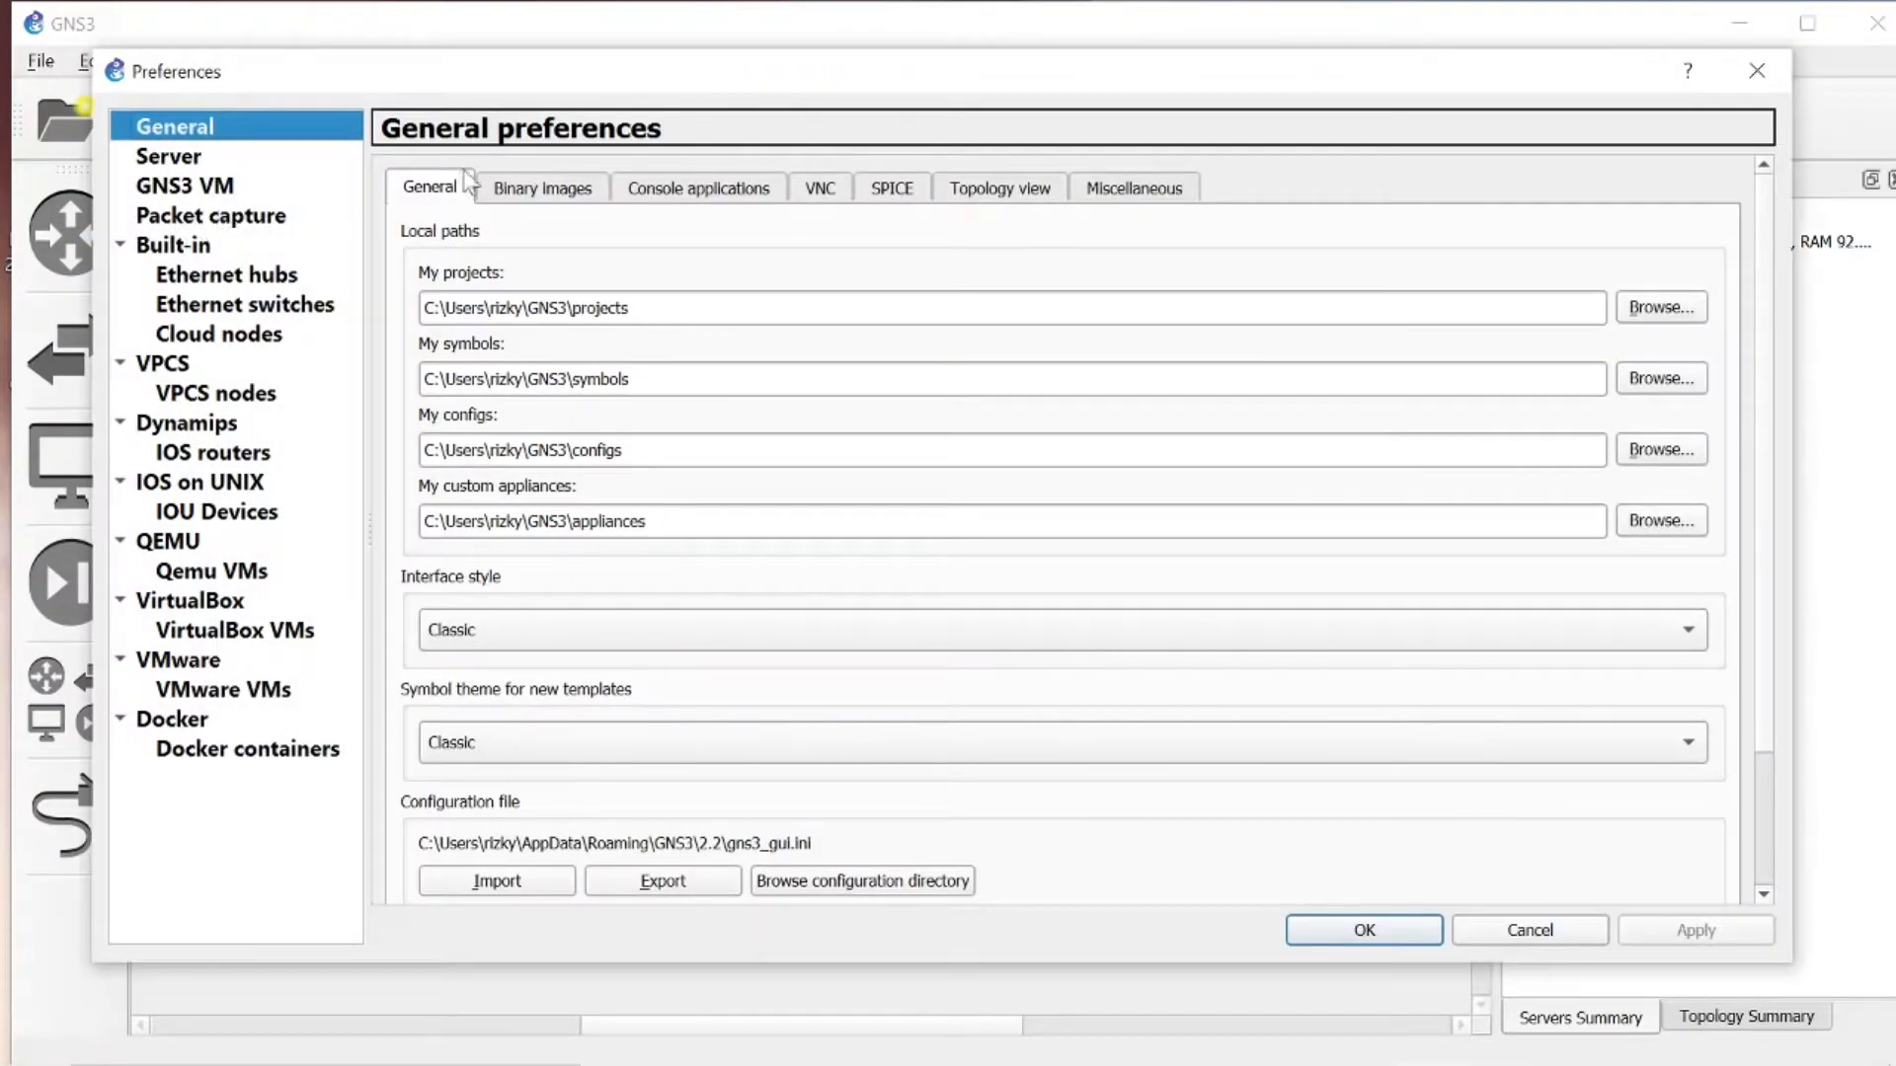
{"action": "left_click", "coordinate": [229, 187]}
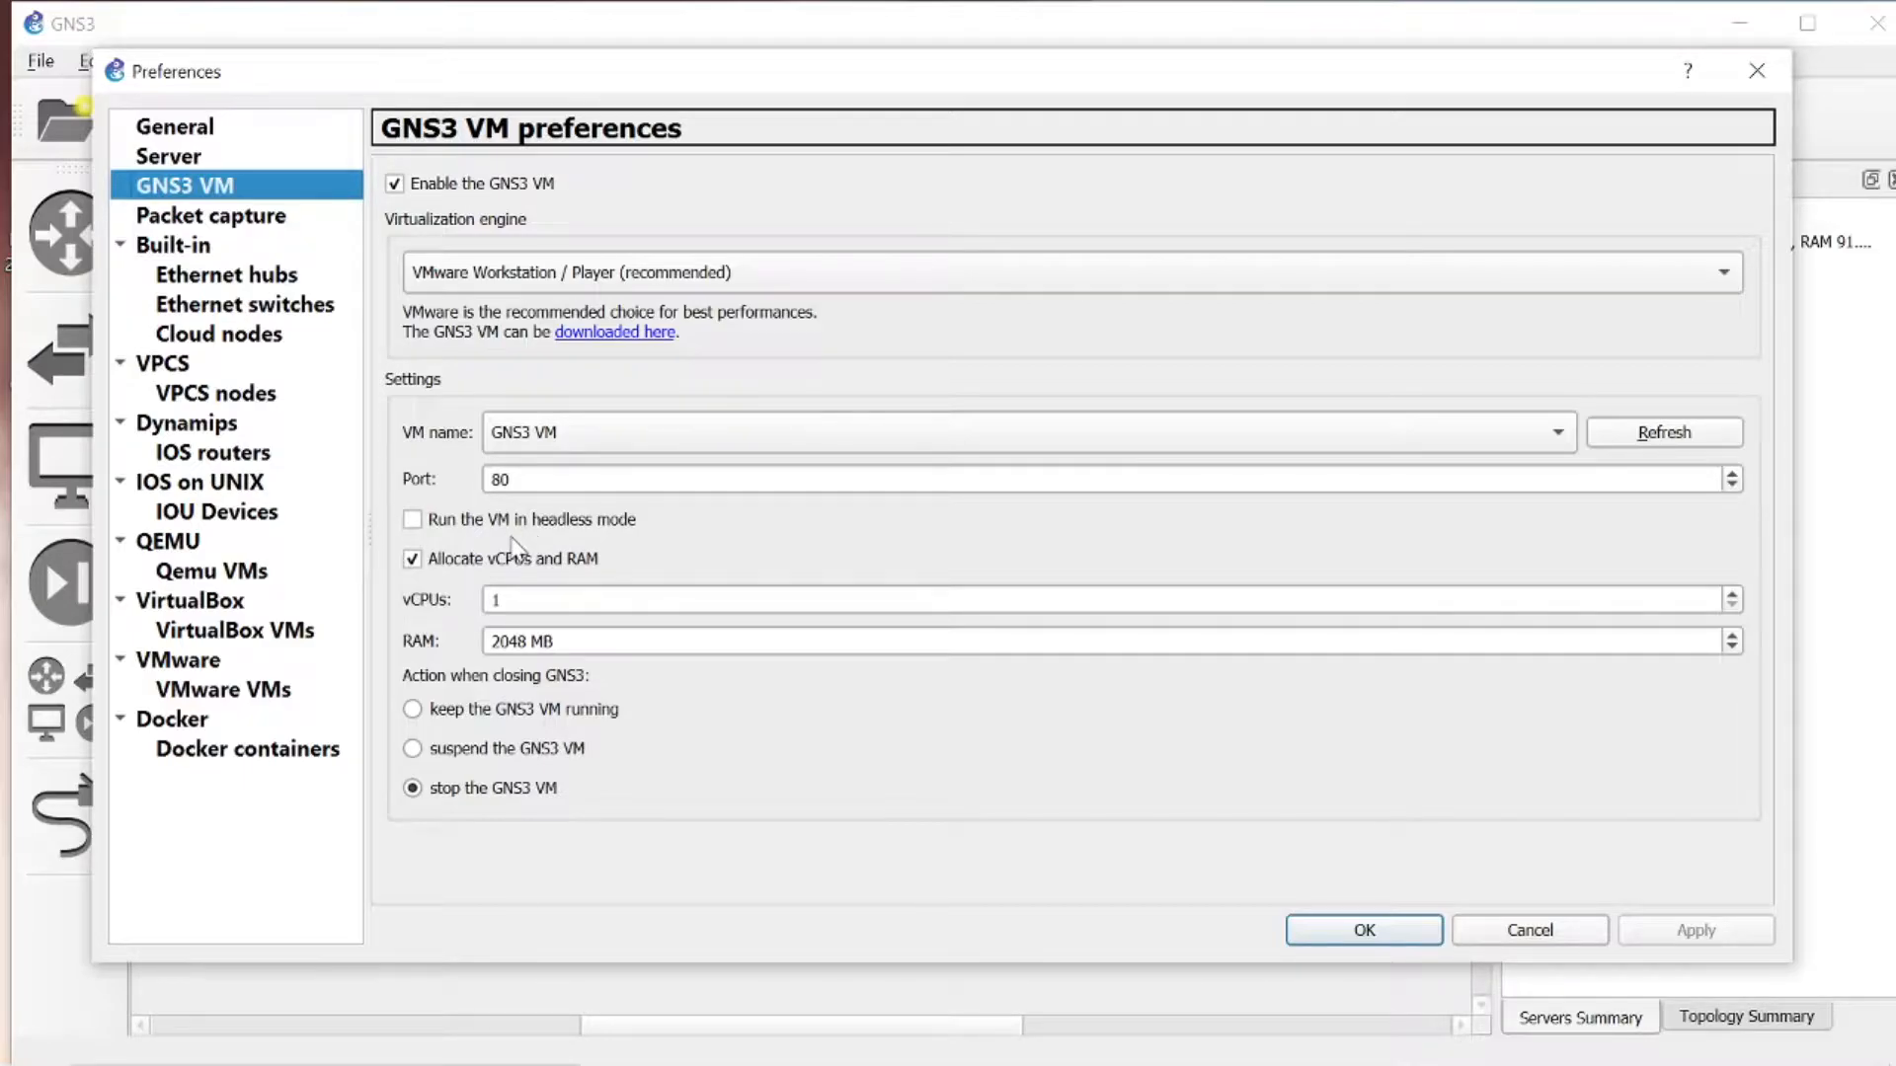
{"action": "left_click", "coordinate": [243, 460]}
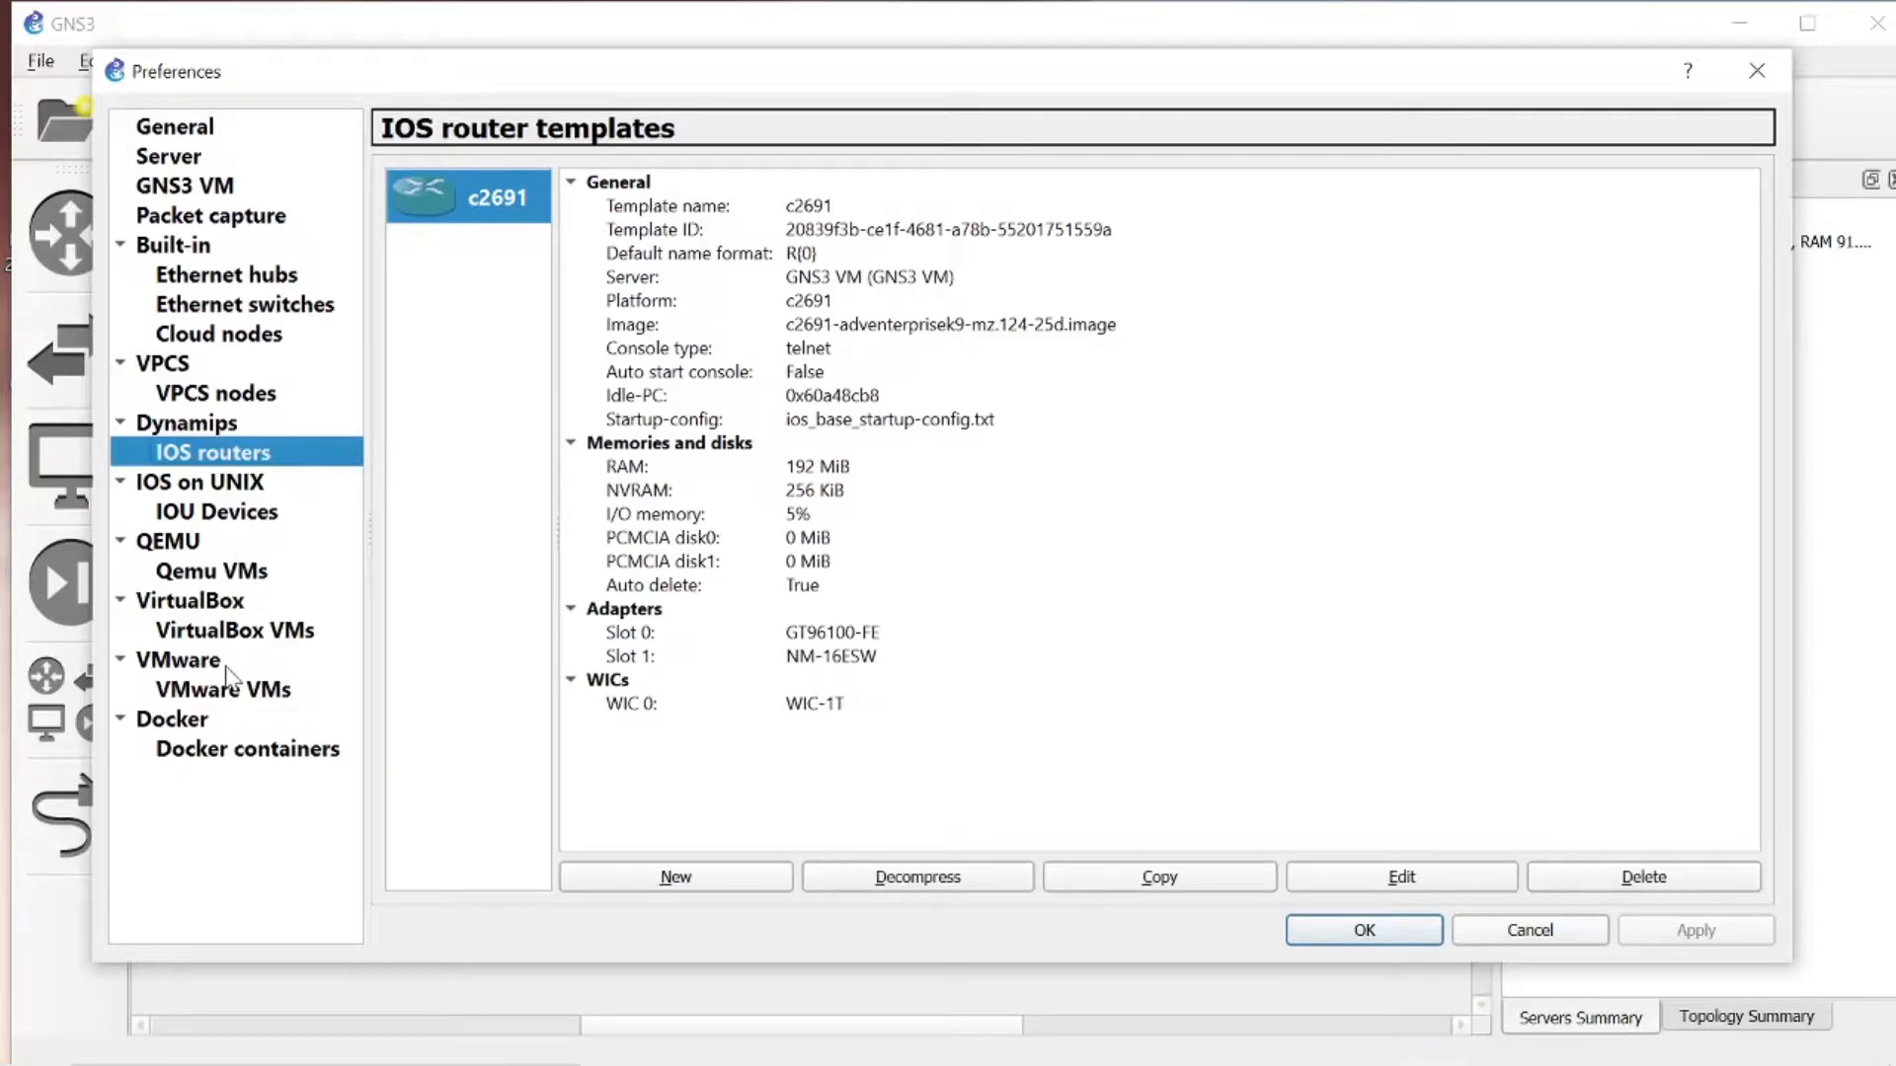
- Review the VirtualBox and Qemu VM templates in the preferences, and close the preferences without changes
{"action": "left_click", "coordinate": [254, 640]}
{"action": "left_click", "coordinate": [233, 575]}
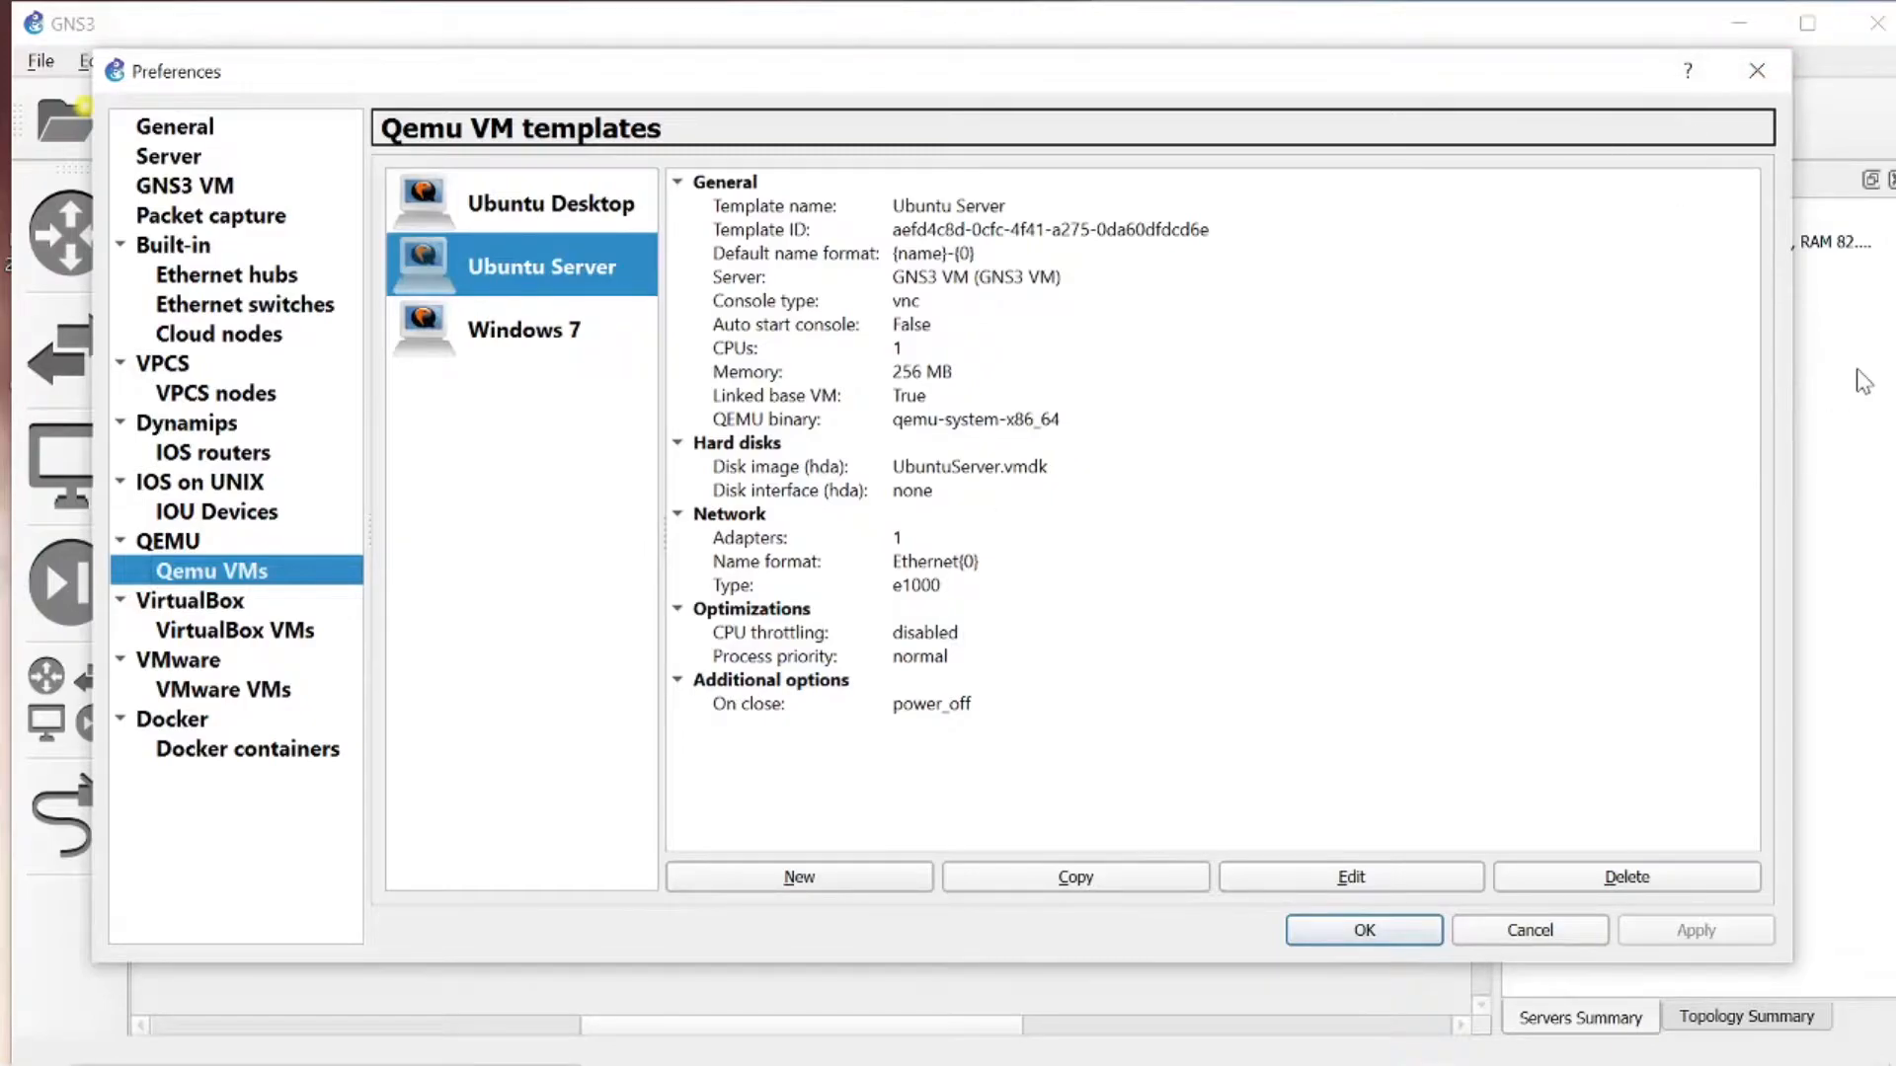
{"action": "left_click", "coordinate": [1505, 934]}
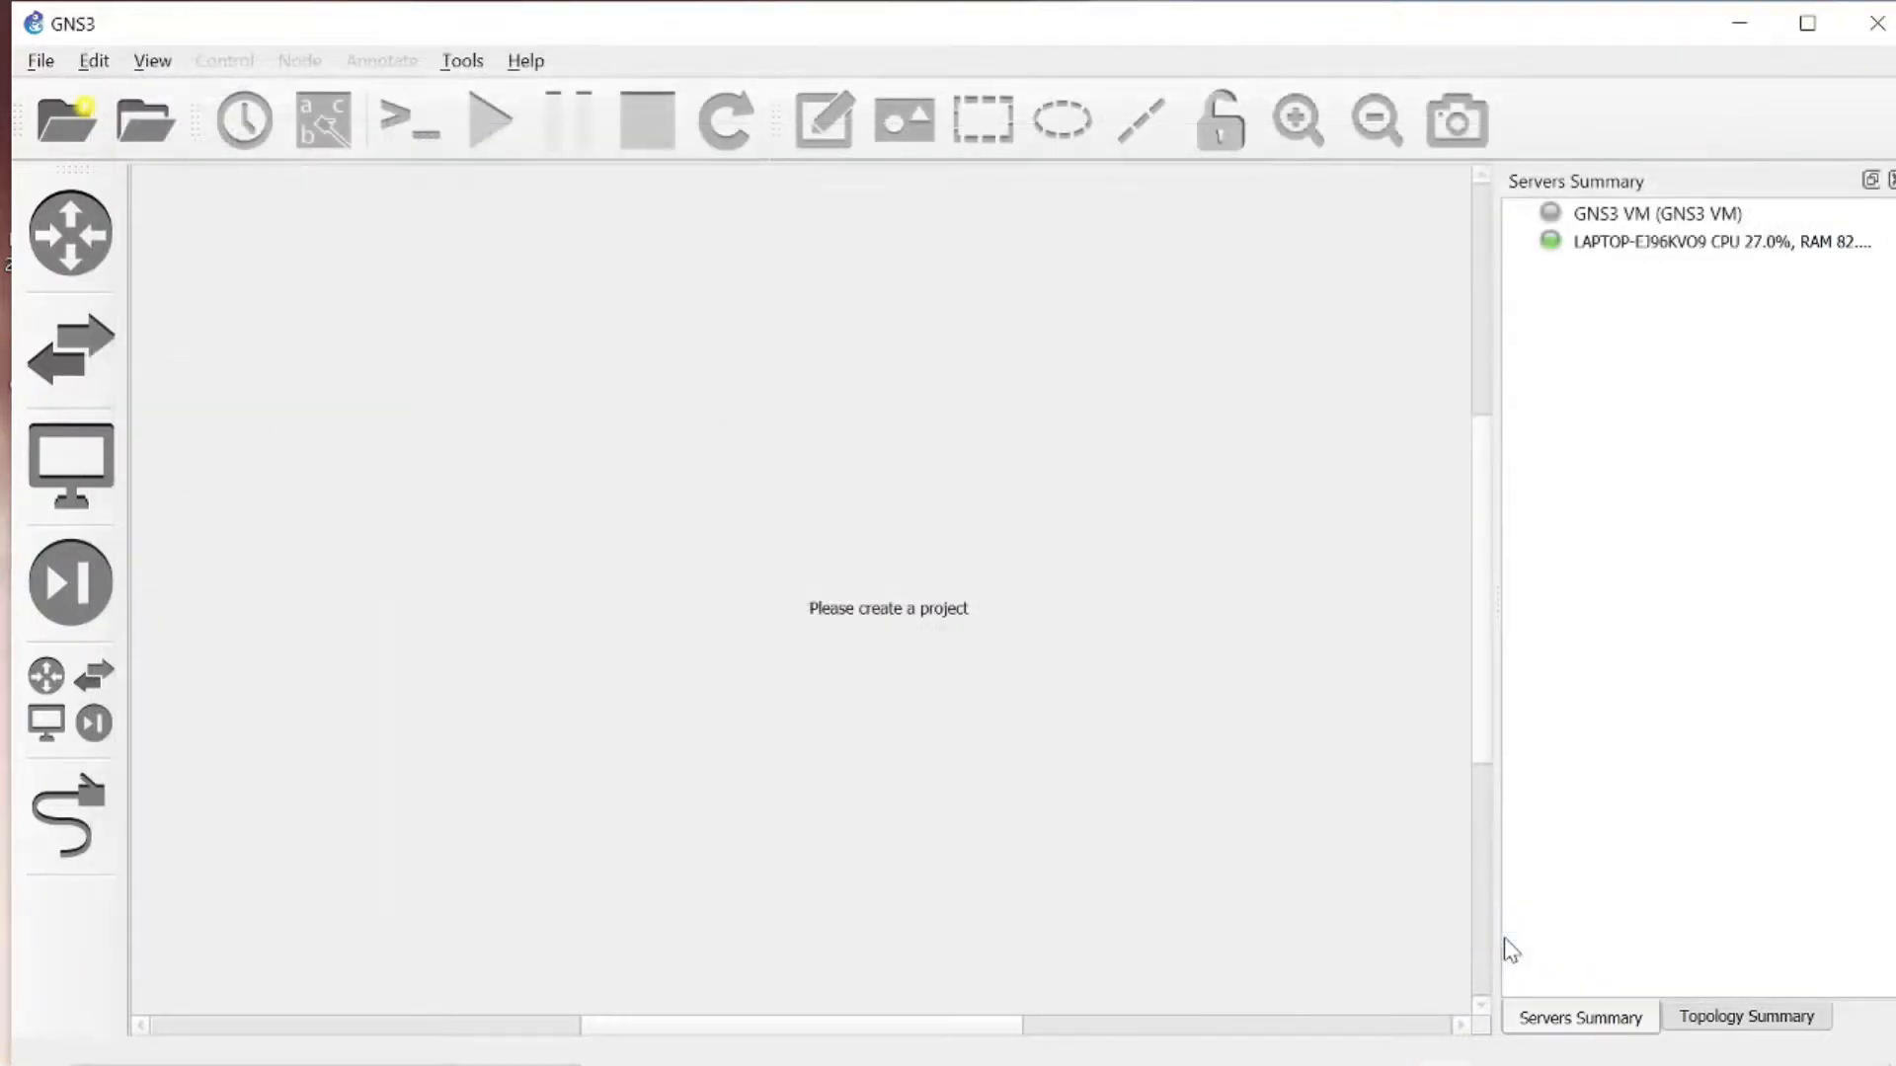
- Switch to VMware Workstation and open the Virtual Network Editor with administrator privileges for changing the network configuration
{"action": "left_click", "coordinate": [1429, 1037]}
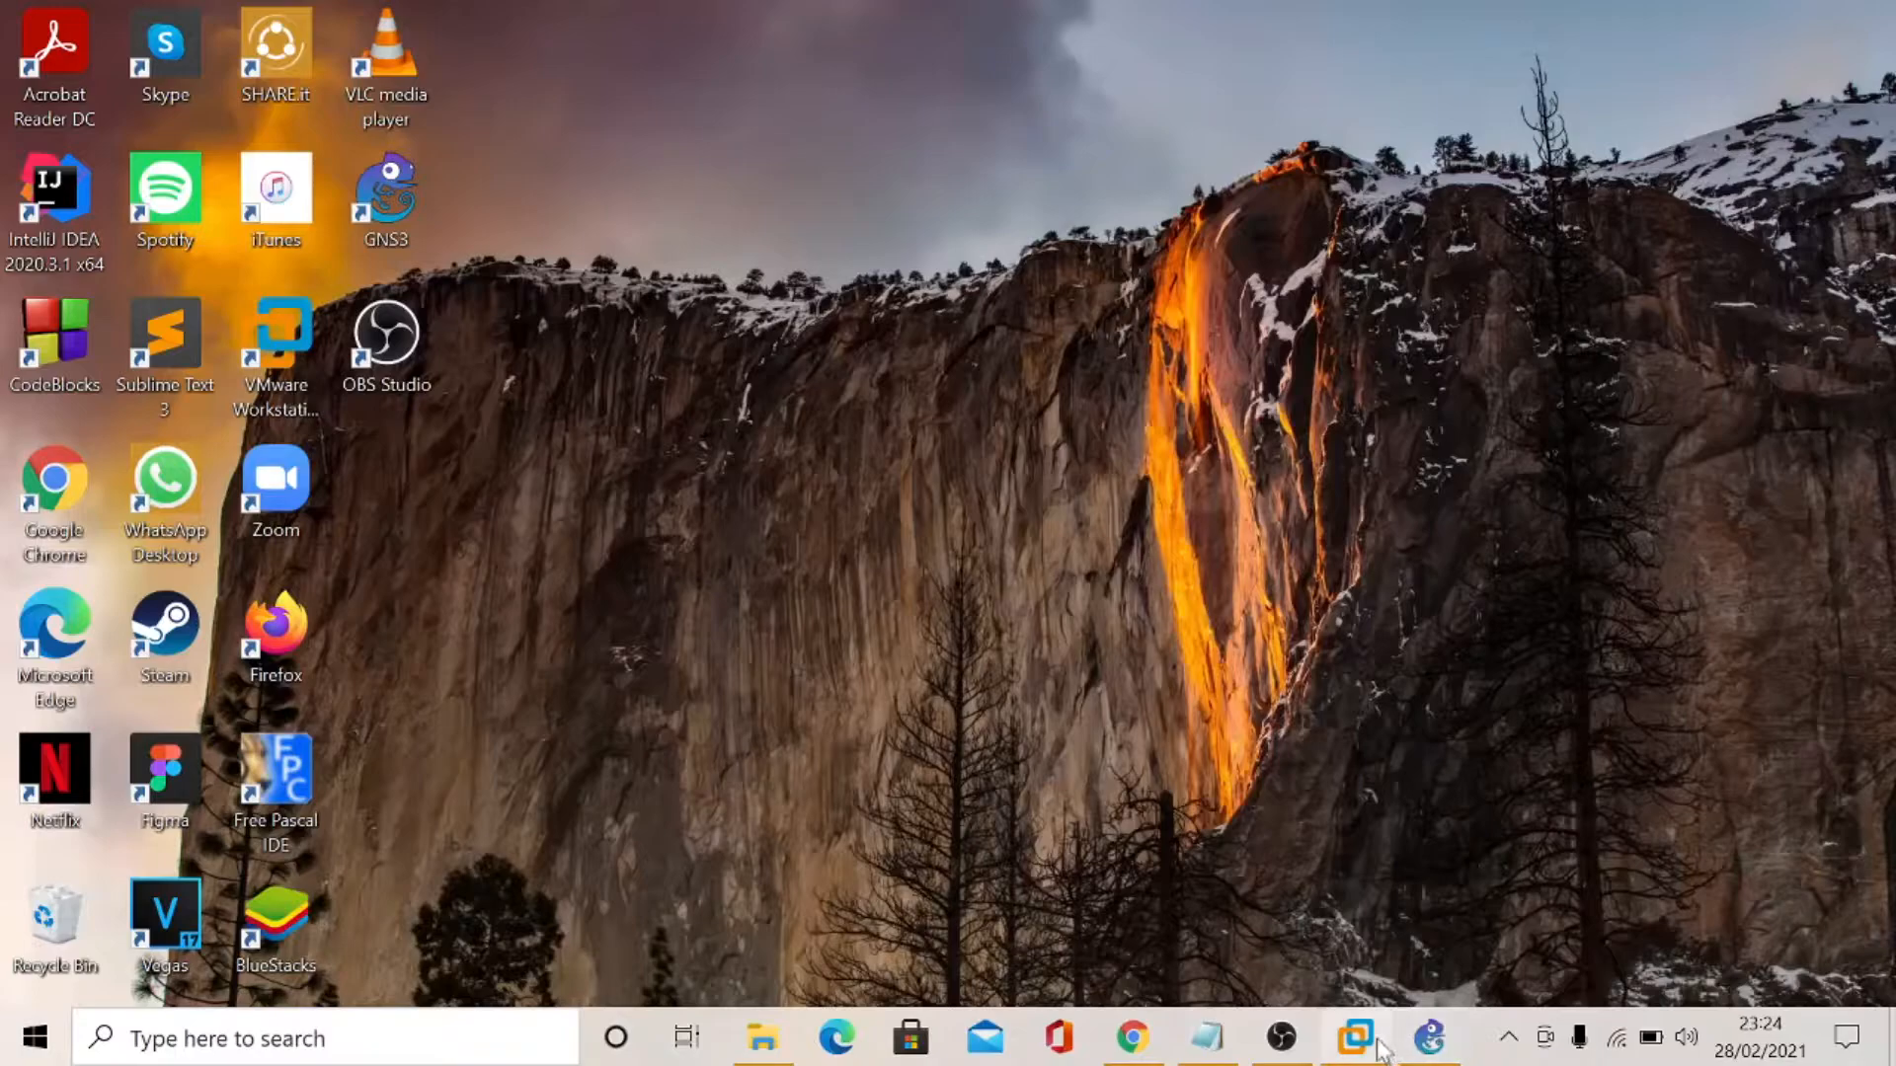
{"action": "left_click", "coordinate": [1379, 1045]}
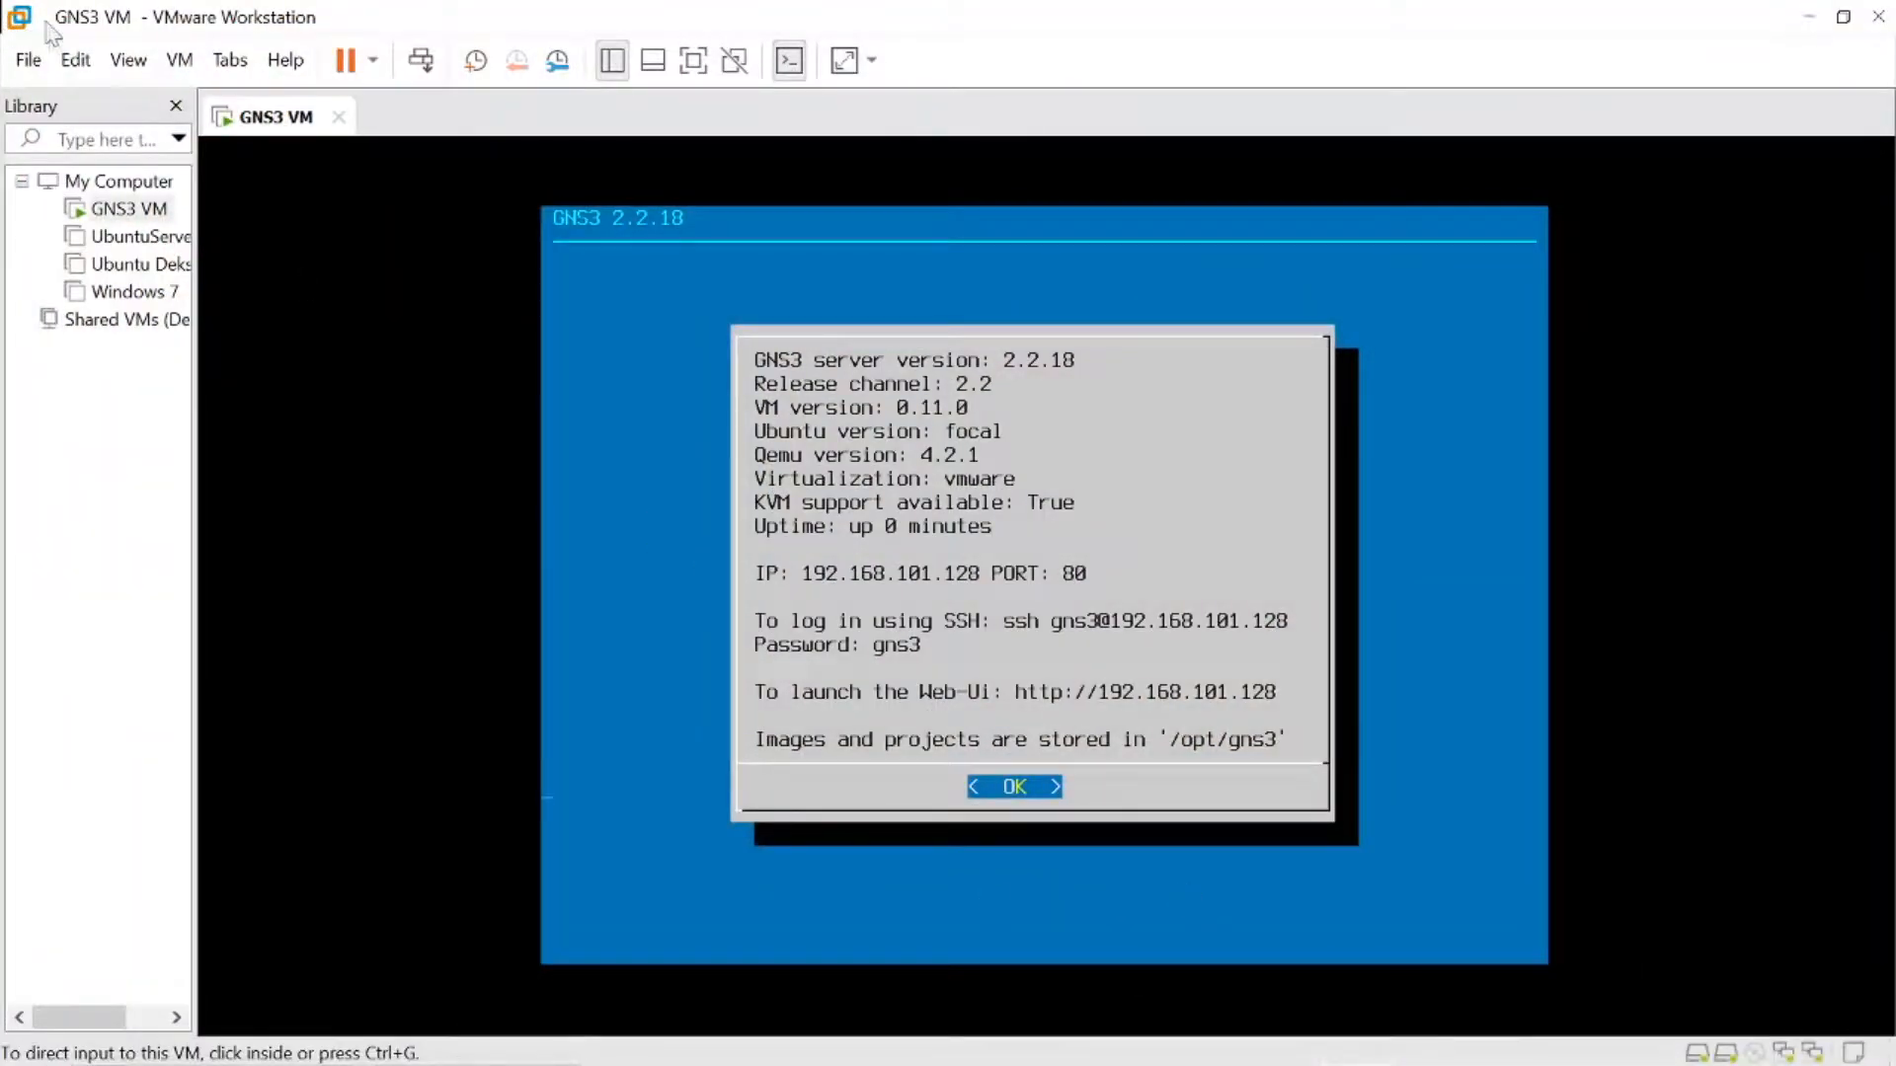
{"action": "left_click", "coordinate": [29, 59]}
{"action": "mouse_move", "coordinate": [91, 64]}
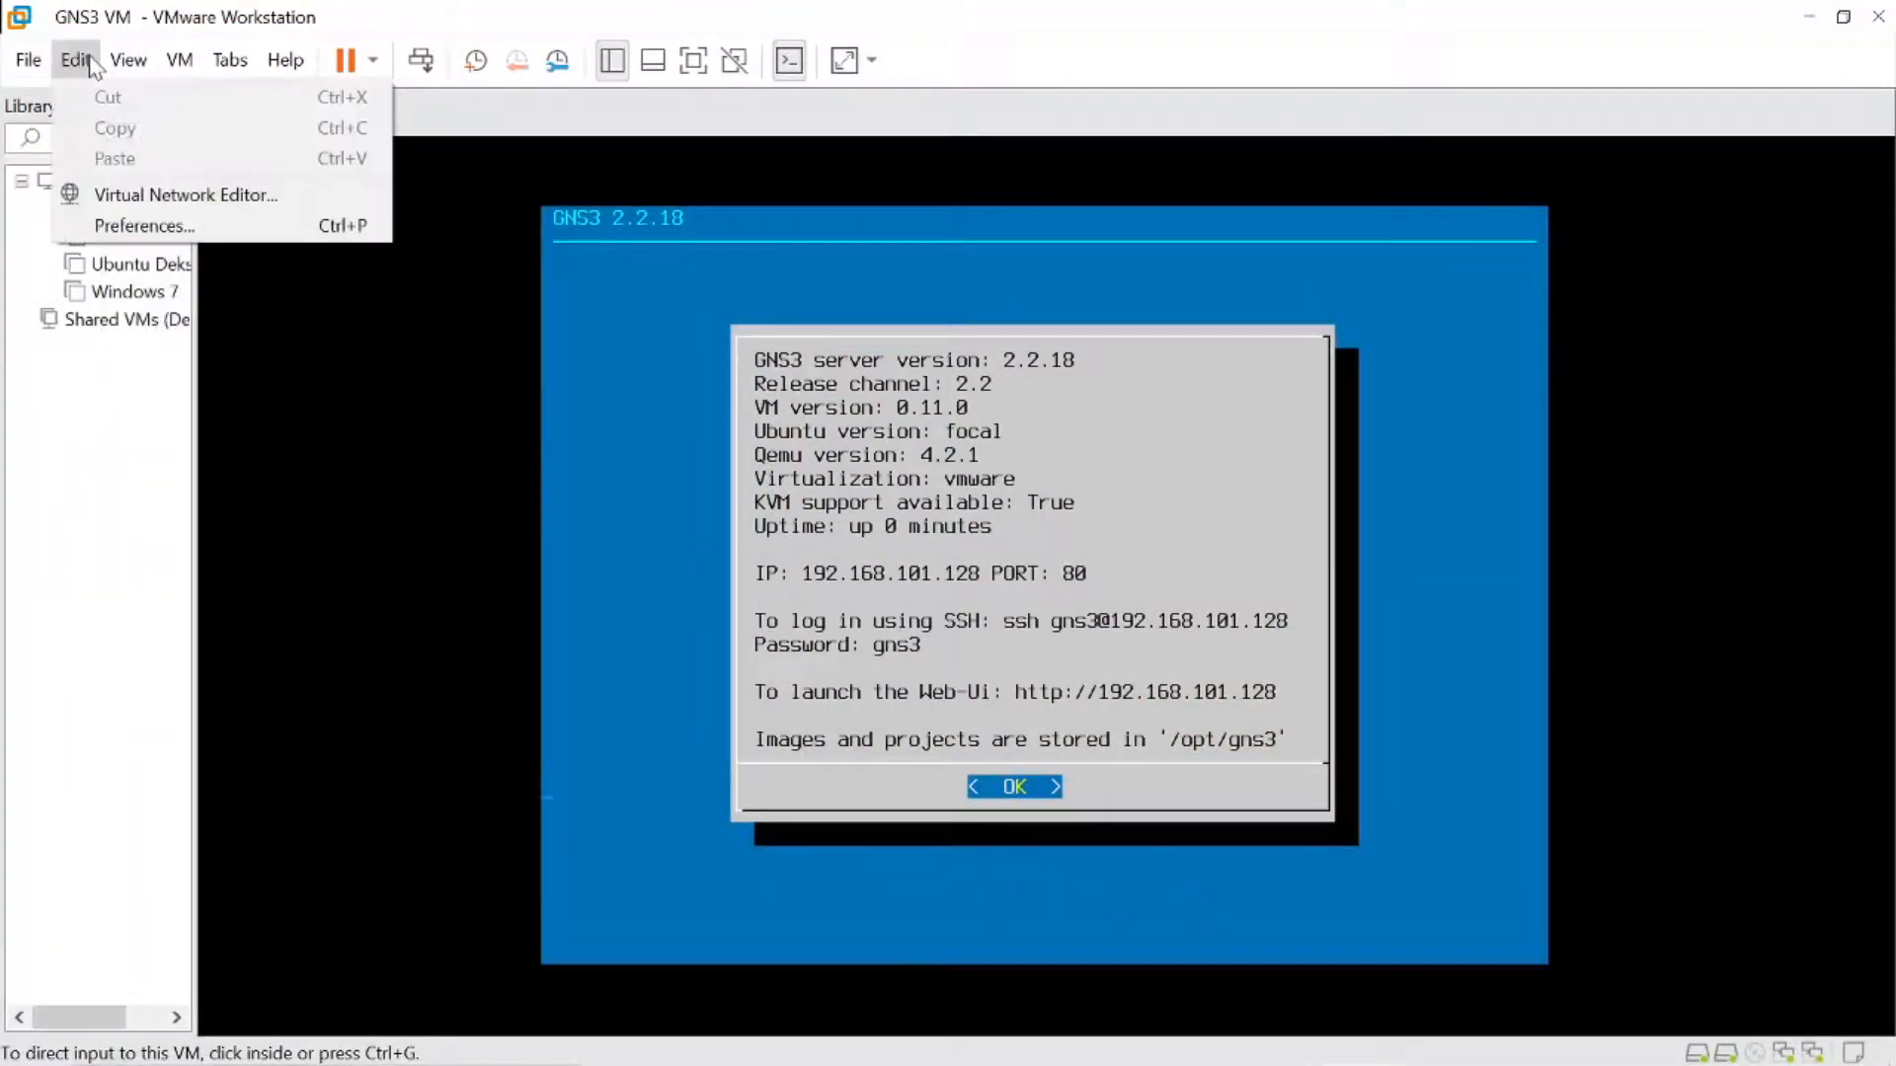
{"action": "left_click", "coordinate": [158, 194]}
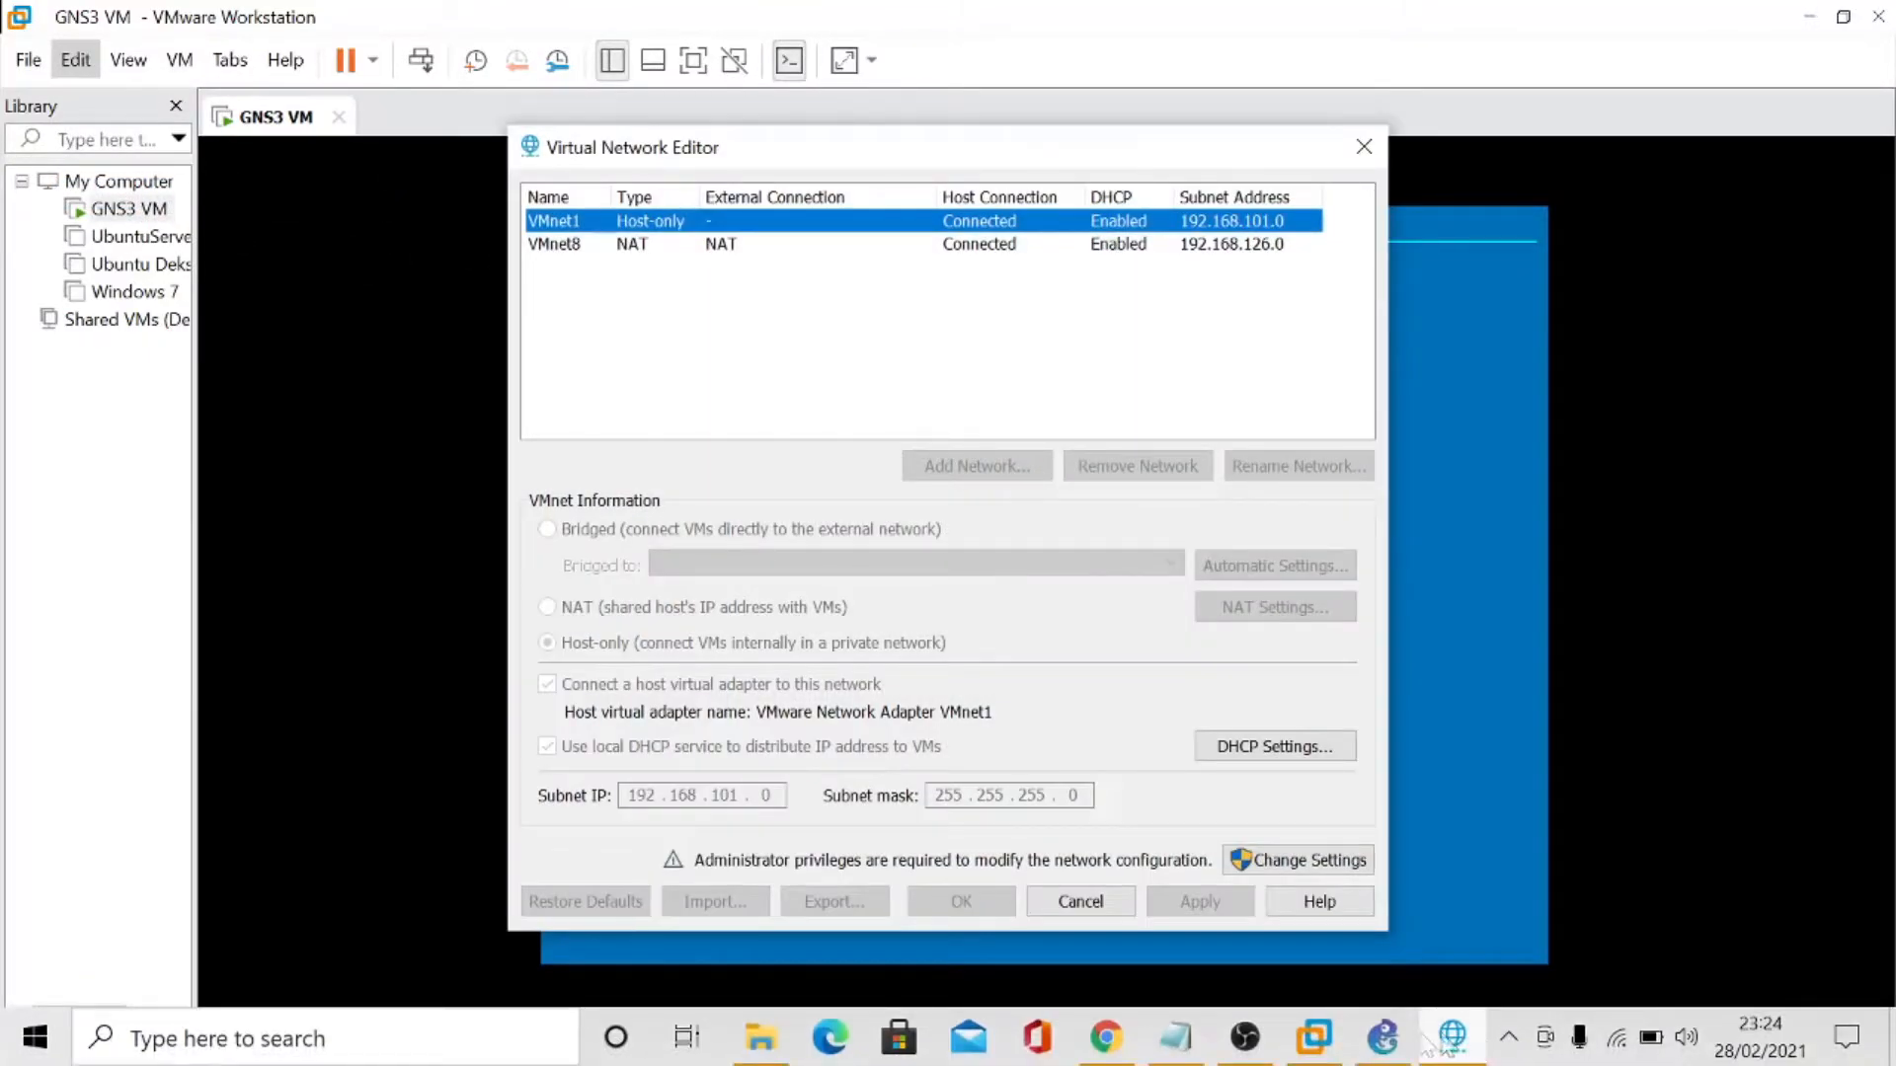
{"action": "left_click", "coordinate": [1246, 1044]}
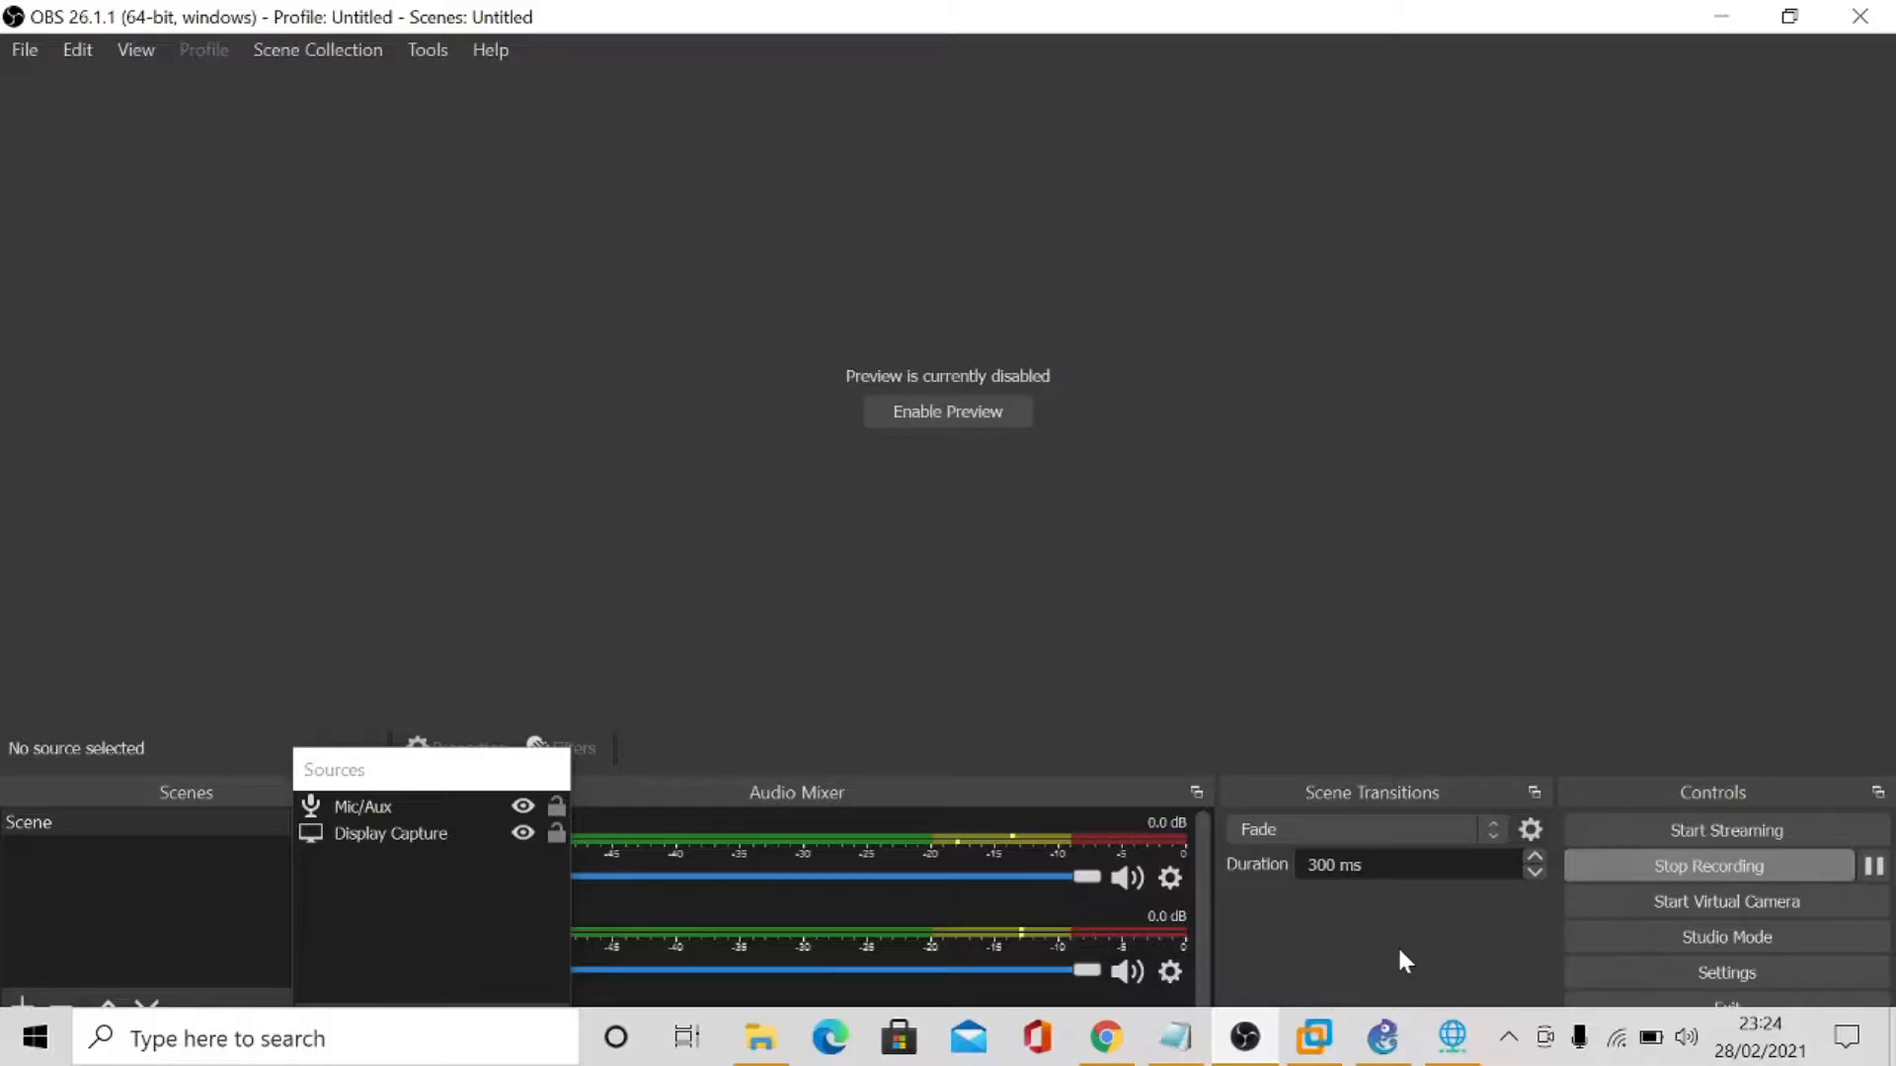
{"action": "left_click", "coordinate": [1448, 1047]}
{"action": "left_click", "coordinate": [1260, 861]}
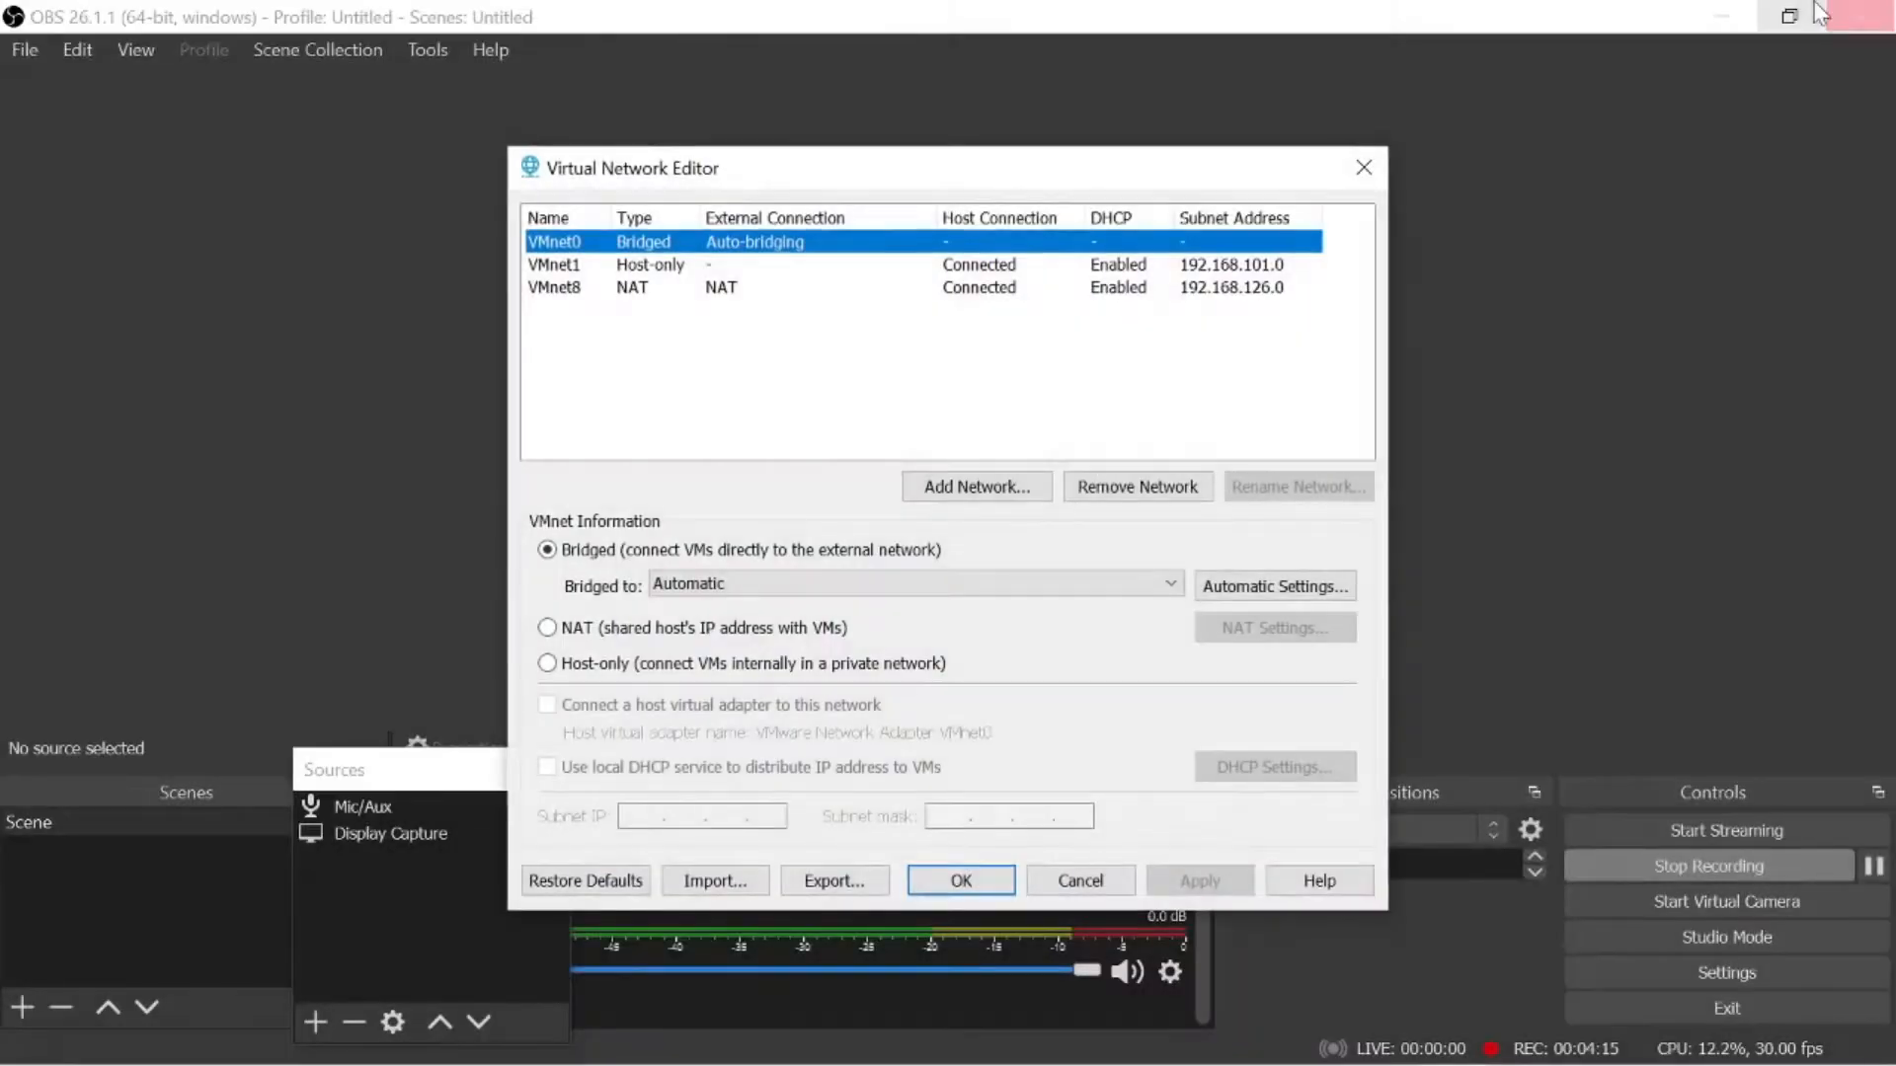
{"action": "left_click", "coordinate": [1708, 17]}
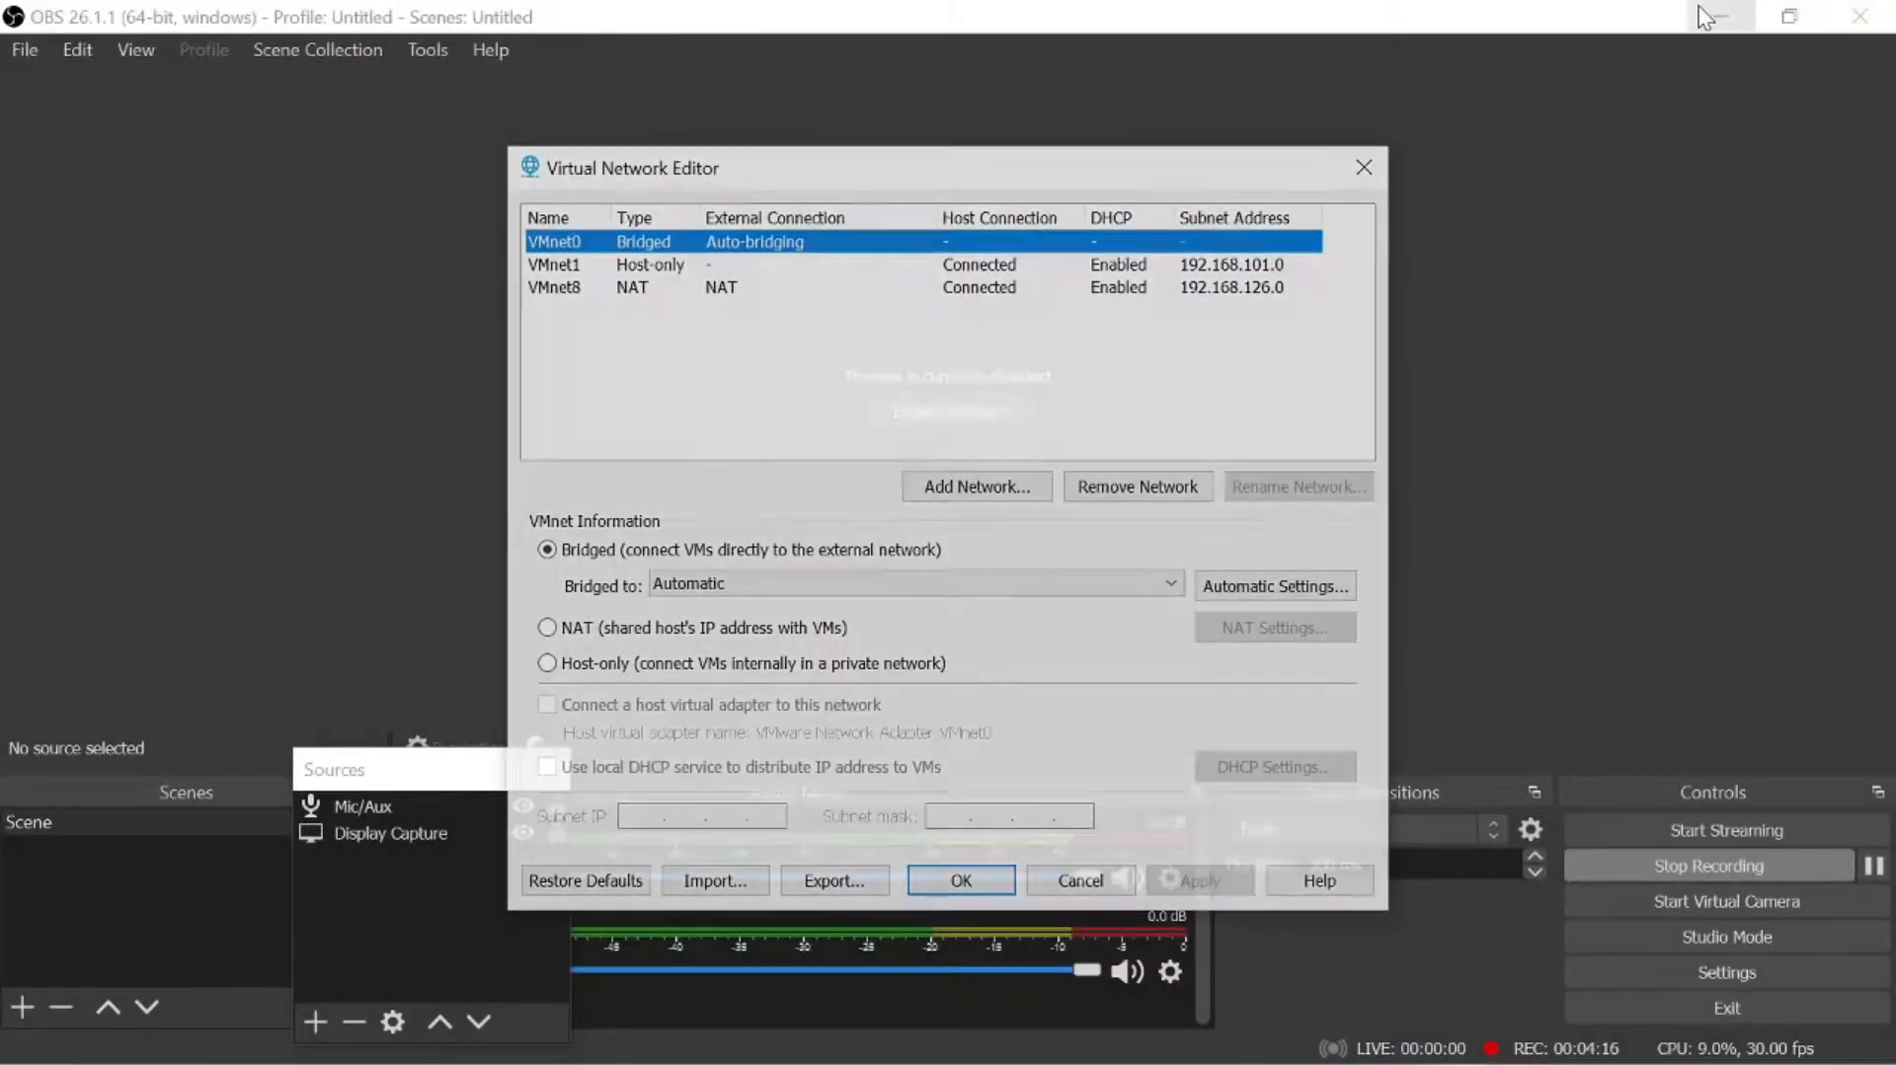
- Try to restore the virtual network defaults with the GNS3 VM running, and power off the GNS3 VM
{"action": "left_click", "coordinate": [594, 881]}
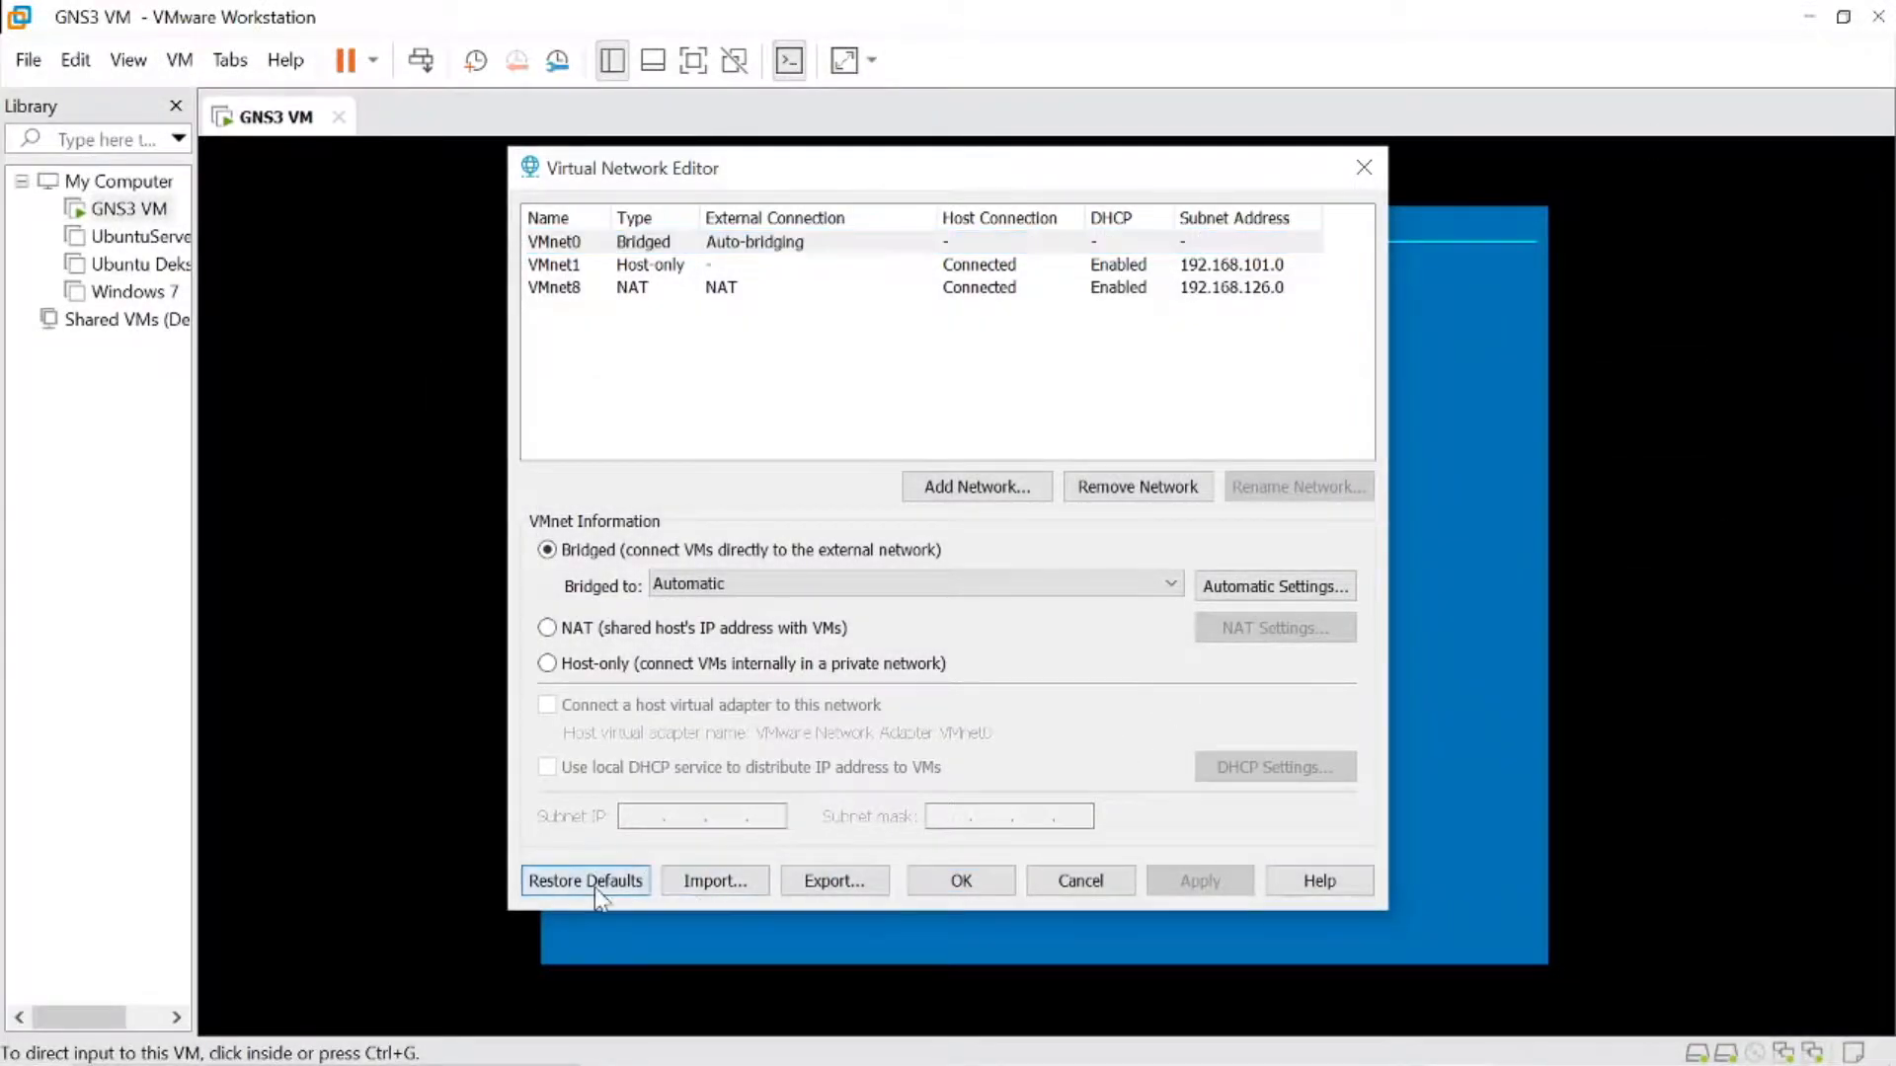
{"action": "left_click", "coordinate": [1132, 681]}
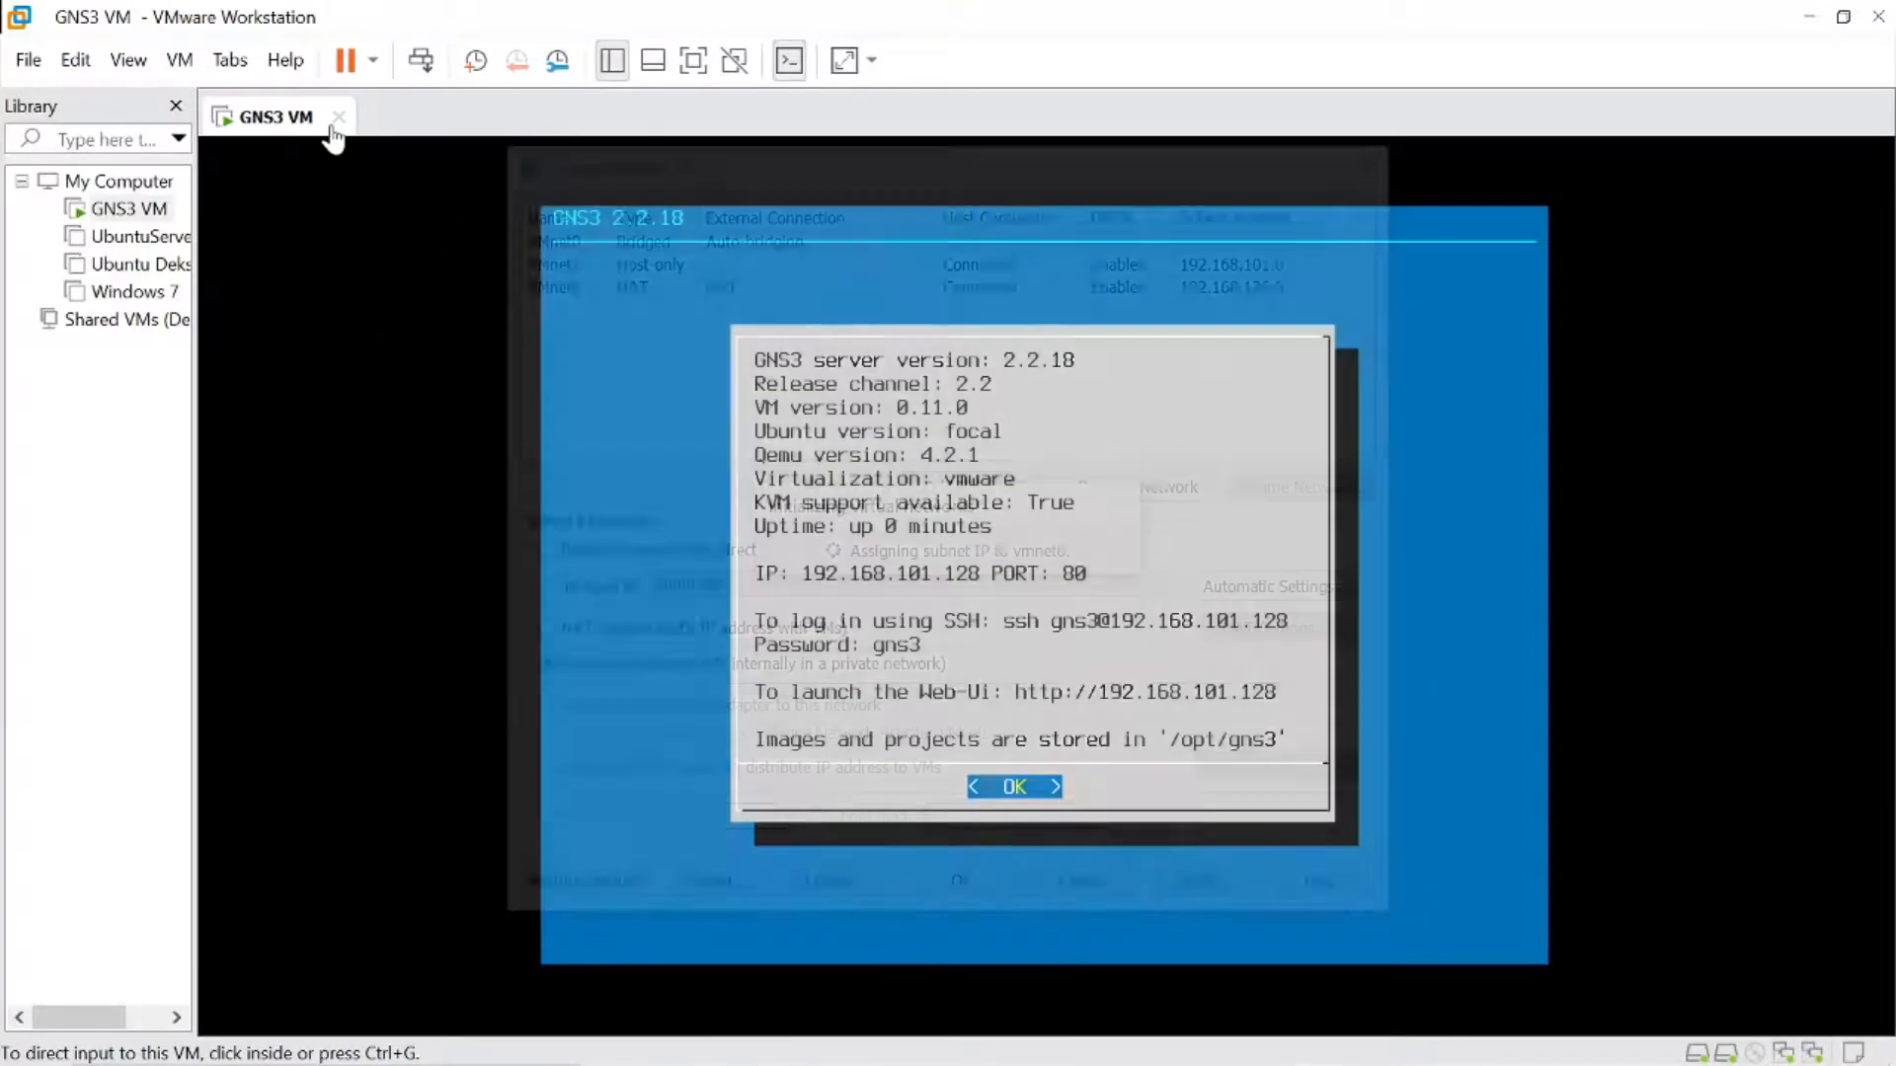
{"action": "left_click", "coordinate": [337, 116]}
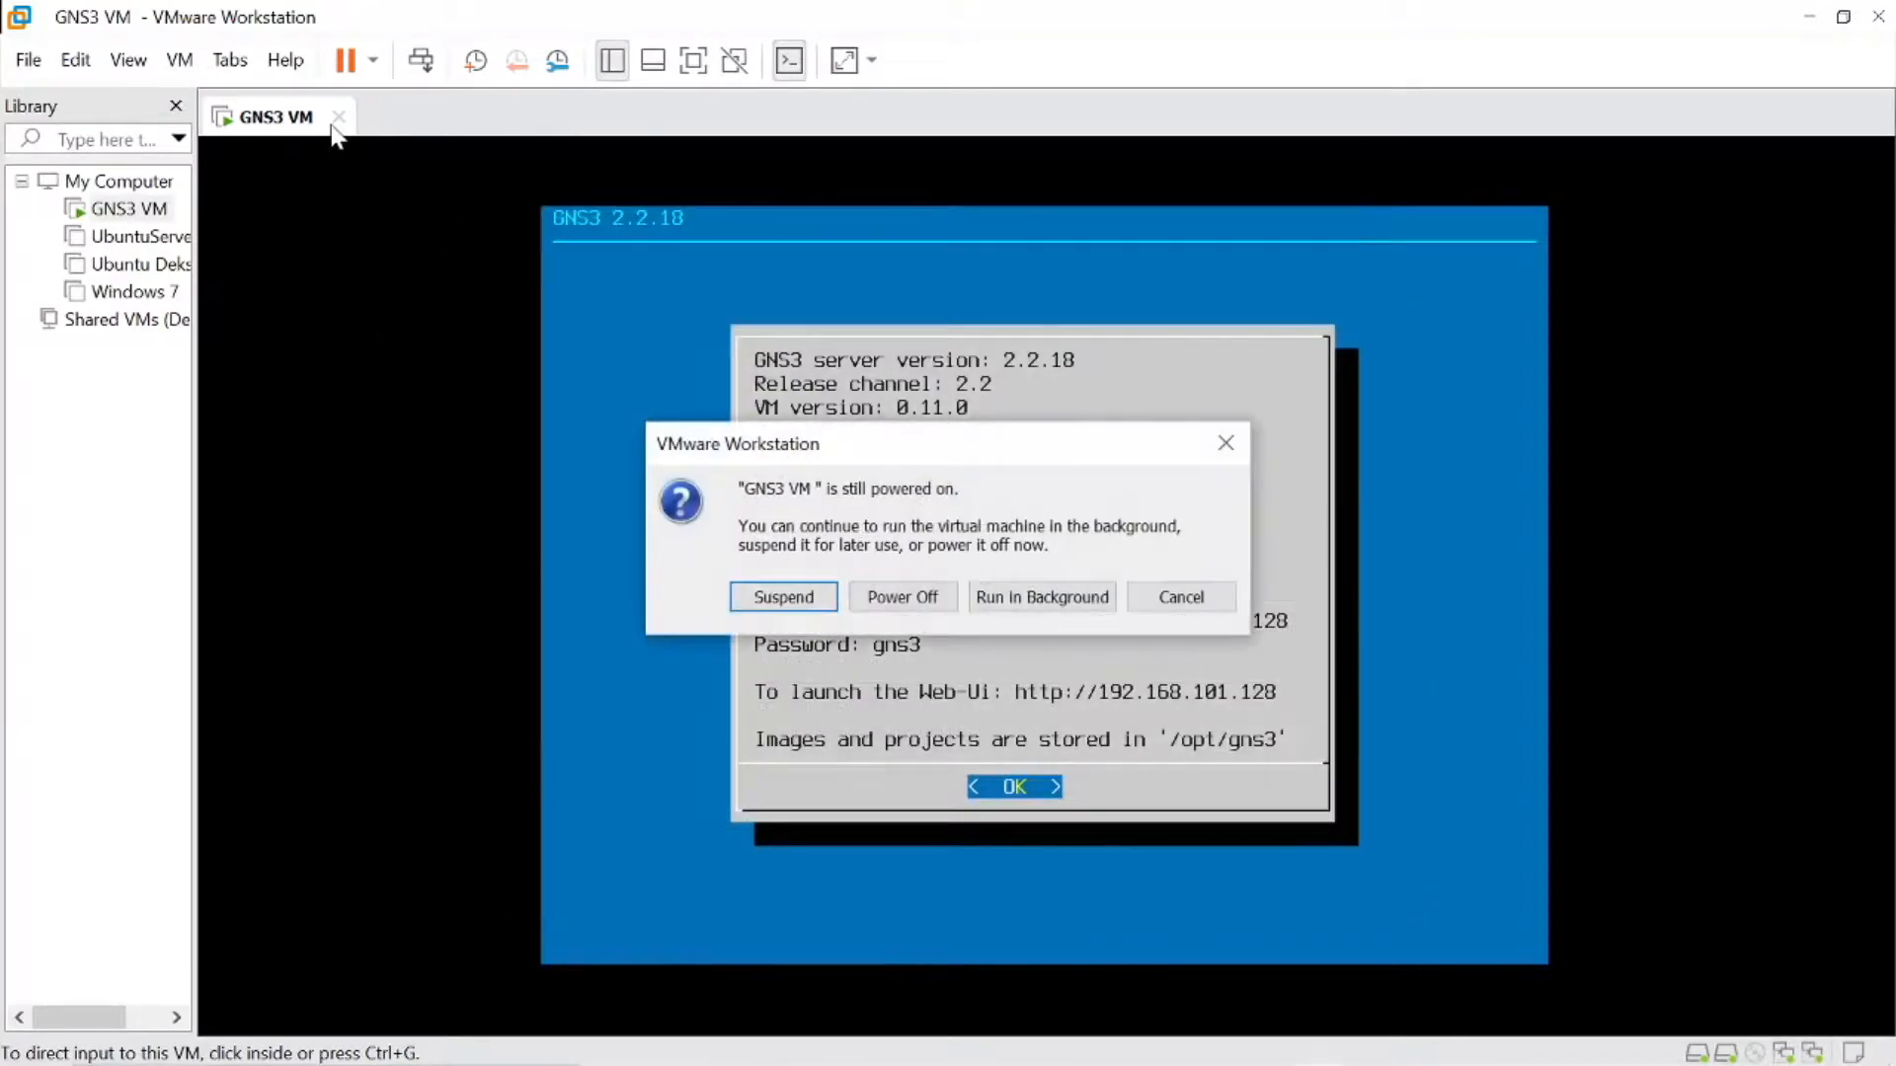
{"action": "left_click", "coordinate": [893, 597]}
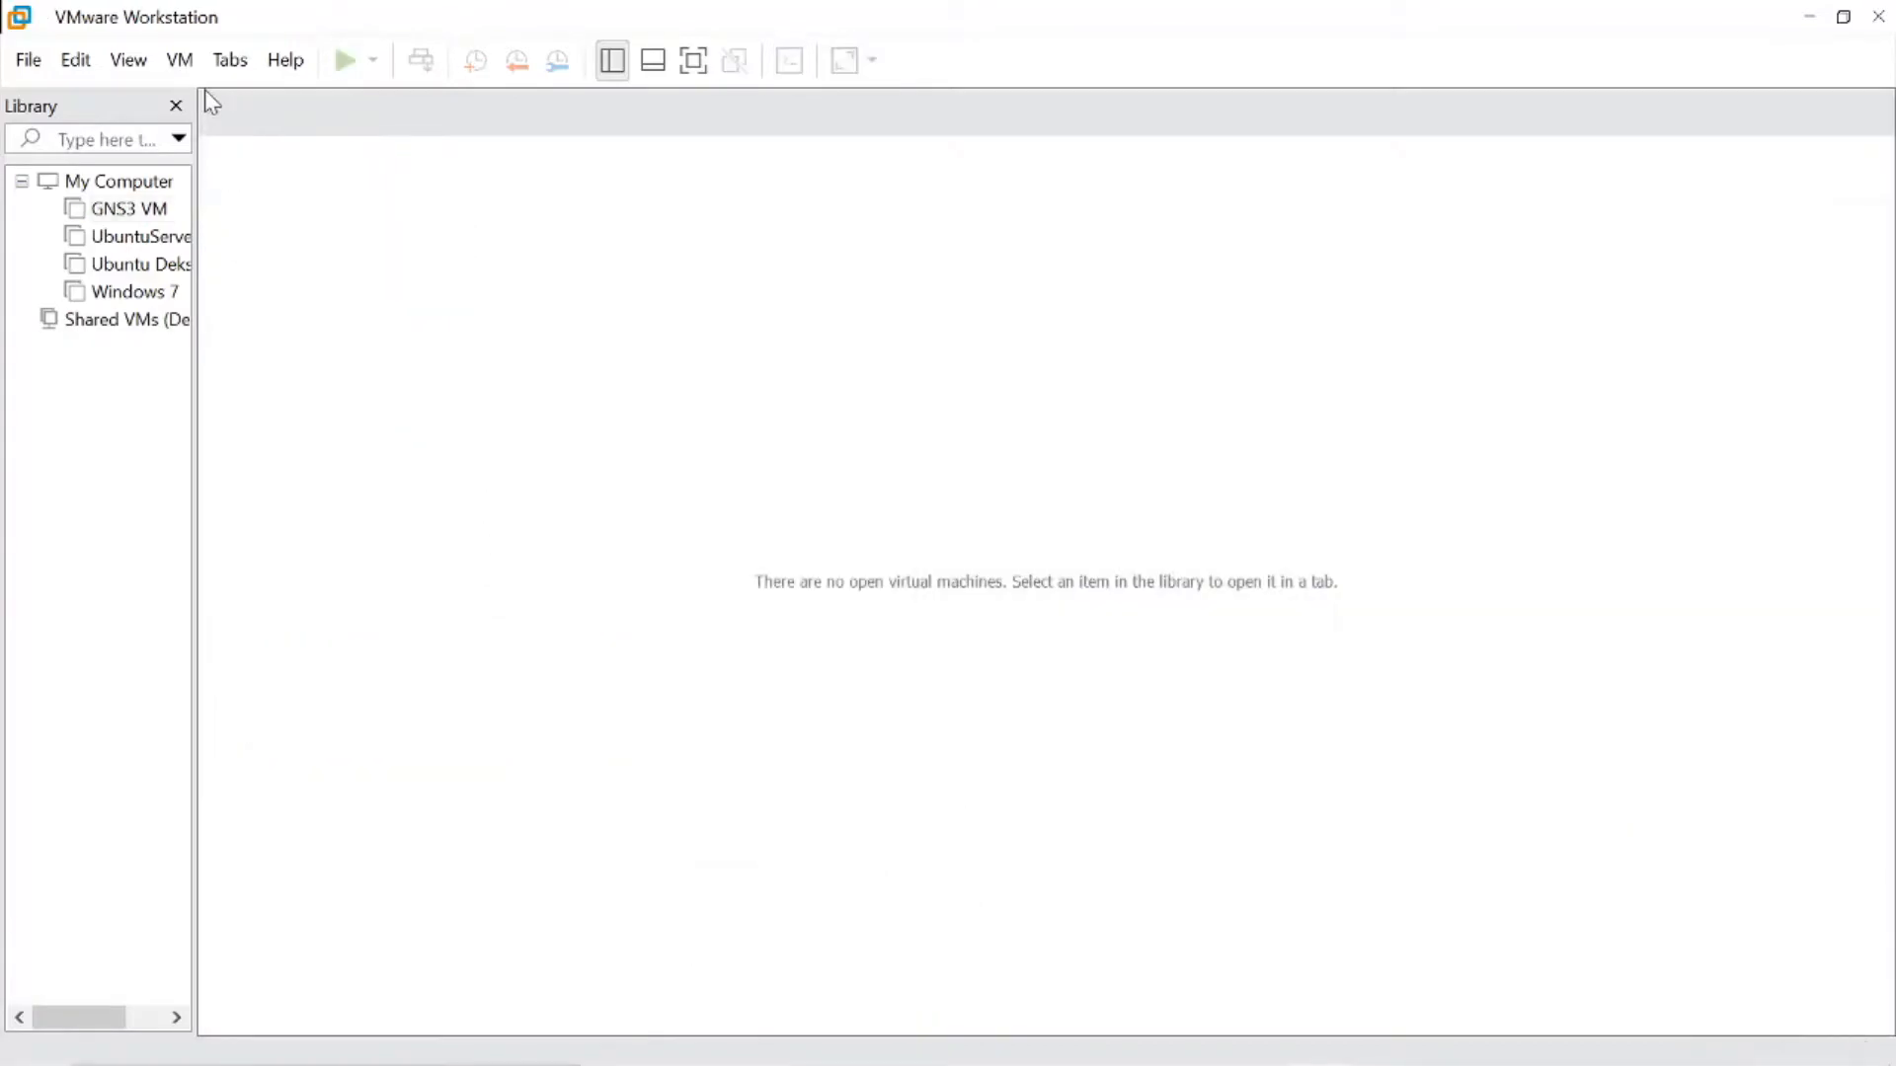
- Reopen the Virtual Network Editor and restore the default virtual networks, closing GNS3 during the process, and accept the configuration
{"action": "left_click", "coordinate": [77, 61]}
{"action": "left_click", "coordinate": [129, 191]}
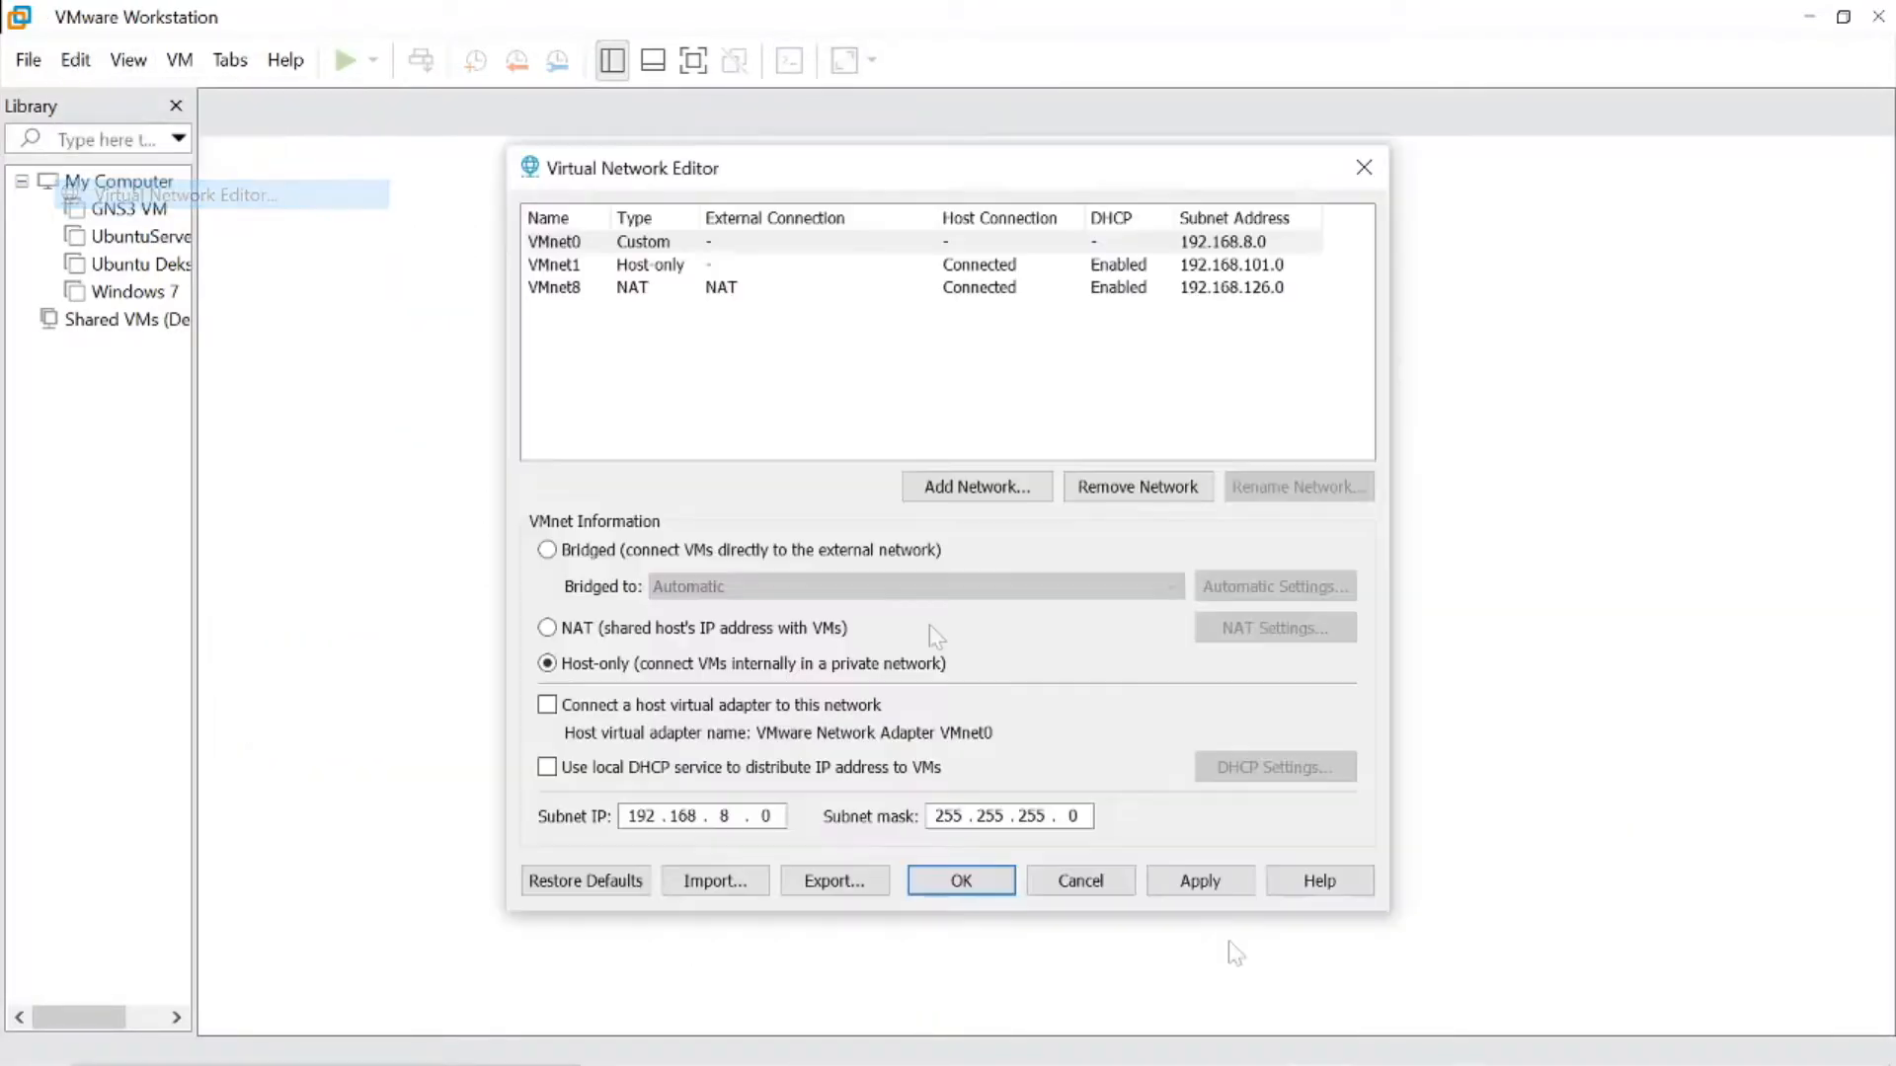
{"action": "left_click", "coordinate": [607, 881]}
{"action": "left_click", "coordinate": [1031, 665]}
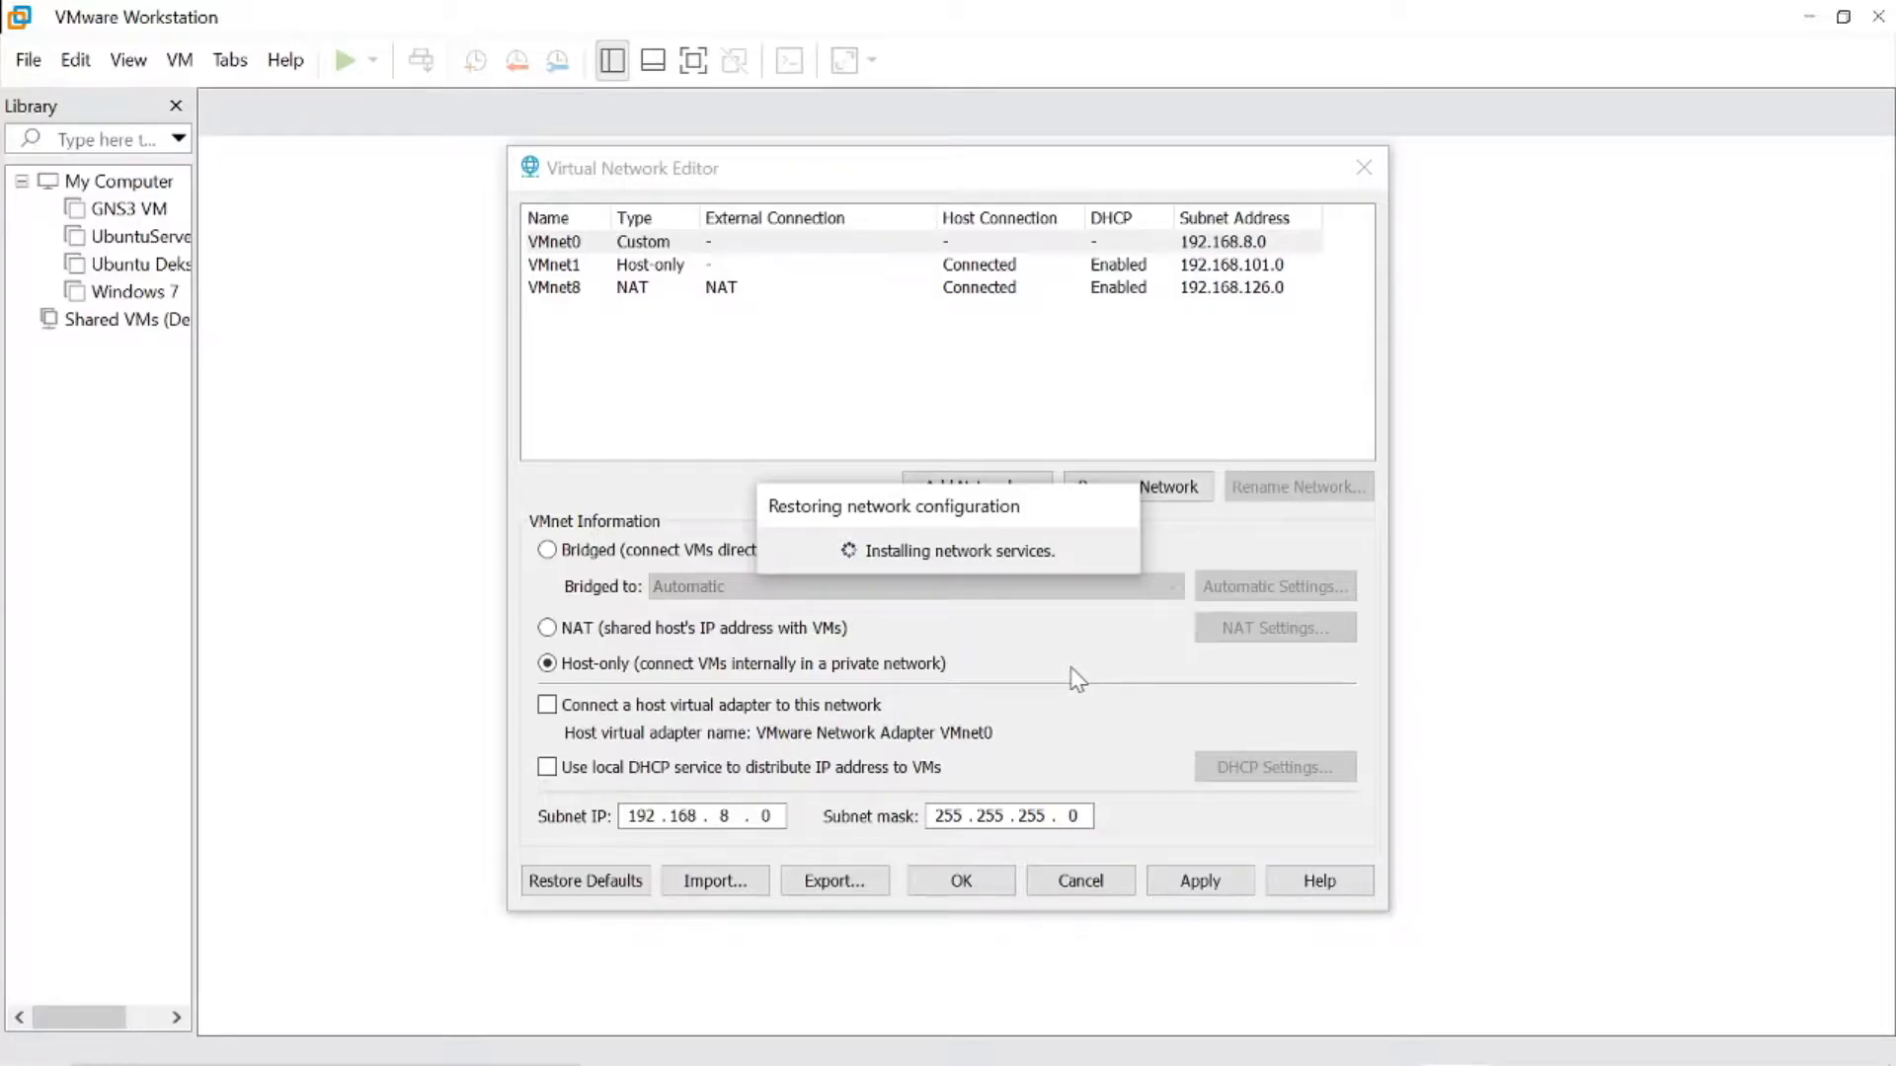
{"action": "mouse_move", "coordinate": [1519, 1023]}
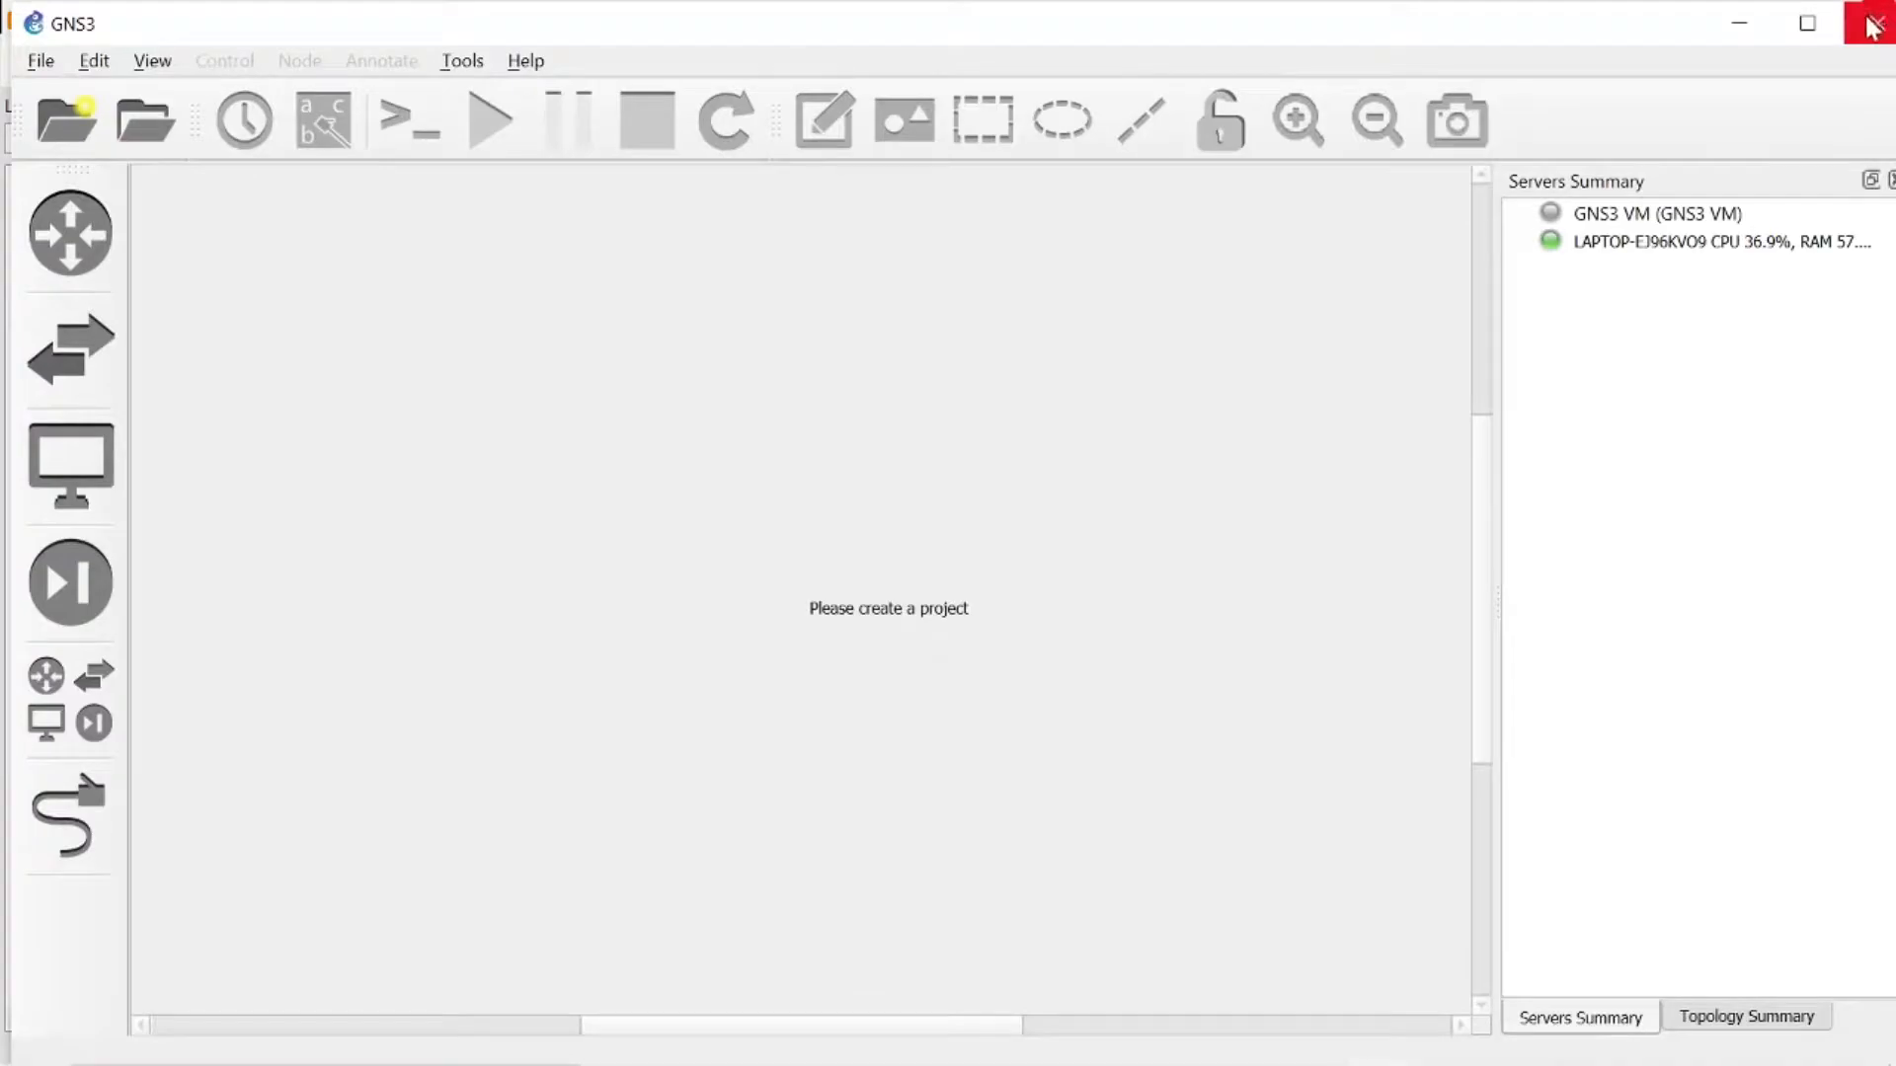
{"action": "left_click", "coordinate": [1873, 27]}
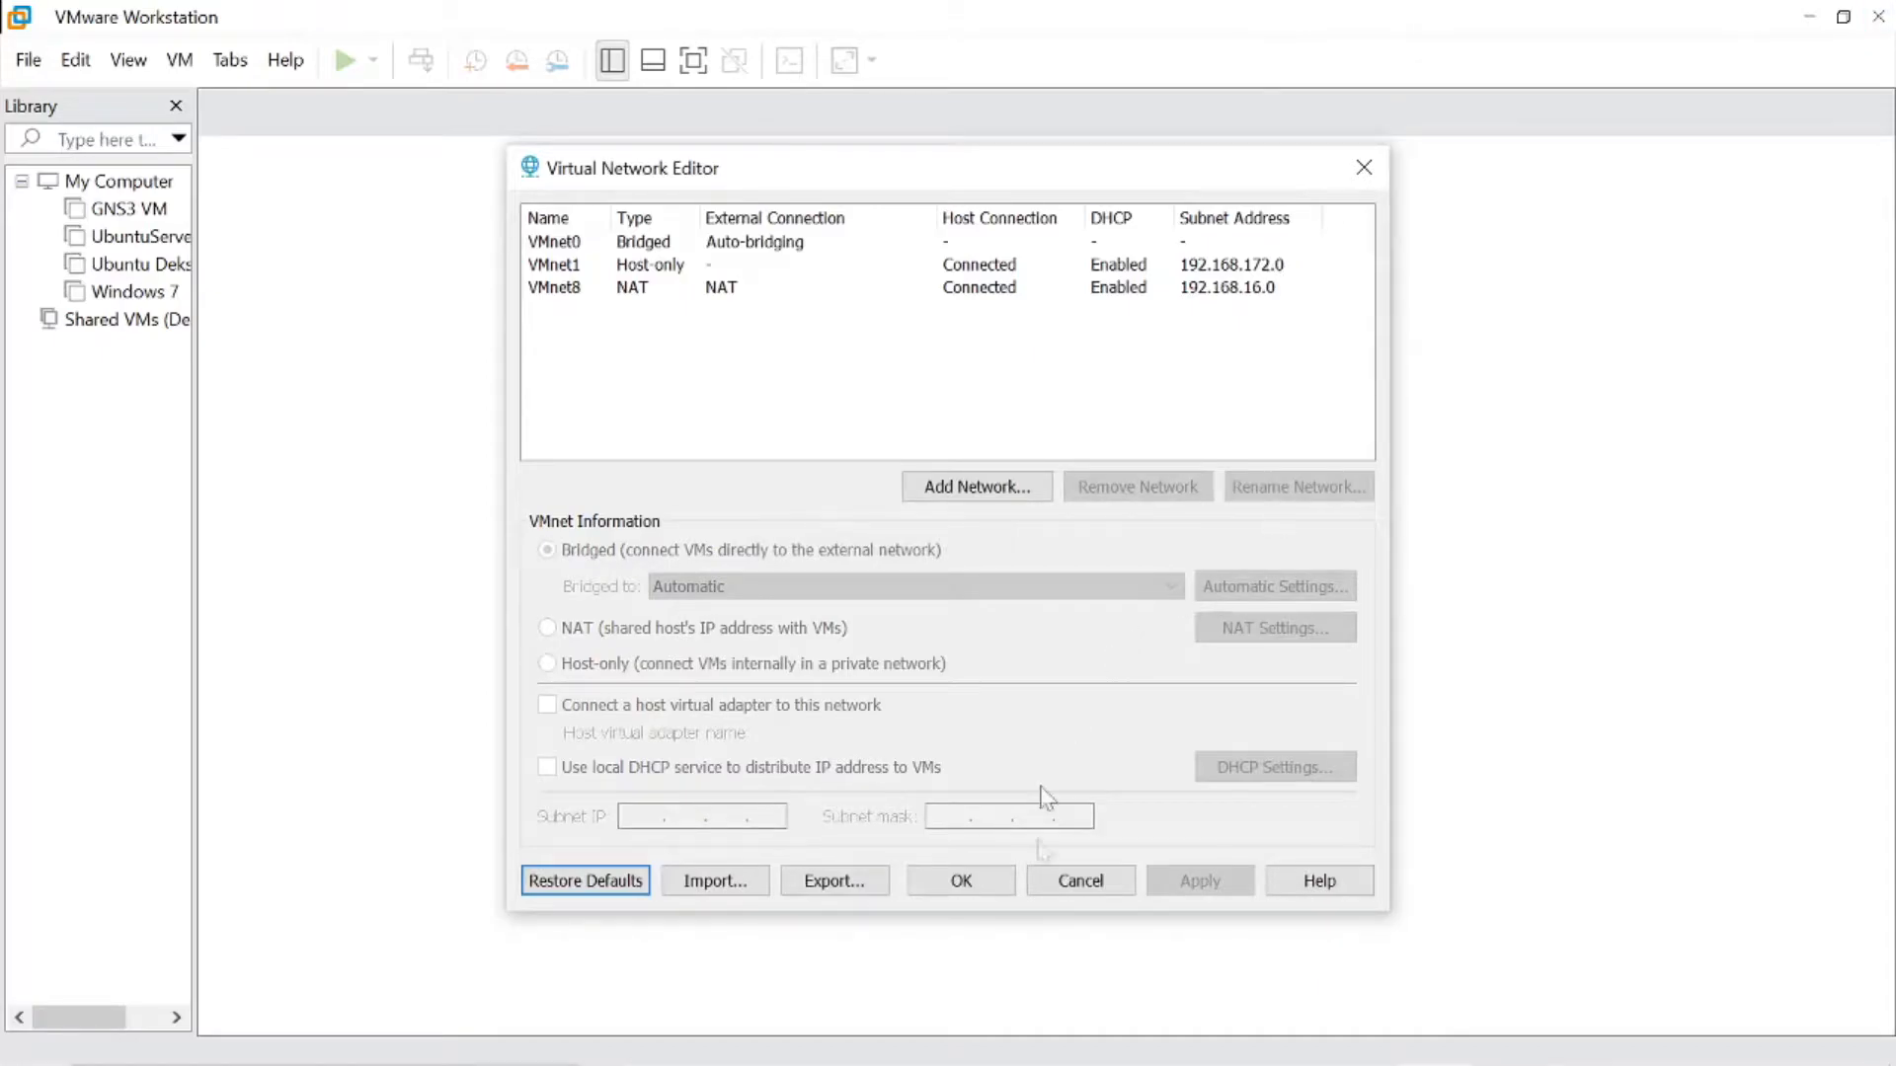
{"action": "left_click", "coordinate": [963, 891]}
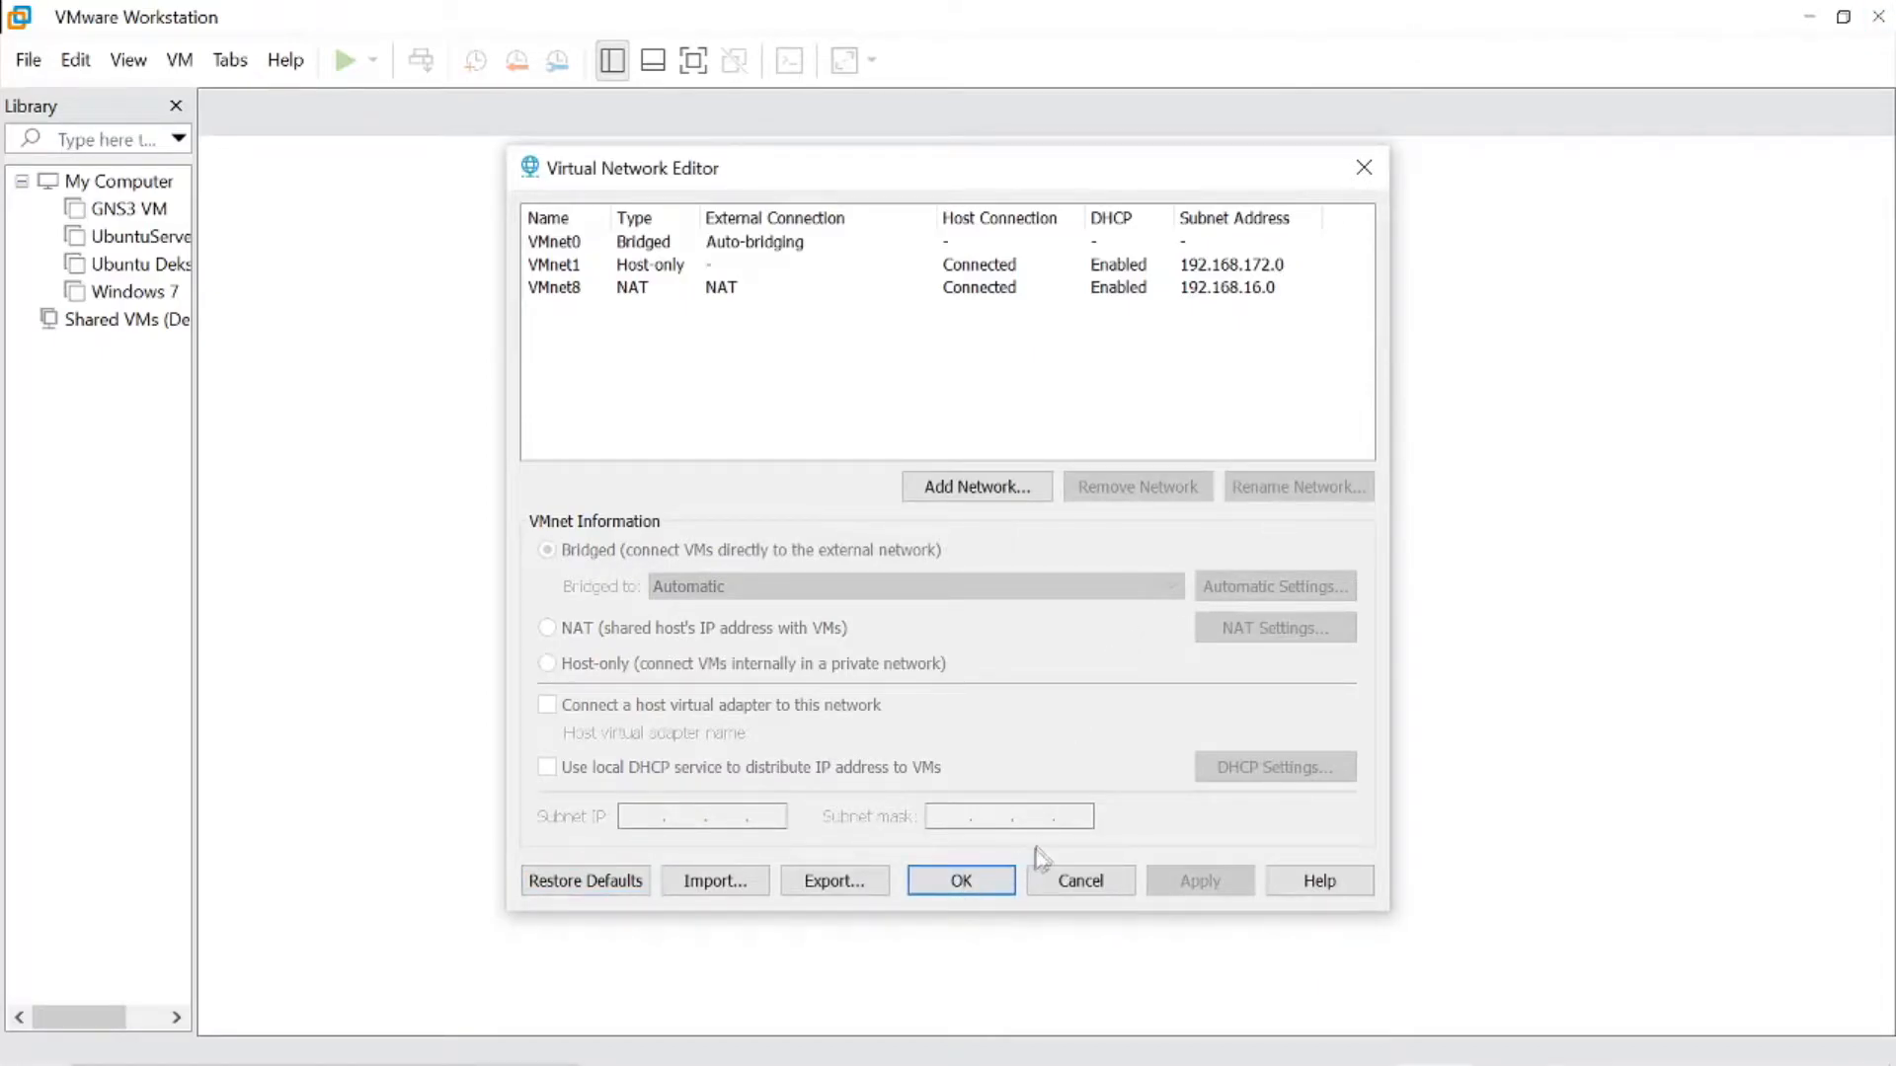
{"action": "left_click", "coordinate": [1007, 876]}
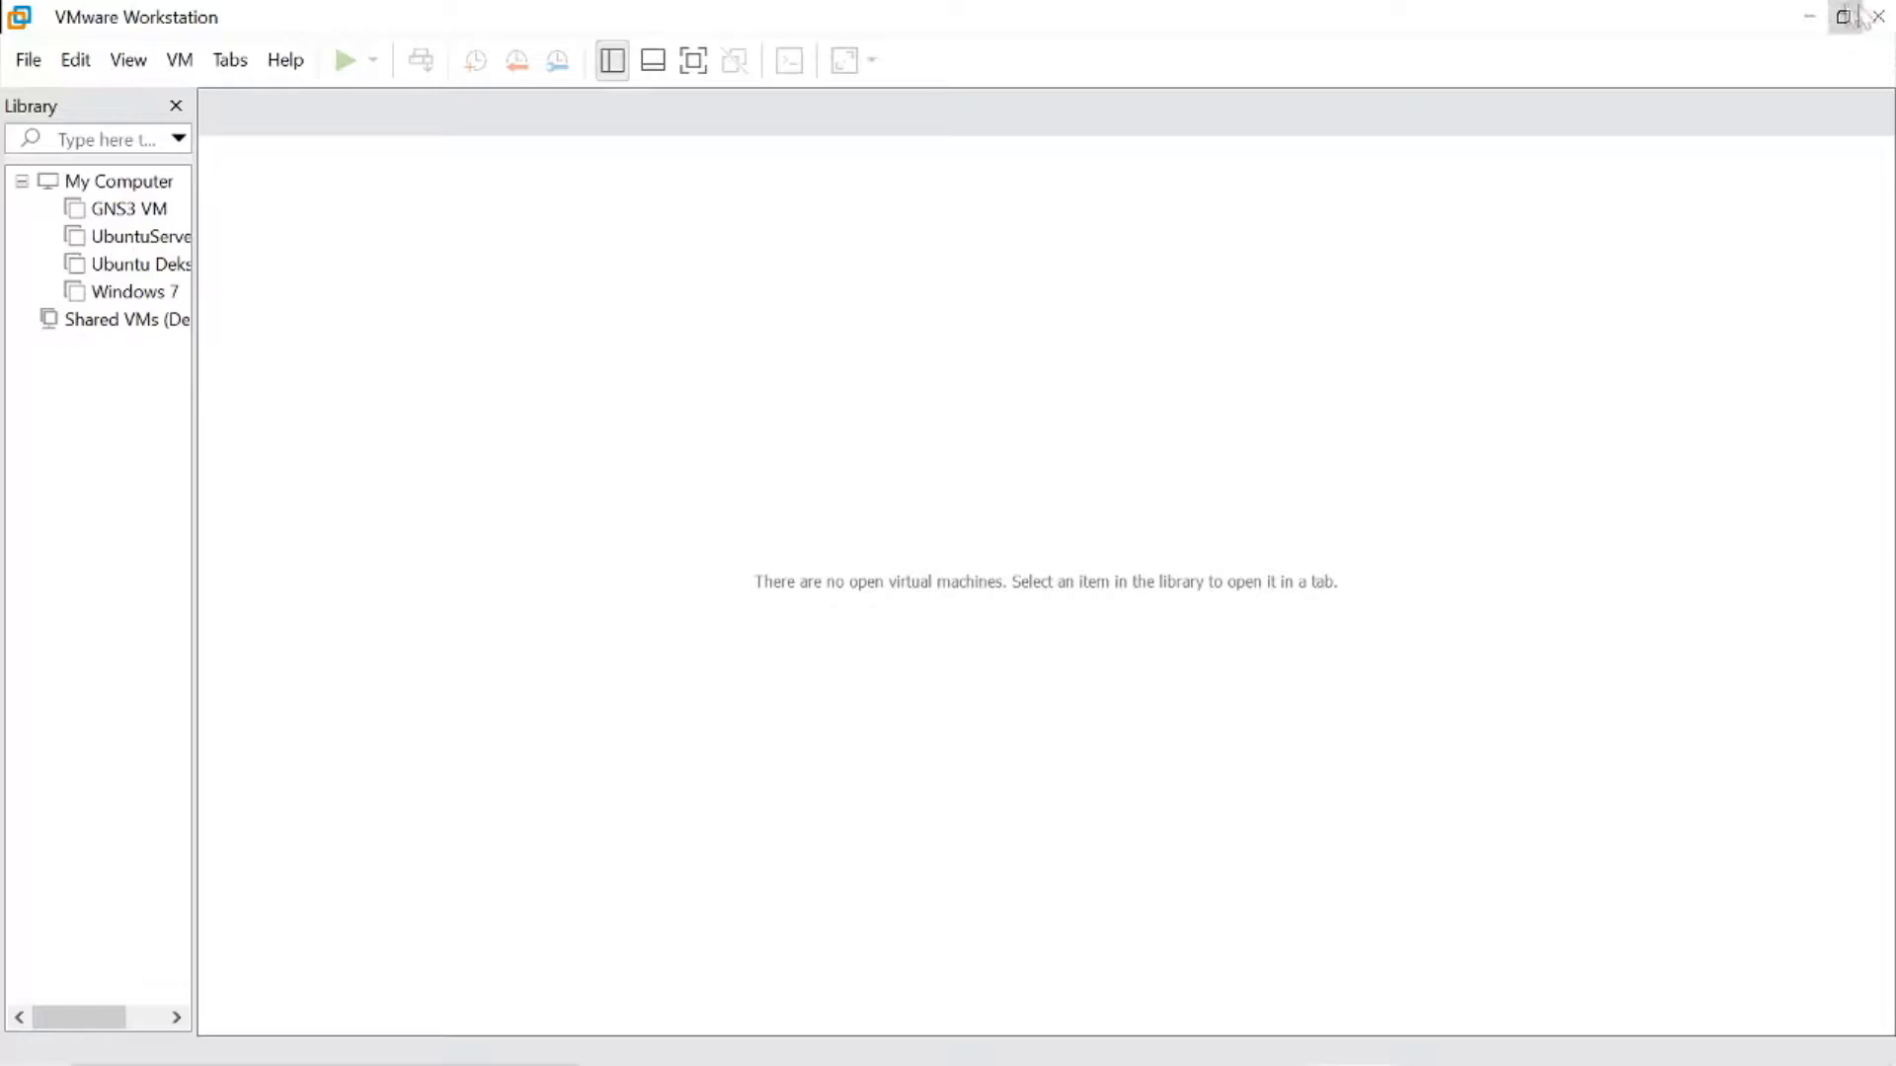
- Minimize VMware Workstation and relaunch GNS3 from its desktop shortcut as administrator
{"action": "left_click", "coordinate": [1816, 14]}
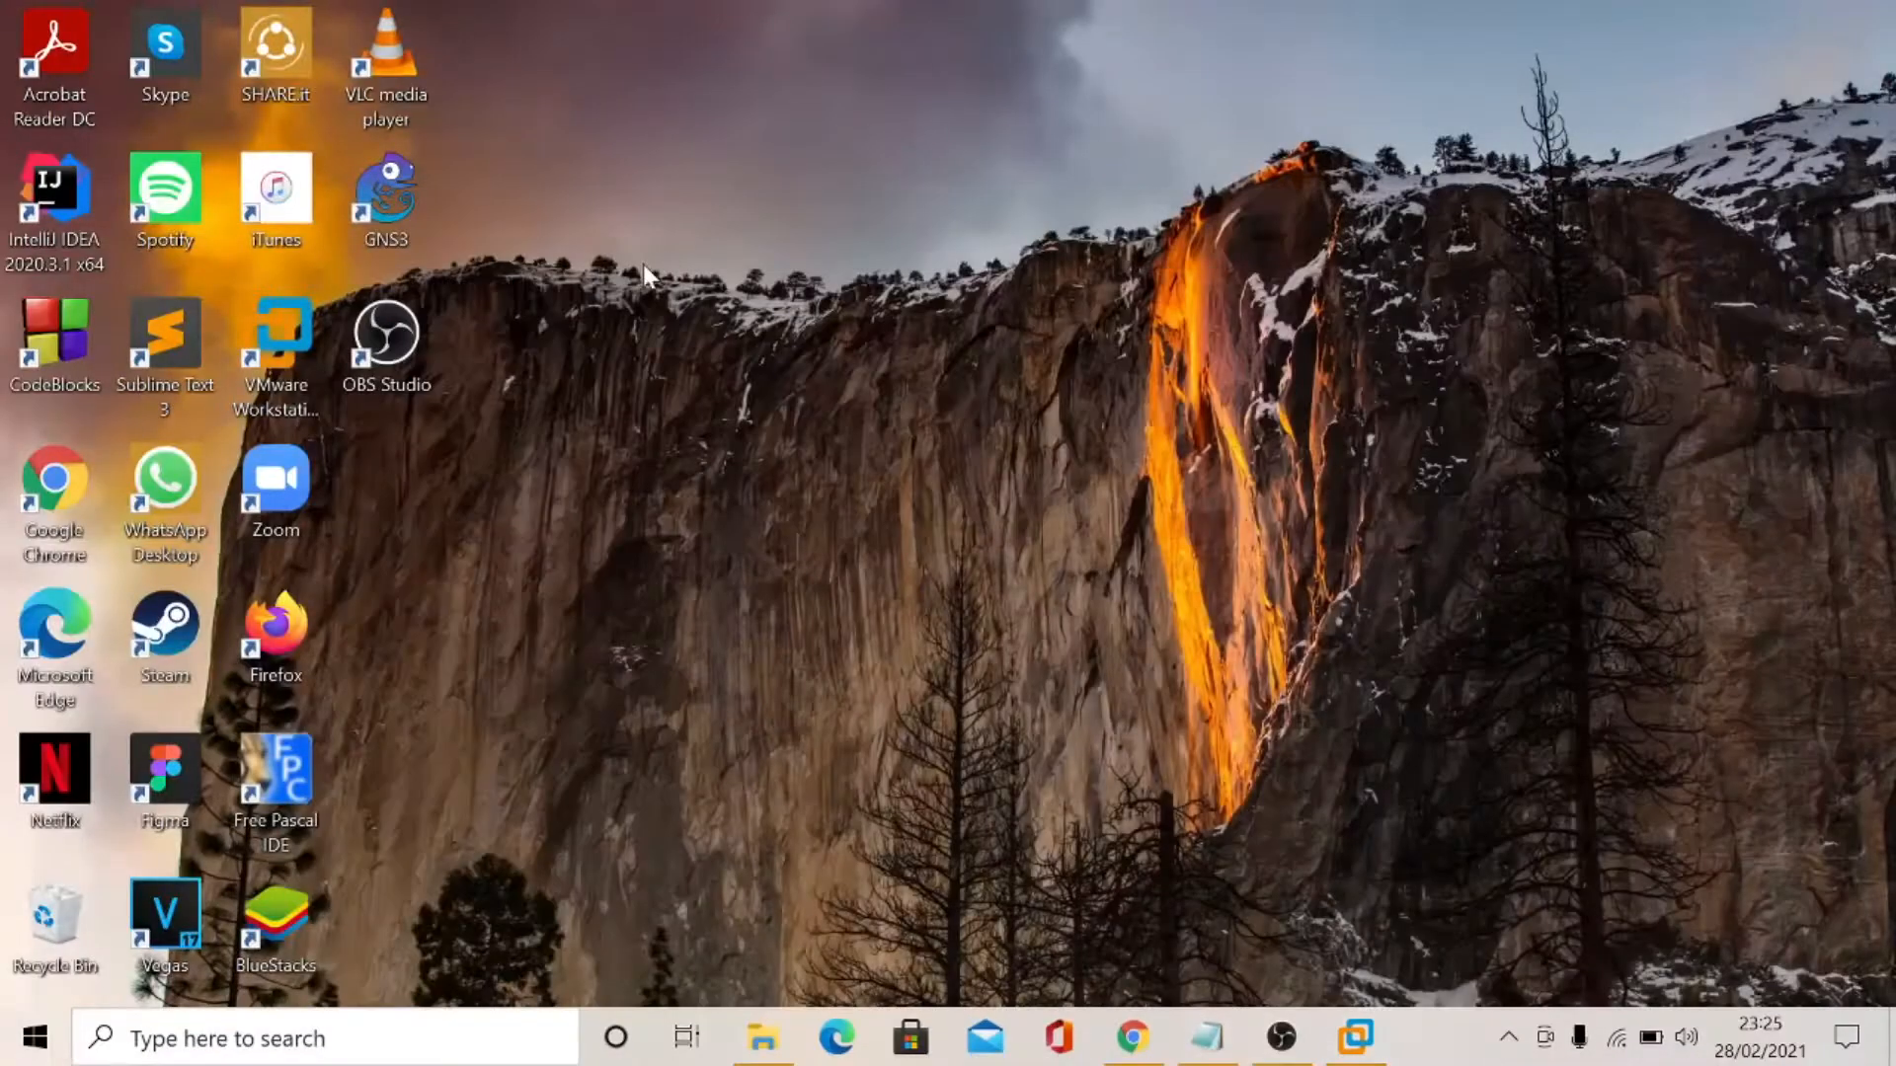
{"action": "right_click", "coordinate": [408, 230]}
{"action": "left_click", "coordinate": [592, 447]}
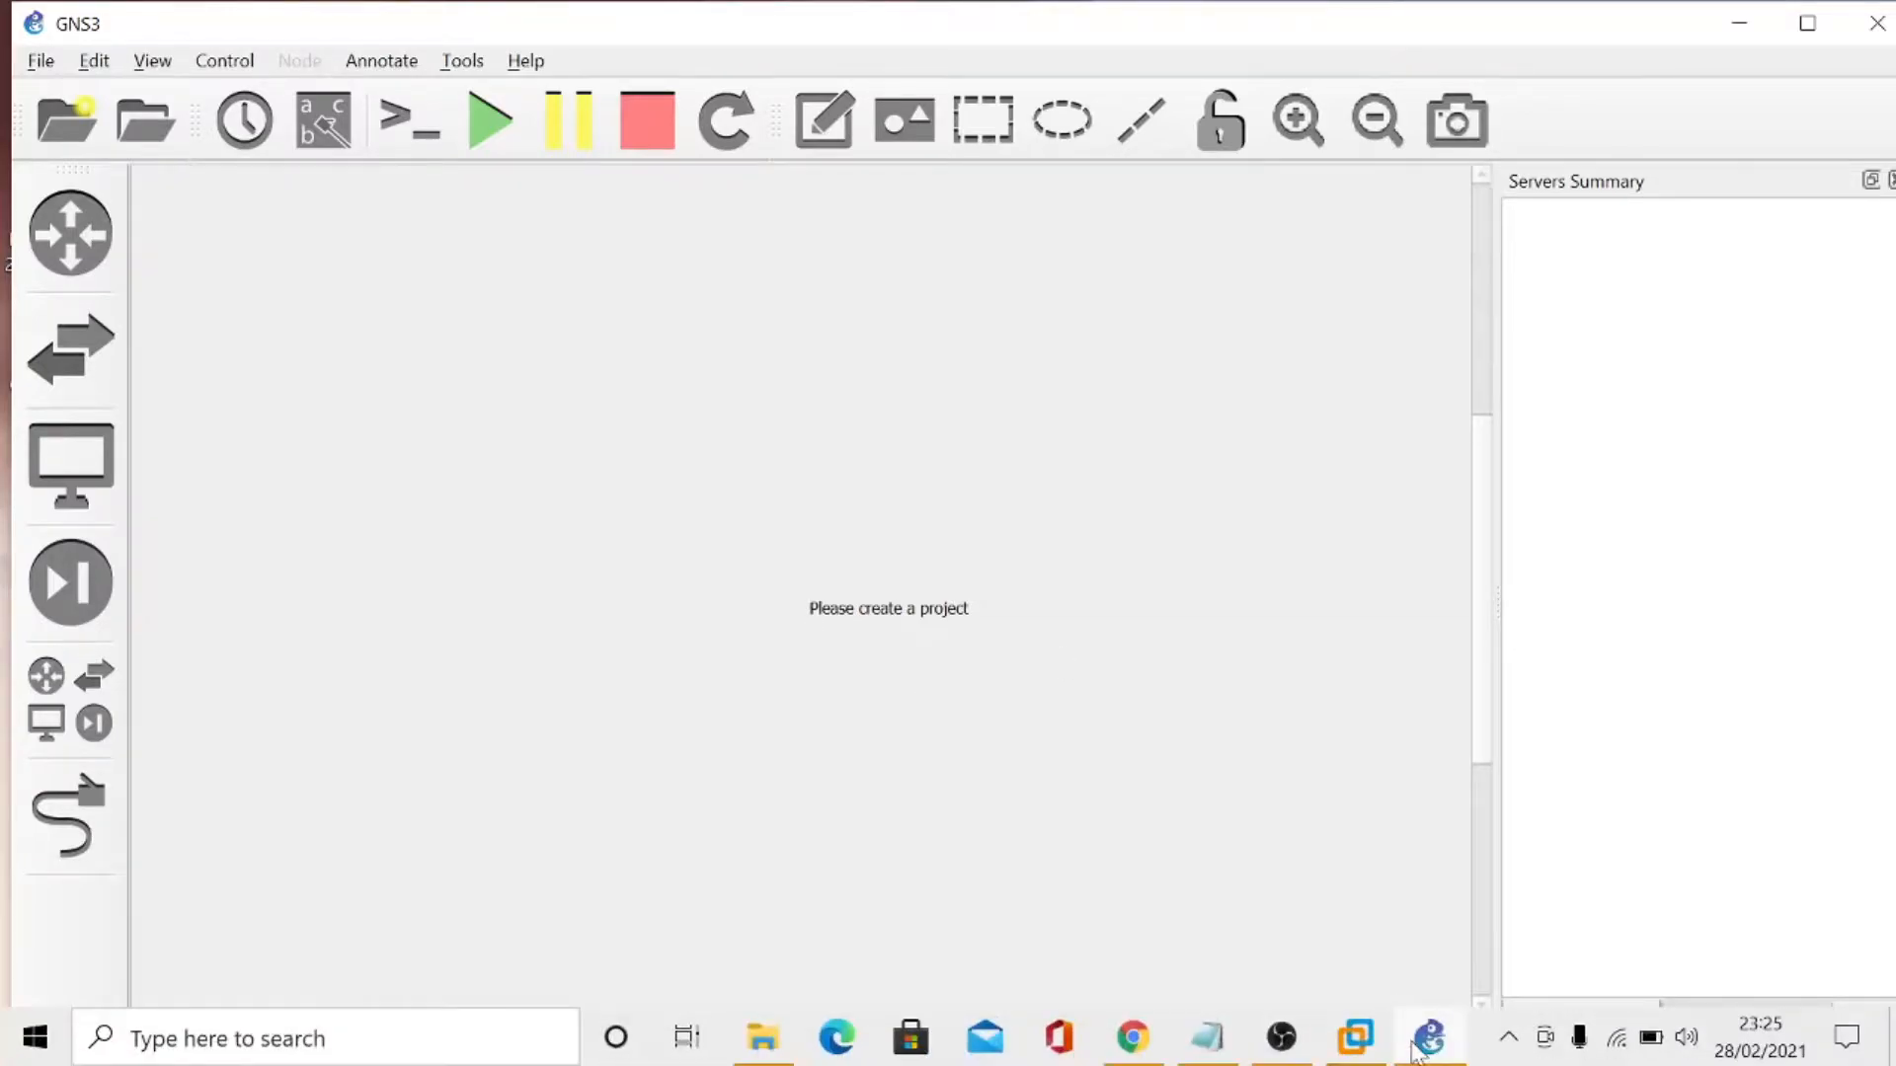
- Check VMware Workstation while GNS3 loads, and return to GNS3 to dismiss the new project dialog
{"action": "left_click", "coordinate": [1422, 1048]}
{"action": "left_click", "coordinate": [1418, 1052]}
{"action": "left_click", "coordinate": [1366, 1048]}
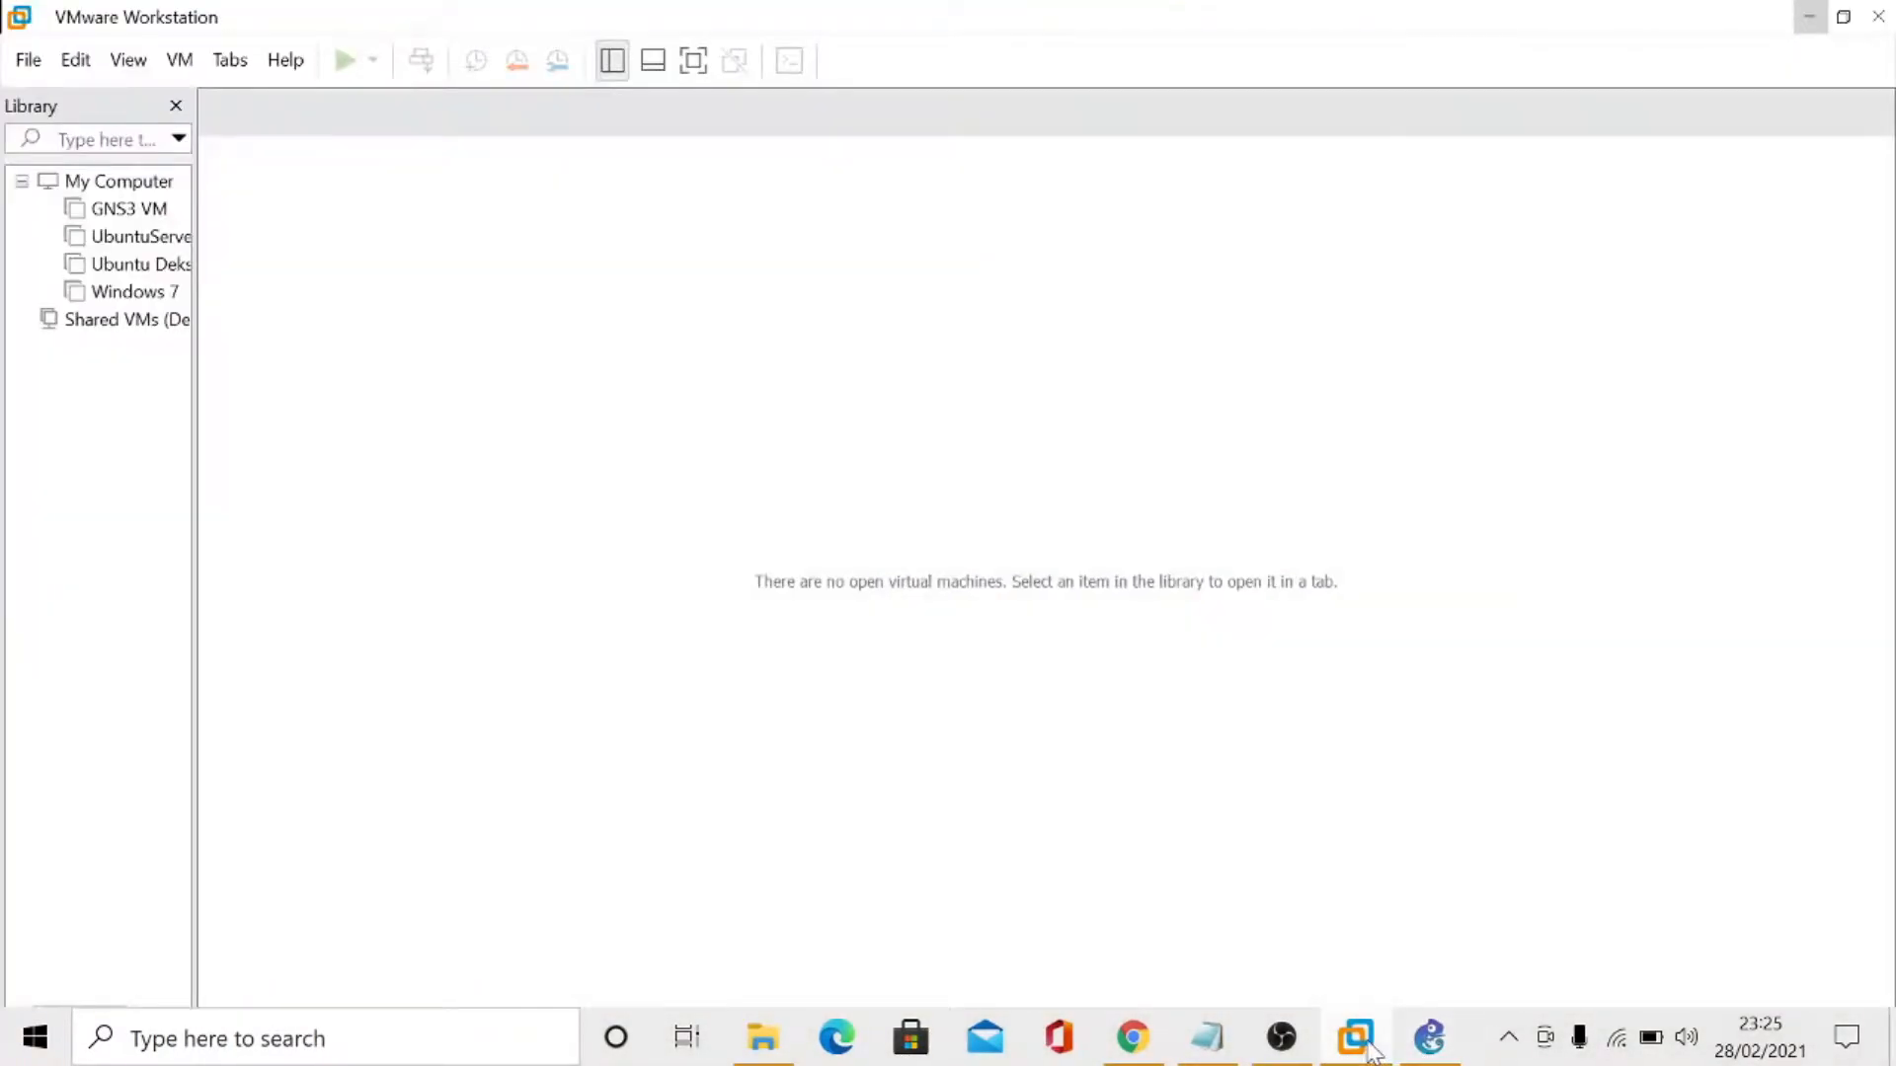
{"action": "left_click", "coordinate": [1432, 1038]}
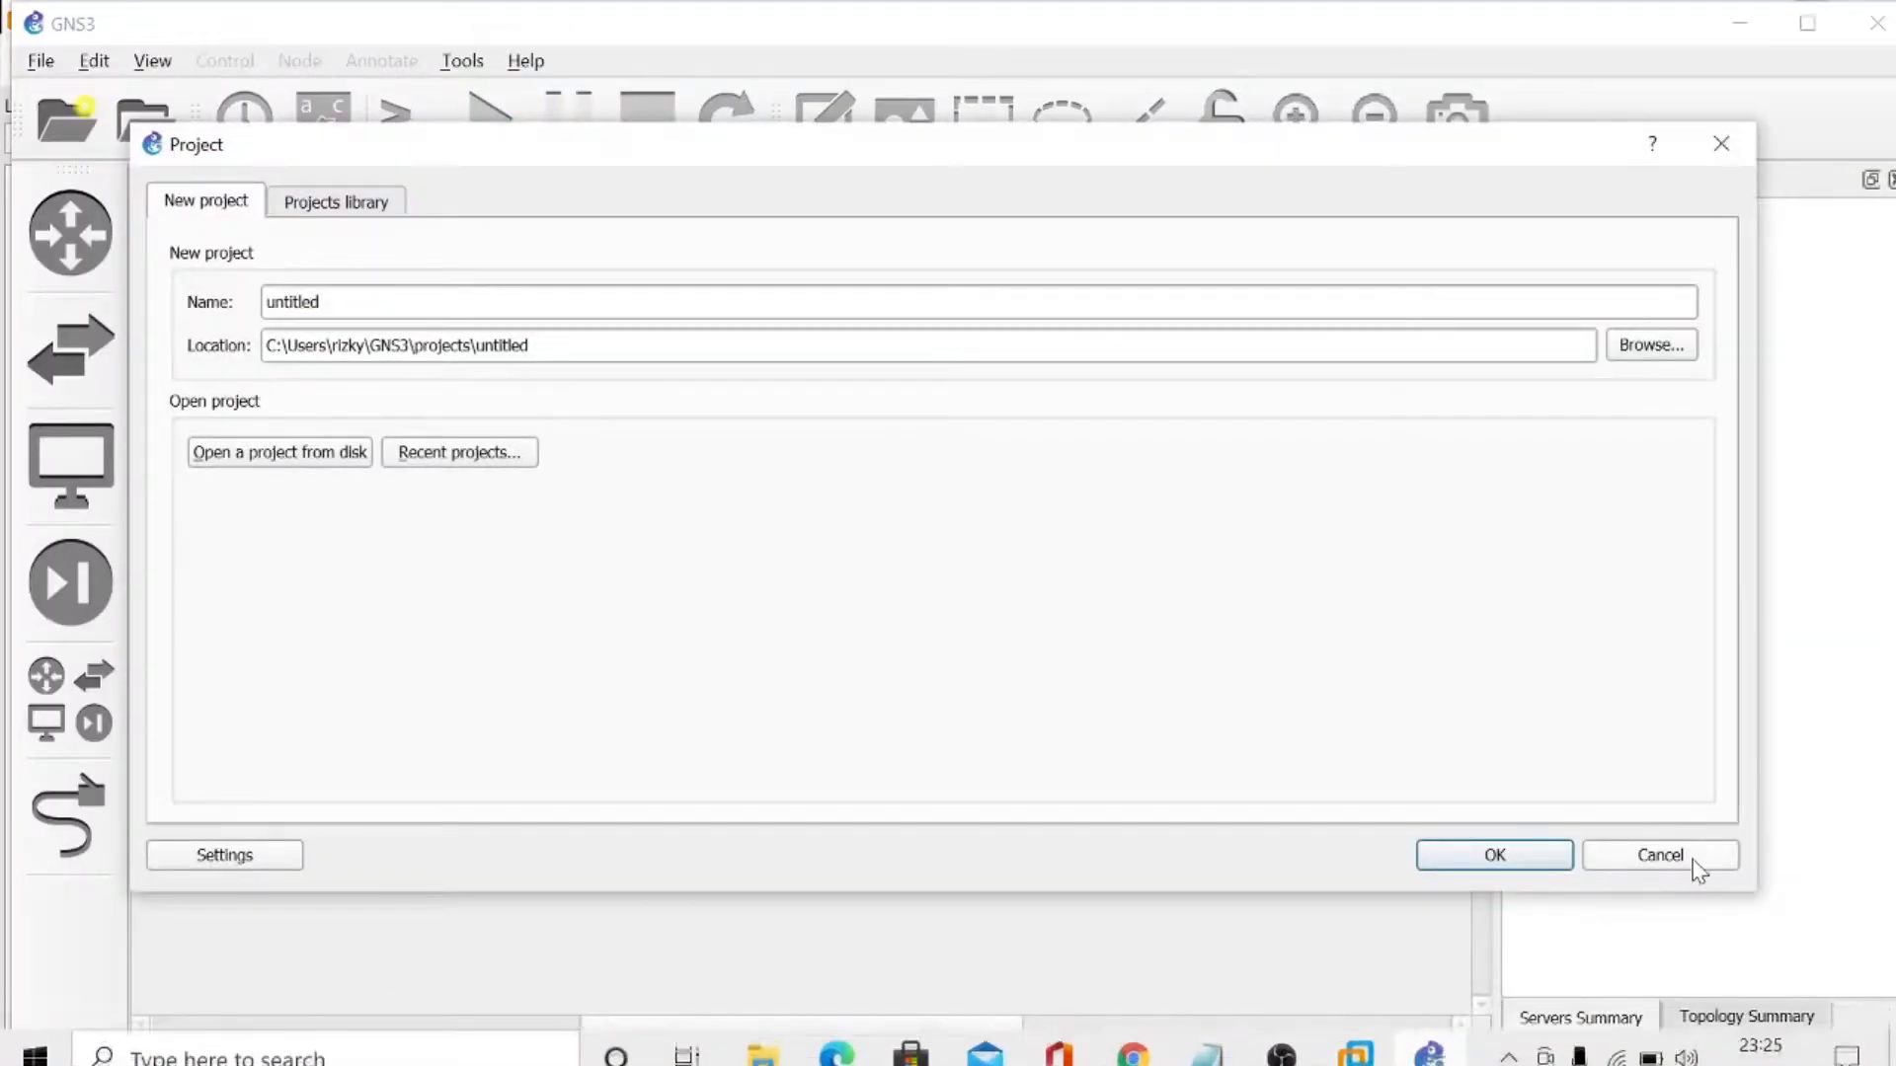
{"action": "left_click", "coordinate": [1692, 863]}
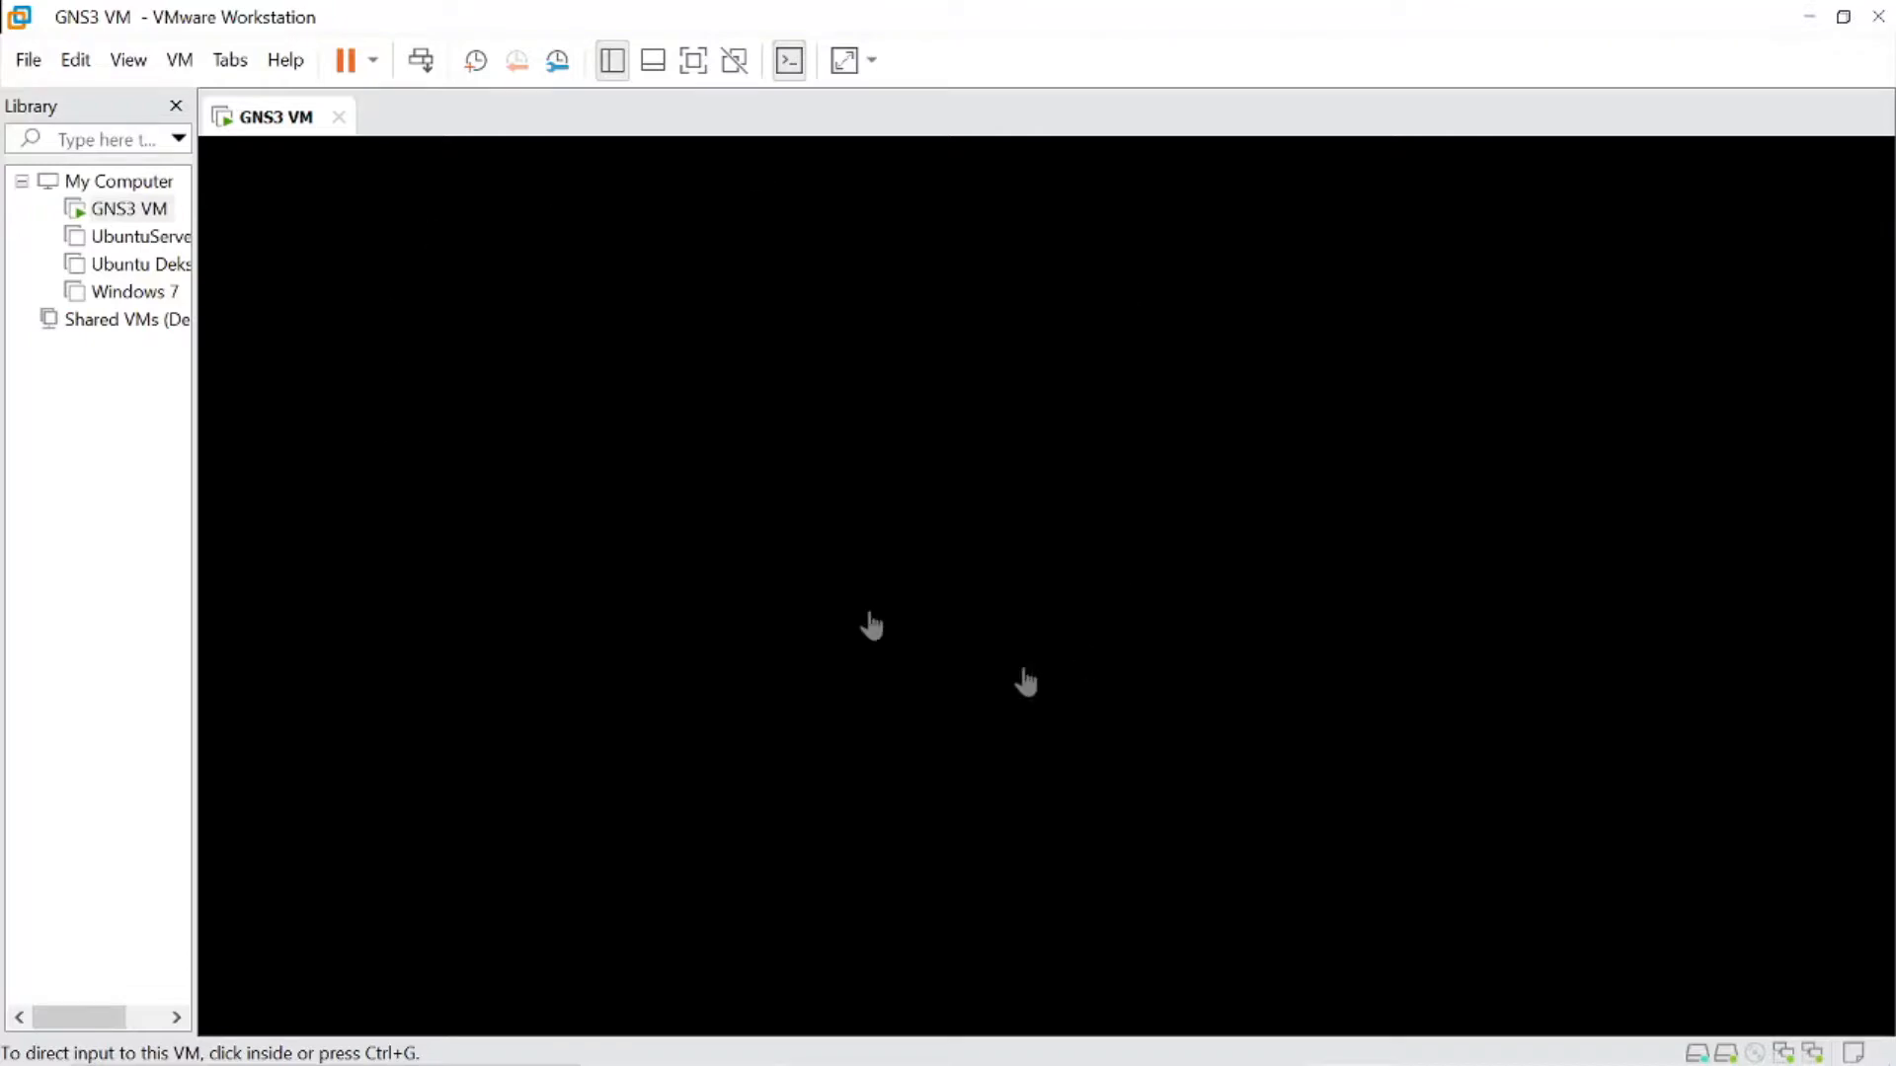
- Check in GNS3 and VMware Workstation whether the GNS3 VM has finished starting, ending in GNS3
{"action": "left_click", "coordinate": [1809, 17]}
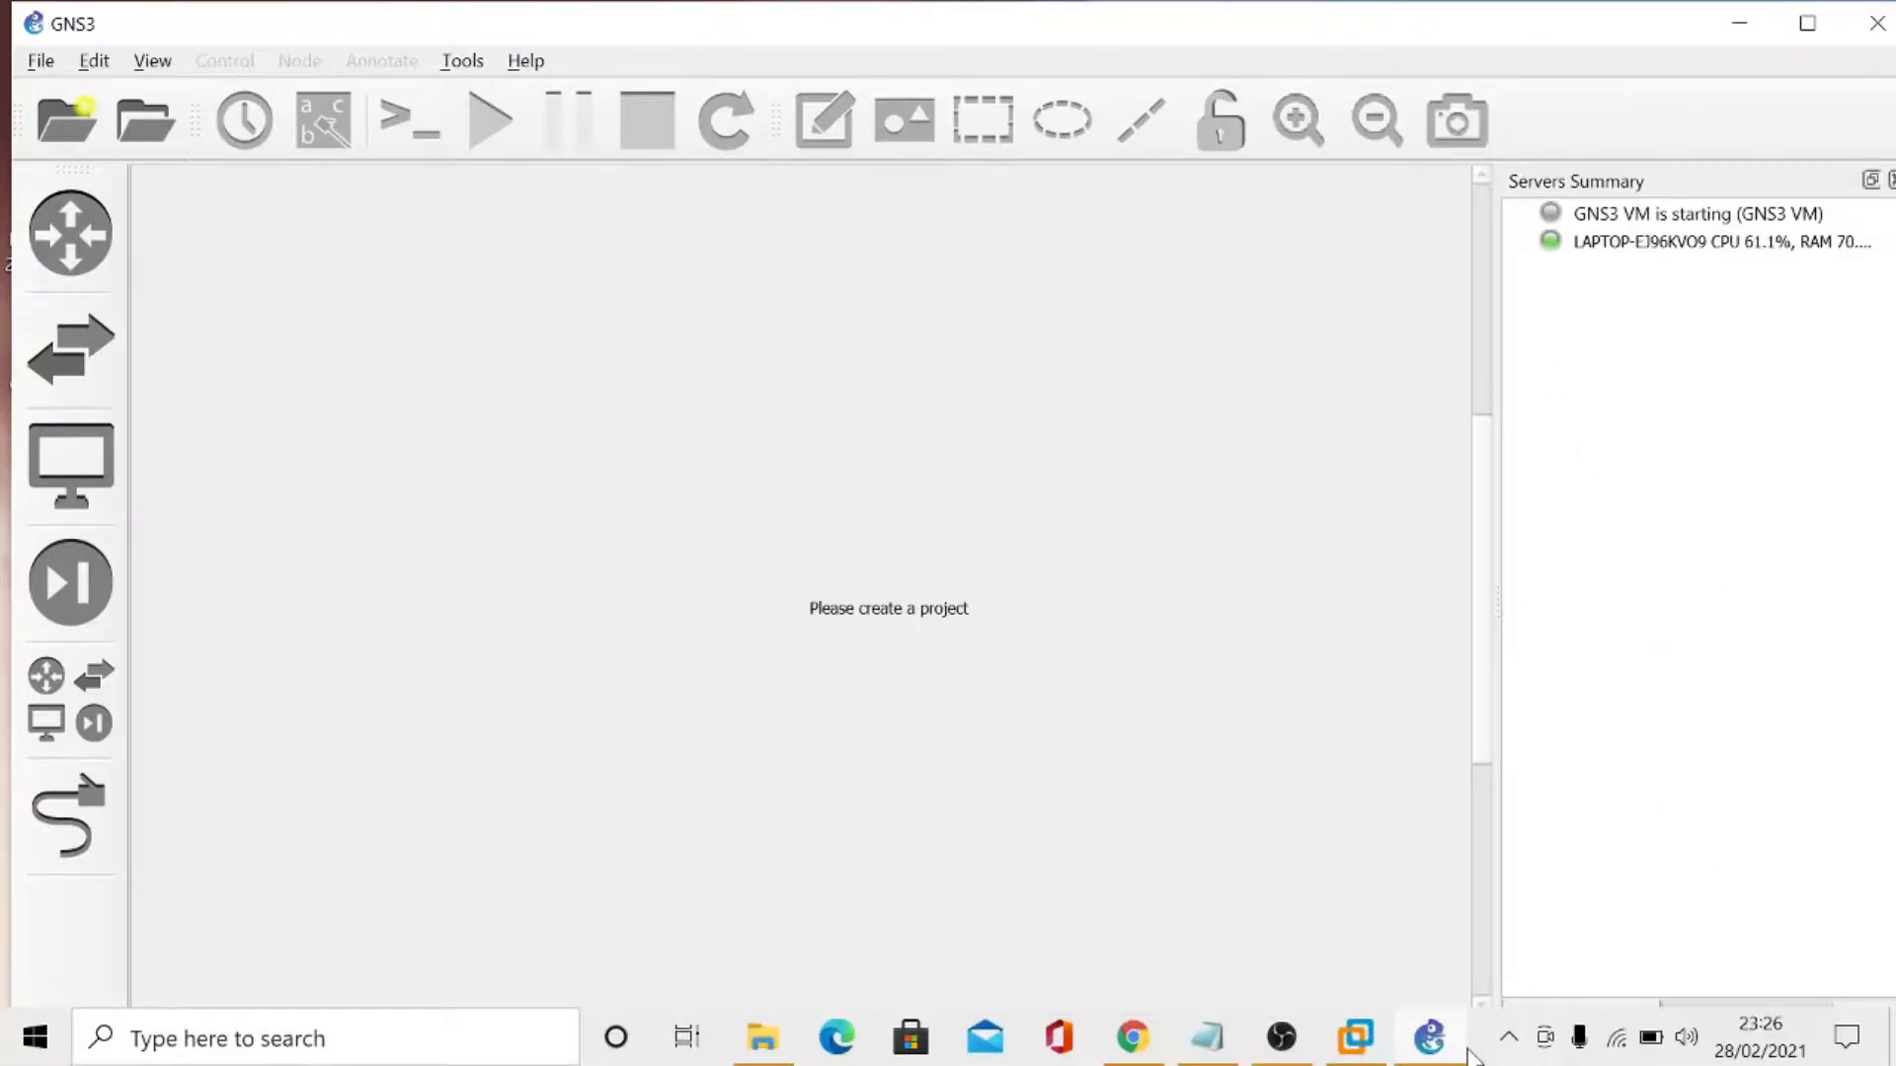
{"action": "left_click", "coordinate": [1358, 1042]}
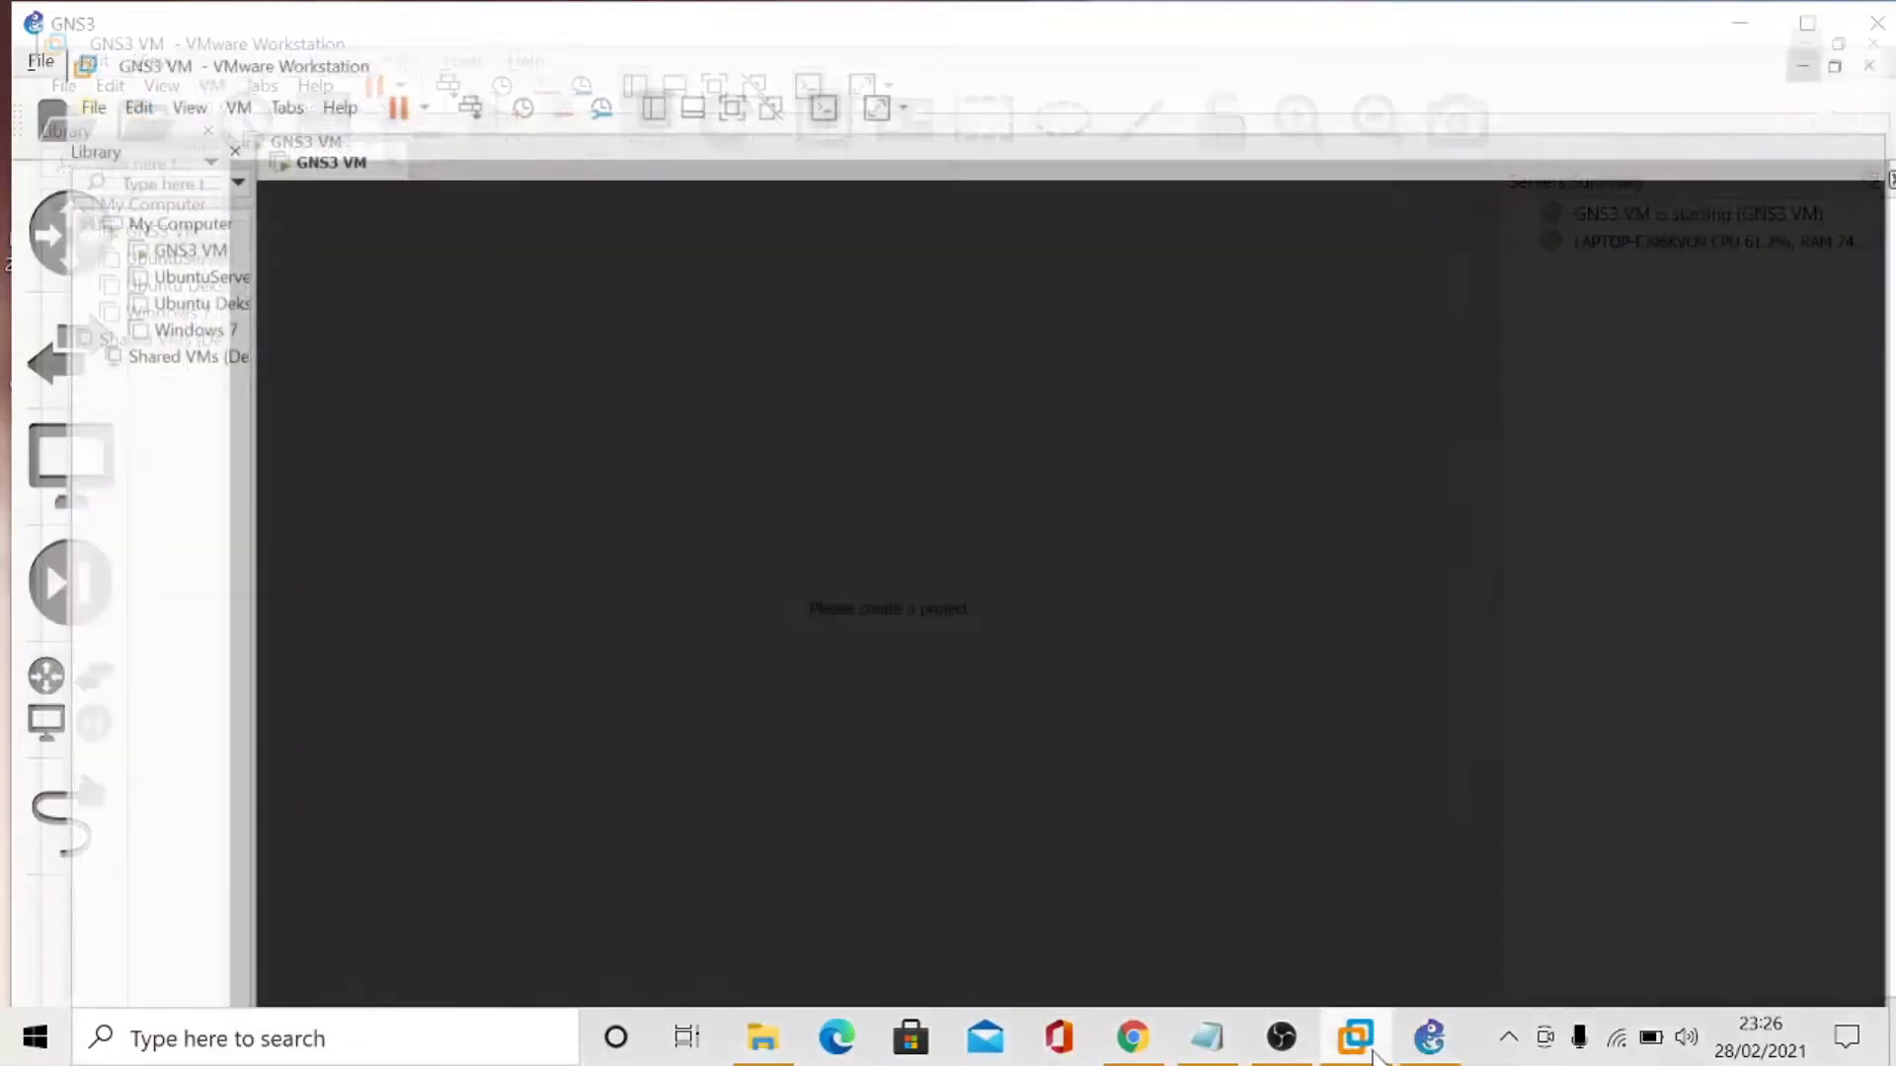
{"action": "left_click", "coordinate": [1430, 1052]}
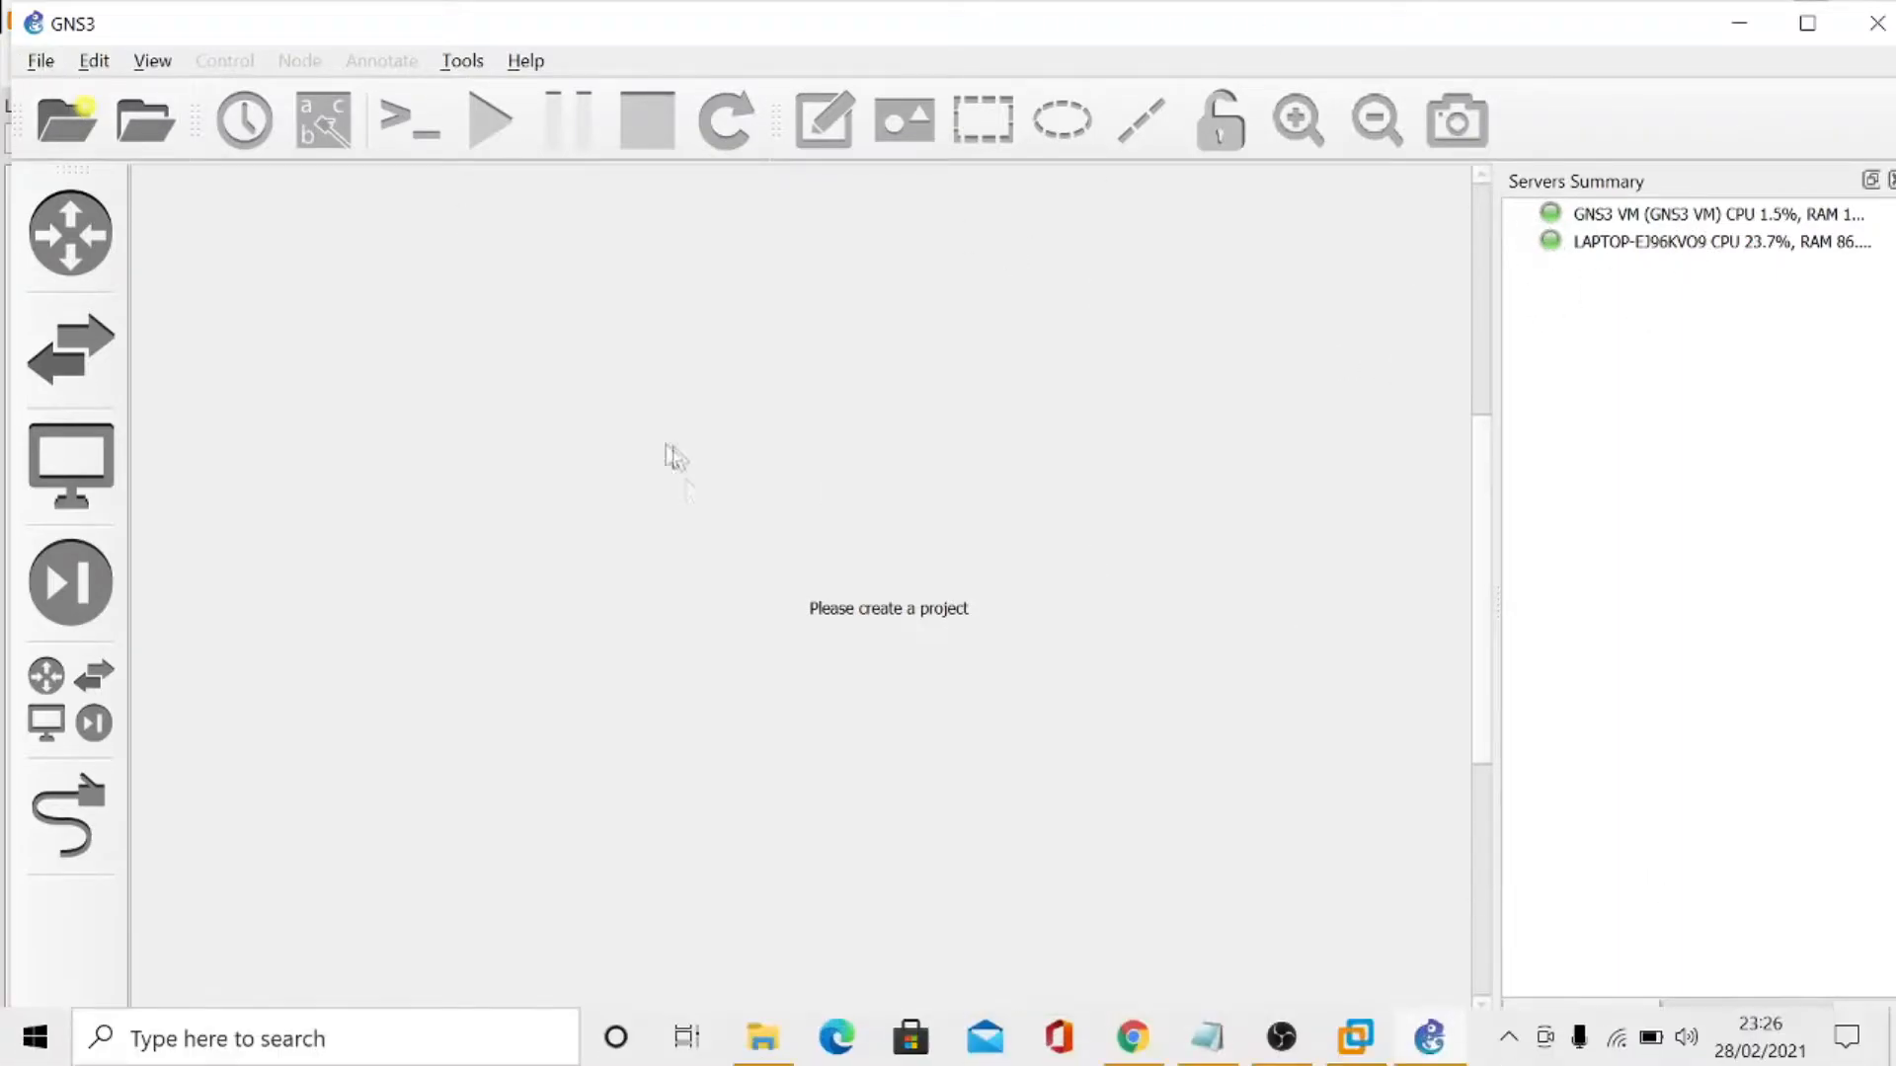
- Create a new blank project named "Tugas Rancang 1 Tekjar" in the default projects folder
{"action": "left_click", "coordinate": [69, 121]}
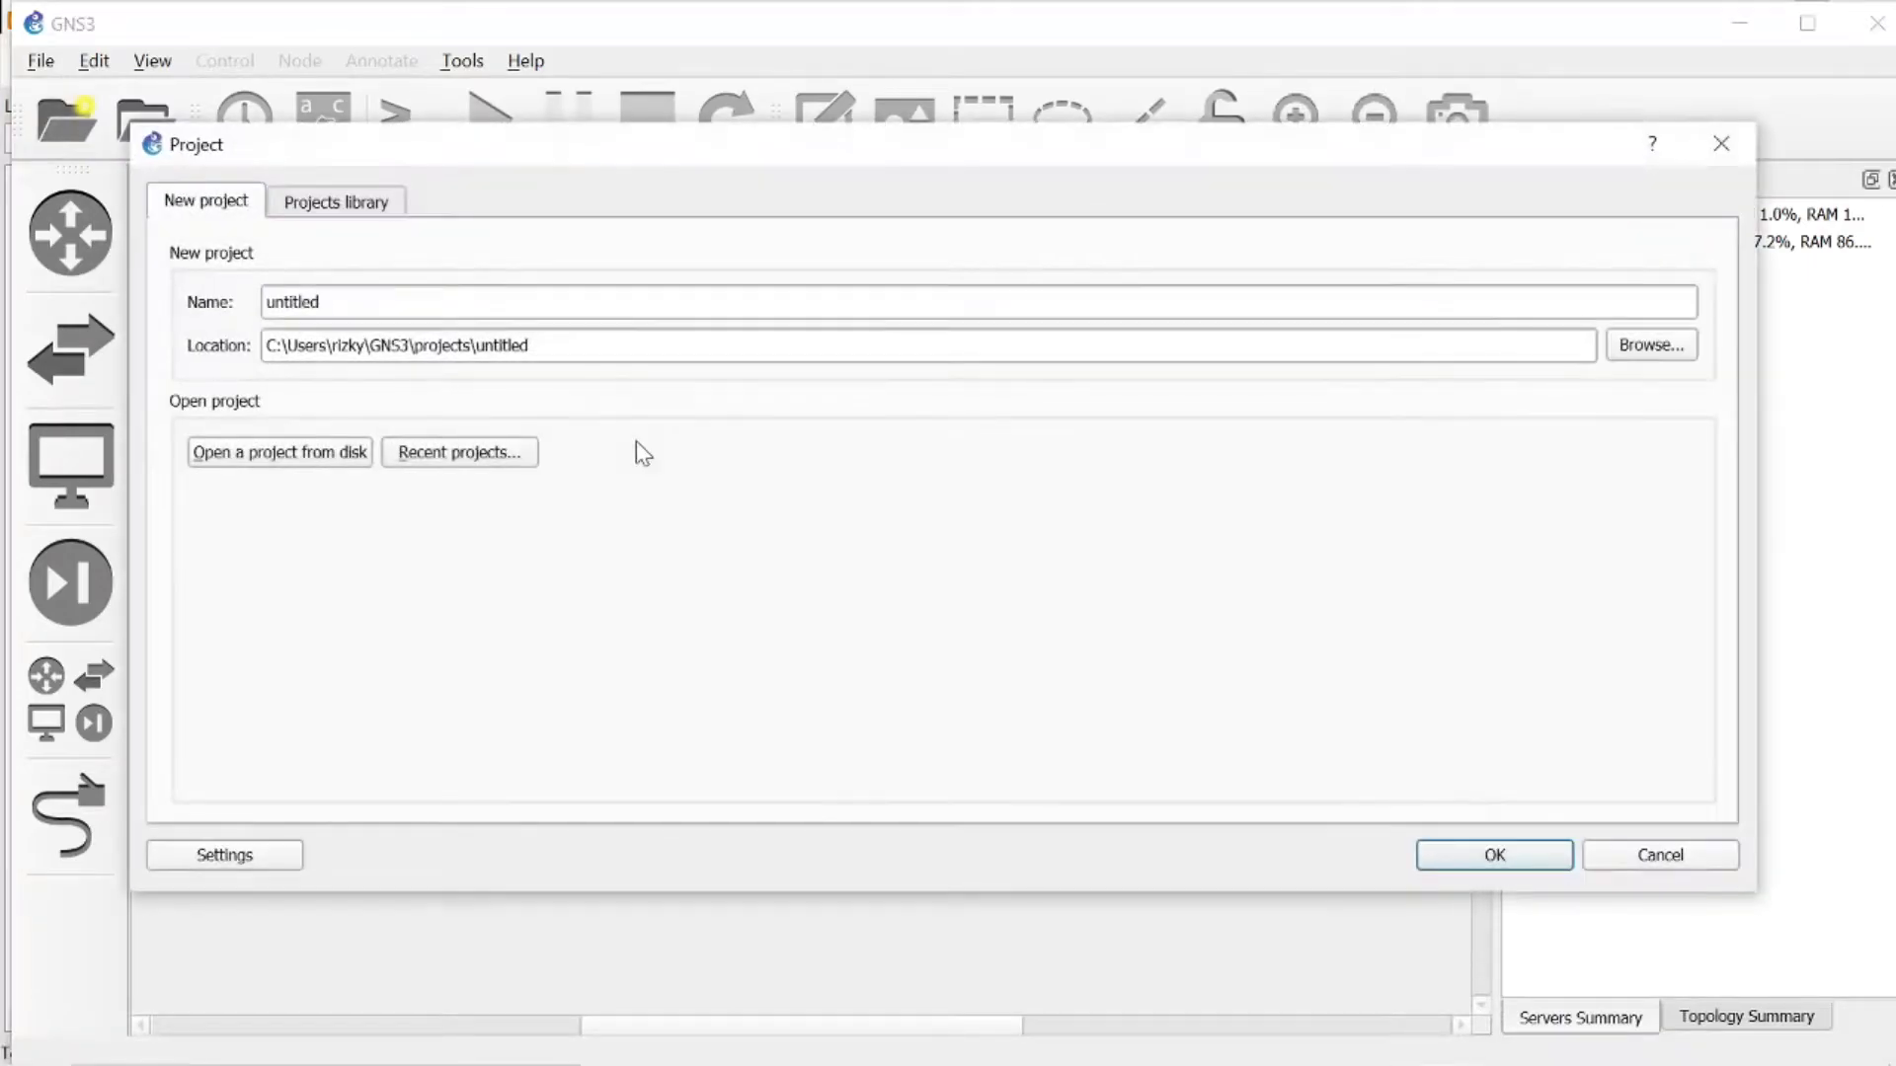
{"action": "key", "text": "BackSpace"}
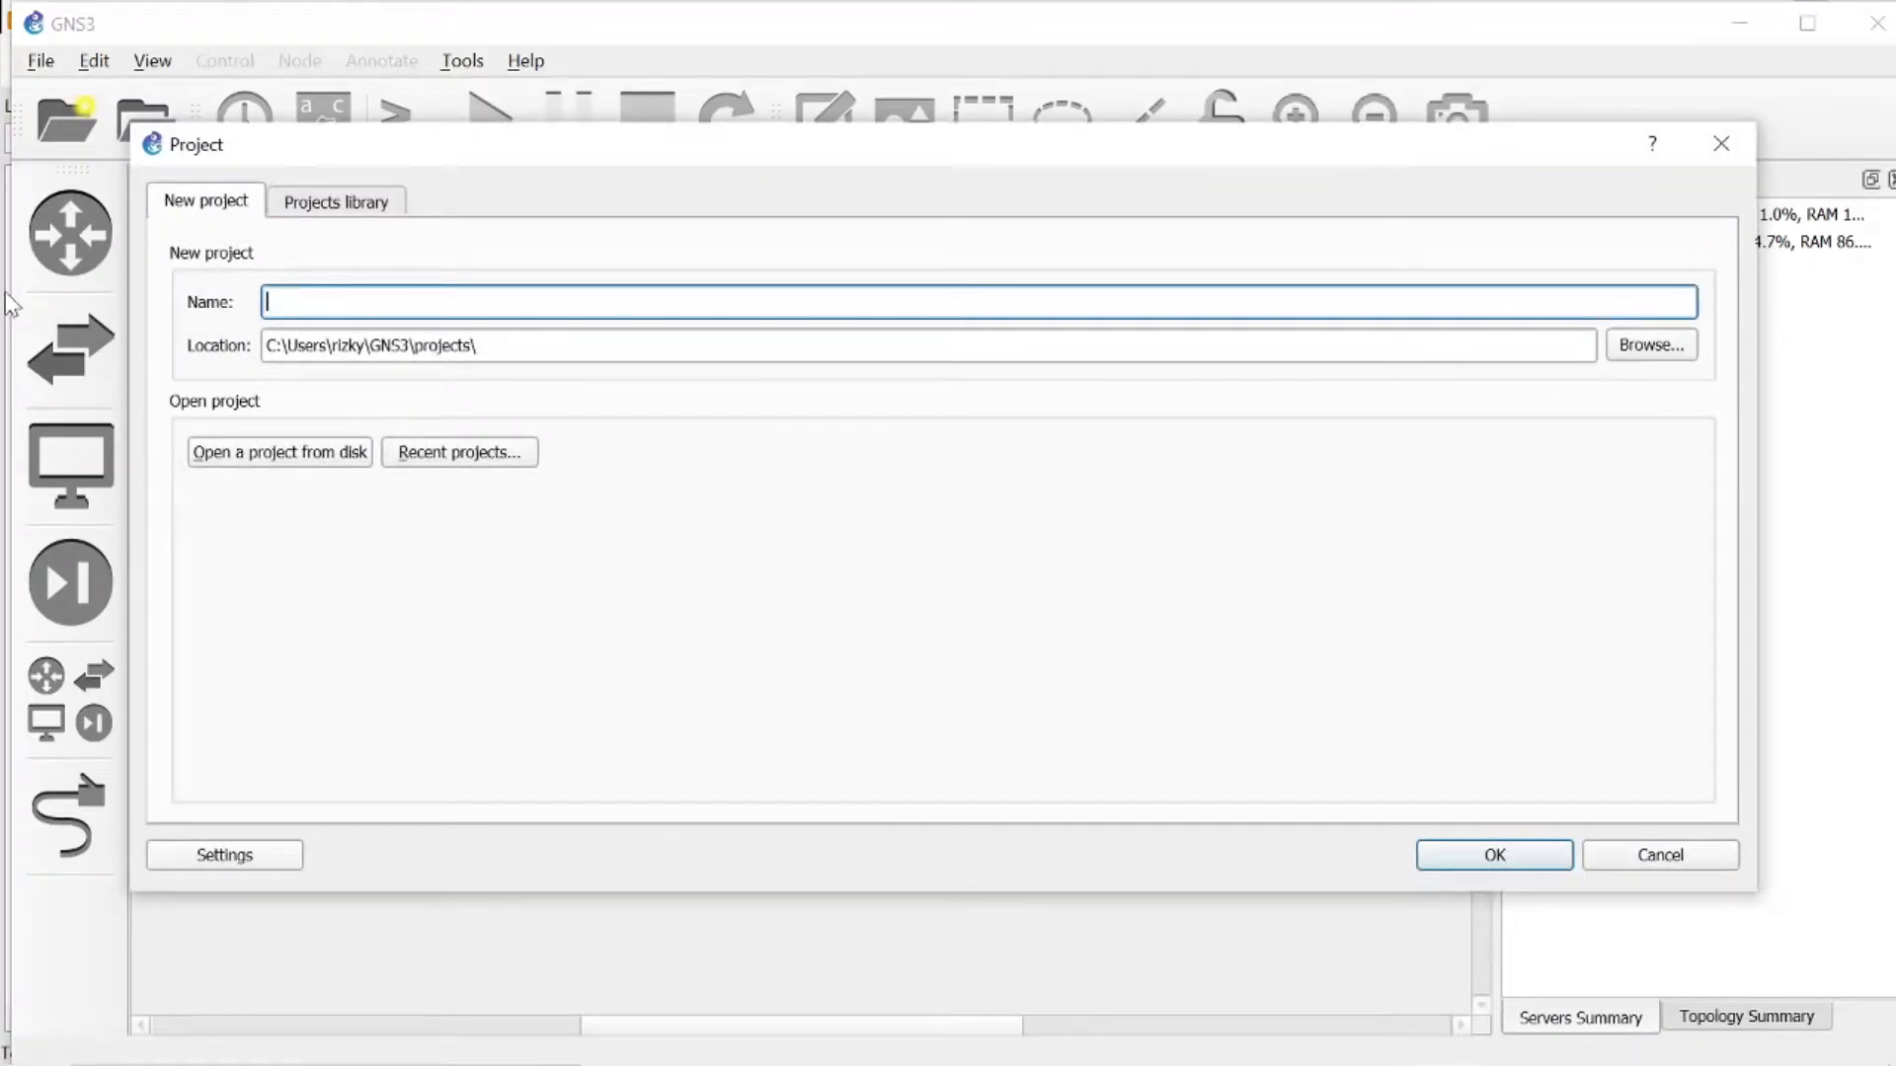
{"action": "type", "text": "Tugas Ramca"}
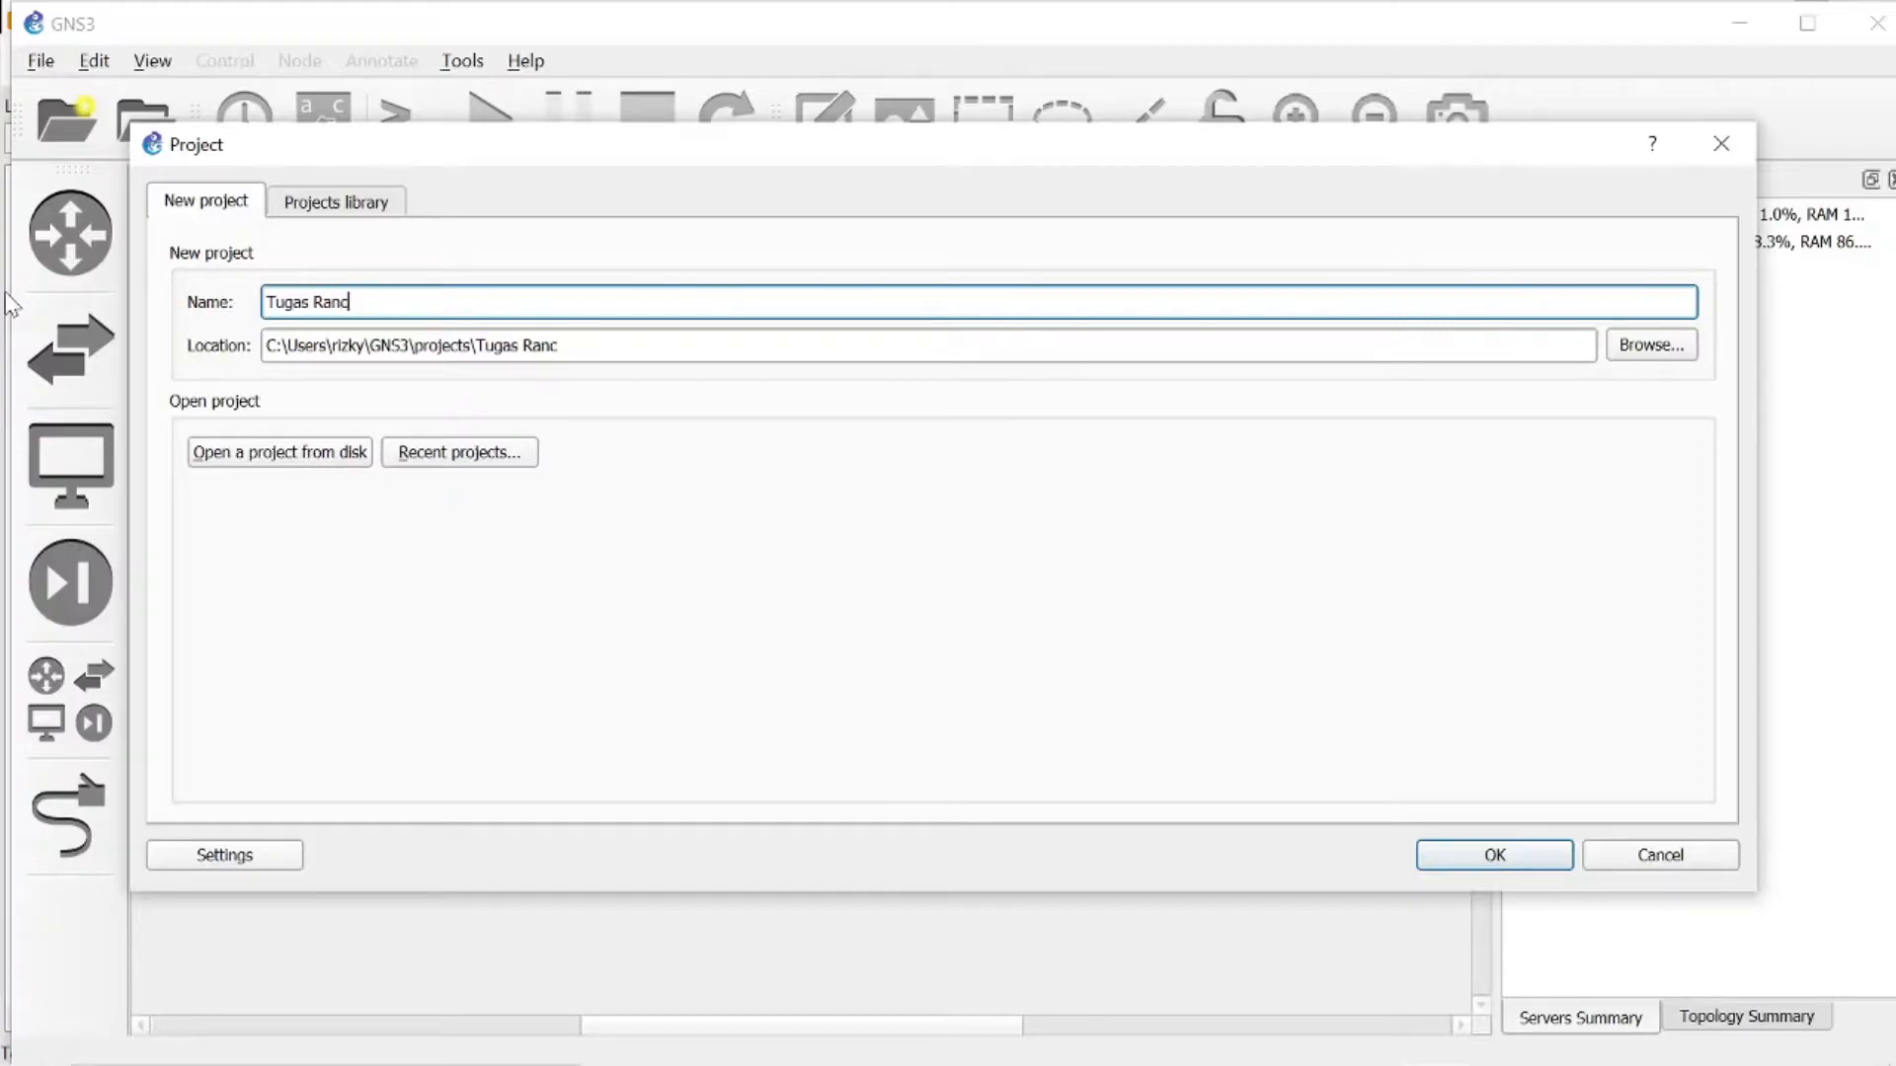
{"action": "type", "text": "ang 12"}
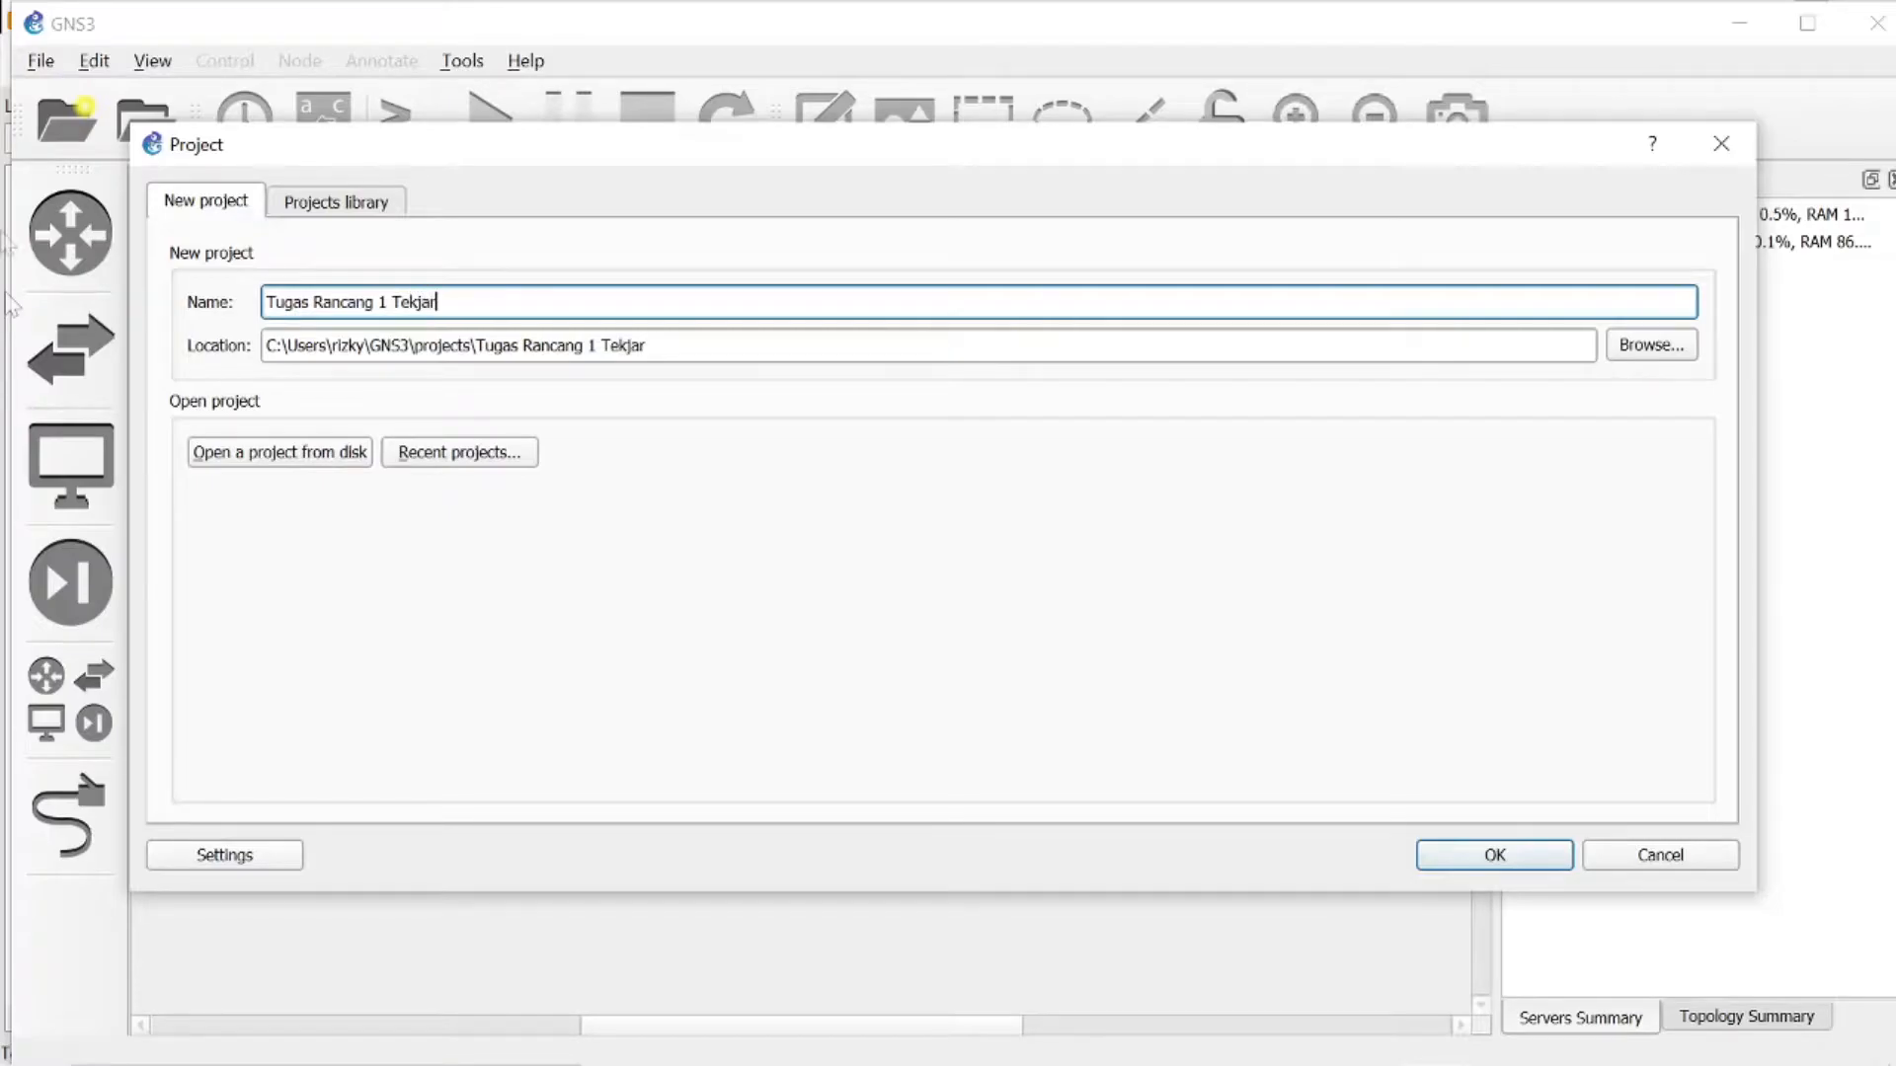
{"action": "left_click", "coordinate": [1514, 863]}
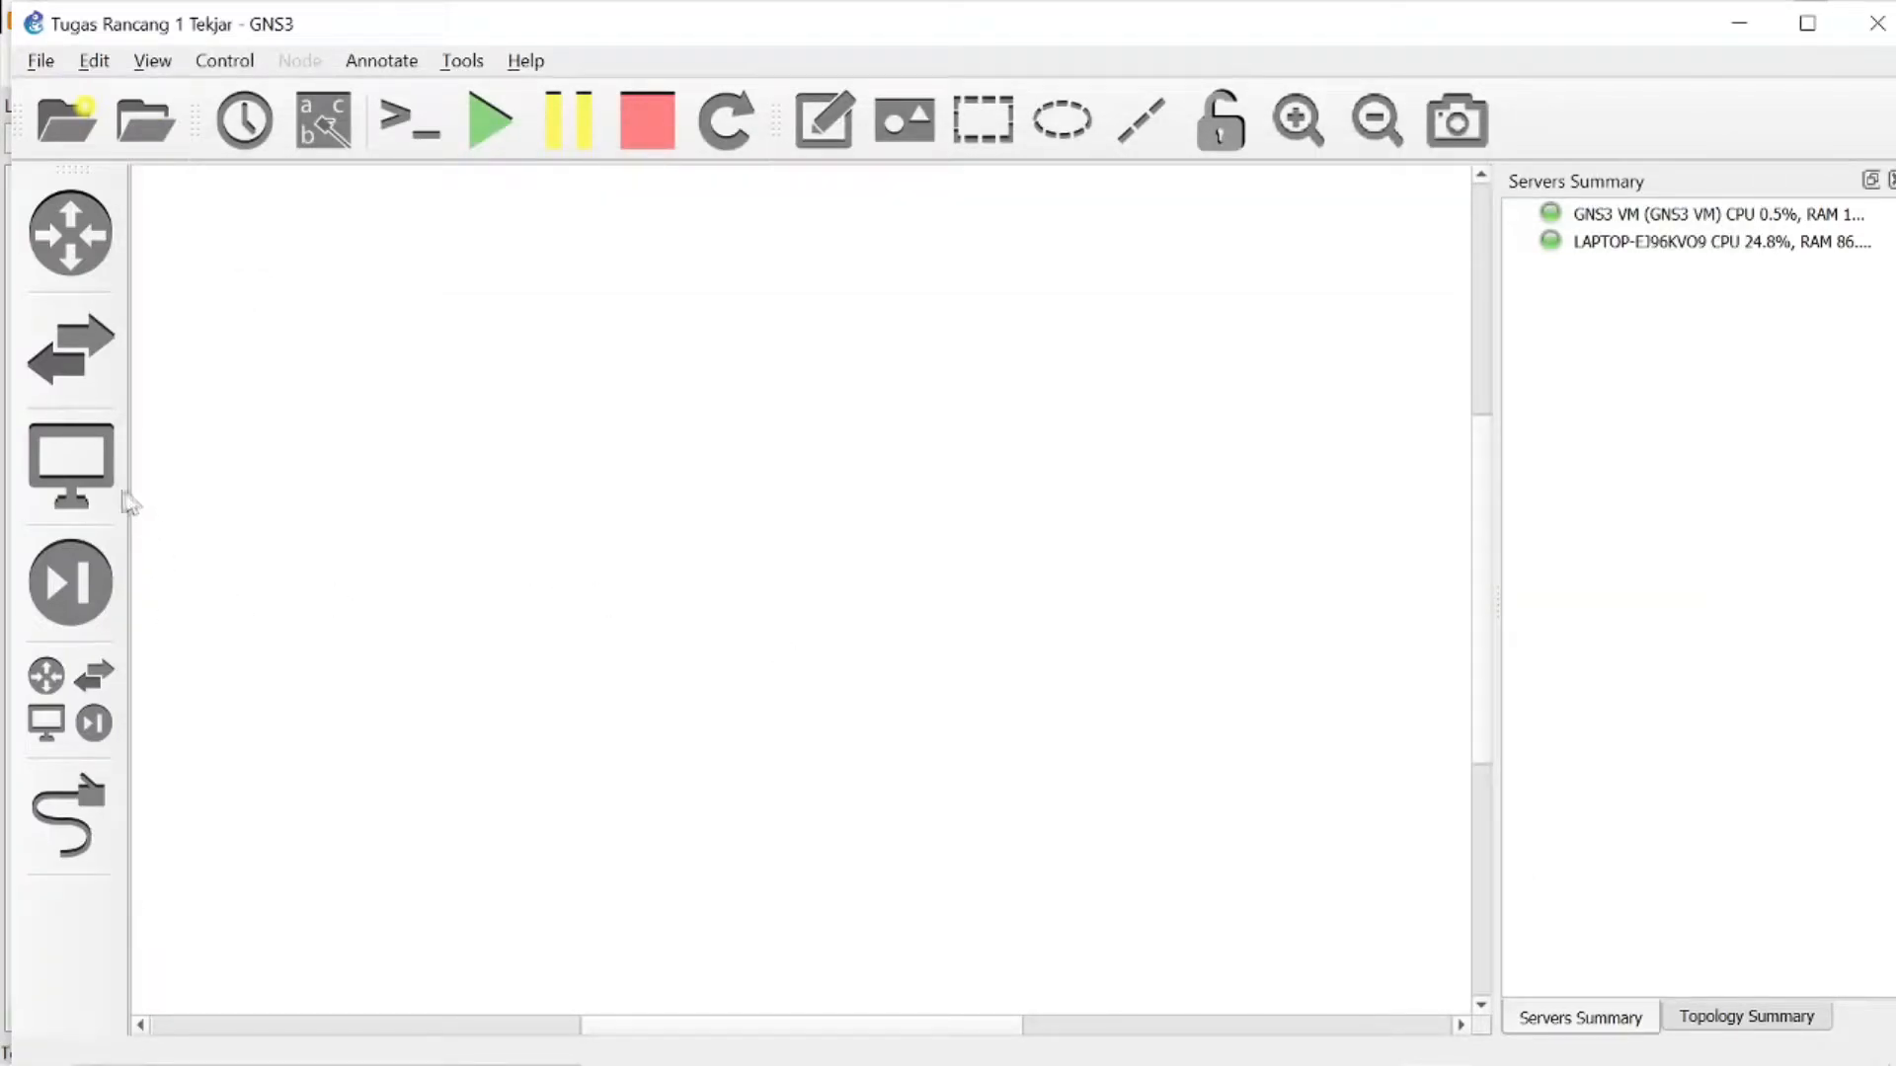
- Place an Ubuntu Server at the workspace's lower middle, an Ubuntu Desktop at its upper right and a Windows 7 machine at its lower right
{"action": "left_click", "coordinate": [70, 464]}
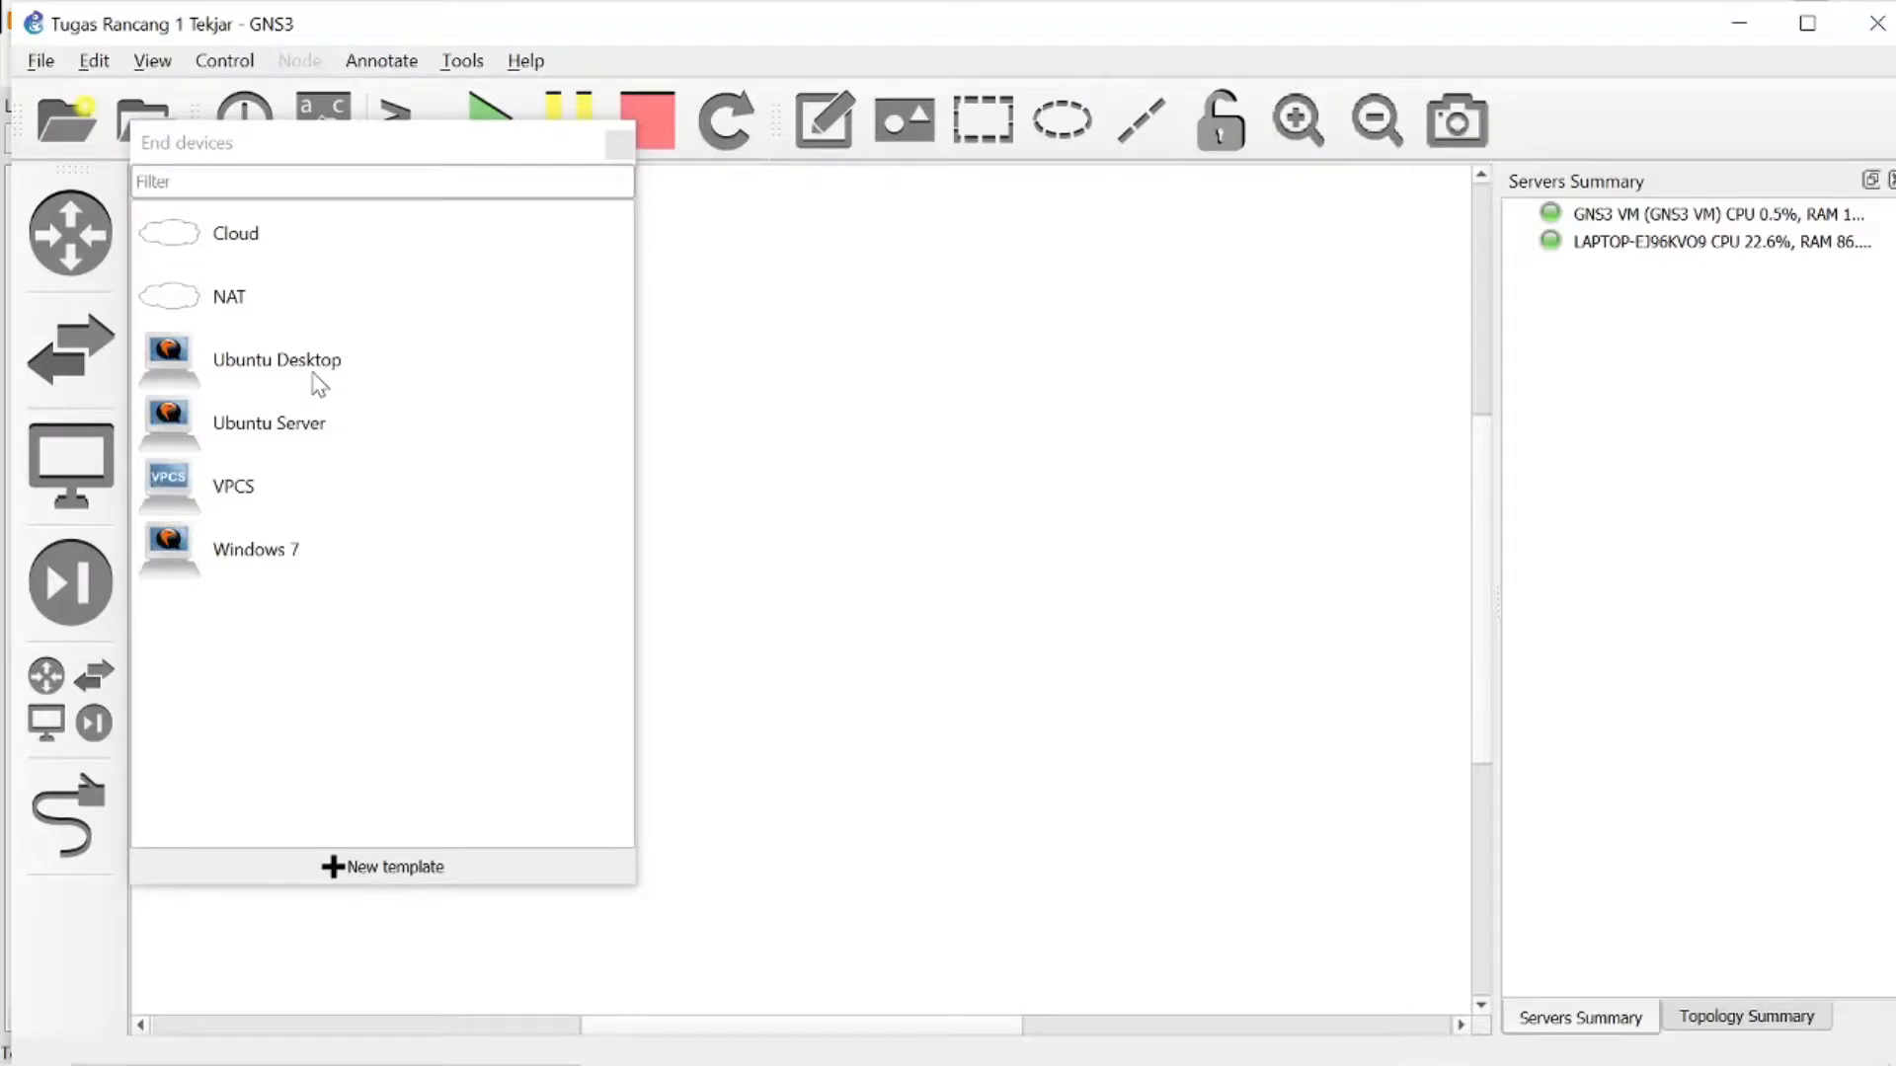
{"action": "left_click_drag", "start_coordinate": [316, 422], "coordinate": [604, 585]}
{"action": "left_click_drag", "start_coordinate": [371, 385], "coordinate": [1402, 409]}
{"action": "left_click_drag", "start_coordinate": [292, 573], "coordinate": [1422, 775]}
- Add a NAT node above the Ubuntu Server, hosted on the GNS3 VM server
{"action": "left_click_drag", "start_coordinate": [321, 308], "coordinate": [933, 466]}
{"action": "left_click", "coordinate": [1049, 528]}
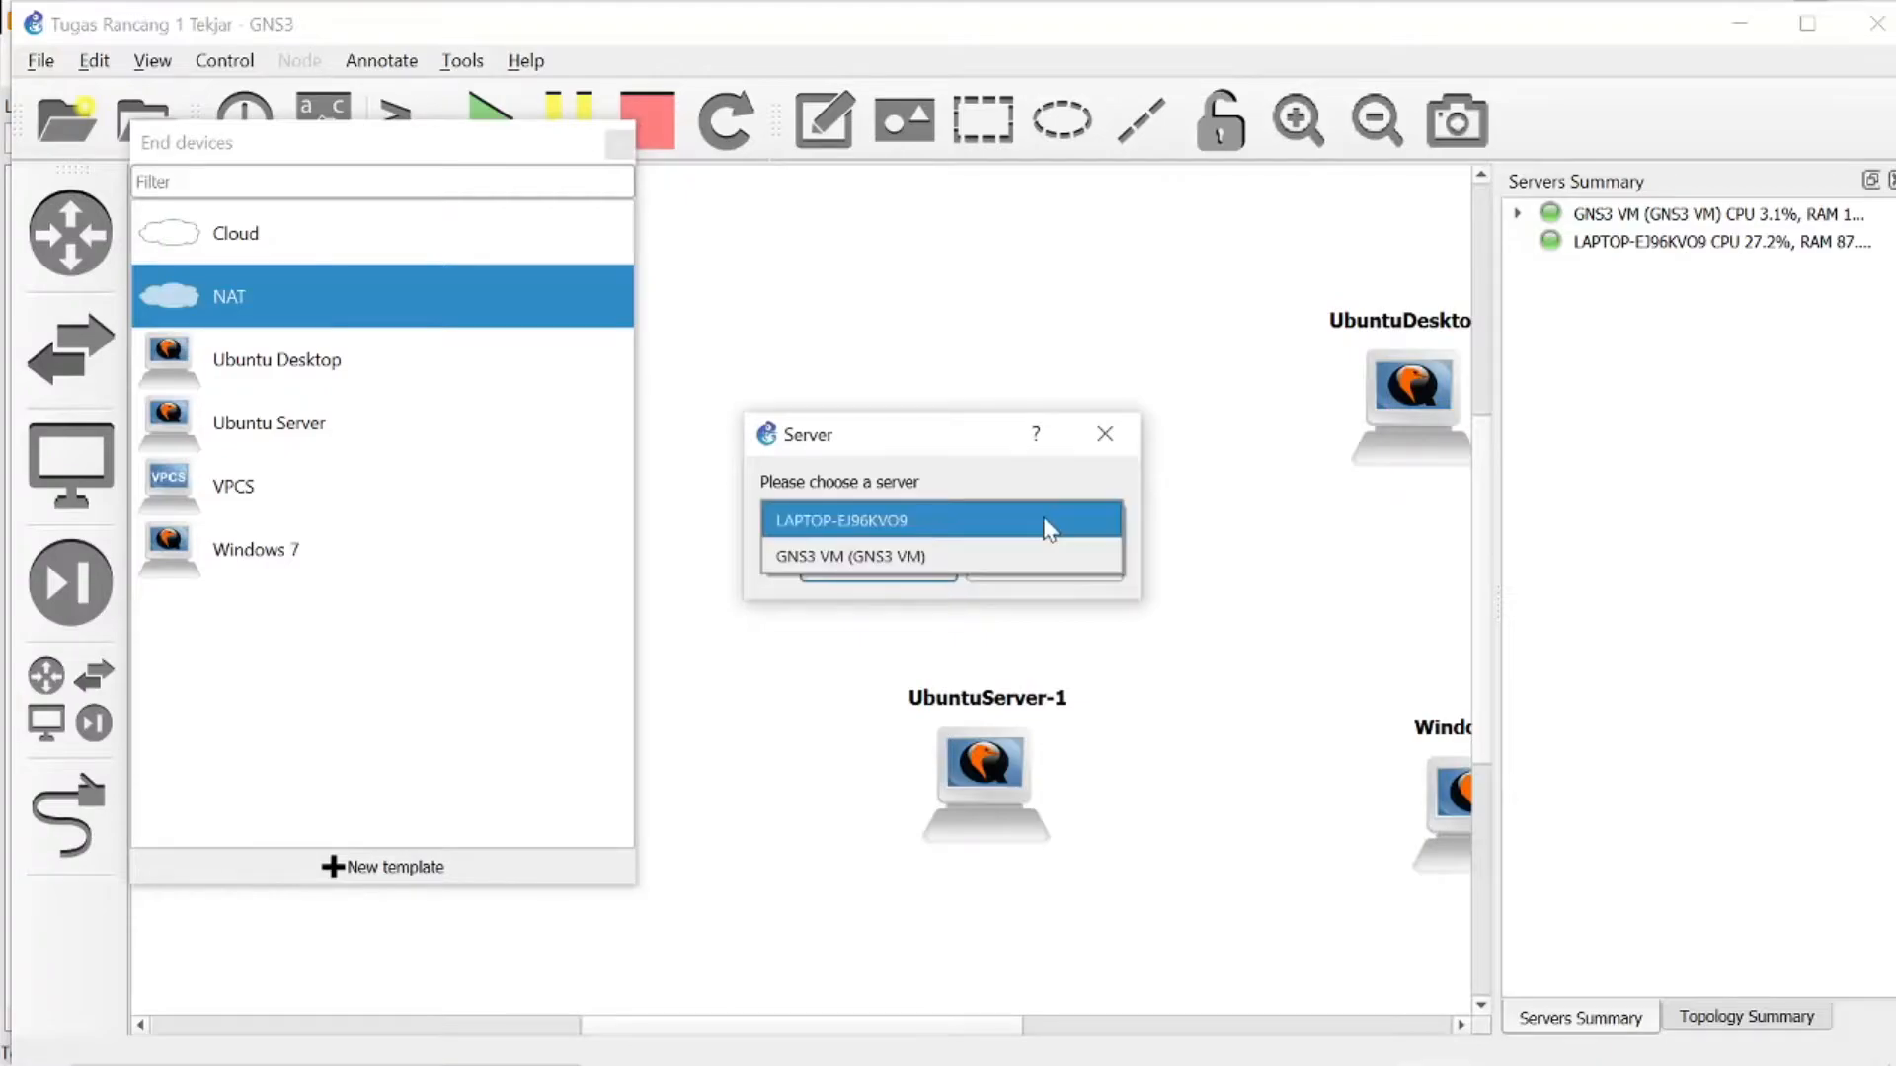
{"action": "left_click", "coordinate": [879, 549]}
{"action": "left_click", "coordinate": [877, 568]}
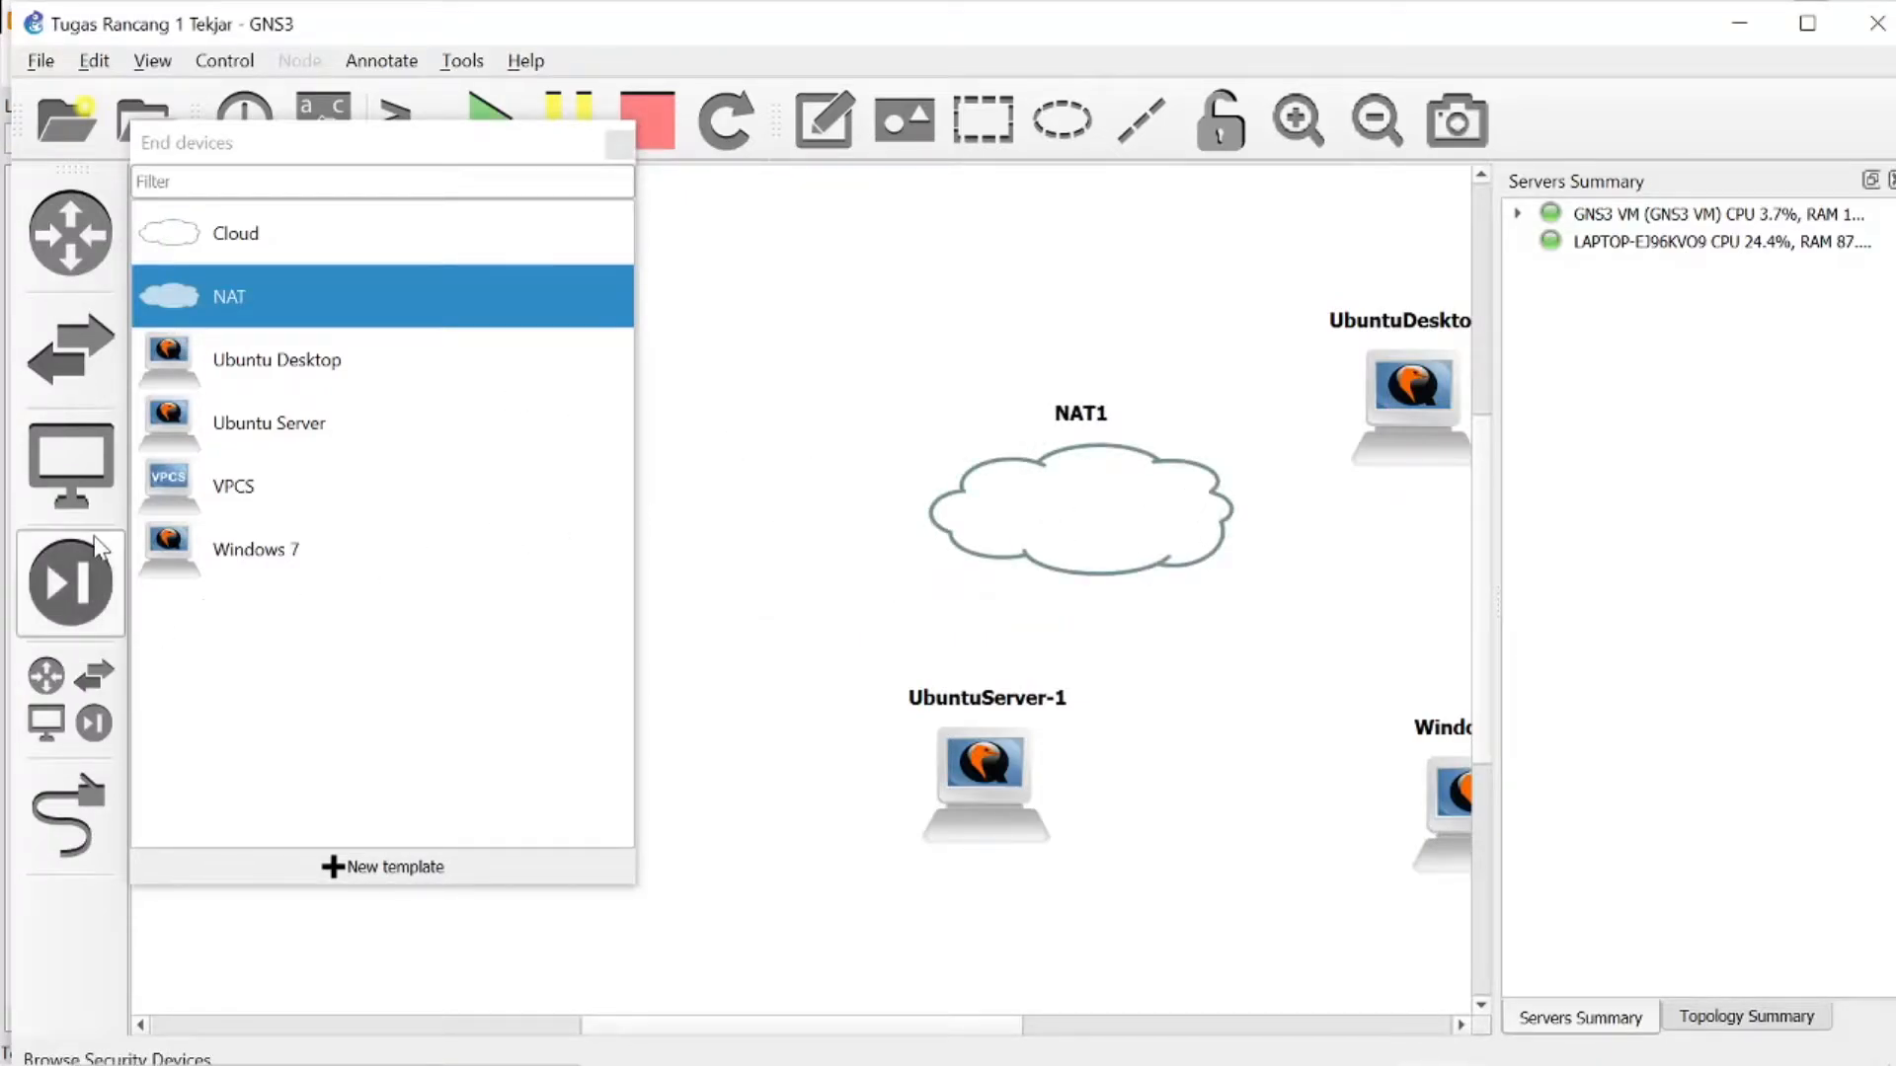
- Add two c2691 routers, one at the NAT node's upper left and one beside the Ubuntu Desktop
{"action": "left_click", "coordinate": [69, 699]}
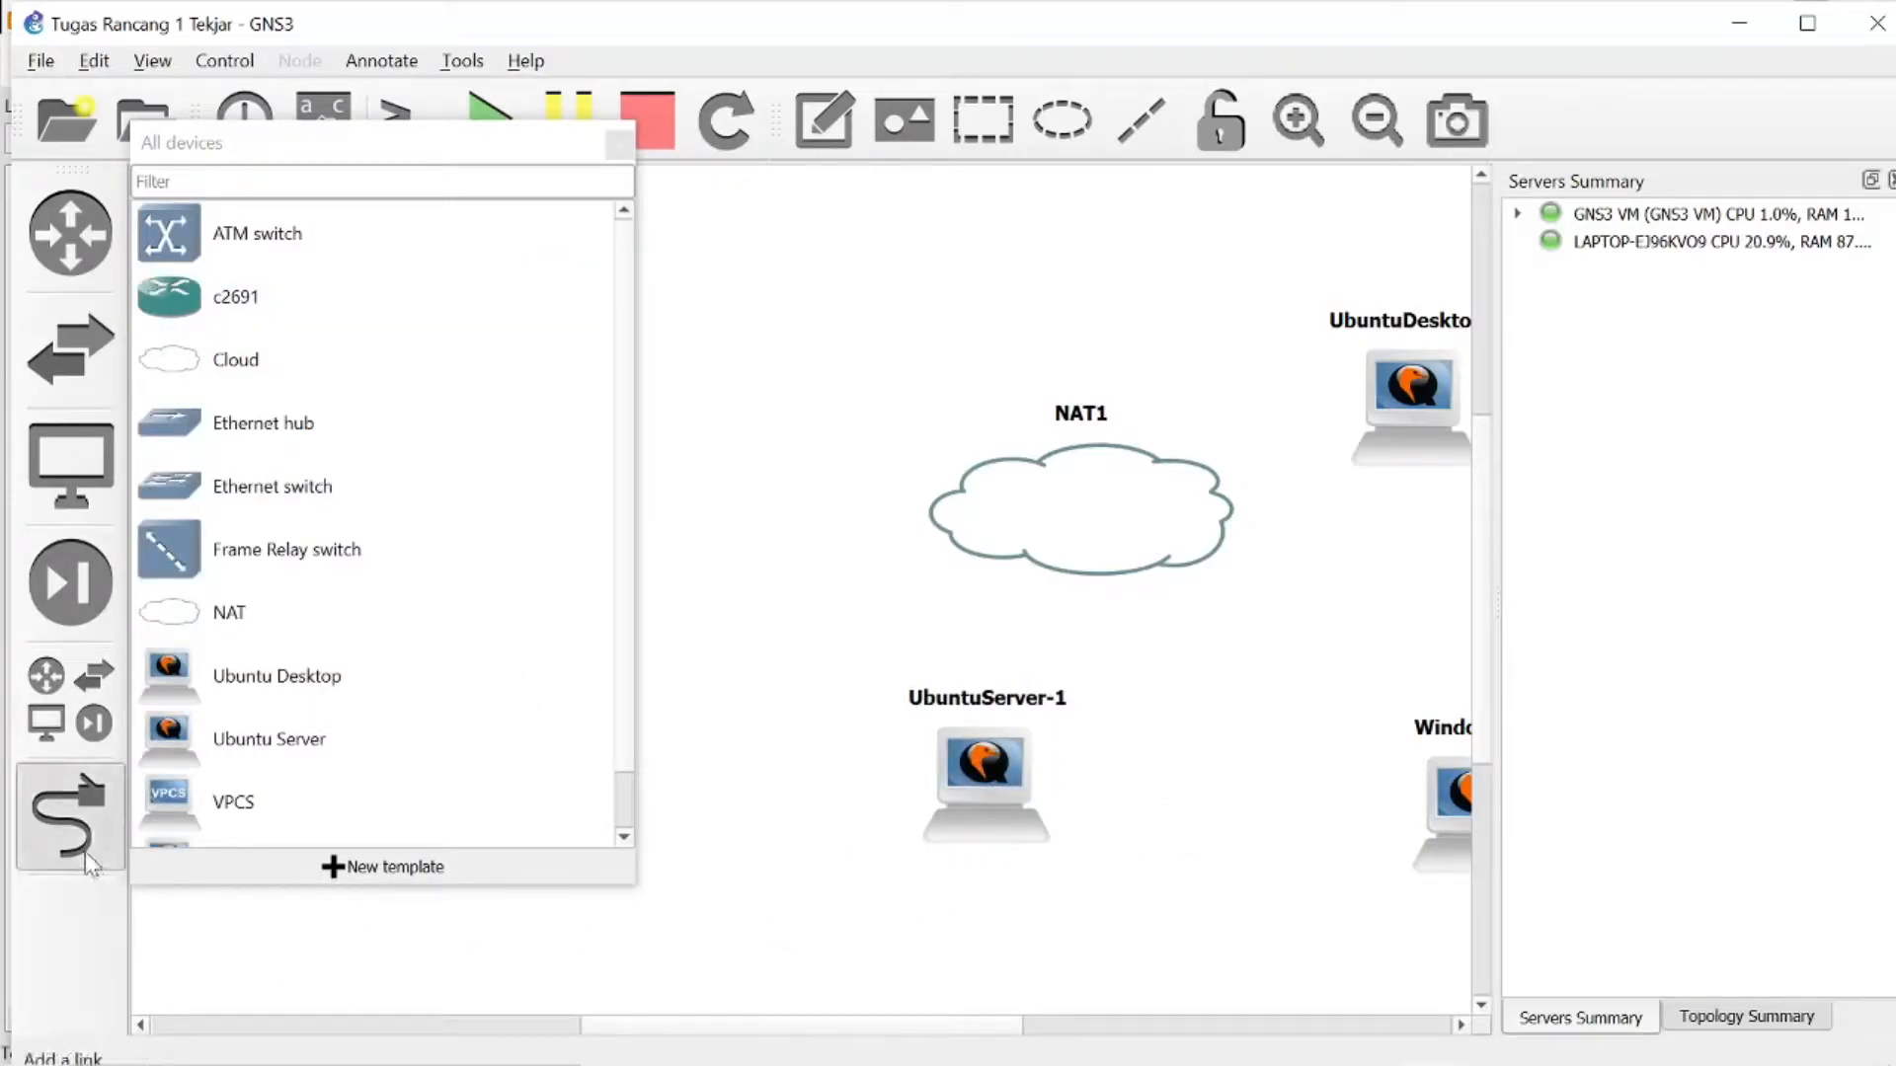
{"action": "left_click_drag", "start_coordinate": [274, 310], "coordinate": [882, 381]}
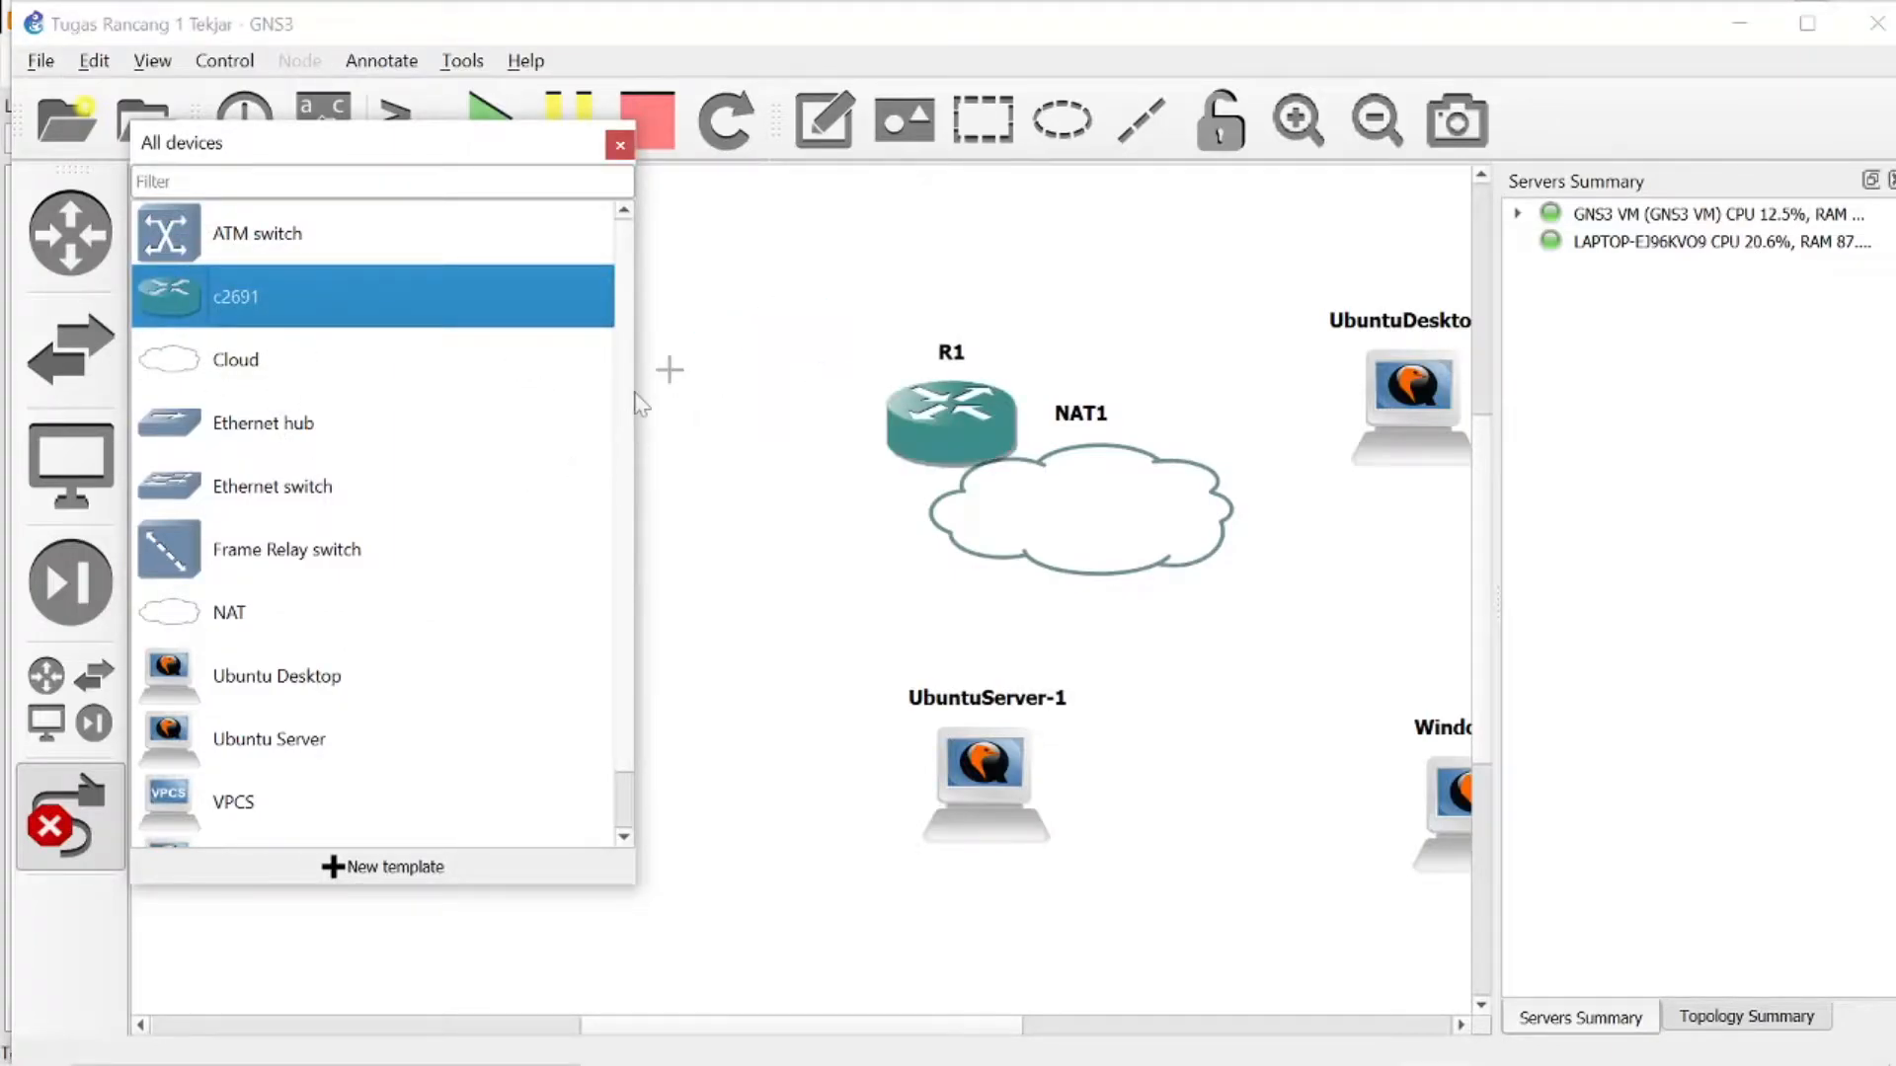
{"action": "left_click", "coordinate": [935, 428]}
{"action": "left_click", "coordinate": [755, 510]}
{"action": "left_click_drag", "start_coordinate": [453, 313], "coordinate": [1224, 308]}
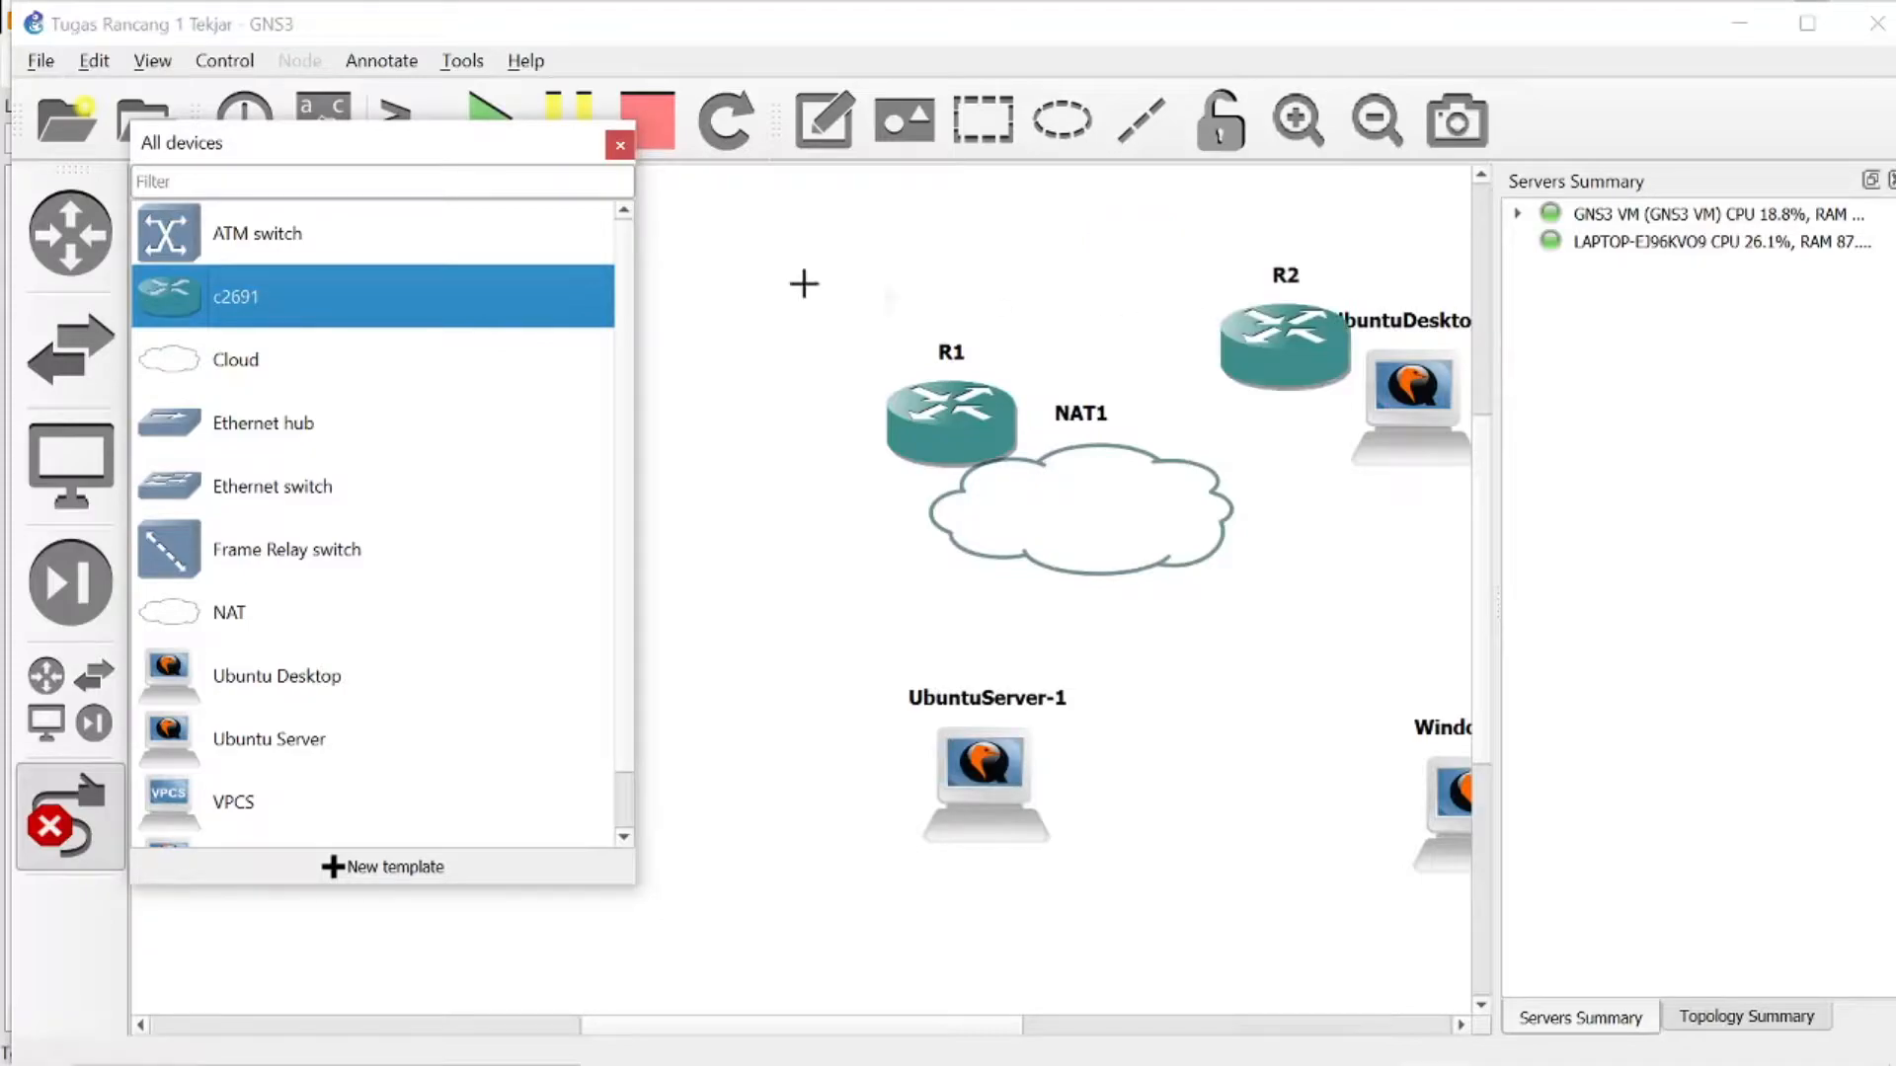
{"action": "left_click", "coordinate": [624, 149]}
{"action": "left_click", "coordinate": [1015, 766]}
{"action": "left_click", "coordinate": [876, 698]}
{"action": "left_click", "coordinate": [963, 759]}
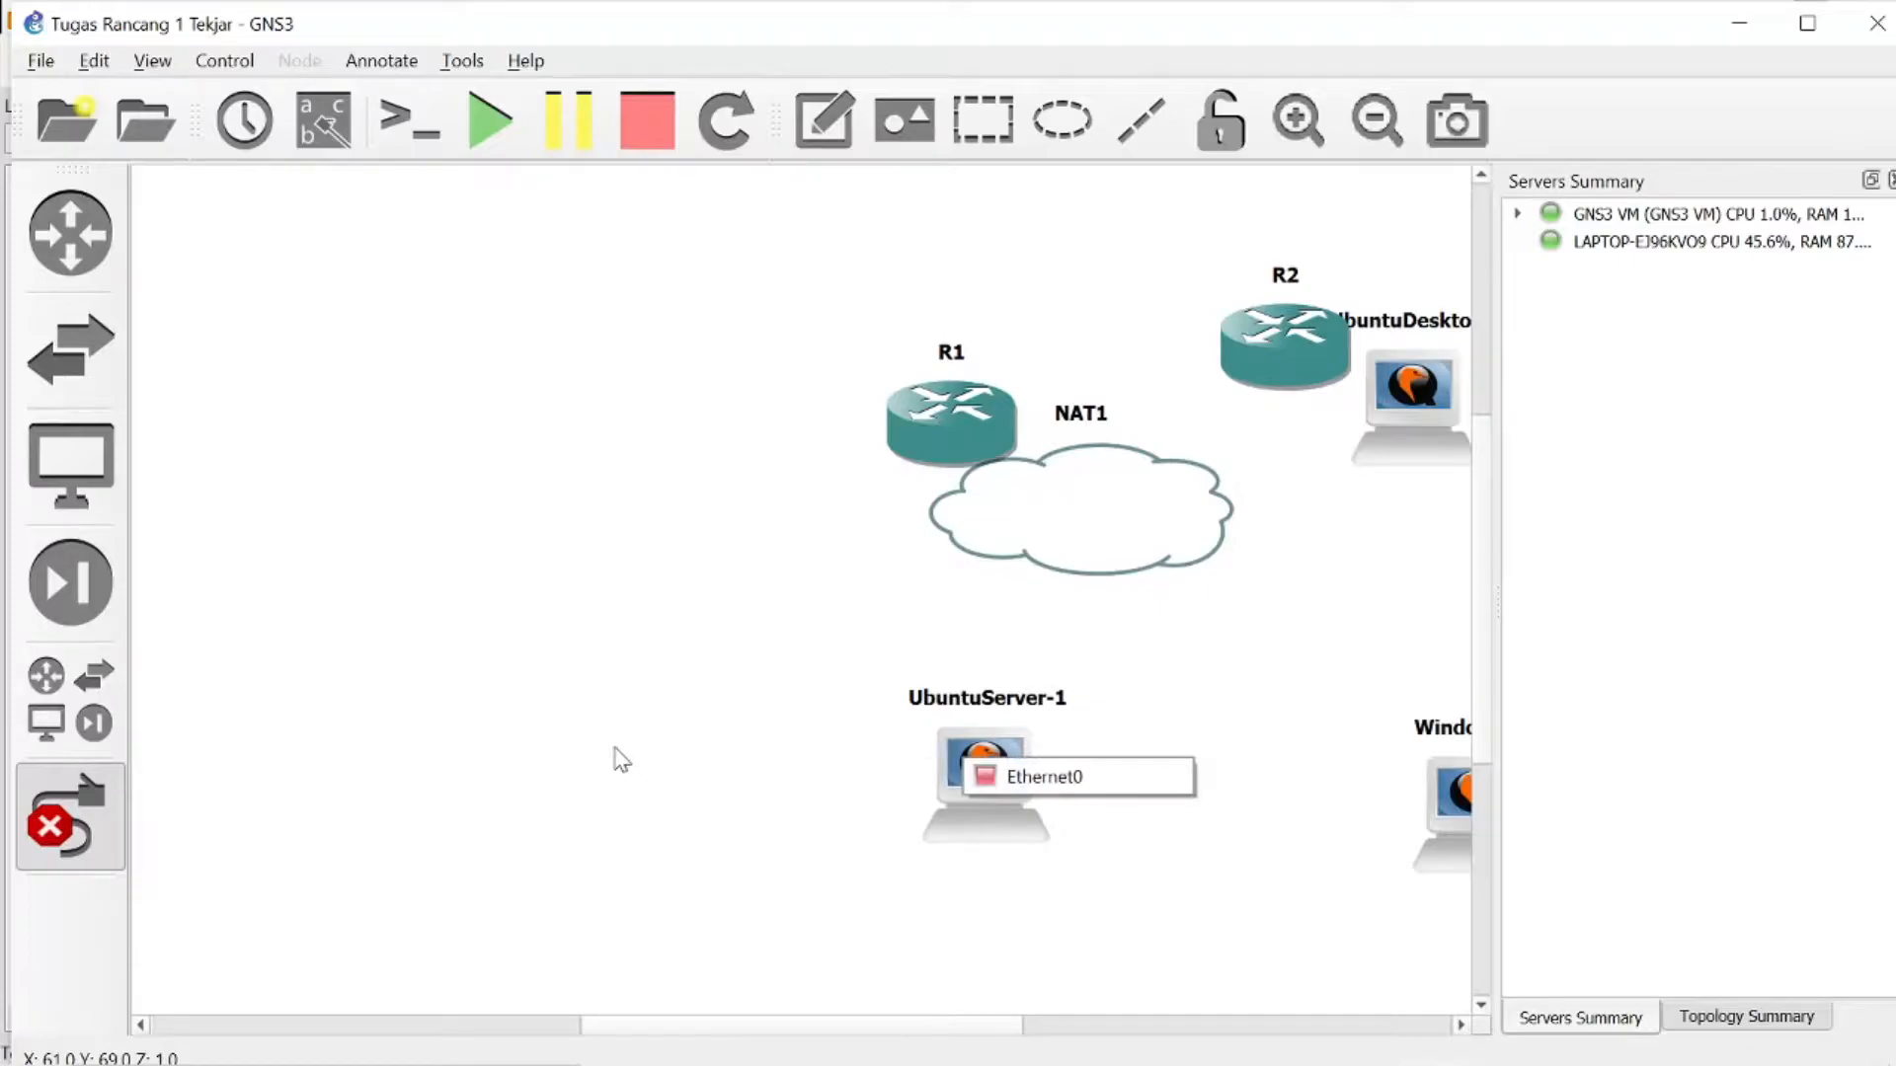
{"action": "left_click", "coordinate": [620, 758]}
{"action": "left_click", "coordinate": [1008, 768]}
{"action": "left_click", "coordinate": [1034, 523]}
{"action": "key", "text": "Escape"}
{"action": "left_click", "coordinate": [108, 840]}
- Move the Ubuntu Server to the workspace's lower left and the NAT node above it, shifting R1 left as well
{"action": "left_click_drag", "start_coordinate": [995, 770], "coordinate": [340, 755]}
{"action": "left_click_drag", "start_coordinate": [924, 414], "coordinate": [649, 434]}
{"action": "left_click_drag", "start_coordinate": [1214, 541], "coordinate": [962, 677]}
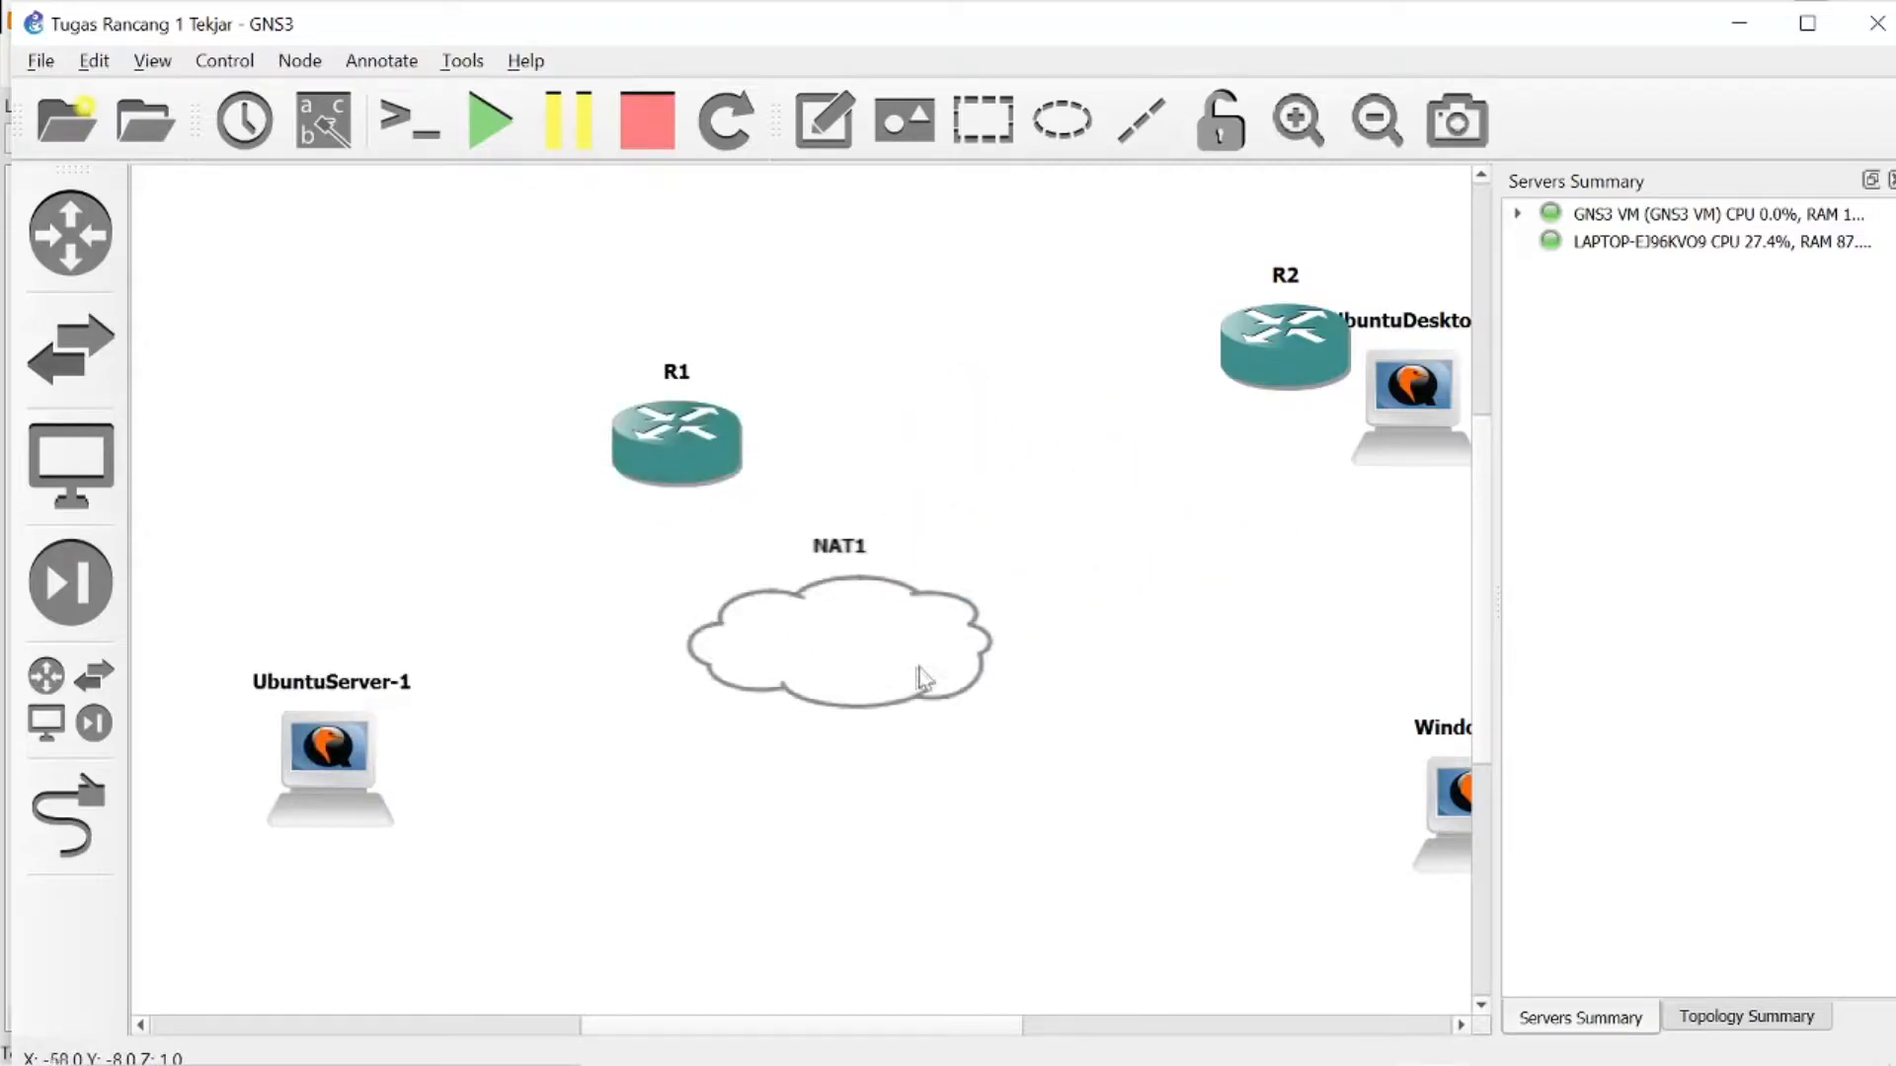
{"action": "left_click_drag", "start_coordinate": [827, 706], "coordinate": [314, 487]}
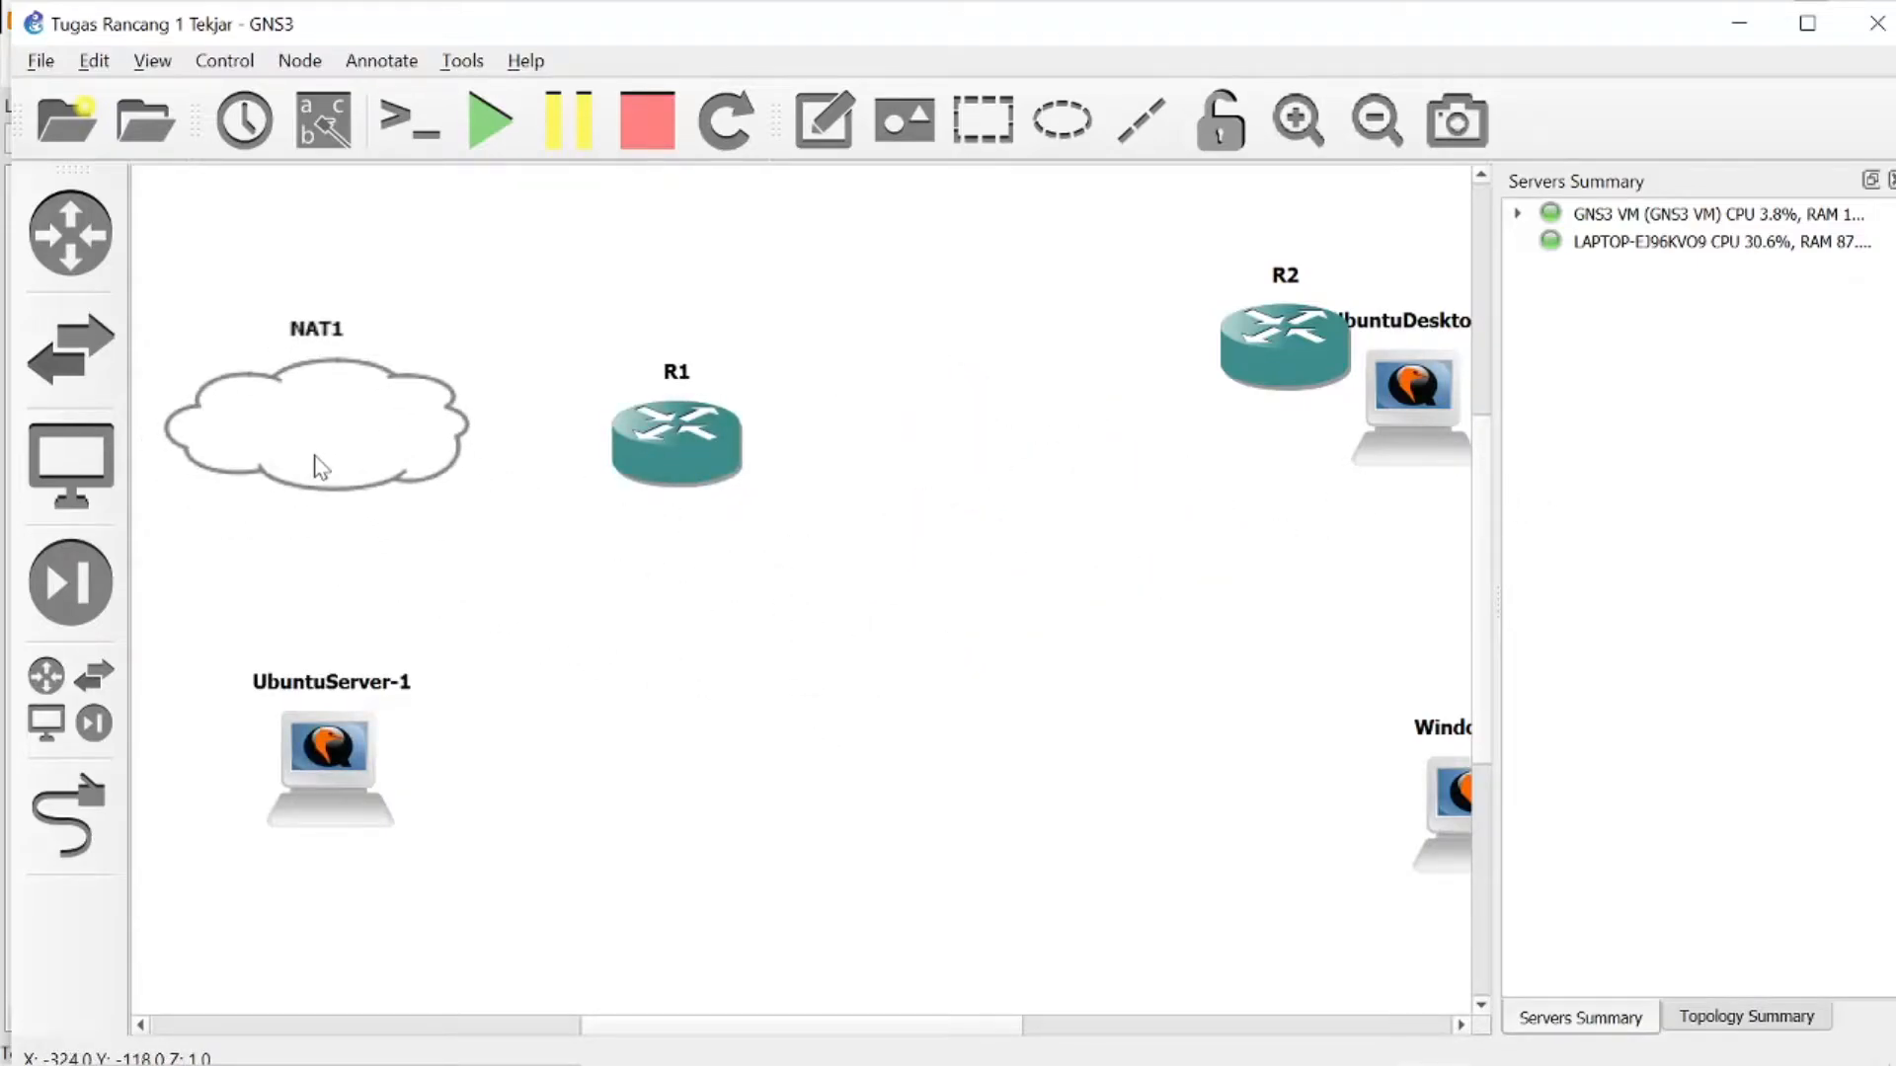
- Arrange routers R1 and R2 side by side to the right of the Ubuntu Server
{"action": "left_click_drag", "start_coordinate": [648, 437], "coordinate": [693, 695]}
{"action": "left_click_drag", "start_coordinate": [1312, 327], "coordinate": [1045, 660]}
{"action": "left_click_drag", "start_coordinate": [761, 696], "coordinate": [656, 694]}
{"action": "left_click_drag", "start_coordinate": [1037, 671], "coordinate": [878, 696]}
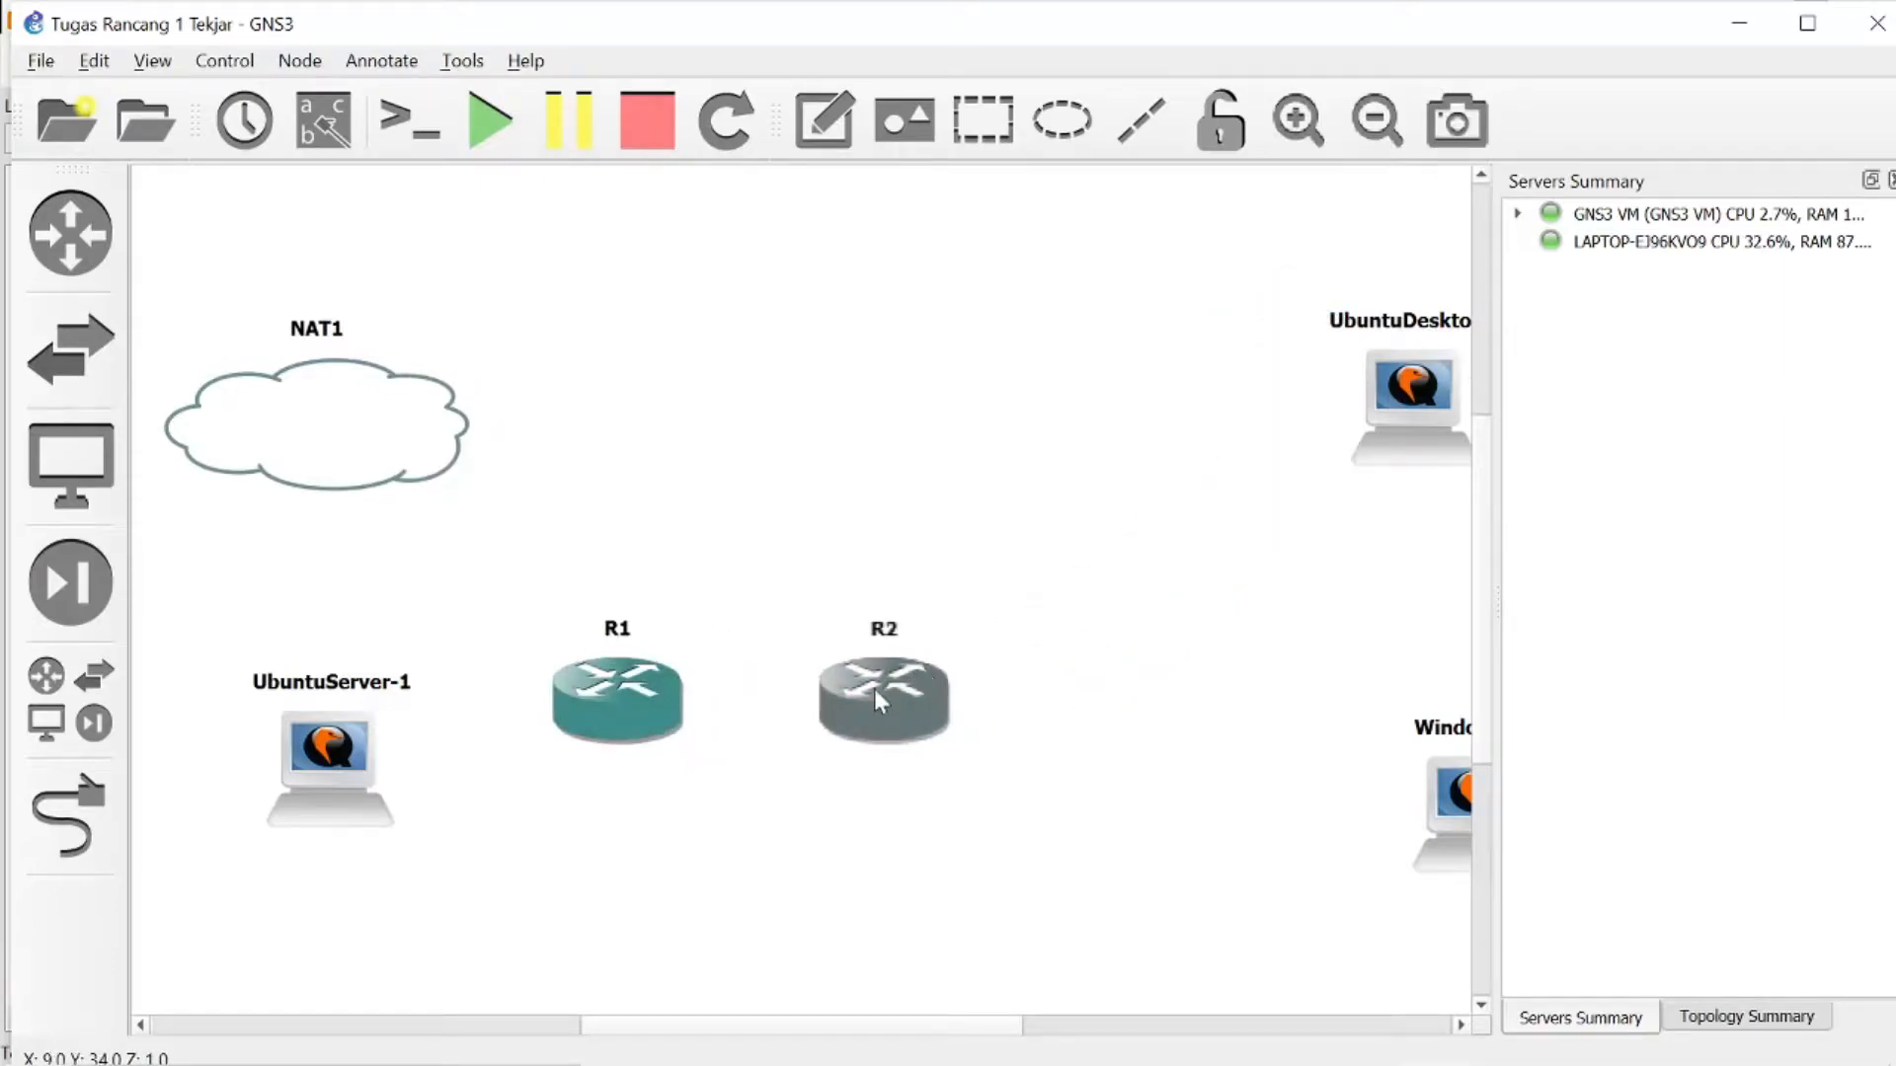
- Place an Ethernet switch to the right of R2, beside the Windows 7 machine
{"action": "left_click", "coordinate": [89, 740]}
{"action": "left_click_drag", "start_coordinate": [222, 494], "coordinate": [1229, 703]}
{"action": "left_click", "coordinate": [882, 566]}
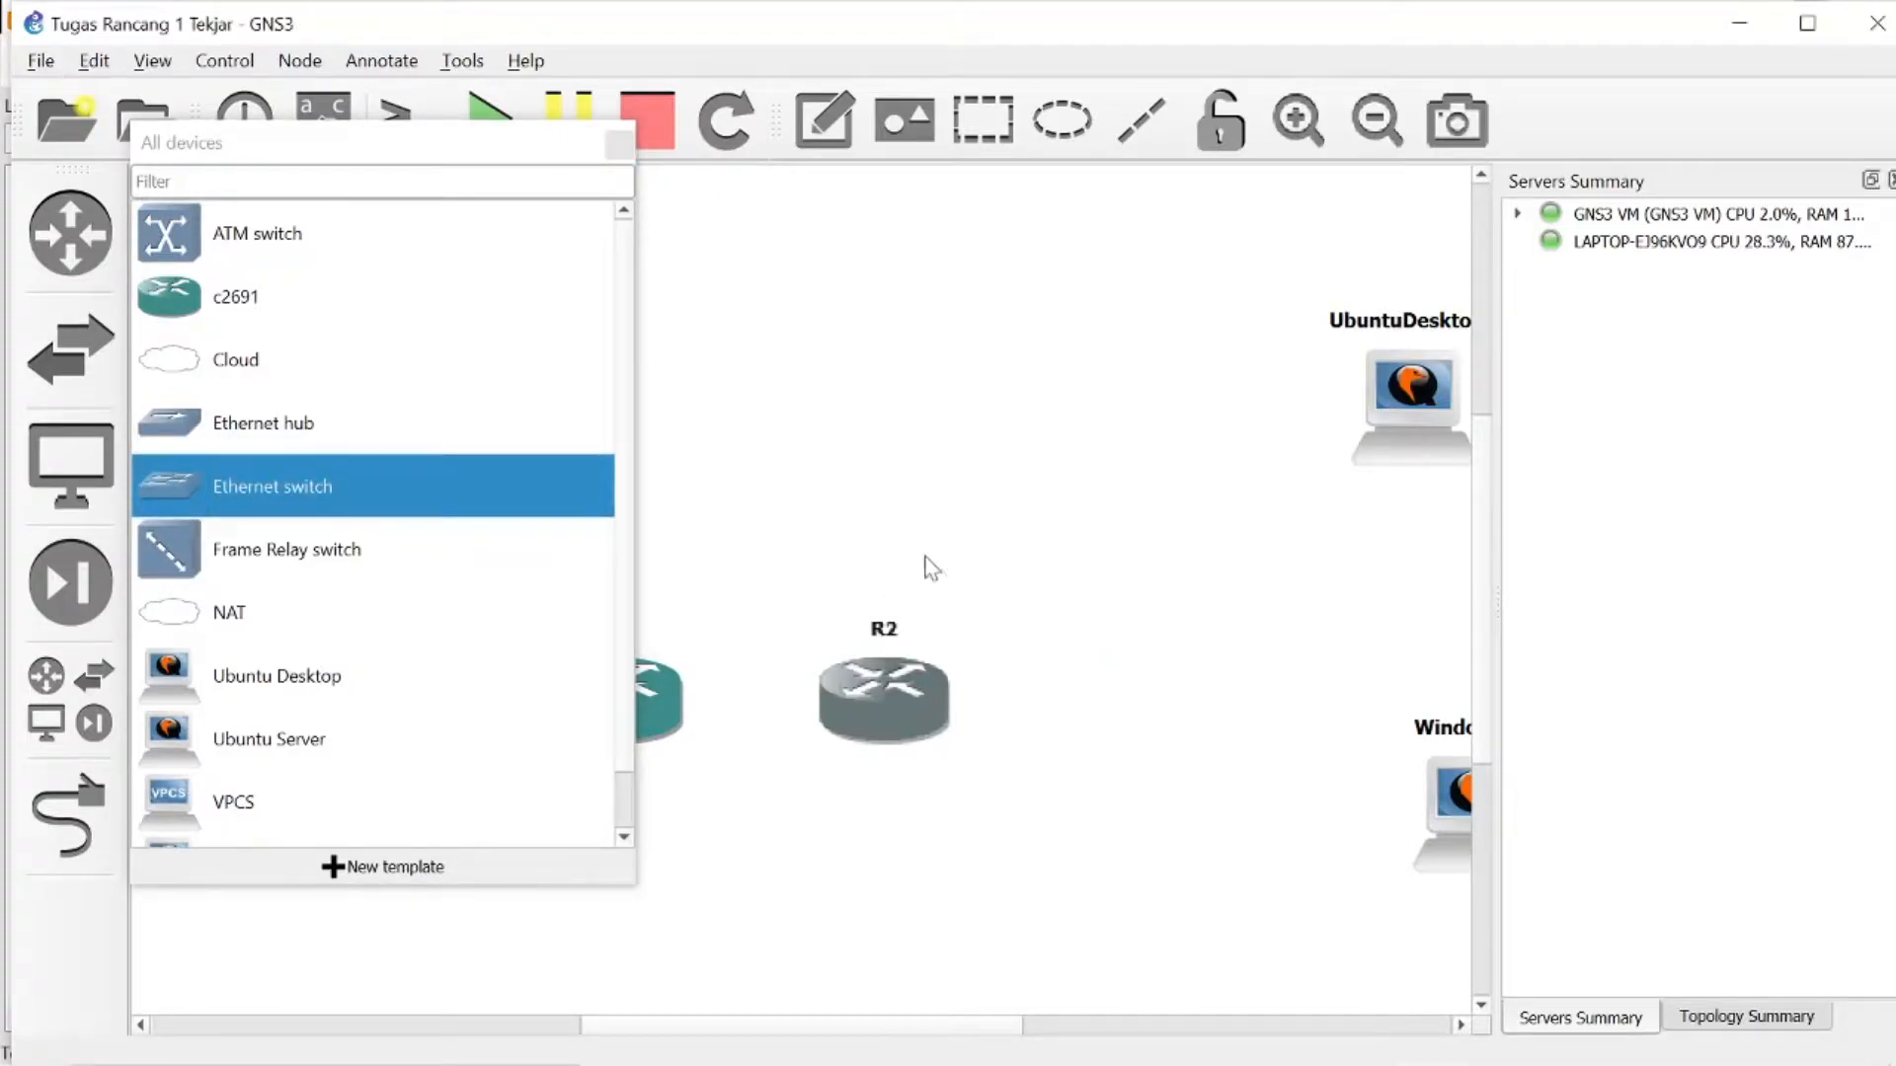
{"action": "left_click_drag", "start_coordinate": [463, 522], "coordinate": [1180, 626]}
{"action": "left_click", "coordinate": [1052, 523]}
{"action": "left_click", "coordinate": [1116, 433]}
{"action": "left_click", "coordinate": [1054, 571]}
- Delete the Ethernet switch beside the Windows 7 machine
{"action": "right_click", "coordinate": [1320, 724]}
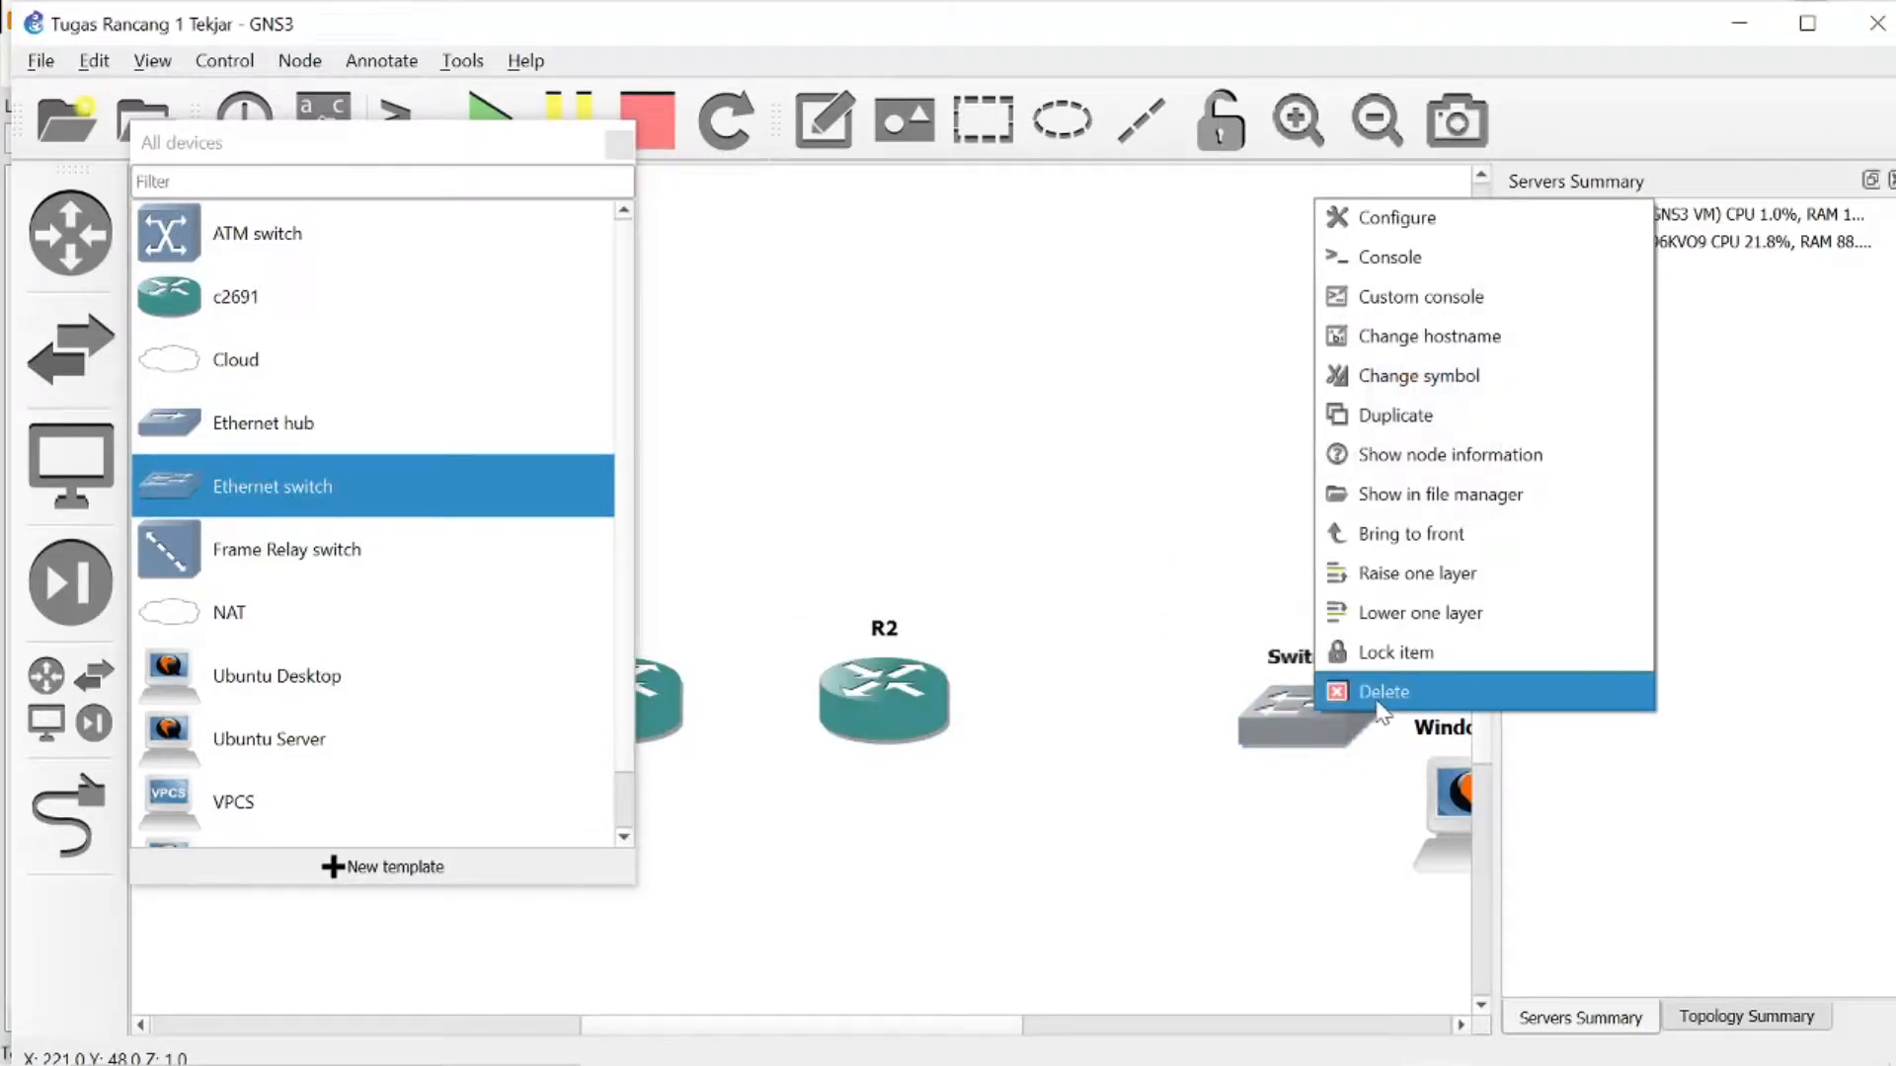
{"action": "left_click", "coordinate": [1367, 720]}
{"action": "left_click", "coordinate": [901, 567]}
- Add a new Ethernet switch to the right of R2 and close the device list
{"action": "left_click_drag", "start_coordinate": [521, 483], "coordinate": [1222, 658]}
{"action": "left_click", "coordinate": [988, 520]}
{"action": "left_click", "coordinate": [897, 553]}
{"action": "left_click", "coordinate": [896, 566]}
{"action": "left_click", "coordinate": [621, 144]}
- Shift R2, the switch, the Ubuntu Desktop and the Windows 7 machine leftwards, keeping the two clients above and below the switch
{"action": "left_click_drag", "start_coordinate": [883, 677], "coordinate": [859, 626]}
{"action": "left_click_drag", "start_coordinate": [1351, 656], "coordinate": [1194, 605]}
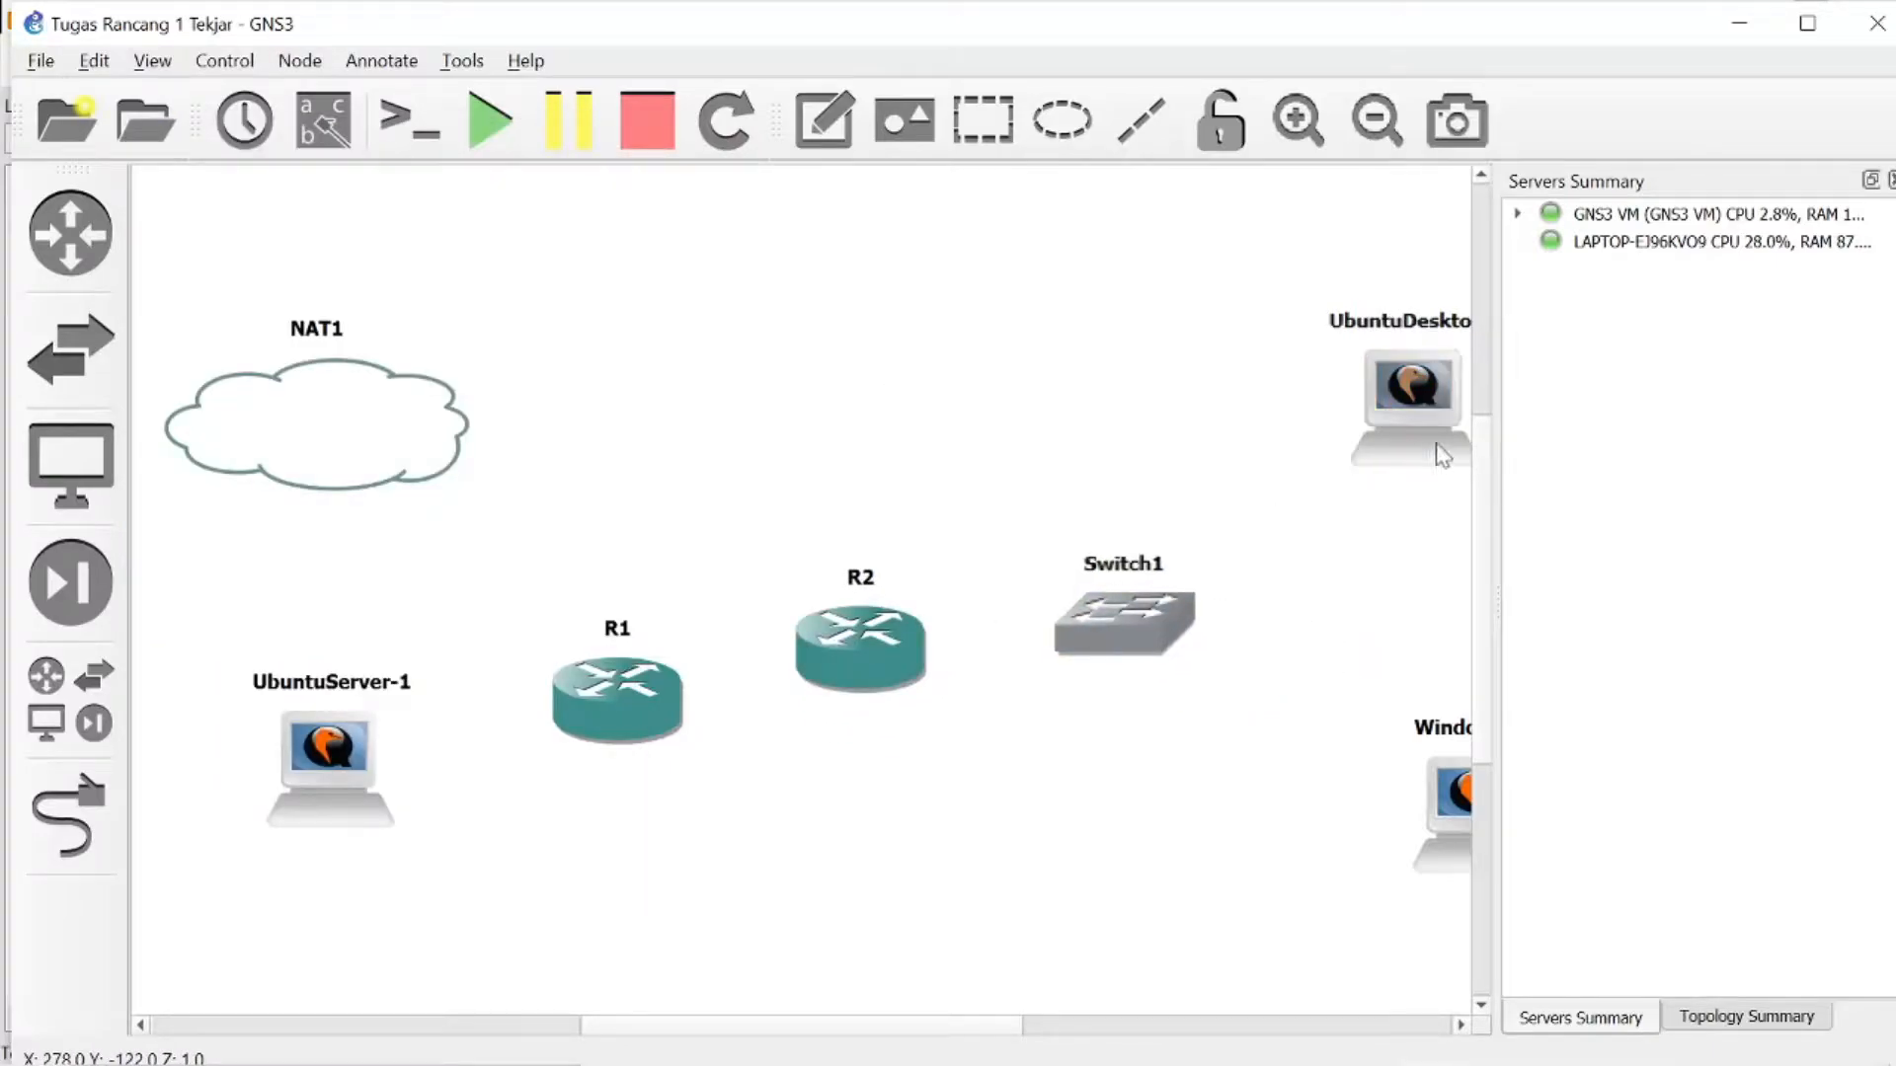
{"action": "left_click_drag", "start_coordinate": [1438, 448], "coordinate": [1245, 450]}
{"action": "left_click_drag", "start_coordinate": [1430, 812], "coordinate": [1225, 772]}
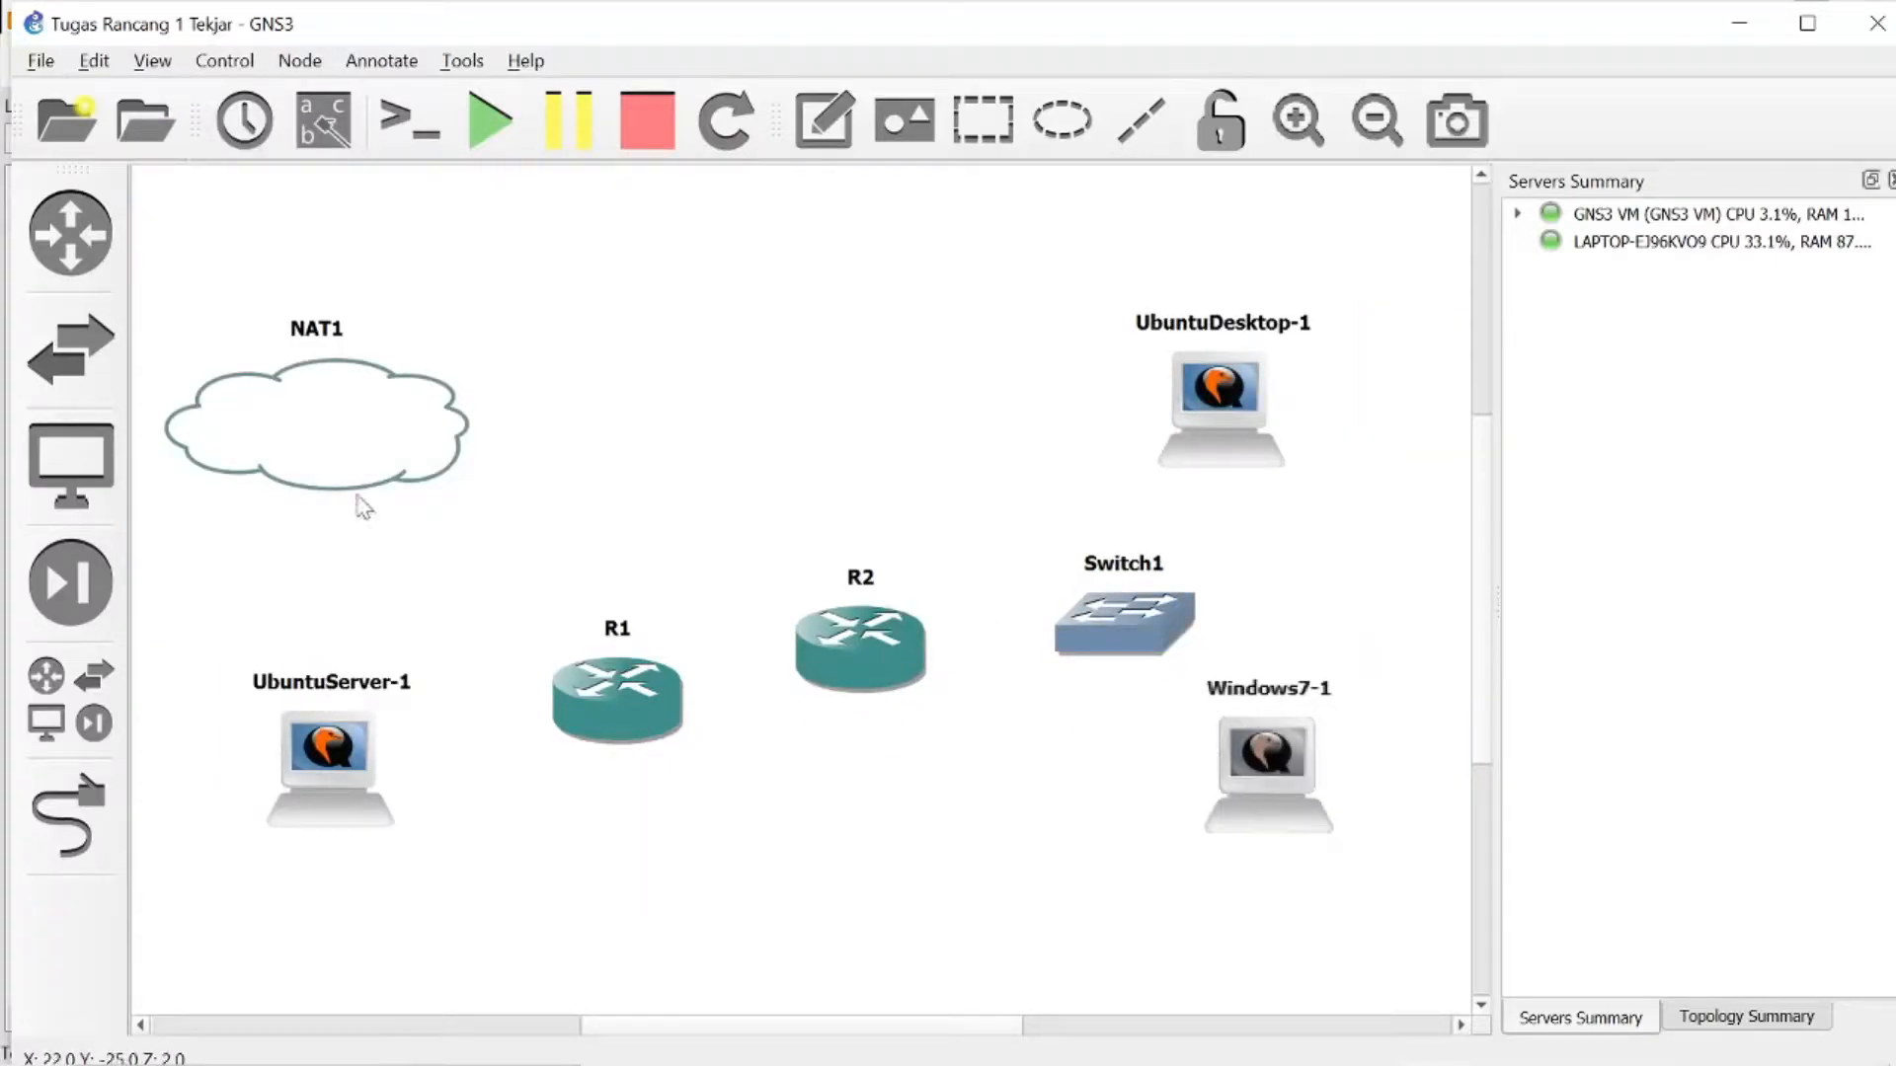
- Line up the Ubuntu Server, R1 and R2 in a row level with the switch
{"action": "left_click_drag", "start_coordinate": [350, 750], "coordinate": [374, 688]}
{"action": "left_click_drag", "start_coordinate": [563, 681], "coordinate": [526, 595]}
{"action": "left_click_drag", "start_coordinate": [839, 642], "coordinate": [850, 608]}
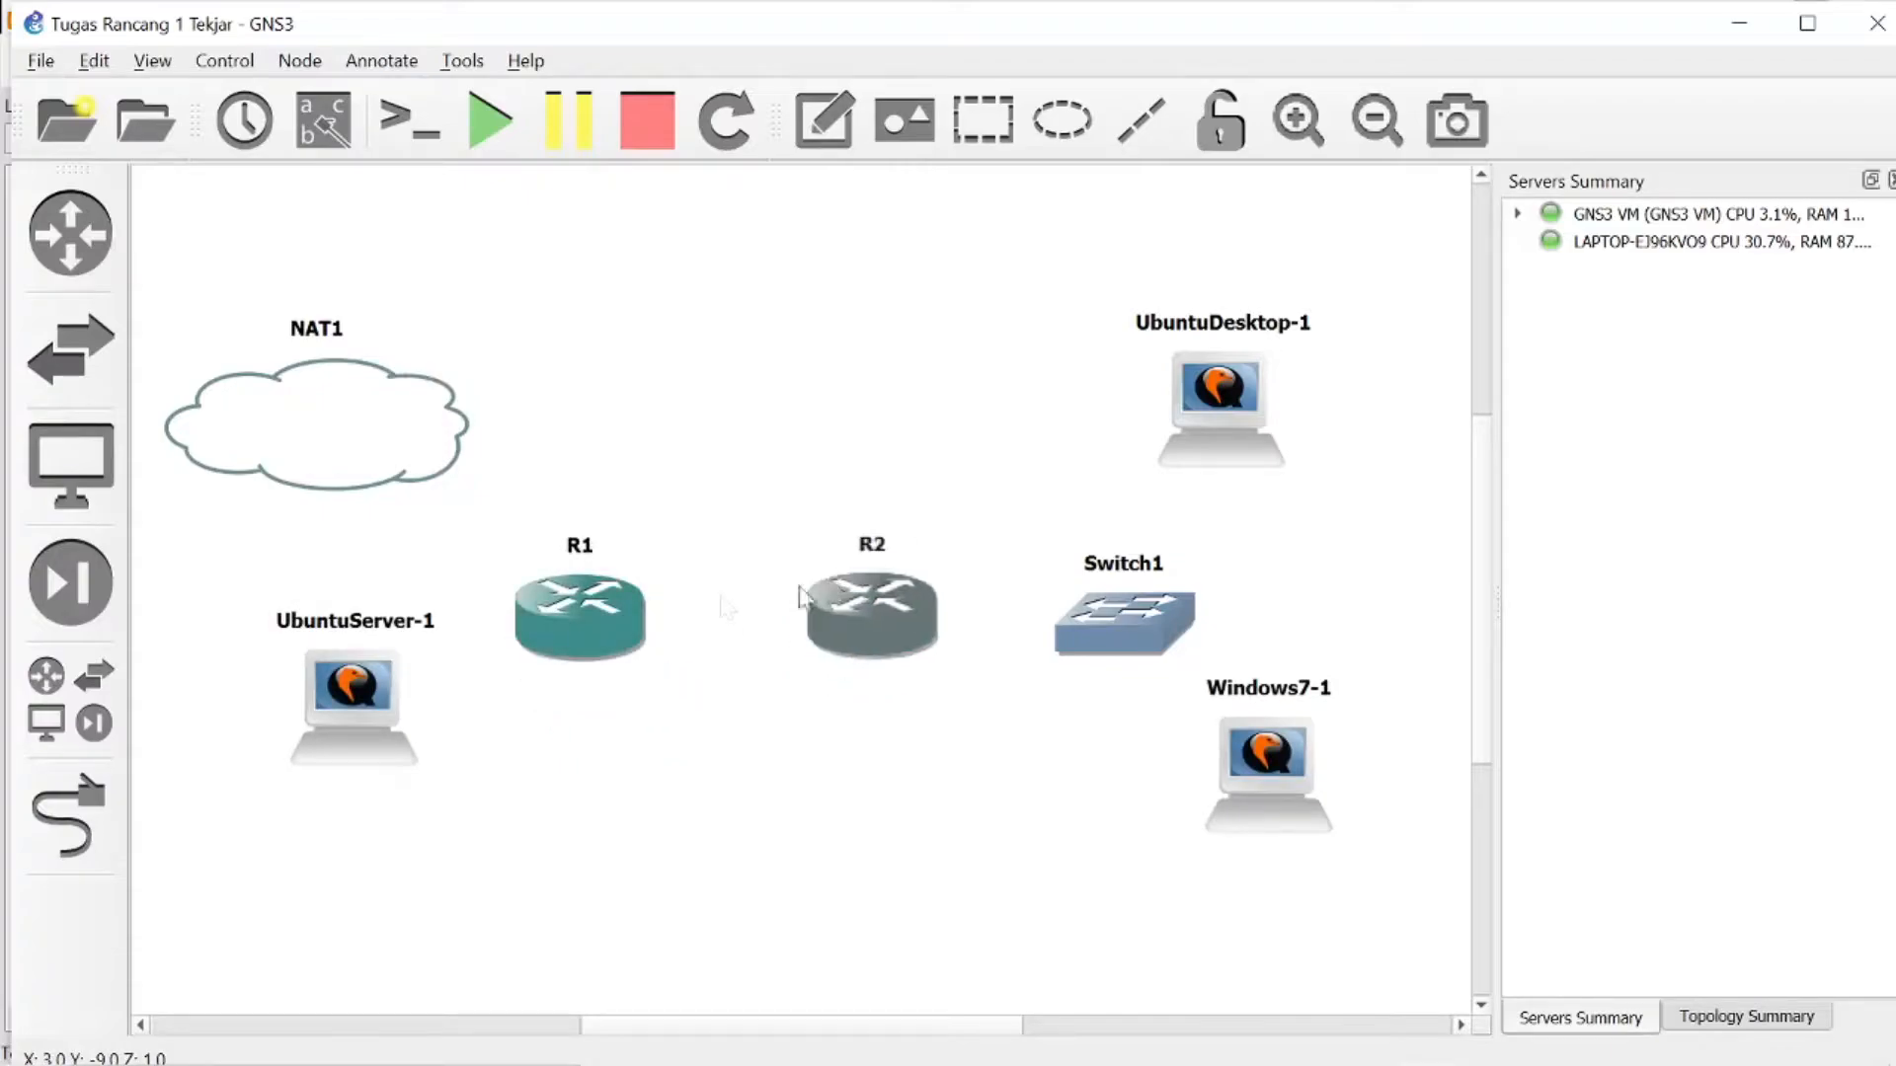
{"action": "left_click_drag", "start_coordinate": [547, 603], "coordinate": [577, 624]}
{"action": "left_click_drag", "start_coordinate": [311, 709], "coordinate": [298, 668]}
{"action": "left_click", "coordinate": [79, 805]}
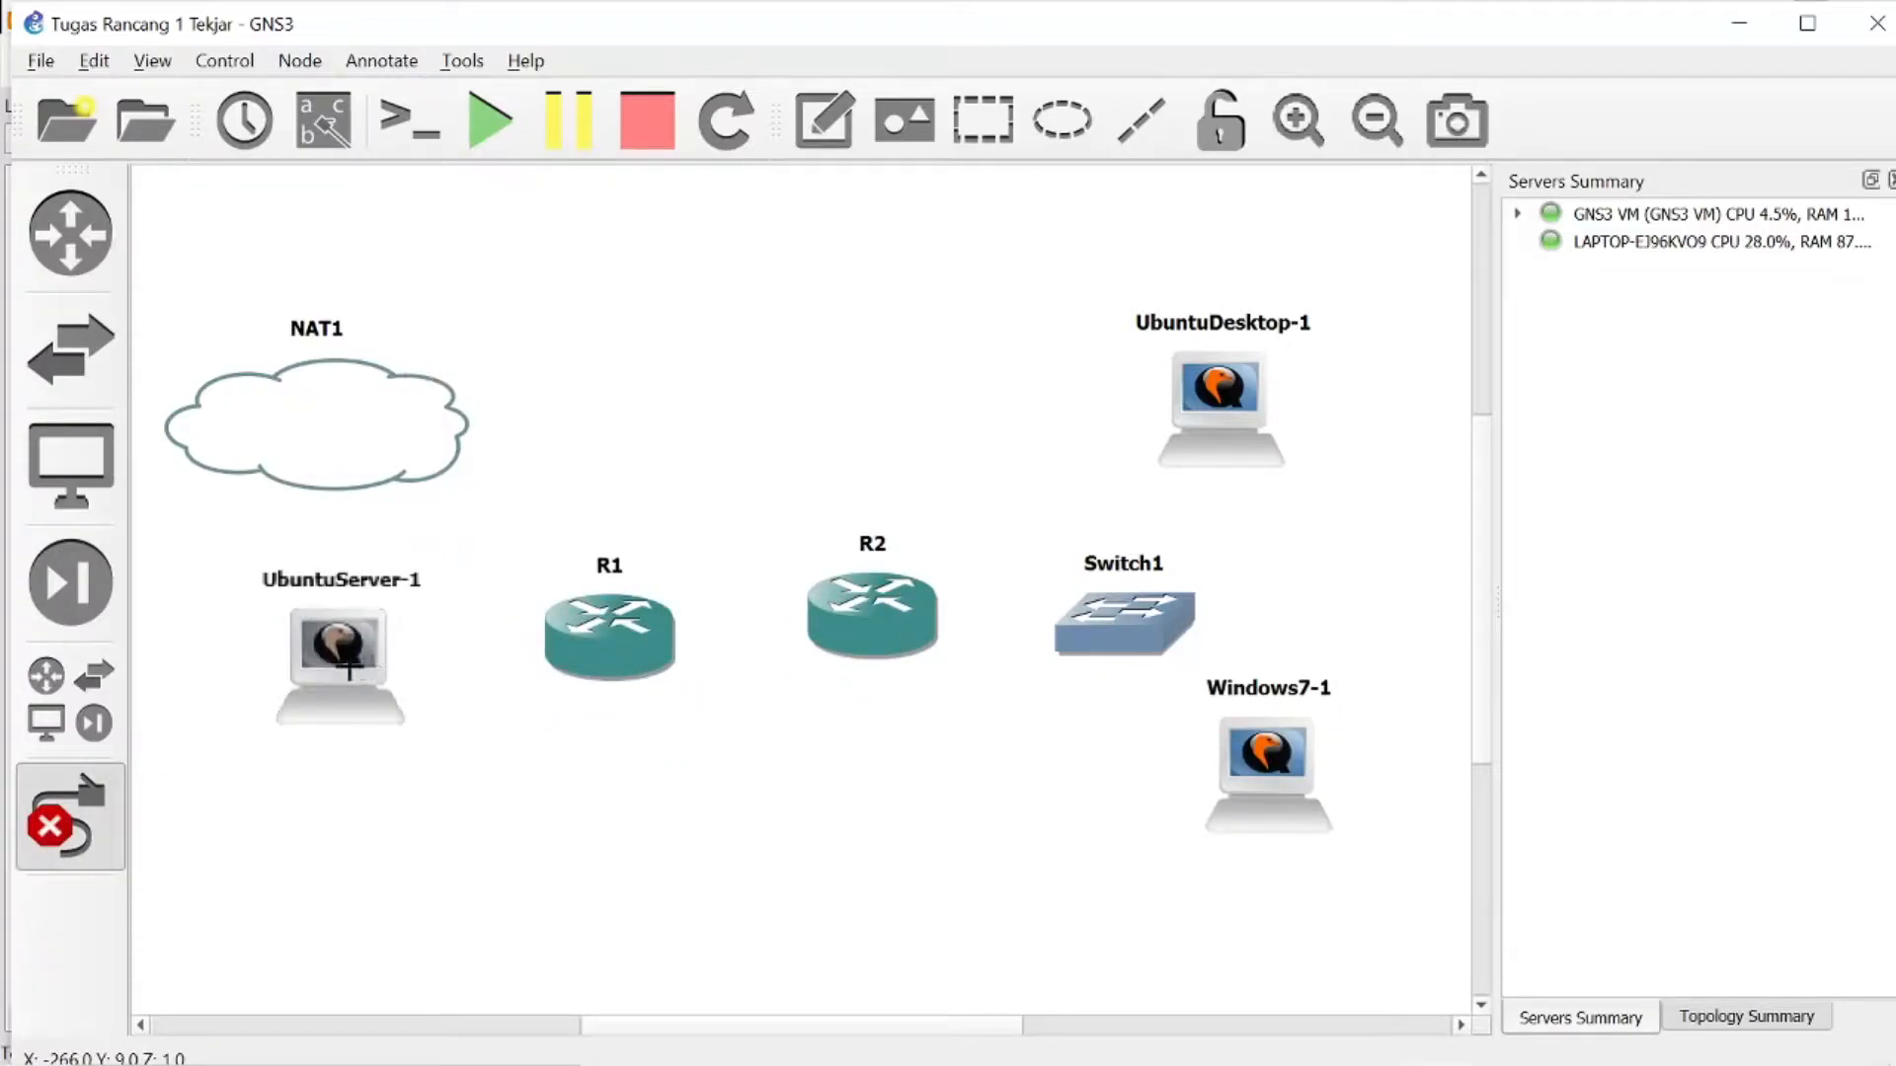
{"action": "left_click", "coordinate": [79, 808]}
- Set the number of network adapters of UbuntuServer-1 to 2 and apply the configuration
{"action": "right_click", "coordinate": [328, 666]}
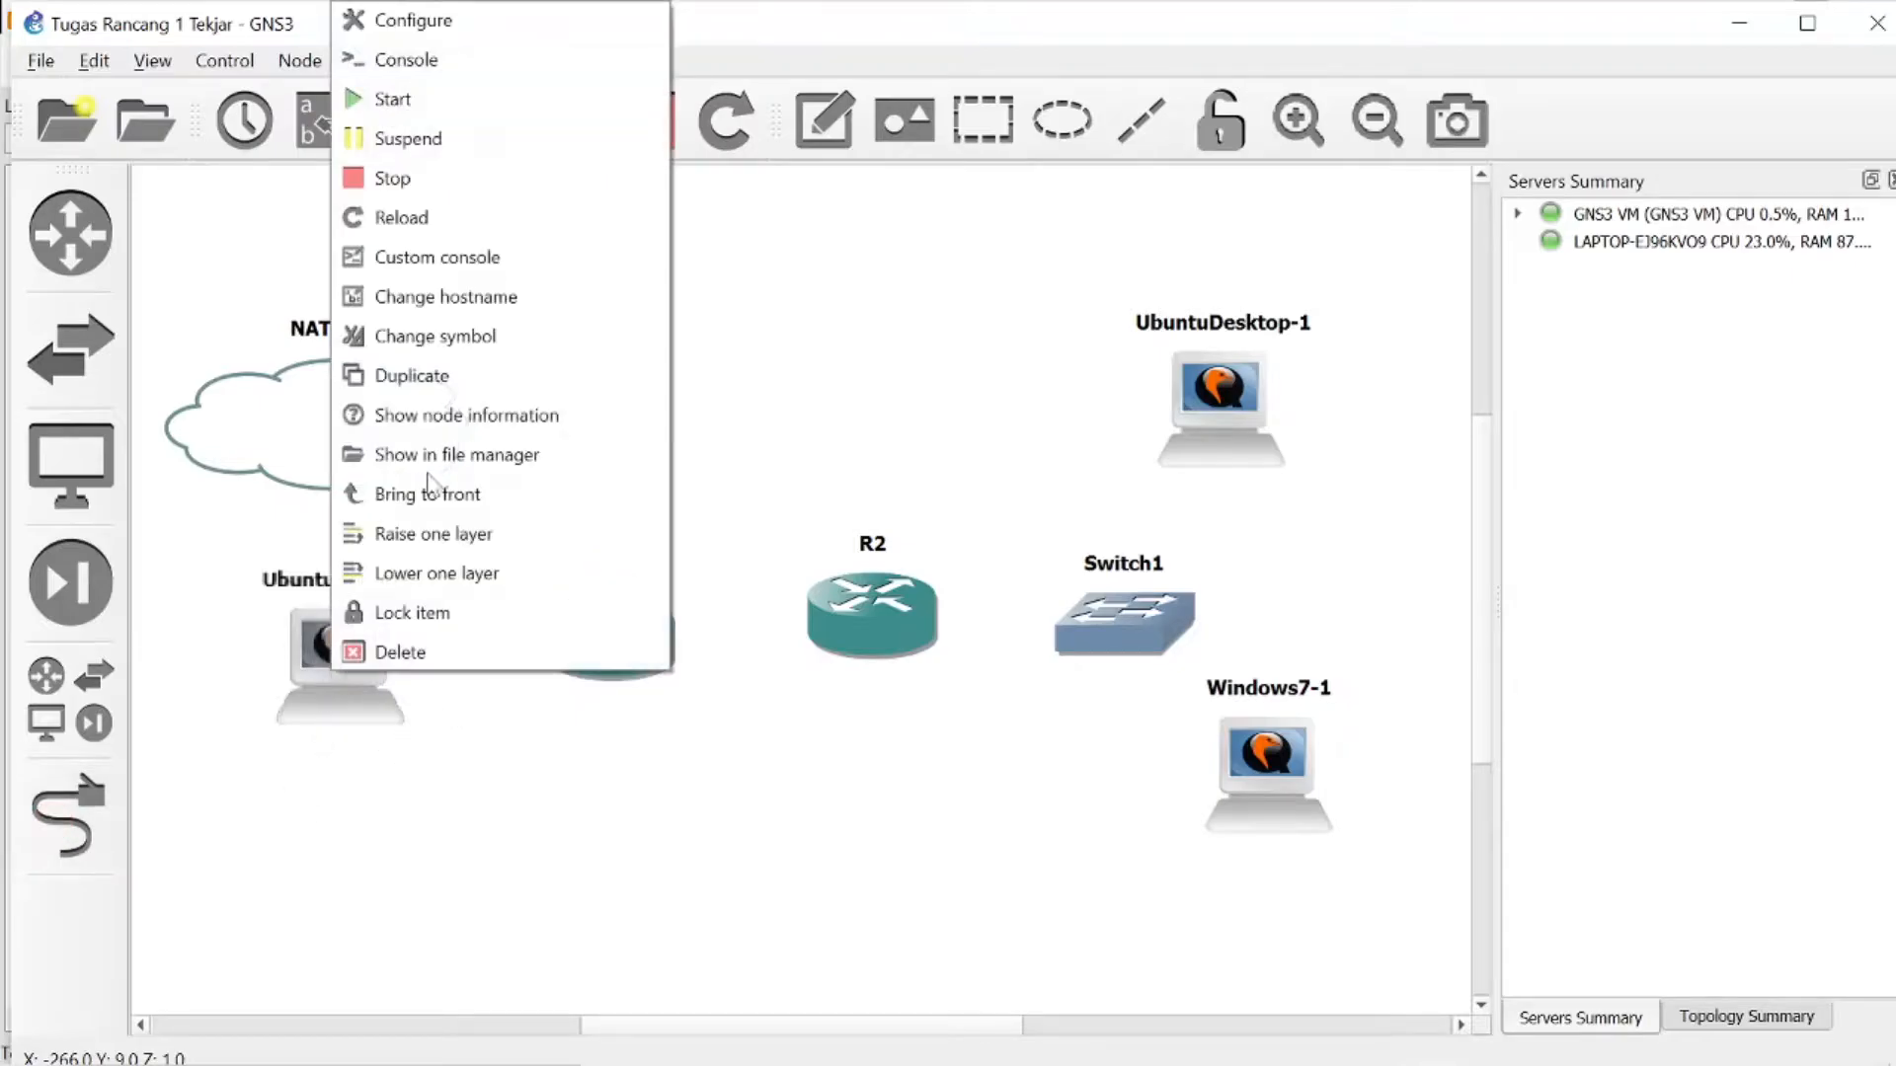
{"action": "left_click", "coordinate": [480, 37]}
{"action": "left_click", "coordinate": [540, 194]}
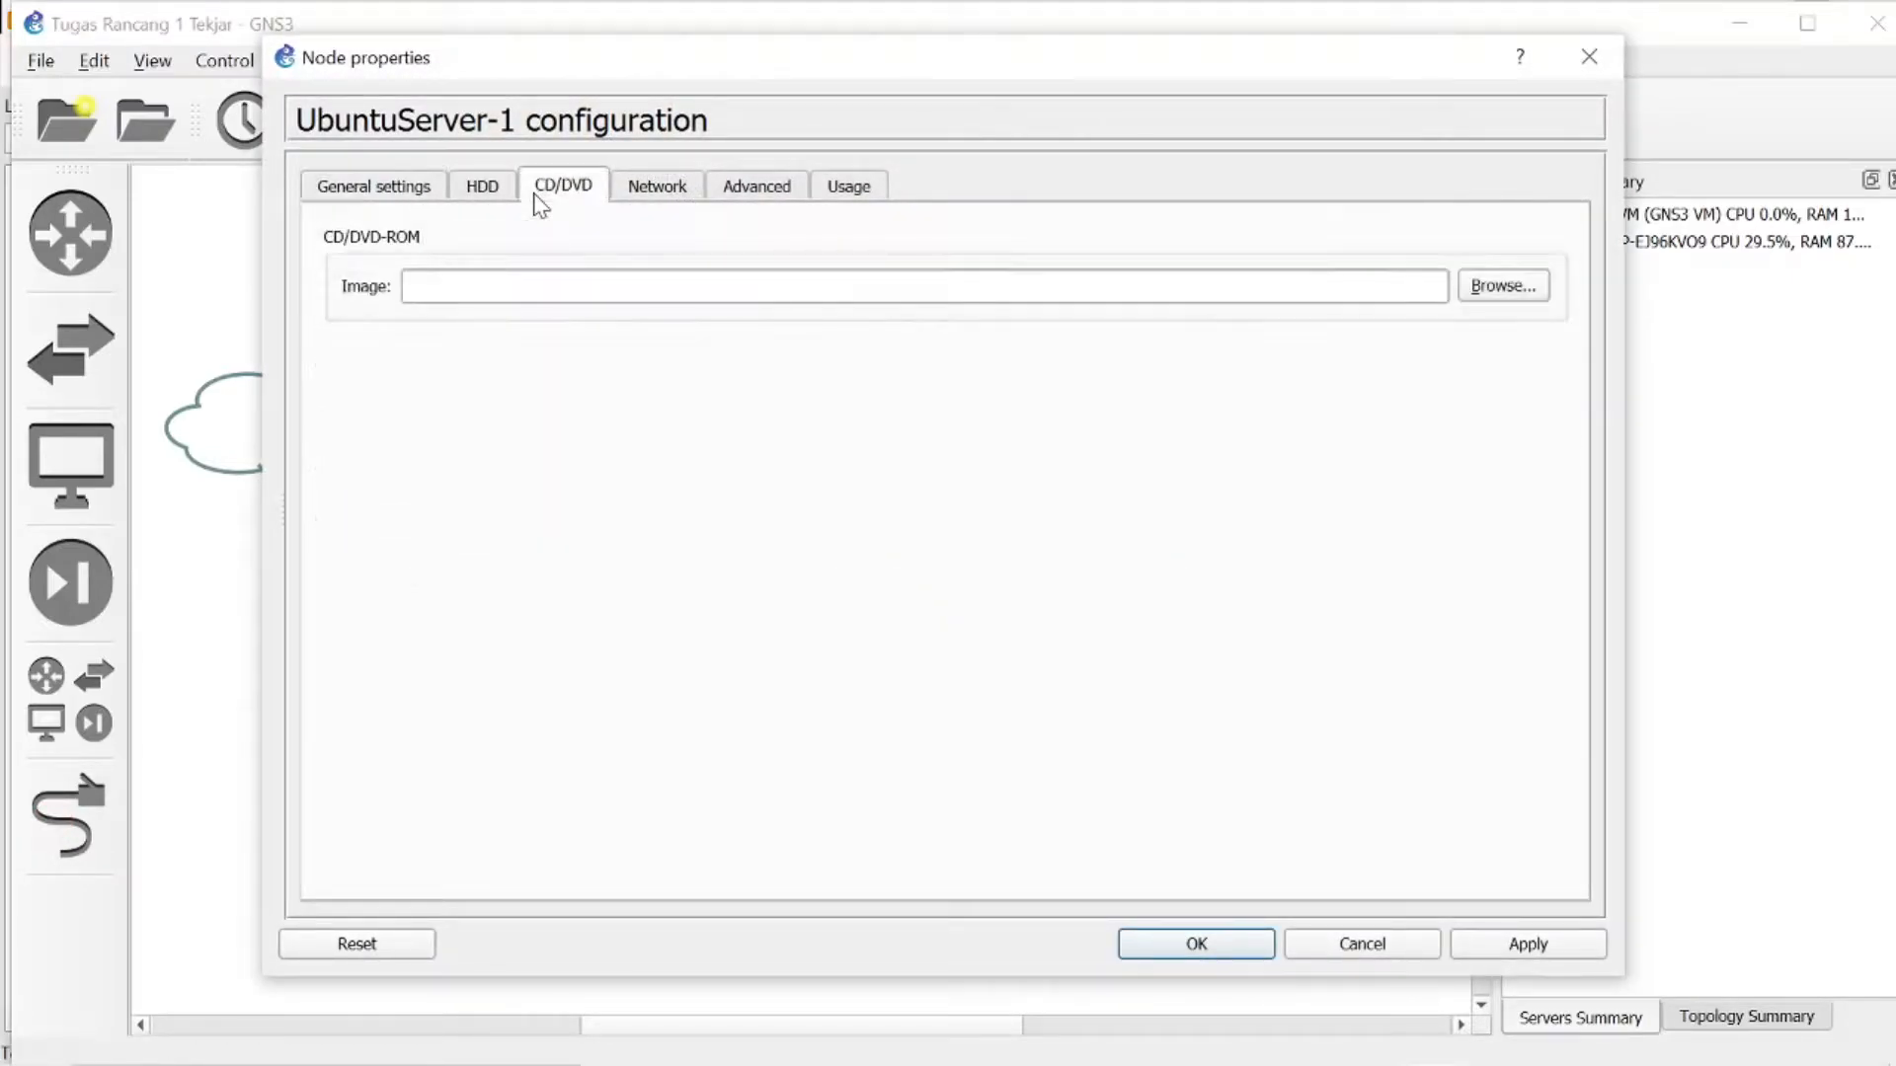
{"action": "left_click", "coordinate": [482, 194]}
{"action": "left_click", "coordinate": [677, 191]}
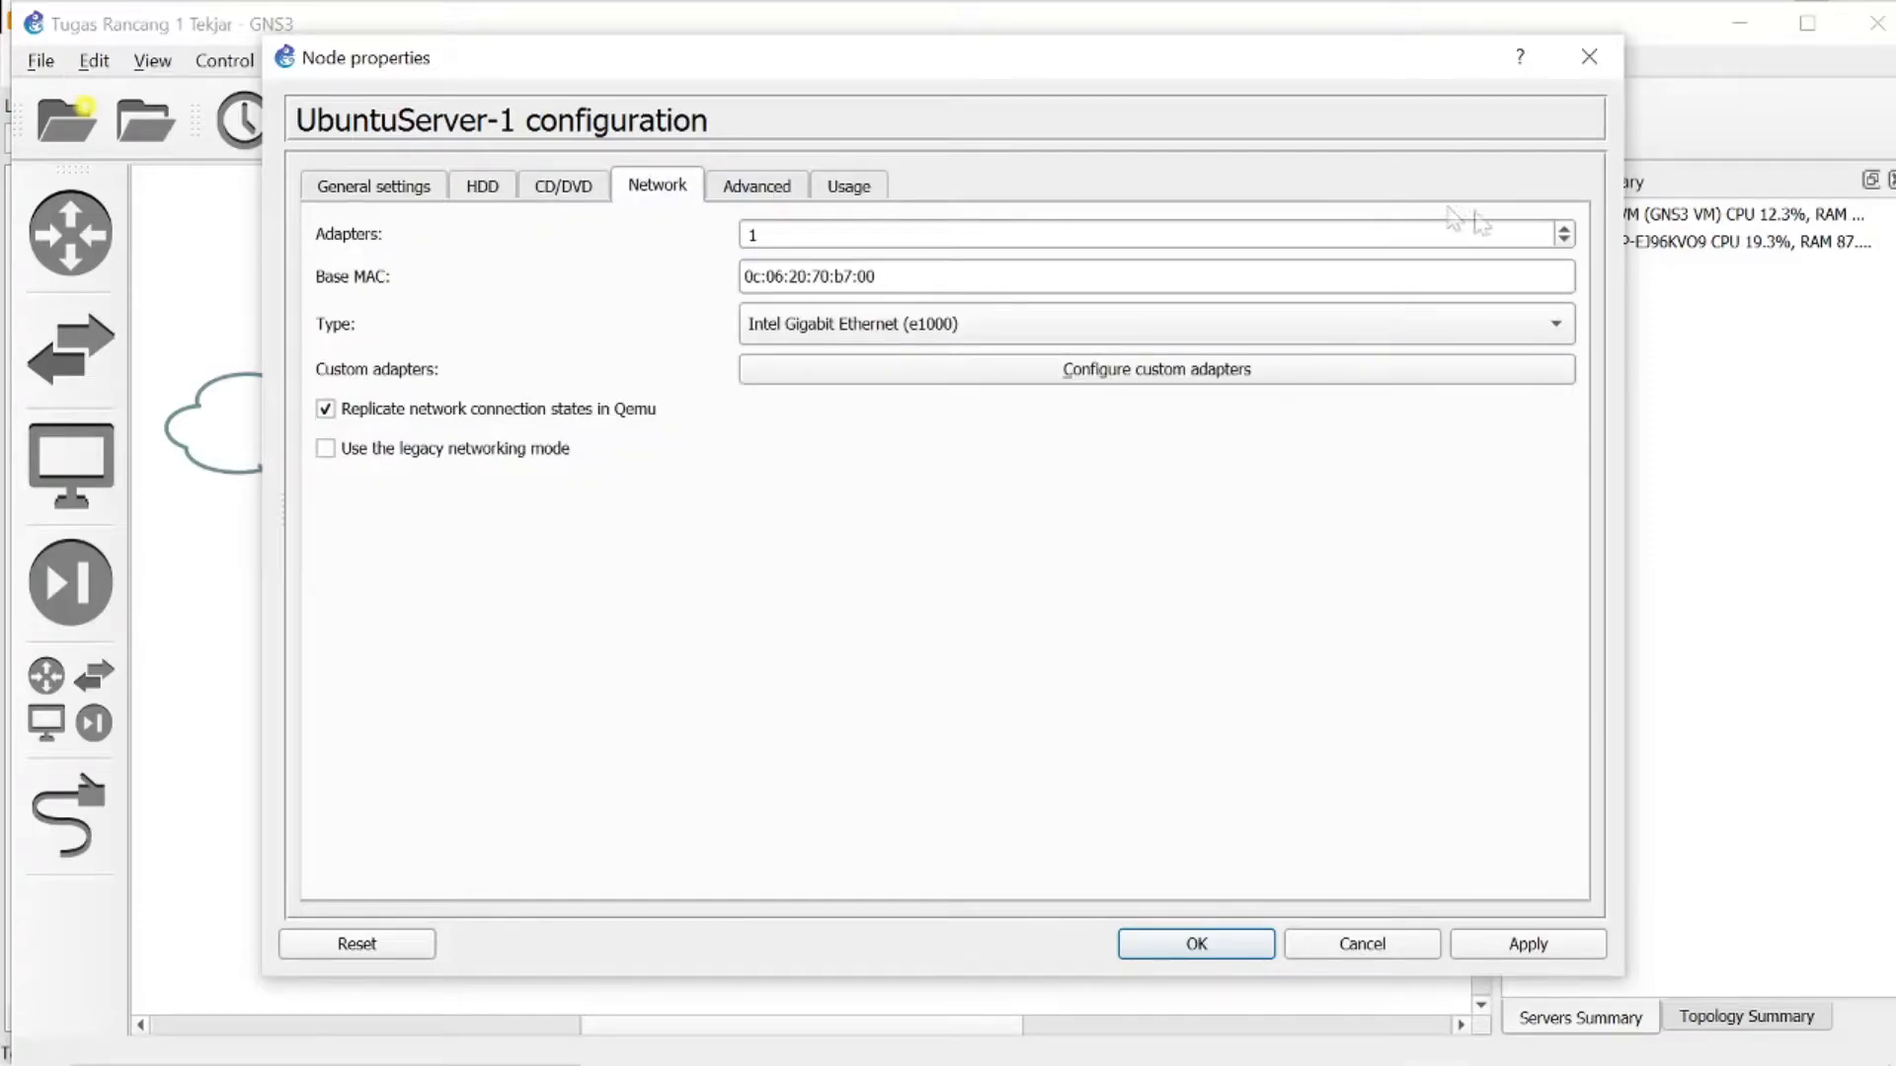
{"action": "left_click", "coordinate": [1565, 230]}
{"action": "left_click", "coordinate": [1500, 946]}
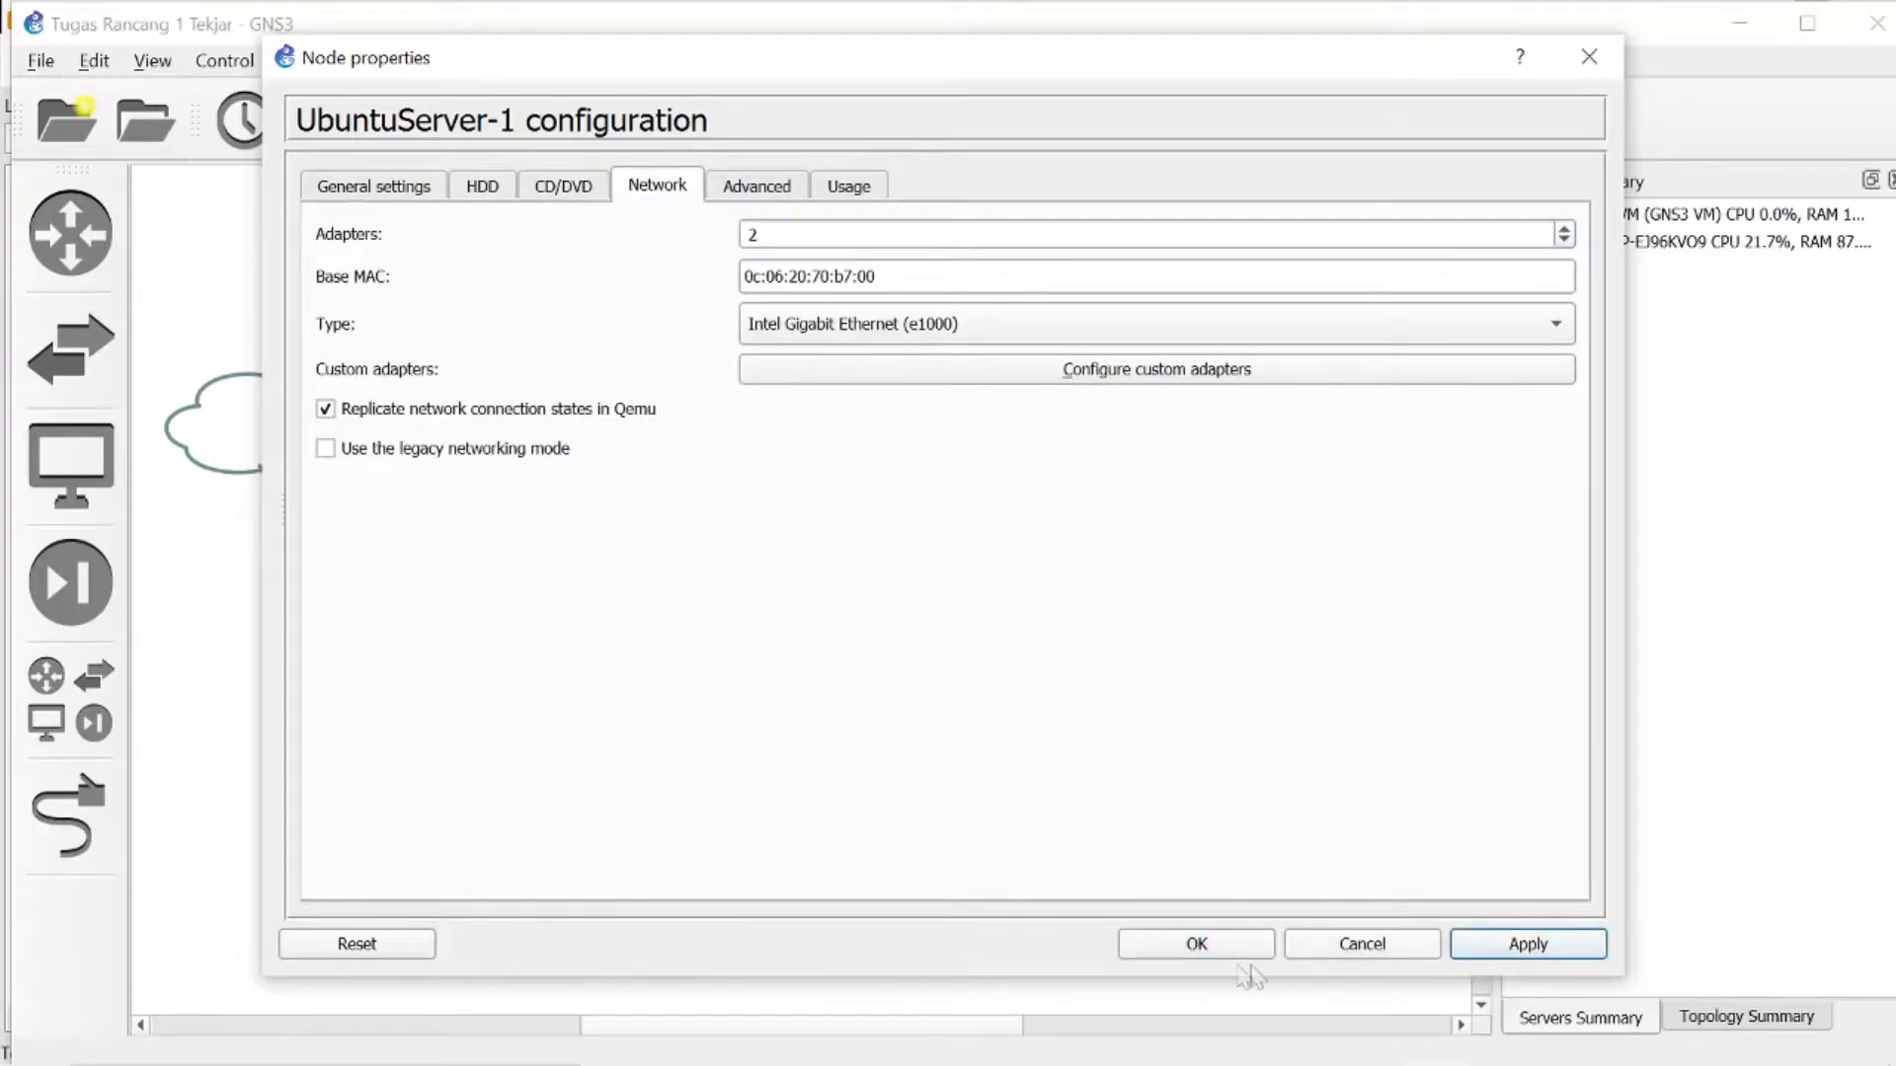
{"action": "left_click", "coordinate": [1196, 943]}
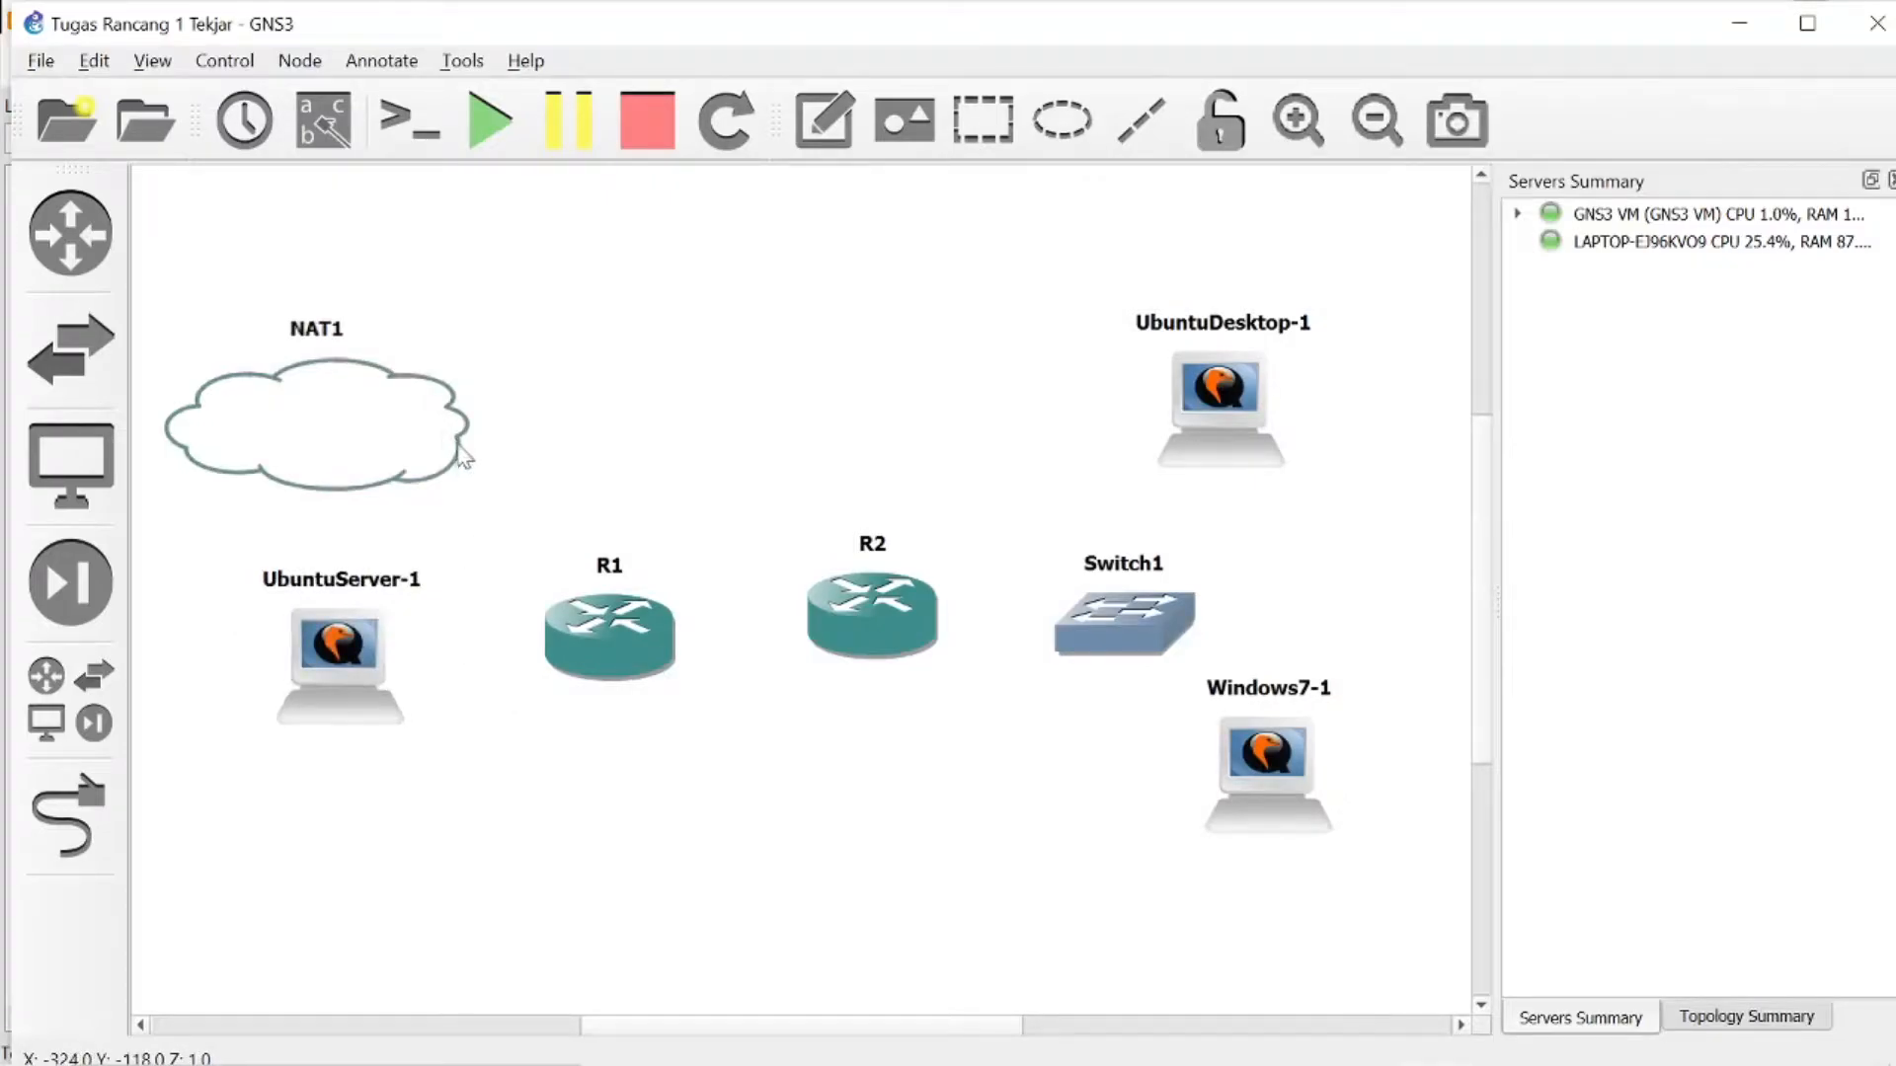
- Nudge R1 and R2 into line and link UbuntuServer-1's Ethernet0 to R1's FastEthernet0/0
{"action": "left_click_drag", "start_coordinate": [620, 655], "coordinate": [624, 669]}
{"action": "left_click_drag", "start_coordinate": [918, 647], "coordinate": [900, 667]}
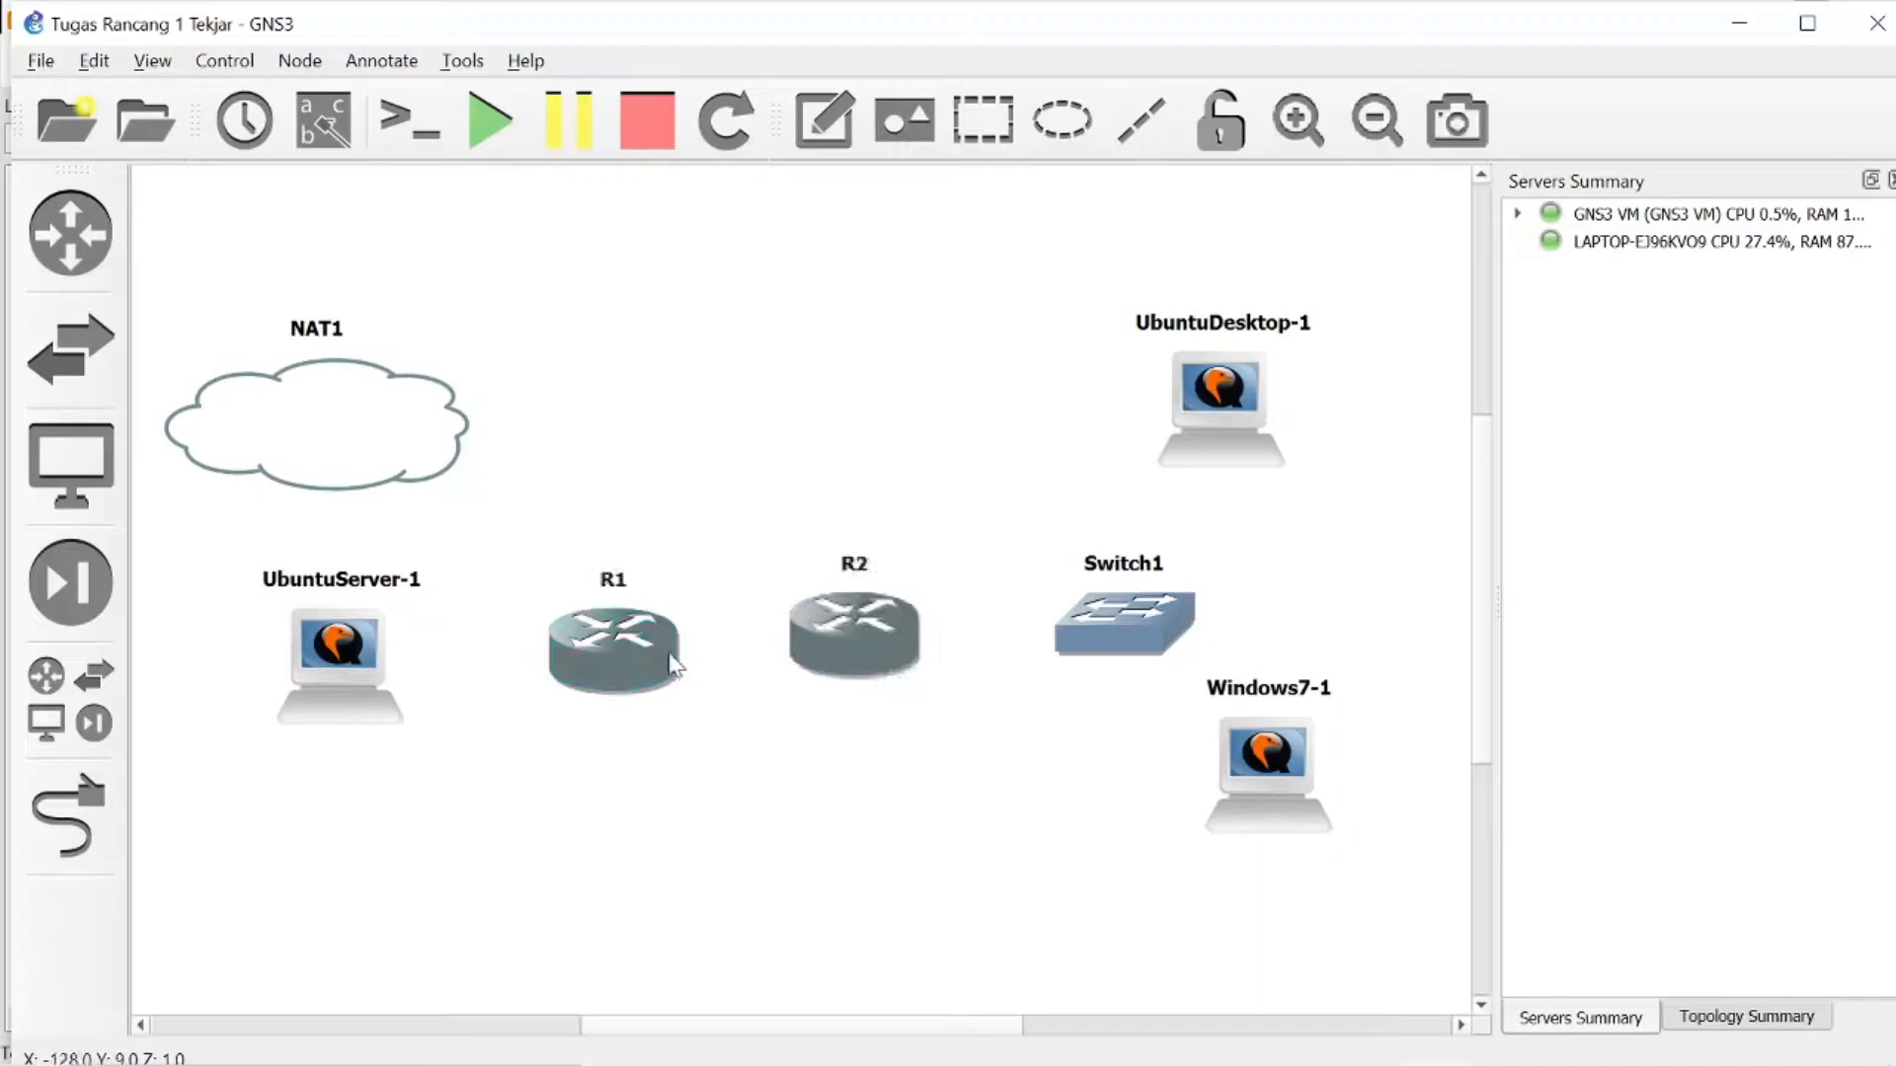
{"action": "left_click", "coordinate": [30, 834]}
{"action": "left_click", "coordinate": [375, 655]}
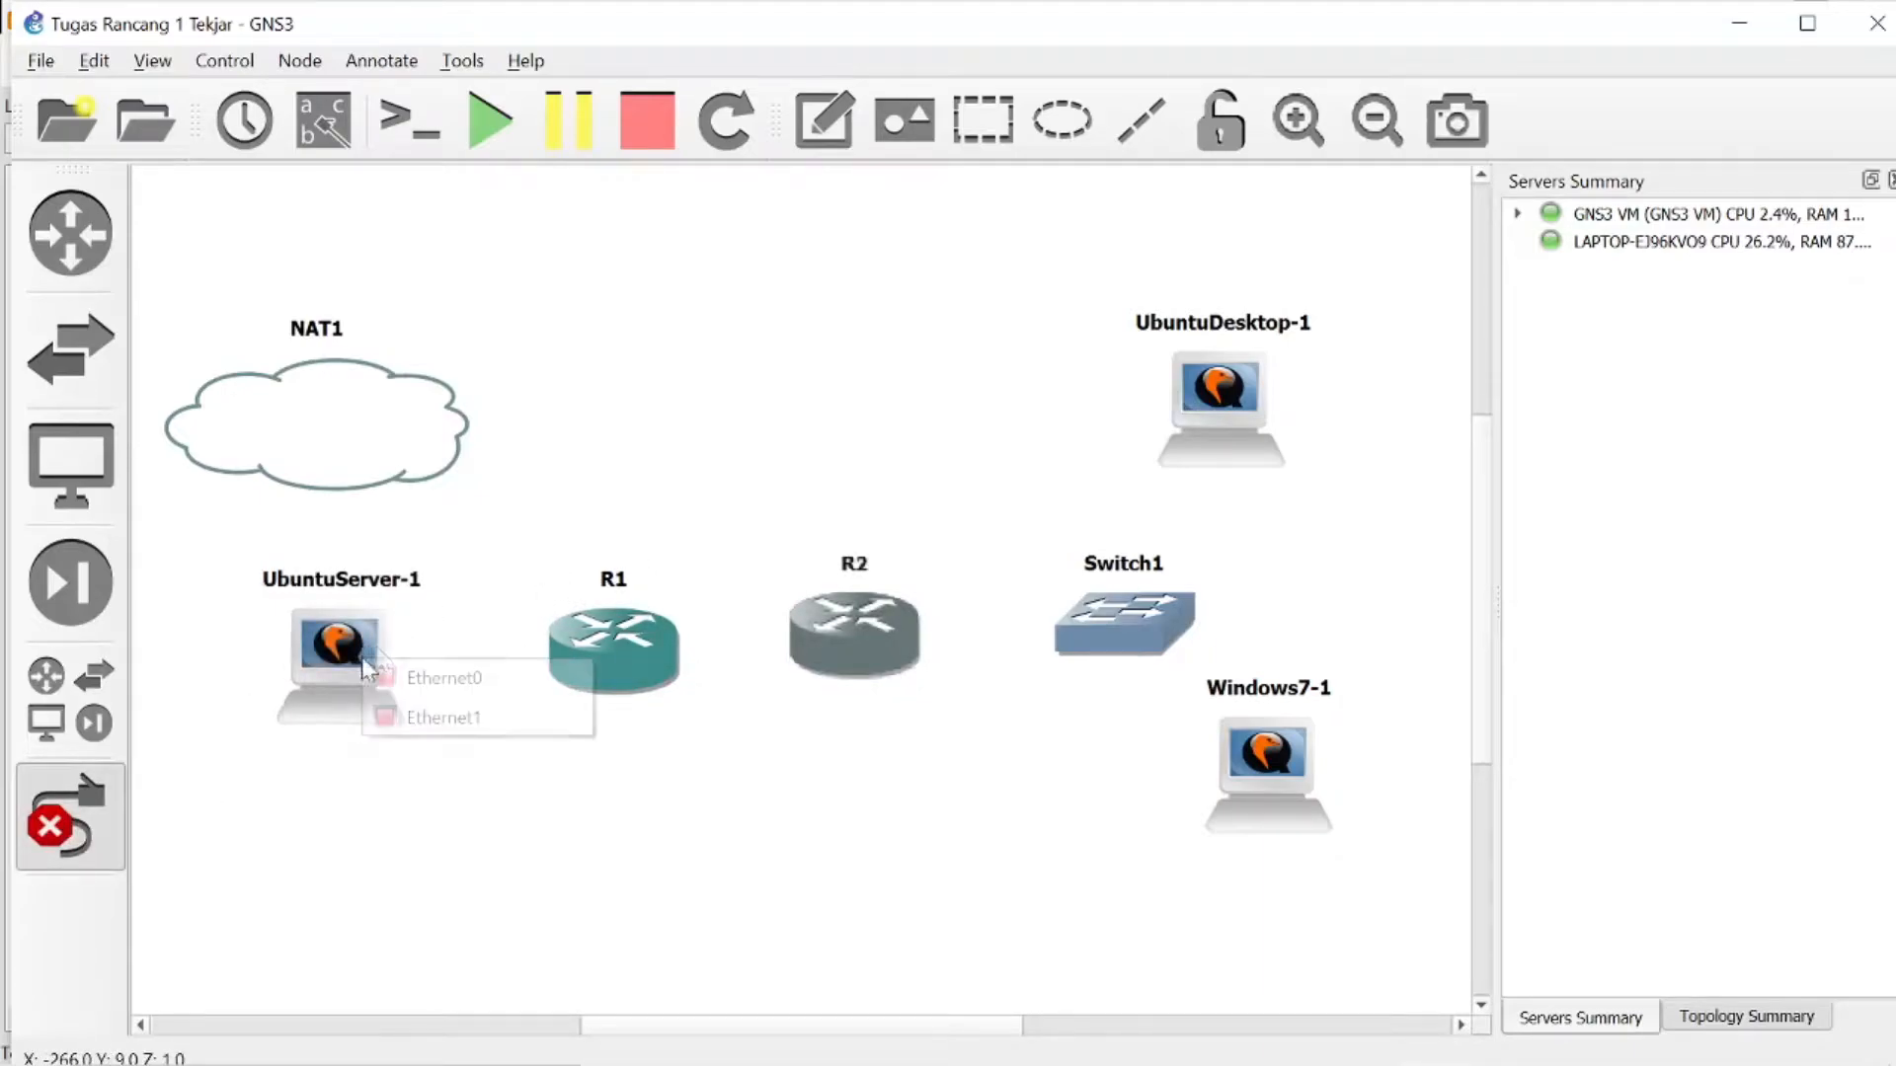
{"action": "left_click", "coordinate": [459, 671]}
{"action": "left_click", "coordinate": [673, 637]}
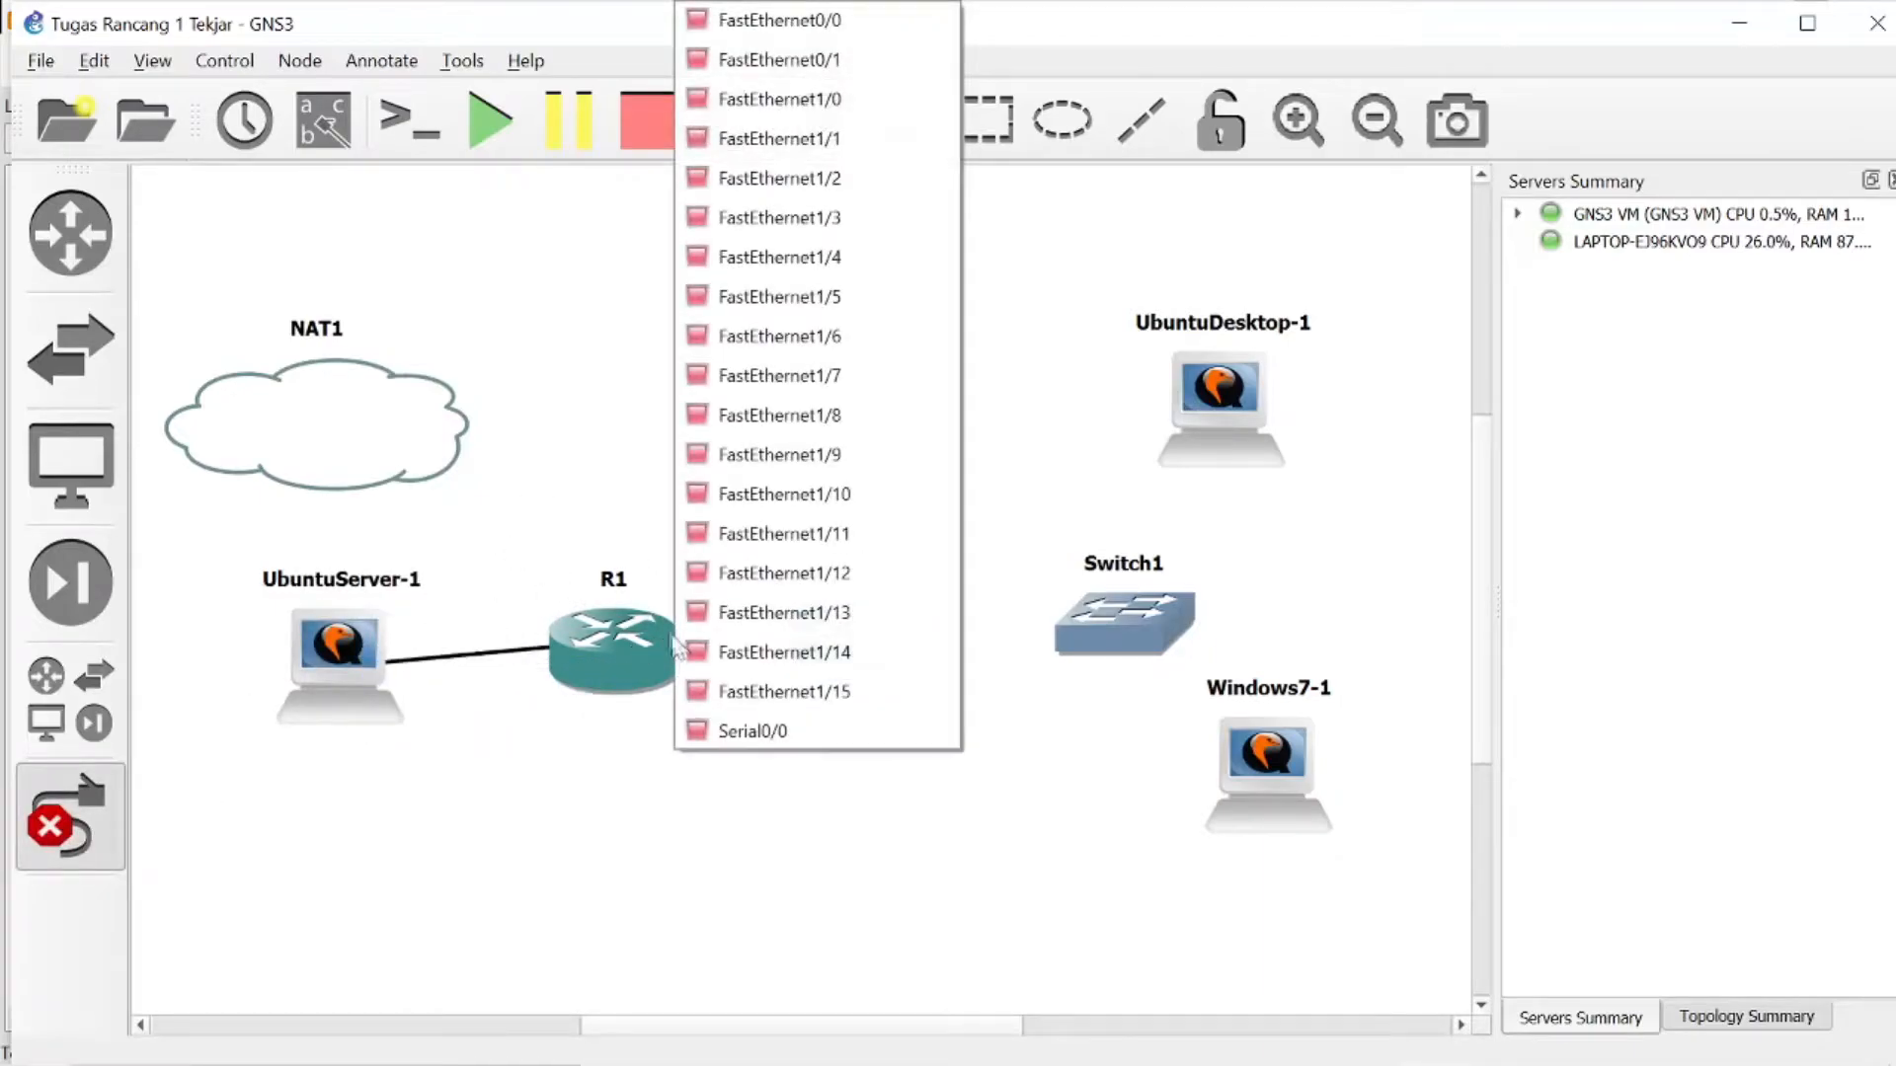
{"action": "left_click", "coordinate": [832, 36]}
- Link UbuntuServer-1's Ethernet1 to the NAT1 node
{"action": "left_click", "coordinate": [361, 640]}
{"action": "left_click", "coordinate": [414, 702]}
{"action": "left_click", "coordinate": [342, 418]}
{"action": "left_click", "coordinate": [440, 435]}
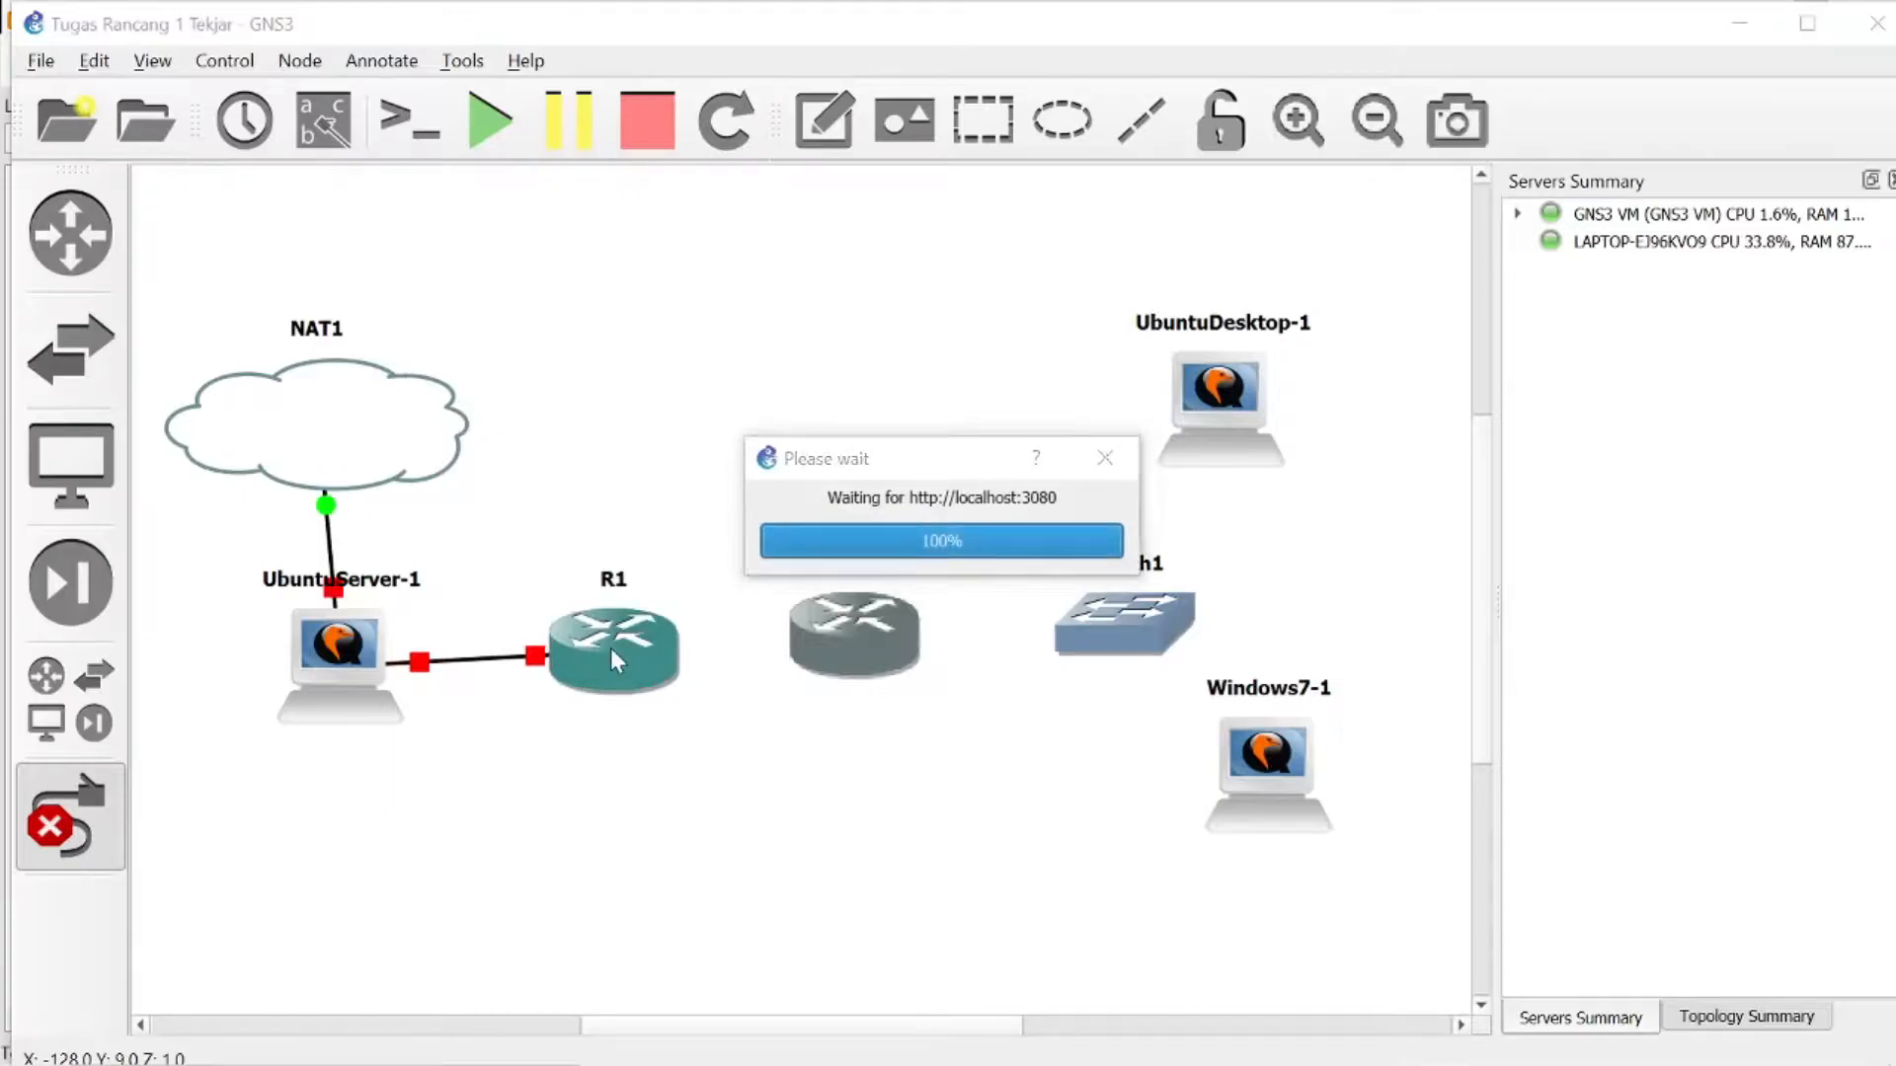
- Link R1's Serial0/0 to R2's Serial0/0
{"action": "left_click", "coordinate": [577, 653]}
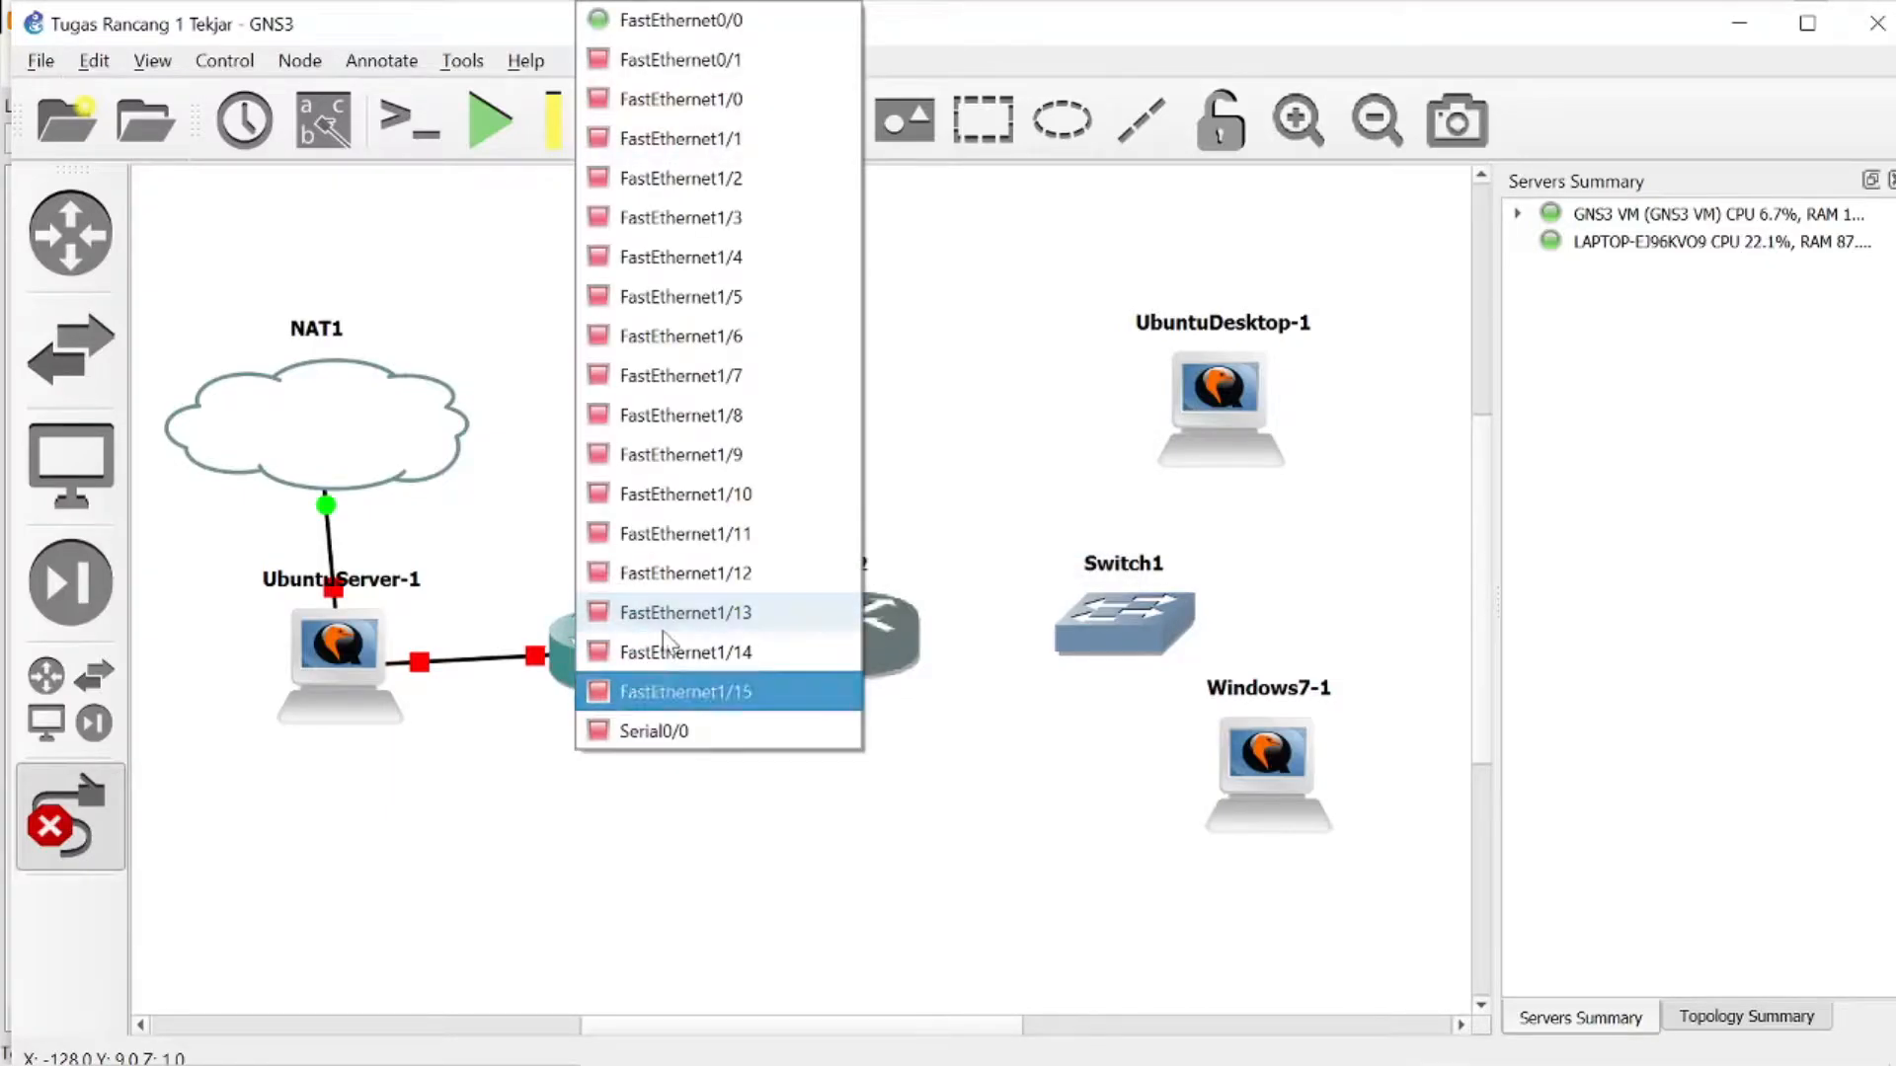
{"action": "left_click", "coordinate": [636, 731]}
{"action": "left_click", "coordinate": [878, 617]}
{"action": "left_click", "coordinate": [950, 730]}
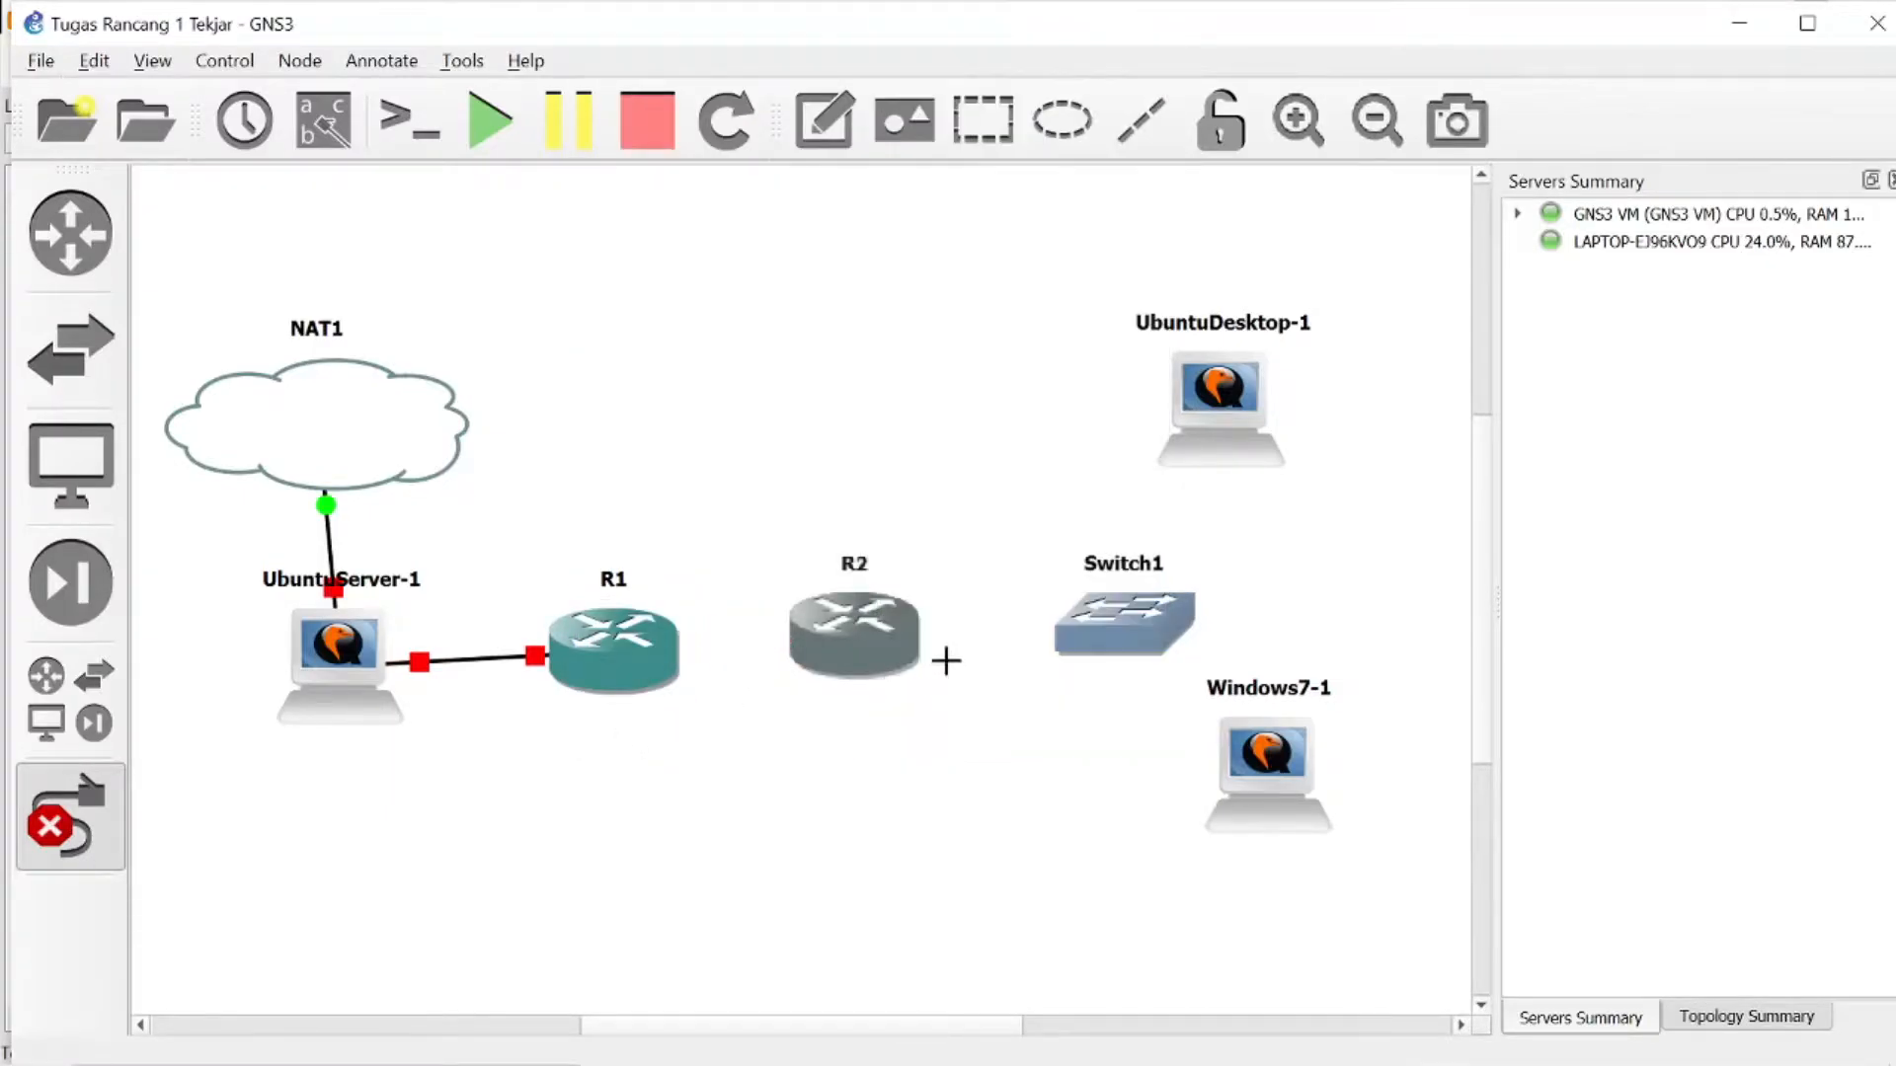
- Link R2's FastEthernet0/0 to Switch1's Ethernet0
{"action": "left_click", "coordinate": [864, 641]}
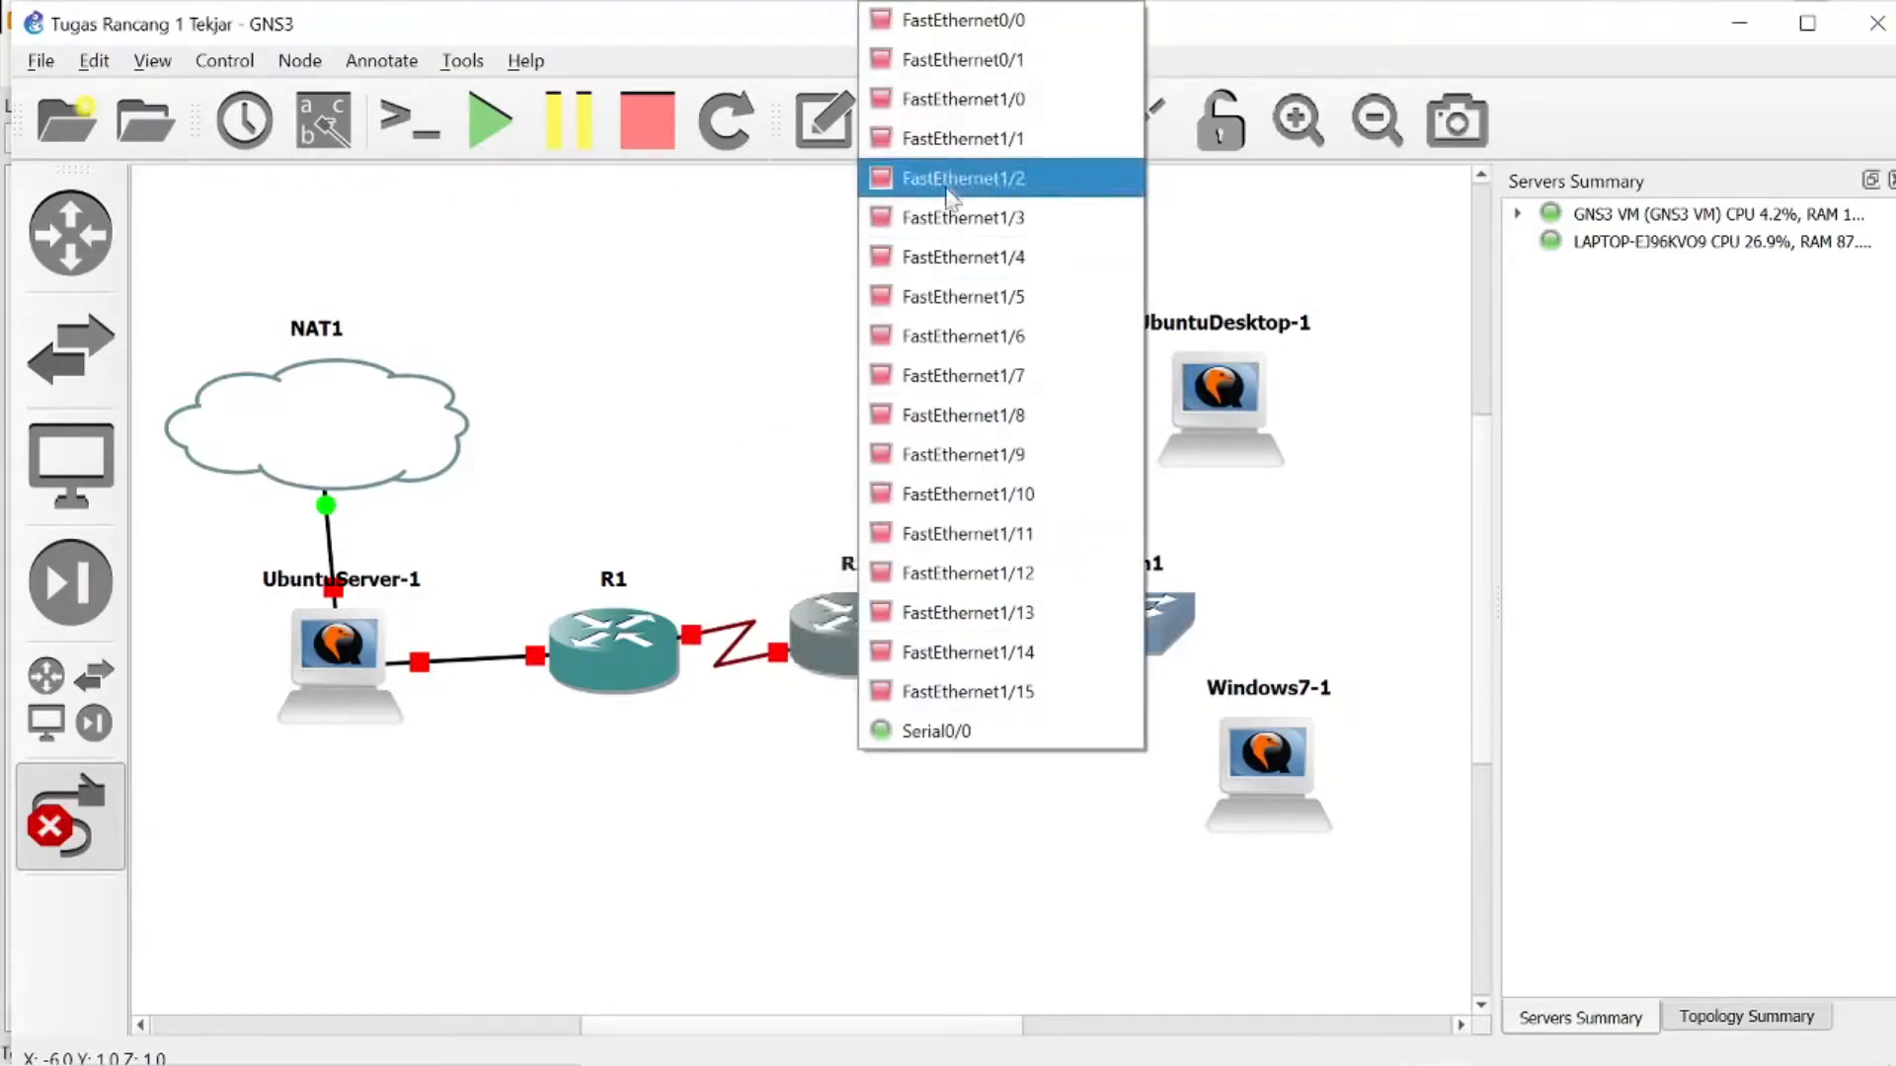
{"action": "left_click", "coordinate": [948, 20]}
{"action": "left_click", "coordinate": [1196, 607]}
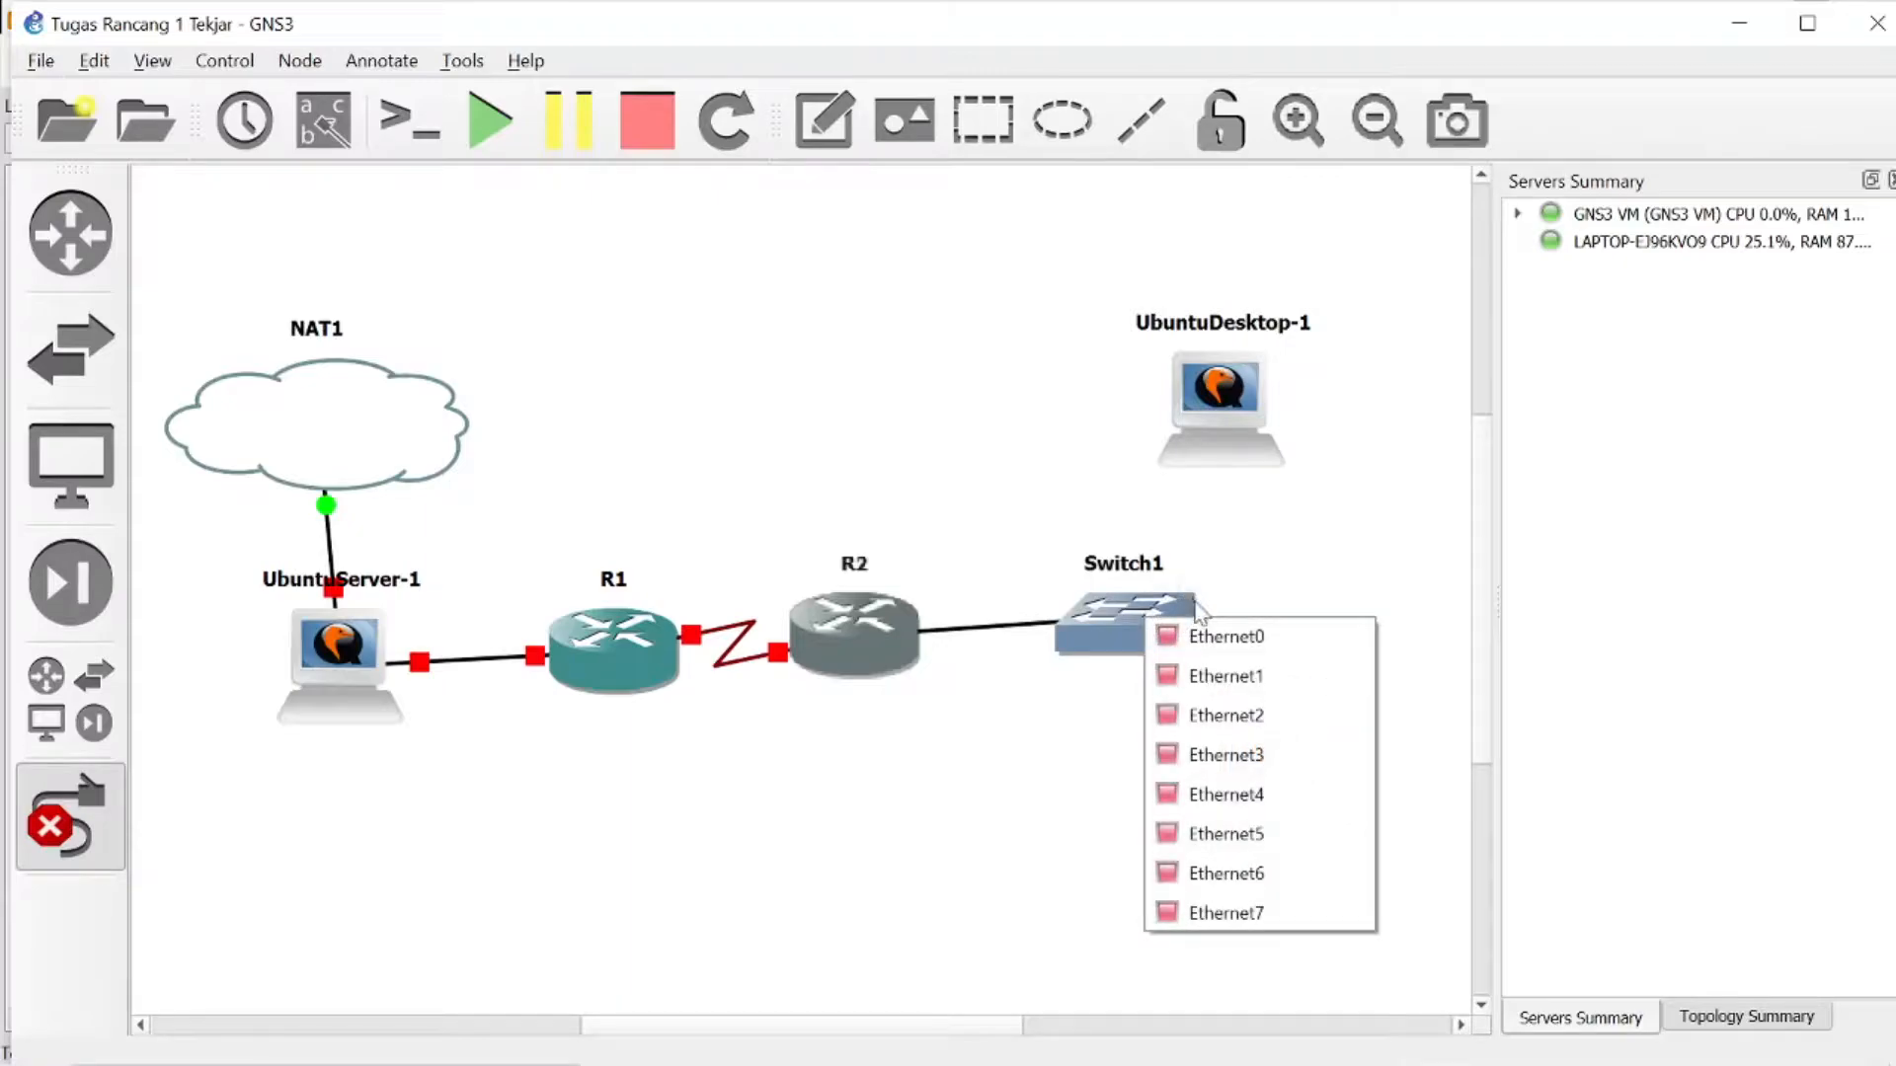
{"action": "left_click", "coordinate": [1214, 637]}
- Link Switch1's Ethernet1 to the network adapter of UbuntuDesktop-1
{"action": "left_click", "coordinate": [1116, 617]}
{"action": "left_click", "coordinate": [1160, 681]}
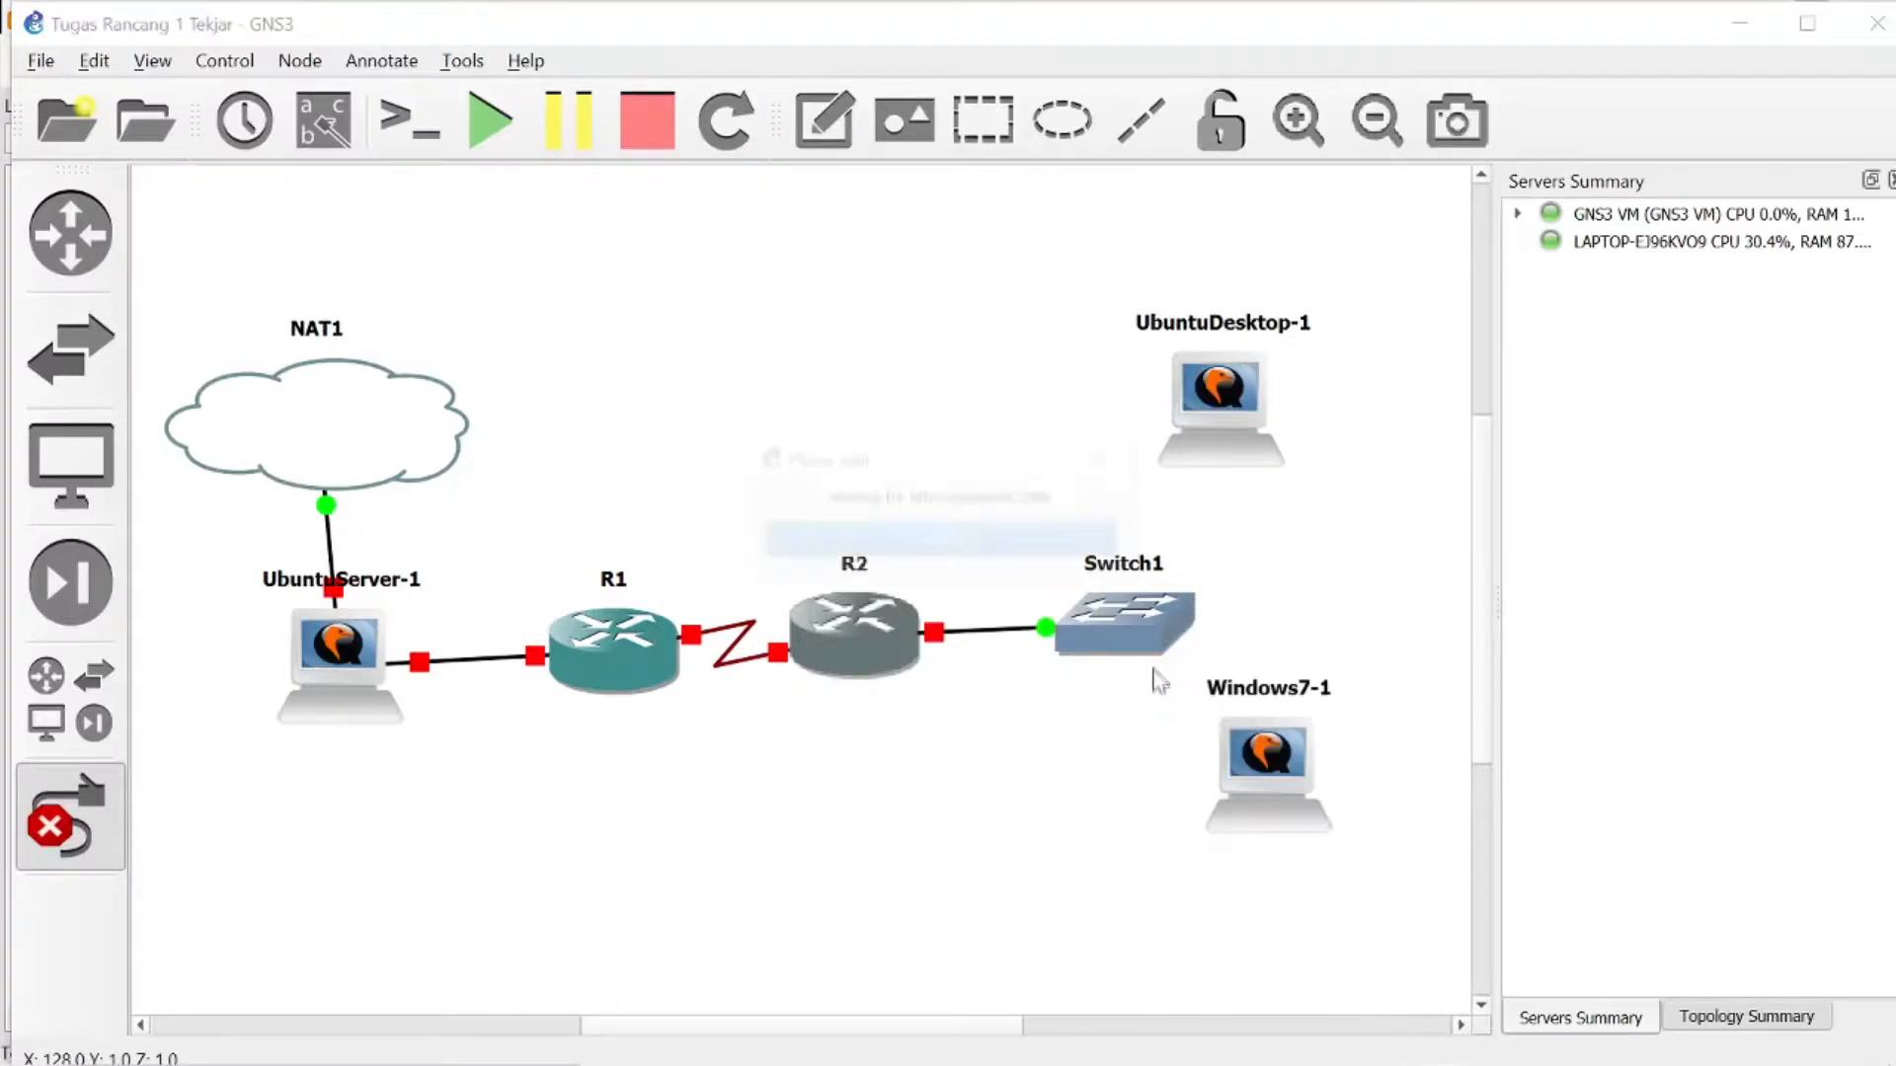
{"action": "left_click", "coordinate": [1143, 617]}
{"action": "left_click", "coordinate": [1185, 669]}
{"action": "left_click", "coordinate": [1221, 439]}
{"action": "left_click", "coordinate": [1270, 450]}
- Link Switch1's Ethernet2 to the network adapter of Windows7-1
{"action": "left_click", "coordinate": [1113, 638]}
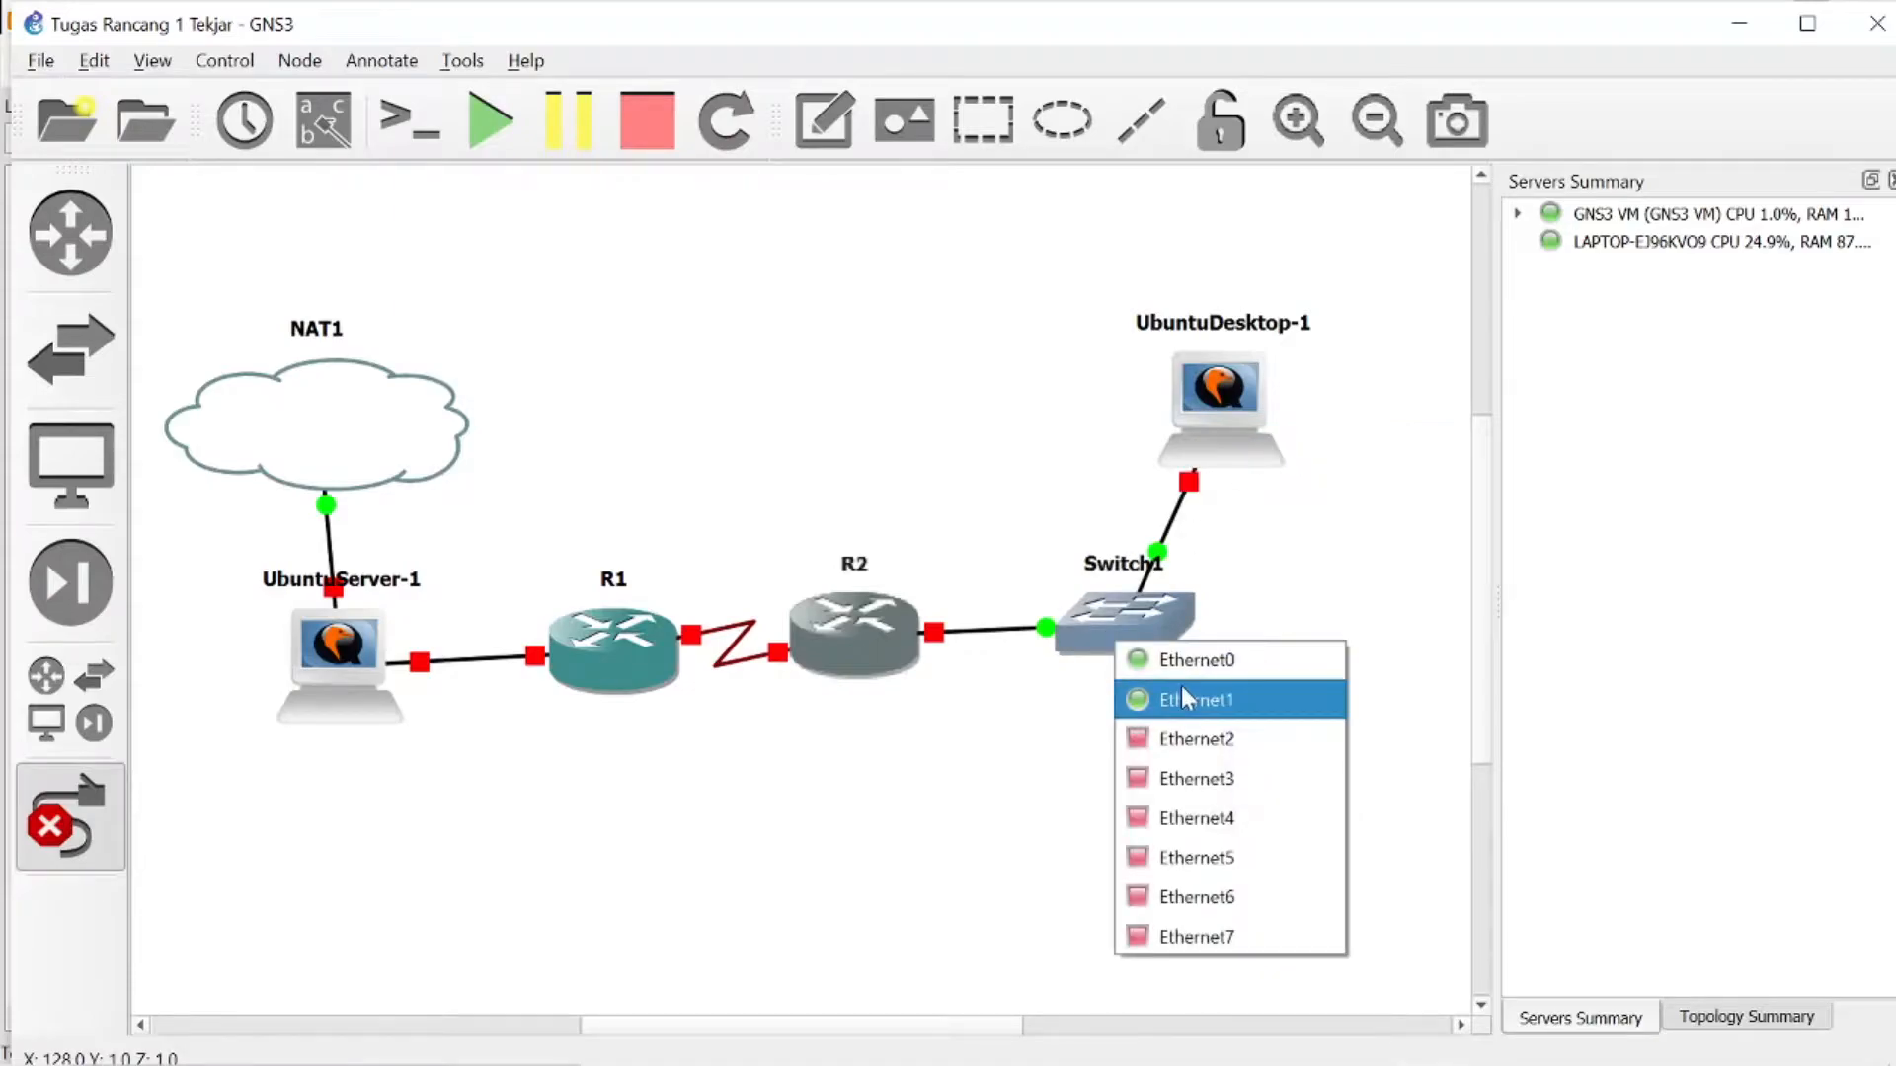
{"action": "left_click", "coordinate": [1218, 739]}
{"action": "left_click", "coordinate": [1263, 760]}
{"action": "left_click", "coordinate": [1296, 782]}
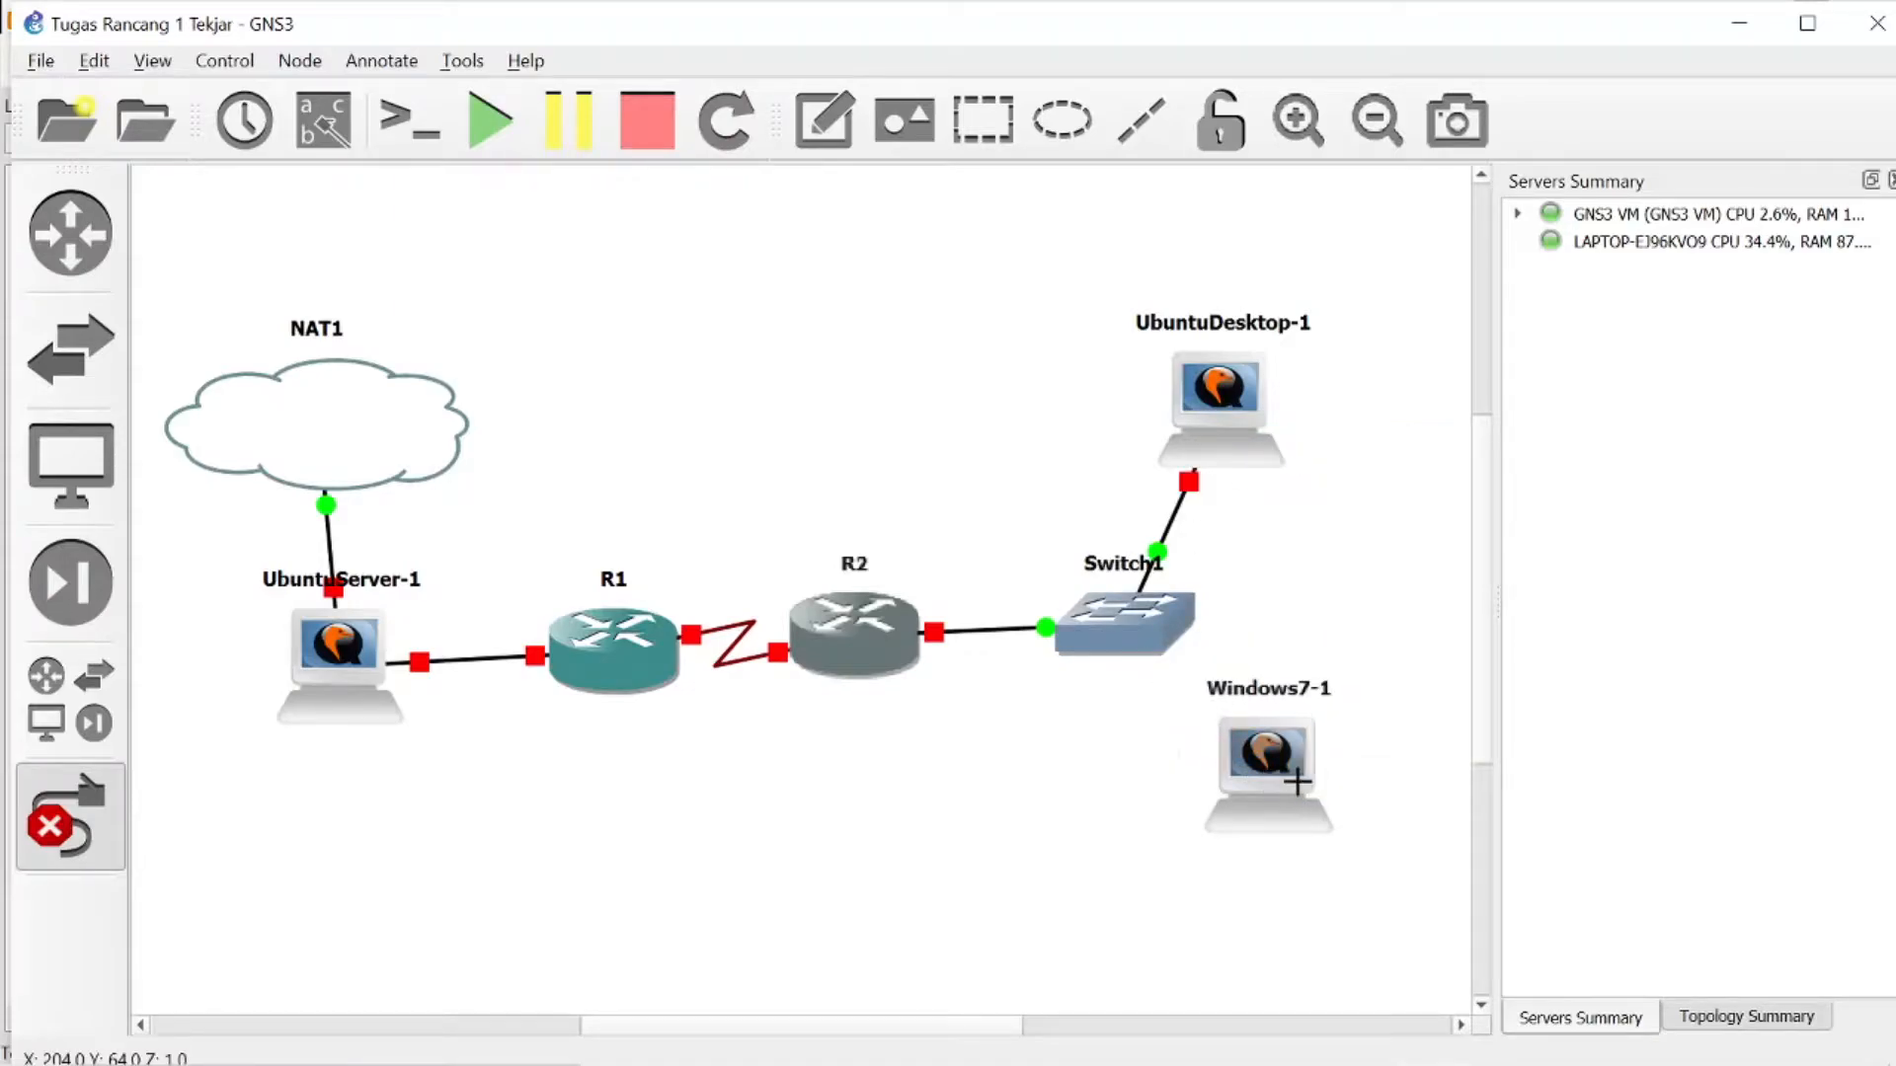
- Start all devices in the topology and leave link mode
{"action": "left_click", "coordinate": [509, 135]}
{"action": "left_click", "coordinate": [902, 569]}
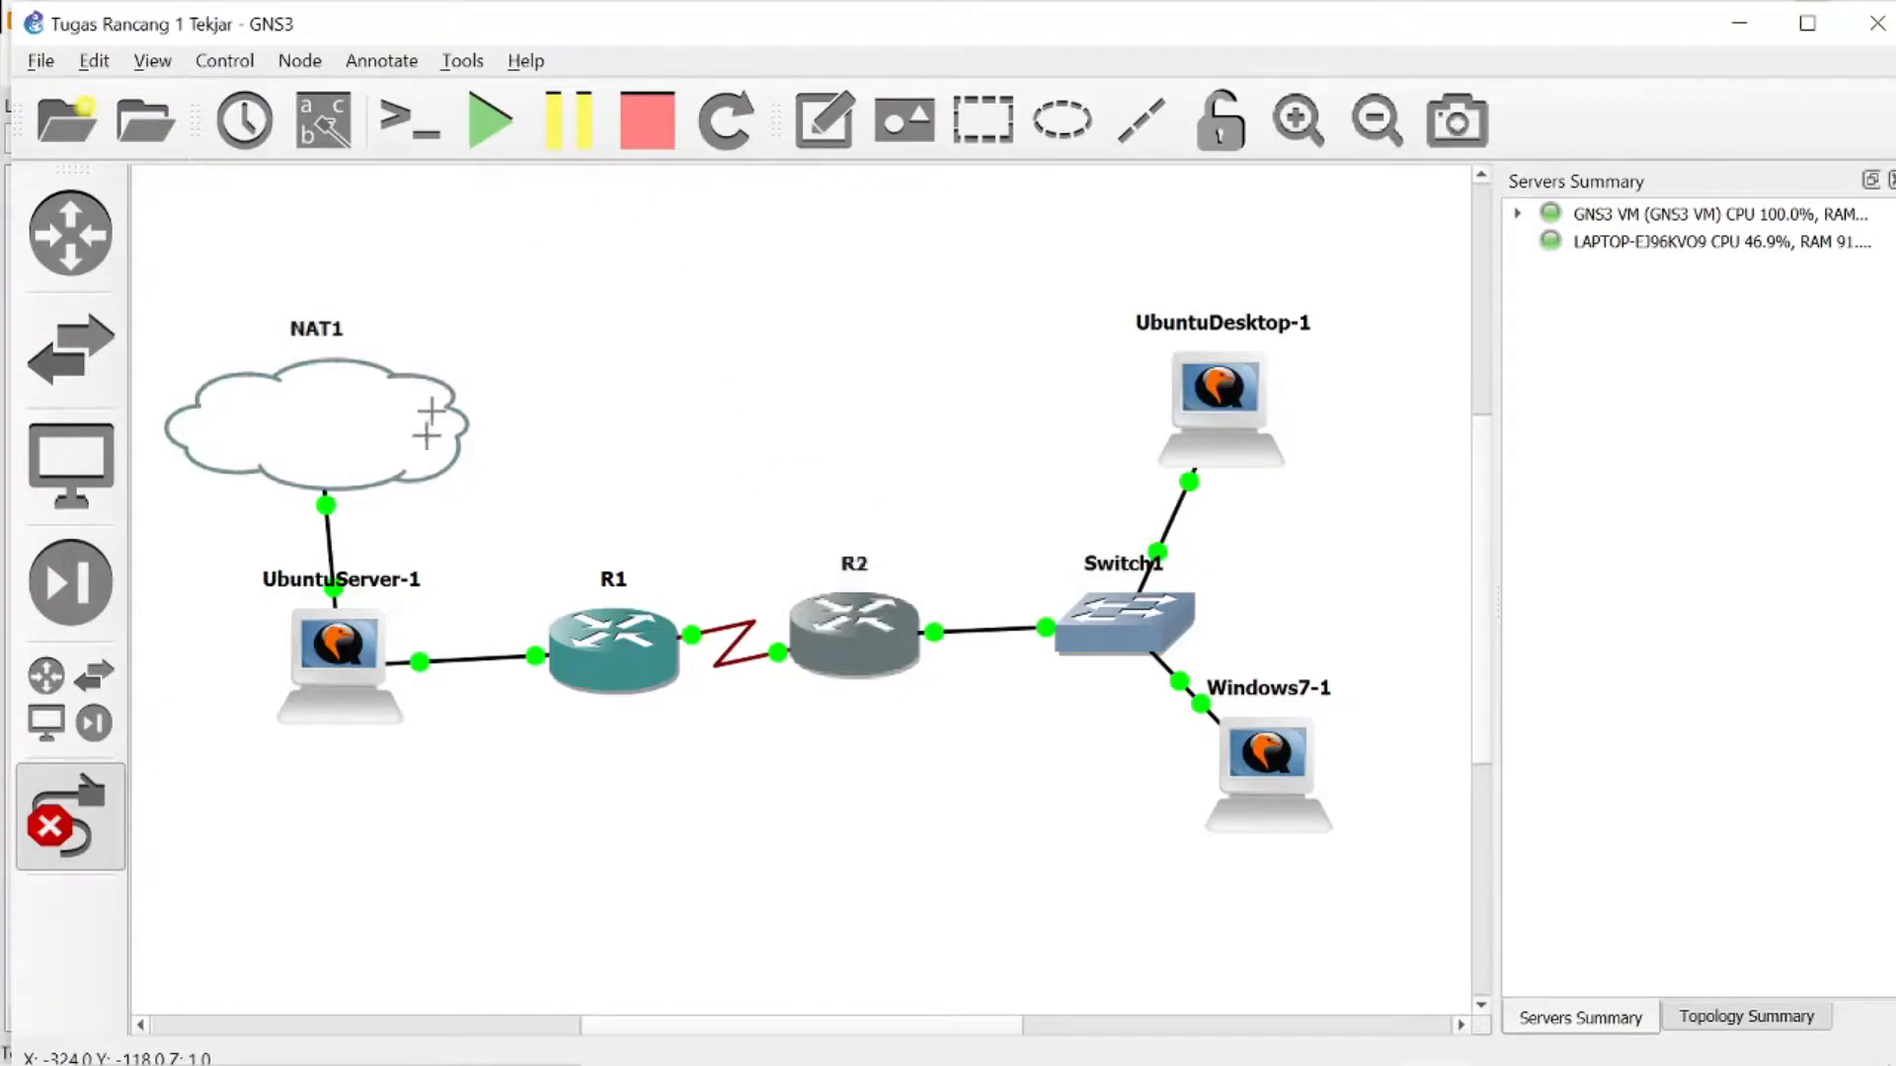
{"action": "left_click", "coordinate": [69, 829]}
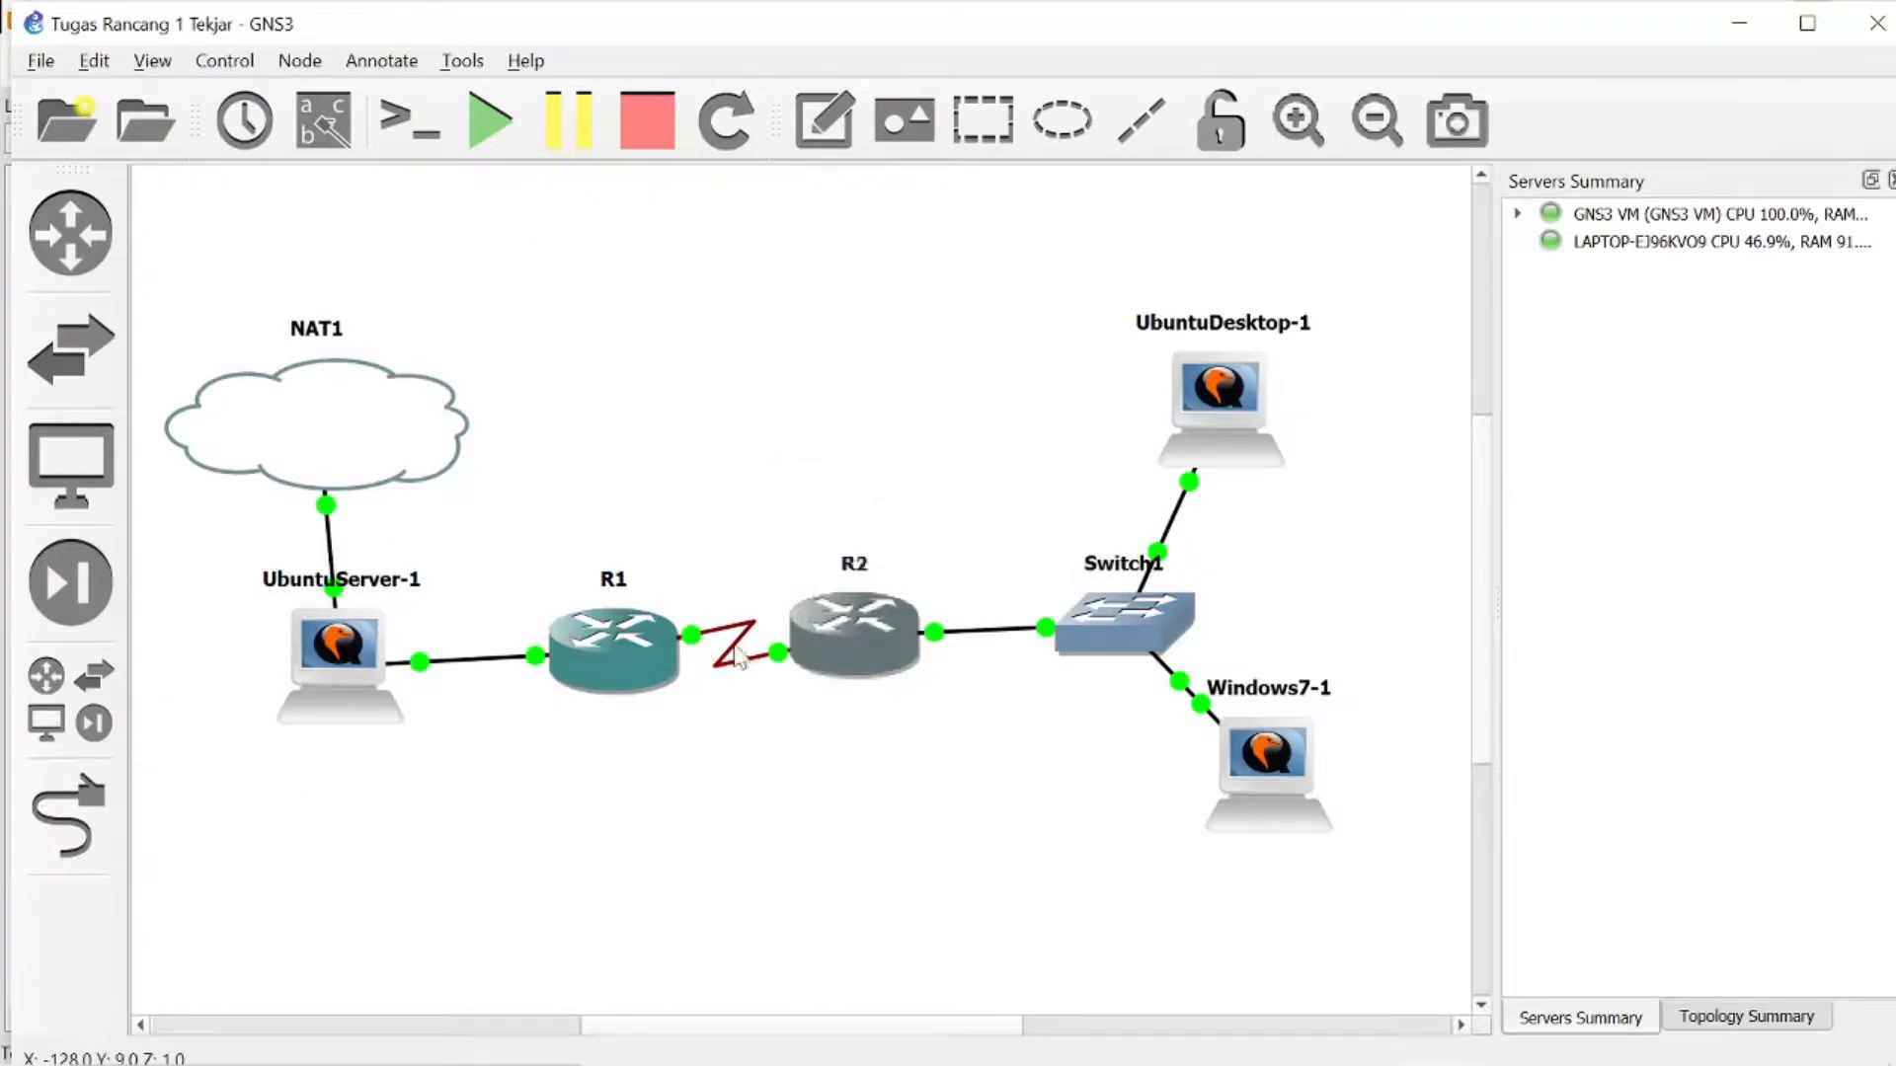
- Open the consoles of routers R1 and R2 and minimize the Solar-PuTTY window
{"action": "right_click", "coordinate": [648, 657]}
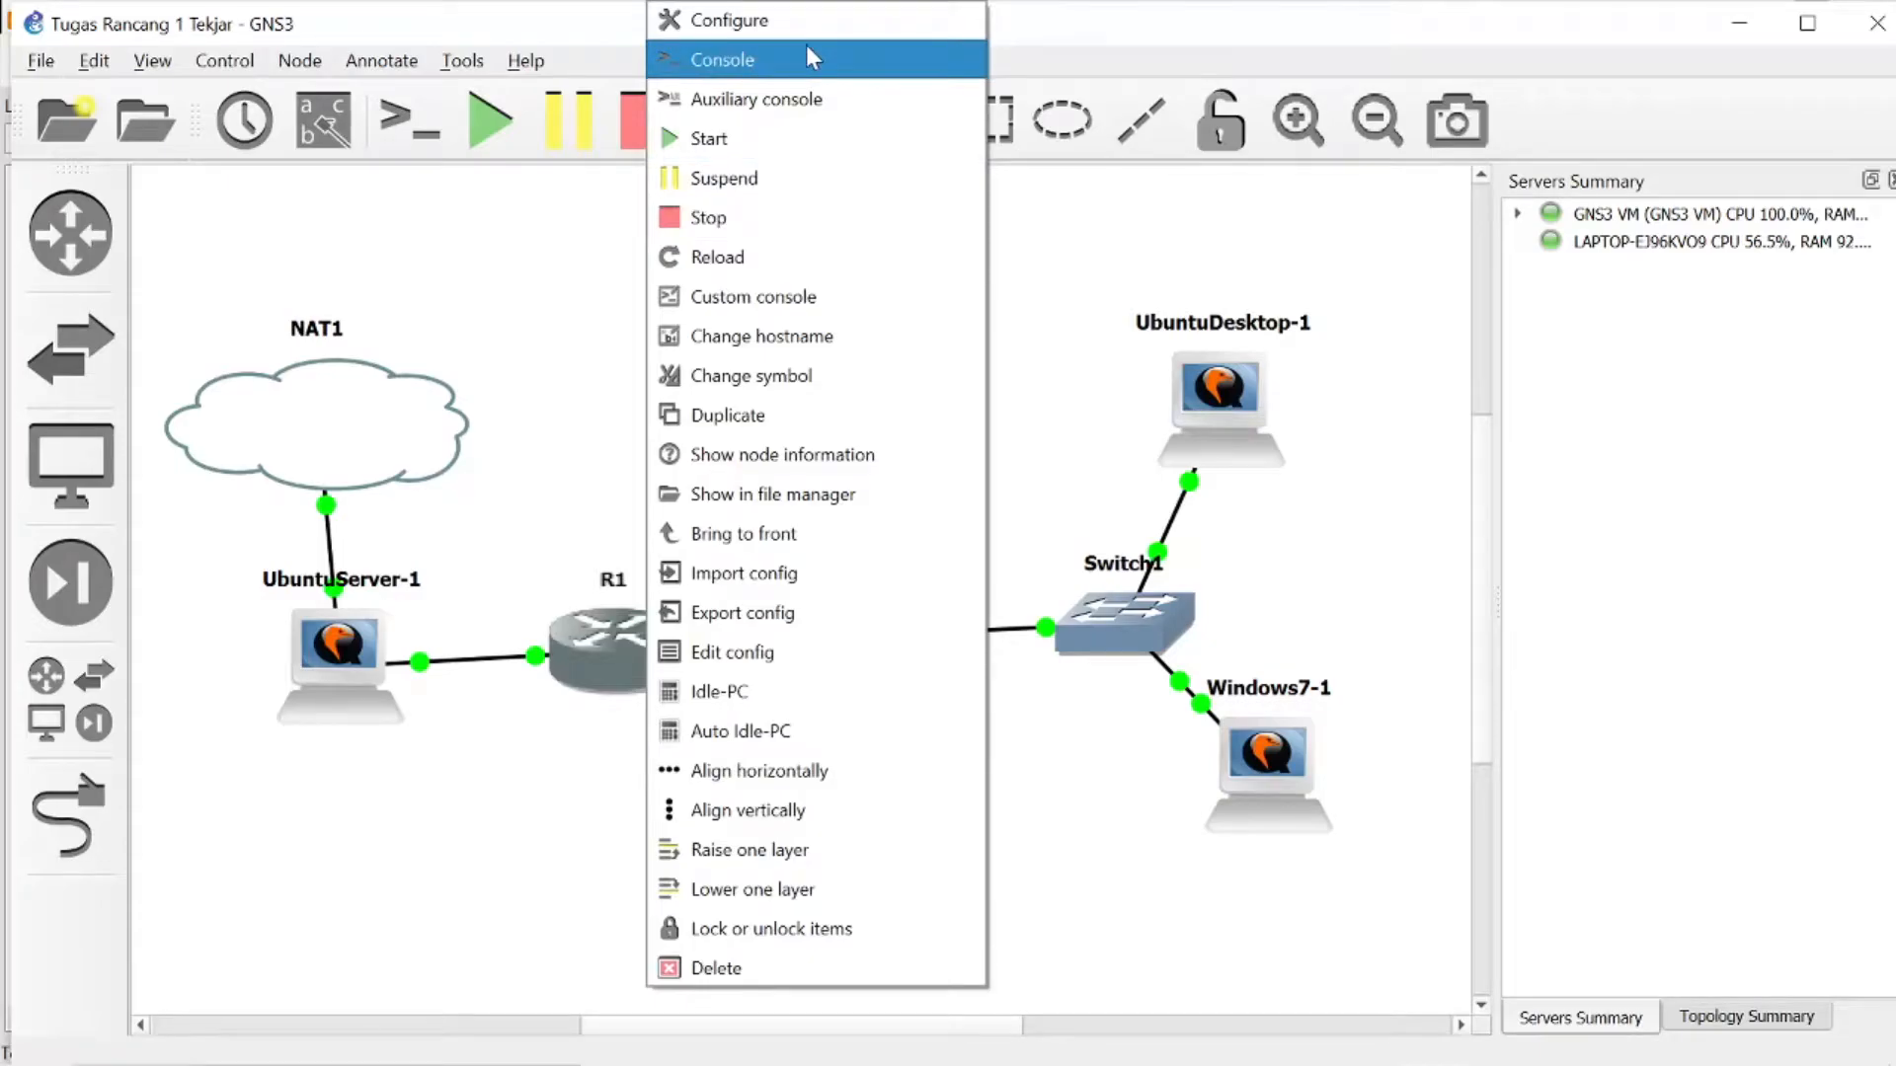
{"action": "left_click", "coordinate": [807, 58]}
{"action": "right_click", "coordinate": [857, 632]}
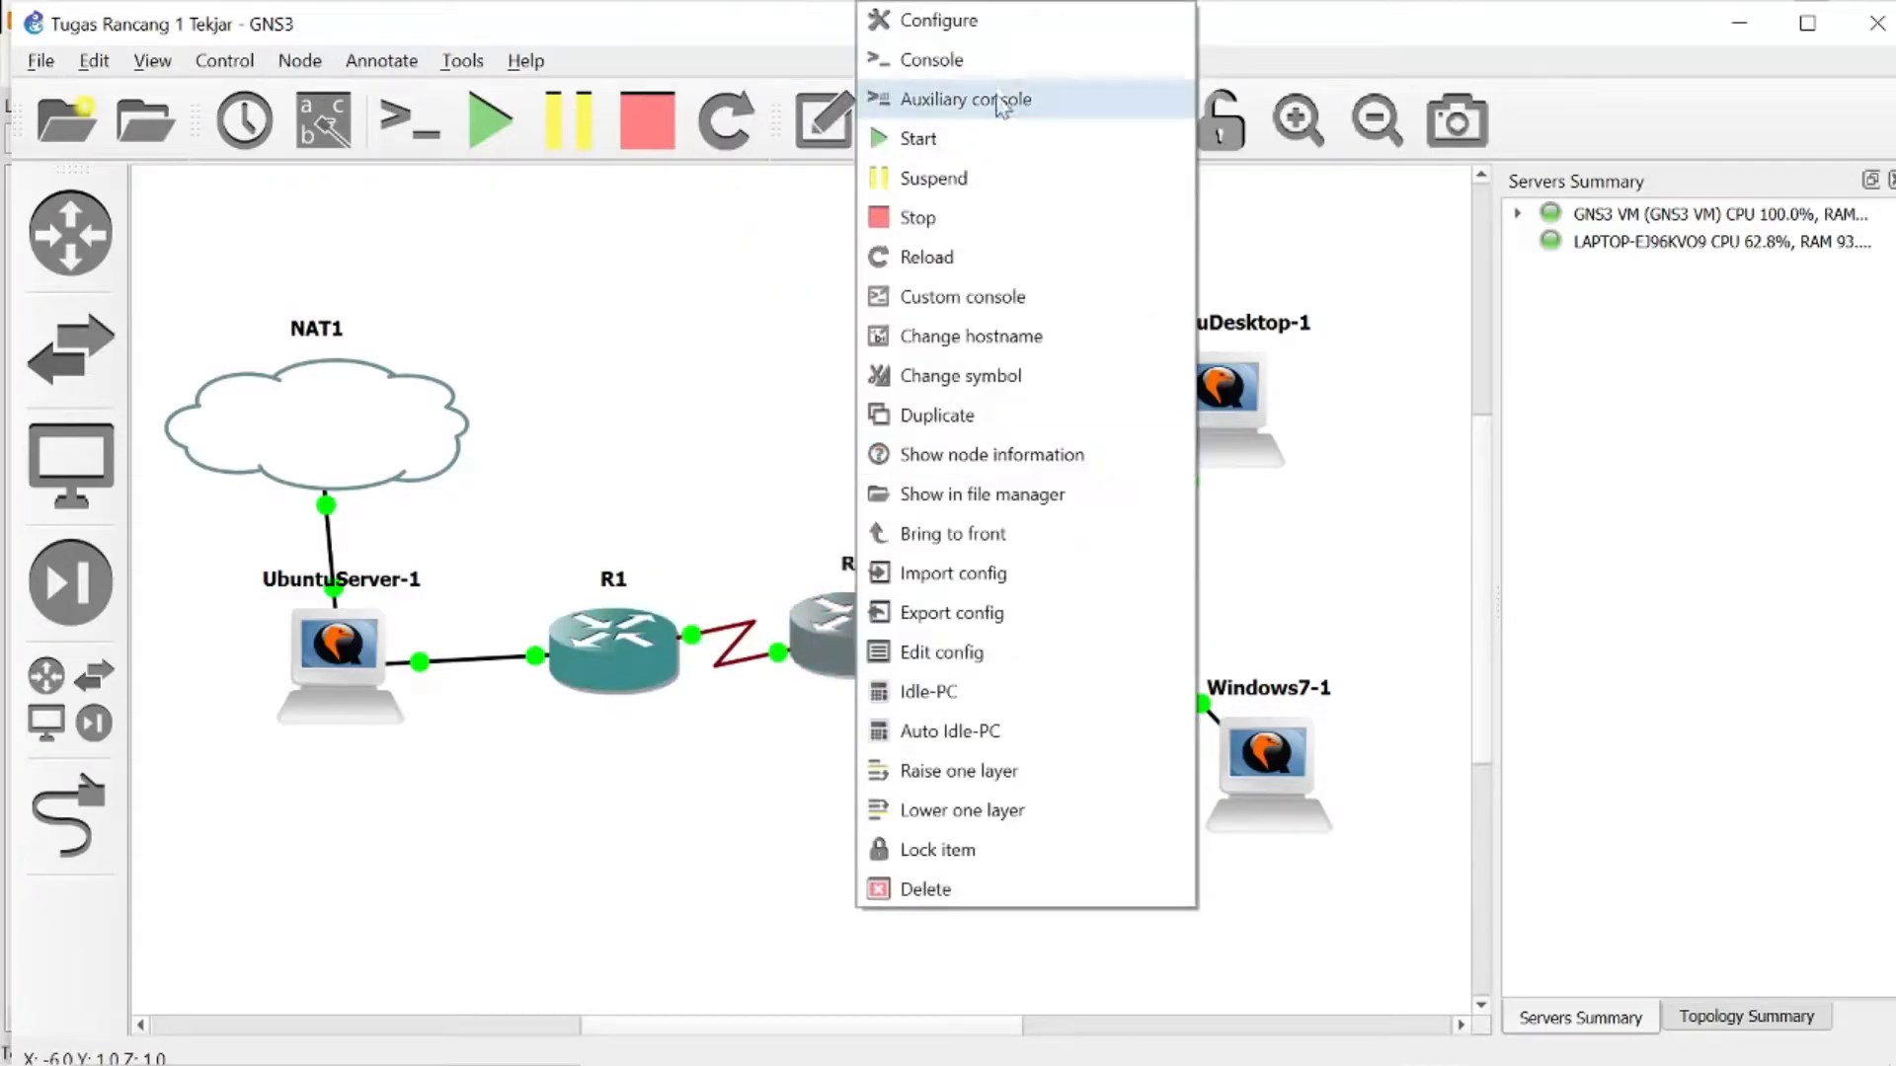
{"action": "left_click", "coordinate": [992, 61]}
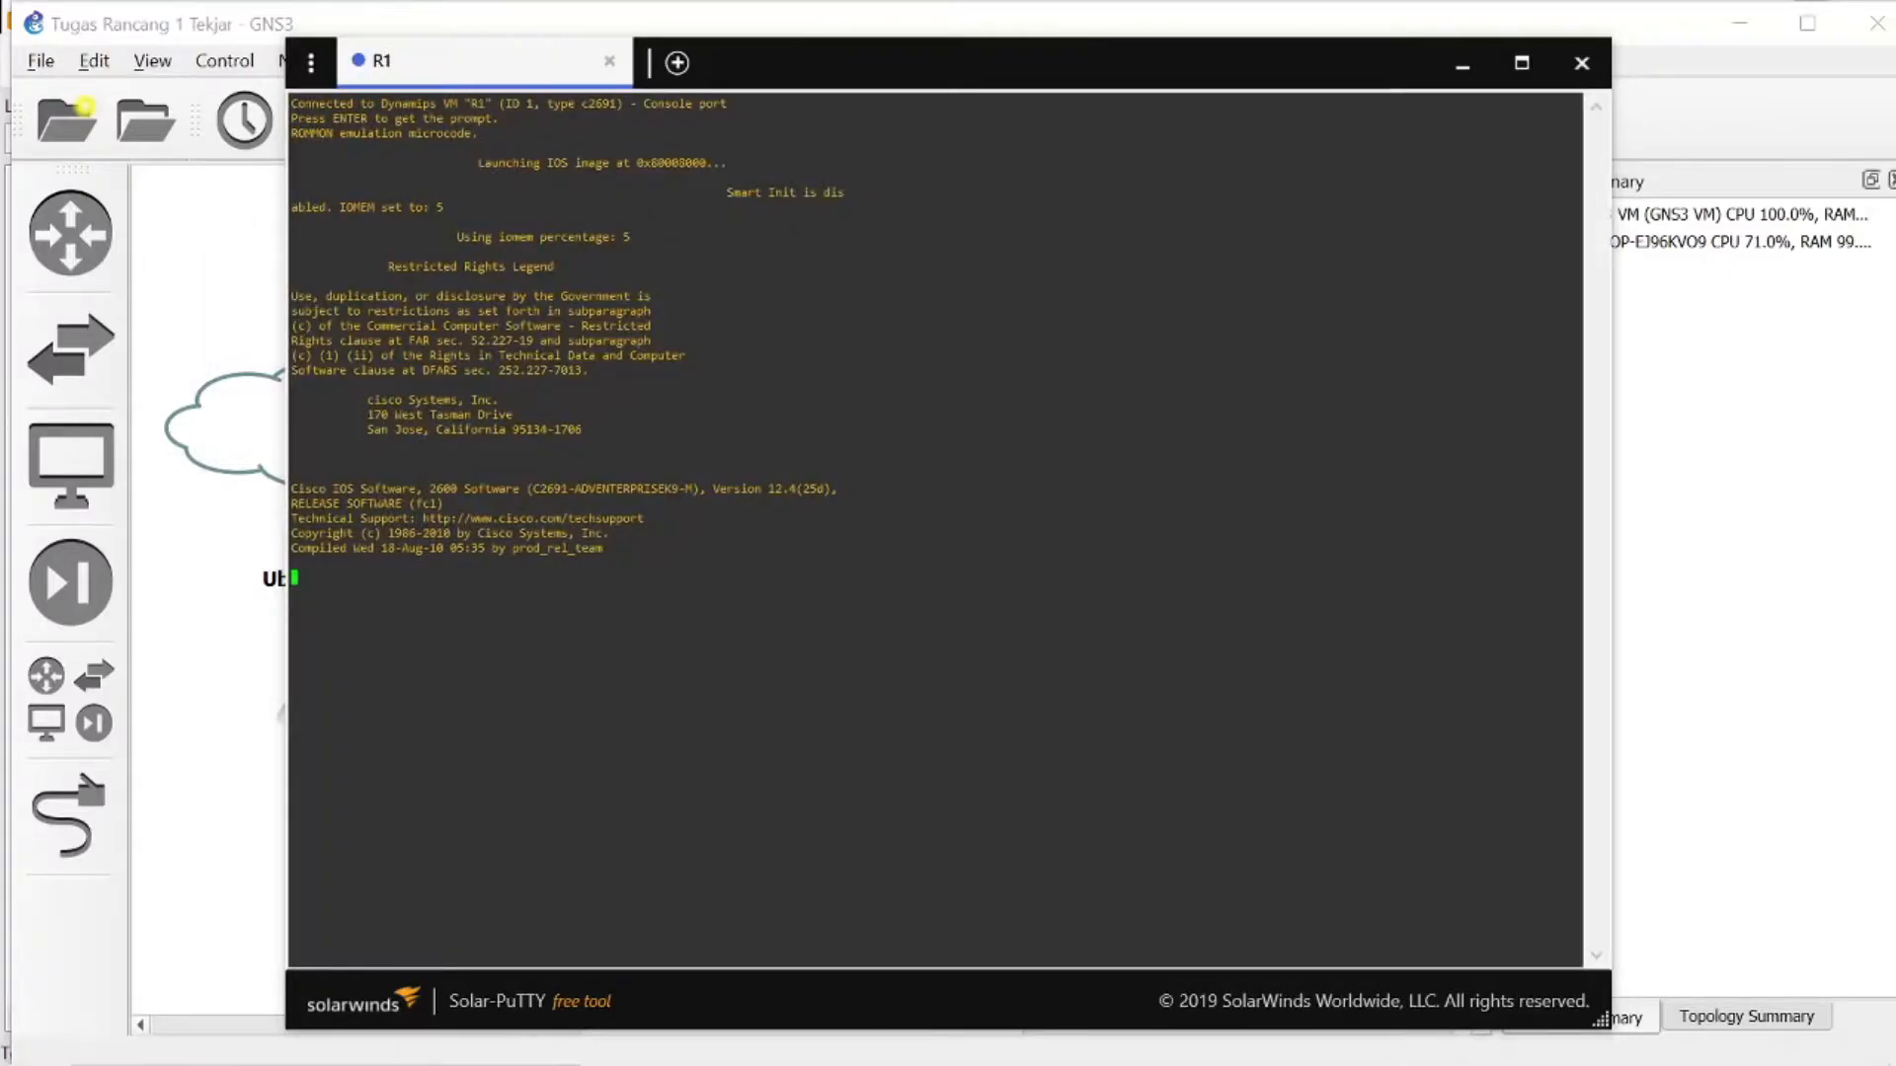
{"action": "left_click", "coordinate": [1462, 63]}
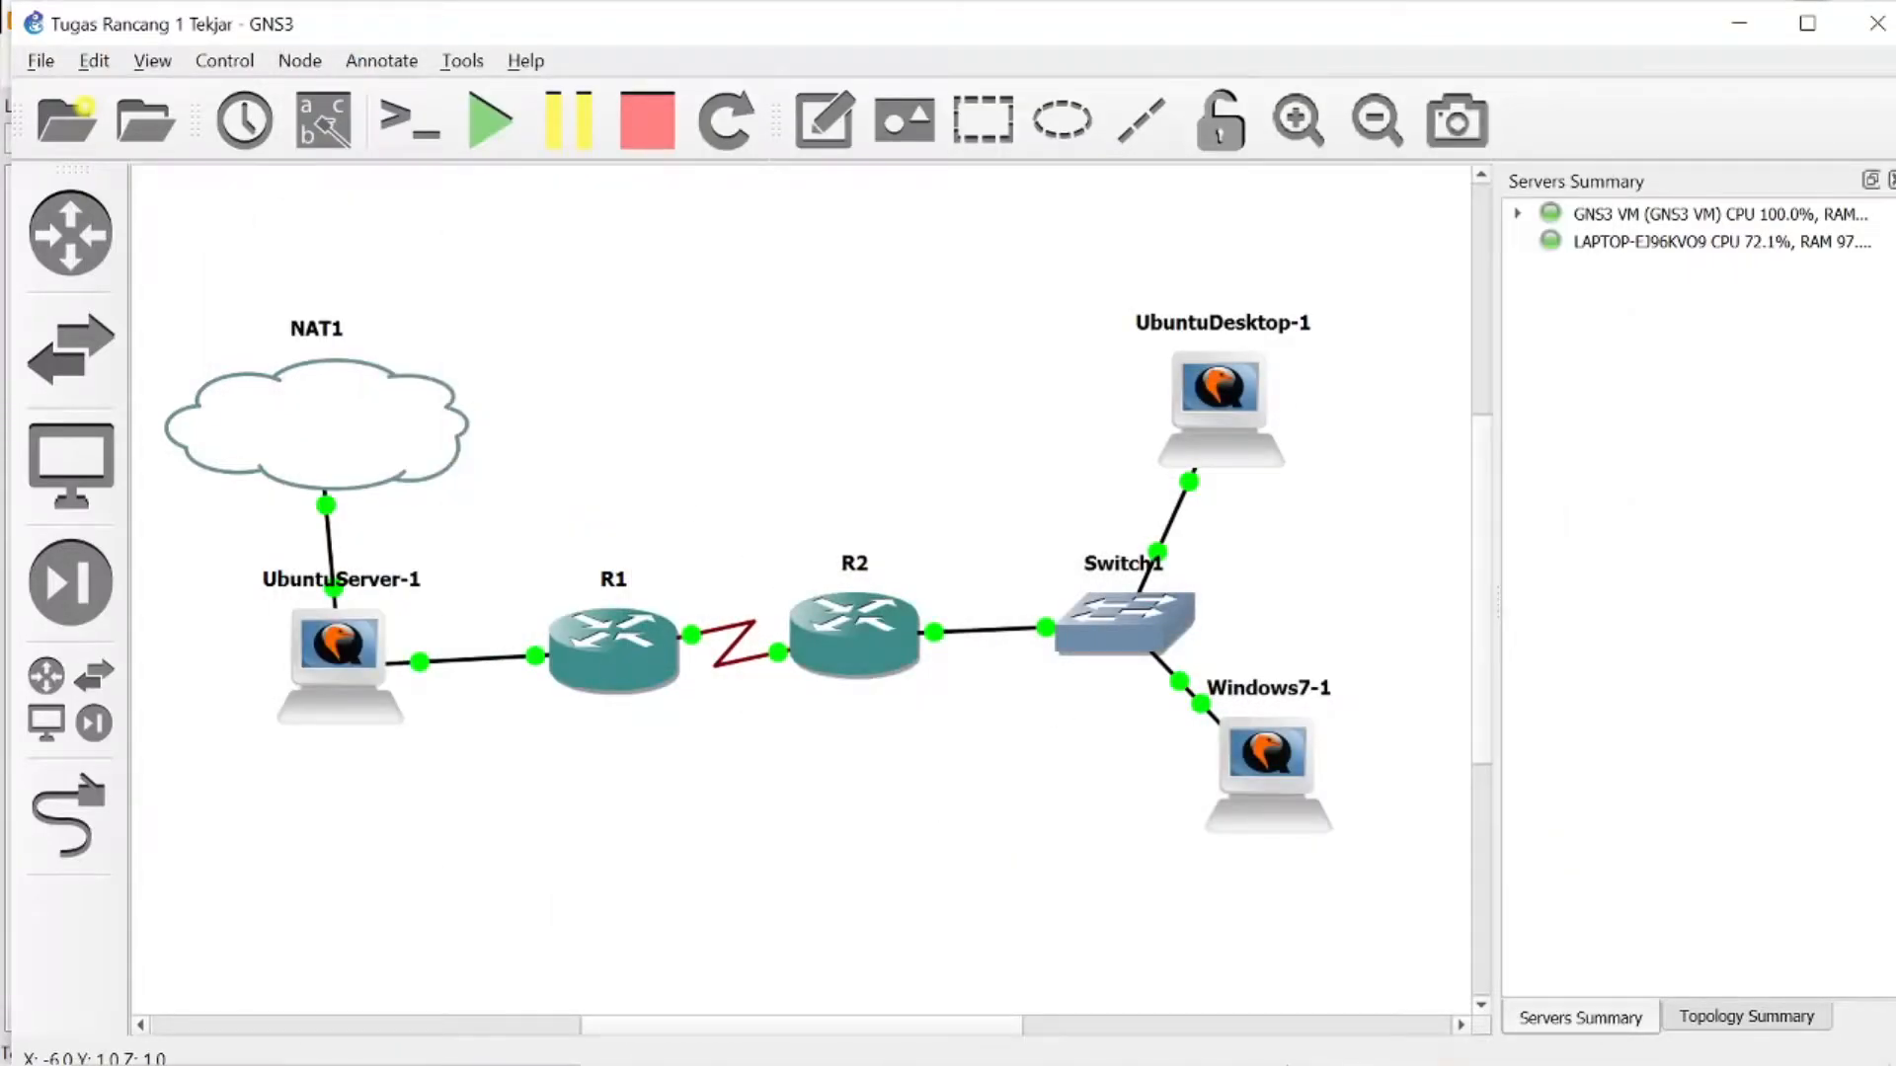
- Check R1's console in Solar-PuTTY and the VLSM address table in Notepad, and minimize both windows
{"action": "mouse_move", "coordinate": [1274, 1002]}
{"action": "left_click", "coordinate": [1418, 1039]}
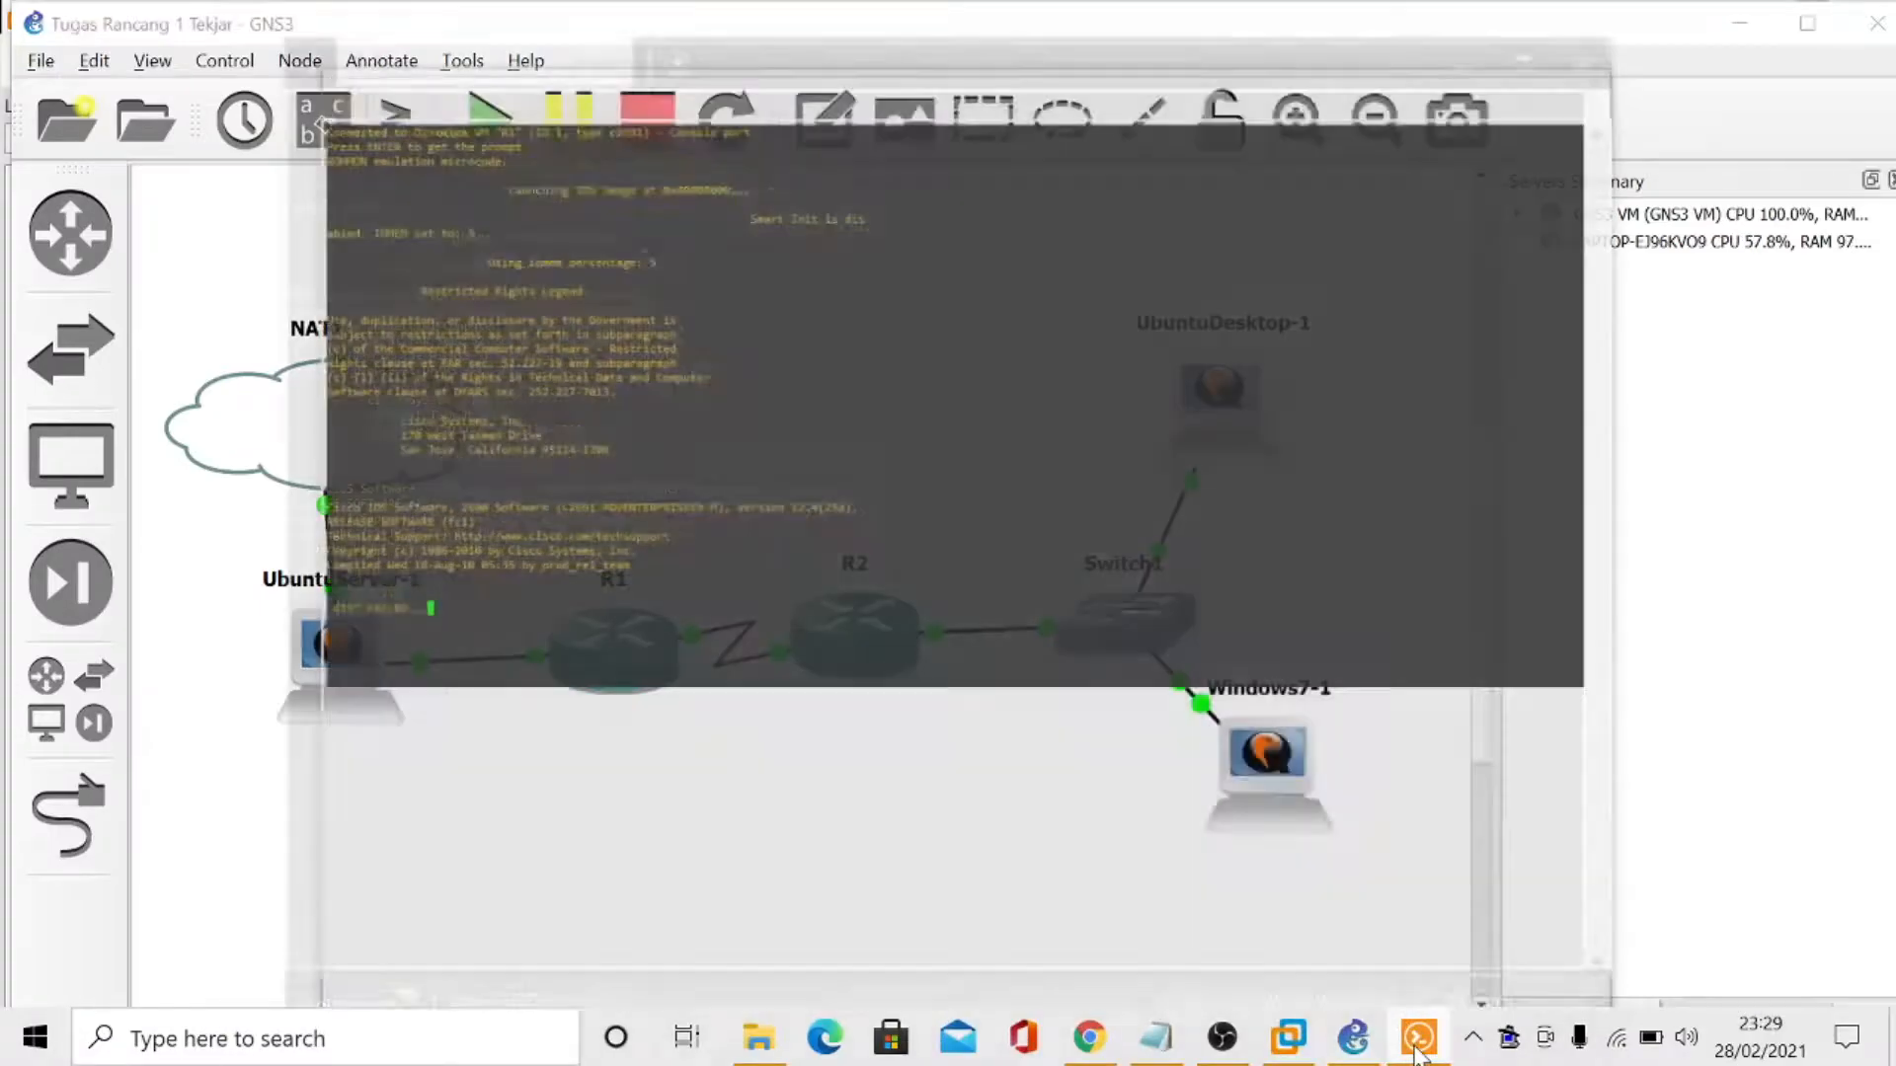
{"action": "left_click", "coordinate": [1155, 1038]}
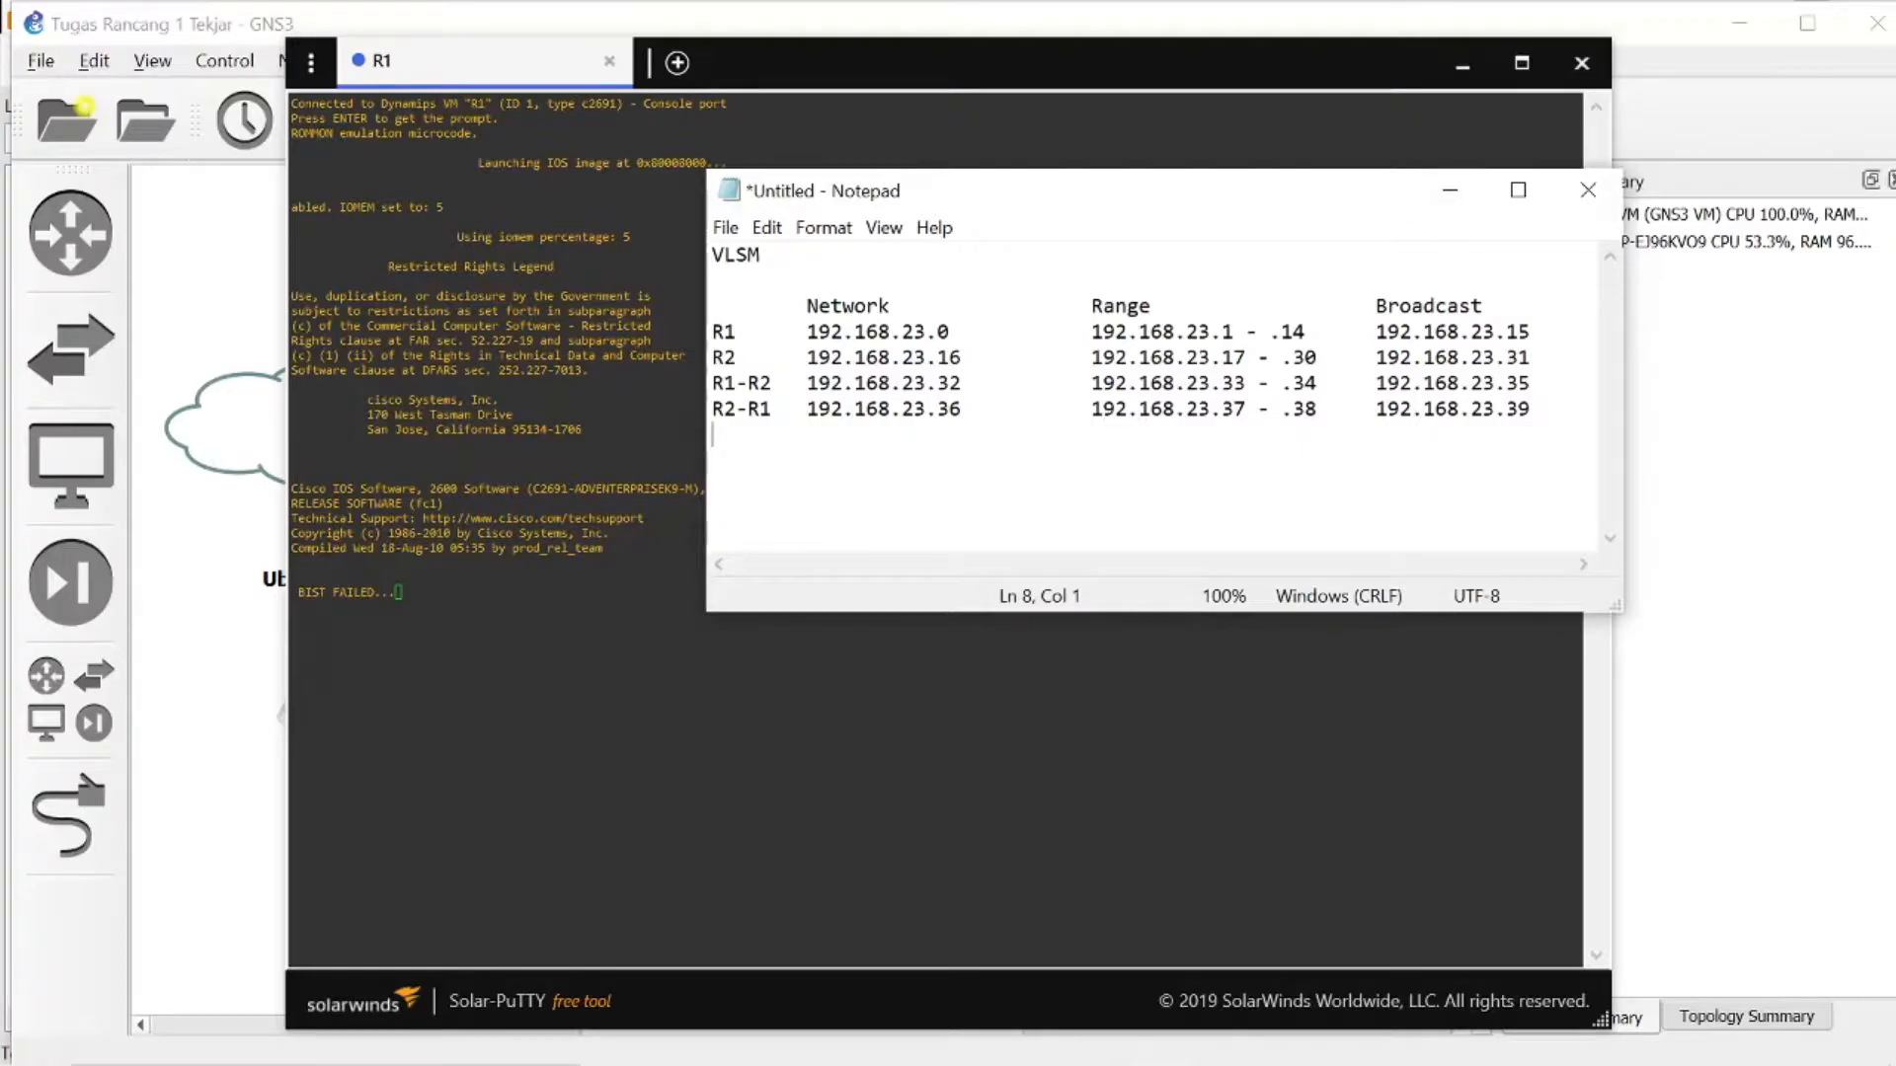
{"action": "left_click", "coordinate": [1451, 198]}
{"action": "left_click", "coordinate": [1462, 63]}
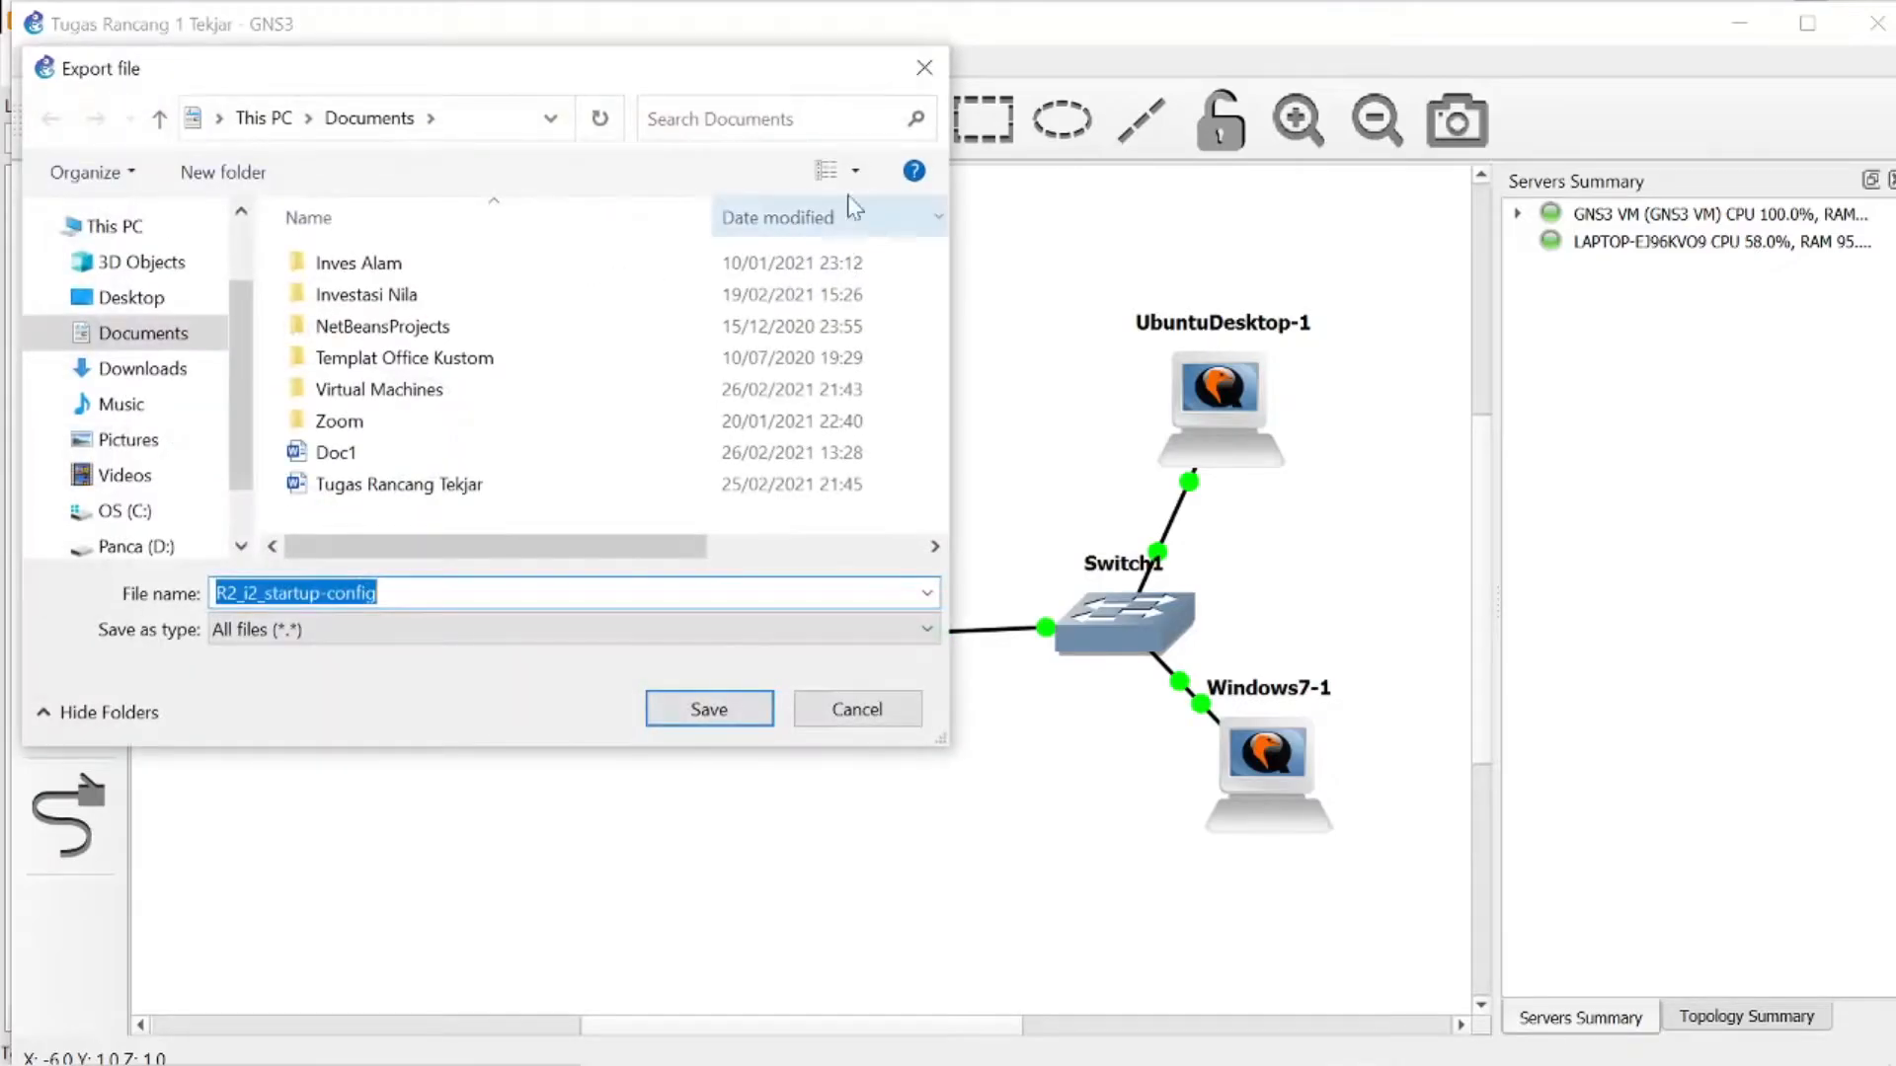
- Cancel the R2 config export, open R2's console and view it alongside R1's session in Solar-PuTTY
{"action": "left_click", "coordinate": [863, 715]}
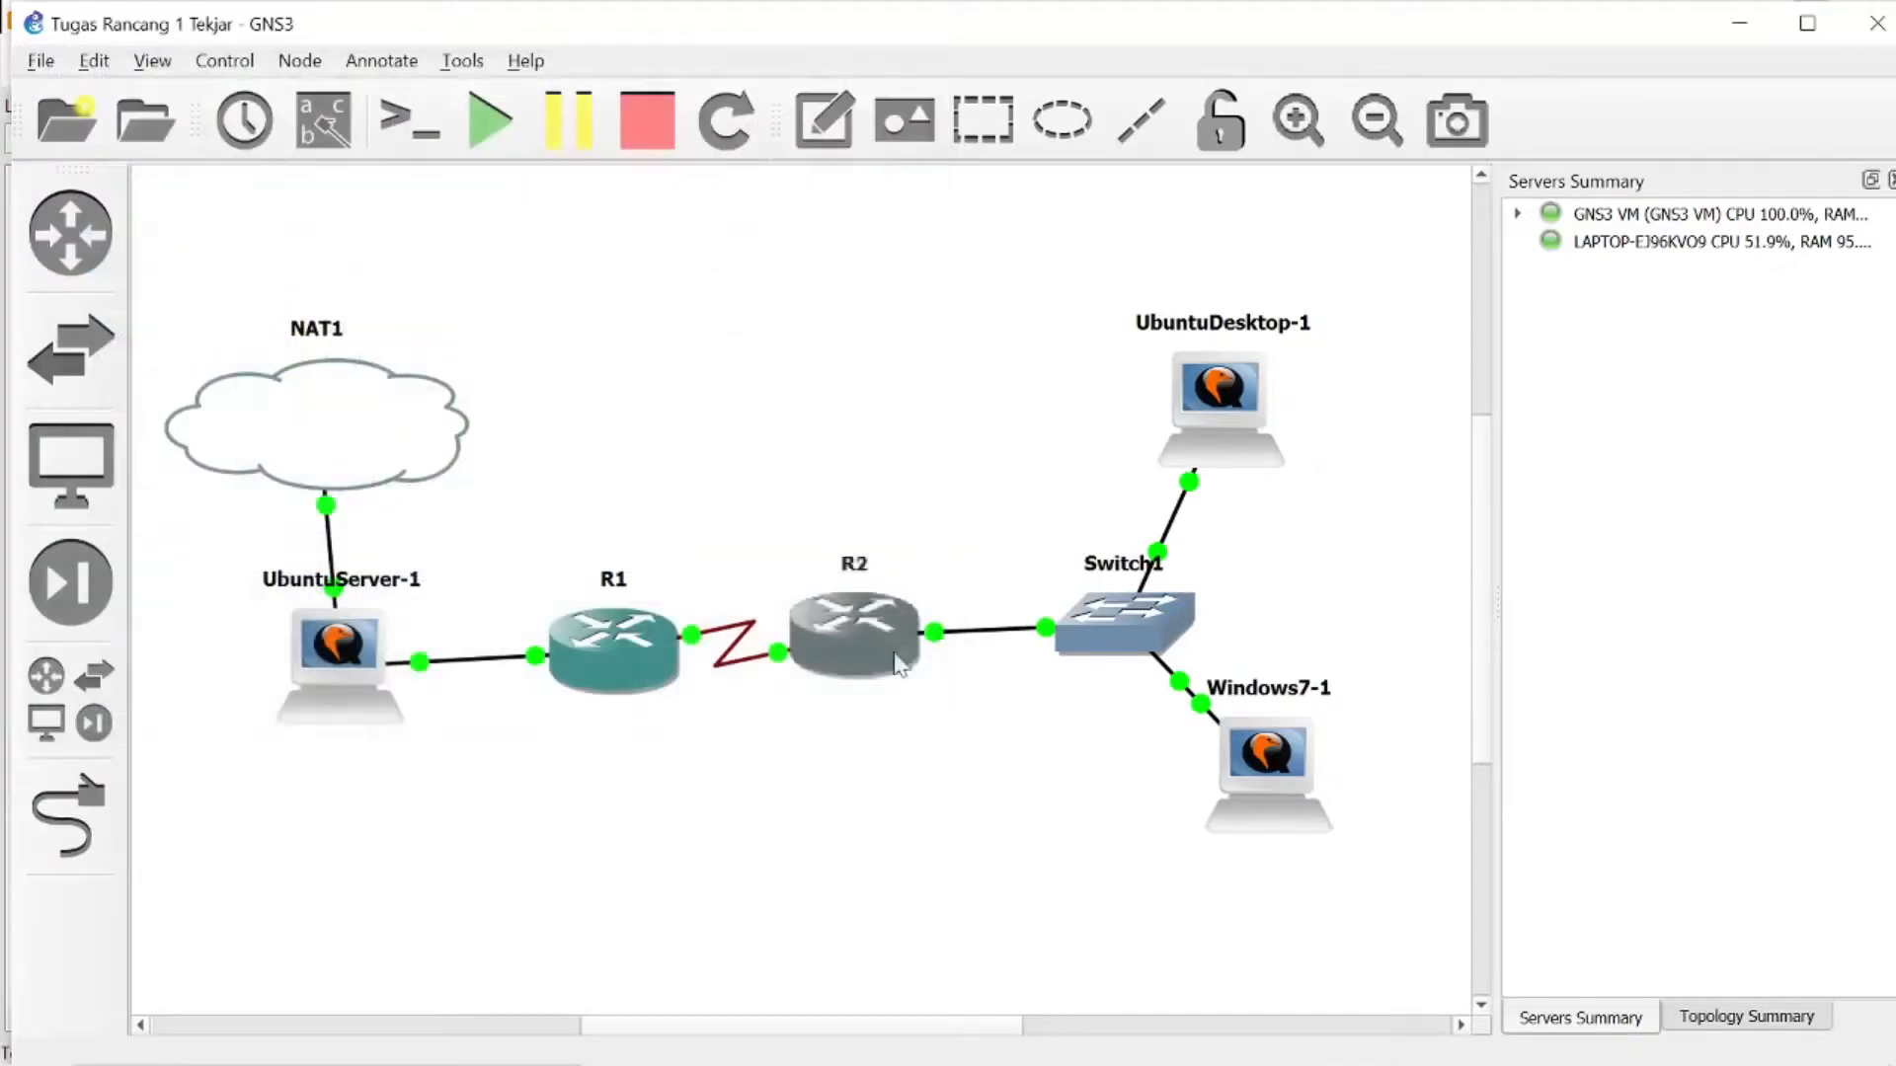
{"action": "left_click", "coordinate": [886, 706]}
{"action": "right_click", "coordinate": [891, 641]}
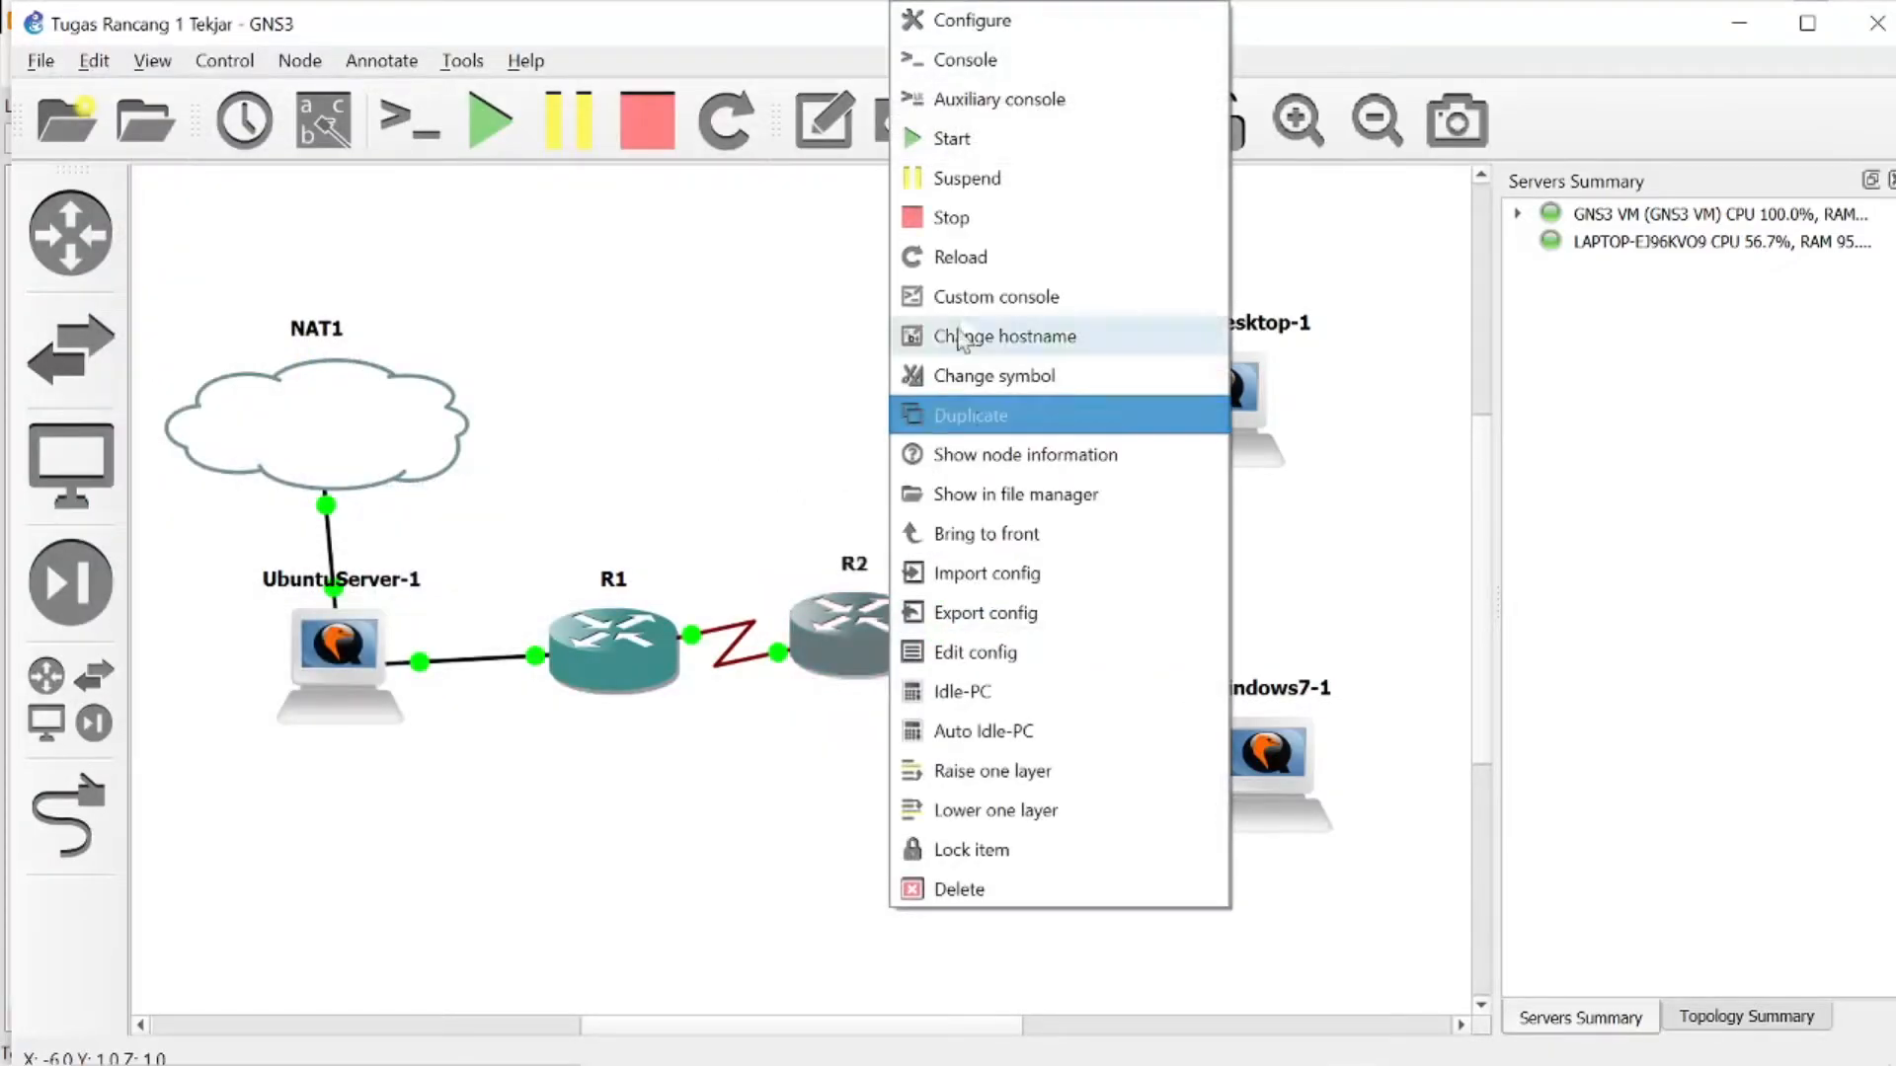
{"action": "left_click", "coordinate": [995, 62]}
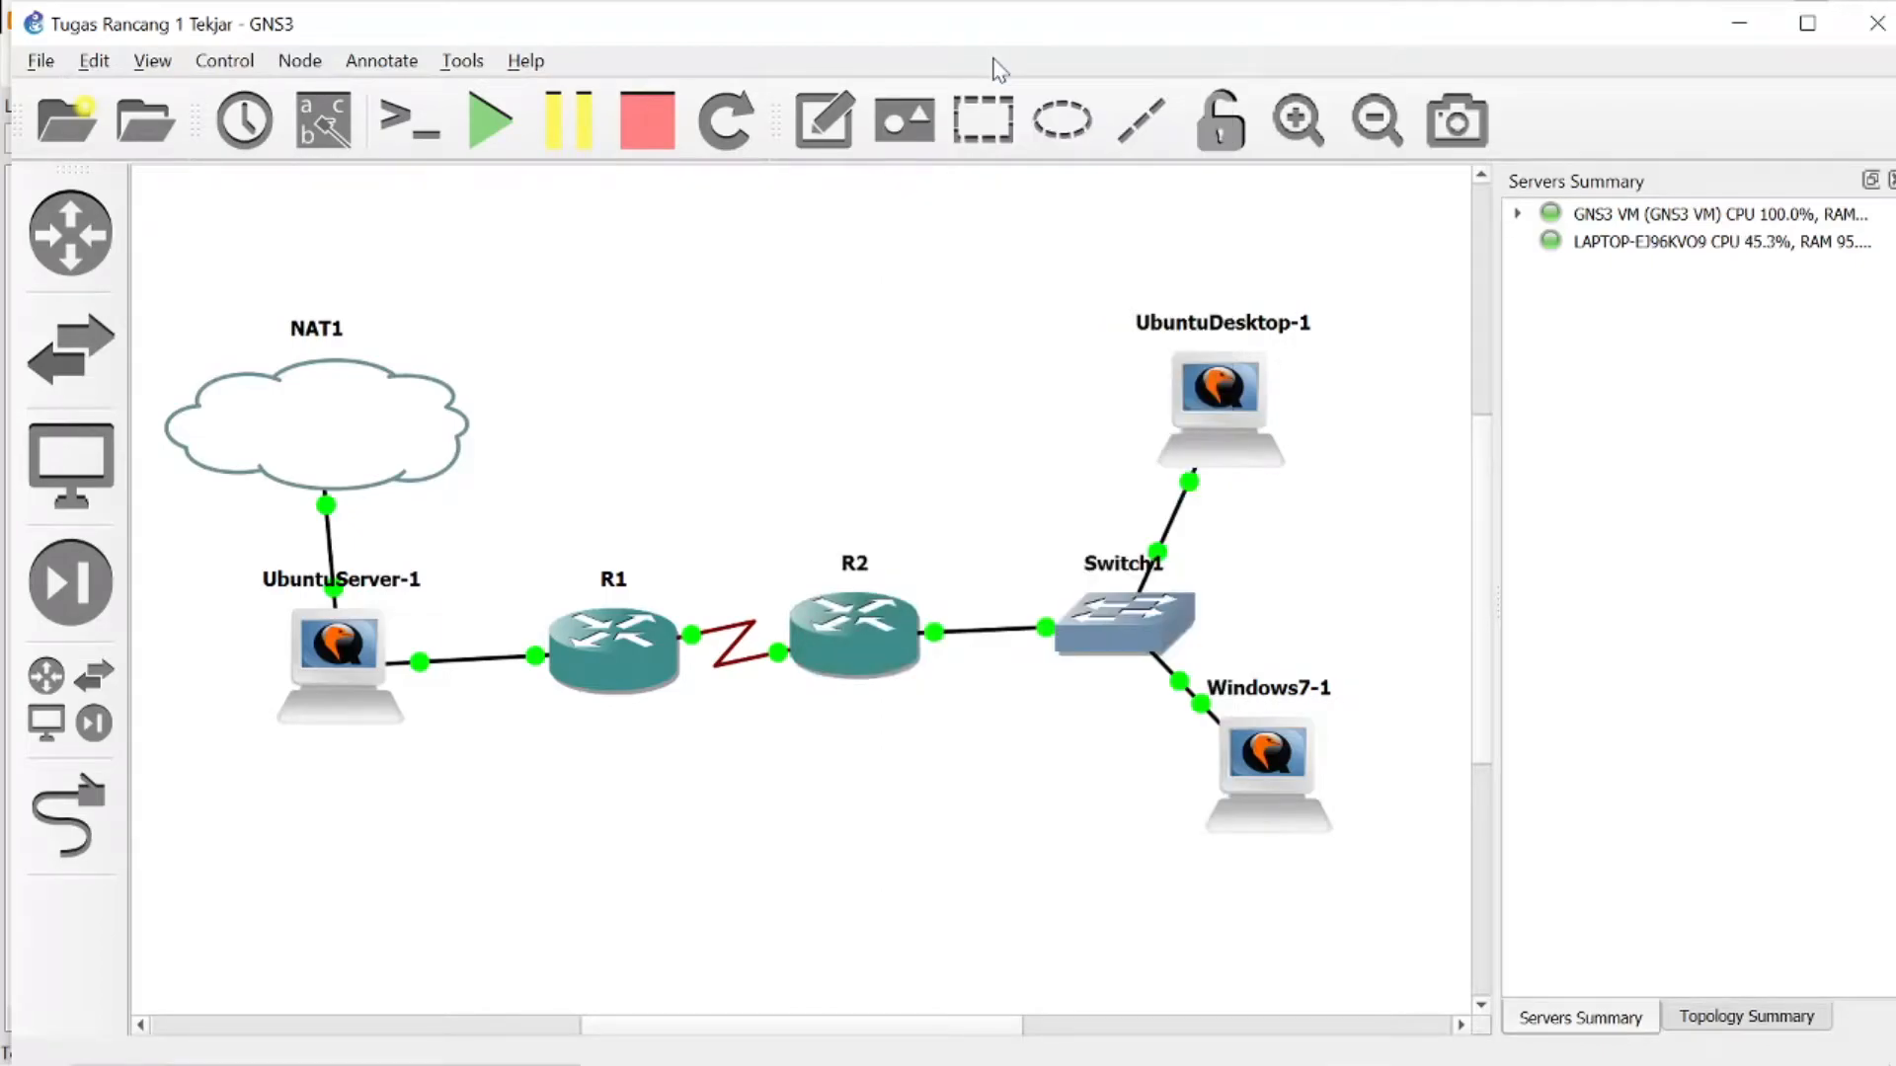
{"action": "left_click", "coordinate": [1416, 1039]}
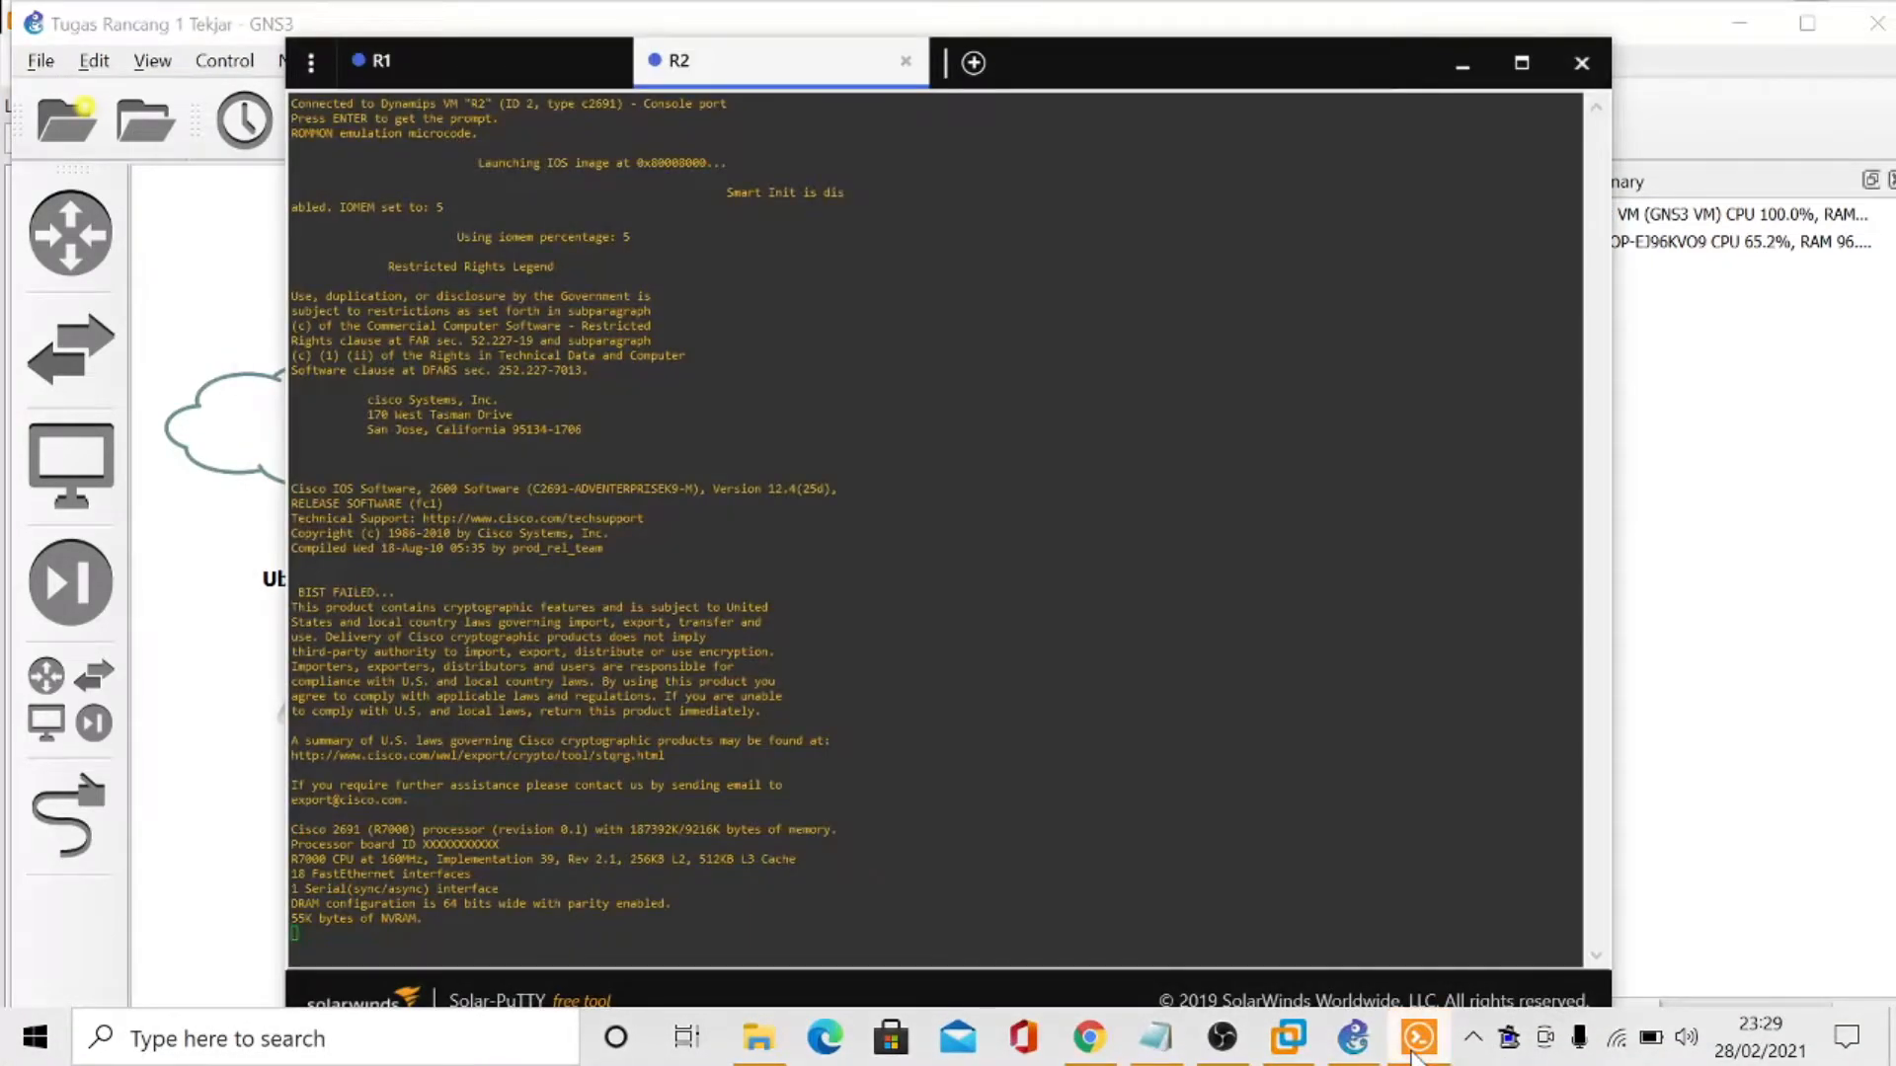
{"action": "left_click", "coordinate": [454, 77]}
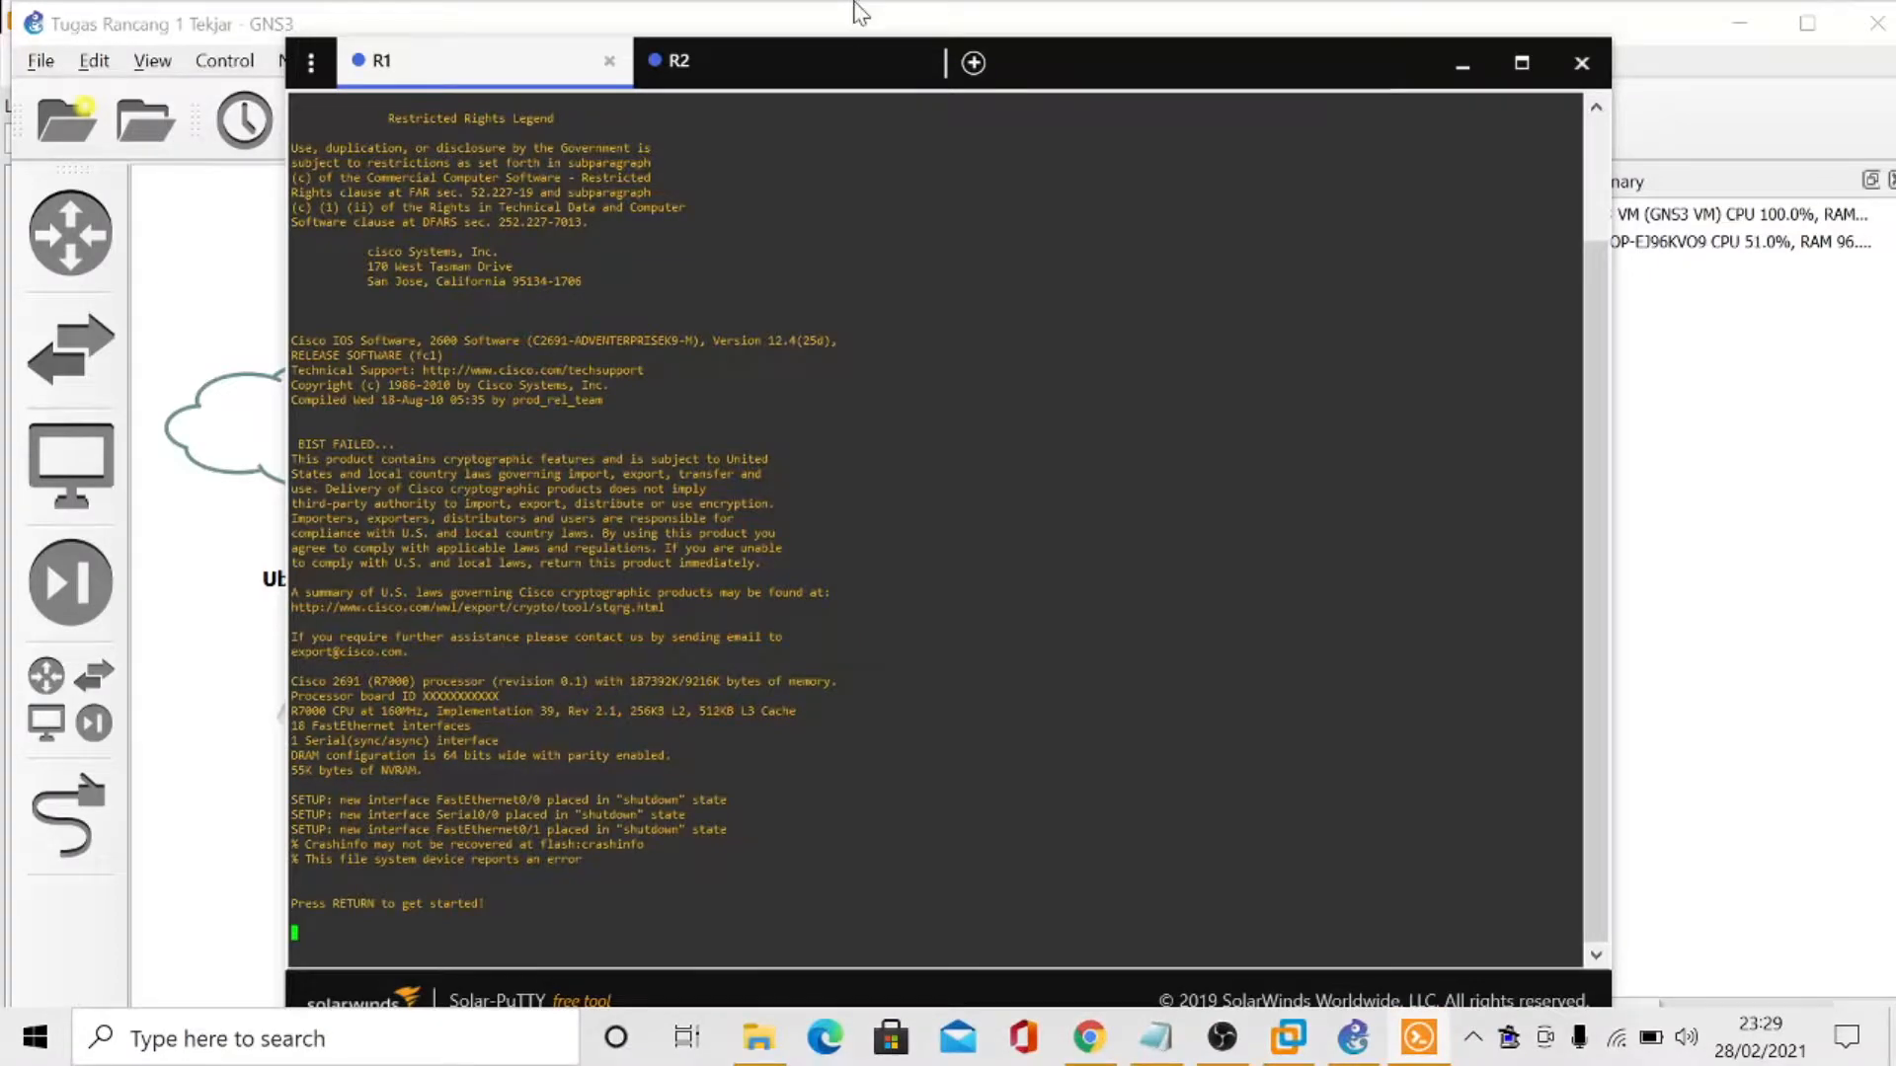
{"action": "left_click", "coordinate": [750, 74]}
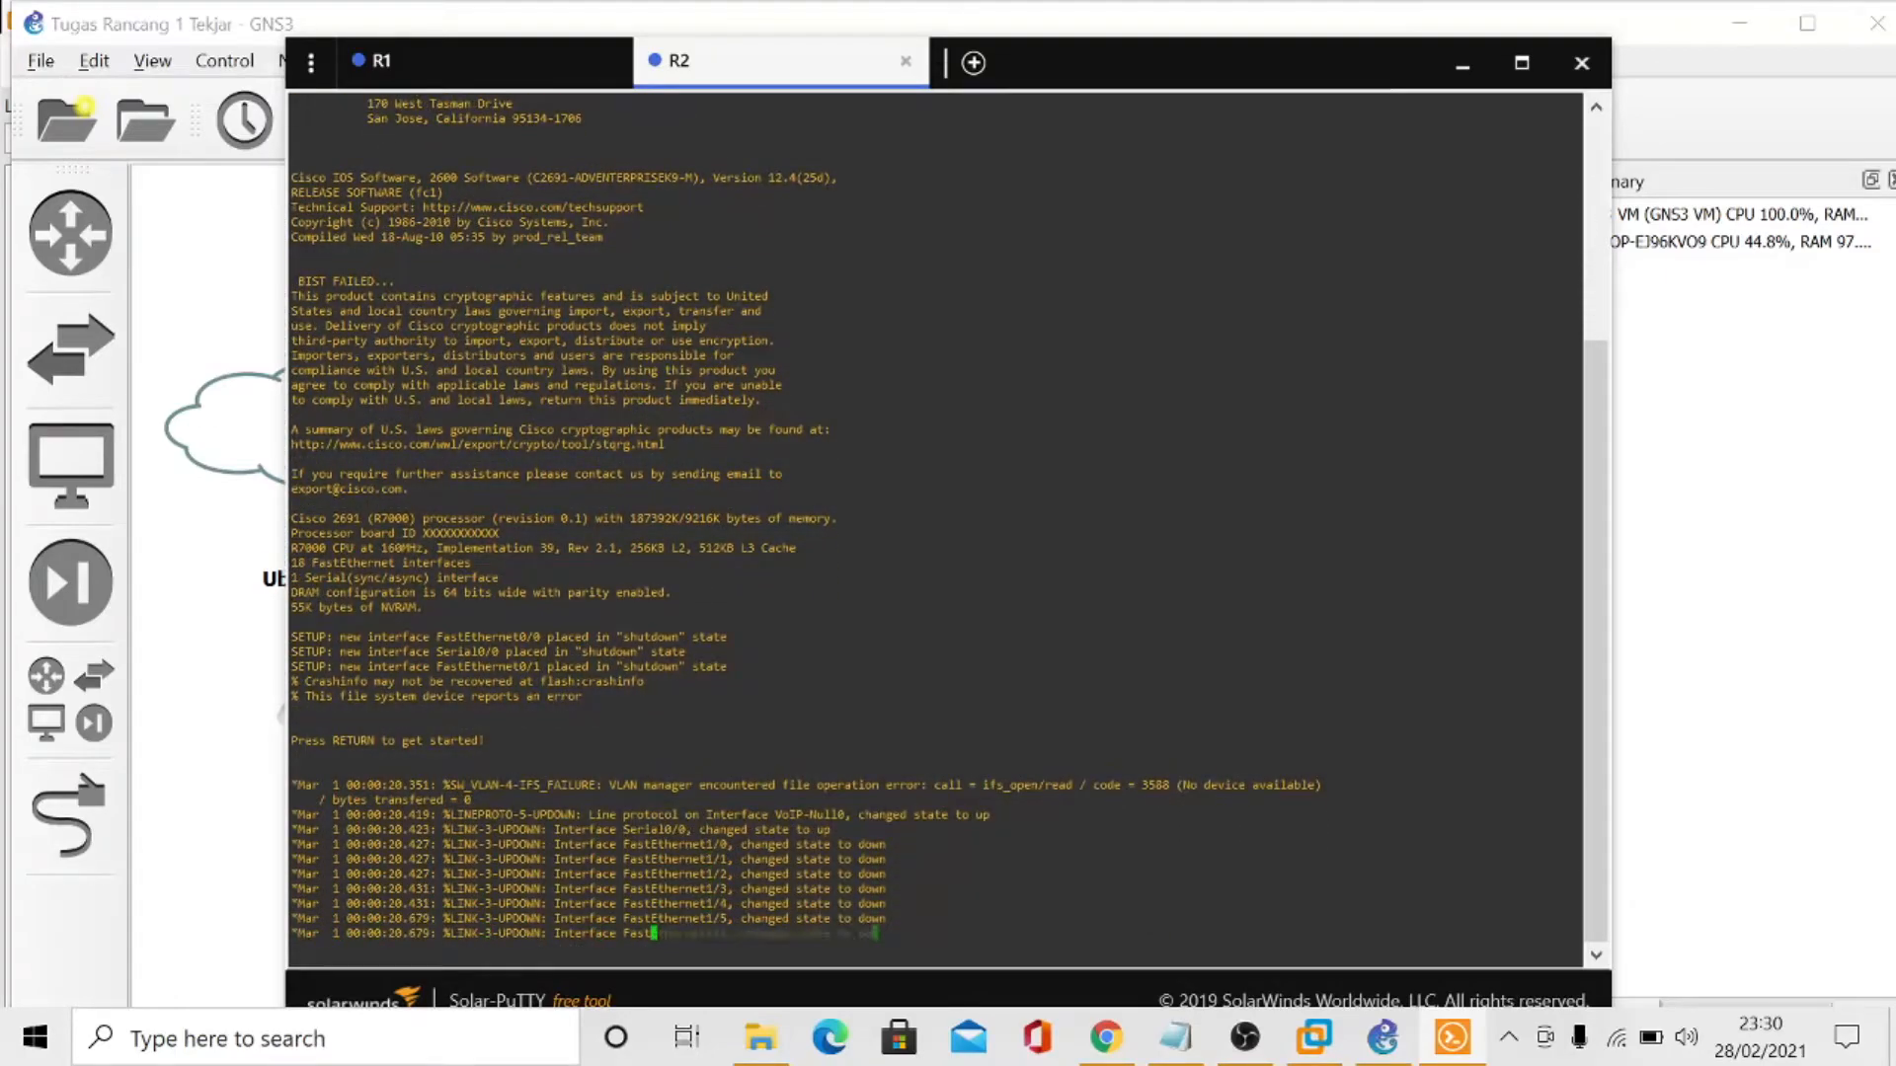
- In R1's global configuration, assign 192.168.23.1 255.255.255.240 to interface f0/0 per the VLSM table and enable the interface
{"action": "left_click", "coordinate": [453, 66]}
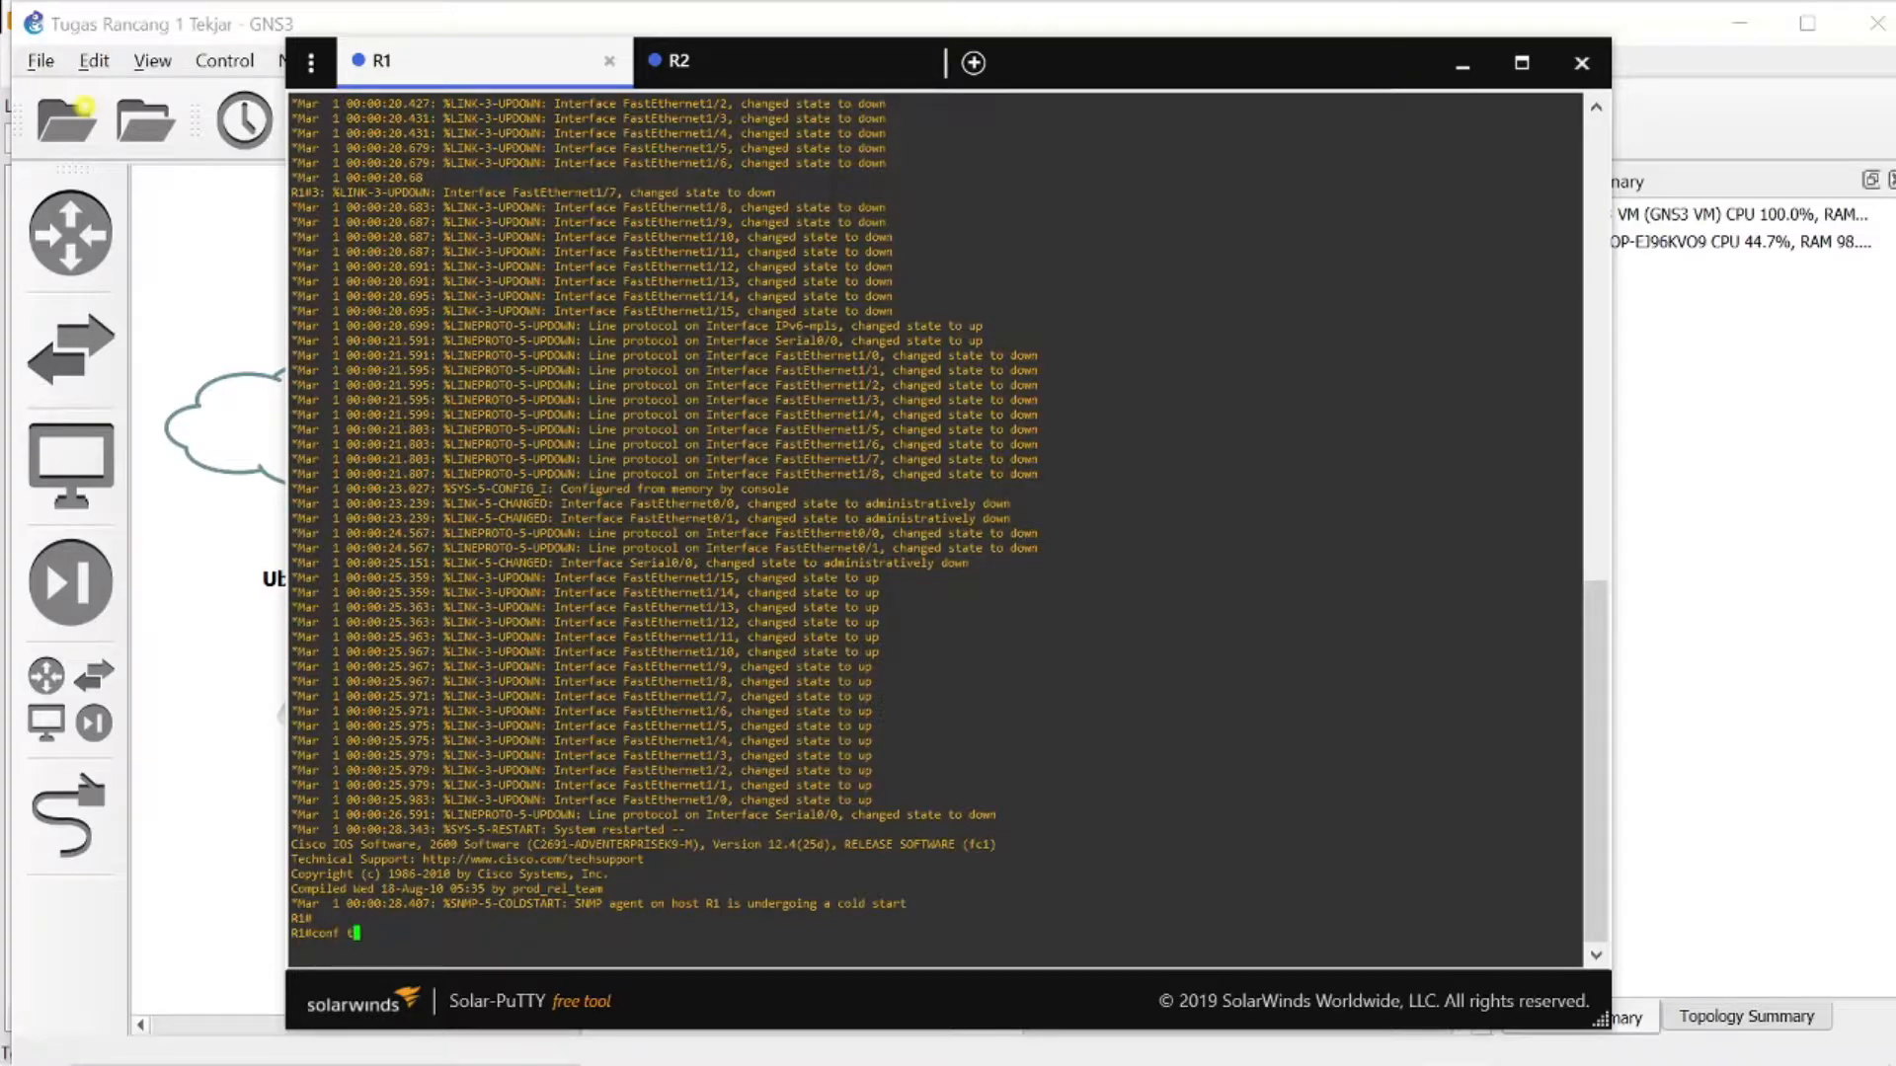
{"action": "key", "text": "Return"}
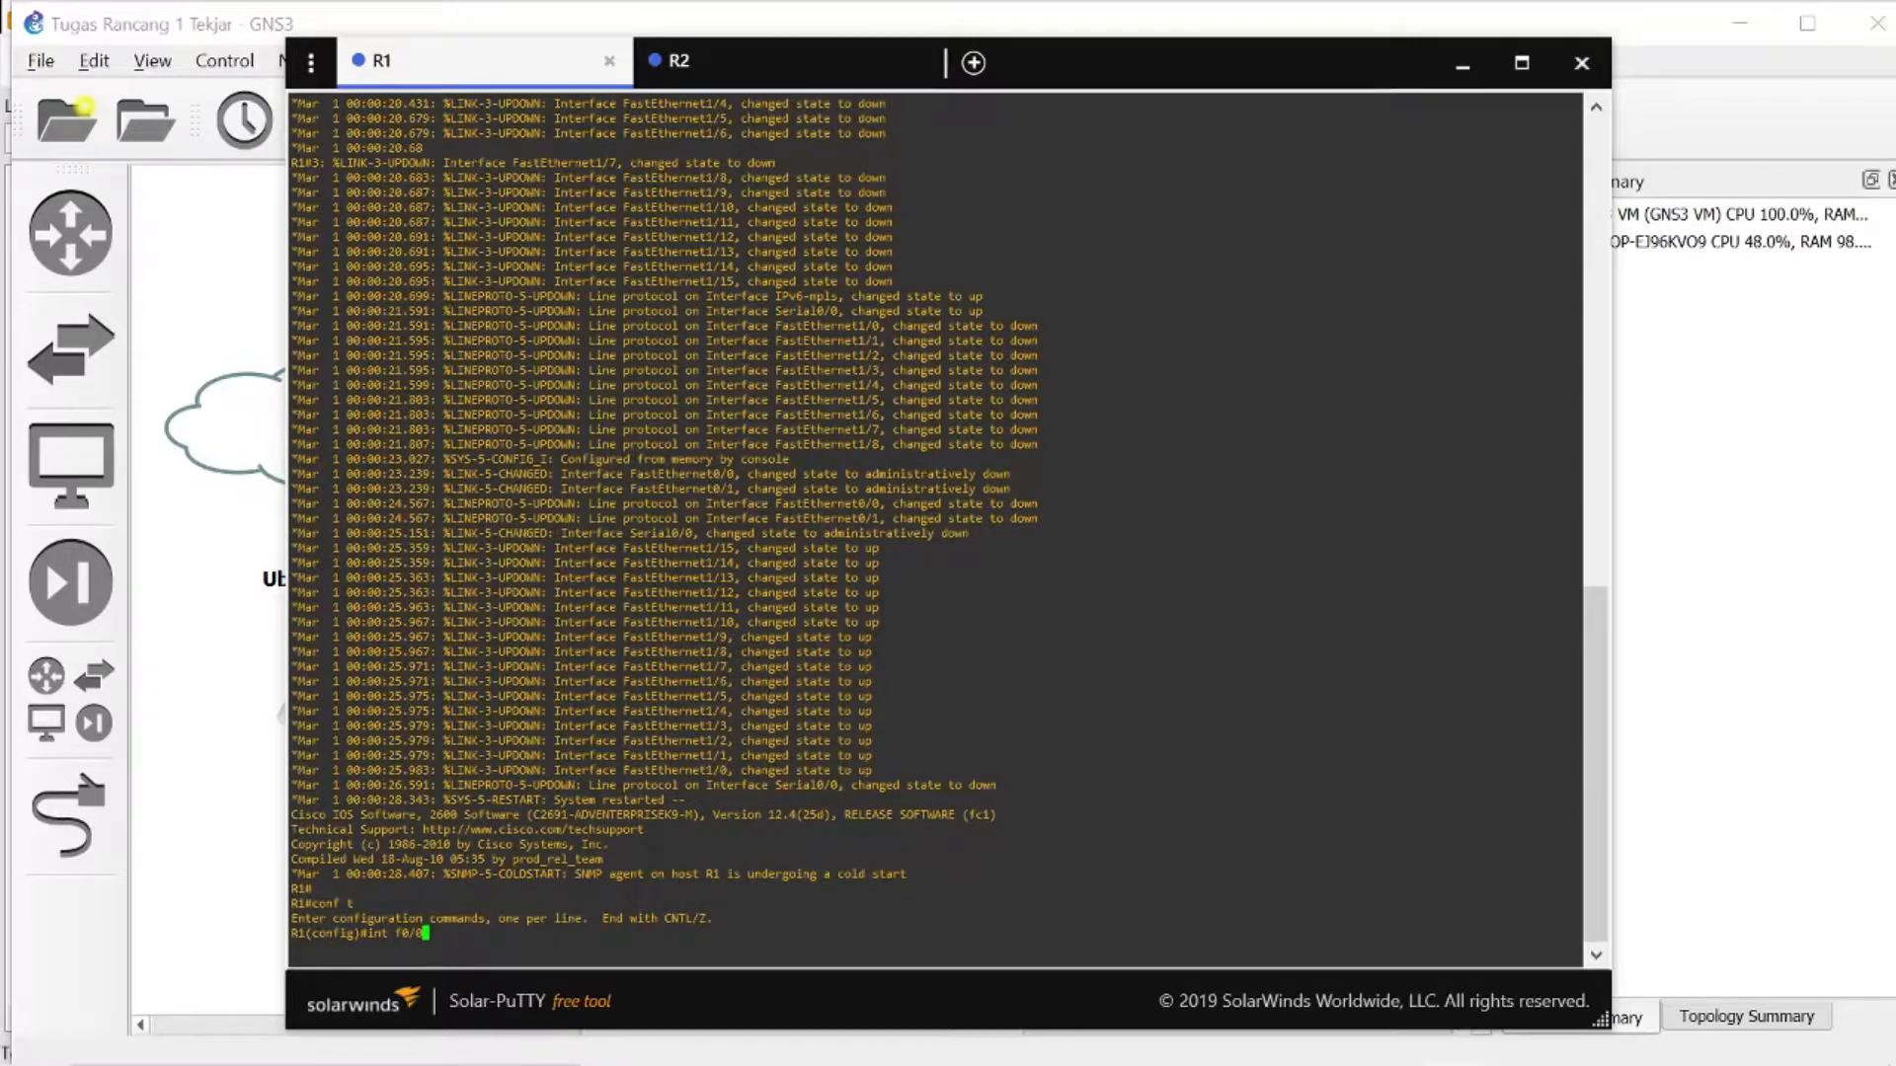
{"action": "key", "text": "Return"}
{"action": "type", "text": "ip "}
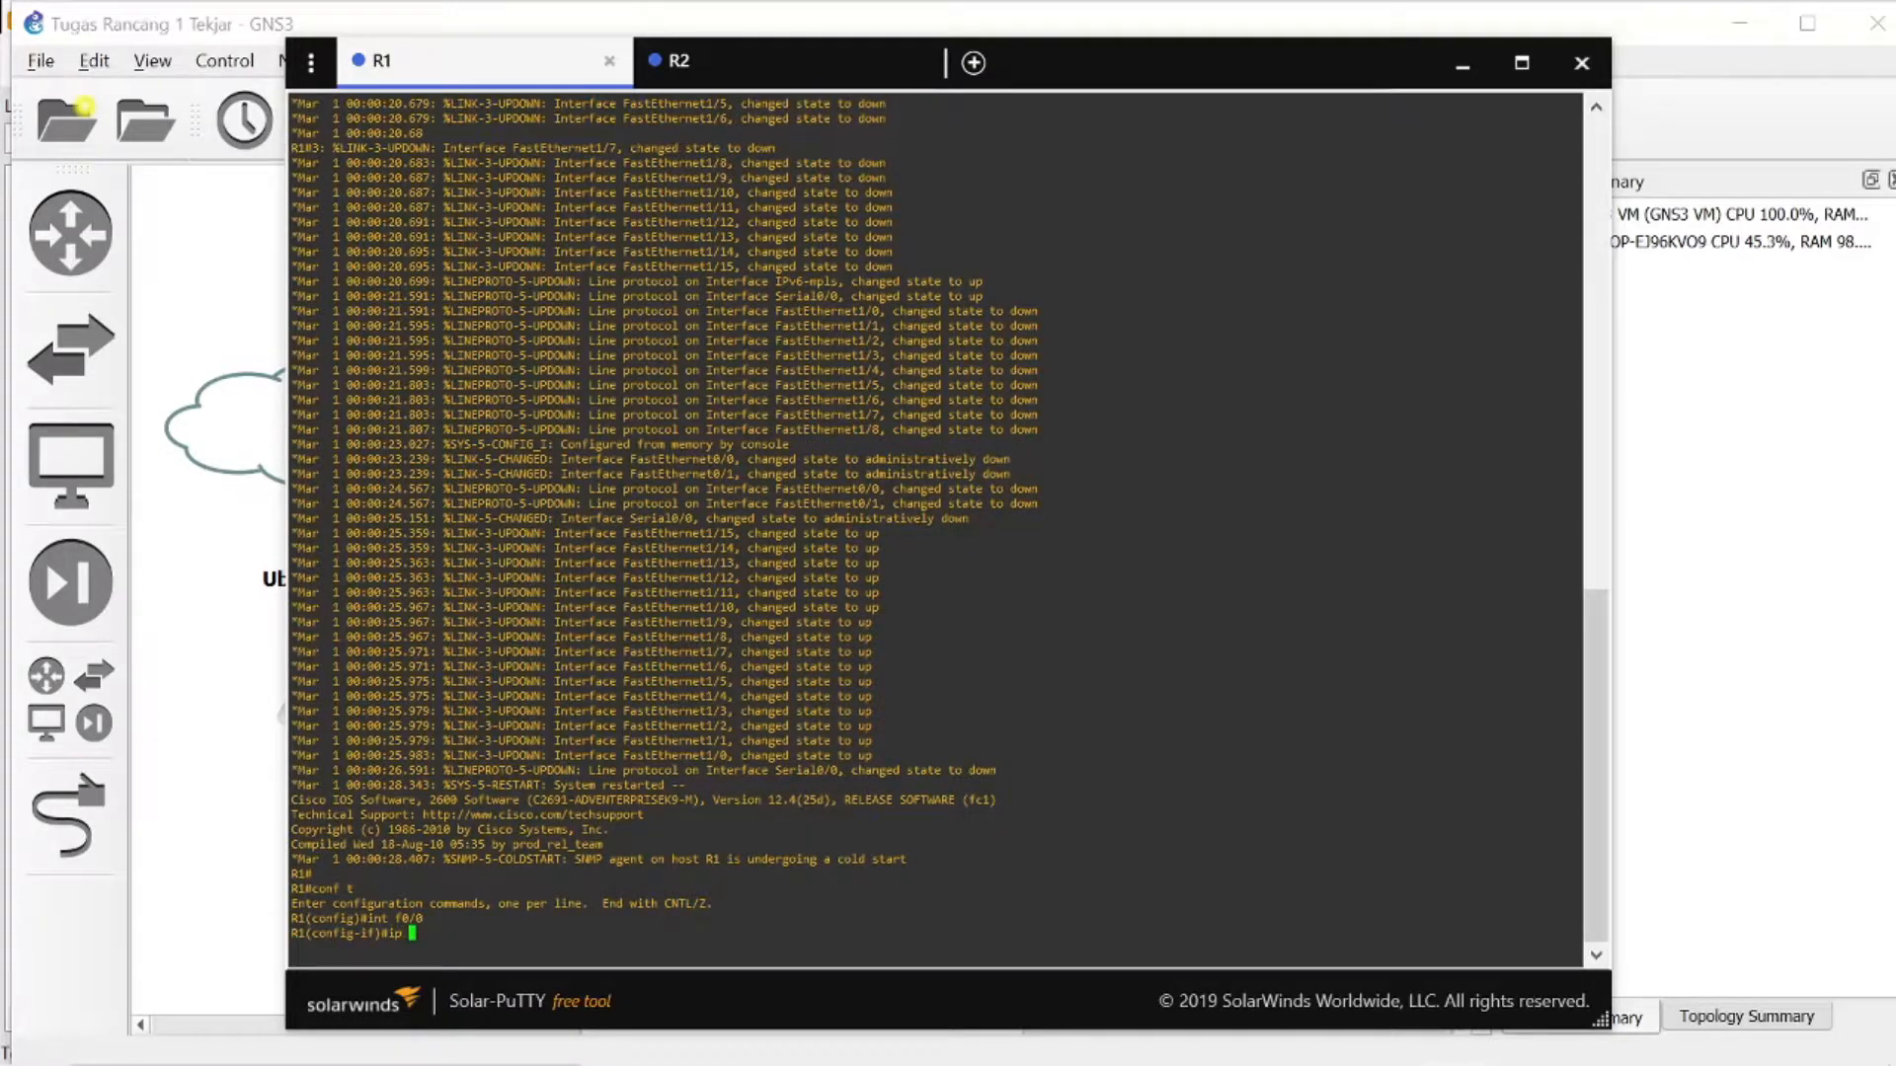
{"action": "type", "text": "address 192.168.23."}
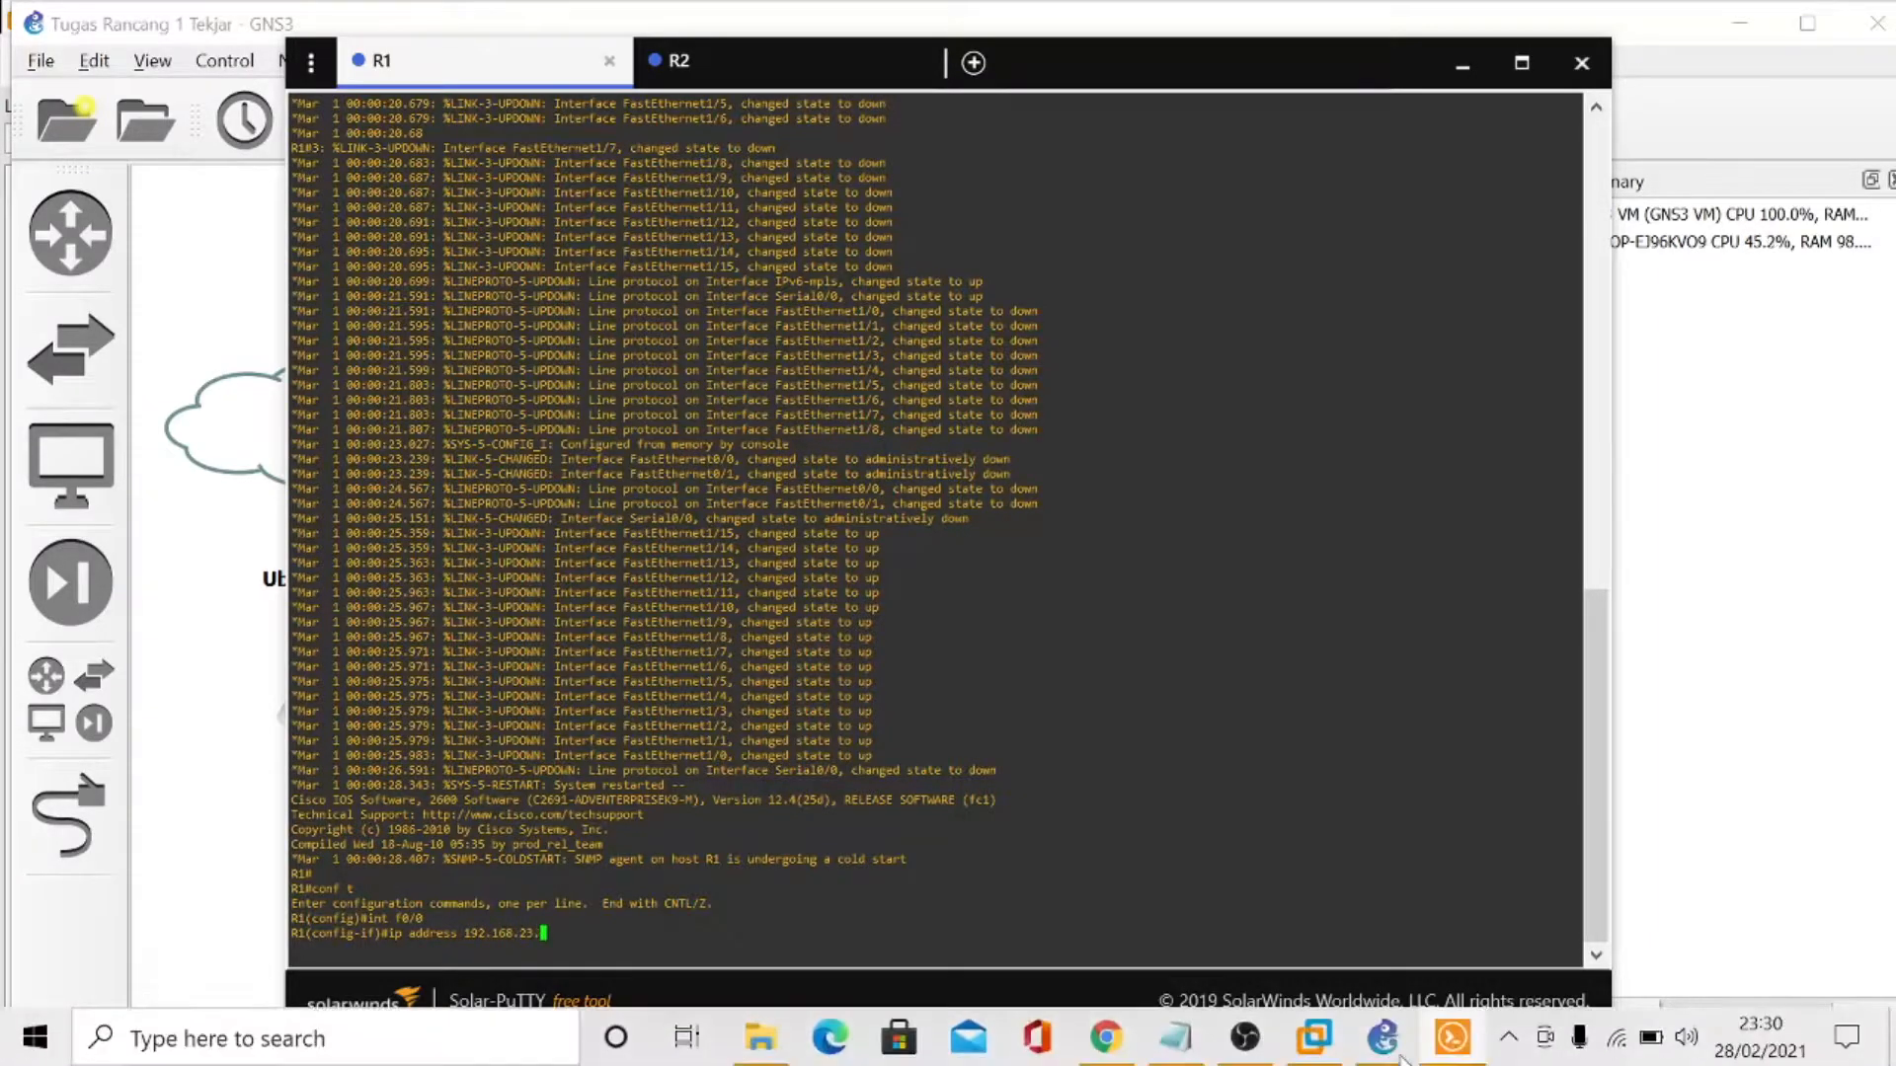
{"action": "left_click", "coordinate": [1175, 1037]}
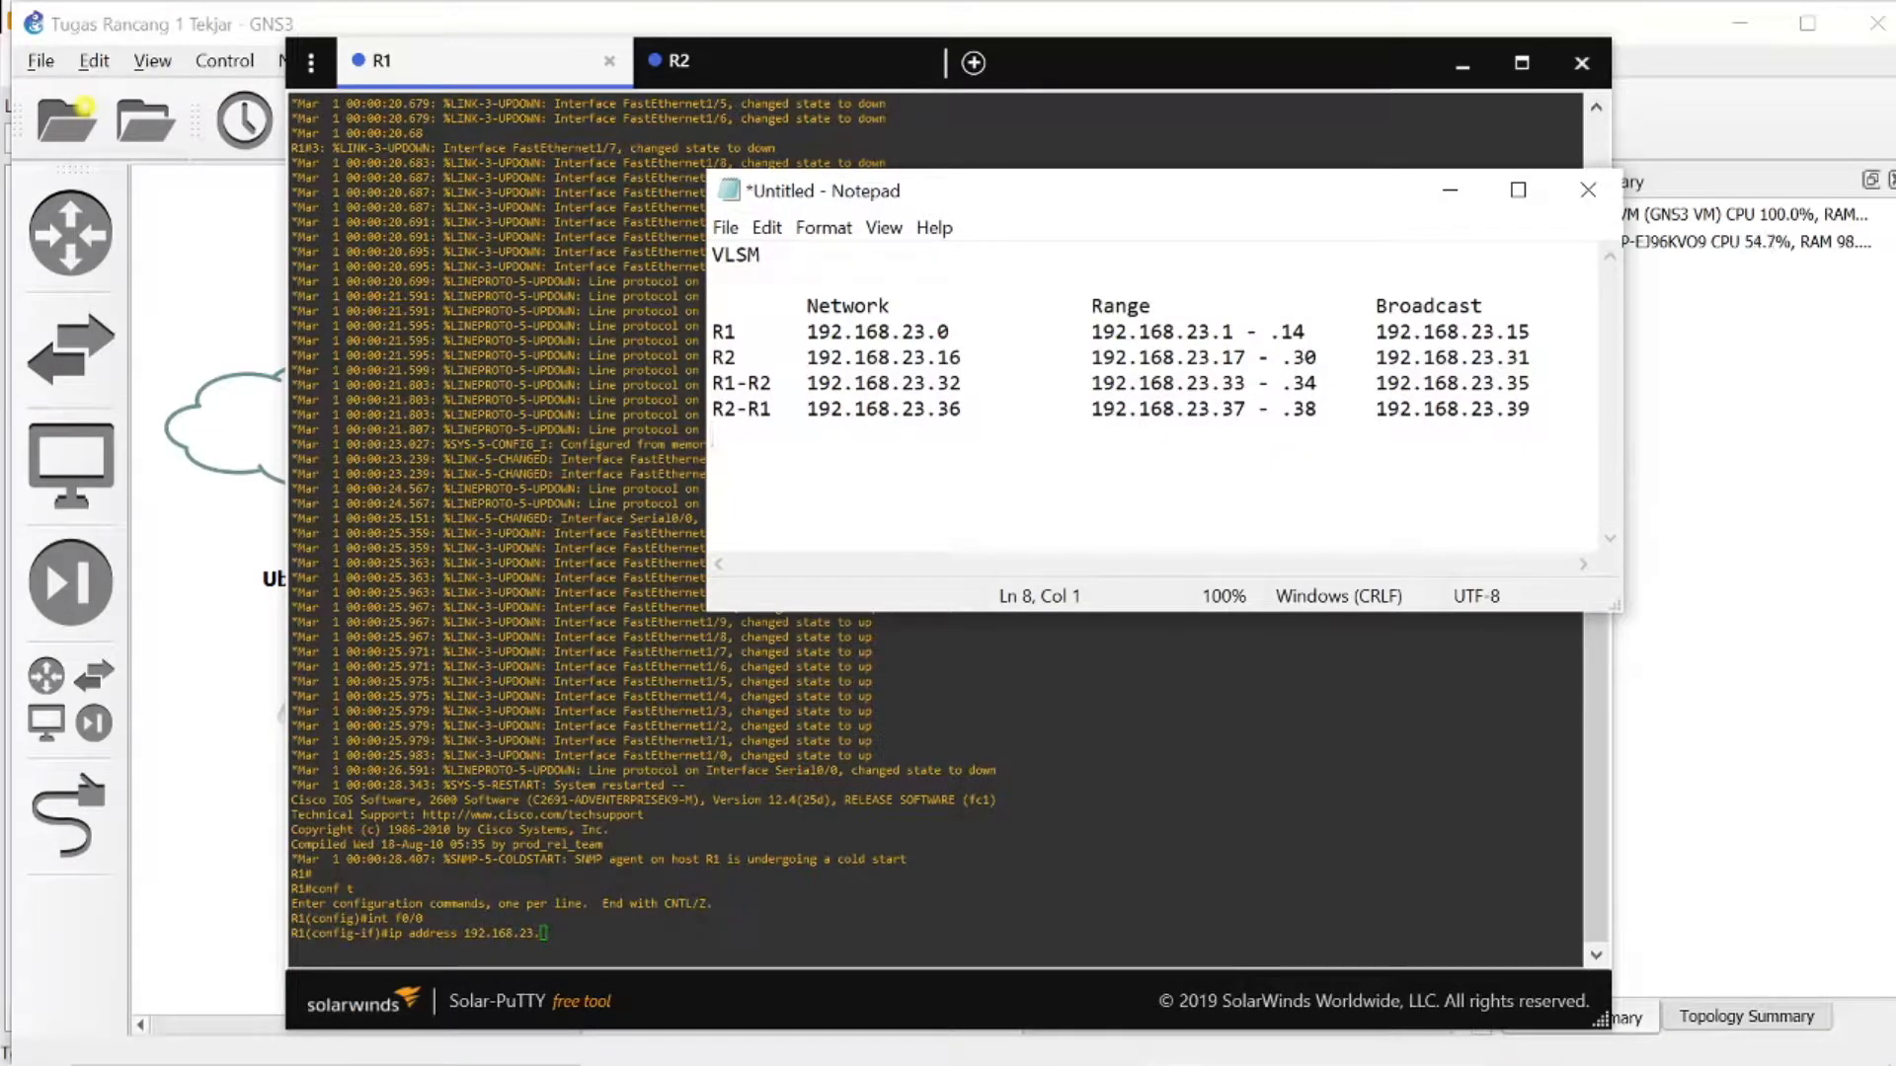
{"action": "left_click", "coordinate": [1449, 189]}
{"action": "type", "text": "1"}
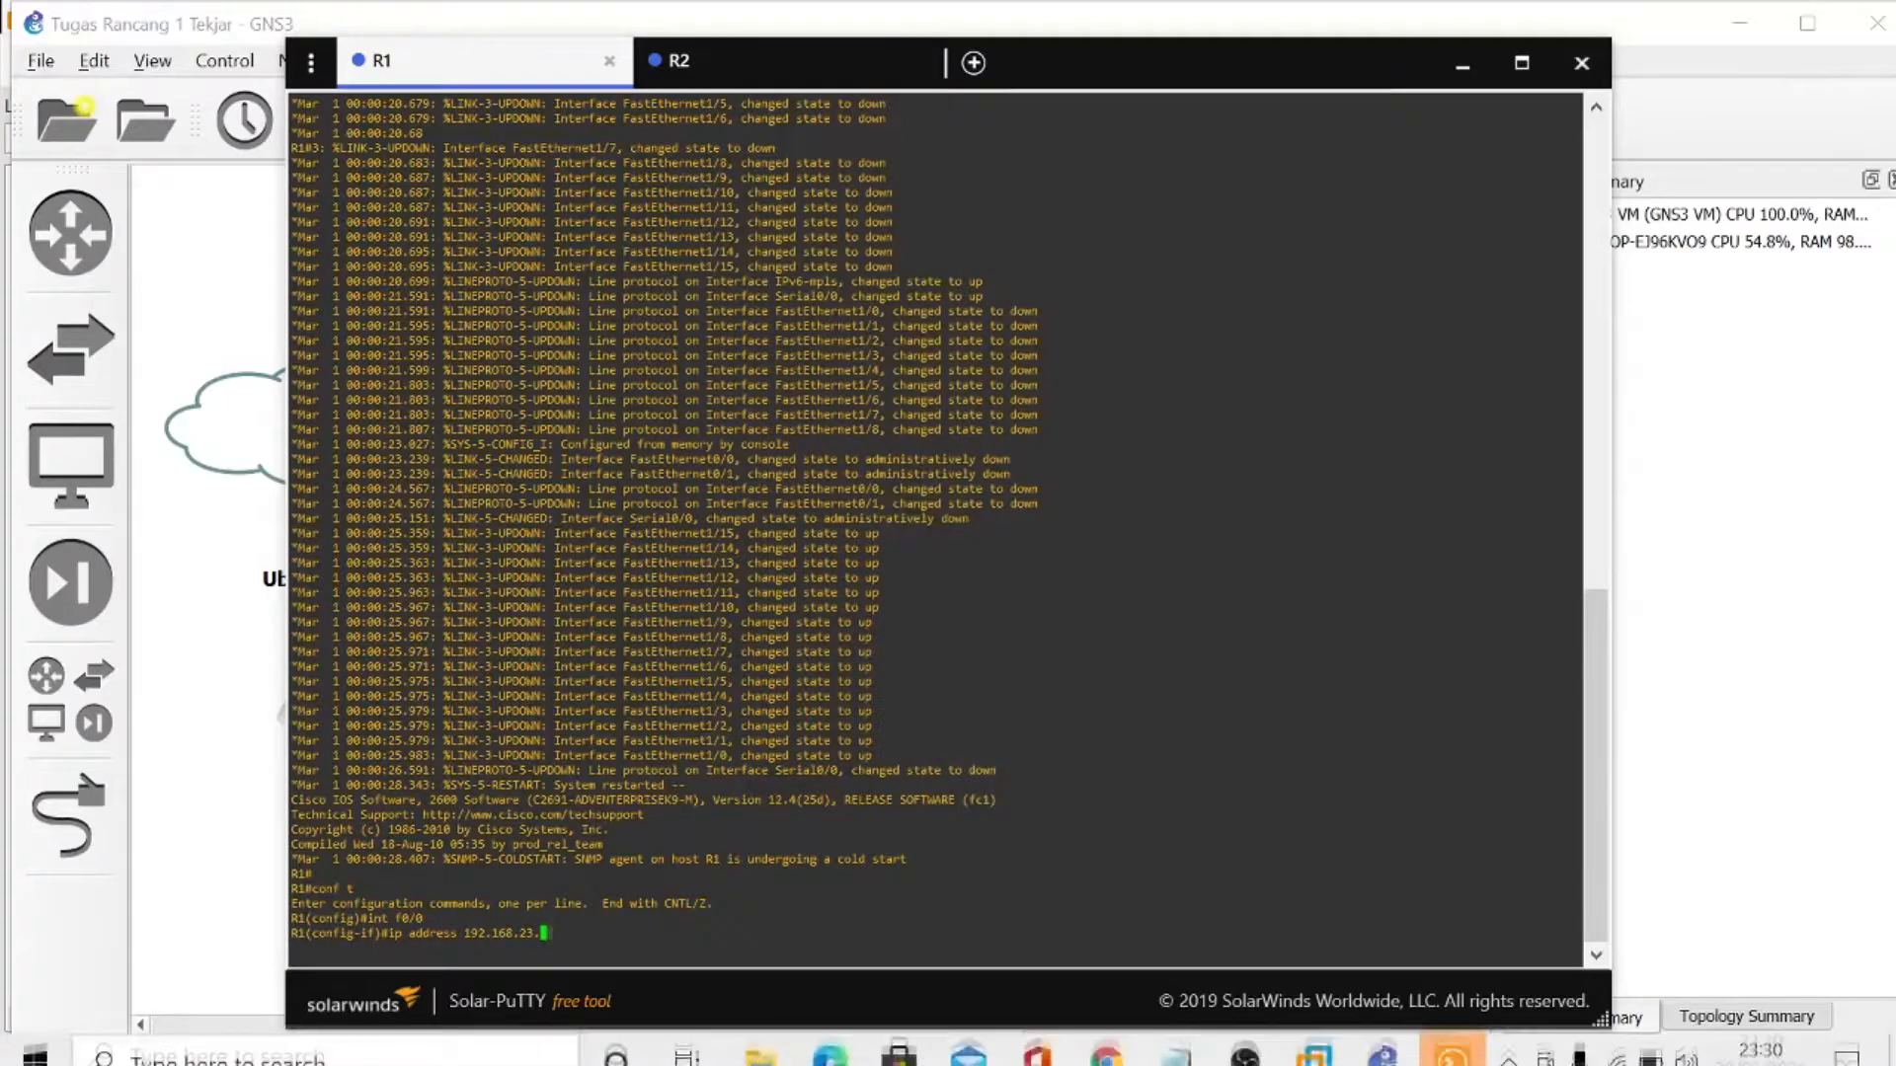
{"action": "type", "text": " 255.25"}
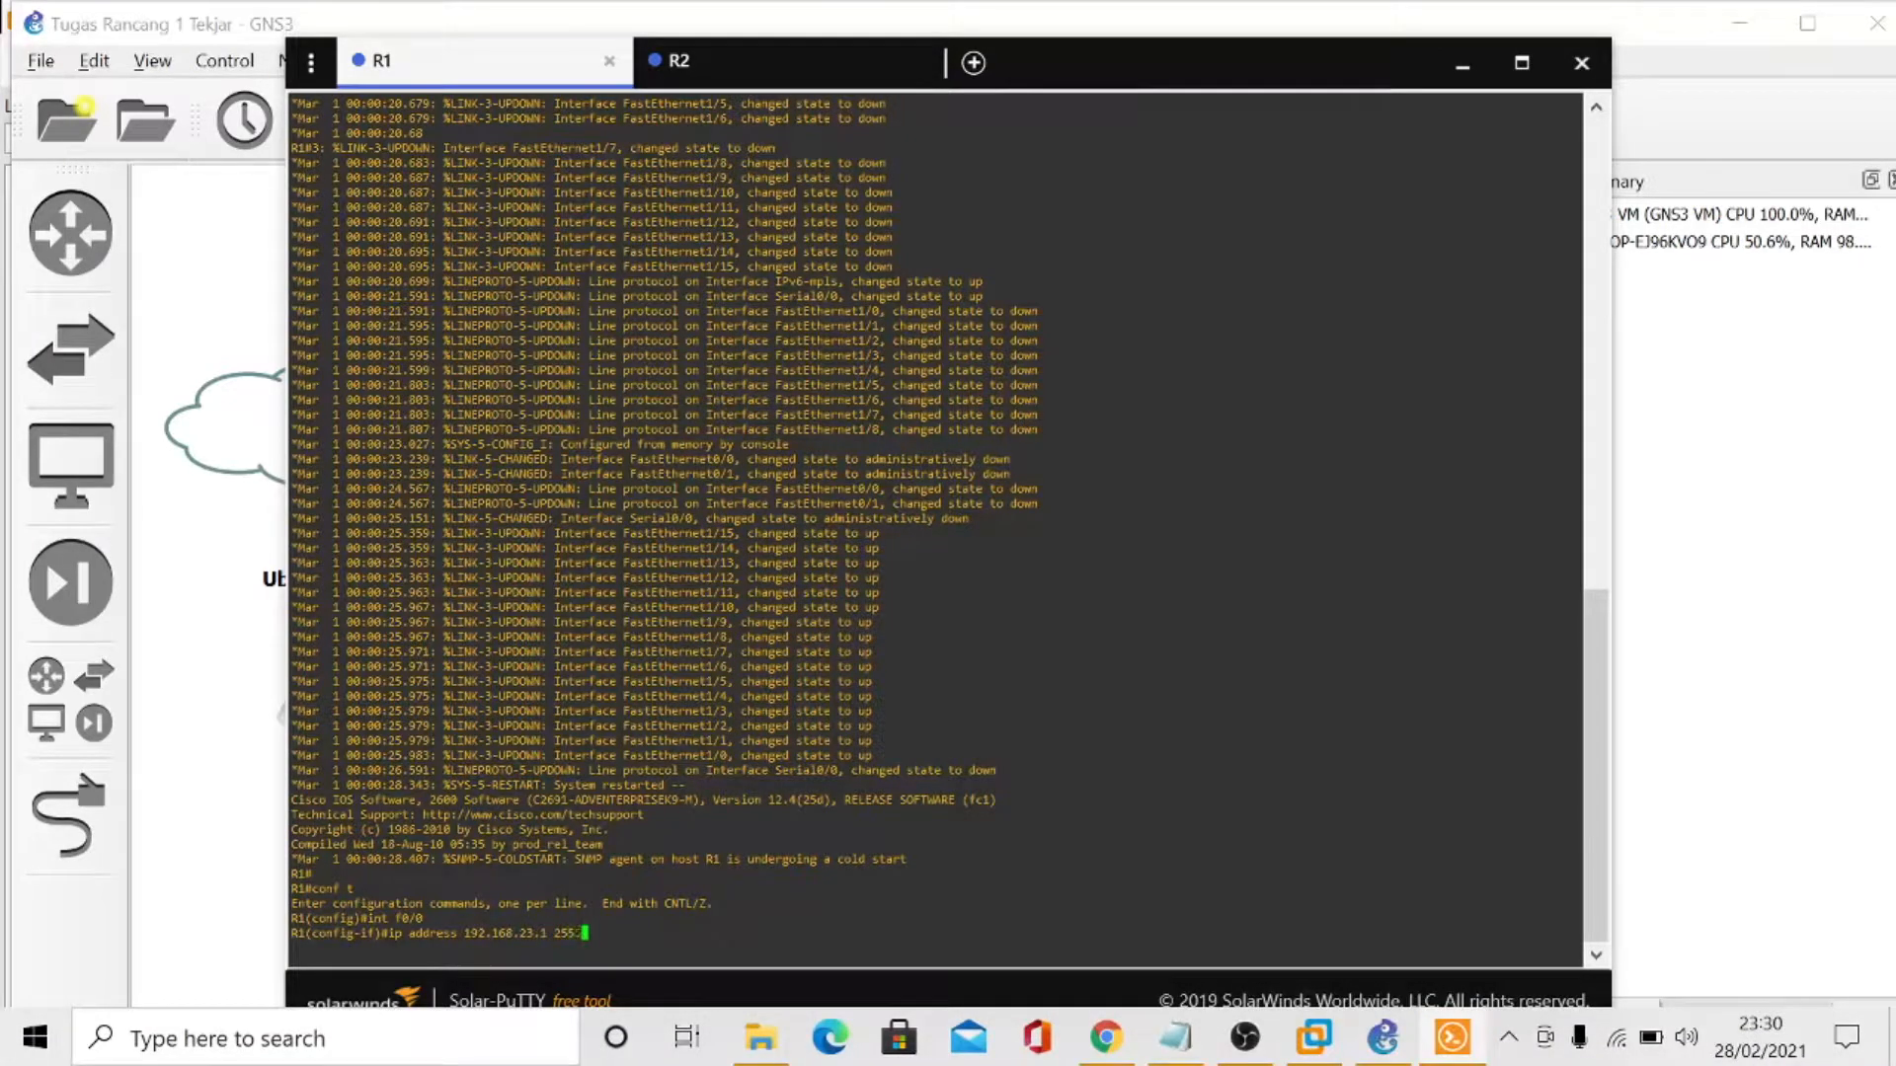
{"action": "type", "text": "5.255.240"}
{"action": "key", "text": "Return"}
{"action": "type", "text": "no sh"}
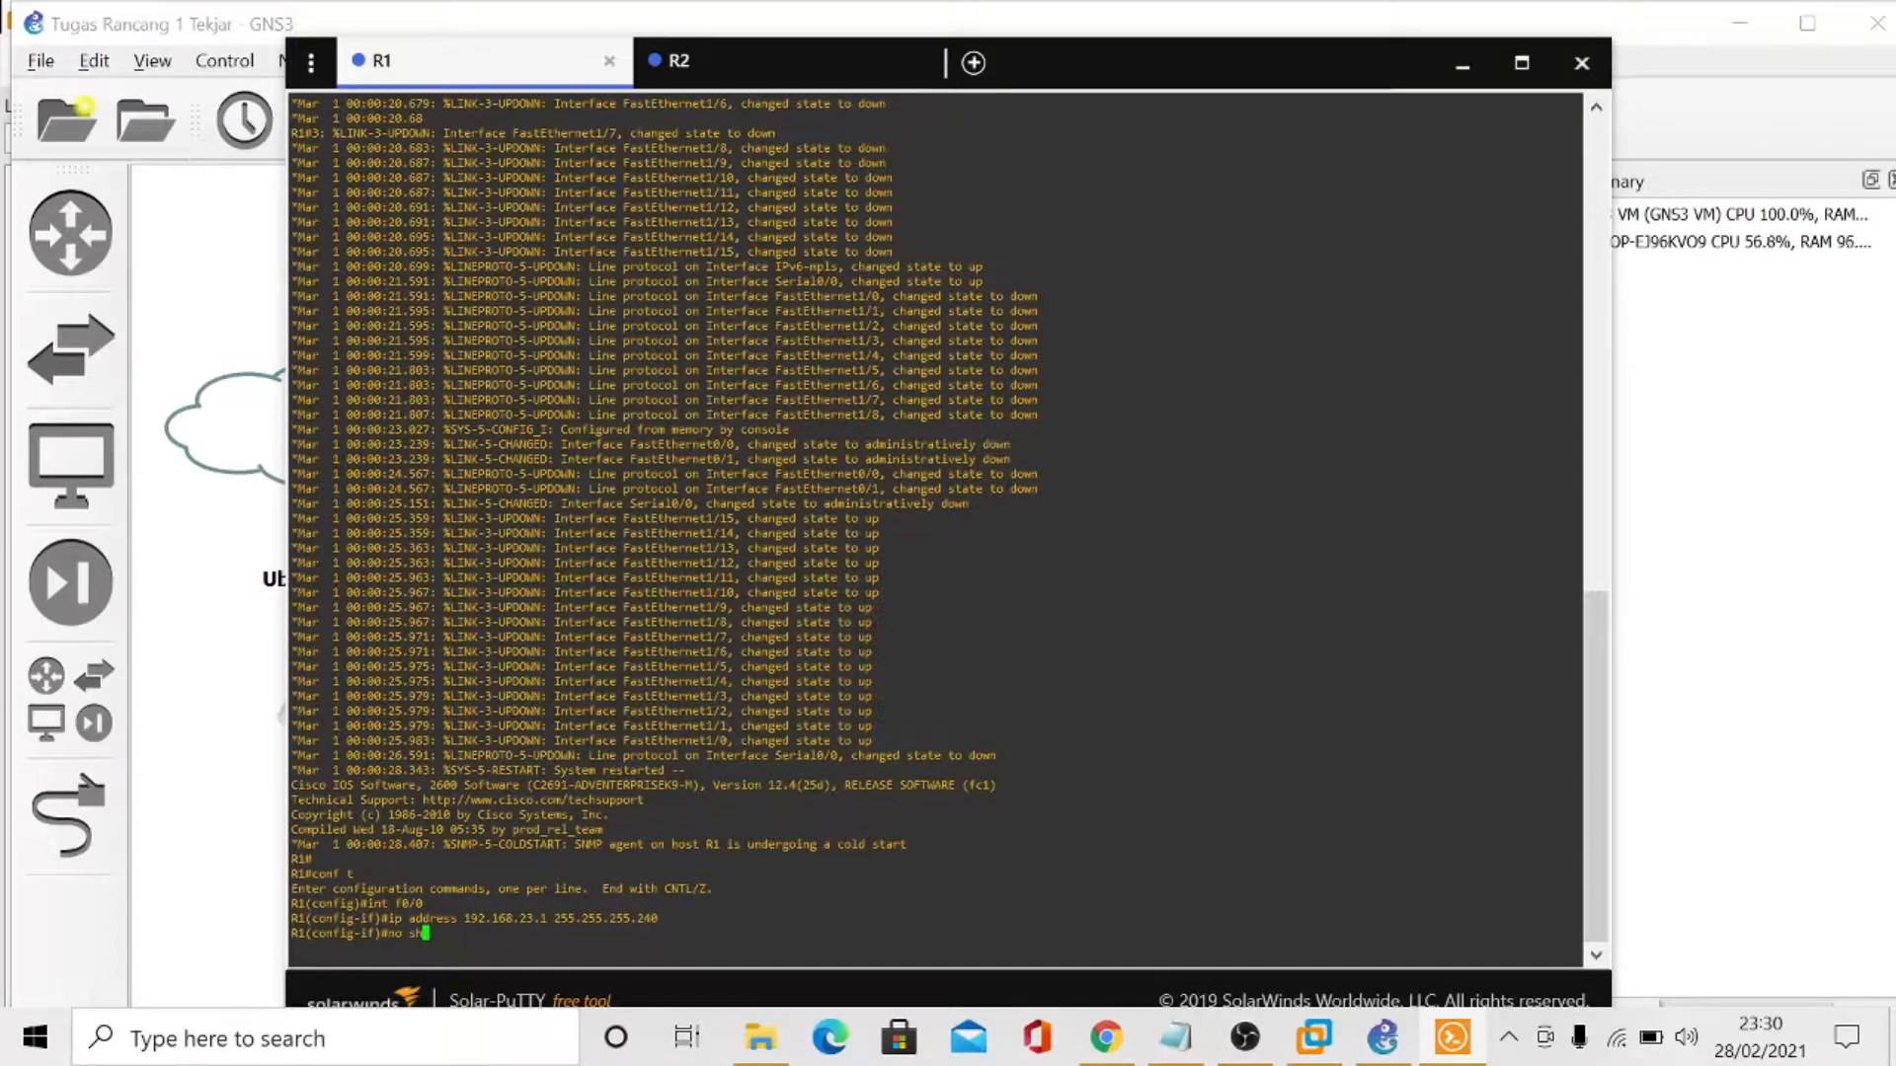
{"action": "key", "text": "Return"}
- Assign 192.168.23.33 255.255.255.252 to R1's serial interface se0/0, using the R1-R2 range in the VLSM table
{"action": "type", "text": "int "}
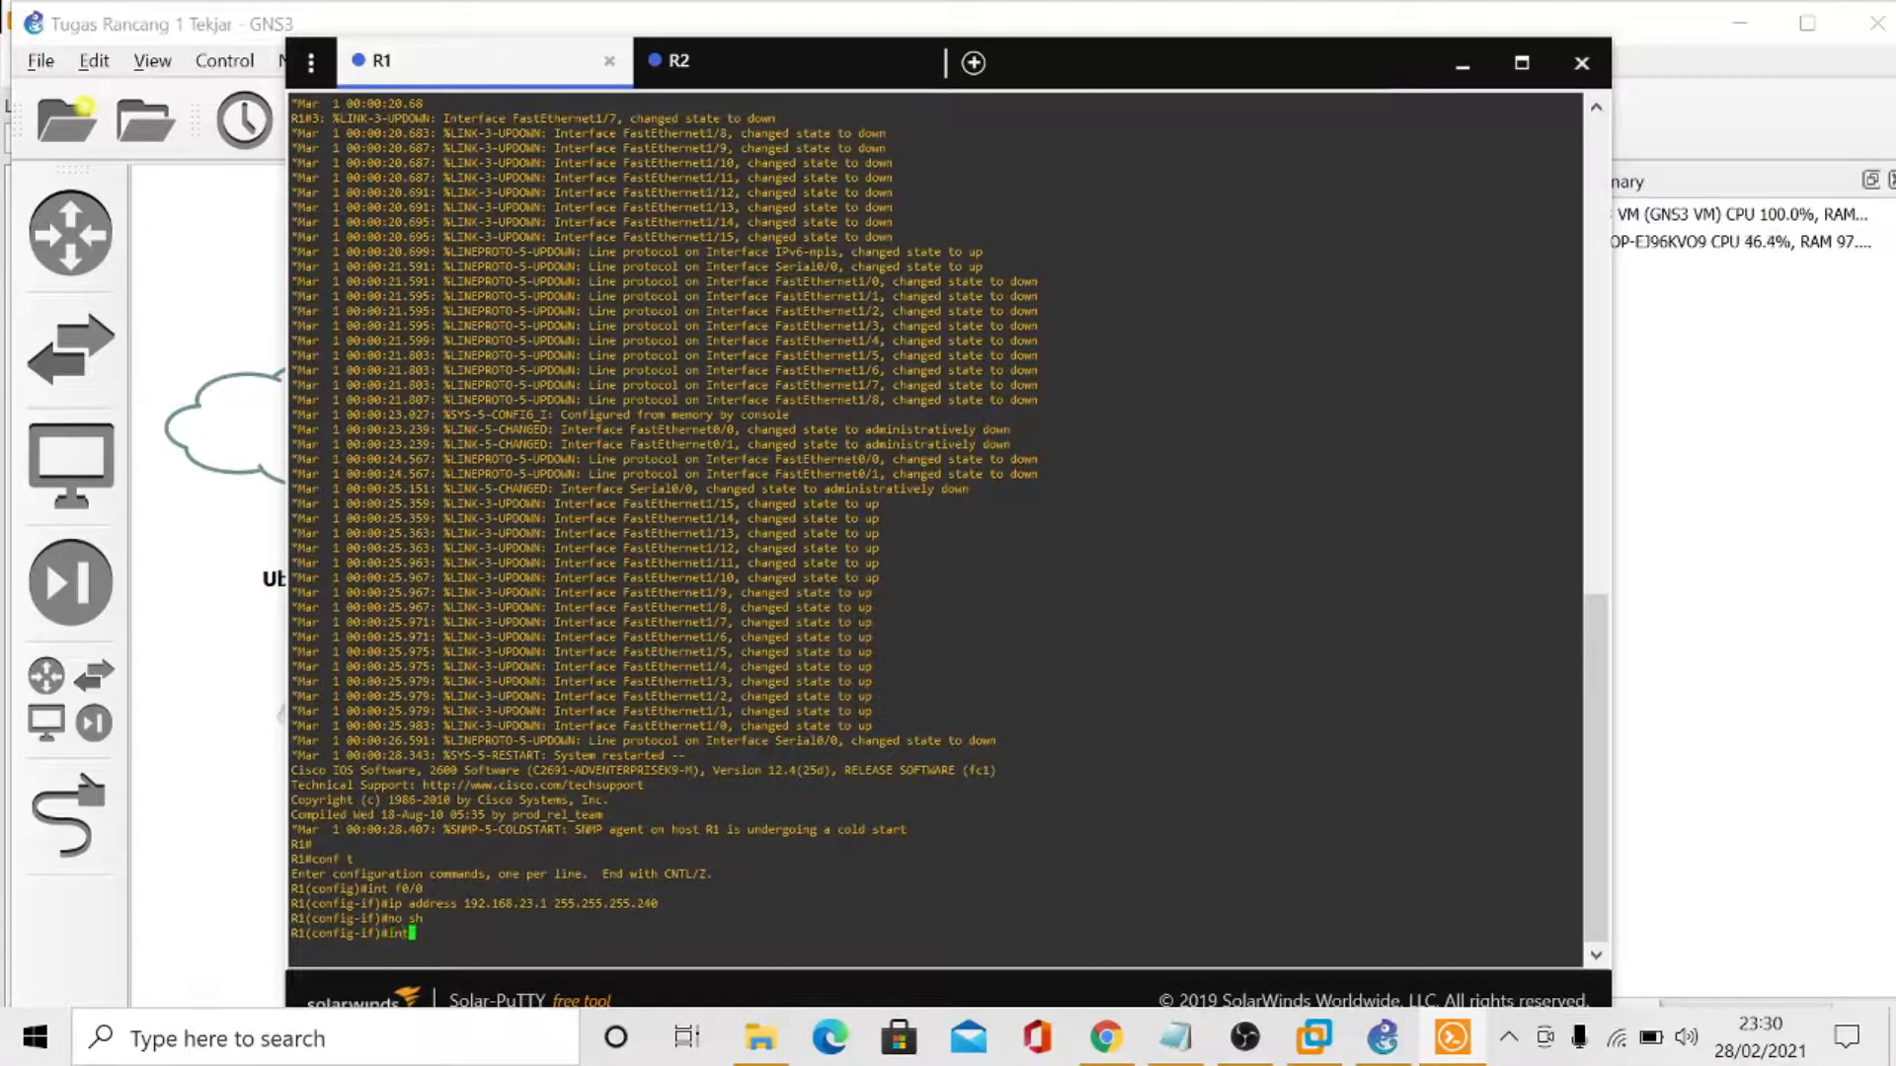
{"action": "type", "text": "se0/0"}
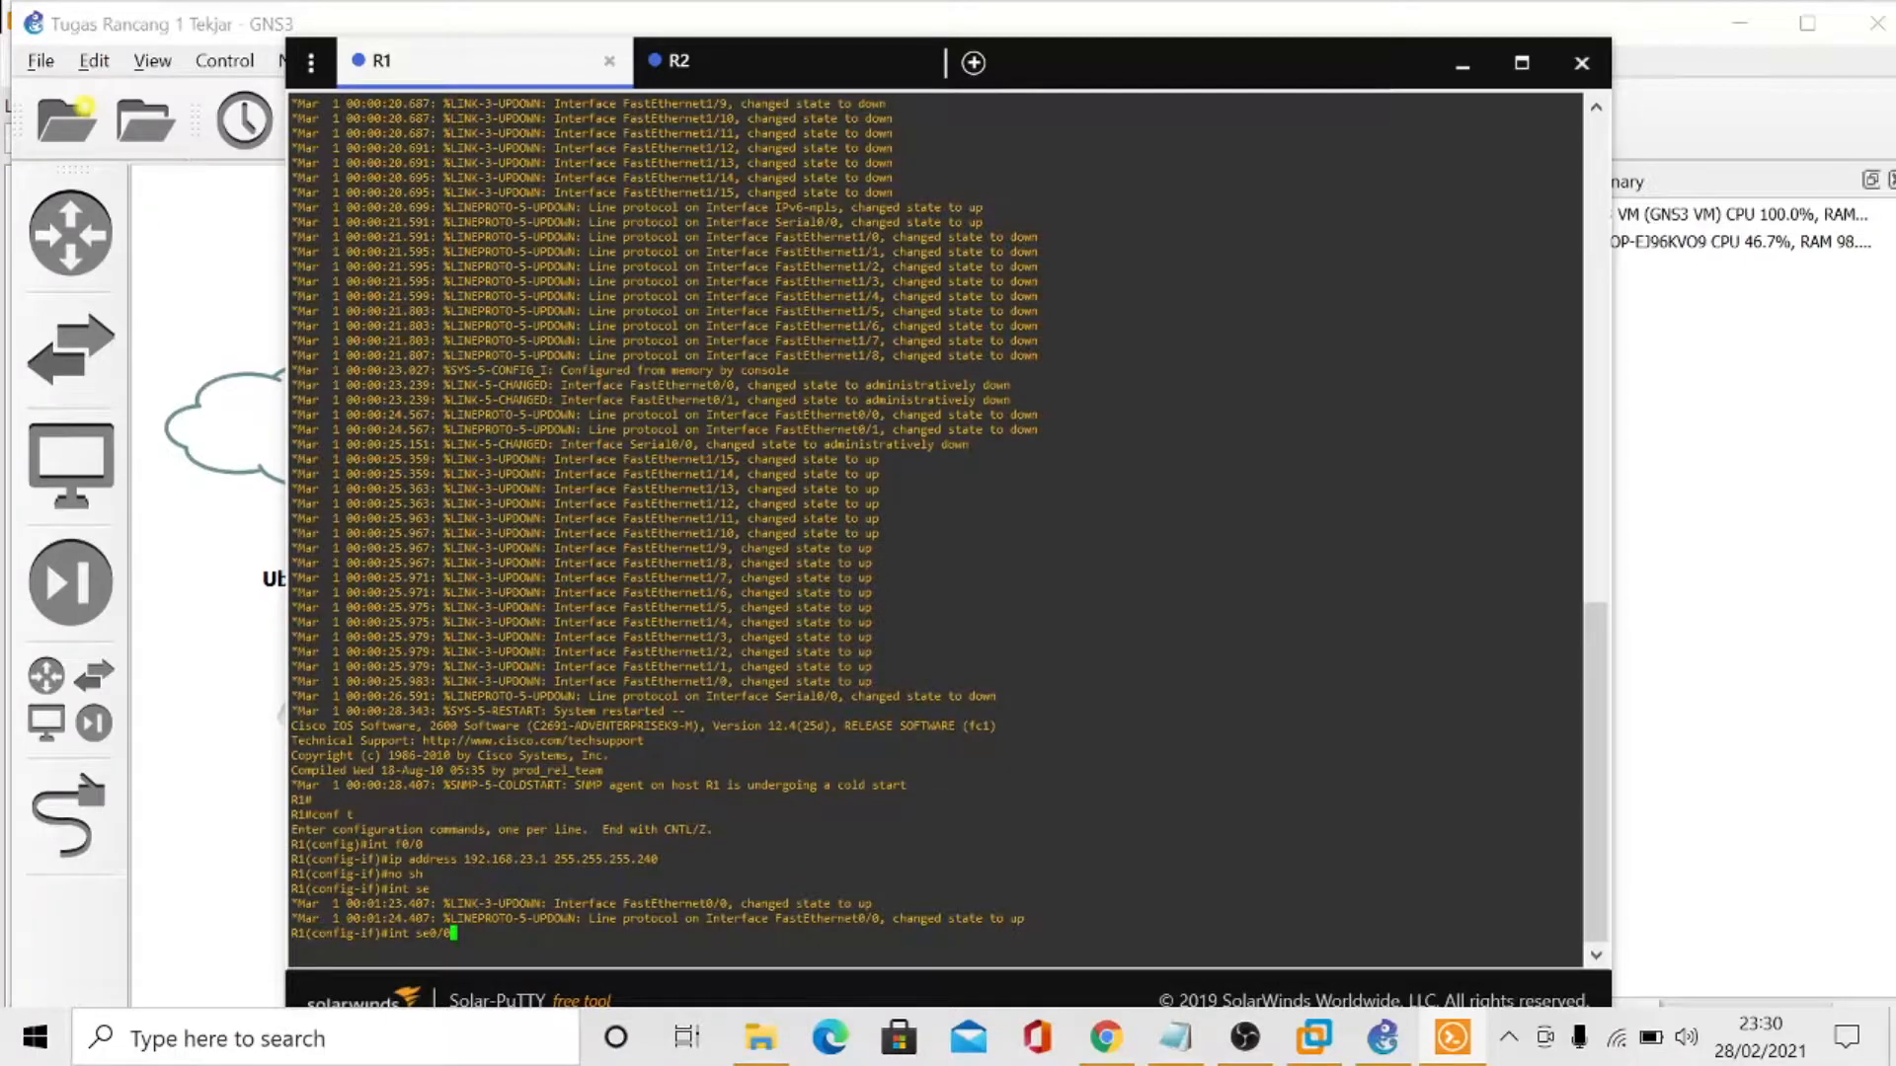
{"action": "key", "text": "Return"}
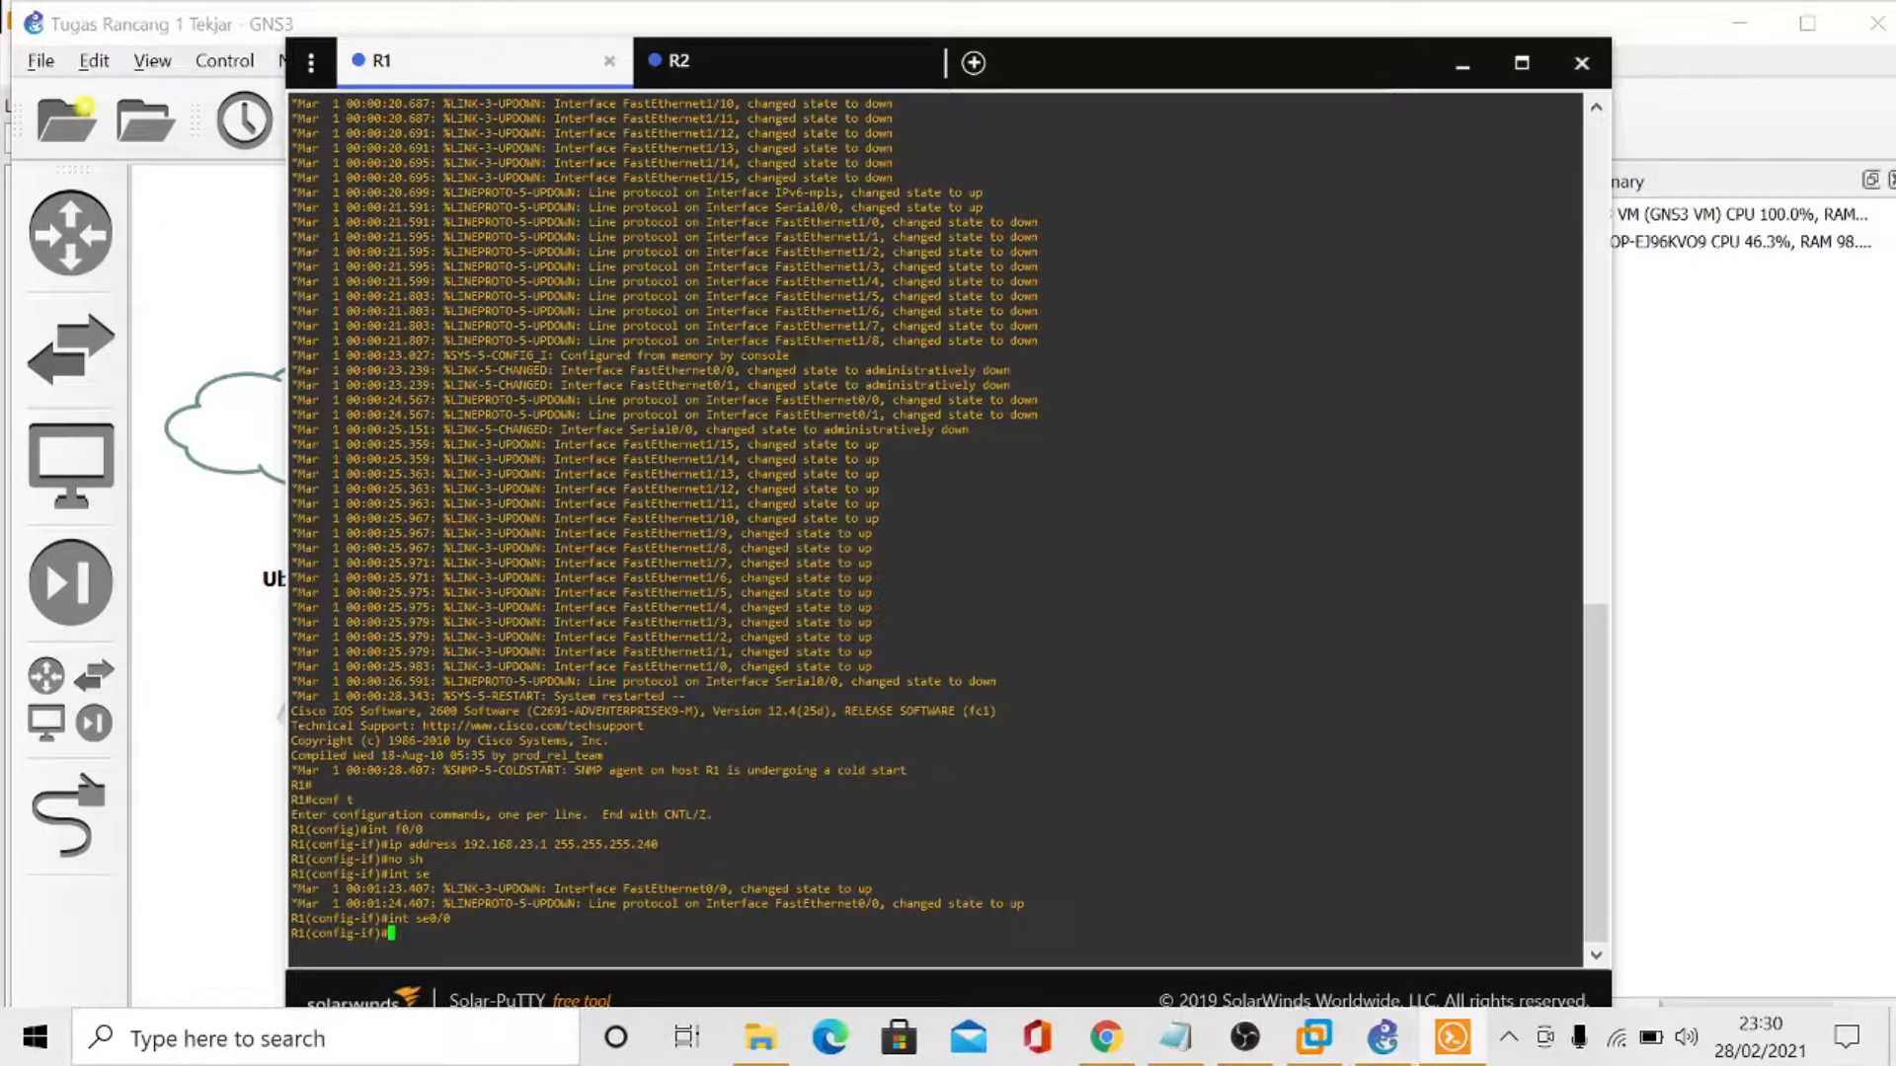
{"action": "type", "text": "ip address 192.168.23."}
{"action": "left_click", "coordinate": [1177, 1037]}
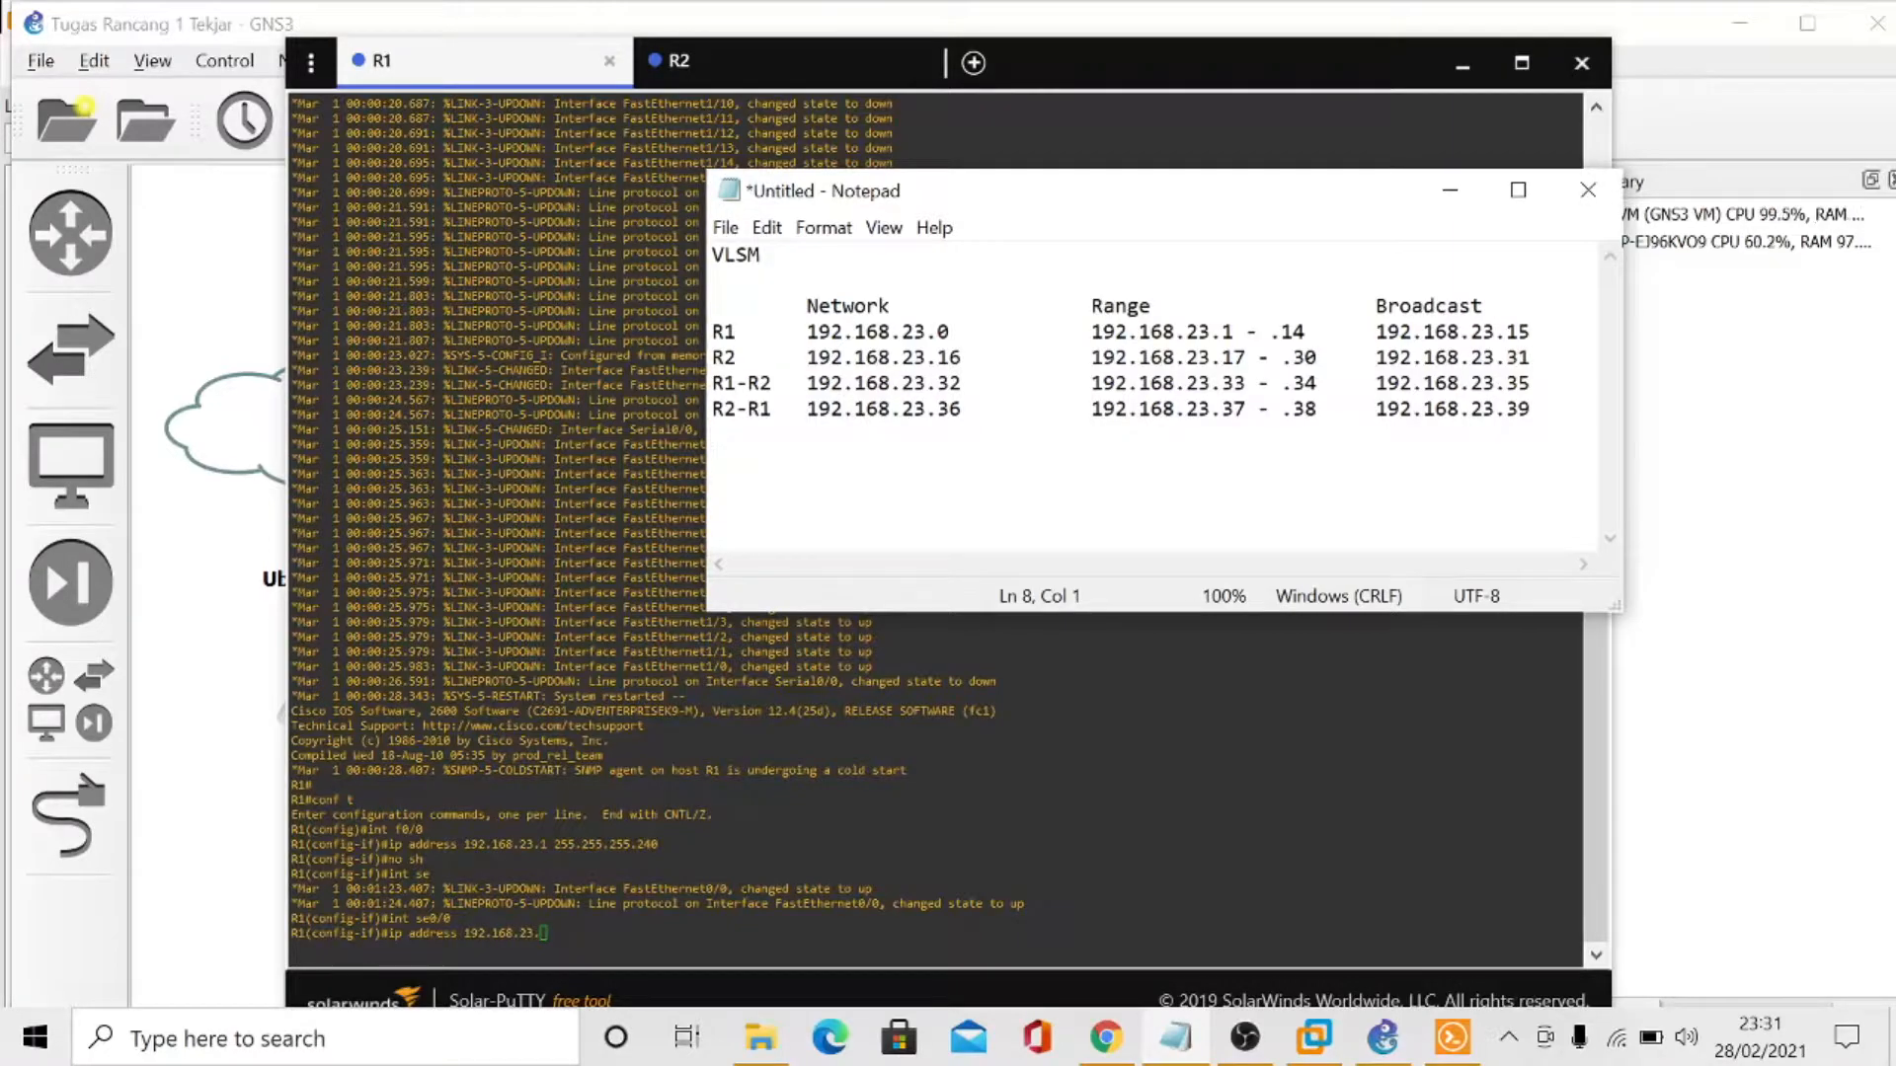
{"action": "left_click", "coordinate": [1449, 191]}
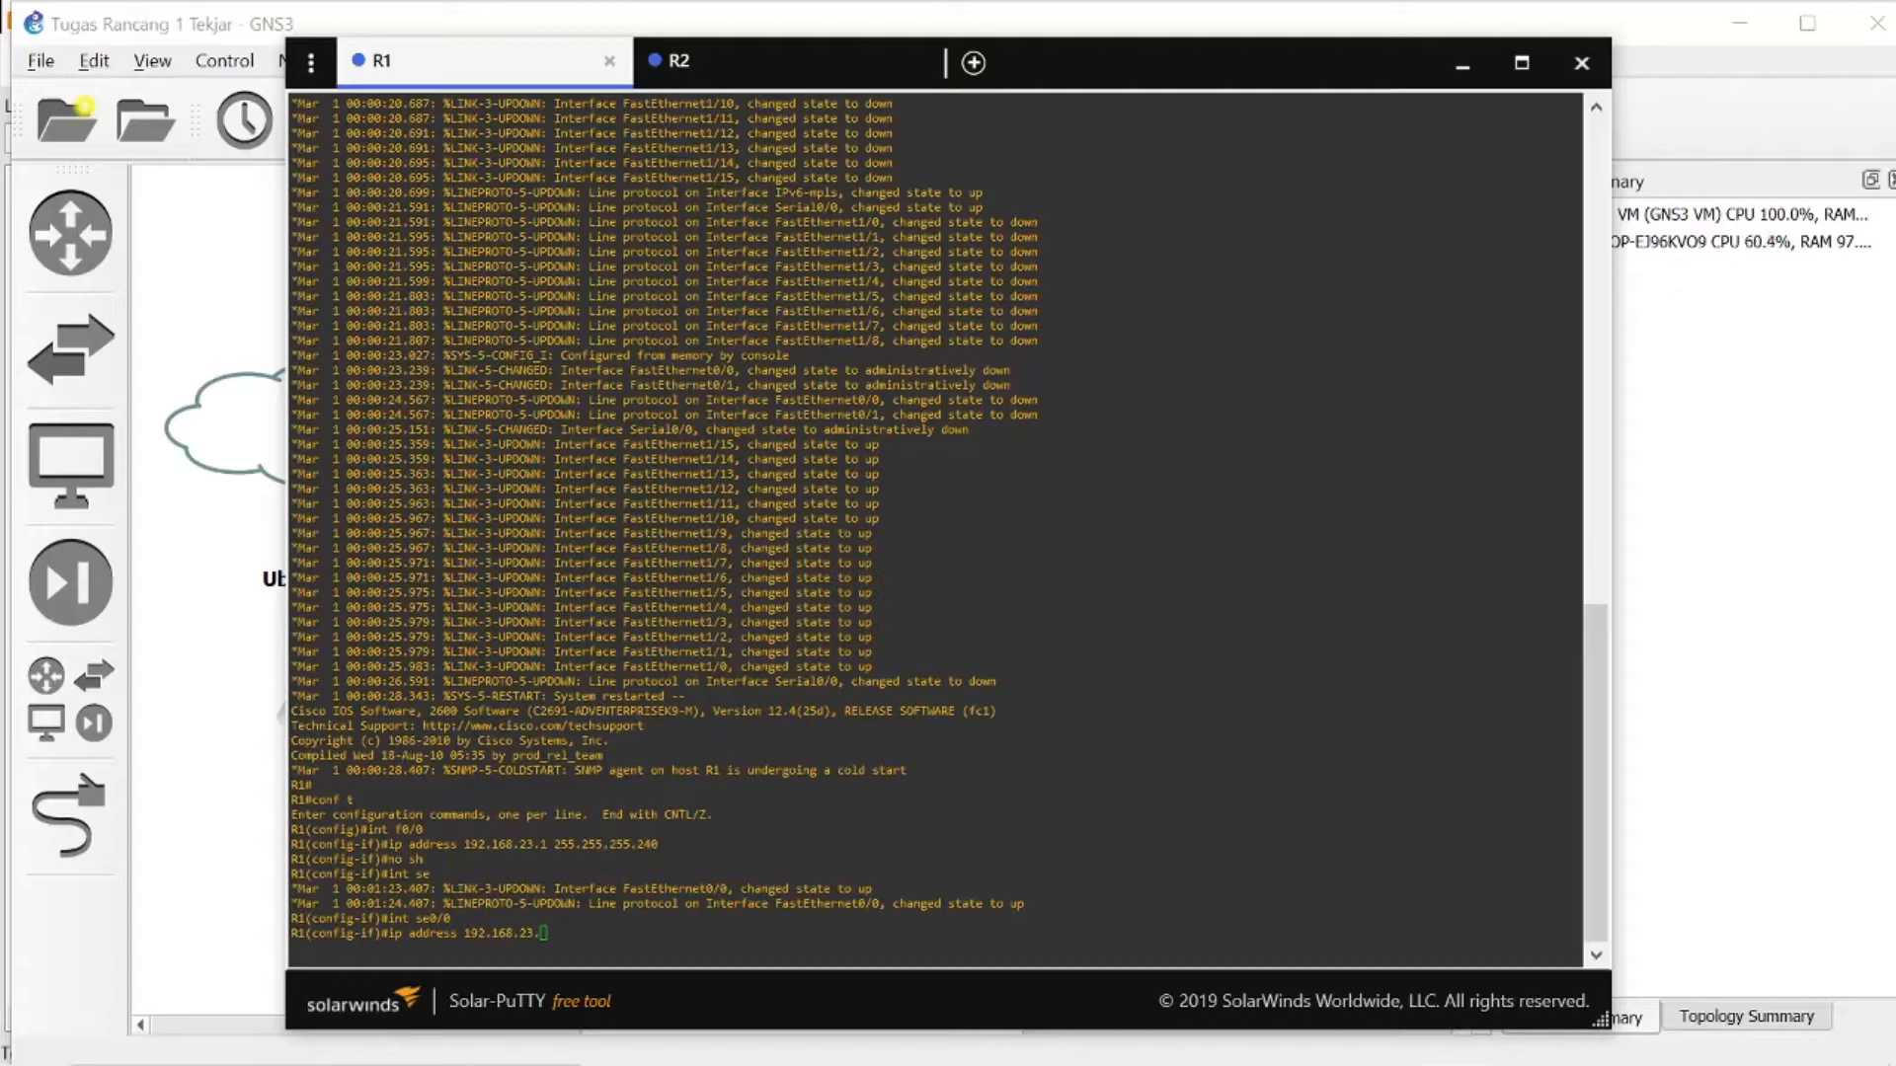
{"action": "type", "text": "33 255.255.255."}
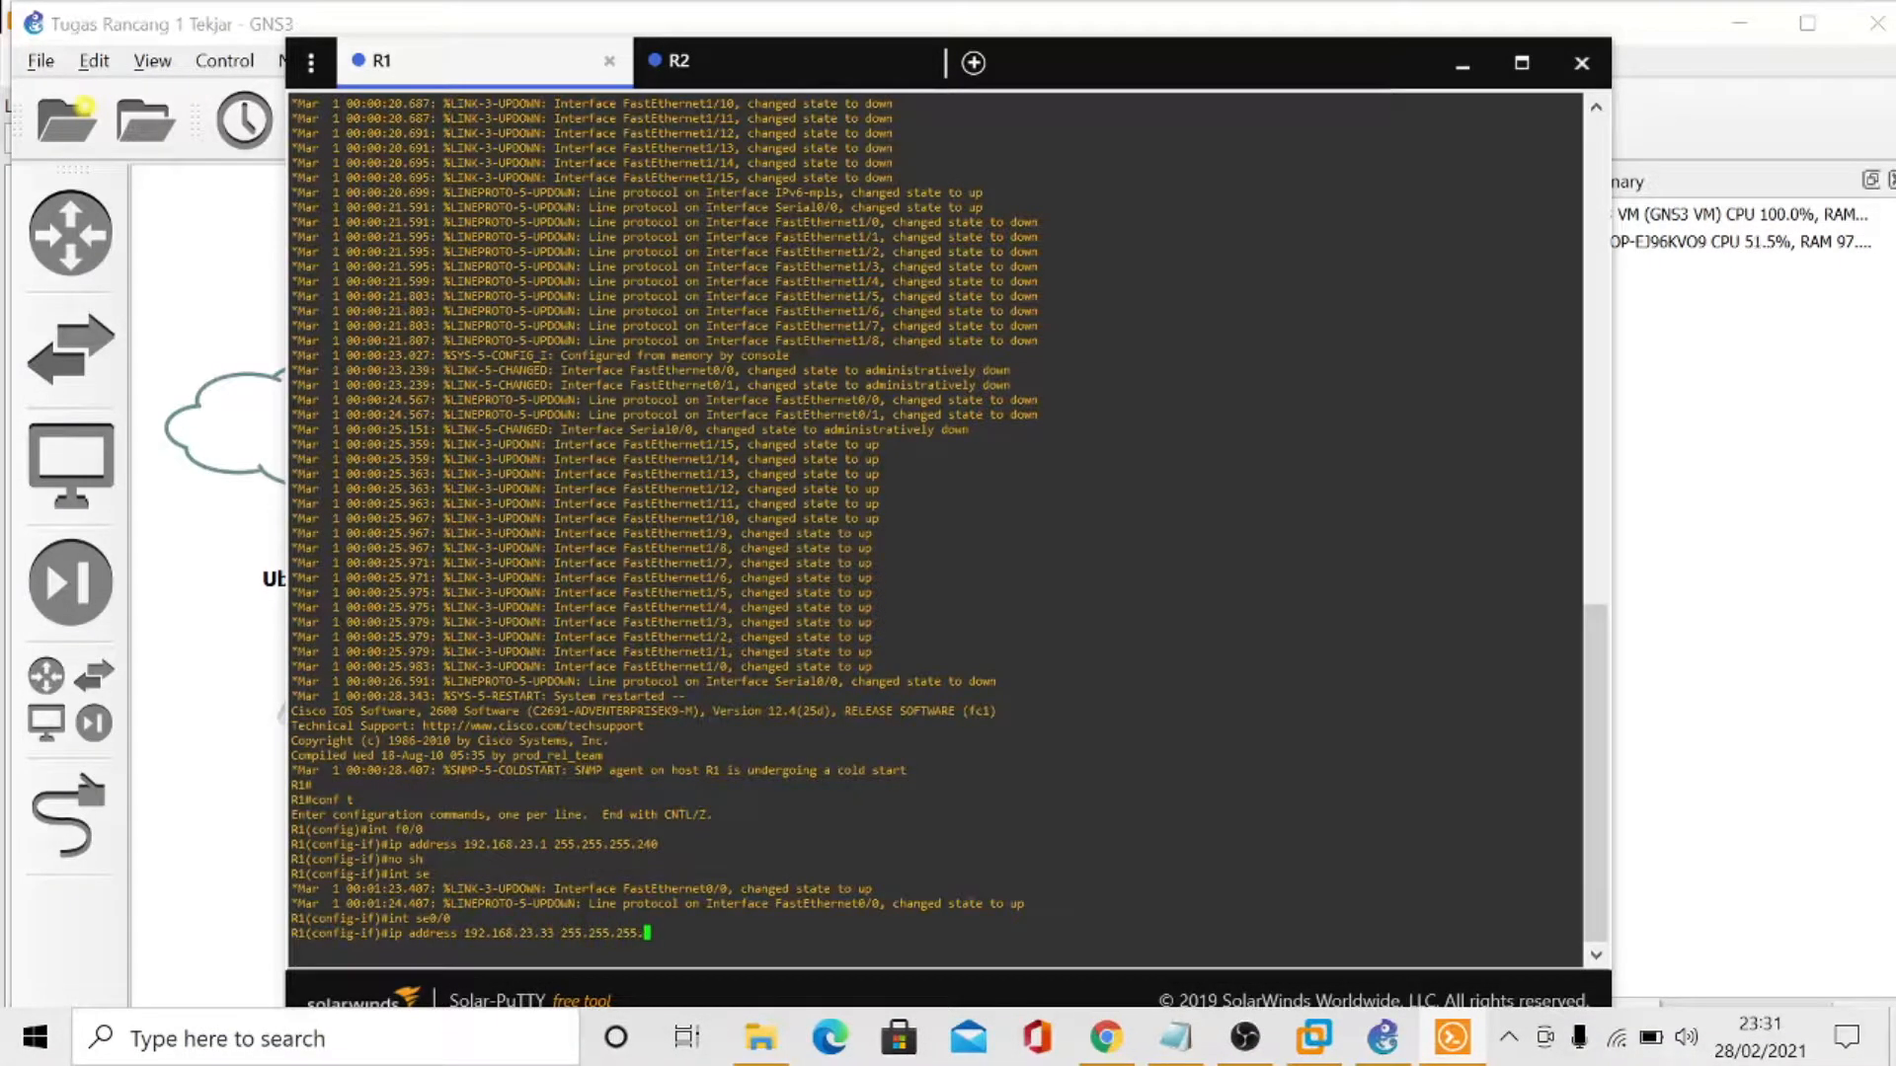
{"action": "type", "text": "252"}
{"action": "key", "text": "Return"}
- Enable R1's se0/0 interface with no sh and exit to global configuration mode
{"action": "type", "text": "no sh"}
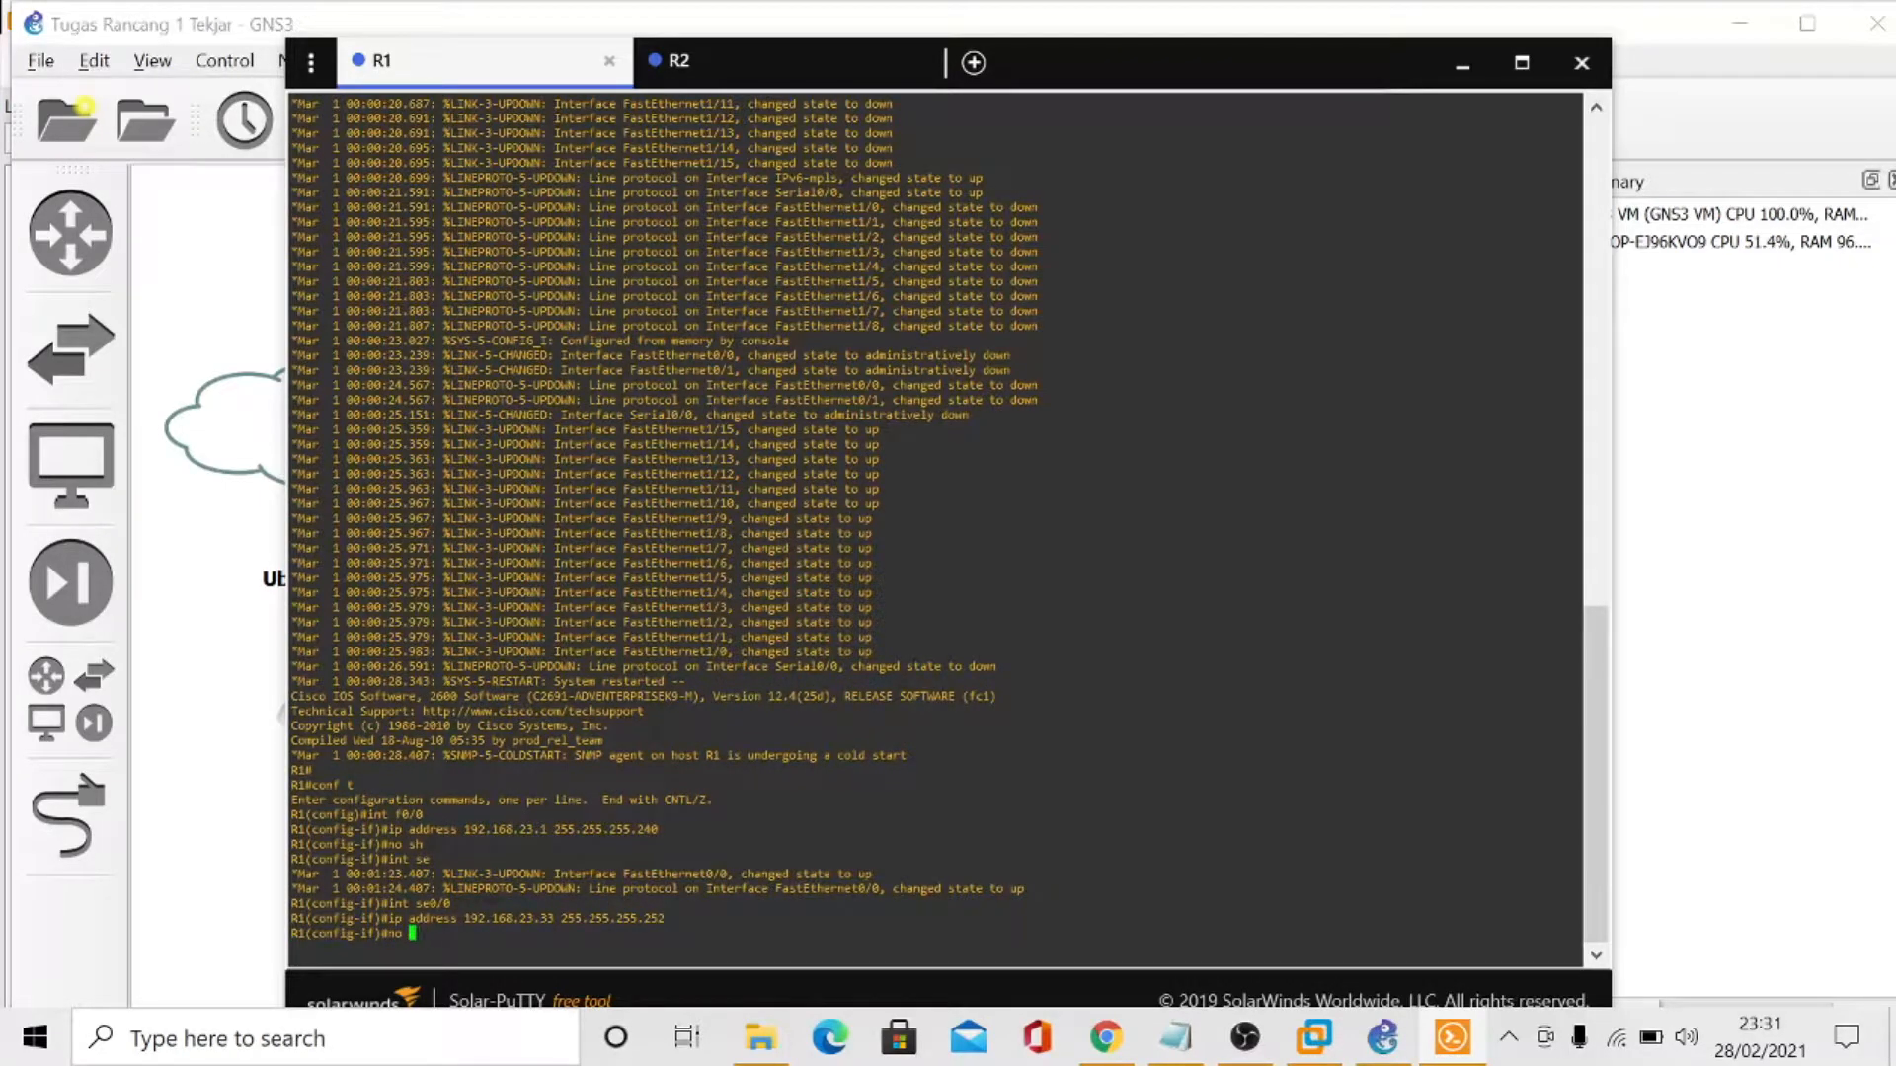
{"action": "key", "text": "Return"}
{"action": "type", "text": "exit"}
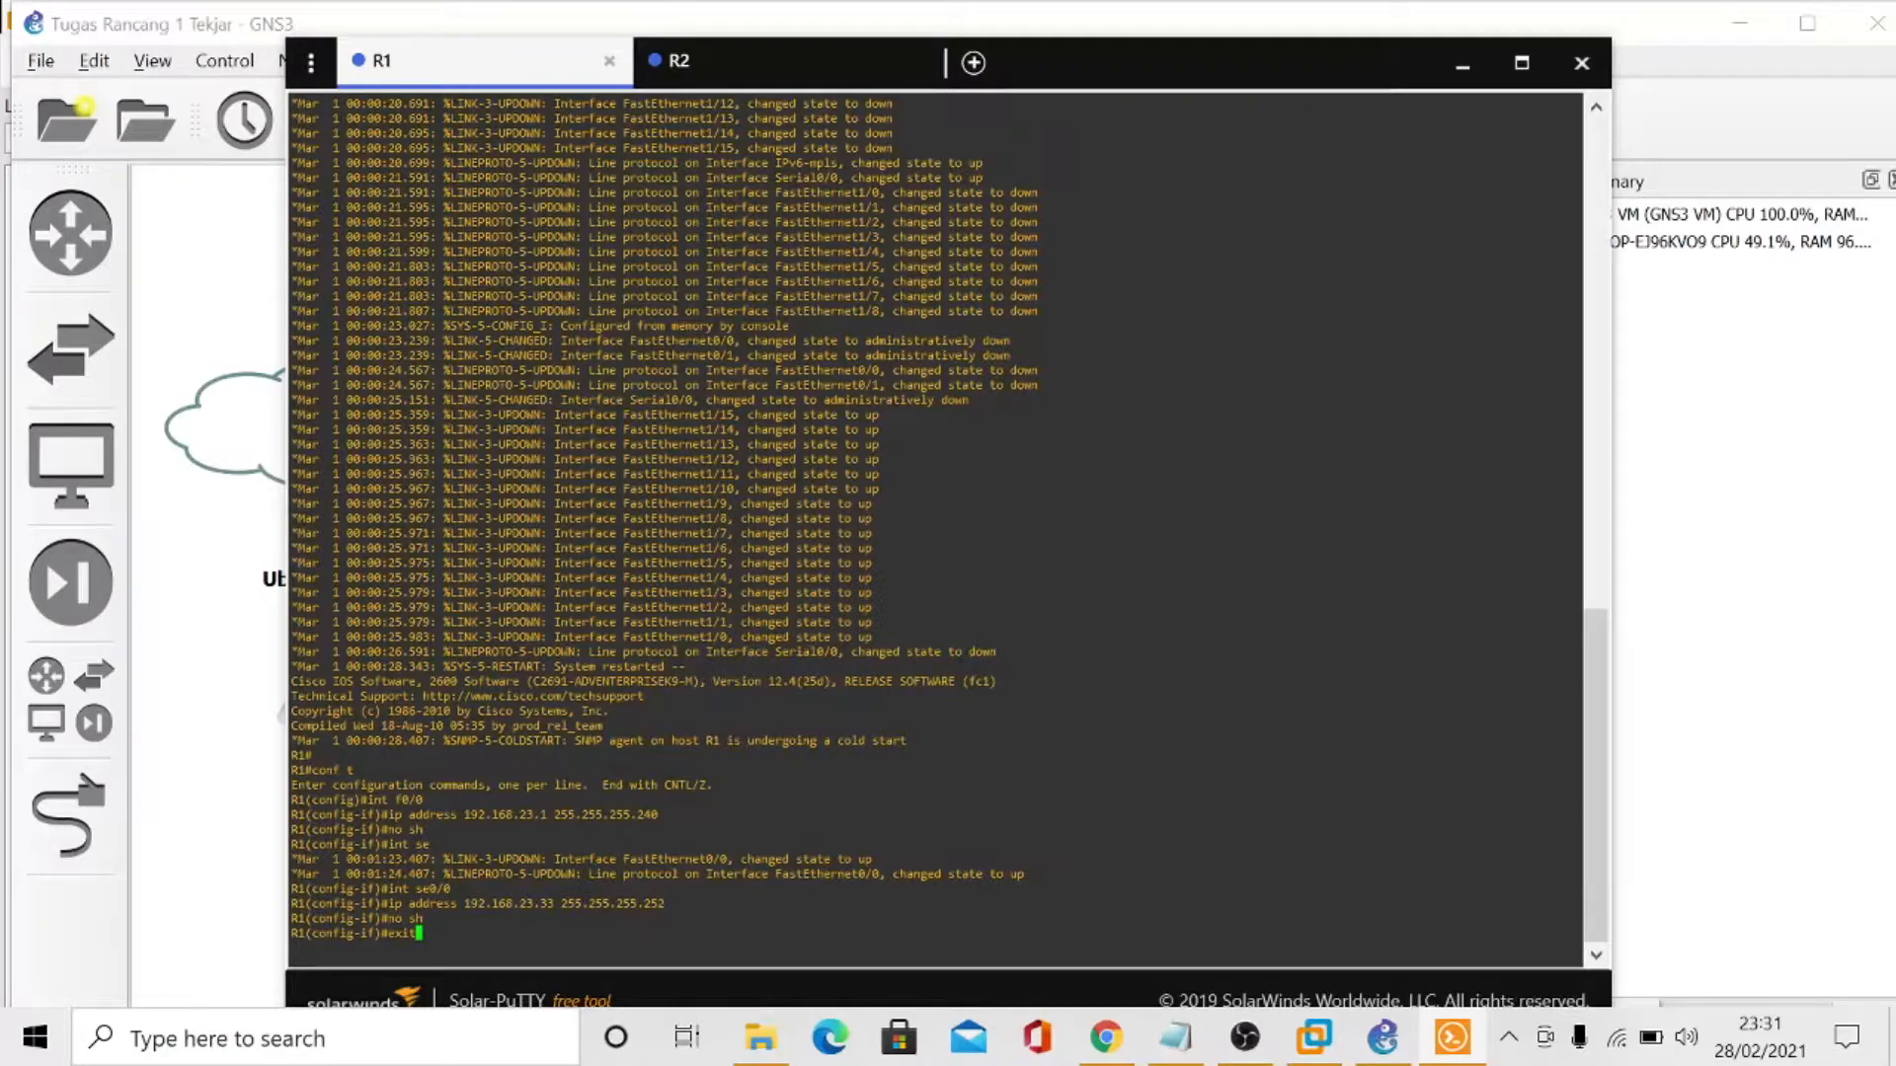
{"action": "key", "text": "Return"}
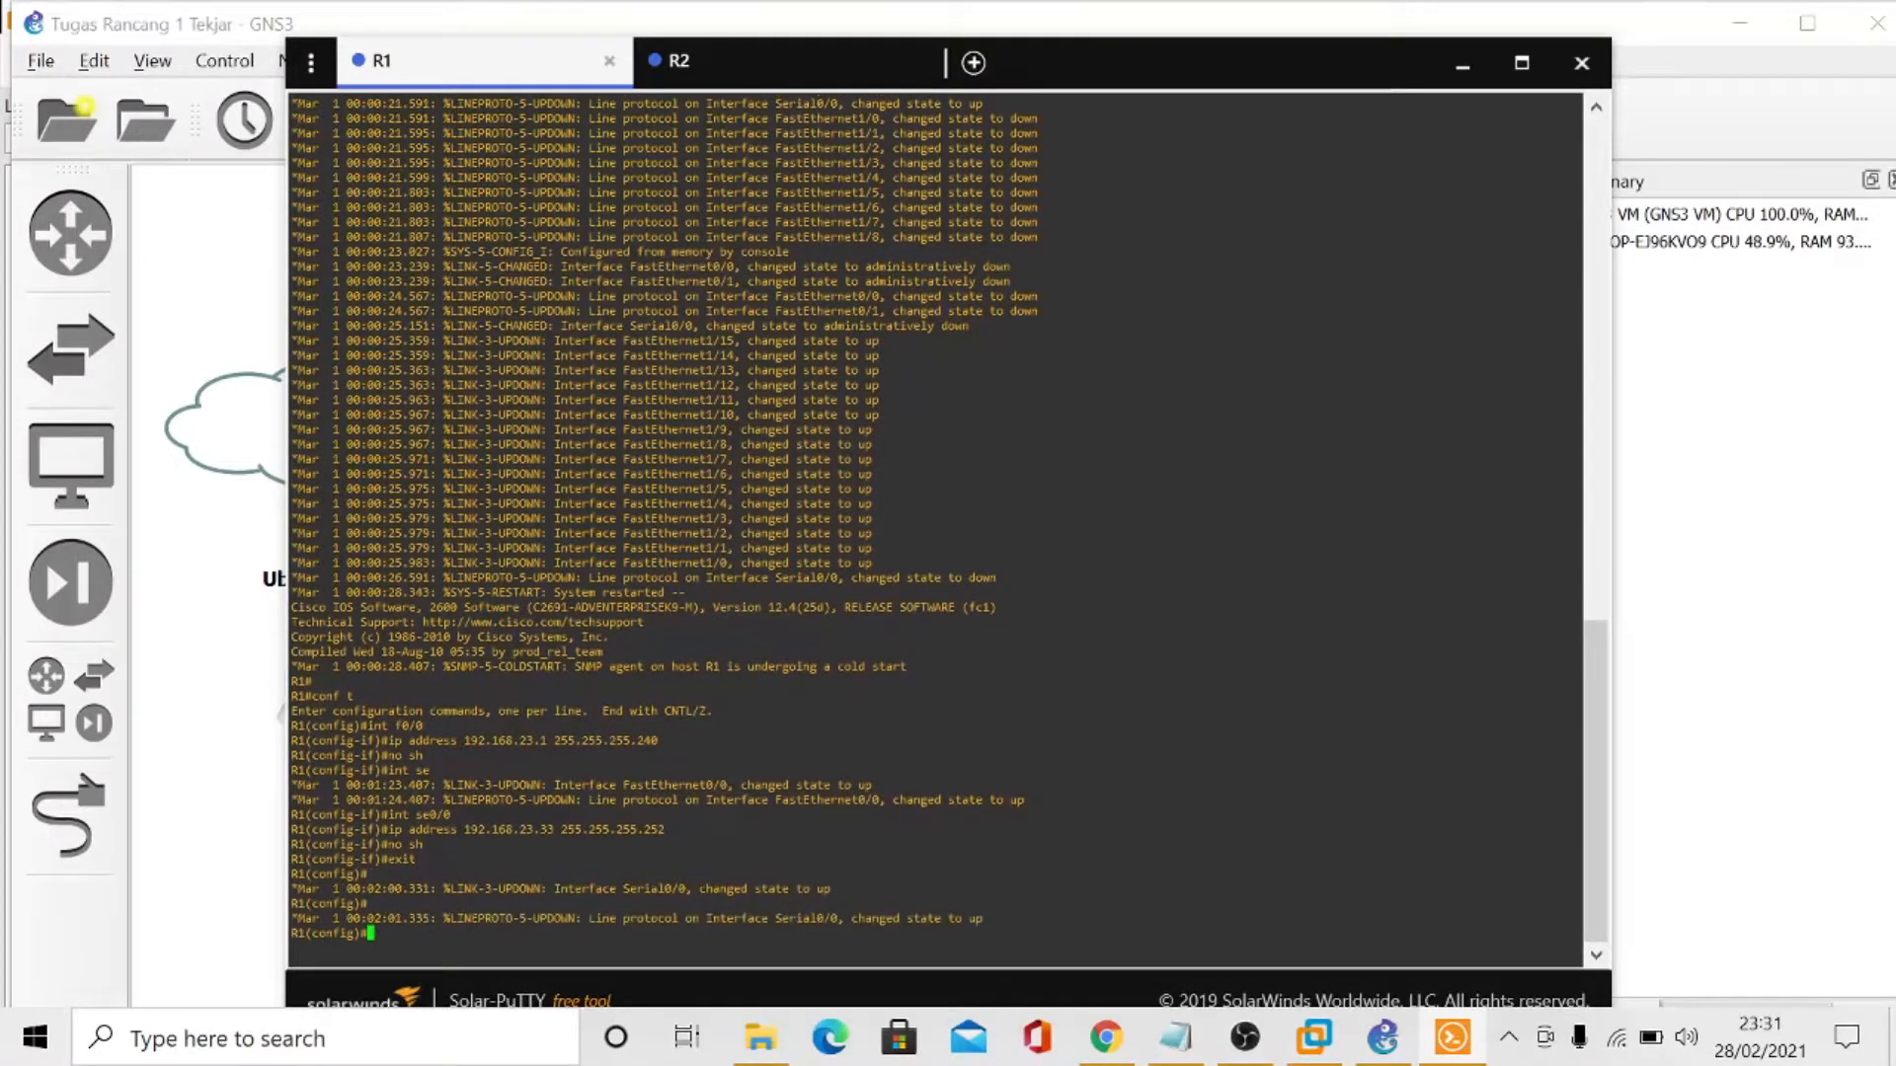
- Create a DHCP pool named server on R1
{"action": "type", "text": "ip rch"}
{"action": "key", "text": "BackSpace"}
{"action": "key", "text": "BackSpace"}
{"action": "type", "text": "hcp pool server"}
{"action": "key", "text": "Return"}
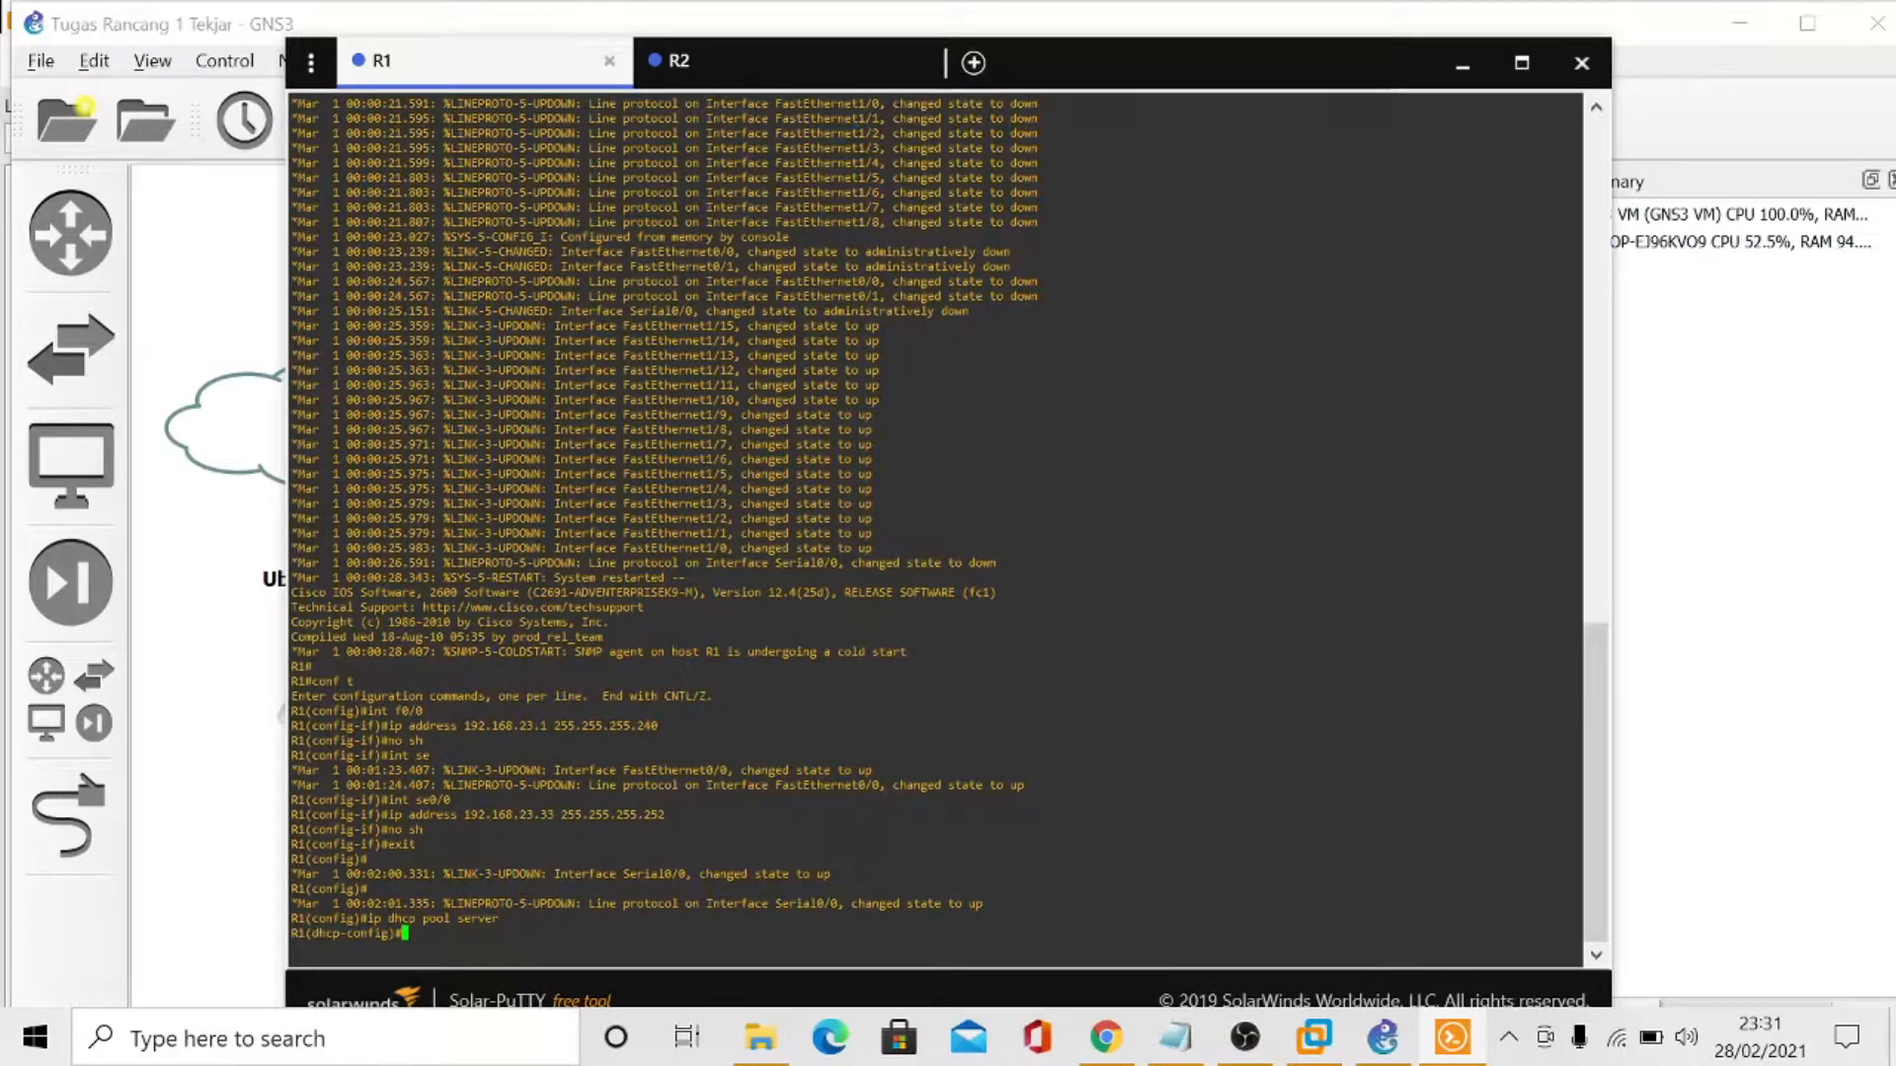
- Set the server DHCP pool's network to 192.168.23.0 255.255.255.240, using R1's network in the VLSM table
{"action": "type", "text": "network 192.168.23."}
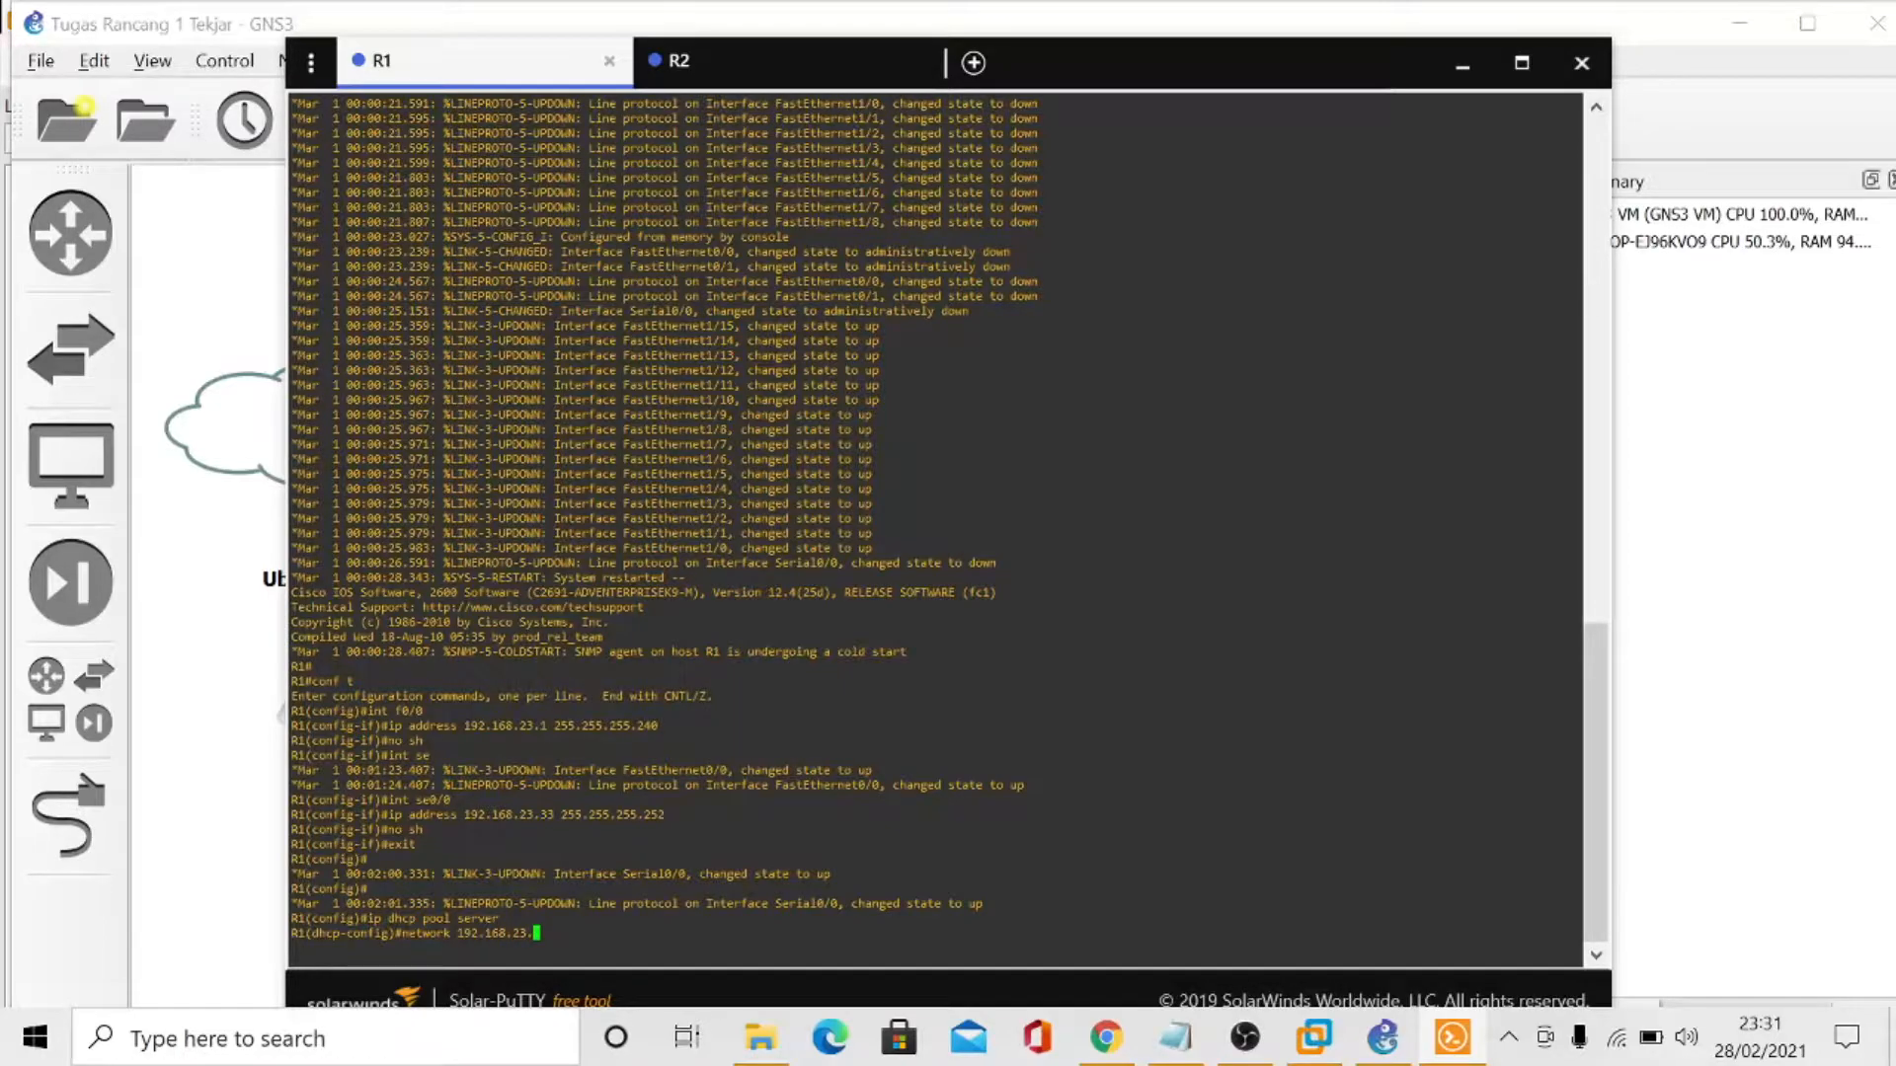
{"action": "left_click", "coordinate": [1175, 1034]}
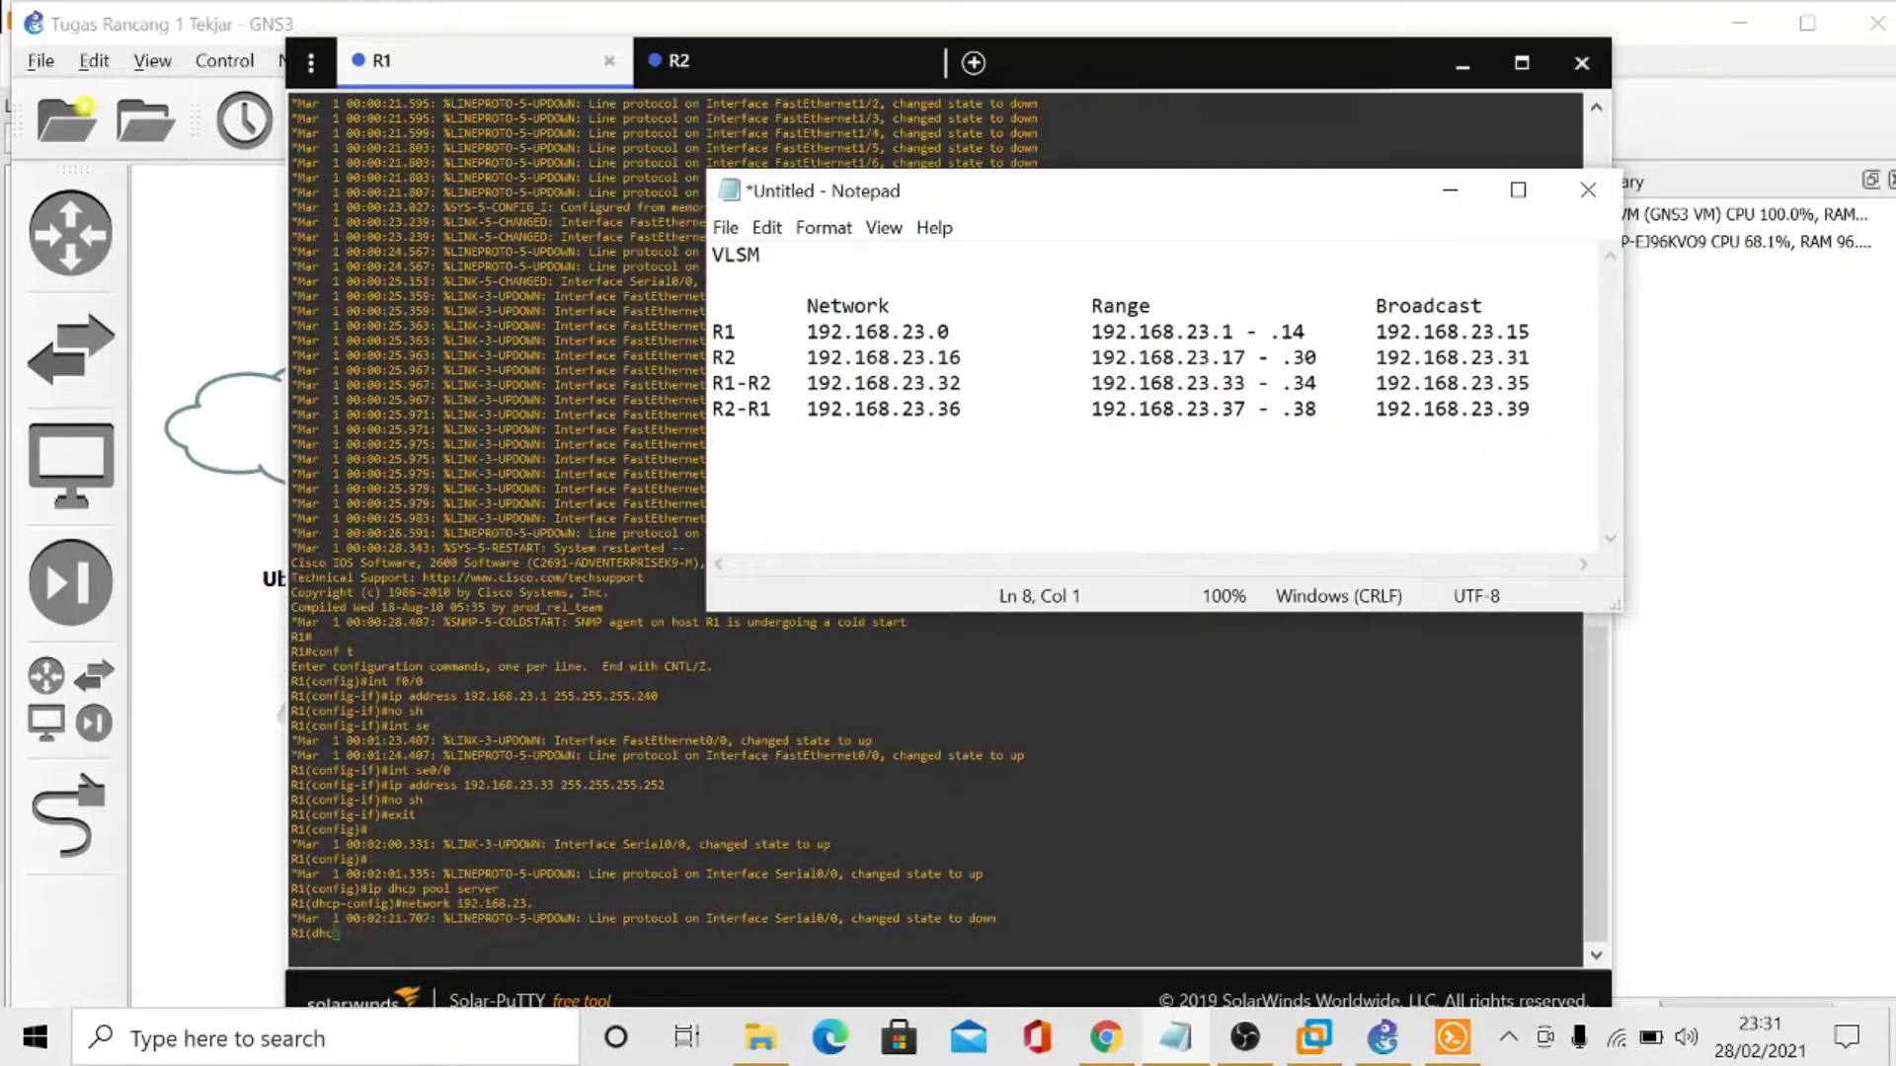
{"action": "left_click", "coordinate": [1449, 193]}
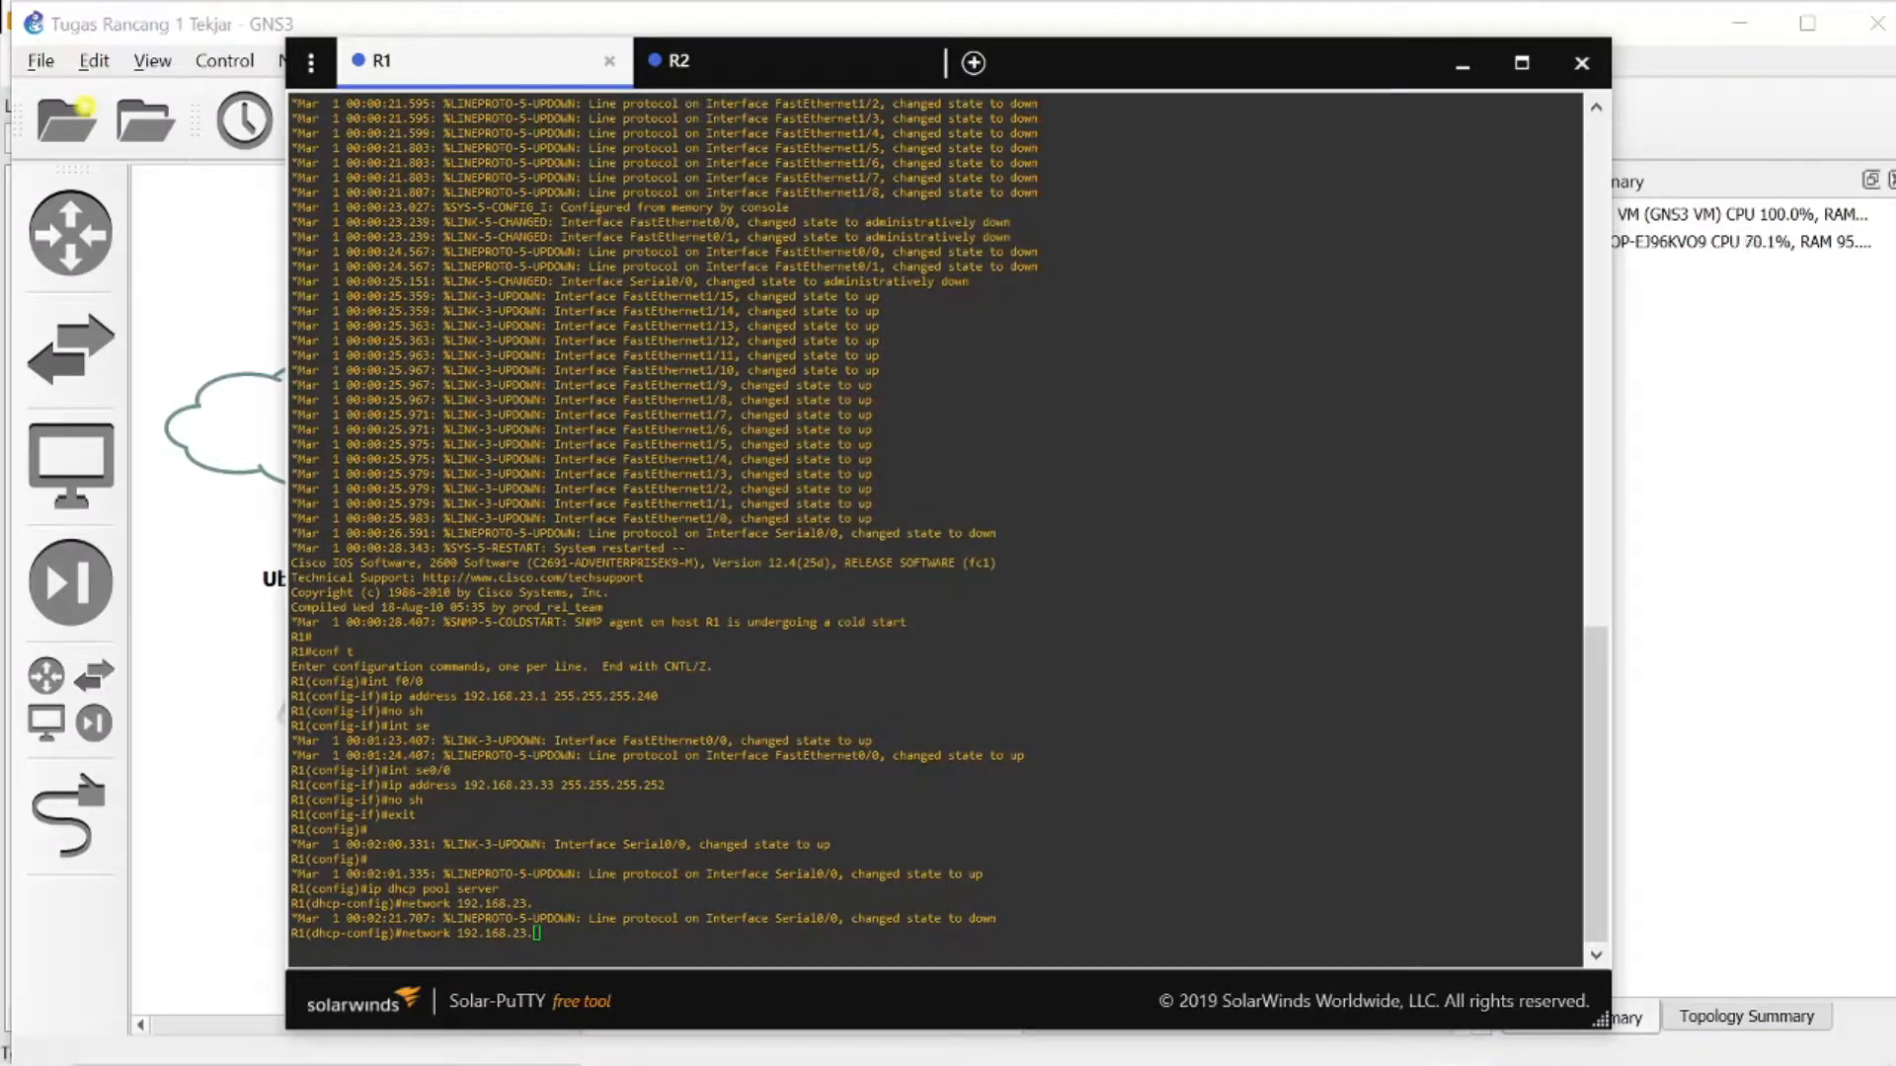
{"action": "type", "text": "0 25"}
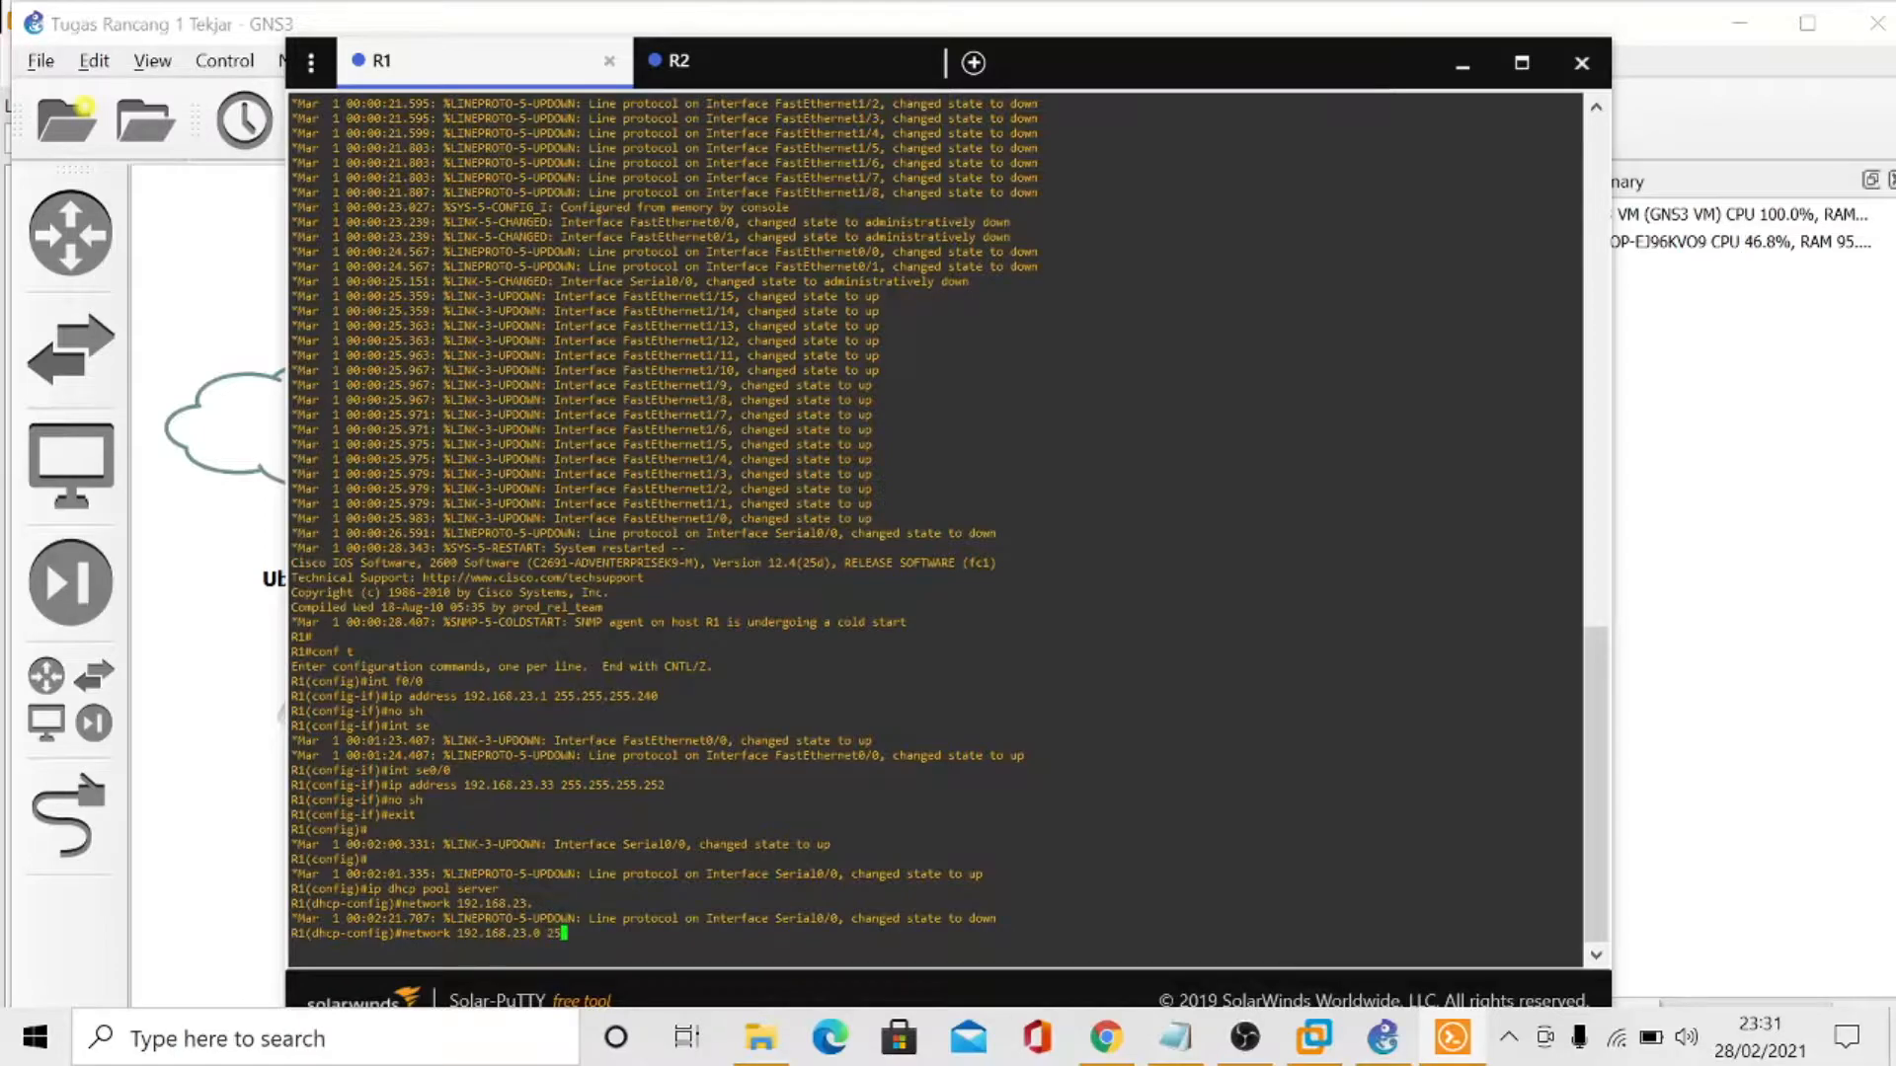
{"action": "type", "text": "5.255.255.255.240"}
{"action": "key", "text": "Return"}
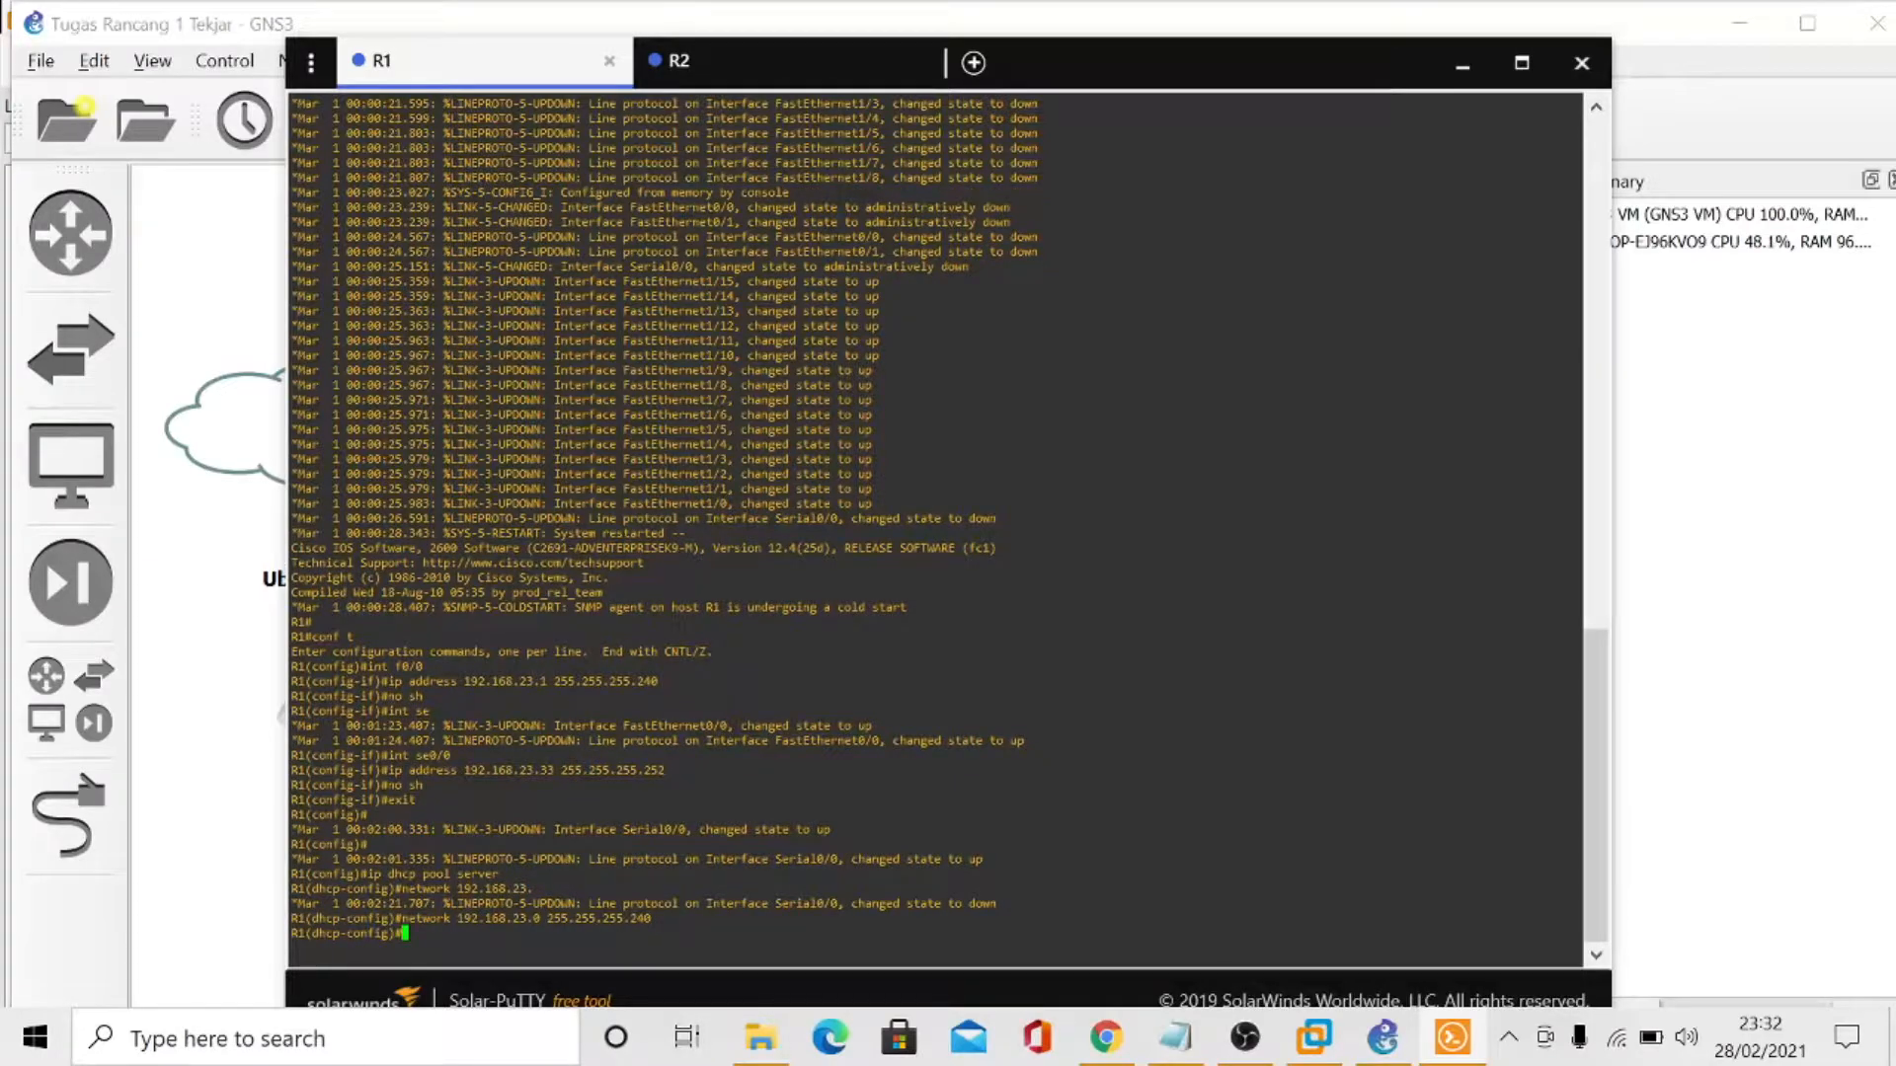
- Set the server DHCP pool's default-router to 192.168.23.1 and exit DHCP configuration
{"action": "type", "text": "default-router 192.168."}
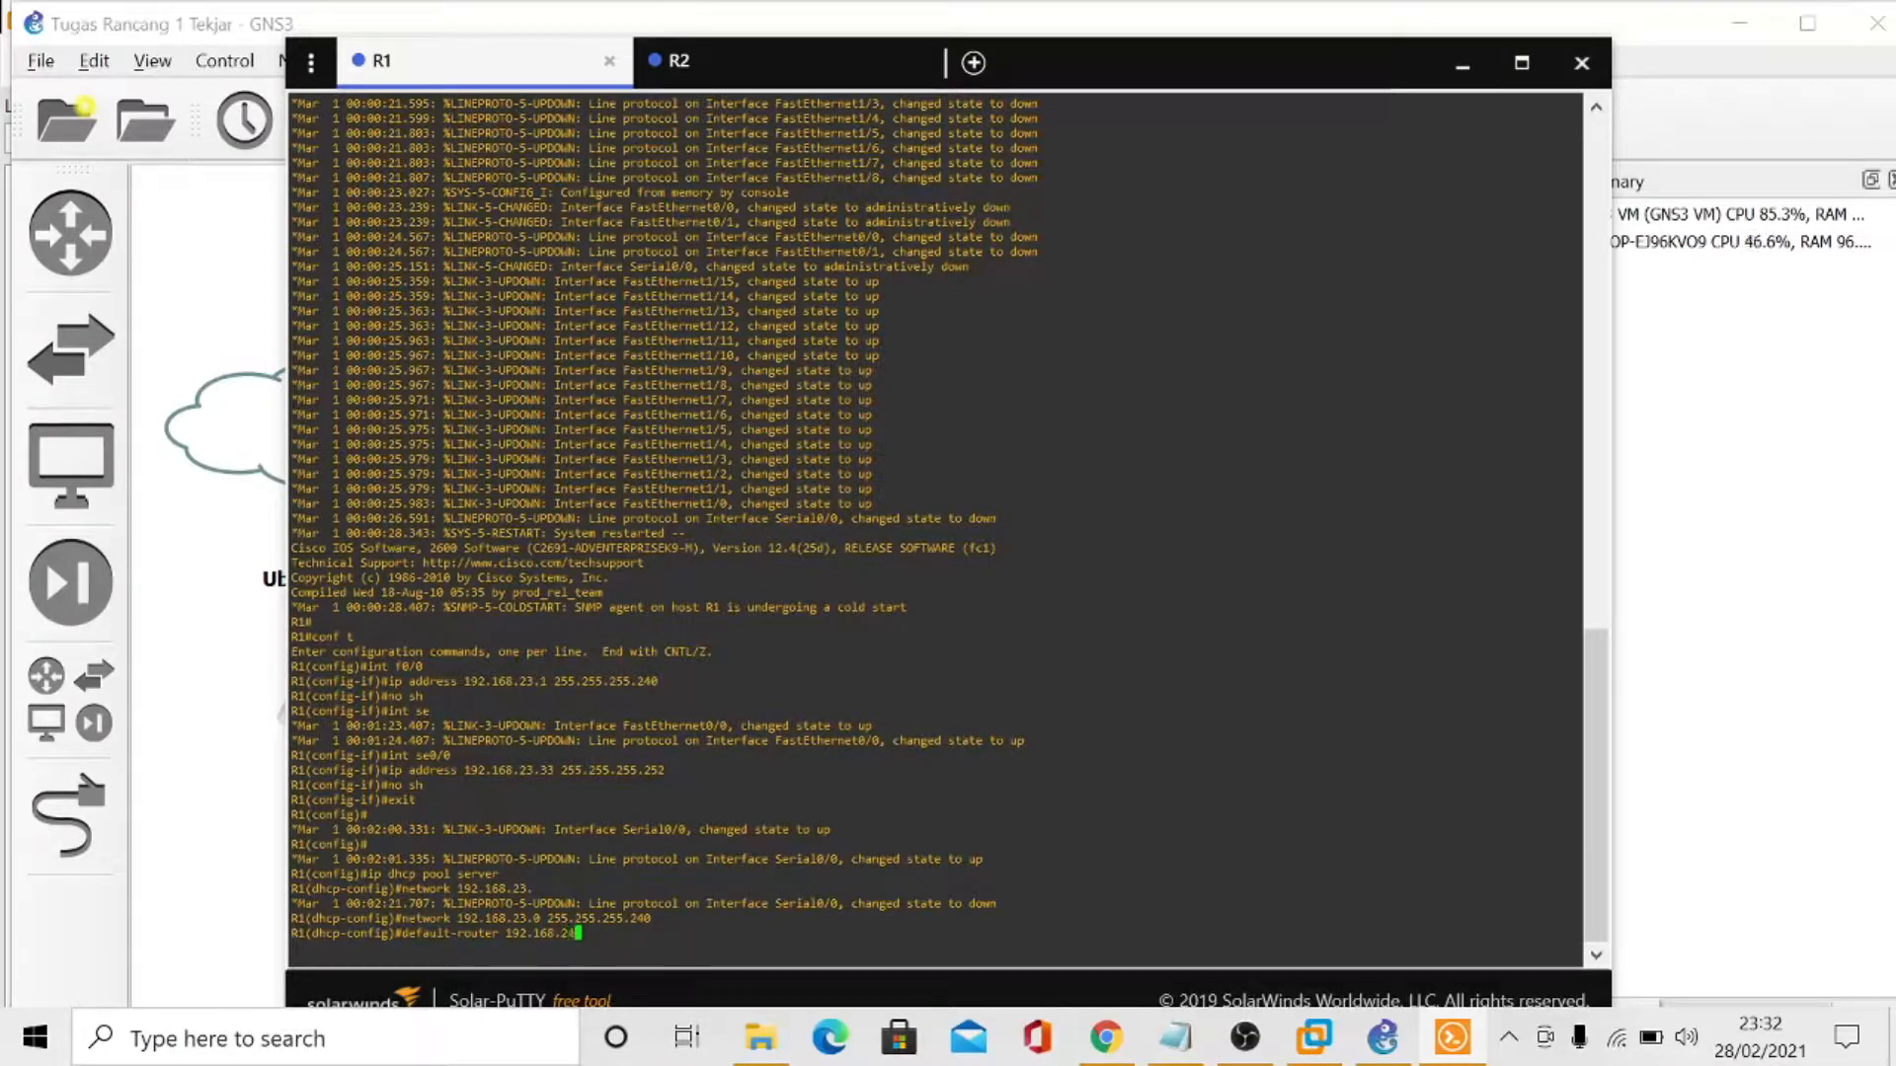
{"action": "type", "text": "23."}
{"action": "type", "text": "1"}
{"action": "key", "text": "Return"}
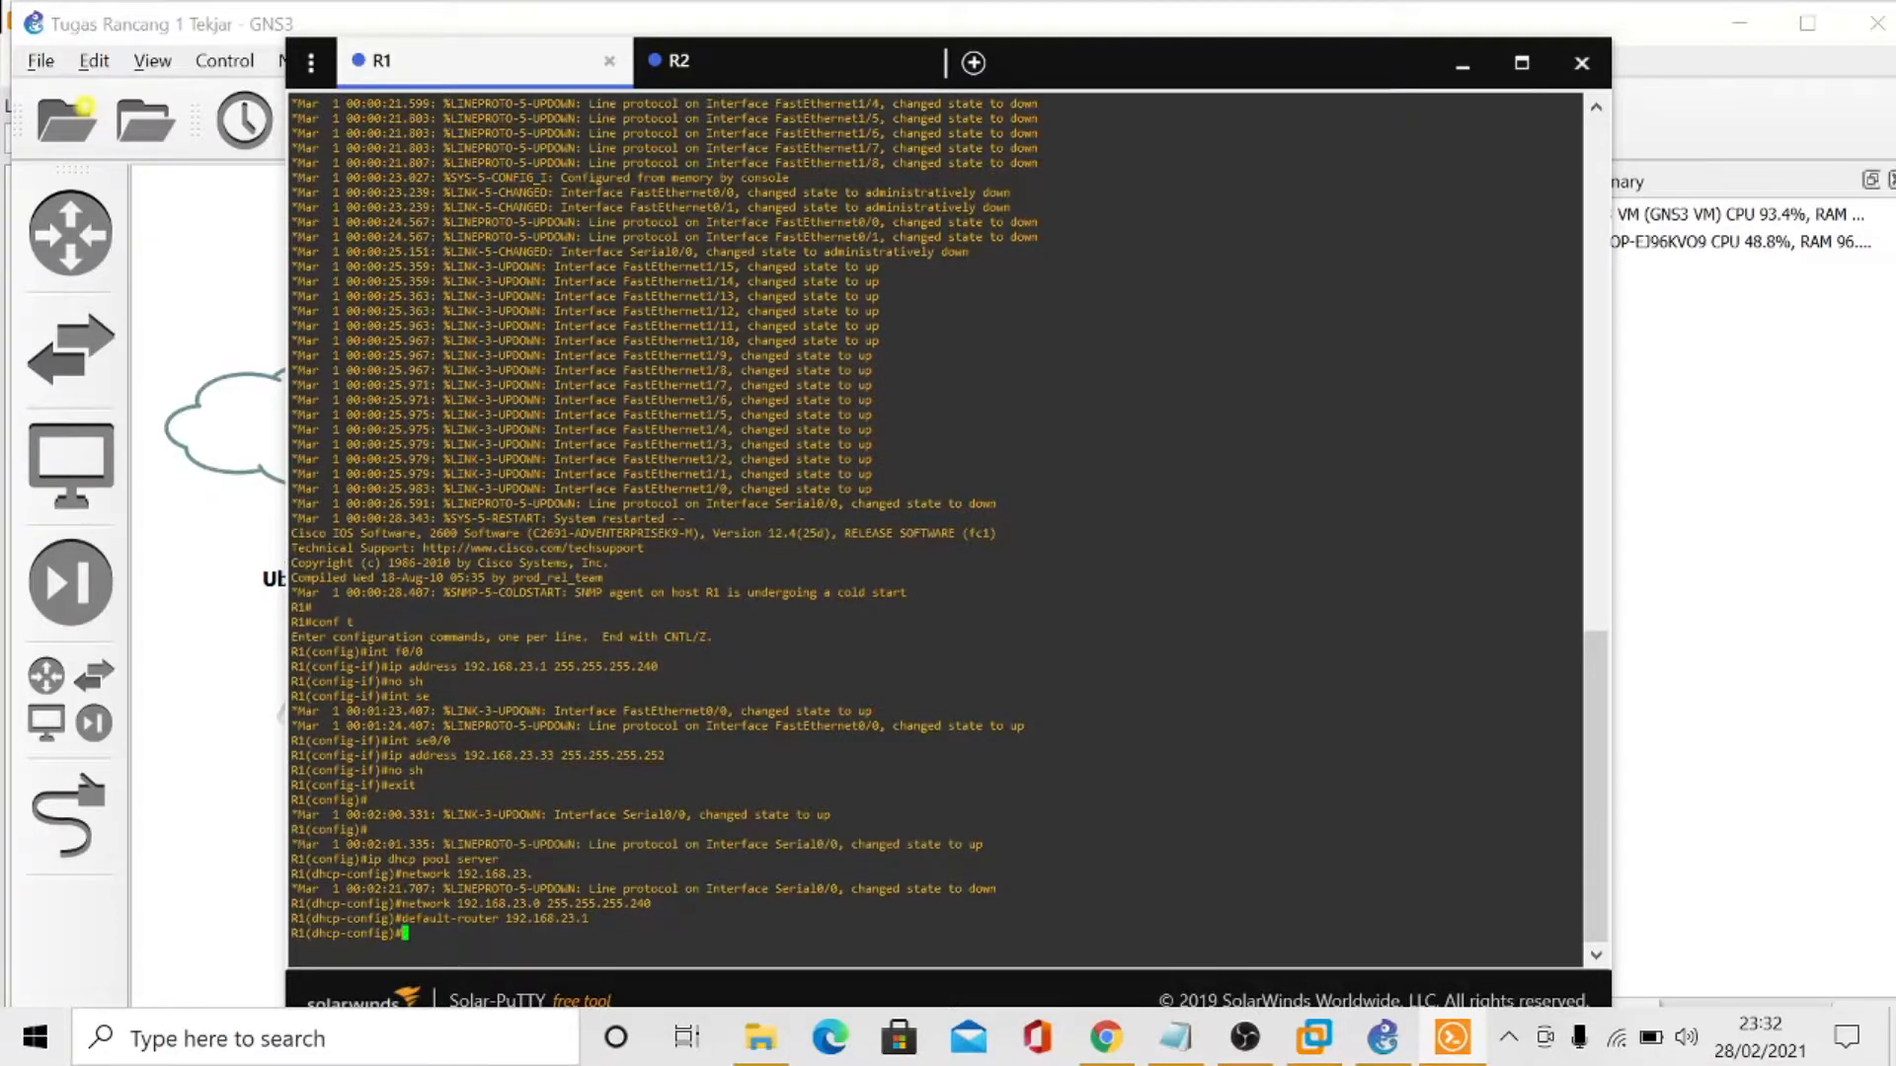
{"action": "type", "text": "exit"}
{"action": "key", "text": "Return"}
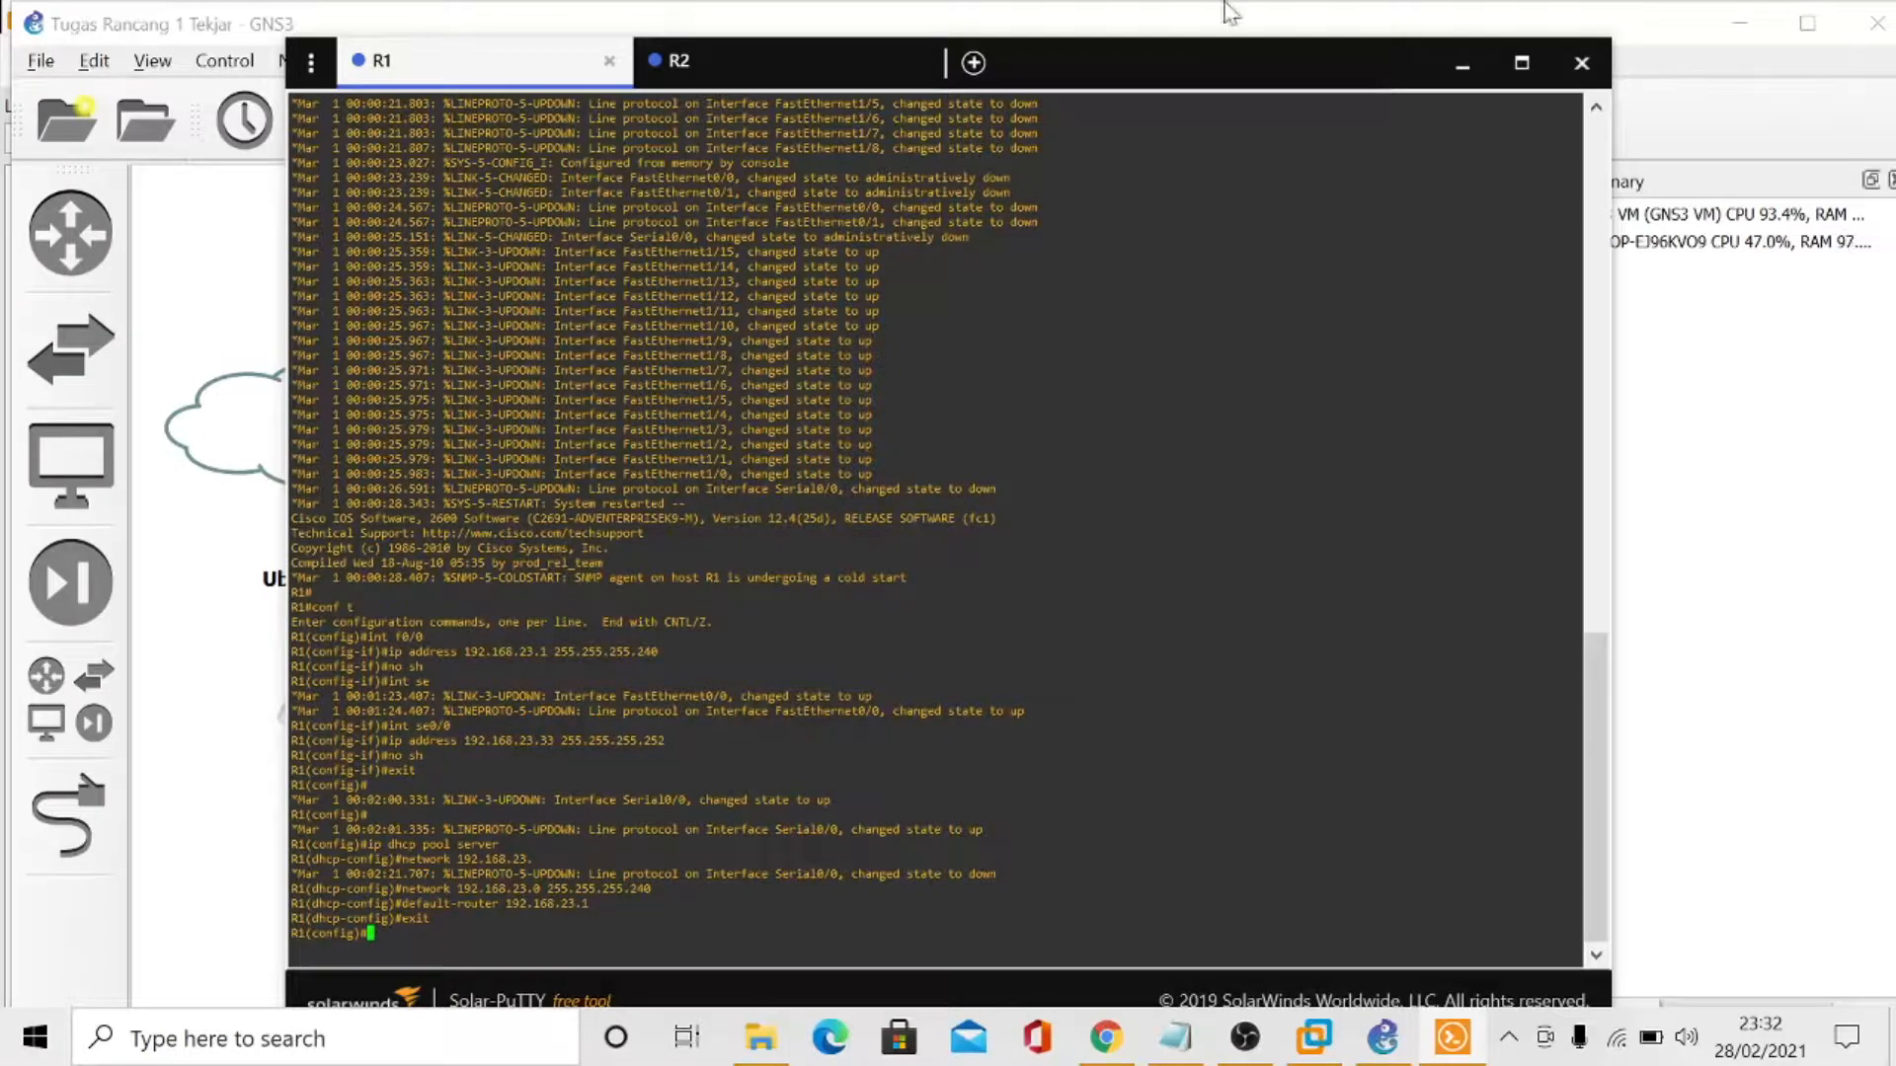
- In R2's console, enter global configuration mode with conf t and open interface f0/0 for configuration
{"action": "left_click", "coordinate": [743, 72]}
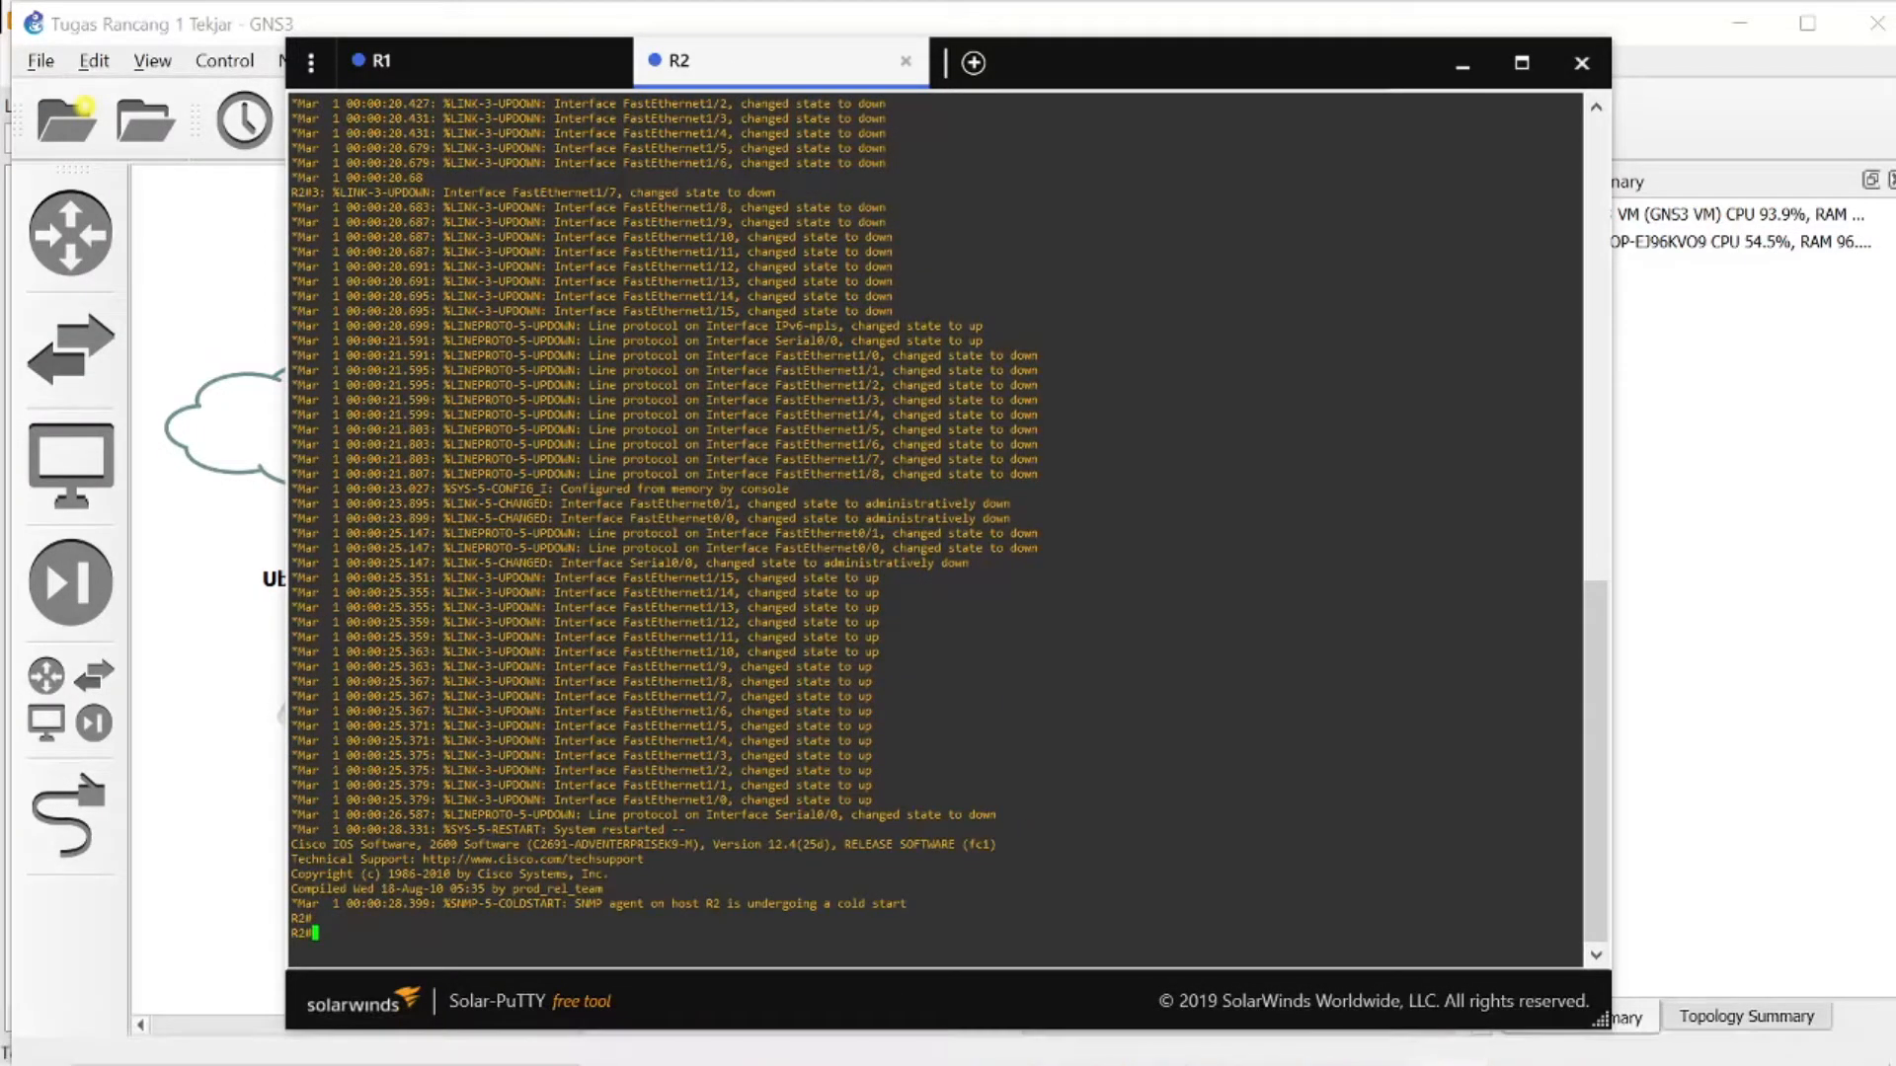
{"action": "type", "text": "conf t"}
{"action": "key", "text": "Return"}
{"action": "type", "text": "int"}
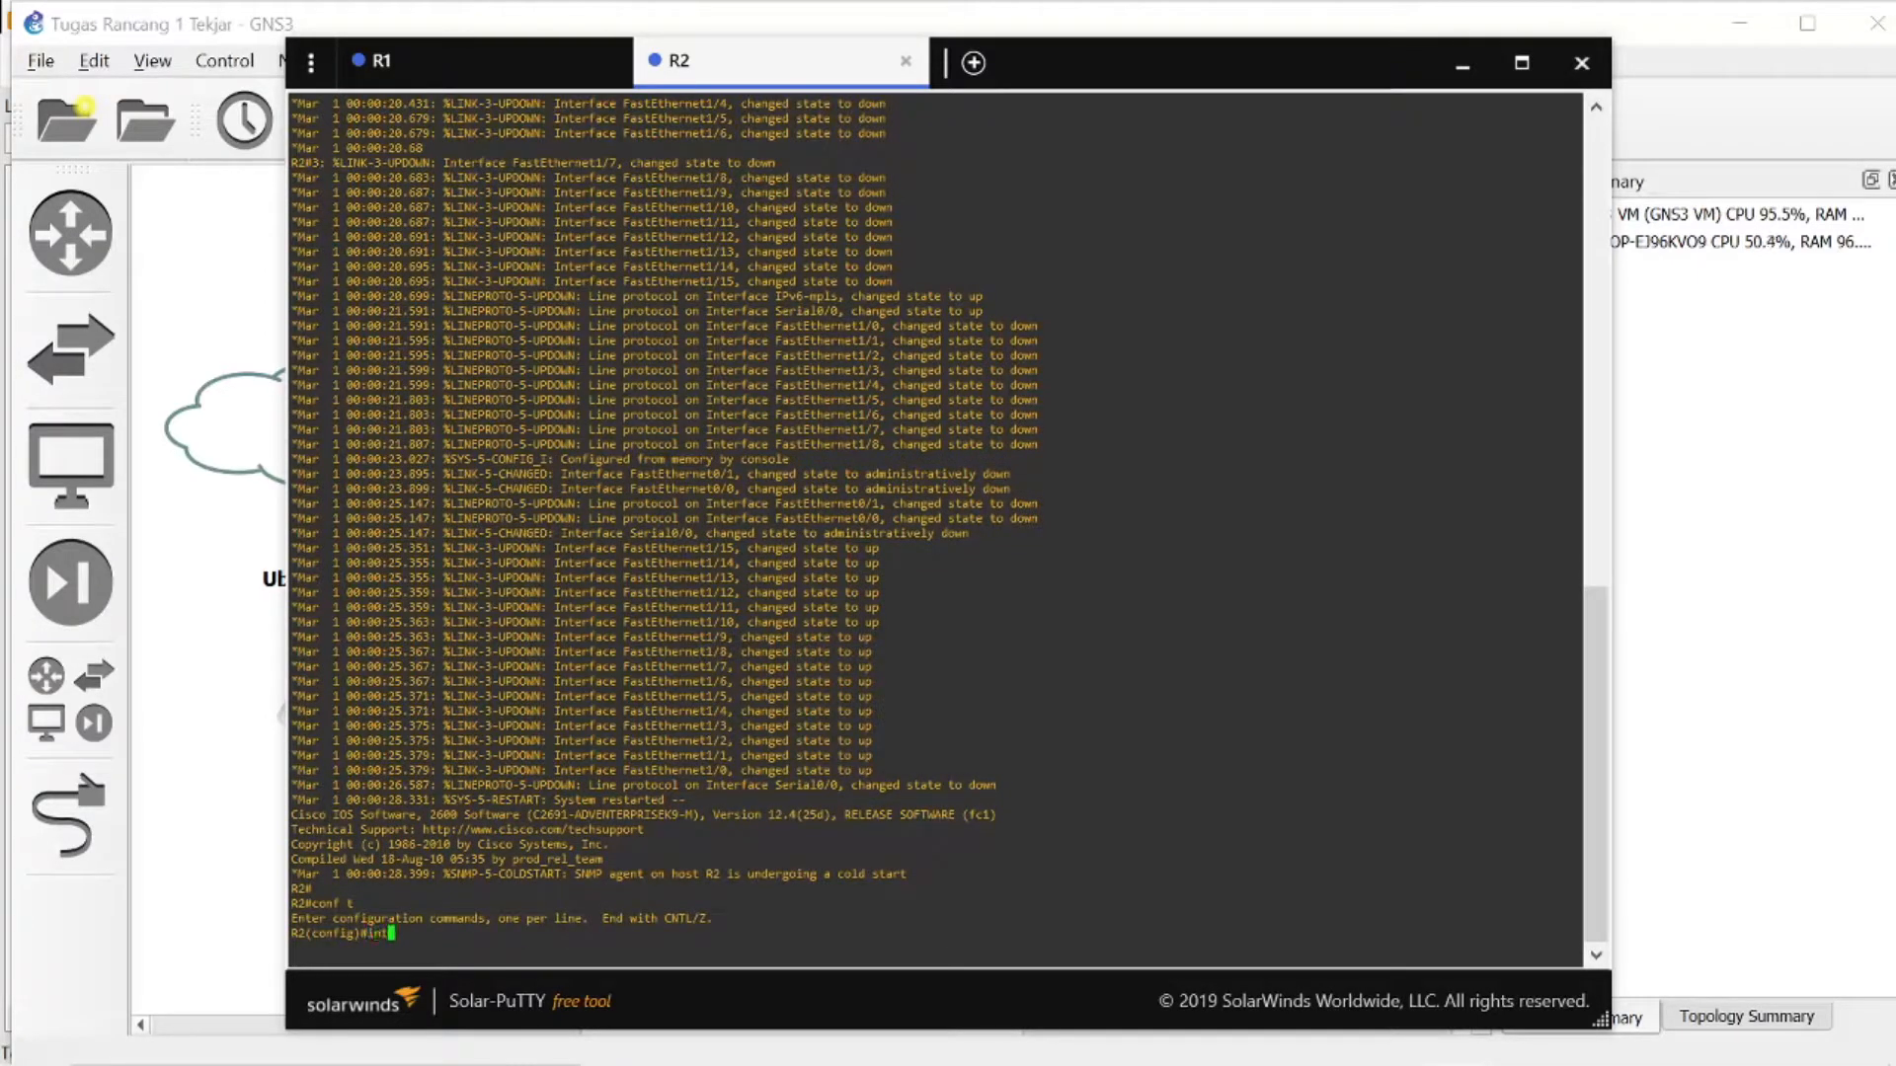
{"action": "type", "text": " f0/0"}
{"action": "key", "text": "Return"}
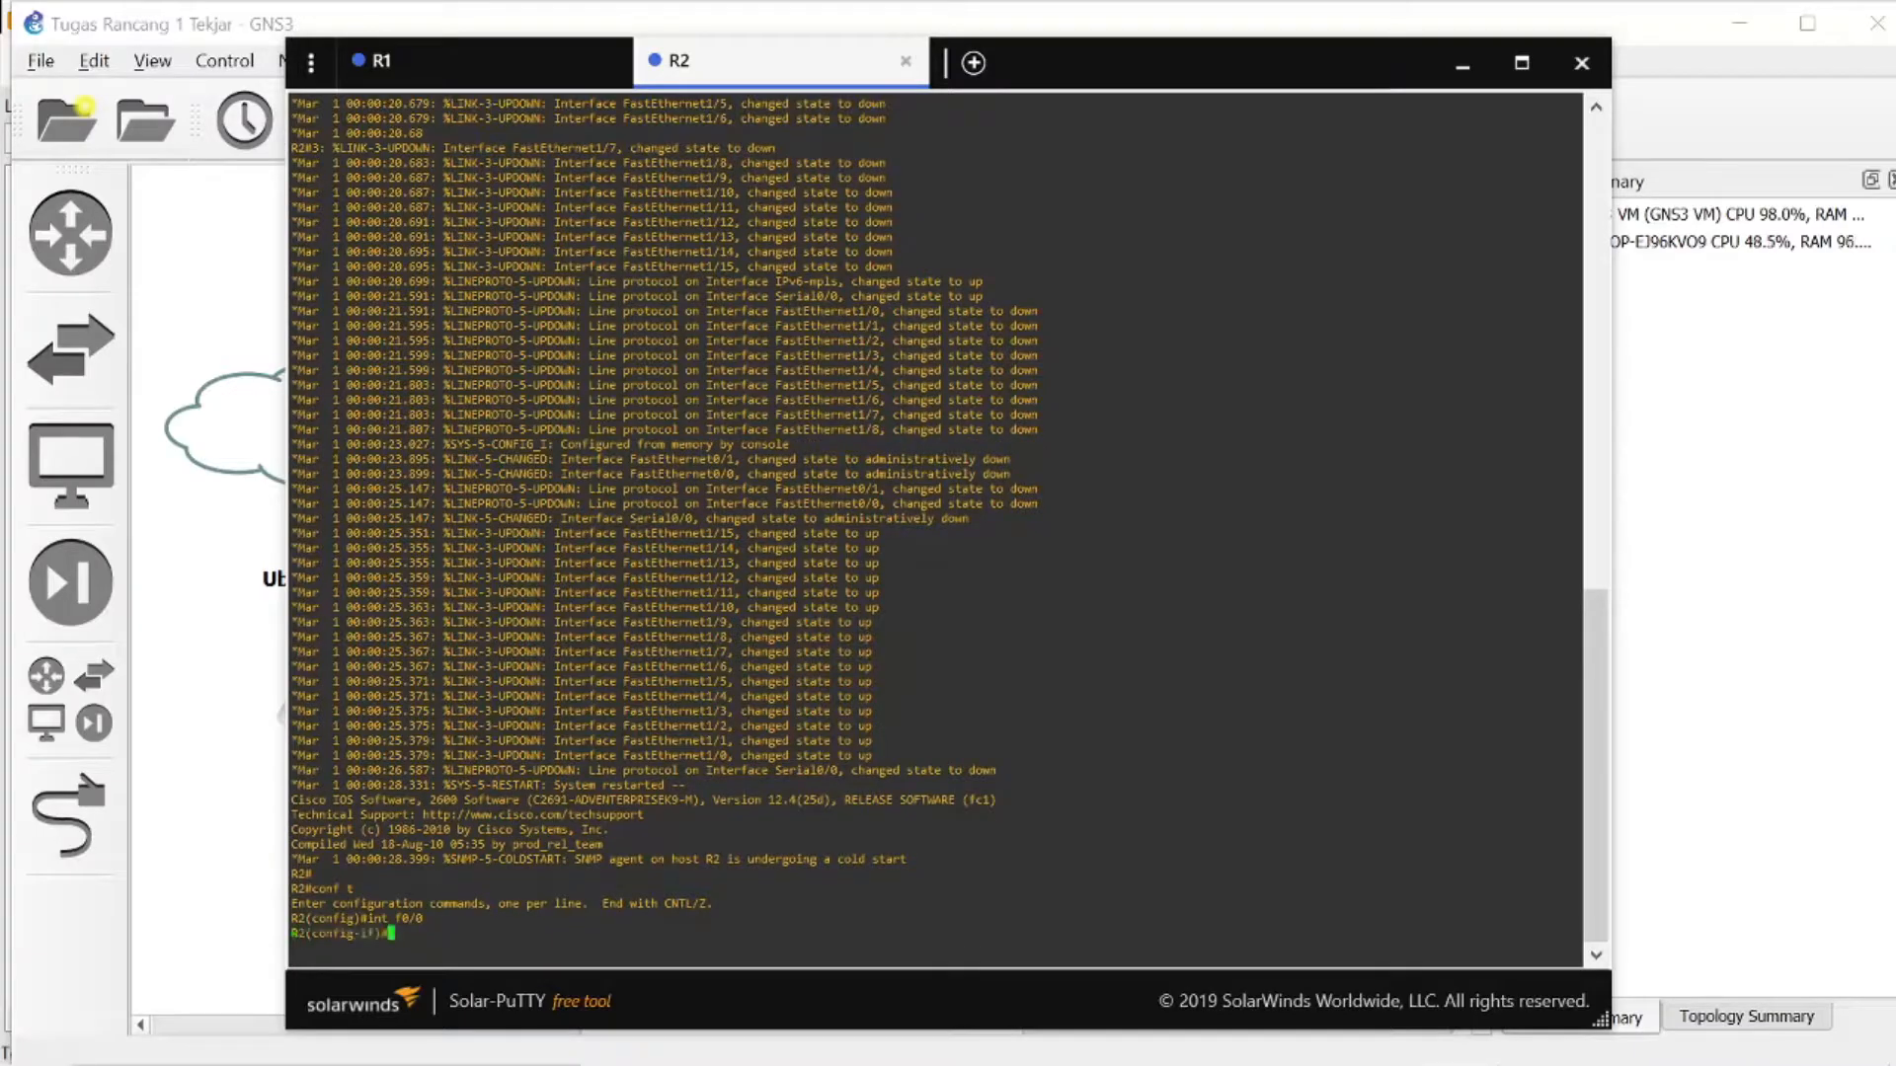
- Assign IP address 192.168.23.17 255.255.255.240 to R2's f0/0 interface, using R2's range in the VLSM table
{"action": "mouse_move", "coordinate": [1264, 1052]}
{"action": "left_click", "coordinate": [1175, 1036]}
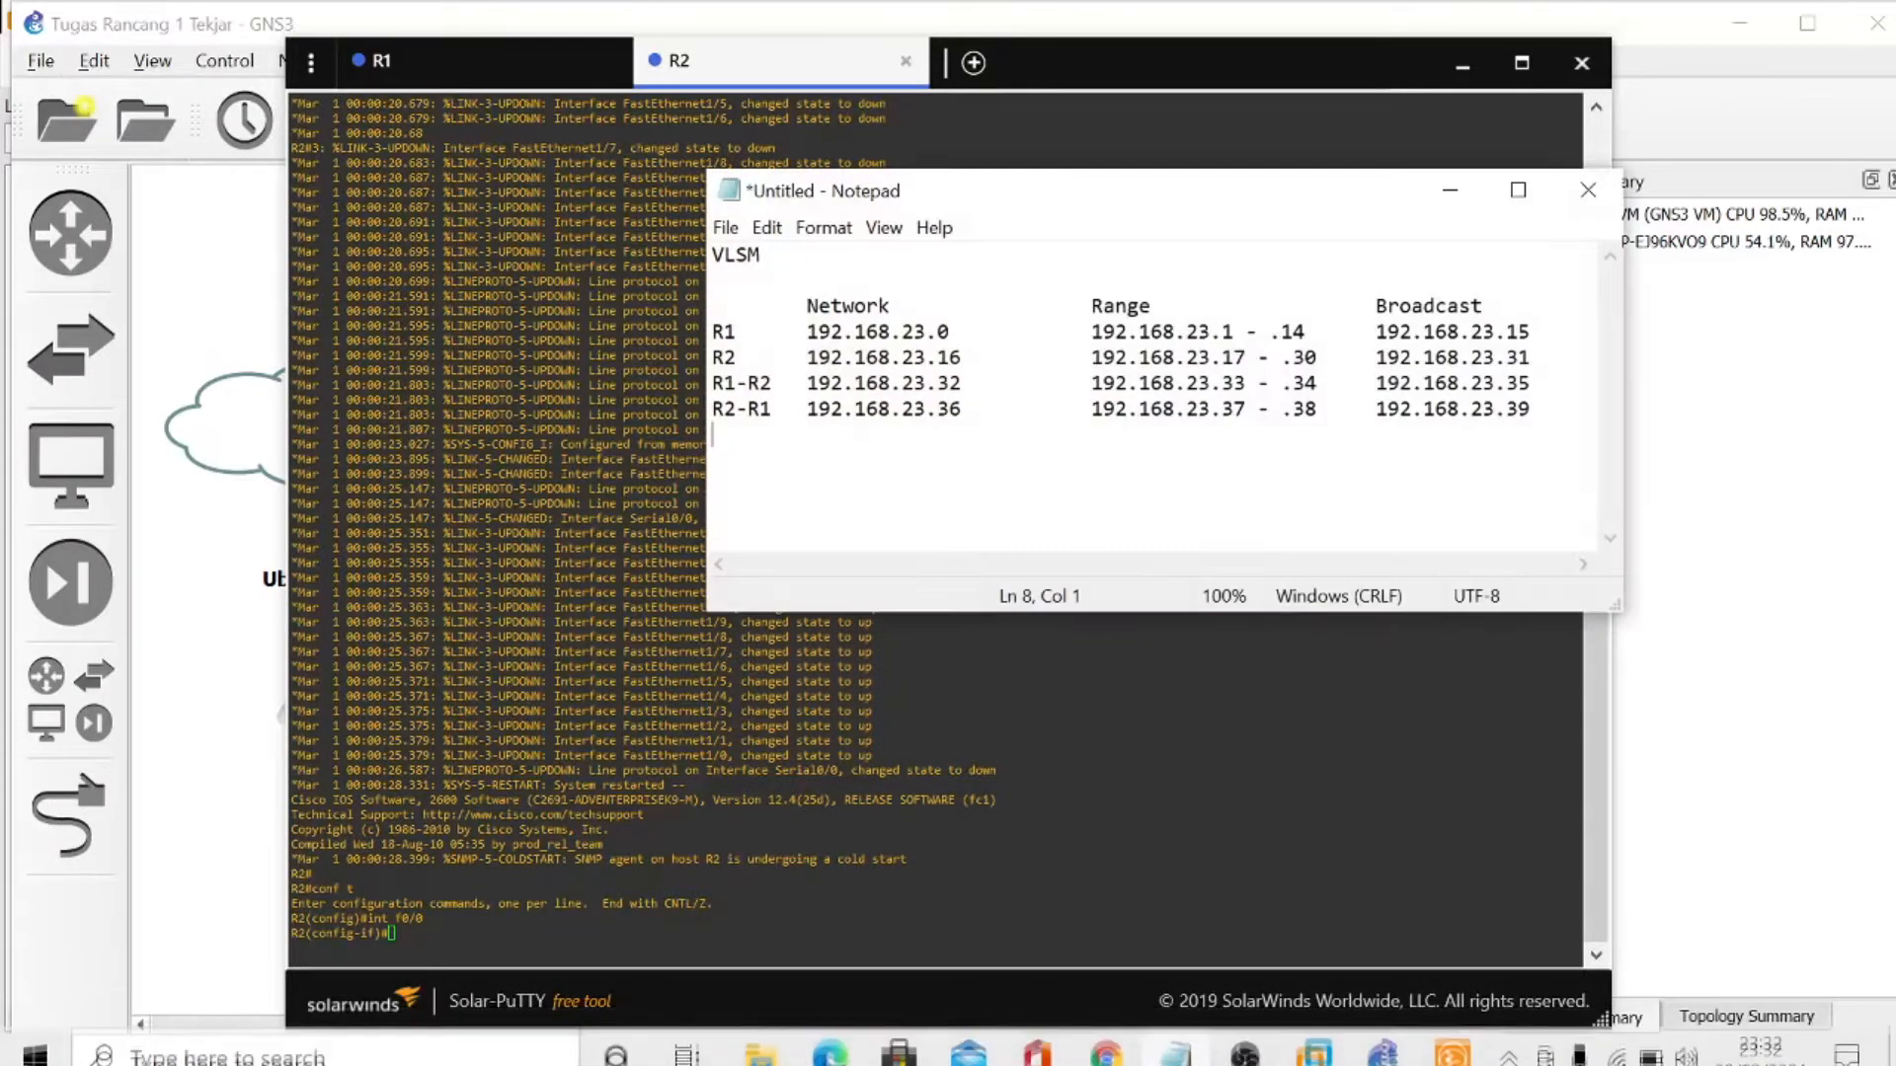
{"action": "left_click", "coordinate": [1450, 189]}
{"action": "type", "text": "ip"}
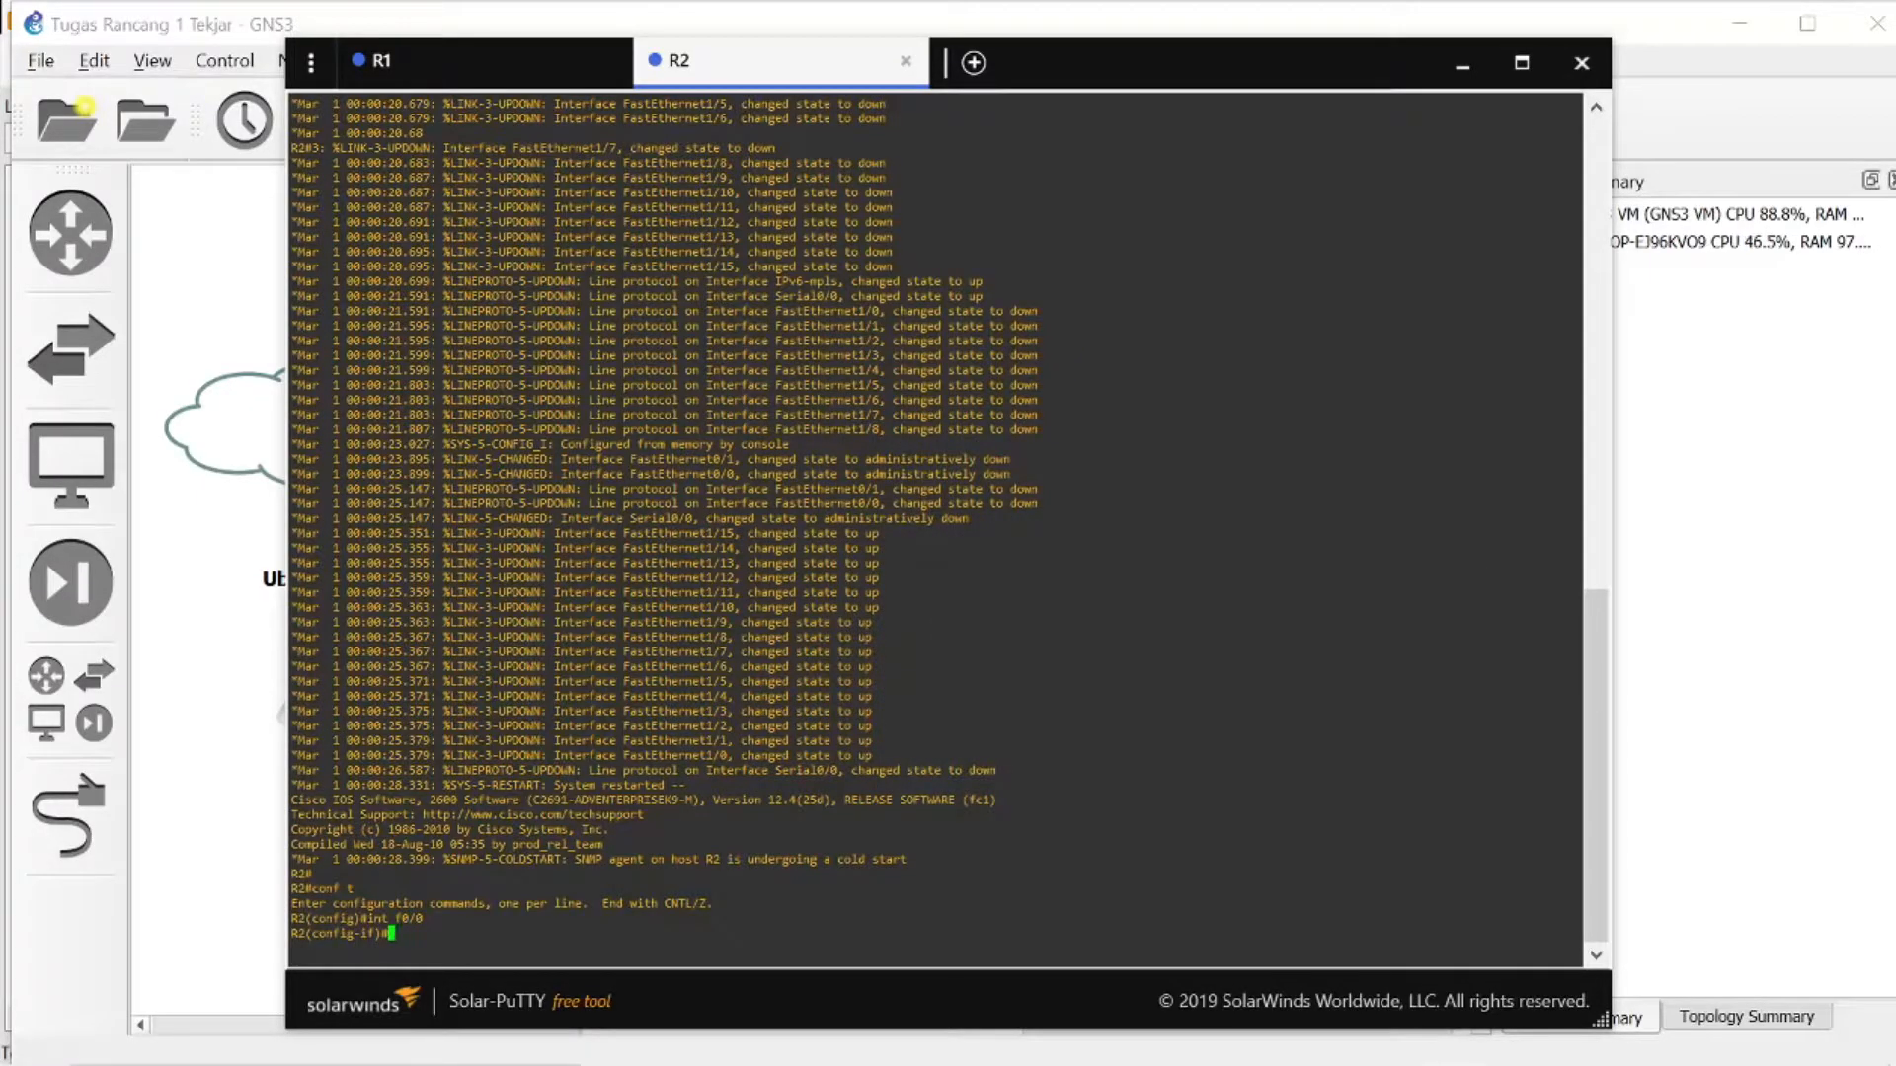
{"action": "type", "text": " address 192.168.23.17 255.255.255.240"}
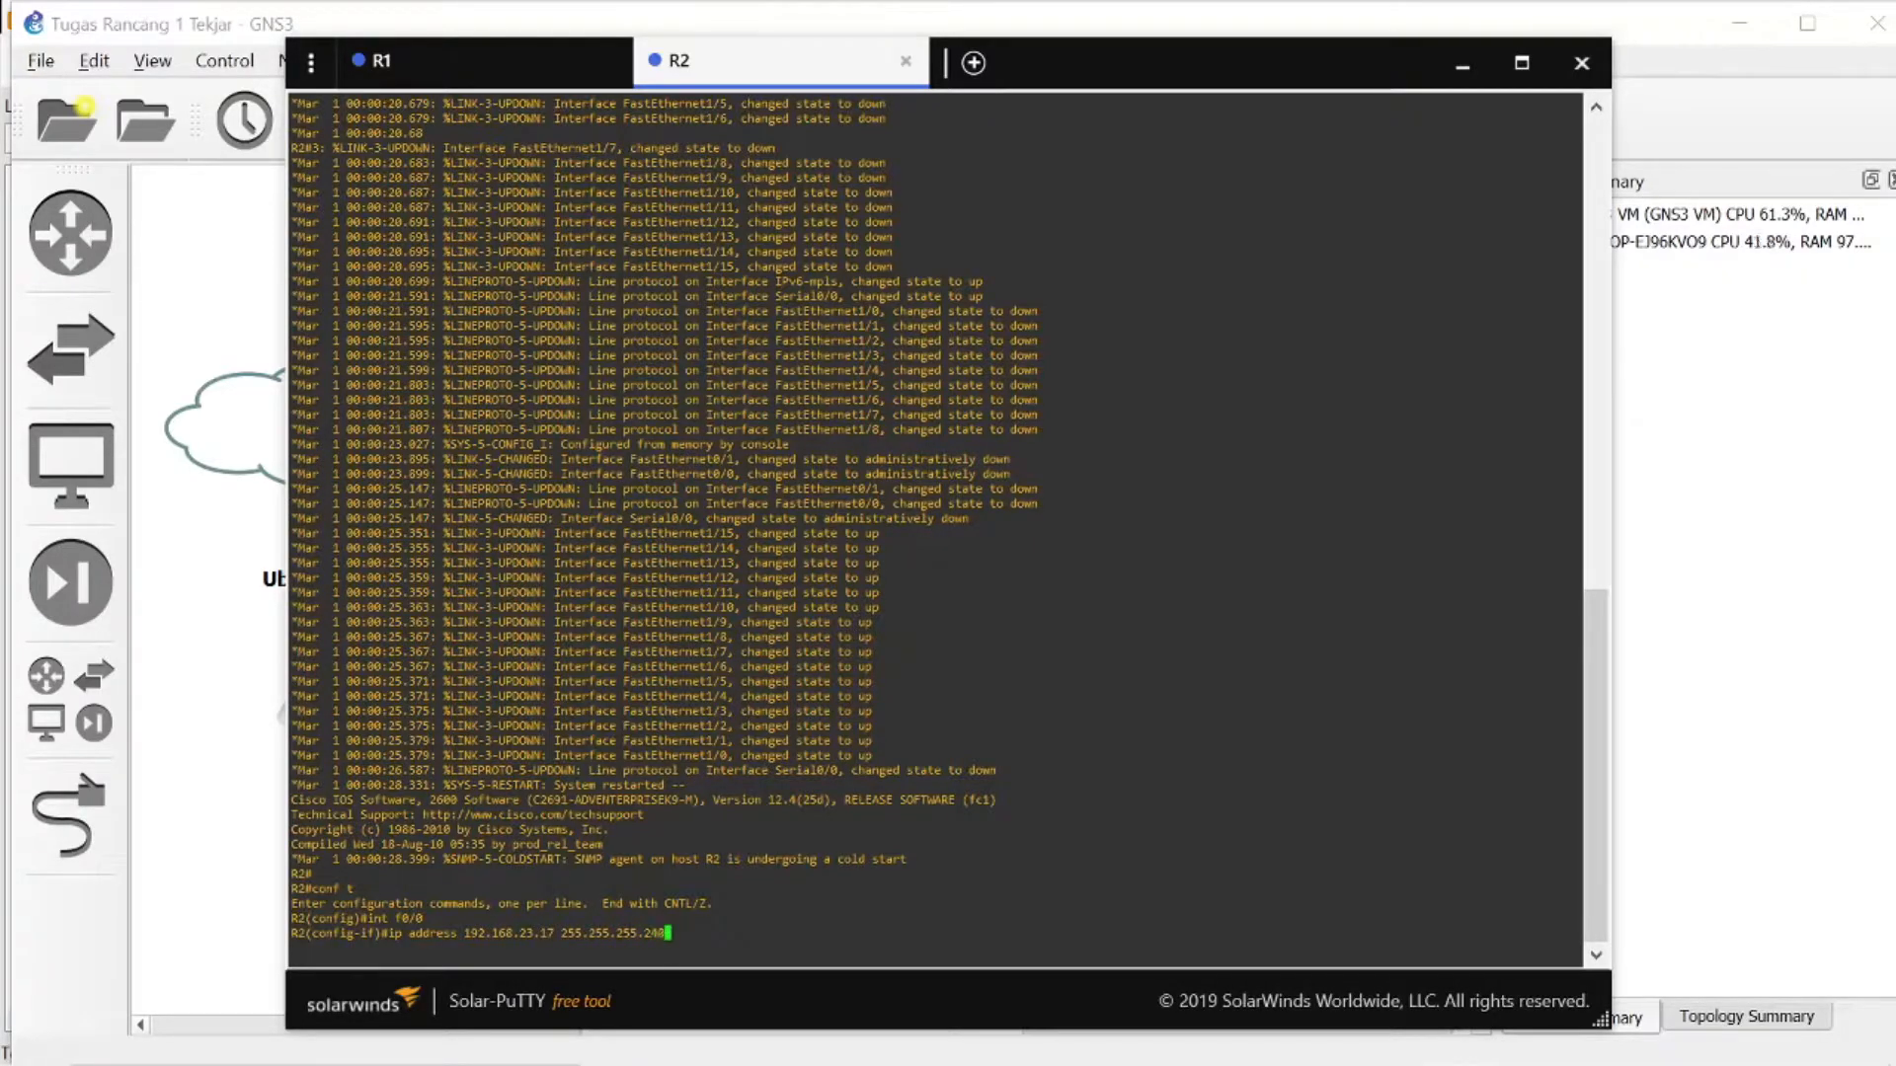
{"action": "key", "text": "Return"}
- Enable R2's f0/0 interface with no sh
{"action": "type", "text": "no sh"}
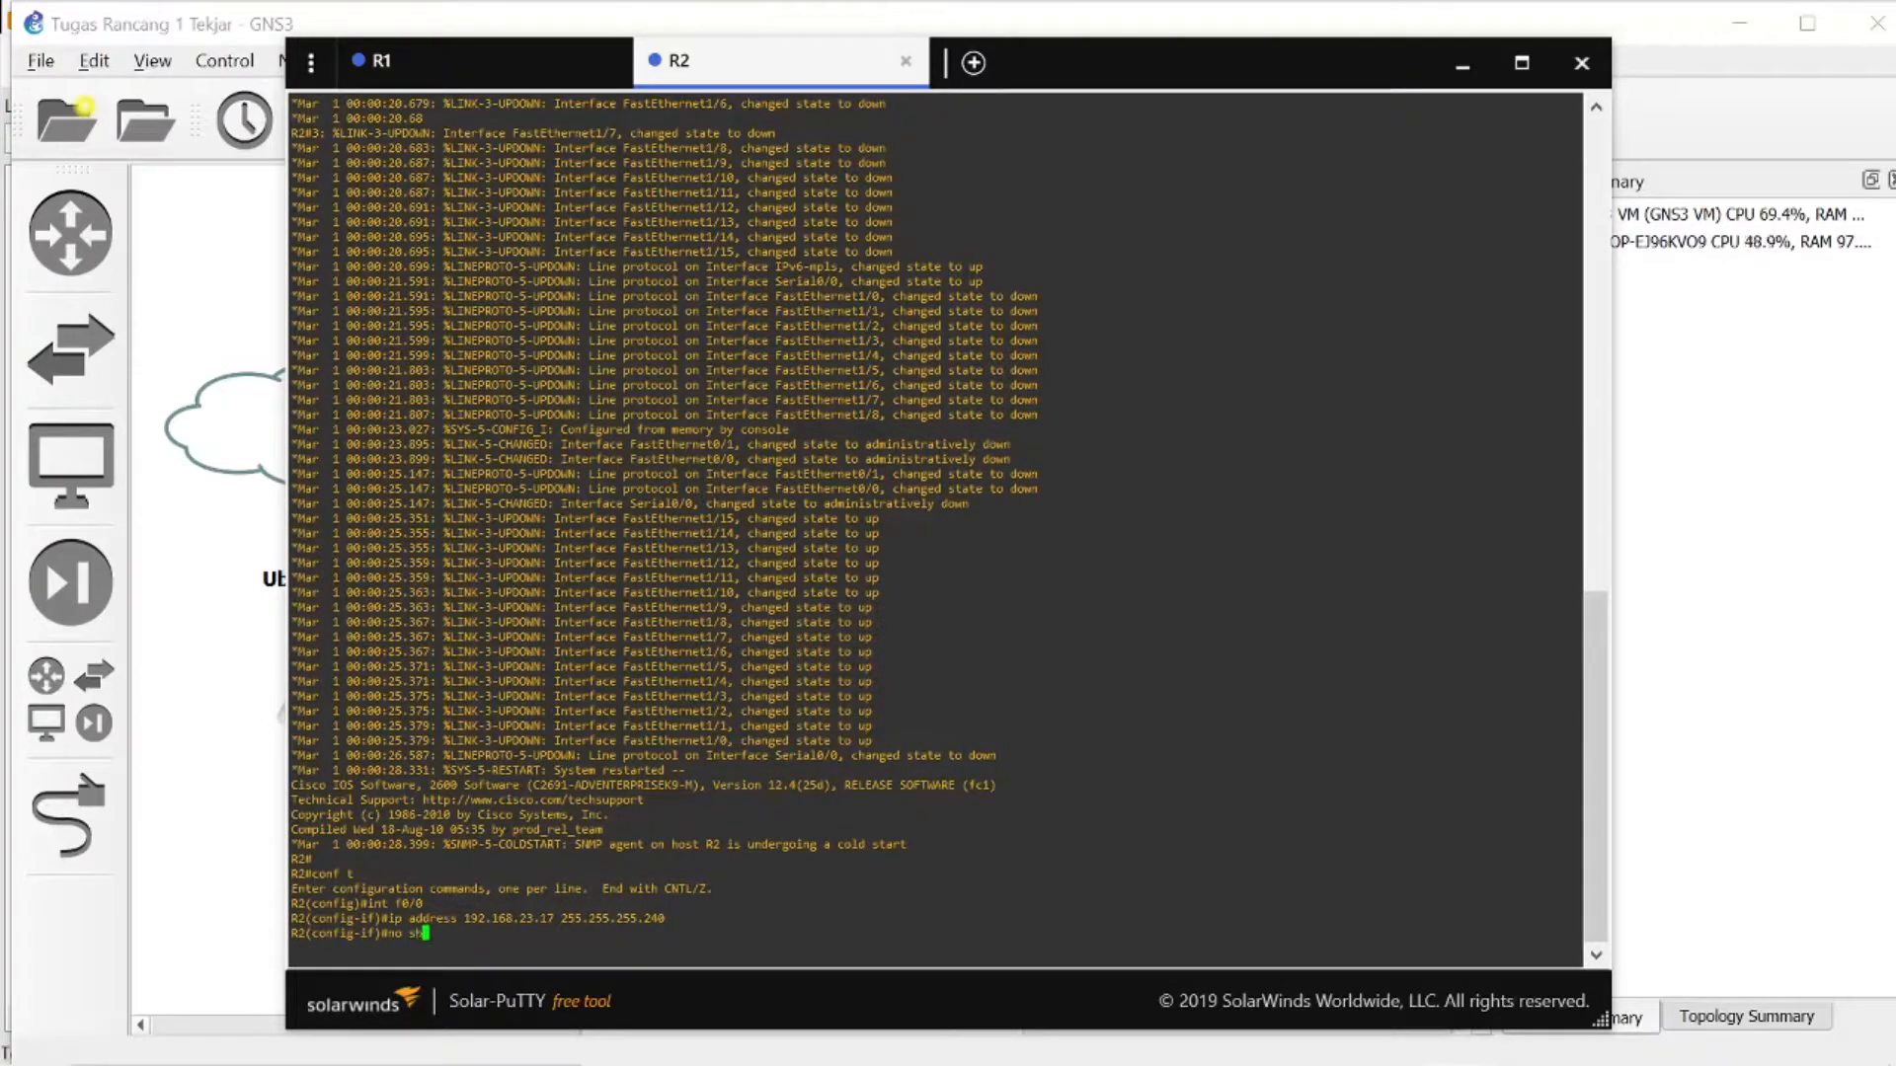
{"action": "key", "text": "Return"}
{"action": "type", "text": "exi"}
{"action": "key", "text": "BackSpace"}
{"action": "key", "text": "BackSpace"}
{"action": "key", "text": "BackSpace"}
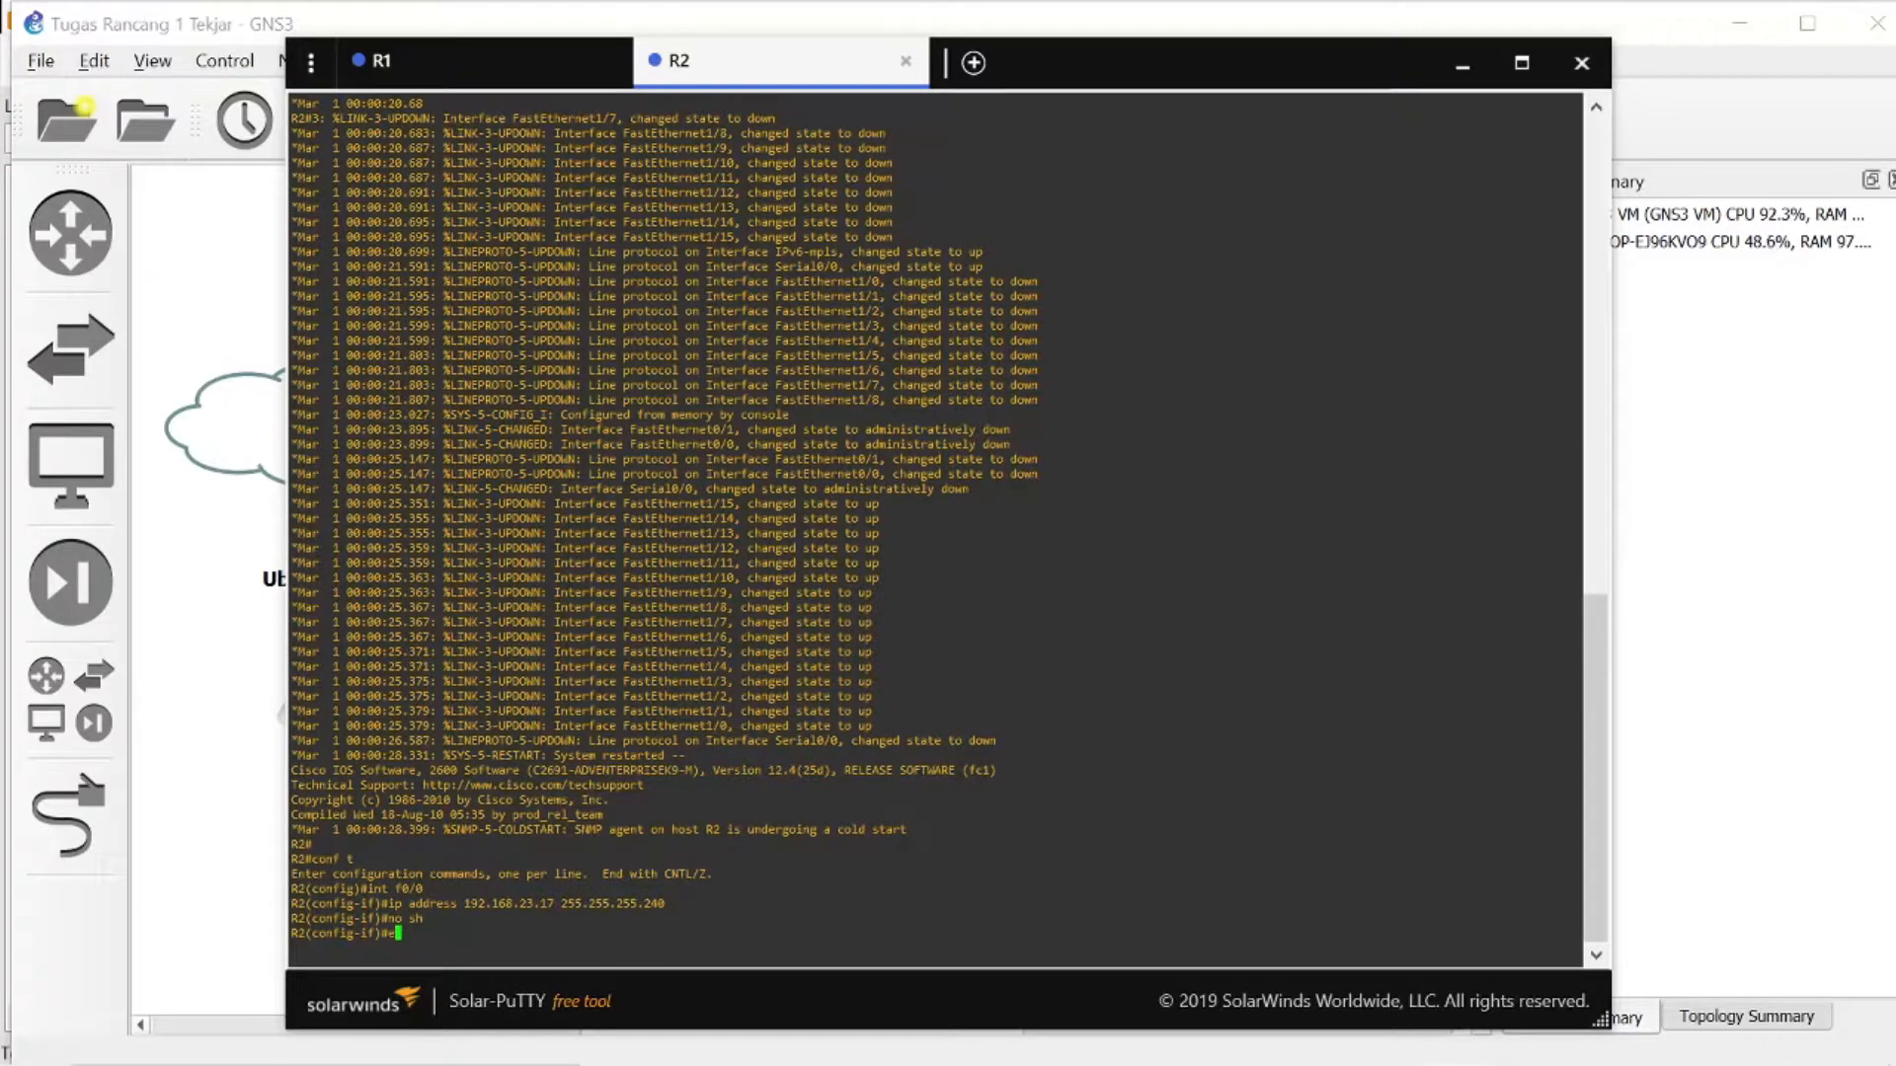
- Configure R2's se0/0 interface with IP address 192.168.23.34 255.255.255.252
{"action": "type", "text": "int se"}
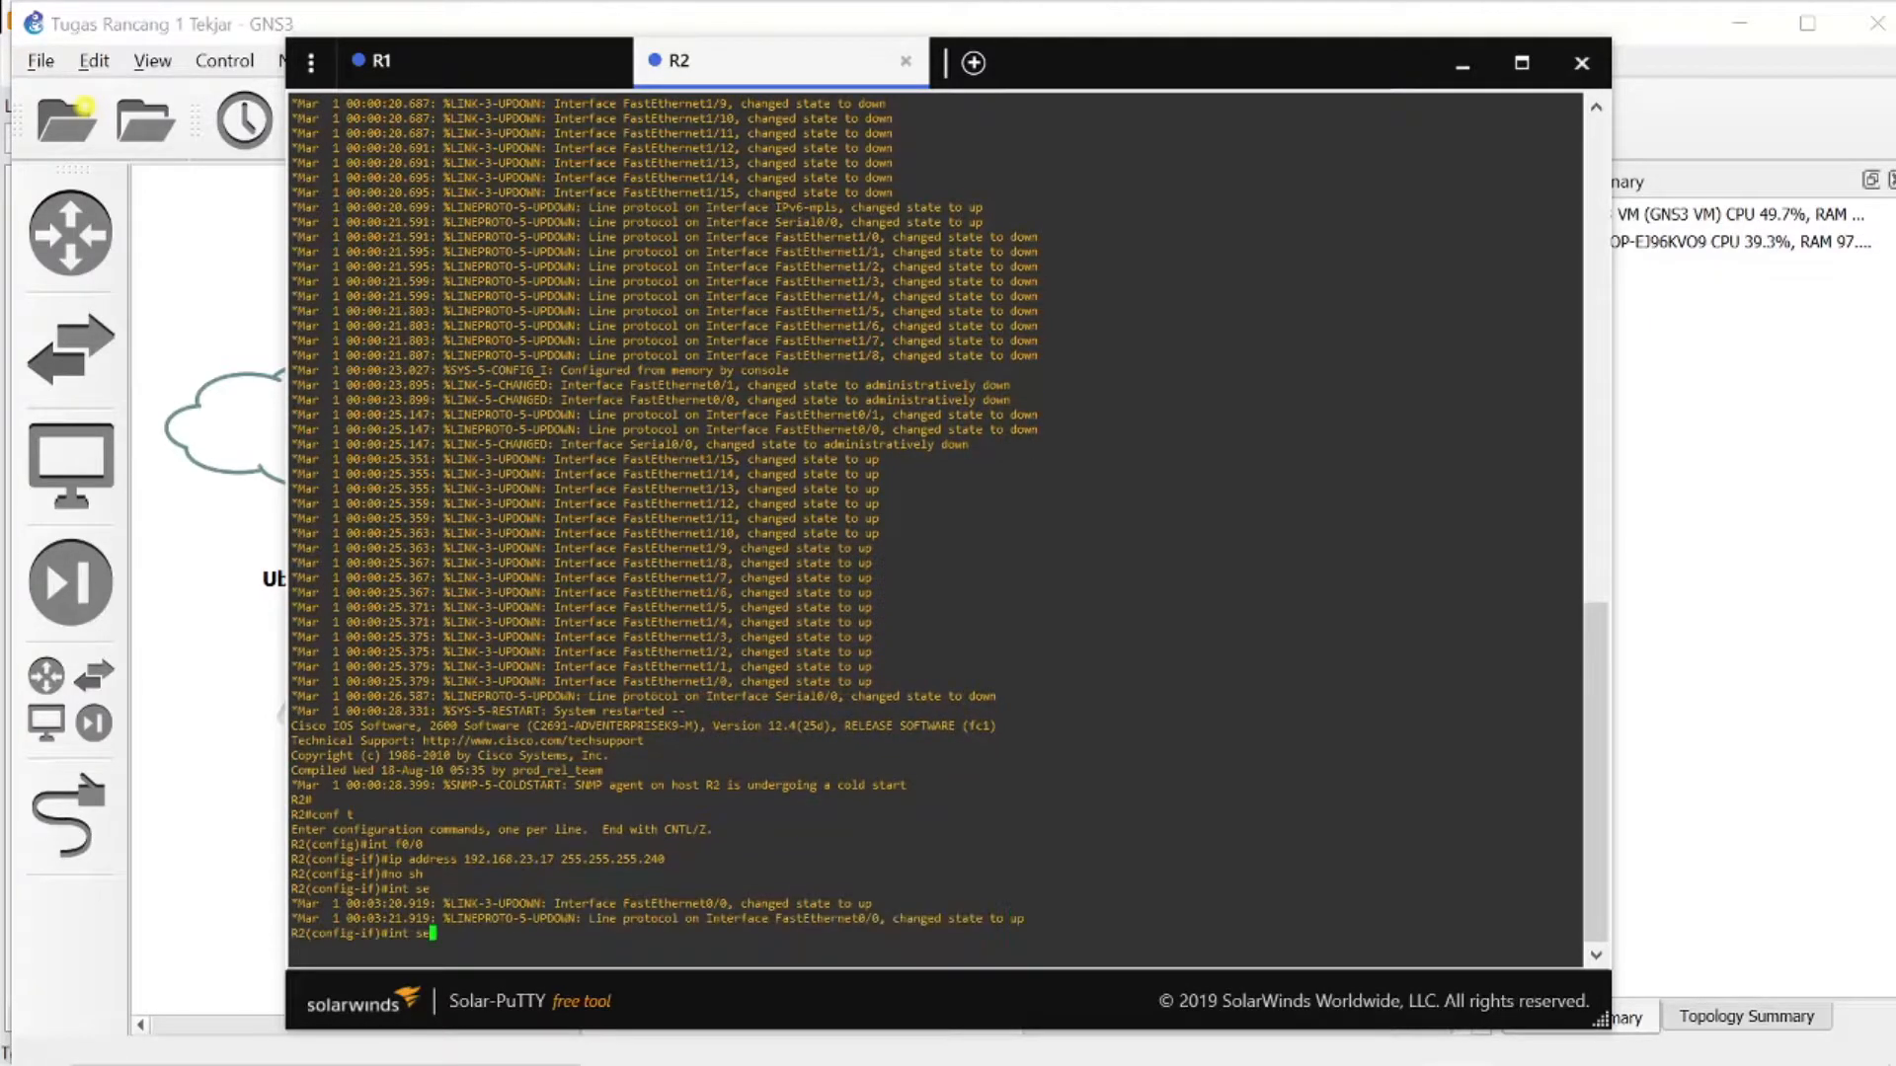
{"action": "type", "text": "0/0"}
{"action": "key", "text": "Return"}
{"action": "type", "text": "i"}
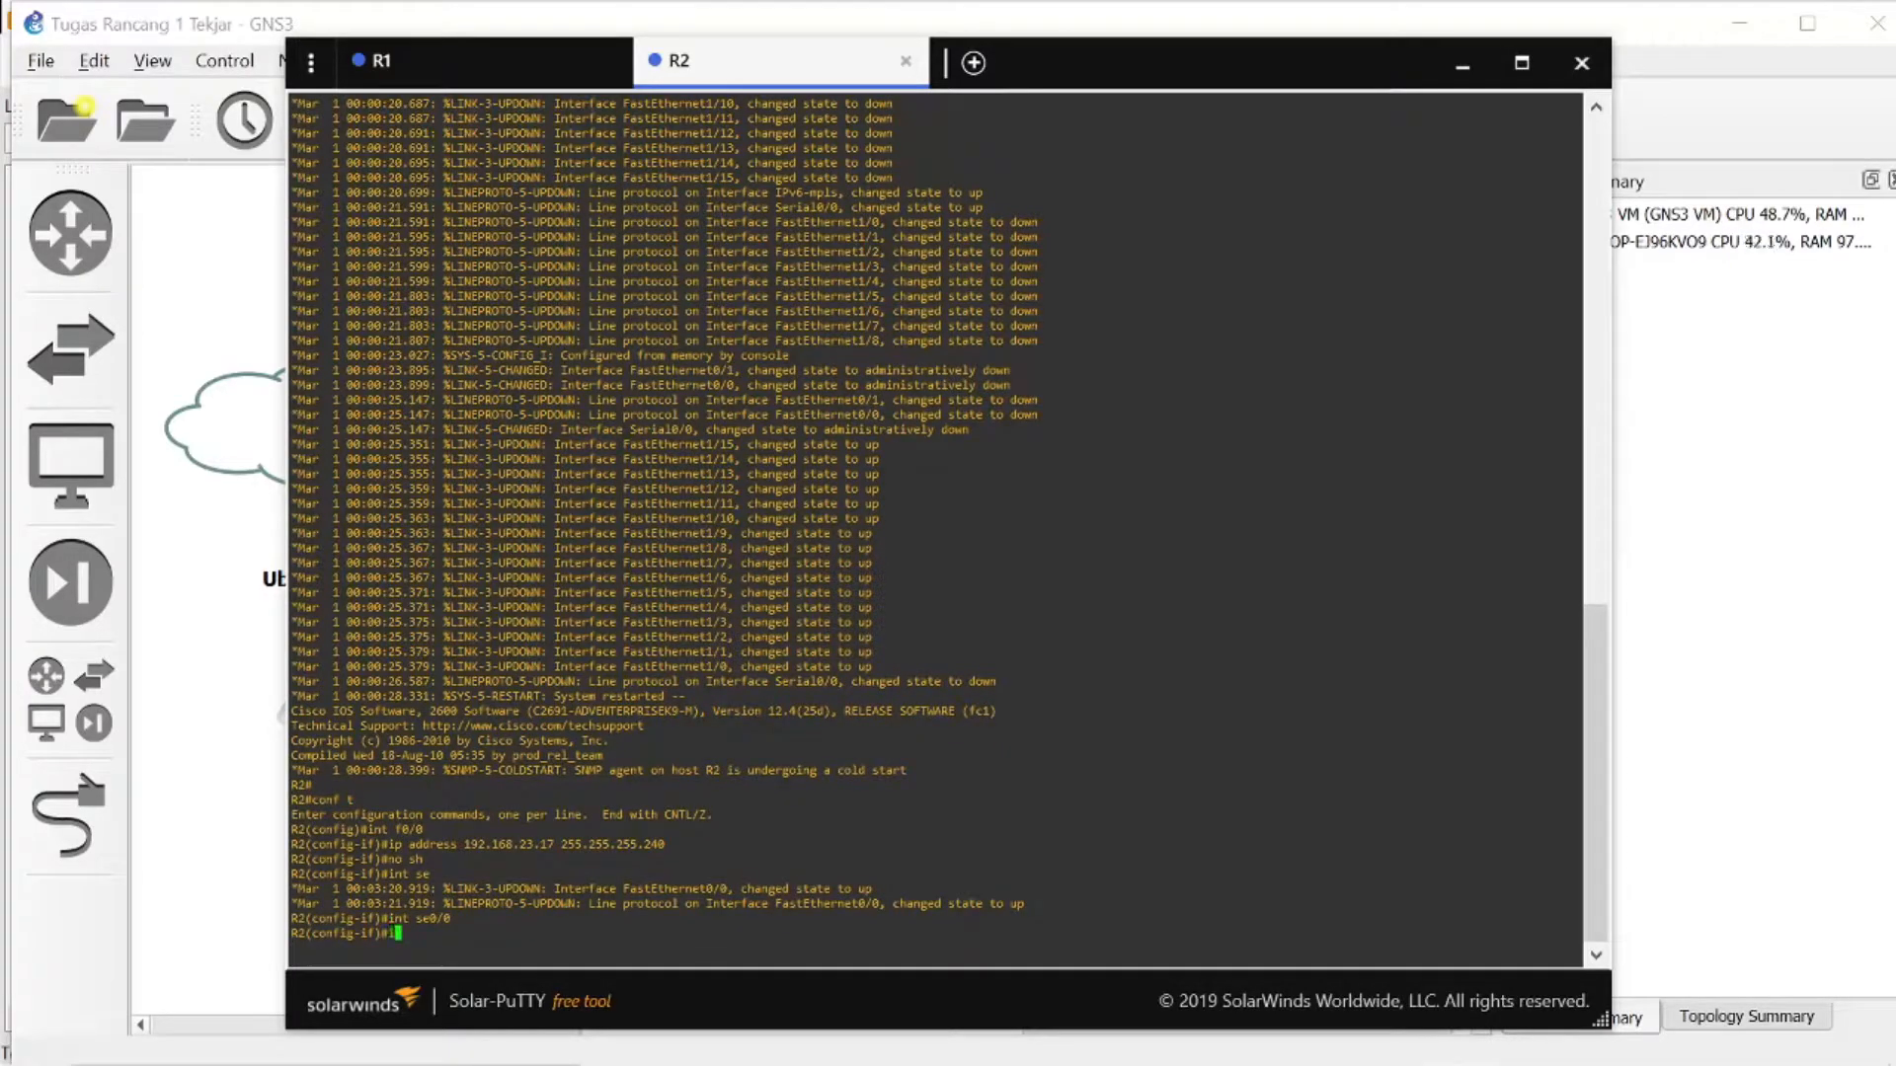
{"action": "type", "text": "p address 192.168.23.34"}
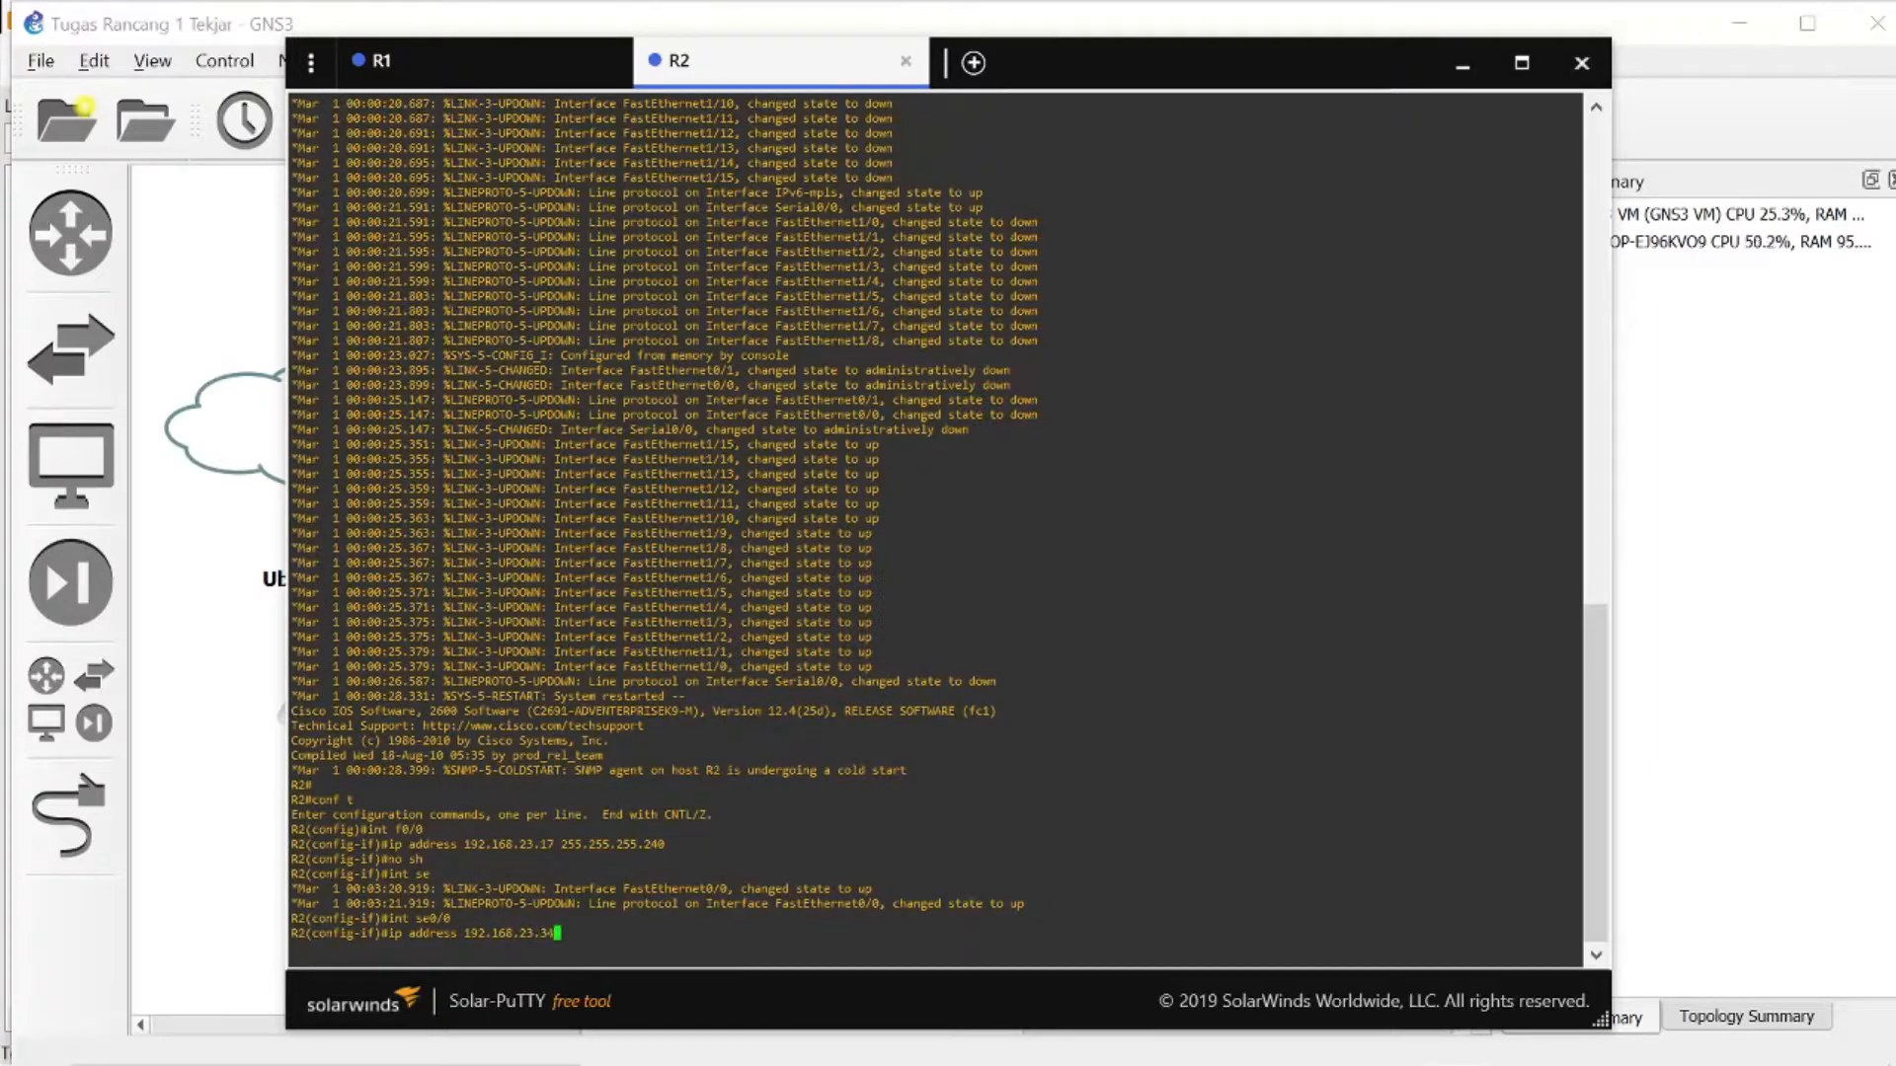
{"action": "type", "text": " 255.255.255.252"}
{"action": "key", "text": "Return"}
- Enable R2's se0/0 interface with no sh and exit to global configuration mode
{"action": "type", "text": "no sh"}
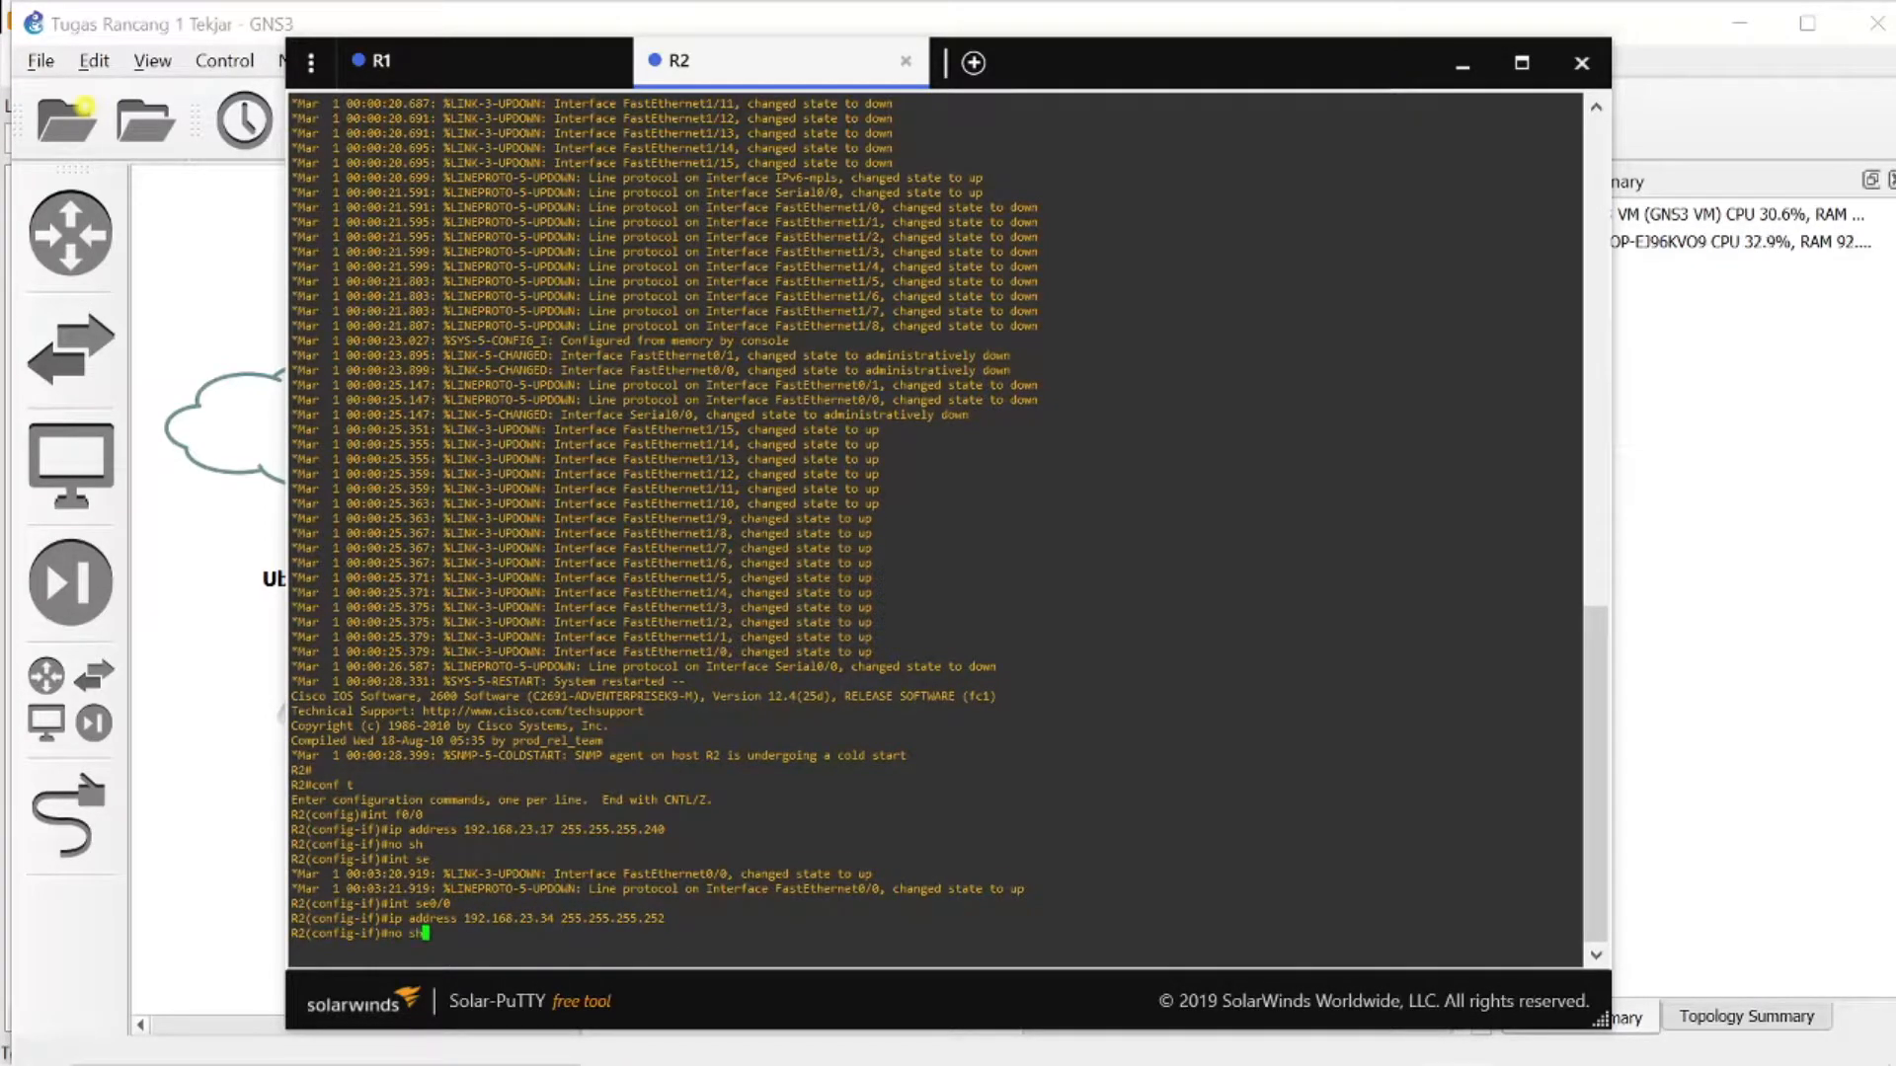
{"action": "key", "text": "Return"}
{"action": "type", "text": "exiy"}
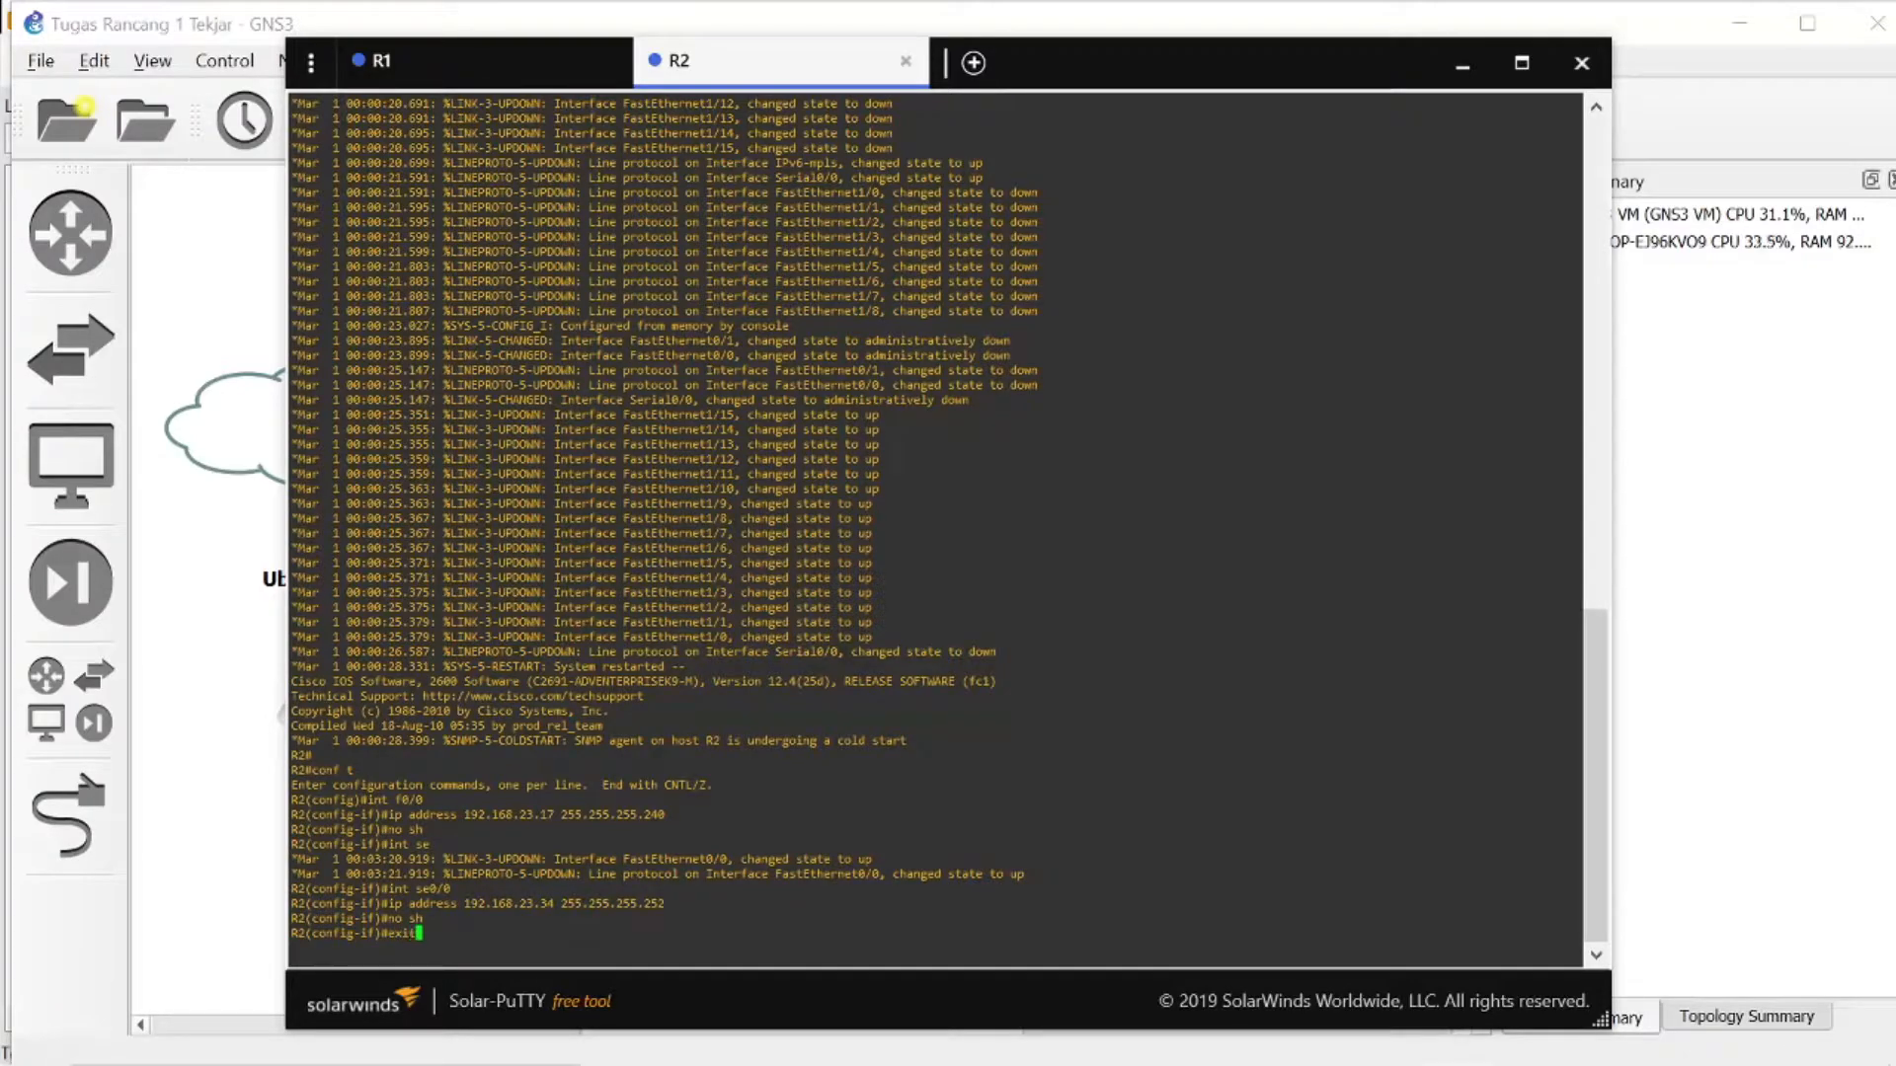
{"action": "key", "text": "Return"}
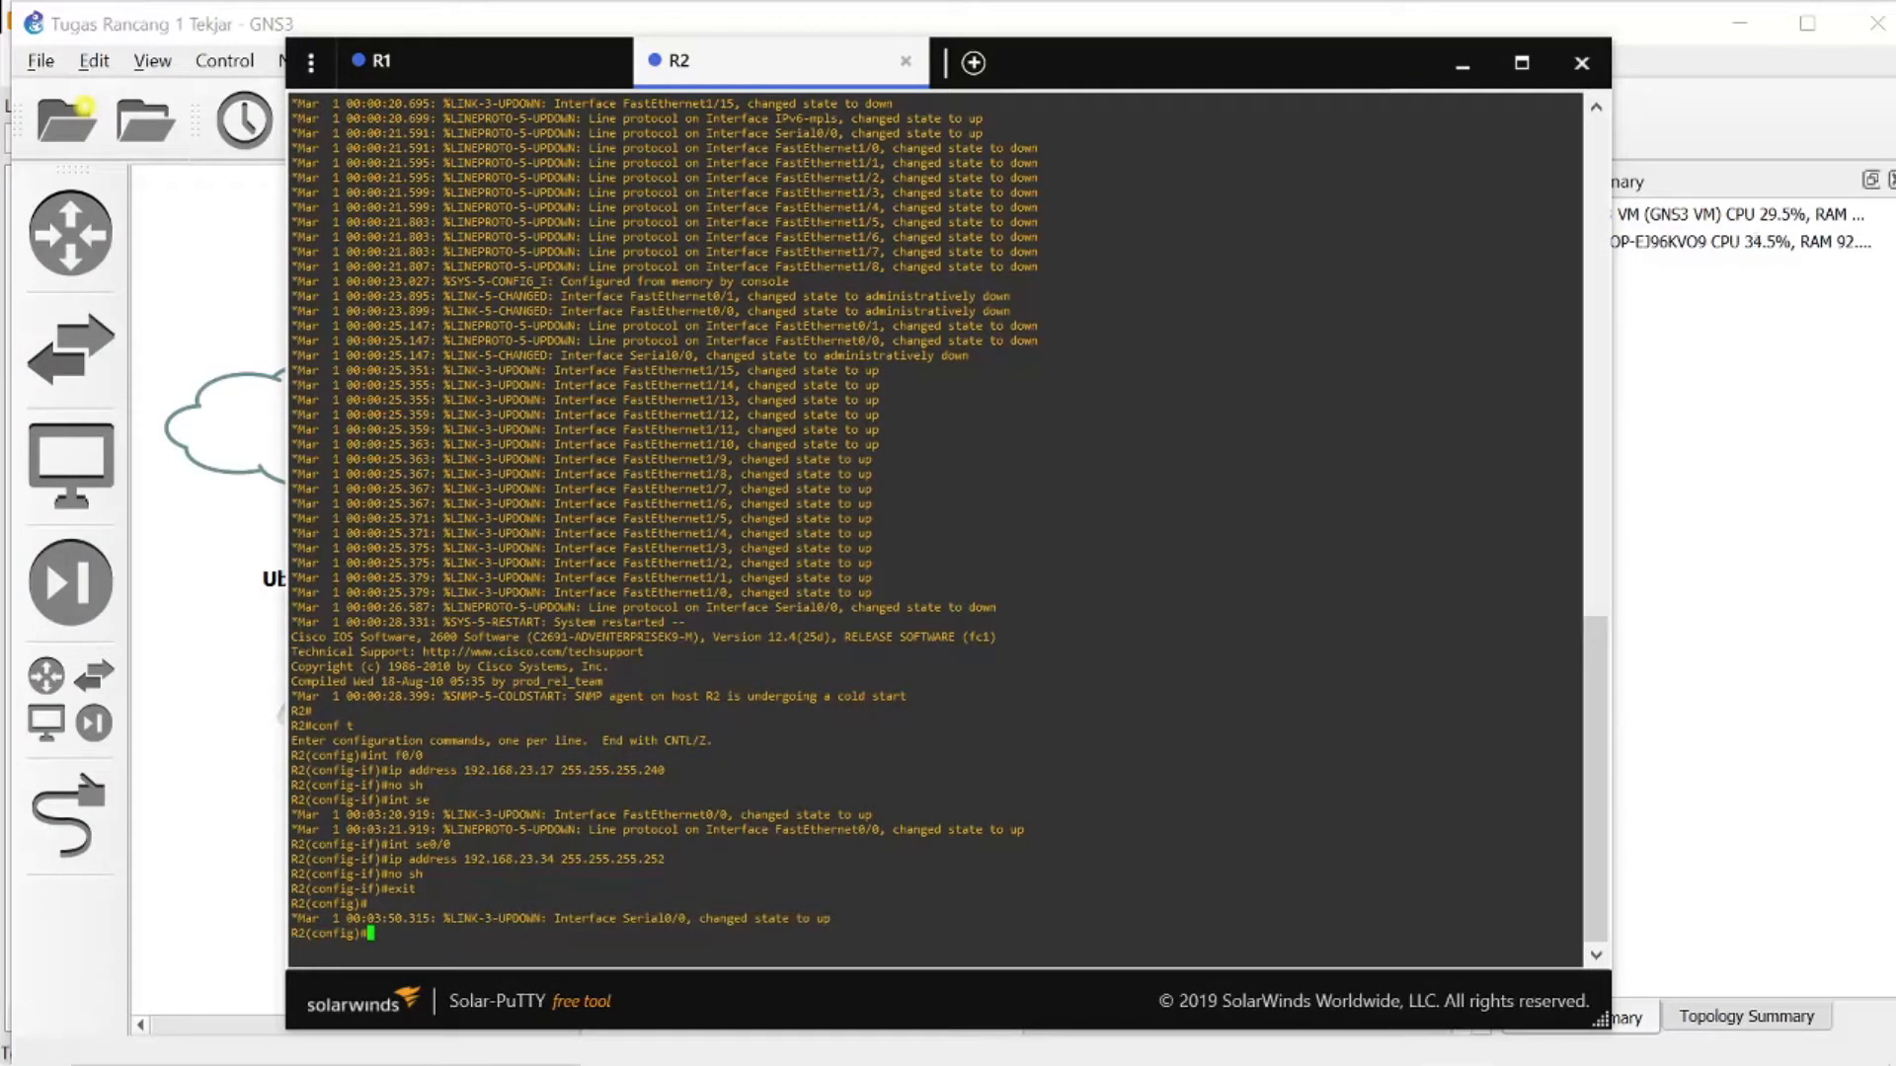
- Create a DHCP pool named server on R2
{"action": "type", "text": "ip dhc"}
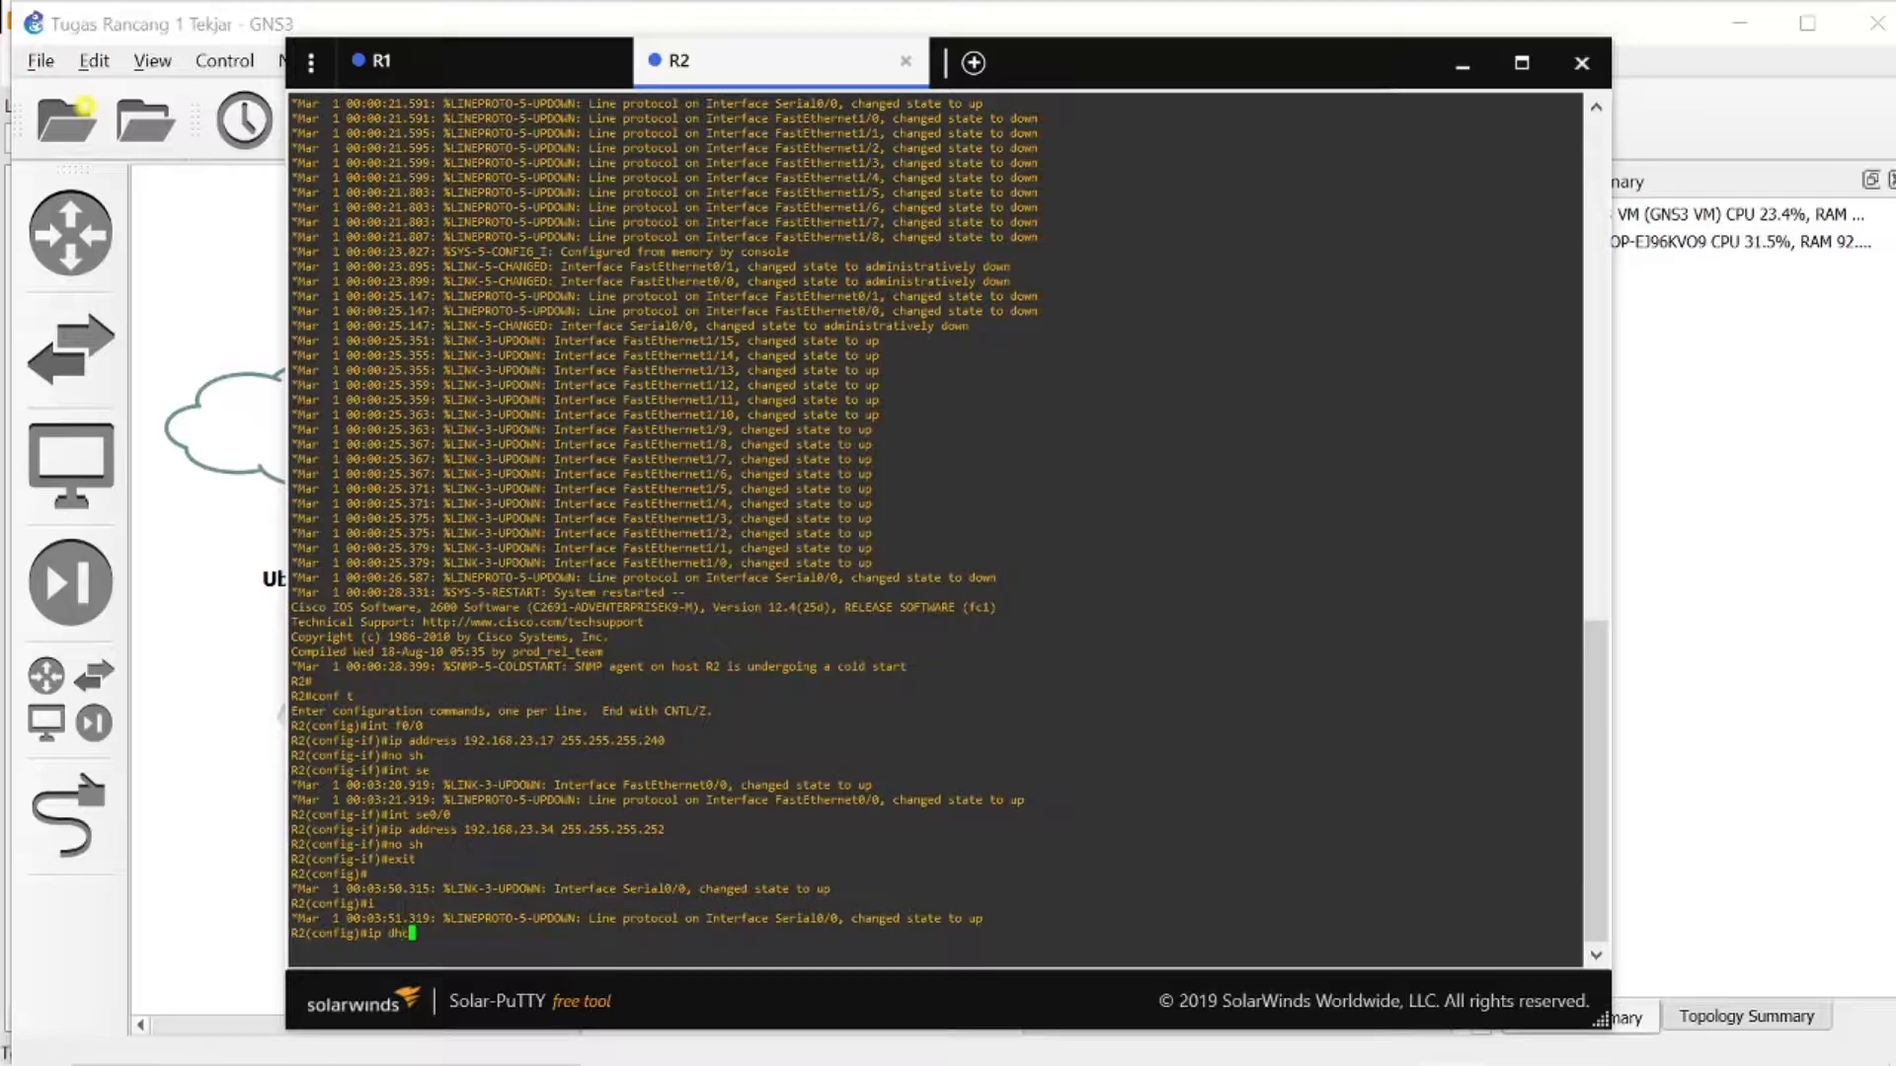
{"action": "type", "text": "p pool server"}
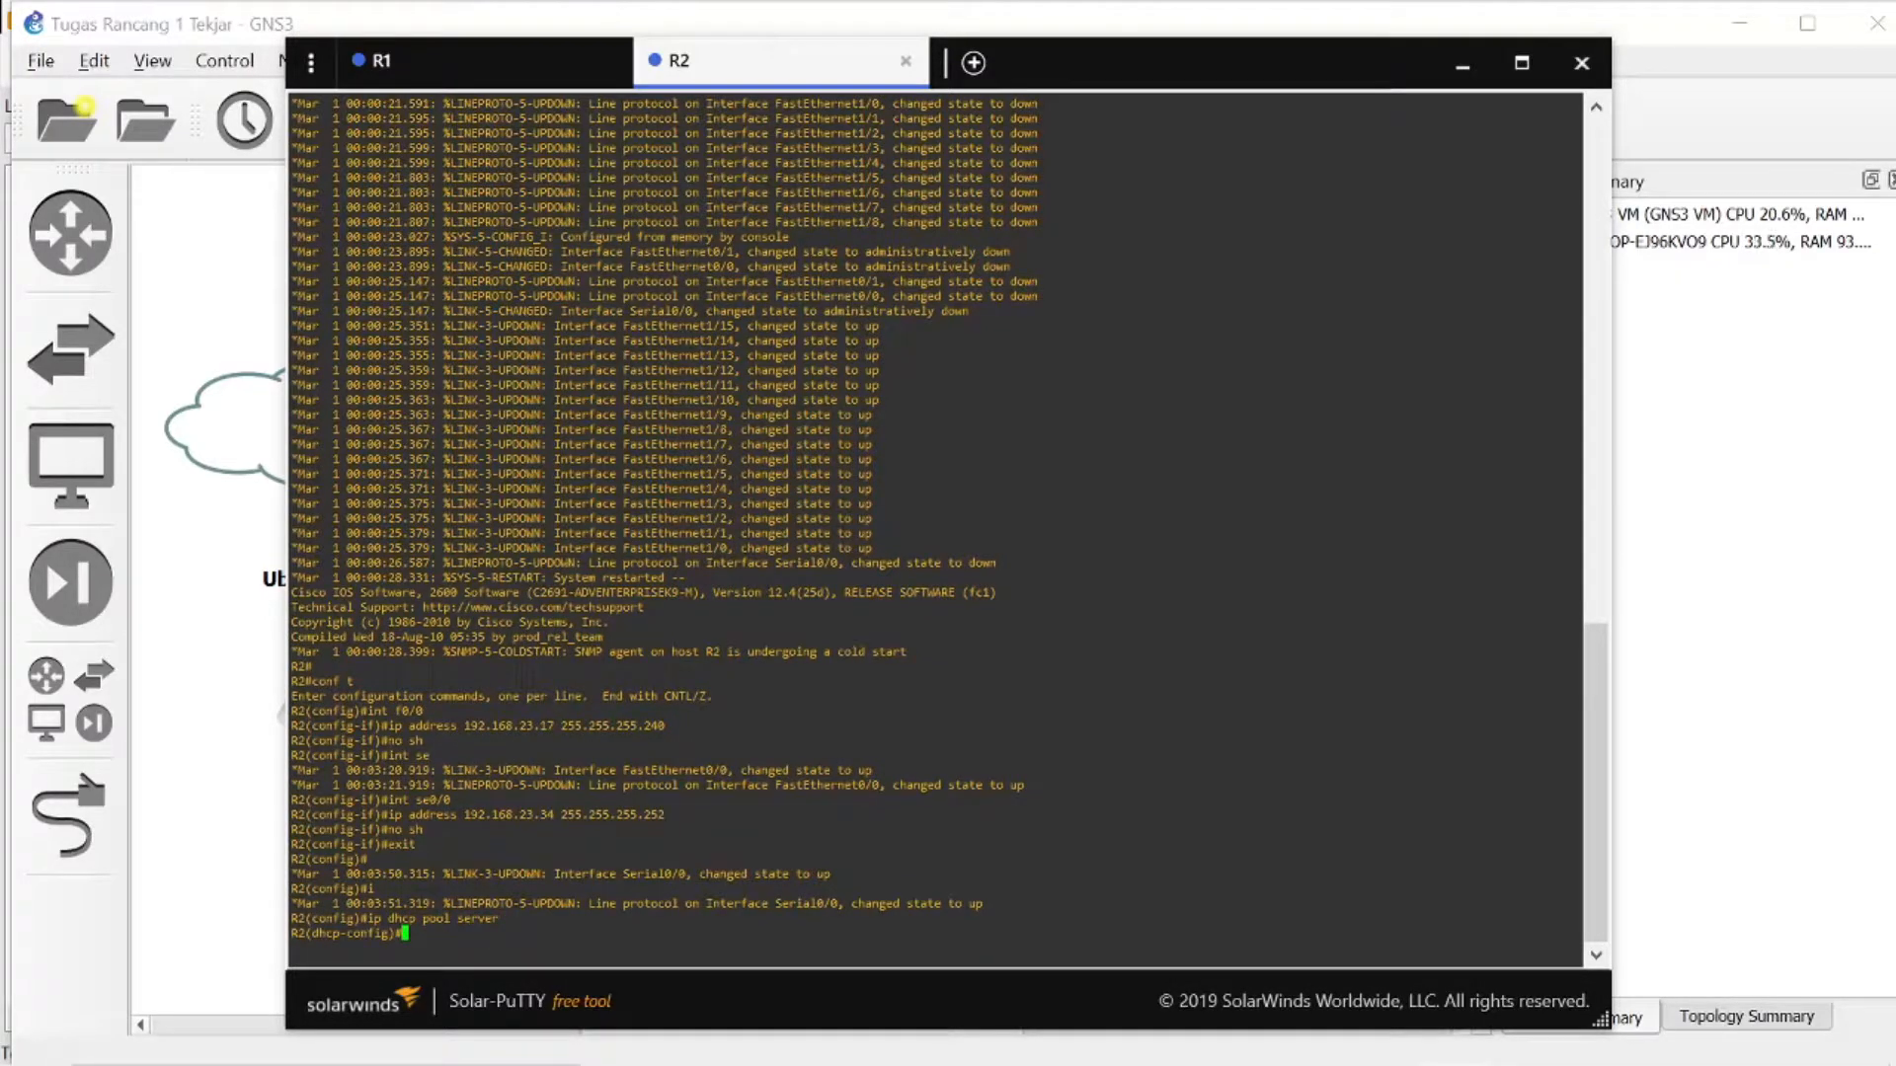
- Set R2's server DHCP pool network to 192.168.23.16 255.255.255.240, checking it against the VLSM table
{"action": "type", "text": "network 192.168.23.16 255.255."}
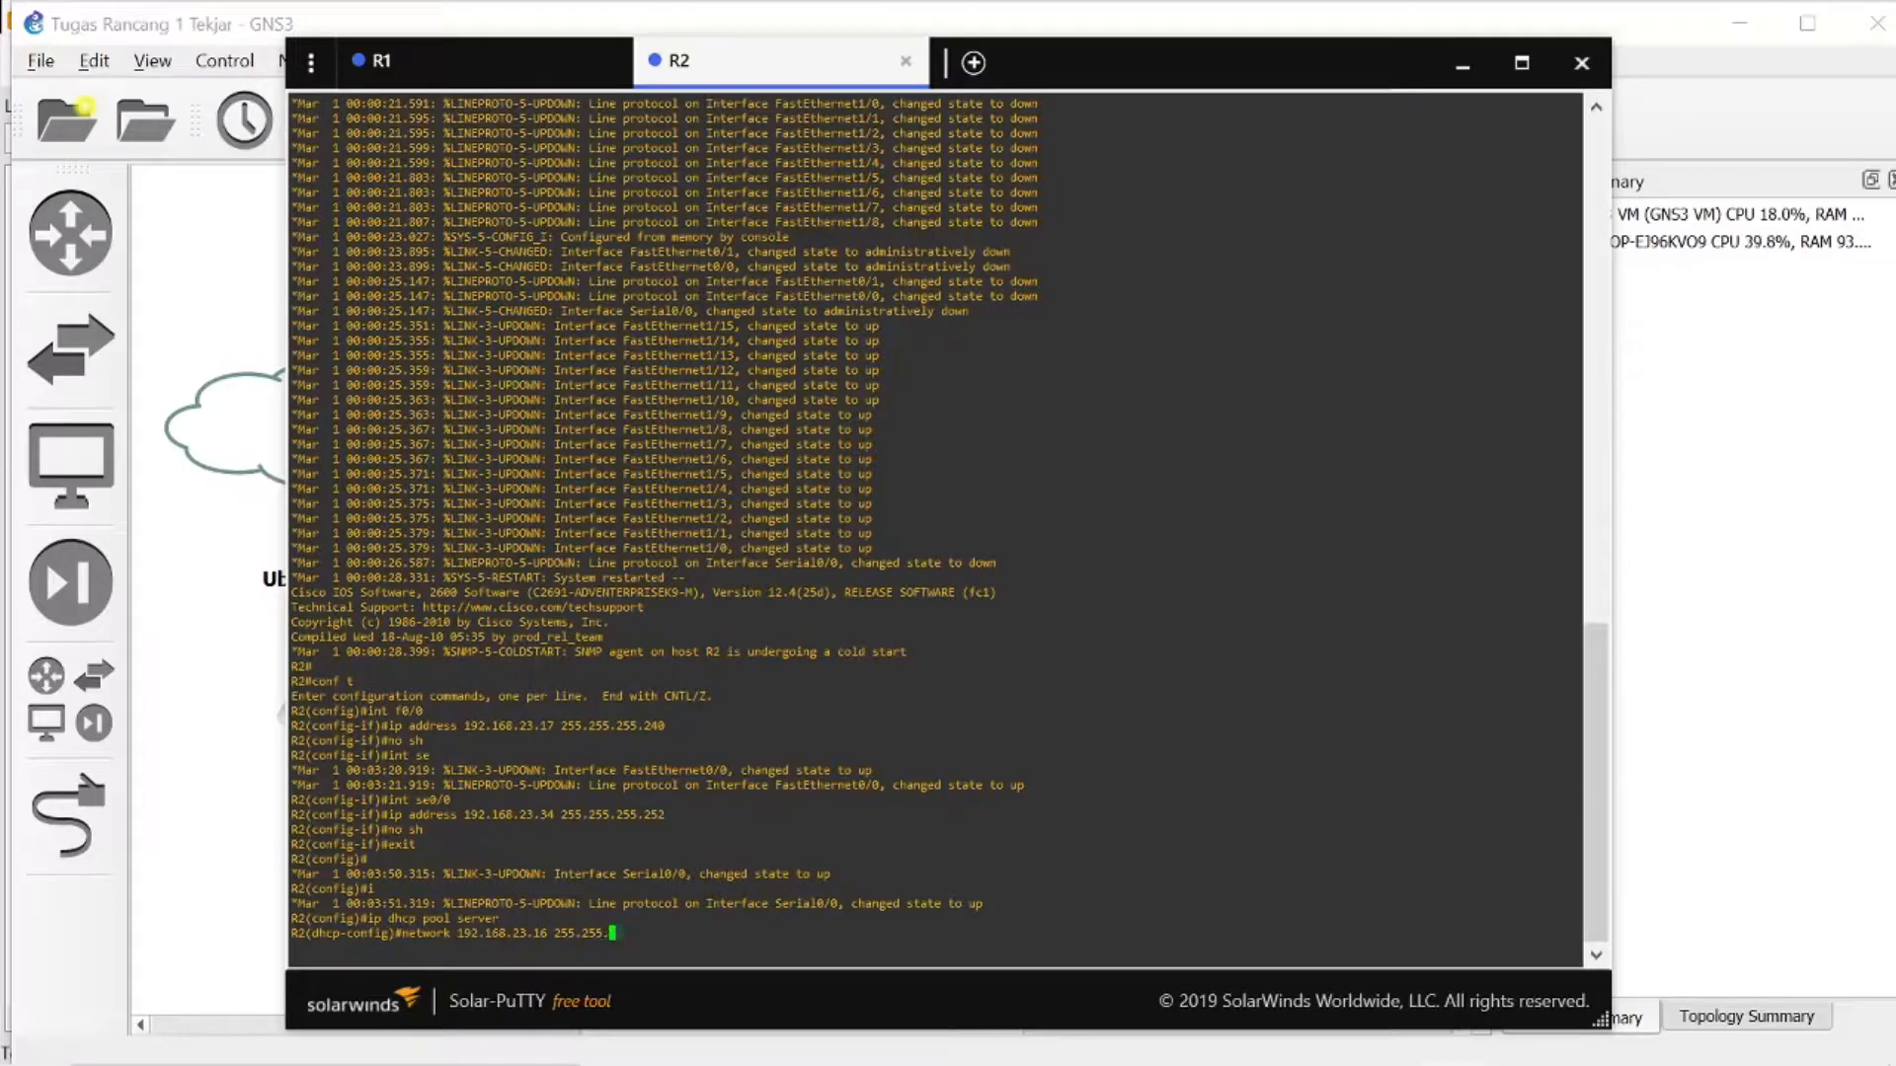
{"action": "type", "text": "255.240"}
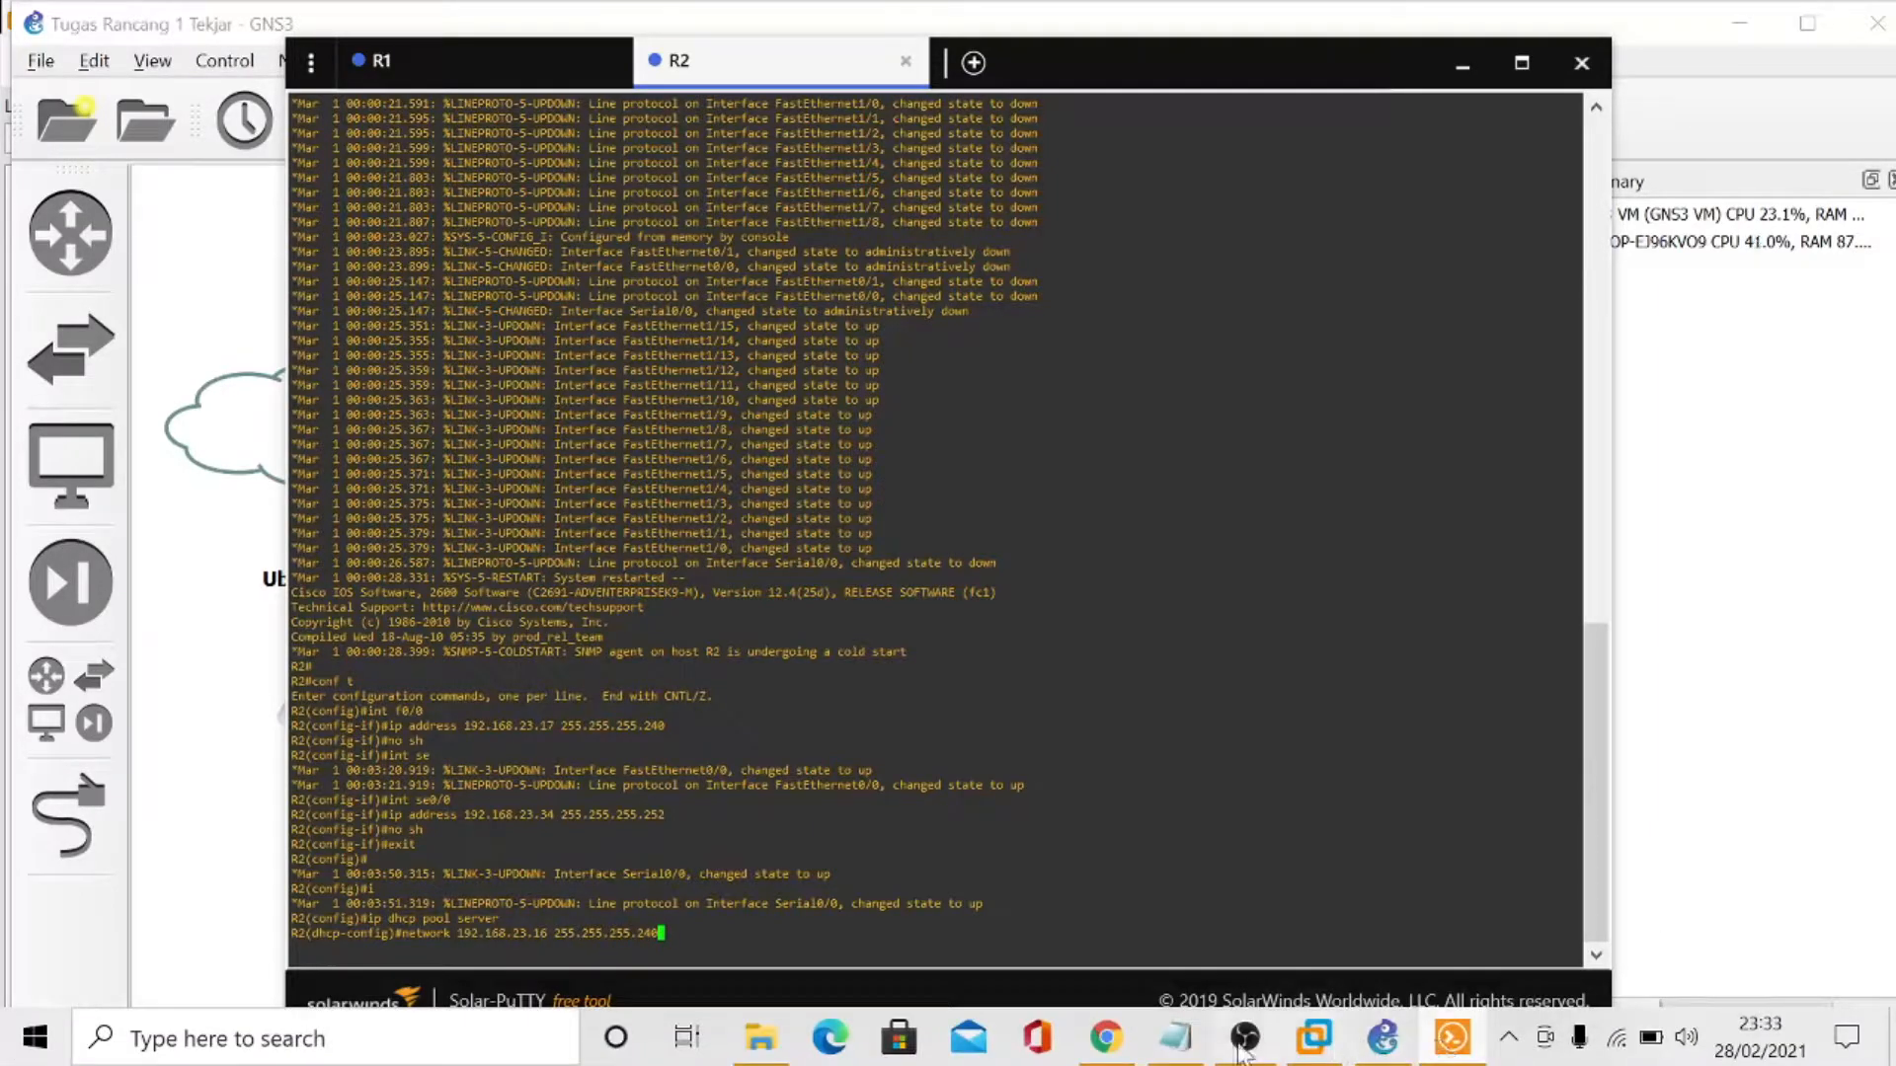
{"action": "left_click", "coordinate": [1175, 1048]}
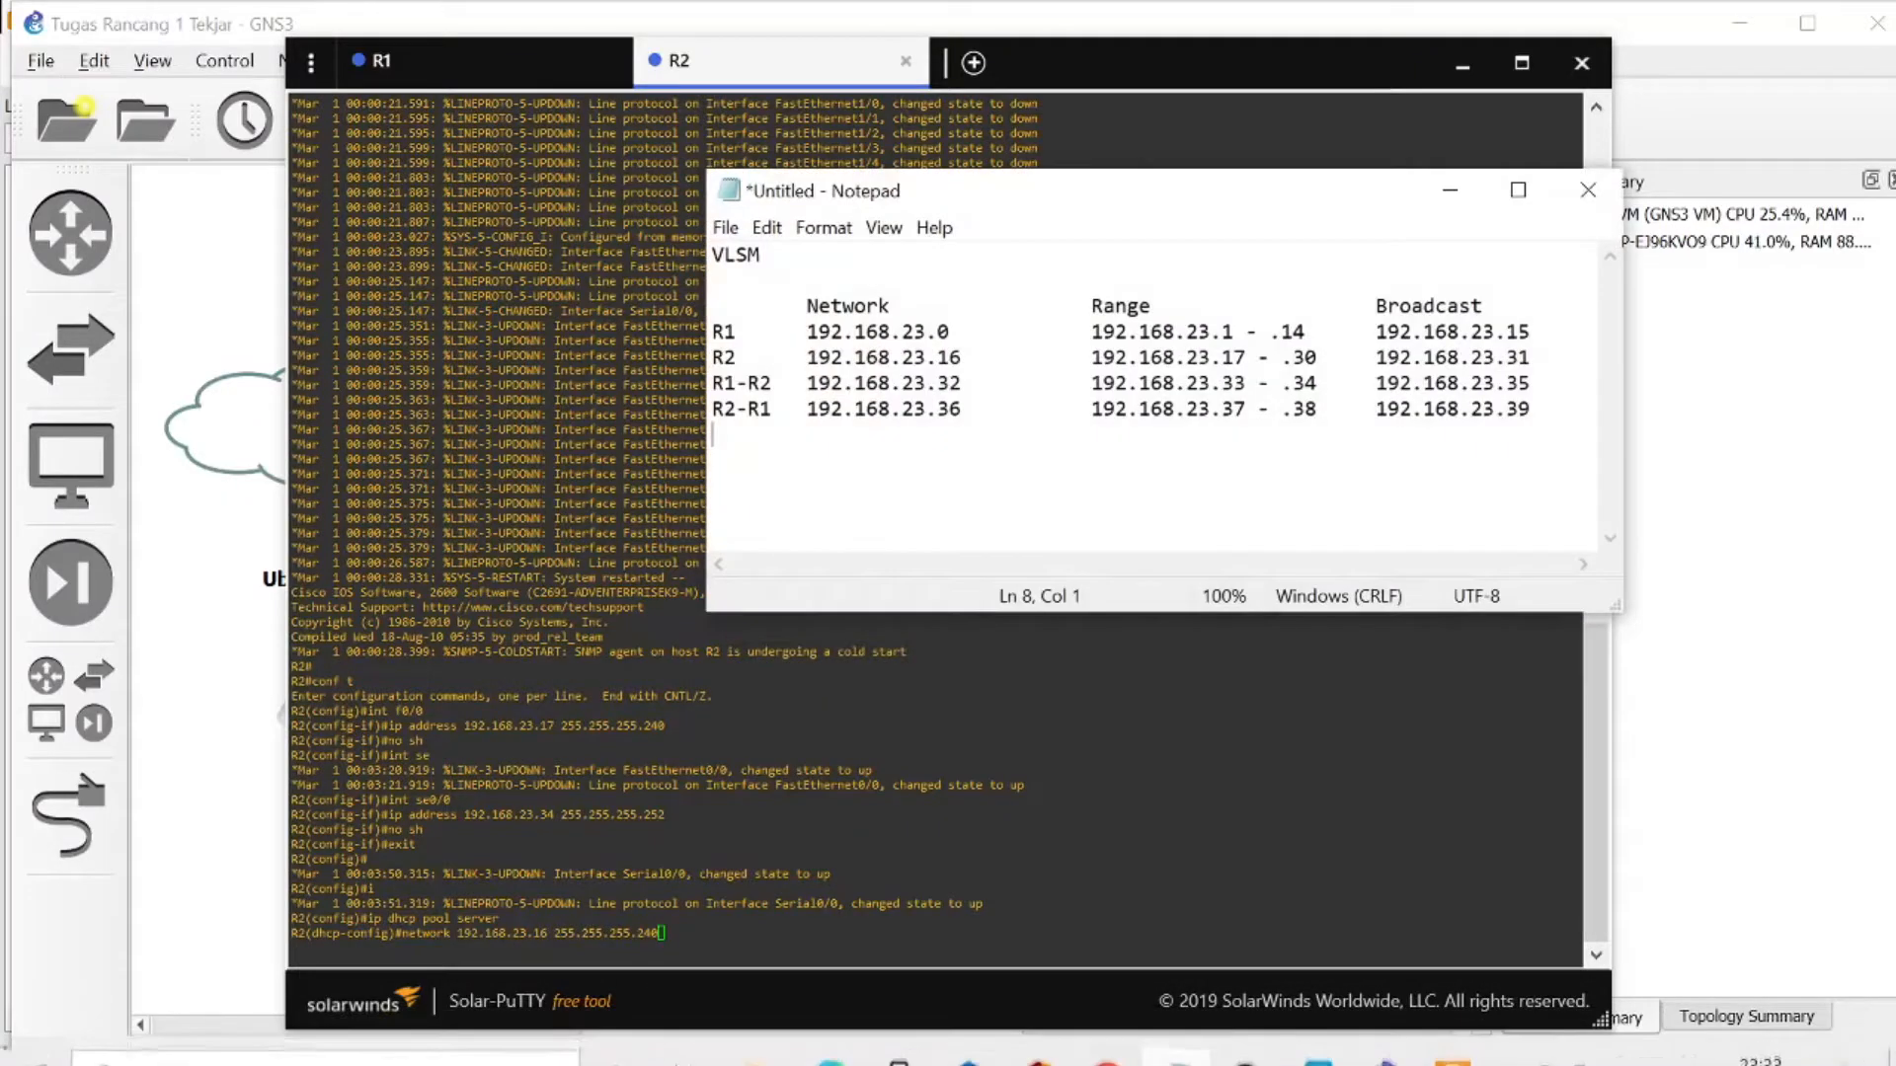
{"action": "left_click", "coordinate": [1450, 189]}
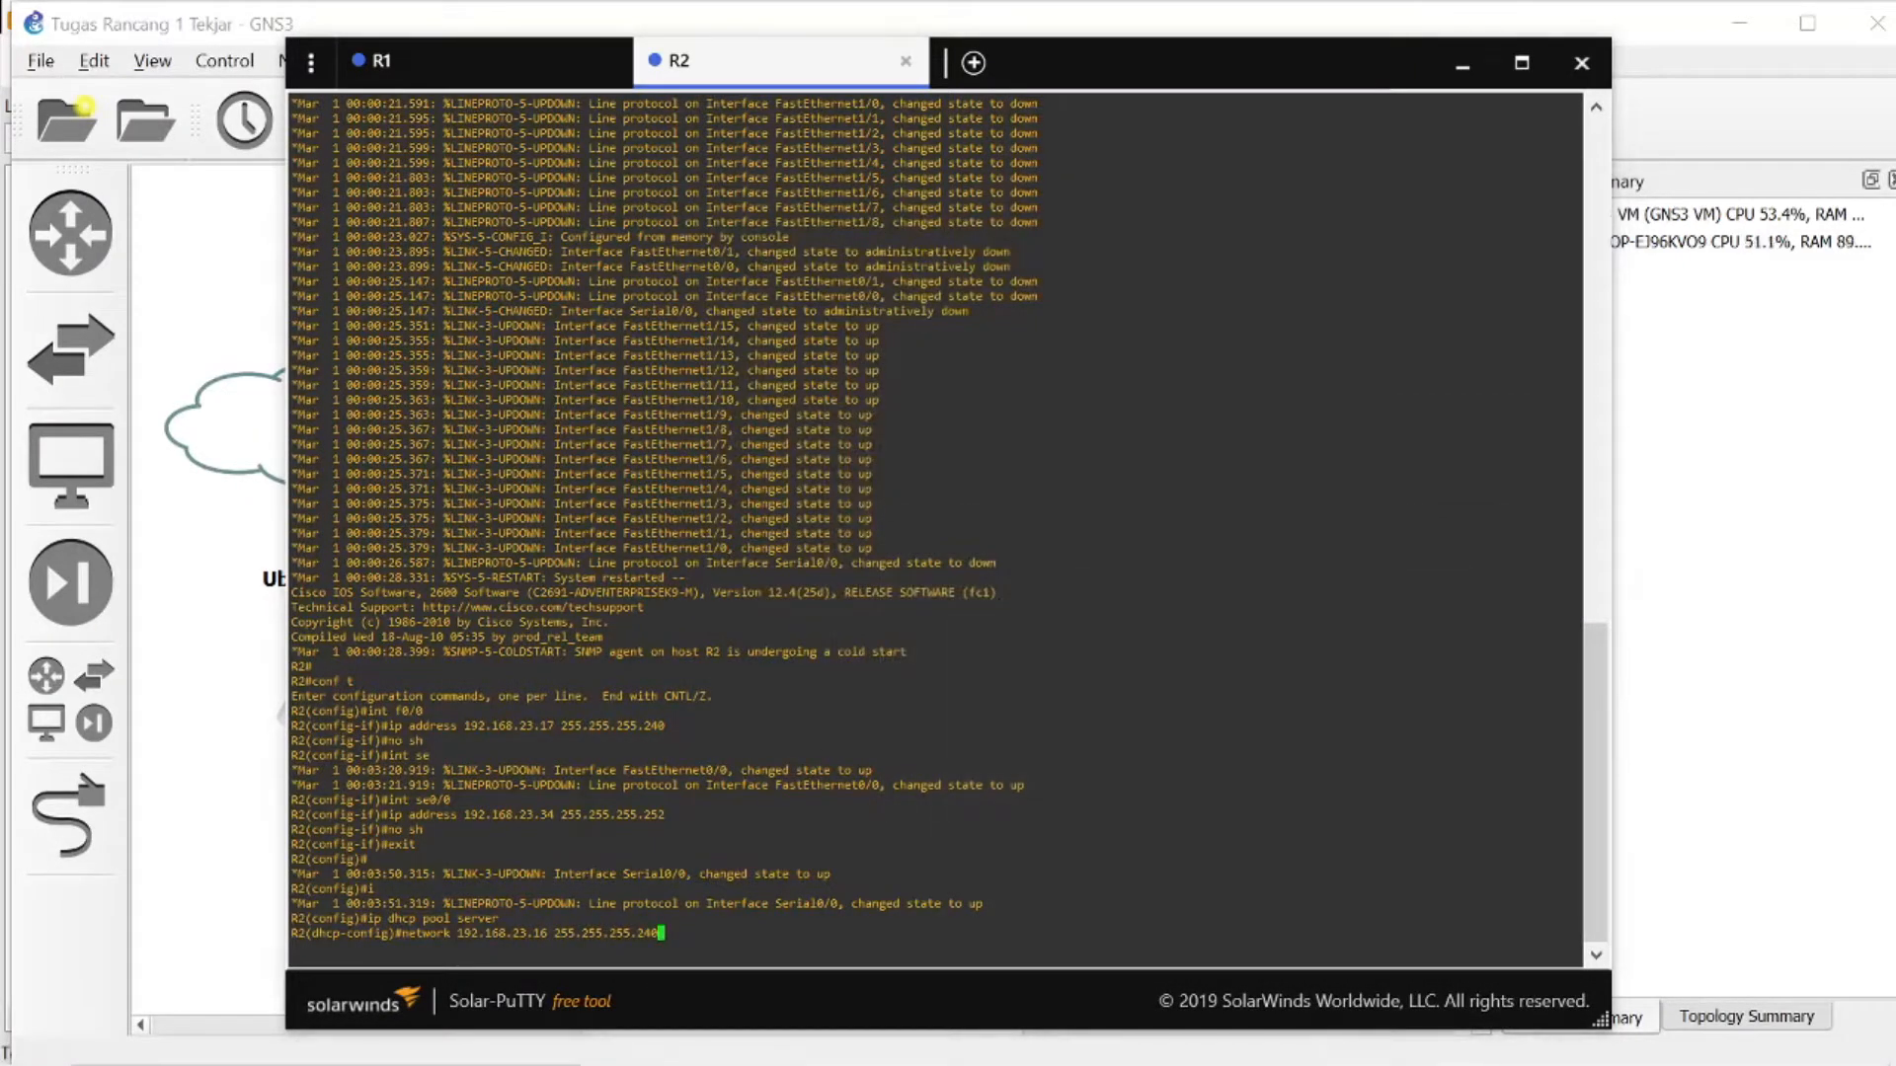
{"action": "key", "text": "Return"}
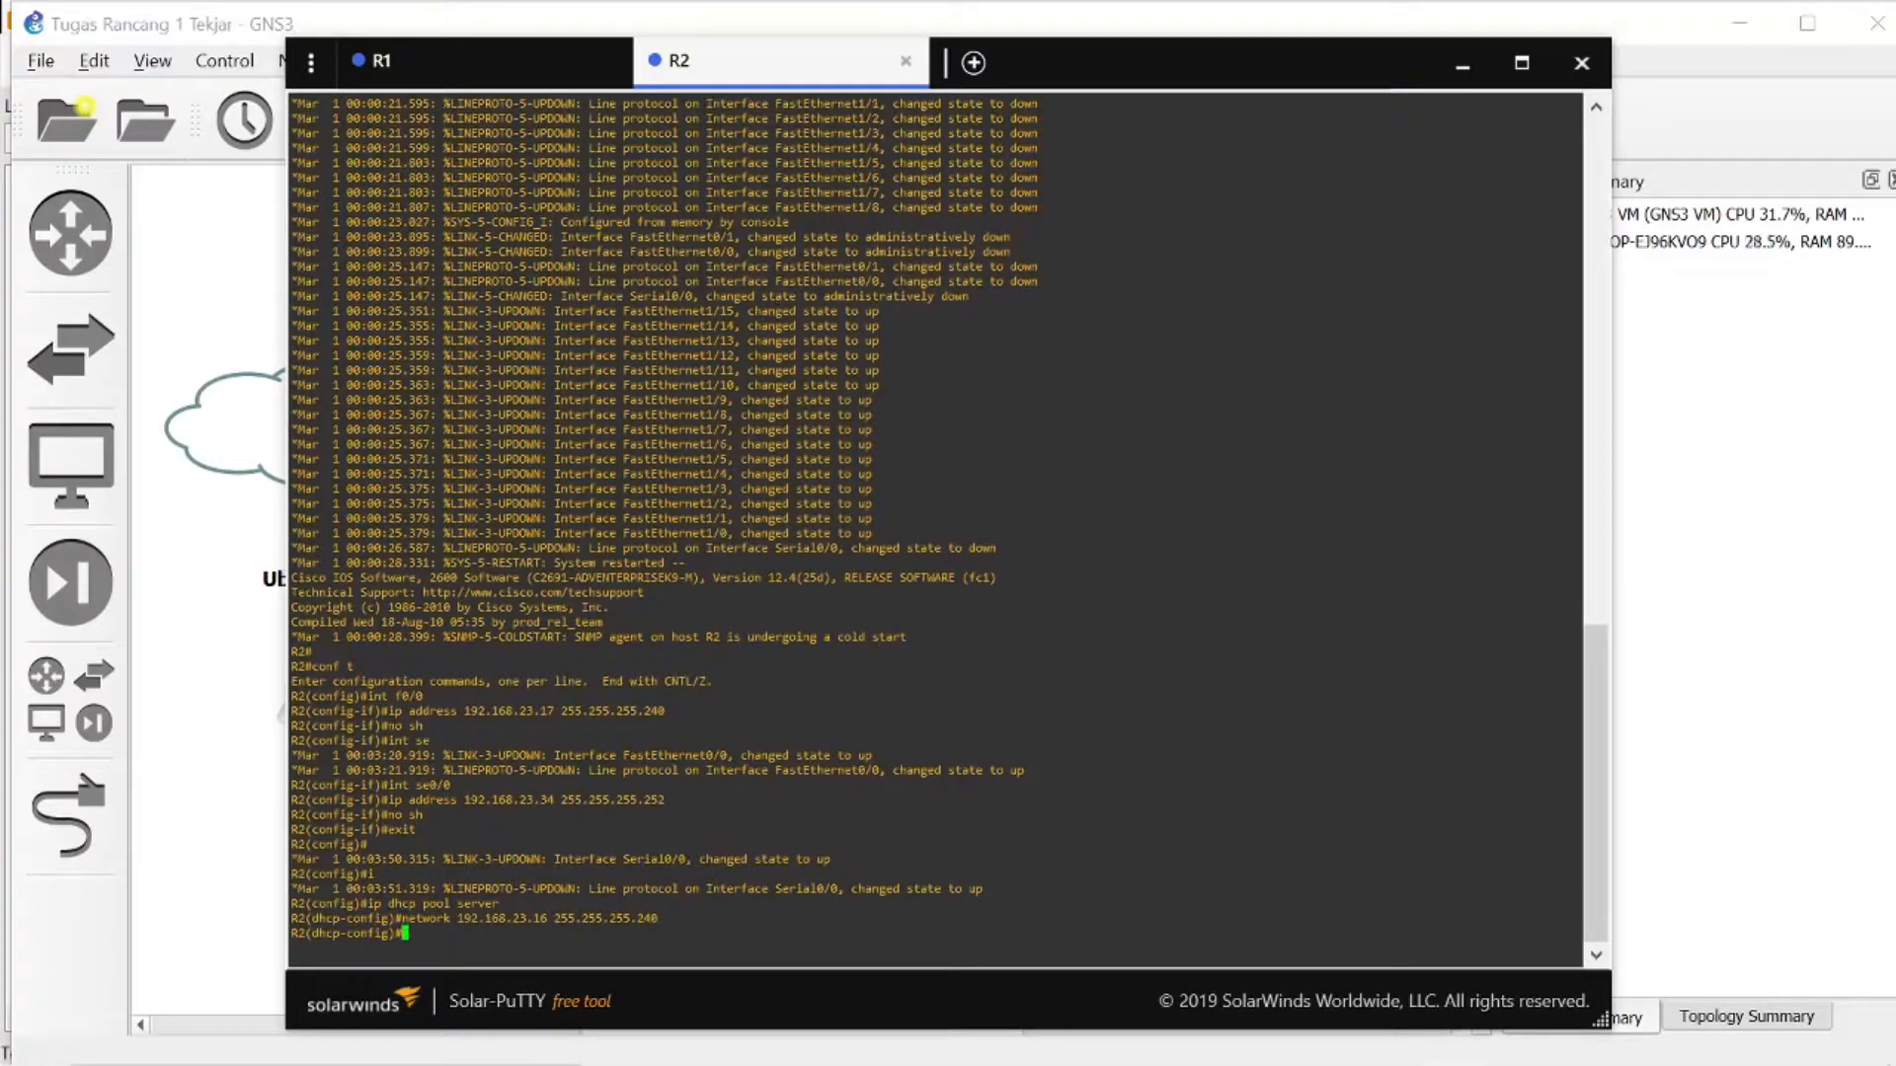
- Set R2's server DHCP pool default-router to 192.168.23.17 and exit DHCP configuration
{"action": "type", "text": "default-router 192.168.23.17"}
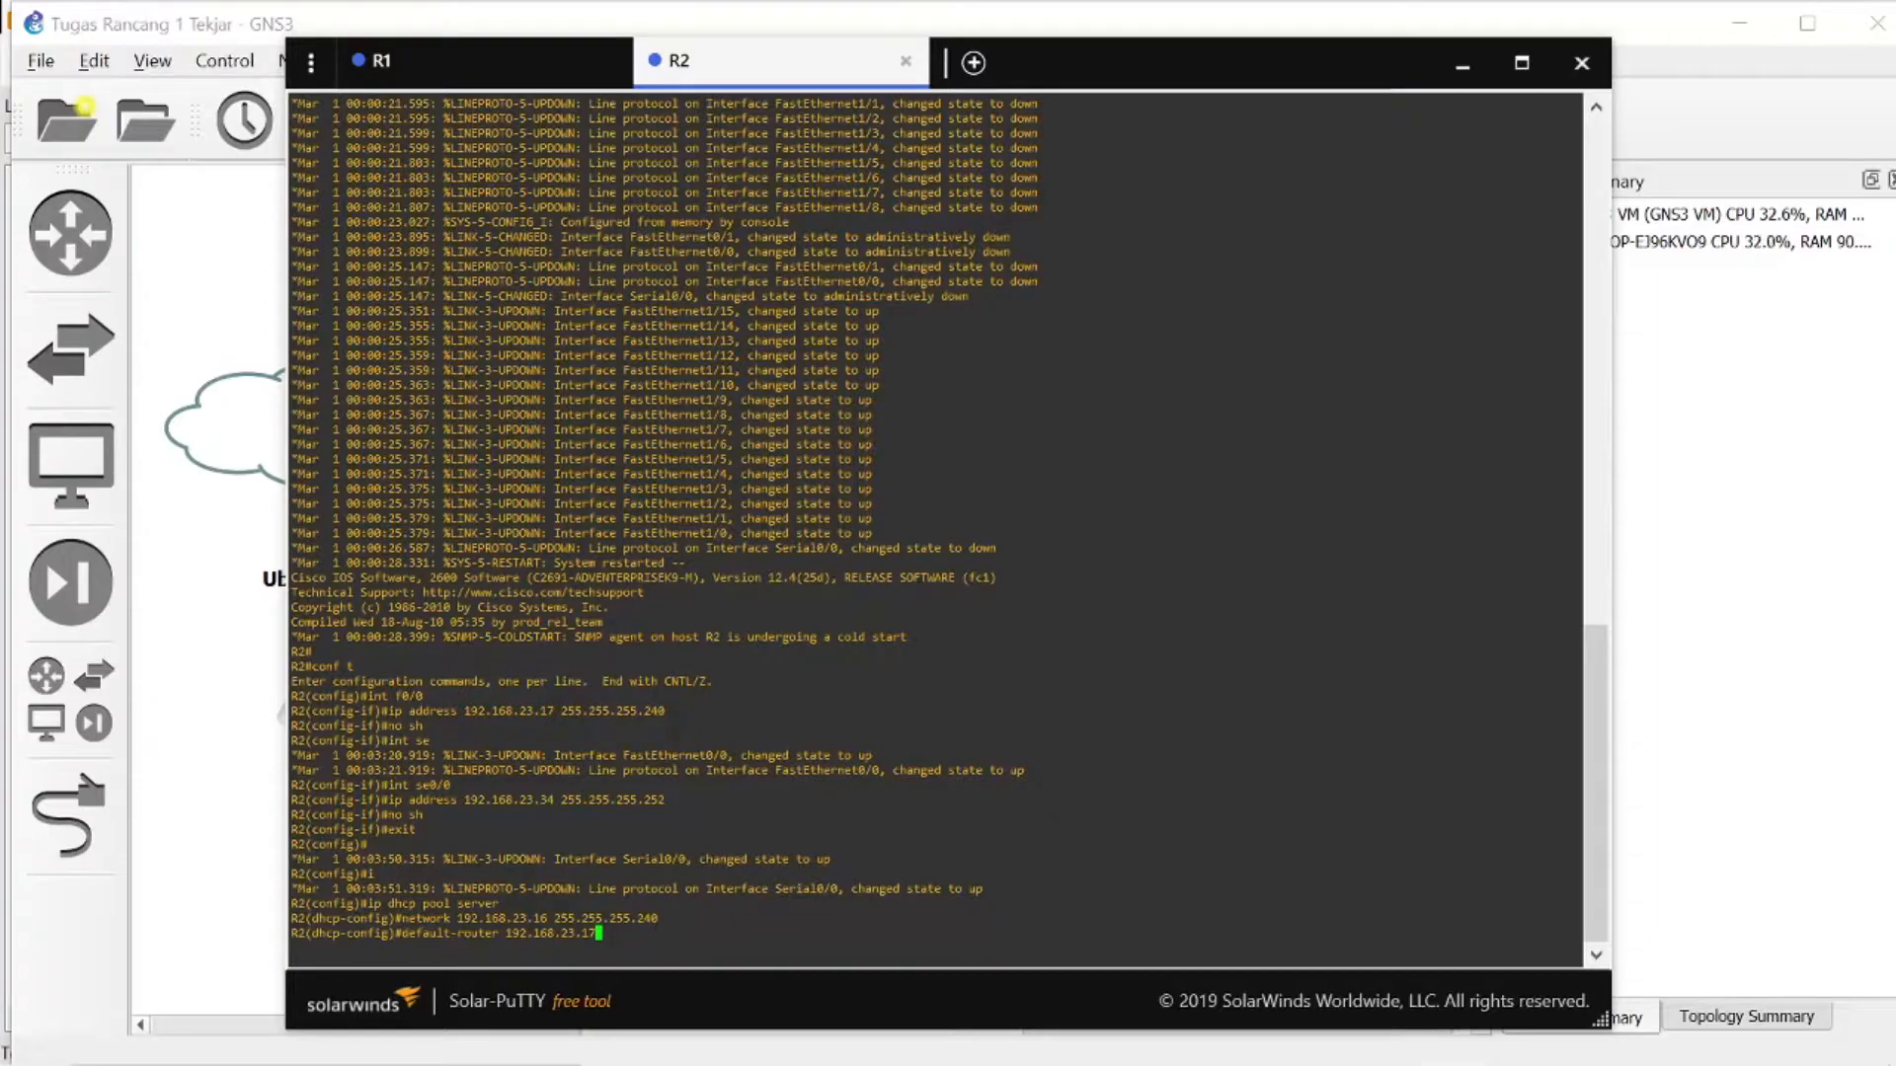
{"action": "key", "text": "Return"}
{"action": "type", "text": "e"}
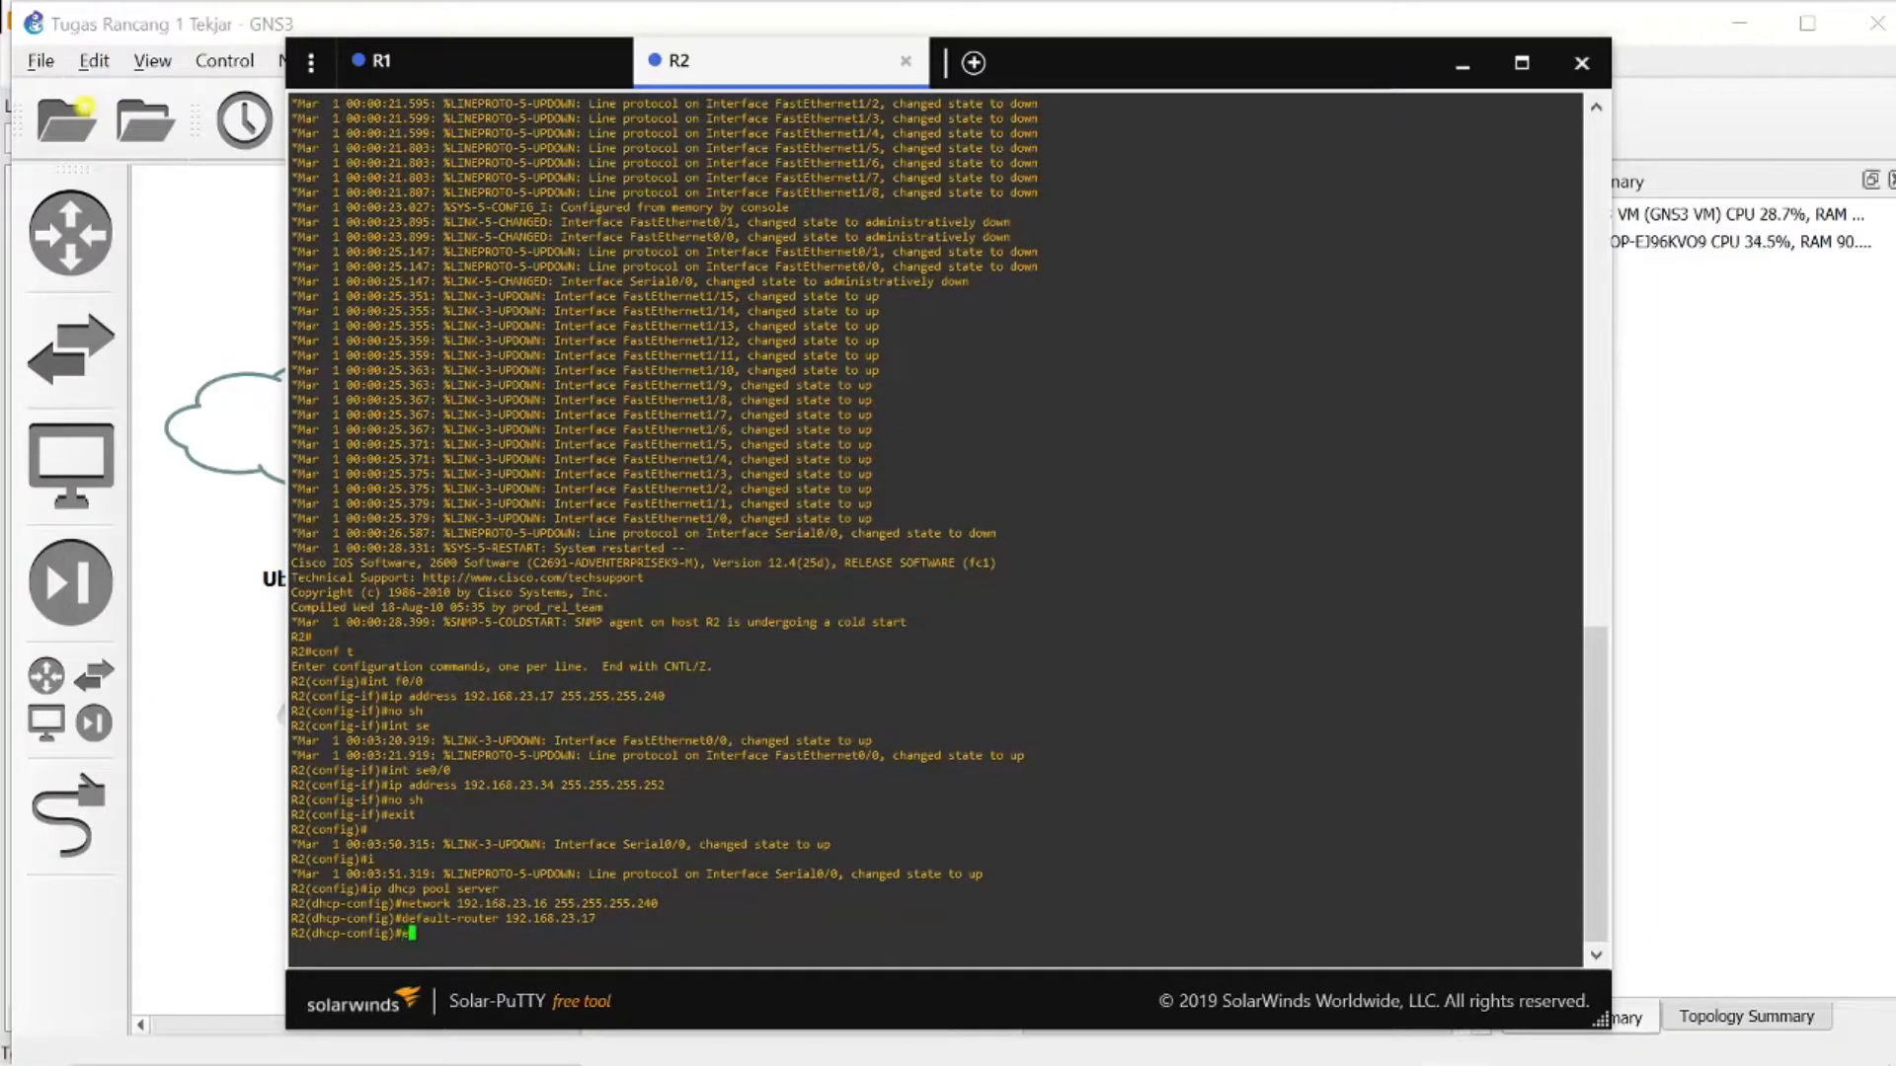
{"action": "type", "text": "xit"}
{"action": "key", "text": "Return"}
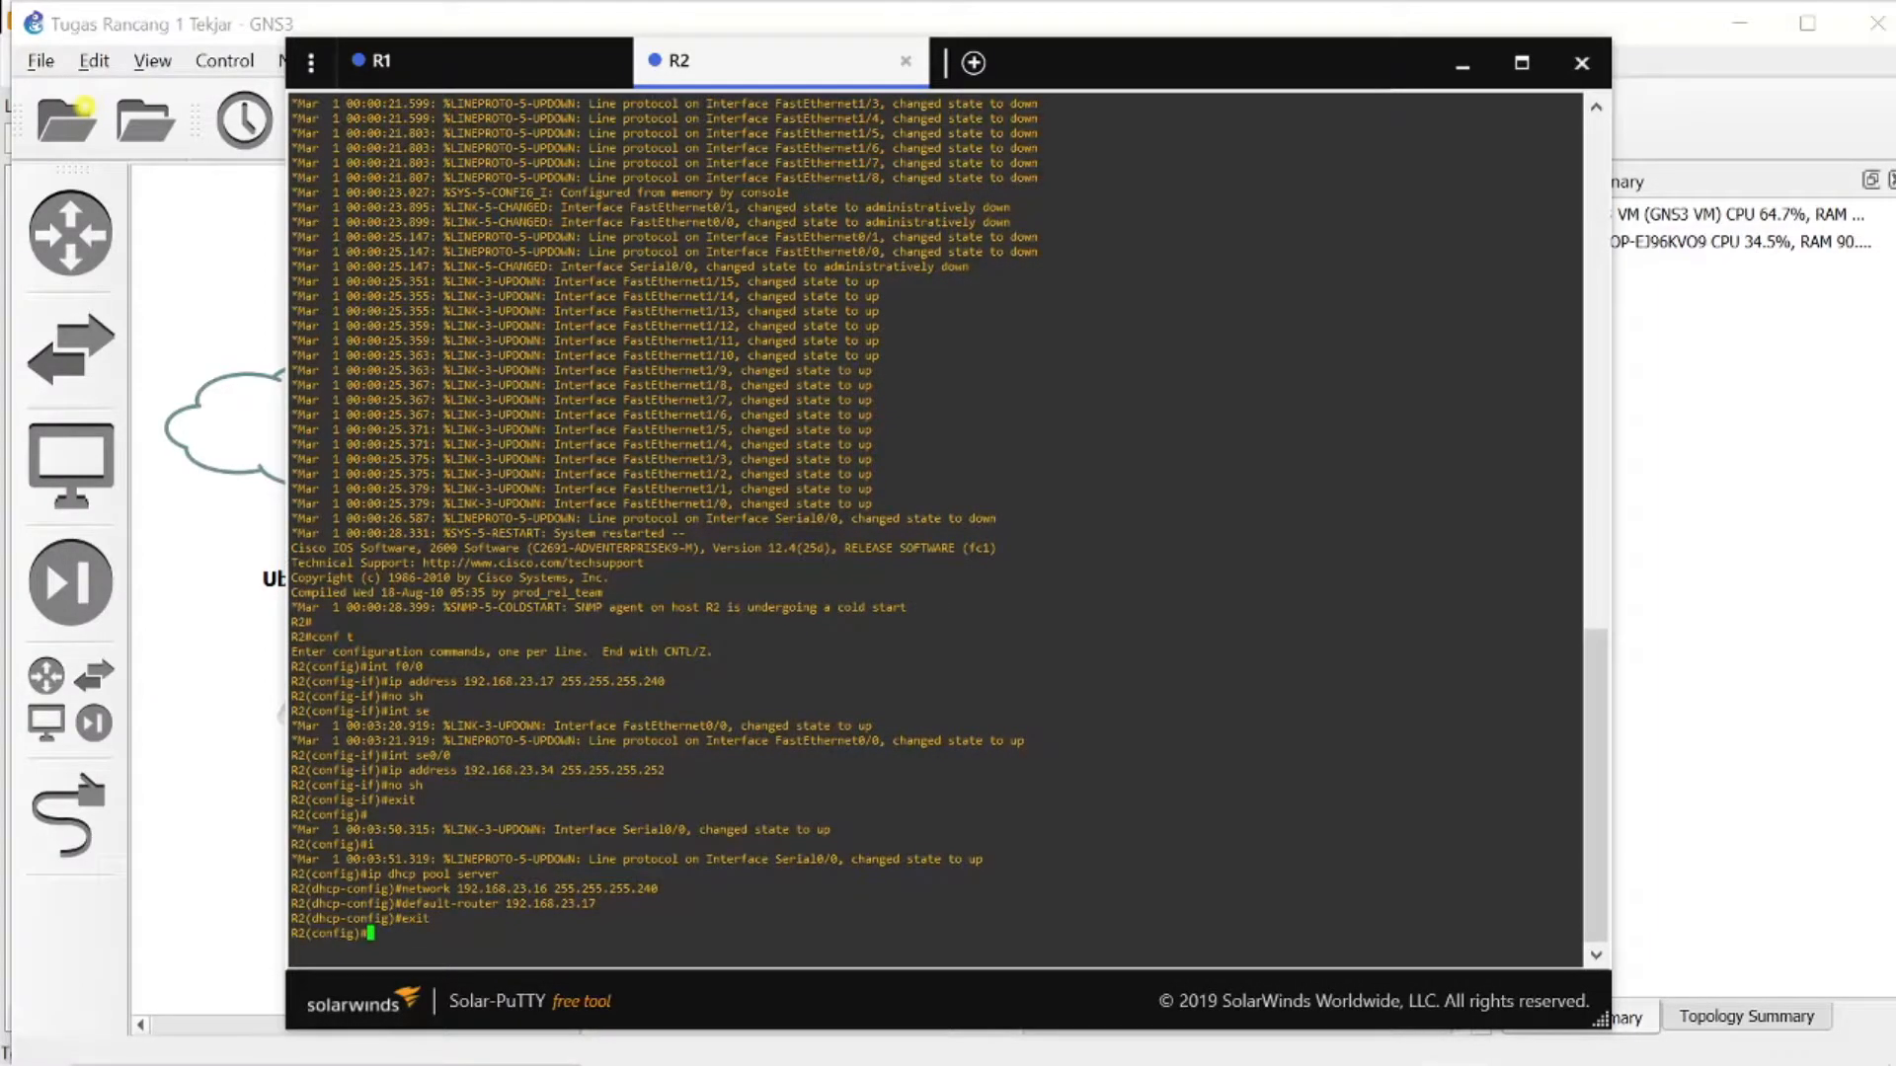
- On R1, add a static route to 192.168.23.16 255.255.255.240 via 192.168.23.34
{"action": "left_click", "coordinate": [464, 62]}
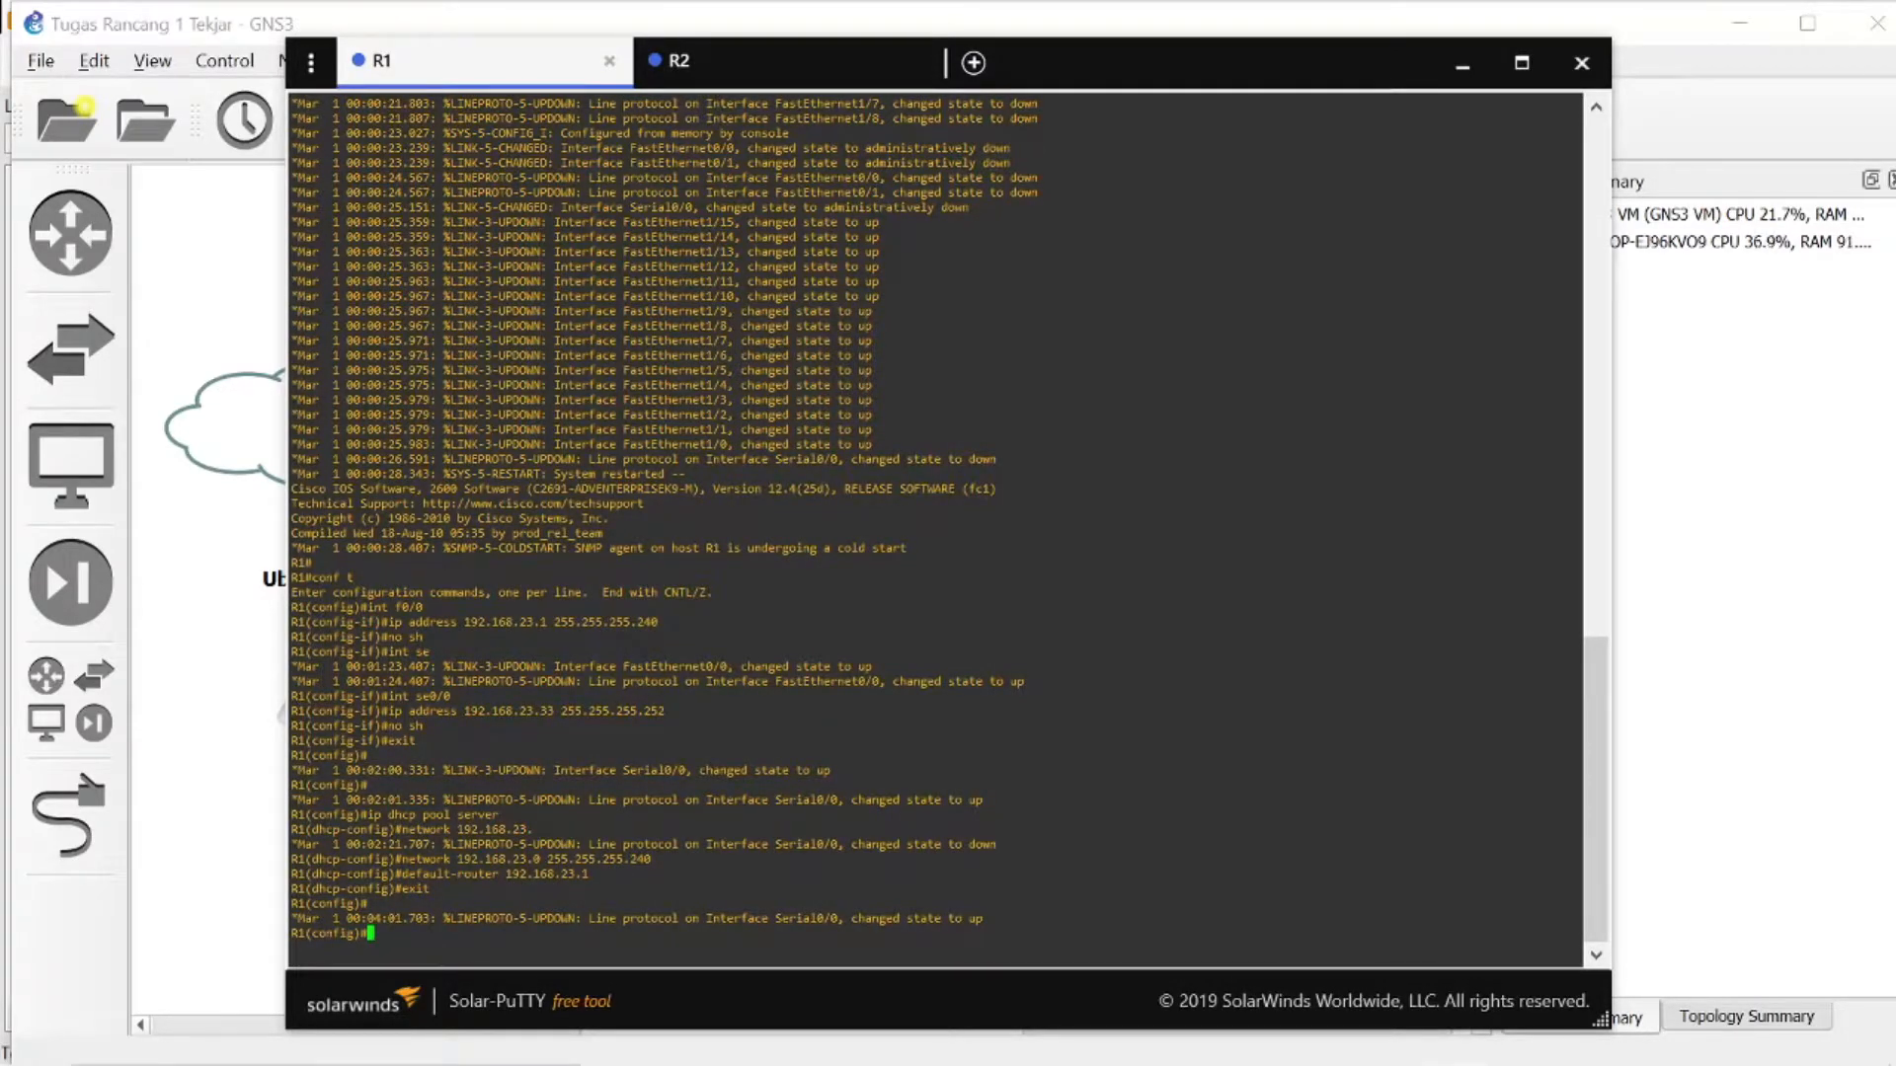
{"action": "type", "text": "i"}
{"action": "type", "text": "p route 192.168.2"}
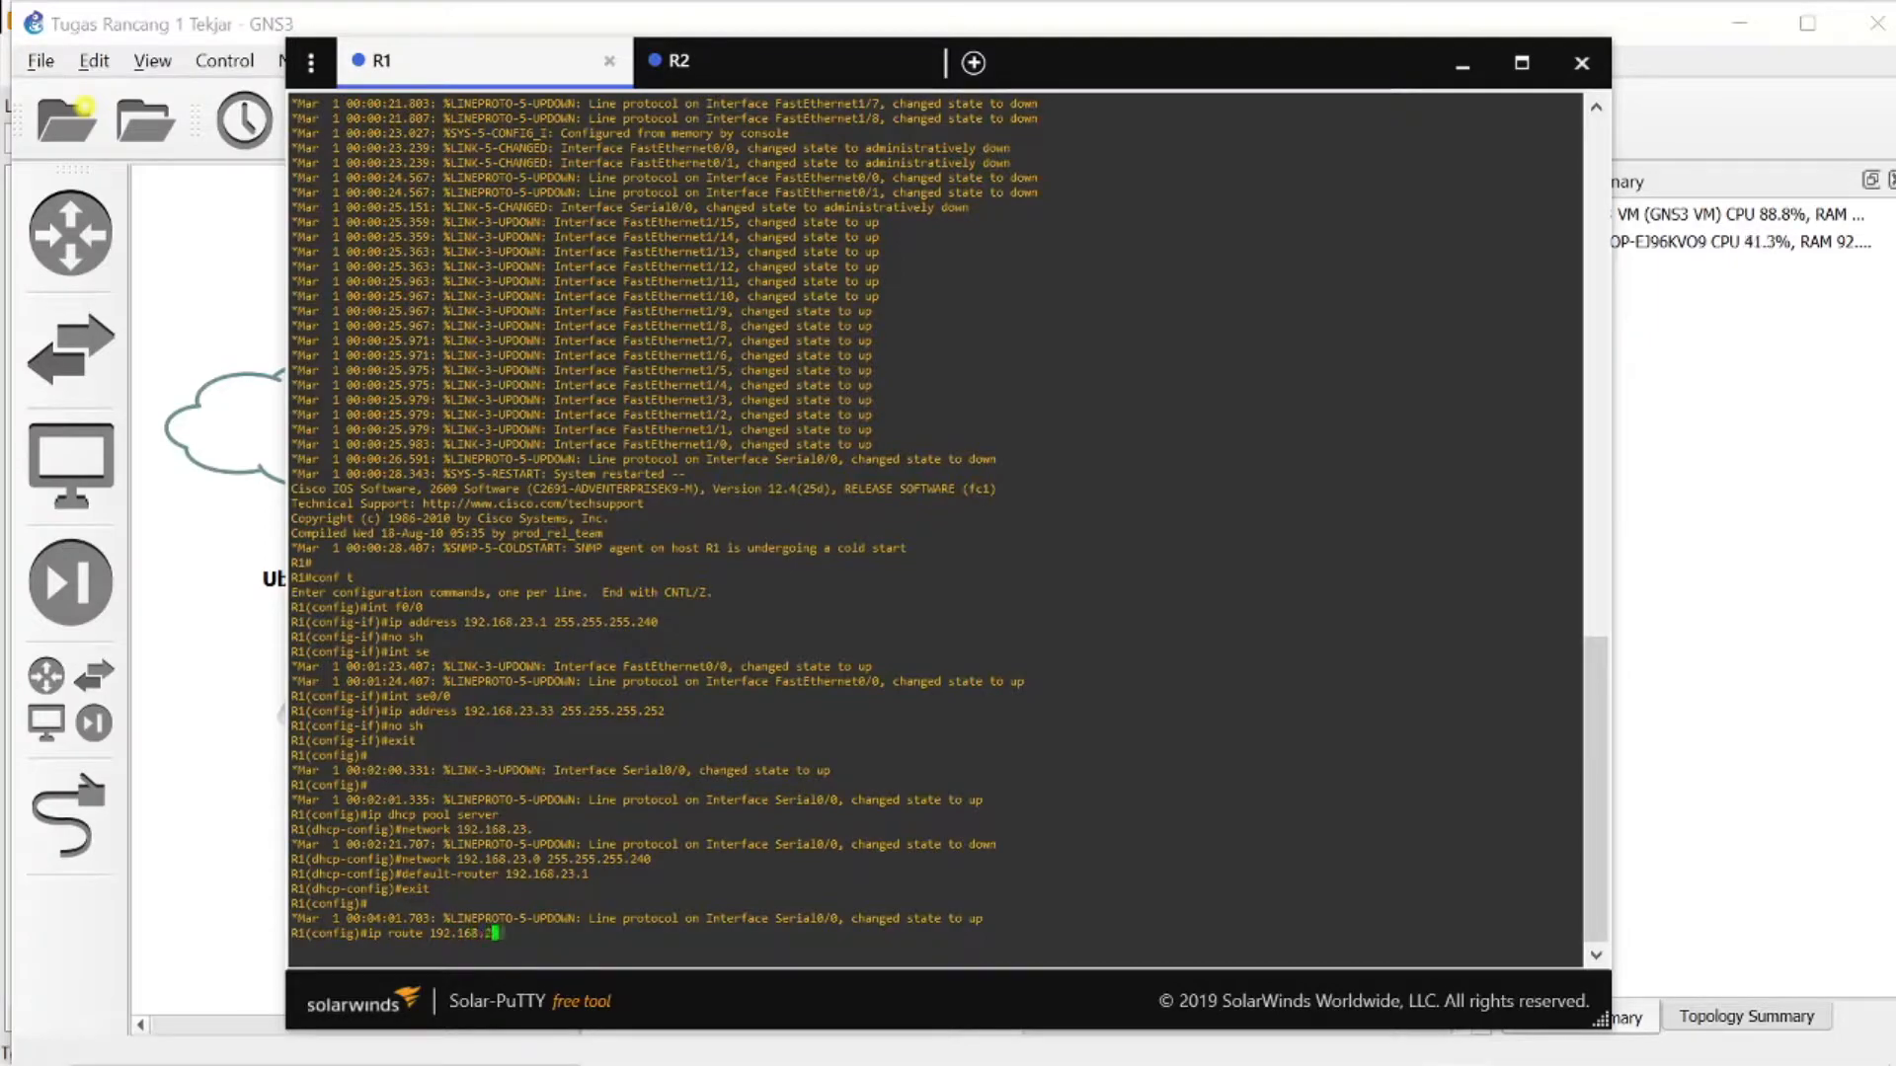
{"action": "type", "text": "3.16"}
{"action": "type", "text": "255.255.255.240"}
{"action": "type", "text": "192."}
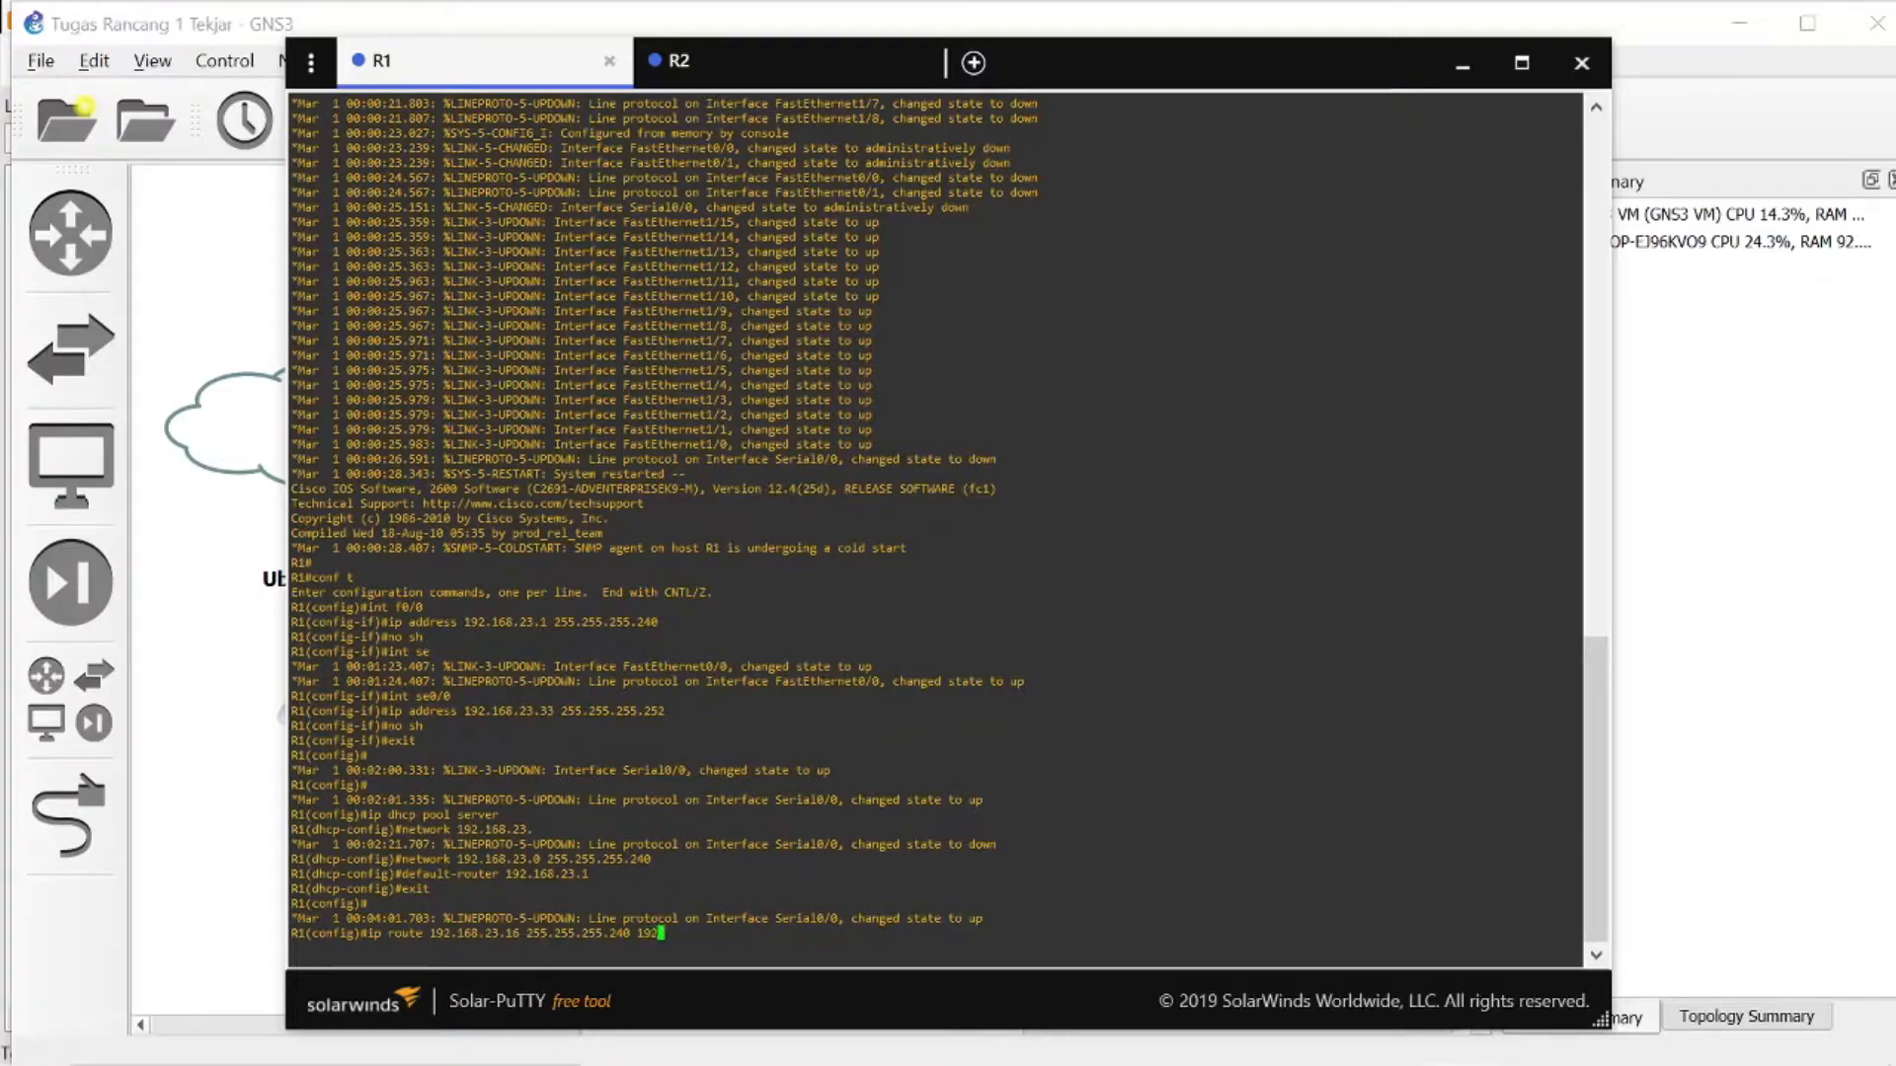
{"action": "type", "text": "168.23.34"}
{"action": "key", "text": "Return"}
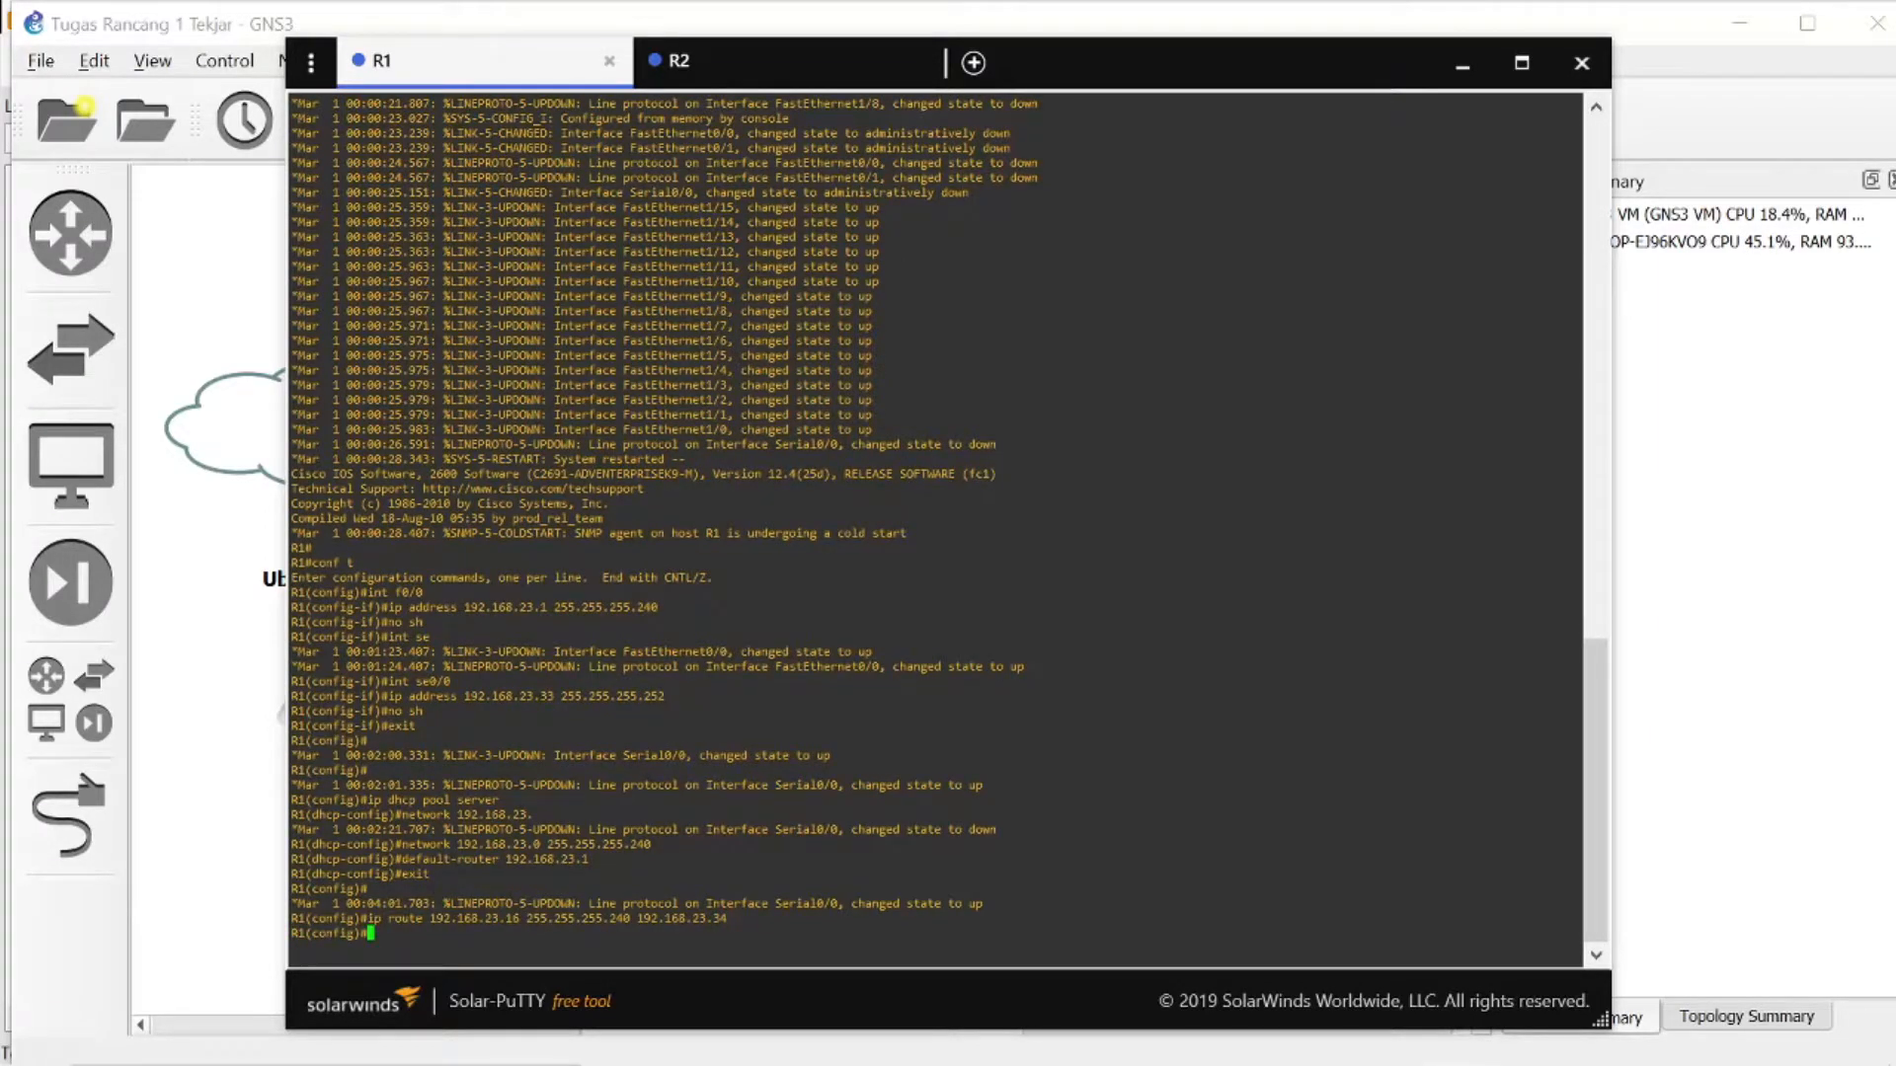
- On R2, add a static route to 192.168.23.0 255.255.255.240 via 192.168.23.33
{"action": "left_click", "coordinate": [805, 67]}
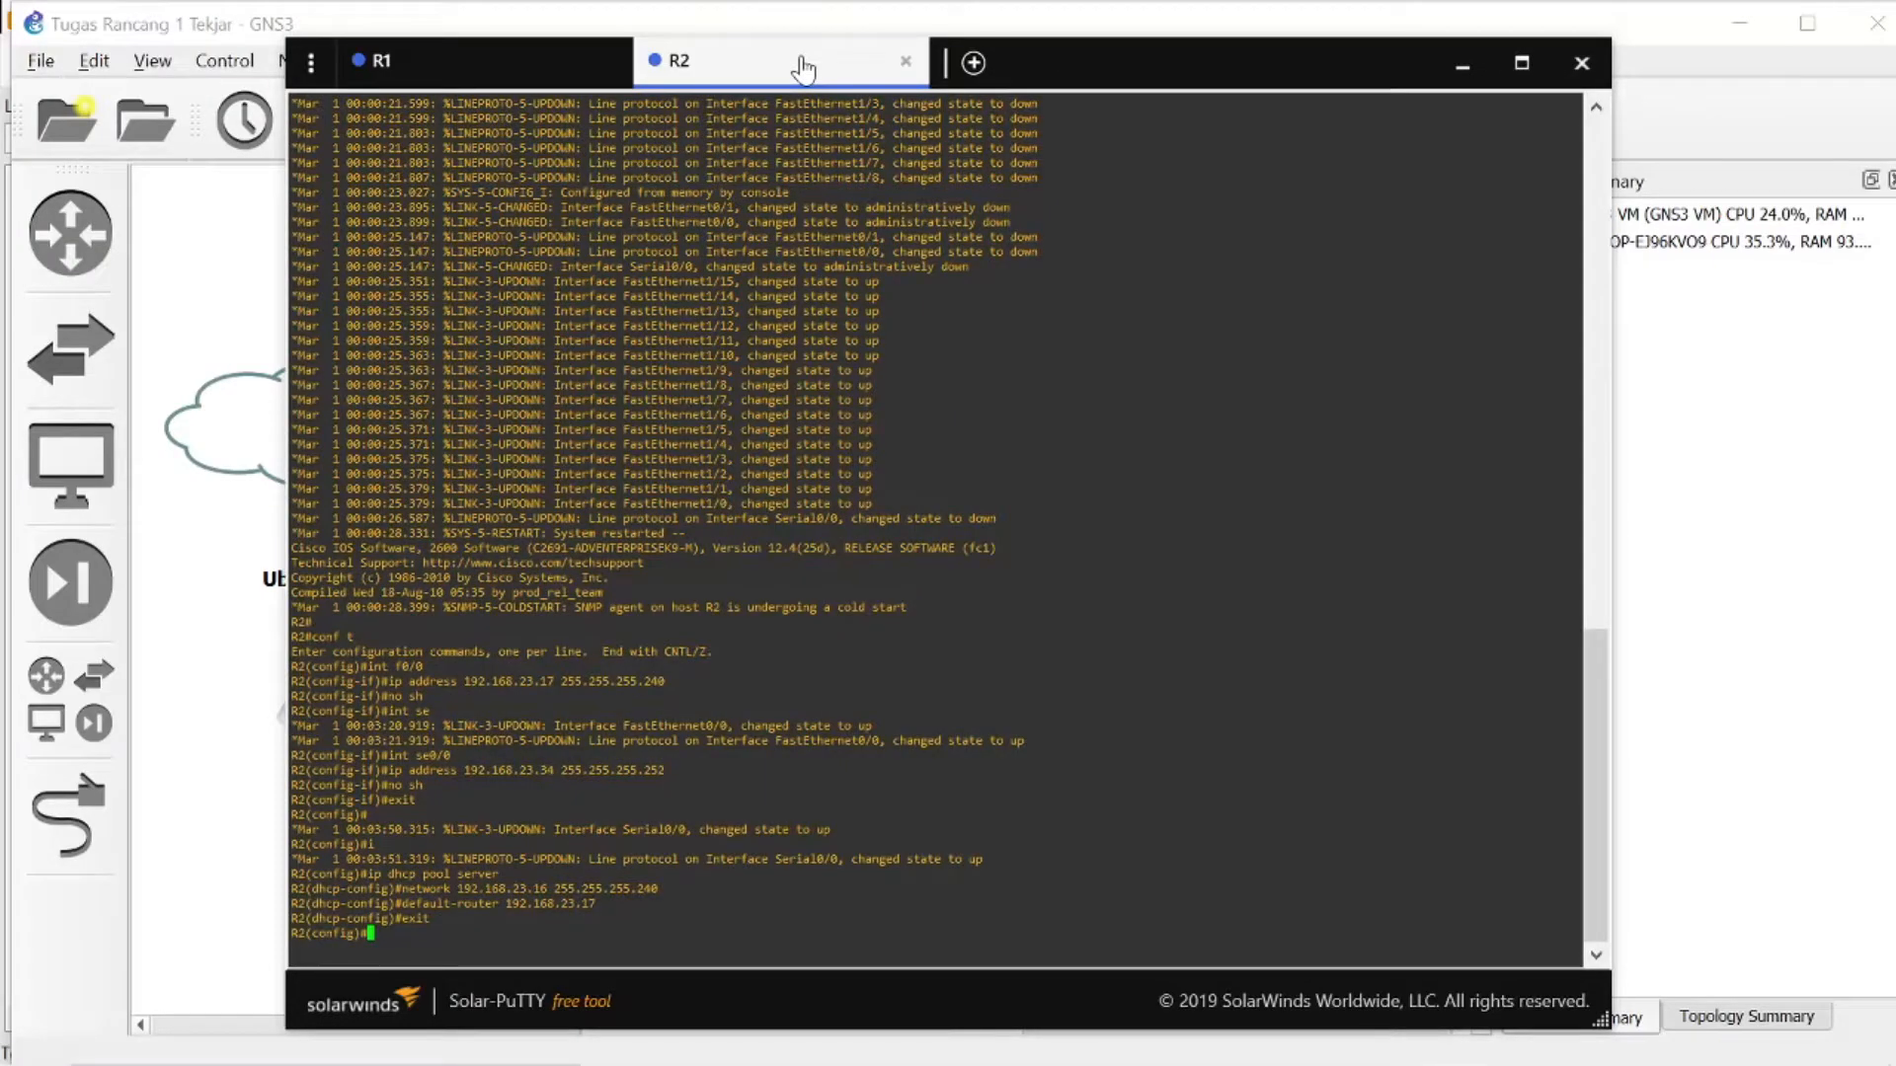
{"action": "type", "text": "ip route 192.168.23.0 255.25"}
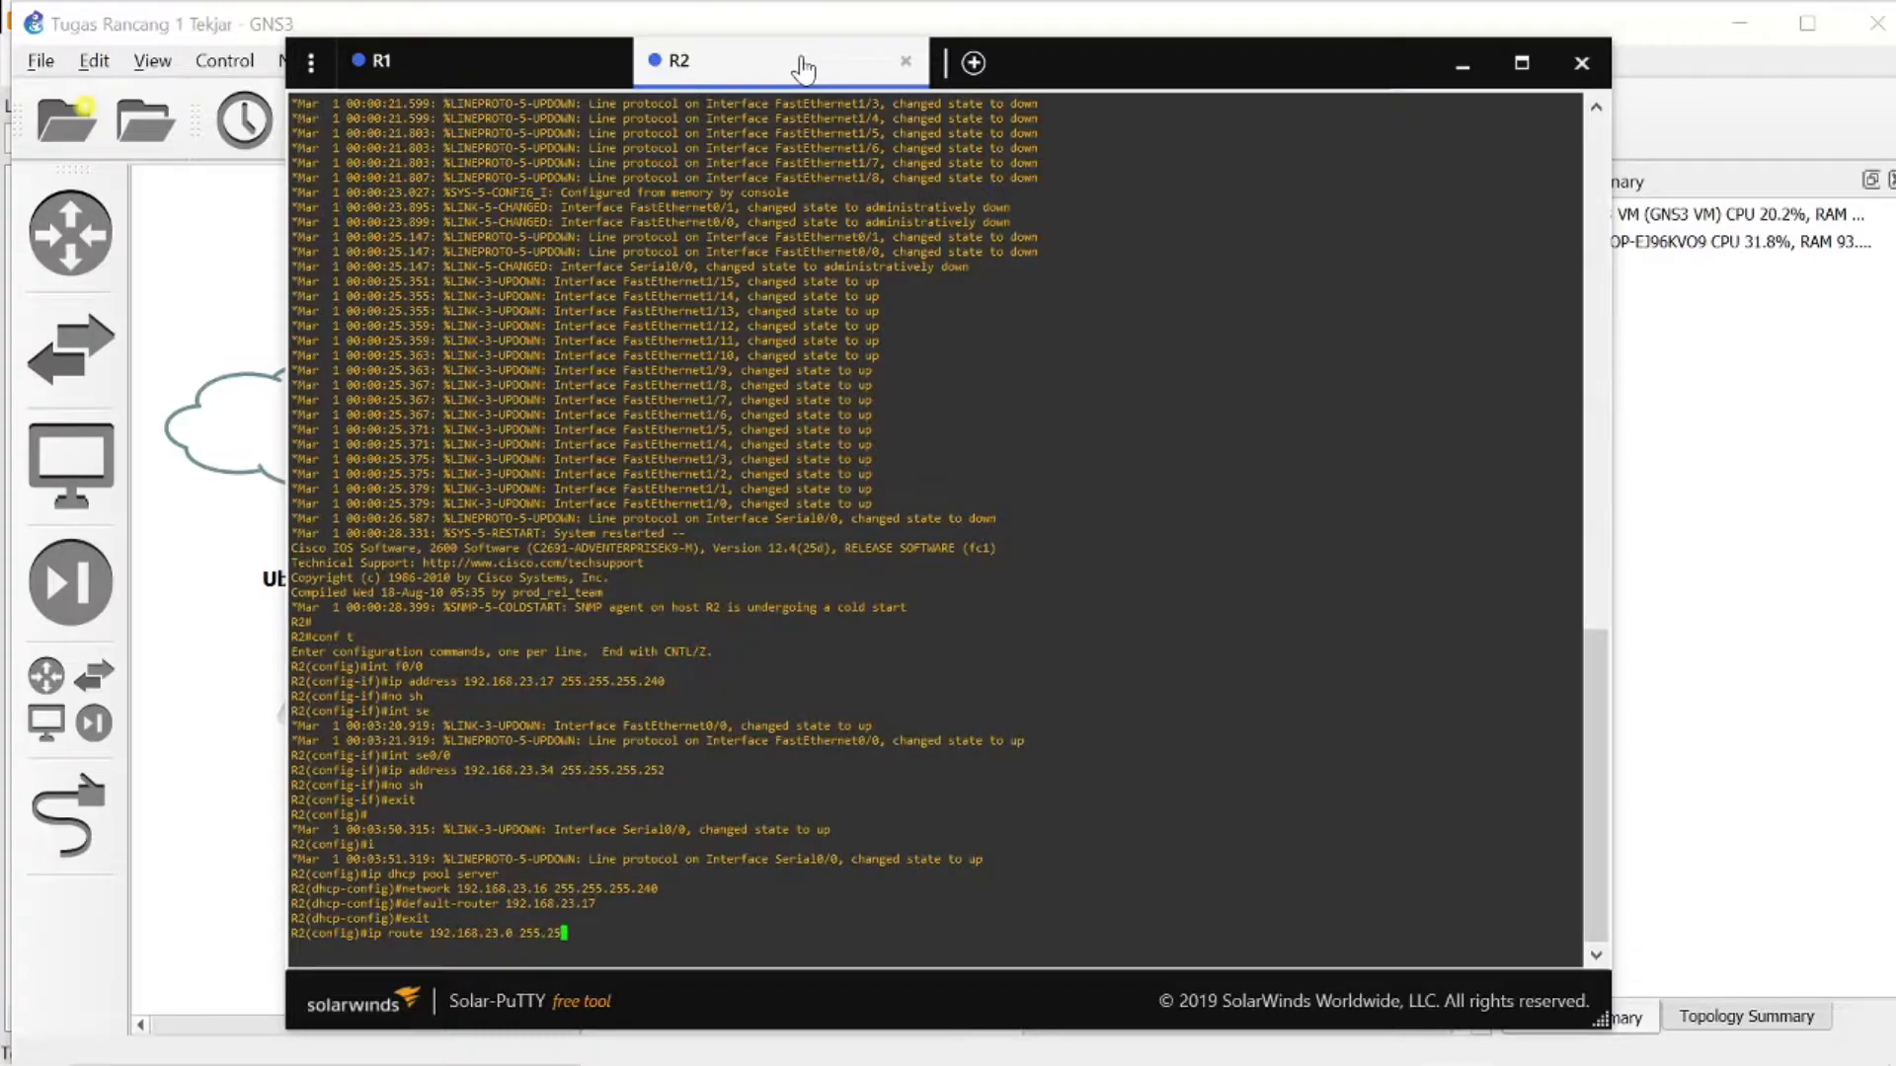
{"action": "type", "text": "5.255.255.240 192.168.23.33"}
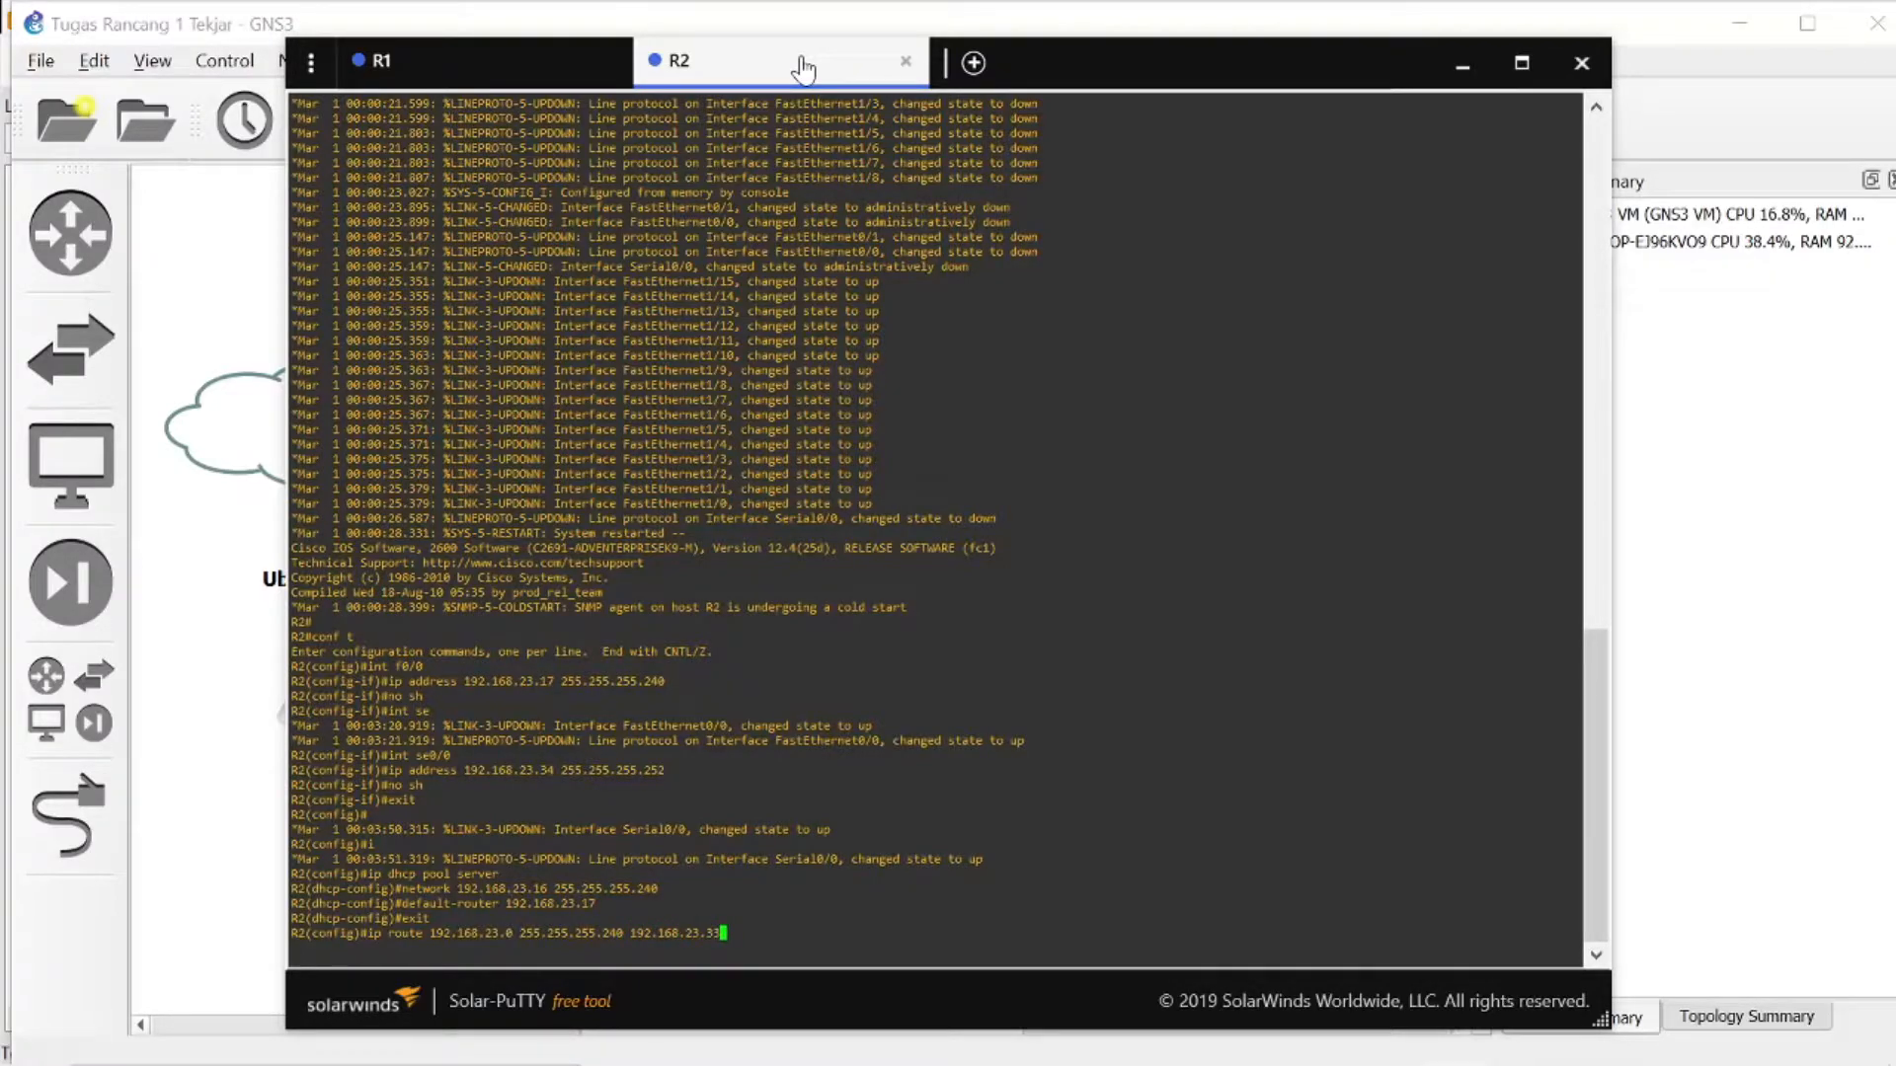
{"action": "key", "text": "Return"}
- Exit global configuration mode on R2 and on R1
{"action": "type", "text": "exit"}
{"action": "key", "text": "Return"}
{"action": "left_click", "coordinate": [466, 73]}
{"action": "type", "text": "exit"}
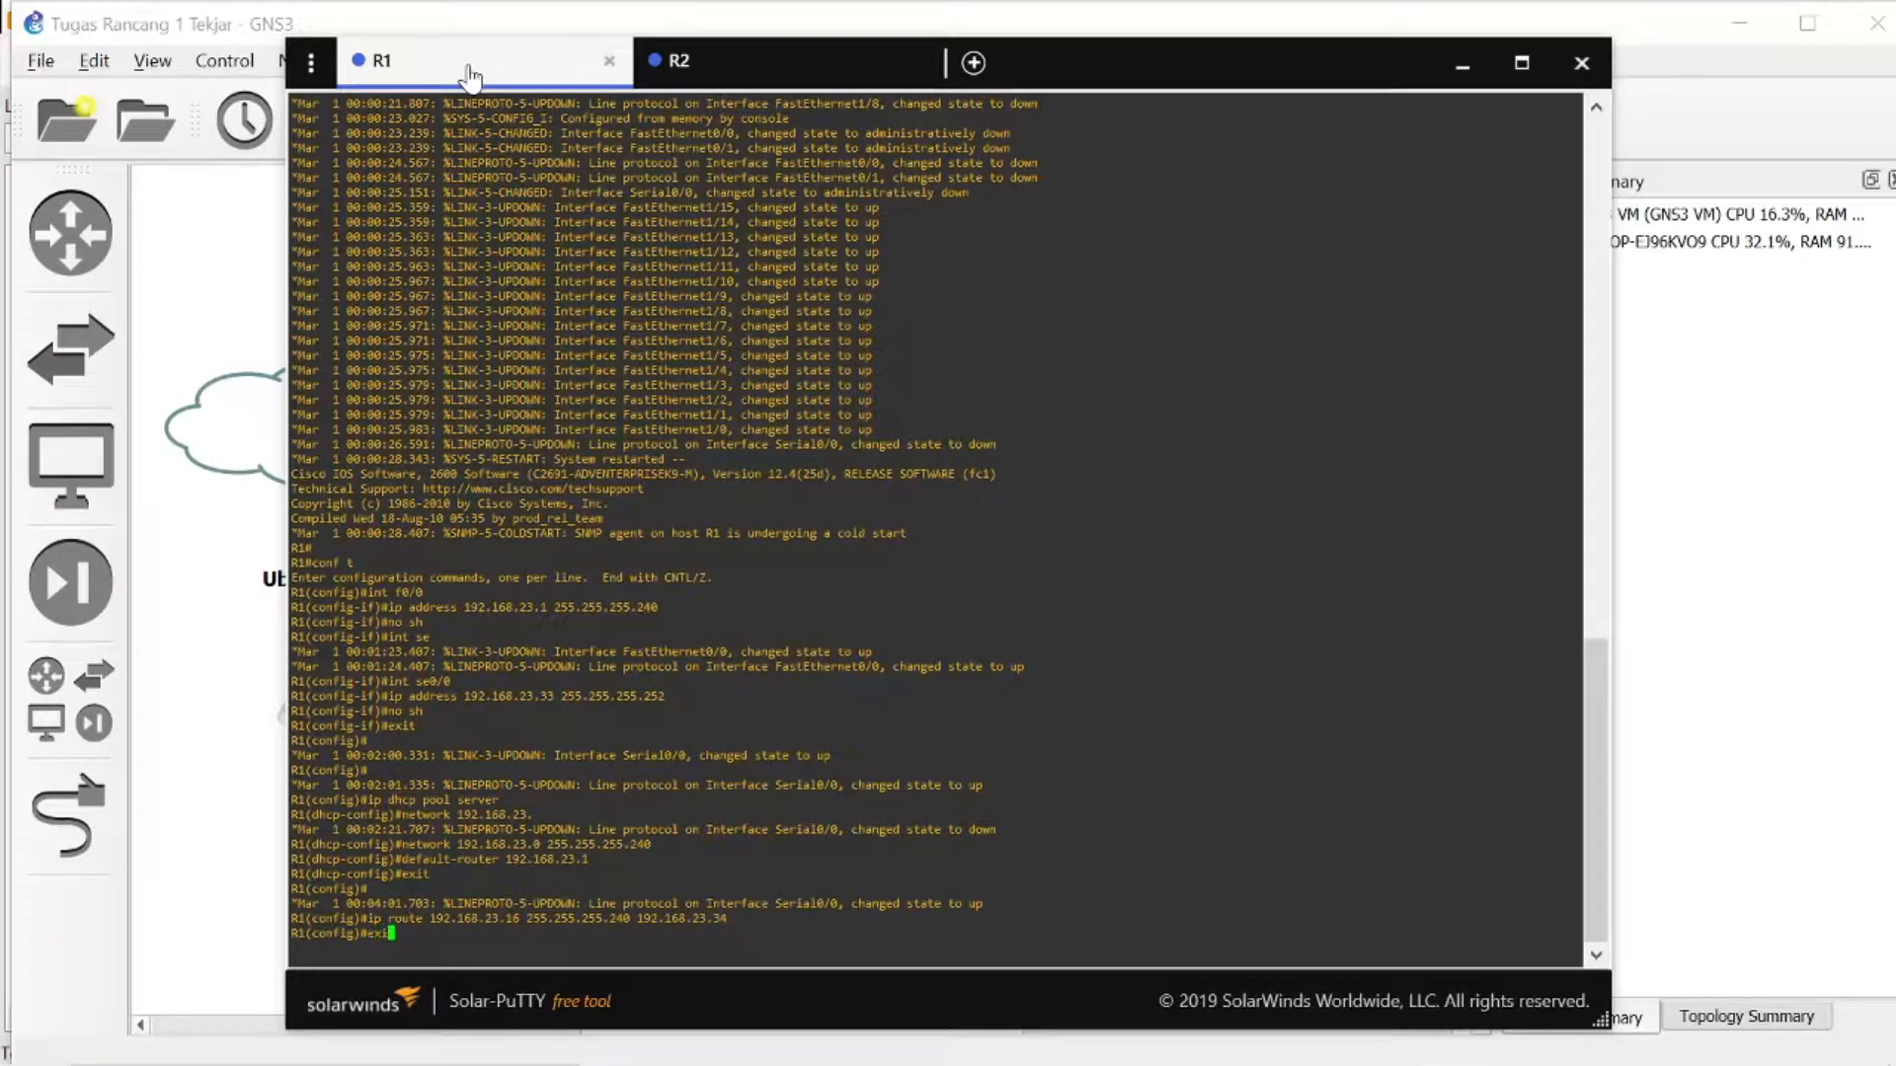
{"action": "key", "text": "Return"}
- Ping 192.168.23.16 from R1 to test the route to R2's network
{"action": "type", "text": "ping"}
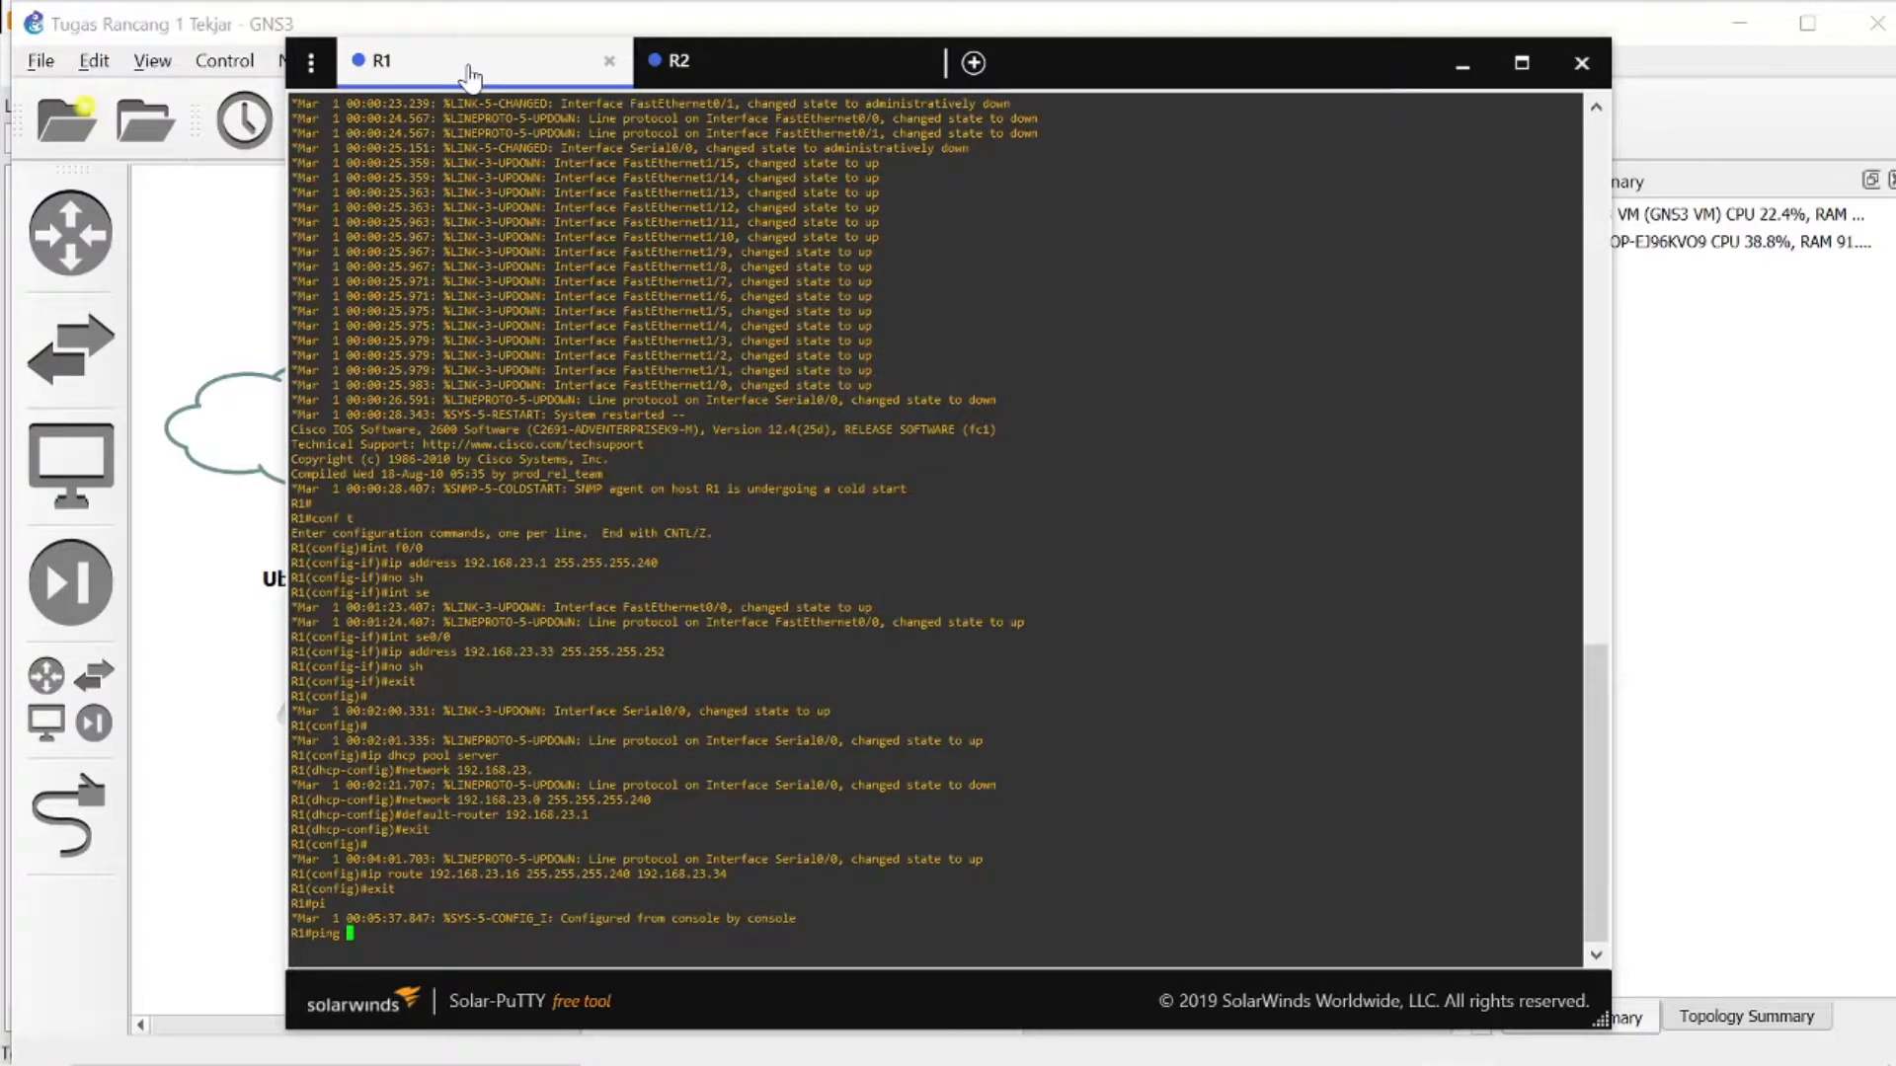
{"action": "type", "text": " 192.168.23.16"}
{"action": "key", "text": "Return"}
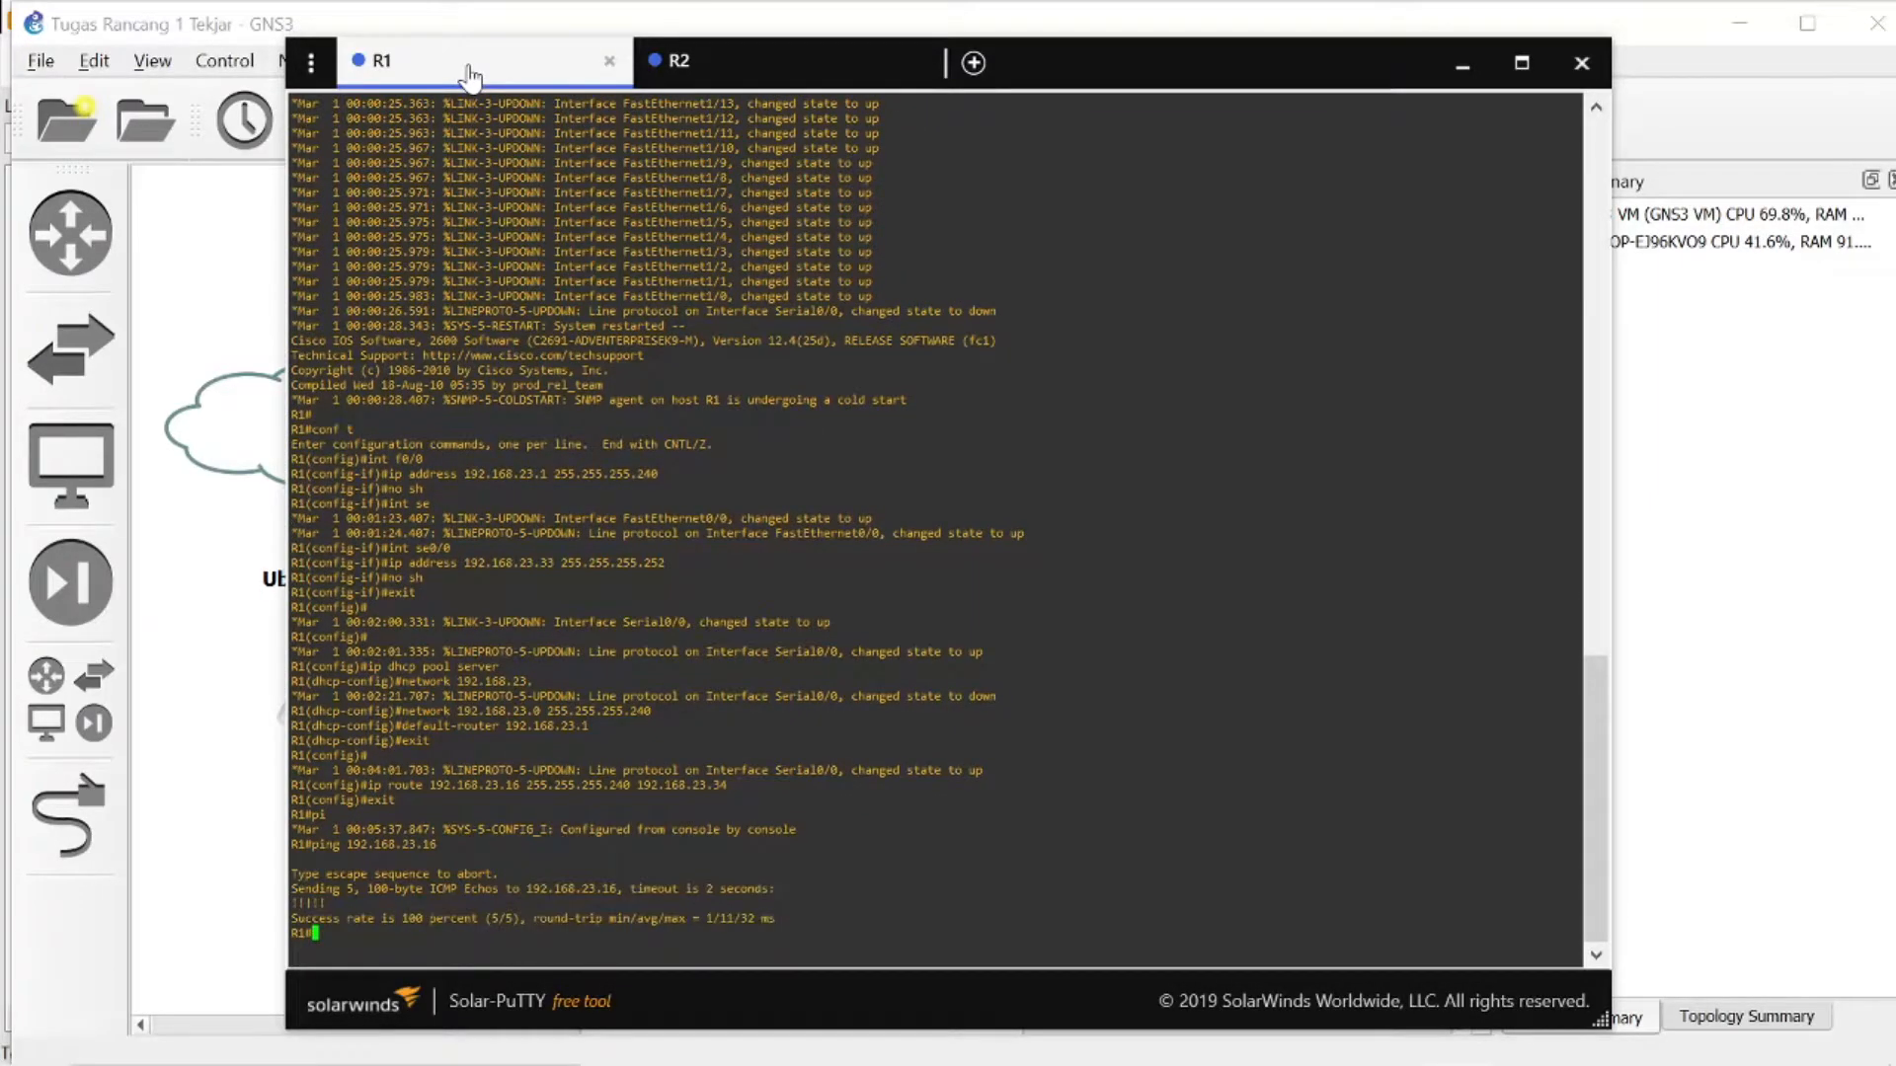
- Ping 192.168.23.0 from R2 to test the route to R1's network
{"action": "left_click", "coordinate": [779, 71]}
{"action": "type", "text": "ping 192.168.23.0"}
{"action": "key", "text": "Return"}
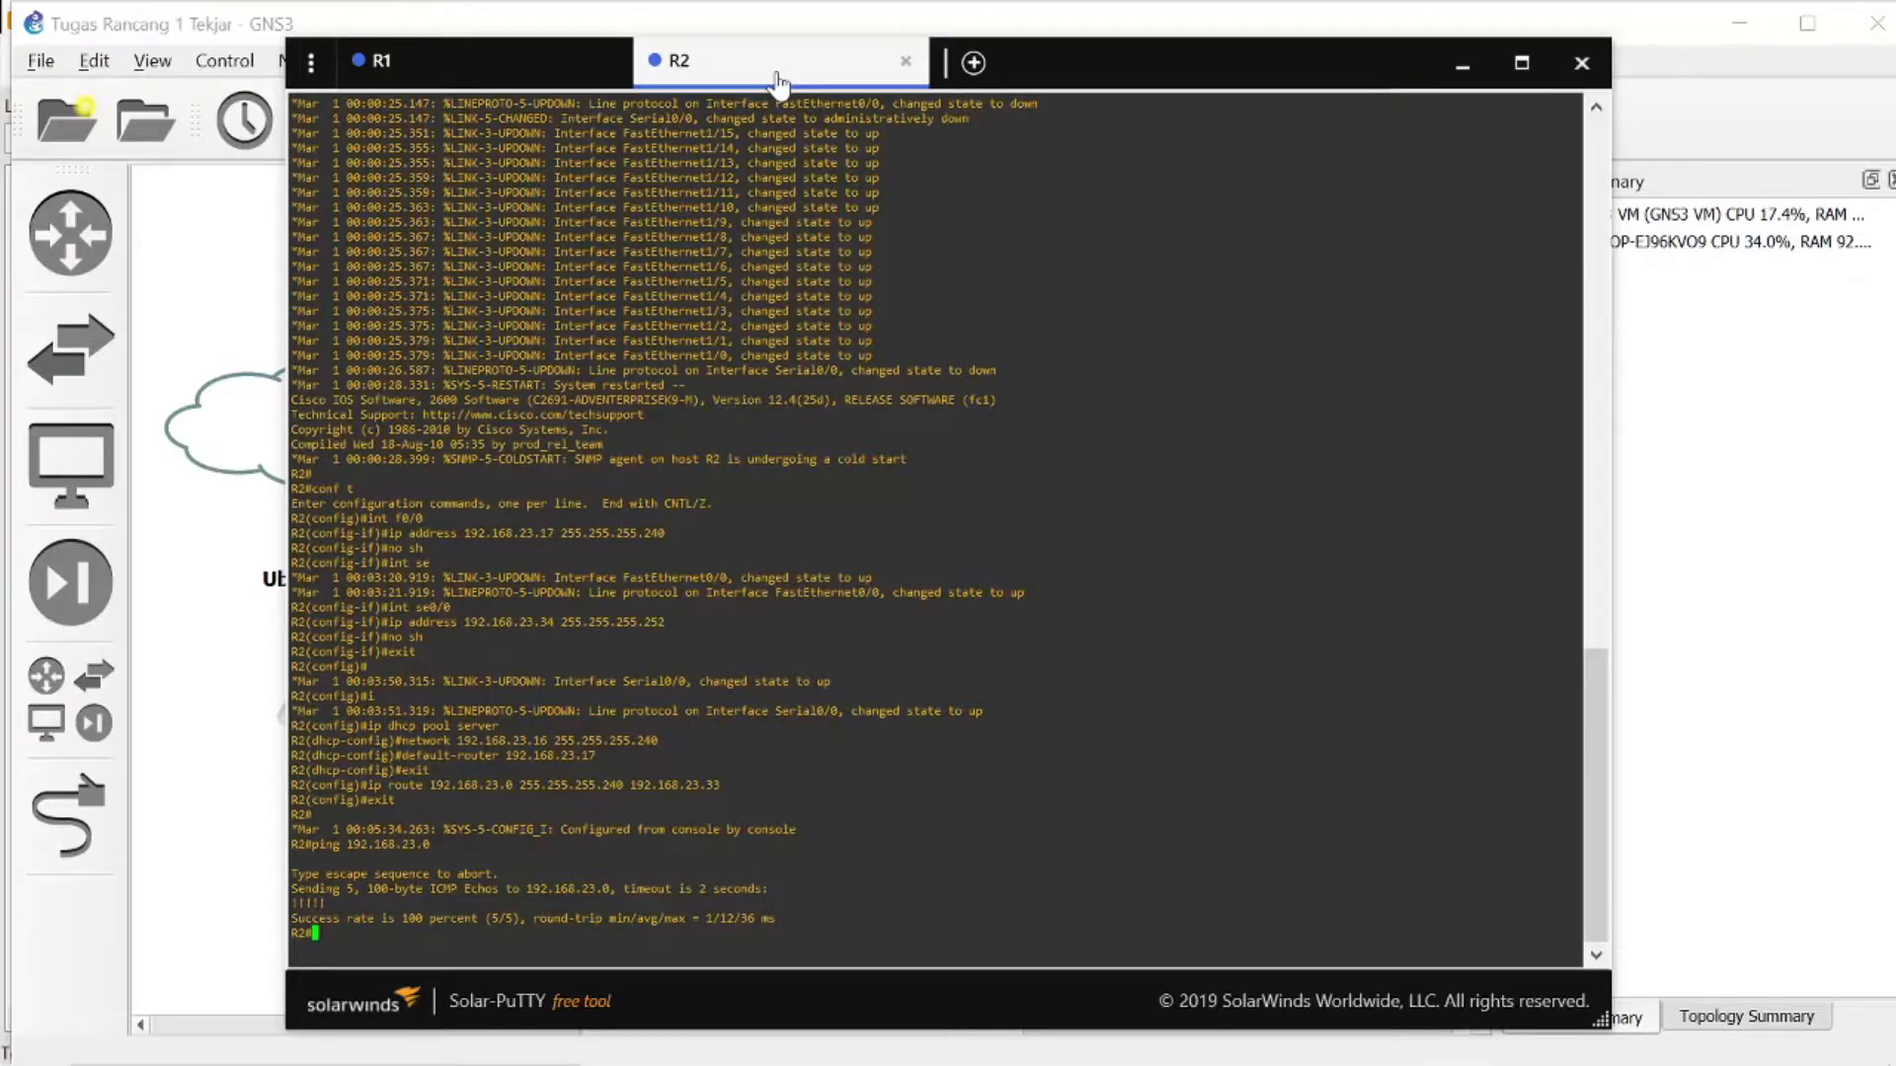
- Save R2's running configuration with copy running-config startup-config, accepting the default destination filename
{"action": "type", "text": "copy running-config startup-config"}
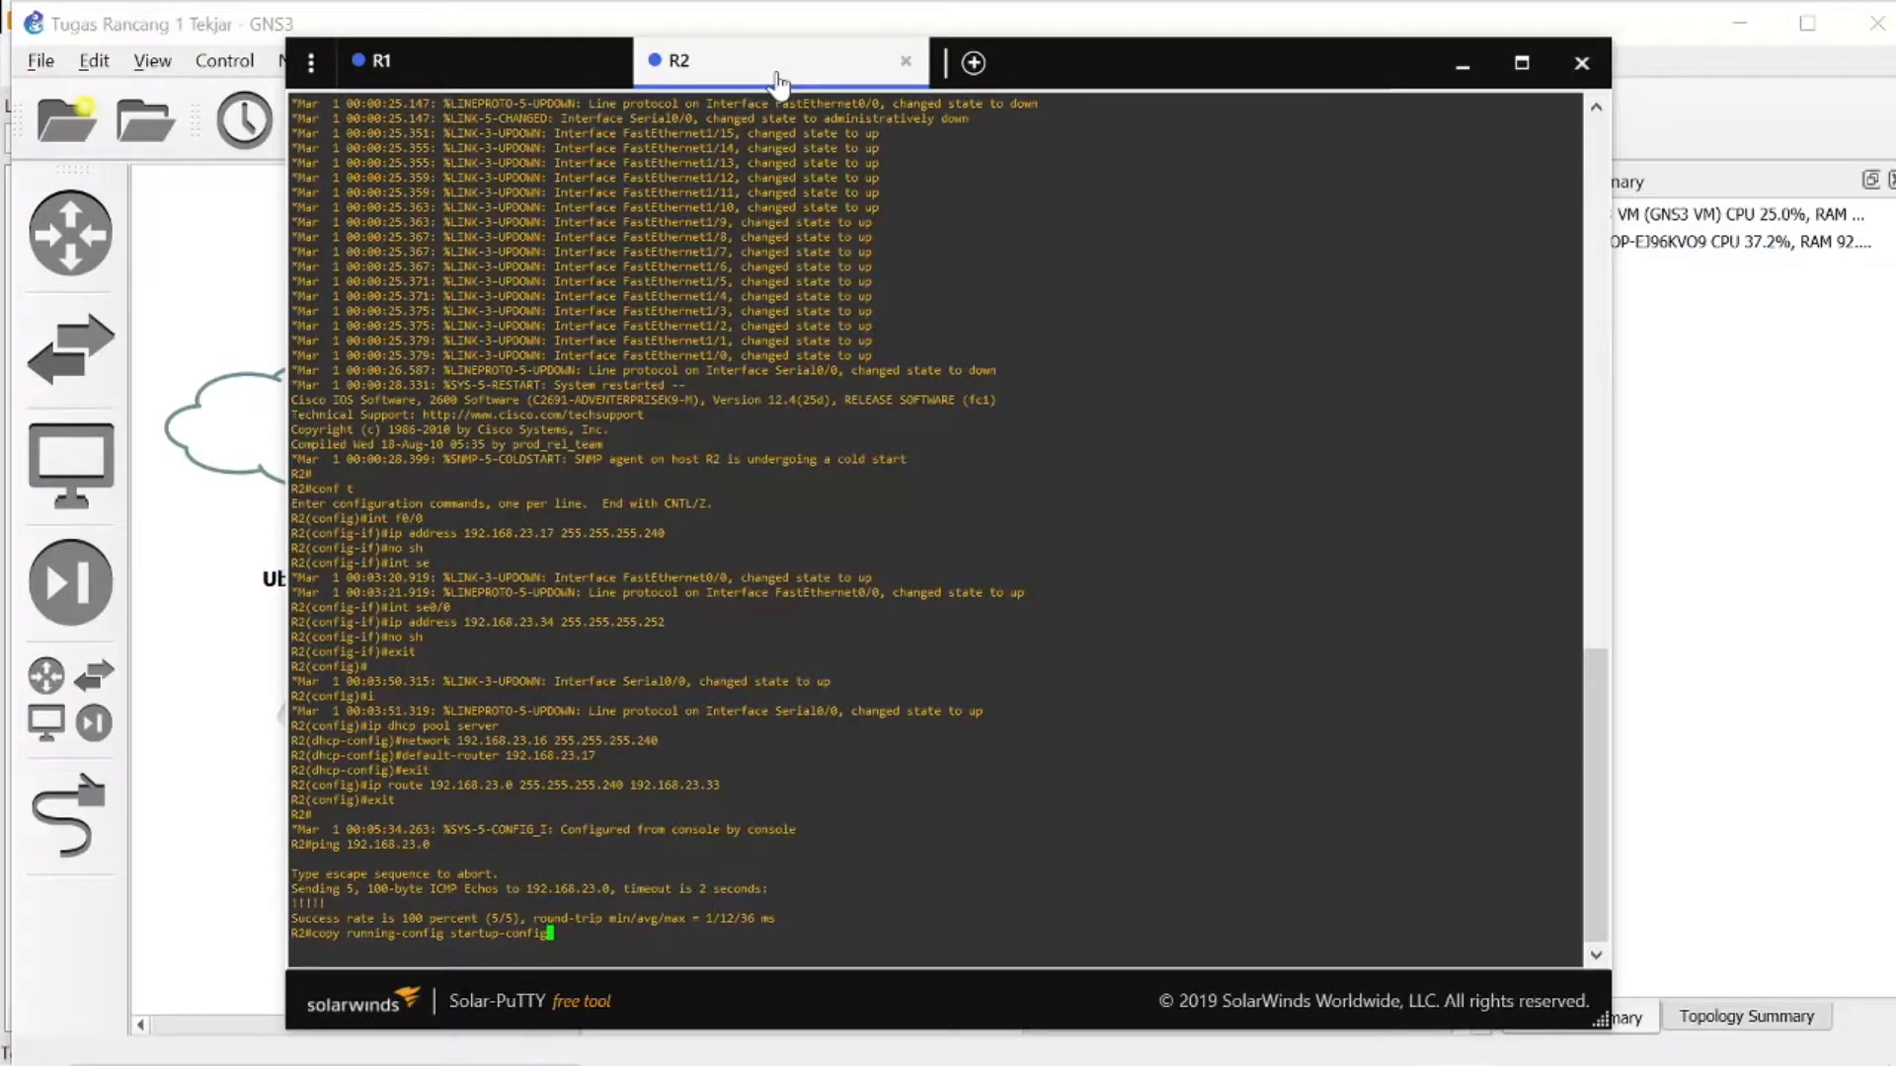
{"action": "key", "text": "Return"}
{"action": "key", "text": "Return"}
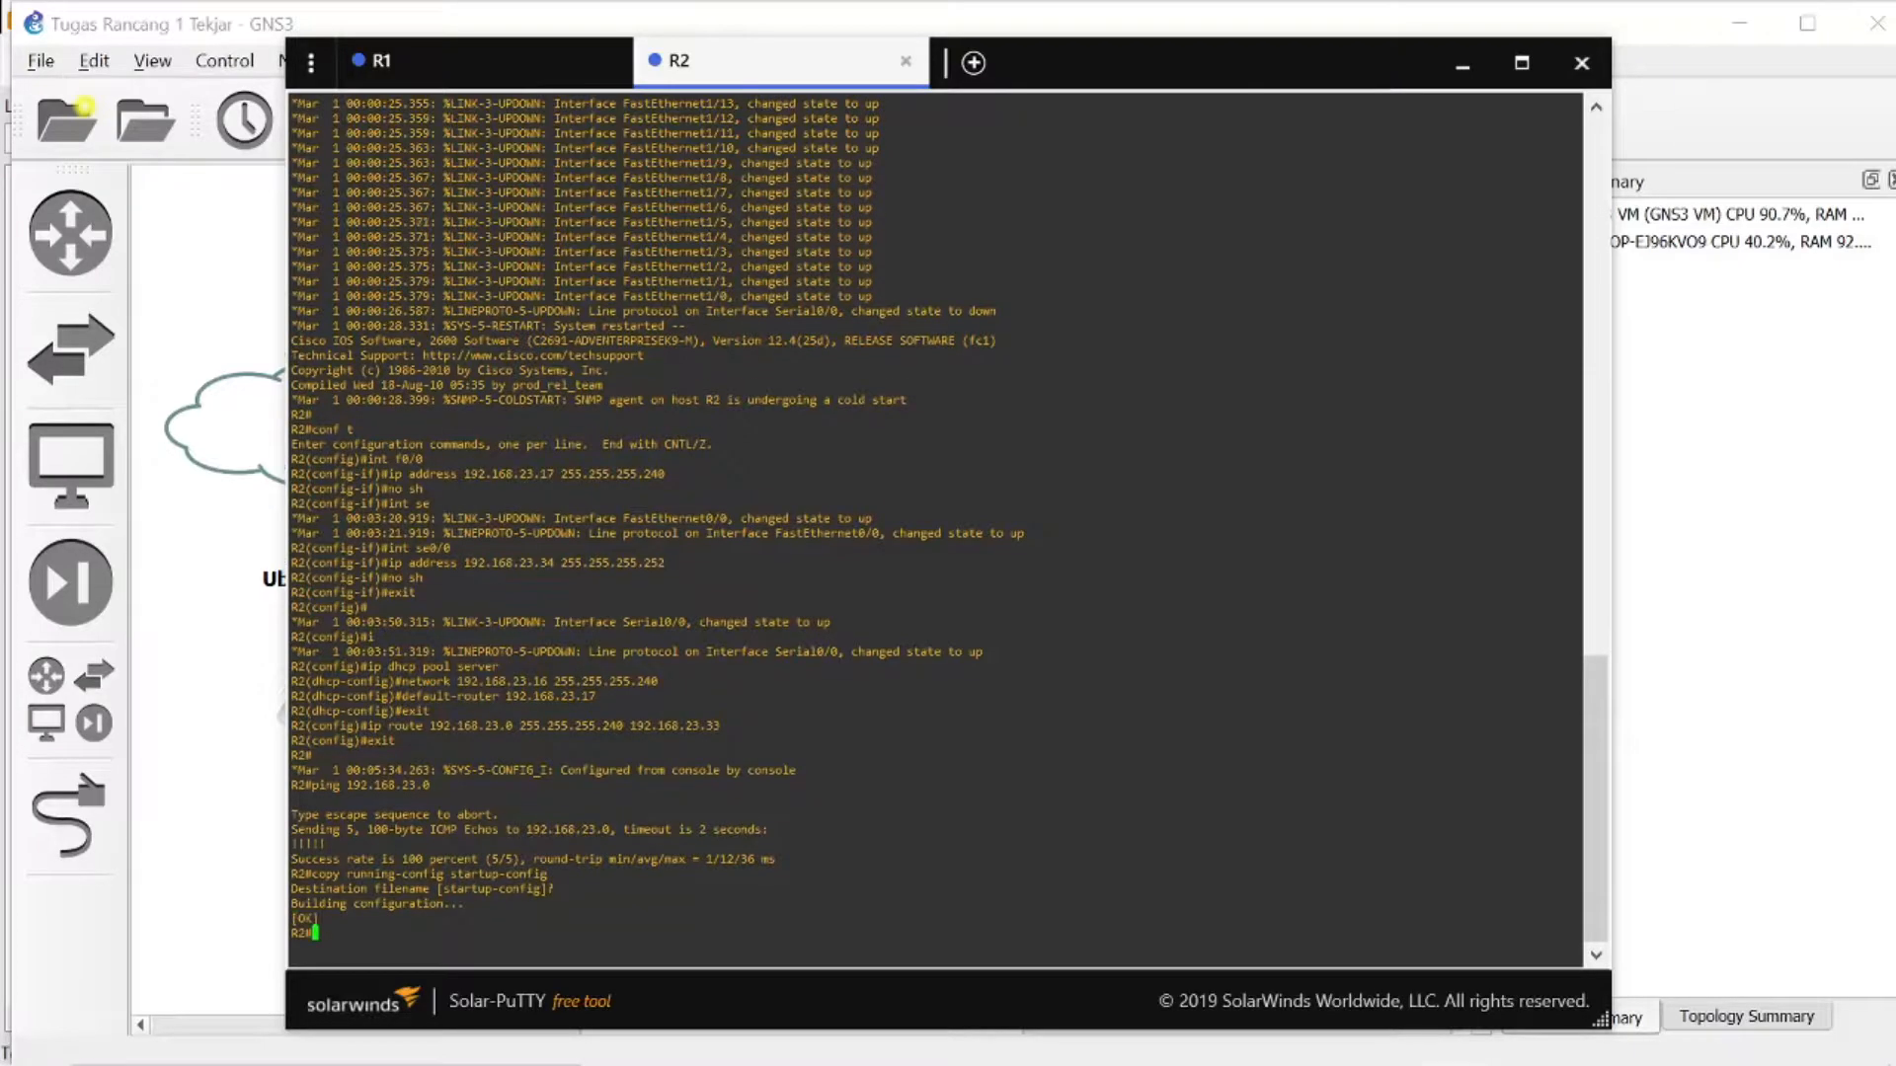
- Save R1's running configuration with copy running-config startup-config, accepting the default destination filename
{"action": "left_click", "coordinate": [487, 69]}
{"action": "type", "text": "co"}
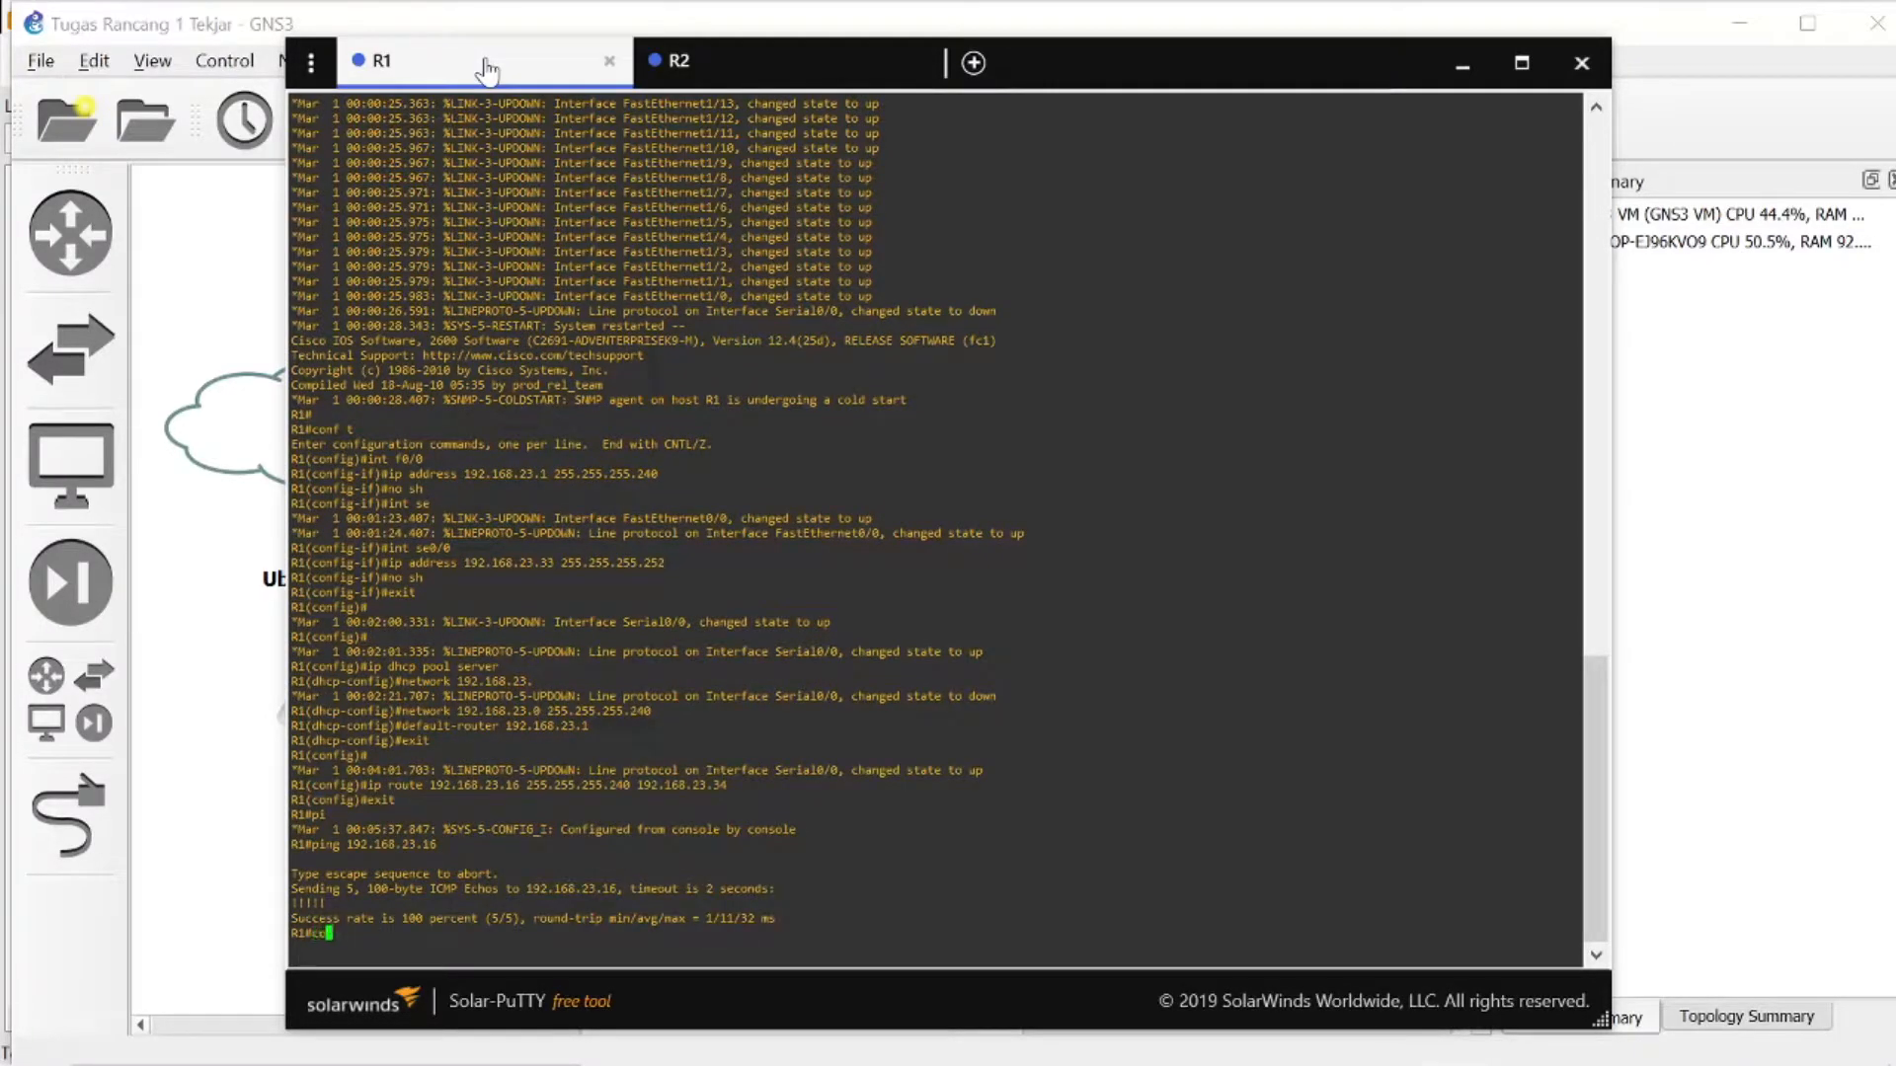
{"action": "type", "text": "py running-config startup-config"}
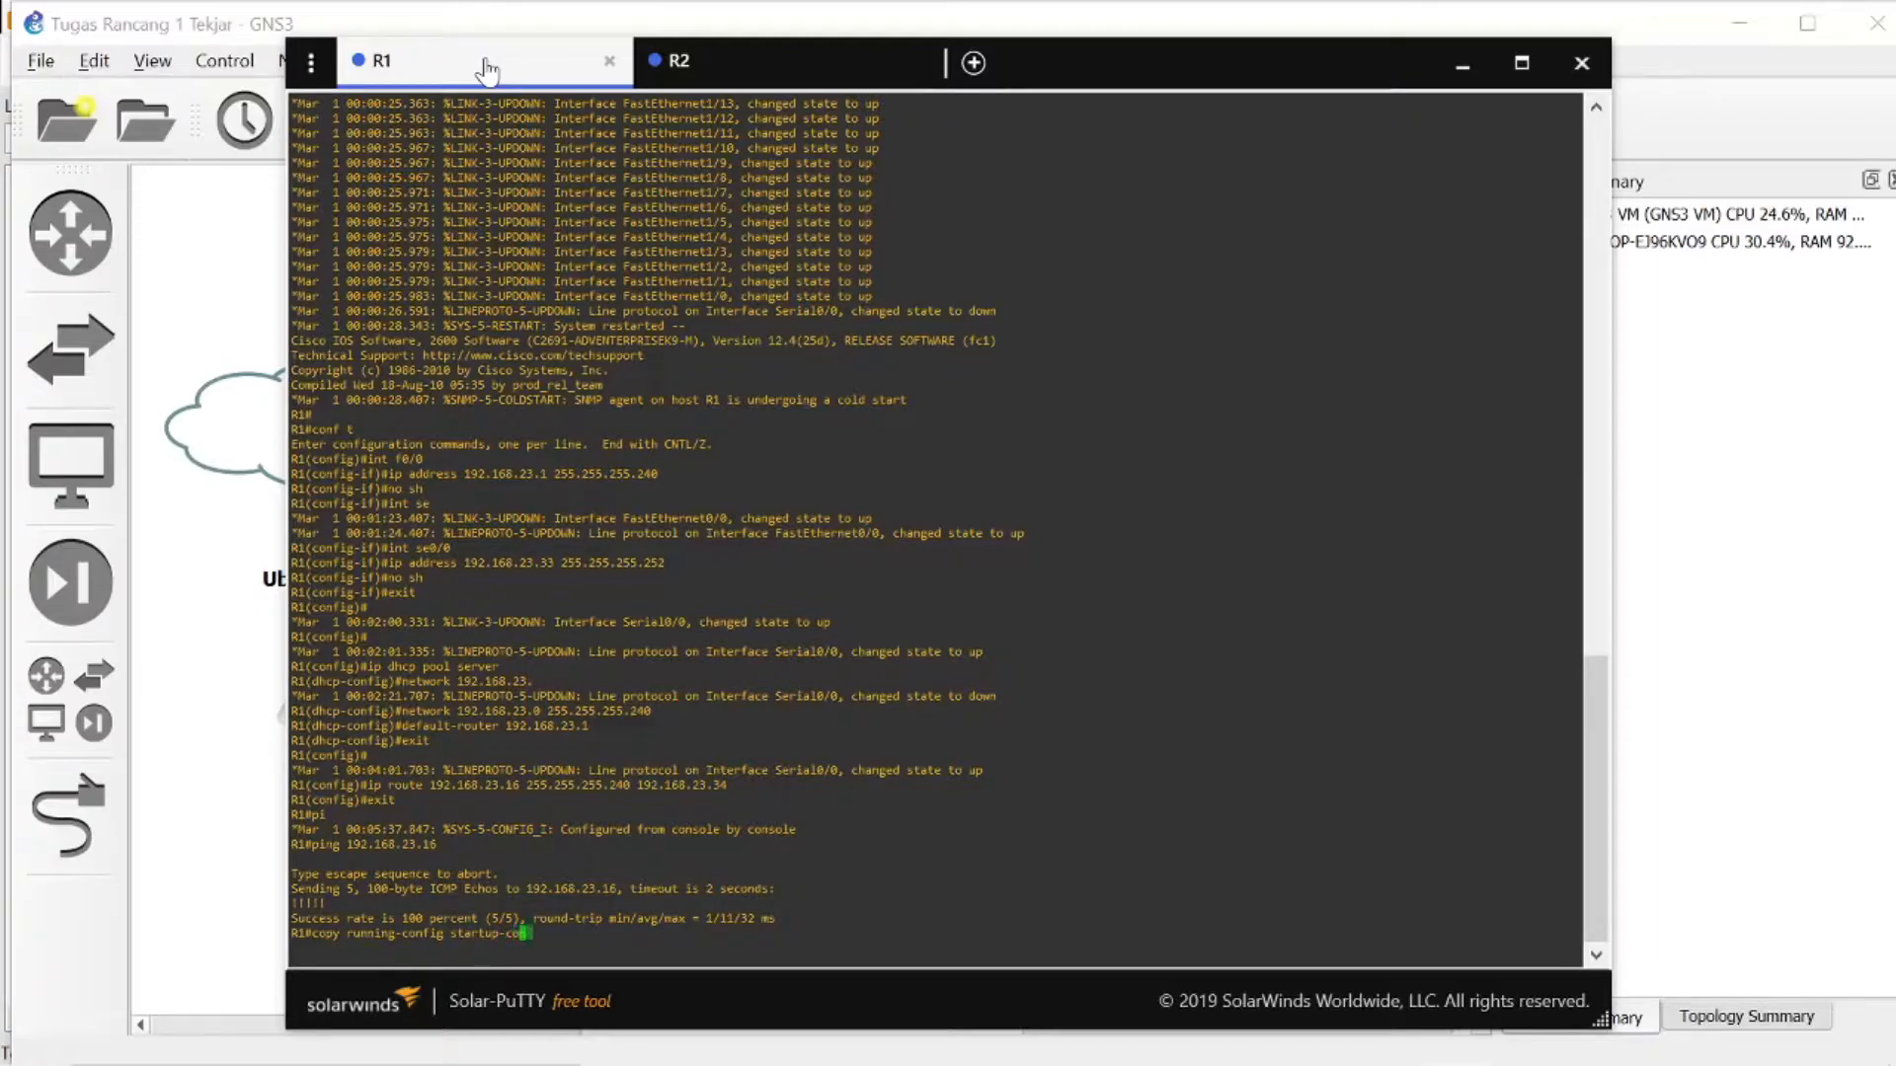
{"action": "key", "text": "Return"}
{"action": "key", "text": "Return"}
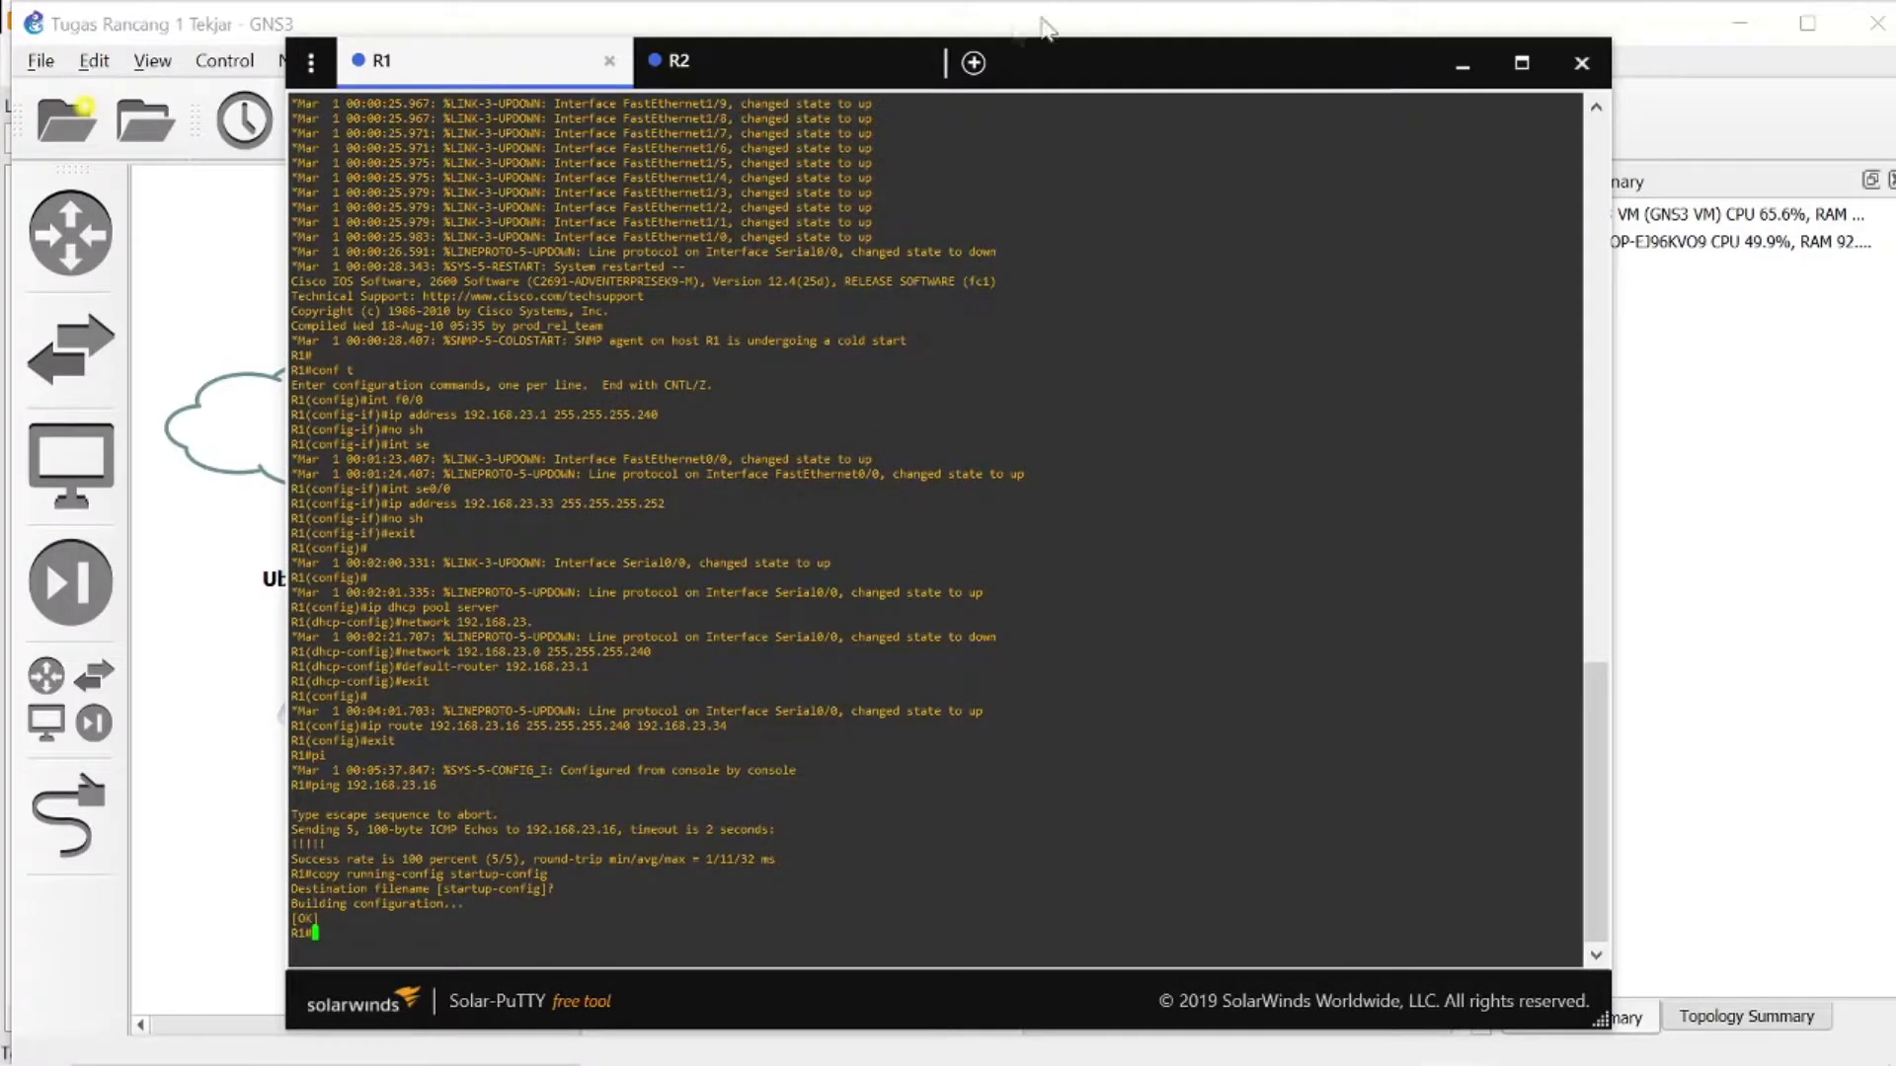
- Minimize the router console window, then stop the UbuntuServer-1 node and start it again
{"action": "left_click", "coordinate": [1463, 65]}
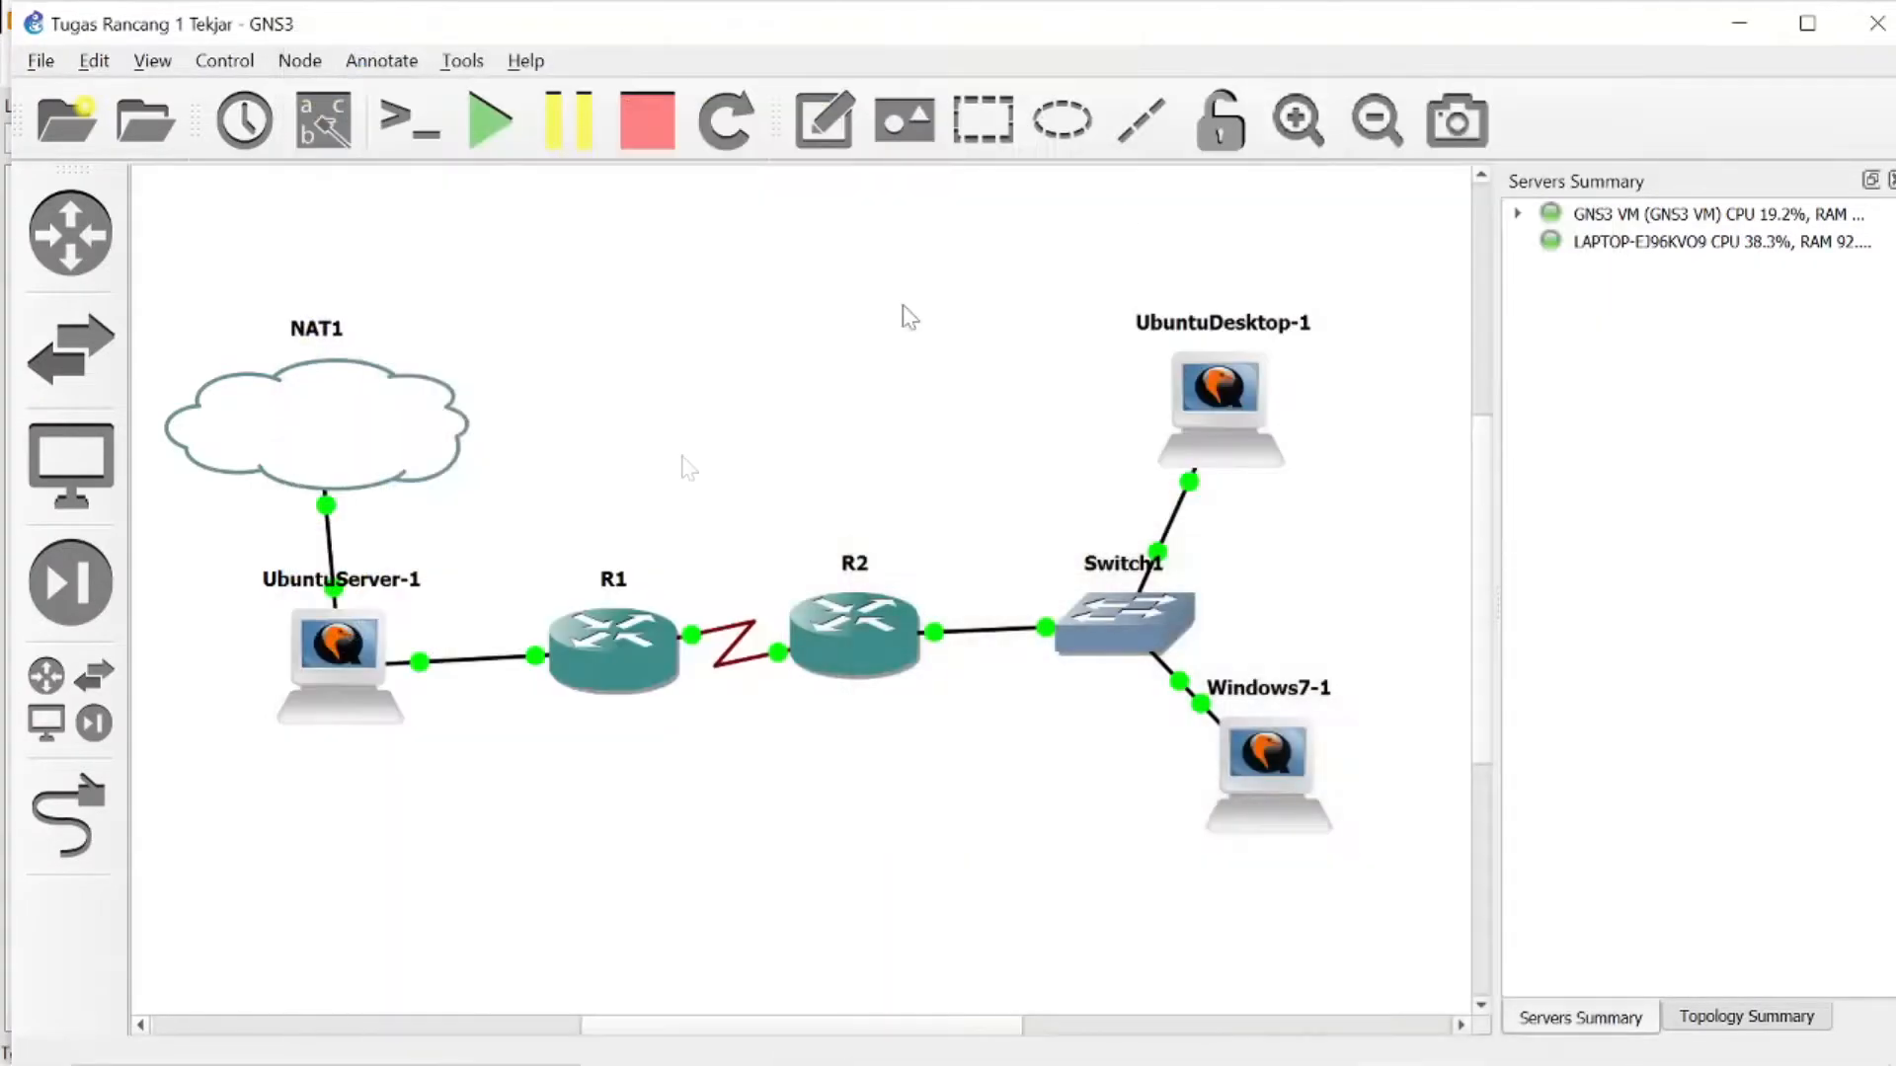
{"action": "right_click", "coordinate": [353, 652]}
{"action": "left_click", "coordinate": [468, 559]}
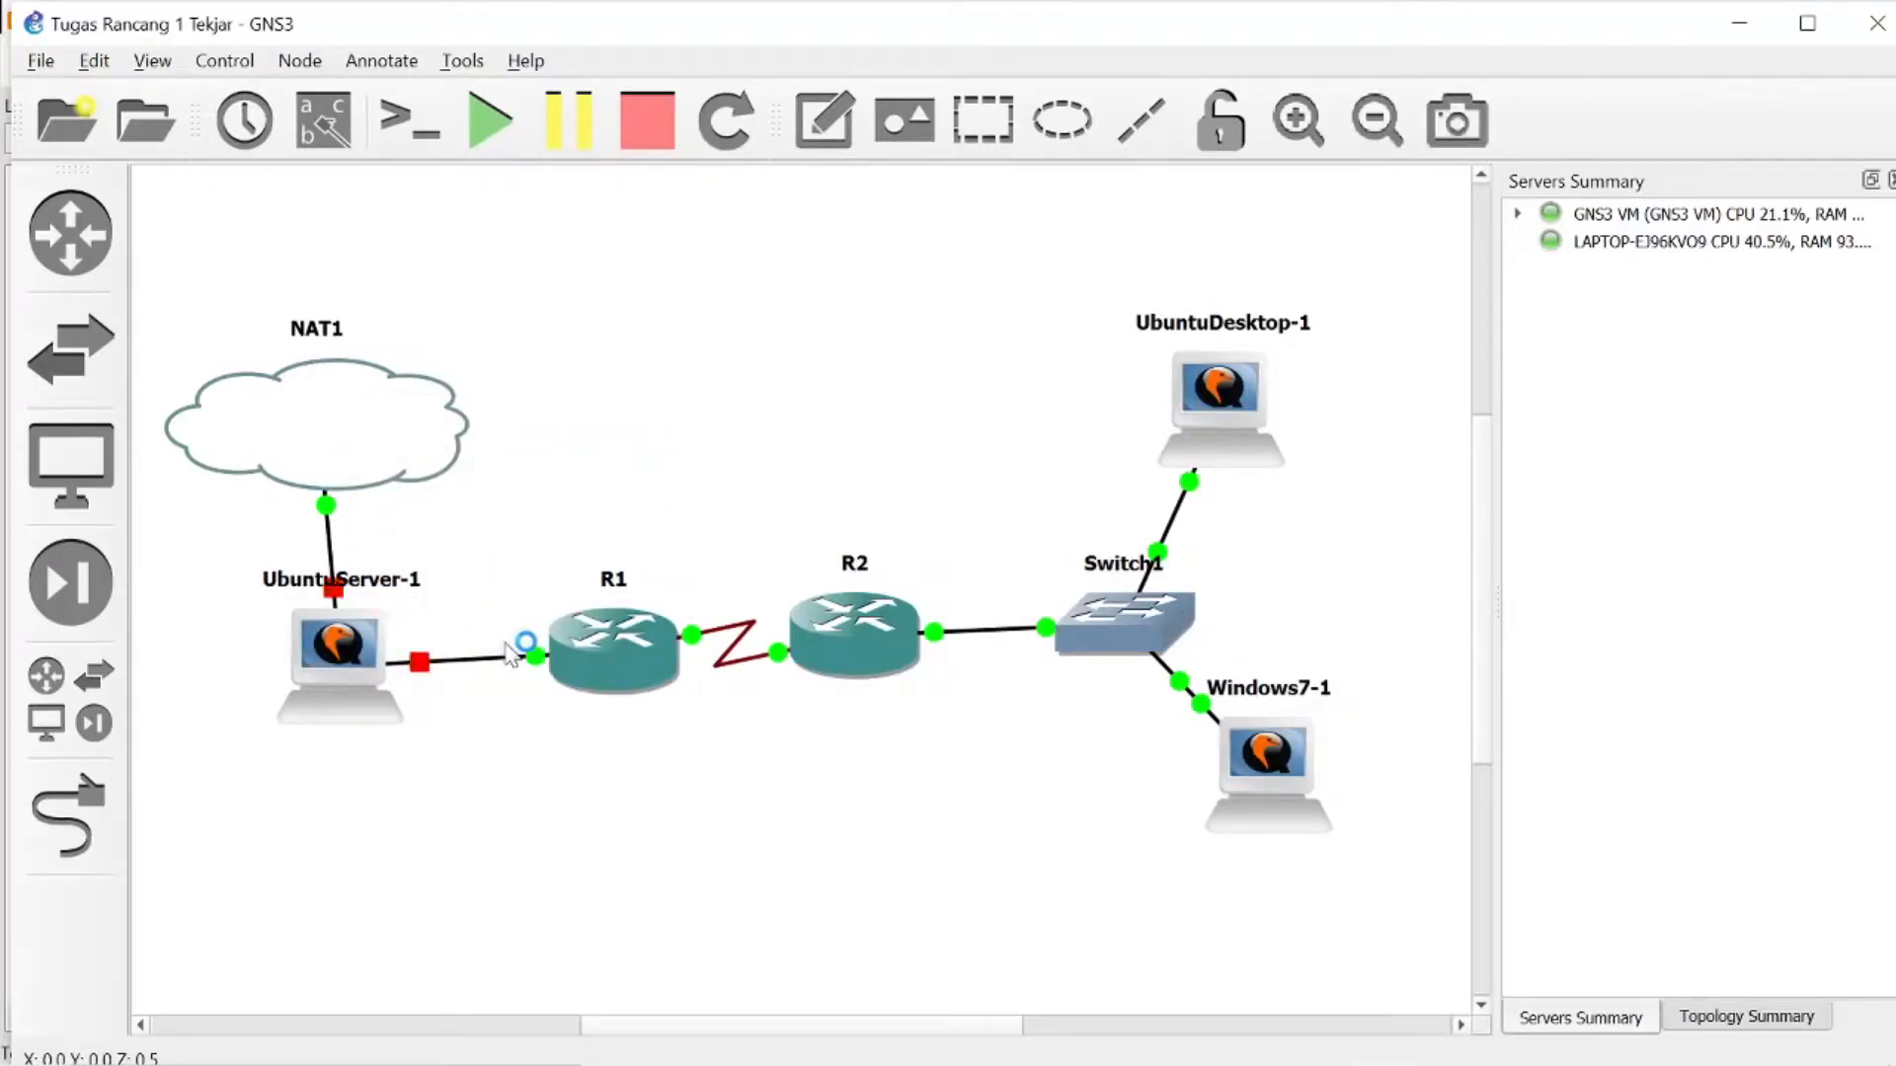
{"action": "right_click", "coordinate": [334, 660]}
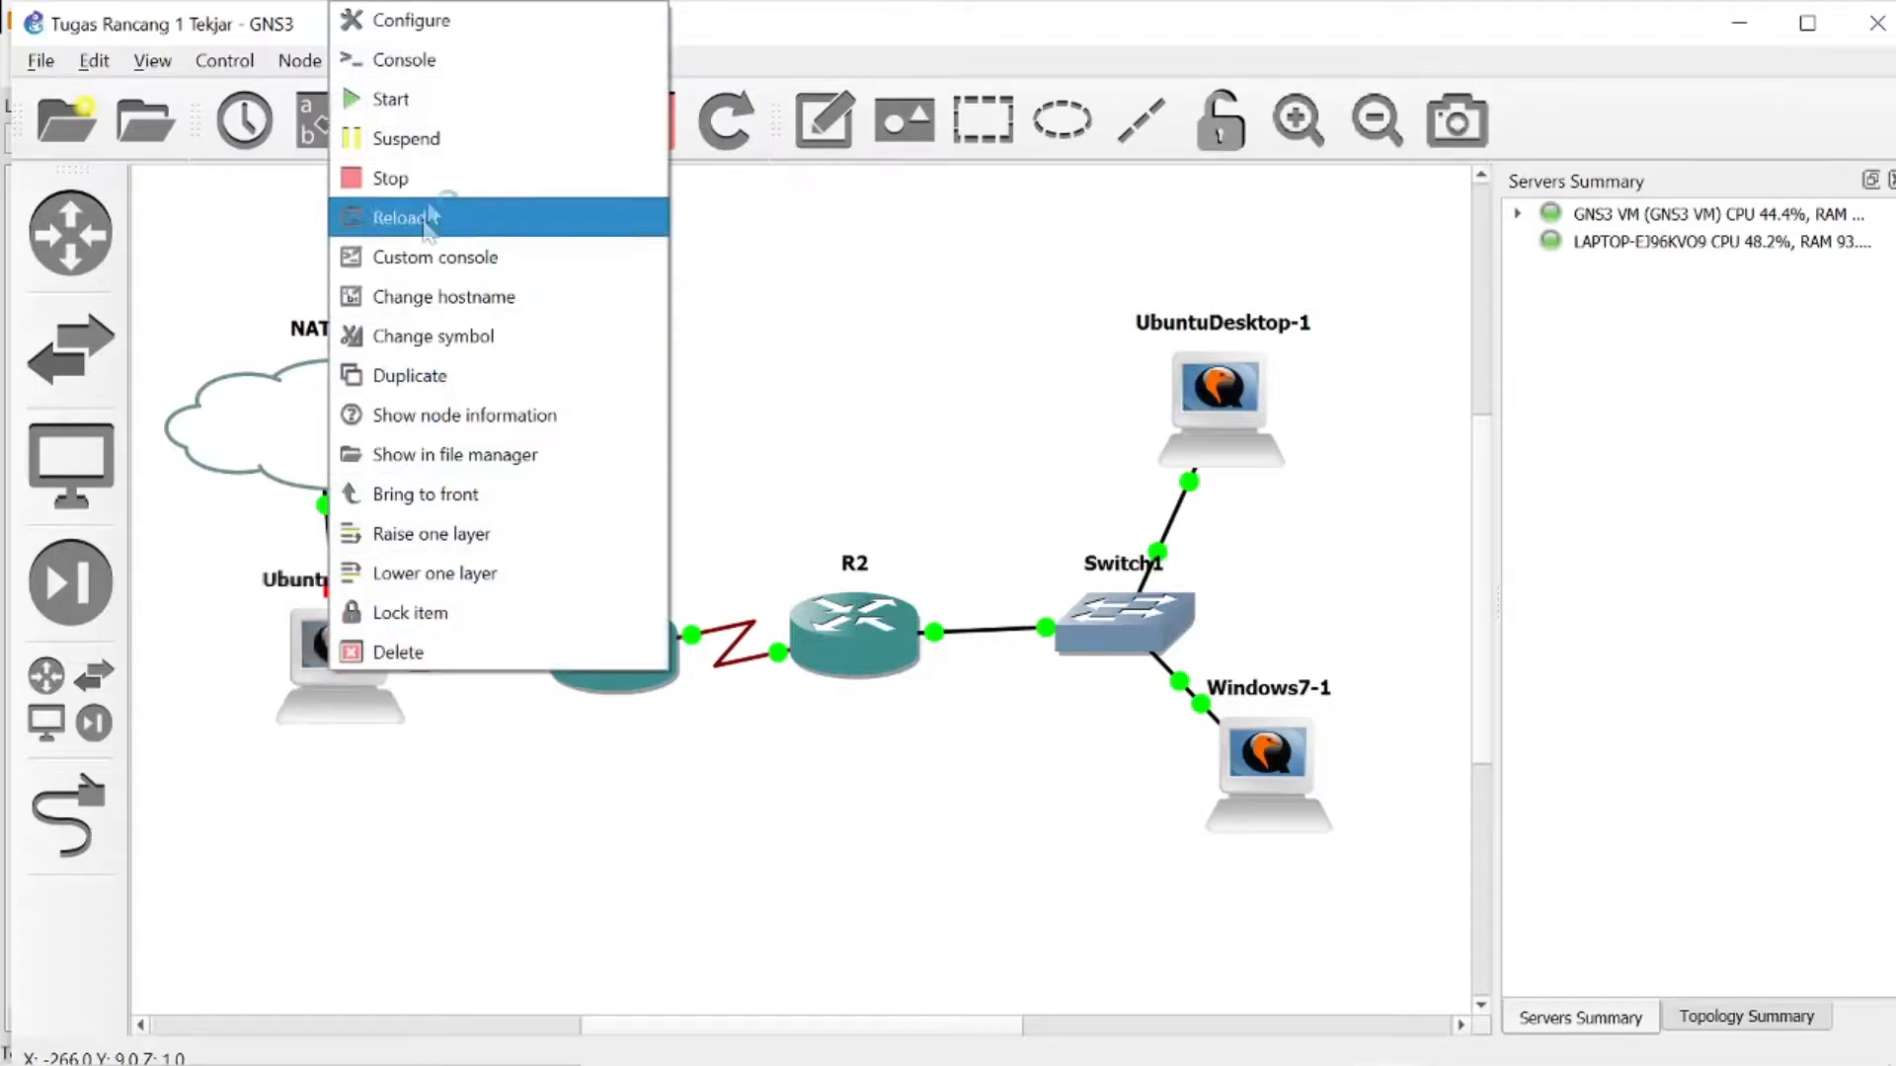
{"action": "left_click", "coordinate": [437, 116]}
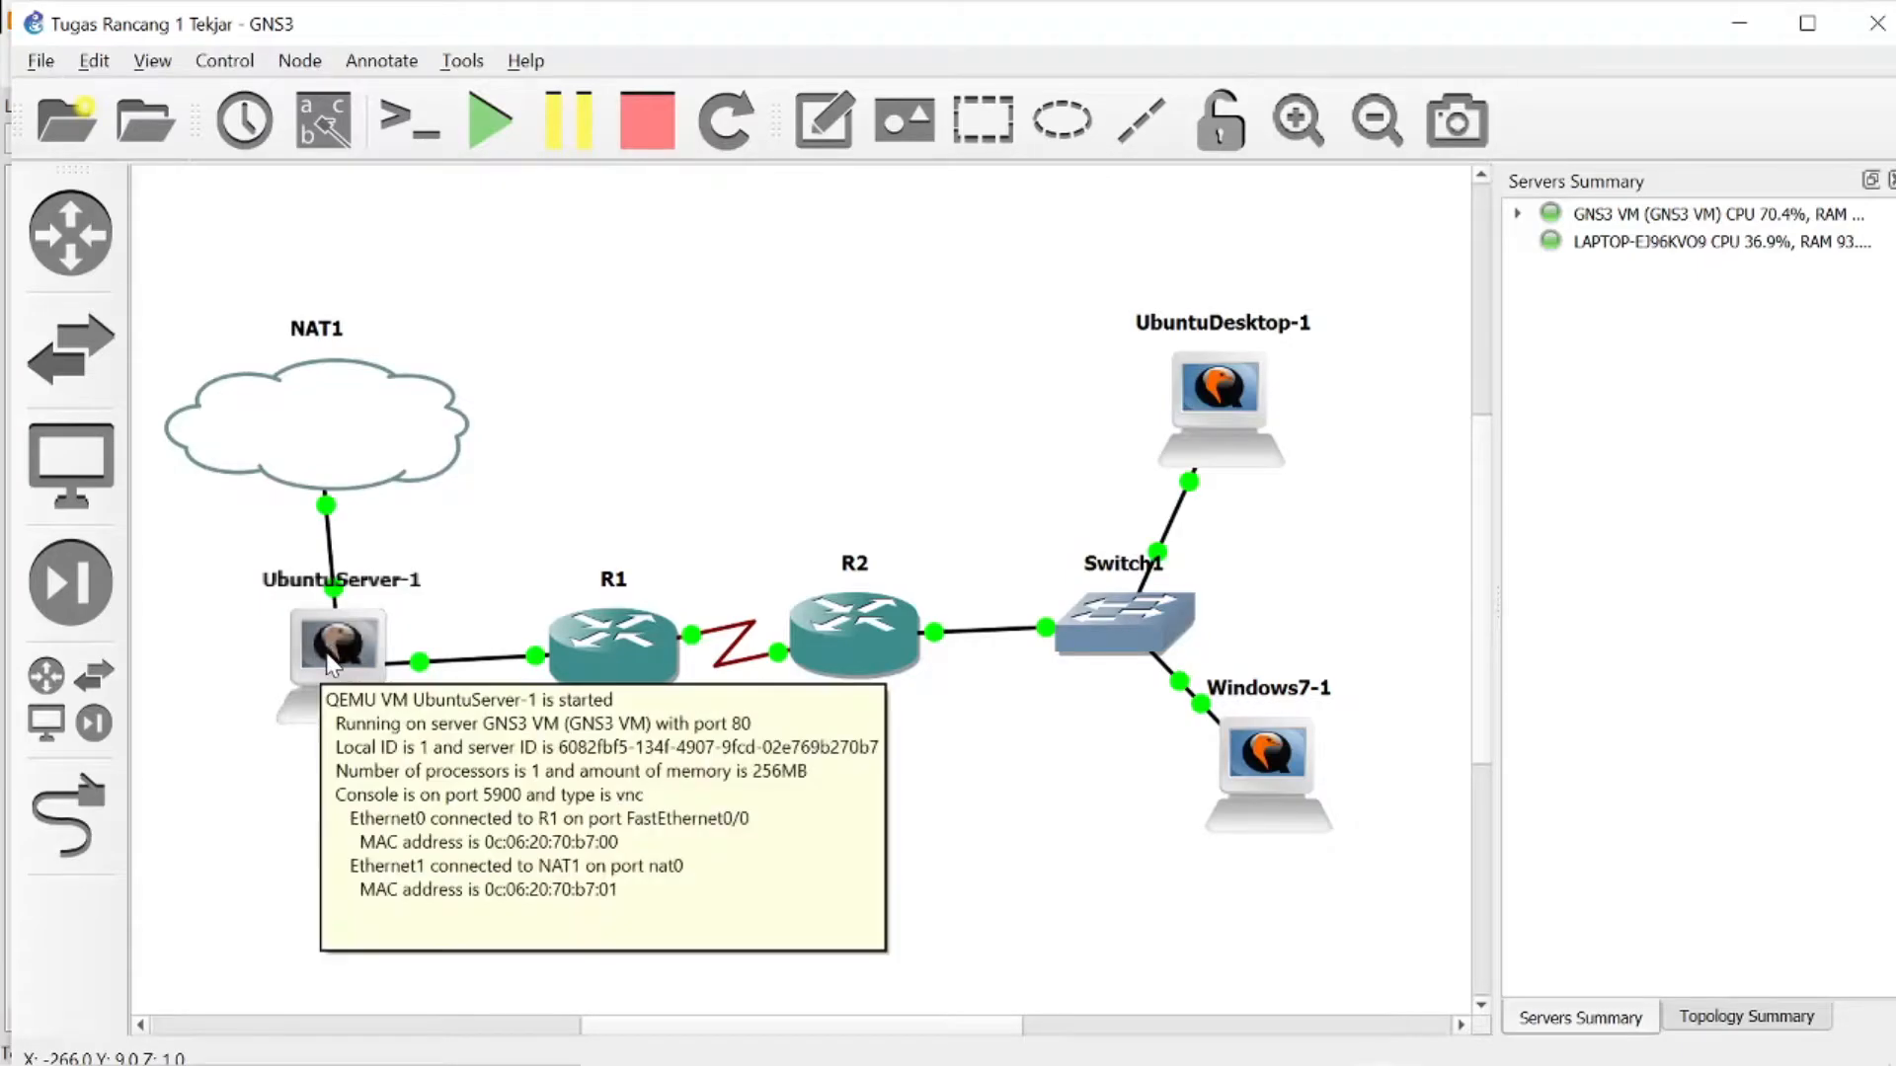
- Set the RAM of the UbuntuServer-1 node to 512 MB and apply the configuration
{"action": "right_click", "coordinate": [329, 660]}
{"action": "left_click", "coordinate": [461, 30]}
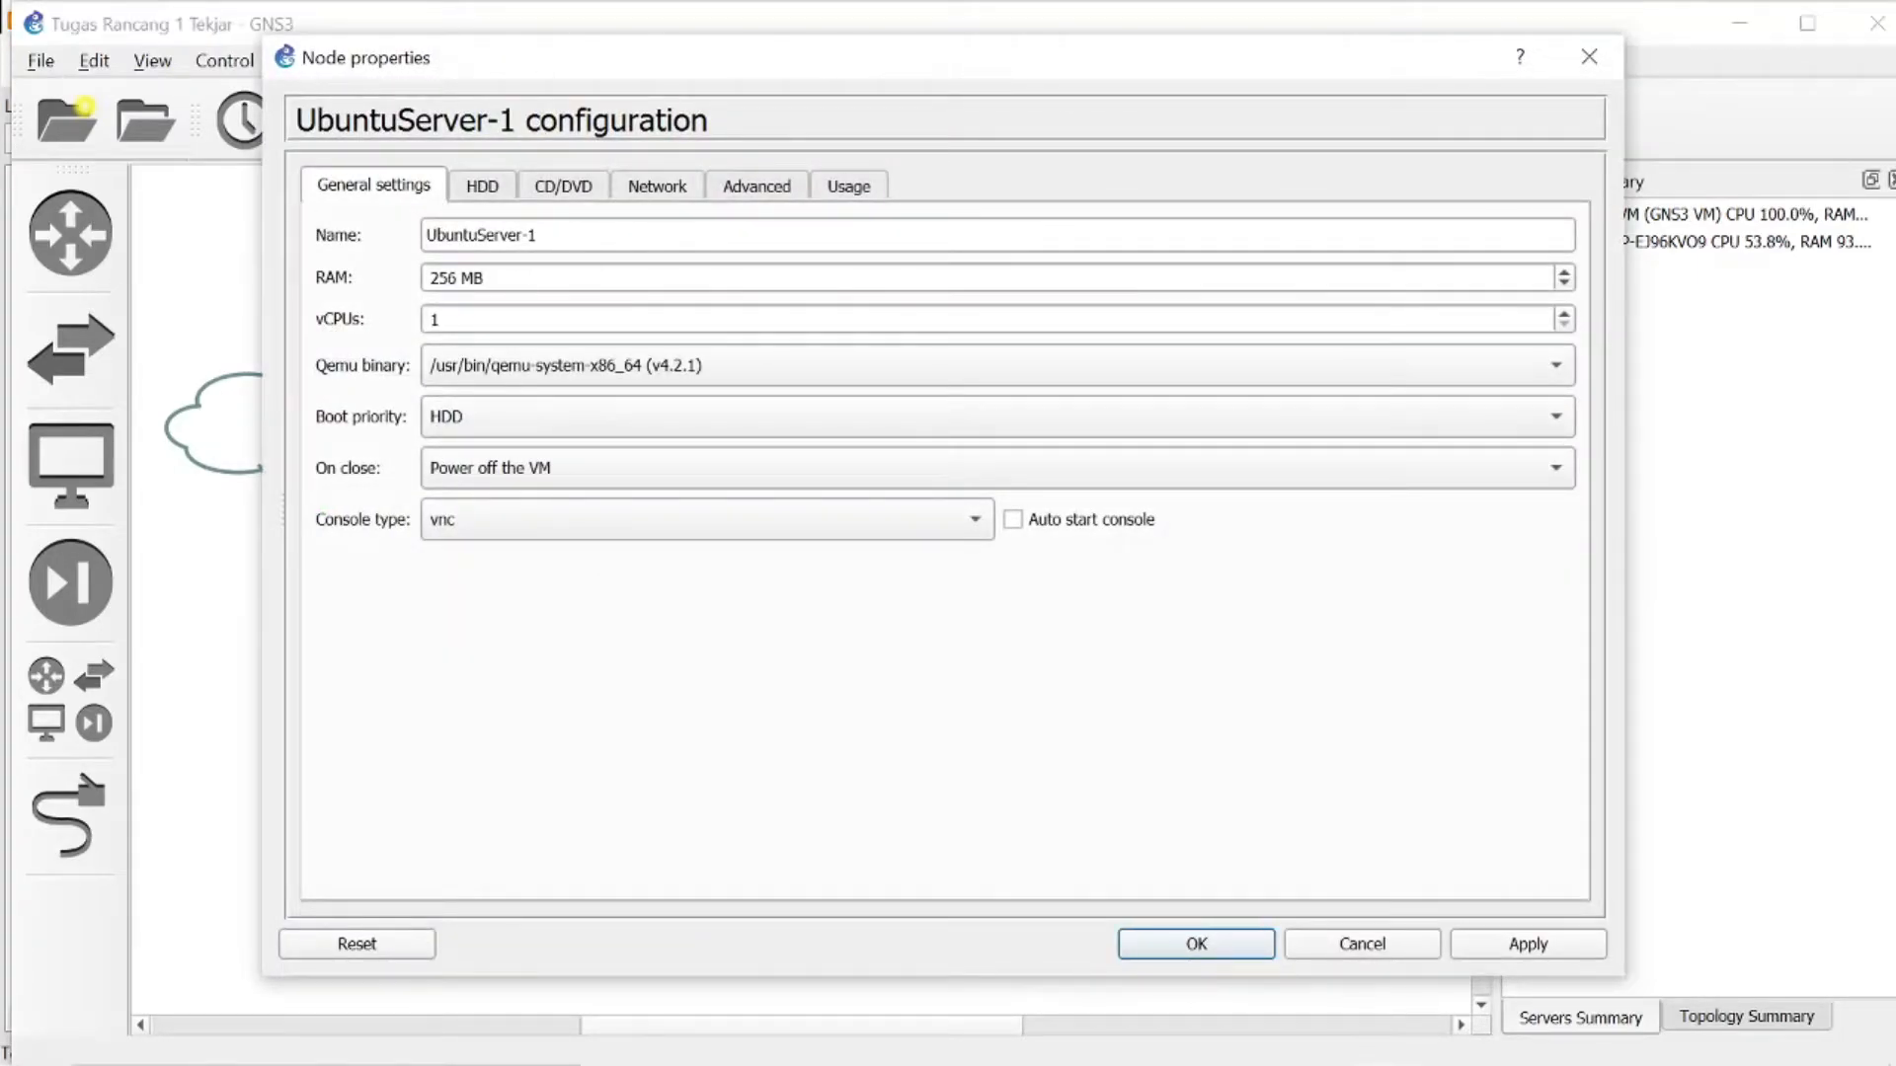
{"action": "left_click", "coordinate": [458, 279]}
{"action": "key", "text": "BackSpace"}
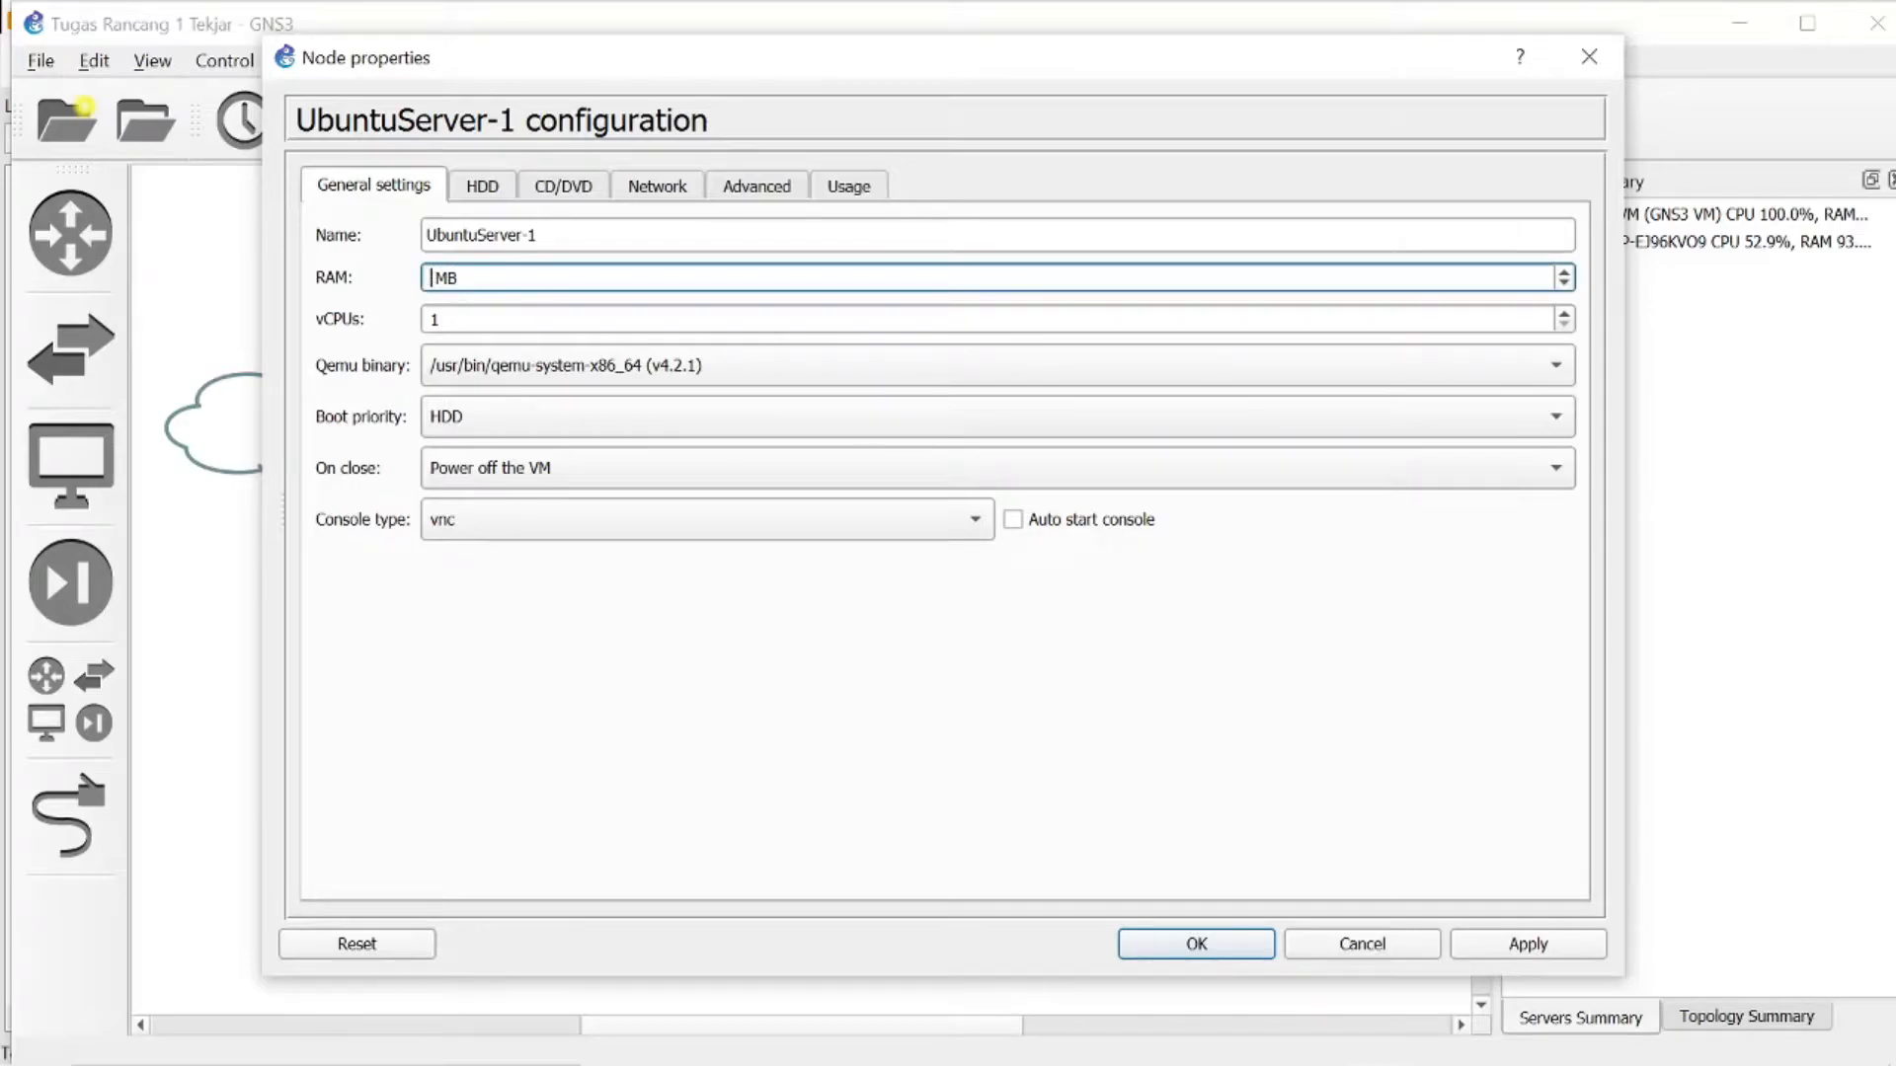
{"action": "type", "text": "512"}
{"action": "left_click", "coordinate": [1508, 946]}
{"action": "left_click", "coordinate": [1244, 953]}
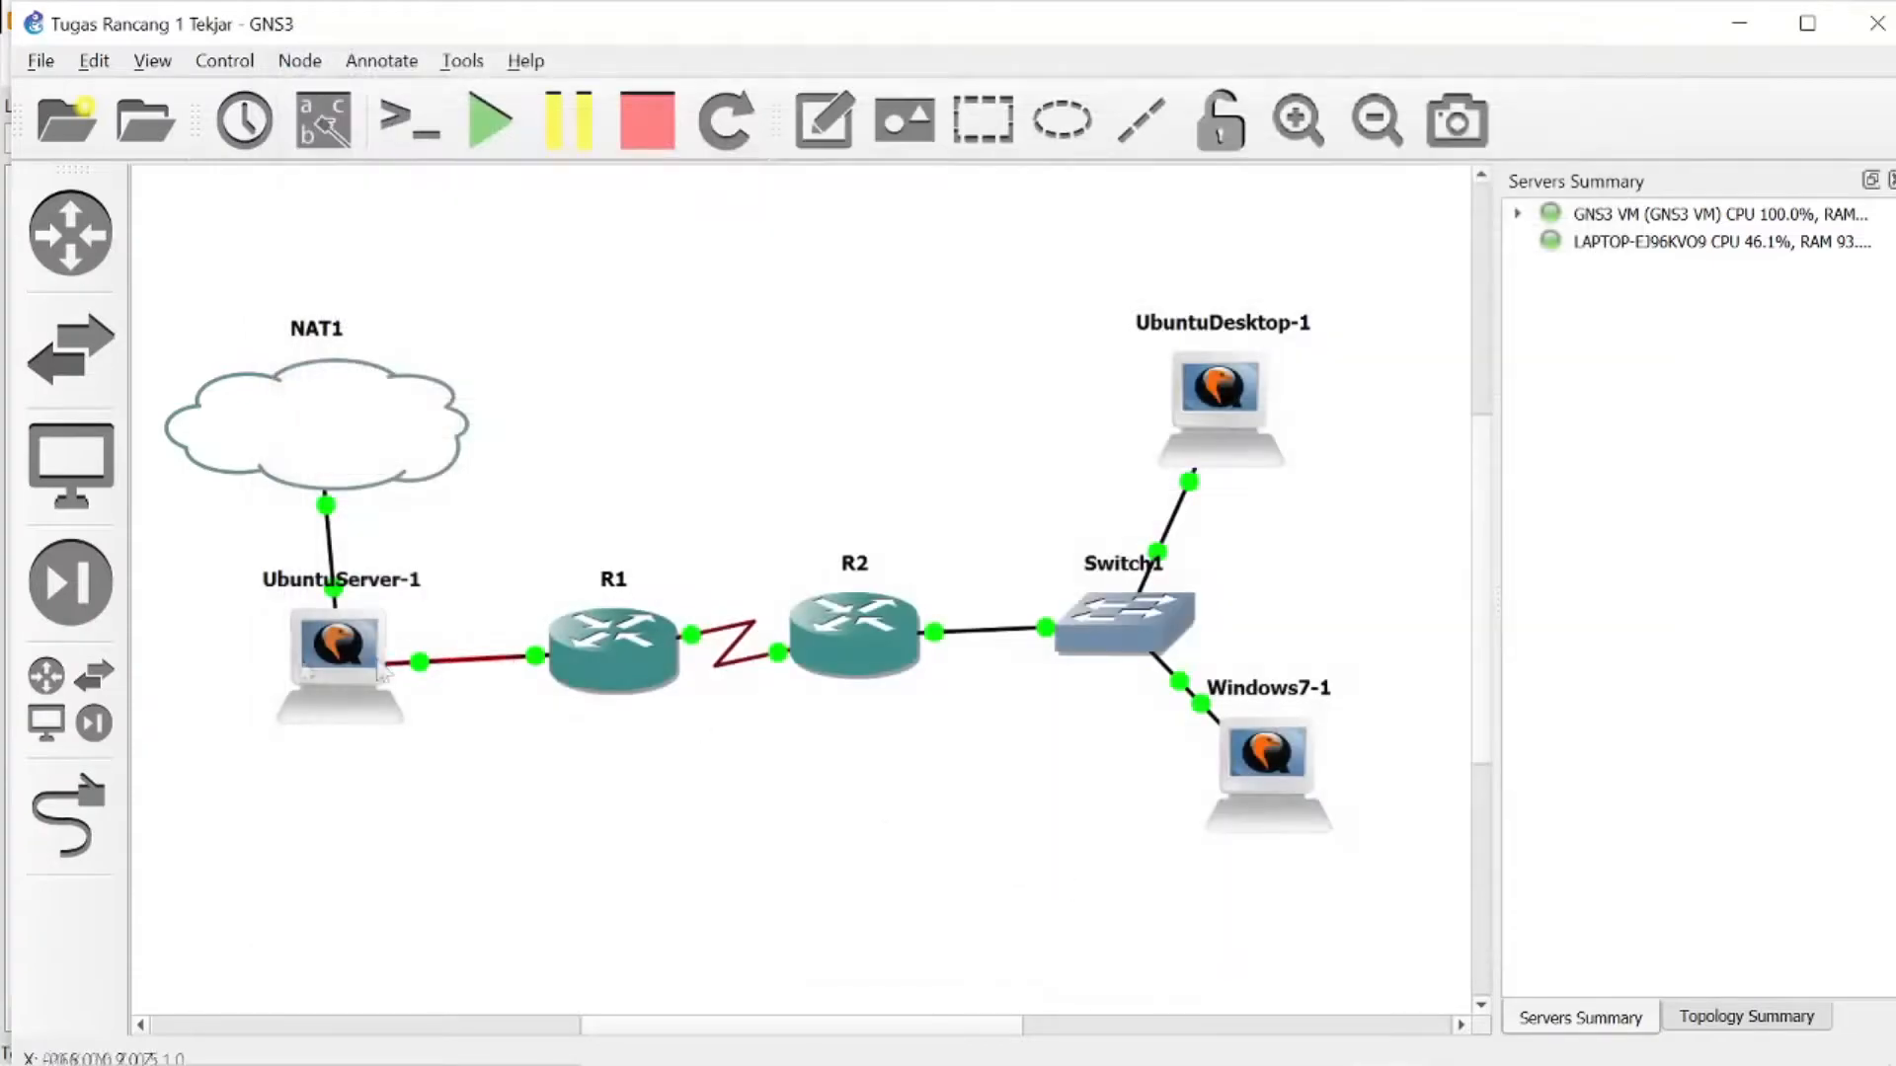
- Open the VNC console of UbuntuServer-1 and bring it to the front at the login prompt
{"action": "double_click", "coordinate": [327, 656]}
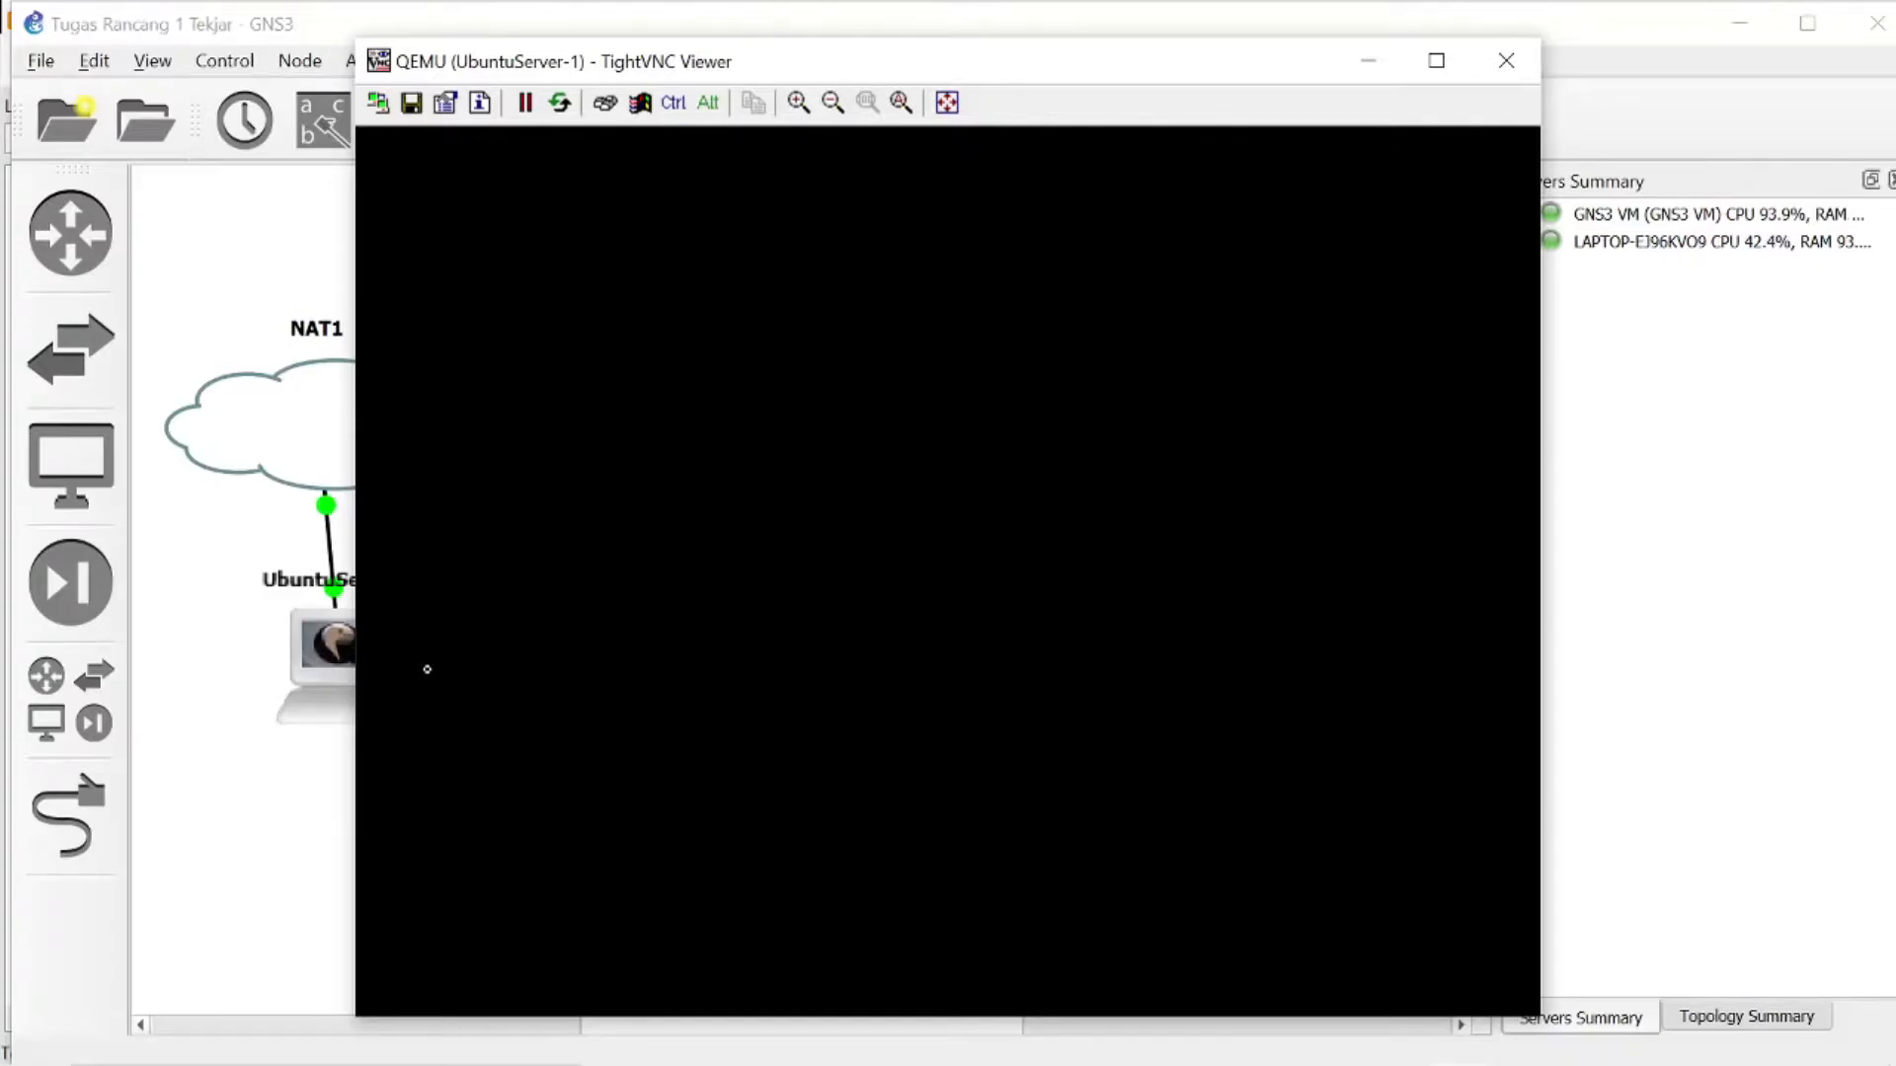
{"action": "mouse_move", "coordinate": [1346, 1005]}
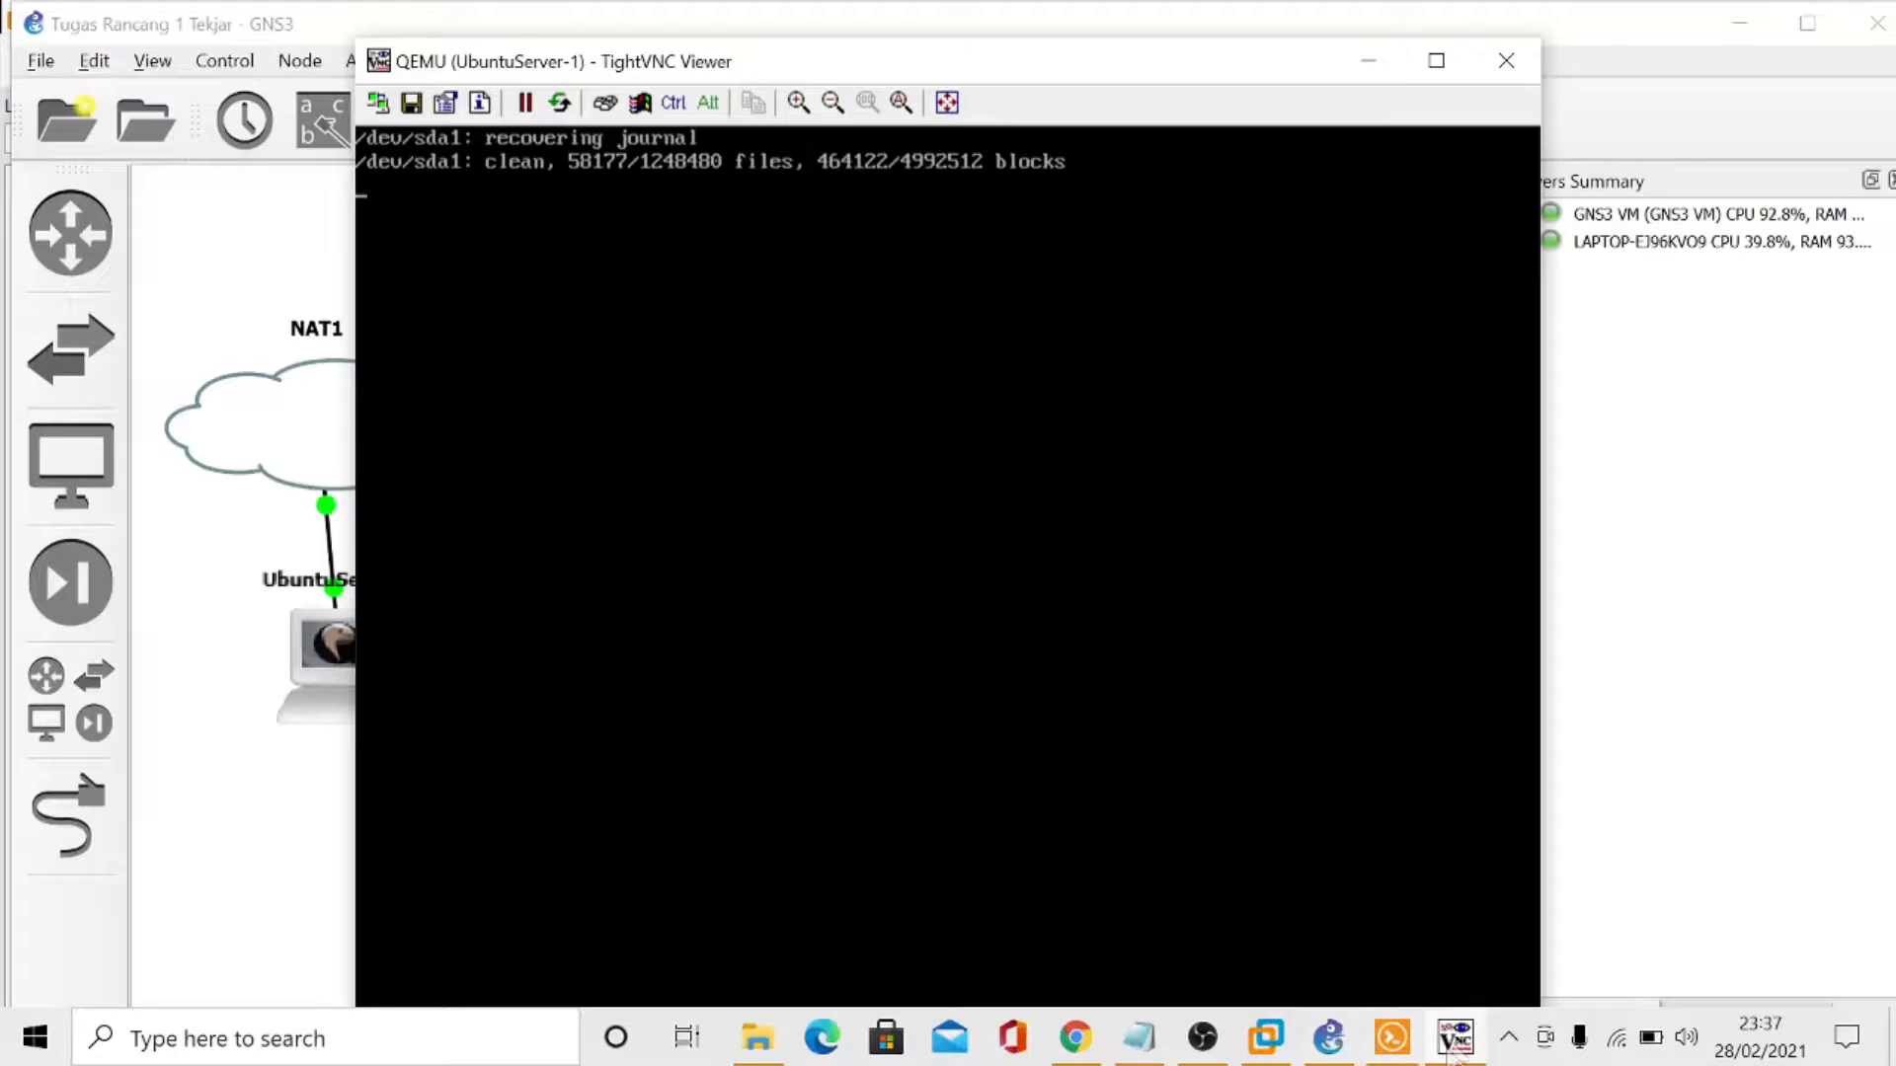
{"action": "left_click", "coordinate": [1454, 1036]}
{"action": "left_click", "coordinate": [1206, 1046]}
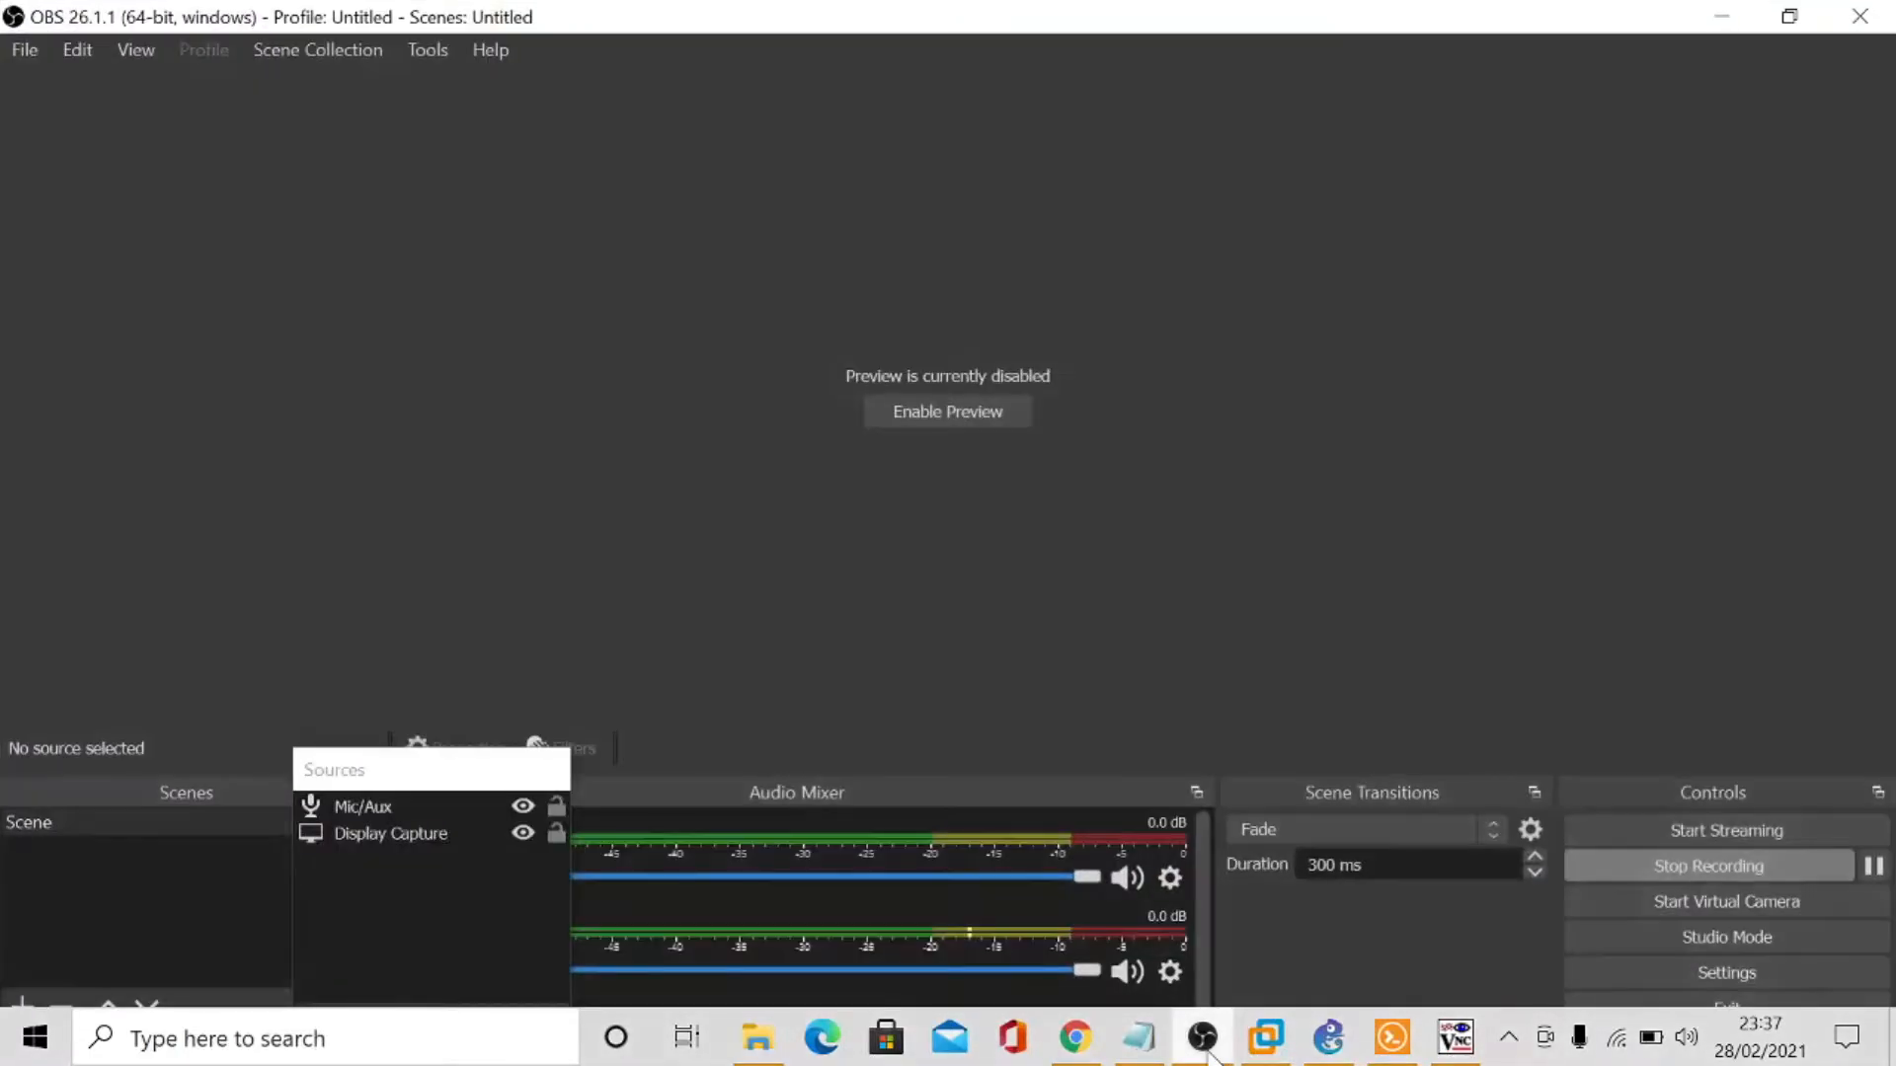
{"action": "left_click", "coordinate": [1443, 1044]}
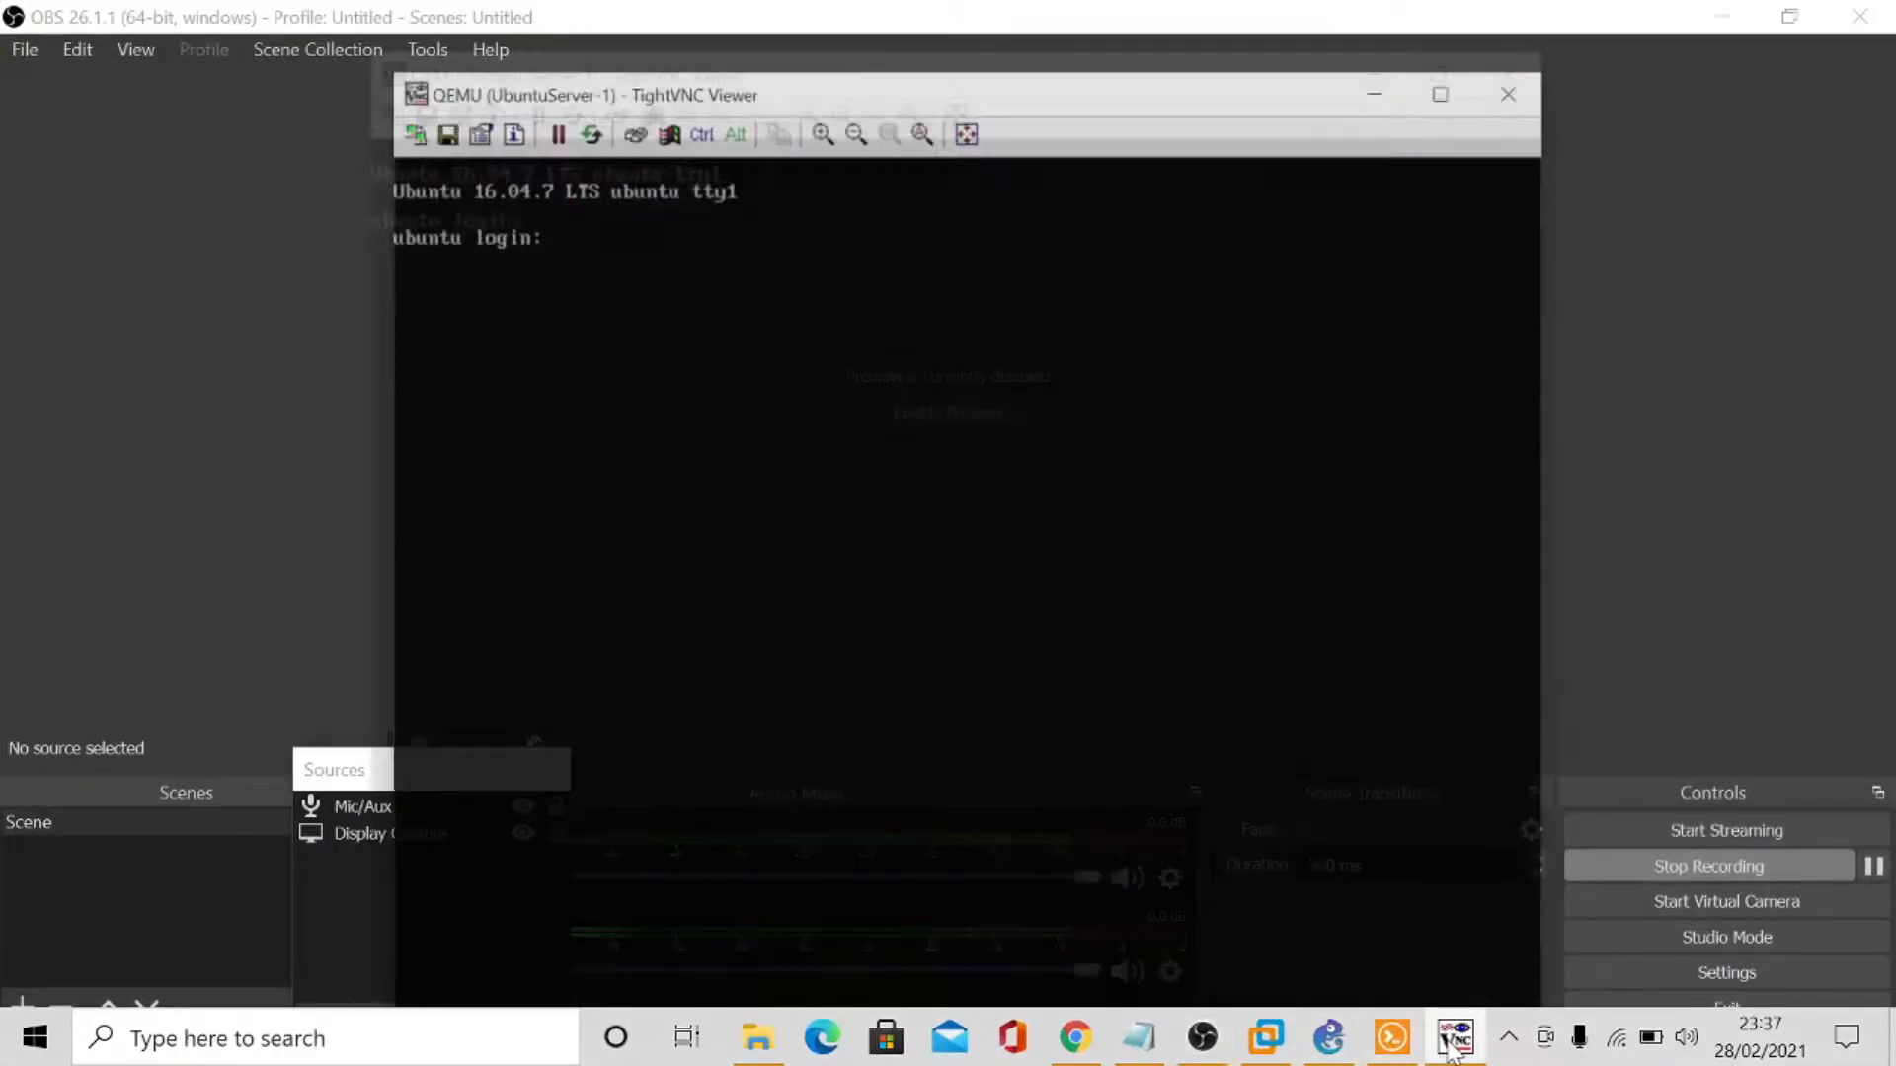
- Log in to the Ubuntu server with the server account's user name and password
{"action": "type", "text": "pancaperkasaserver"}
{"action": "key", "text": "Return"}
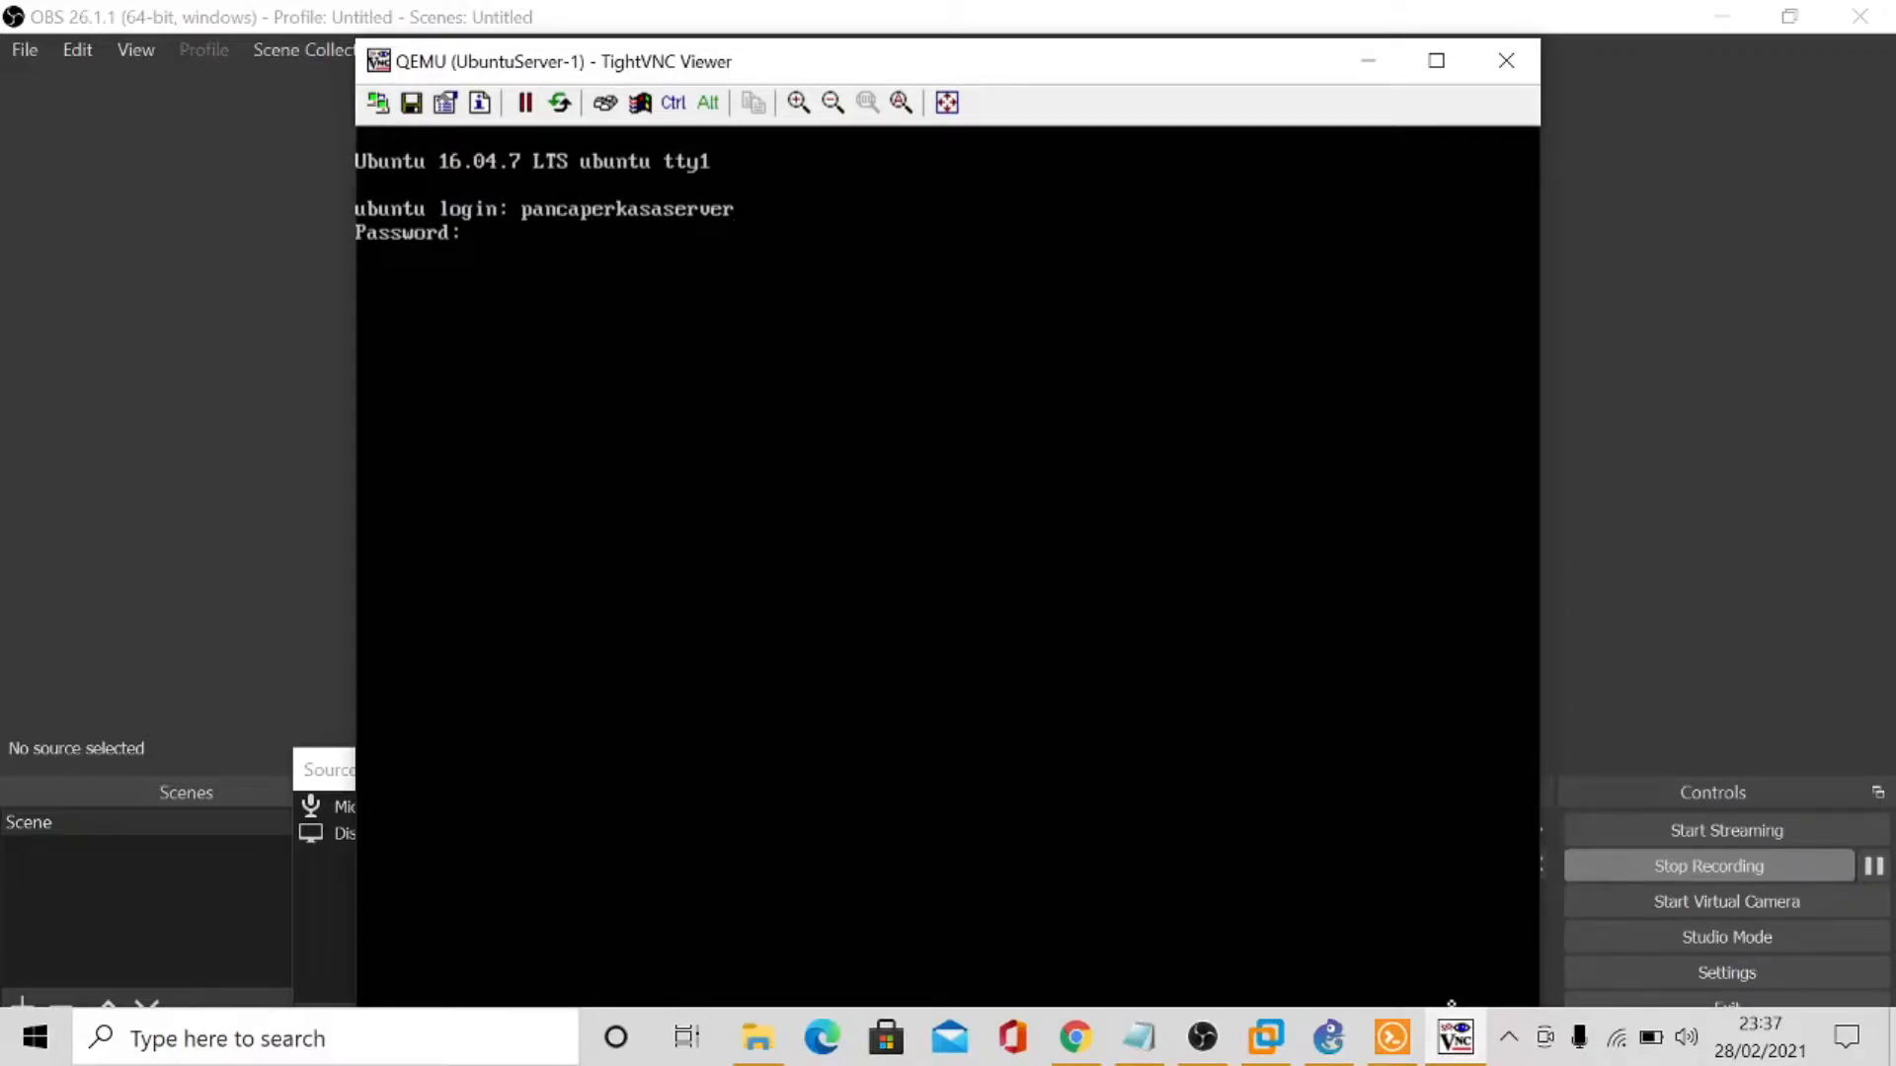
{"action": "key", "text": "Return"}
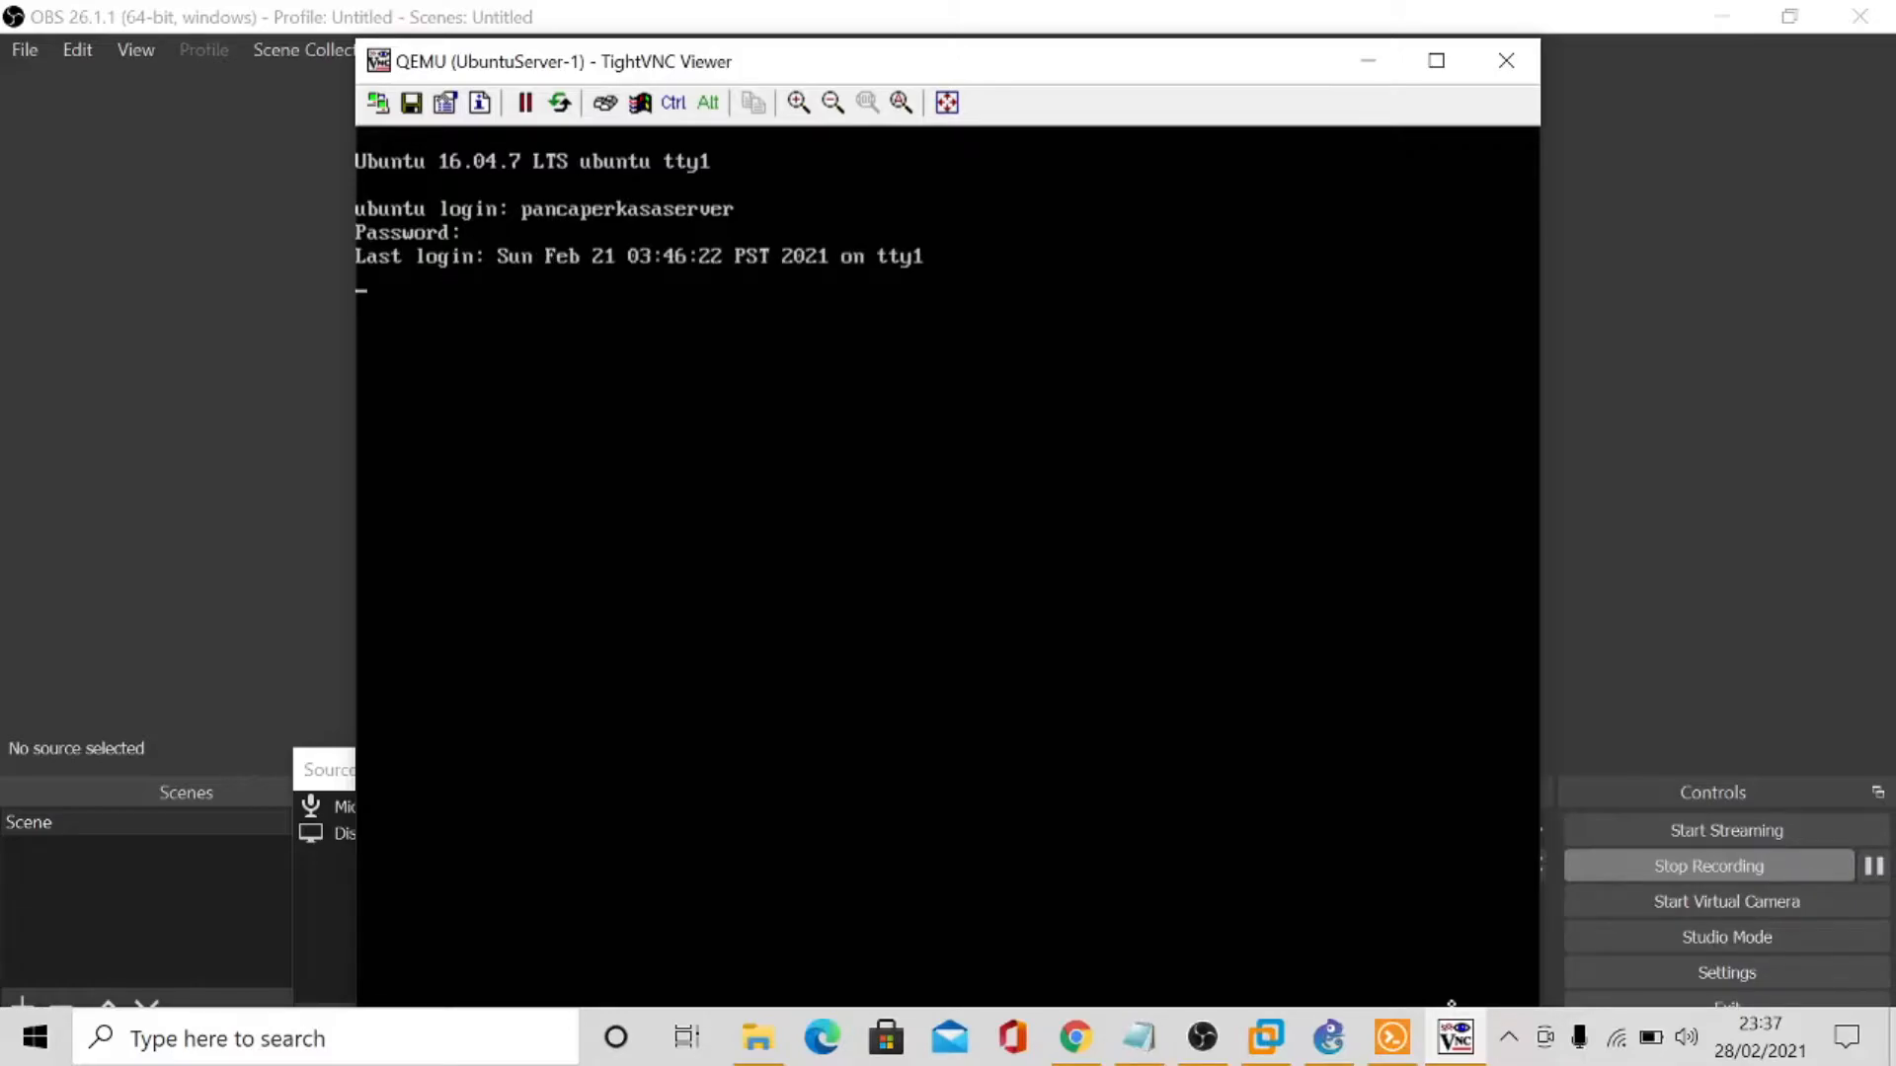
- Return to the server console over GNS3 and open a root shell with sudo su, entering the account password
{"action": "left_click", "coordinate": [1453, 1045]}
{"action": "left_click", "coordinate": [1453, 1045]}
{"action": "left_click", "coordinate": [1341, 1042]}
{"action": "left_click", "coordinate": [1454, 1037]}
{"action": "type", "text": "sudo su"}
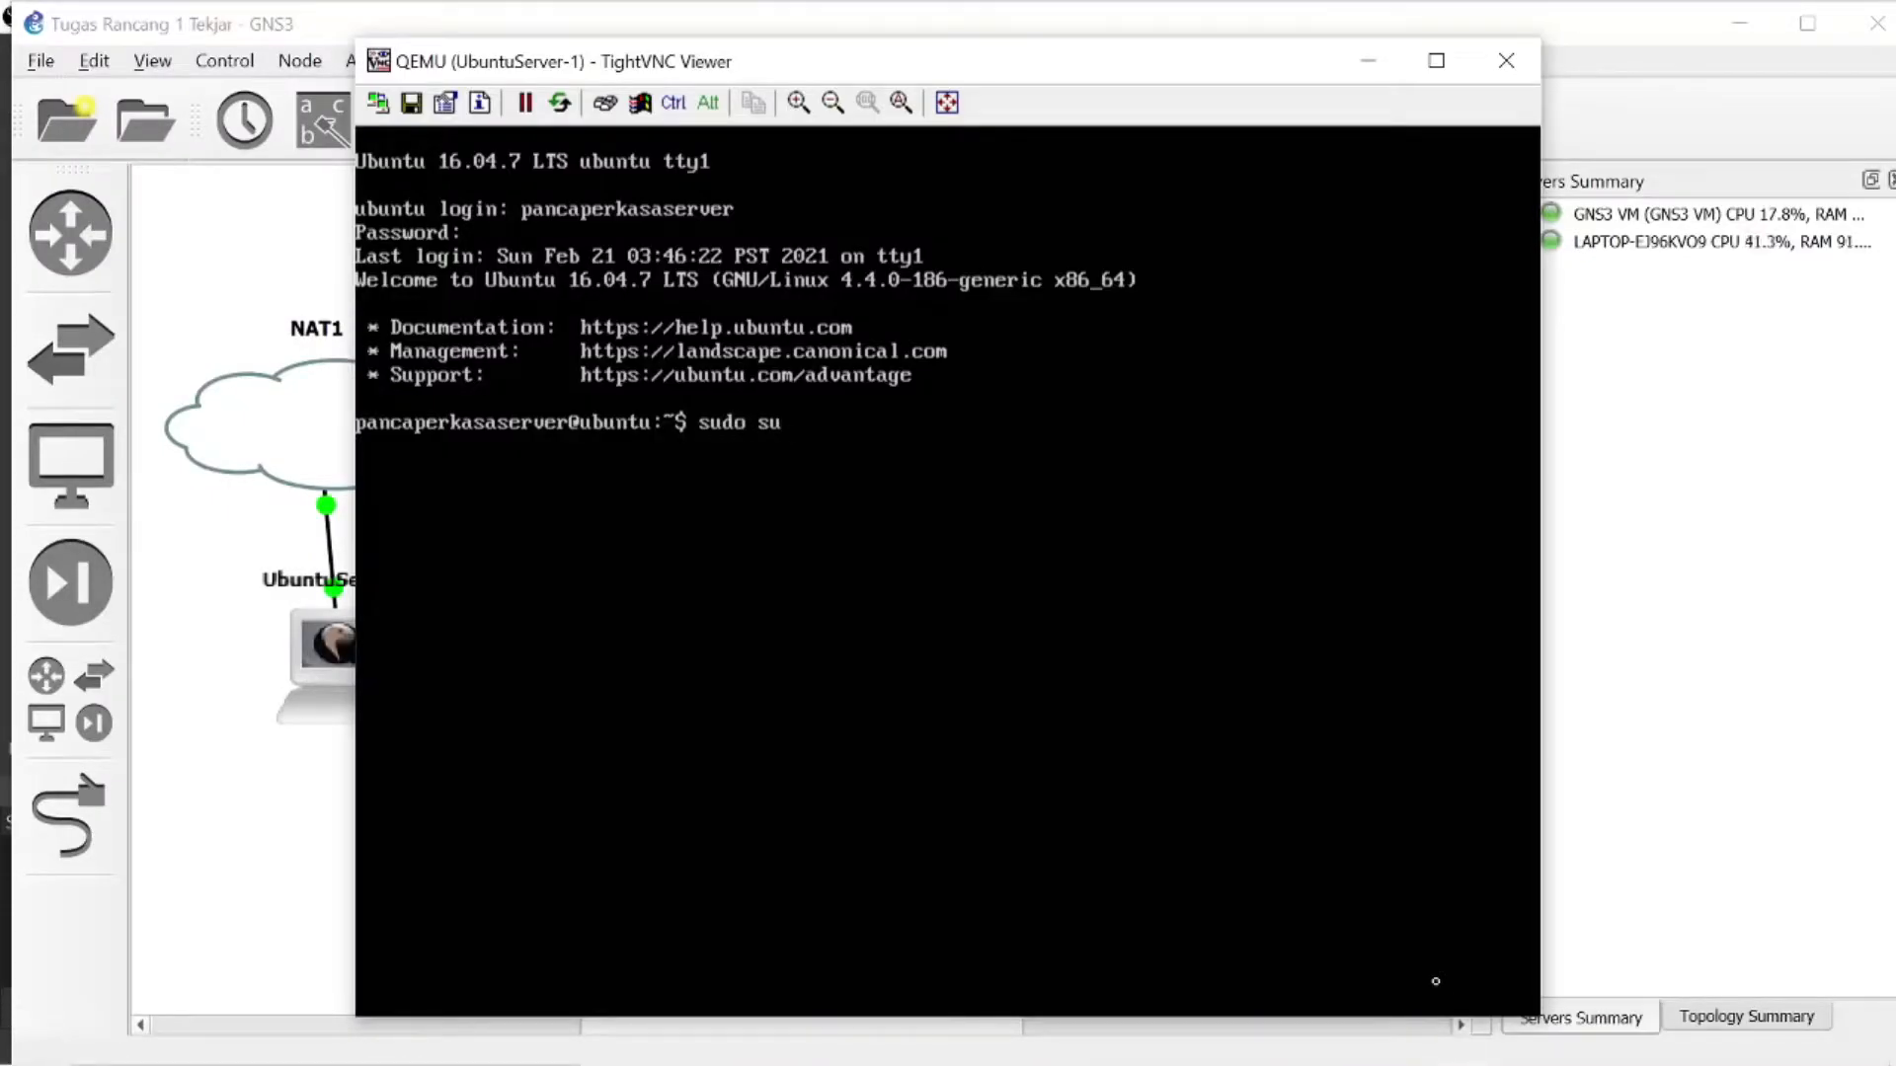
{"action": "key", "text": "Return"}
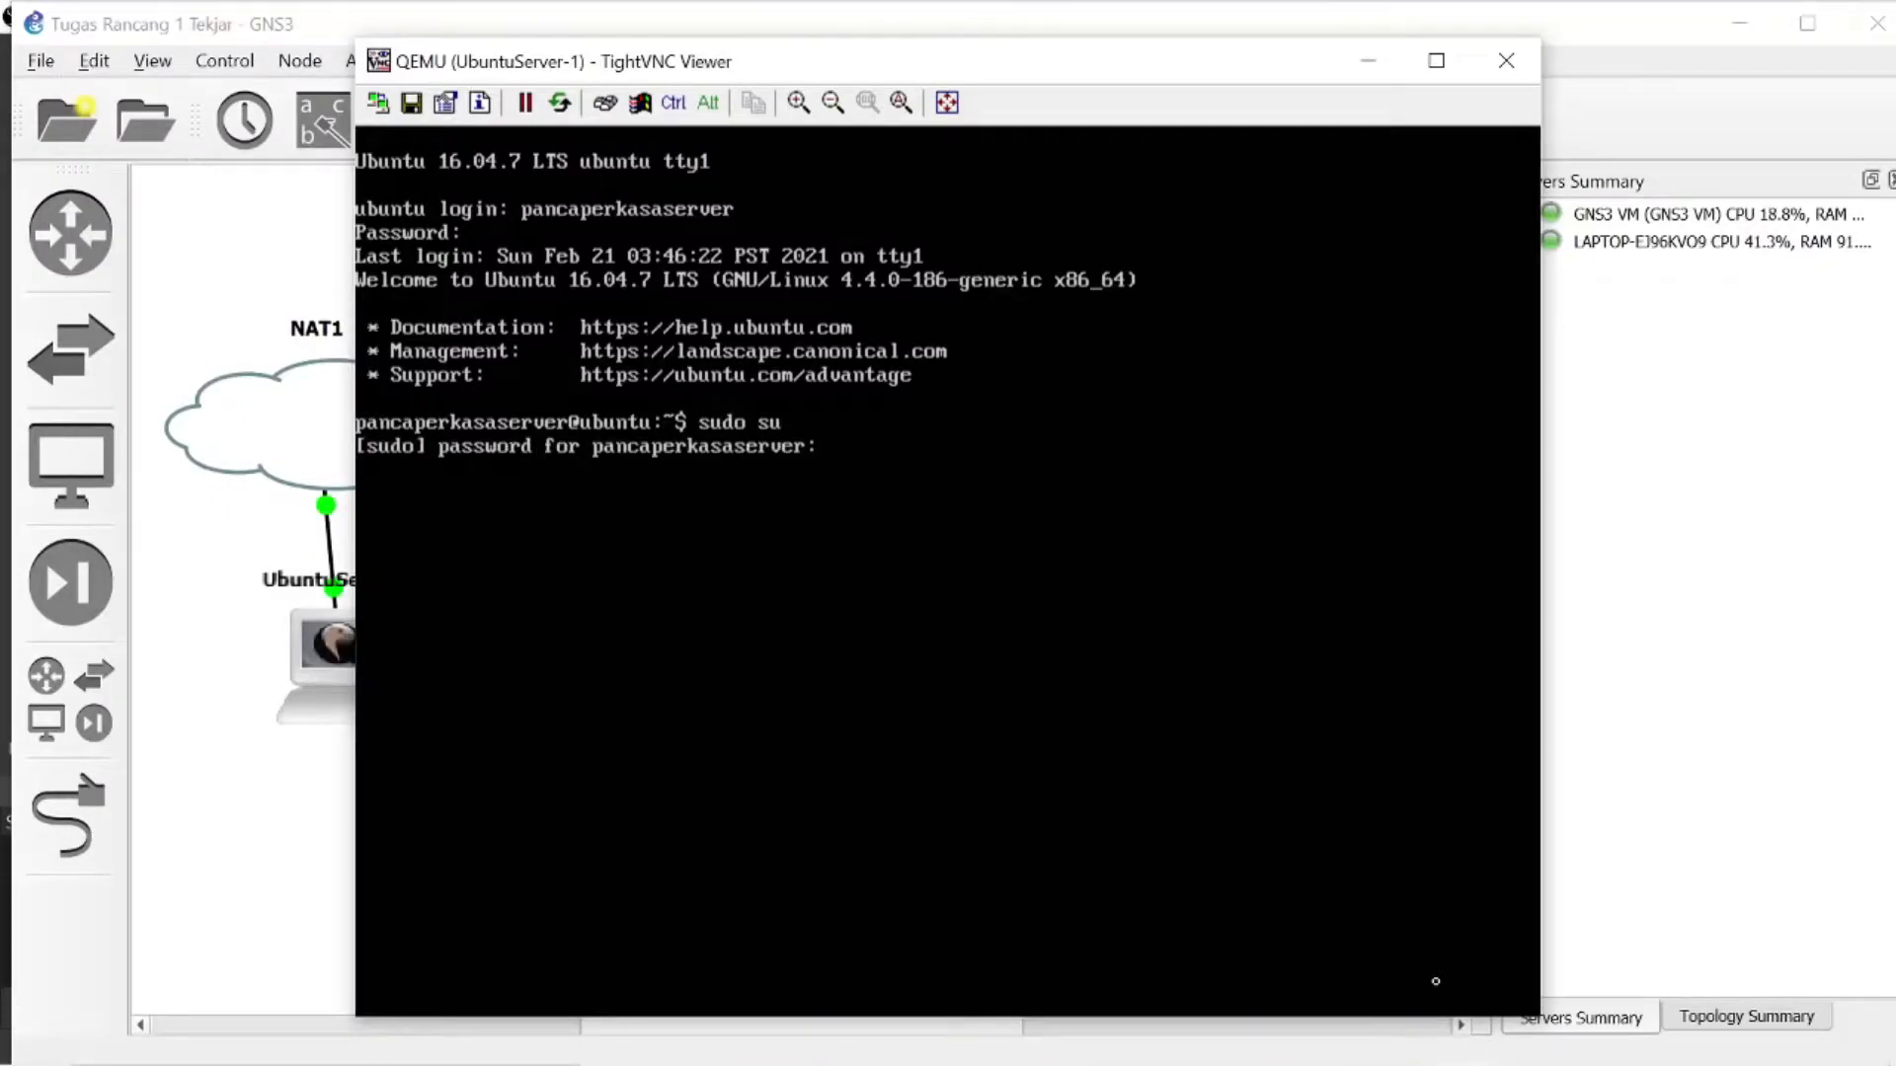
{"action": "key", "text": "Return"}
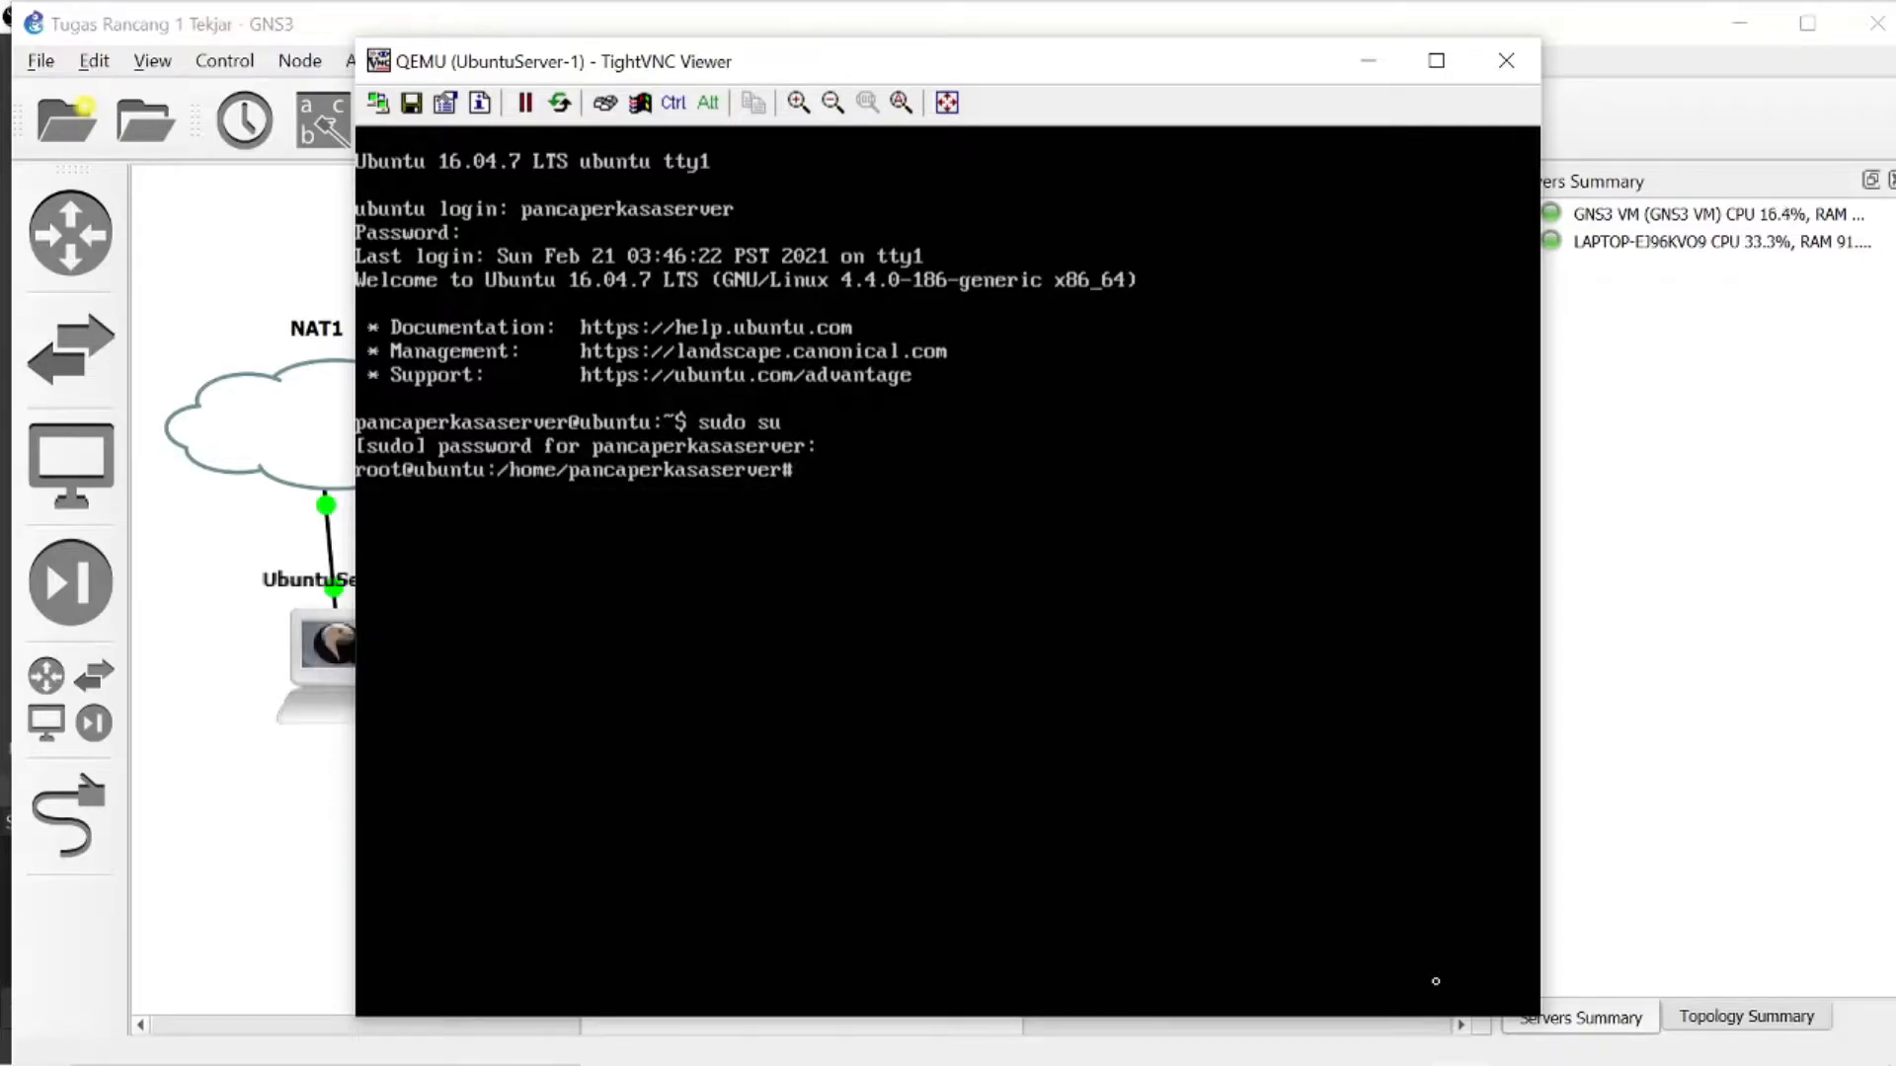
- List the server's network interfaces with ifconfig and open /etc/network/interfaces in nano
{"action": "type", "text": "ifconfig"}
{"action": "key", "text": "Return"}
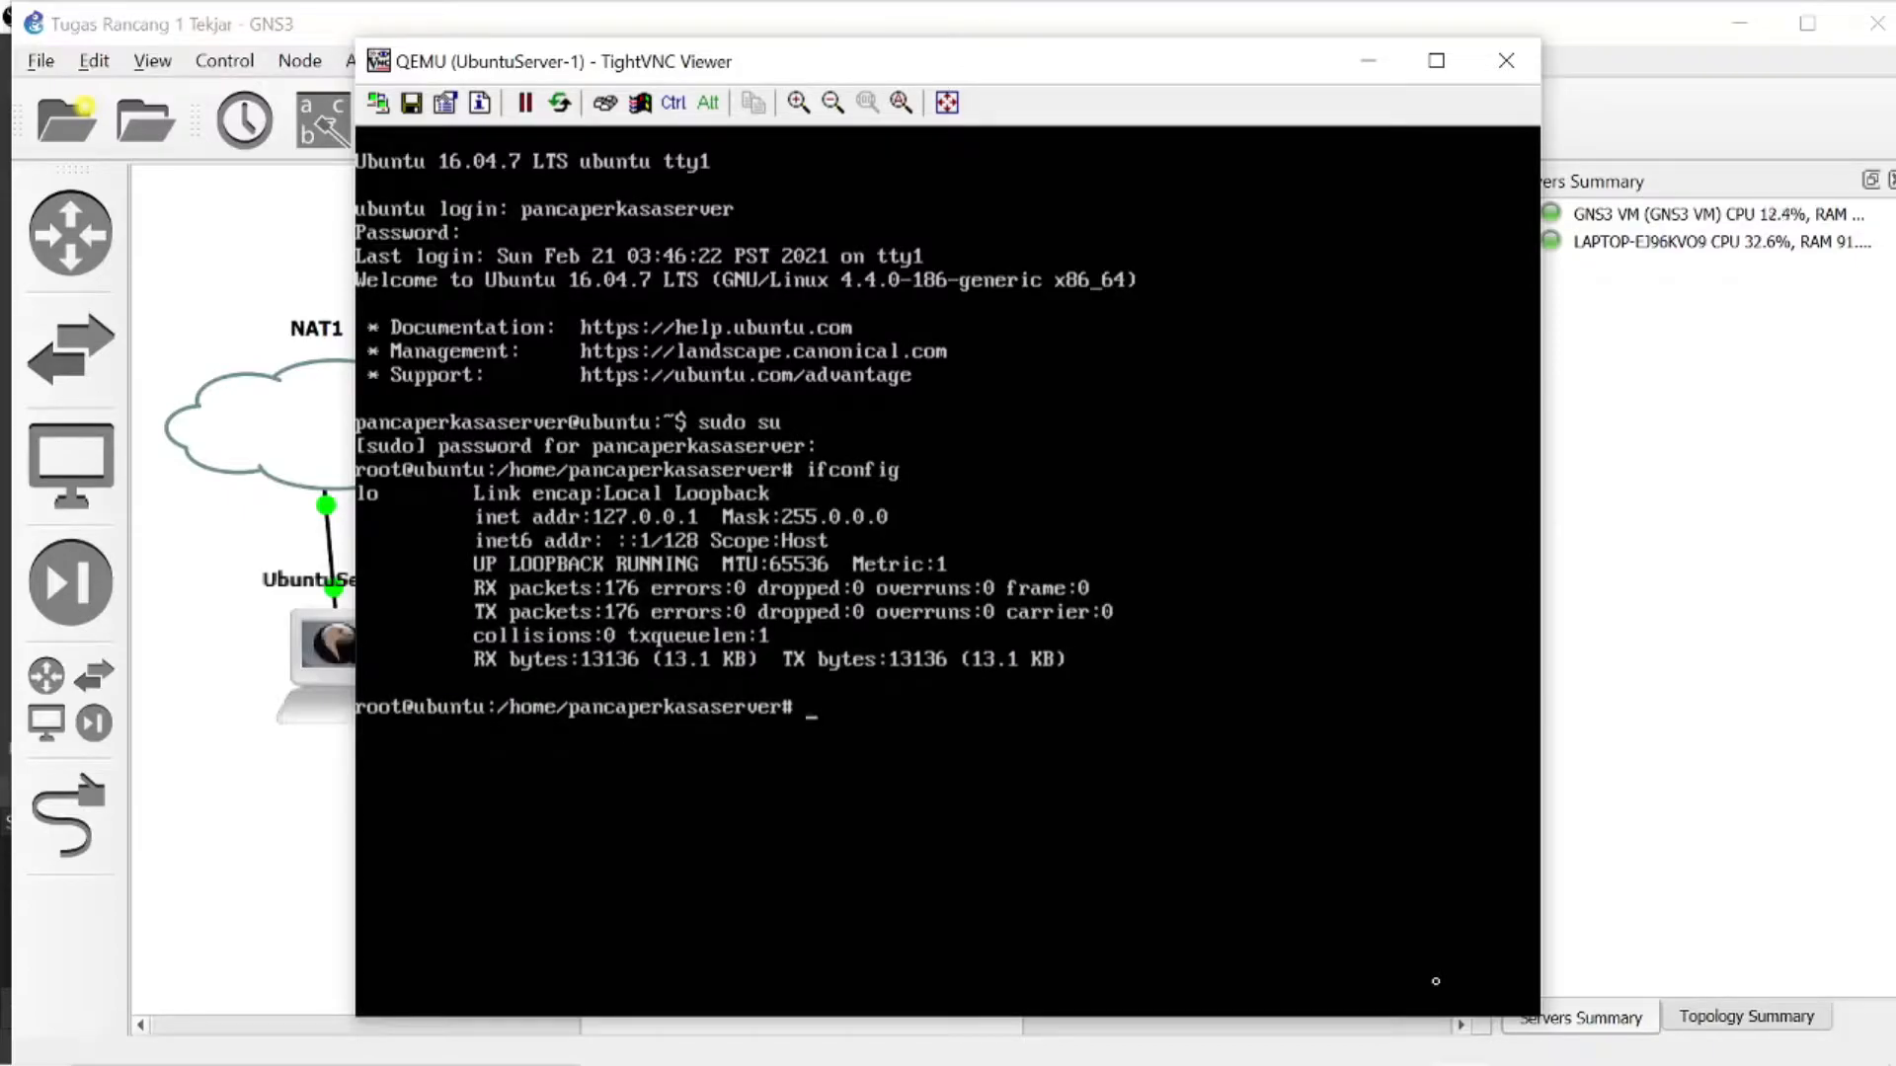
{"action": "type", "text": "nano /etc/netwo"}
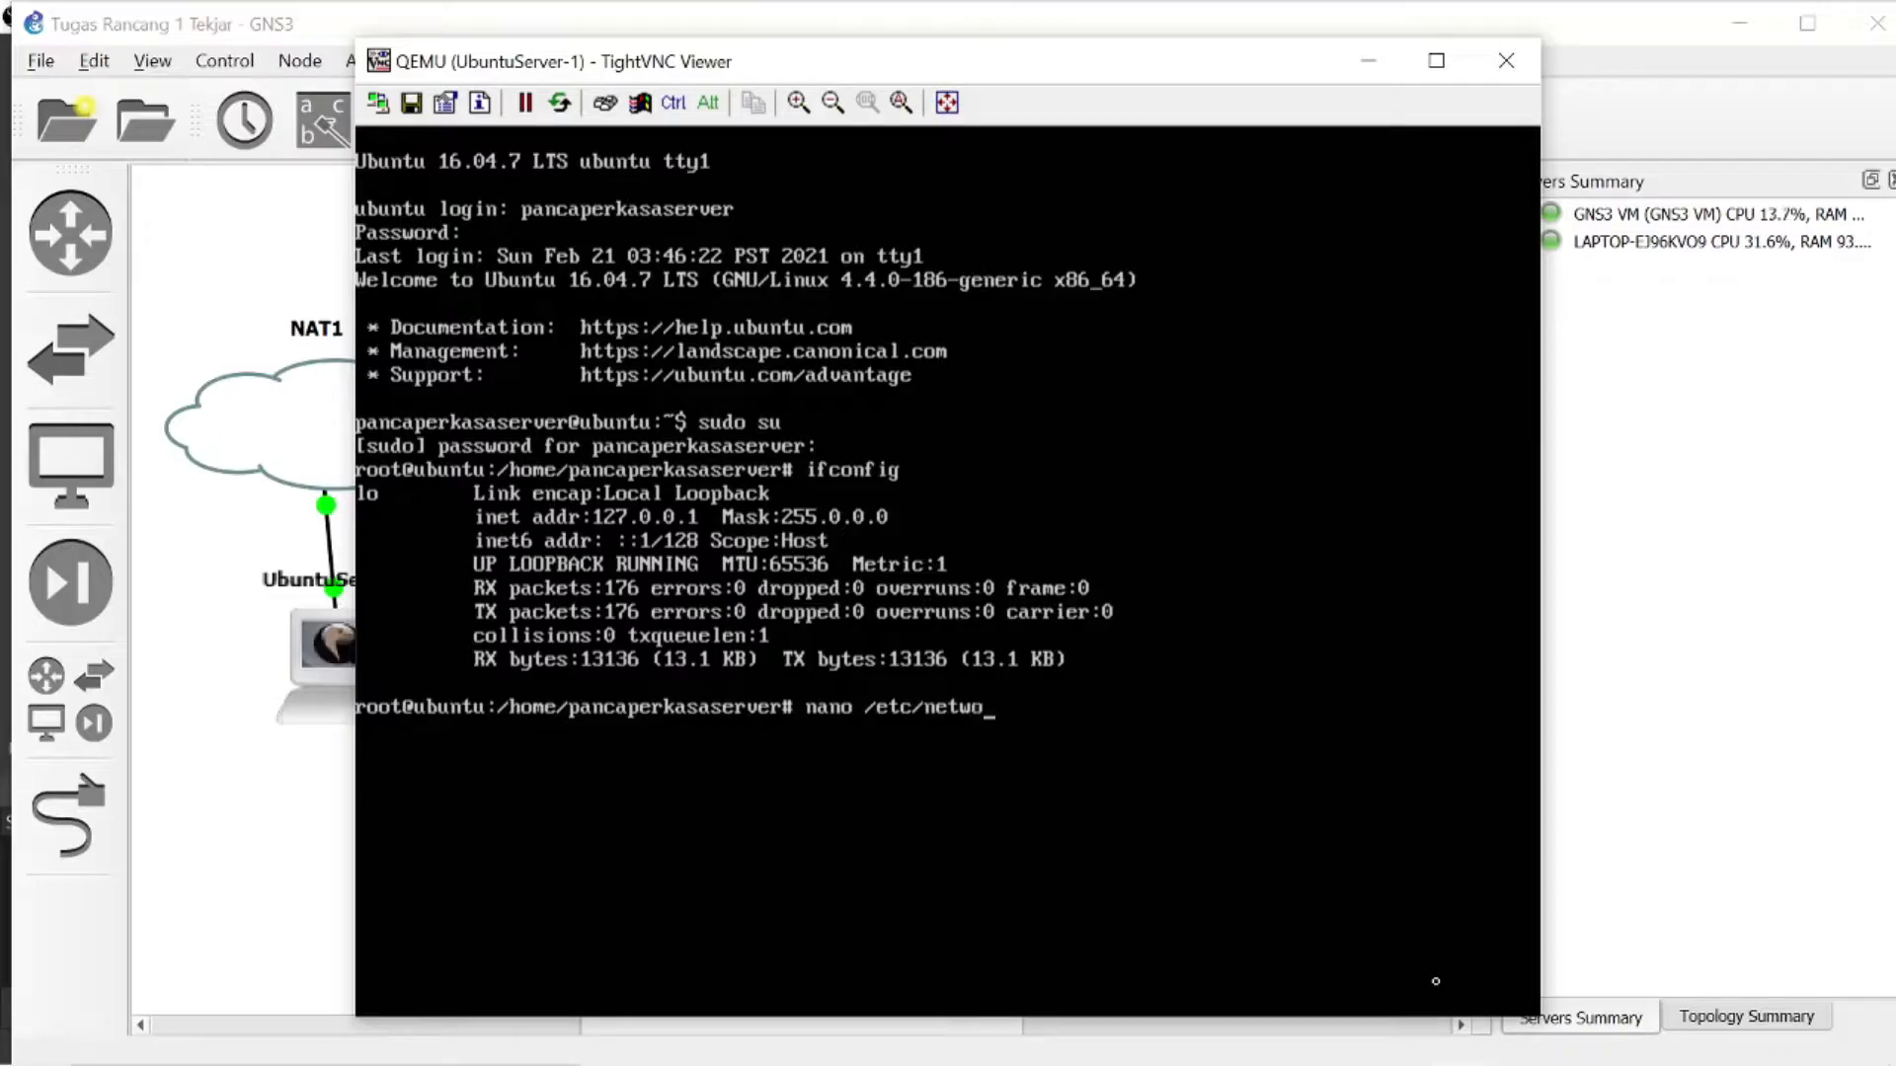
{"action": "type", "text": "rk/interfaces"}
{"action": "key", "text": "Return"}
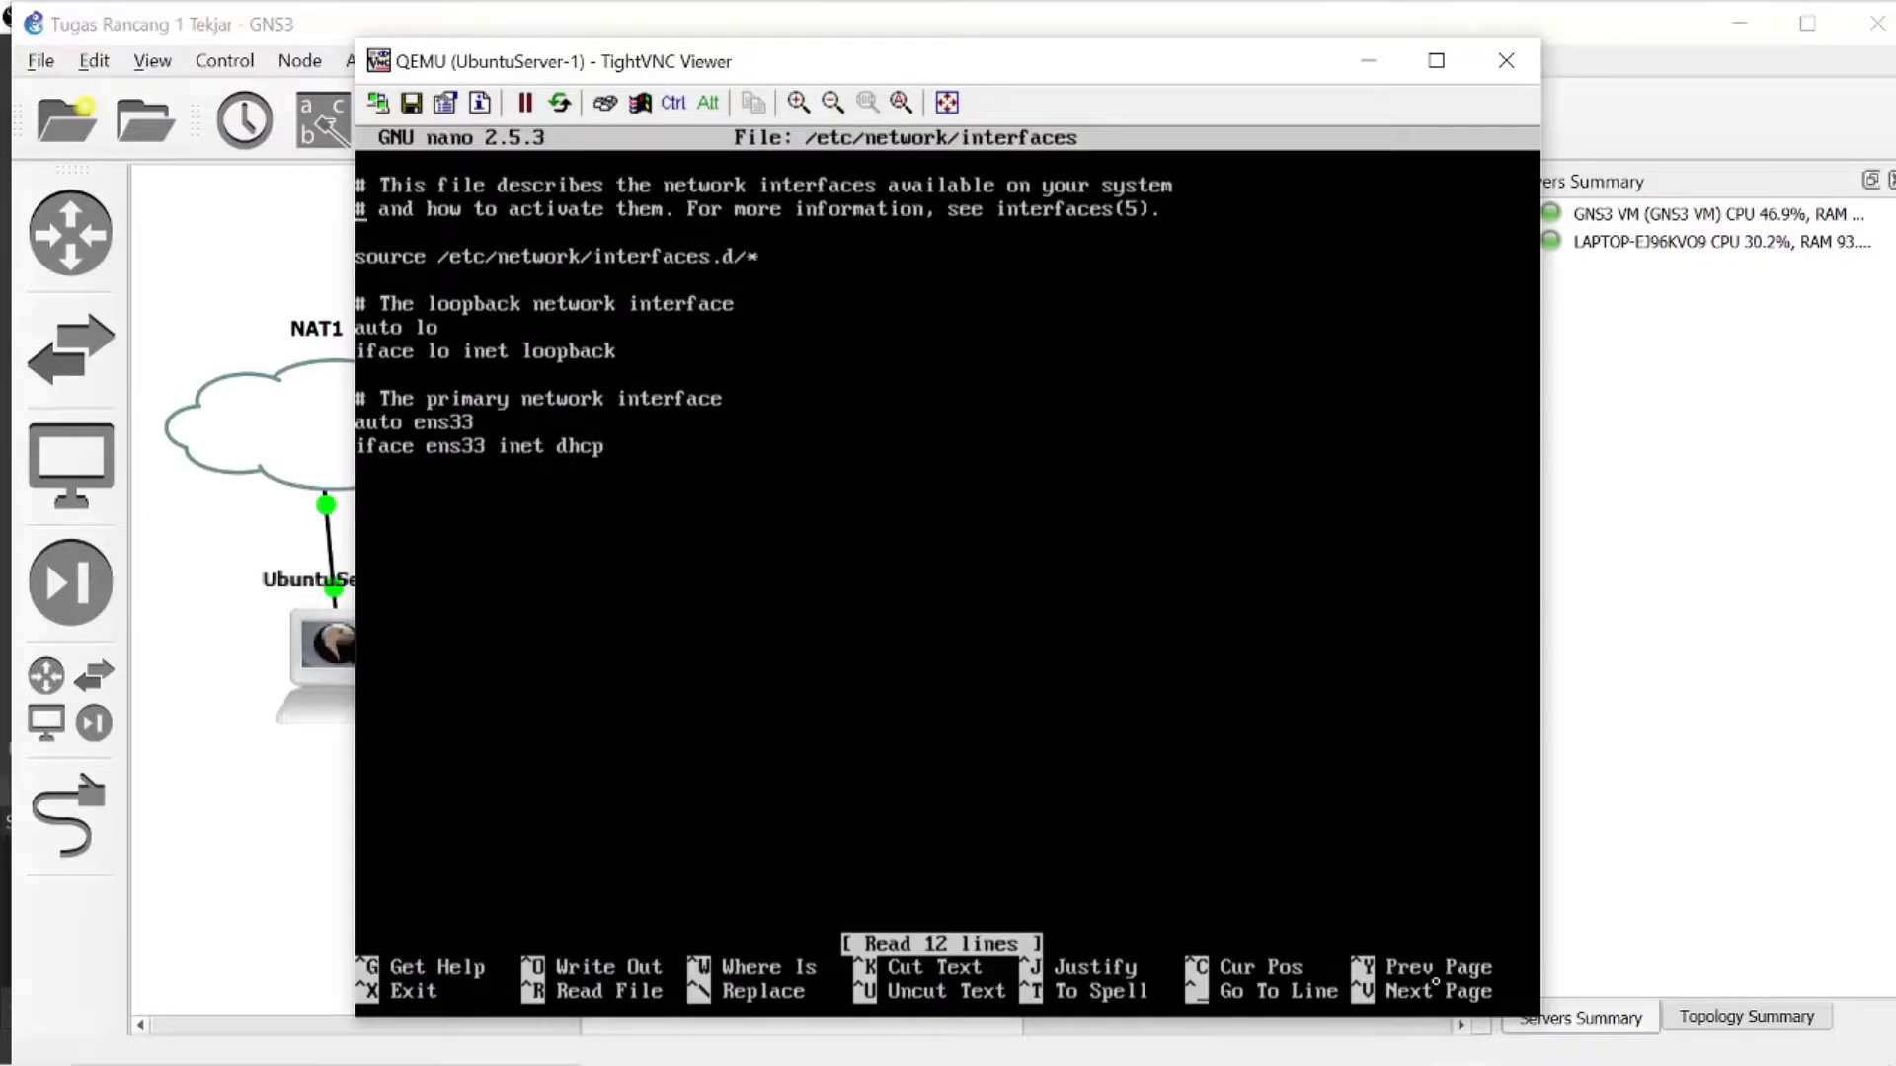
- Rename the primary interface ens33 to ens3 in both its auto and iface lines
{"action": "key", "text": "Down"}
{"action": "key", "text": "Down"}
{"action": "key", "text": "Down"}
{"action": "key", "text": "Down"}
{"action": "key", "text": "Down"}
{"action": "key", "text": "Down"}
{"action": "key", "text": "Down"}
{"action": "key", "text": "Down"}
{"action": "key", "text": "Down"}
{"action": "key", "text": "Down"}
{"action": "key", "text": "Right"}
{"action": "key", "text": "Right"}
{"action": "key", "text": "Right"}
{"action": "key", "text": "Right"}
{"action": "key", "text": "Right"}
{"action": "key", "text": "Right"}
{"action": "key", "text": "Right"}
{"action": "key", "text": "Right"}
{"action": "key", "text": "Right"}
{"action": "key", "text": "BackSpace"}
{"action": "key", "text": "Down"}
{"action": "key", "text": "BackSpace"}
{"action": "key", "text": "Right"}
{"action": "key", "text": "Right"}
{"action": "key", "text": "Right"}
{"action": "key", "text": "Right"}
{"action": "key", "text": "Right"}
{"action": "key", "text": "Right"}
{"action": "key", "text": "Right"}
{"action": "key", "text": "Right"}
{"action": "key", "text": "Right"}
{"action": "key", "text": "Right"}
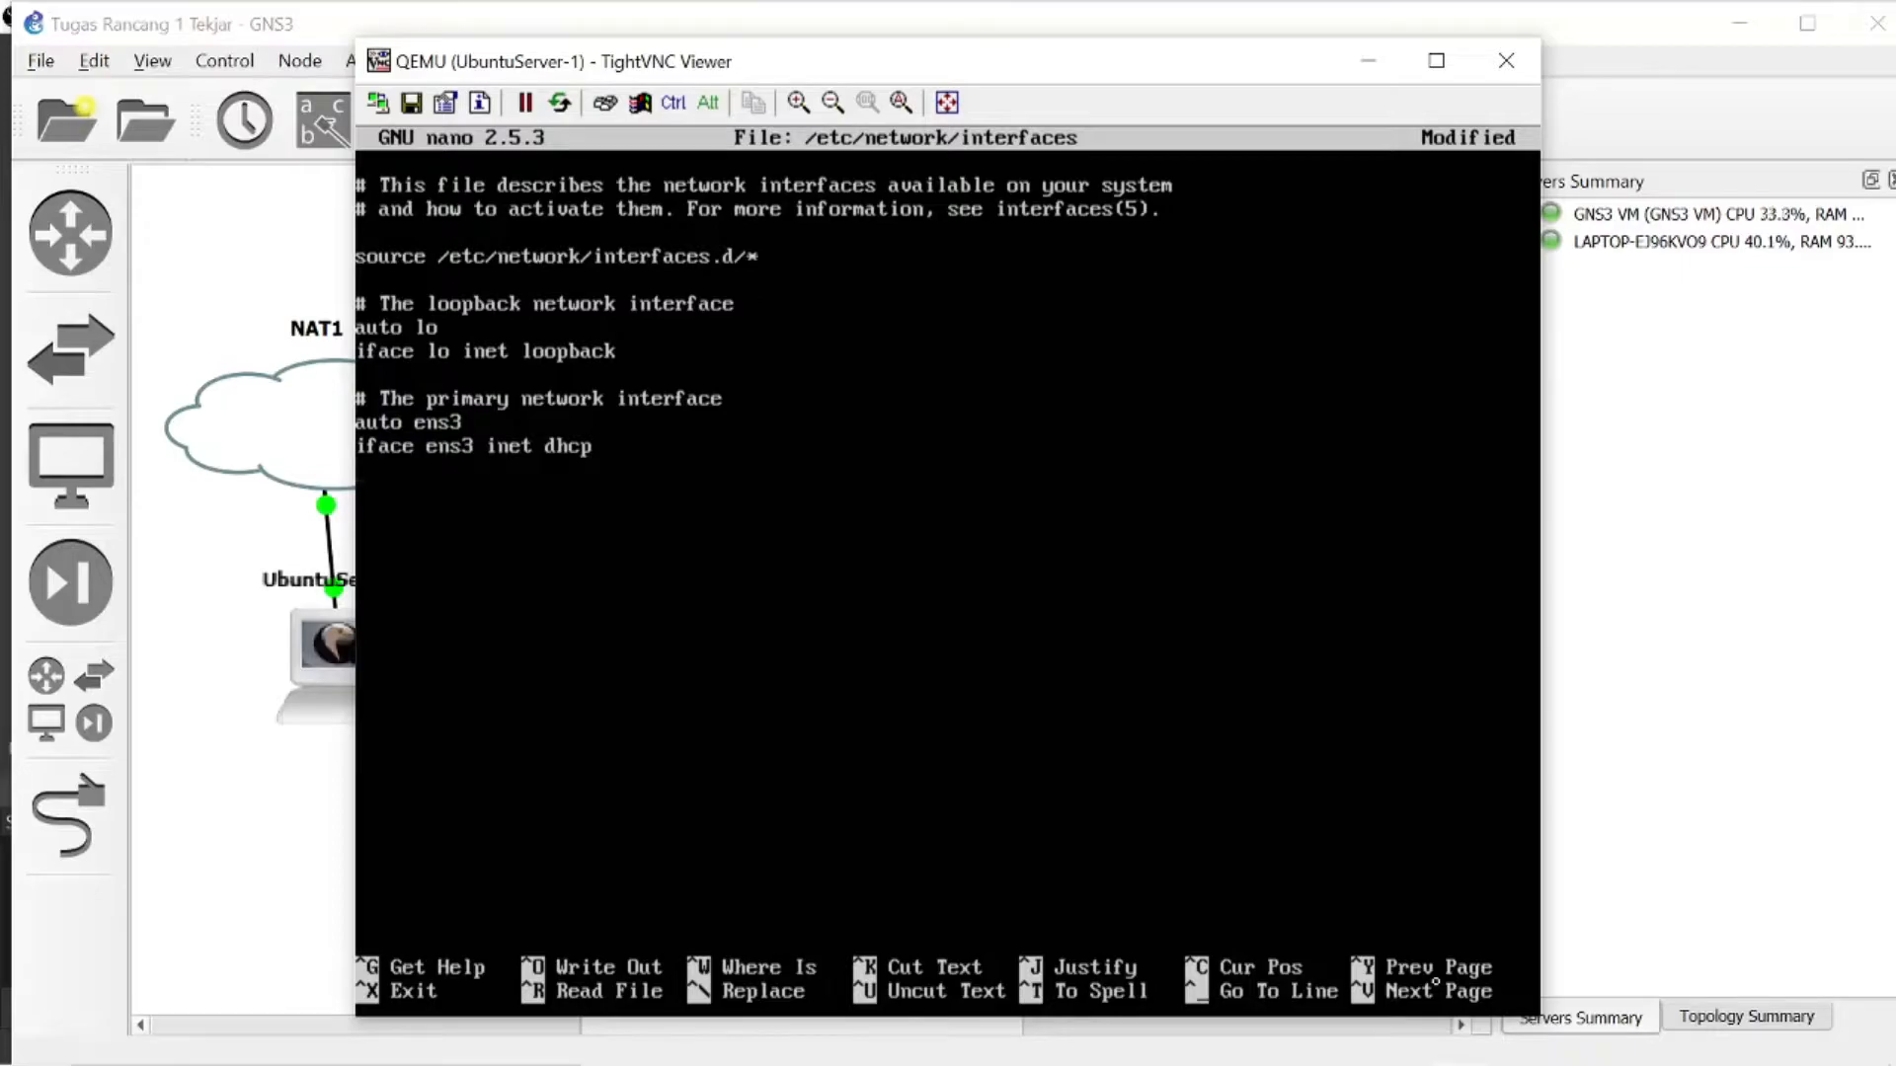
- Add an ens4 block below ens3 with the lines "auto ens4" and "iface ens4 inet dhcp"
{"action": "type", "text": "auto ens4"}
{"action": "key", "text": "Return"}
{"action": "type", "text": "iface e"}
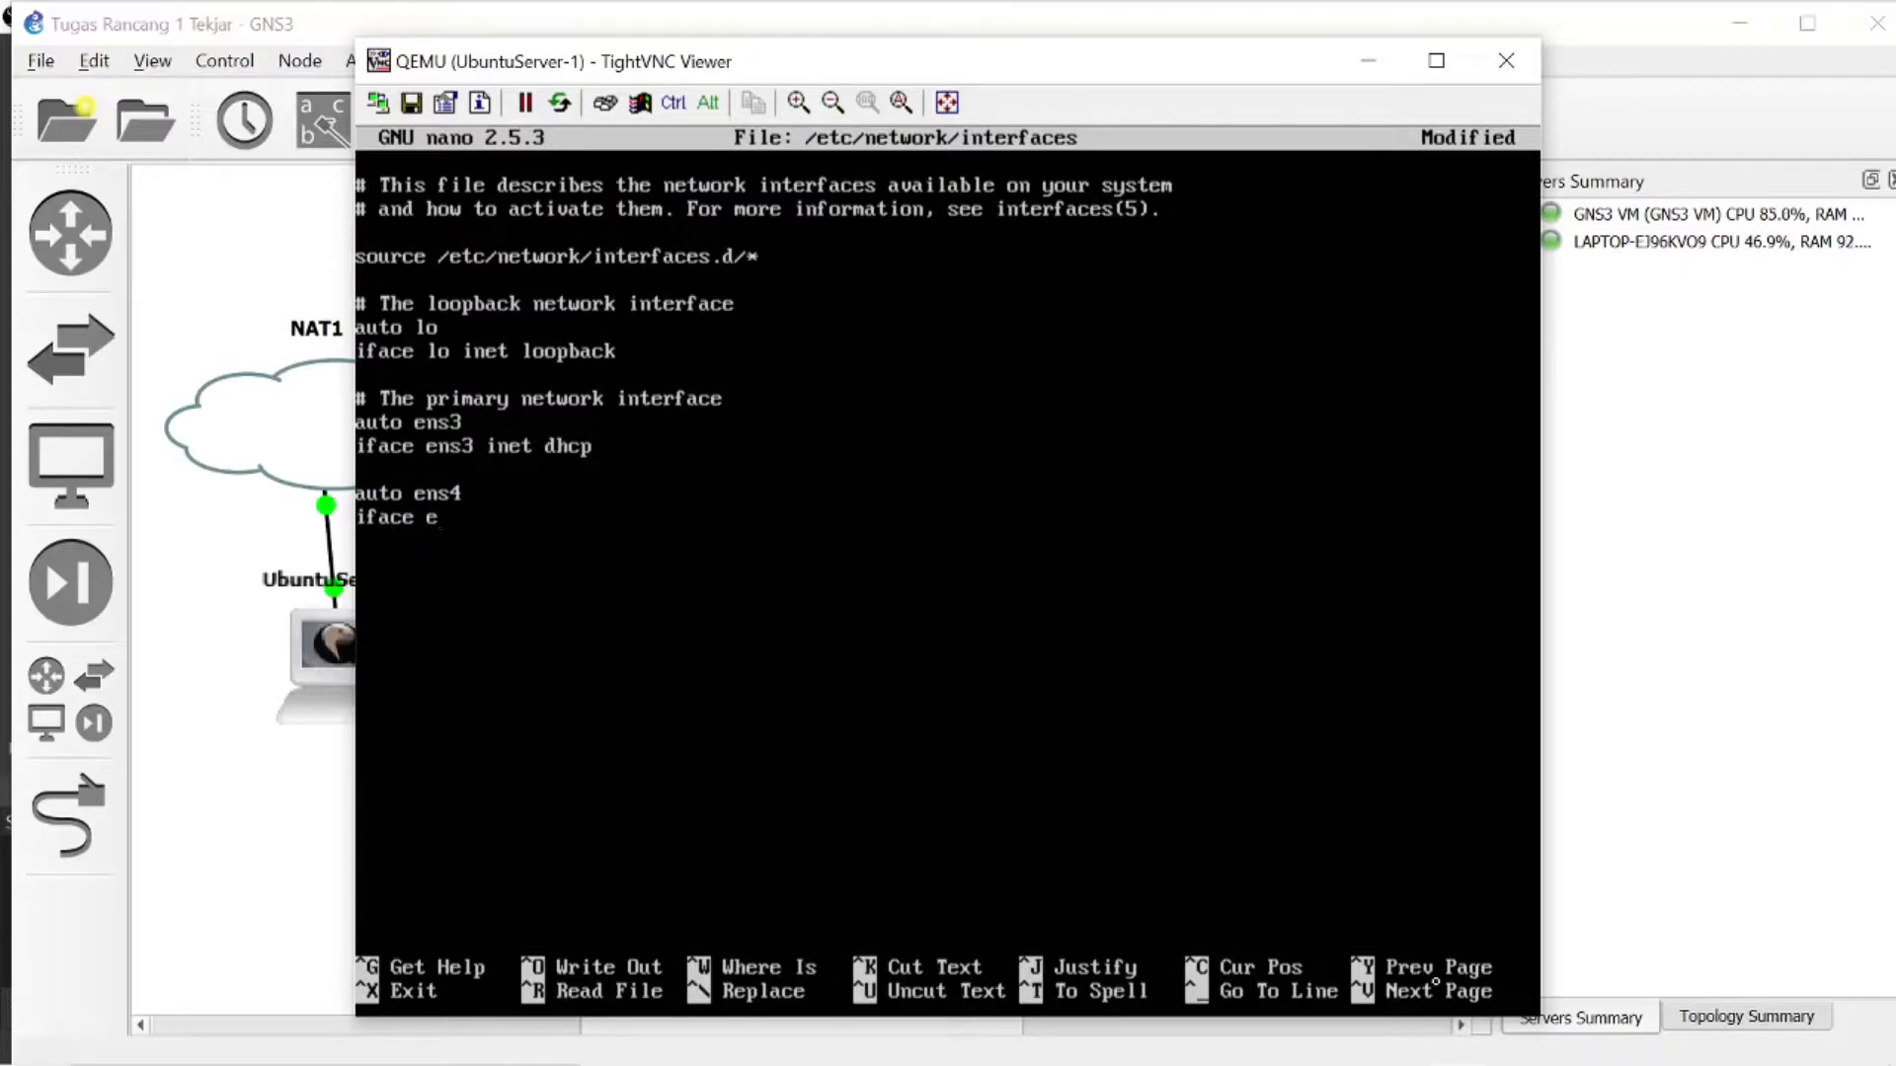
{"action": "type", "text": "ns4 inet dhcp"}
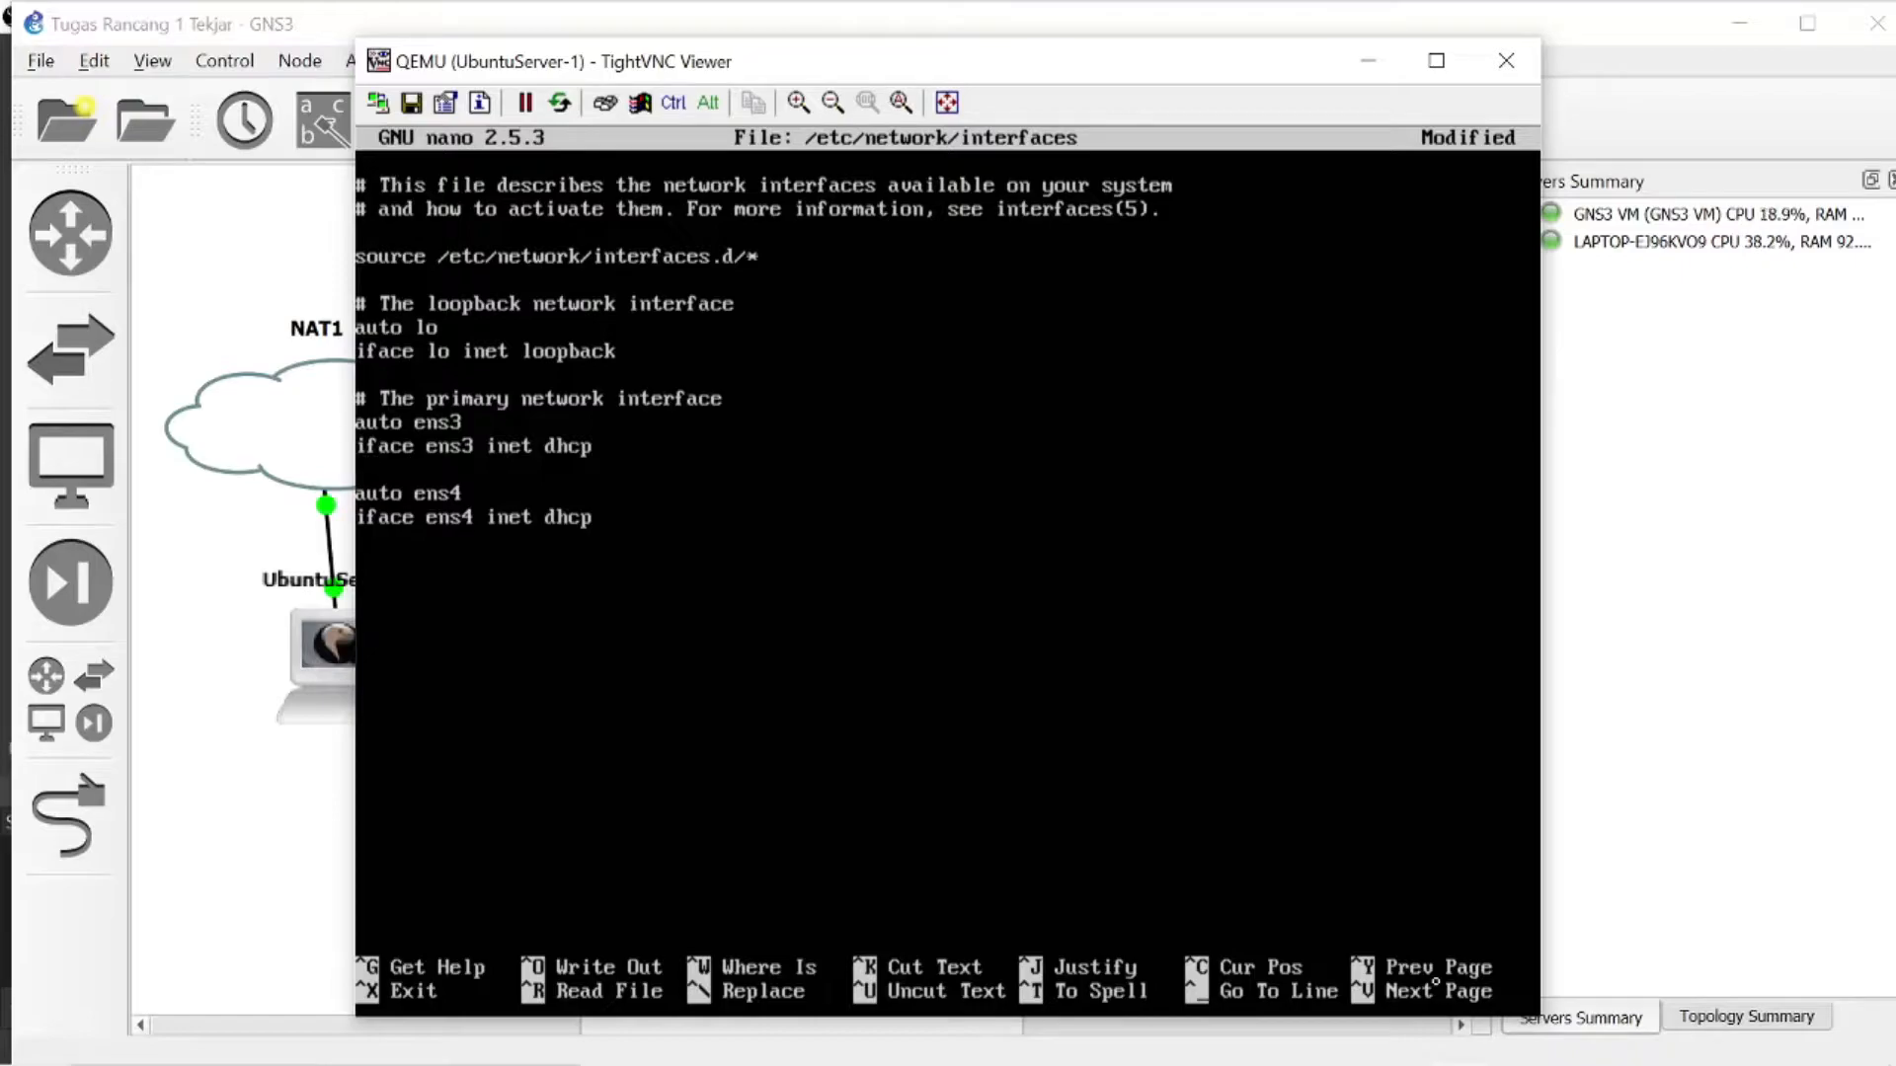
- Comment out both ens3 lines with #, save /etc/network/interfaces and exit nano
{"action": "type", "text": "#"}
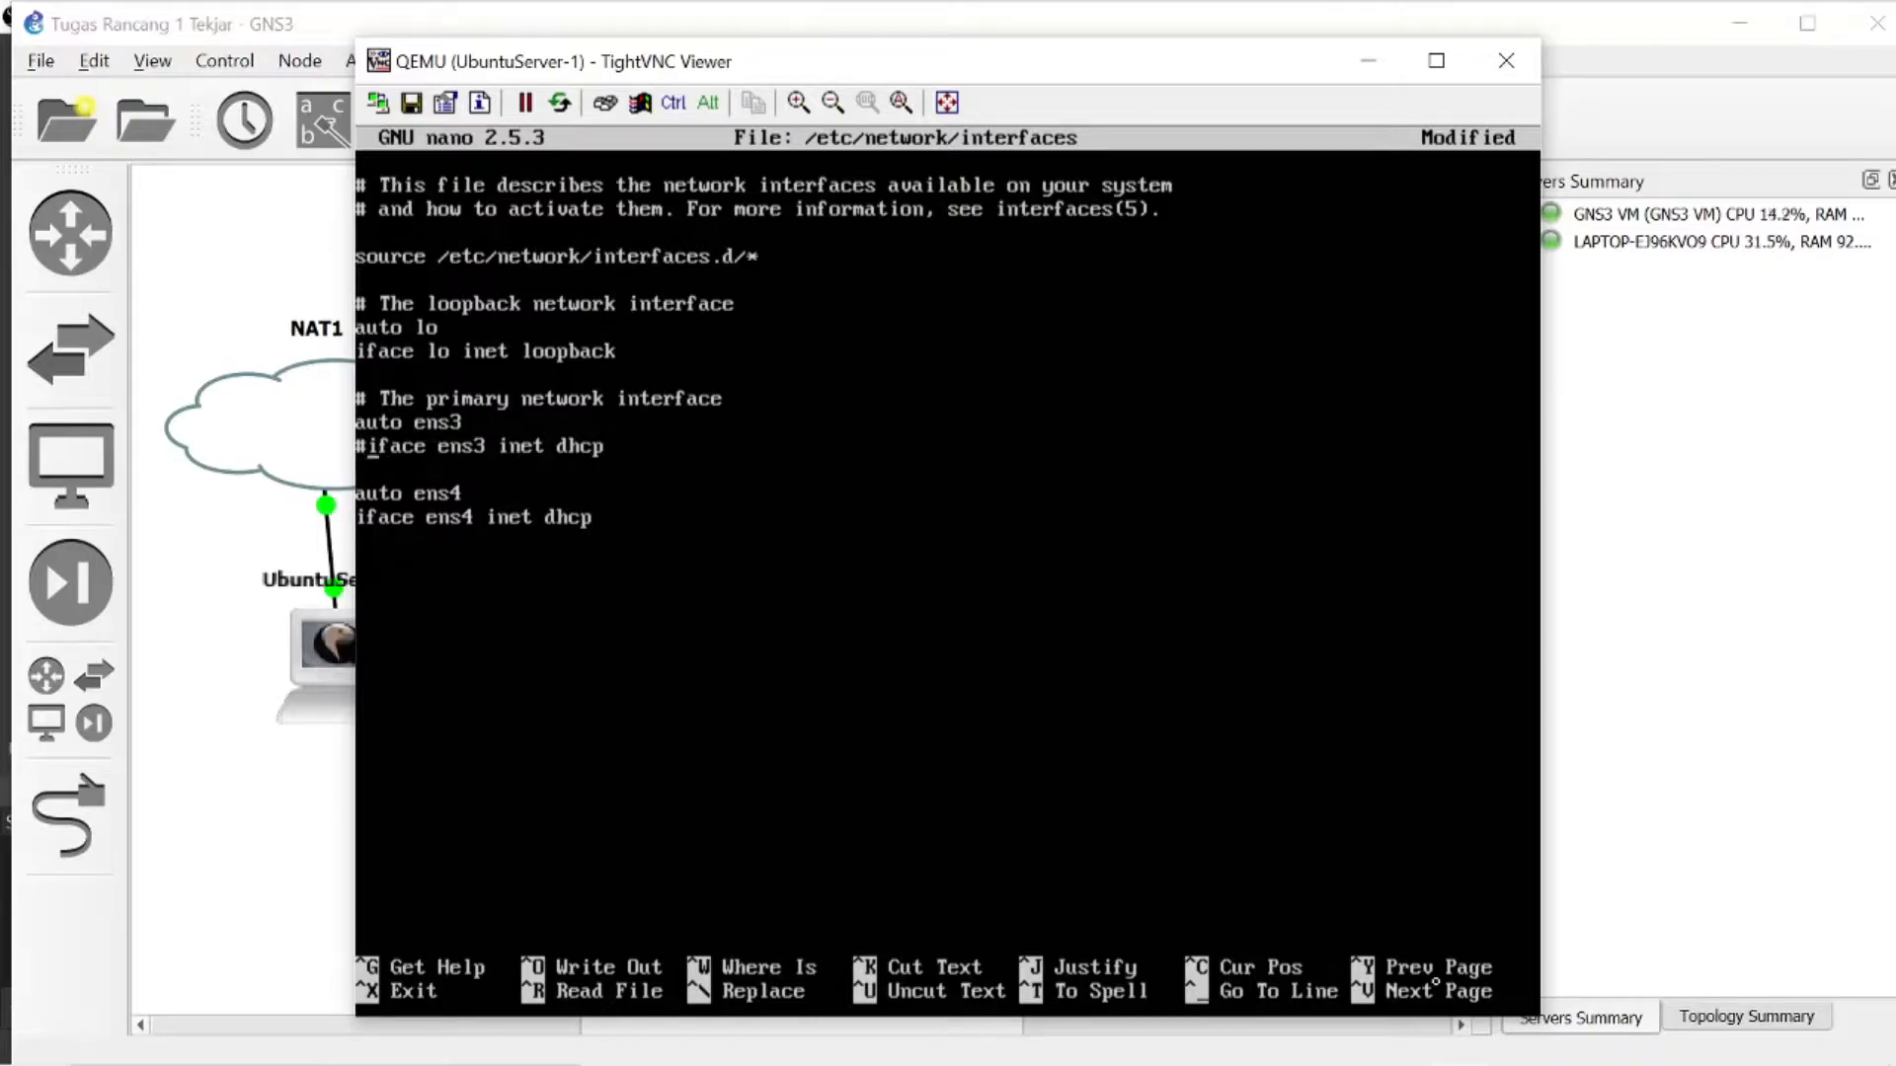
{"action": "type", "text": "#"}
{"action": "key", "text": "Down"}
{"action": "key", "text": "Down"}
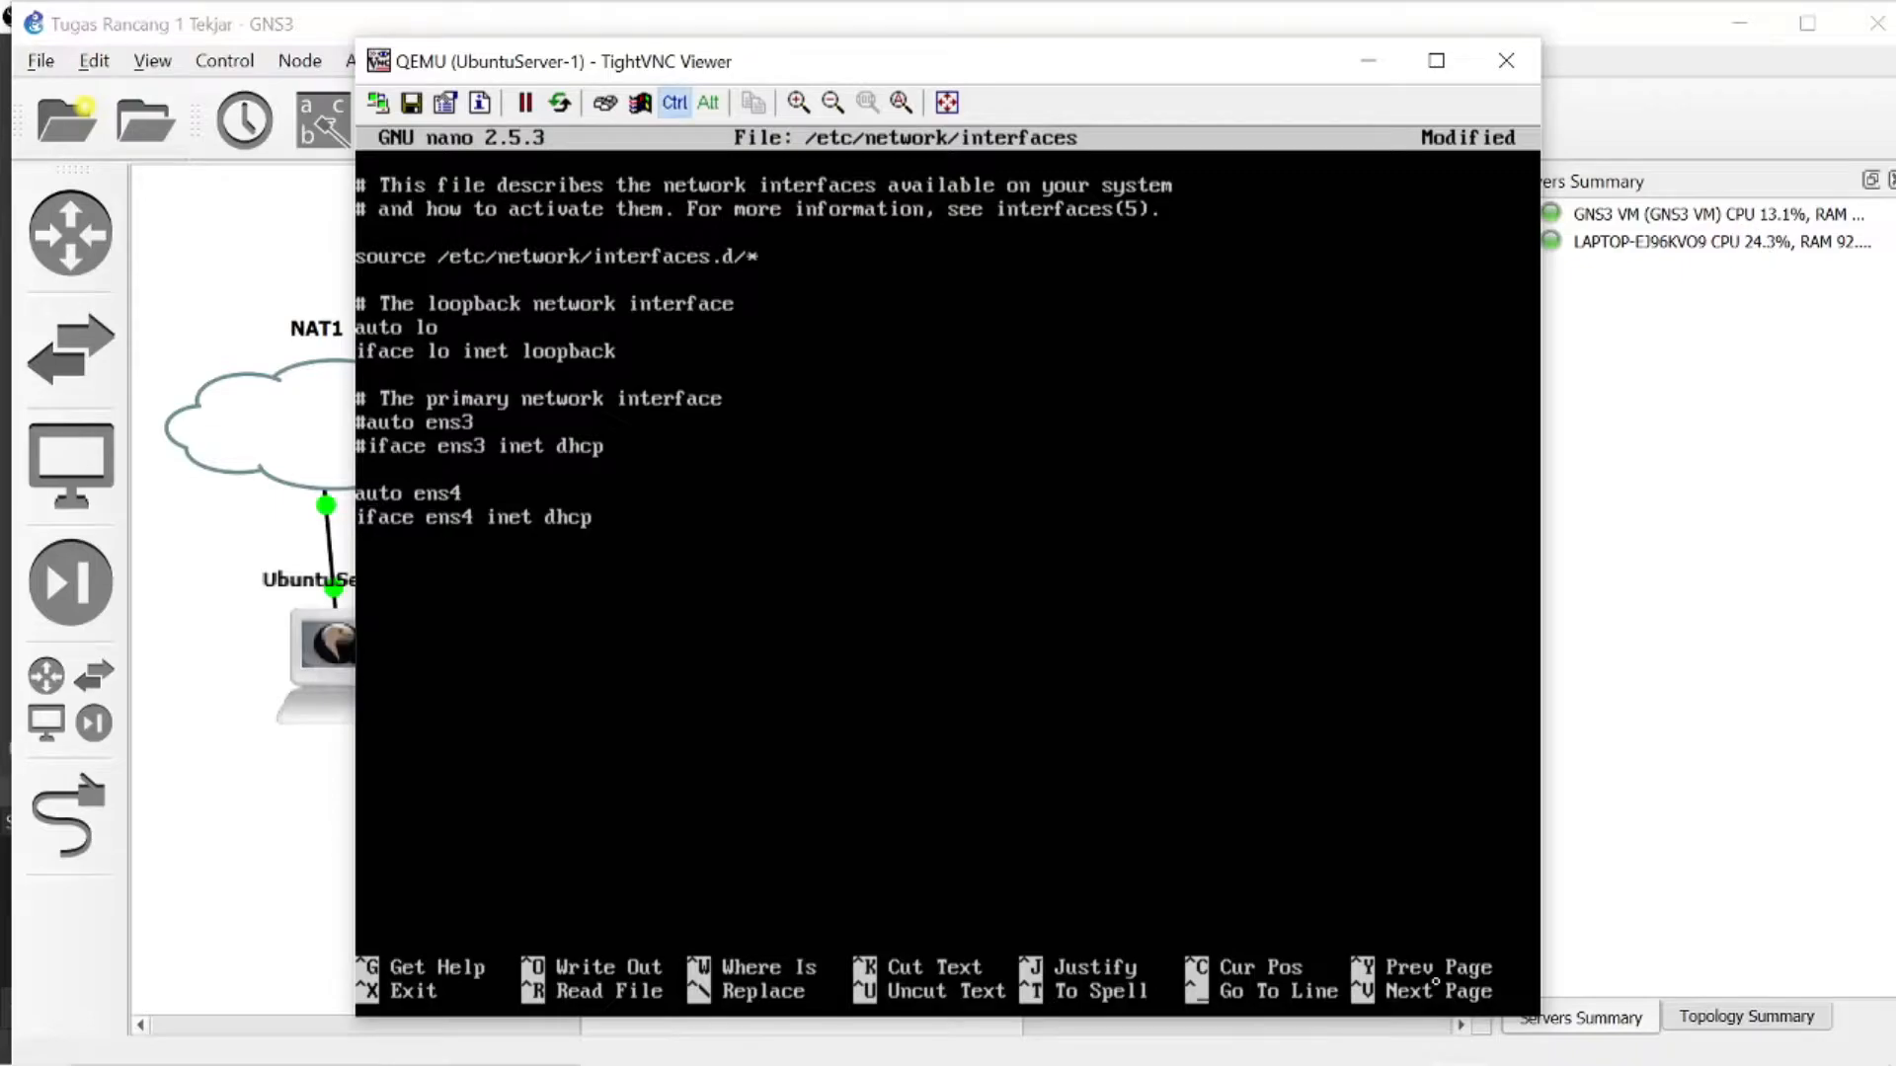
{"action": "key", "text": "ctrl+x"}
{"action": "key", "text": "y"}
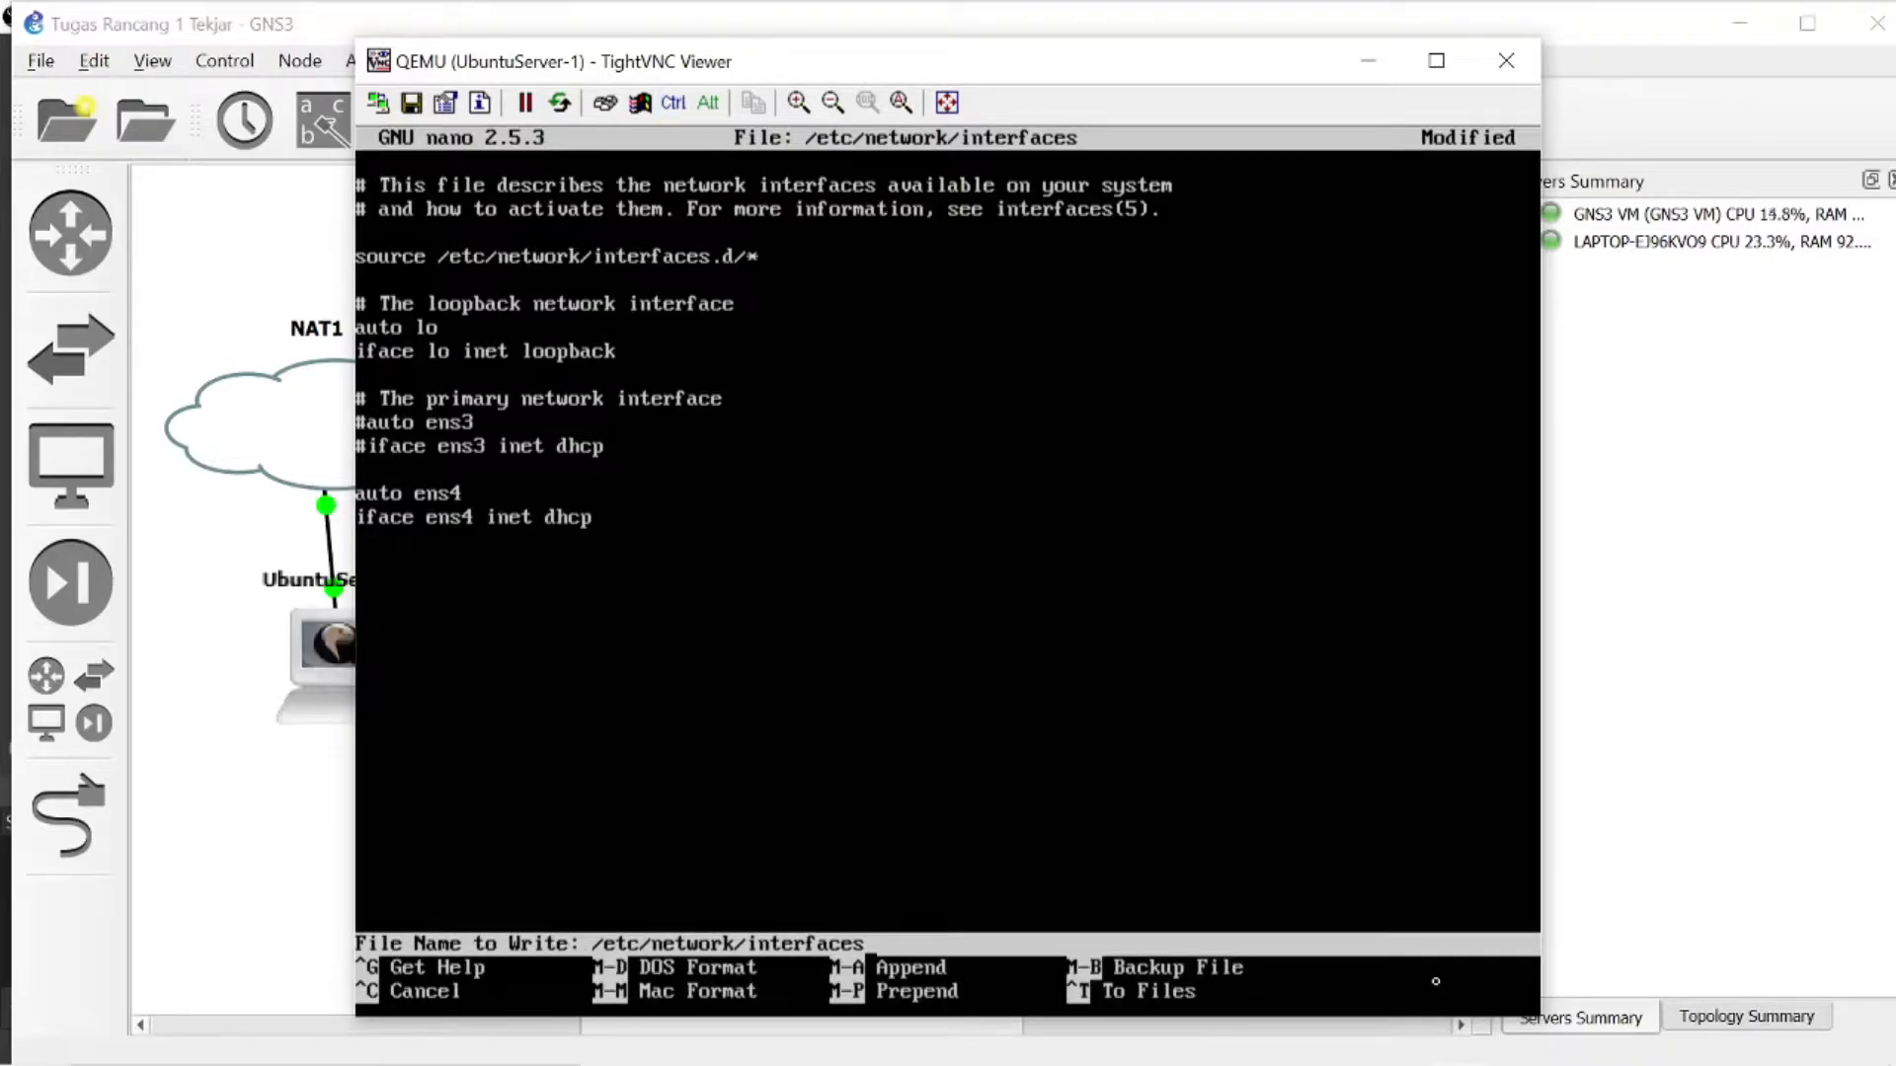
{"action": "key", "text": "Return"}
- Restart the networking service with /etc/init.d/networking restart and reboot the Ubuntu server
{"action": "type", "text": "/e"}
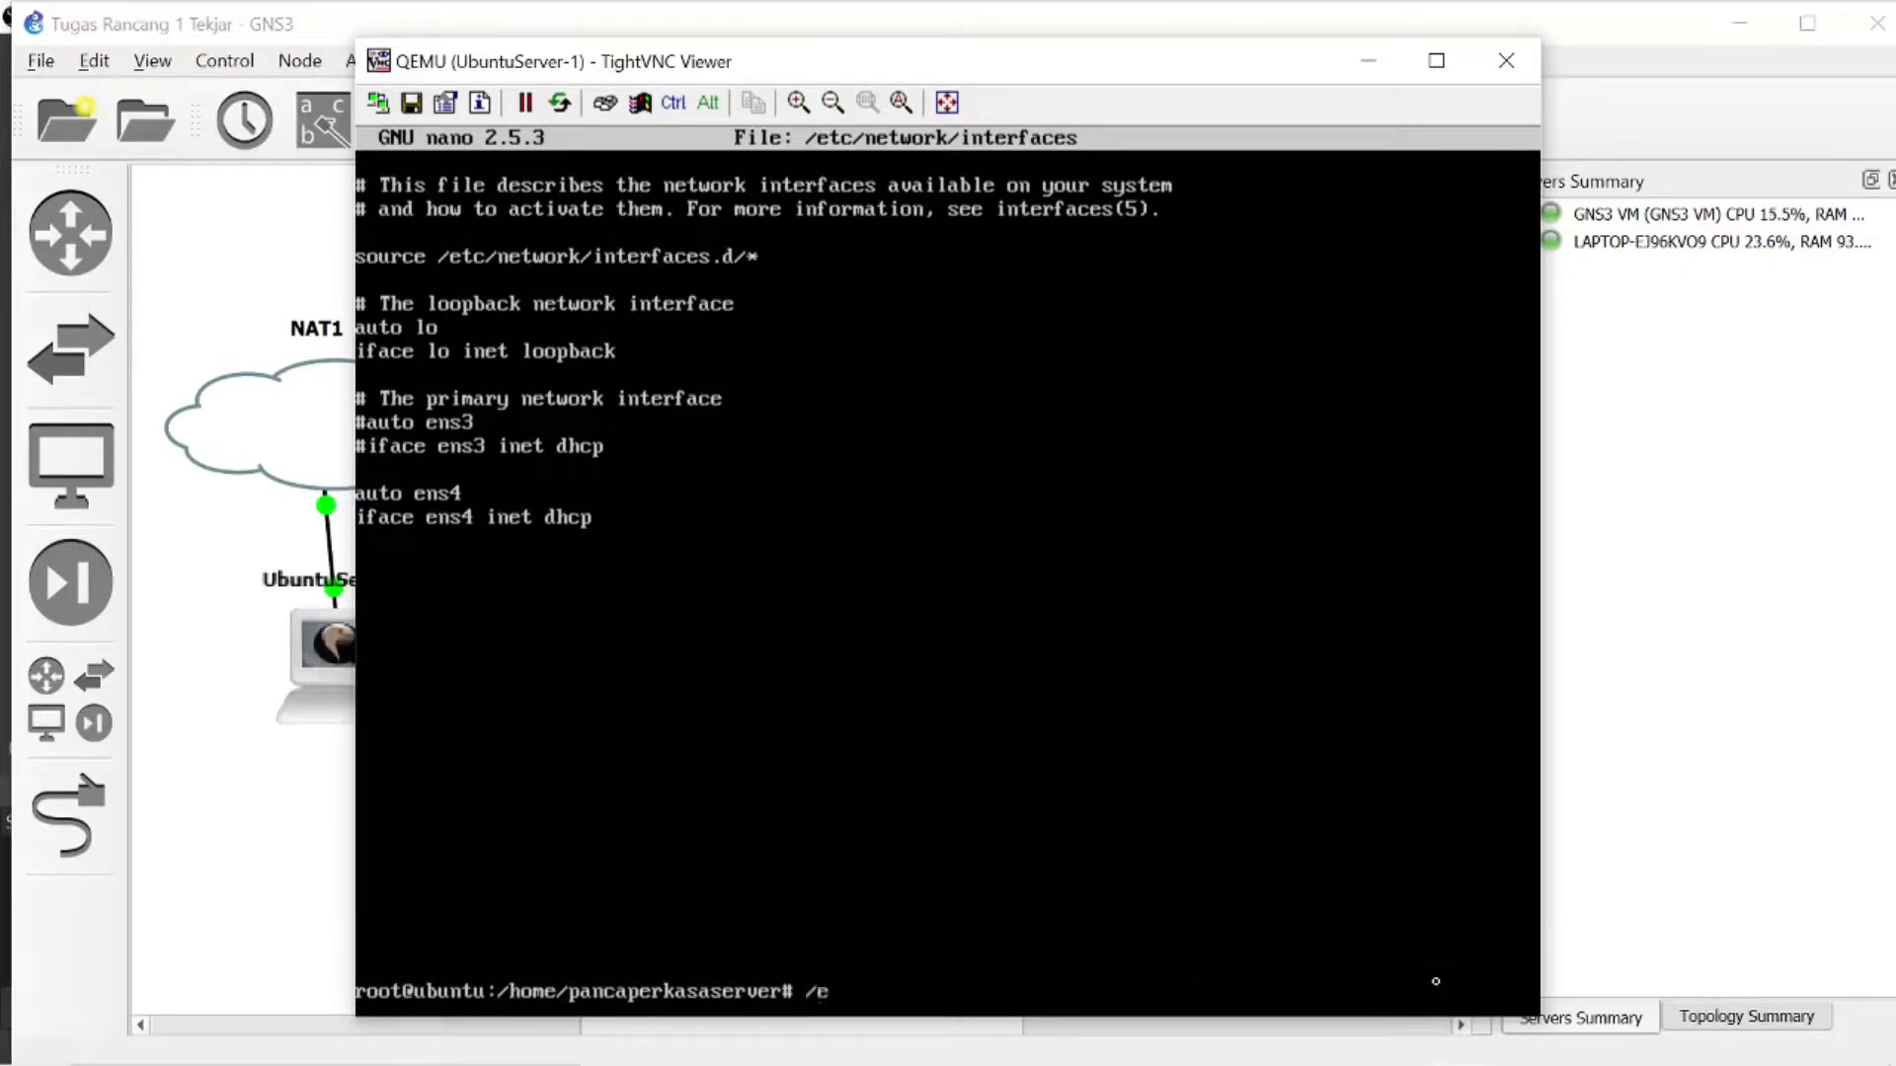
{"action": "type", "text": "tc/init.d/networ"}
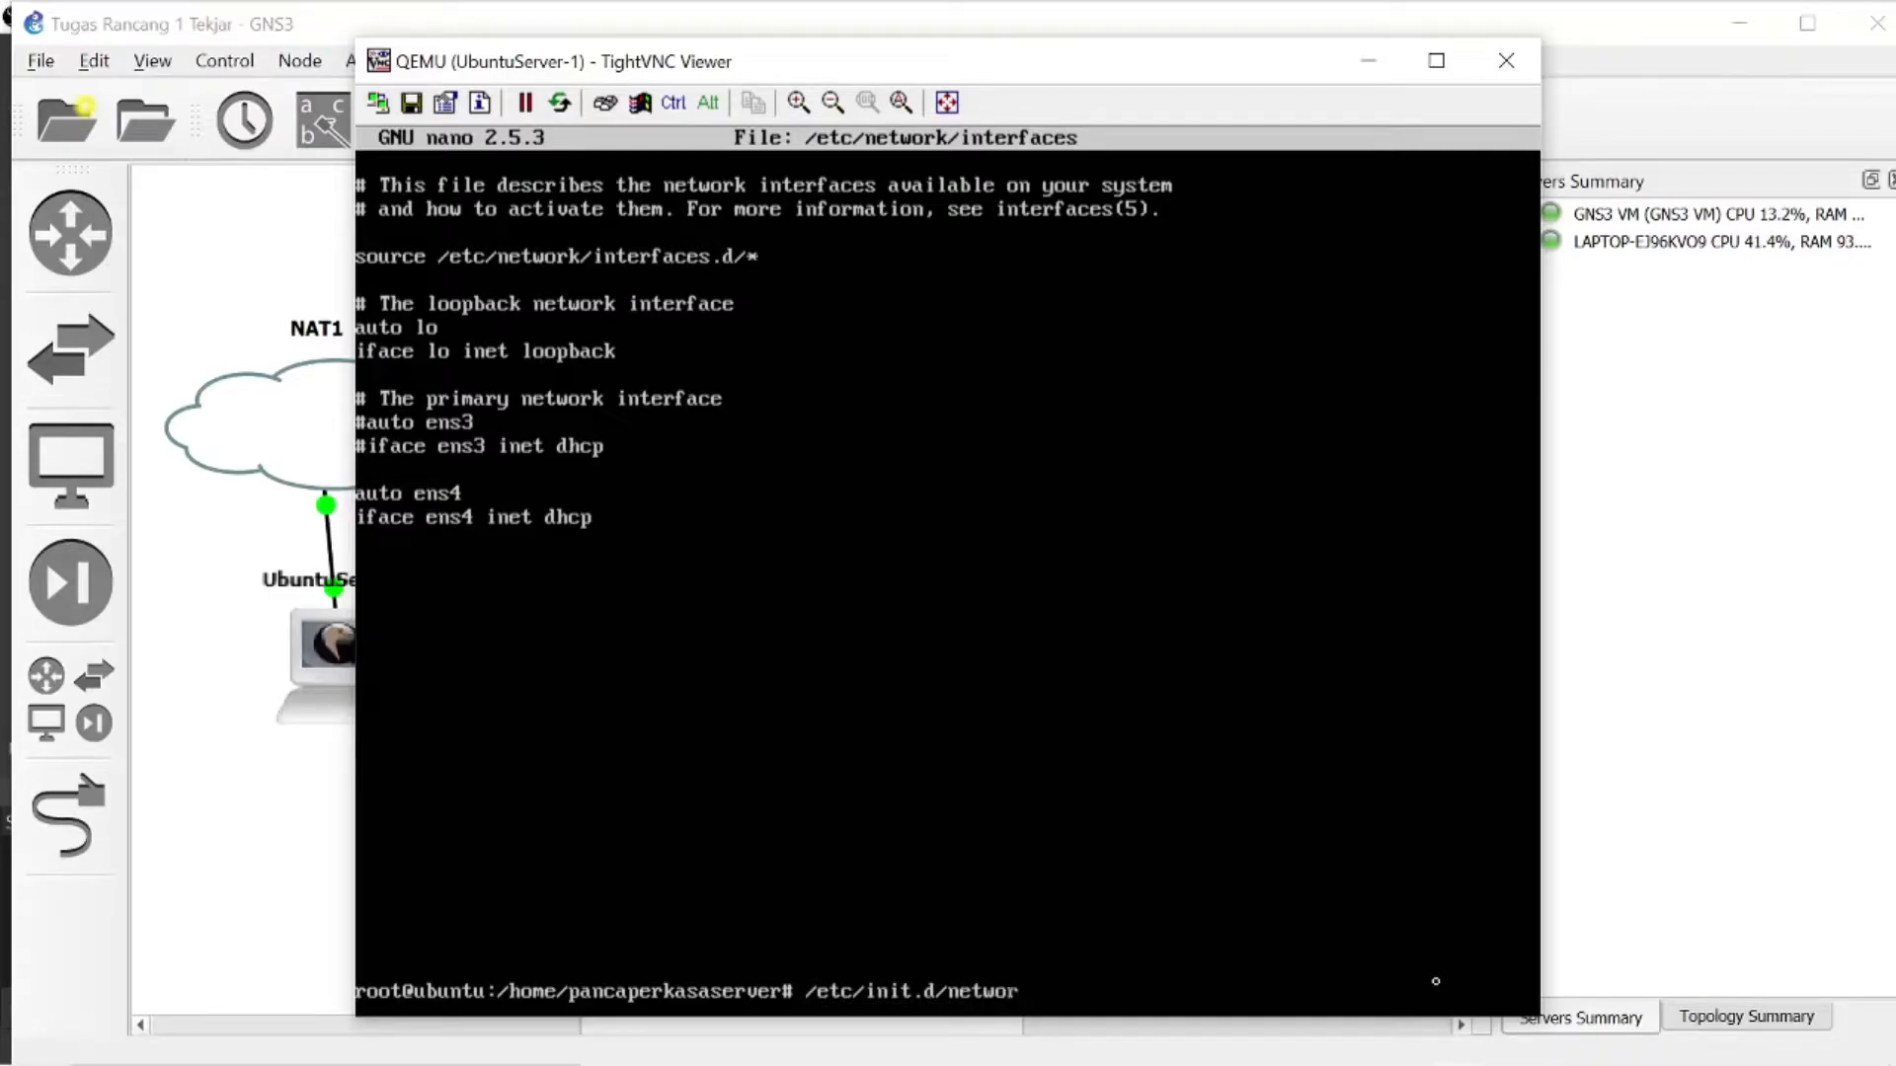
{"action": "type", "text": "king restart"}
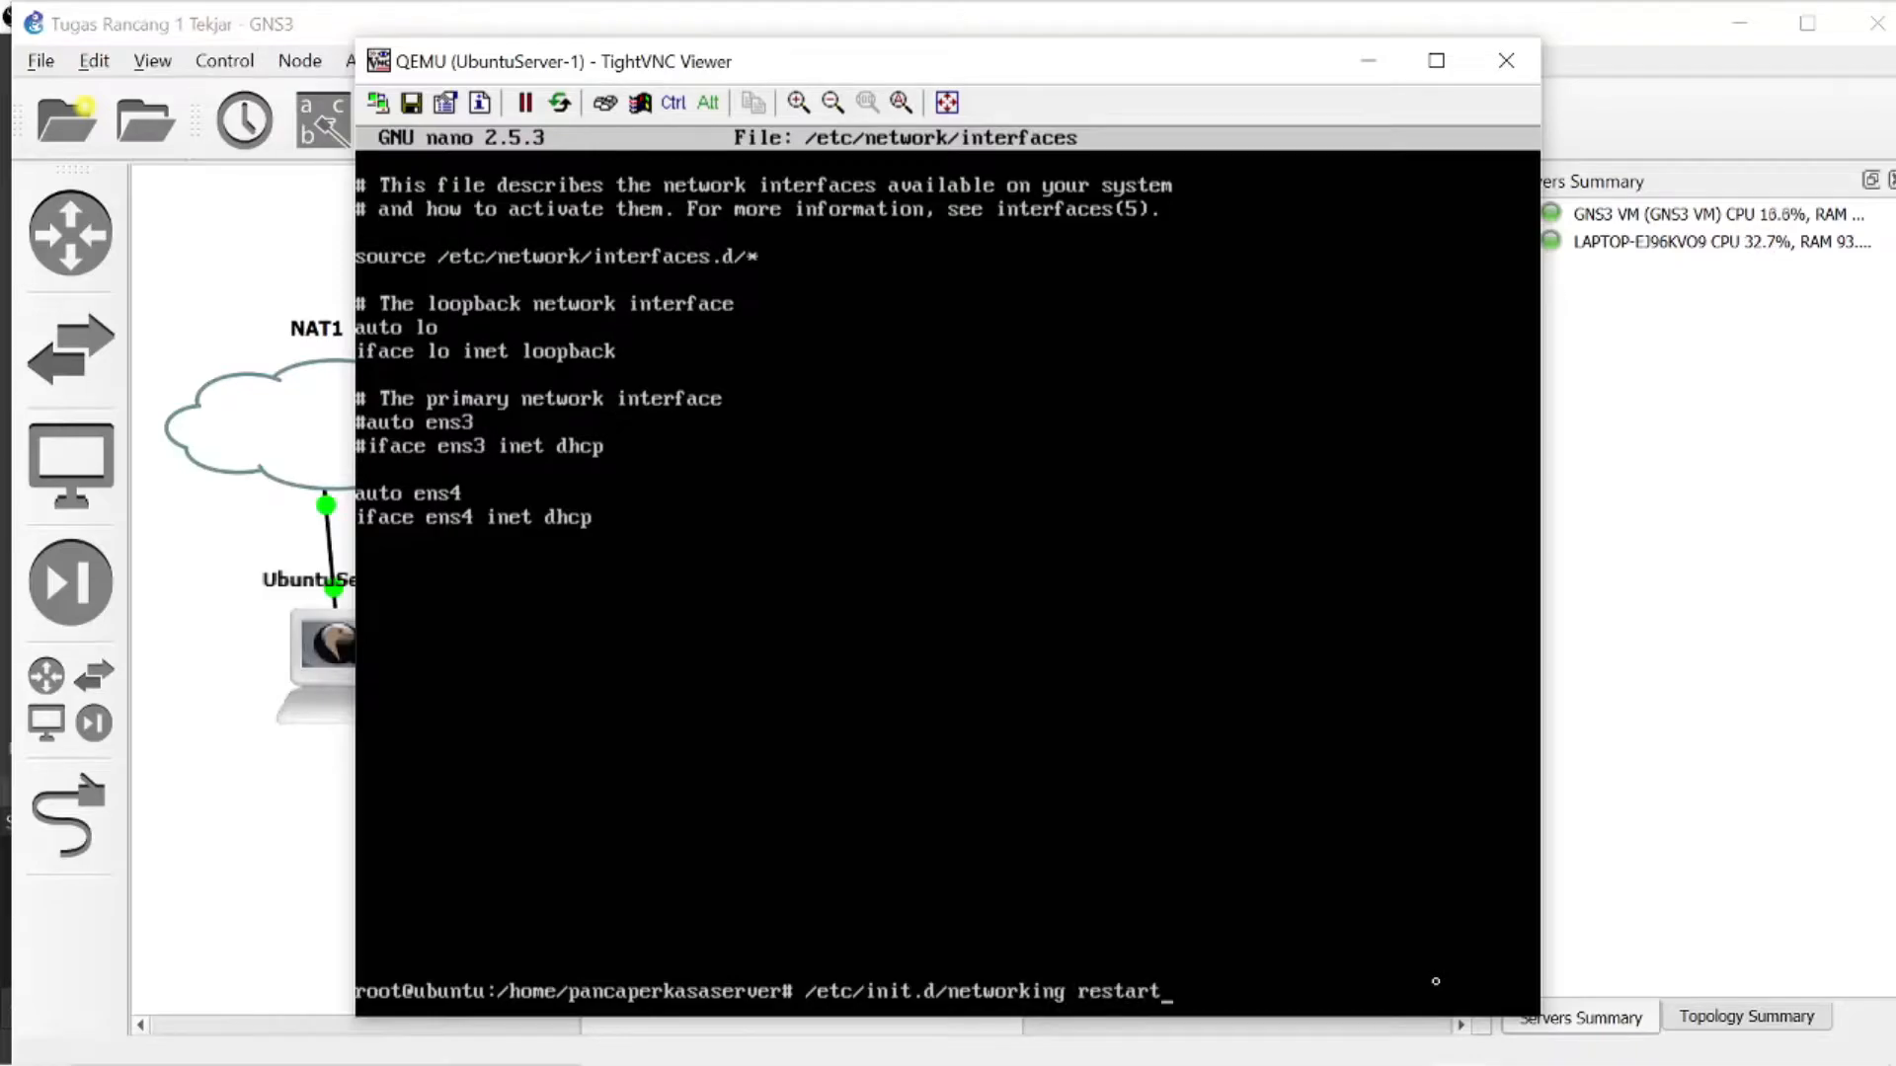
{"action": "key", "text": "Return"}
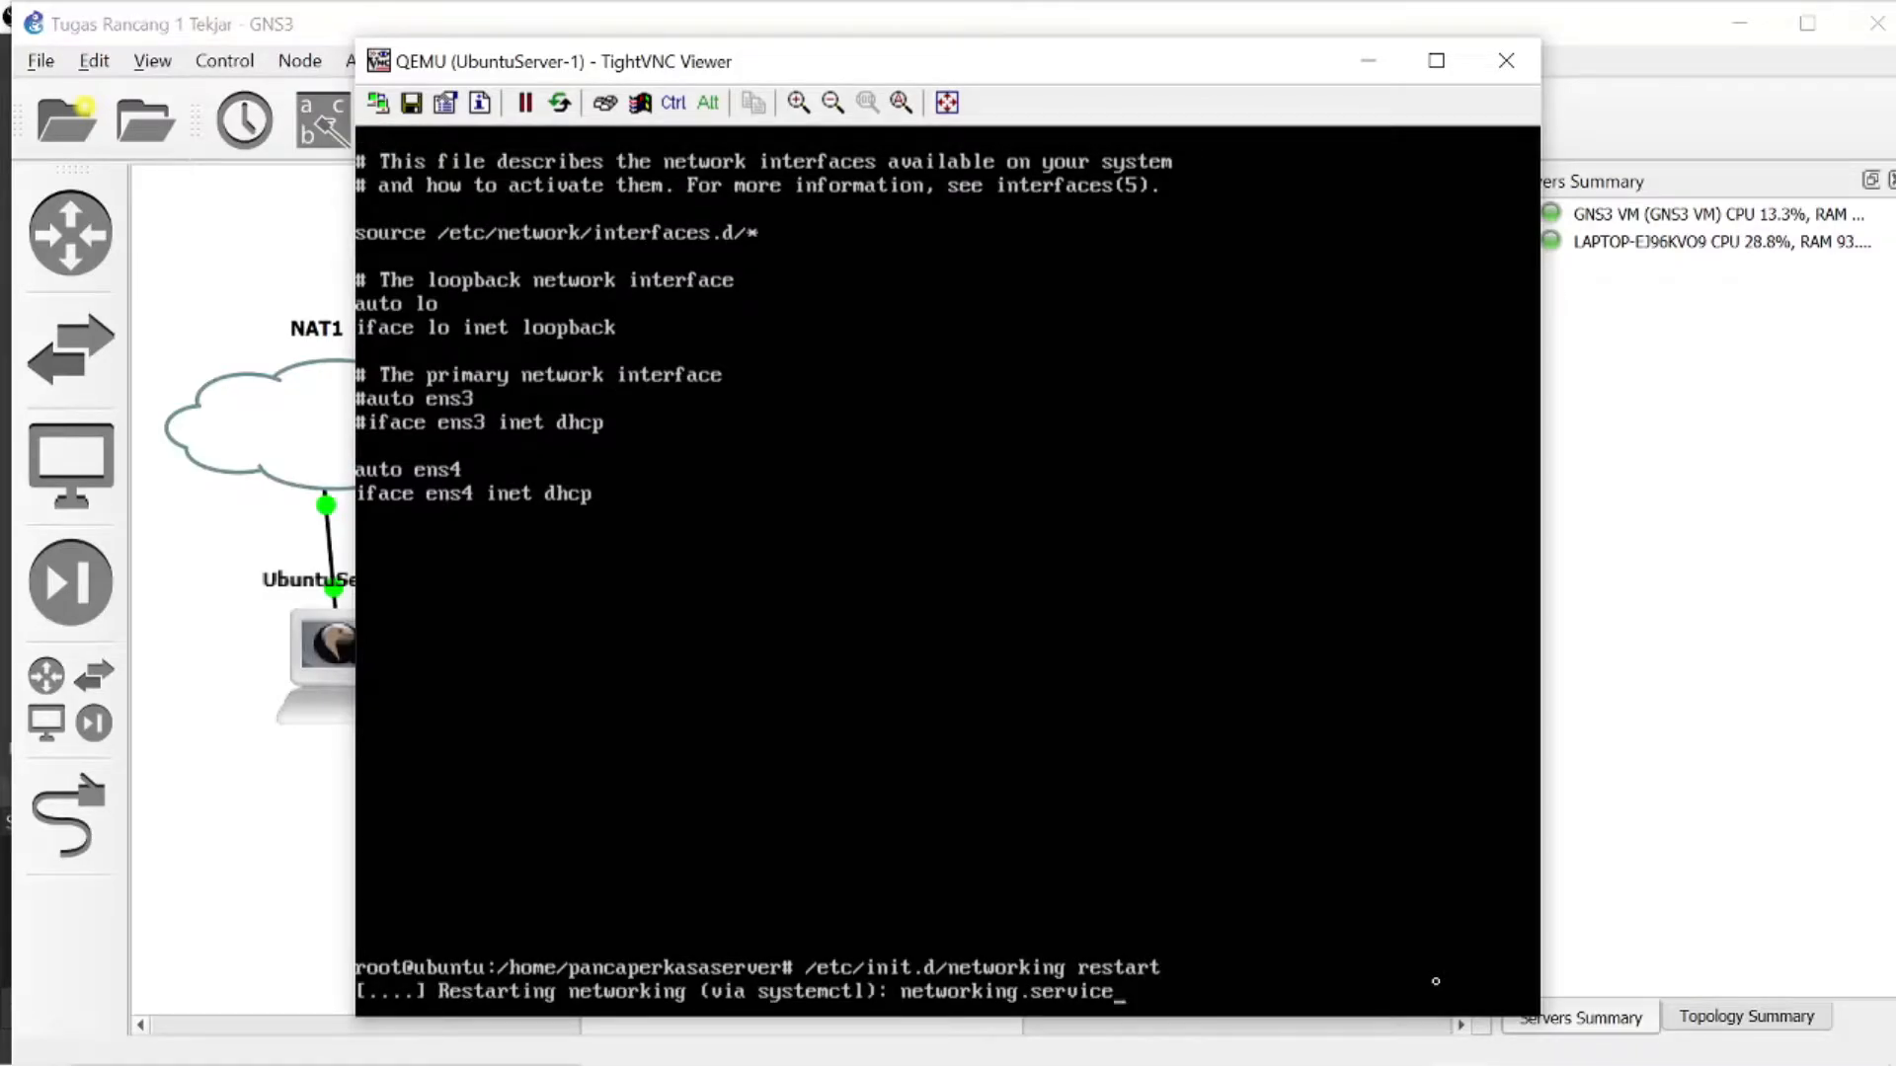
{"action": "type", "text": "reboot"}
{"action": "key", "text": "Return"}
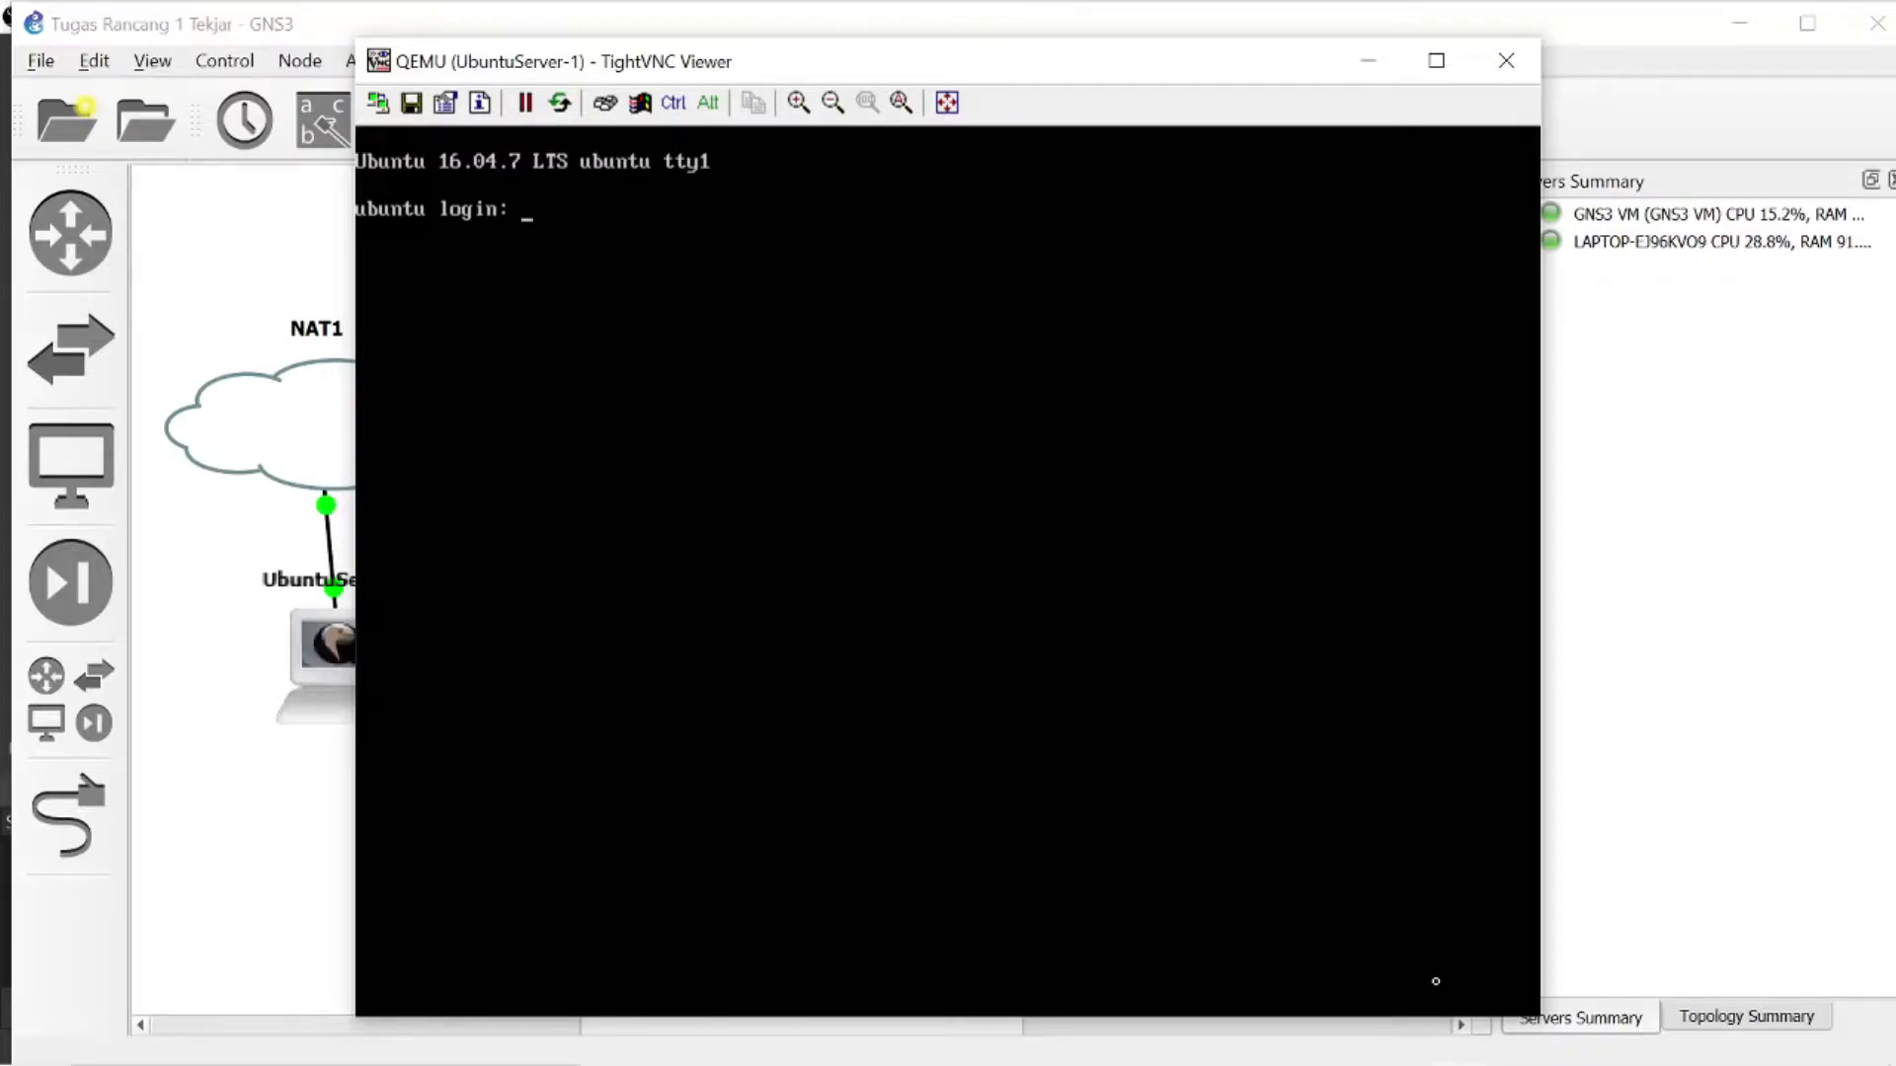
- Log in to the Ubuntu server with the account username and password, and become root with sudo su and the account password
{"action": "type", "text": "pancaperkasaserver"}
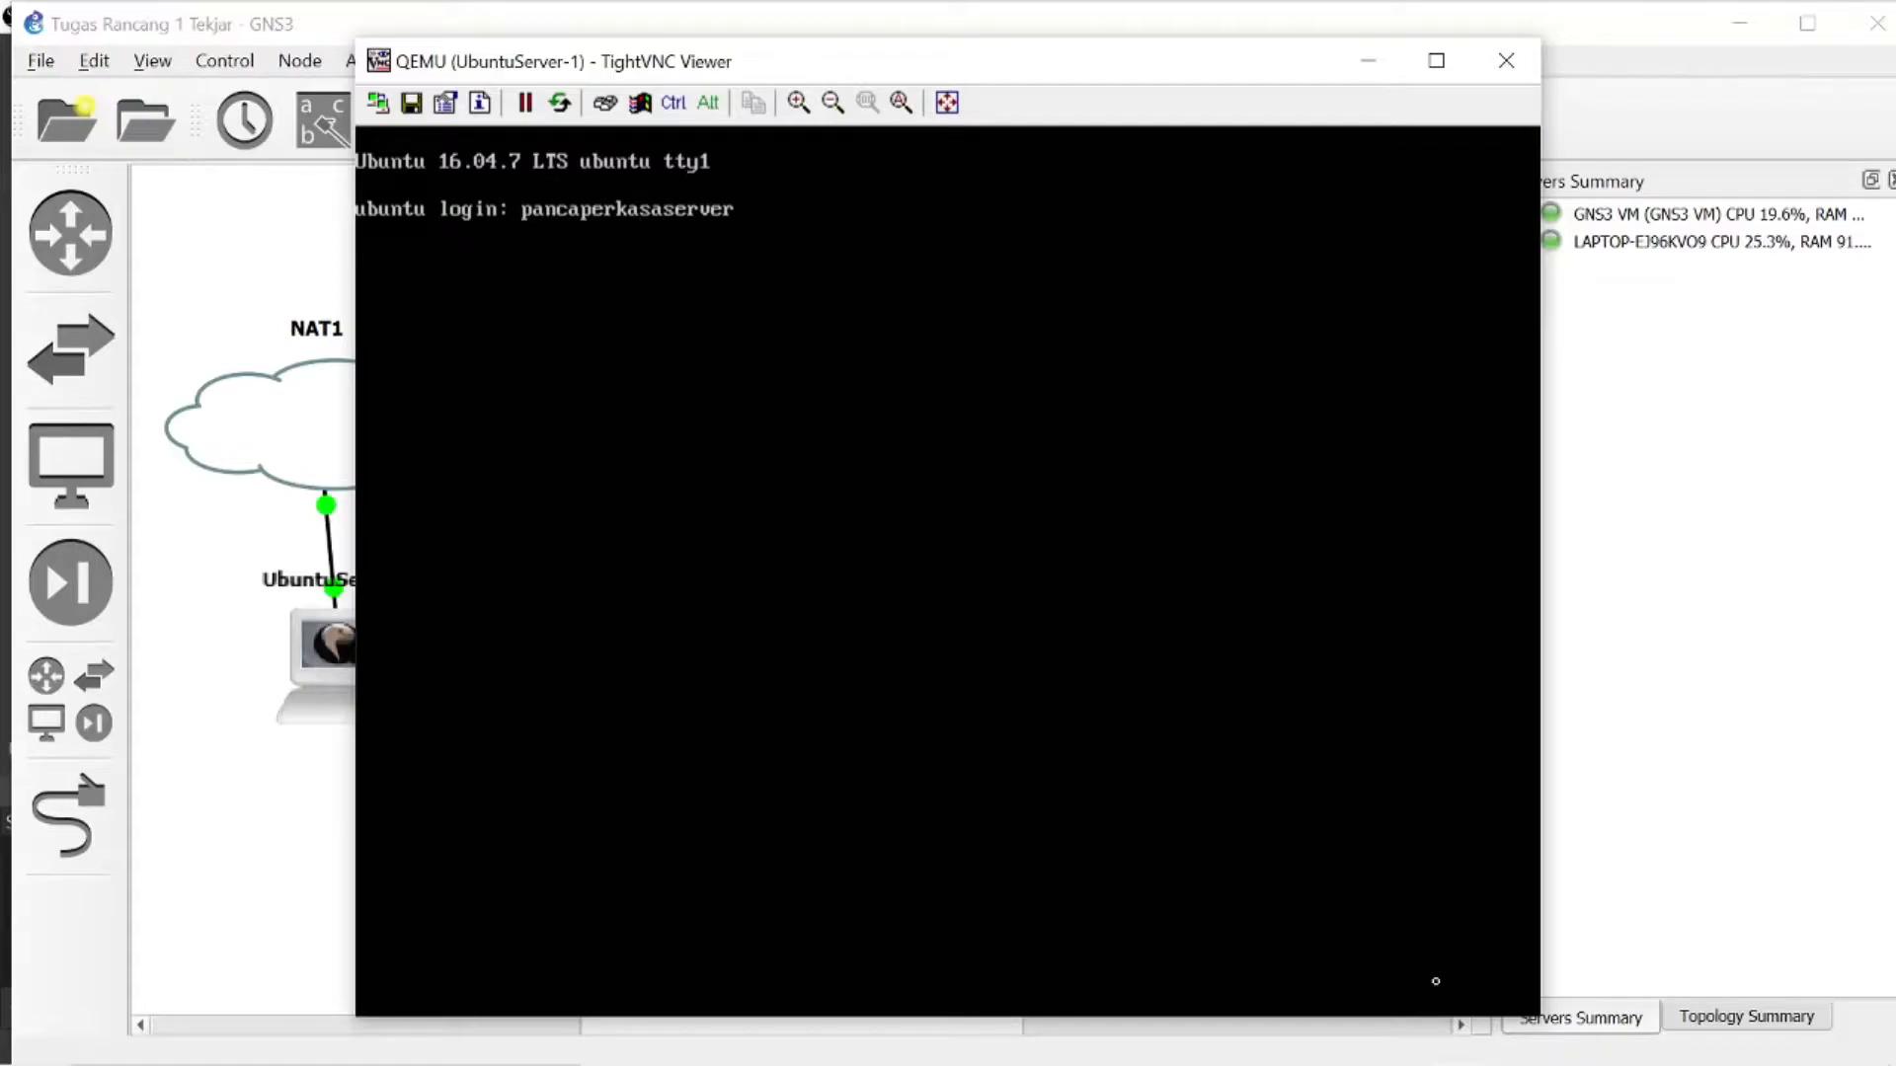
{"action": "key", "text": "Return"}
{"action": "key", "text": "Return"}
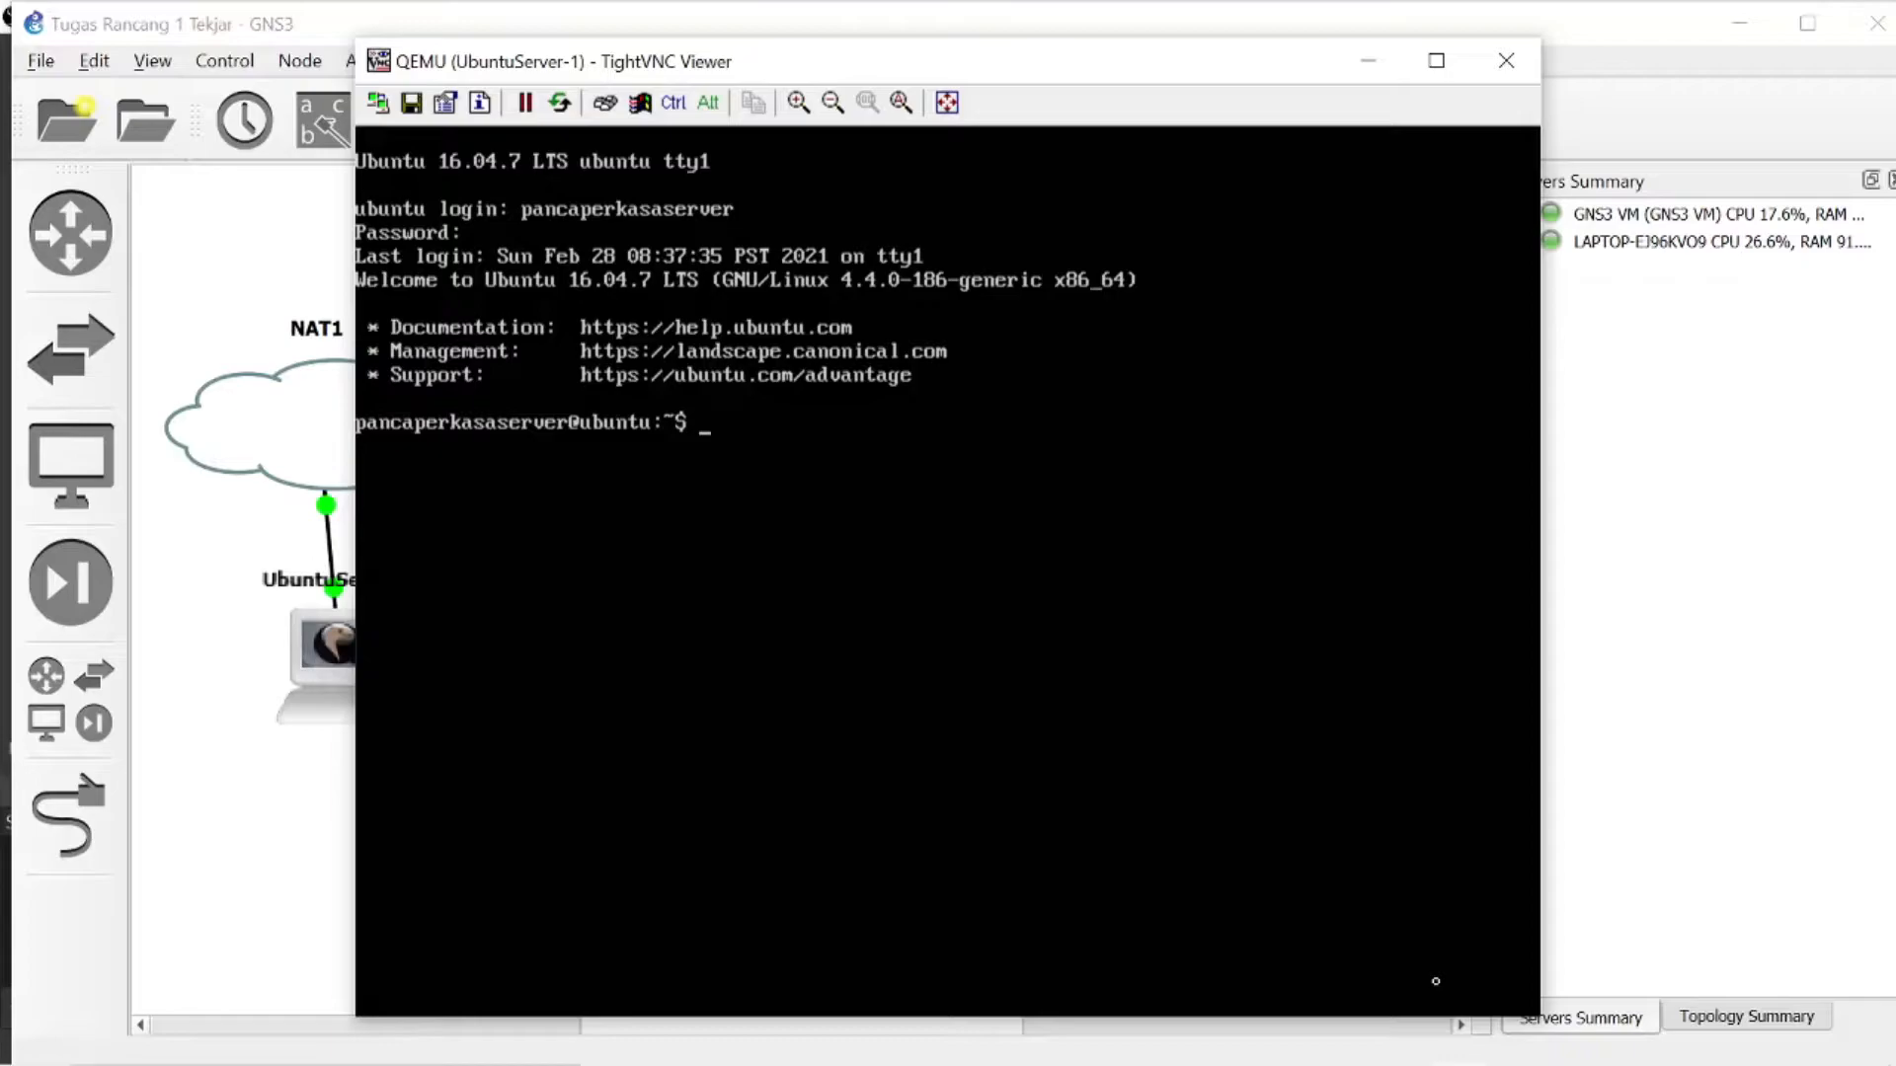
{"action": "type", "text": "sudo su"}
{"action": "key", "text": "Return"}
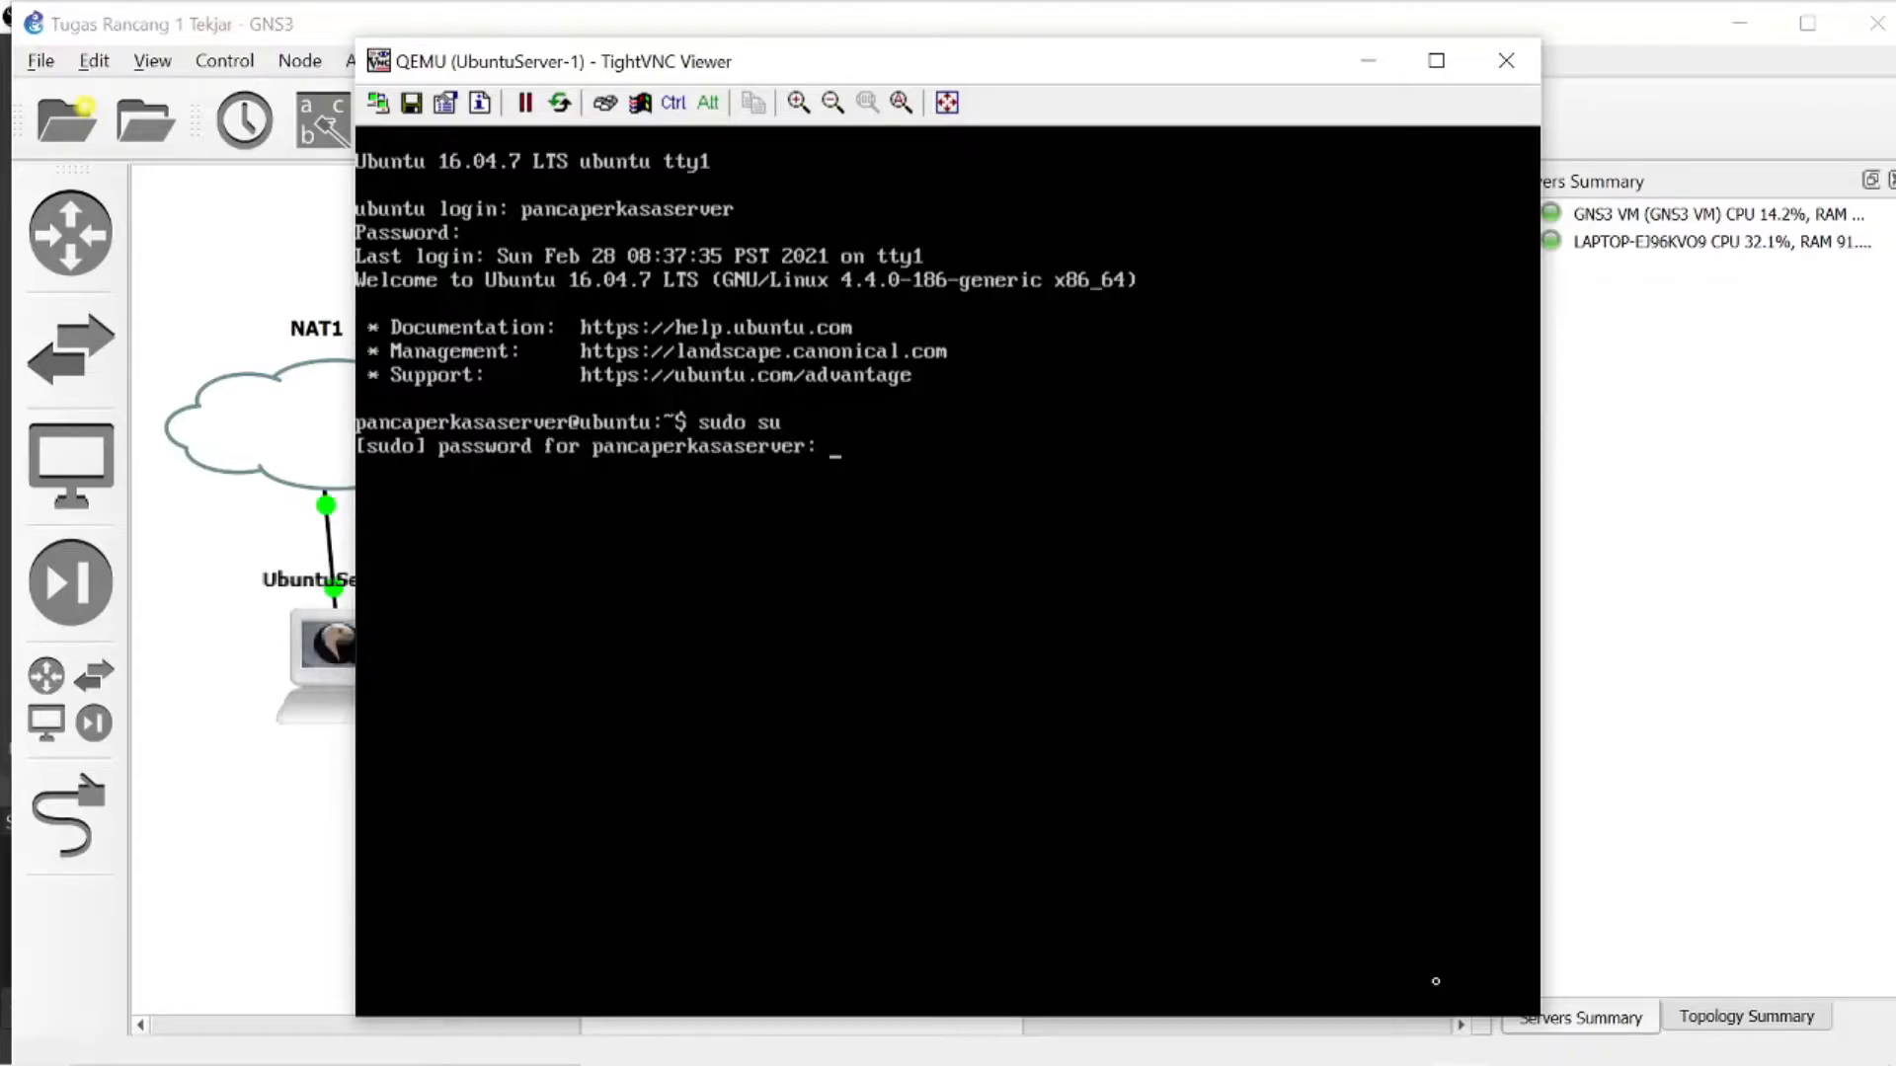
{"action": "key", "text": "Return"}
- List the Ubuntu server's active network interfaces and their addresses with ifconfig
{"action": "type", "text": "ifconfig"}
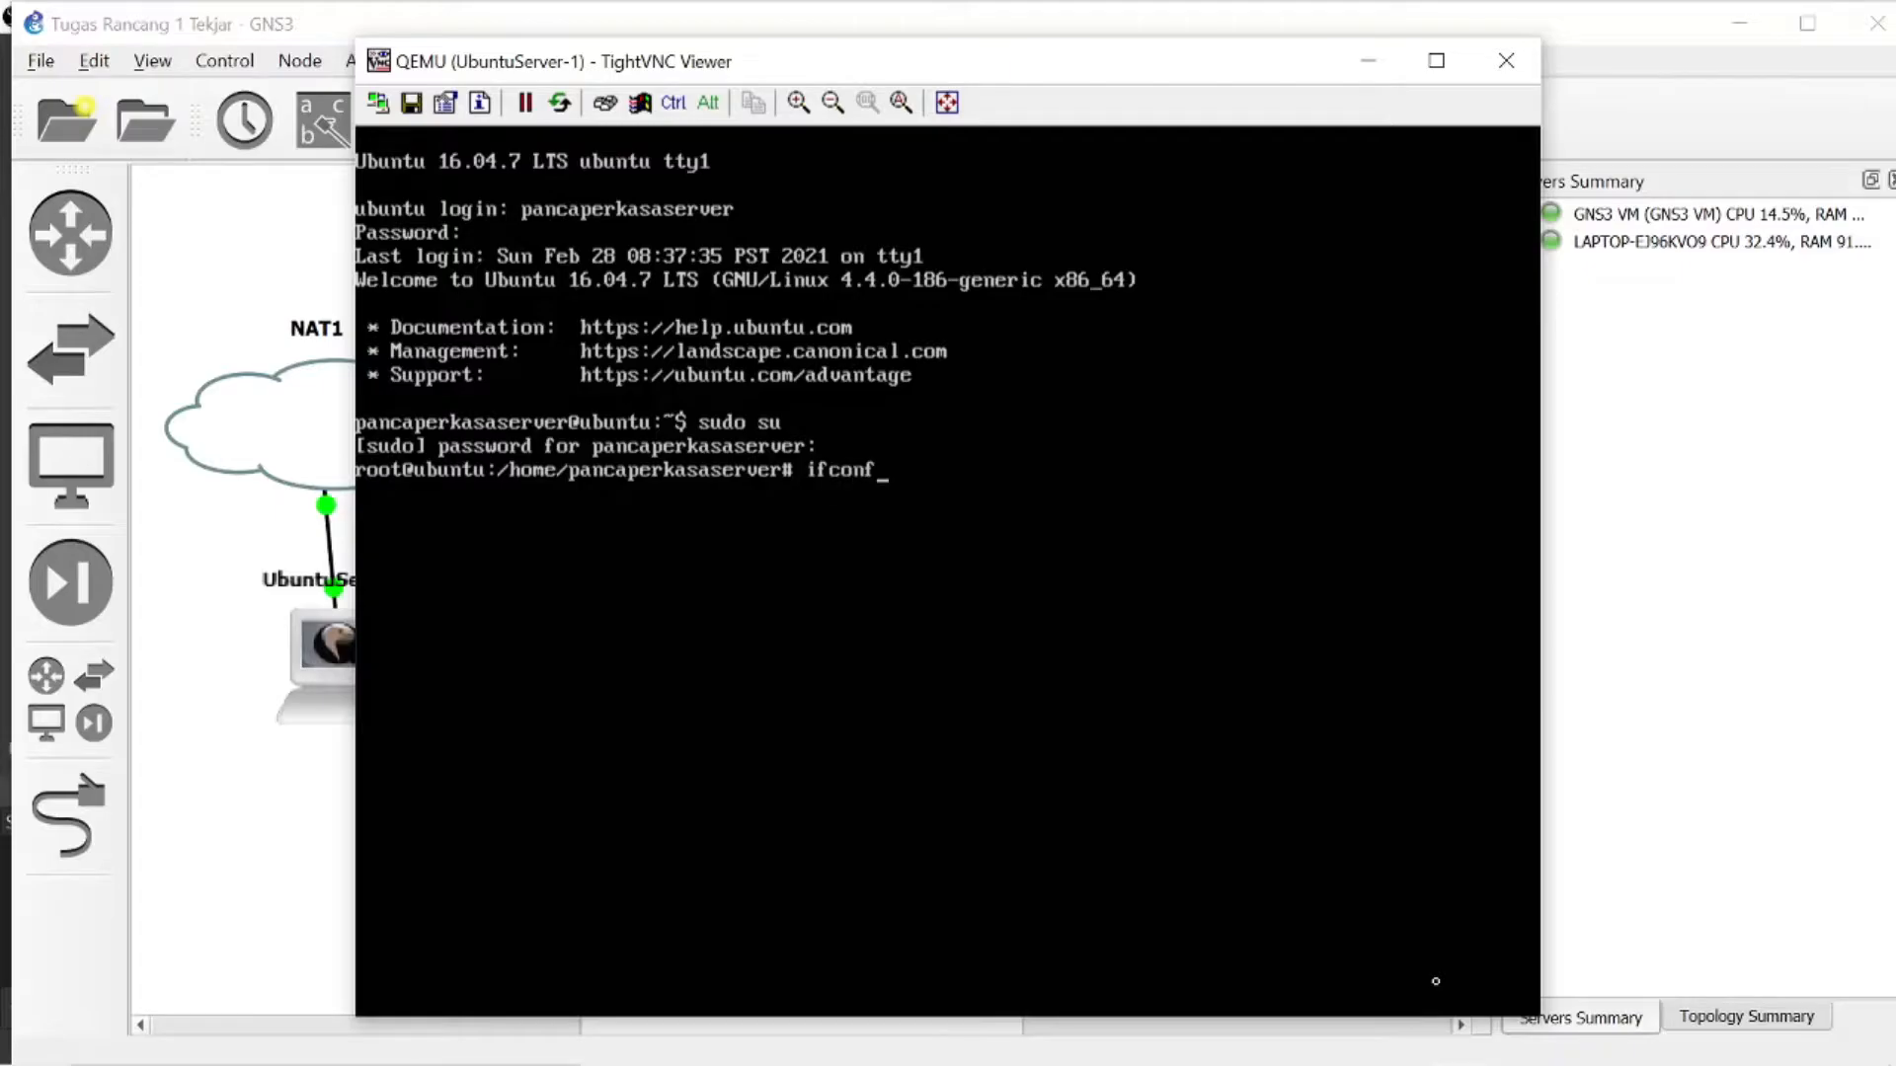
{"action": "key", "text": "Return"}
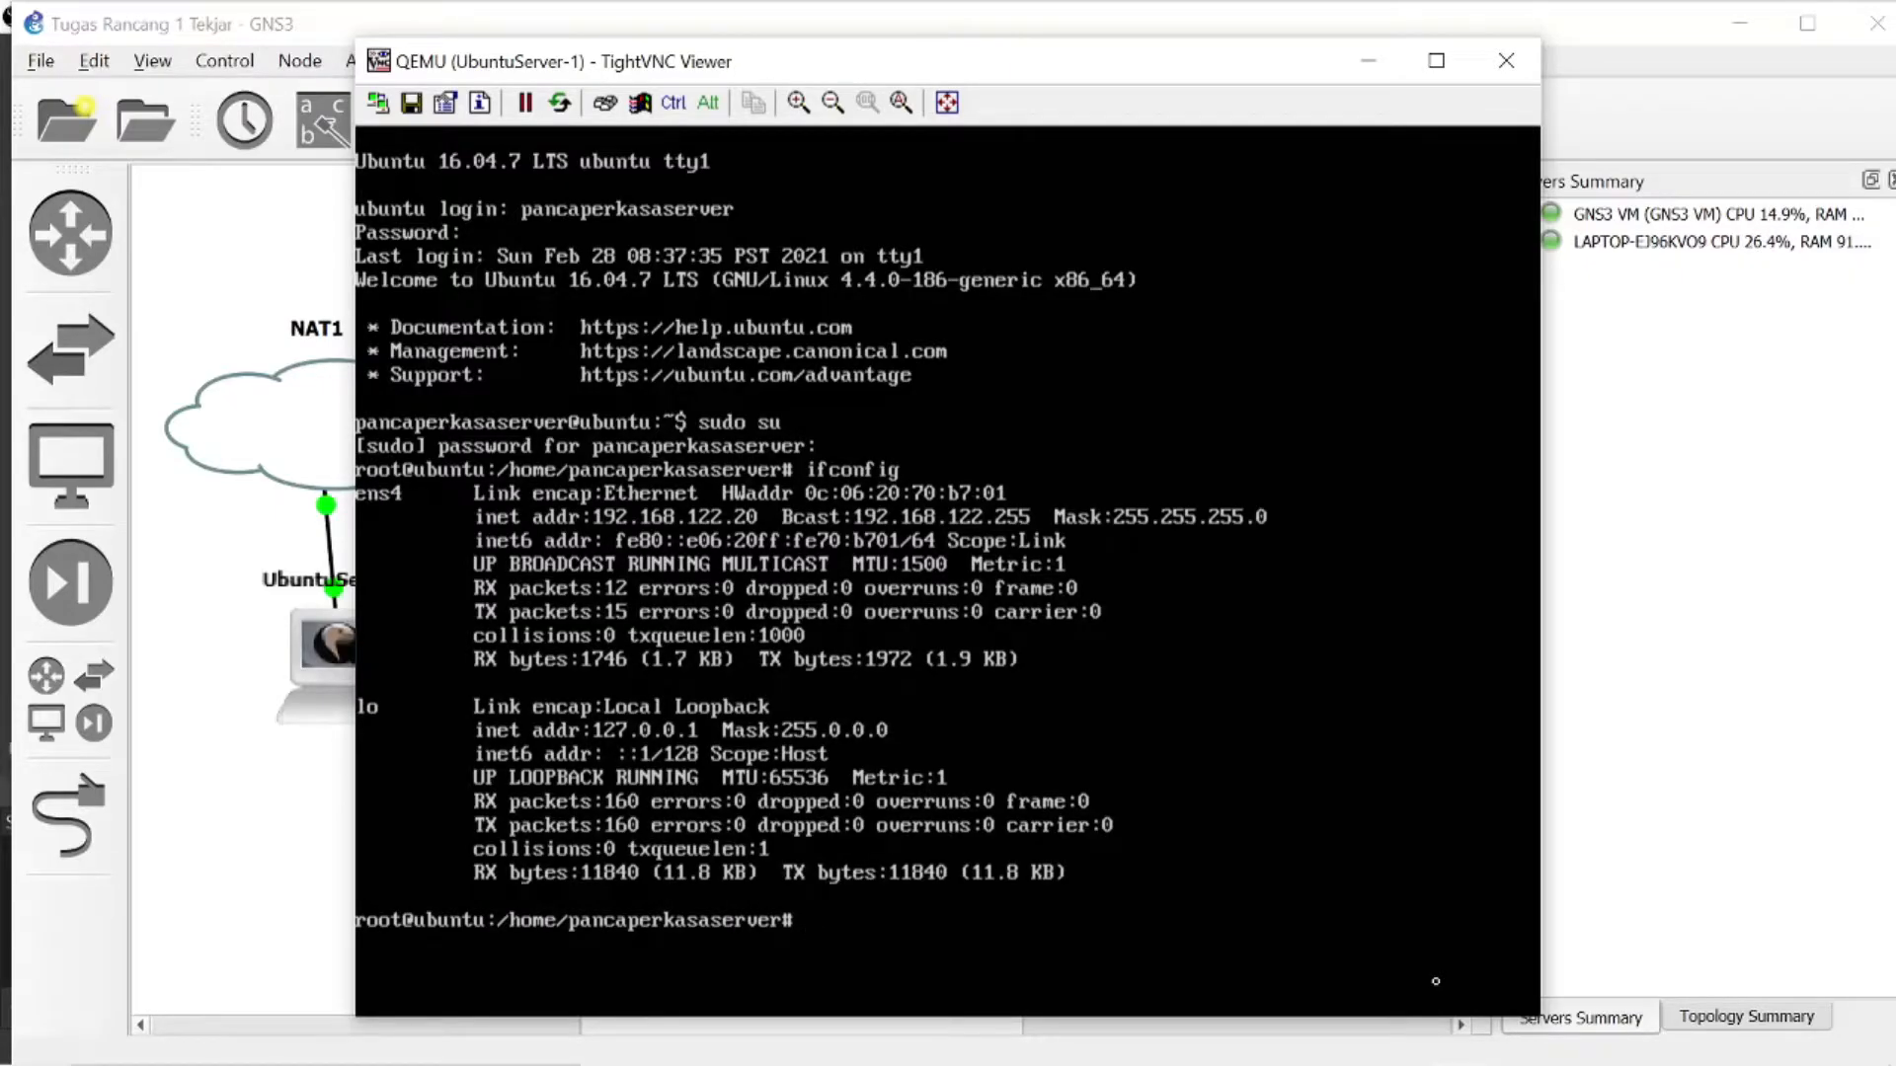
{"action": "type", "text": "ping www.google.com"}
{"action": "key", "text": "Return"}
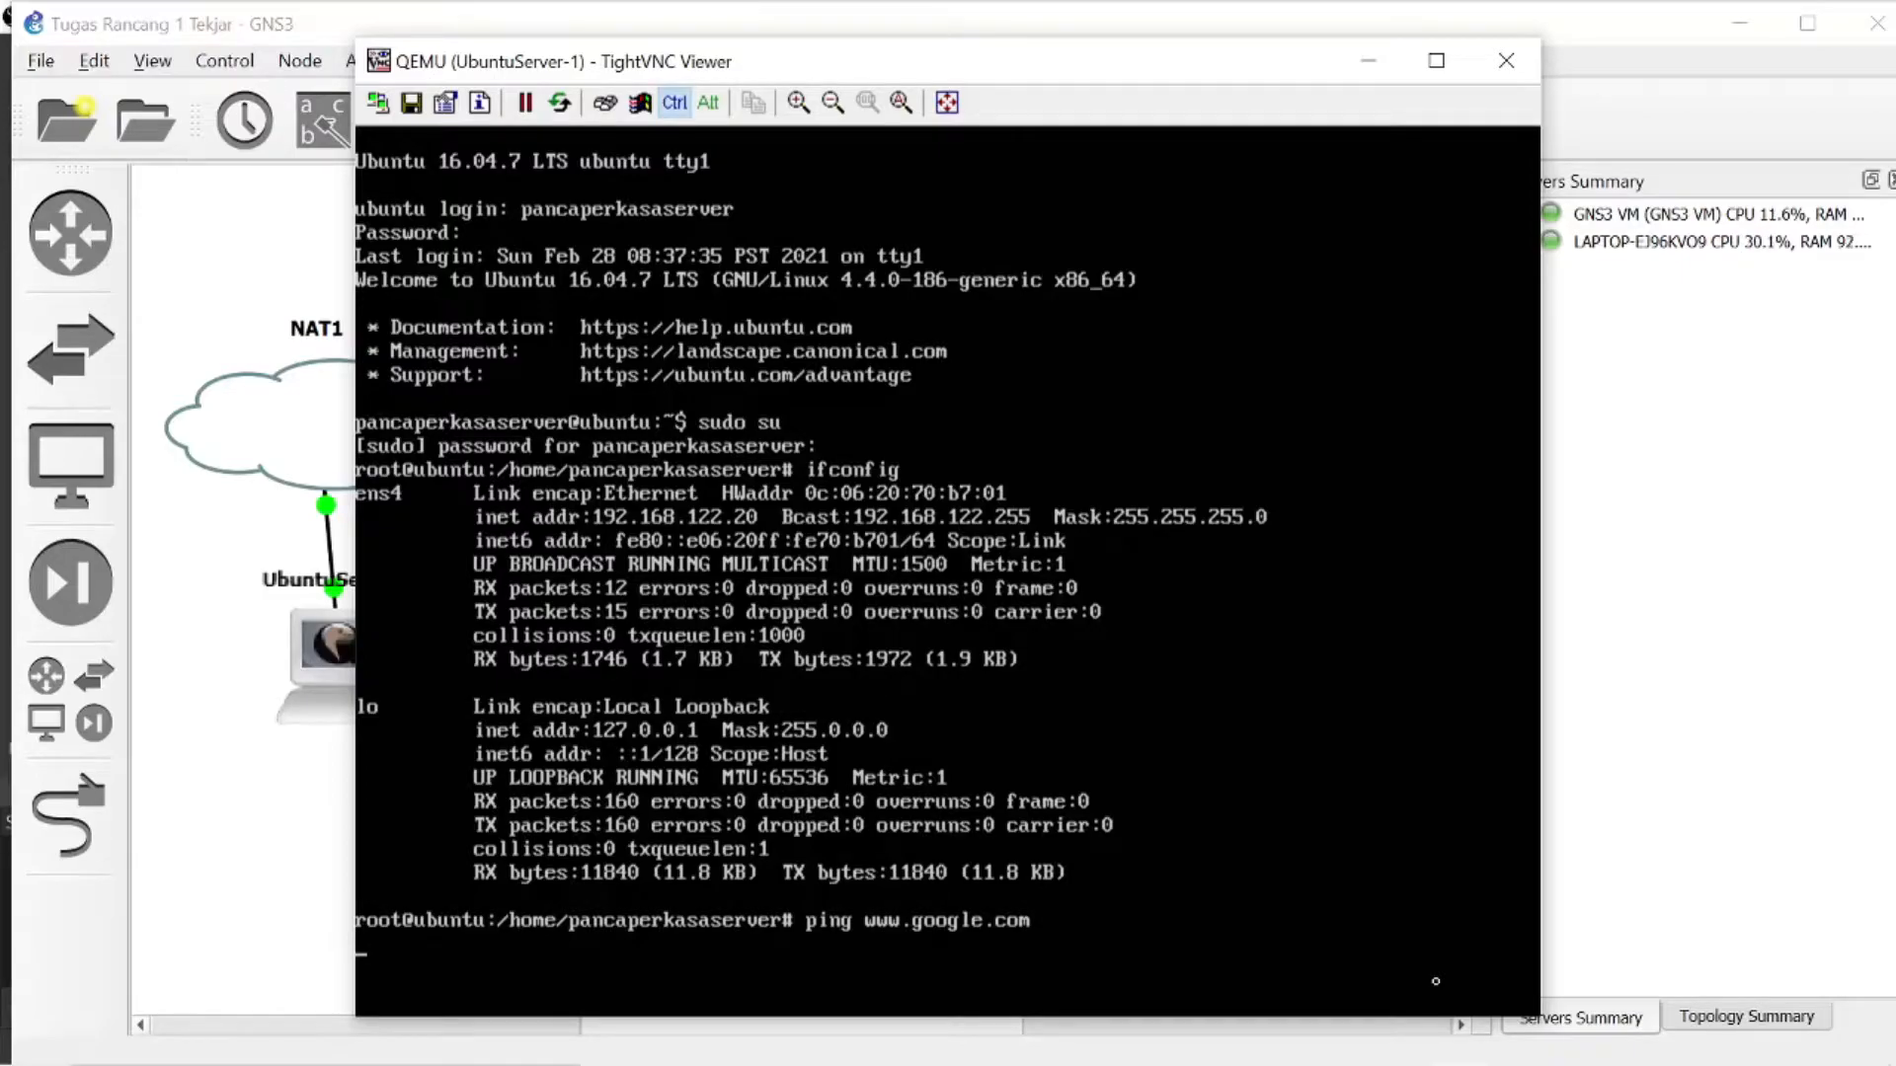
{"action": "key", "text": "ctrl+c"}
- Test the Ubuntu server's internet connectivity by pinging 8.8.8.8, and stop the ping after a few replies
{"action": "type", "text": "ping"}
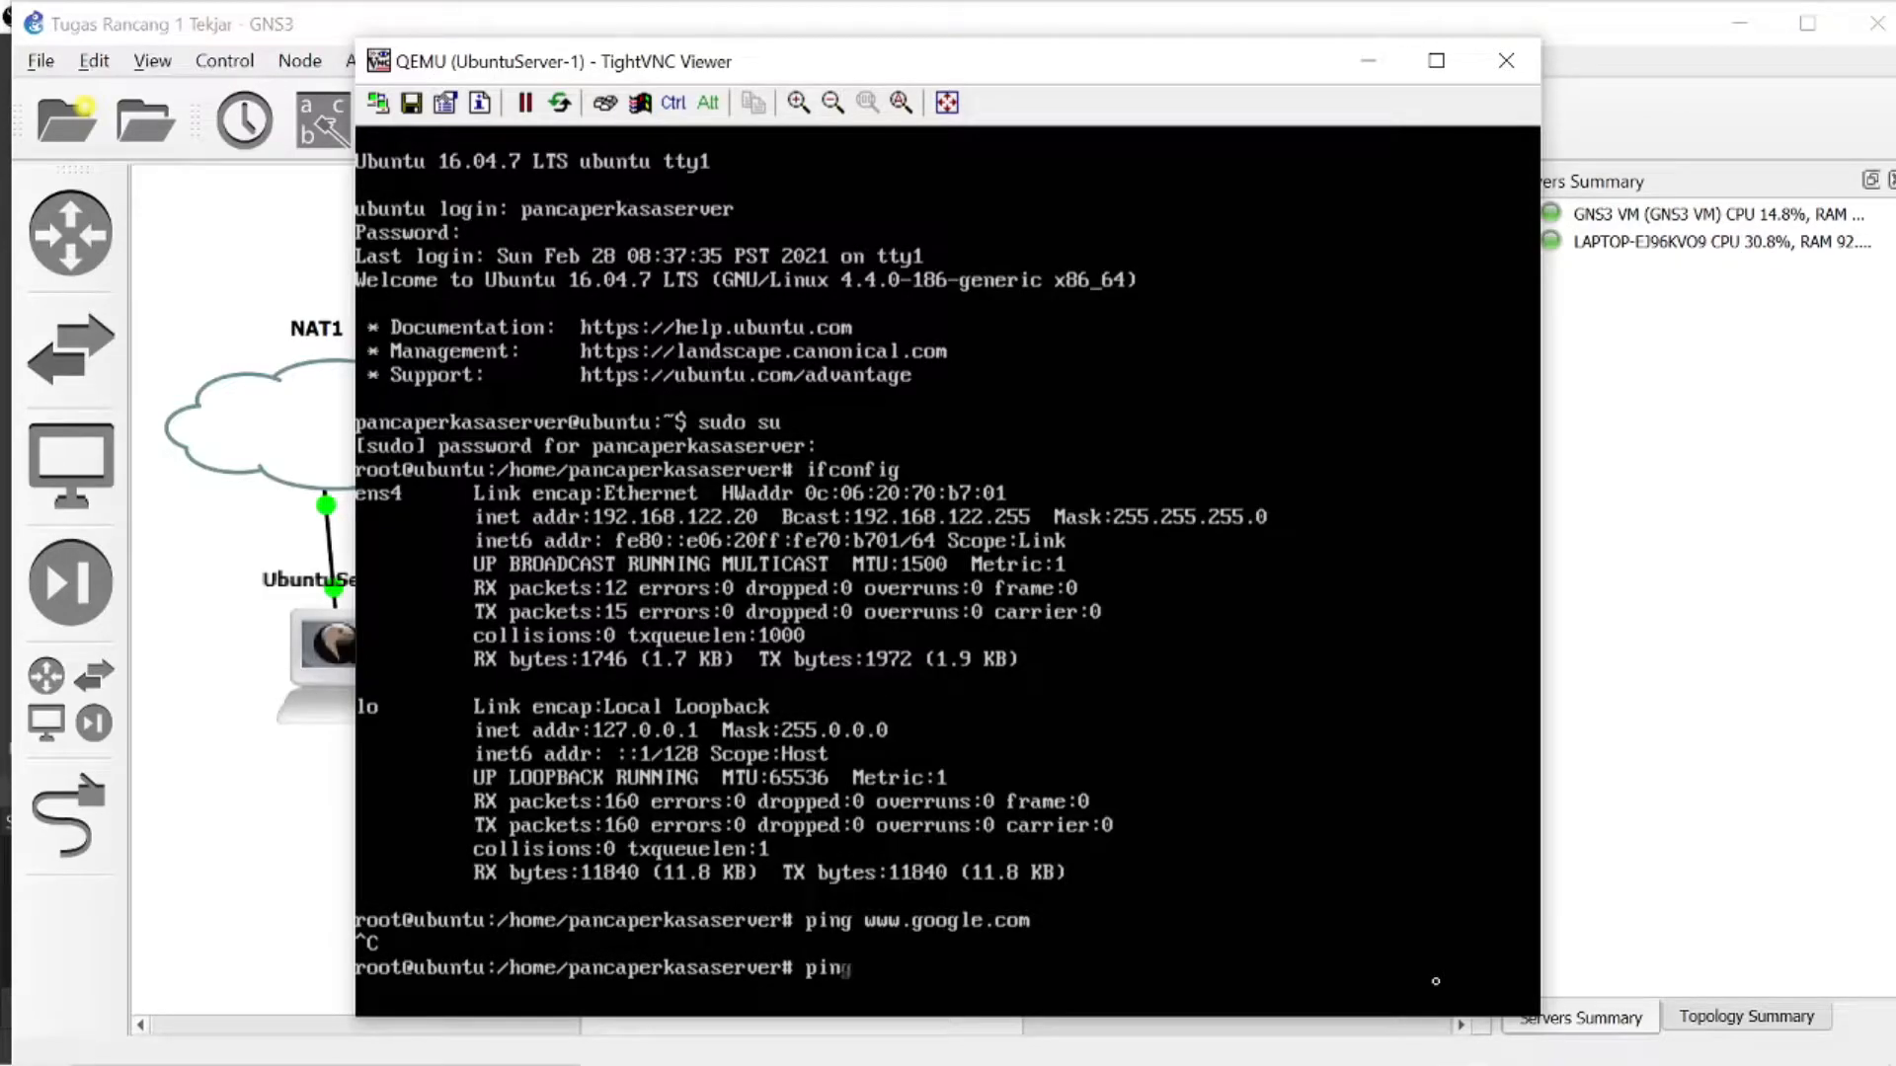
{"action": "type", "text": " 8.8.8.8"}
{"action": "key", "text": "Return"}
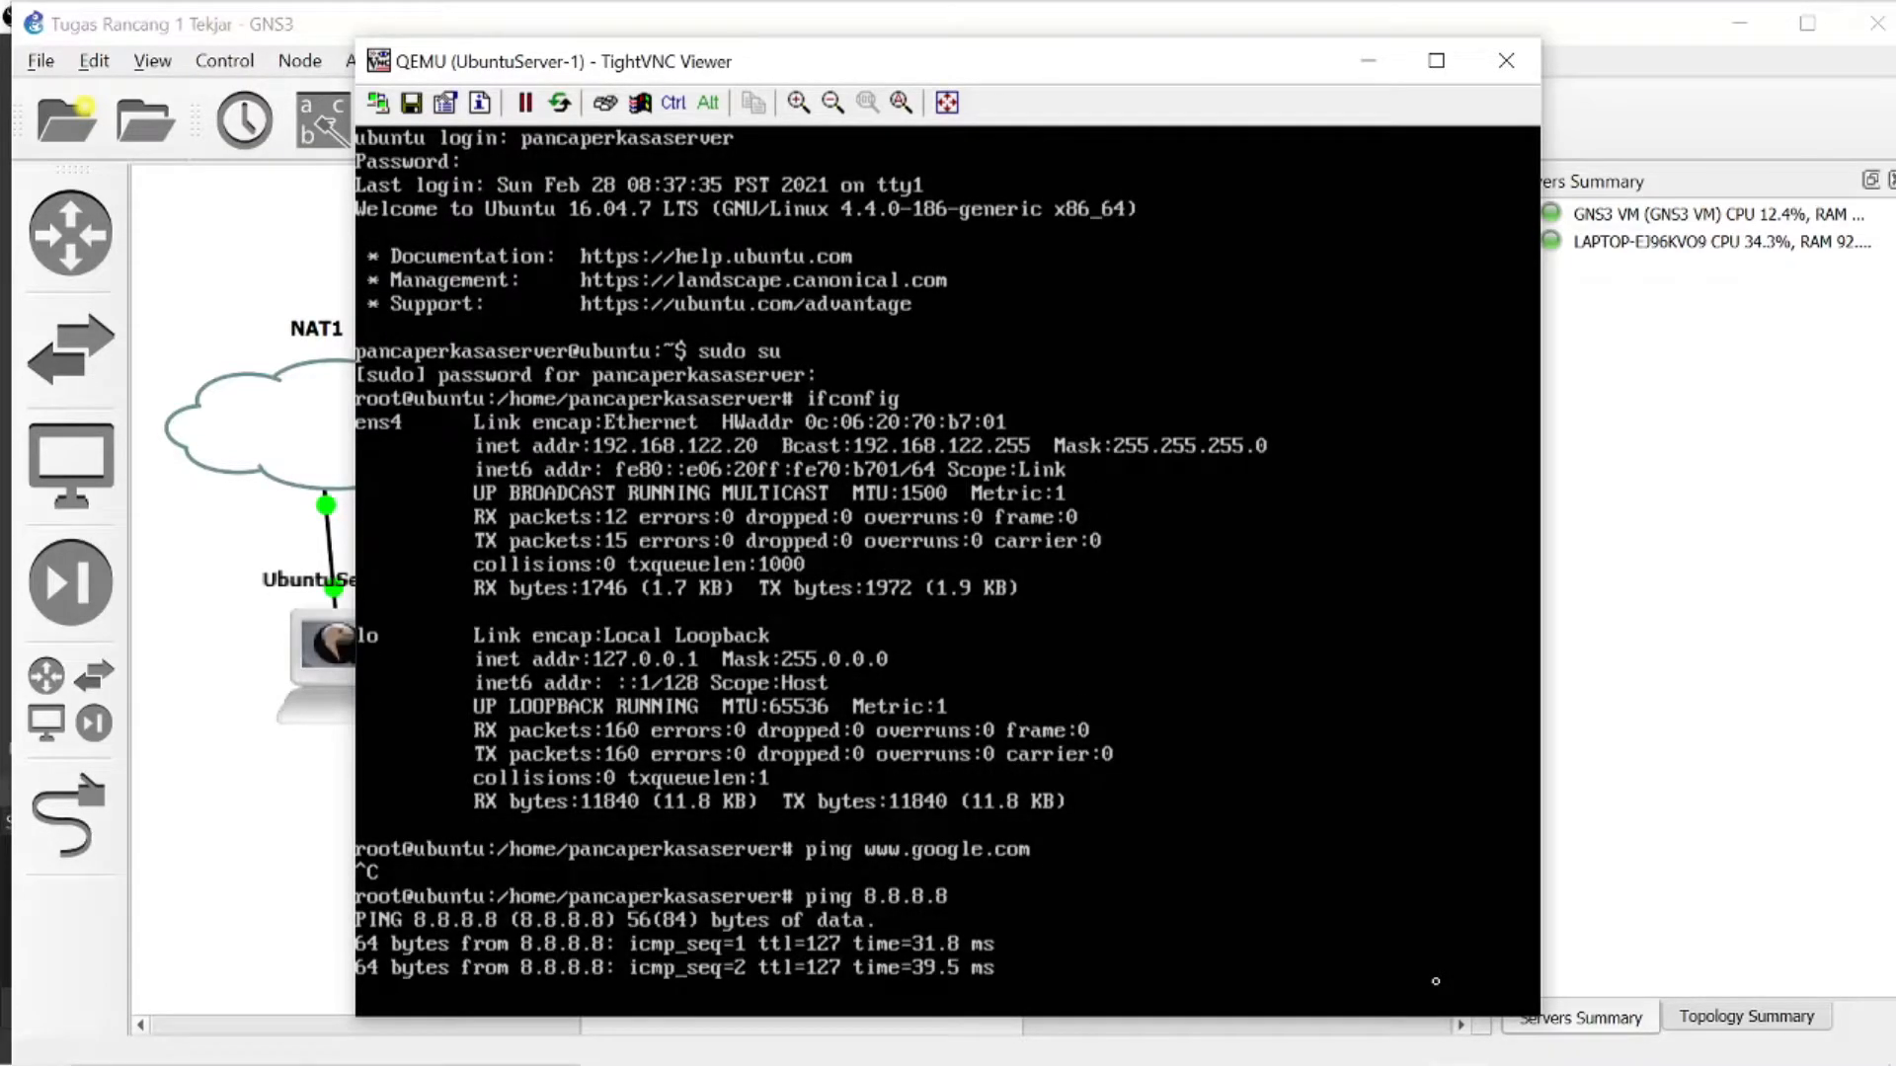
{"action": "key", "text": "ctrl+c"}
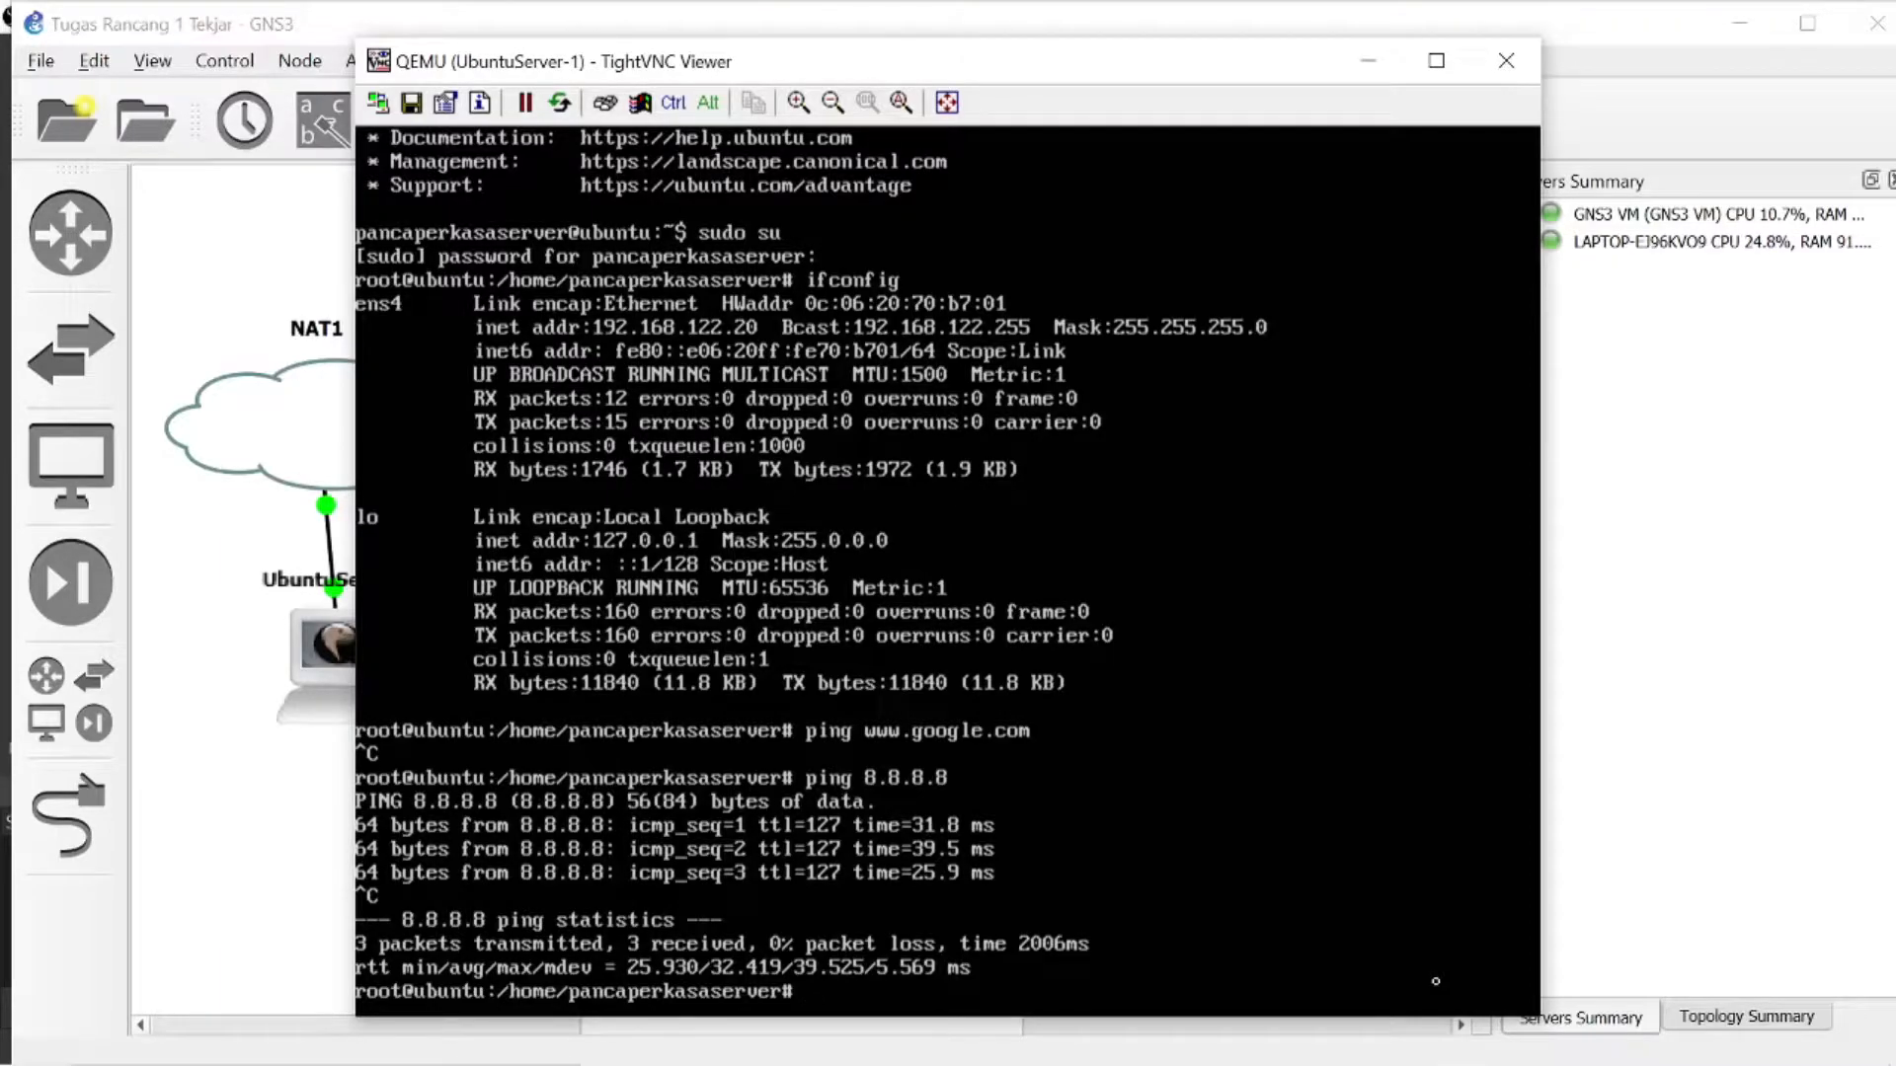
- Install the Apache web server with apt-get install apache2, answering y to continue
{"action": "type", "text": "apt-get instal"}
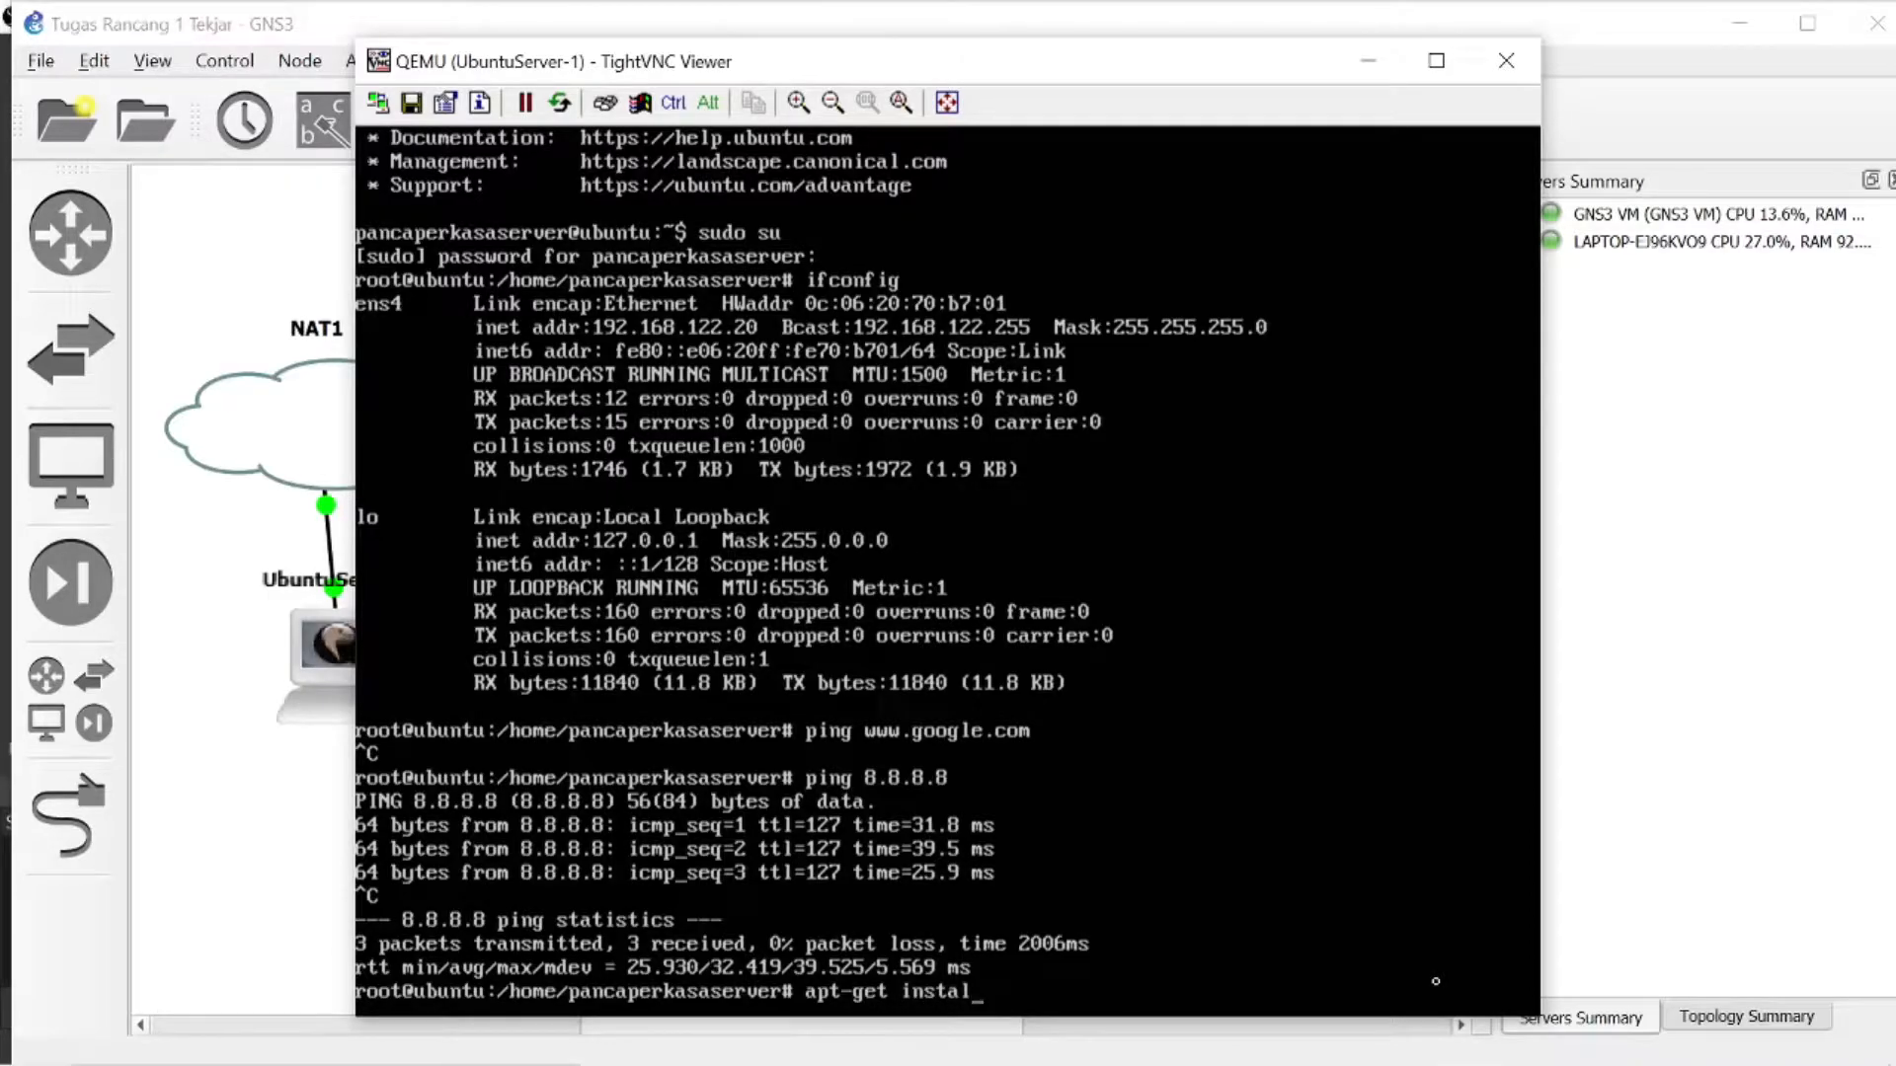
{"action": "type", "text": "l apache2"}
{"action": "key", "text": "Return"}
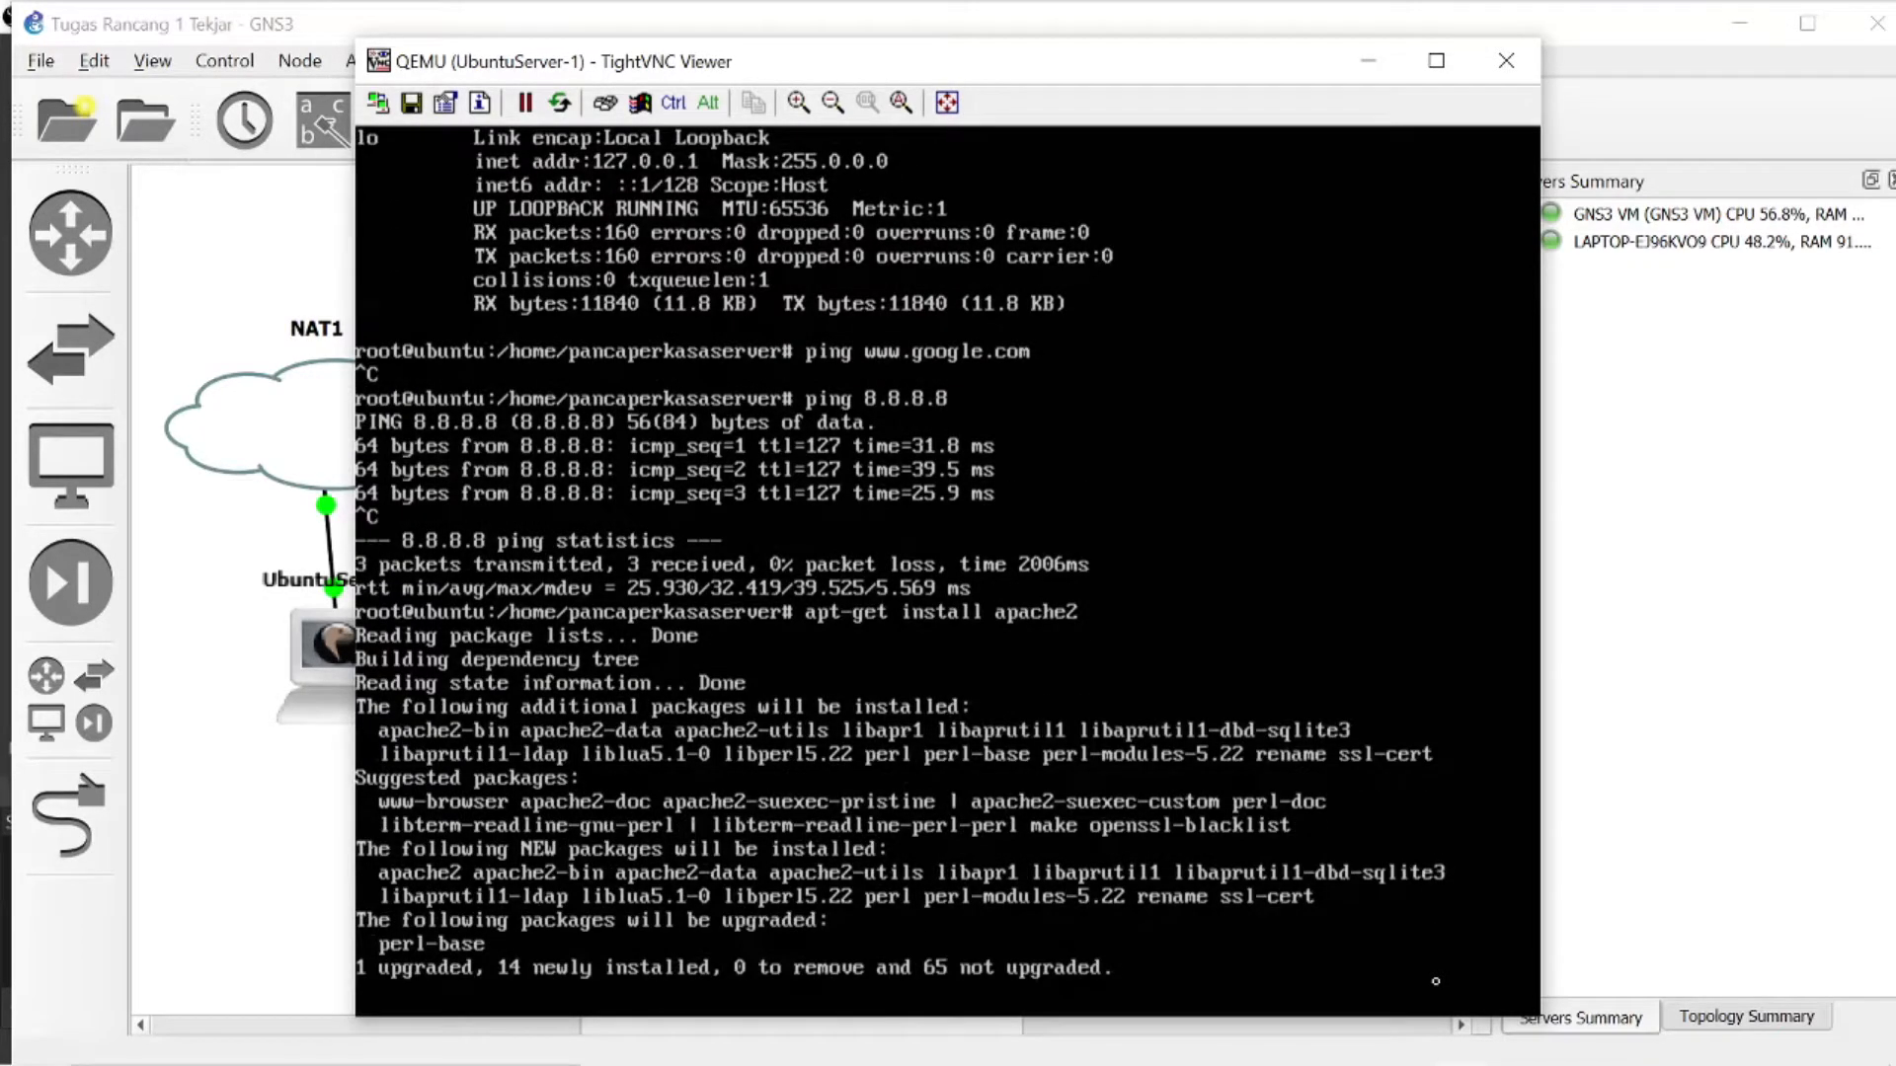
{"action": "type", "text": "y"}
{"action": "key", "text": "Return"}
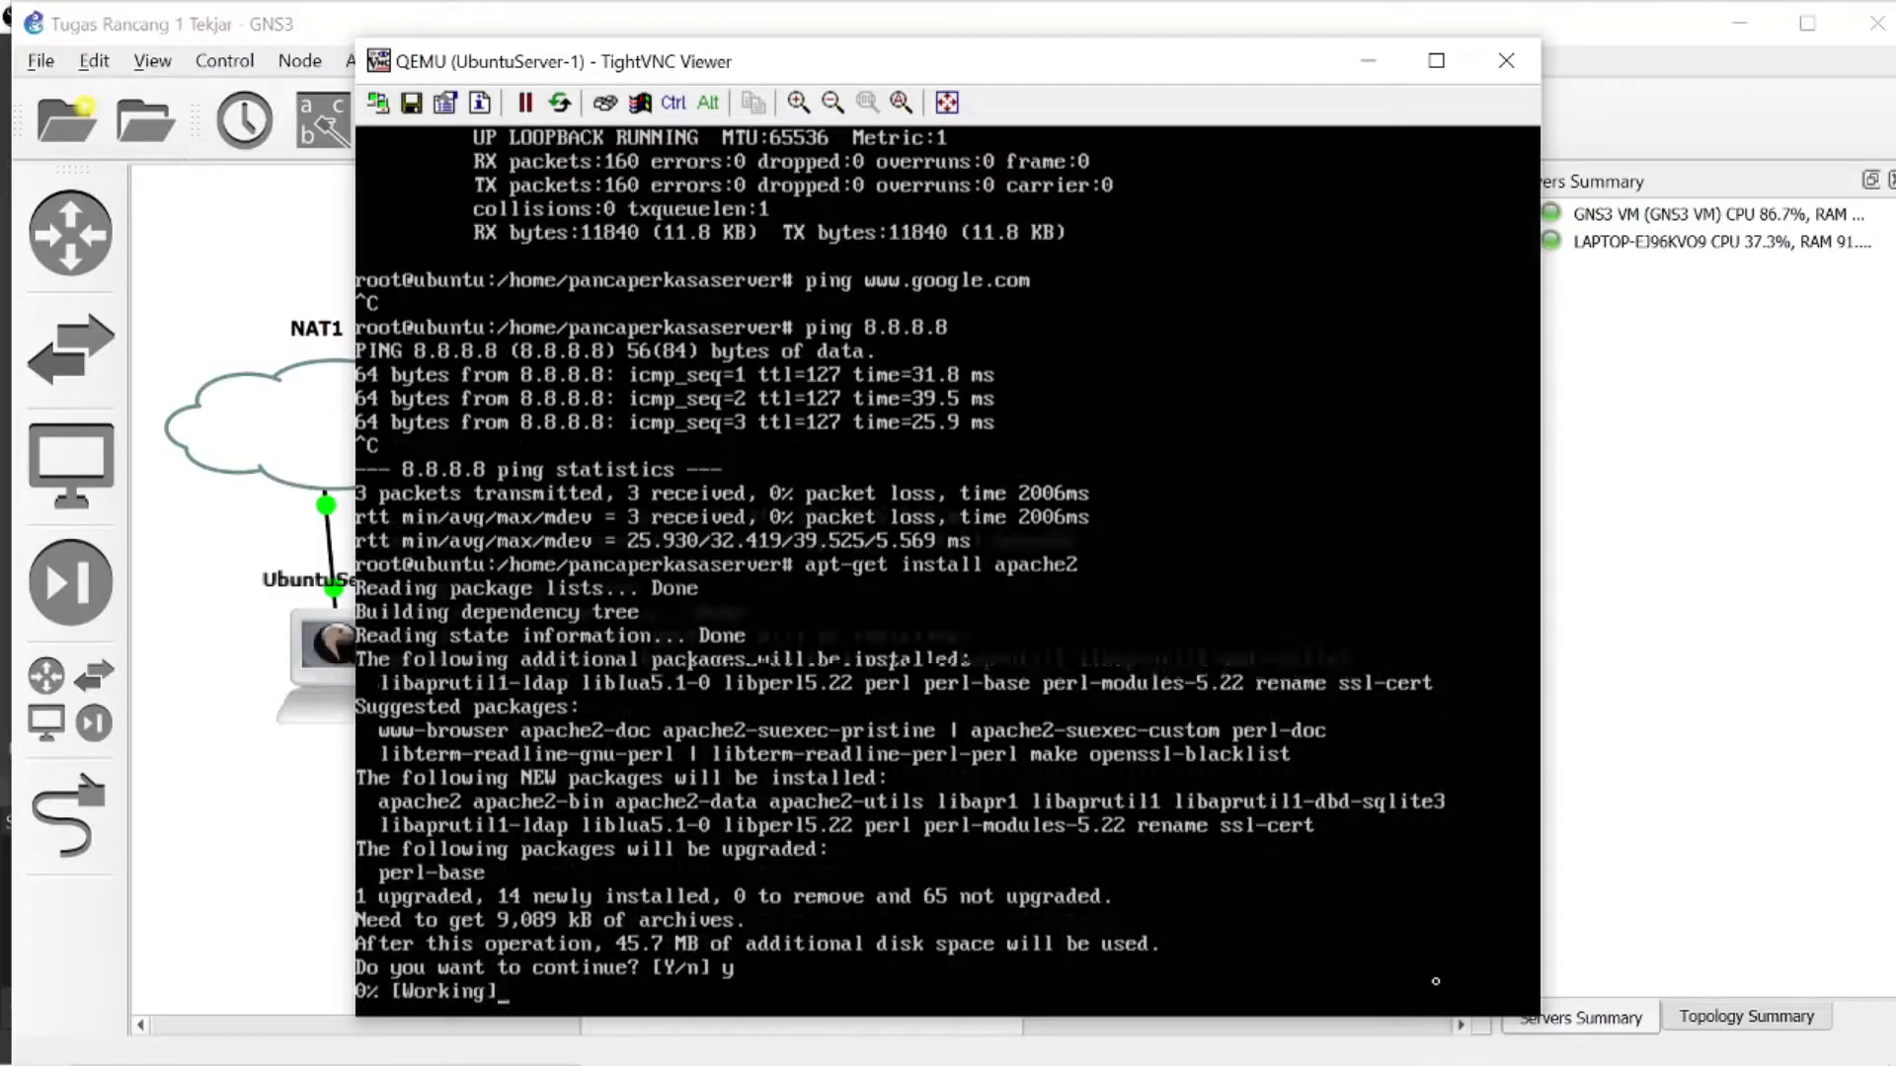
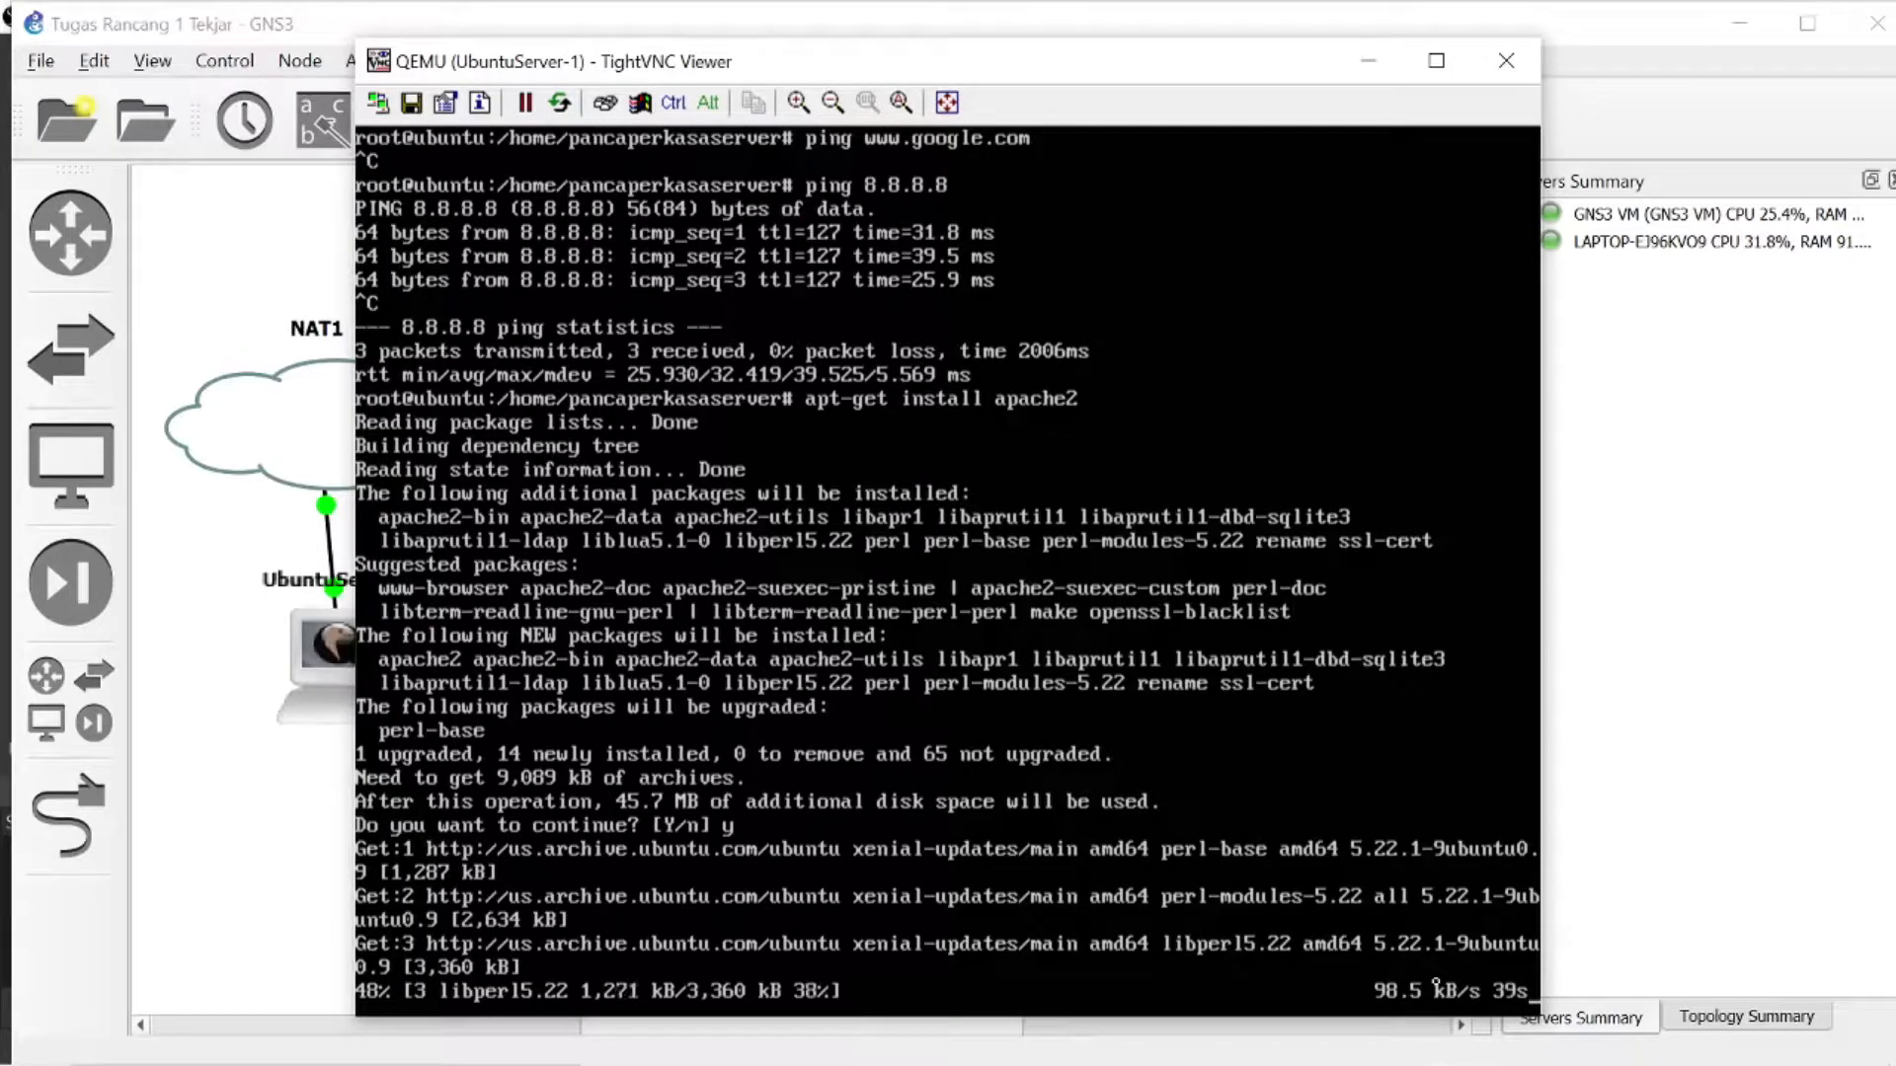
- Review the TR1 assignment requirements in Google Classroom in Chrome, and return to the Ubuntu server console
{"action": "left_click", "coordinate": [1203, 1037]}
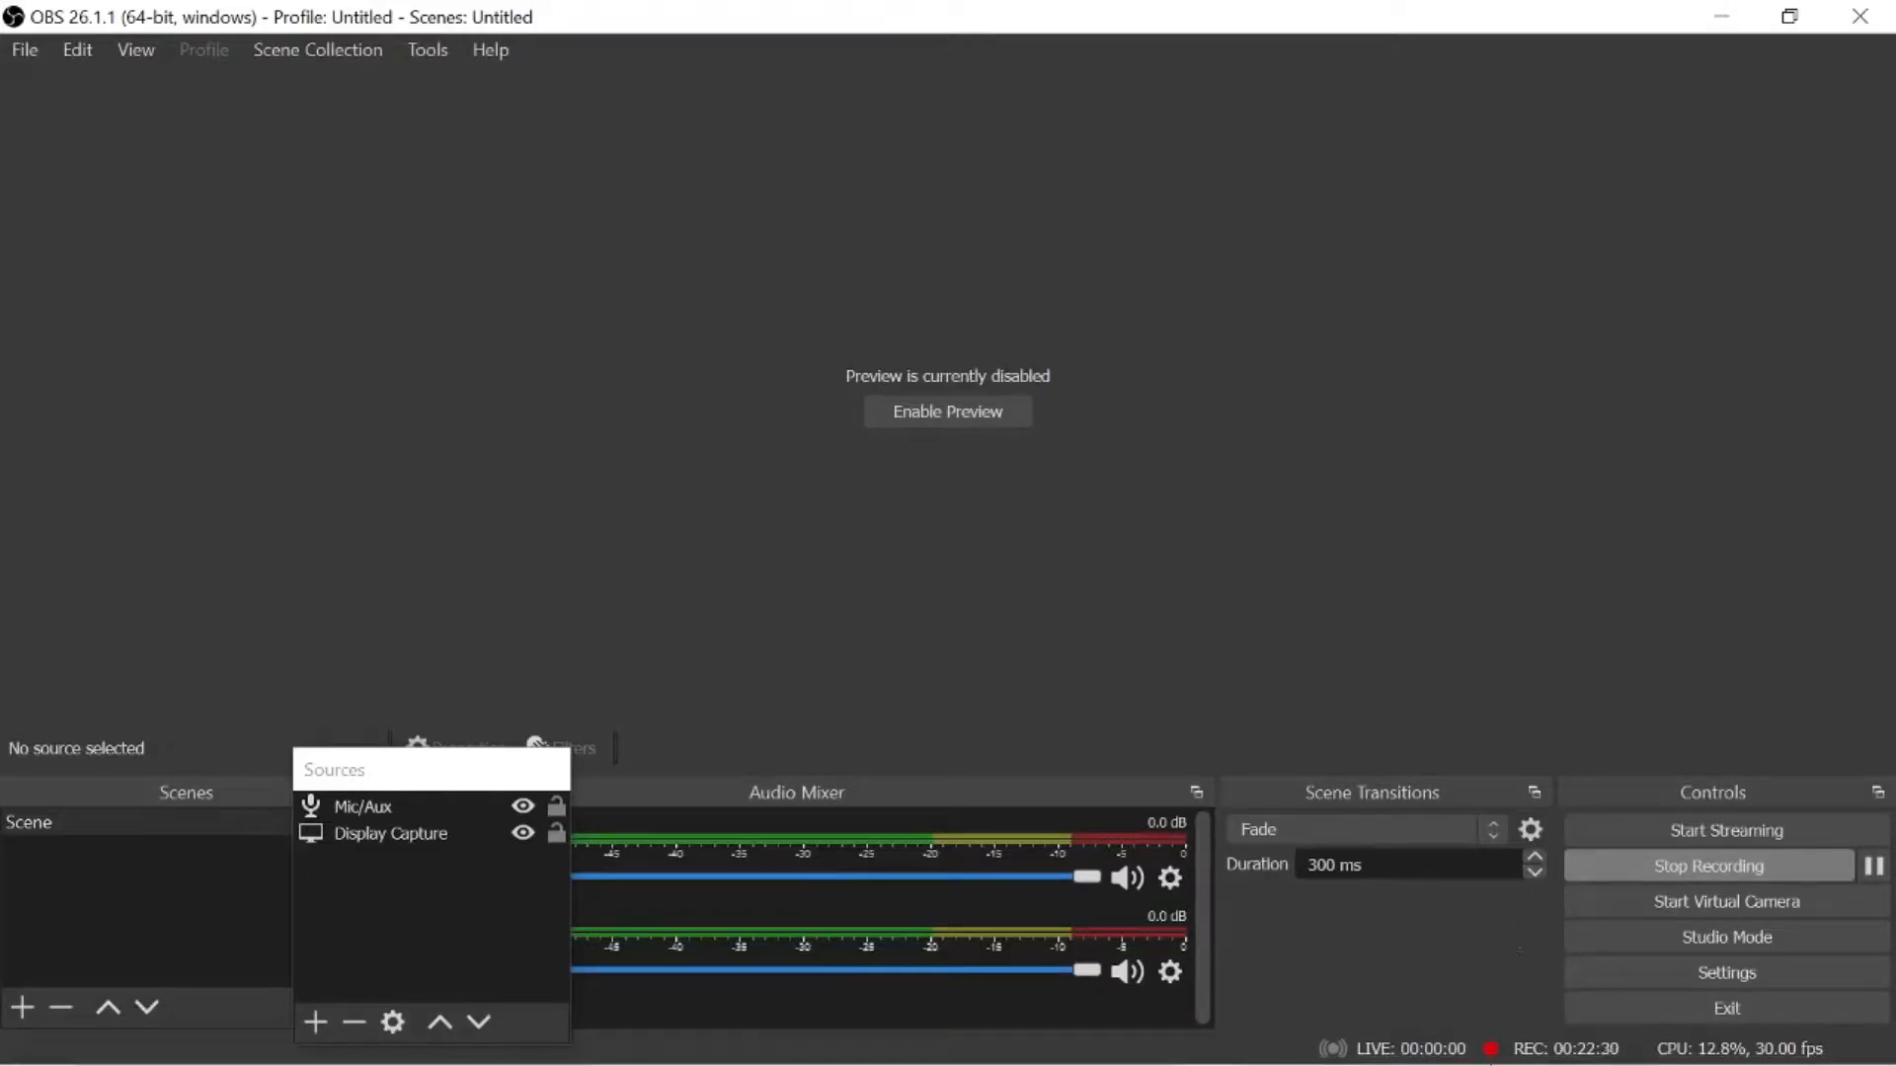
{"action": "left_click", "coordinate": [1456, 1037]}
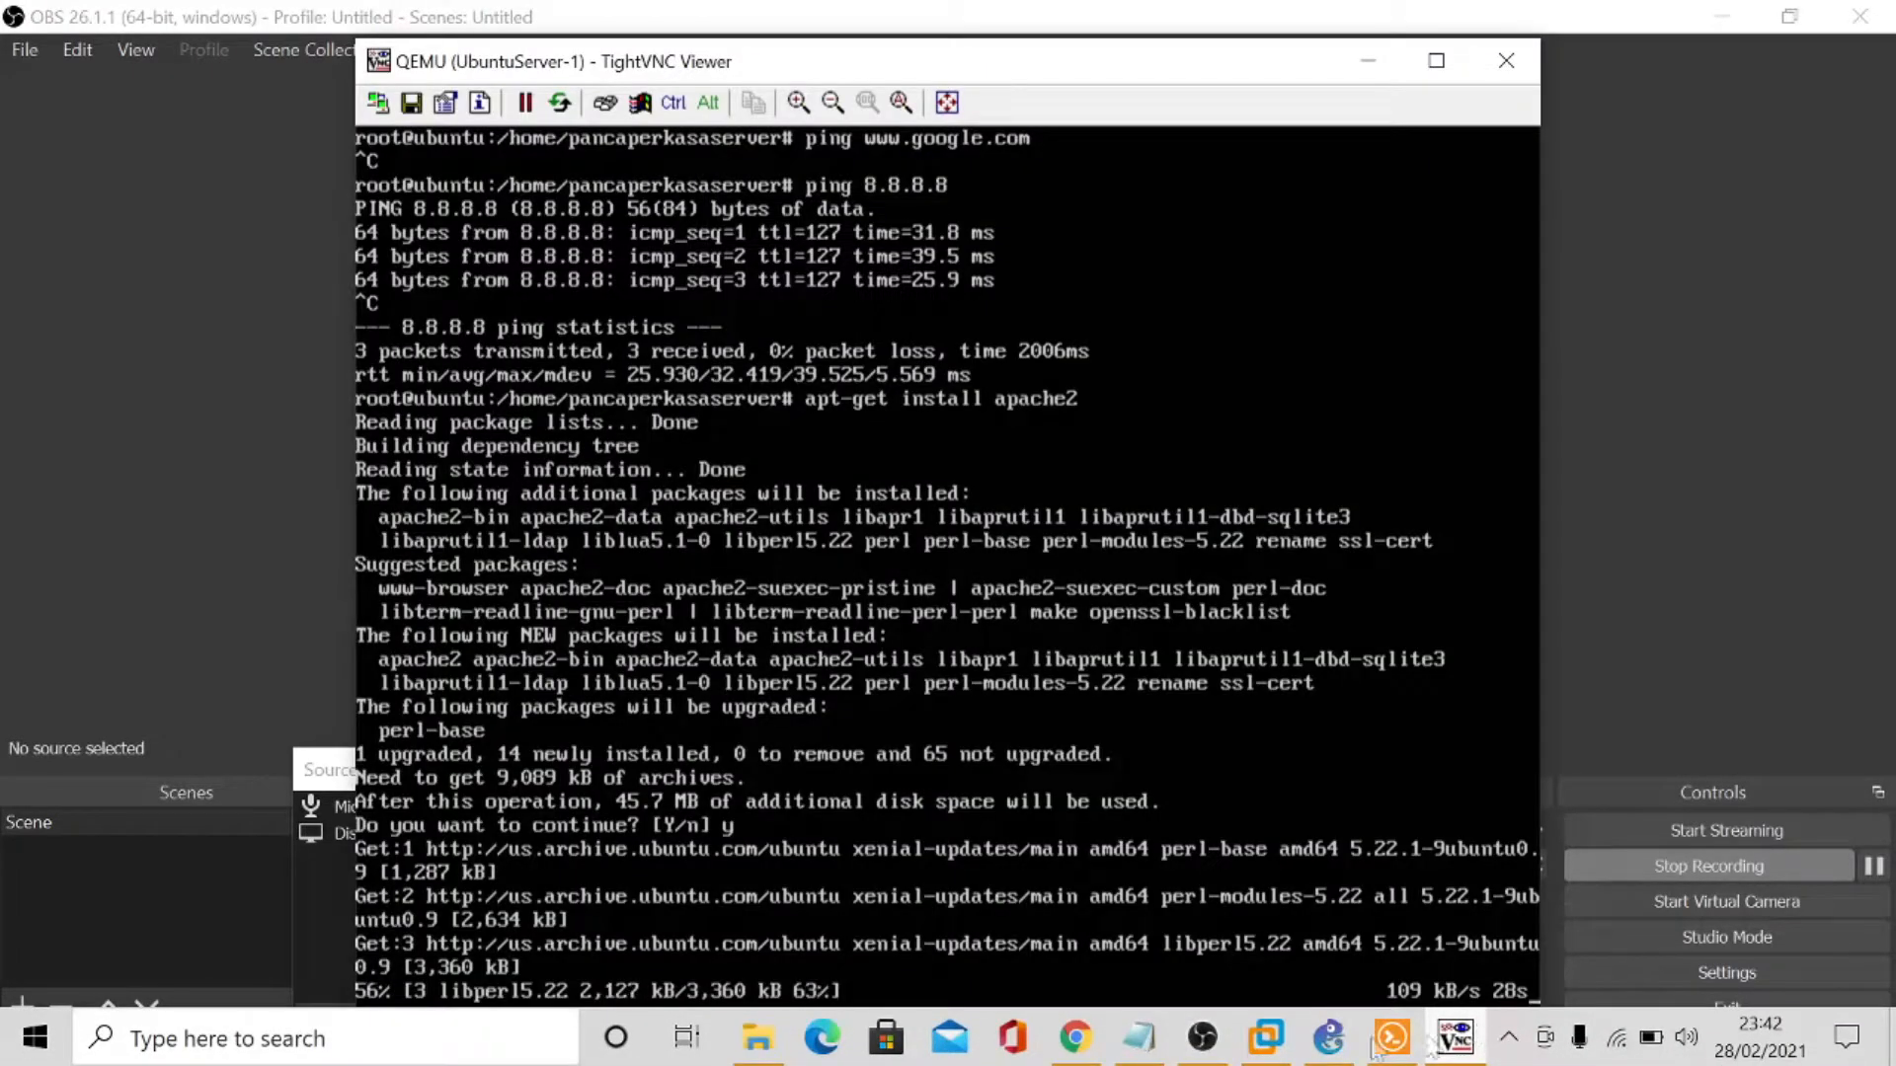
{"action": "left_click", "coordinate": [1075, 1049]}
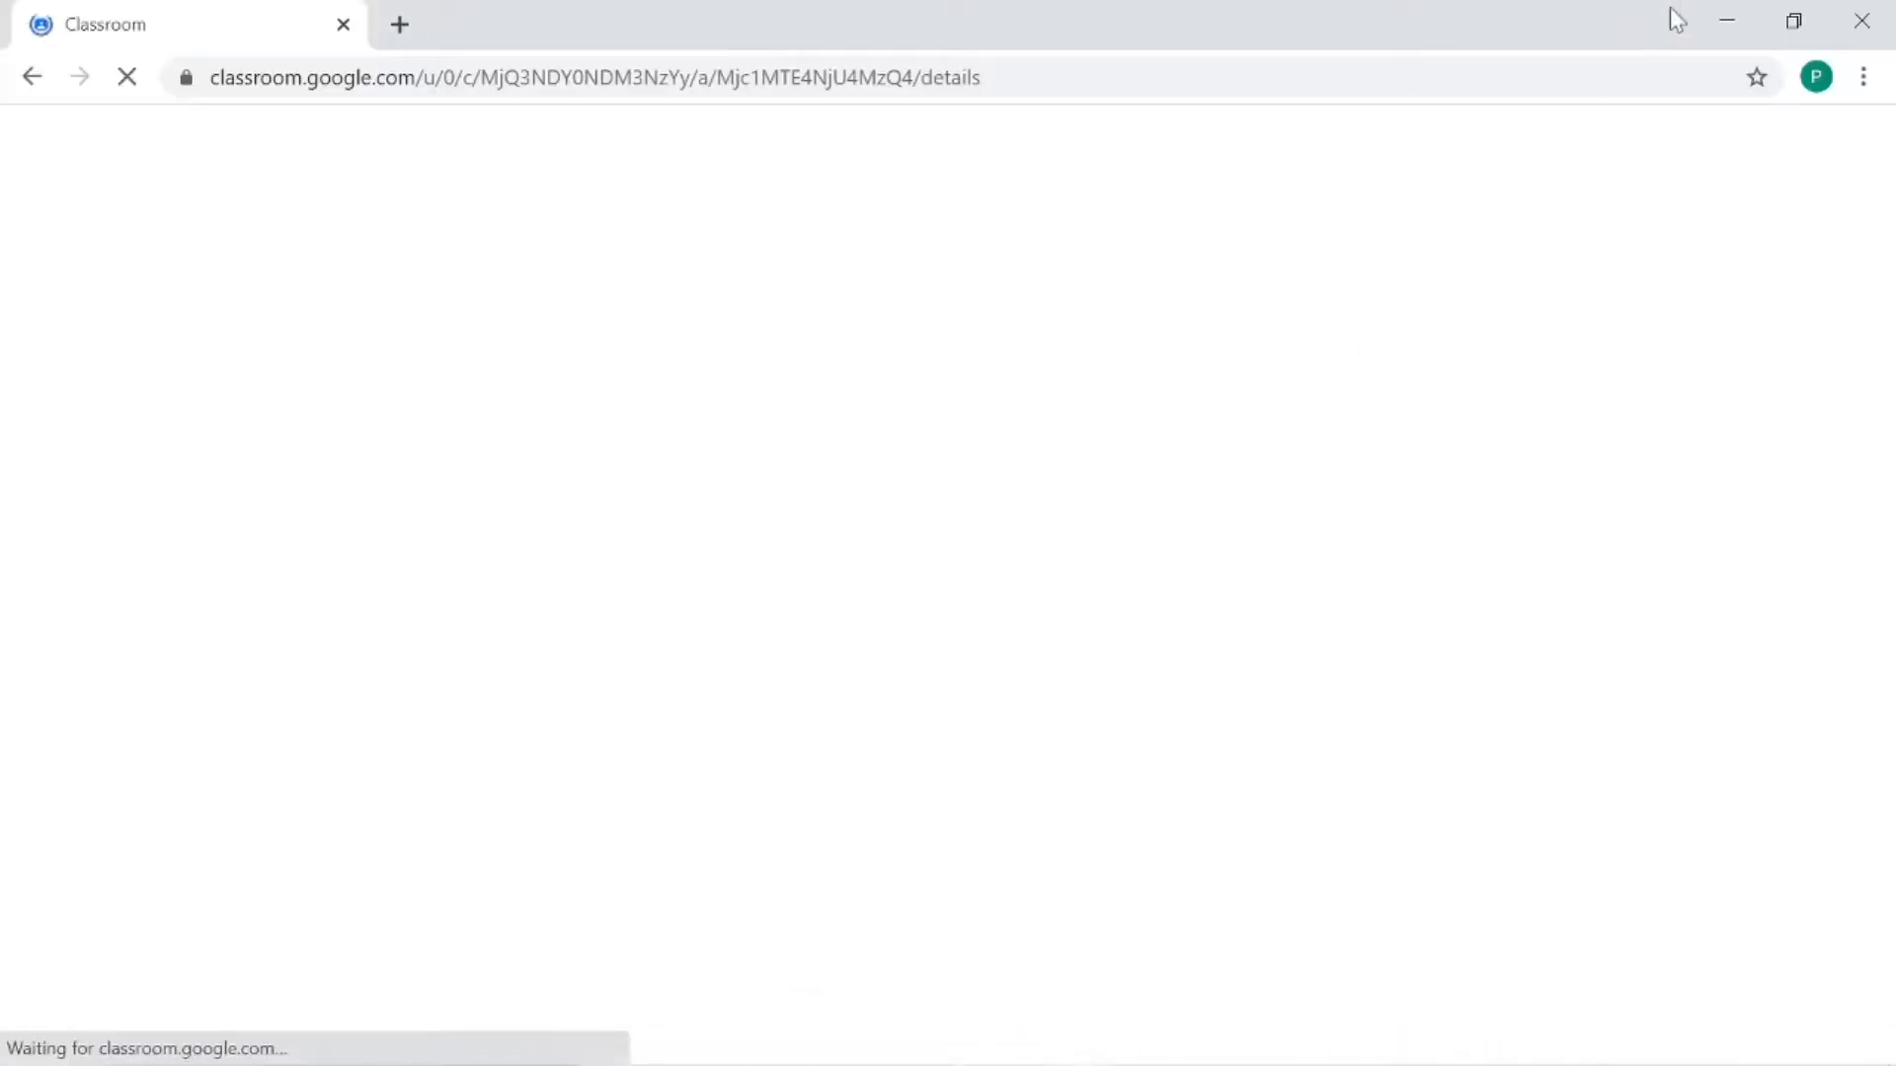
{"action": "left_click", "coordinate": [1728, 17]}
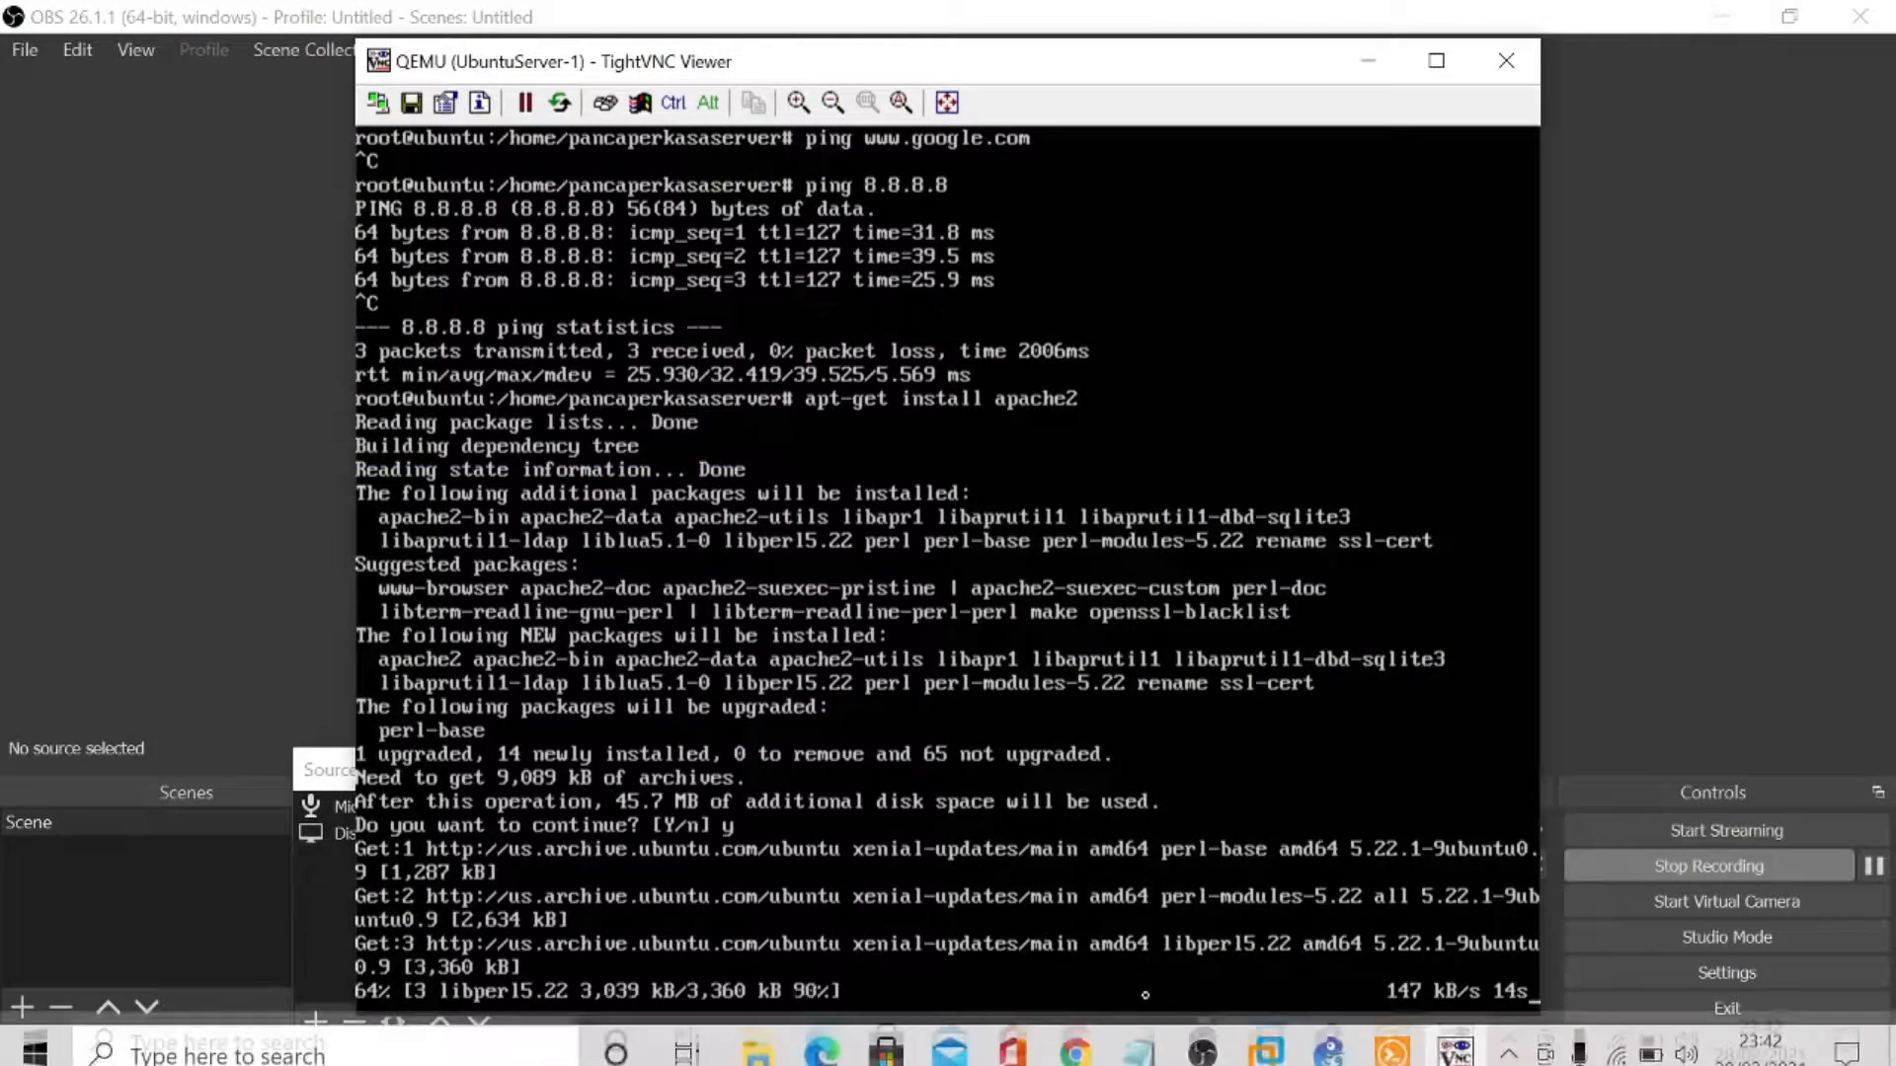
{"action": "left_click", "coordinate": [1091, 1045]}
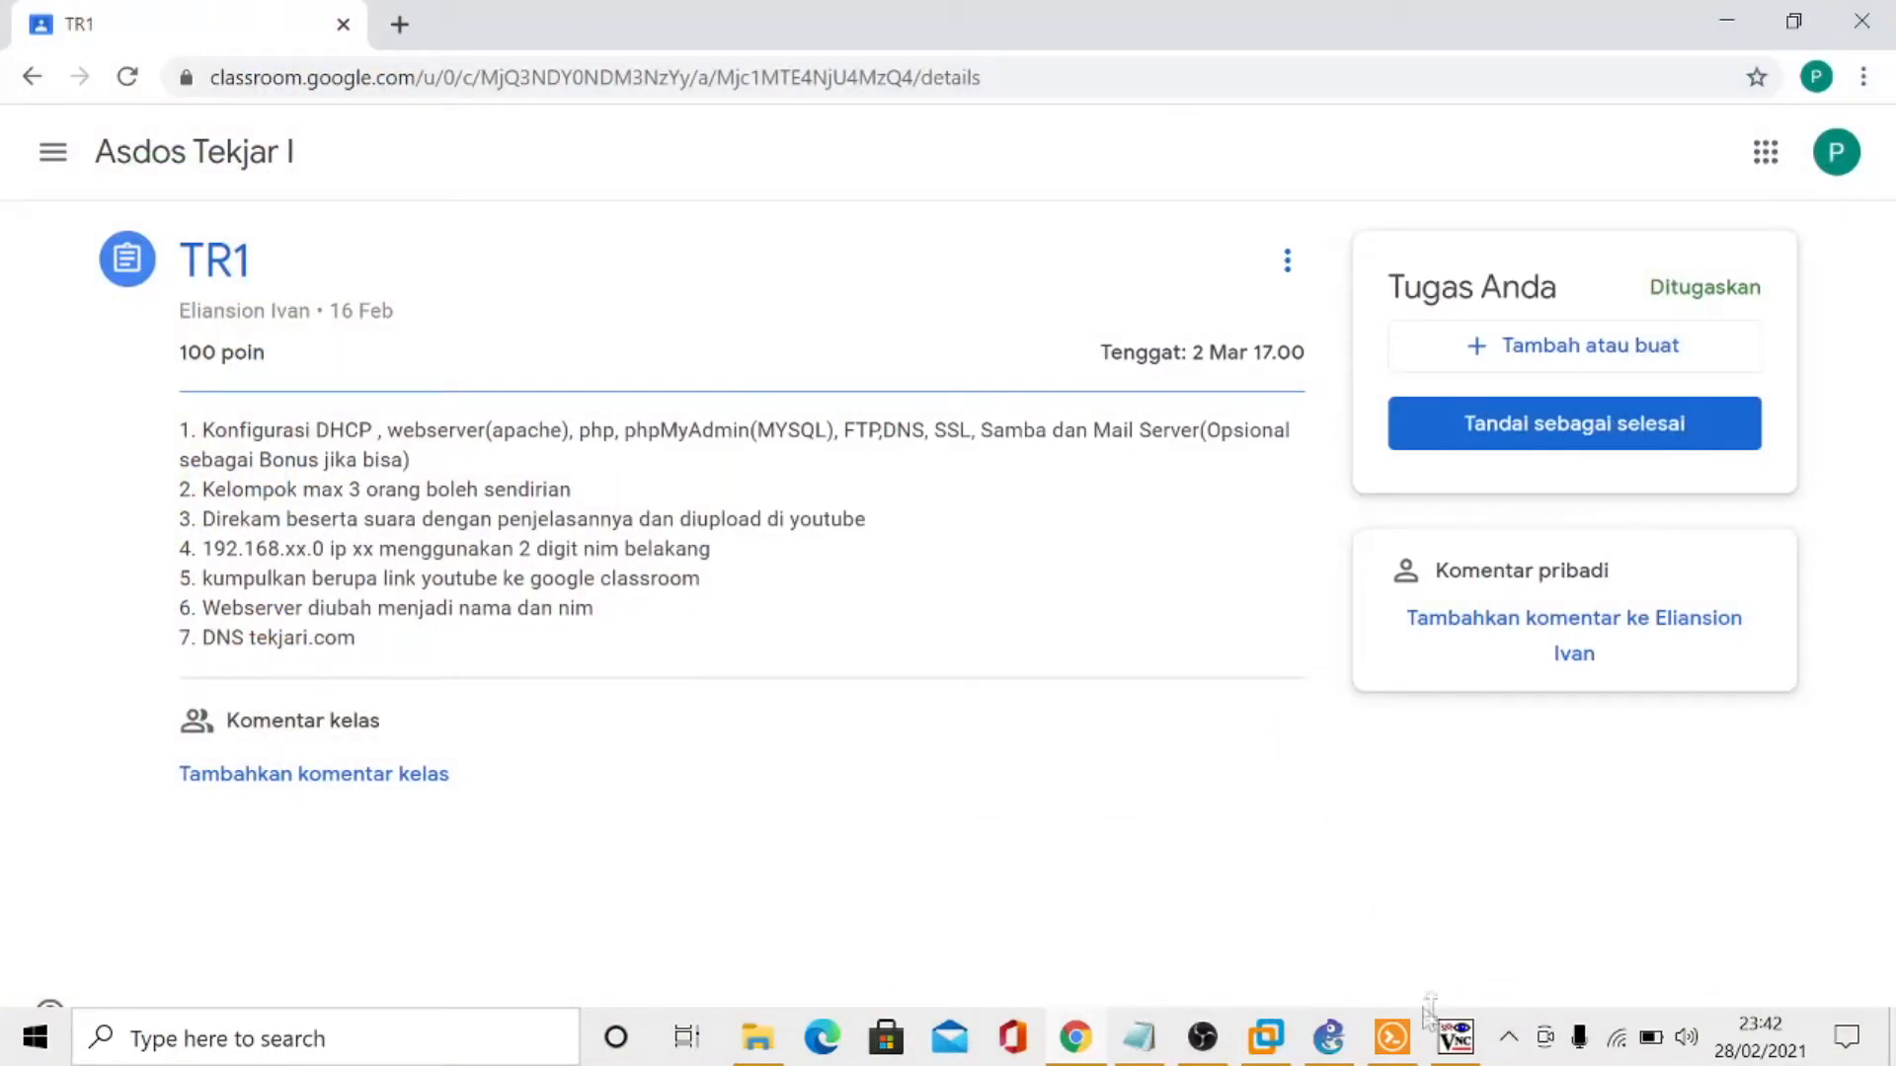
{"action": "left_click", "coordinate": [1453, 1037]}
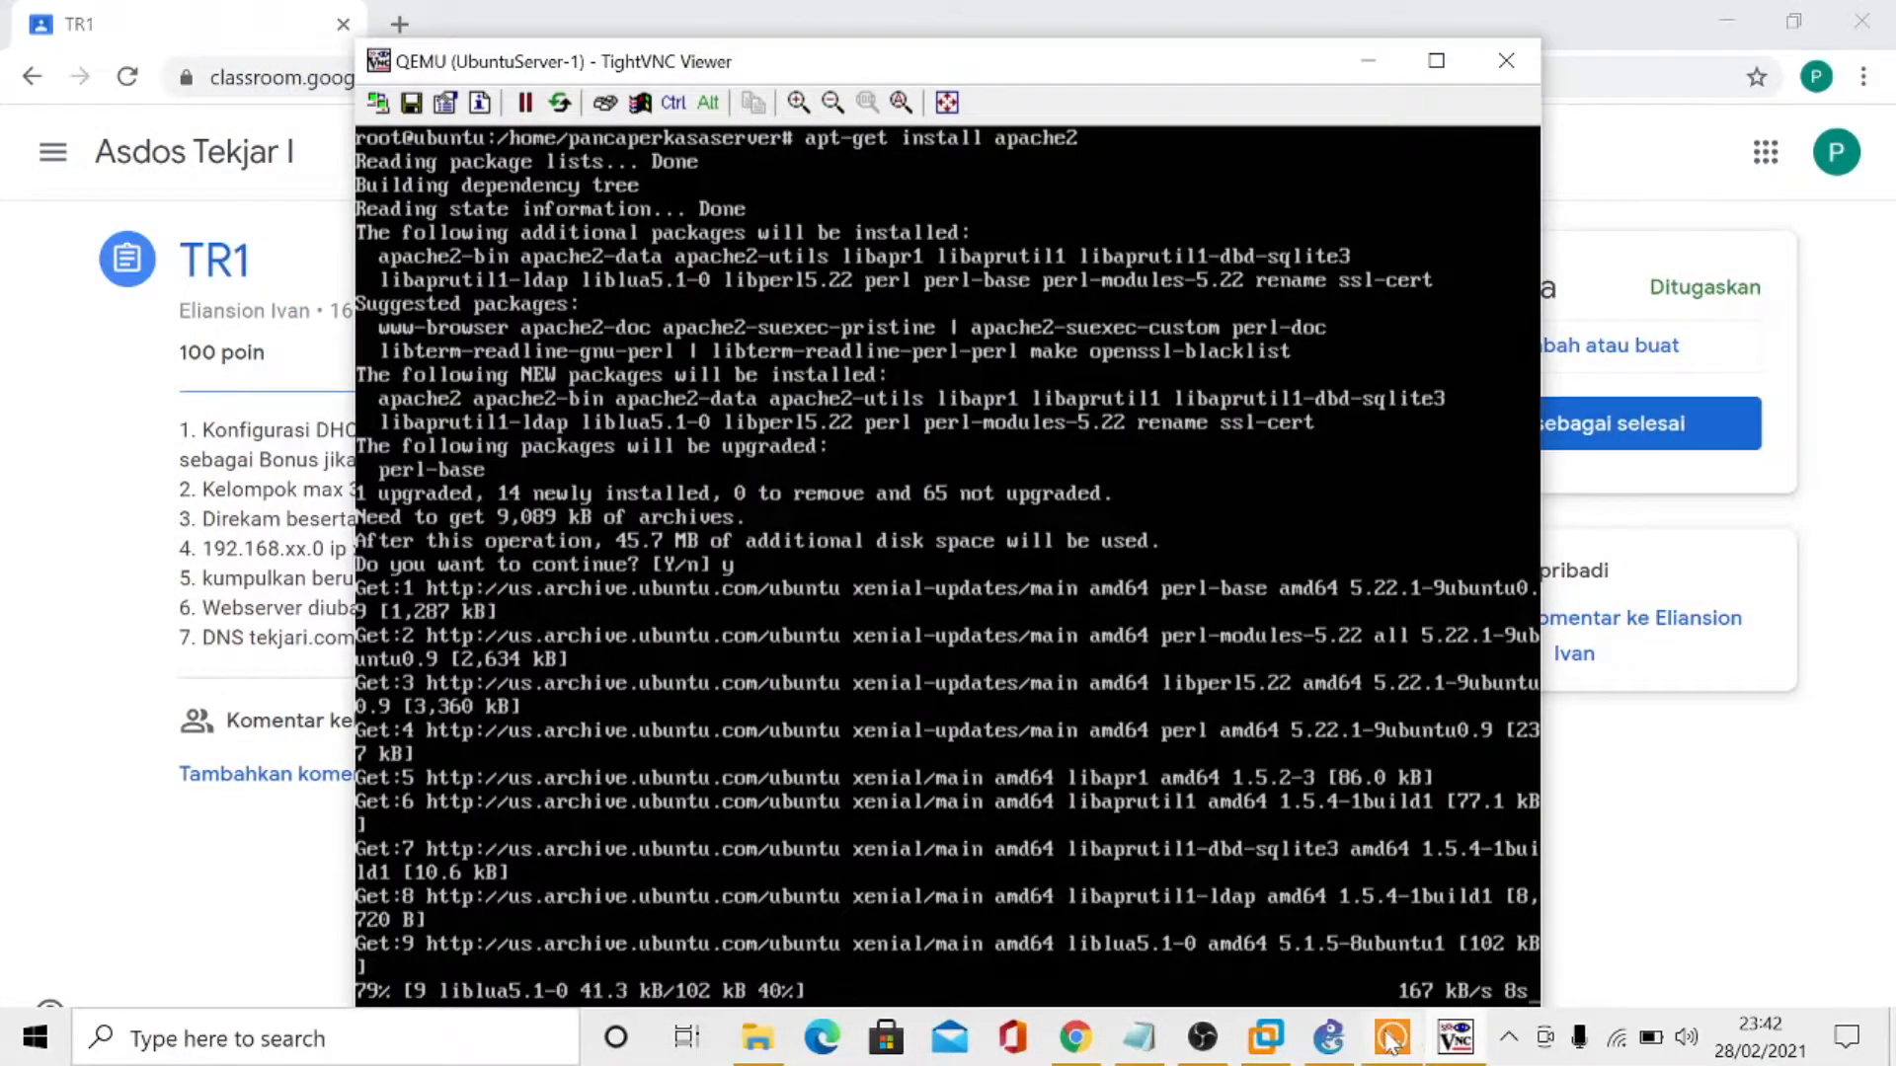
{"action": "left_click", "coordinate": [1392, 1036]}
{"action": "left_click", "coordinate": [1447, 1044]}
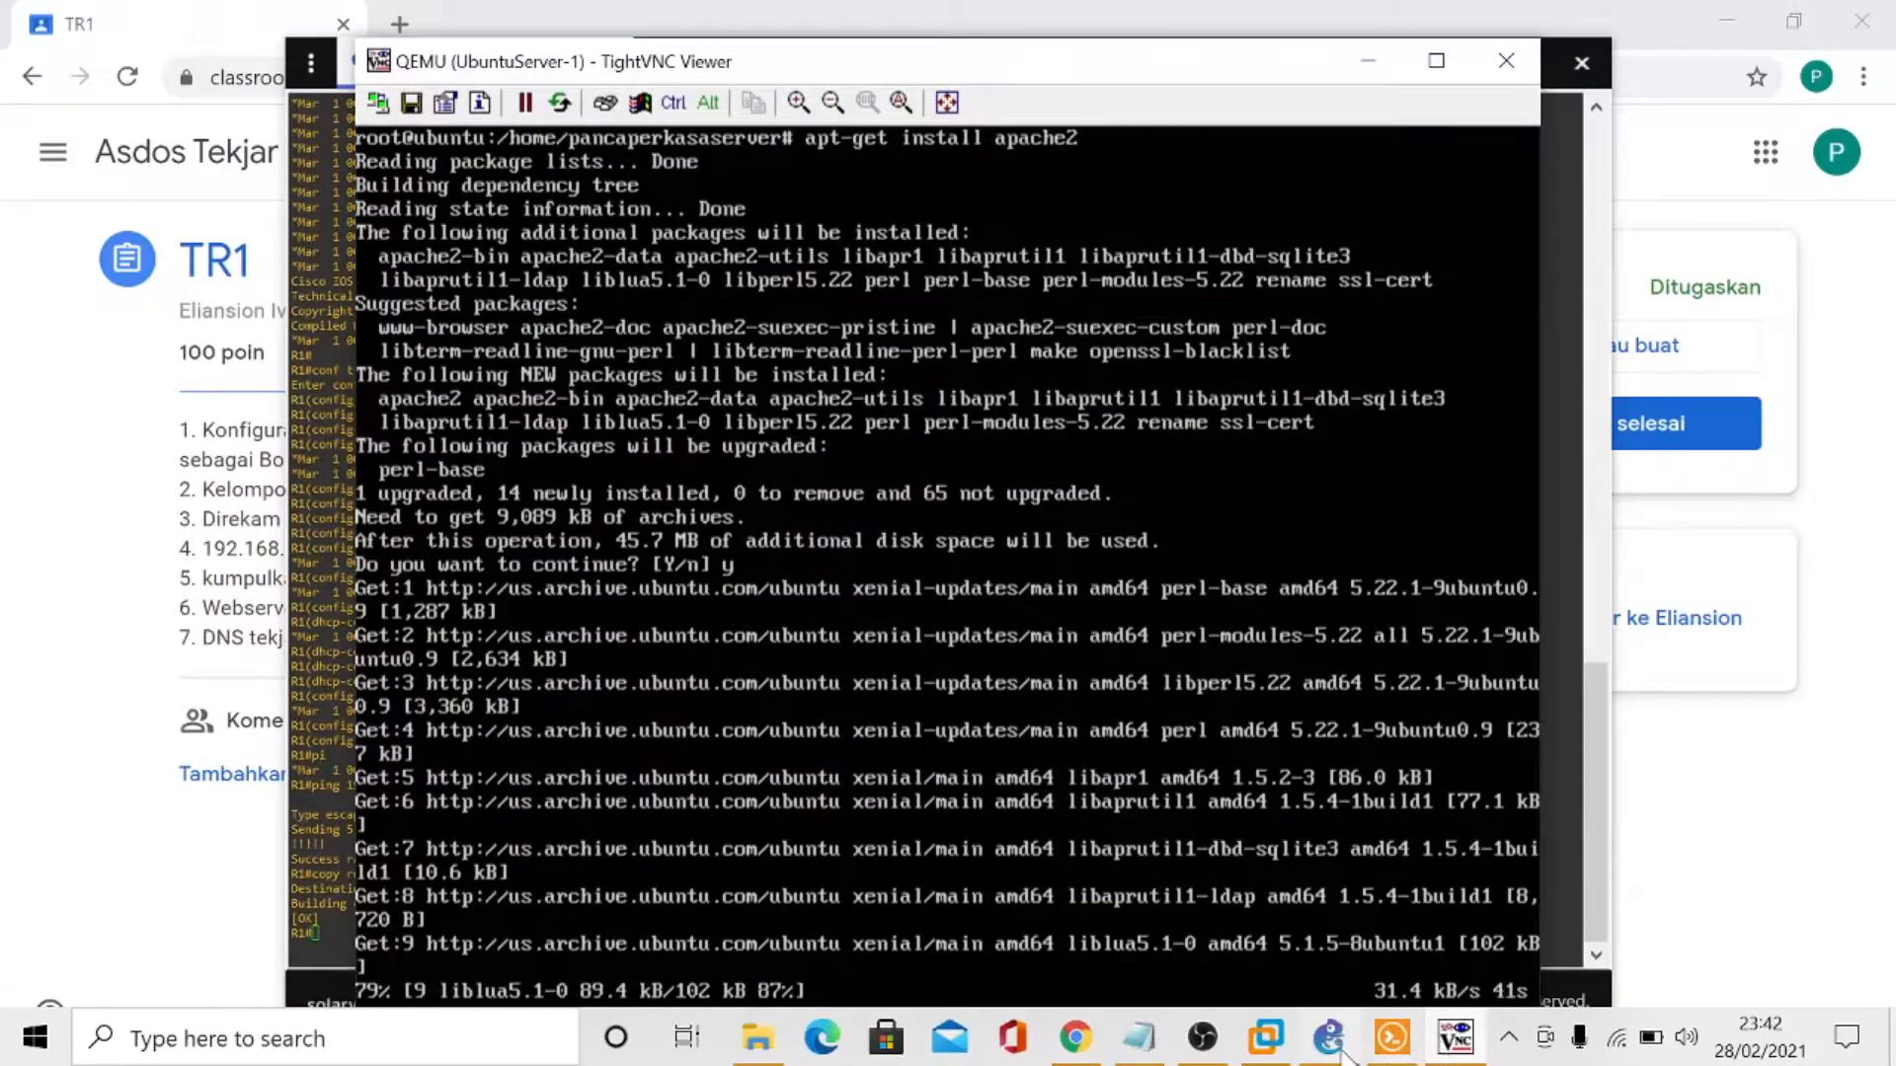
{"action": "left_click", "coordinate": [1340, 1050]}
{"action": "left_click", "coordinate": [1449, 1048]}
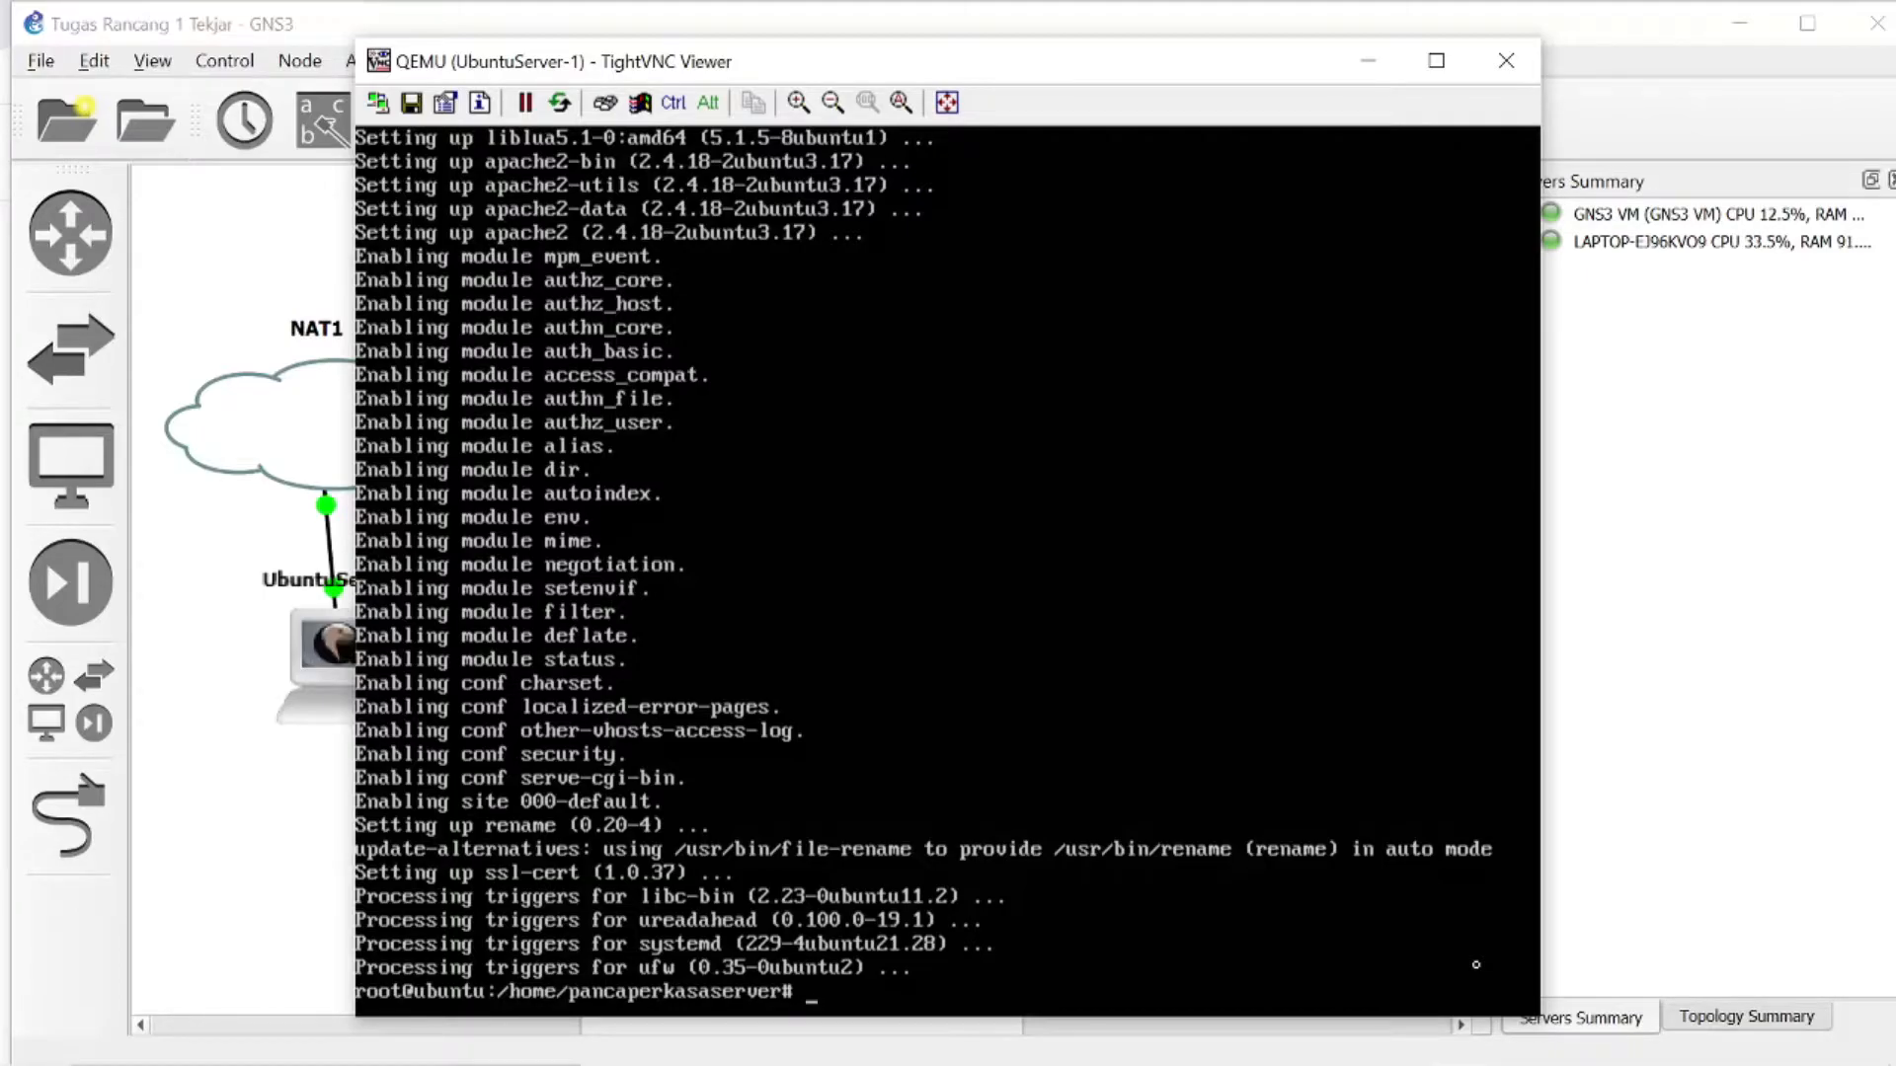
- Install PHP and its modules with apt-get install php libapache2-mod-php php-mcrypt php-mysql php-cgi php-curl php-json, answering y to continue
{"action": "type", "text": "apt-get install"}
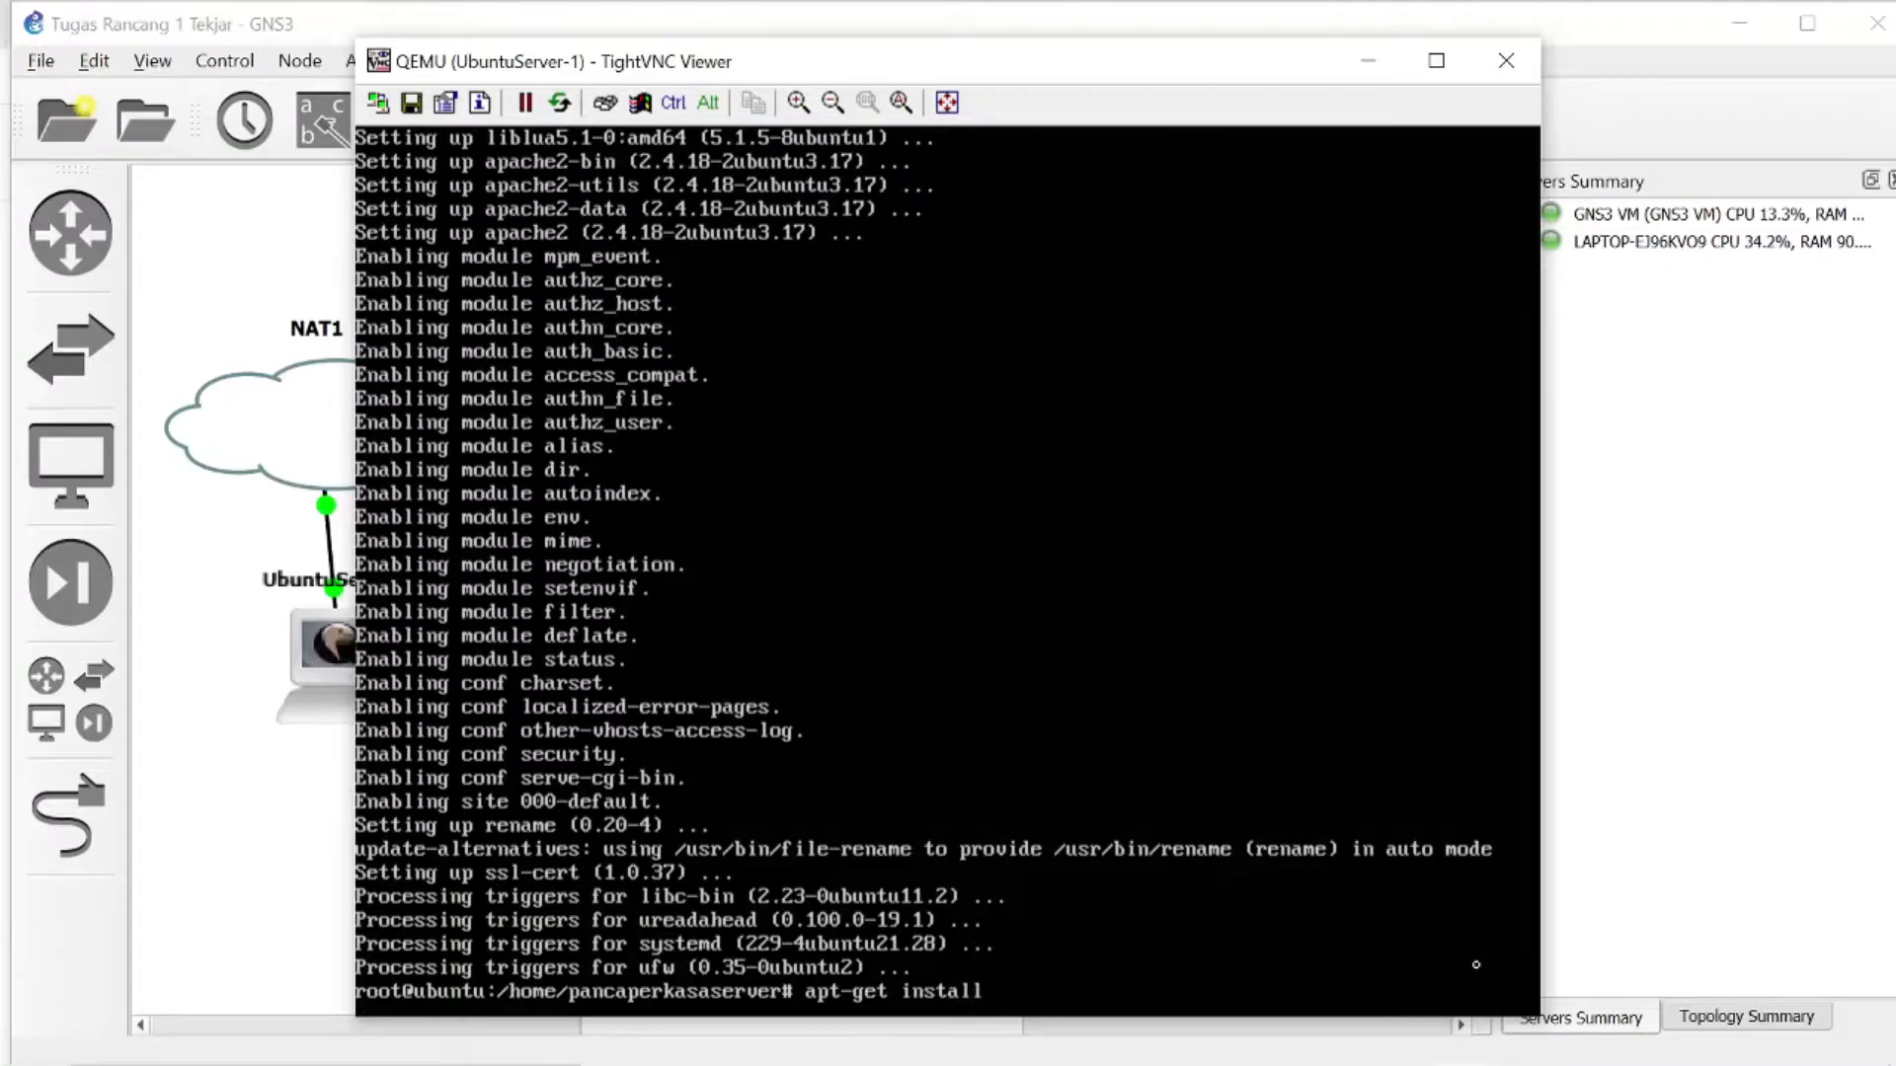
{"action": "type", "text": " php libapache2"}
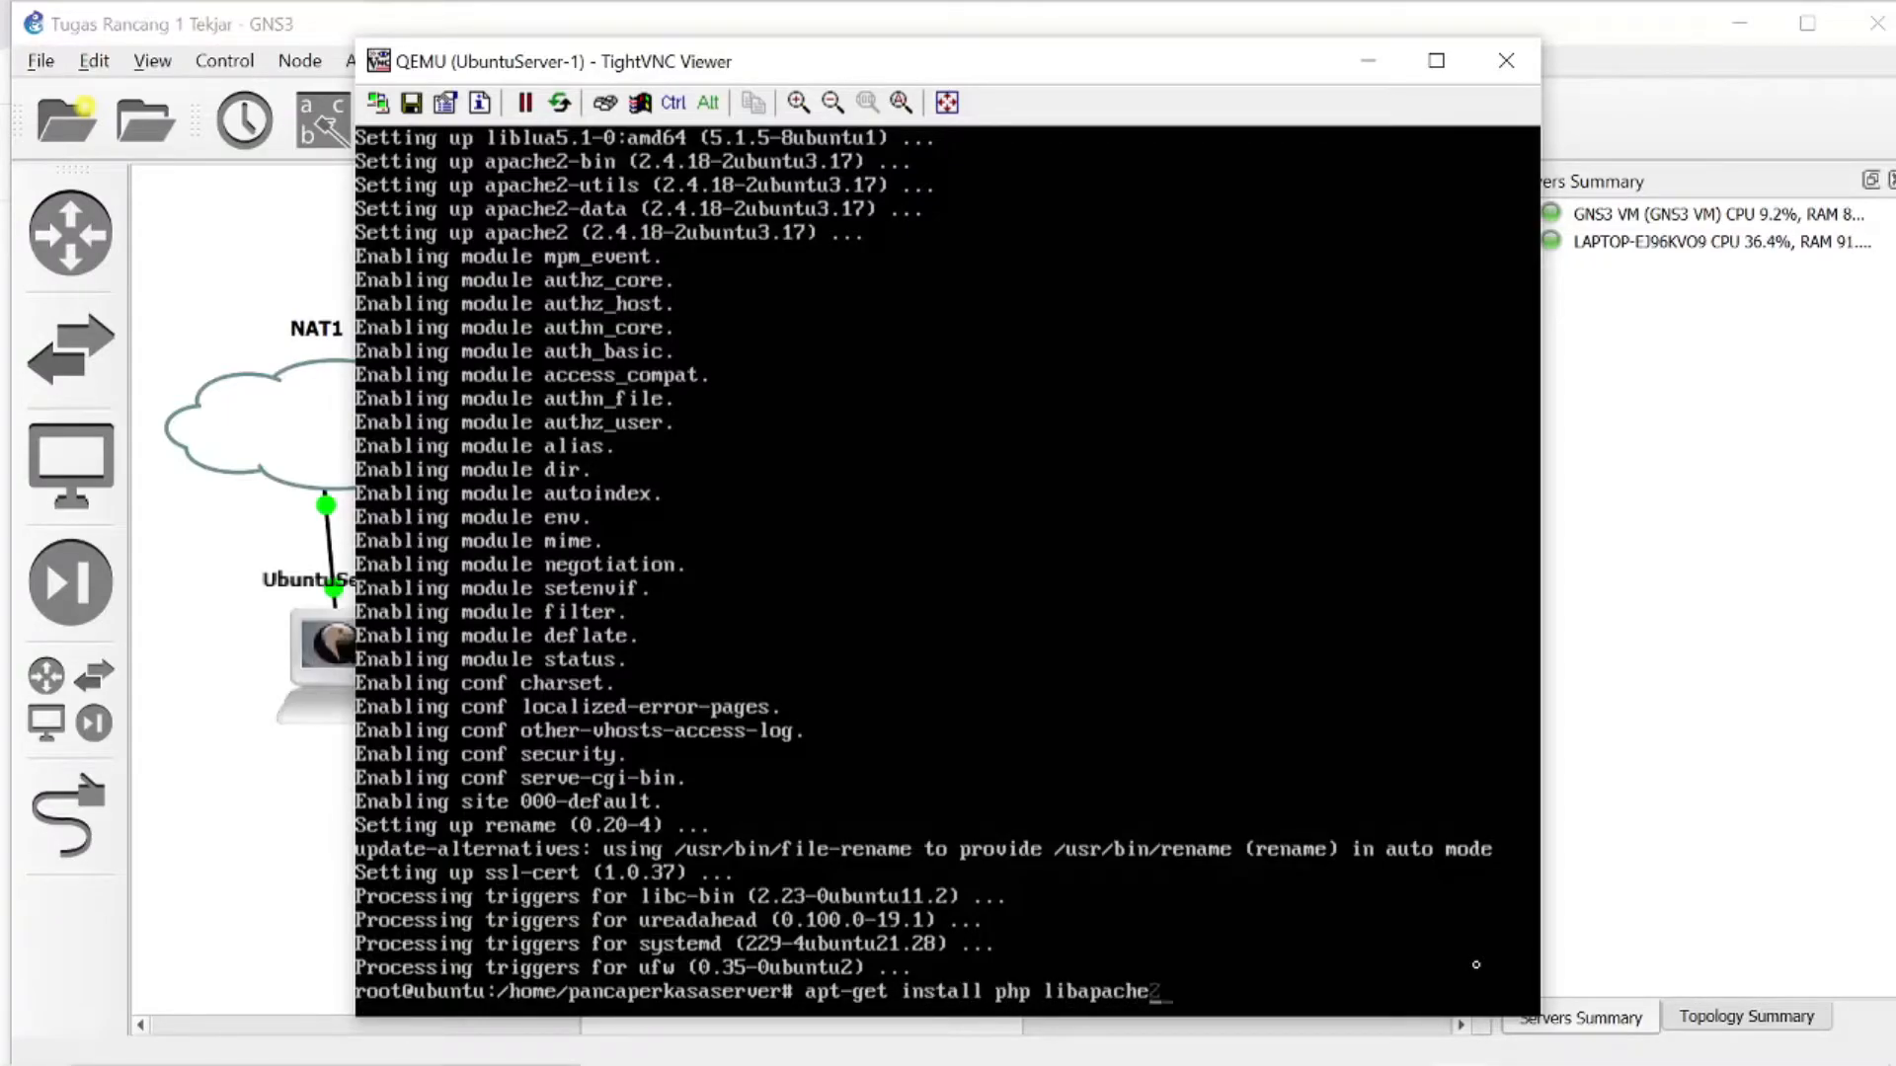
{"action": "type", "text": "-mod-php "}
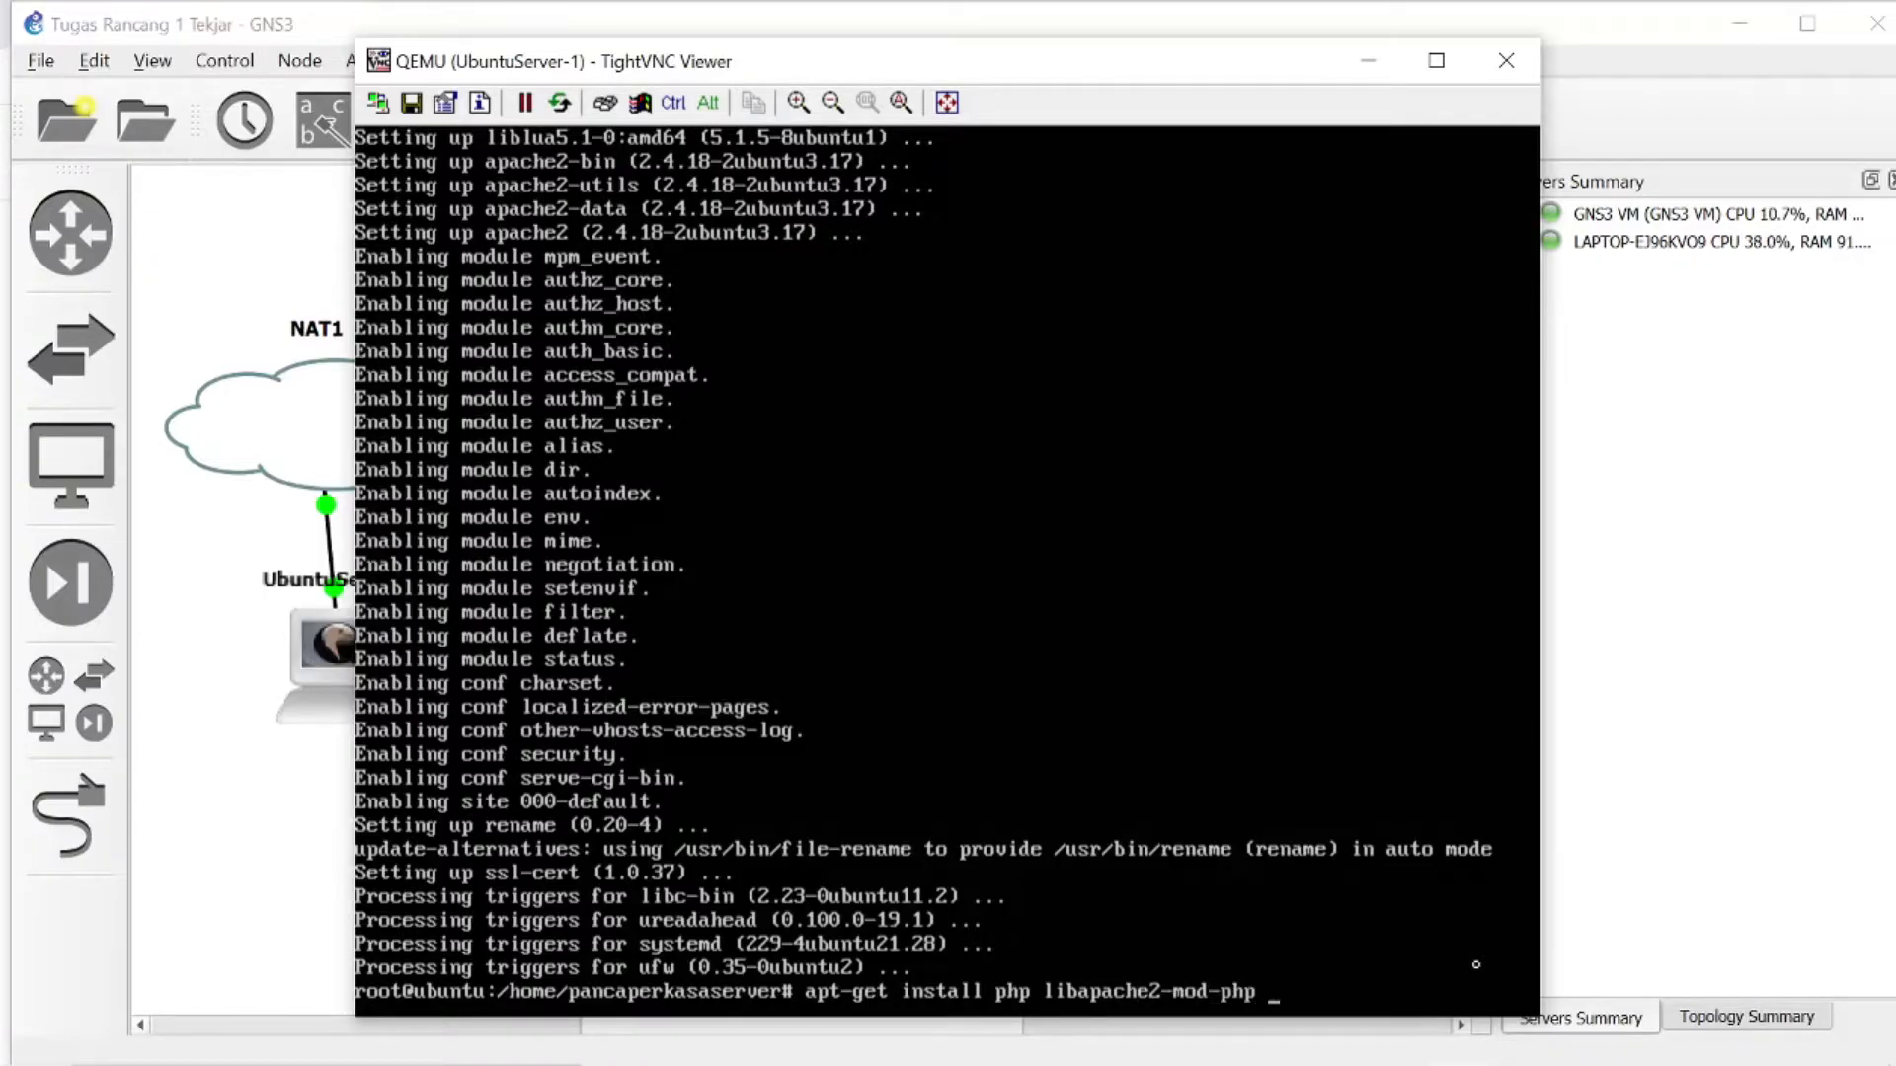
{"action": "type", "text": "php-mcrypyt"}
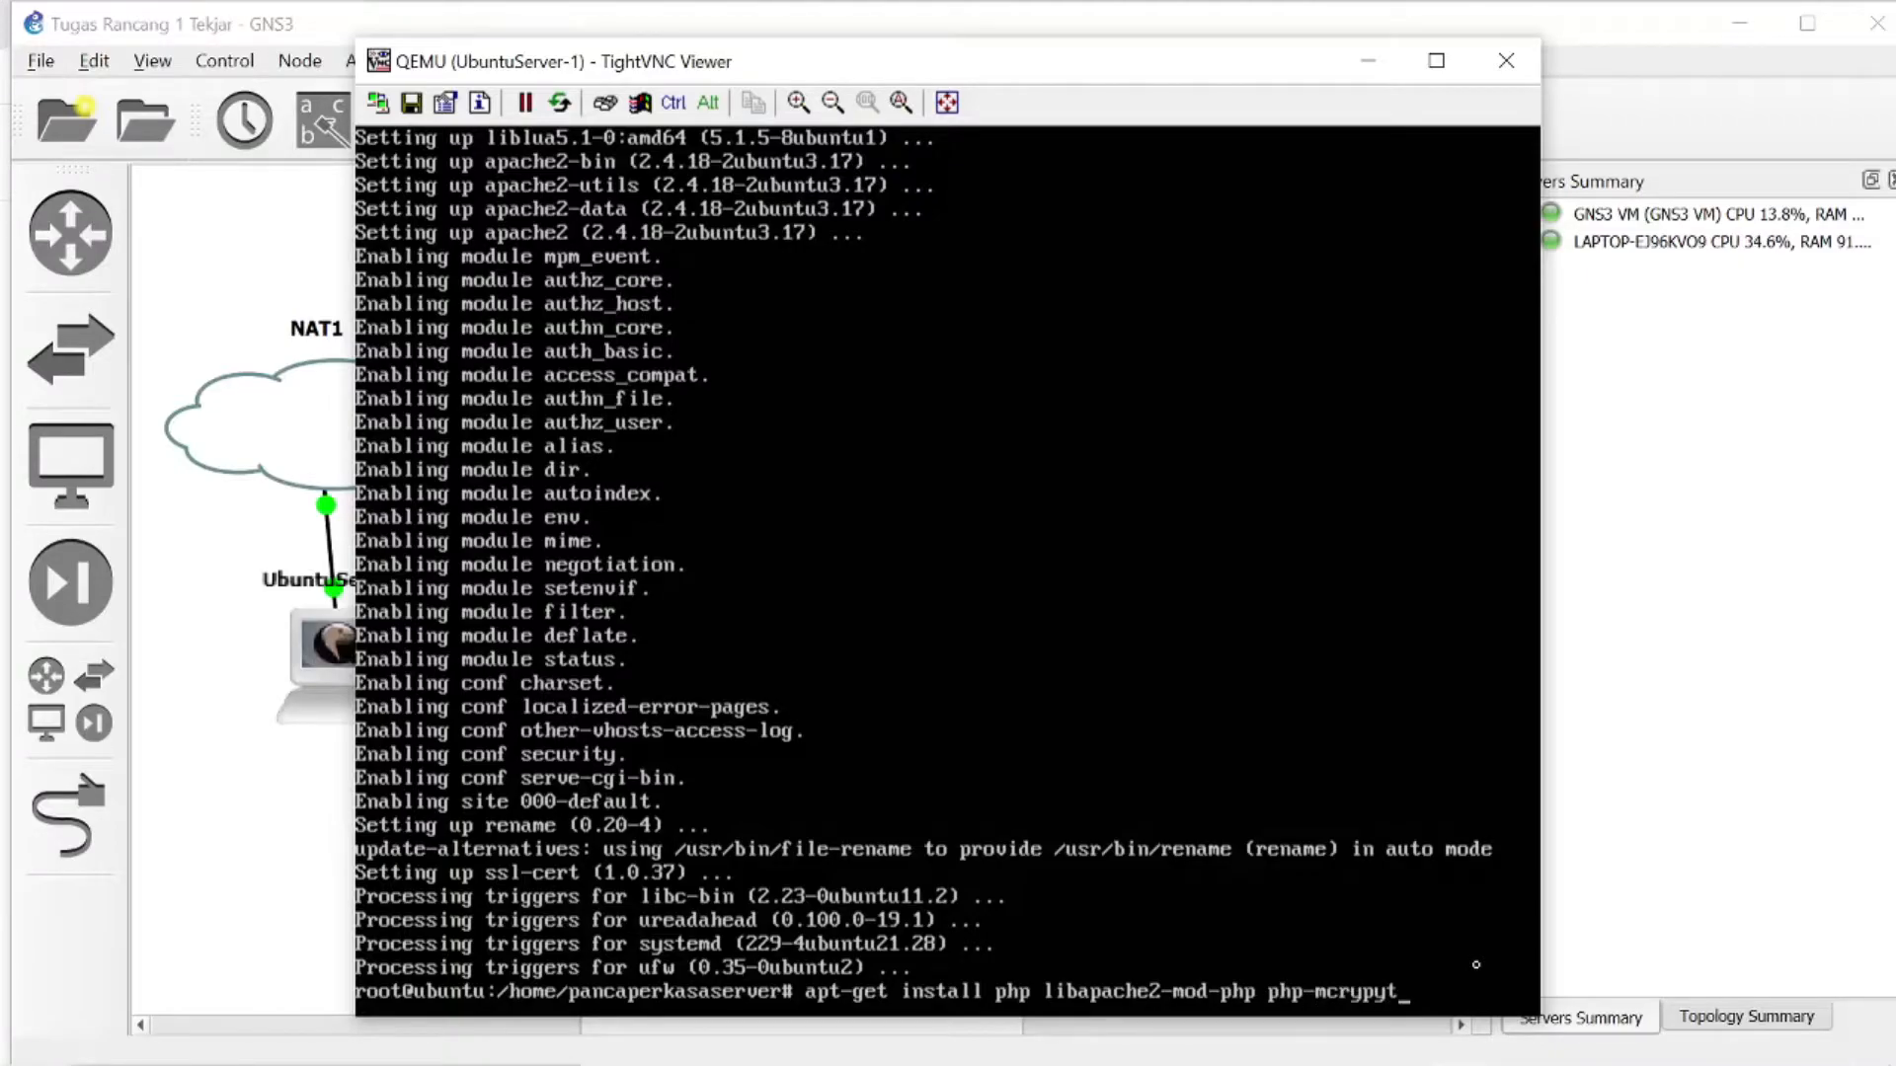
{"action": "key", "text": "BackSpace"}
{"action": "key", "text": "BackSpace"}
{"action": "key", "text": "BackSpace"}
{"action": "key", "text": "BackSpace"}
{"action": "type", "text": "t pho-"}
{"action": "key", "text": "BackSpace"}
{"action": "key", "text": "BackSpace"}
{"action": "type", "text": "p-mysql"}
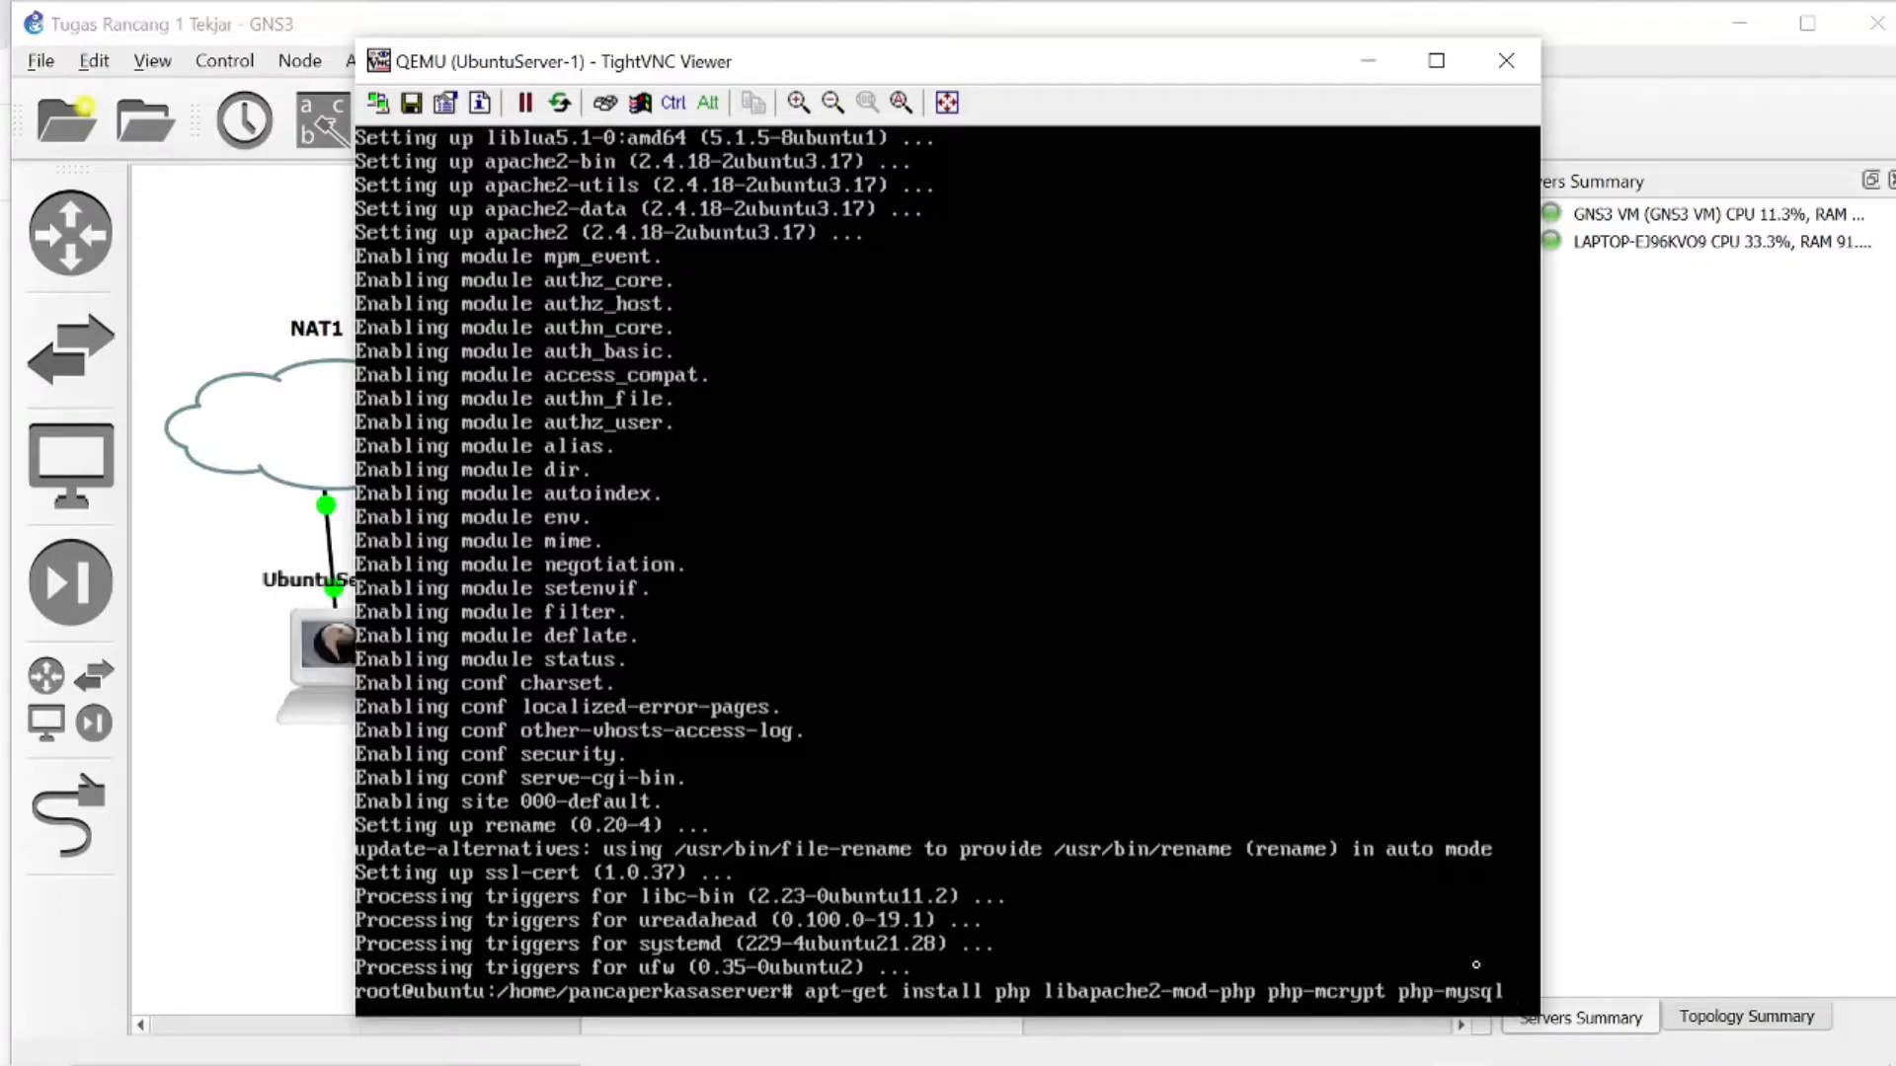
{"action": "type", "text": " php"}
{"action": "type", "text": "-c"}
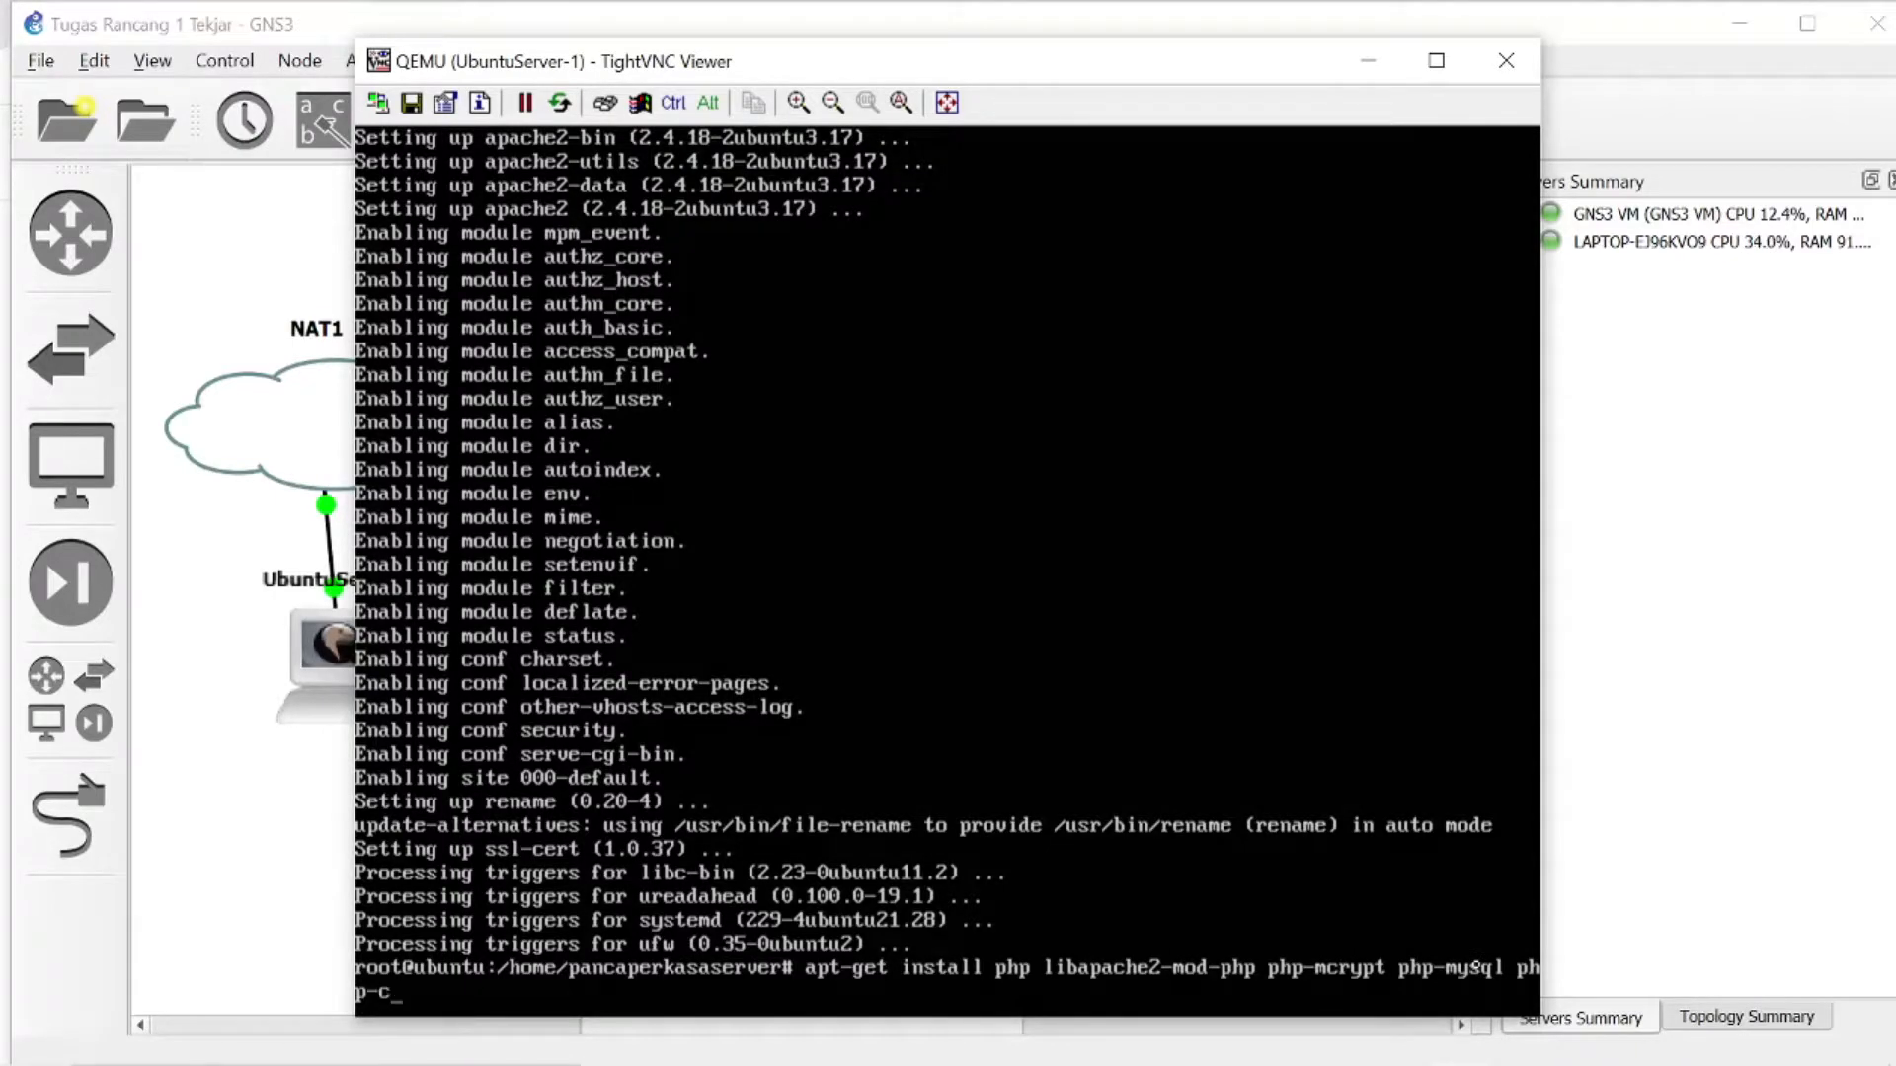
{"action": "type", "text": "gi php"}
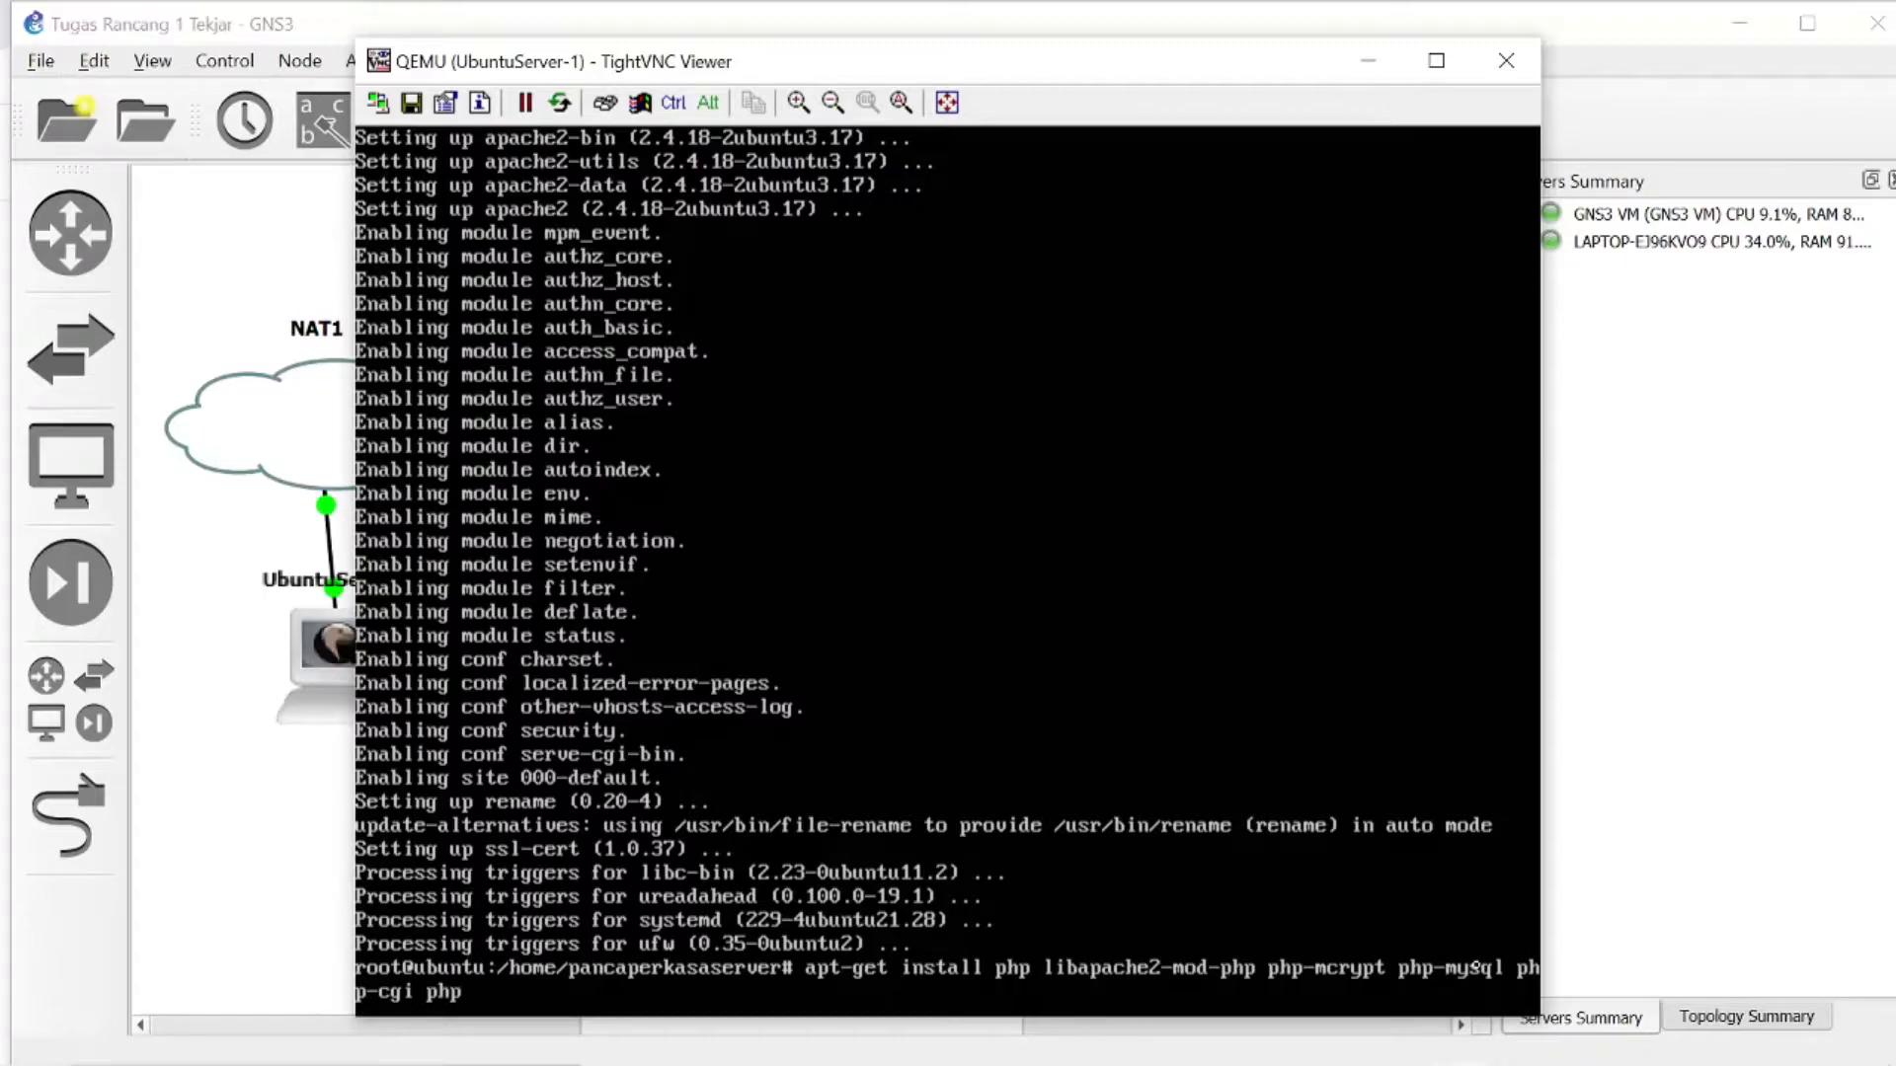
{"action": "type", "text": "-curl "}
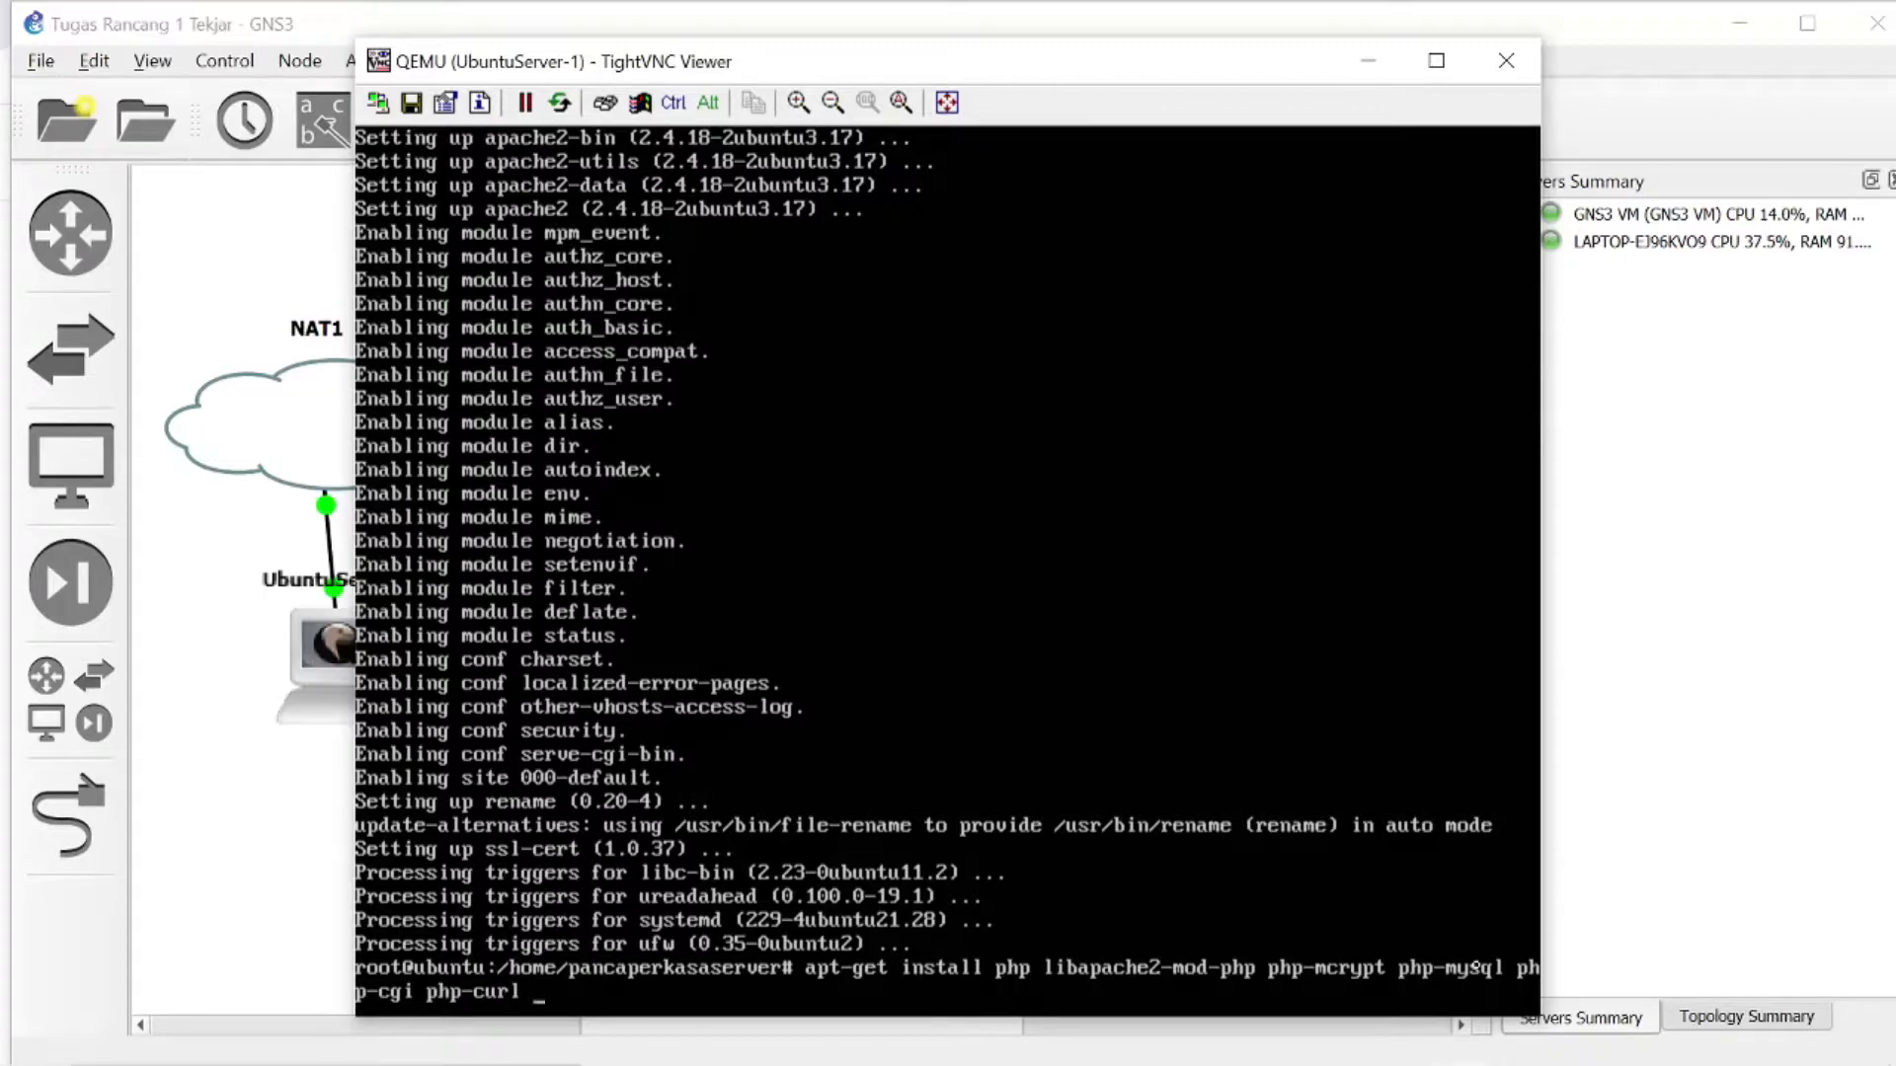
{"action": "type", "text": "php-s"}
{"action": "type", "text": "json"}
{"action": "key", "text": "Return"}
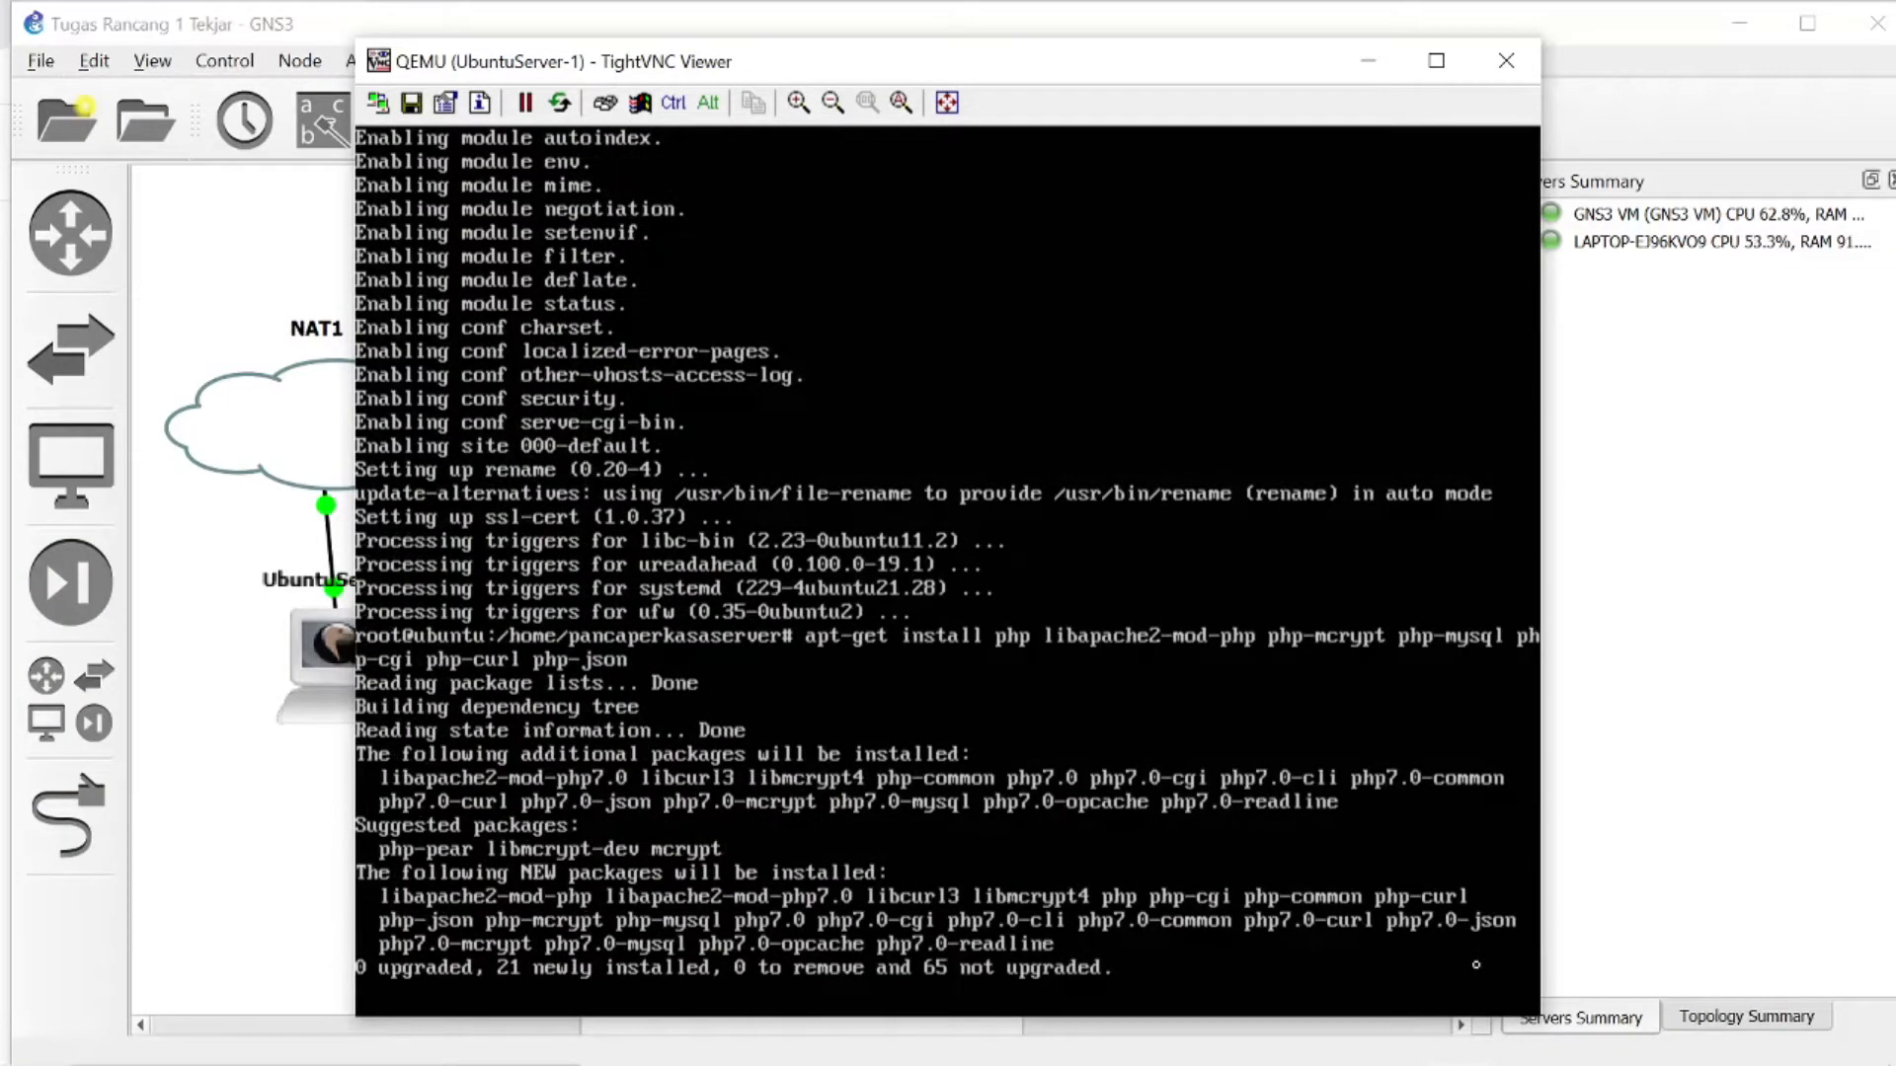
{"action": "type", "text": "y"}
{"action": "key", "text": "Return"}
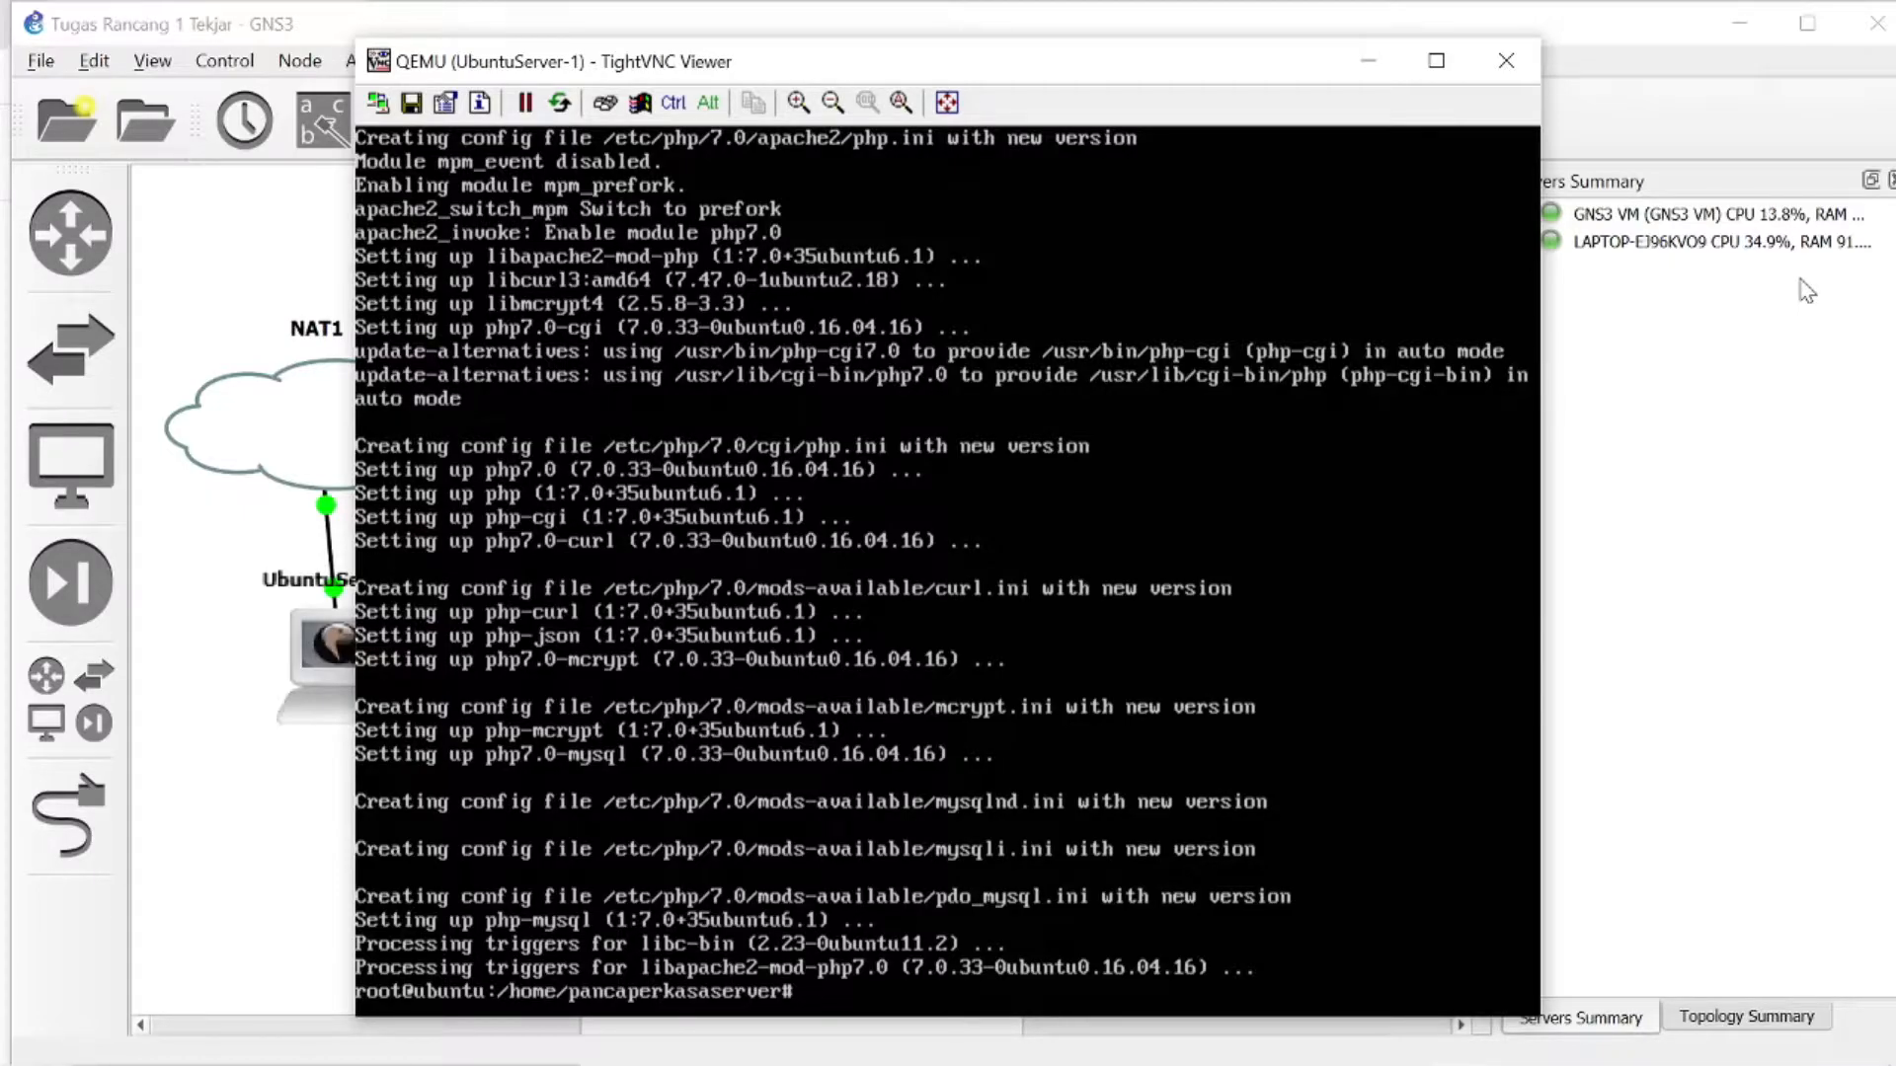
- Install the MySQL server and client with apt-get install mysql-server mysql-client, answering y to continue
{"action": "type", "text": "apt-get install php"}
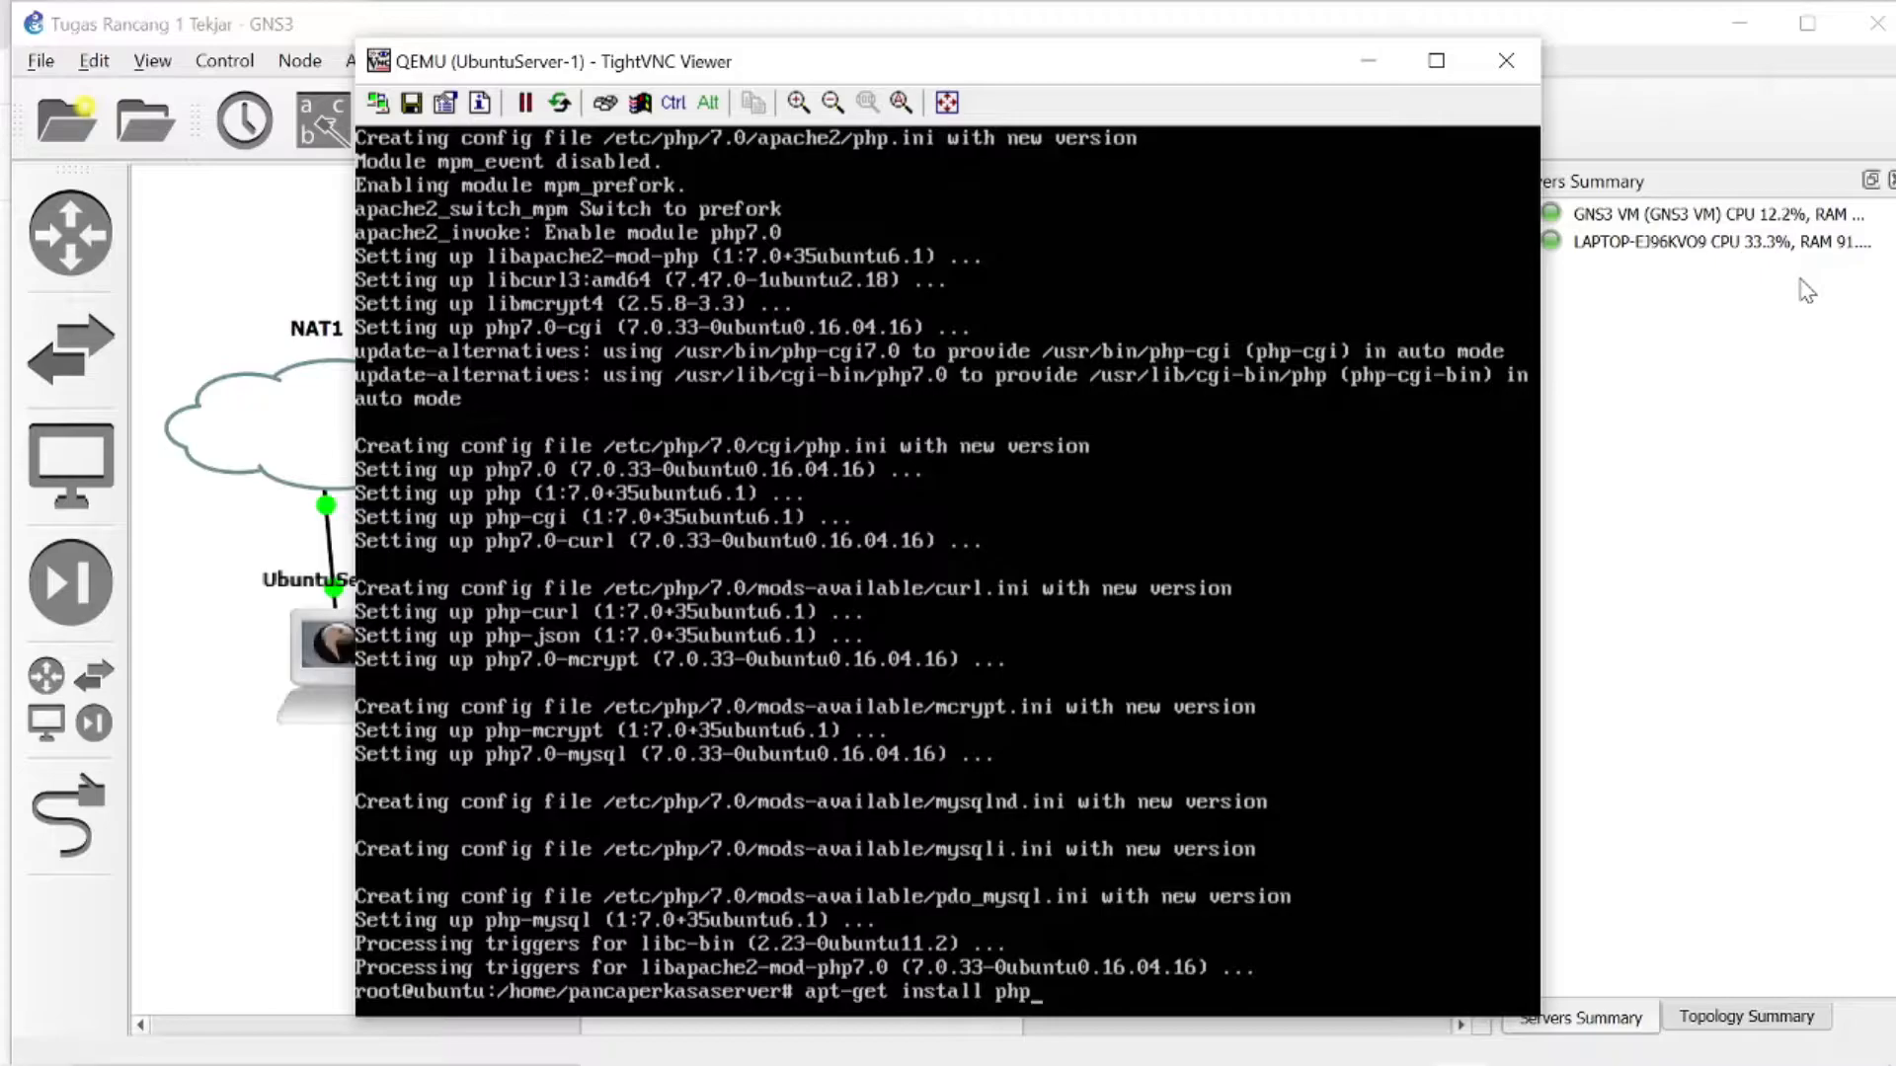
{"action": "key", "text": "BackSpace"}
{"action": "key", "text": "BackSpace"}
{"action": "key", "text": "BackSpace"}
{"action": "type", "text": "mysql-server m"}
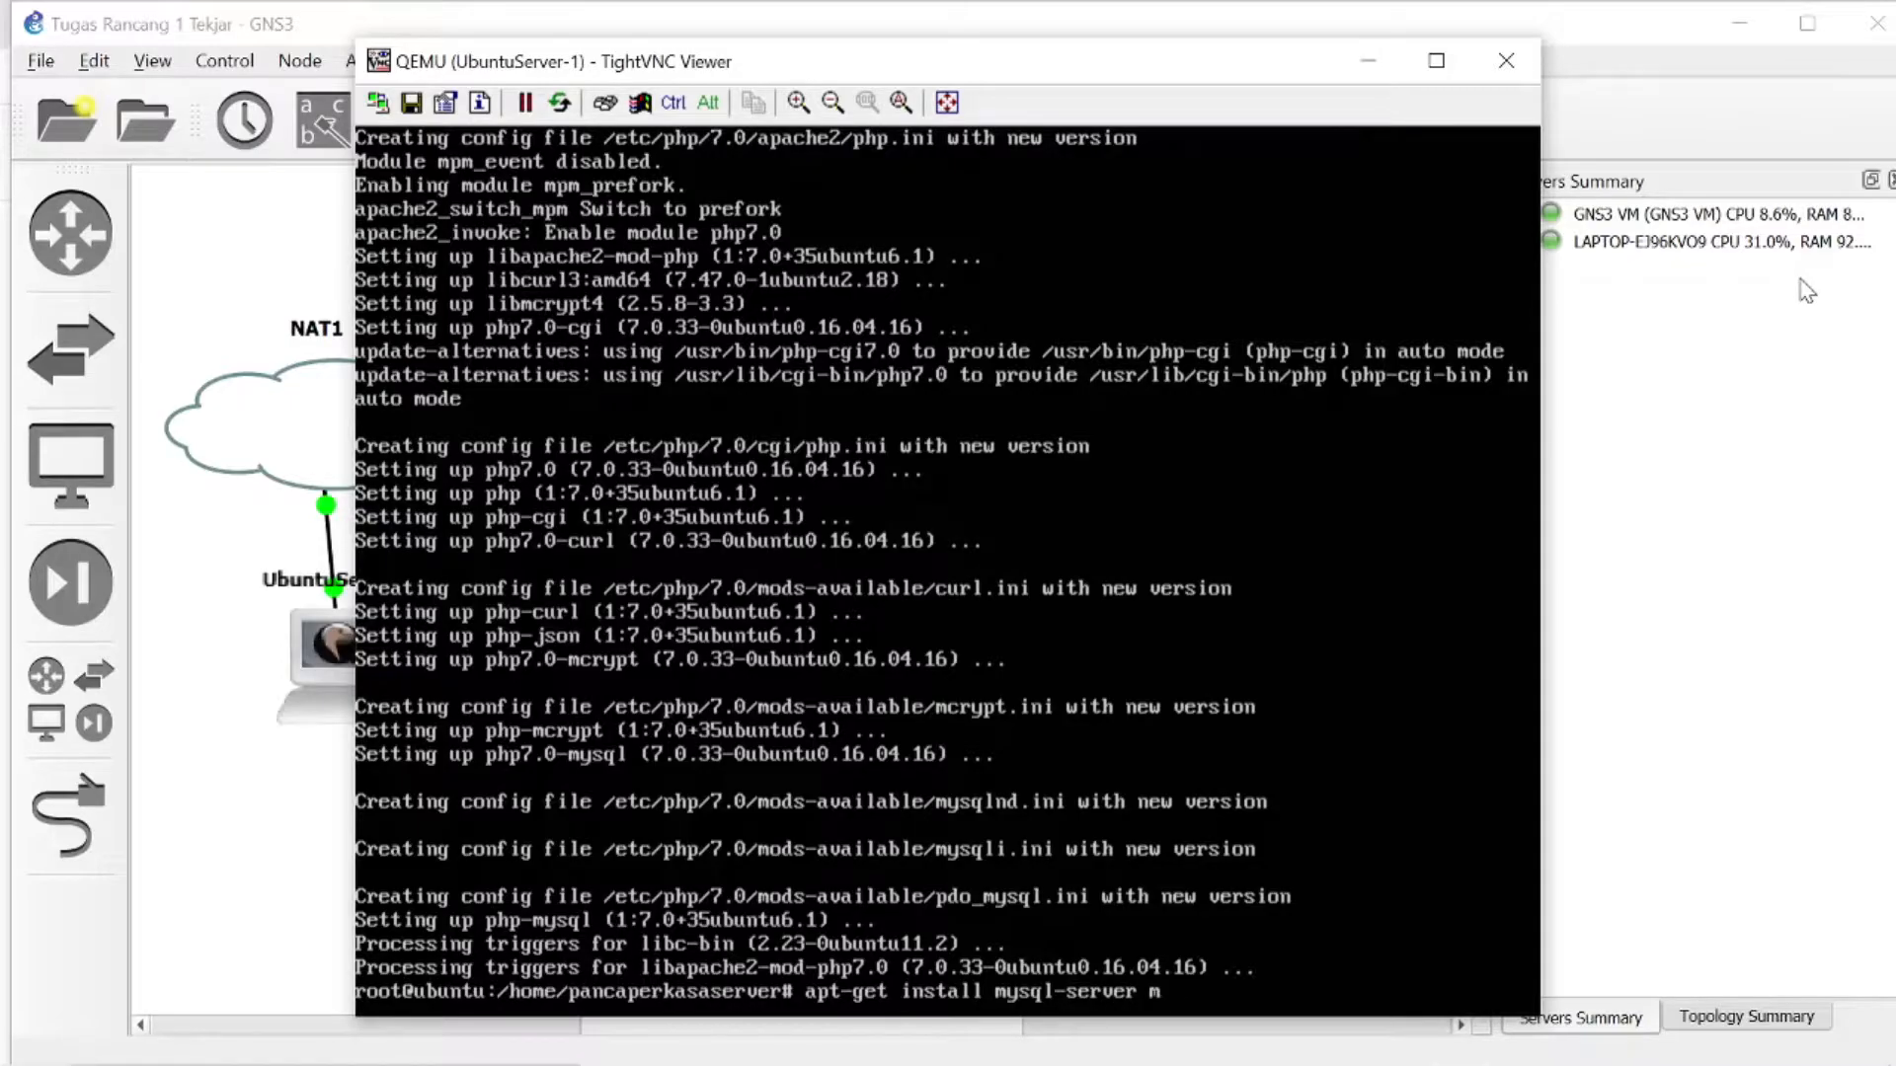
{"action": "type", "text": "ysql-client"}
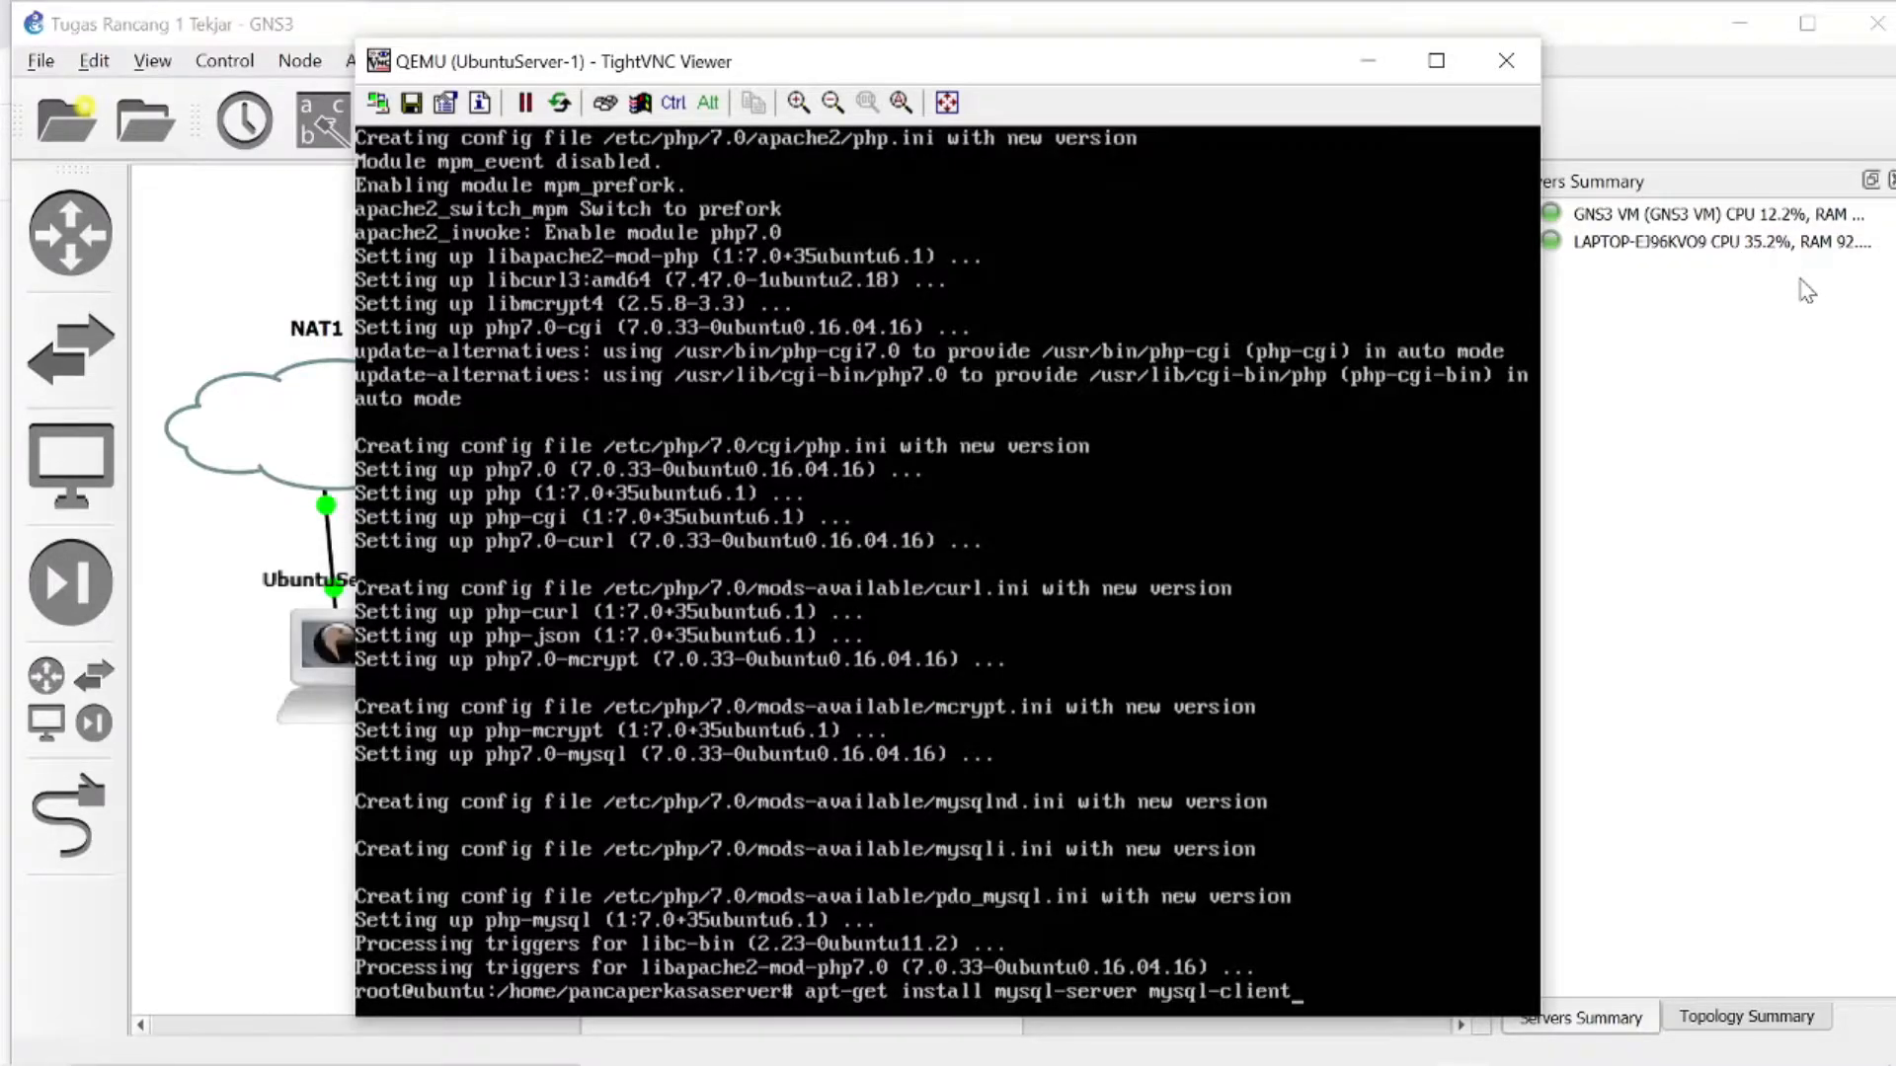
{"action": "key", "text": "Return"}
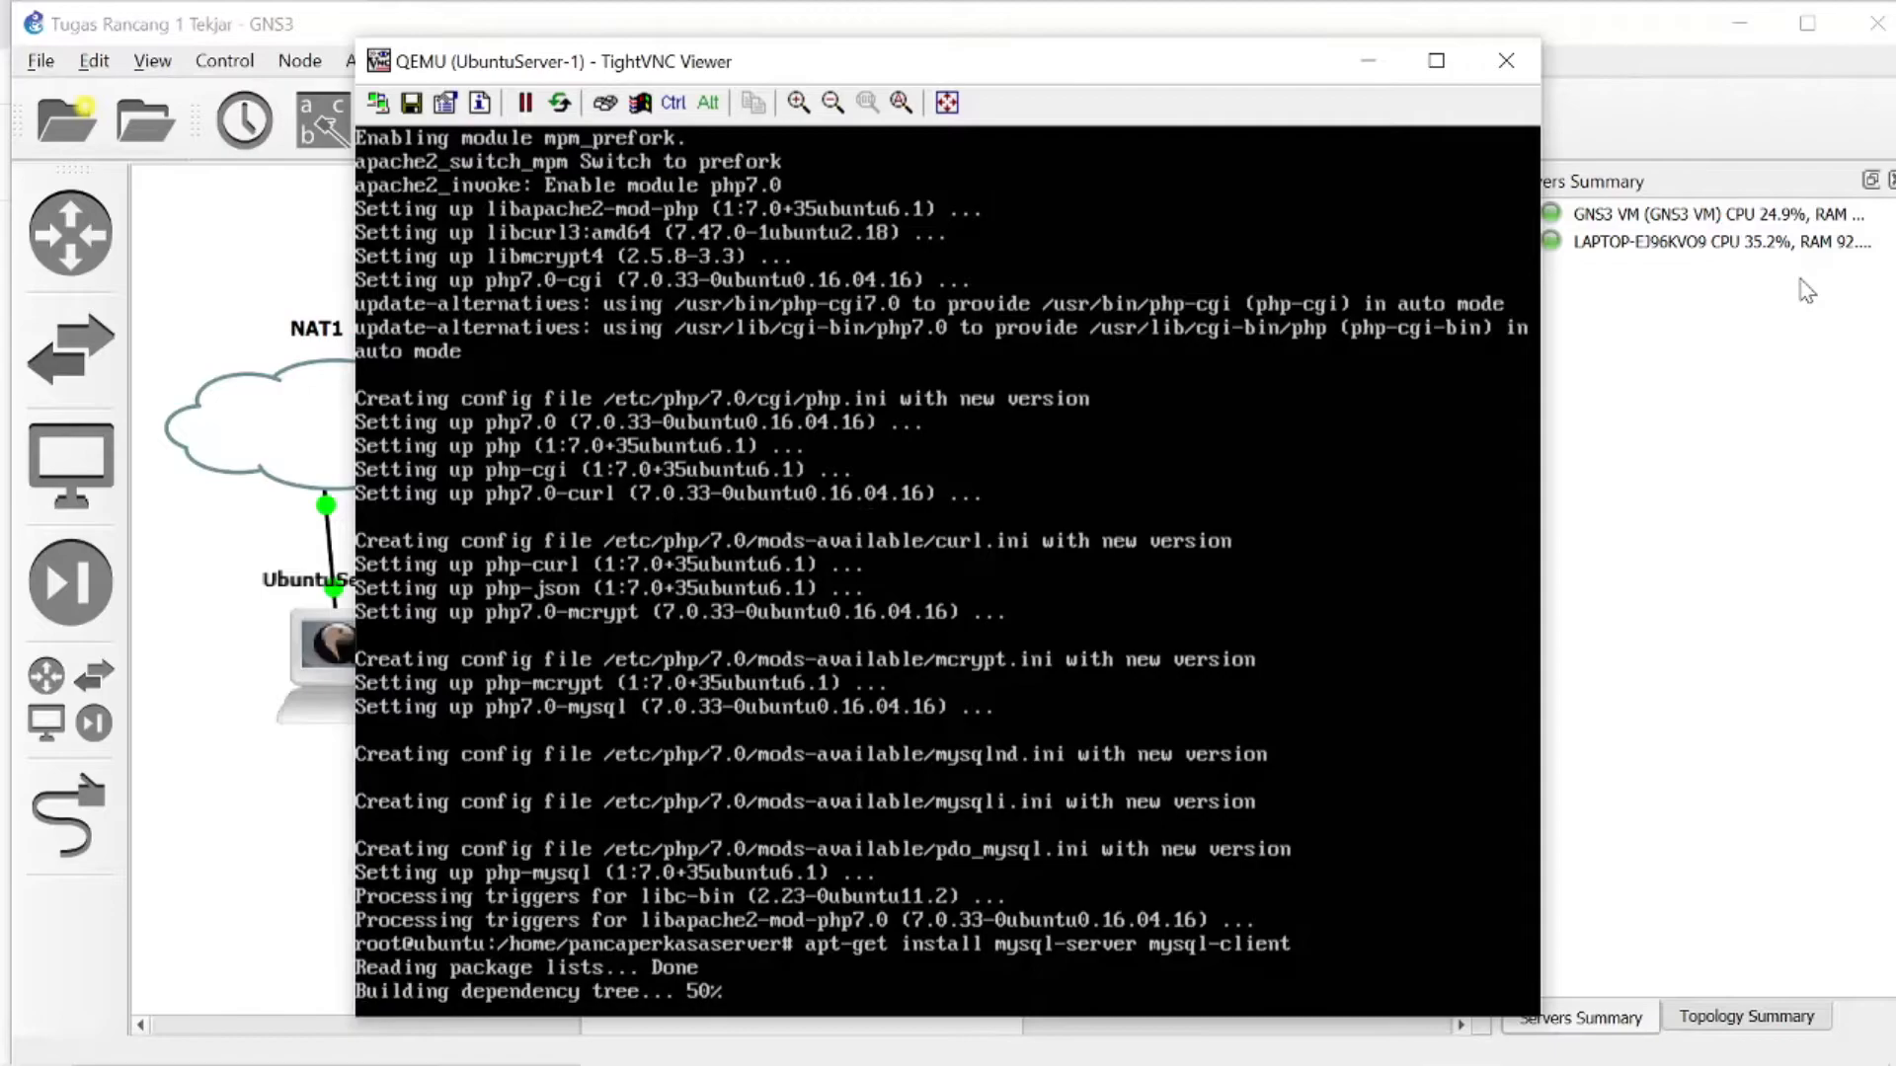
{"action": "type", "text": "y"}
{"action": "key", "text": "Return"}
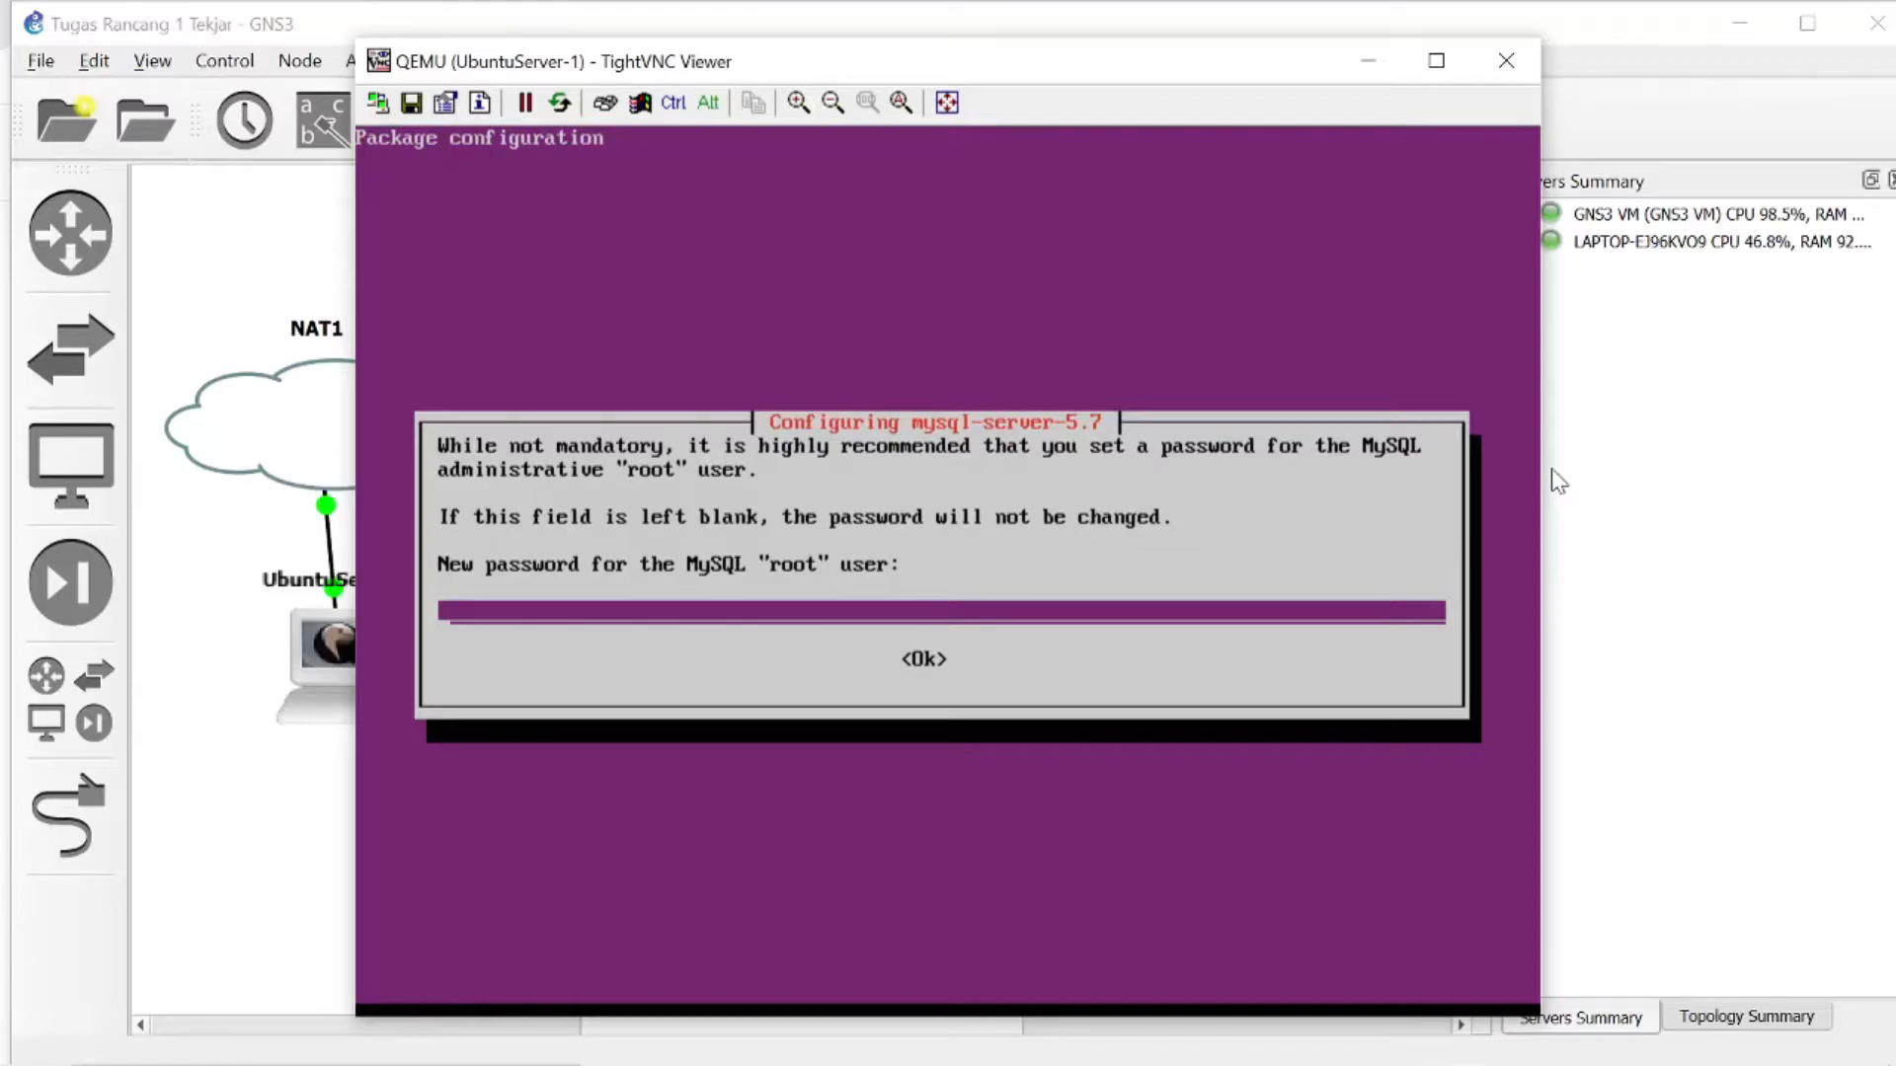
- Enter and repeat a new password for the MySQL "root" user in the mysql-server-5.7 configuration
{"action": "type", "text": "***************"}
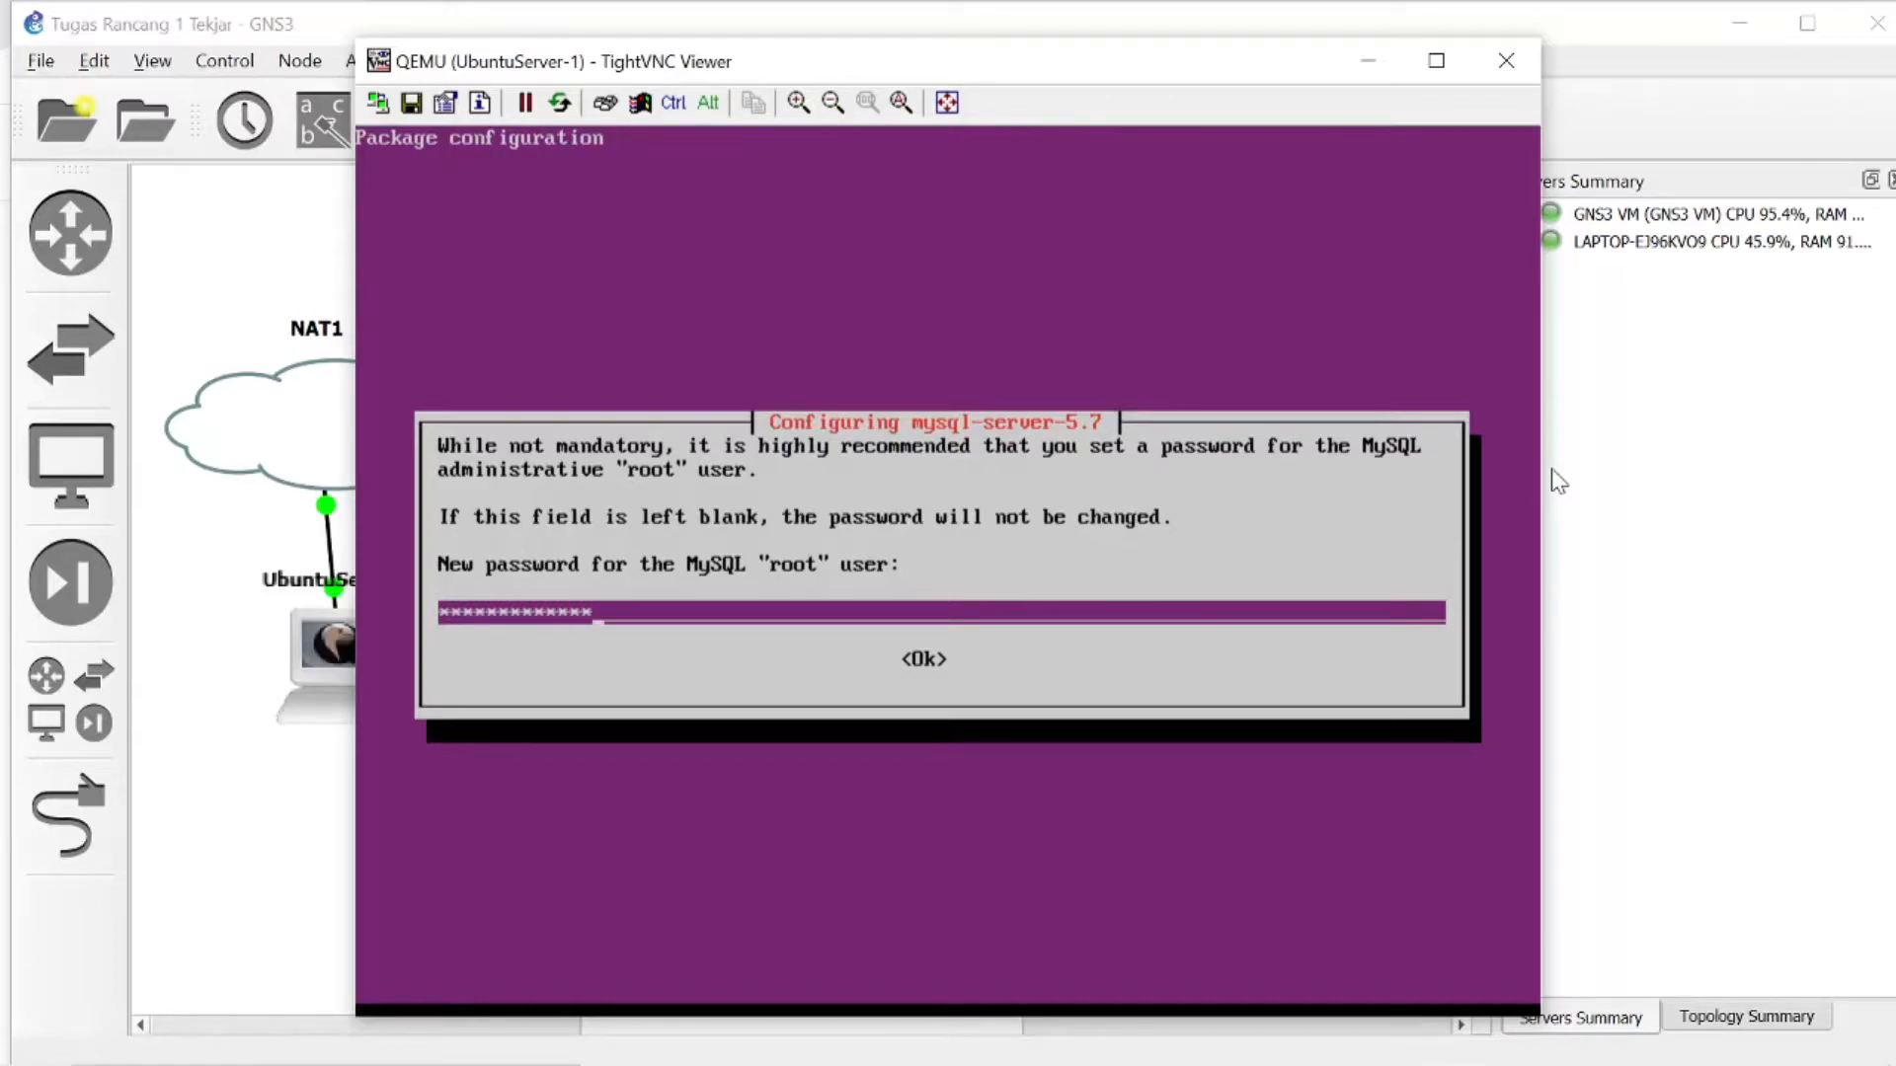
{"action": "key", "text": "Tab"}
{"action": "key", "text": "Return"}
{"action": "type", "text": "**************"}
{"action": "key", "text": "Tab"}
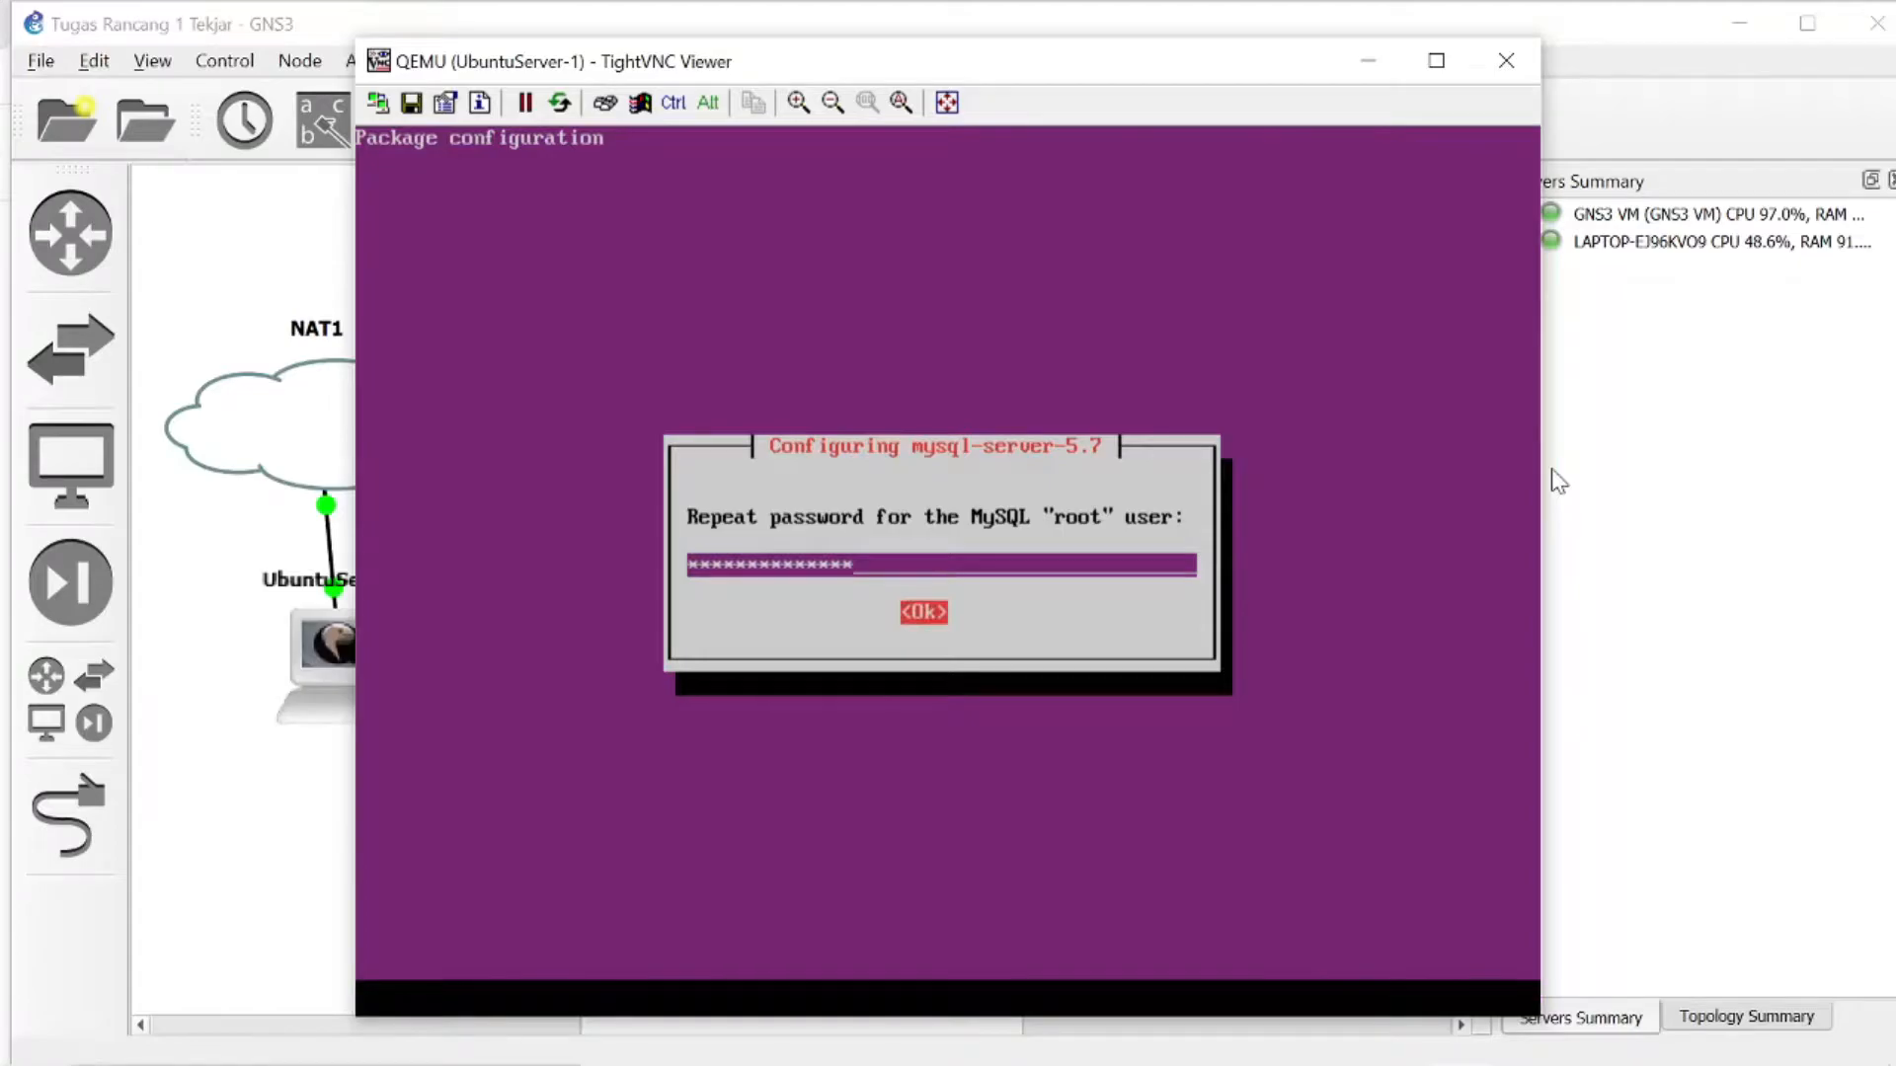
{"action": "key", "text": "Return"}
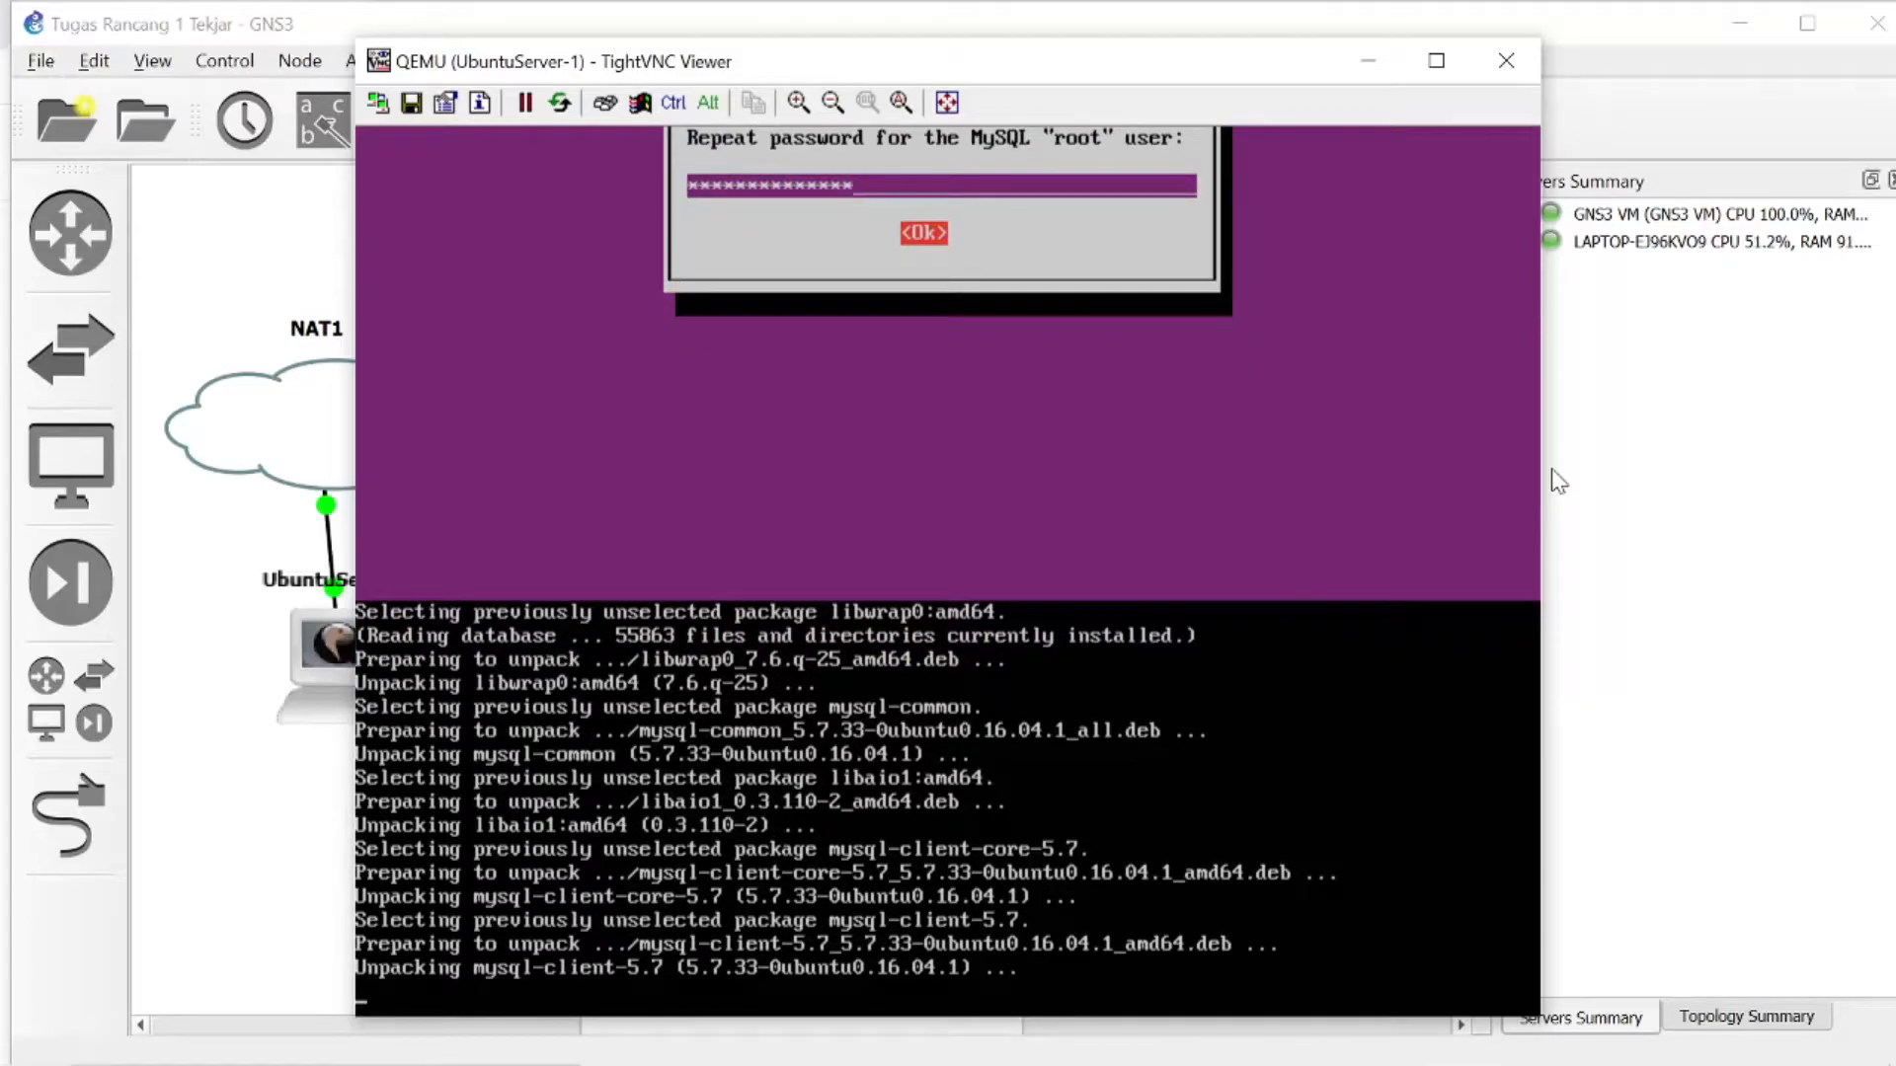
- Check the TR1 task list in Google Classroom in Chrome for the next service, and return to the Ubuntu server console
{"action": "mouse_move", "coordinate": [1202, 1060]}
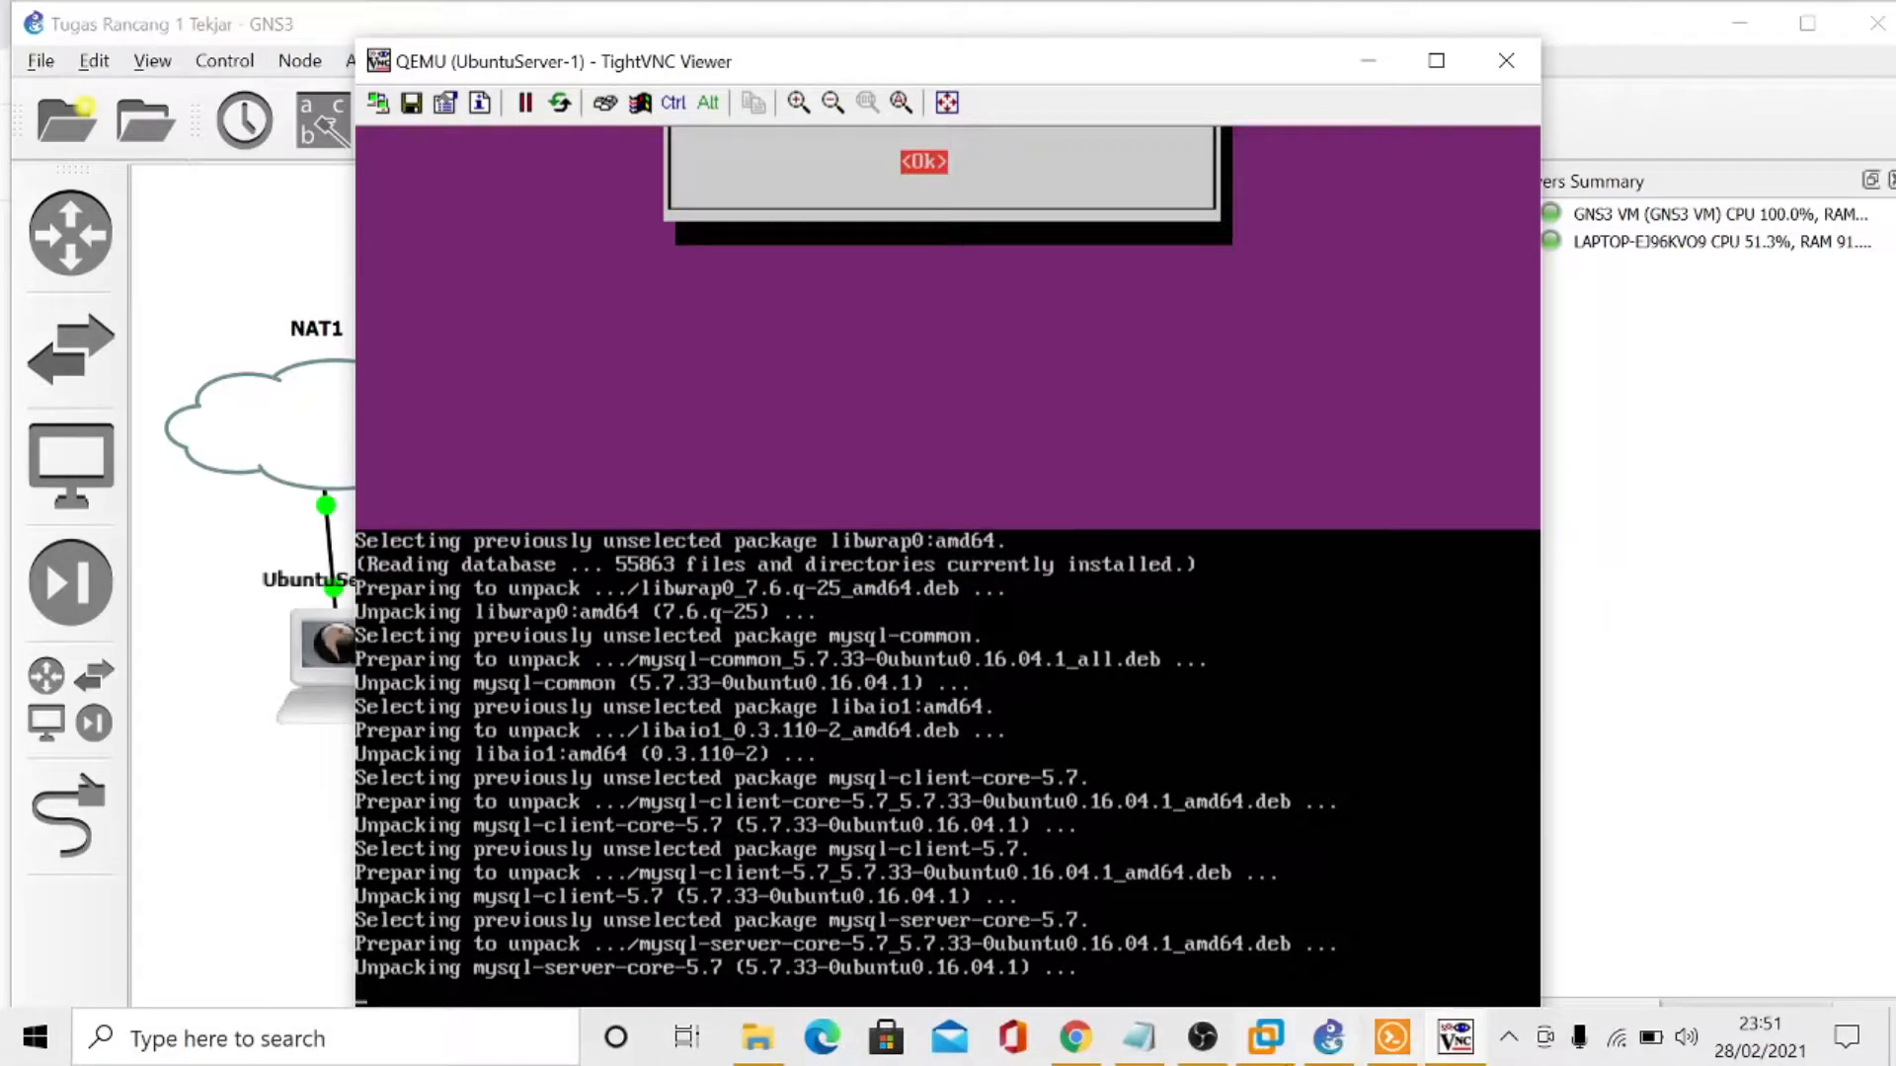
{"action": "left_click", "coordinate": [1203, 1056]}
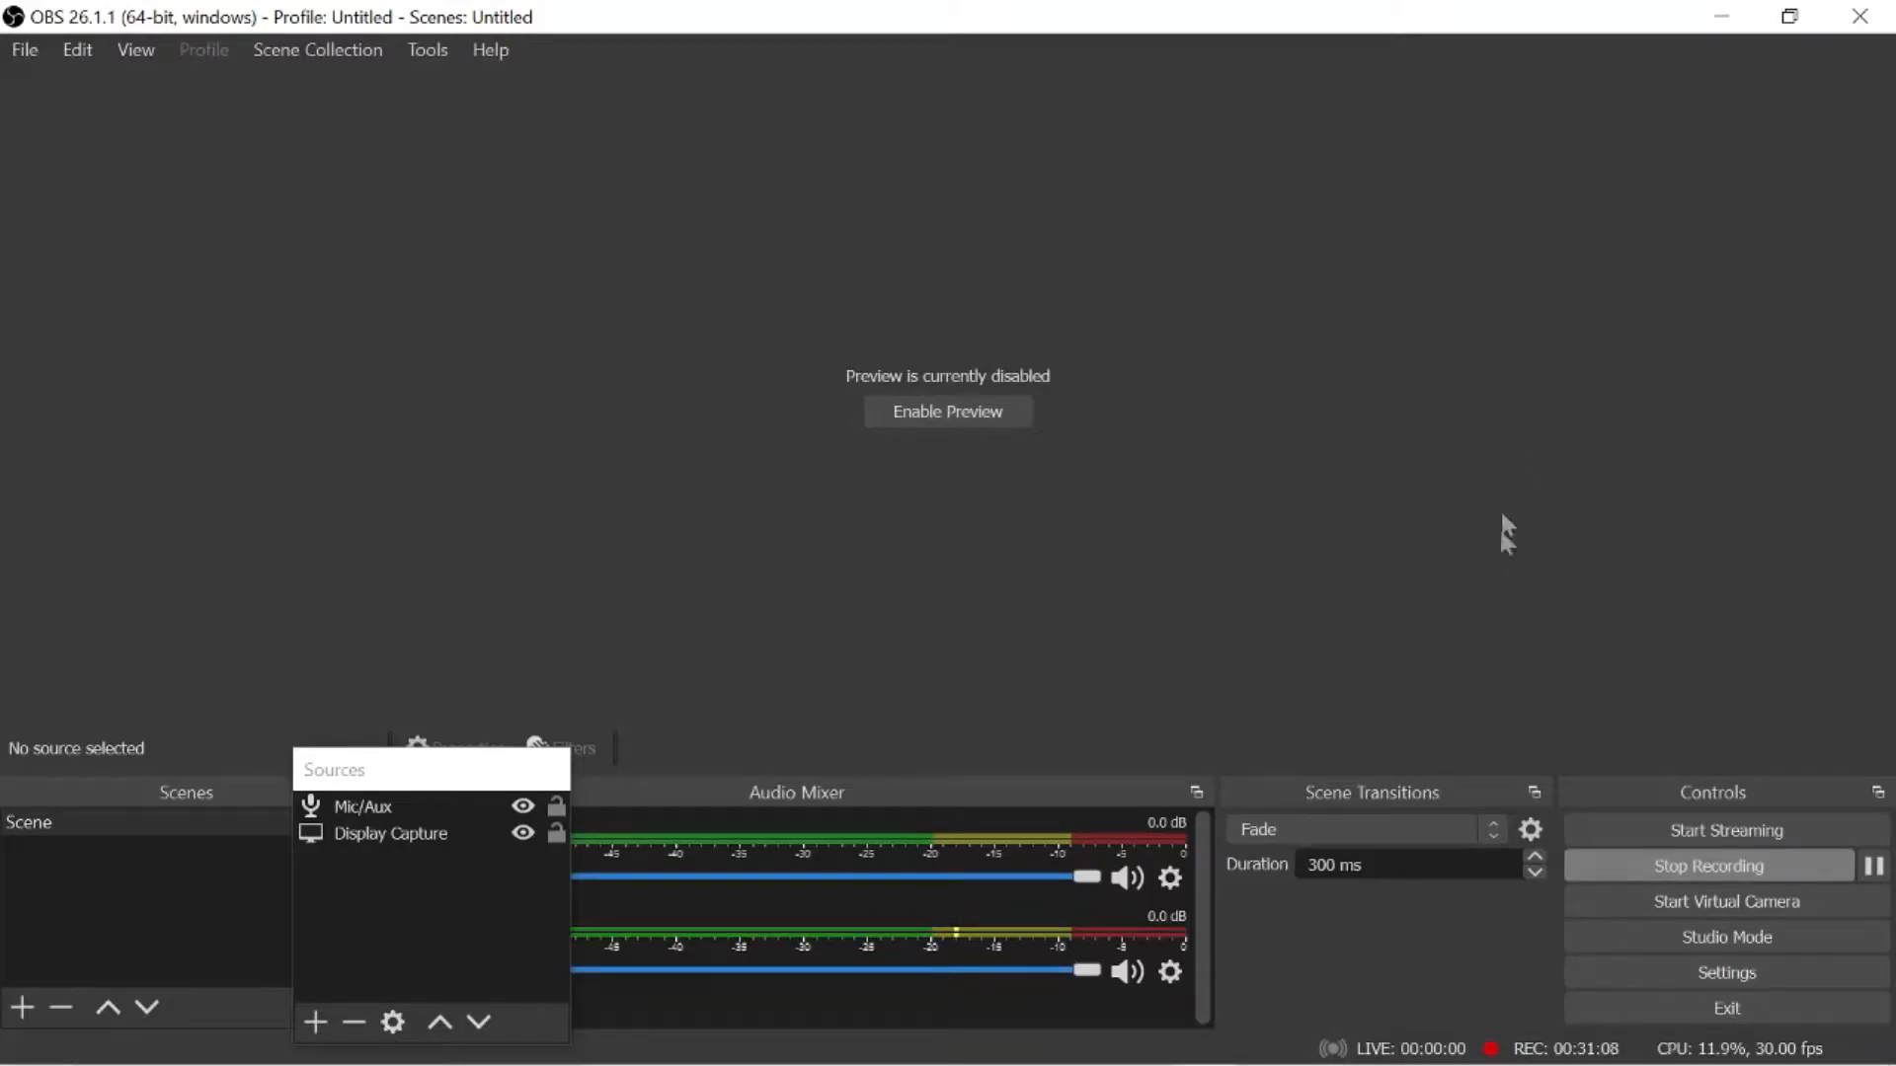
{"action": "mouse_move", "coordinate": [1599, 1062]}
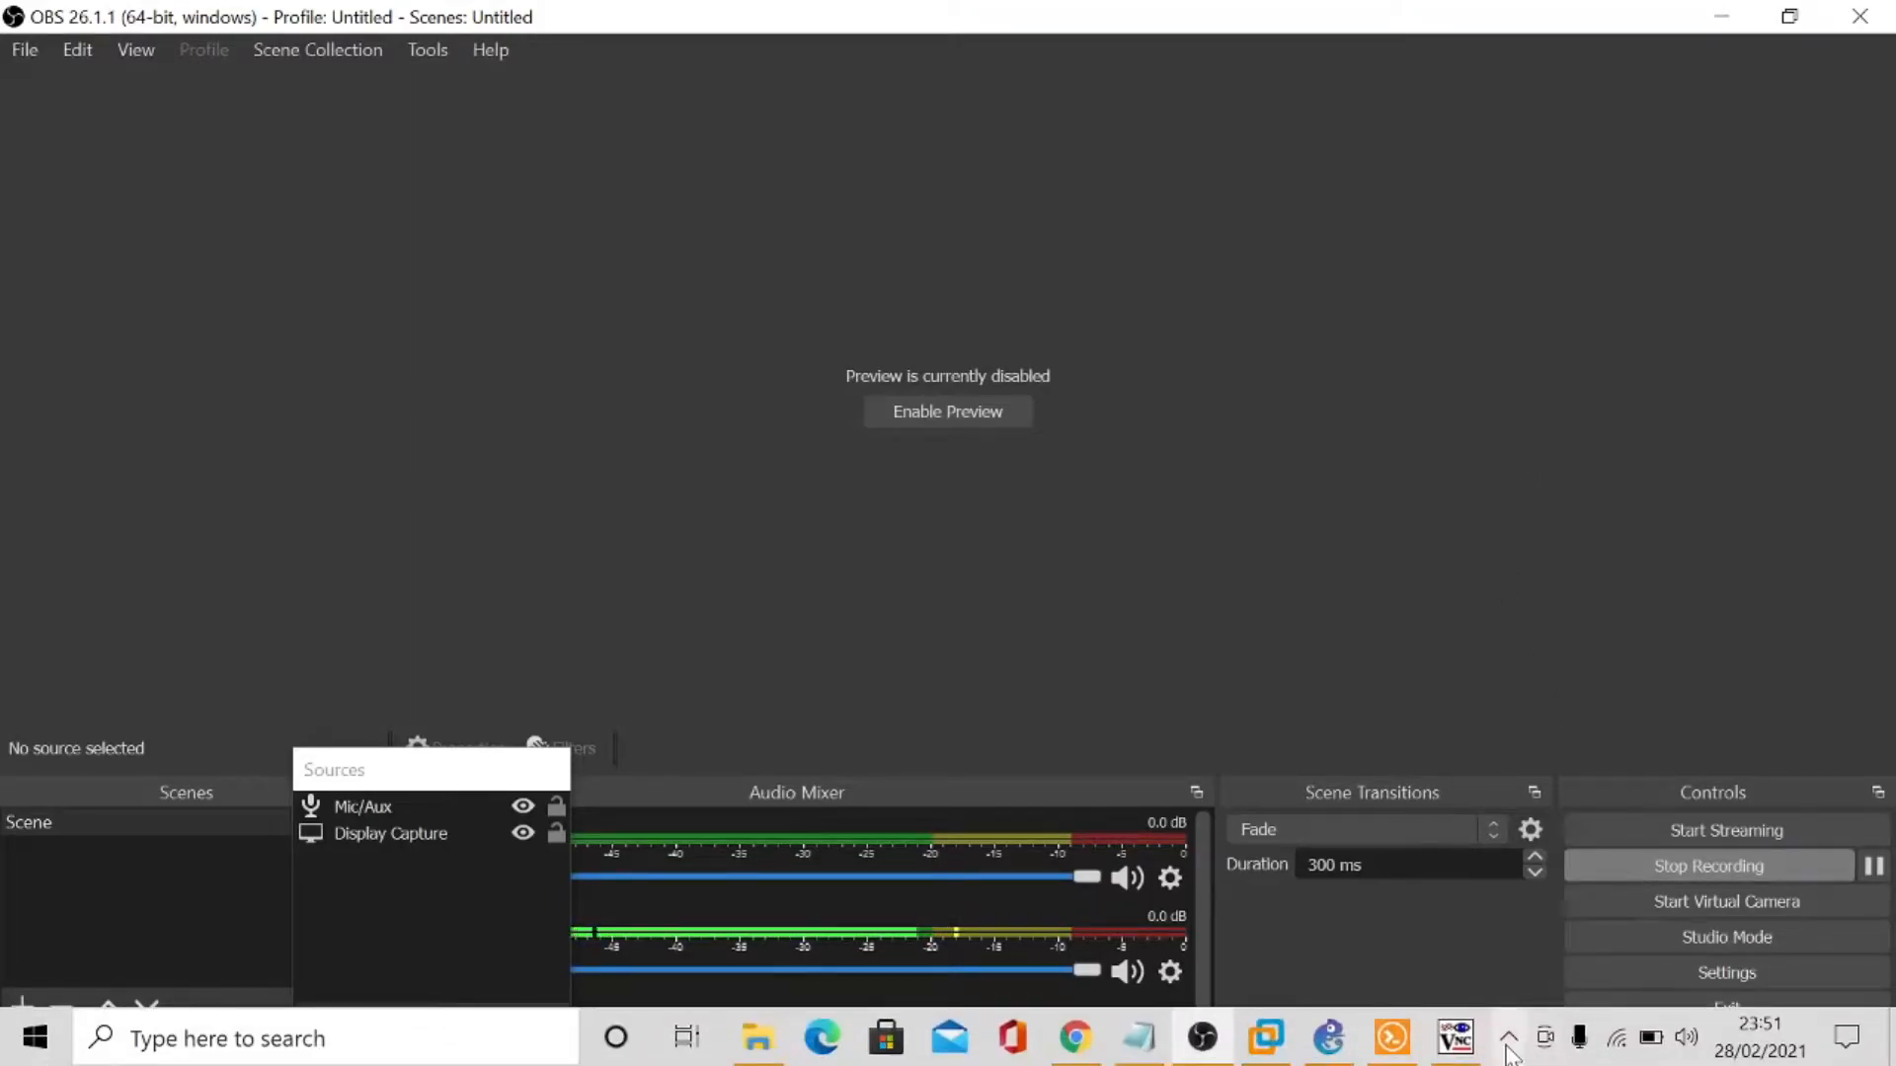
{"action": "left_click", "coordinate": [1455, 1037]}
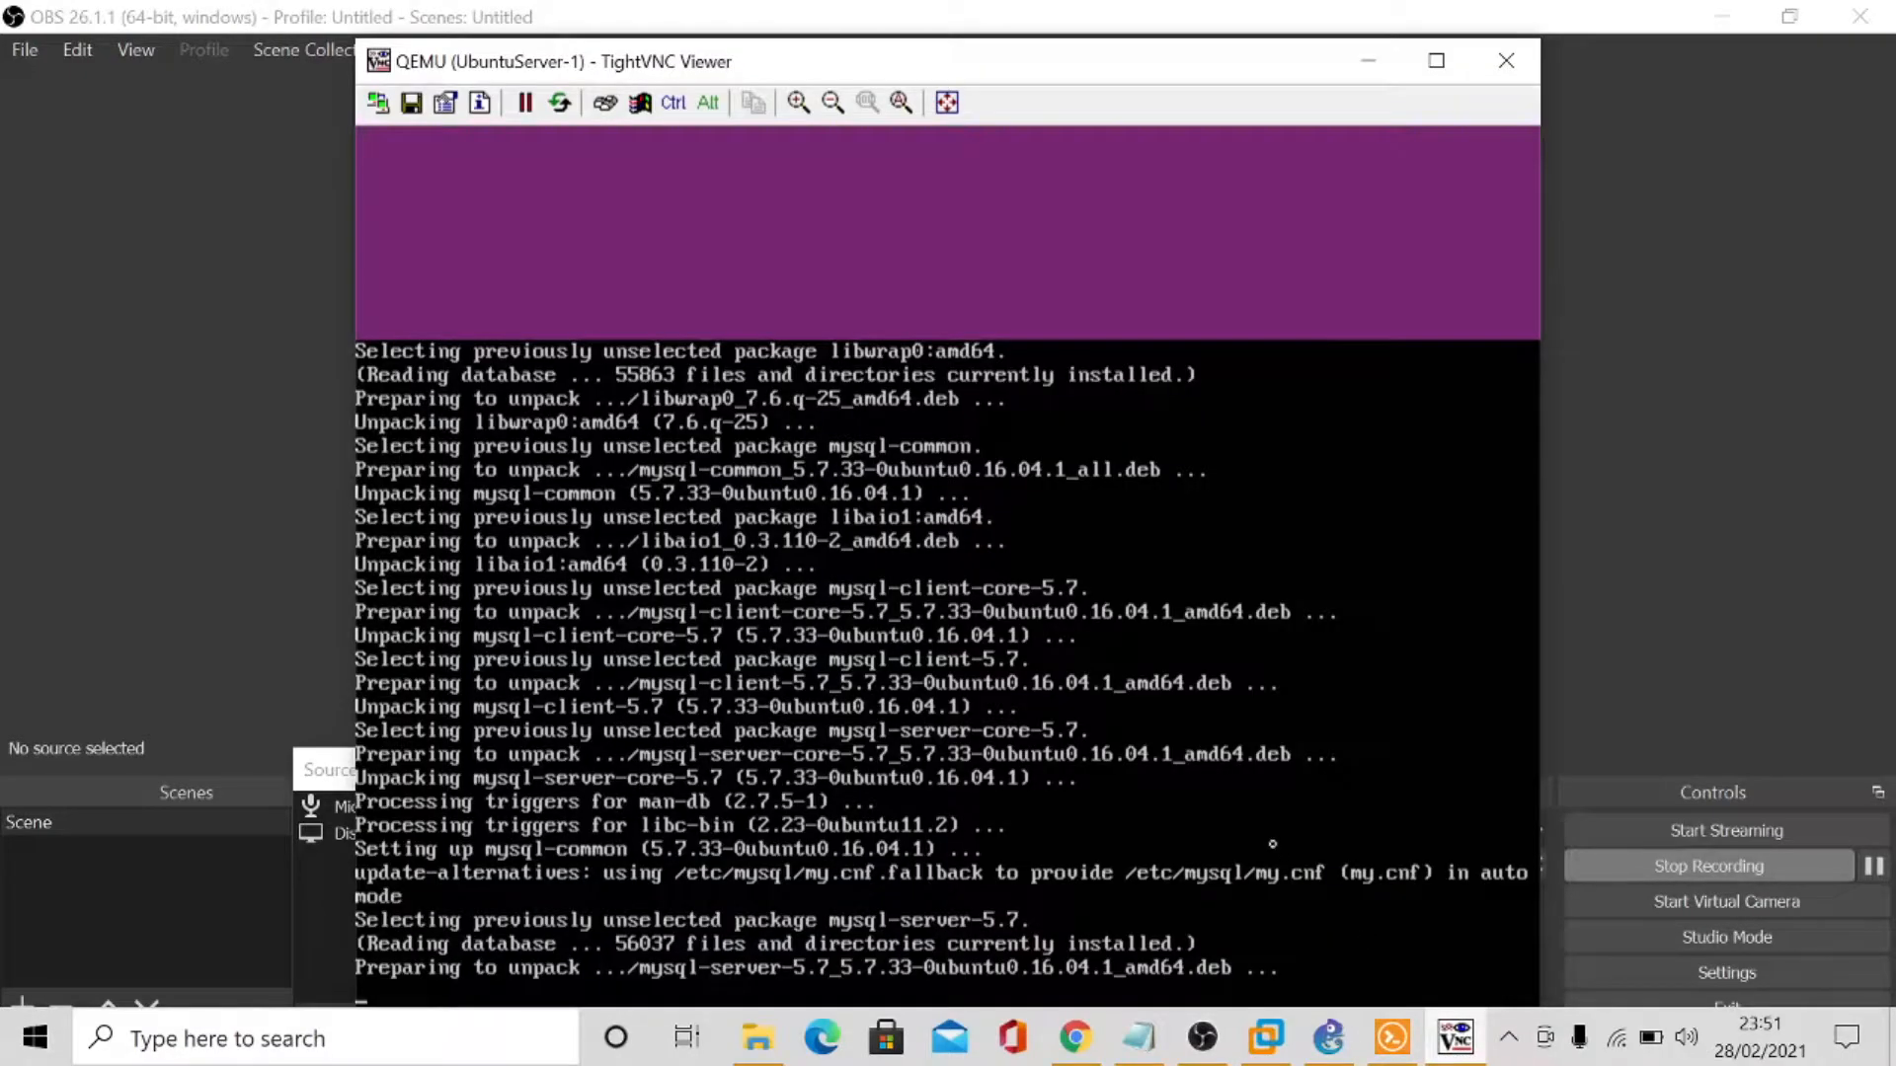
{"action": "left_click", "coordinate": [1668, 655]}
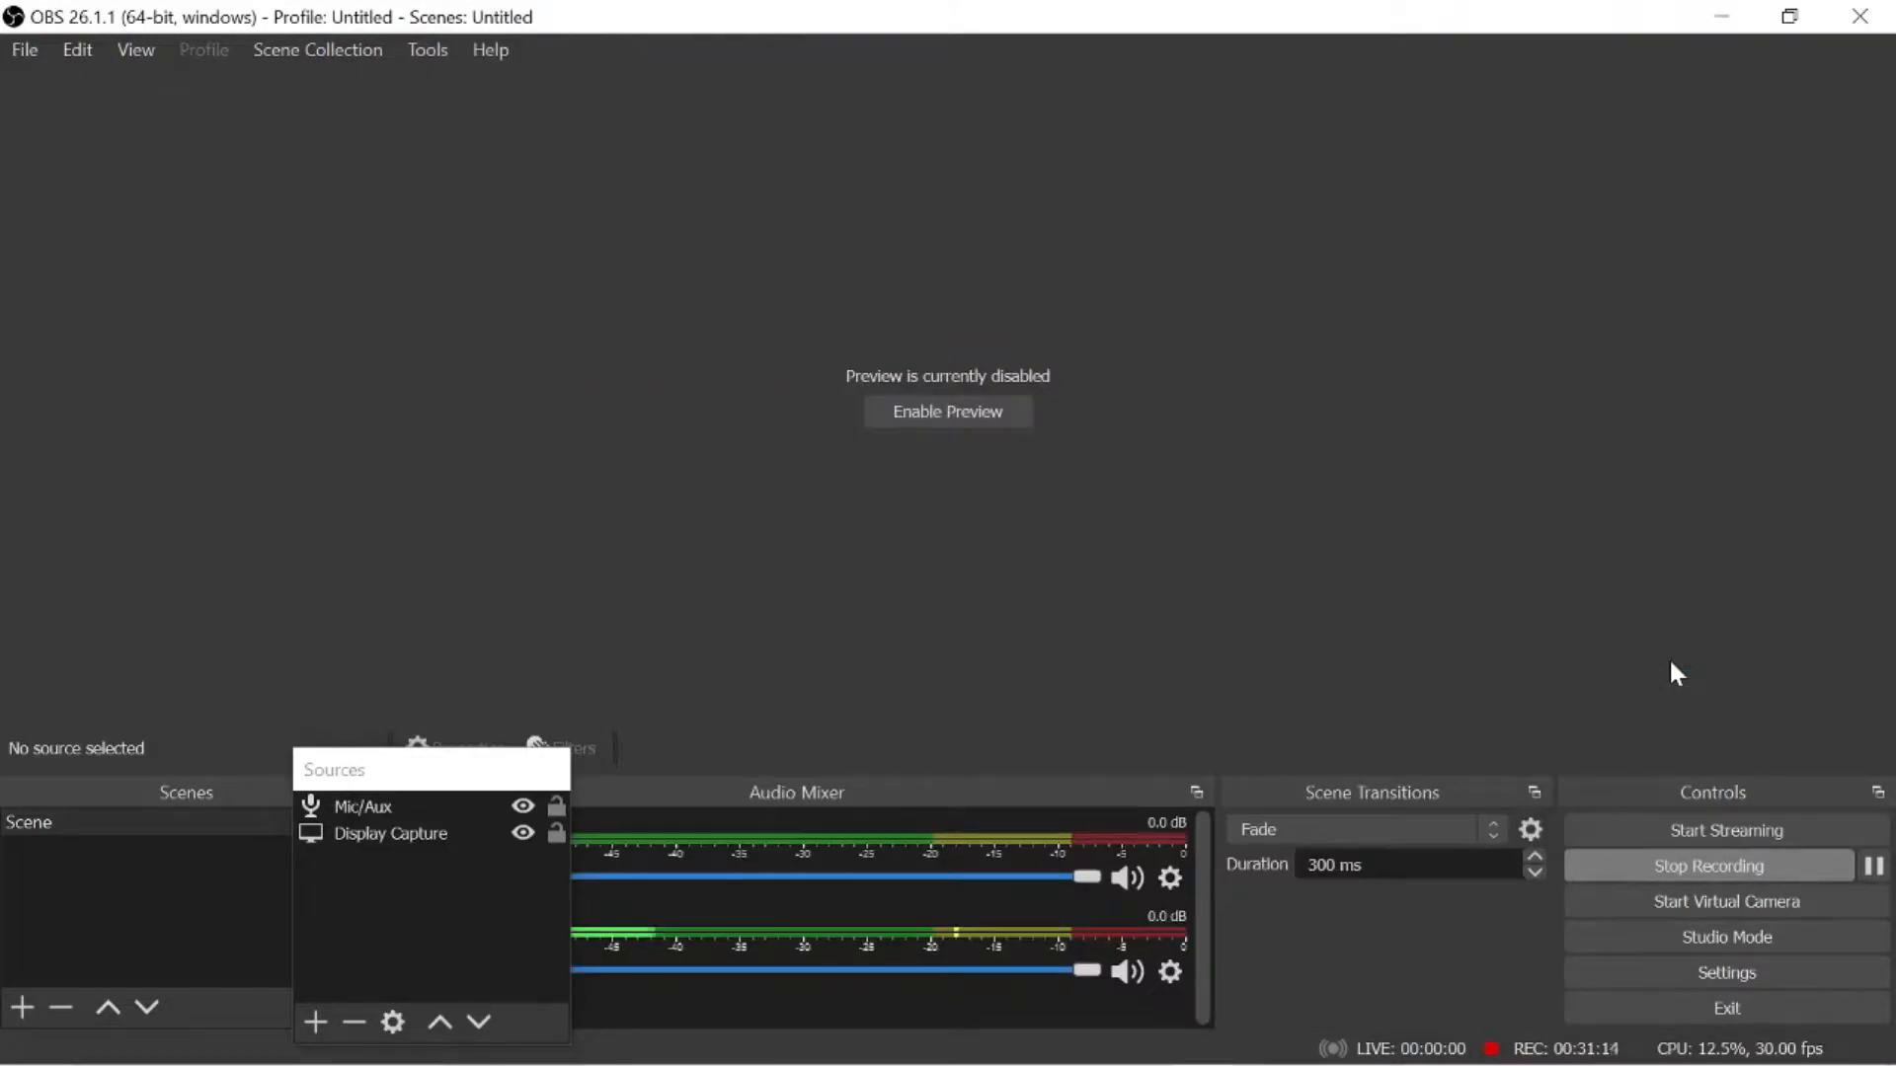
{"action": "mouse_move", "coordinate": [1375, 992]}
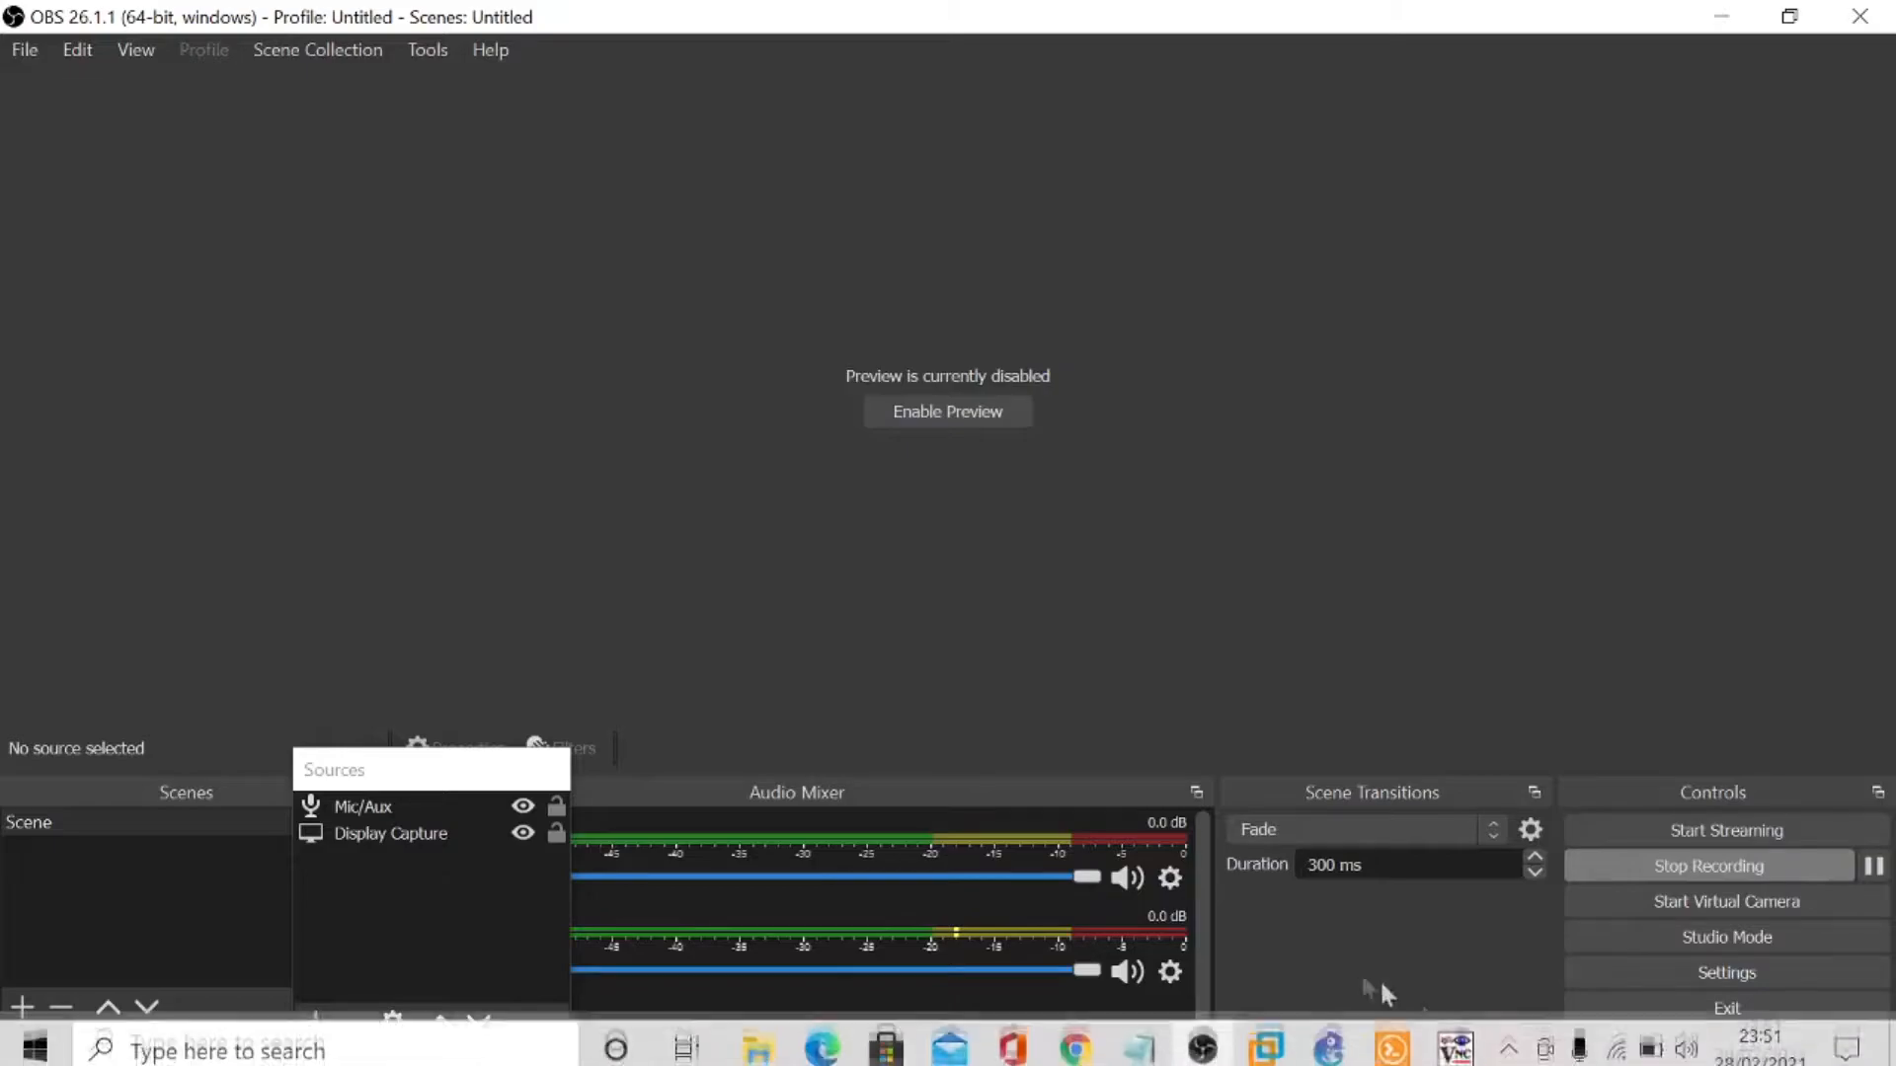
{"action": "left_click", "coordinate": [1081, 1037]}
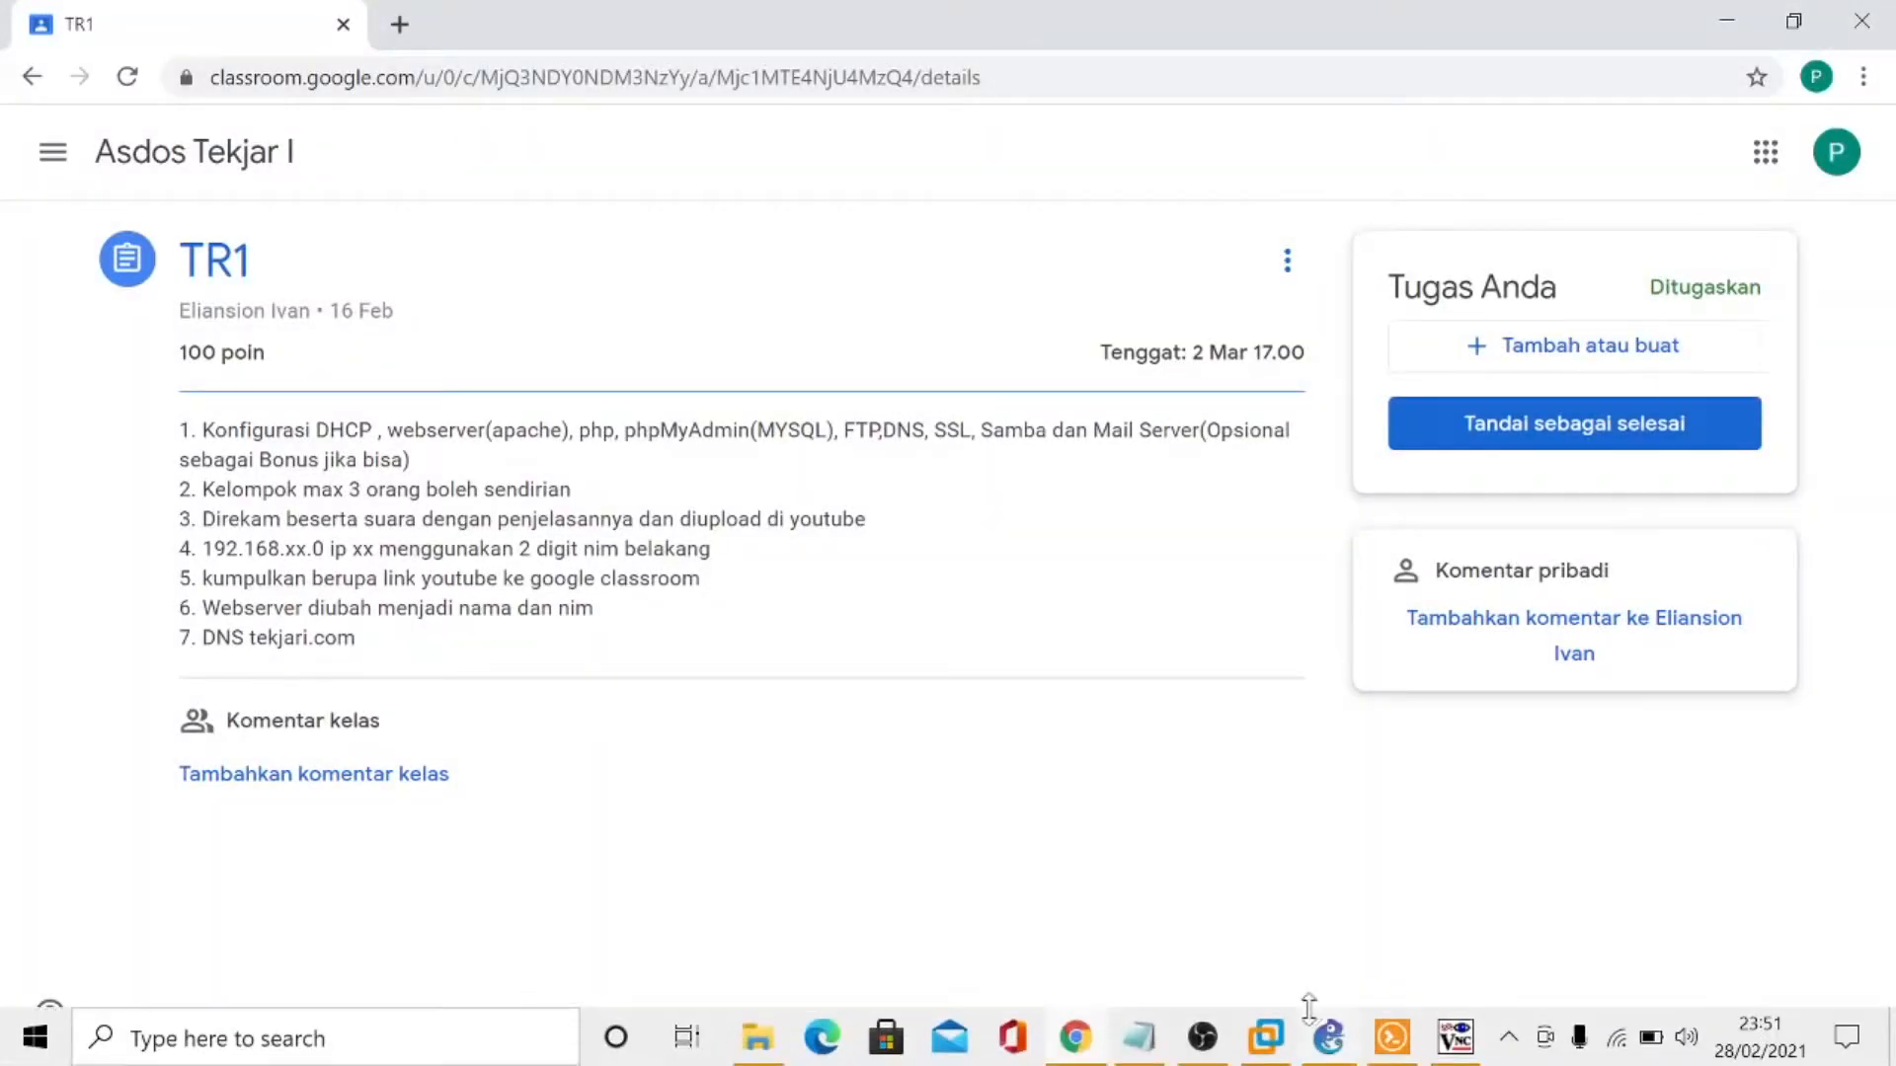
{"action": "left_click", "coordinate": [1469, 1044]}
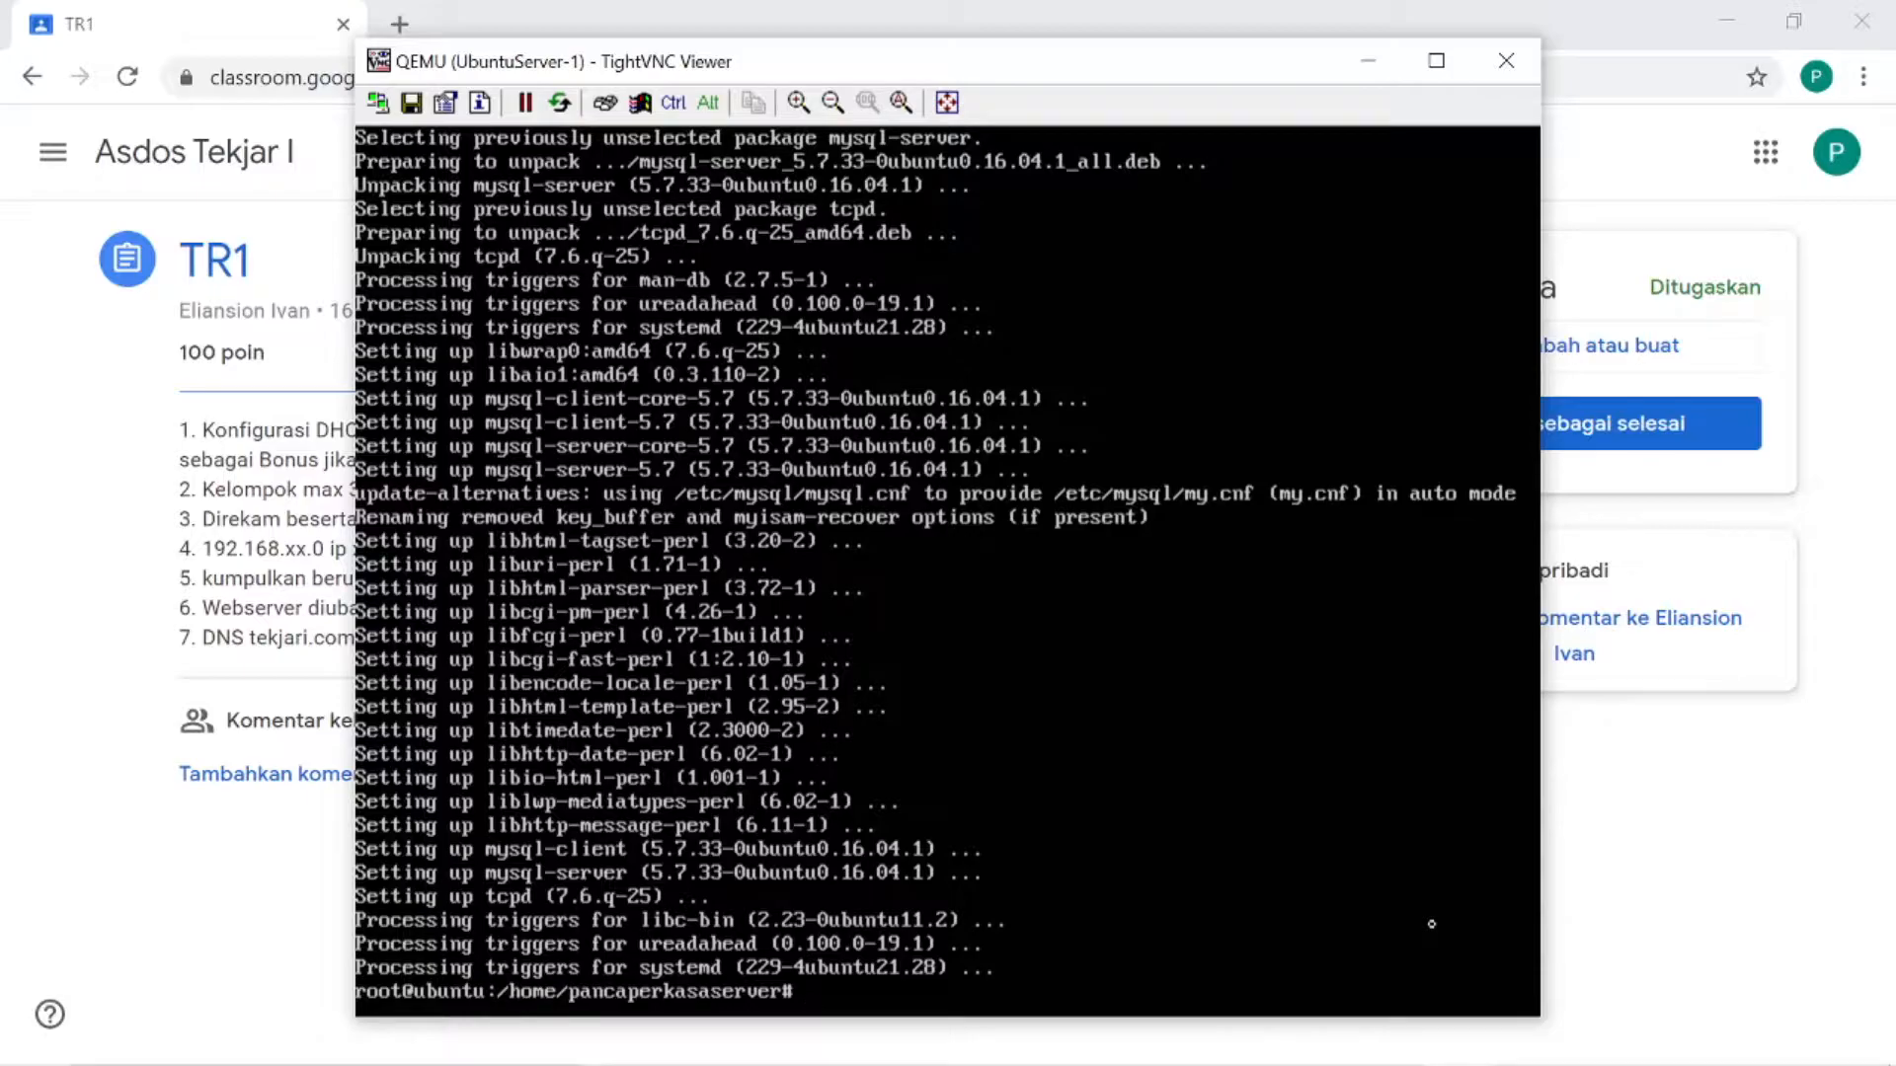
- Install phpMyAdmin on the Ubuntu server with apt-get install phpmyadmin, answering y to continue
{"action": "type", "text": "apt-get install phpmyadmi"}
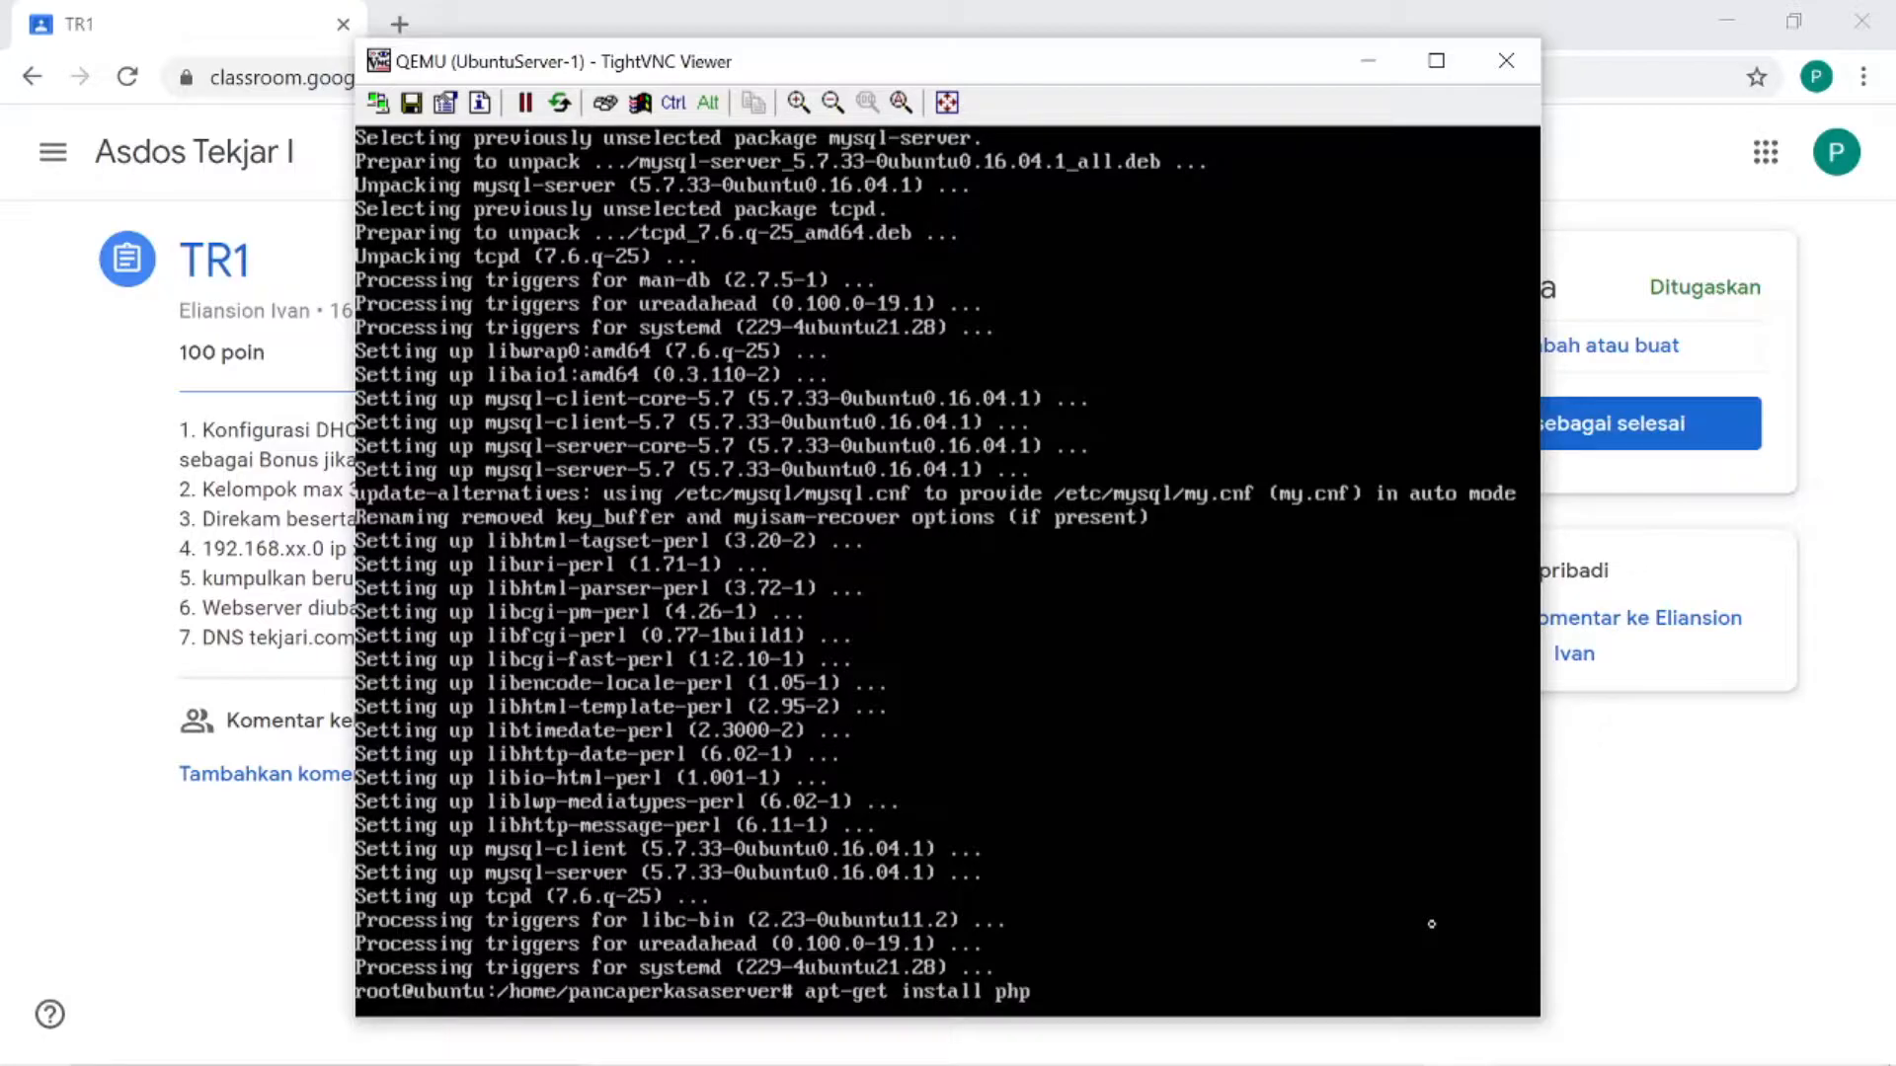
{"action": "key", "text": "BackSpace"}
{"action": "key", "text": "BackSpace"}
{"action": "key", "text": "BackSpace"}
{"action": "key", "text": "BackSpace"}
{"action": "key", "text": "BackSpace"}
{"action": "type", "text": "yadmin"}
{"action": "key", "text": "Return"}
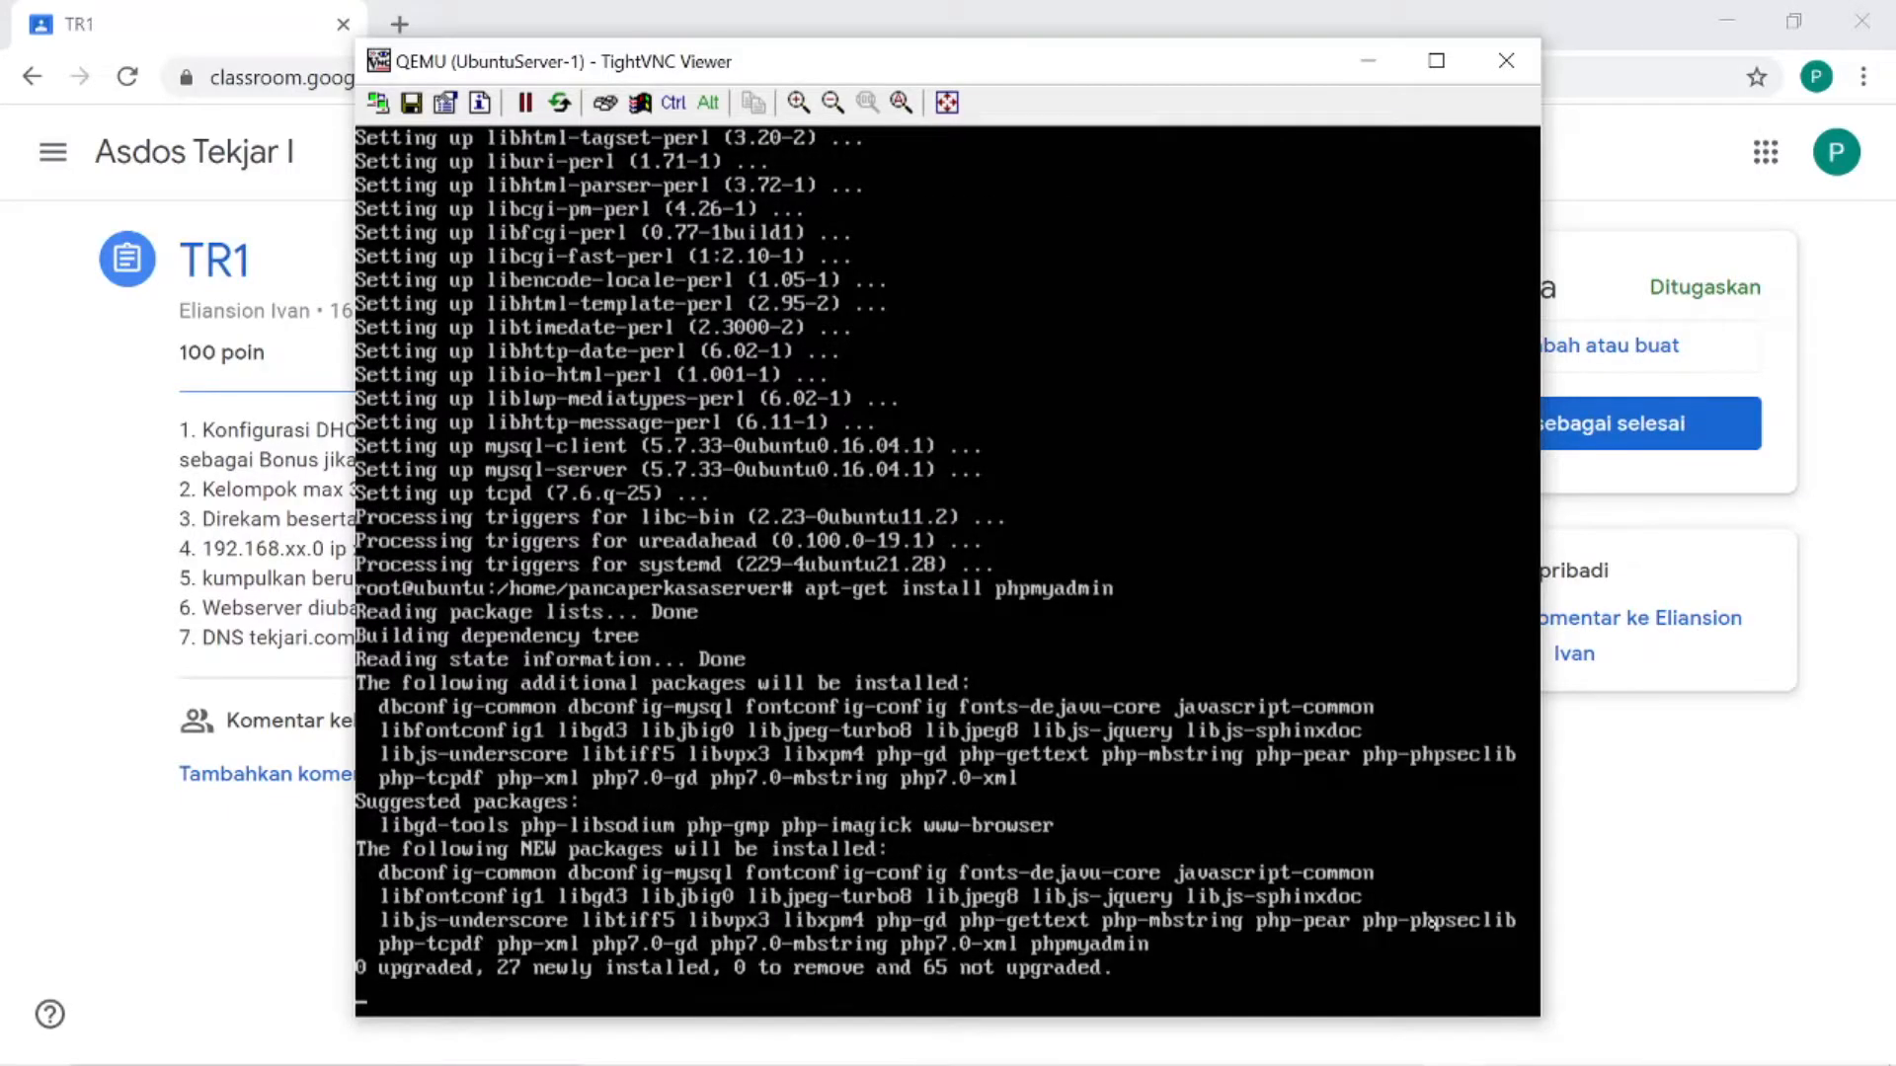
{"action": "type", "text": "y"}
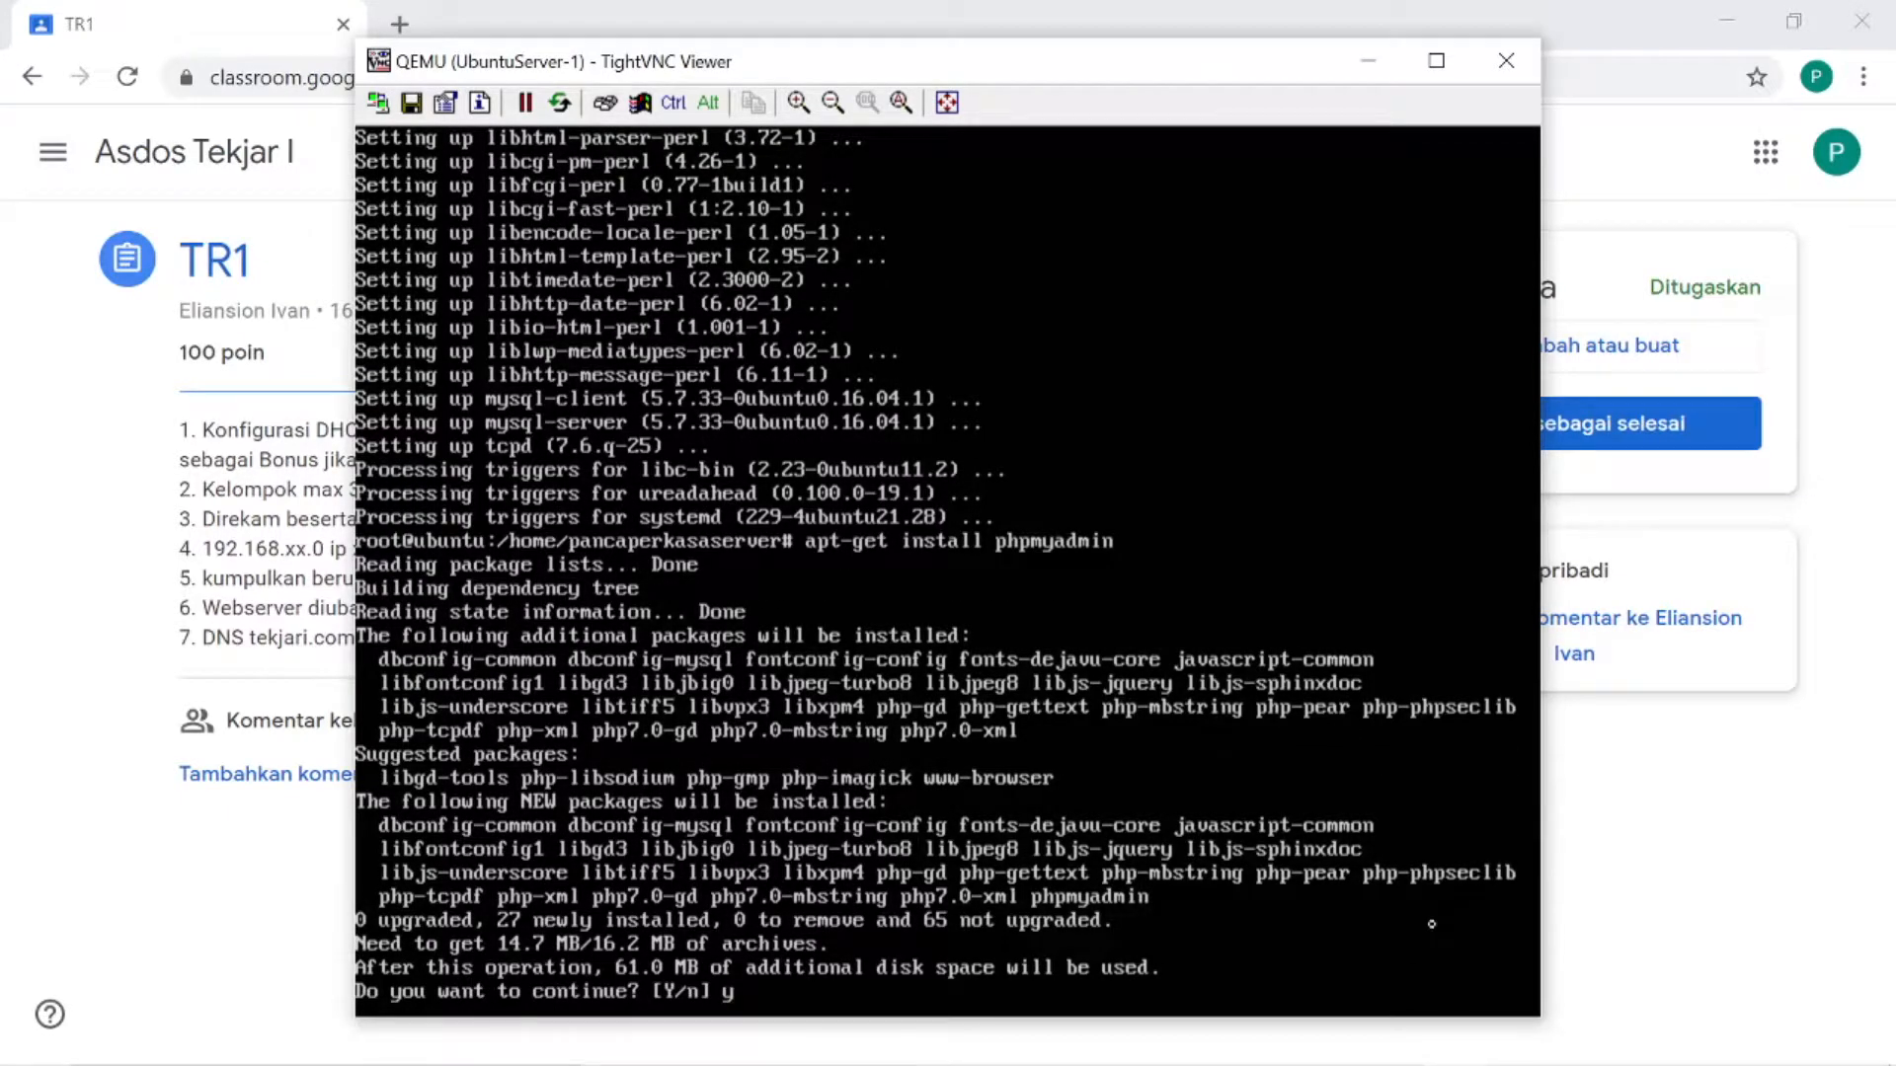
{"action": "key", "text": "Return"}
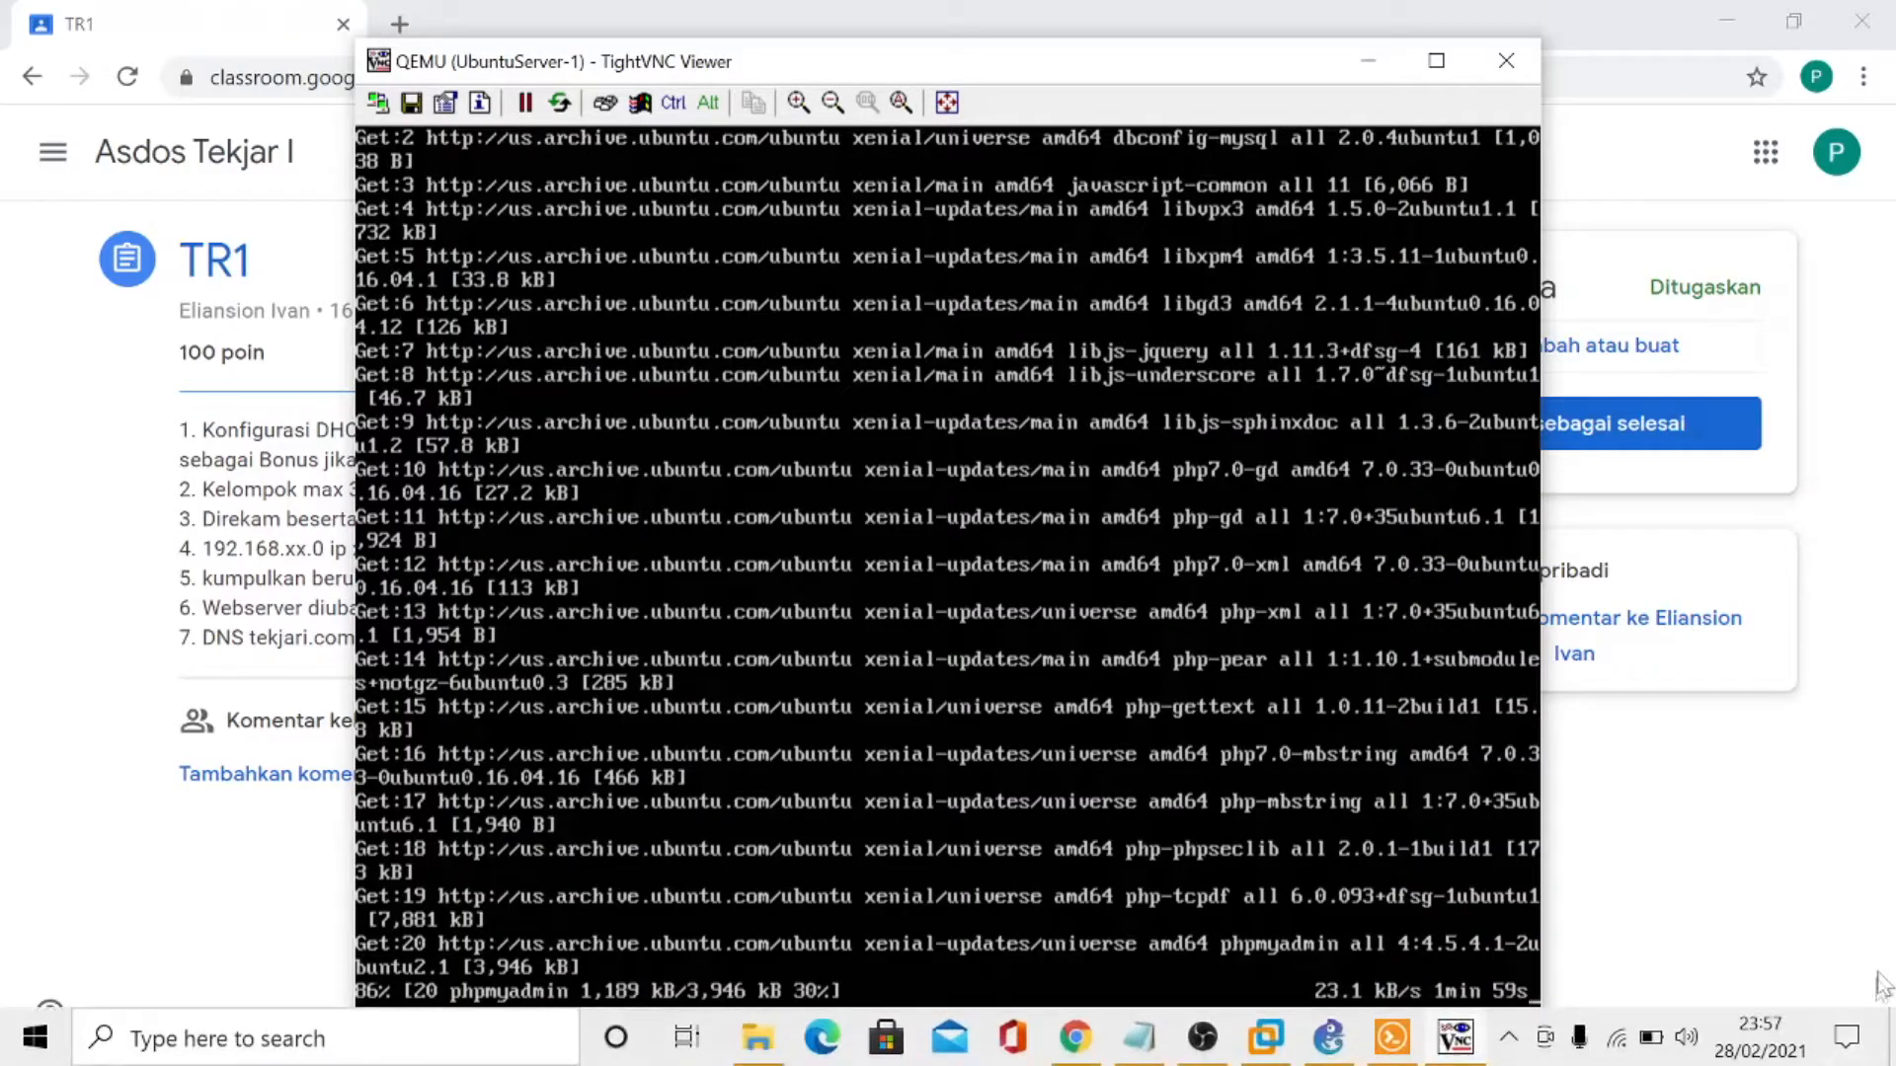
{"action": "left_click", "coordinate": [1194, 1048]}
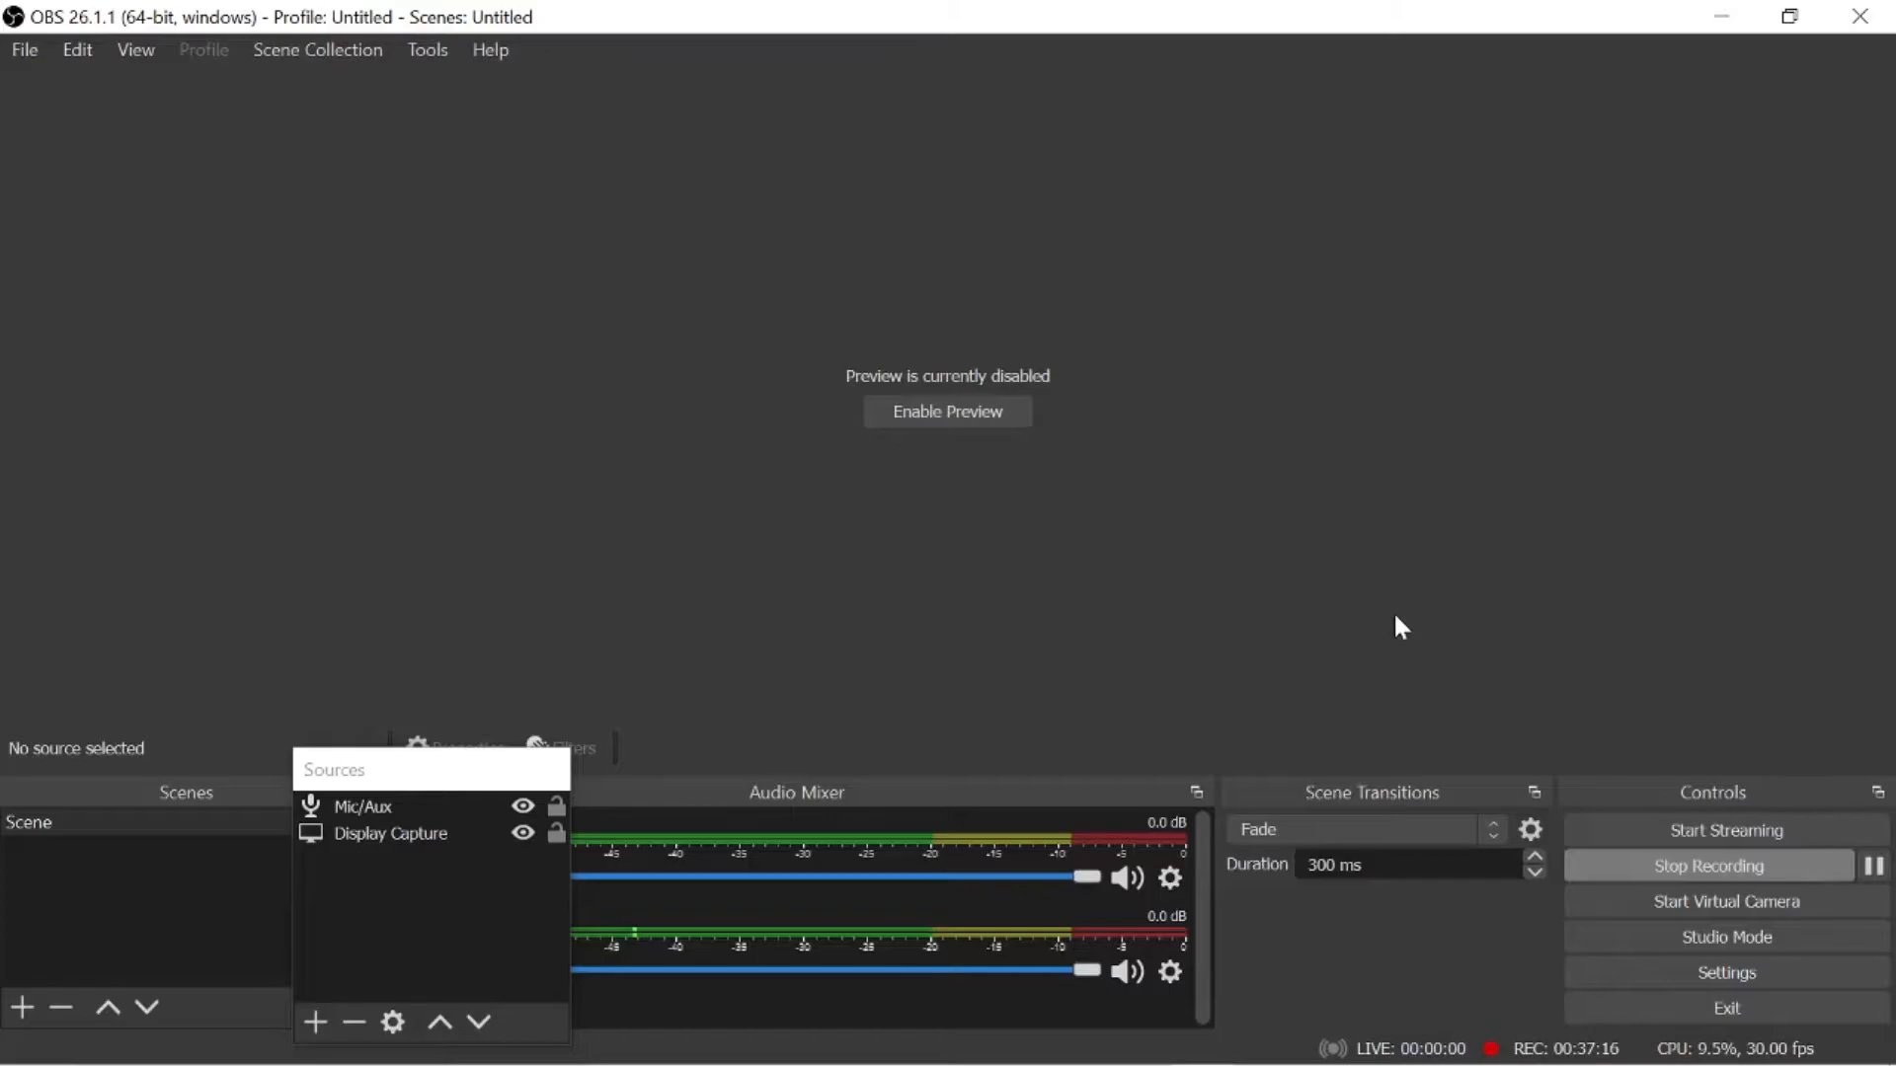
{"action": "left_click", "coordinate": [1454, 1036]}
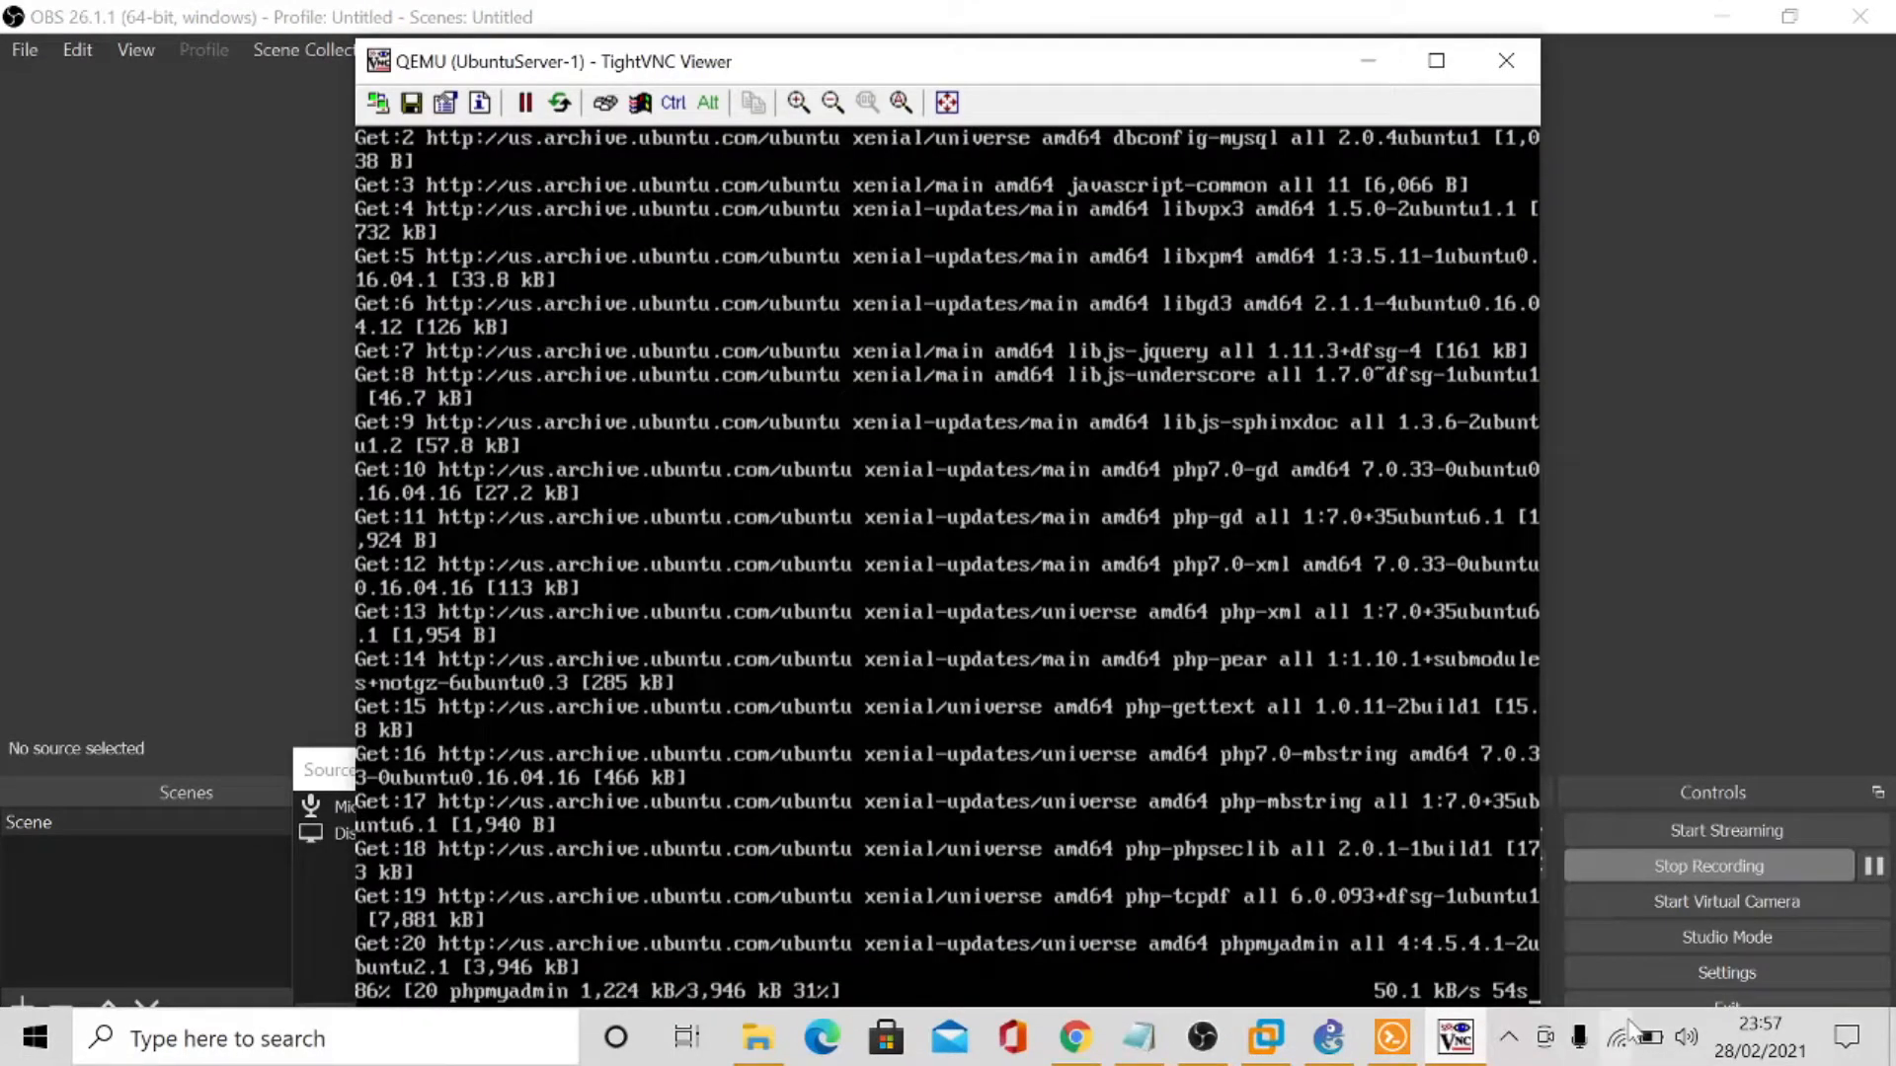
{"action": "left_click", "coordinate": [1068, 1050]}
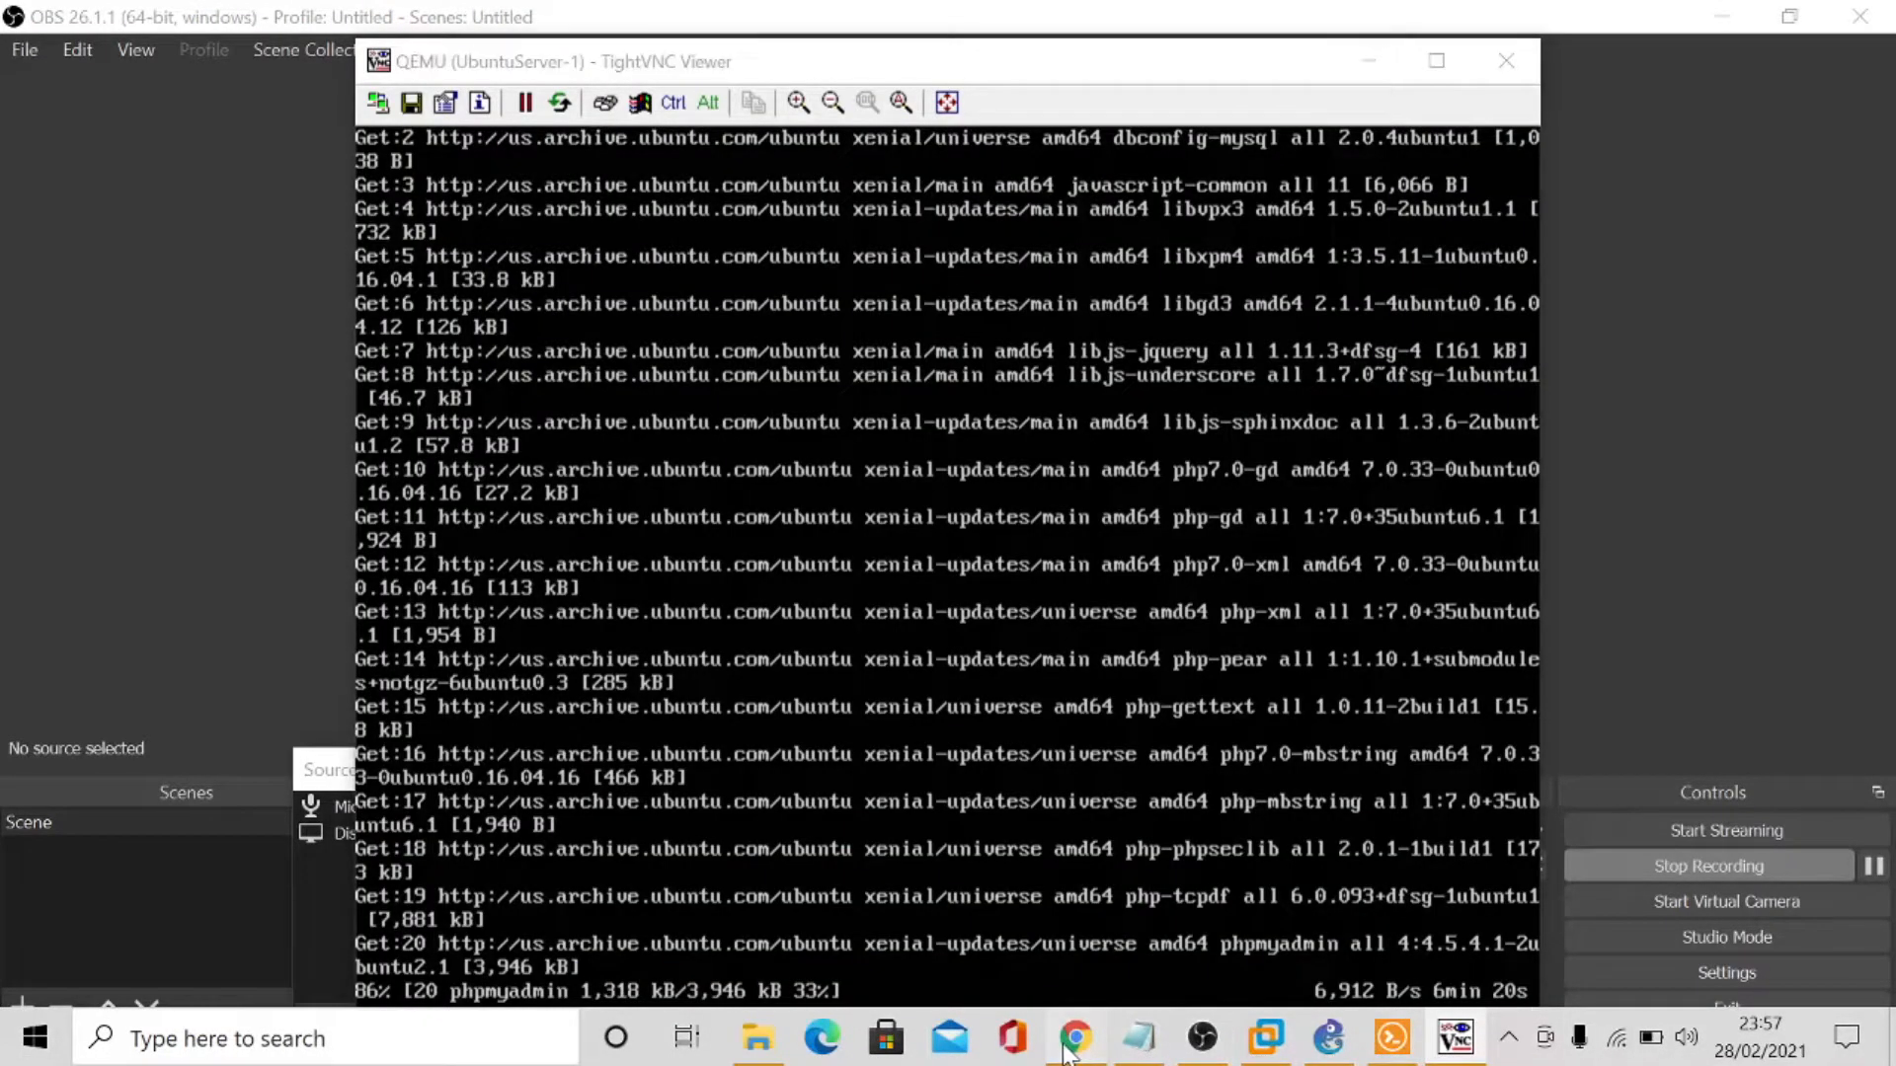
{"action": "left_click", "coordinate": [1455, 1037]}
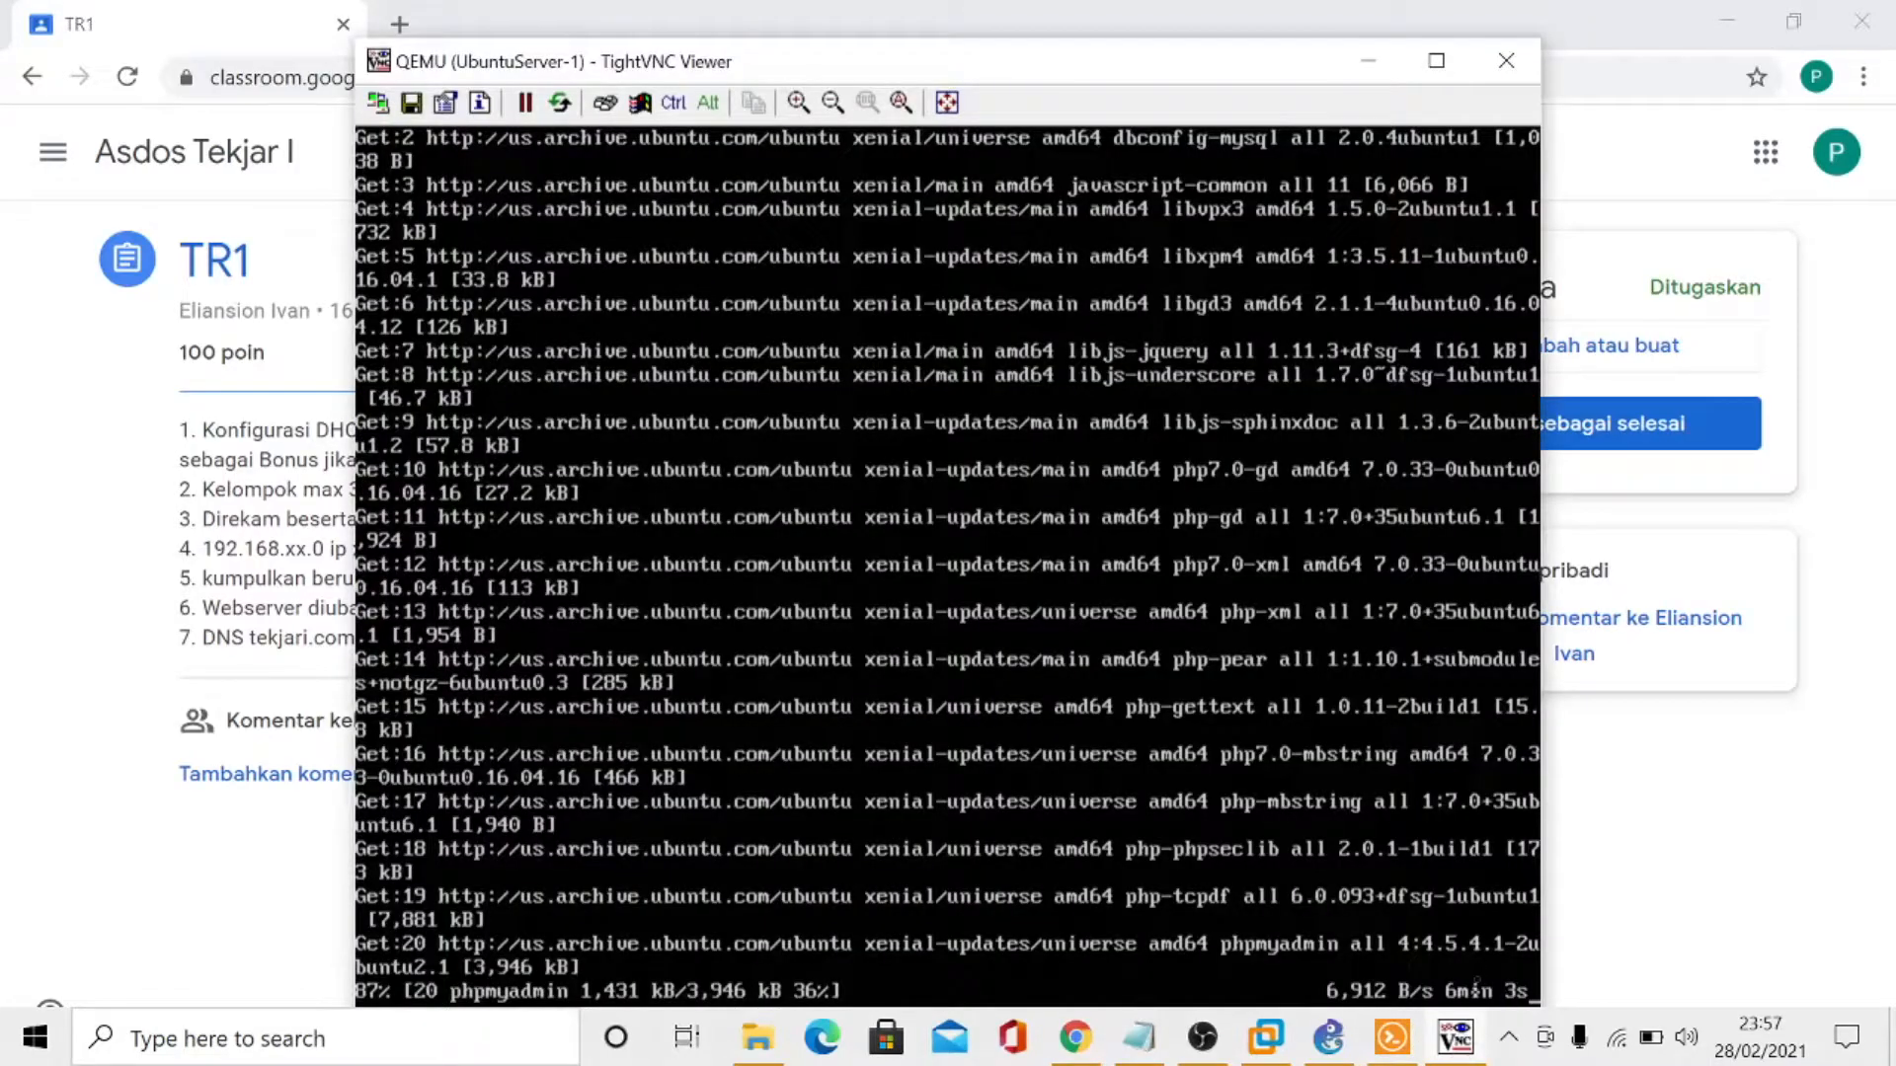
{"action": "left_click", "coordinate": [1392, 1047]}
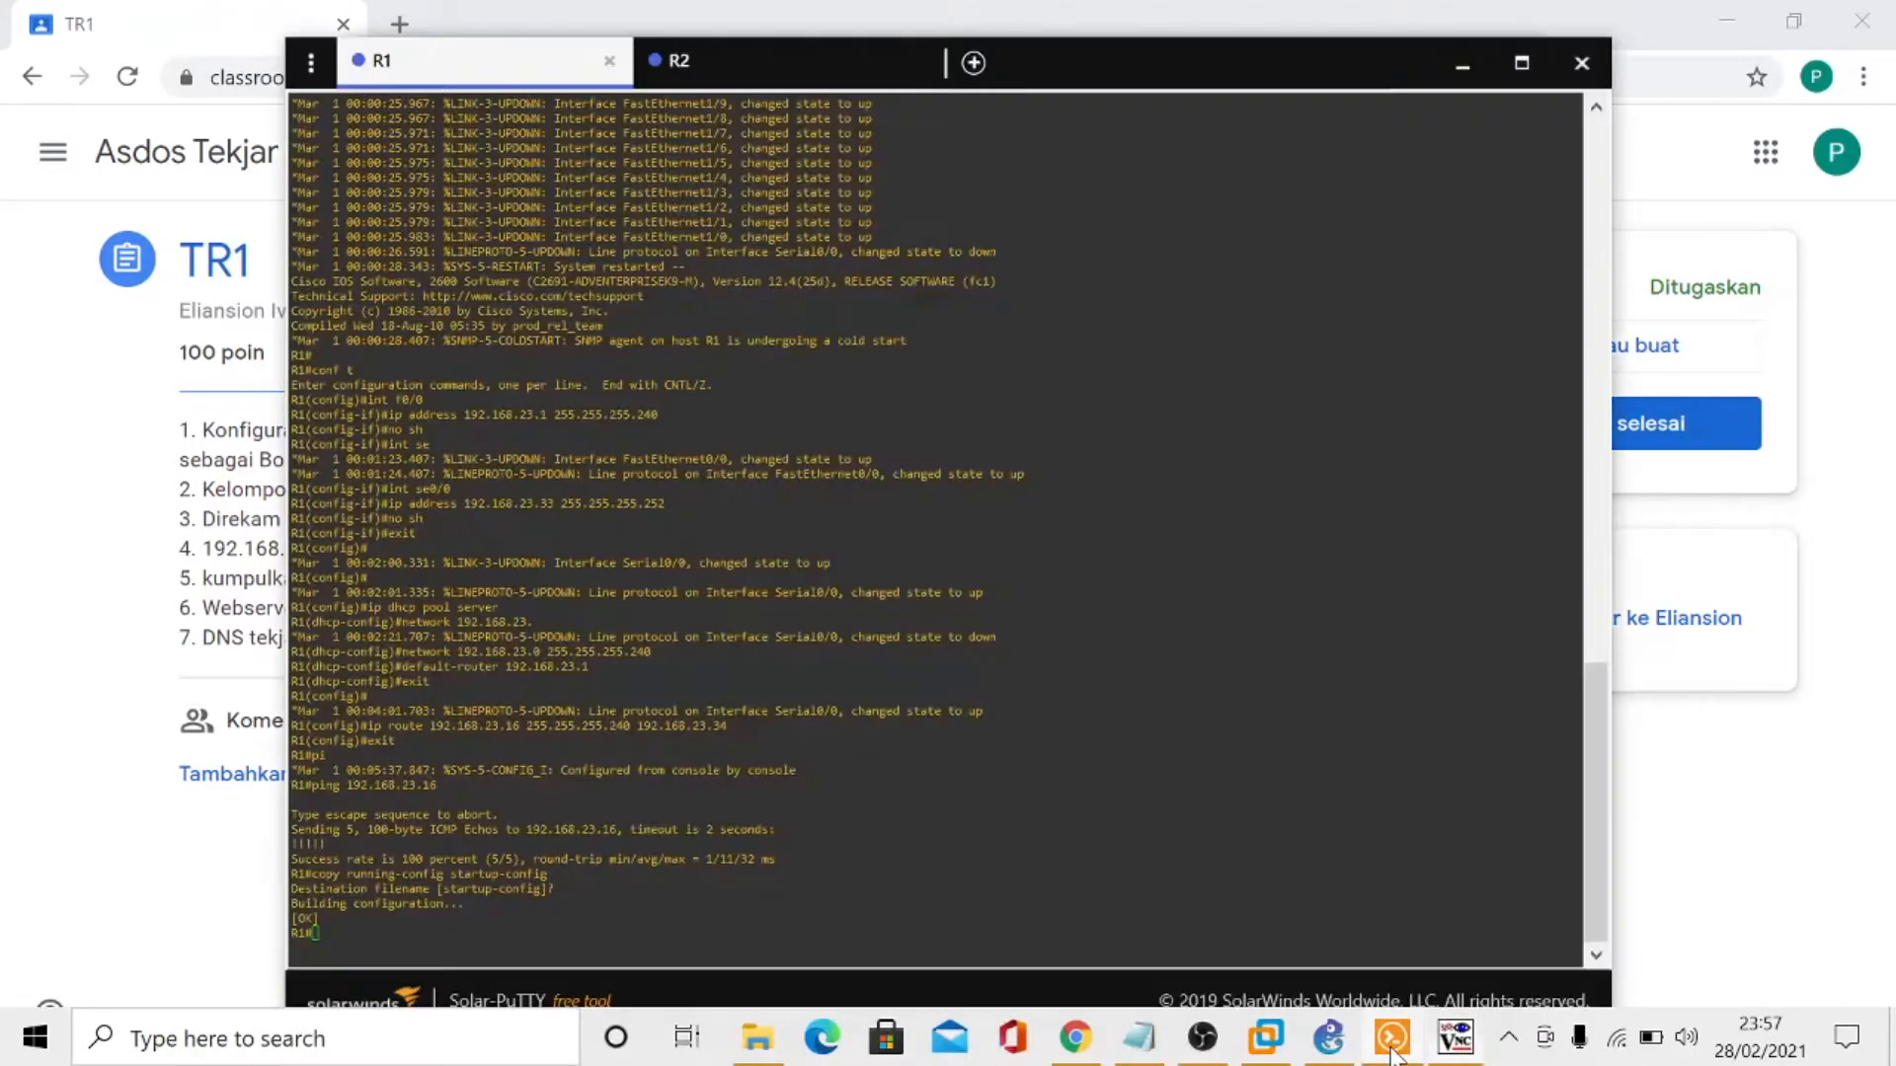
{"action": "left_click", "coordinate": [1447, 1047]}
{"action": "left_click", "coordinate": [1335, 1052]}
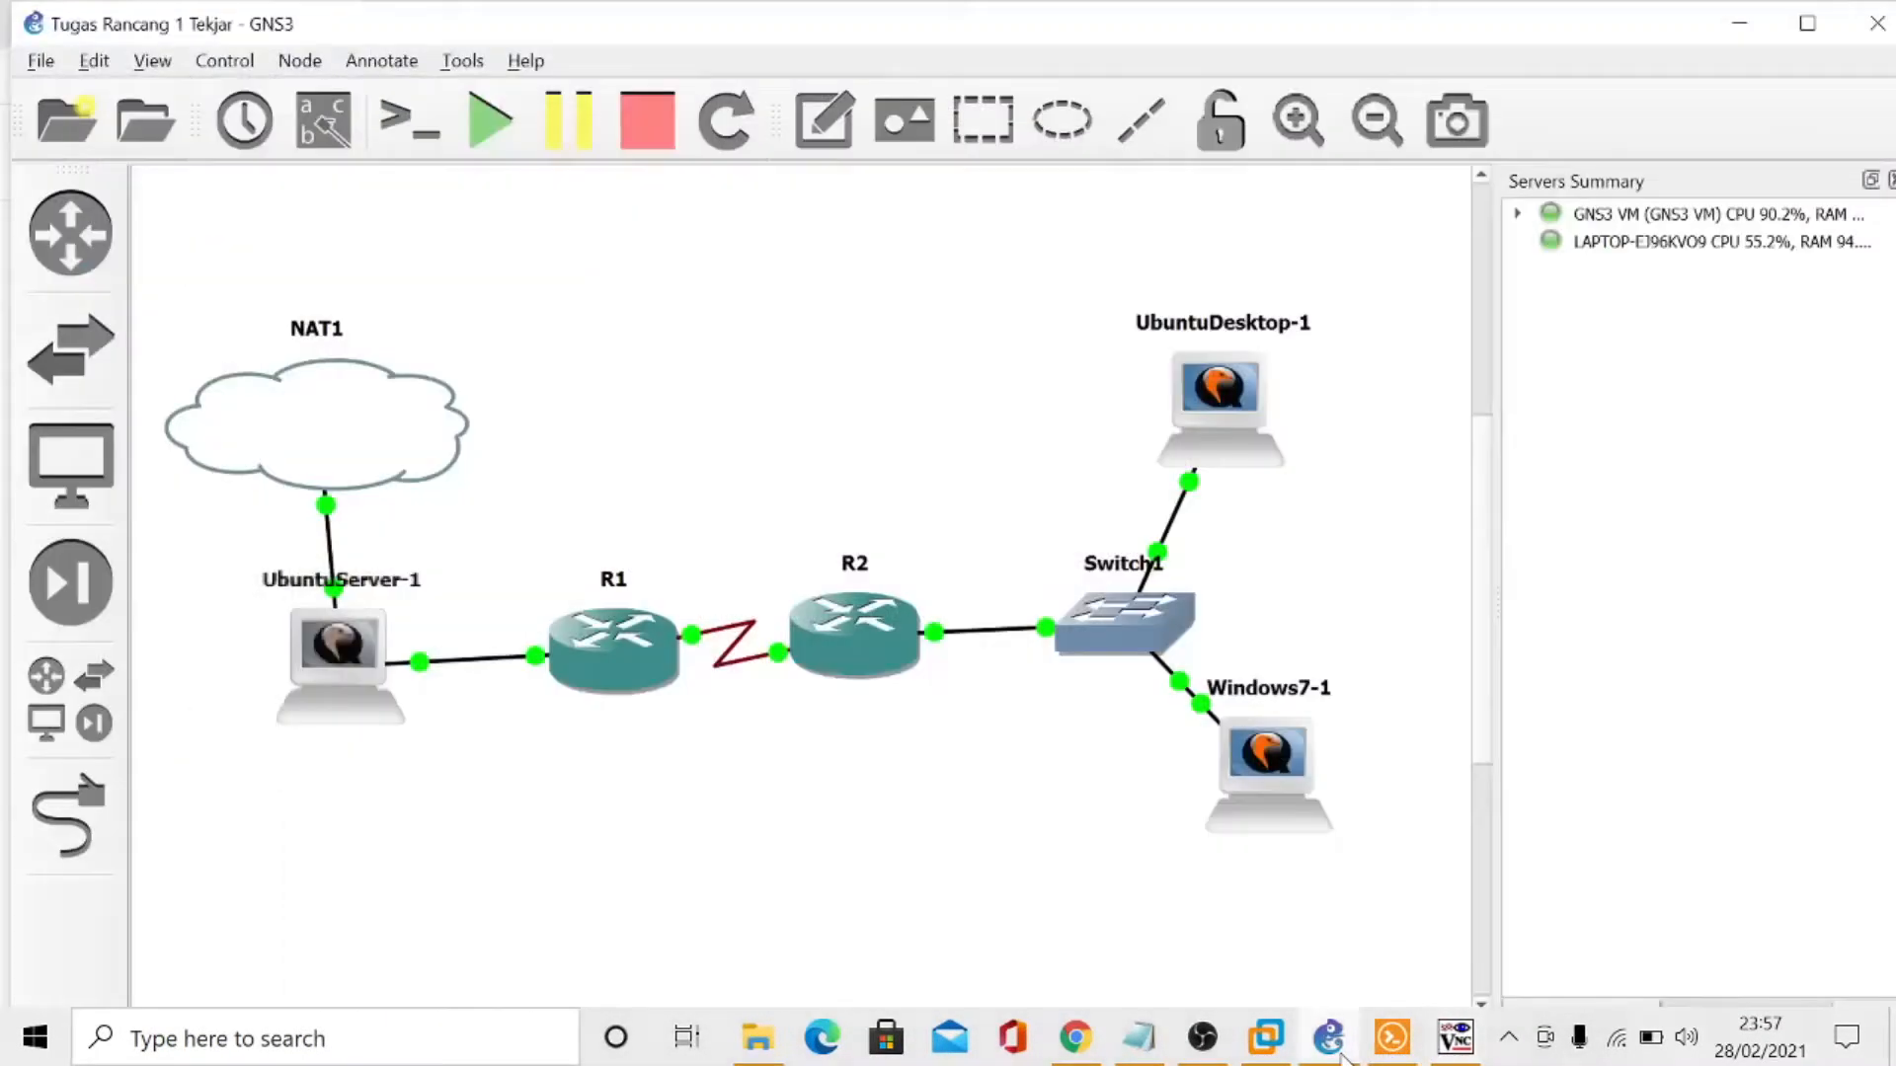
- Return to the Ubuntu server console and choose apache2 as the web server to reconfigure automatically for phpMyAdmin
{"action": "left_click", "coordinate": [1442, 1053]}
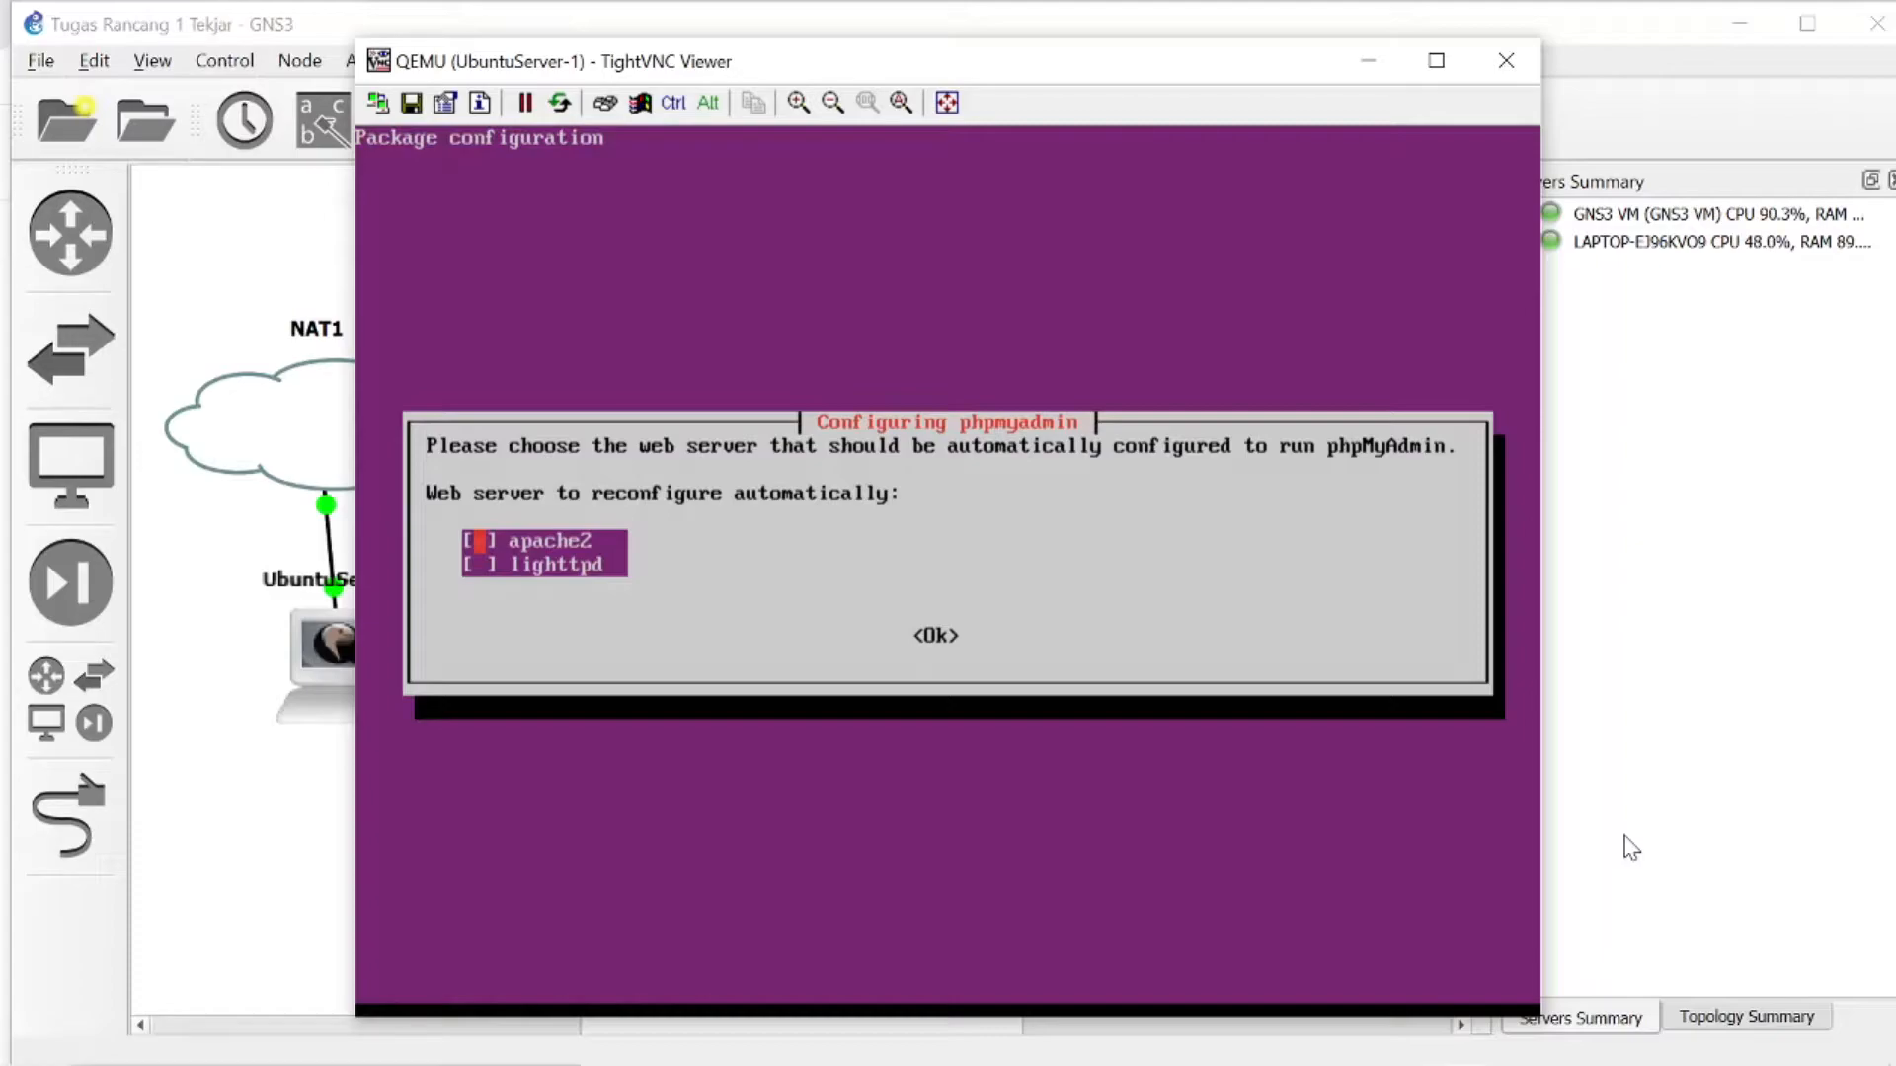
{"action": "key", "text": "Tab"}
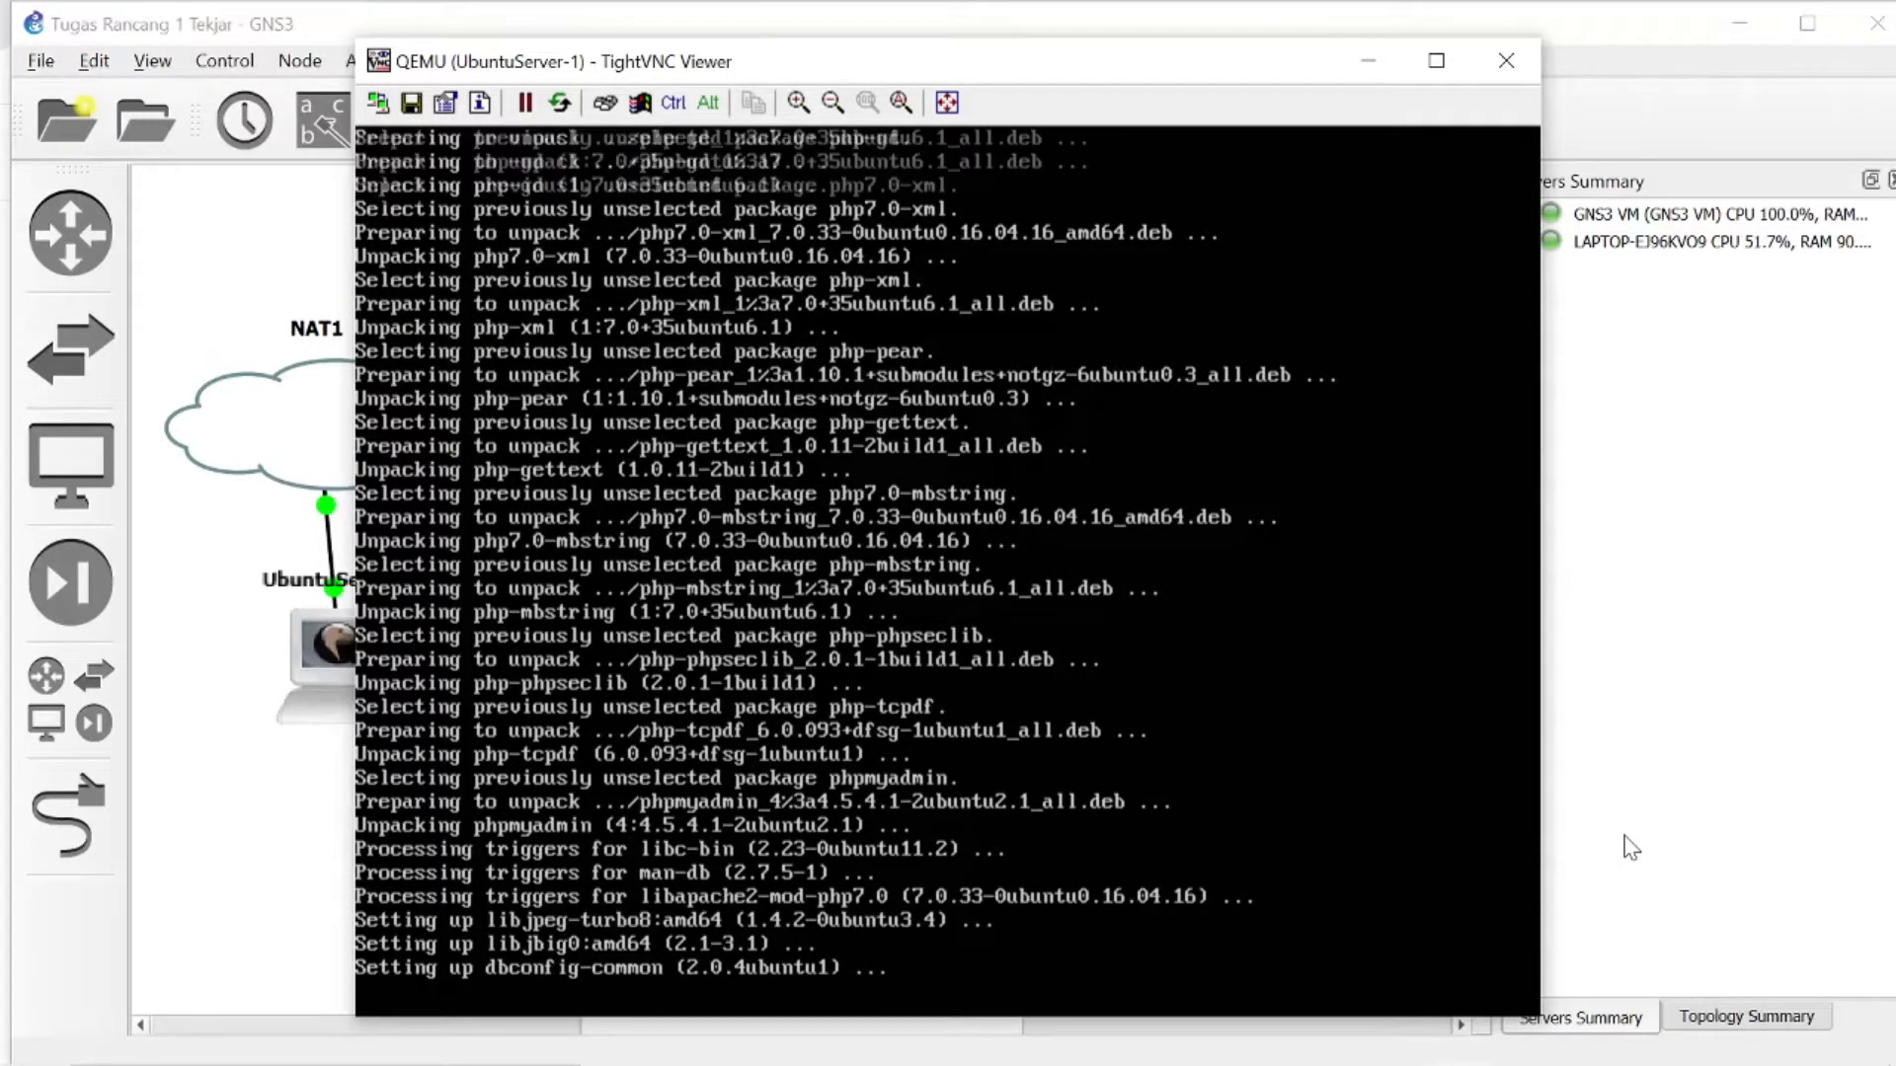
{"action": "mouse_move", "coordinate": [1438, 1005]}
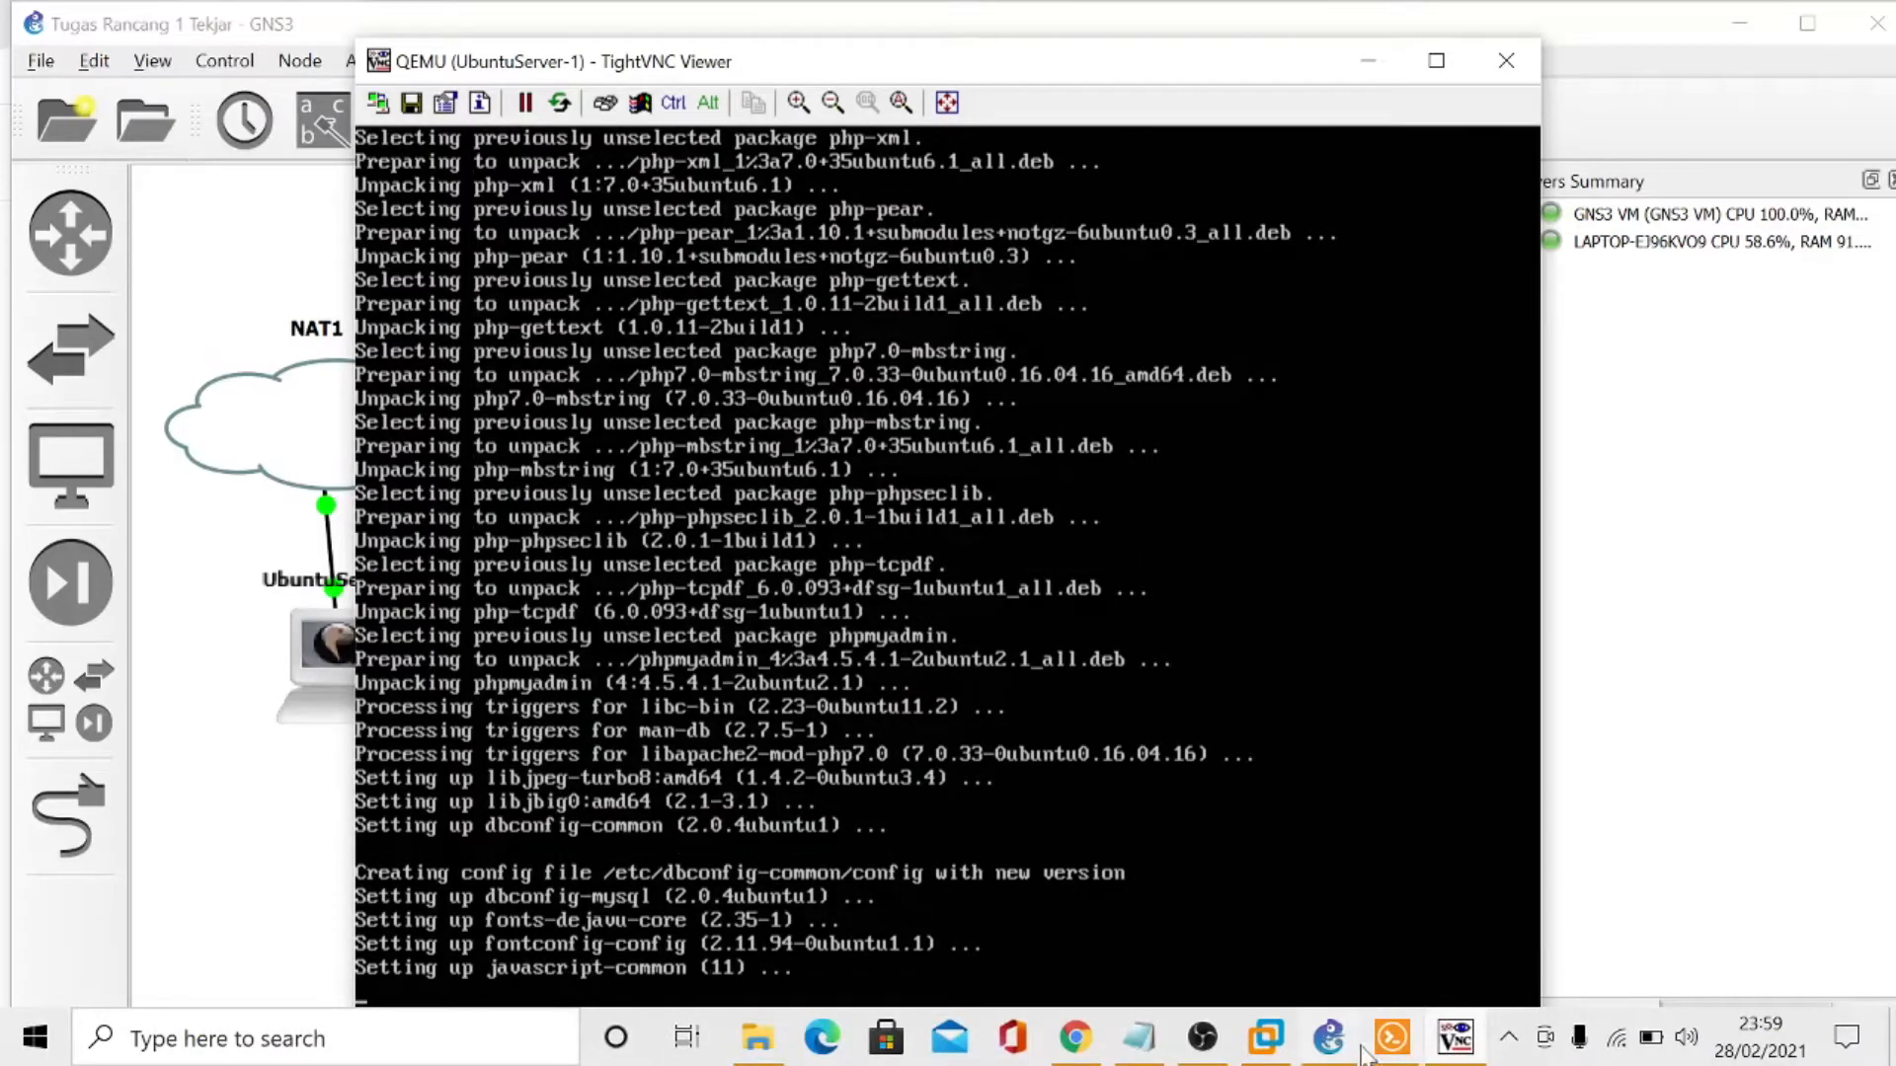
{"action": "left_click", "coordinate": [1207, 1039]}
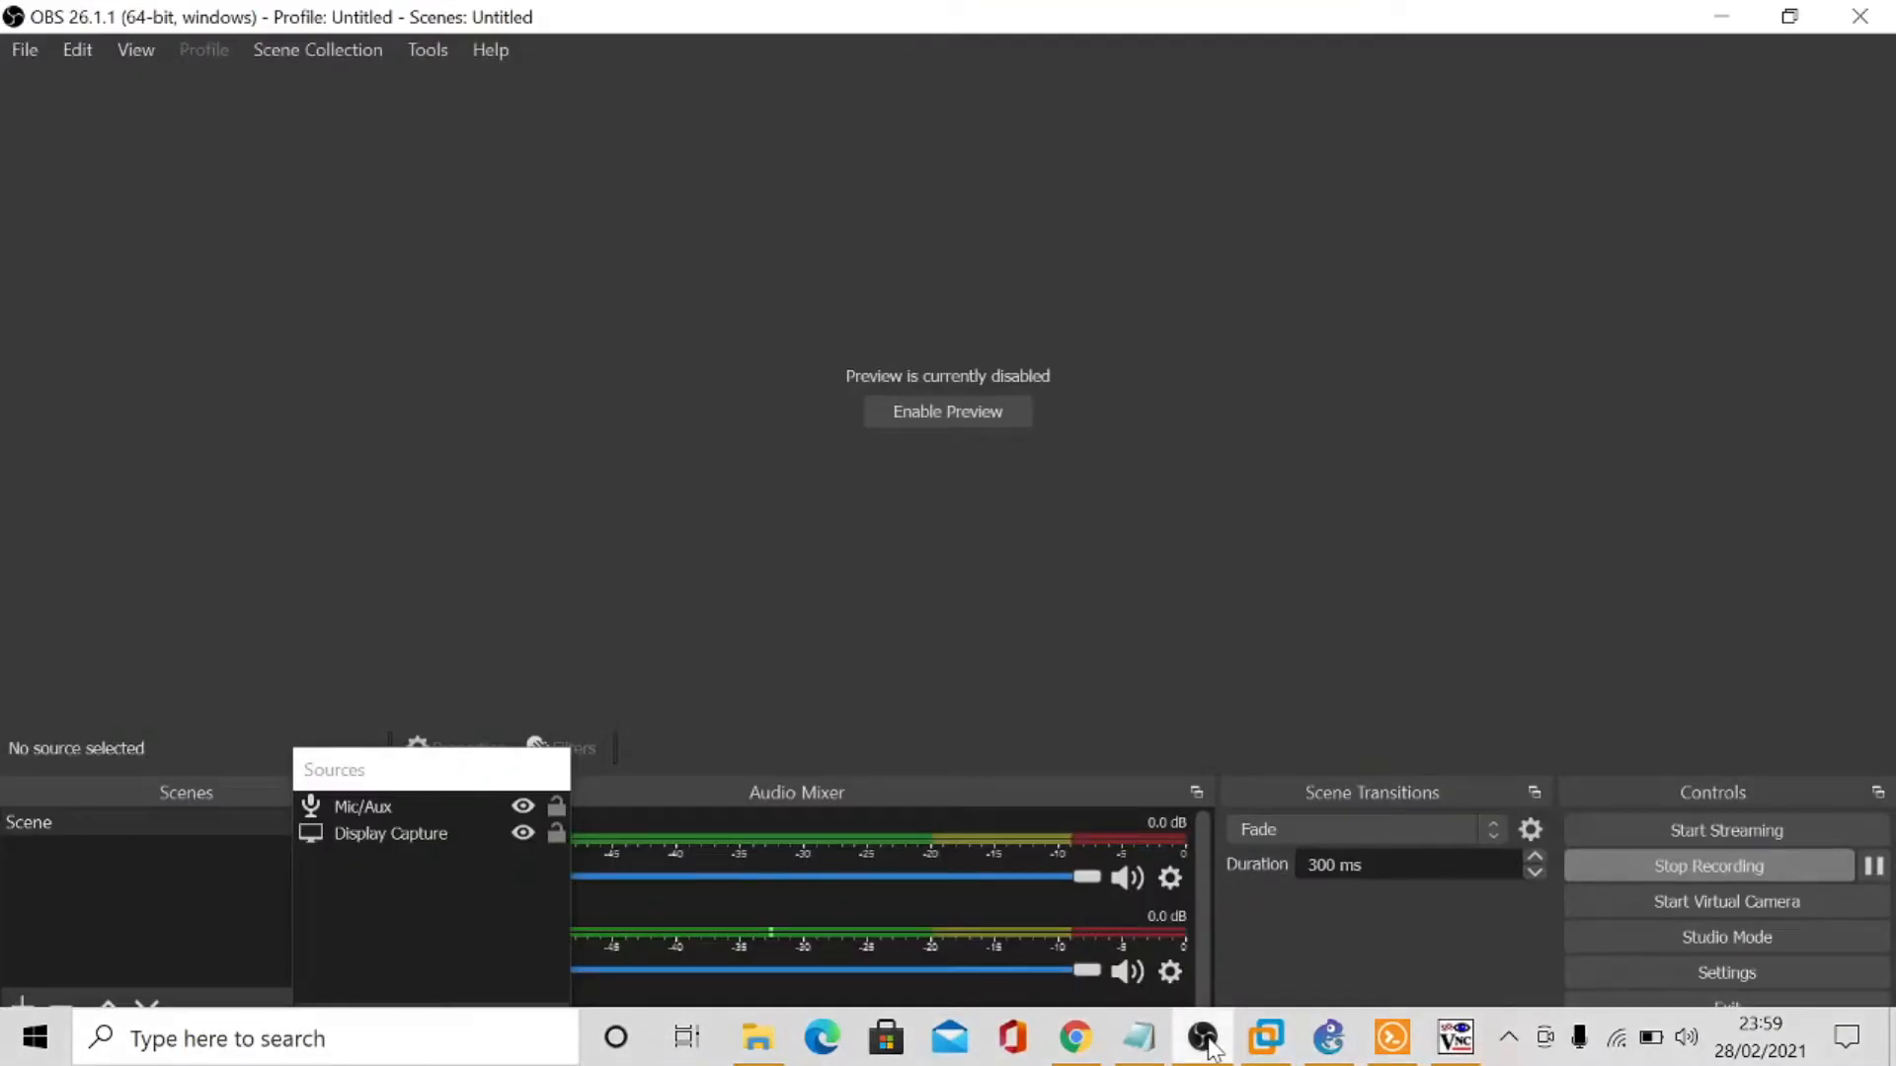
{"action": "left_click", "coordinate": [1455, 1038]}
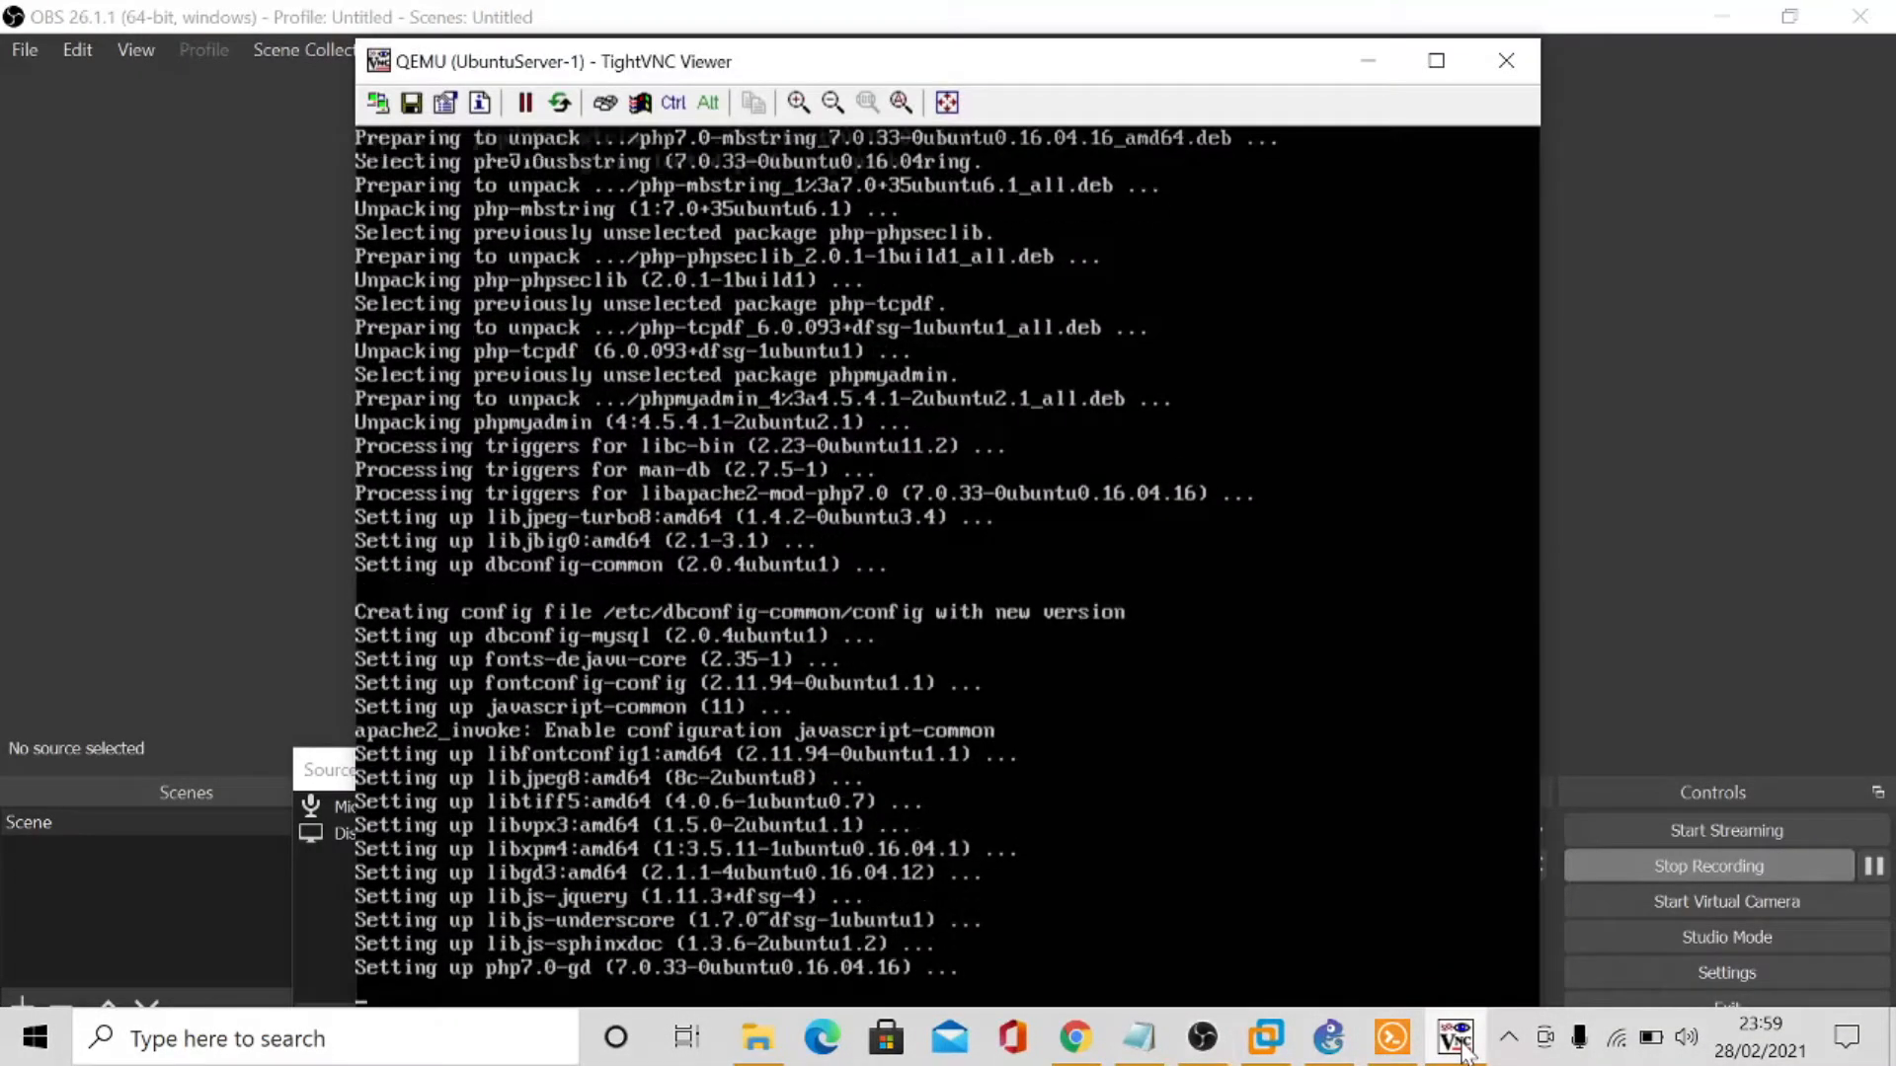
{"action": "mouse_move", "coordinate": [1395, 1054]}
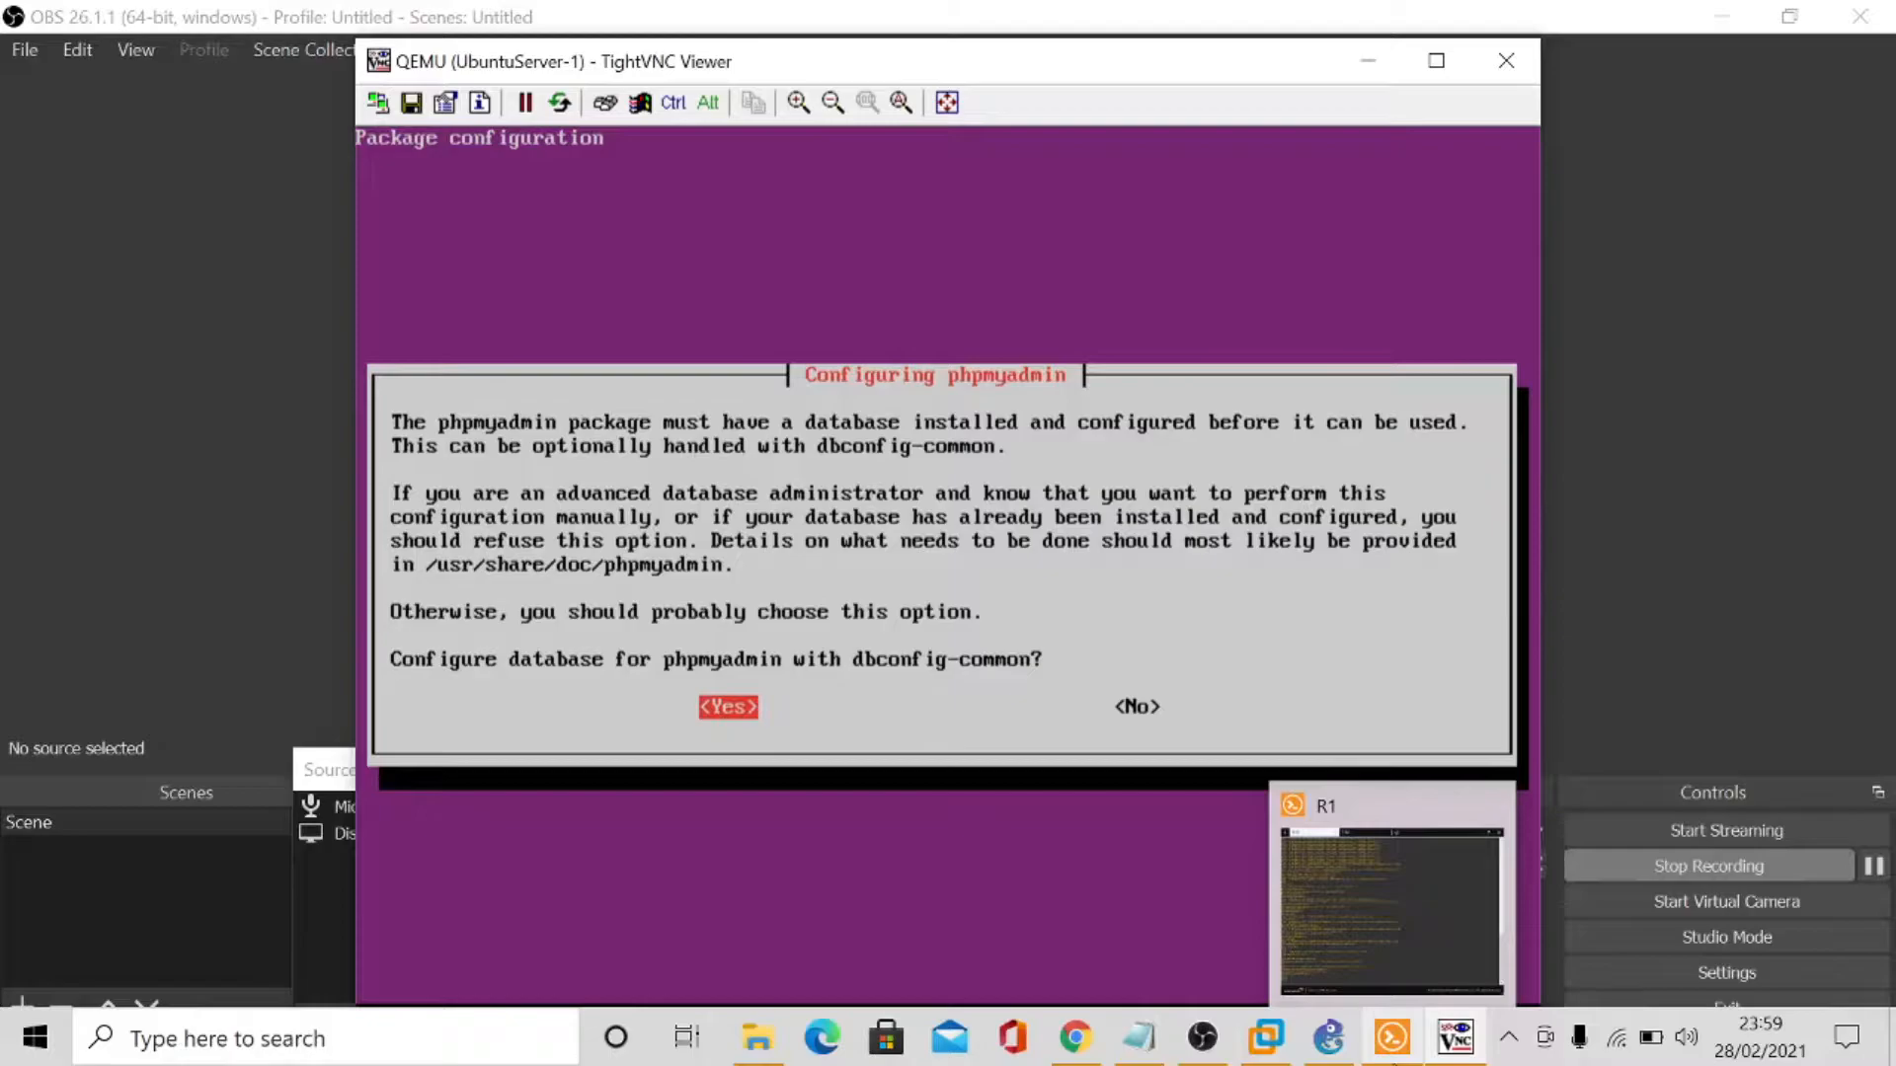
- Accept configuring the phpmyadmin database with dbconfig-common, and enter and confirm the MySQL application password for phpmyadmin
{"action": "key", "text": "Return"}
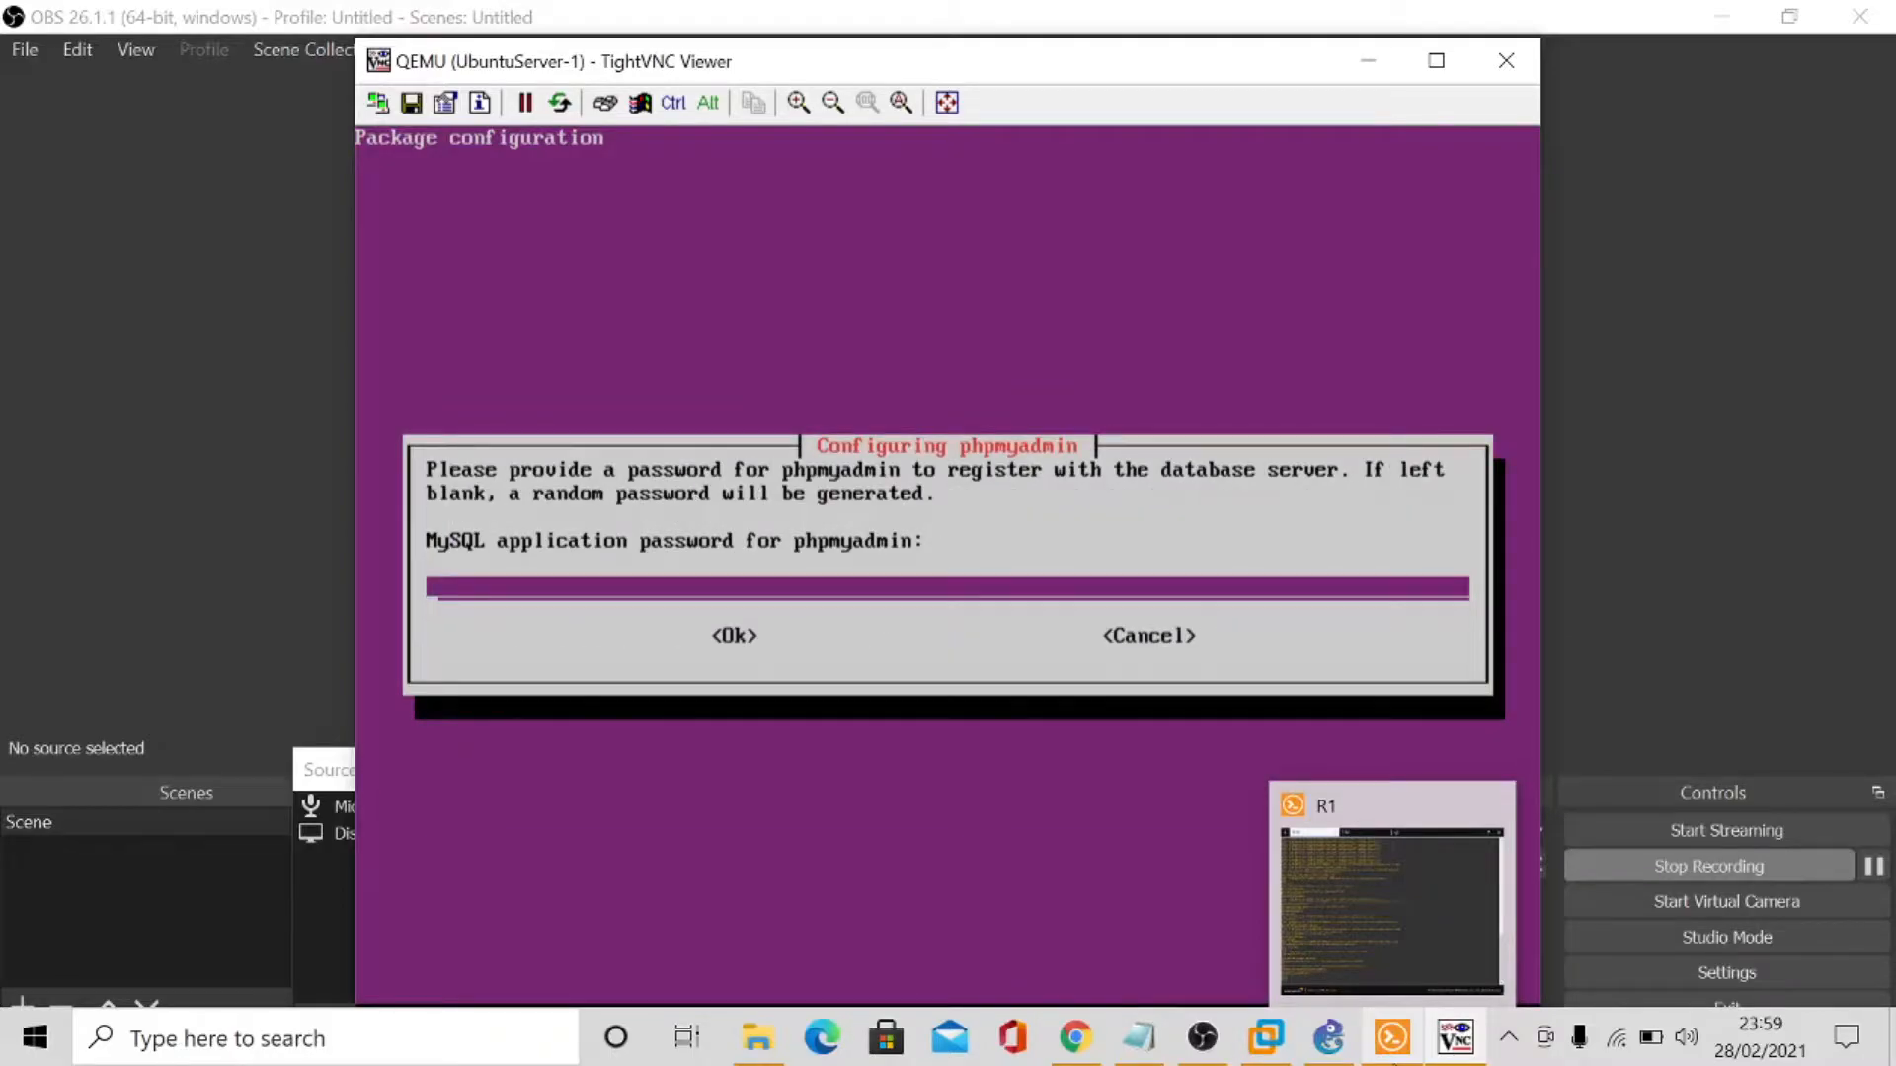
{"action": "type", "text": "**************"}
{"action": "key", "text": "Return"}
{"action": "type", "text": "**"}
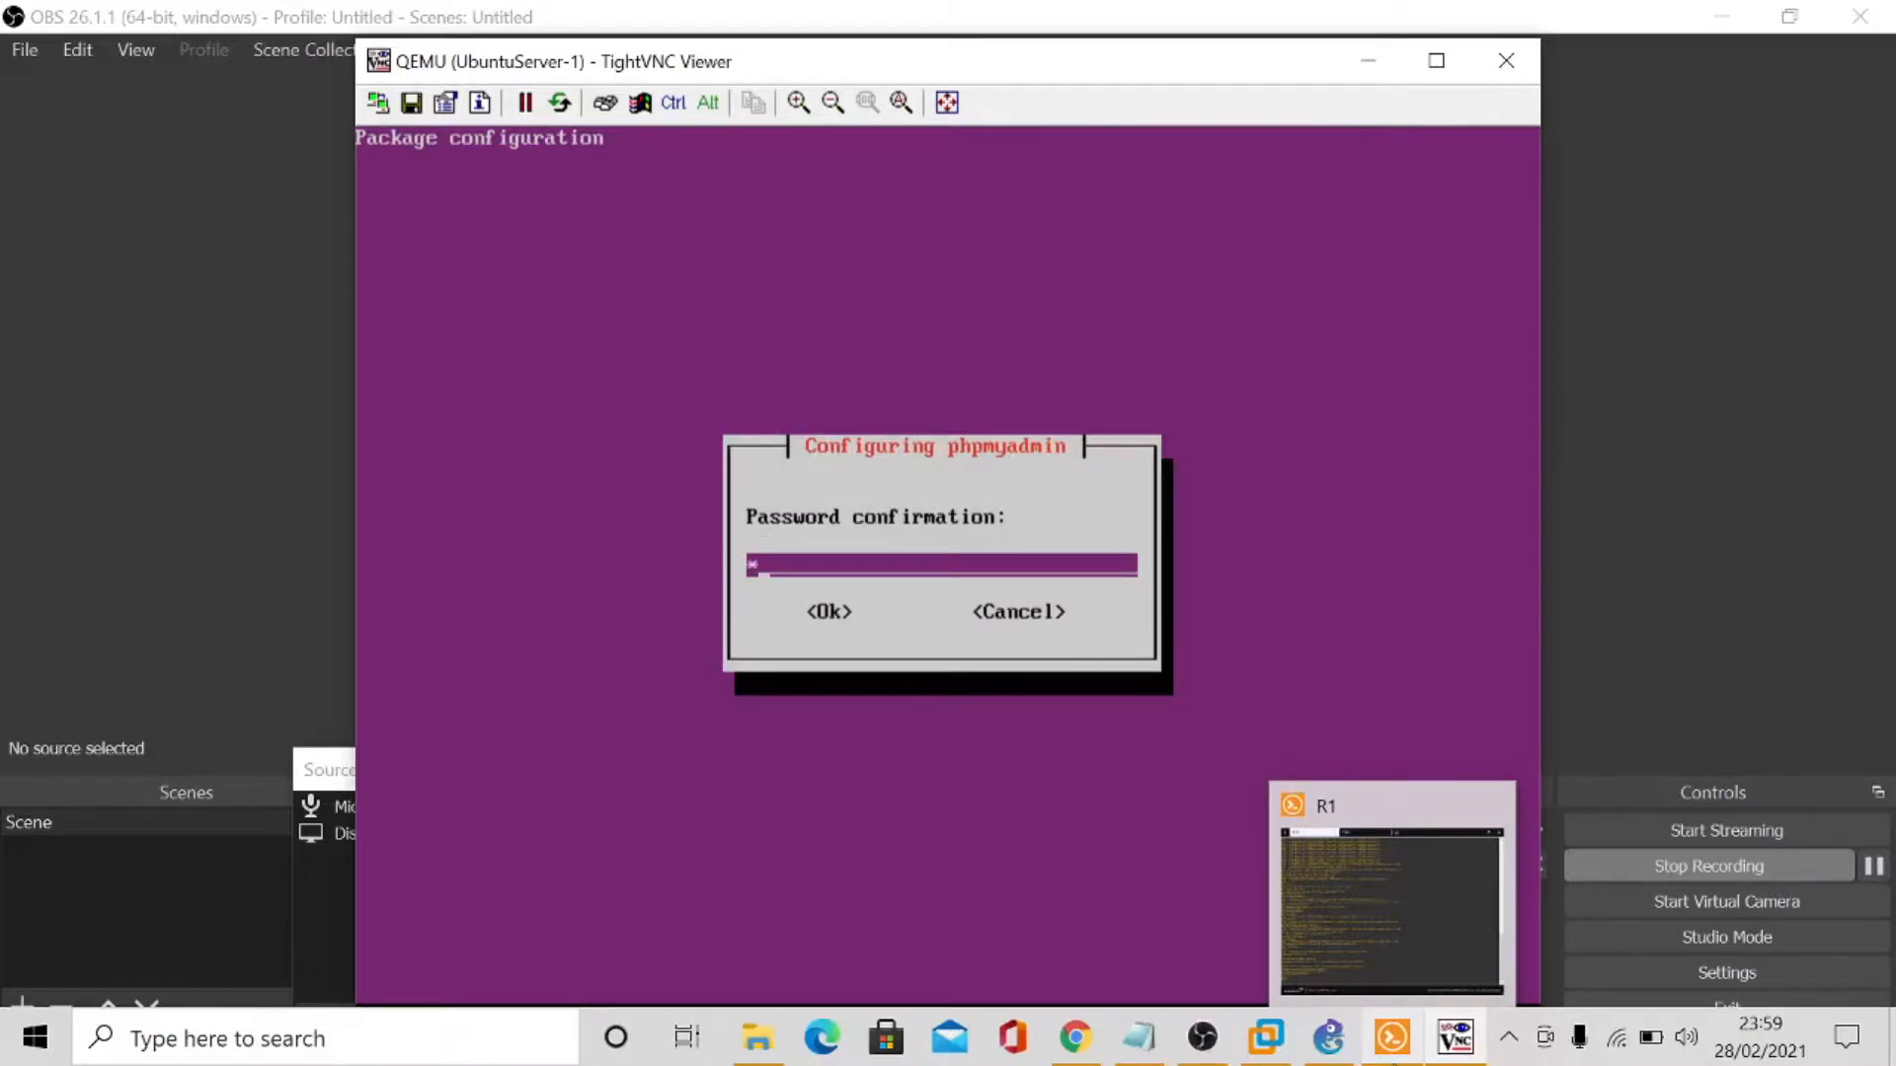
{"action": "type", "text": "*****"}
{"action": "key", "text": "BackSpace"}
{"action": "key", "text": "BackSpace"}
{"action": "key", "text": "BackSpace"}
{"action": "key", "text": "BackSpace"}
{"action": "key", "text": "BackSpace"}
{"action": "key", "text": "BackSpace"}
{"action": "key", "text": "BackSpace"}
{"action": "type", "text": "**************"}
{"action": "key", "text": "Tab"}
{"action": "key", "text": "Return"}
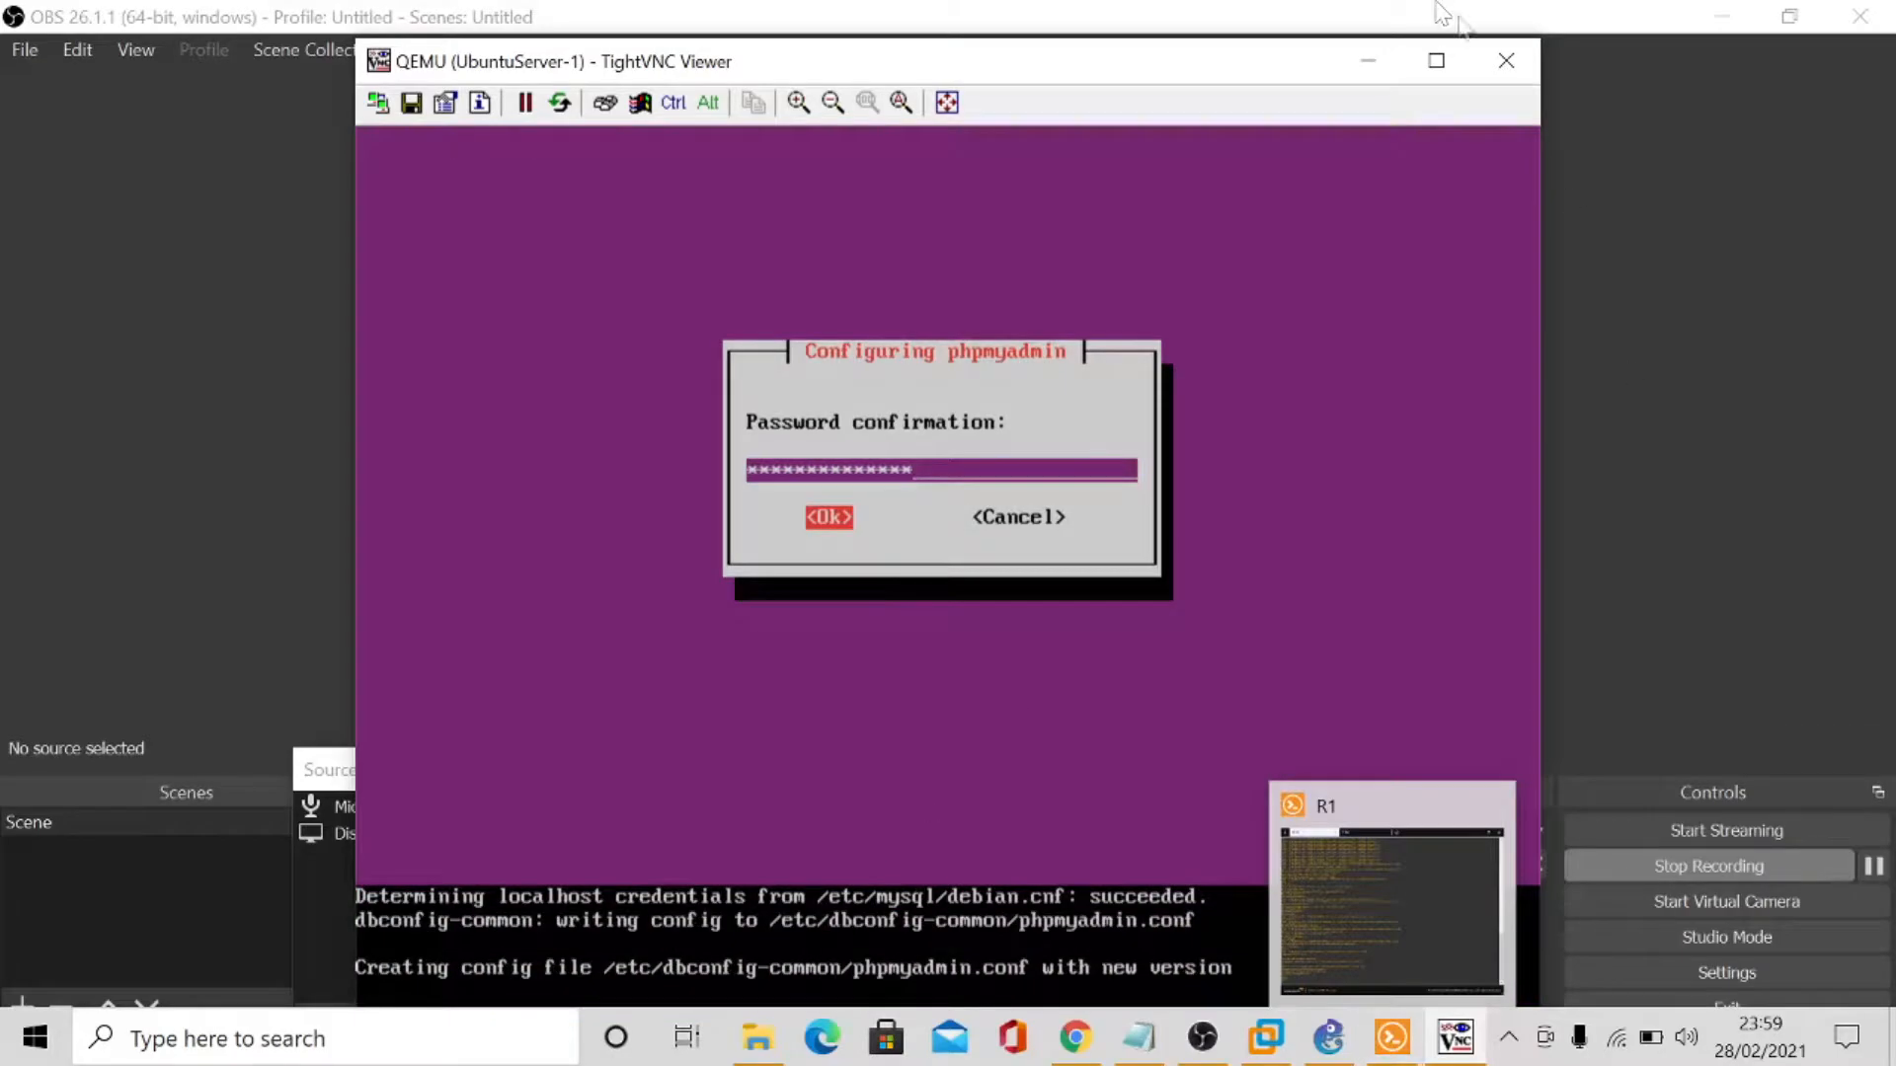
{"action": "left_click", "coordinate": [1329, 1039]}
{"action": "left_click", "coordinate": [1456, 1037]}
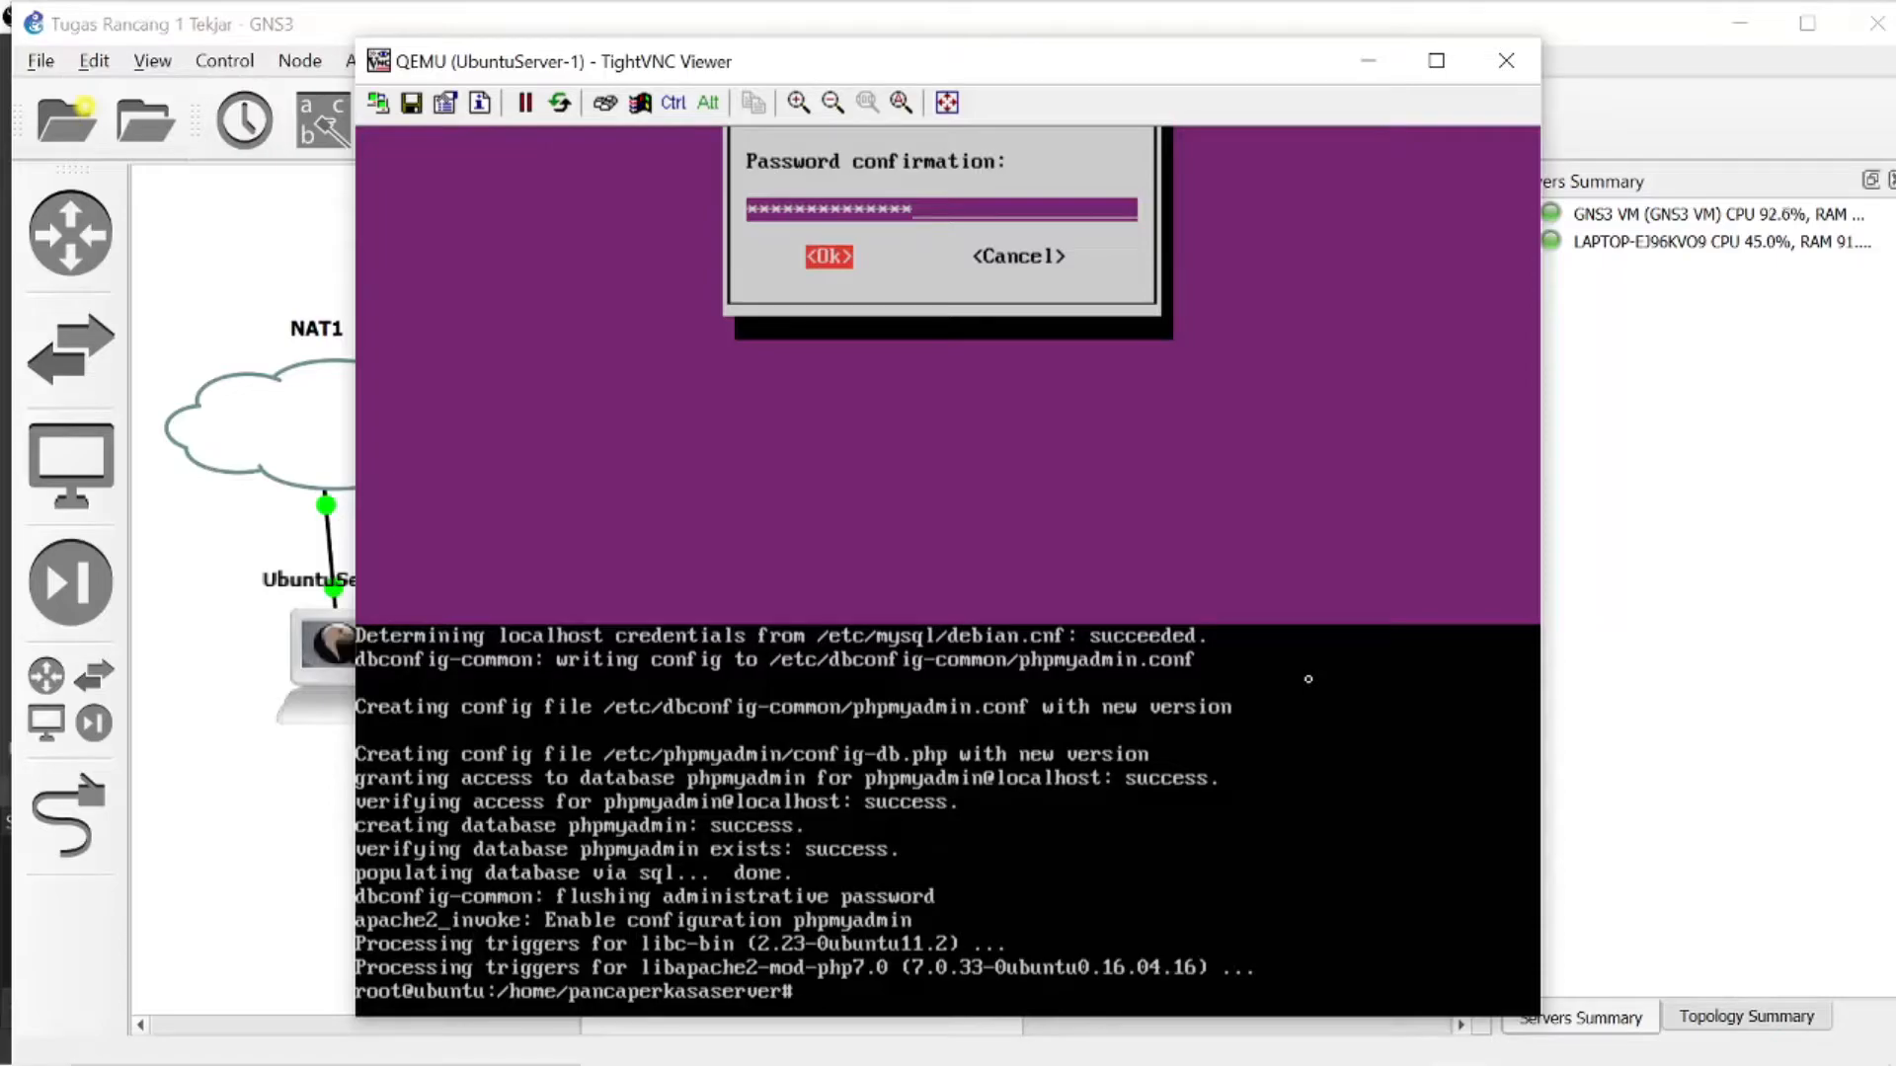
- Install the FTP server with apt-get install proftpd, answering y to continue and choosing to run it standalone
{"action": "type", "text": "apt-get install"}
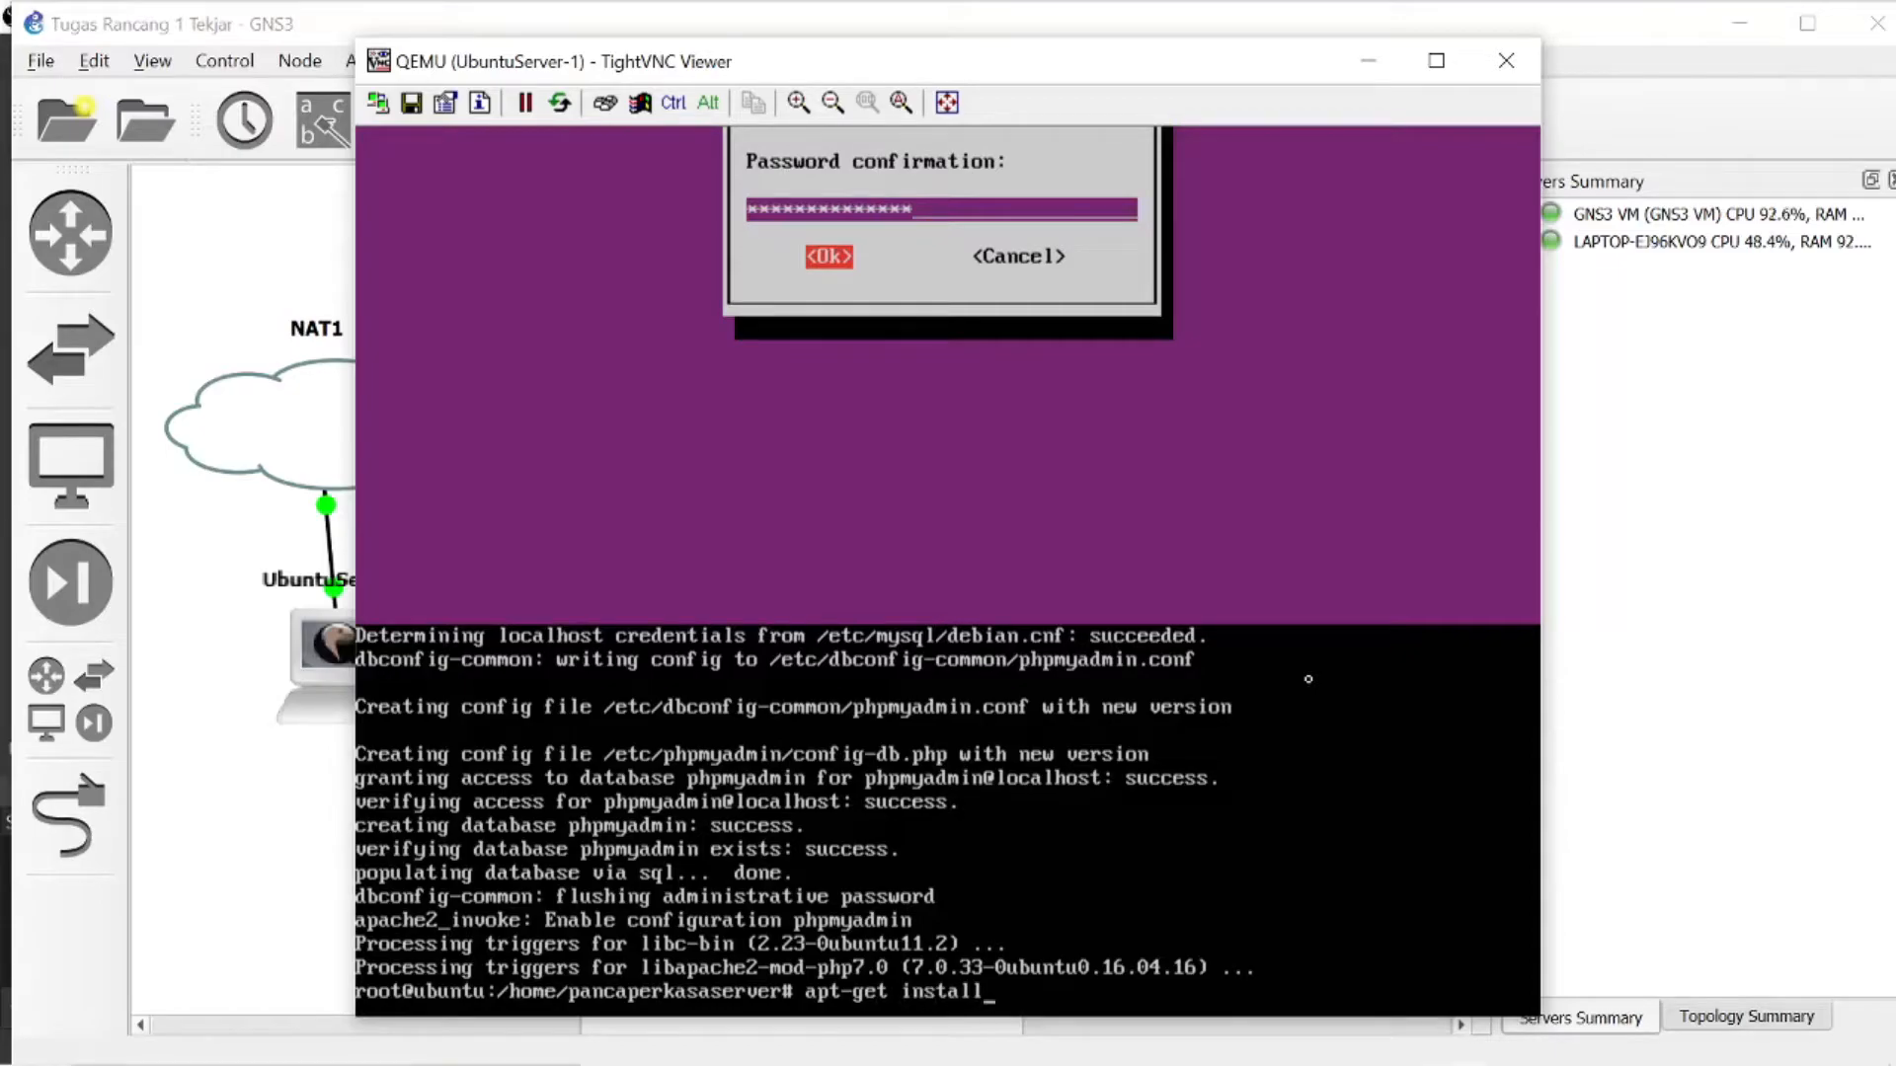
{"action": "type", "text": "proftpd"}
{"action": "key", "text": "Return"}
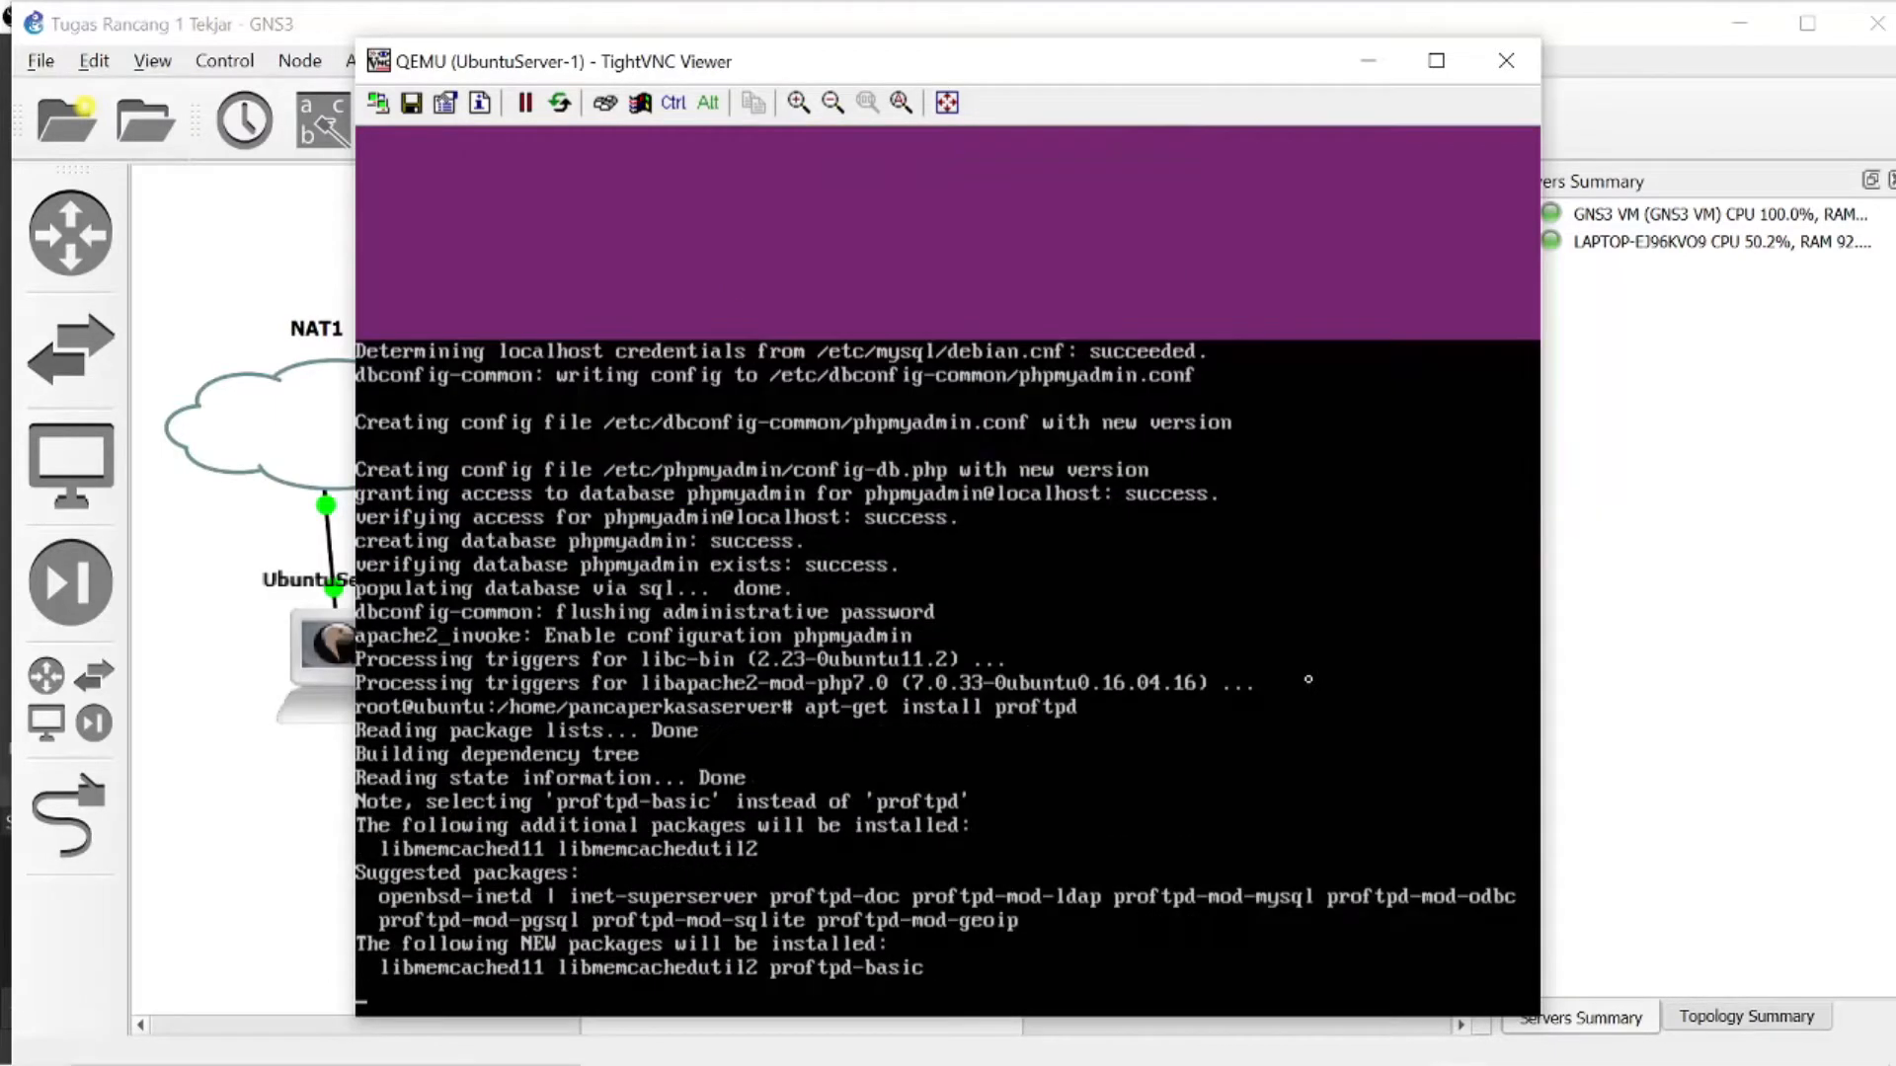
{"action": "type", "text": "y"}
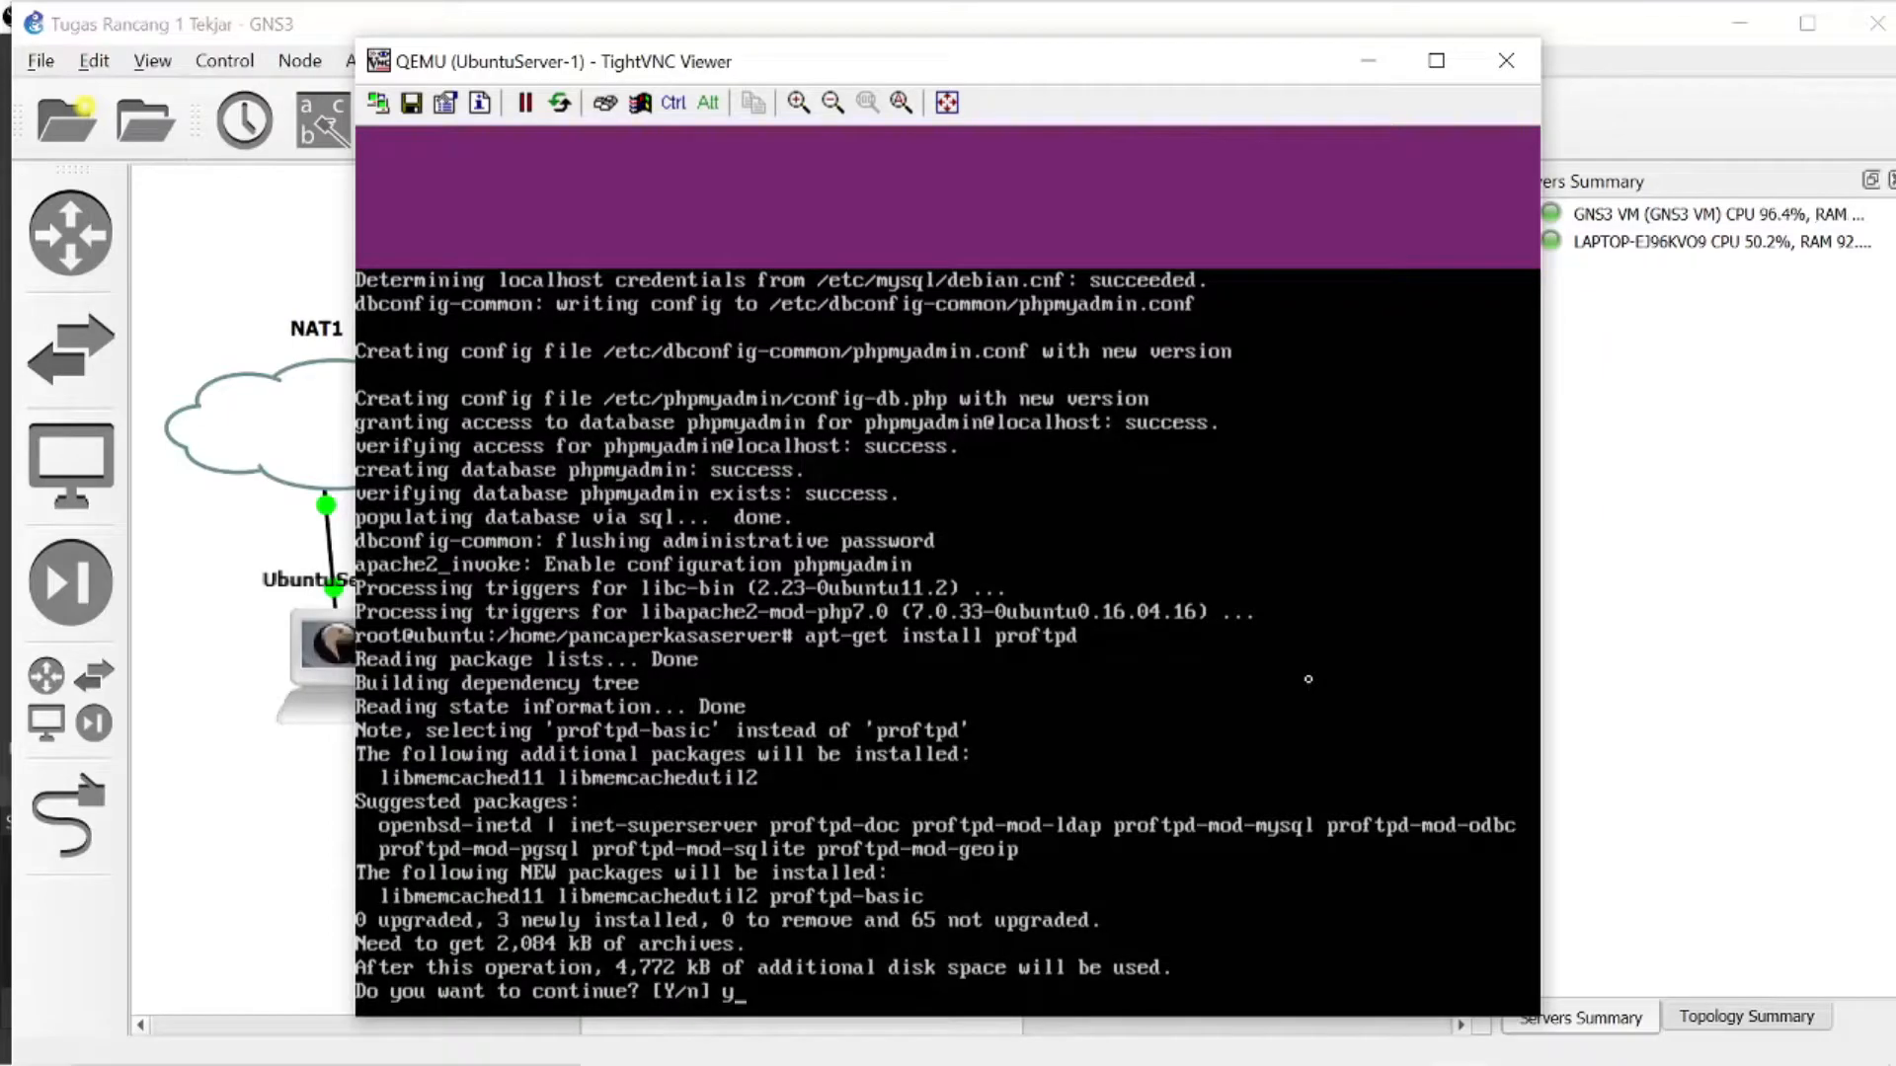
{"action": "key", "text": "Return"}
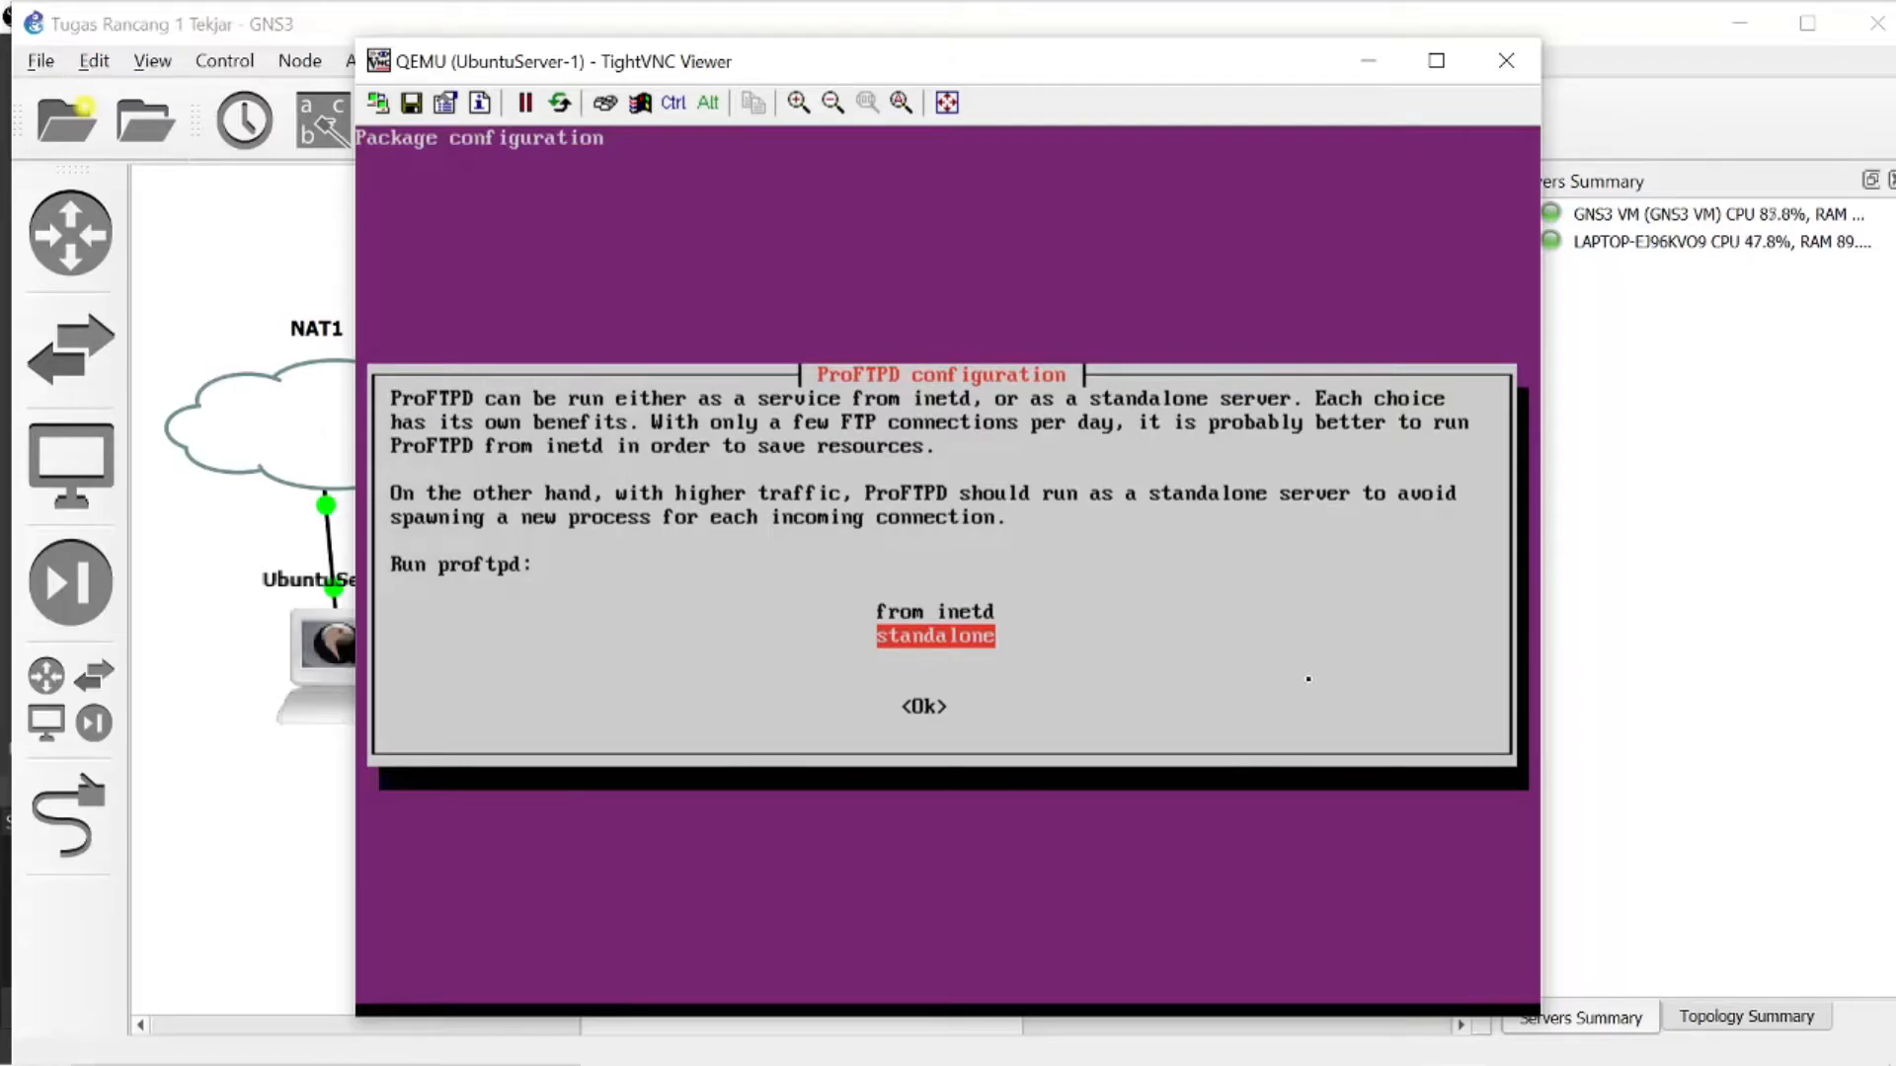
{"action": "key", "text": "Return"}
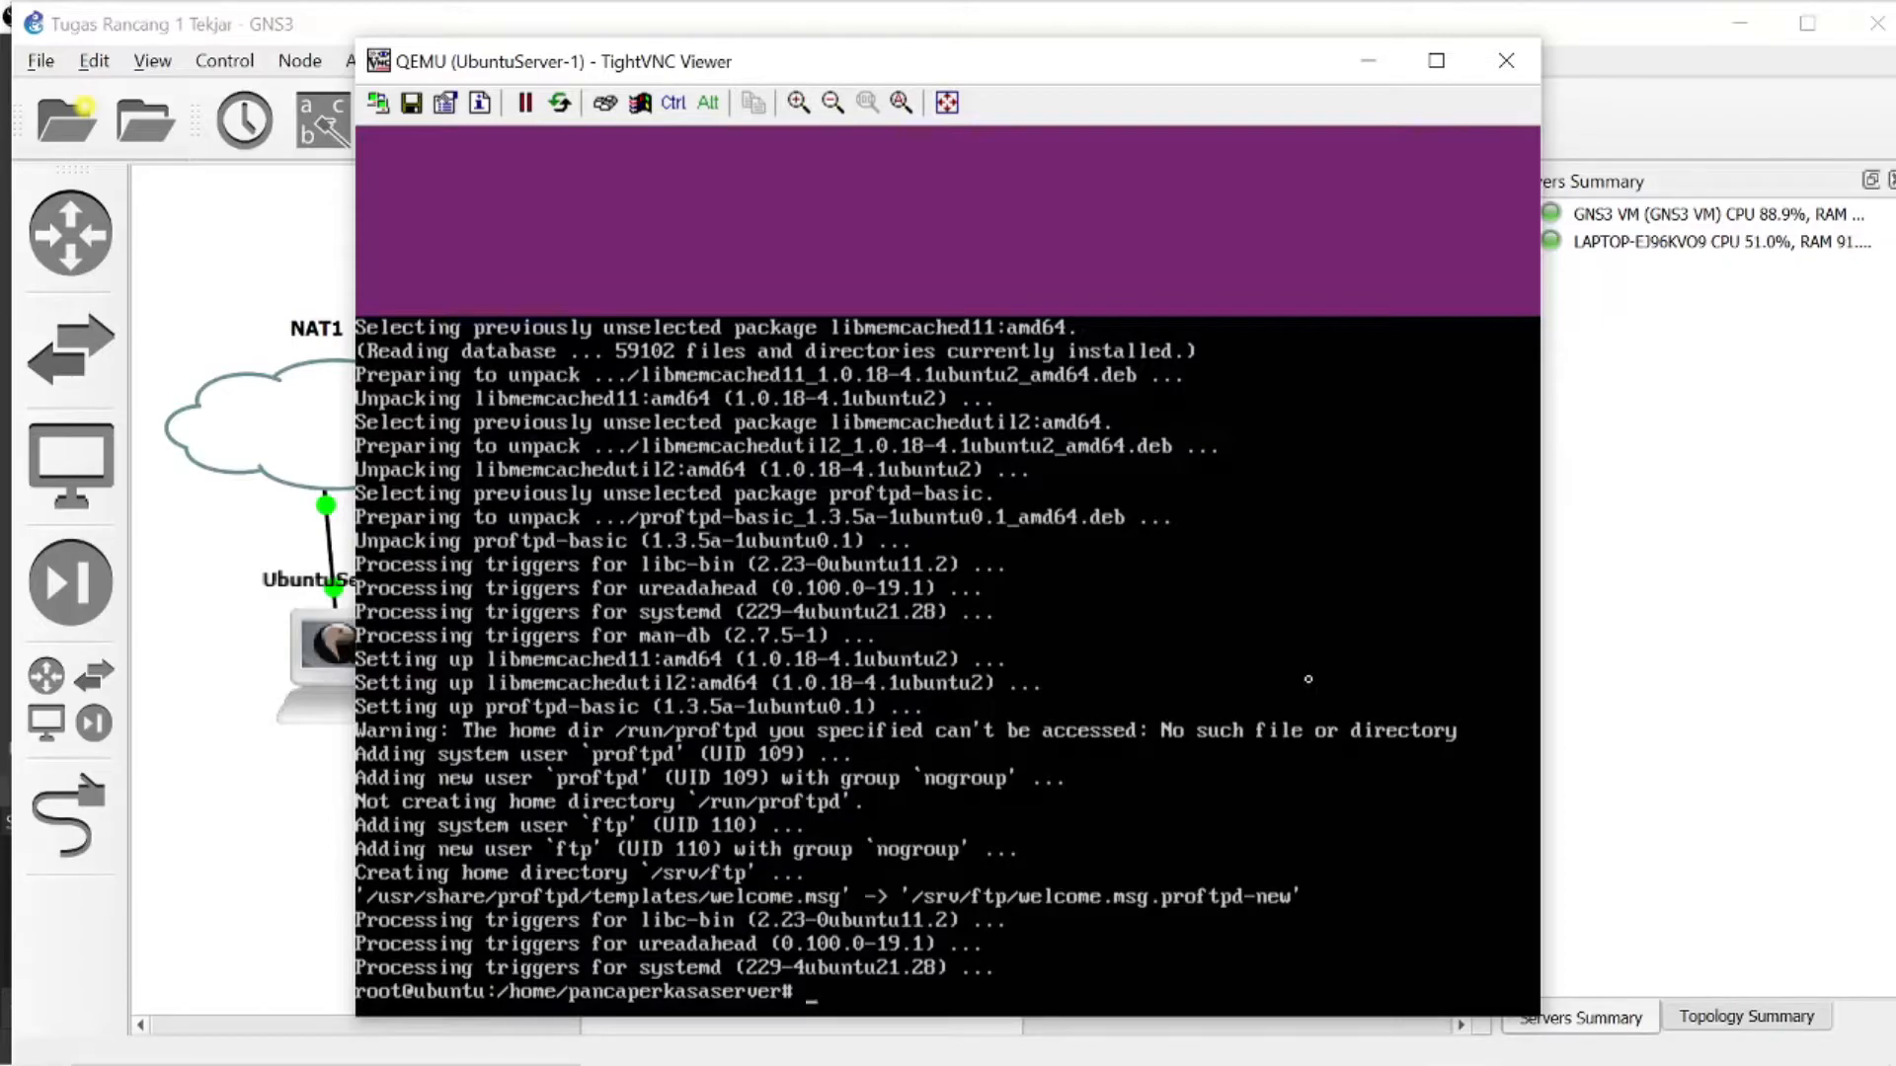
- Try to install the DNS server with apt-get install bind9, answering y to continue
{"action": "type", "text": "apt-get instal"}
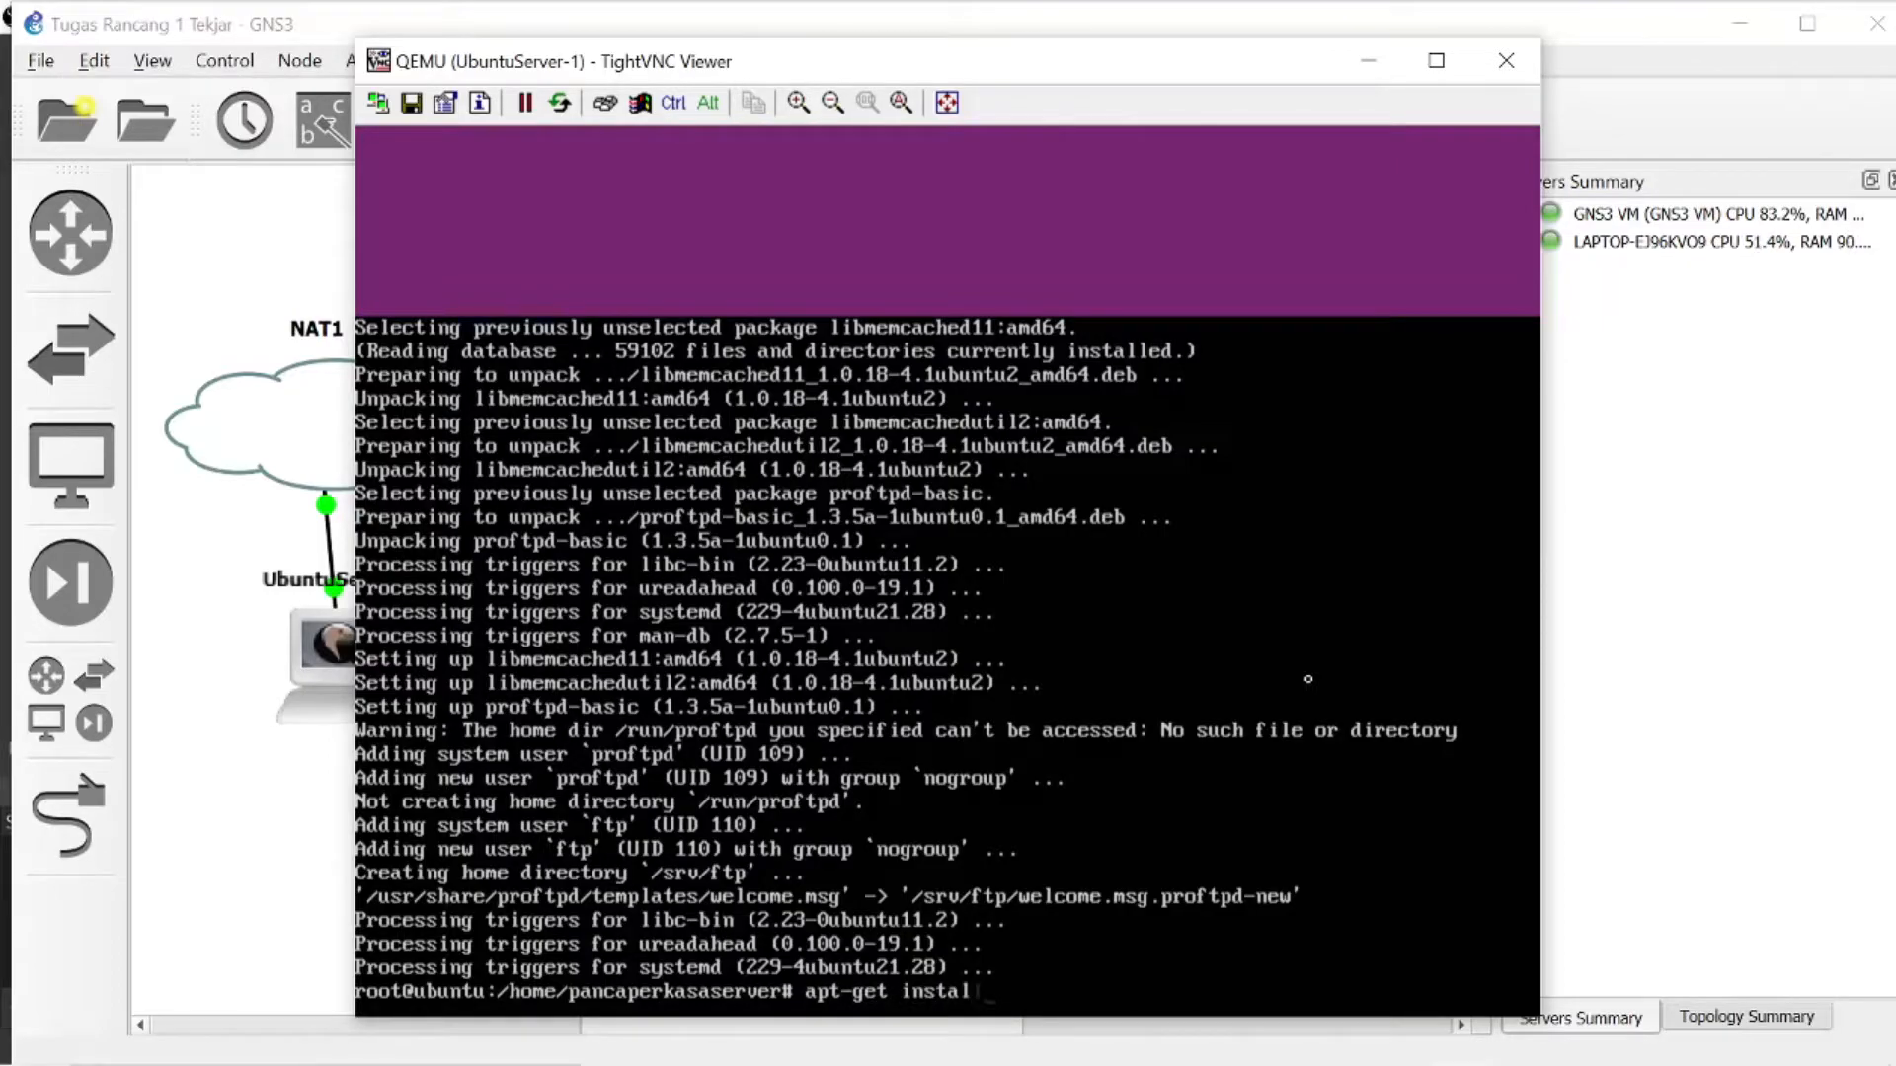
{"action": "type", "text": "l bind9"}
{"action": "key", "text": "Return"}
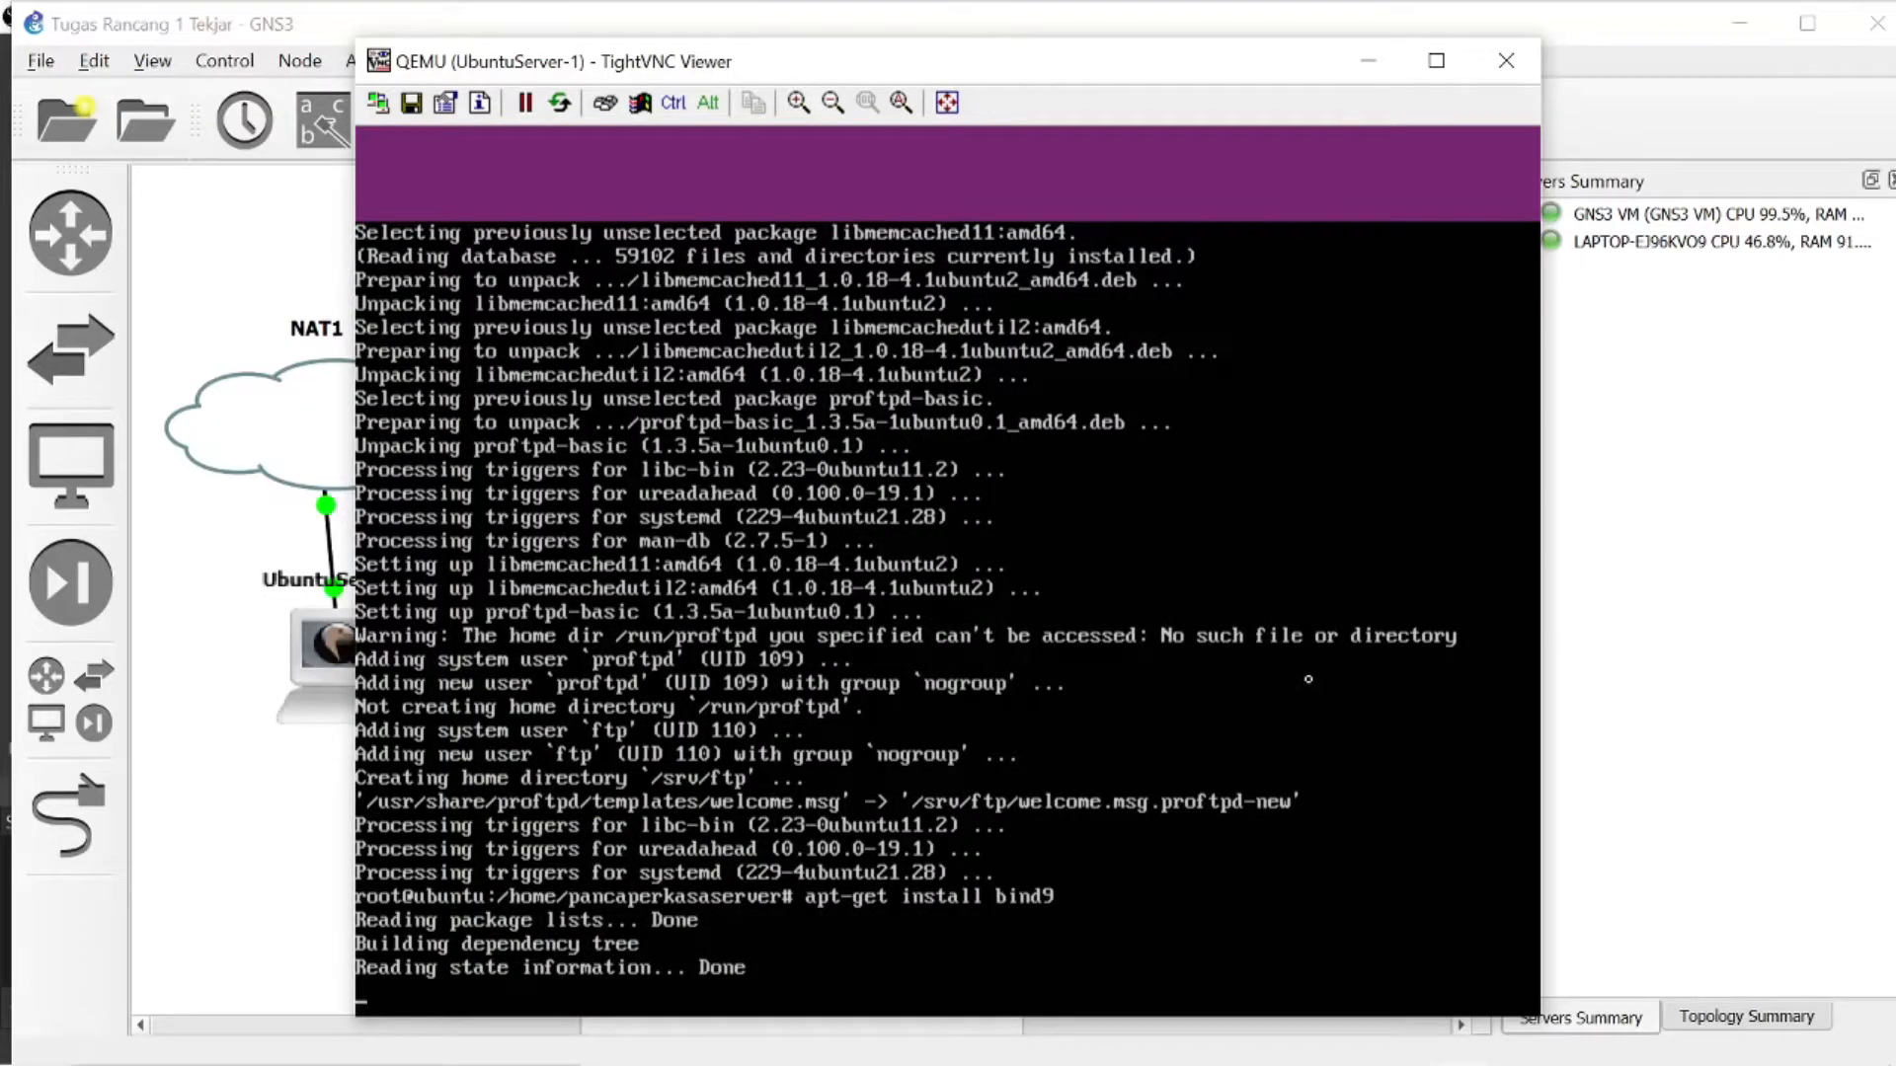
{"action": "type", "text": "y"}
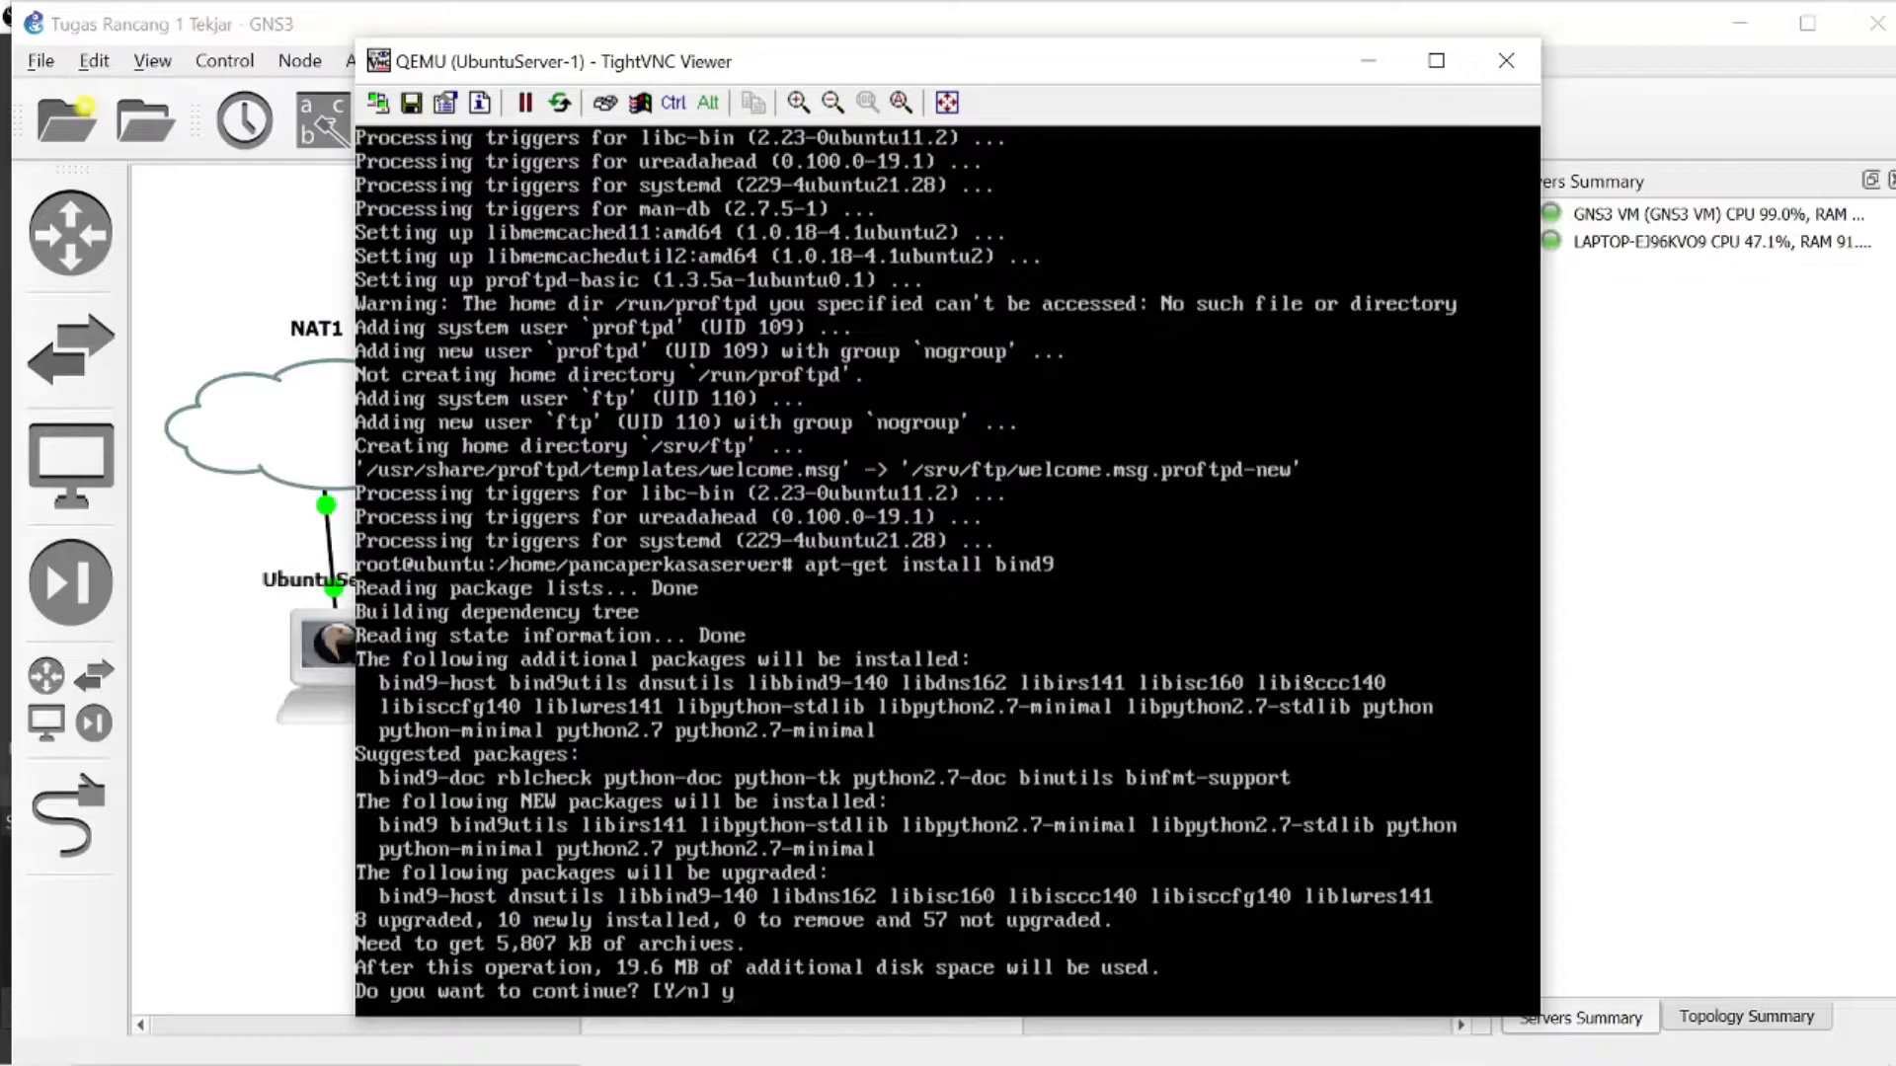
{"action": "key", "text": "Return"}
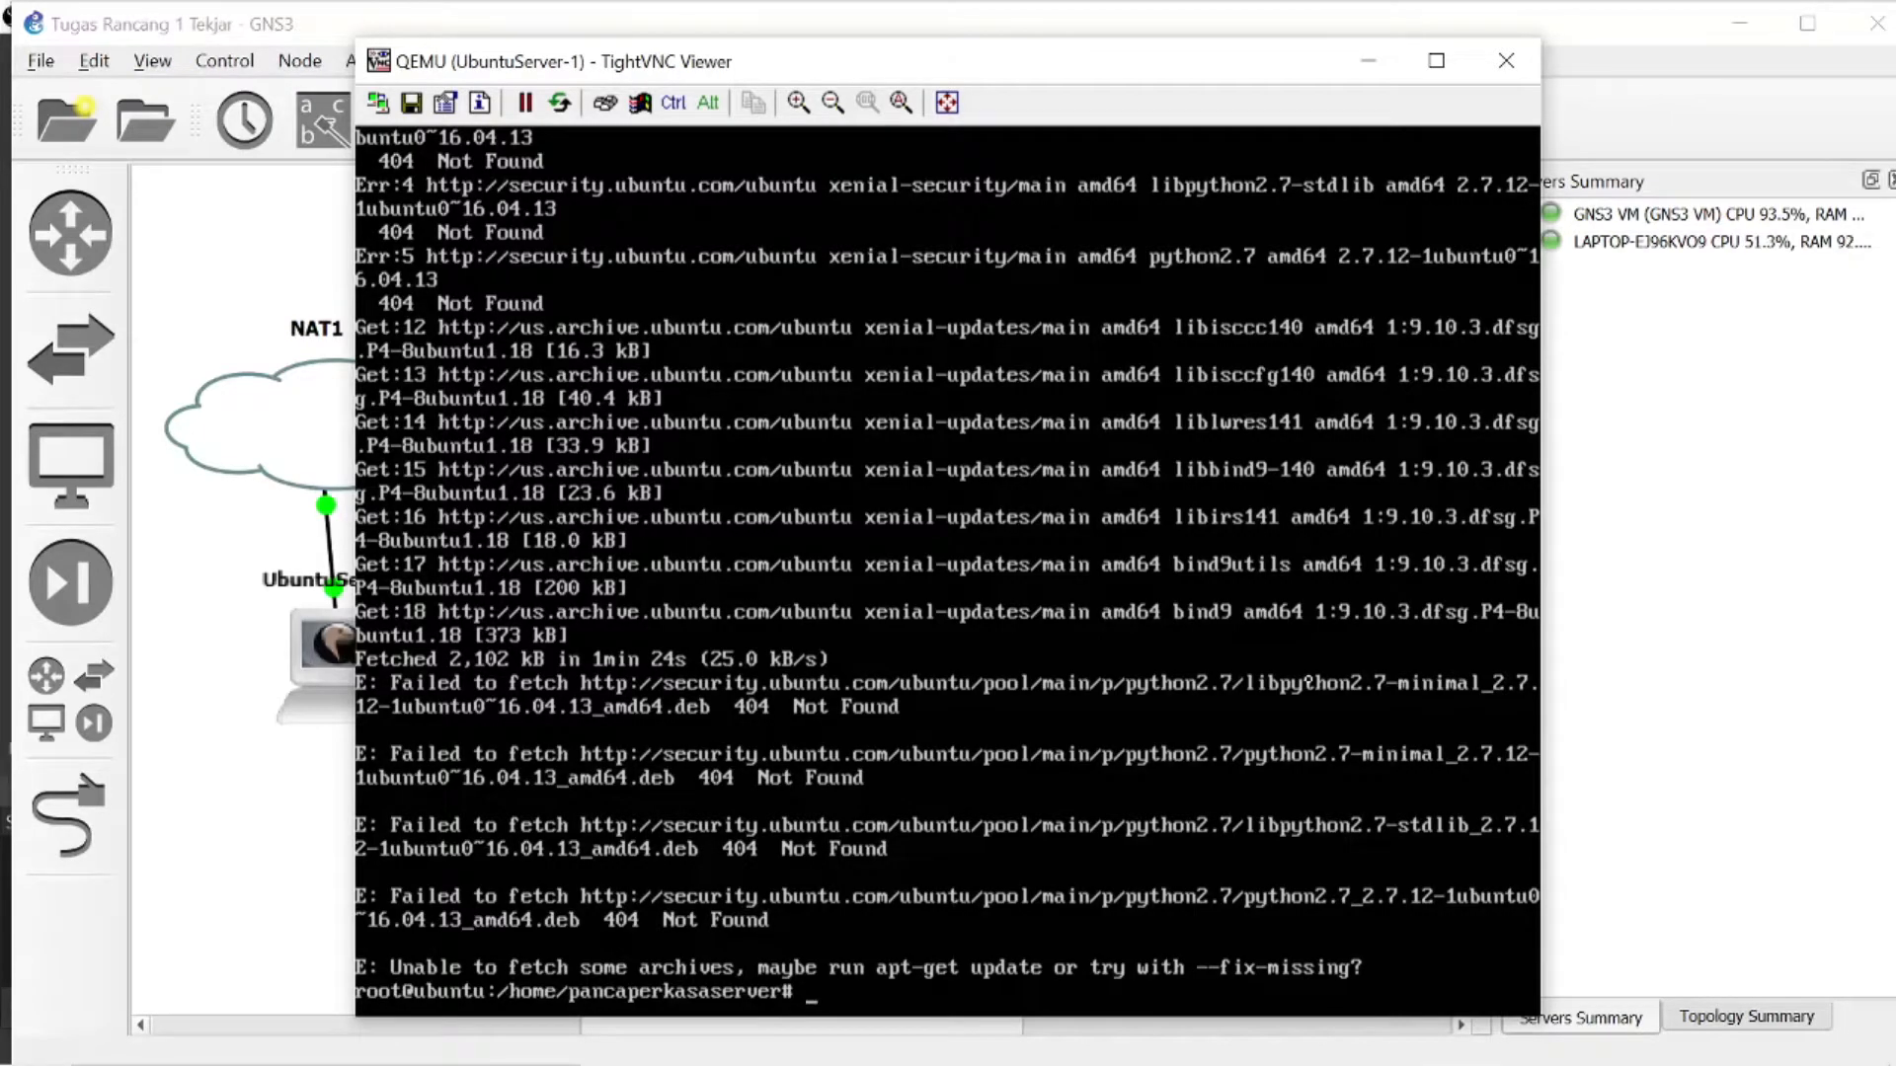
- Clear the Ubuntu server console and refresh the package lists with apt-get update
{"action": "key", "text": "ctrl+l"}
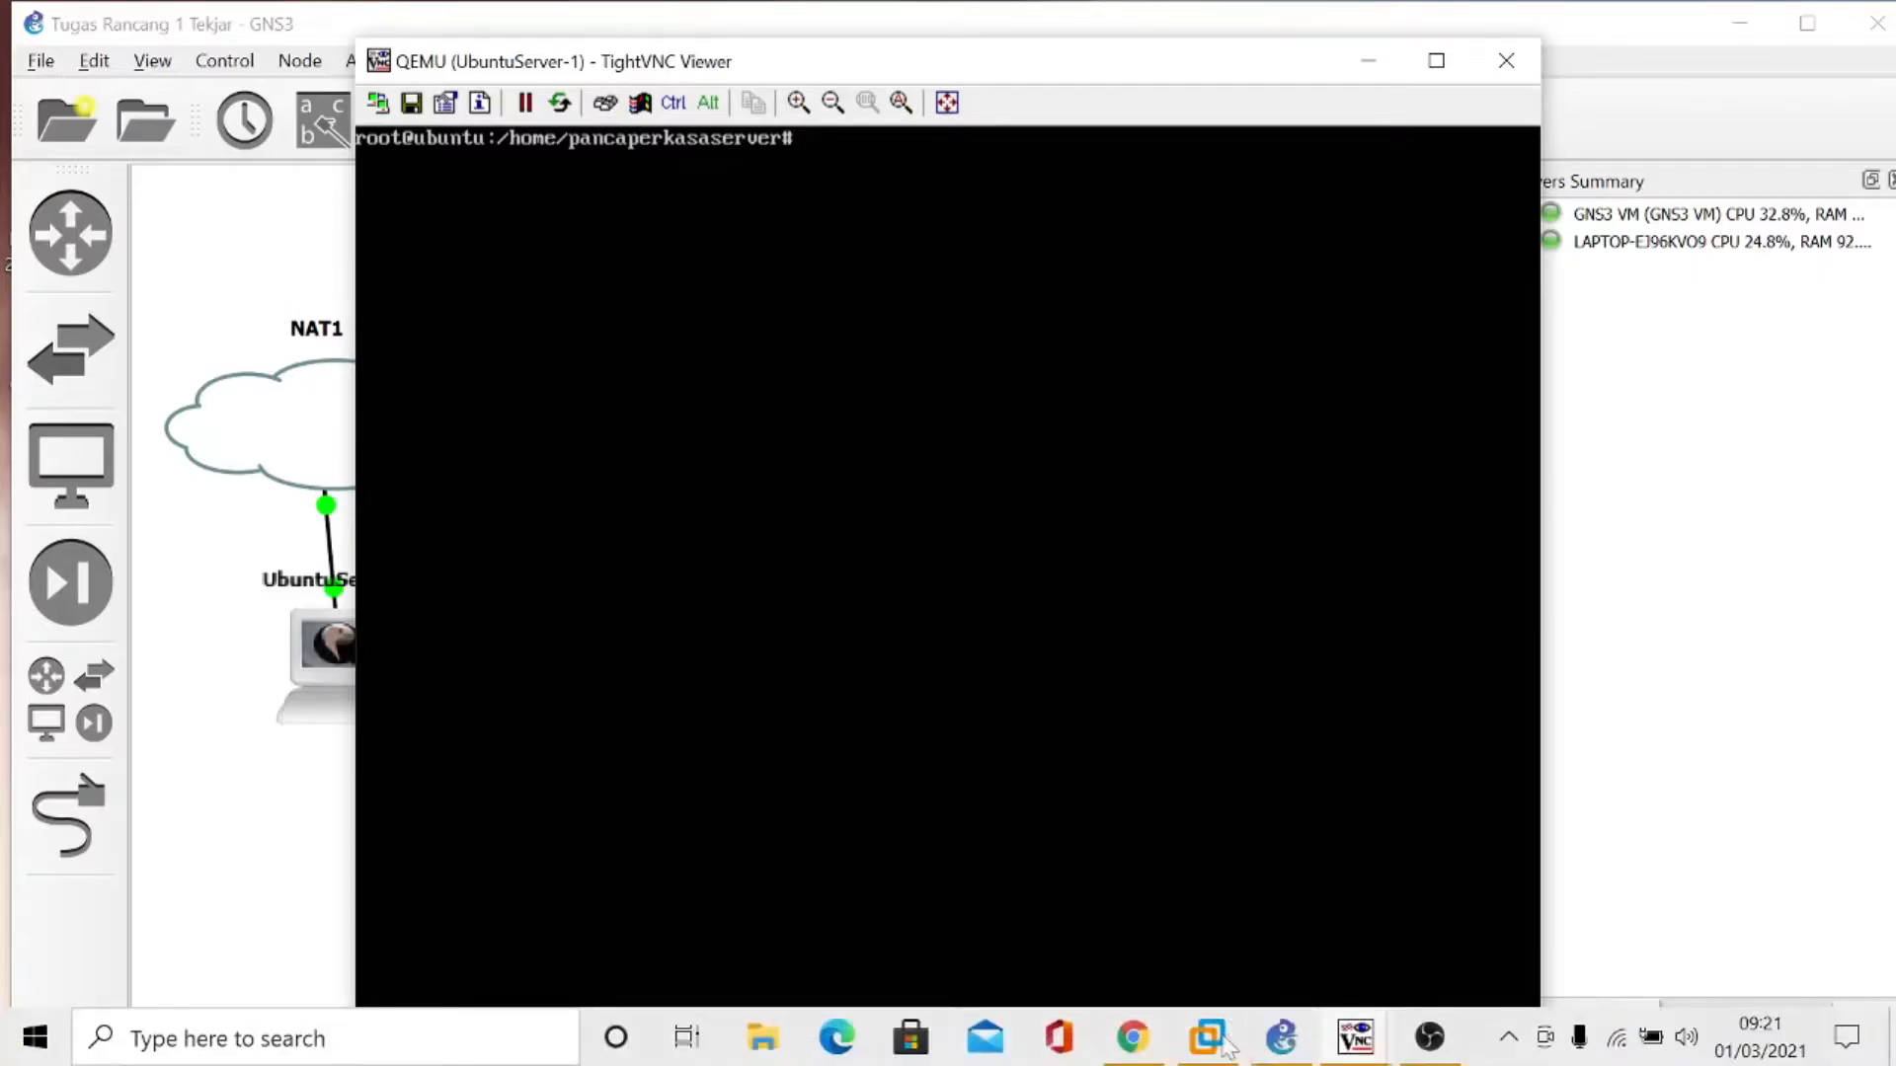
{"action": "left_click", "coordinate": [1428, 1037]}
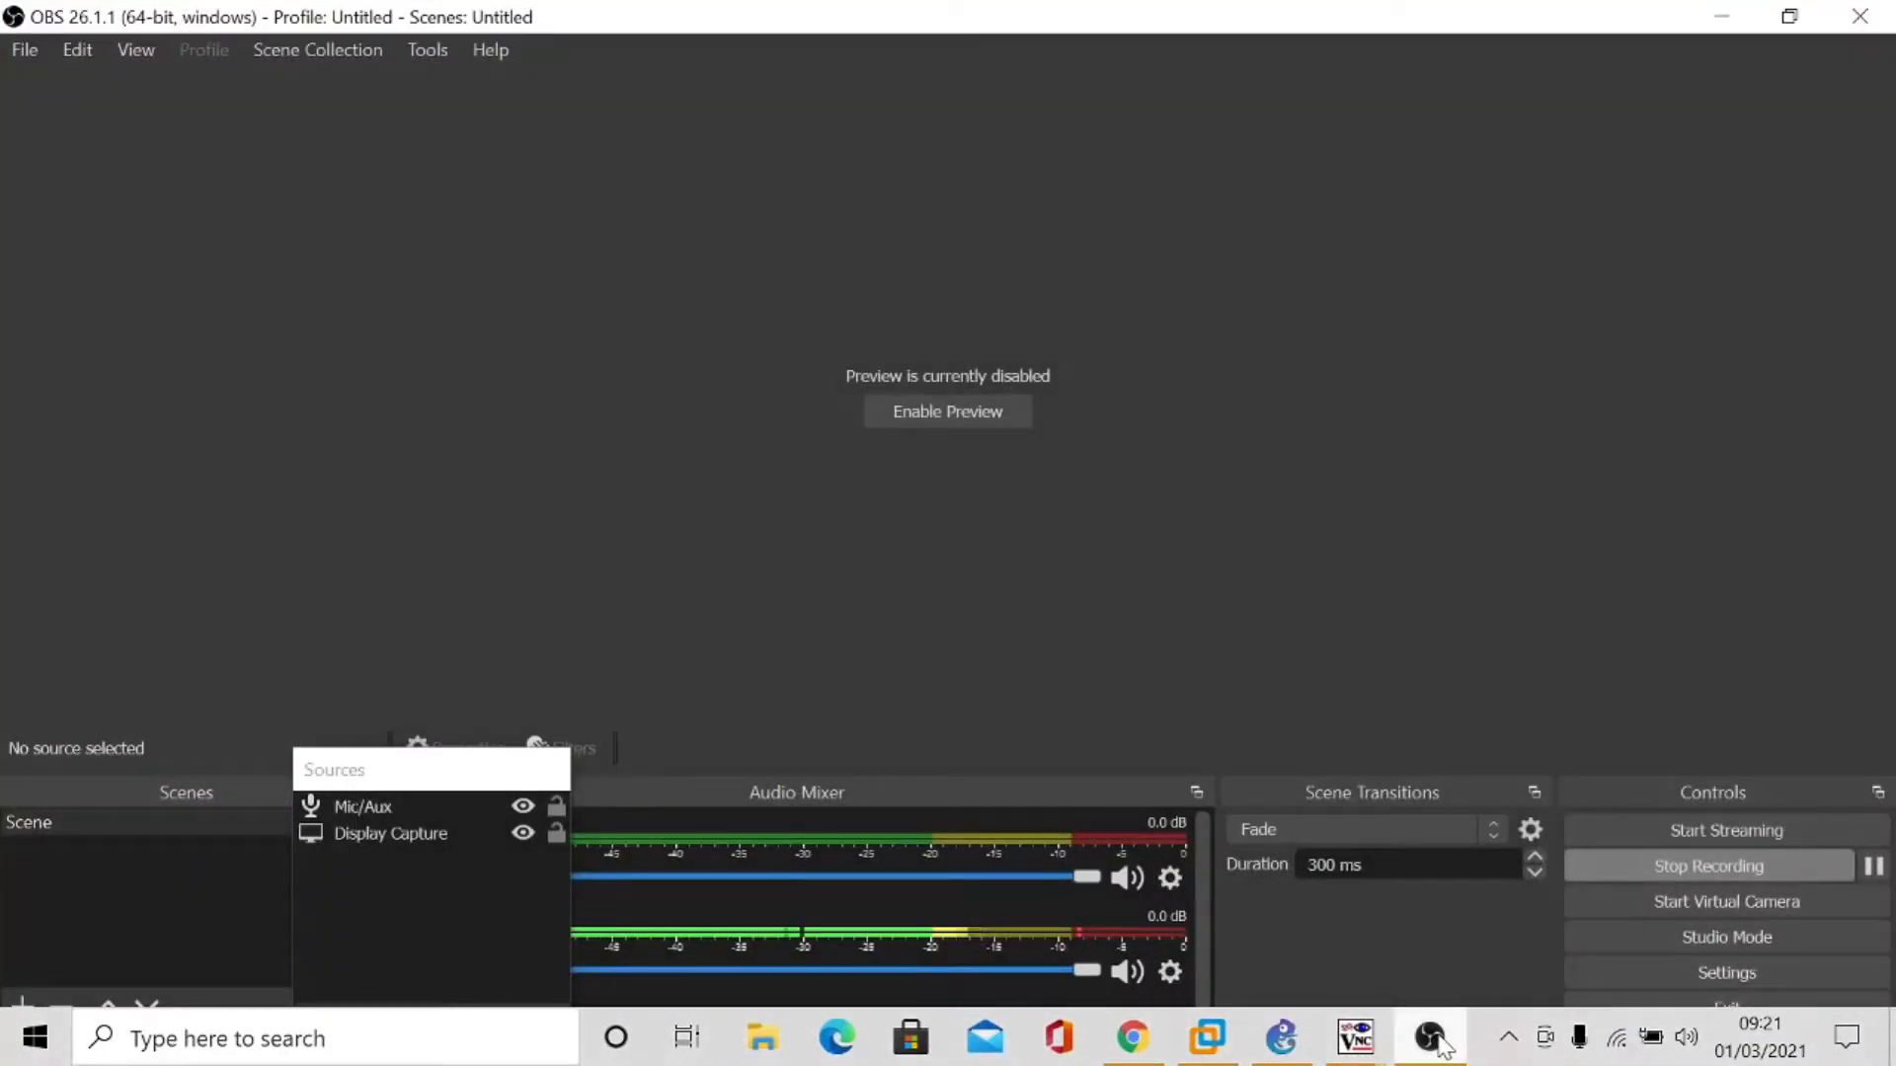
{"action": "left_click", "coordinate": [1431, 1037]}
{"action": "type", "text": "apt"}
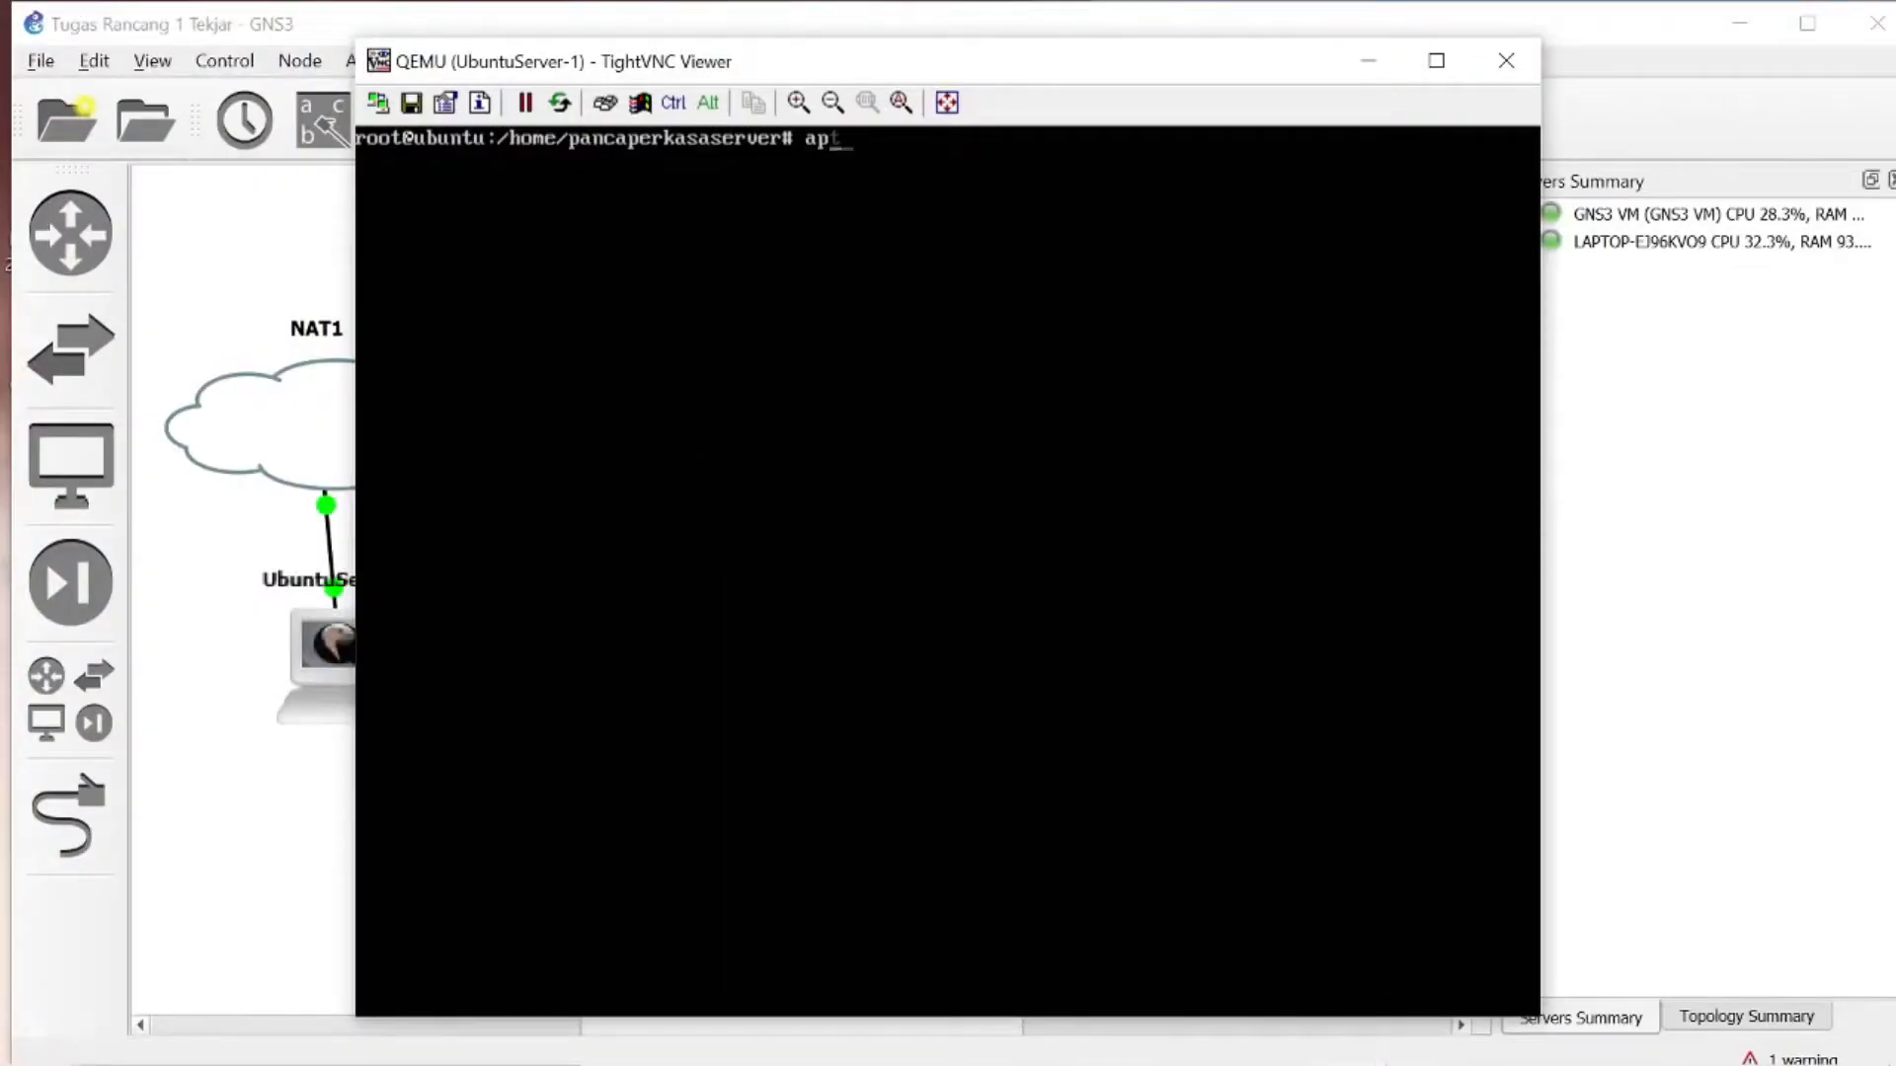
{"action": "type", "text": "-get update"}
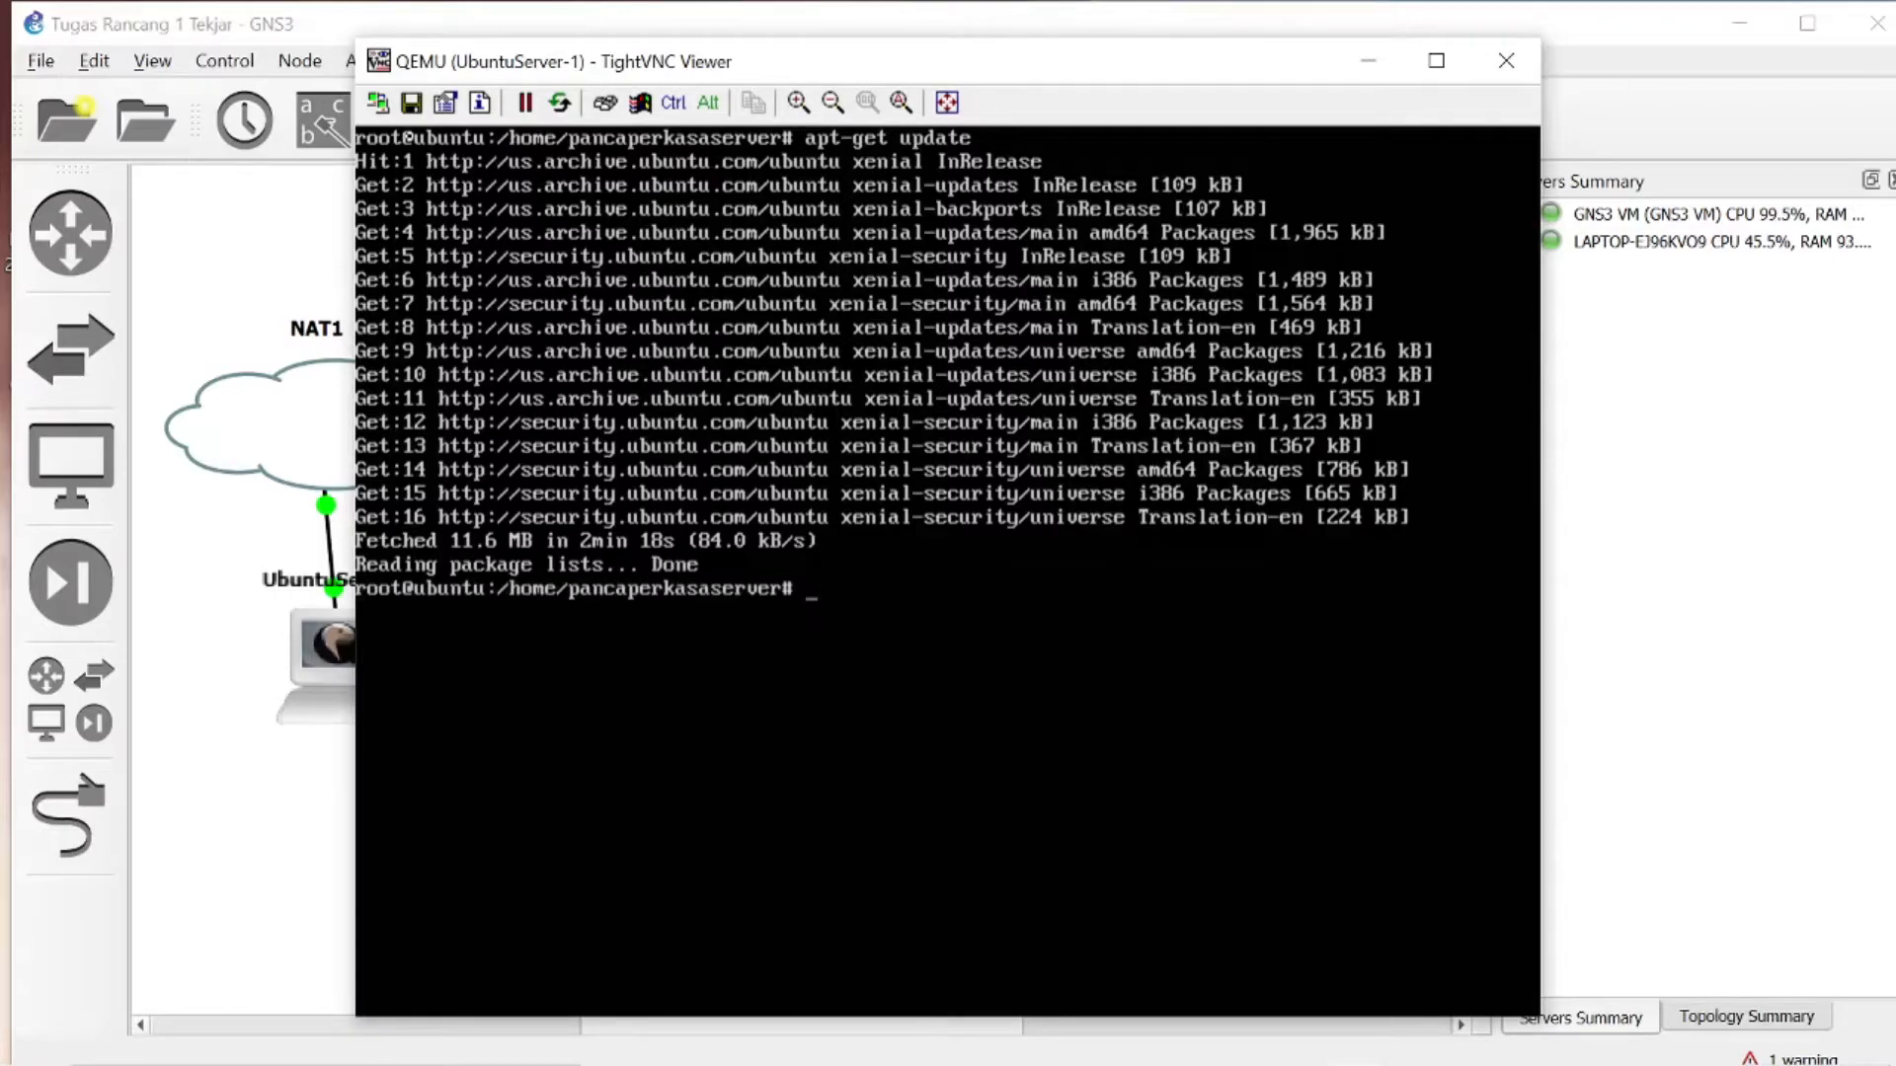
- Install the DNS server with apt-get install bind9 in the Ubuntu server console, answering y to continue
{"action": "type", "text": "apt-get install"}
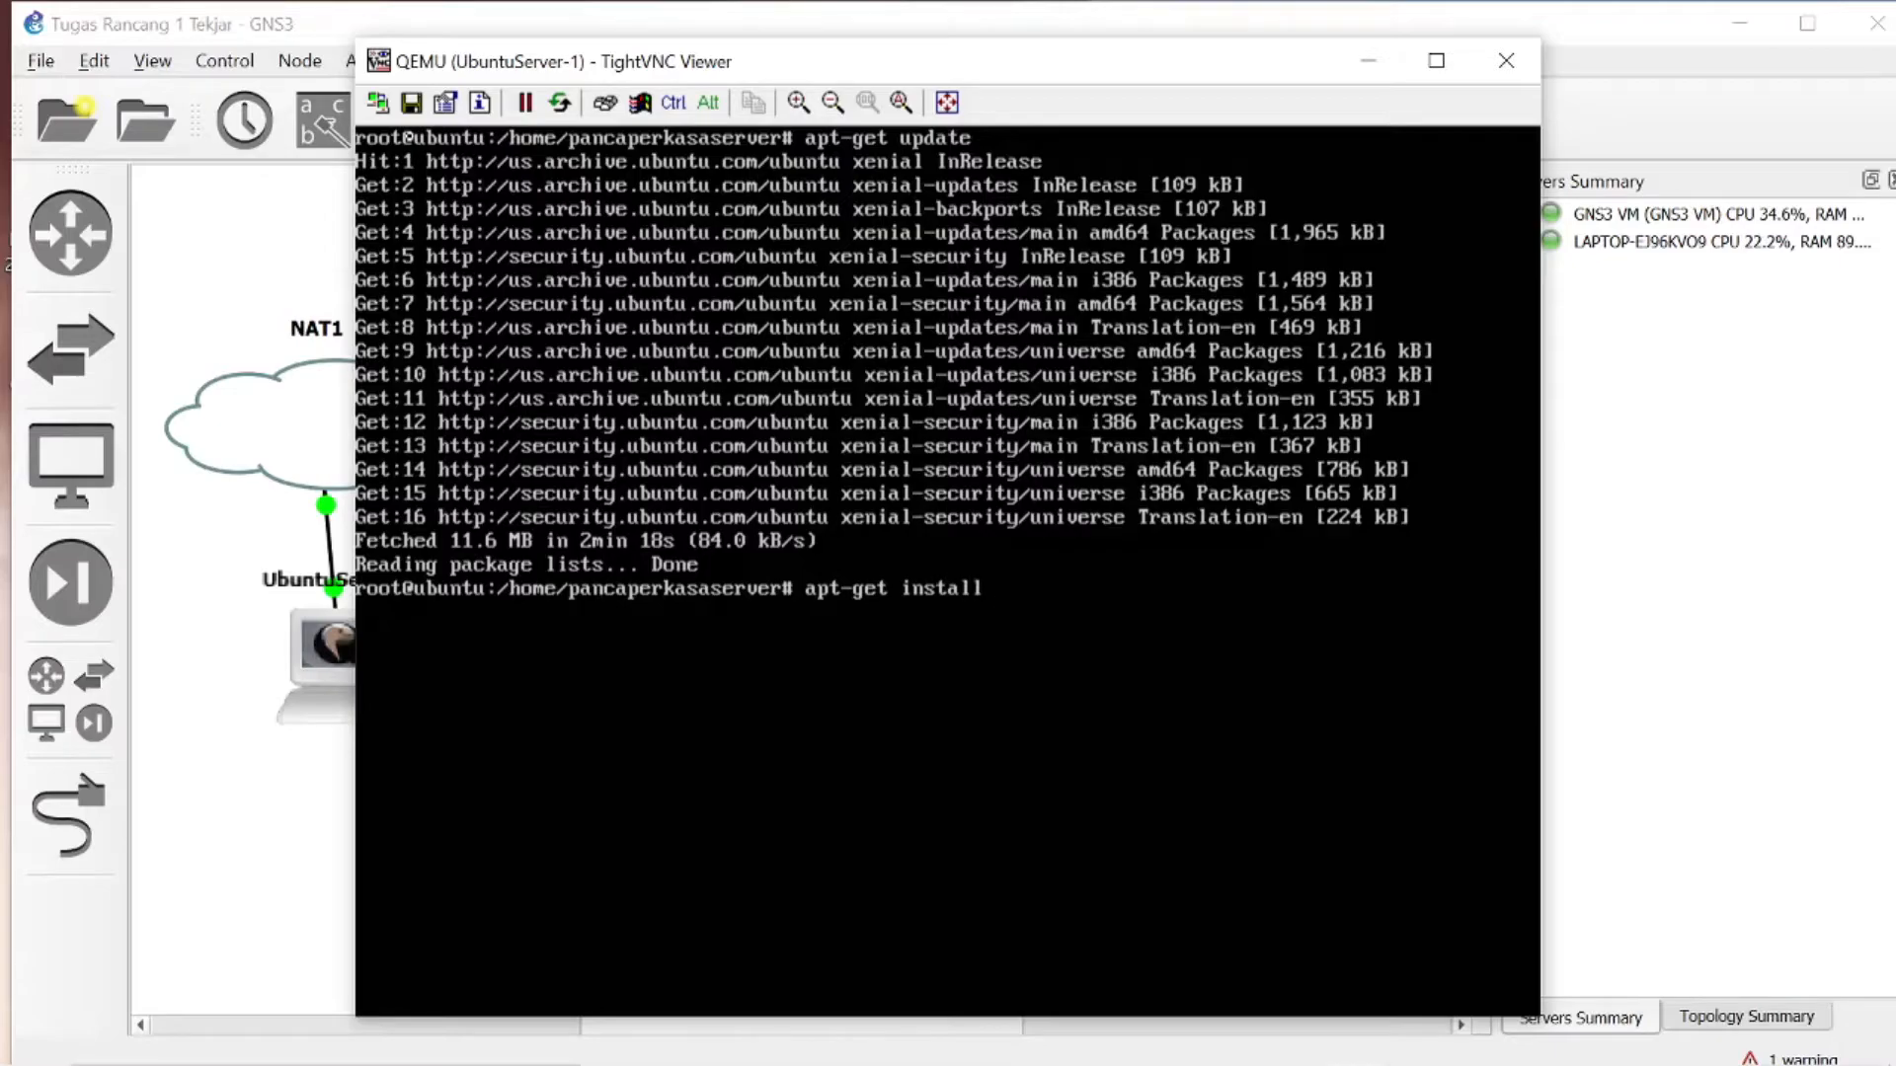
{"action": "type", "text": " bind9"}
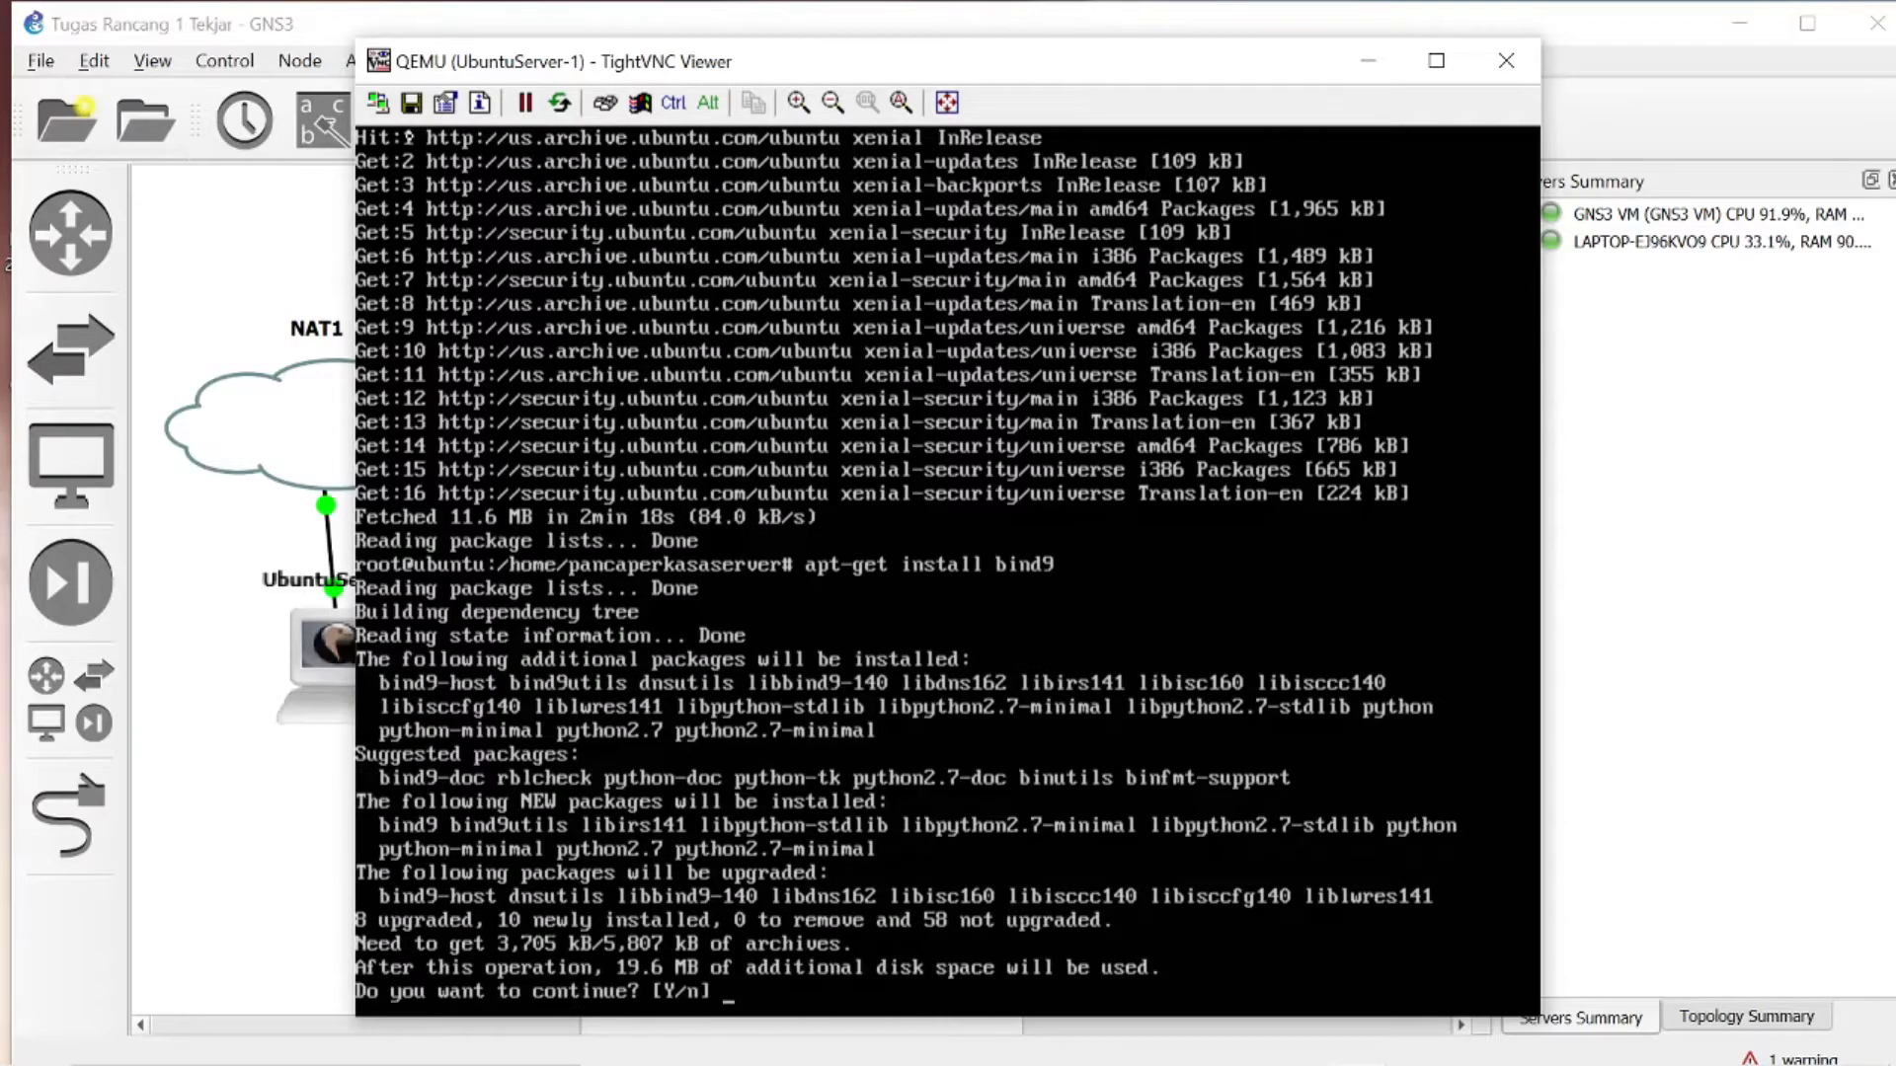
{"action": "type", "text": "y"}
{"action": "key", "text": "Return"}
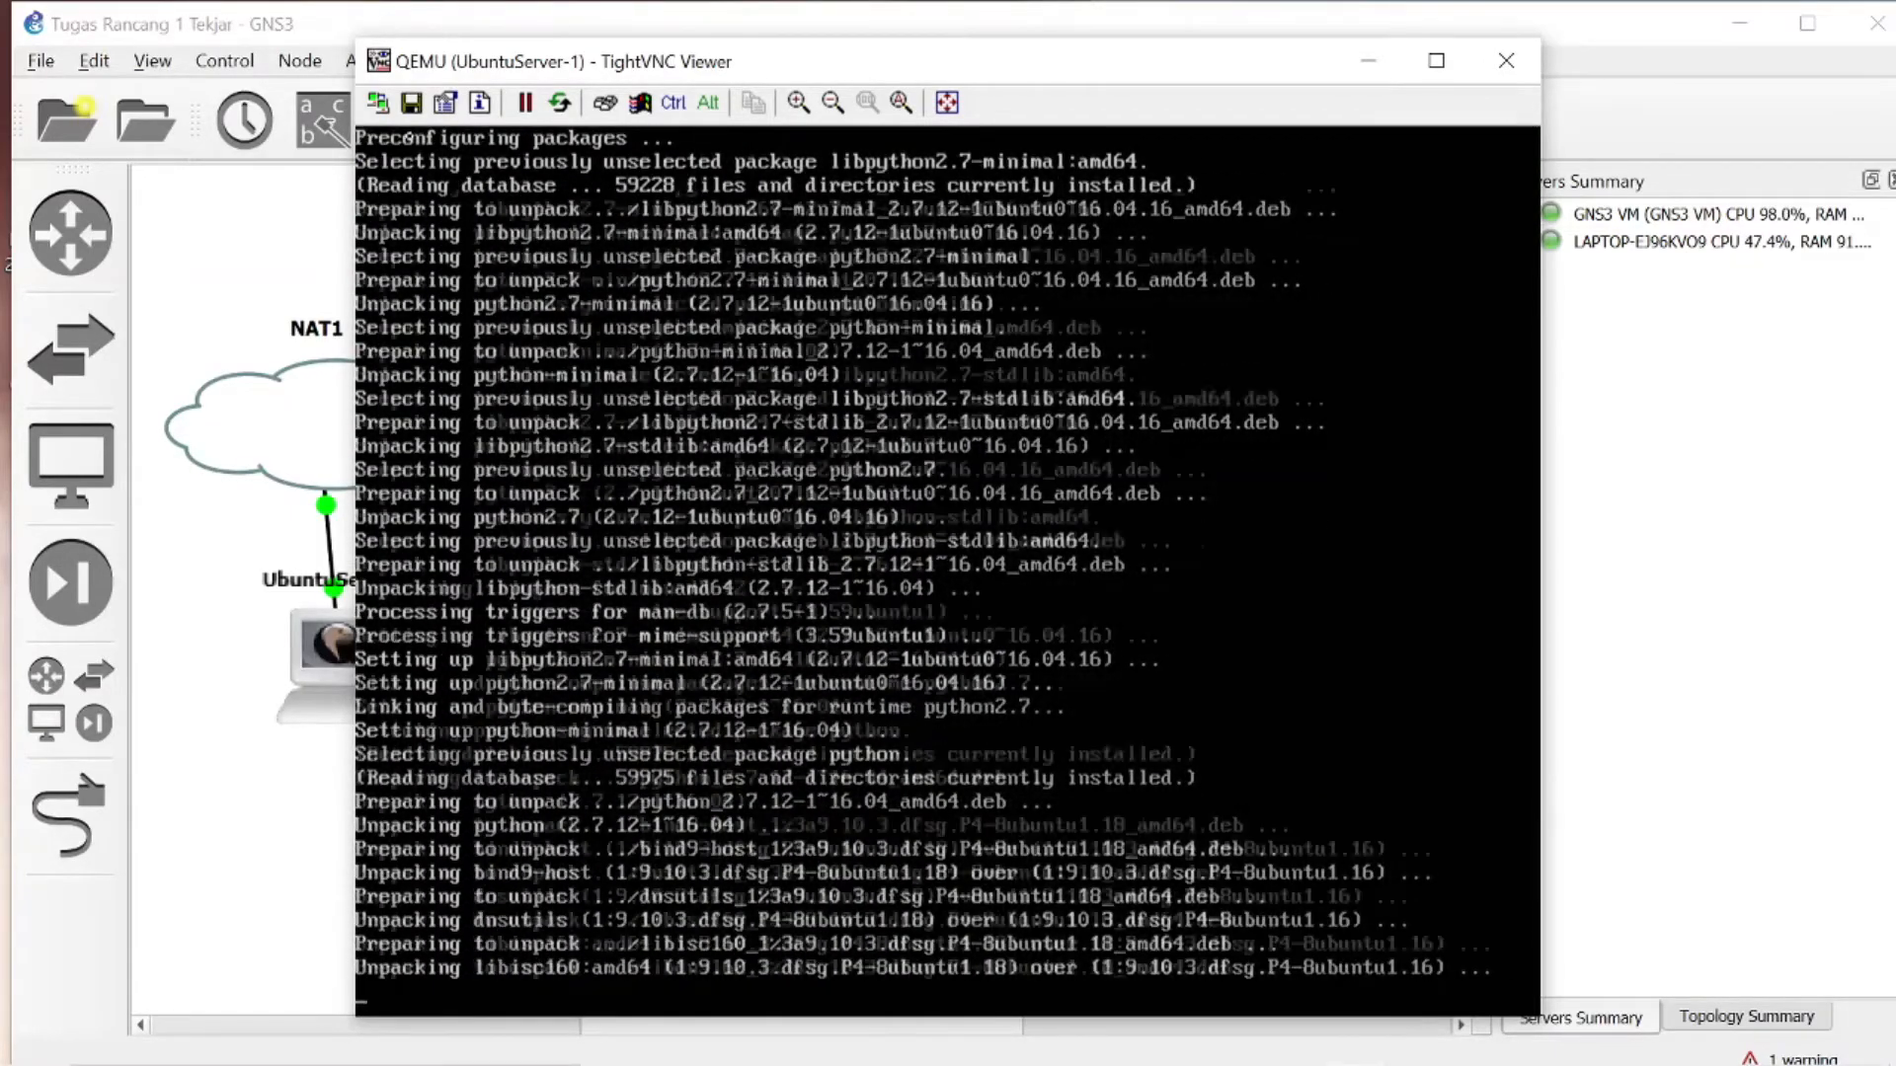
{"action": "left_click", "coordinate": [1427, 1039]}
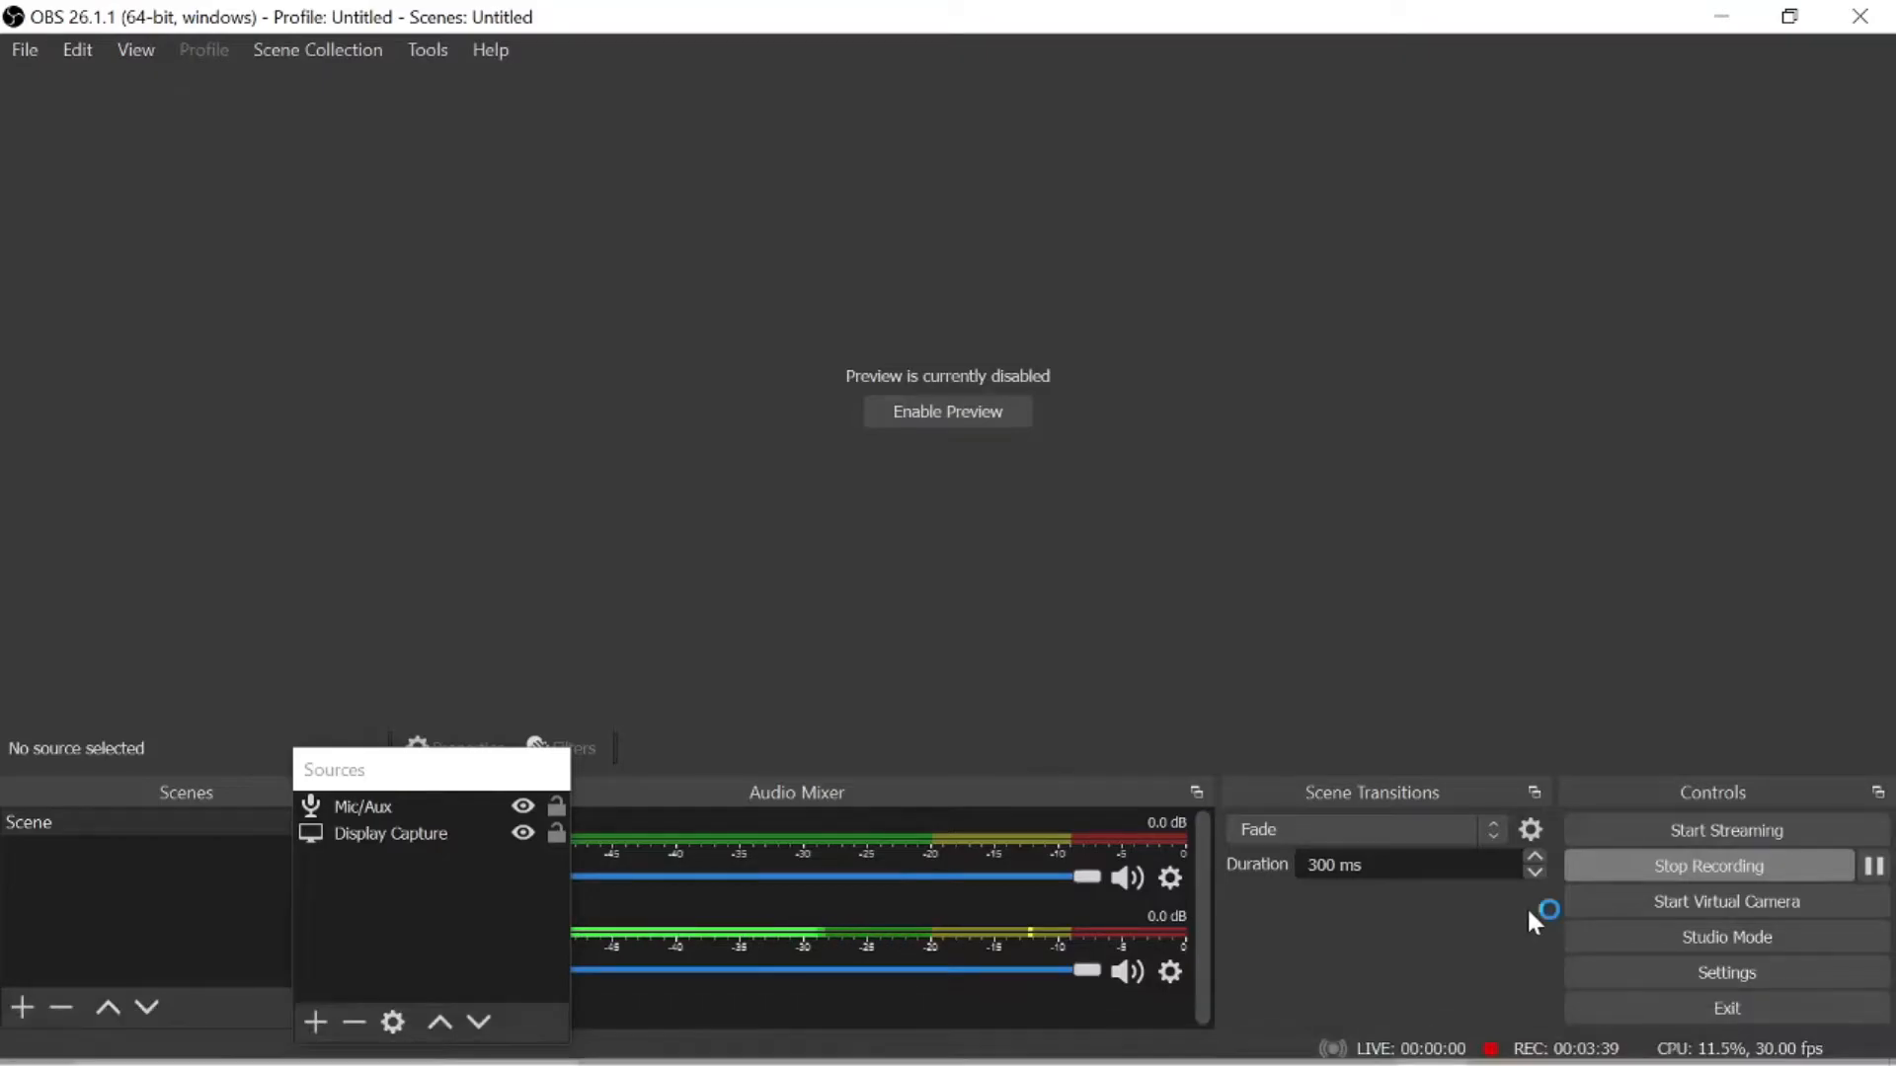
{"action": "left_click", "coordinate": [1355, 1037]}
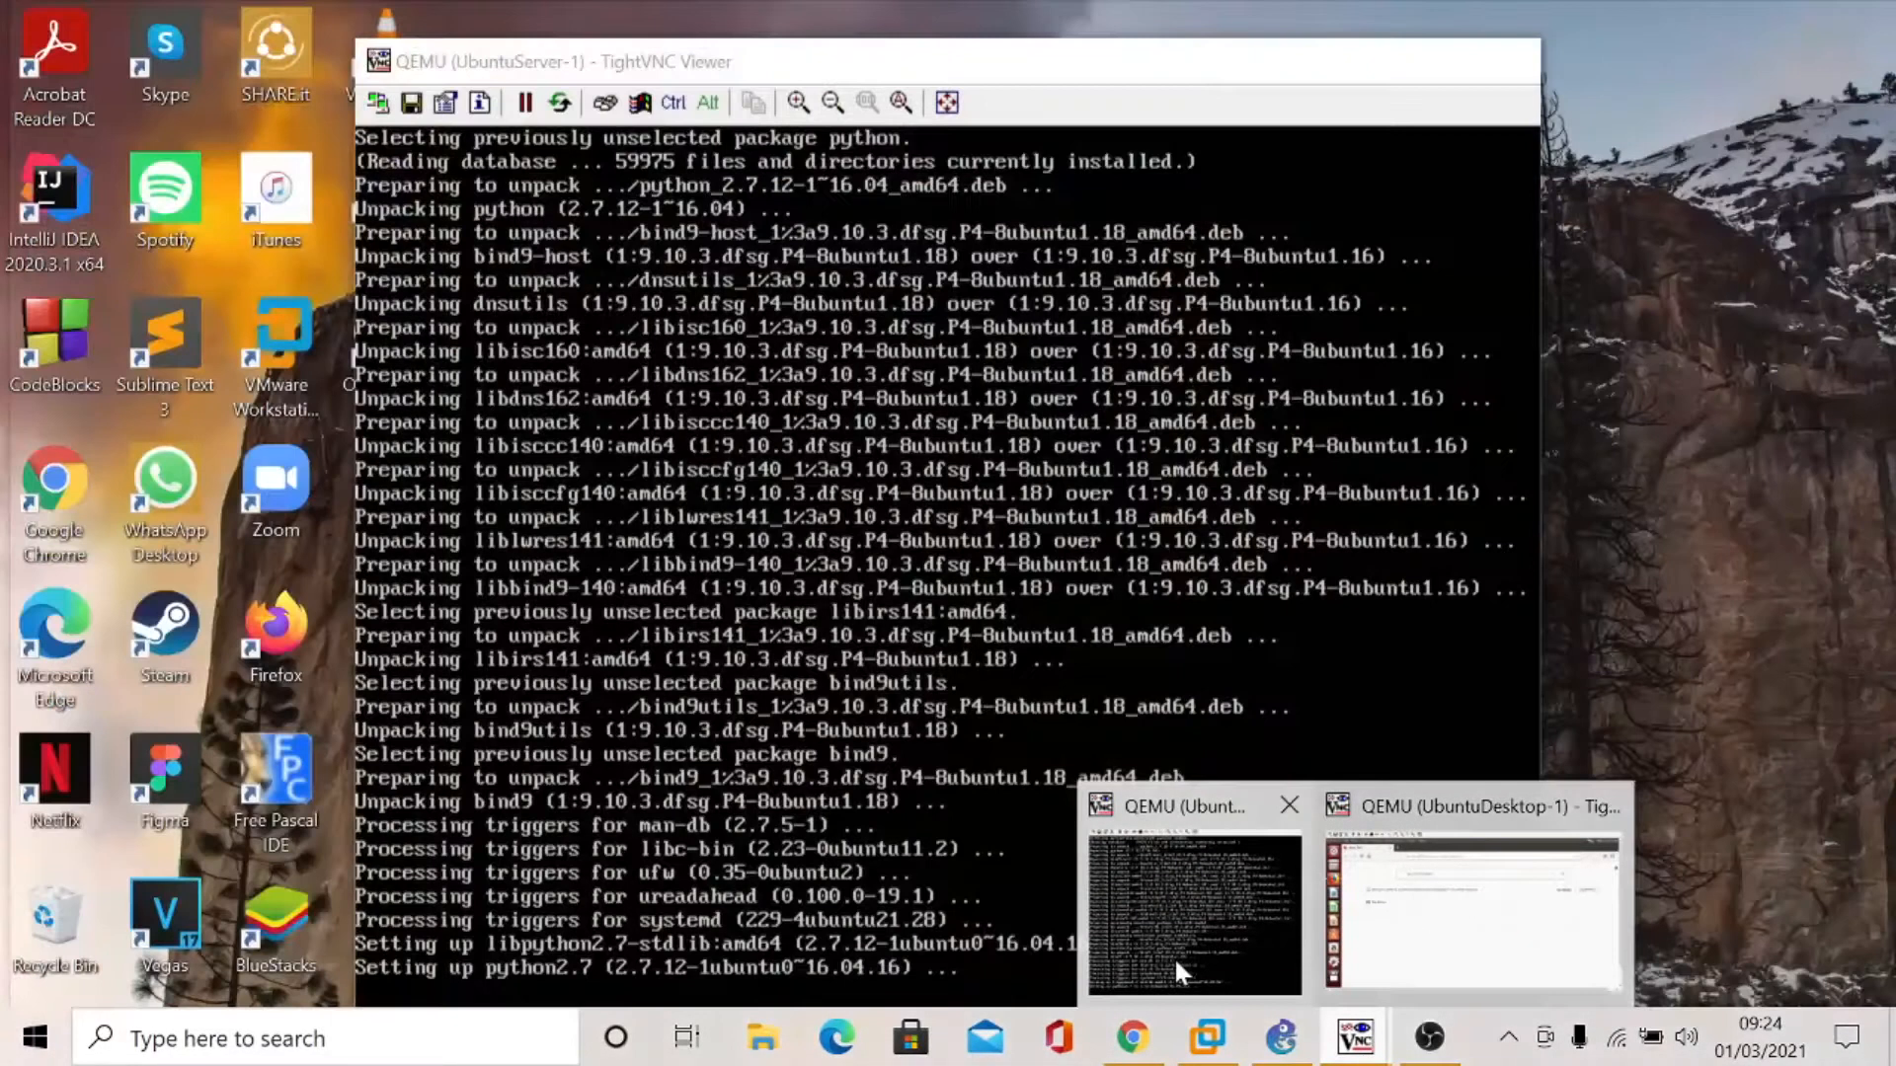
{"action": "left_click", "coordinate": [1175, 957]}
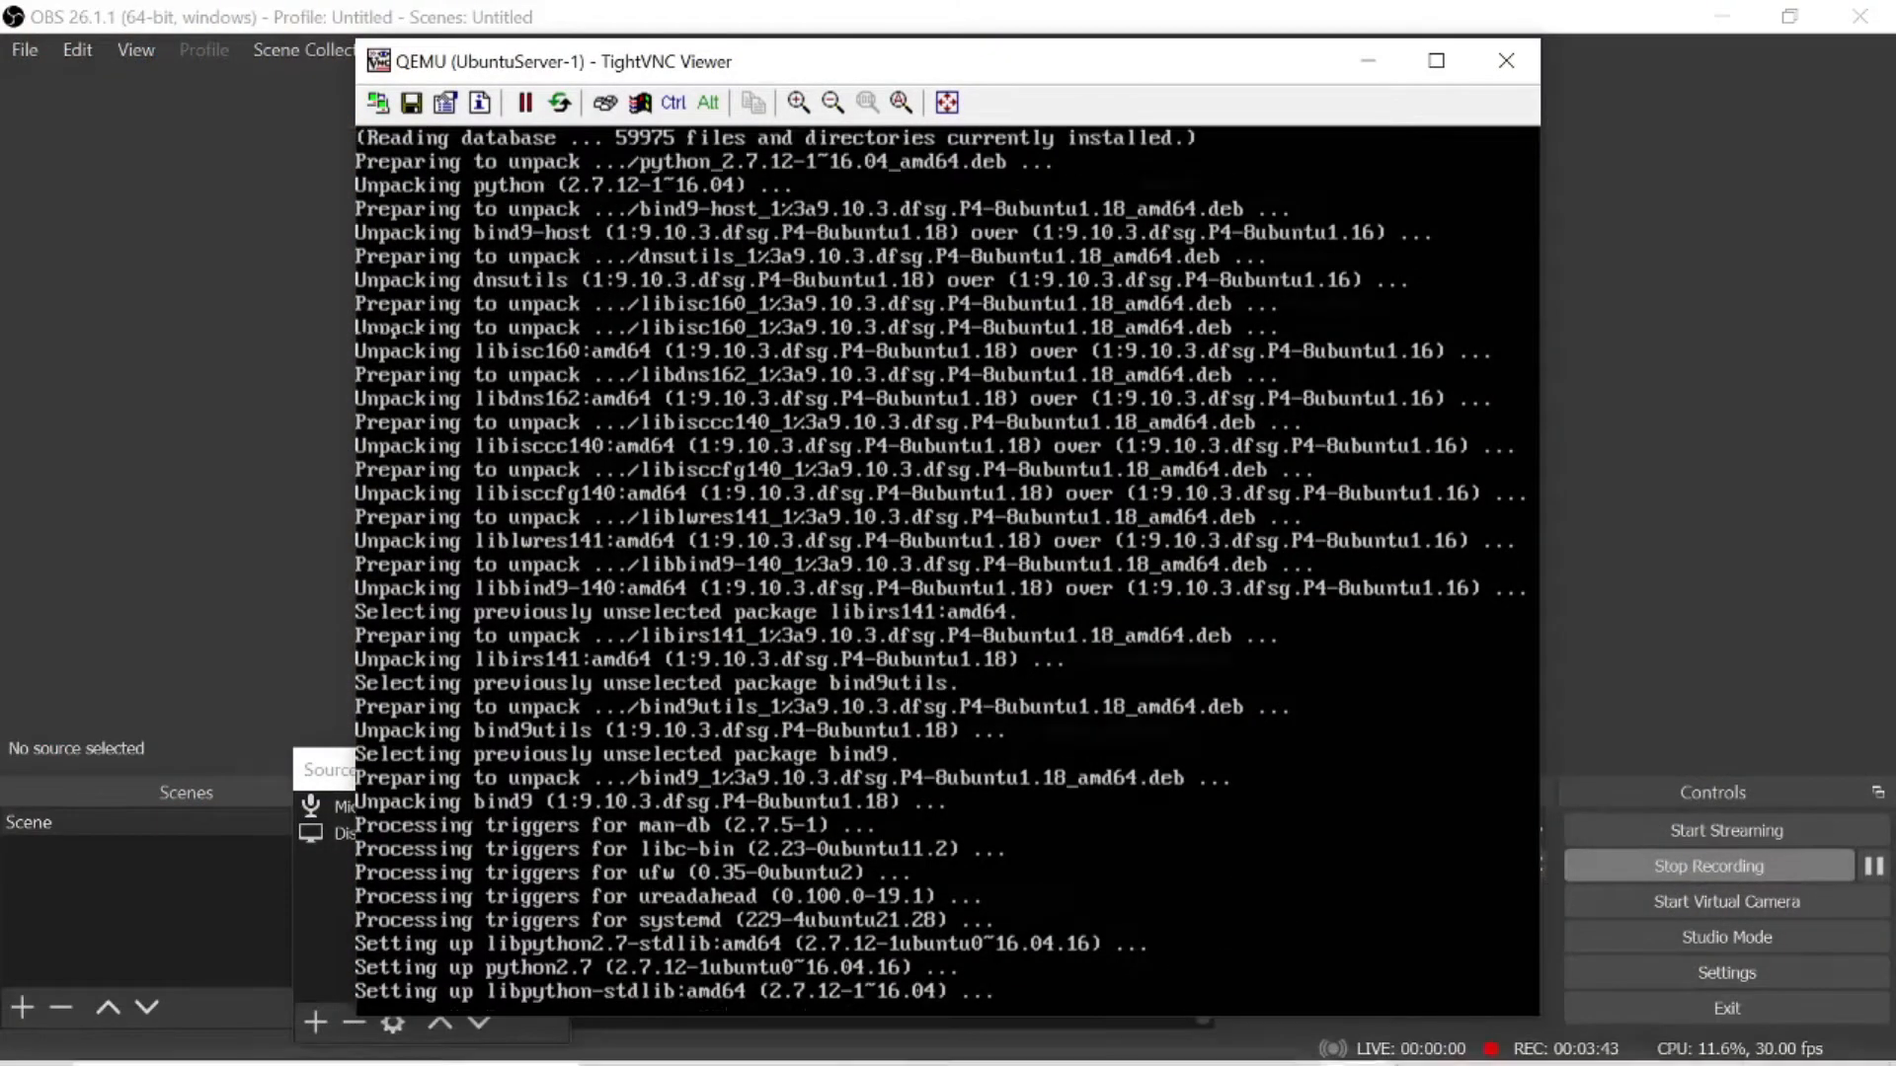
{"action": "left_click", "coordinate": [1380, 1045]}
{"action": "mouse_move", "coordinate": [1385, 1049]}
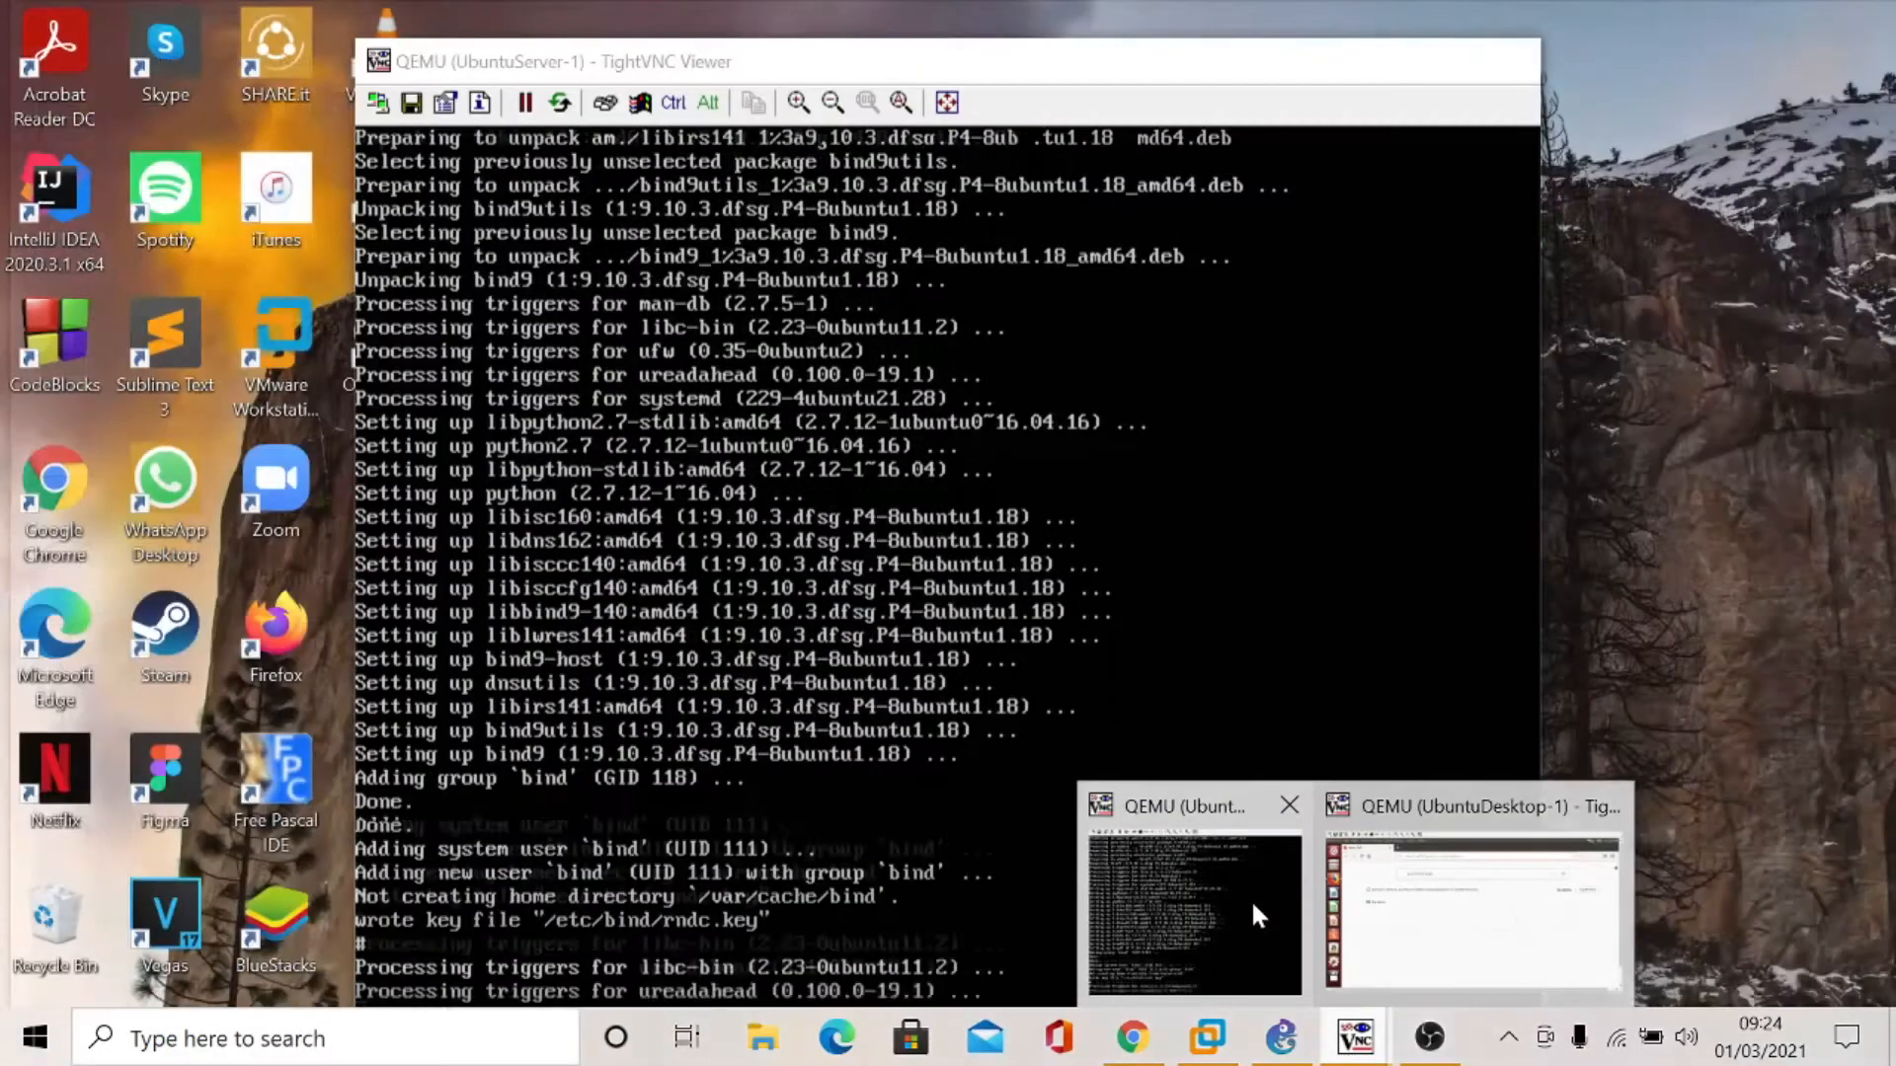
{"action": "left_click", "coordinate": [1252, 898]}
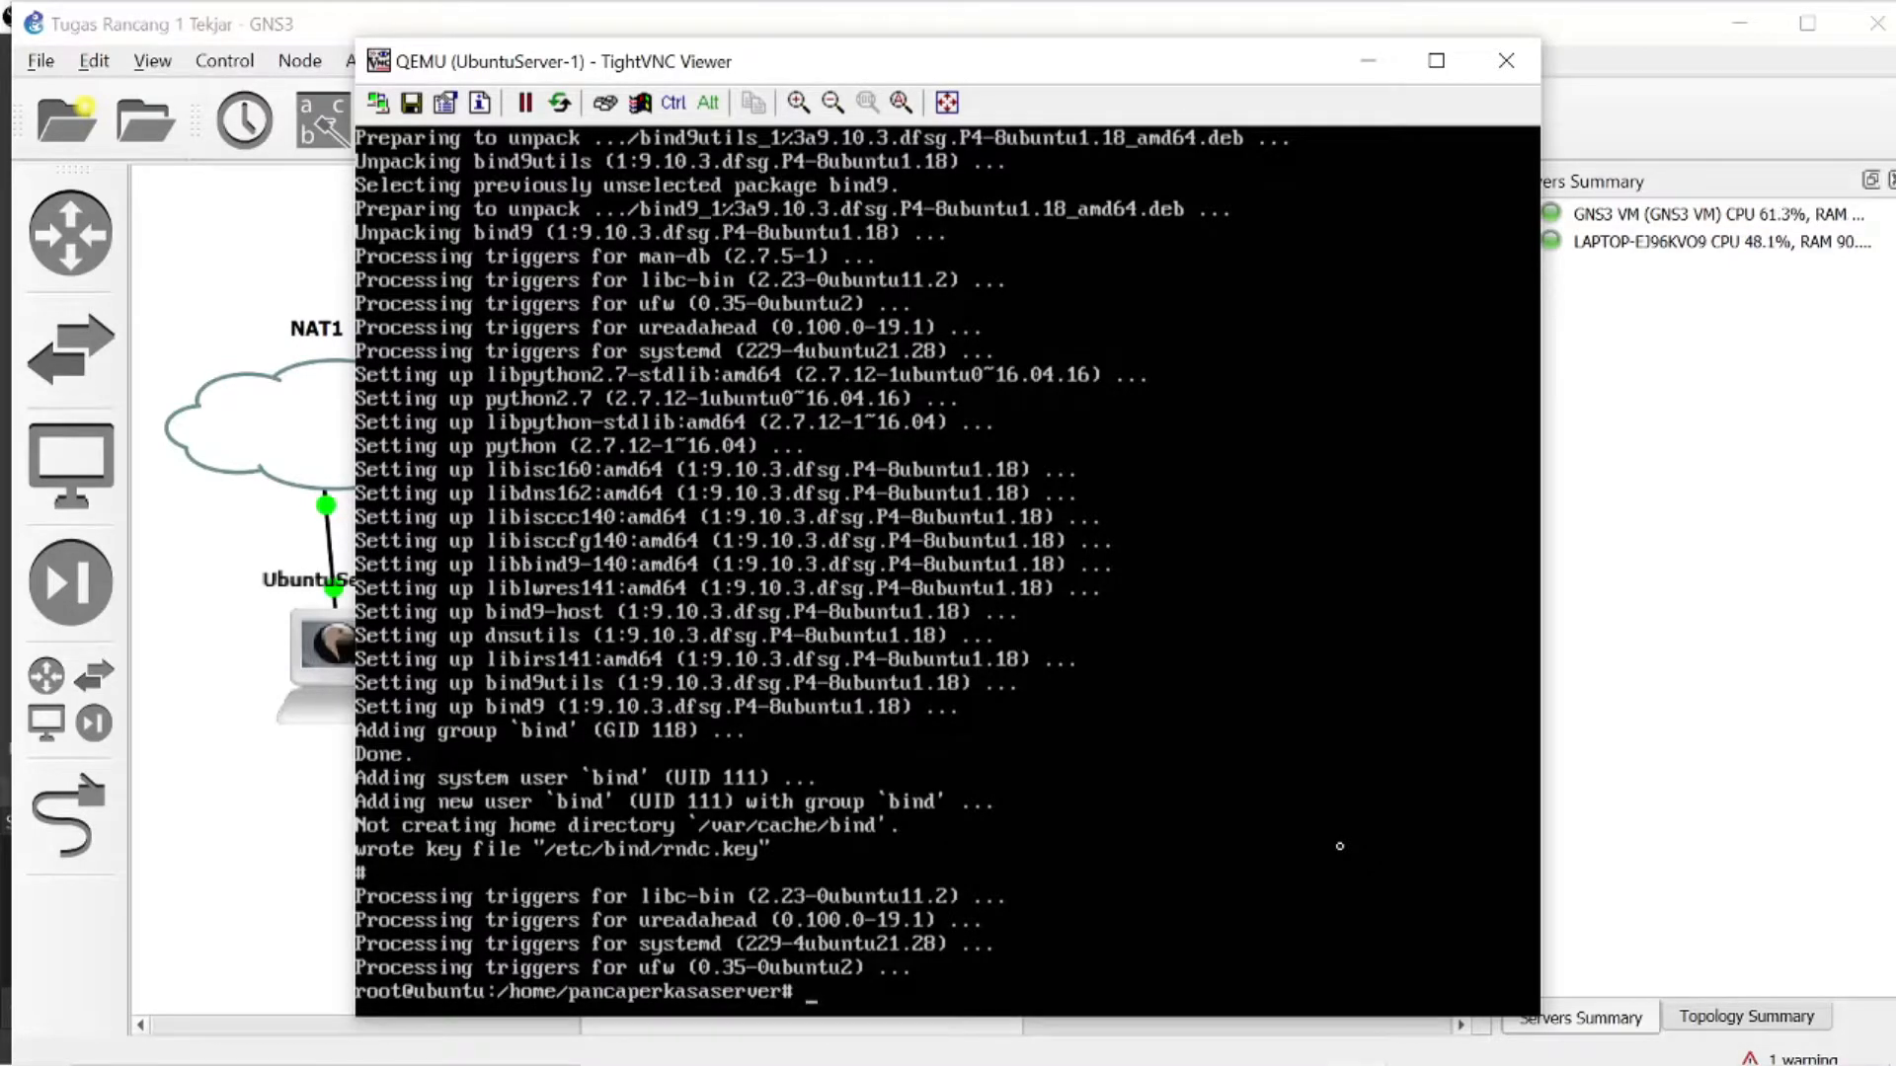
- Install the Samba file server with apt-get install samba in the Ubuntu server console, answering y to continue
{"action": "type", "text": "apt-get install samba"}
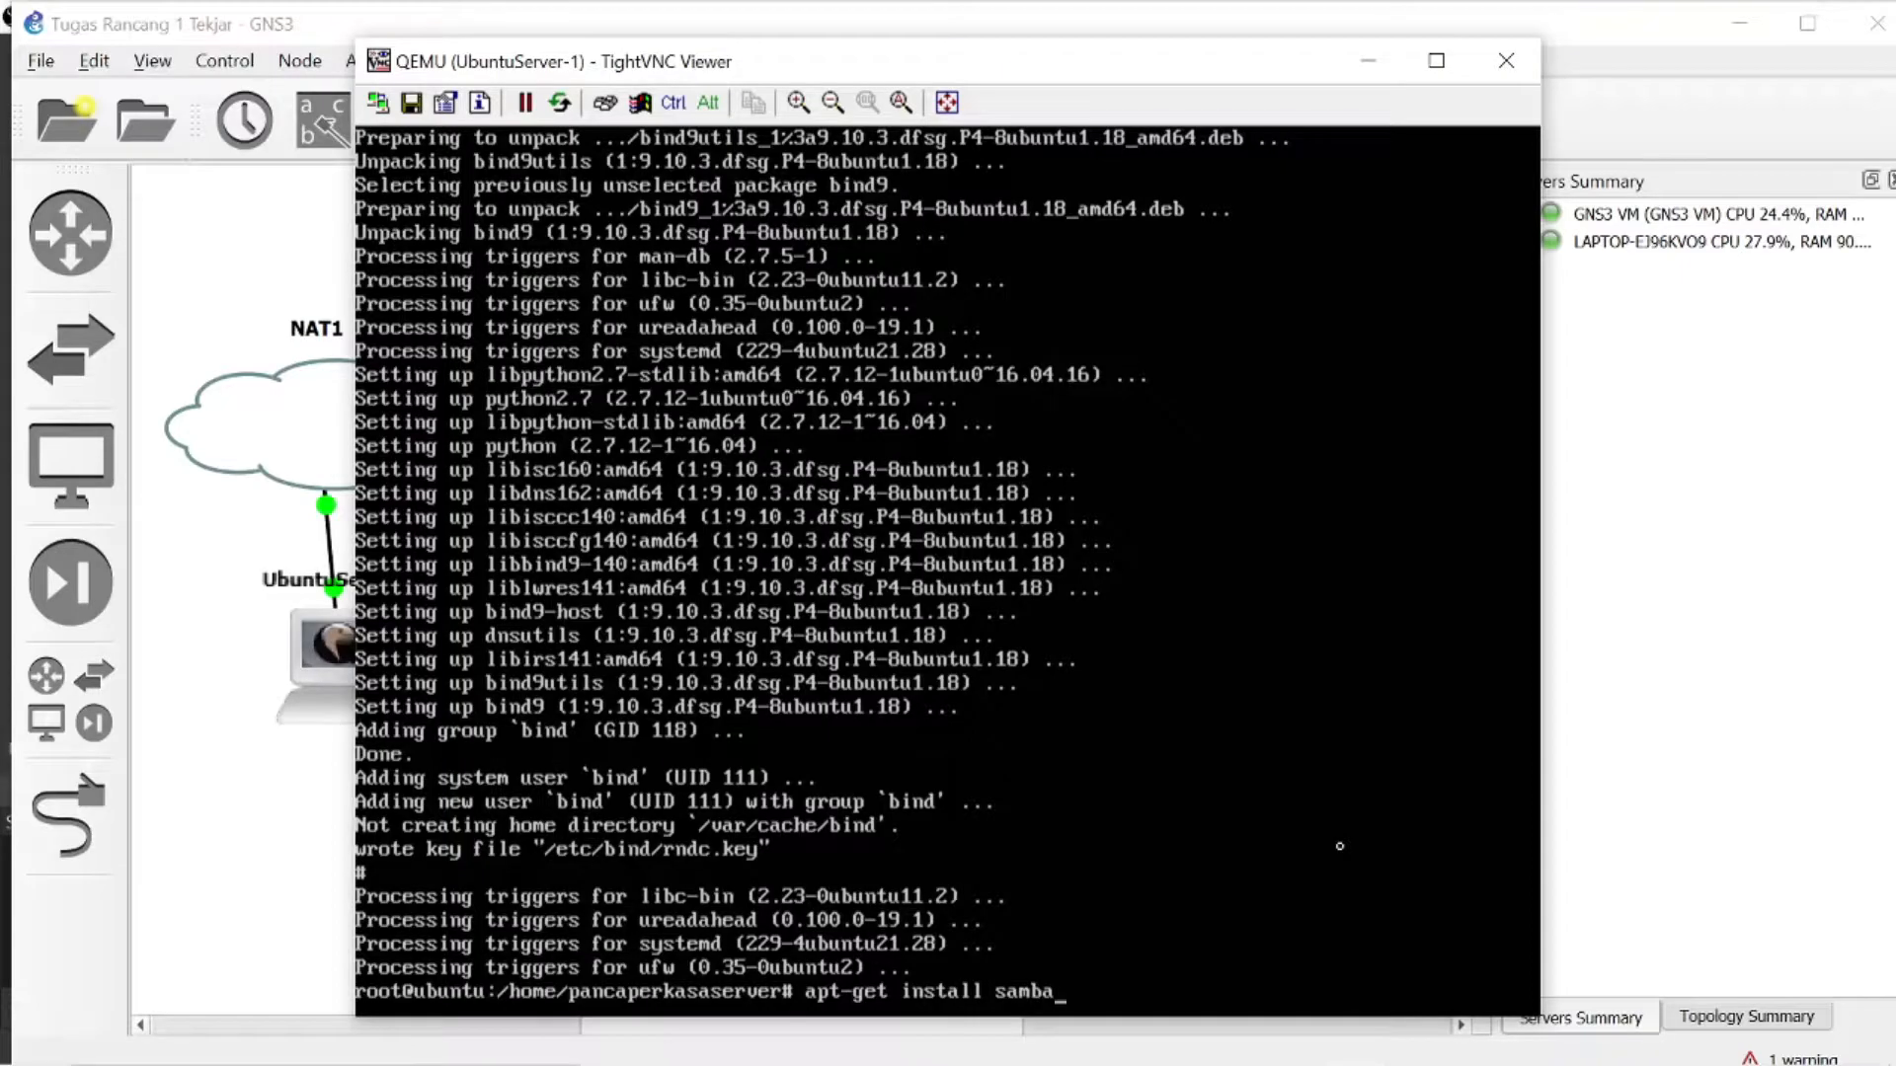
{"action": "key", "text": "Return"}
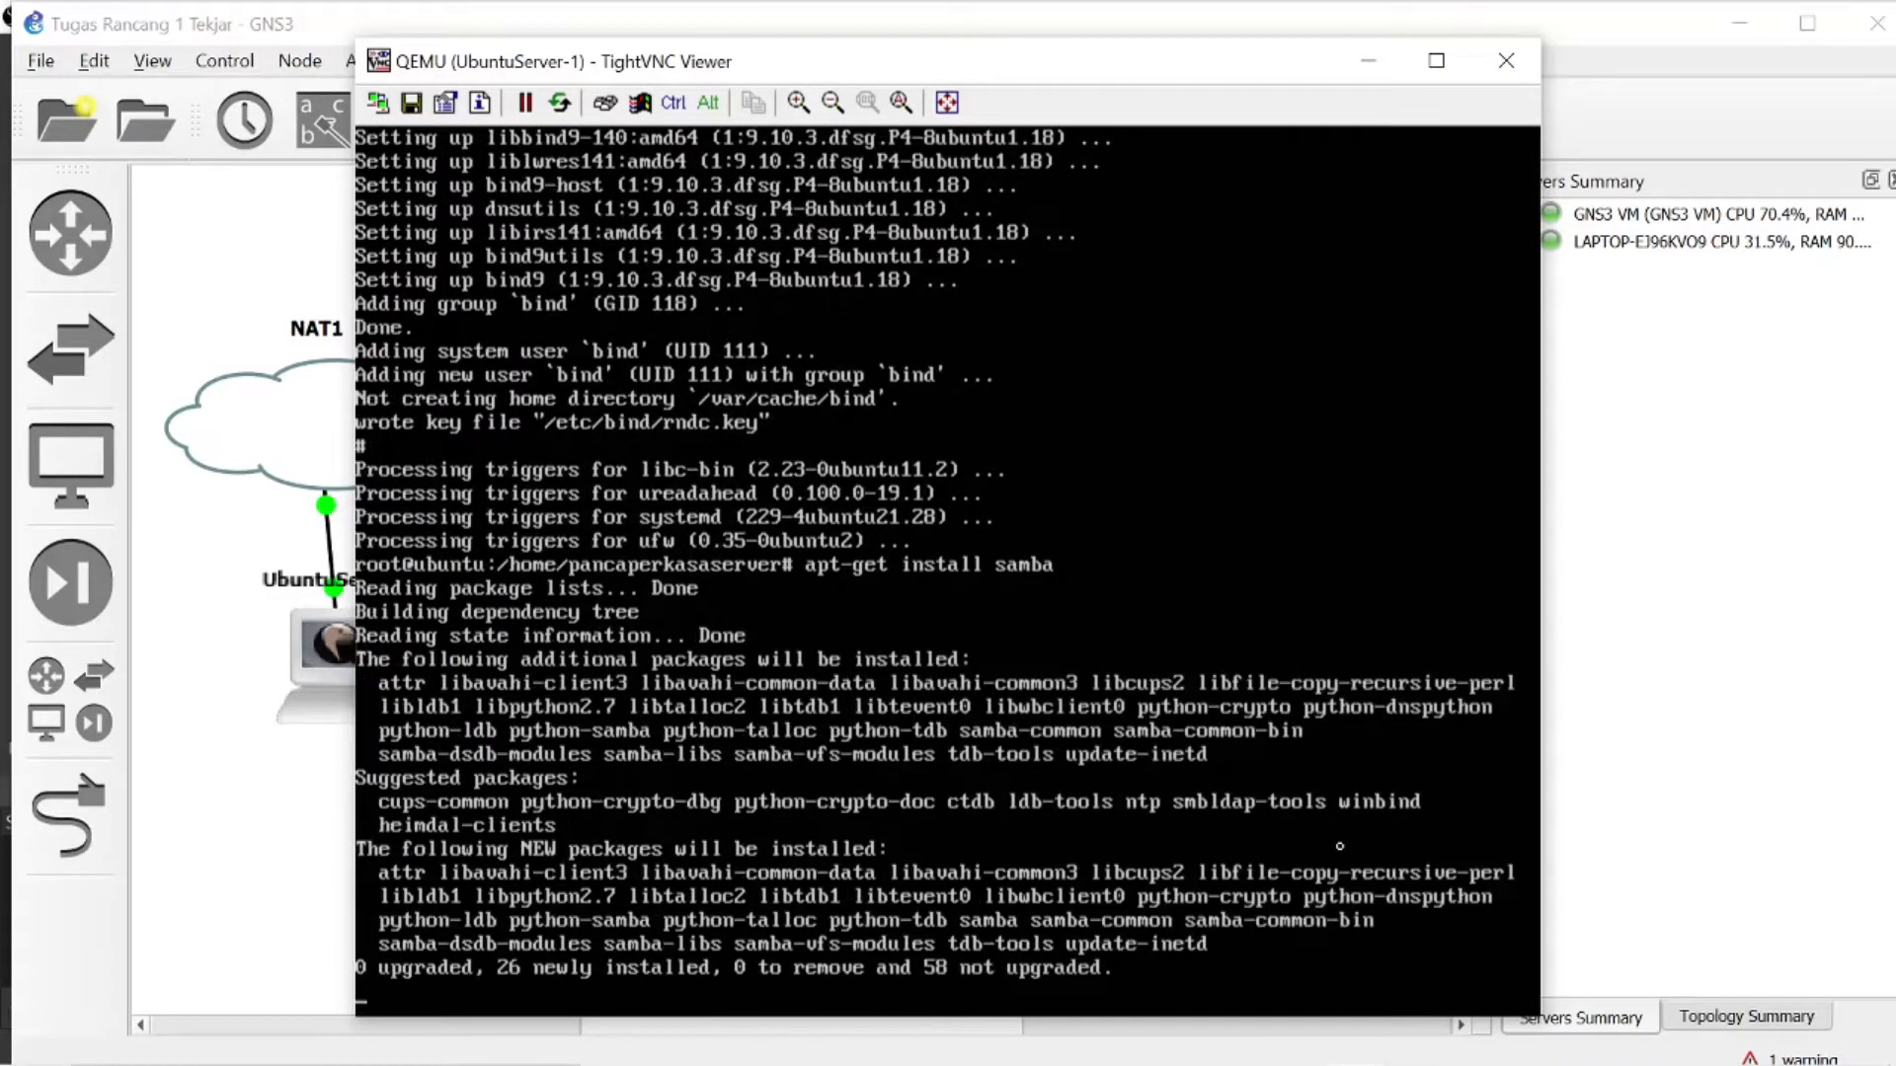
{"action": "type", "text": "y"}
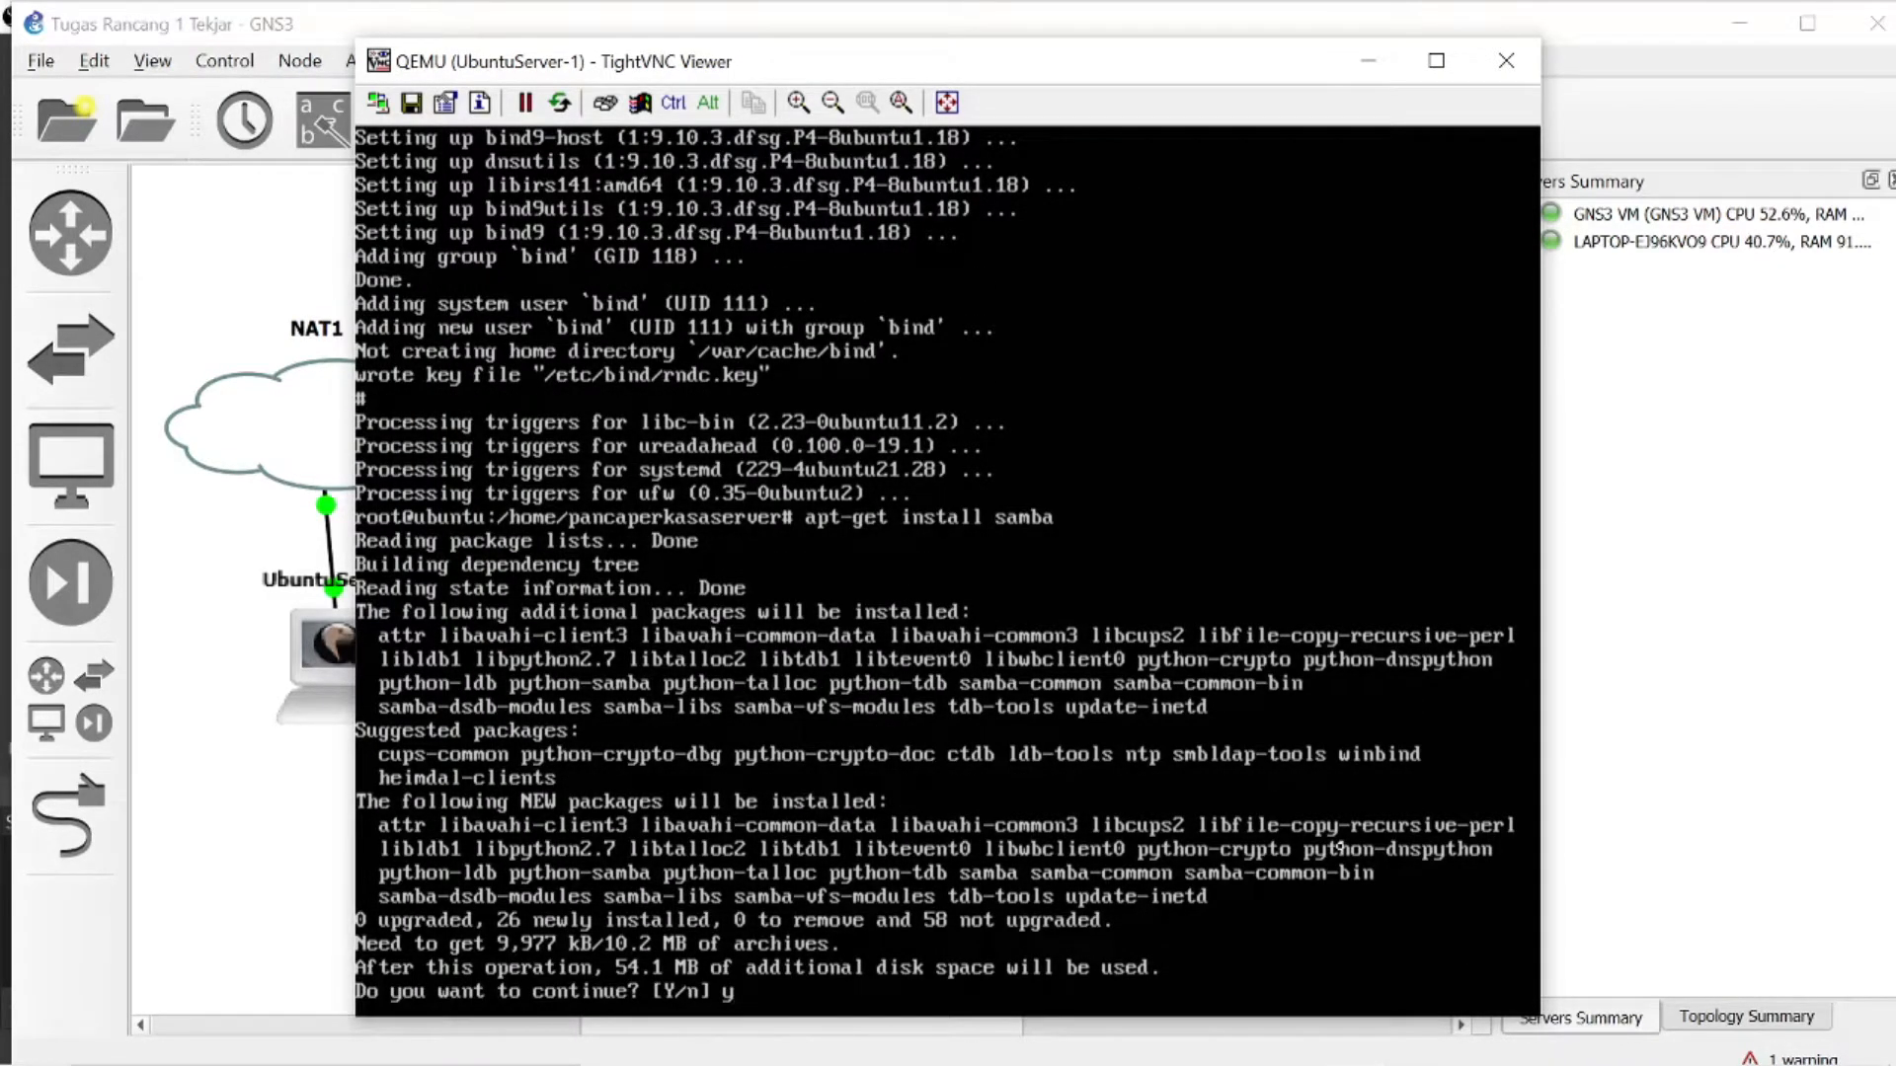
{"action": "key", "text": "Return"}
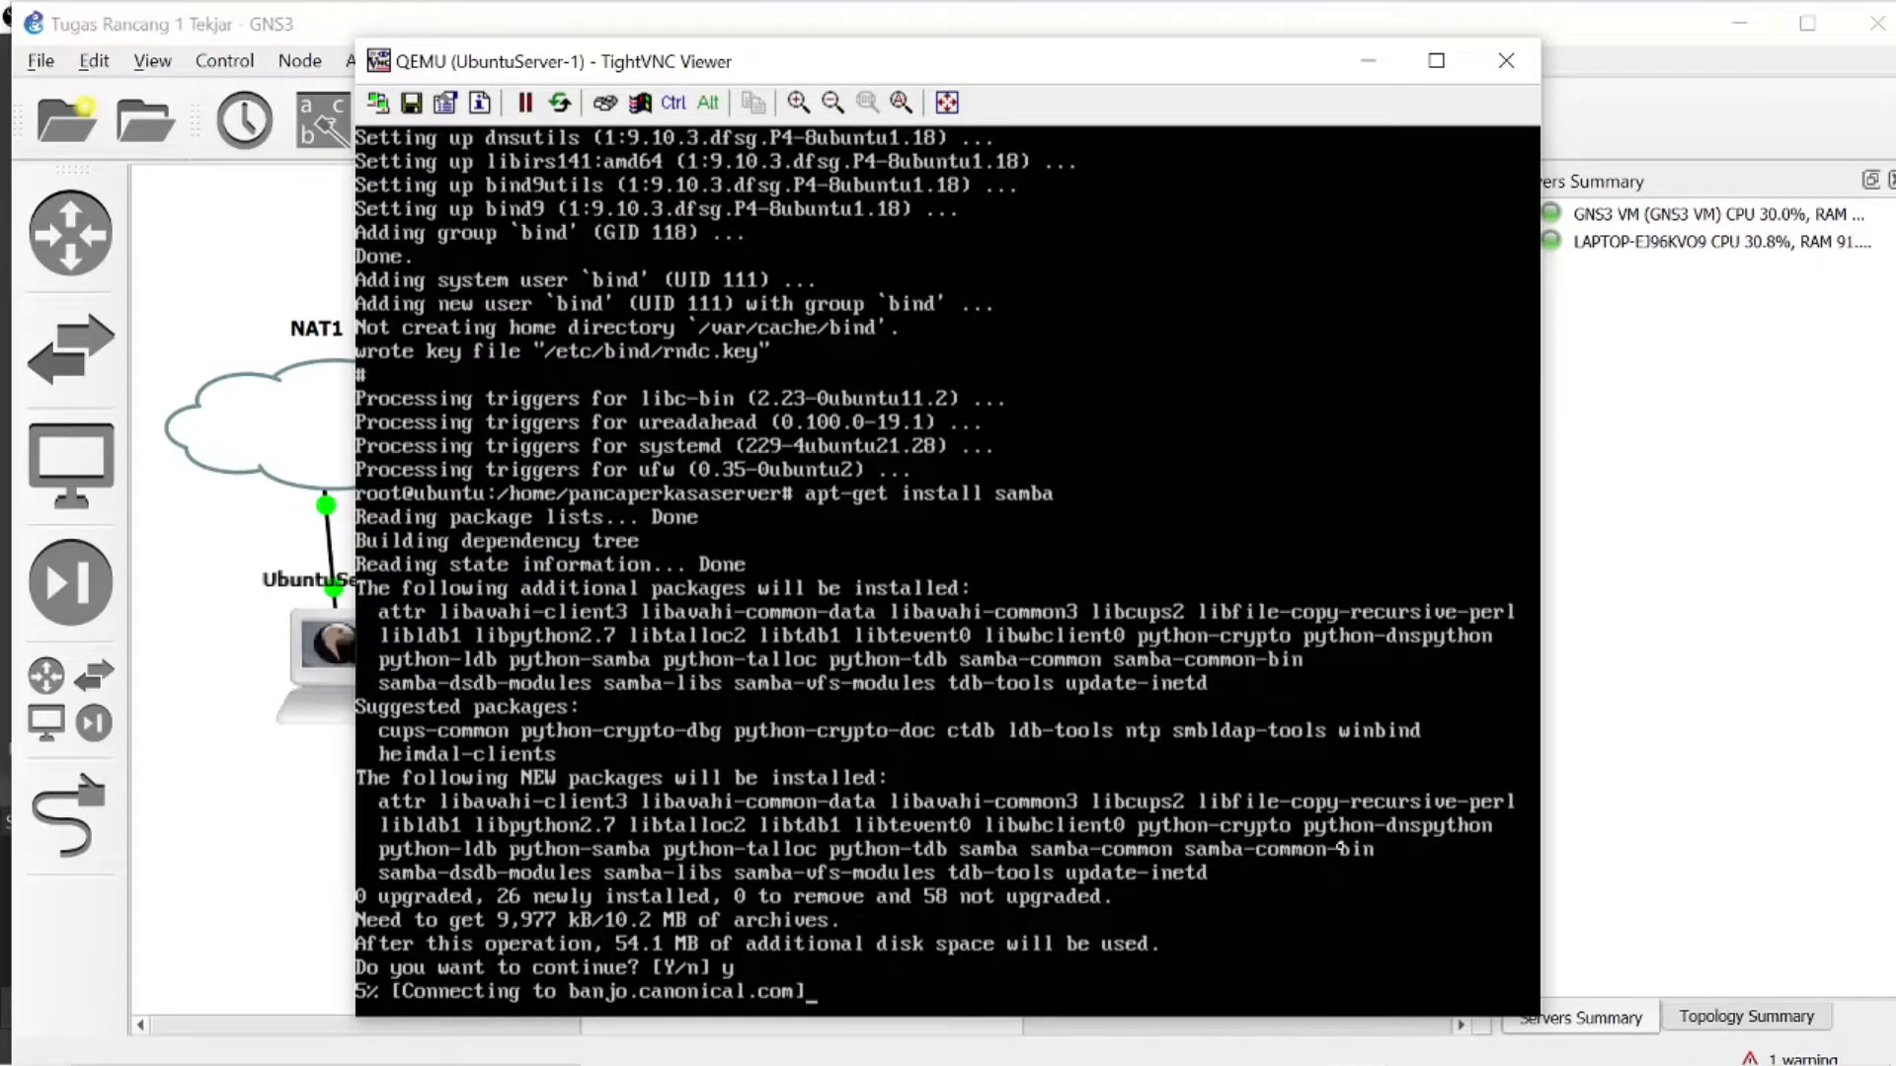
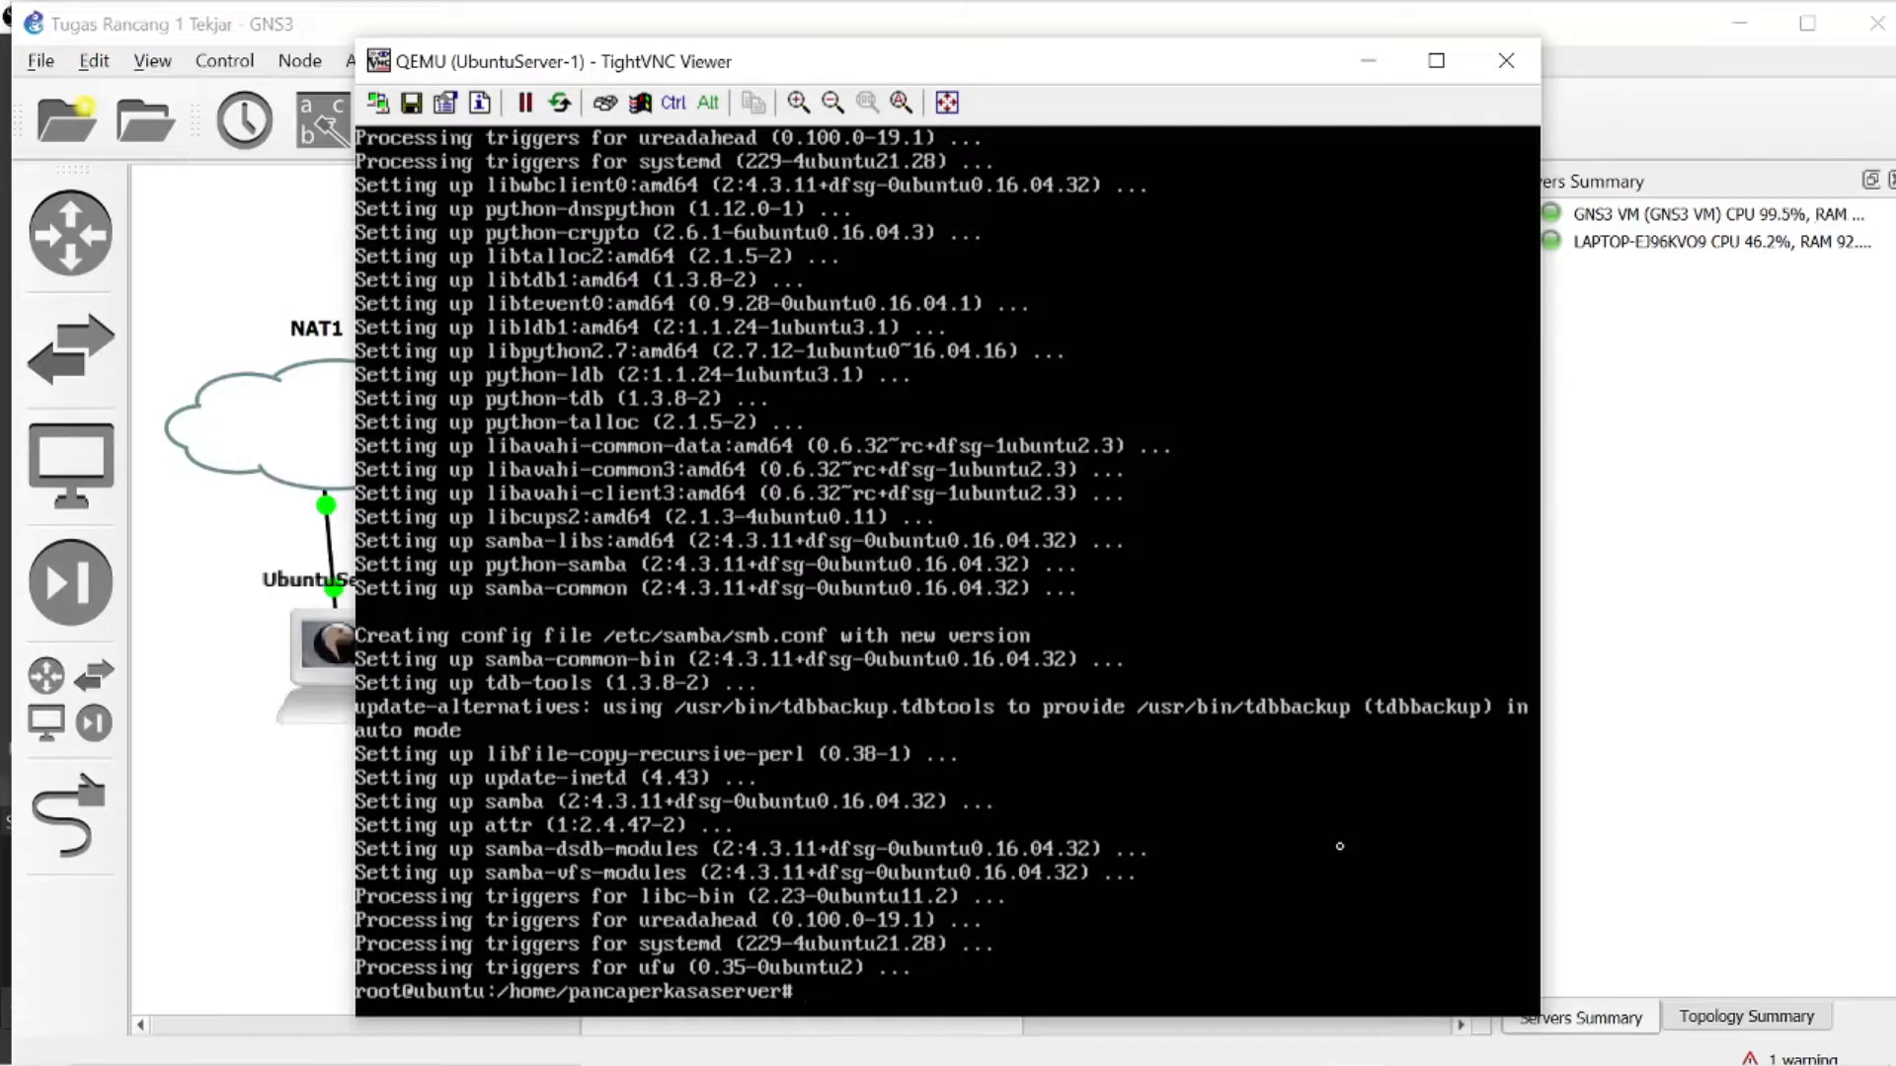
- Refresh the package lists once more with apt-get update in the Ubuntu server console
{"action": "type", "text": "ap"}
{"action": "type", "text": "t"}
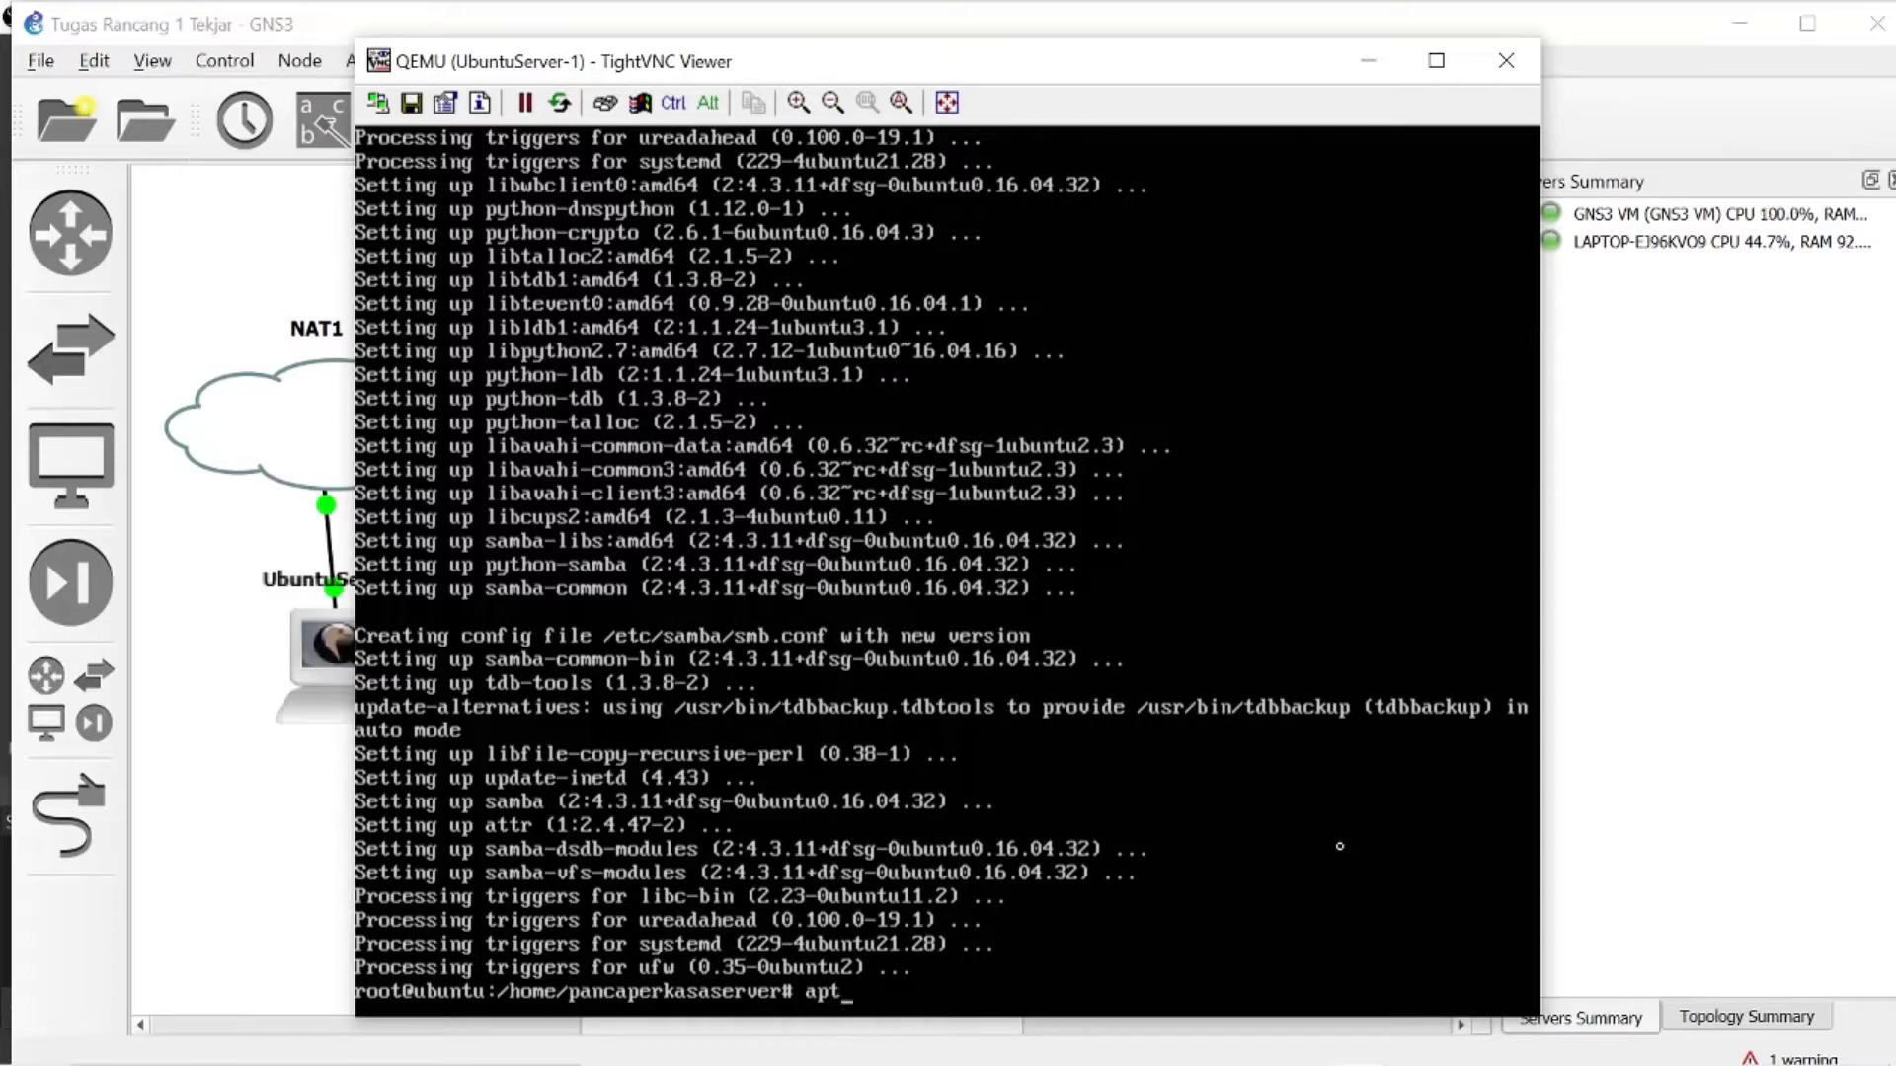
{"action": "type", "text": "-get update"}
{"action": "key", "text": "Return"}
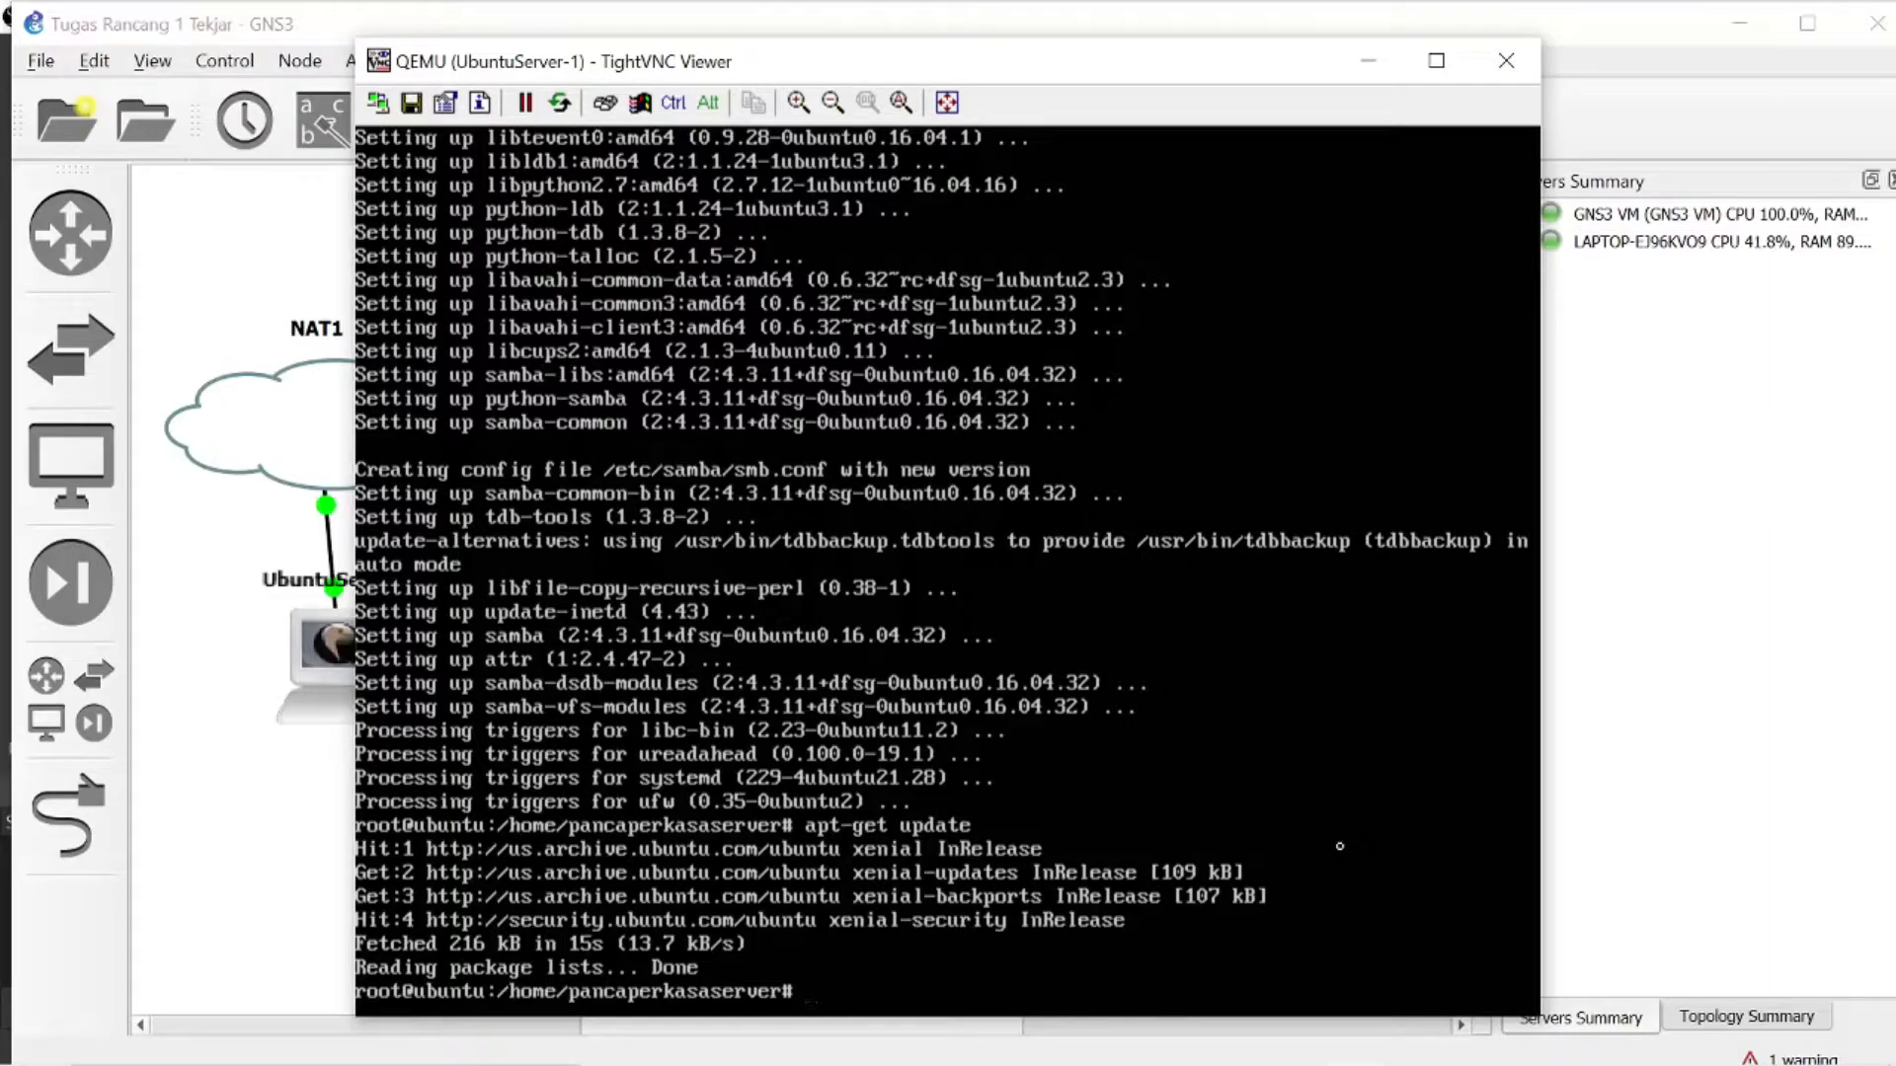
- In /etc/network/interfaces, uncomment the two ens3 DHCP lines, comment out the two ens4 lines, and save the file with nano
{"action": "type", "text": "nano /etc/net"}
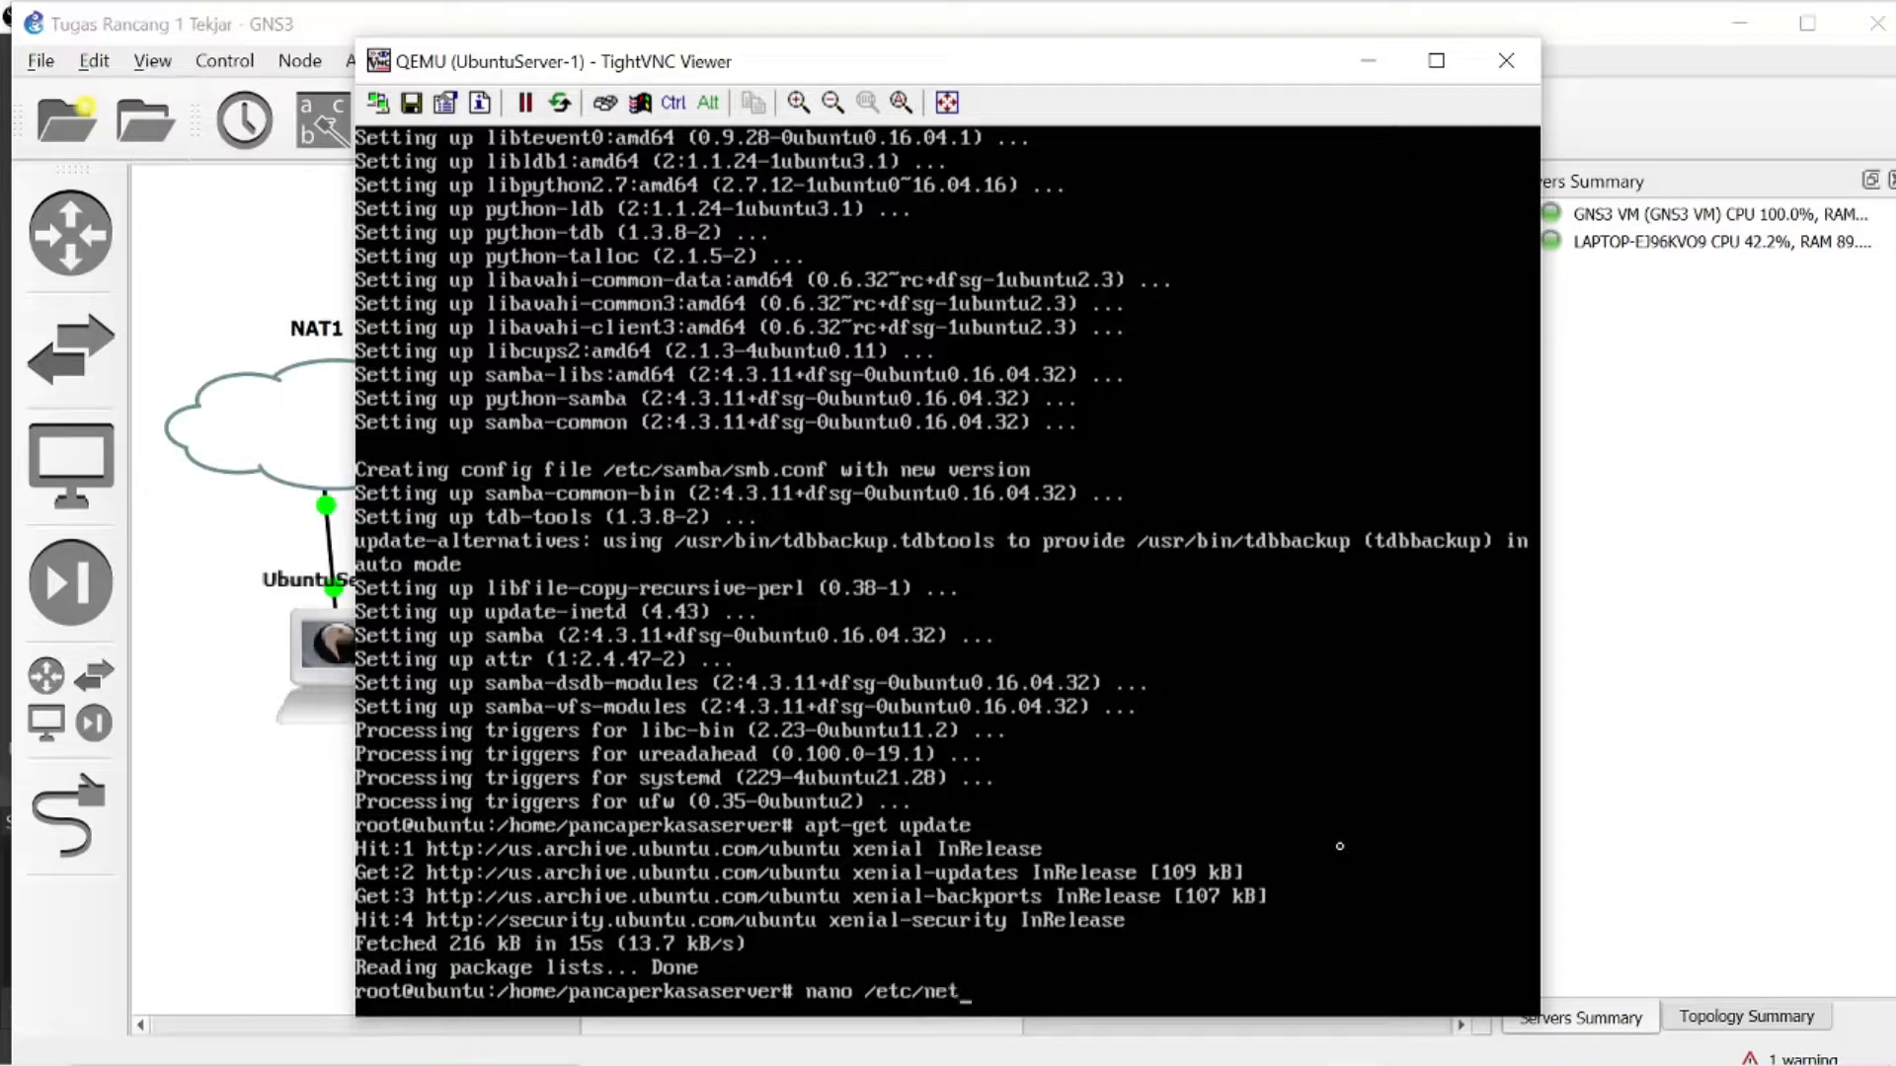
{"action": "type", "text": "work/interfaces"}
{"action": "key", "text": "Return"}
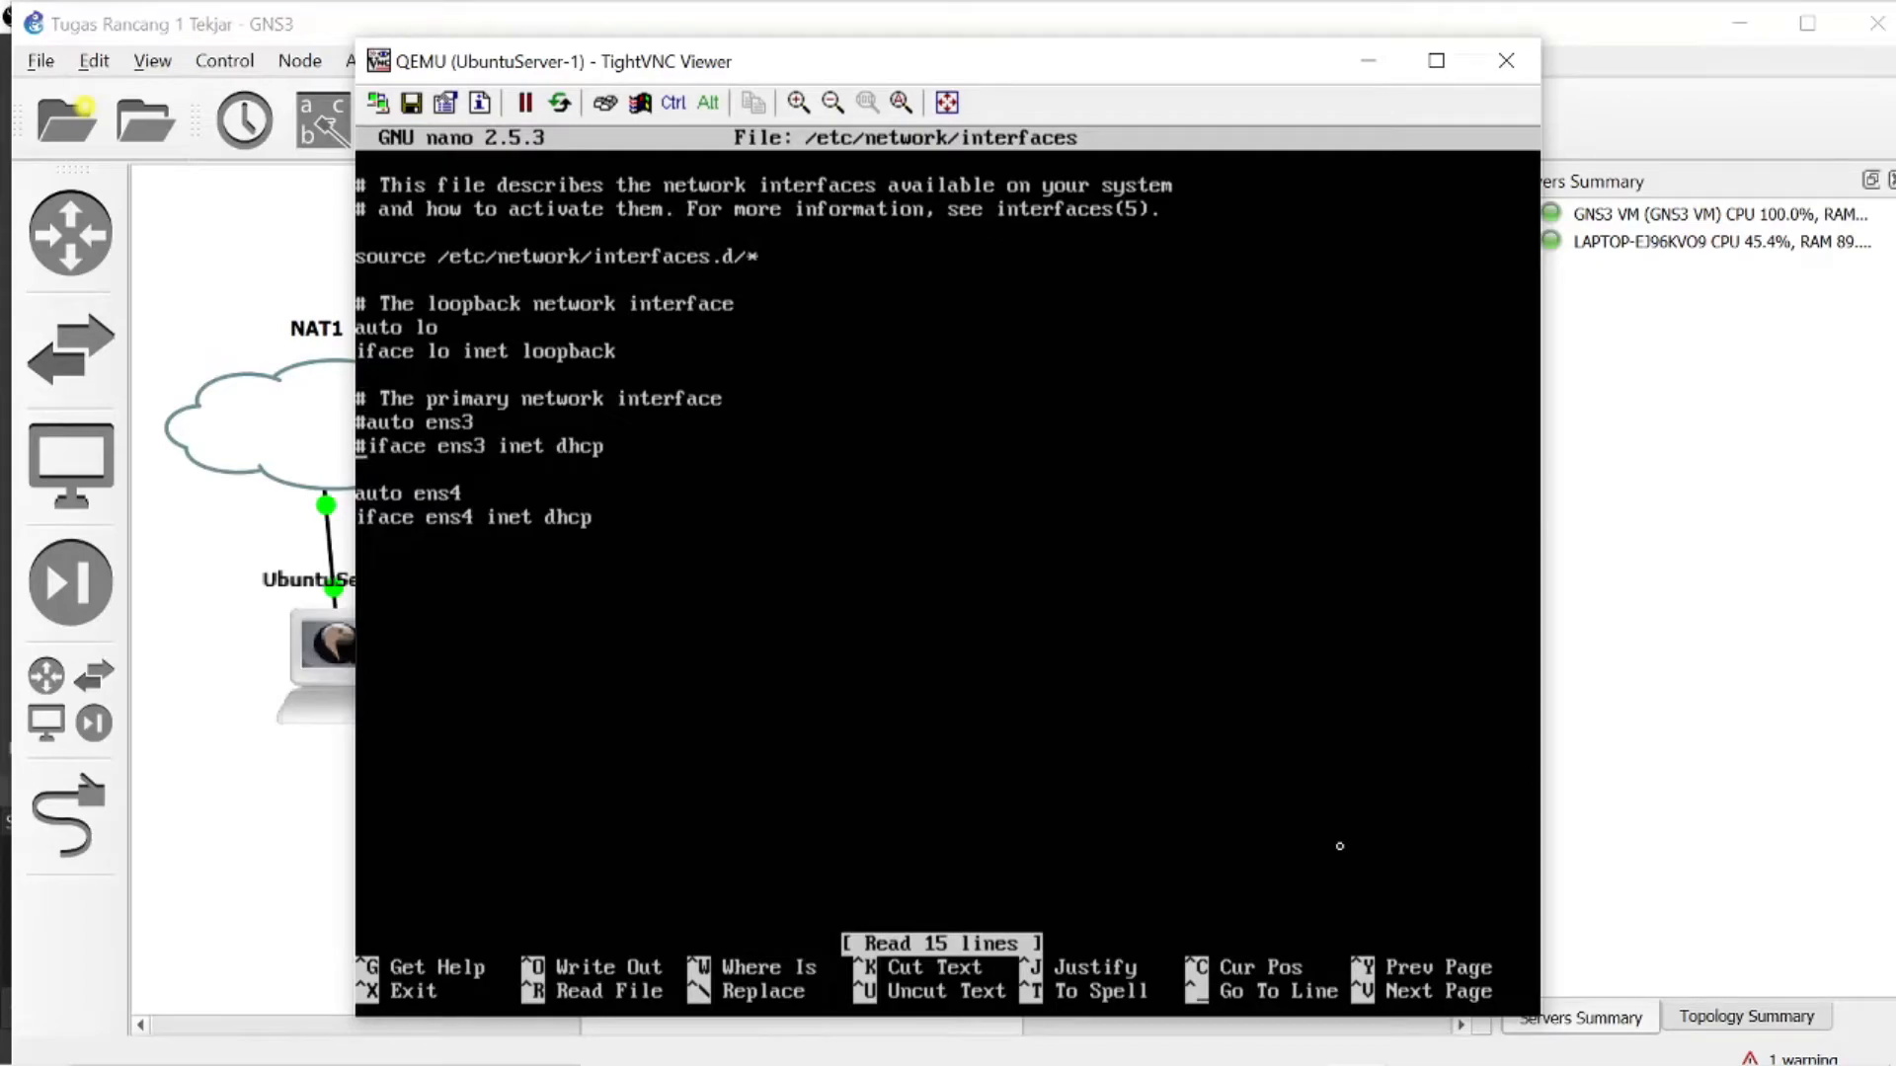
{"action": "key", "text": "Delete"}
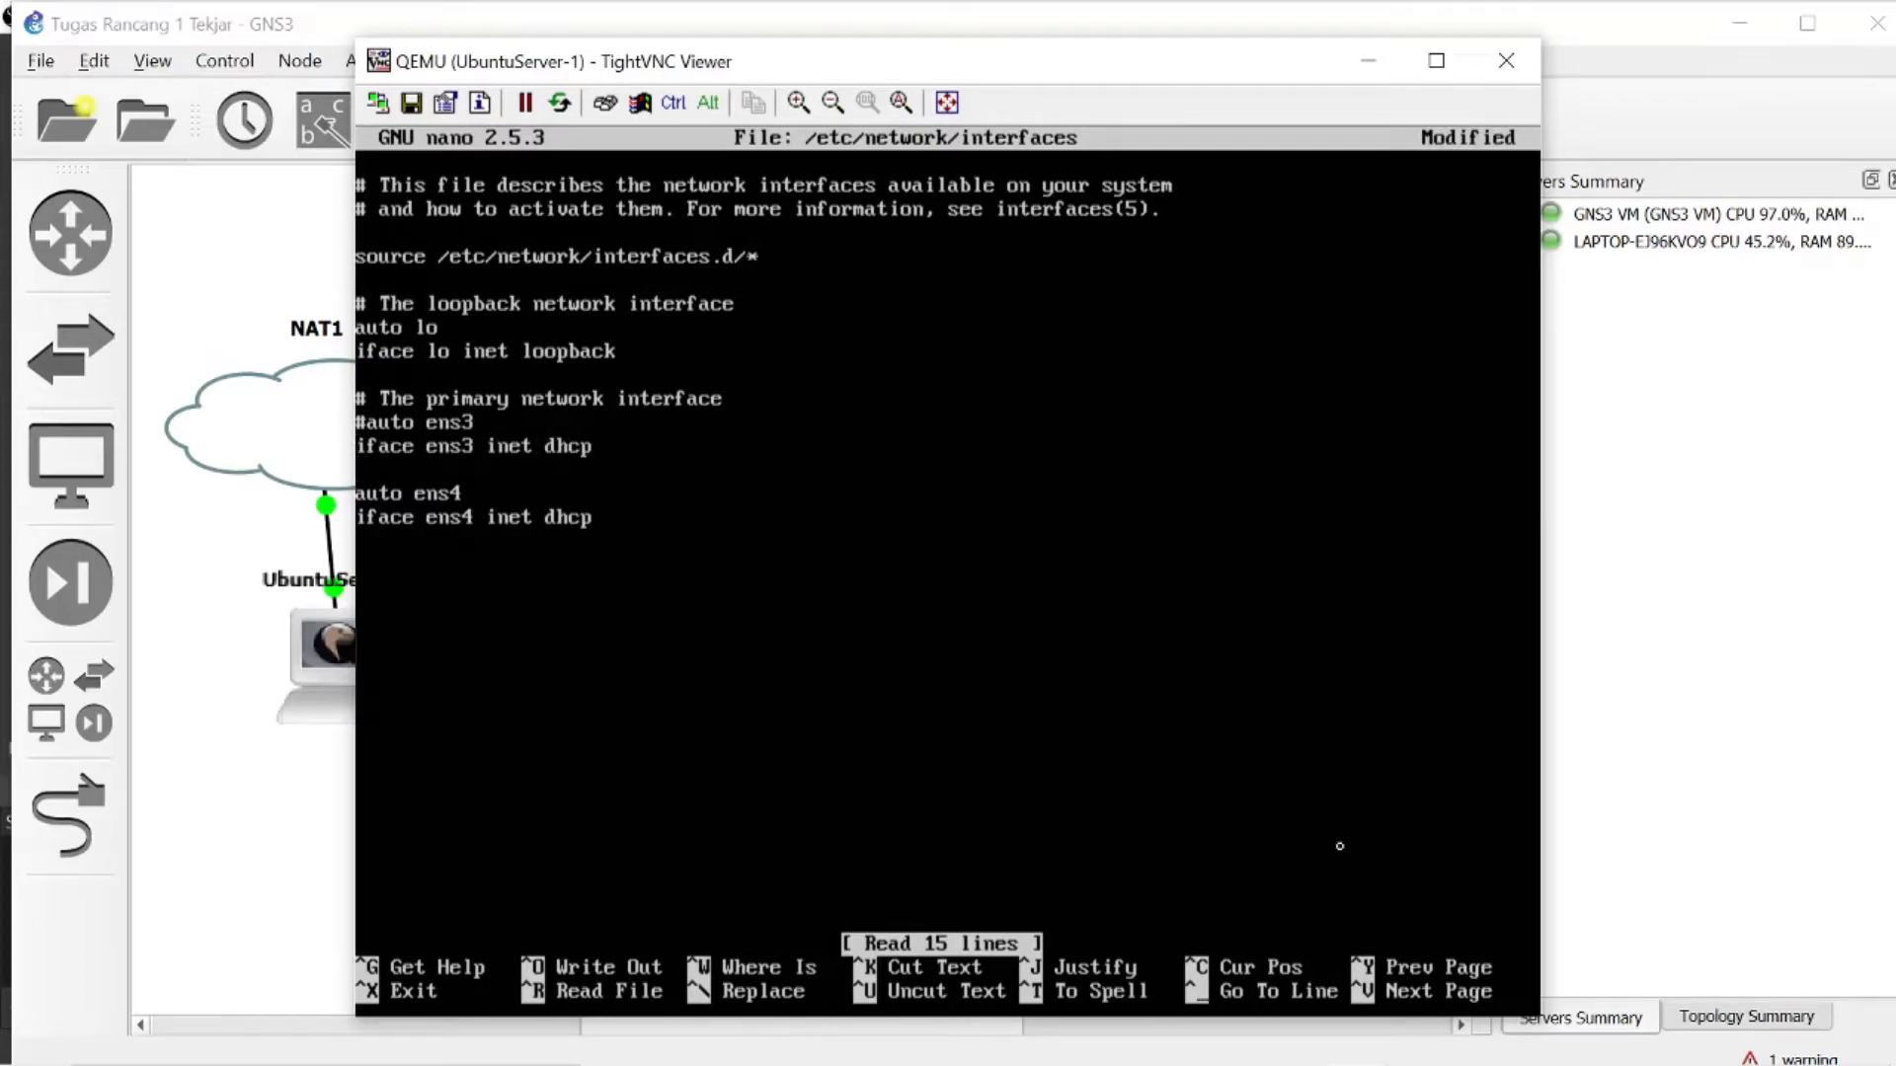
{"action": "key", "text": "Delete"}
{"action": "type", "text": "#"}
{"action": "type", "text": "#"}
{"action": "key", "text": "ctrl+x"}
{"action": "key", "text": "y"}
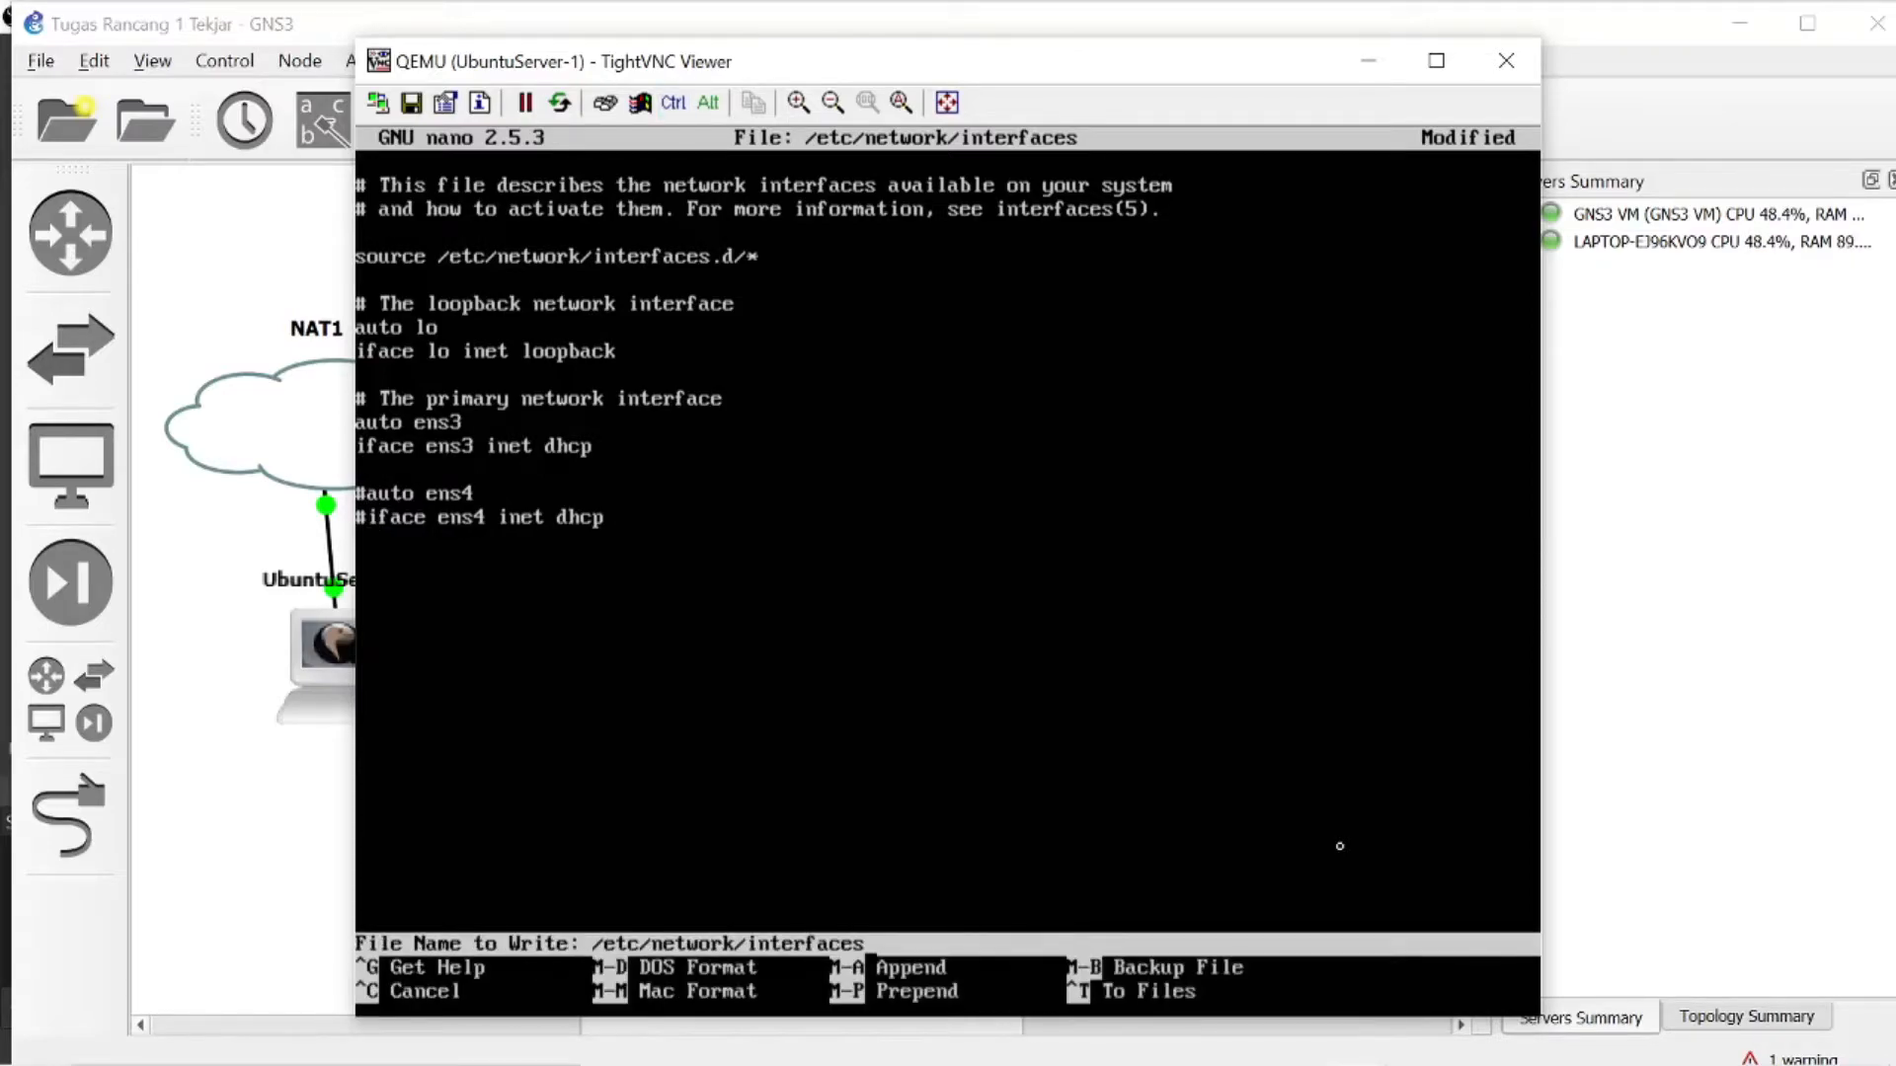
{"action": "key", "text": "Return"}
- Restart networking with /etc/init.d/networking restart and reboot the Ubuntu server
{"action": "type", "text": "/etc"}
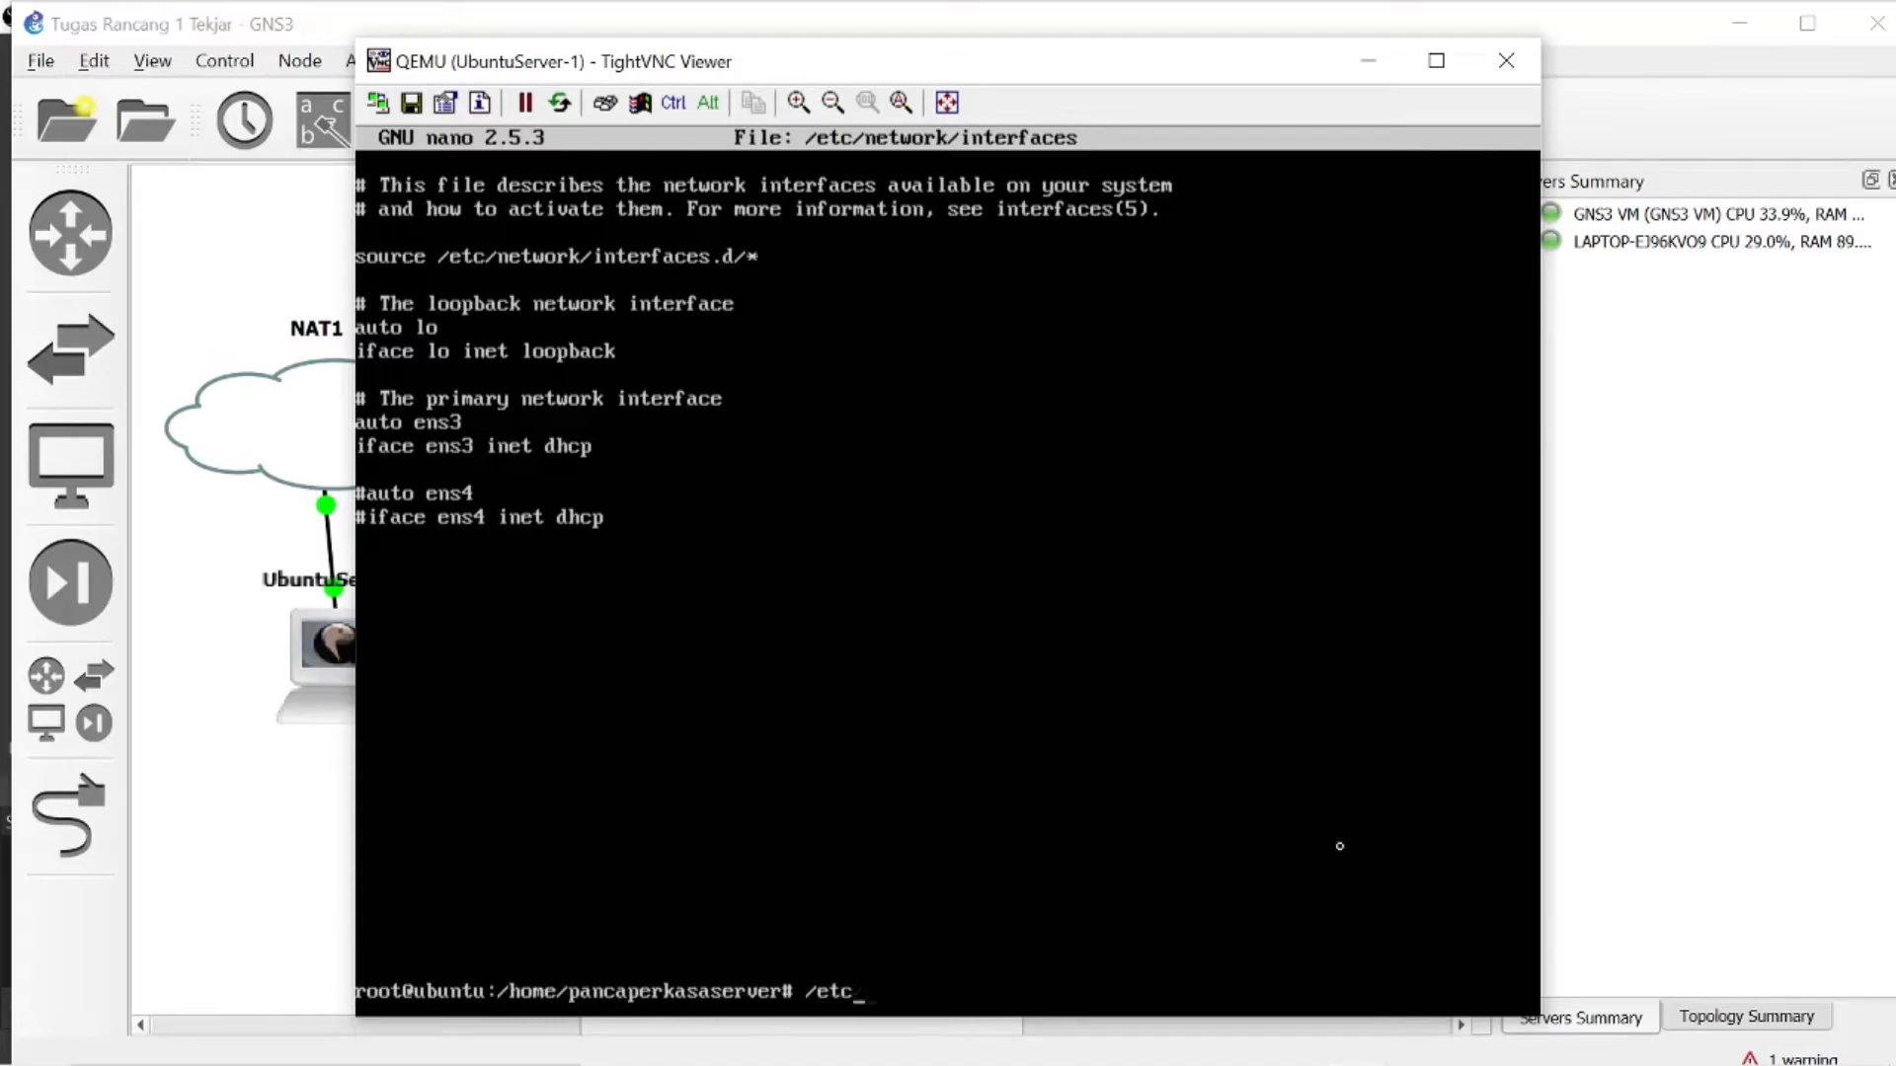
{"action": "type", "text": "/init.d/networkin"}
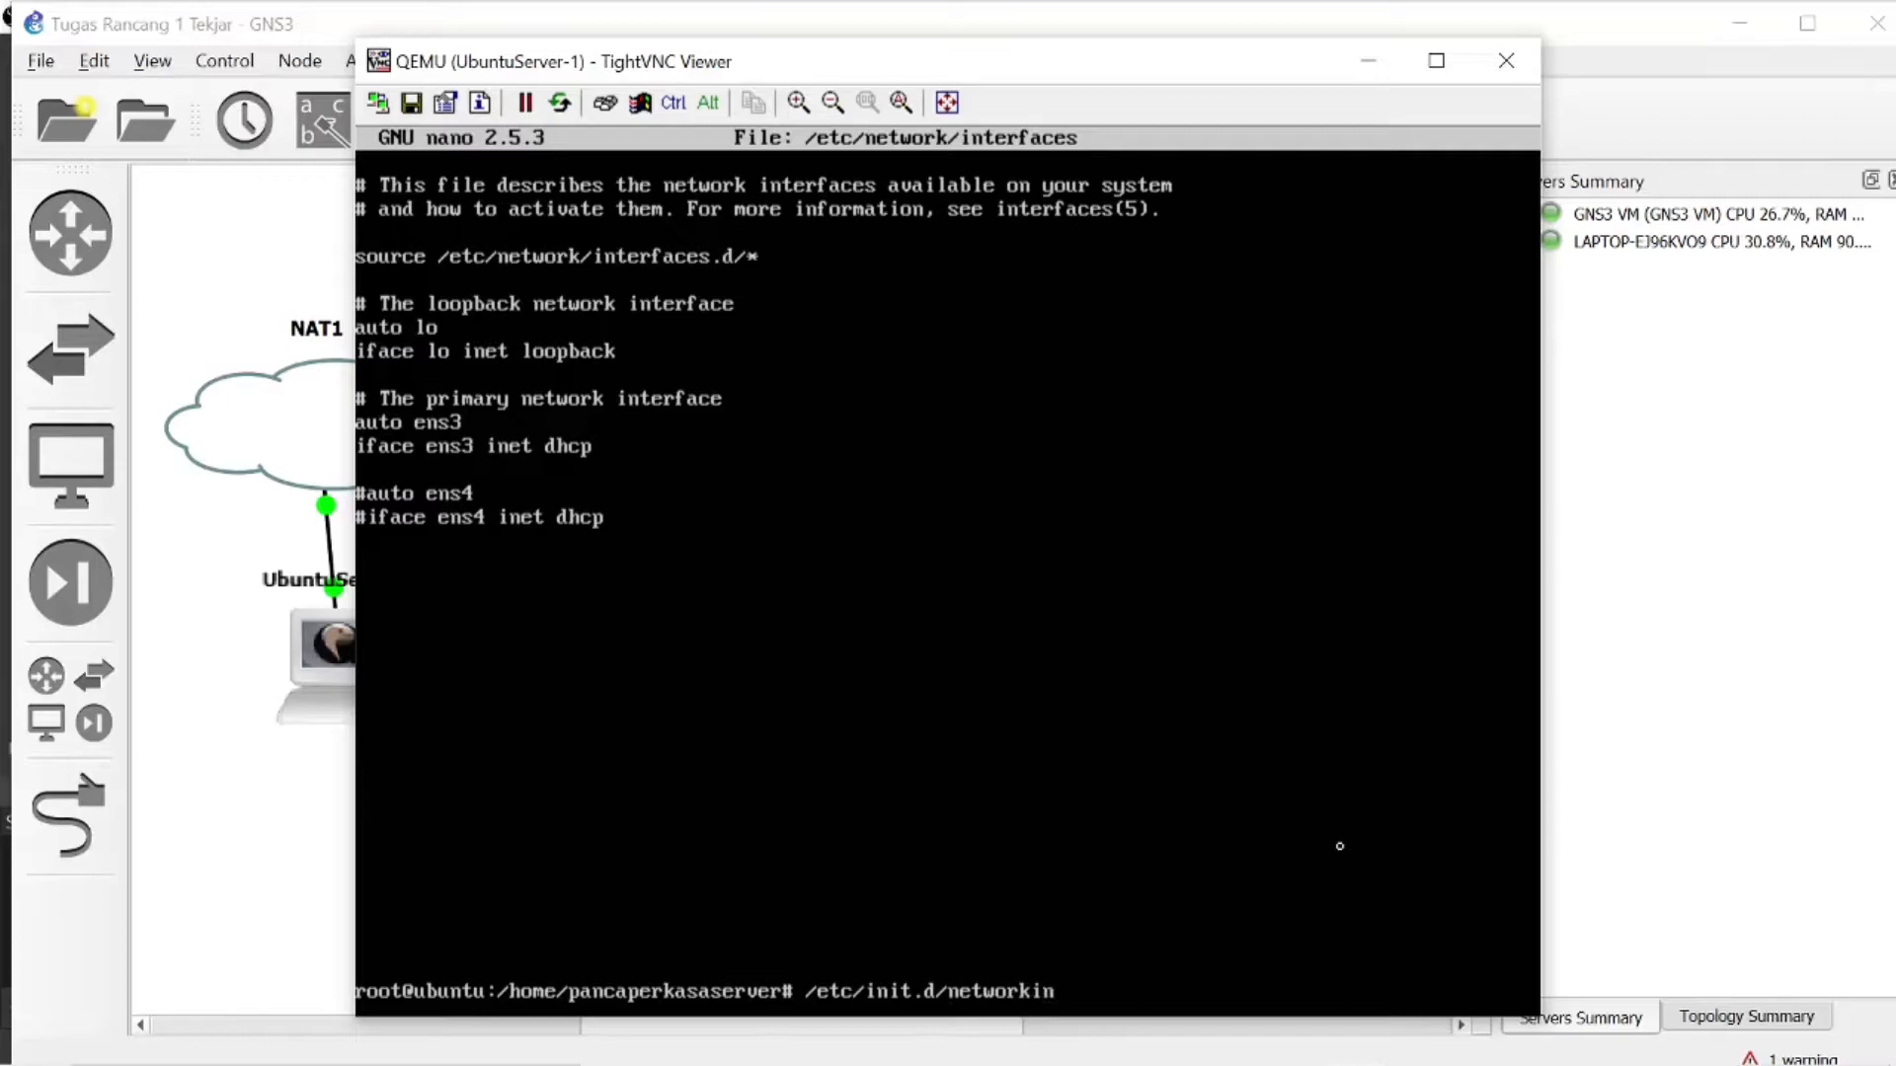
{"action": "type", "text": "g restart"}
{"action": "key", "text": "Return"}
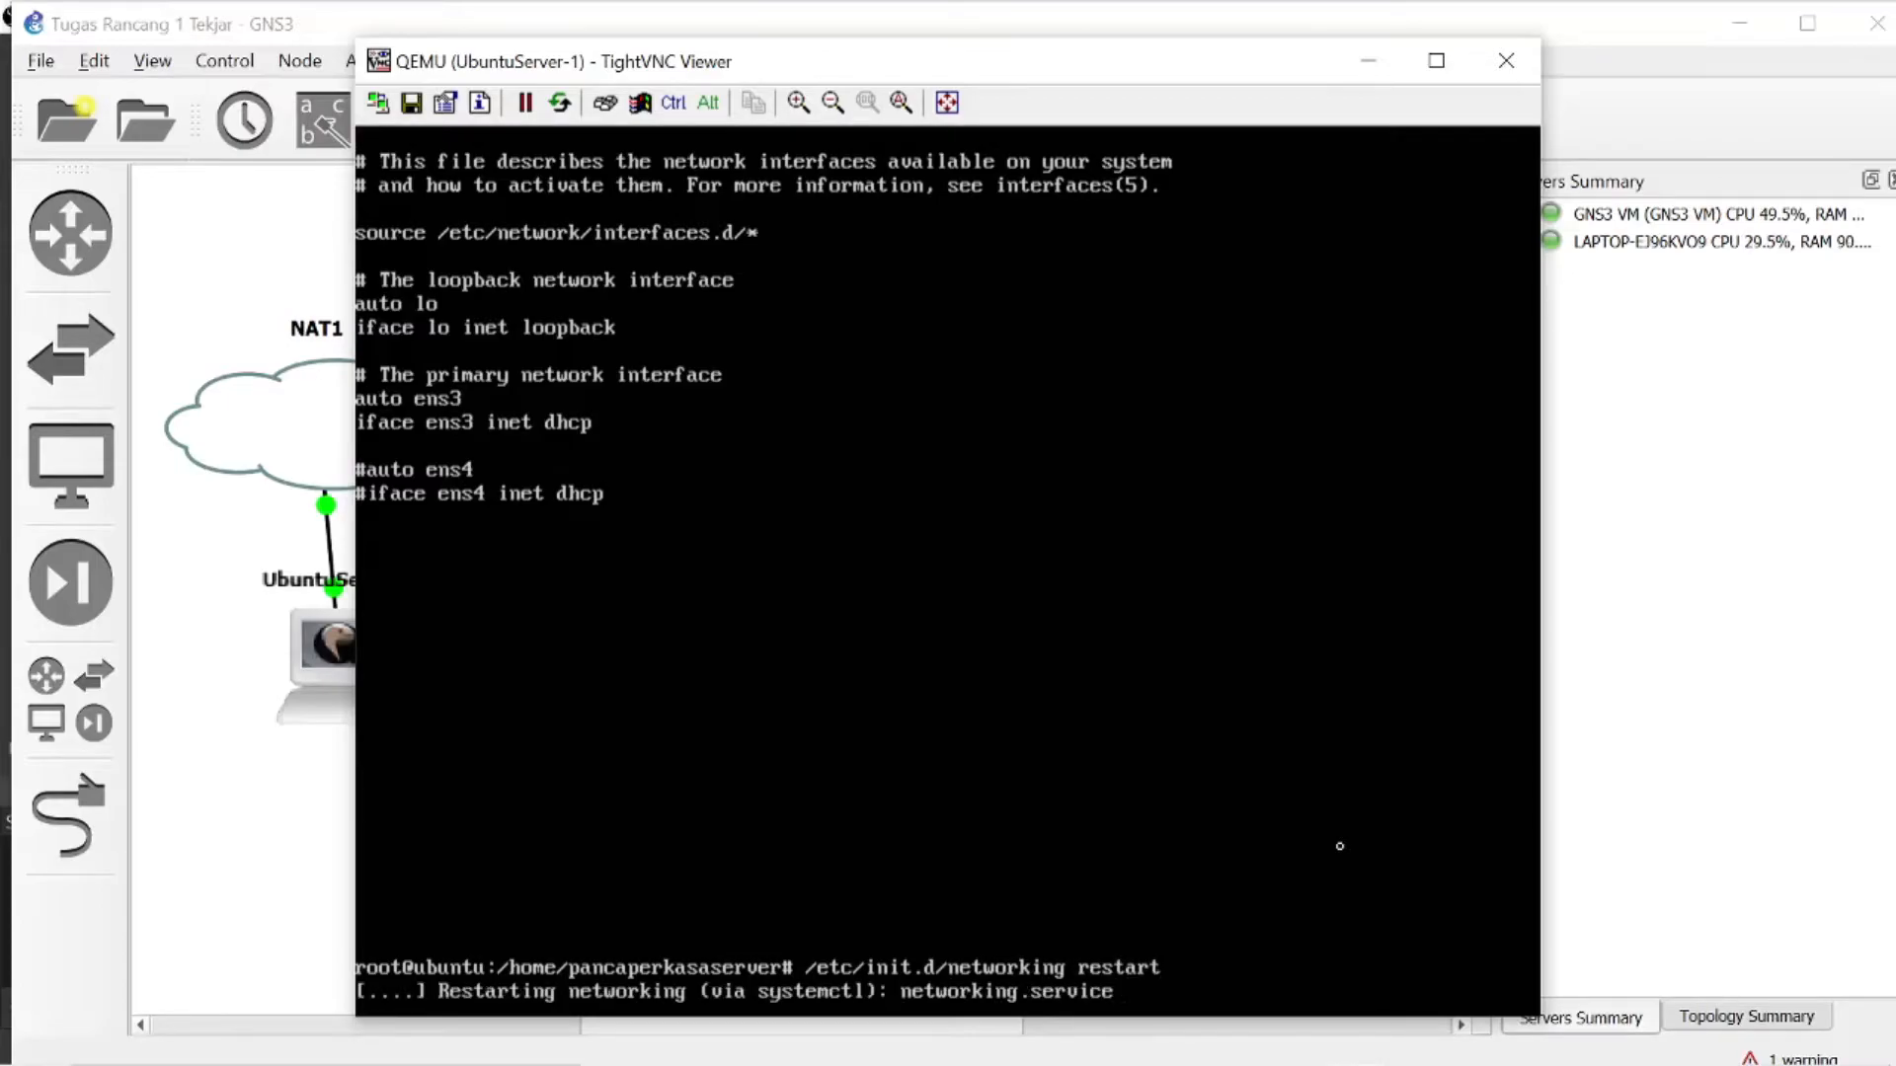
{"action": "type", "text": "reboot"}
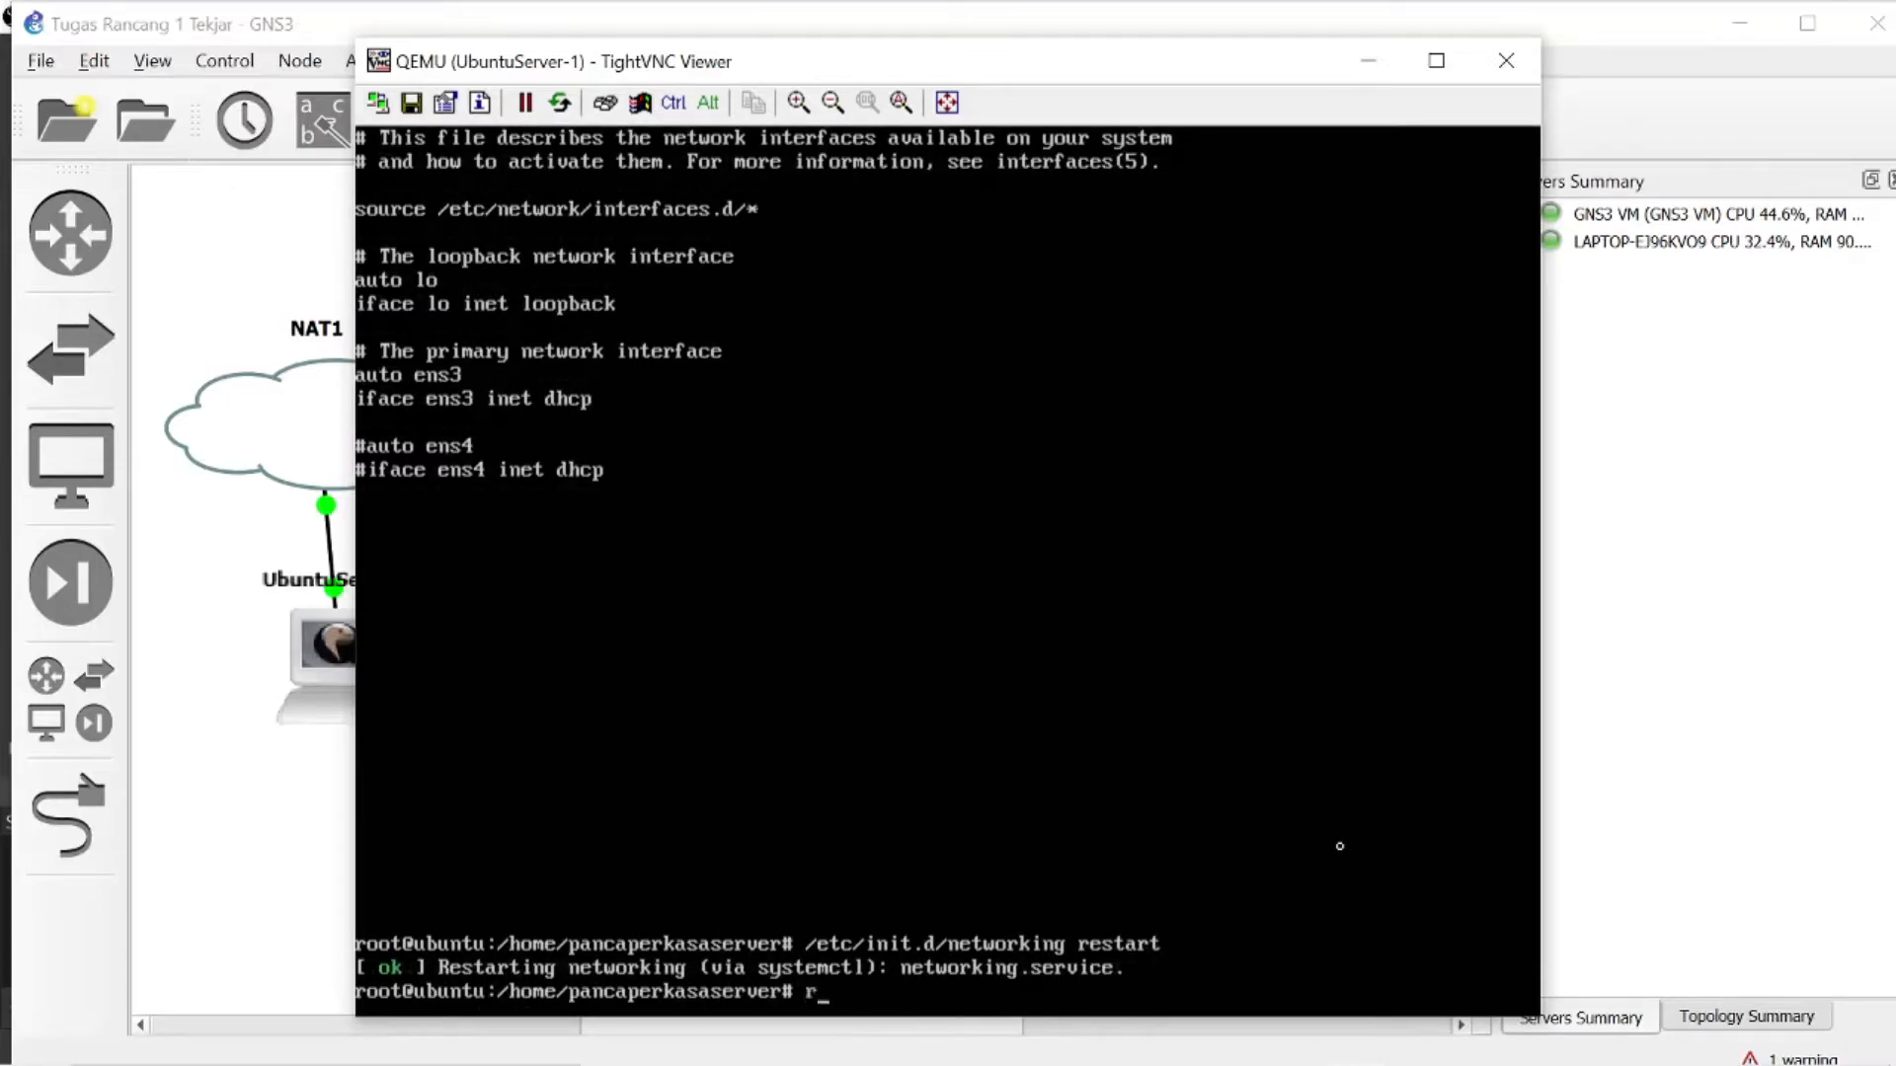
{"action": "key", "text": "Return"}
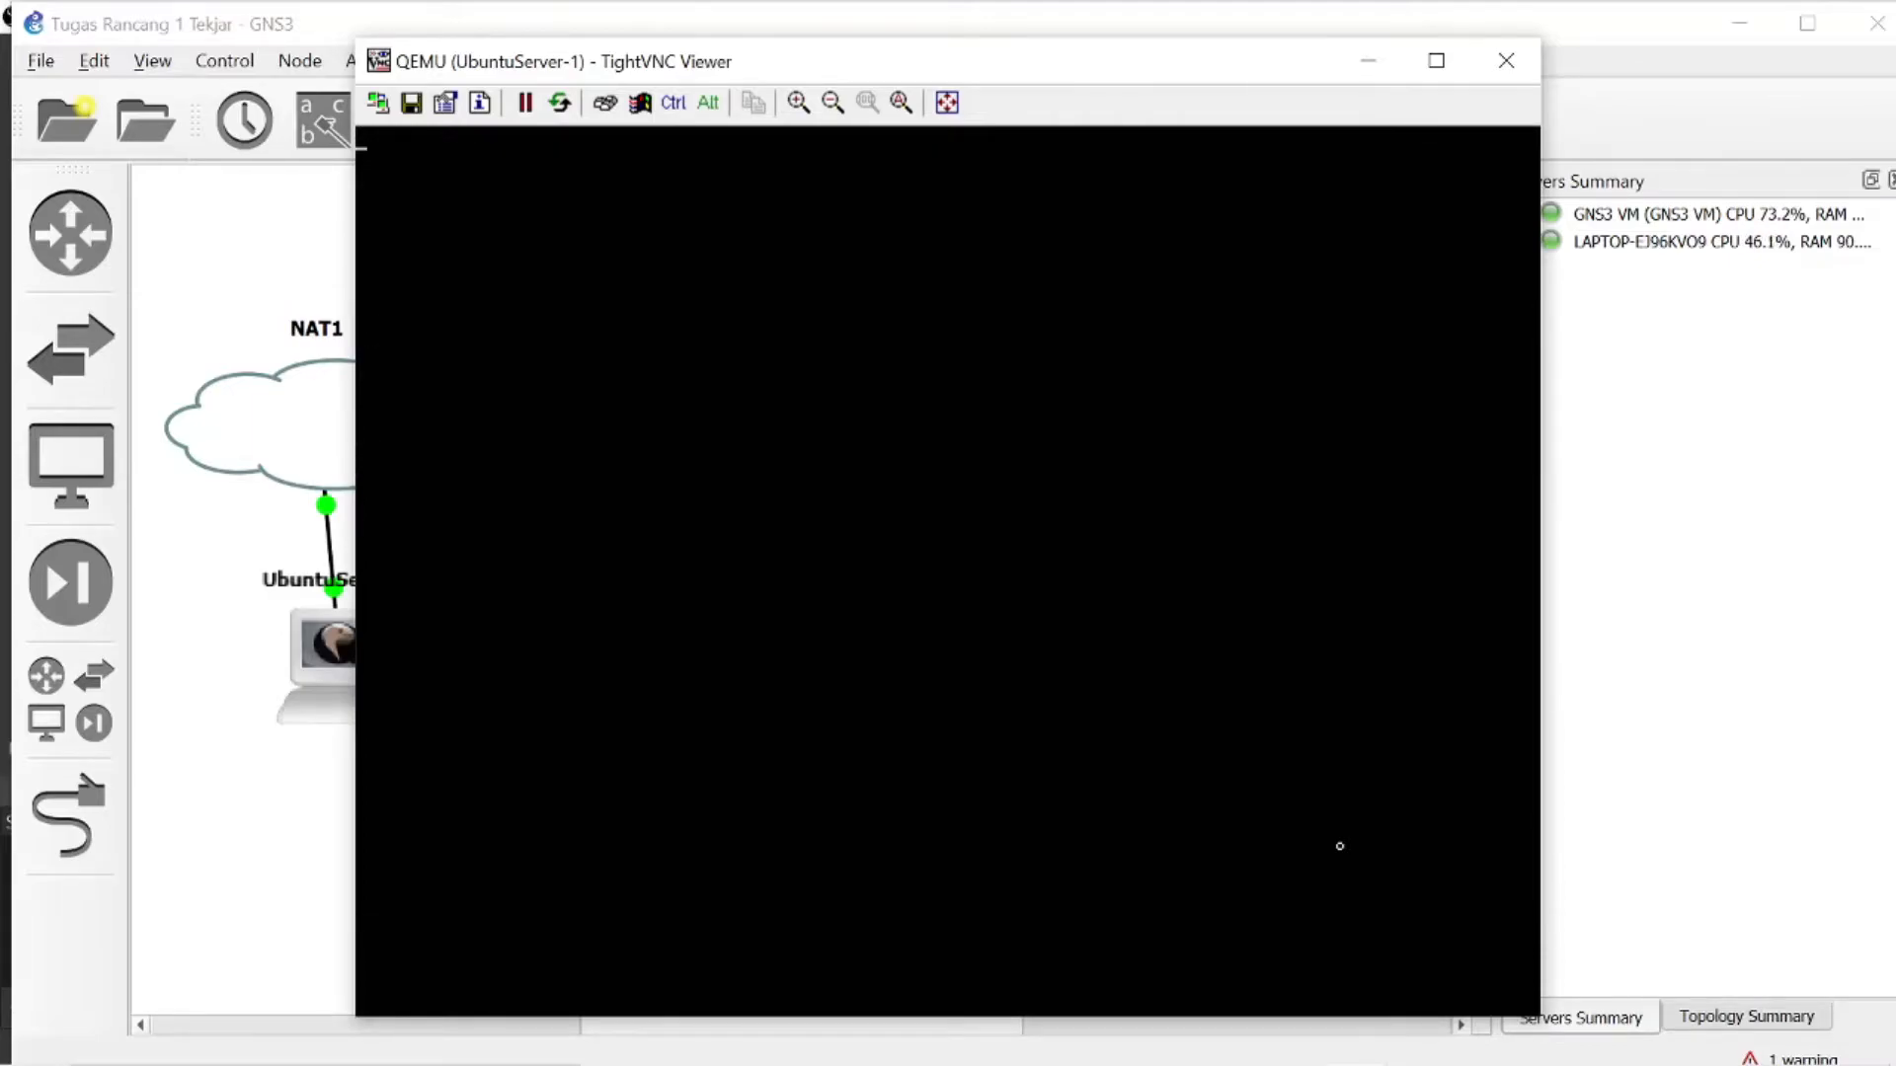
{"action": "left_click", "coordinate": [1431, 1034]}
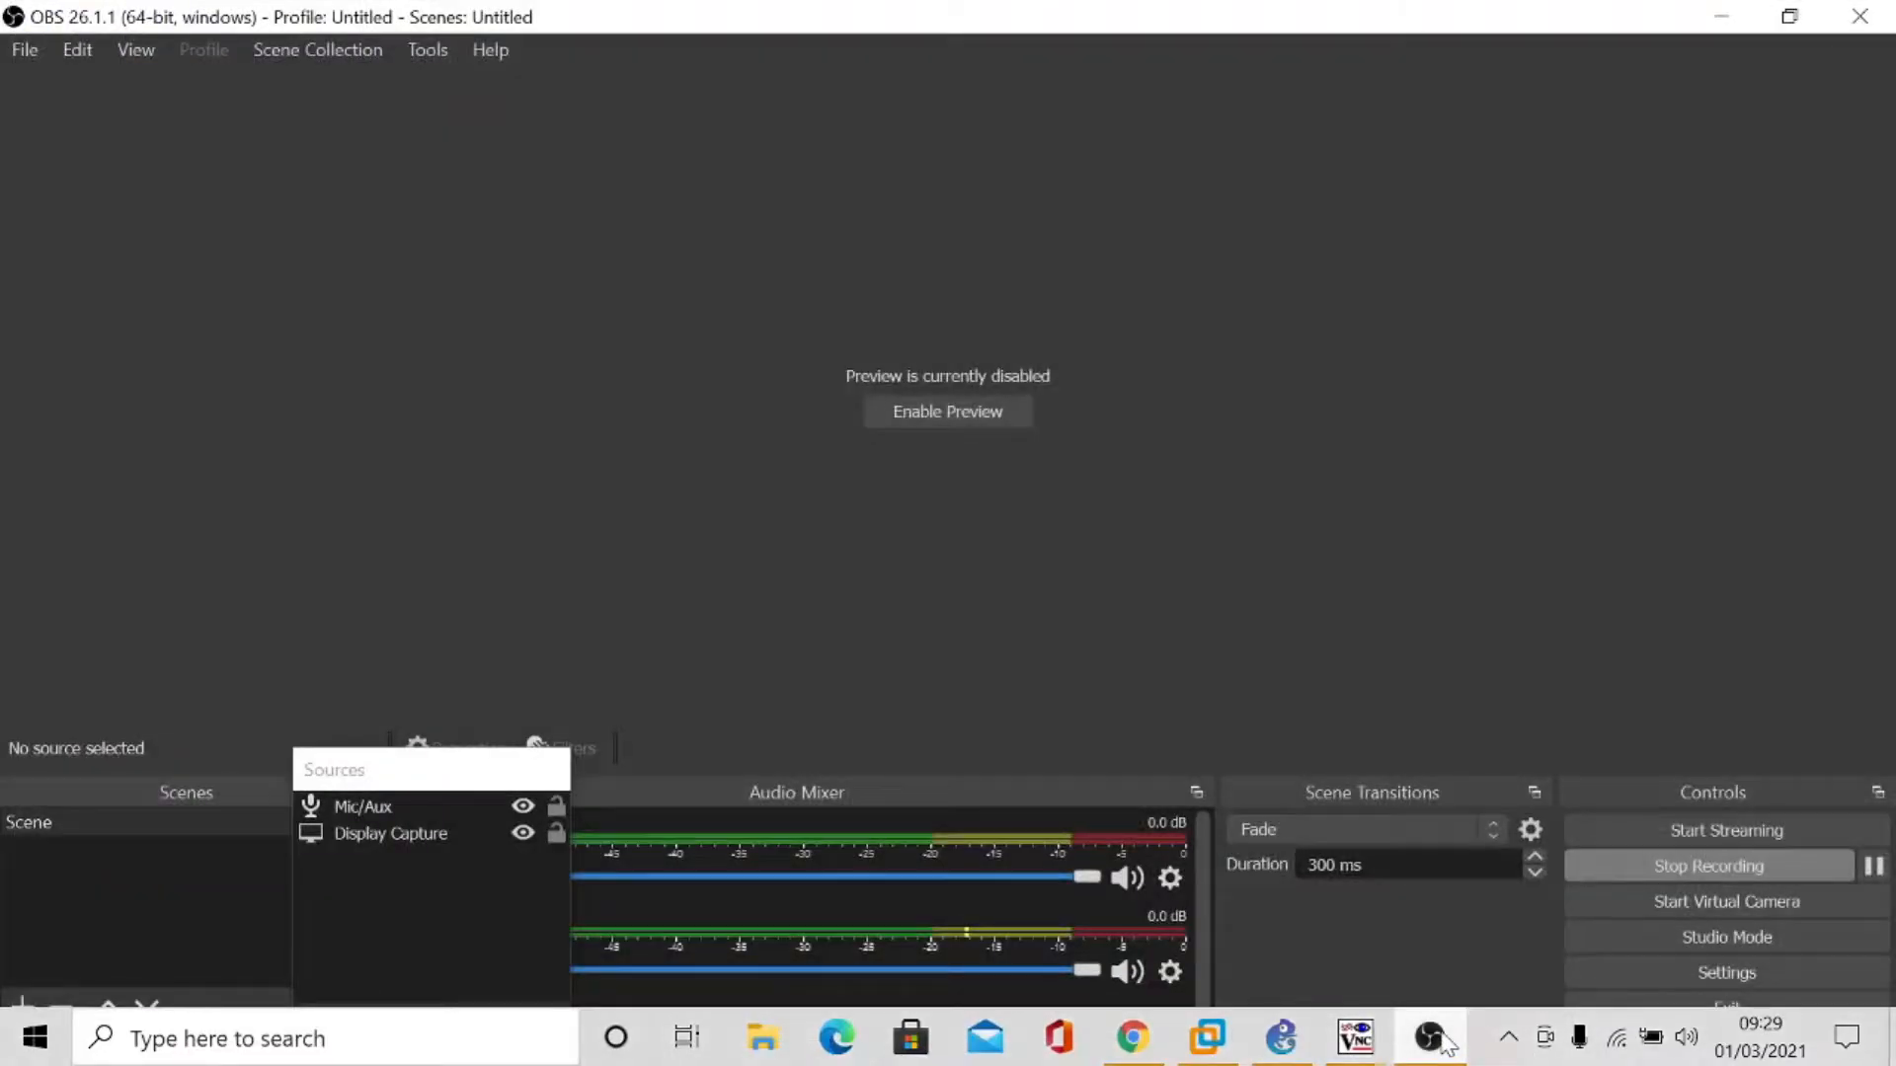
{"action": "left_click", "coordinate": [1431, 1037]}
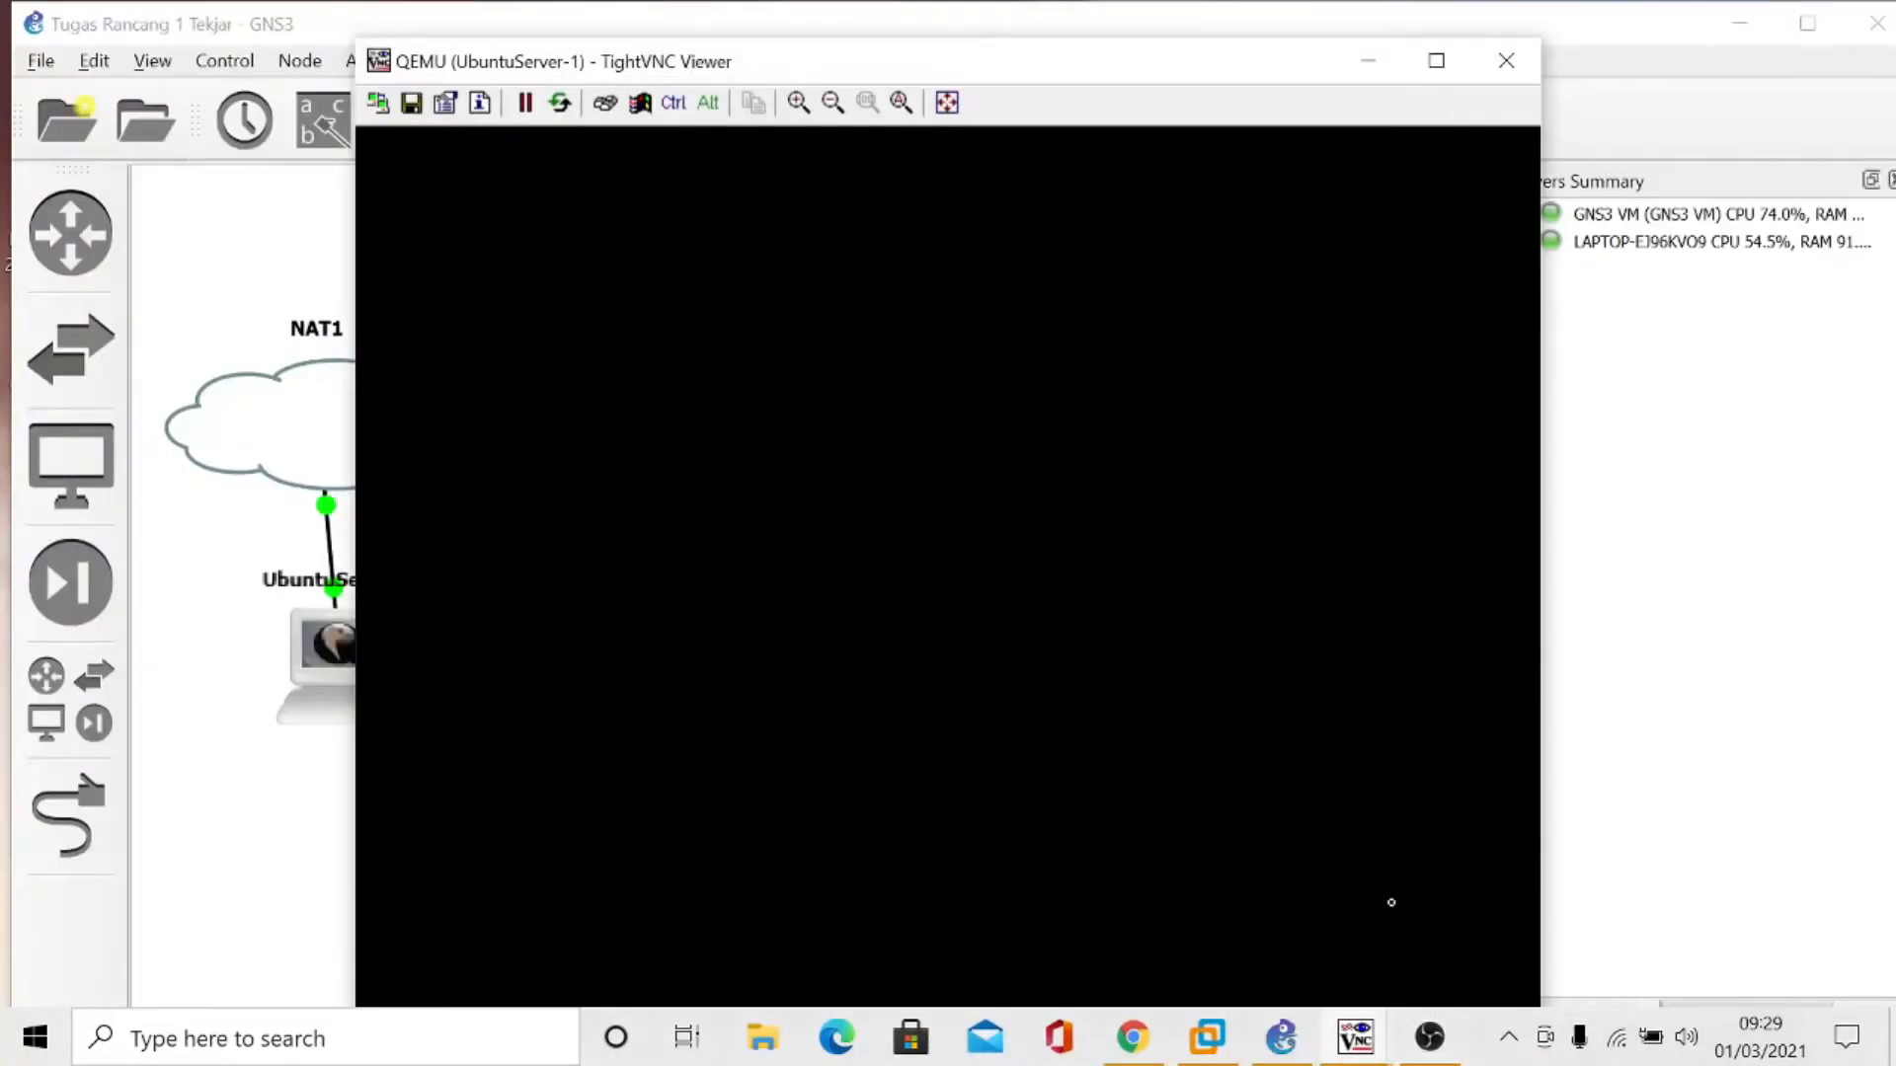
{"action": "left_click", "coordinate": [1392, 1042]}
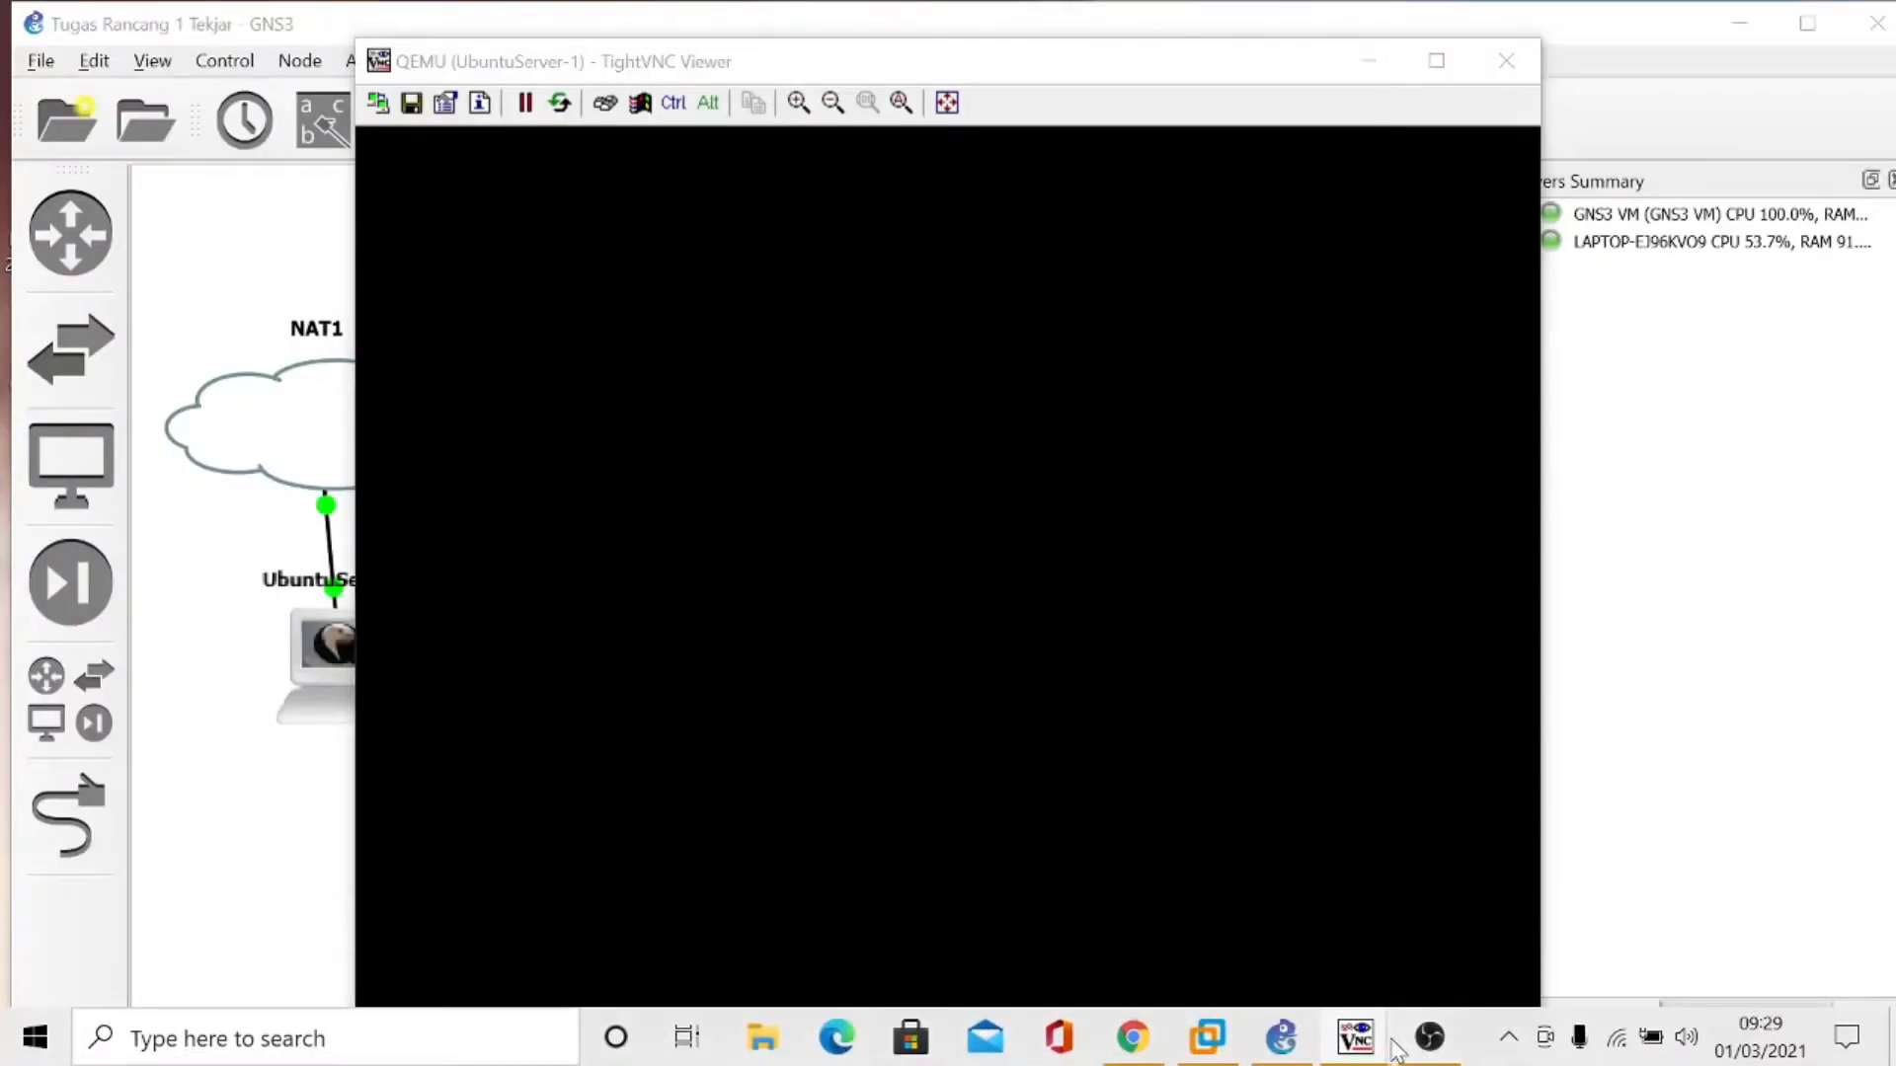
{"action": "mouse_move", "coordinate": [1390, 955]}
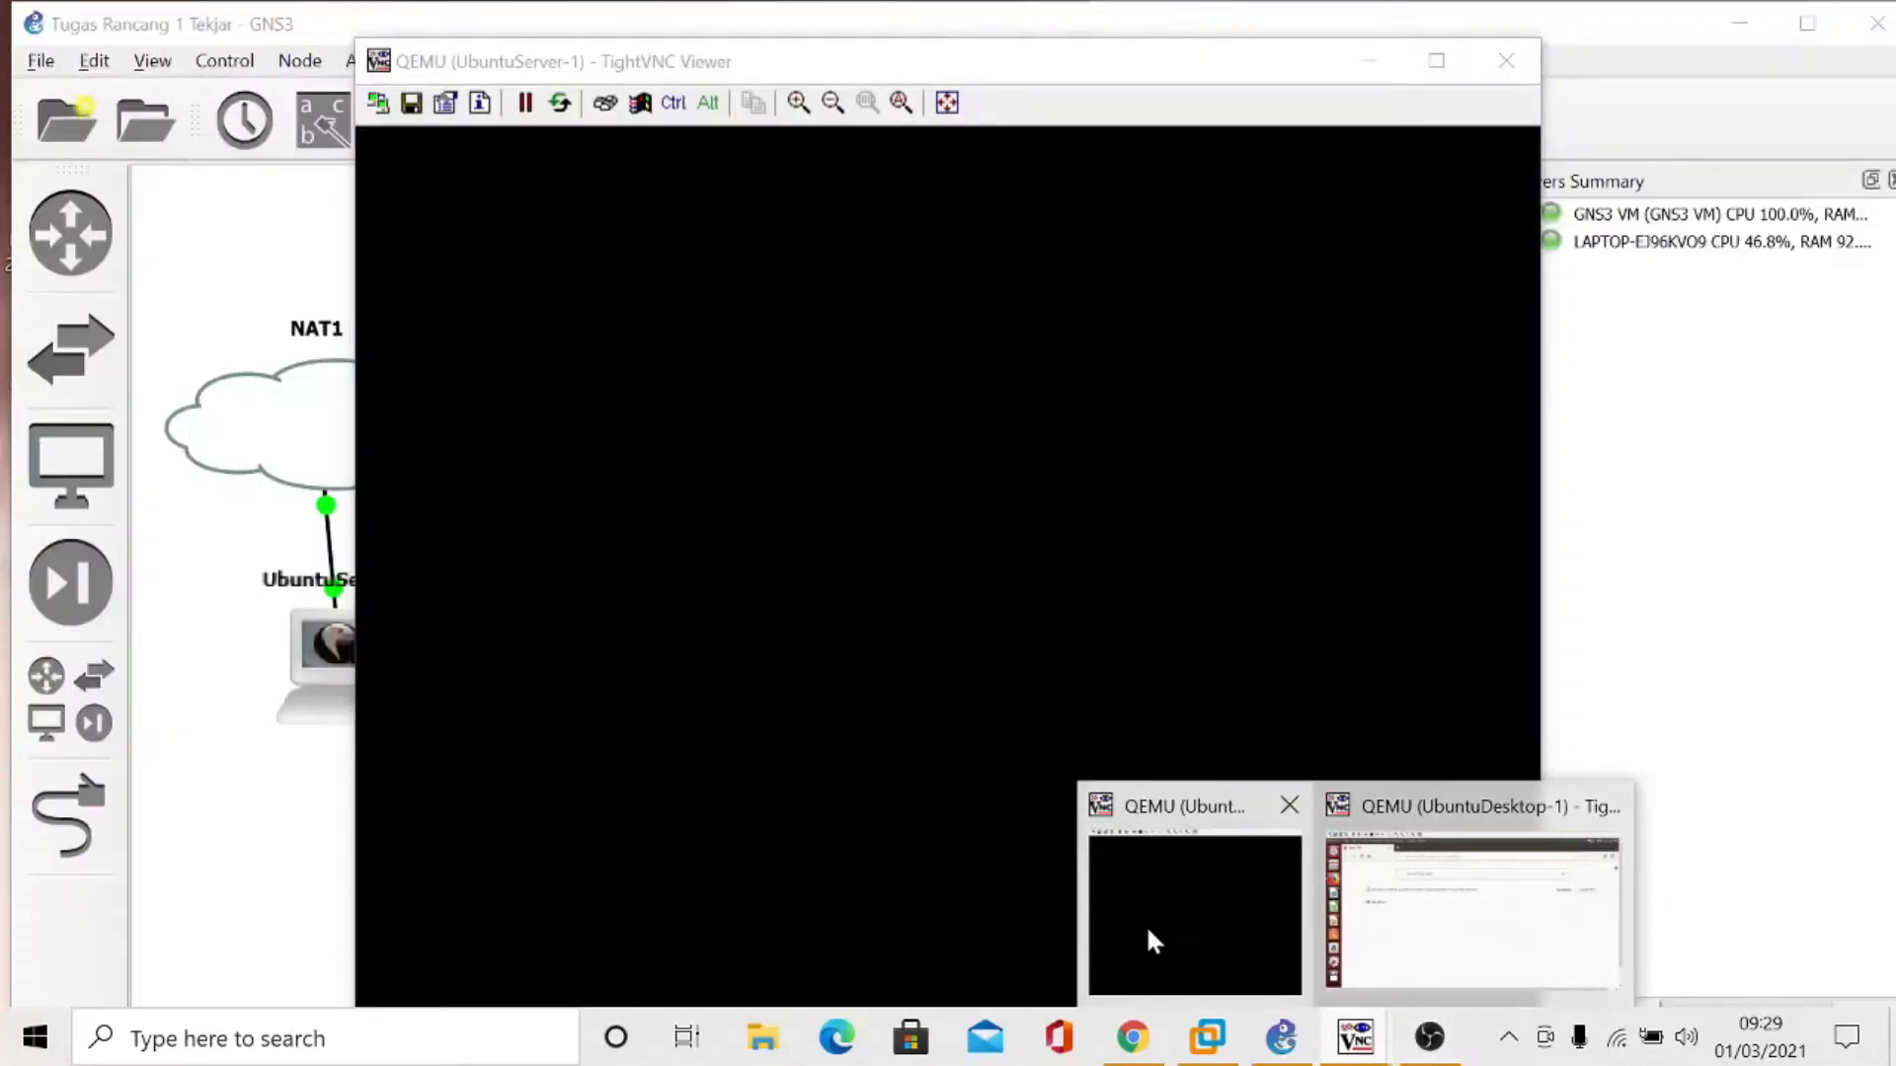
{"action": "left_click", "coordinate": [1145, 924]}
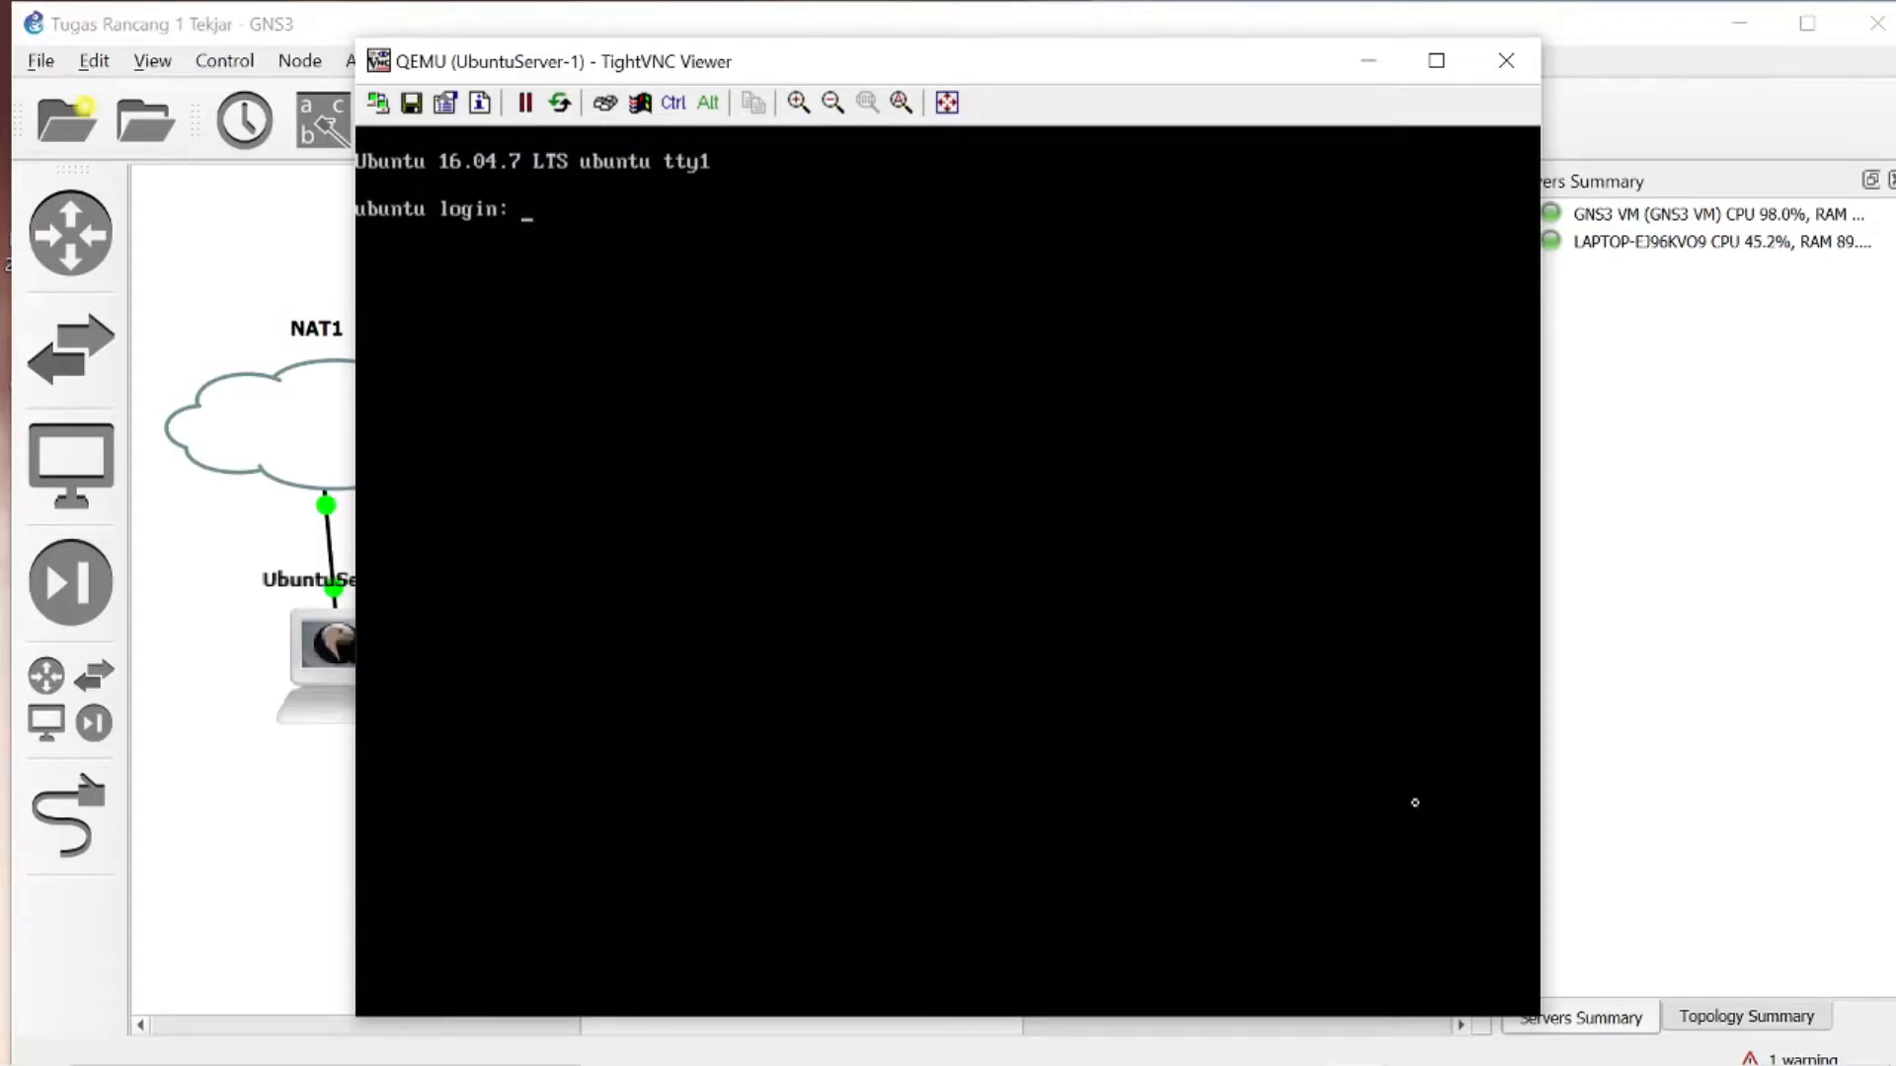
- Log in to the Ubuntu server console with the server account's username and password
{"action": "type", "text": "pancaperkasaserver"}
{"action": "key", "text": "Return"}
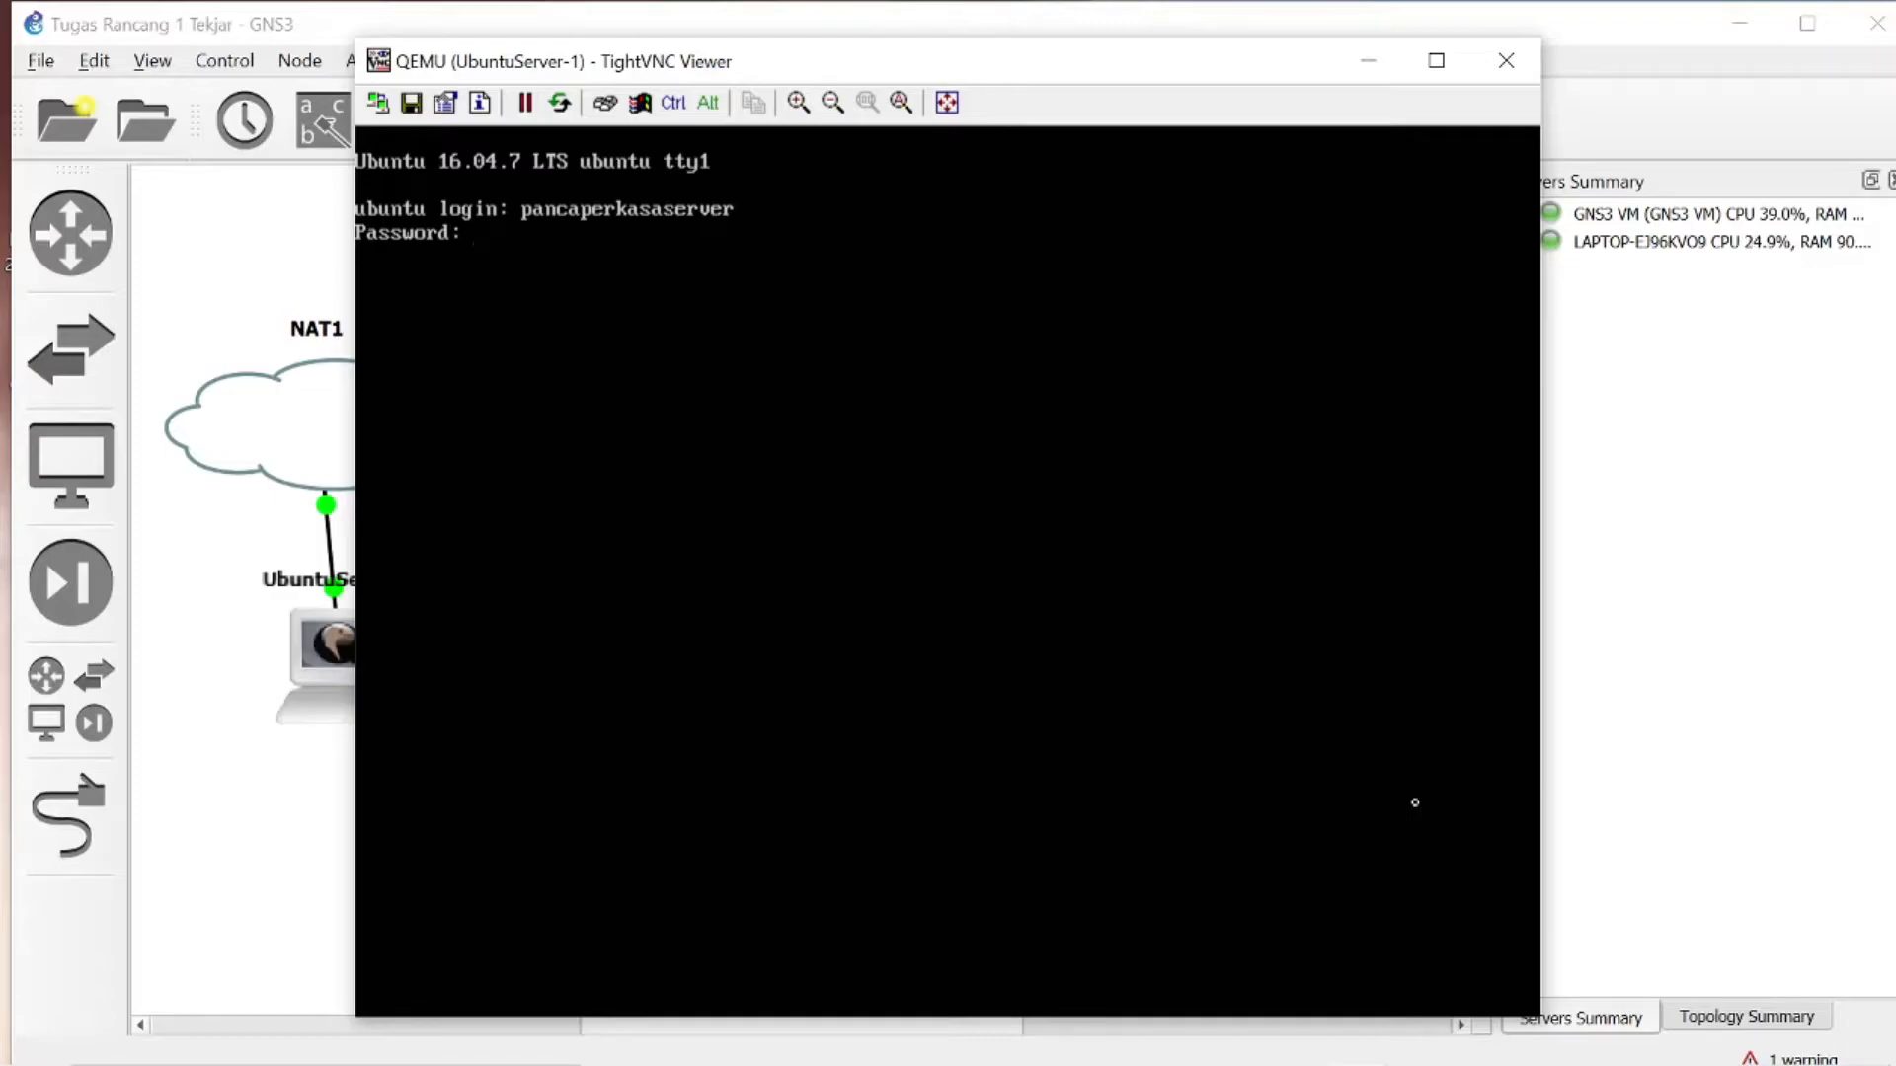
{"action": "key", "text": "Return"}
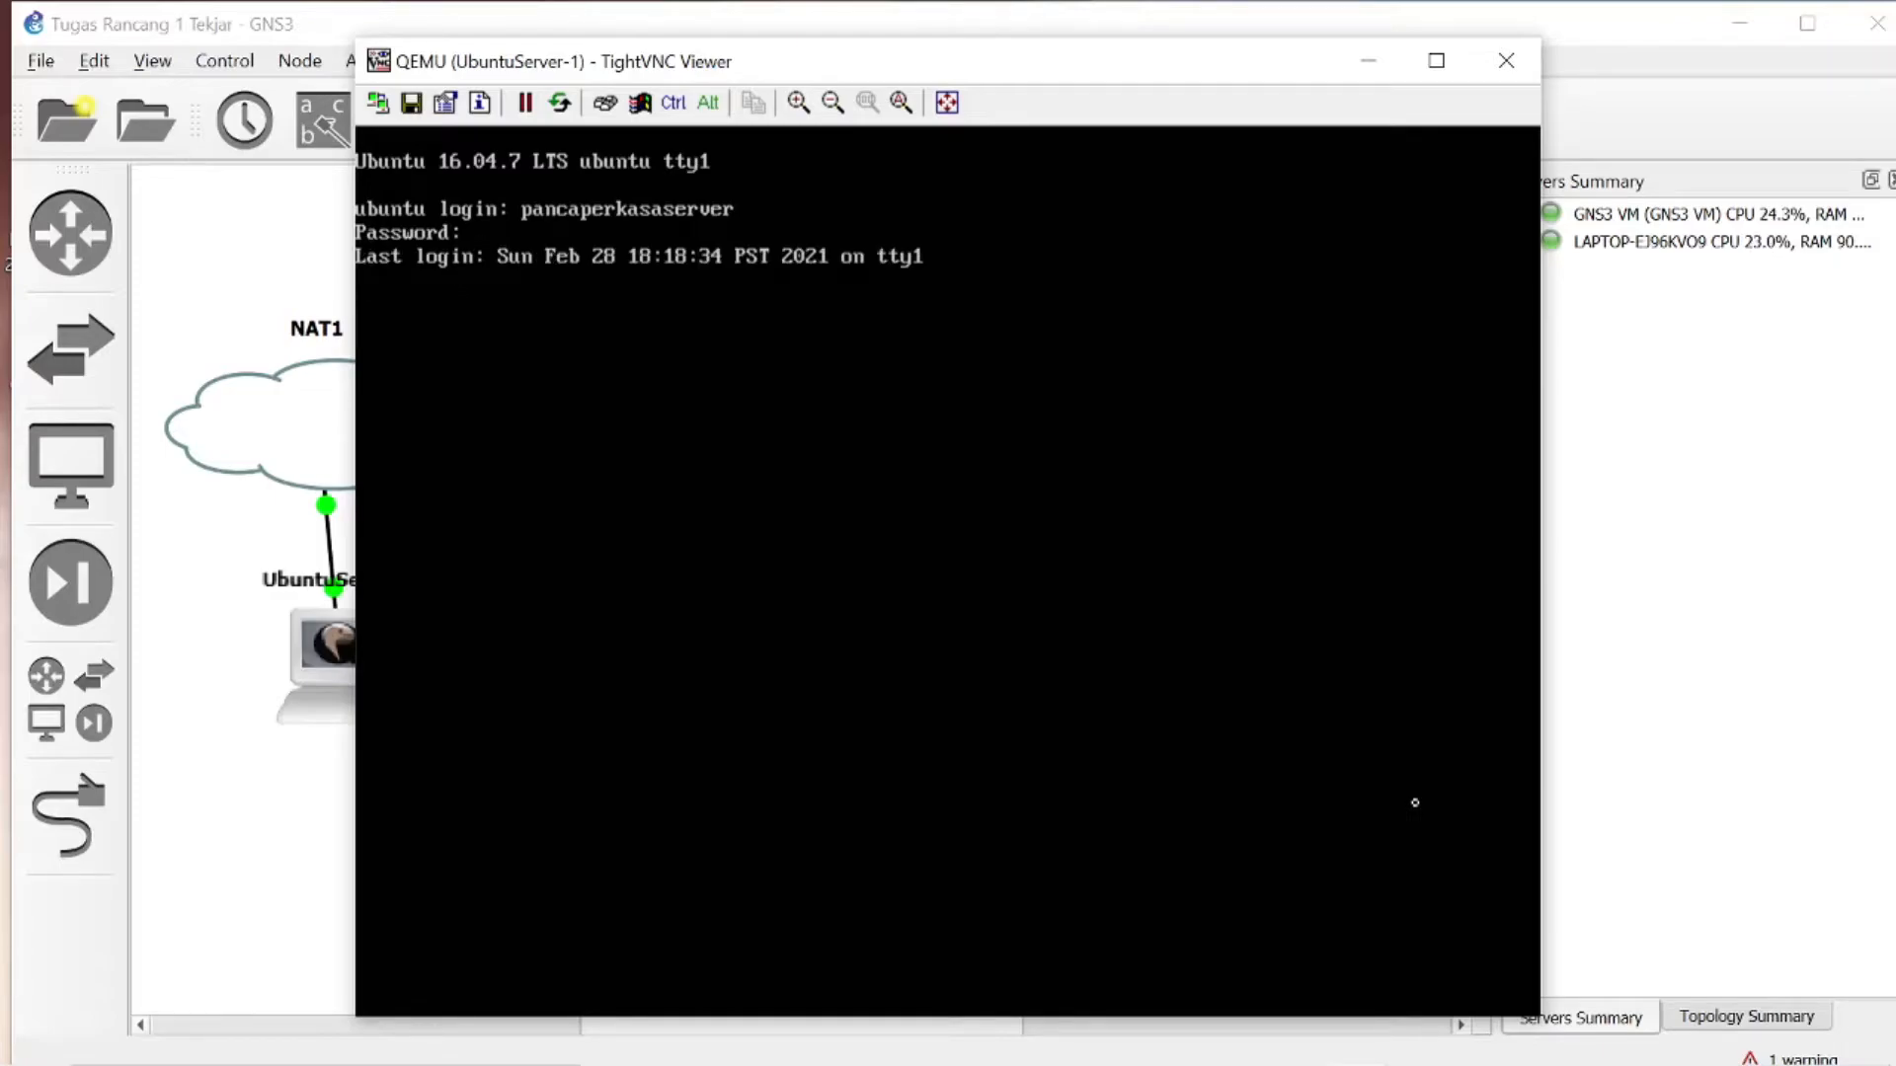
- Switch to the root shell with sudo su, entering the account password
{"action": "type", "text": "sudo "}
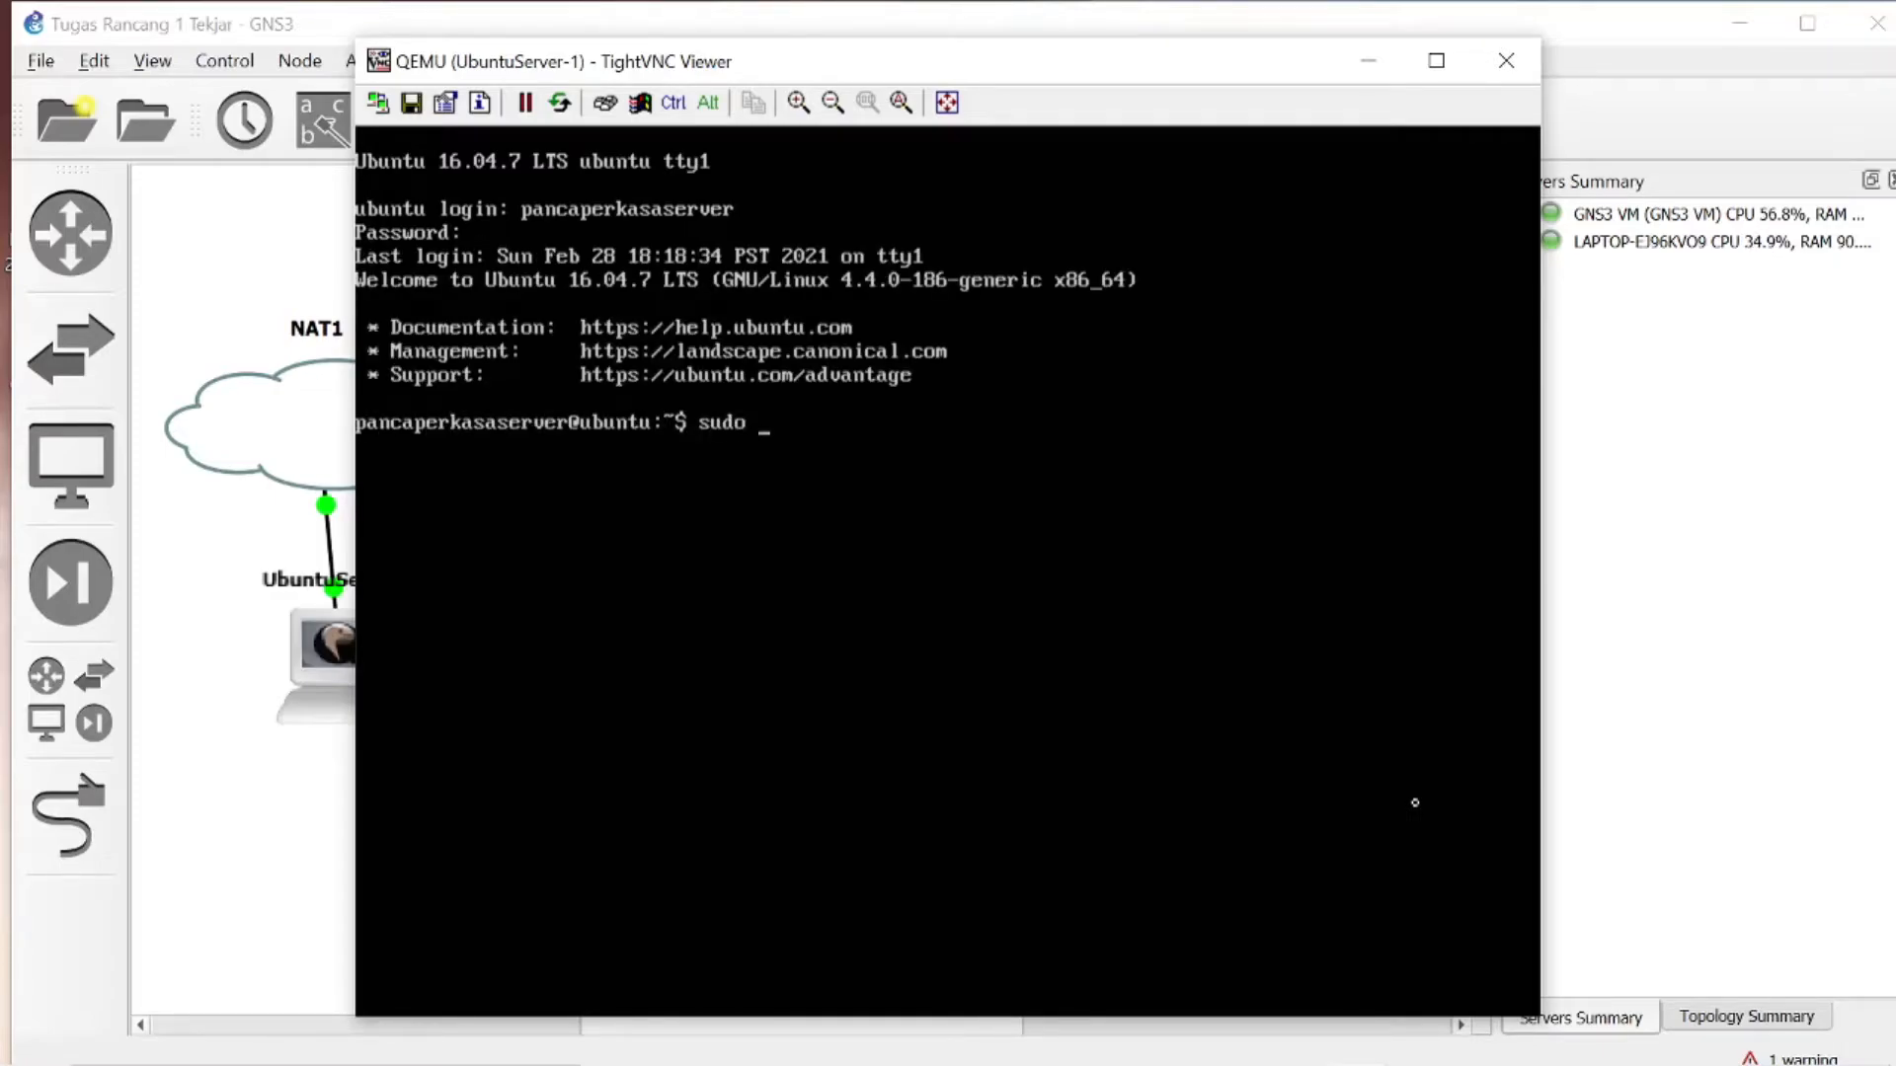
{"action": "type", "text": "su"}
{"action": "key", "text": "Return"}
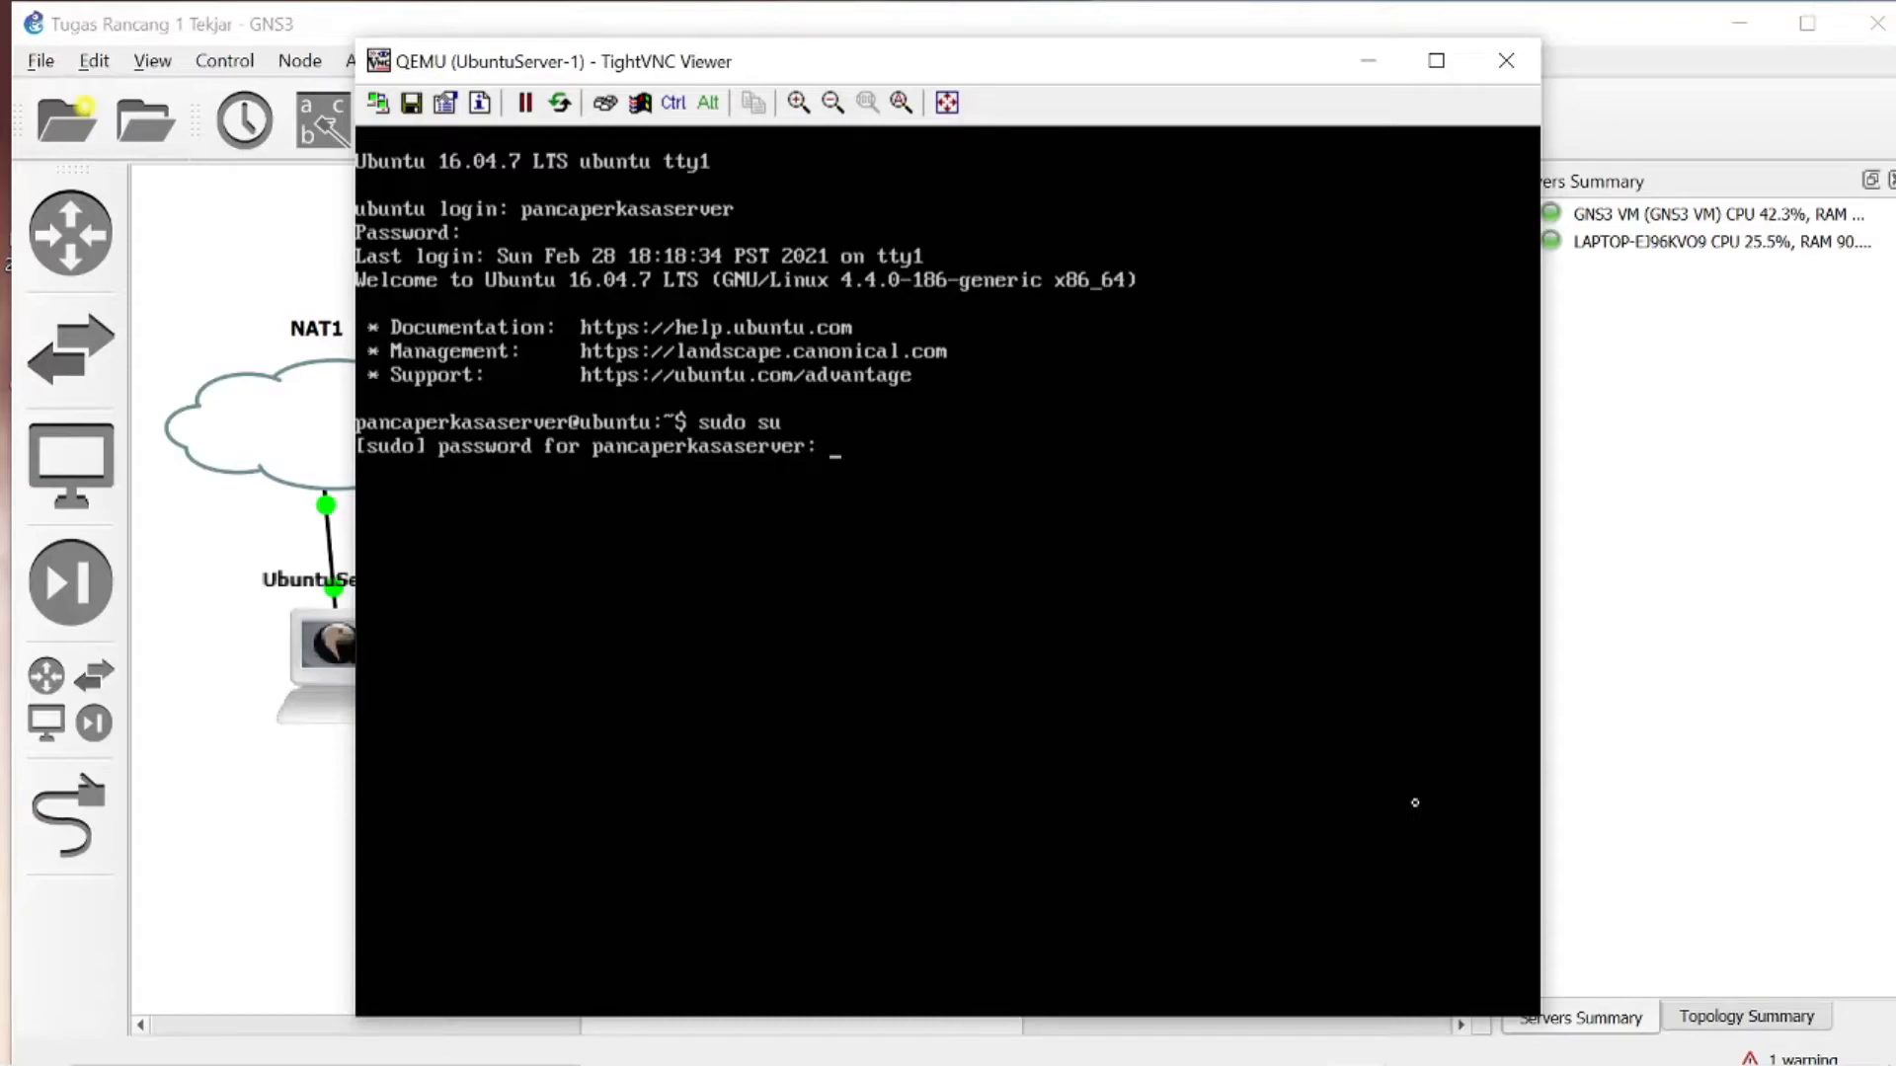
{"action": "key", "text": "Return"}
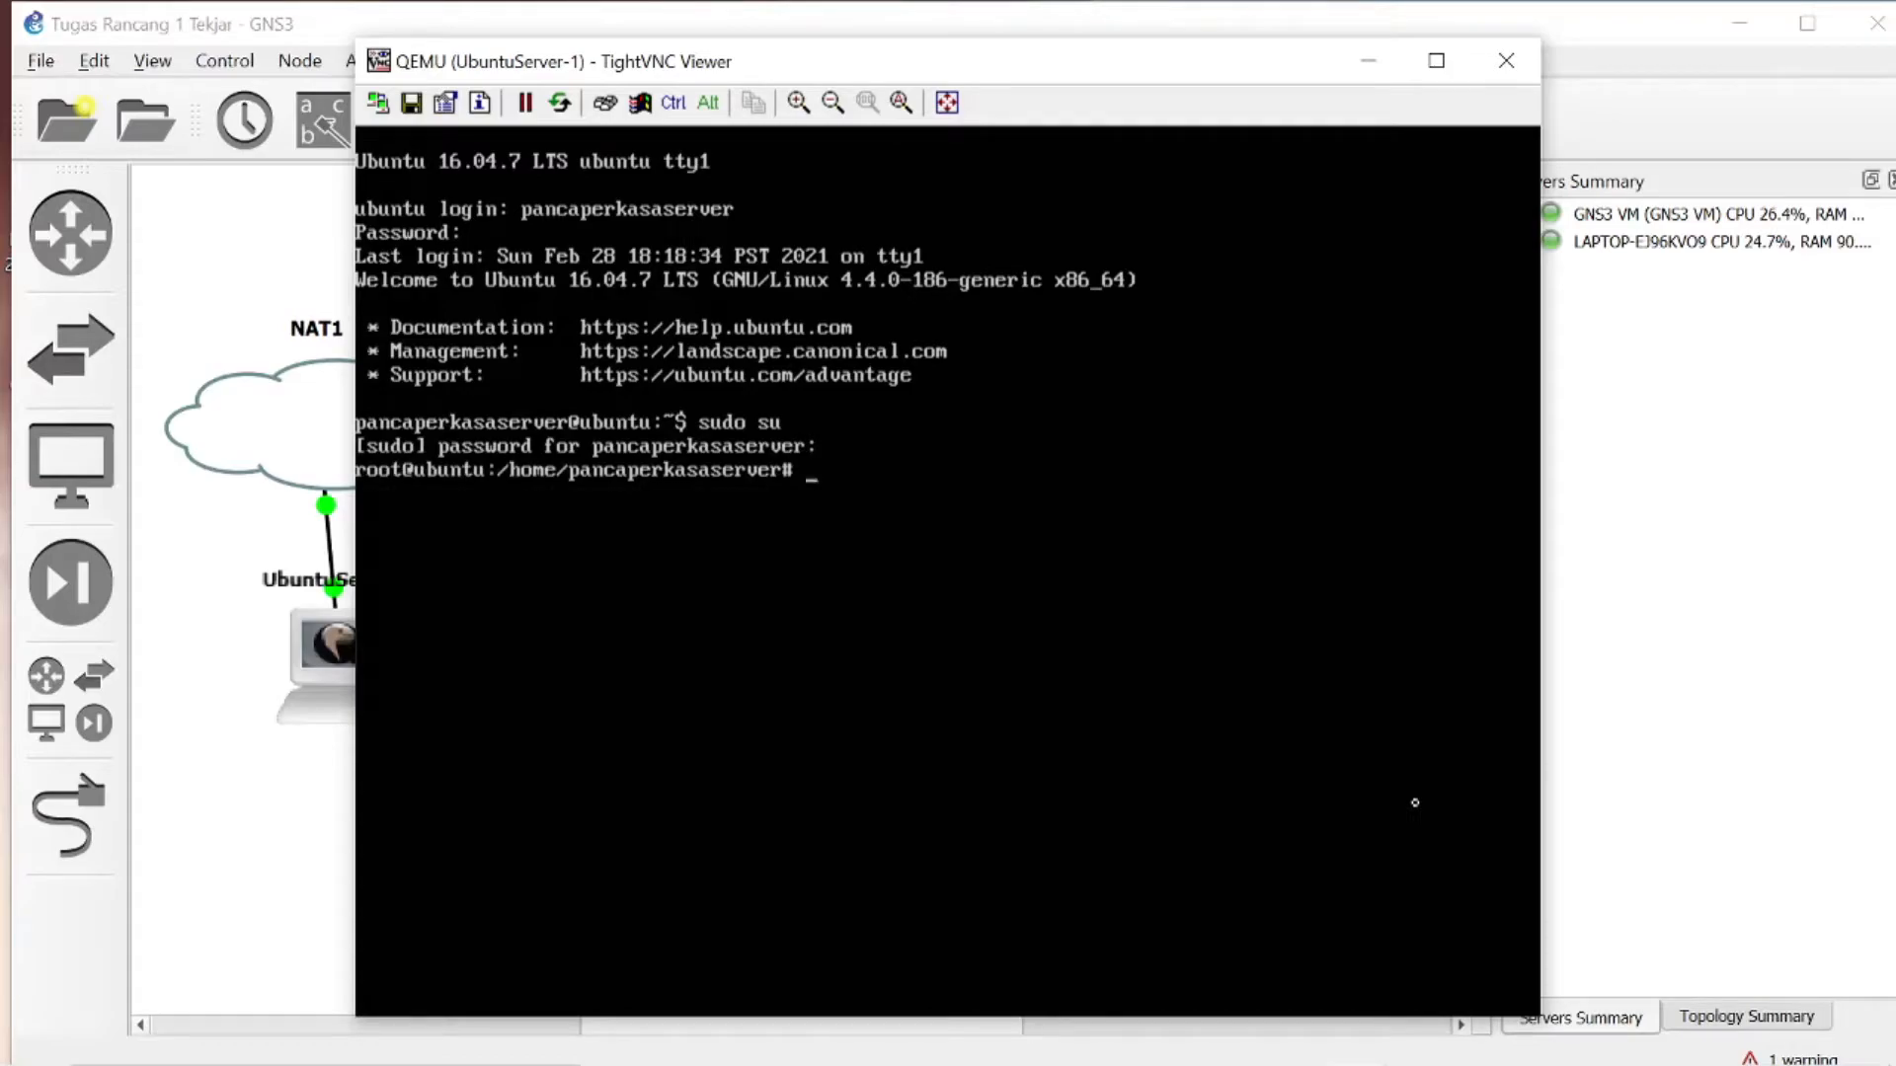
- Check the TR1 assignment in Google Classroom and change the Ubuntu server console to the /var/www/html directory
{"action": "type", "text": "cd"}
{"action": "left_click", "coordinate": [1119, 1052]}
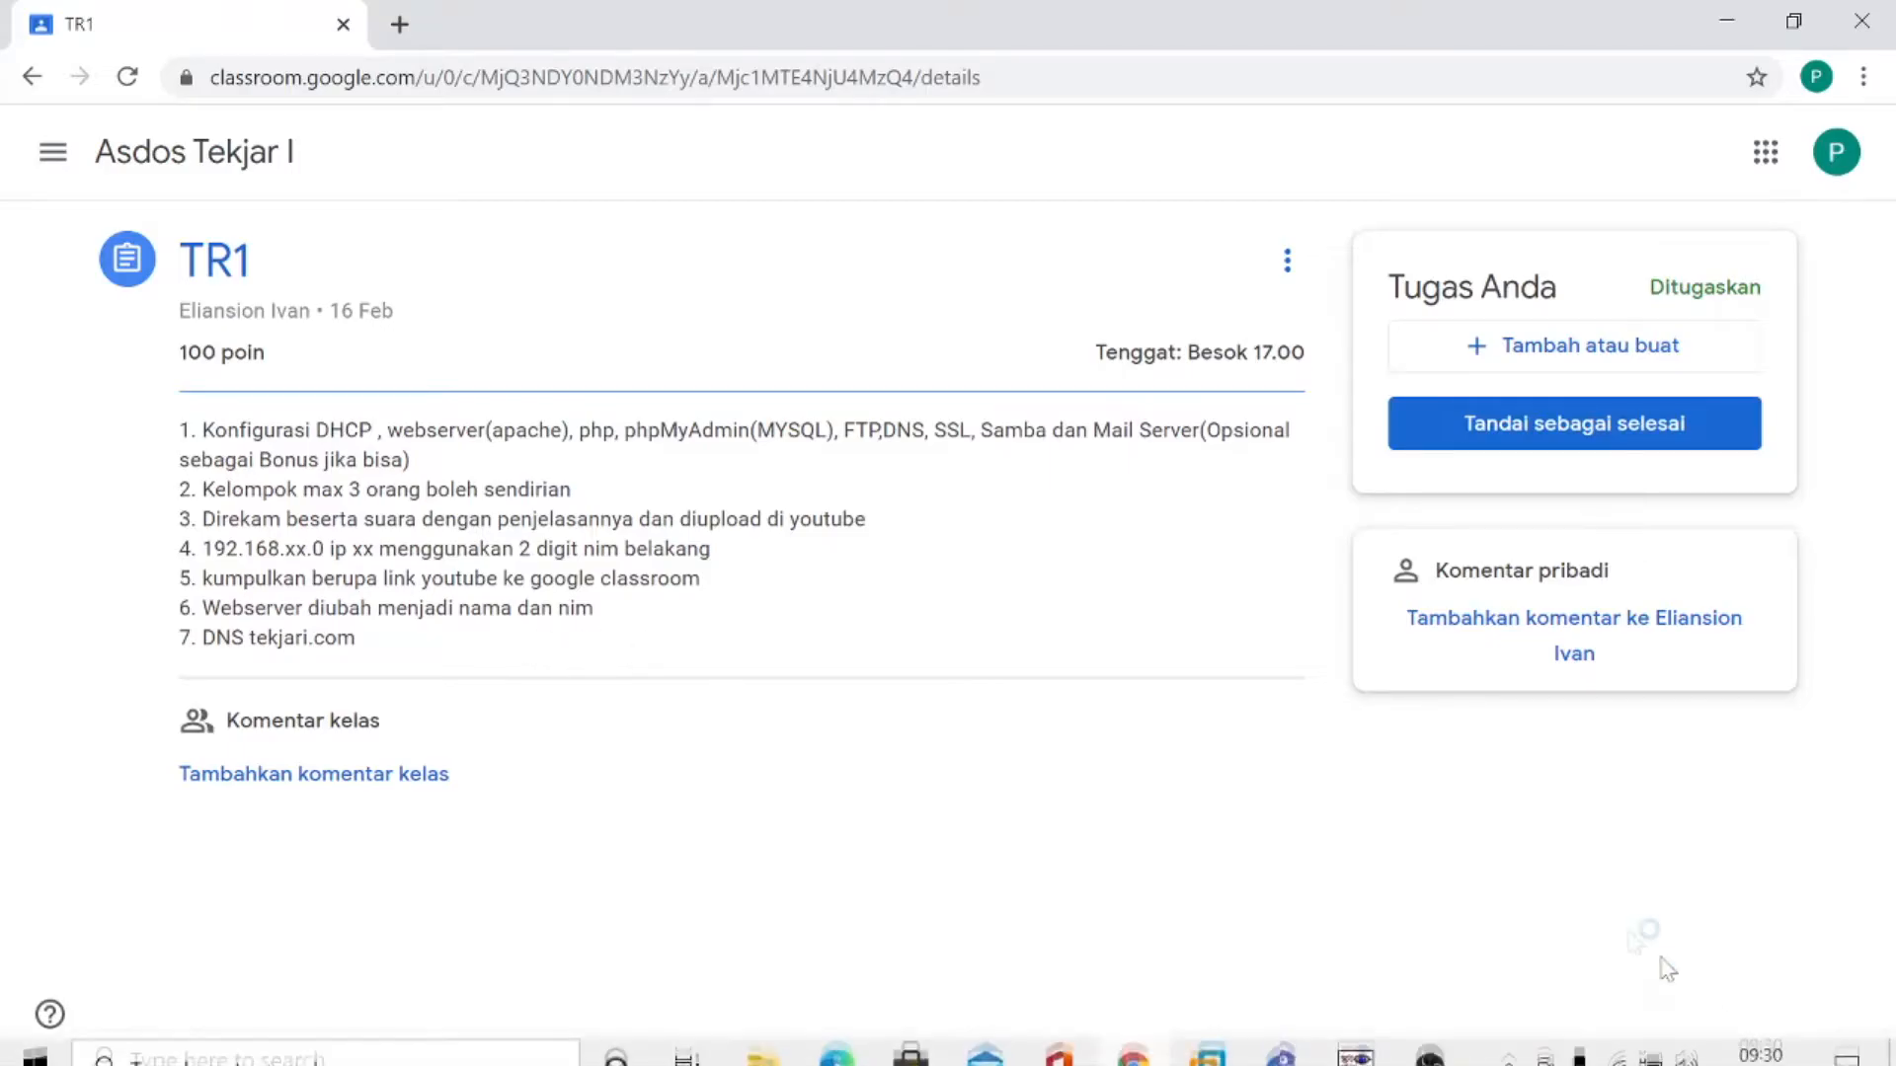
{"action": "left_click", "coordinate": [1428, 1037]}
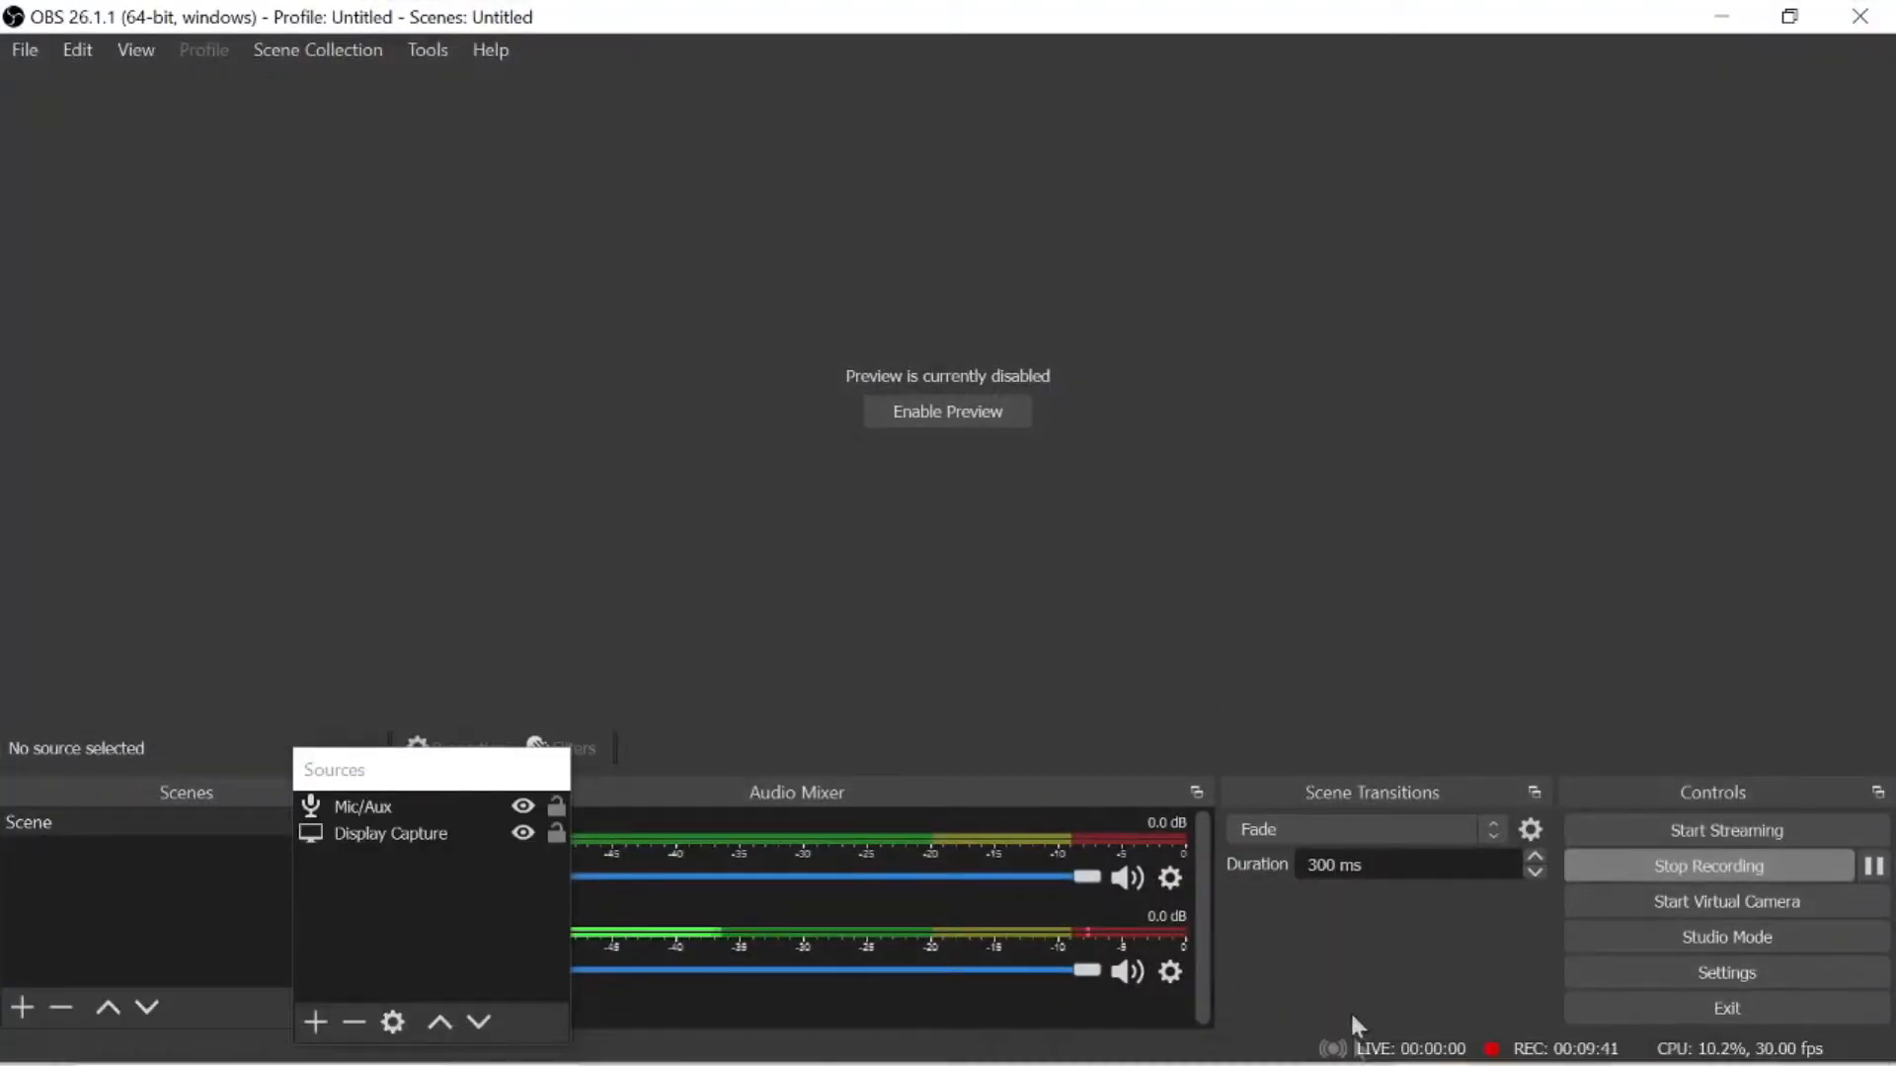
{"action": "mouse_move", "coordinate": [1354, 1037]}
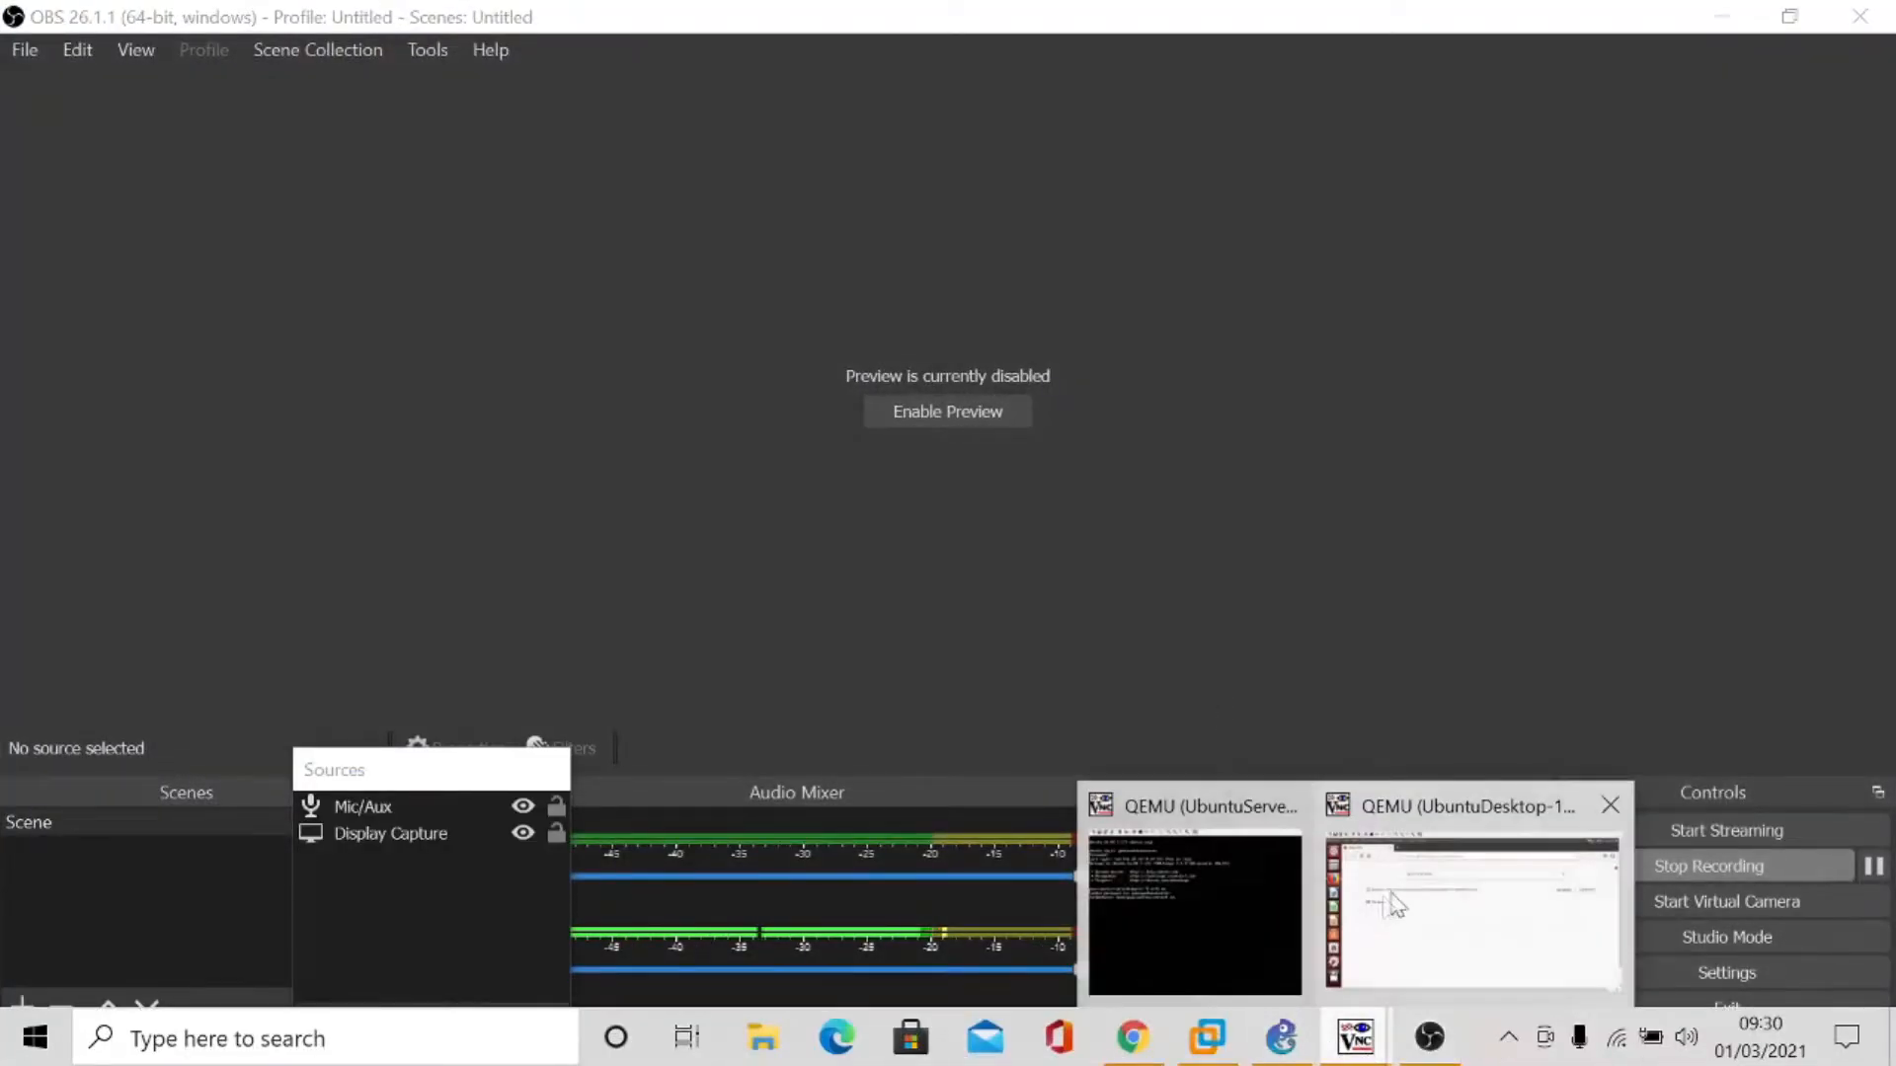
{"action": "left_click", "coordinate": [1177, 896]}
{"action": "type", "text": "/var"}
{"action": "key", "text": "BackSpace"}
{"action": "type", "text": "/www/htm"}
{"action": "key", "text": "Return"}
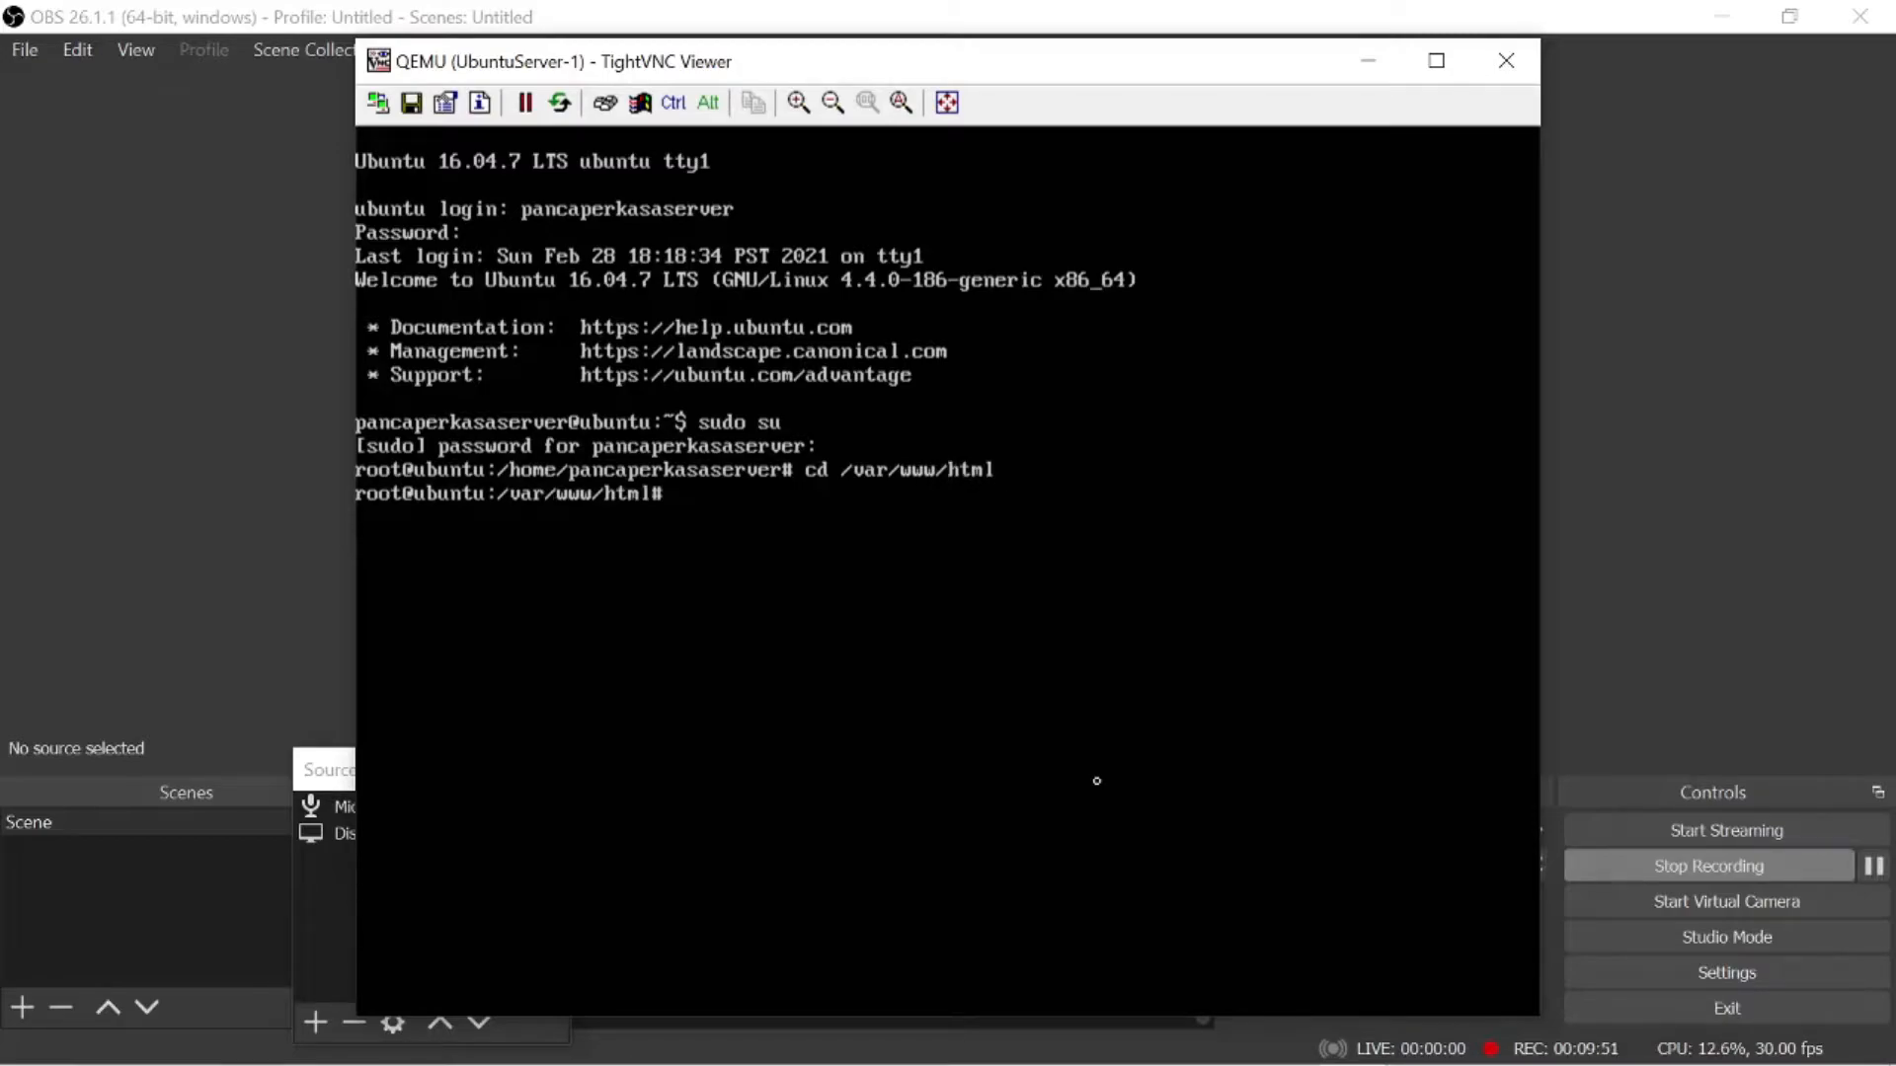
- List the files in /var/www/html and open index.html in nano
{"action": "type", "text": "ls"}
{"action": "key", "text": "Return"}
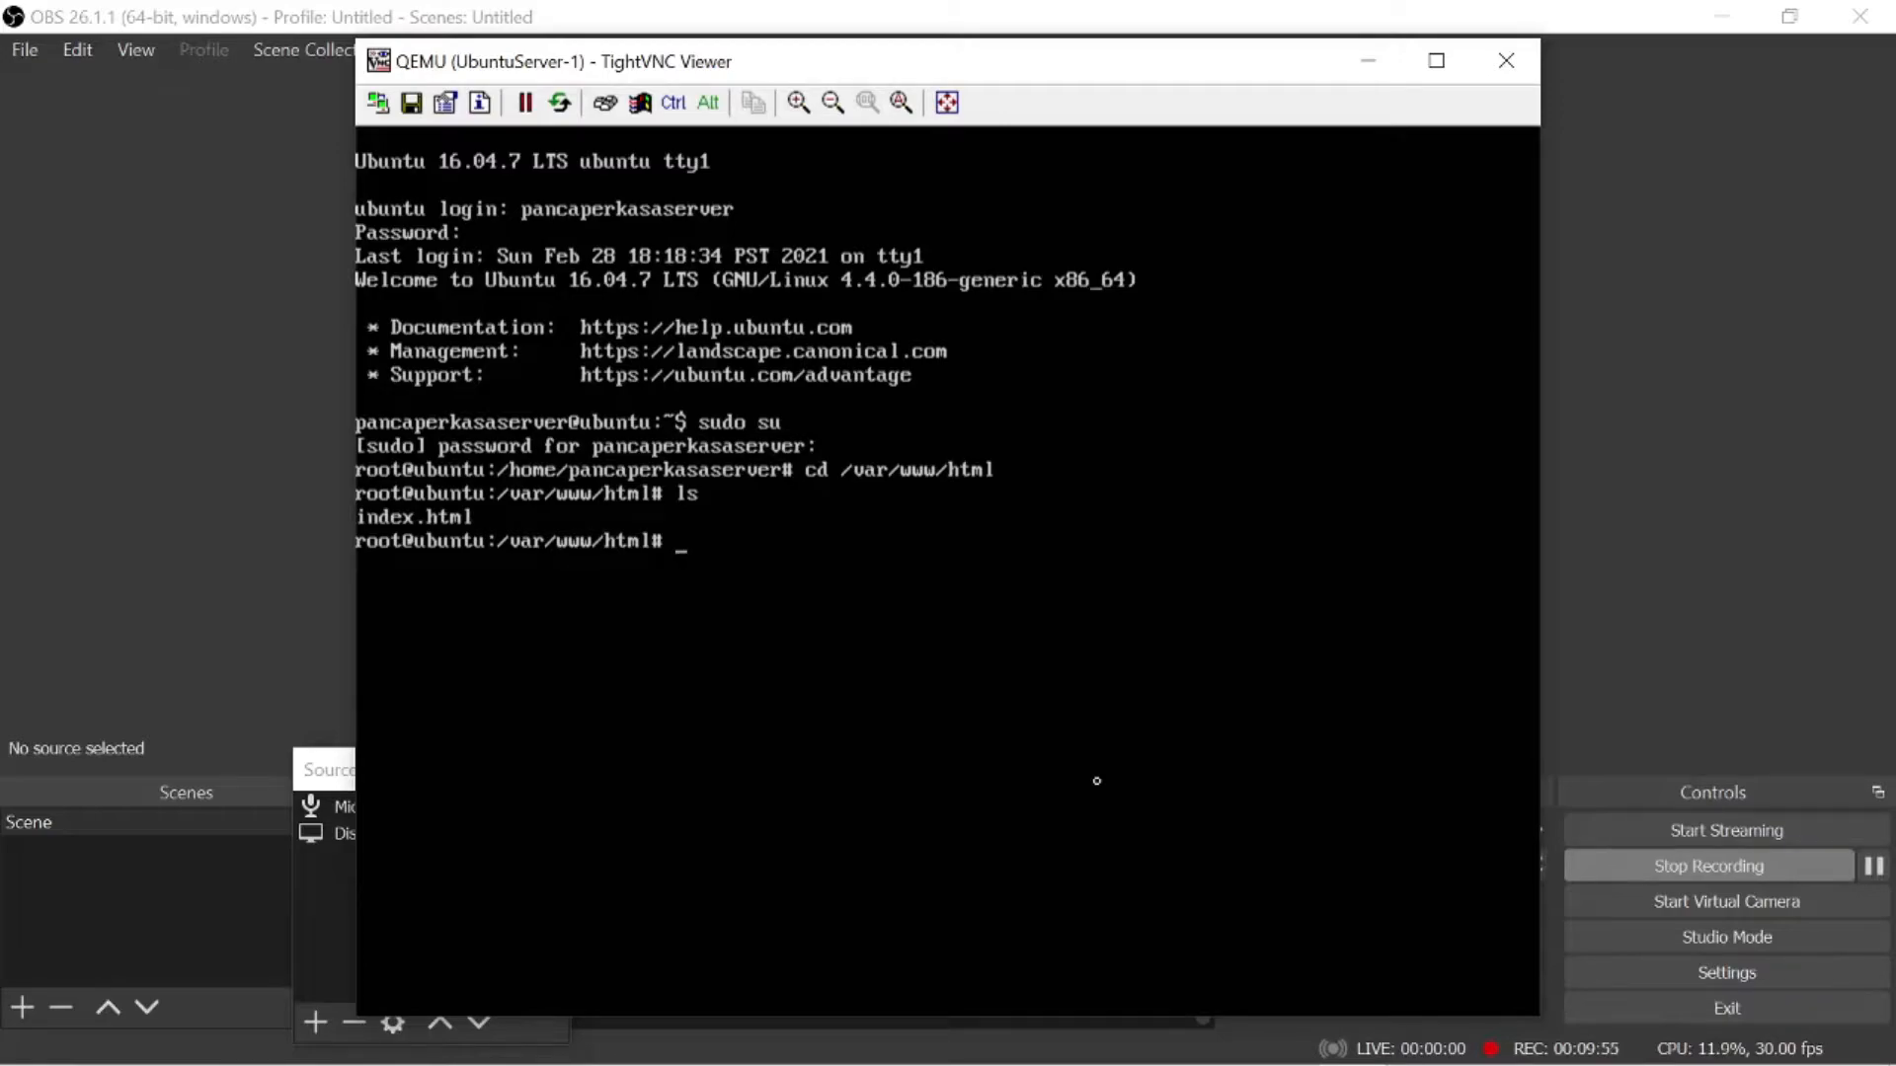
{"action": "type", "text": "nano index.html"}
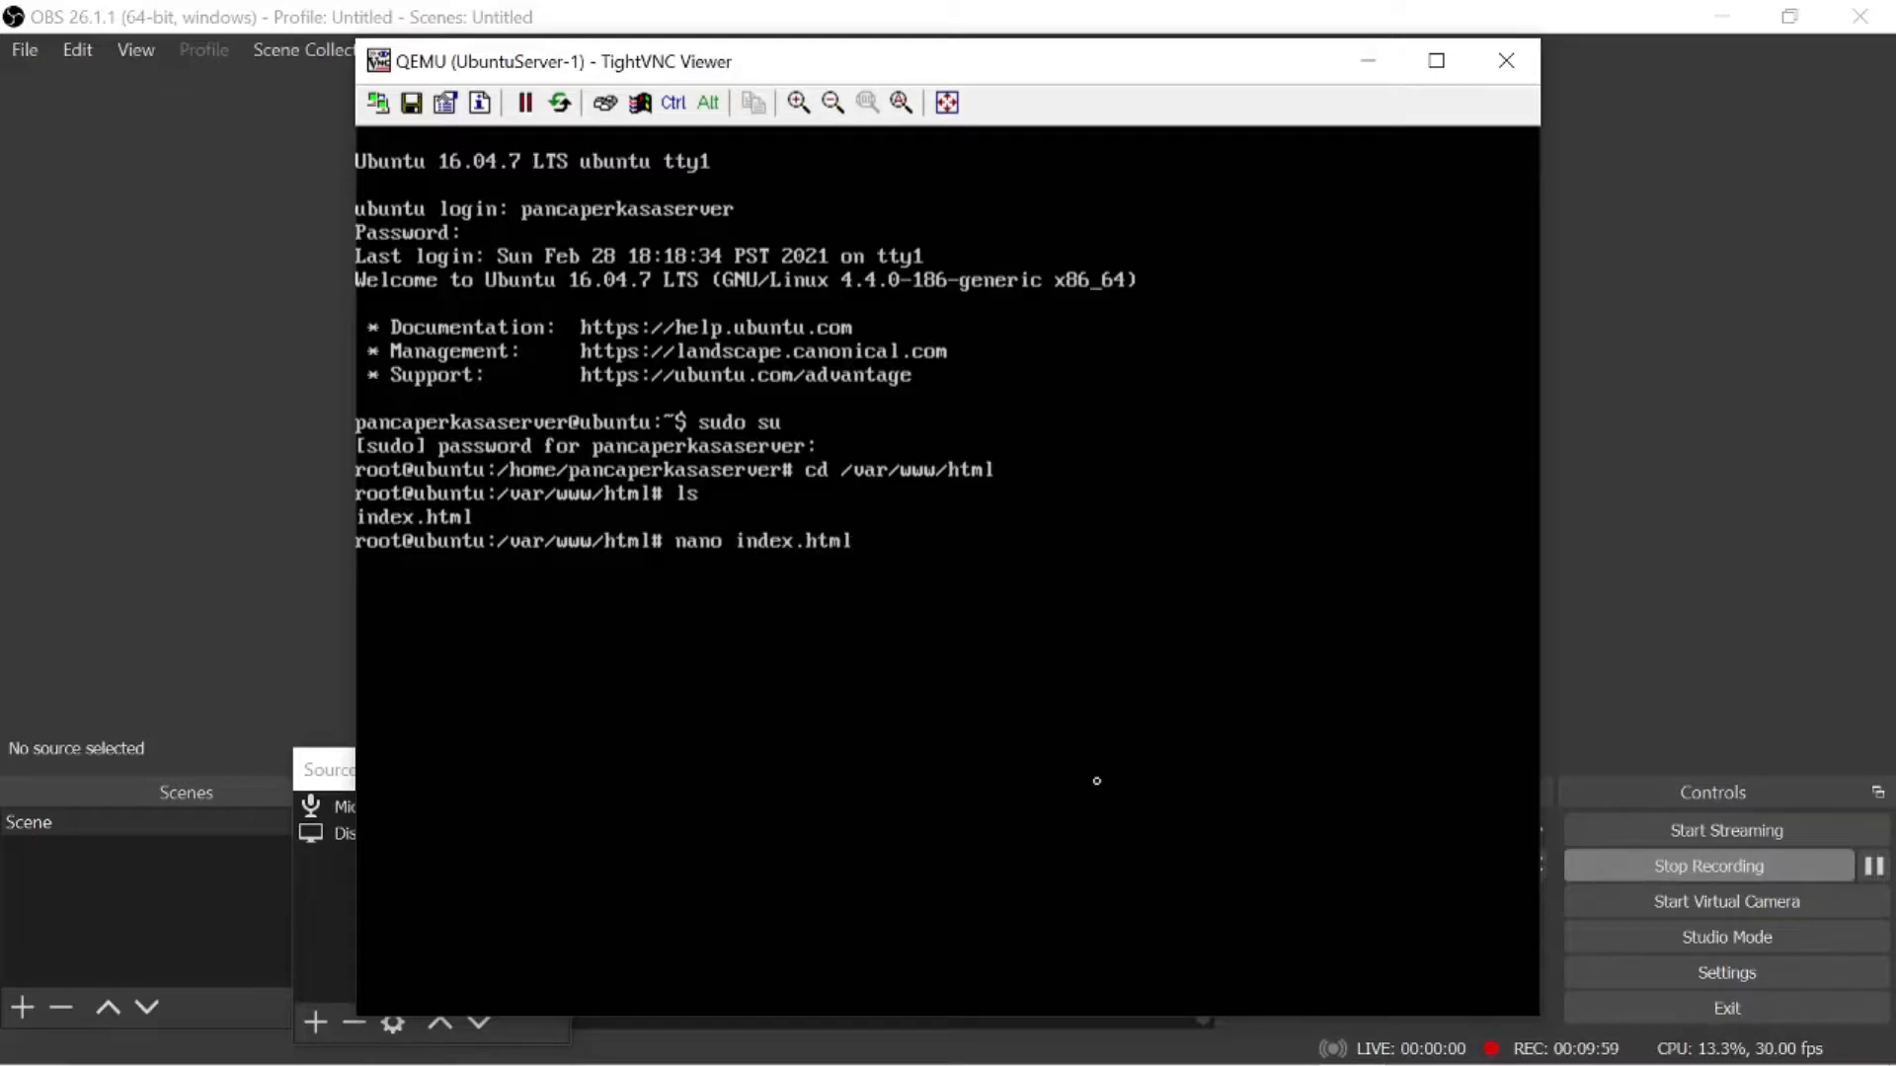
{"action": "key", "text": "Return"}
- Delete every line of the default Apache page from index.html
{"action": "key", "text": "ctrl+k"}
{"action": "key", "text": "ctrl+k"}
{"action": "key", "text": "ctrl+k"}
{"action": "key", "text": "ctrl+k"}
{"action": "key", "text": "ctrl+k"}
{"action": "key", "text": "ctrl+k"}
{"action": "key", "text": "ctrl+k"}
{"action": "key", "text": "ctrl+k"}
{"action": "key", "text": "ctrl+k"}
{"action": "key", "text": "ctrl+k"}
{"action": "key", "text": "ctrl+k"}
{"action": "key", "text": "ctrl+k"}
{"action": "key", "text": "ctrl+k"}
{"action": "key", "text": "ctrl+k"}
{"action": "key", "text": "ctrl+k"}
{"action": "key", "text": "ctrl+k"}
{"action": "key", "text": "ctrl+k"}
{"action": "key", "text": "ctrl+k"}
{"action": "key", "text": "ctrl+k"}
{"action": "key", "text": "ctrl+k"}
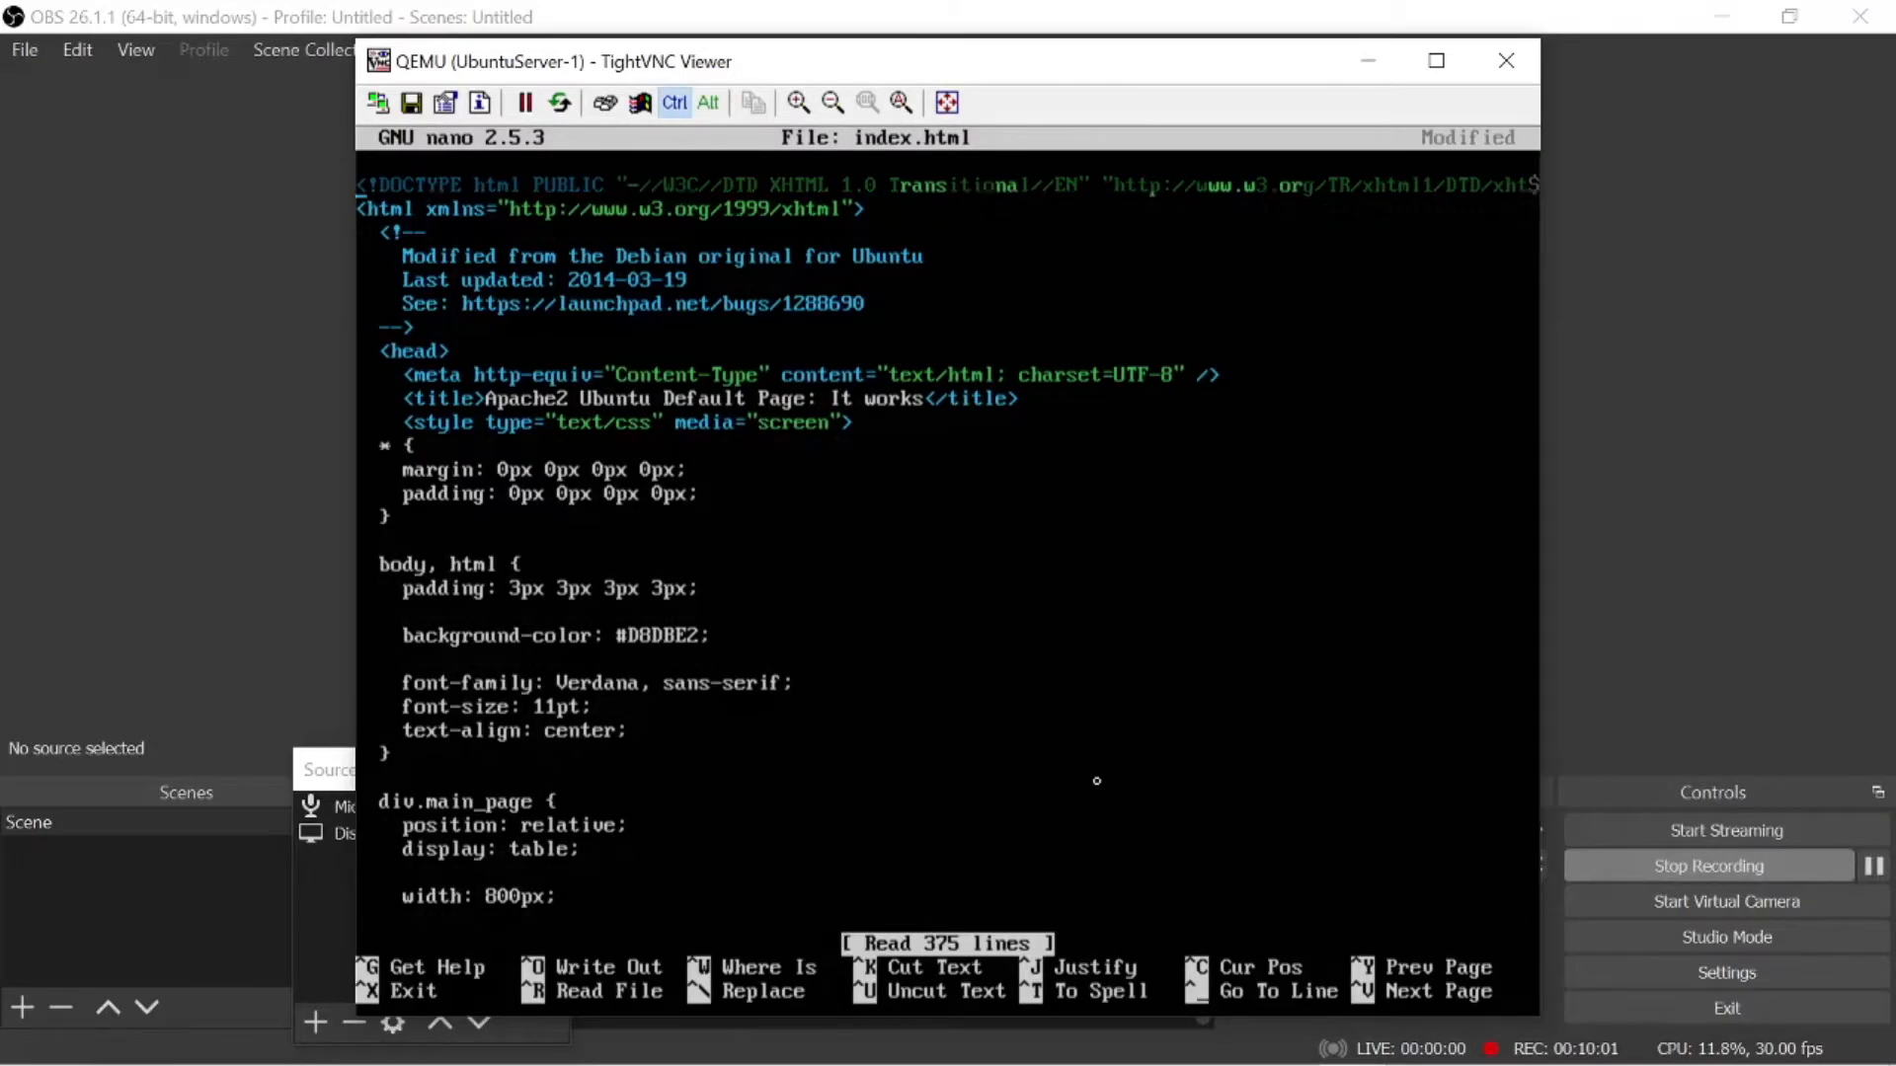
{"action": "key", "text": "ctrl+k"}
{"action": "key", "text": "ctrl+k"}
{"action": "key", "text": "ctrl+k"}
{"action": "key", "text": "ctrl+k"}
{"action": "key", "text": "ctrl+k"}
{"action": "key", "text": "ctrl+k"}
{"action": "key", "text": "ctrl+k"}
{"action": "key", "text": "ctrl+k"}
{"action": "key", "text": "ctrl+k"}
{"action": "key", "text": "ctrl+k"}
{"action": "key", "text": "ctrl+k"}
{"action": "key", "text": "ctrl+k"}
{"action": "key", "text": "ctrl+k"}
{"action": "key", "text": "ctrl+k"}
{"action": "key", "text": "ctrl+k"}
{"action": "key", "text": "ctrl+k"}
{"action": "key", "text": "ctrl+k"}
{"action": "key", "text": "ctrl+k"}
{"action": "key", "text": "ctrl+k"}
{"action": "key", "text": "ctrl+k"}
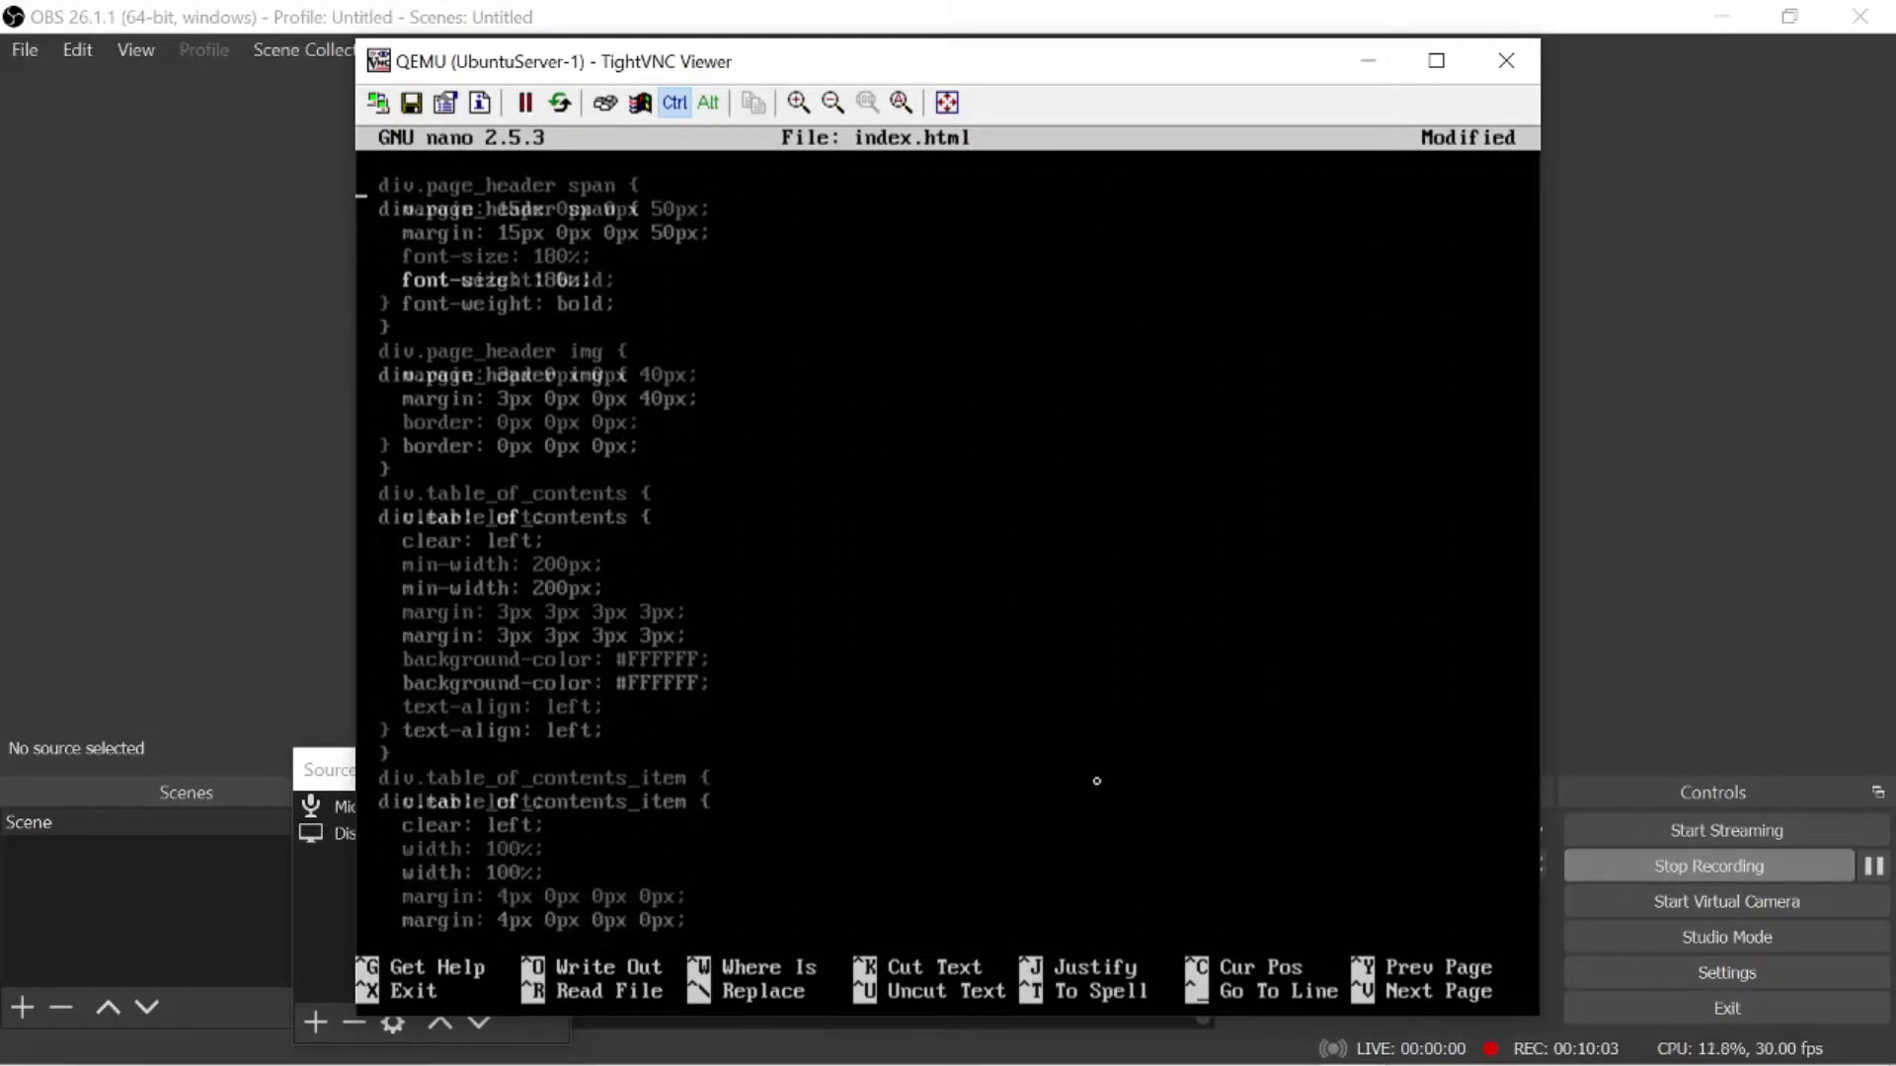
{"action": "key", "text": "ctrl+k"}
{"action": "key", "text": "ctrl+k"}
{"action": "key", "text": "ctrl+k"}
{"action": "key", "text": "ctrl+k"}
{"action": "key", "text": "ctrl+k"}
{"action": "key", "text": "ctrl+k"}
{"action": "key", "text": "ctrl+k"}
{"action": "key", "text": "ctrl+k"}
{"action": "key", "text": "ctrl+k"}
{"action": "key", "text": "ctrl+k"}
{"action": "key", "text": "ctrl+k"}
{"action": "key", "text": "ctrl+k"}
{"action": "key", "text": "ctrl+k"}
{"action": "key", "text": "ctrl+k"}
{"action": "key", "text": "ctrl+k"}
{"action": "key", "text": "ctrl+k"}
{"action": "key", "text": "ctrl+k"}
{"action": "key", "text": "ctrl+k"}
{"action": "key", "text": "ctrl+k"}
{"action": "key", "text": "ctrl+k"}
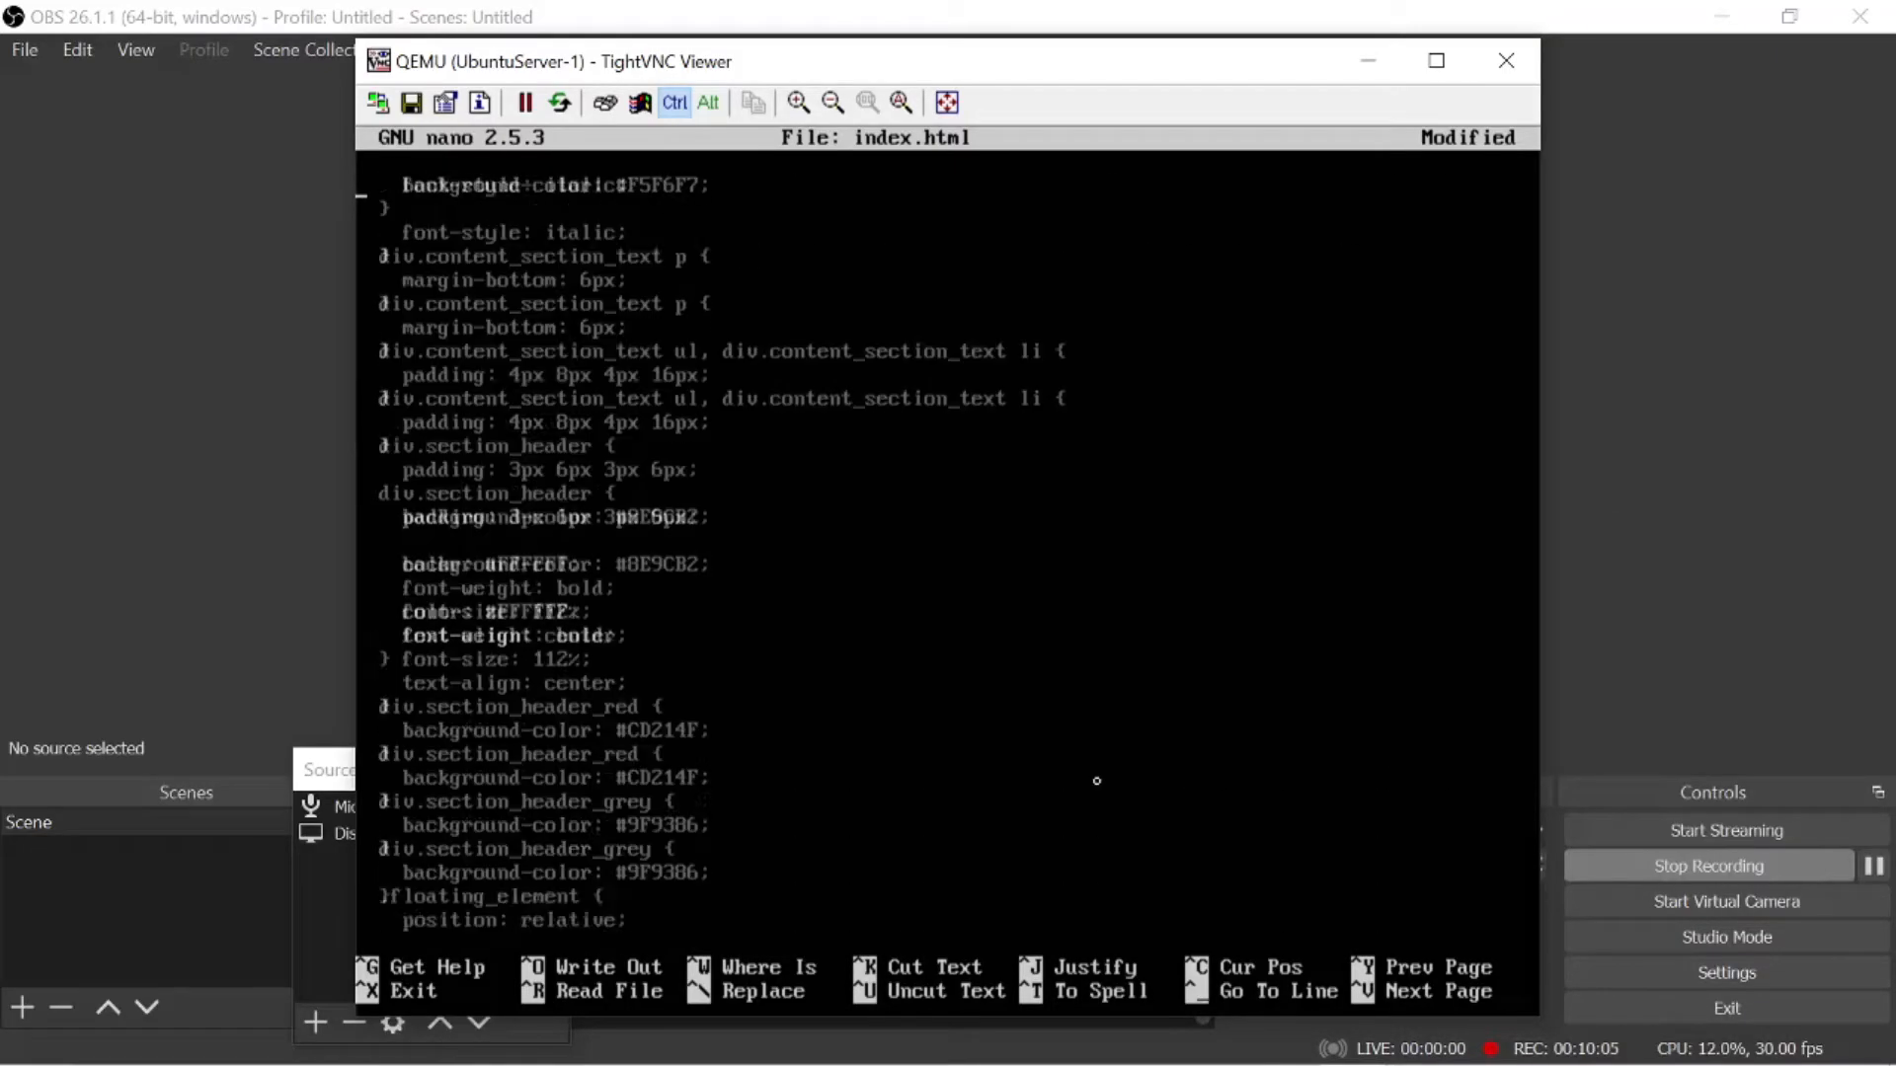
{"action": "key", "text": "ctrl+k"}
{"action": "key", "text": "ctrl+k"}
{"action": "key", "text": "ctrl+k"}
{"action": "key", "text": "ctrl+k"}
{"action": "key", "text": "ctrl+k"}
{"action": "key", "text": "ctrl+k"}
{"action": "key", "text": "ctrl+k"}
{"action": "key", "text": "ctrl+k"}
{"action": "key", "text": "ctrl+k"}
{"action": "key", "text": "ctrl+k"}
{"action": "key", "text": "ctrl+k"}
{"action": "key", "text": "ctrl+k"}
{"action": "key", "text": "ctrl+k"}
{"action": "key", "text": "ctrl+k"}
{"action": "key", "text": "ctrl+k"}
{"action": "key", "text": "ctrl+k"}
{"action": "key", "text": "ctrl+k"}
{"action": "key", "text": "ctrl+k"}
{"action": "key", "text": "ctrl+k"}
{"action": "key", "text": "ctrl+k"}
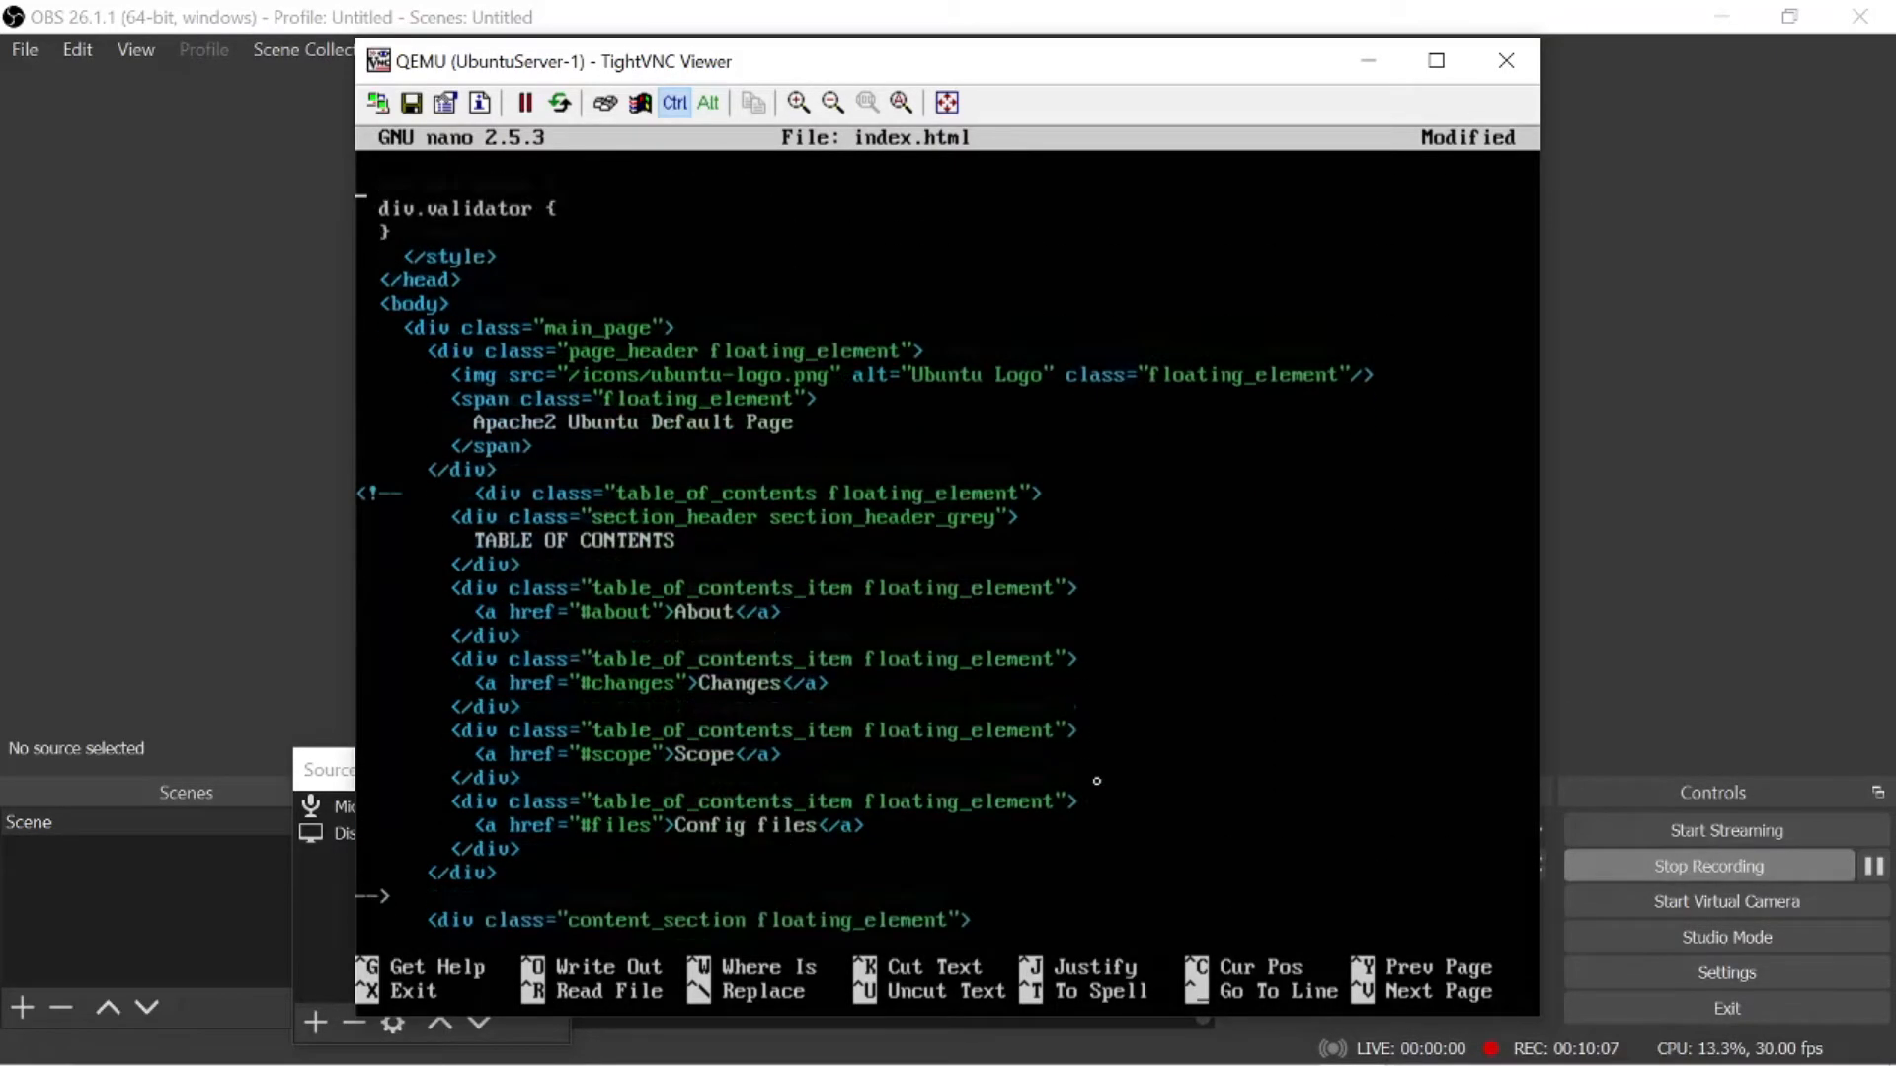
{"action": "key", "text": "ctrl+k"}
{"action": "key", "text": "ctrl+k"}
{"action": "key", "text": "ctrl+k"}
{"action": "key", "text": "ctrl+k"}
{"action": "key", "text": "ctrl+k"}
{"action": "key", "text": "ctrl+k"}
{"action": "key", "text": "ctrl+k"}
{"action": "key", "text": "ctrl+k"}
{"action": "key", "text": "ctrl+k"}
{"action": "key", "text": "ctrl+k"}
{"action": "key", "text": "ctrl+k"}
{"action": "key", "text": "ctrl+k"}
{"action": "key", "text": "ctrl+k"}
{"action": "key", "text": "ctrl+k"}
{"action": "key", "text": "ctrl+k"}
{"action": "key", "text": "ctrl+k"}
{"action": "key", "text": "ctrl+k"}
{"action": "key", "text": "ctrl+k"}
{"action": "key", "text": "ctrl+k"}
{"action": "key", "text": "ctrl+k"}
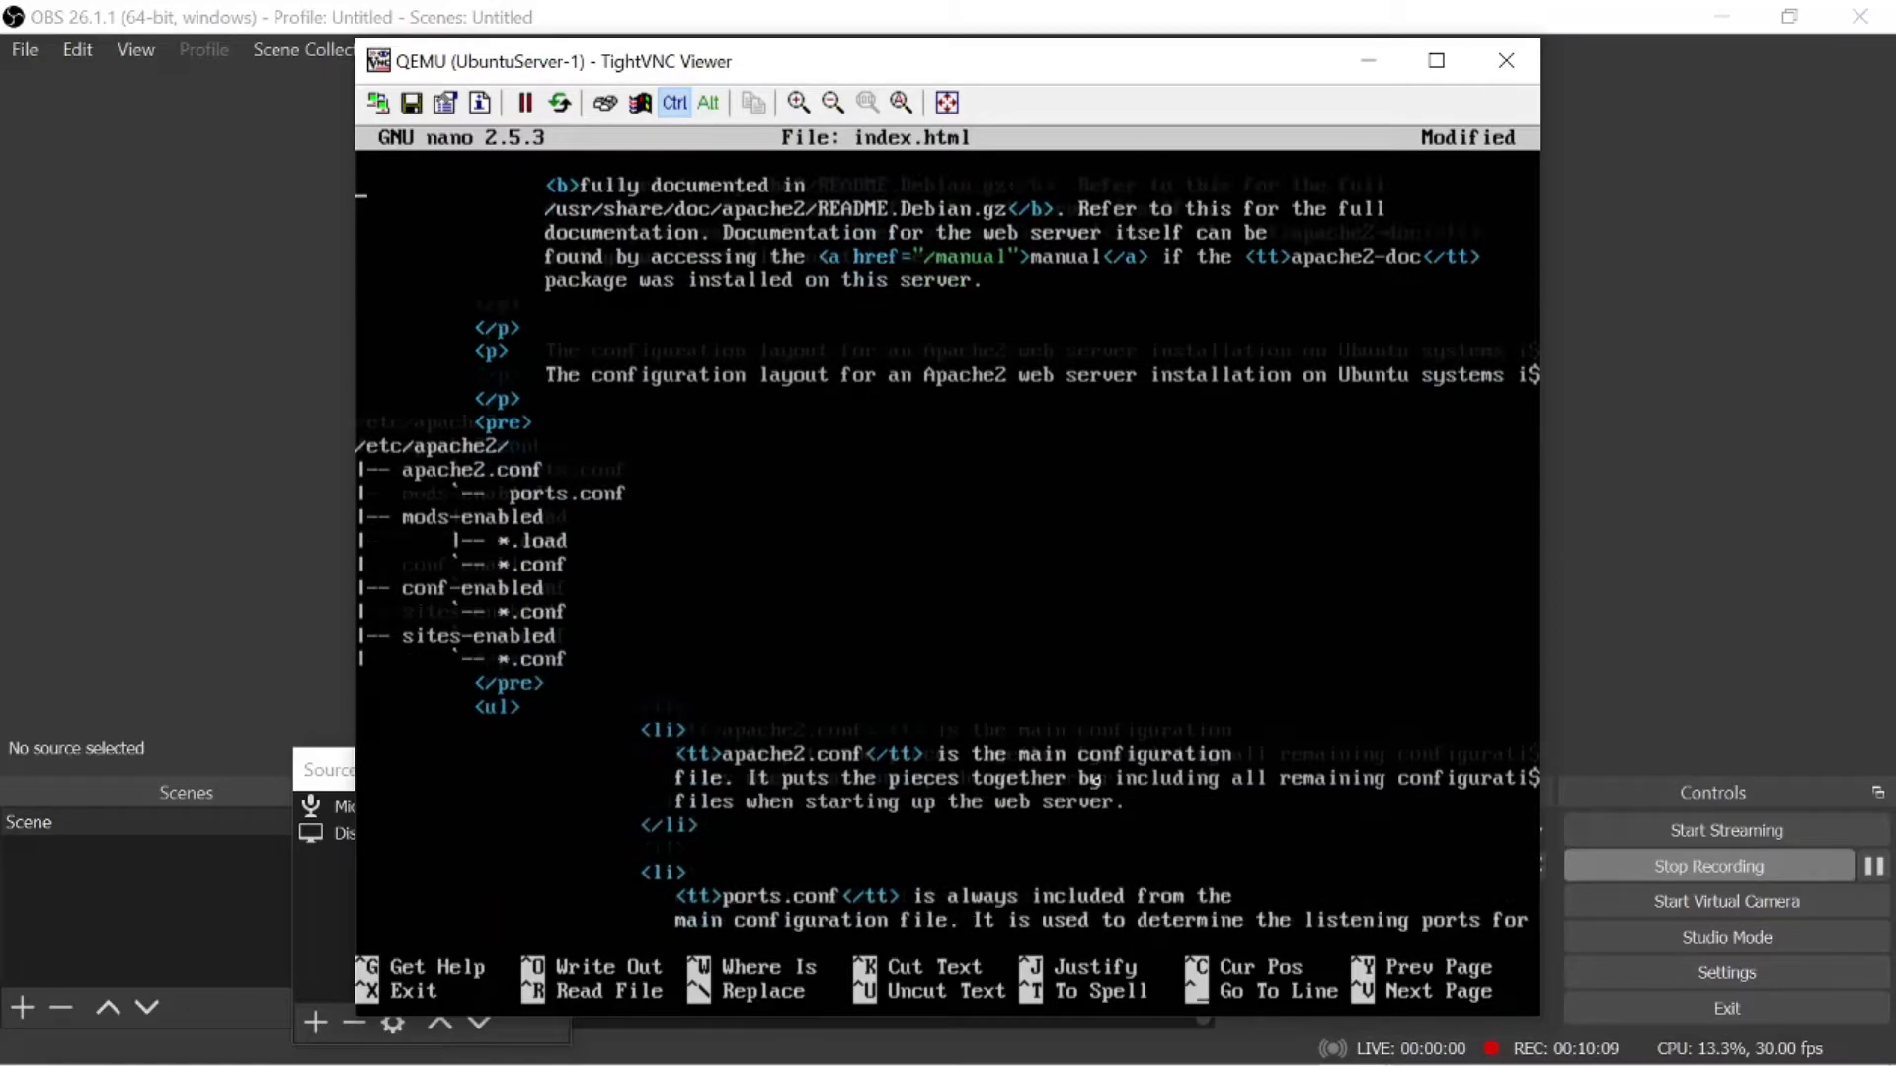
{"action": "key", "text": "ctrl+k"}
{"action": "key", "text": "ctrl+k"}
{"action": "key", "text": "ctrl+k"}
{"action": "key", "text": "ctrl+k"}
{"action": "key", "text": "ctrl+k"}
{"action": "key", "text": "ctrl+k"}
{"action": "key", "text": "ctrl+k"}
{"action": "key", "text": "ctrl+k"}
{"action": "key", "text": "ctrl+k"}
{"action": "key", "text": "ctrl+k"}
{"action": "key", "text": "ctrl+k"}
{"action": "key", "text": "ctrl+k"}
{"action": "key", "text": "ctrl+k"}
{"action": "key", "text": "ctrl+k"}
{"action": "key", "text": "ctrl+k"}
{"action": "key", "text": "ctrl+k"}
{"action": "key", "text": "ctrl+k"}
{"action": "key", "text": "ctrl+k"}
{"action": "key", "text": "ctrl+k"}
{"action": "key", "text": "ctrl+k"}
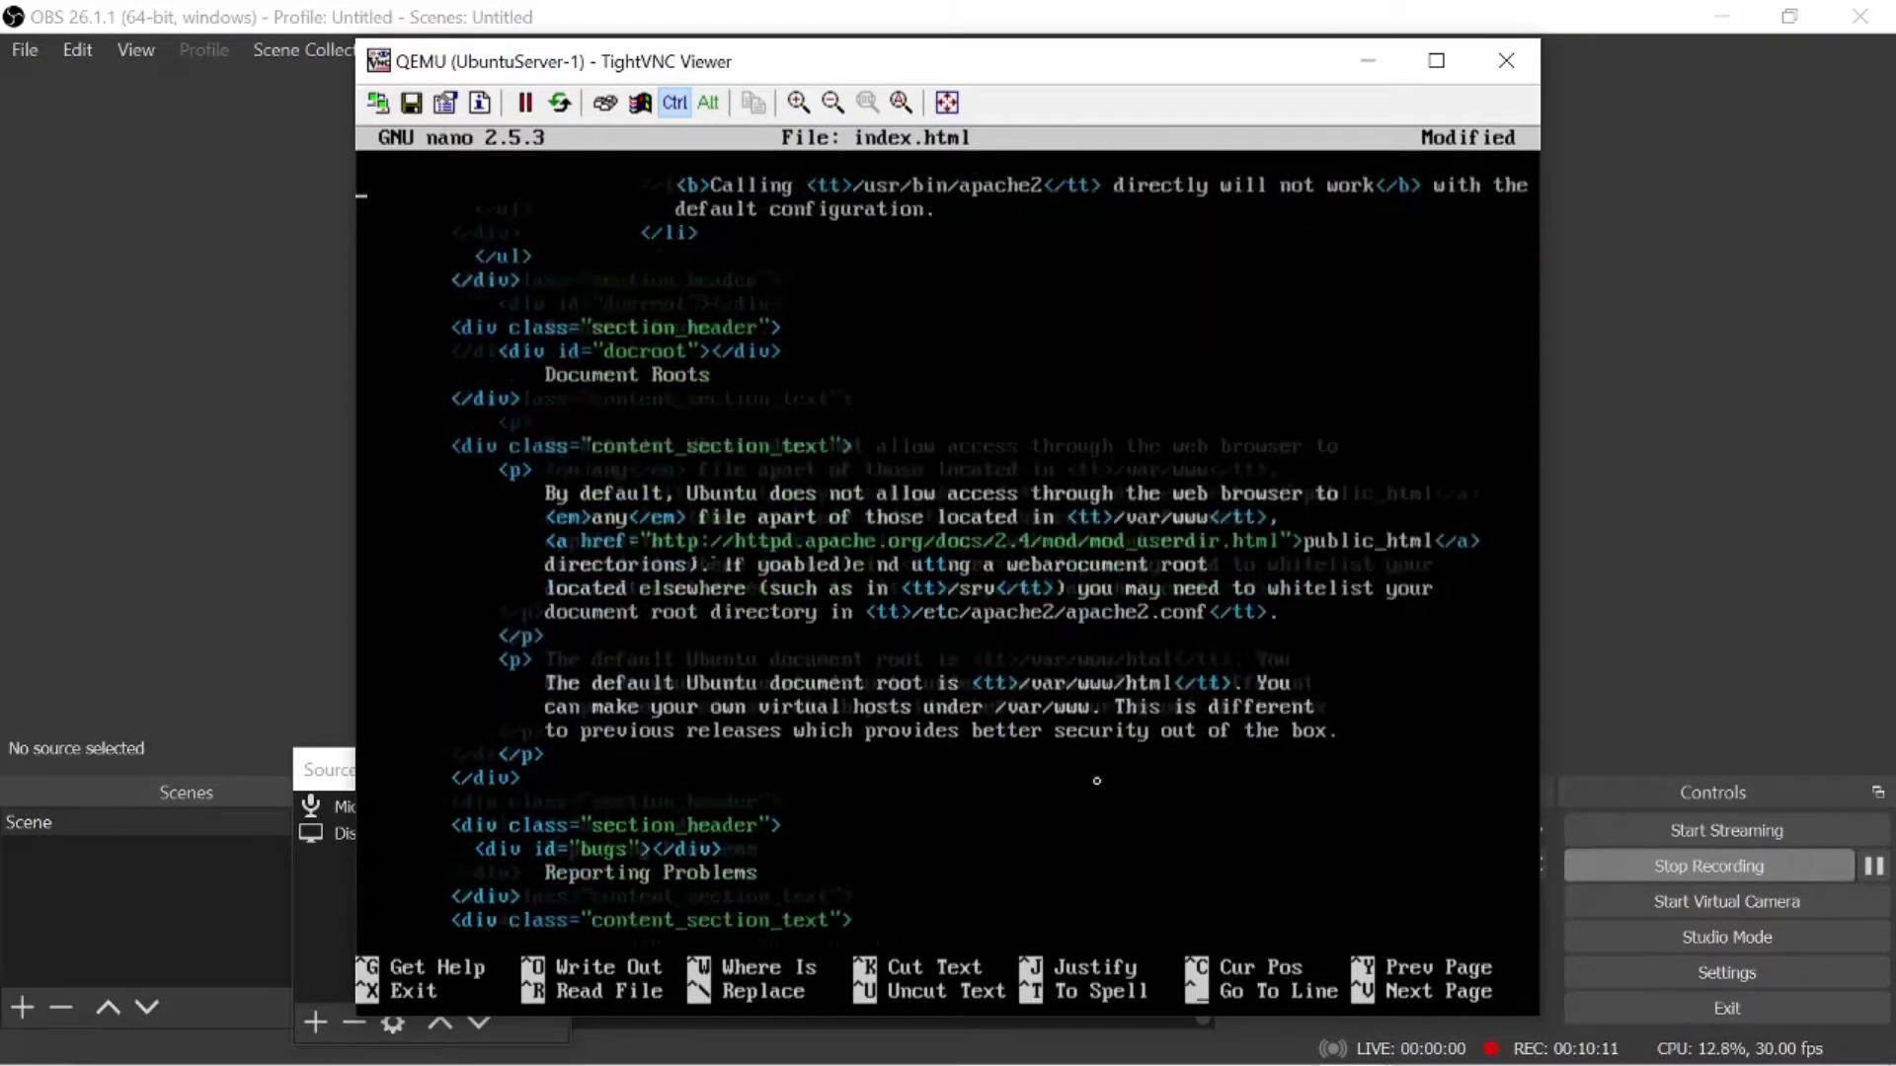
{"action": "key", "text": "ctrl+k"}
{"action": "key", "text": "ctrl+k"}
{"action": "key", "text": "ctrl+k"}
{"action": "key", "text": "ctrl+k"}
{"action": "key", "text": "ctrl+k"}
{"action": "key", "text": "ctrl+k"}
{"action": "key", "text": "ctrl+k"}
{"action": "key", "text": "ctrl+k"}
{"action": "key", "text": "ctrl+k"}
{"action": "key", "text": "ctrl+k"}
{"action": "key", "text": "ctrl+k"}
{"action": "key", "text": "ctrl+k"}
{"action": "key", "text": "ctrl+k"}
{"action": "key", "text": "ctrl+k"}
{"action": "key", "text": "ctrl+k"}
{"action": "key", "text": "ctrl+k"}
{"action": "key", "text": "ctrl+k"}
{"action": "key", "text": "ctrl+k"}
{"action": "key", "text": "ctrl+k"}
{"action": "key", "text": "ctrl+k"}
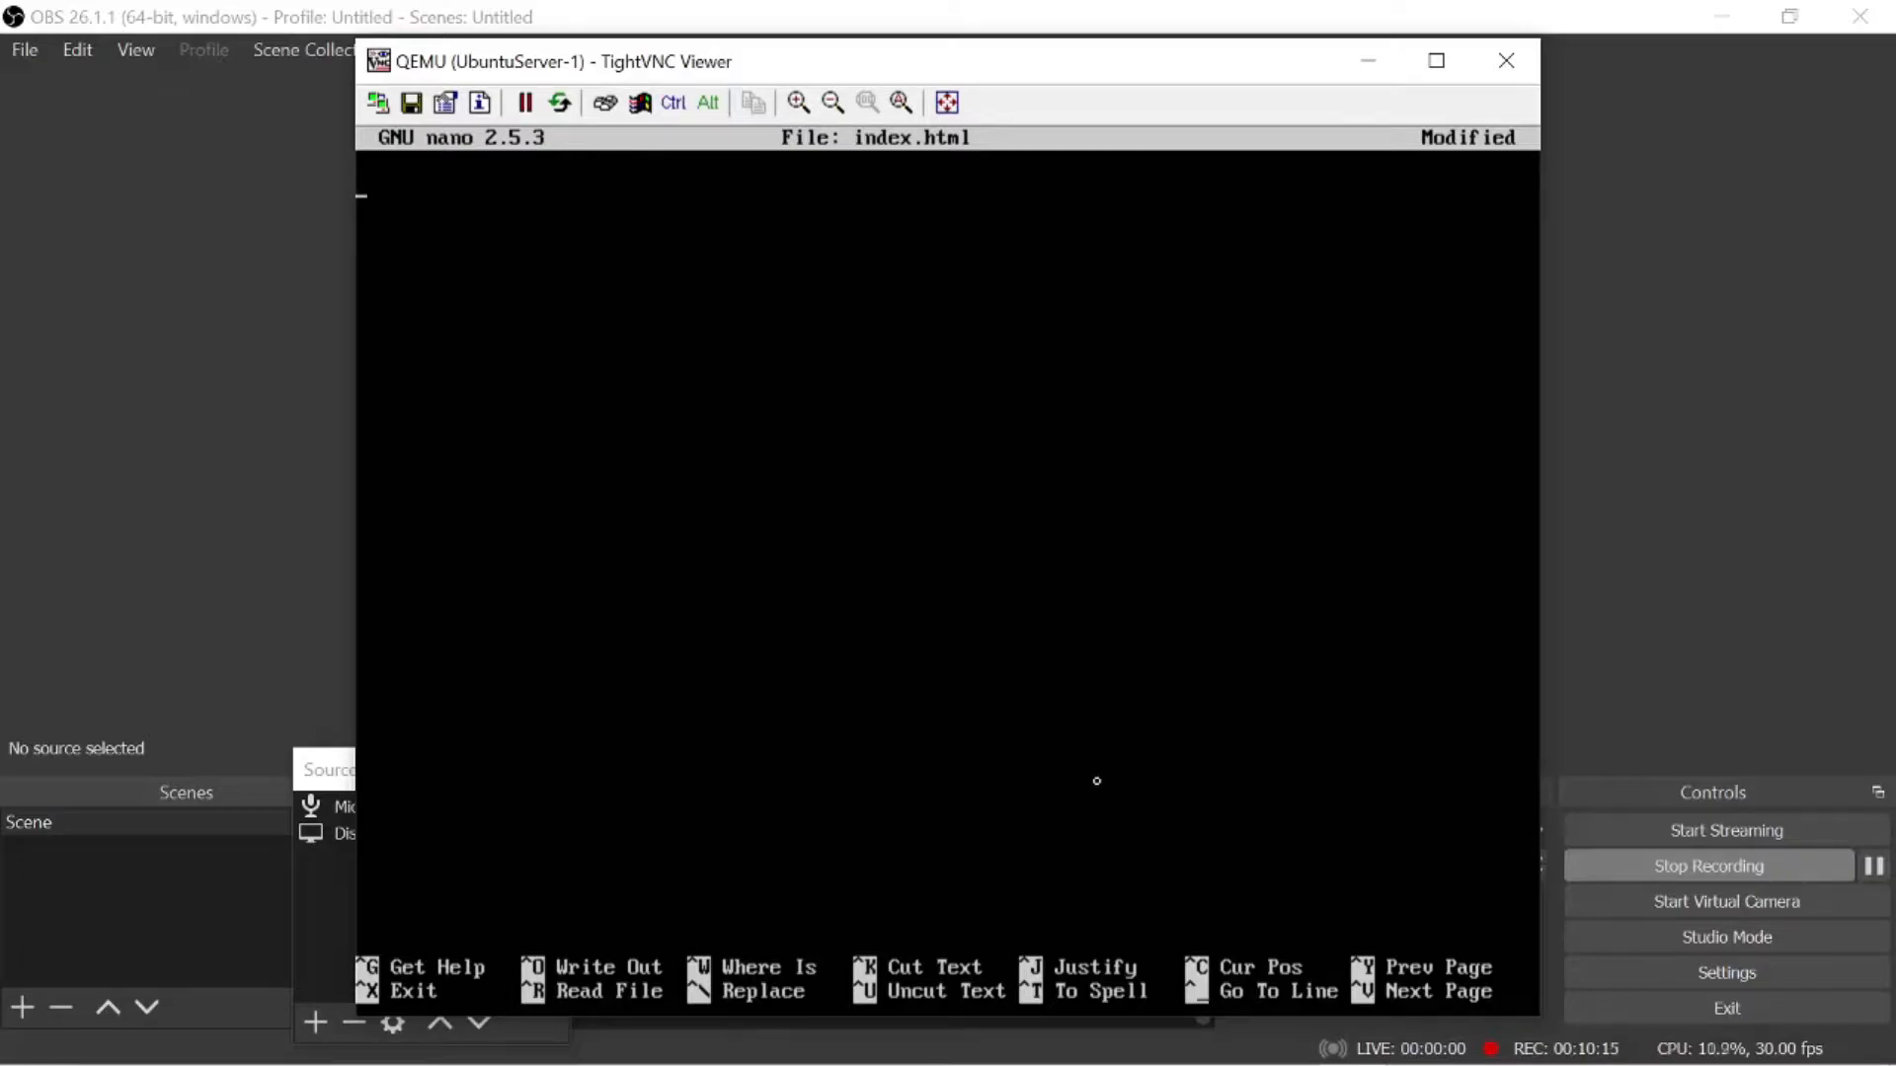
- Write the opening <html> and closing </html> tags in the empty index.html
{"action": "type", "text": "<html></hrml"}
{"action": "key", "text": "BackSpace"}
{"action": "key", "text": "BackSpace"}
{"action": "type", "text": "tm"}
{"action": "key", "text": "BackSpace"}
{"action": "key", "text": "BackSpace"}
{"action": "key", "text": "BackSpace"}
{"action": "type", "text": "tml>"}
- Add an opening <head> and closing </head> tag on separate lines between the html tags of index.html
{"action": "key", "text": "Return"}
{"action": "type", "text": "<hea"}
{"action": "key", "text": "Return"}
{"action": "type", "text": "<h/"}
{"action": "key", "text": "BackSpace"}
{"action": "key", "text": "BackSpace"}
{"action": "type", "text": "/head>"}
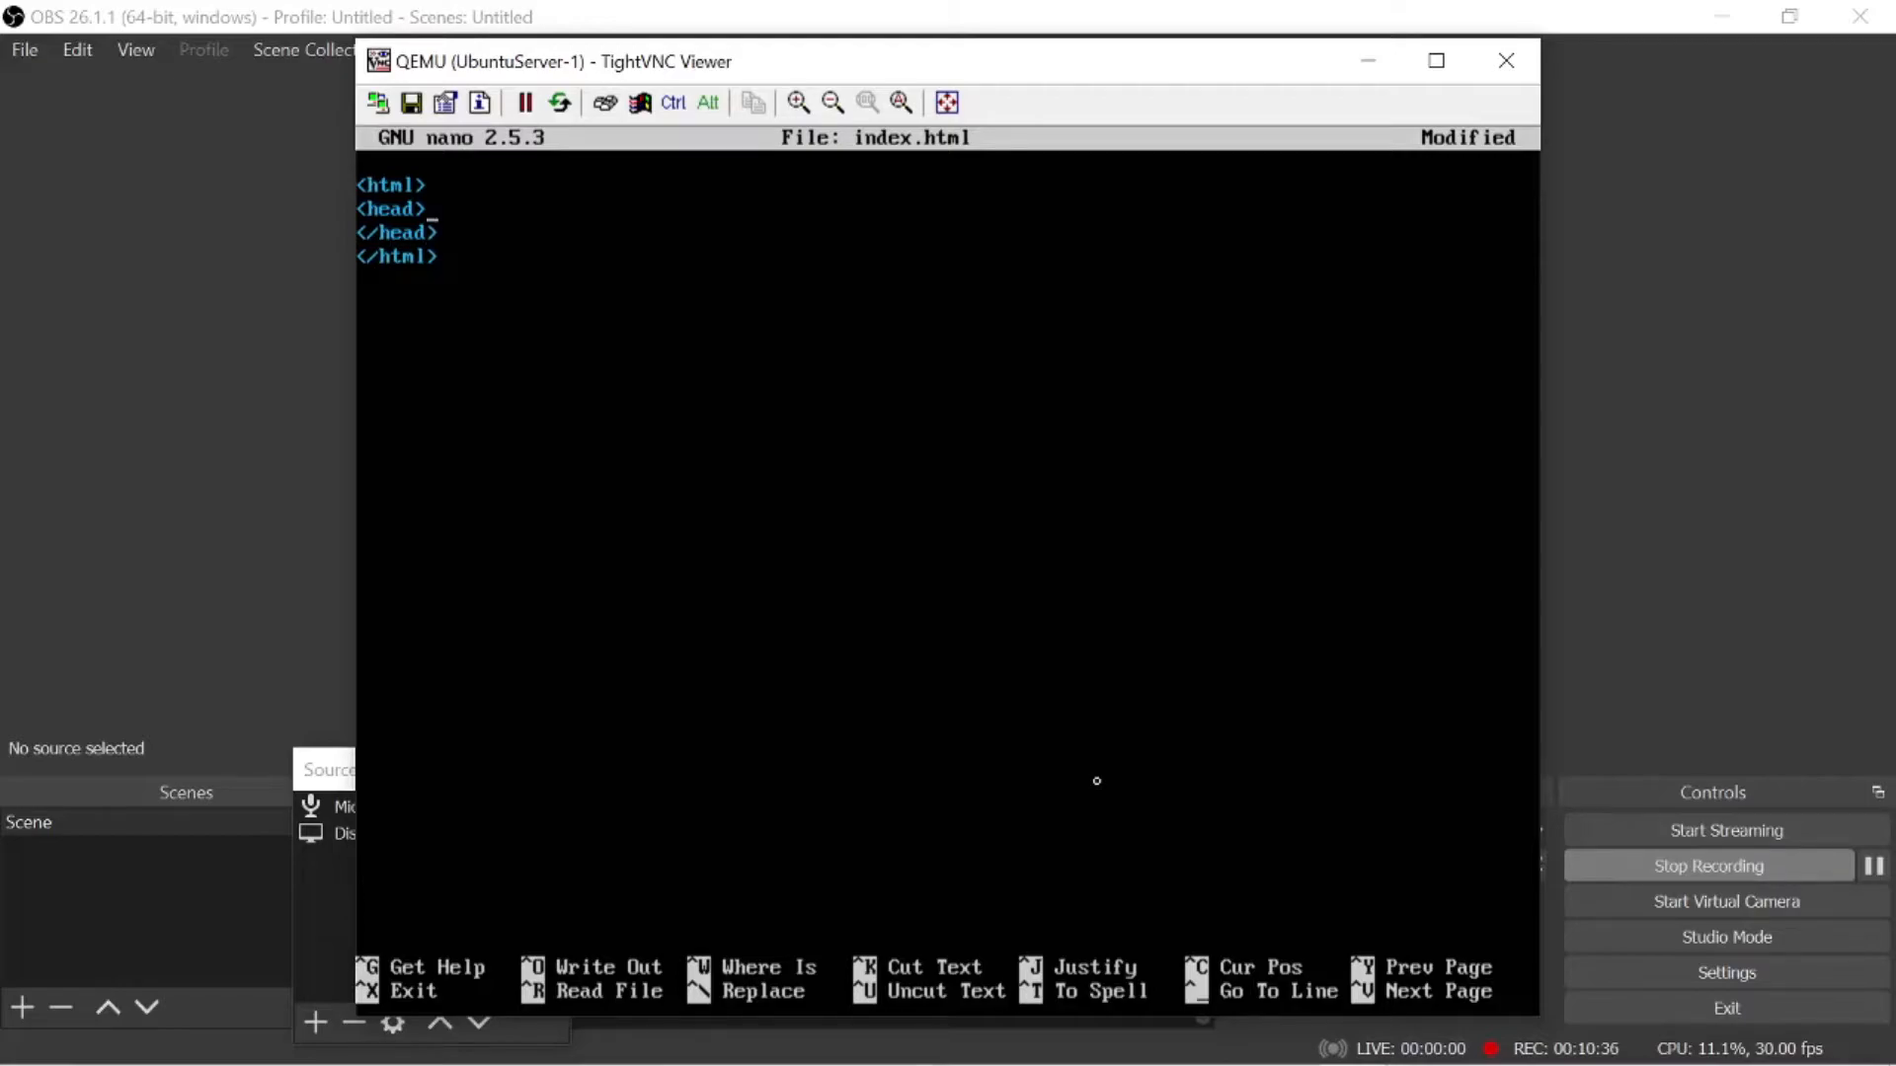
- Add the line <title> Tugas Rancang 1 </title> inside the head section, leaving no blank line before </head>
{"action": "key", "text": "Return"}
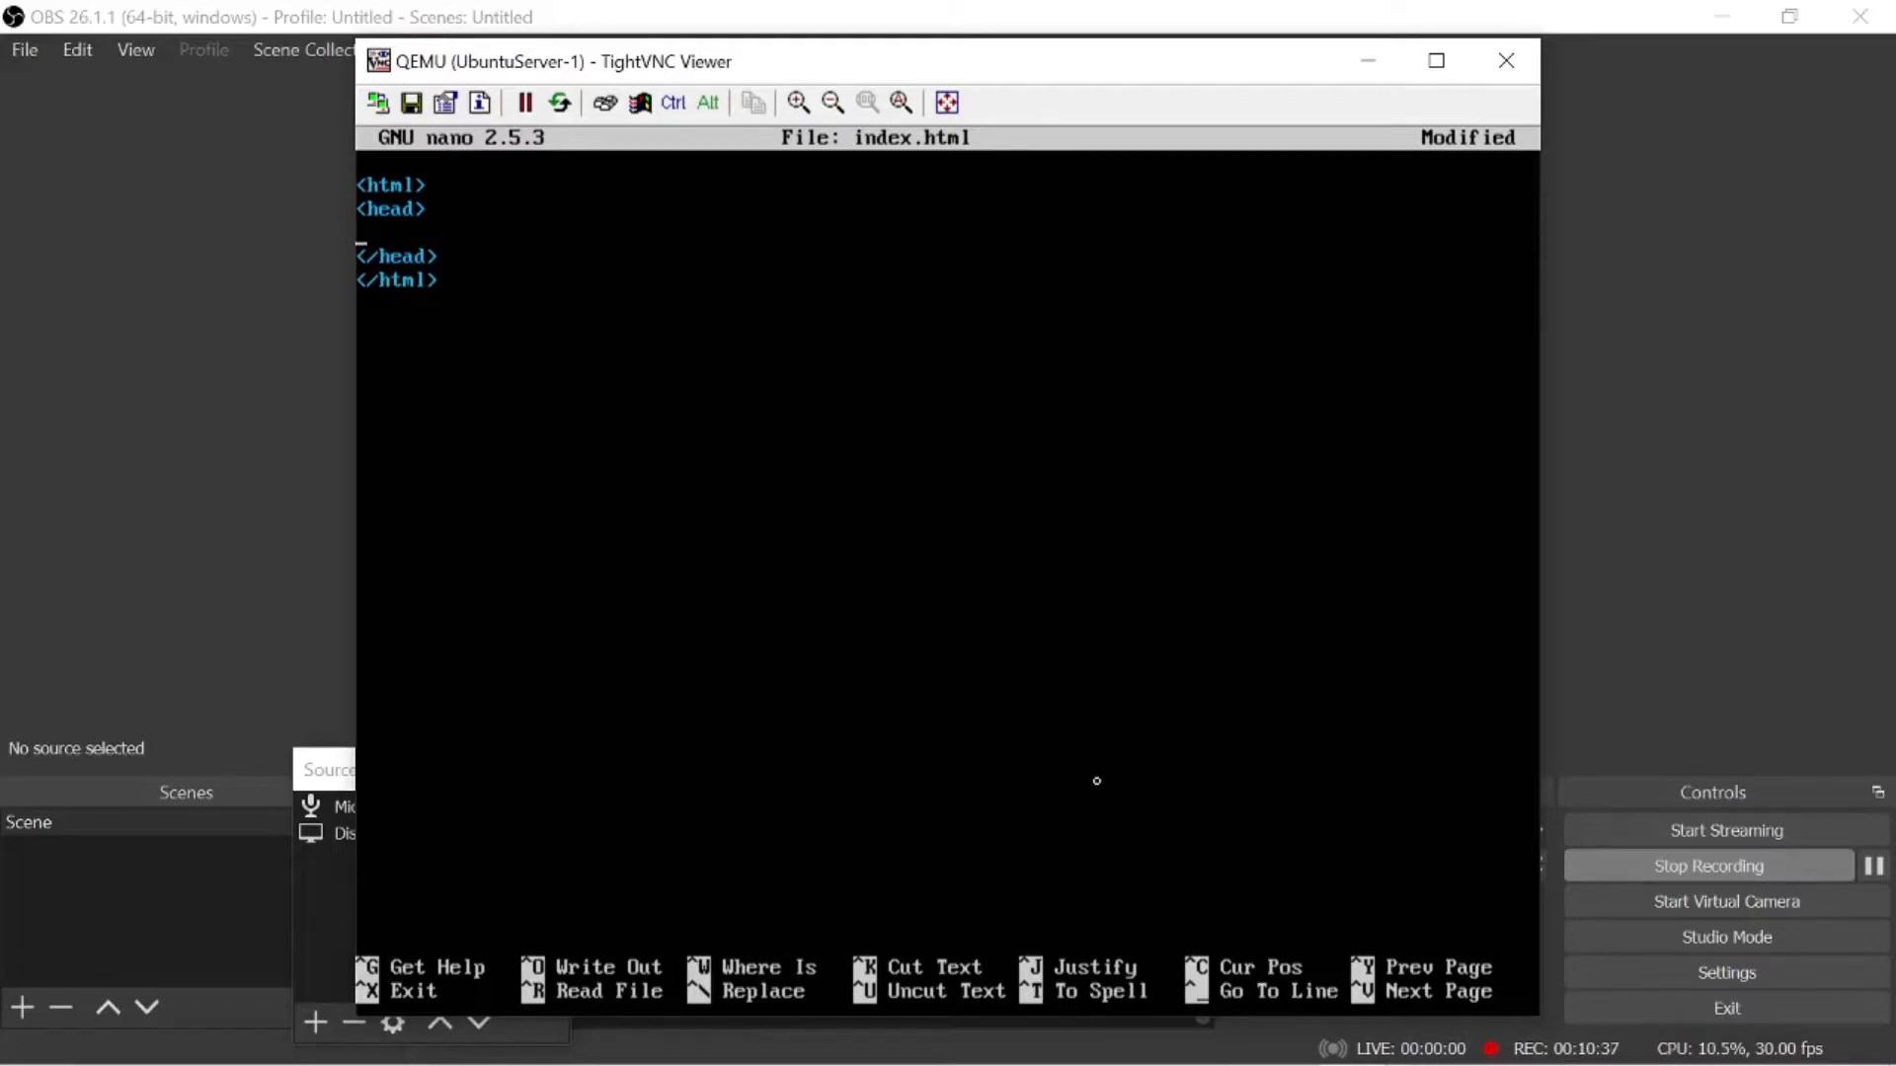
{"action": "type", "text": "<title> Tugas Rancan"}
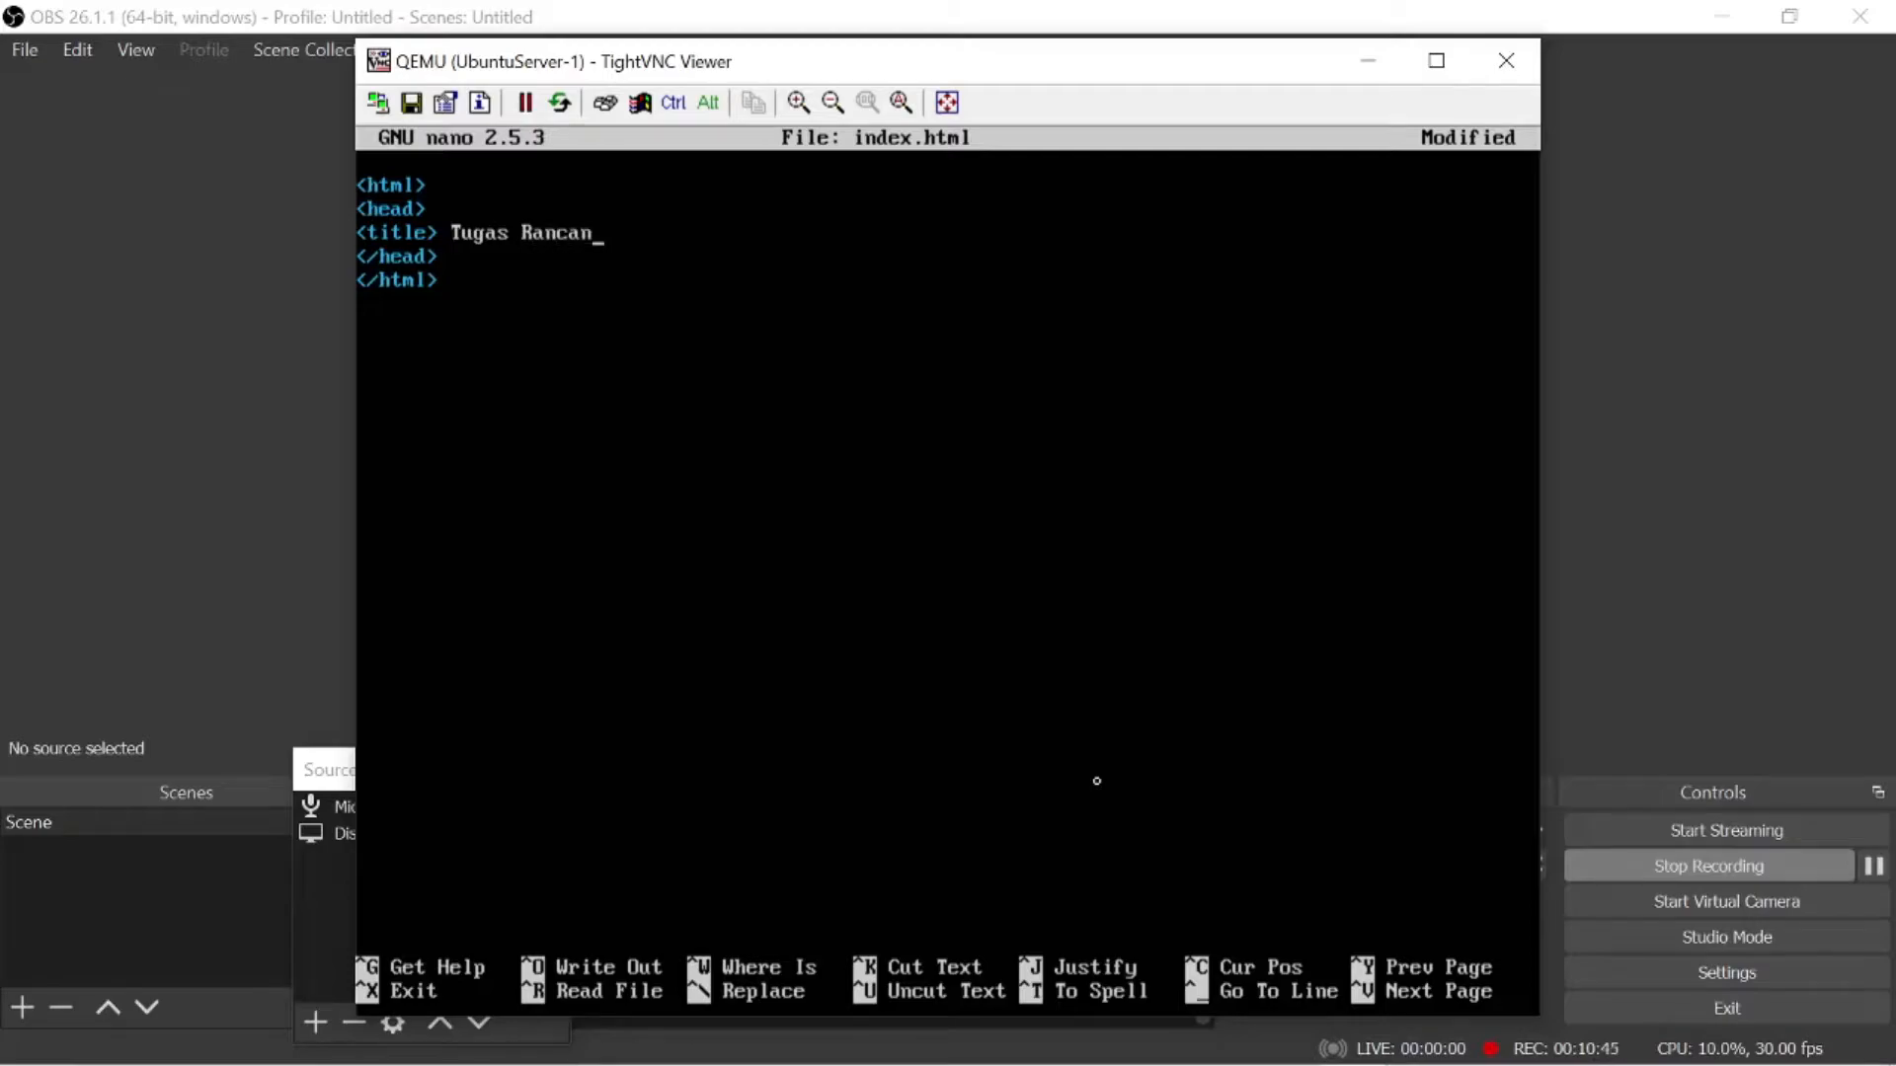
{"action": "type", "text": "g 1 <titl"}
{"action": "key", "text": "BackSpace"}
{"action": "key", "text": "BackSpace"}
{"action": "key", "text": "BackSpace"}
{"action": "type", "text": "/title>"}
{"action": "key", "text": "Return"}
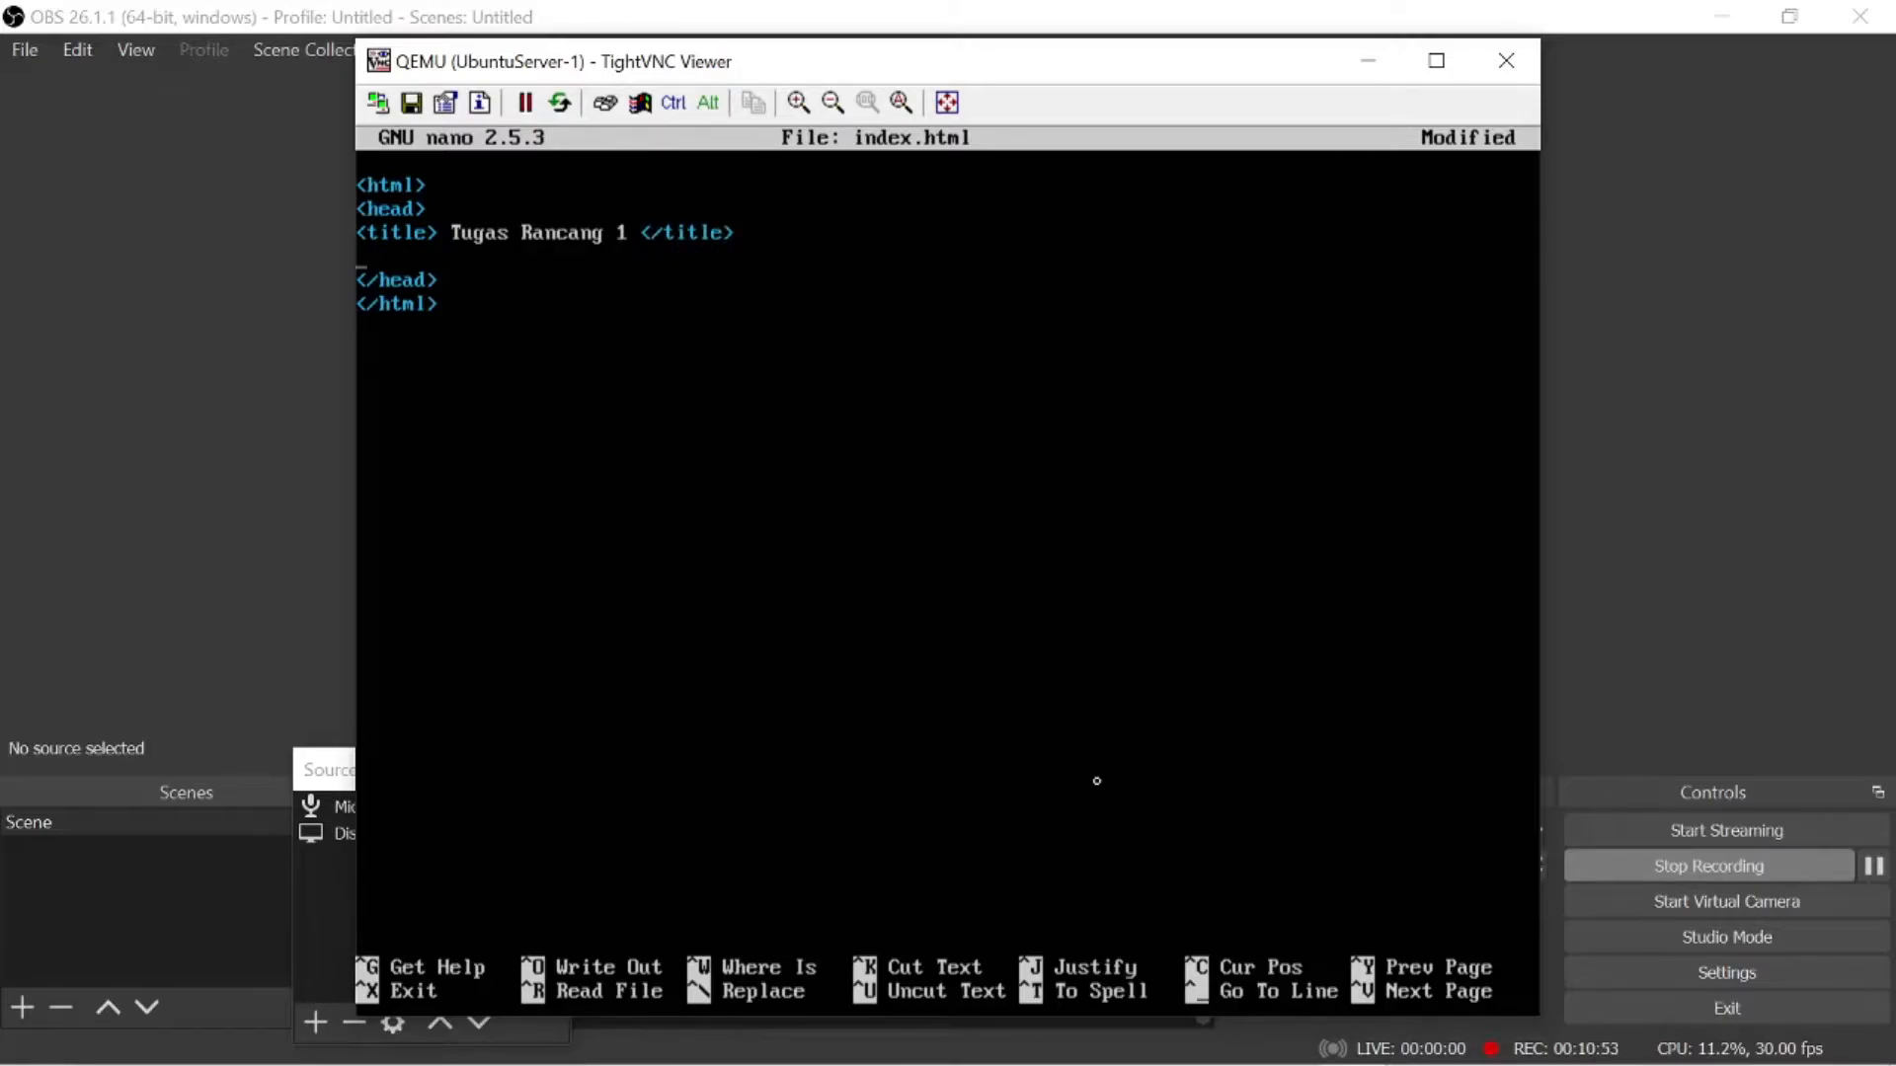
{"action": "type", "text": "<"}
{"action": "key", "text": "BackSpace"}
{"action": "key", "text": "BackSpace"}
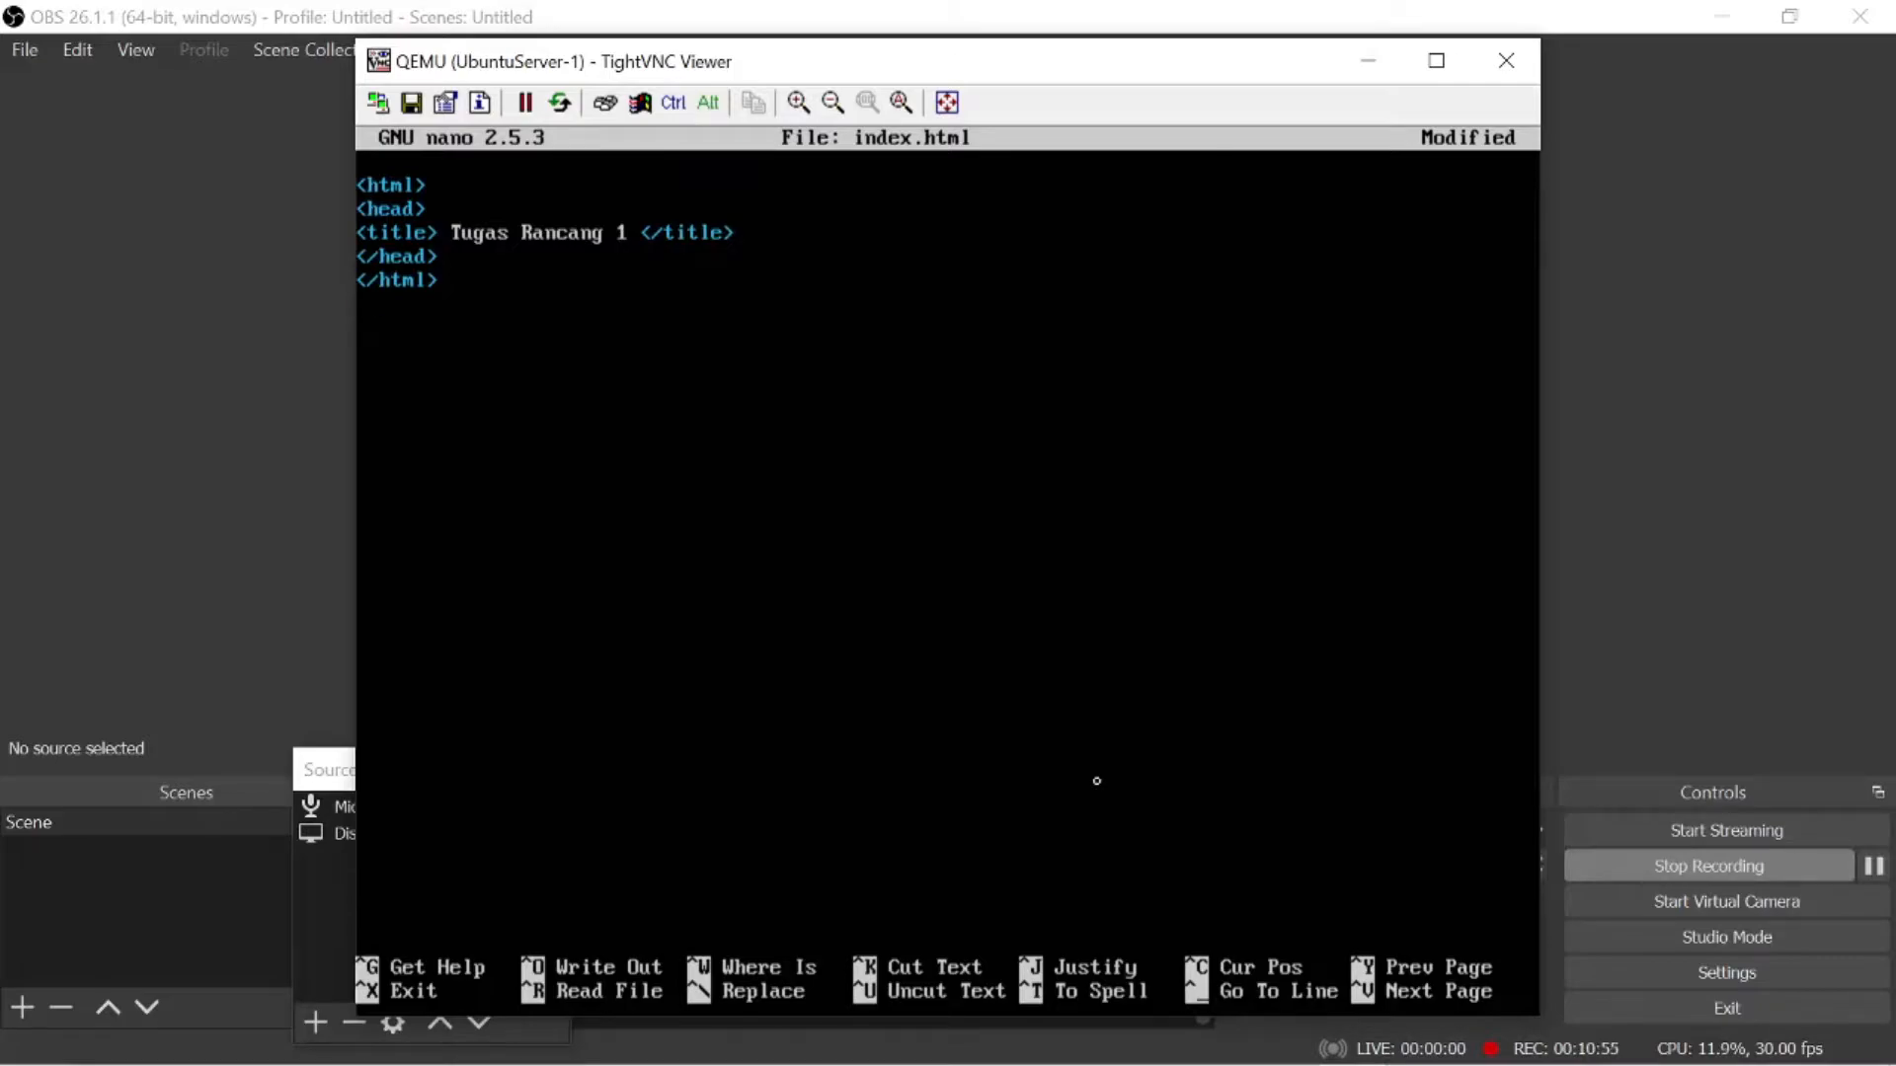
- Add <body> and </body> tags between </head> and </html>, with blank lines between them for content
{"action": "key", "text": "Return"}
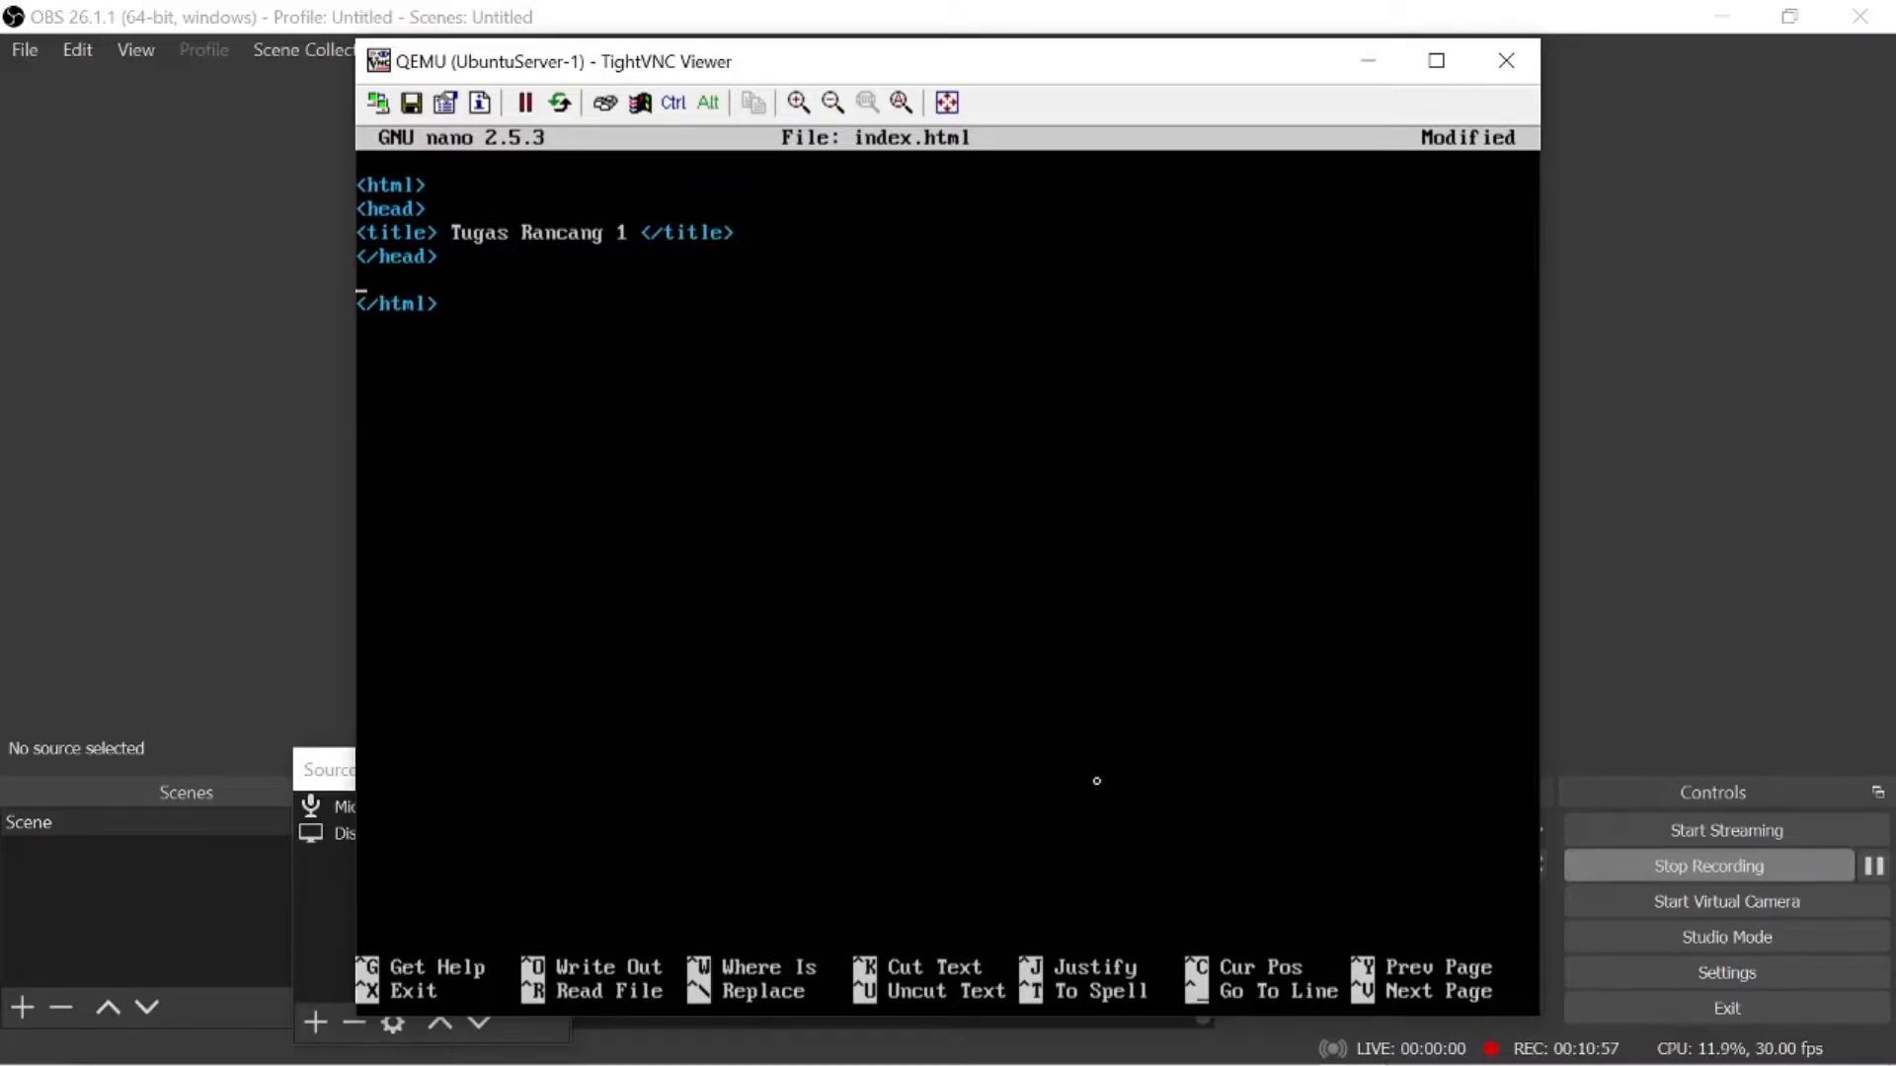
{"action": "type", "text": "<body>"}
{"action": "key", "text": "Return"}
{"action": "key", "text": "Return"}
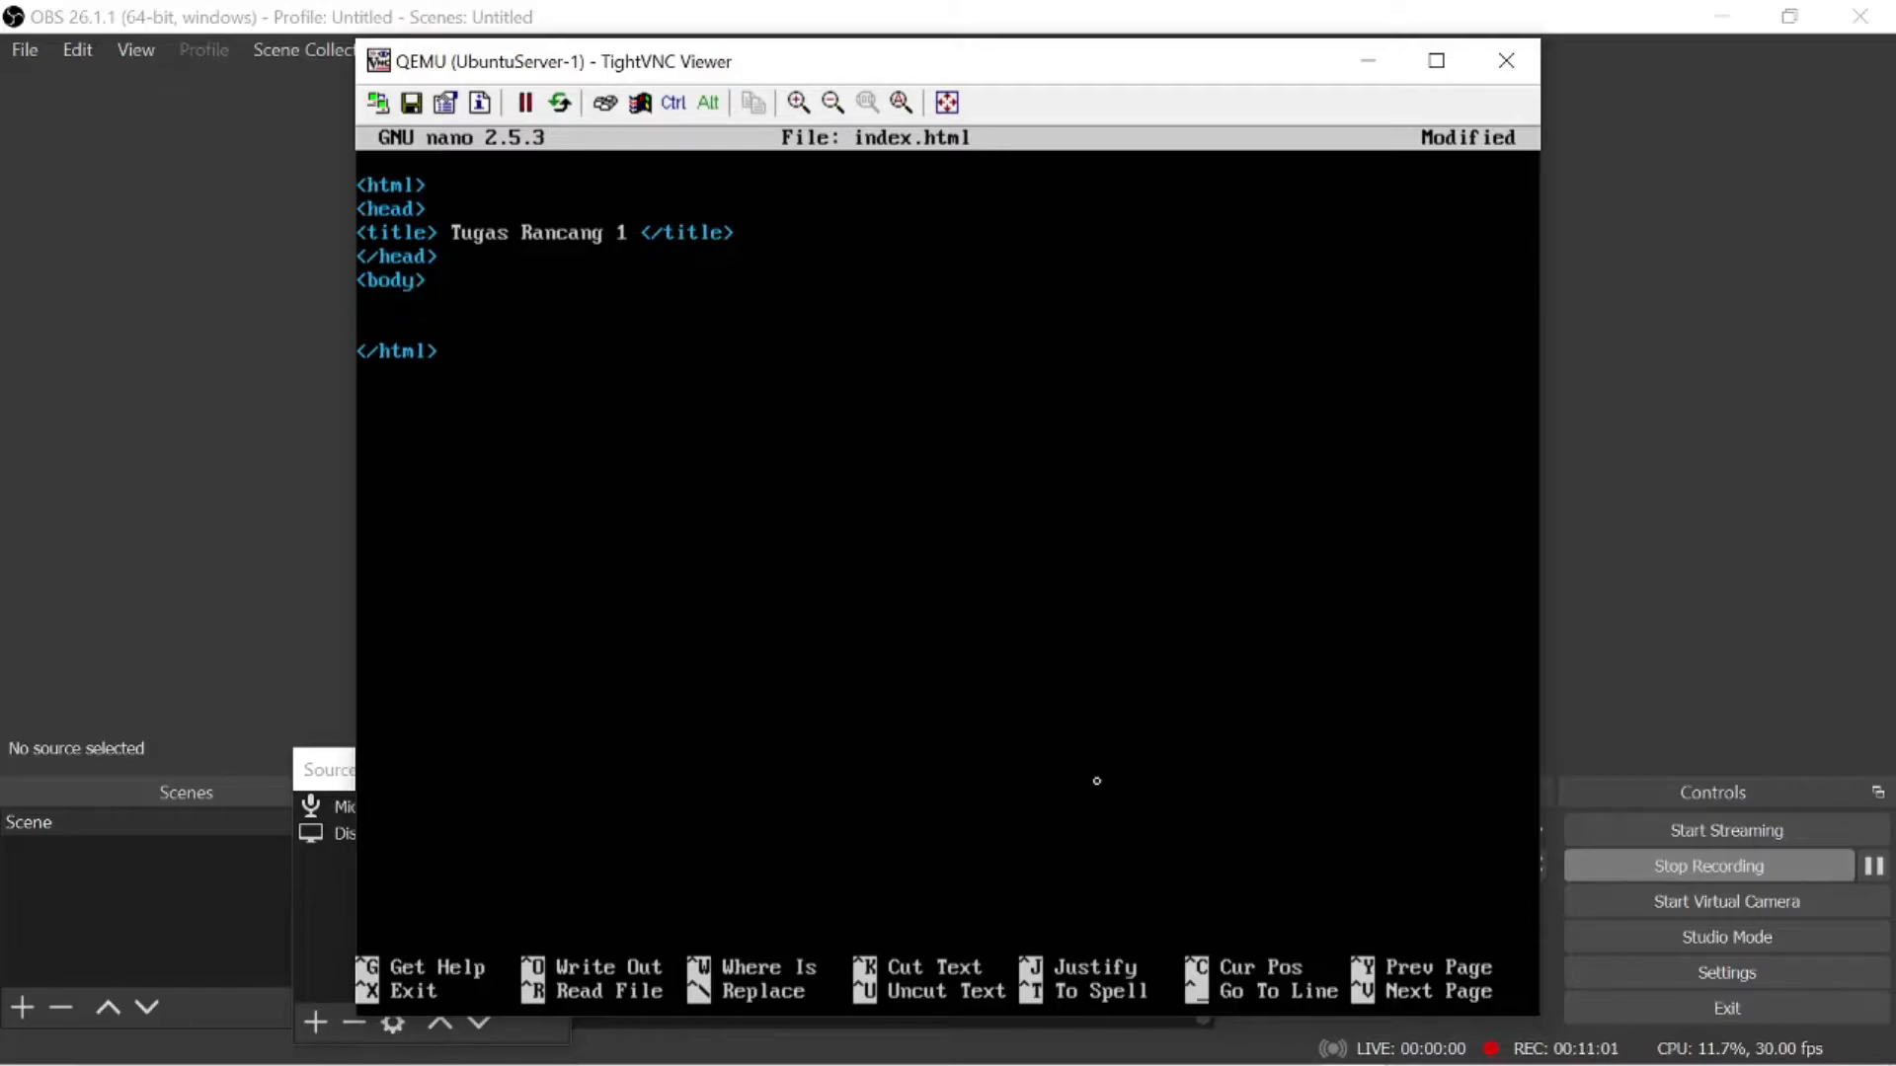
{"action": "key", "text": "Return"}
{"action": "type", "text": "<body"}
{"action": "key", "text": "BackSpace"}
{"action": "key", "text": "BackSpace"}
{"action": "key", "text": "BackSpace"}
{"action": "key", "text": "BackSpace"}
{"action": "type", "text": "/body"}
{"action": "key", "text": "BackSpace"}
{"action": "type", "text": "y><h1"}
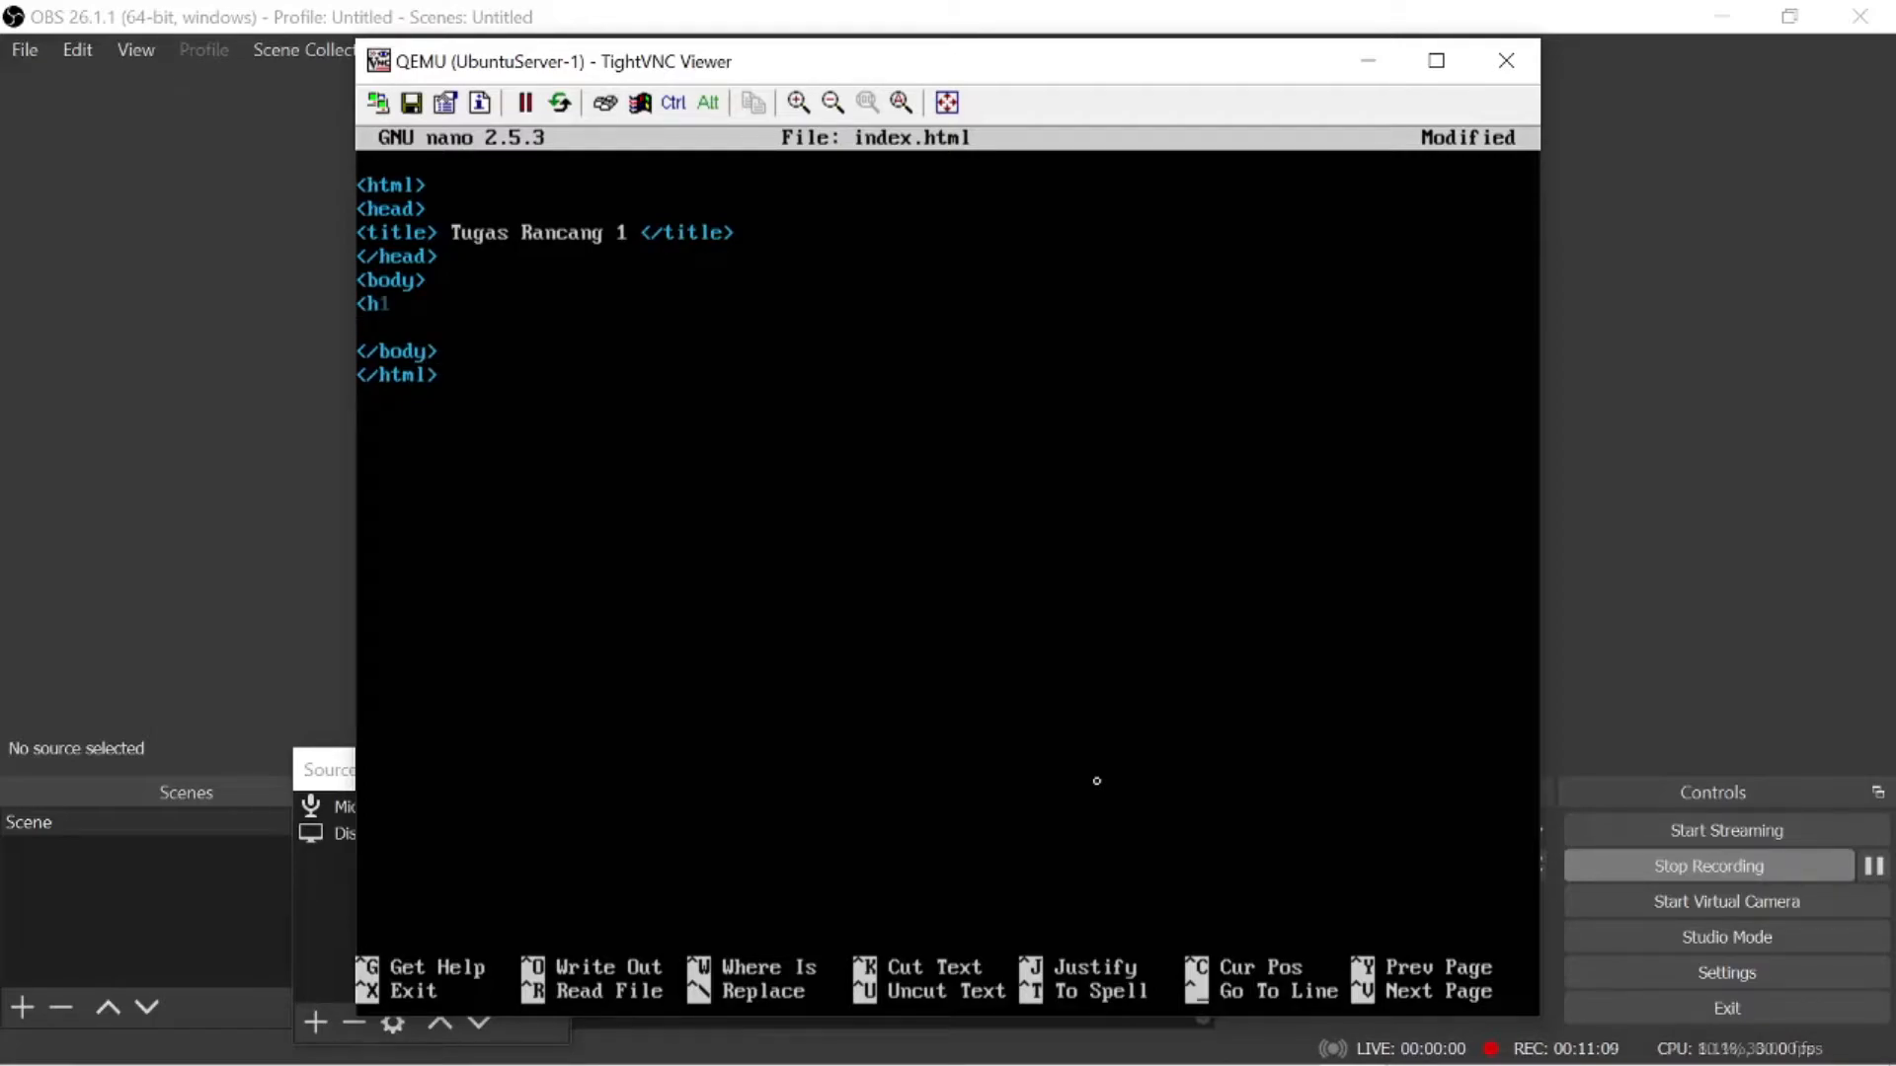
{"action": "type", "text": "> NAMA : A"}
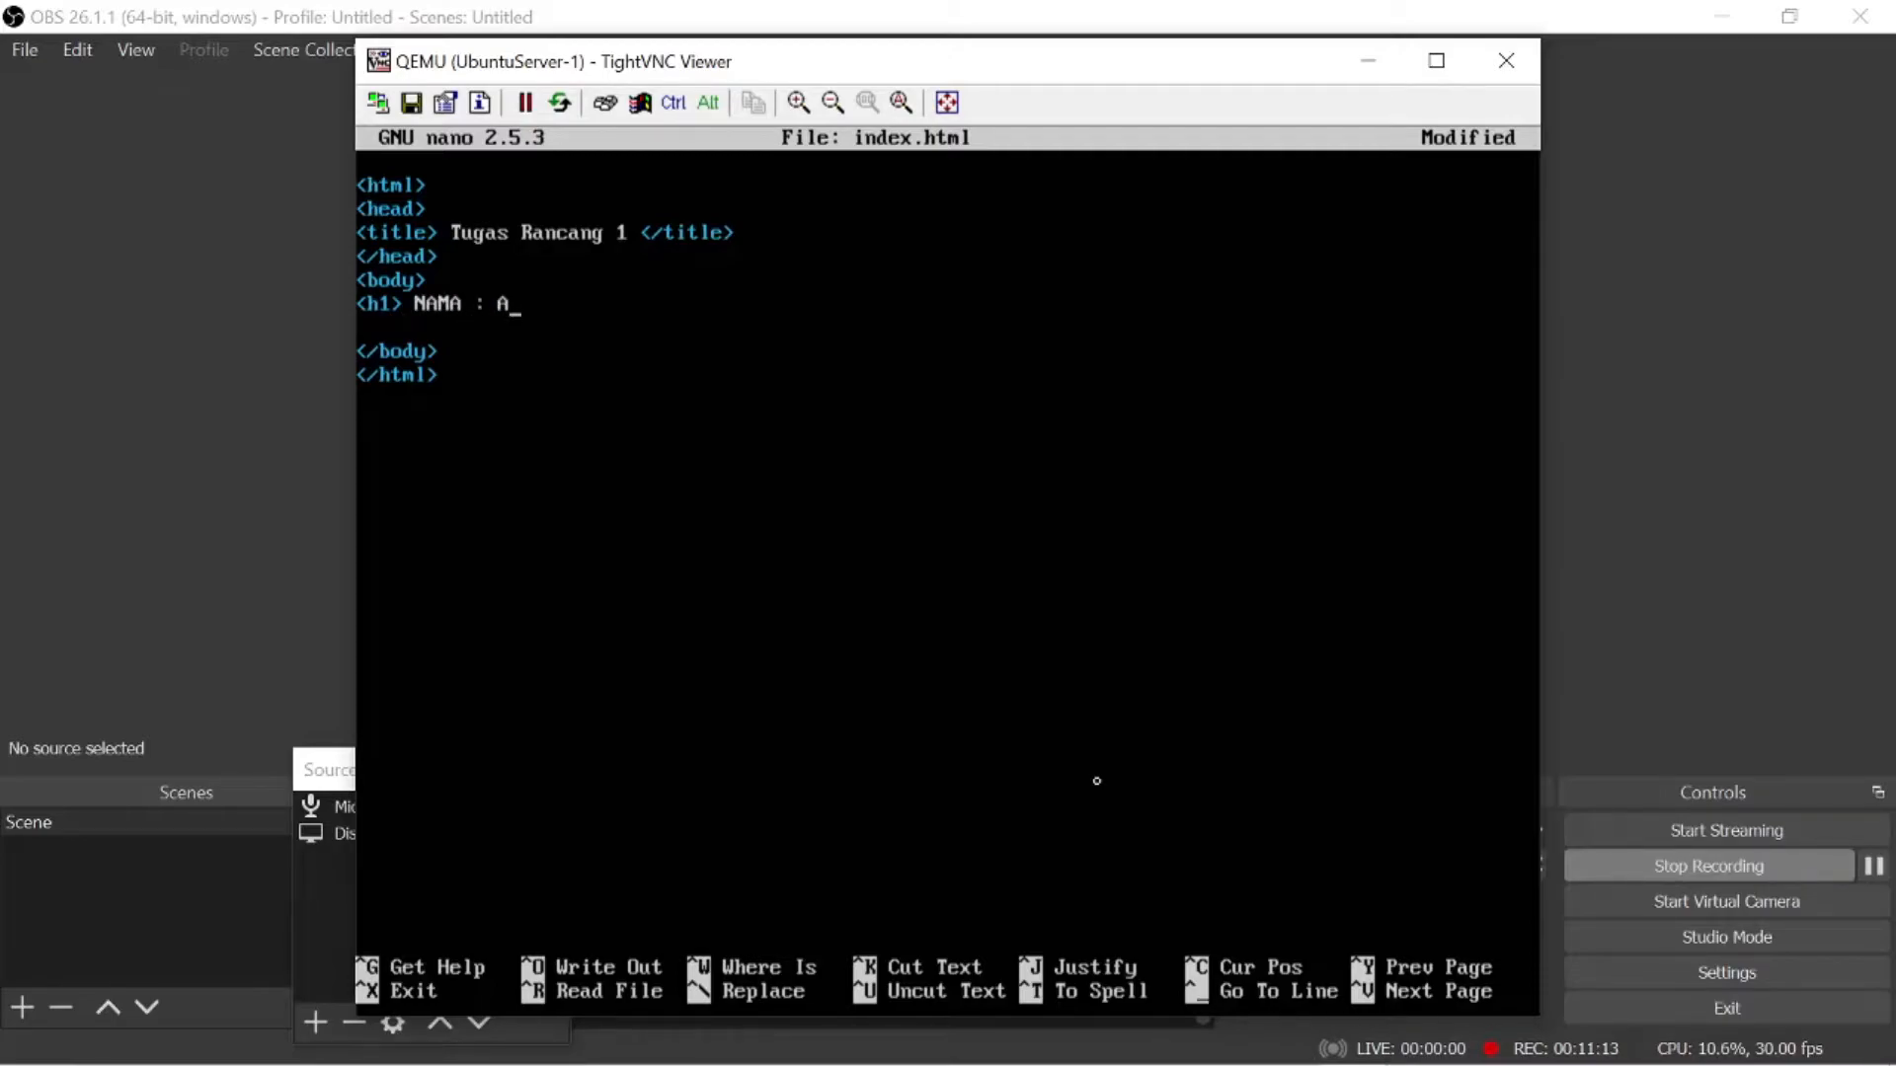
- Write an h1 heading in the body with the label "NAMA :" followed by the student's full name
{"action": "key", "text": "BackSpace"}
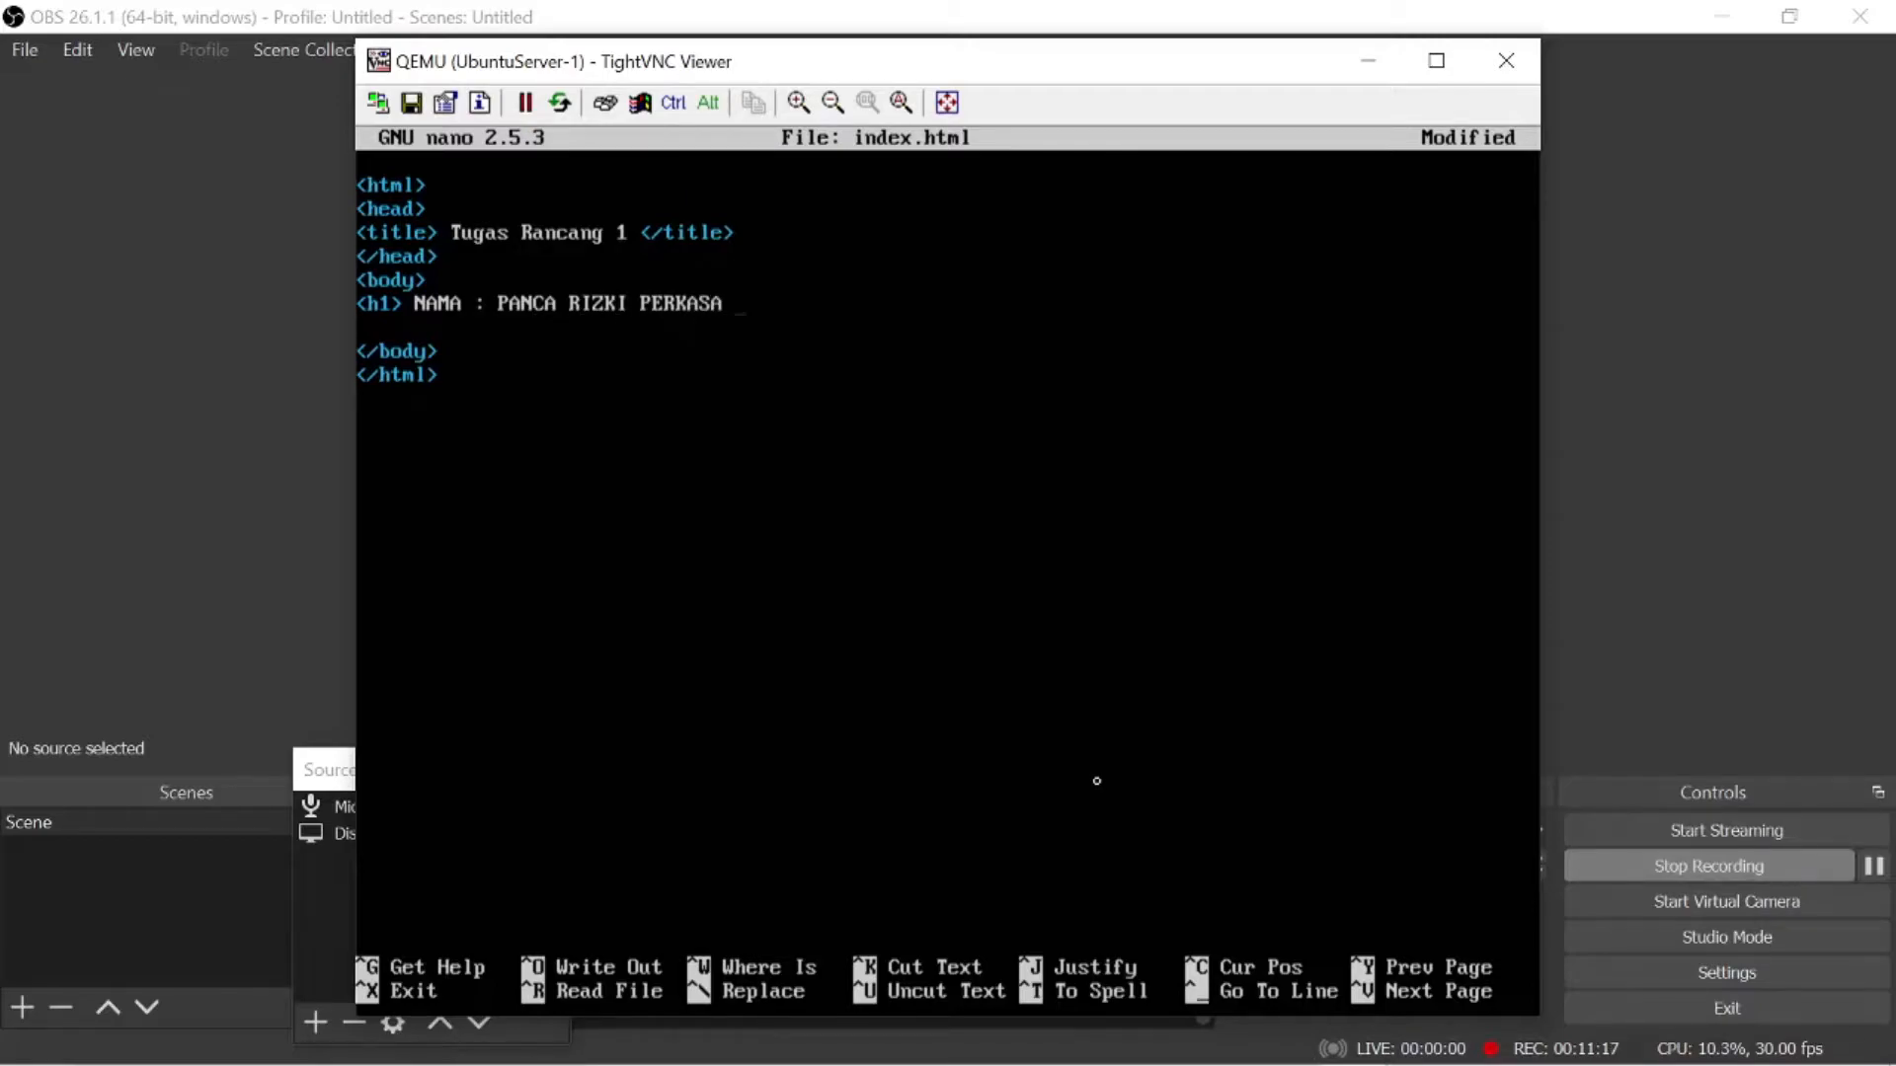
{"action": "type", "text": "</H1"}
{"action": "key", "text": "BackSpace"}
{"action": "key", "text": "BackSpace"}
{"action": "type", "text": "h1>"}
{"action": "key", "text": "Return"}
- Write a second h1 heading with the label "NIM :" and the student's ID number, and remove the blank line before </body>
{"action": "type", "text": "<"}
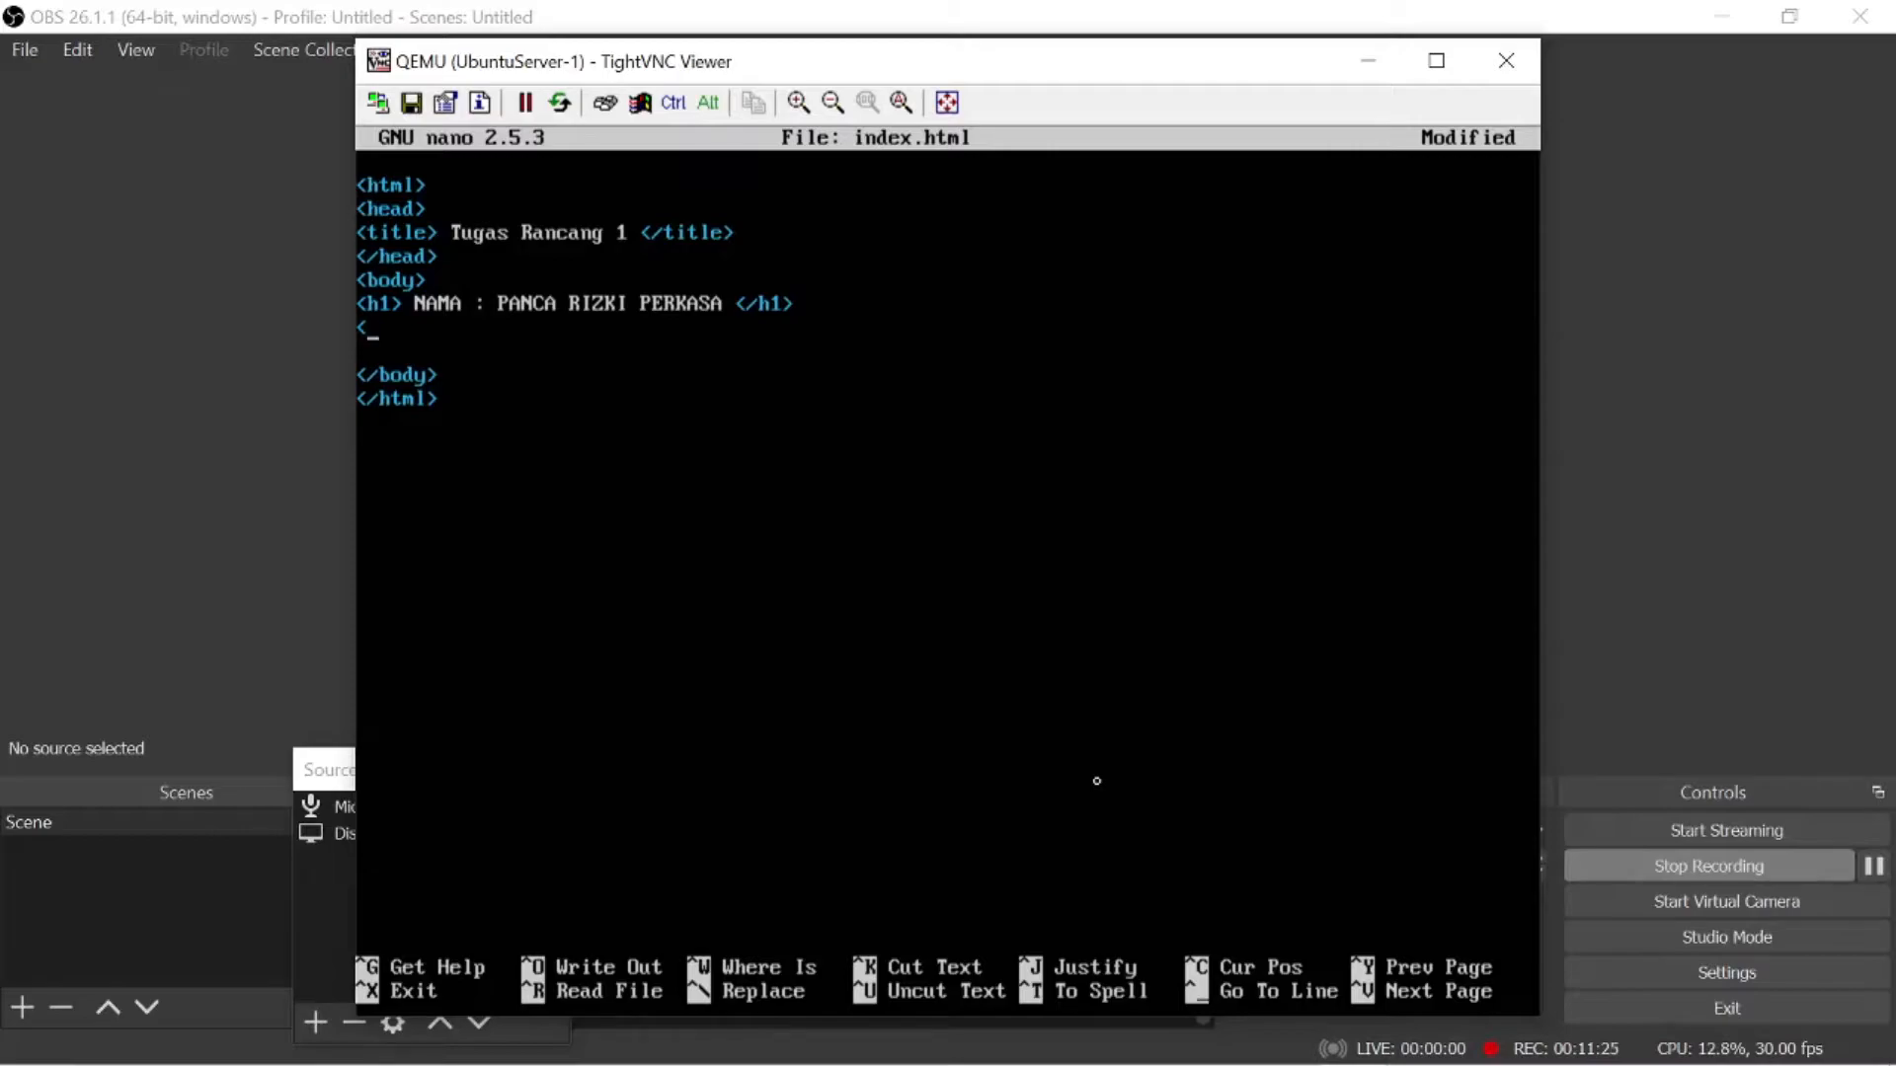
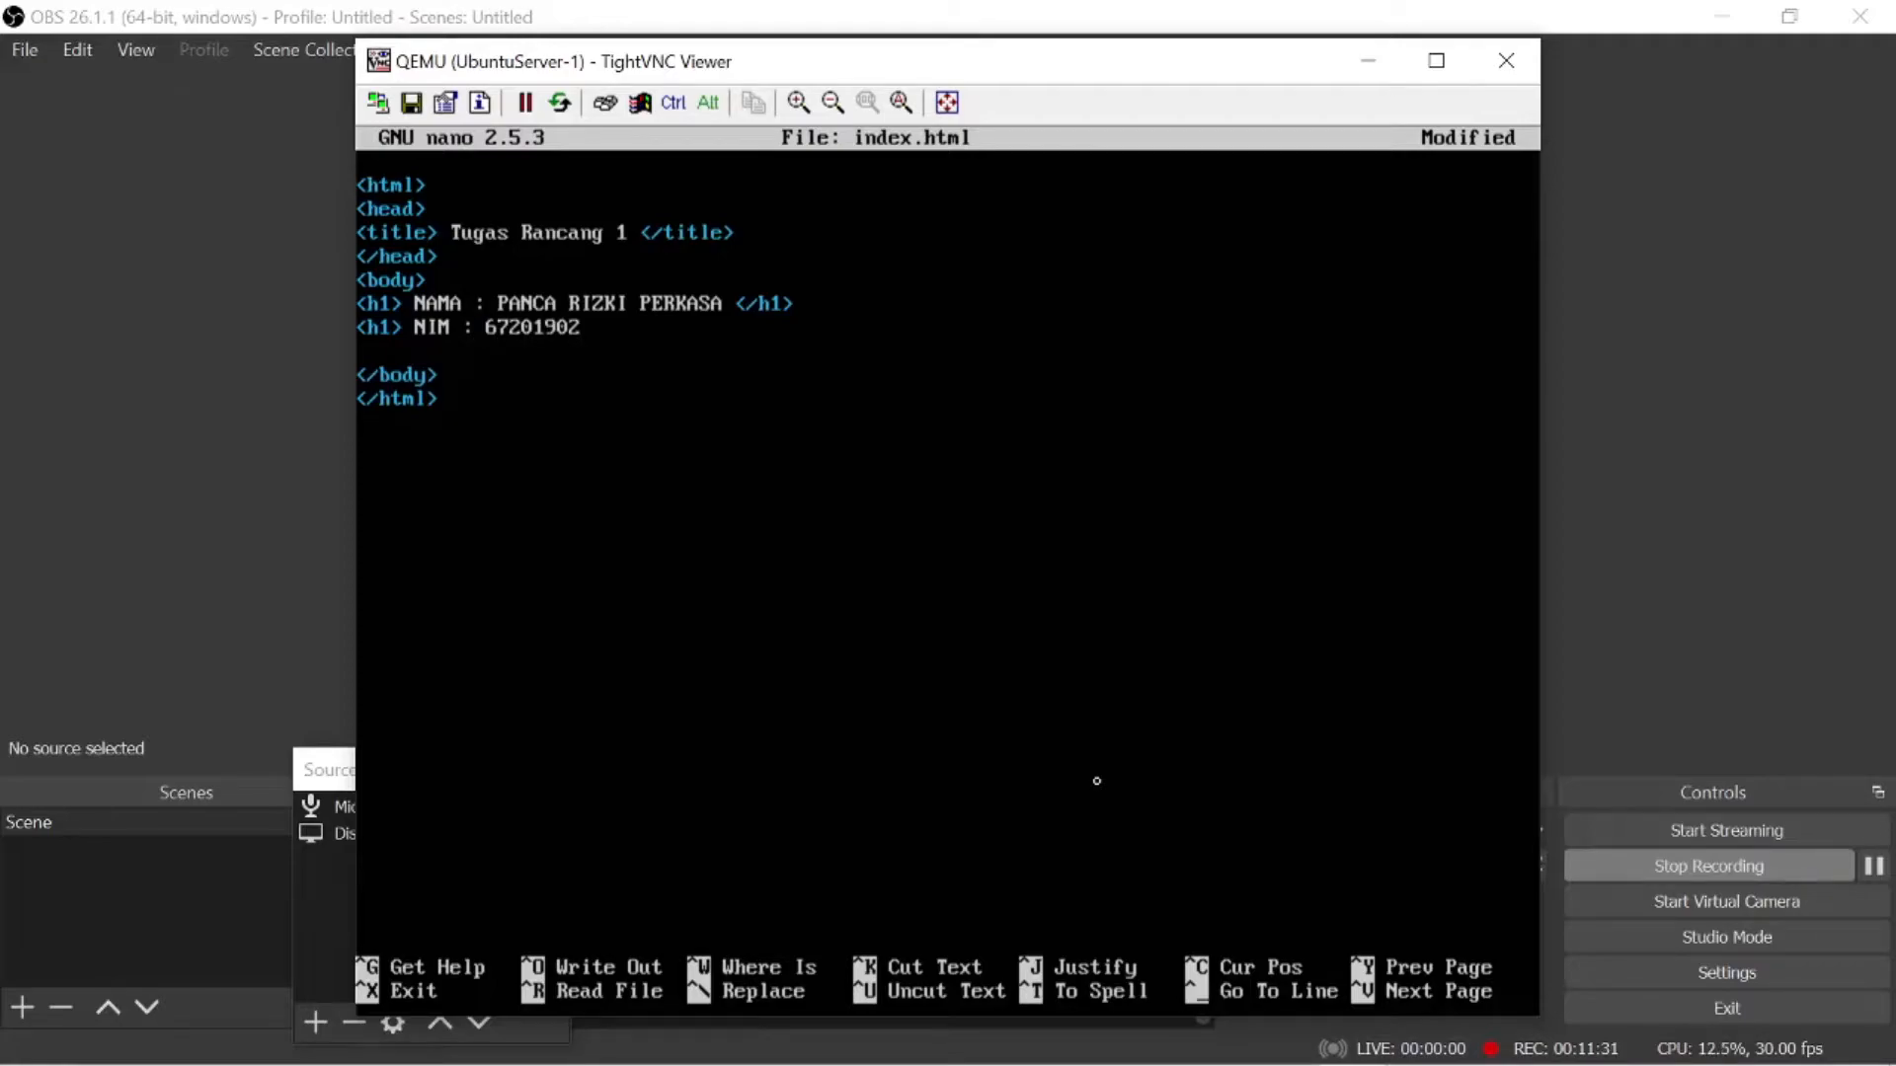
{"action": "key", "text": "Delete"}
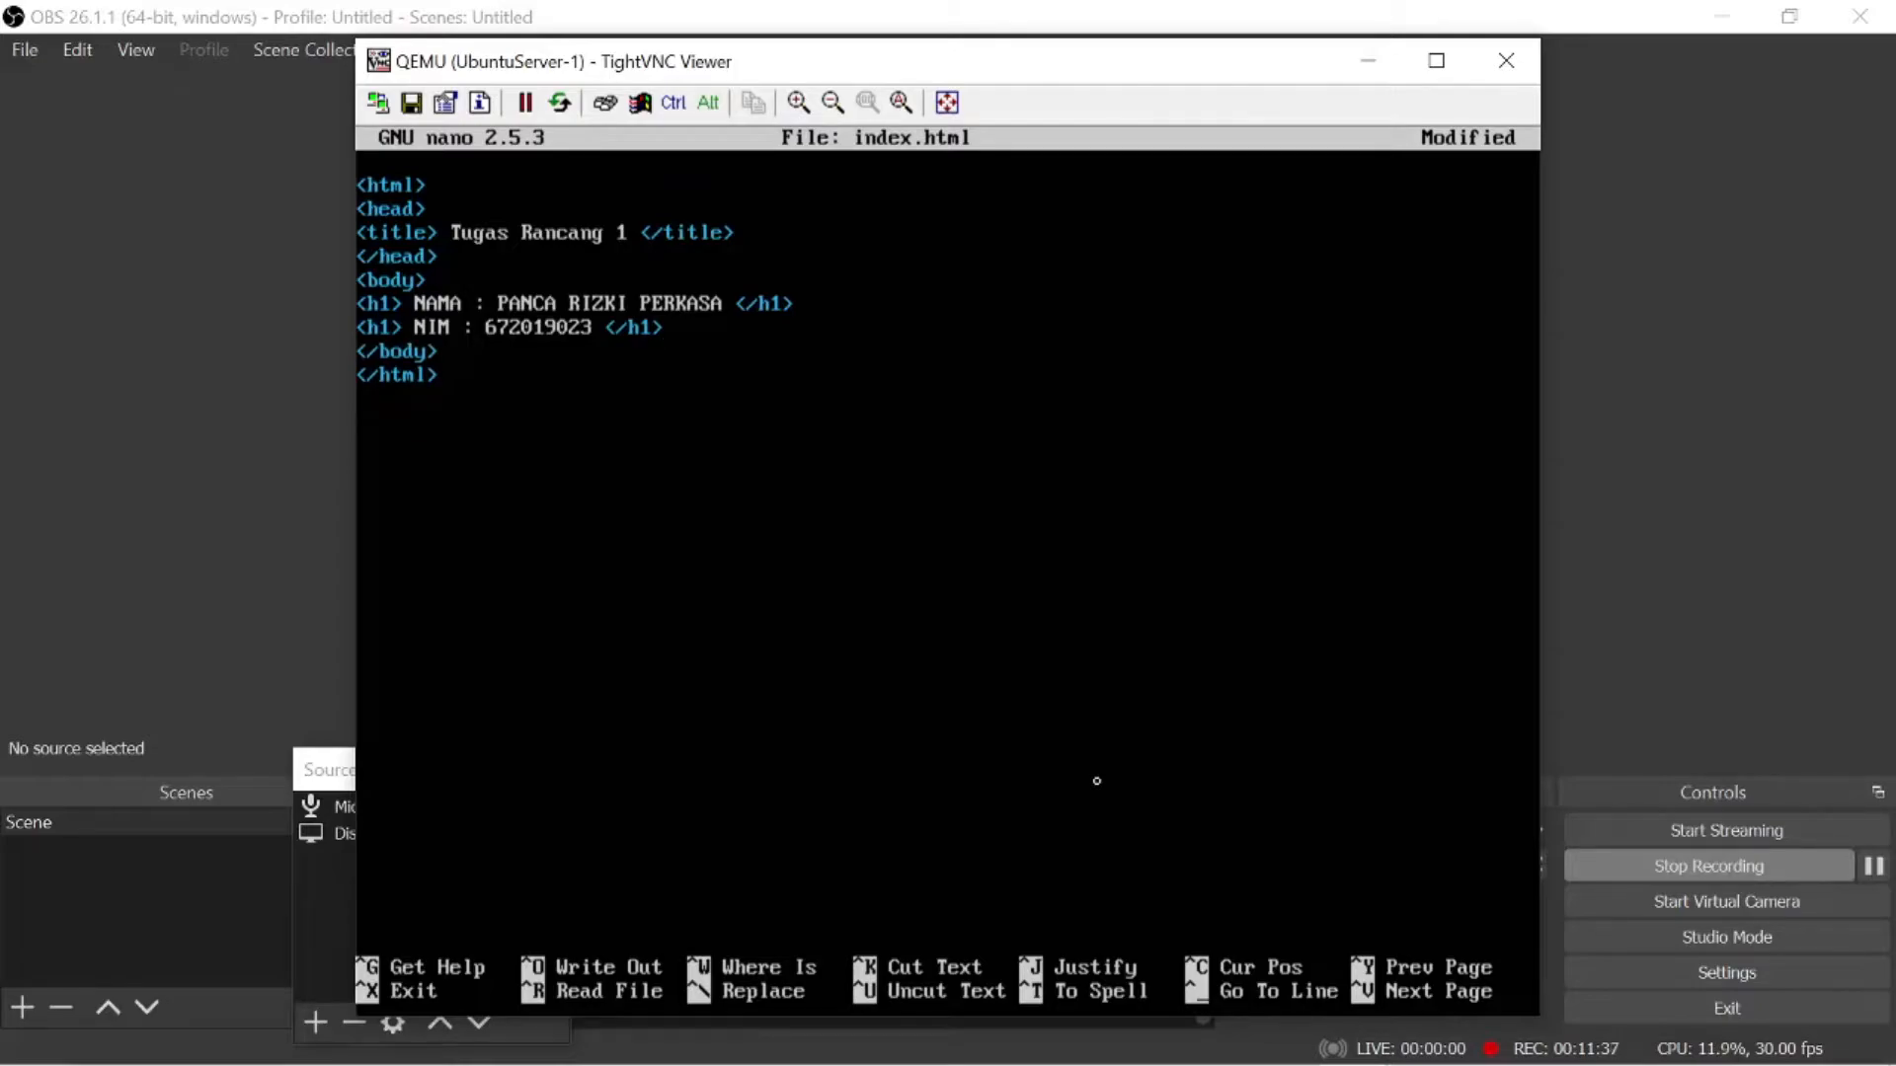
- Save index.html under its existing name and exit nano
{"action": "key", "text": "ctrl+x"}
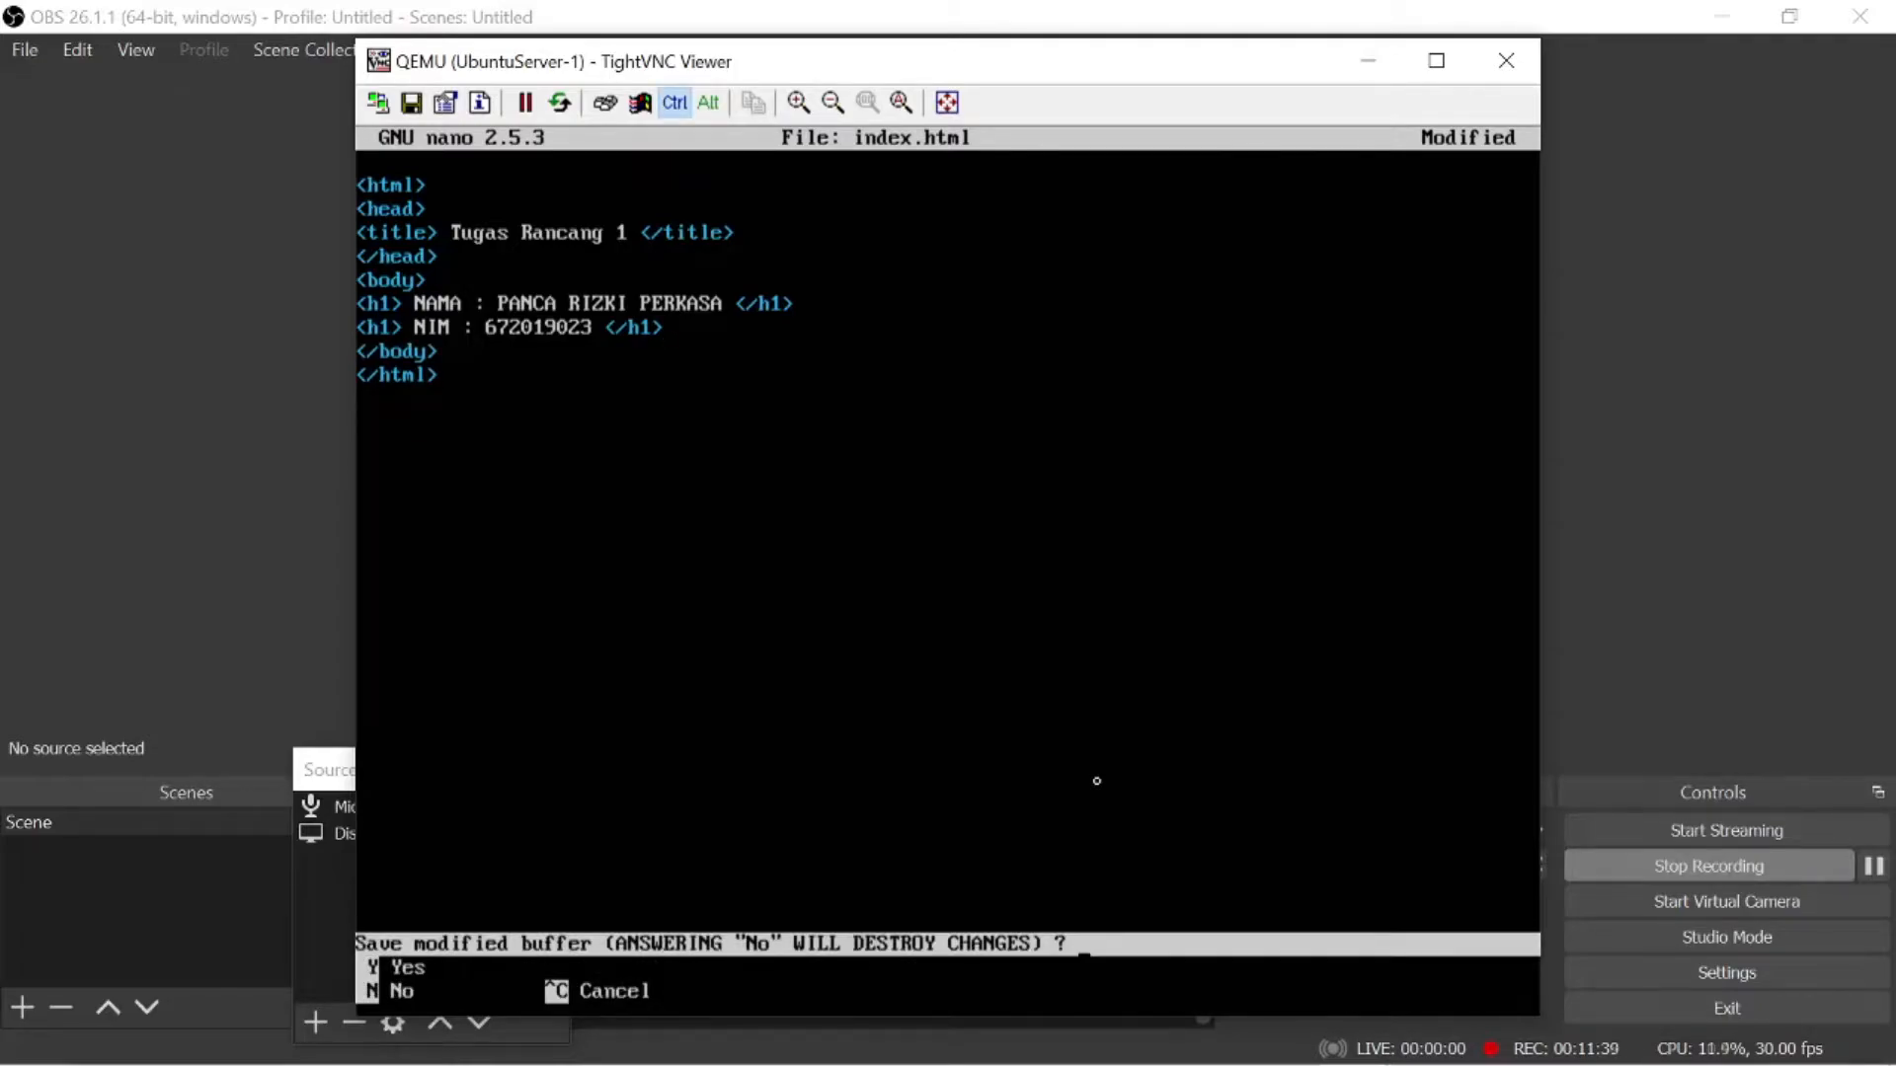
{"action": "key", "text": "y"}
{"action": "key", "text": "Return"}
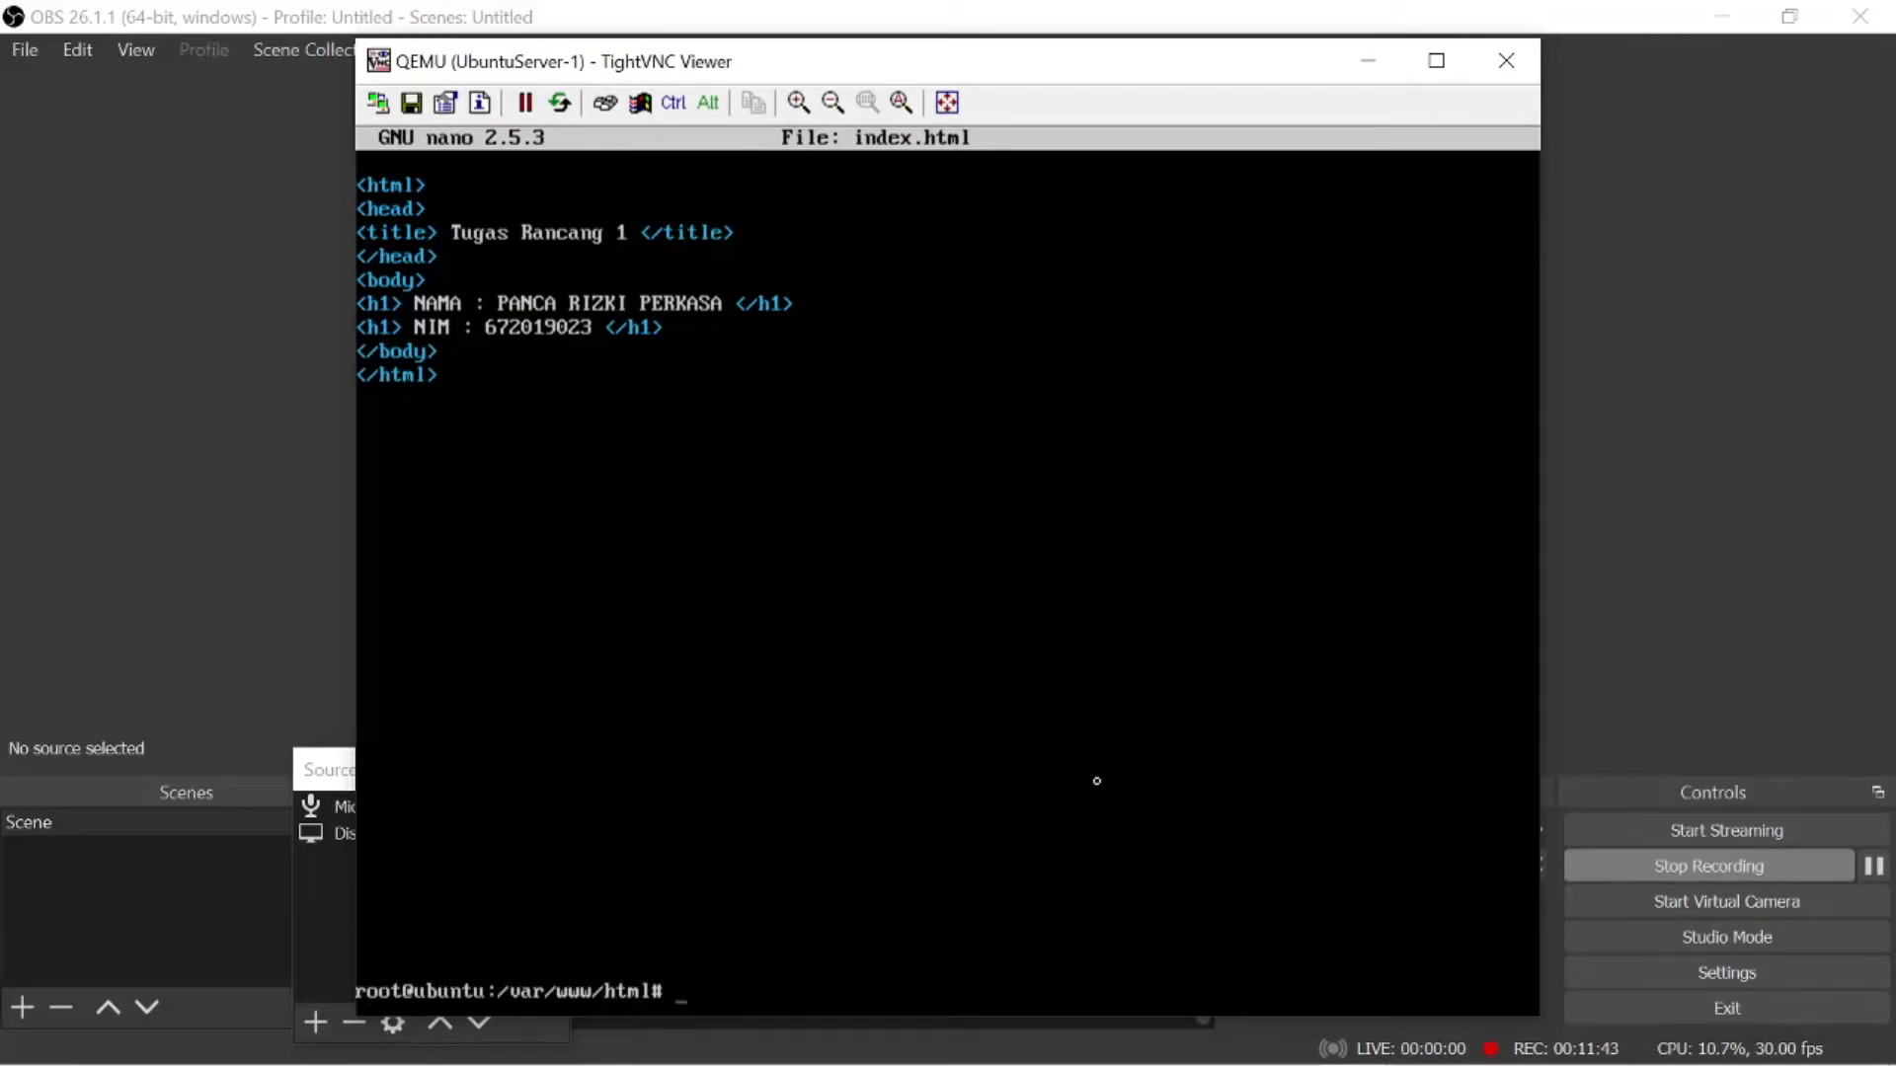
- Switch to the UbuntuDesktop-1 console and log in with the account password
{"action": "mouse_move", "coordinate": [1637, 1063]}
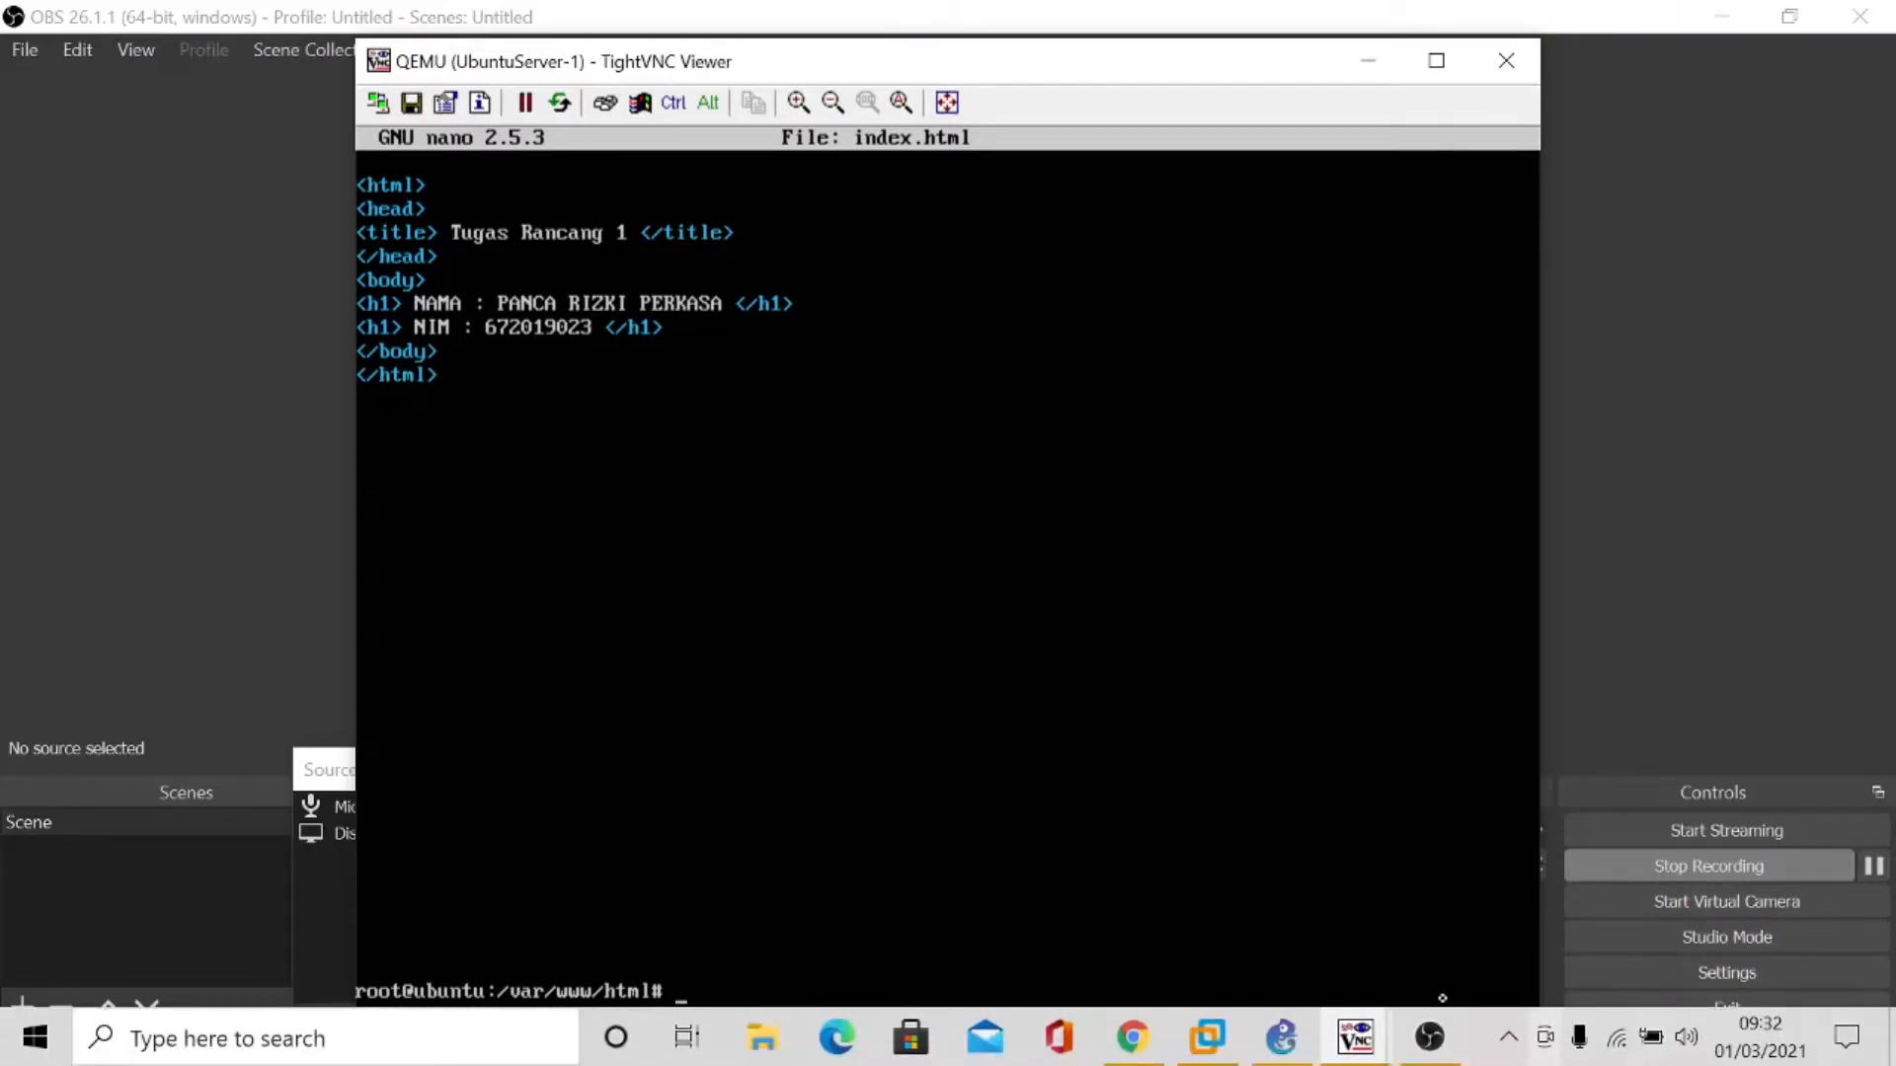
{"action": "mouse_move", "coordinate": [1356, 1037]}
{"action": "left_click", "coordinate": [1412, 943]}
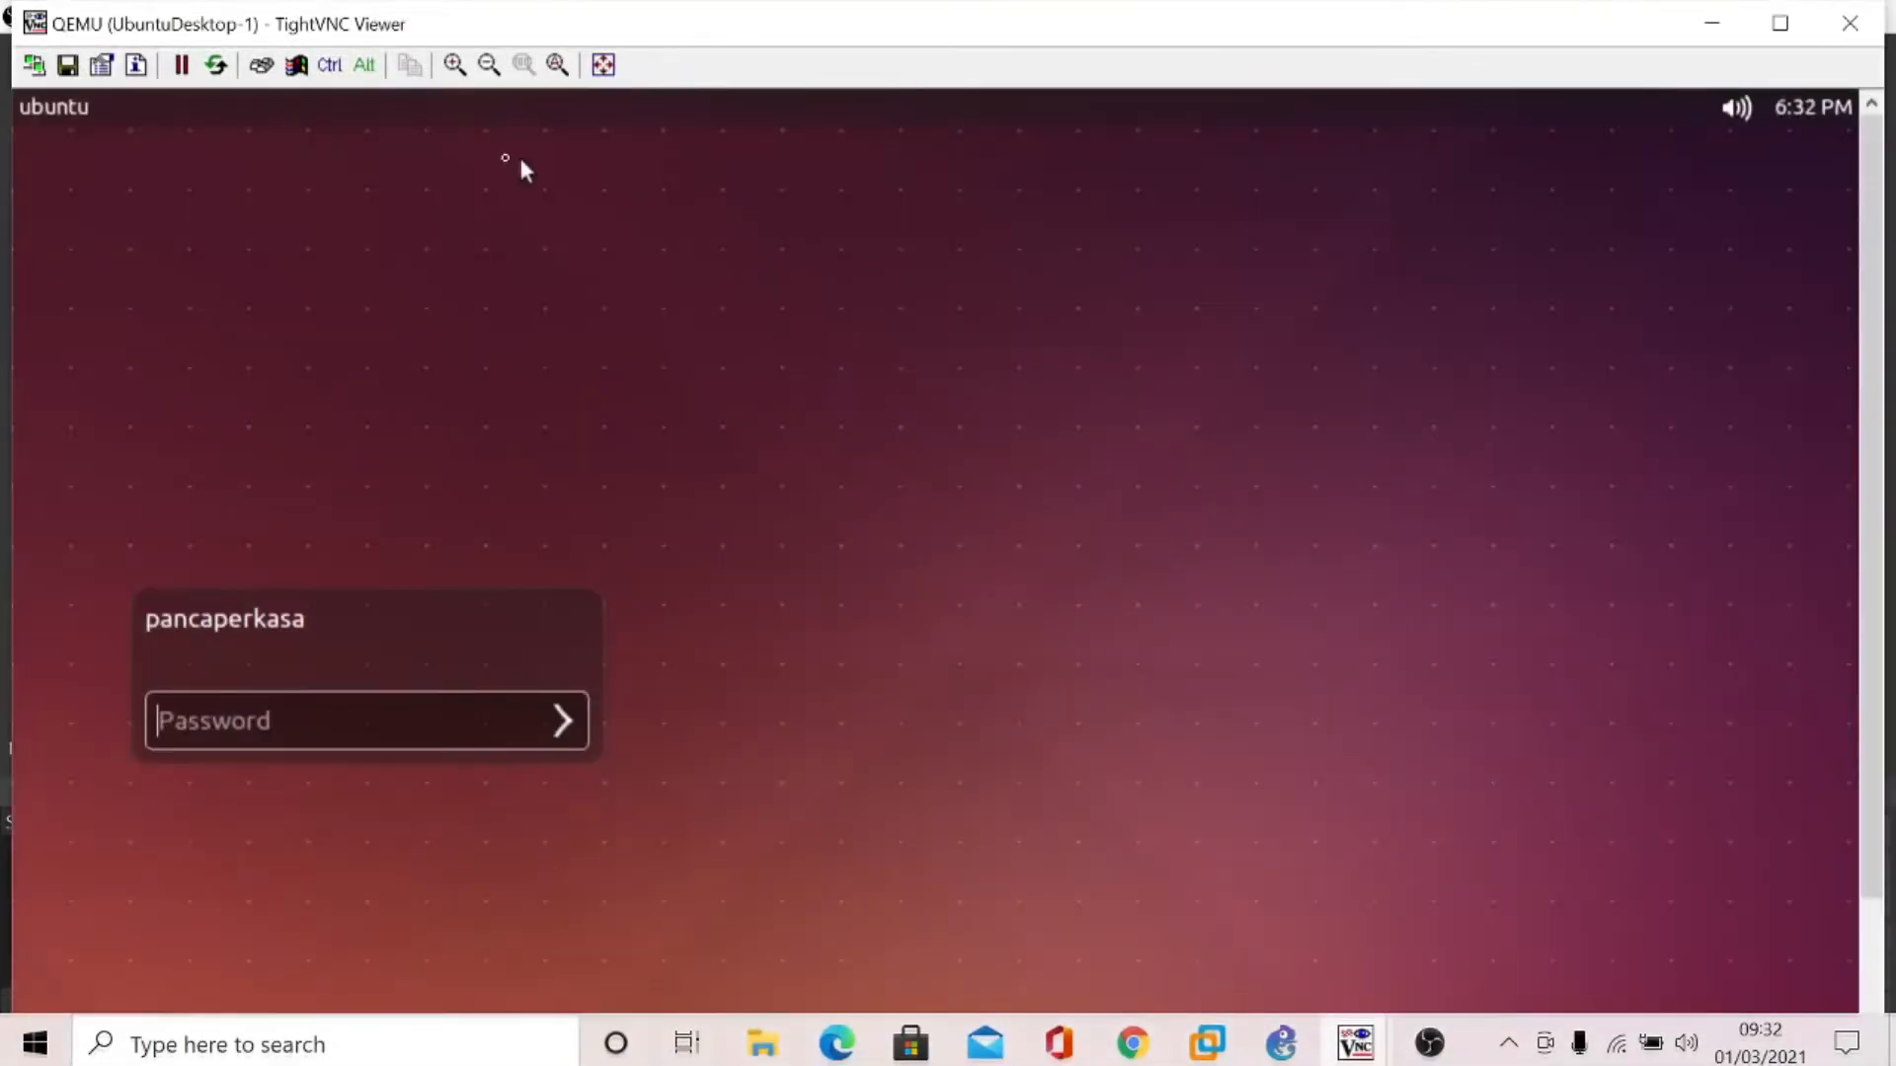
{"action": "type", "text": "pass**********"}
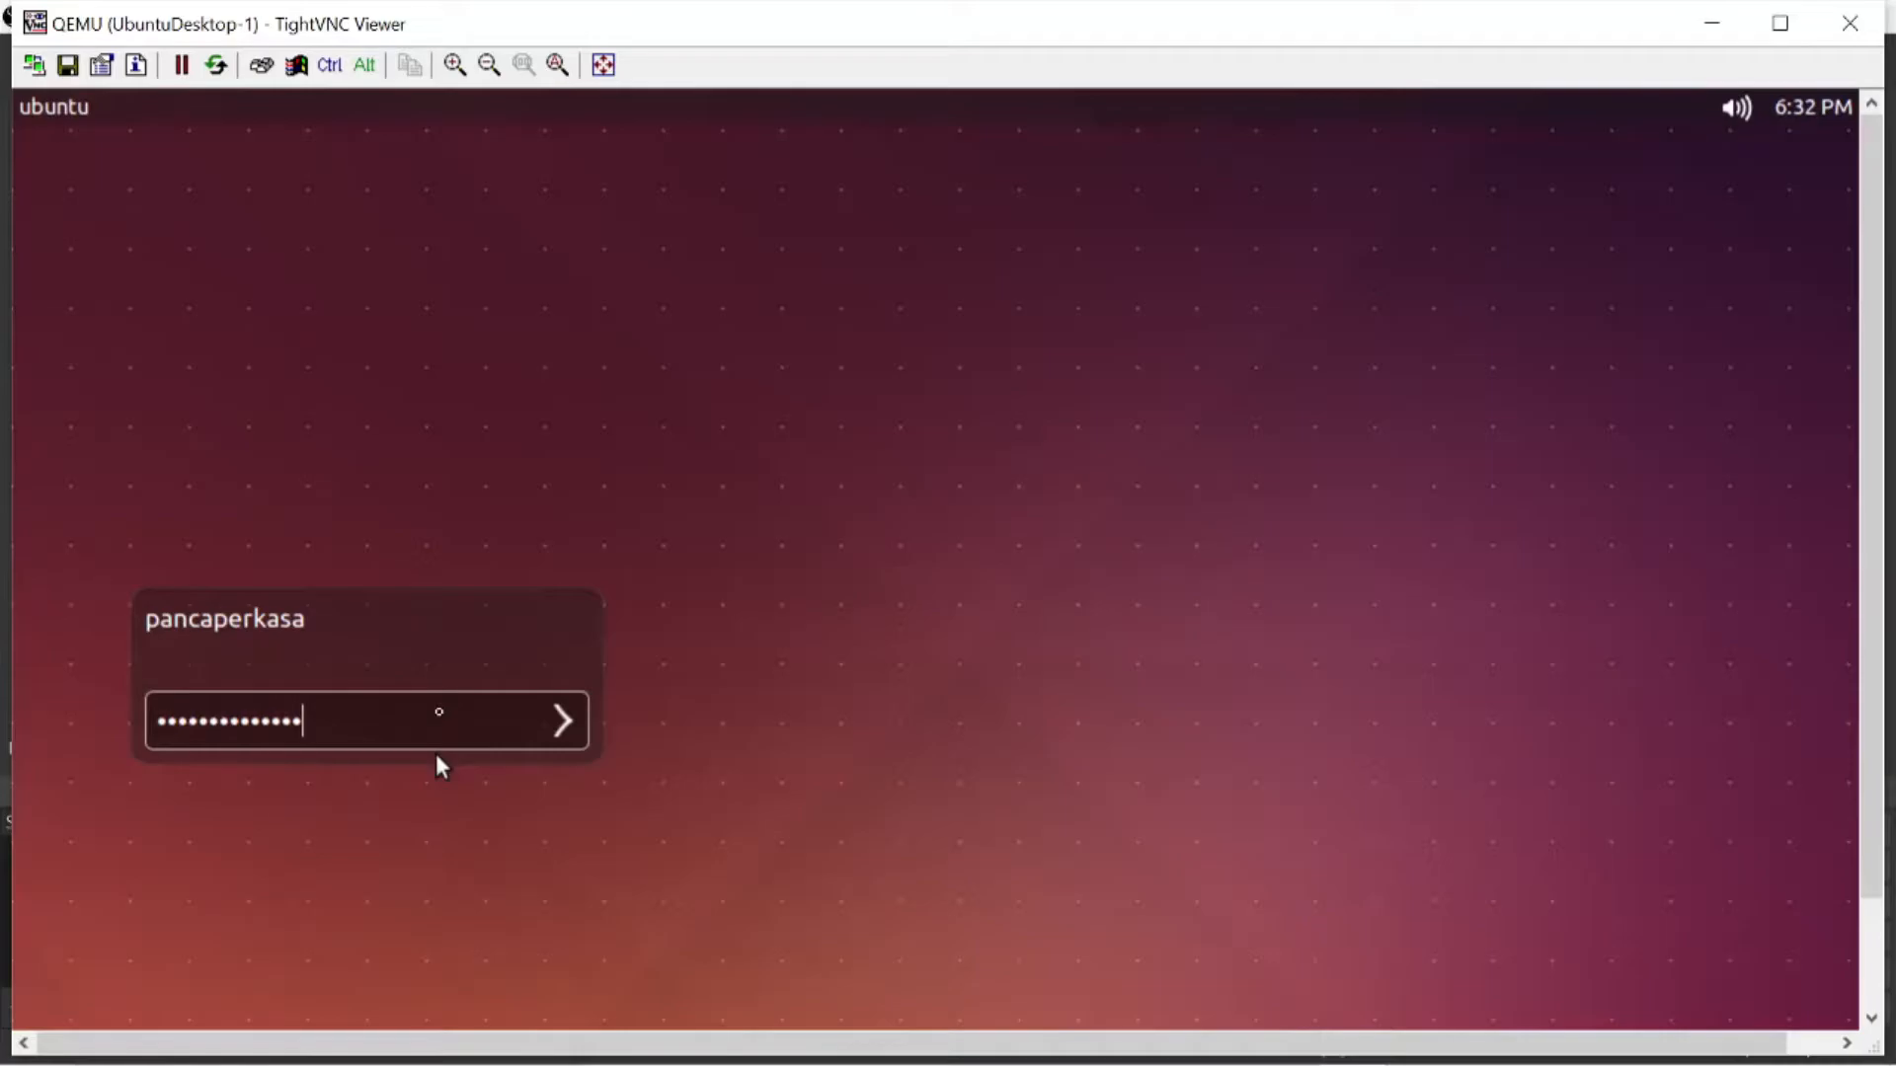
{"action": "key", "text": "Return"}
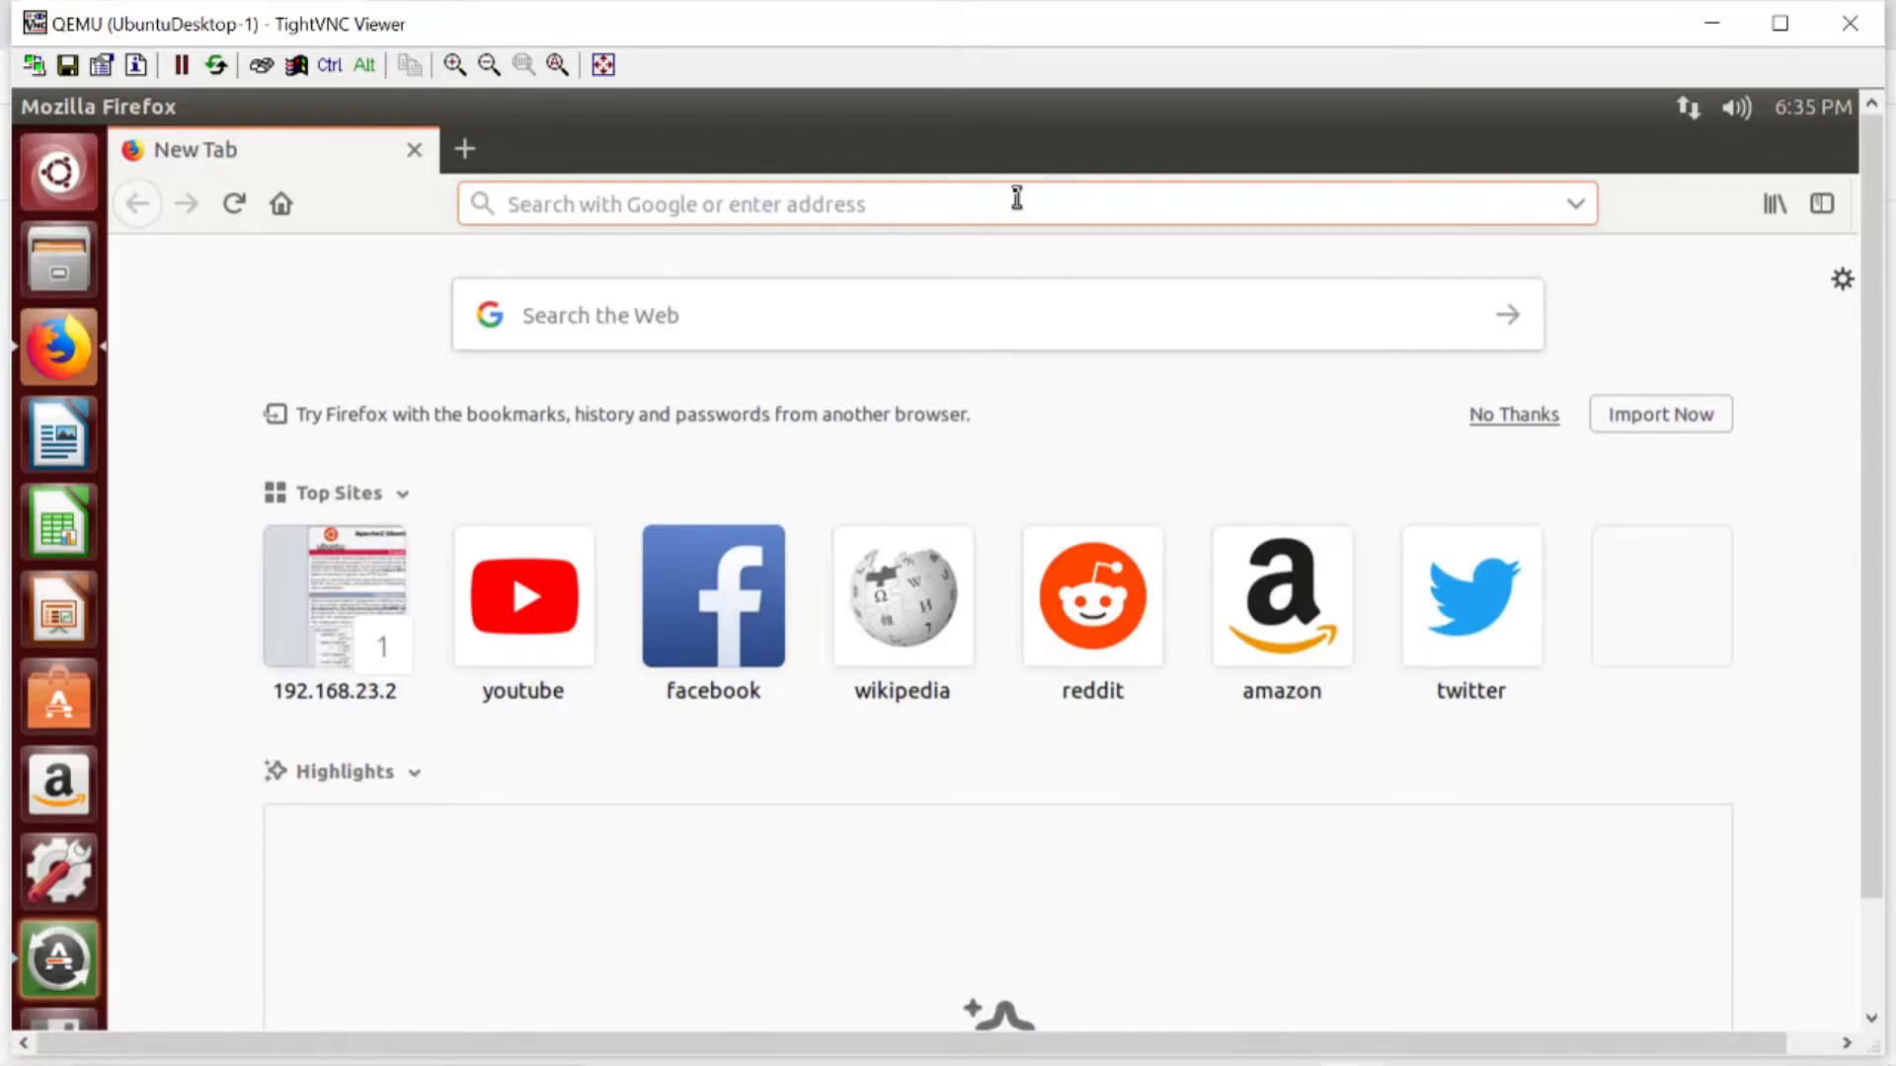
- Load the web server's page at 192.168.23.2 in Firefox on the Ubuntu desktop
{"action": "type", "text": "192"}
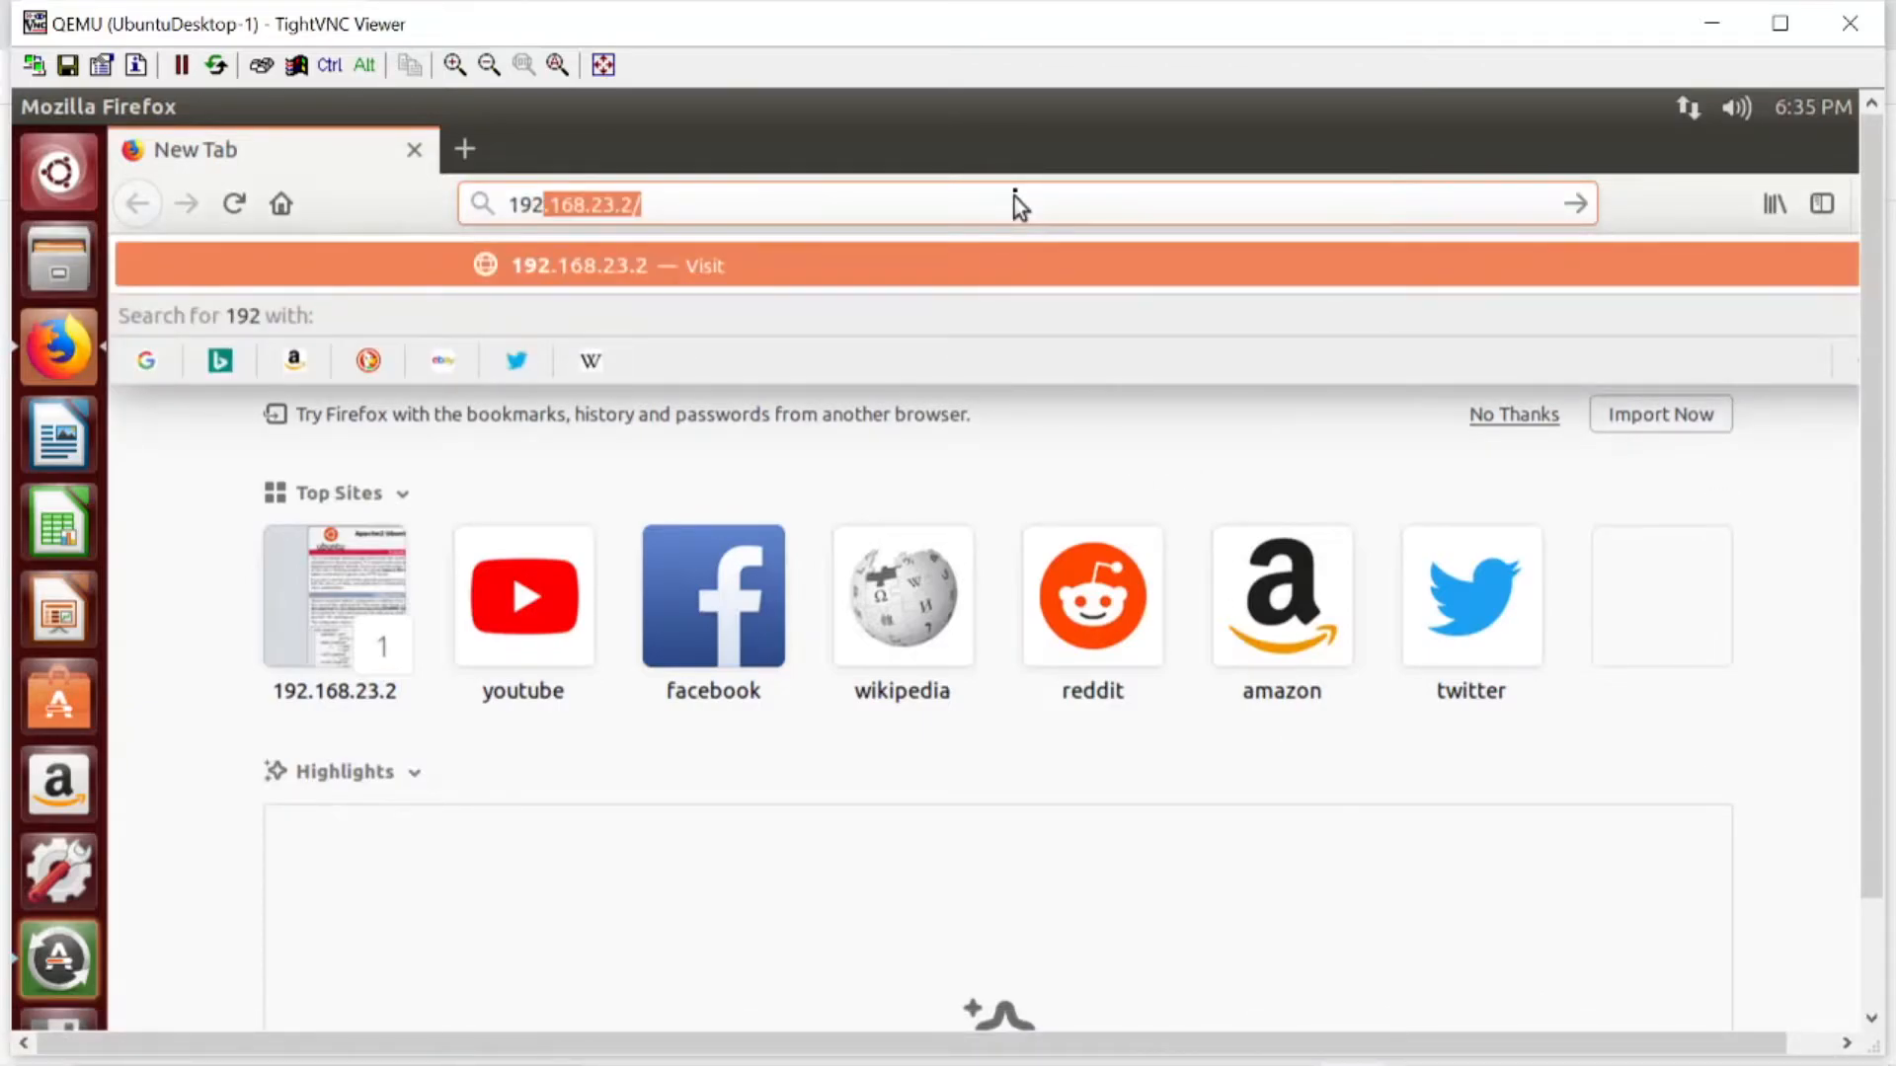
{"action": "left_click", "coordinate": [1016, 198]}
{"action": "key", "text": "Return"}
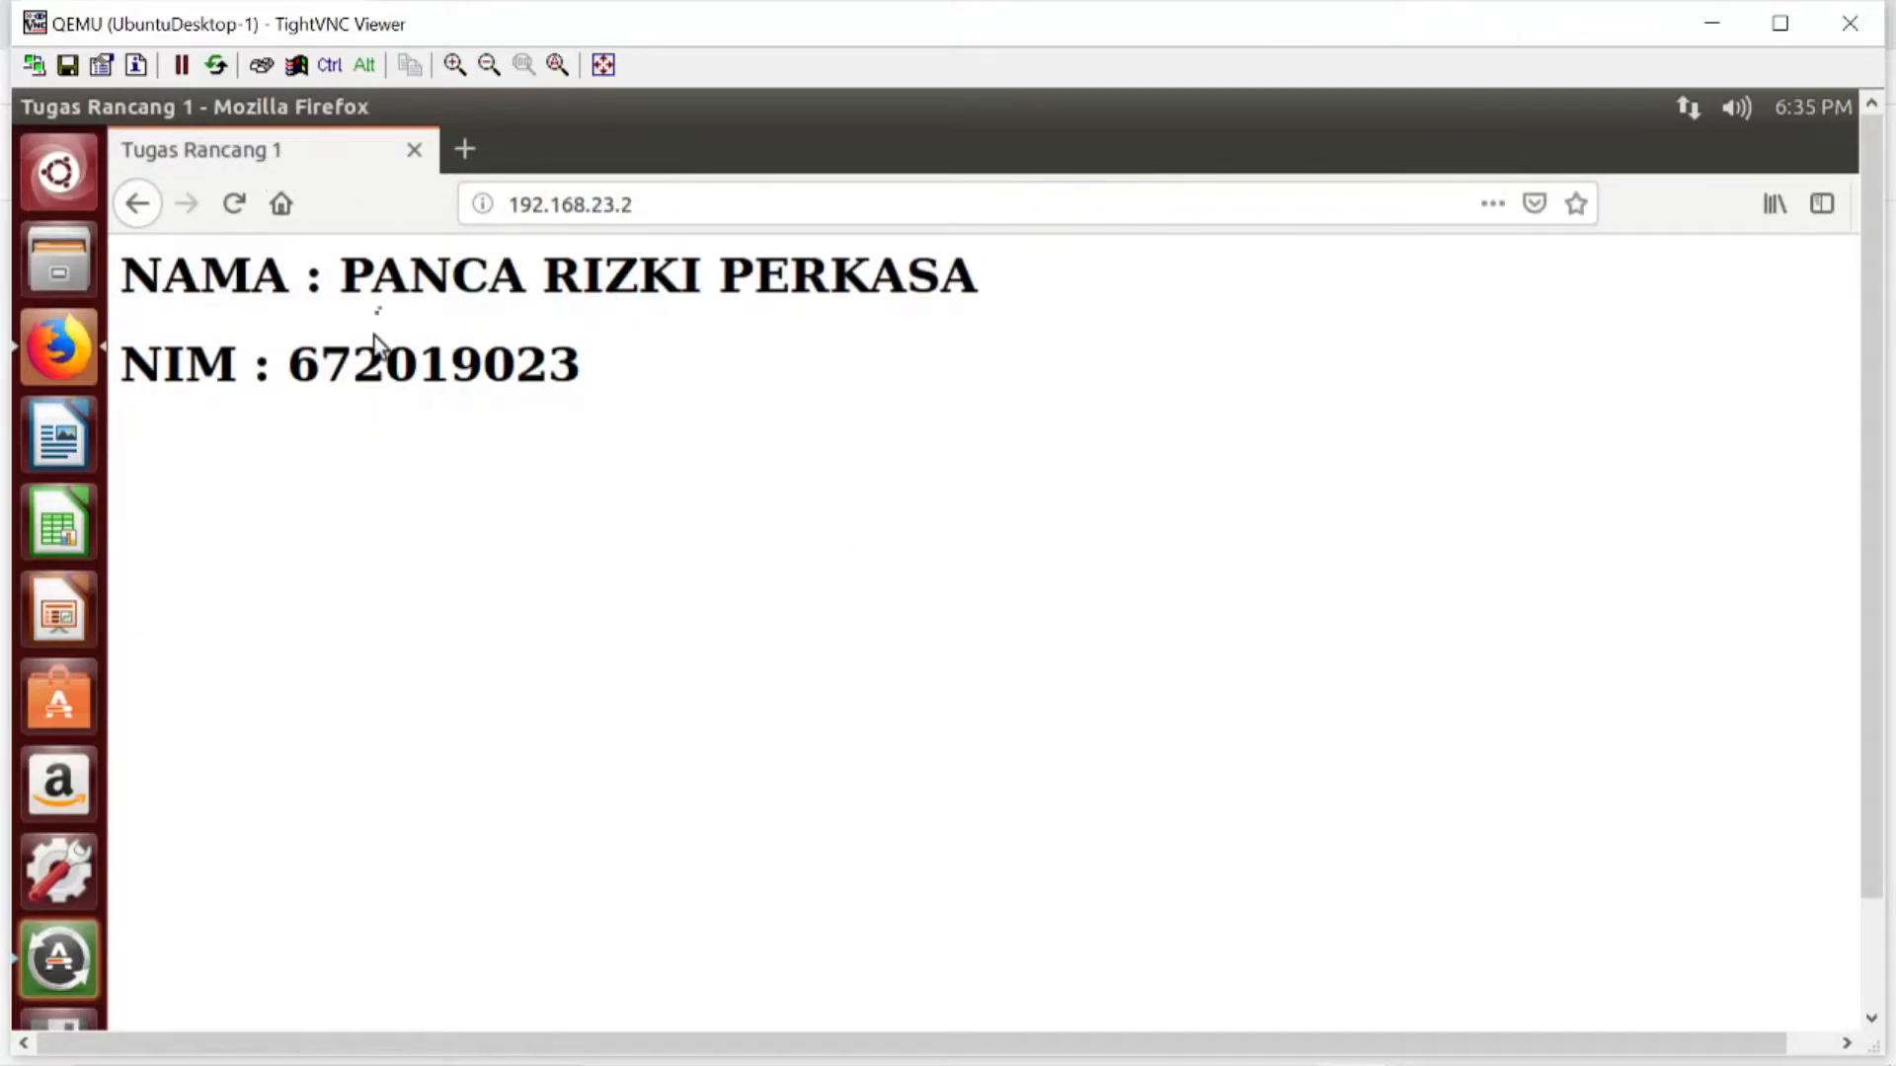
- Return to the UbuntuServer-1 console and list the files in /var/www/html
{"action": "mouse_move", "coordinate": [1640, 1034]}
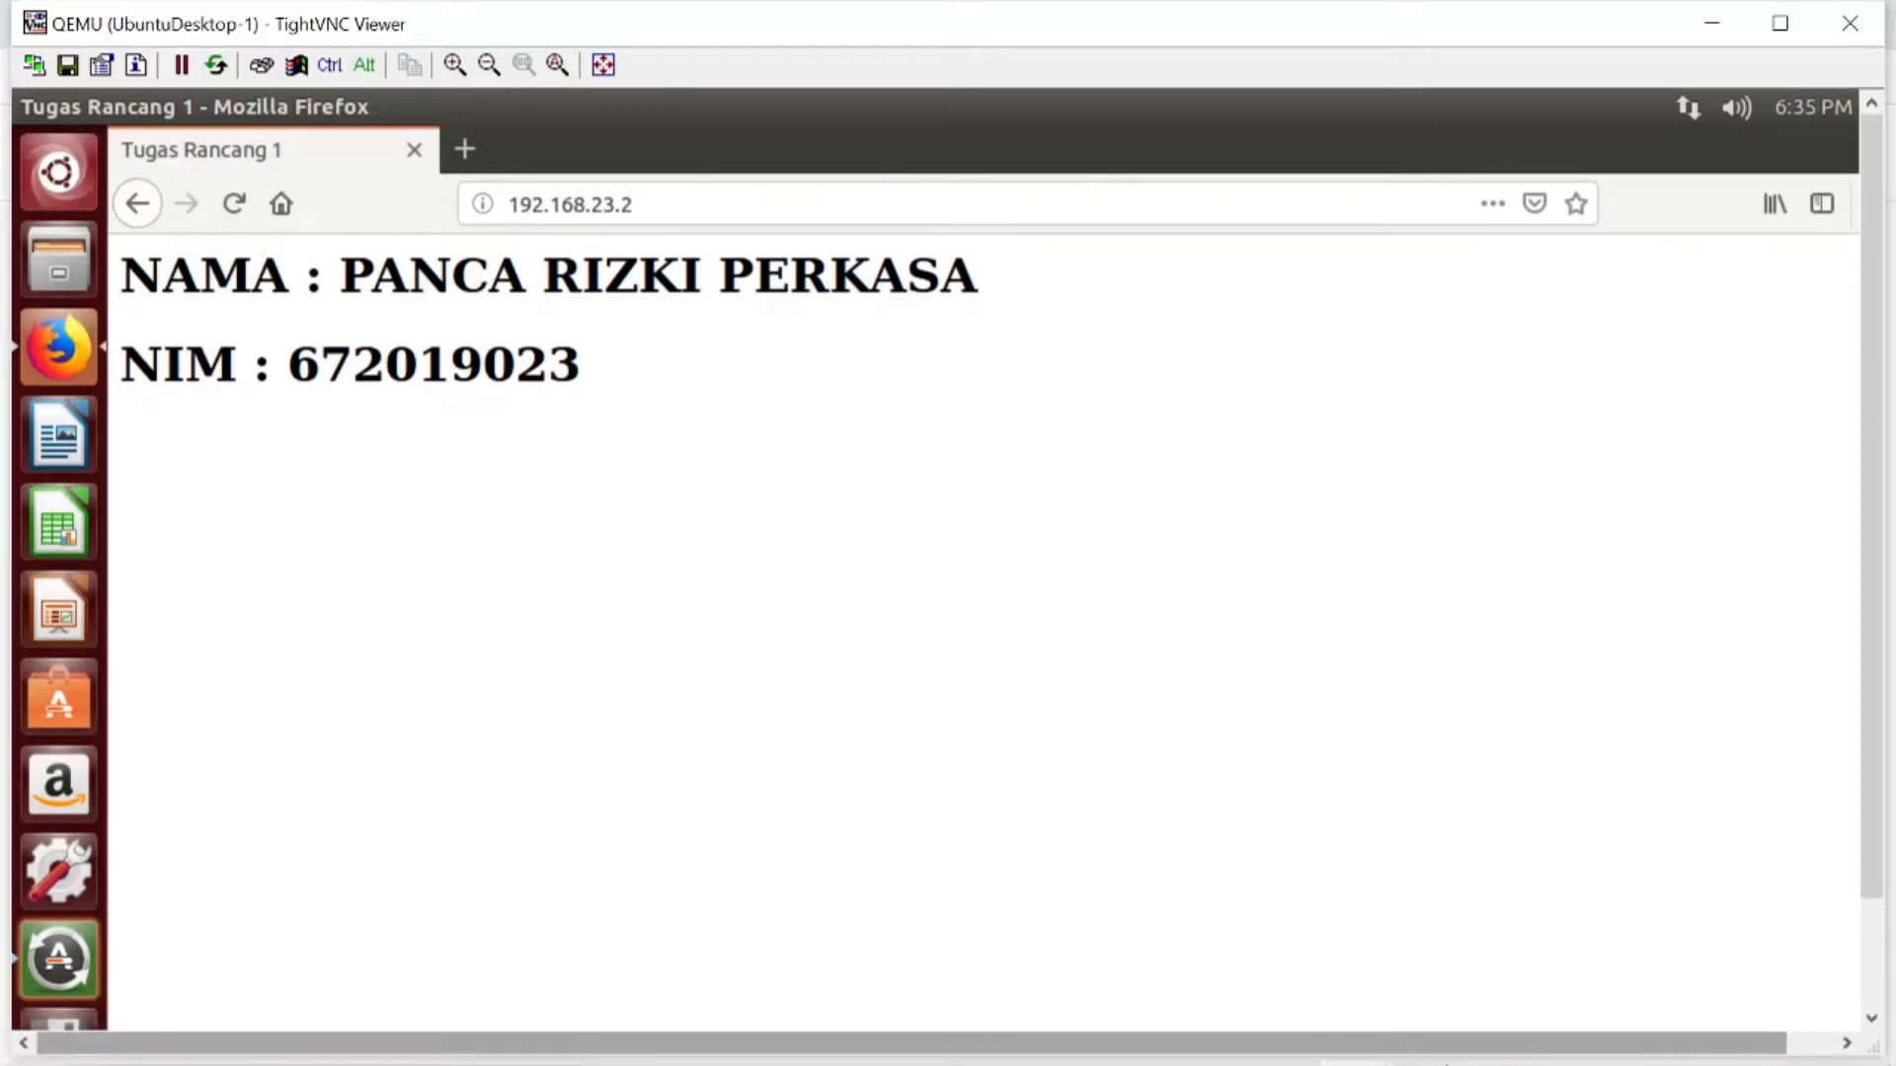
{"action": "left_click", "coordinate": [1429, 1047]}
{"action": "left_click", "coordinate": [1355, 1036]}
{"action": "mouse_move", "coordinate": [1207, 1062]}
{"action": "left_click", "coordinate": [1434, 1039]}
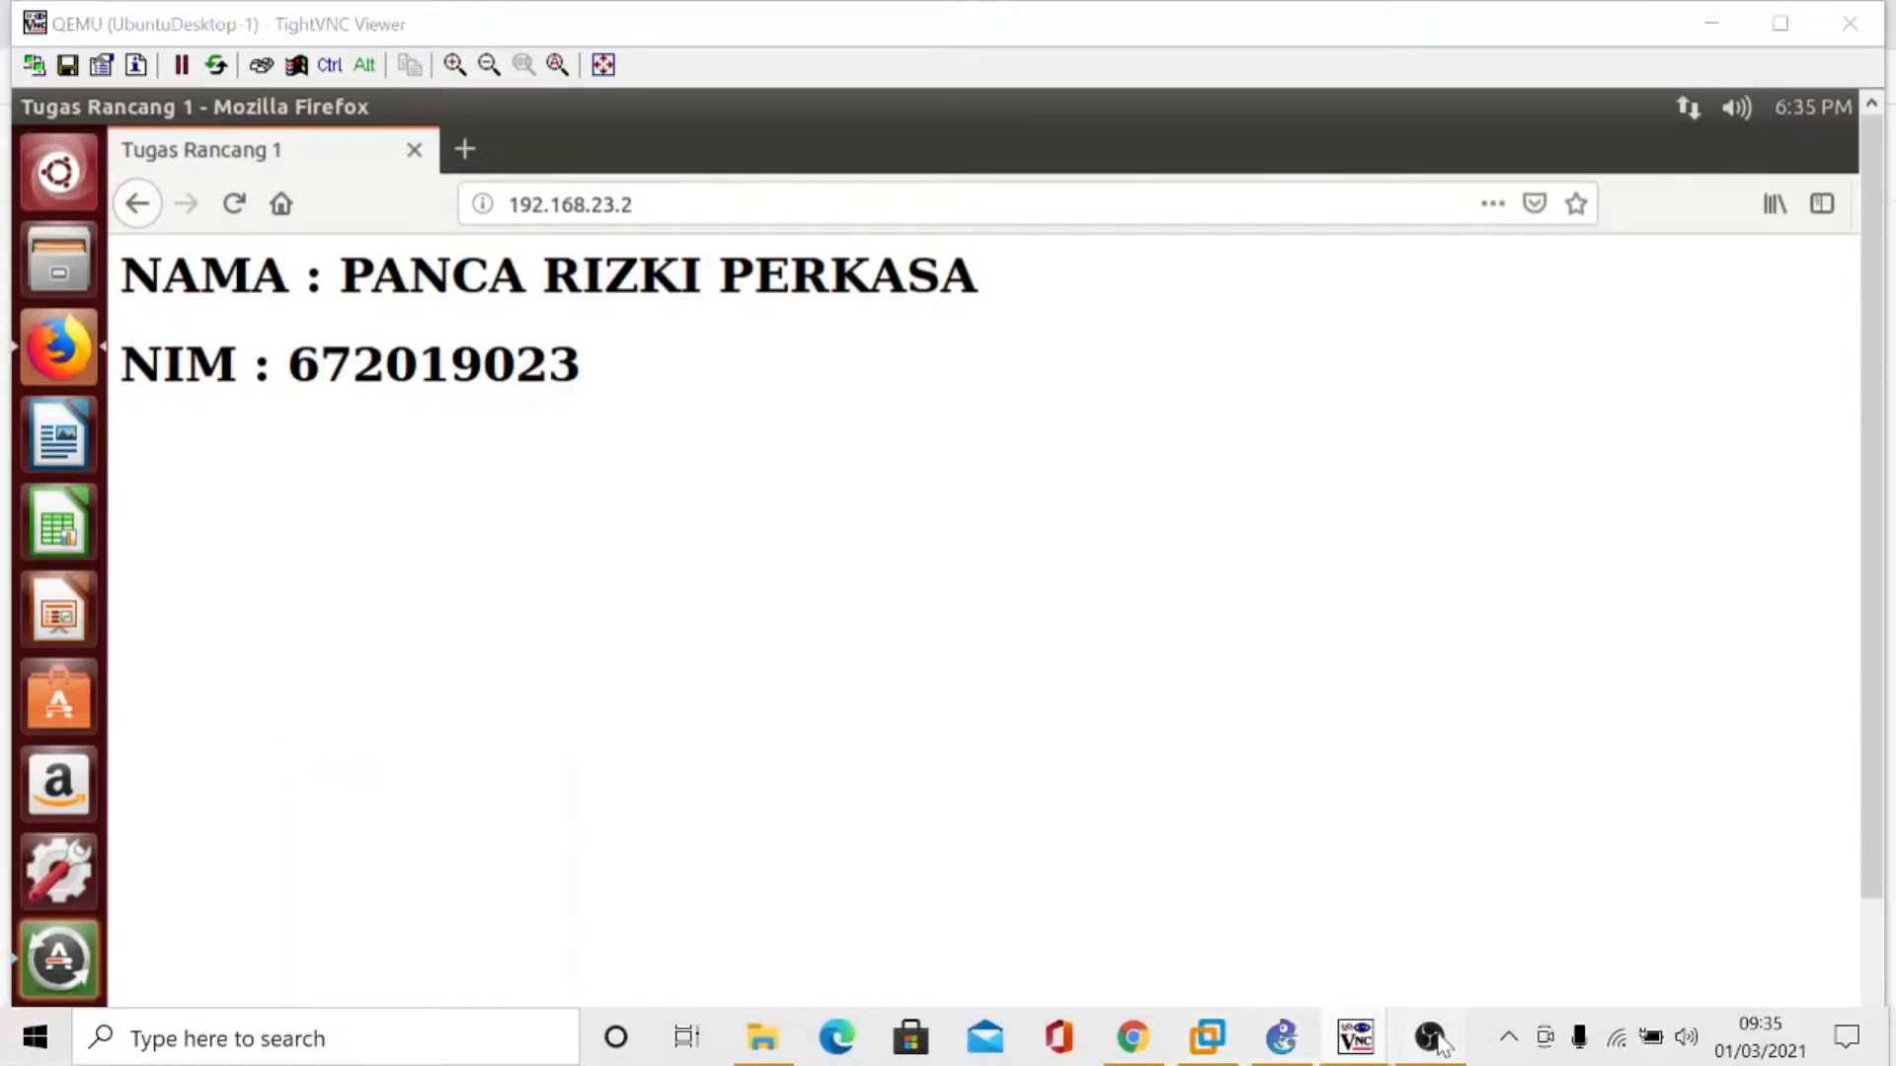
{"action": "mouse_move", "coordinate": [1355, 1036]}
{"action": "left_click", "coordinate": [1238, 904]}
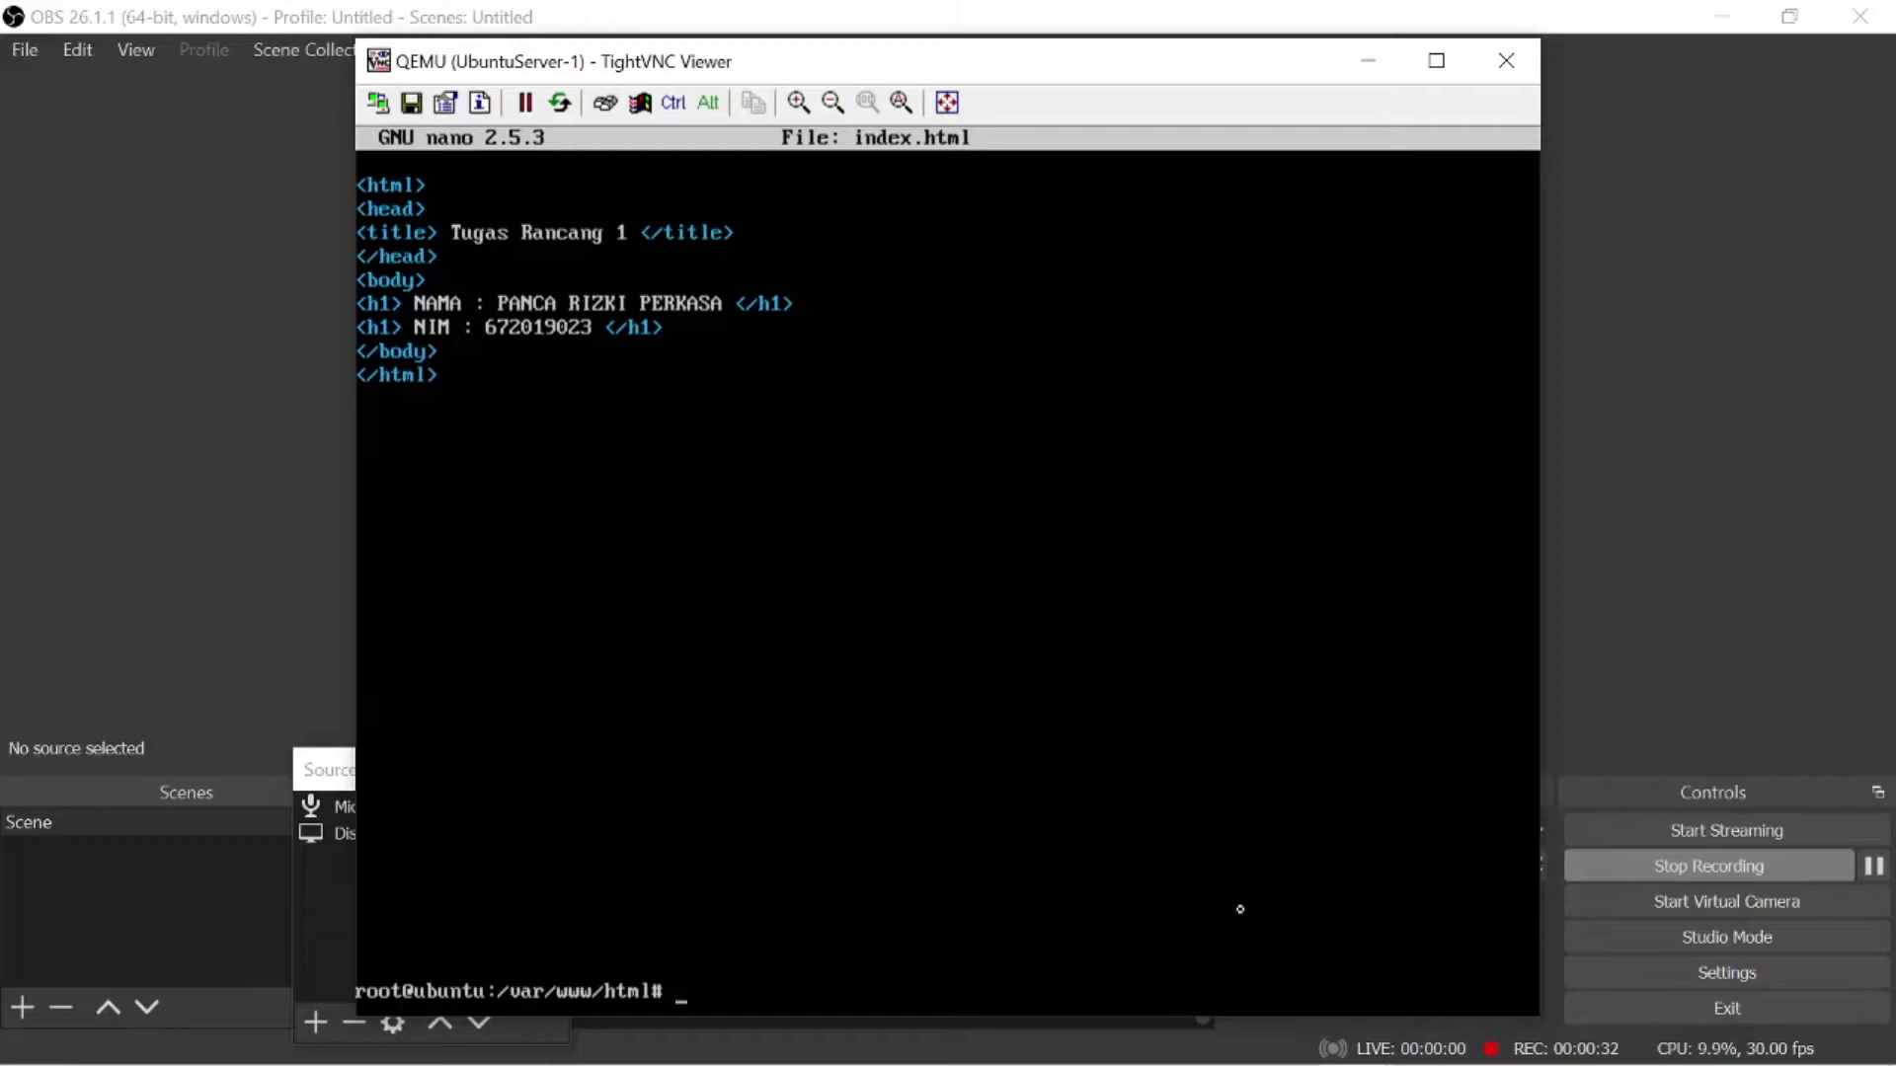
{"action": "type", "text": "ls"}
{"action": "key", "text": "Return"}
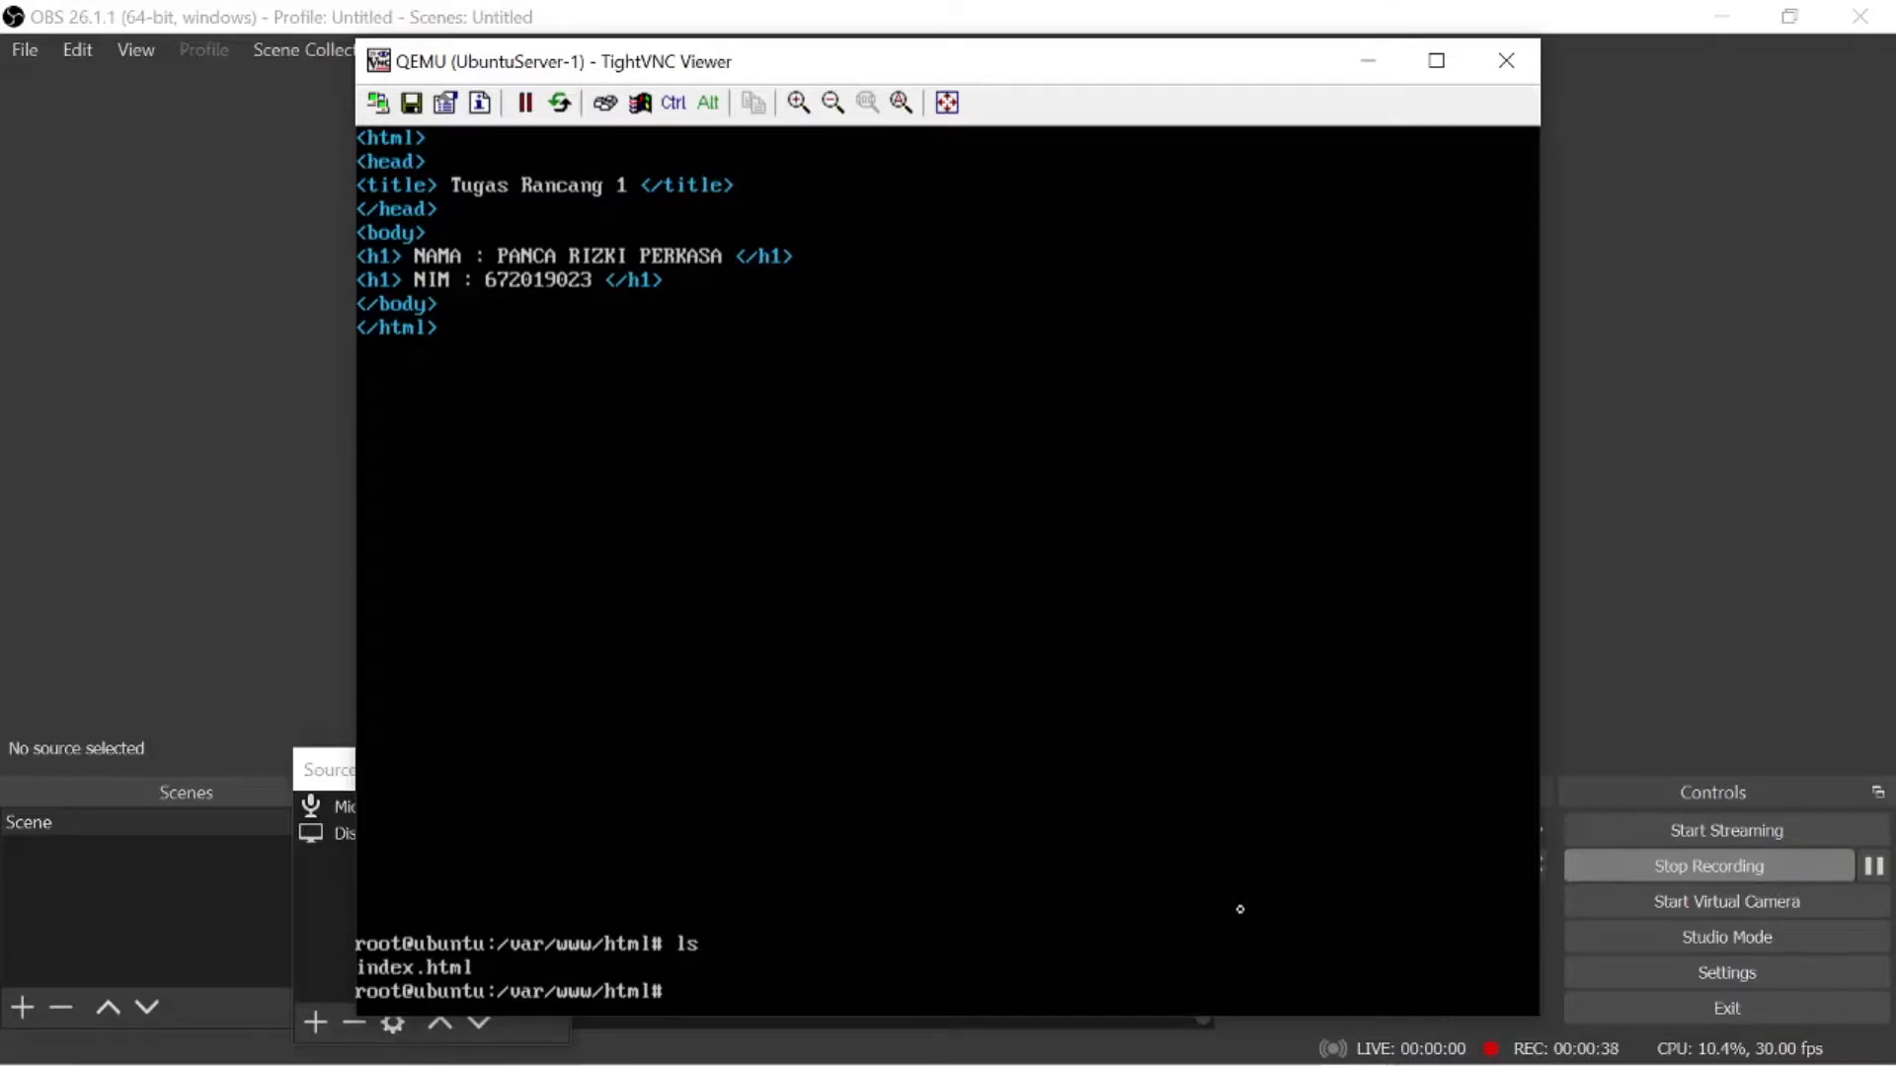
- Open a new file named phpinfo.php in nano within /var/www/html
{"action": "type", "text": "nano phpinfo.php"}
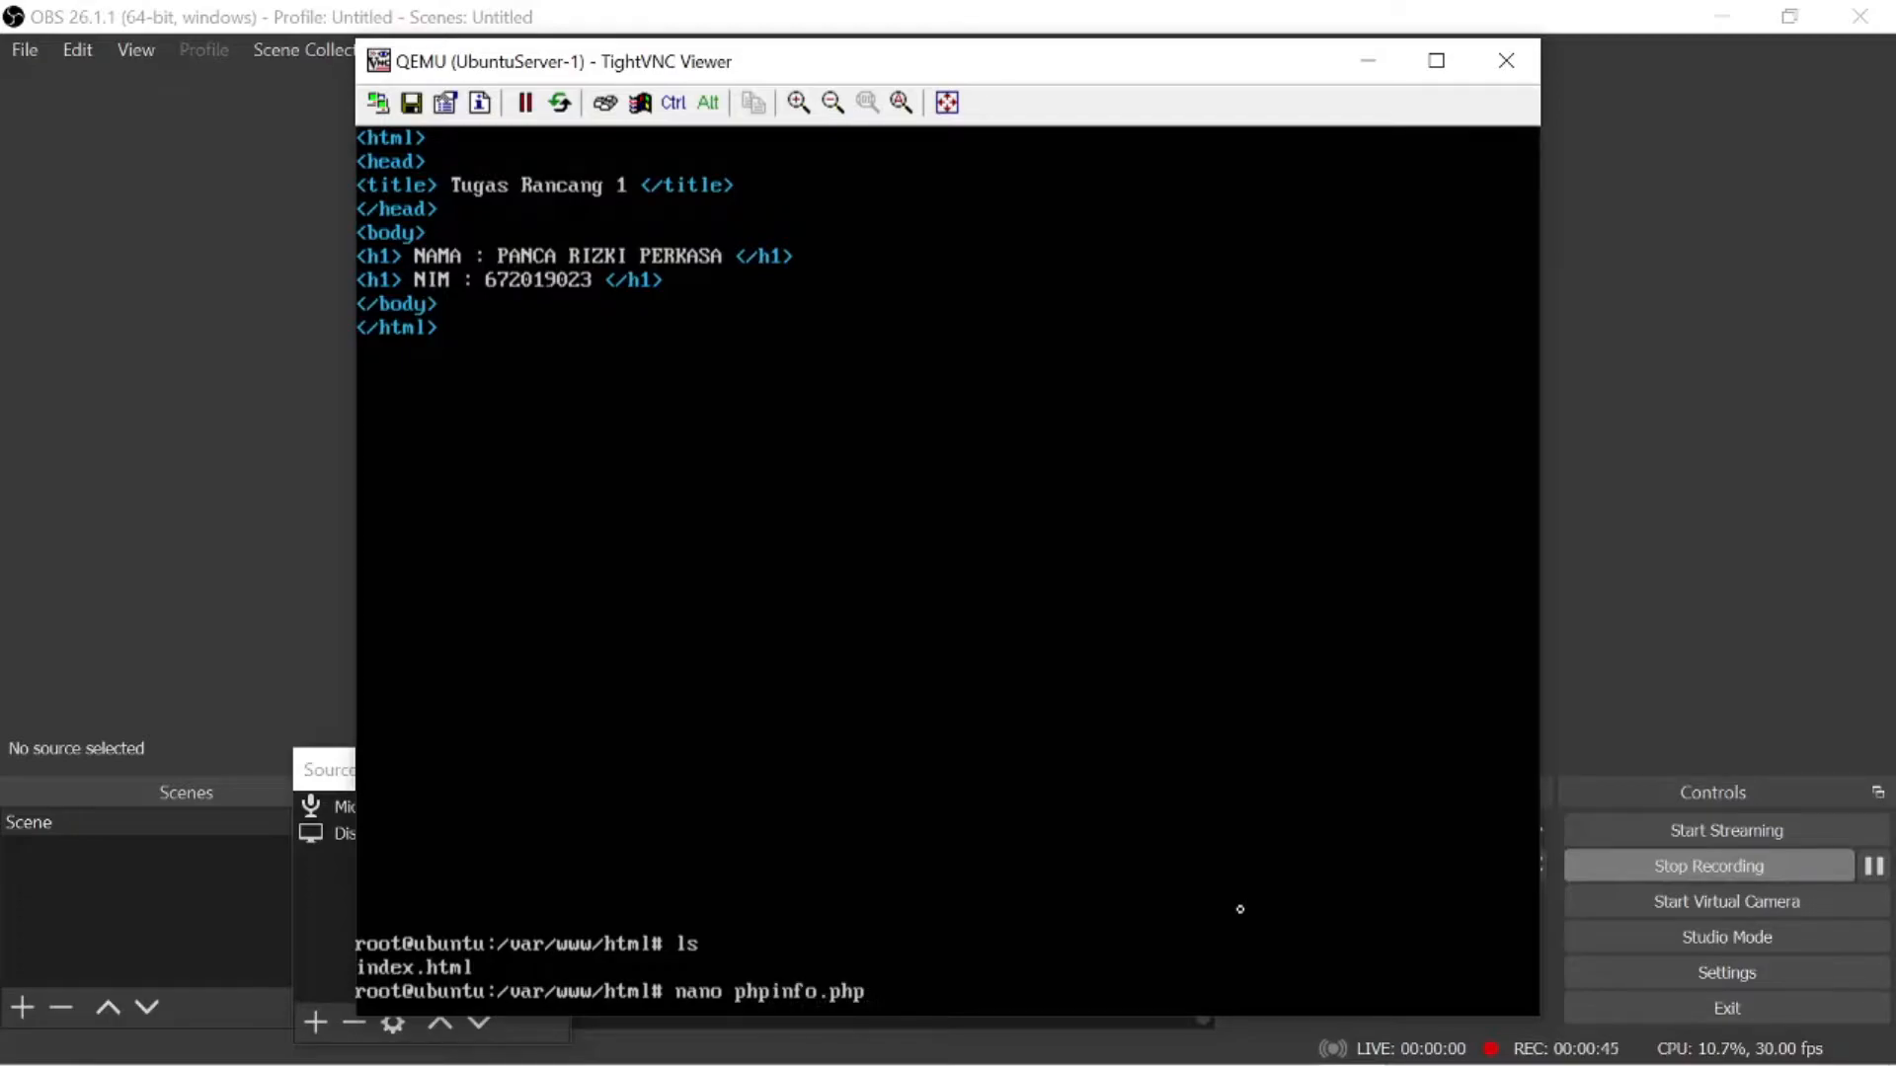
{"action": "key", "text": "Return"}
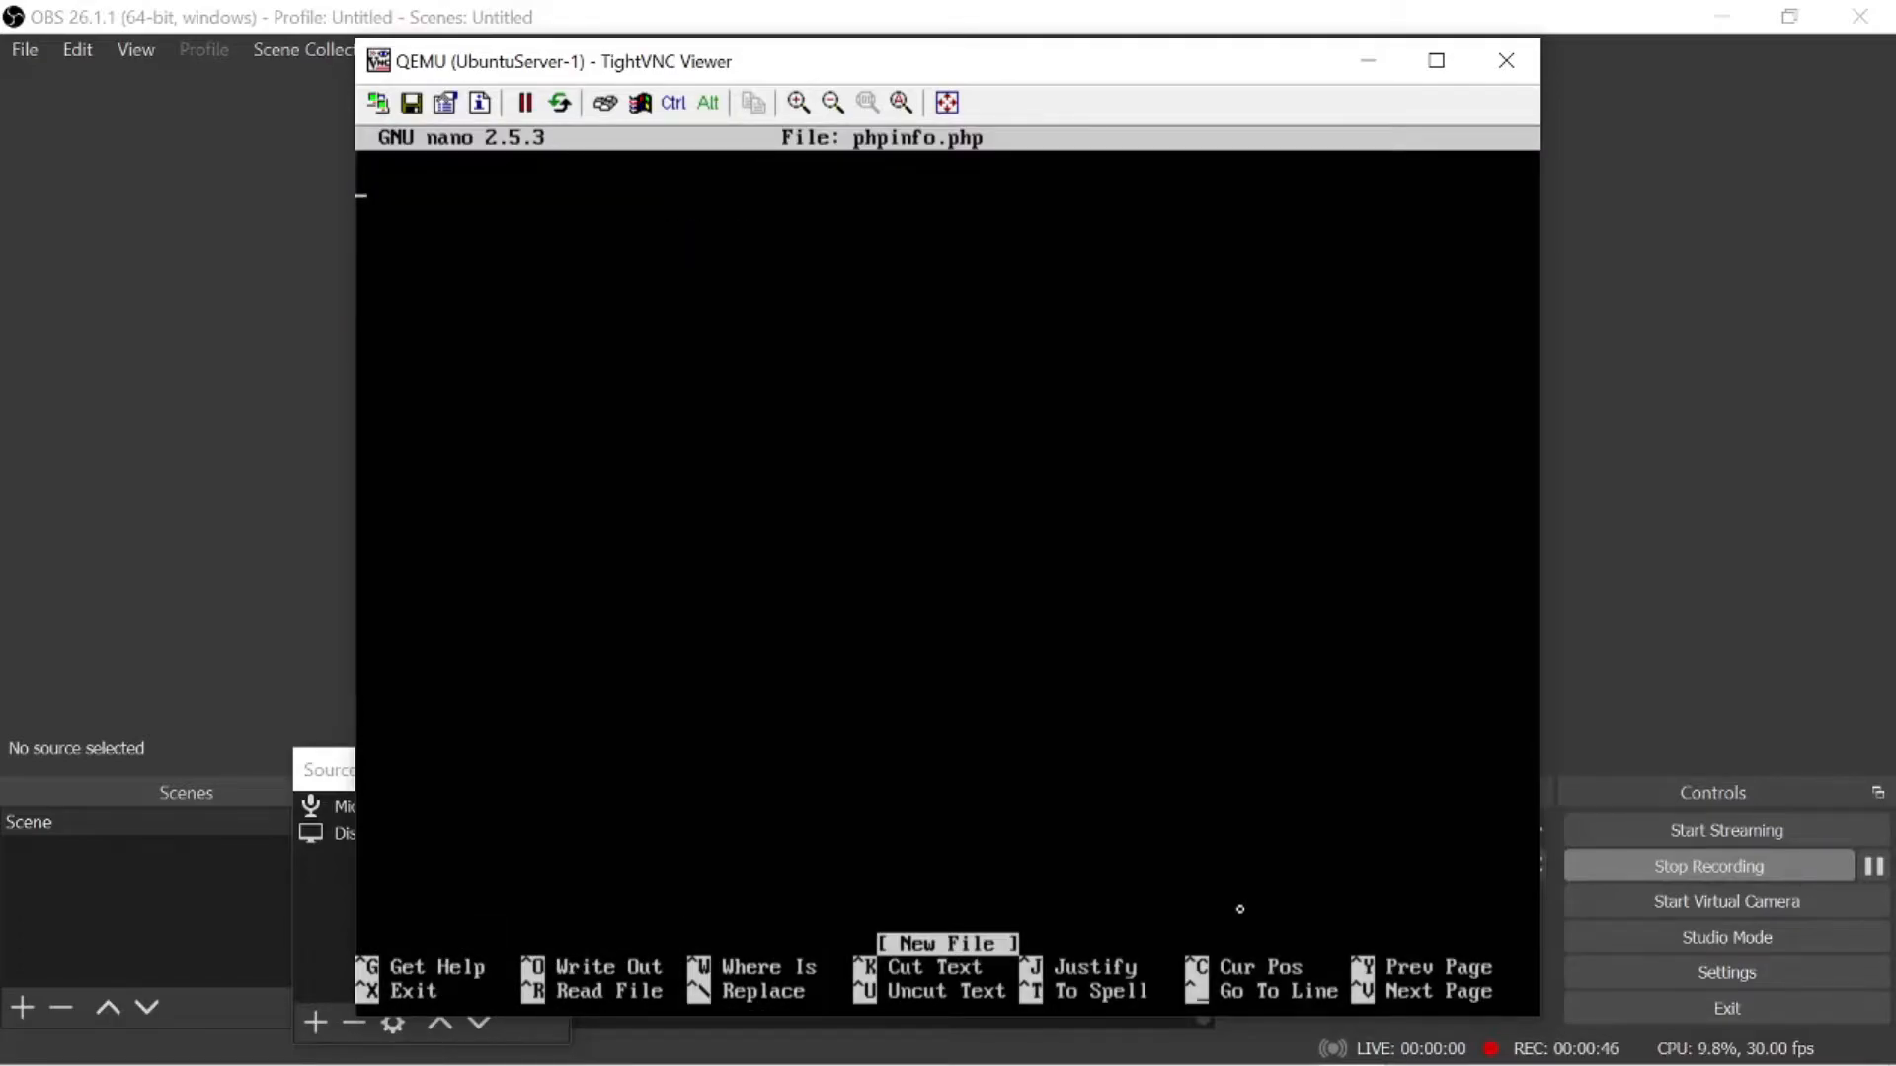
- Write a PHP block calling phpinfo(); between <?php and ?> on separate lines, and save the file as phpinfo.php
{"action": "type", "text": "<?php"}
{"action": "key", "text": "Return"}
{"action": "type", "text": "phpinfo"}
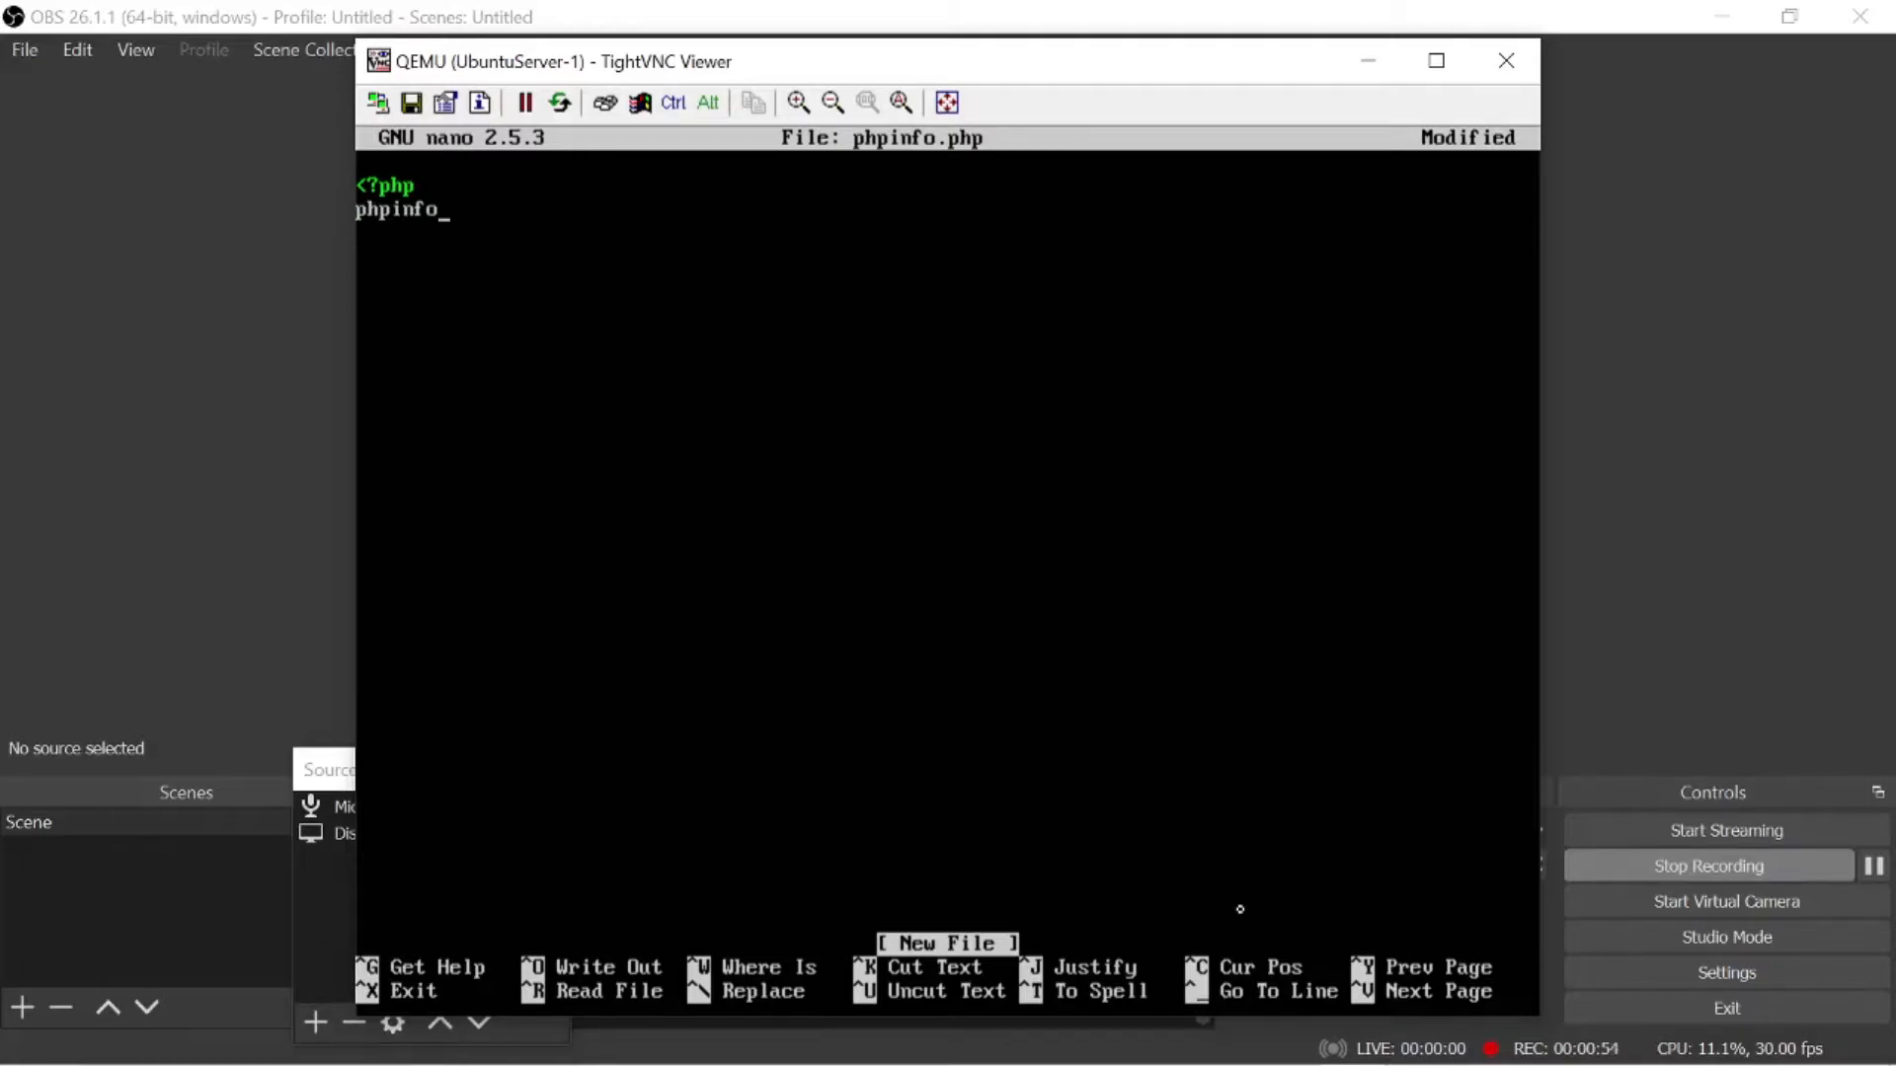
{"action": "type", "text": "(); "}
{"action": "type", "text": "?>"}
{"action": "key", "text": "ctrl+x"}
{"action": "key", "text": "y"}
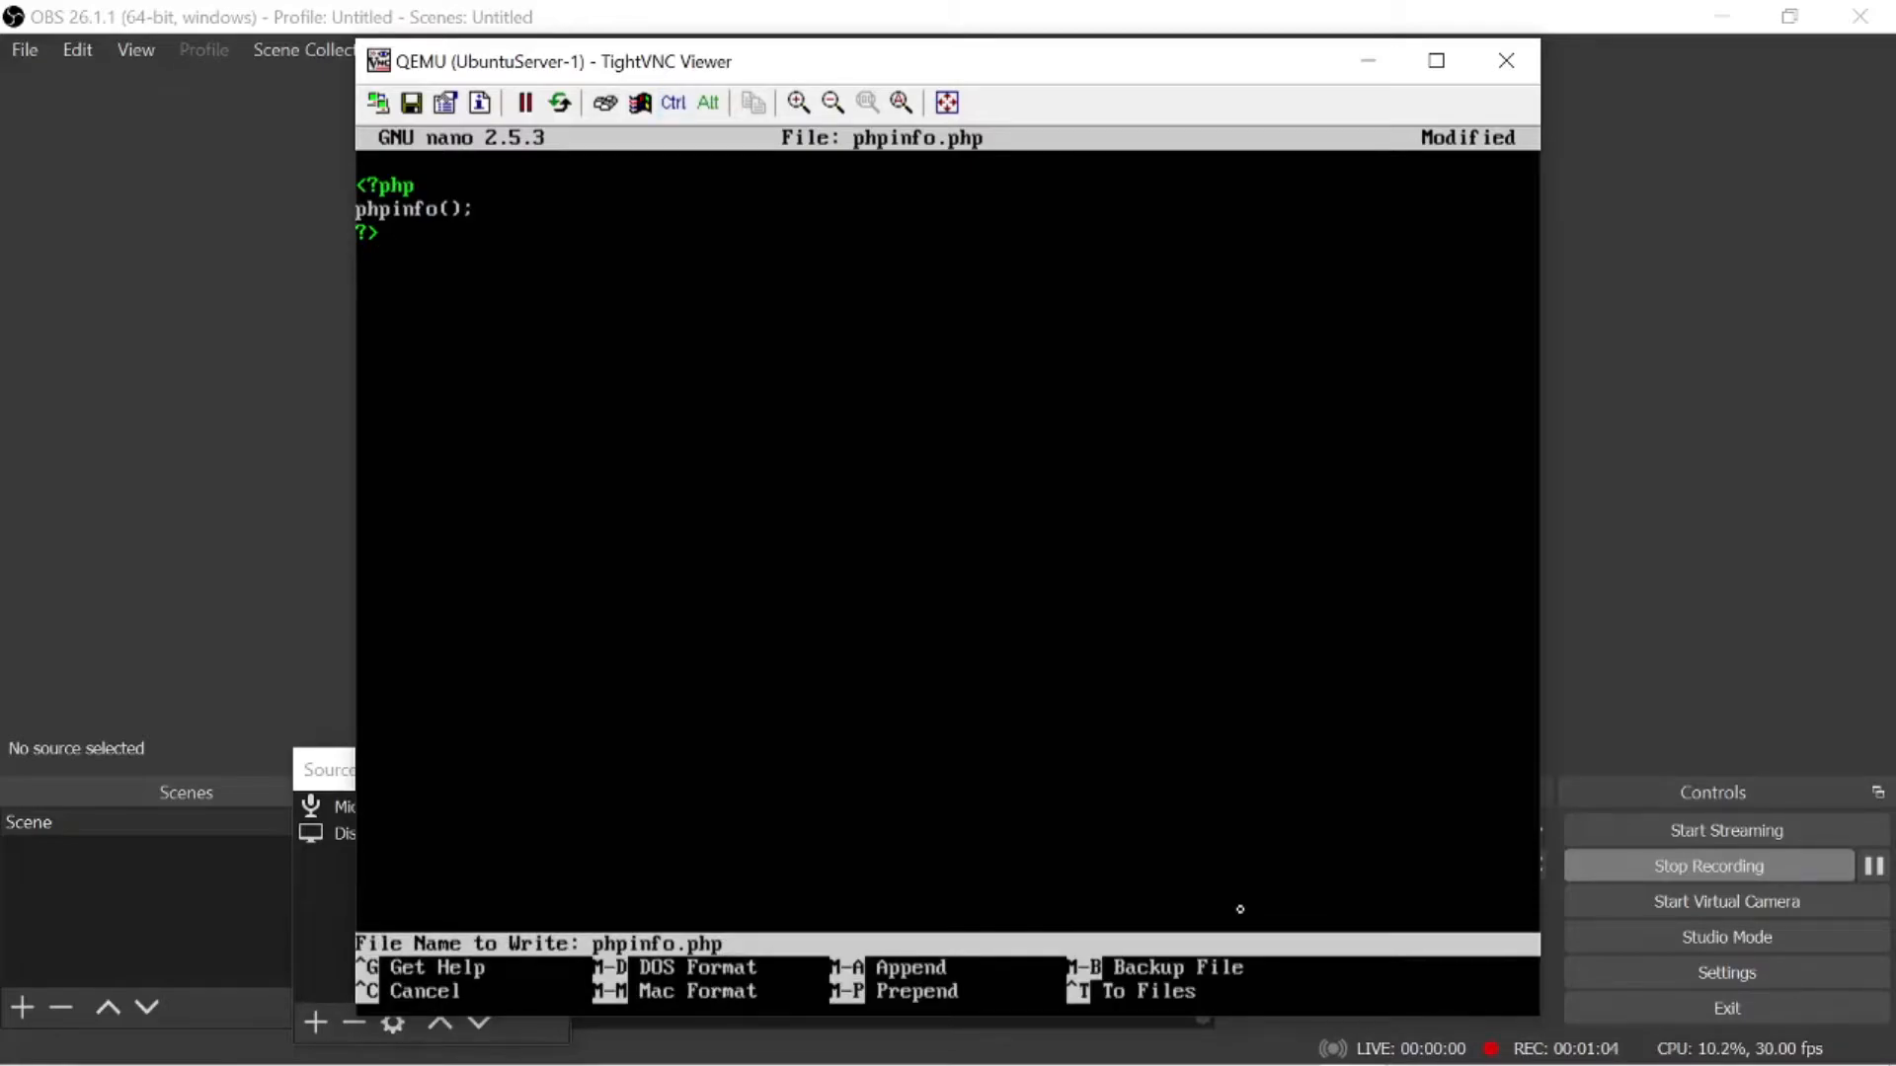
{"action": "key", "text": "Return"}
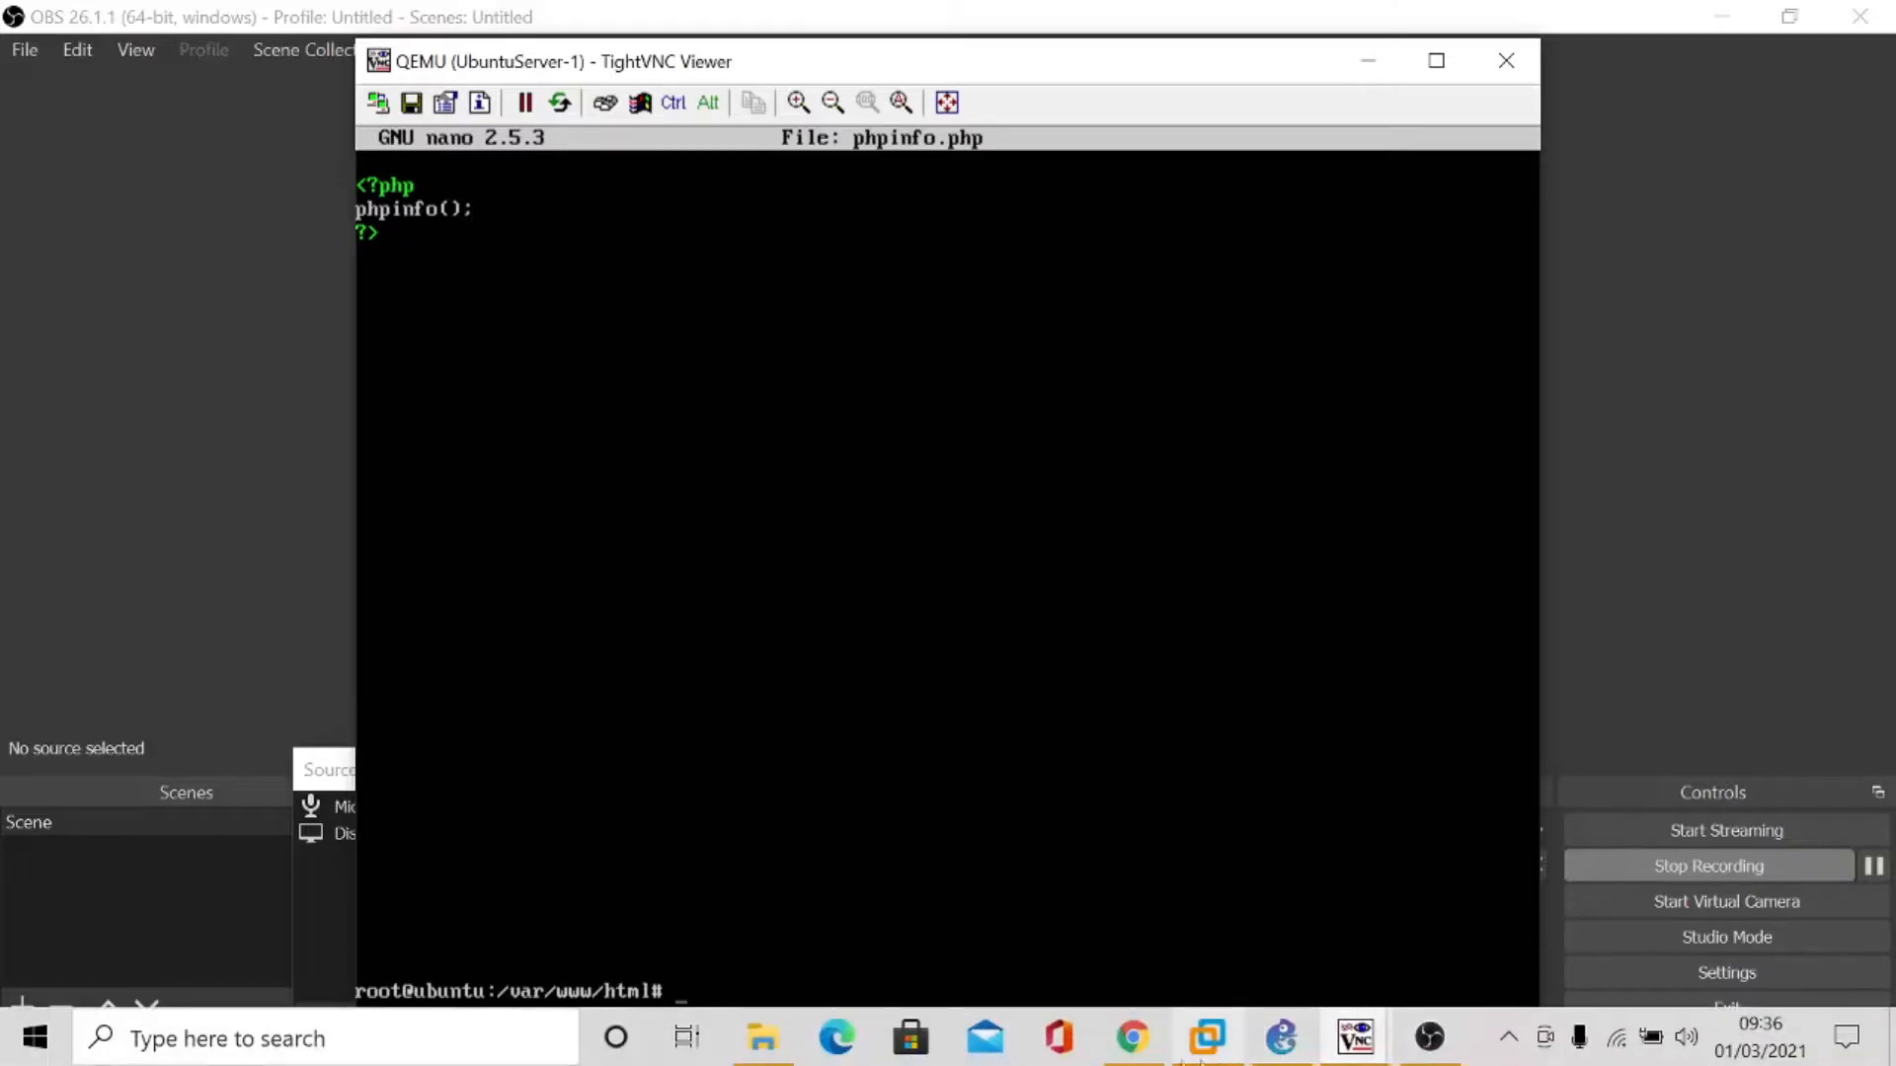
- Load 192.168.23.2/phpinfo.php in Firefox on the Ubuntu desktop
{"action": "left_click", "coordinate": [1133, 1054]}
{"action": "mouse_move", "coordinate": [1356, 1038]}
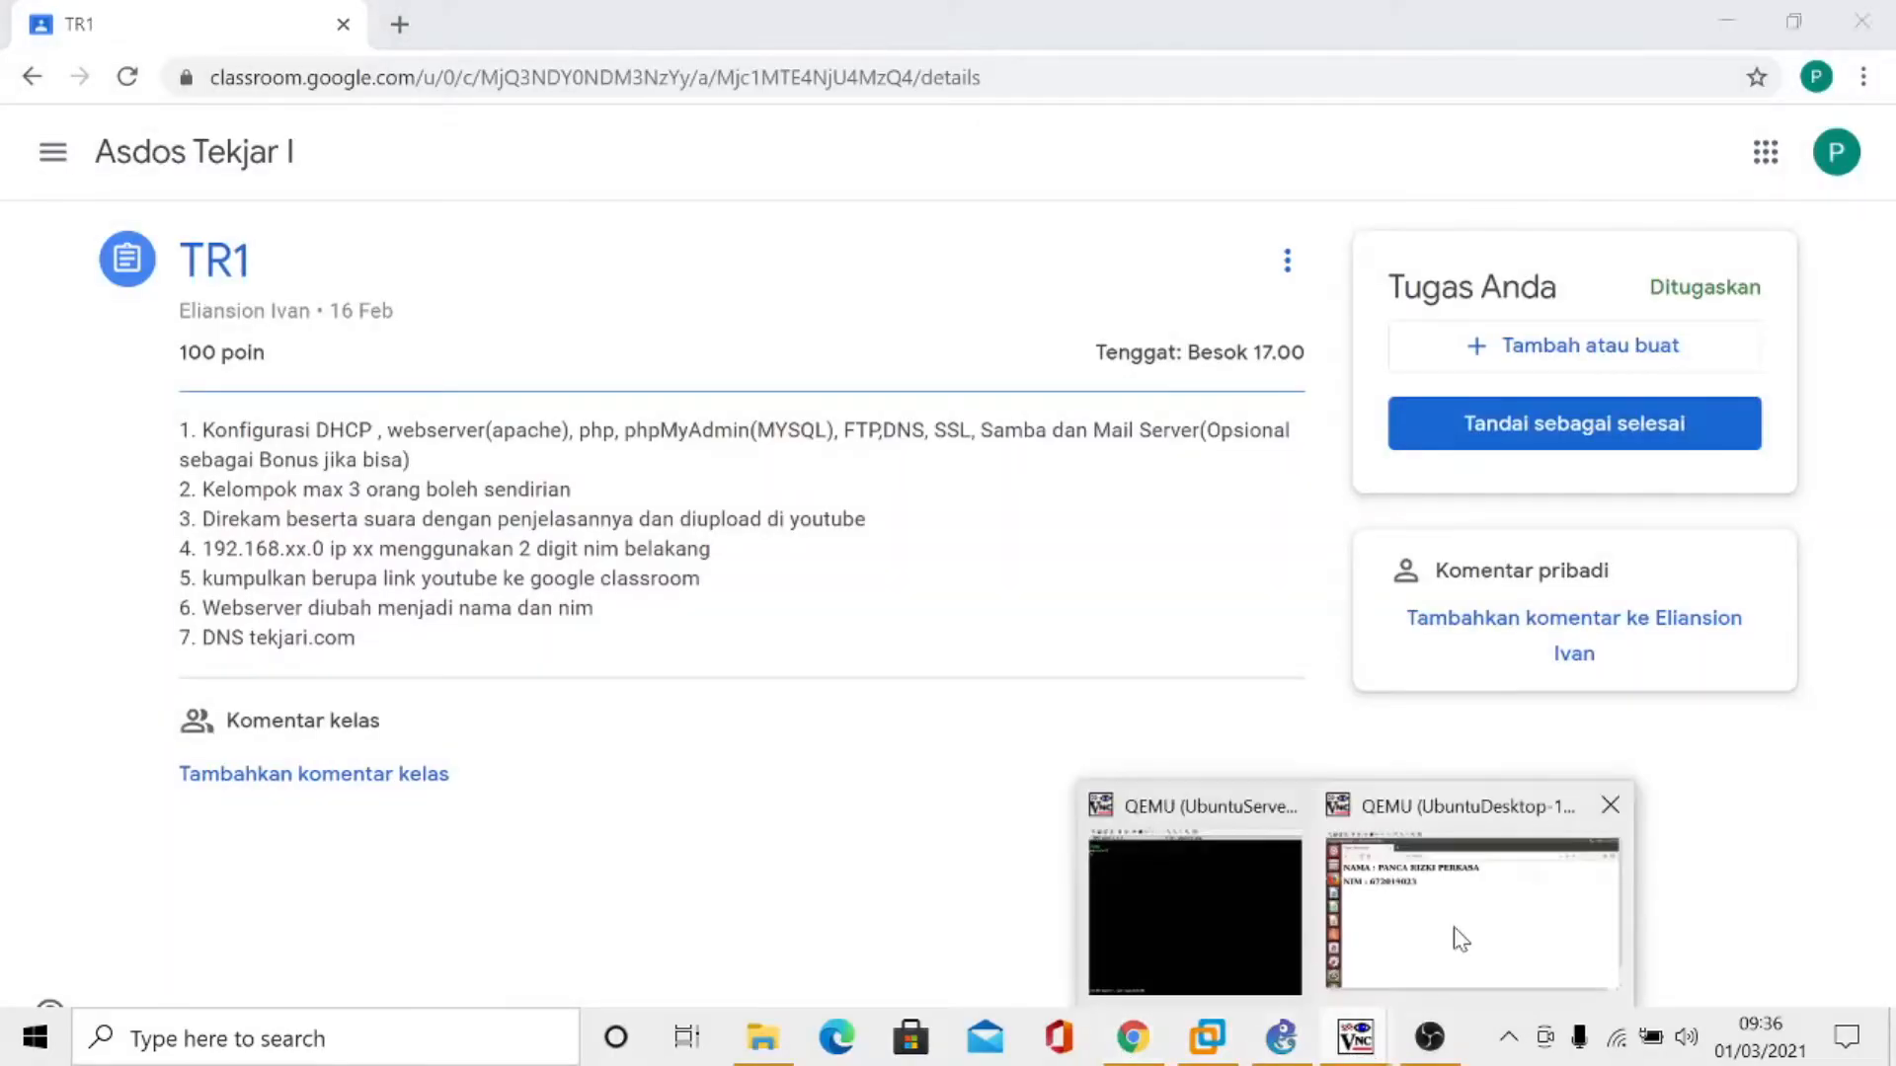
{"action": "left_click", "coordinate": [1455, 931]}
{"action": "left_click", "coordinate": [639, 205]}
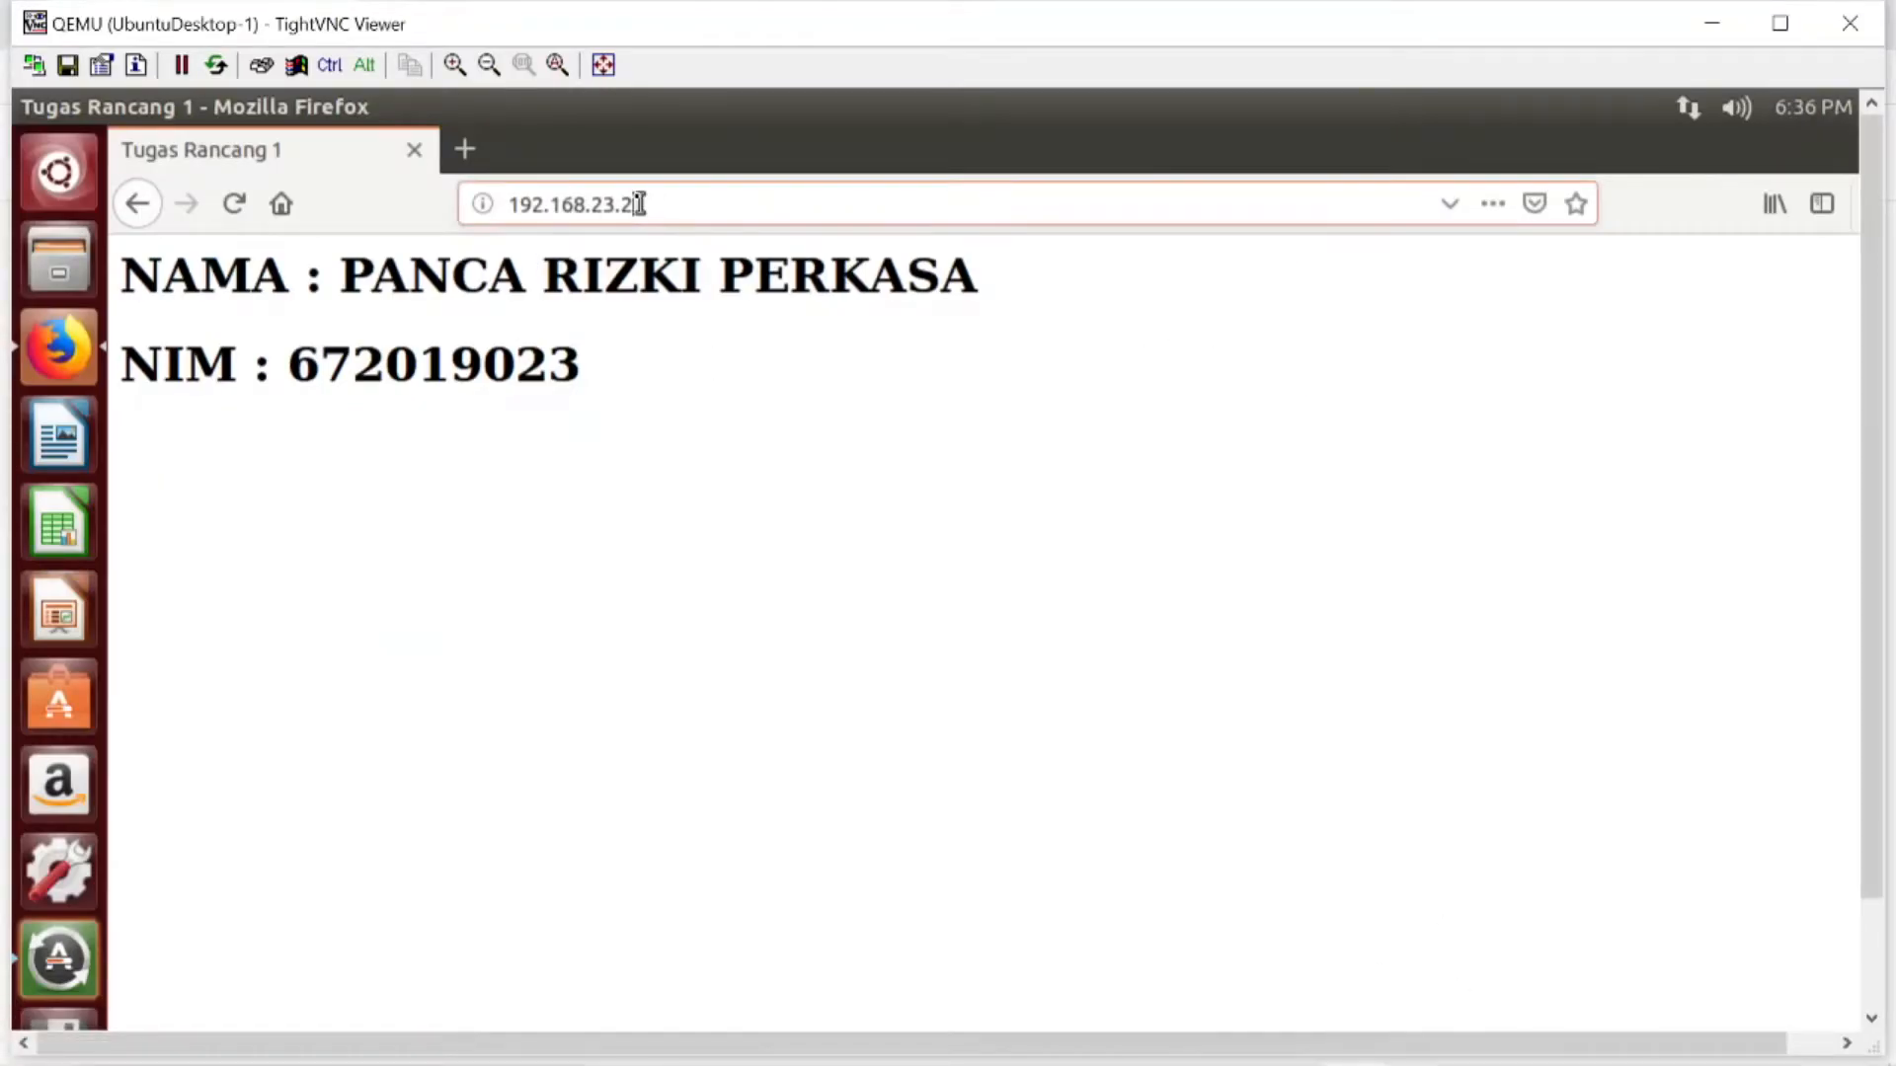
{"action": "type", "text": "/ph0"}
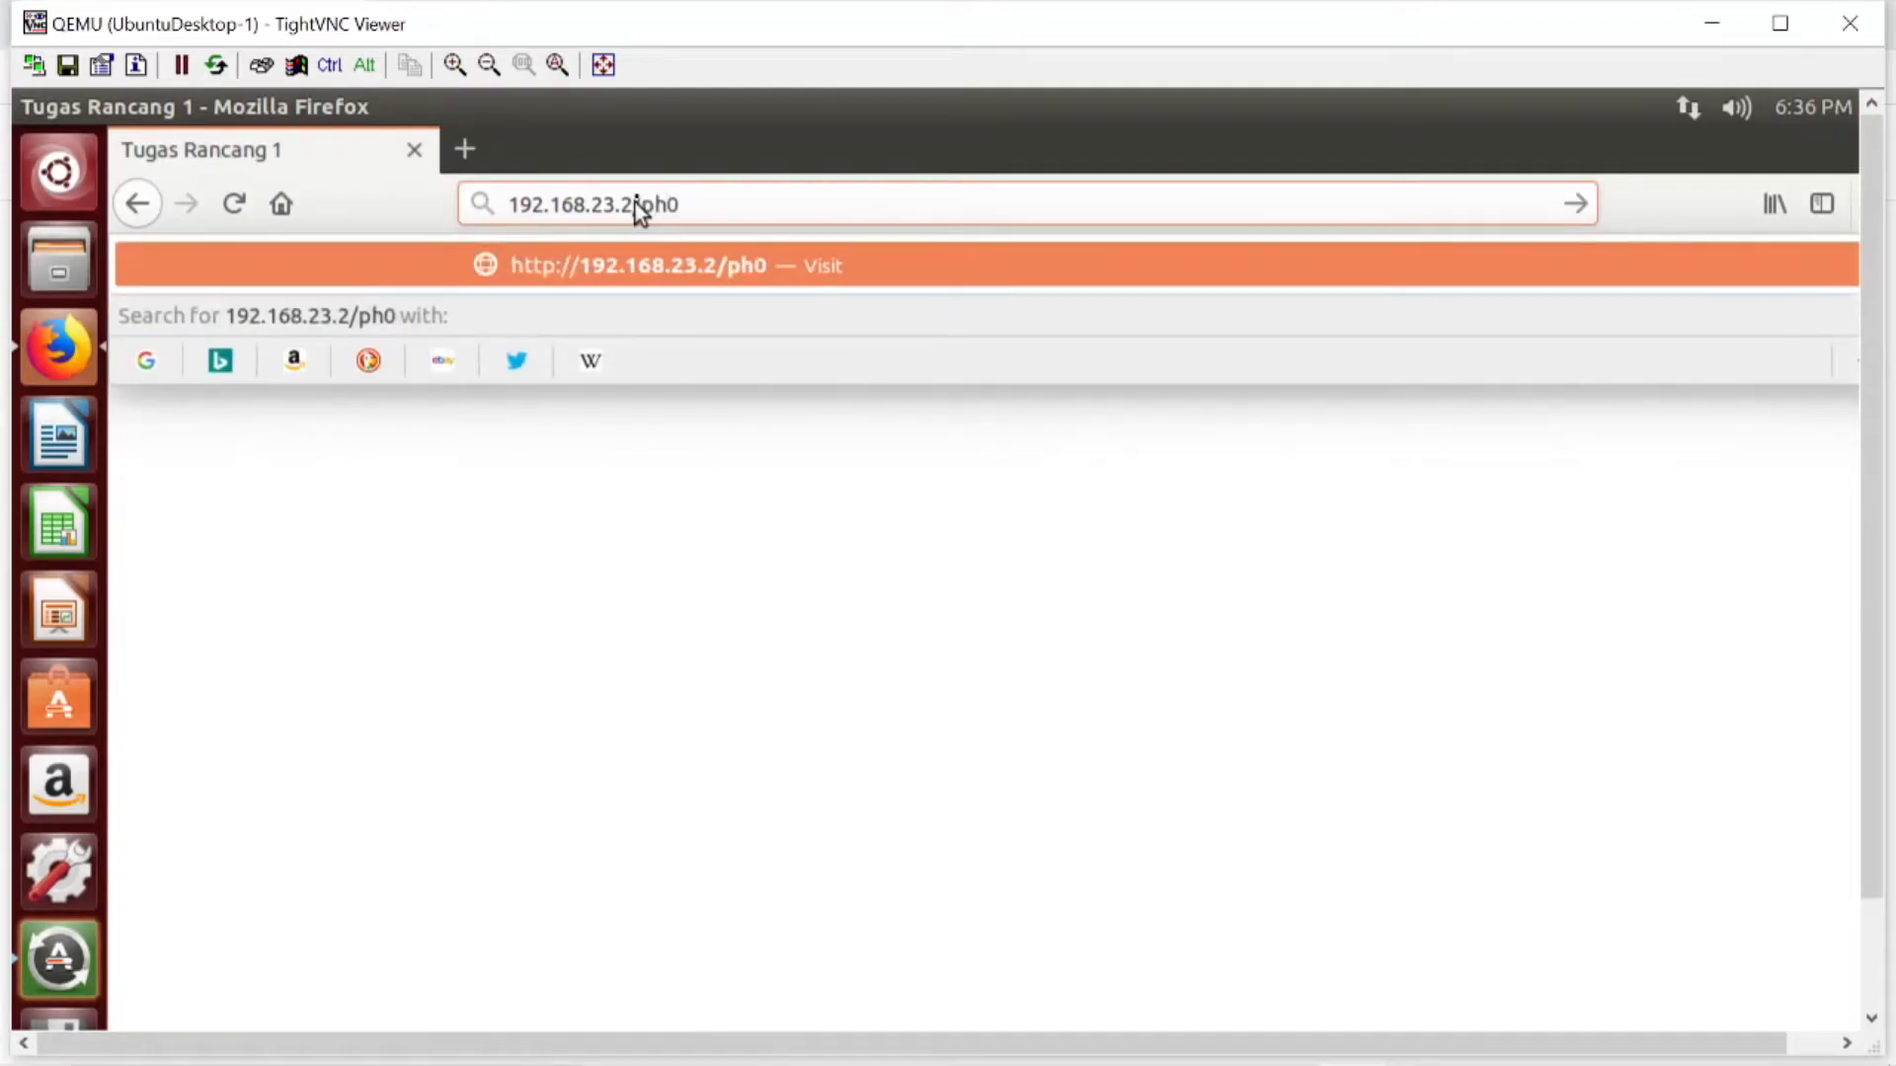
{"action": "key", "text": "BackSpace"}
{"action": "type", "text": "pinfo.php"}
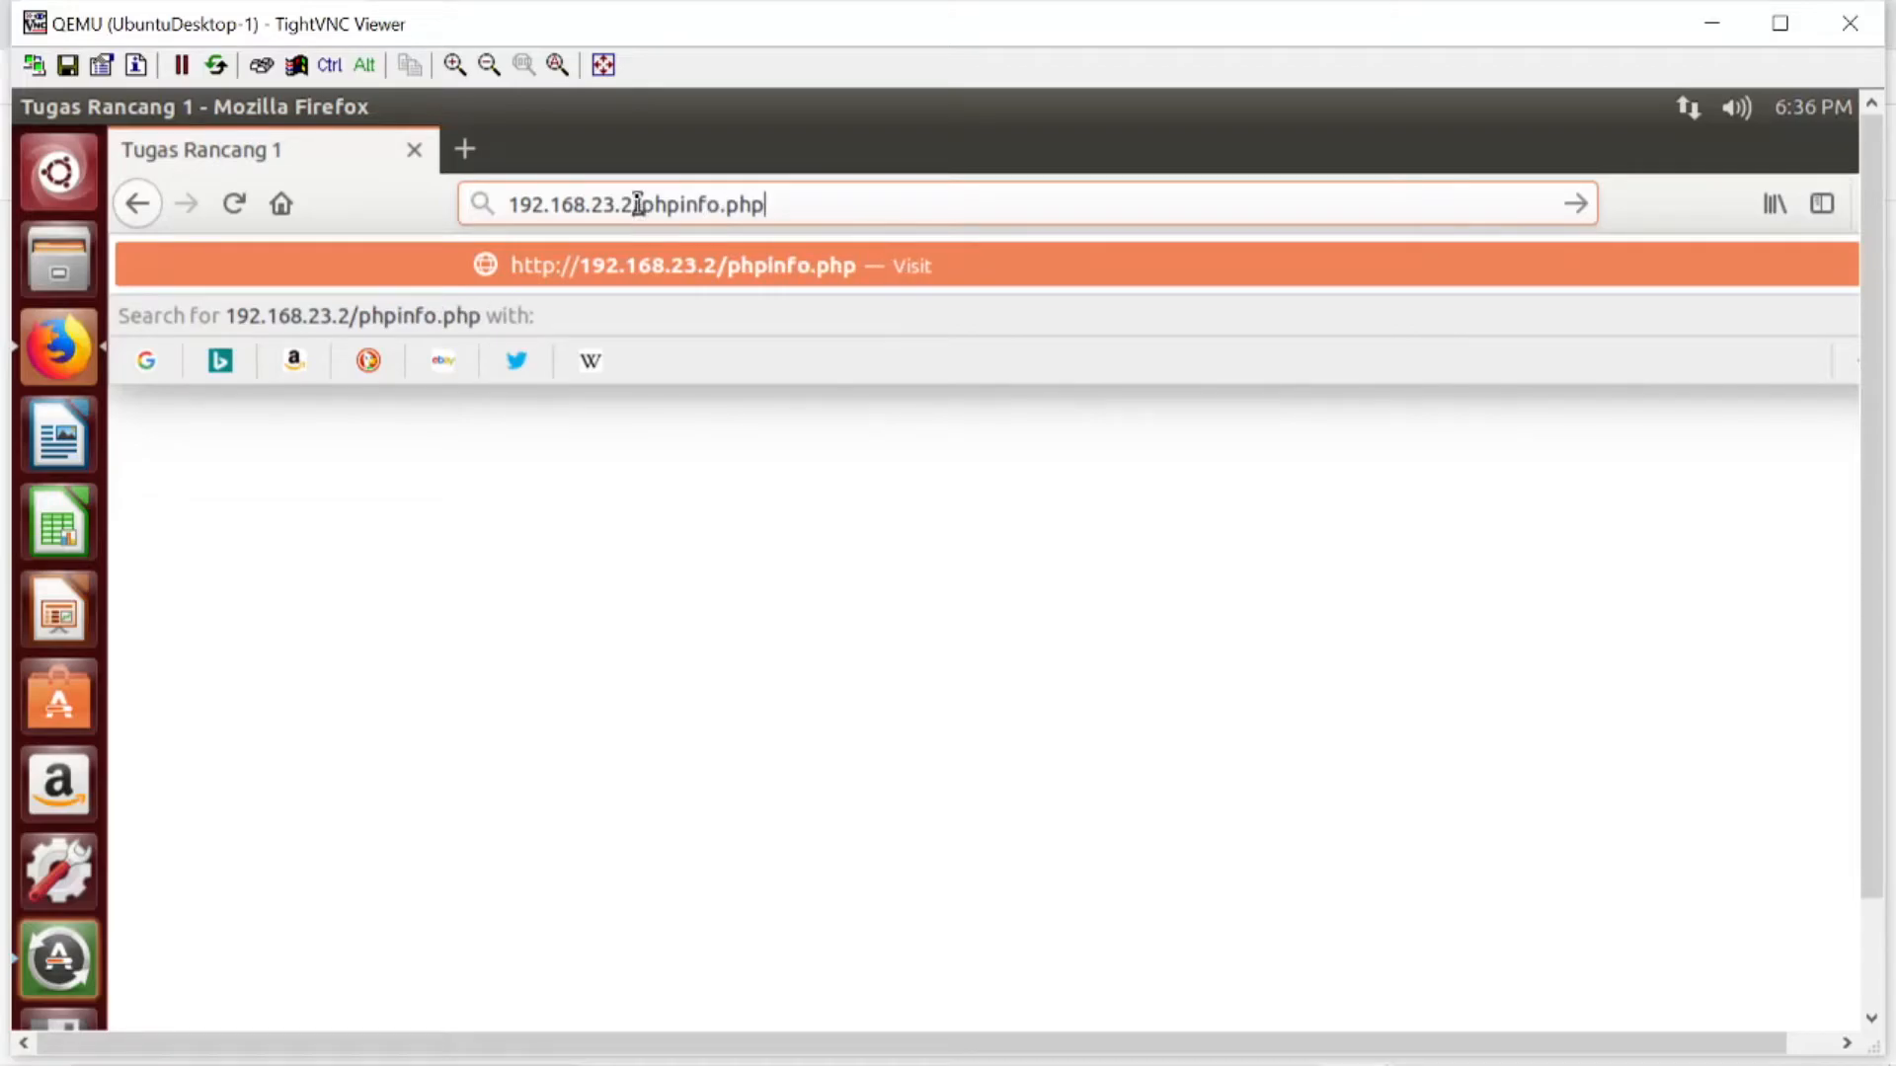
{"action": "key", "text": "Return"}
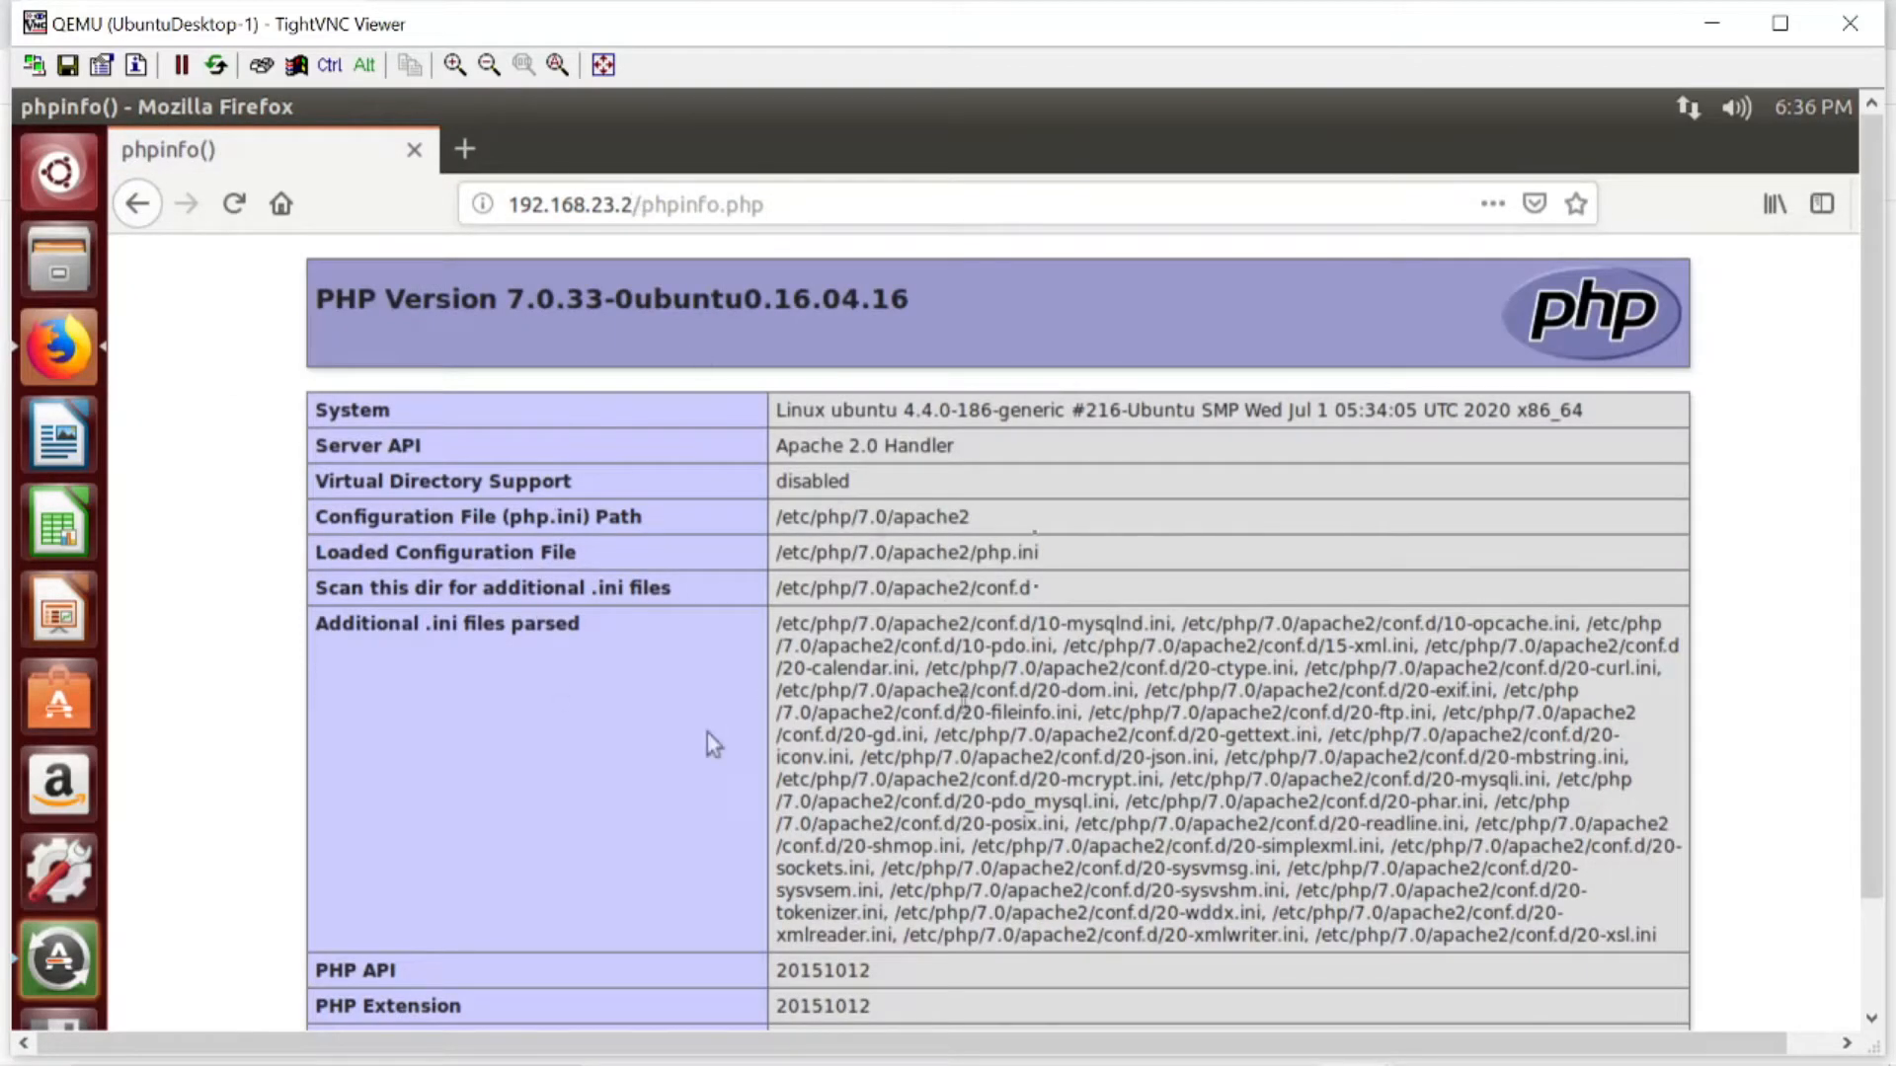
{"action": "mouse_move", "coordinate": [1639, 1065]}
{"action": "mouse_move", "coordinate": [1356, 1037]}
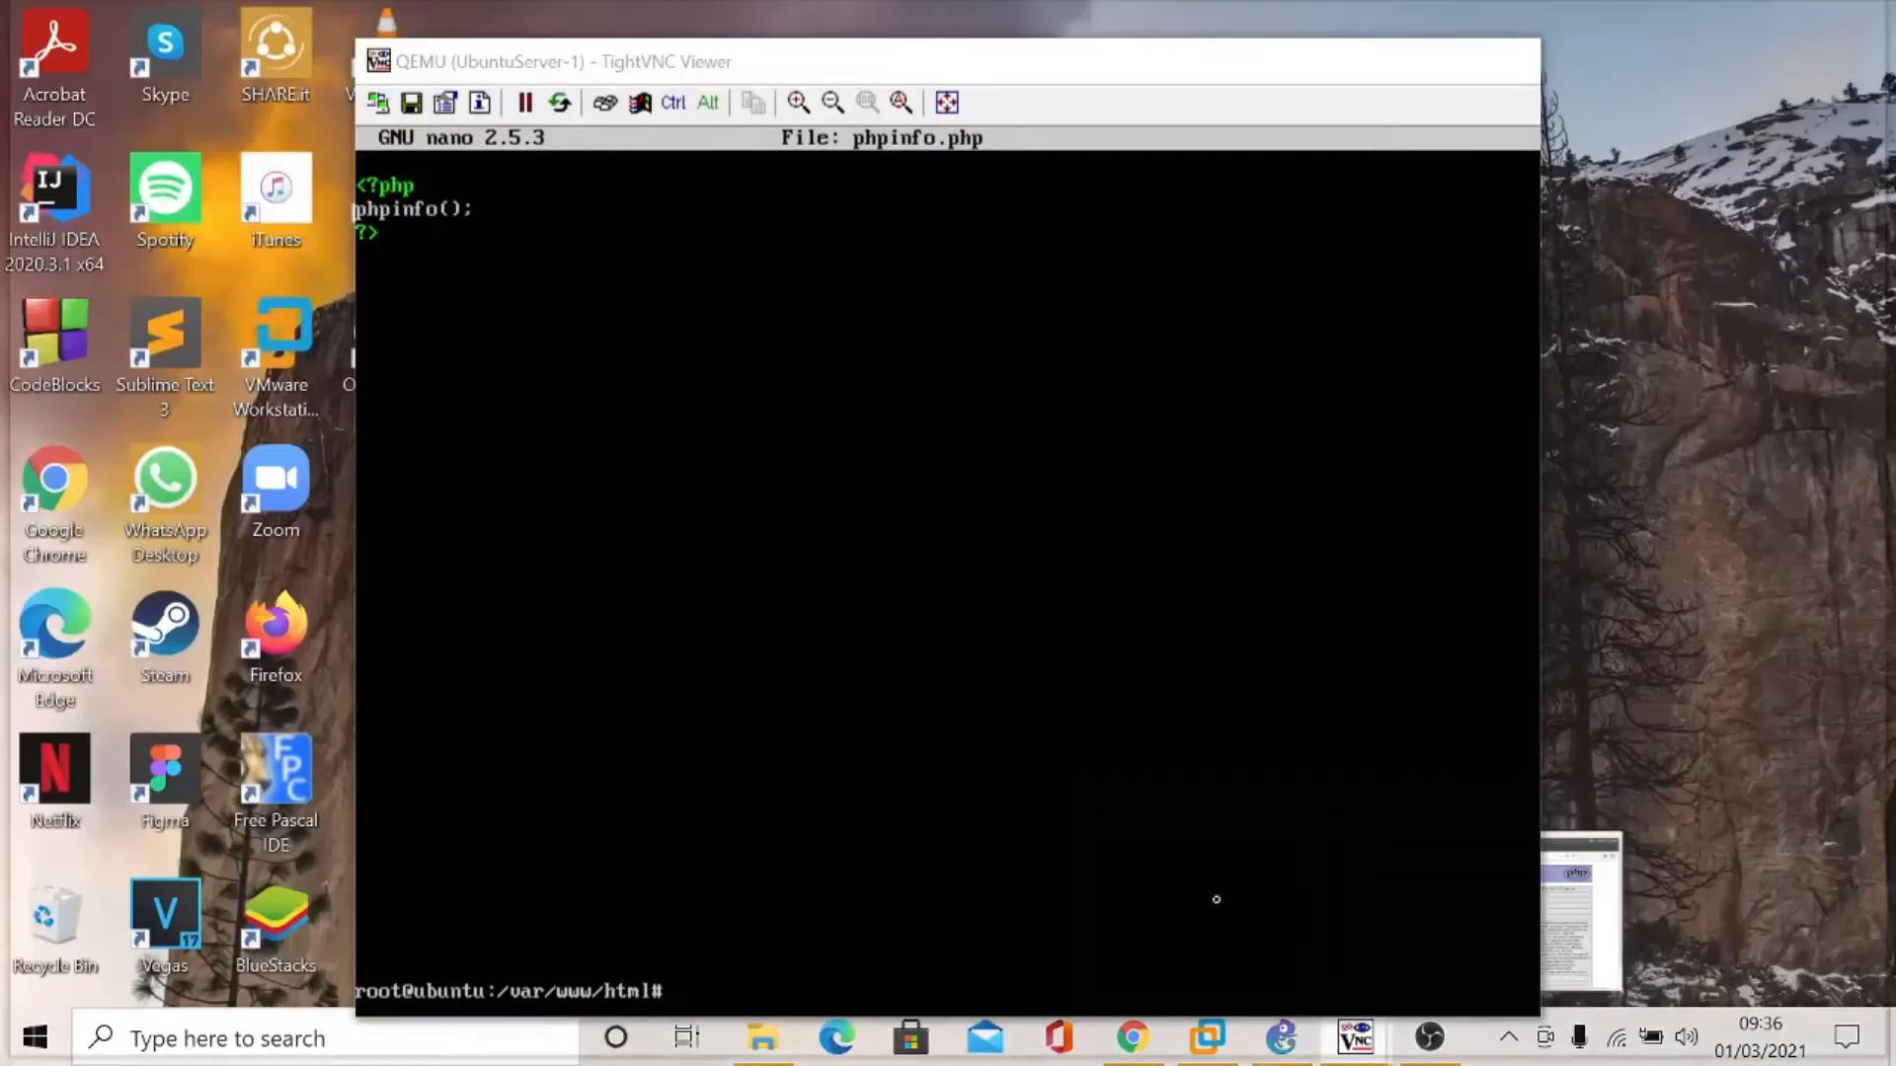
{"action": "left_click", "coordinate": [1212, 901]}
{"action": "type", "text": "exi"}
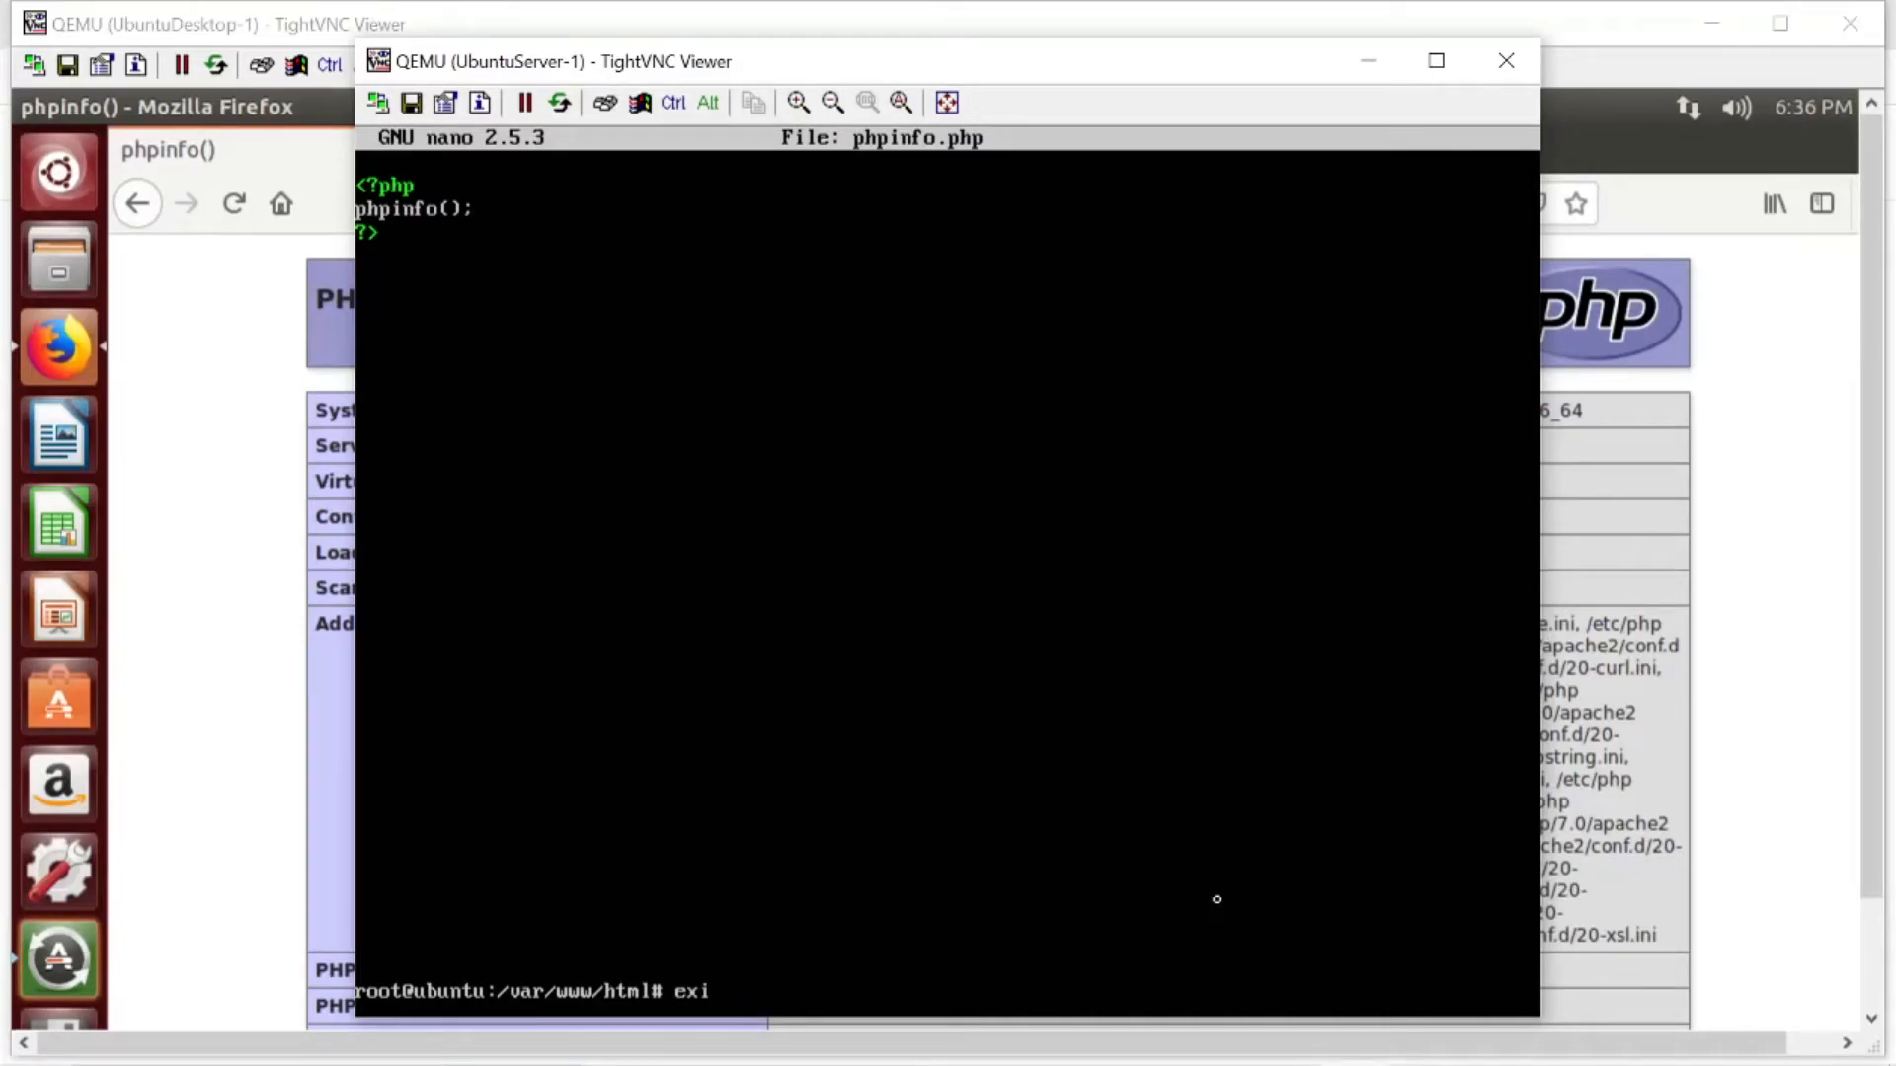
{"action": "key", "text": "BackSpace"}
{"action": "key", "text": "BackSpace"}
{"action": "key", "text": "BackSpace"}
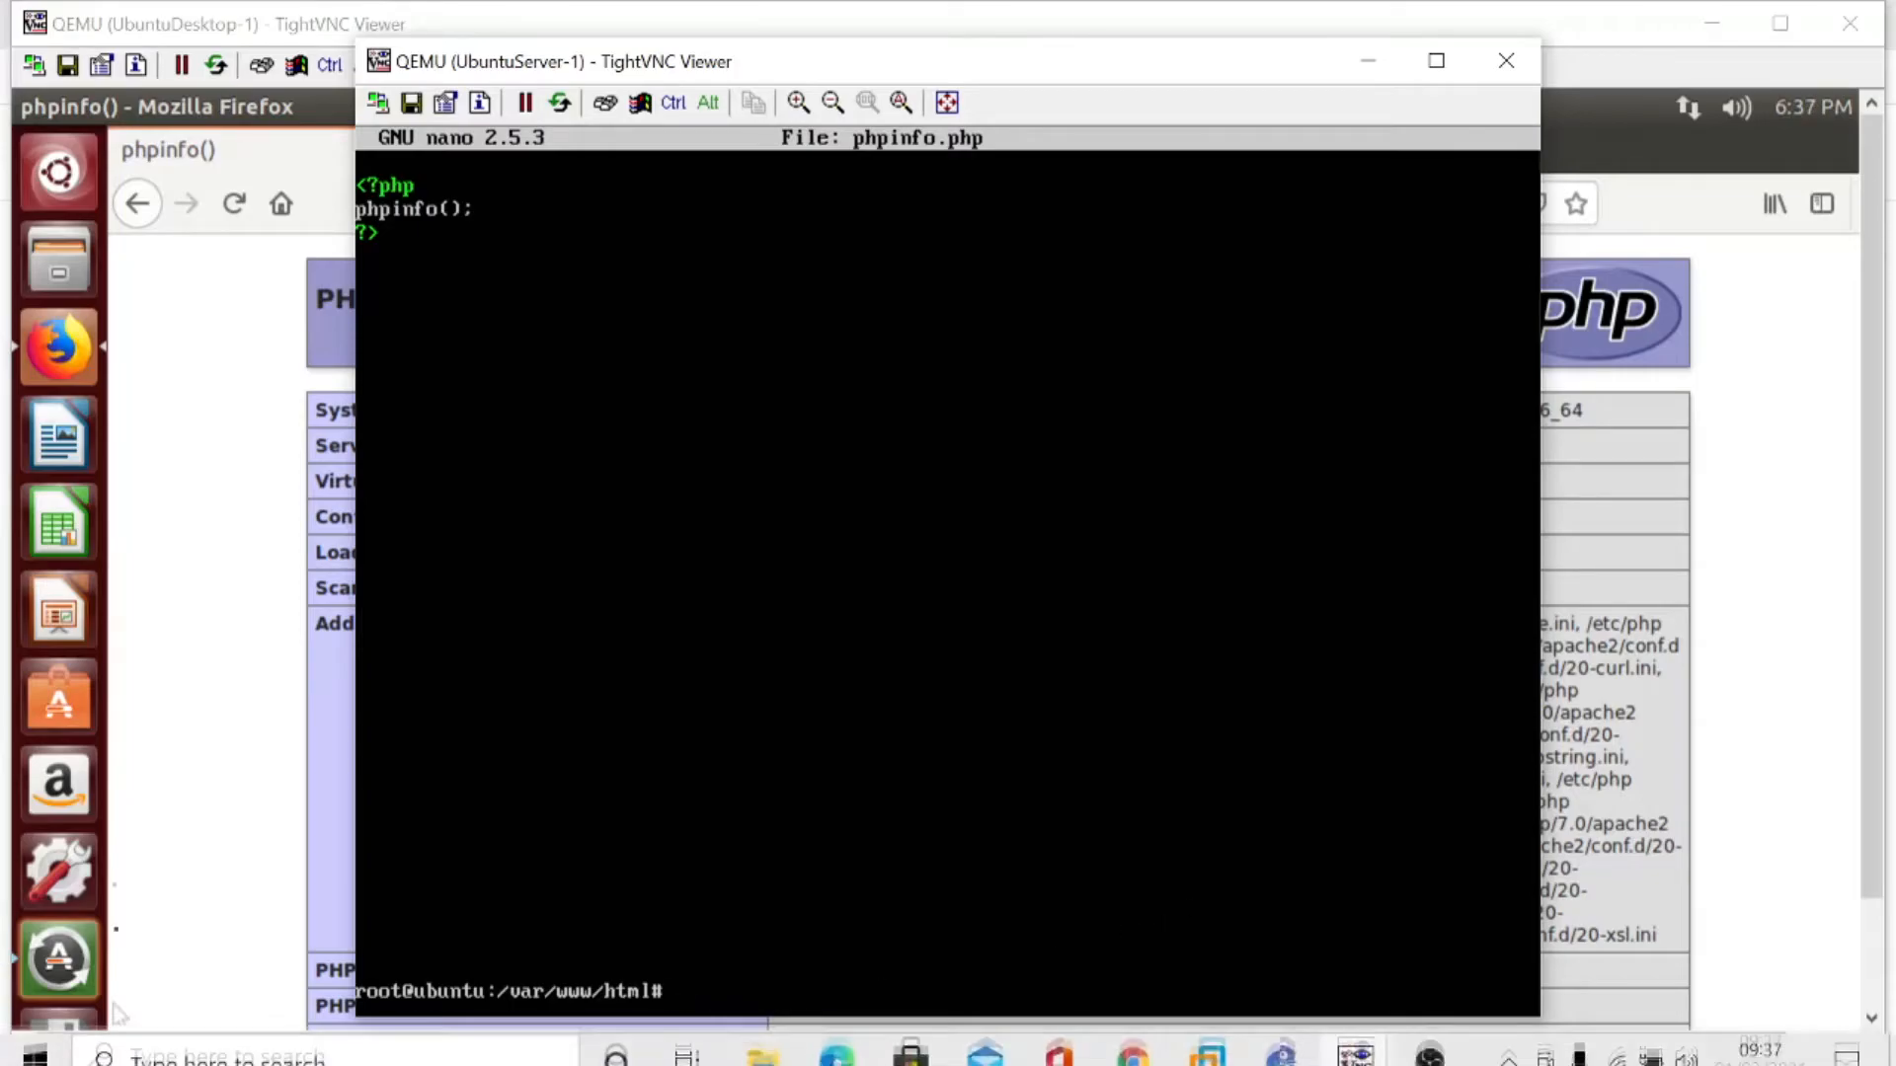
- Load 192.168.23.2/phpmyadmin in Firefox on the Ubuntu desktop
{"action": "left_click", "coordinate": [251, 601]}
{"action": "left_click", "coordinate": [805, 204]}
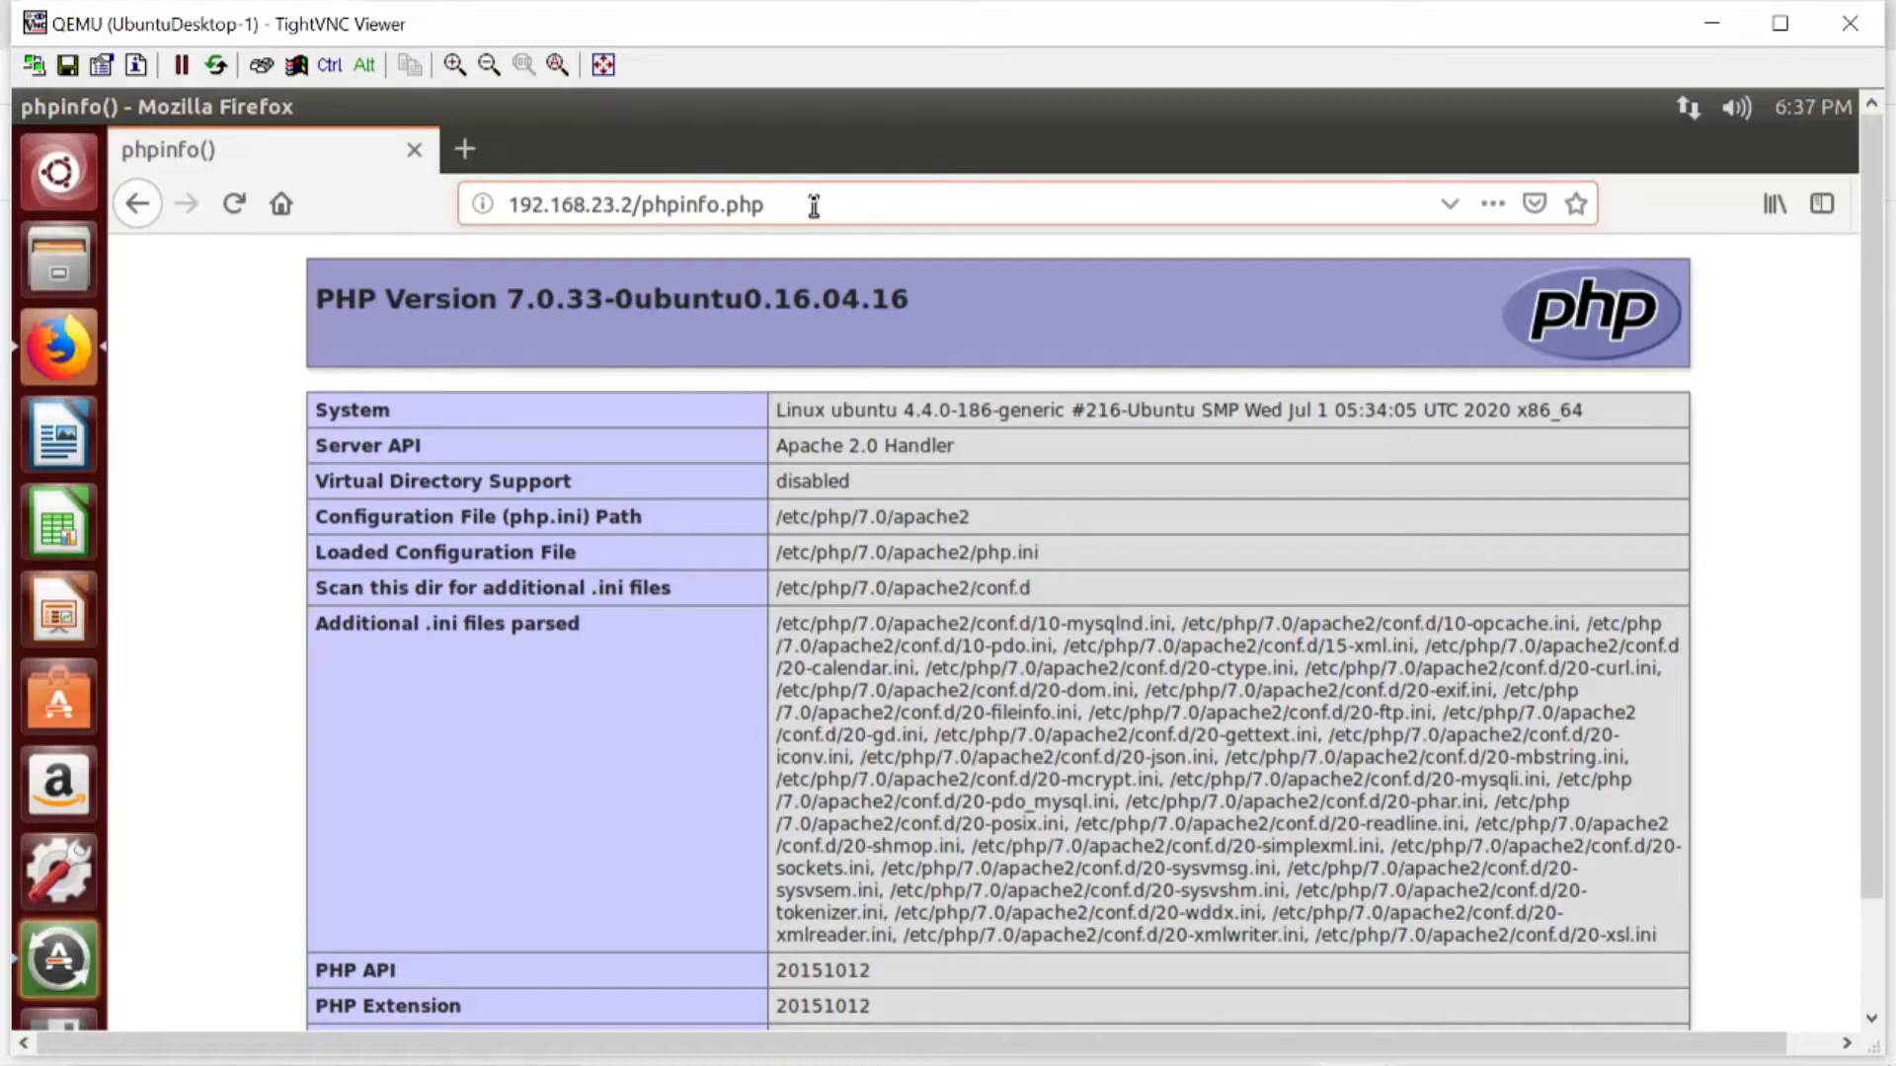
{"action": "key", "text": "BackSpace"}
{"action": "key", "text": "BackSpace"}
{"action": "key", "text": "BackSpace"}
{"action": "key", "text": "BackSpace"}
{"action": "key", "text": "BackSpace"}
{"action": "key", "text": "BackSpace"}
{"action": "key", "text": "BackSpace"}
{"action": "key", "text": "BackSpace"}
{"action": "type", "text": "myadmin"}
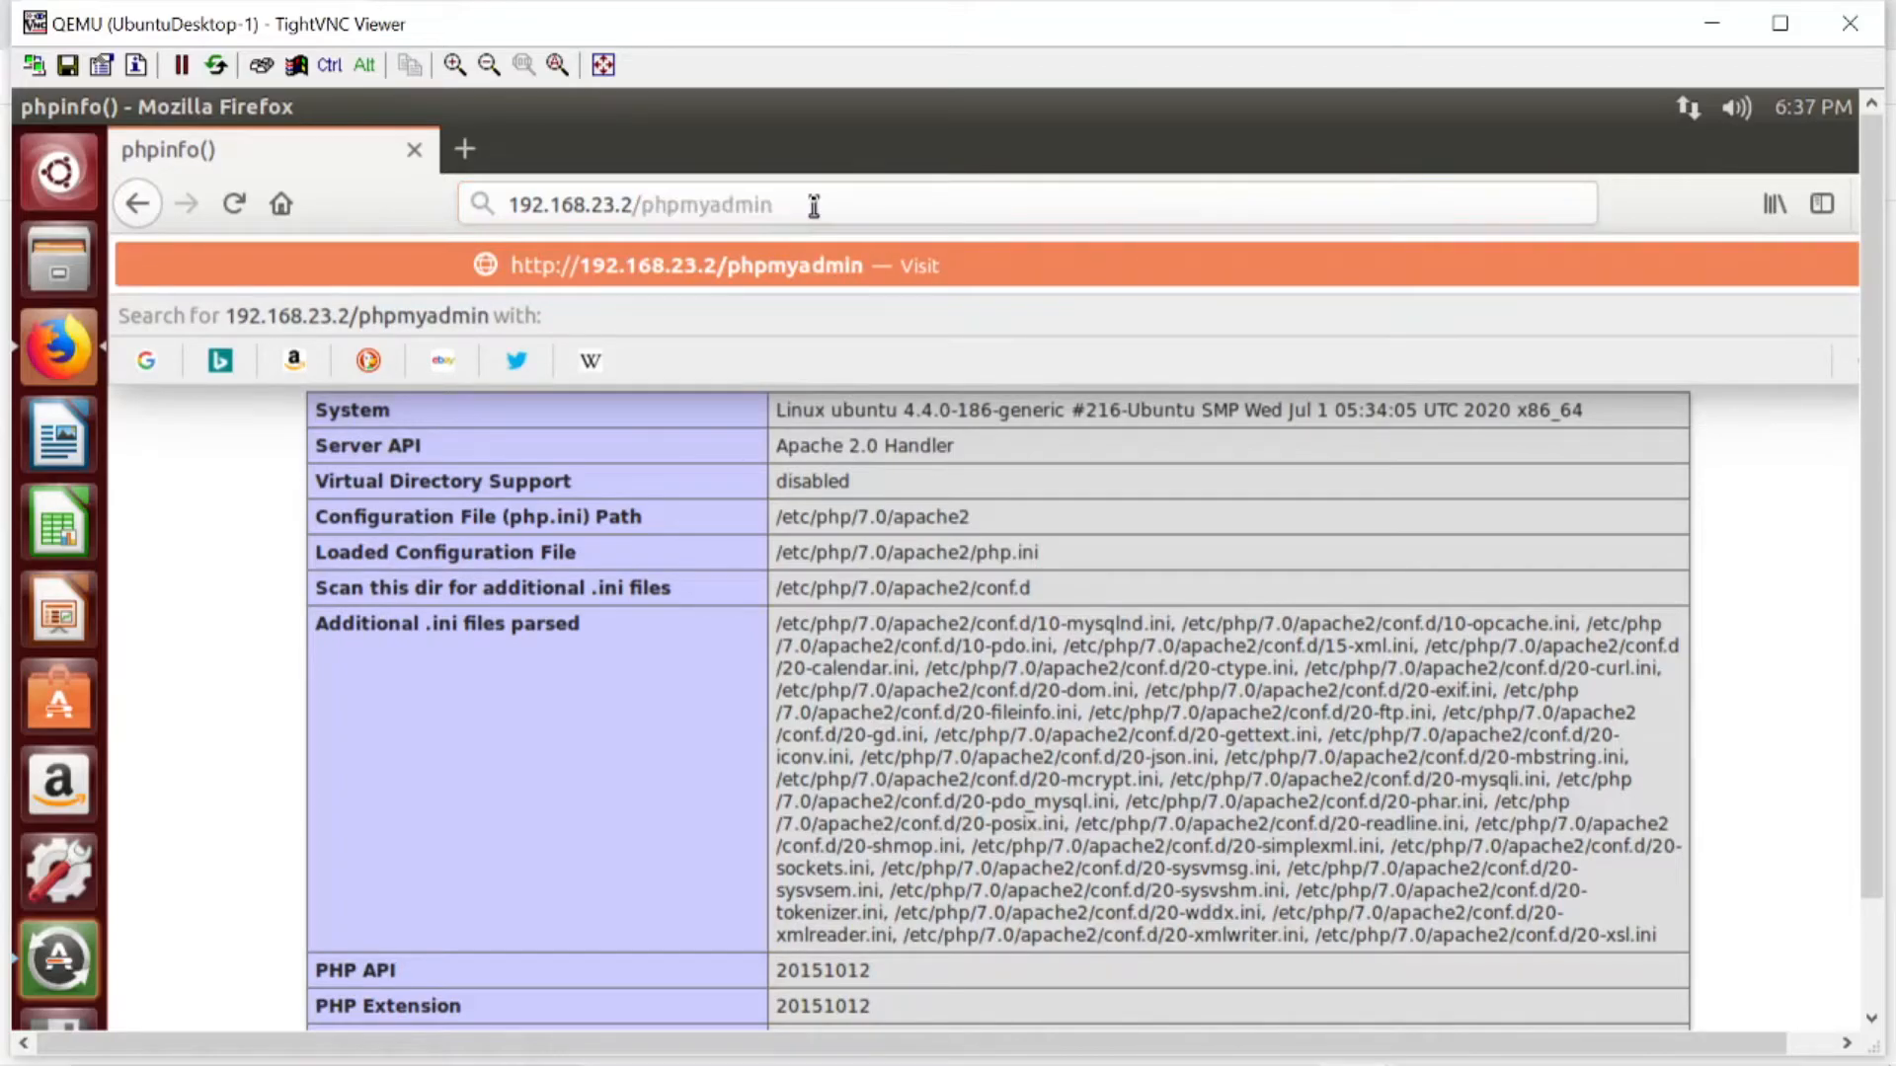
{"action": "key", "text": "Return"}
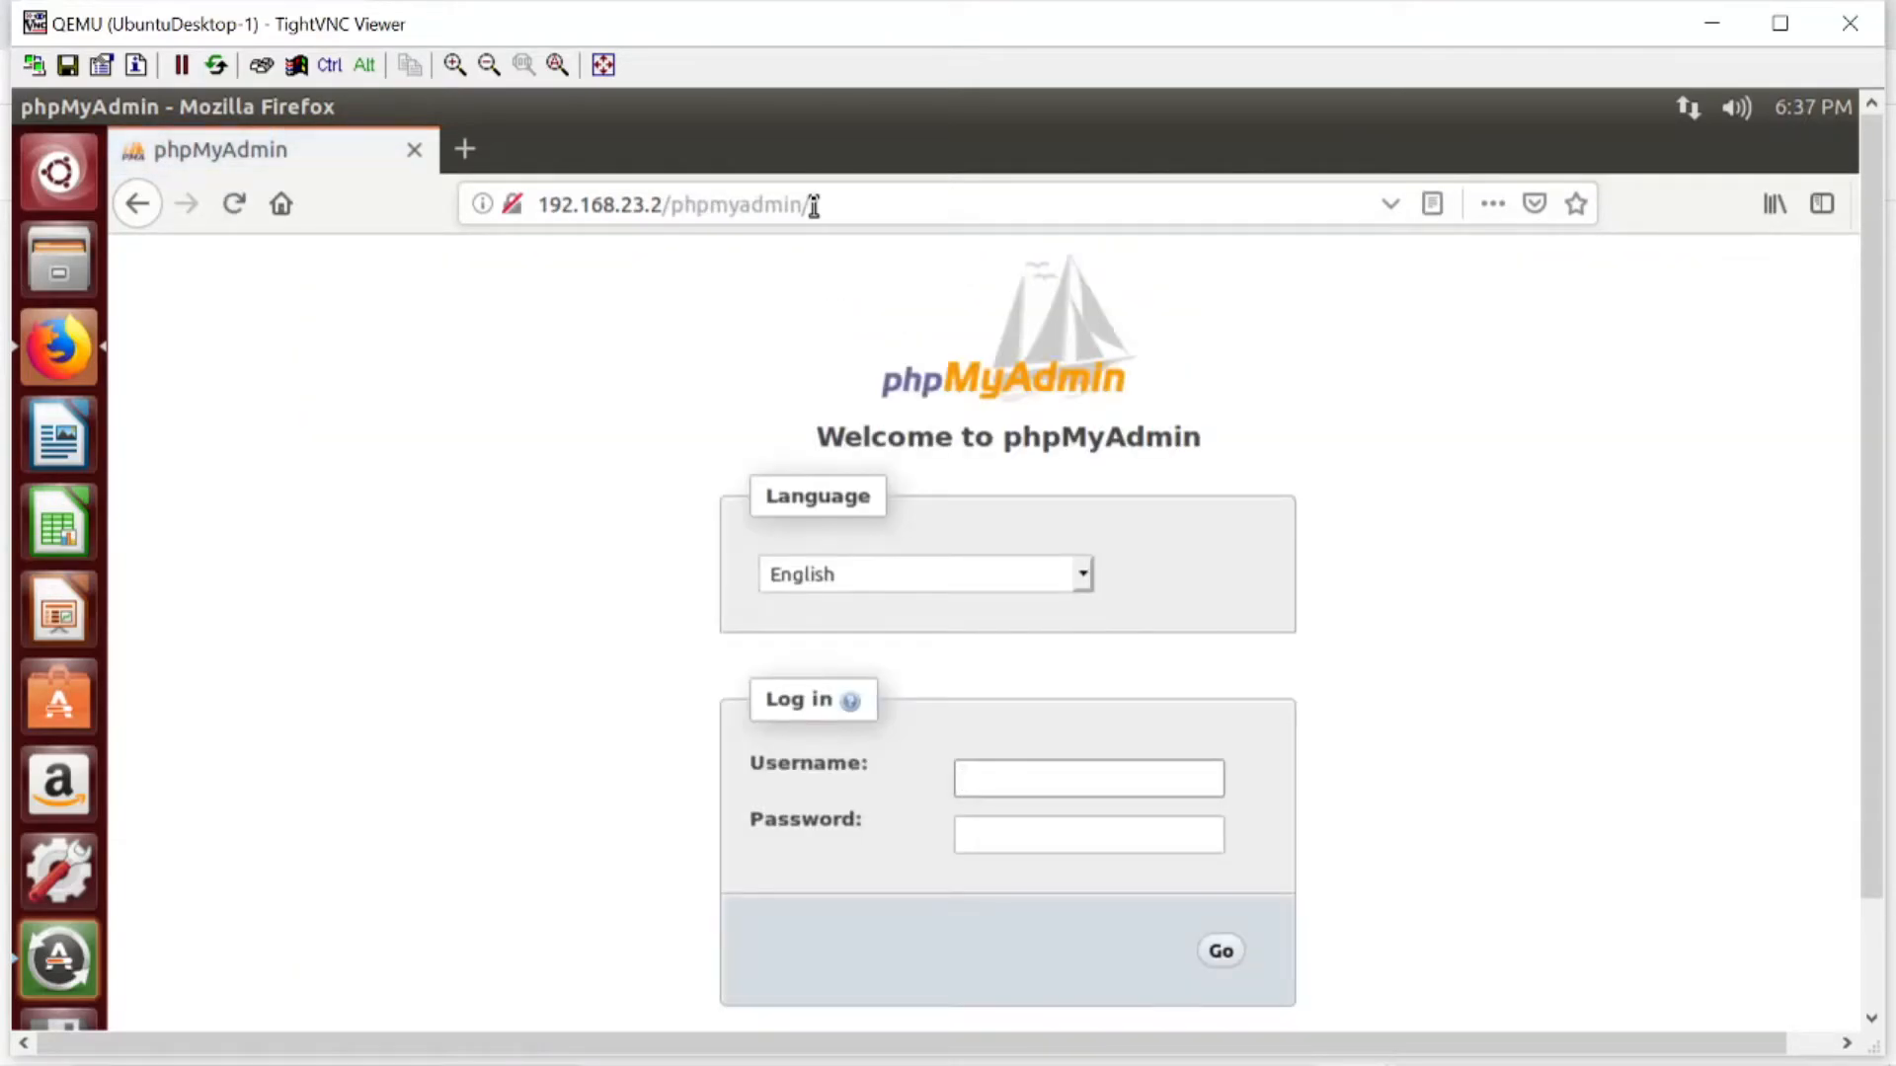
- Log in to phpMyAdmin as root with the account password and decline saving the login in Firefox
{"action": "type", "text": "root"}
{"action": "key", "text": "Tab"}
{"action": "type", "text": "p••••••"}
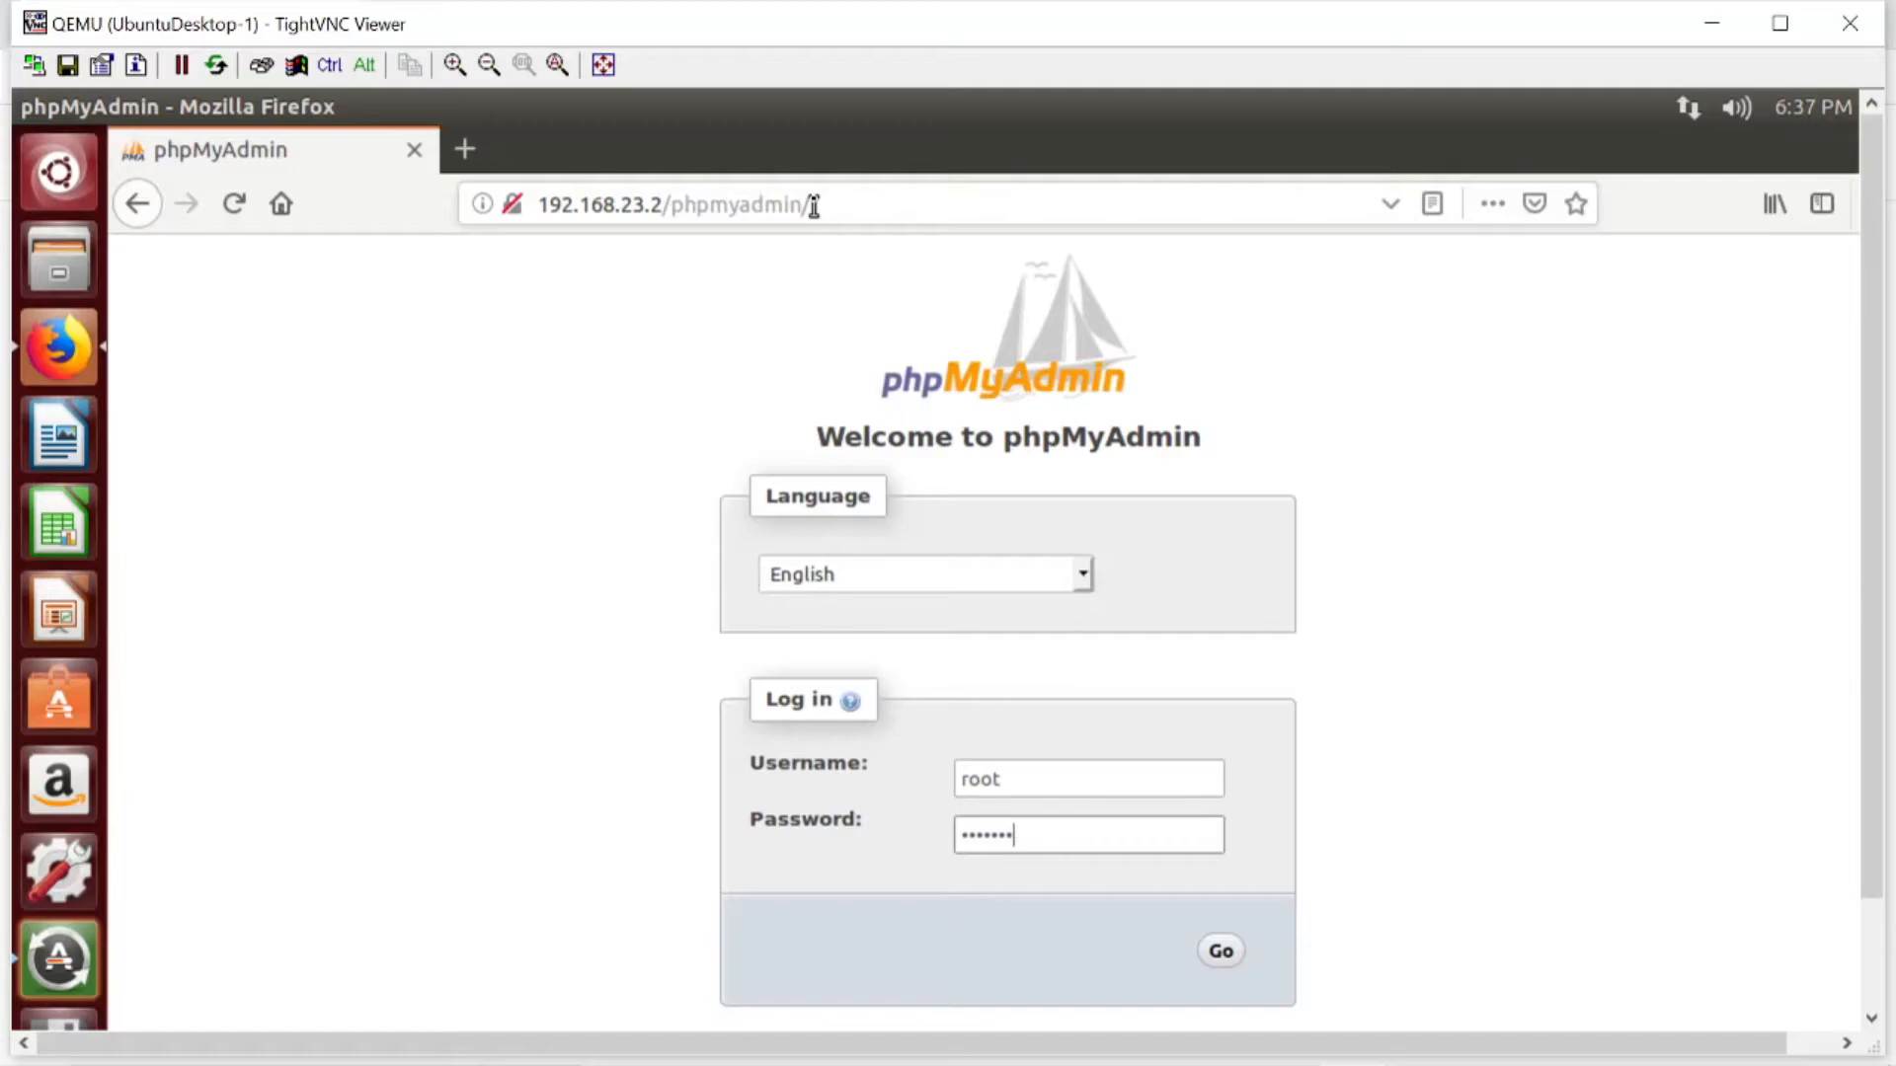
{"action": "type", "text": "•••••••"}
{"action": "left_click", "coordinate": [1222, 954]}
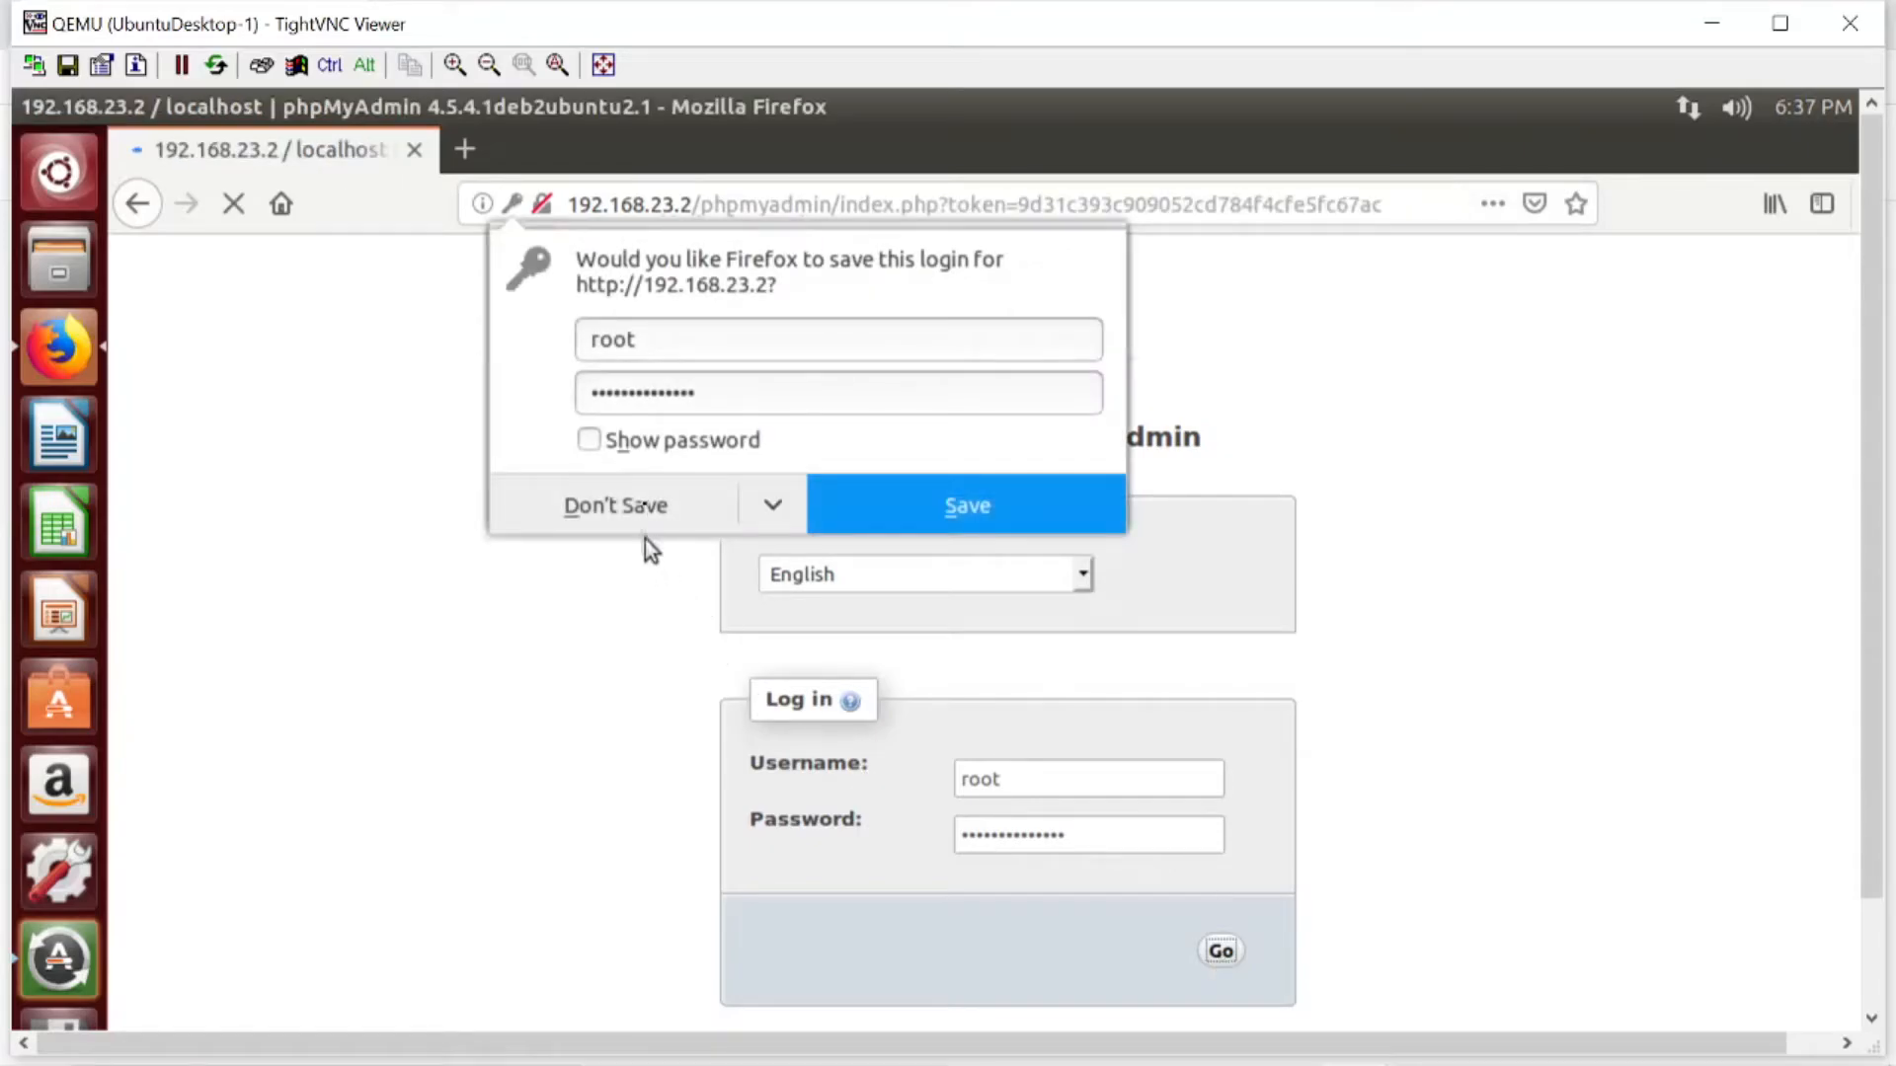
{"action": "left_click", "coordinate": [620, 524]}
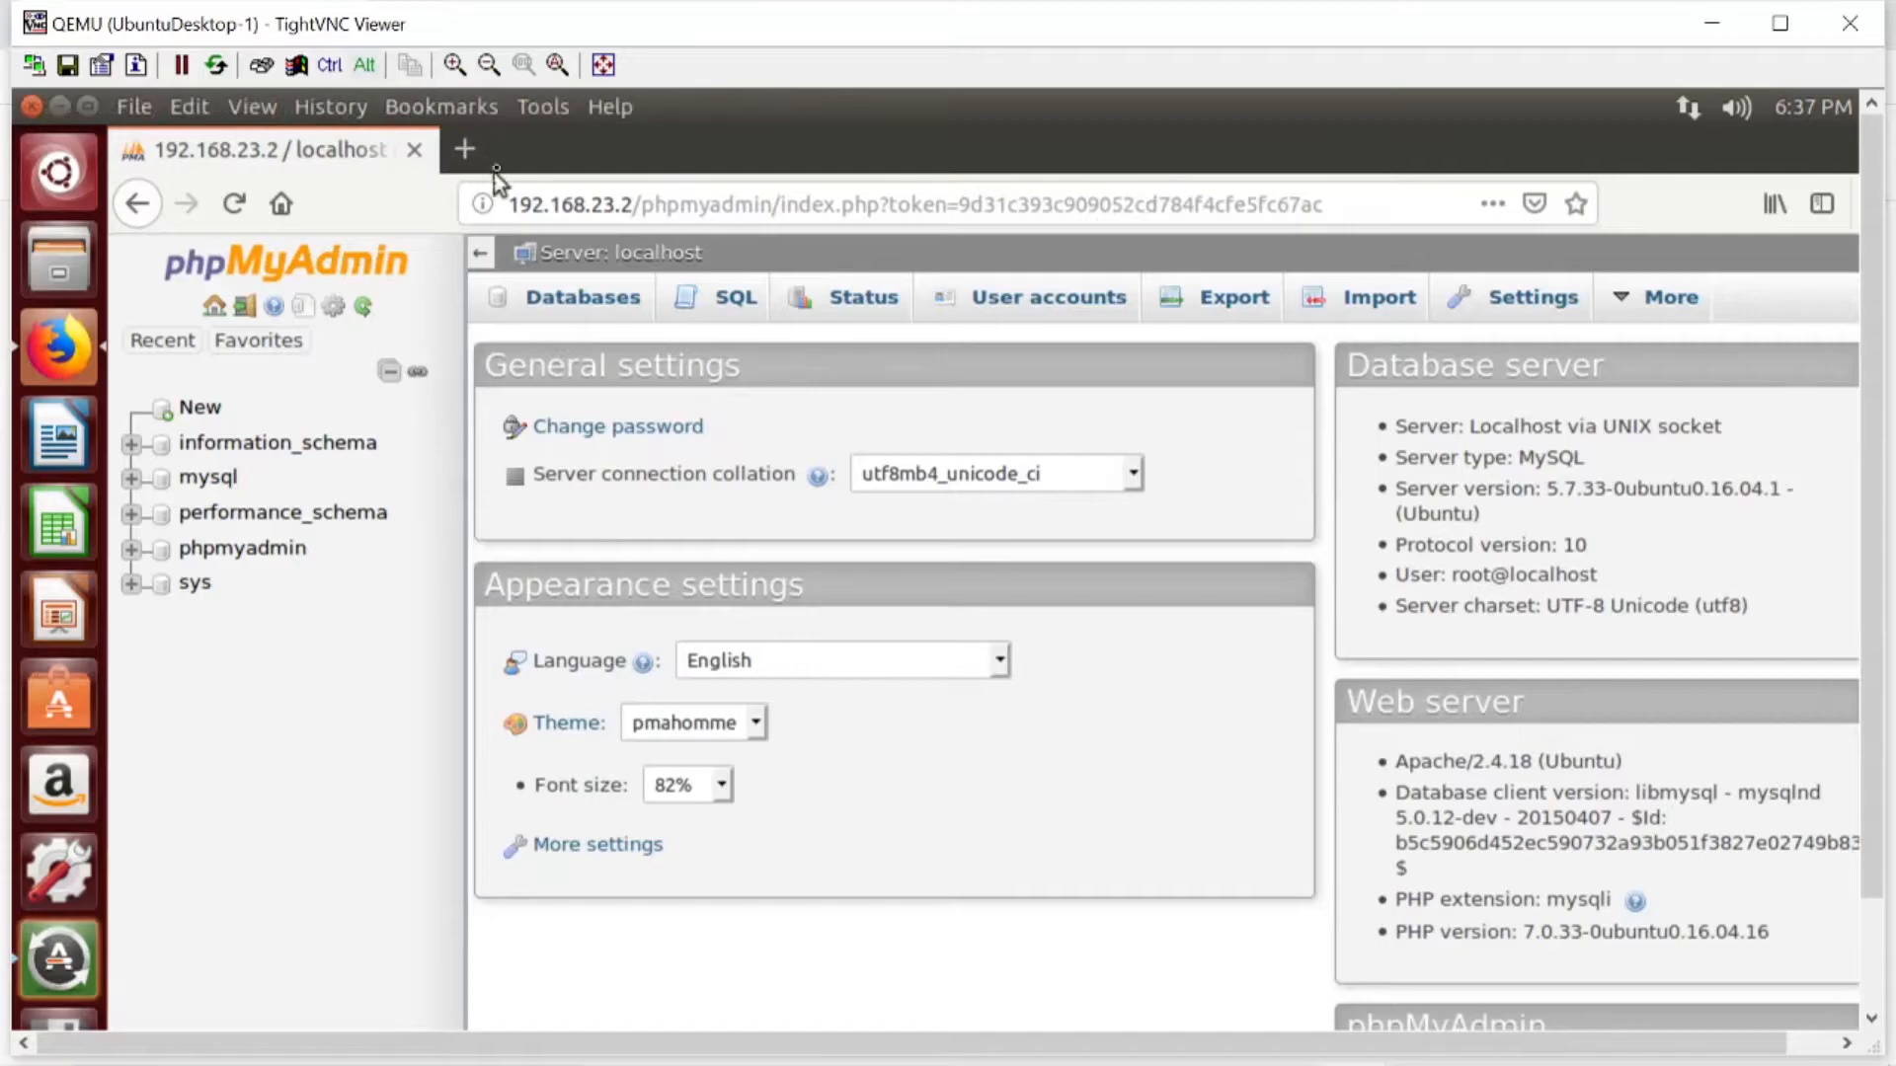
- Open a blank browser tab and close the phpMyAdmin tab
{"action": "left_click", "coordinate": [465, 156]}
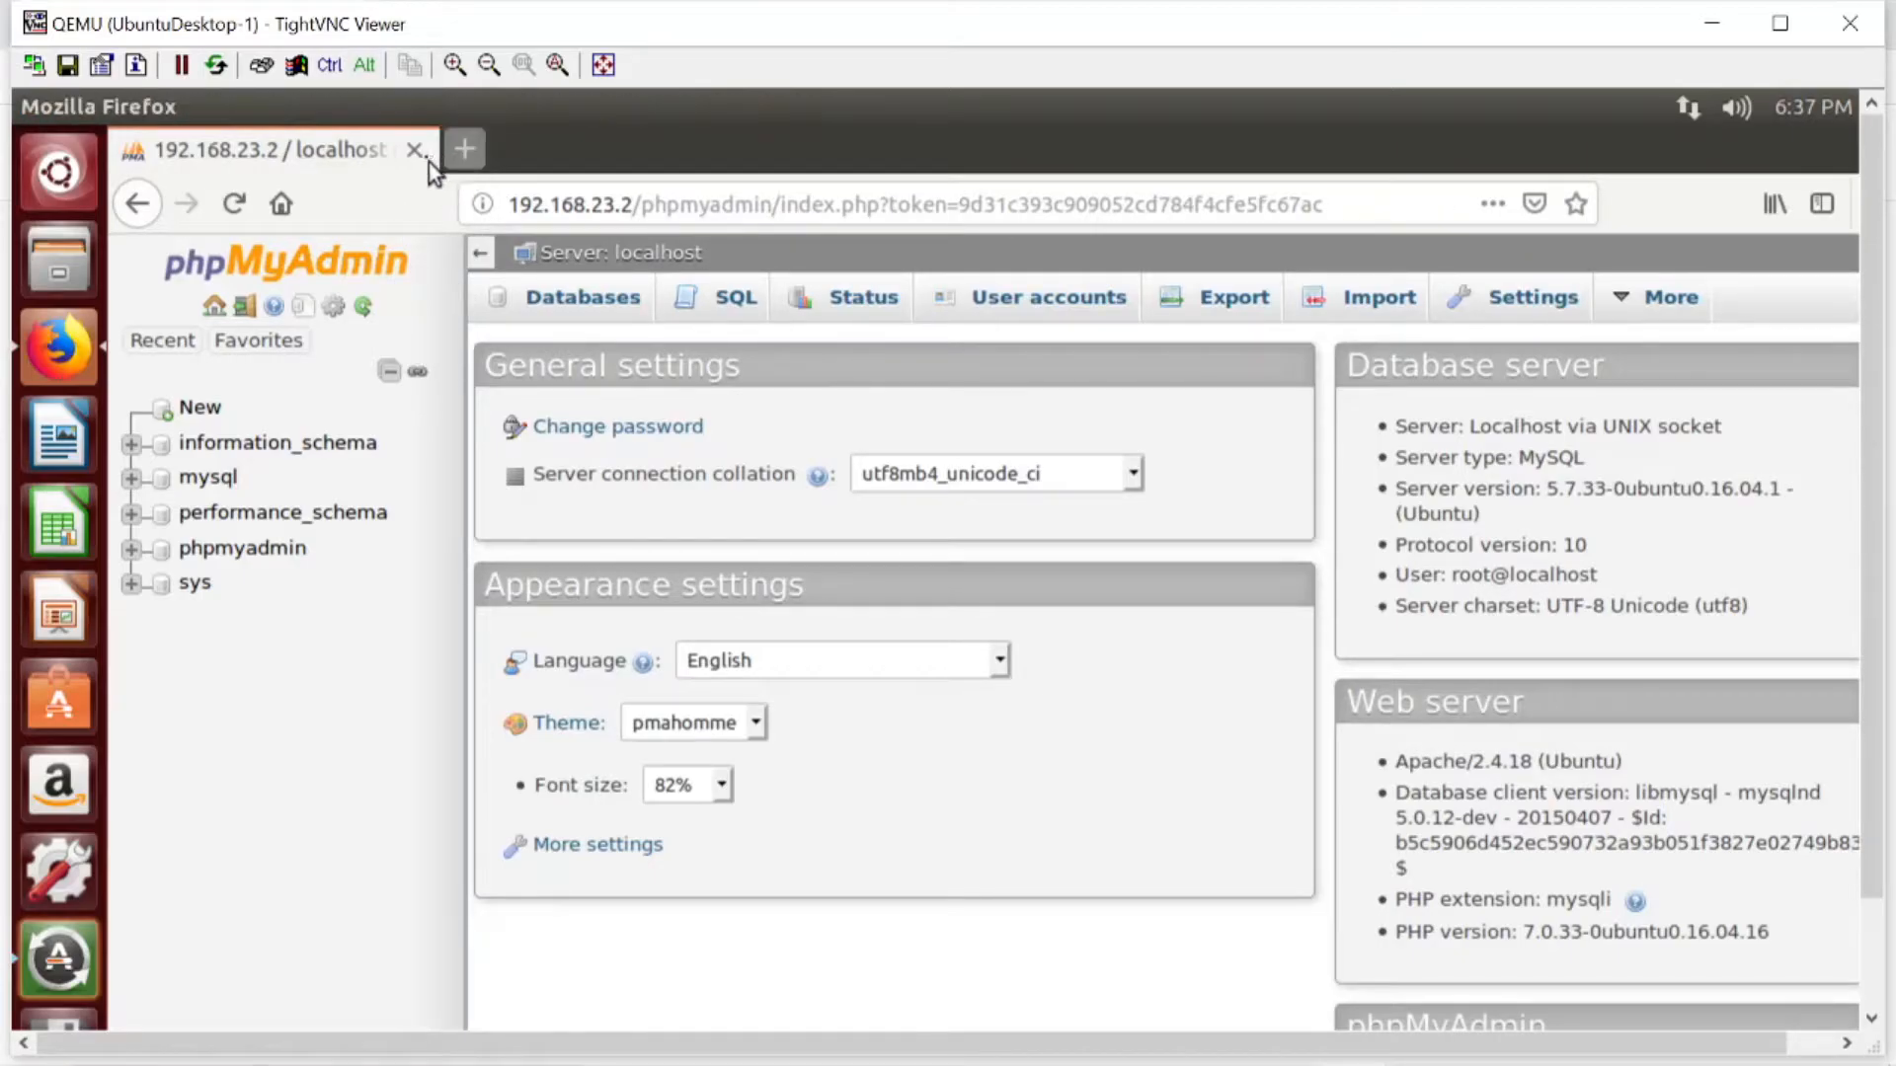
{"action": "left_click", "coordinate": [415, 151]}
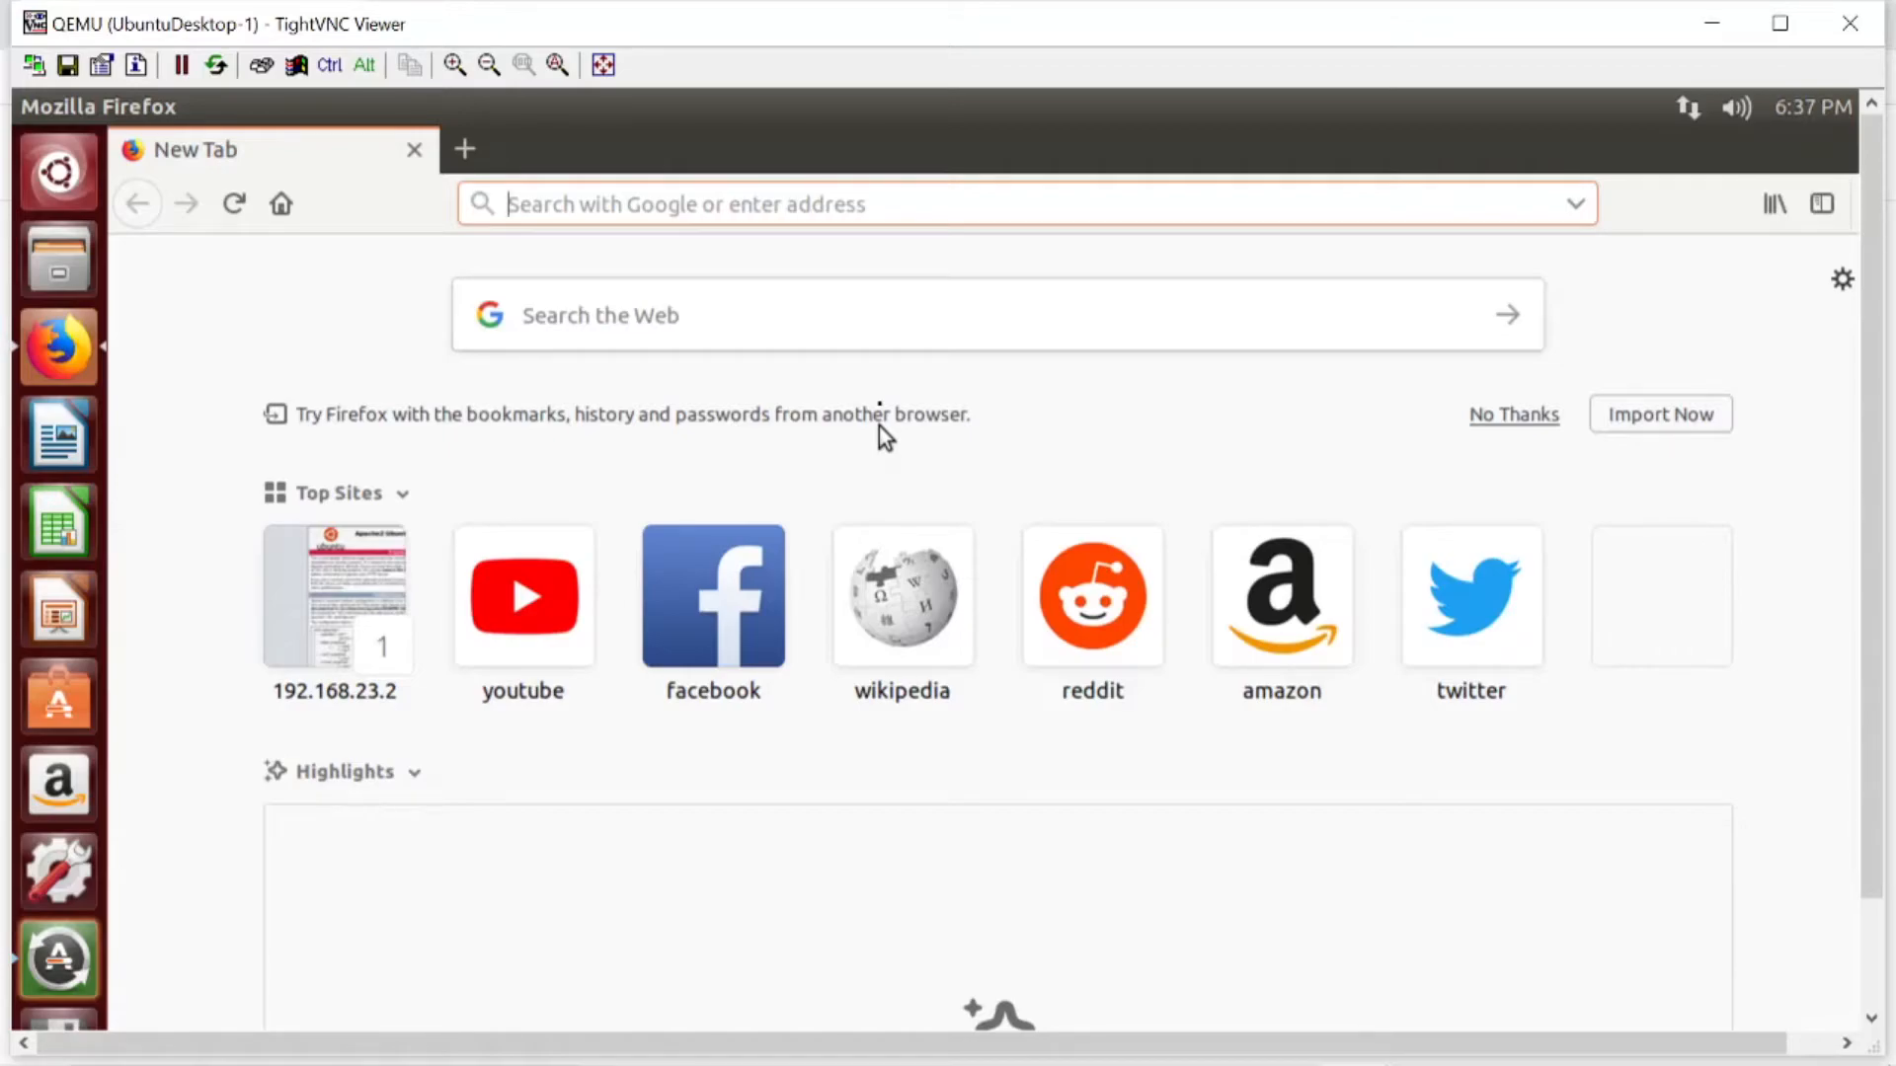
- Return to the UbuntuServer-1 console, exit the current root shell and start a new one with sudo su
{"action": "left_click", "coordinate": [1430, 1037]}
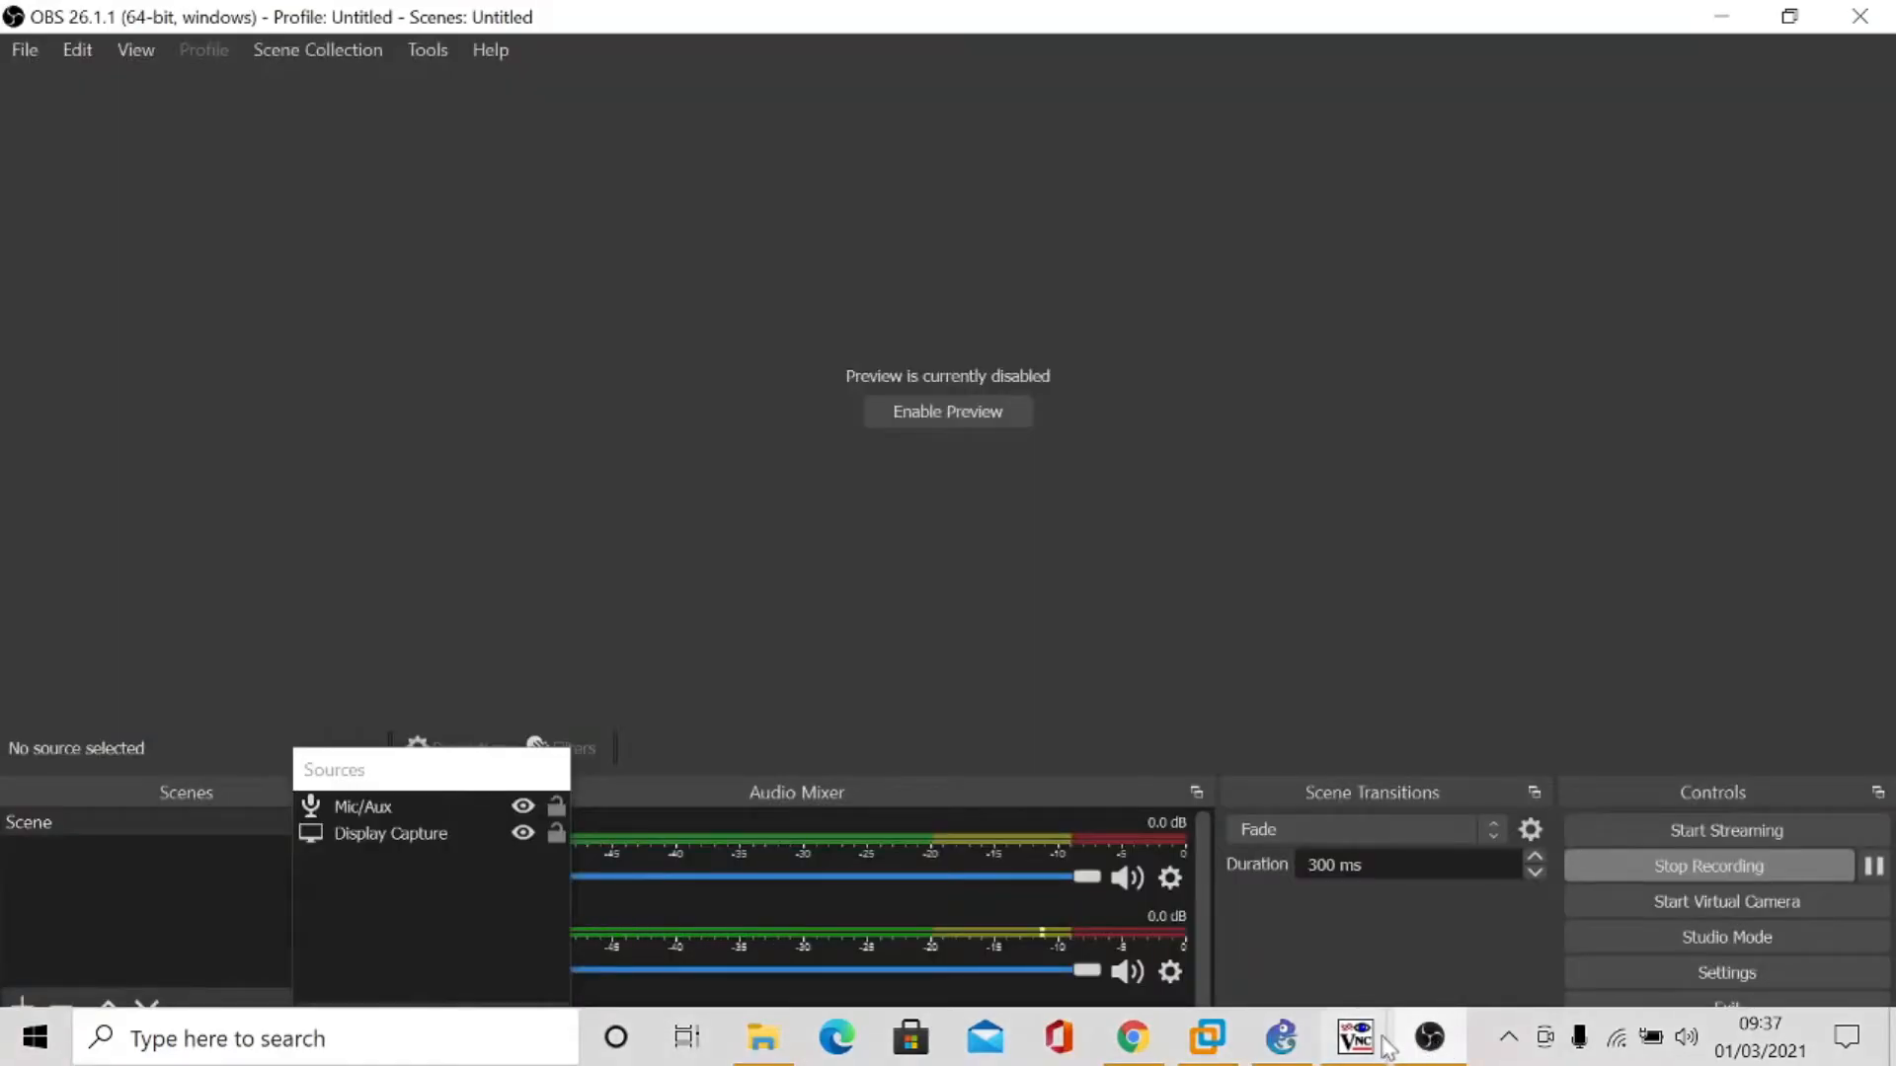
{"action": "mouse_move", "coordinate": [1358, 1036]}
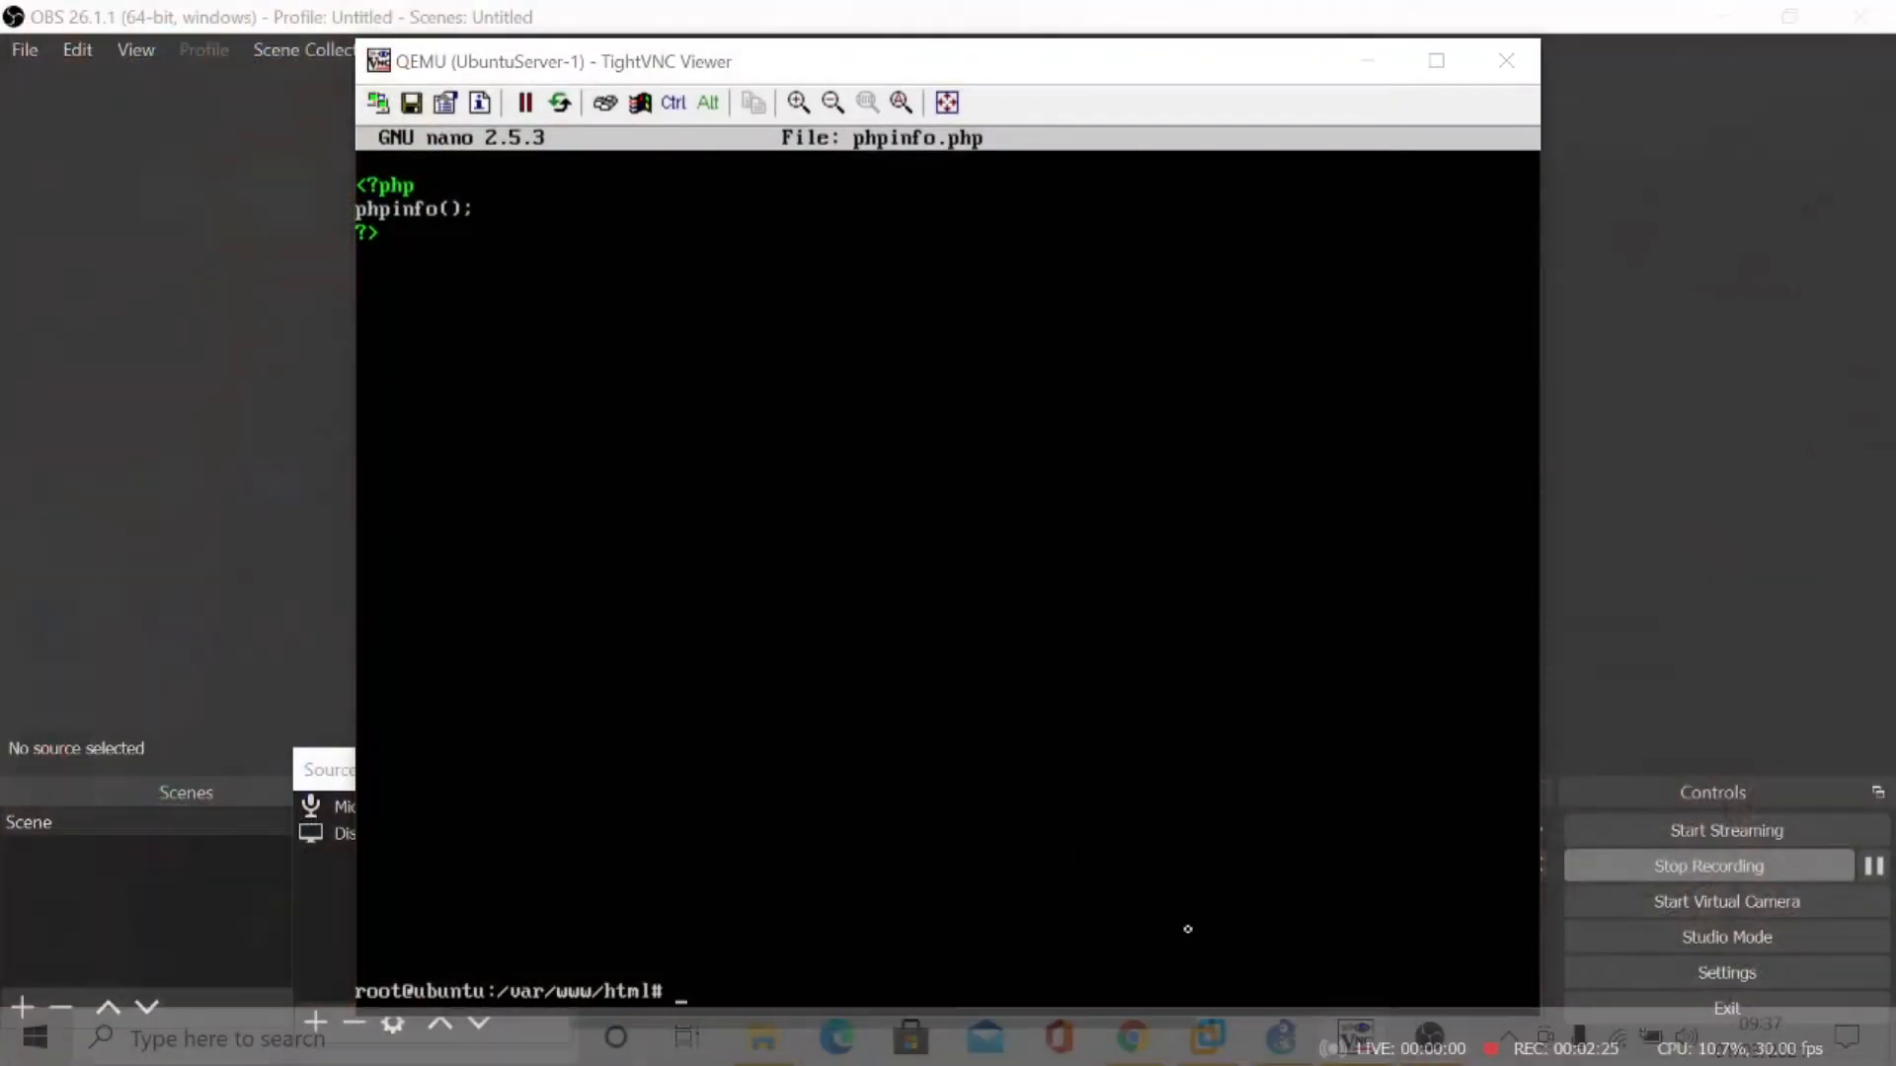
{"action": "left_click", "coordinate": [1275, 960]}
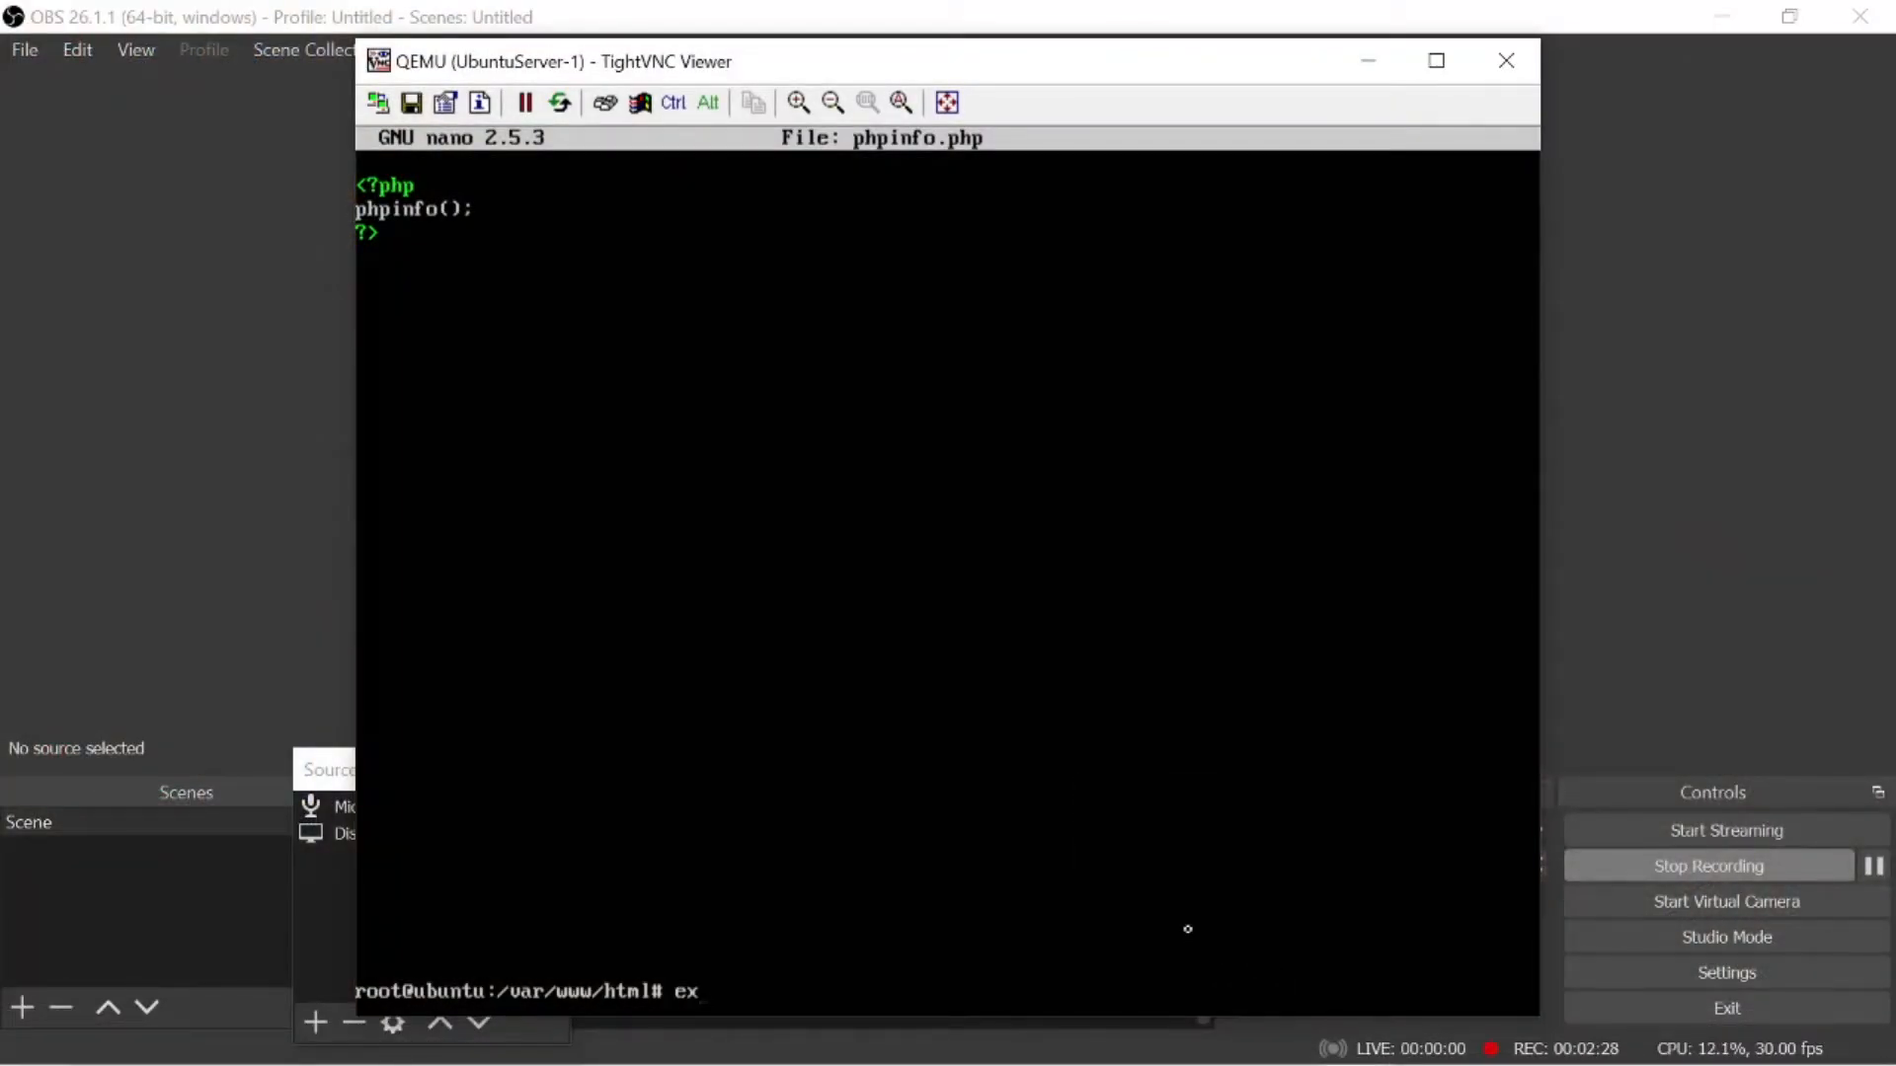
{"action": "key", "text": "Return"}
{"action": "type", "text": "sudo su"}
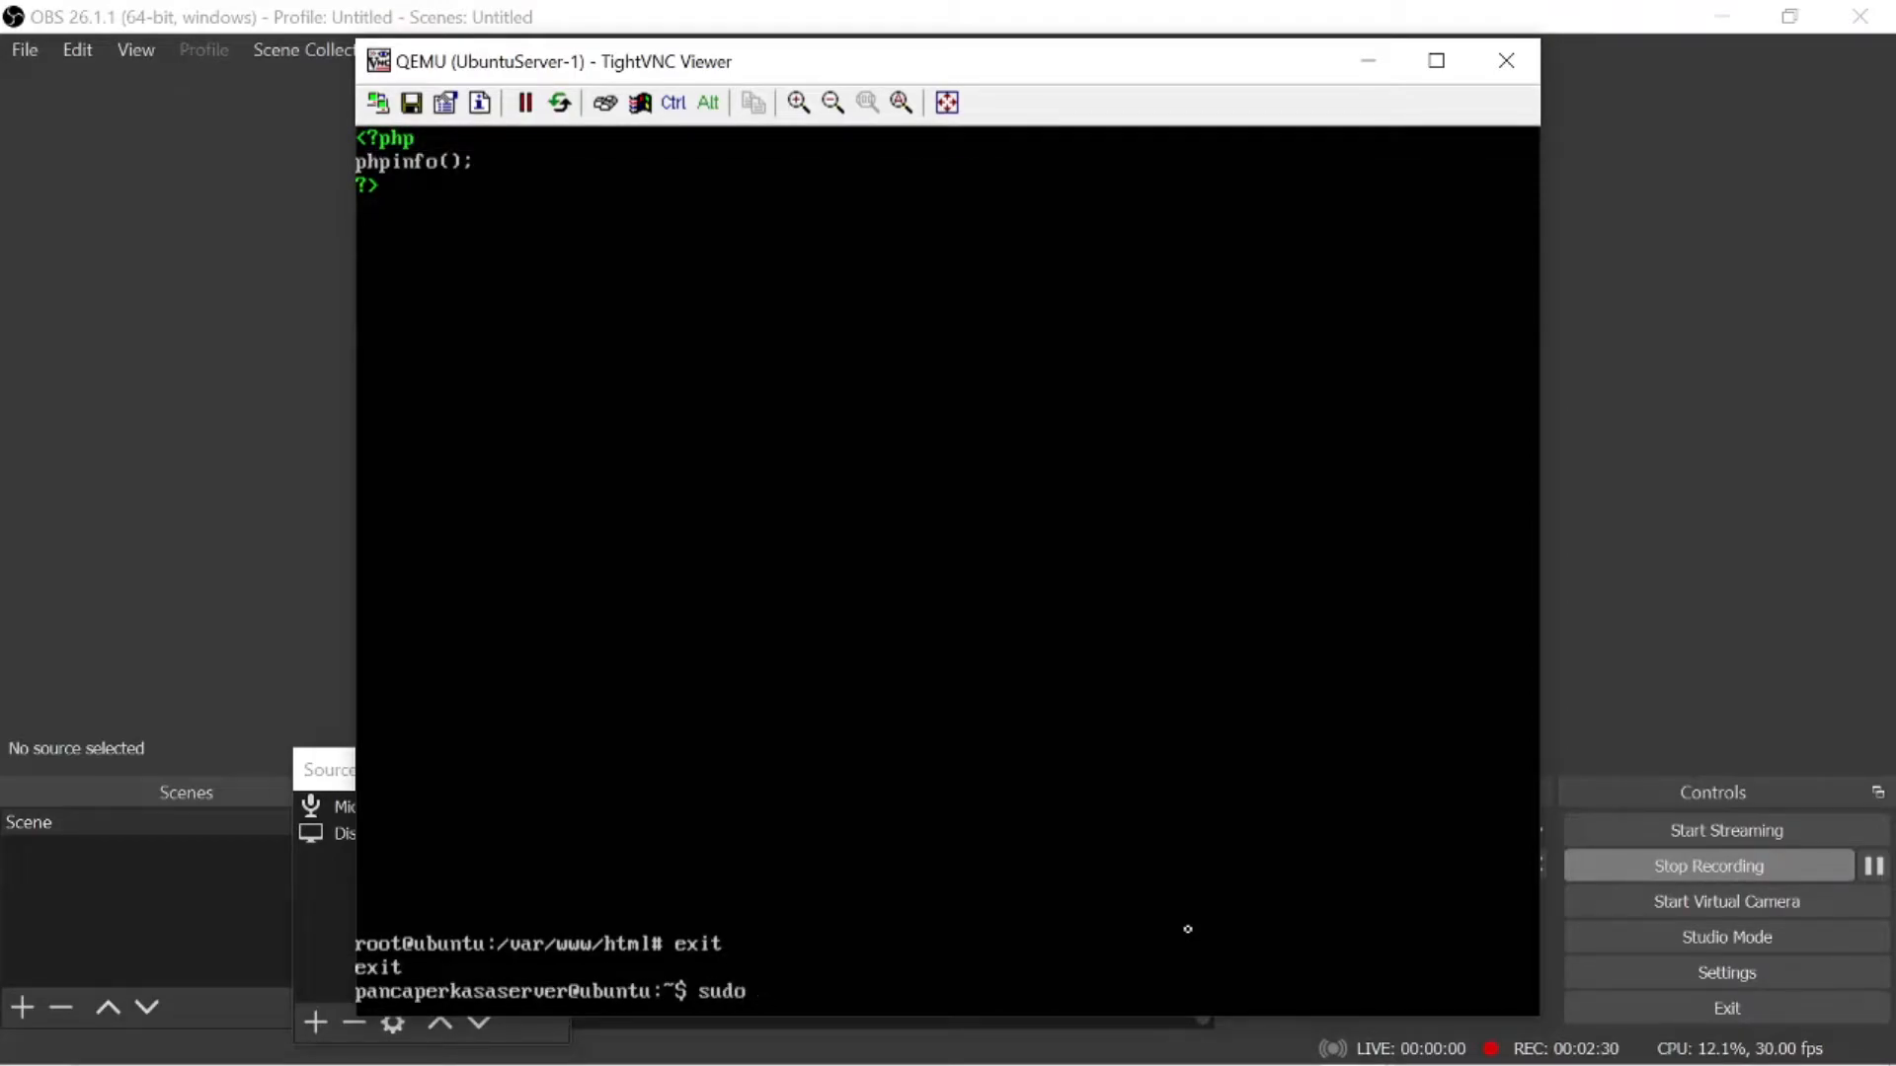
{"action": "key", "text": "Return"}
- Add a new system user named tekjar with the adduser command
{"action": "type", "text": "a"}
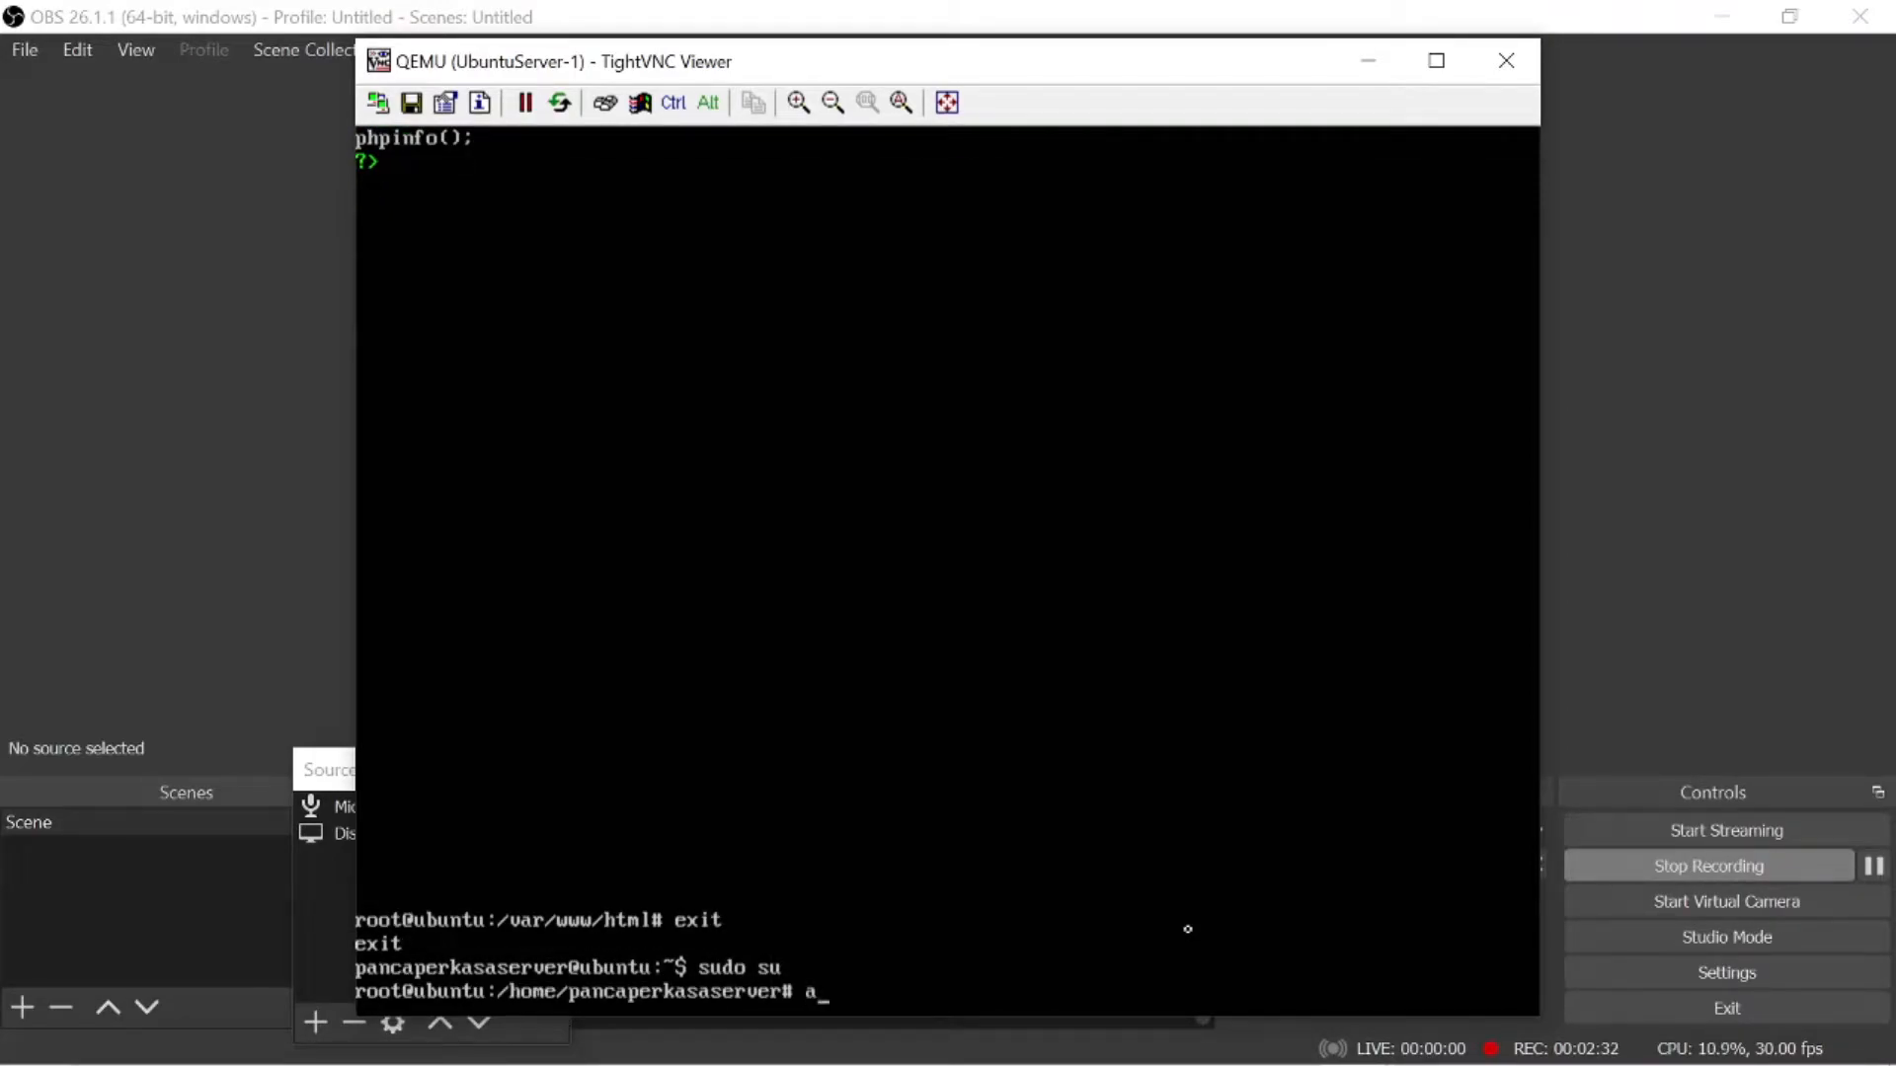
{"action": "type", "text": "dduser tekjari"}
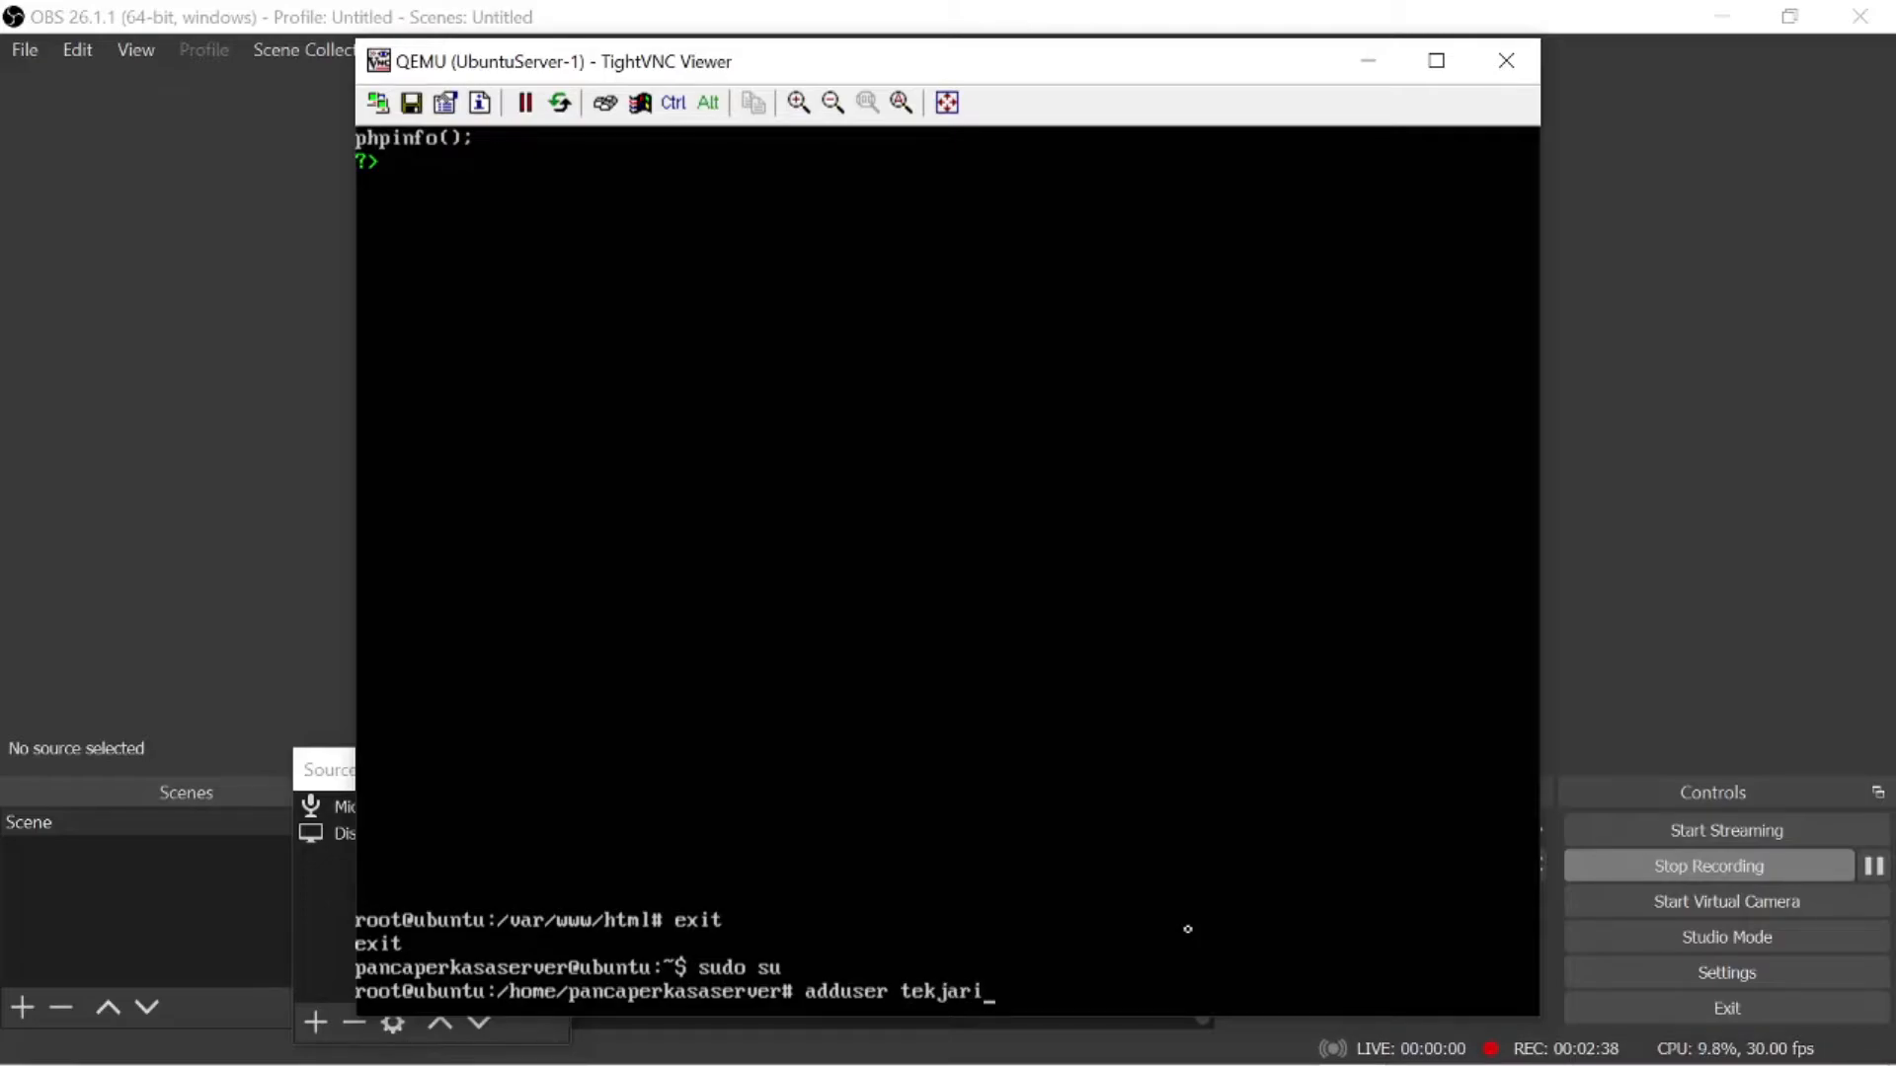
{"action": "key", "text": "BackSpace"}
{"action": "type", "text": "i"}
{"action": "key", "text": "BackSpace"}
{"action": "key", "text": "BackSpace"}
{"action": "key", "text": "BackSpace"}
{"action": "key", "text": "BackSpace"}
{"action": "key", "text": "BackSpace"}
{"action": "key", "text": "BackSpace"}
{"action": "key", "text": "BackSpace"}
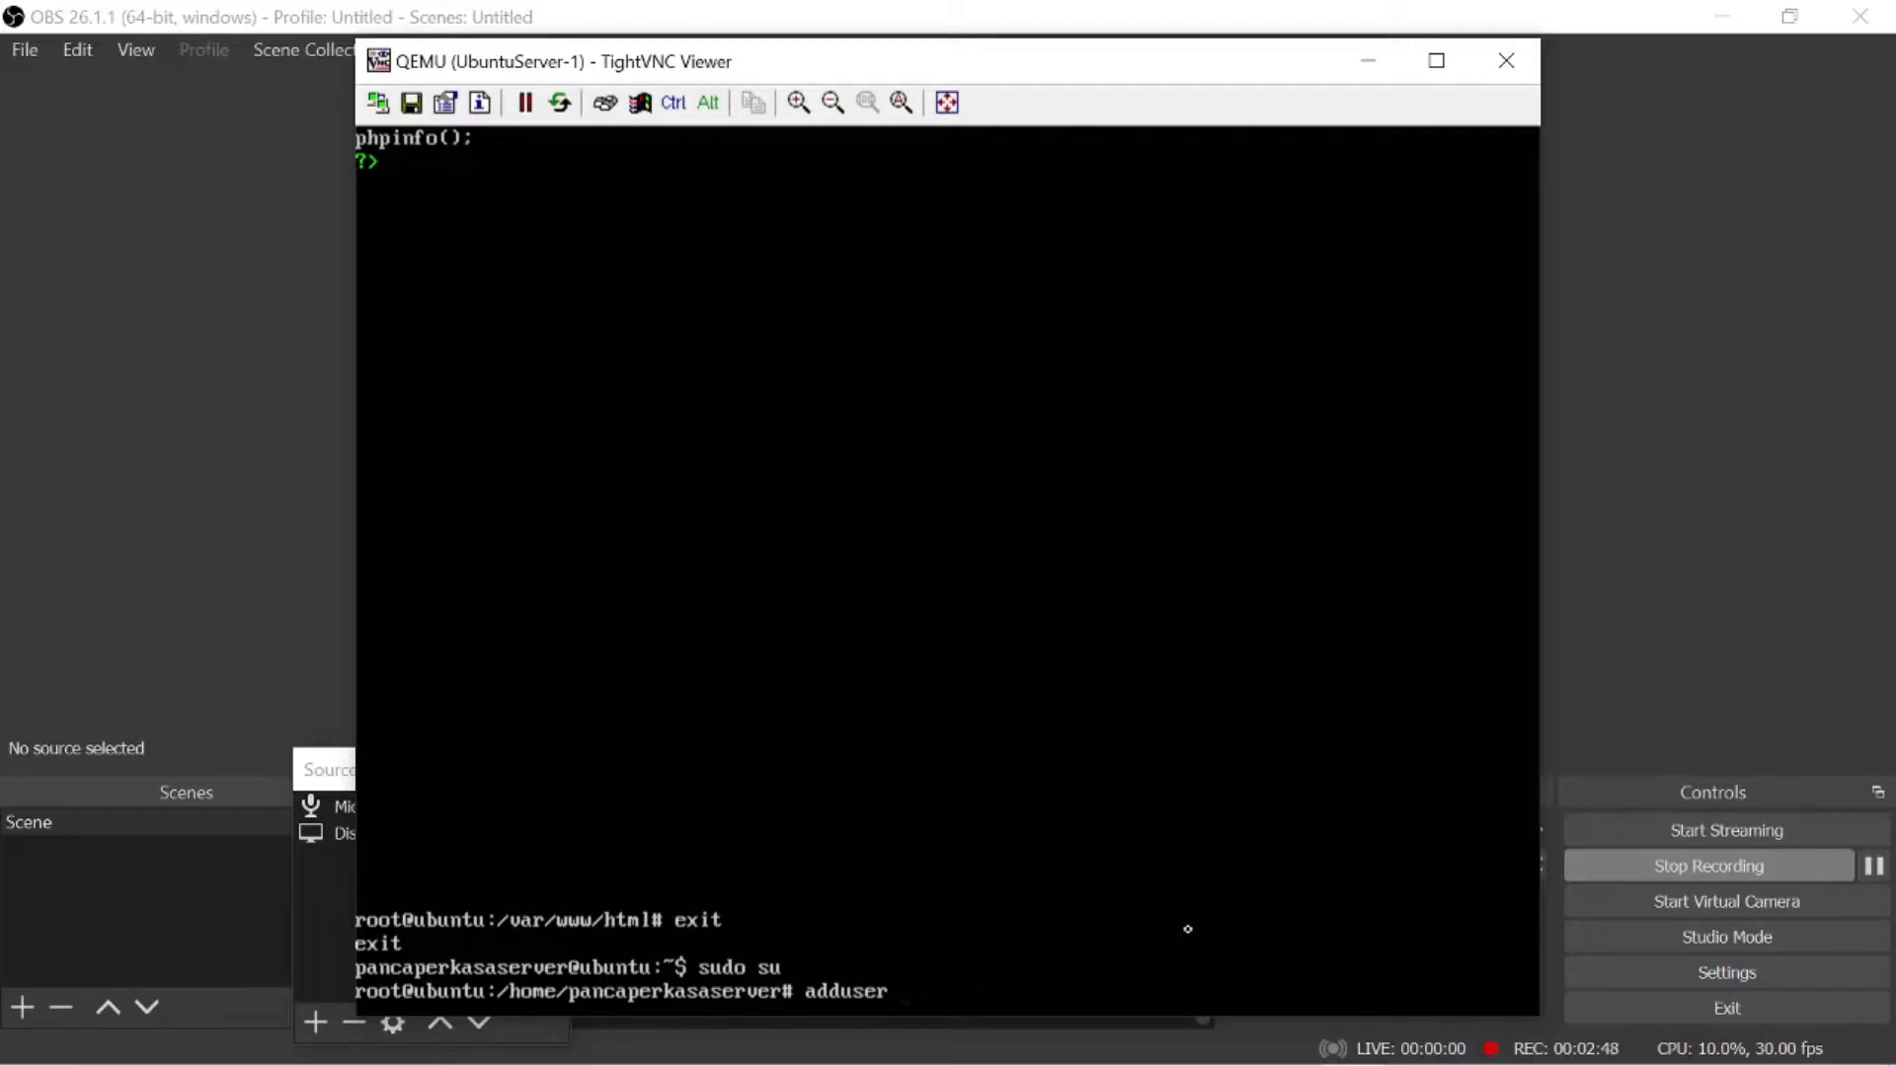
{"action": "type", "text": "tekjar"}
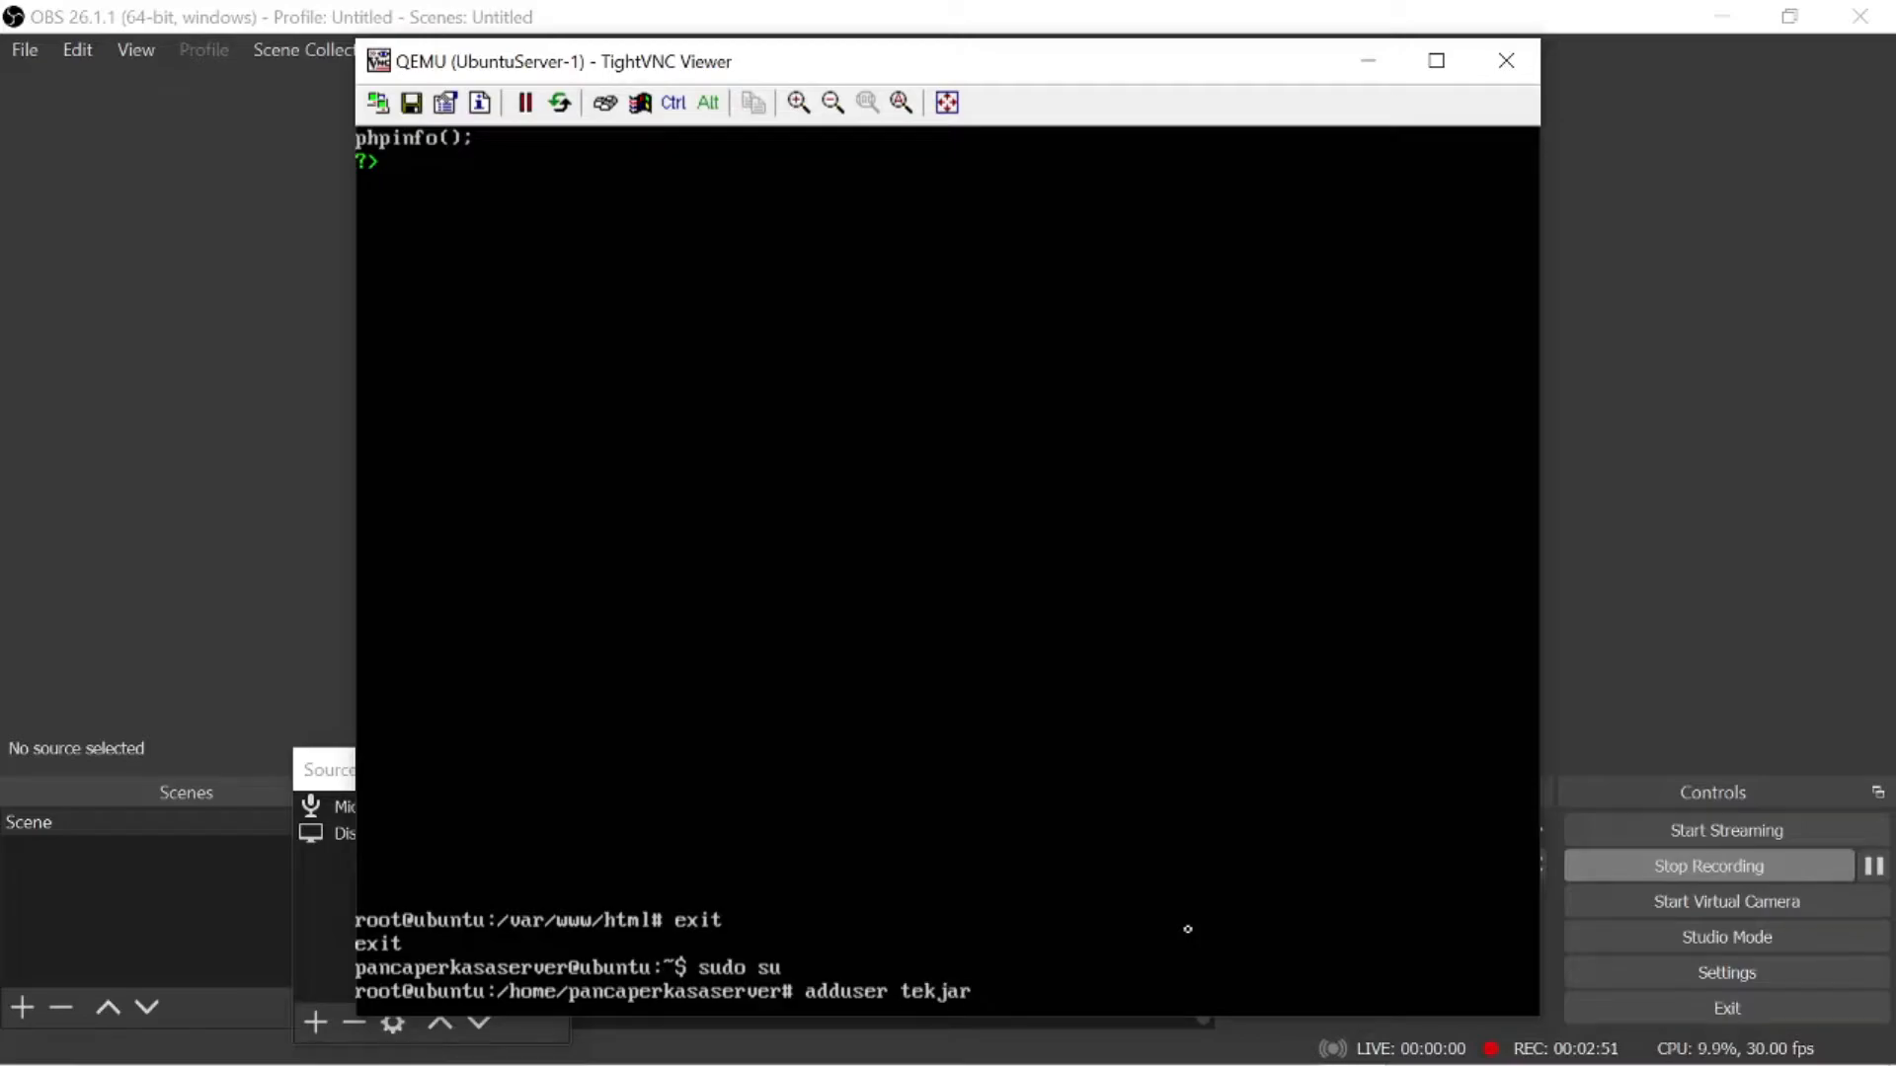
{"action": "key", "text": "Return"}
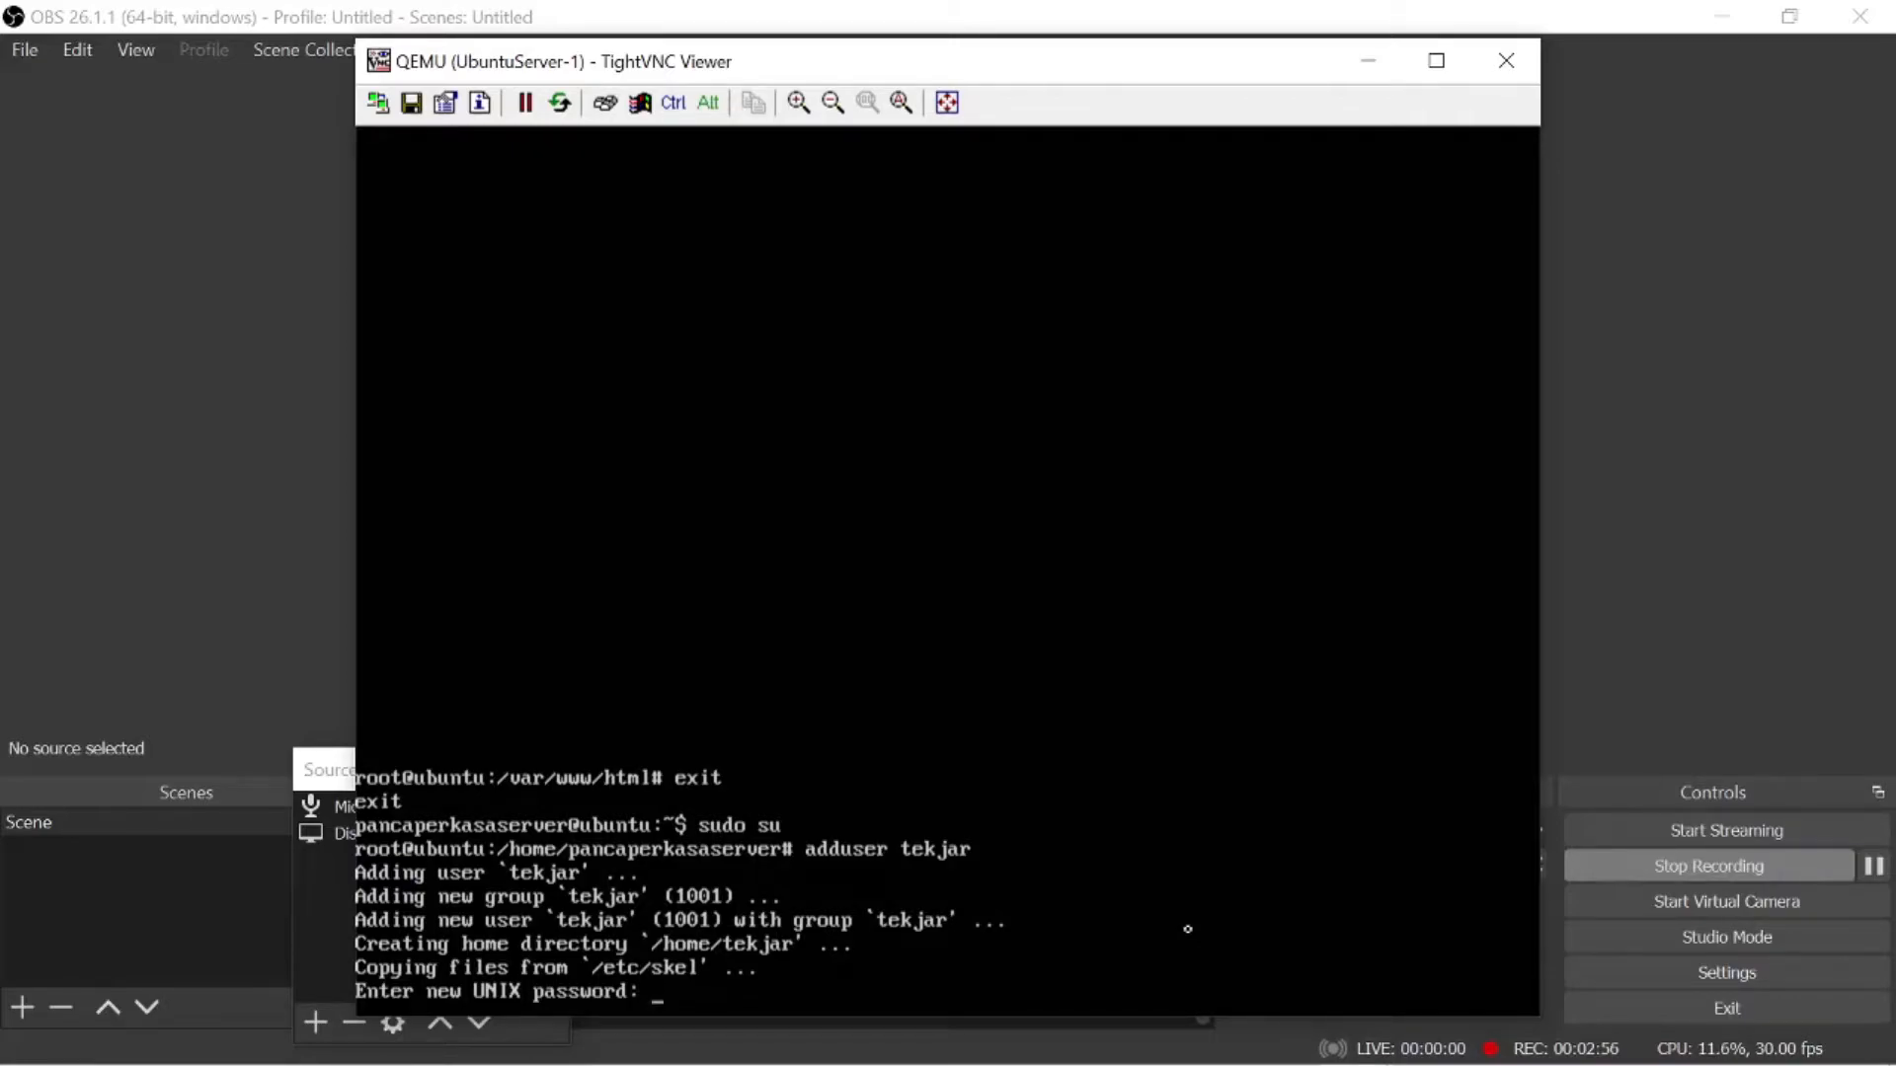
- Enter and retype the new user's UNIX password, then accept the default user information and confirm it with y
{"action": "key", "text": "Return"}
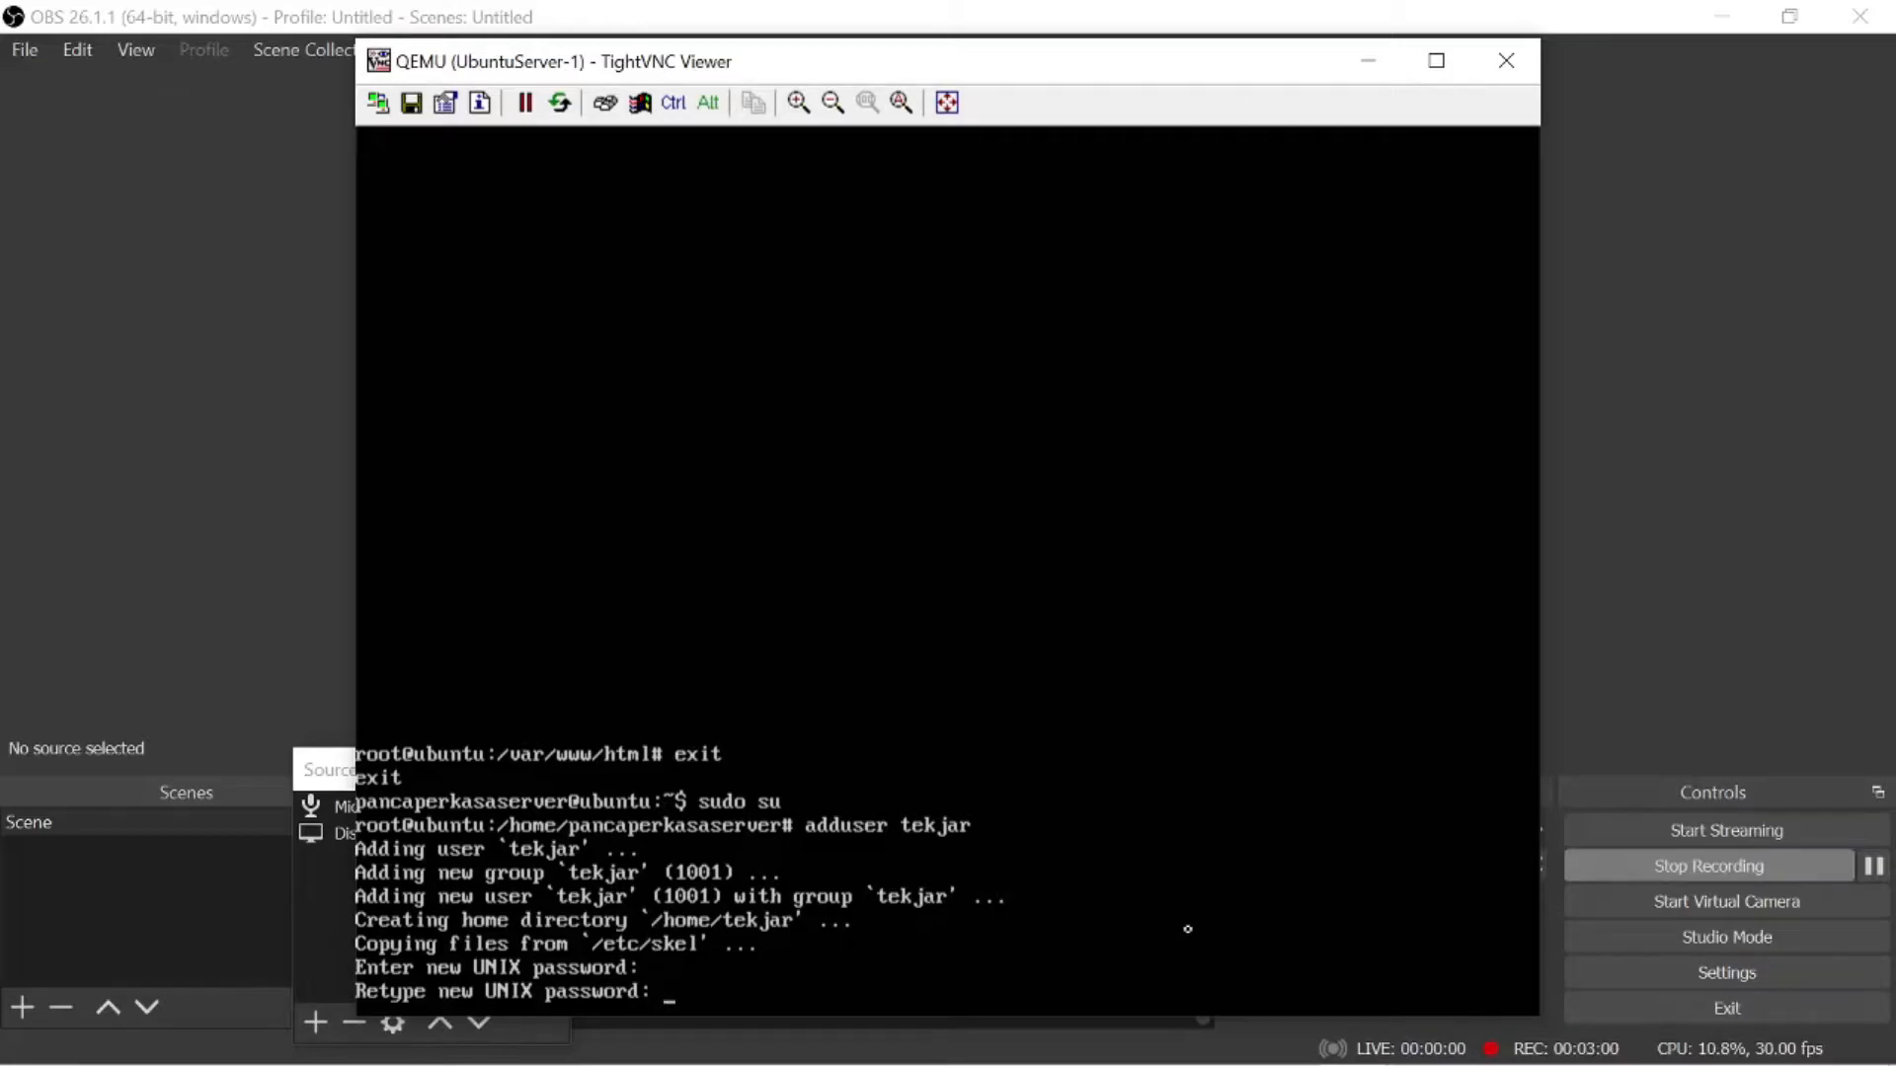
{"action": "key", "text": "Return"}
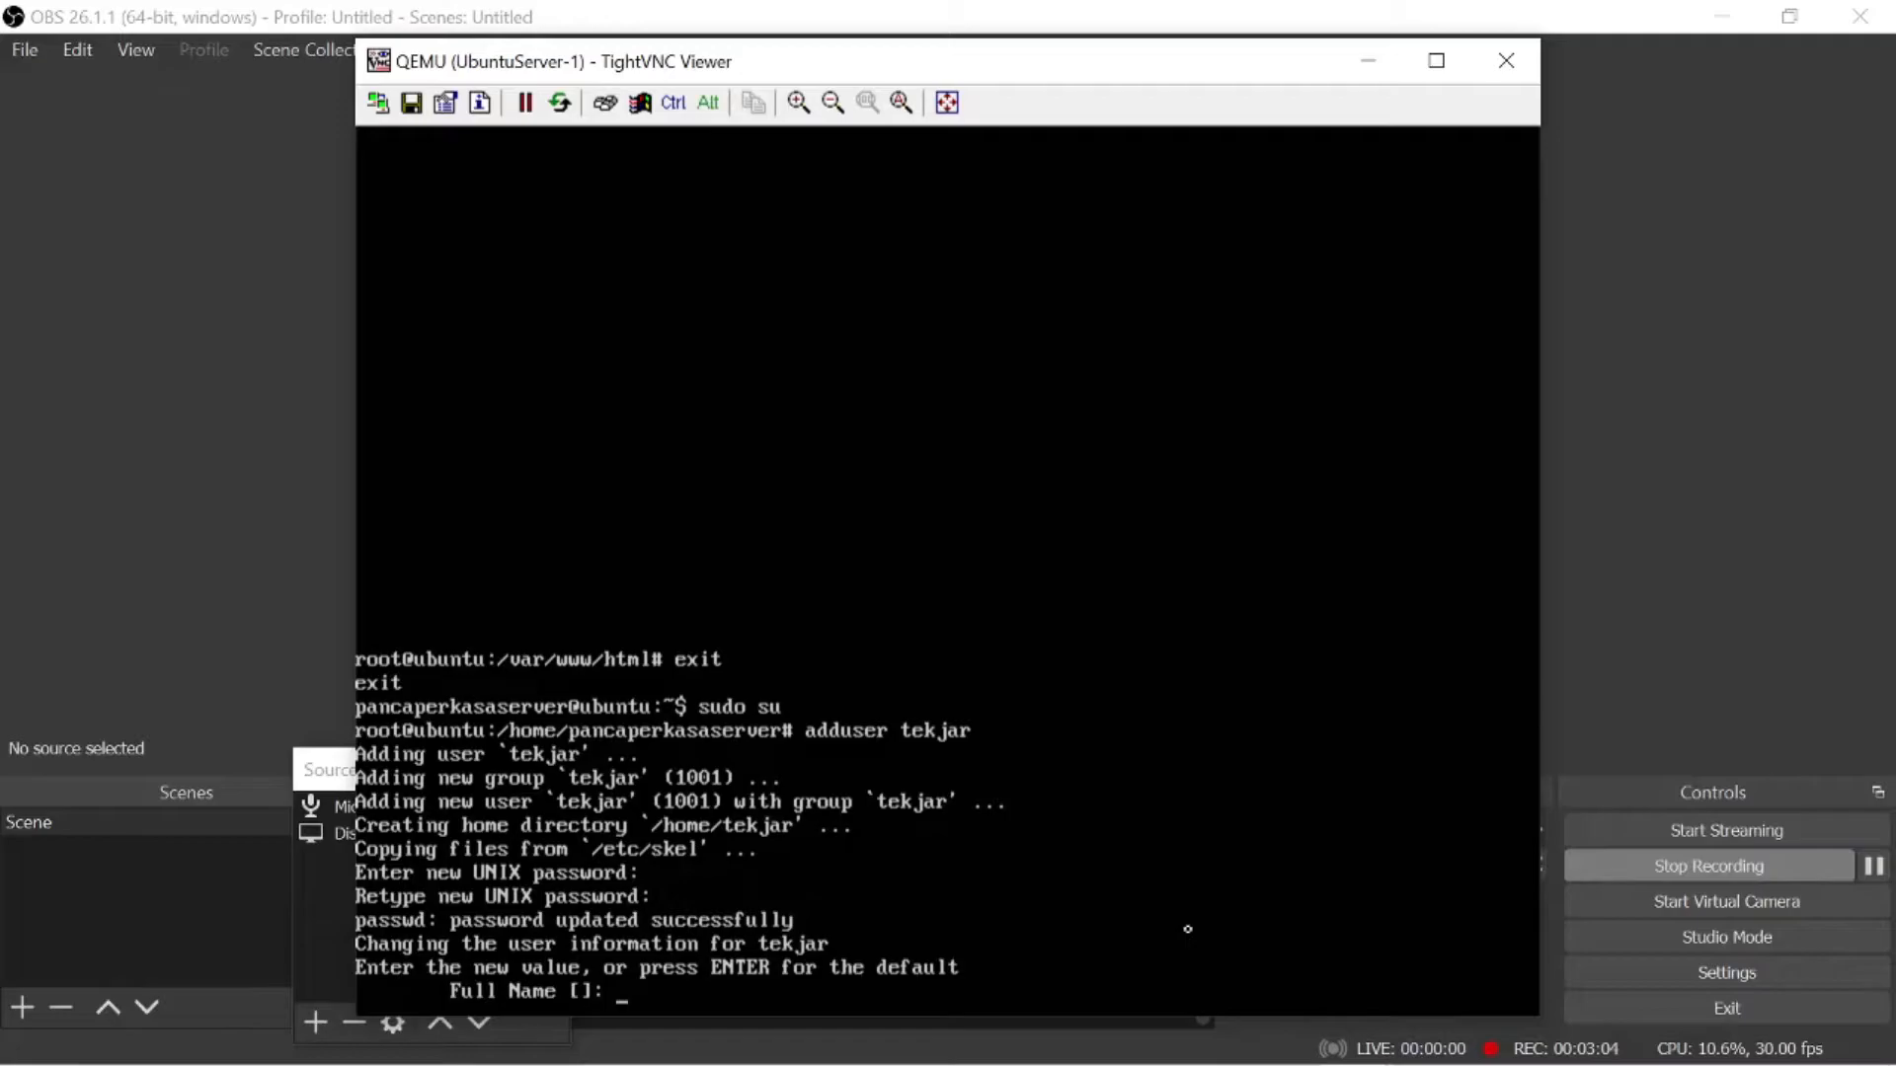
{"action": "key", "text": "Return"}
{"action": "key", "text": "Return"}
{"action": "key", "text": "Return"}
{"action": "key", "text": "Return"}
{"action": "key", "text": "Return"}
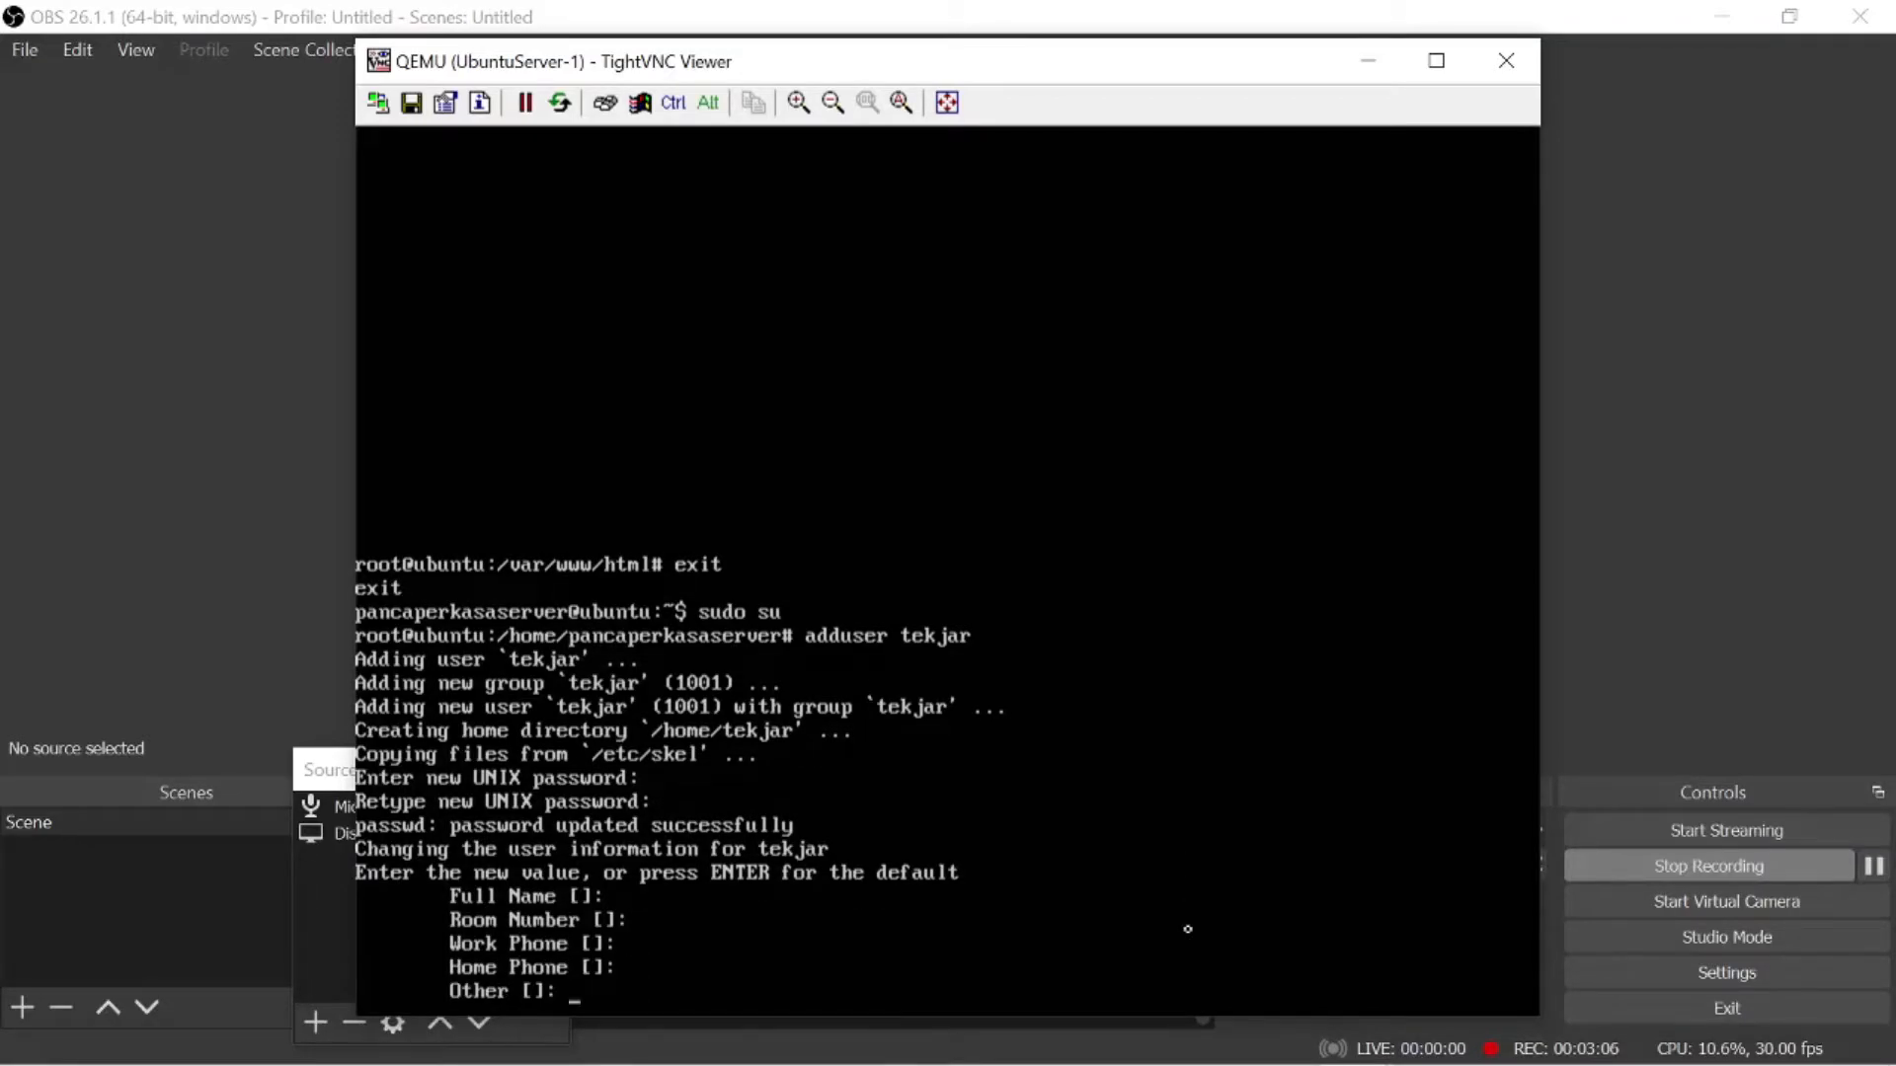
{"action": "type", "text": "y"}
{"action": "key", "text": "Return"}
- Restart the proftpd service on the server
{"action": "type", "text": "service proftpd"}
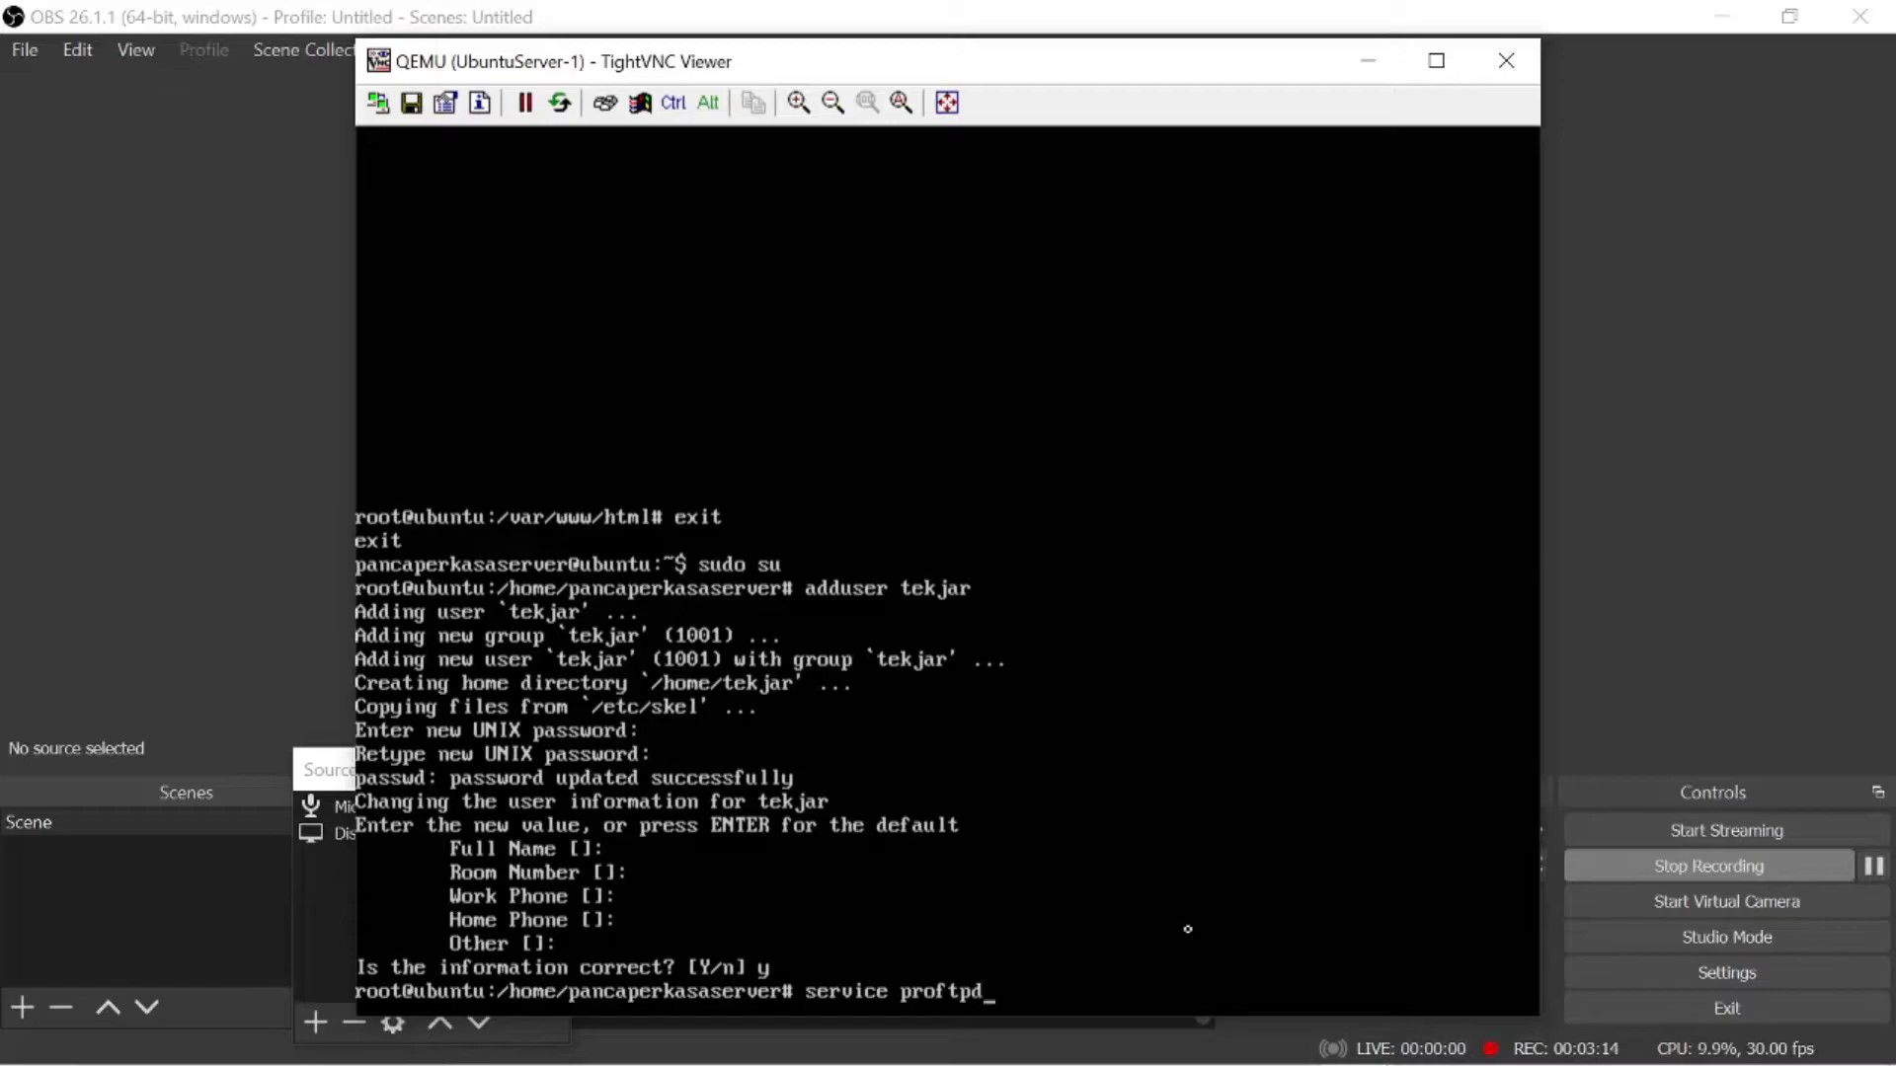
{"action": "type", "text": " resra"}
{"action": "key", "text": "BackSpace"}
{"action": "key", "text": "BackSpace"}
{"action": "type", "text": "tart"}
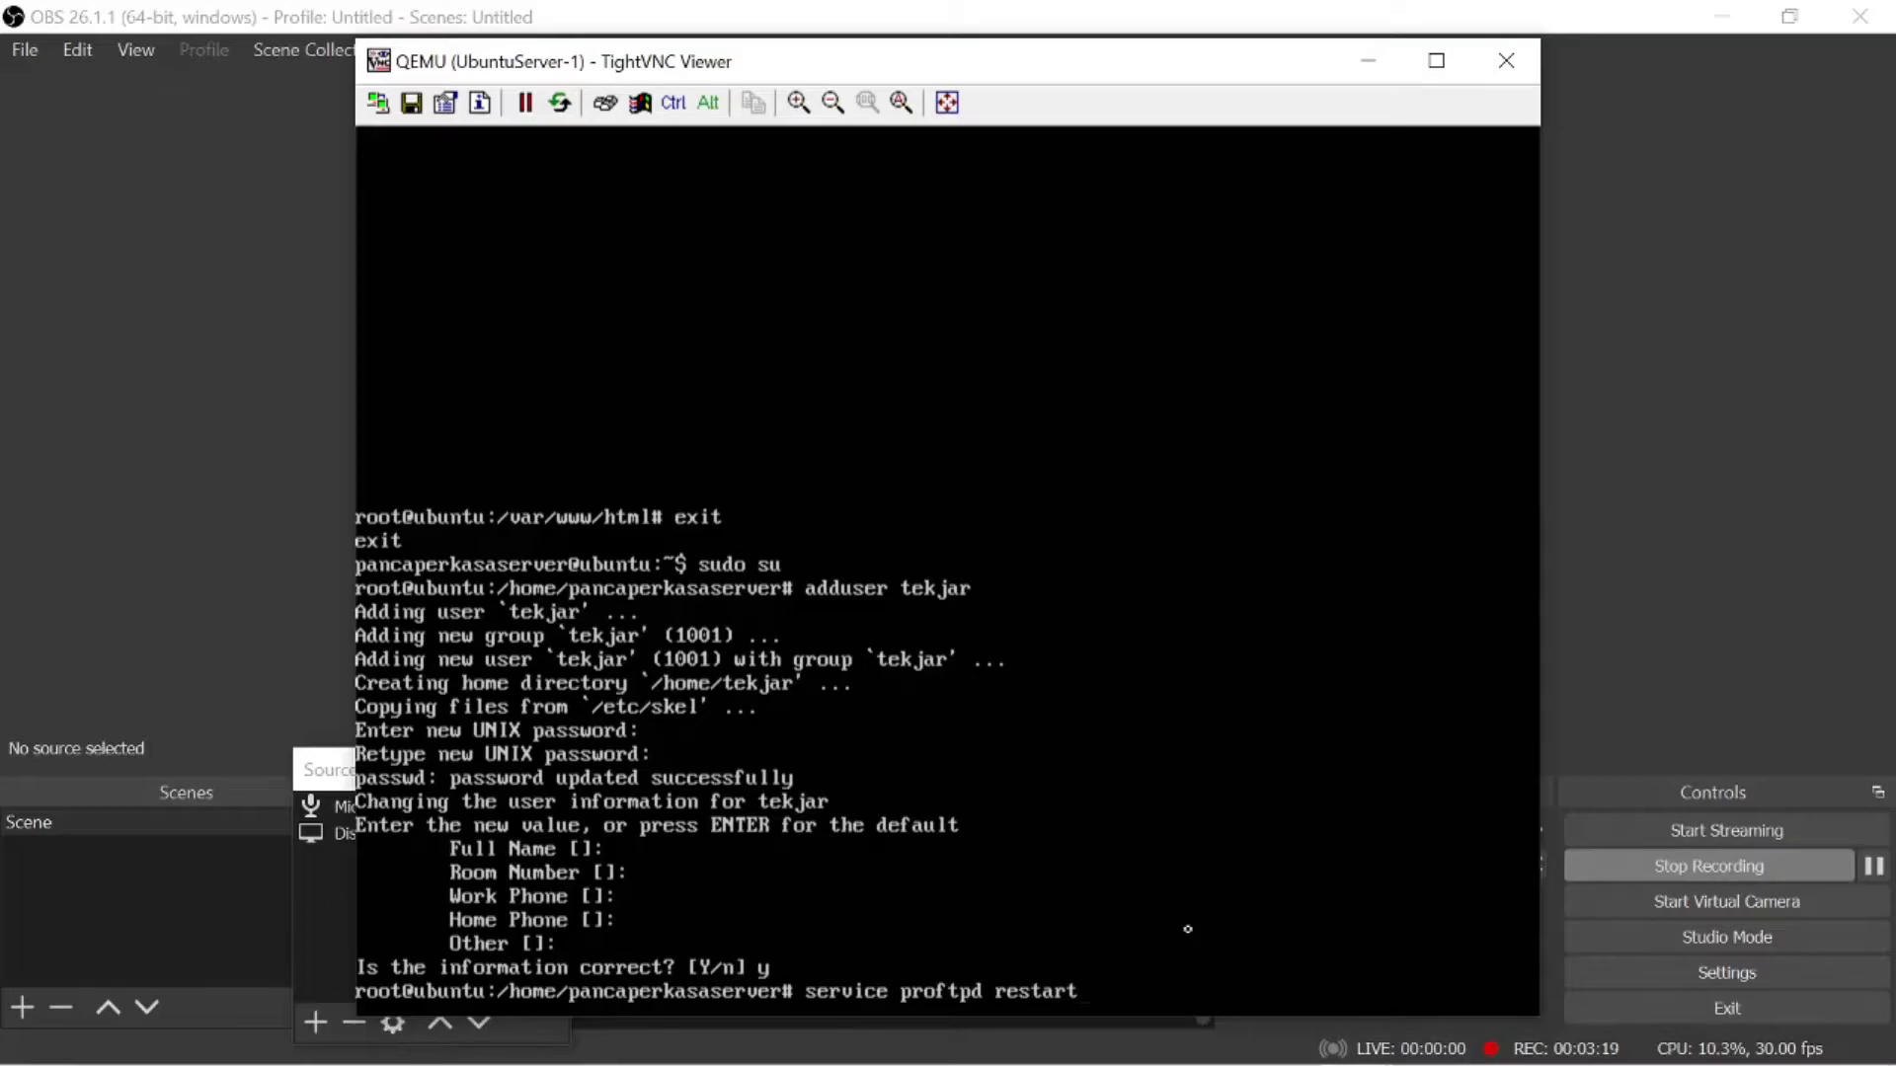
{"action": "key", "text": "Return"}
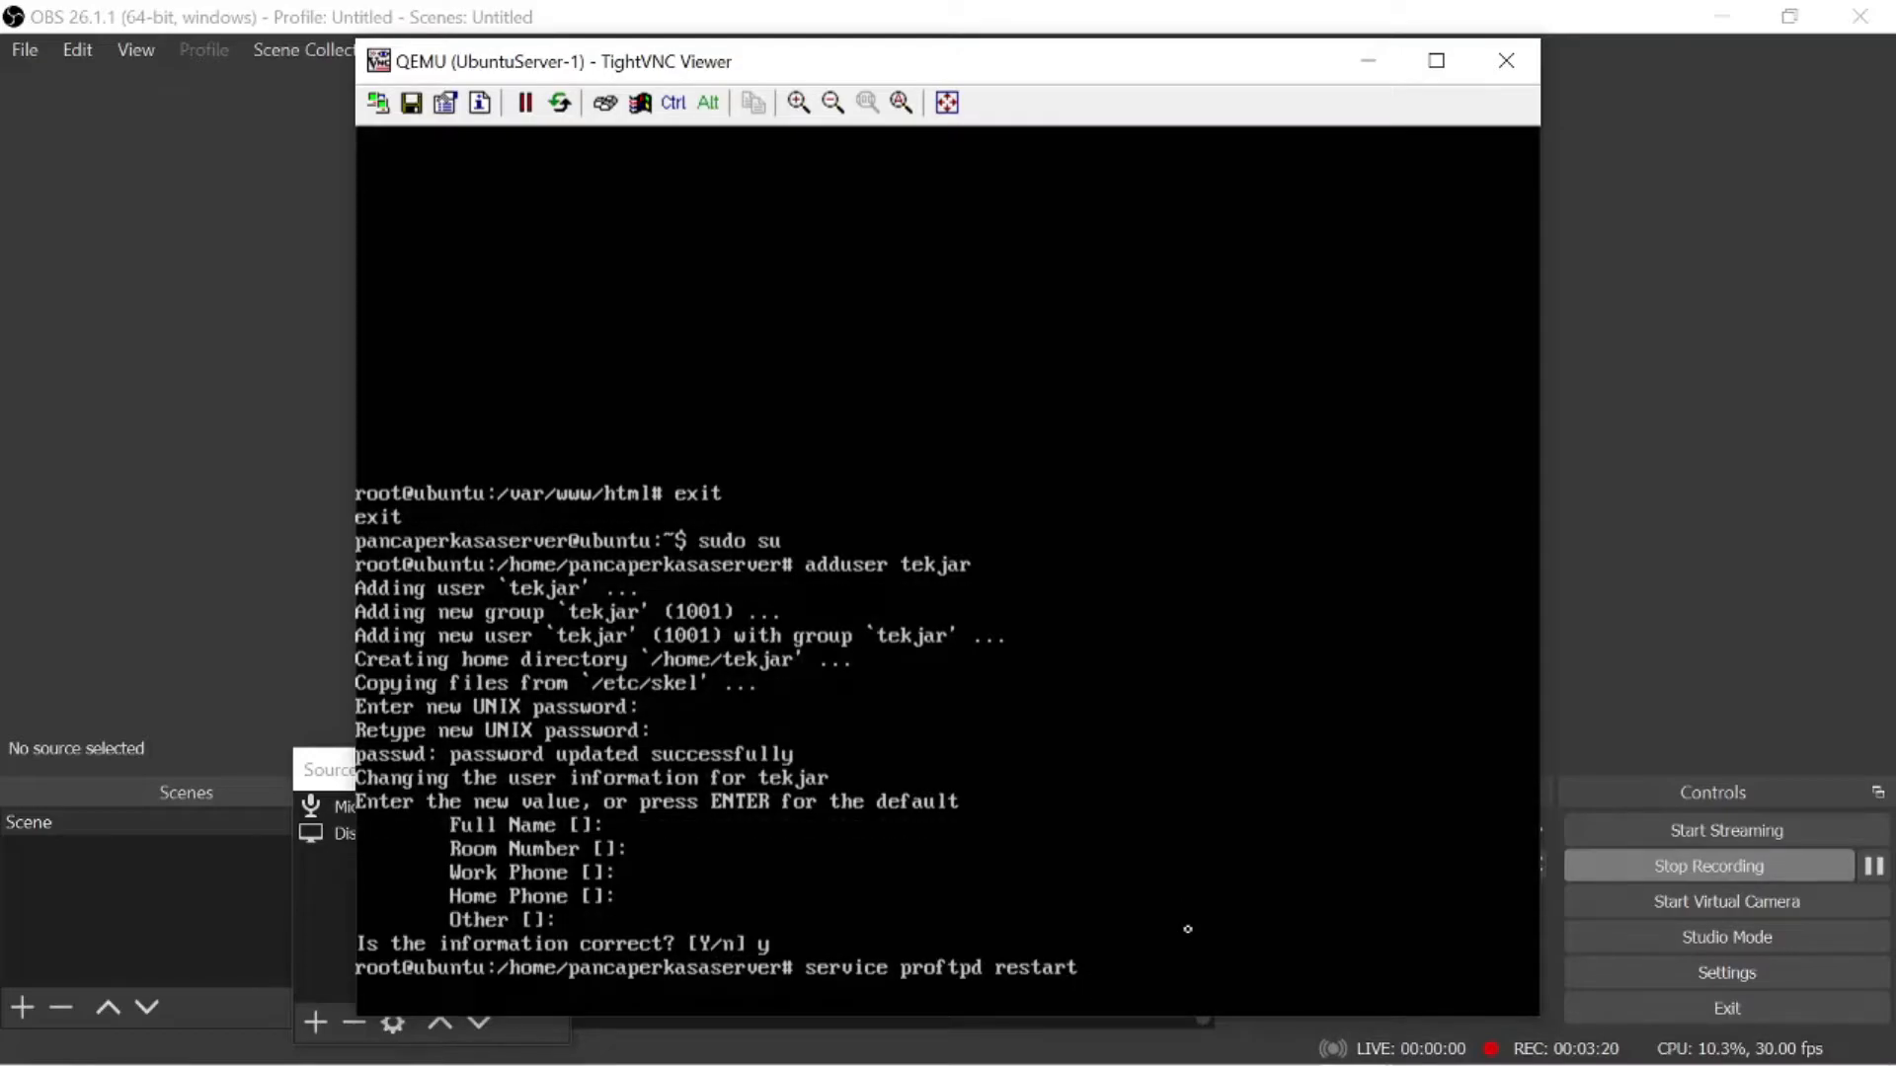
{"action": "left_click_drag", "start_coordinate": [1055, 73], "coordinate": [1171, 107]}
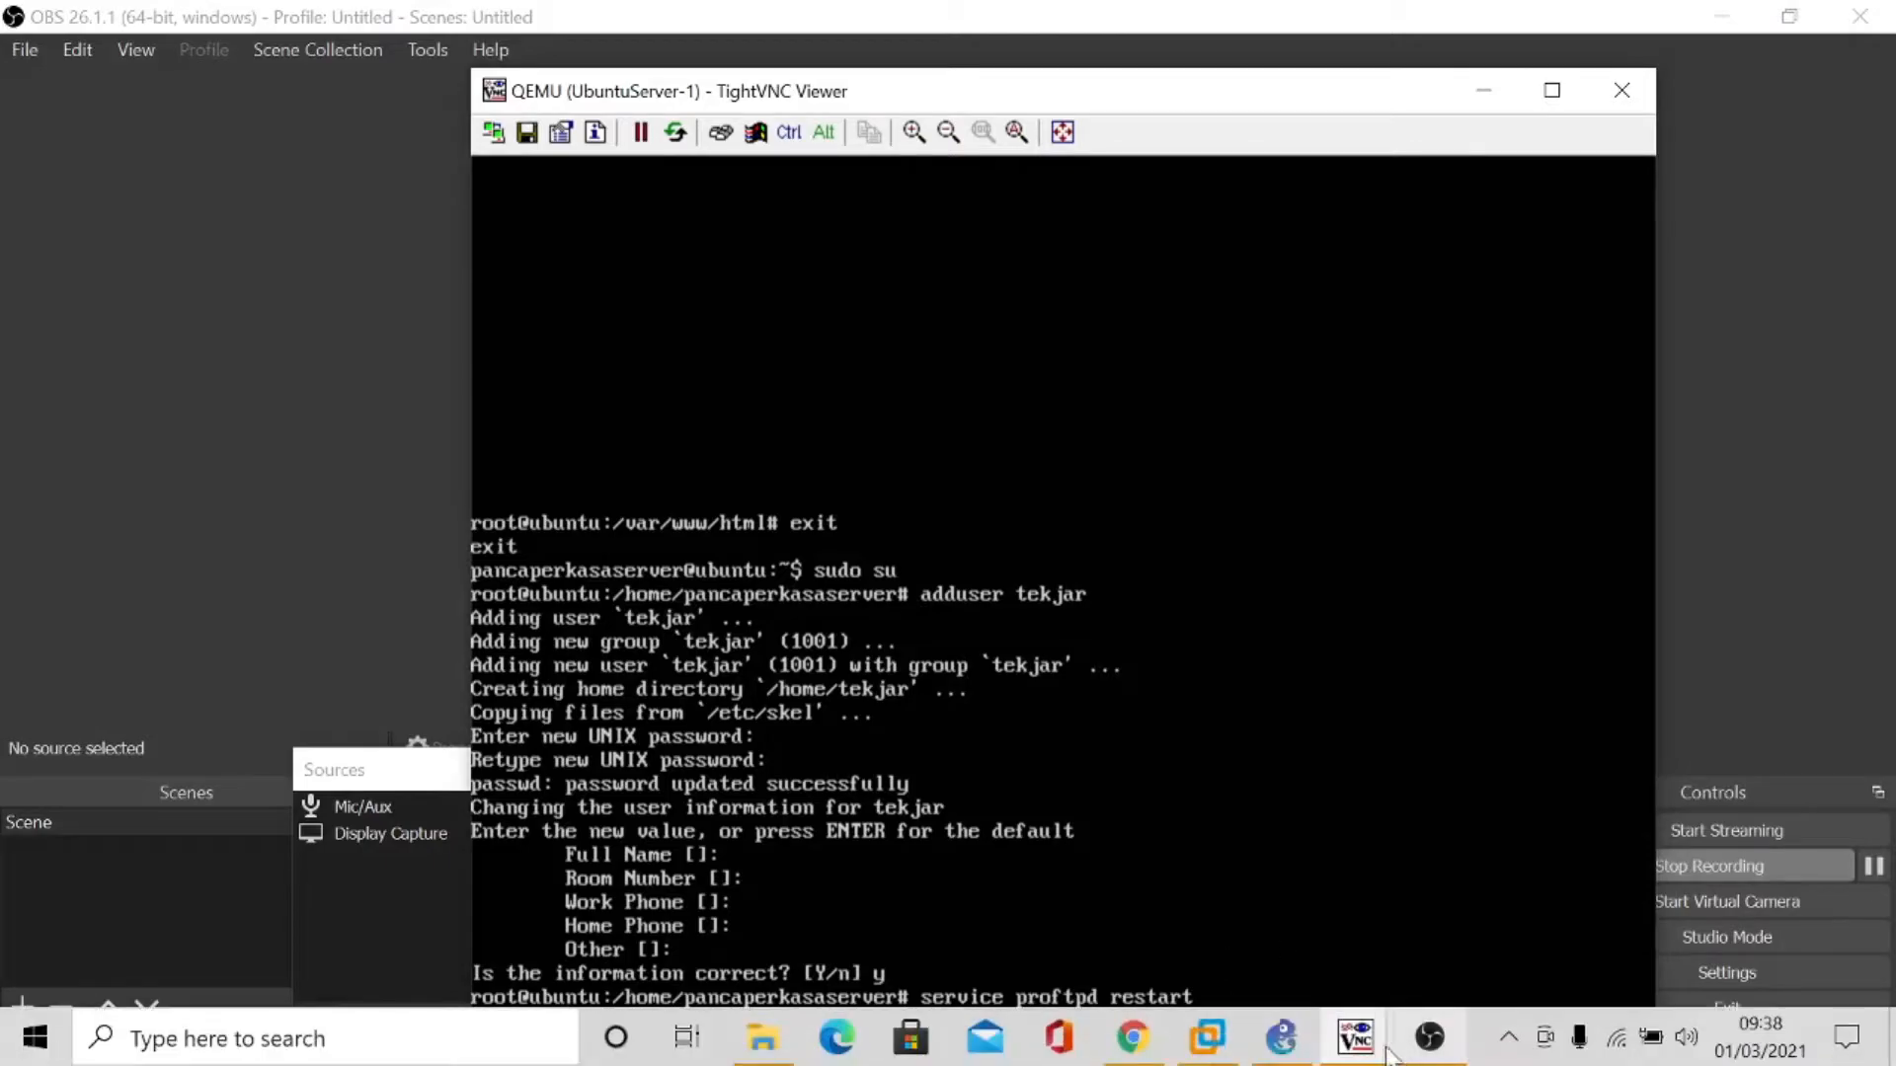
{"action": "left_click", "coordinate": [1281, 1037]}
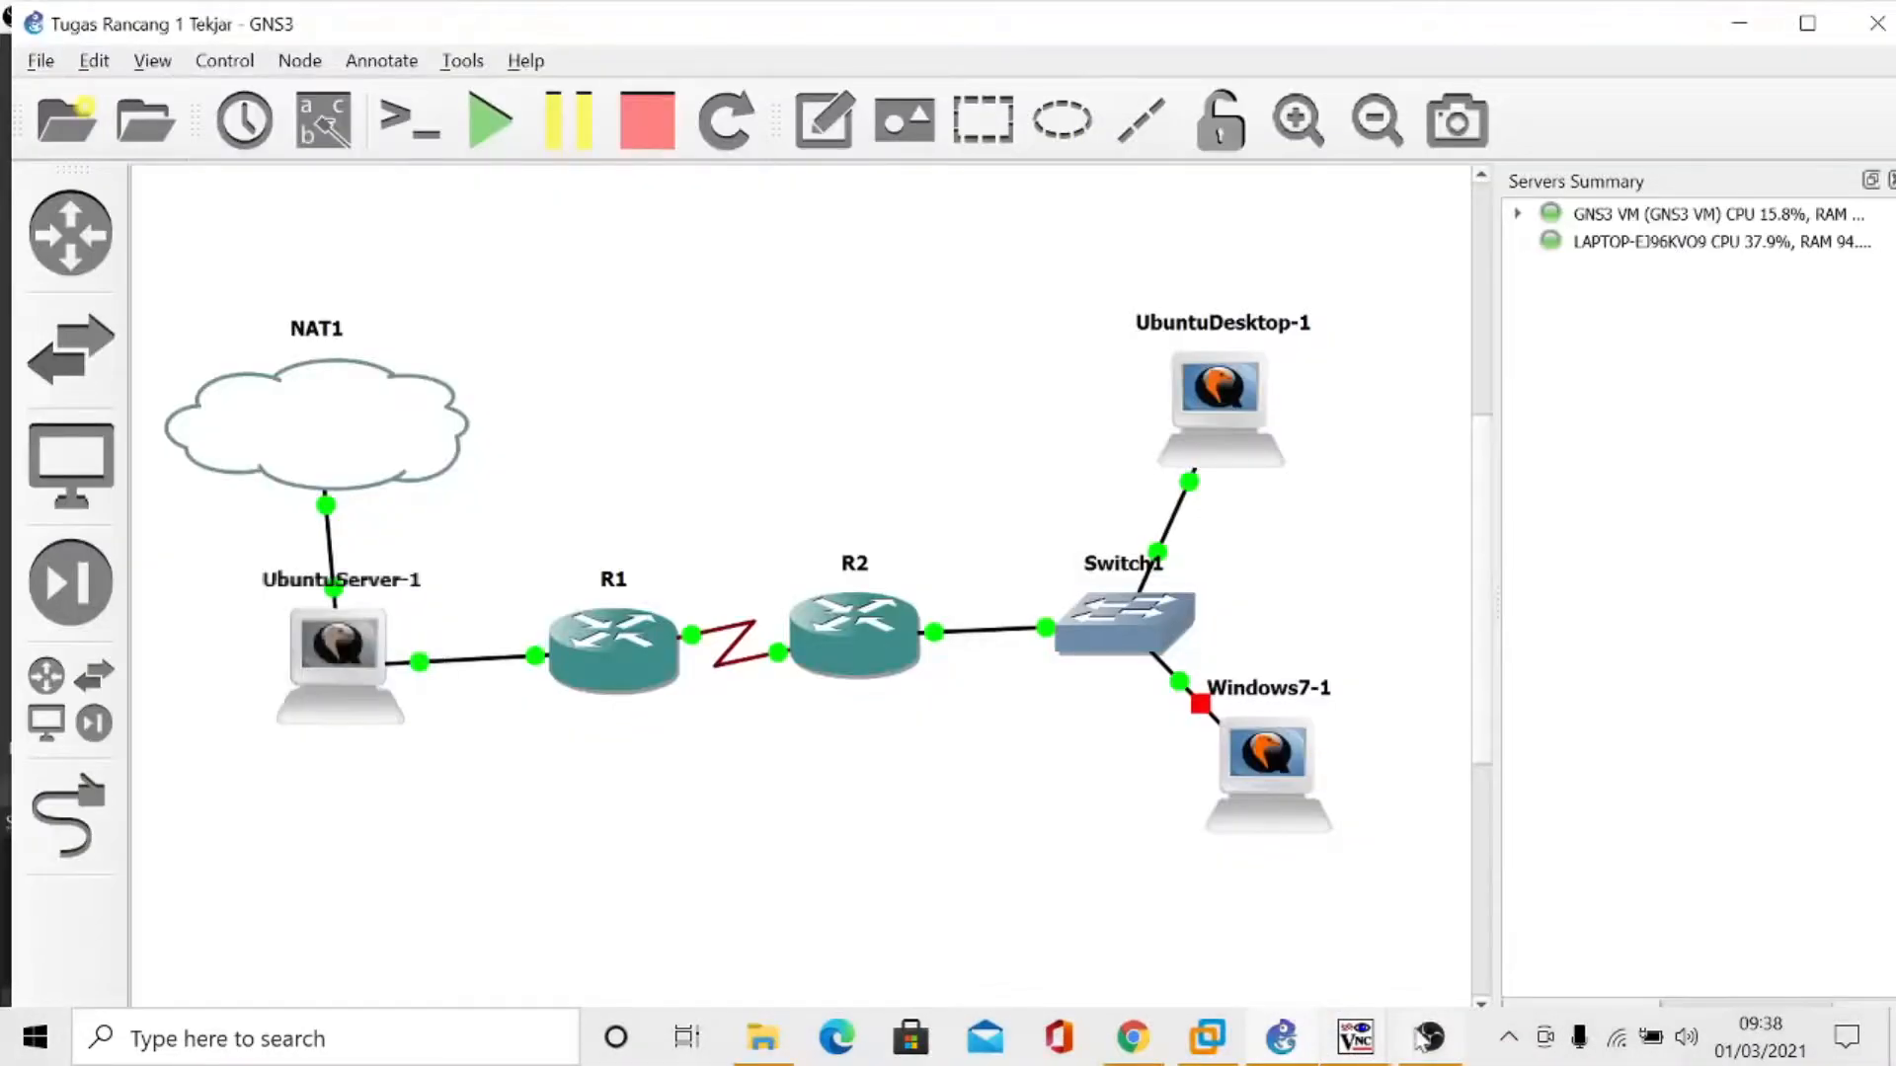
{"action": "left_click", "coordinate": [1421, 1036]}
{"action": "left_click", "coordinate": [1307, 1040]}
{"action": "mouse_move", "coordinate": [1328, 1043]}
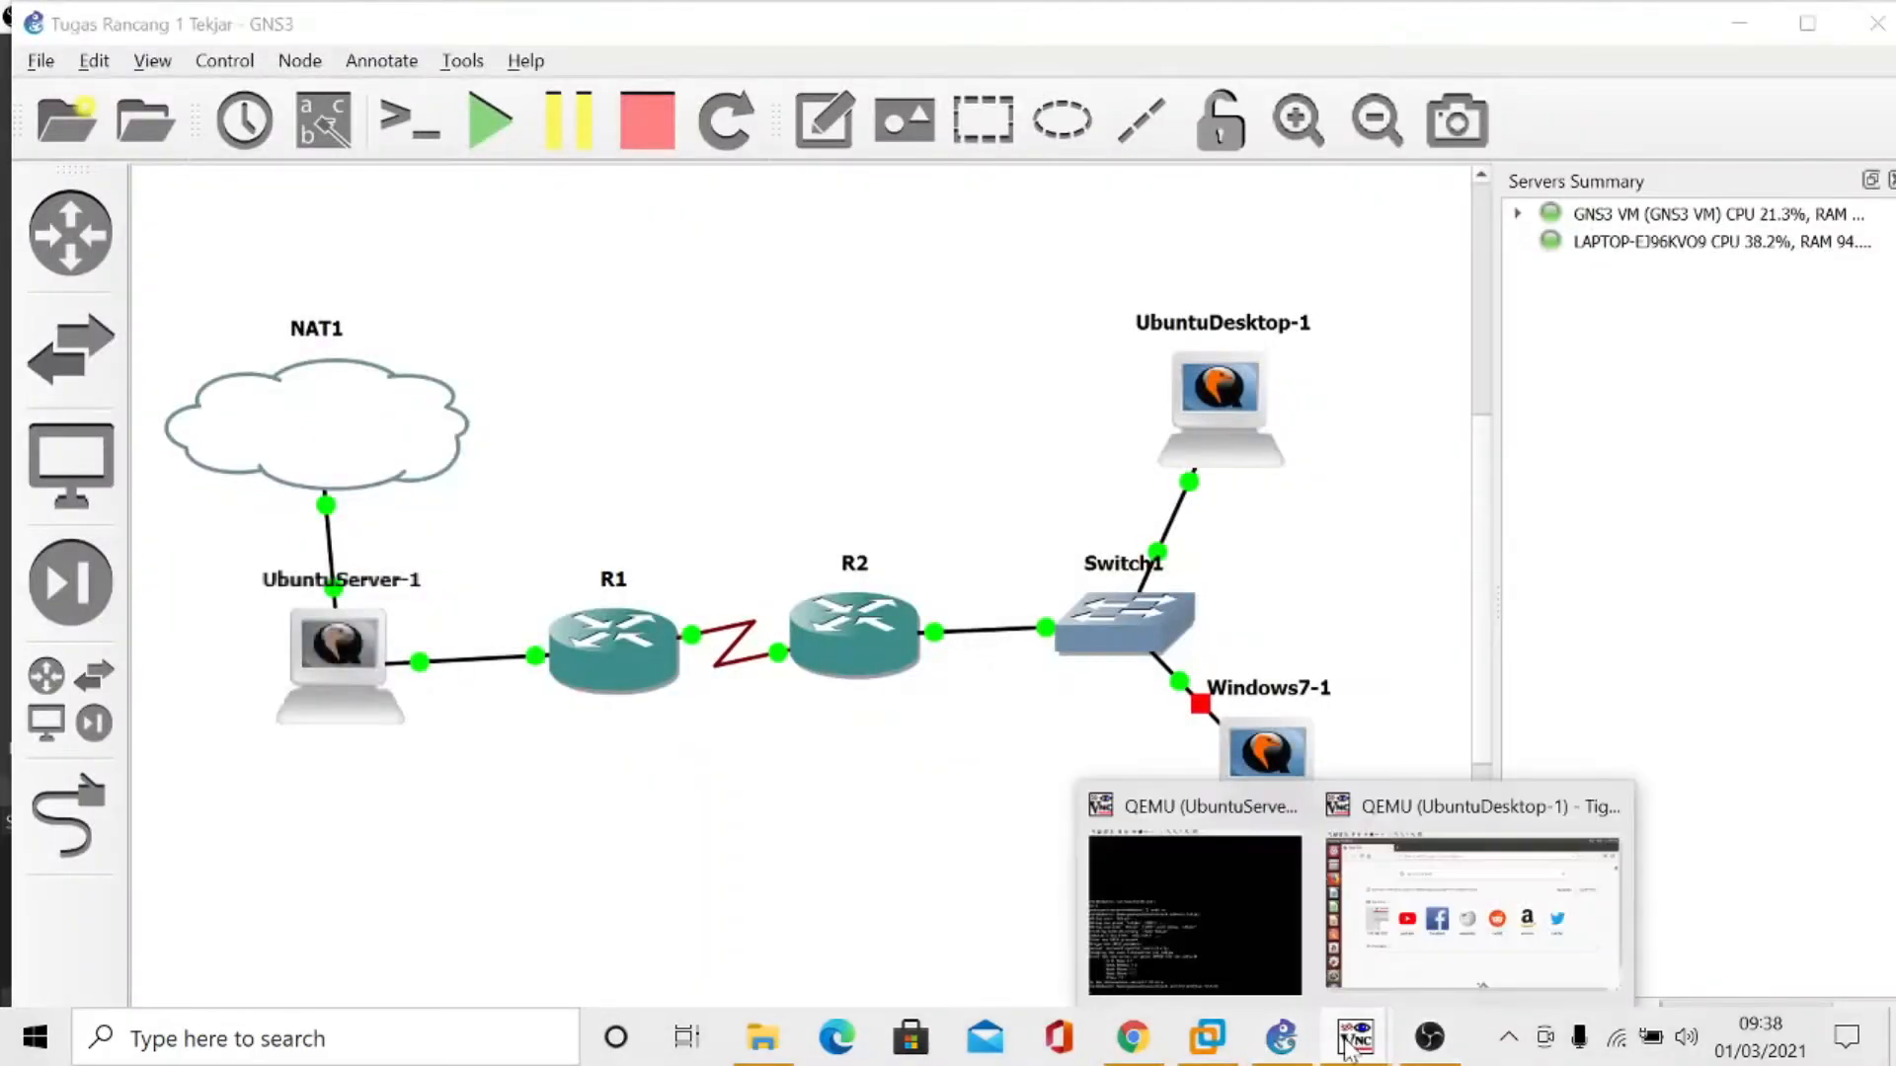
{"action": "left_click", "coordinate": [1283, 928]}
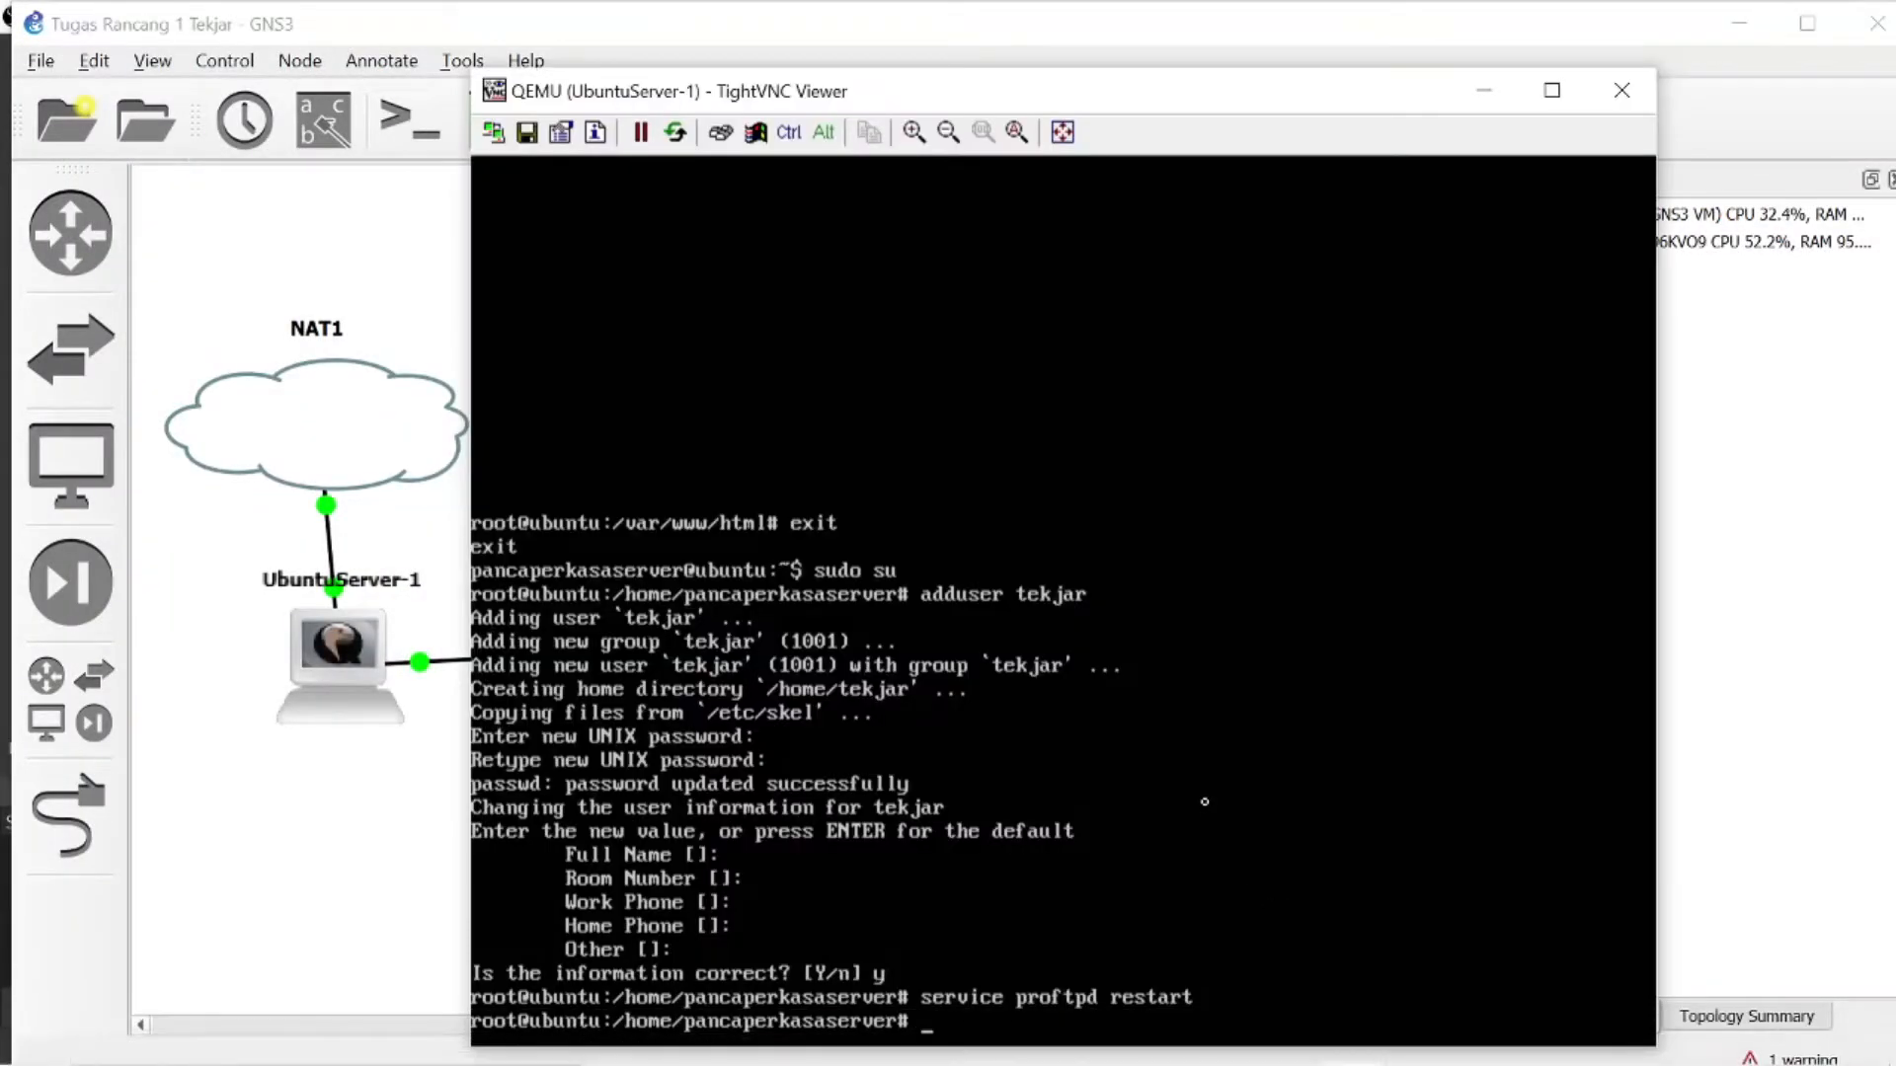
{"action": "type", "text": "cd"}
{"action": "key", "text": "BackSpace"}
{"action": "key", "text": "BackSpace"}
{"action": "key", "text": "BackSpace"}
- Create tekjar.txt with nano in the current directory, containing the line INI FTP SERVER, and save it
{"action": "type", "text": "nano tekjar.txt"}
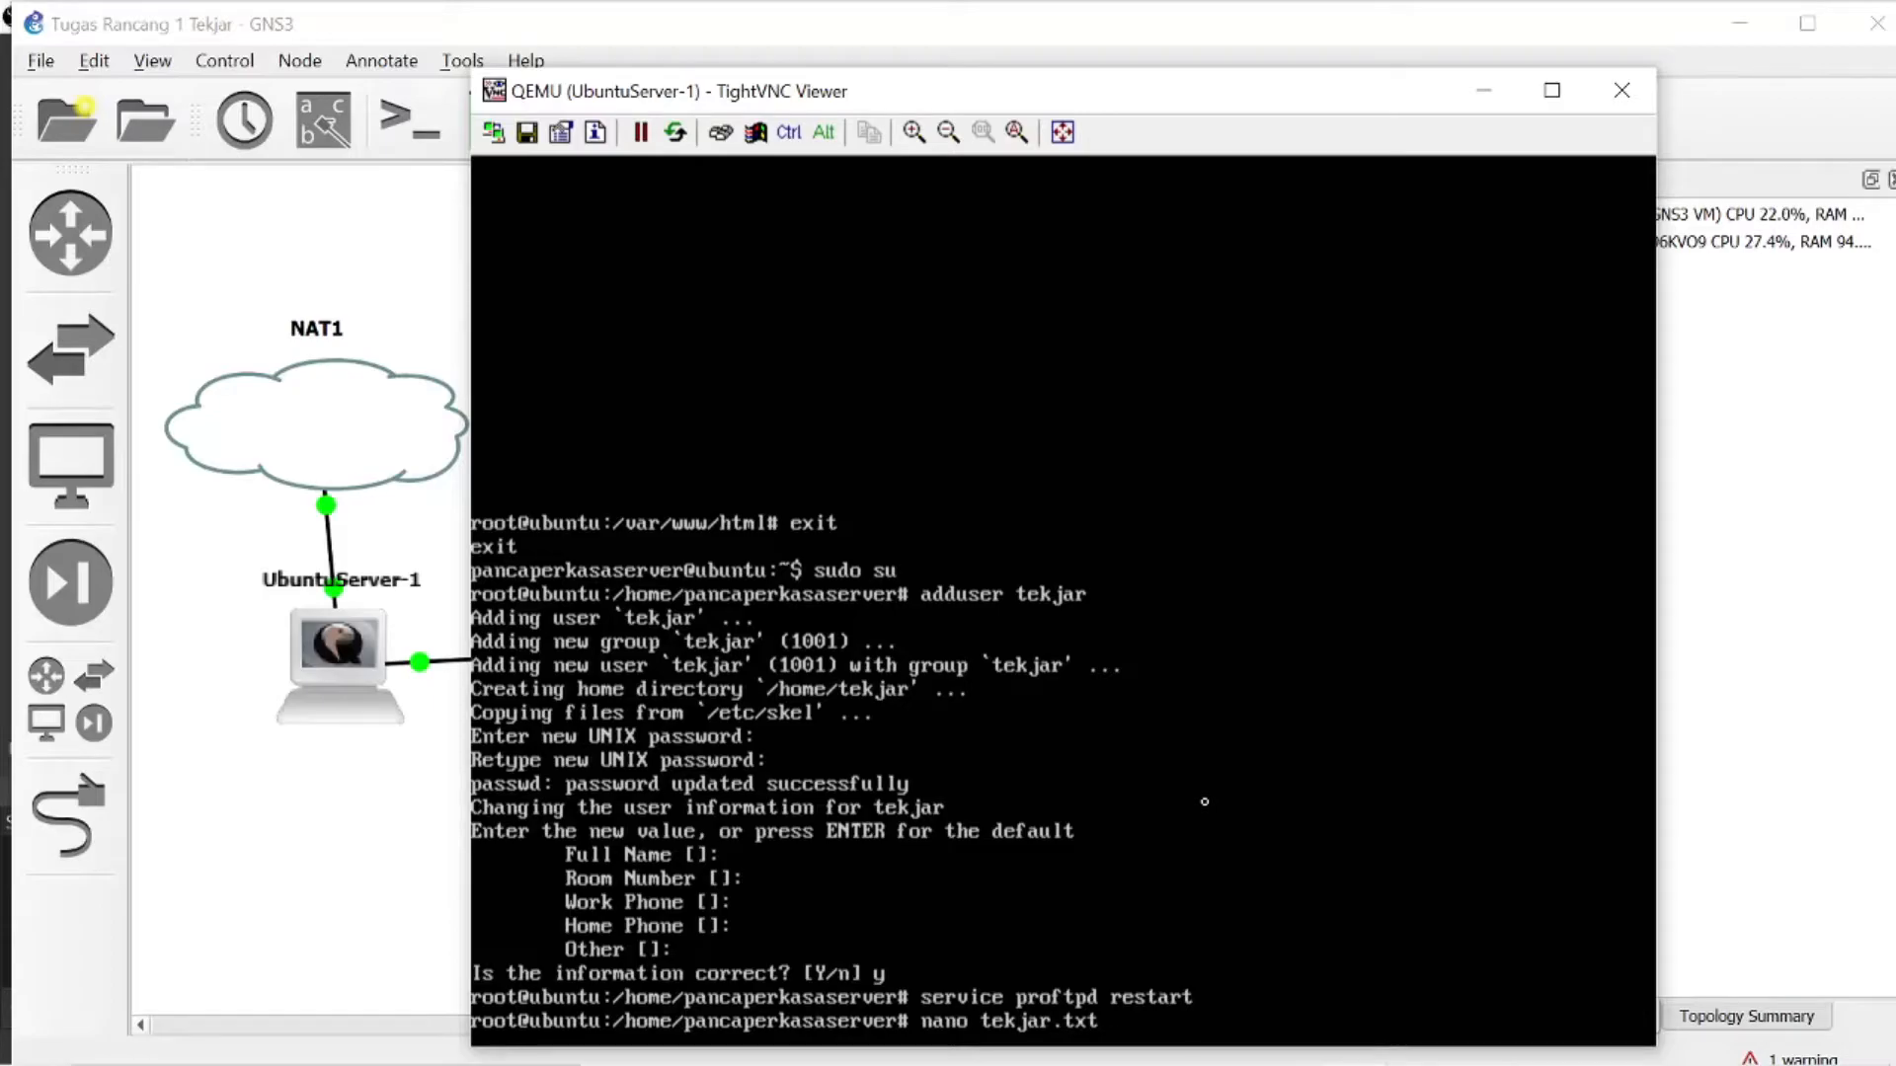
{"action": "key", "text": "Return"}
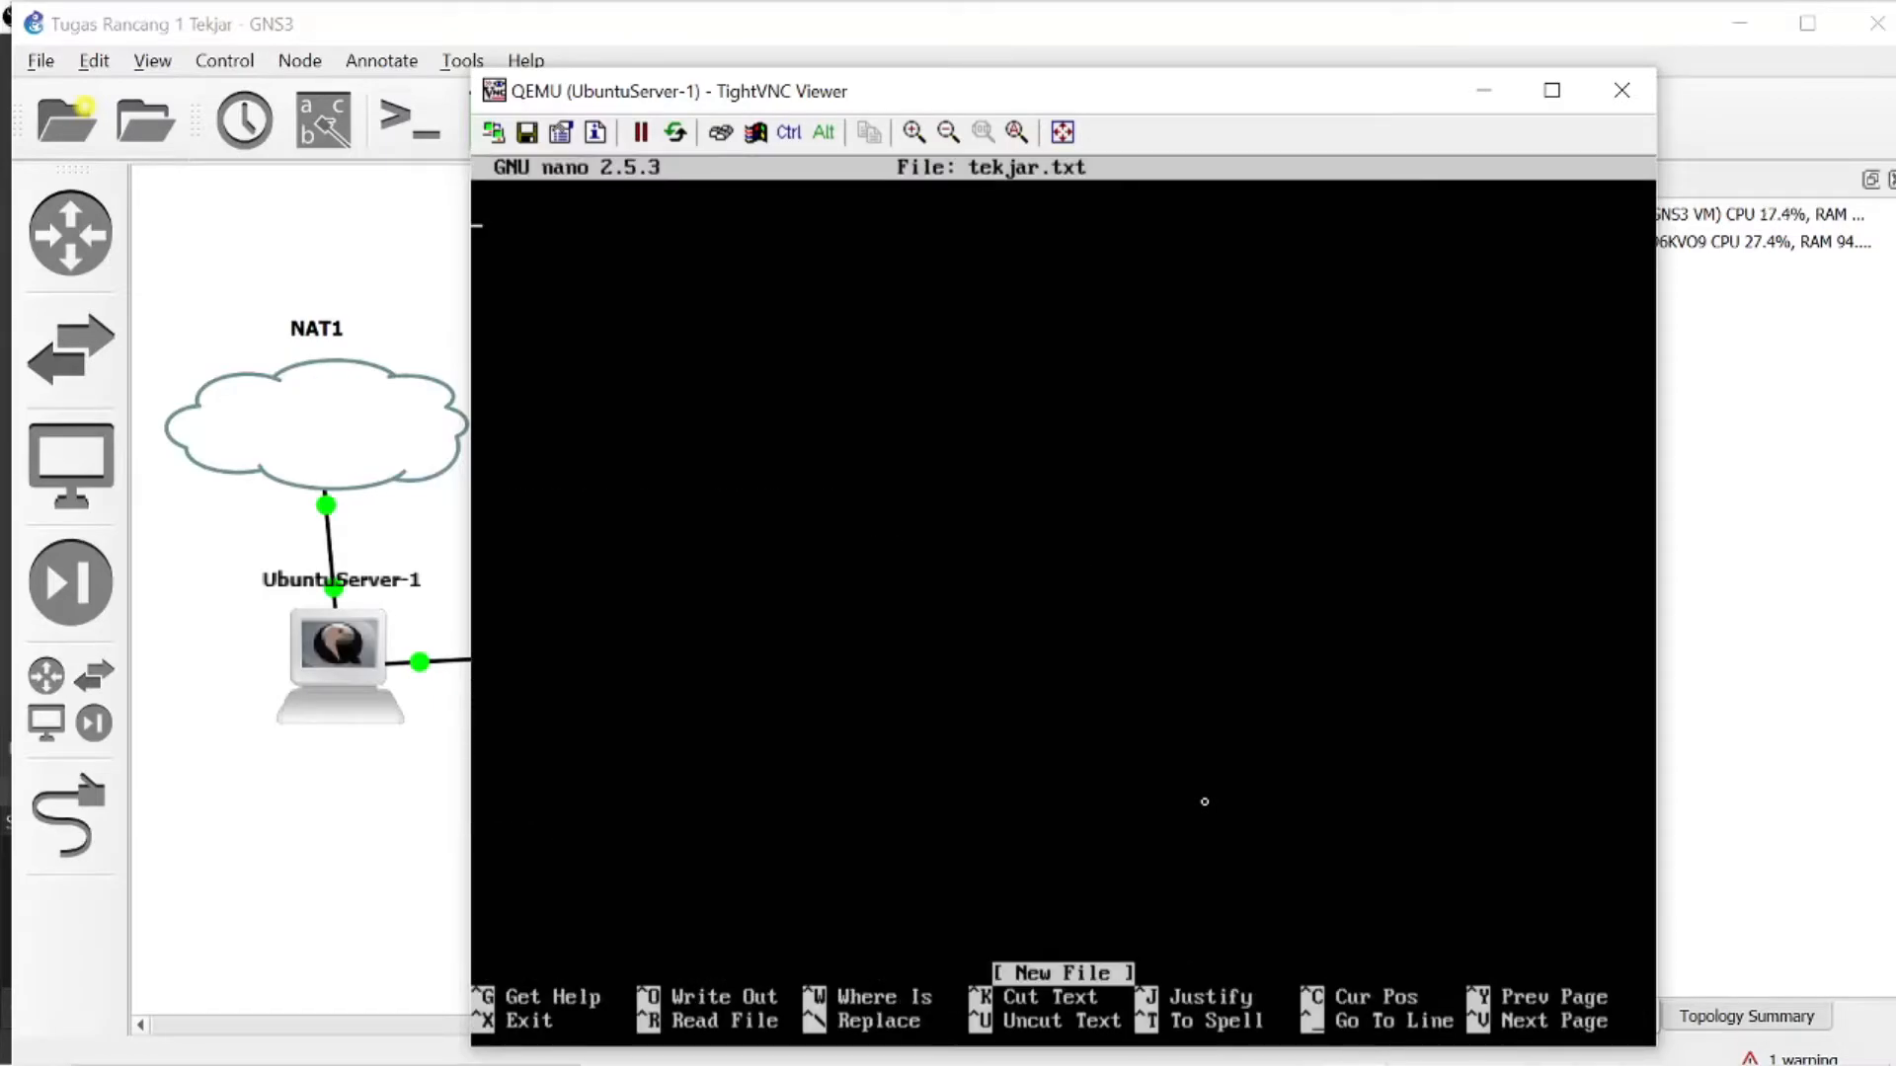
{"action": "type", "text": "INI F"}
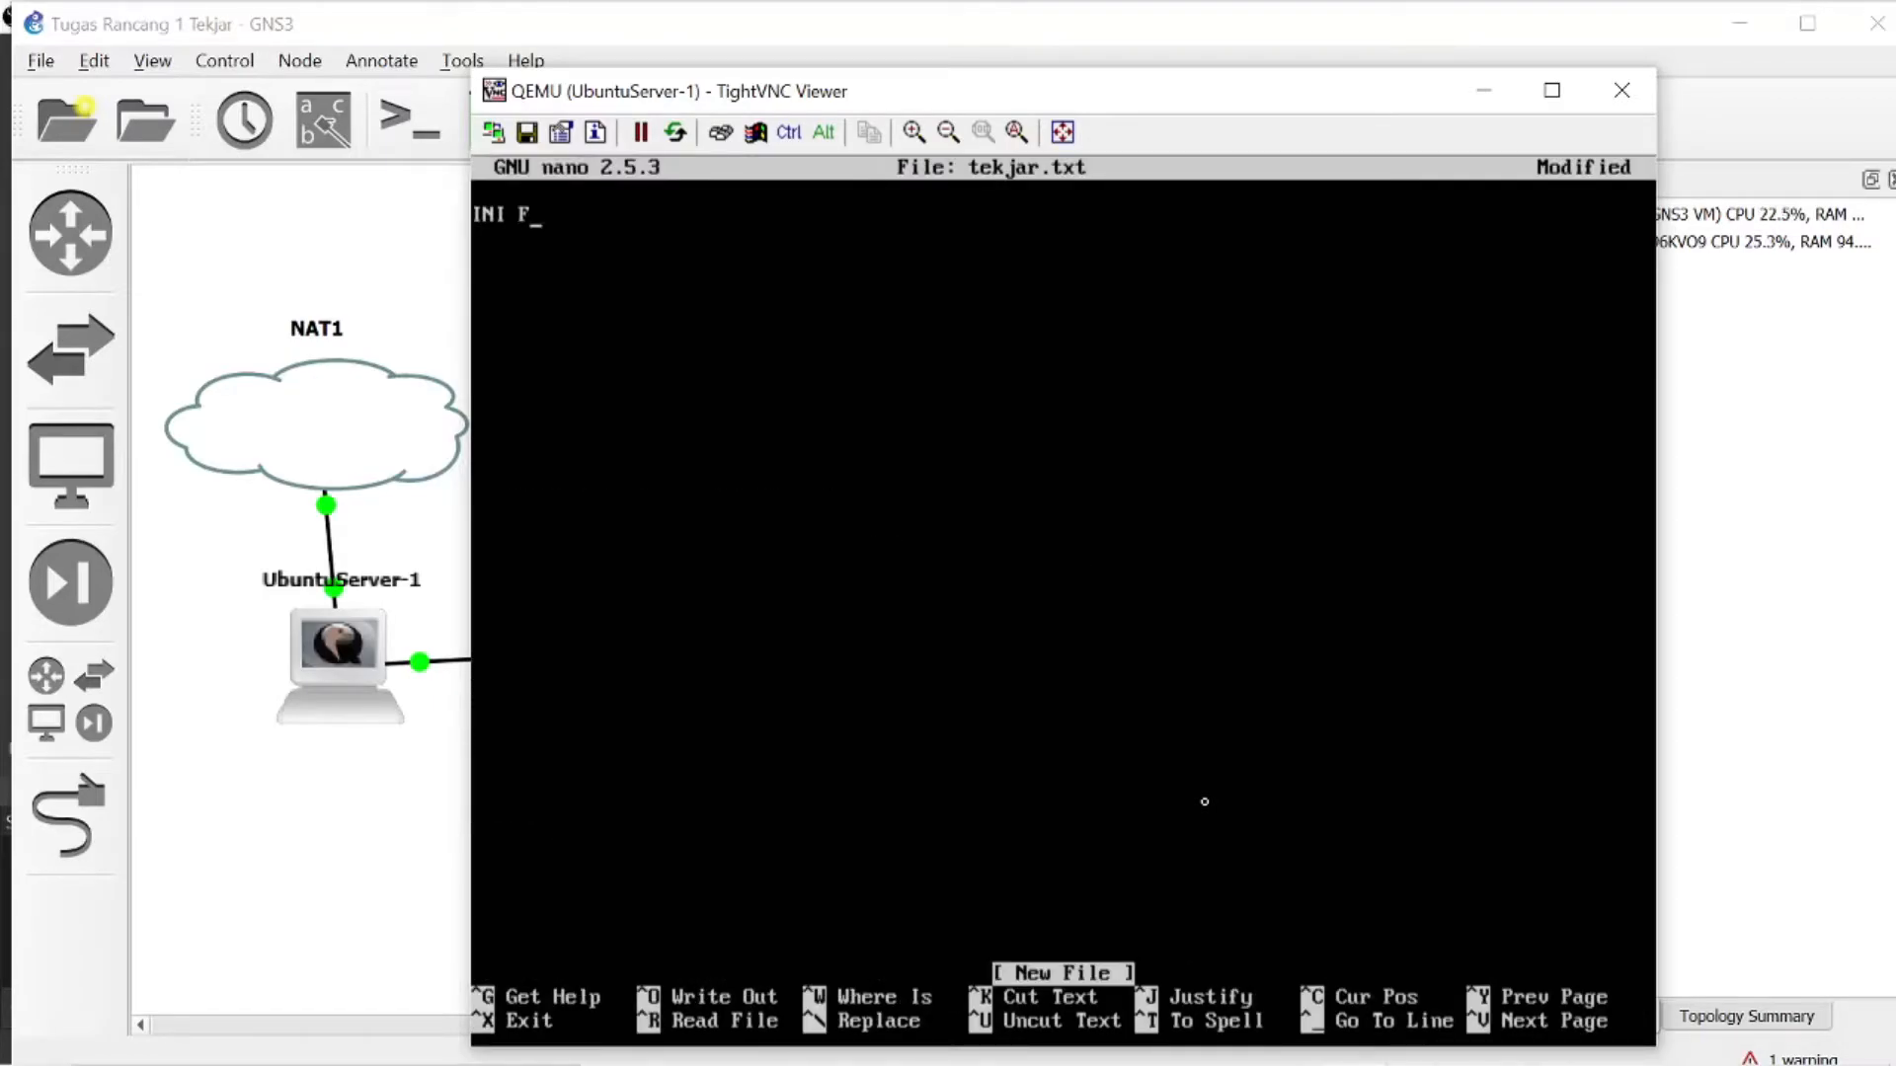
{"action": "type", "text": "TP SERVICE"}
{"action": "key", "text": "BackSpace"}
{"action": "key", "text": "BackSpace"}
{"action": "key", "text": "BackSpace"}
{"action": "type", "text": "ER"}
{"action": "key", "text": "ctrl+x"}
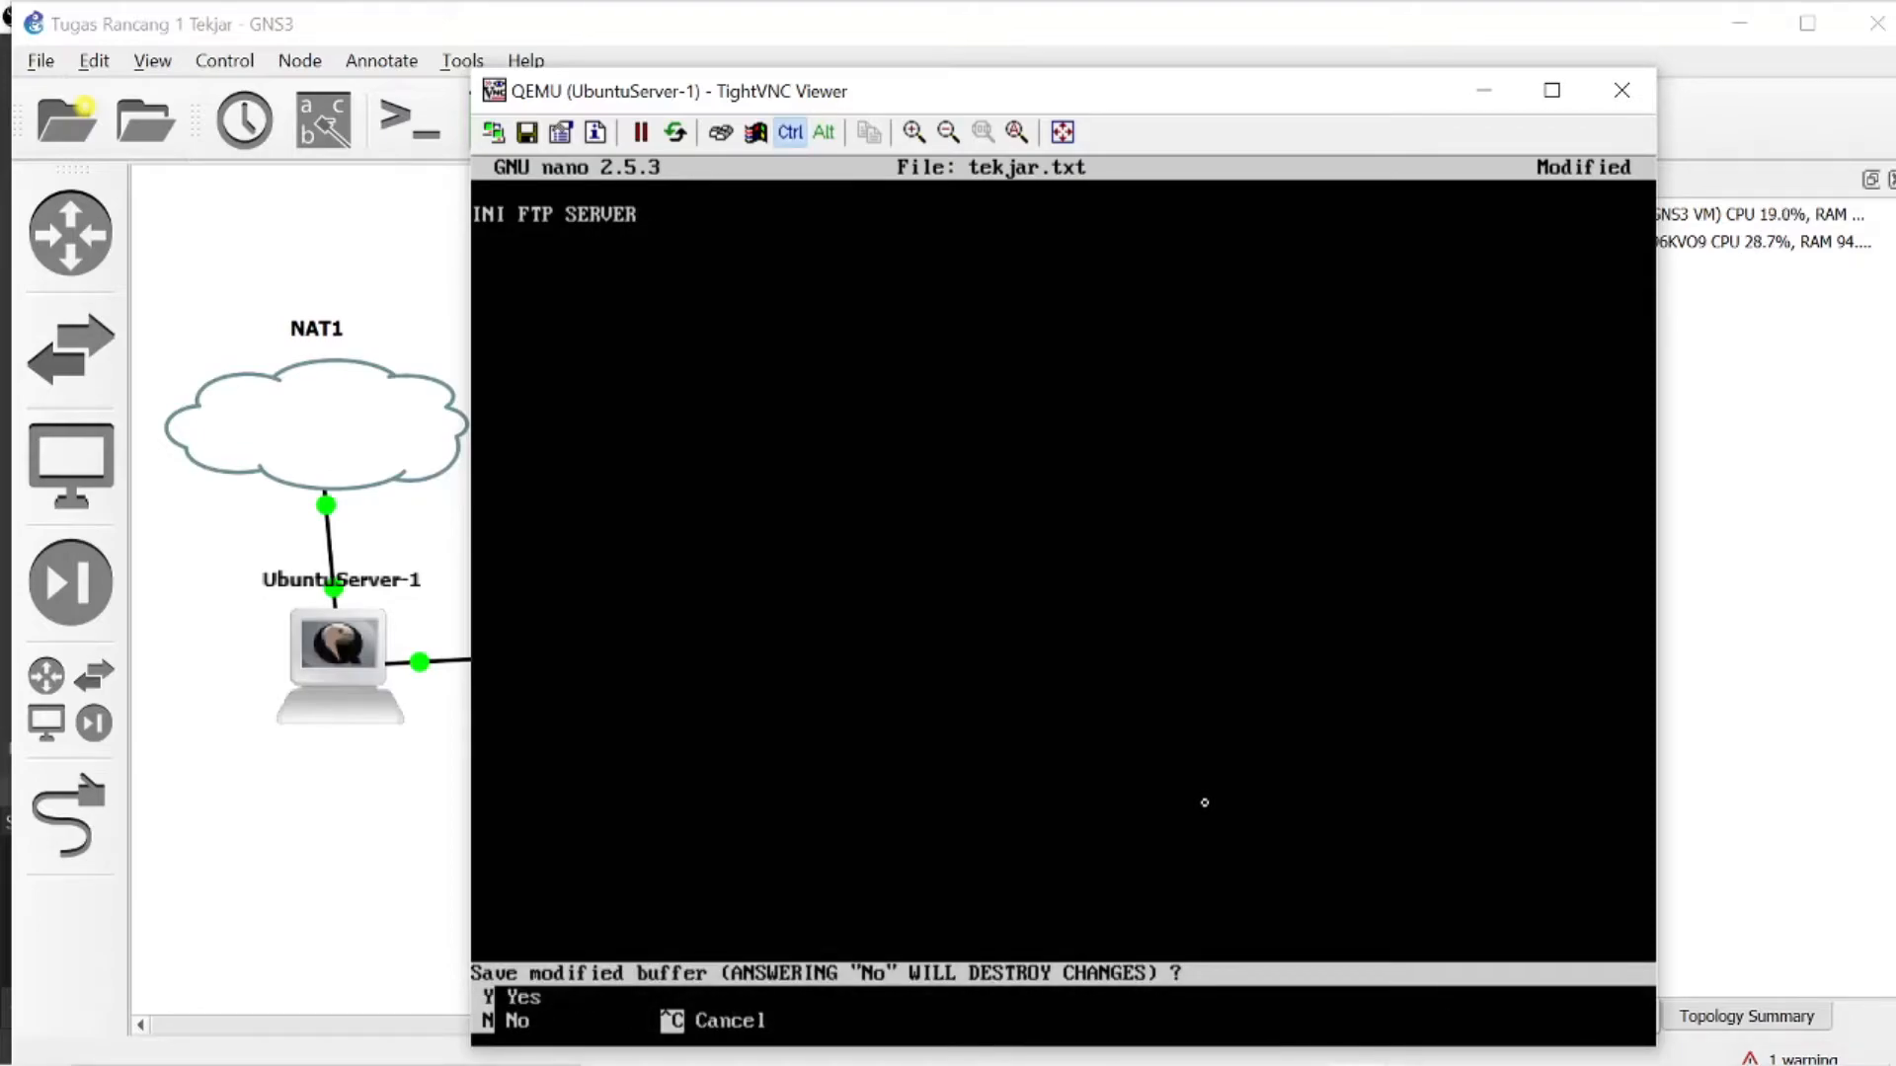
{"action": "key", "text": "y"}
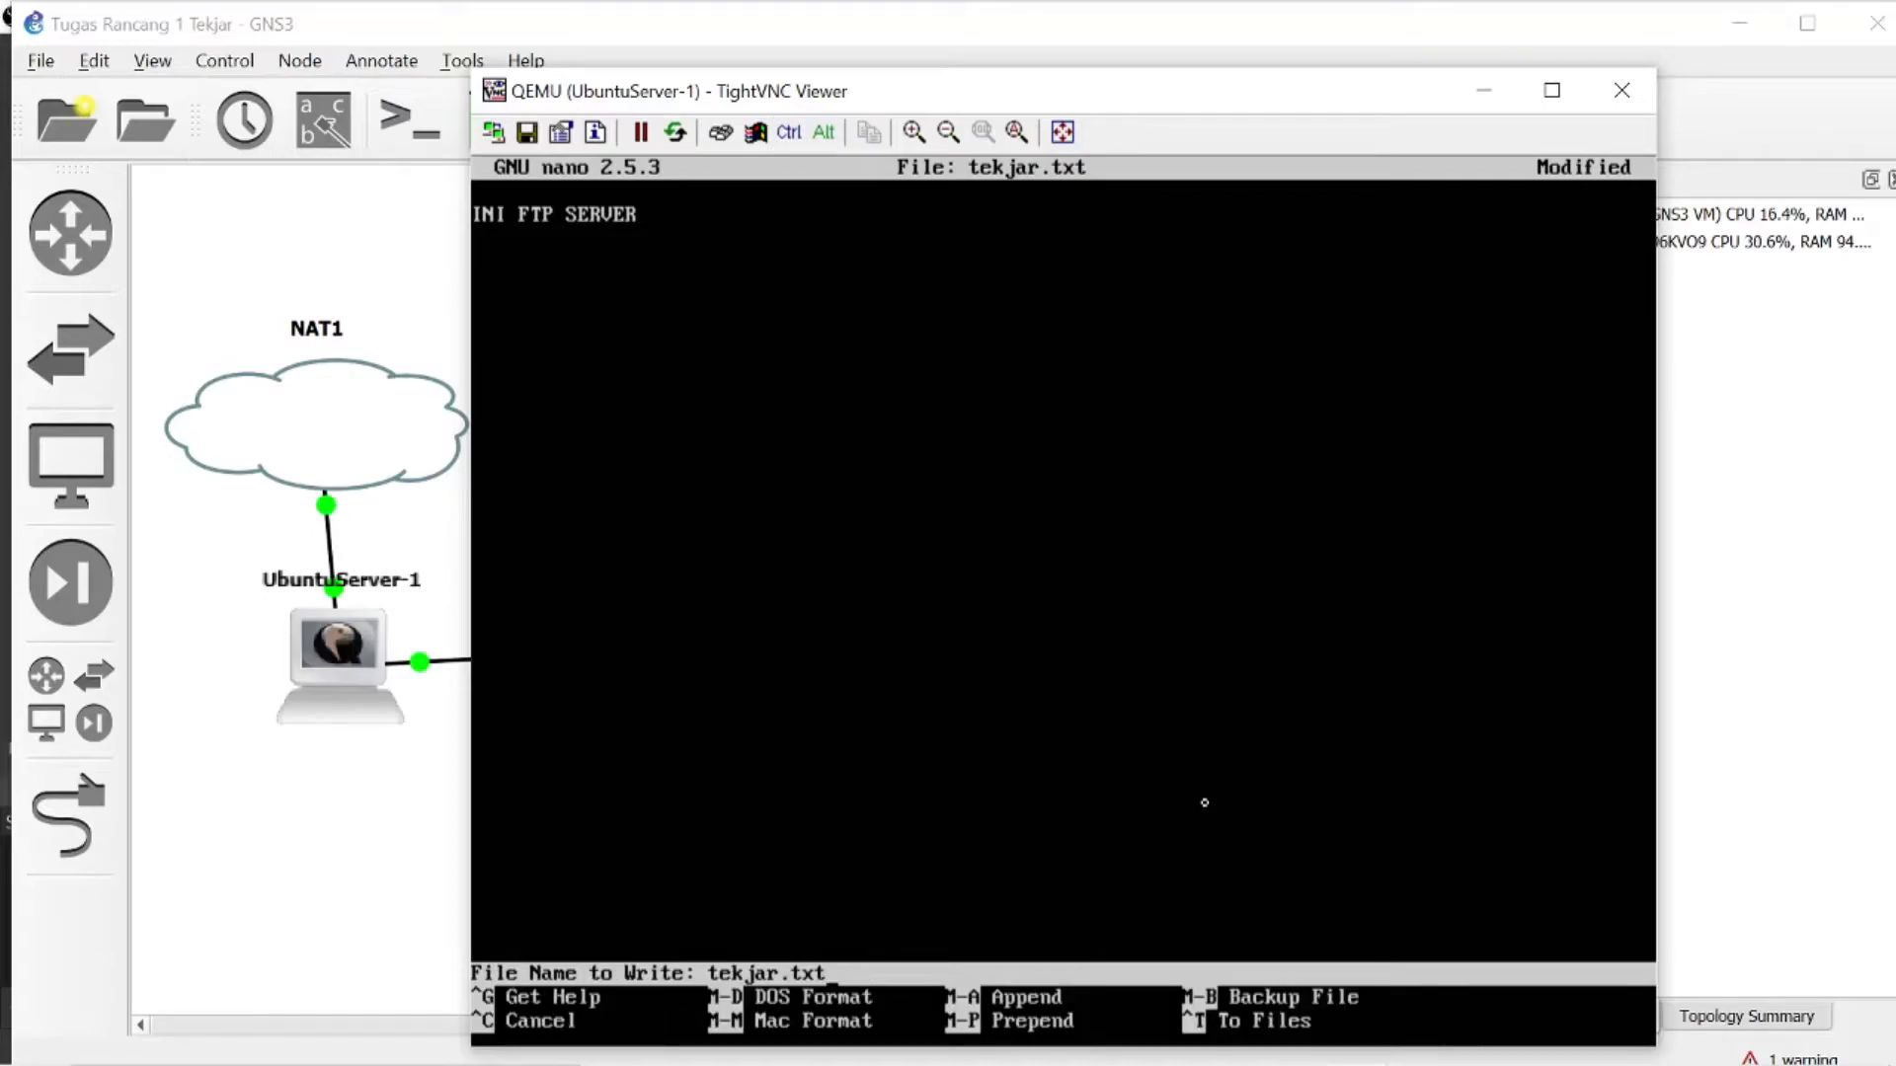
{"action": "key", "text": "Return"}
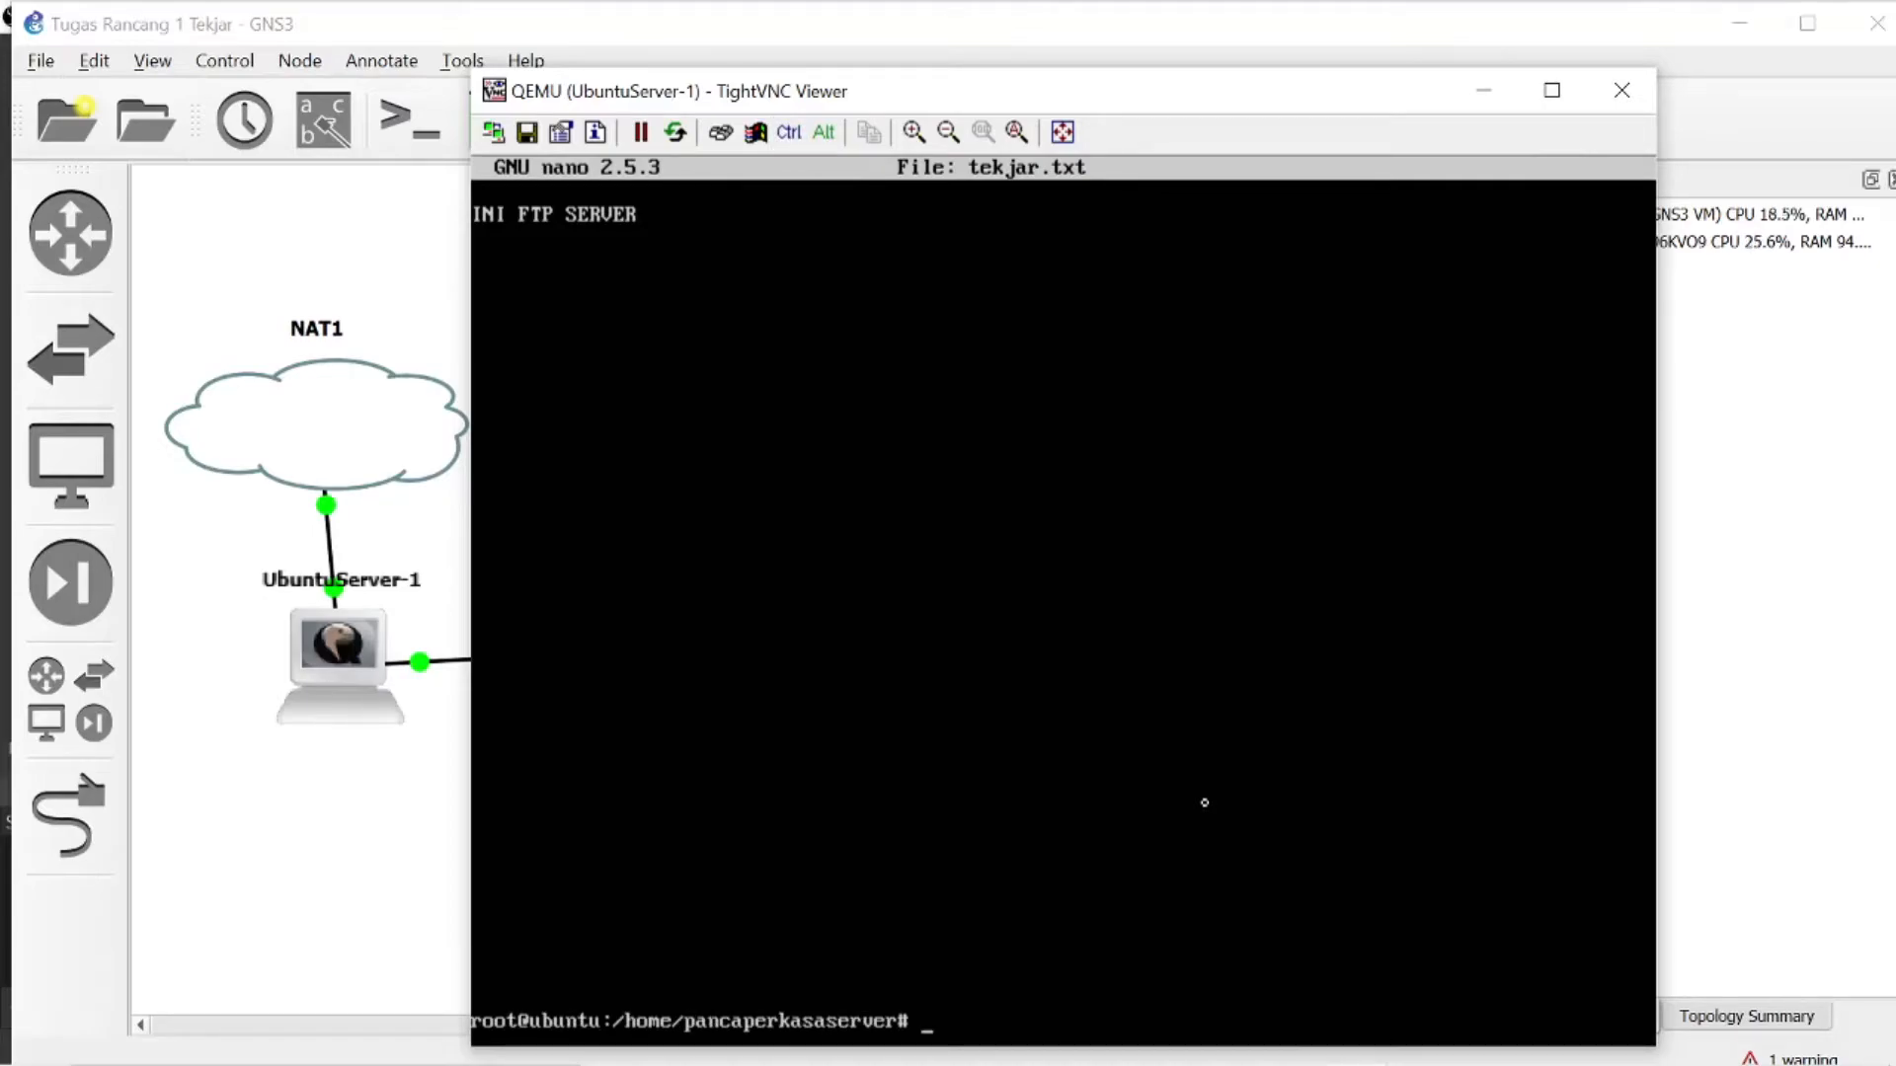
- Switch to the UbuntuDesktop-1 viewer and open ftp://192.168.23.2 in Firefox
{"action": "left_click", "coordinate": [1132, 1037]}
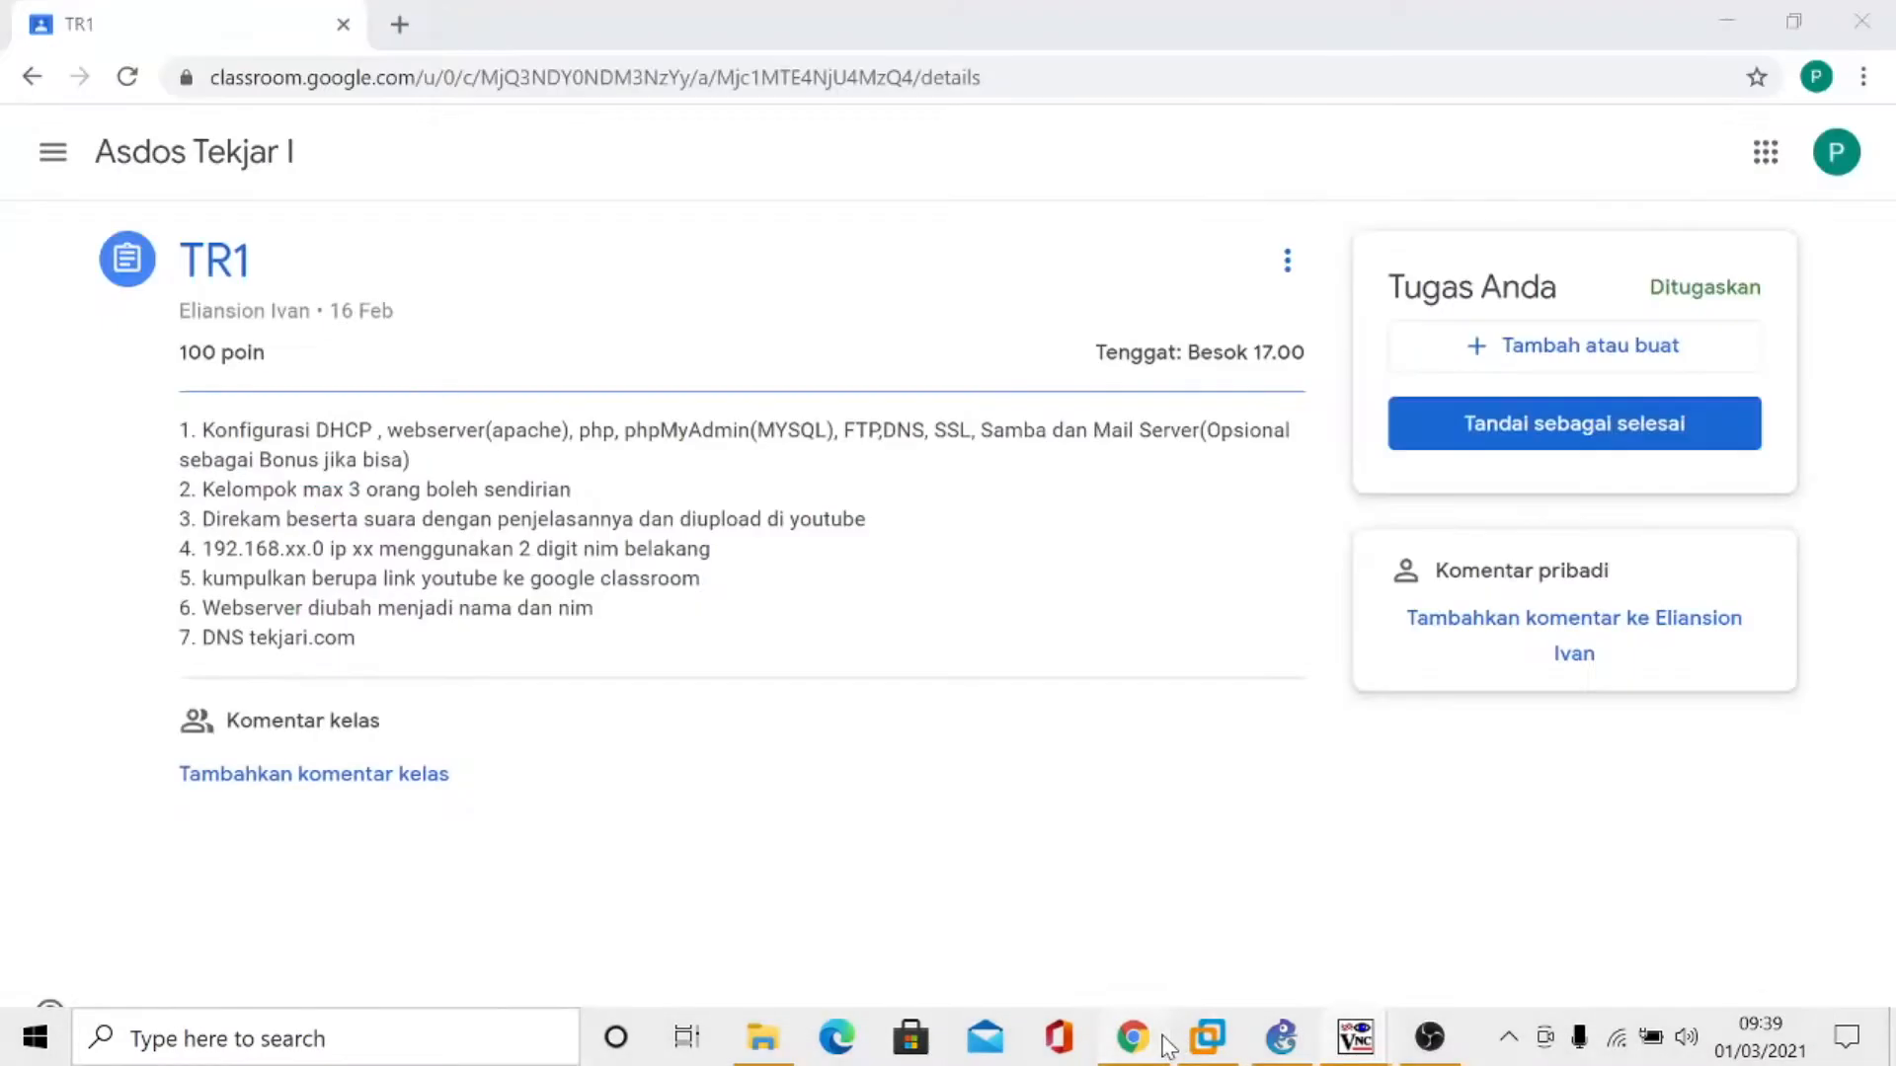
{"action": "left_click", "coordinate": [1132, 1037]}
{"action": "left_click", "coordinate": [1419, 1007]}
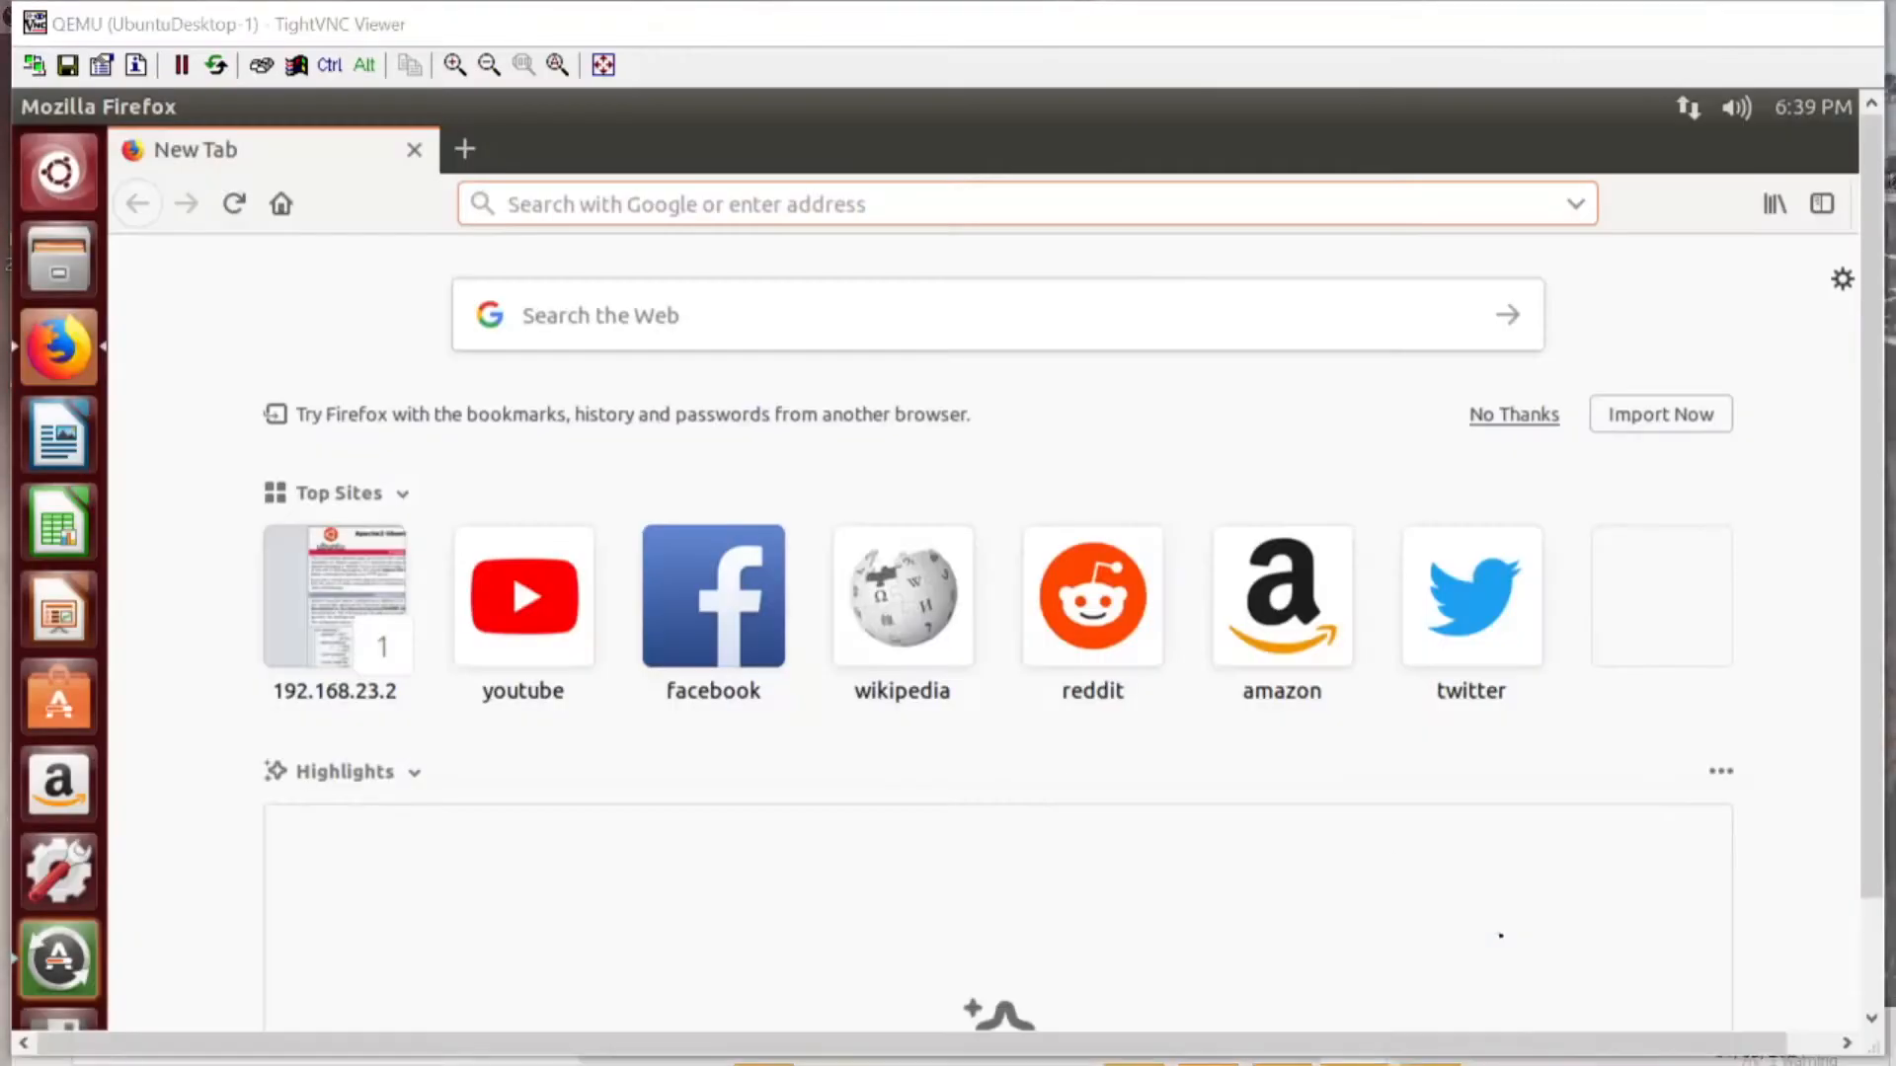
{"action": "left_click", "coordinate": [661, 188]}
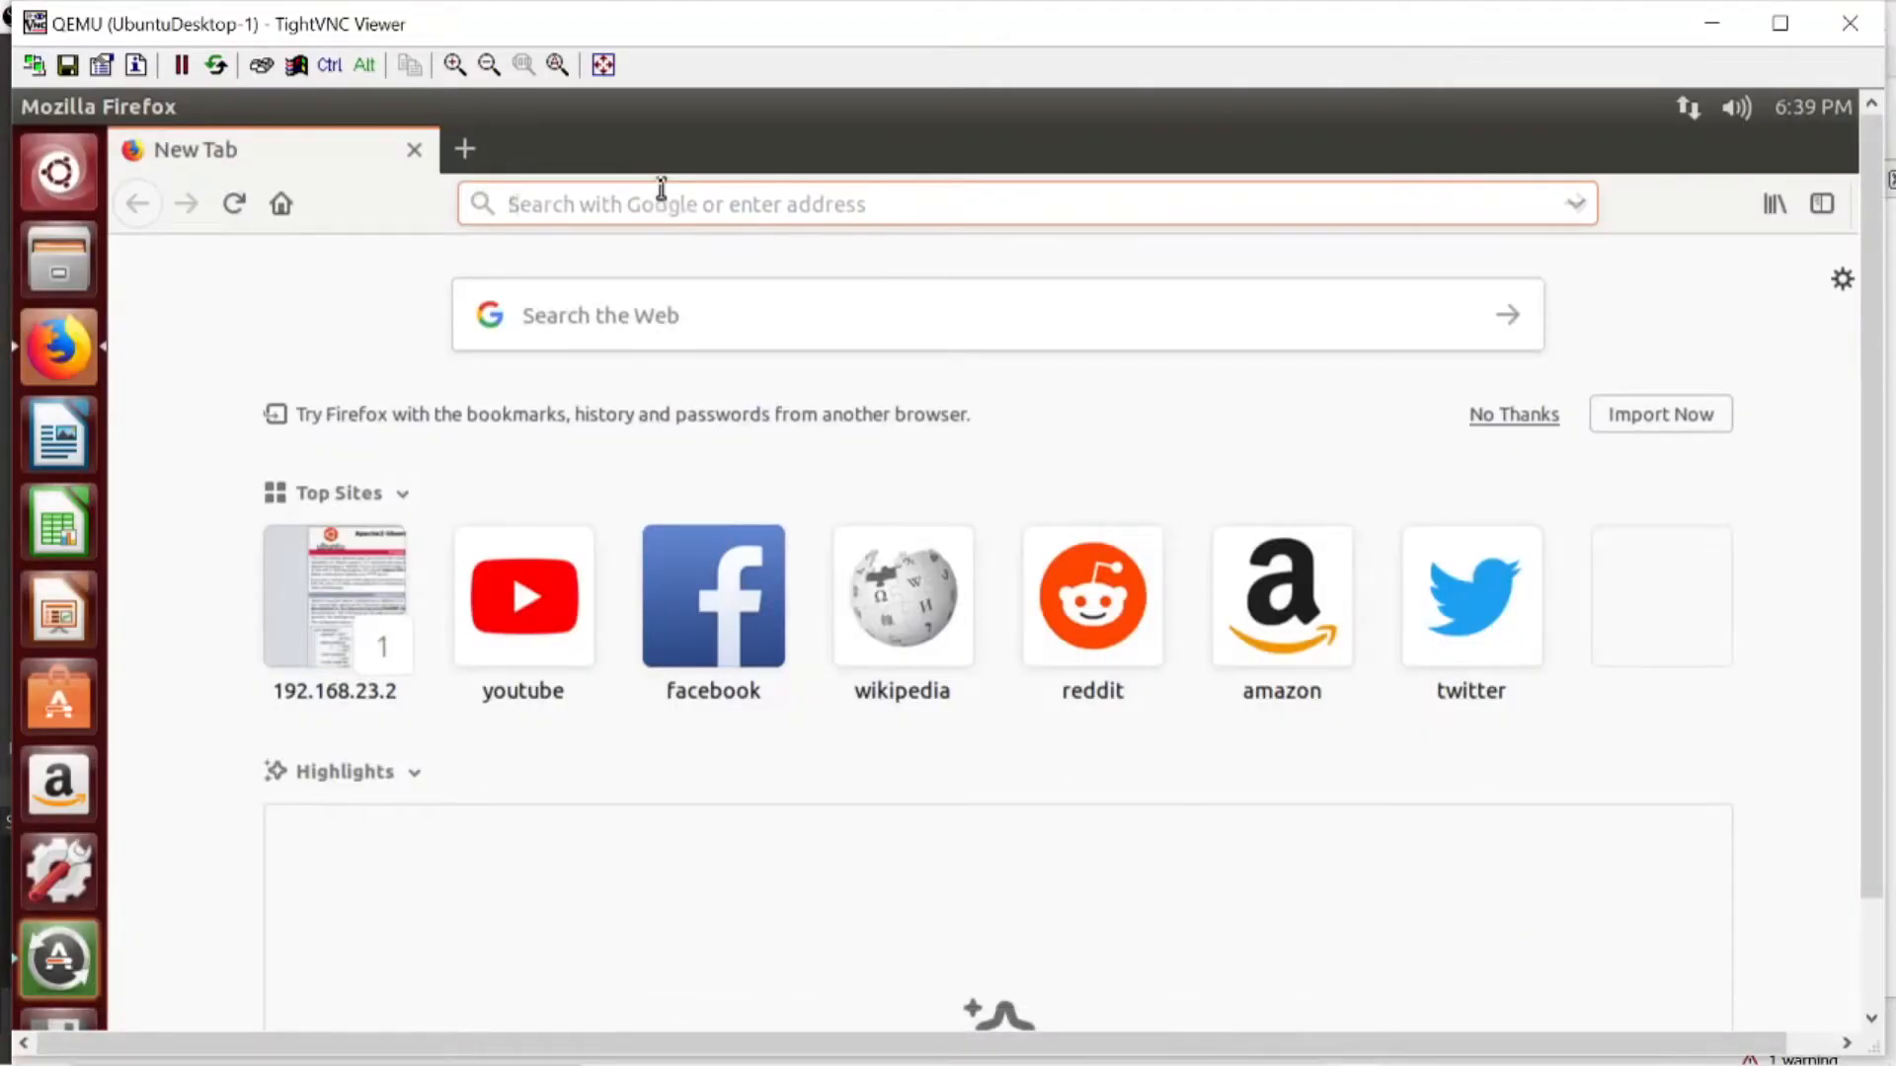
{"action": "type", "text": "fty"}
{"action": "key", "text": "BackSpace"}
{"action": "type", "text": "p"}
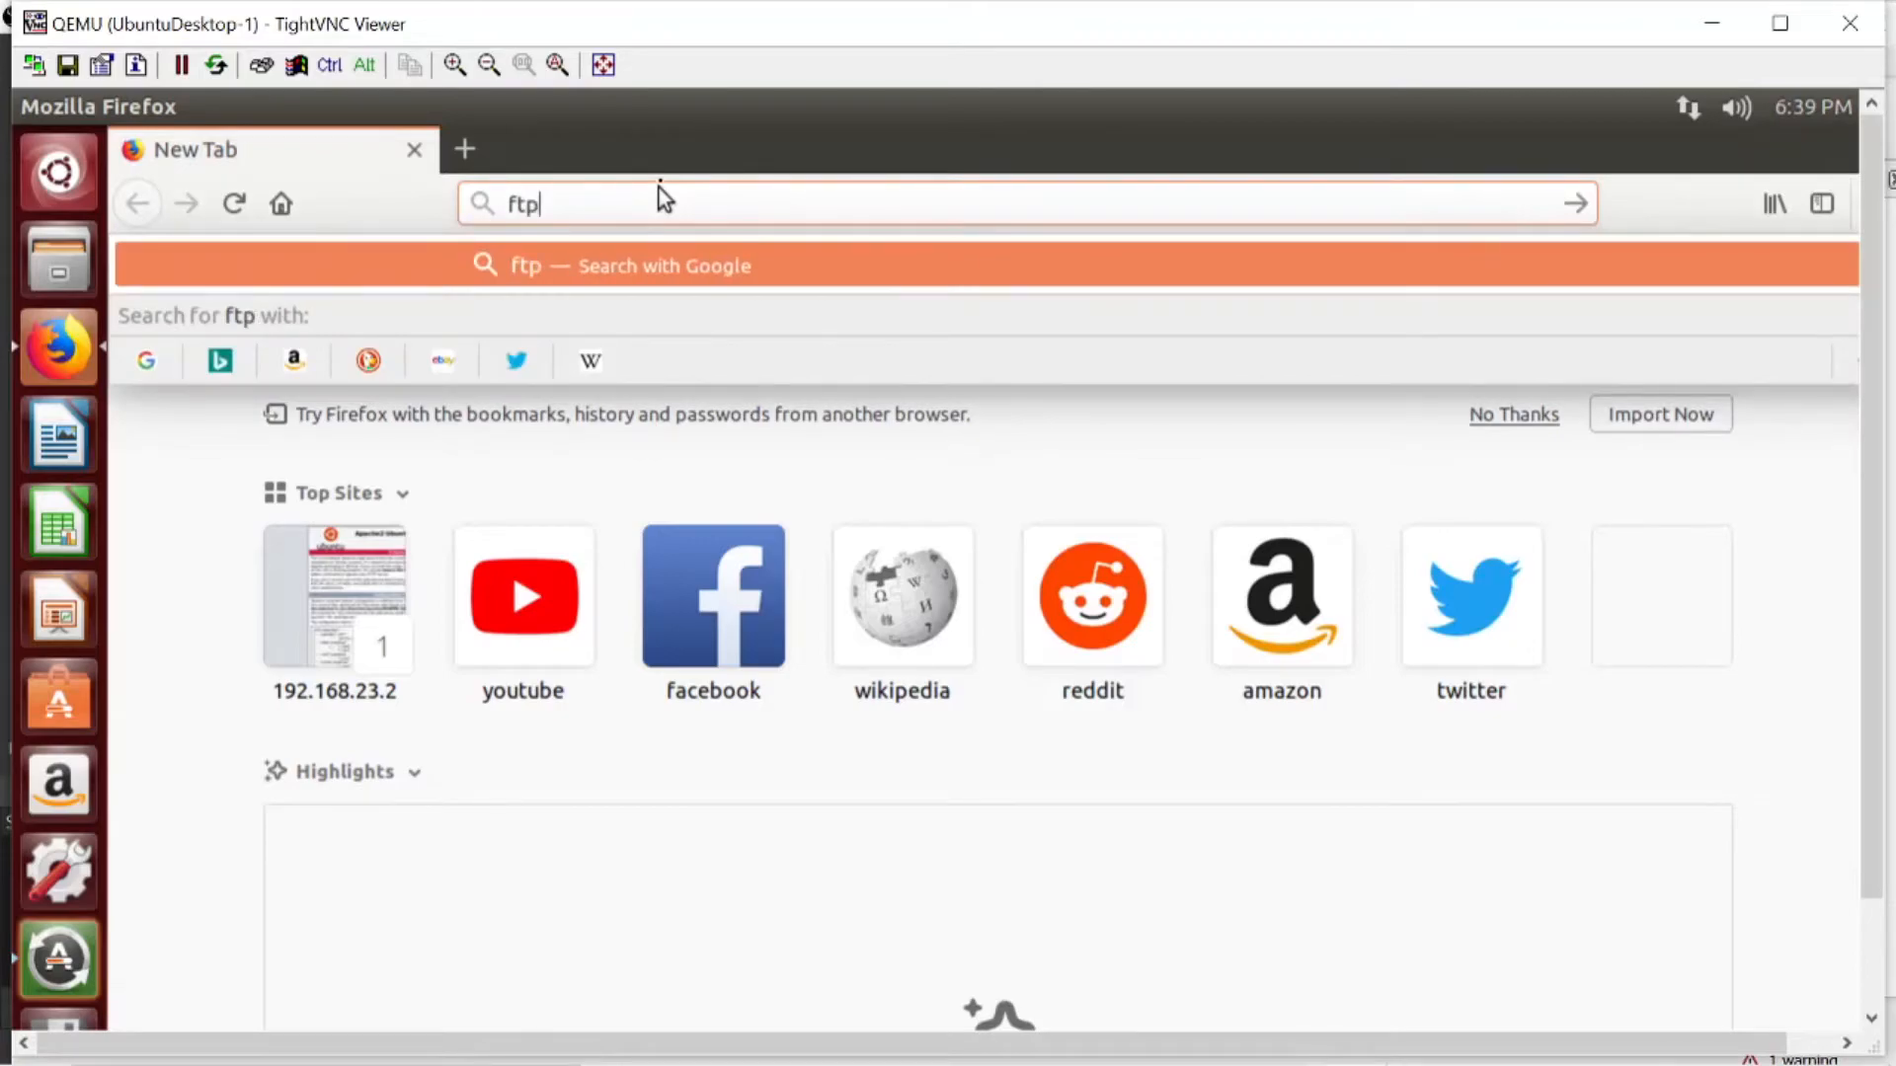
{"action": "type", "text": ":"}
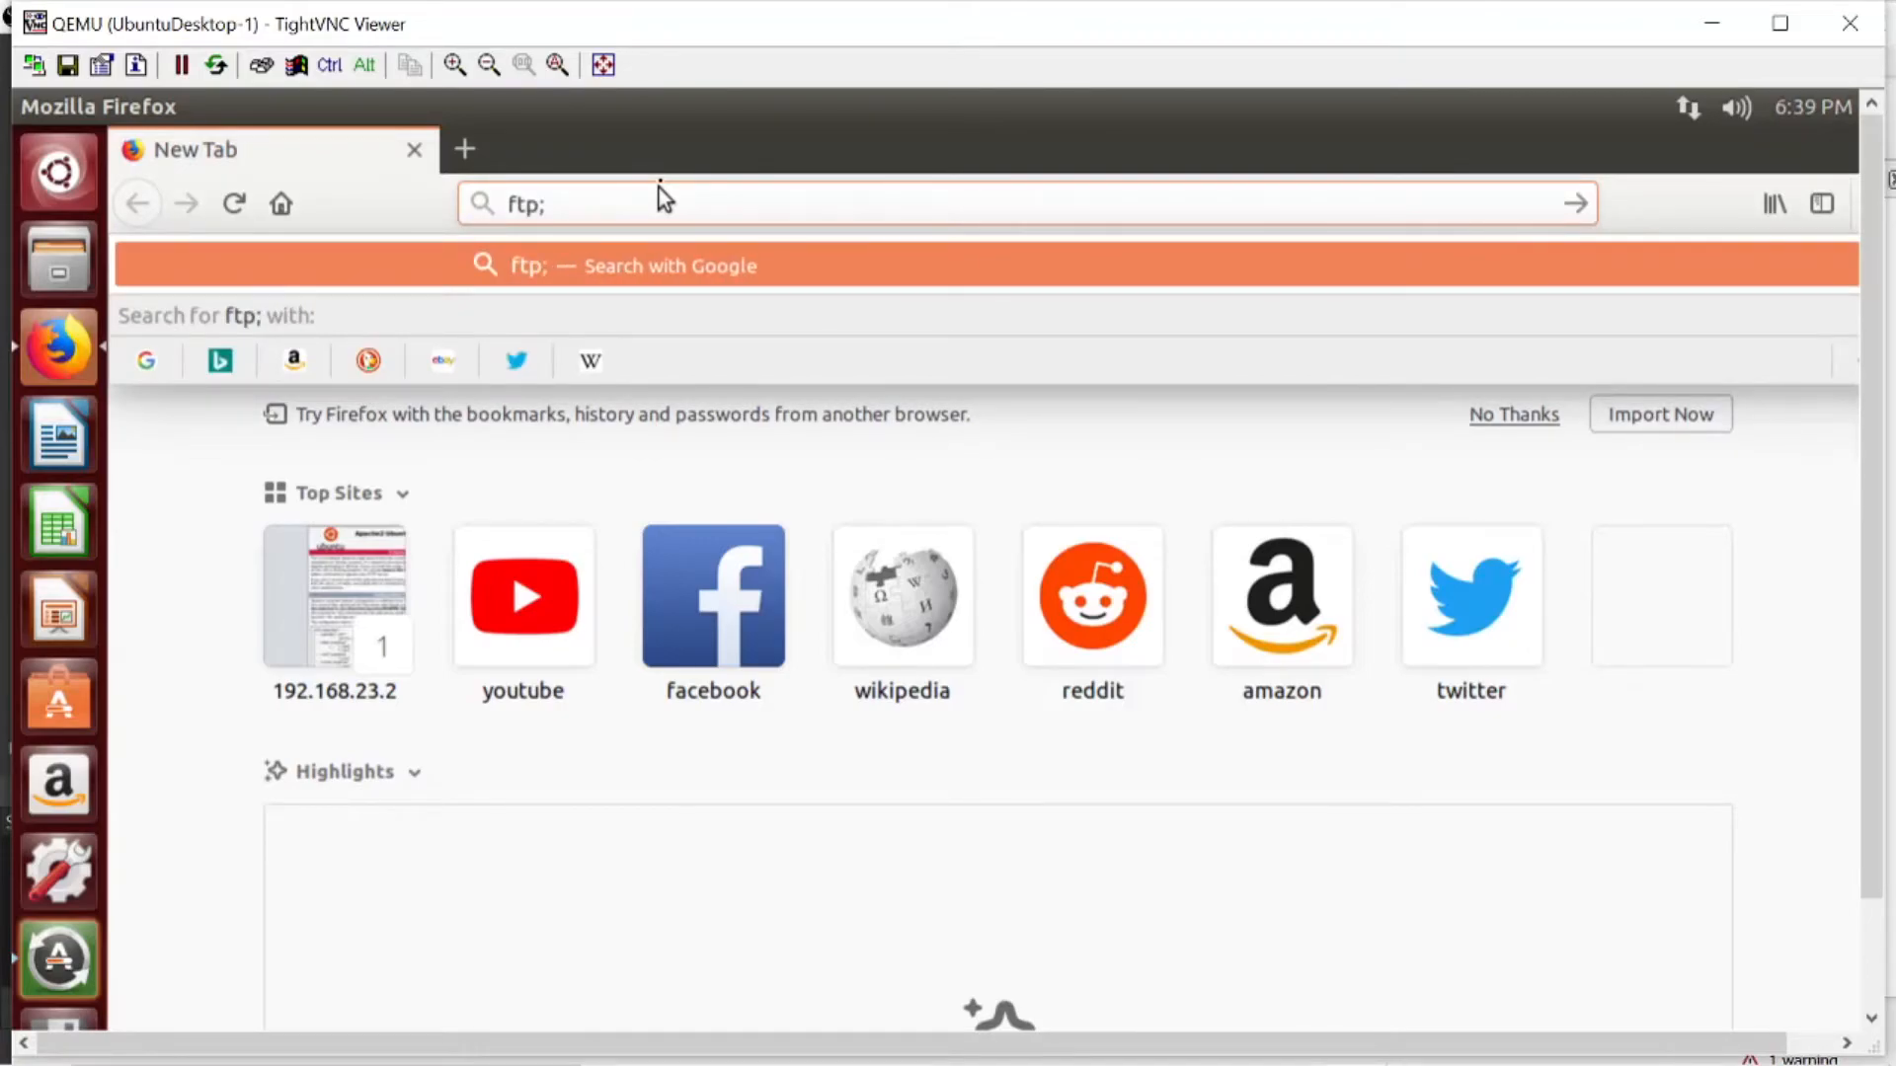
{"action": "type", "text": "//"}
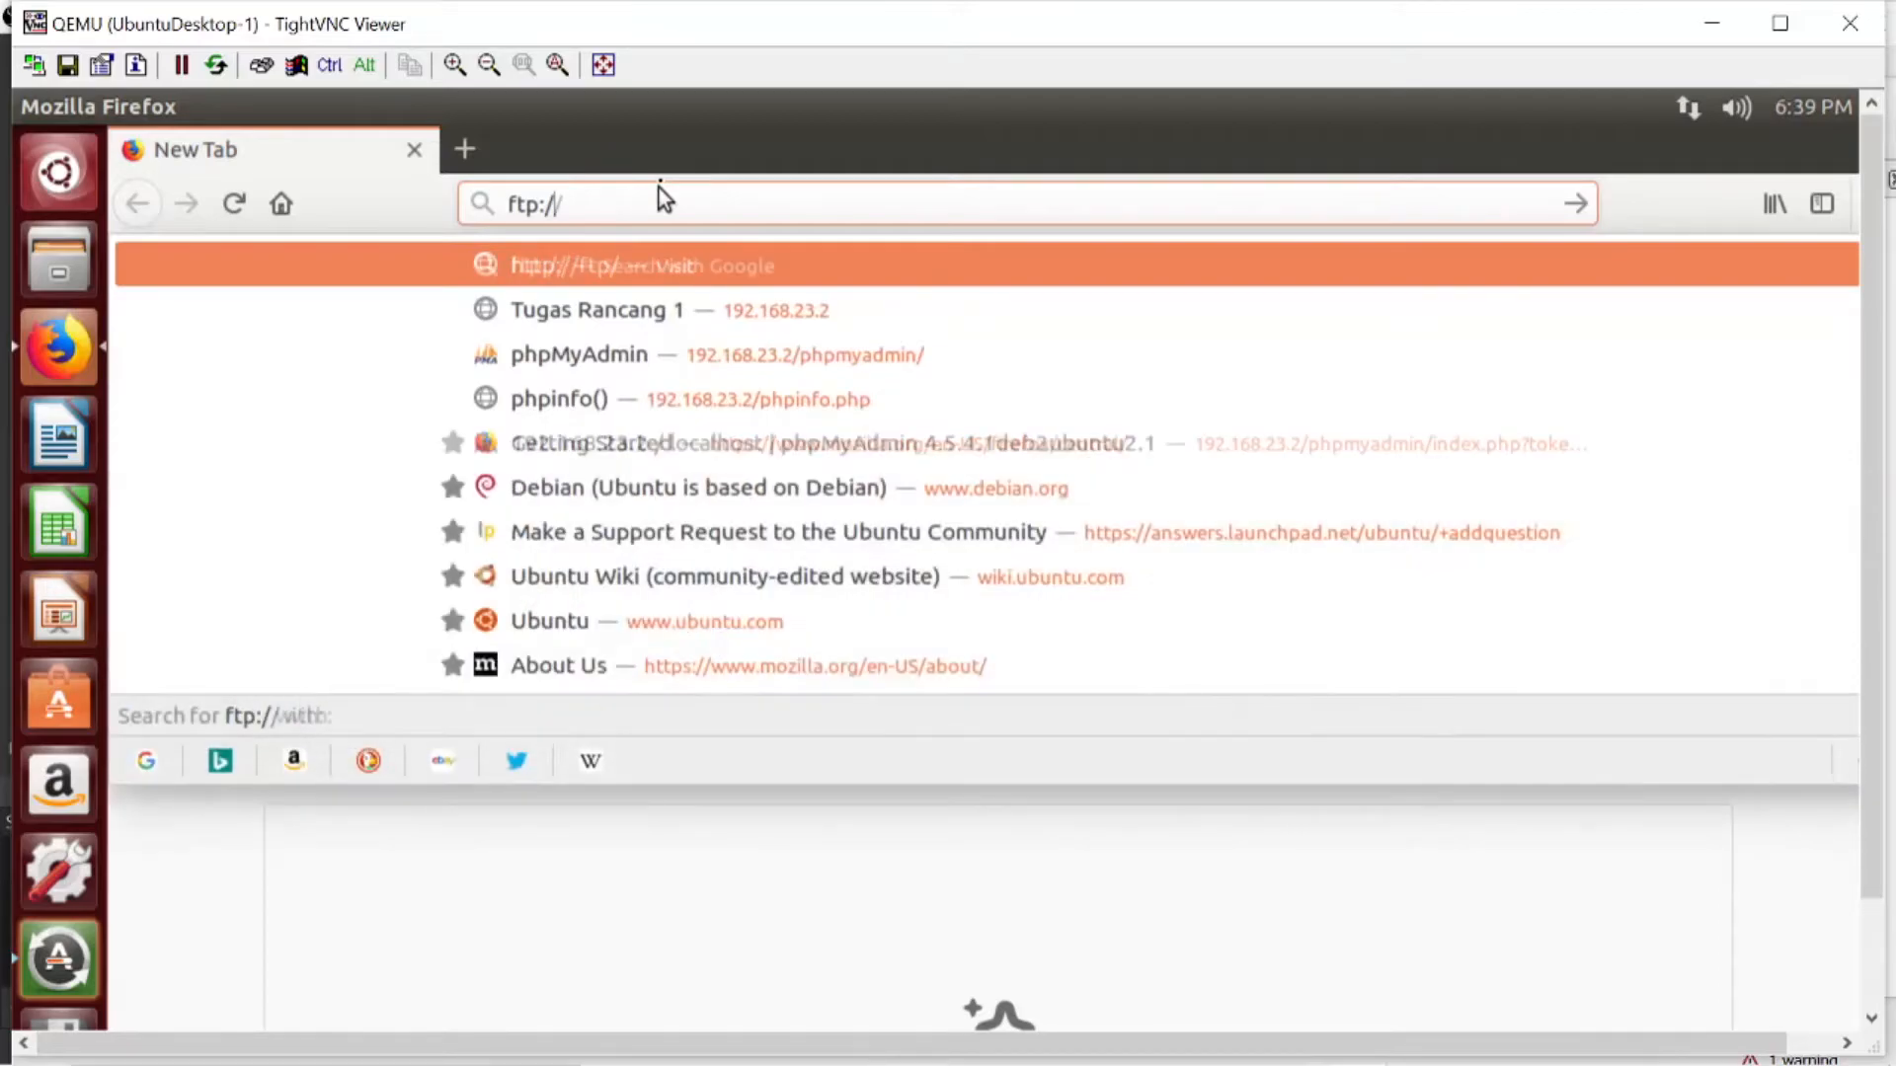
{"action": "type", "text": "192"}
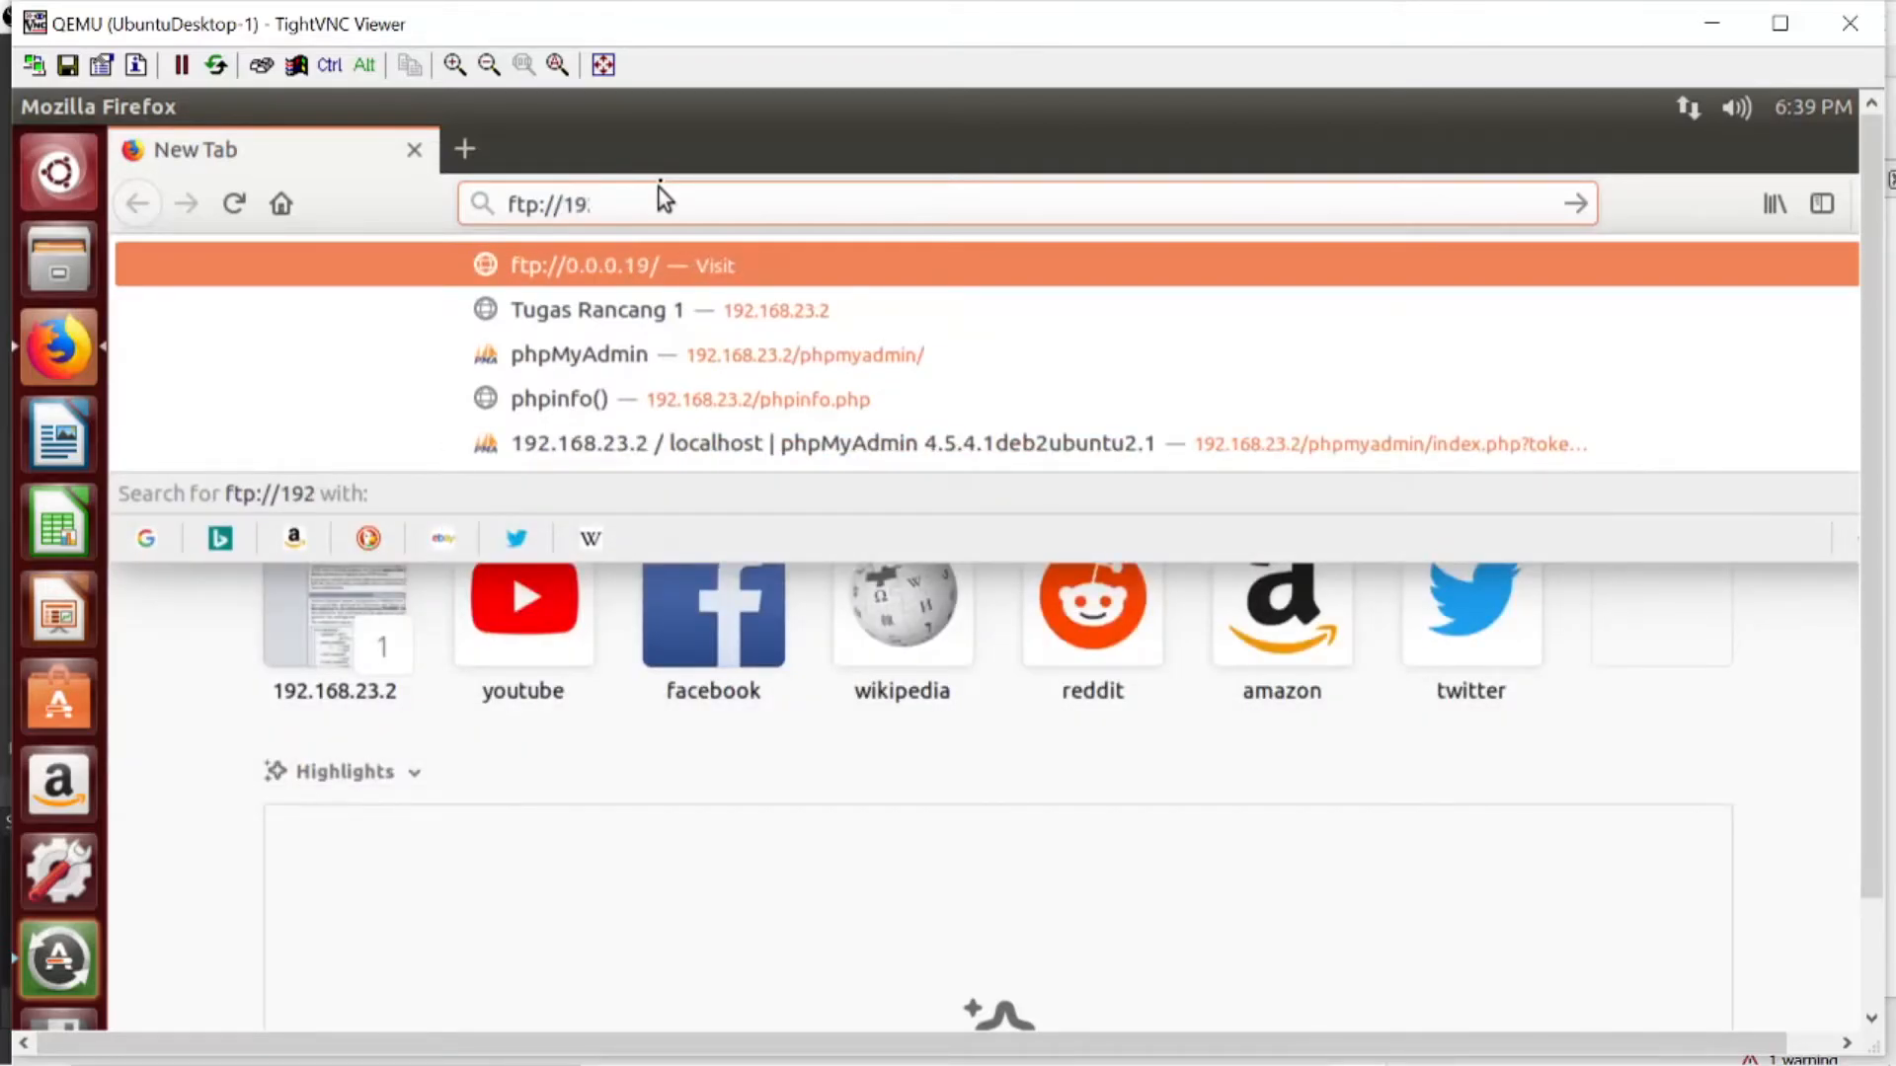
{"action": "type", "text": ".168"}
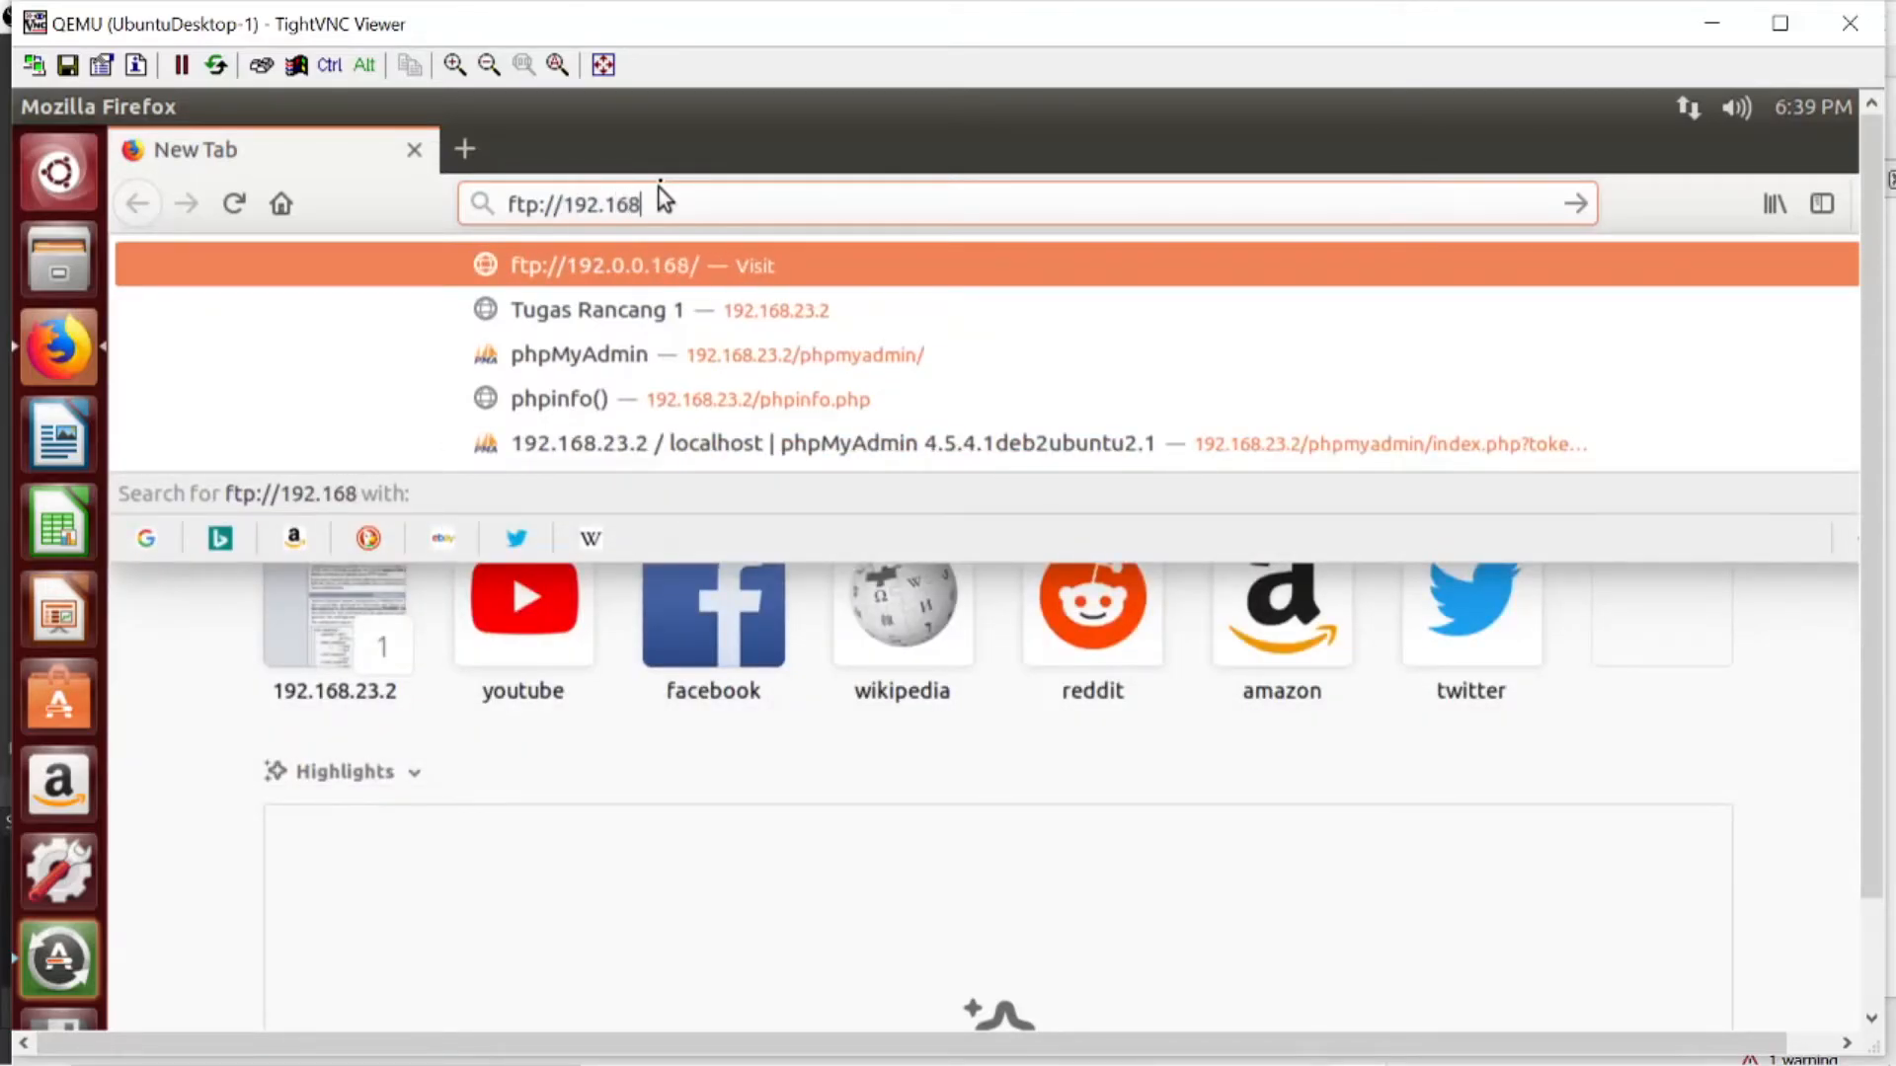
{"action": "type", "text": ".23.2"}
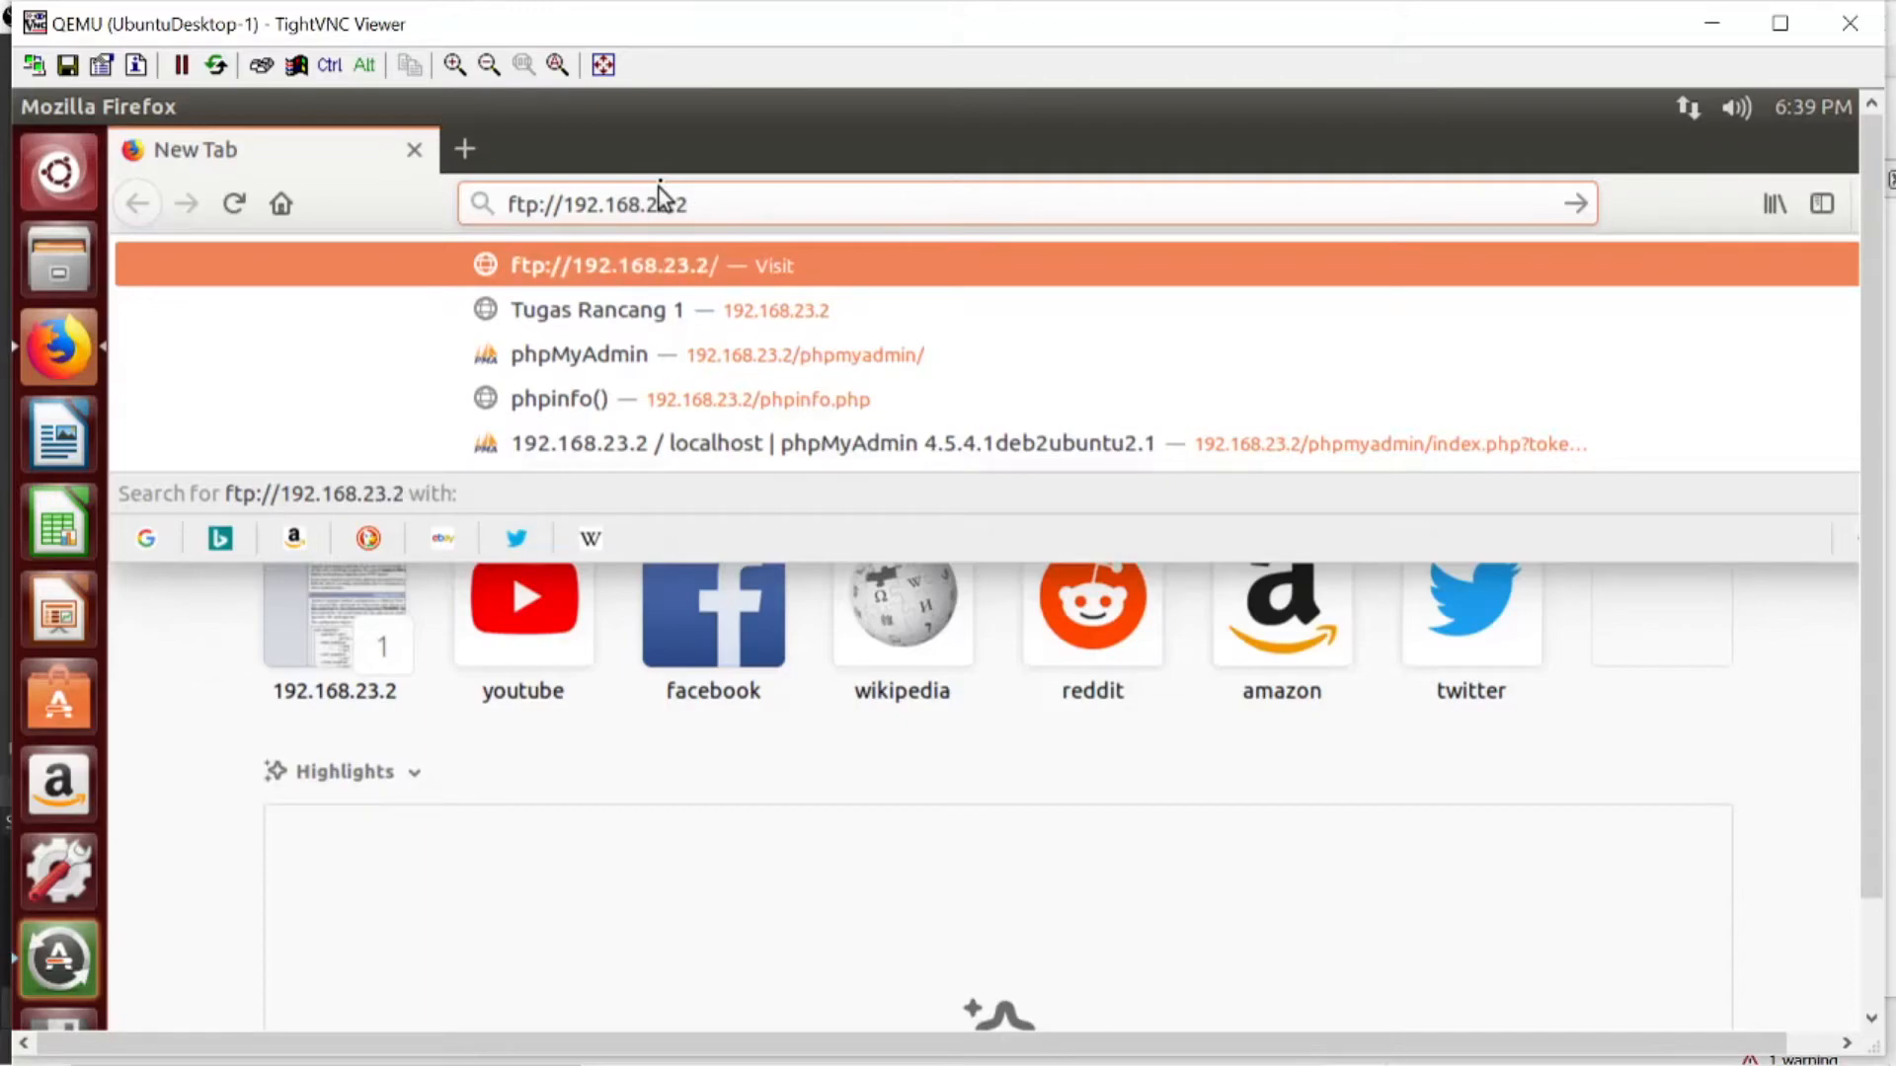
{"action": "key", "text": "Return"}
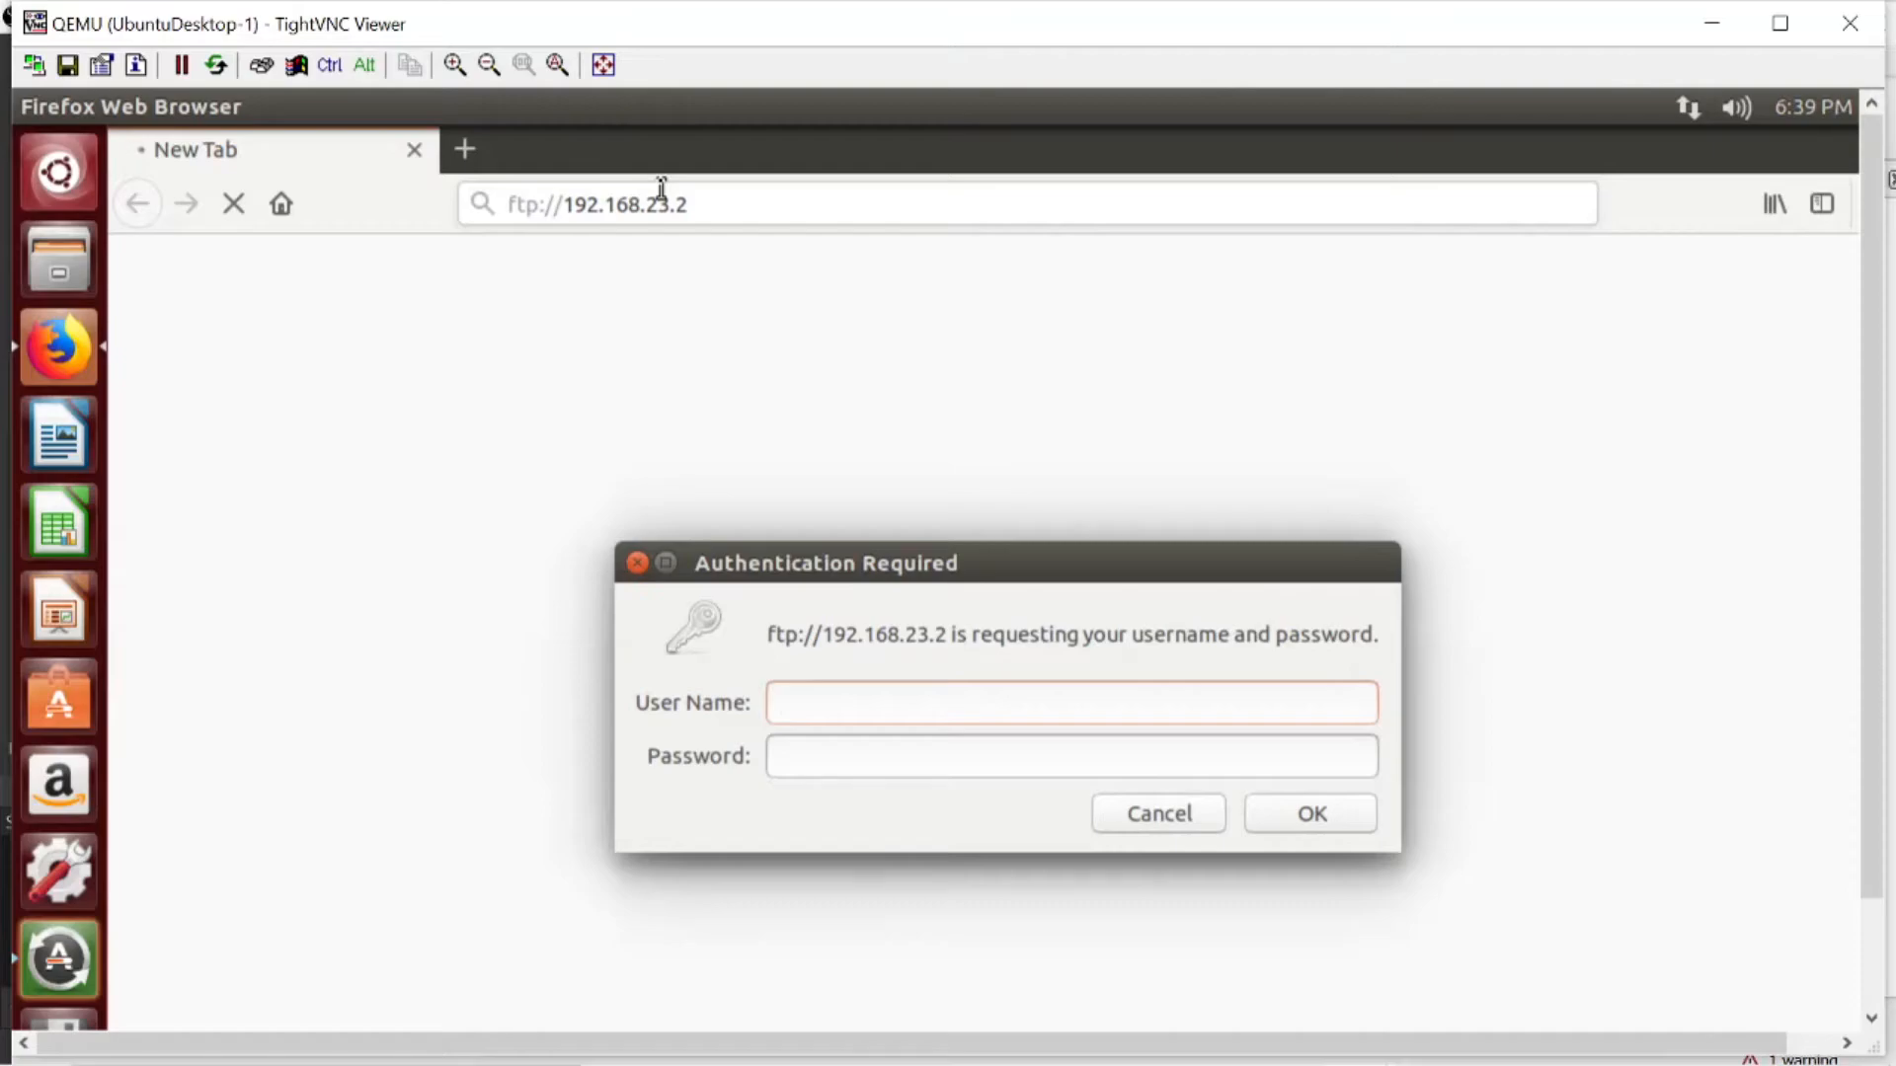
{"action": "type", "text": "tekjar"}
{"action": "key", "text": "Tab"}
{"action": "type", "text": "1234••••••••••"}
{"action": "key", "text": "Return"}
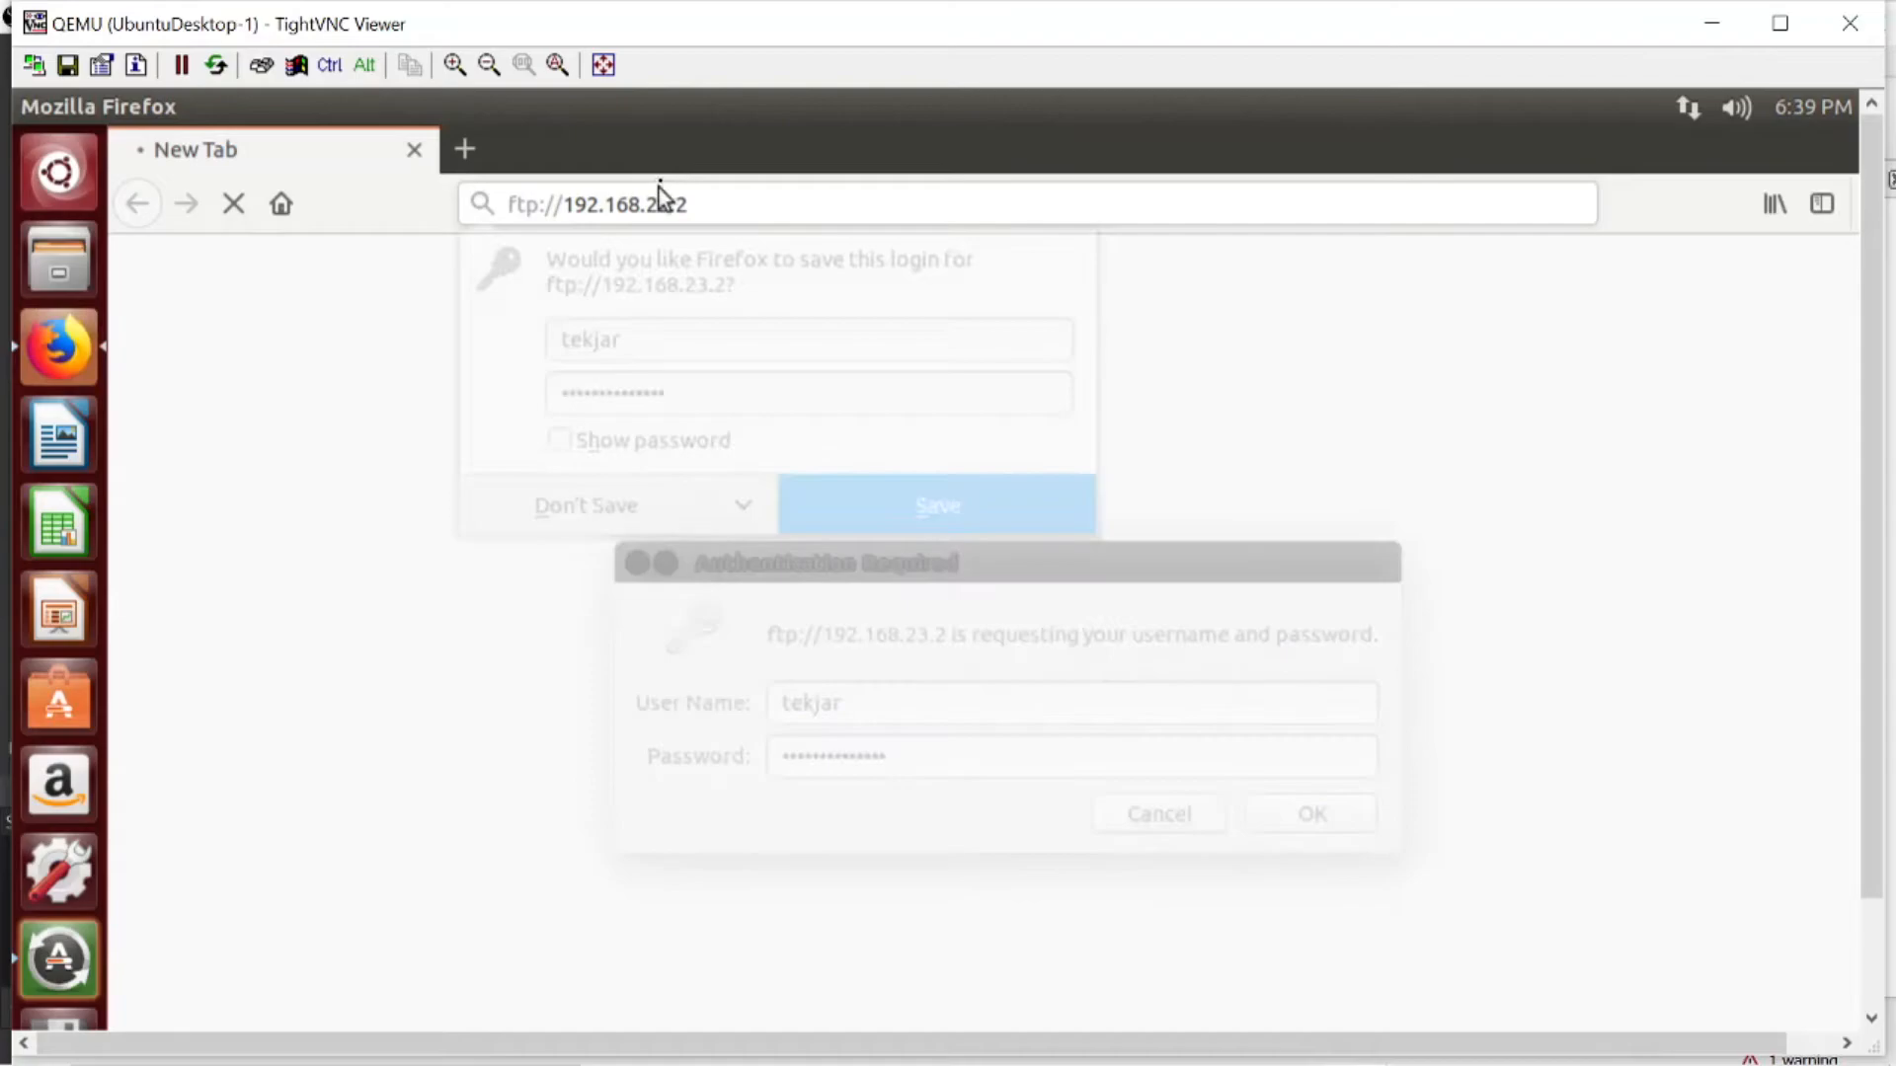
{"action": "left_click", "coordinate": [620, 527]}
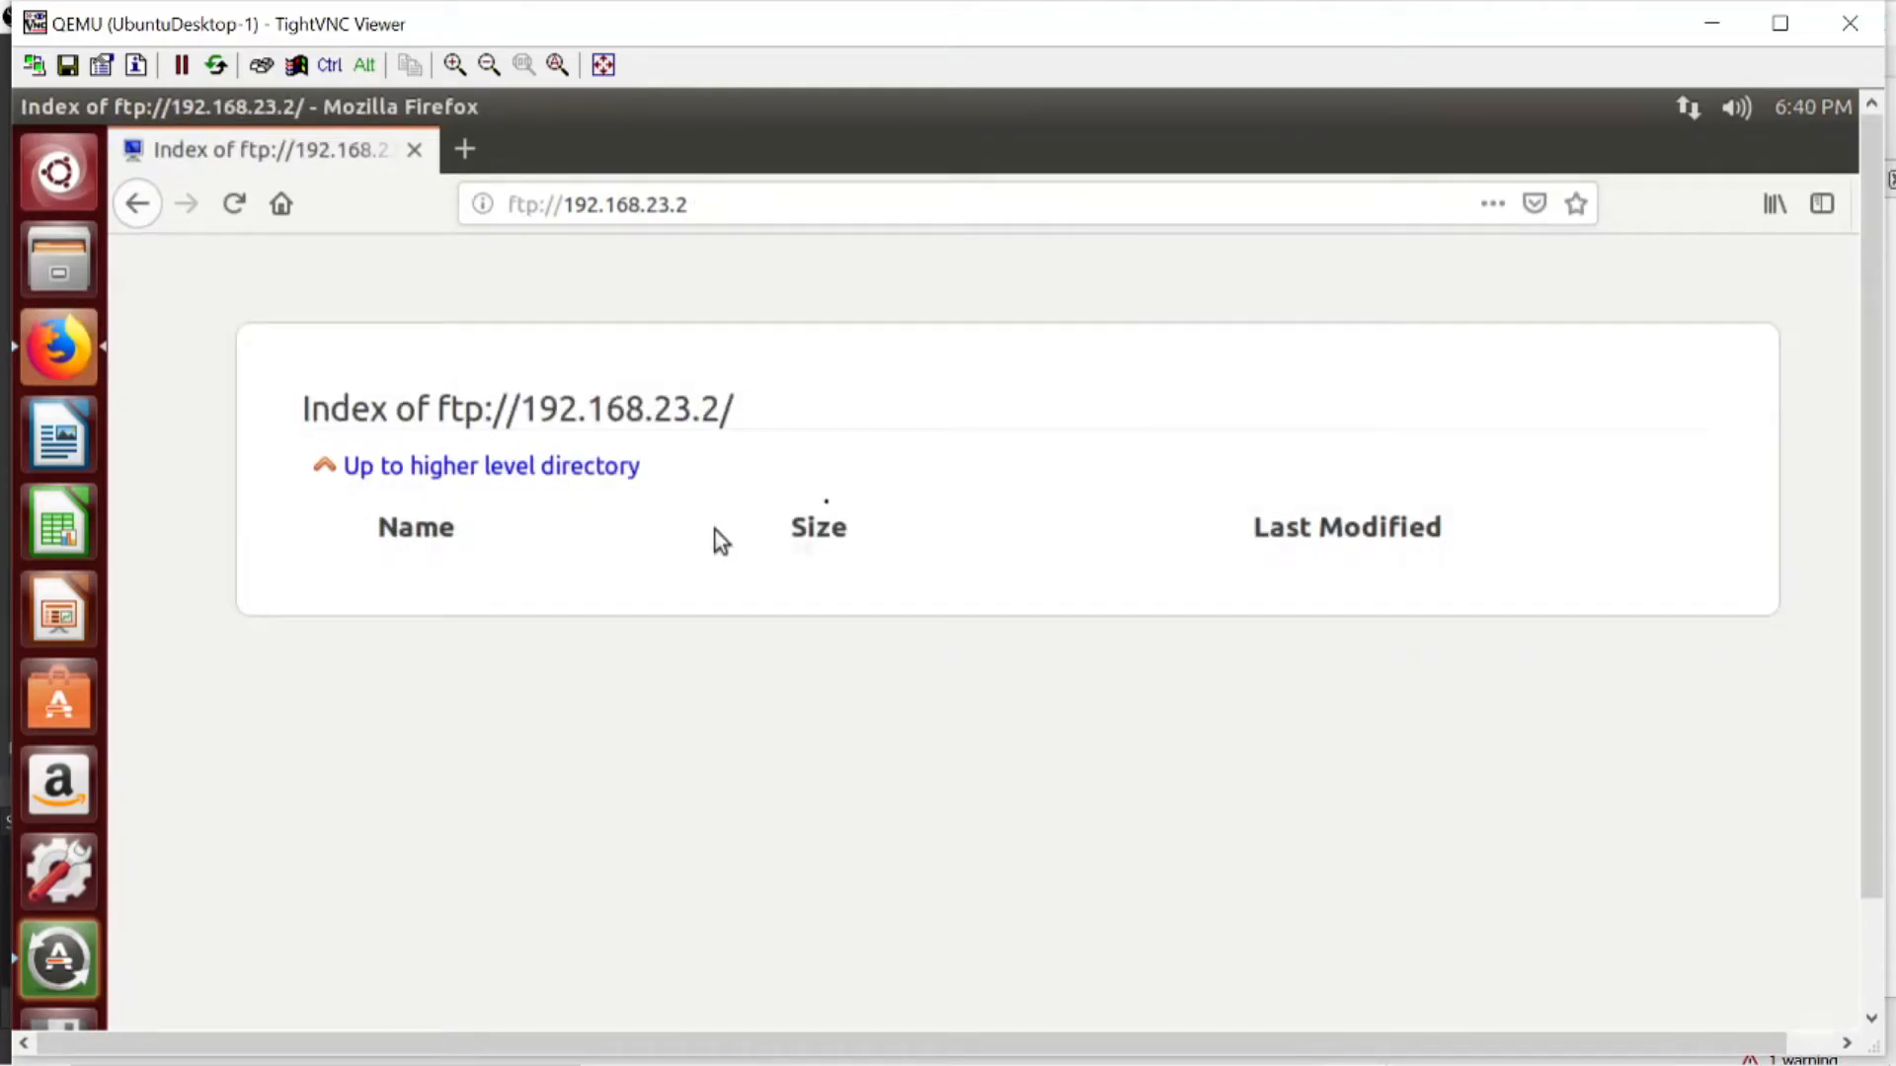
- Browse the parent directory's tekjar folder and the server account's home folder over FTP, and view tekjar.txt
{"action": "left_click", "coordinate": [558, 478]}
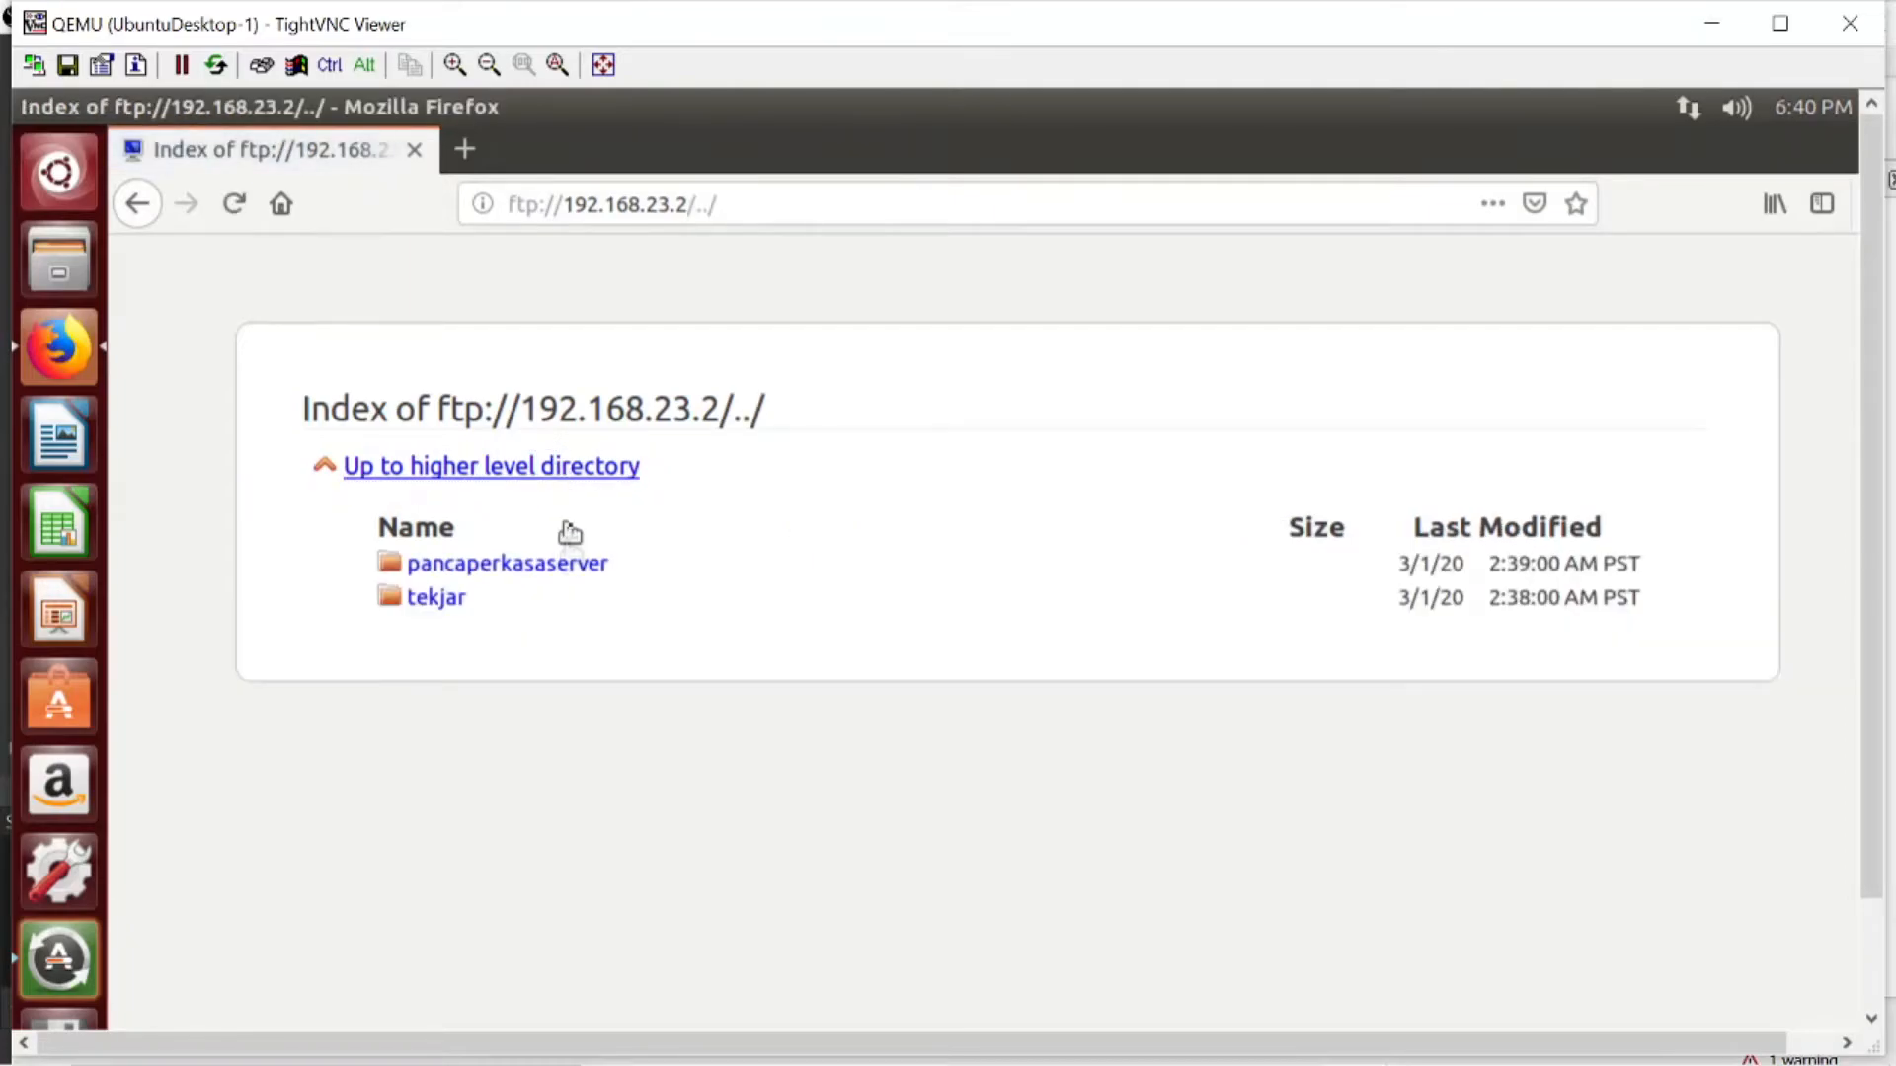
{"action": "left_click", "coordinate": [447, 603]}
{"action": "left_click", "coordinate": [585, 471]}
{"action": "left_click", "coordinate": [449, 604]}
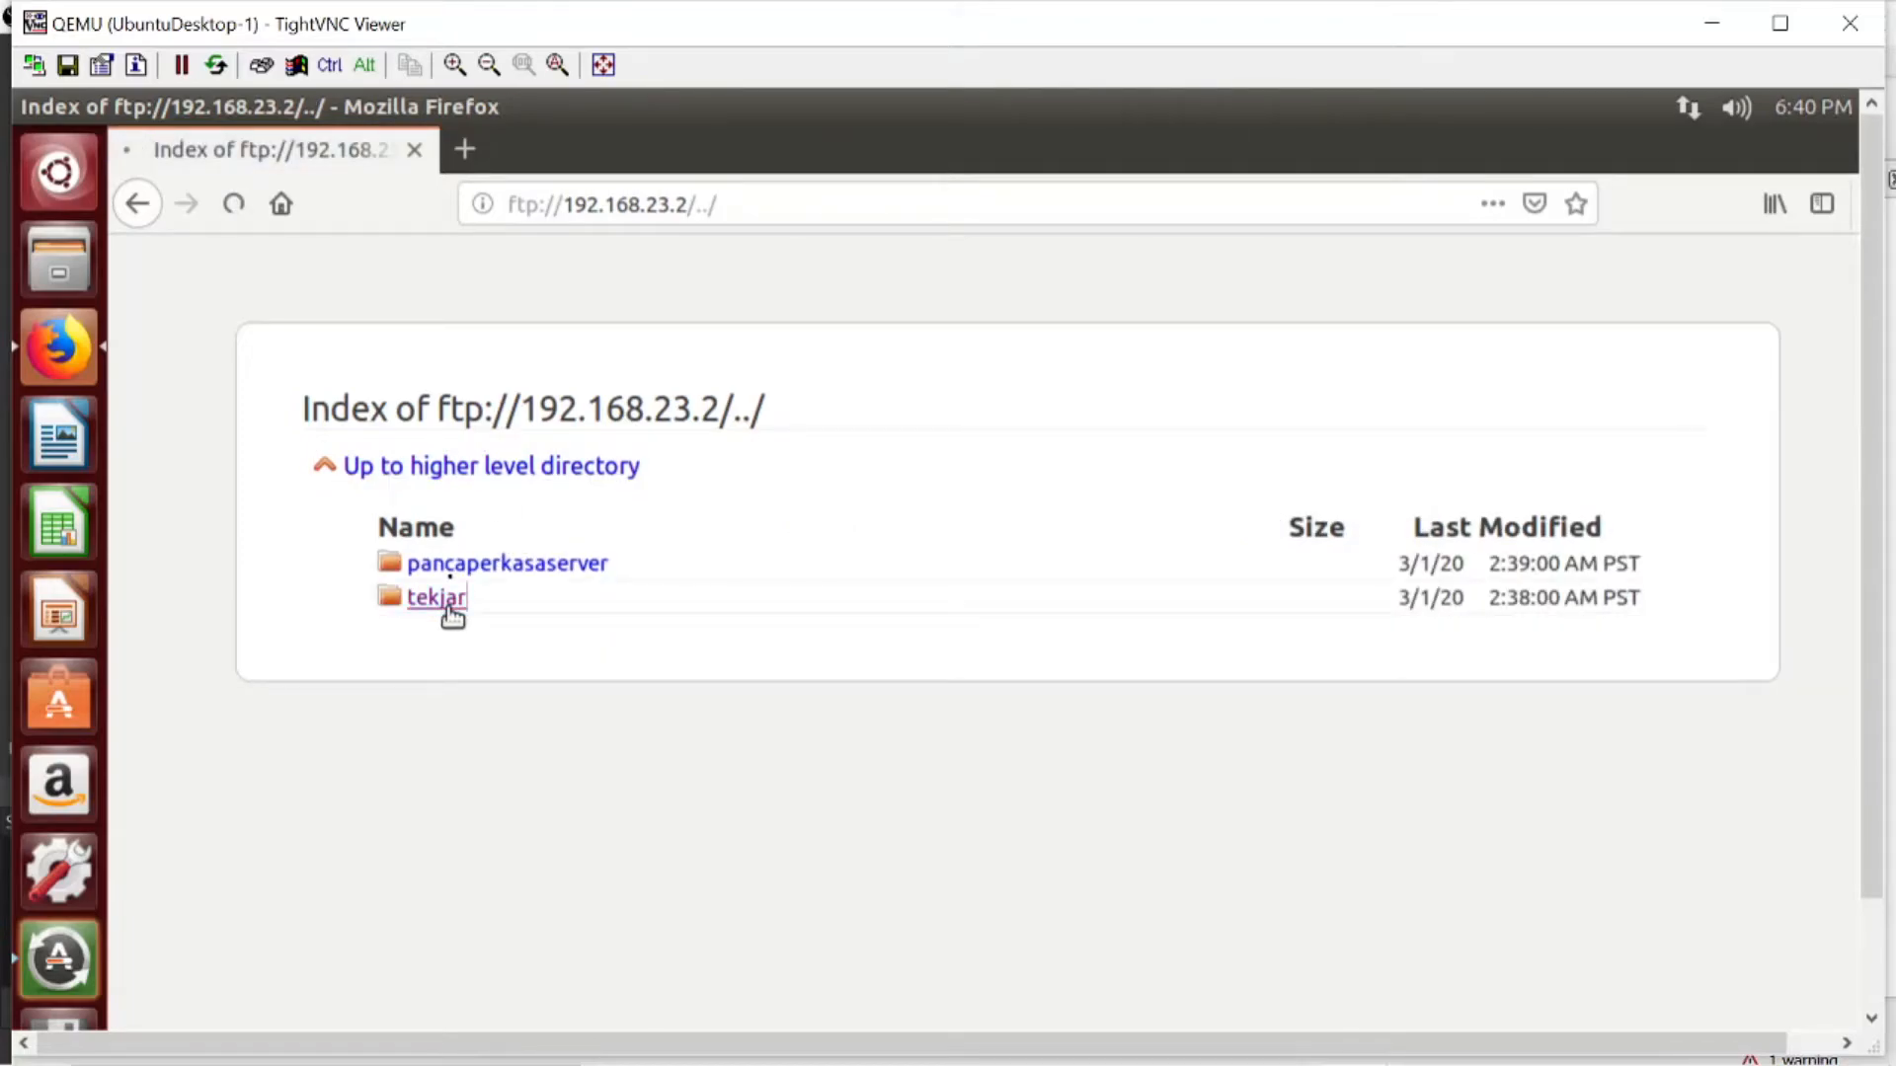
{"action": "left_click", "coordinate": [518, 476]}
{"action": "left_click", "coordinate": [501, 565]}
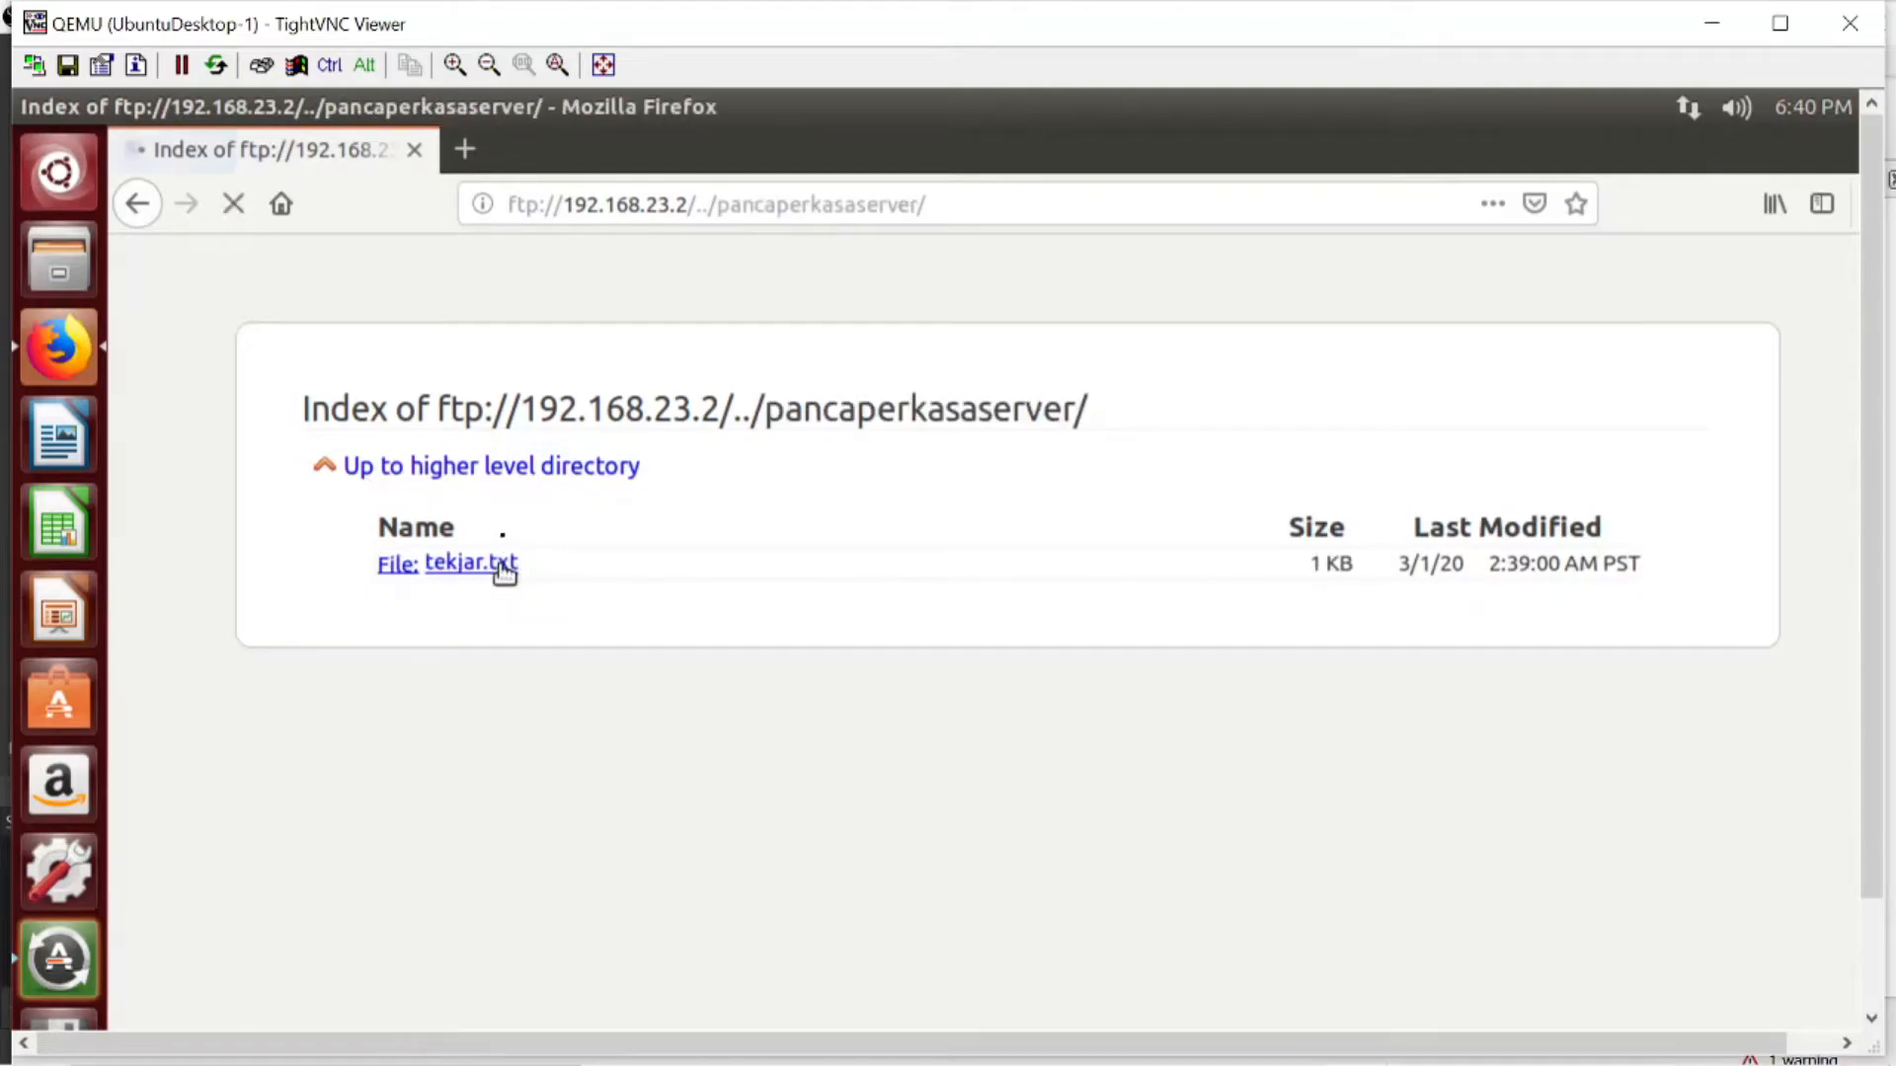
{"action": "left_click", "coordinate": [503, 566]}
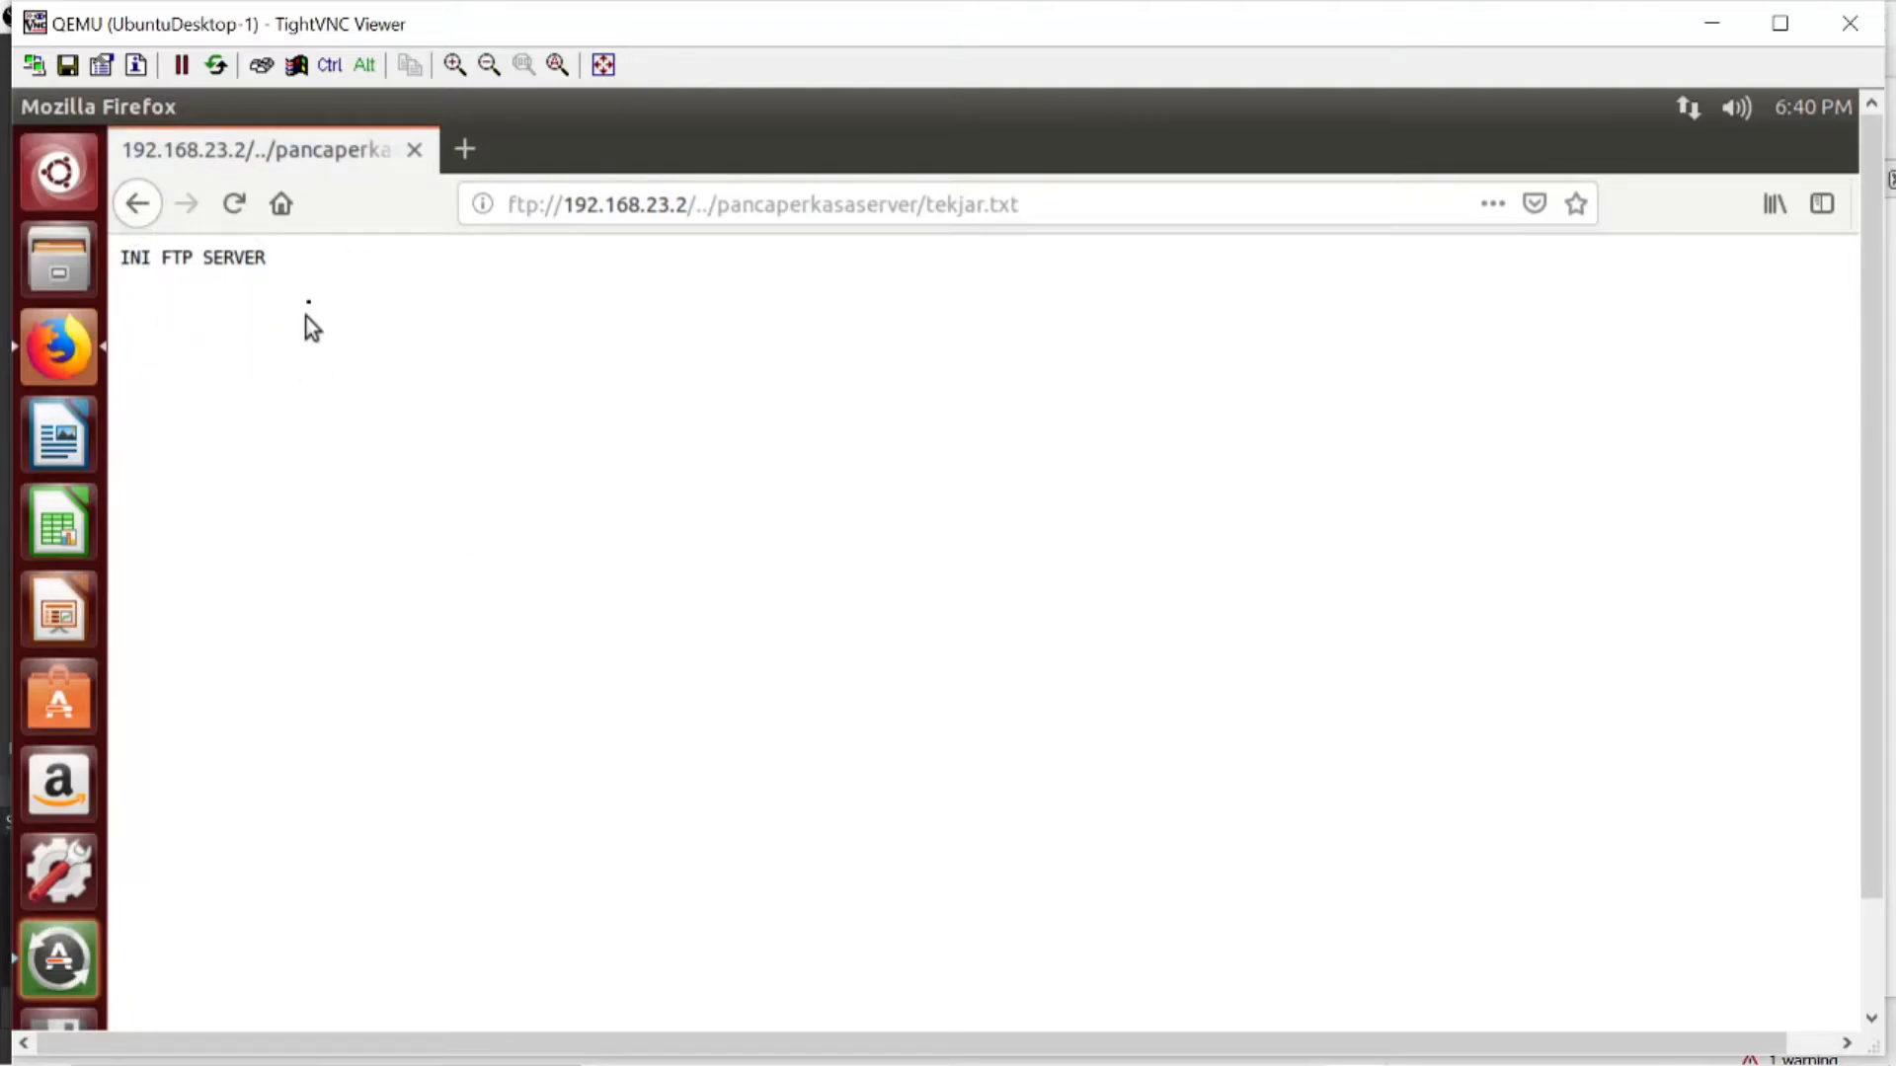
- Close the FTP page tab in Firefox and return to the UbuntuServer-1 console
{"action": "left_click", "coordinate": [447, 144]}
{"action": "left_click", "coordinate": [413, 149]}
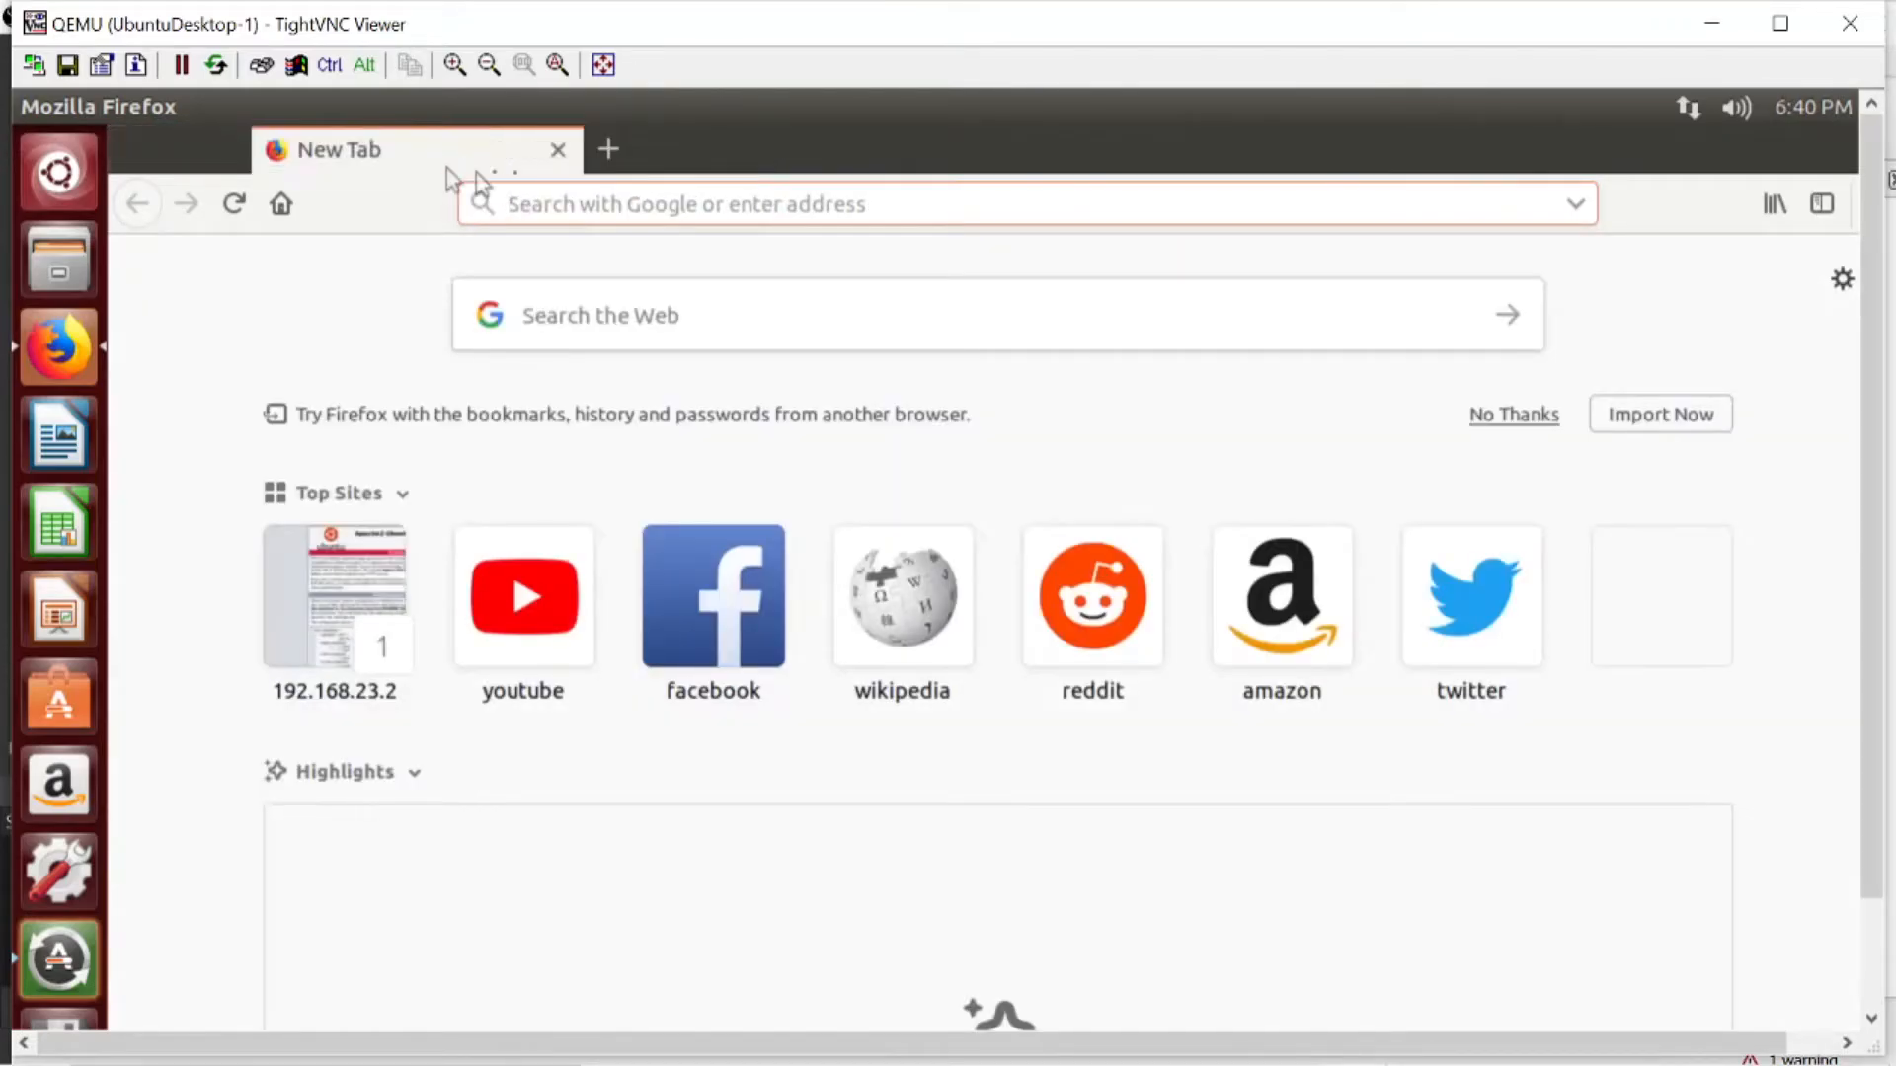
{"action": "left_click", "coordinate": [1712, 23]}
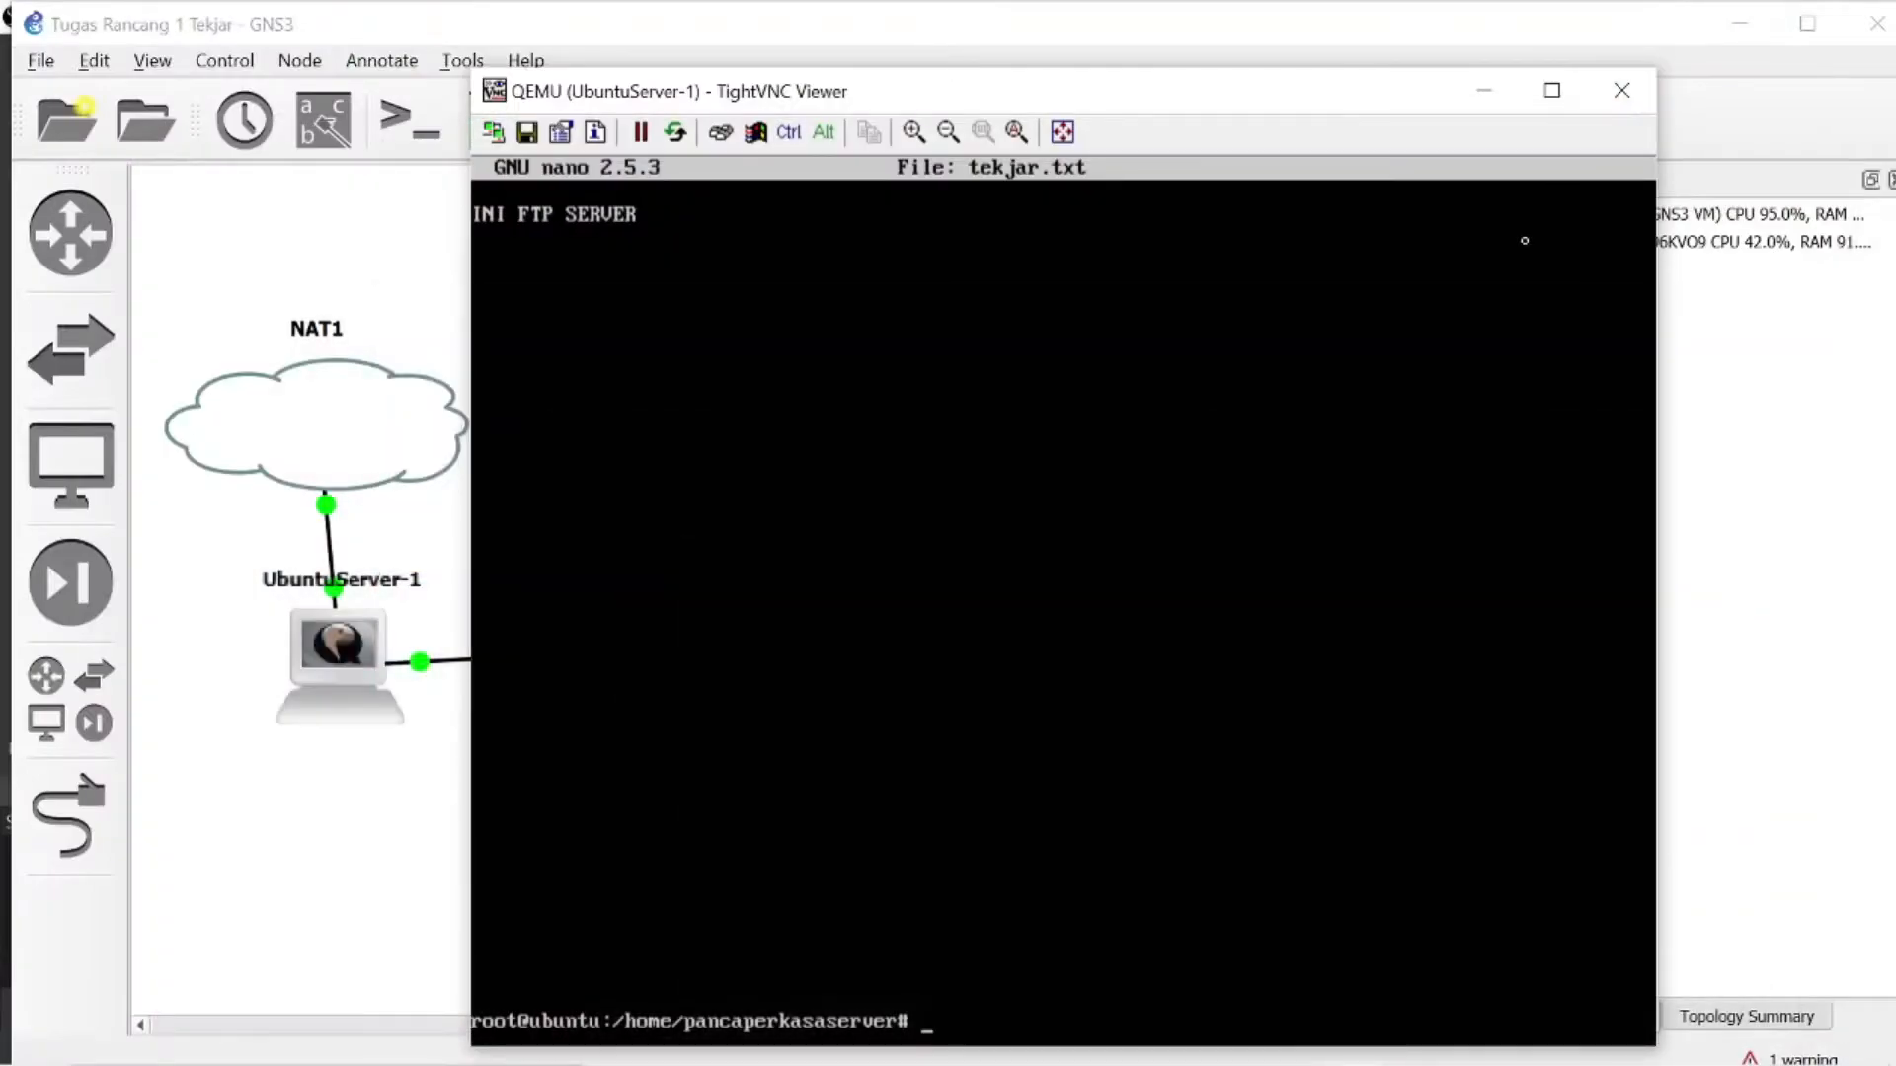
- Exit the current root shell, start a new one with sudo su and clear the terminal
{"action": "type", "text": "exit"}
{"action": "key", "text": "Return"}
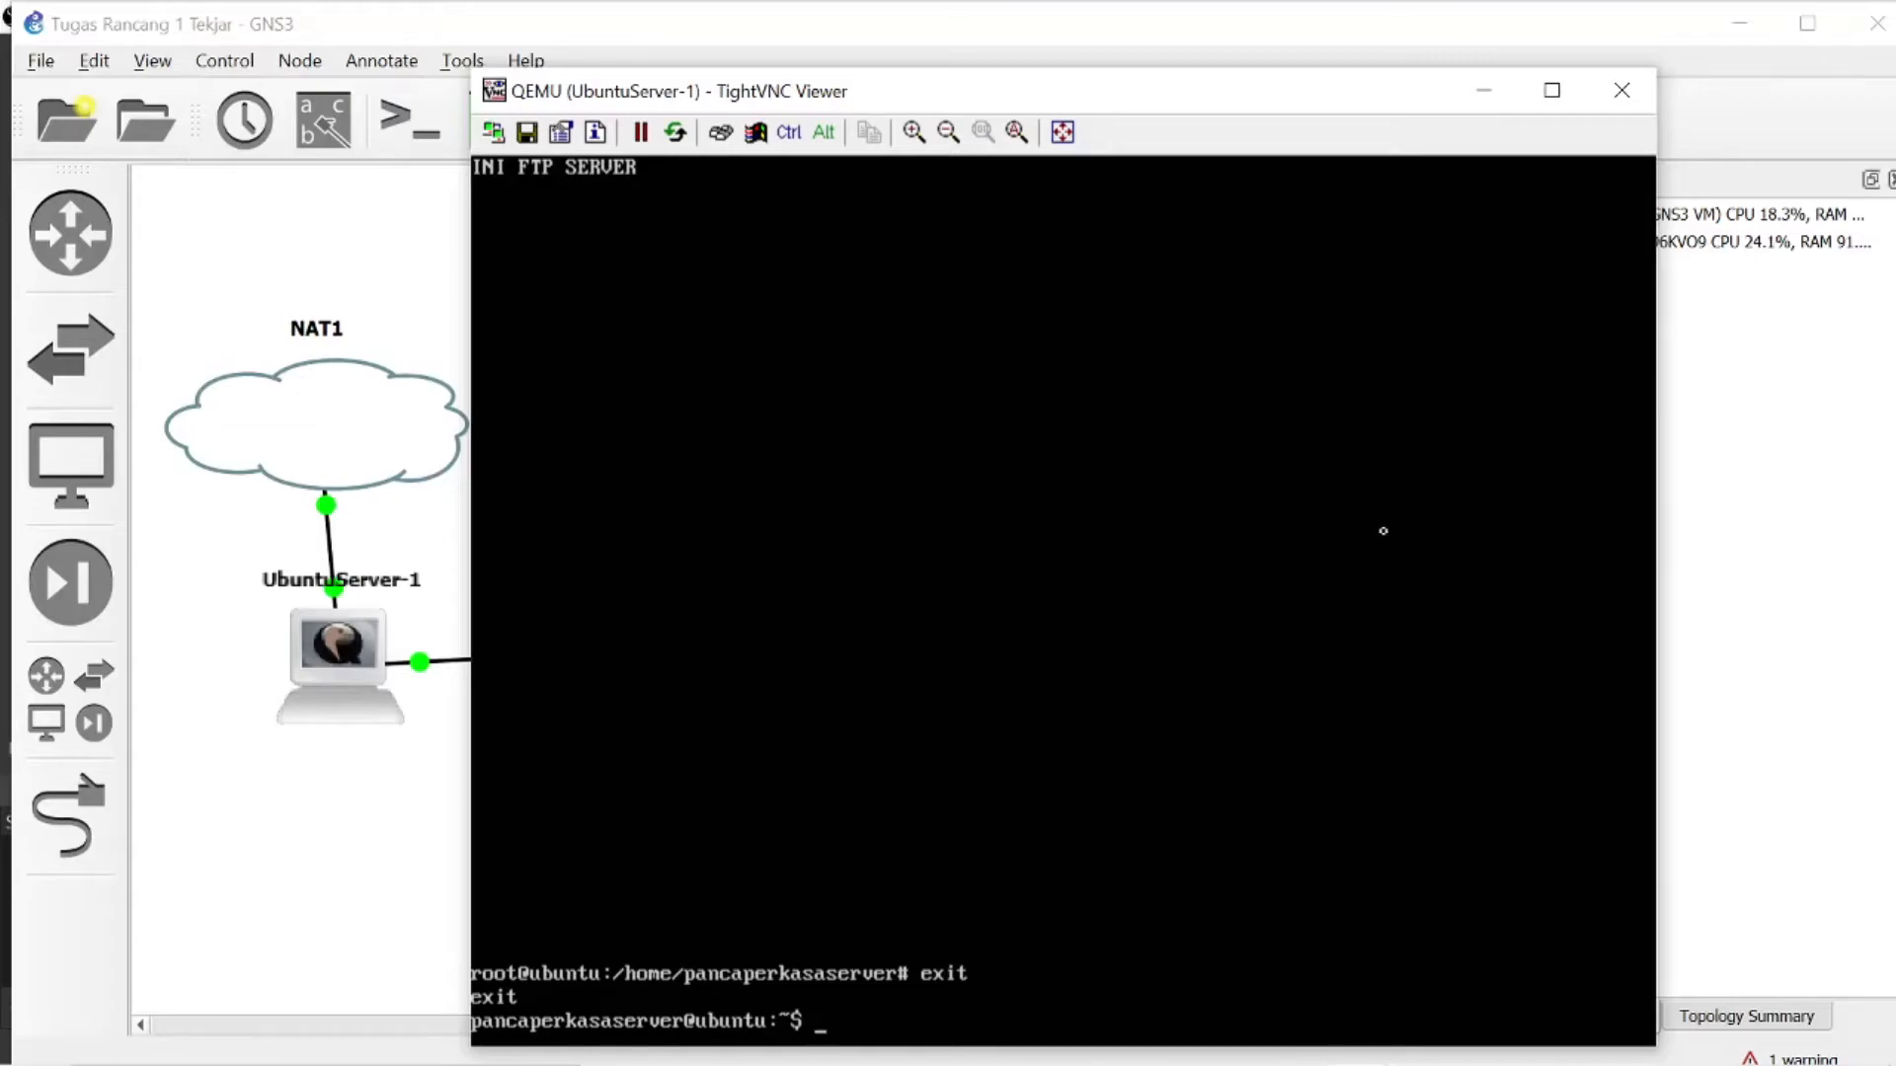
{"action": "type", "text": "sudo su"}
{"action": "key", "text": "Return"}
{"action": "type", "text": "clear"}
{"action": "key", "text": "Return"}
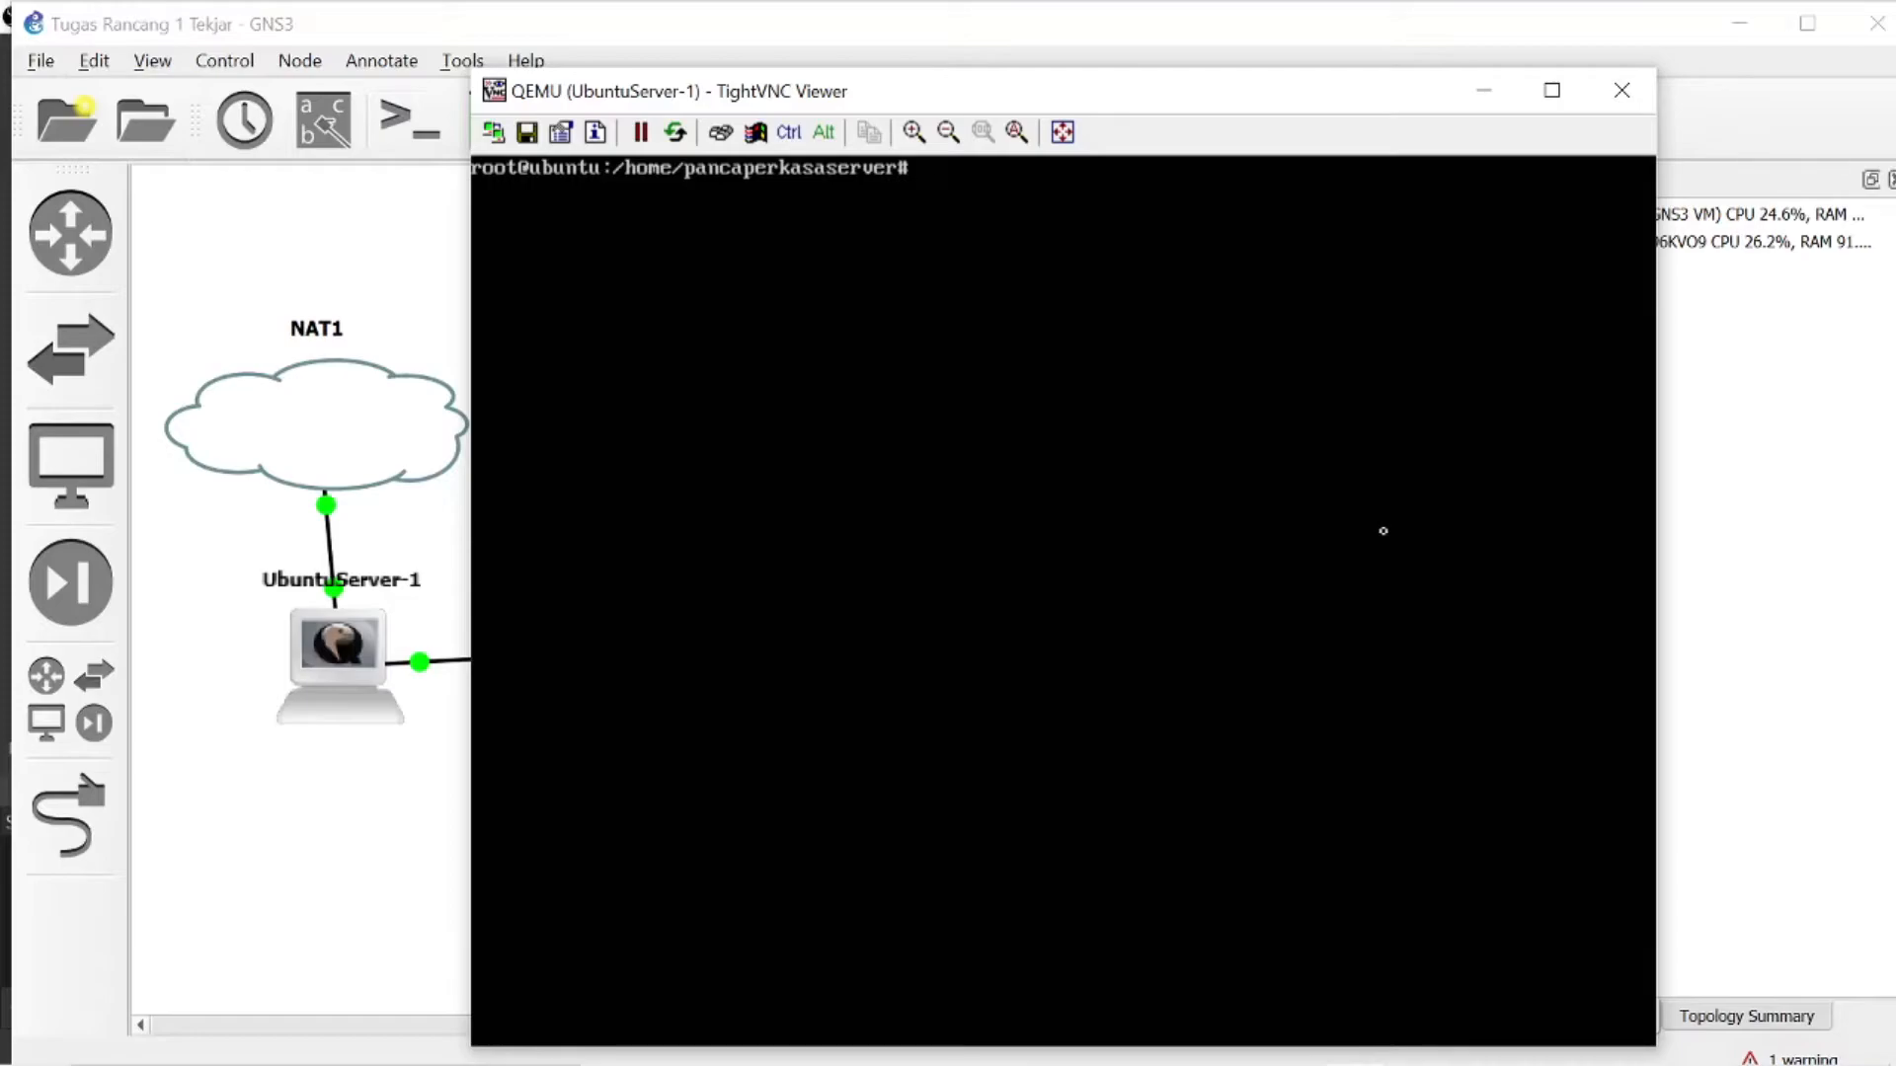
- Change to the /etc/bind directory and open named.conf.default-zones in nano
{"action": "type", "text": "cd /etc/bind"}
{"action": "key", "text": "Return"}
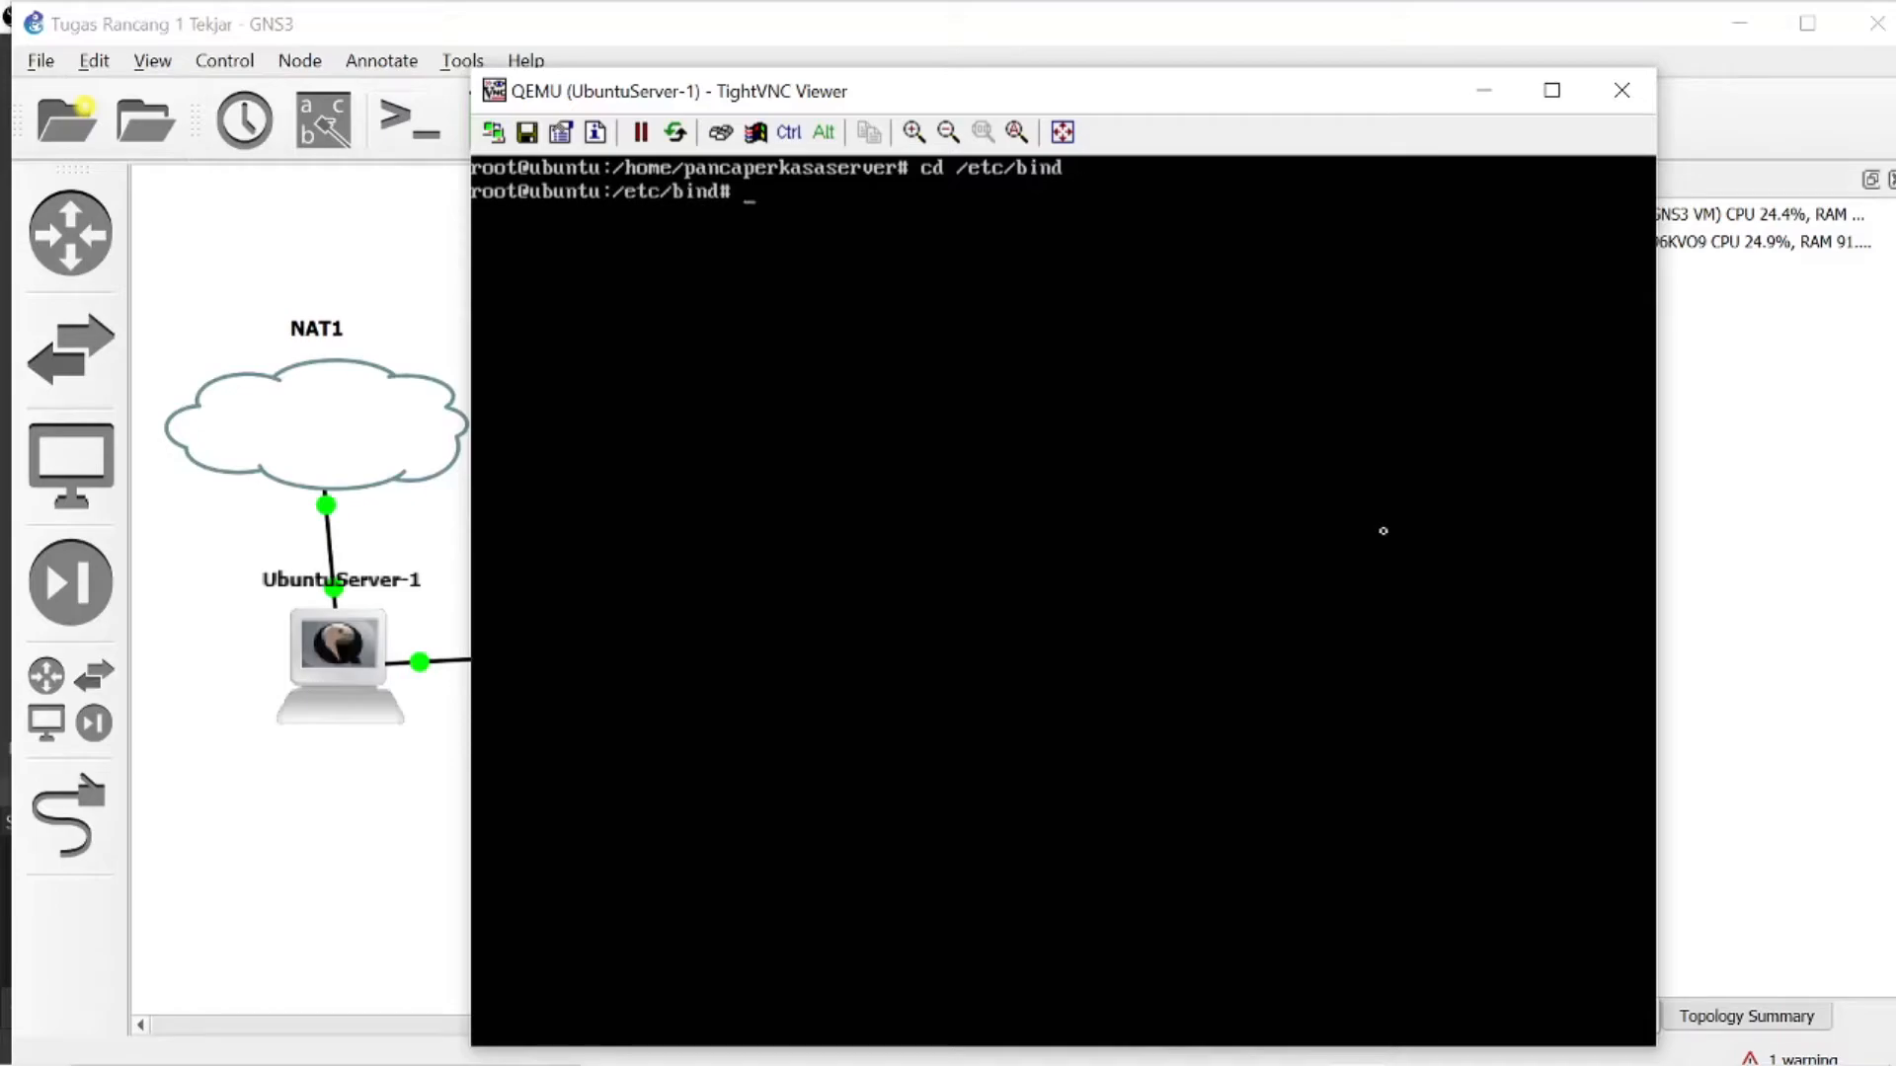
{"action": "type", "text": "nano named.conf"}
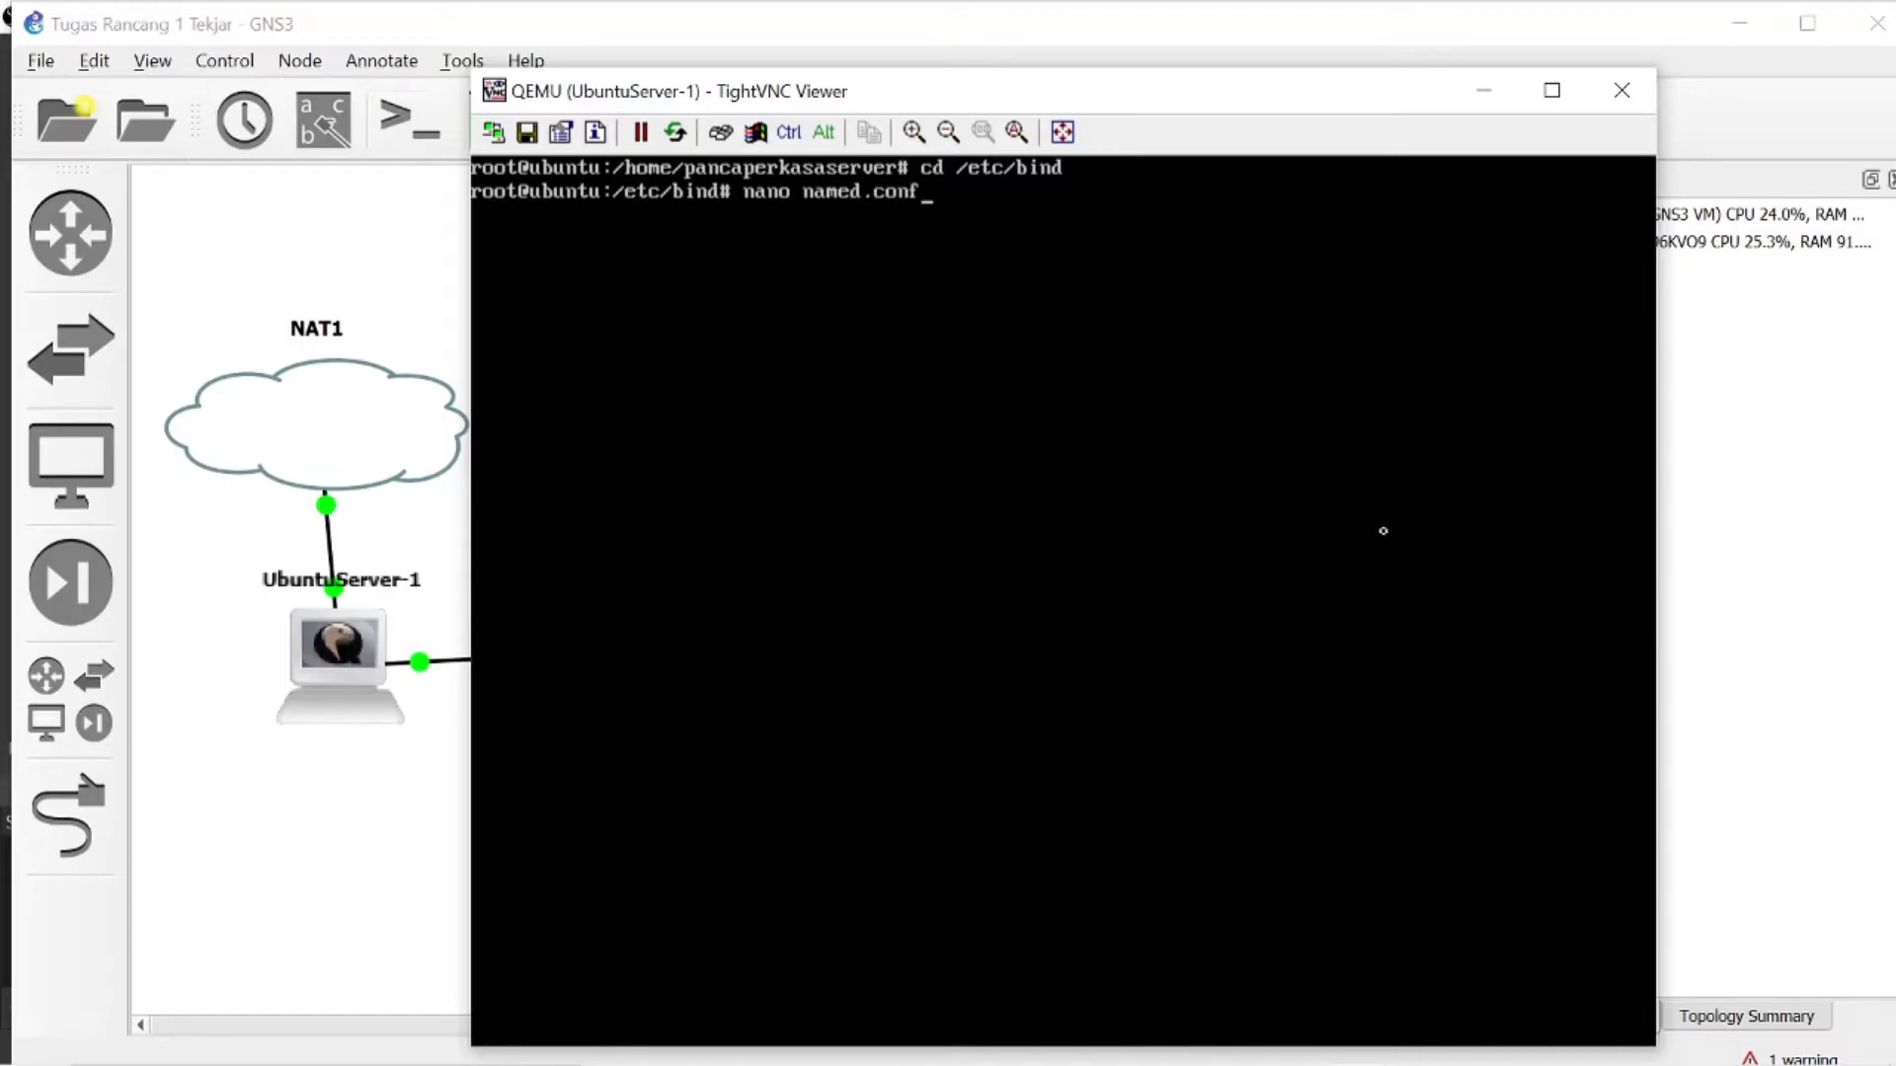
{"action": "type", "text": ".default-zones"}
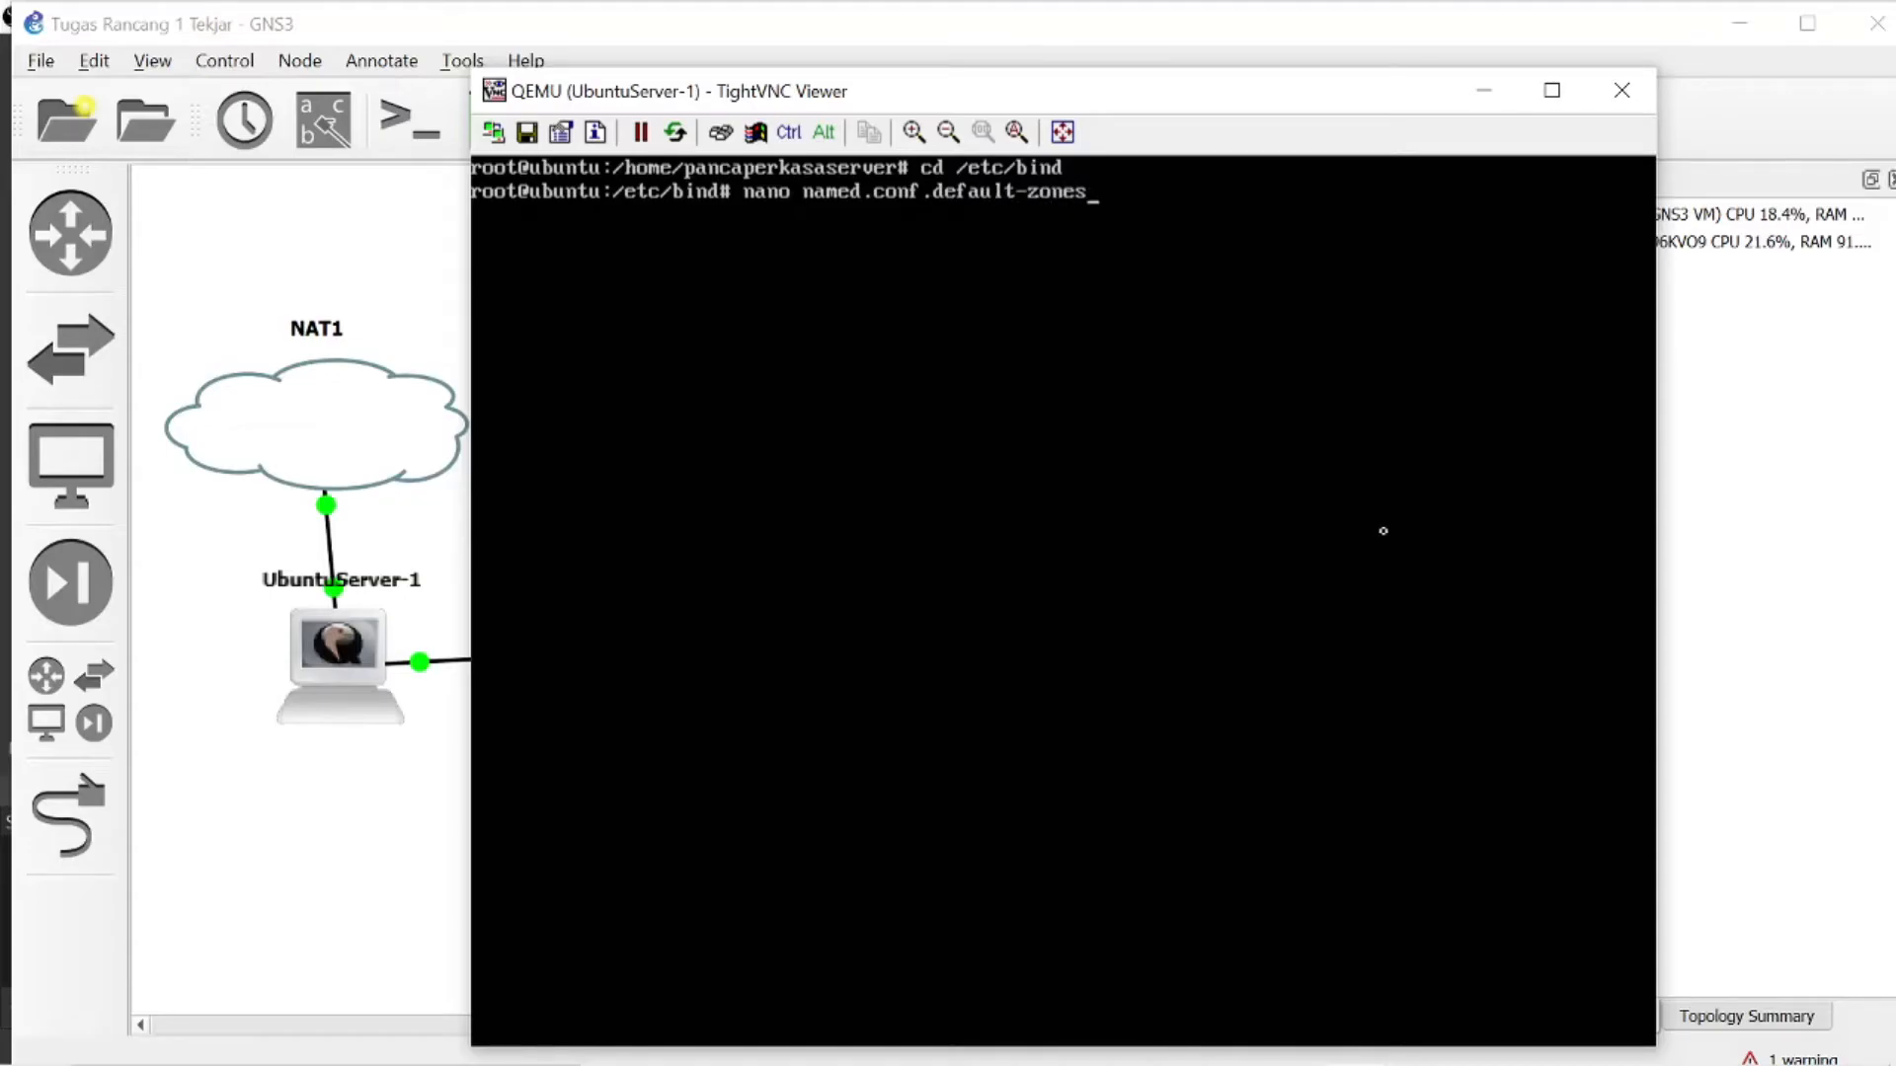
{"action": "key", "text": "Return"}
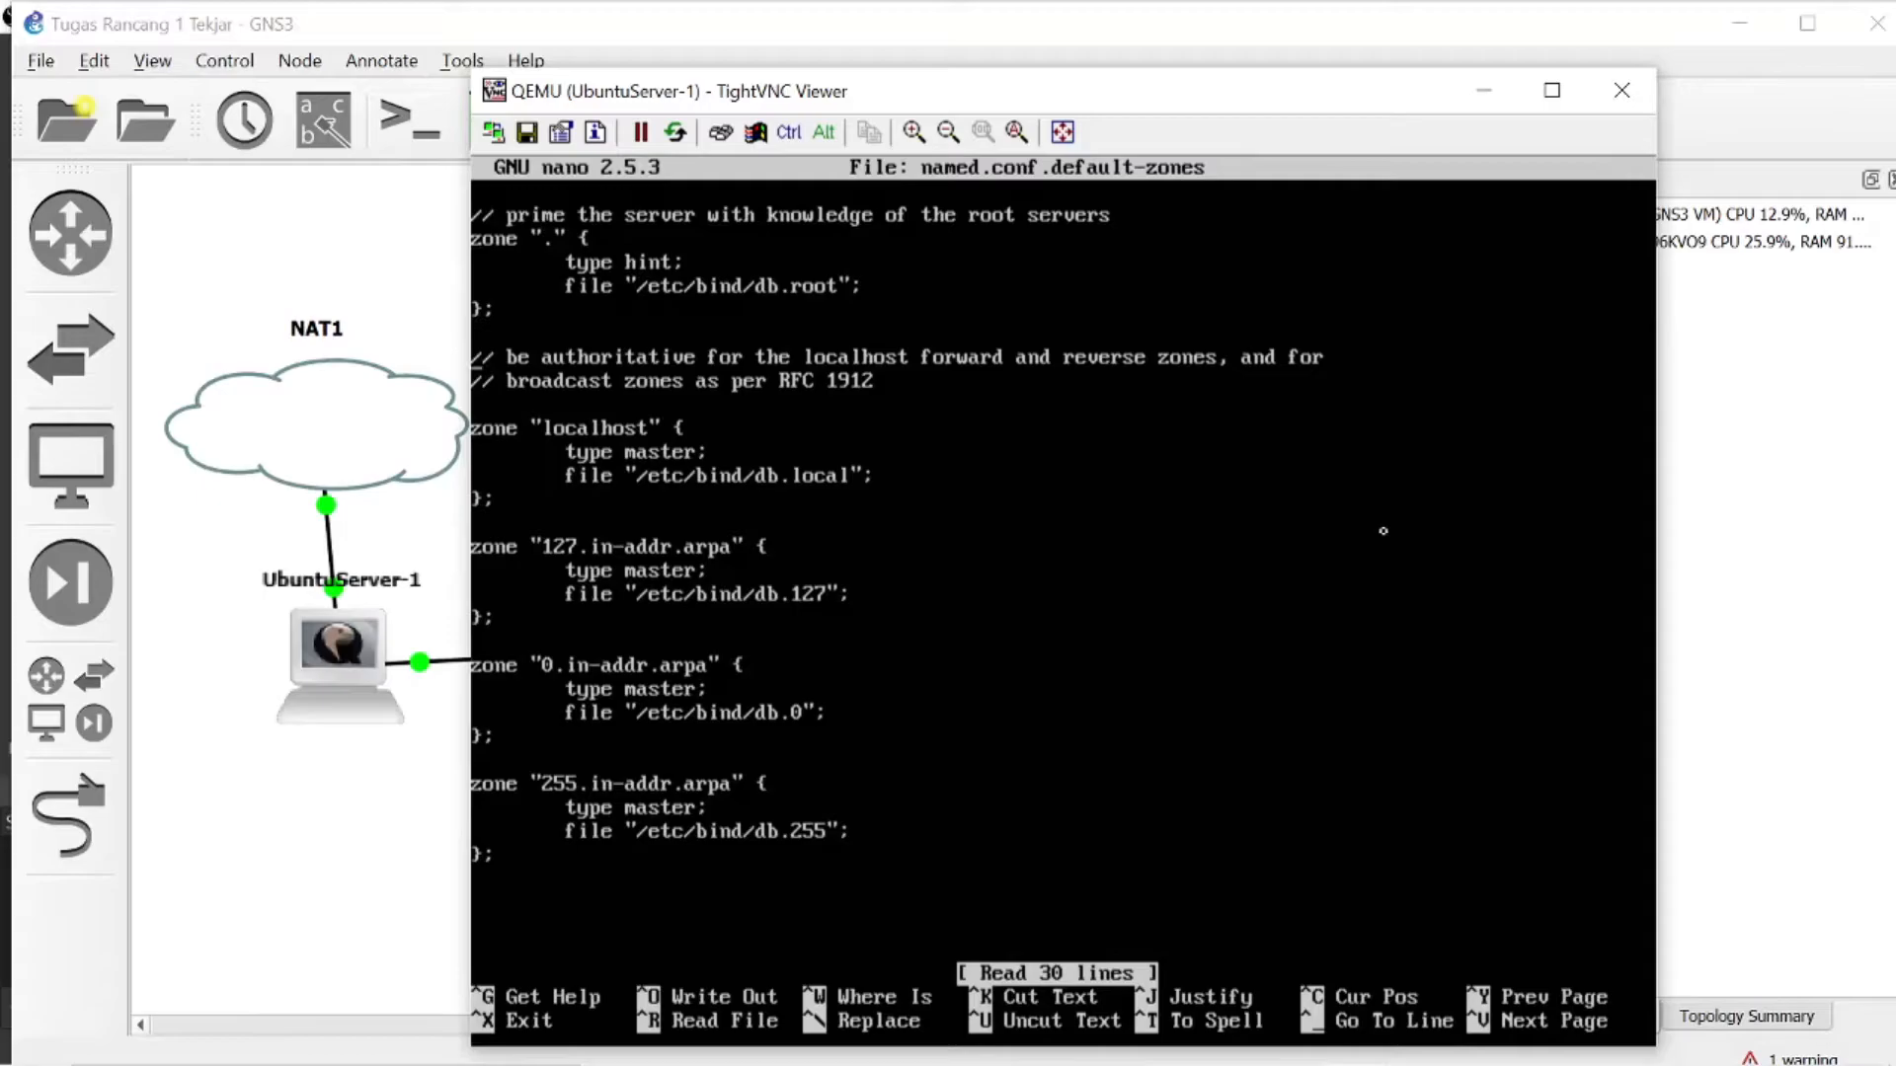
- Replace localhost with tekjari.com in the comment above the localhost zone, checking the domain in the TR1 assignment in Chrome
{"action": "key", "text": "Right"}
{"action": "key", "text": "Right"}
{"action": "key", "text": "Right"}
{"action": "key", "text": "Right"}
{"action": "key", "text": "Right"}
{"action": "key", "text": "Right"}
{"action": "key", "text": "Right"}
{"action": "key", "text": "Right"}
{"action": "key", "text": "Right"}
{"action": "key", "text": "Right"}
{"action": "key", "text": "Right"}
{"action": "key", "text": "Right"}
{"action": "key", "text": "Right"}
{"action": "key", "text": "Right"}
{"action": "key", "text": "Right"}
{"action": "key", "text": "Right"}
{"action": "key", "text": "Right"}
{"action": "key", "text": "Right"}
{"action": "key", "text": "Right"}
{"action": "key", "text": "Right"}
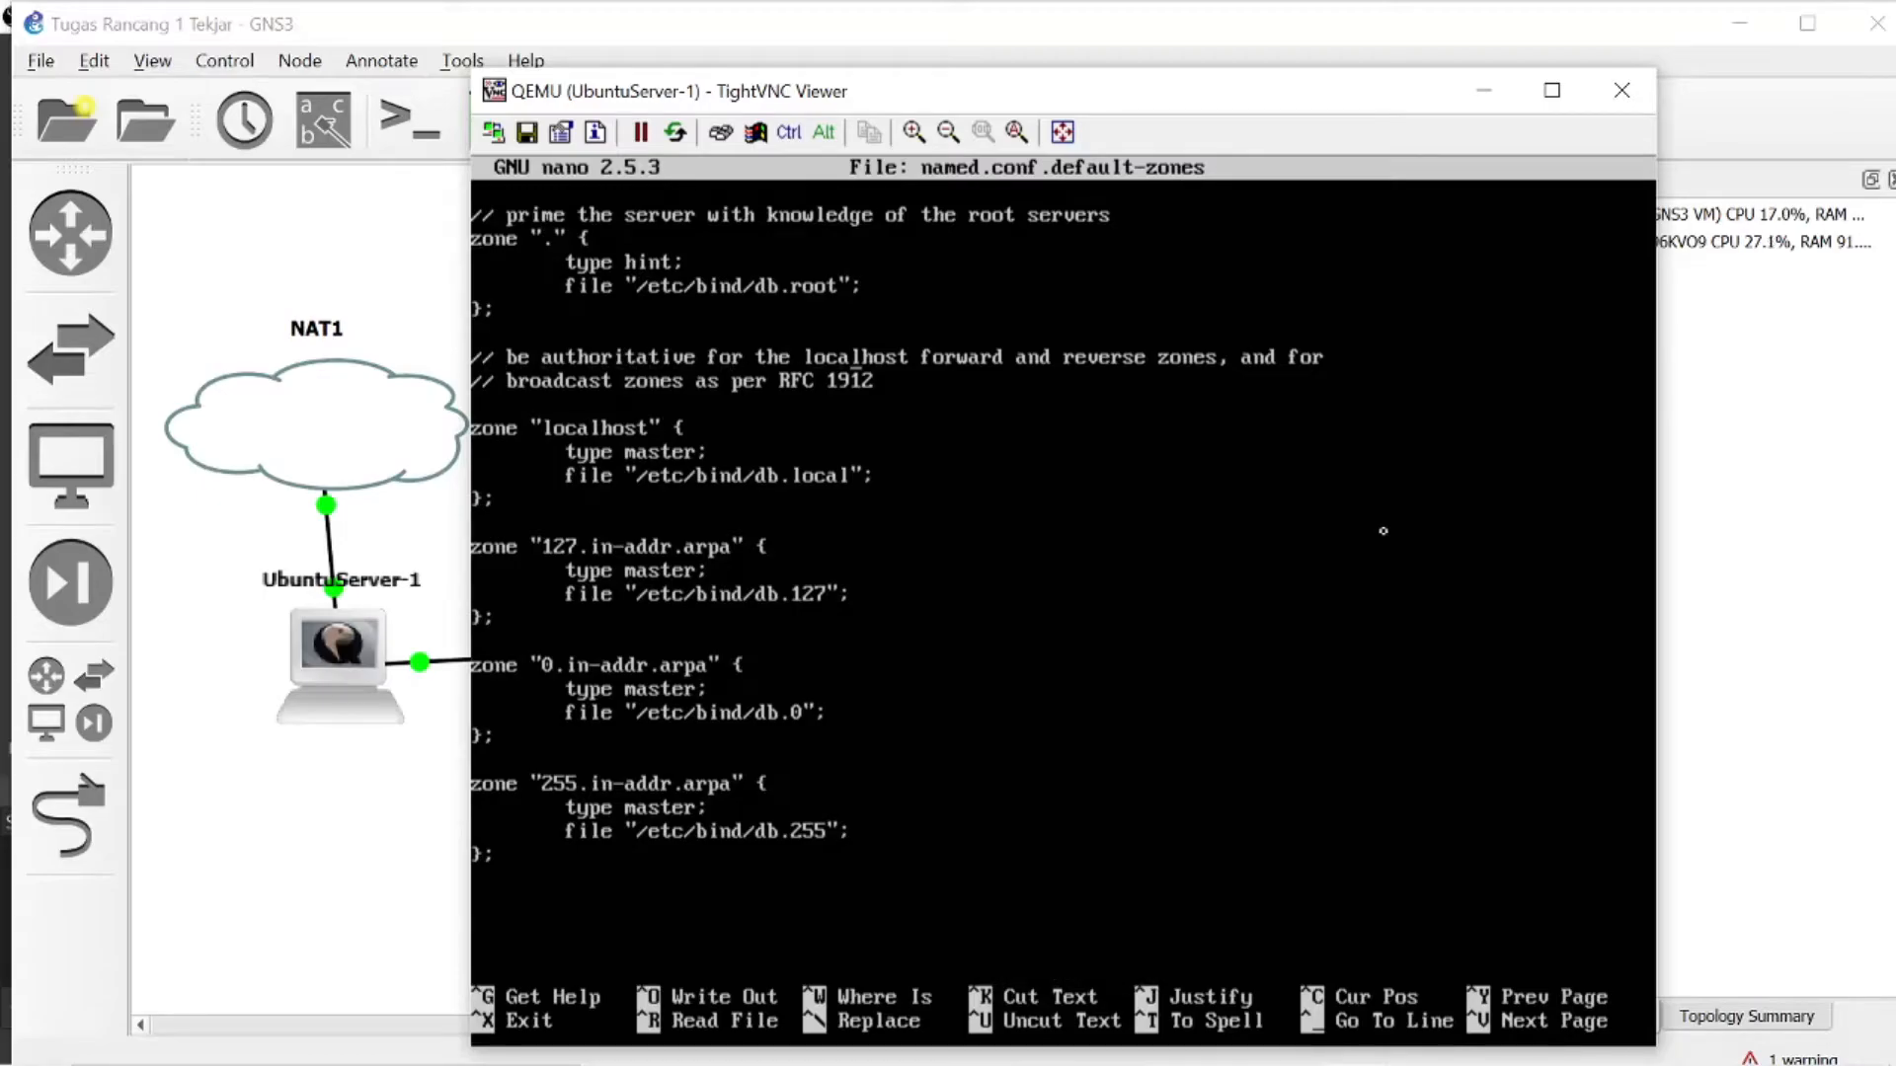
{"action": "key", "text": "BackSpace"}
{"action": "key", "text": "BackSpace"}
{"action": "key", "text": "BackSpace"}
{"action": "key", "text": "BackSpace"}
{"action": "key", "text": "BackSpace"}
{"action": "key", "text": "BackSpace"}
{"action": "key", "text": "BackSpace"}
{"action": "key", "text": "BackSpace"}
{"action": "key", "text": "BackSpace"}
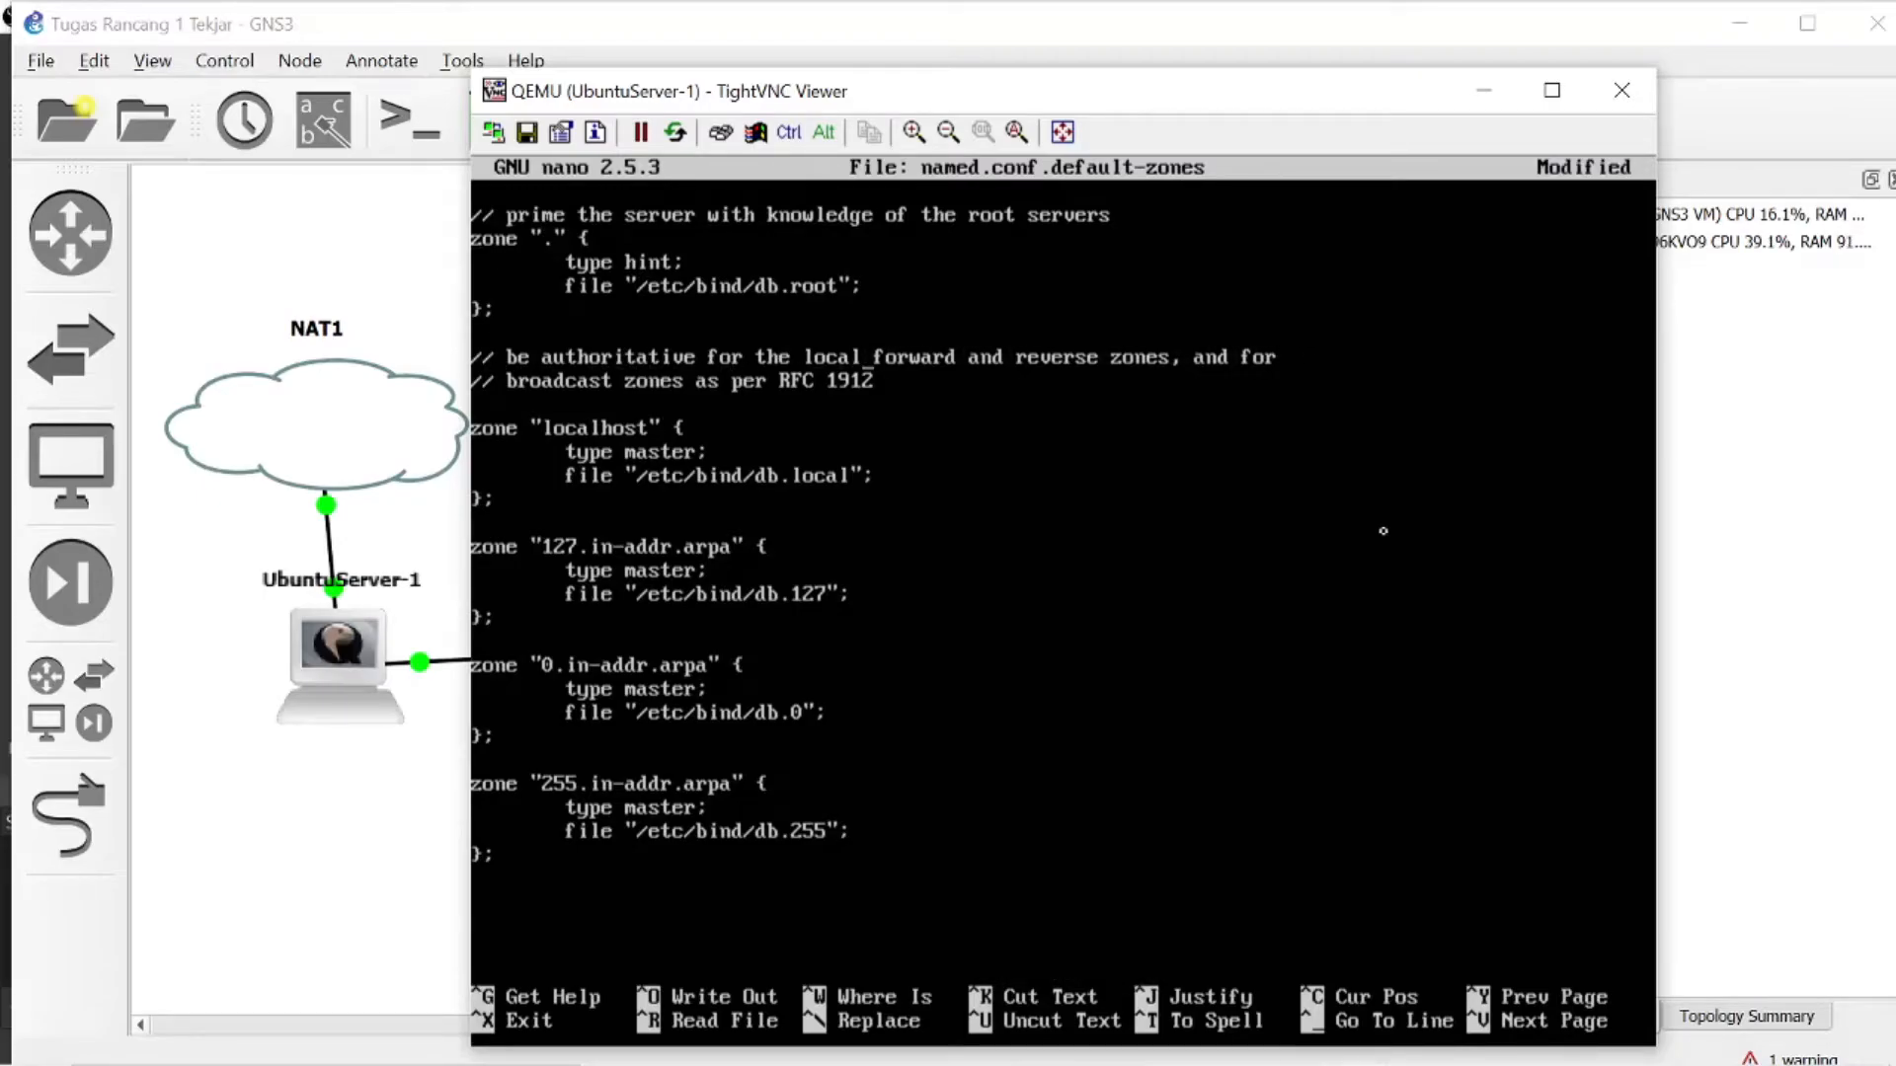
{"action": "left_click", "coordinate": [1146, 1049]}
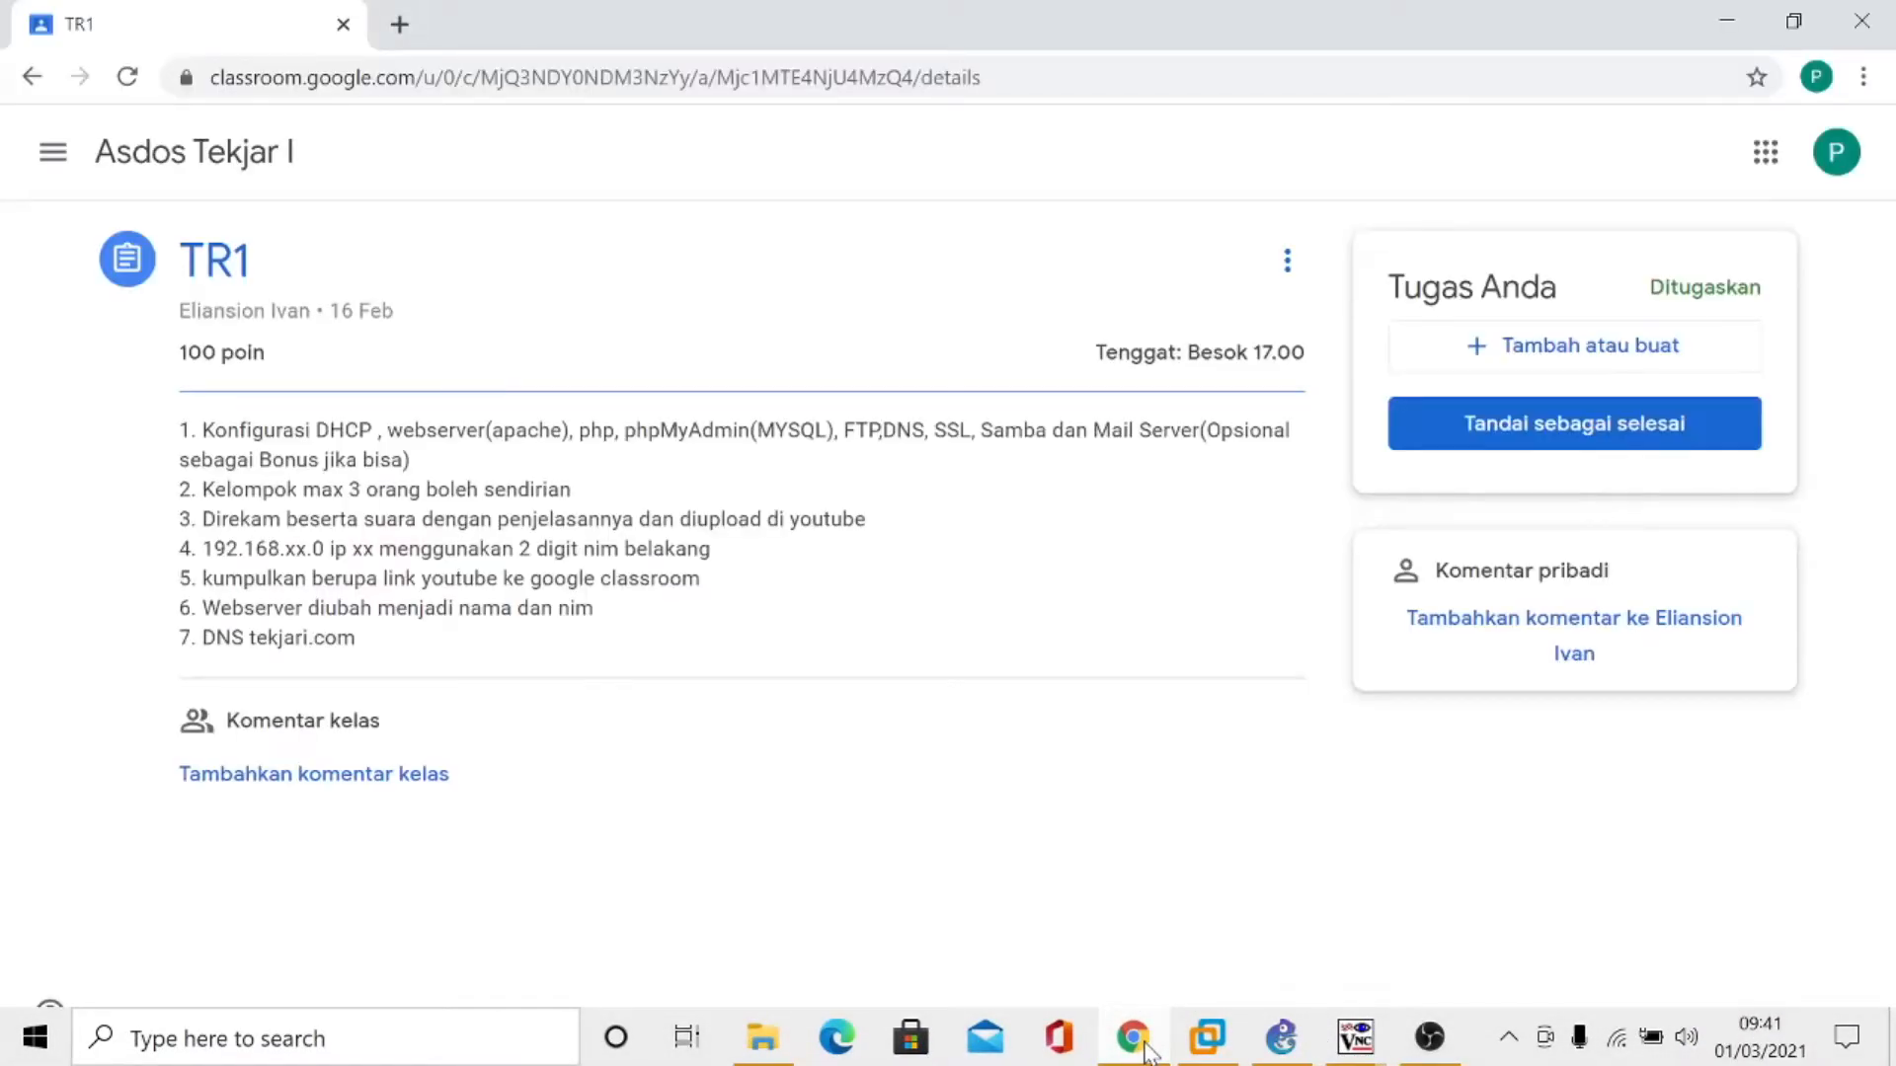
{"action": "left_click", "coordinate": [1145, 1050]}
{"action": "type", "text": "te"}
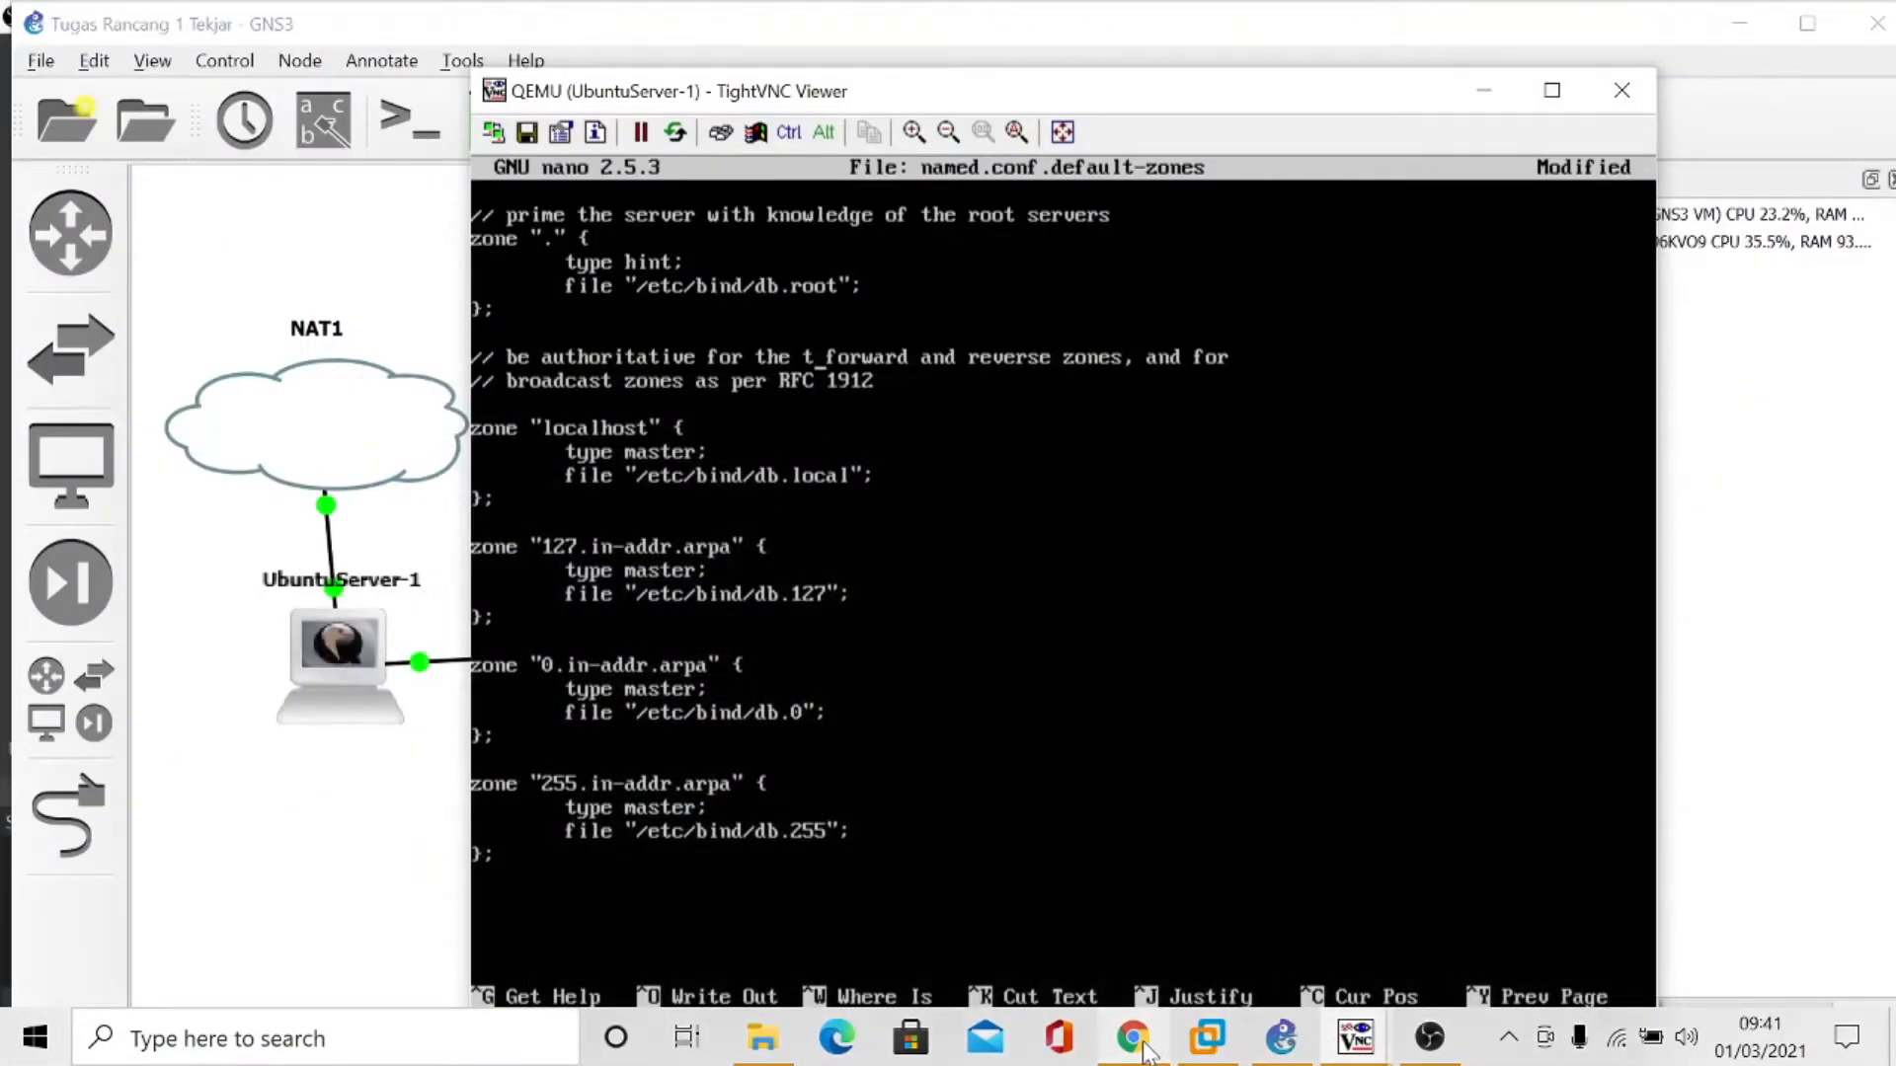
{"action": "type", "text": "kjari"}
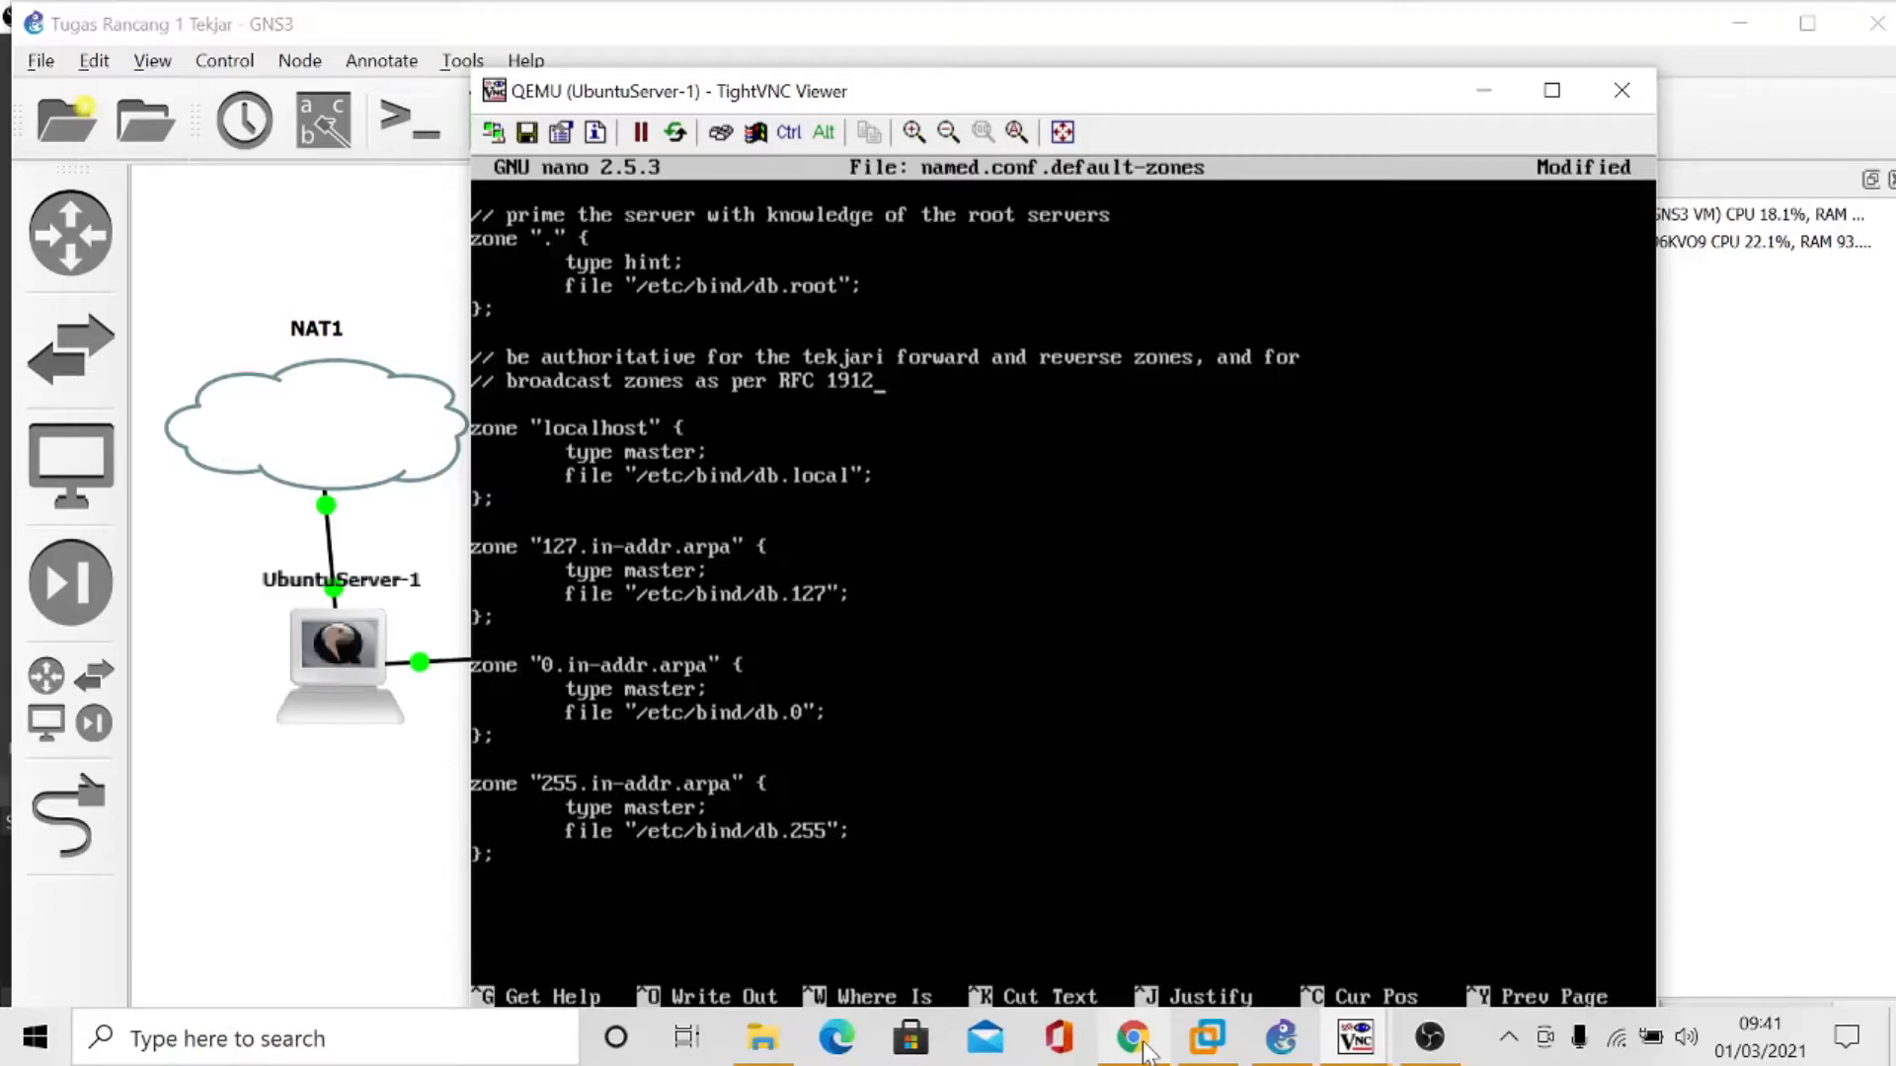
{"action": "left_click", "coordinate": [1143, 1049]}
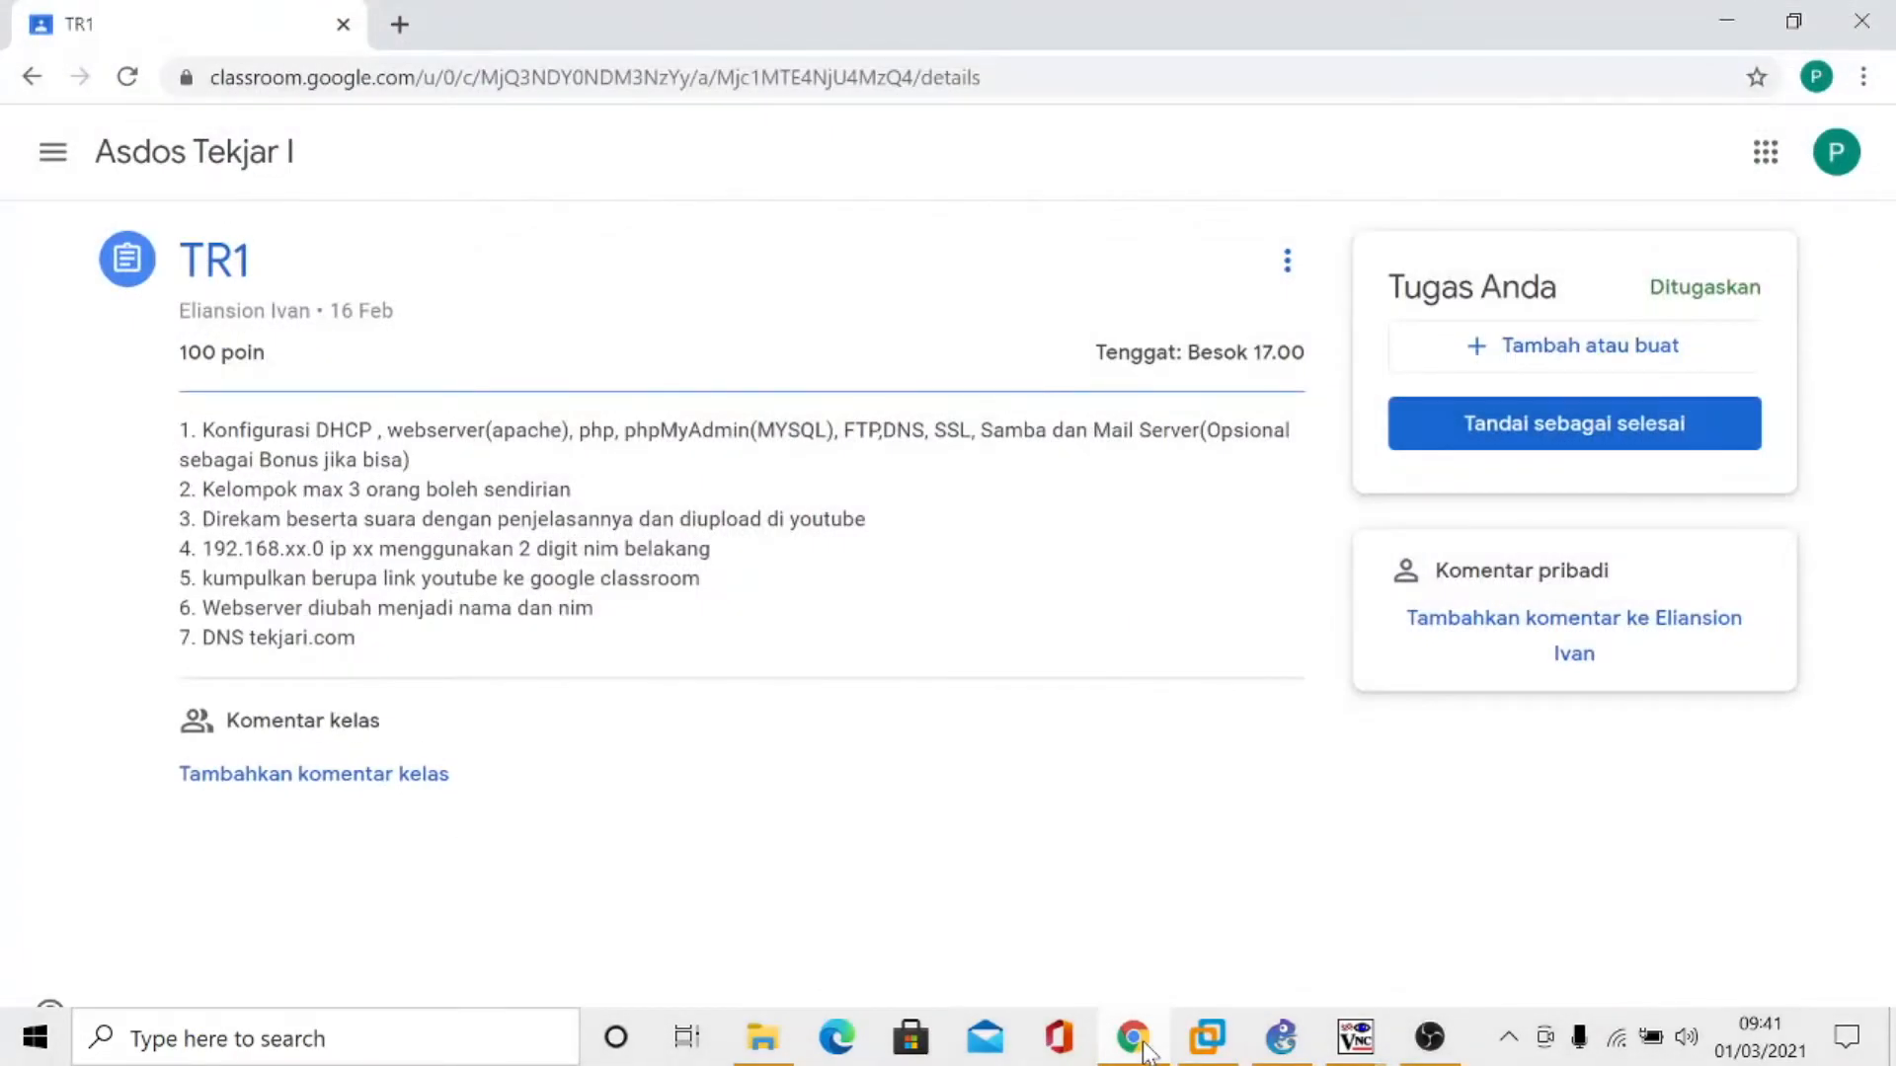
{"action": "left_click", "coordinate": [1143, 1049]}
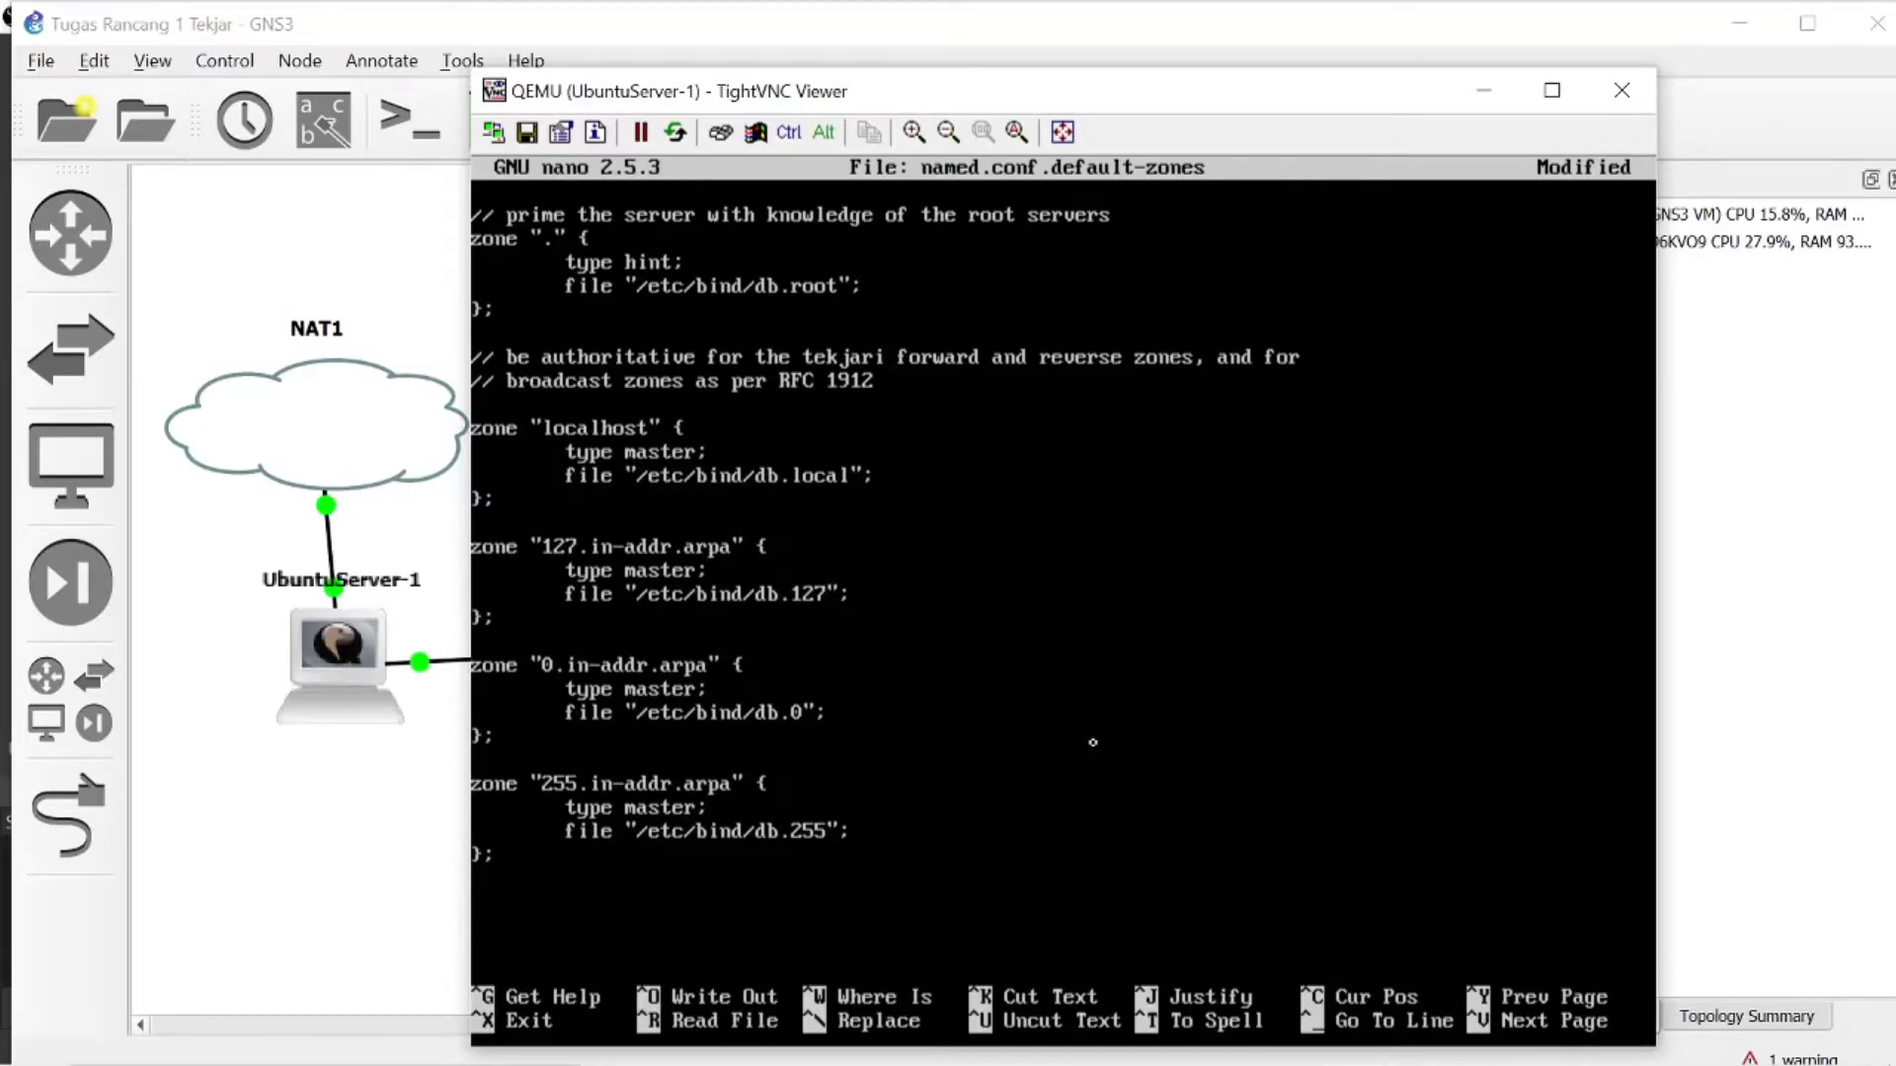
{"action": "type", "text": ".com"}
- Start a new zone entry named 'tekjari.com', in double quotes, above the localhost zone
{"action": "key", "text": "Down"}
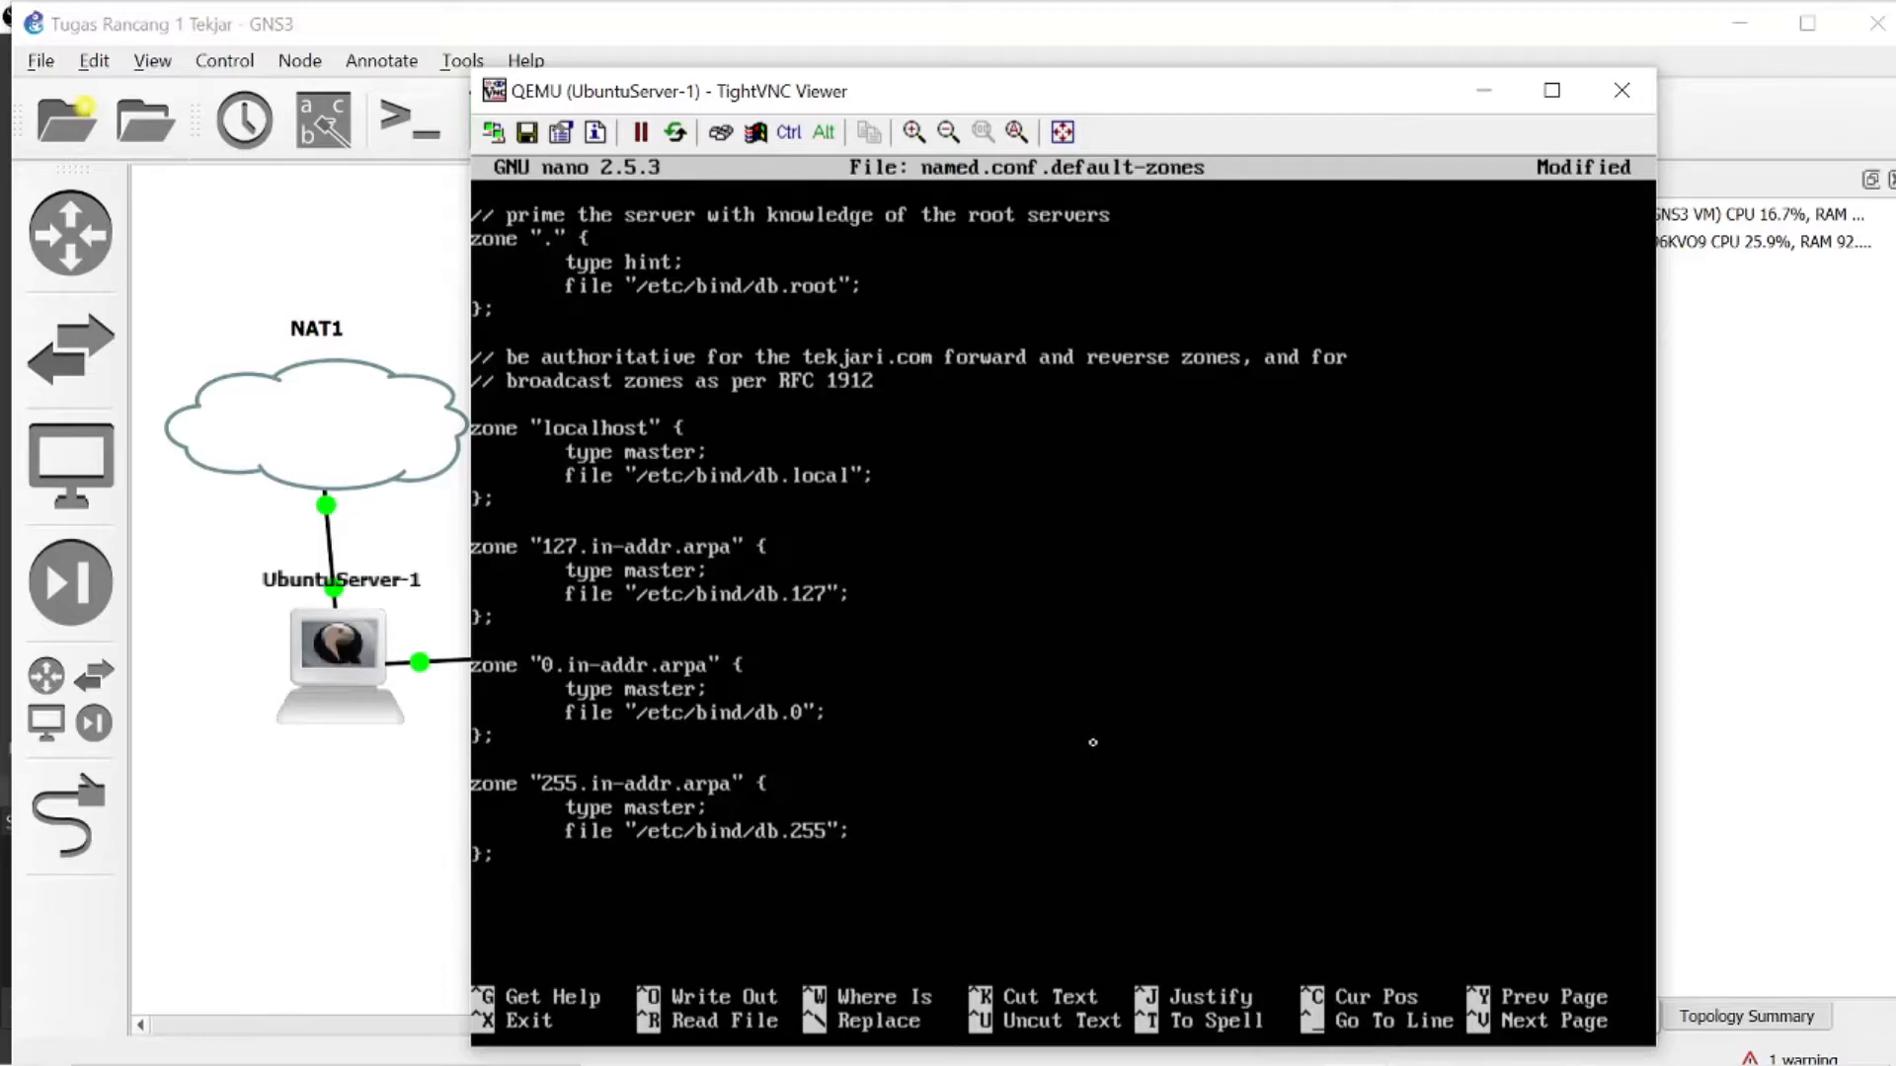
{"action": "key", "text": "Return"}
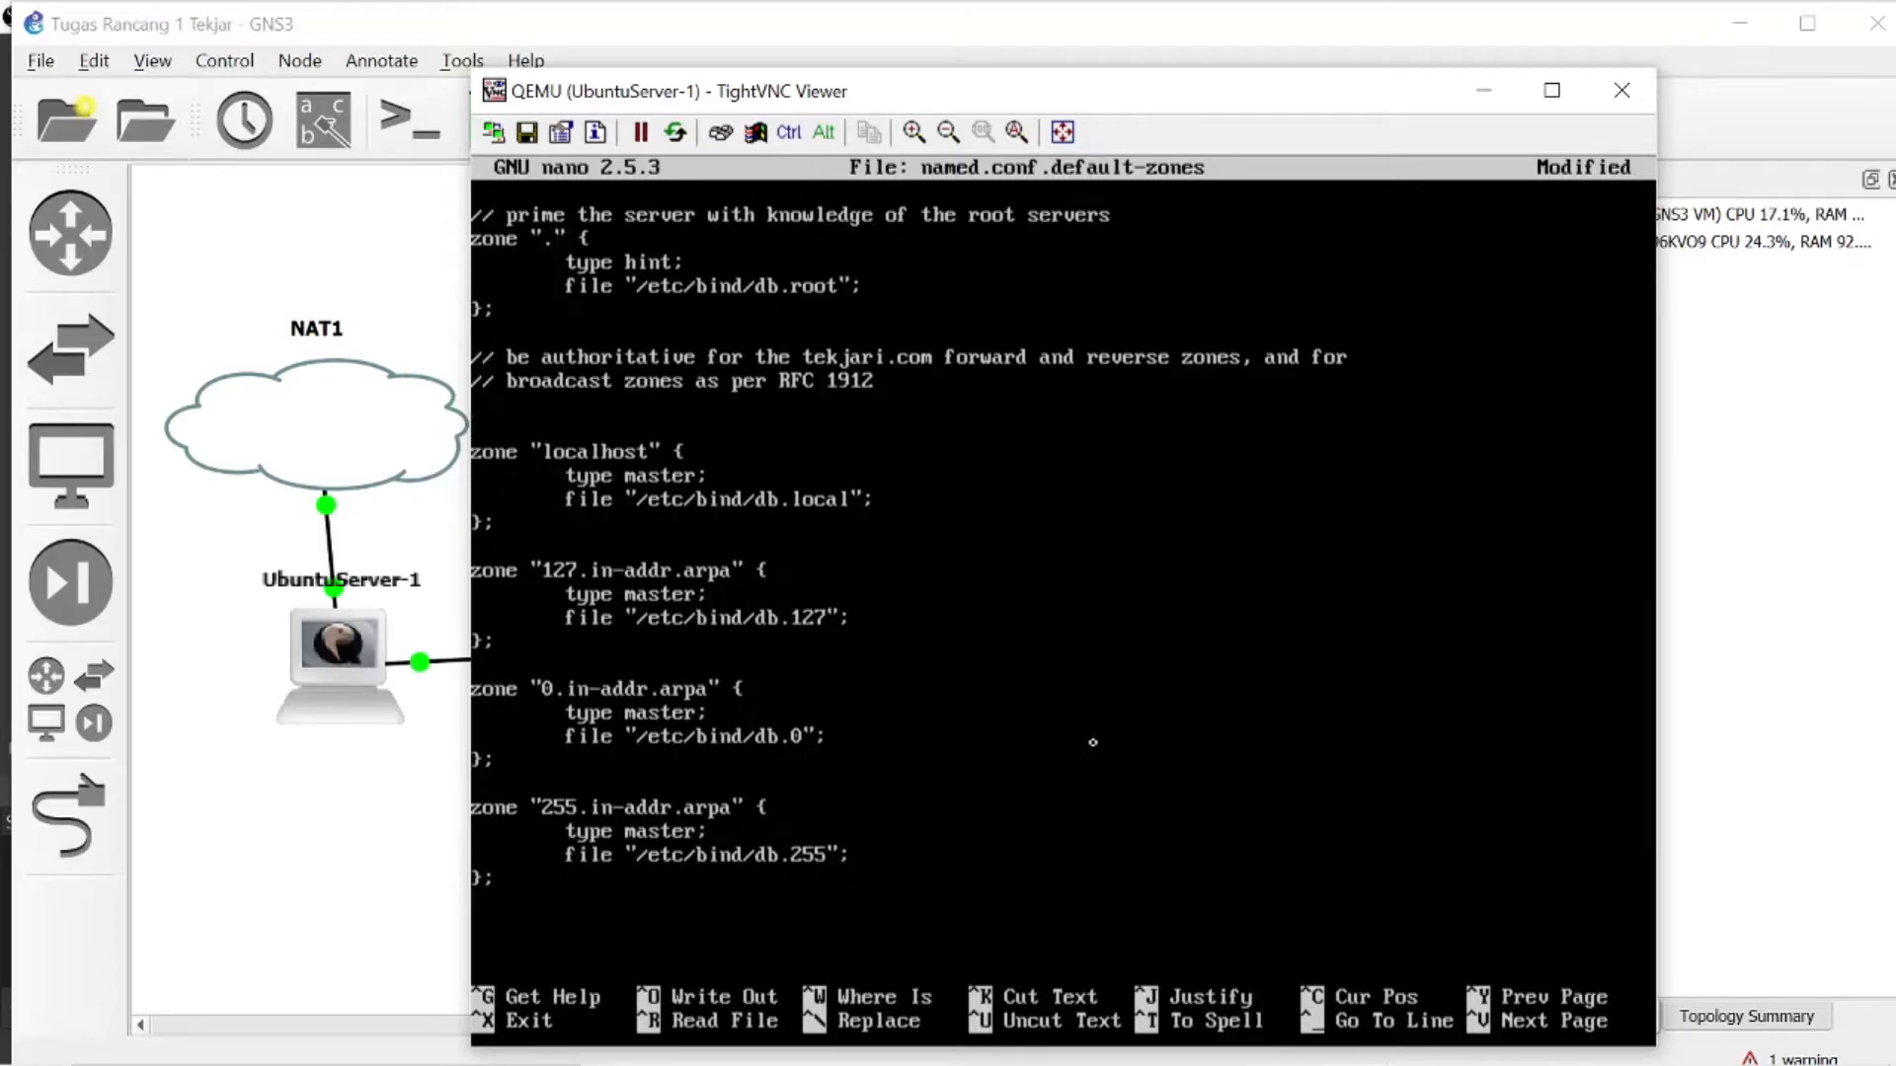
{"action": "type", "text": "zone"}
{"action": "key", "text": "Left"}
{"action": "key", "text": "Left"}
{"action": "key", "text": "Left"}
{"action": "key", "text": "Left"}
{"action": "key", "text": "Return"}
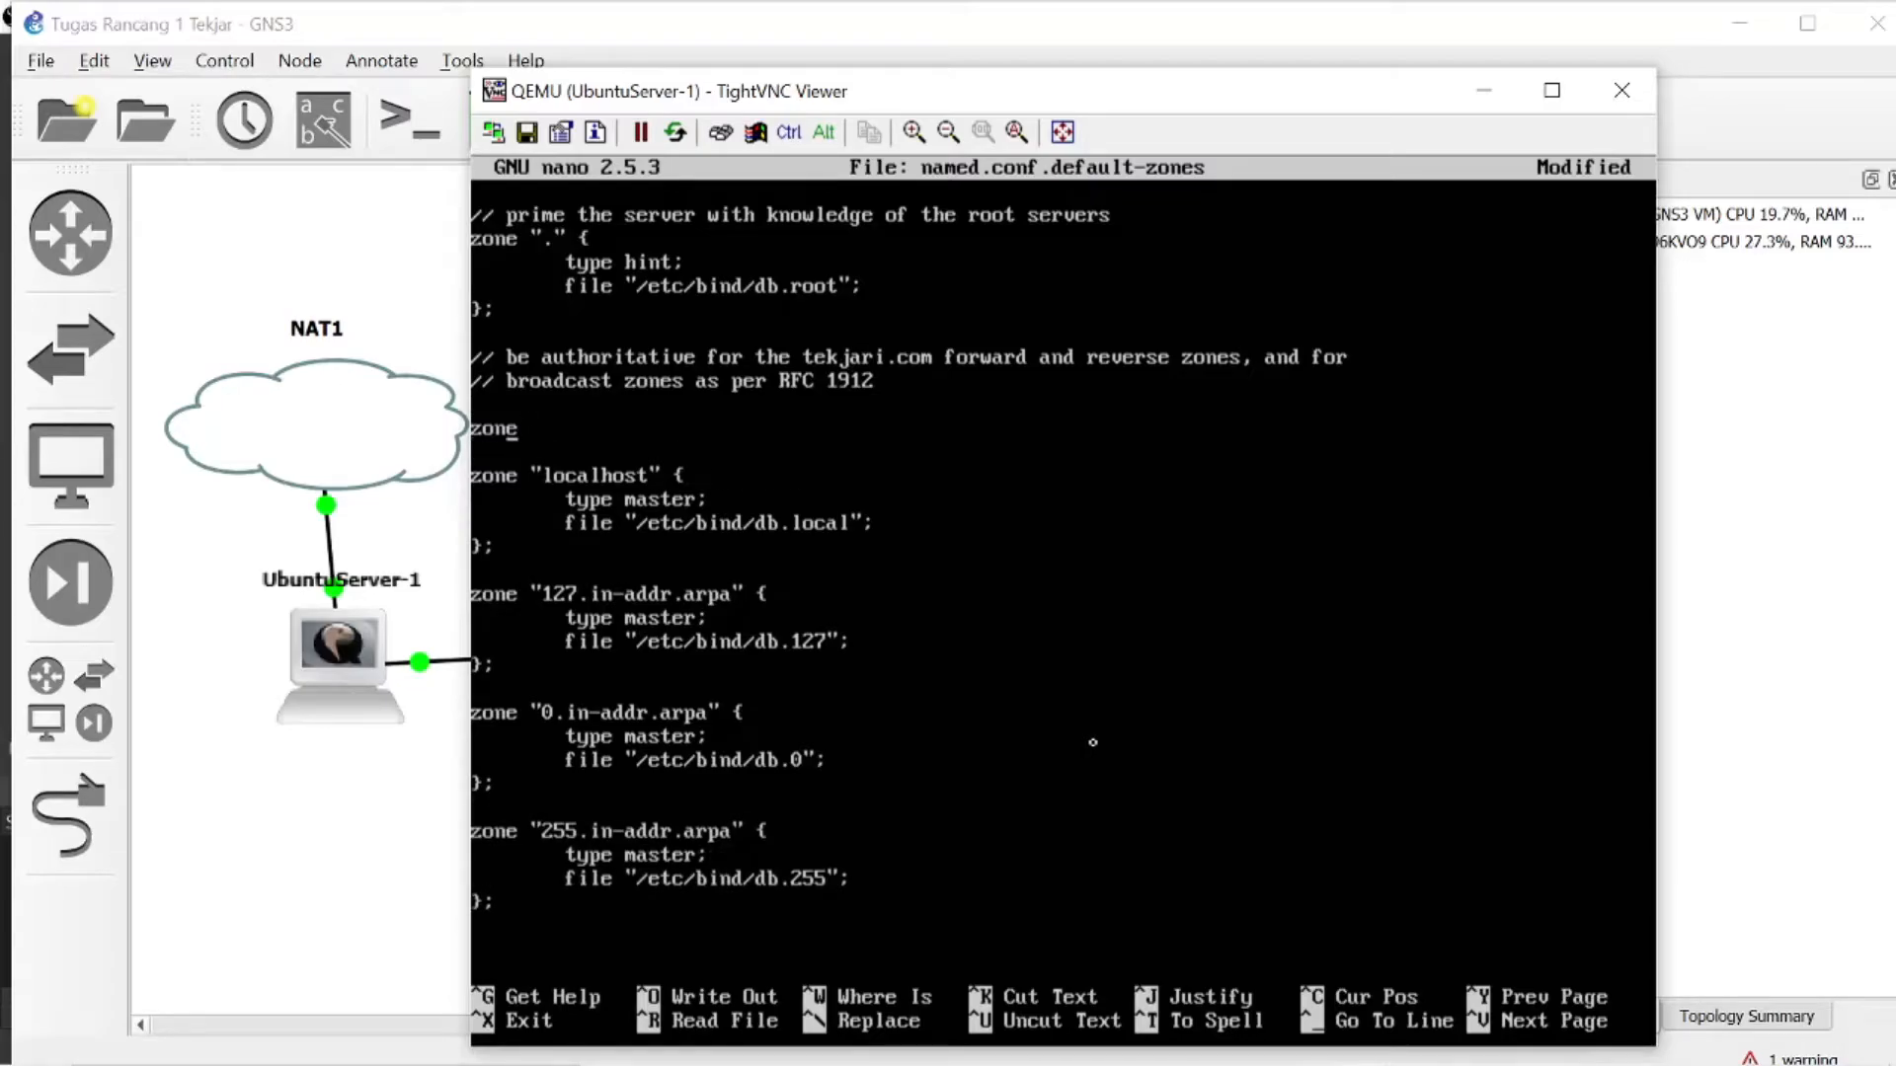
{"action": "type", "text": "\"tekjari.com\""}
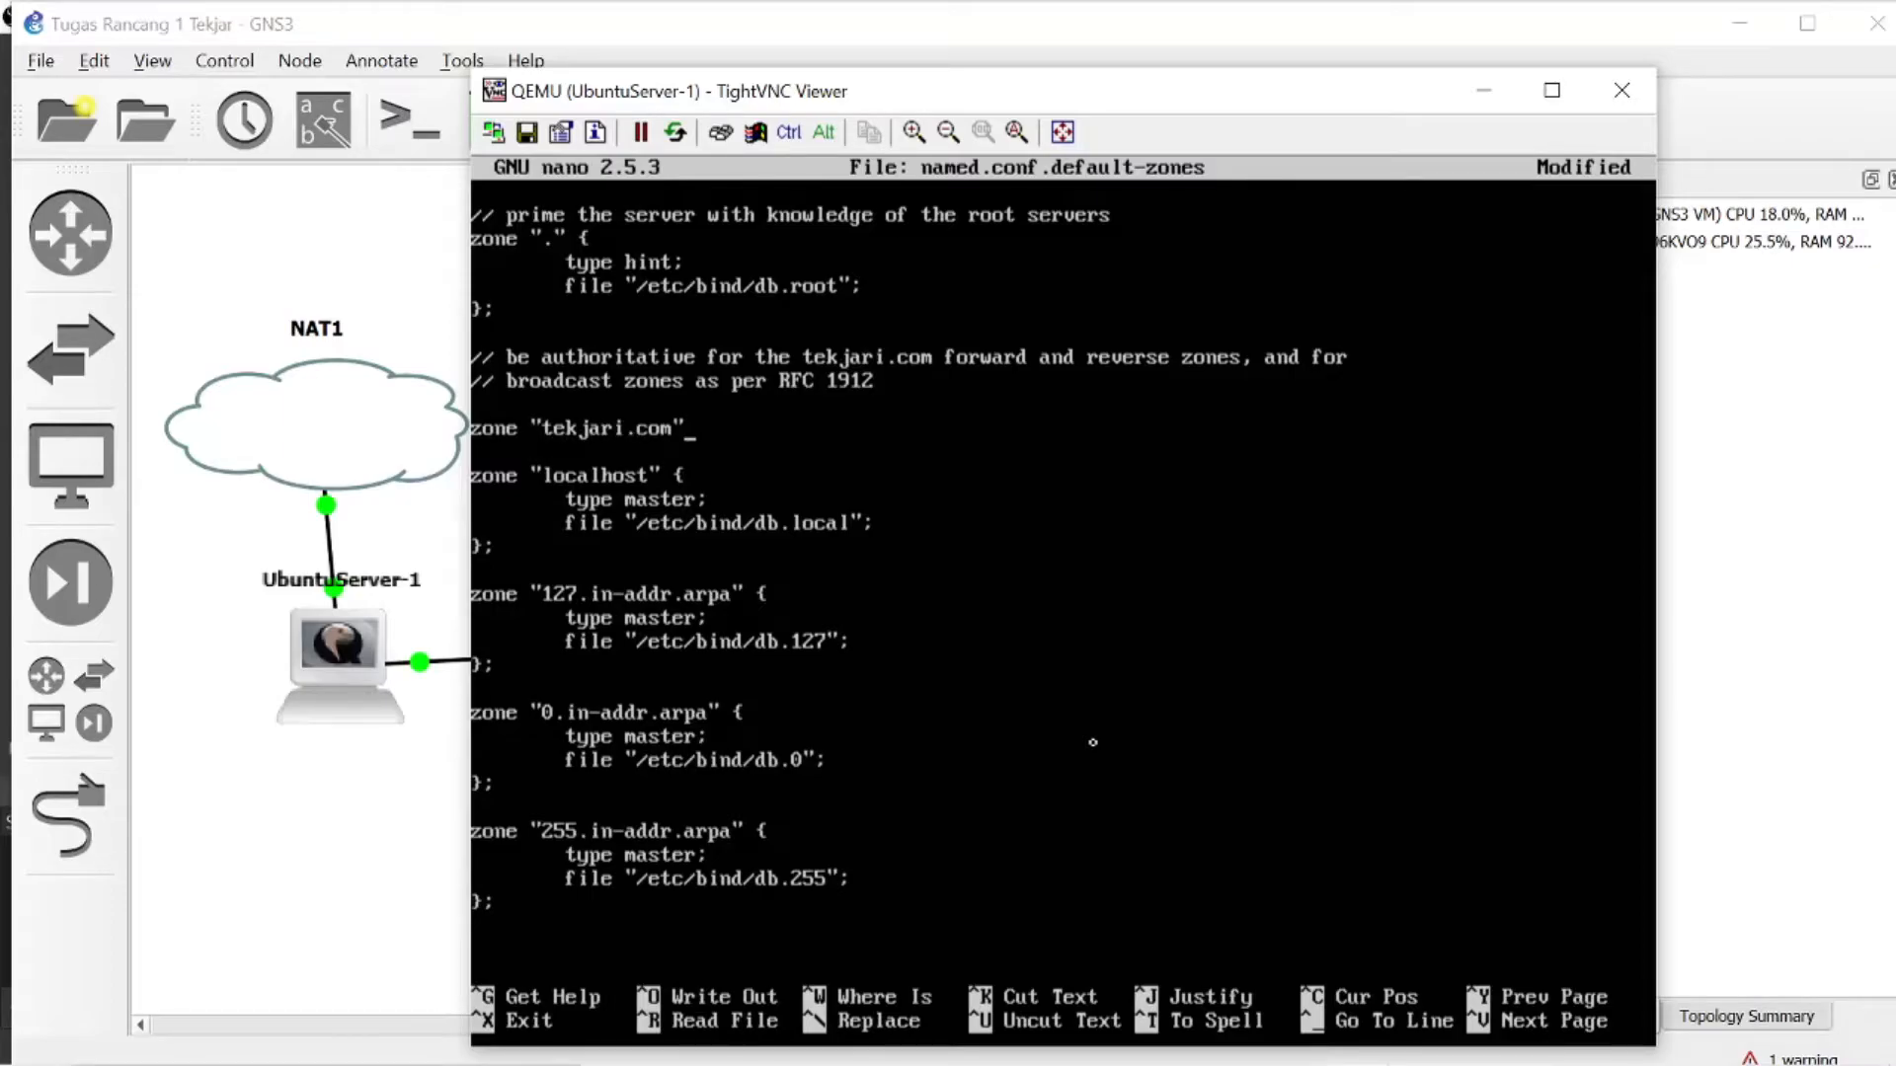
{"action": "type", "text": " {"}
- Open the tekjari.com zone block with a brace and add the indented line type master;
{"action": "key", "text": "Return"}
{"action": "key", "text": "Tab"}
{"action": "type", "text": "type"}
{"action": "key", "text": "BackSpace"}
{"action": "key", "text": "BackSpace"}
{"action": "type", "text": "pe ma"}
{"action": "key", "text": "BackSpace"}
{"action": "key", "text": "BackSpace"}
{"action": "type", "text": "master;"}
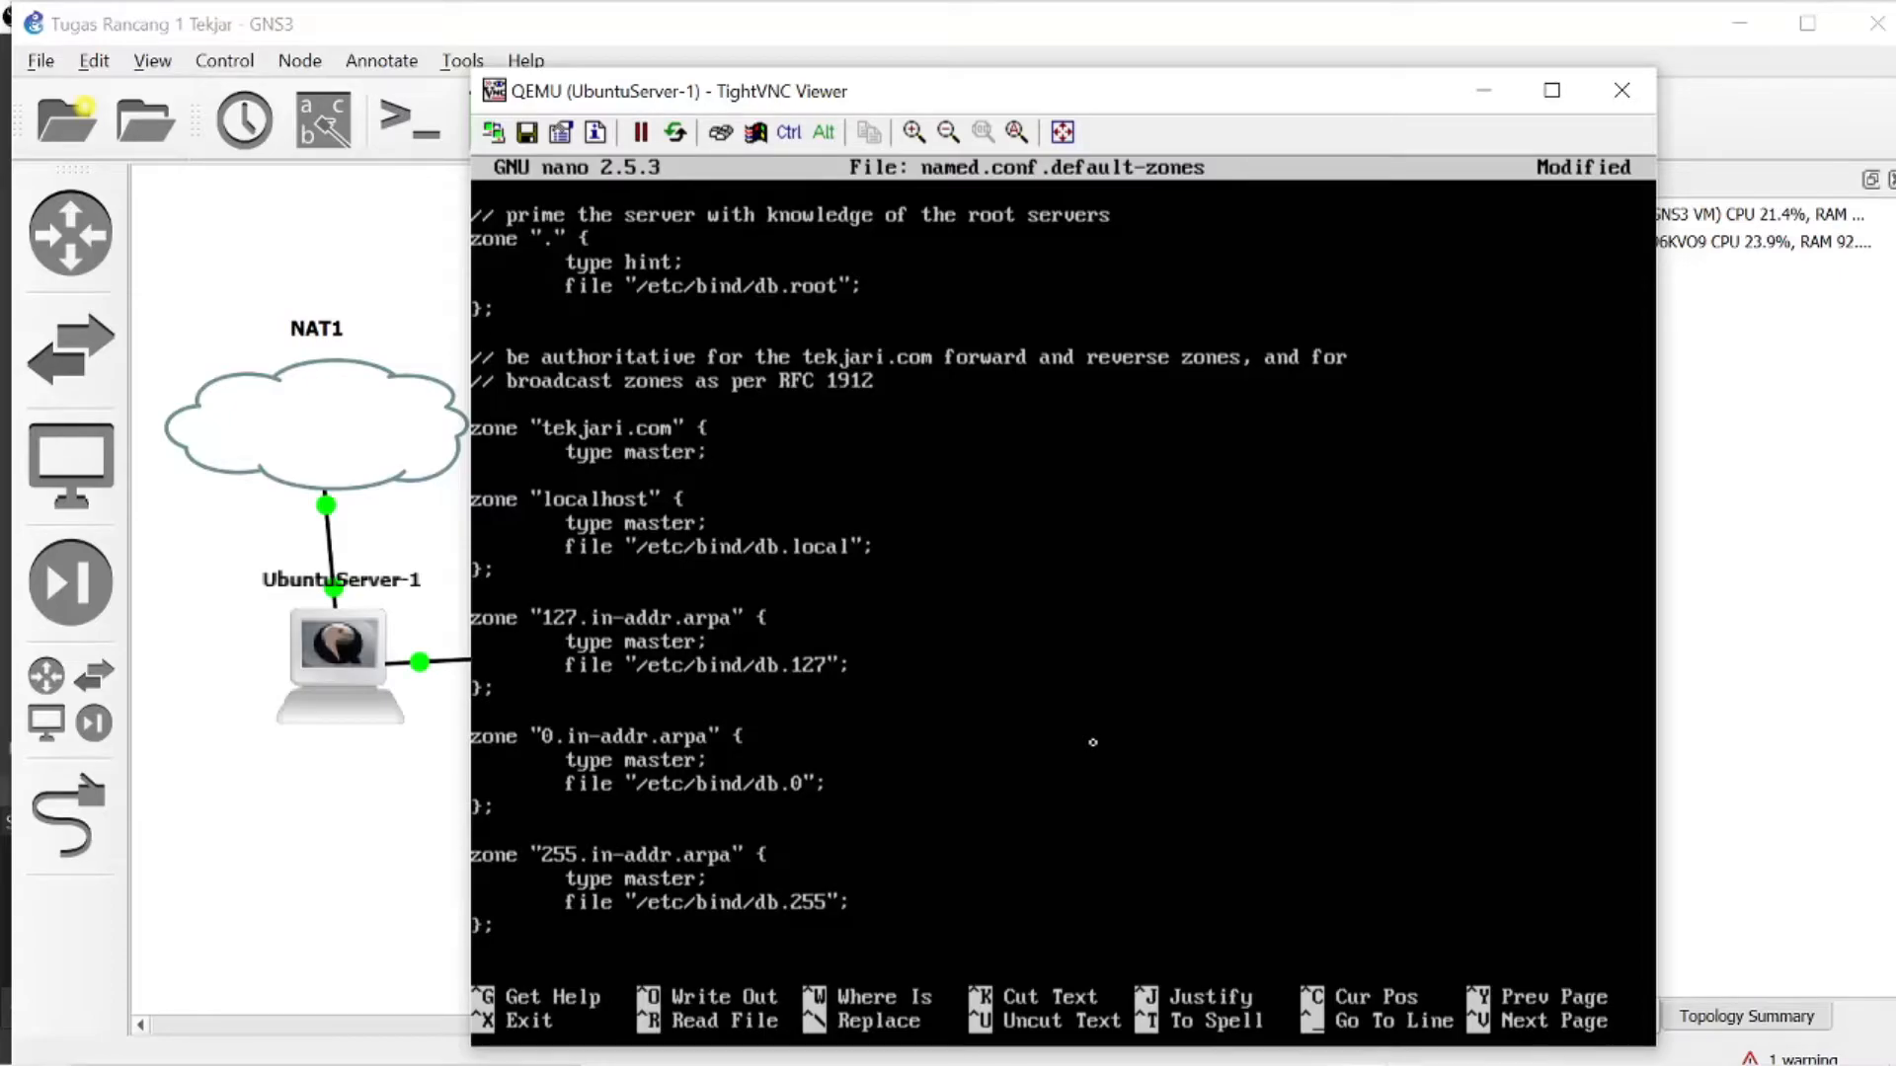
- Add a file line with the double-quoted path /etc/bind/db.tekjari to the tekjari.com zone and close its block
{"action": "key", "text": "Return"}
{"action": "type", "text": "file \"/etc"}
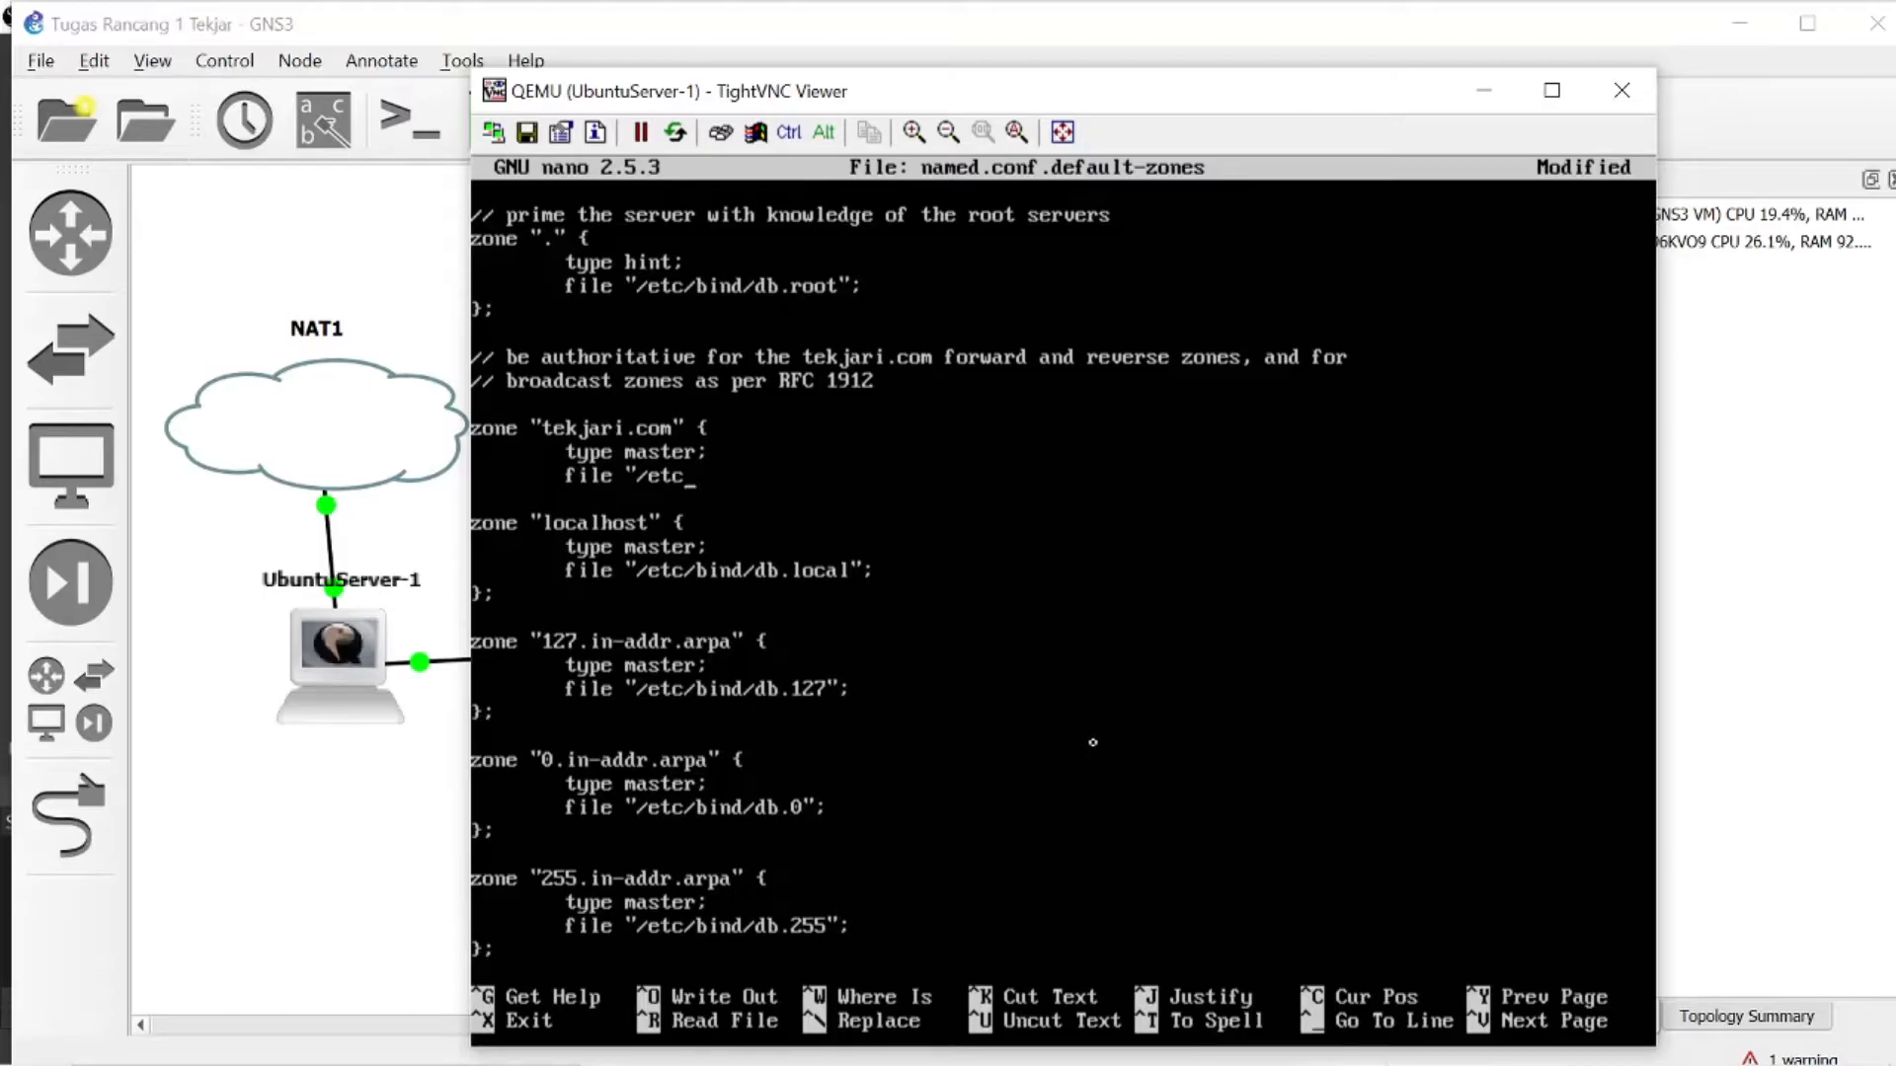
{"action": "type", "text": "/bind/db.tekjari"}
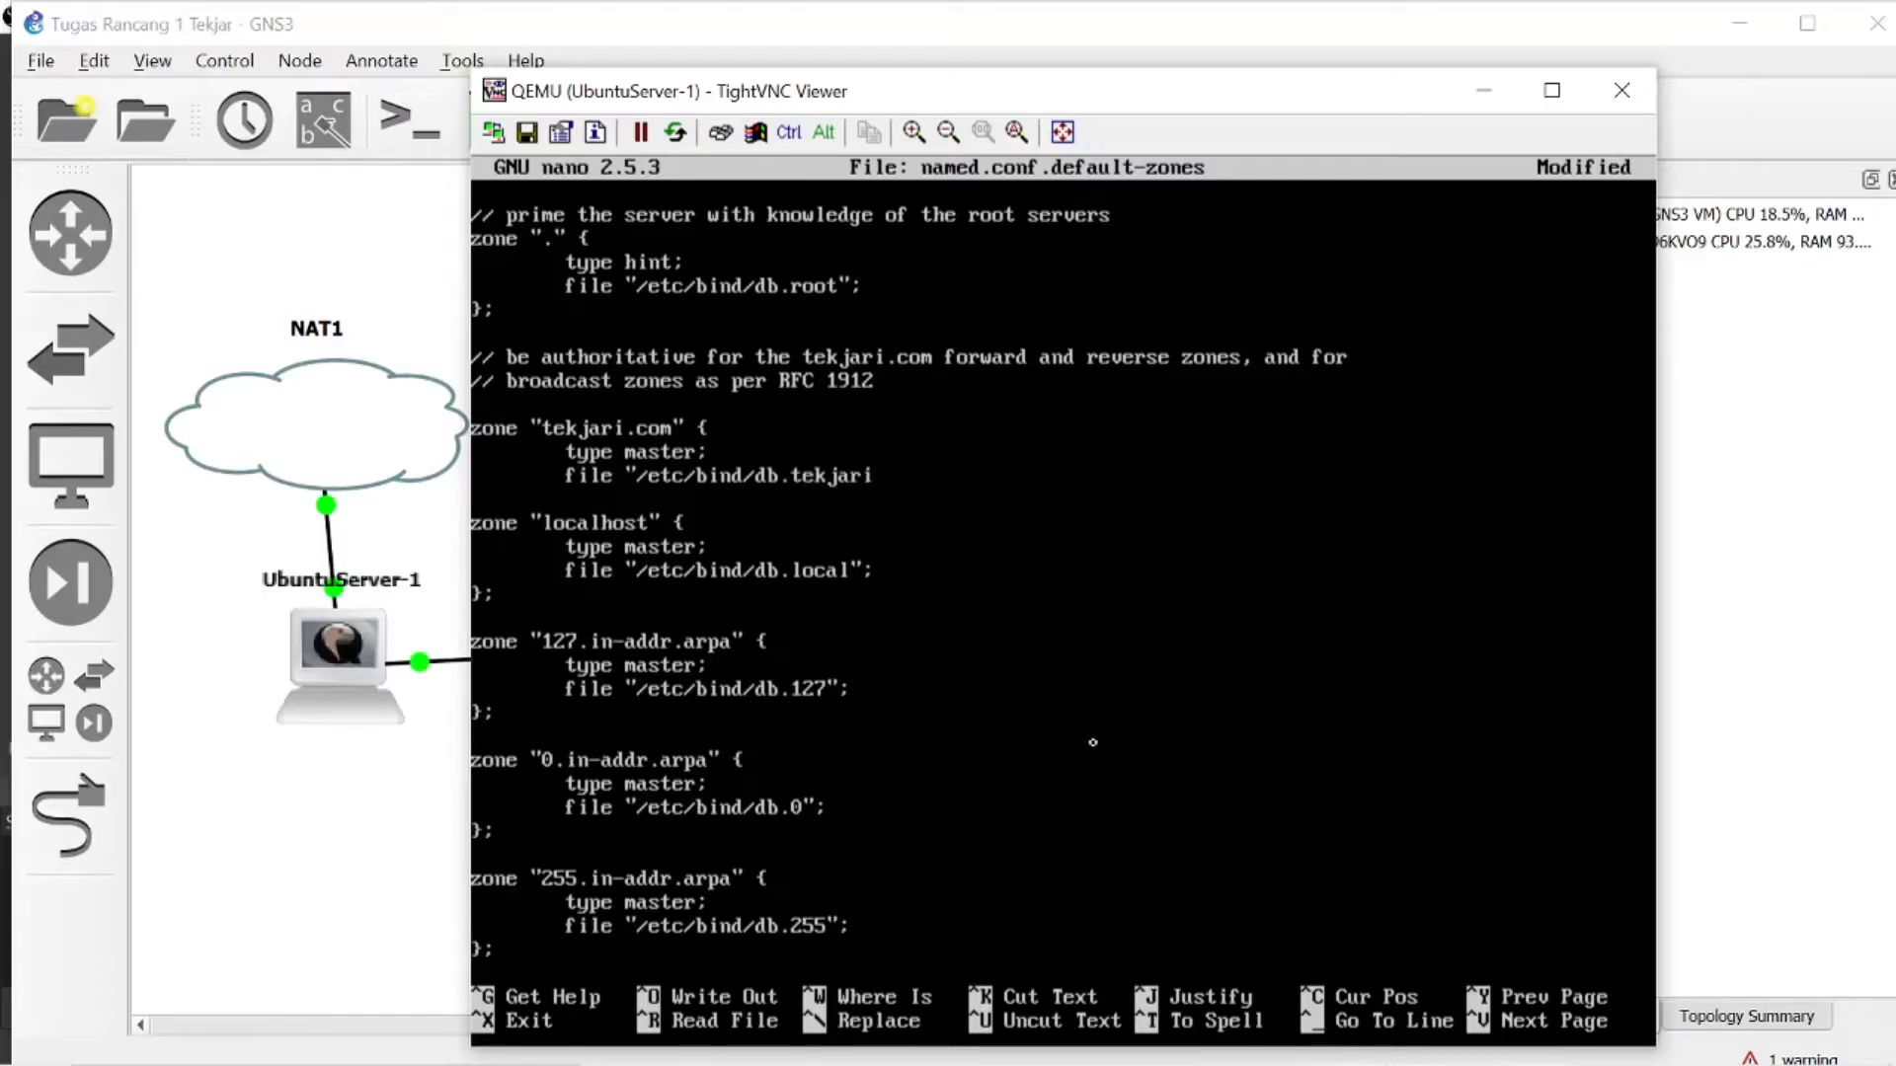
{"action": "type", "text": "\";"}
{"action": "key", "text": "Return"}
{"action": "type", "text": "};"}
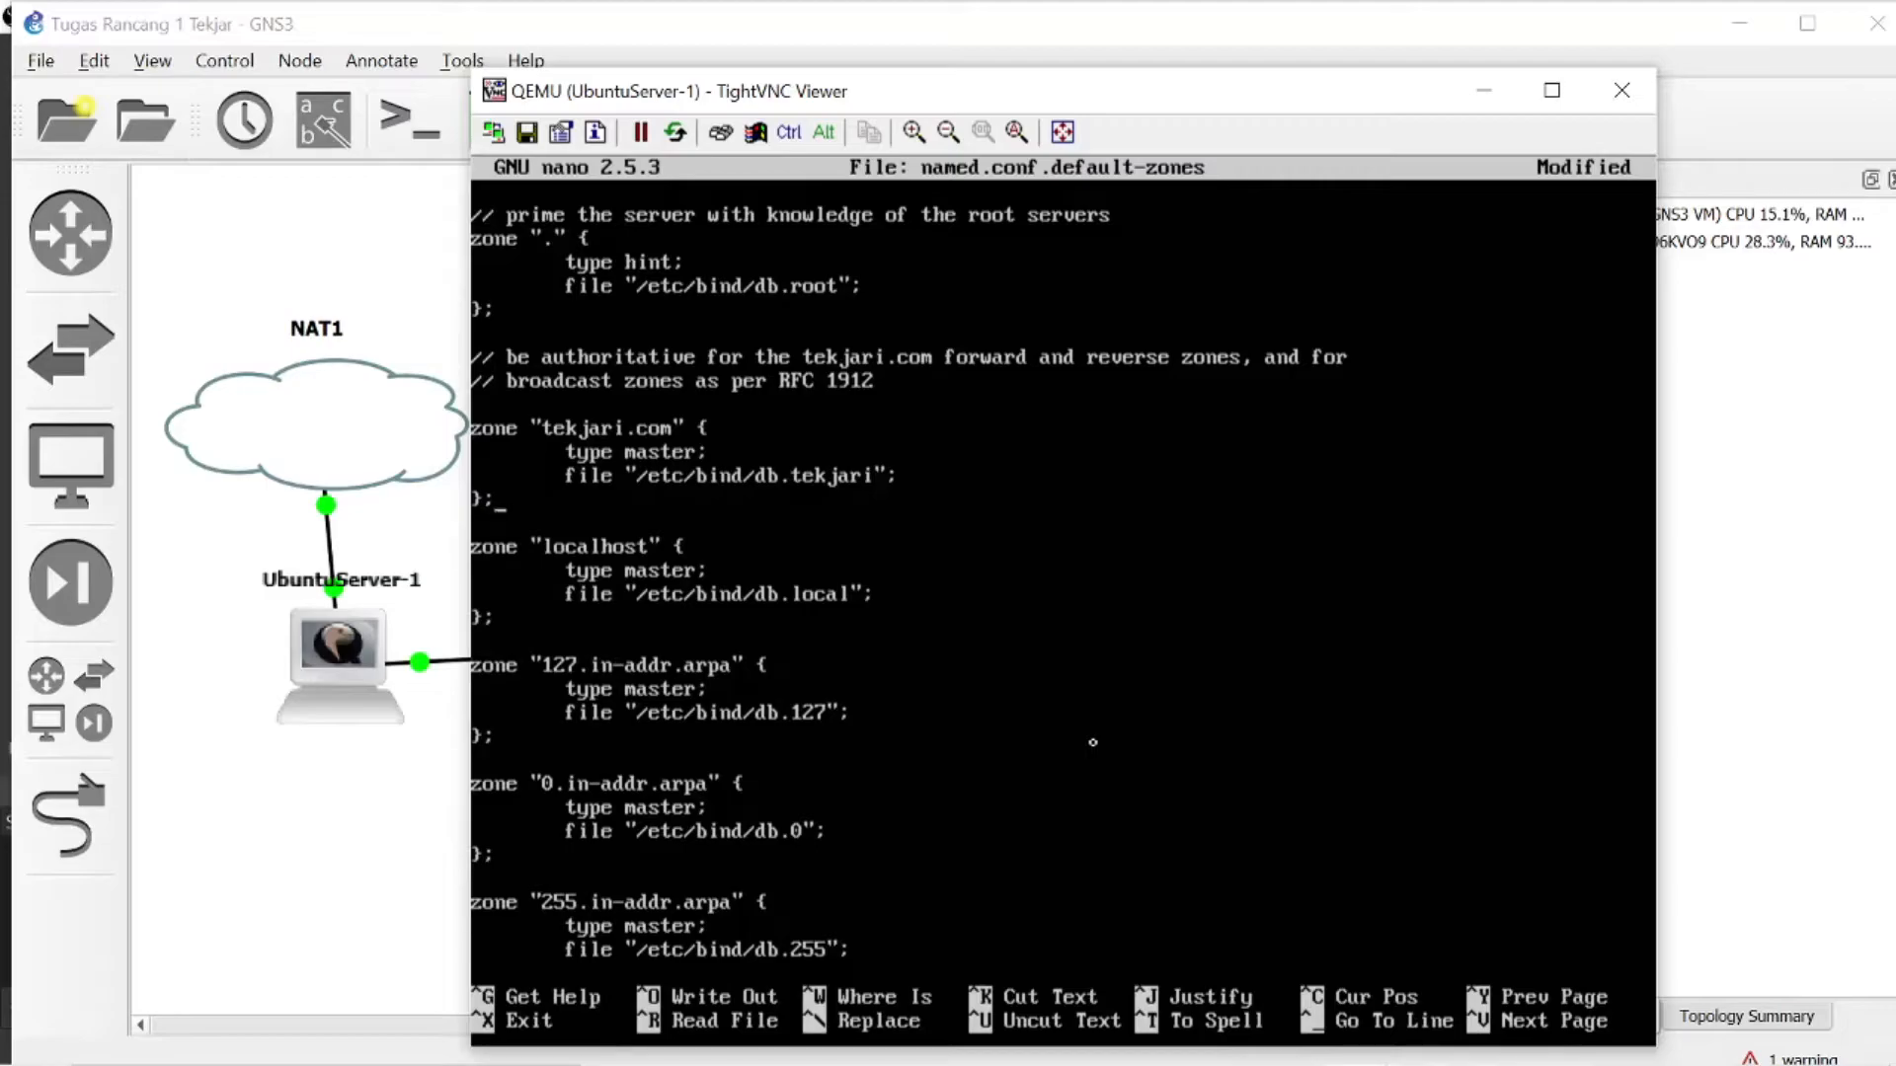
- Start a reverse zone entry named 23.168.192.in-addr.arpa, in double quotes, below the tekjari.com zone
{"action": "key", "text": "Return"}
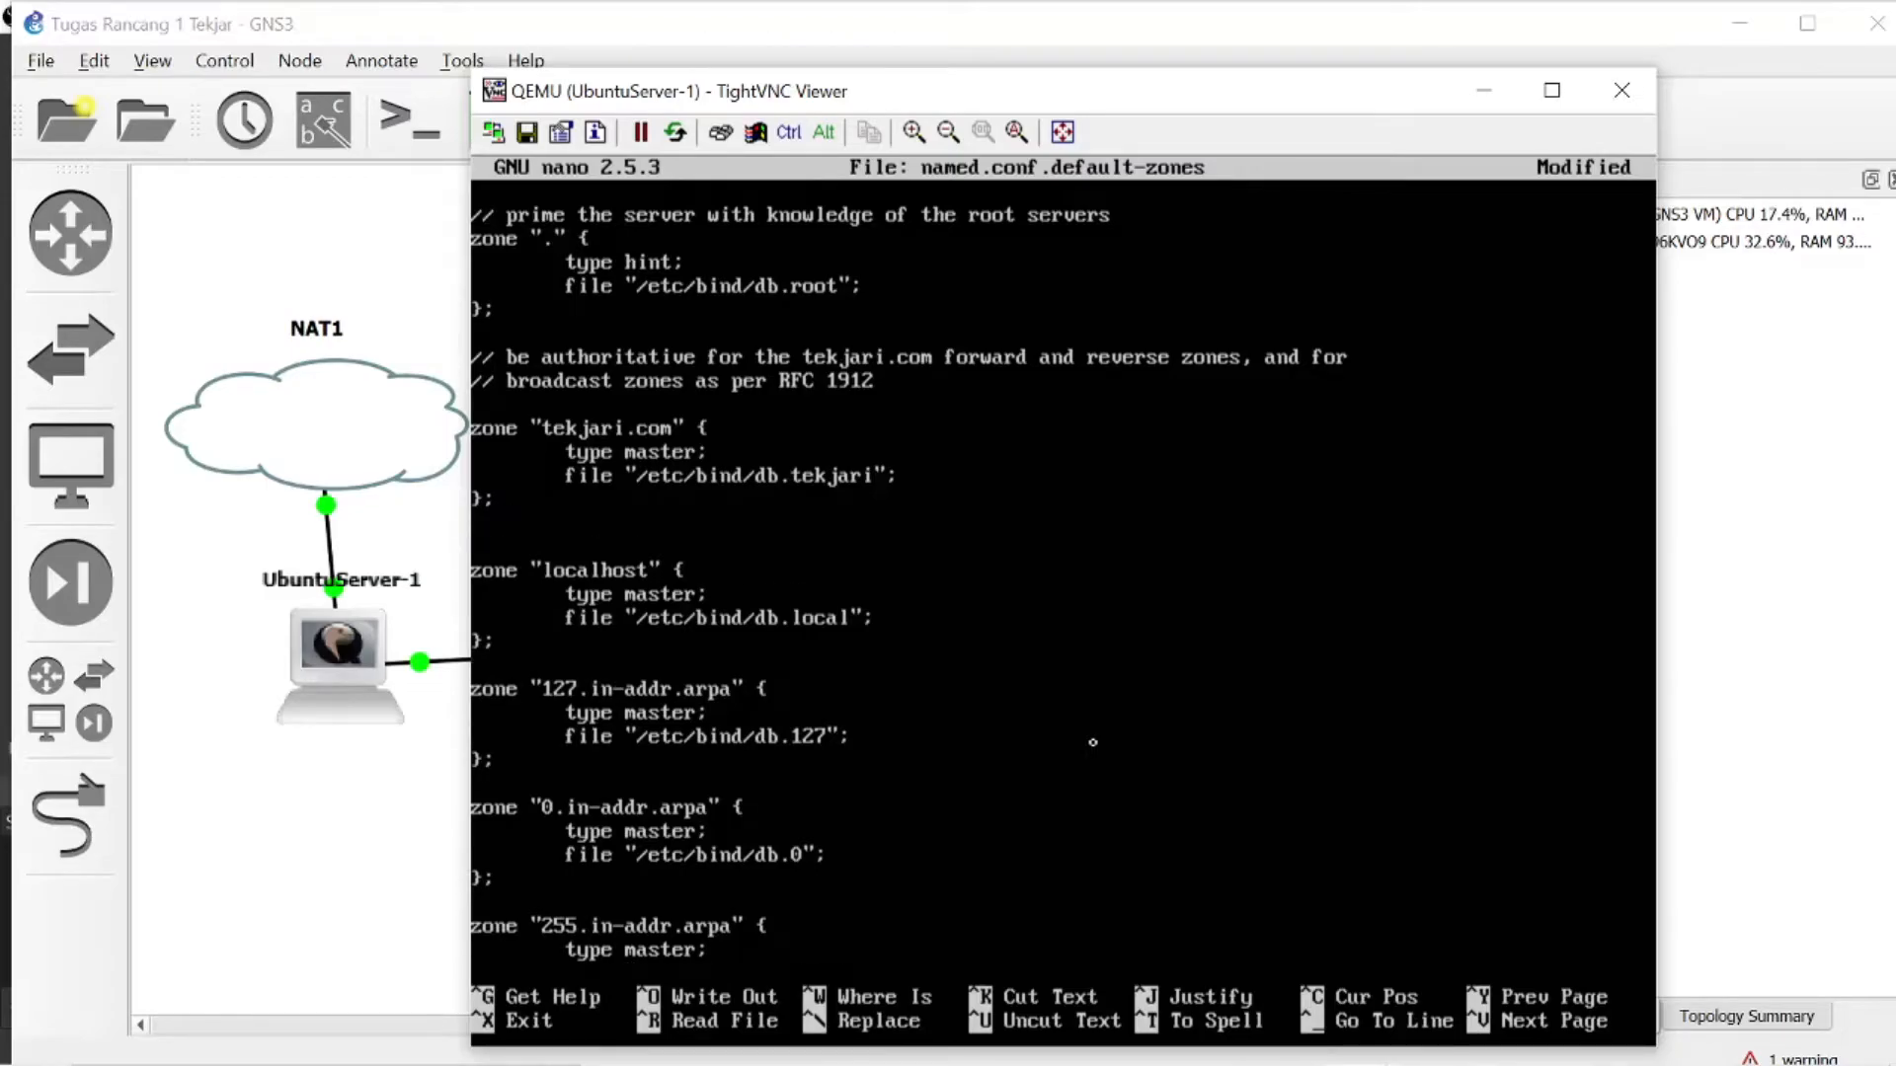
{"action": "key", "text": "Return"}
{"action": "type", "text": "z"}
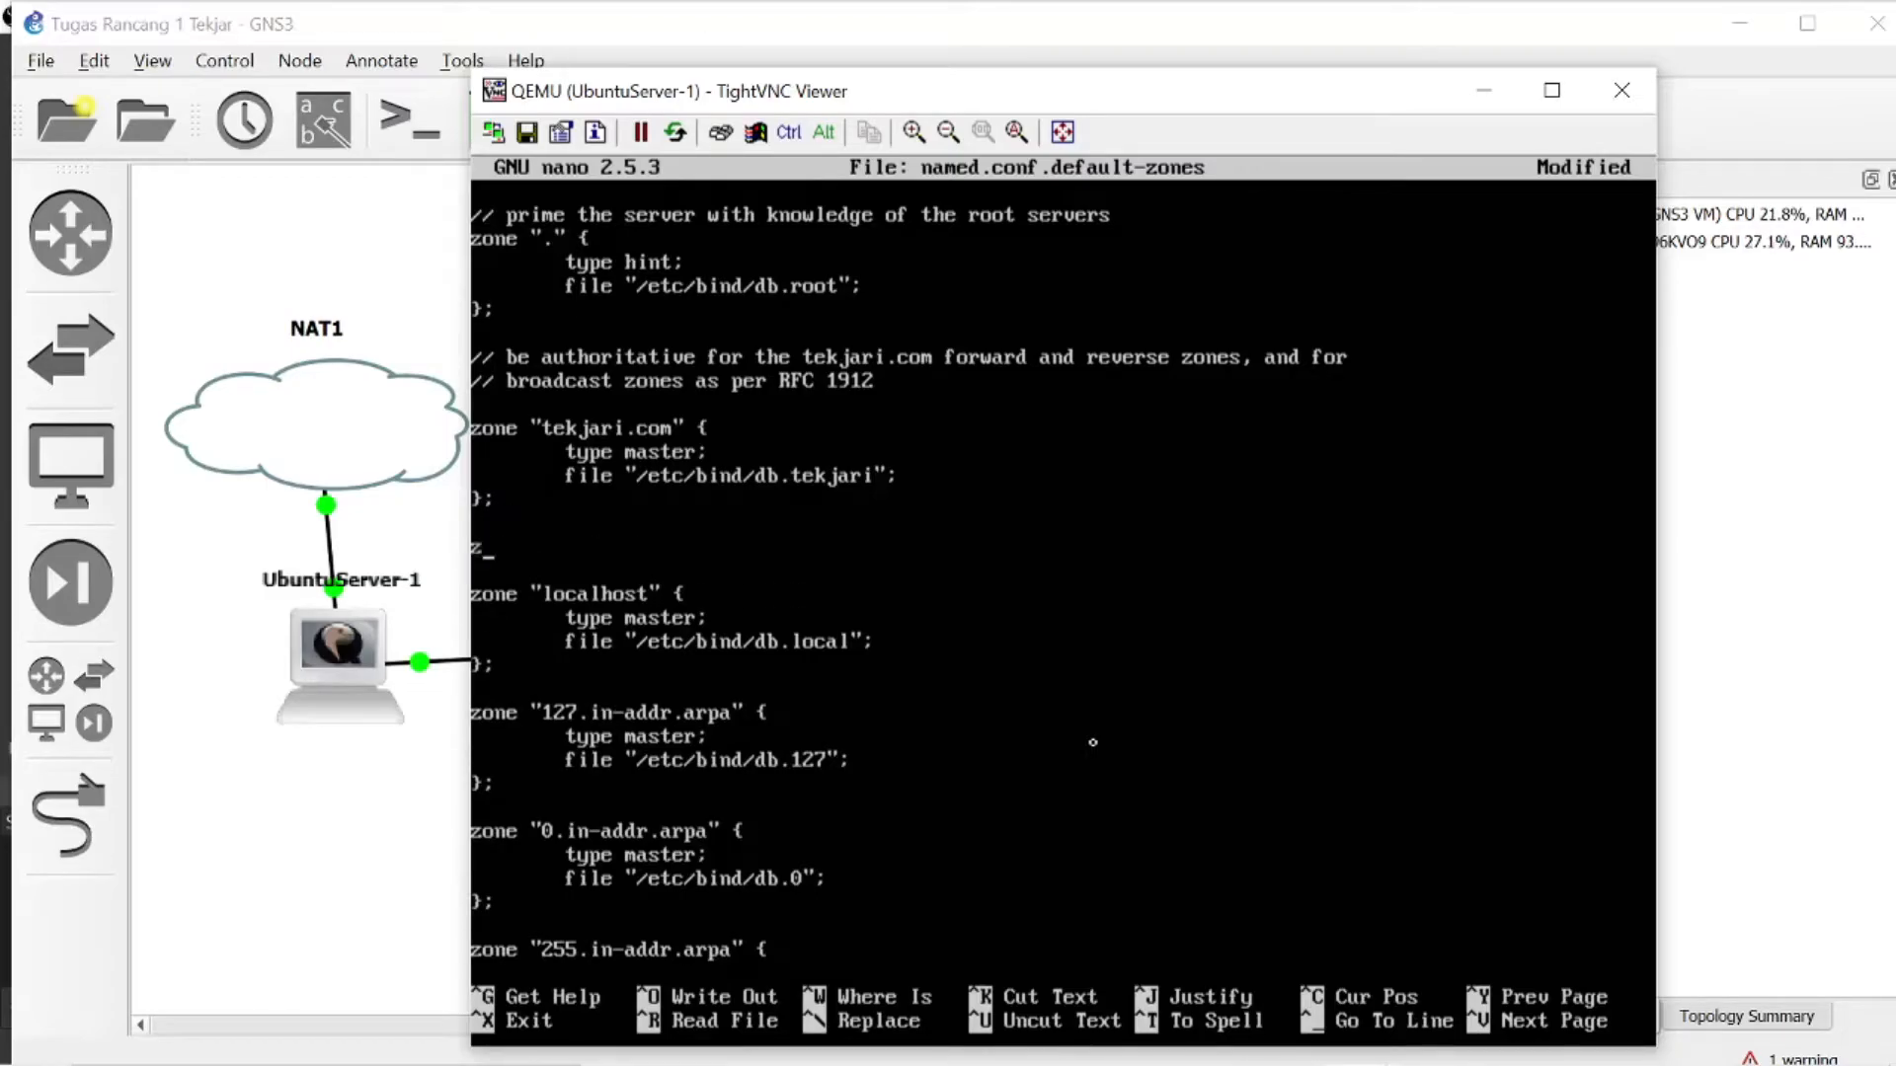
{"action": "type", "text": "one \"23.168.192"}
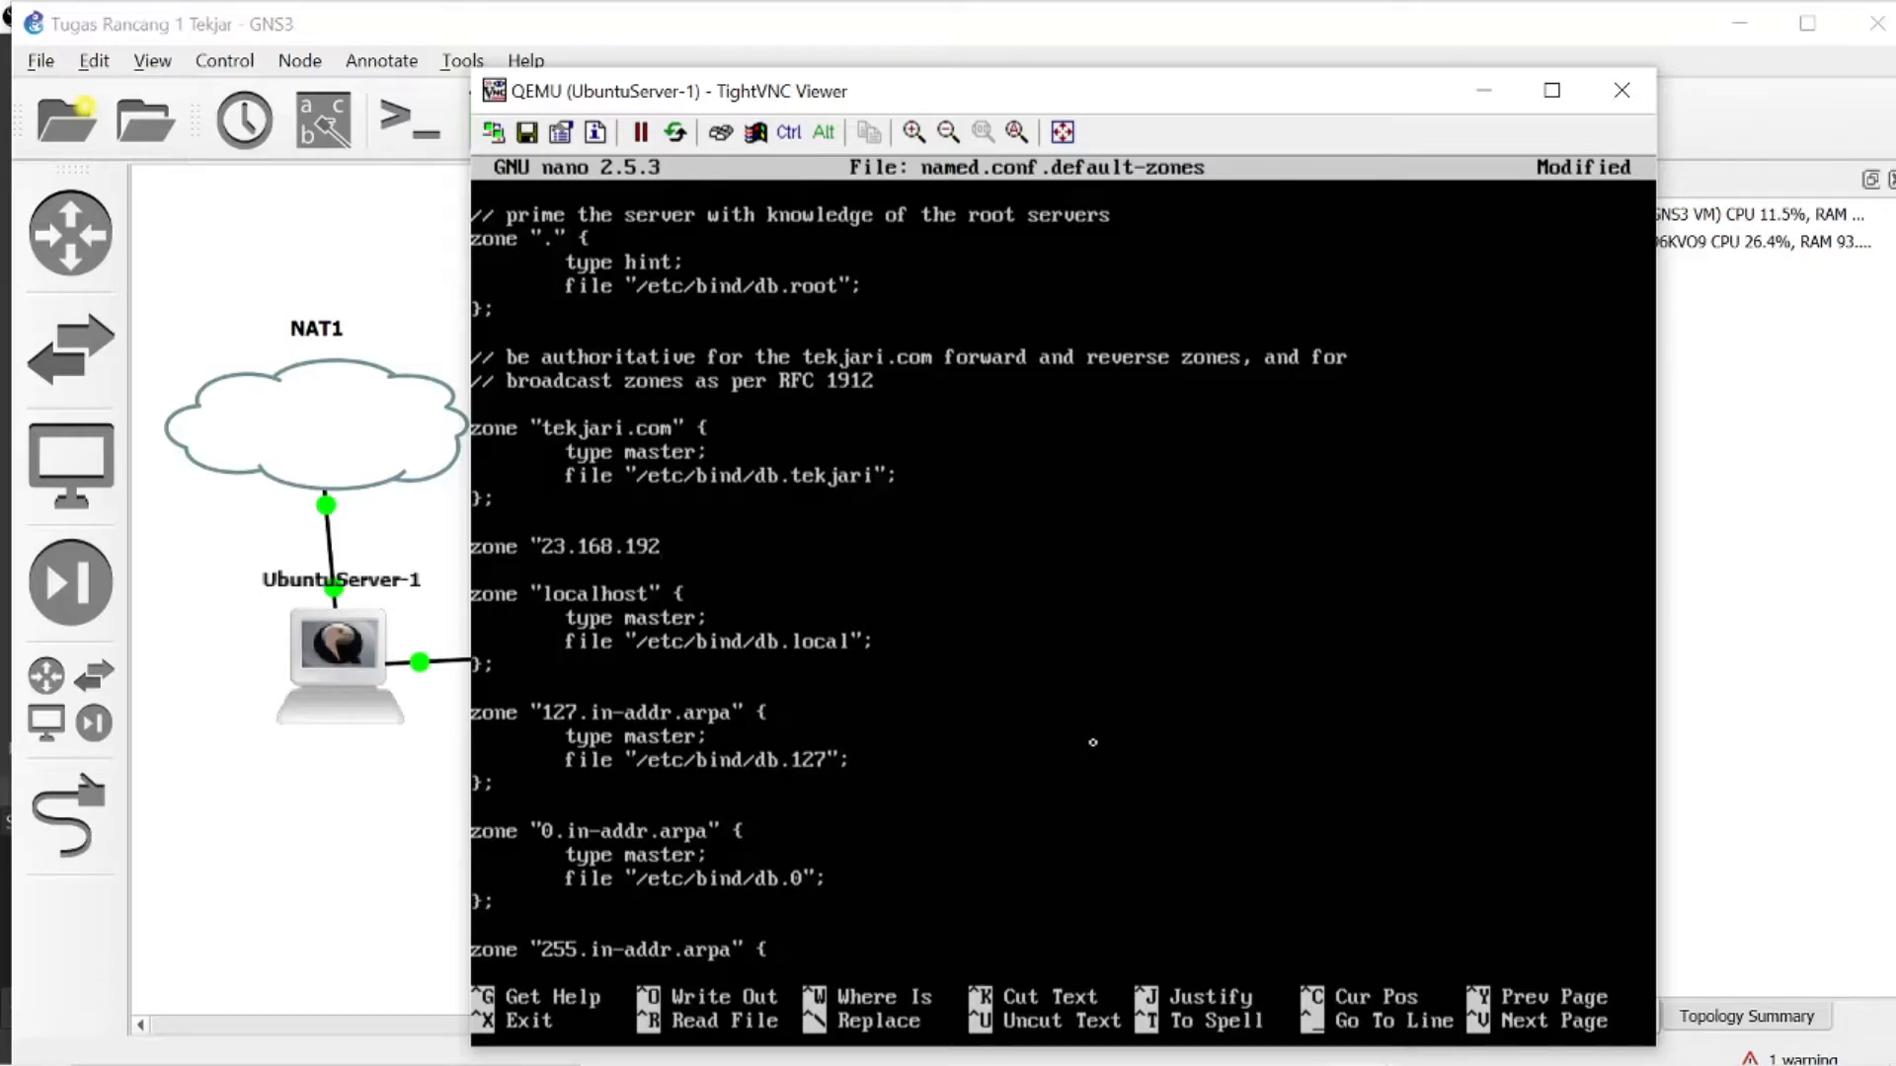
{"action": "type", "text": ".in-addr.arpa\""}
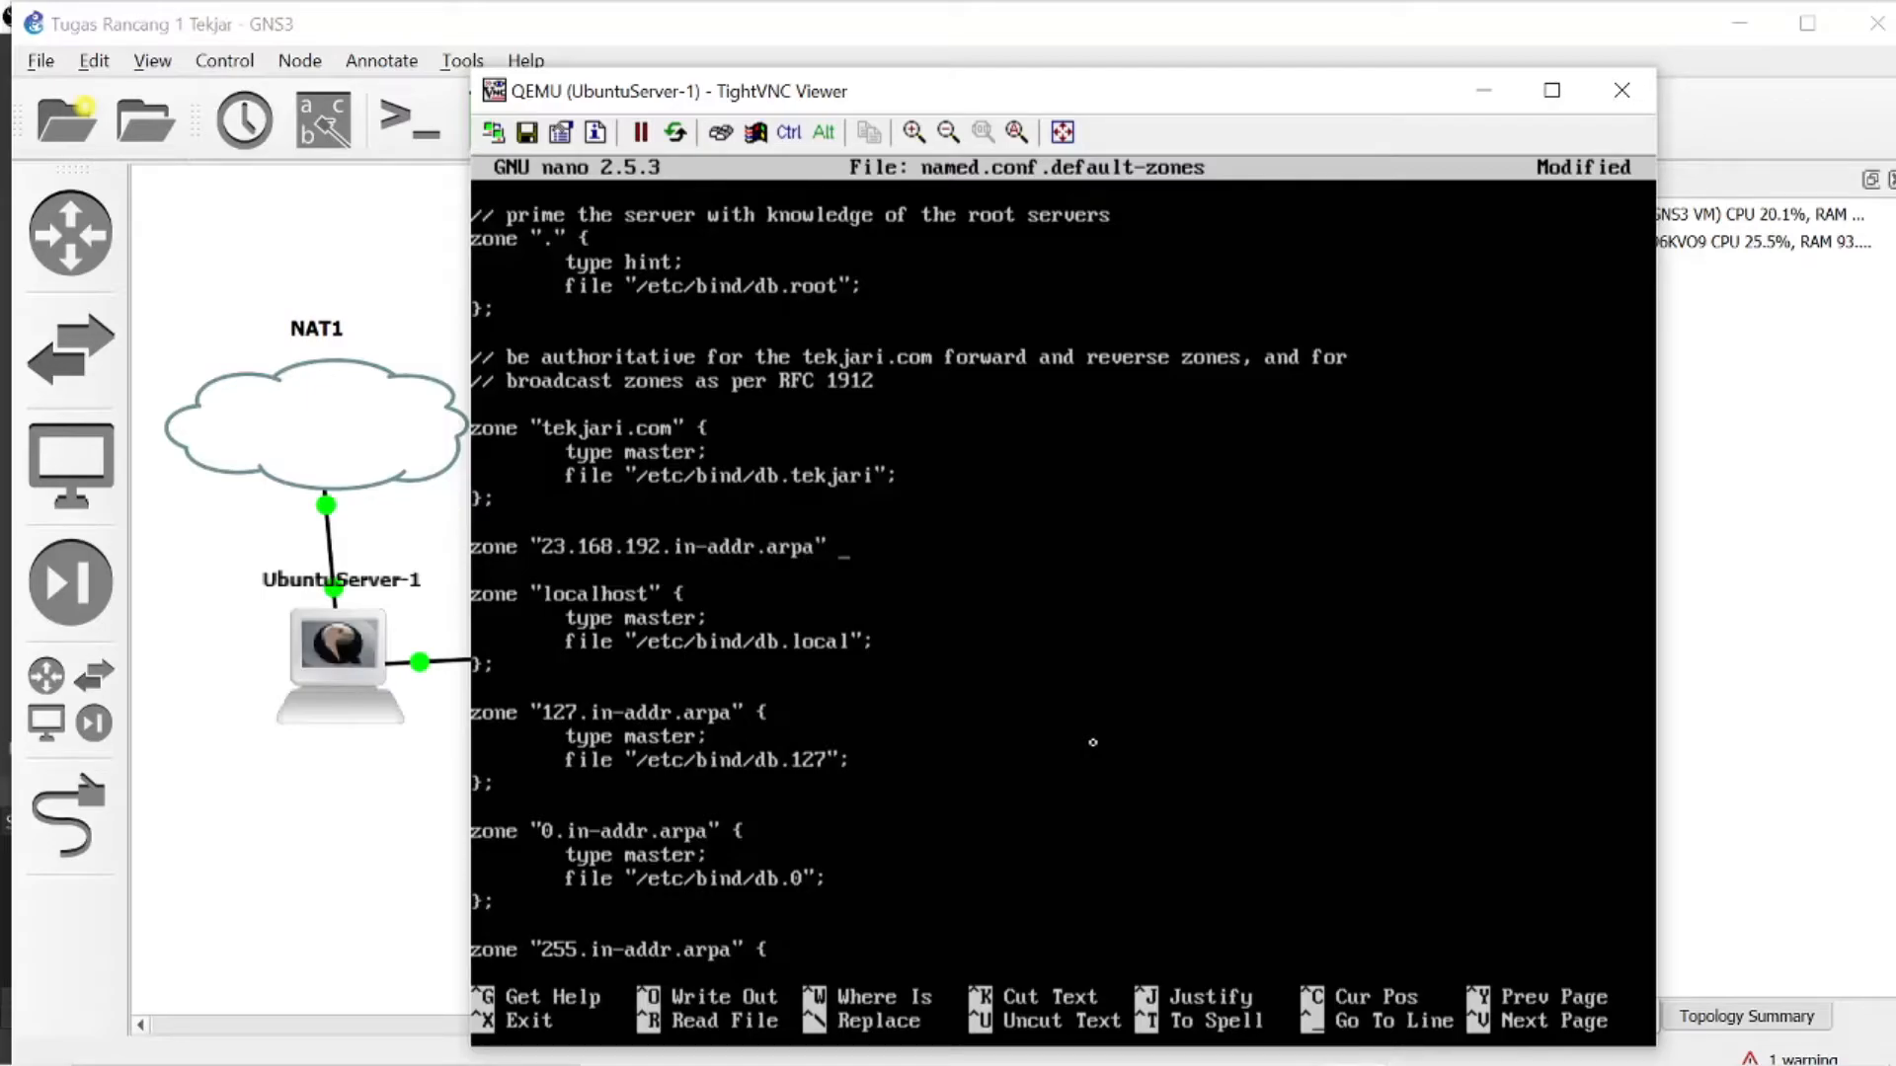
{"action": "type", "text": " {"}
- Open the reverse zone's block with a brace and add the indented line type master;
{"action": "key", "text": "Return"}
{"action": "key", "text": "Tab"}
{"action": "type", "text": "r"}
{"action": "key", "text": "BackSpace"}
{"action": "type", "text": "type m"}
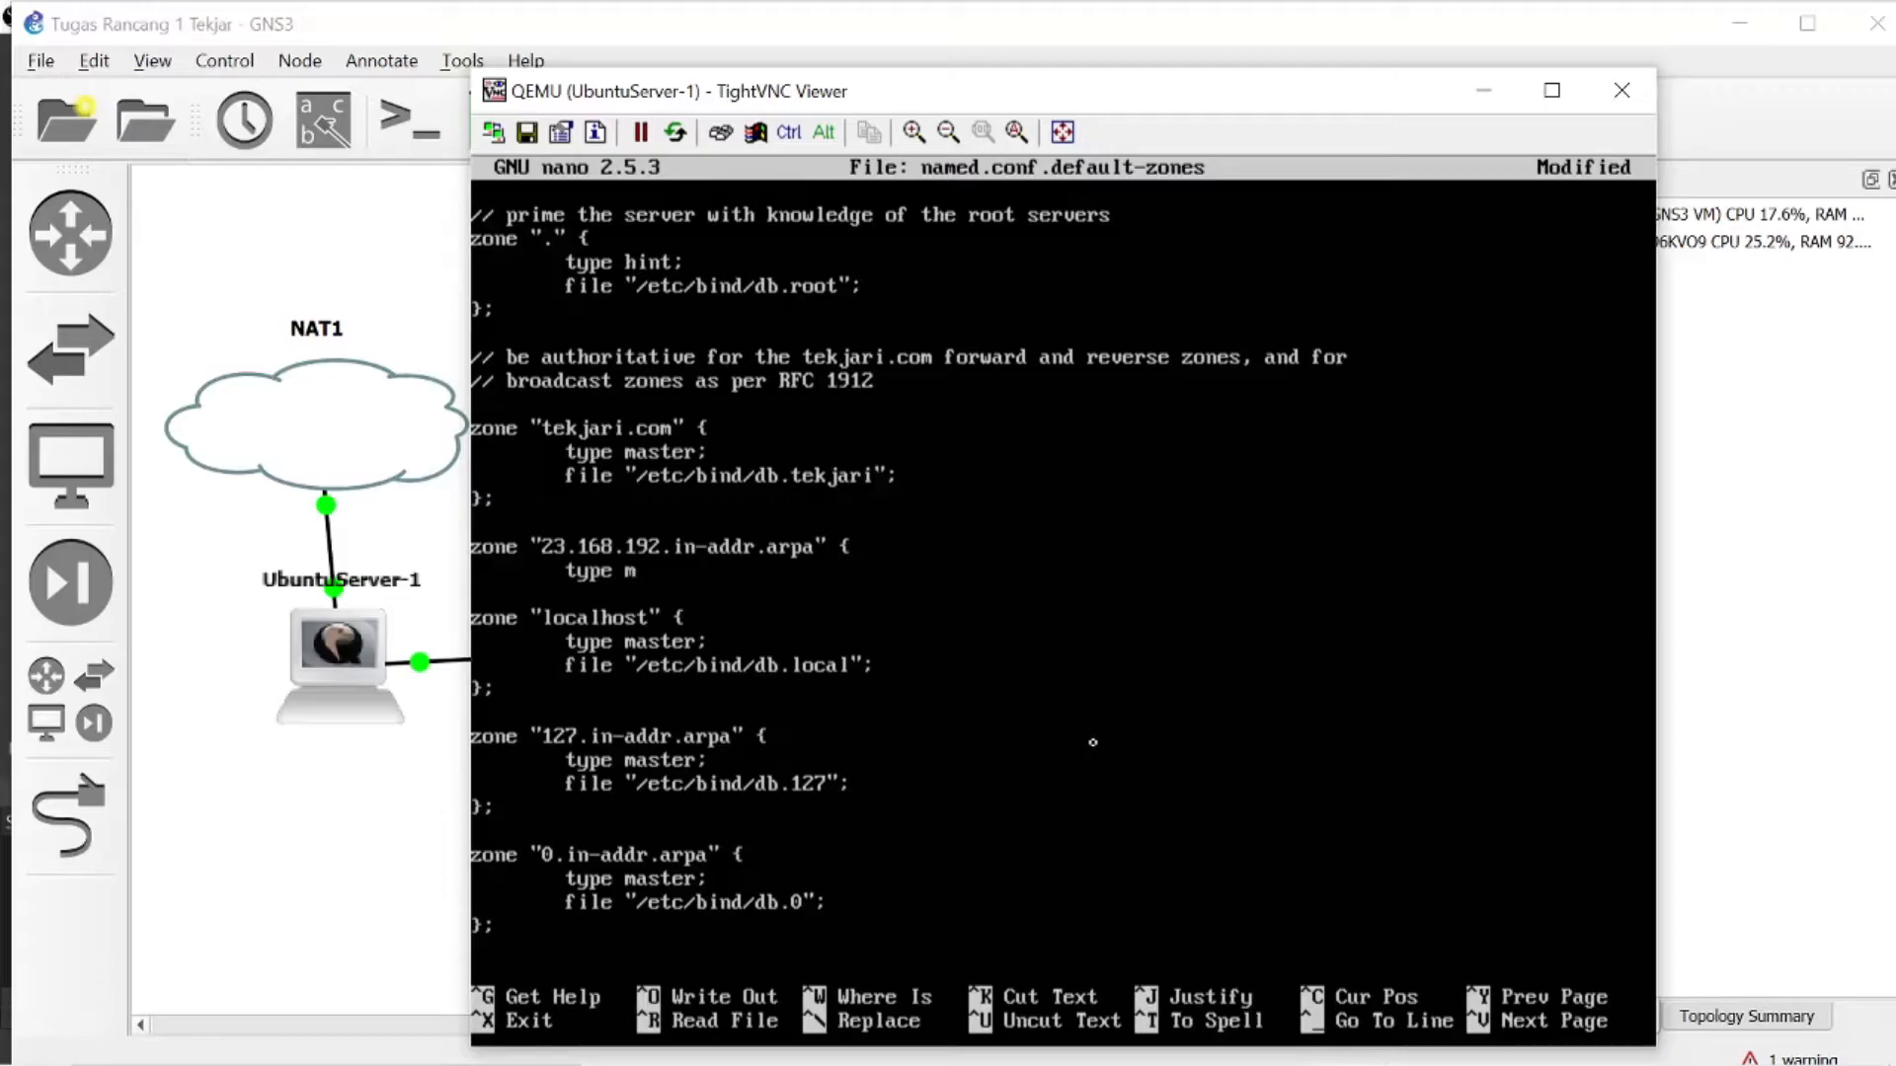
{"action": "type", "text": "aster;"}
{"action": "key", "text": "Return"}
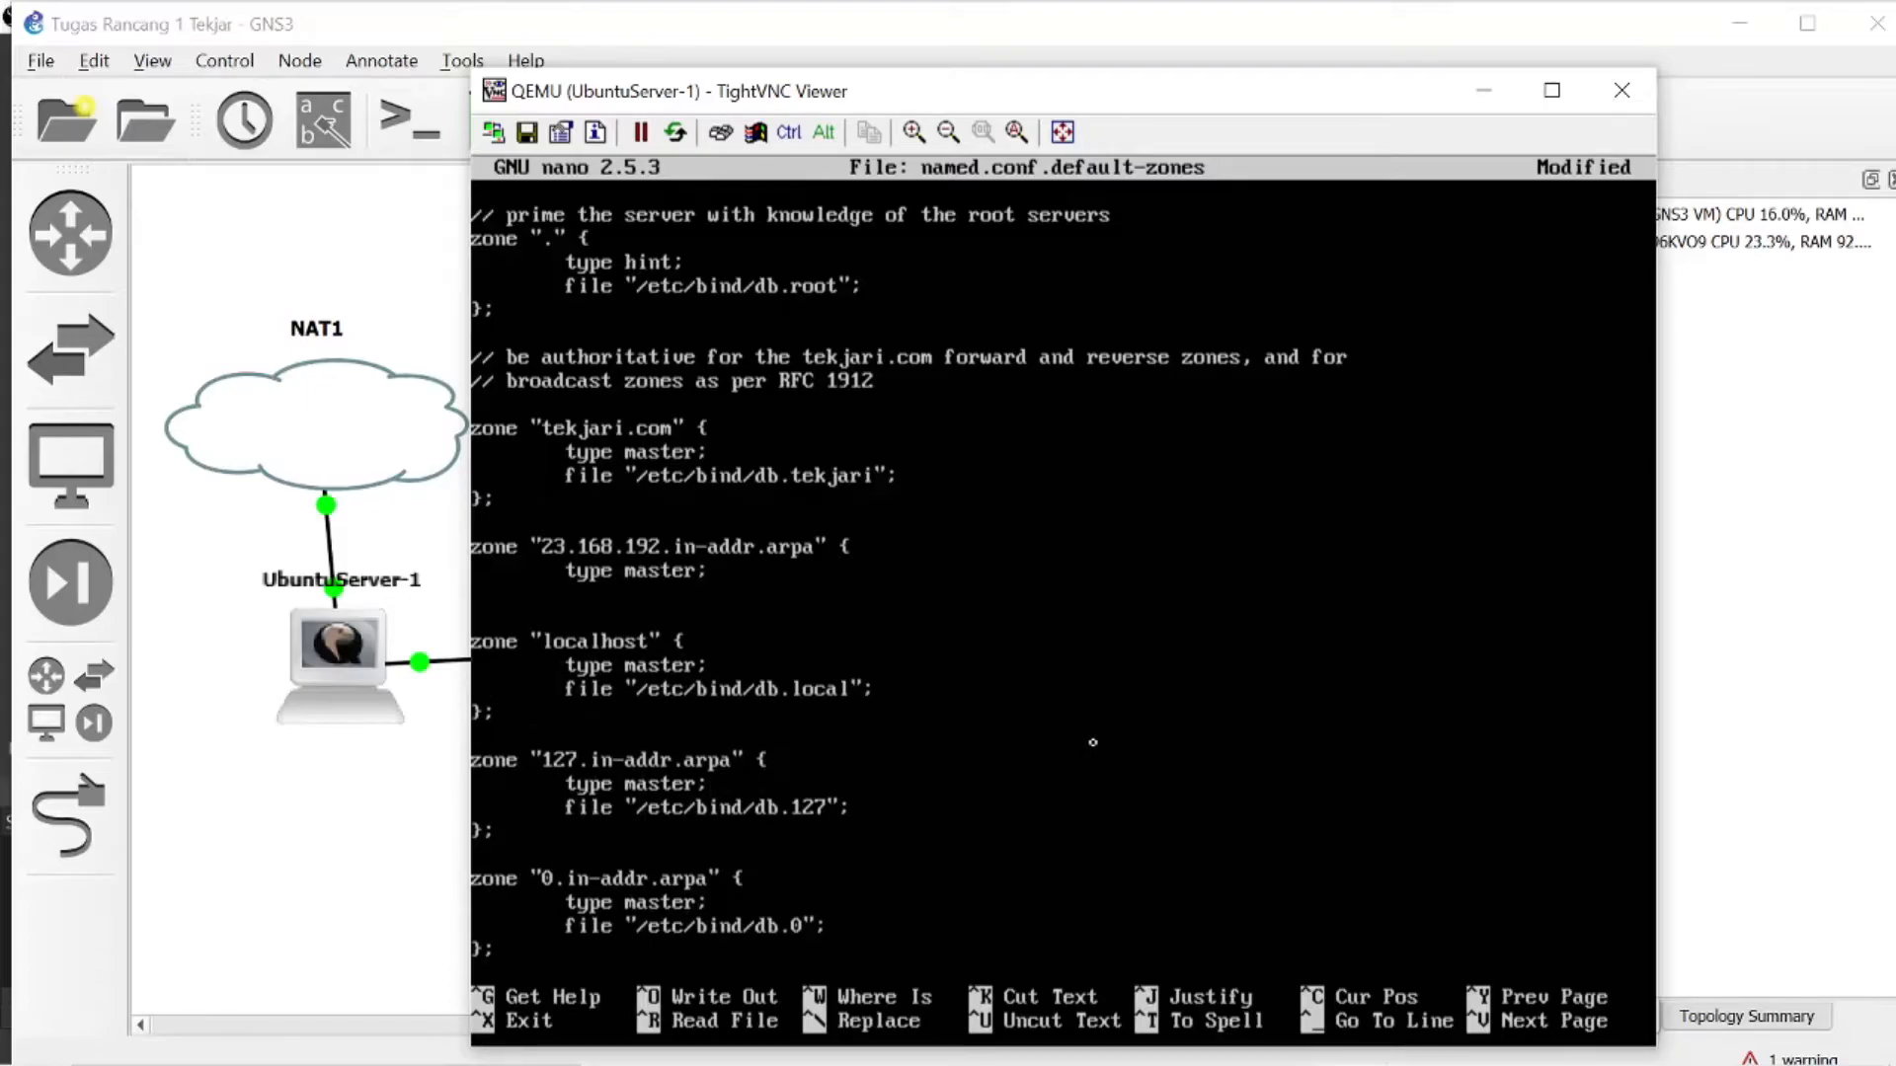
- Add a file line with the double-quoted path /etc/bind/db.192 to the 23.168.192.in-addr.arpa zone
{"action": "key", "text": "Tab"}
{"action": "type", "text": "file \"/etc/bind/db.192\";"}
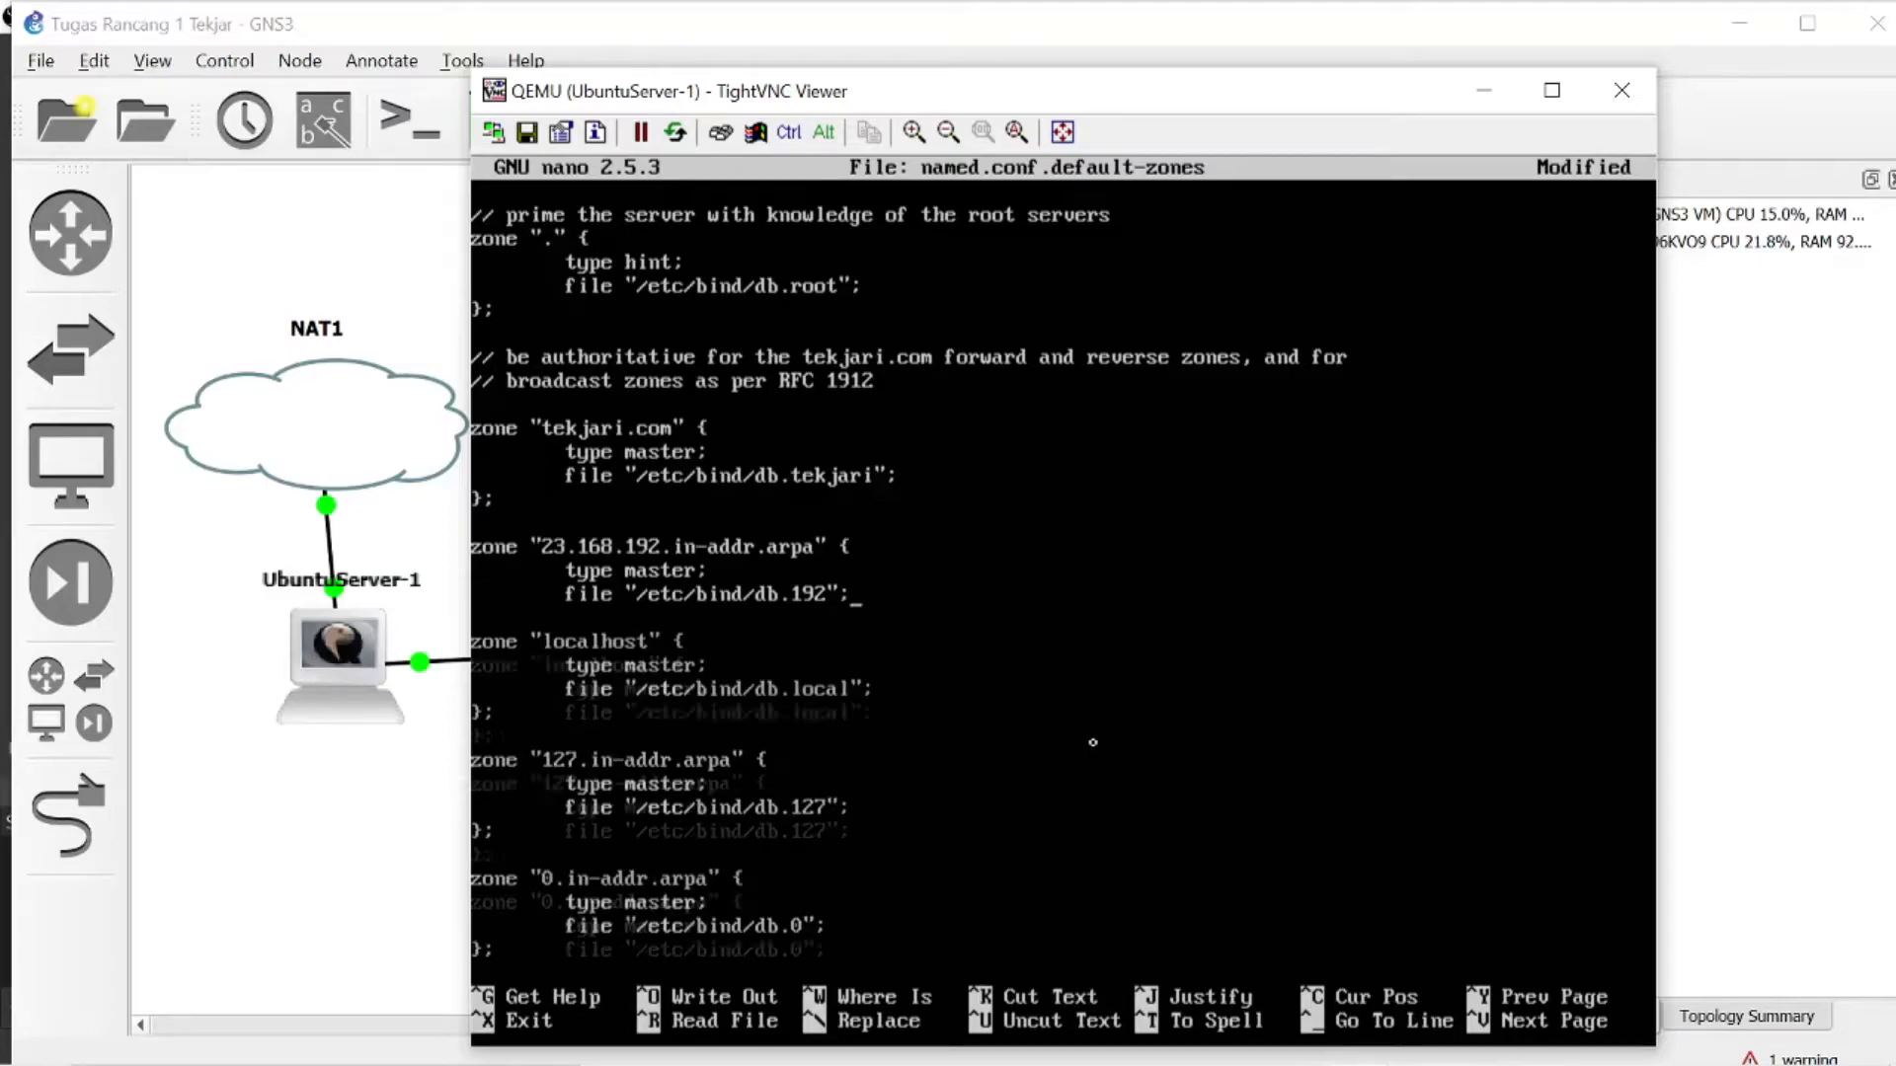
- Close the reverse zone's block, save named.conf.default-zones and exit nano
{"action": "key", "text": "Return"}
{"action": "type", "text": "}"}
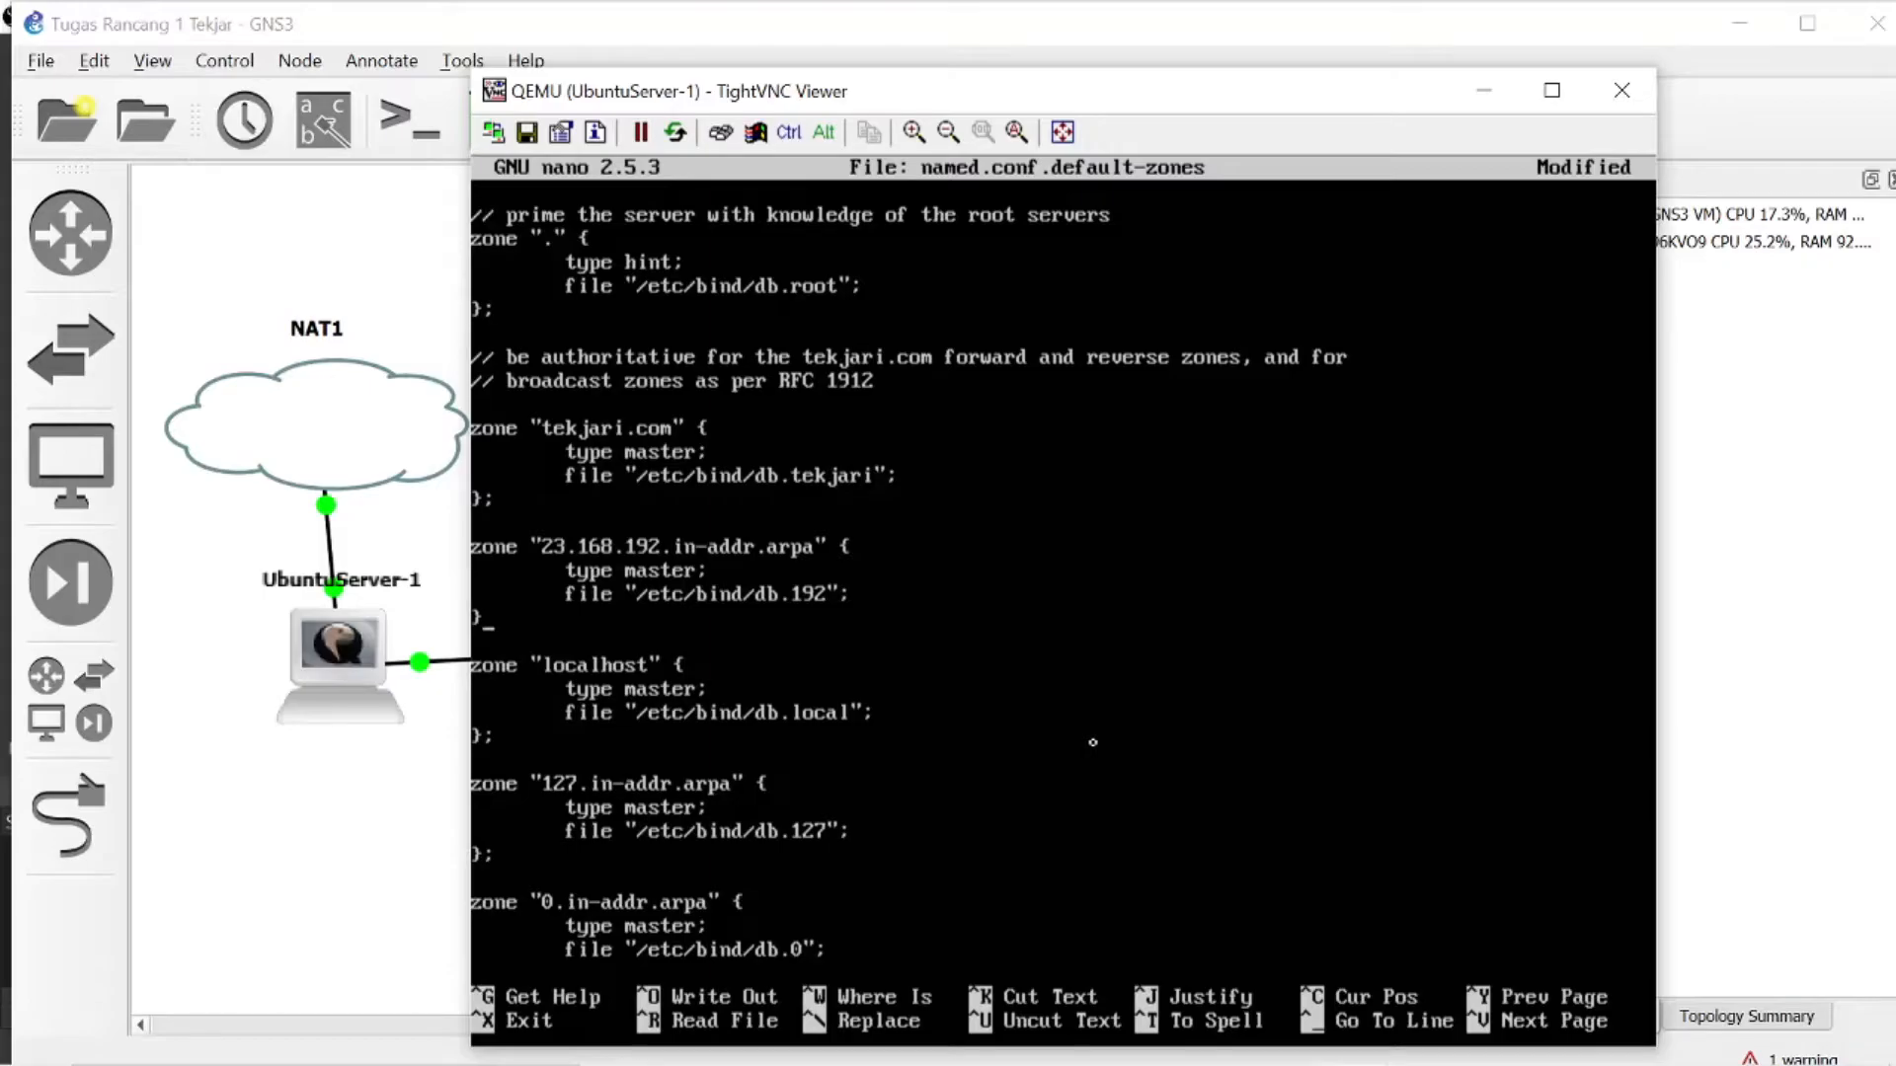
{"action": "type", "text": ";"}
{"action": "key", "text": "ctrl+x"}
{"action": "key", "text": "y"}
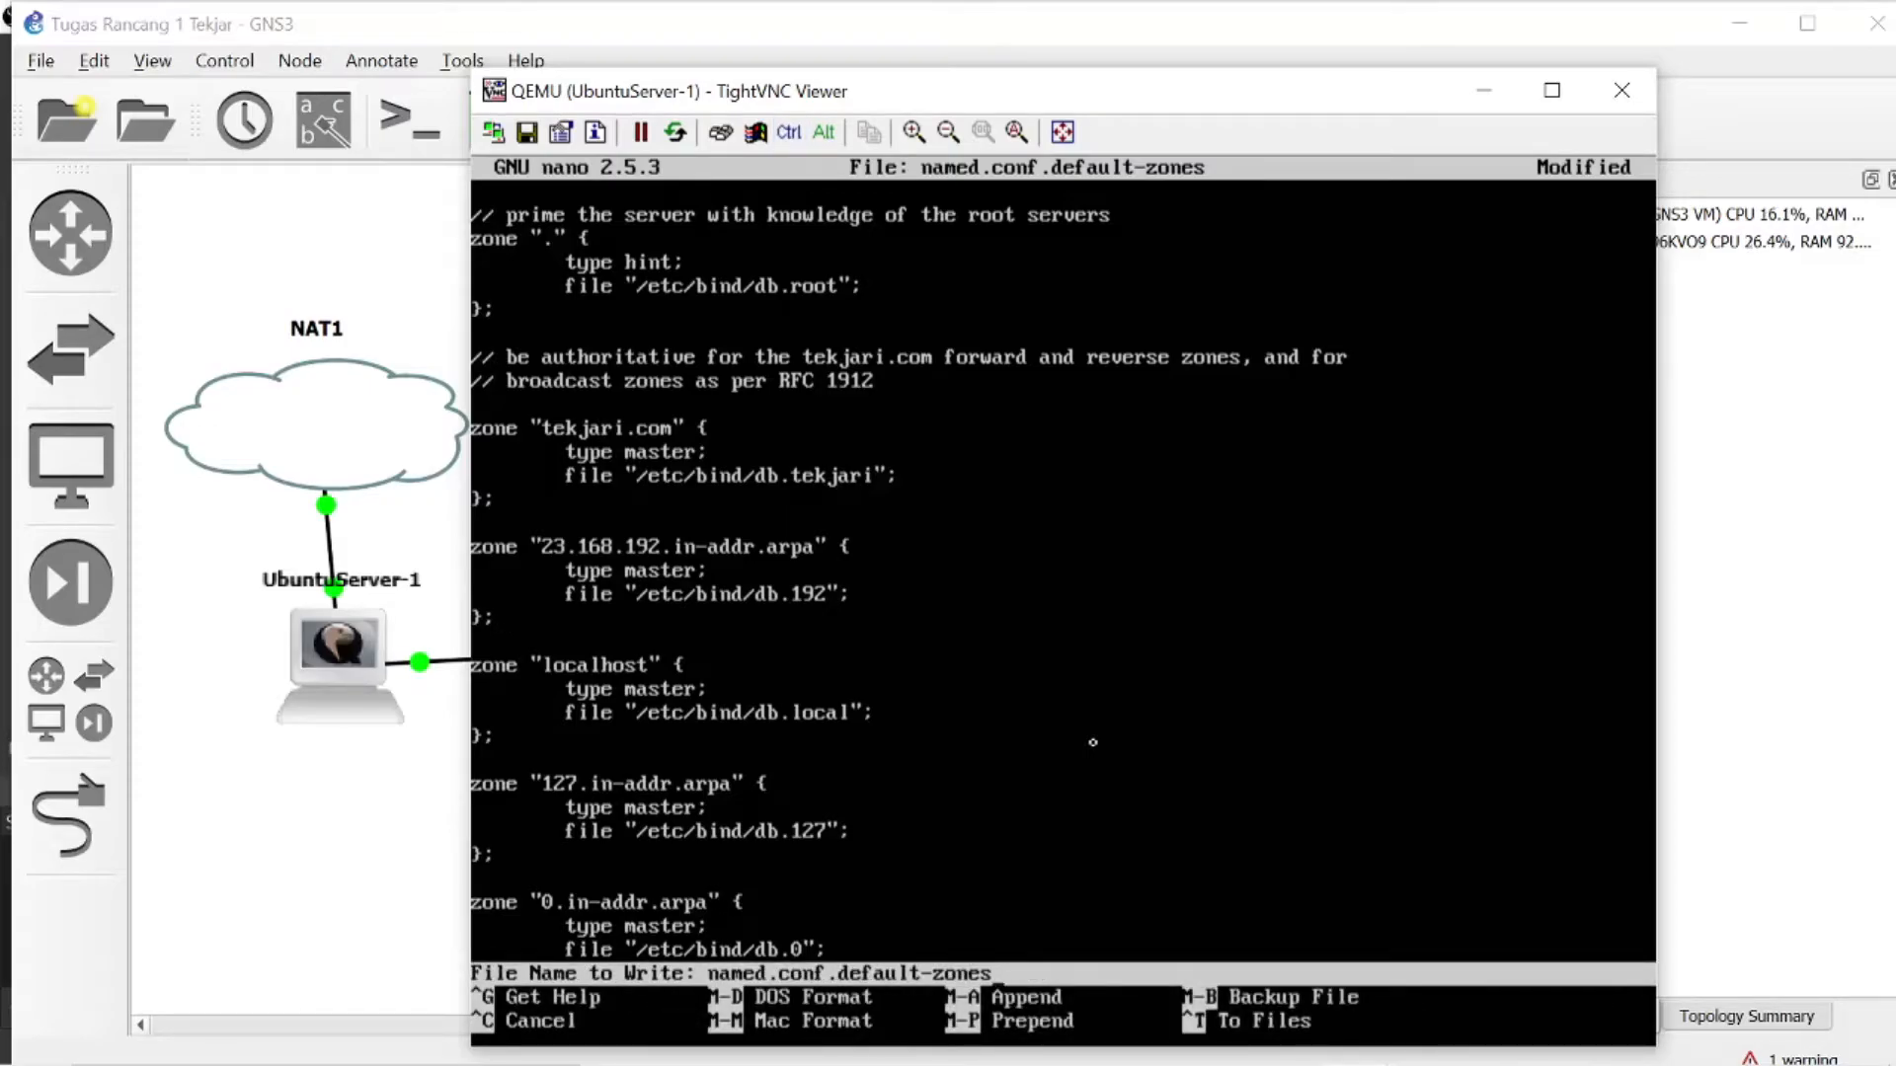
{"action": "key", "text": "Return"}
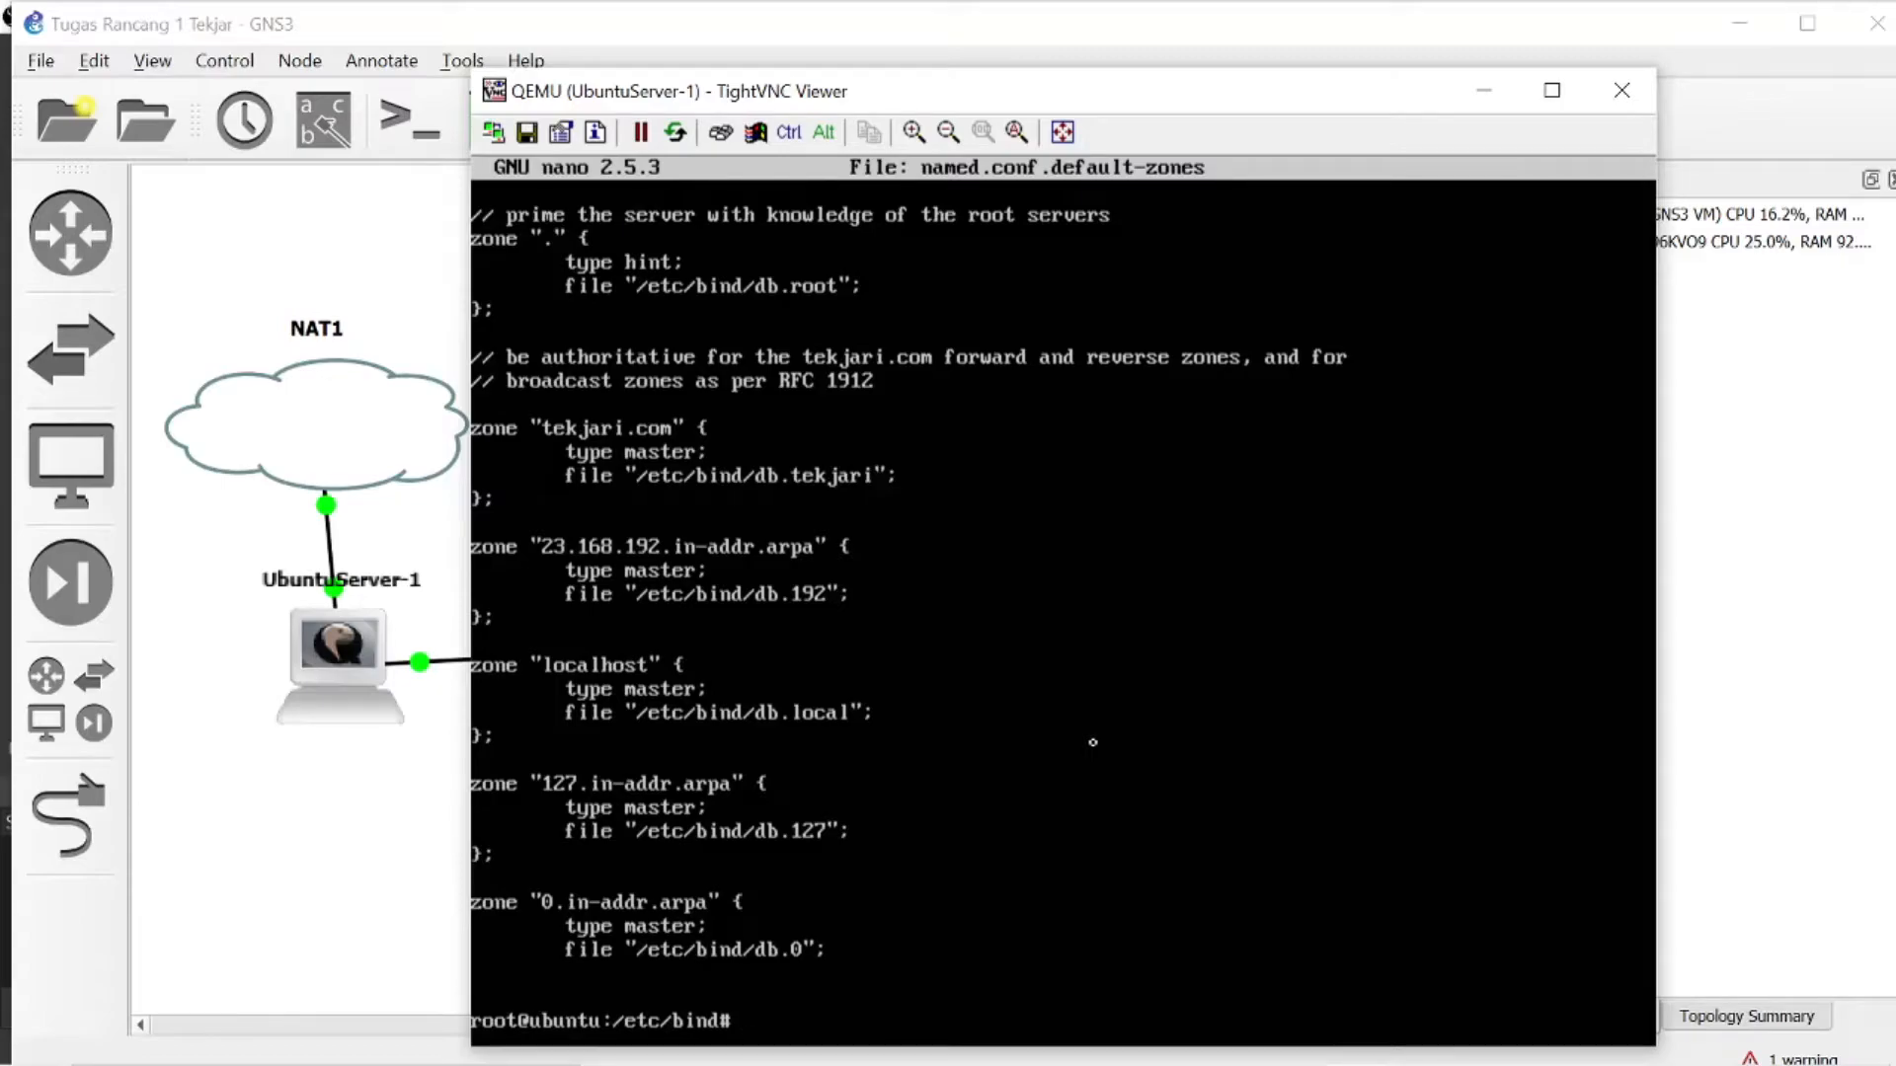
- Copy db.local to a new zone file named db.tekjari
{"action": "type", "text": "cp db"}
{"action": "type", "text": "loc"}
{"action": "key", "text": "BackSpace"}
{"action": "key", "text": "BackSpace"}
{"action": "type", "text": ".local db.tekjari"}
{"action": "key", "text": "Return"}
- Copy db.127 to a new reverse zone file named db.192
{"action": "type", "text": "cp db.127"}
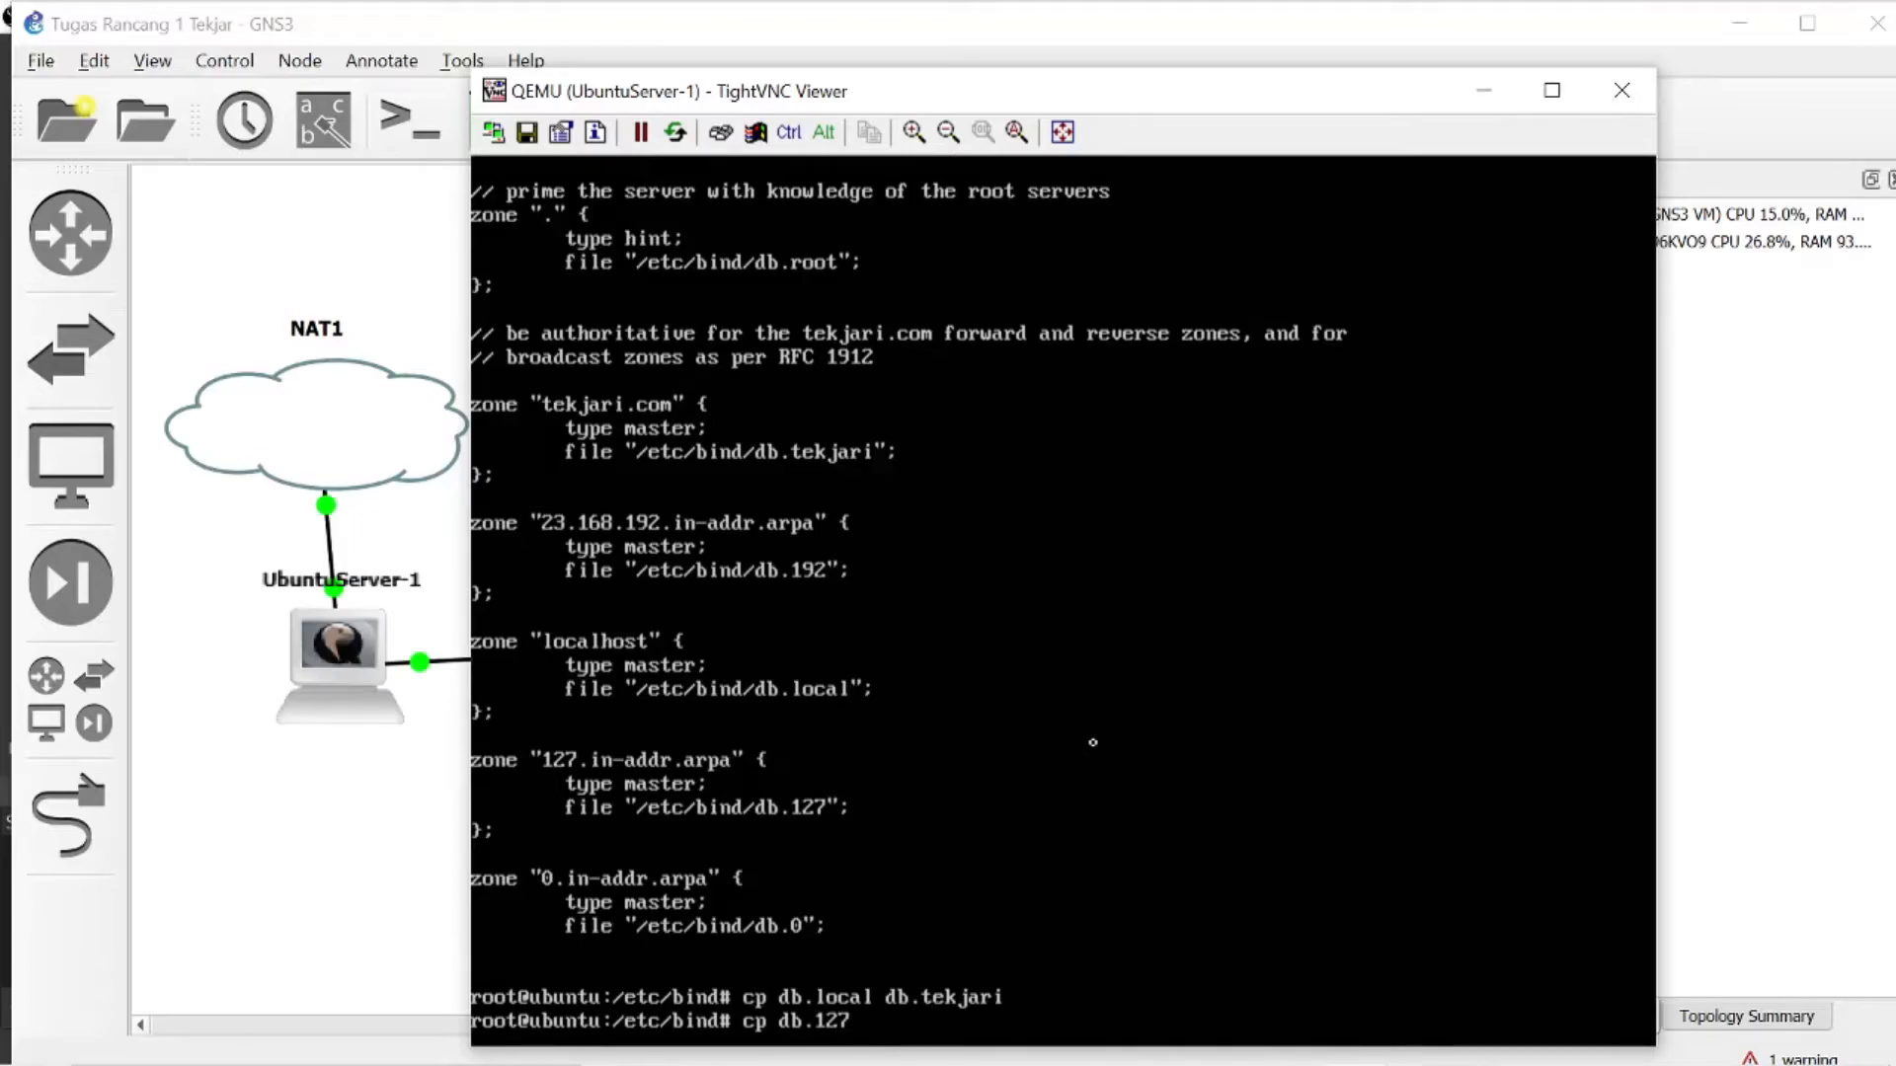
{"action": "type", "text": " db.192"}
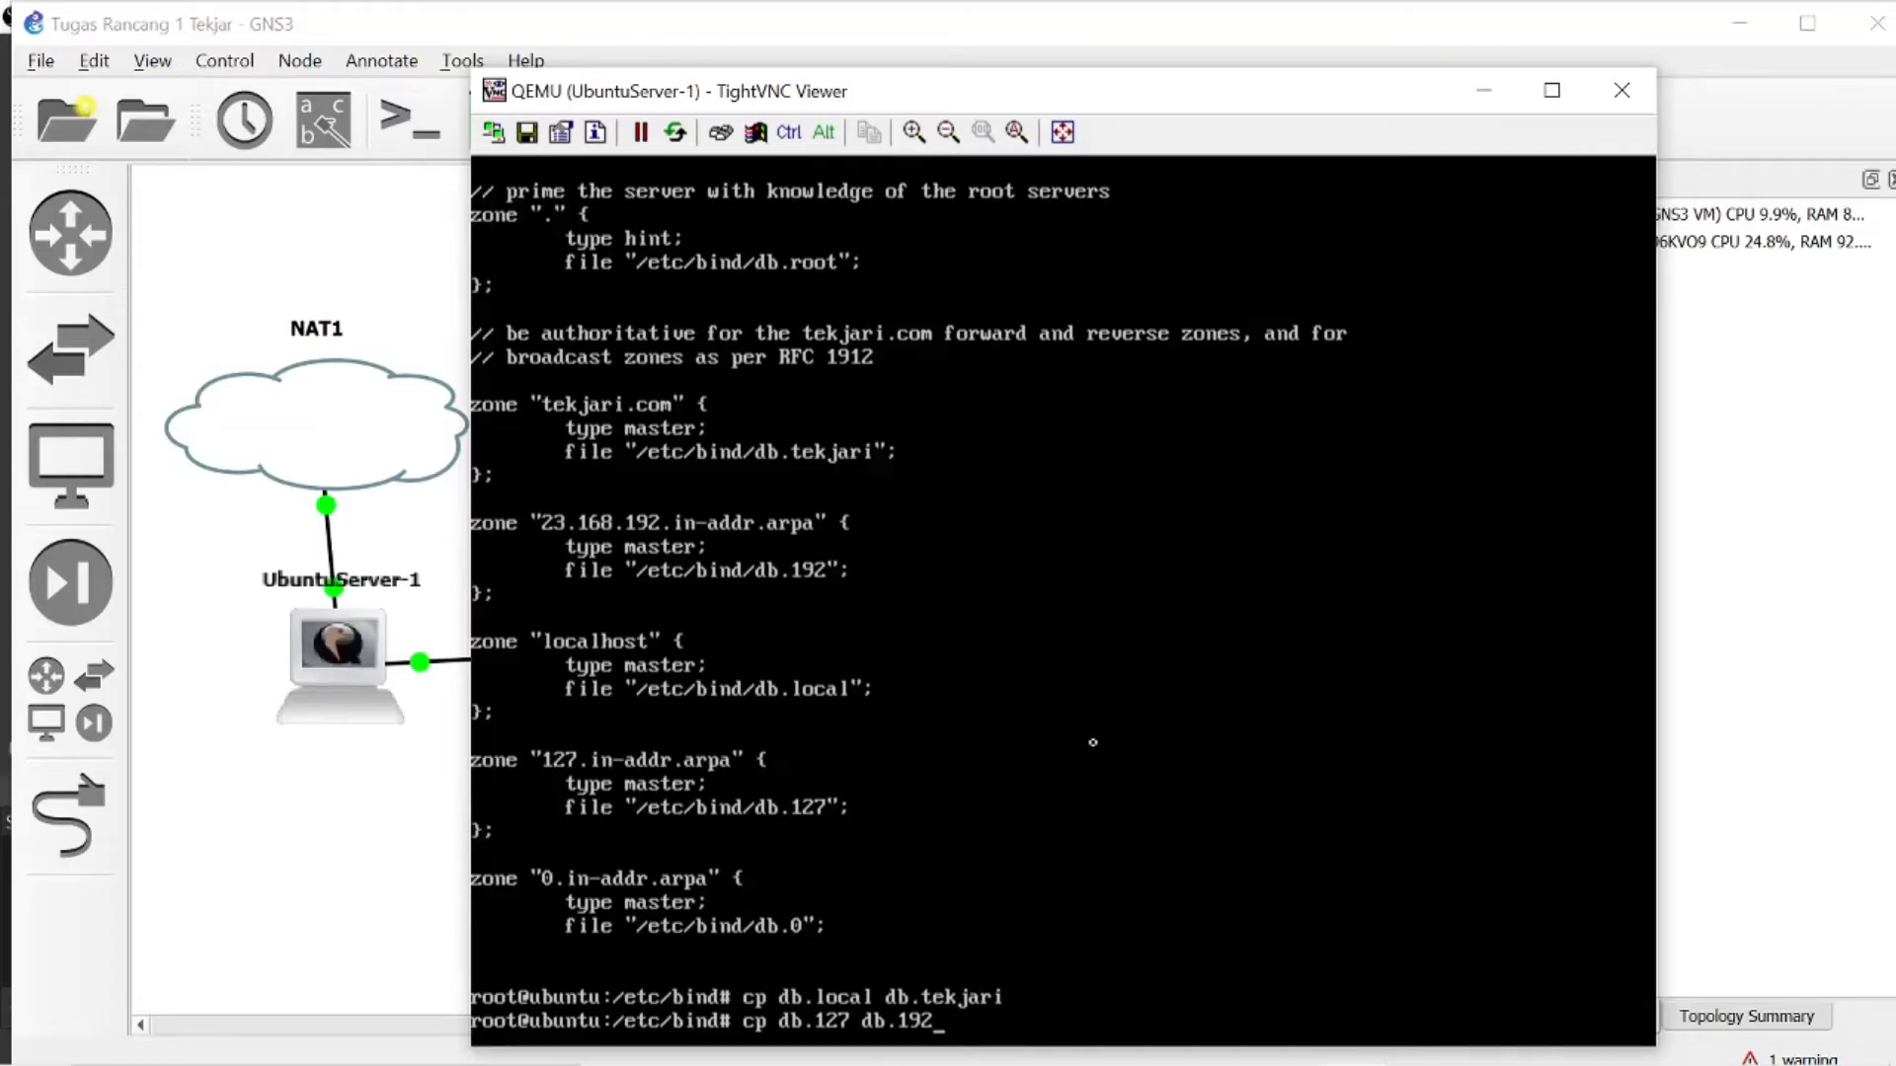
{"action": "key", "text": "Return"}
- Open db.tekjari in nano and change the SOA record's primary name server to tekjari.com
{"action": "type", "text": "nano db.tekjari"}
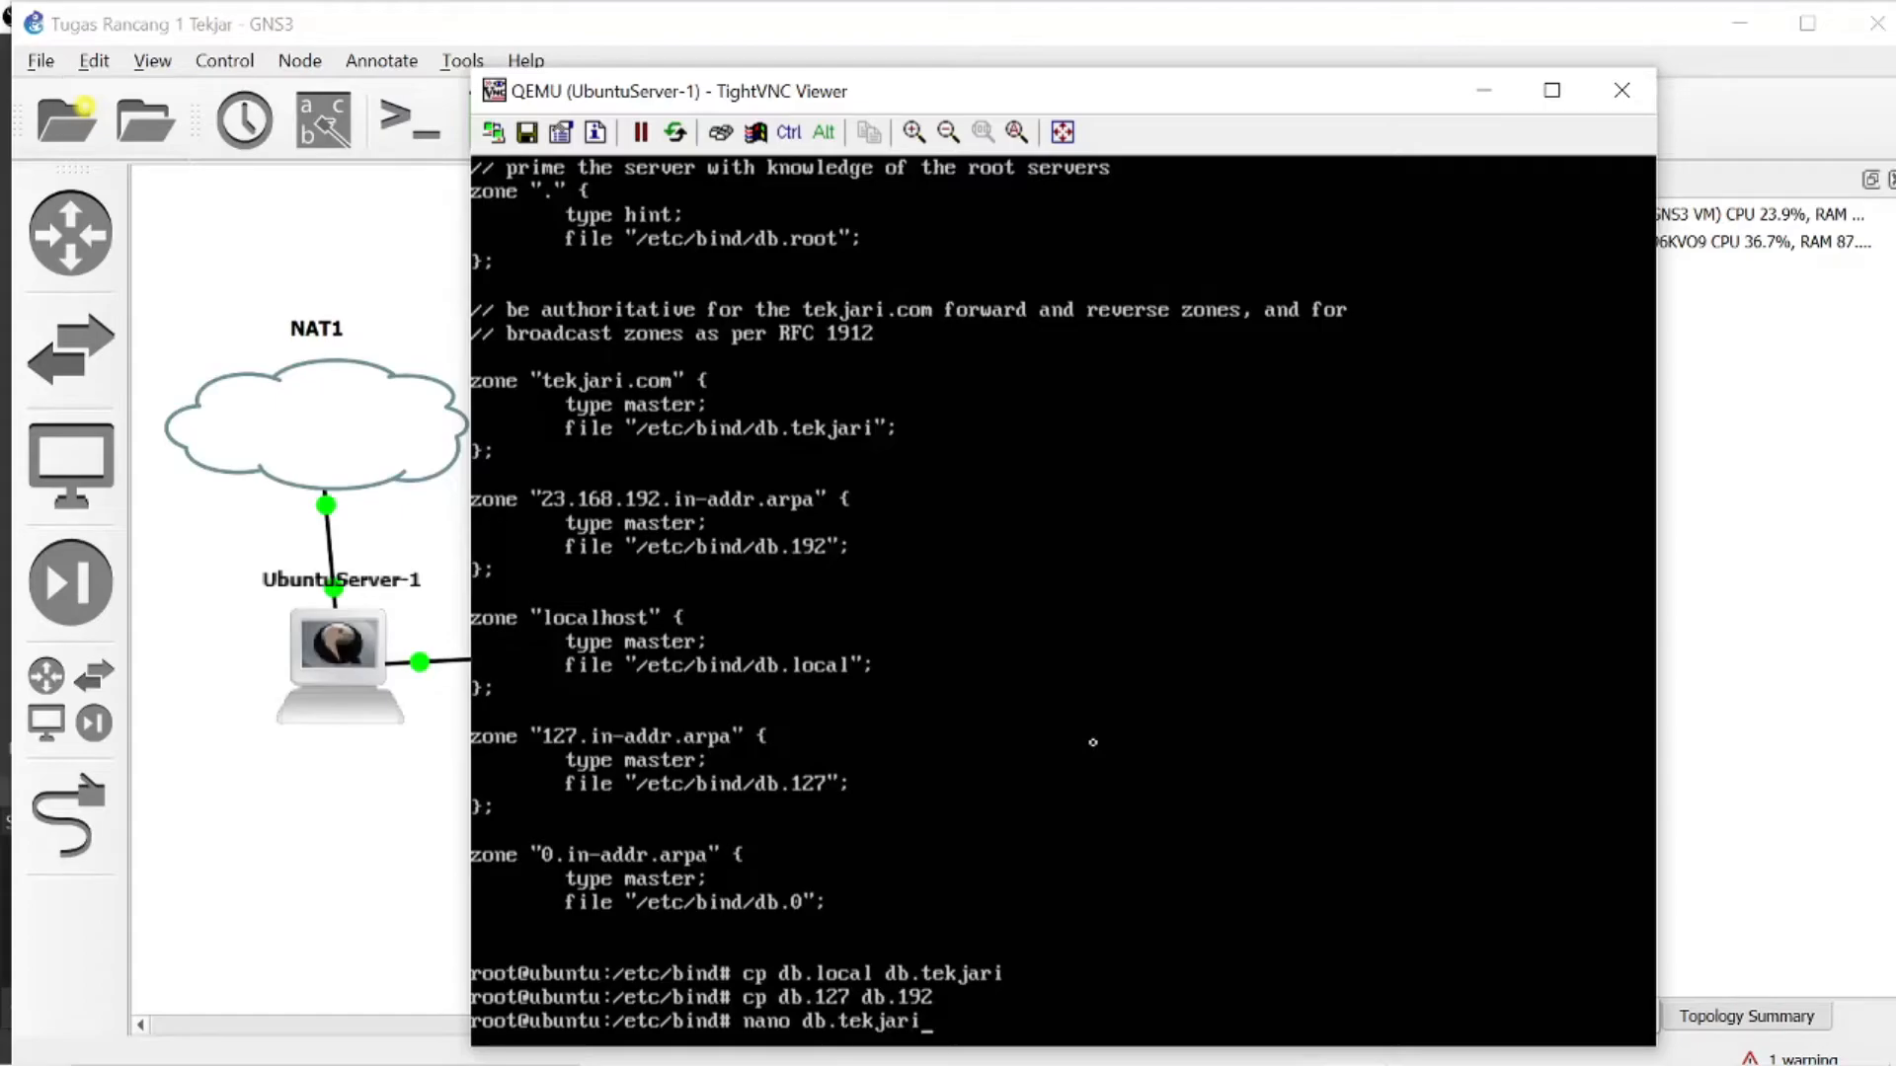
{"action": "key", "text": "Return"}
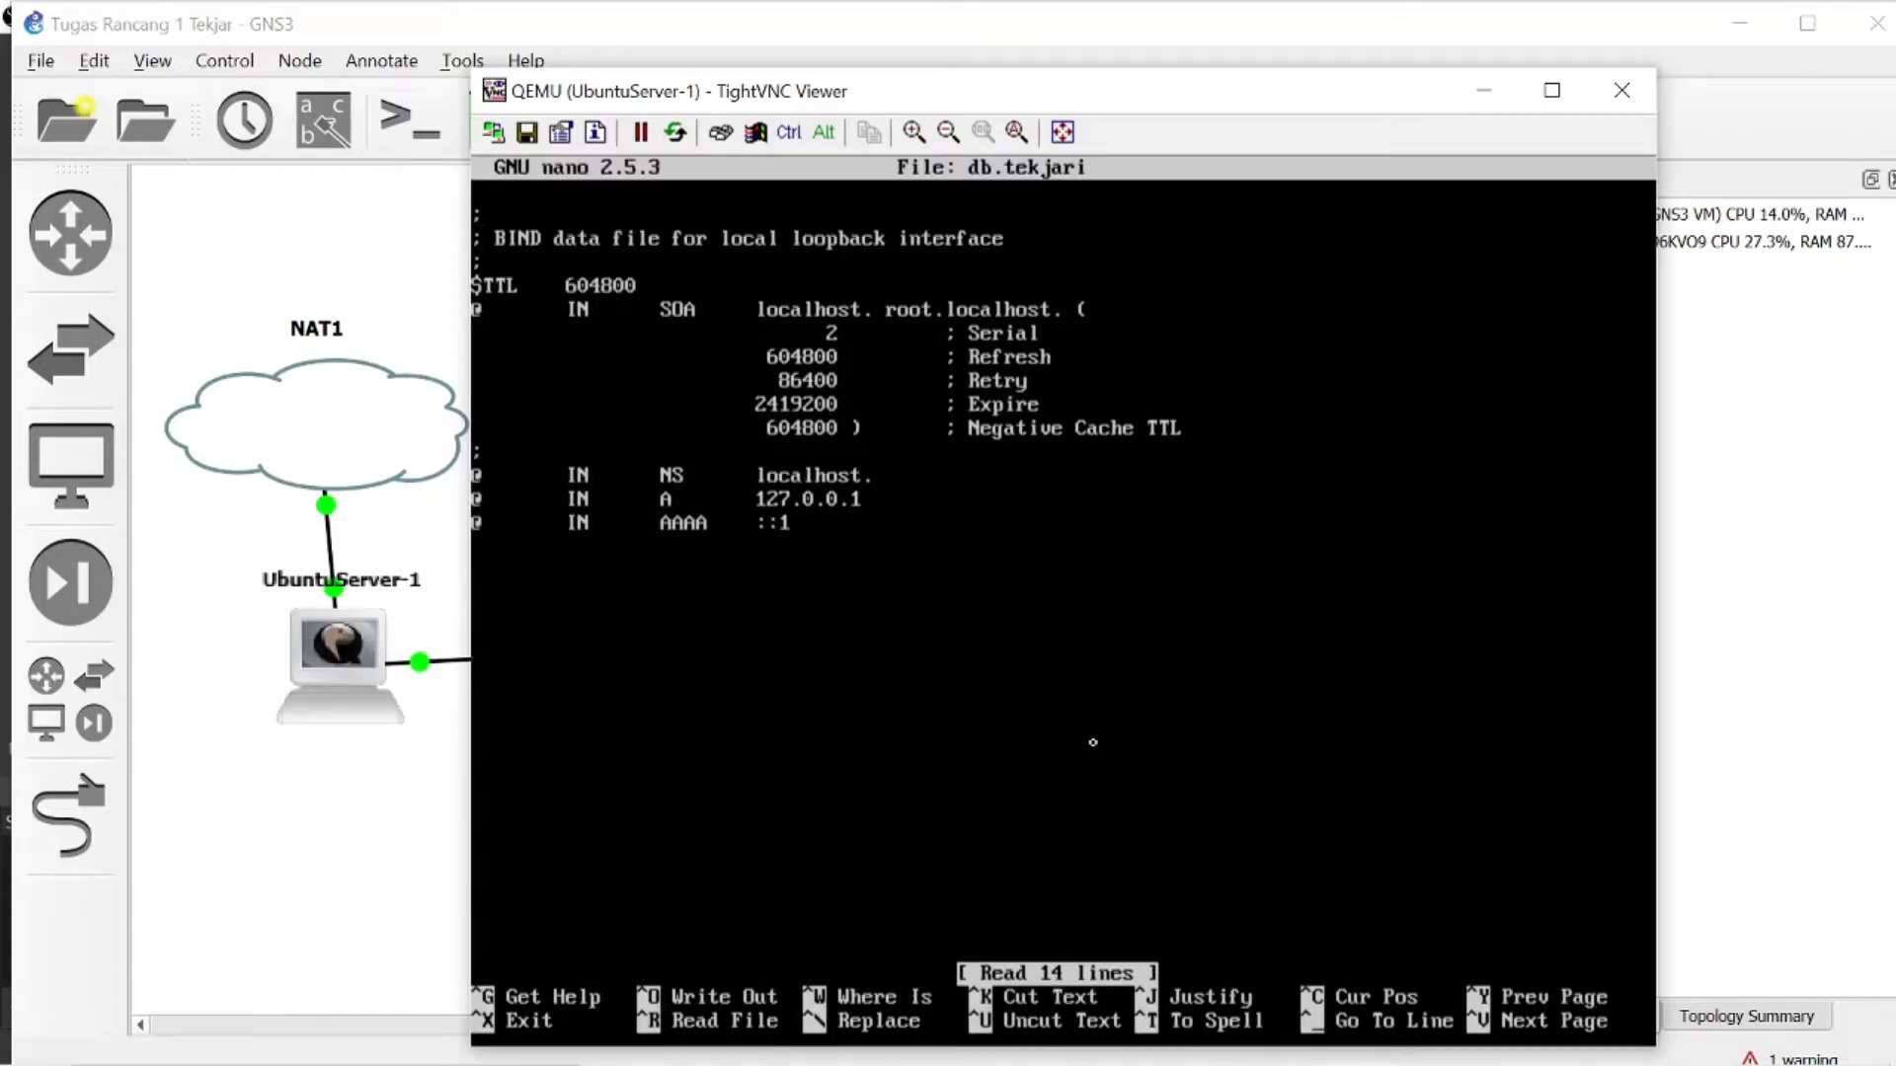
{"action": "key", "text": "Right"}
{"action": "key", "text": "Right"}
{"action": "key", "text": "Right"}
{"action": "key", "text": "Right"}
{"action": "key", "text": "Right"}
{"action": "key", "text": "Right"}
{"action": "key", "text": "Right"}
{"action": "key", "text": "Right"}
{"action": "key", "text": "Right"}
{"action": "key", "text": "Right"}
{"action": "key", "text": "Right"}
{"action": "key", "text": "BackSpace"}
{"action": "key", "text": "BackSpace"}
{"action": "key", "text": "BackSpace"}
{"action": "key", "text": "BackSpace"}
{"action": "key", "text": "BackSpace"}
{"action": "key", "text": "BackSpace"}
{"action": "key", "text": "BackSpace"}
{"action": "key", "text": "BackSpace"}
{"action": "key", "text": "BackSpace"}
{"action": "key", "text": "BackSpace"}
{"action": "type", "text": "tekjari.com"}
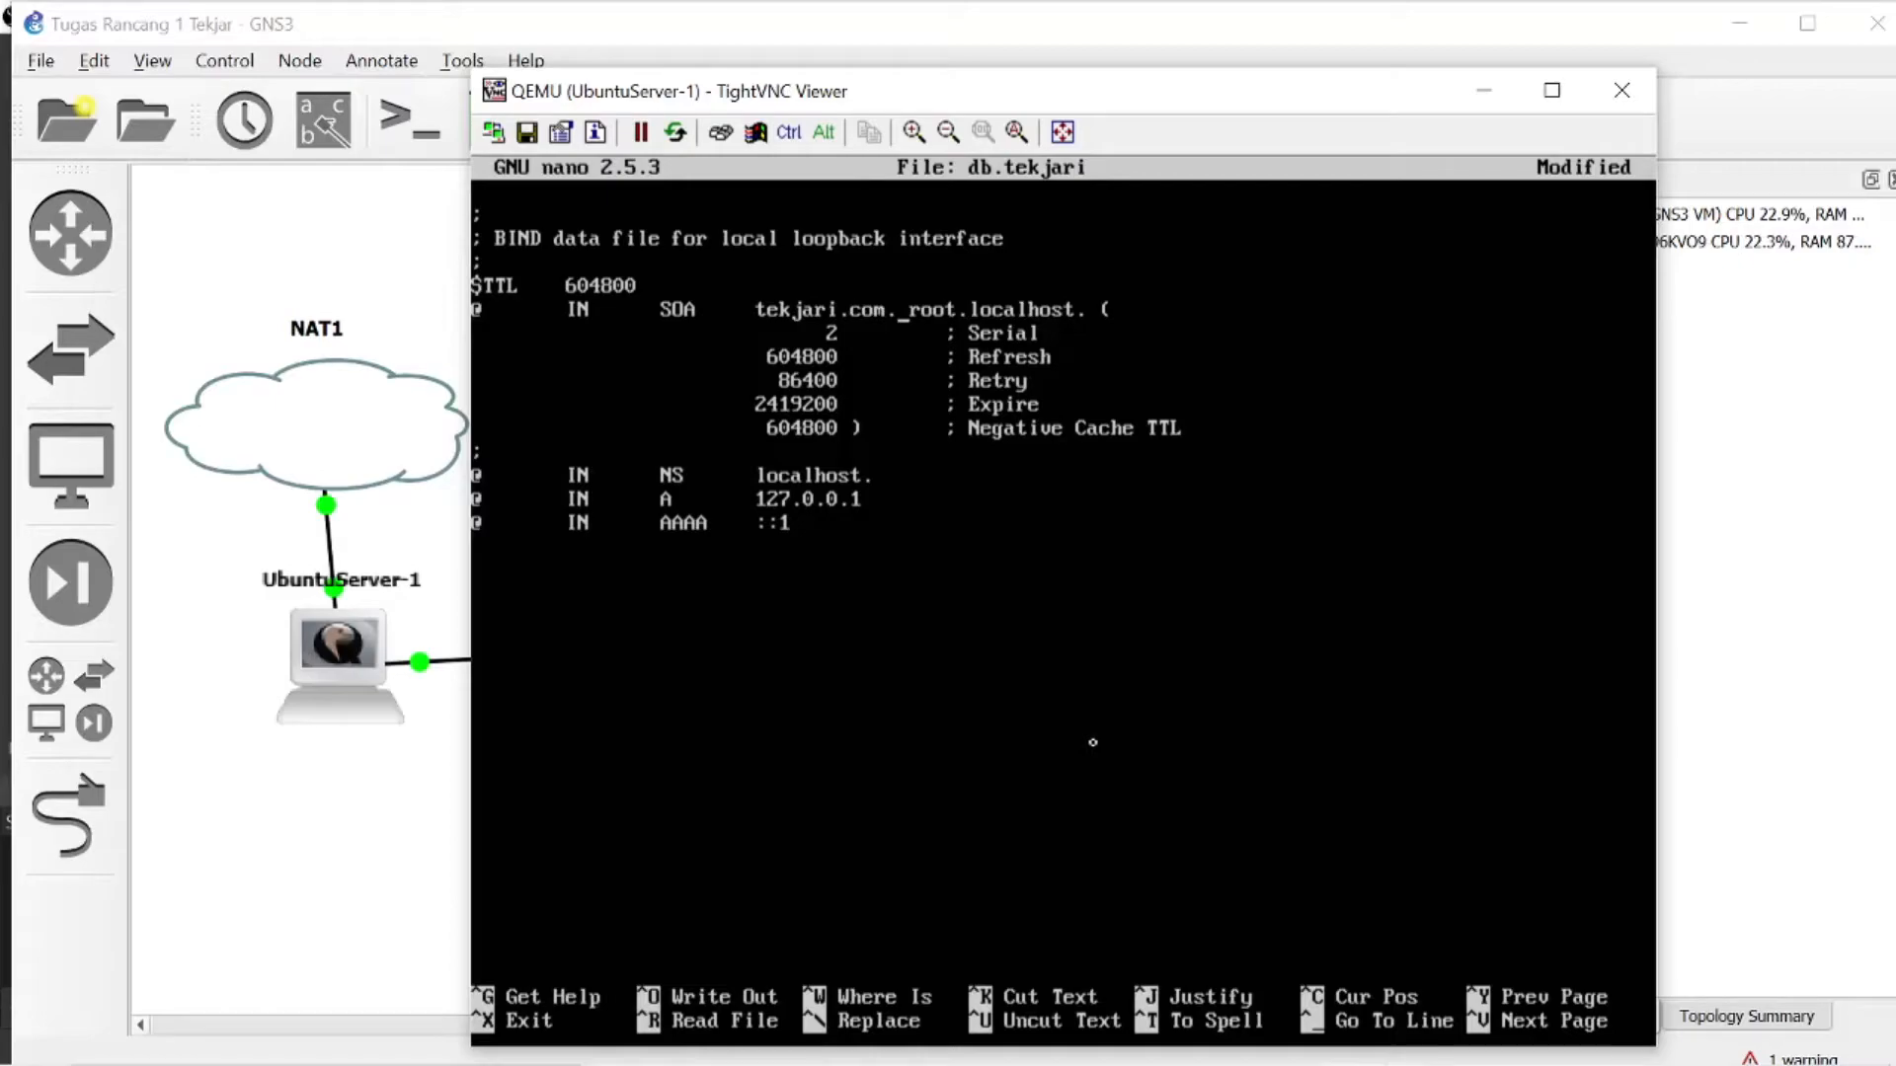
- Change the SOA record's contact entry in db.tekjari to root.tekjari.com
{"action": "key", "text": "BackSpace"}
{"action": "key", "text": "BackSpace"}
{"action": "key", "text": "BackSpace"}
{"action": "key", "text": "BackSpace"}
{"action": "key", "text": "BackSpace"}
{"action": "key", "text": "BackSpace"}
{"action": "key", "text": "BackSpace"}
{"action": "key", "text": "BackSpace"}
{"action": "key", "text": "BackSpace"}
{"action": "type", "text": "tekjari.com"}
- Change the NS record in db.tekjari to tekjari.com
{"action": "key", "text": "Down"}
{"action": "key", "text": "Down"}
{"action": "key", "text": "Down"}
{"action": "key", "text": "Down"}
{"action": "key", "text": "Down"}
{"action": "key", "text": "Down"}
{"action": "key", "text": "BackSpace"}
{"action": "key", "text": "BackSpace"}
{"action": "key", "text": "BackSpace"}
{"action": "key", "text": "BackSpace"}
{"action": "key", "text": "BackSpace"}
{"action": "key", "text": "BackSpace"}
{"action": "key", "text": "BackSpace"}
{"action": "key", "text": "BackSpace"}
{"action": "key", "text": "BackSpace"}
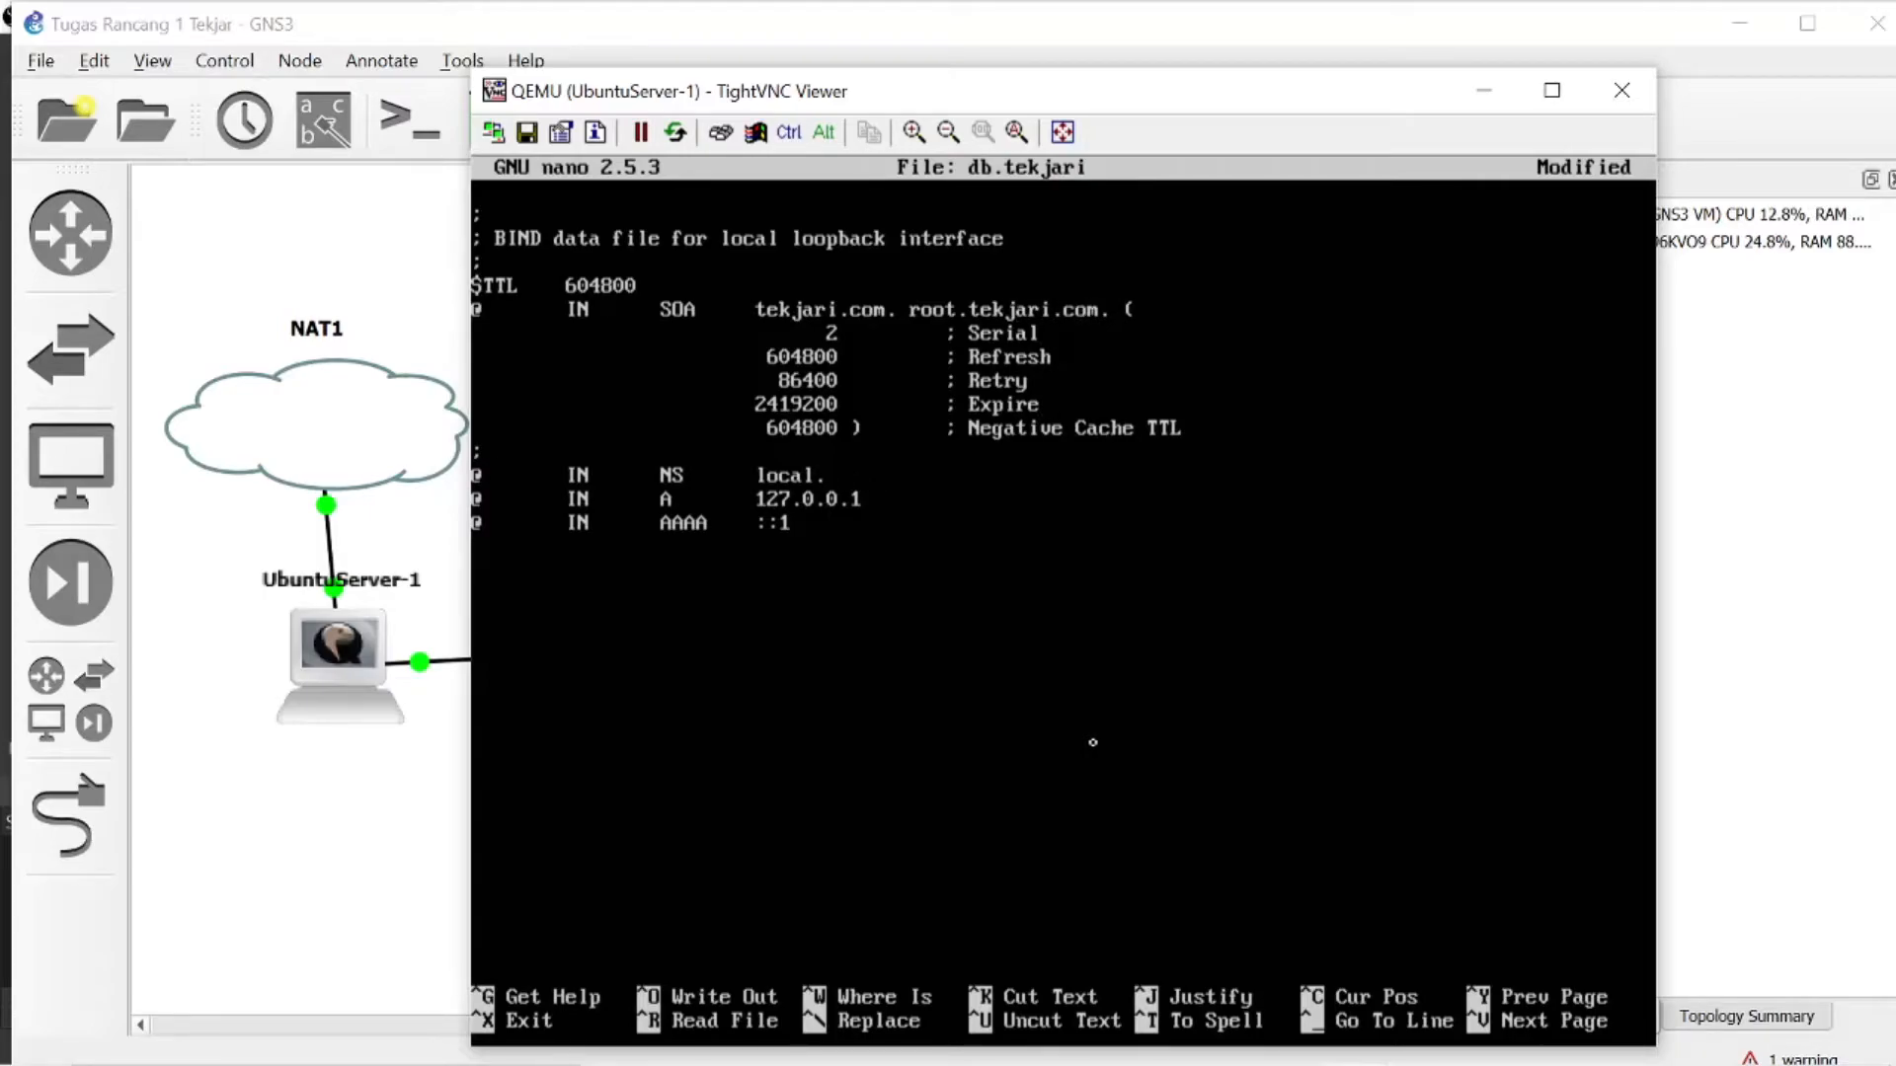
{"action": "key", "text": "BackSpace"}
{"action": "type", "text": "tekjari.com."}
- Set the A record's address to 192.168.23.2, then save db.tekjari and exit nano
{"action": "key", "text": "Down"}
{"action": "key", "text": "BackSpace"}
{"action": "key", "text": "BackSpace"}
{"action": "key", "text": "BackSpace"}
{"action": "key", "text": "BackSpace"}
{"action": "key", "text": "BackSpace"}
{"action": "key", "text": "BackSpace"}
{"action": "key", "text": "BackSpace"}
{"action": "key", "text": "BackSpace"}
{"action": "type", "text": "92."}
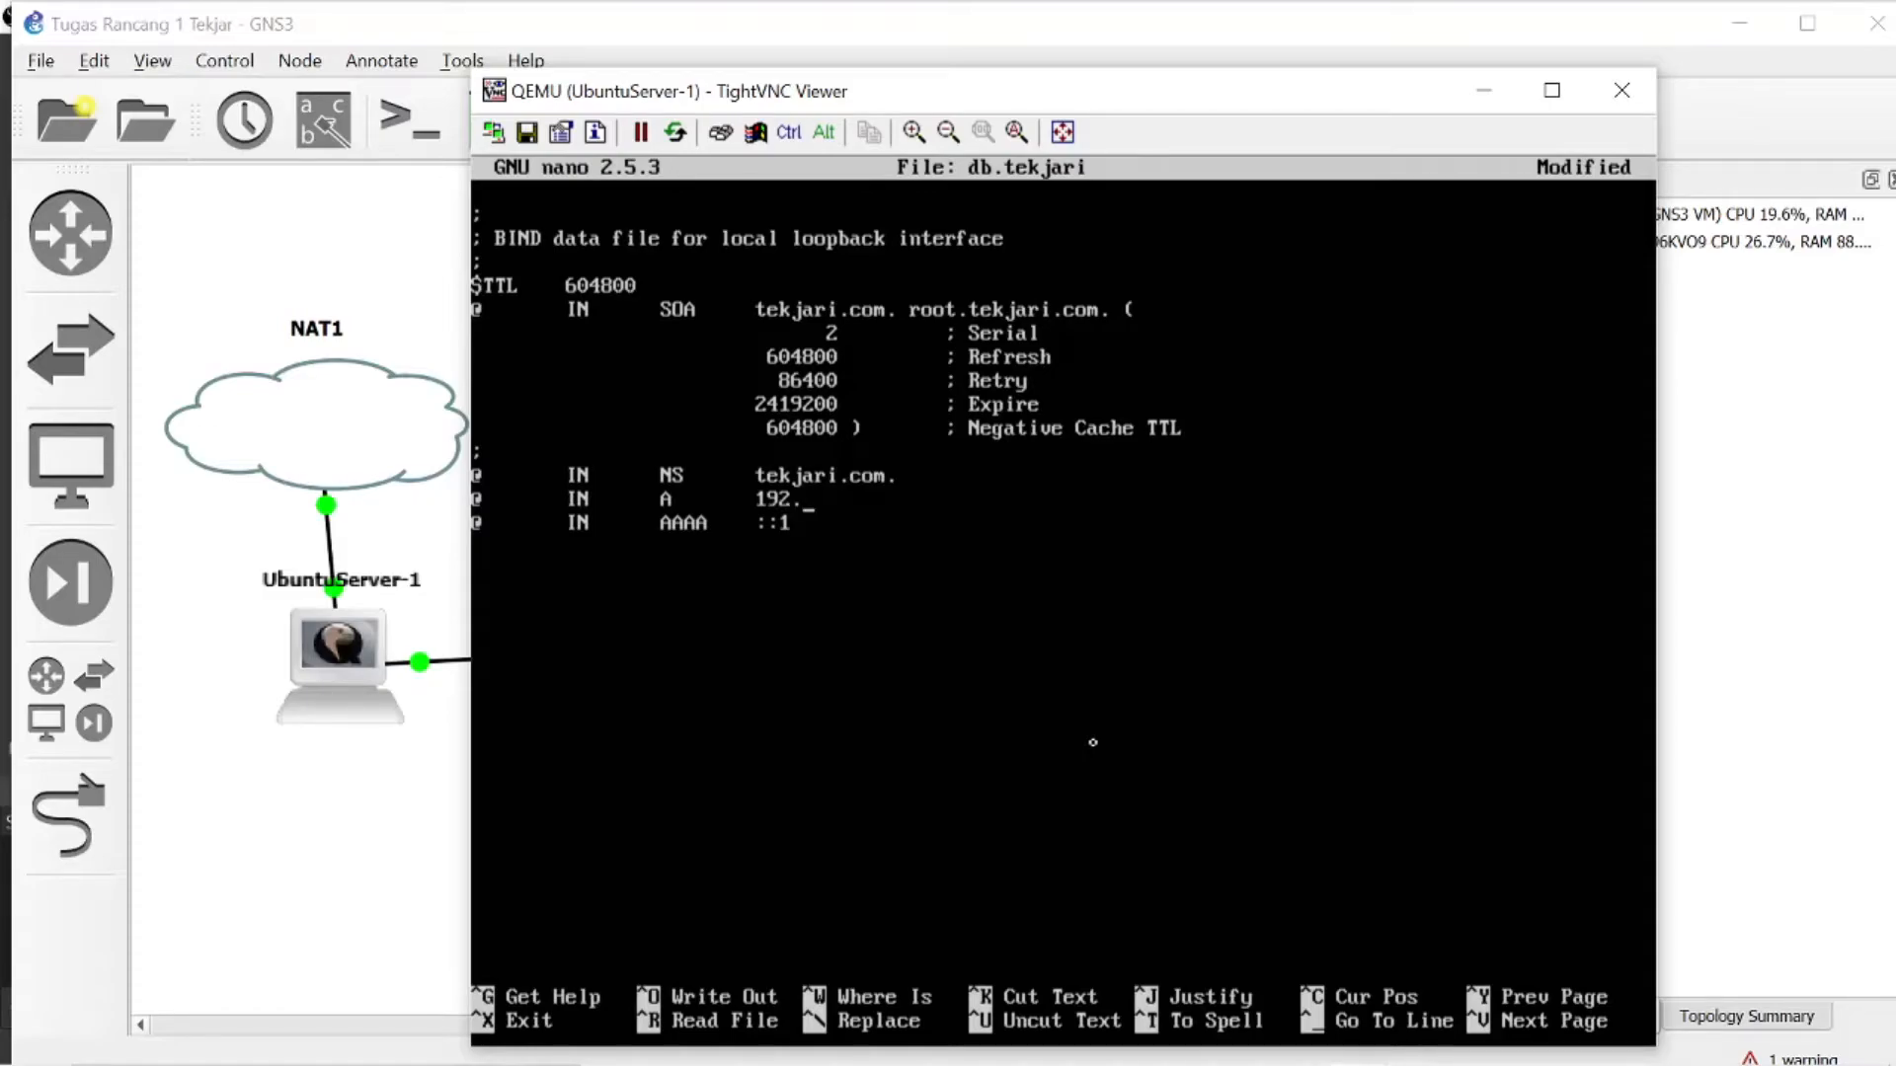
{"action": "type", "text": "168.23.2"}
{"action": "key", "text": "ctrl+x"}
{"action": "key", "text": "y"}
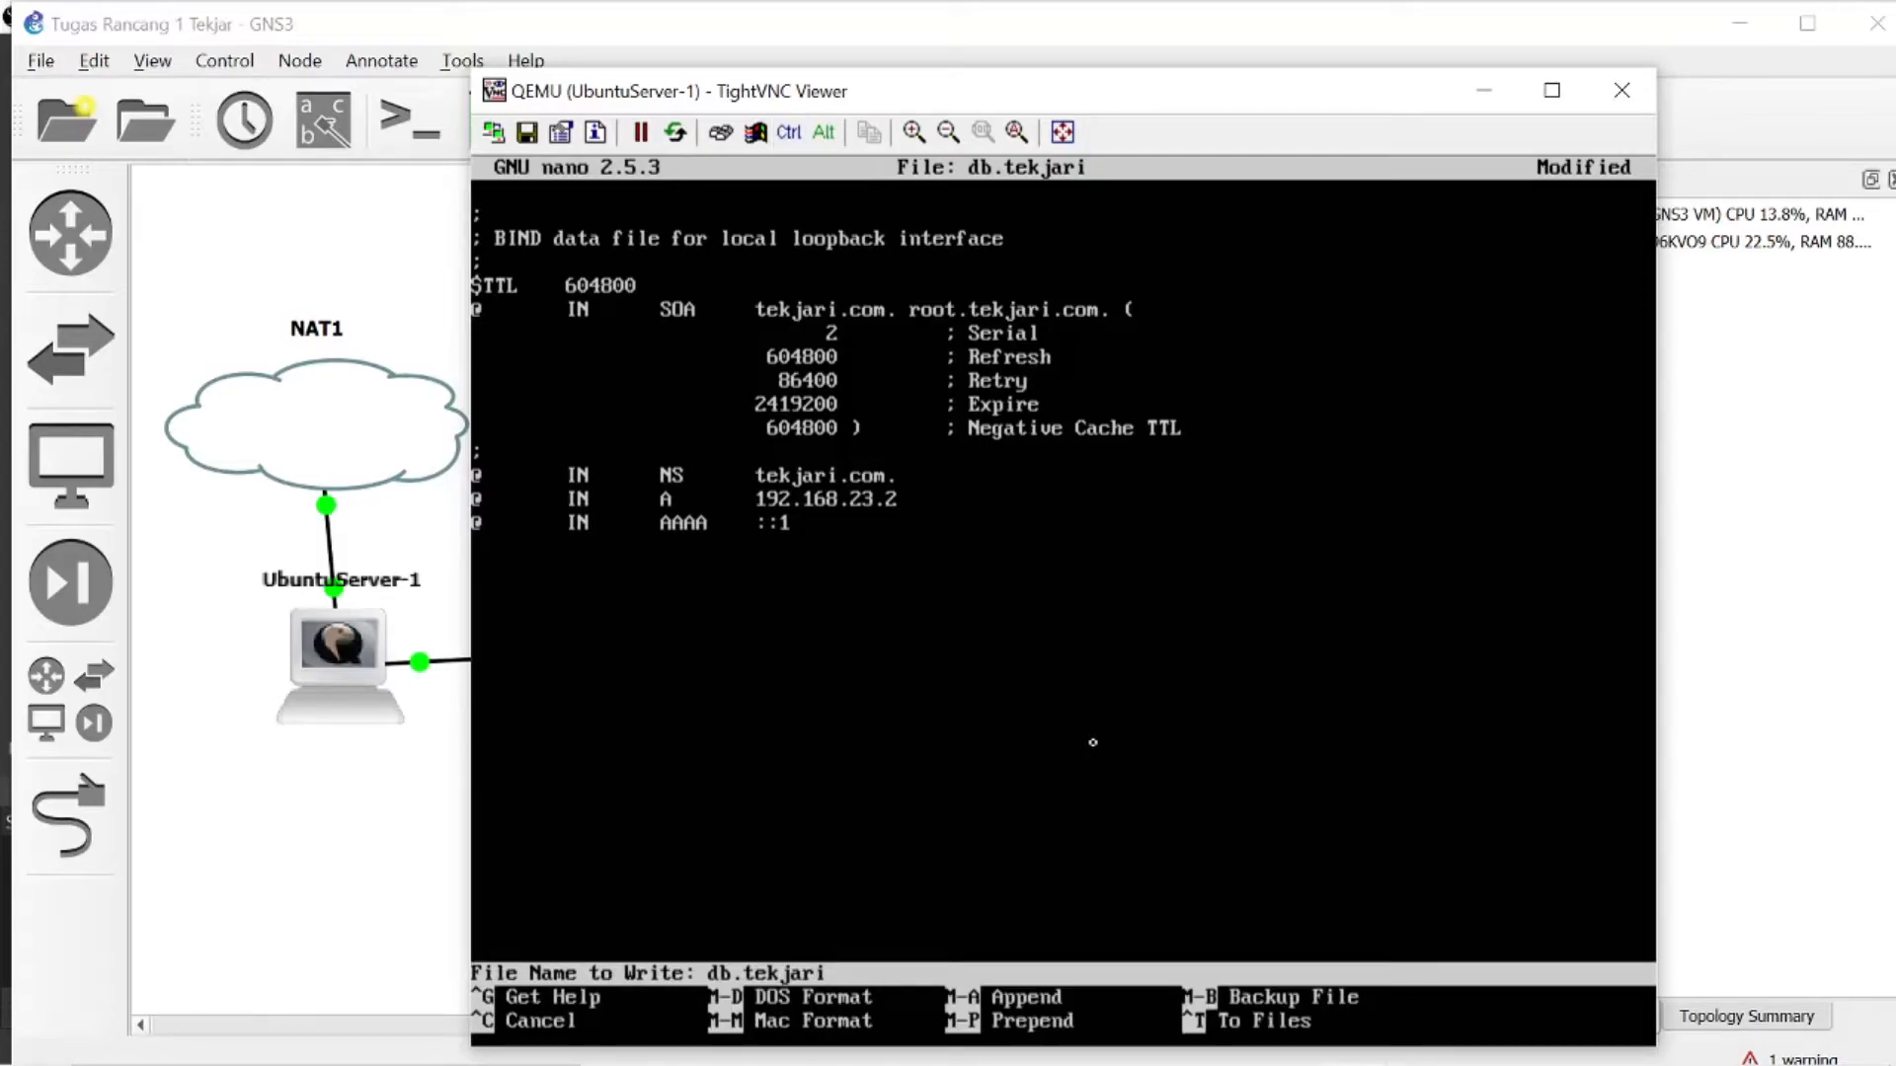
{"action": "key", "text": "Return"}
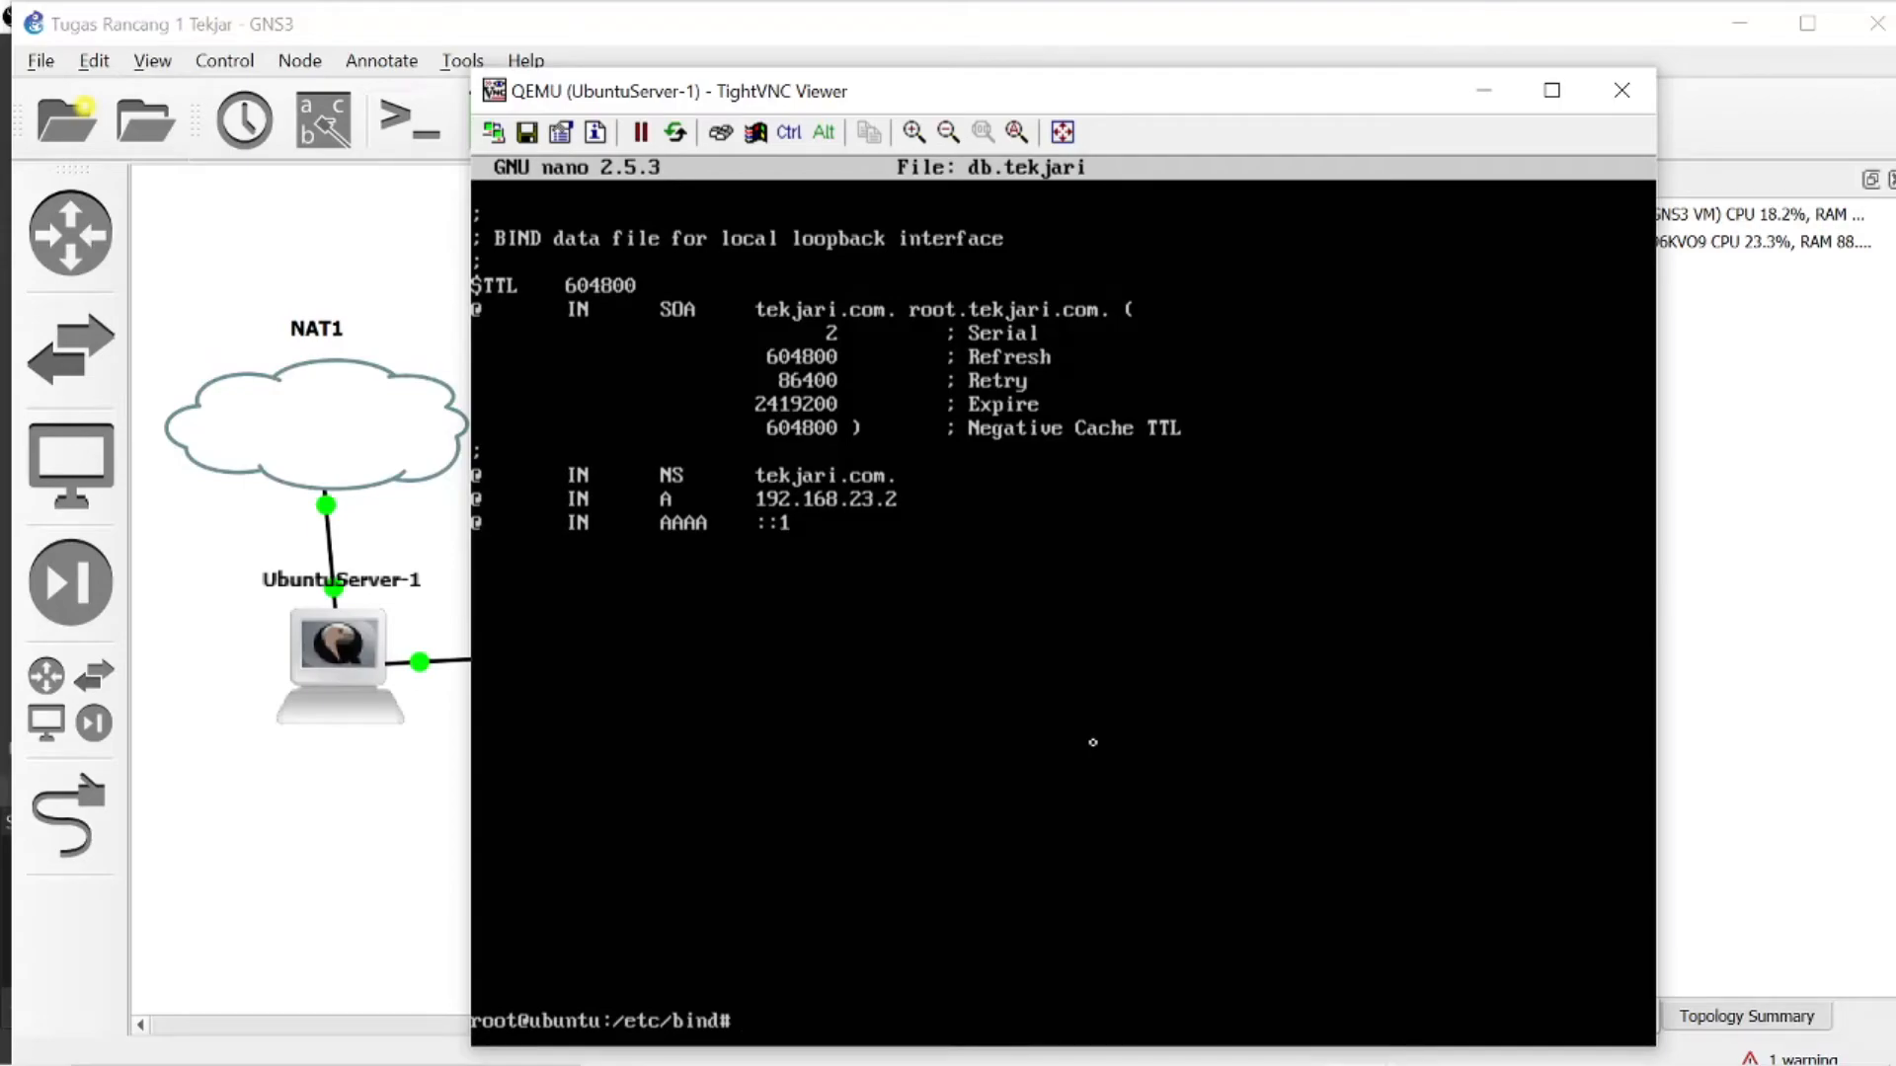
- Open the reverse zone file db.192 in nano
{"action": "type", "text": "nano db.192"}
{"action": "key", "text": "Return"}
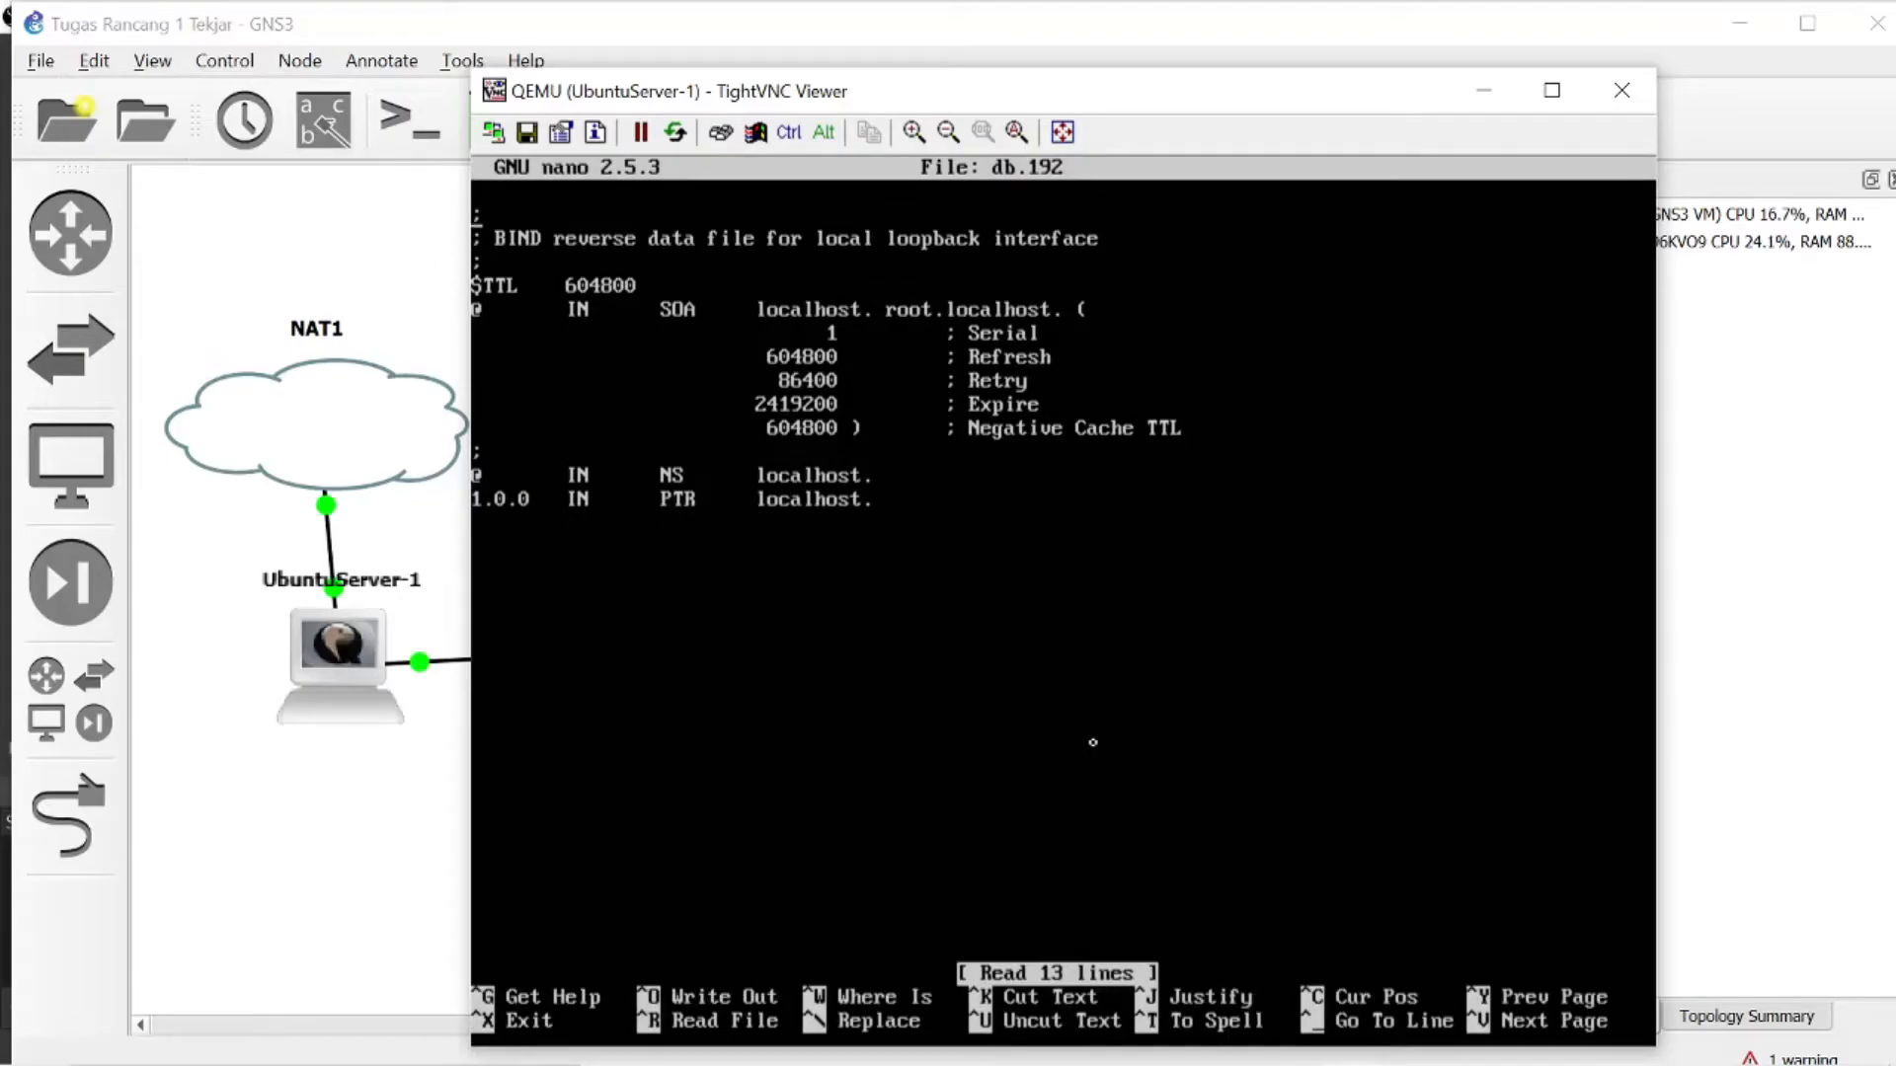
- Change the SOA record's primary name server in db.192 from localhost to tekjari.com
{"action": "key", "text": "Right"}
{"action": "key", "text": "Right"}
{"action": "key", "text": "Right"}
{"action": "key", "text": "Right"}
{"action": "key", "text": "Right"}
{"action": "key", "text": "Right"}
{"action": "key", "text": "Right"}
{"action": "key", "text": "Right"}
{"action": "key", "text": "Right"}
{"action": "key", "text": "Right"}
{"action": "key", "text": "Right"}
{"action": "key", "text": "Right"}
{"action": "key", "text": "Right"}
{"action": "key", "text": "Right"}
{"action": "key", "text": "Right"}
{"action": "key", "text": "Right"}
{"action": "key", "text": "Right"}
{"action": "key", "text": "Right"}
{"action": "key", "text": "Right"}
{"action": "key", "text": "Right"}
{"action": "key", "text": "Right"}
{"action": "key", "text": "Right"}
{"action": "key", "text": "Right"}
{"action": "key", "text": "Right"}
{"action": "key", "text": "Right"}
{"action": "key", "text": "Right"}
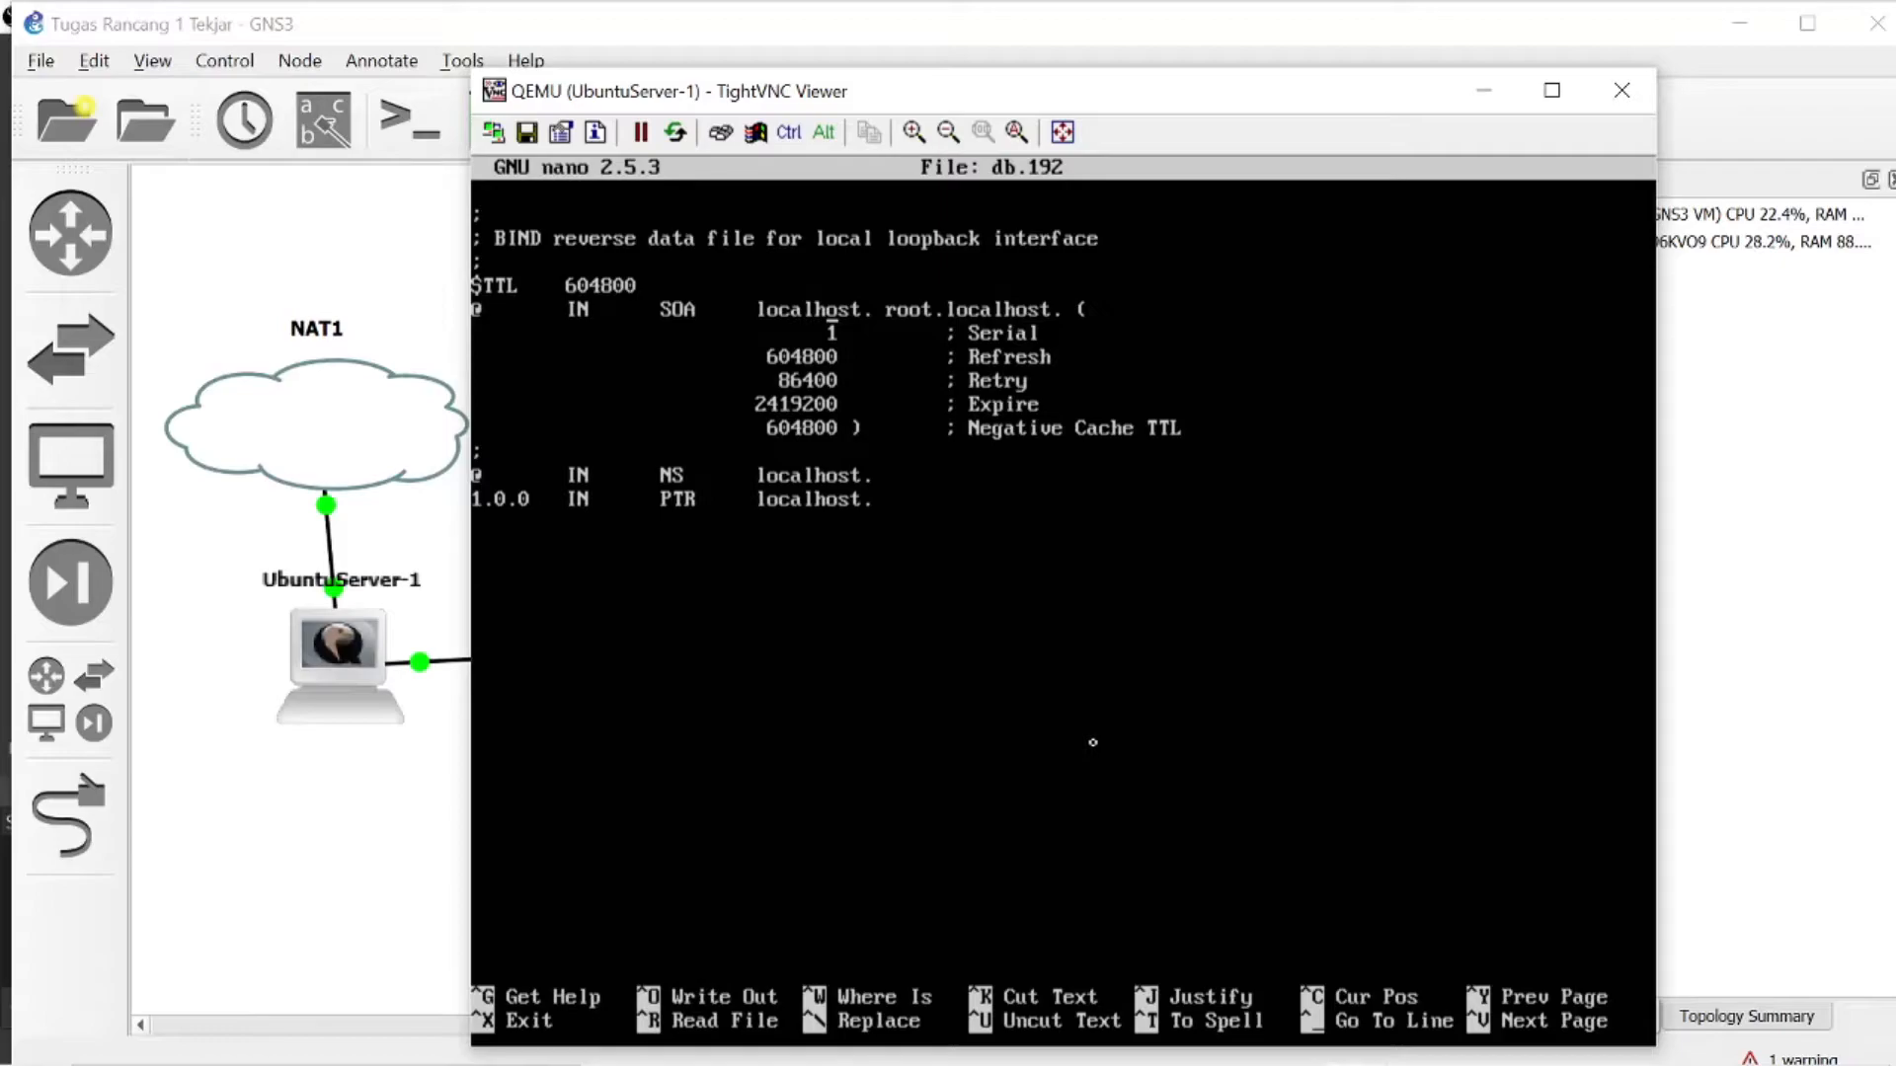
{"action": "key", "text": "BackSpace"}
{"action": "key", "text": "BackSpace"}
{"action": "key", "text": "BackSpace"}
{"action": "key", "text": "BackSpace"}
{"action": "key", "text": "BackSpace"}
{"action": "key", "text": "BackSpace"}
{"action": "key", "text": "BackSpace"}
{"action": "key", "text": "BackSpace"}
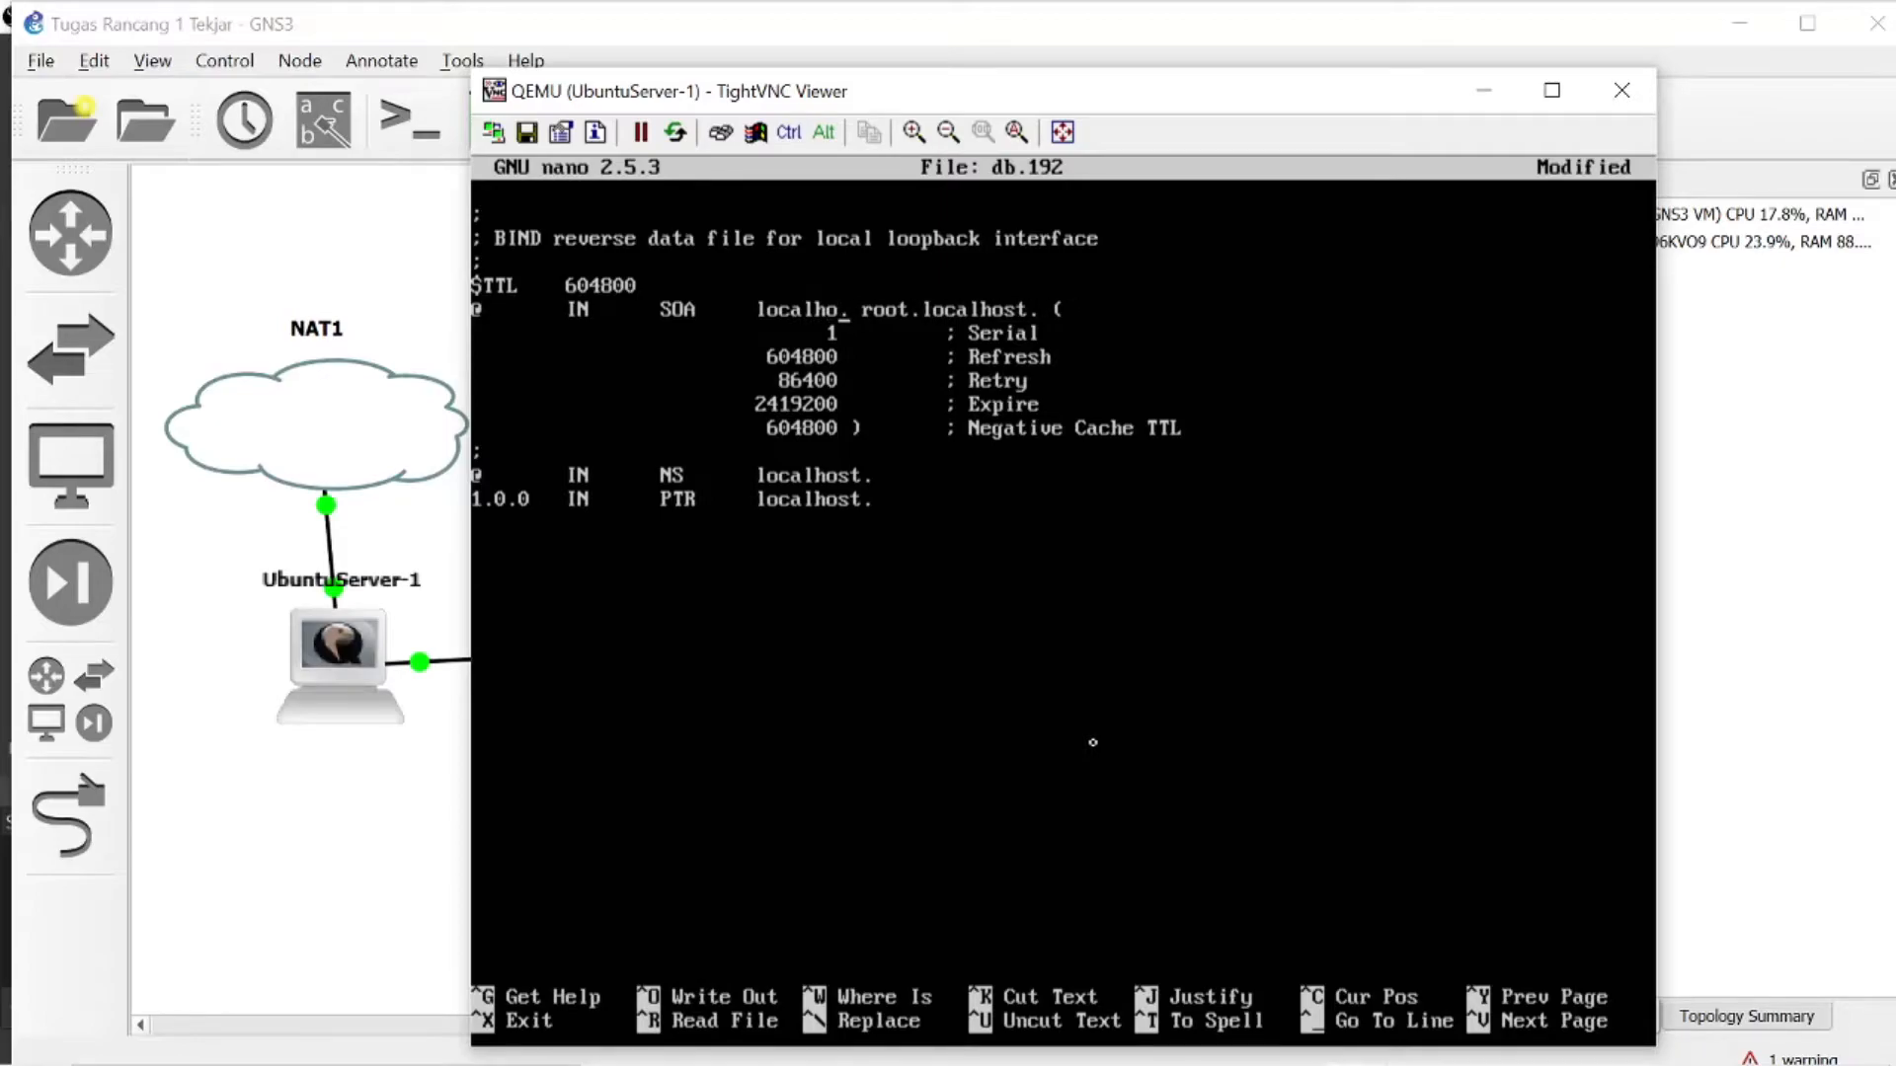
{"action": "key", "text": "BackSpace"}
{"action": "key", "text": "BackSpace"}
{"action": "type", "text": "tekjari.co"}
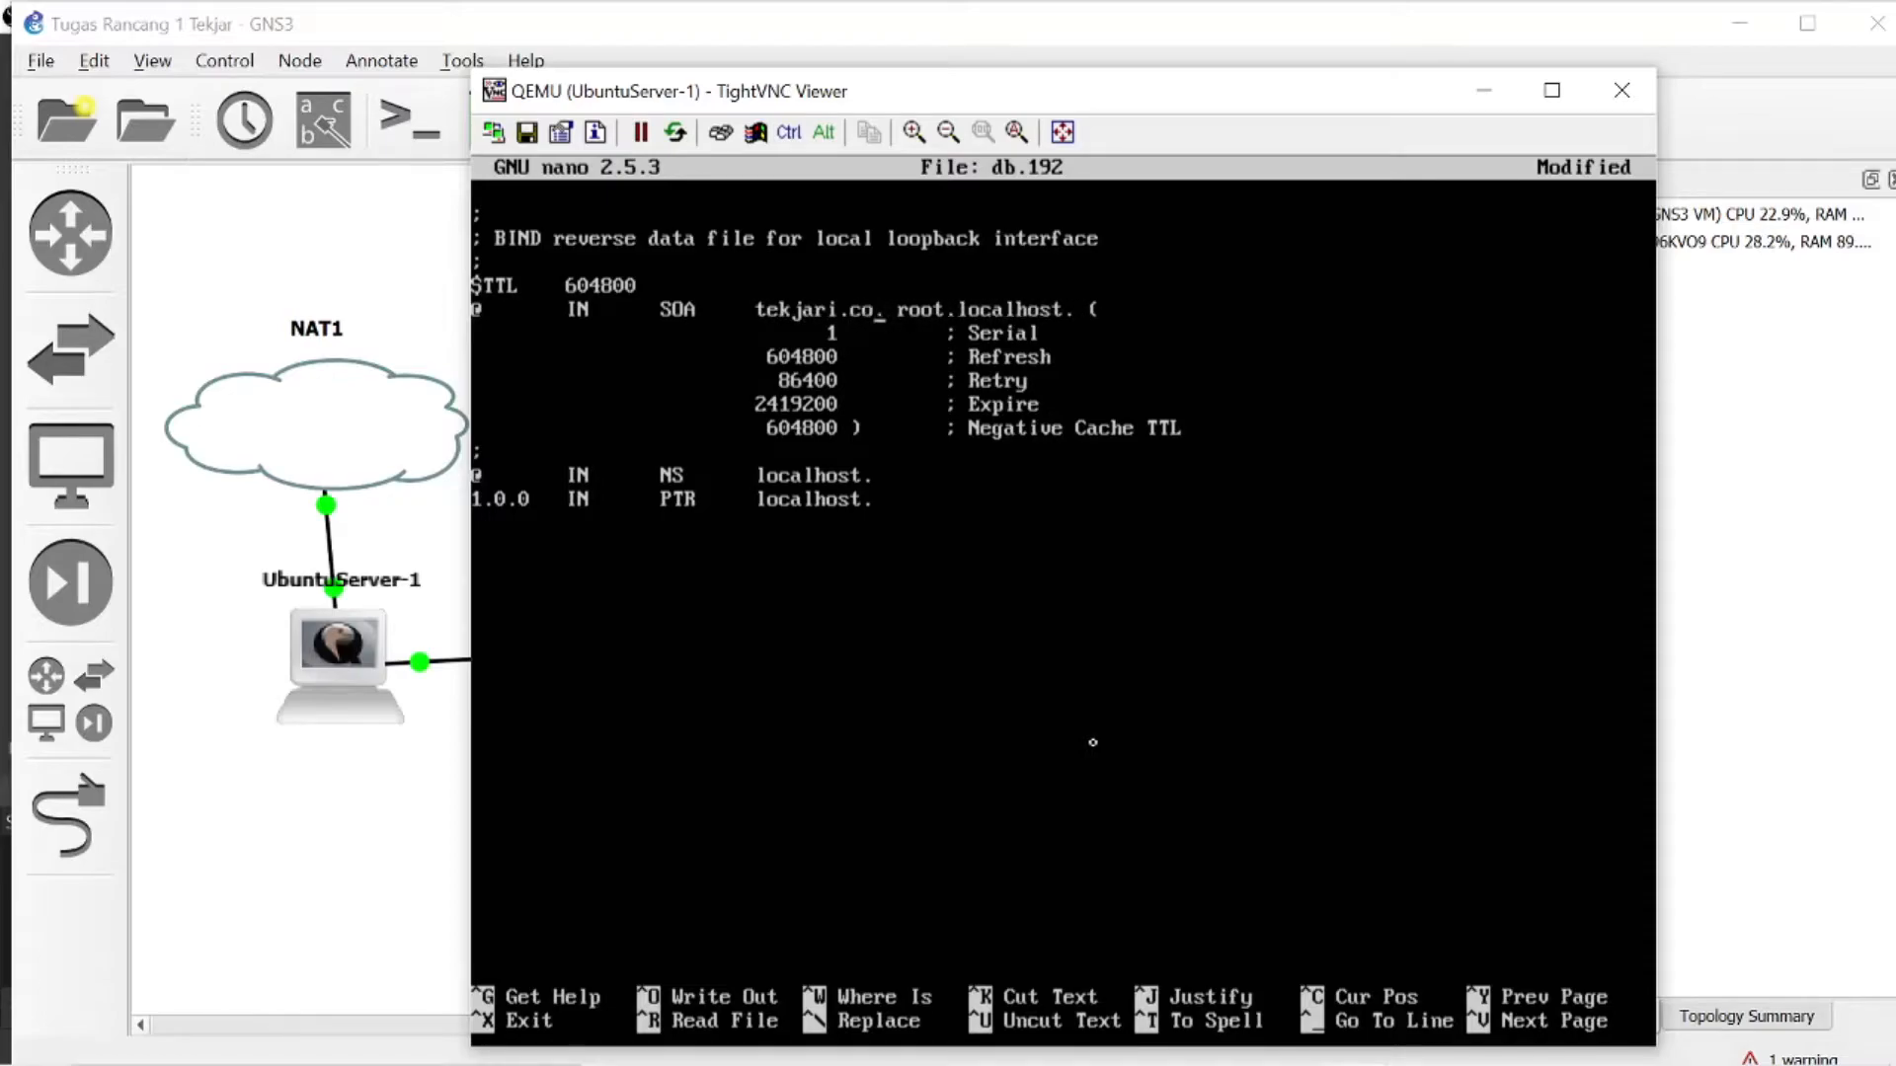
{"action": "type", "text": "m"}
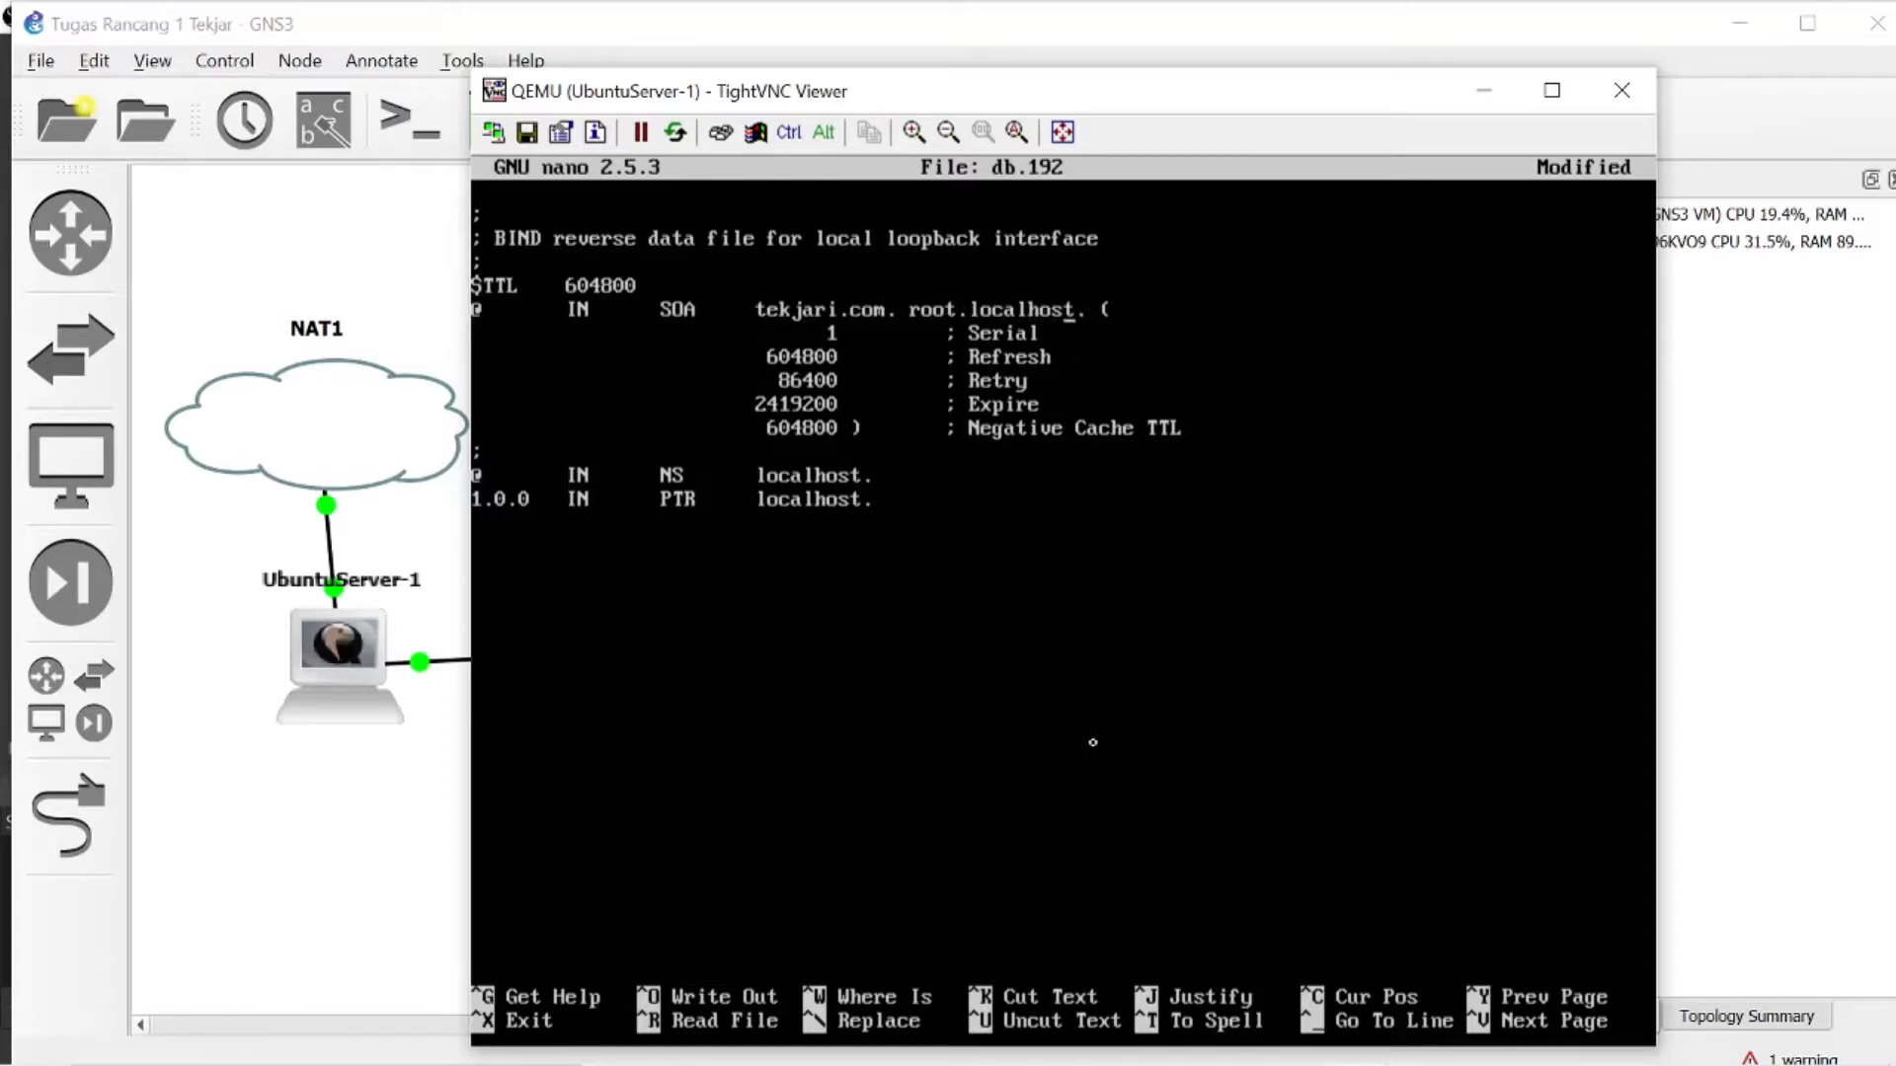
- Change the SOA record's contact entry in db.192 to root.tekjari.com
{"action": "key", "text": "BackSpace"}
{"action": "key", "text": "BackSpace"}
{"action": "key", "text": "BackSpace"}
{"action": "key", "text": "BackSpace"}
{"action": "key", "text": "BackSpace"}
{"action": "key", "text": "BackSpace"}
{"action": "key", "text": "BackSpace"}
{"action": "key", "text": "BackSpace"}
{"action": "key", "text": "BackSpace"}
{"action": "type", "text": "tekjari.com"}
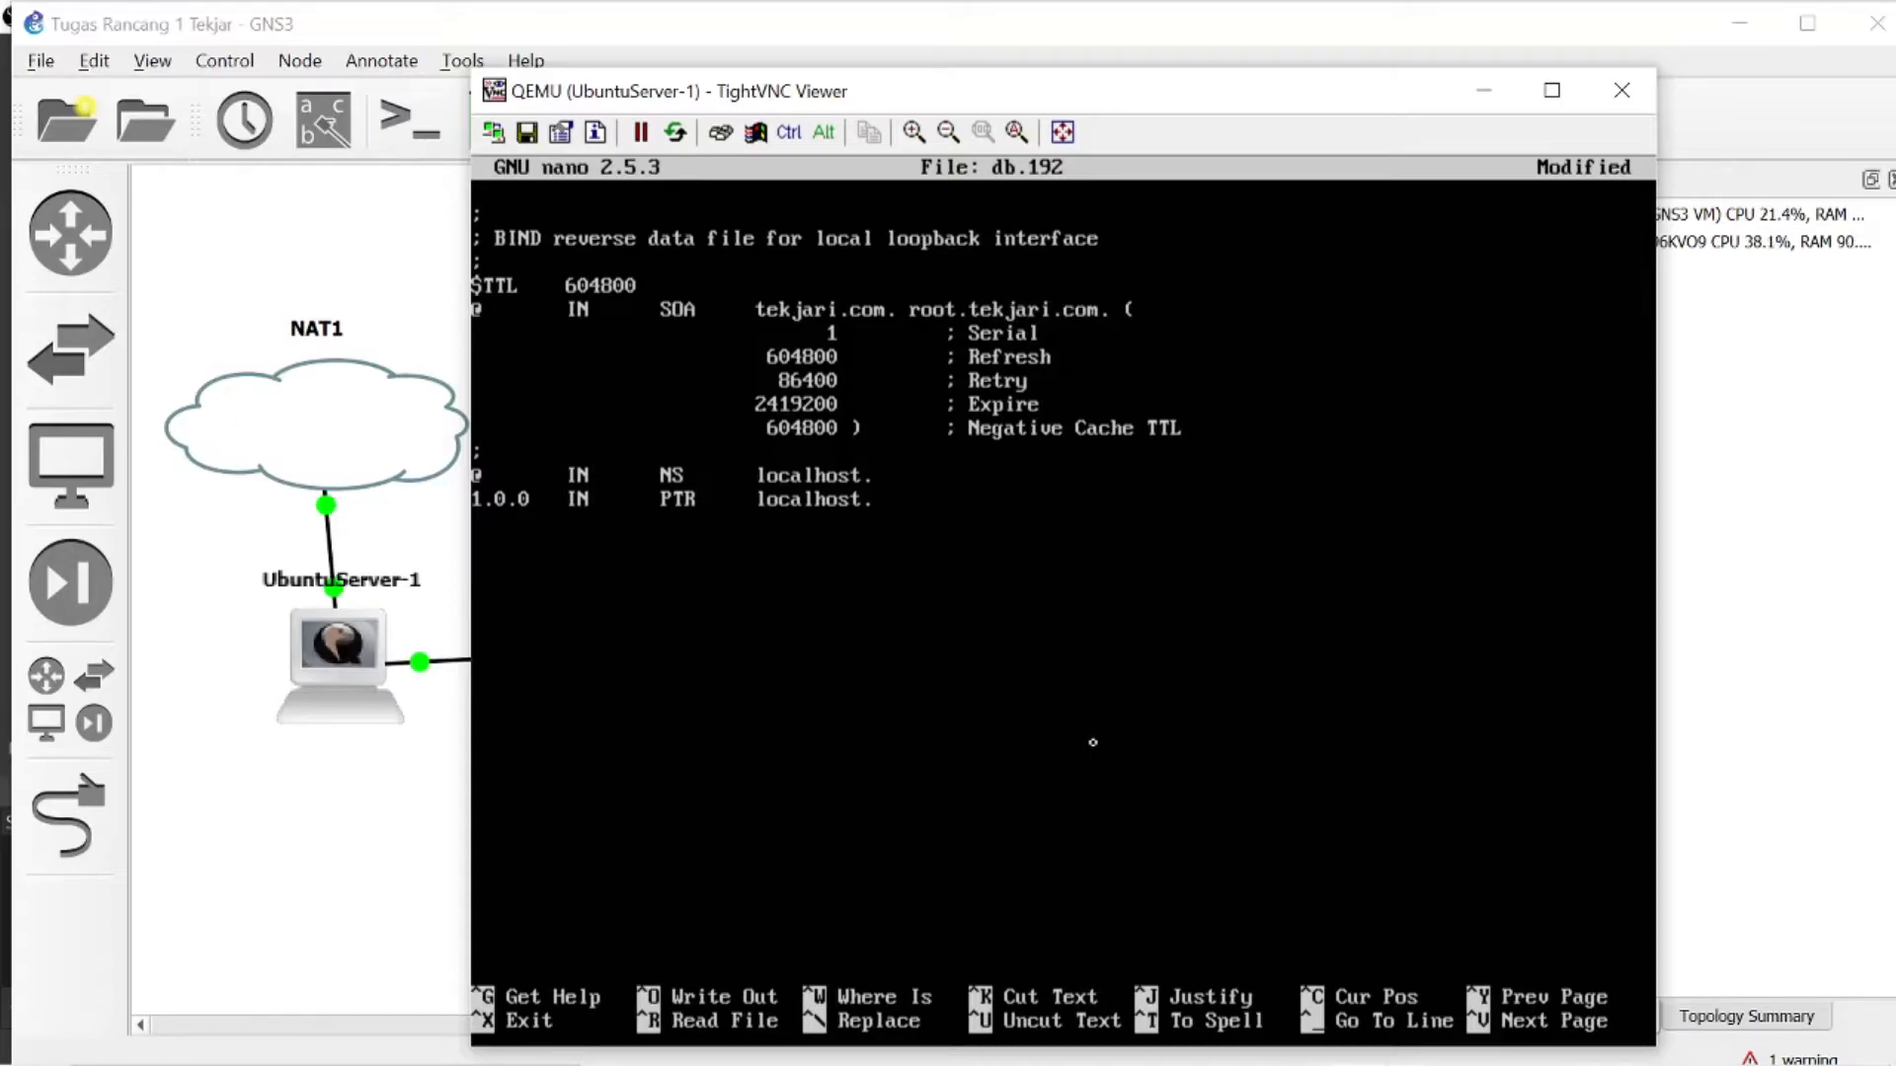
- Point the NS record in db.192 to tekjari.com
{"action": "key", "text": "BackSpace"}
{"action": "key", "text": "BackSpace"}
{"action": "key", "text": "BackSpace"}
{"action": "key", "text": "BackSpace"}
{"action": "key", "text": "BackSpace"}
{"action": "key", "text": "BackSpace"}
{"action": "key", "text": "BackSpace"}
{"action": "key", "text": "BackSpace"}
{"action": "key", "text": "BackSpace"}
{"action": "type", "text": "tekjari.com"}
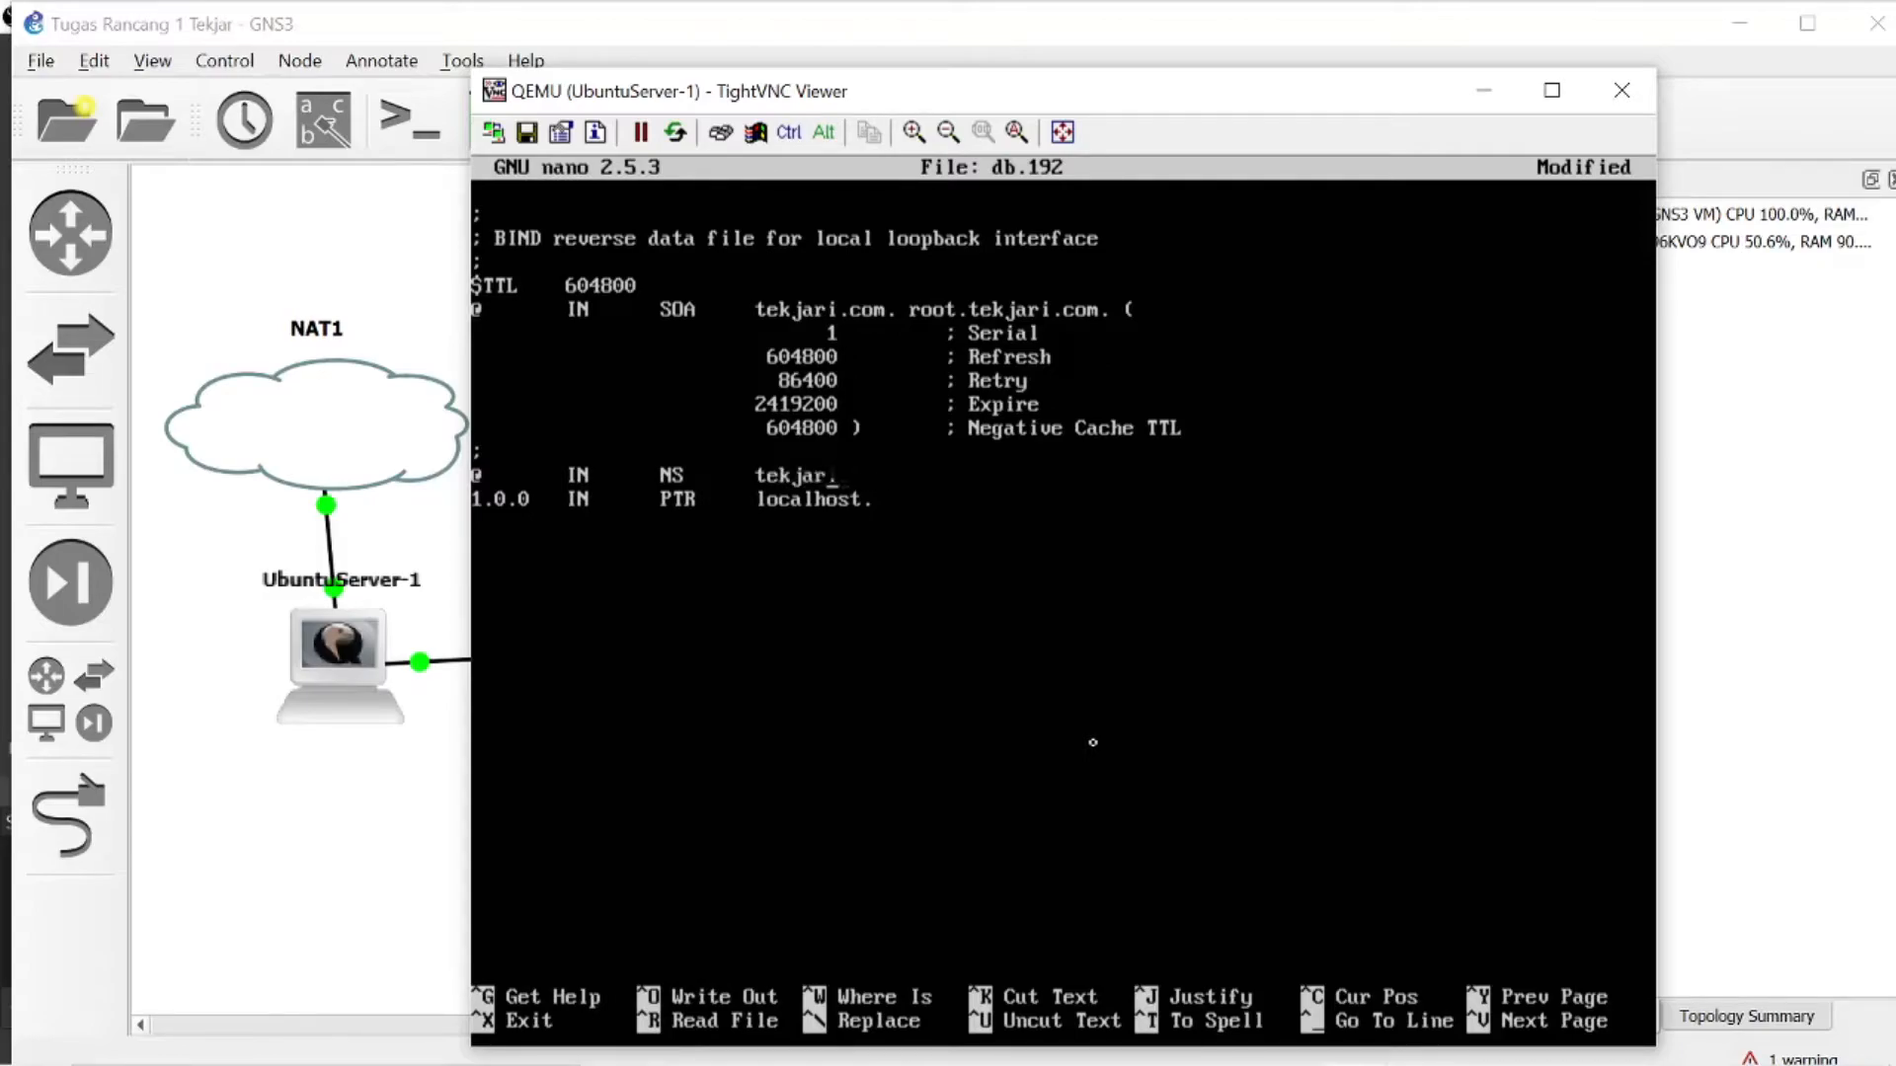
- Set the PTR record's target in db.192 to tekjari.com
{"action": "key", "text": "BackSpace"}
{"action": "key", "text": "BackSpace"}
{"action": "key", "text": "BackSpace"}
{"action": "key", "text": "BackSpace"}
{"action": "key", "text": "BackSpace"}
{"action": "key", "text": "BackSpace"}
{"action": "key", "text": "BackSpace"}
{"action": "key", "text": "BackSpace"}
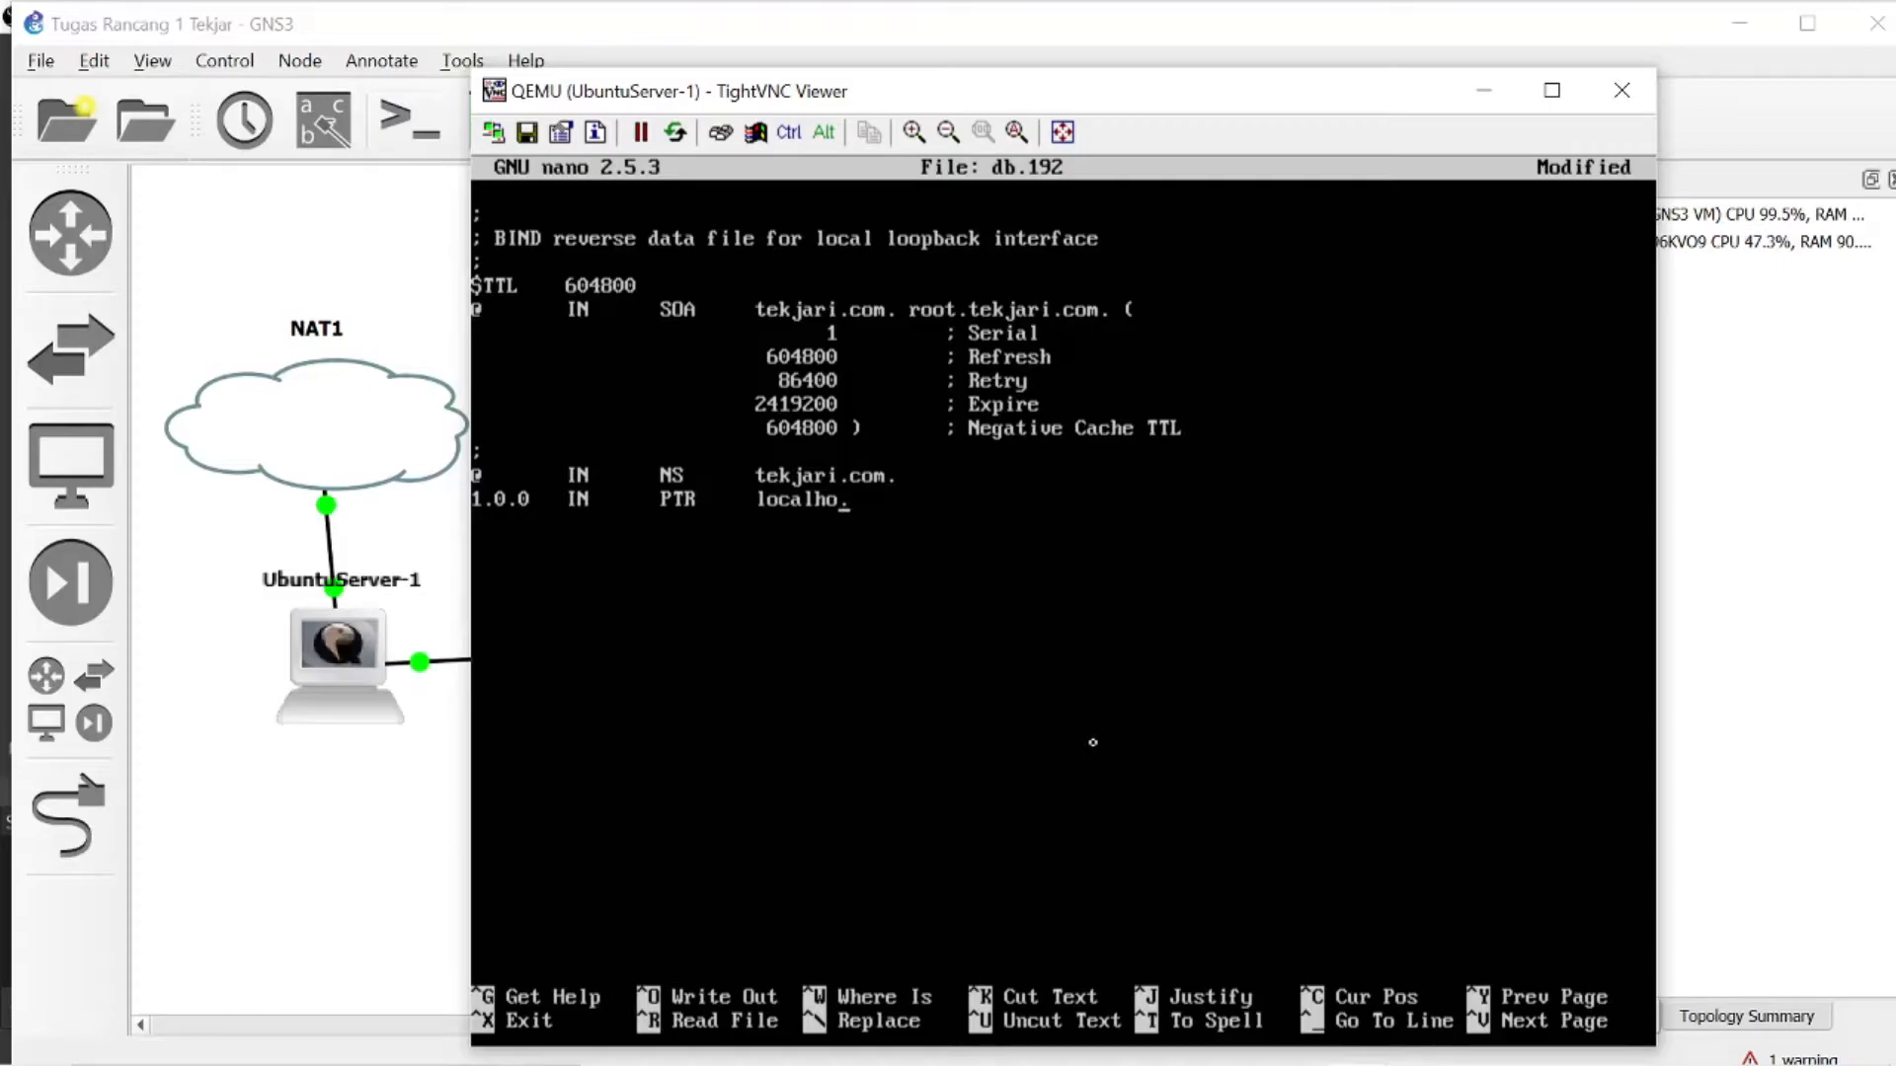
{"action": "key", "text": "BackSpace"}
{"action": "type", "text": "tekjari.com."}
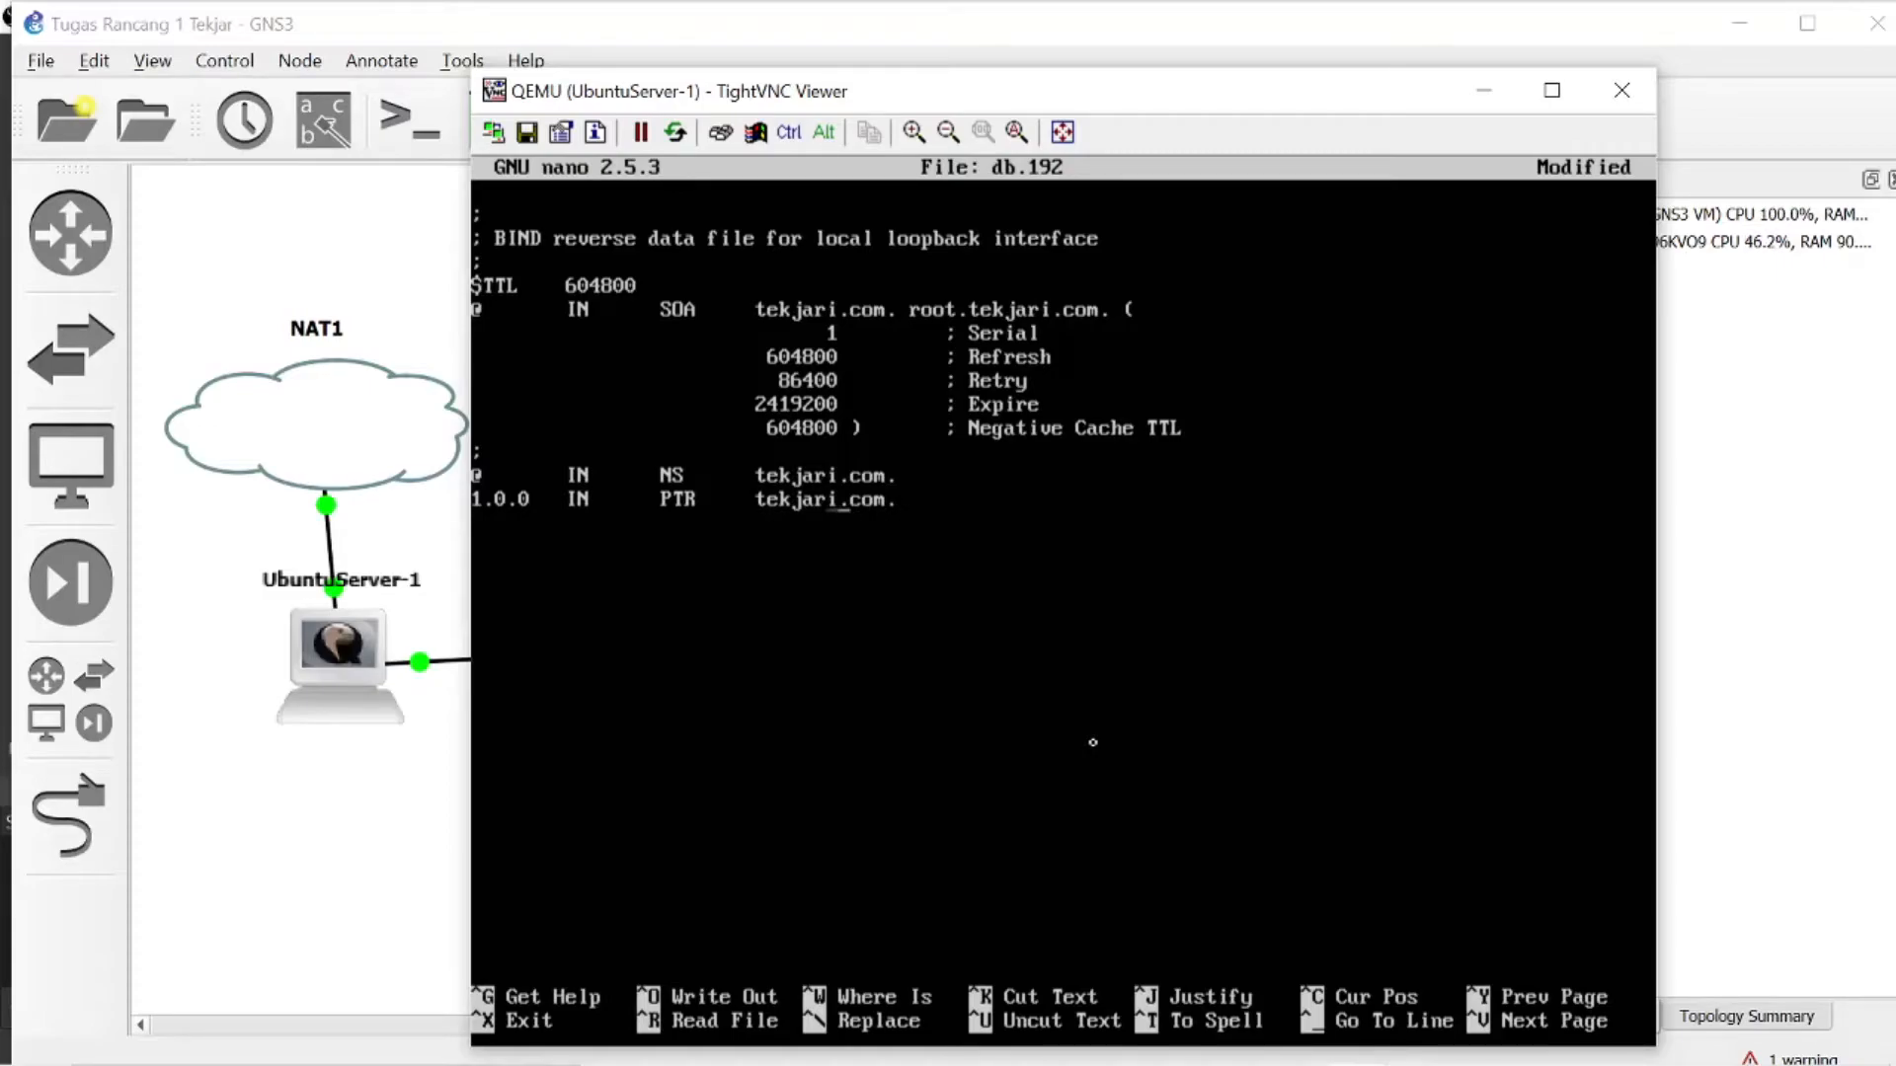
- Replace the host label at the start of the PTR record with 2
{"action": "key", "text": "Right"}
{"action": "key", "text": "Right"}
{"action": "key", "text": "Right"}
{"action": "key", "text": "BackSpace"}
{"action": "key", "text": "BackSpace"}
{"action": "key", "text": "BackSpace"}
{"action": "key", "text": "BackSpace"}
{"action": "key", "text": "BackSpace"}
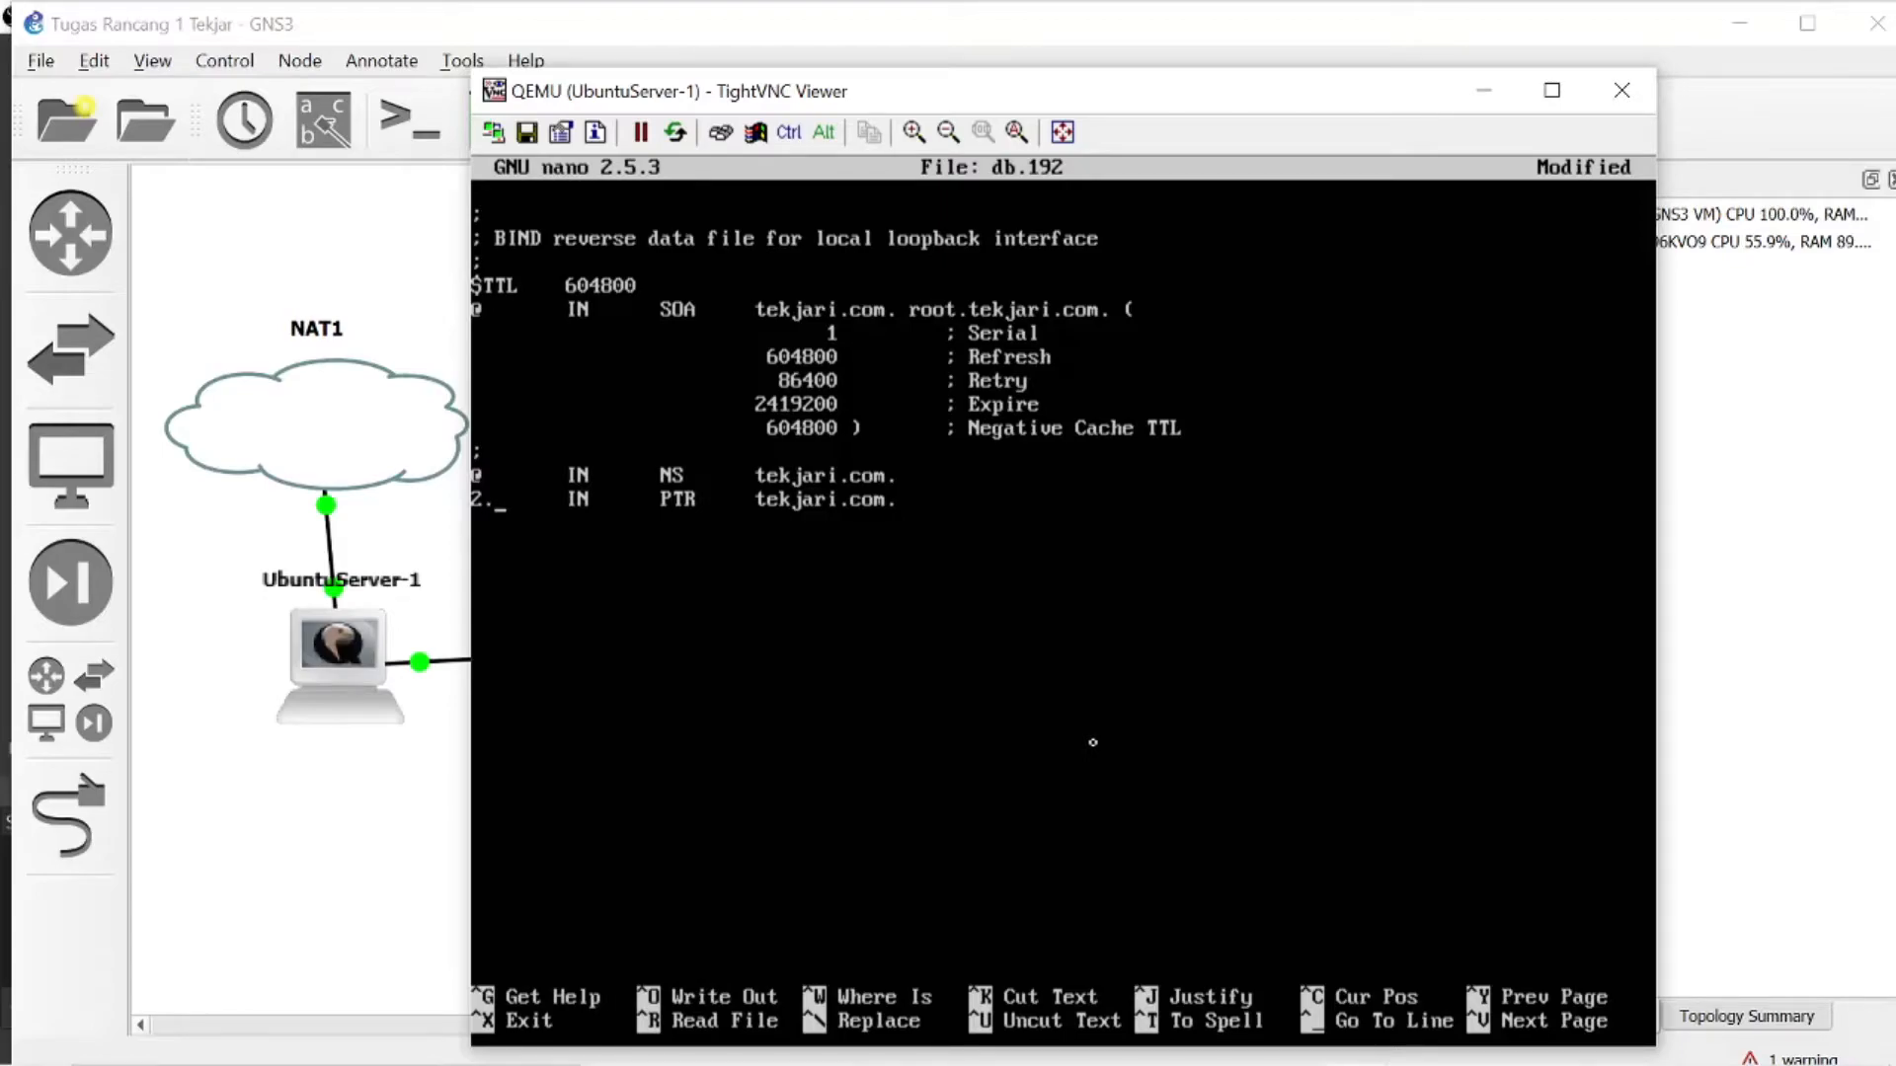
- Exit nano without keeping the edits to db.192, and reopen db.192 for editing
{"action": "key", "text": "ctrl"}
{"action": "key", "text": "ctrl"}
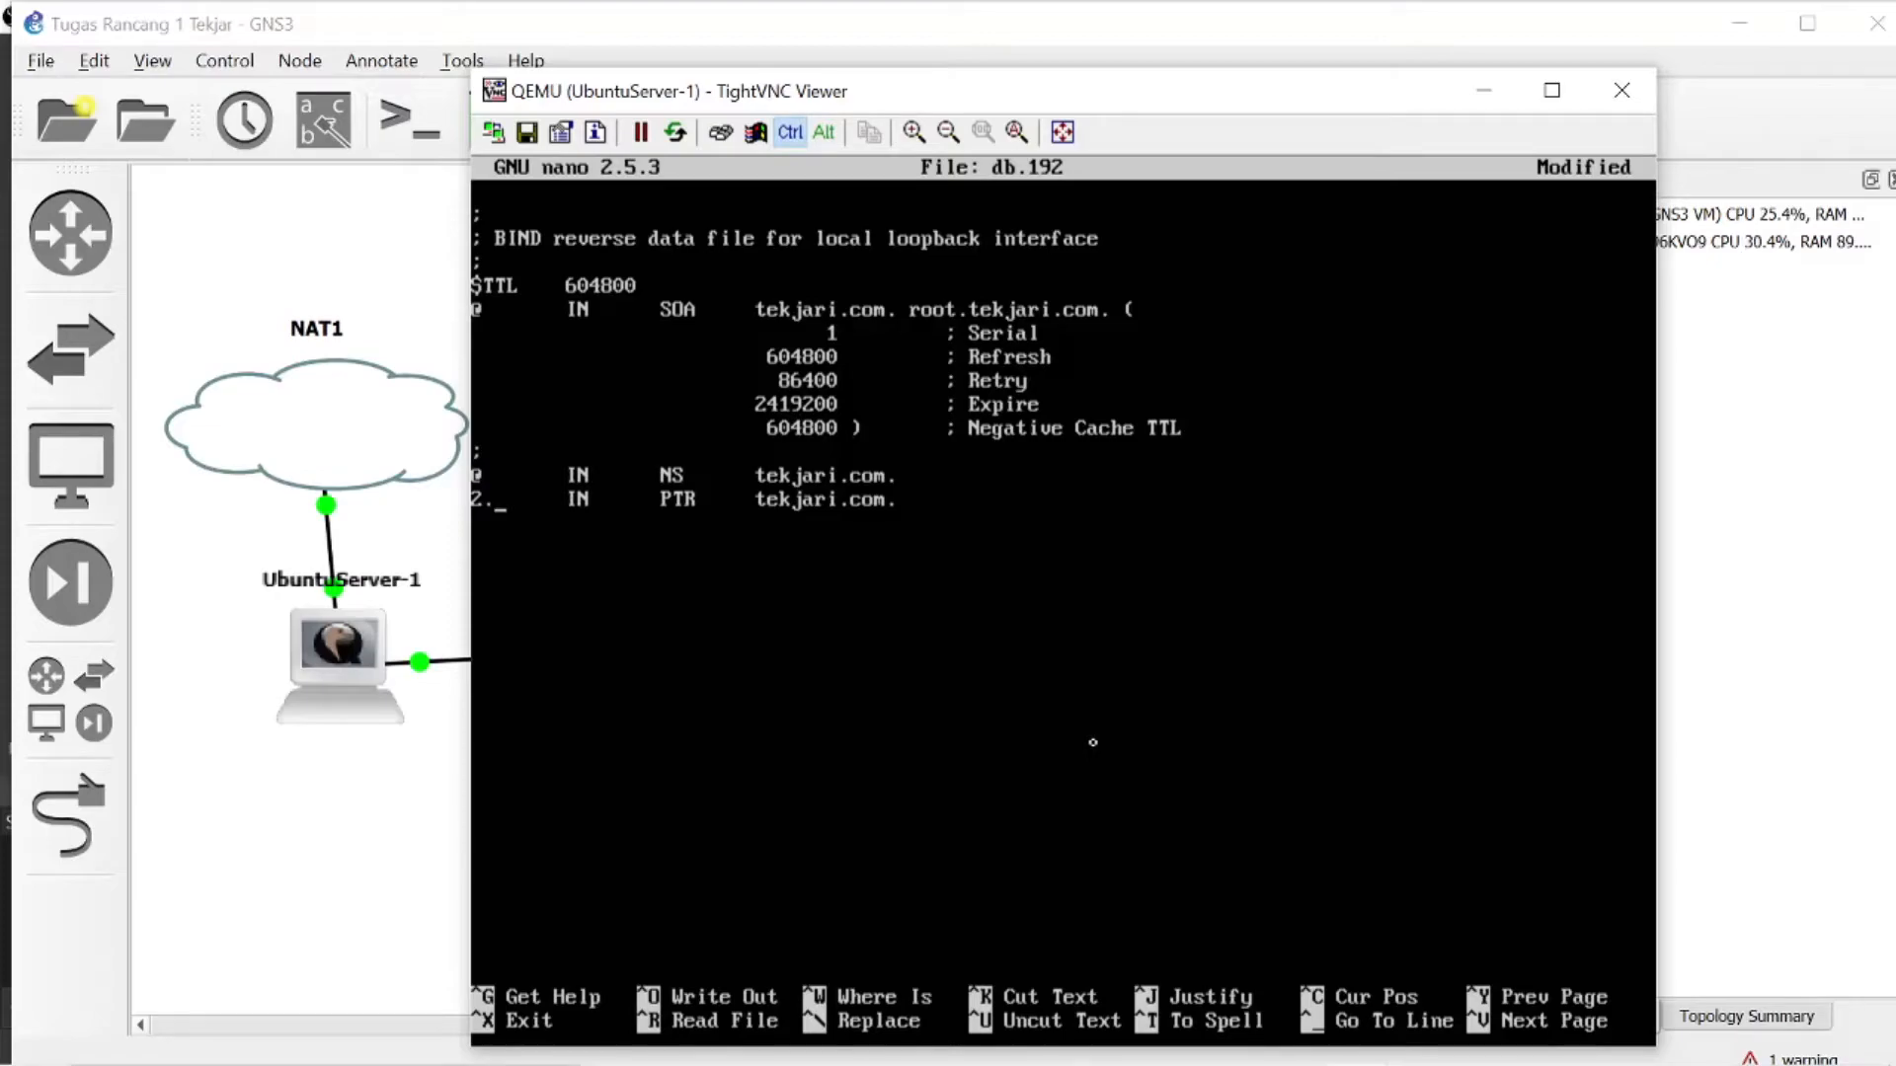
{"action": "type", "text": "U"}
{"action": "key", "text": "ctrl"}
{"action": "key", "text": "ctrl+x"}
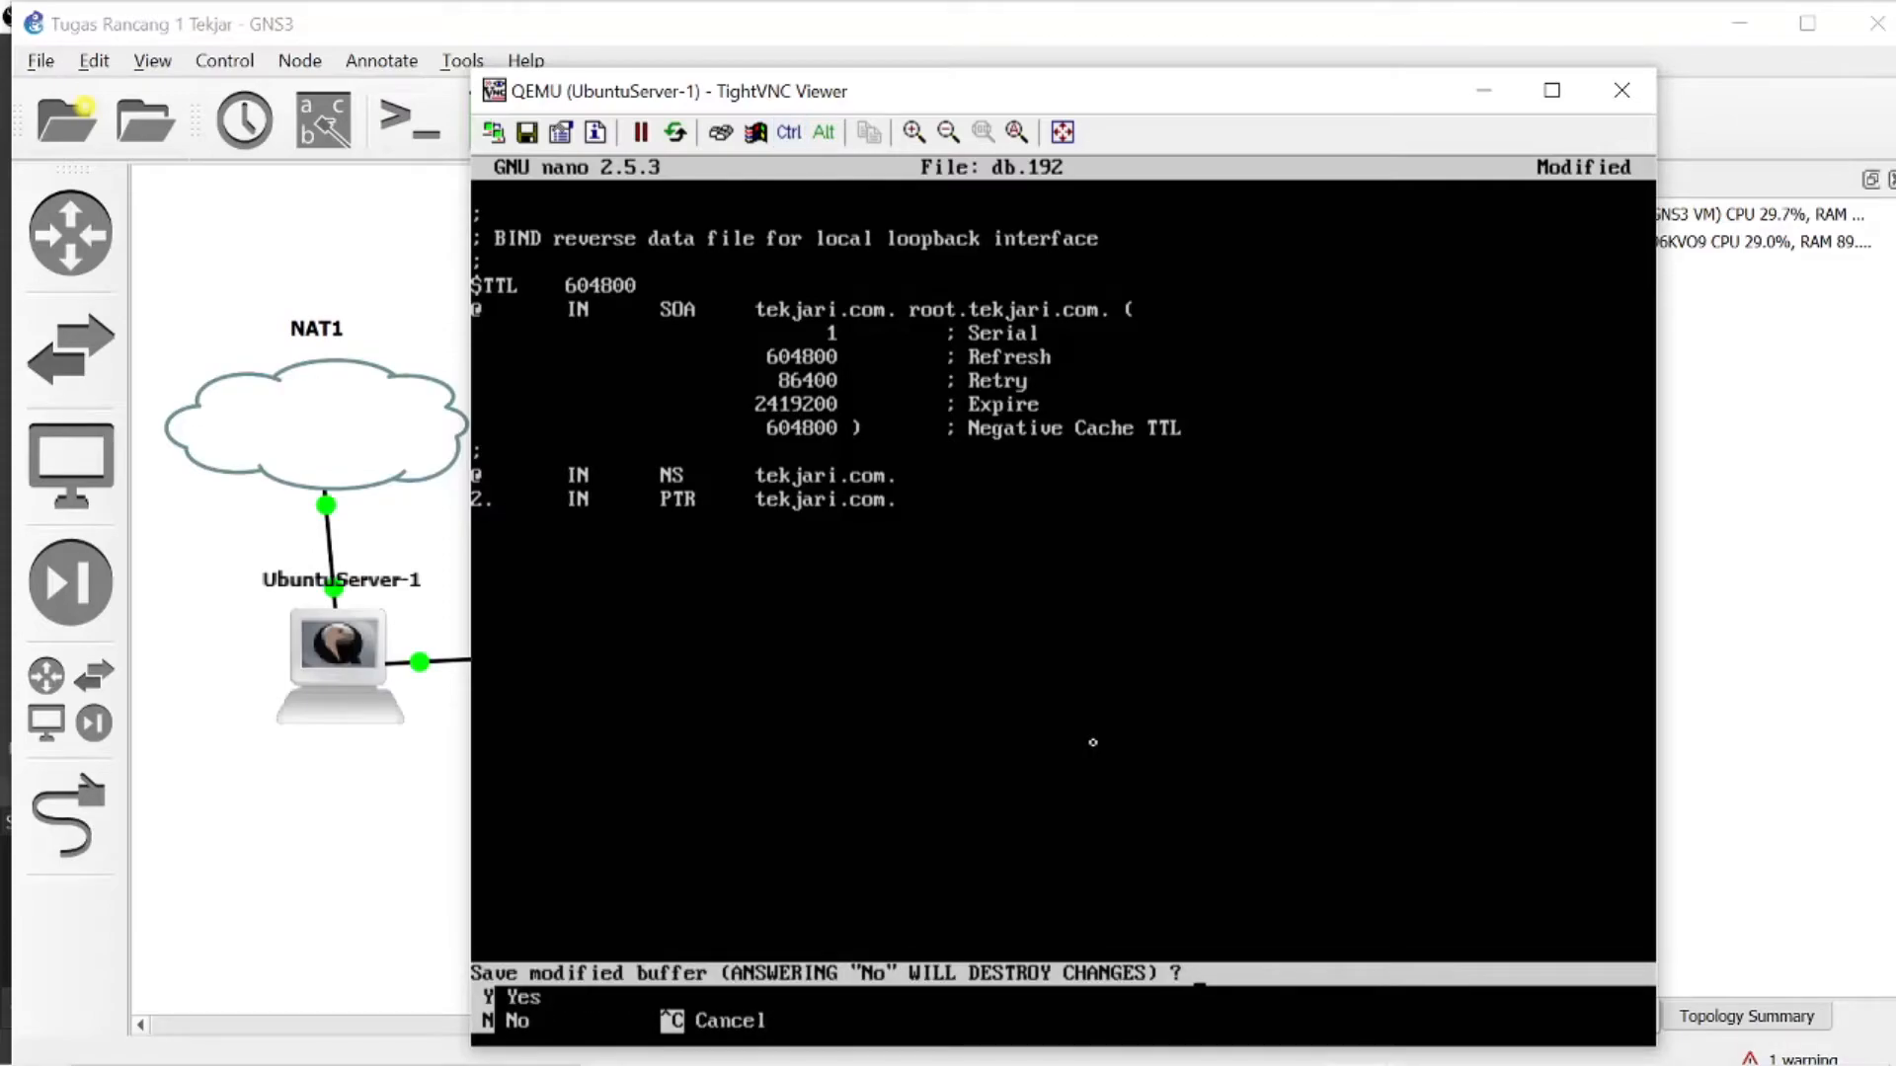
{"action": "key", "text": "y"}
{"action": "key", "text": "Return"}
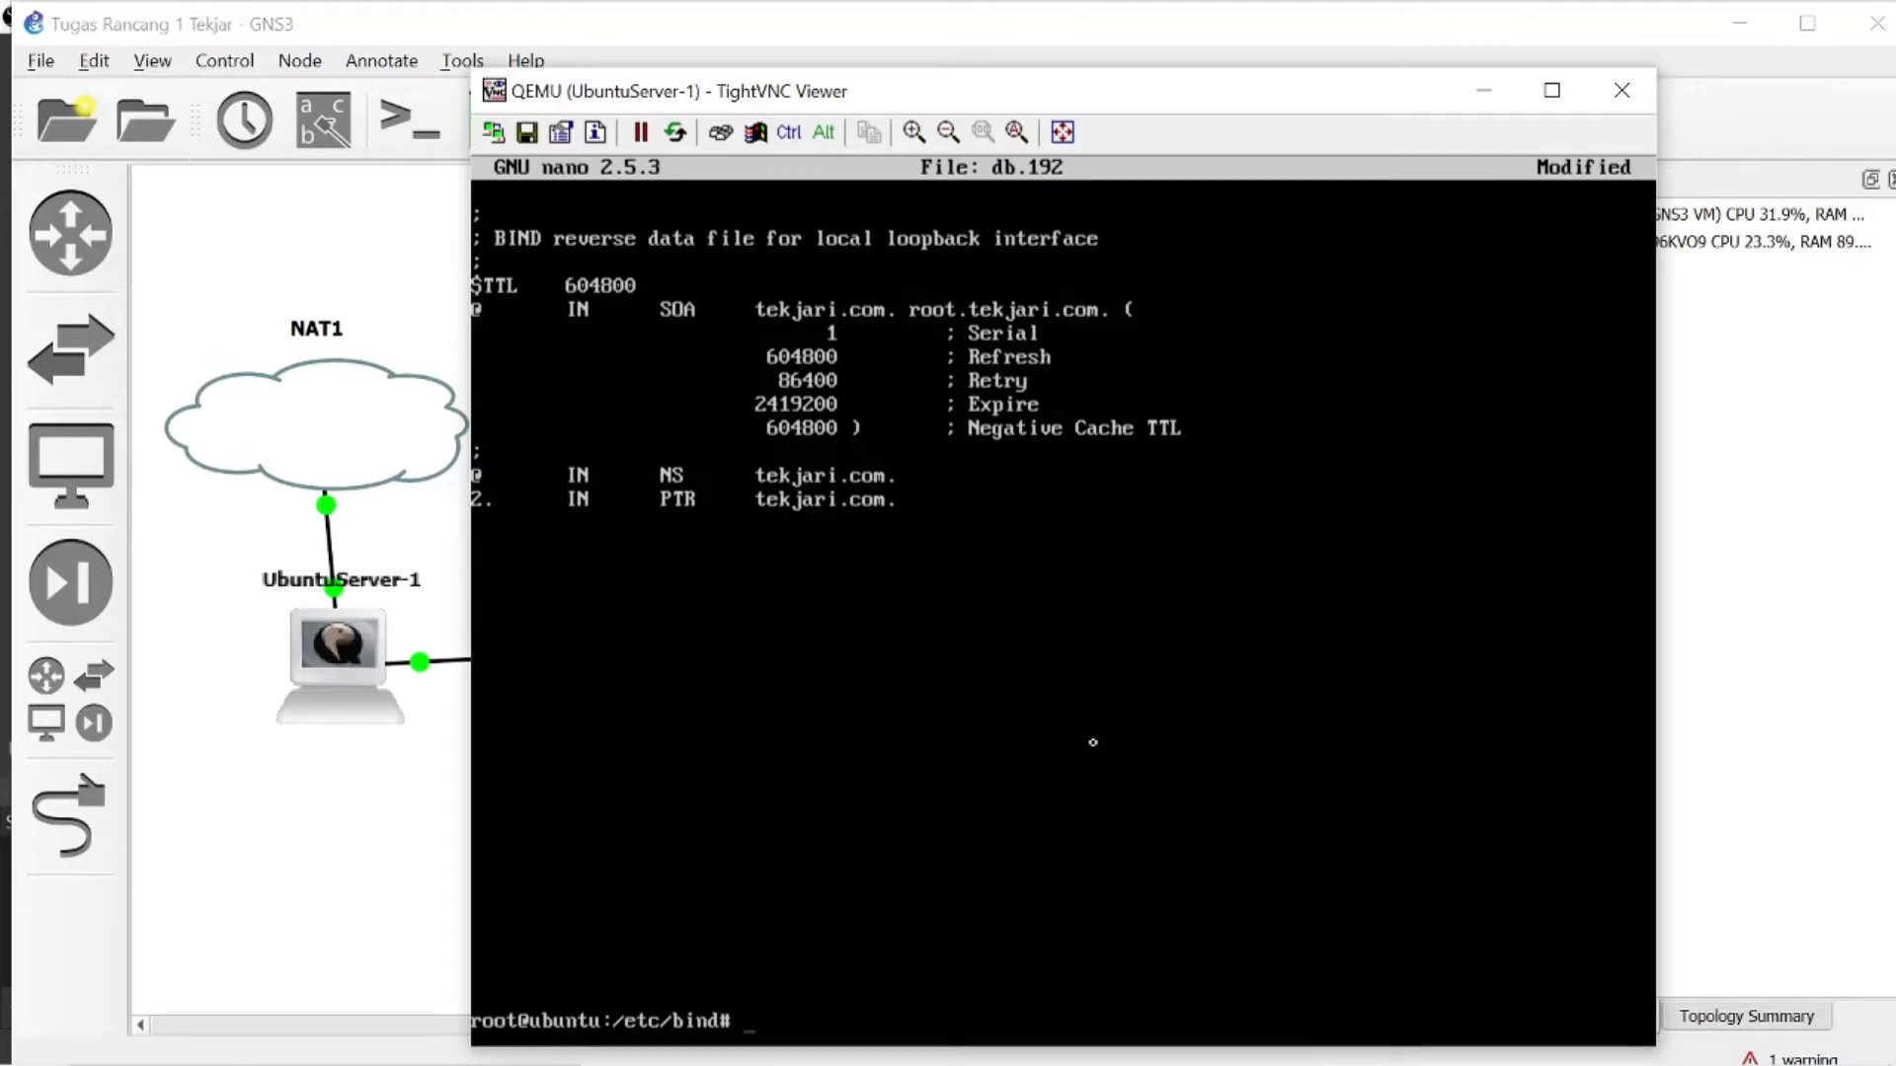
{"action": "type", "text": "nano db.127"}
{"action": "key", "text": "Return"}
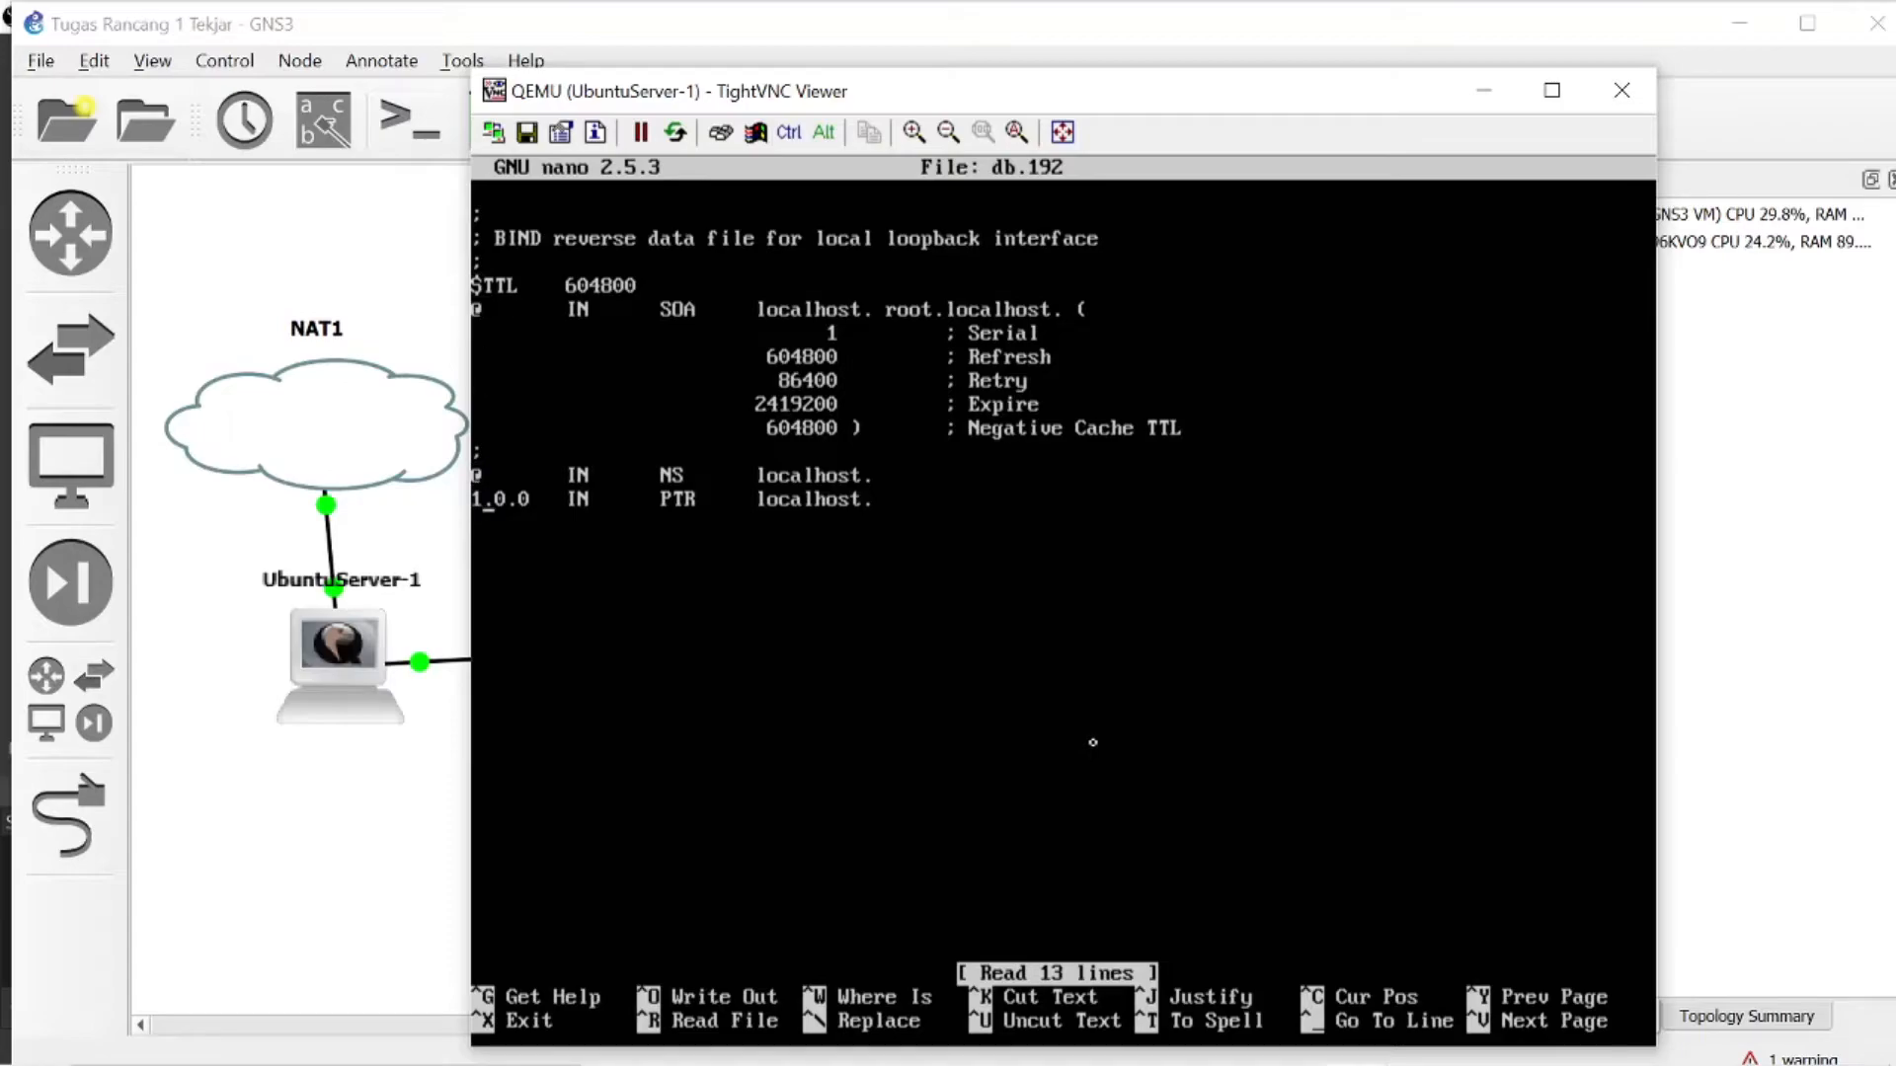
- Replace the 1.0.0 host label of the PTR record in db.192 with 2
{"action": "key", "text": "BackSpace"}
{"action": "key", "text": "BackSpace"}
{"action": "key", "text": "BackSpace"}
{"action": "key", "text": "BackSpace"}
{"action": "key", "text": "BackSpace"}
{"action": "type", "text": "2"}
- Change the PTR record's target in db.192 from localhost to the fully qualified name tekjari.com. with its trailing dot
{"action": "key", "text": "Right"}
{"action": "key", "text": "Right"}
{"action": "key", "text": "Right"}
{"action": "key", "text": "Right"}
{"action": "key", "text": "Right"}
{"action": "key", "text": "Right"}
{"action": "key", "text": "Right"}
{"action": "key", "text": "Right"}
{"action": "key", "text": "Right"}
{"action": "key", "text": "Right"}
{"action": "key", "text": "Right"}
{"action": "key", "text": "Right"}
{"action": "key", "text": "Right"}
{"action": "key", "text": "Right"}
{"action": "key", "text": "Right"}
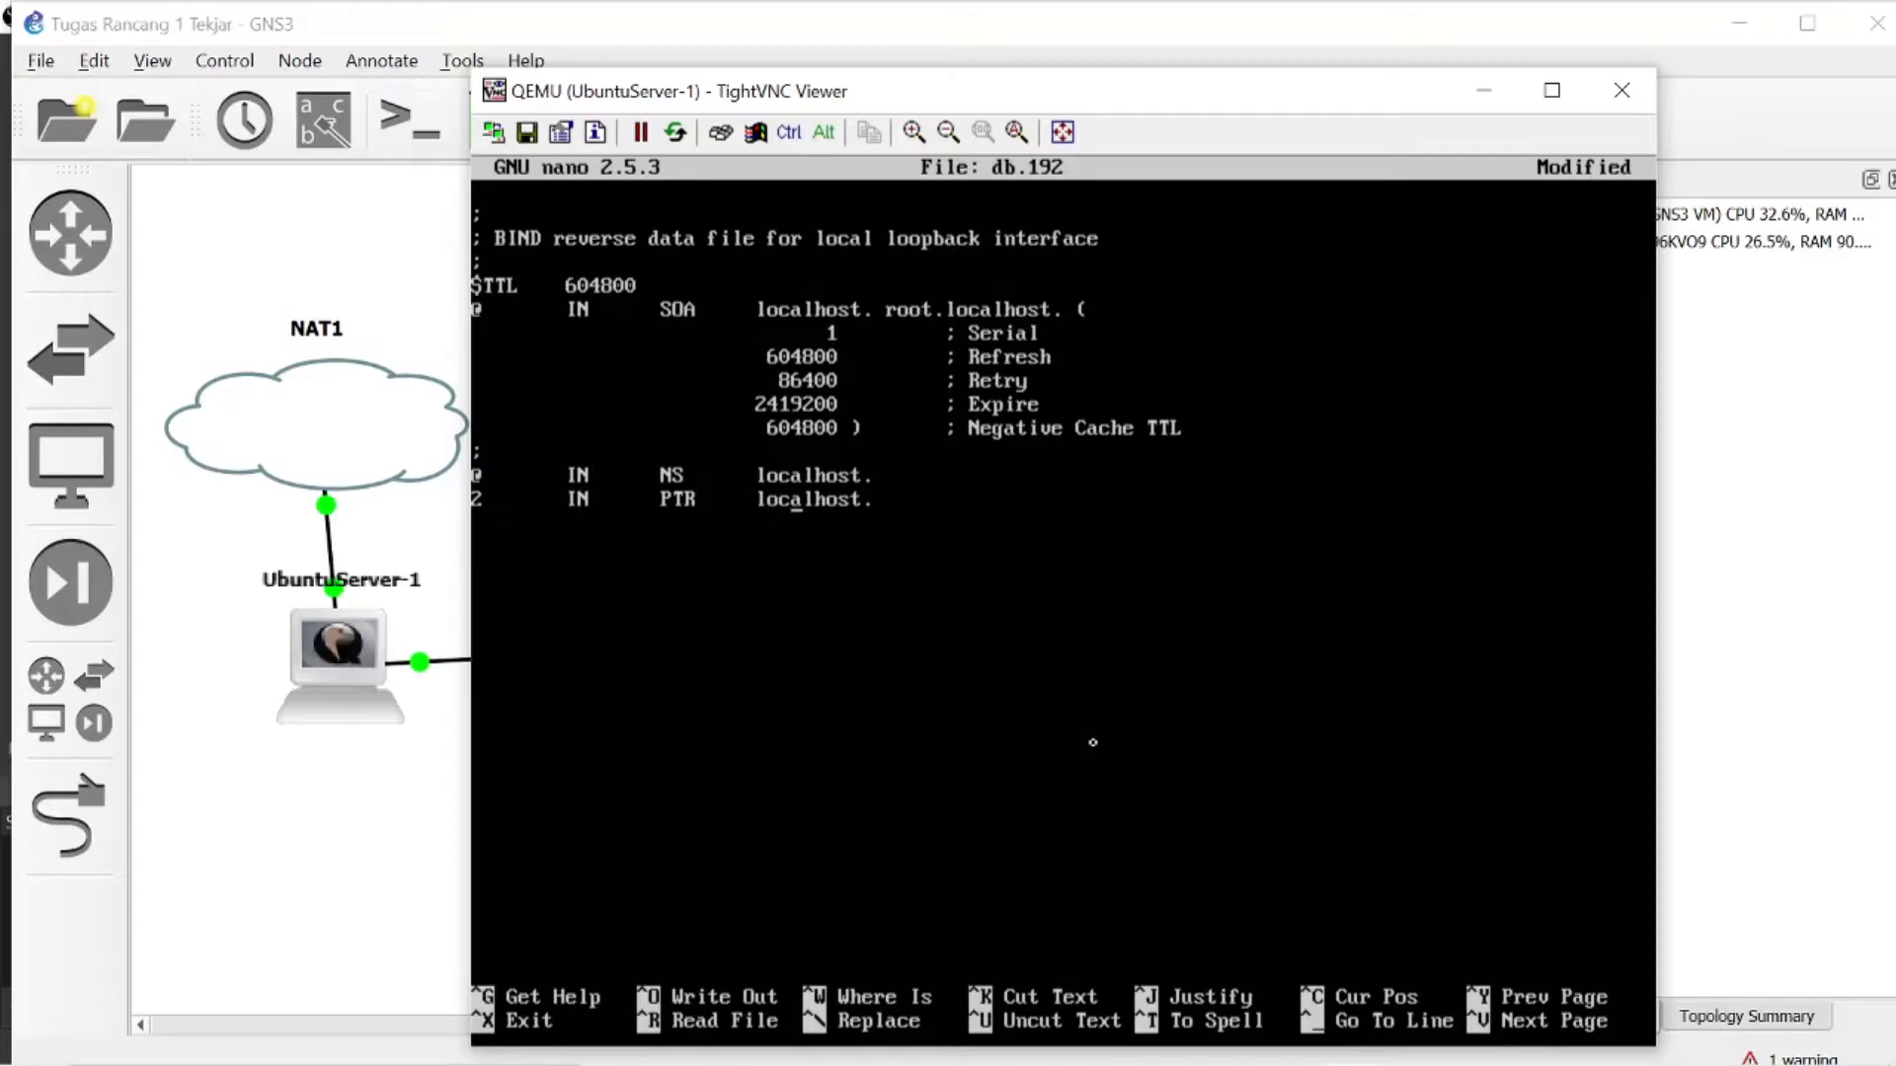
{"action": "key", "text": "Right"}
{"action": "key", "text": "Right"}
{"action": "key", "text": "BackSpace"}
{"action": "key", "text": "BackSpace"}
{"action": "key", "text": "BackSpace"}
{"action": "key", "text": "BackSpace"}
{"action": "key", "text": "BackSpace"}
{"action": "key", "text": "BackSpace"}
{"action": "key", "text": "BackSpace"}
{"action": "key", "text": "BackSpace"}
{"action": "key", "text": "BackSpace"}
{"action": "key", "text": "BackSpace"}
{"action": "type", "text": "tekjari.co."}
- Point the NS record in db.192 to tekjari.com. with its trailing dot
{"action": "key", "text": "BackSpace"}
{"action": "type", "text": "m."}
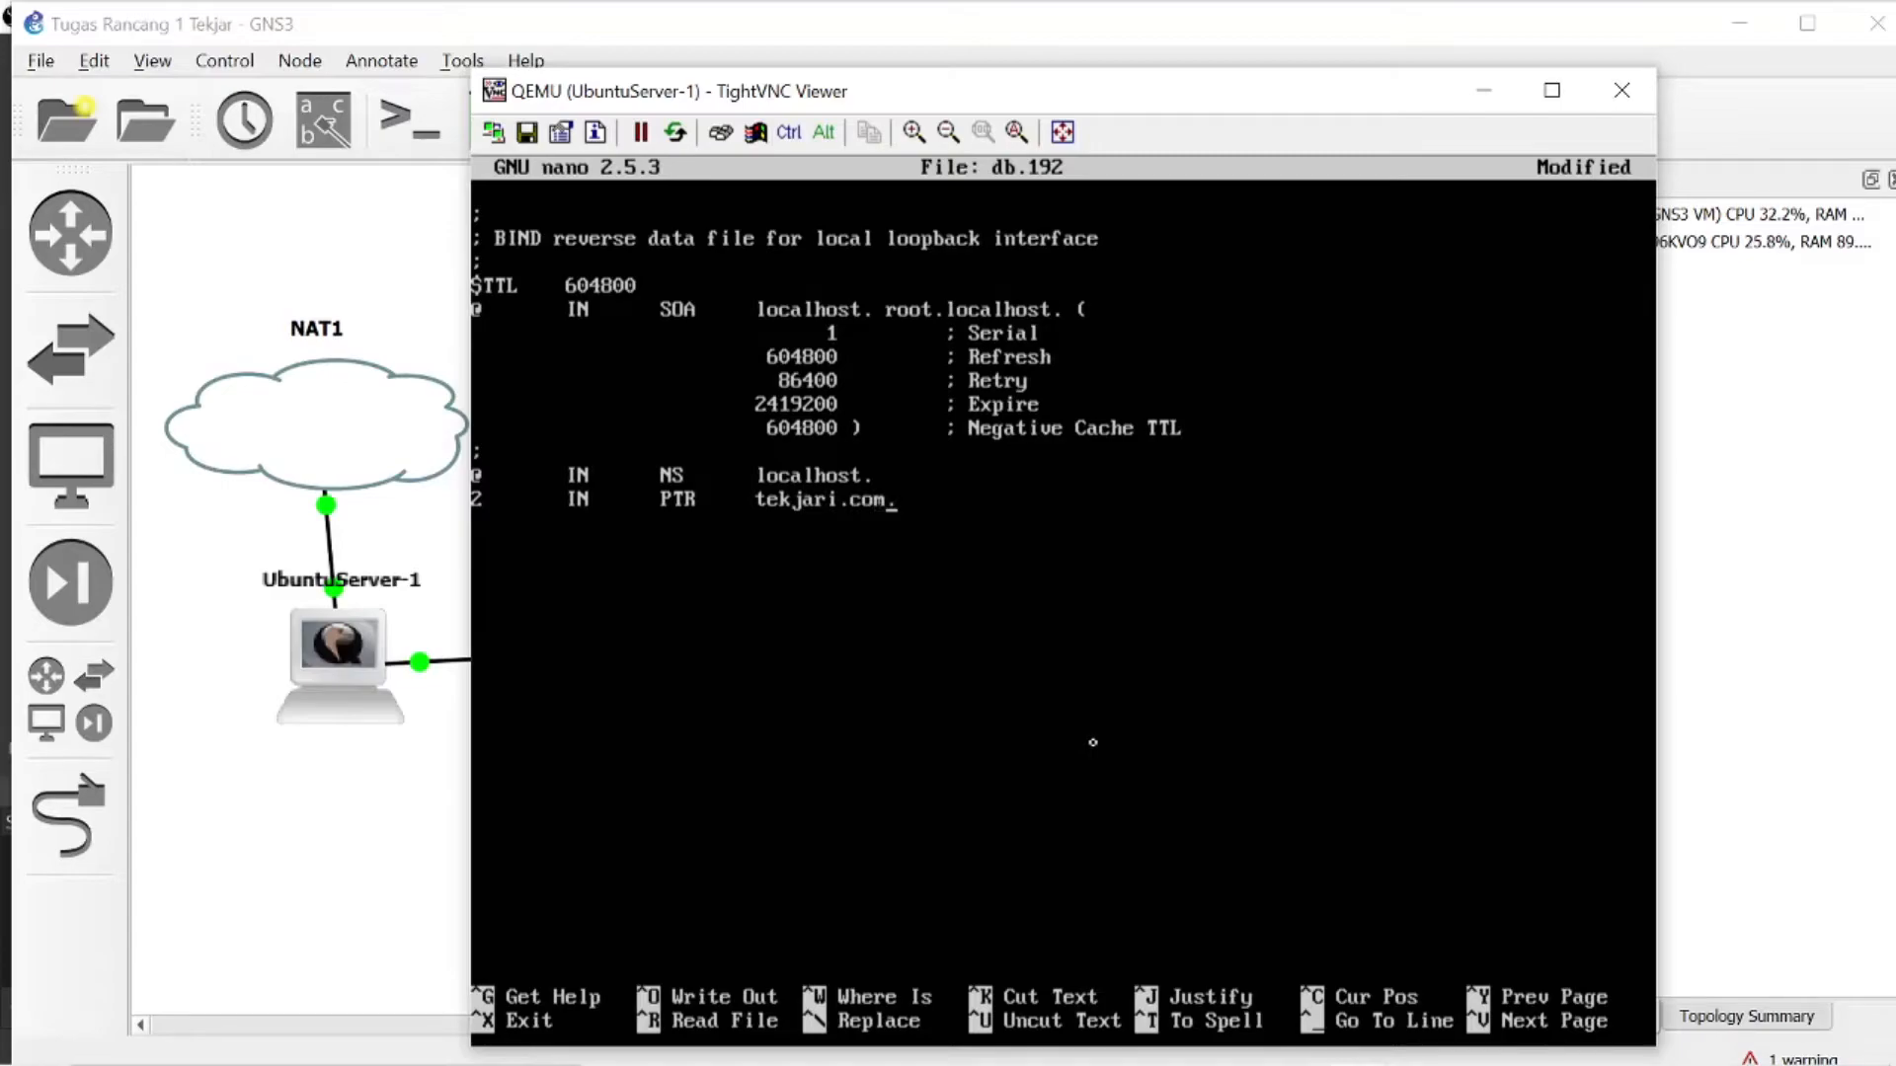
{"action": "key", "text": "Up"}
- Set the primary name server in the SOA record of db.192 to tekjari.com
{"action": "key", "text": "BackSpace"}
{"action": "key", "text": "BackSpace"}
{"action": "key", "text": "BackSpace"}
{"action": "key", "text": "BackSpace"}
{"action": "key", "text": "BackSpace"}
{"action": "key", "text": "BackSpace"}
{"action": "key", "text": "BackSpace"}
{"action": "key", "text": "BackSpace"}
{"action": "key", "text": "BackSpace"}
{"action": "key", "text": "BackSpace"}
{"action": "type", "text": "tekjari.com."}
{"action": "key", "text": "Left"}
{"action": "key", "text": "Left"}
{"action": "key", "text": "BackSpace"}
{"action": "key", "text": "BackSpace"}
{"action": "key", "text": "BackSpace"}
{"action": "key", "text": "BackSpace"}
{"action": "key", "text": "BackSpace"}
{"action": "key", "text": "BackSpace"}
{"action": "key", "text": "BackSpace"}
{"action": "key", "text": "BackSpace"}
{"action": "key", "text": "BackSpace"}
{"action": "type", "text": "tekjari.com"}
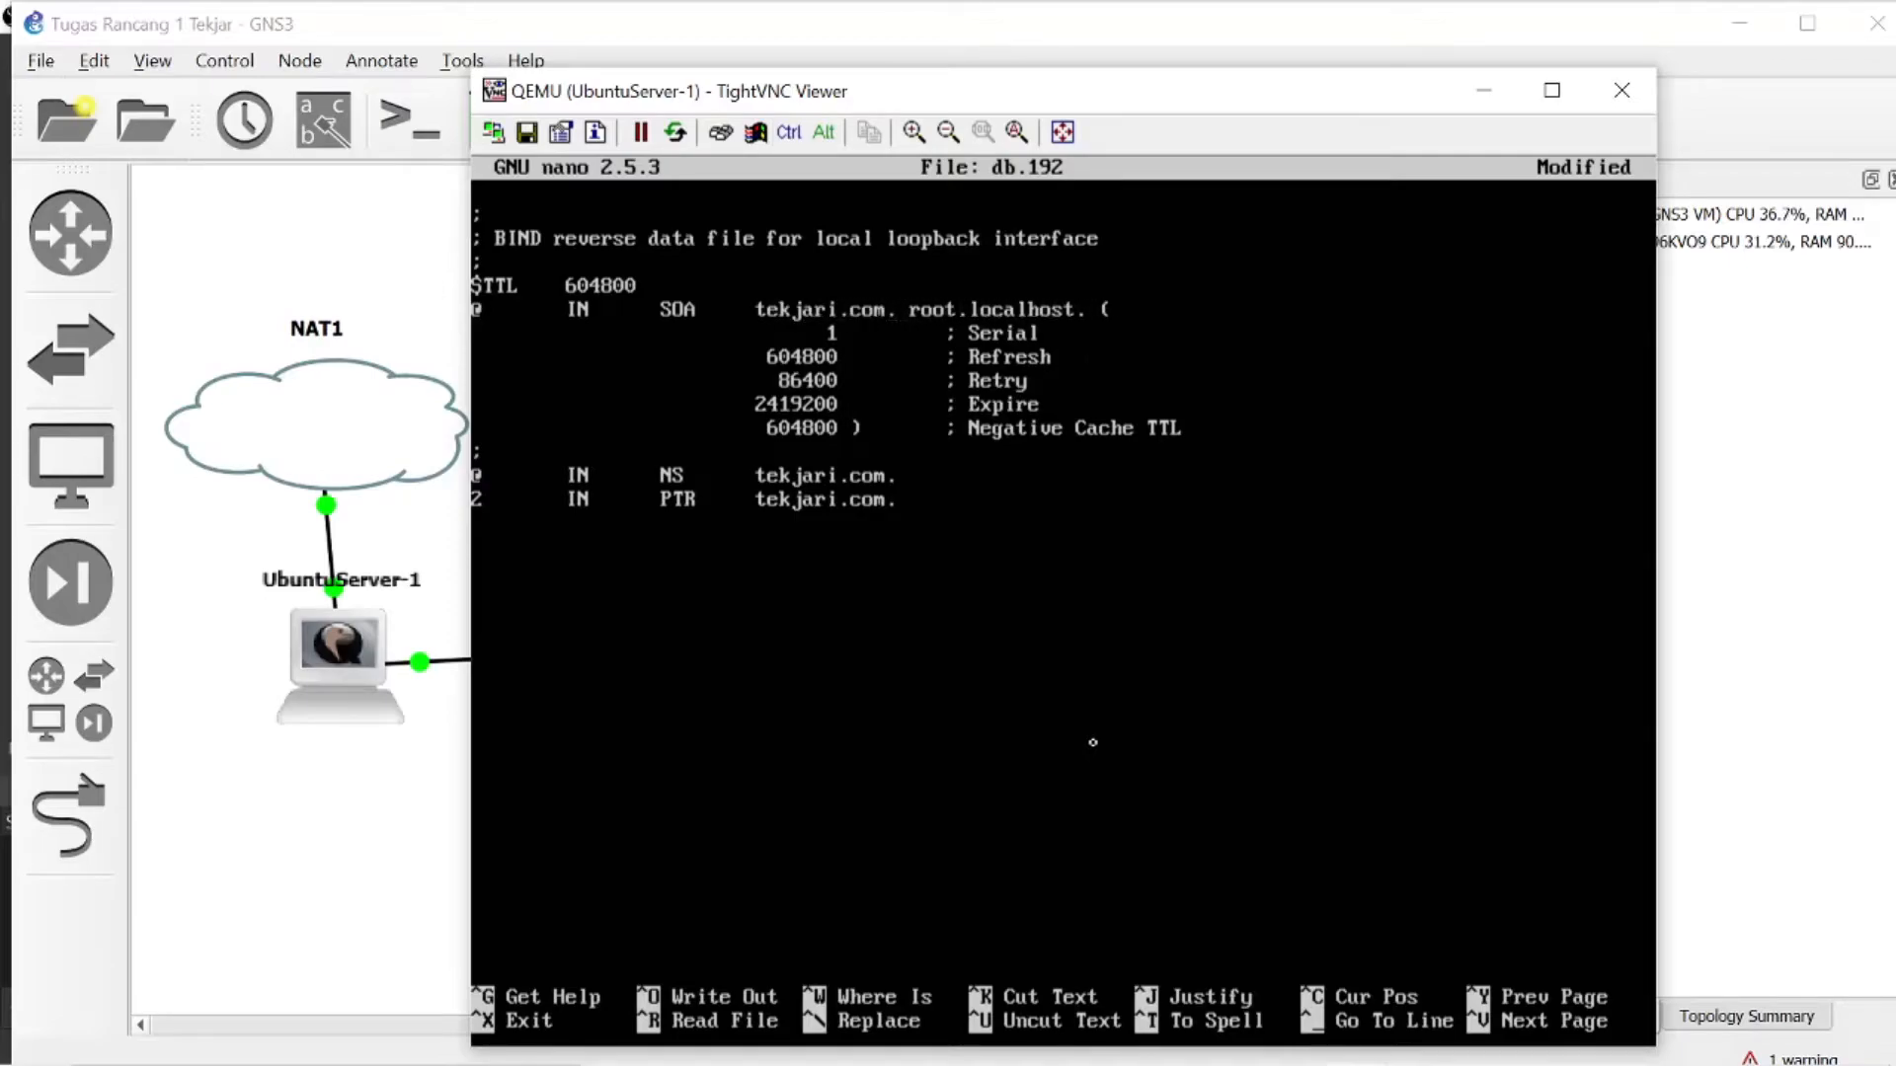
- Change the contact entry in the SOA record of db.192 to root.tekjari.com
{"action": "key", "text": "Right"}
{"action": "key", "text": "Right"}
{"action": "key", "text": "Right"}
{"action": "key", "text": "Right"}
{"action": "key", "text": "BackSpace"}
{"action": "key", "text": "BackSpace"}
{"action": "key", "text": "BackSpace"}
{"action": "key", "text": "BackSpace"}
{"action": "key", "text": "BackSpace"}
{"action": "key", "text": "BackSpace"}
{"action": "key", "text": "BackSpace"}
{"action": "key", "text": "BackSpace"}
{"action": "key", "text": "BackSpace"}
{"action": "type", "text": "tekjari.com"}
{"action": "key", "text": "Down"}
{"action": "key", "text": "Down"}
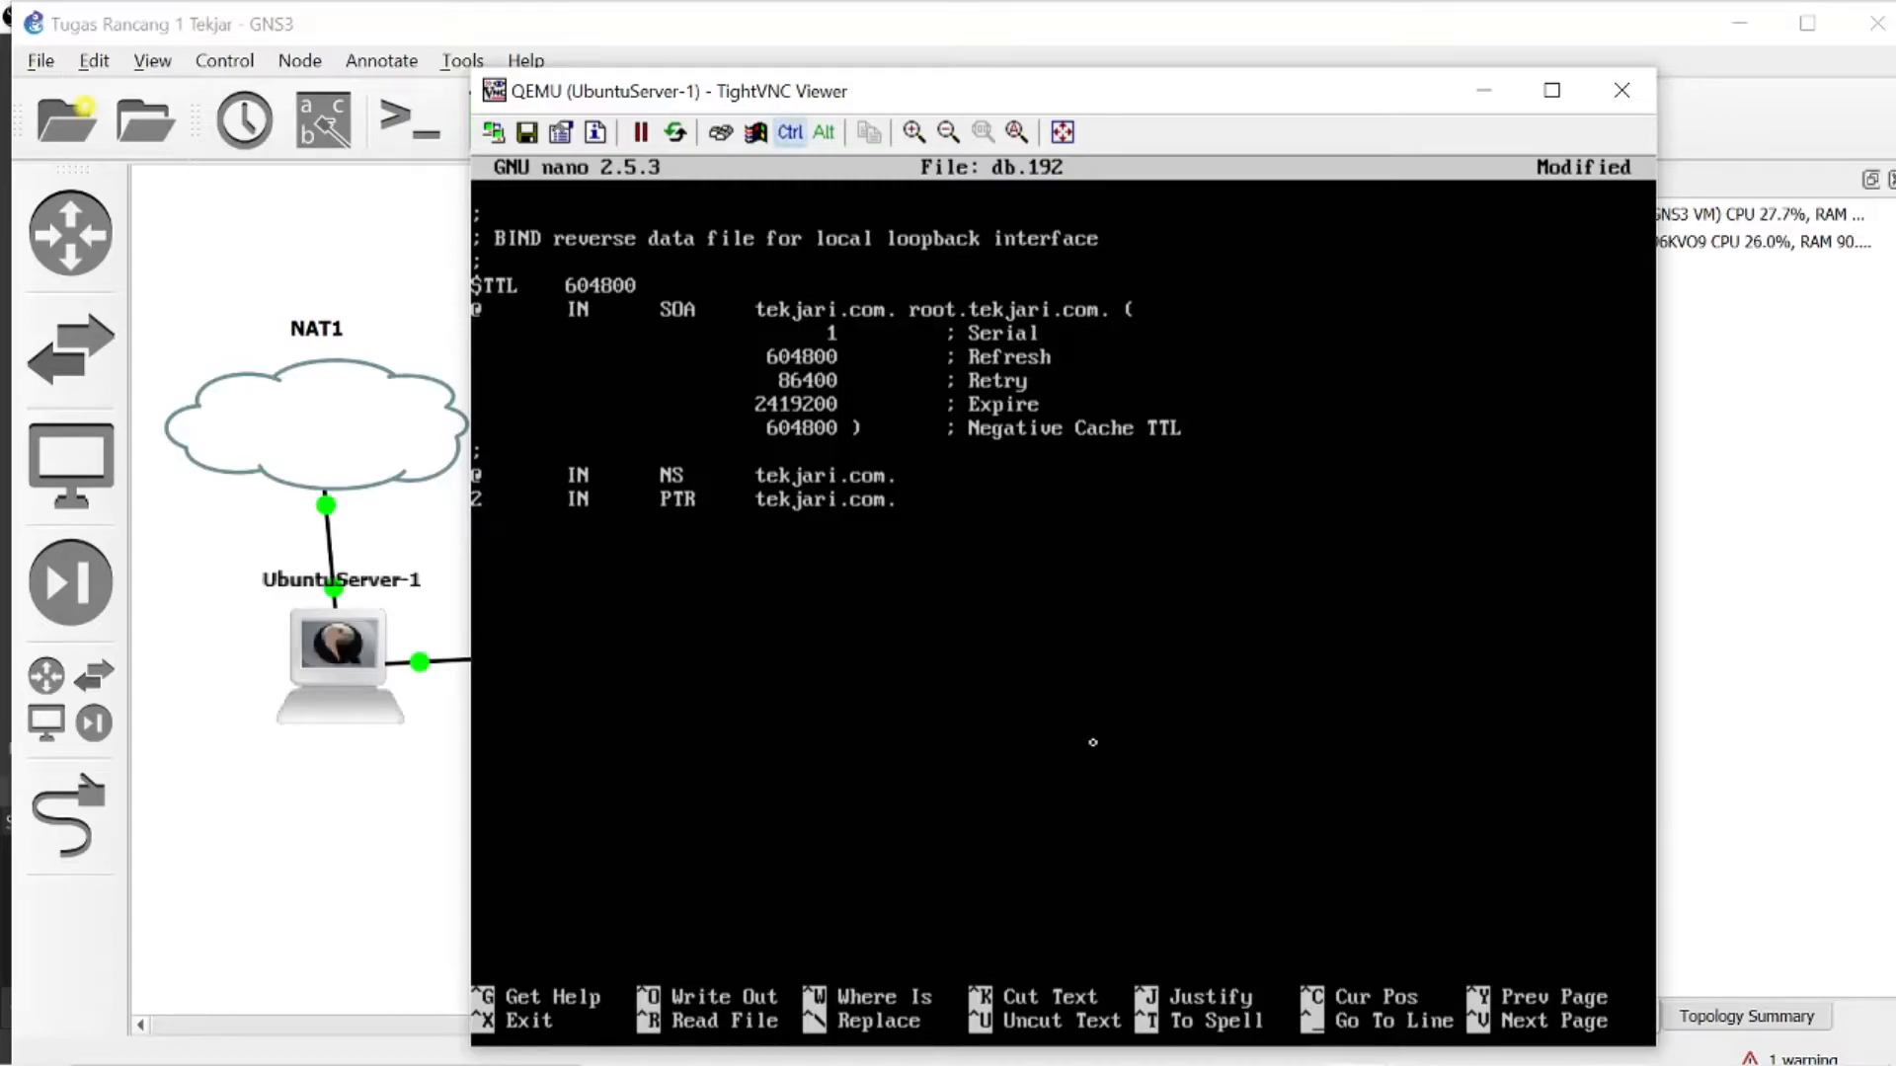
- Save the changes to db.192 under the same name and exit nano
{"action": "key", "text": "ctrl+x"}
{"action": "key", "text": "y"}
{"action": "key", "text": "Return"}
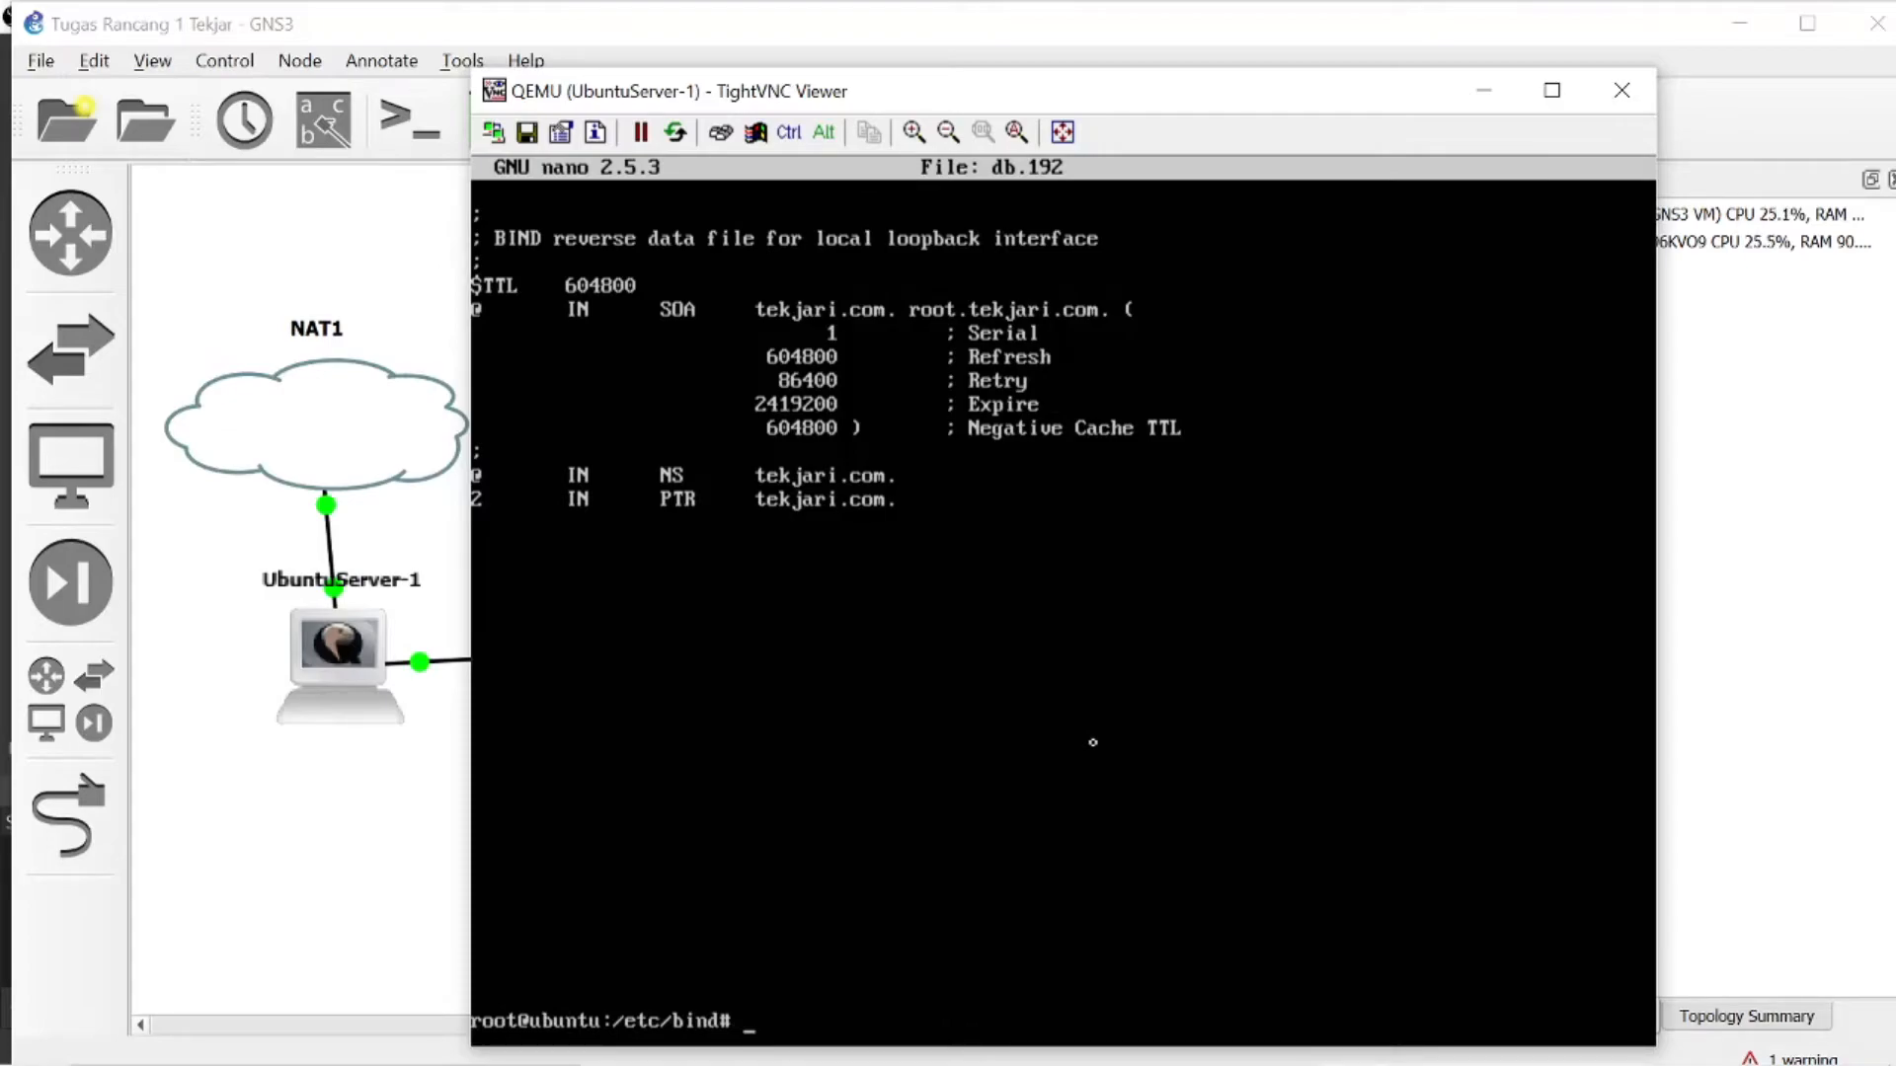
- Restart the bind9 service with the command service bind9 restart
{"action": "type", "text": "service bind9"}
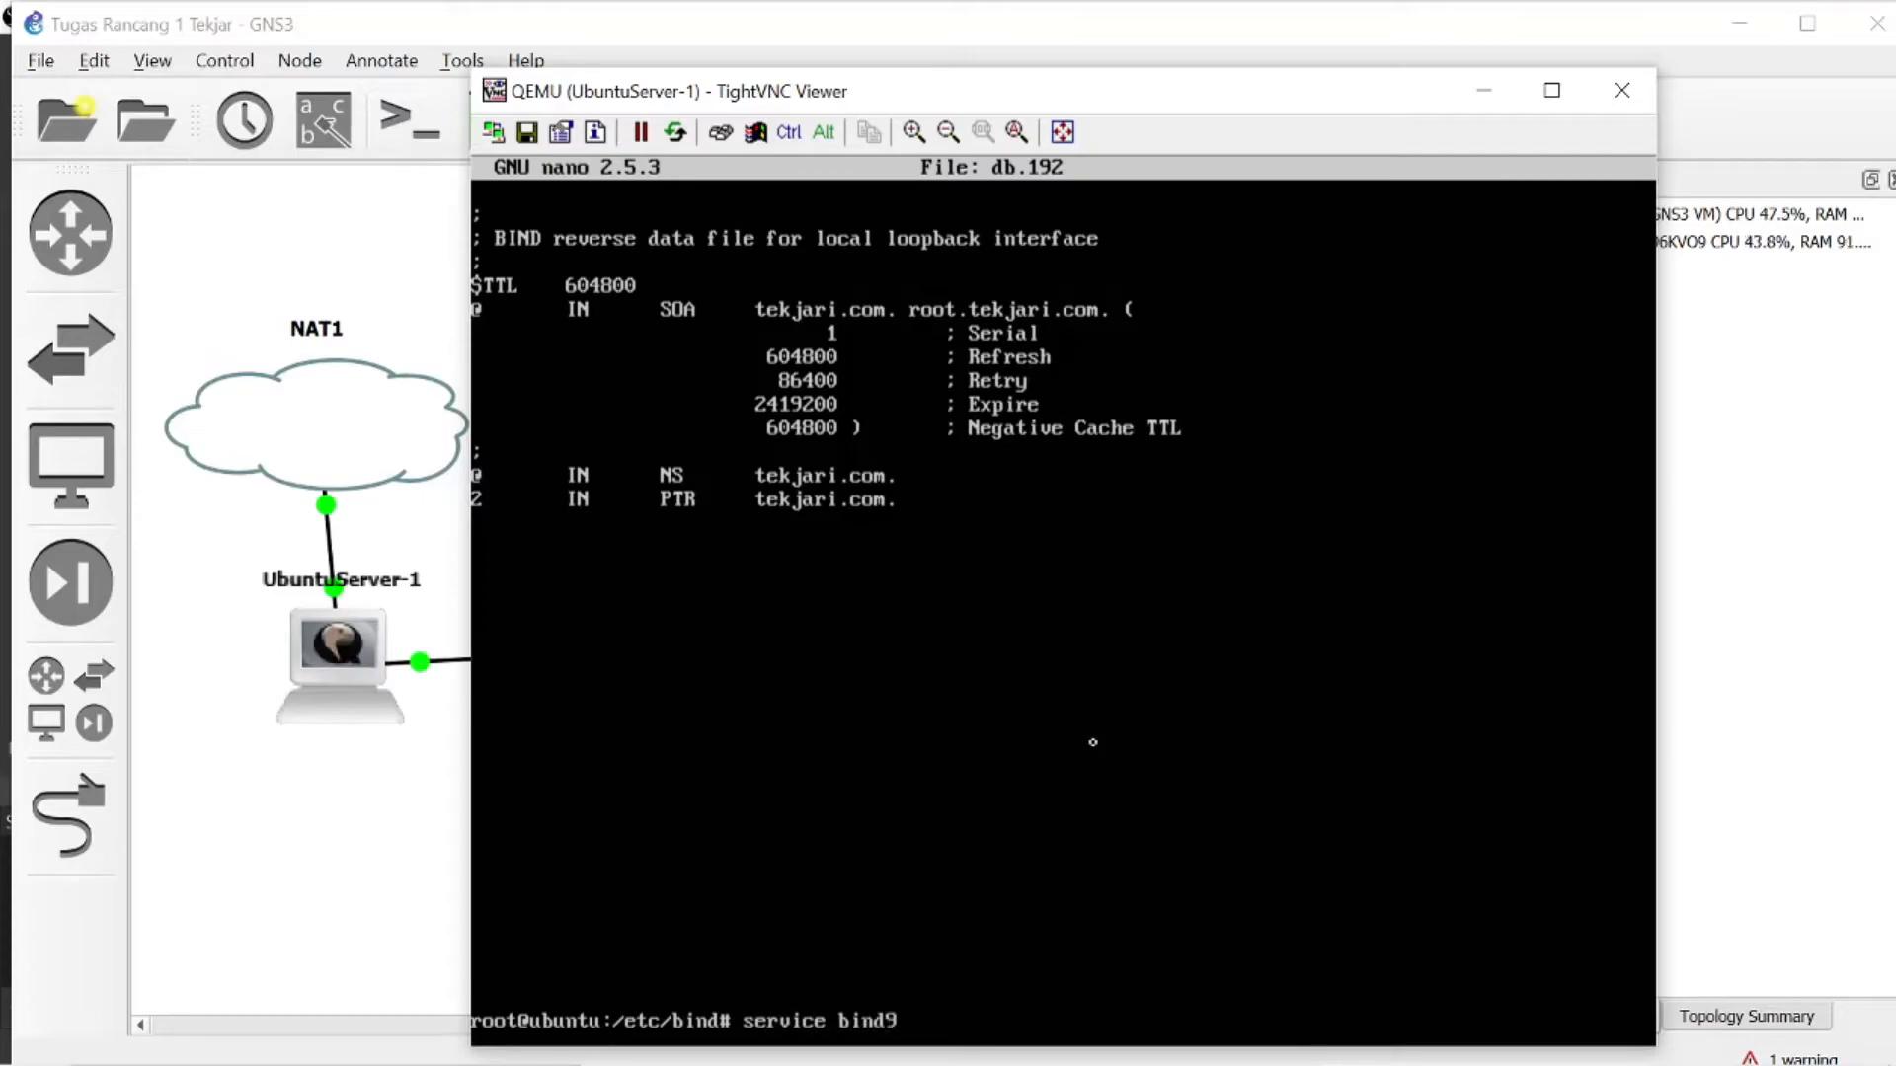
{"action": "type", "text": " restart"}
{"action": "key", "text": "Return"}
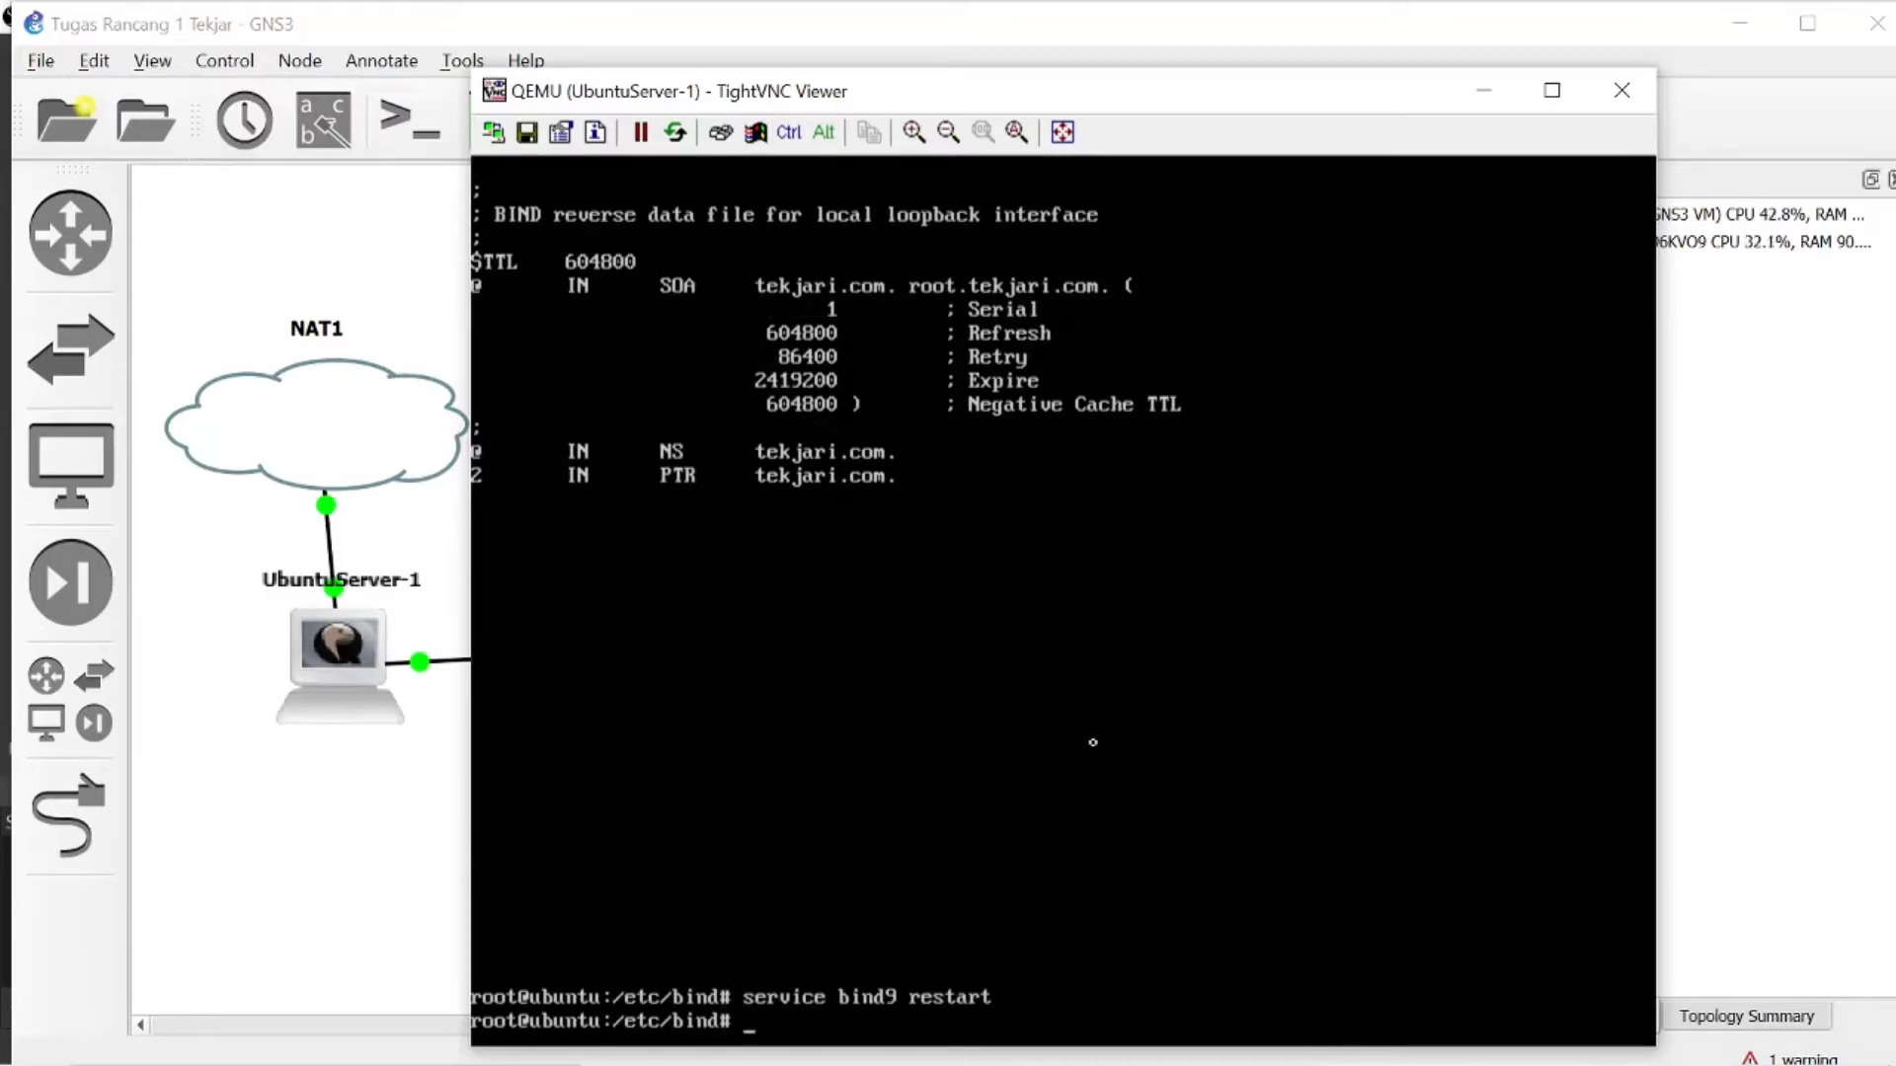
- Open the resolver configuration file /etc/resolv.conf in nano
{"action": "type", "text": "nano /etc/resolb"}
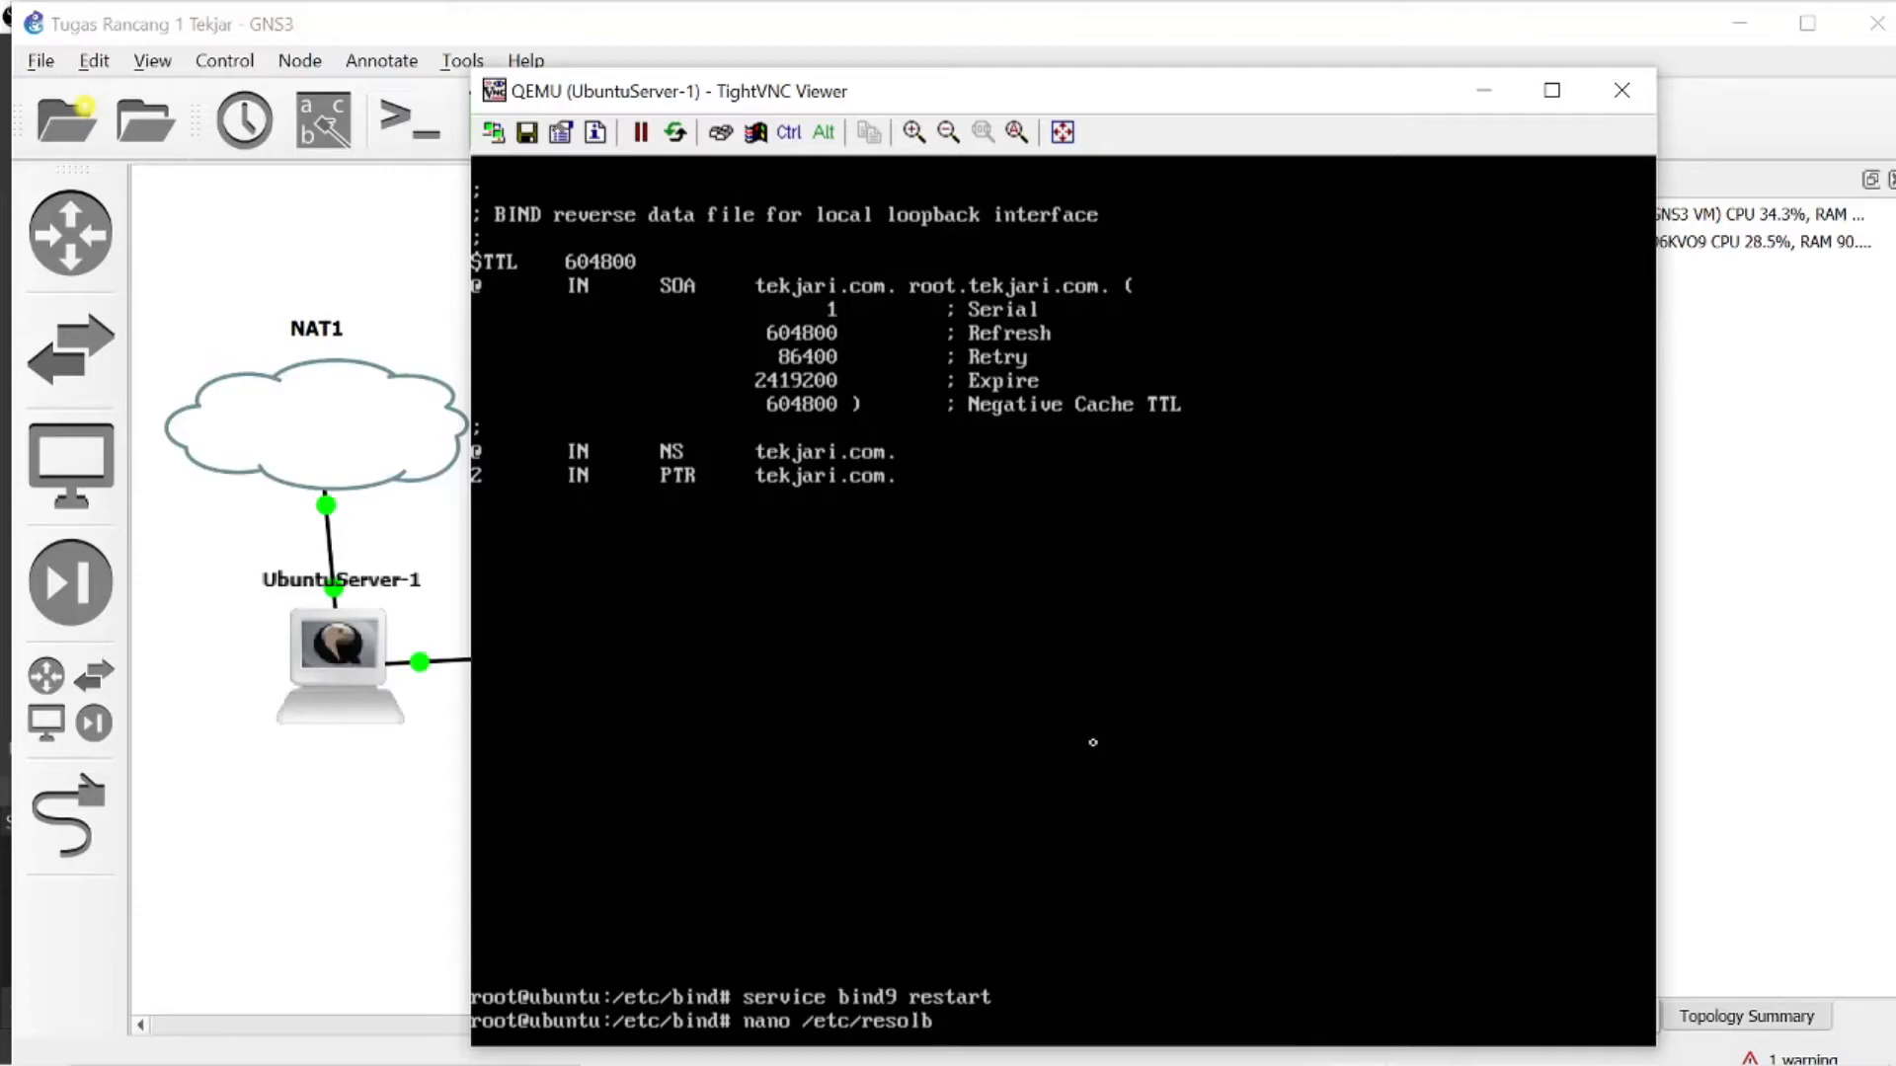
{"action": "key", "text": "BackSpace"}
{"action": "type", "text": "v.conf"}
{"action": "key", "text": "Return"}
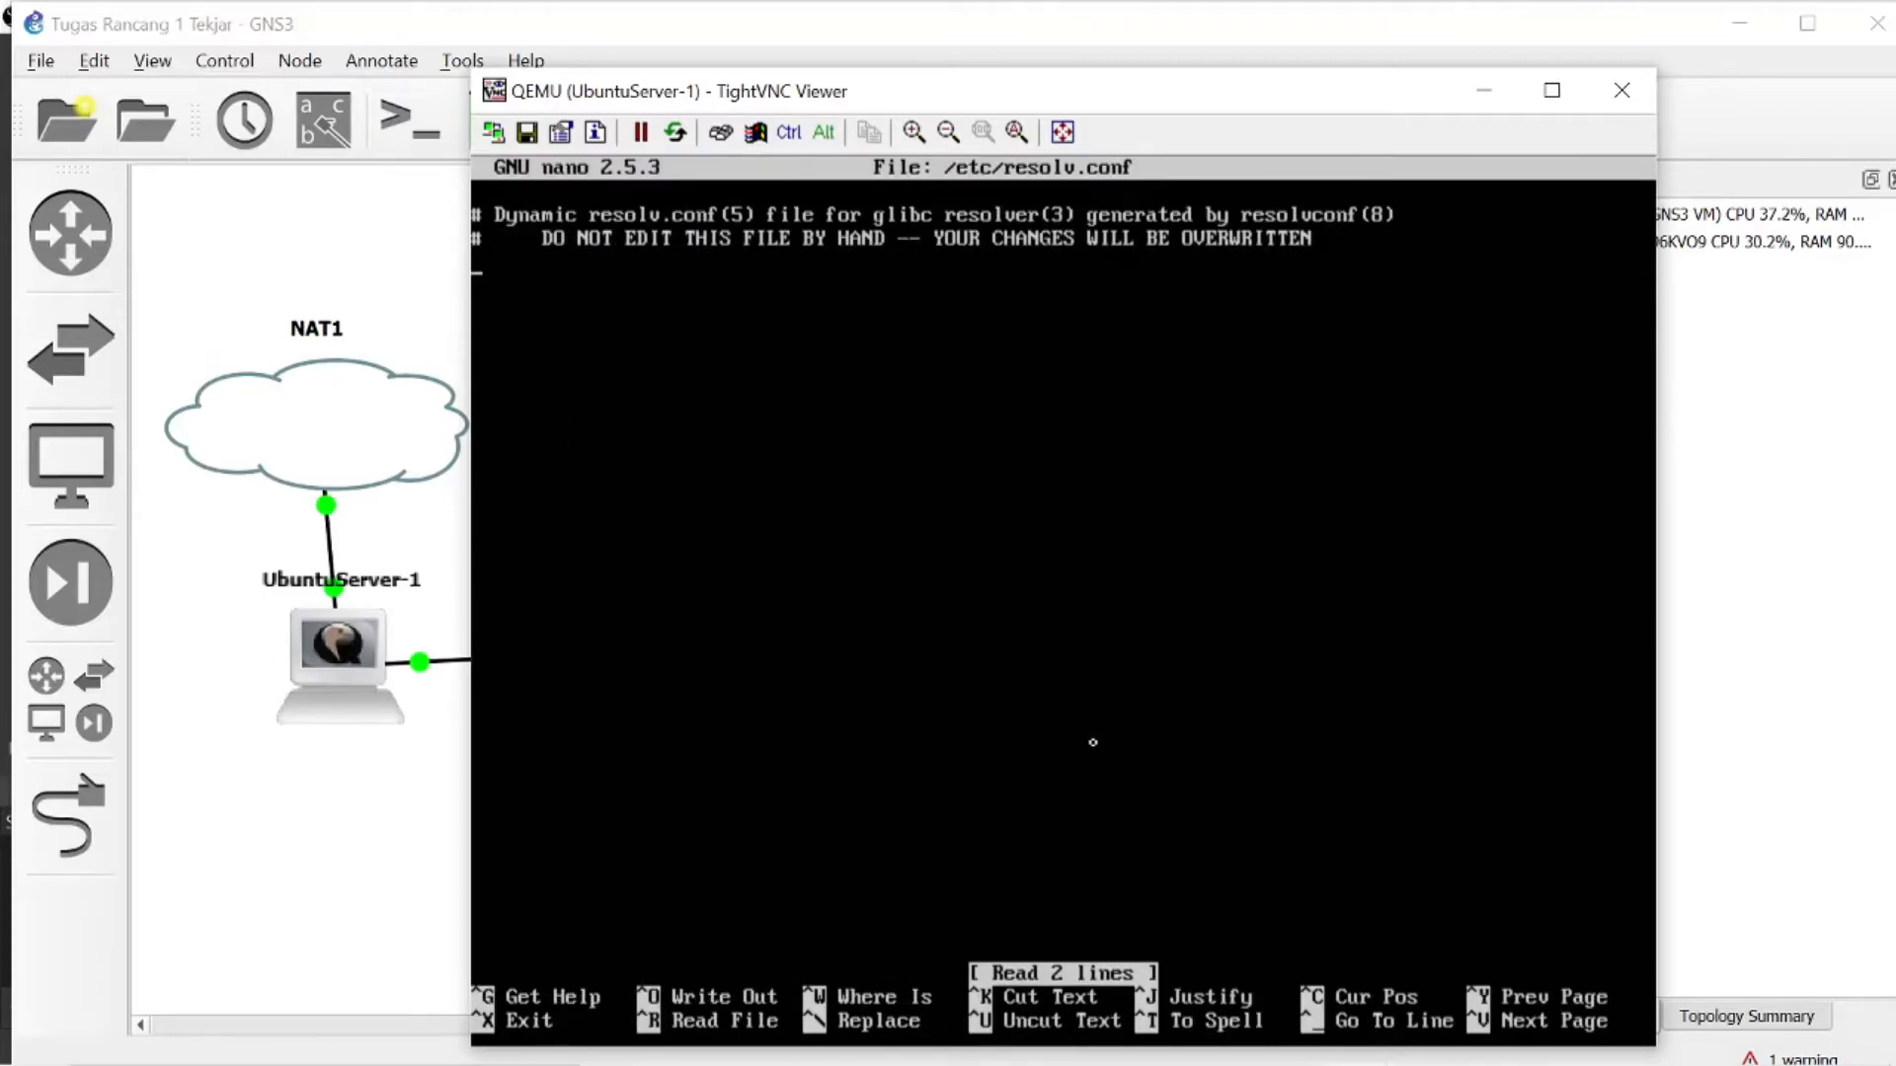
- Add the line nameserver 192.168.23.2 below the comments in /etc/resolv.conf
{"action": "key", "text": "Return"}
{"action": "type", "text": "nameser"}
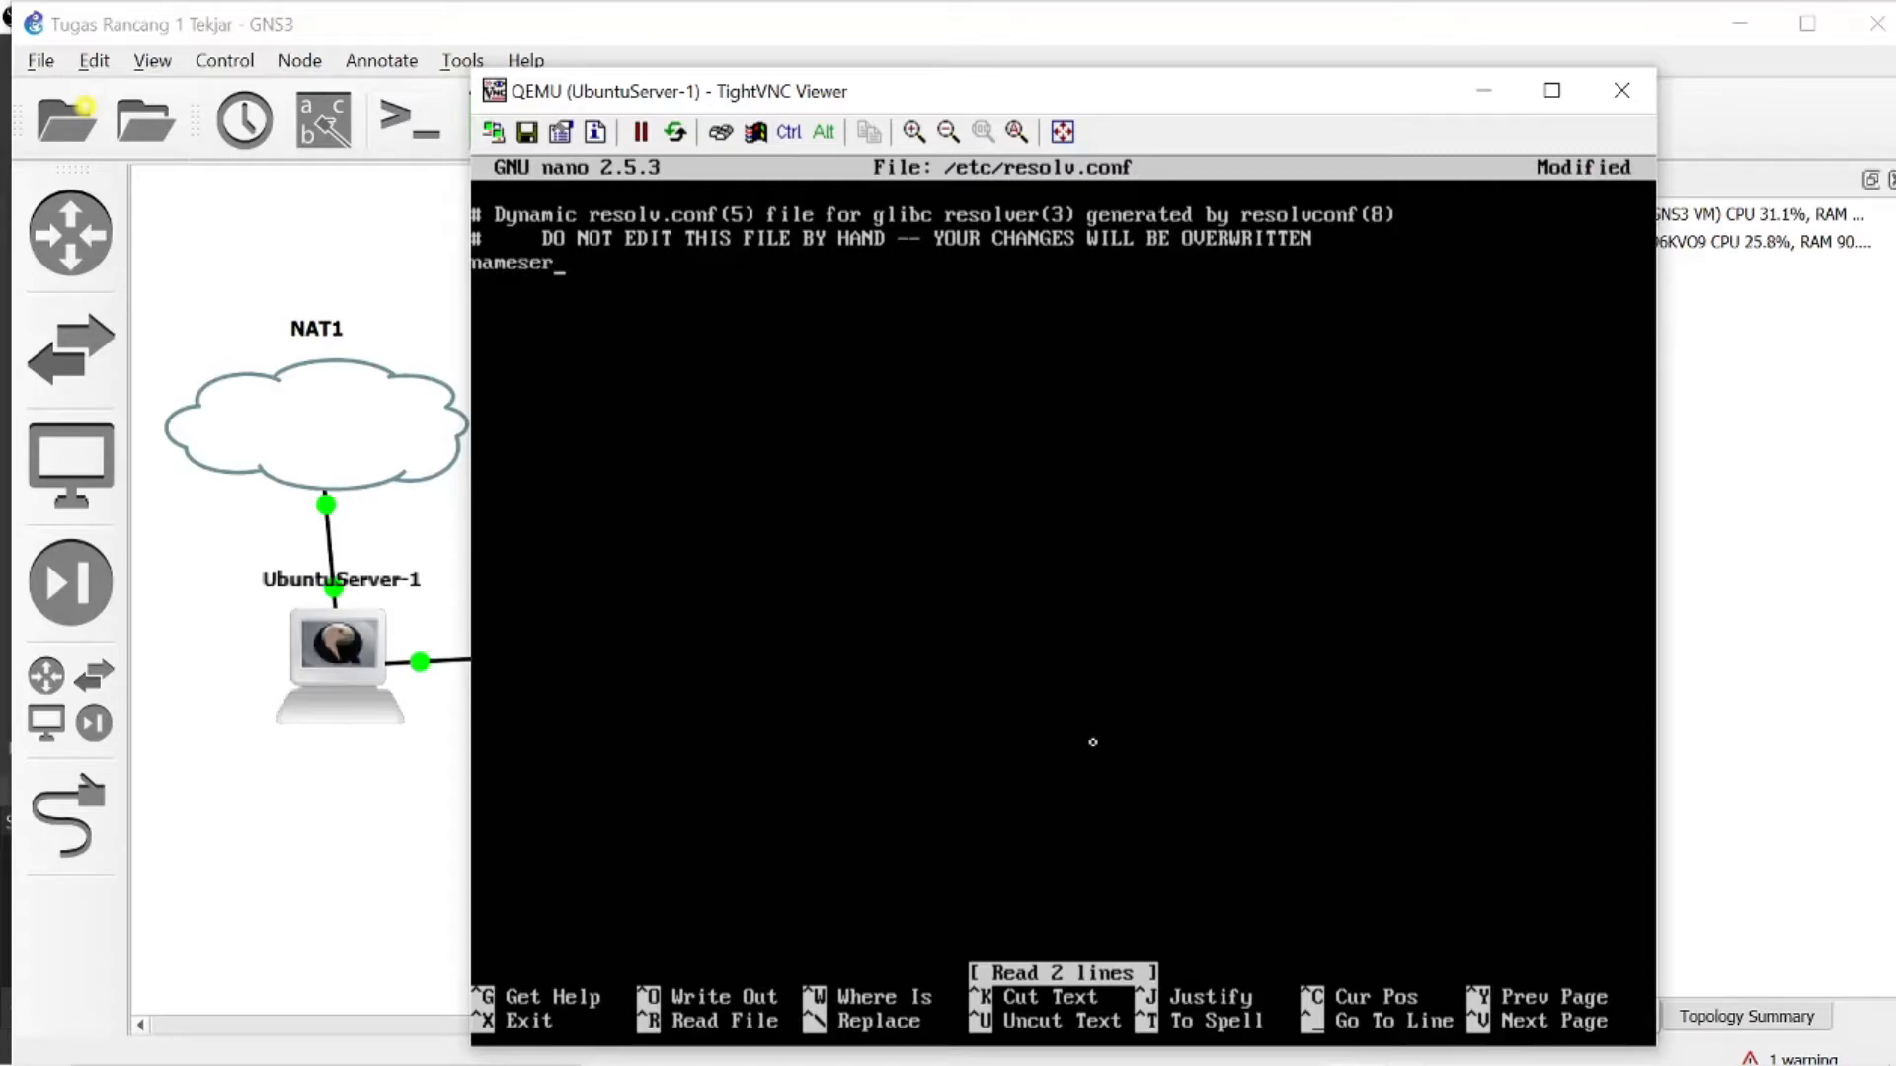
{"action": "type", "text": "ver 192.168"}
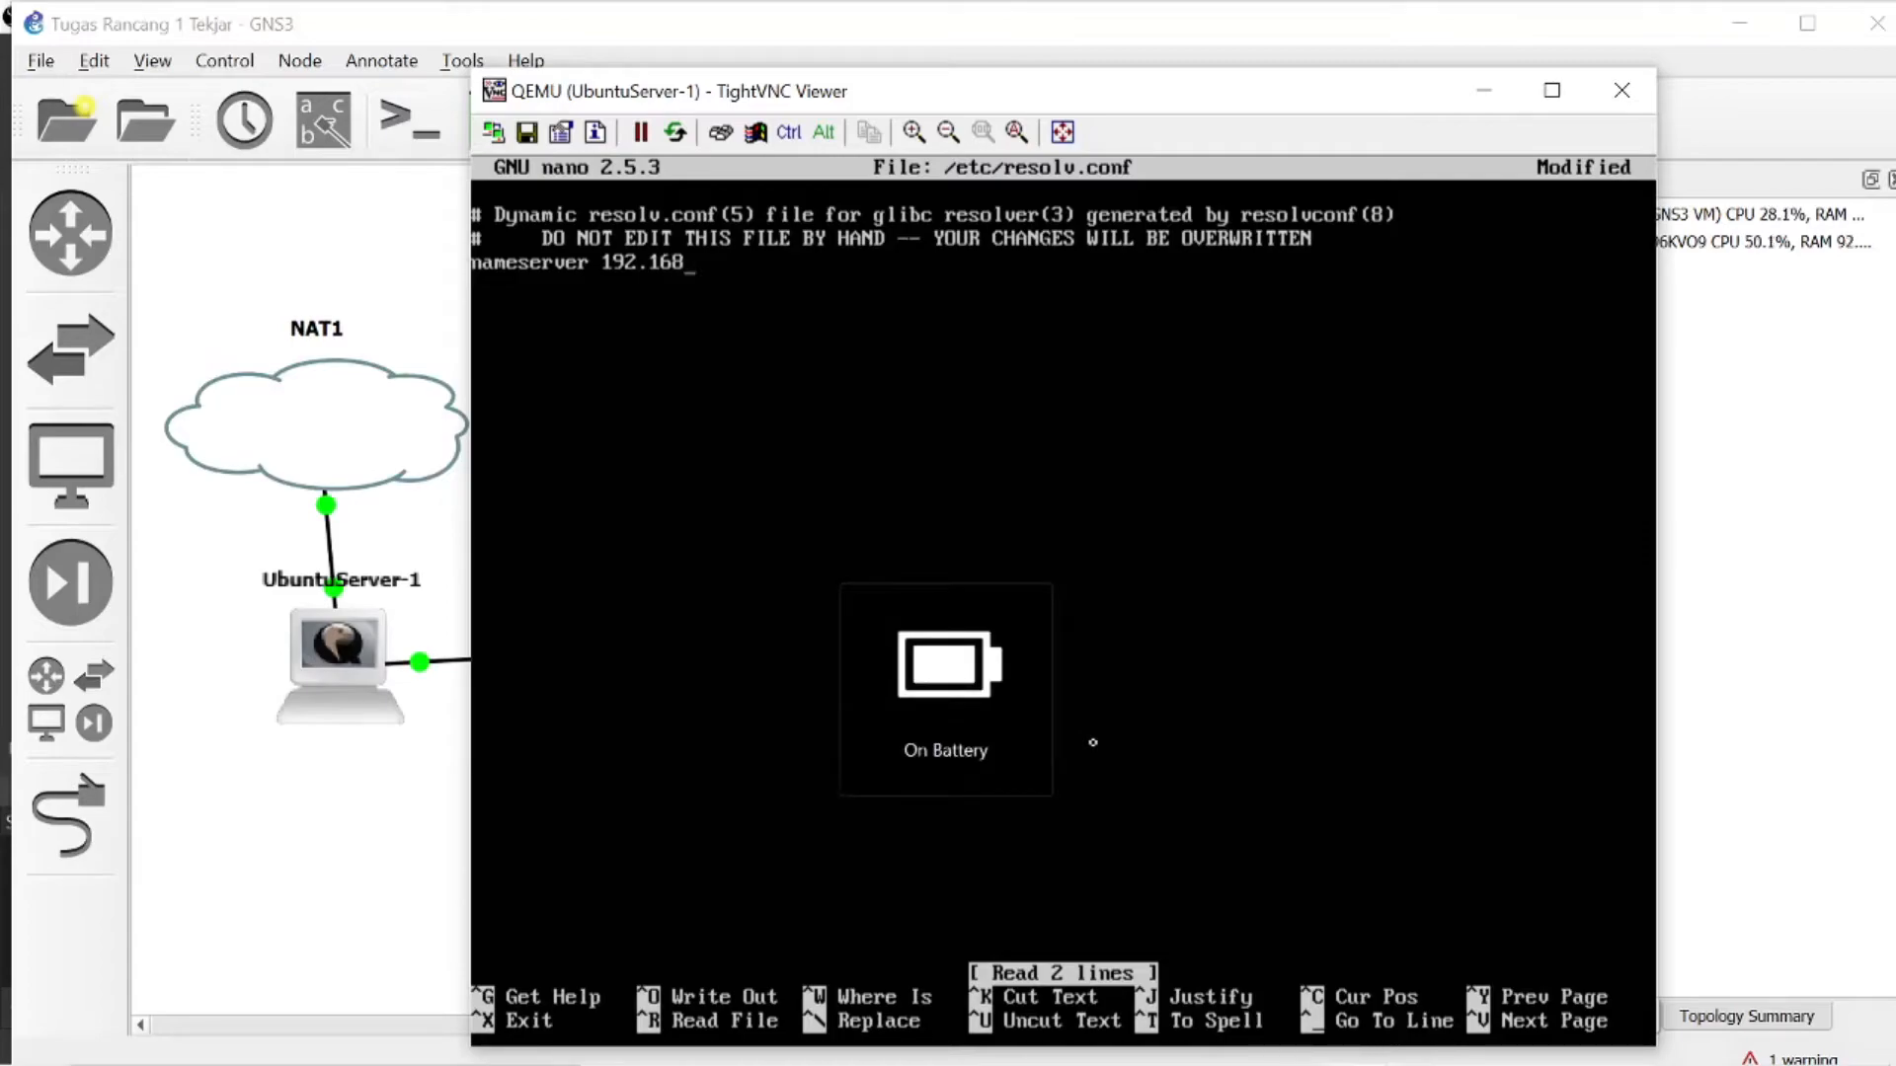
{"action": "type", "text": ".23.2 "}
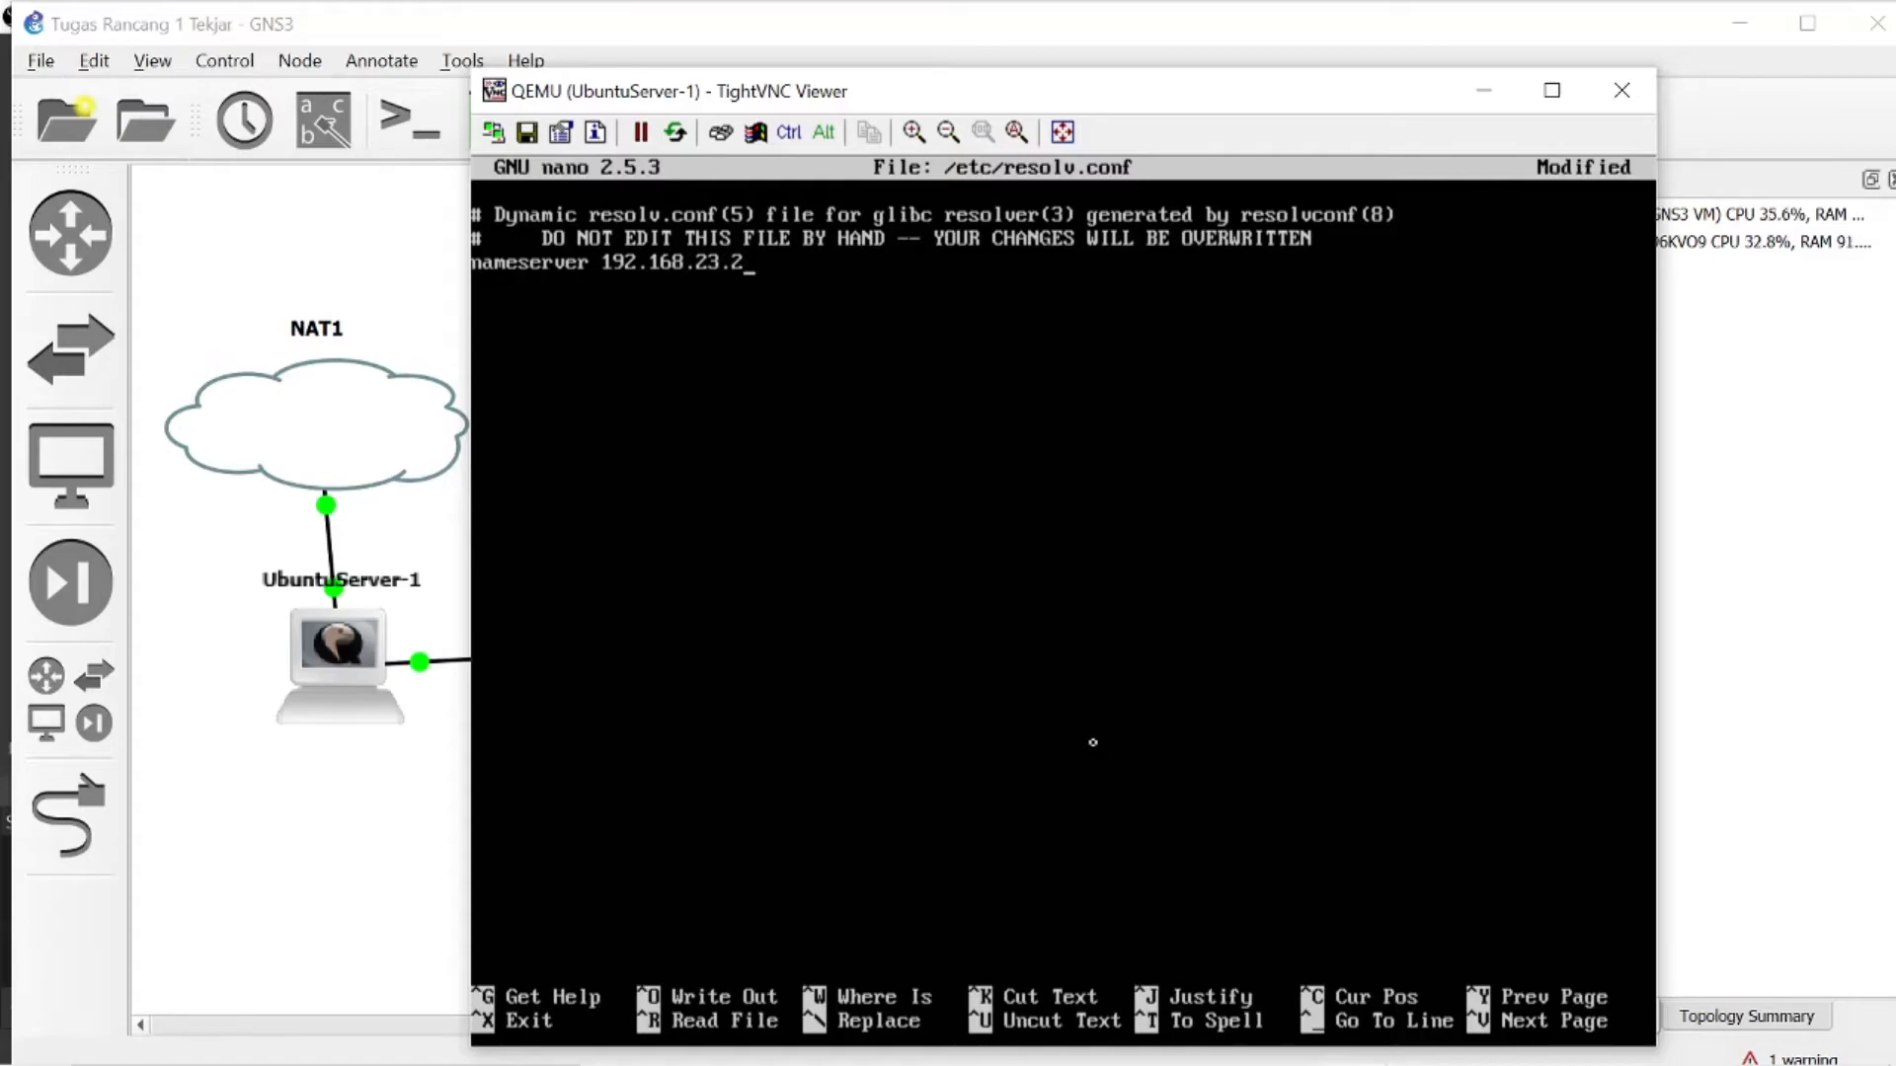
{"action": "type", "text": "nameserver 10.0.2"}
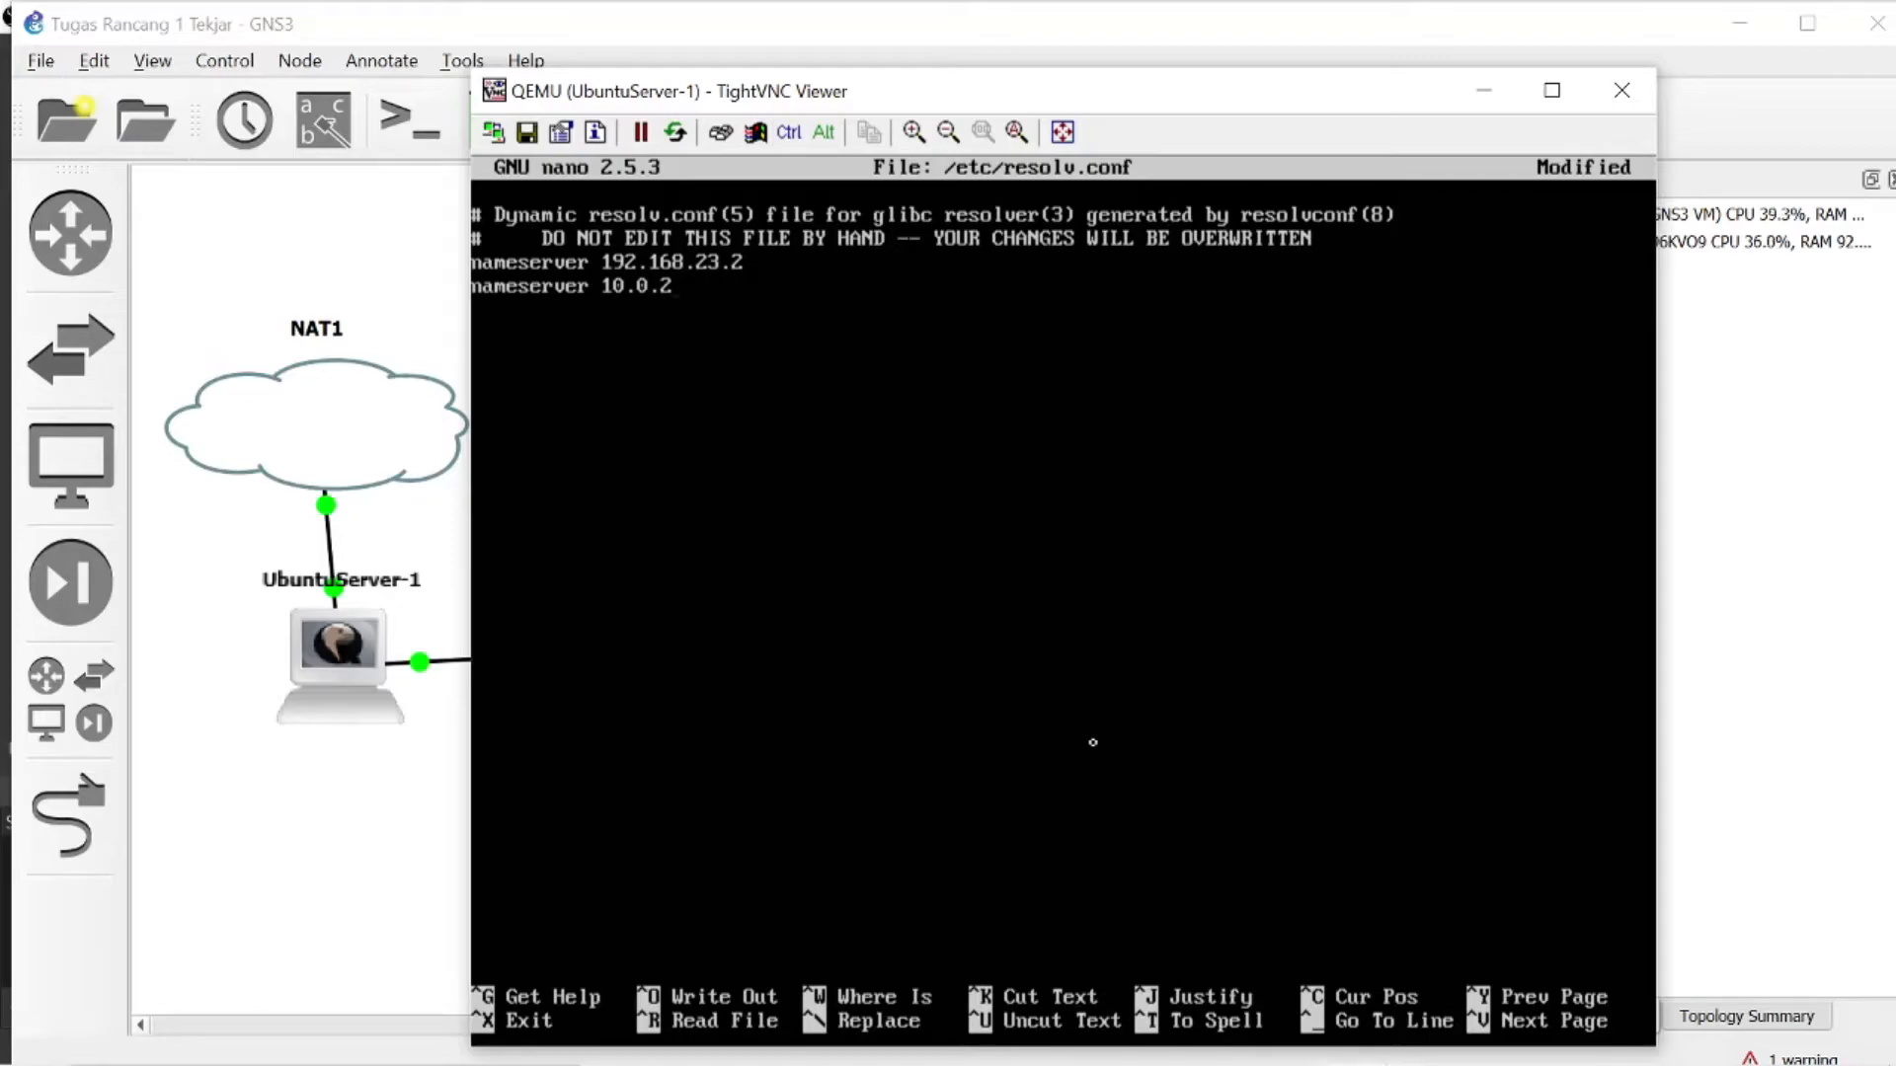
- Add a second line, nameserver 10.0.2.2, to /etc/resolv.conf
{"action": "type", "text": ".2"}
{"action": "key", "text": "Return"}
- Add nameserver lines for 8.8.8.8 and 8.8.4.4 to the end of /etc/resolv.conf
{"action": "type", "text": "nameserver 8.8.8.8 nameserver 8.8.3"}
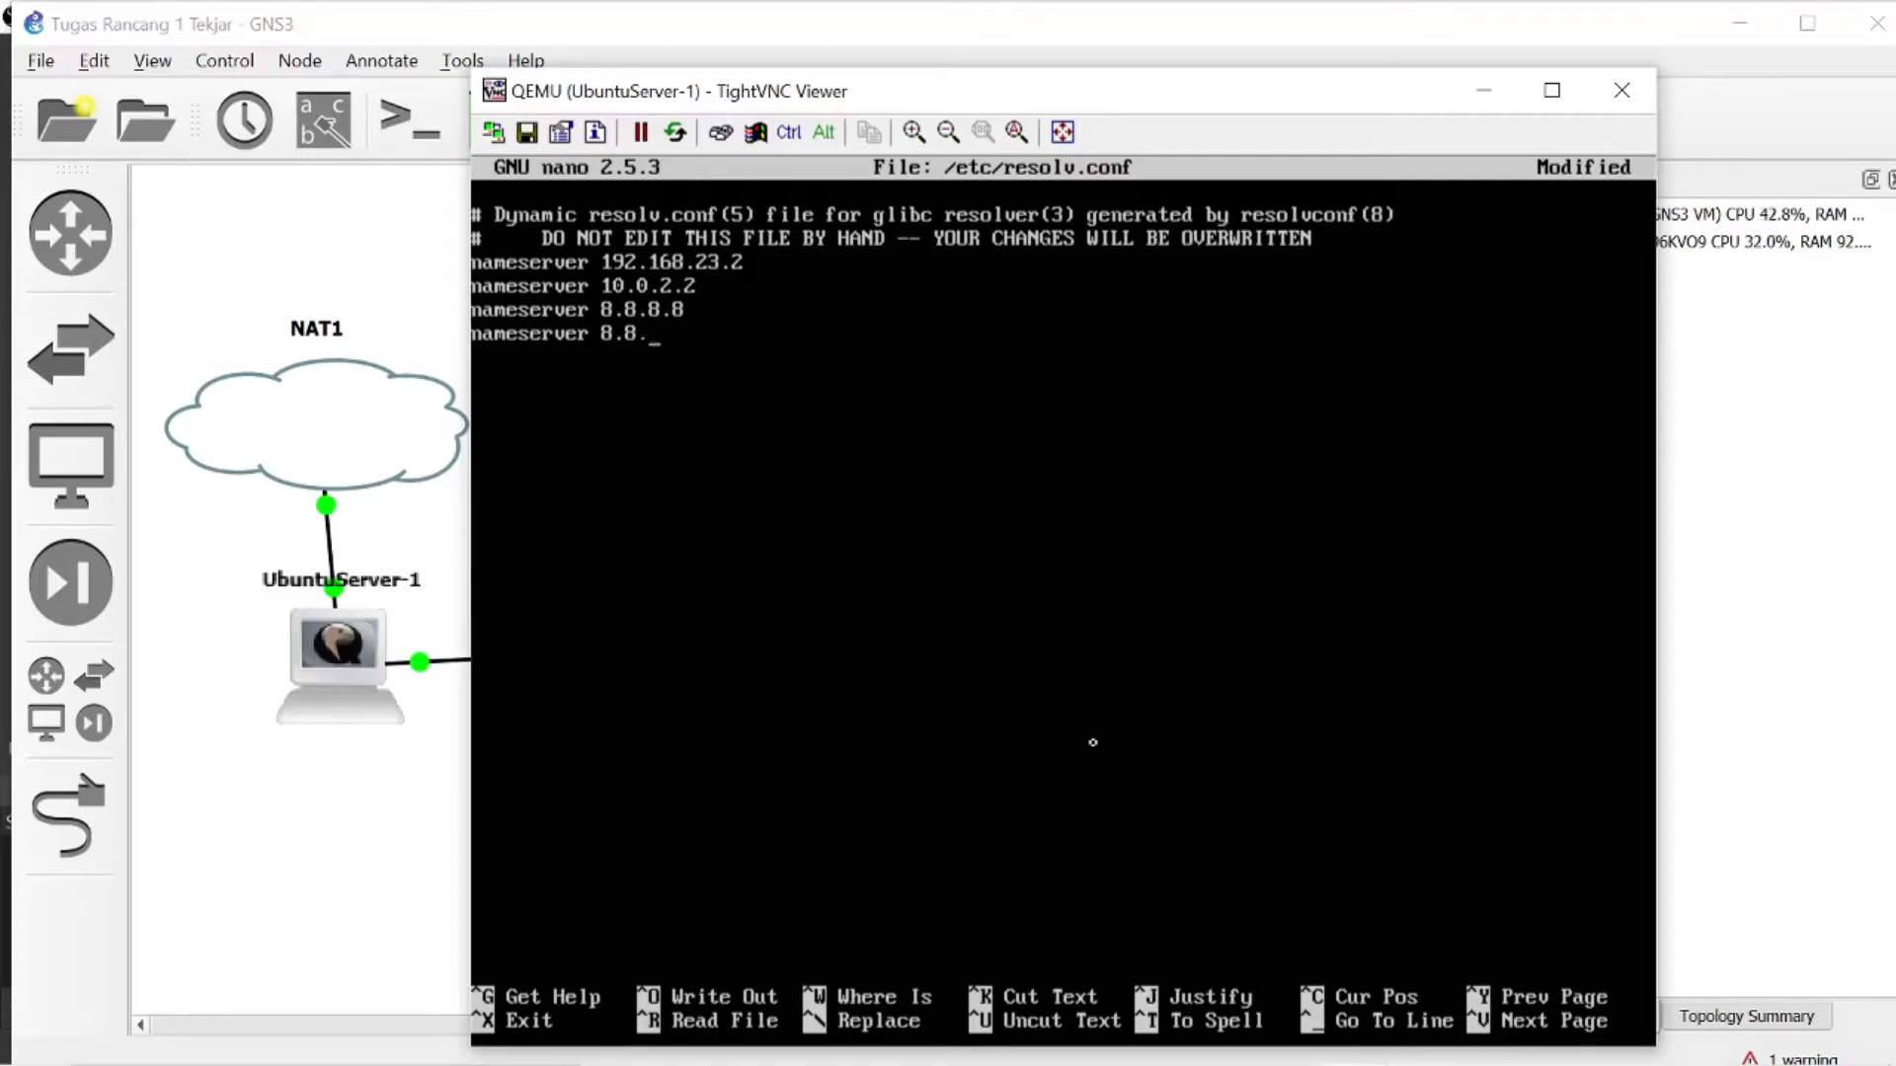
{"action": "key", "text": "BackSpace"}
{"action": "type", "text": "4.4"}
- Save /etc/resolv.conf and exit nano
{"action": "key", "text": "ctrl+o"}
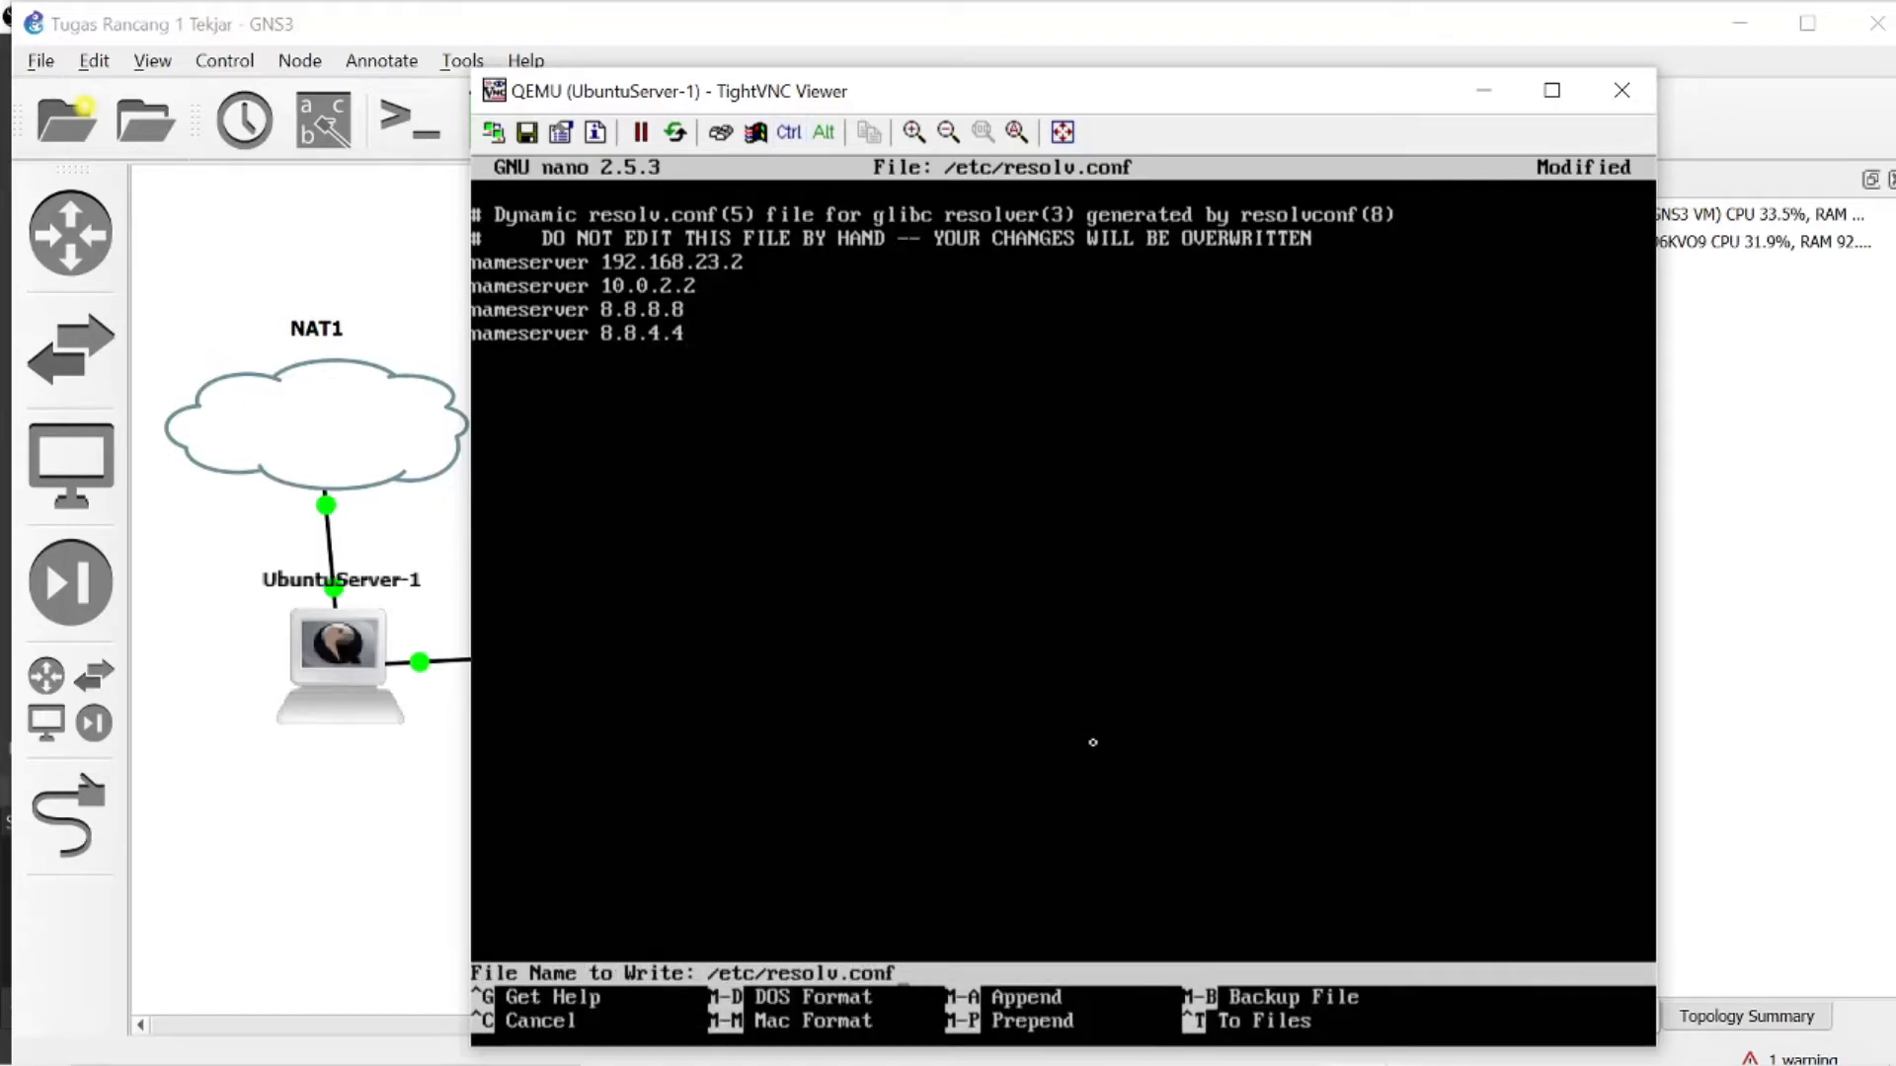
{"action": "key", "text": "Return"}
{"action": "key", "text": "ctrl+x"}
- Test name resolution of the domain with nslookup tekjari.com
{"action": "type", "text": "nslookup"}
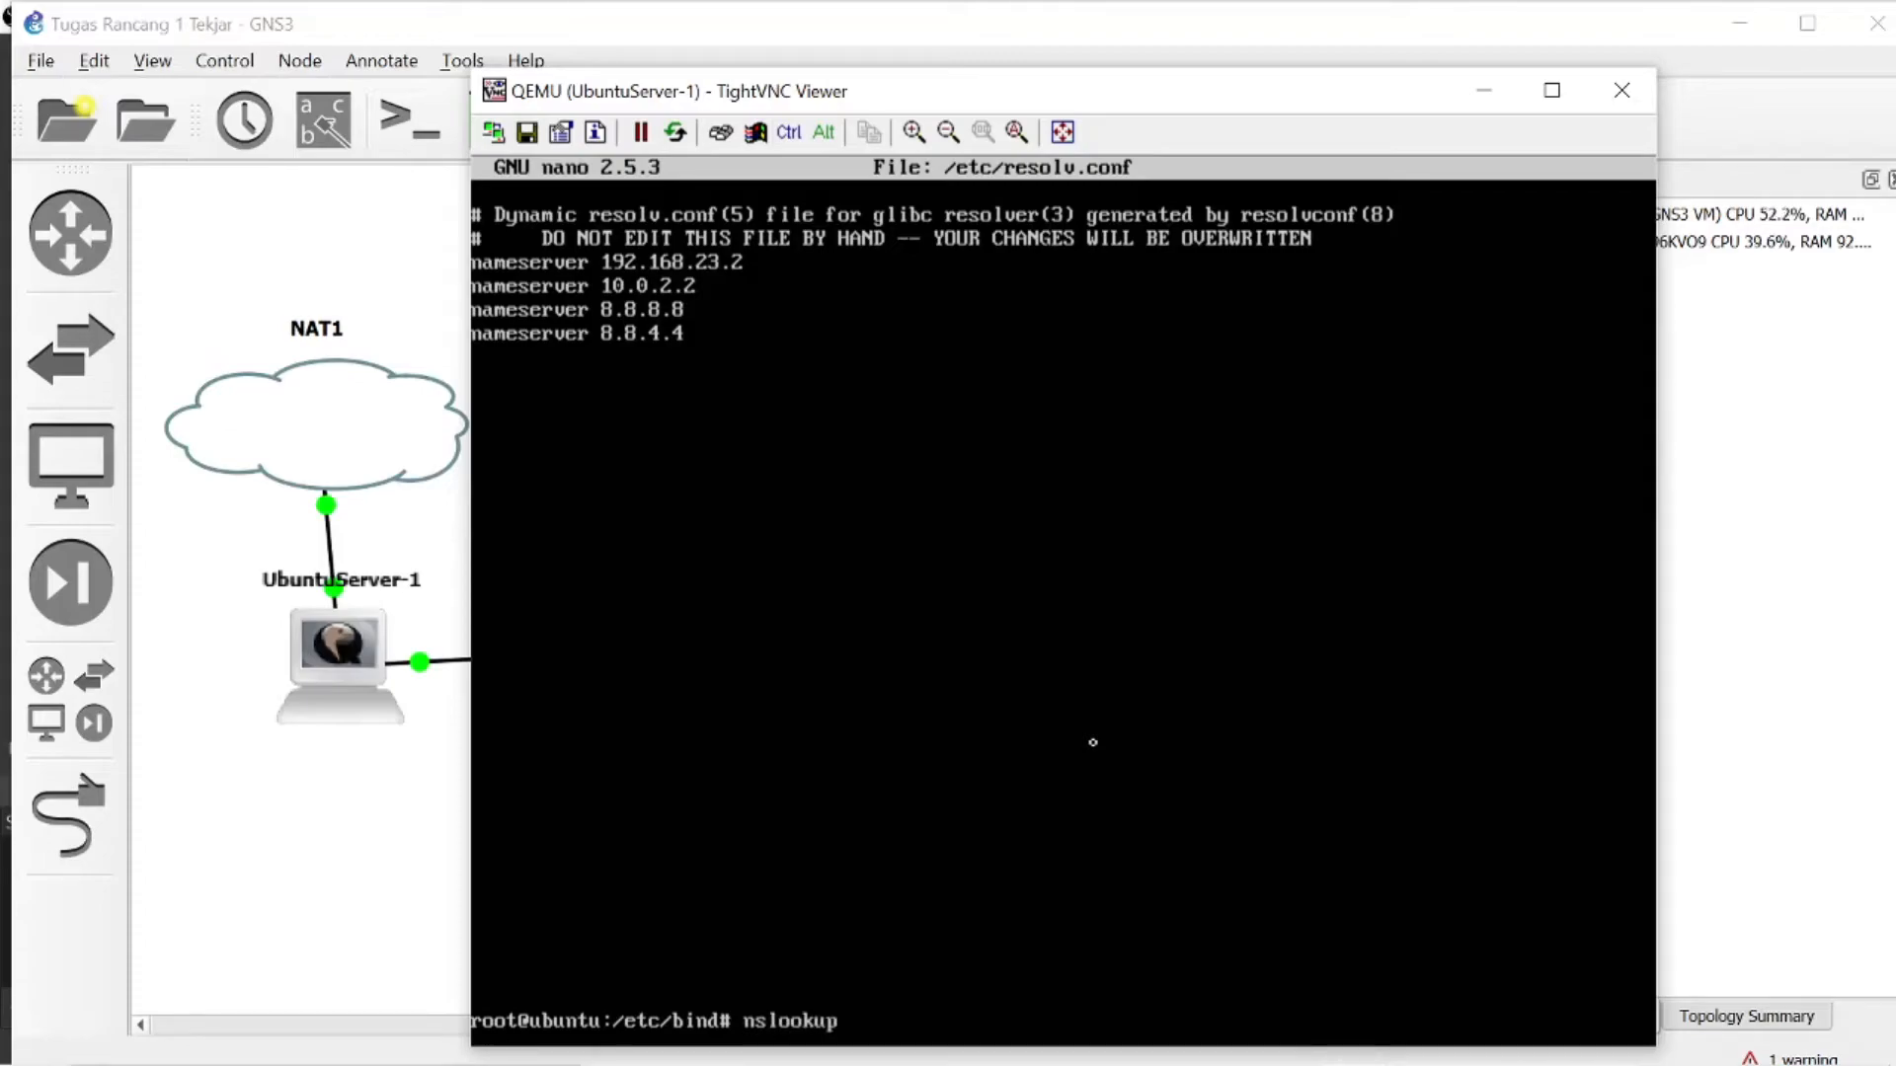
{"action": "type", "text": " tekjari.com"}
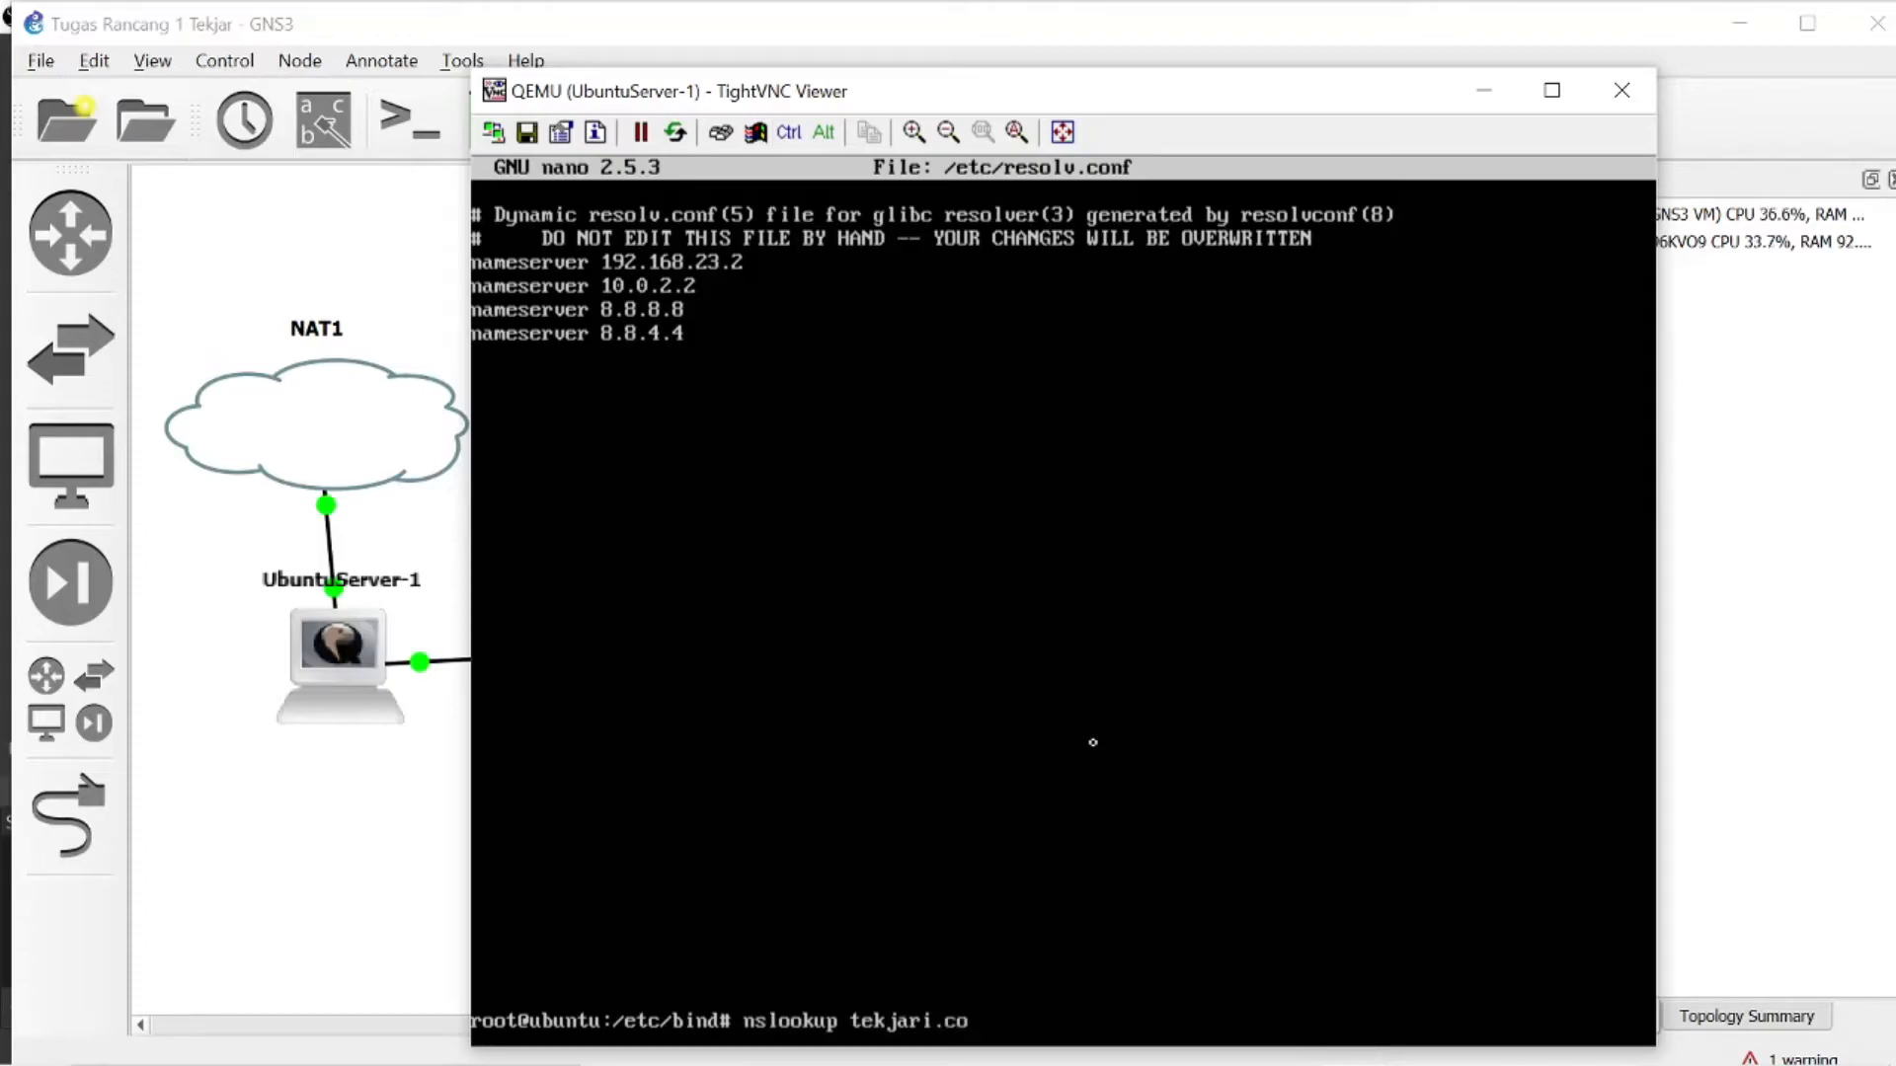
{"action": "key", "text": "Return"}
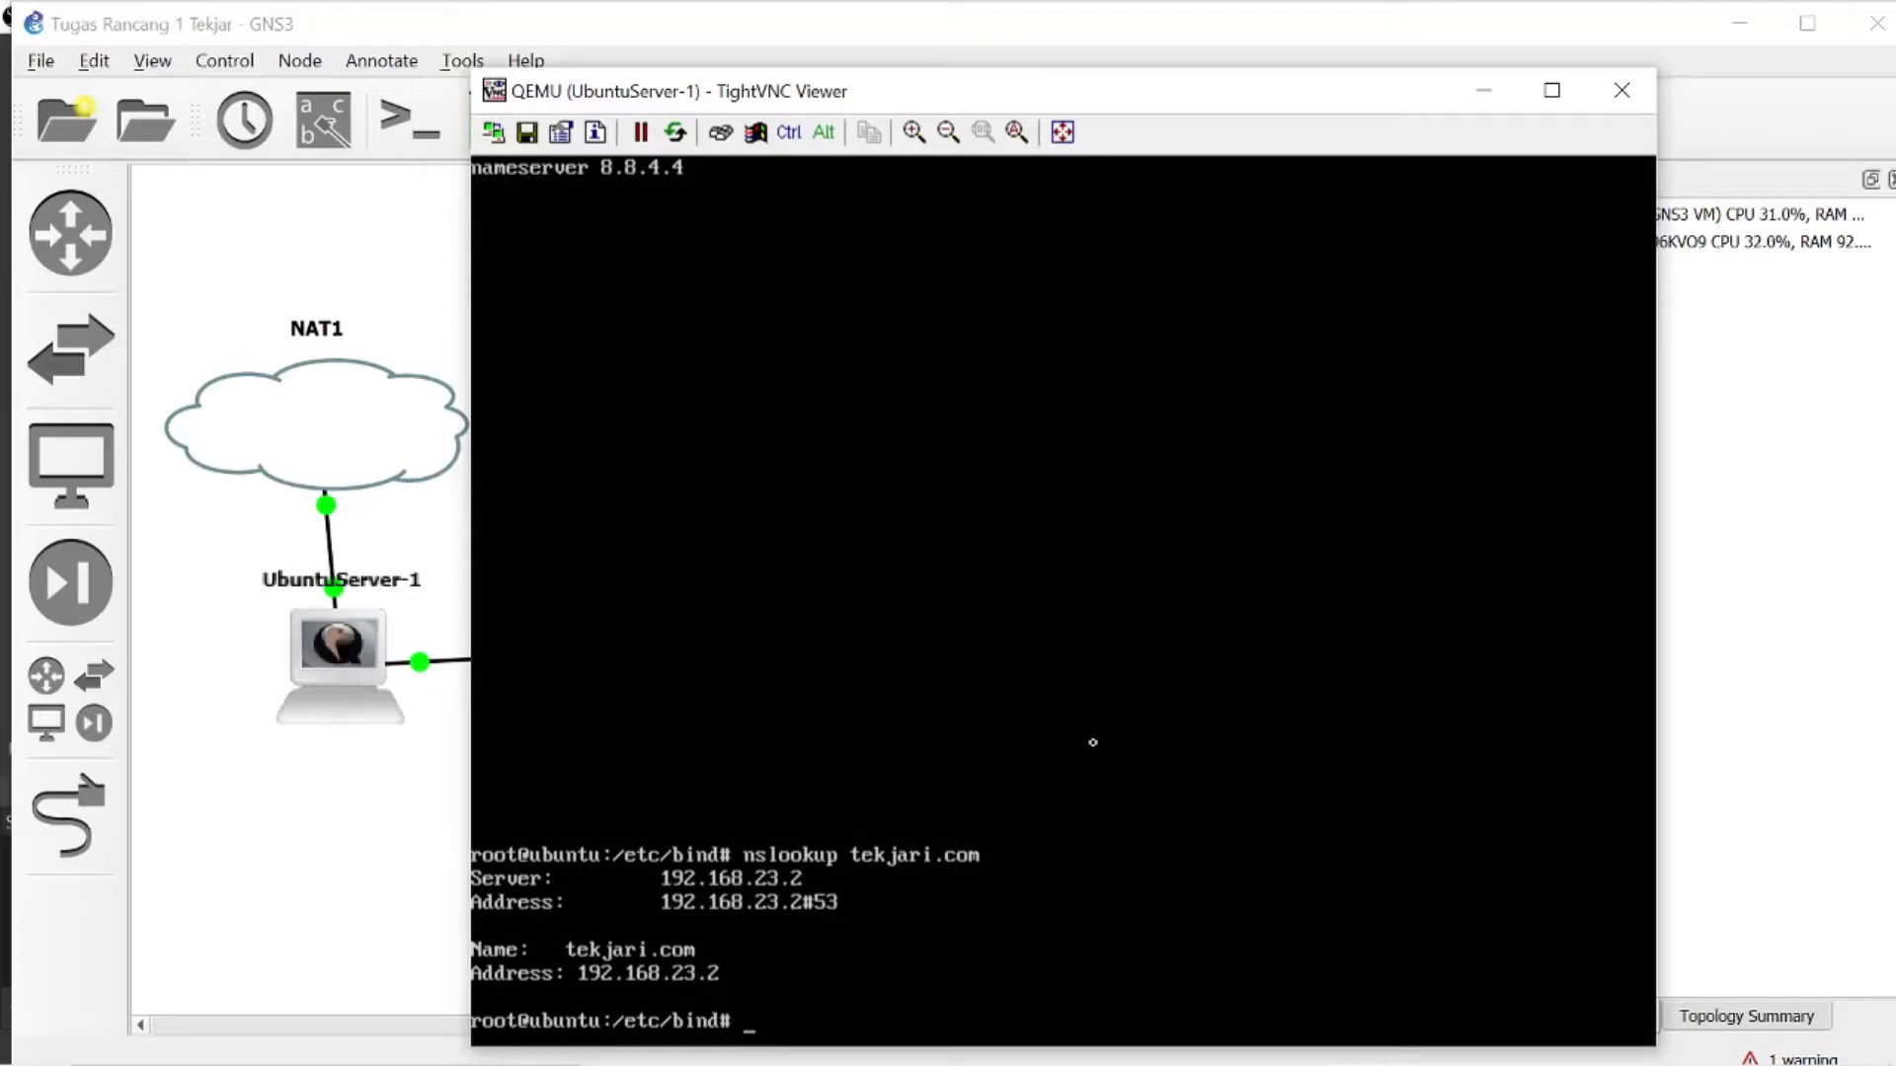
{"action": "key", "text": "XF86MonBrightnessUp"}
{"action": "key", "text": "XF86MonBrightnessUp"}
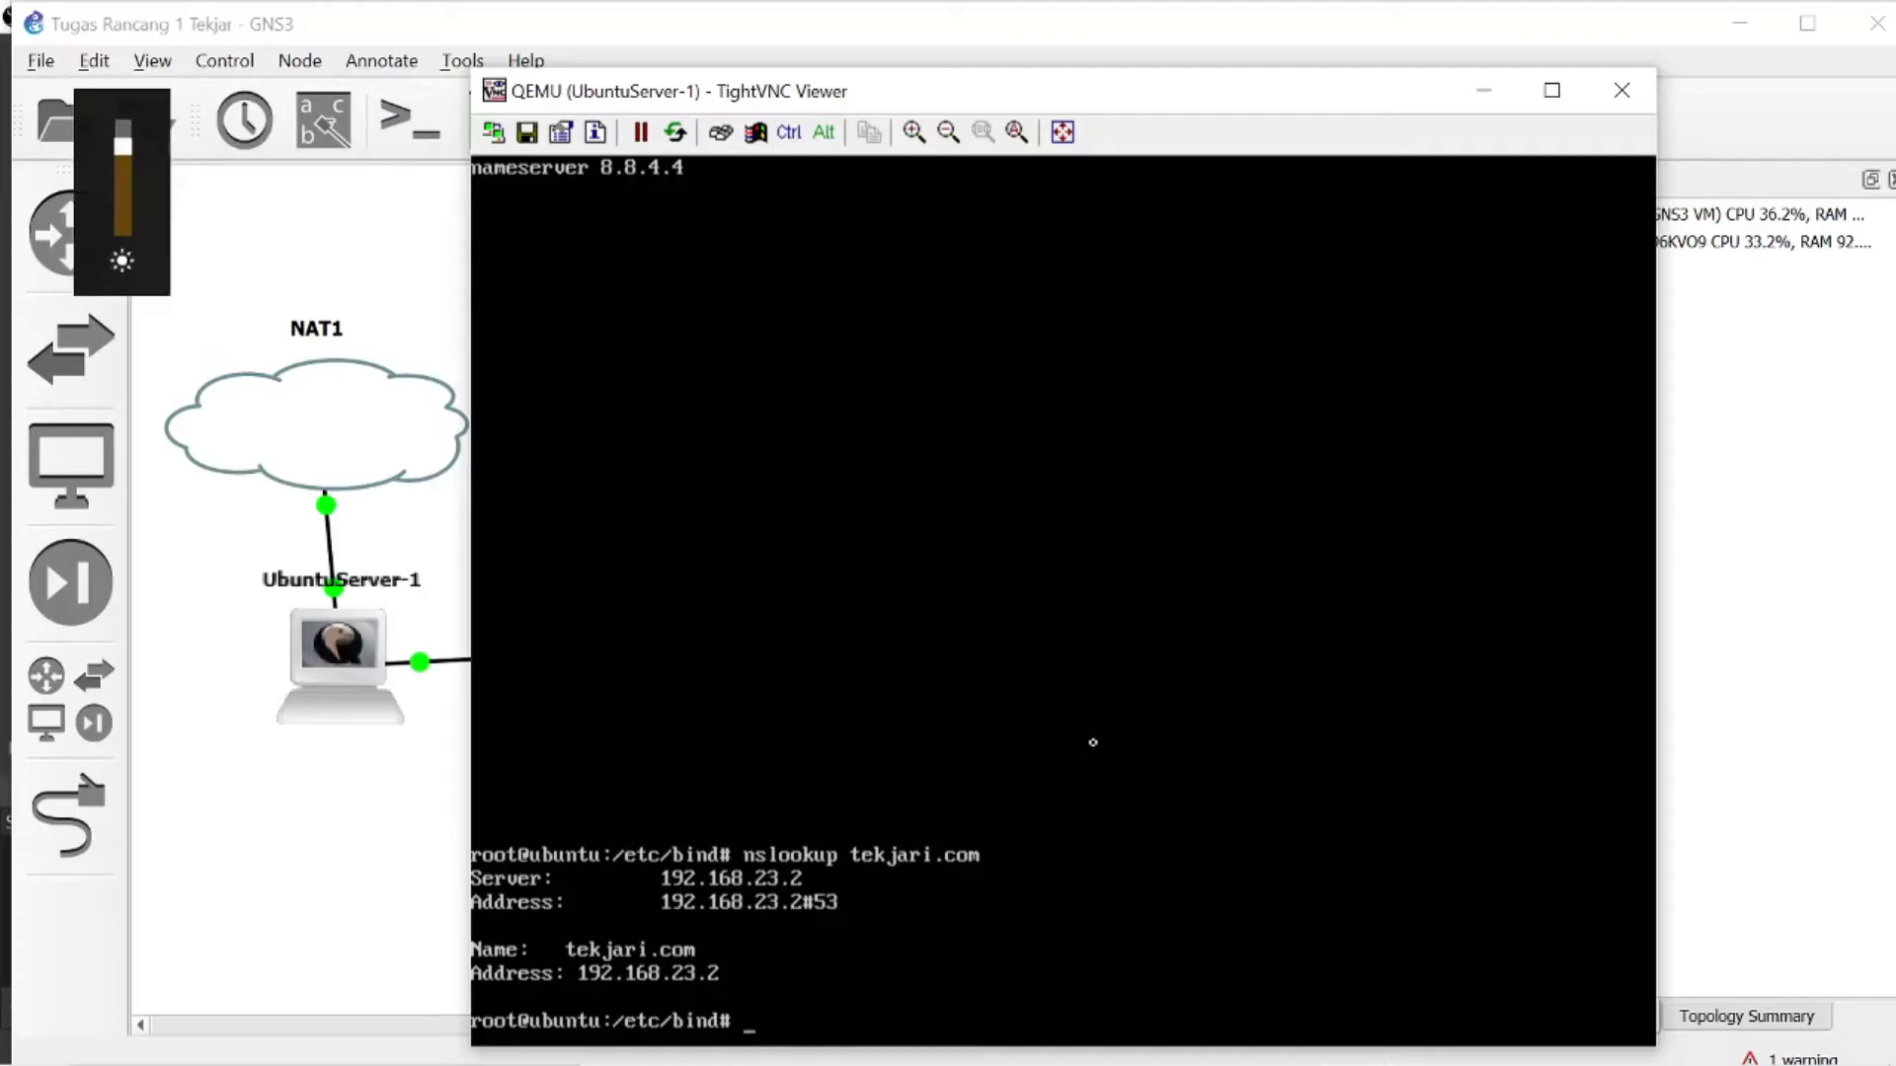
- Switch to the UbuntuDesktop-1 viewer and log in to the desktop with the account password
{"action": "mouse_move", "coordinate": [1379, 1040]}
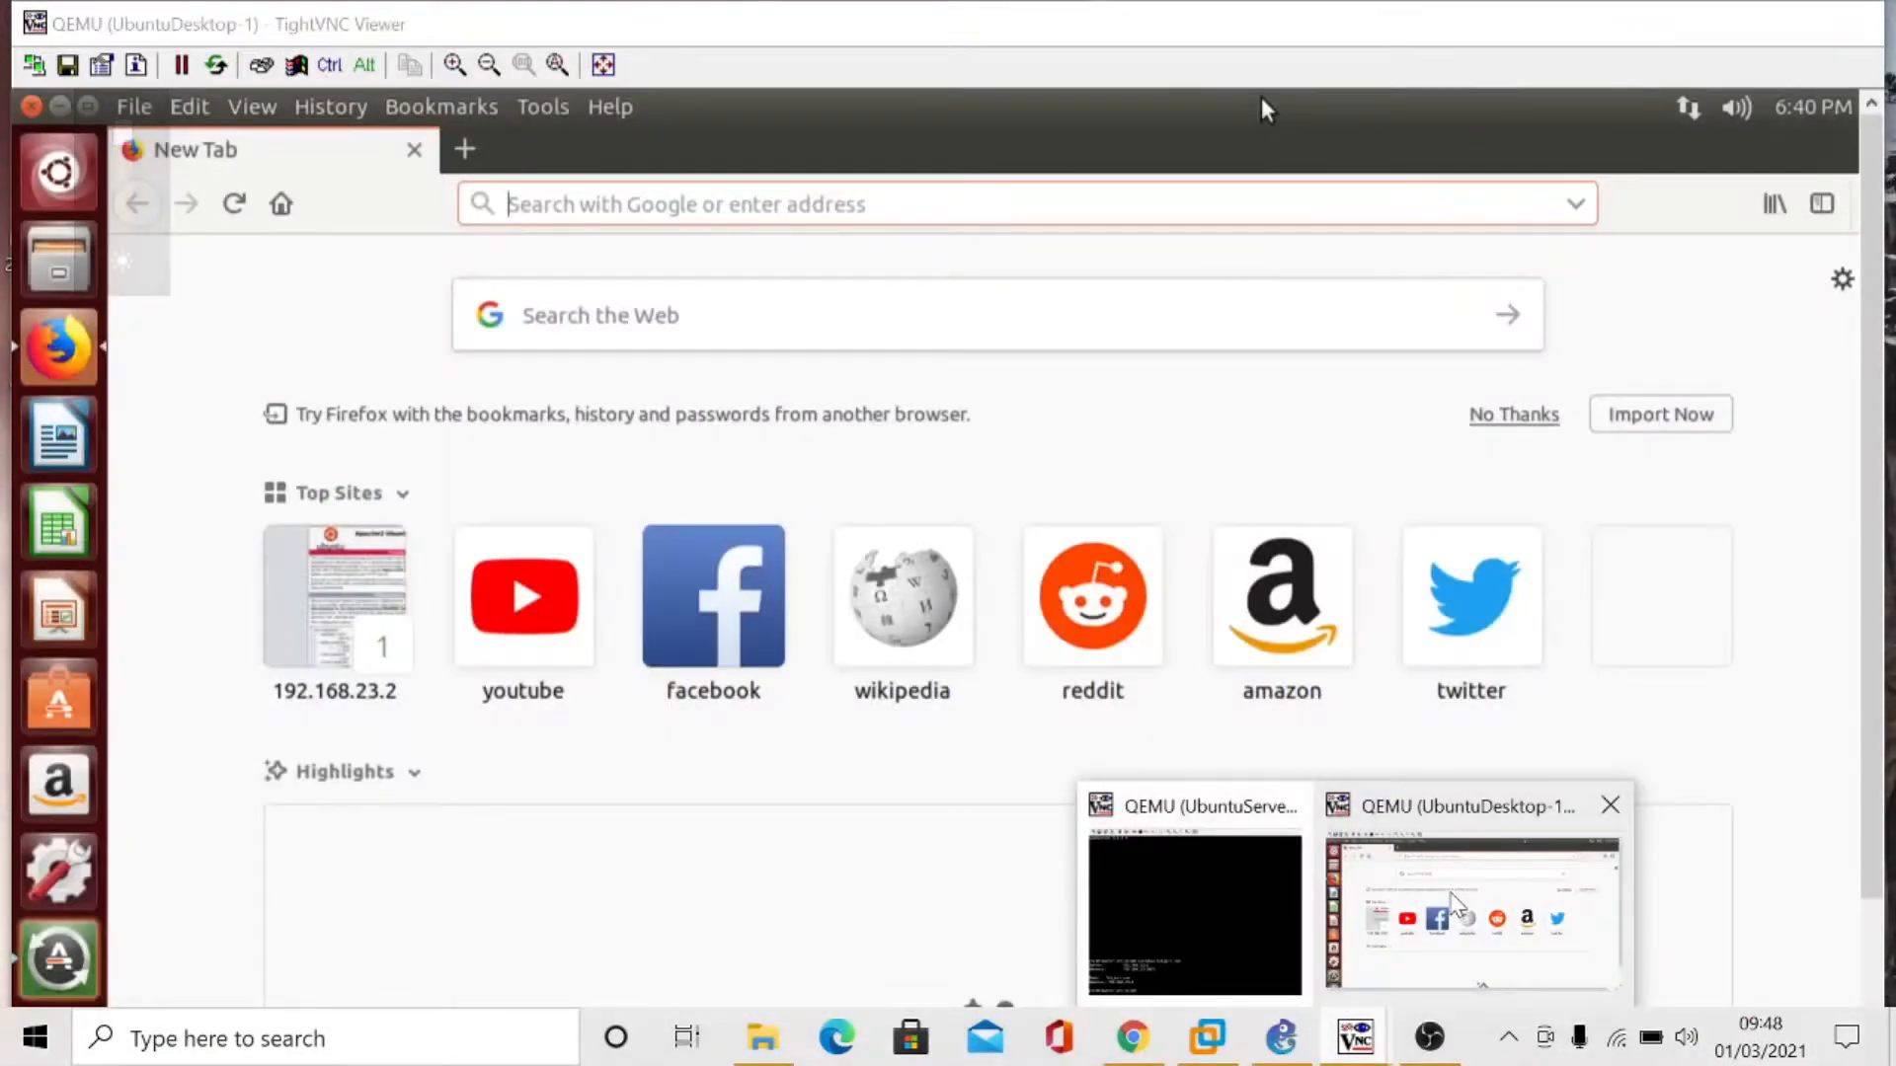
{"action": "left_click", "coordinate": [1454, 902]}
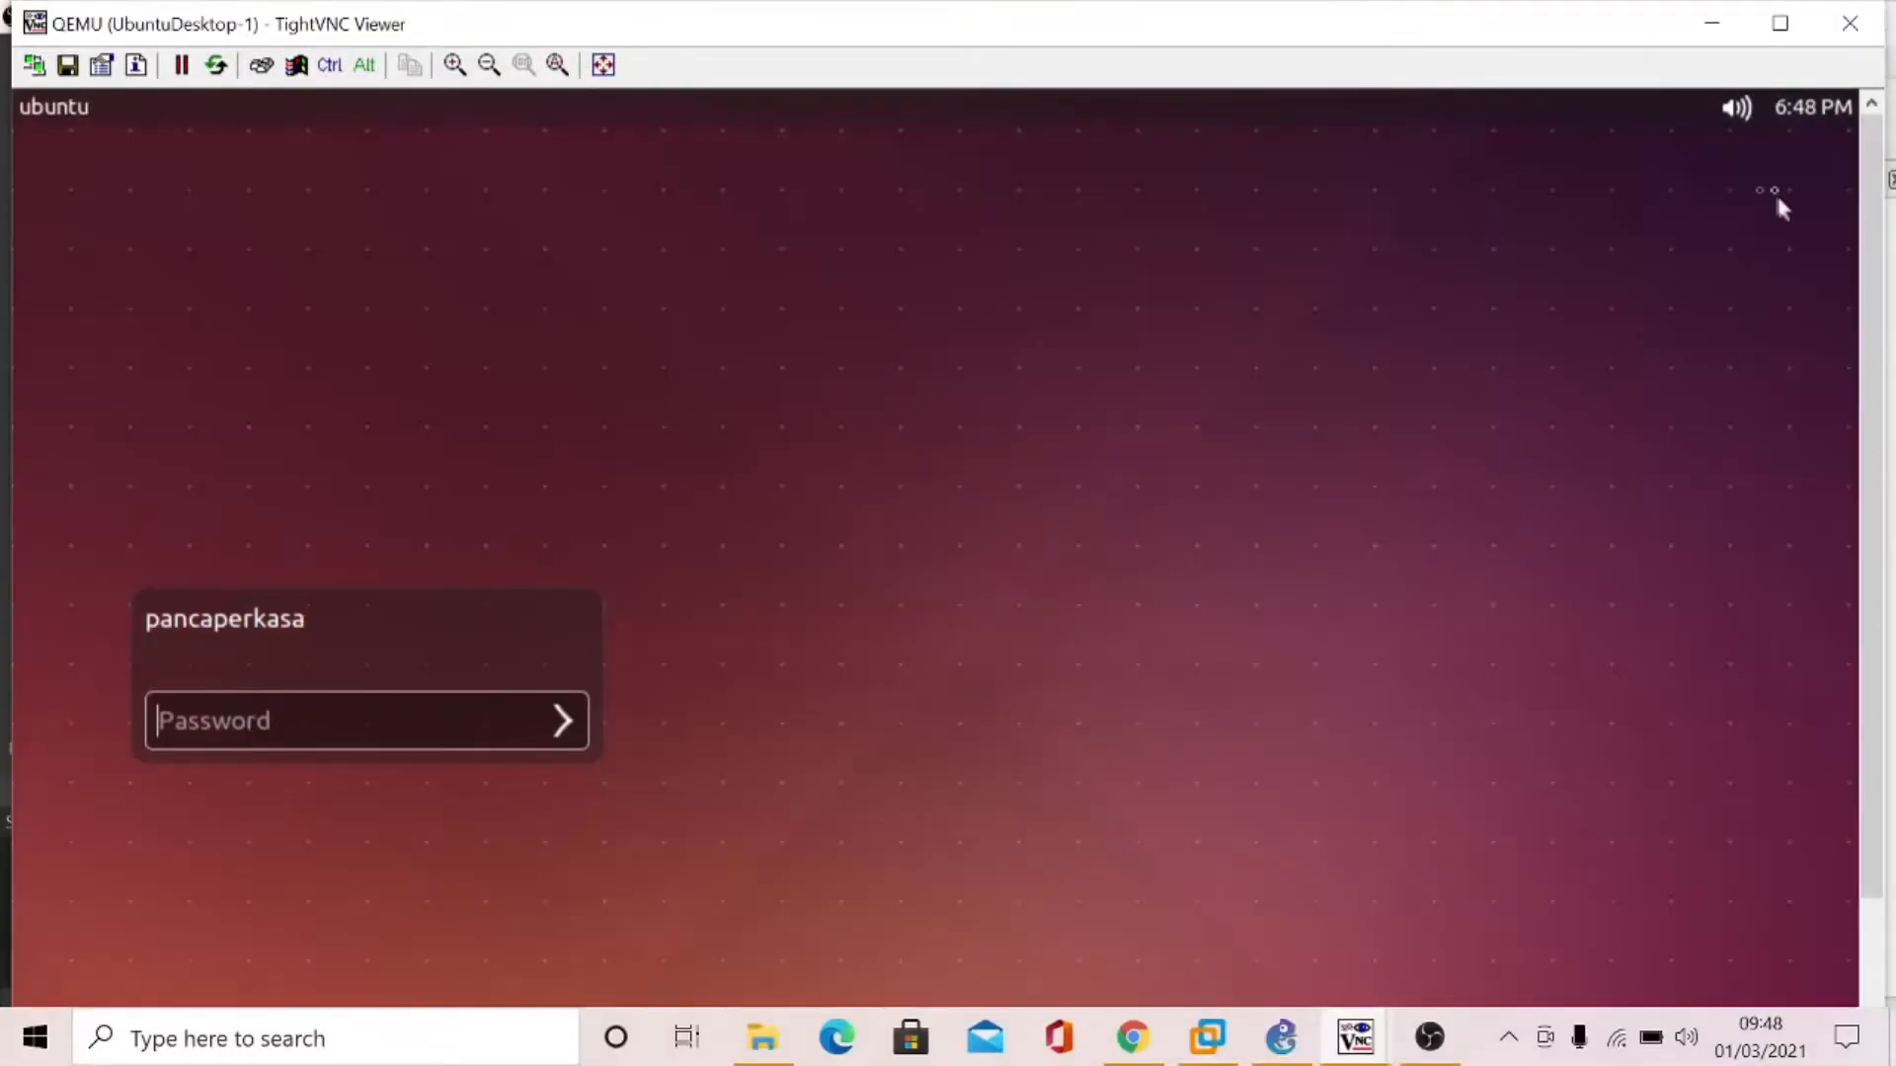
{"action": "type", "text": "•••••"}
{"action": "key", "text": "BackSpace"}
{"action": "key", "text": "BackSpace"}
{"action": "key", "text": "BackSpace"}
{"action": "key", "text": "BackSpace"}
{"action": "key", "text": "BackSpace"}
{"action": "type", "text": "••••••••••••••"}
{"action": "key", "text": "Return"}
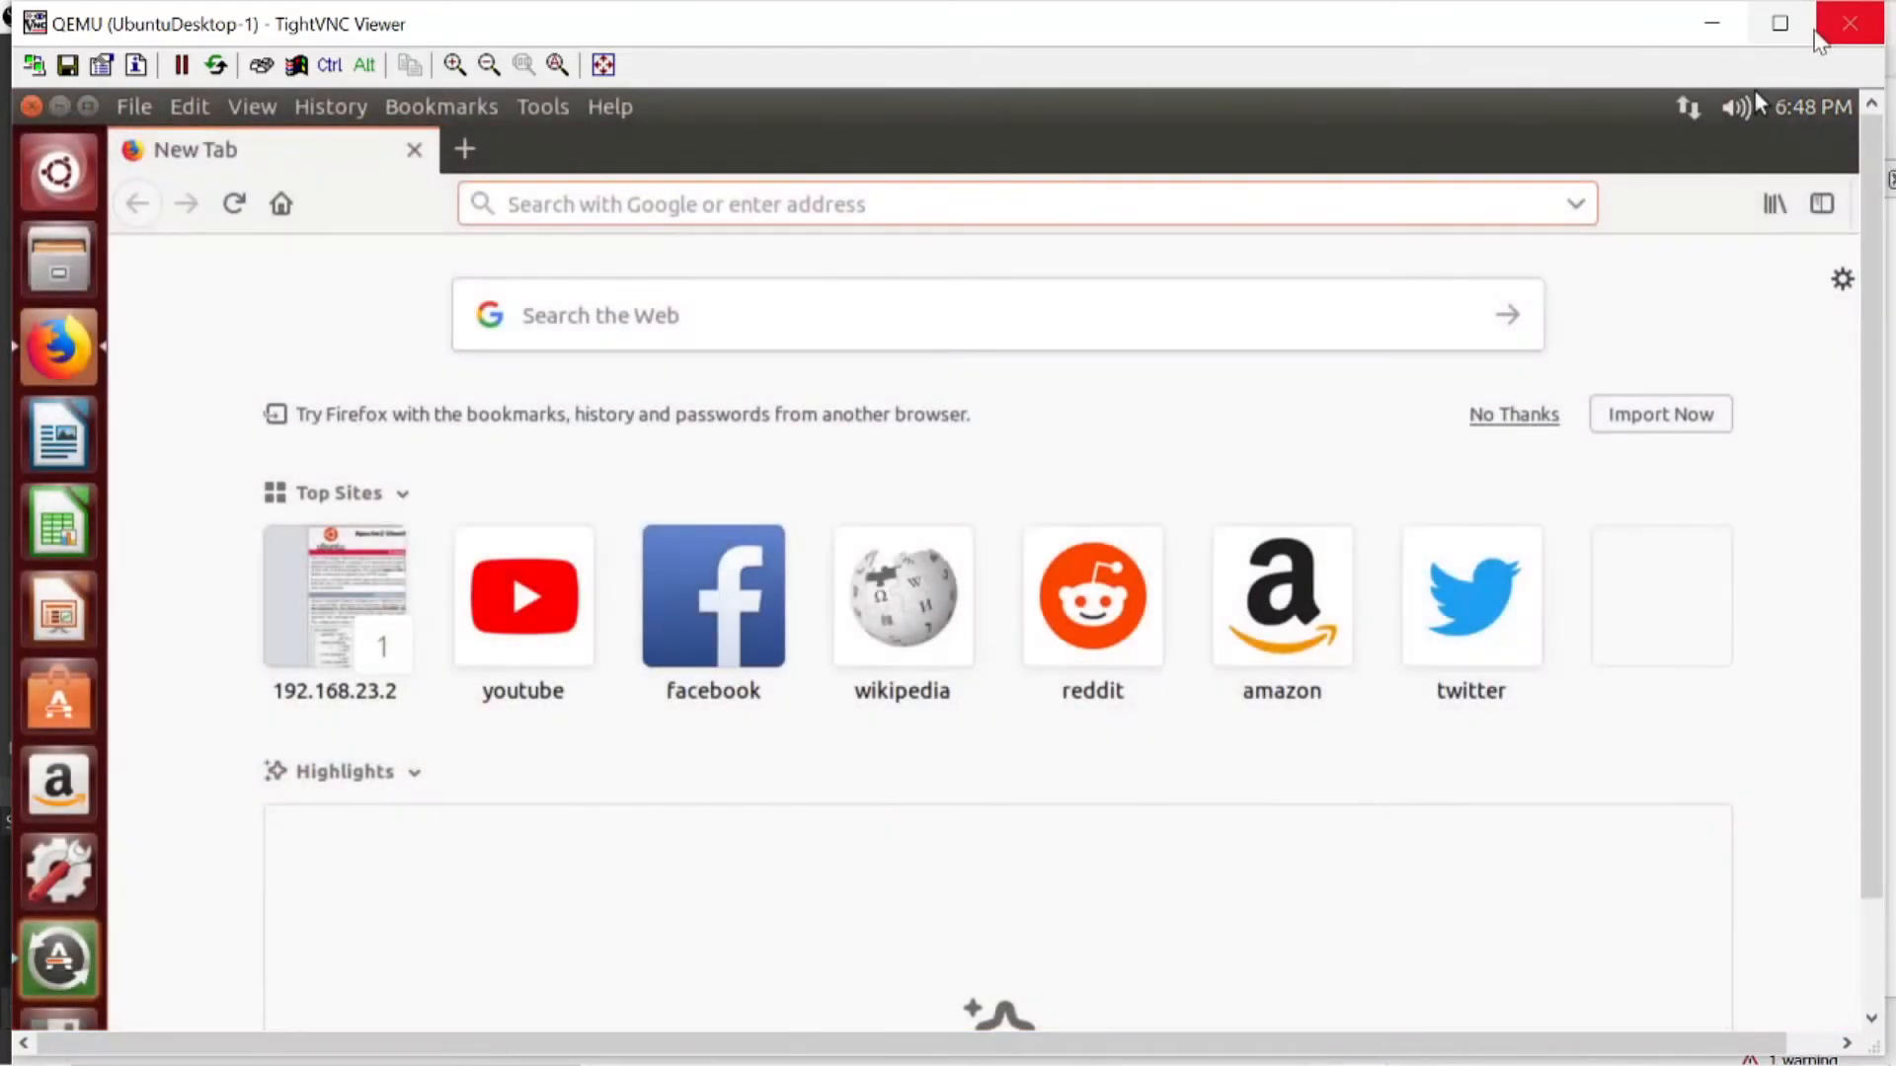
- Set 192.168.23.2 as the additional DNS server in the IPv4 settings of Wired connection 1, save it and close Network Connections
{"action": "left_click", "coordinate": [1691, 109]}
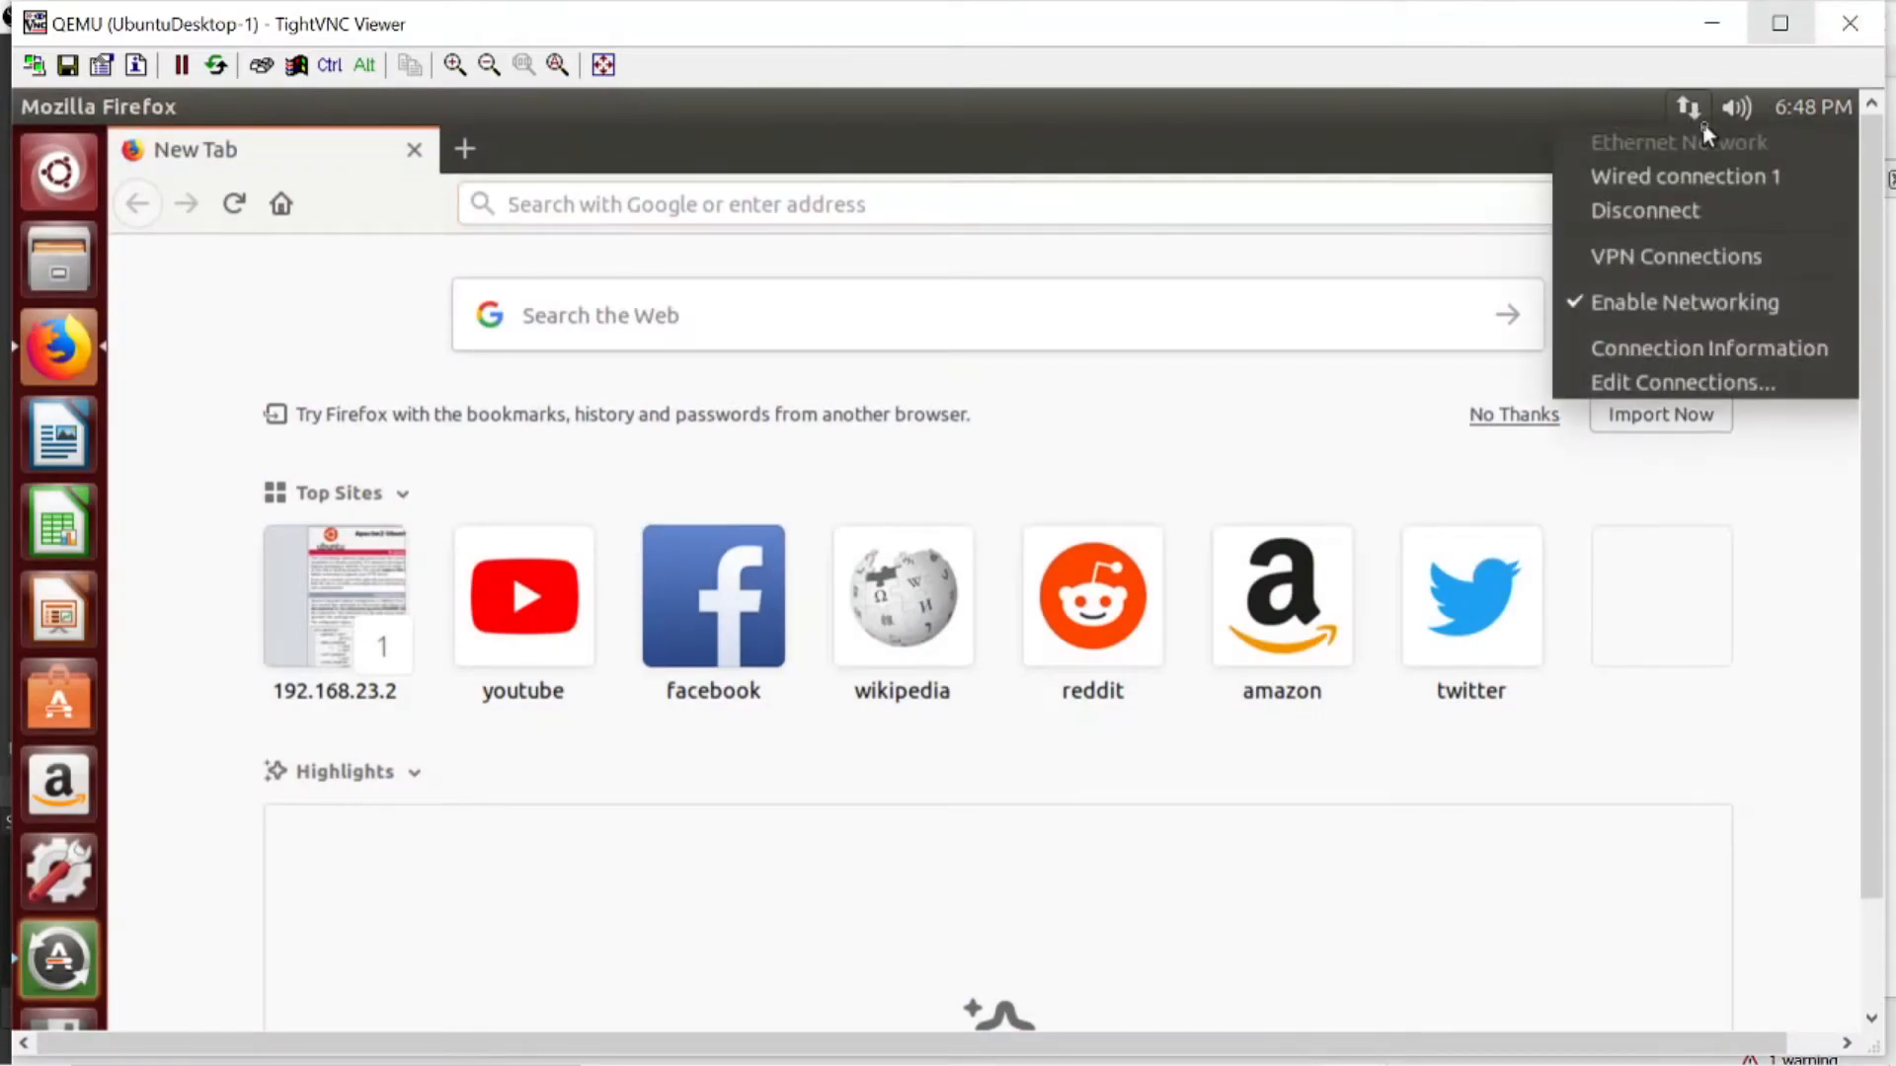
{"action": "left_click", "coordinate": [1702, 381]}
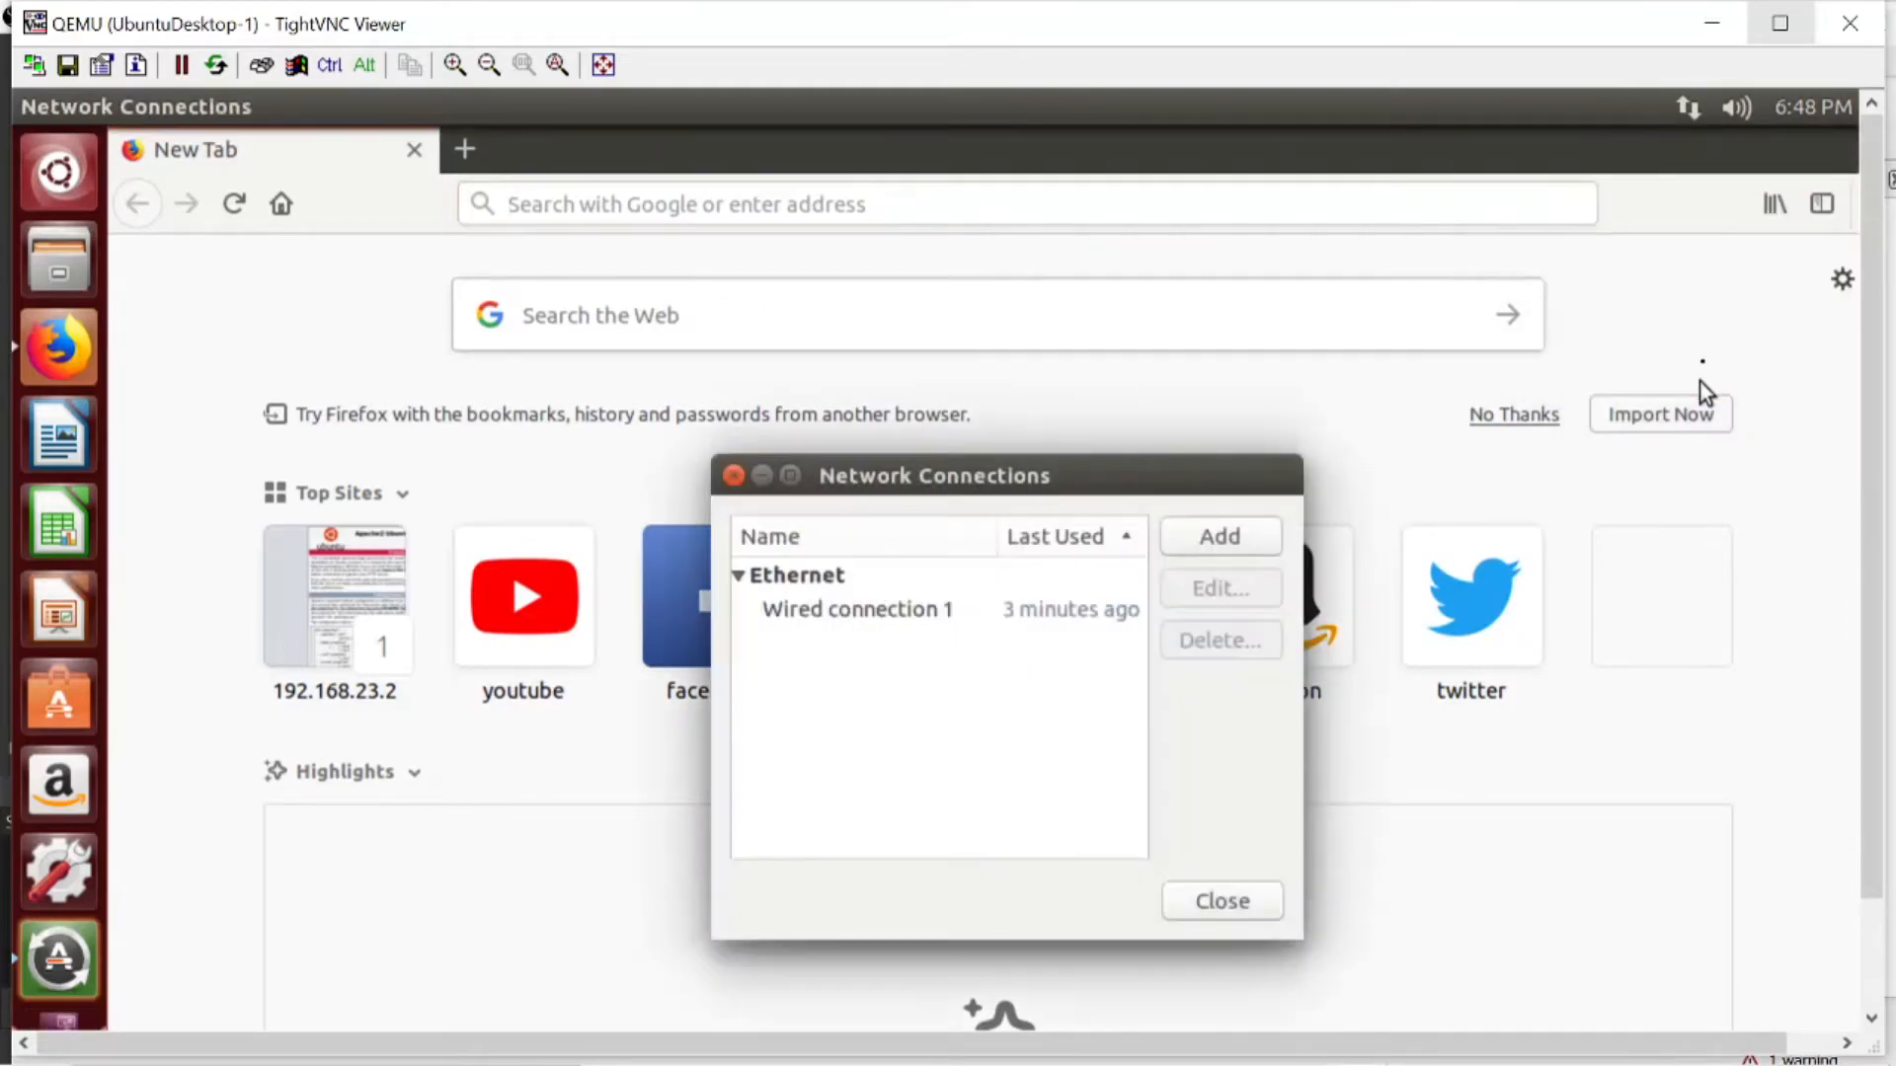
{"action": "left_click", "coordinate": [1003, 625]}
{"action": "double_click", "coordinate": [997, 614]}
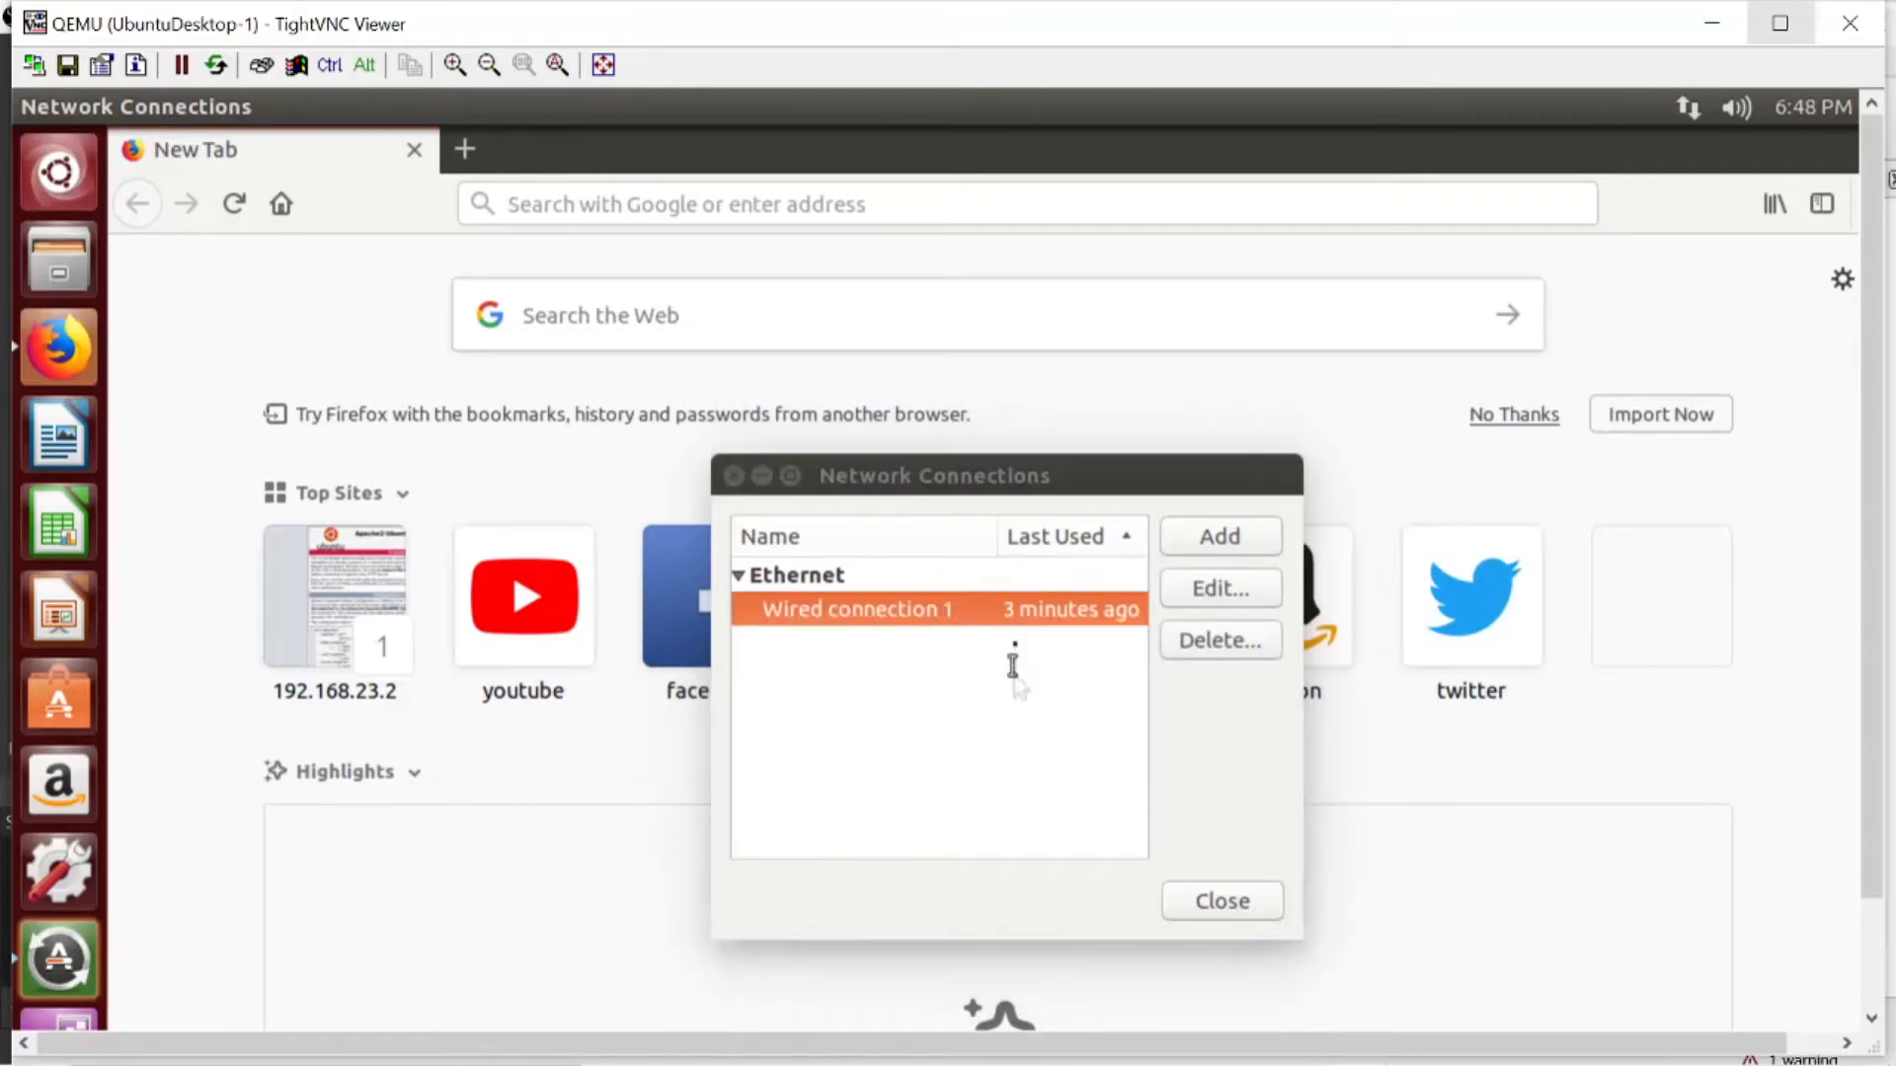
{"action": "left_click", "coordinate": [1134, 465]}
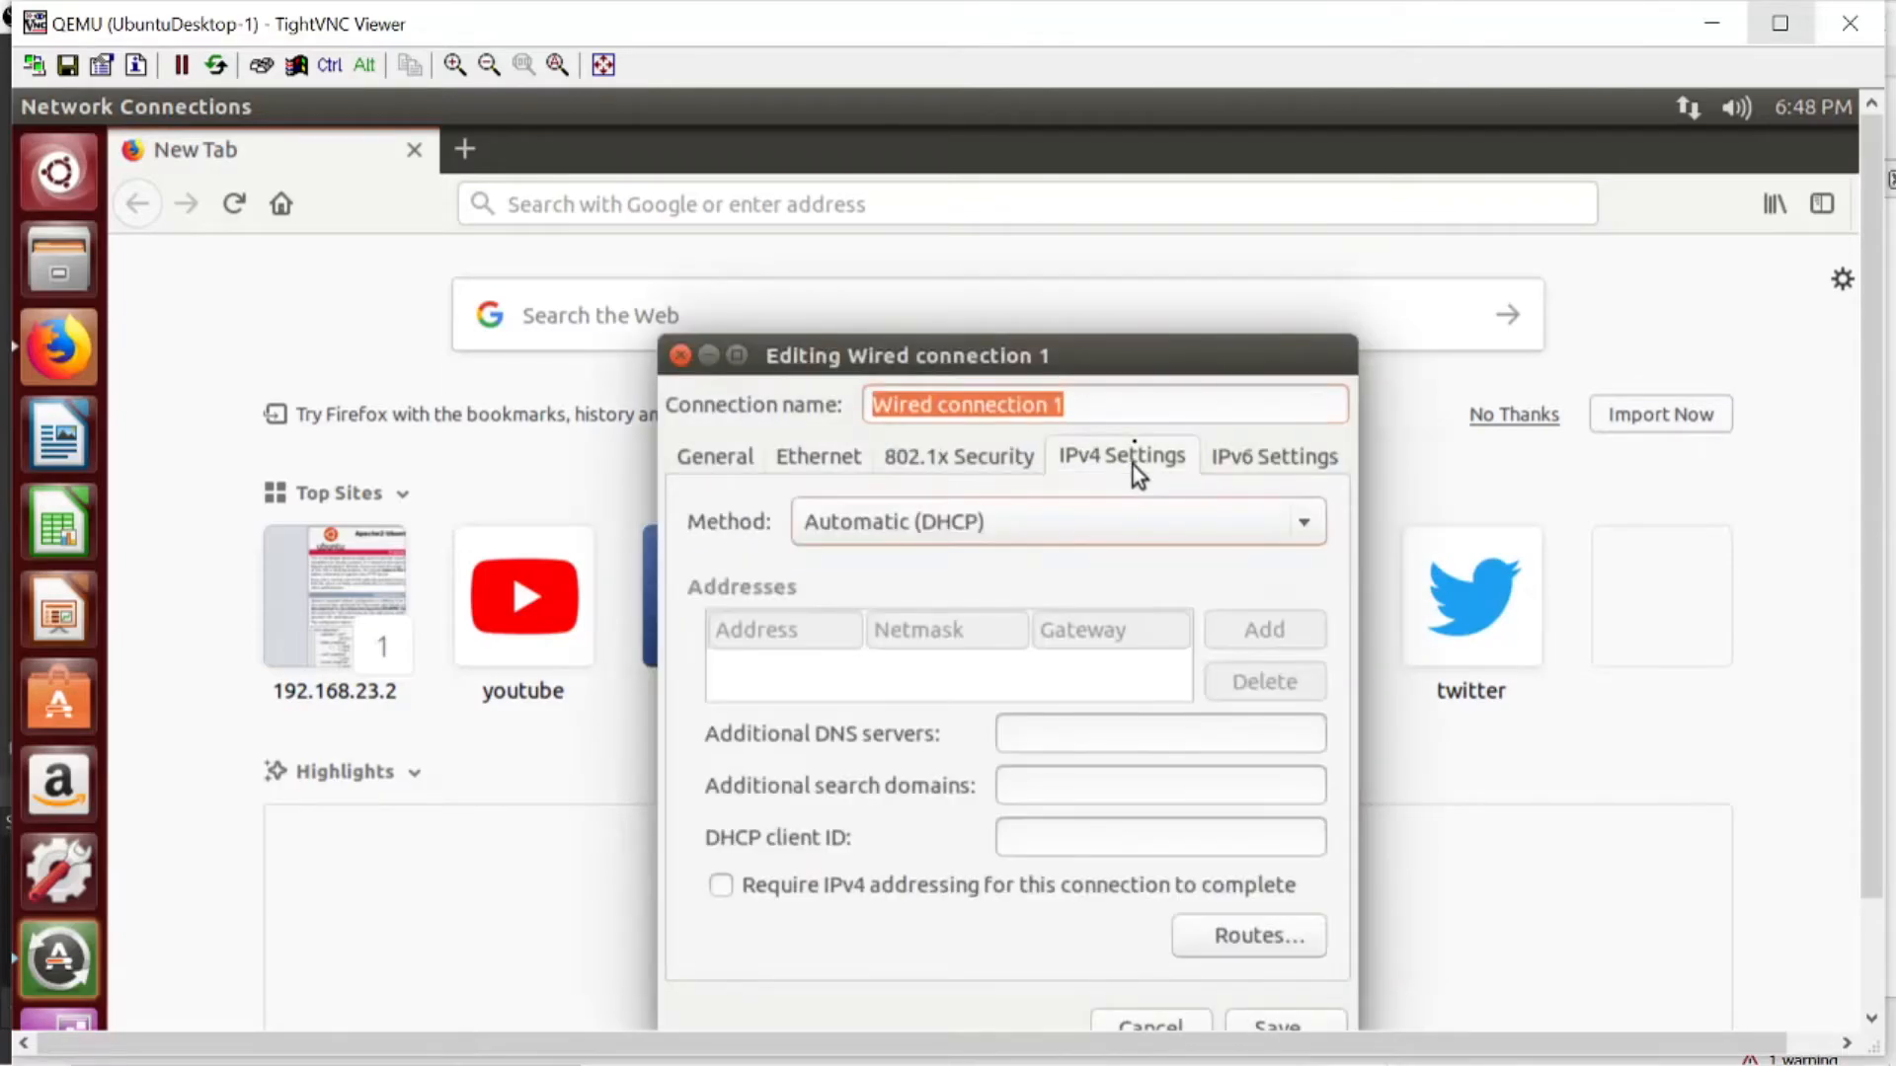
{"action": "left_click", "coordinate": [1130, 733]}
{"action": "type", "text": "192.168.23.2"}
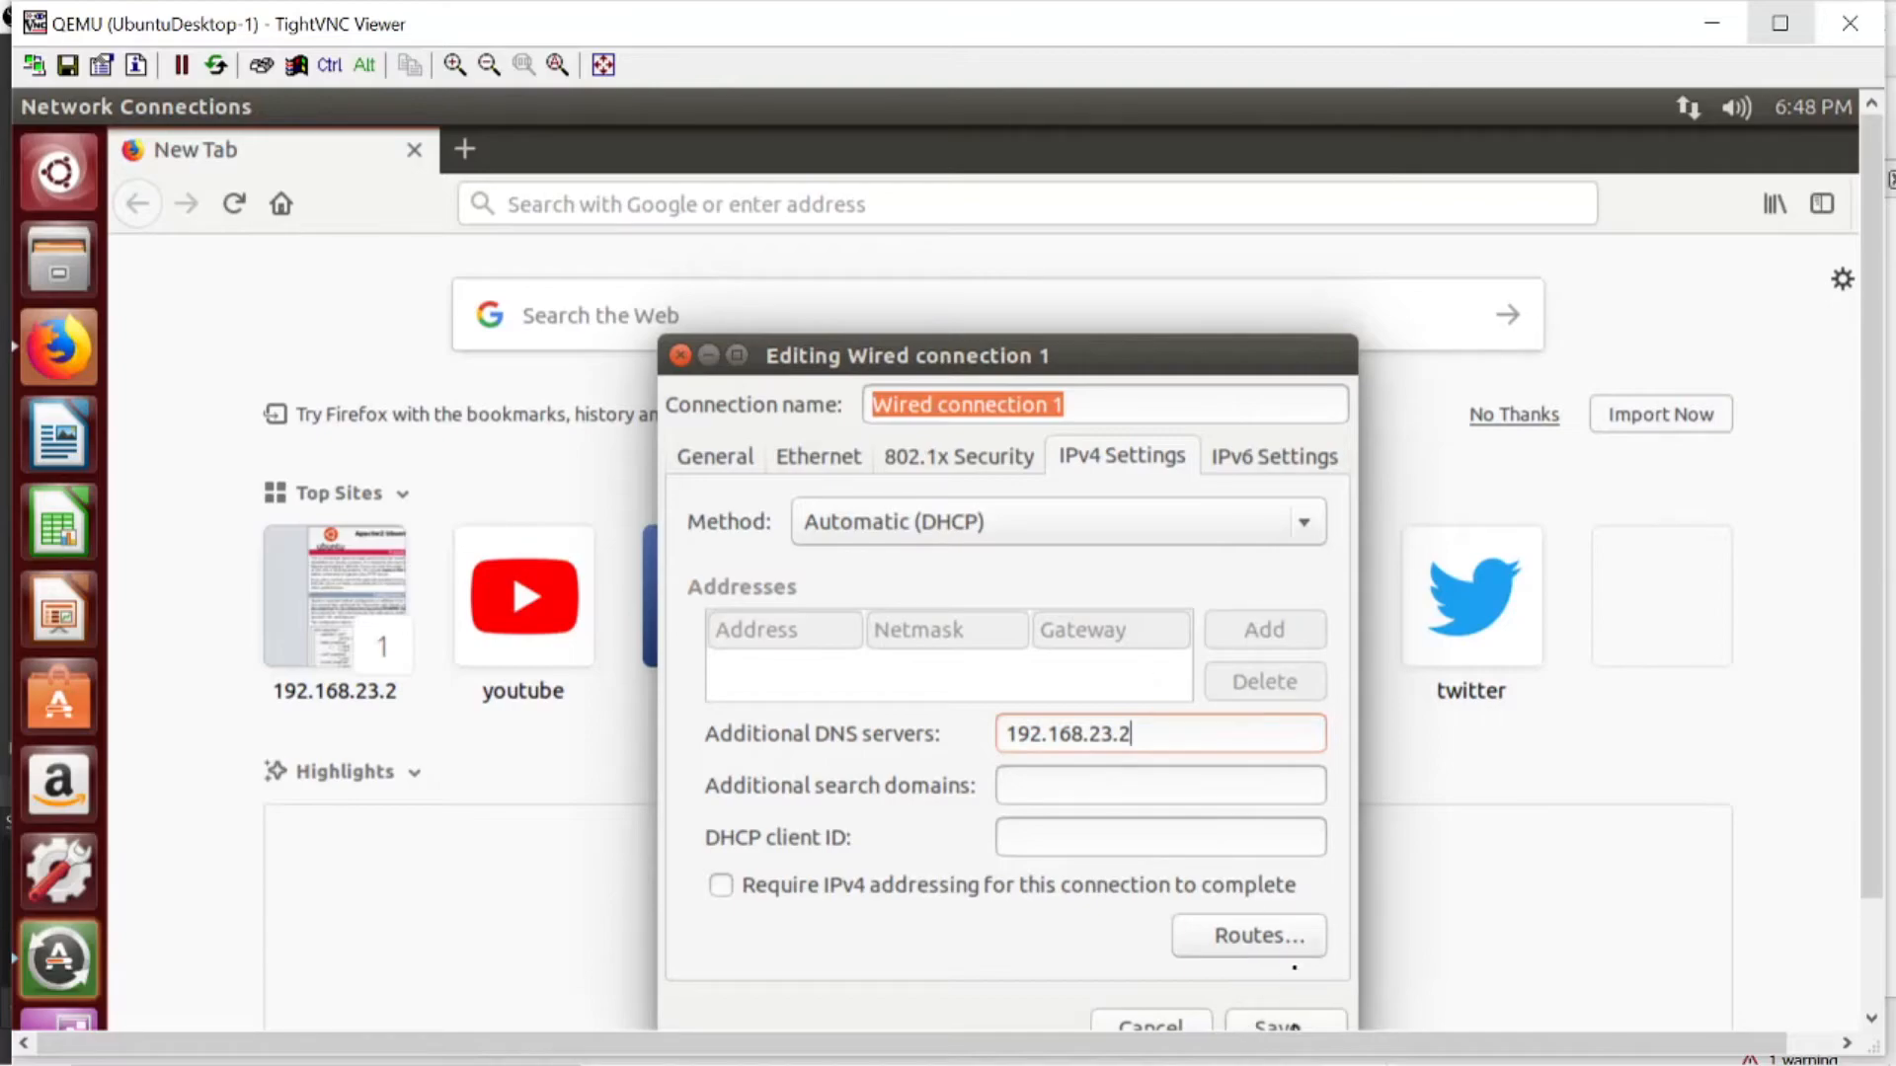
{"action": "left_click", "coordinate": [1297, 1027]}
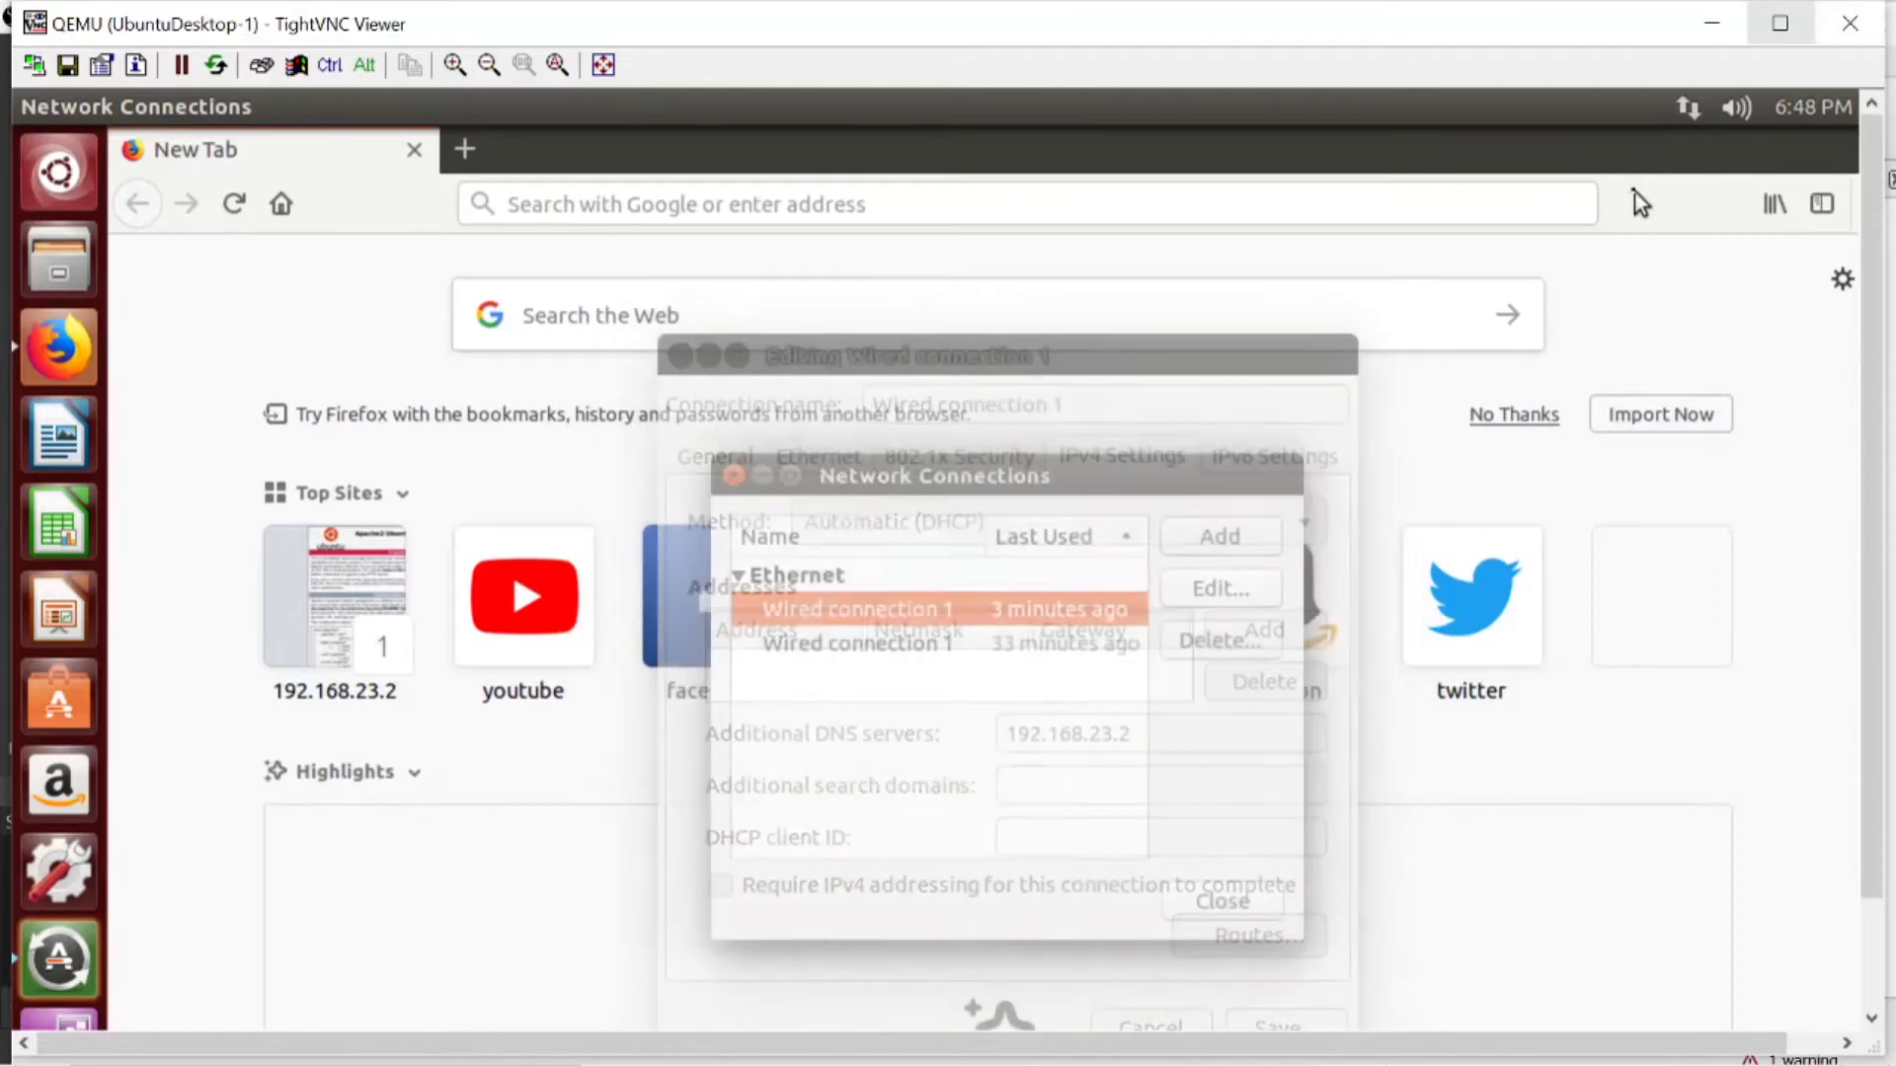
{"action": "left_click", "coordinate": [1242, 918]}
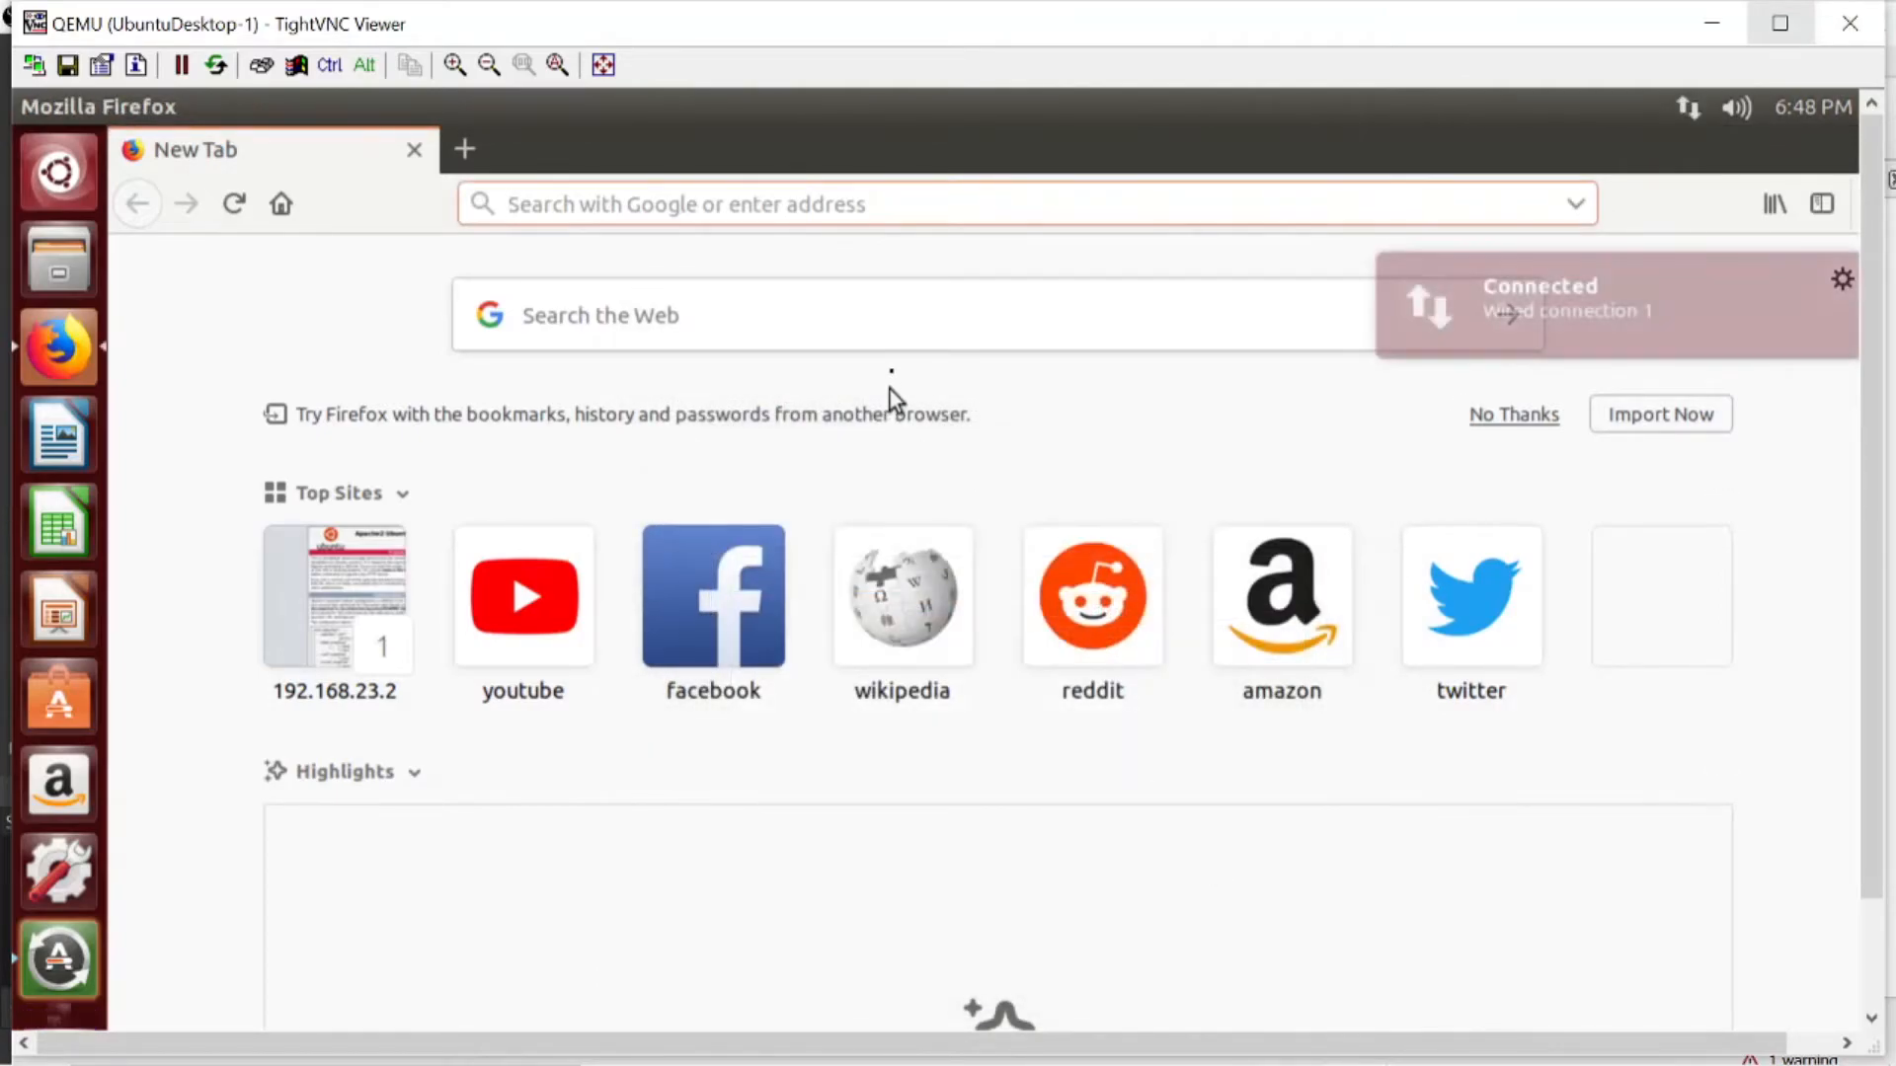
- Open tekjari.com in Firefox to check the website through the configured DNS server
{"action": "left_click", "coordinate": [778, 211]}
{"action": "type", "text": "t"}
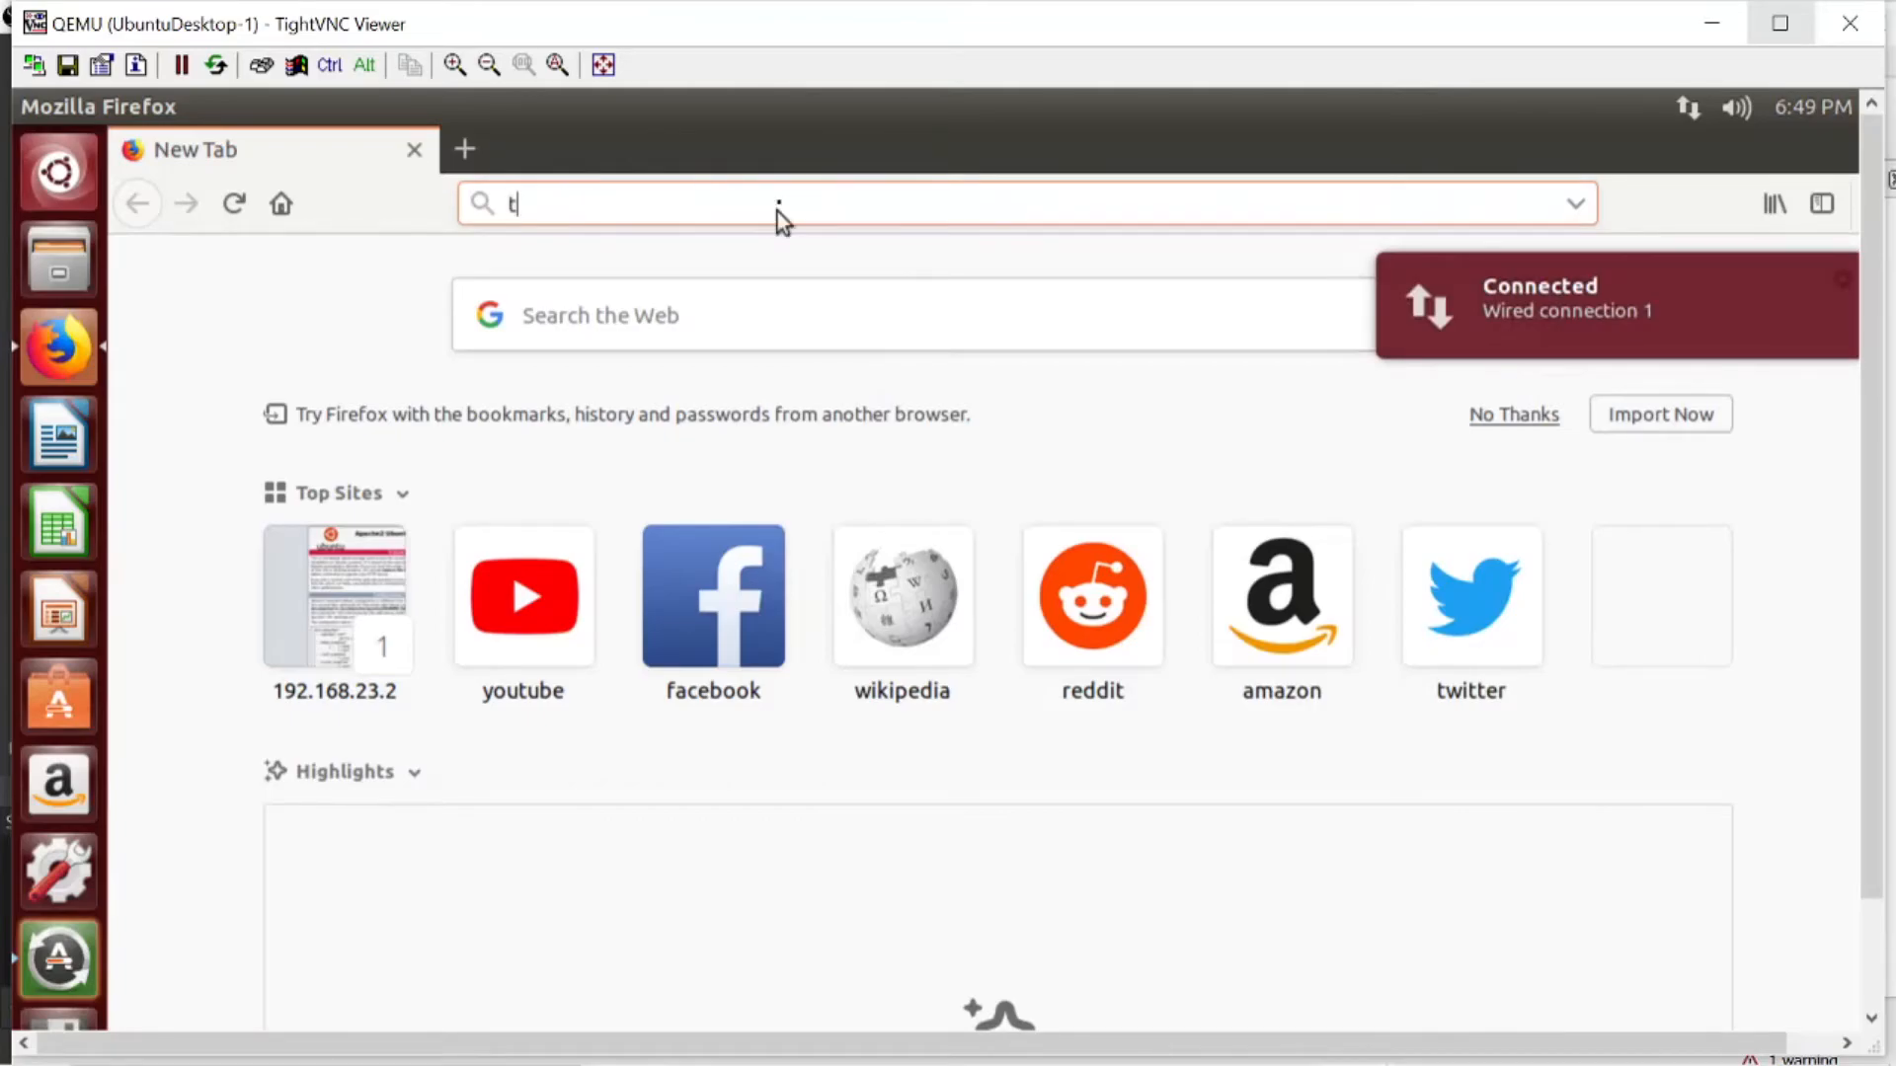
{"action": "type", "text": "ekjari"}
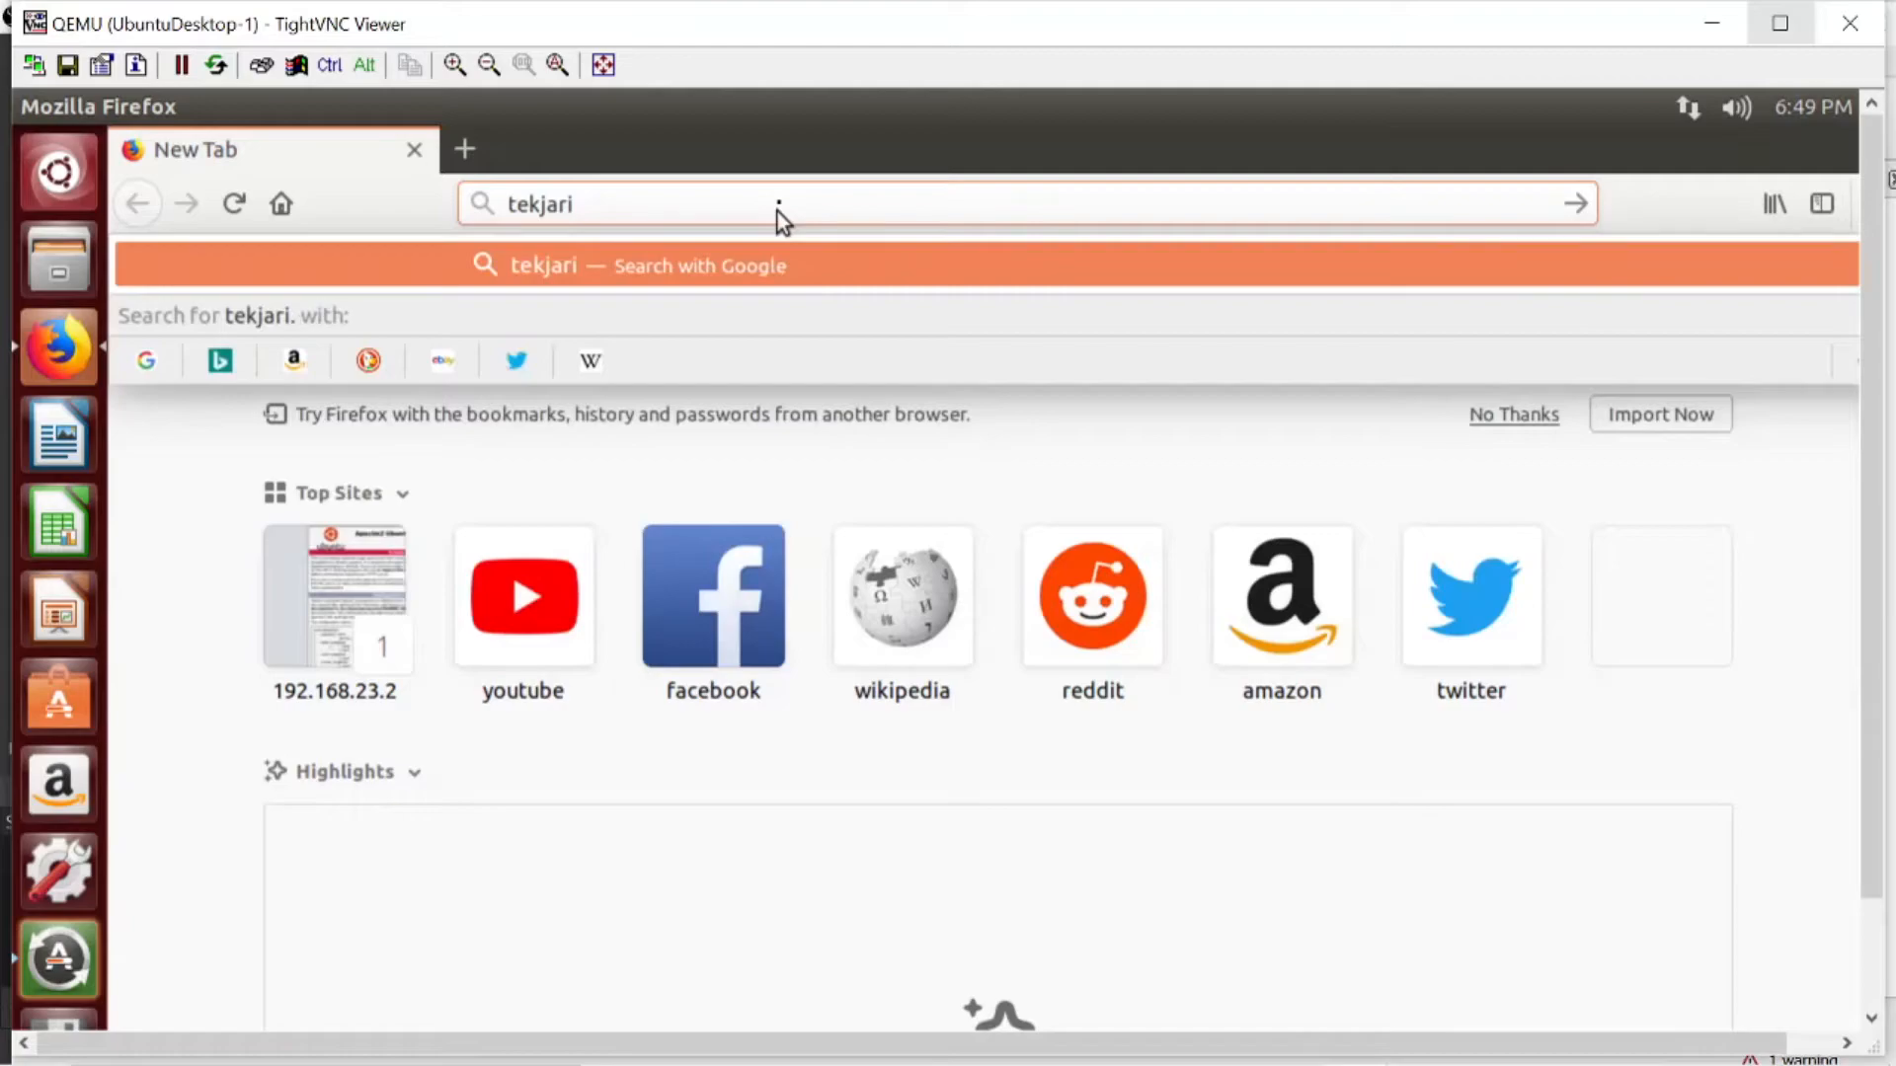
{"action": "type", "text": ".com"}
{"action": "key", "text": "Return"}
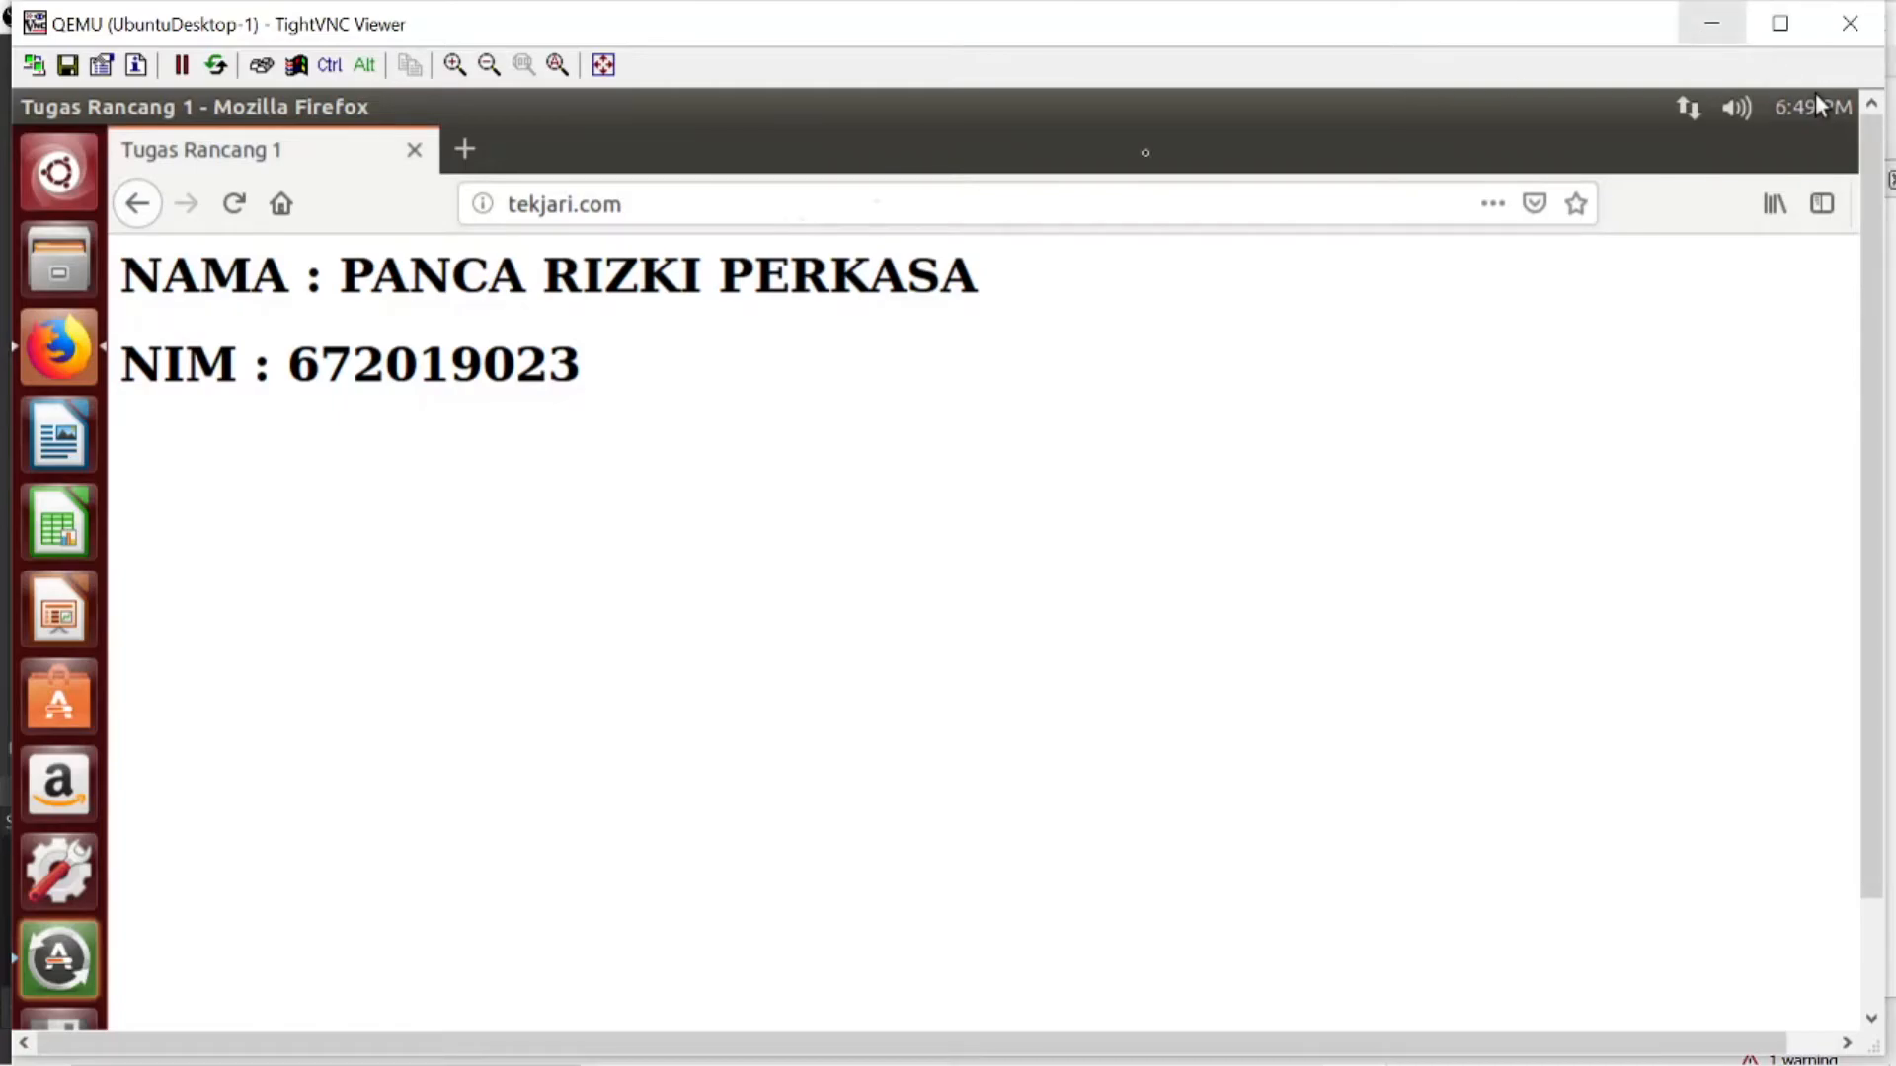
- Open tekjari.com/phpinfo.php to check the PHP information page through the domain
{"action": "left_click", "coordinate": [747, 213]}
{"action": "type", "text": "/"}
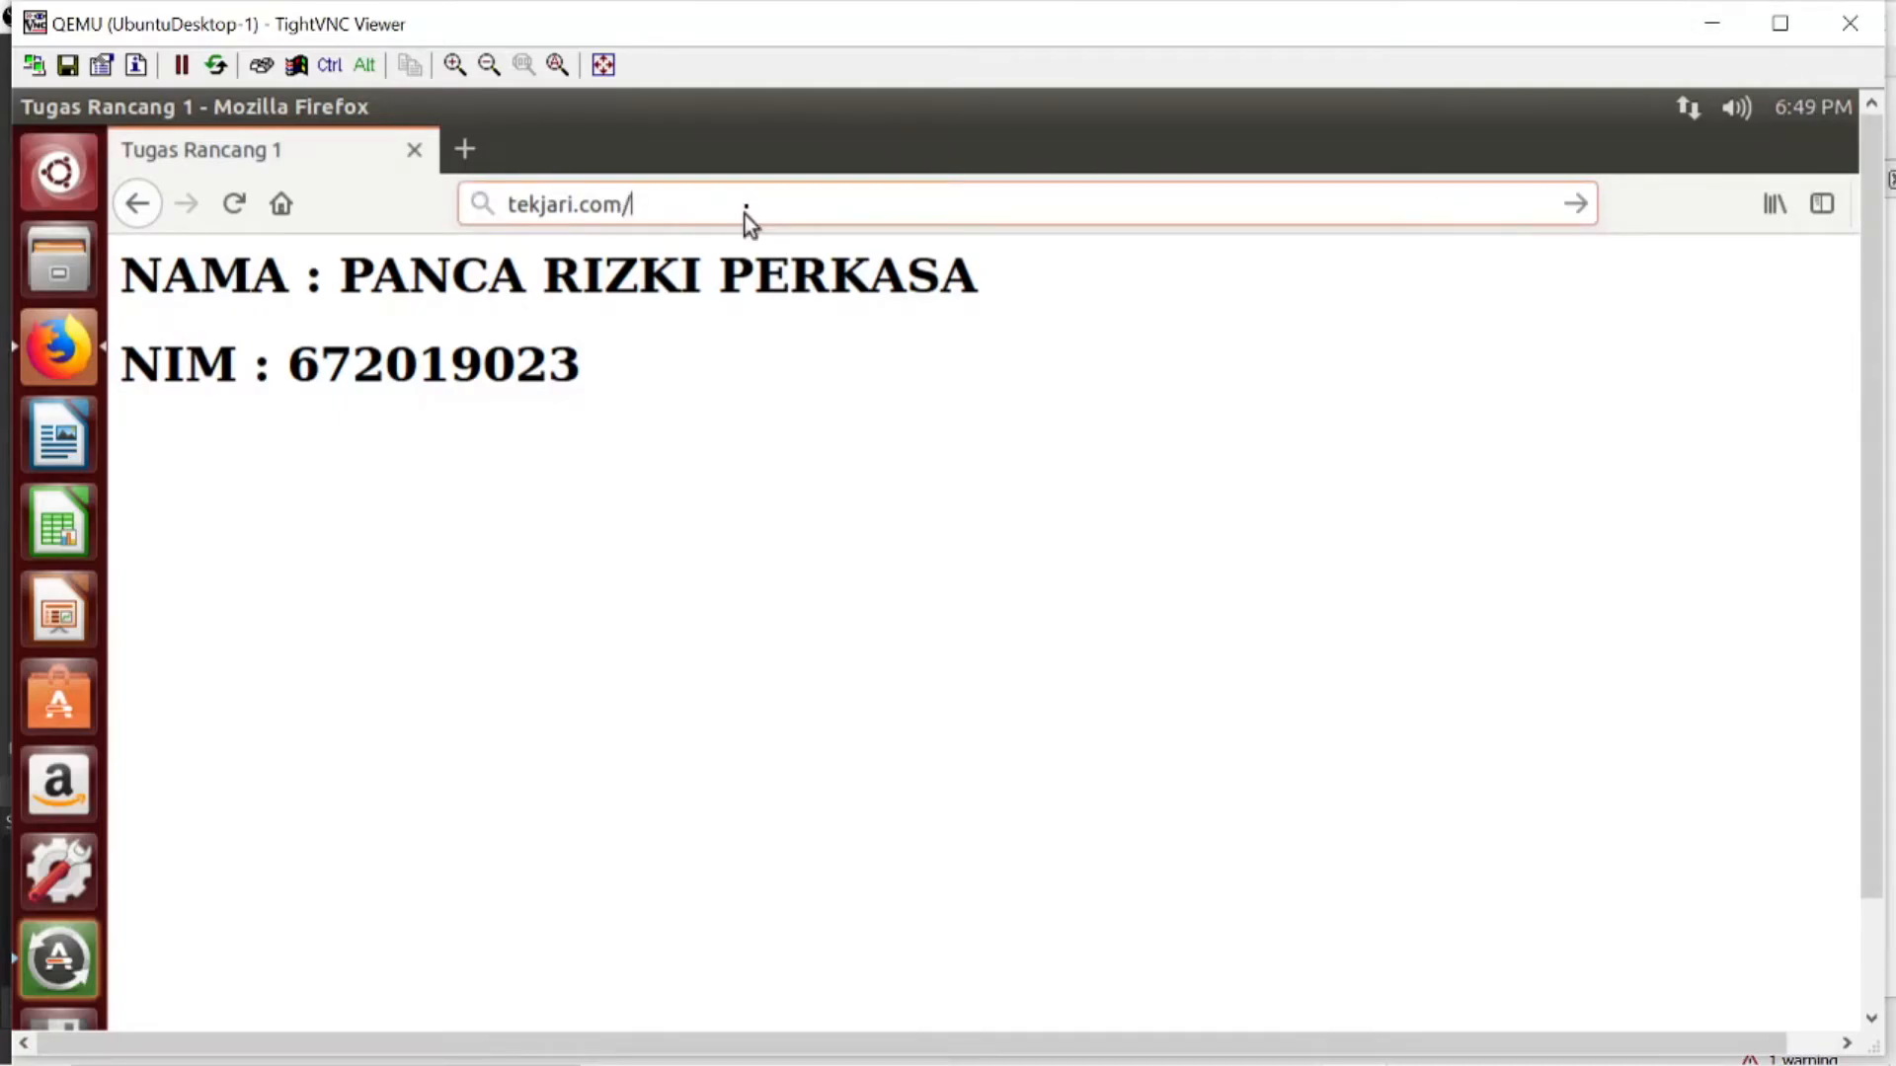
{"action": "type", "text": "phpin"}
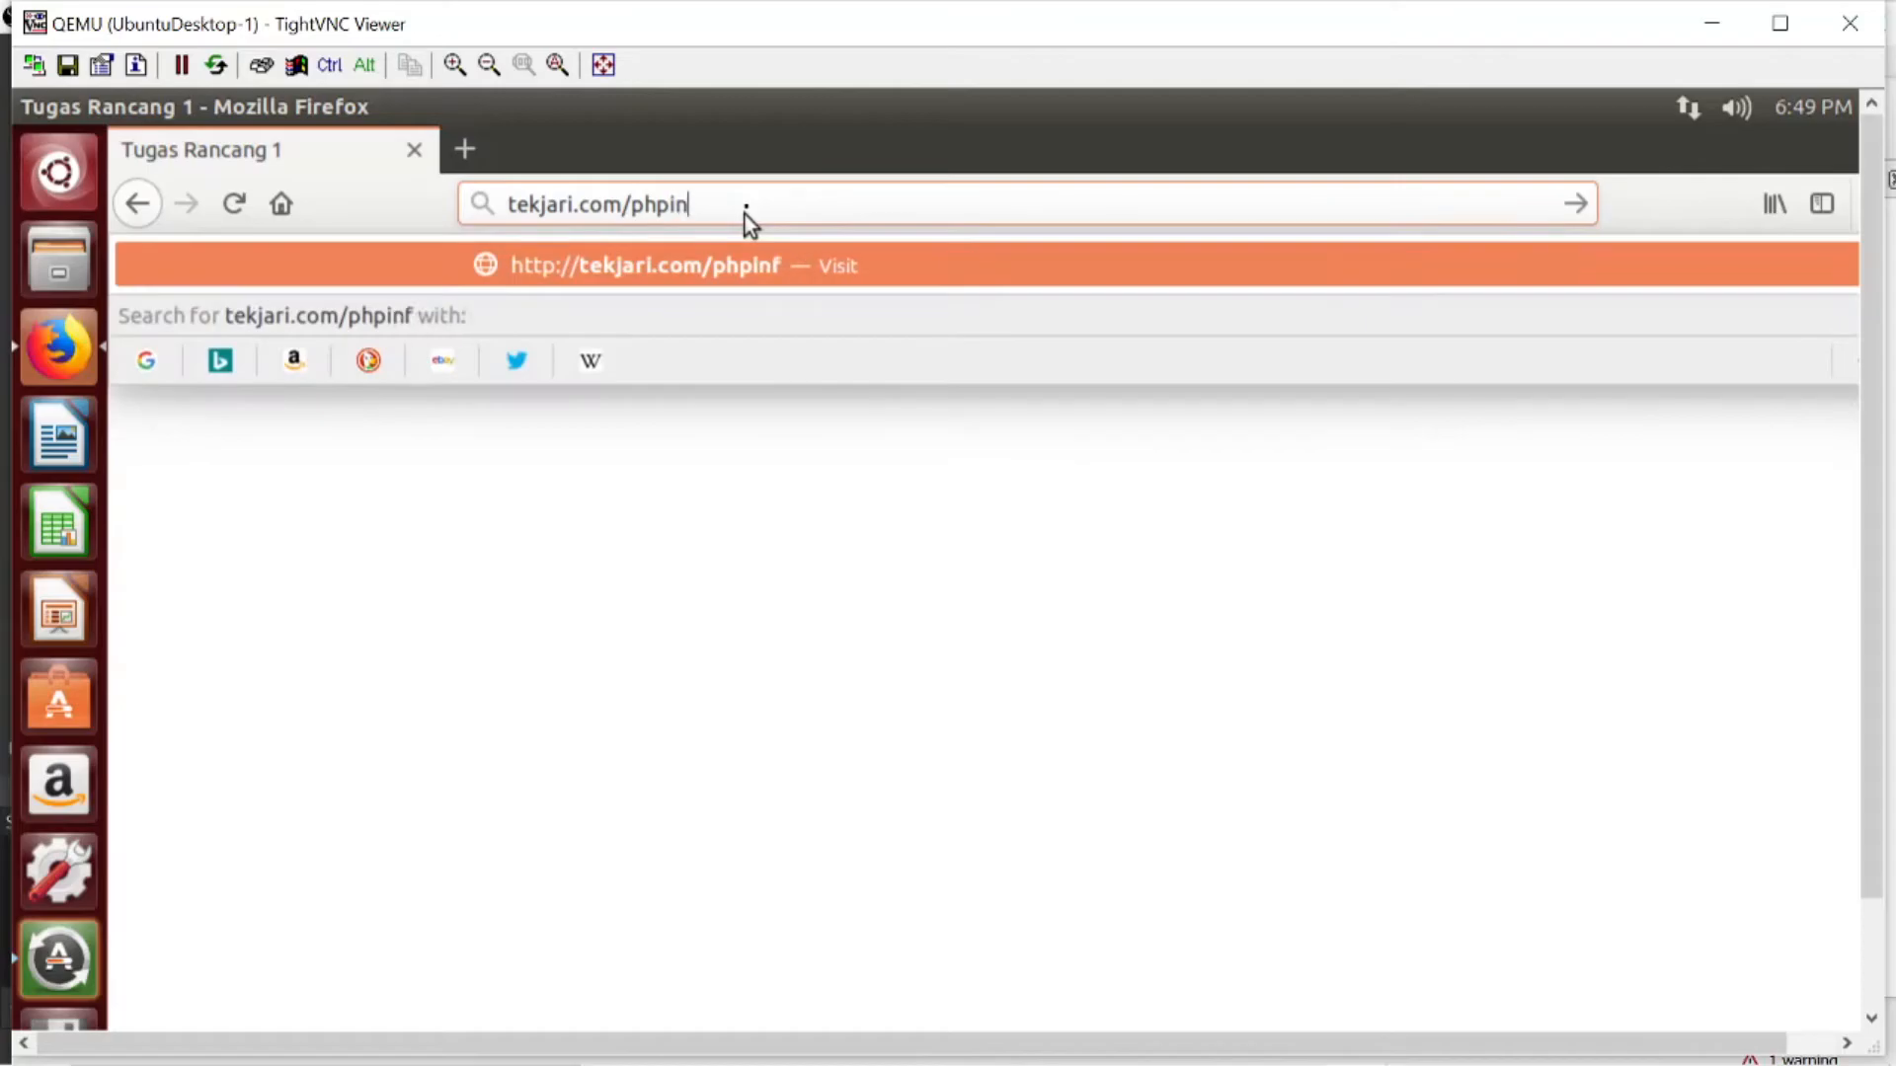
{"action": "type", "text": "fo.php"}
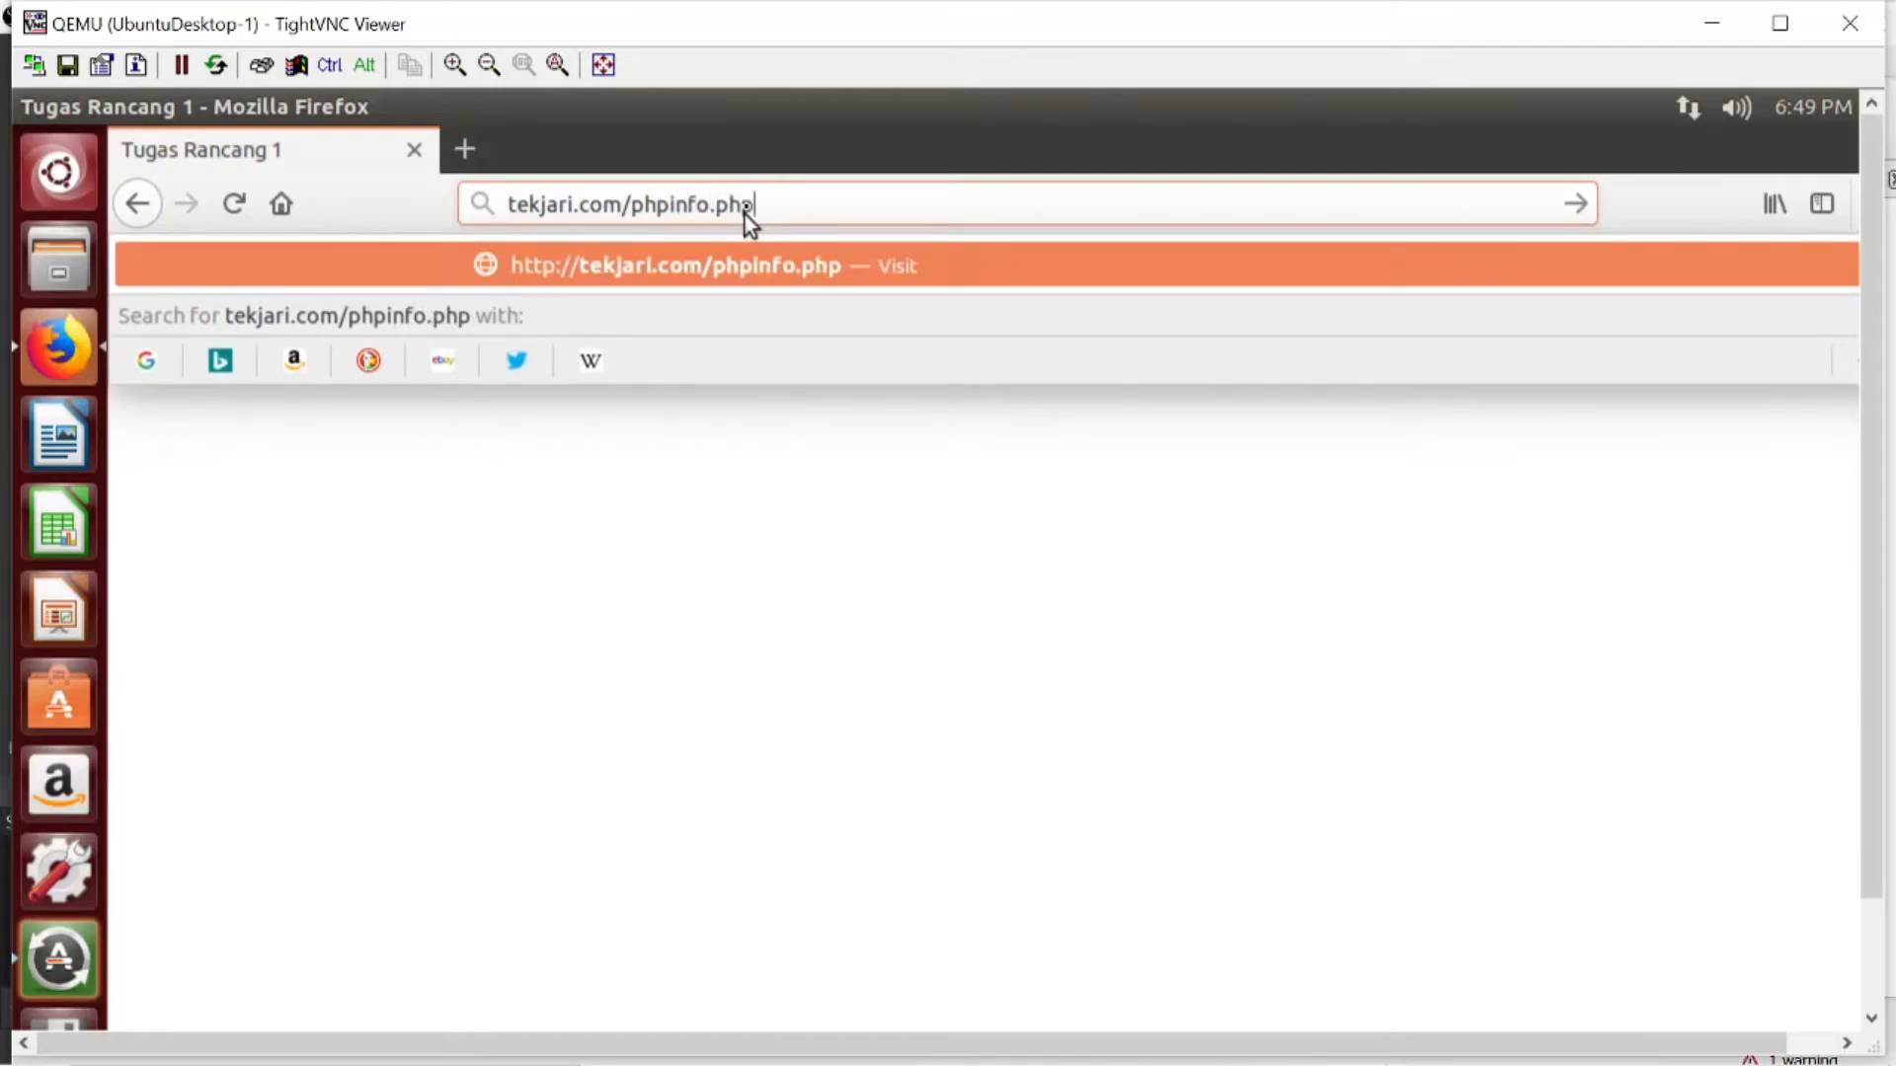
{"action": "key", "text": "Return"}
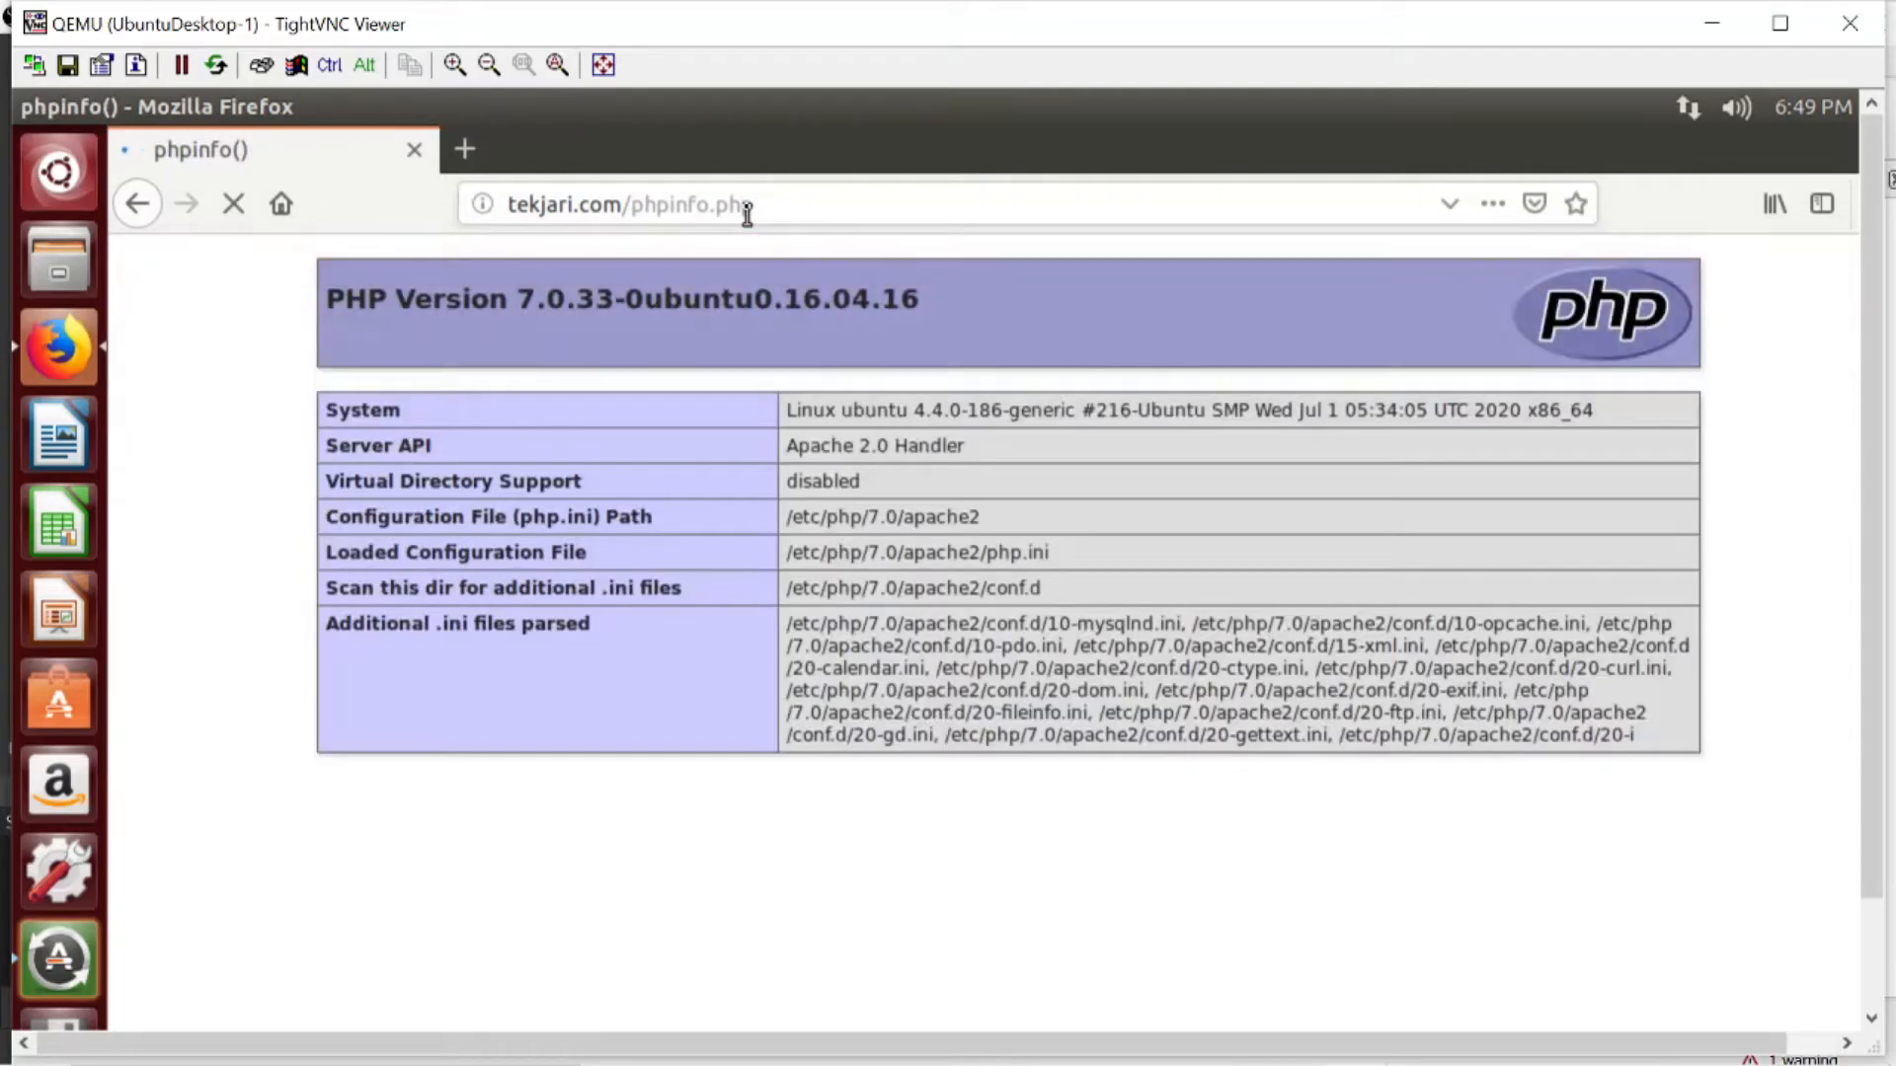
- Return to the UbuntuServer-1 console, leave the root shell in /etc/bind, and start a fresh root session on a cleared terminal
{"action": "left_click", "coordinate": [1715, 32]}
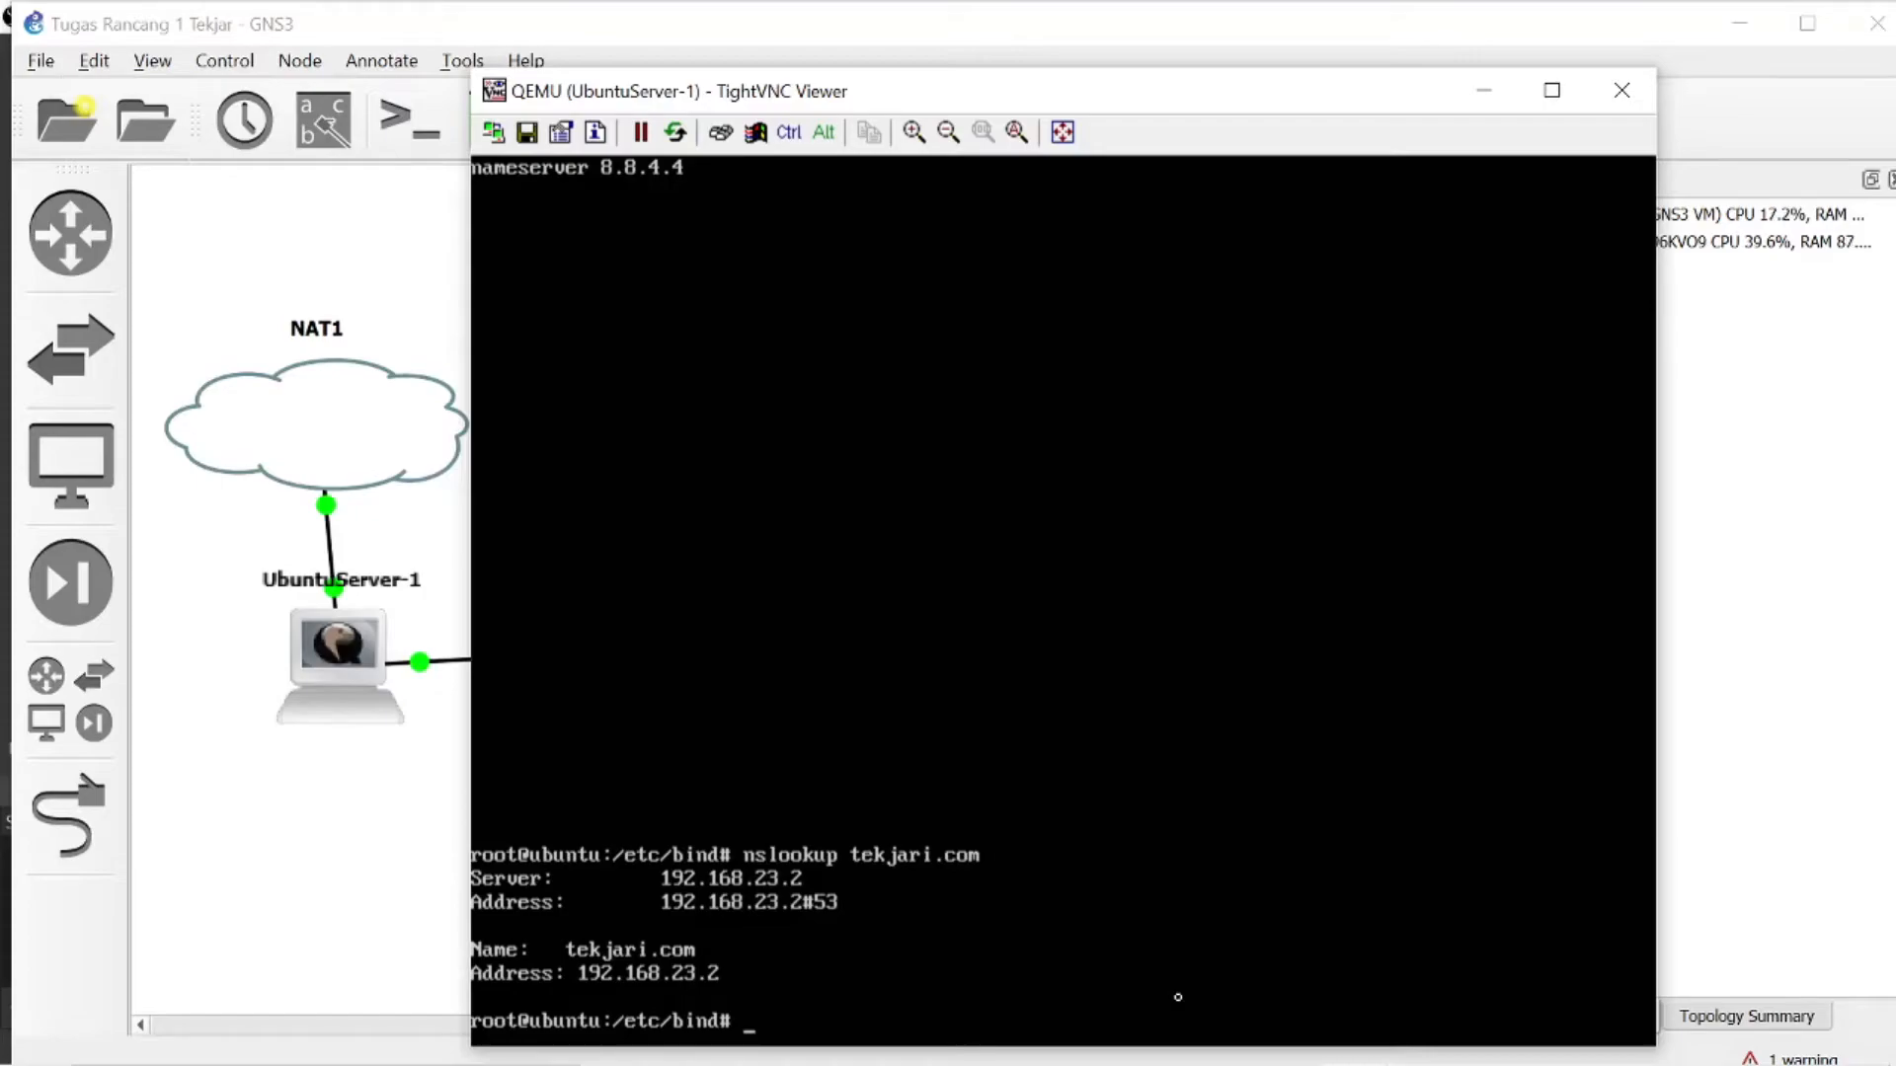
{"action": "type", "text": "exit"}
{"action": "key", "text": "Return"}
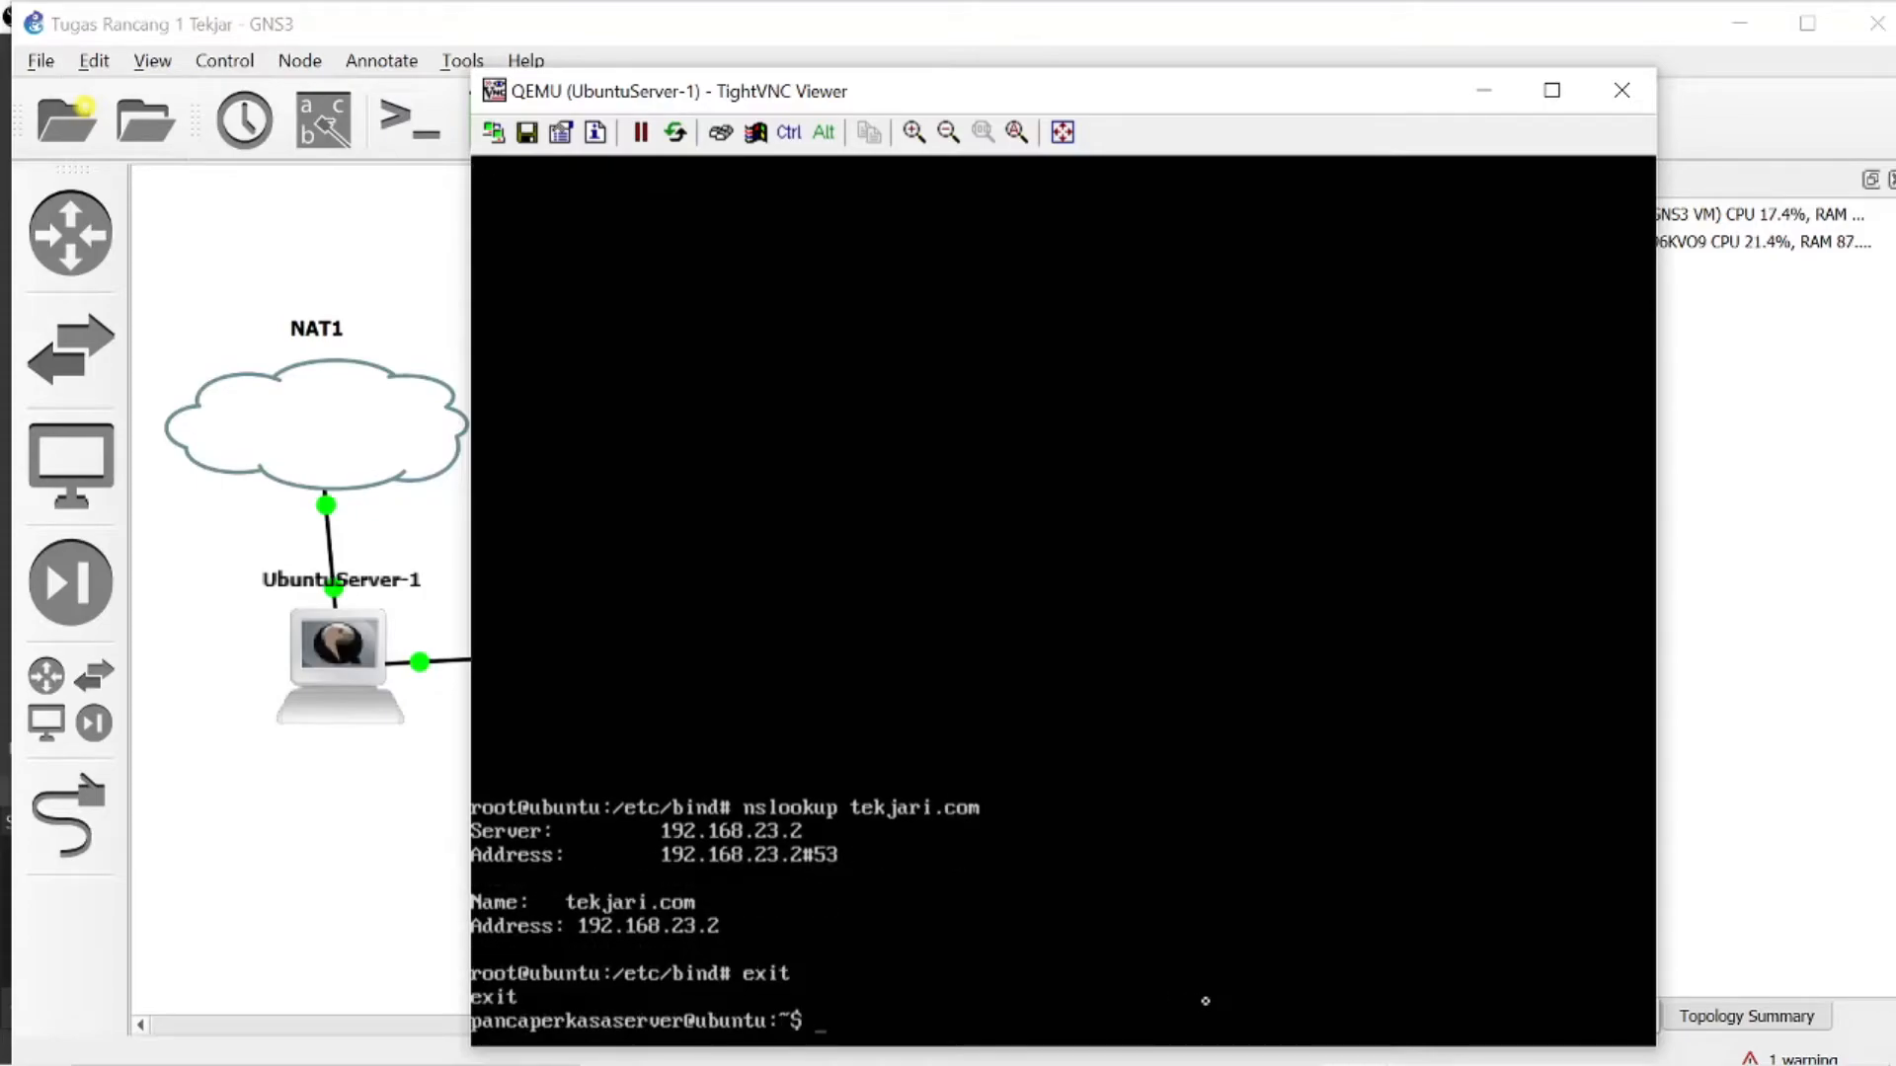
{"action": "type", "text": "sudo su"}
{"action": "key", "text": "Return"}
{"action": "type", "text": "clear"}
{"action": "key", "text": "Return"}
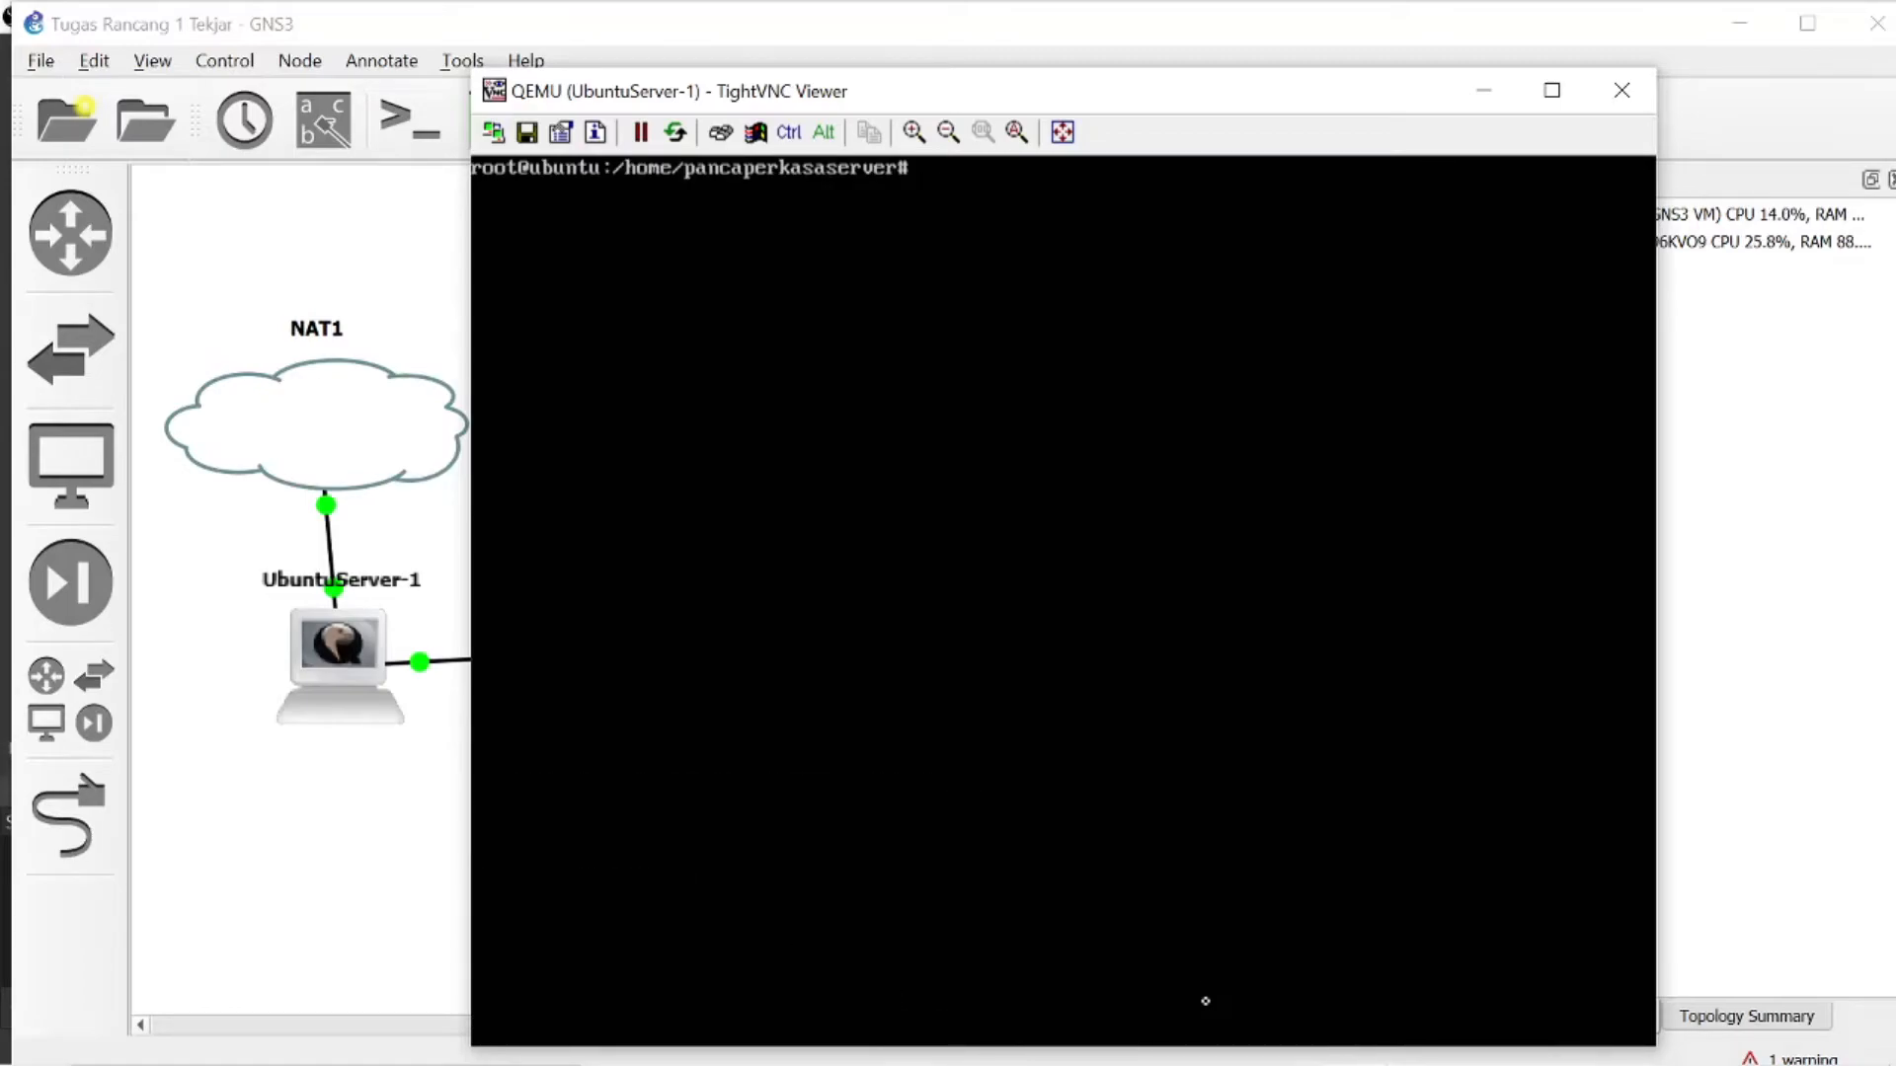
- Open /etc/samba/smb.conf in nano
{"action": "type", "text": "nano /etc/sa,ba"}
{"action": "key", "text": "BackSpace"}
{"action": "key", "text": "BackSpace"}
{"action": "key", "text": "BackSpace"}
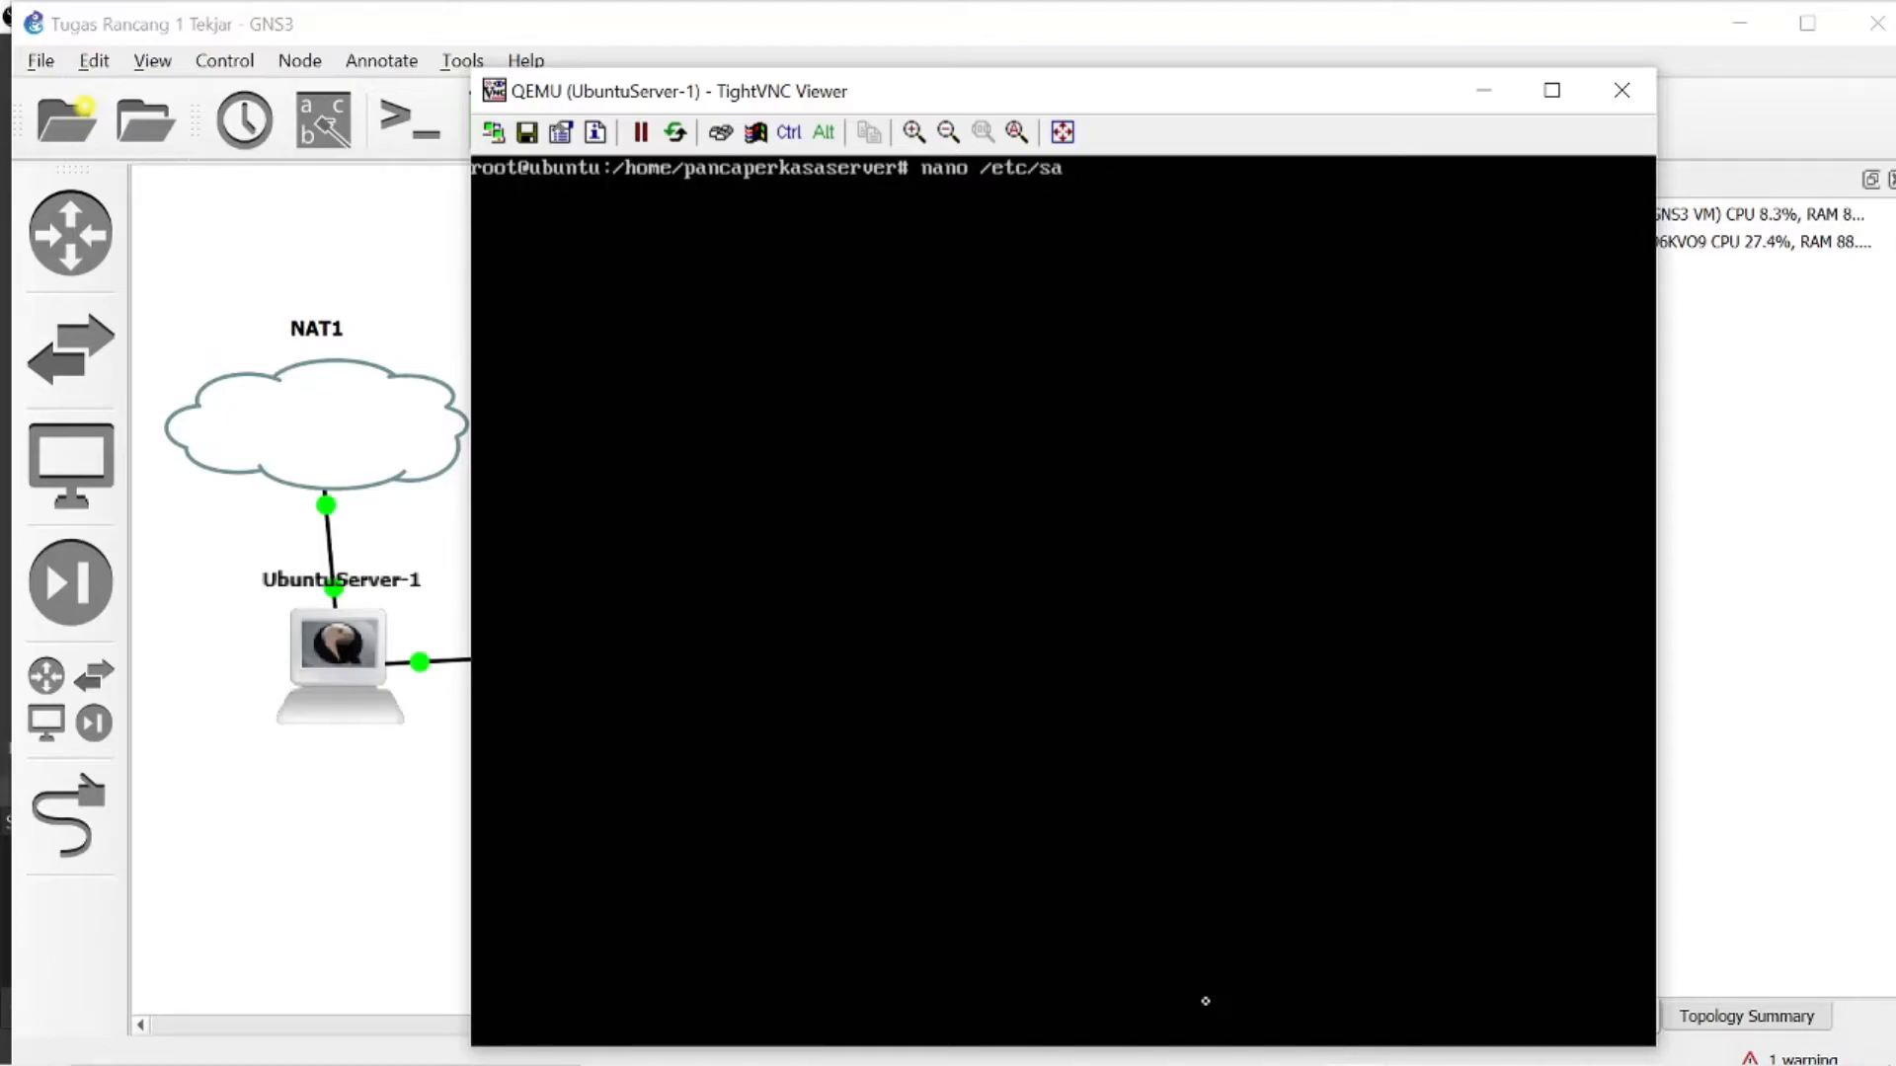
{"action": "type", "text": "amba/smb.conf"}
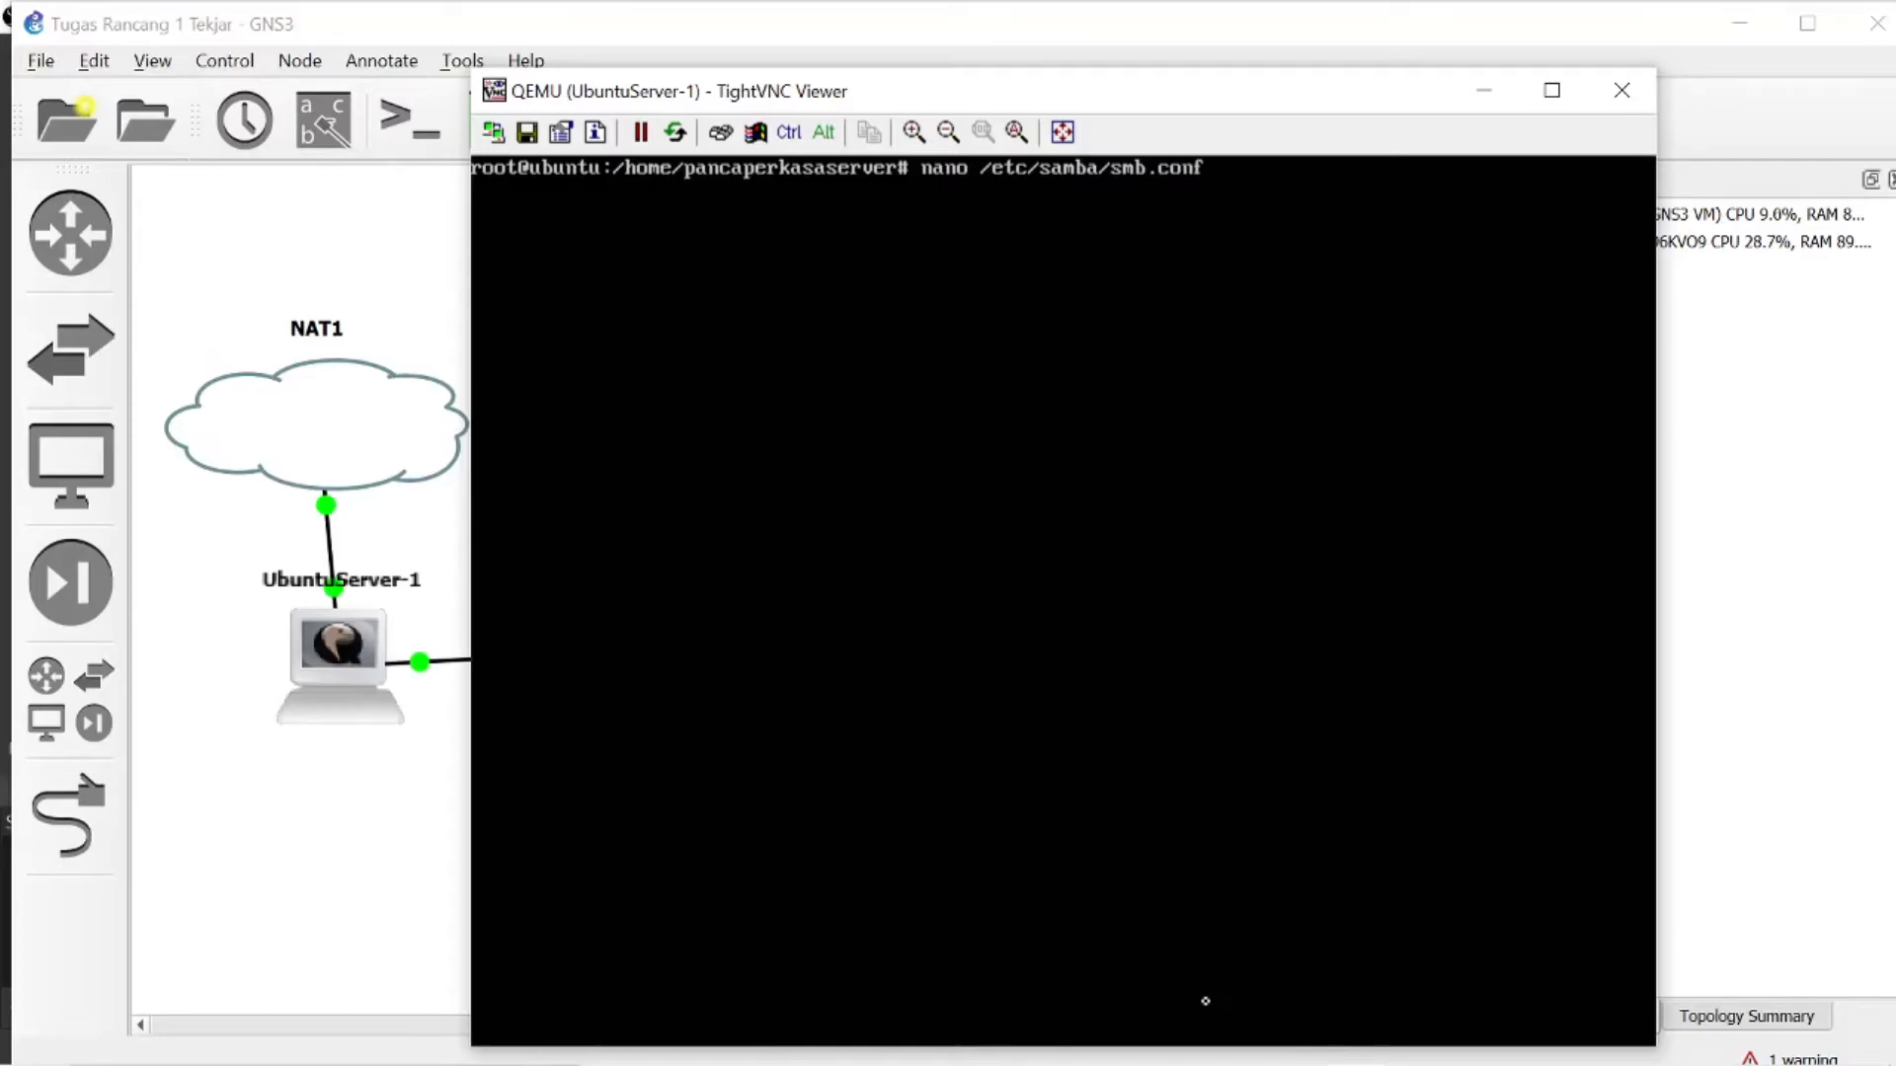
{"action": "key", "text": "Return"}
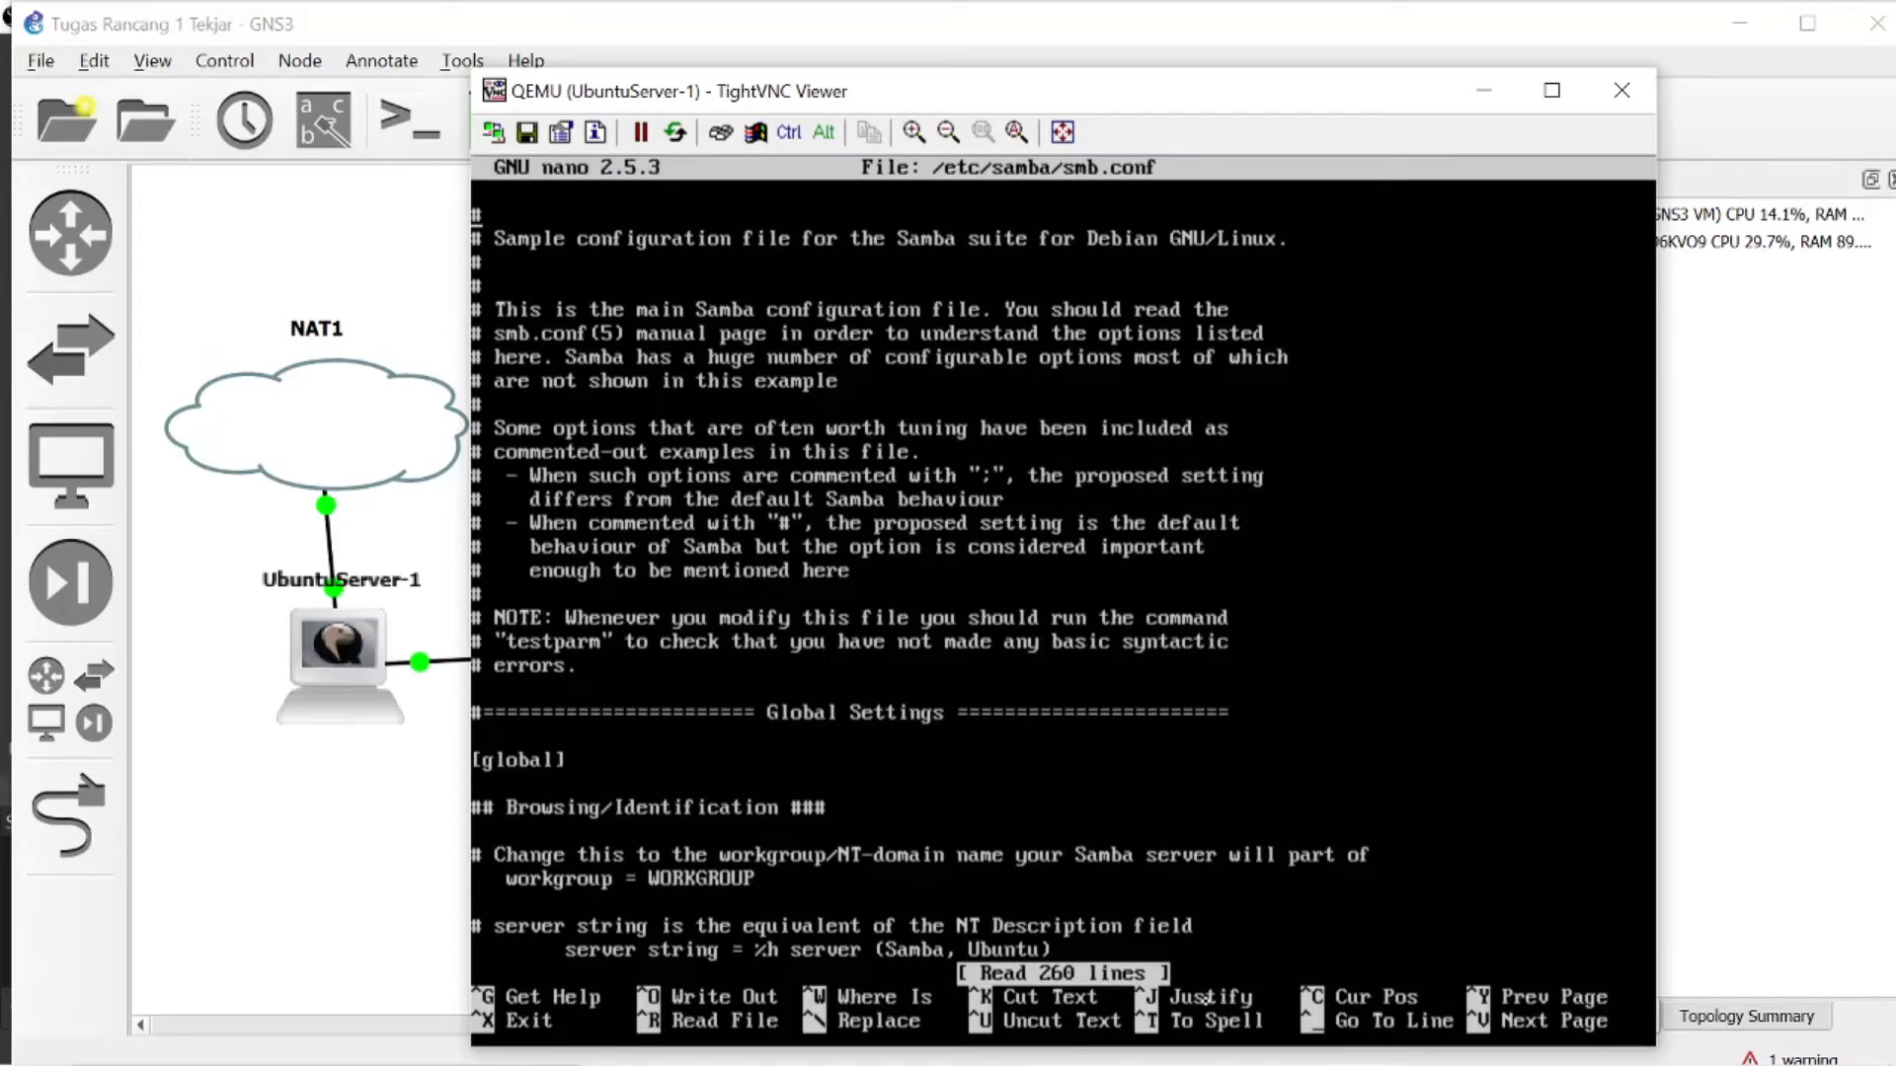
- Add a [share] section header after the guest ok line of the [print$] section in smb.conf
{"action": "key", "text": "Down"}
{"action": "key", "text": "Down"}
{"action": "key", "text": "Down"}
{"action": "key", "text": "Down"}
{"action": "key", "text": "Down"}
{"action": "key", "text": "Down"}
{"action": "key", "text": "Down"}
{"action": "key", "text": "Down"}
{"action": "key", "text": "Down"}
{"action": "key", "text": "Down"}
{"action": "key", "text": "Down"}
{"action": "key", "text": "Down"}
{"action": "key", "text": "Down"}
{"action": "key", "text": "Down"}
{"action": "key", "text": "Down"}
{"action": "key", "text": "Down"}
{"action": "key", "text": "Down"}
{"action": "key", "text": "Down"}
{"action": "key", "text": "Down"}
{"action": "key", "text": "Down"}
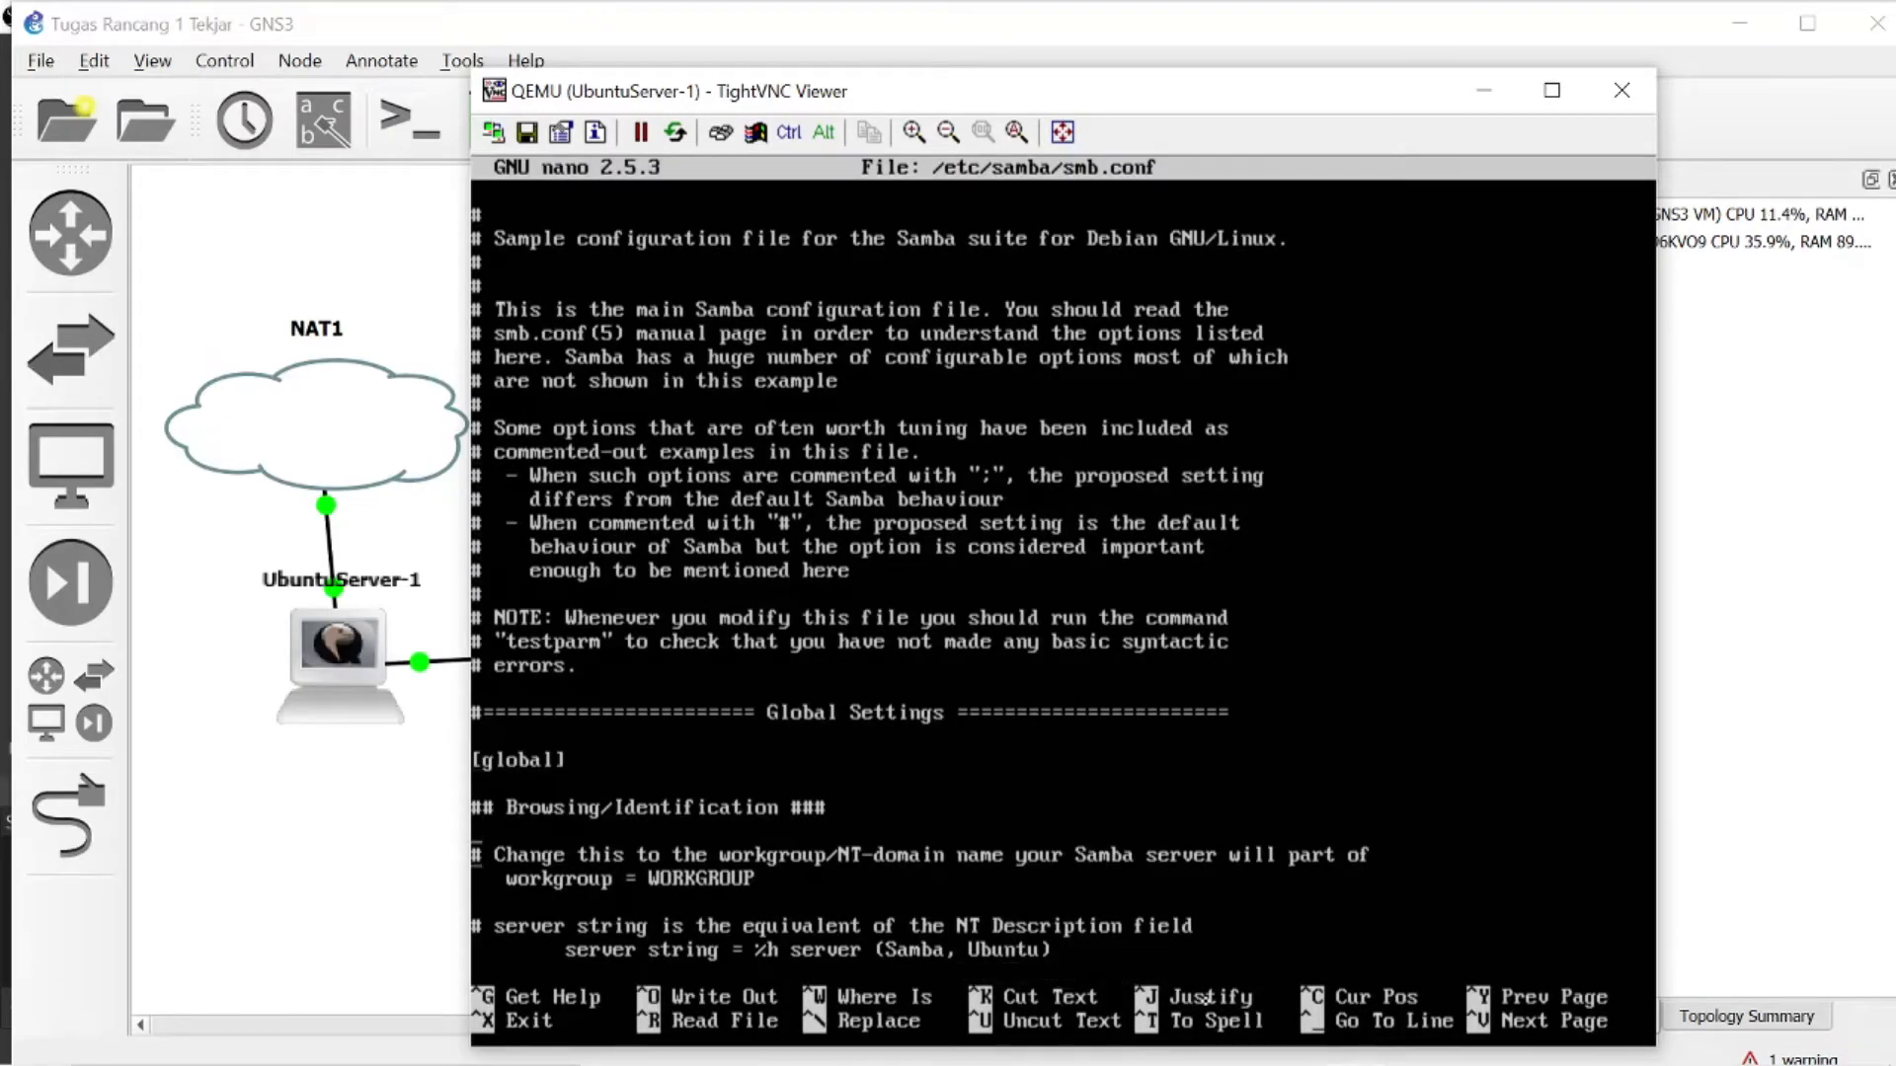
{"action": "key", "text": "Down"}
{"action": "key", "text": "Down"}
{"action": "key", "text": "Down"}
{"action": "key", "text": "Down"}
{"action": "key", "text": "Down"}
{"action": "key", "text": "Down"}
{"action": "key", "text": "Down"}
{"action": "key", "text": "Down"}
{"action": "key", "text": "Down"}
{"action": "key", "text": "Down"}
{"action": "key", "text": "Down"}
{"action": "key", "text": "Down"}
{"action": "key", "text": "Down"}
{"action": "key", "text": "Down"}
{"action": "key", "text": "Down"}
{"action": "key", "text": "Down"}
{"action": "key", "text": "Down"}
{"action": "key", "text": "Down"}
{"action": "key", "text": "Down"}
{"action": "key", "text": "Down"}
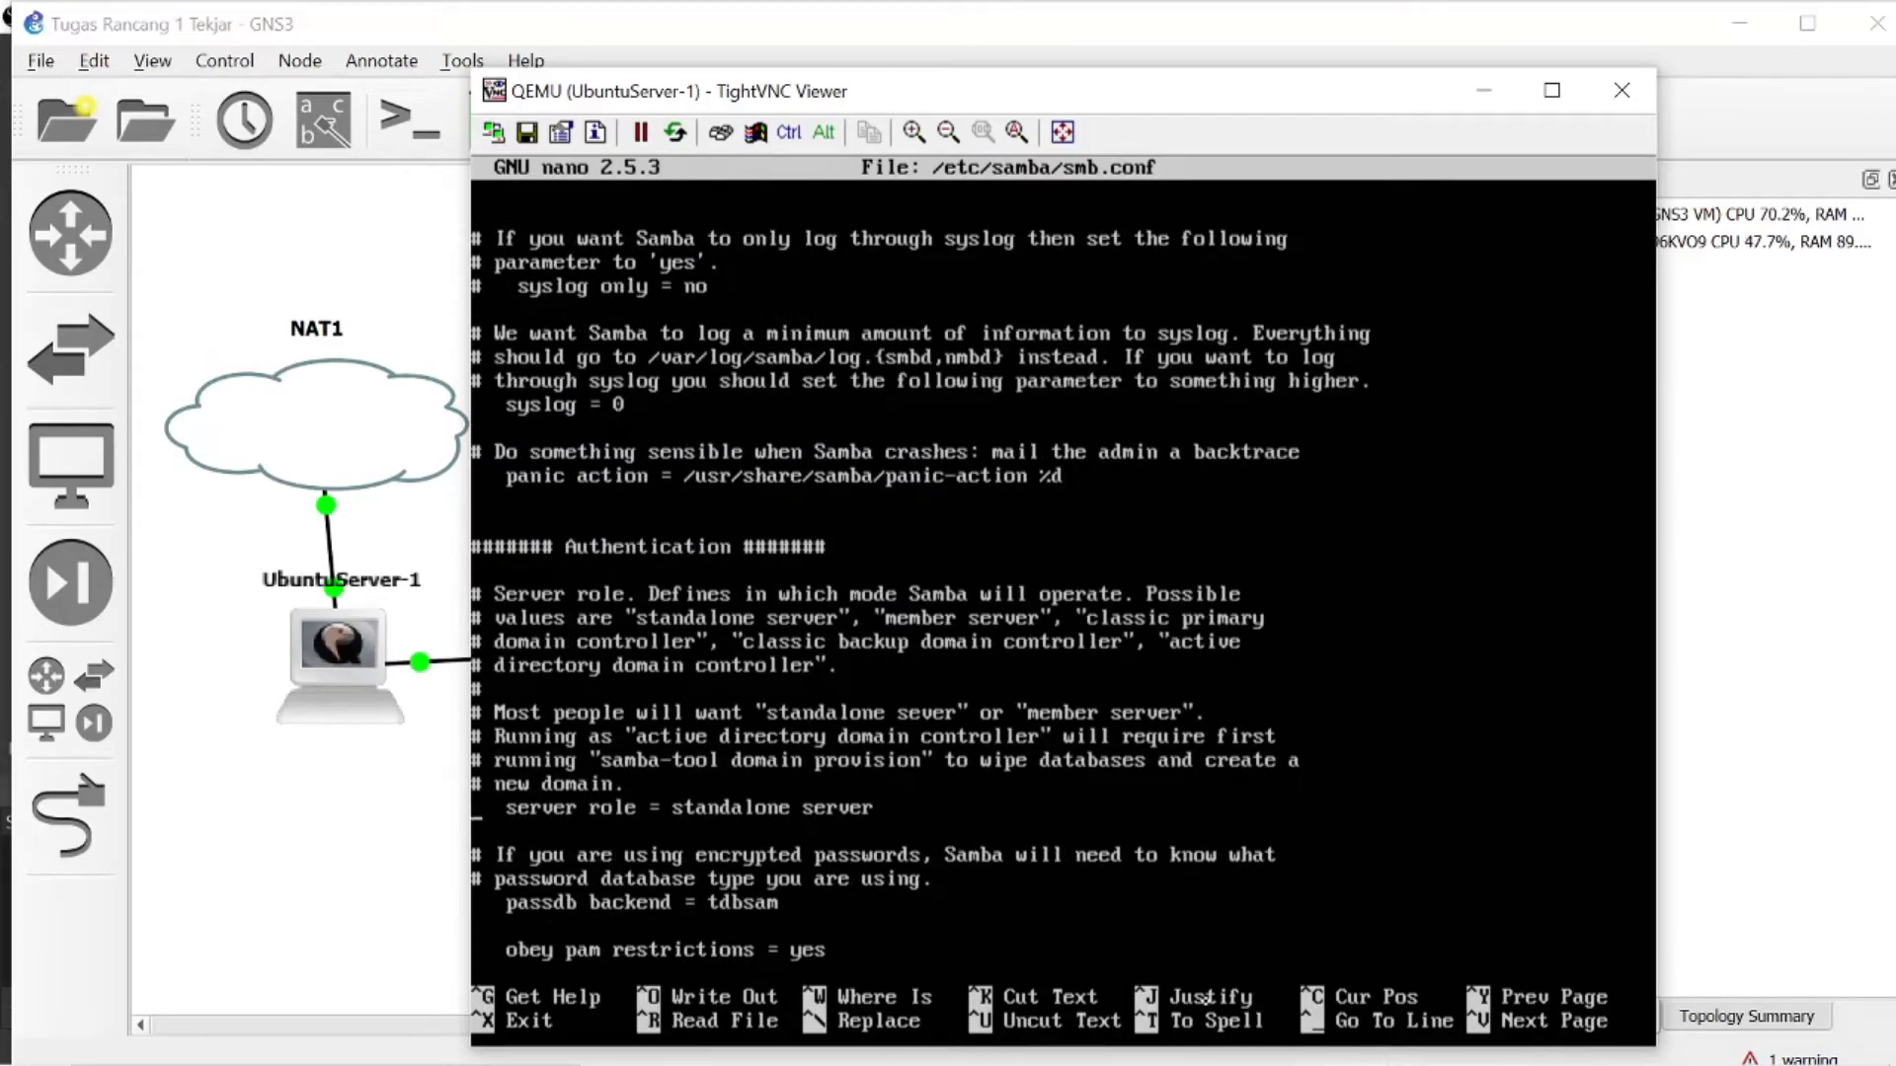
{"action": "key", "text": "Down"}
{"action": "key", "text": "Down"}
{"action": "key", "text": "Down"}
{"action": "key", "text": "Down"}
{"action": "key", "text": "Down"}
{"action": "key", "text": "Down"}
{"action": "key", "text": "Down"}
{"action": "key", "text": "Down"}
{"action": "key", "text": "Down"}
{"action": "key", "text": "Down"}
{"action": "key", "text": "Down"}
{"action": "key", "text": "Down"}
{"action": "key", "text": "Down"}
{"action": "key", "text": "Down"}
{"action": "key", "text": "Down"}
{"action": "key", "text": "Down"}
{"action": "key", "text": "Down"}
{"action": "key", "text": "Down"}
{"action": "key", "text": "Down"}
{"action": "key", "text": "Down"}
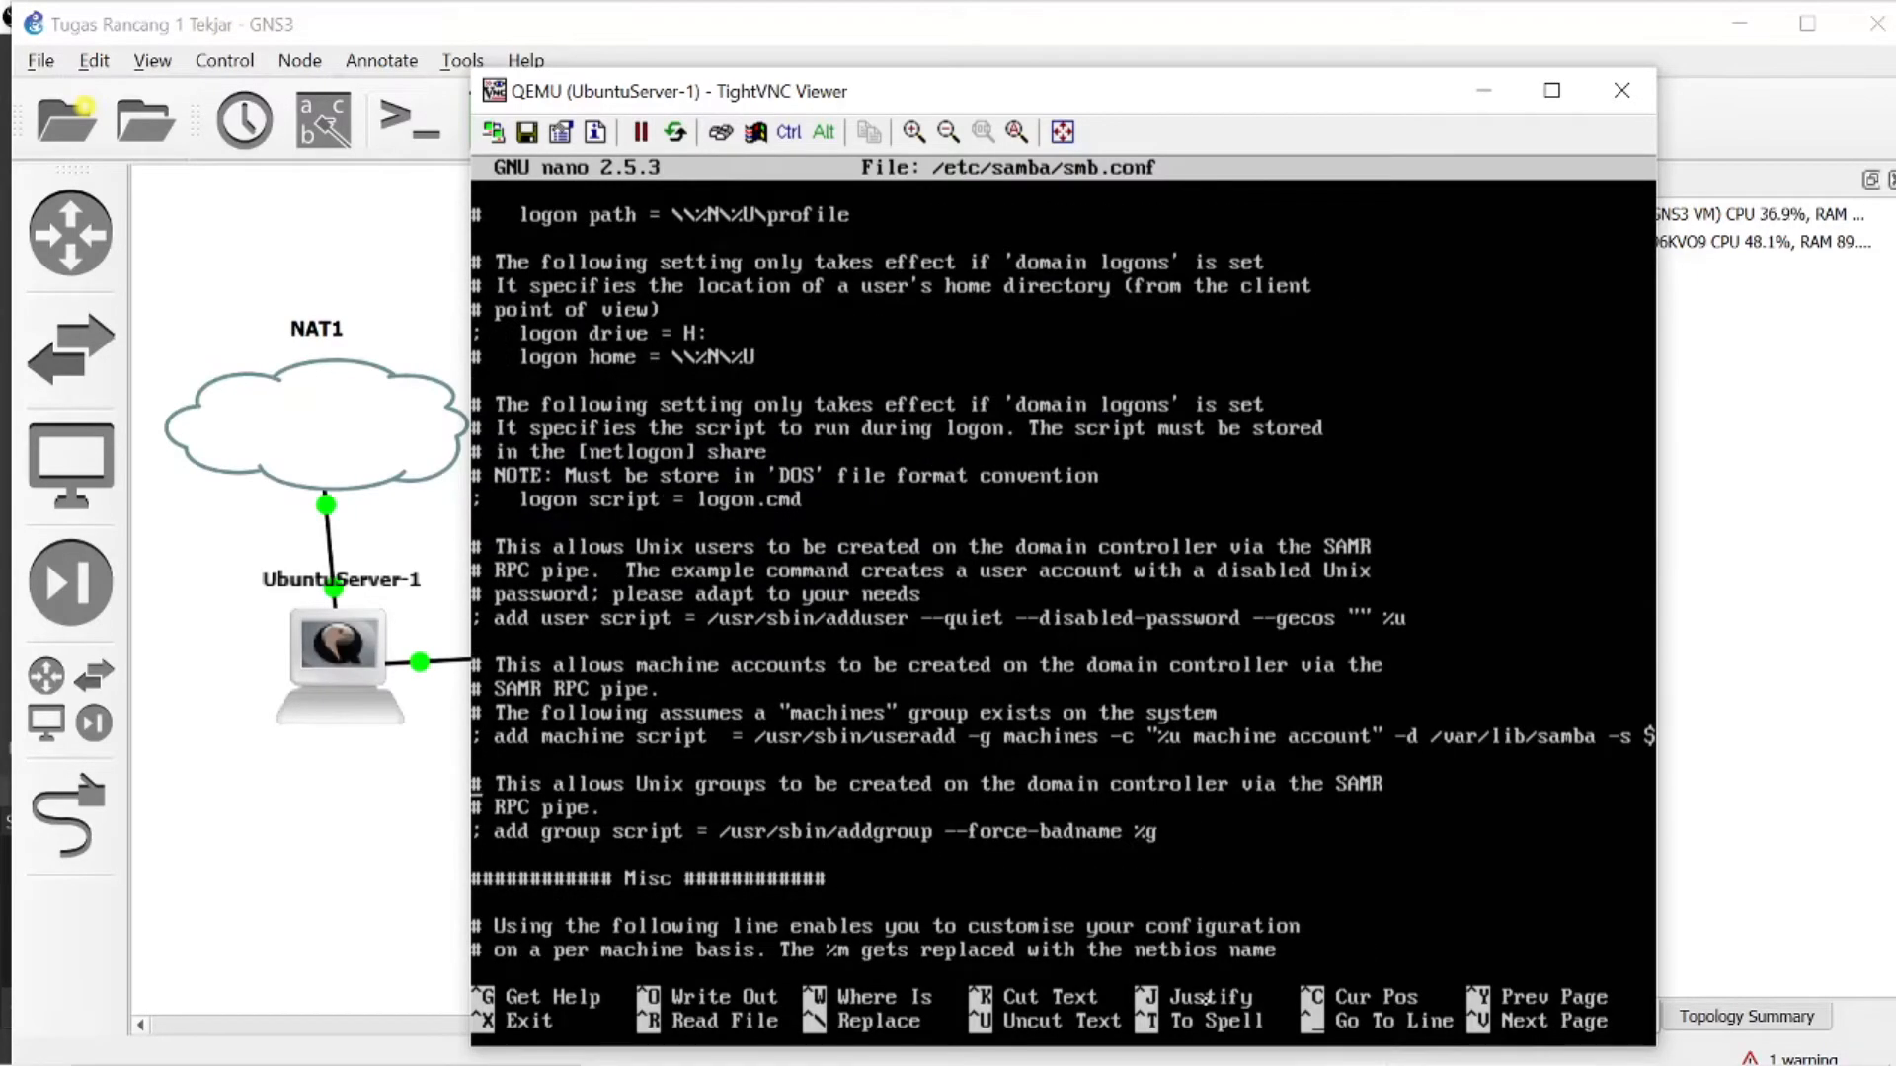
{"action": "key", "text": "Down"}
{"action": "key", "text": "Down"}
{"action": "key", "text": "Down"}
{"action": "key", "text": "Down"}
{"action": "key", "text": "Down"}
{"action": "key", "text": "Down"}
{"action": "key", "text": "Down"}
{"action": "key", "text": "Down"}
{"action": "key", "text": "Down"}
{"action": "key", "text": "Down"}
{"action": "key", "text": "Down"}
{"action": "key", "text": "Down"}
{"action": "key", "text": "Down"}
{"action": "key", "text": "Down"}
{"action": "key", "text": "Down"}
{"action": "key", "text": "Down"}
{"action": "key", "text": "Down"}
{"action": "key", "text": "Down"}
{"action": "key", "text": "Down"}
{"action": "key", "text": "Down"}
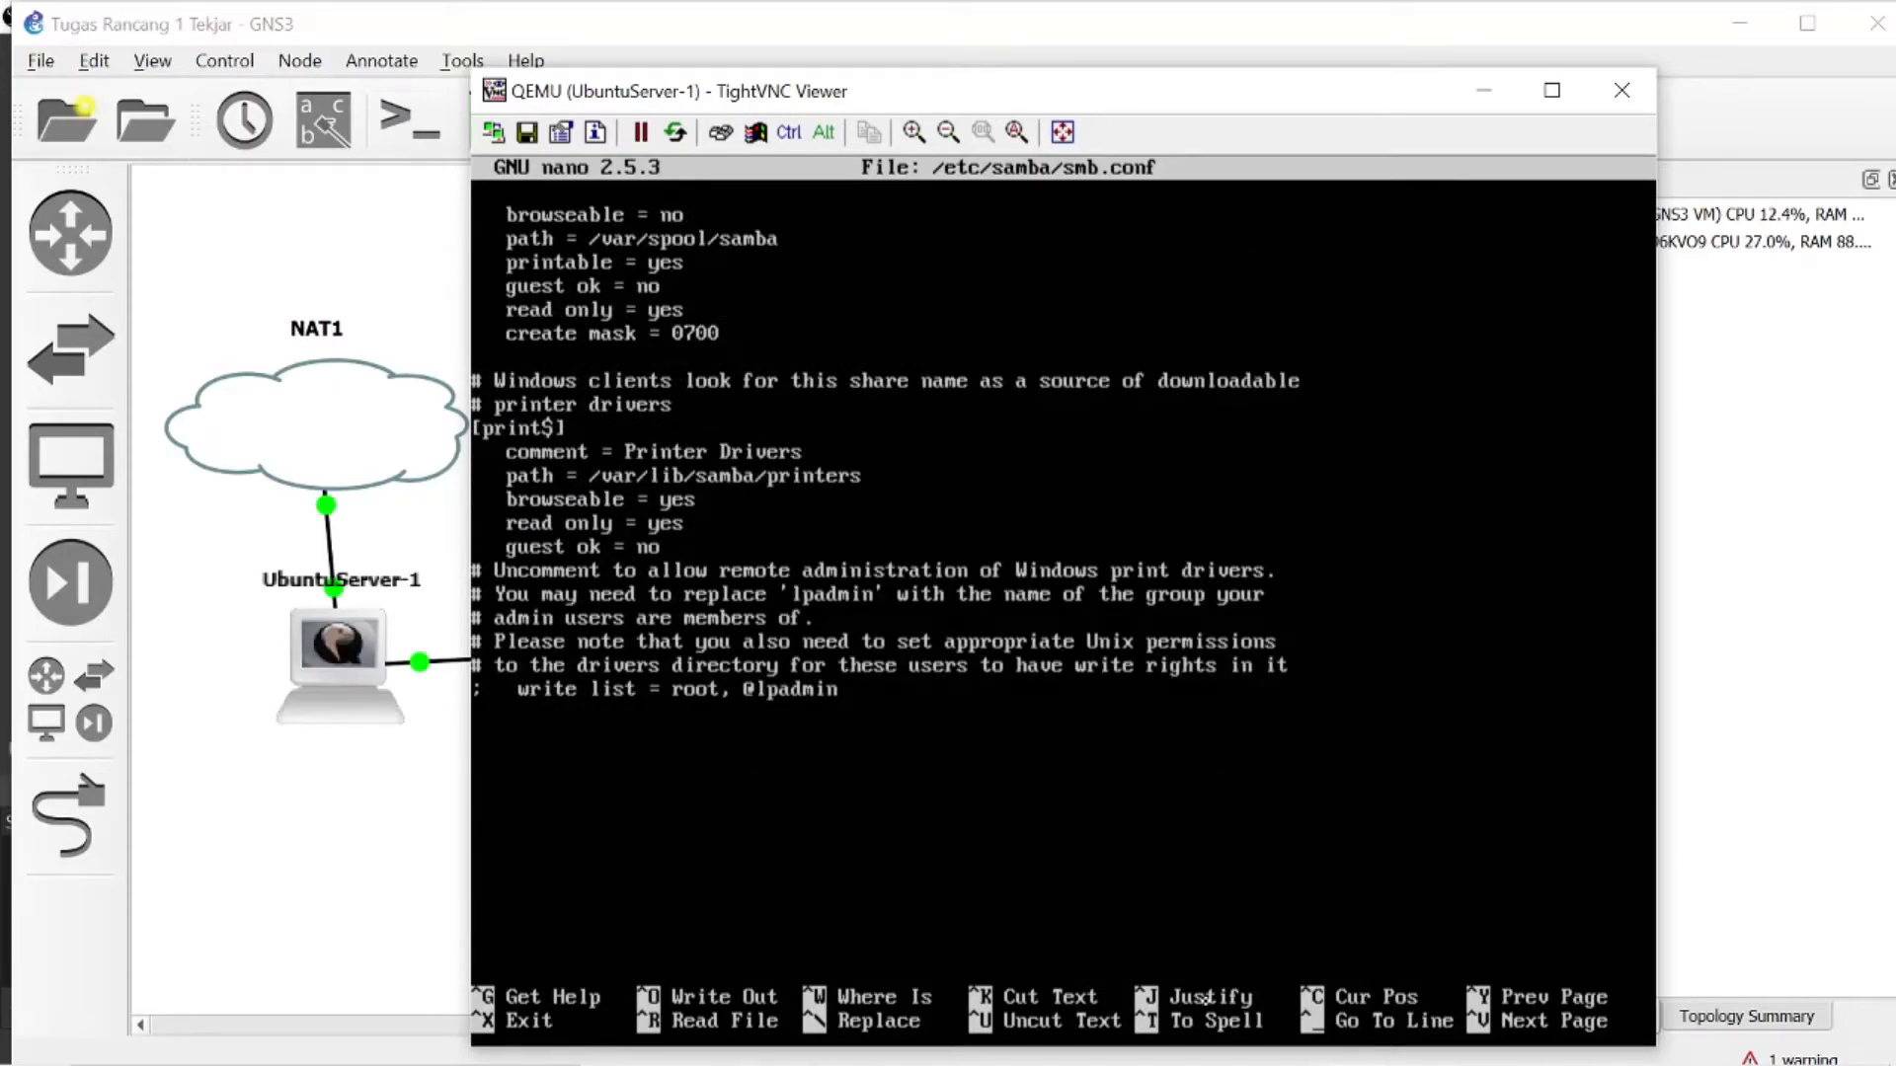
{"action": "key", "text": "Right"}
{"action": "key", "text": "Right"}
{"action": "key", "text": "Right"}
{"action": "key", "text": "Right"}
{"action": "key", "text": "Right"}
{"action": "key", "text": "Right"}
{"action": "key", "text": "Right"}
{"action": "key", "text": "Right"}
{"action": "key", "text": "Right"}
{"action": "key", "text": "Right"}
{"action": "key", "text": "Right"}
{"action": "key", "text": "Right"}
{"action": "key", "text": "Right"}
{"action": "key", "text": "Return"}
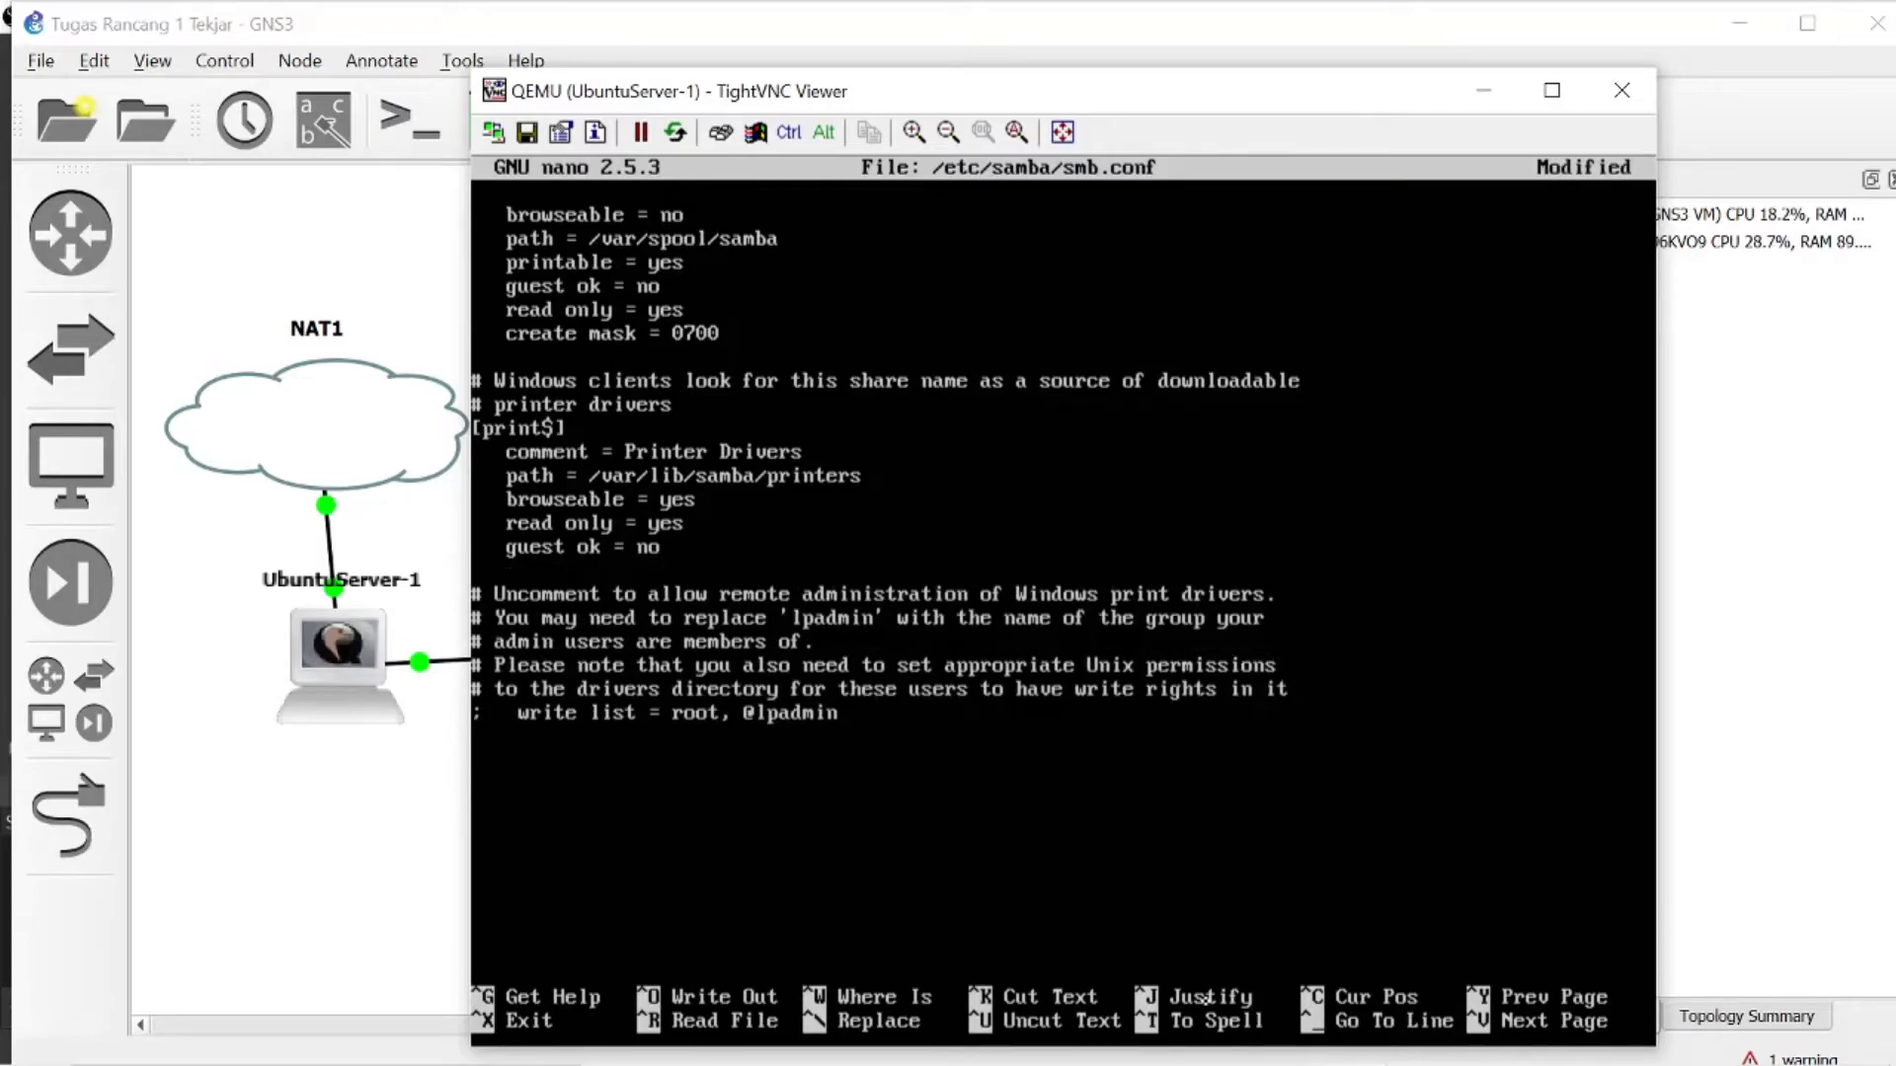
{"action": "key", "text": "Return"}
{"action": "type", "text": "["}
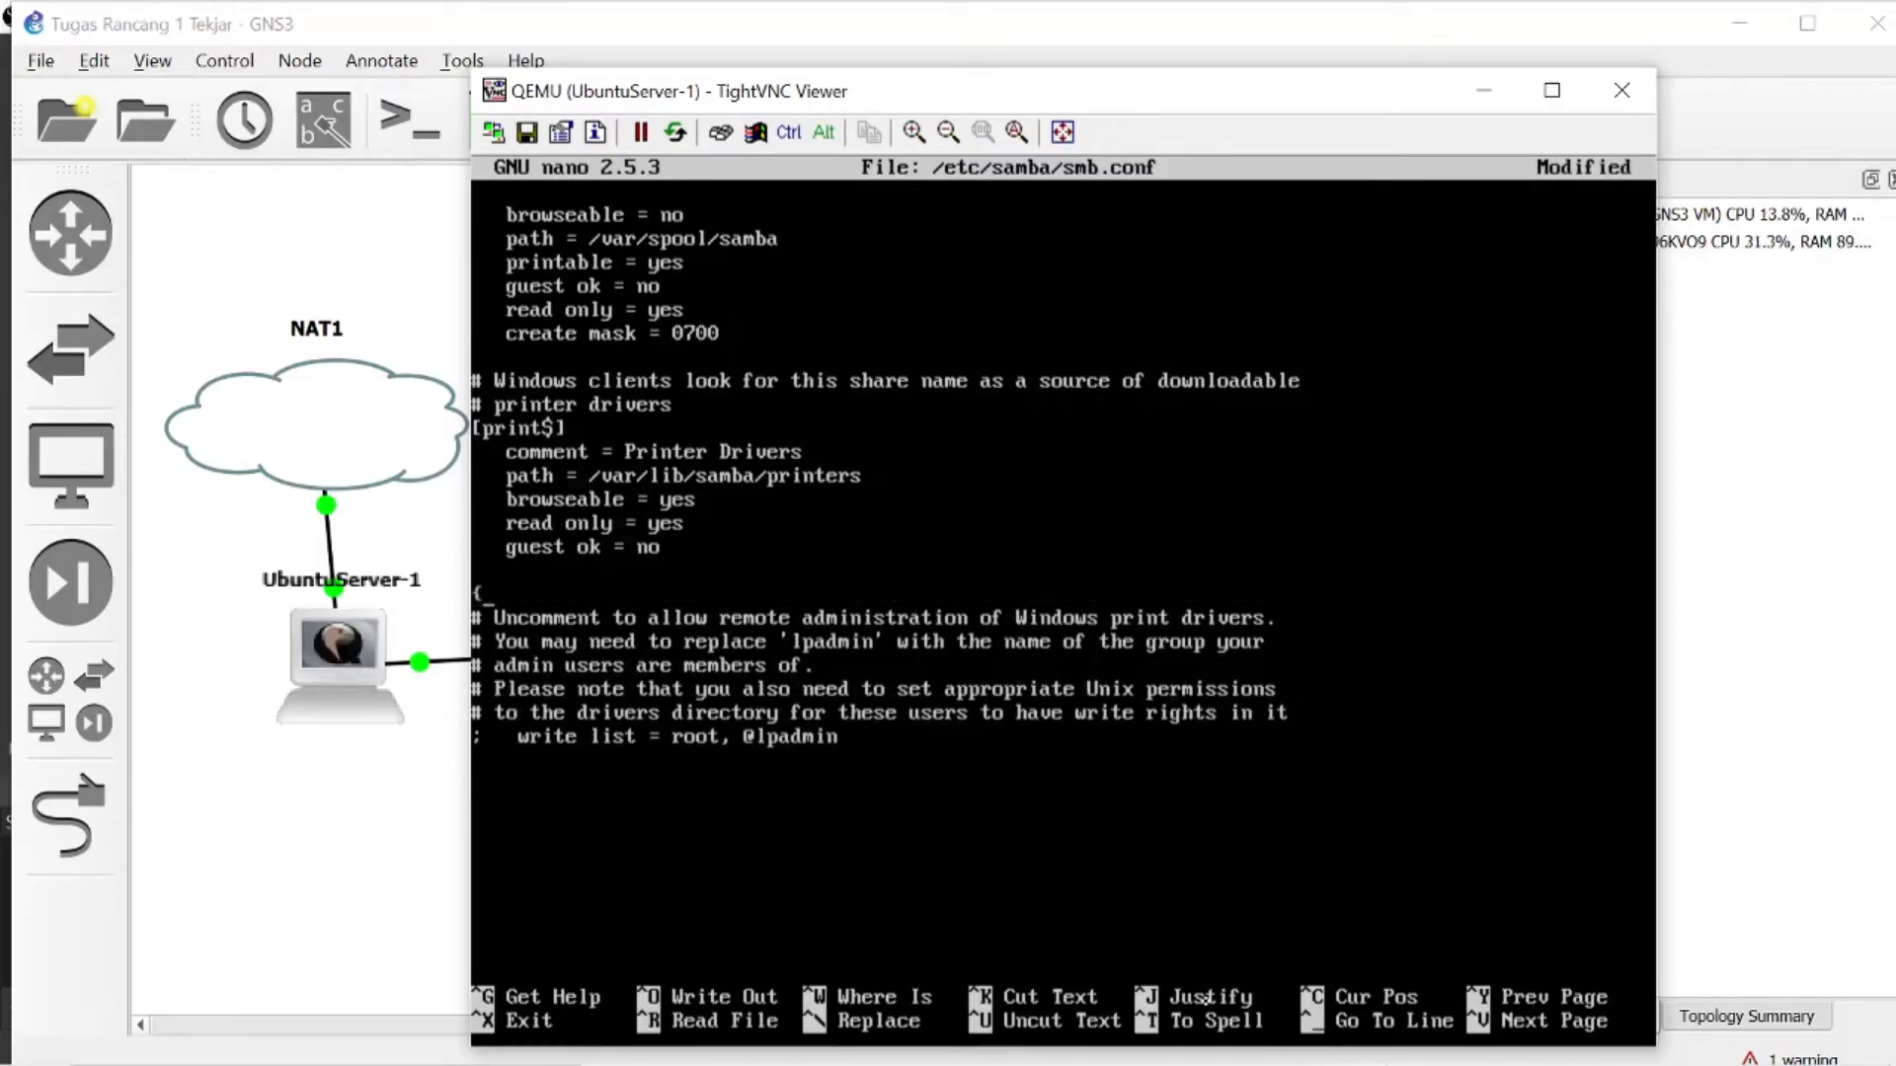
{"action": "type", "text": "]"}
{"action": "key", "text": "Left"}
{"action": "type", "text": "share"}
{"action": "key", "text": "Right"}
{"action": "key", "text": "Return"}
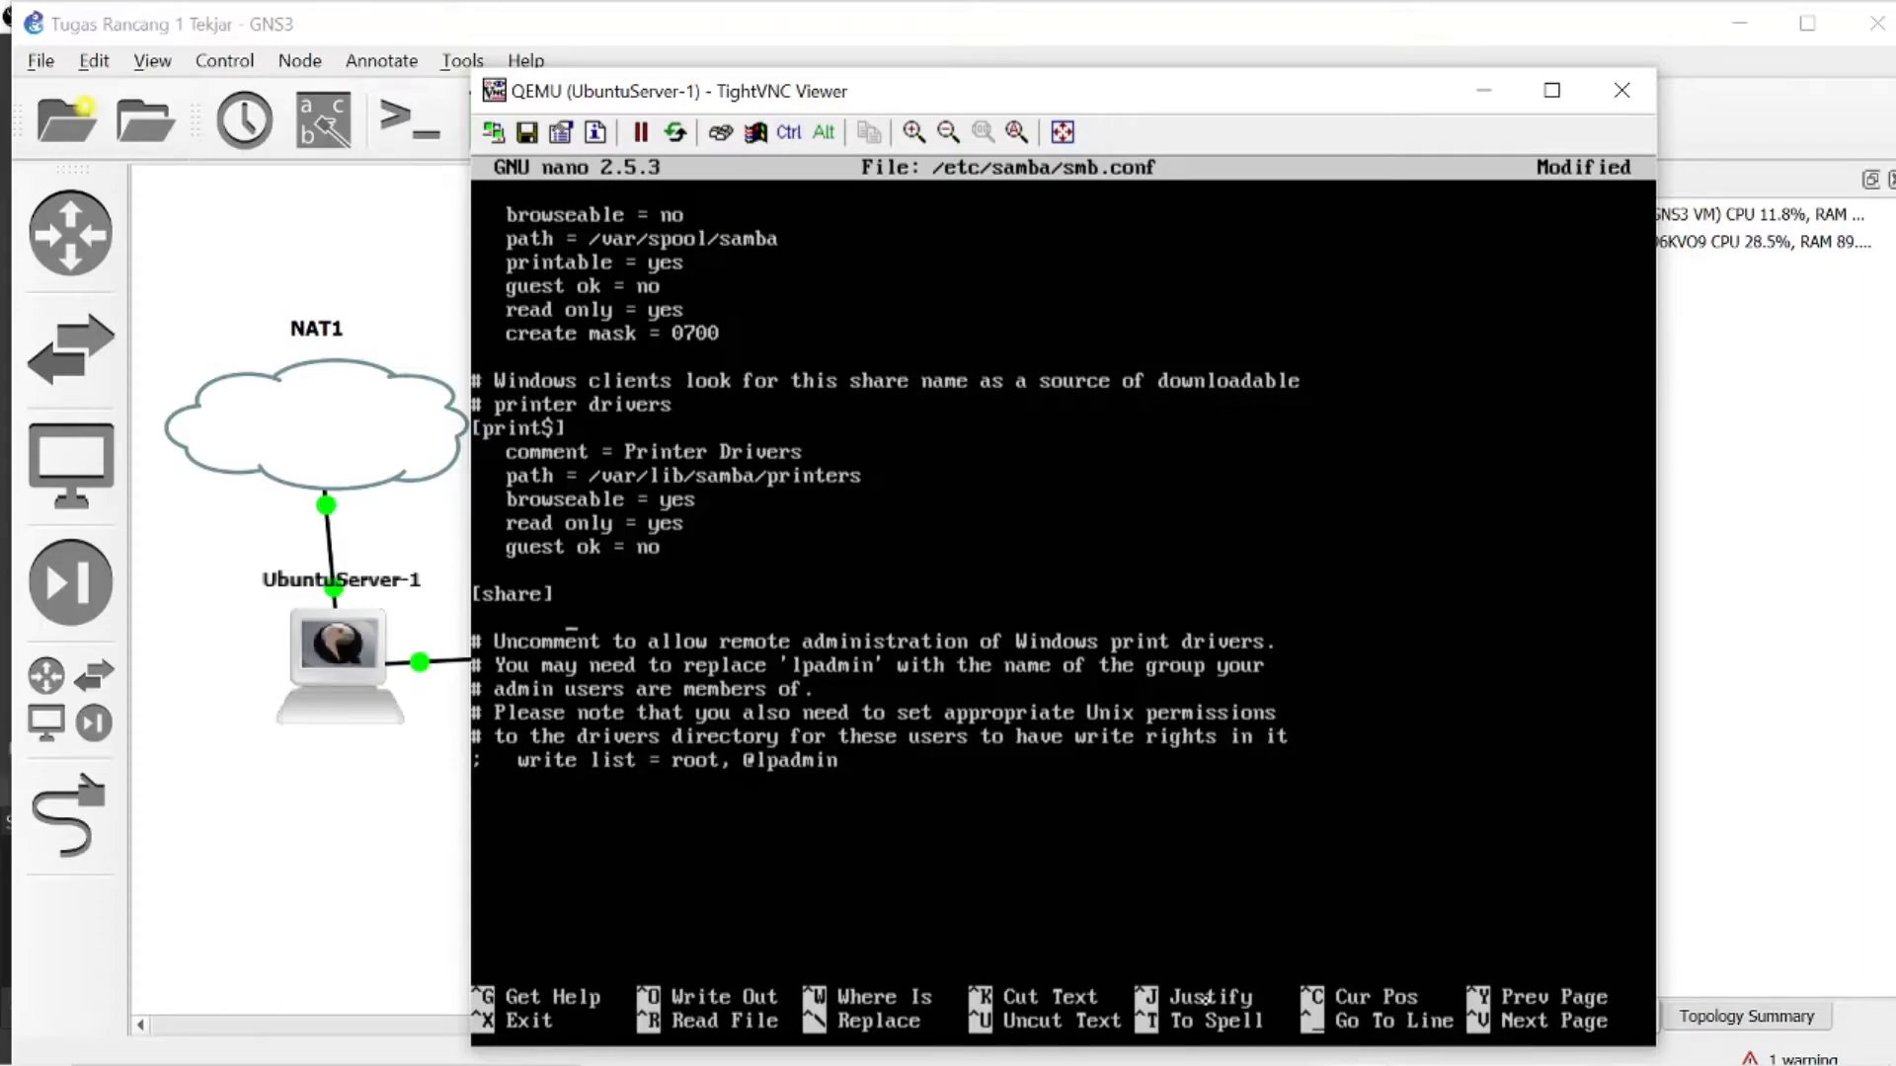
- Add an indented line comment = Teknik Jaringan under the [share] section
{"action": "key", "text": "Tab"}
{"action": "type", "text": "comment = Teknik"}
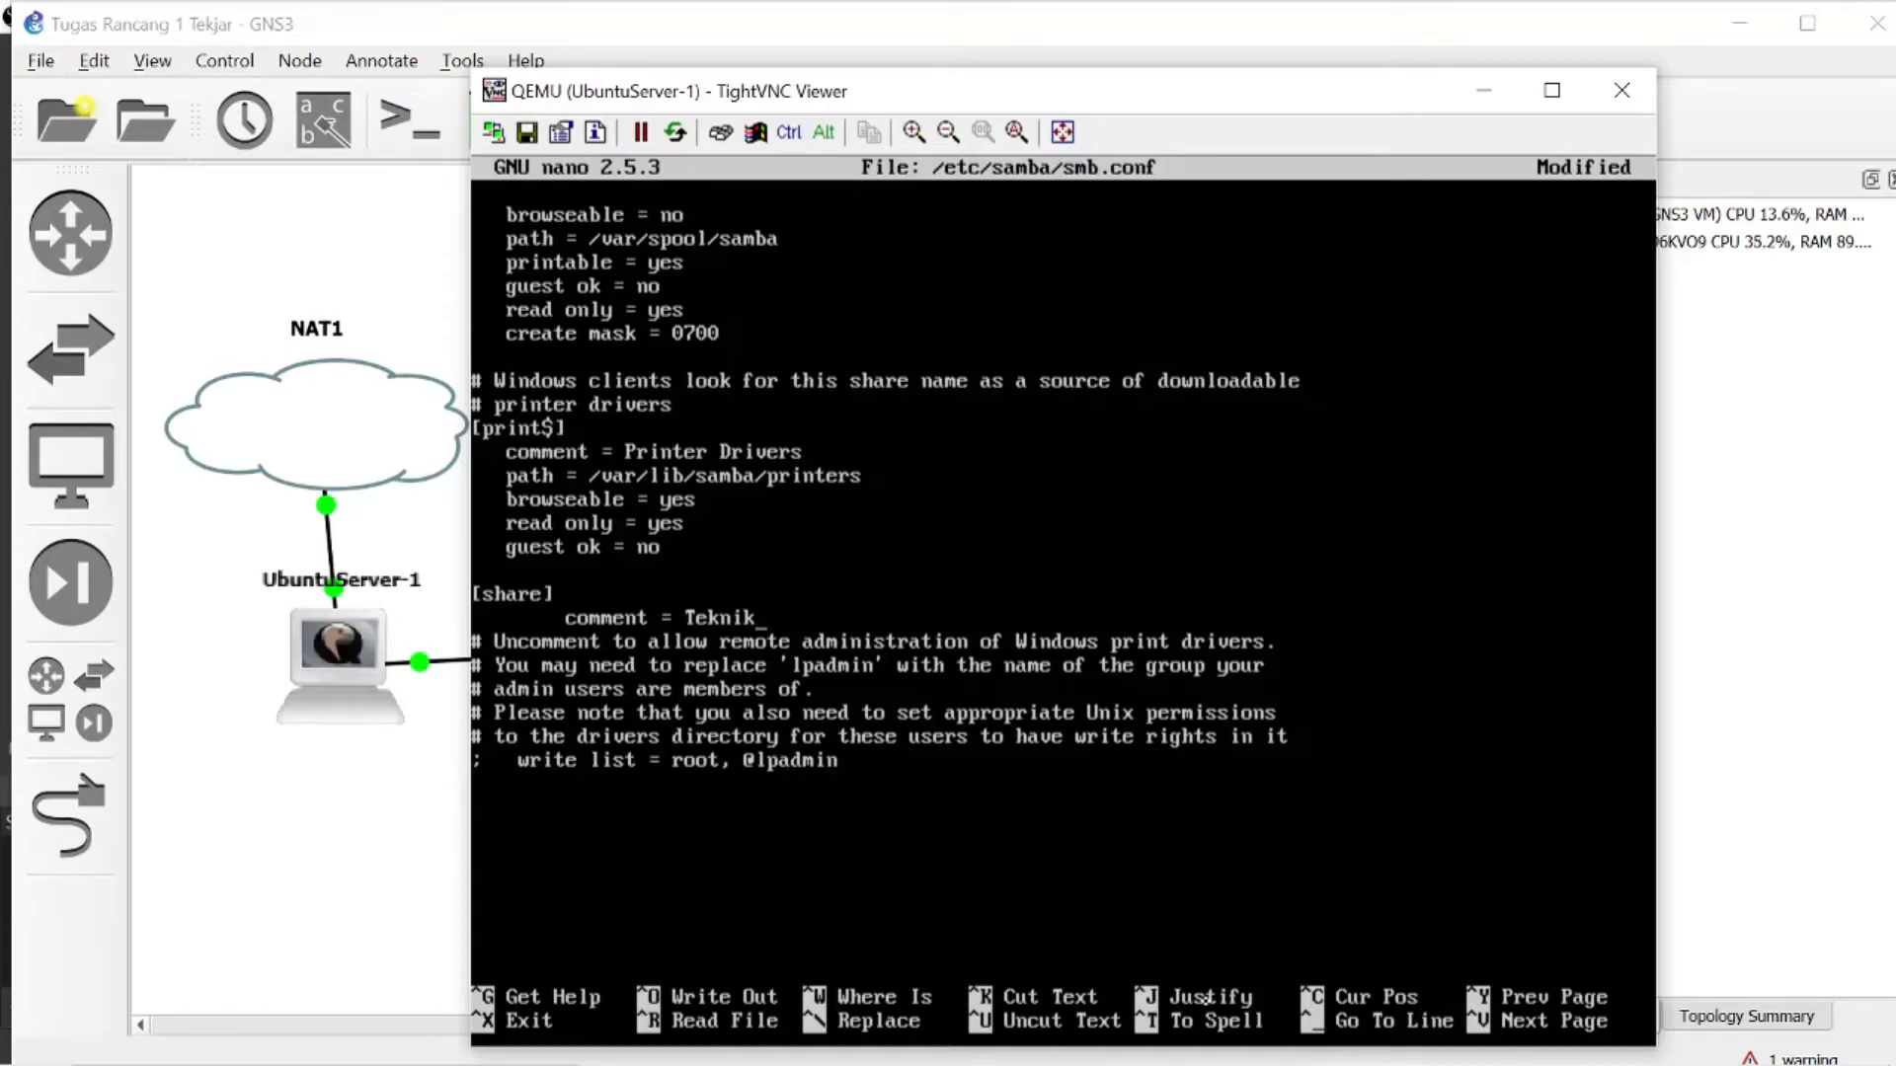
{"action": "type", "text": " Jaringan"}
- Add the share's path line, pointing to the server account's home directory under /home in double quotes
{"action": "key", "text": "Return"}
{"action": "key", "text": "Tab"}
{"action": "type", "text": "path ="}
{"action": "type", "text": "\"/ho"}
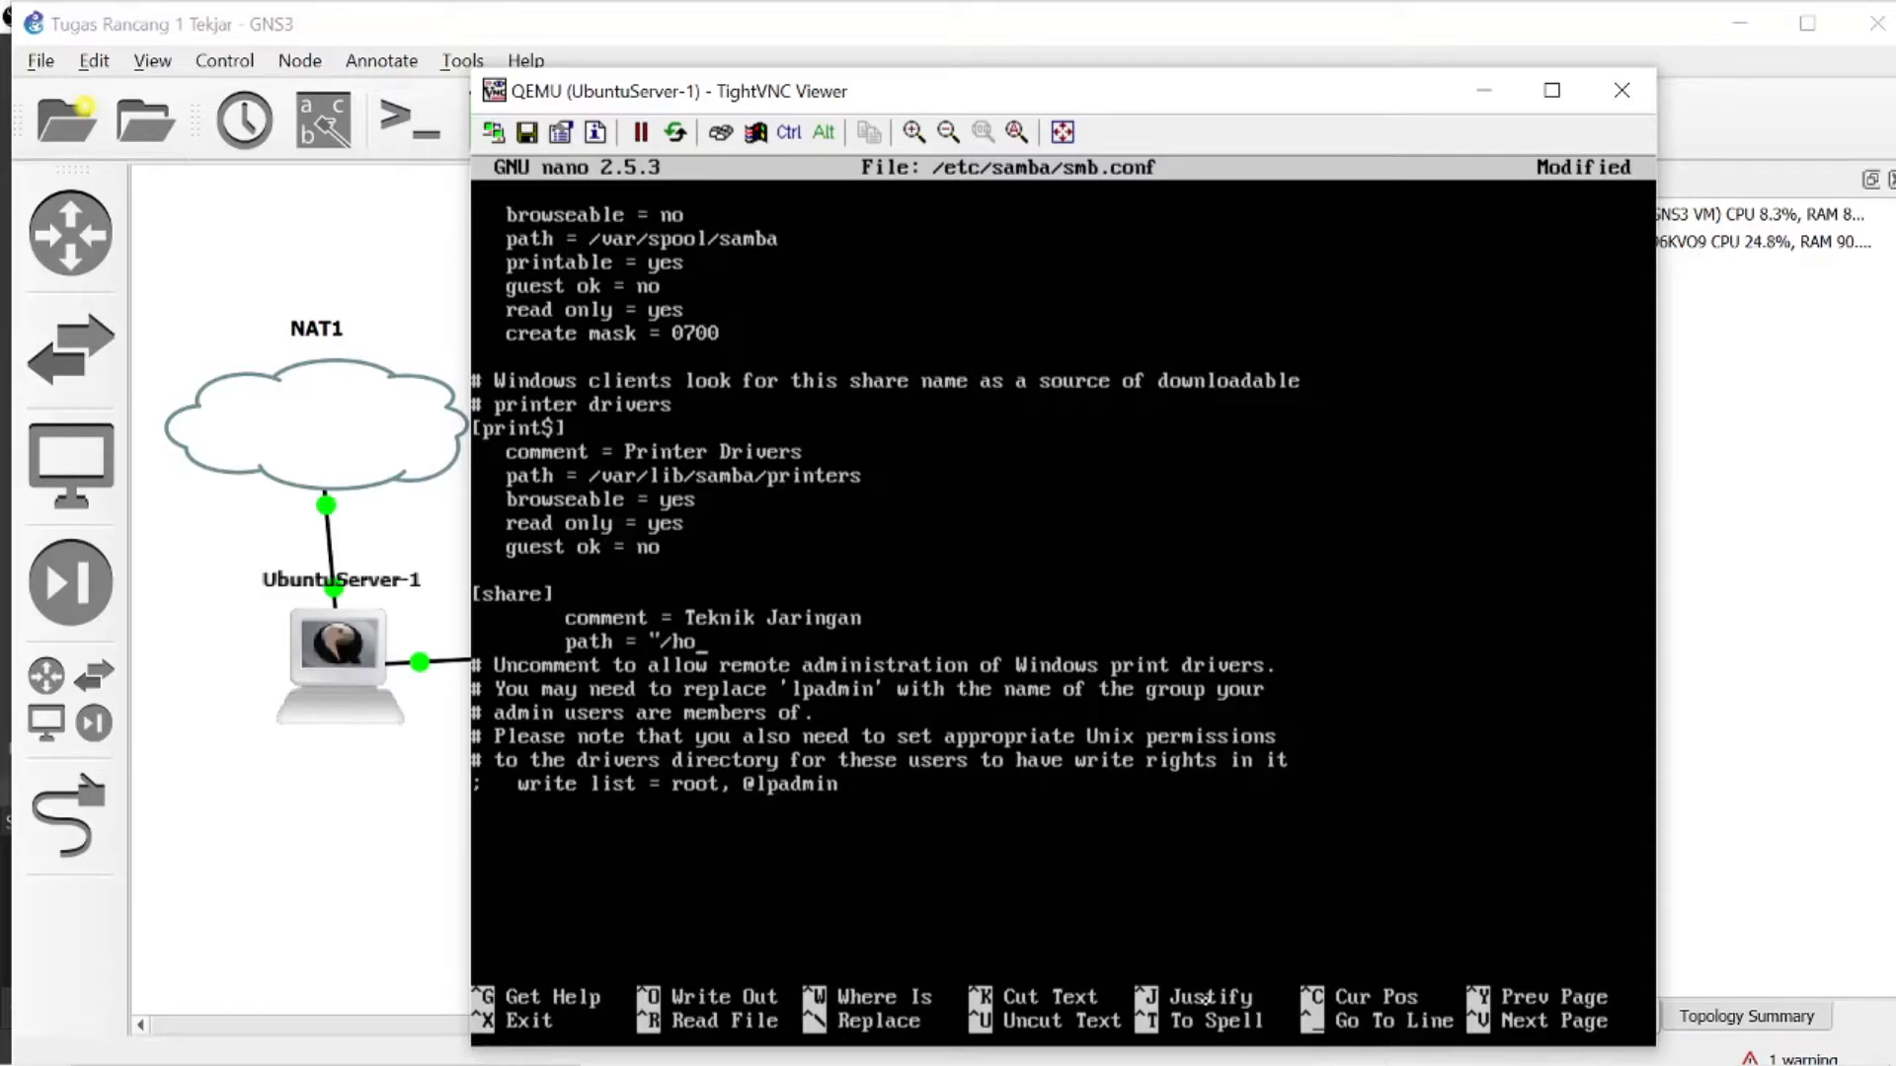
{"action": "type", "text": "me/pancaperkasaserver\""}
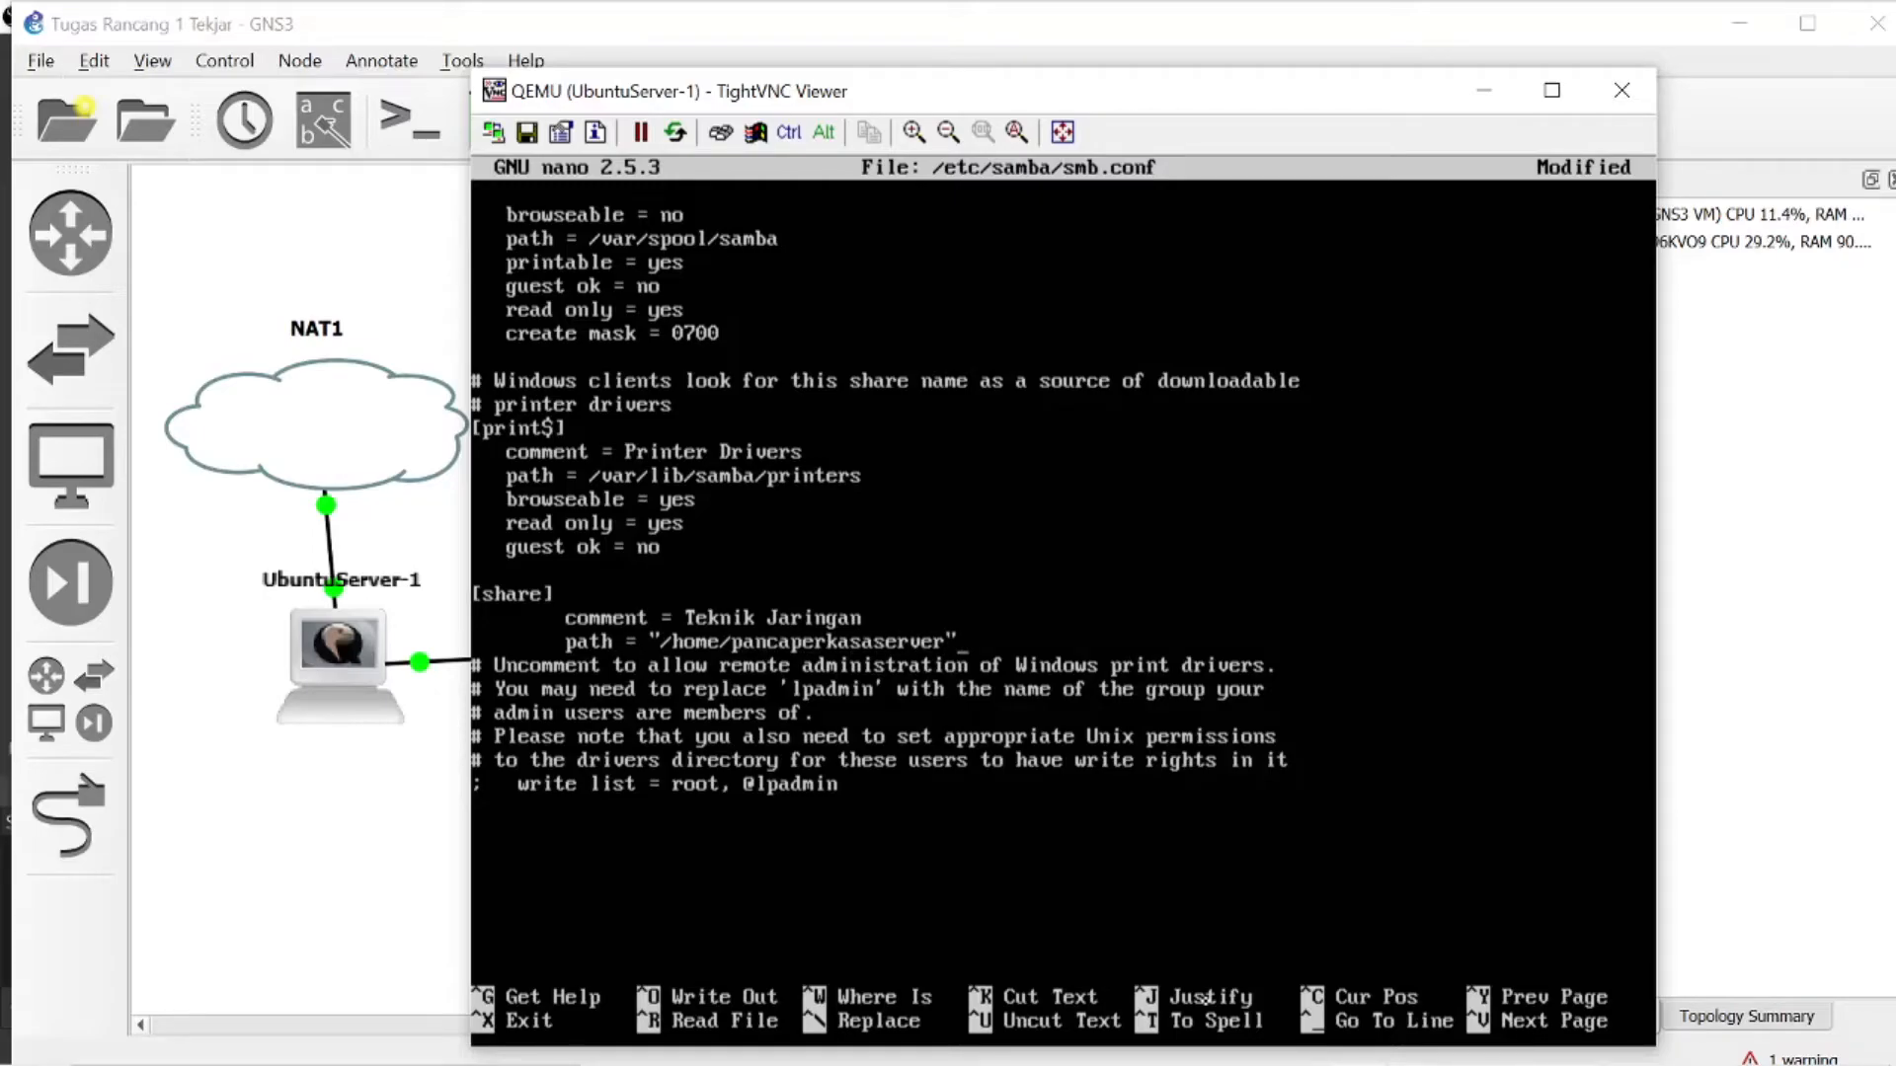
- Add the lines browserable = yes and read only = yes to the [share] section
{"action": "key", "text": "Return"}
{"action": "key", "text": "Tab"}
{"action": "type", "text": "b"}
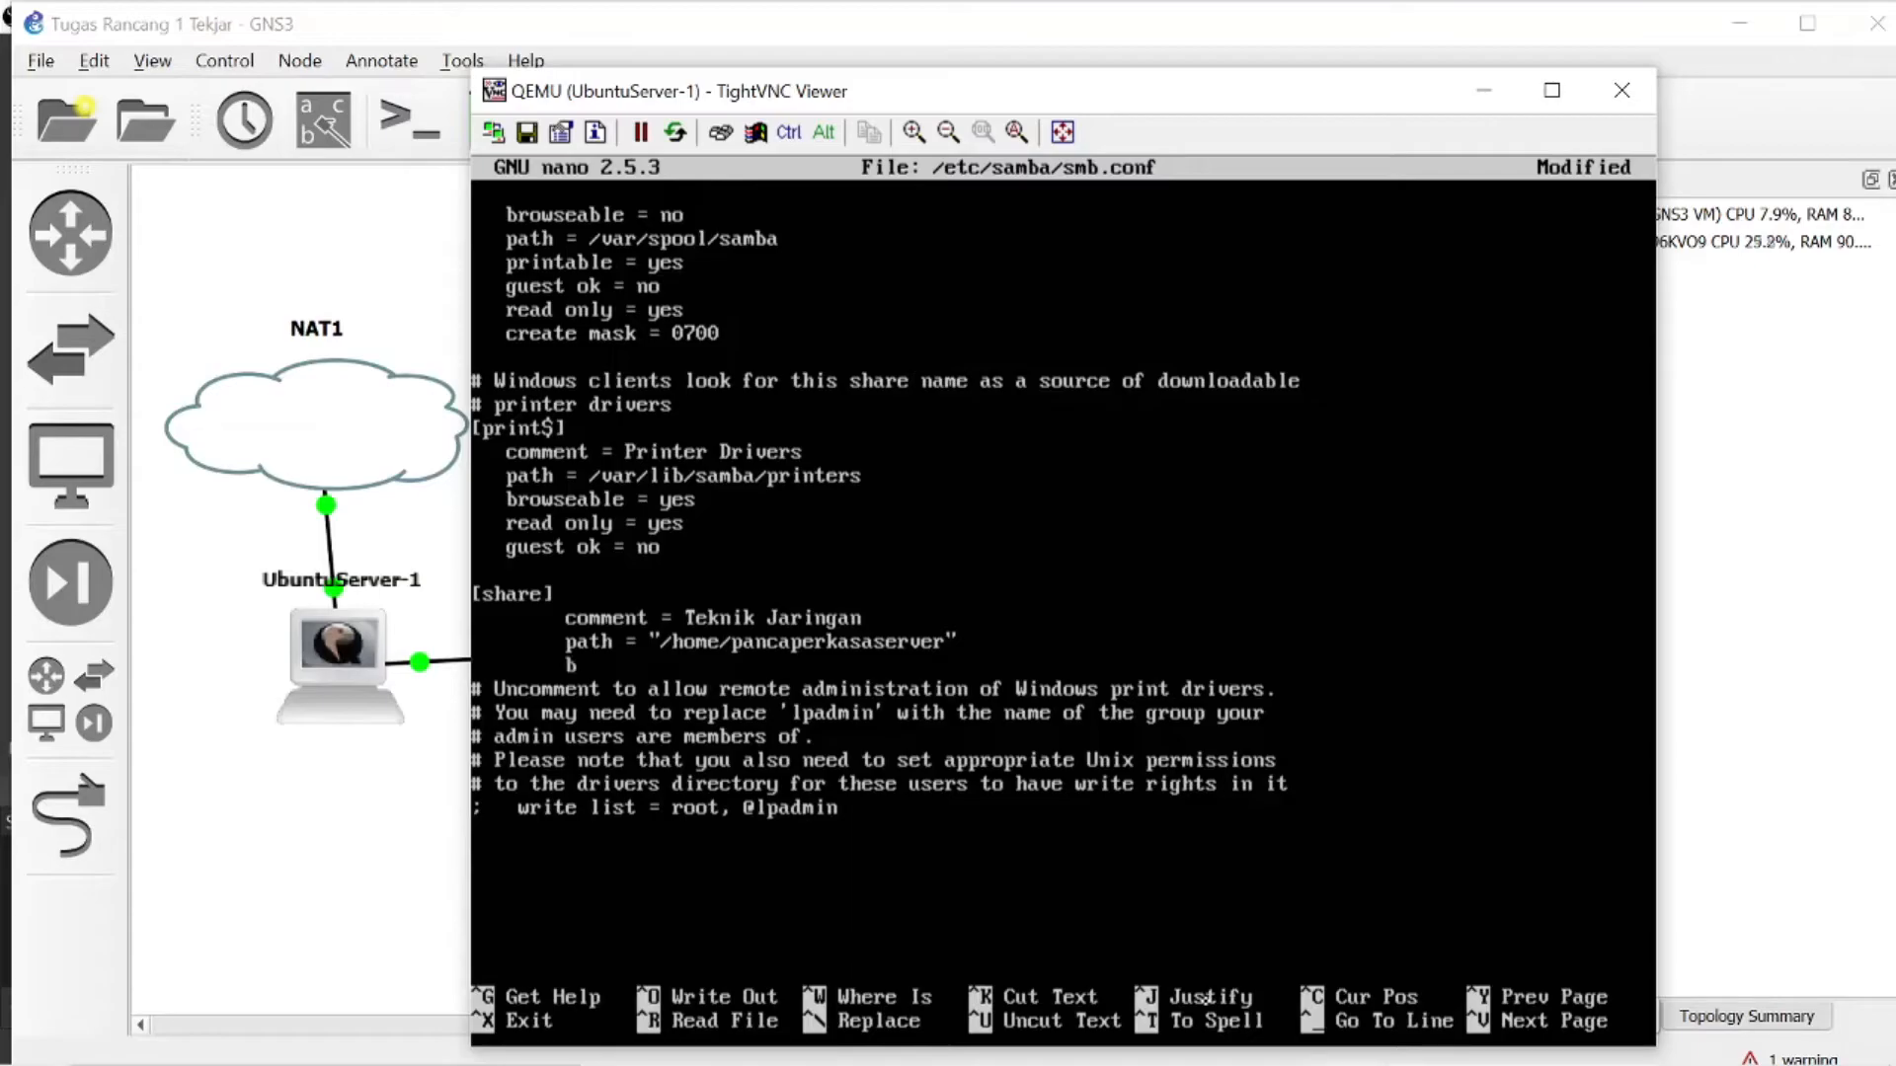
{"action": "type", "text": "rowserable = yes"}
{"action": "key", "text": "Return"}
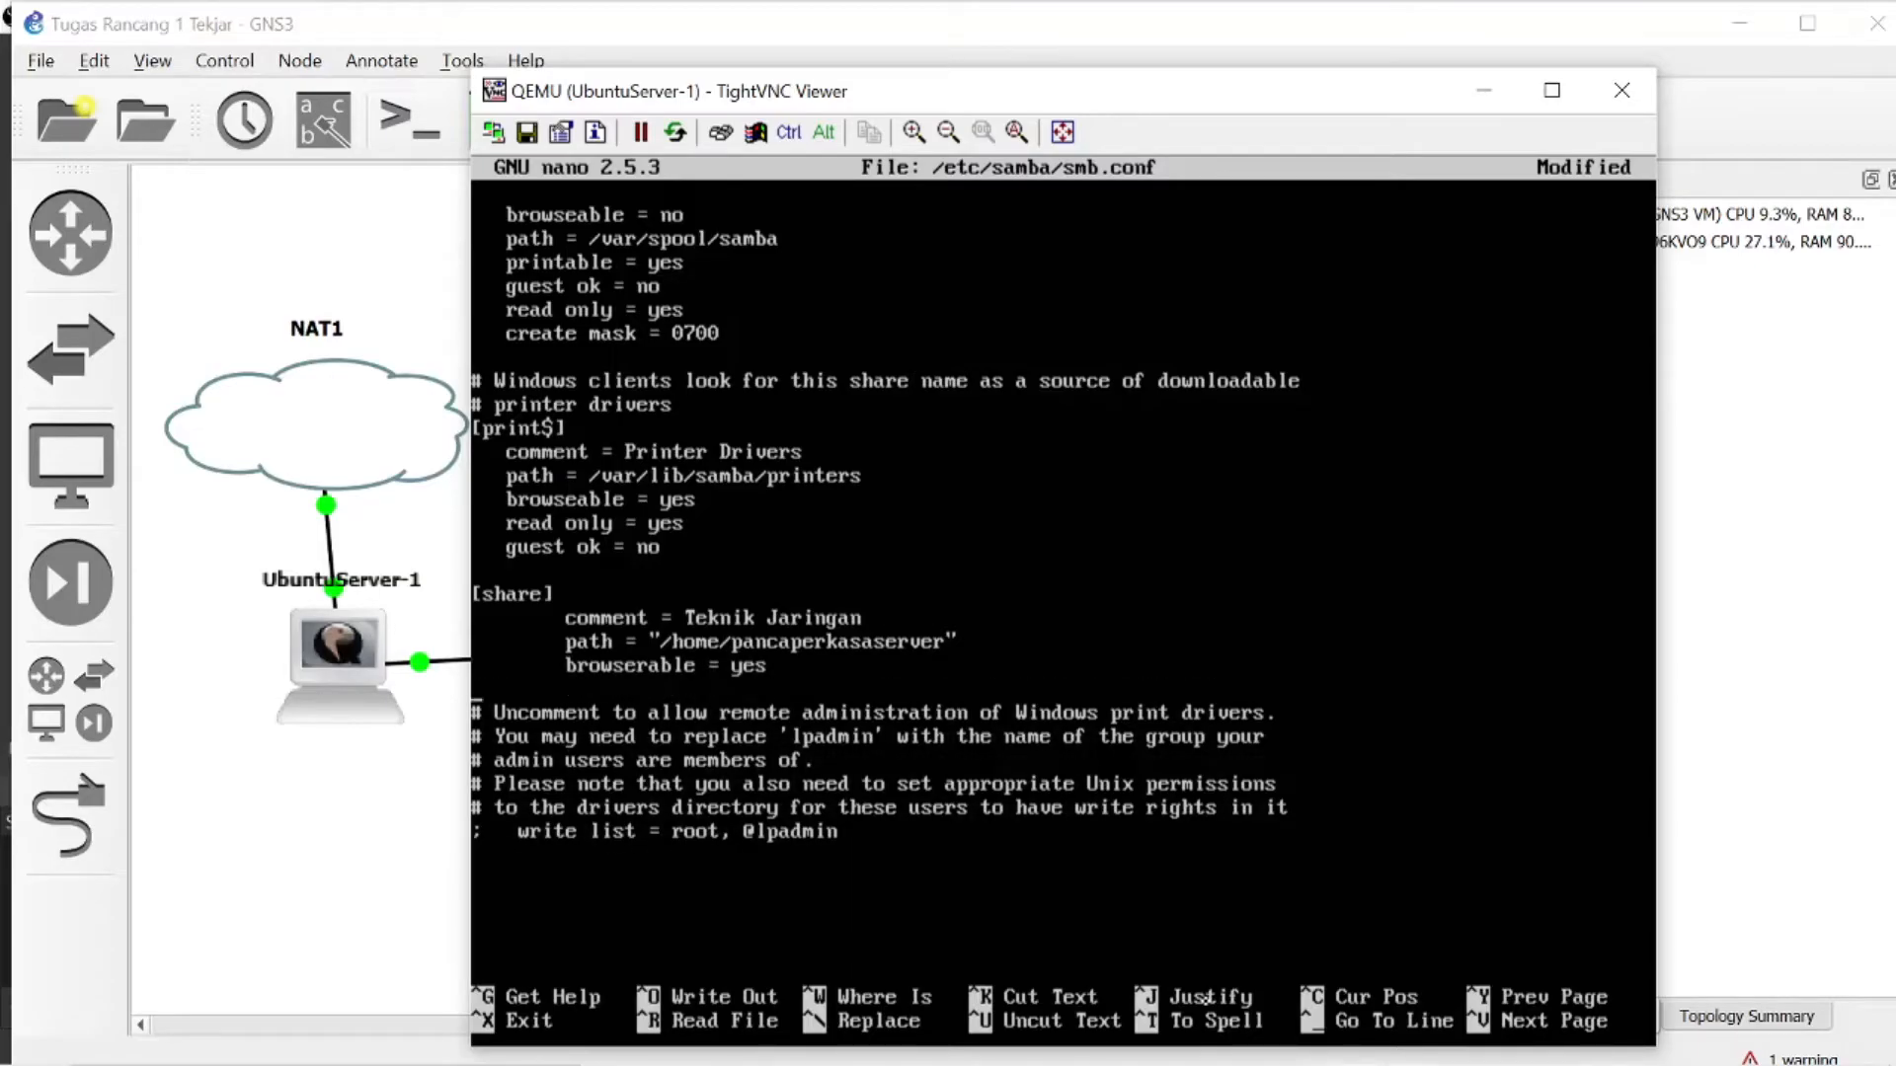
{"action": "type", "text": "read only "}
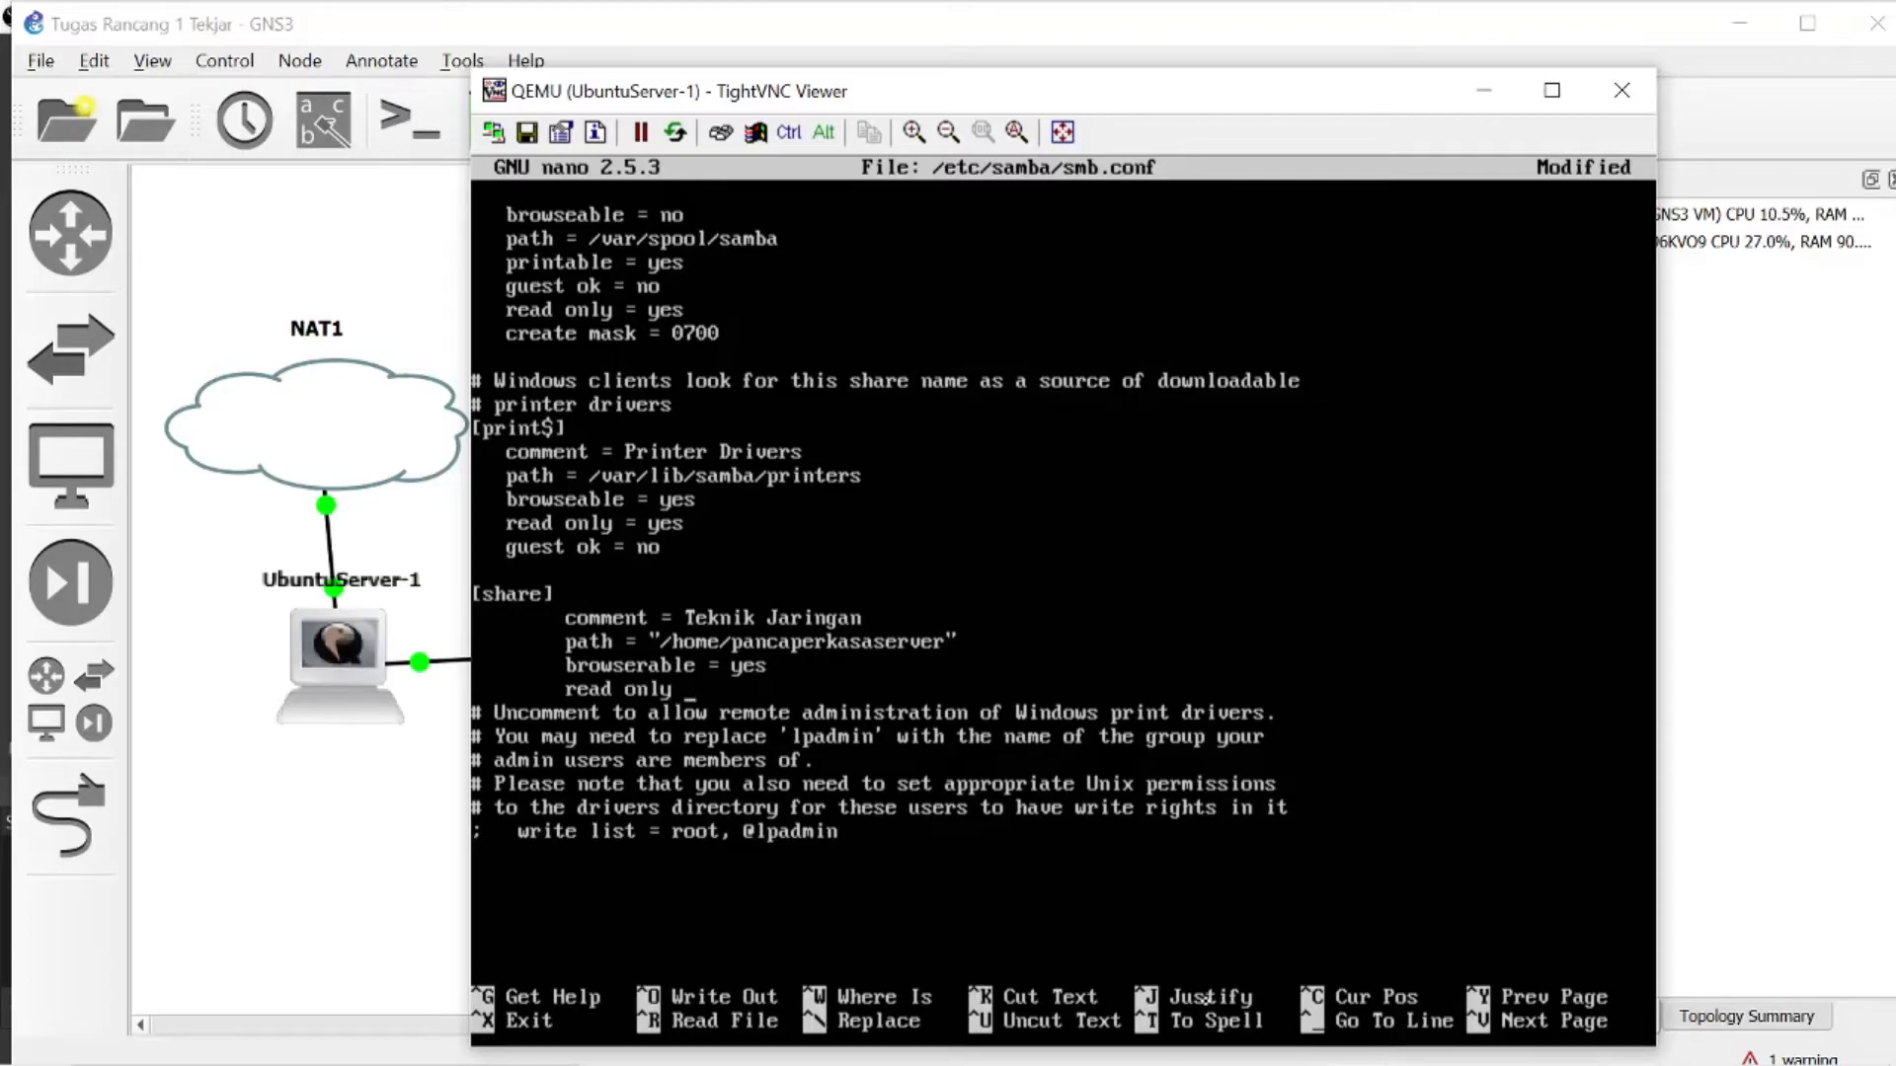
{"action": "type", "text": "= yes"}
- Add the lines guest ok = no and create mask = 0755 to the [share] section
{"action": "key", "text": "Return"}
{"action": "type", "text": "guest ok = no"}
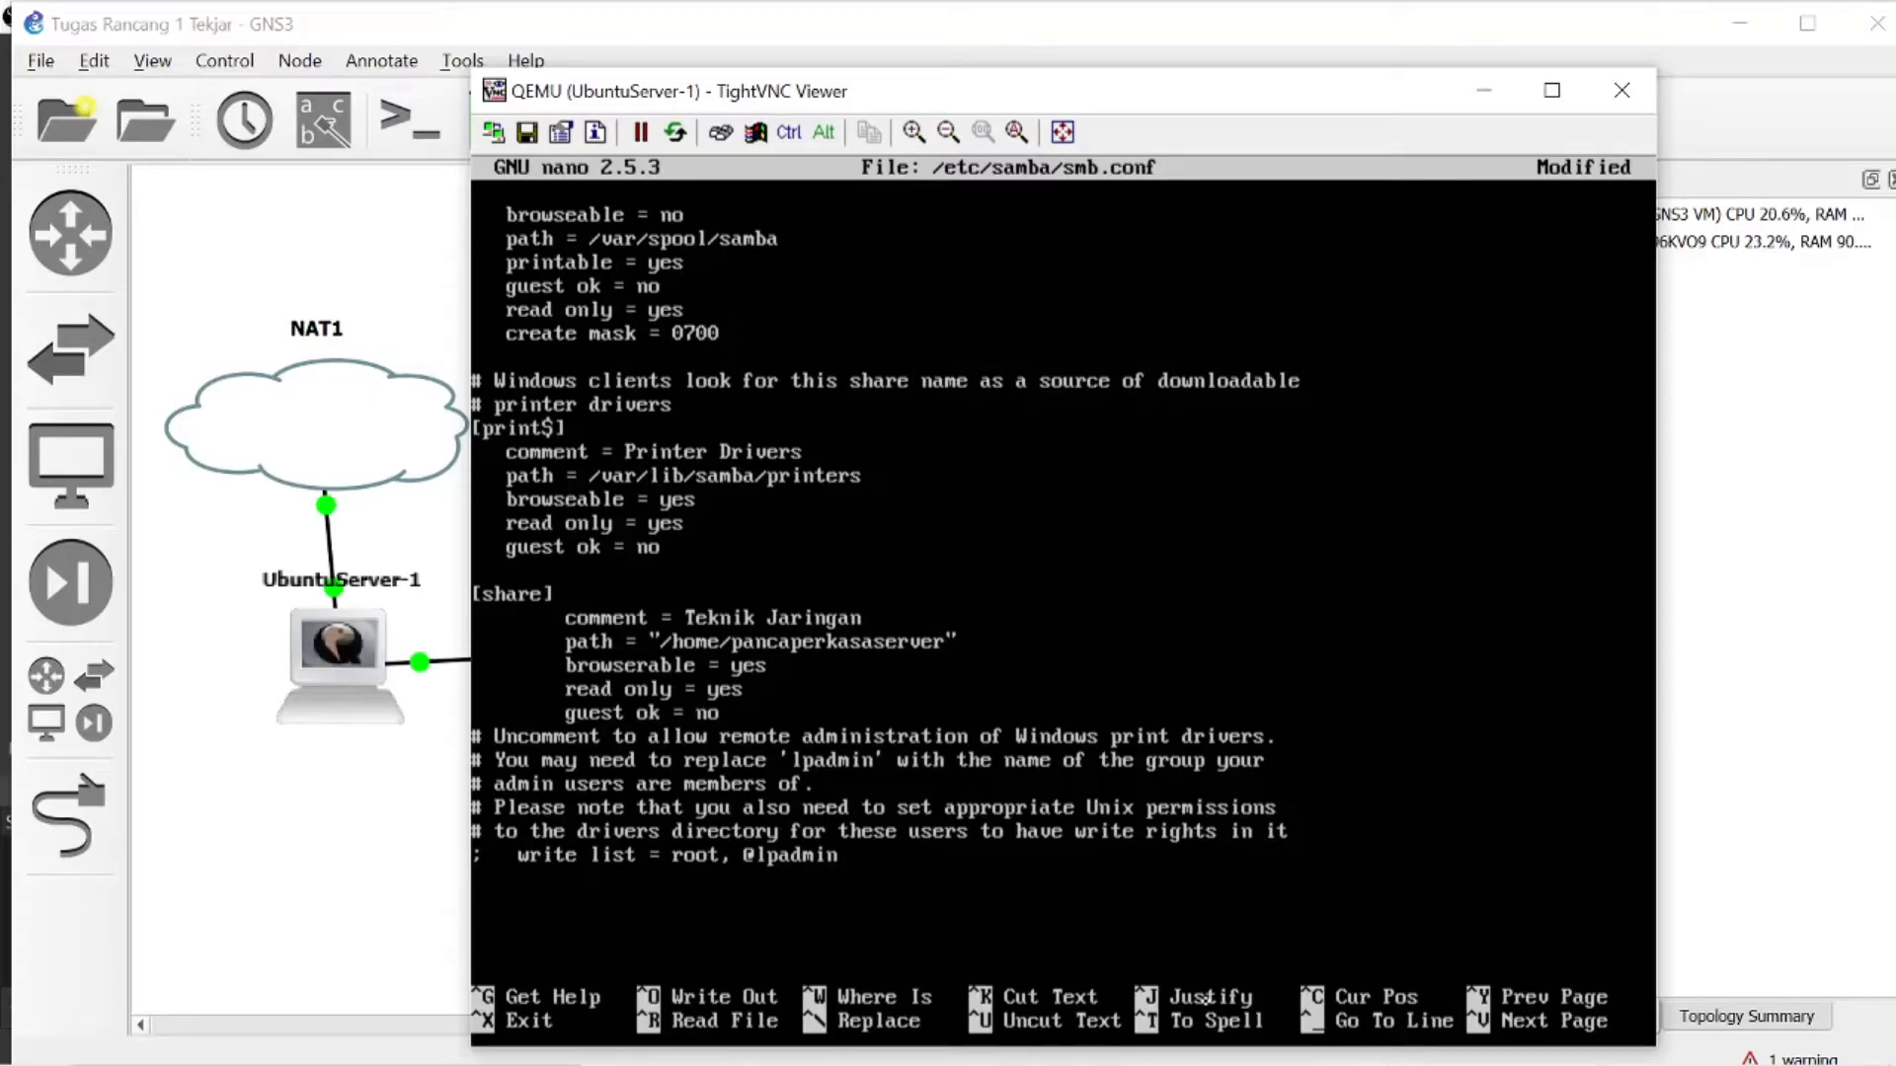
{"action": "key", "text": "Return"}
{"action": "key", "text": "Tab"}
{"action": "type", "text": "create mask "}
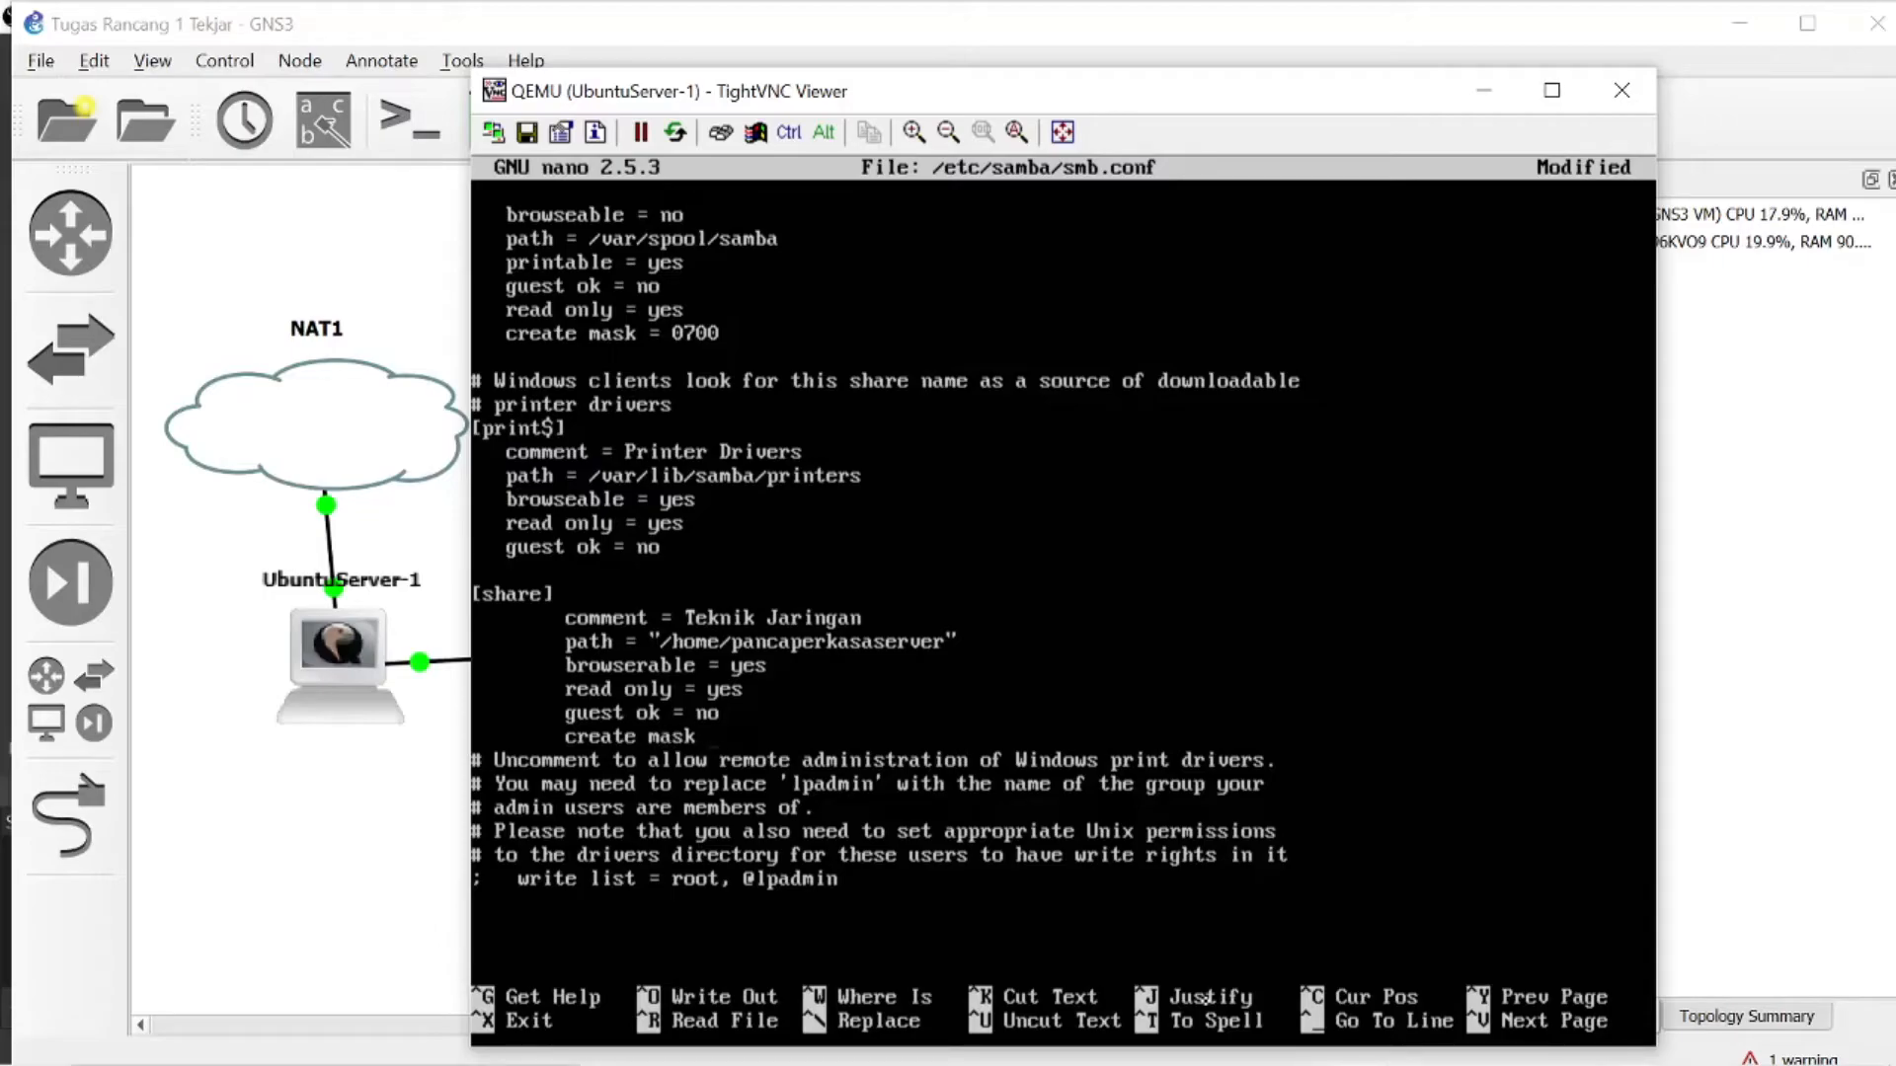
{"action": "type", "text": "+"}
{"action": "key", "text": "BackSpace"}
{"action": "type", "text": "= 0755"}
- Save /etc/samba/smb.conf under the same name and exit nano
{"action": "key", "text": "ctrl+x"}
{"action": "key", "text": "y"}
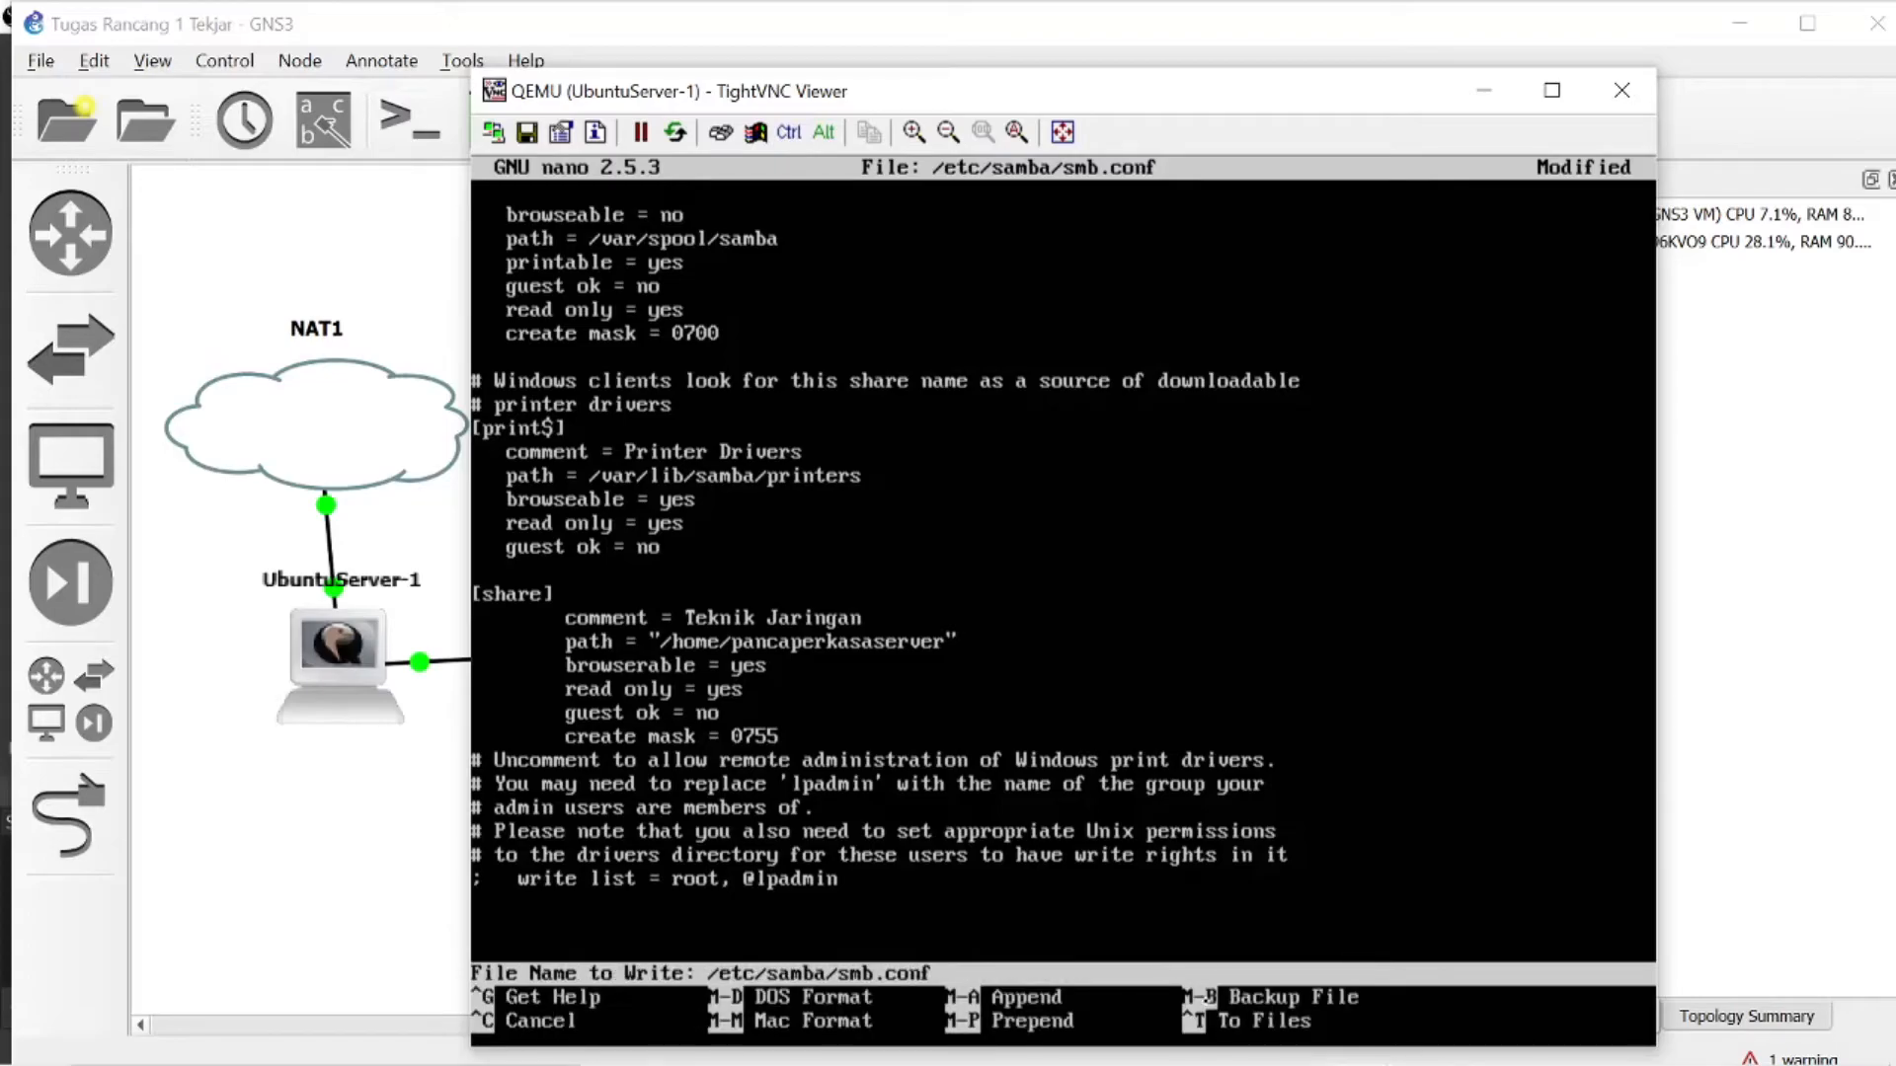
{"action": "key", "text": "Return"}
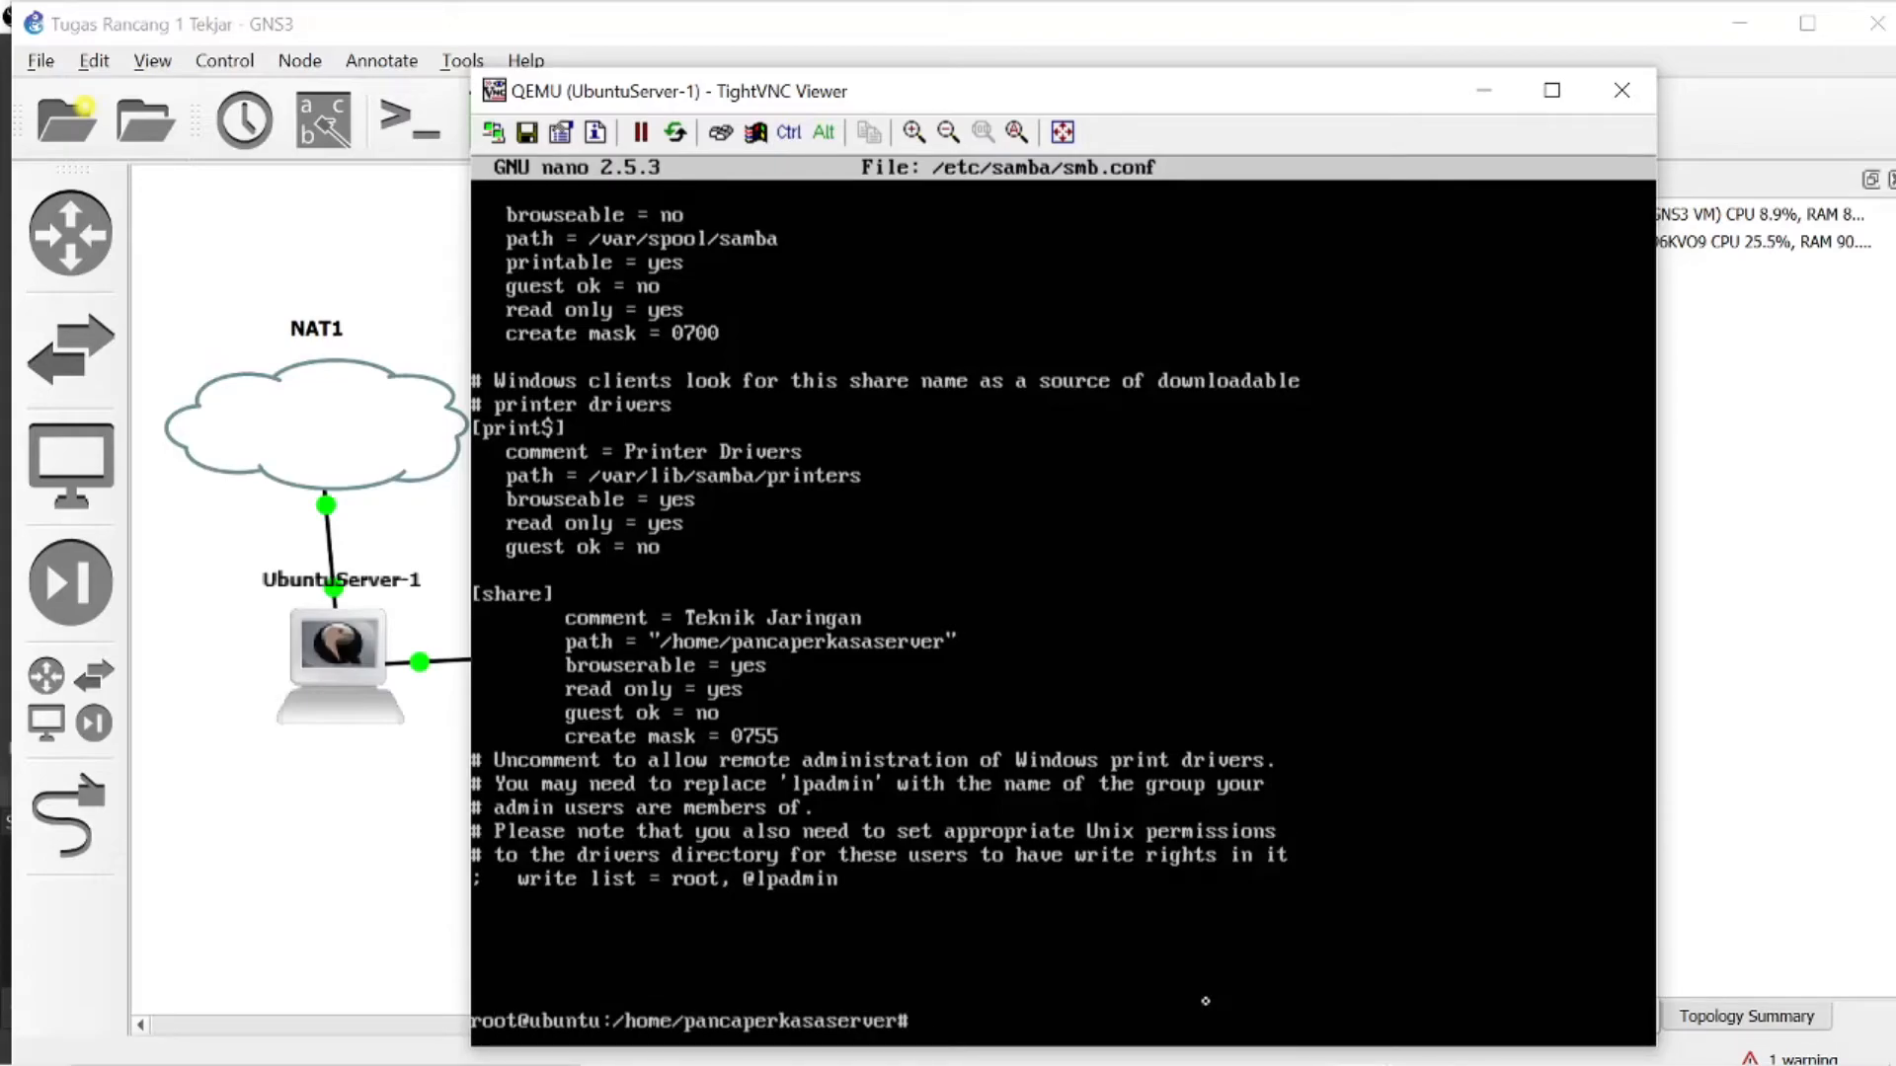
- Try to restart Samba with service smb restart
{"action": "type", "text": "service smb restart"}
{"action": "key", "text": "Return"}
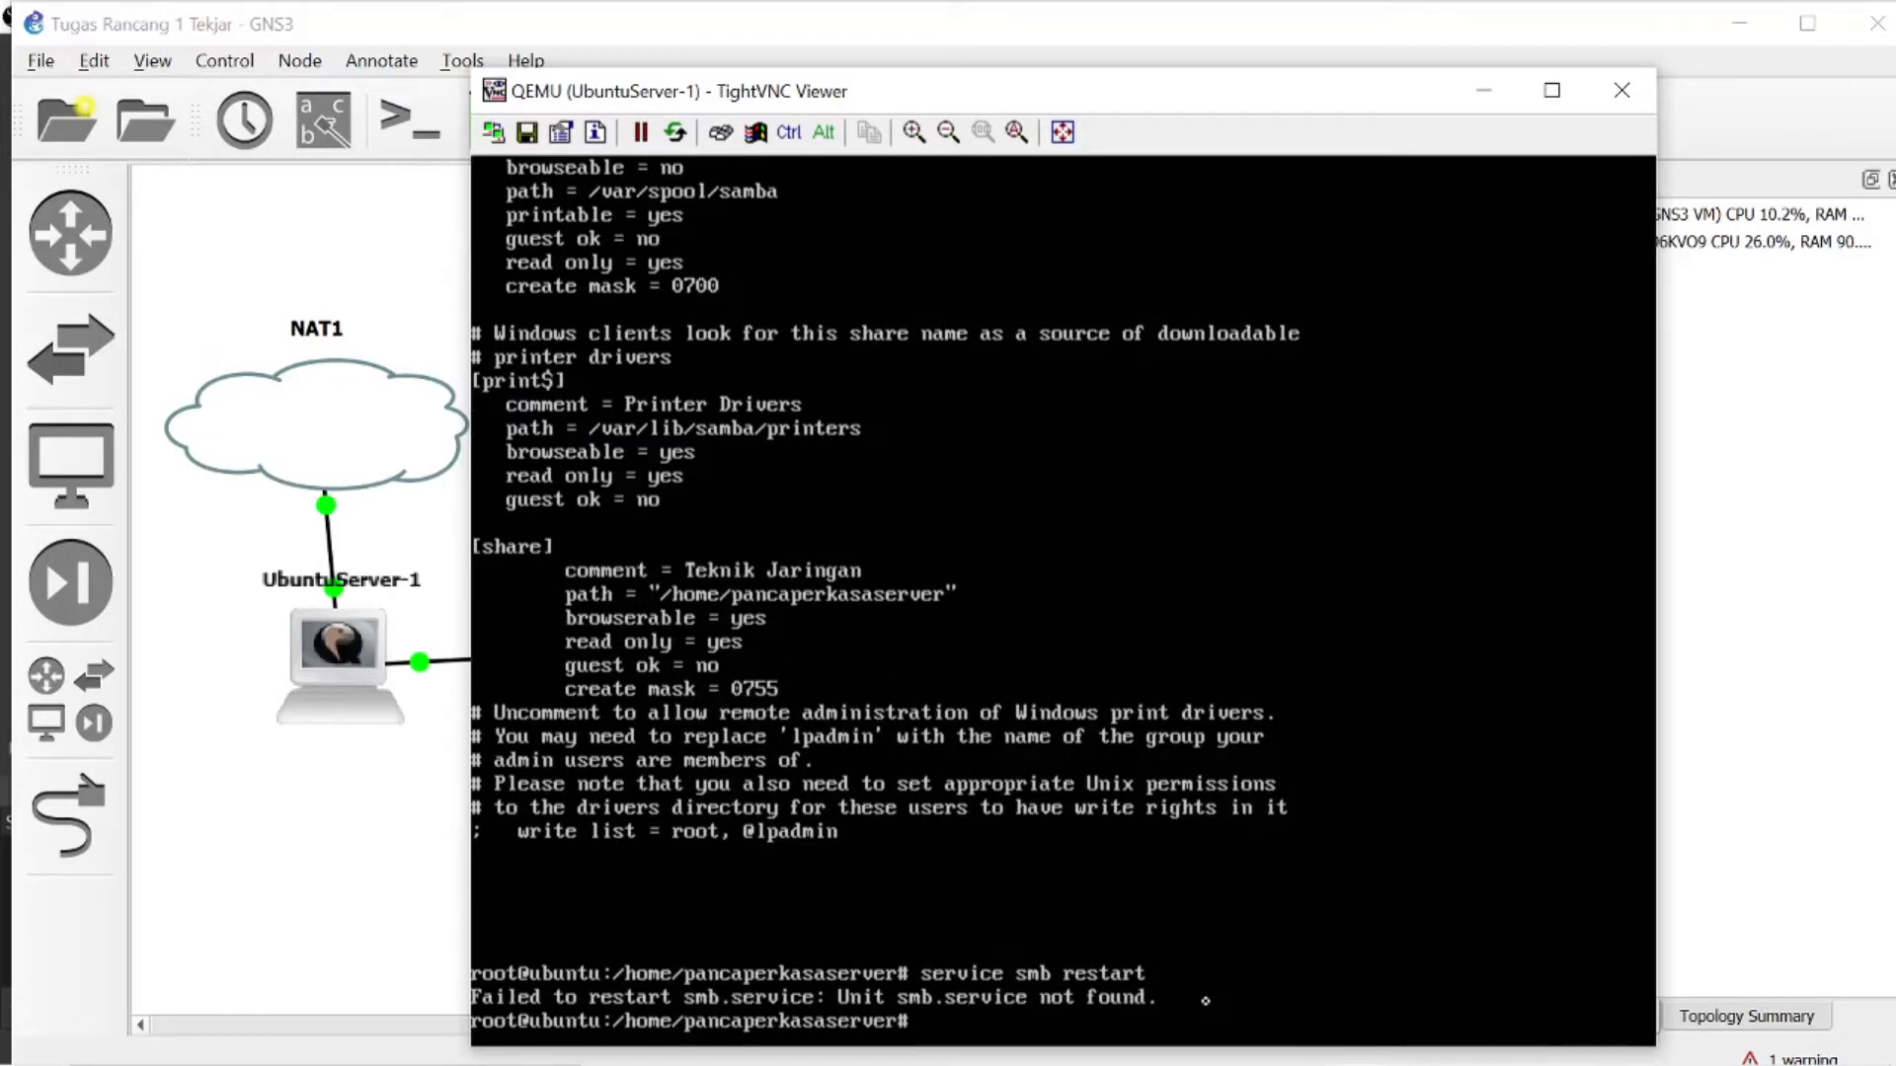
- Restart the Samba daemon with service smbd restart
{"action": "type", "text": "service smbd restart"}
{"action": "key", "text": "Return"}
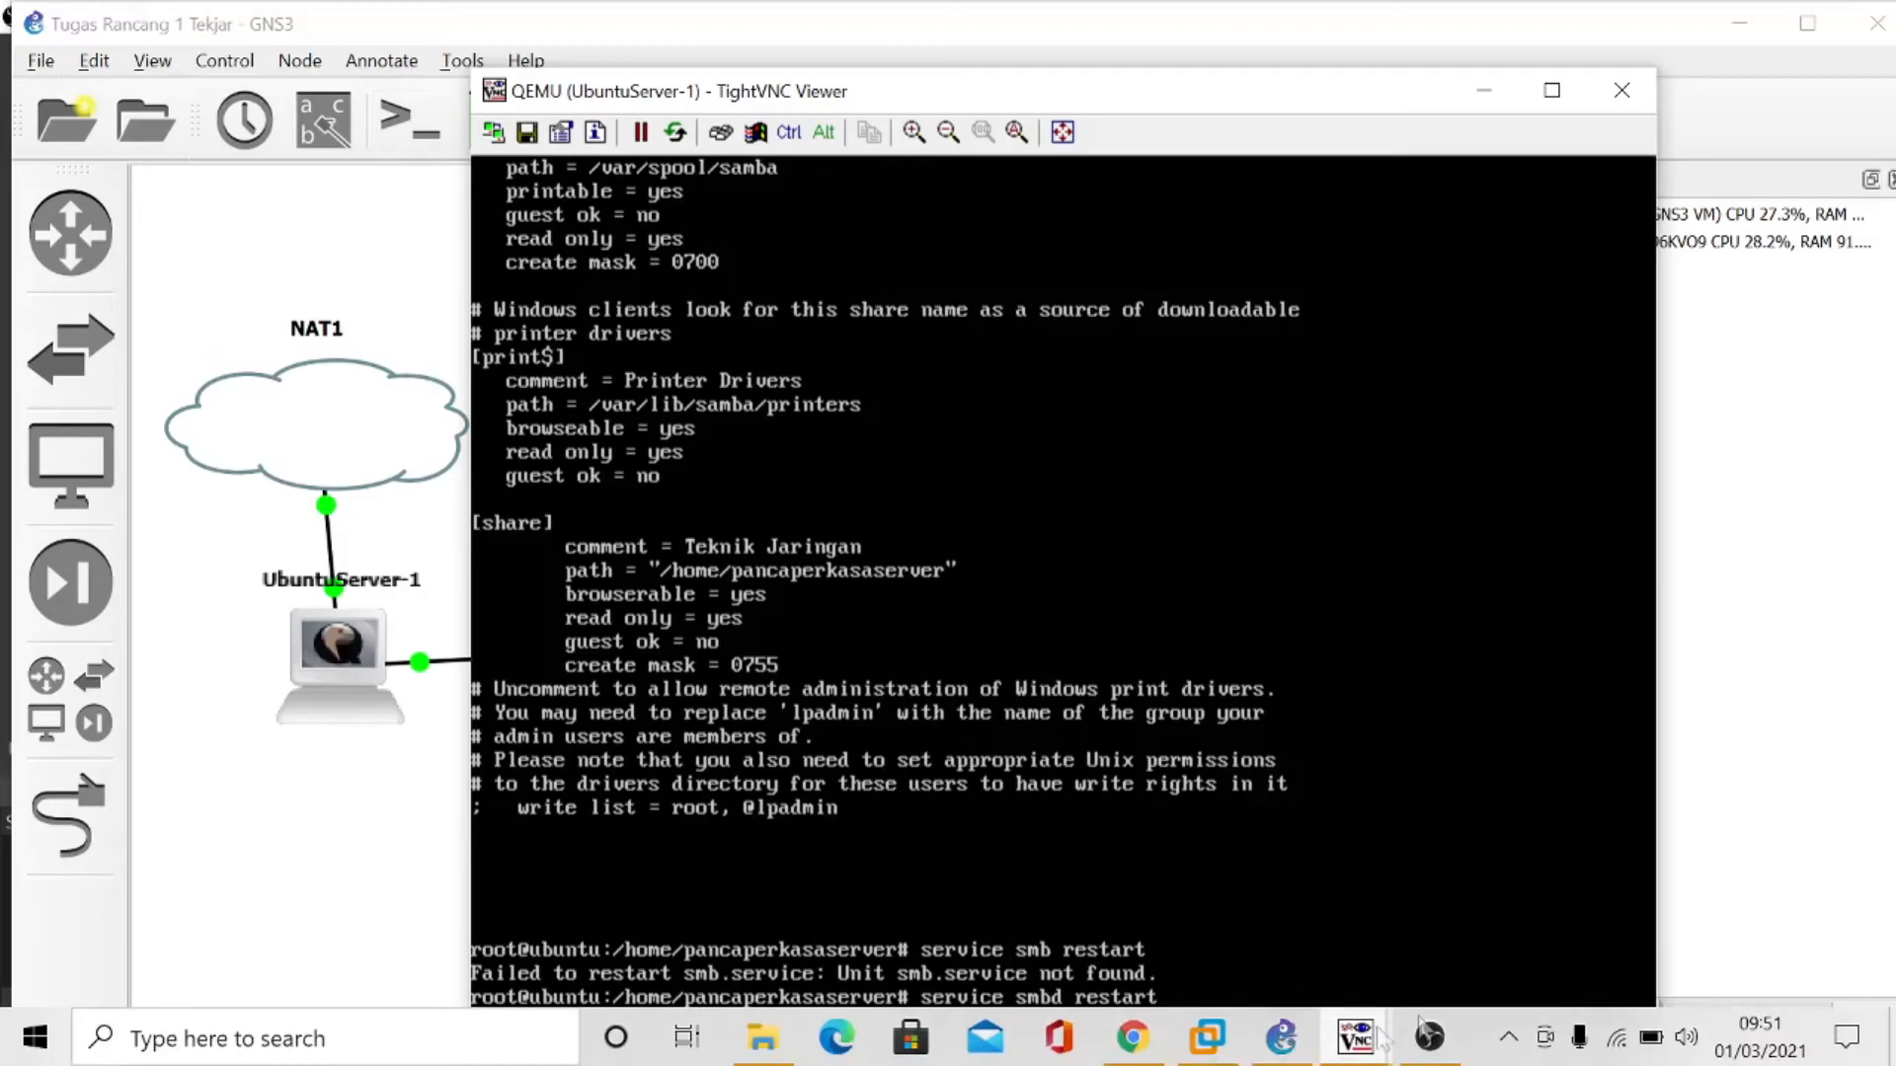
- Switch to the UbuntuDesktop-1 console and connect its file manager to the server address smb://tekjari.com
{"action": "mouse_move", "coordinate": [1431, 1041]}
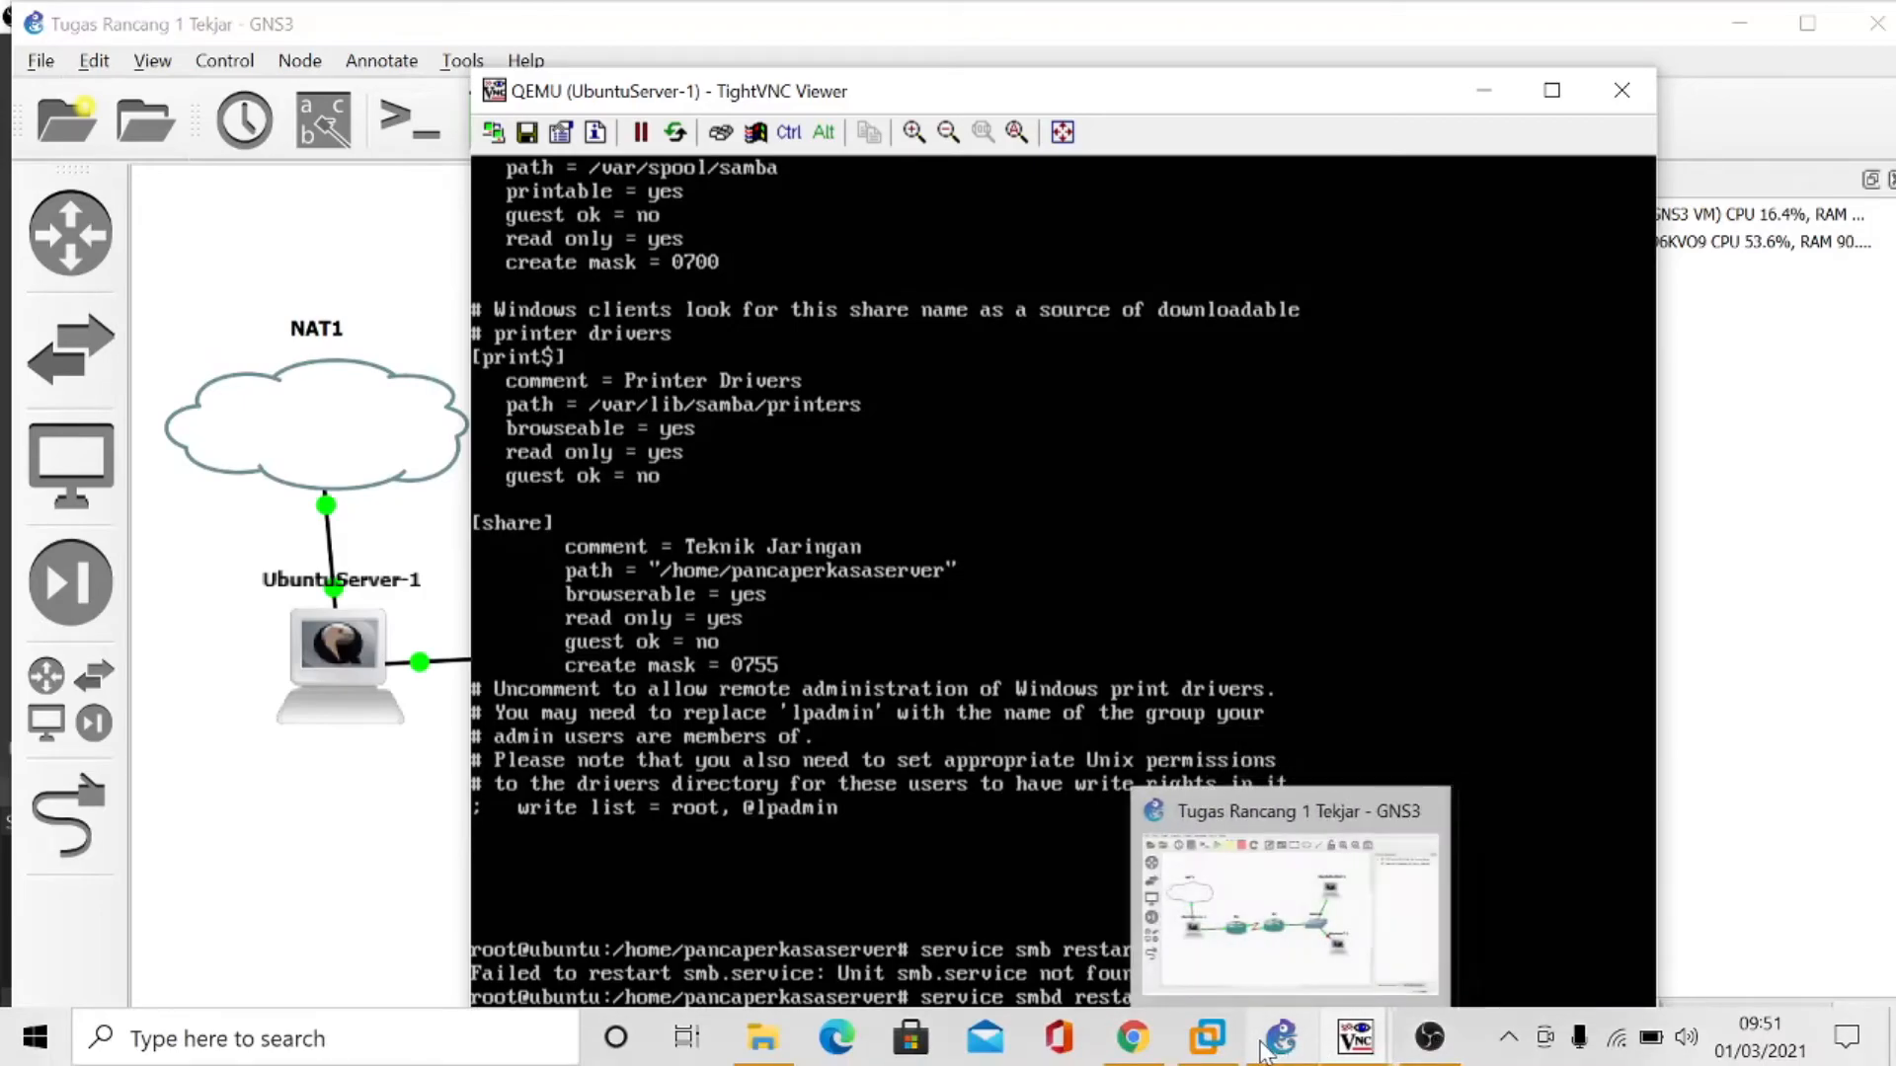
{"action": "mouse_move", "coordinate": [1356, 1041]}
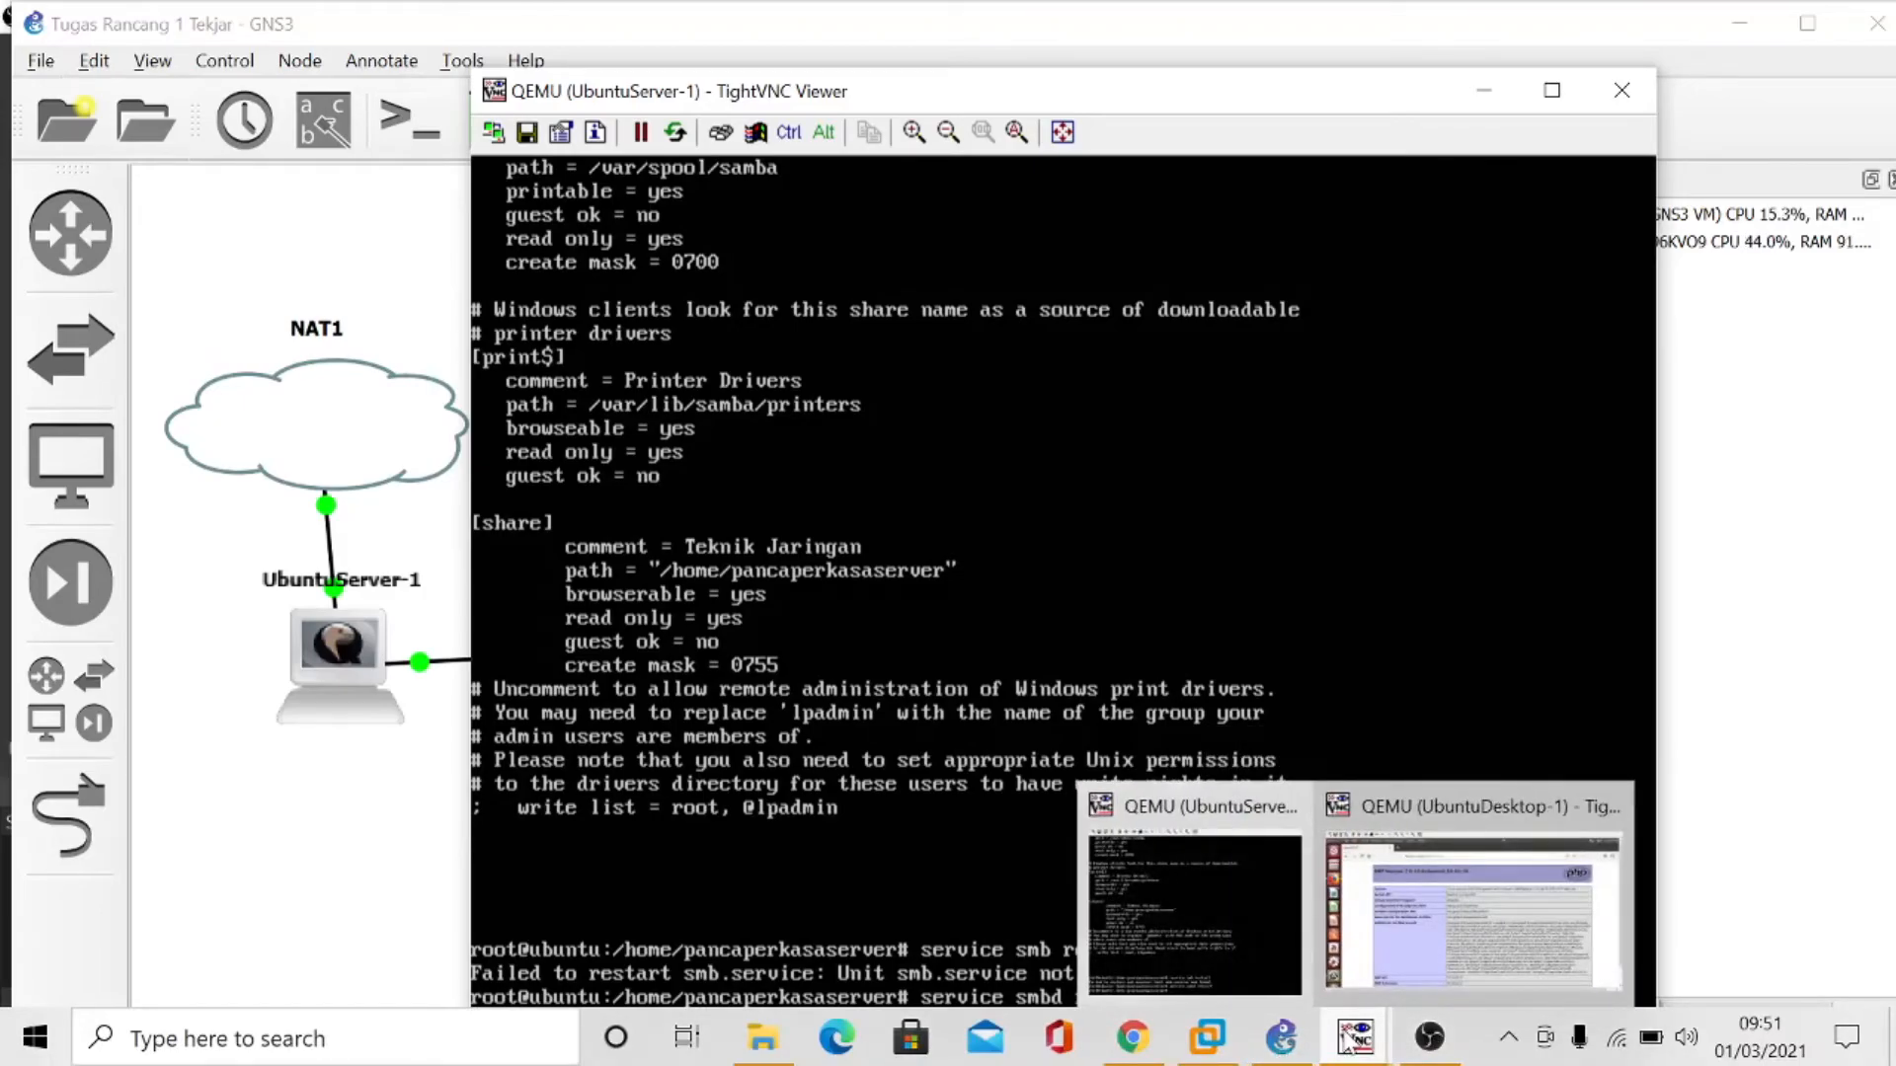
{"action": "left_click", "coordinate": [1430, 965]}
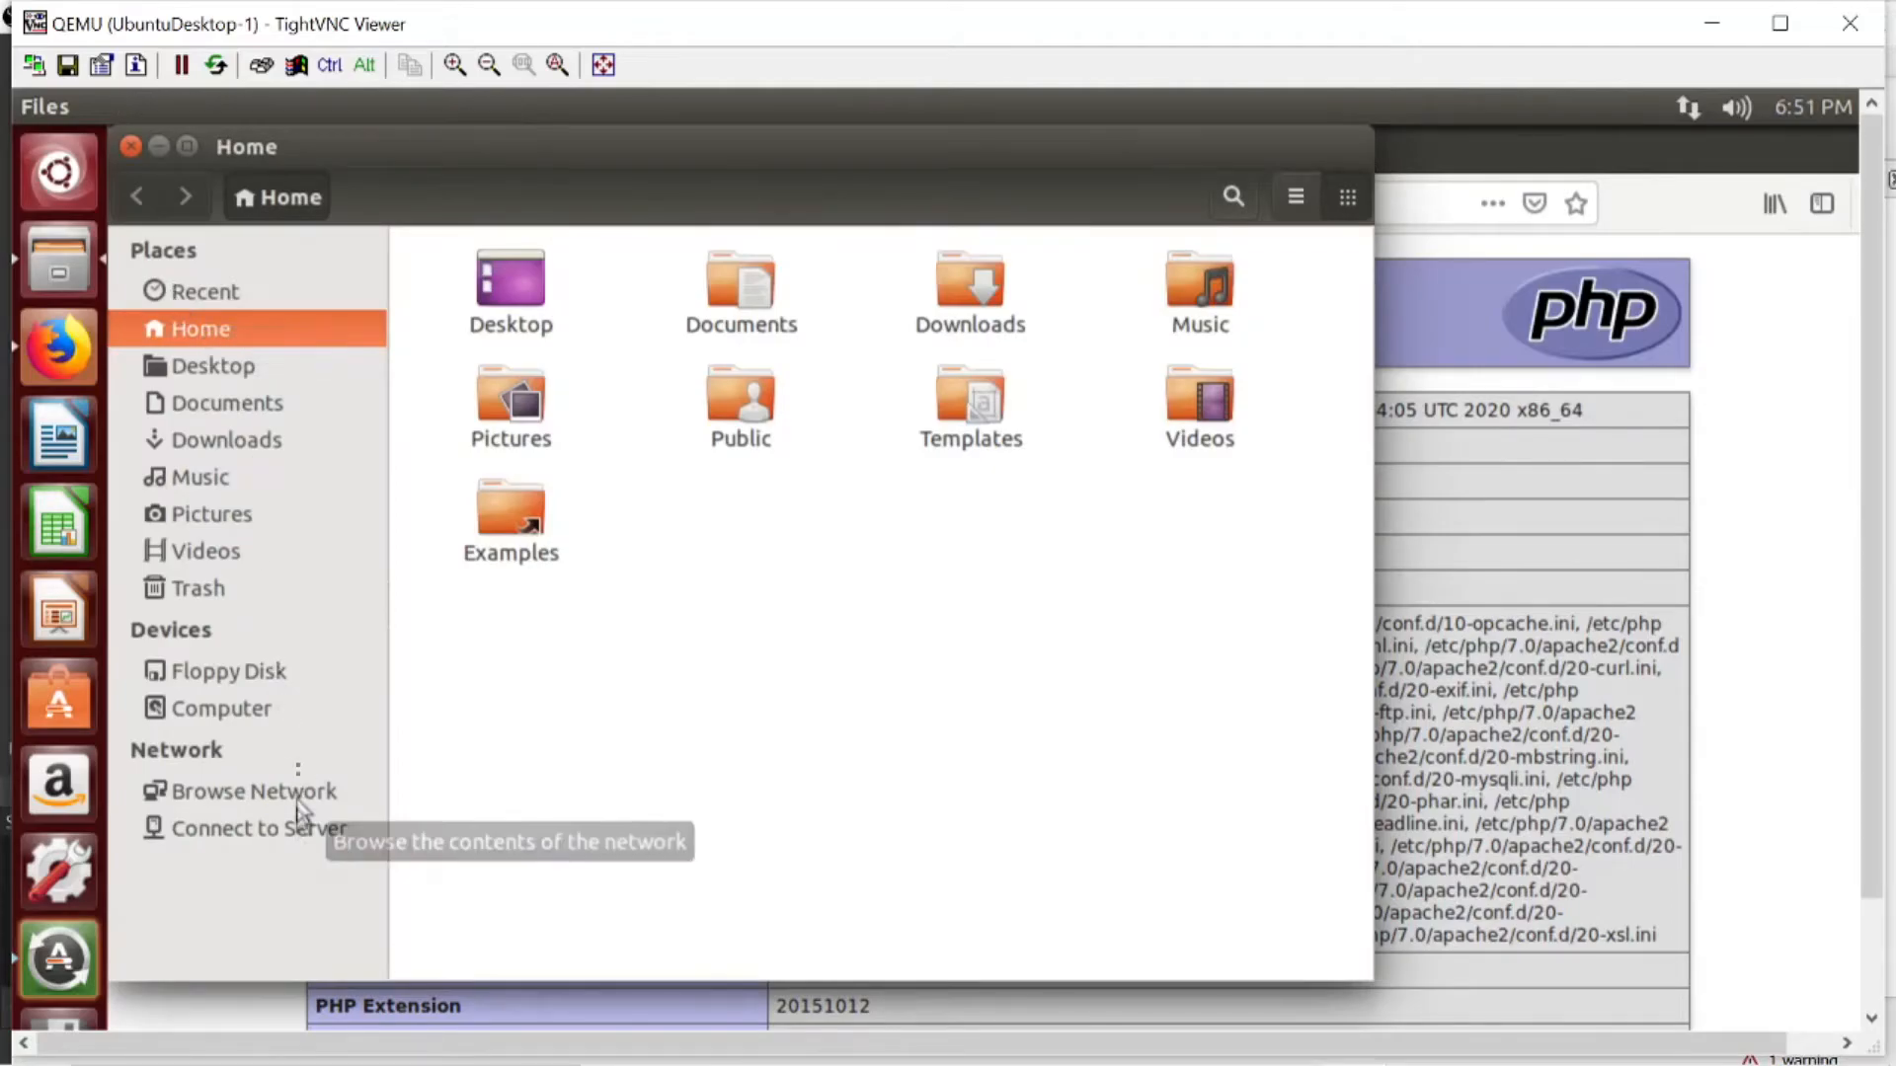
{"action": "left_click", "coordinate": [293, 837]}
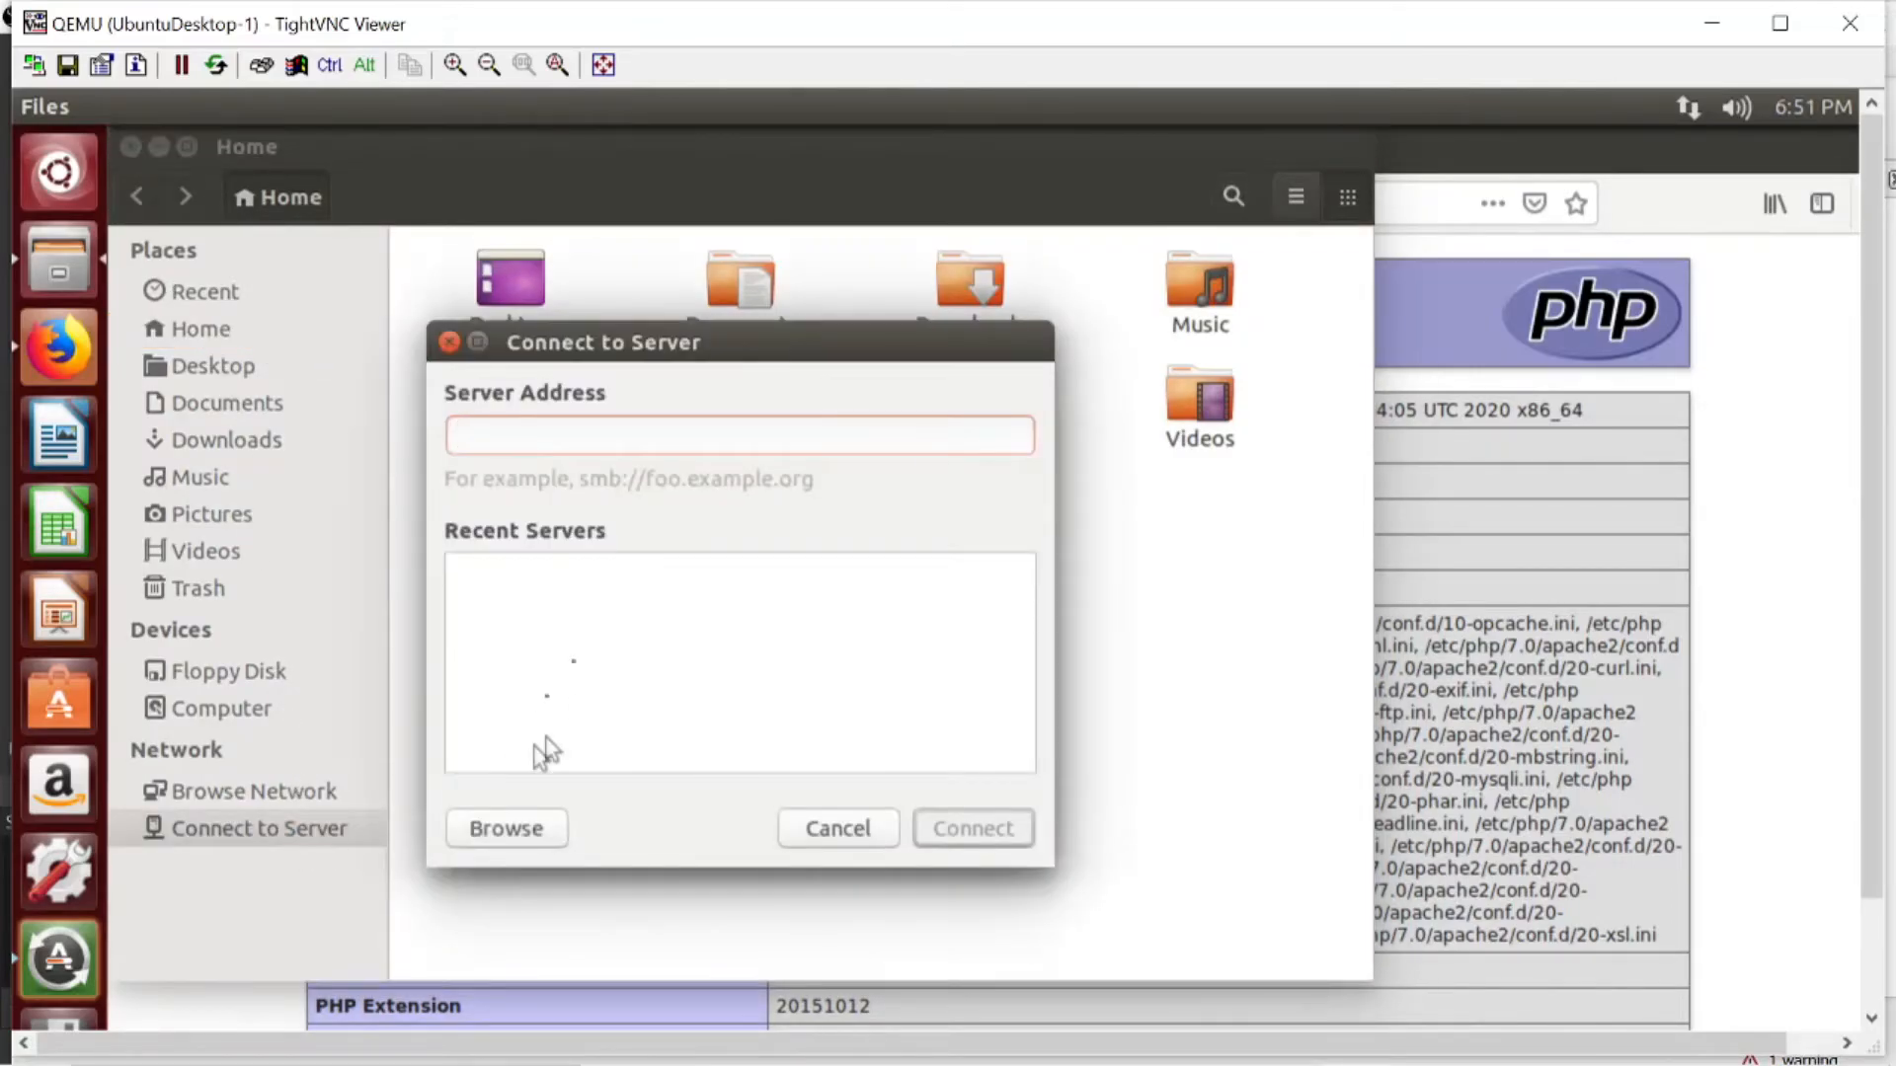
{"action": "type", "text": "smb:"}
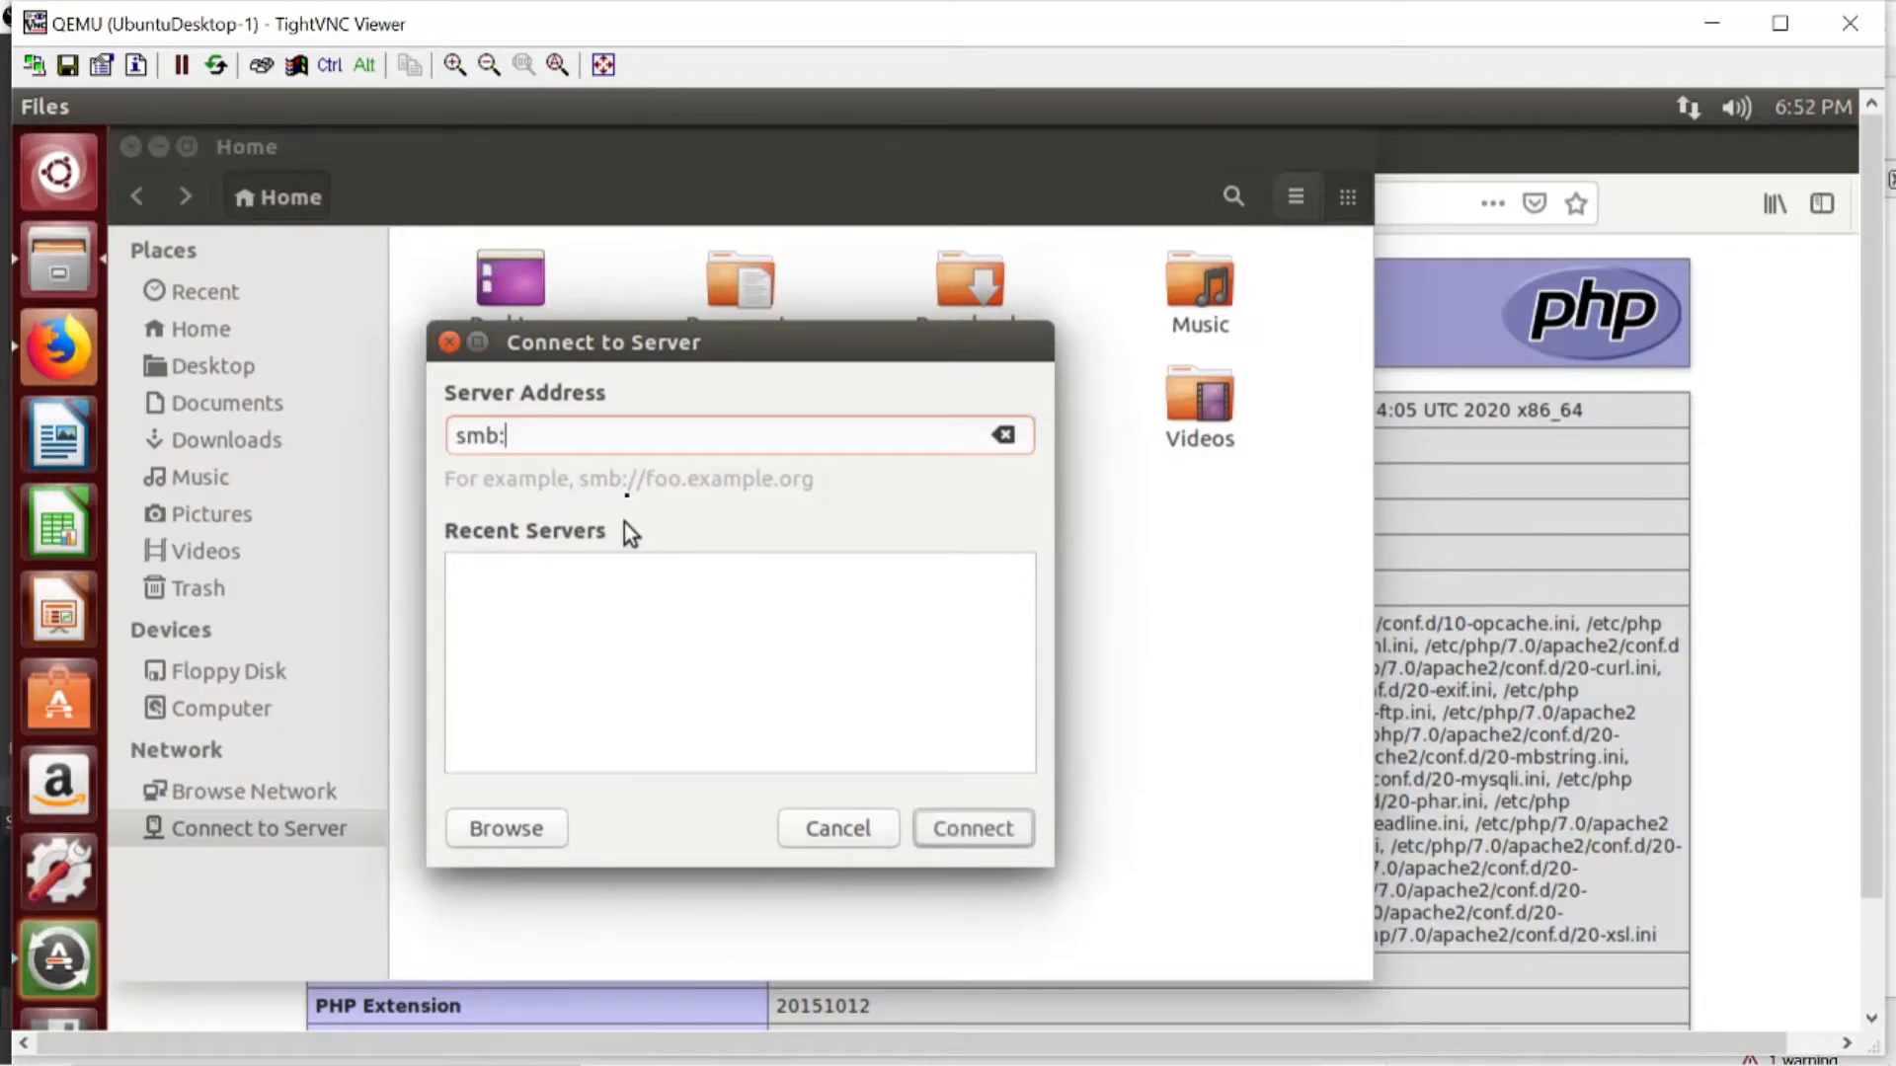
{"action": "type", "text": "//tekjari.com"}
{"action": "left_click", "coordinate": [974, 826]}
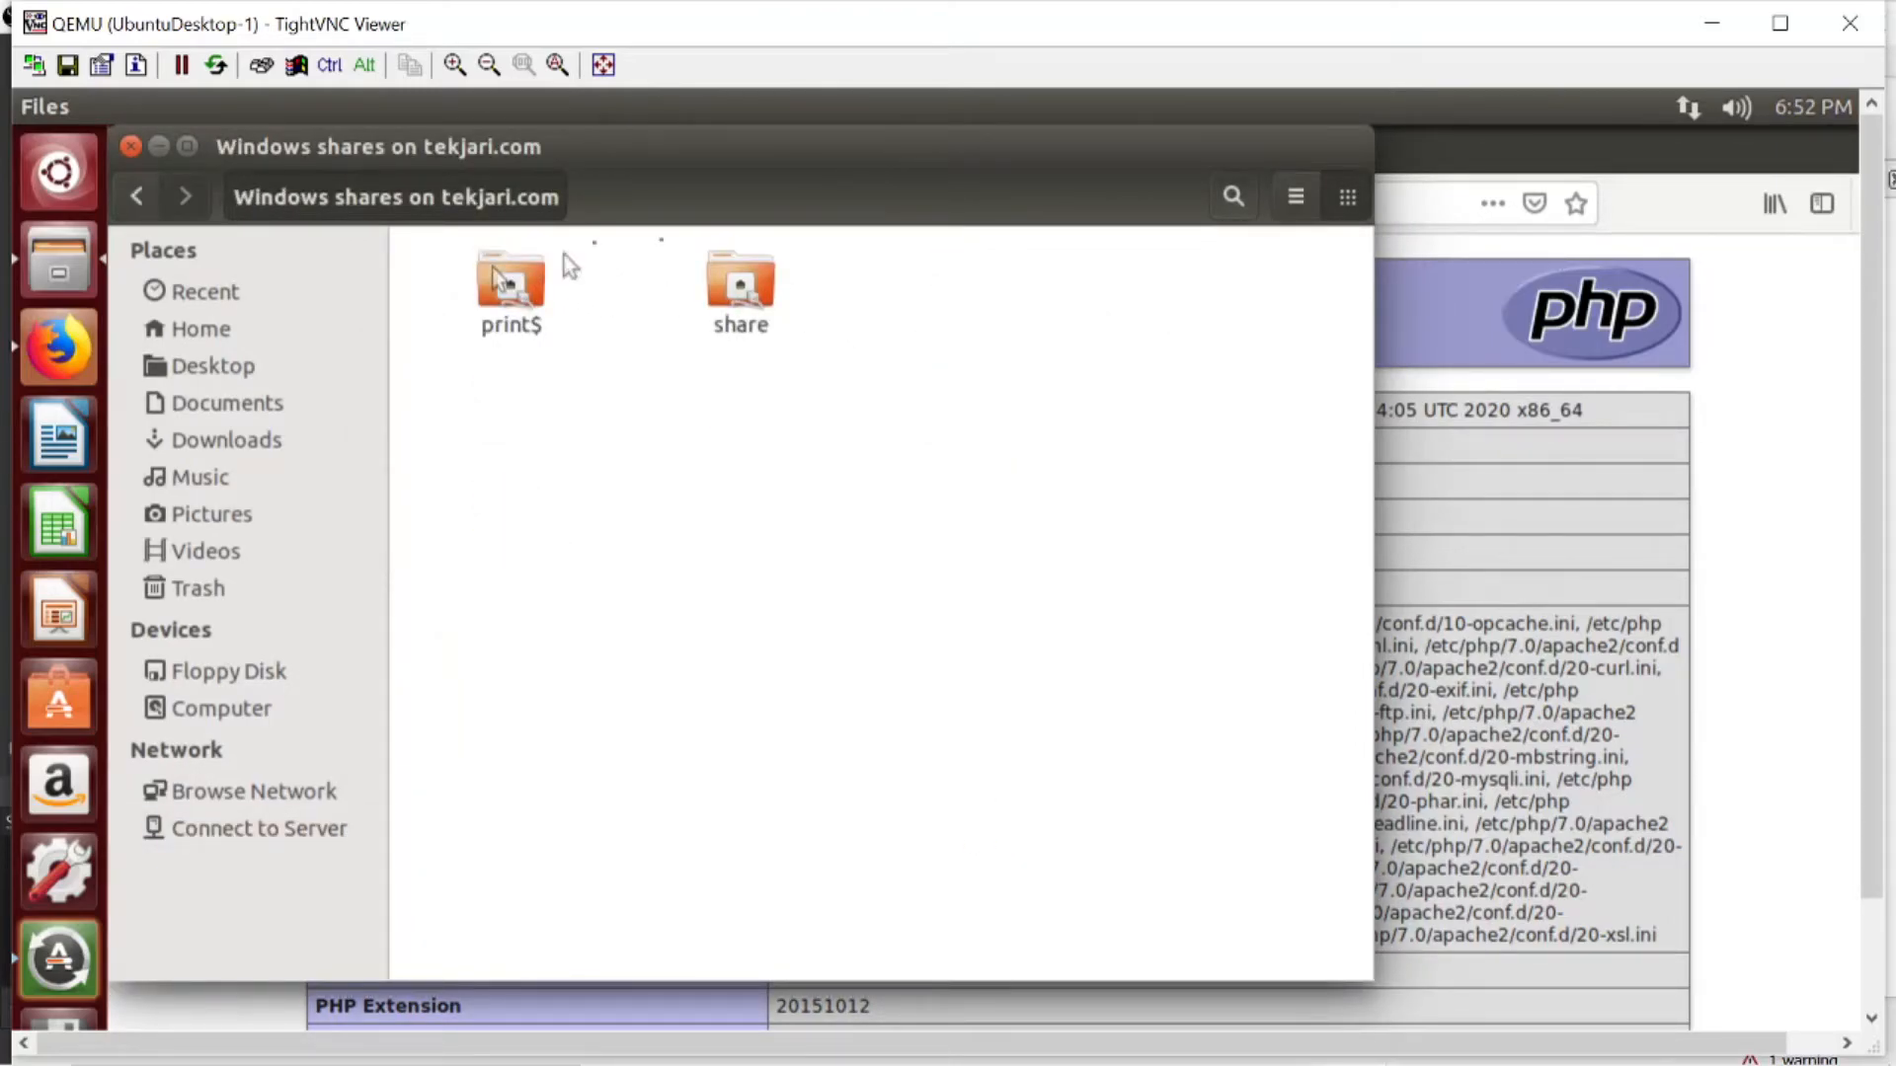
- Try to open the share folder as Registered User with the prefilled username and WORKGROUP domain, entering the account password
{"action": "double_click", "coordinate": [742, 293]}
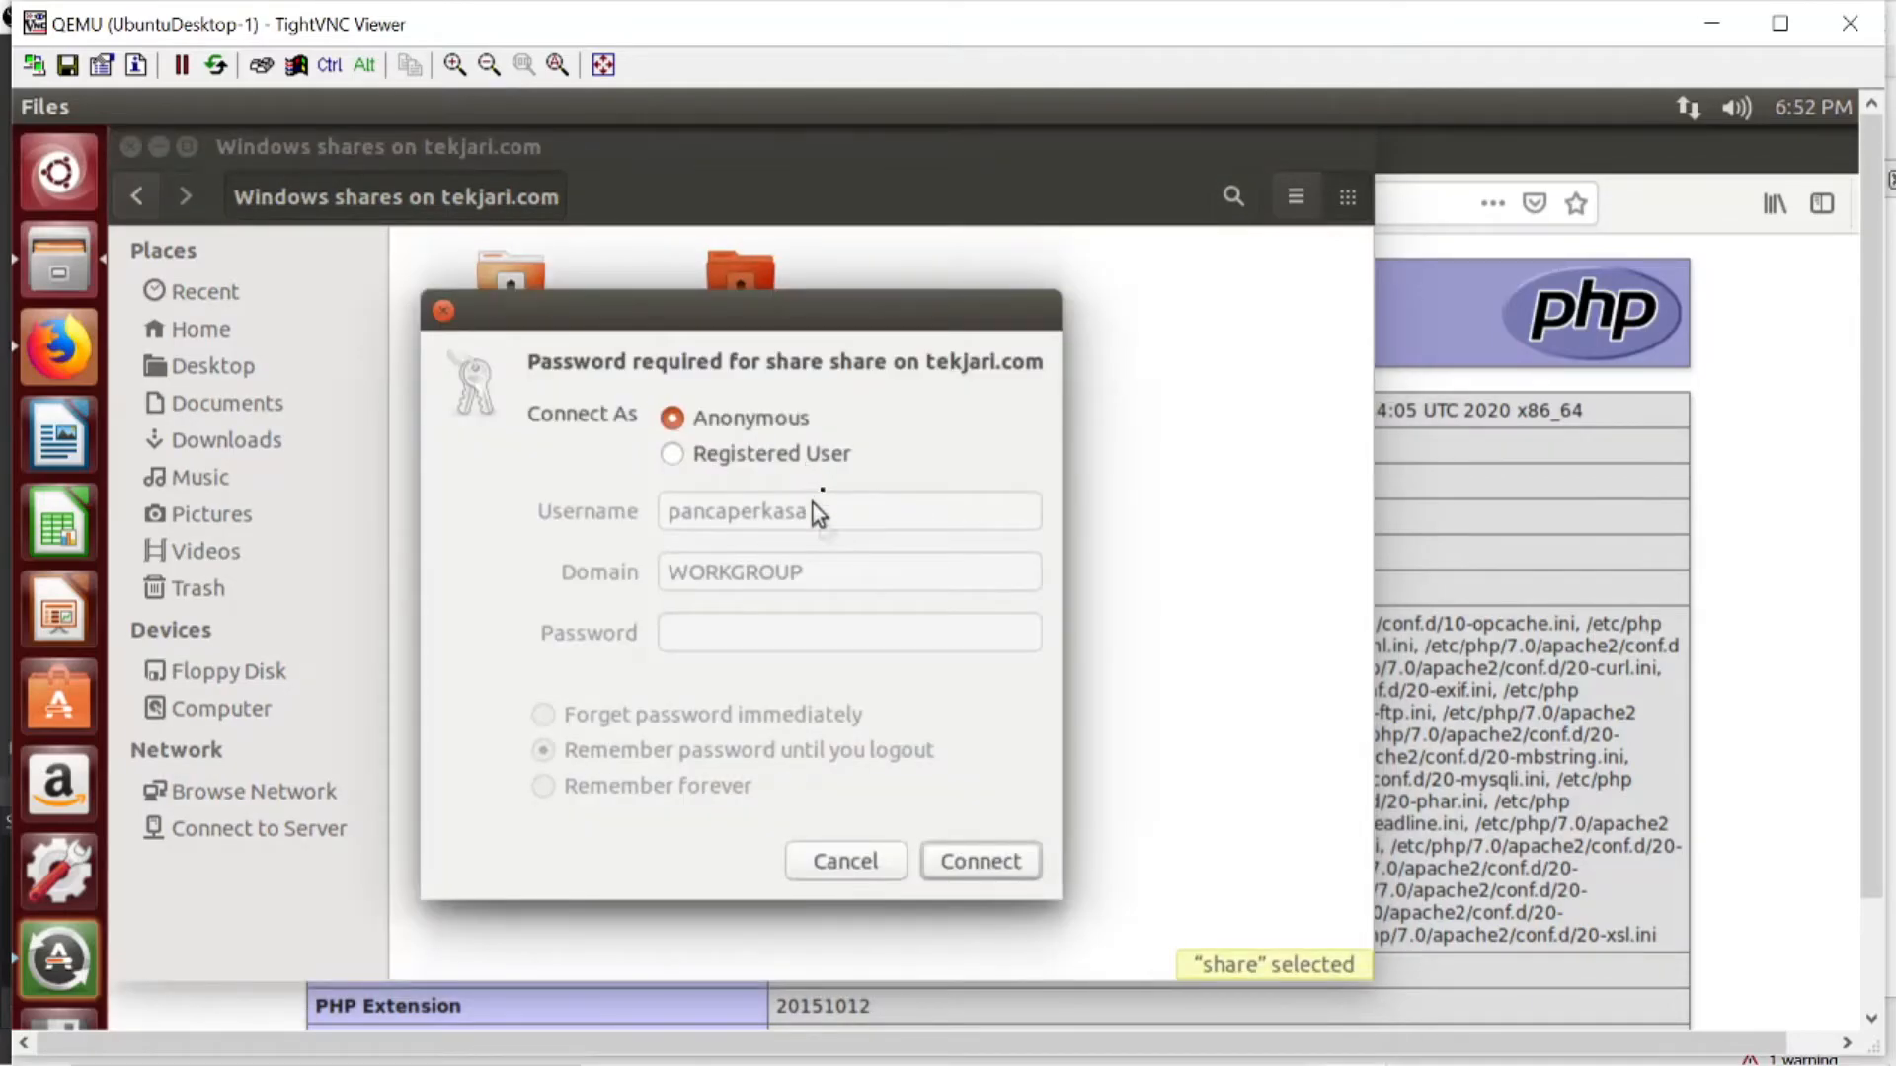
{"action": "left_click", "coordinate": [808, 459]}
{"action": "left_click", "coordinate": [893, 622]}
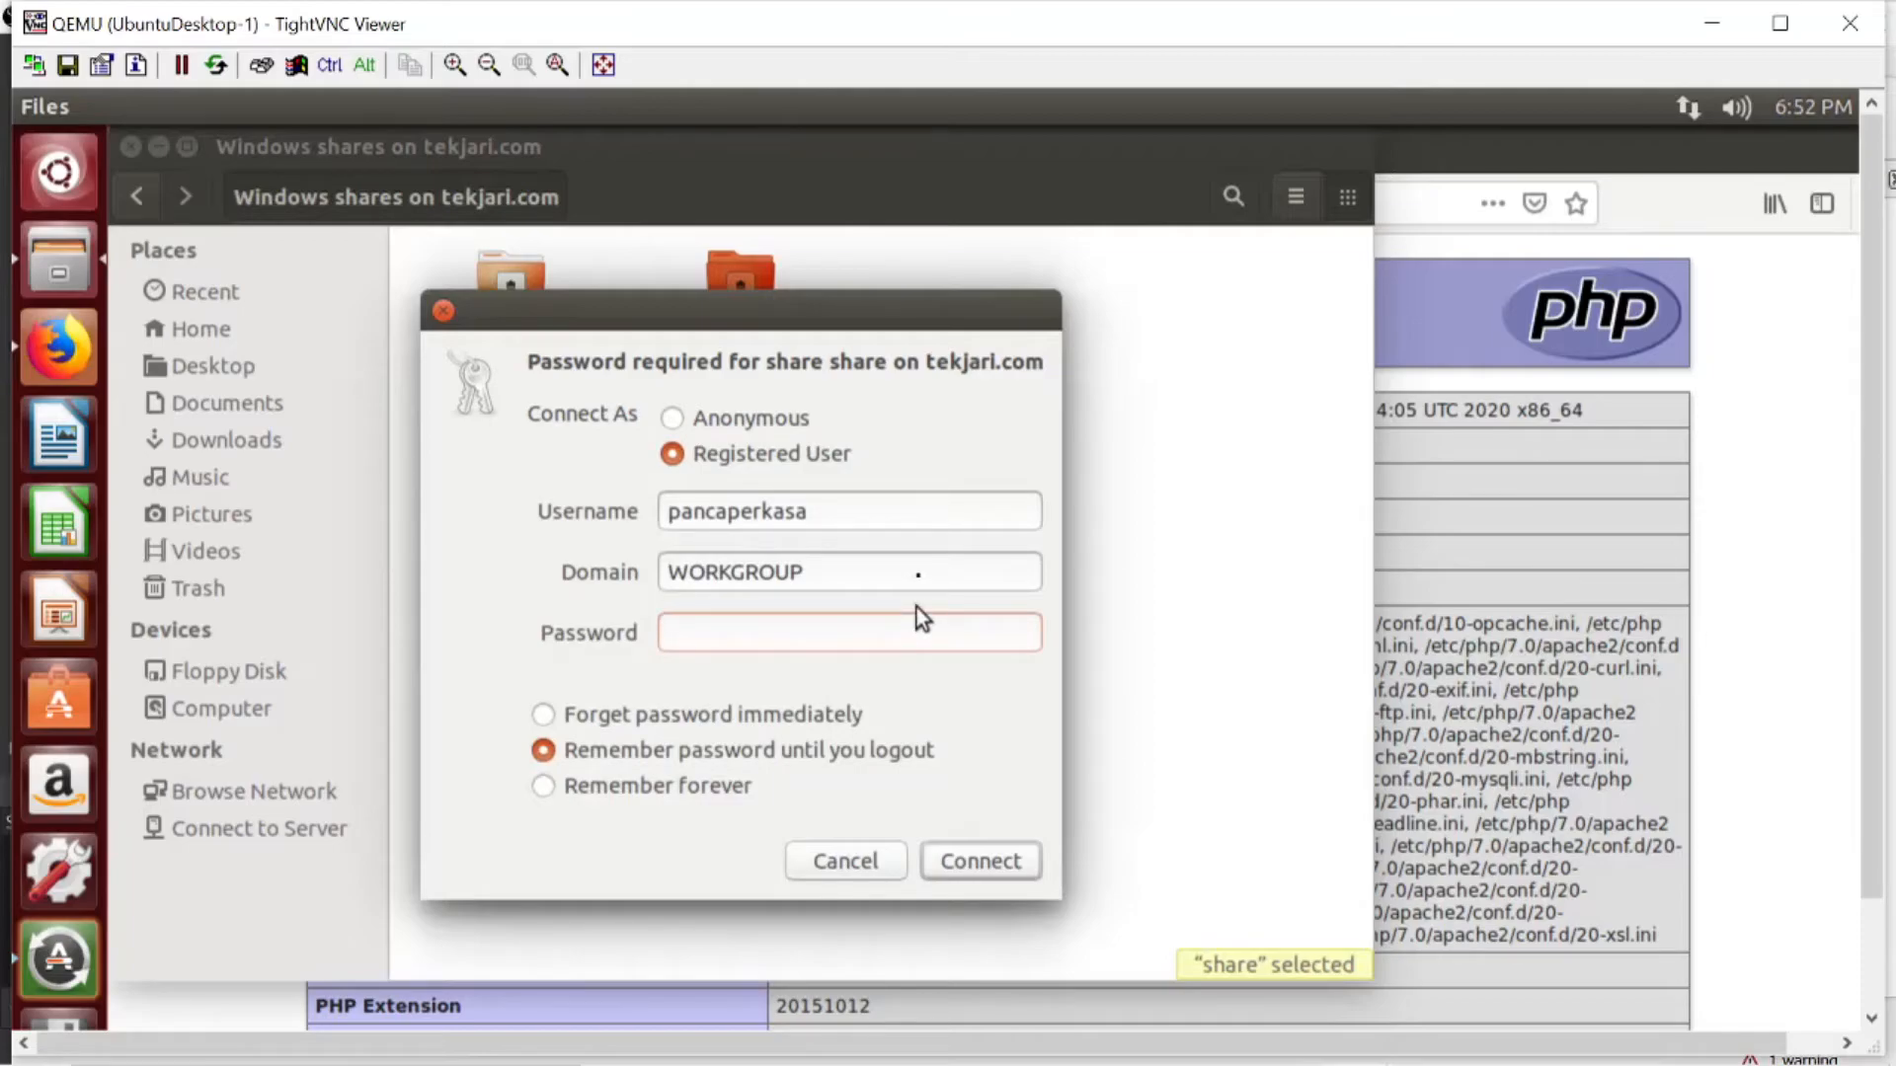
{"action": "type", "text": "••••••••••••••"}
{"action": "left_click", "coordinate": [968, 859]}
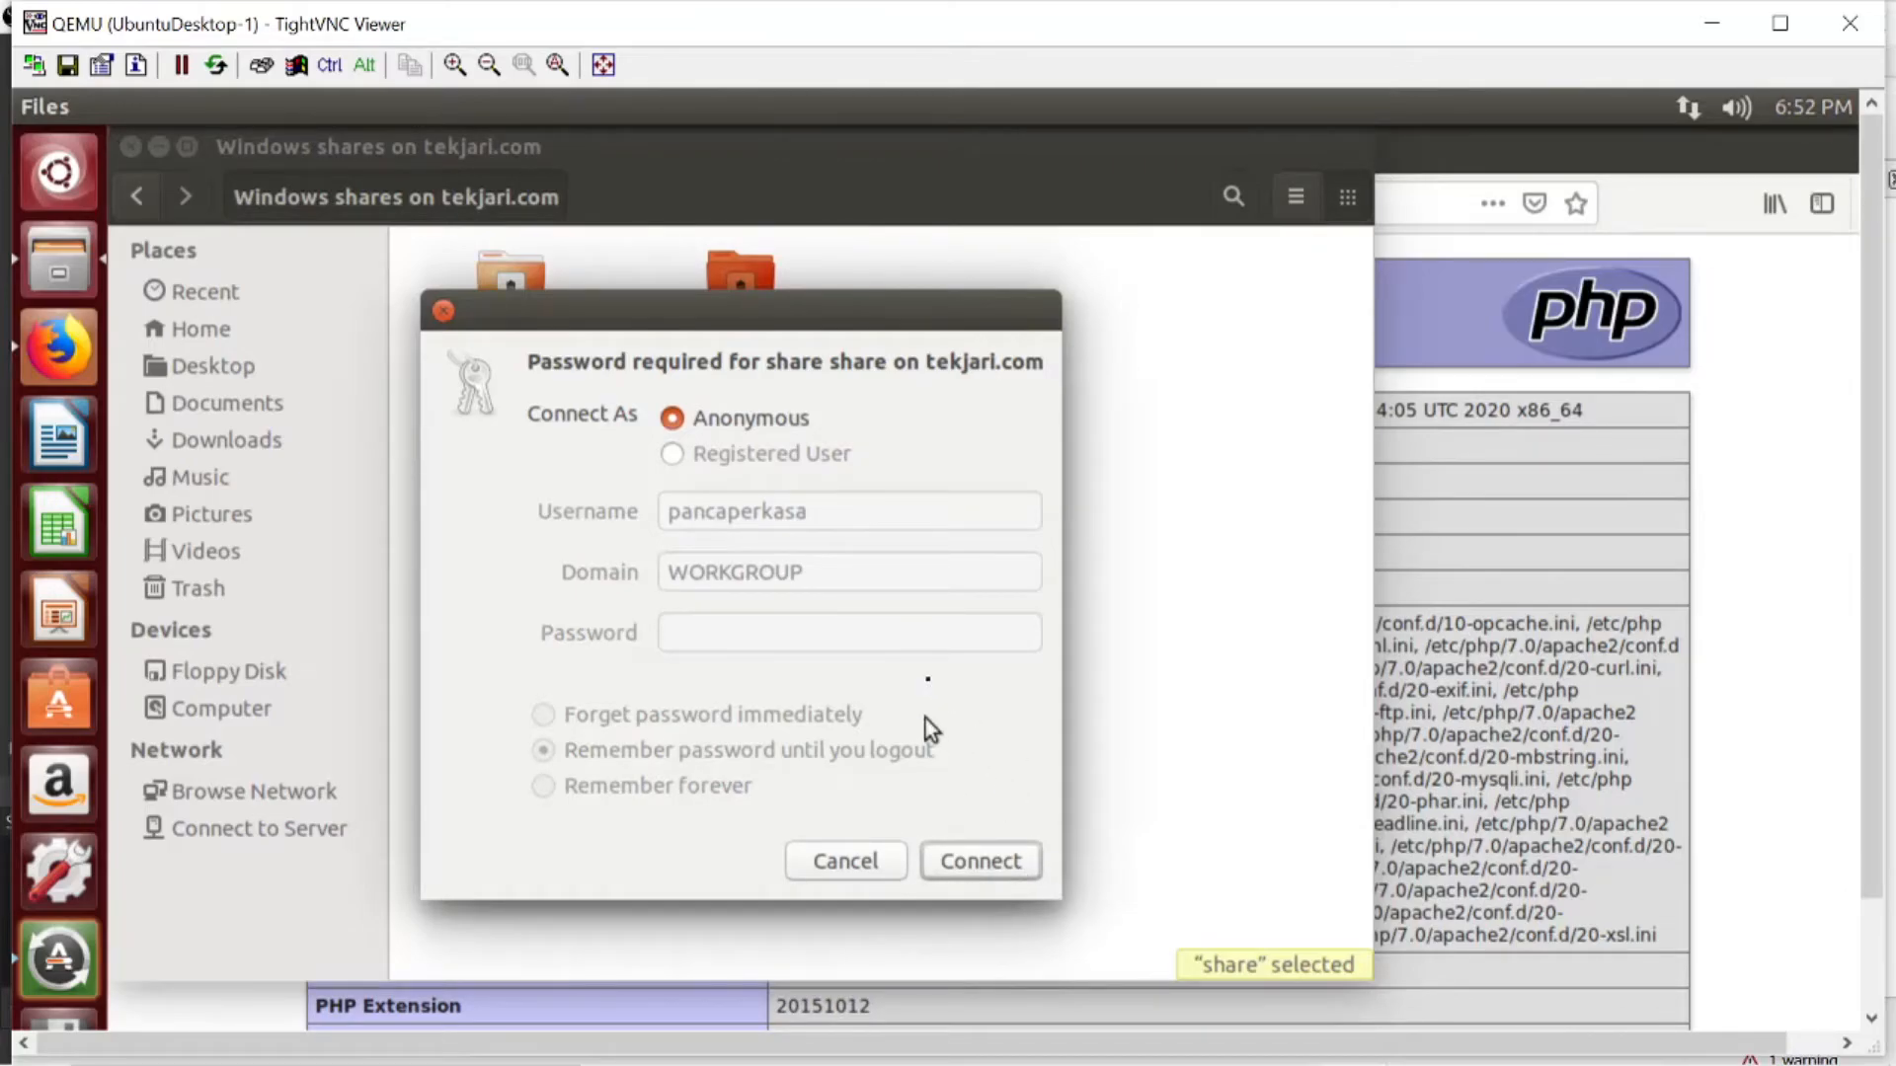
- Retry the share sign-in two more times as Registered User with the prefilled username, entering the account password each time
{"action": "left_click_drag", "start_coordinate": [875, 325], "coordinate": [961, 362]}
{"action": "left_click", "coordinate": [863, 493]}
{"action": "left_click", "coordinate": [876, 675]}
{"action": "type", "text": "****"}
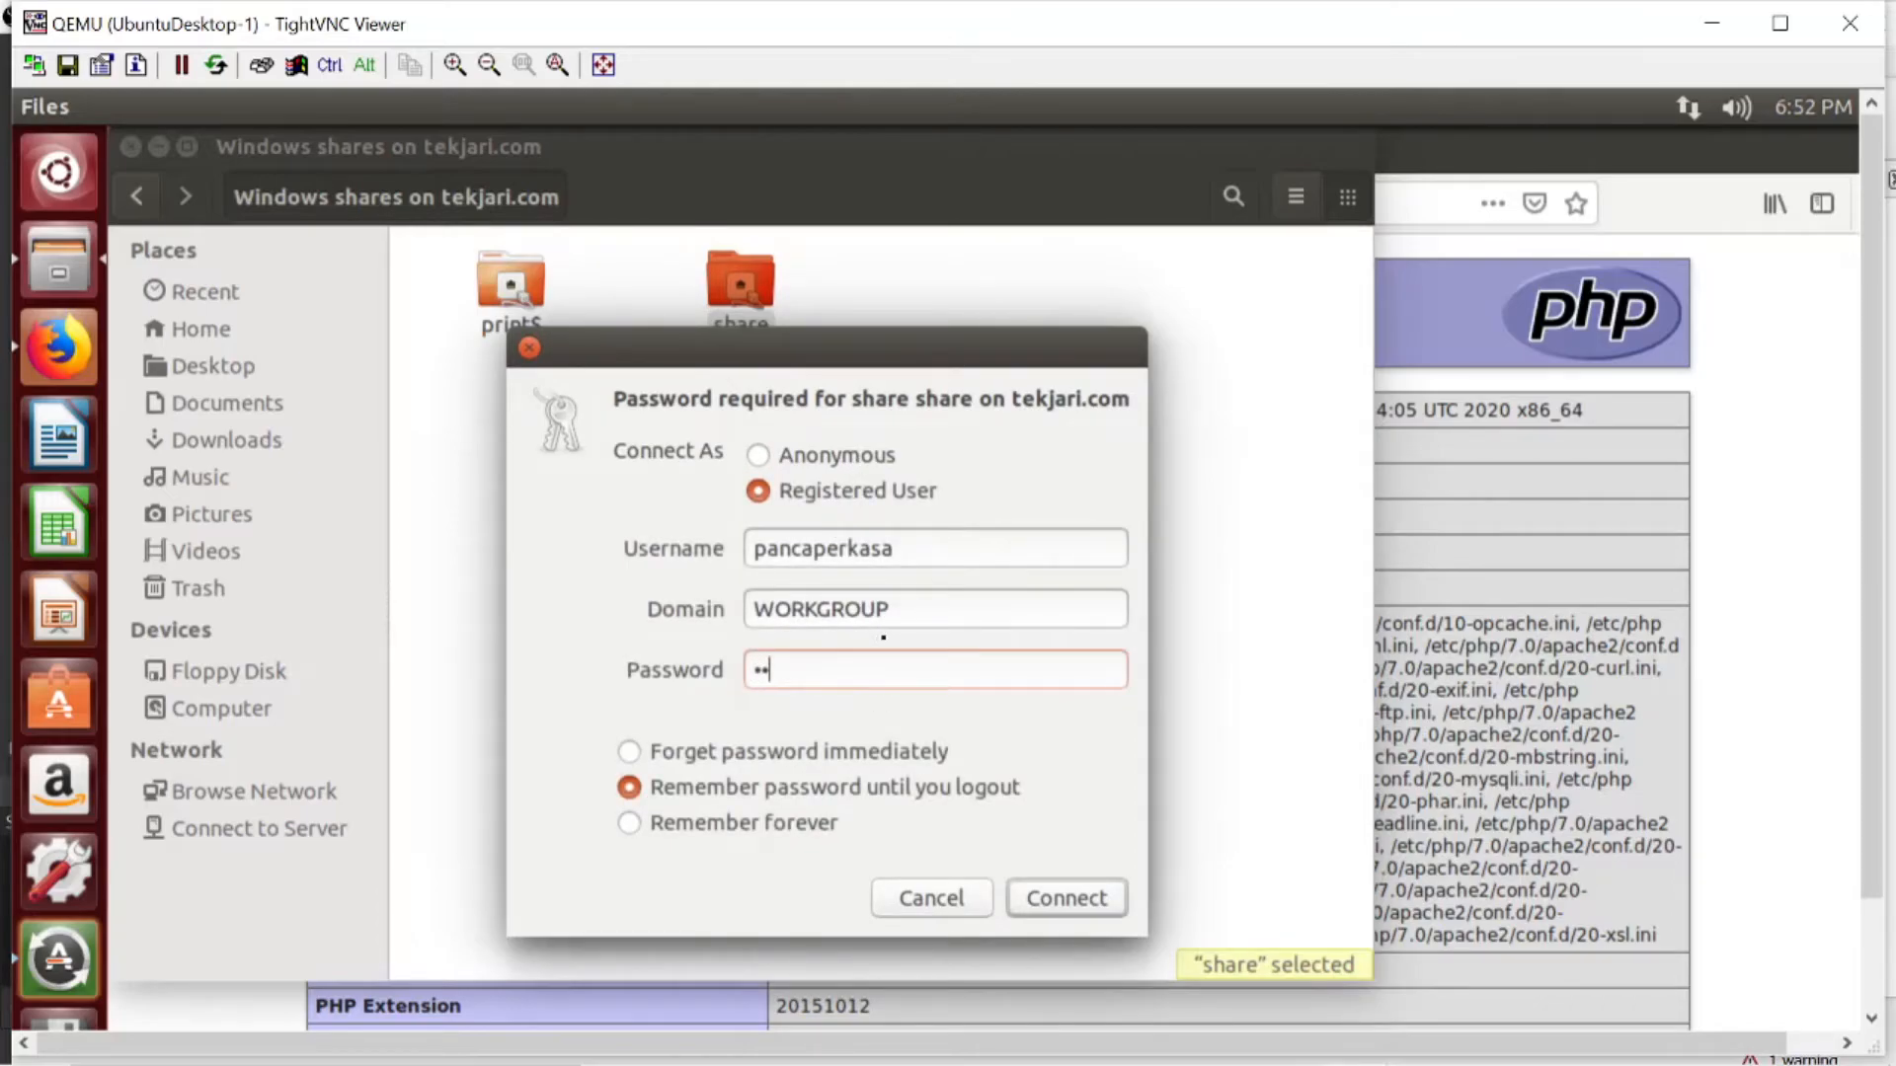
{"action": "type", "text": "**********"}
{"action": "left_click", "coordinate": [1068, 903]}
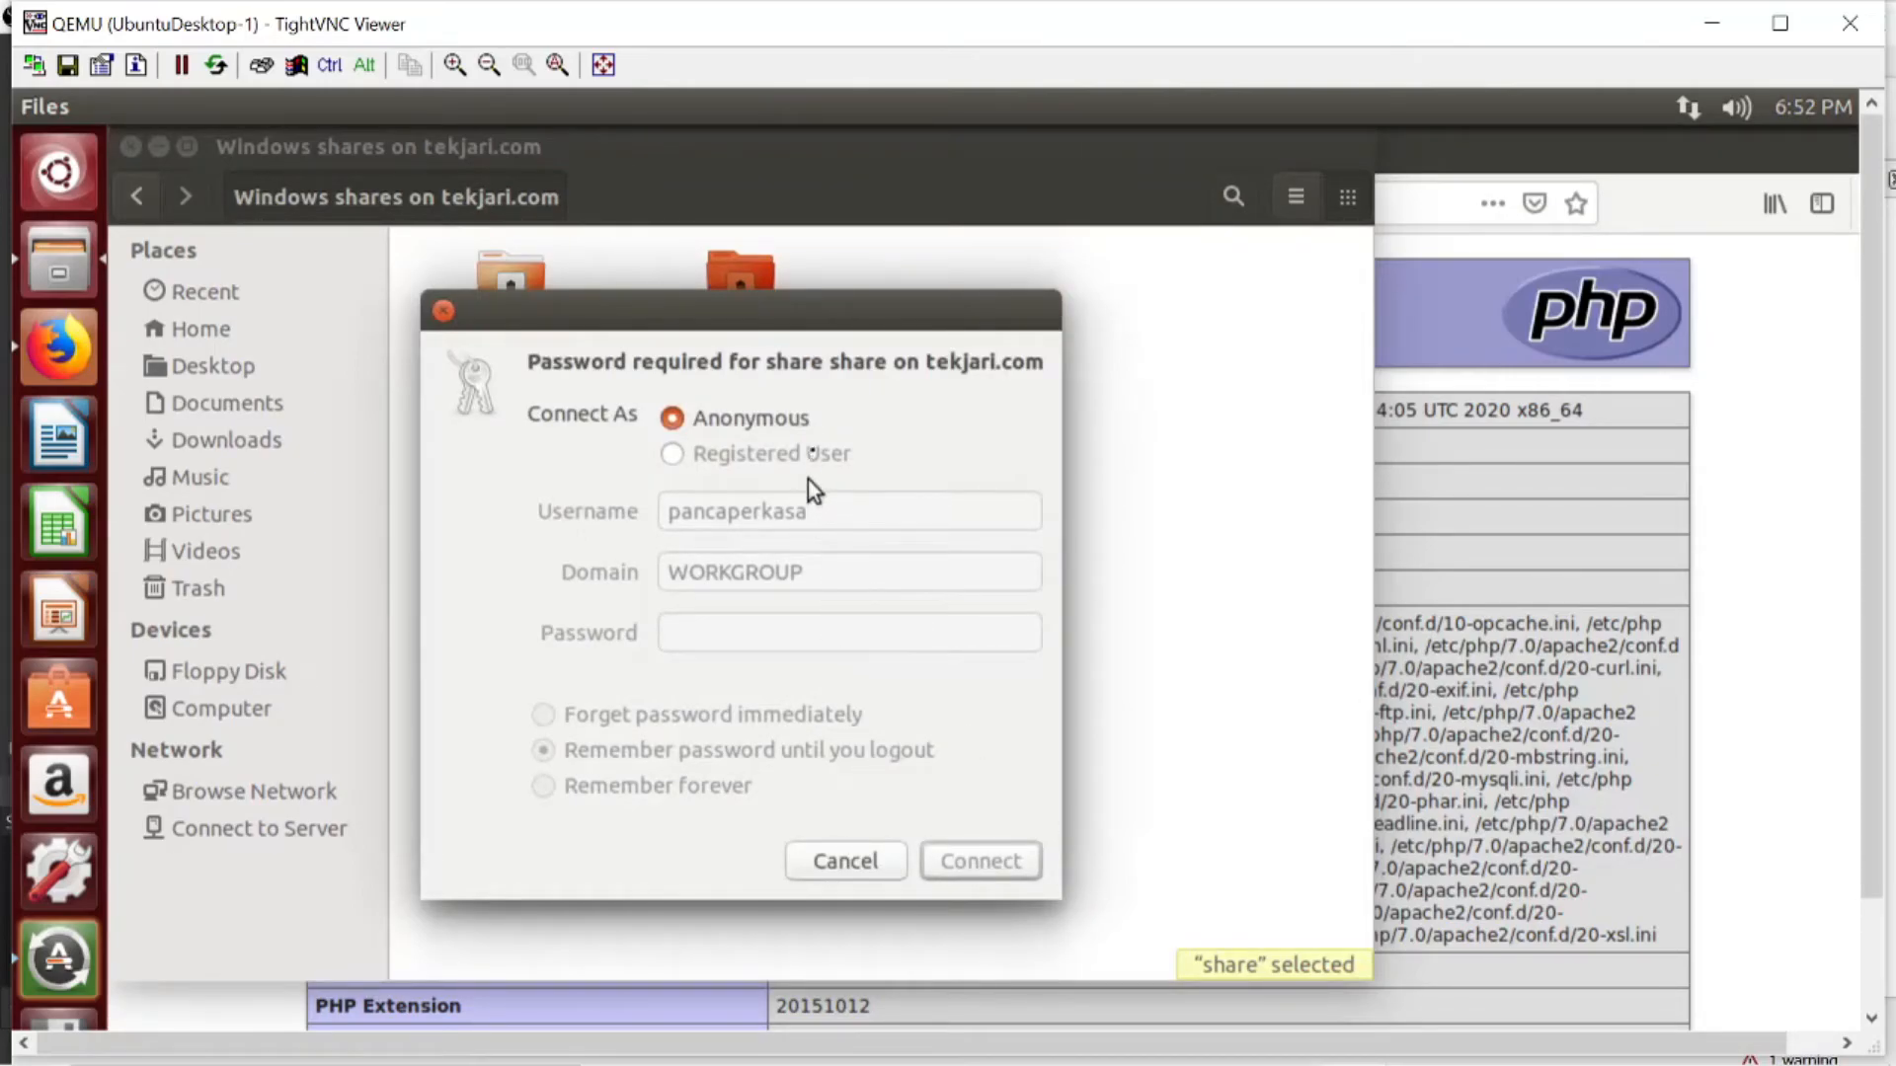
{"action": "left_click", "coordinate": [674, 455]}
{"action": "left_click", "coordinate": [722, 633]}
{"action": "type", "text": "•••••"}
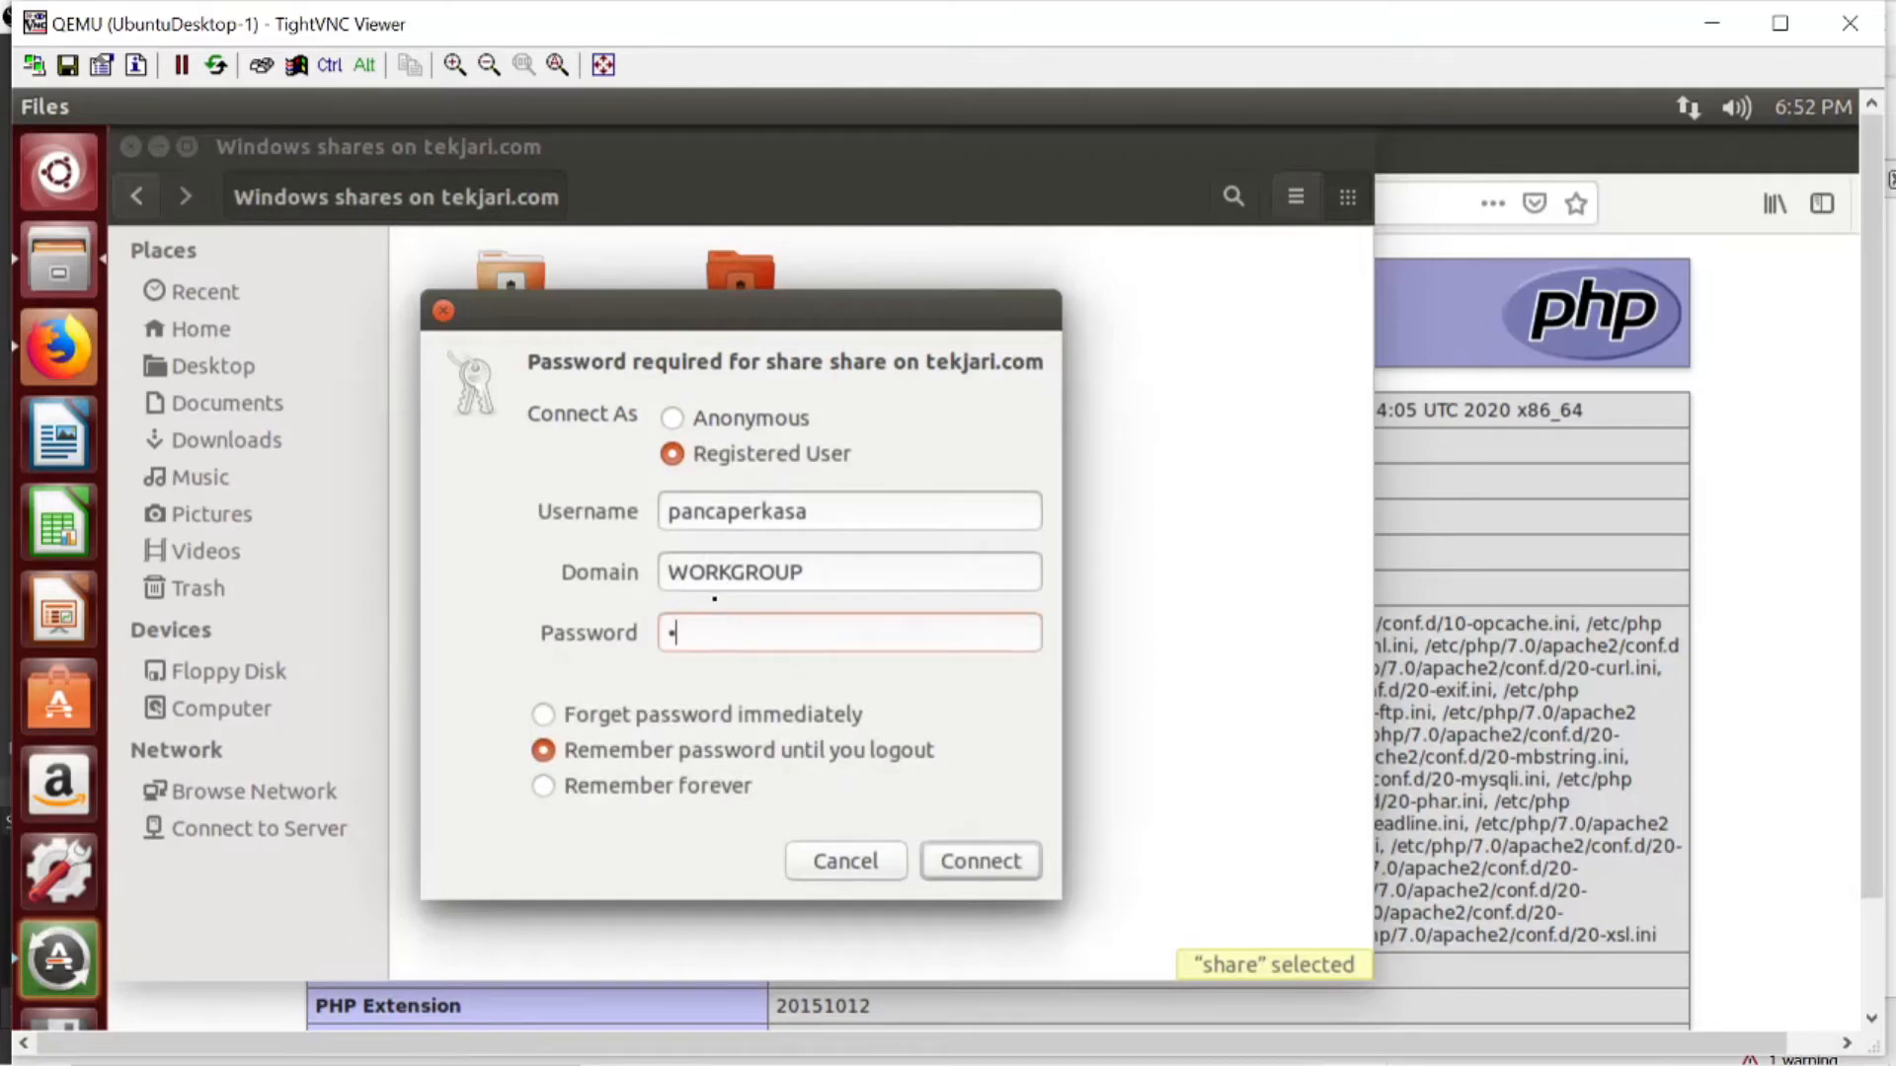
{"action": "type", "text": "••"}
{"action": "left_click", "coordinate": [957, 876]}
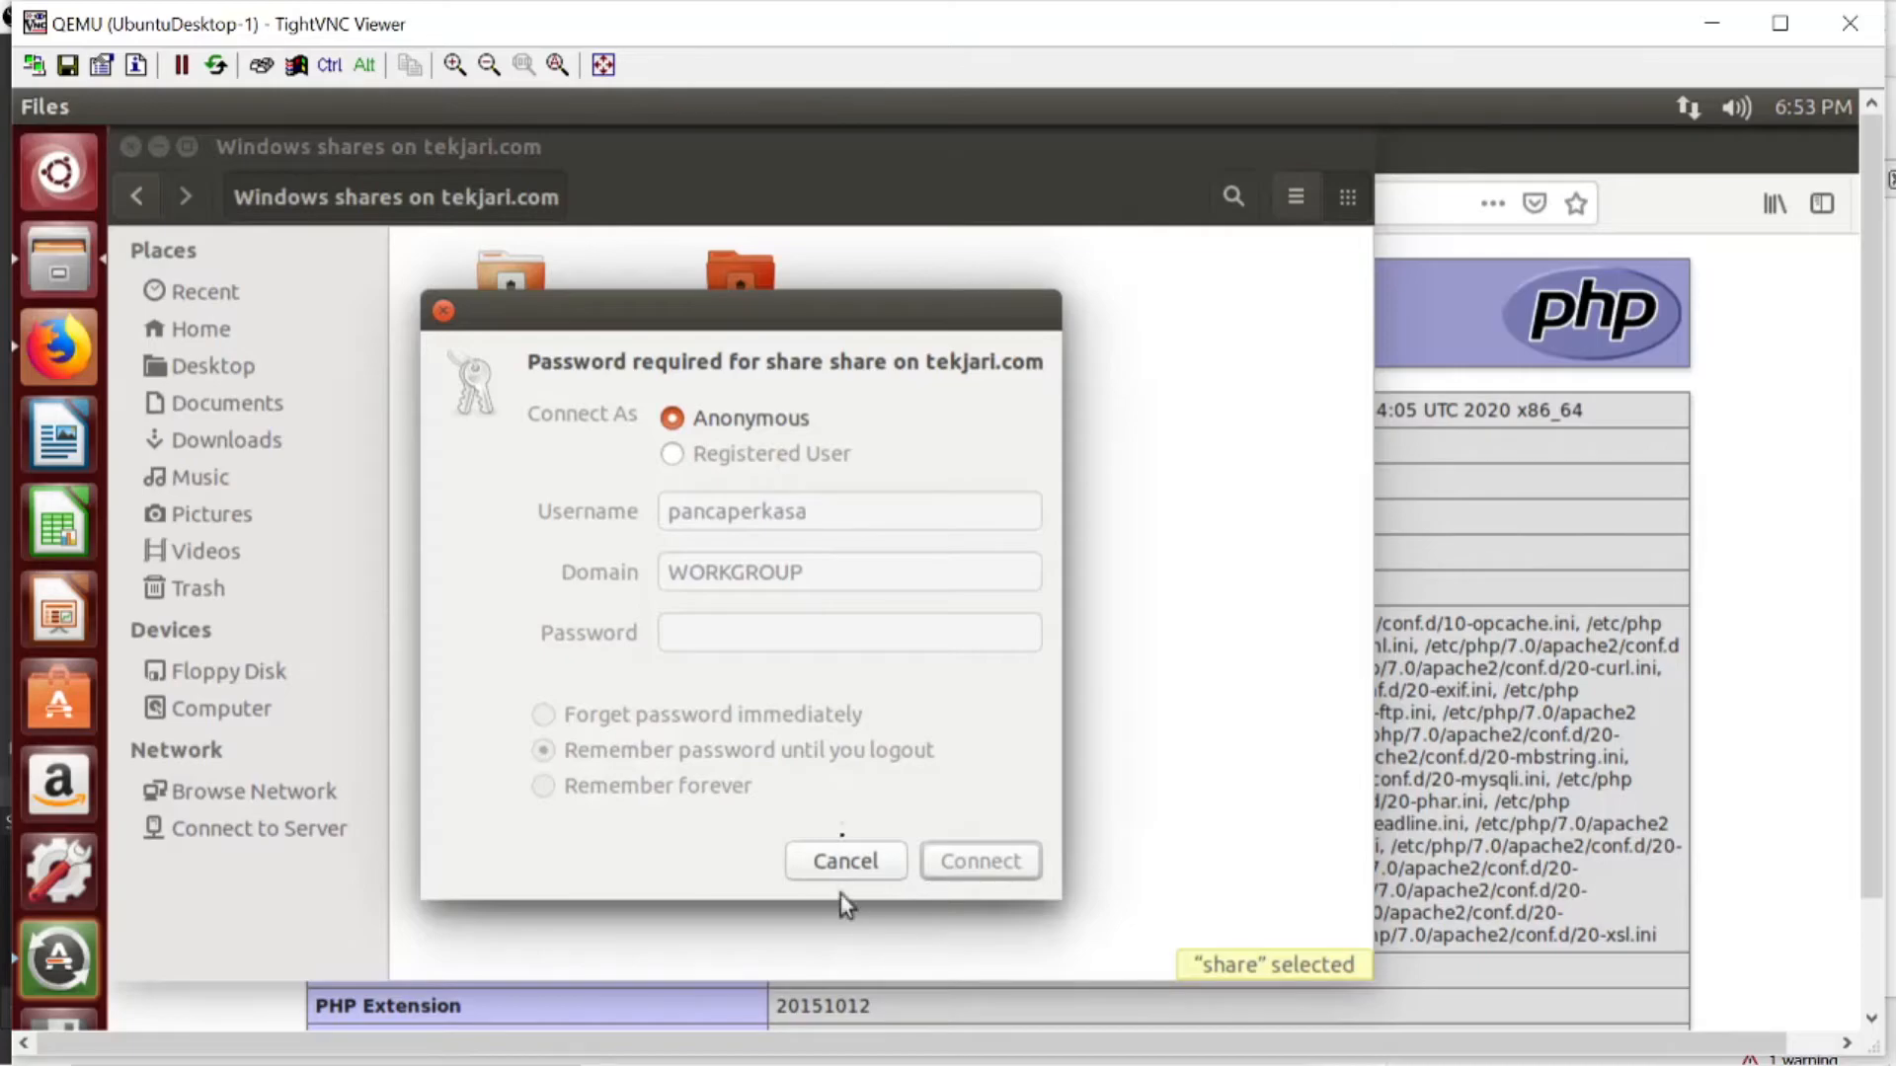
- Cancel the share's password request and close the file manager window
{"action": "left_click", "coordinate": [845, 861]}
{"action": "left_click", "coordinate": [1430, 1045]}
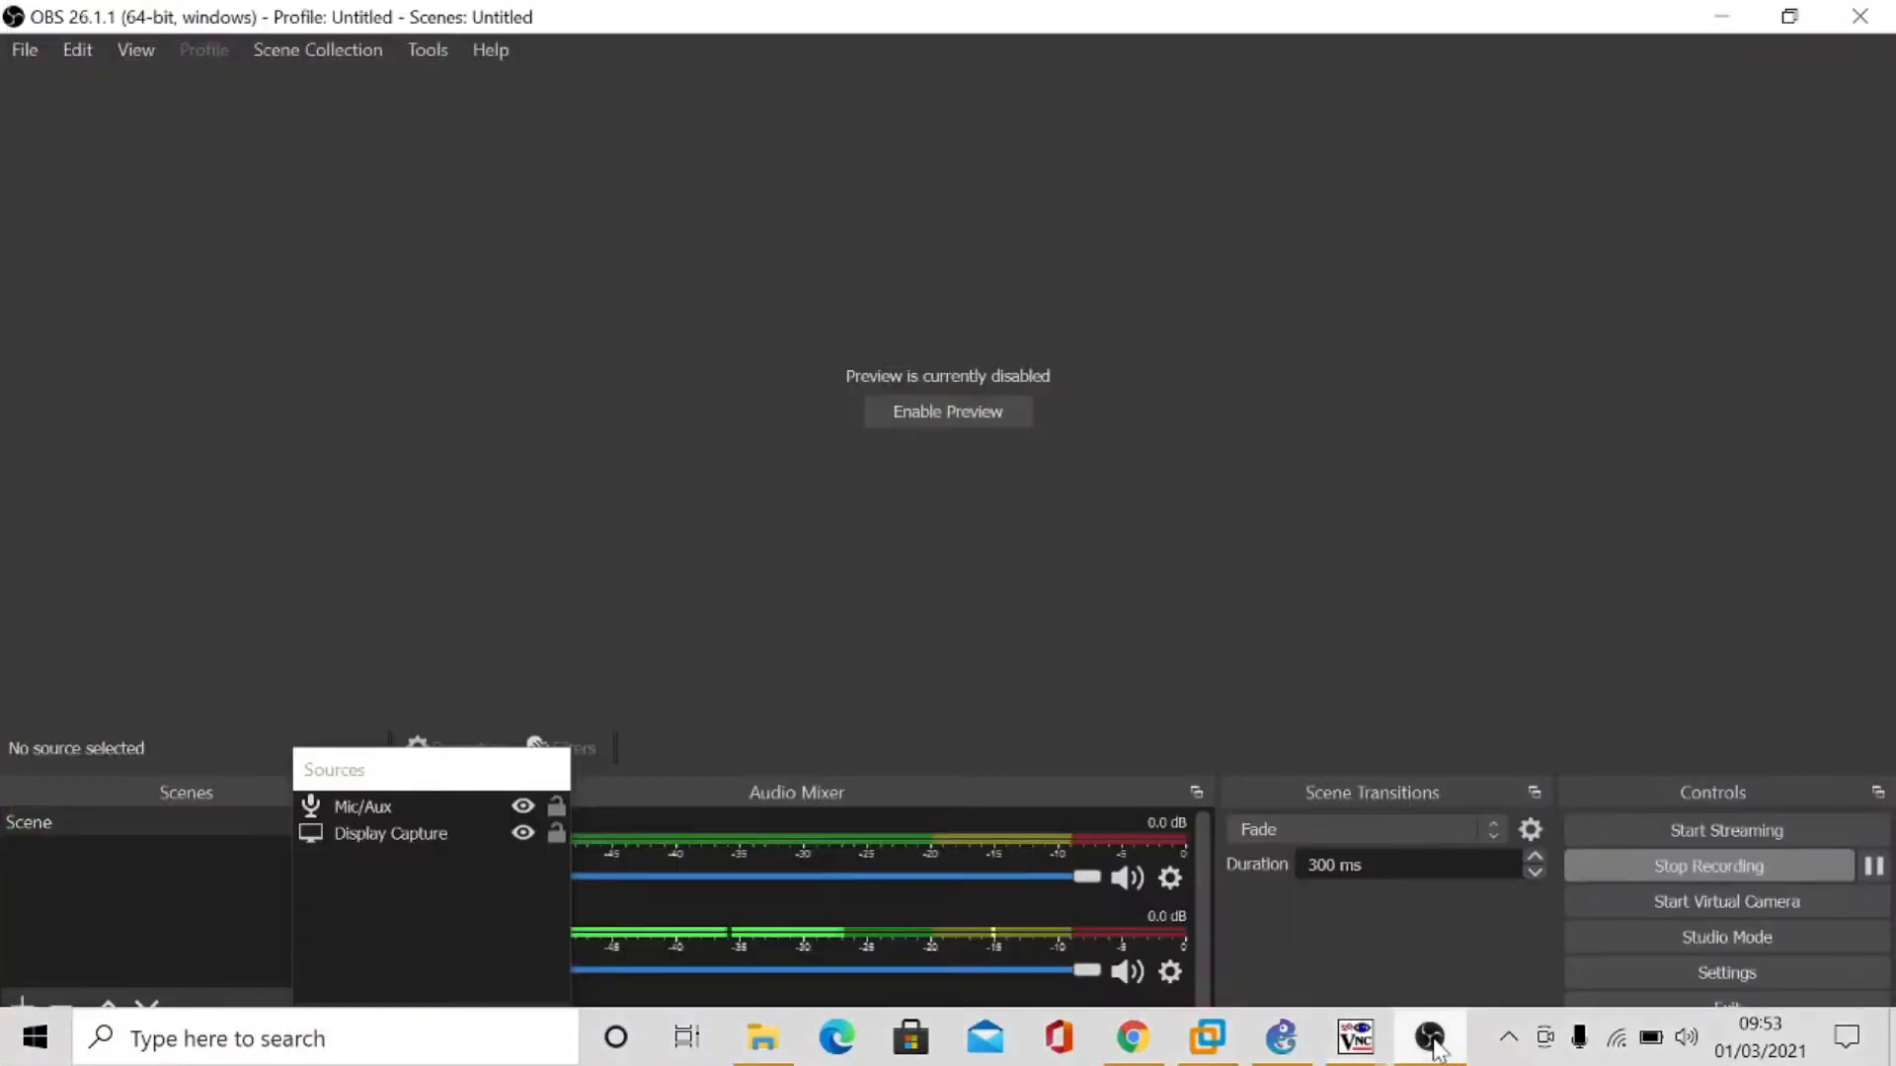
{"action": "left_click", "coordinate": [1430, 1045]}
{"action": "left_click", "coordinate": [869, 870]}
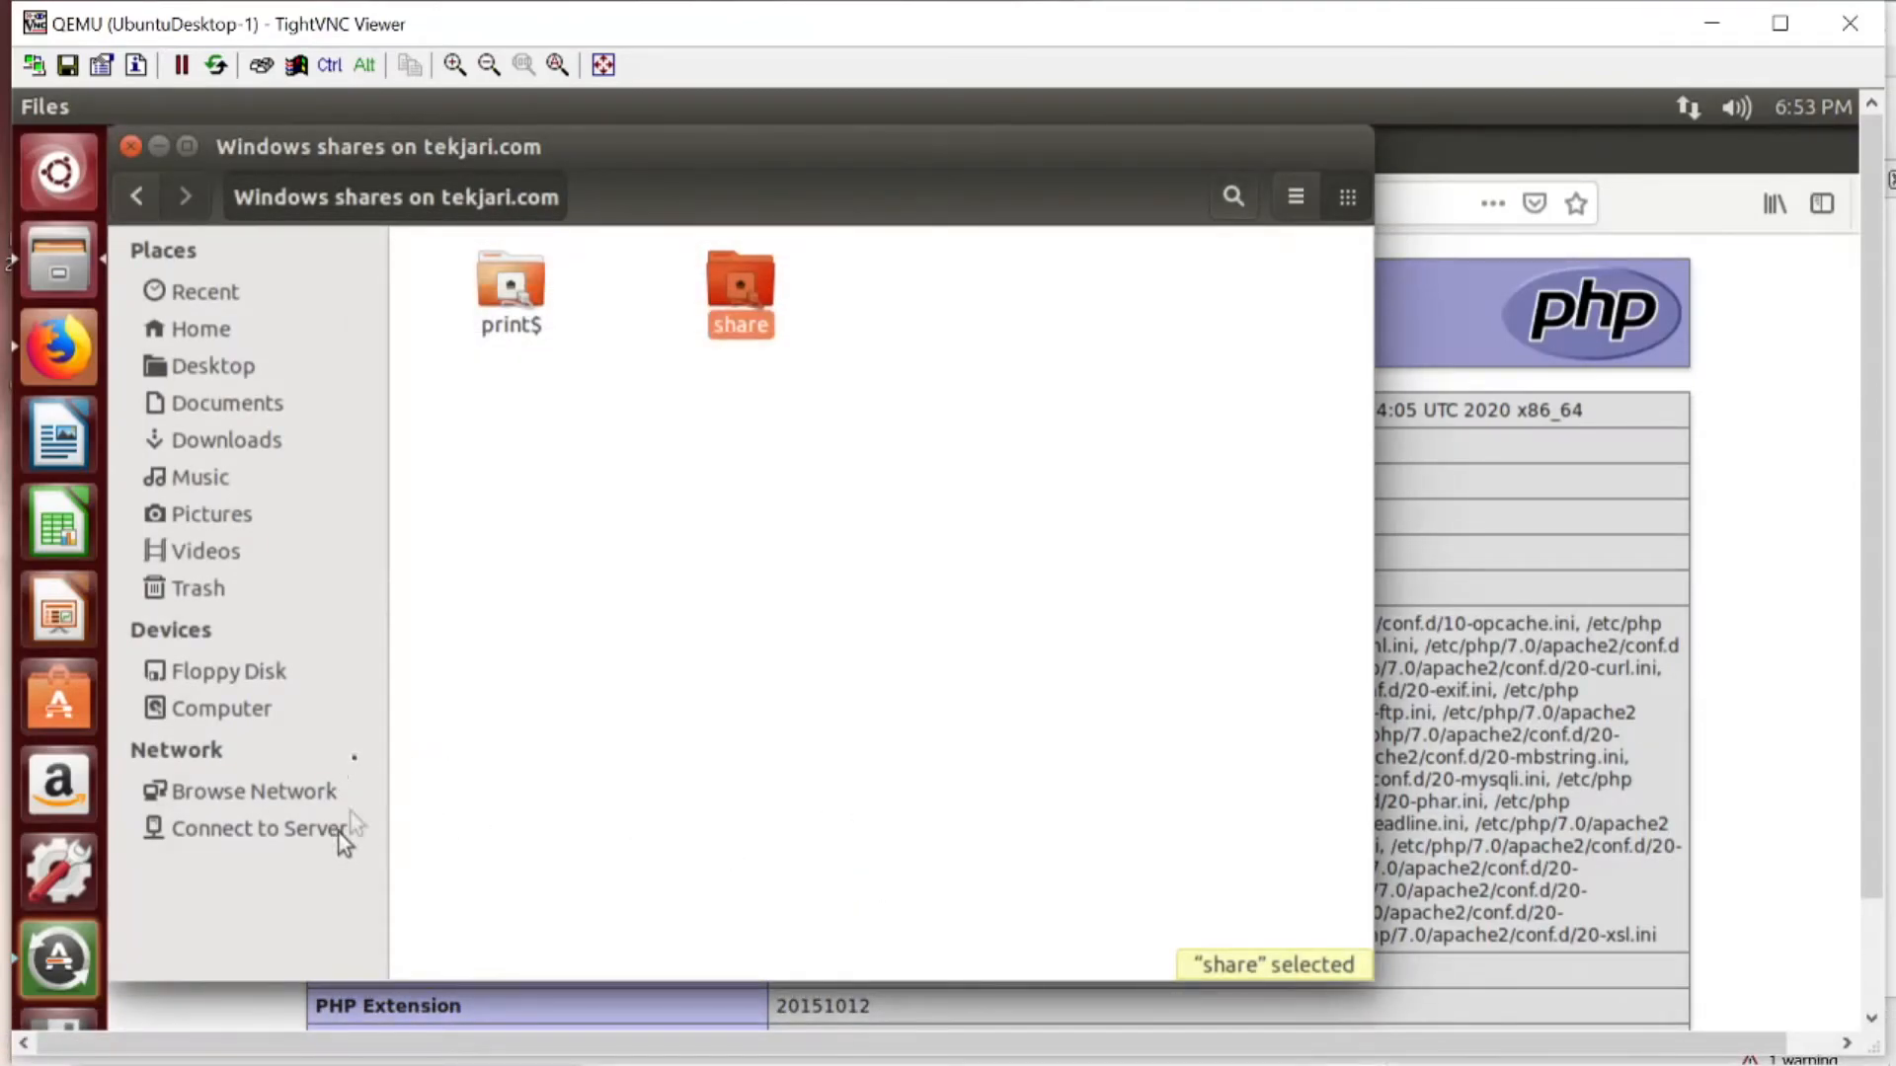
{"action": "left_click", "coordinate": [134, 197]}
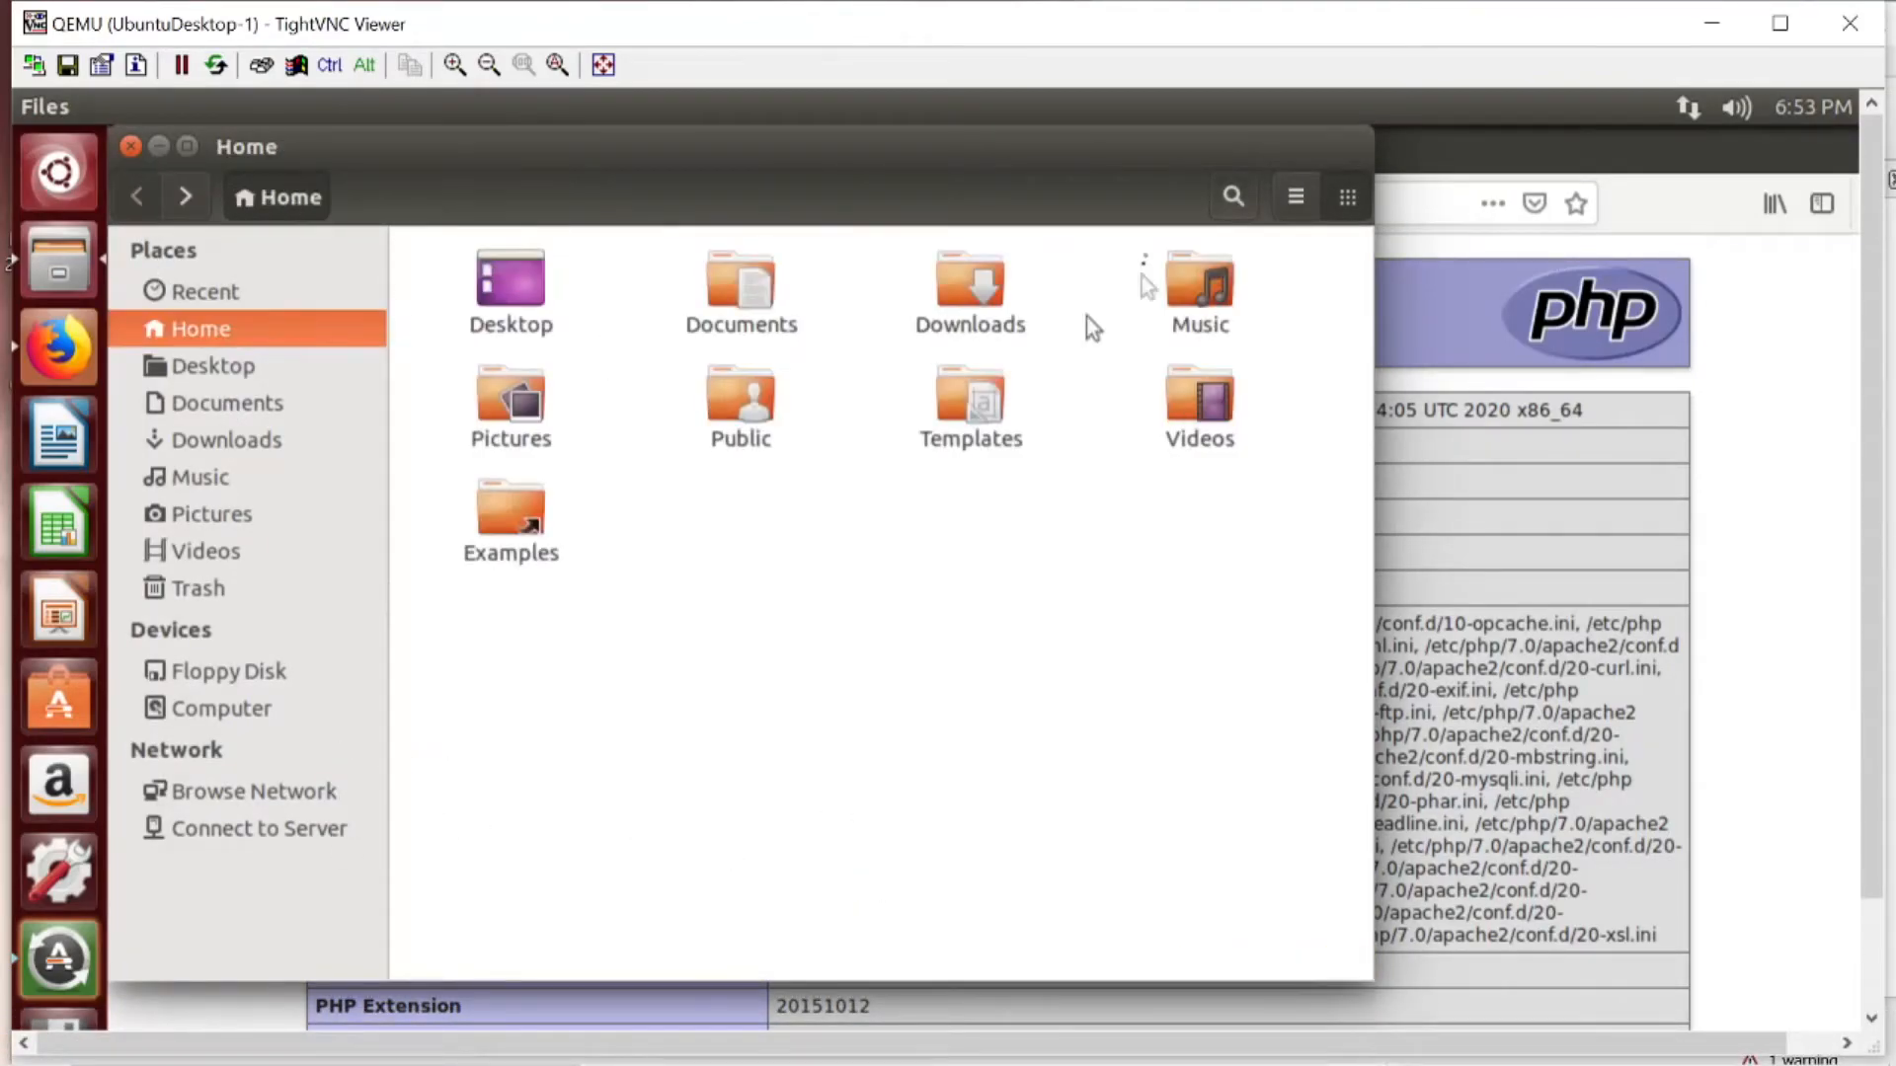
{"action": "left_click", "coordinate": [129, 148]}
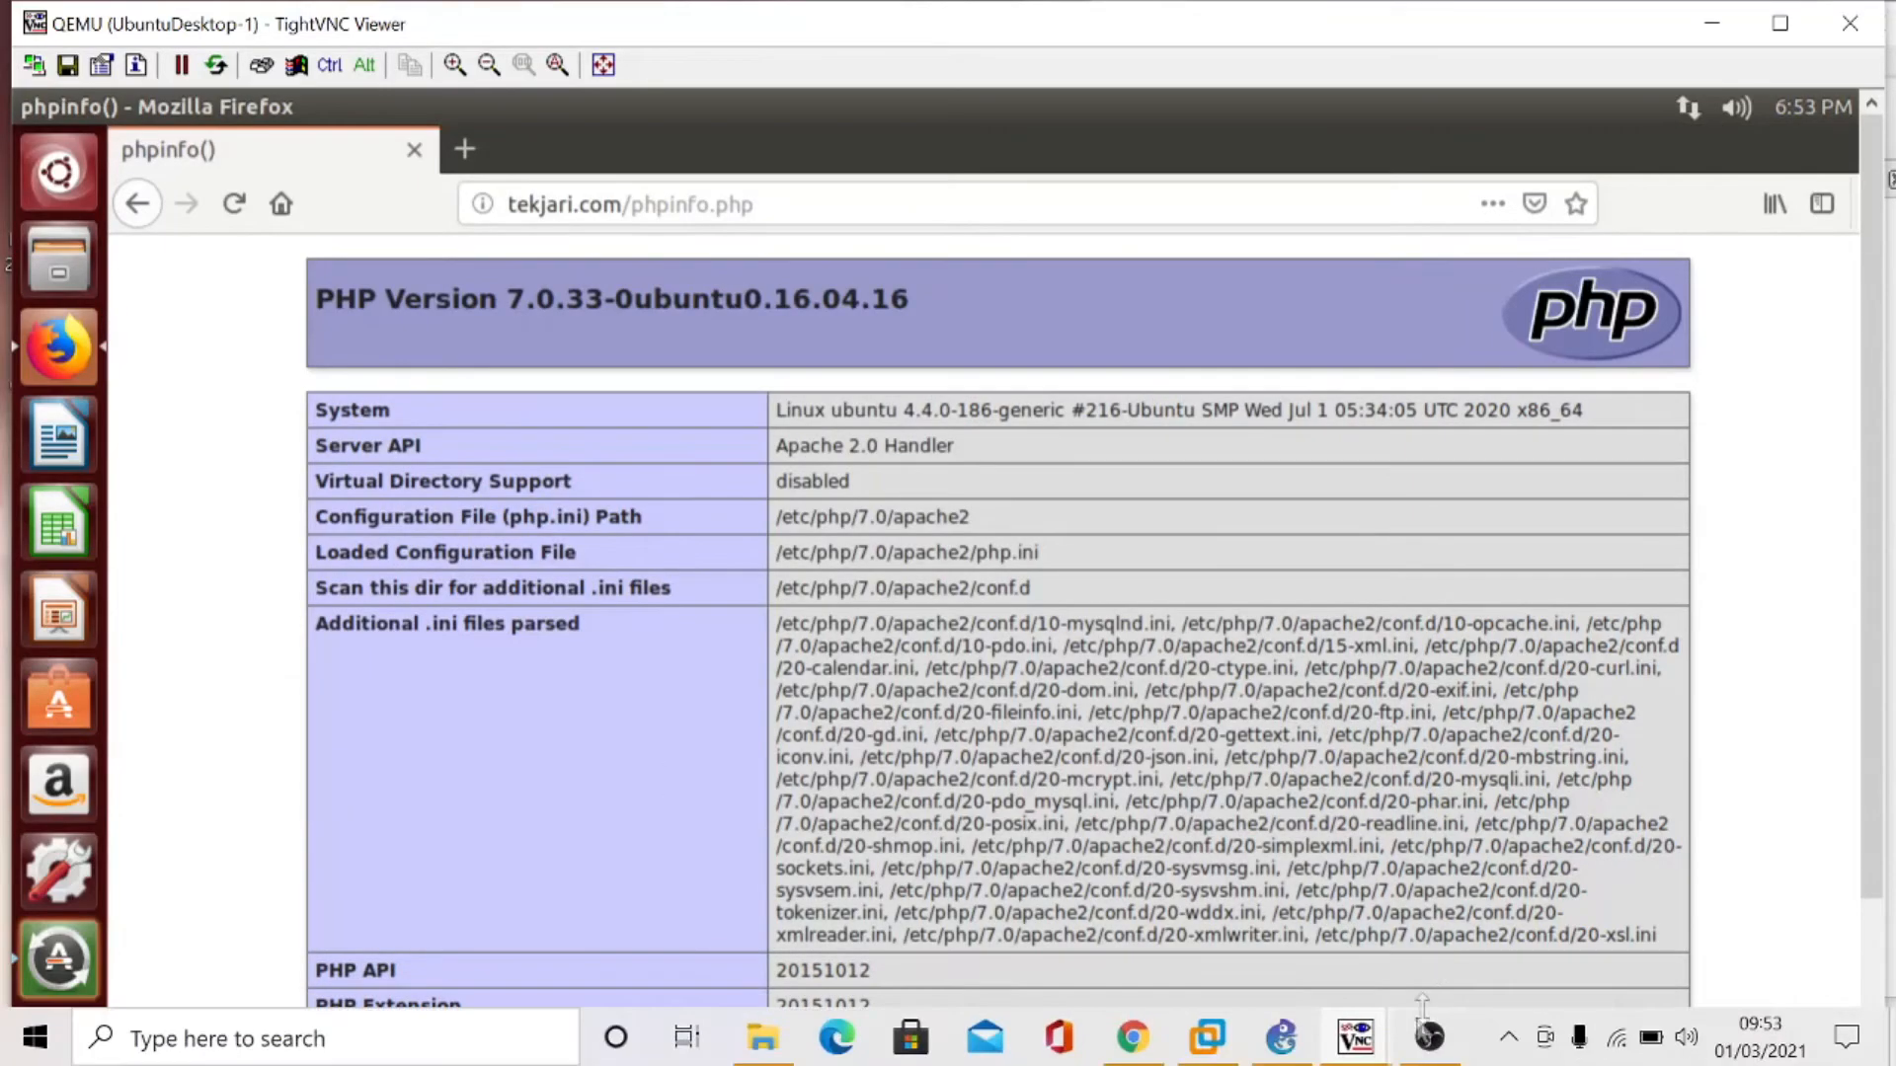
- Switch to the UbuntuServer-1 console, add the server's own account as a Samba user with smbpasswd -a, and enter the new SMB password twice
{"action": "mouse_move", "coordinate": [1355, 1037]}
{"action": "left_click", "coordinate": [1211, 946]}
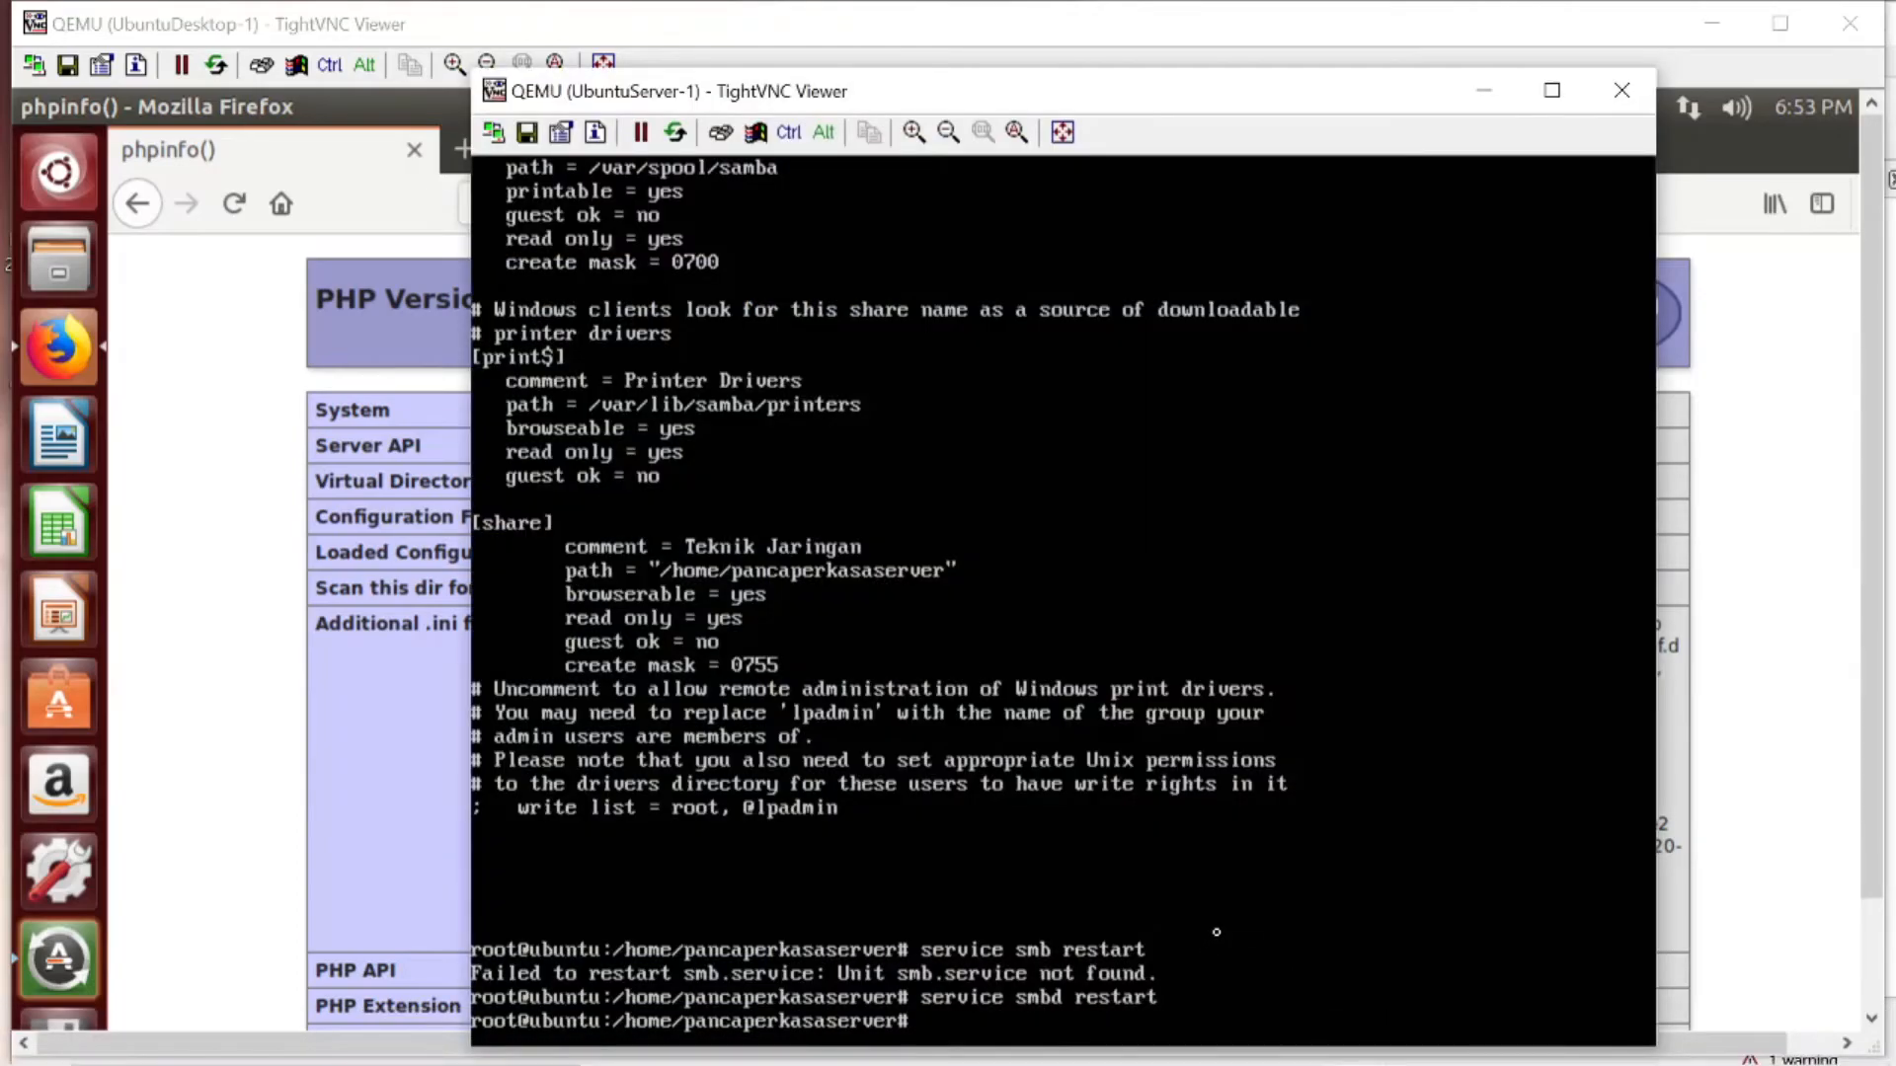
{"action": "type", "text": "smbpasswd -a pancaperkasa"}
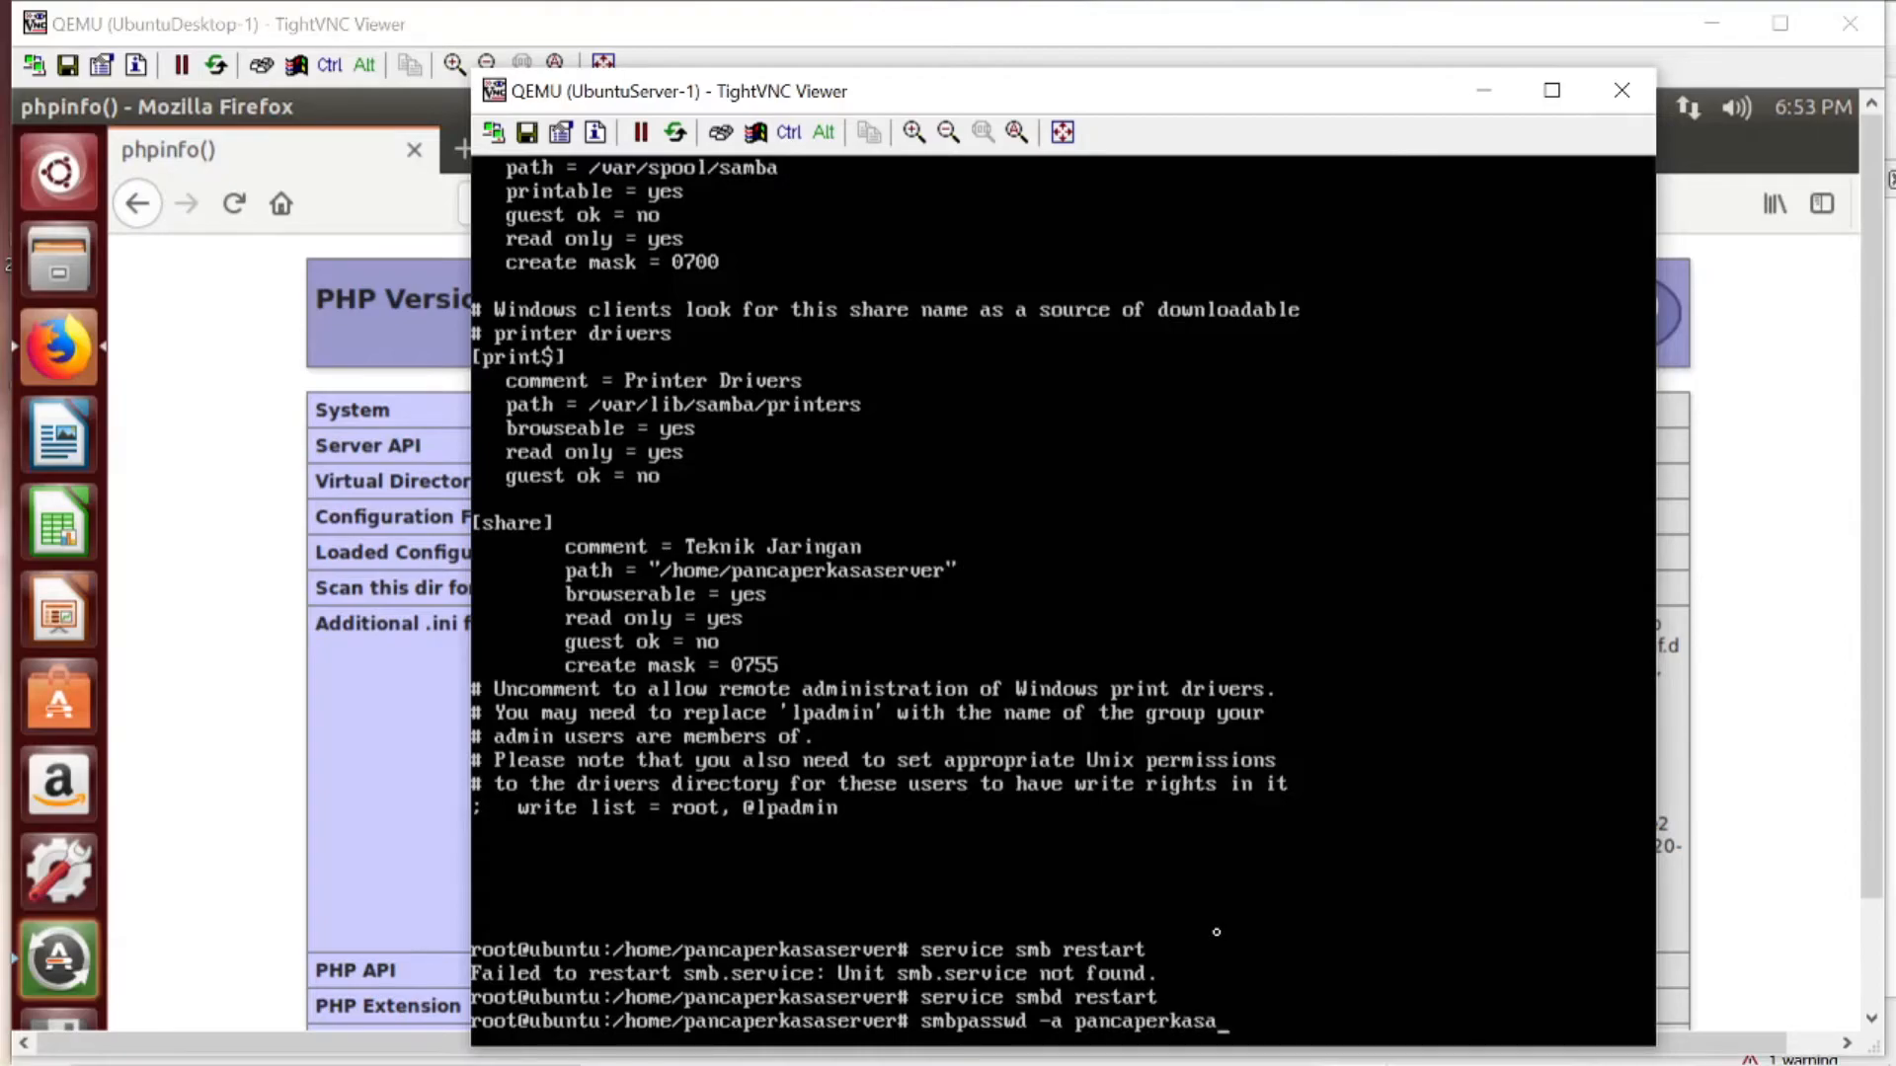
{"action": "type", "text": "server"}
{"action": "key", "text": "Return"}
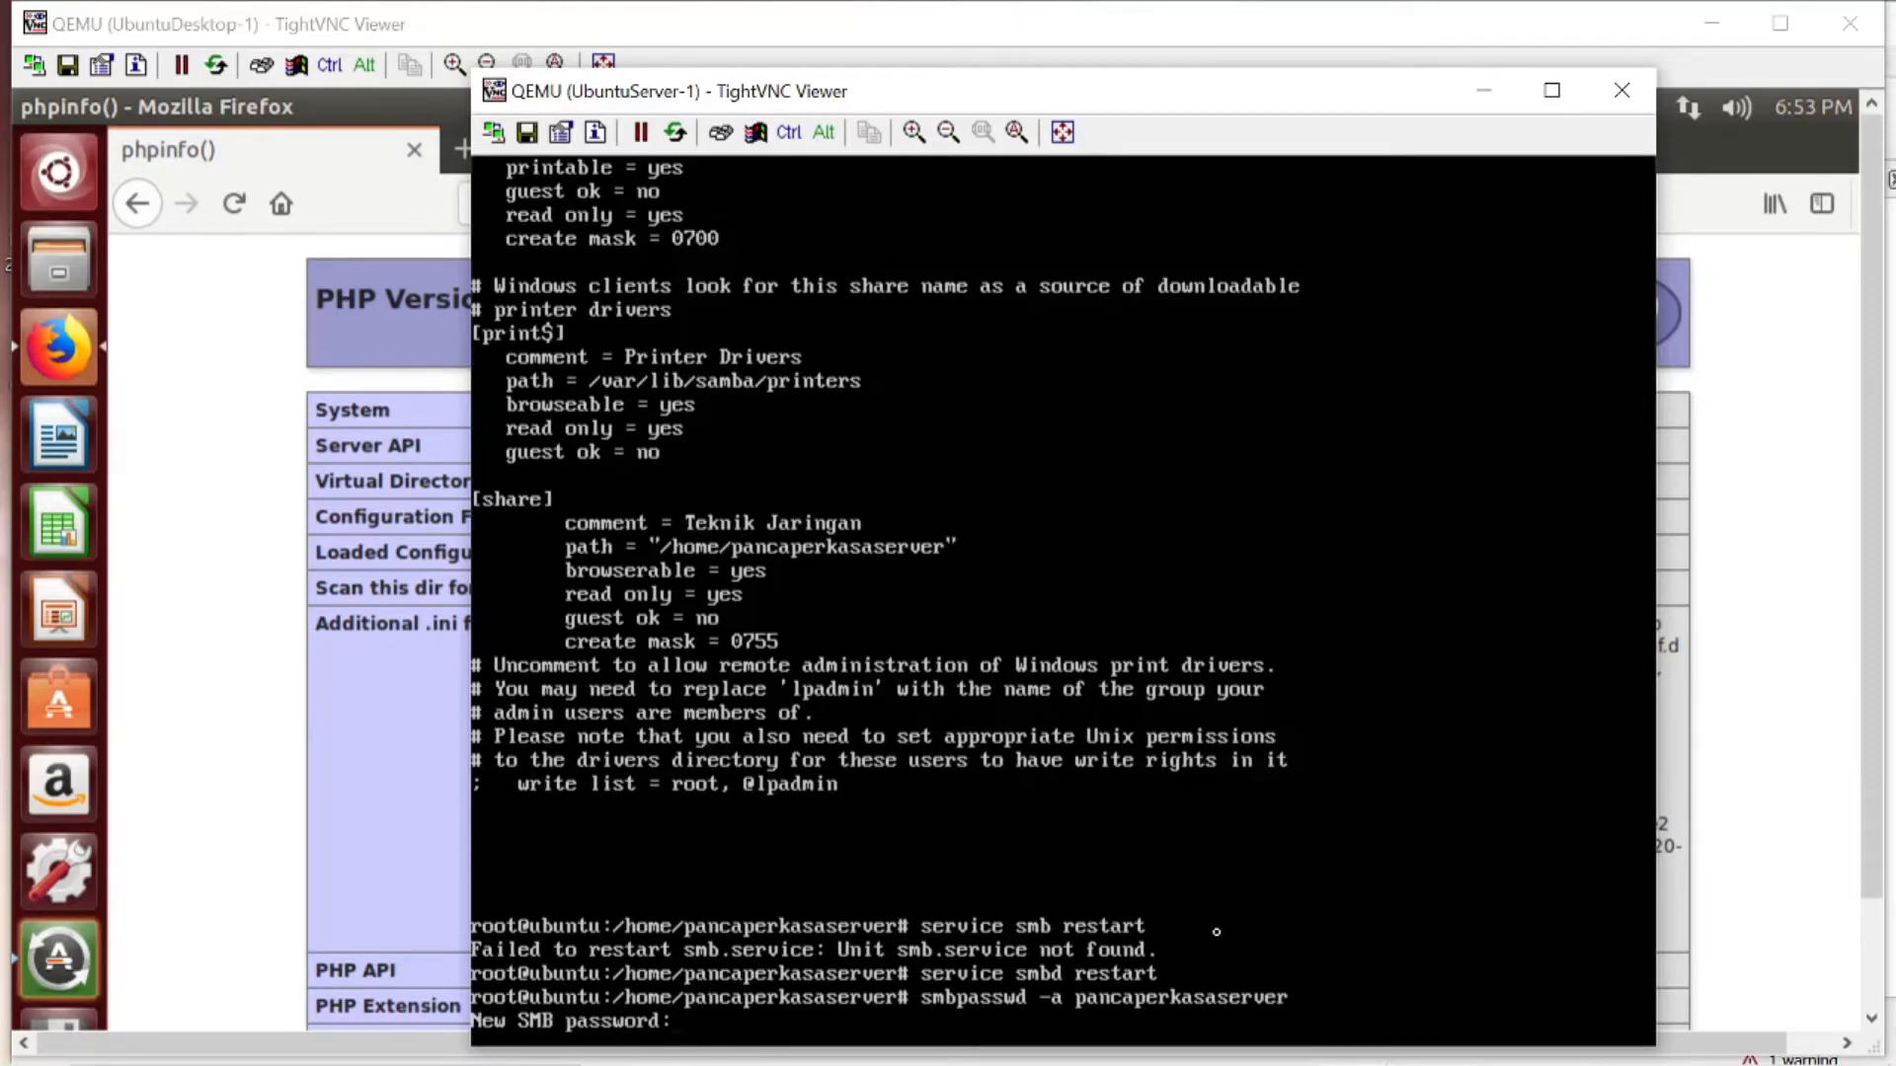
{"action": "key", "text": "Return"}
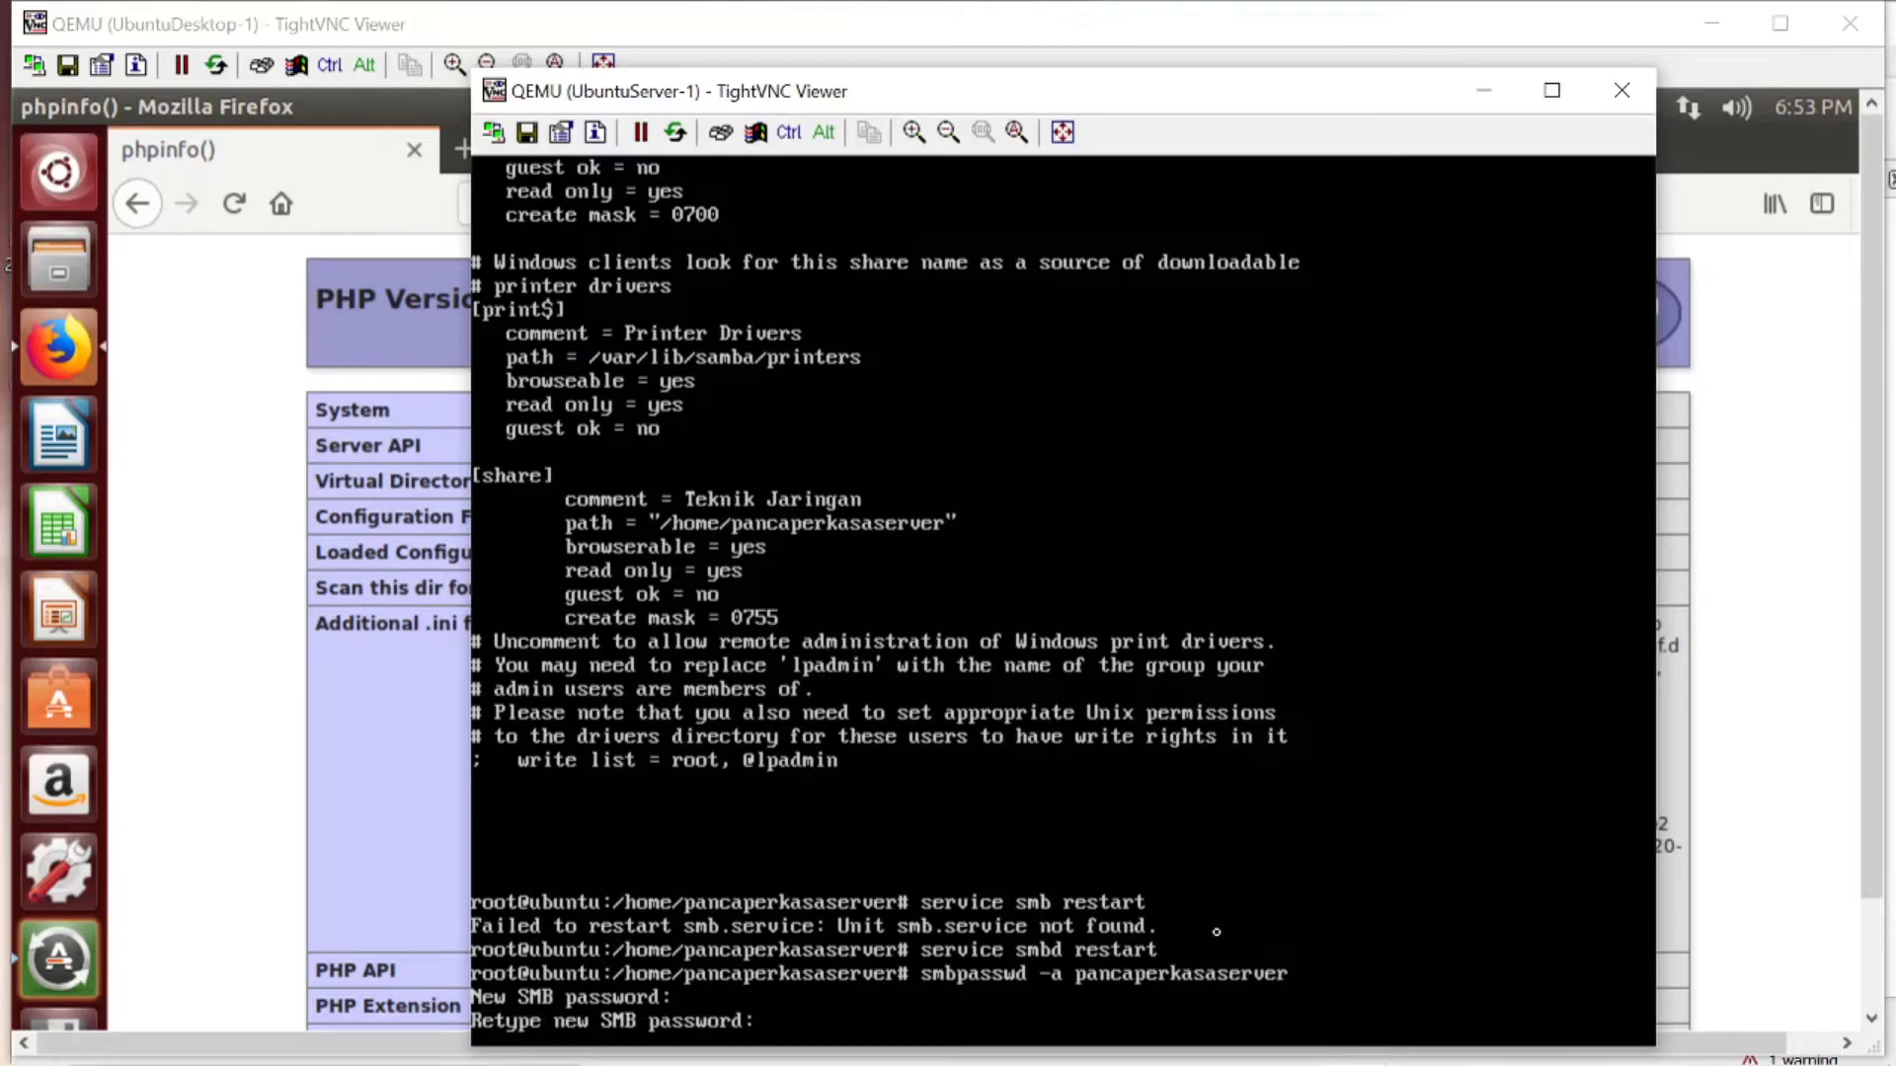
{"action": "key", "text": "Return"}
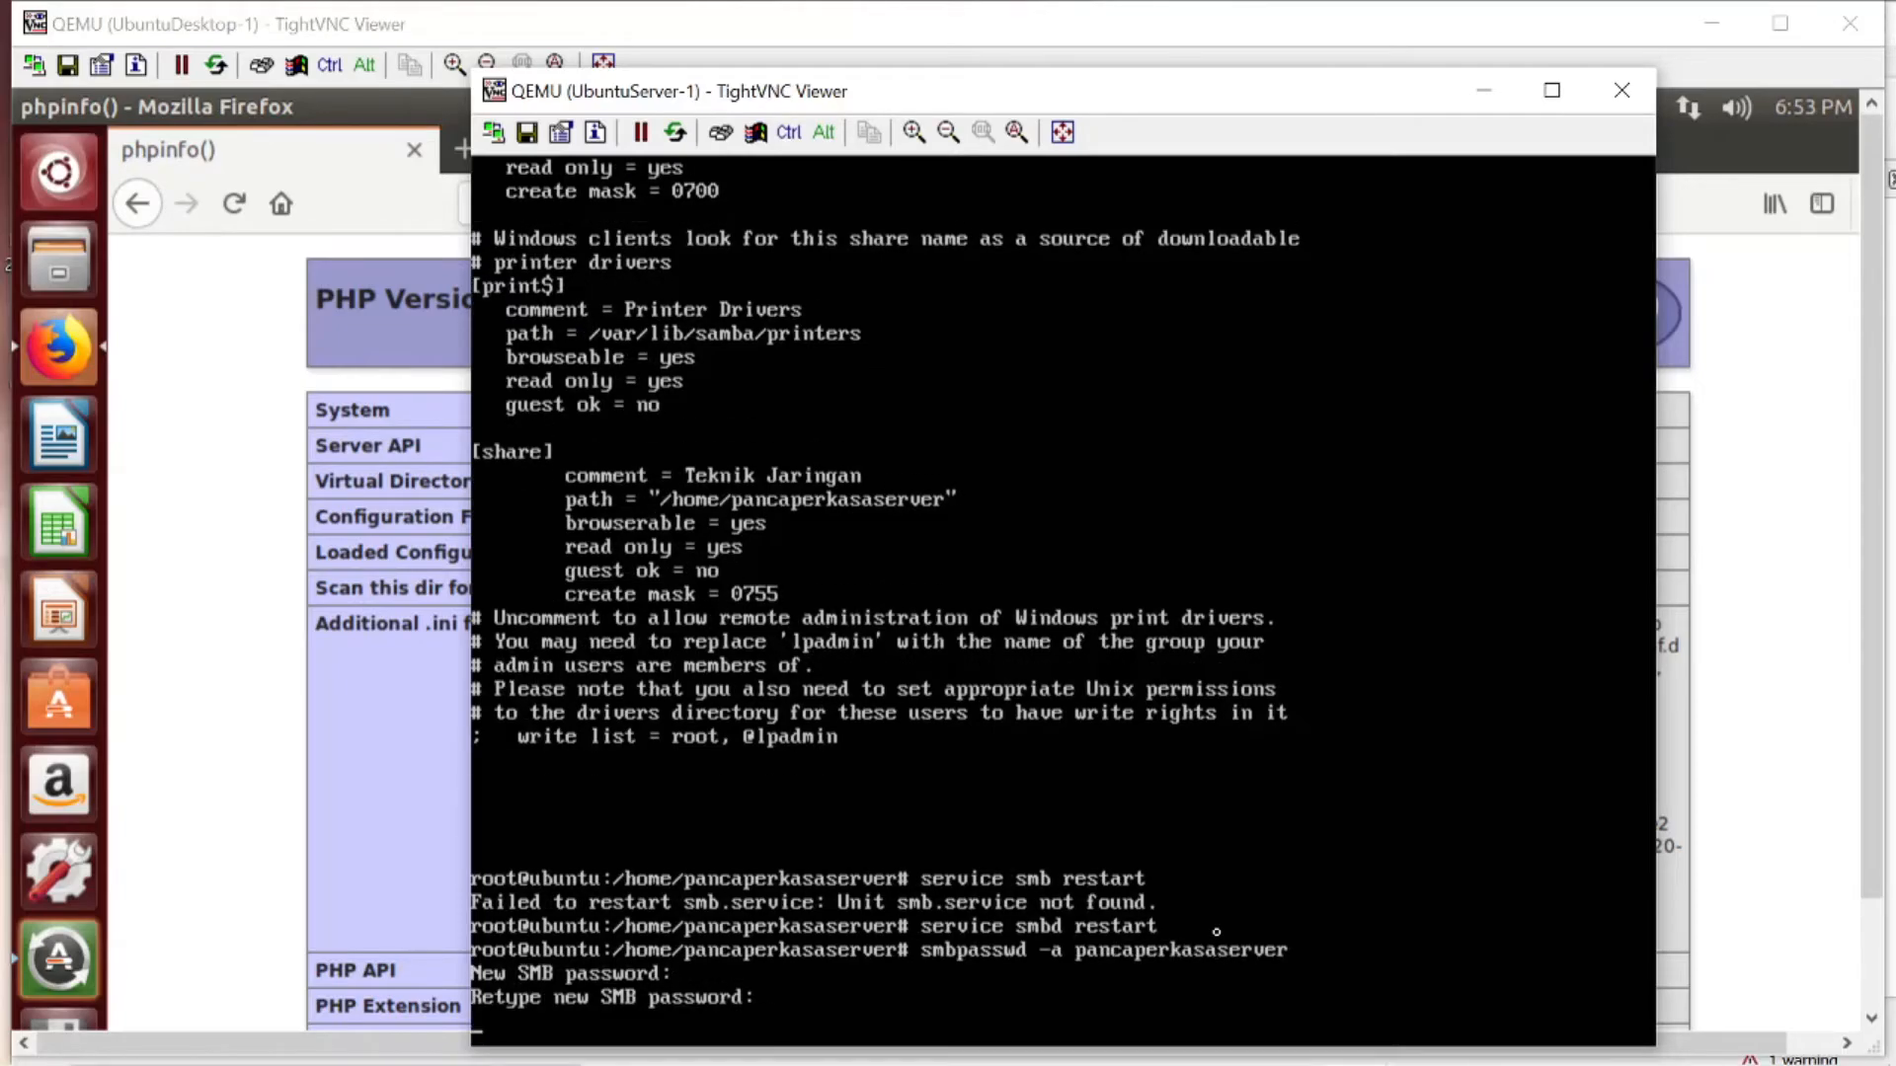
- Return to the UbuntuDesktop-1 console, open the file manager and connect to smb://tekjari.com
{"action": "mouse_move", "coordinate": [1288, 1062]}
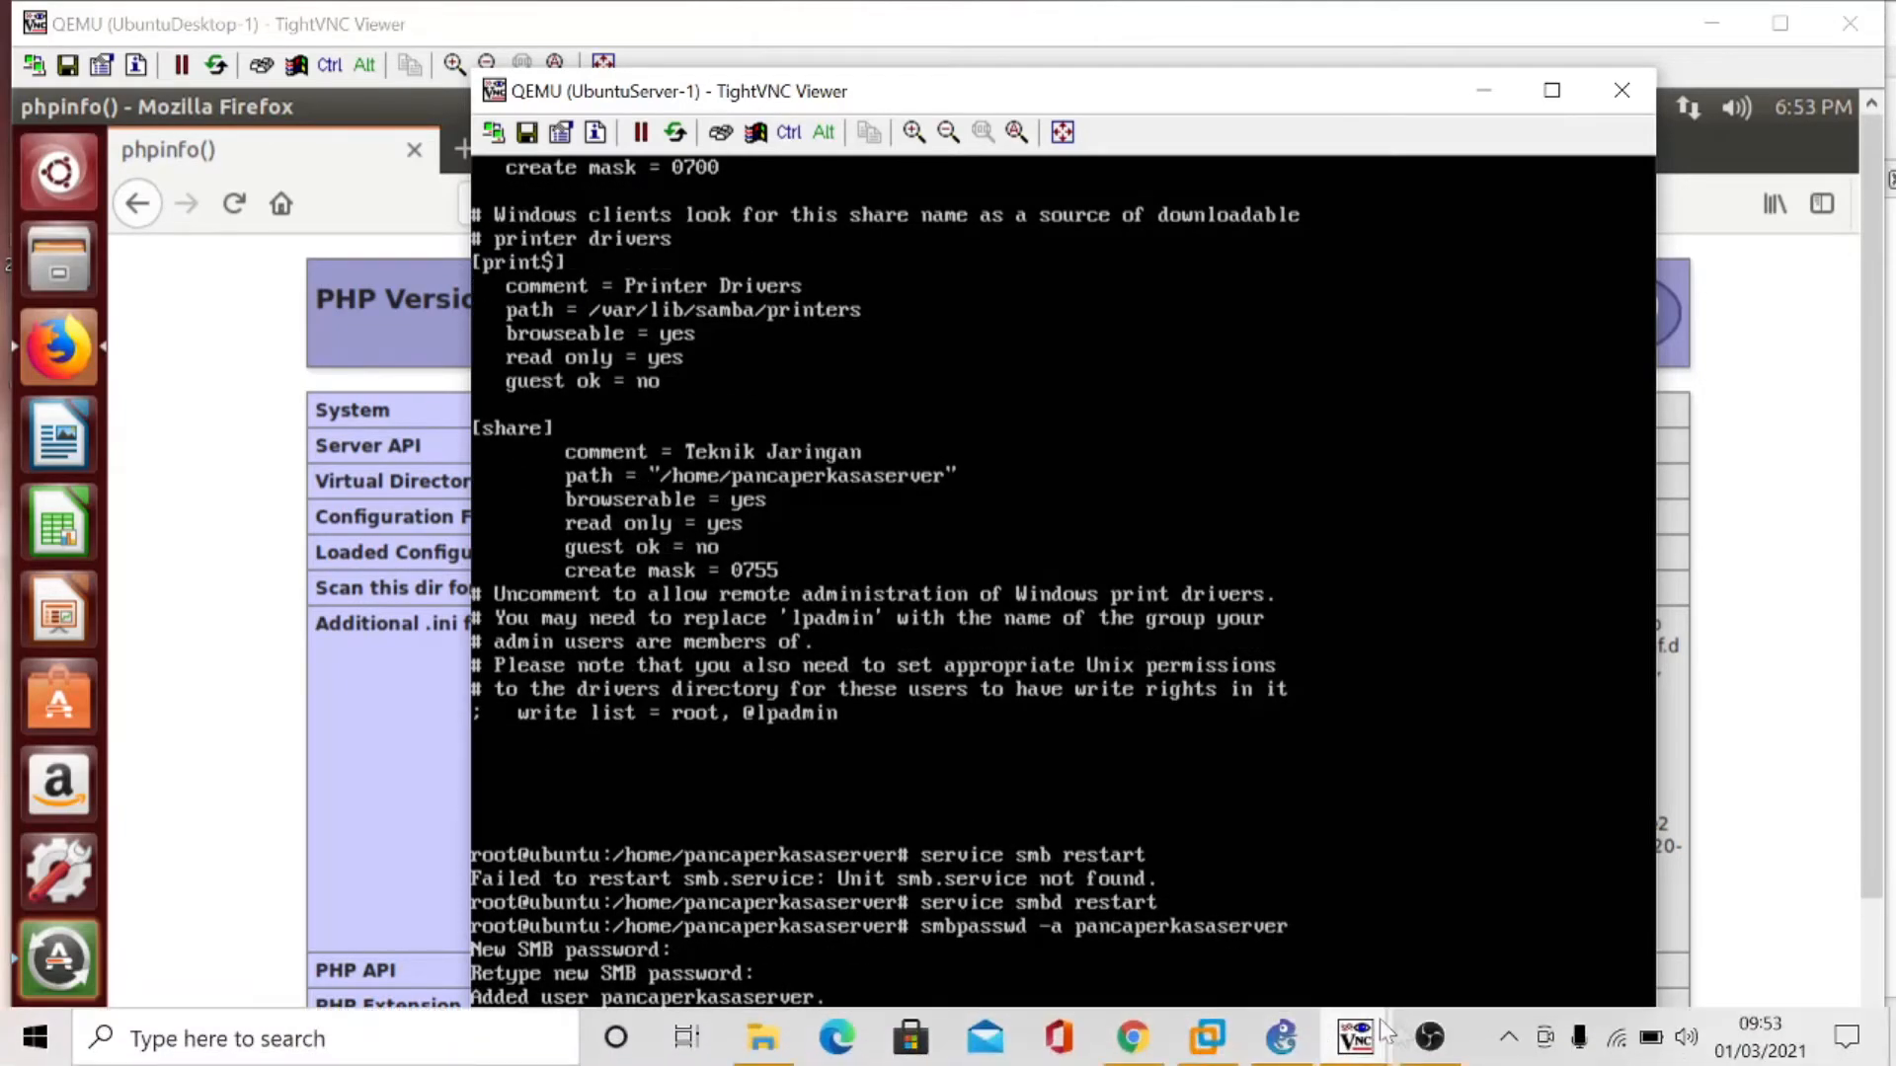
{"action": "mouse_move", "coordinate": [1355, 1048]}
{"action": "left_click", "coordinate": [1429, 950]}
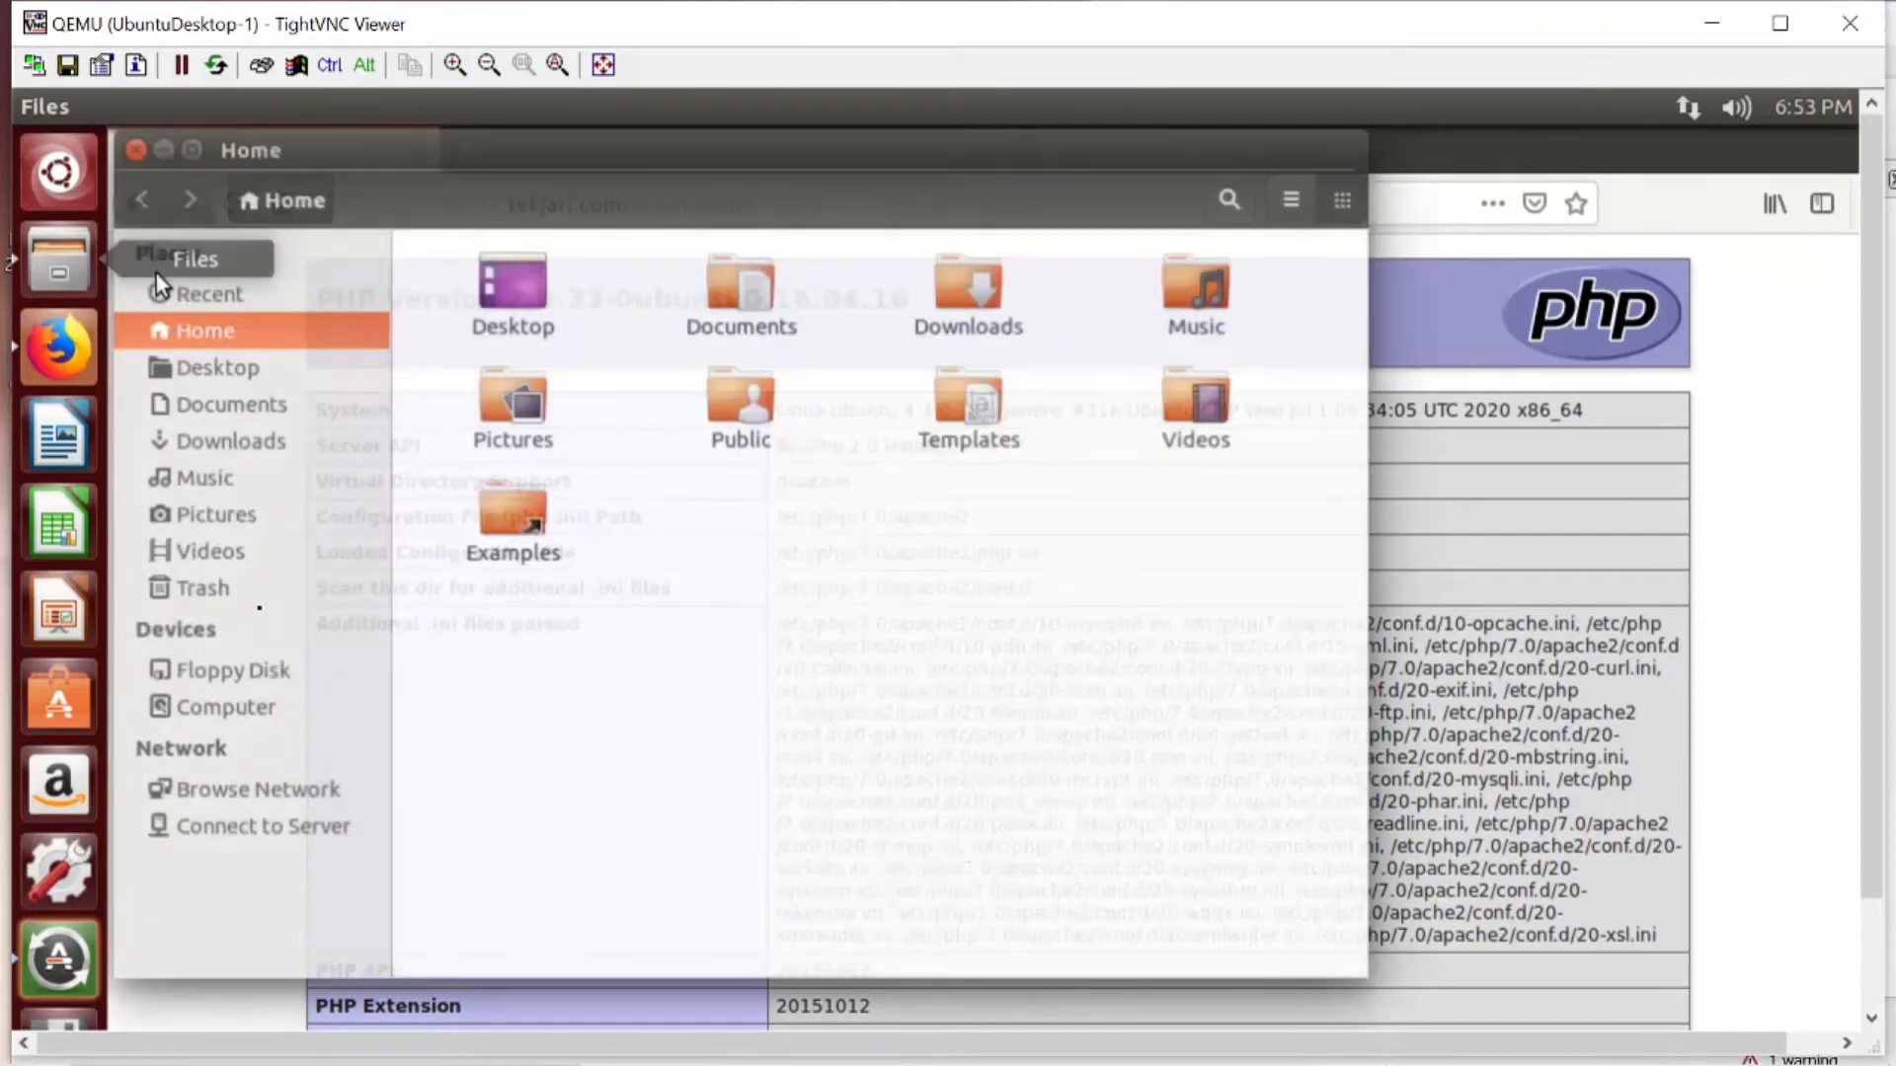
{"action": "left_click", "coordinate": [292, 834]}
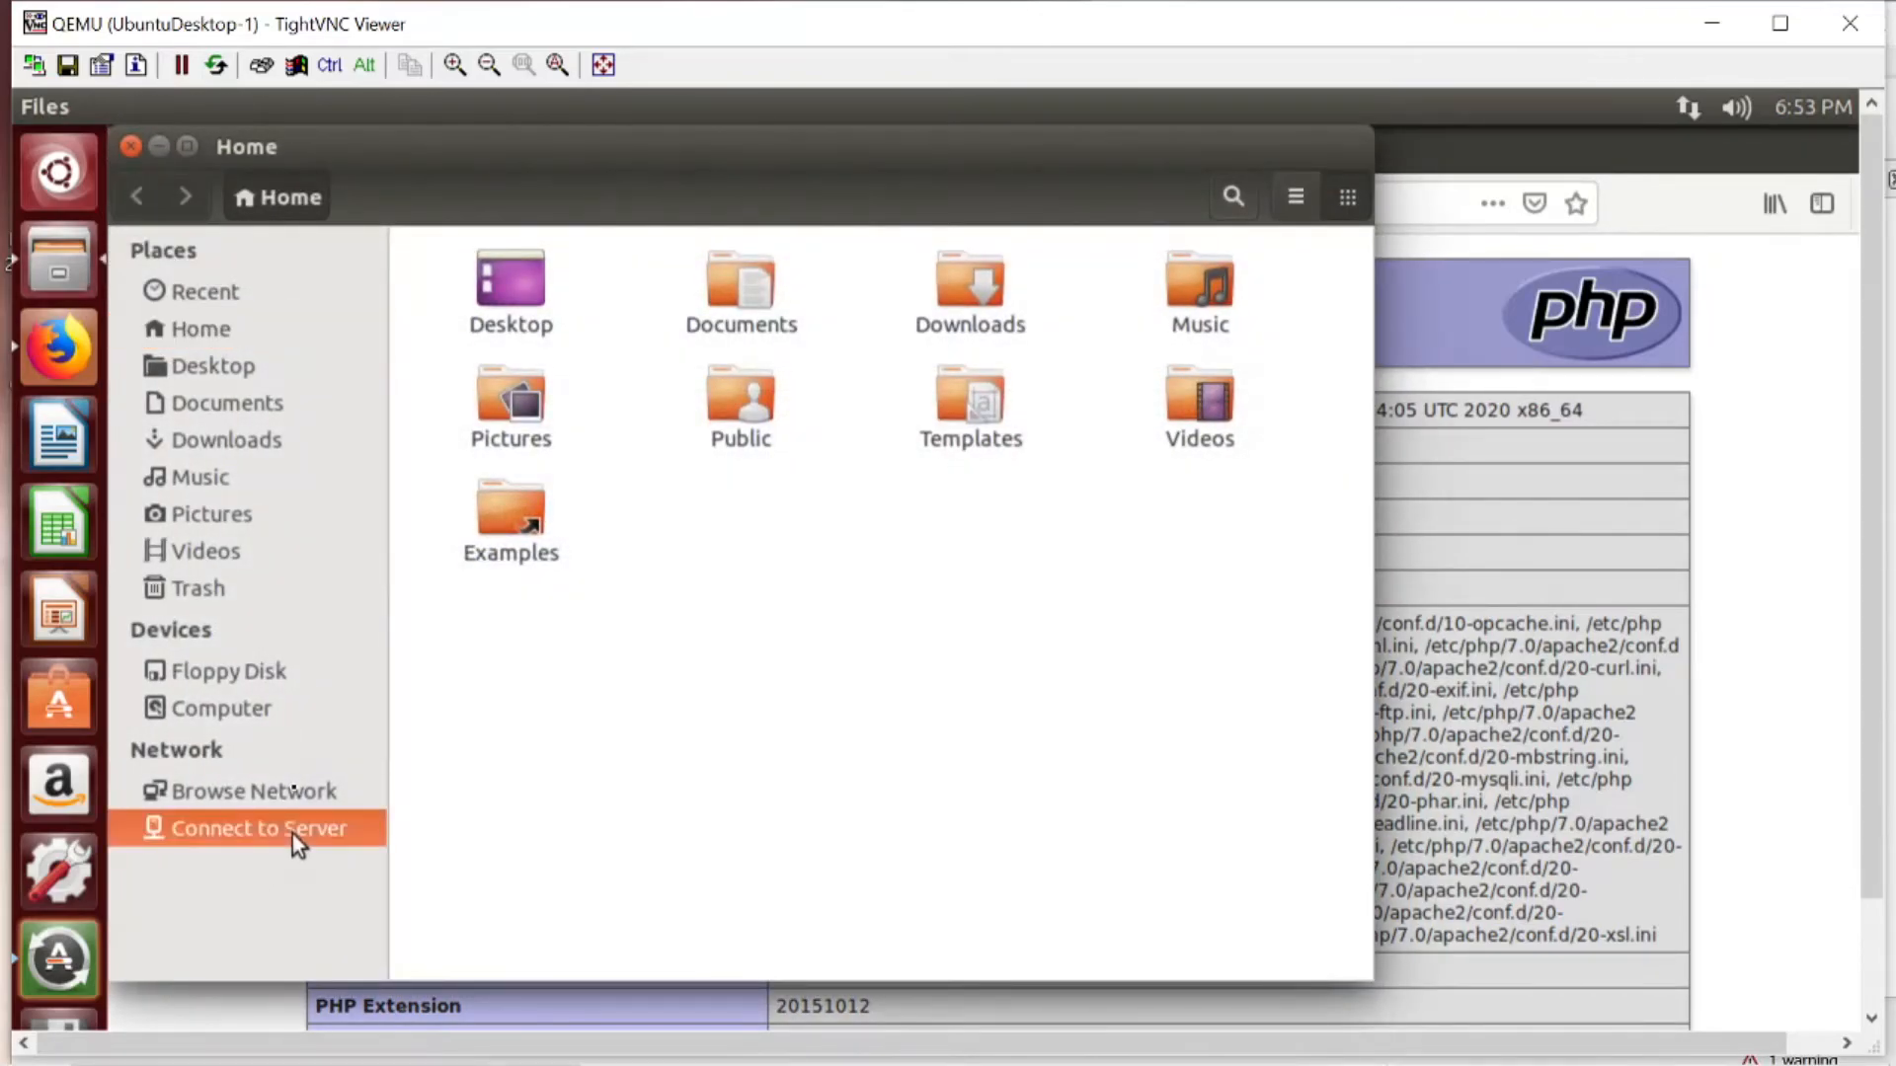
{"action": "type", "text": "ssa"}
{"action": "key", "text": "BackSpace"}
{"action": "key", "text": "BackSpace"}
{"action": "type", "text": "mb"}
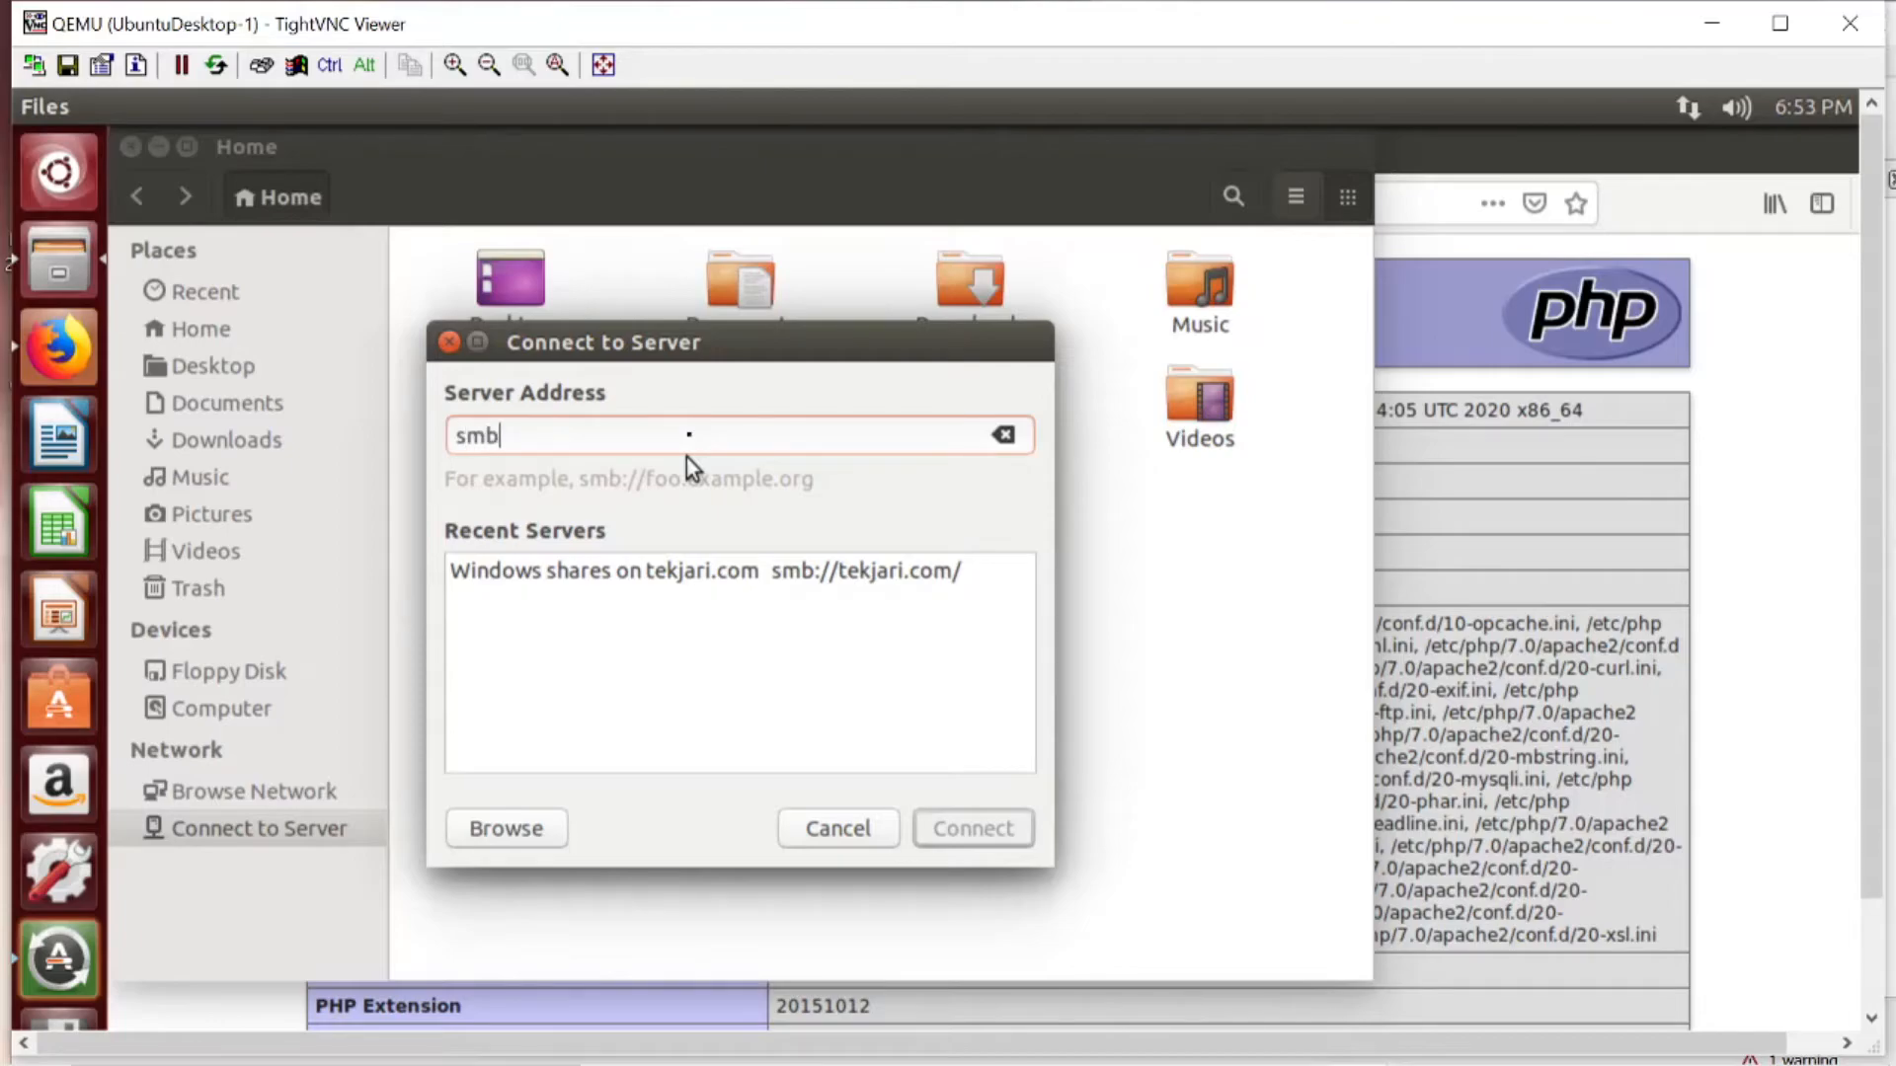
{"action": "type", "text": ":"}
{"action": "type", "text": "/"}
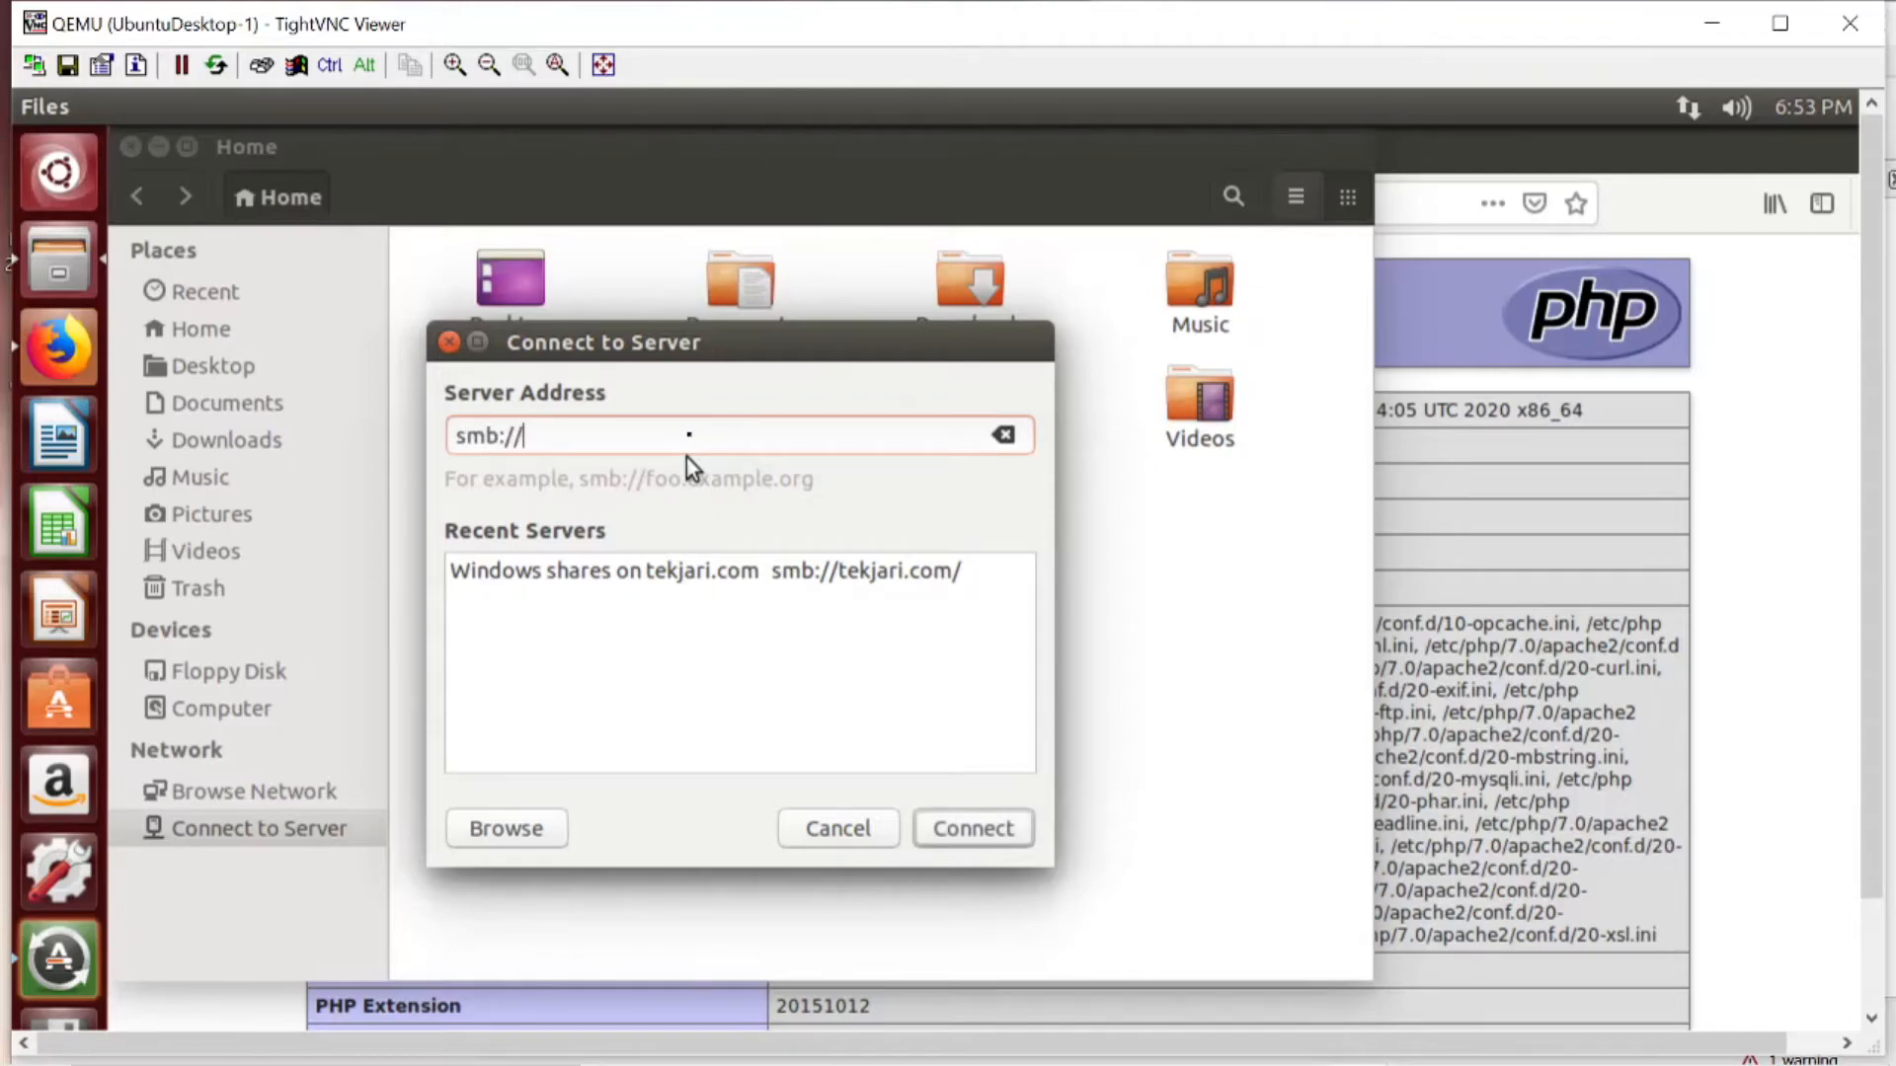
{"action": "type", "text": "tekjari.com"}
{"action": "left_click", "coordinate": [963, 832]}
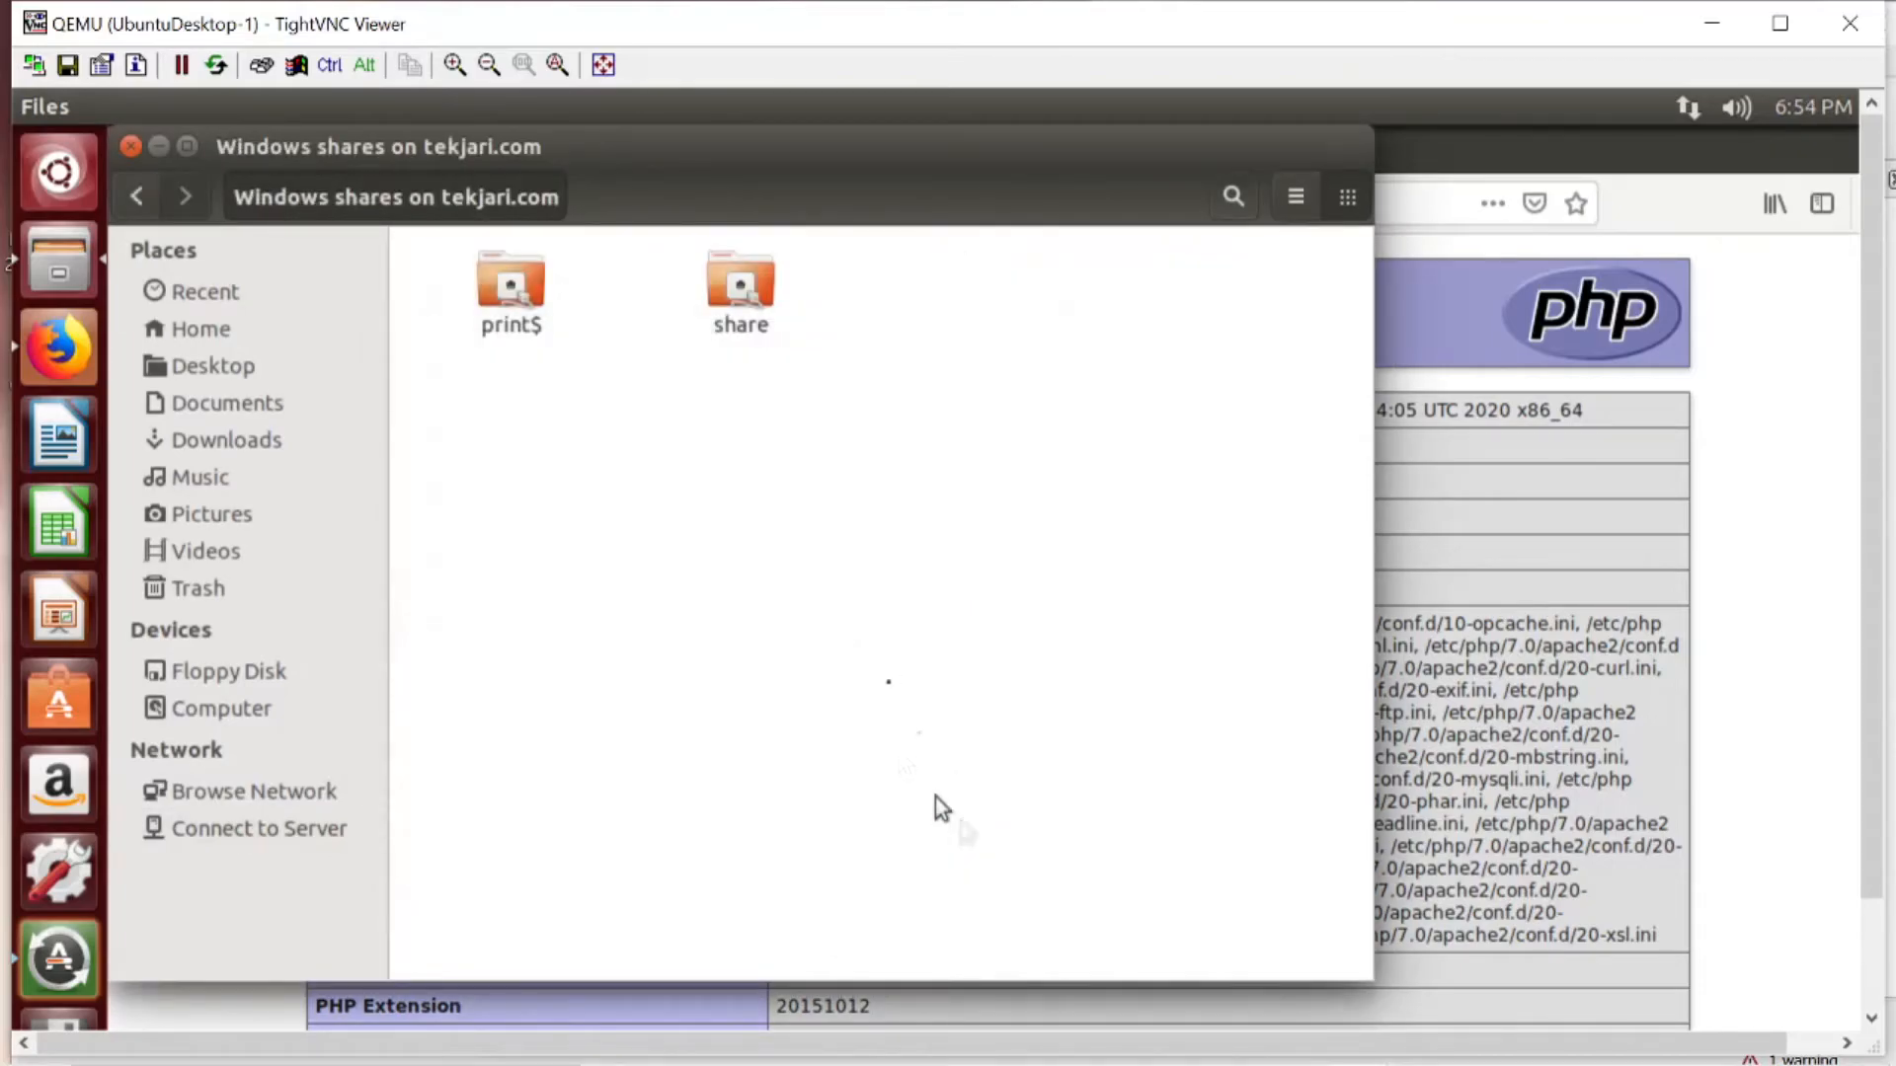
- Open the share folder as Registered User, append "server" to the username, and sign in with the Samba account password
{"action": "double_click", "coordinate": [723, 298]}
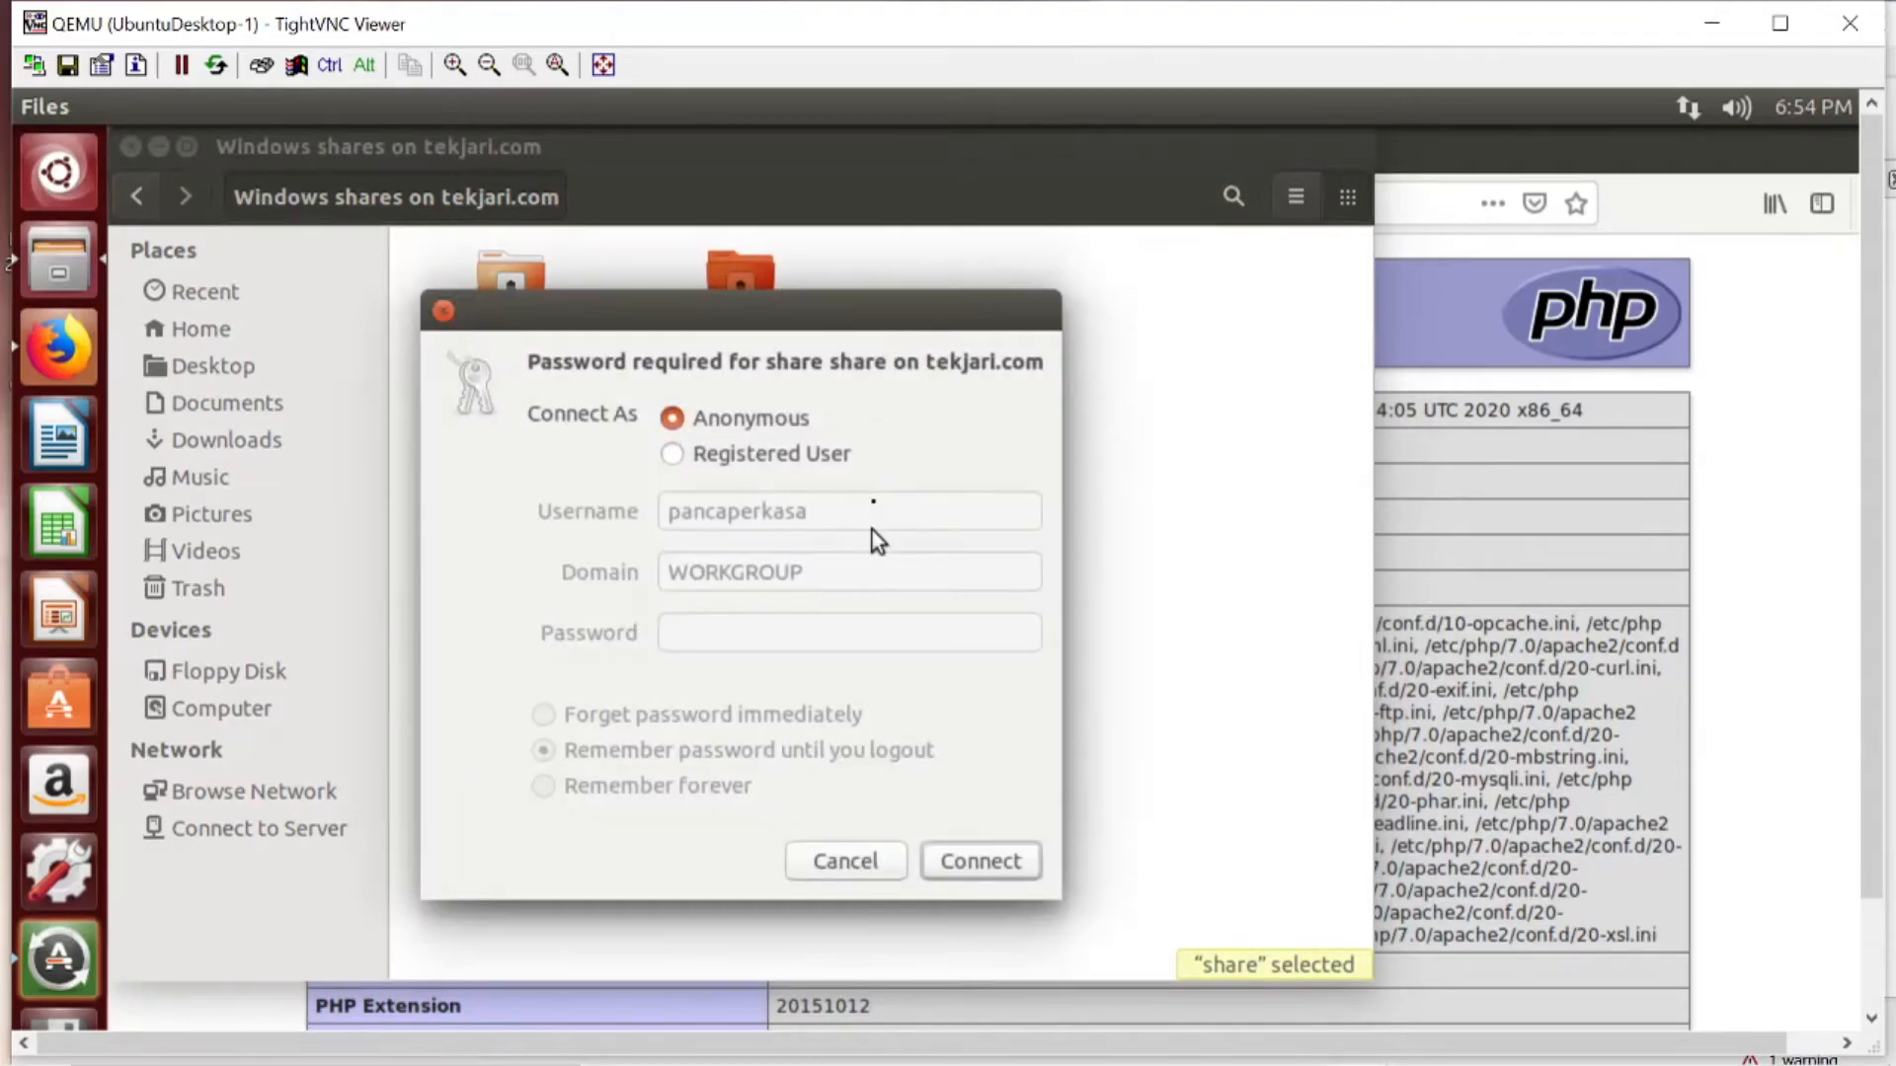
{"action": "left_click", "coordinate": [810, 460]}
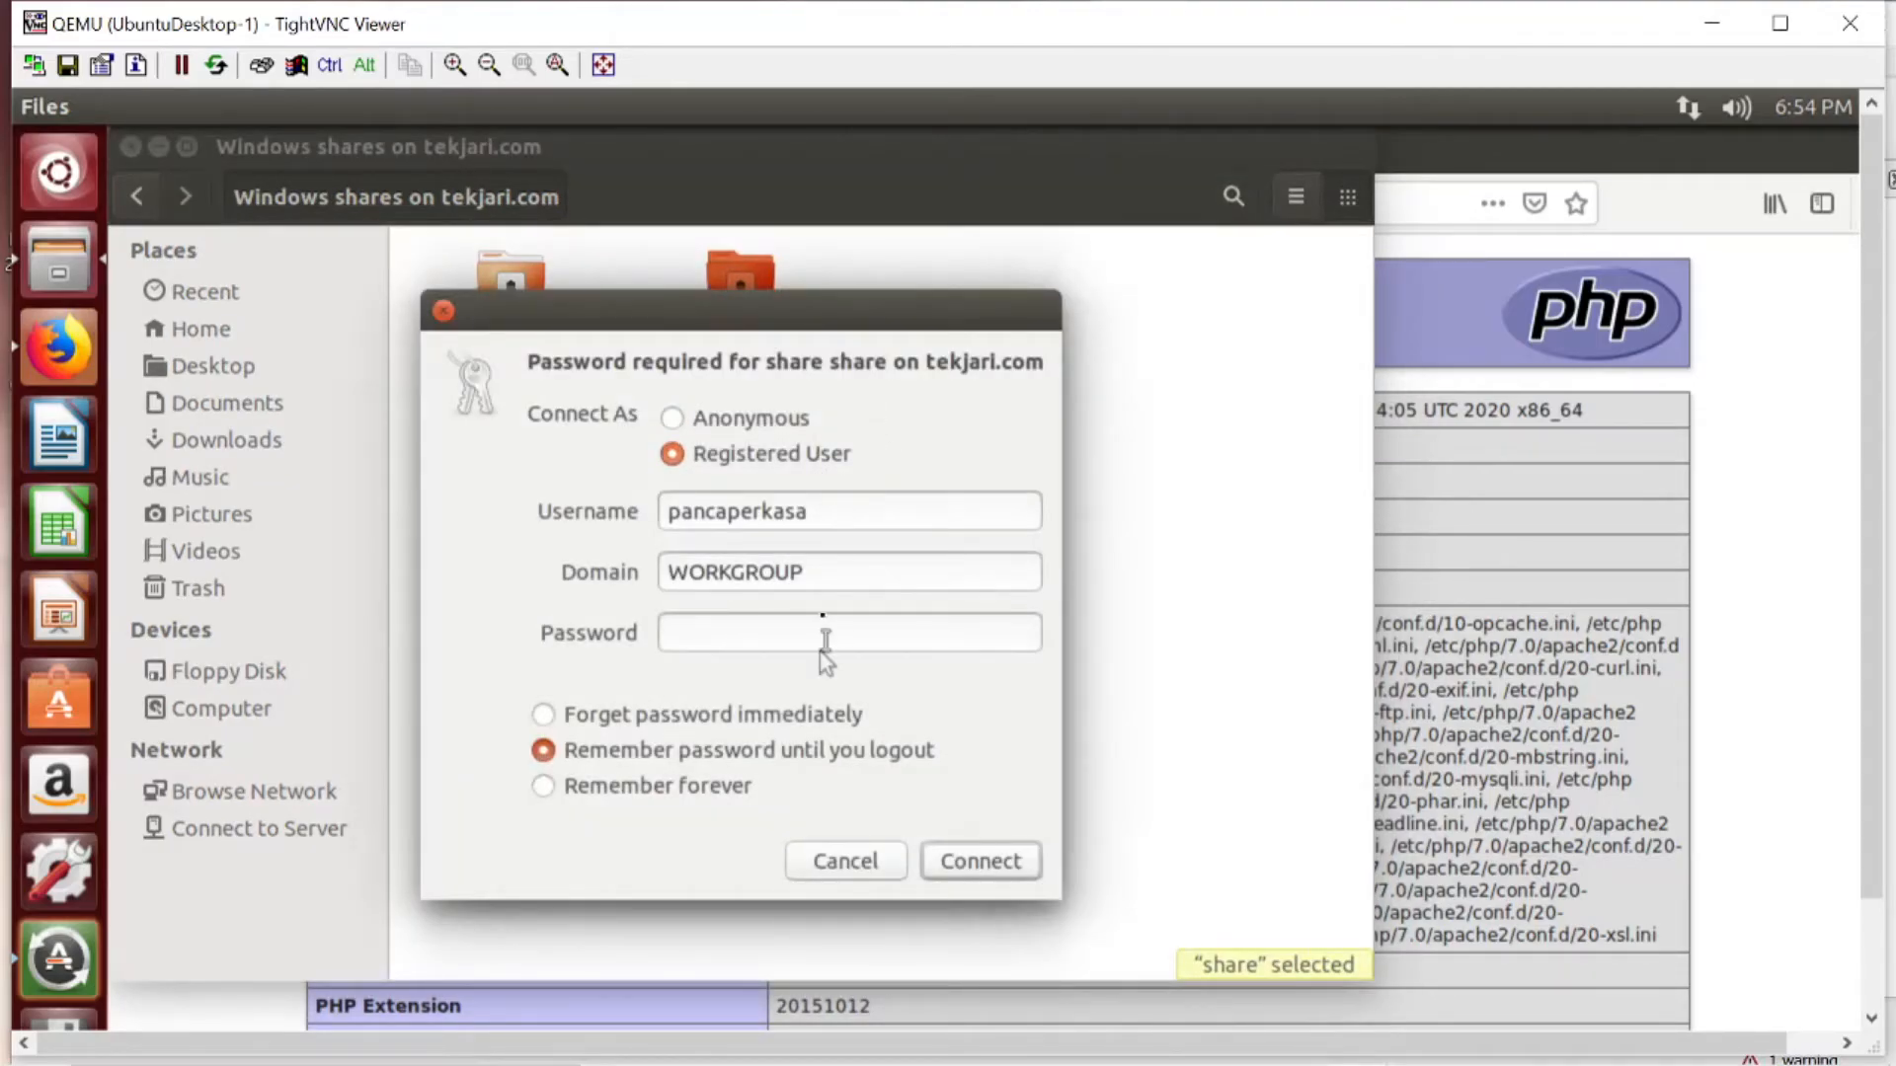
{"action": "left_click", "coordinate": [871, 515]}
{"action": "type", "text": "server"}
{"action": "left_click", "coordinate": [828, 630]}
{"action": "type", "text": "••••••••••••••"}
{"action": "left_click", "coordinate": [950, 863]}
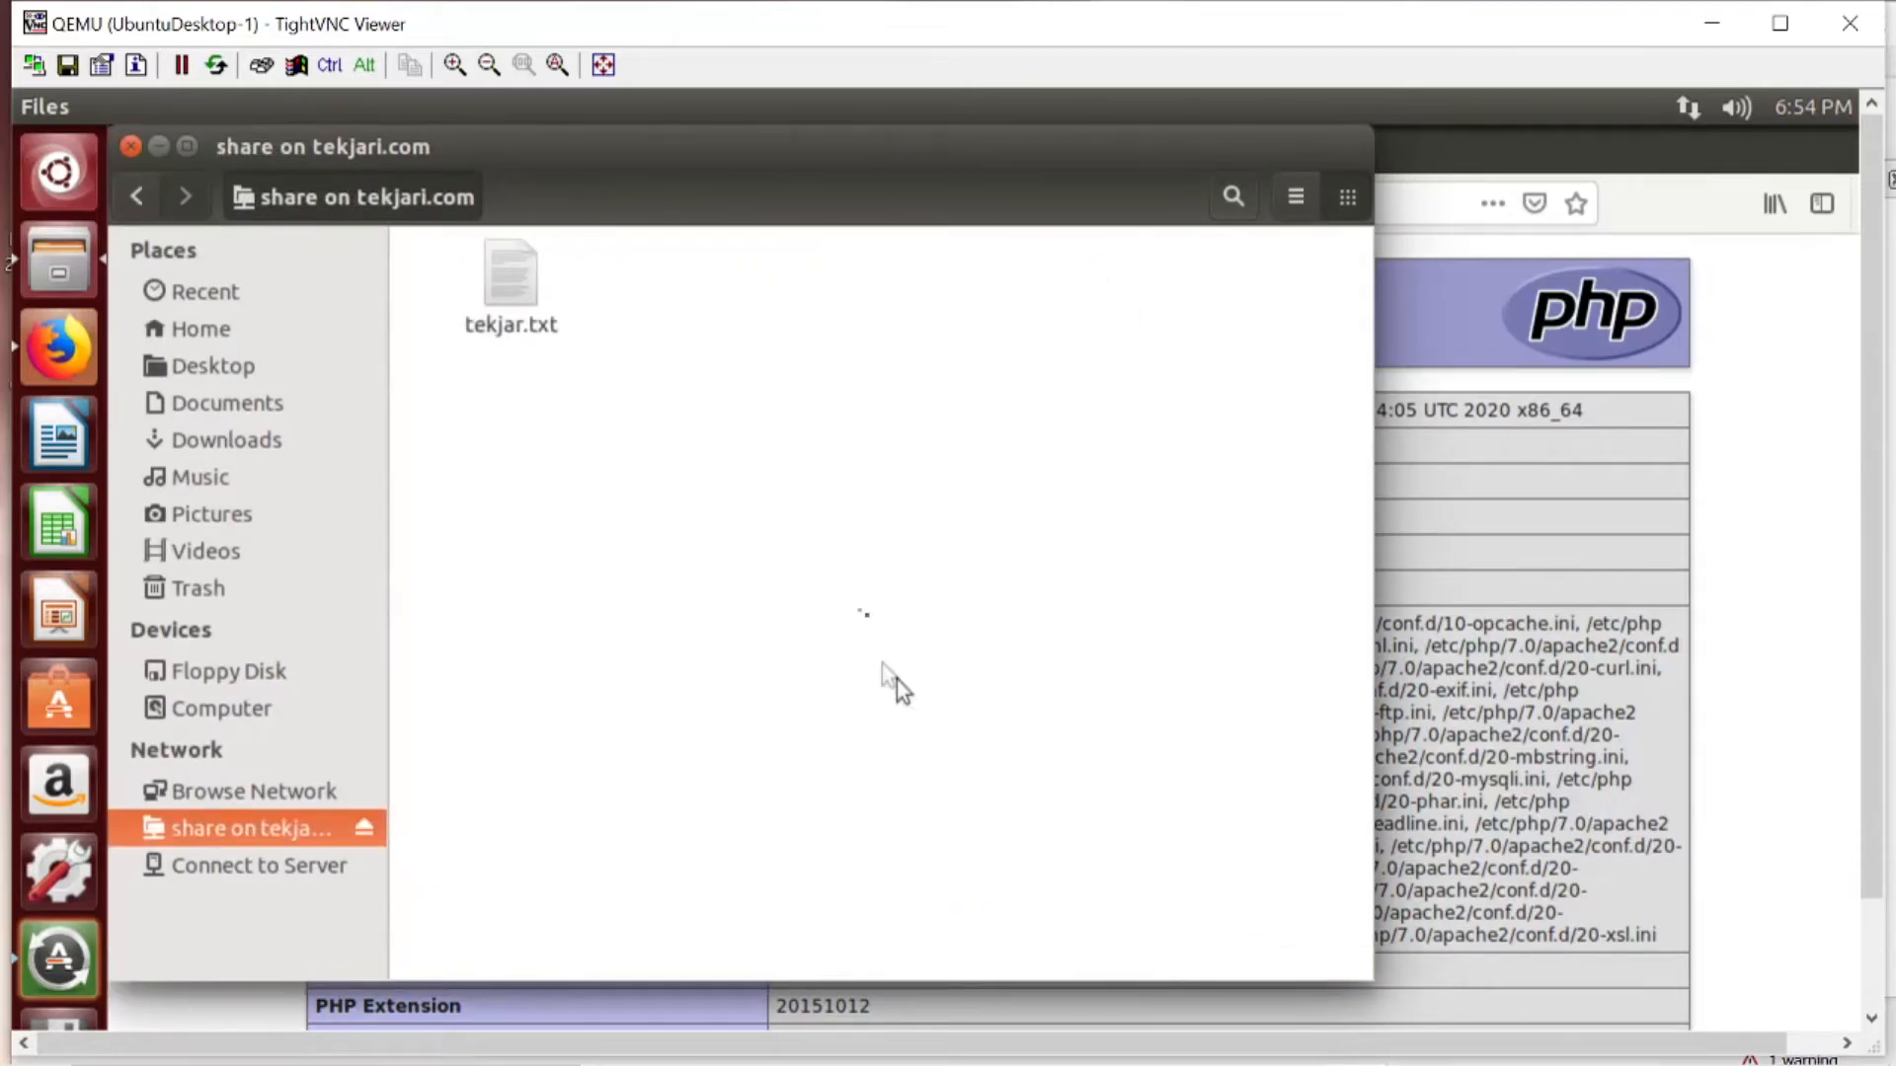
- View the contents of tekjar.txt on the share, then close the text editor and file manager
{"action": "double_click", "coordinate": [524, 288]}
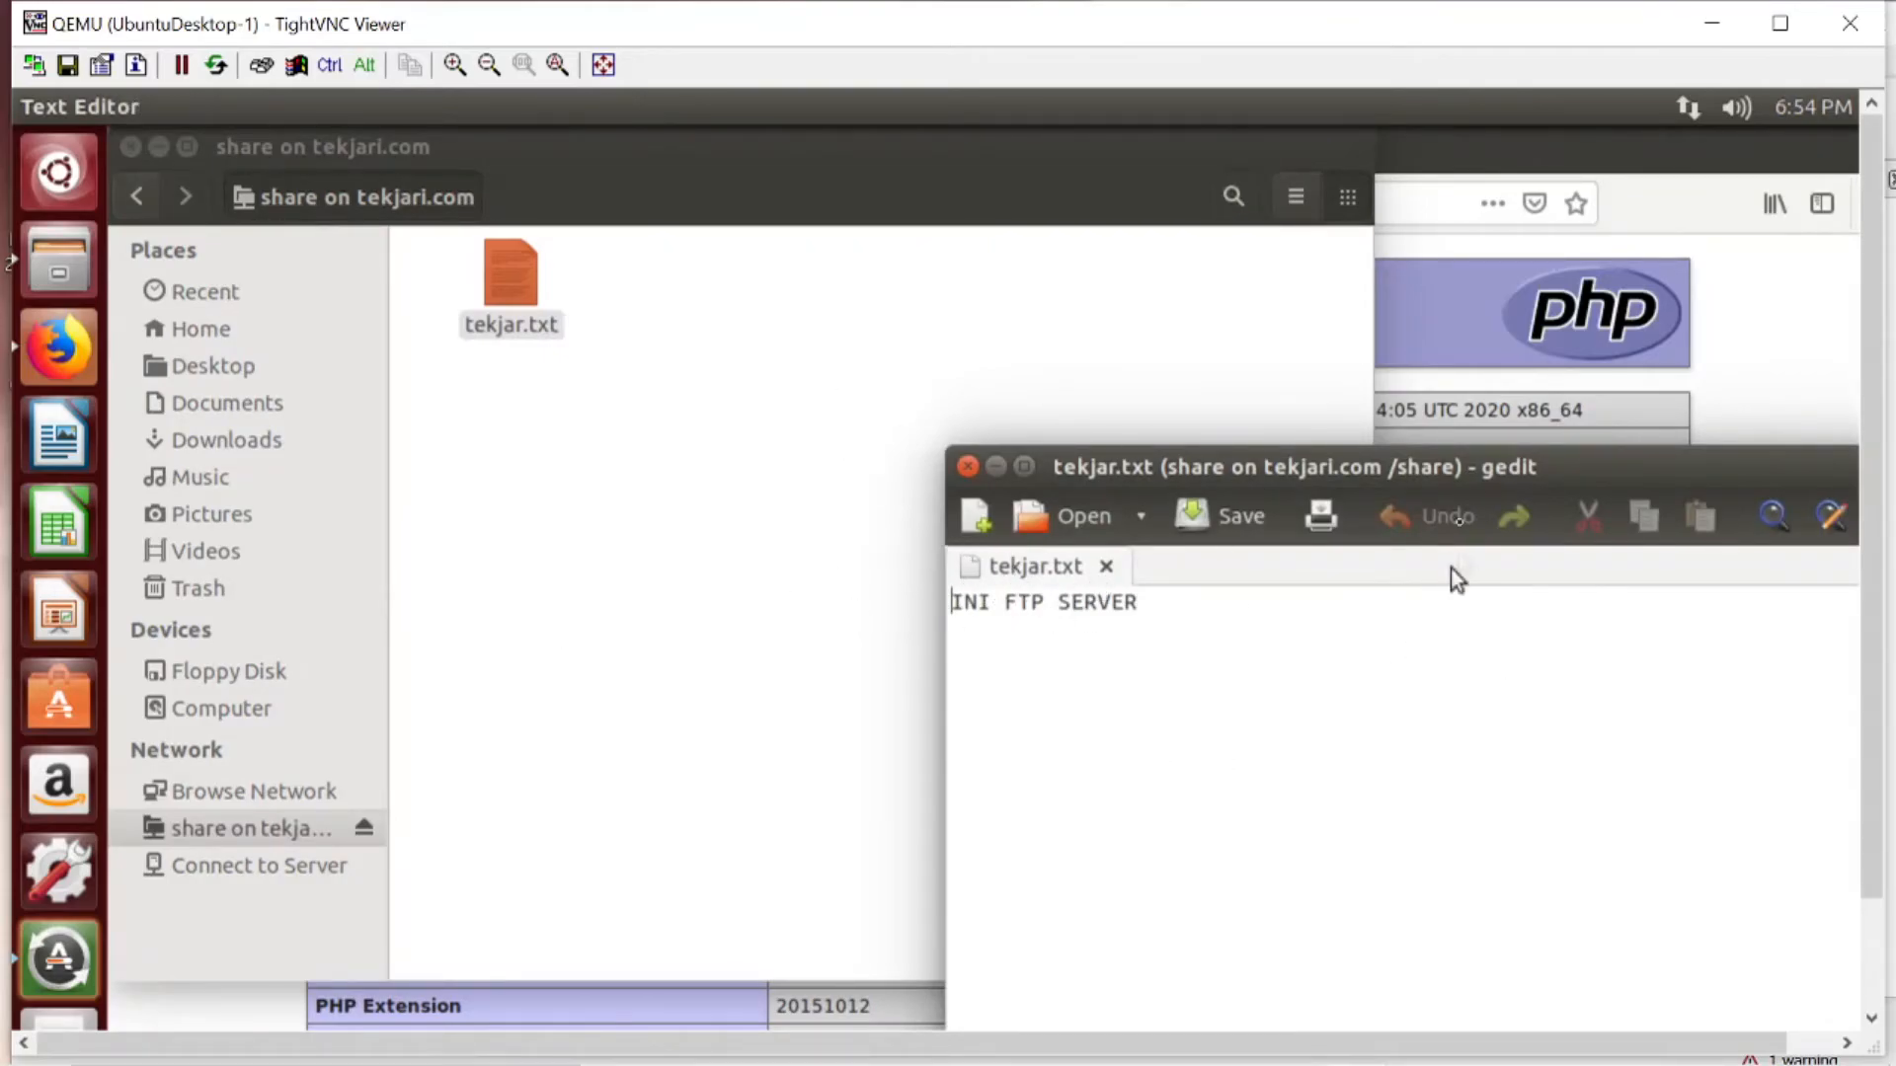
{"action": "left_click_drag", "start_coordinate": [1588, 468], "coordinate": [1183, 405]}
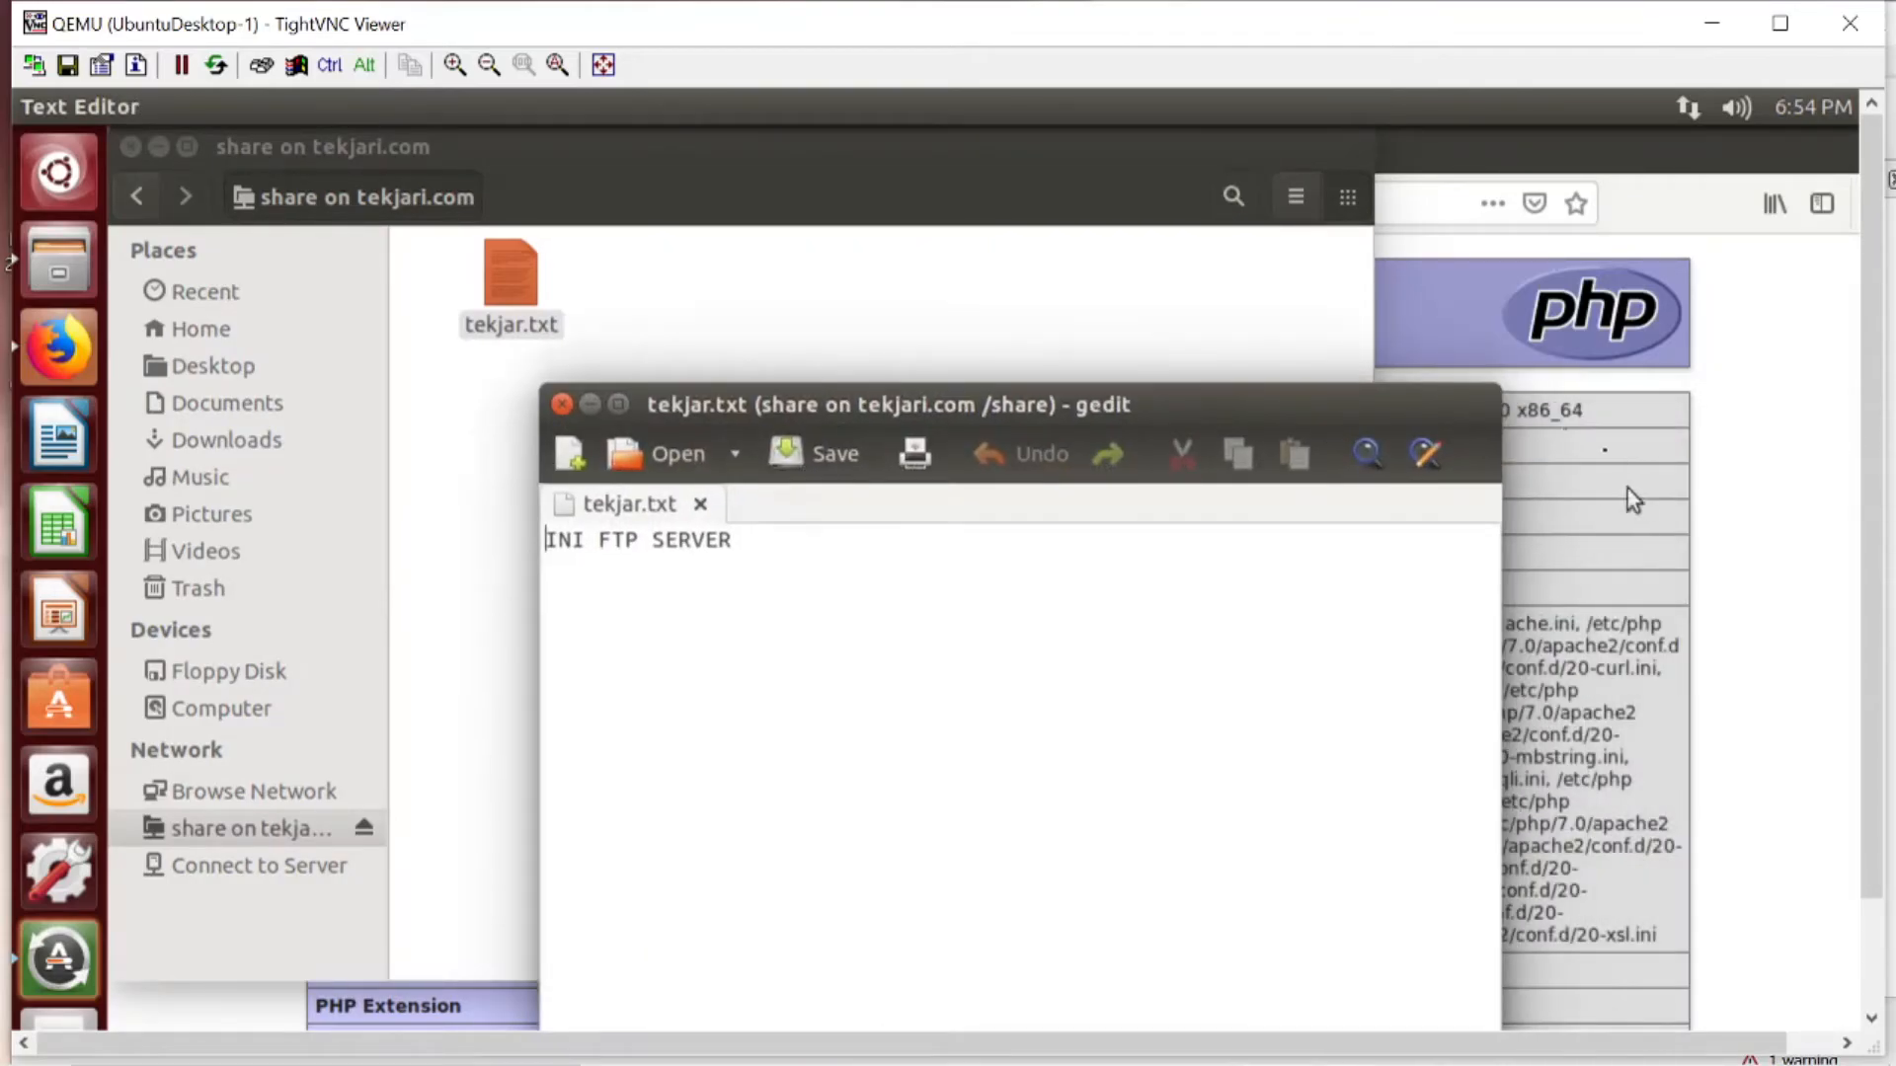
{"action": "left_click", "coordinate": [563, 403]}
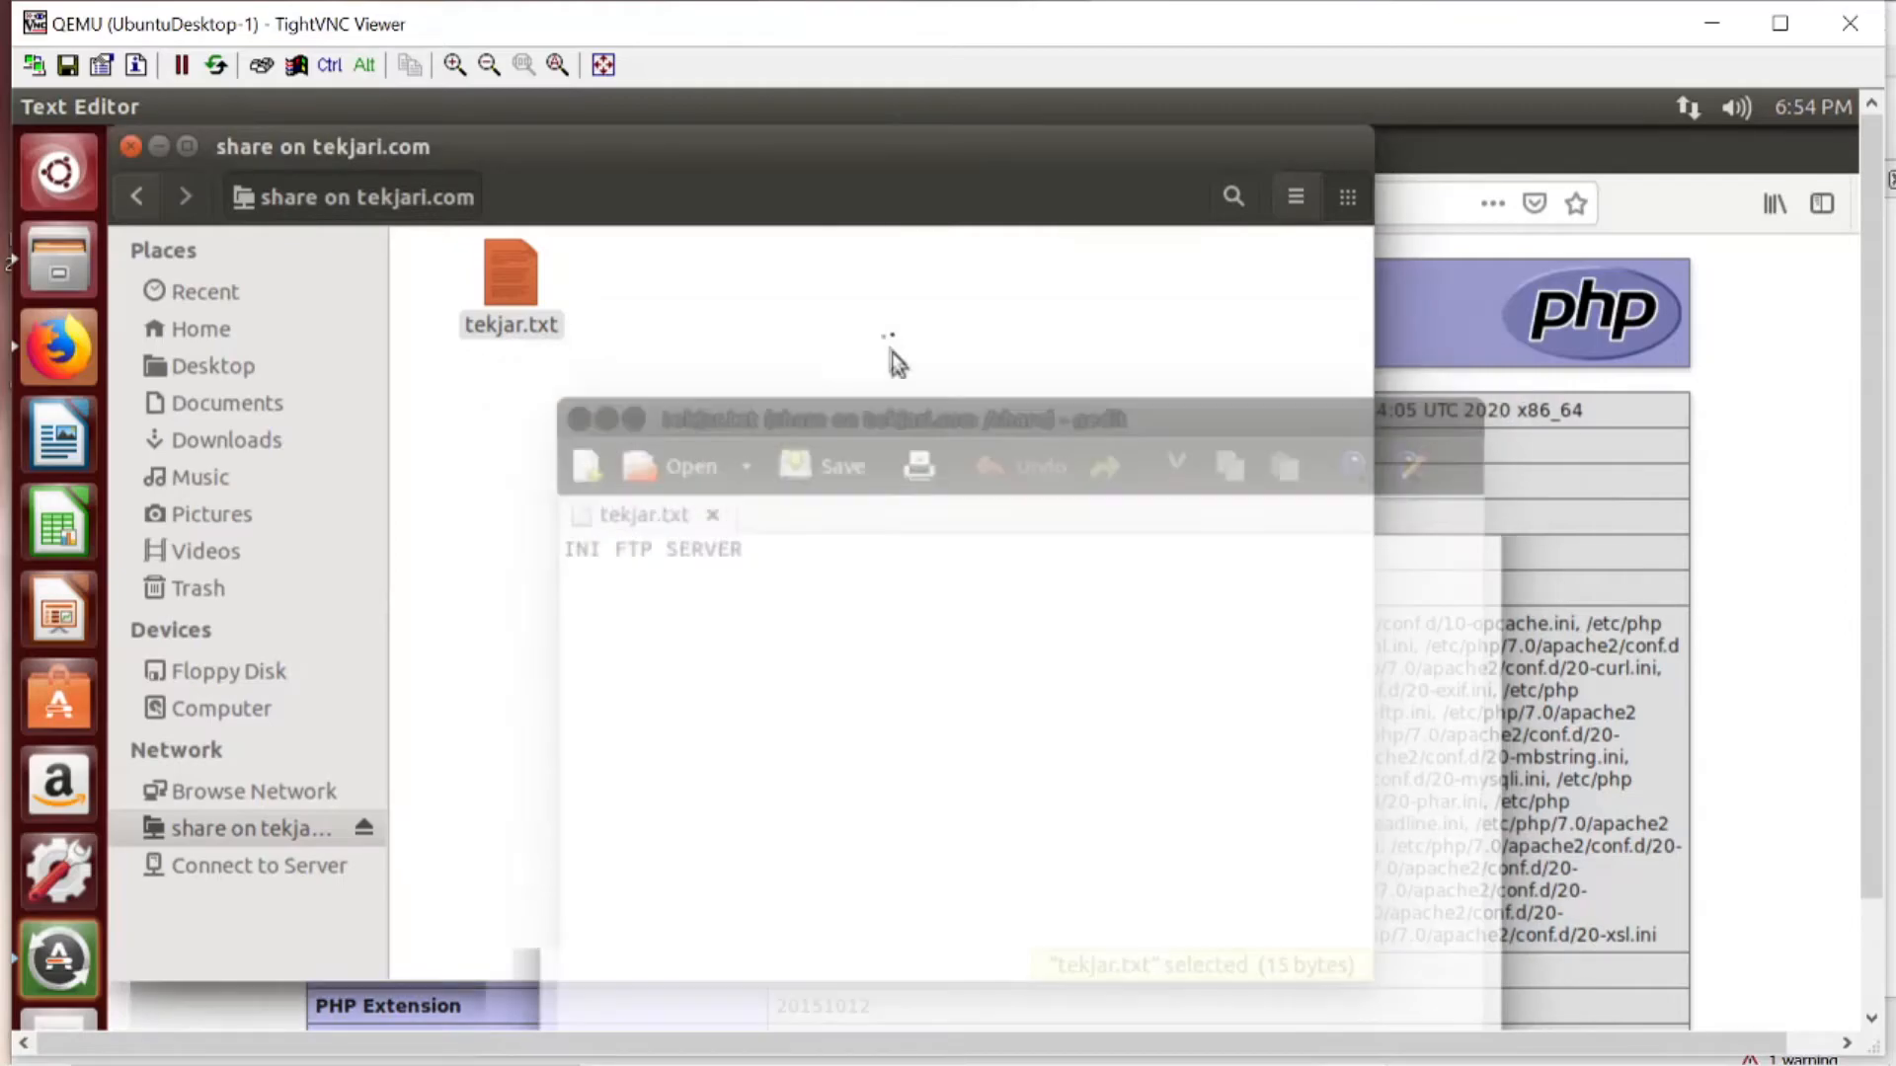
{"action": "left_click", "coordinate": [132, 148]}
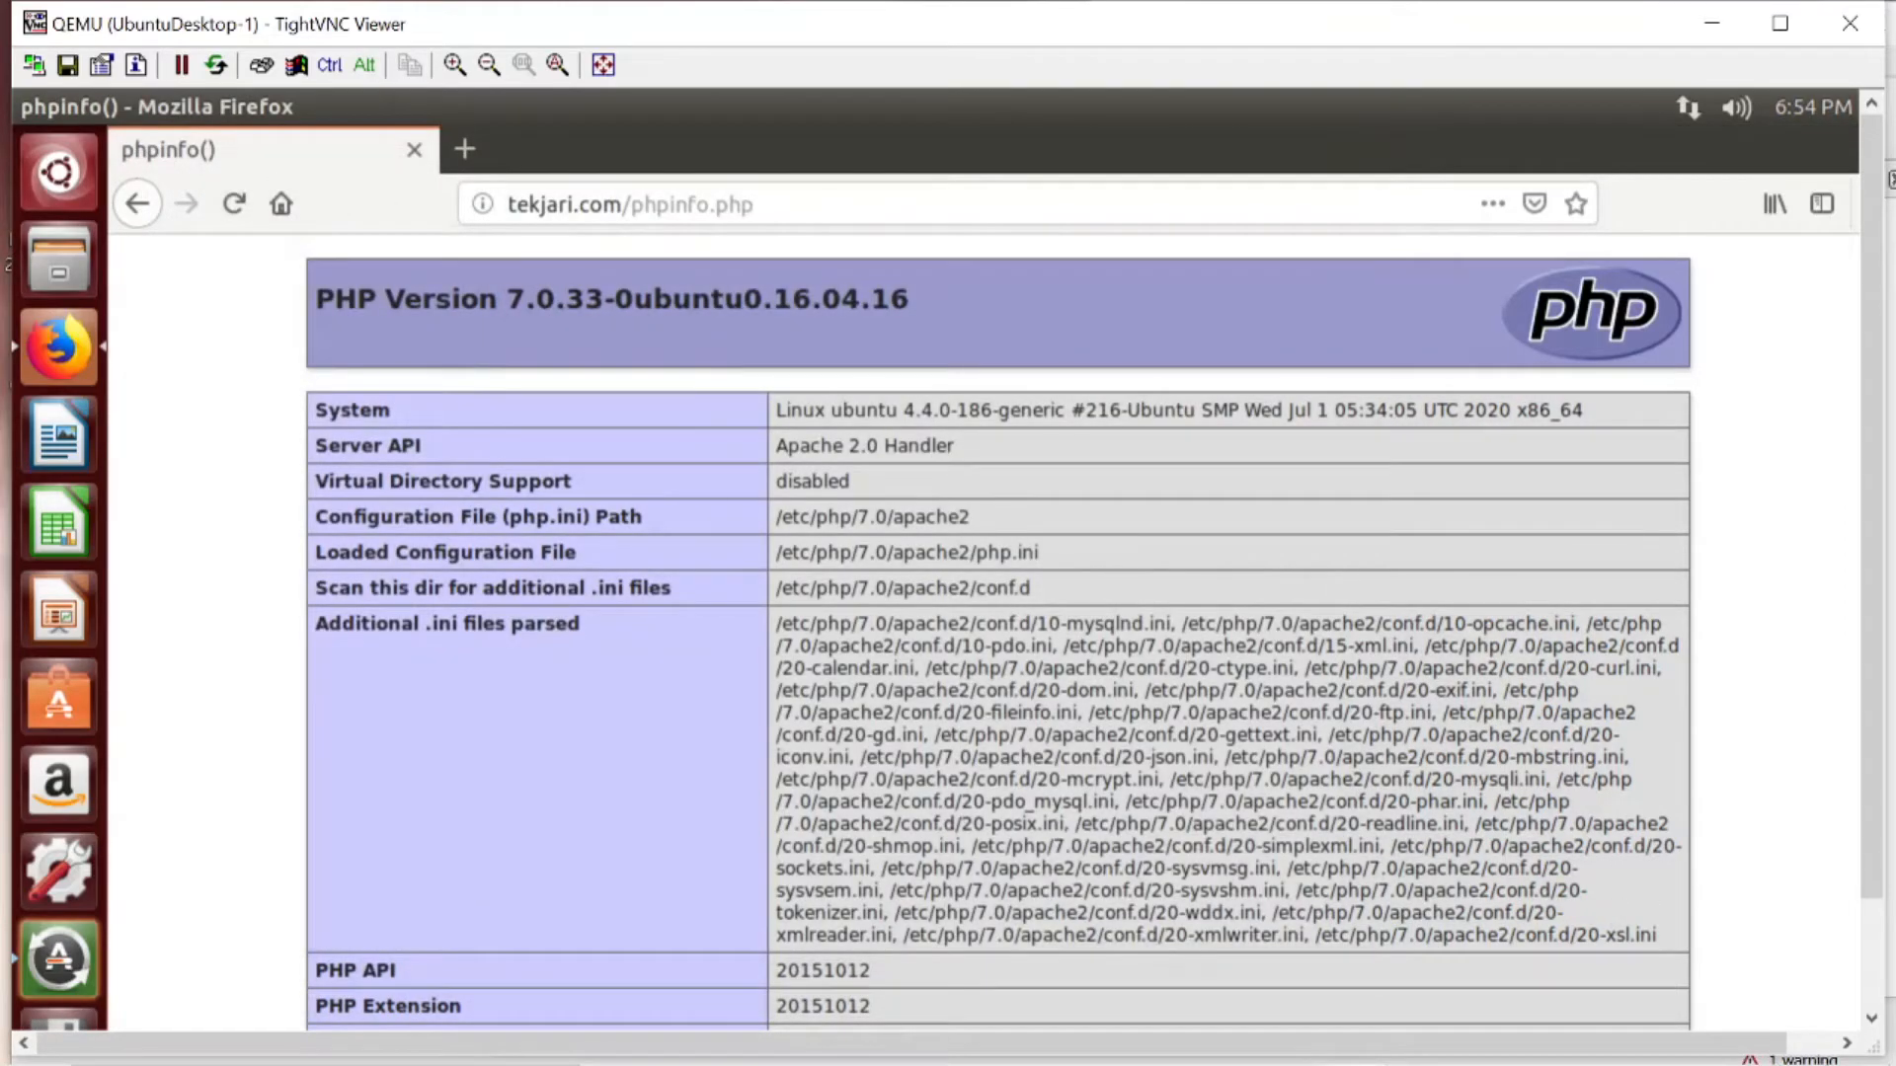
- Switch to the UbuntuServer-1 console, exit the current shell, start a new root shell with sudo su, and clear the terminal
{"action": "mouse_move", "coordinate": [1356, 1037]}
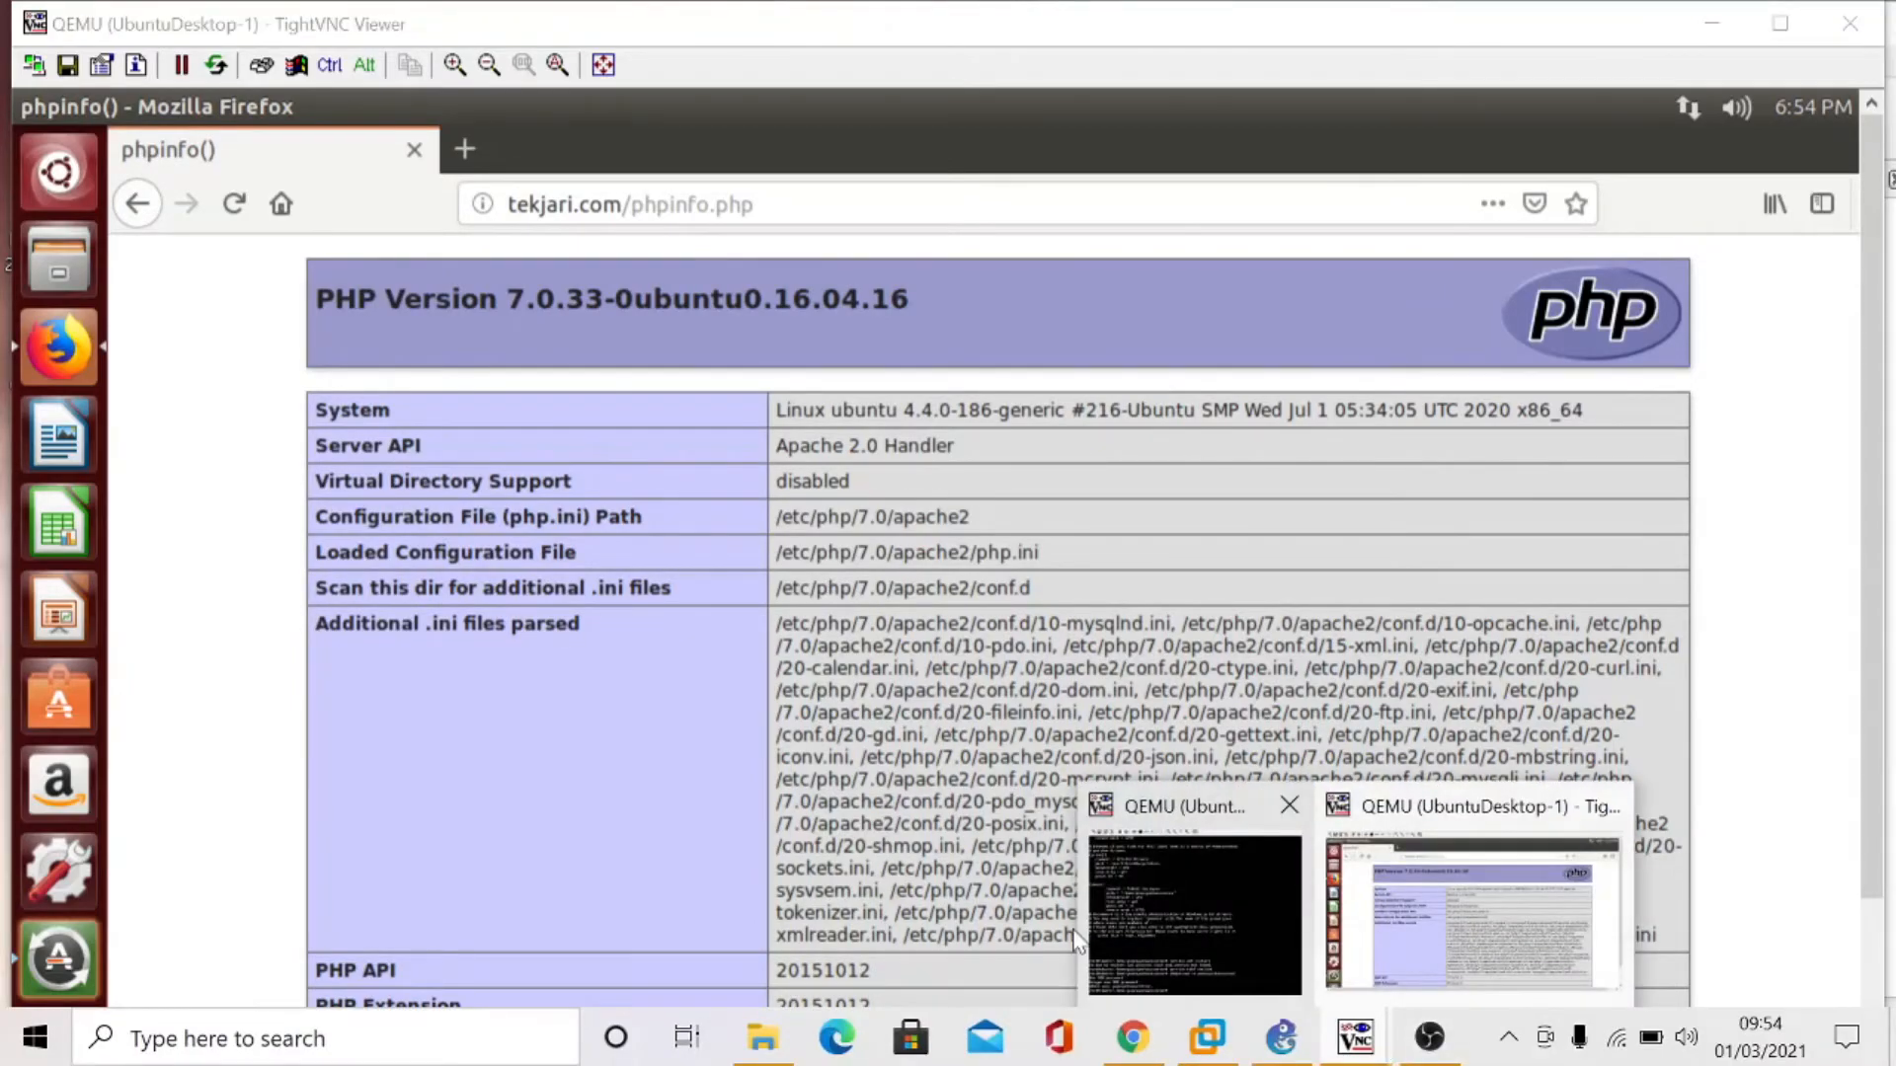
{"action": "mouse_move", "coordinate": [1075, 936]}
{"action": "left_click", "coordinate": [1146, 904]}
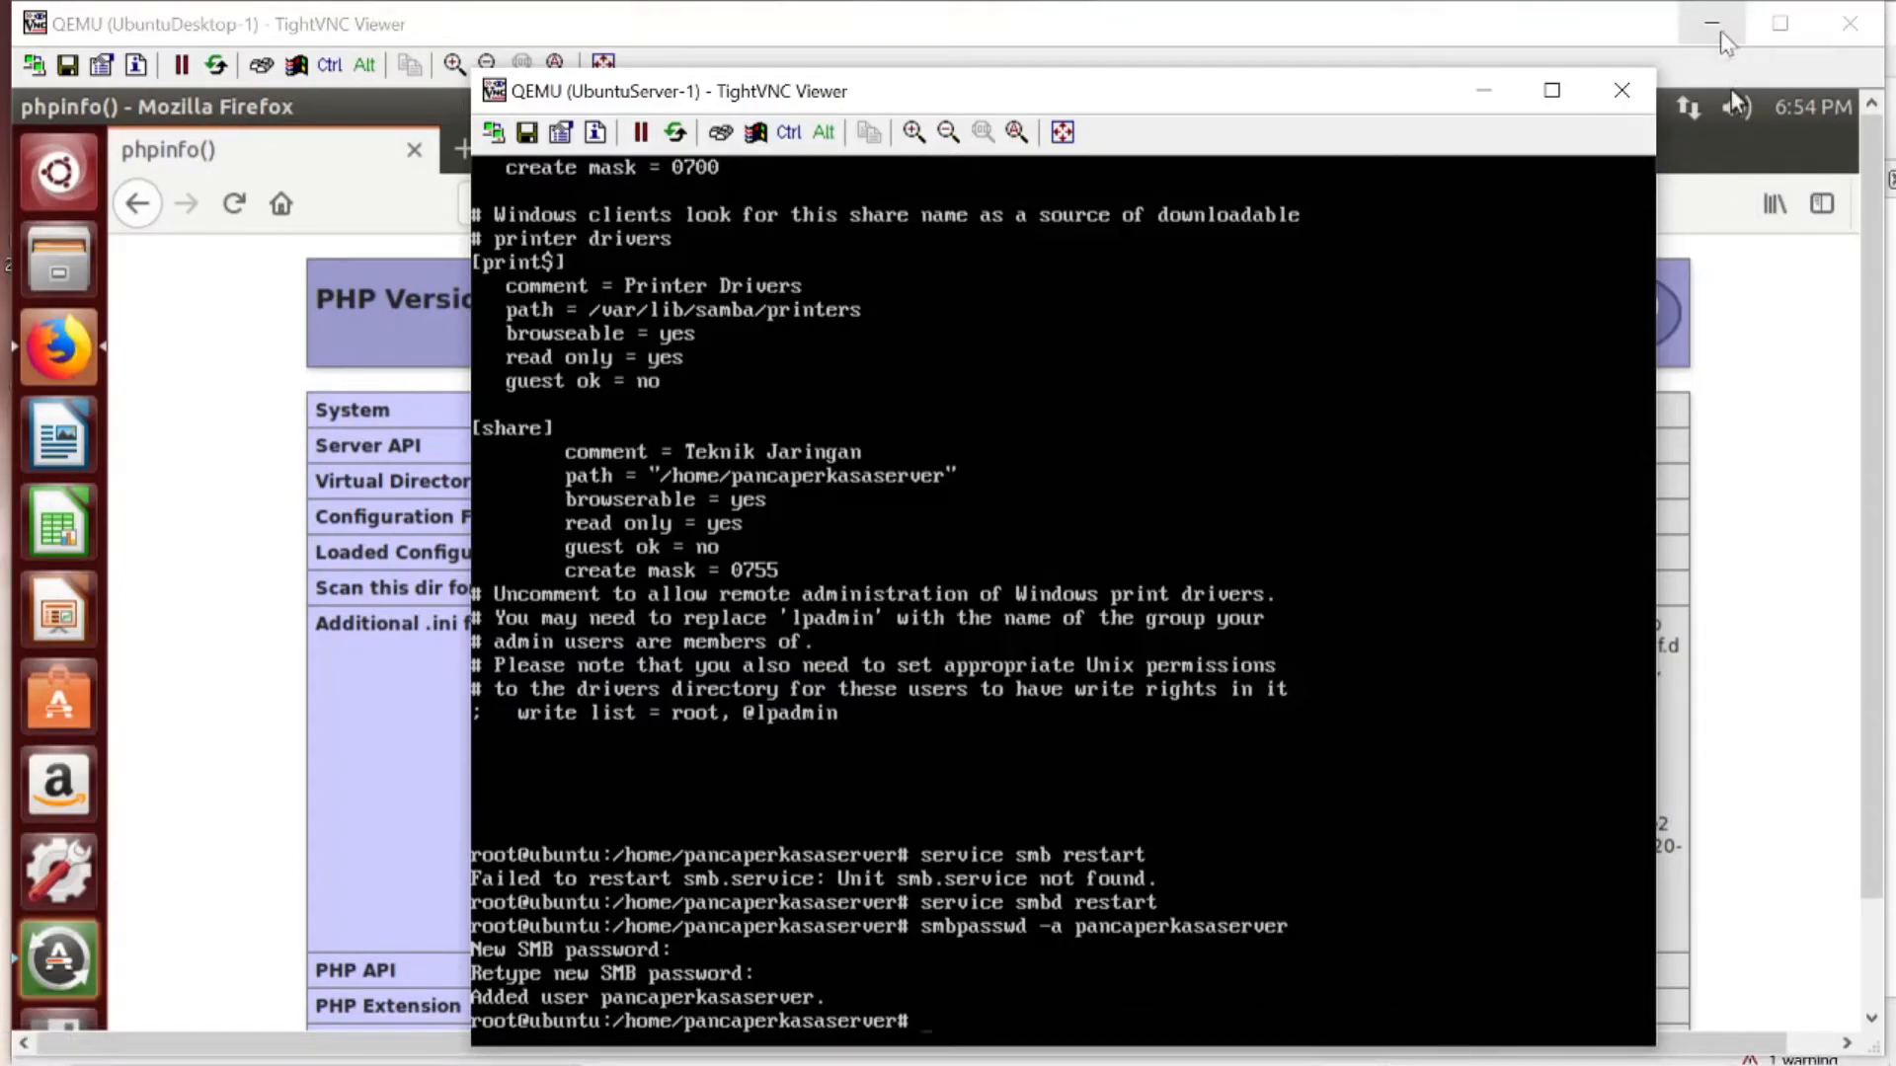
{"action": "type", "text": "exit"}
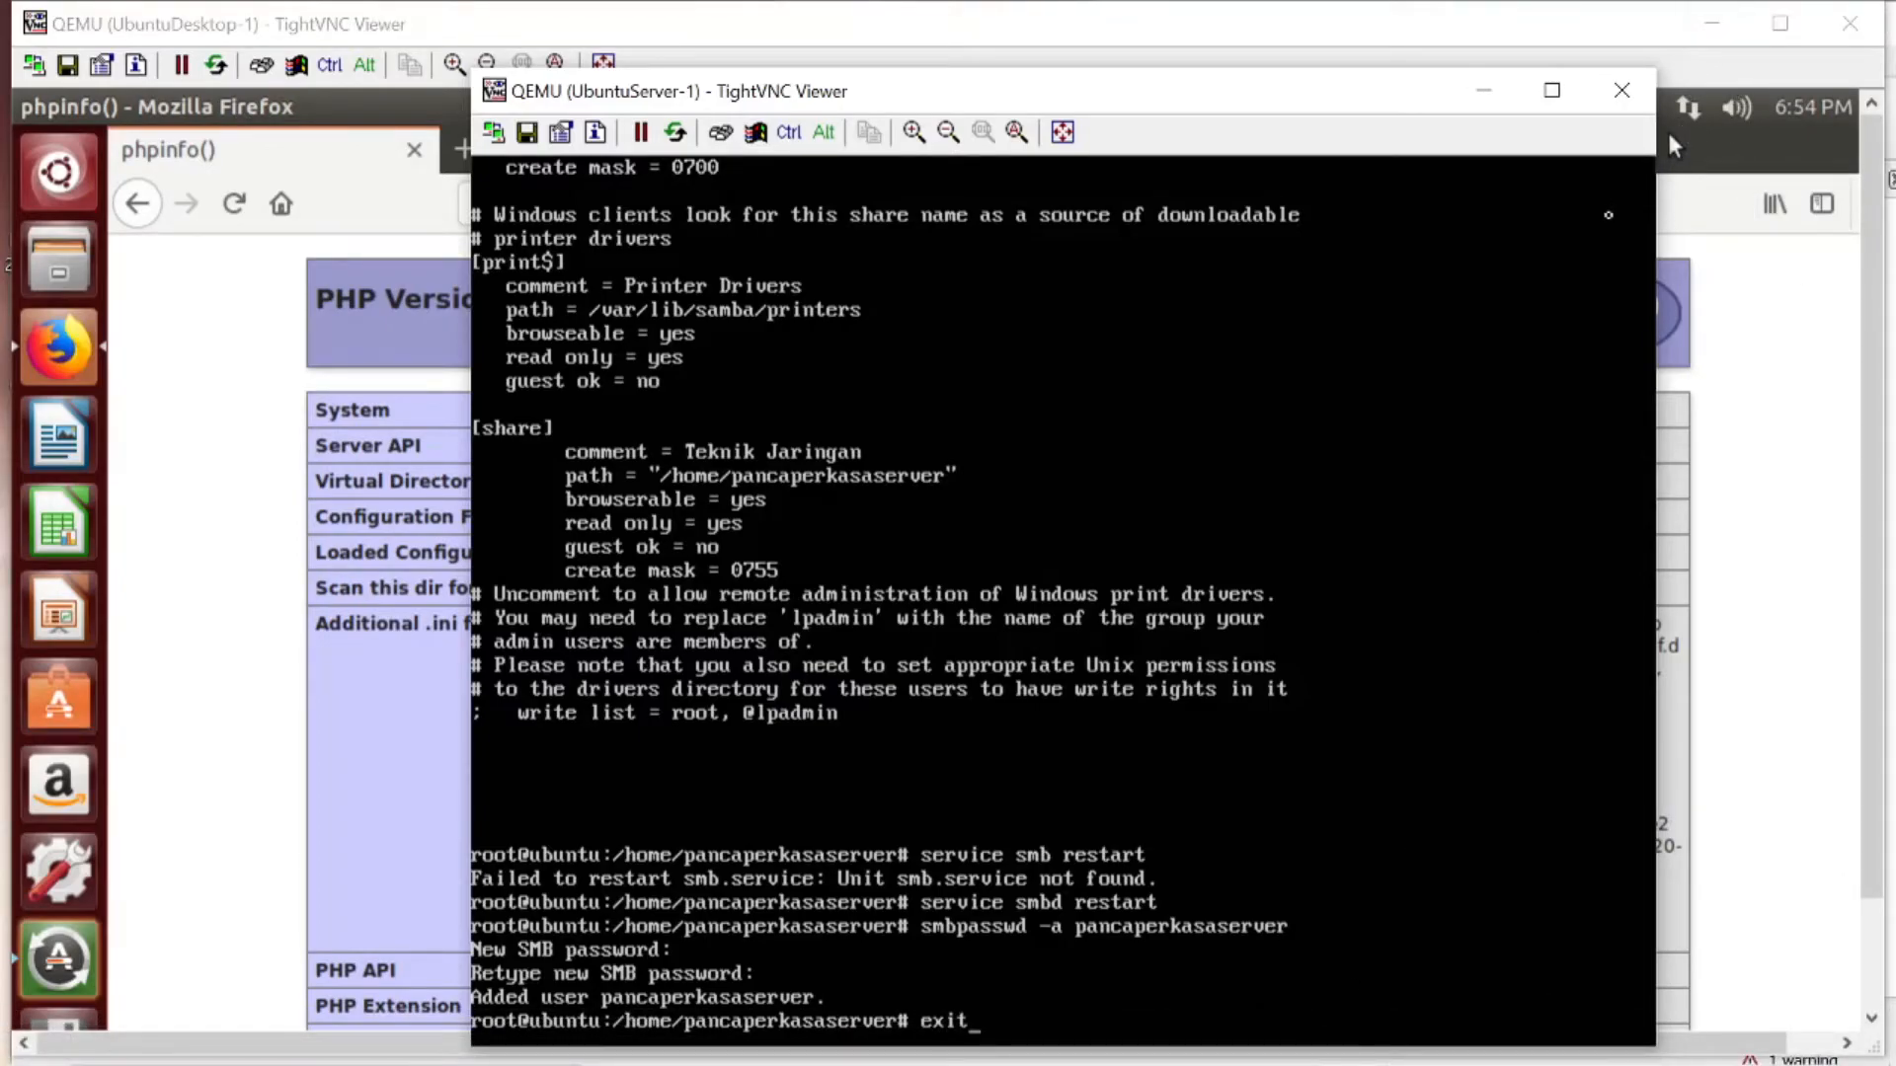
{"action": "key", "text": "Return"}
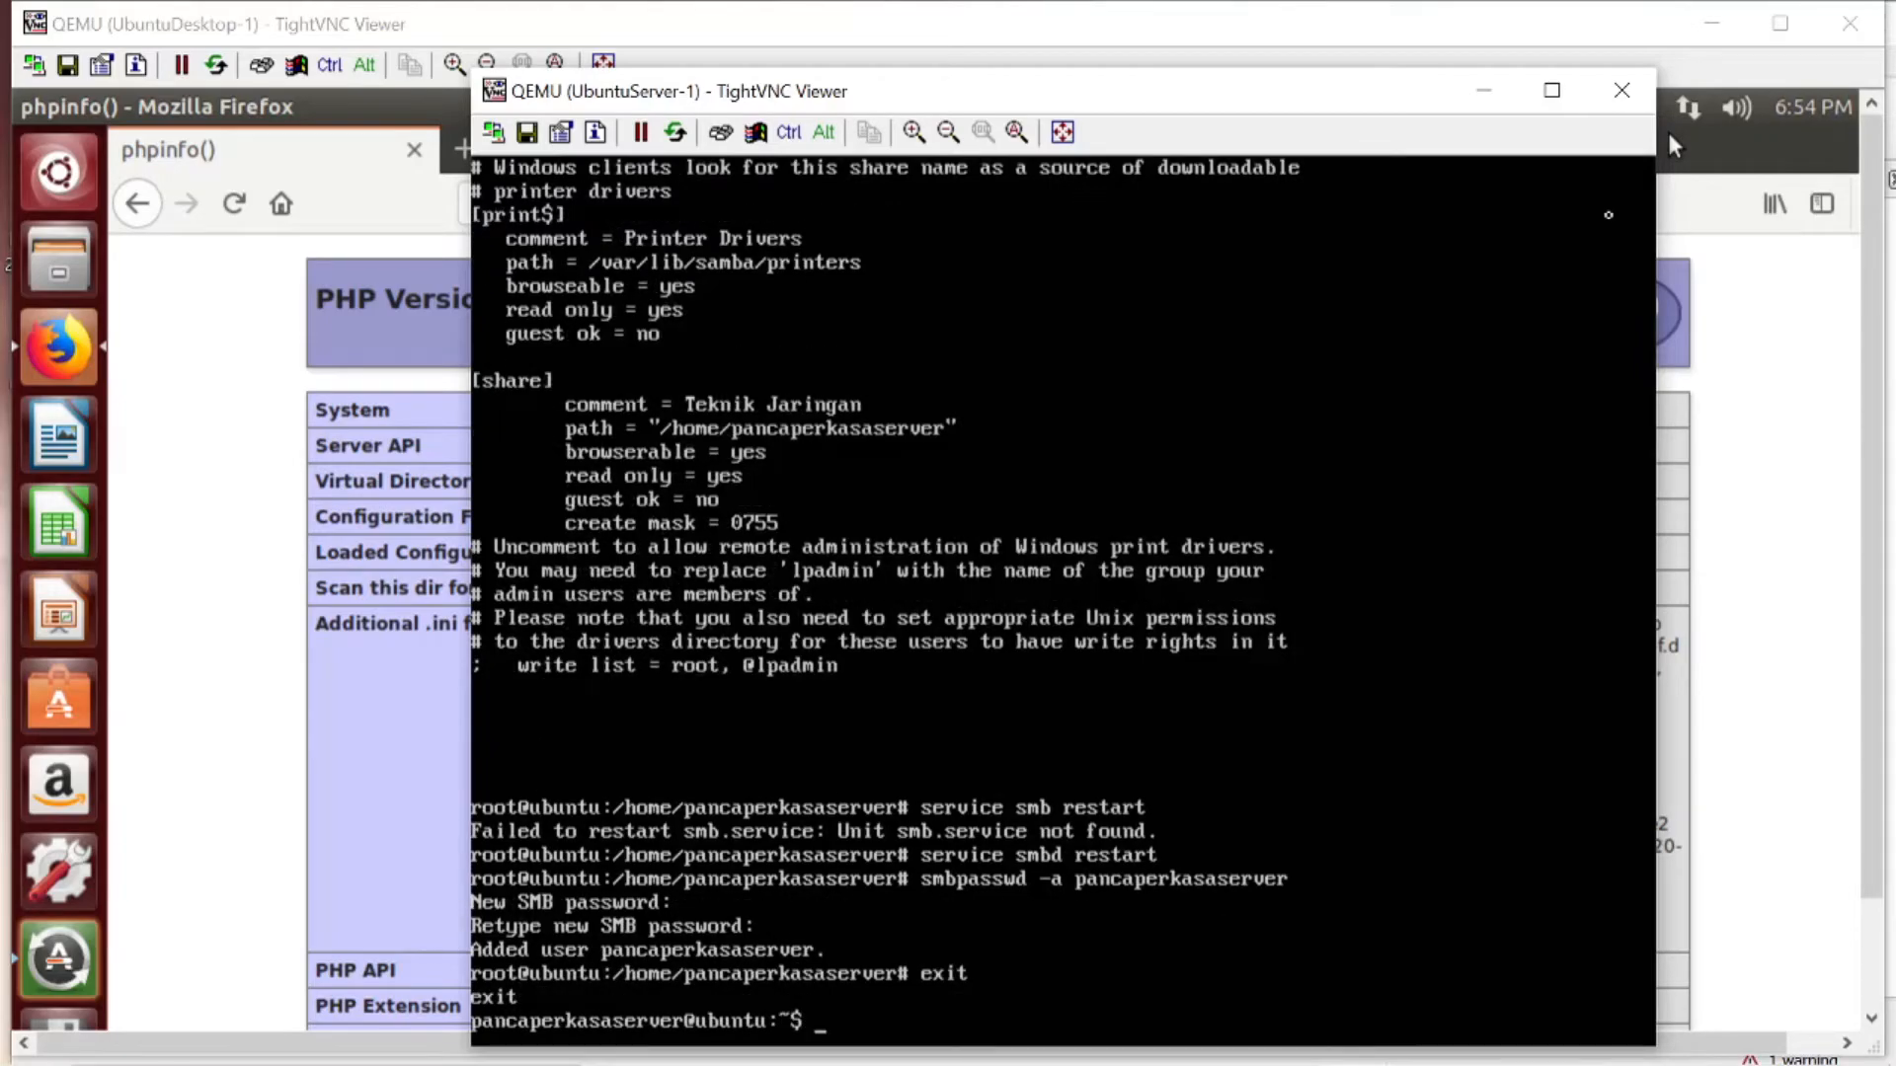
{"action": "type", "text": "sudo su"}
{"action": "key", "text": "Return"}
{"action": "type", "text": "clear"}
{"action": "key", "text": "Return"}
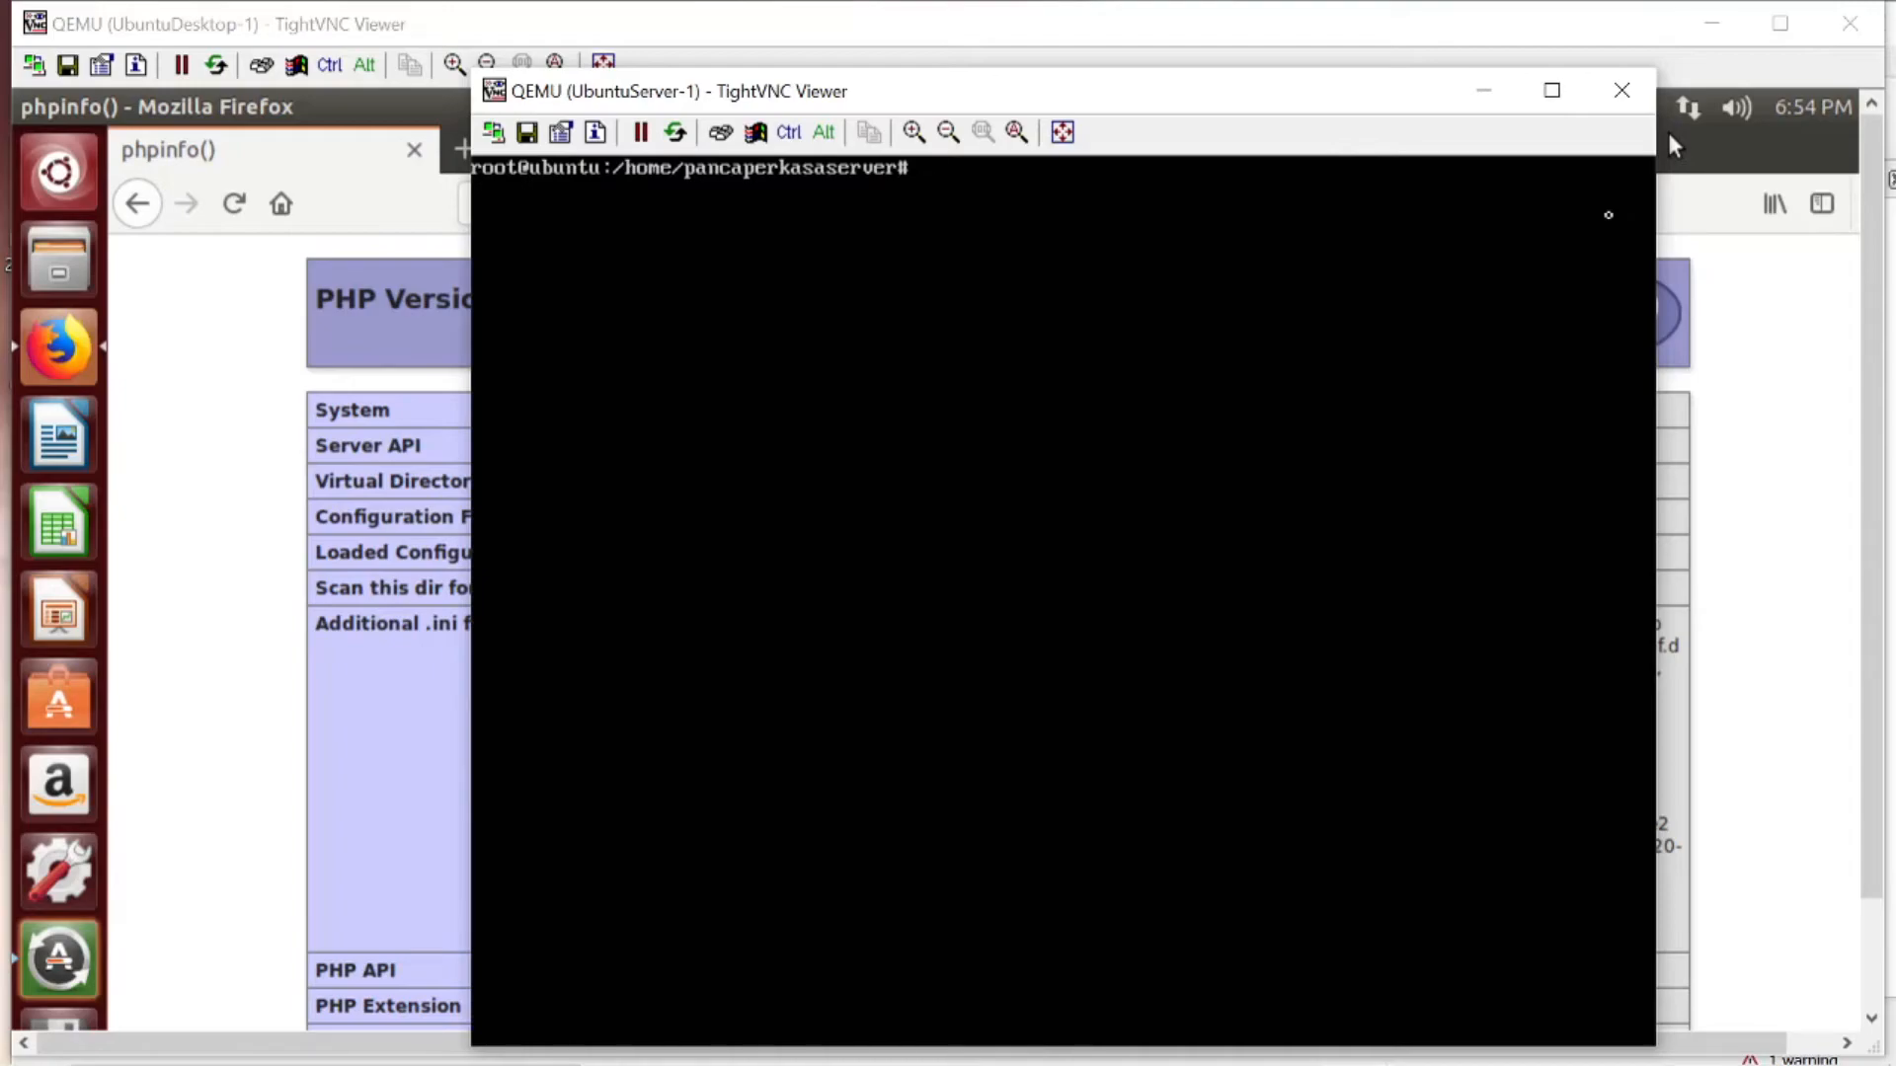
- Enable Apache's SSL module with a2enmod ssl
{"action": "type", "text": "a2enmod ssl"}
{"action": "key", "text": "Return"}
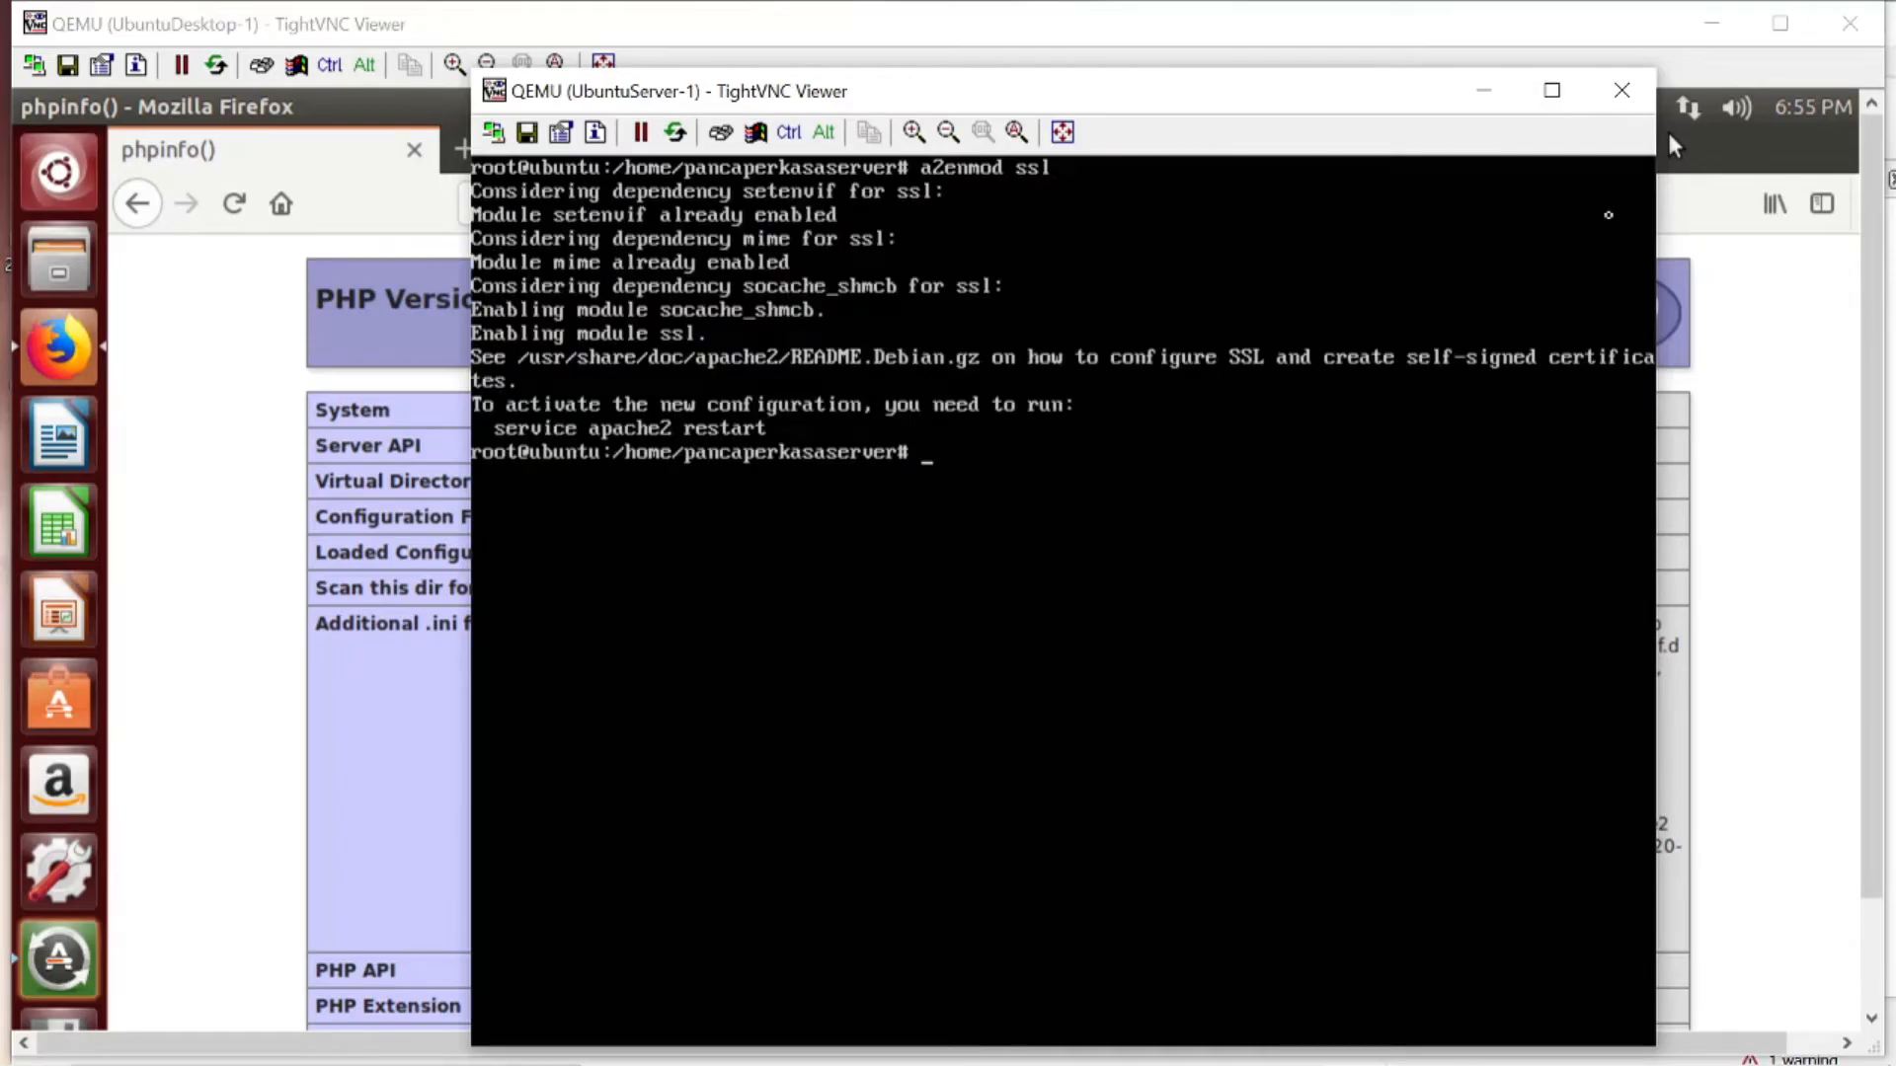
- Close the phpinfo page on UbuntuDesktop-1 and try to restart Apache on UbuntuServer-1 with service apahce2 restart
{"action": "type", "text": "service apahce2 resta"}
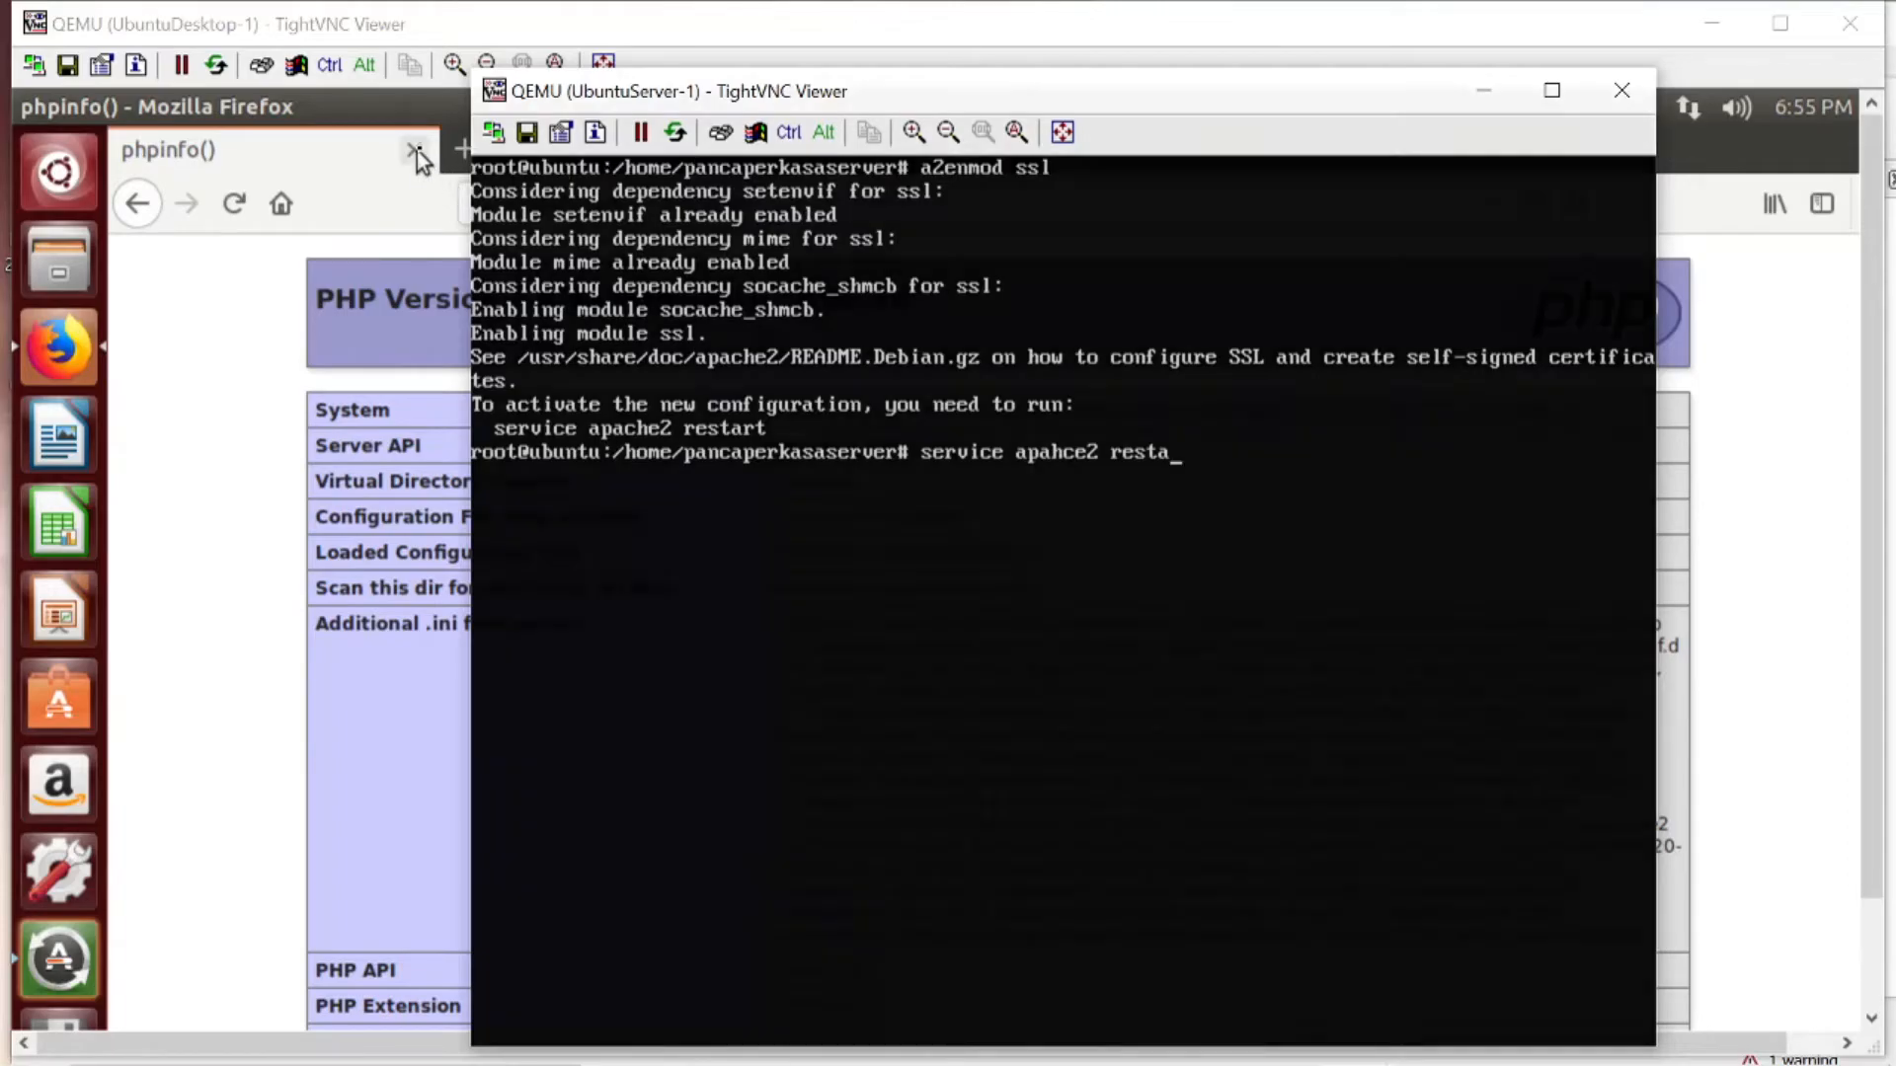
{"action": "left_click", "coordinate": [416, 150]}
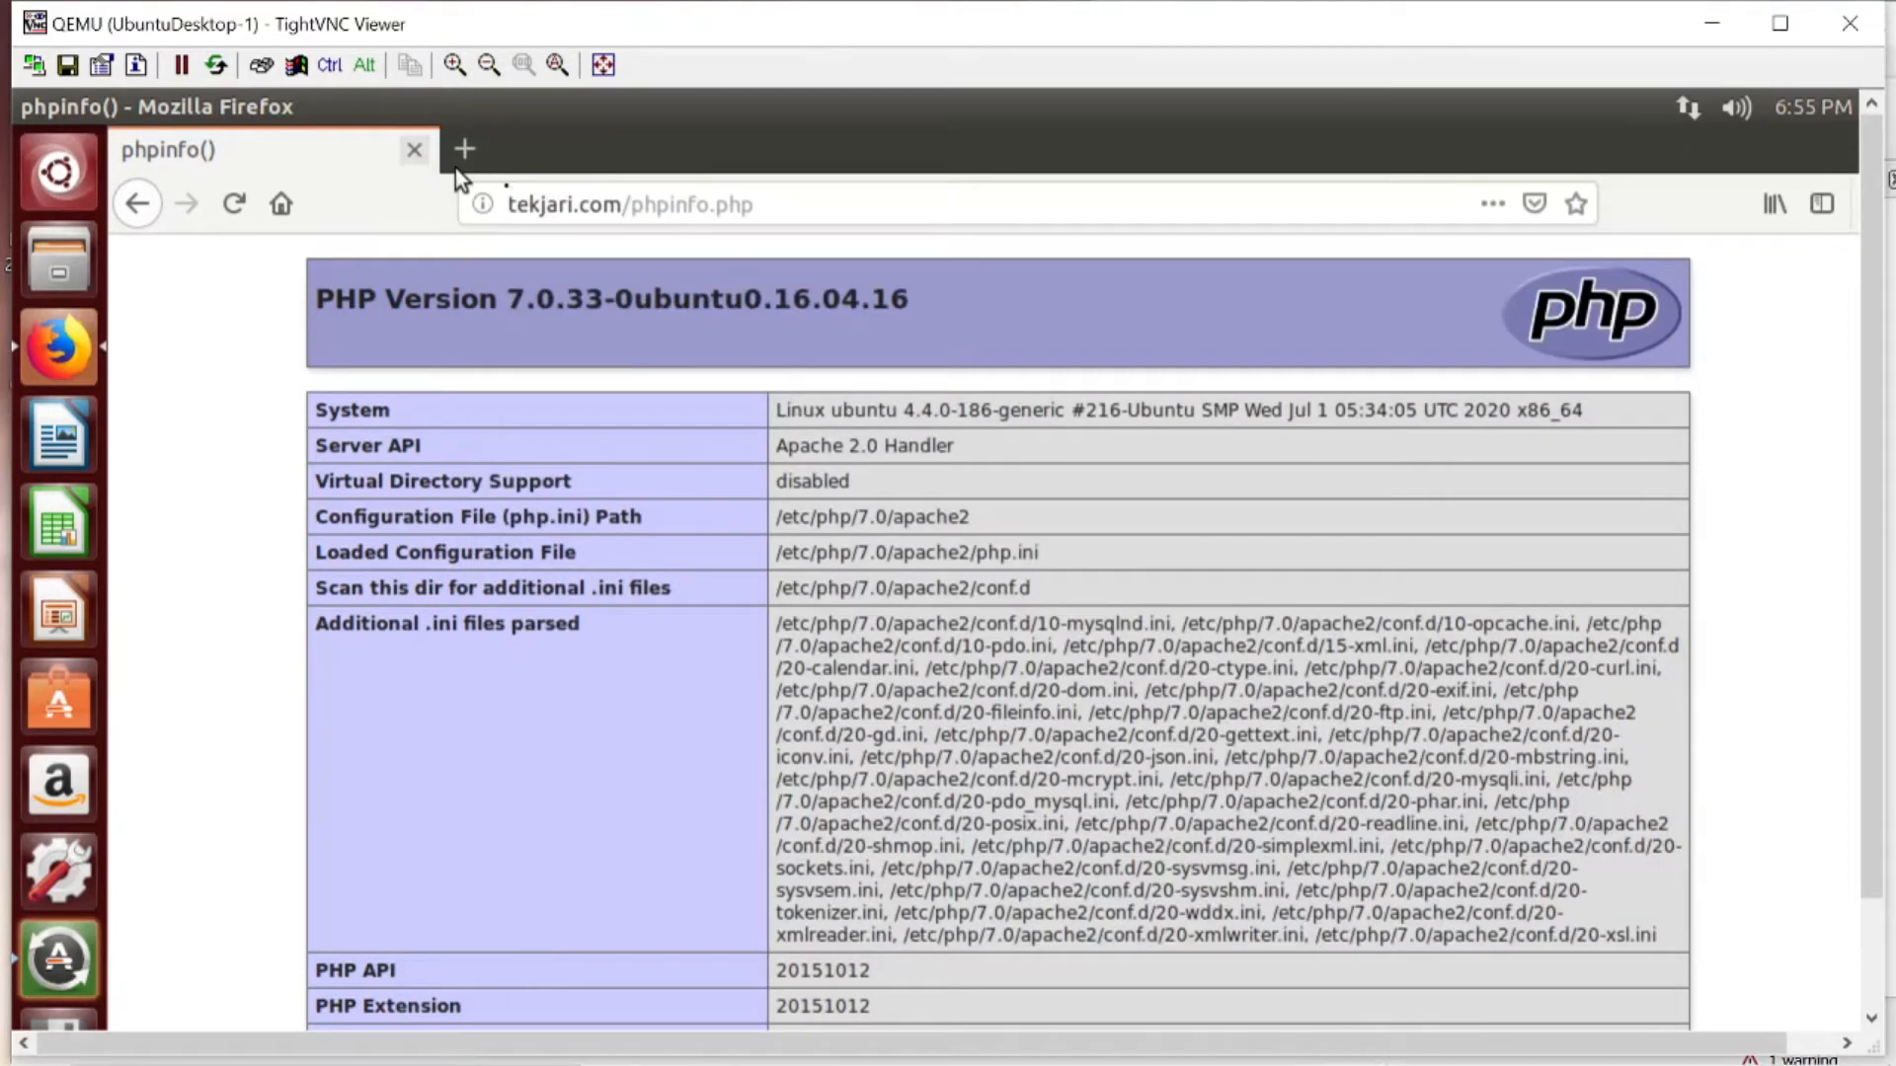
{"action": "mouse_move", "coordinate": [1274, 1059]}
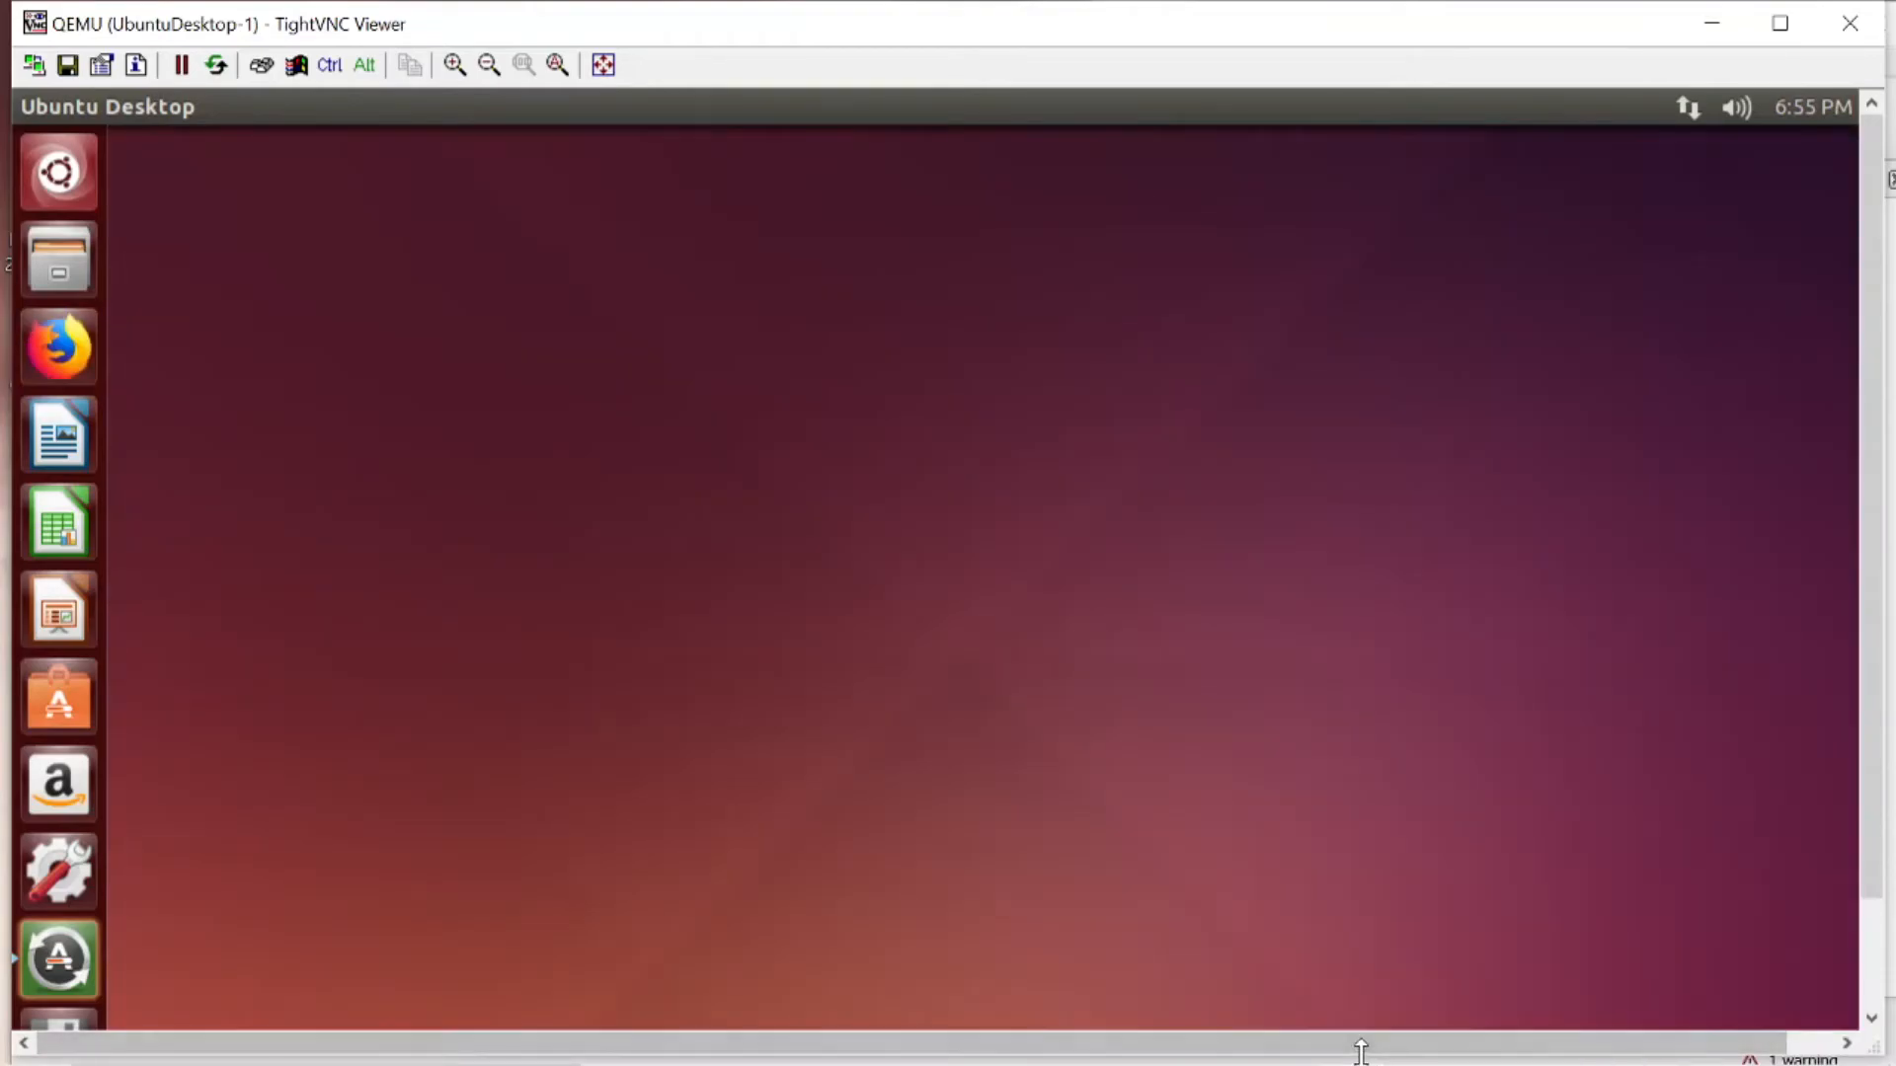
{"action": "left_click", "coordinate": [1359, 1044]}
{"action": "left_click", "coordinate": [1457, 914]}
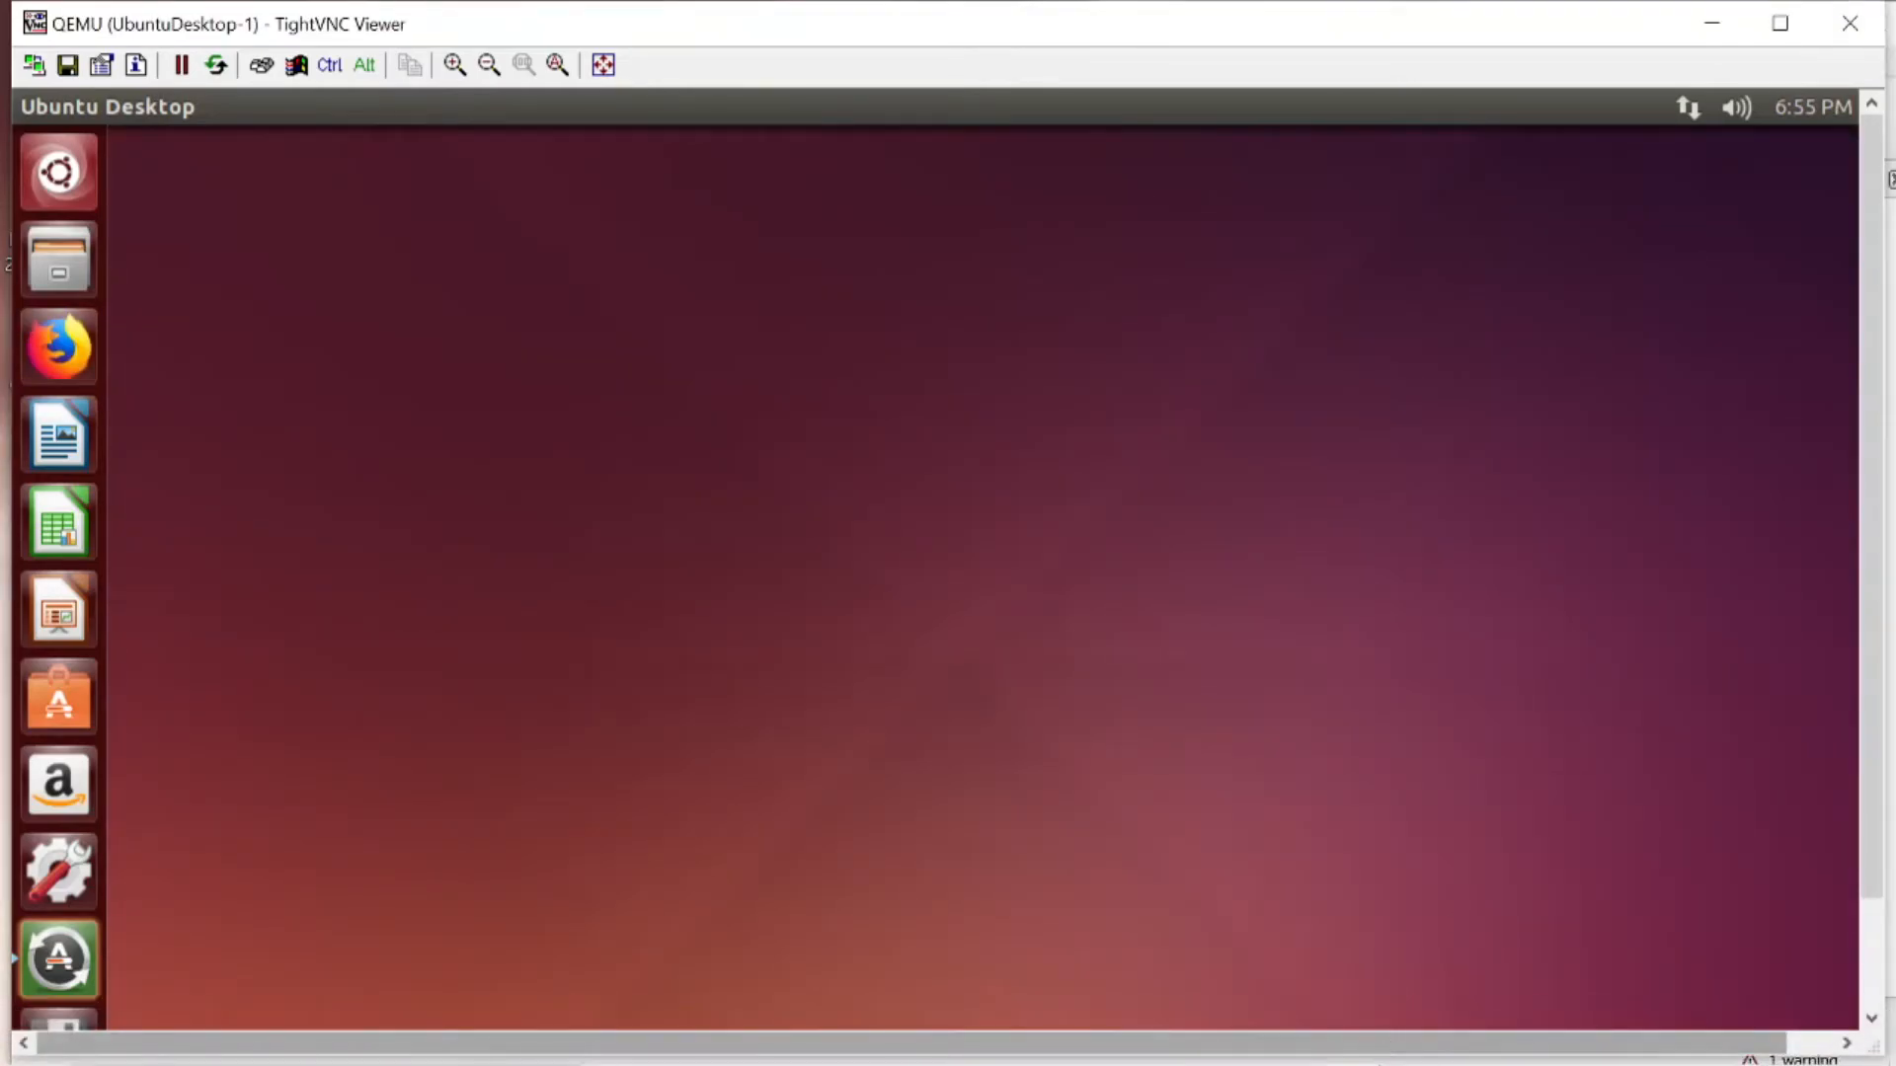
{"action": "left_click", "coordinate": [1254, 946]}
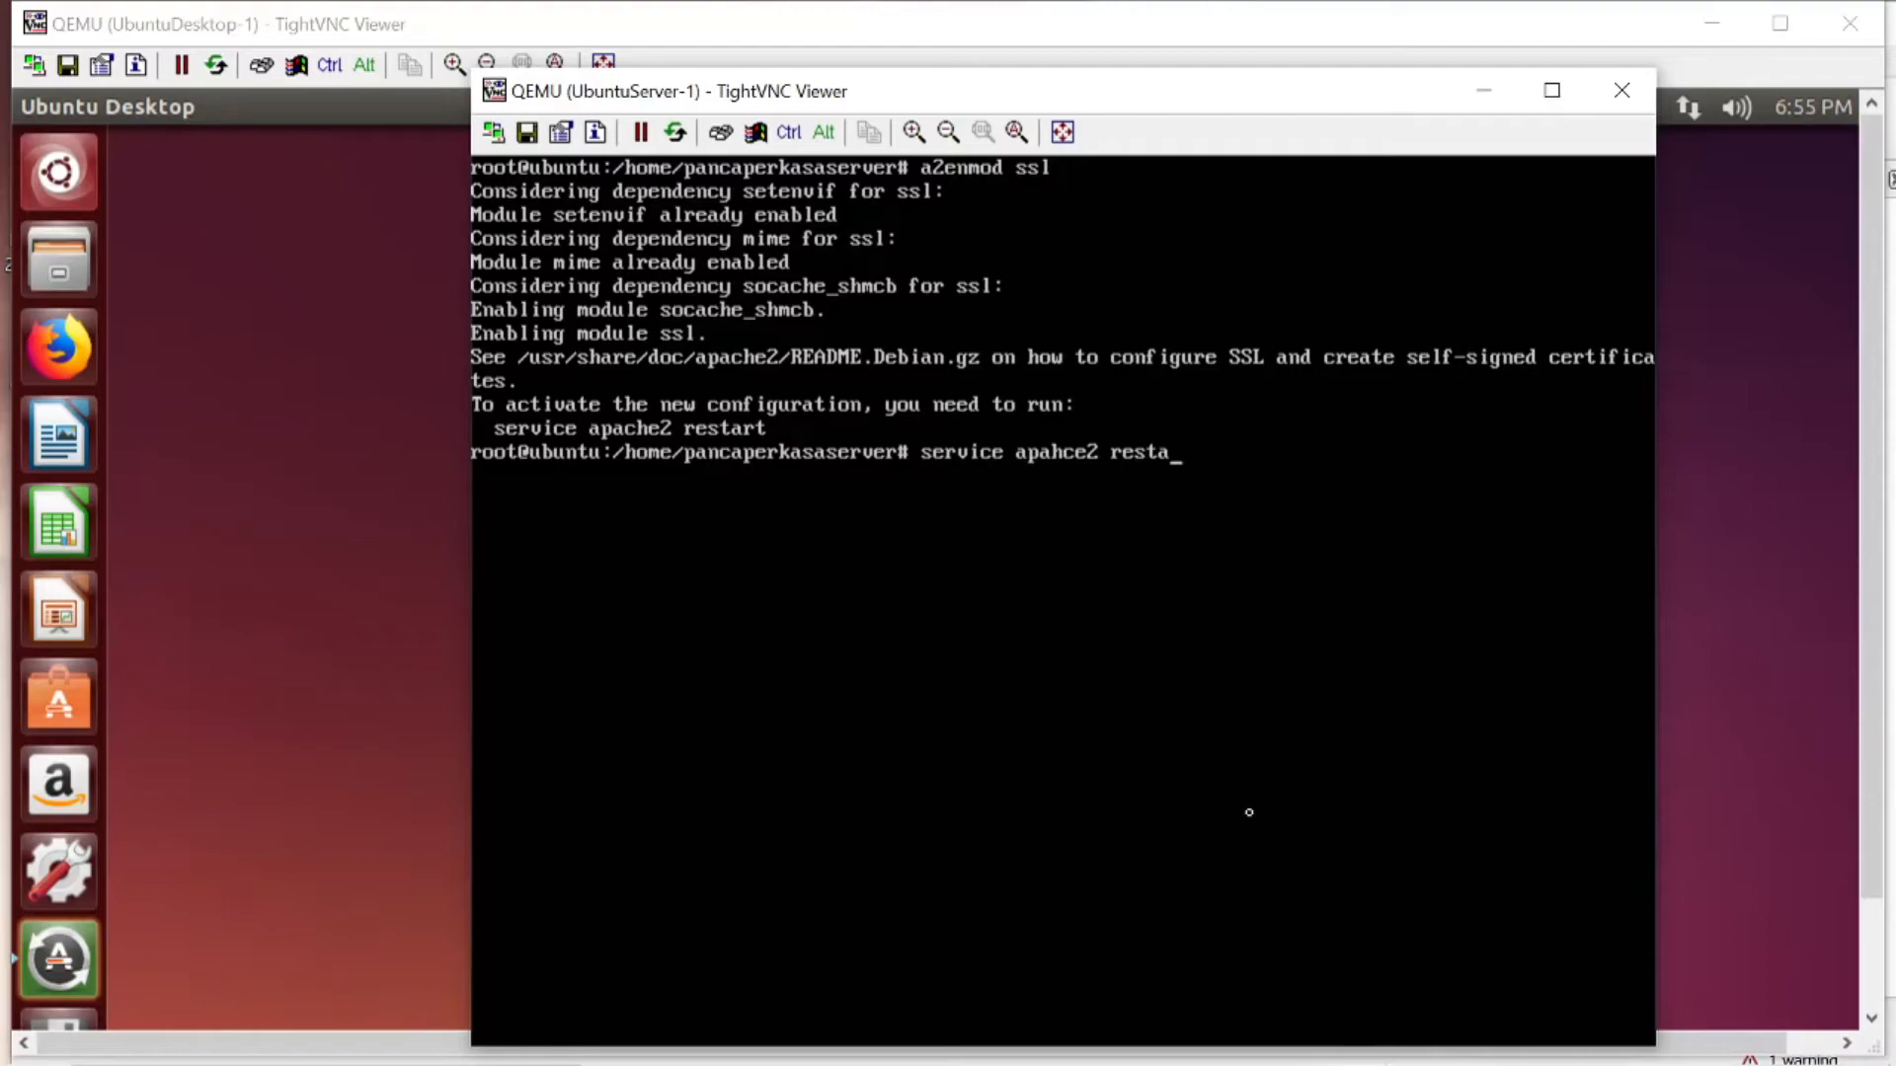
{"action": "type", "text": "rt"}
{"action": "key", "text": "Return"}
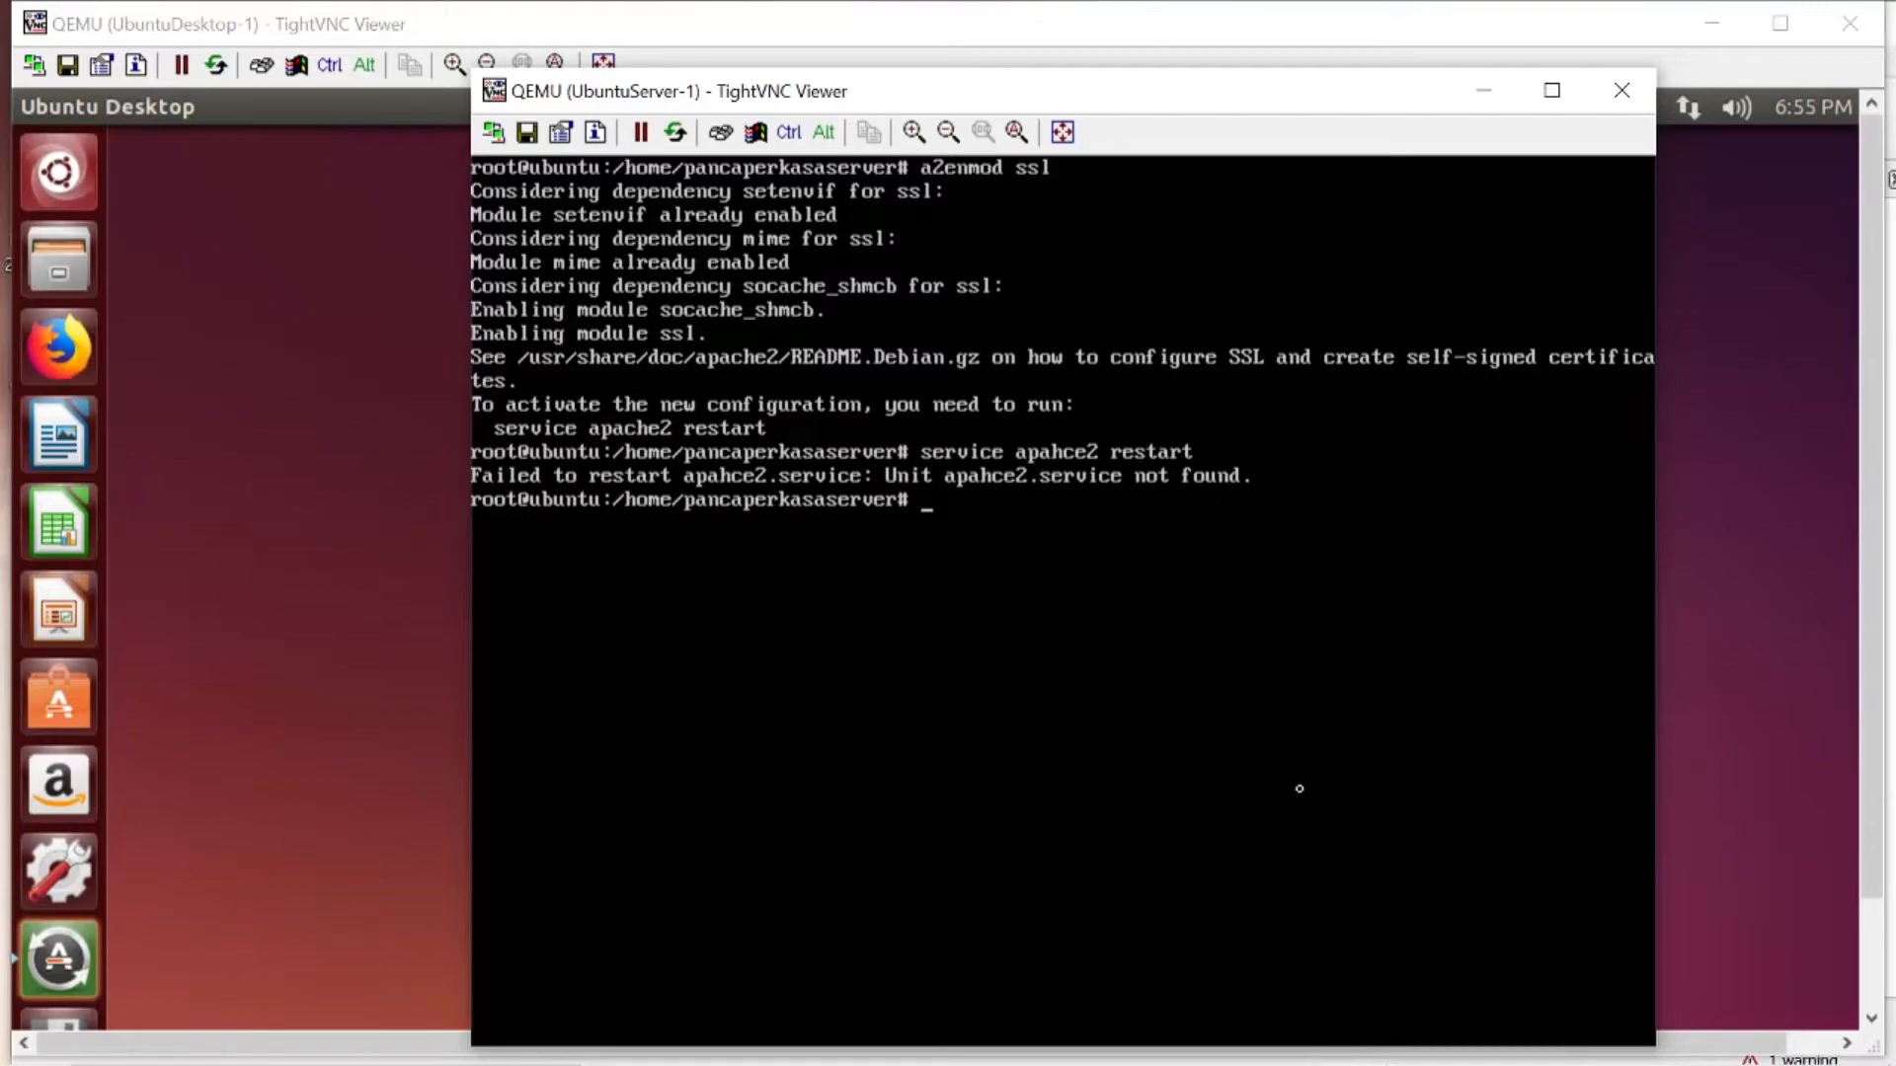
- Minimize the UbuntuDesktop-1 console and restart Apache on the server with service apache2 restart
{"action": "left_click", "coordinate": [1735, 29]}
{"action": "left_click", "coordinate": [1727, 20]}
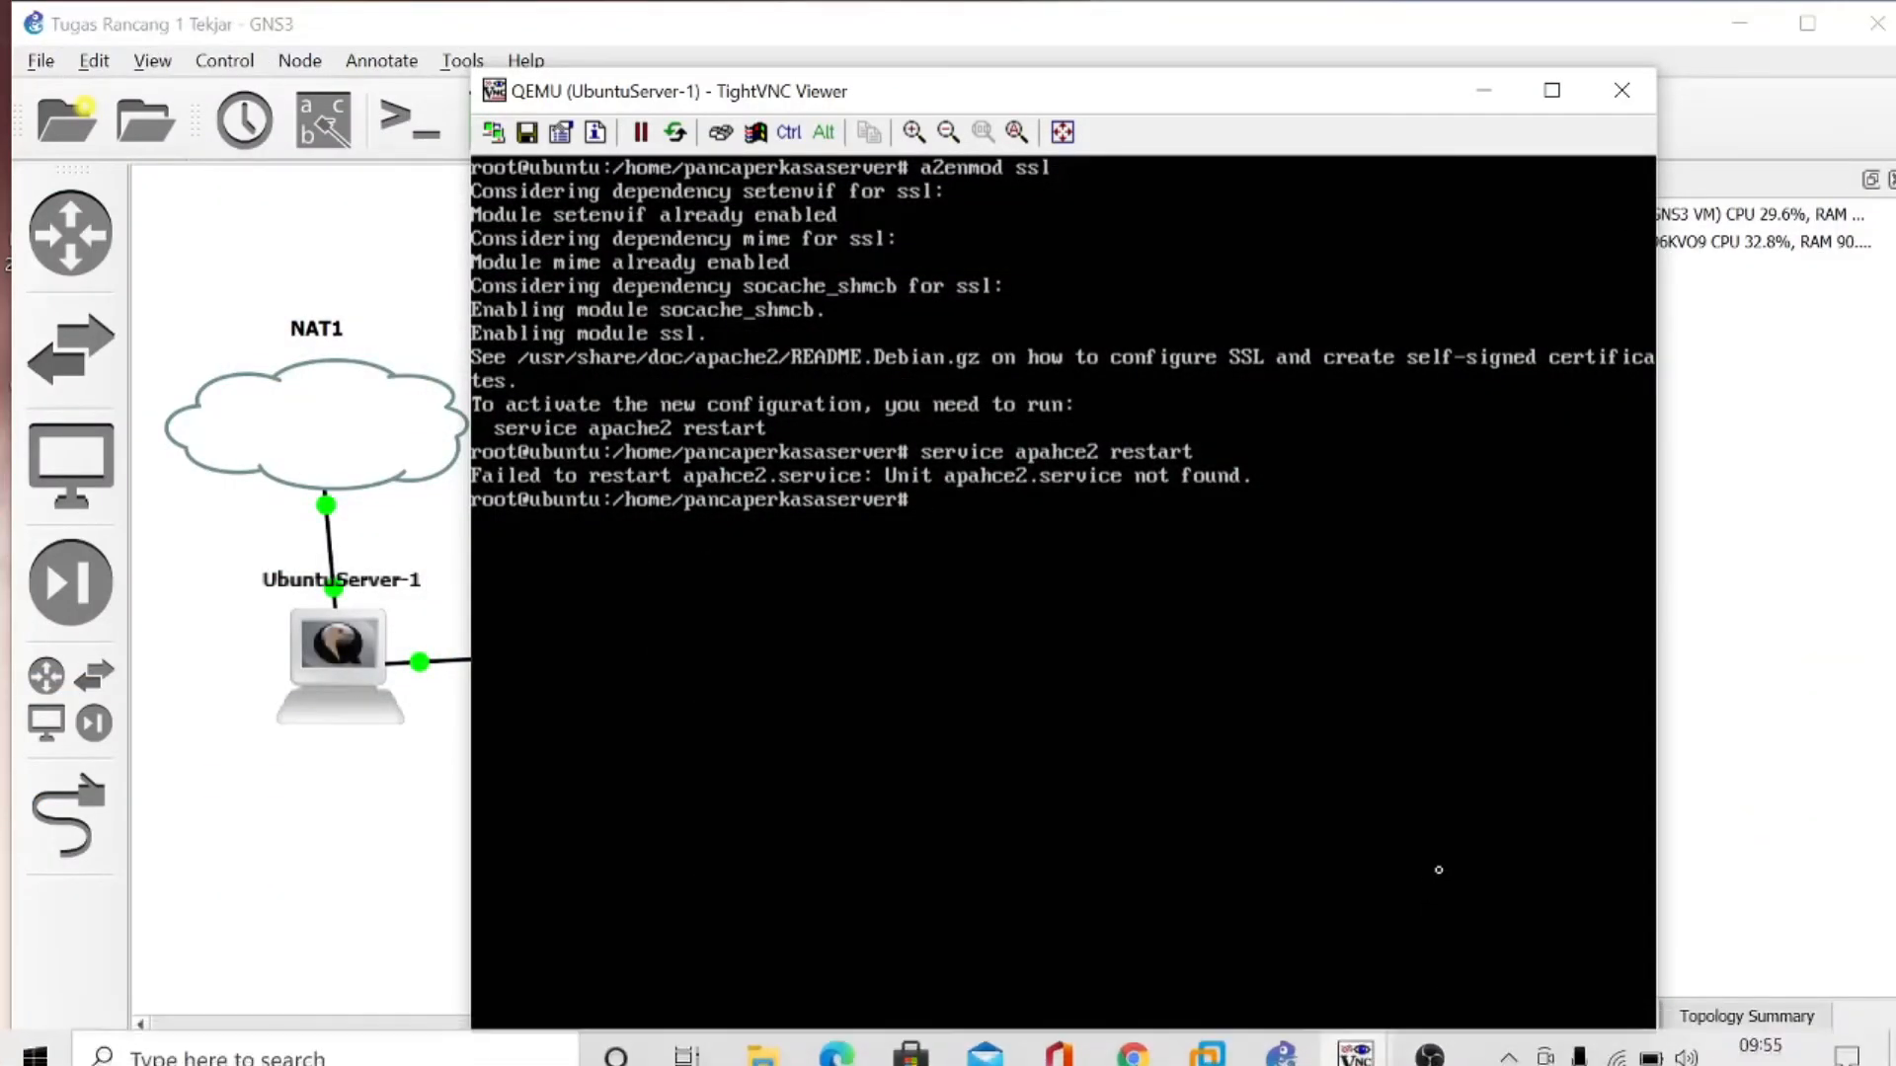
{"action": "type", "text": "serc"}
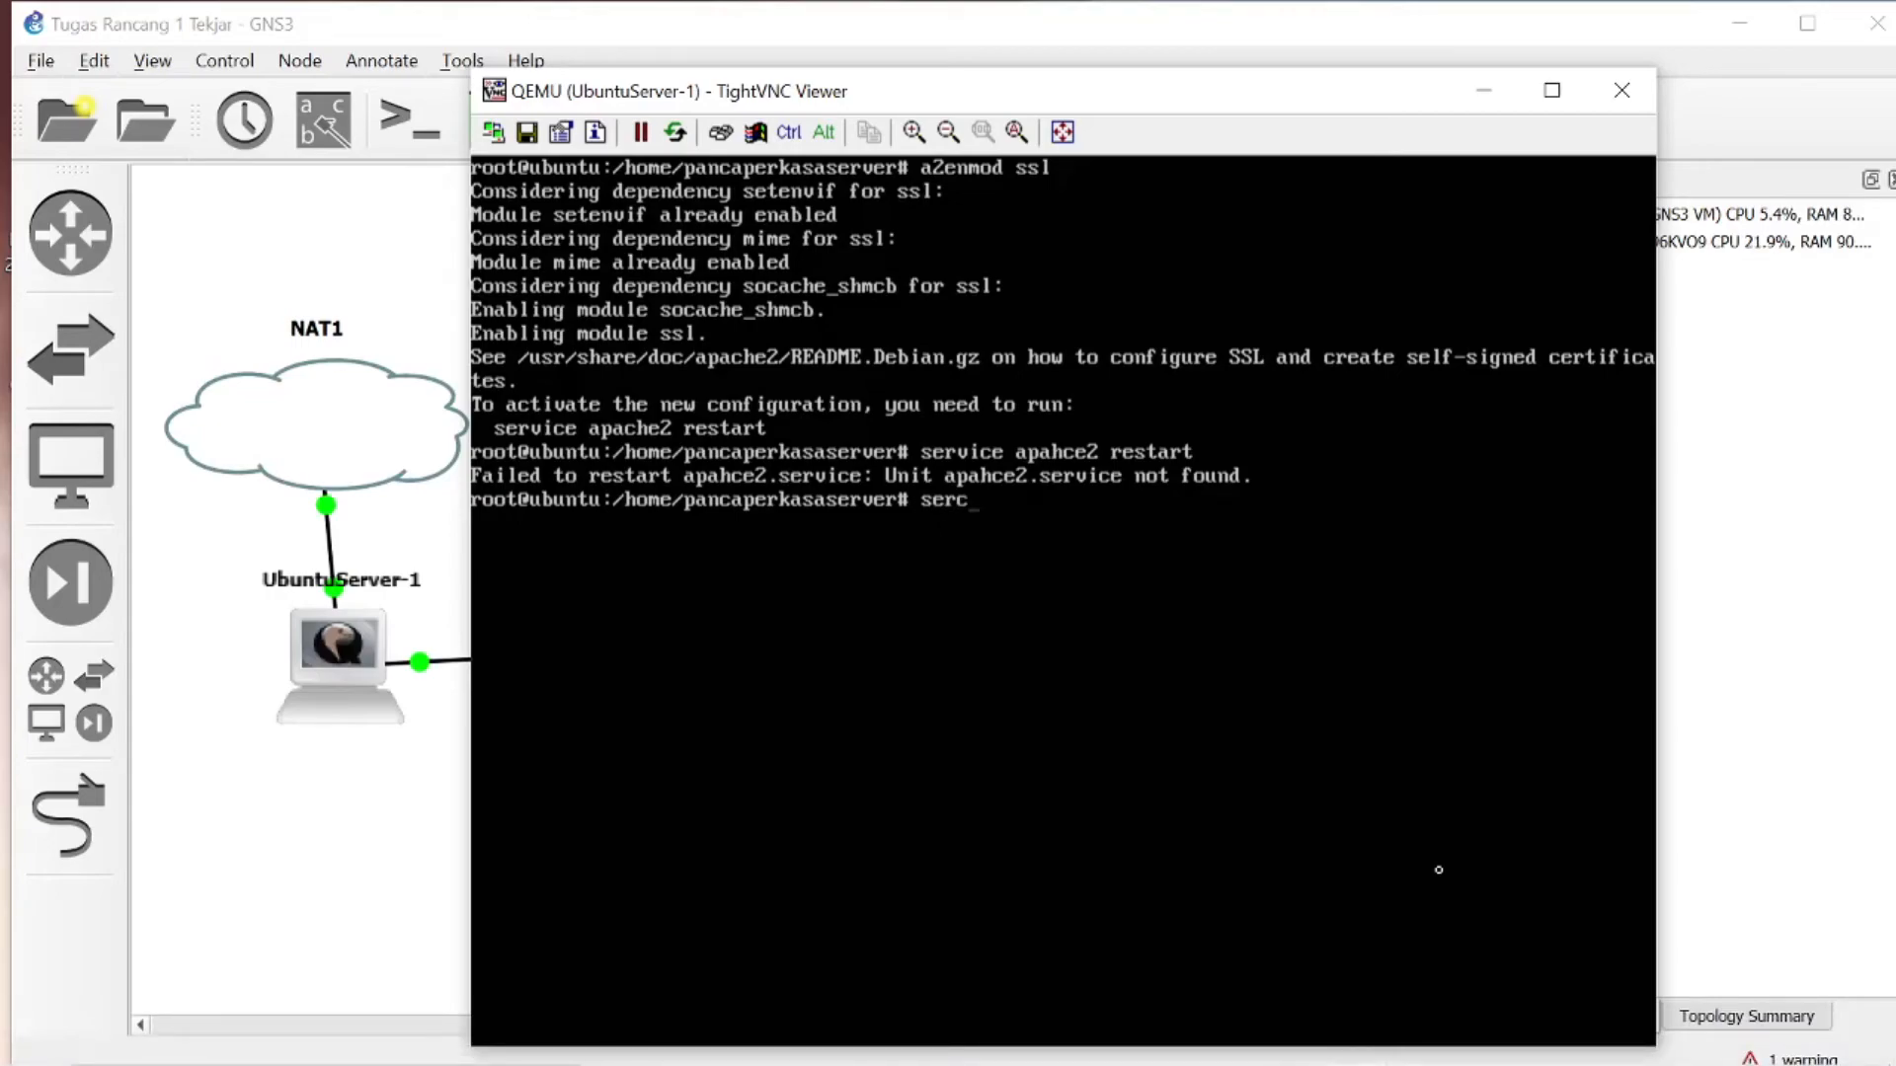
{"action": "key", "text": "BackSpace"}
{"action": "type", "text": "vice apache2 restart"}
{"action": "key", "text": "Return"}
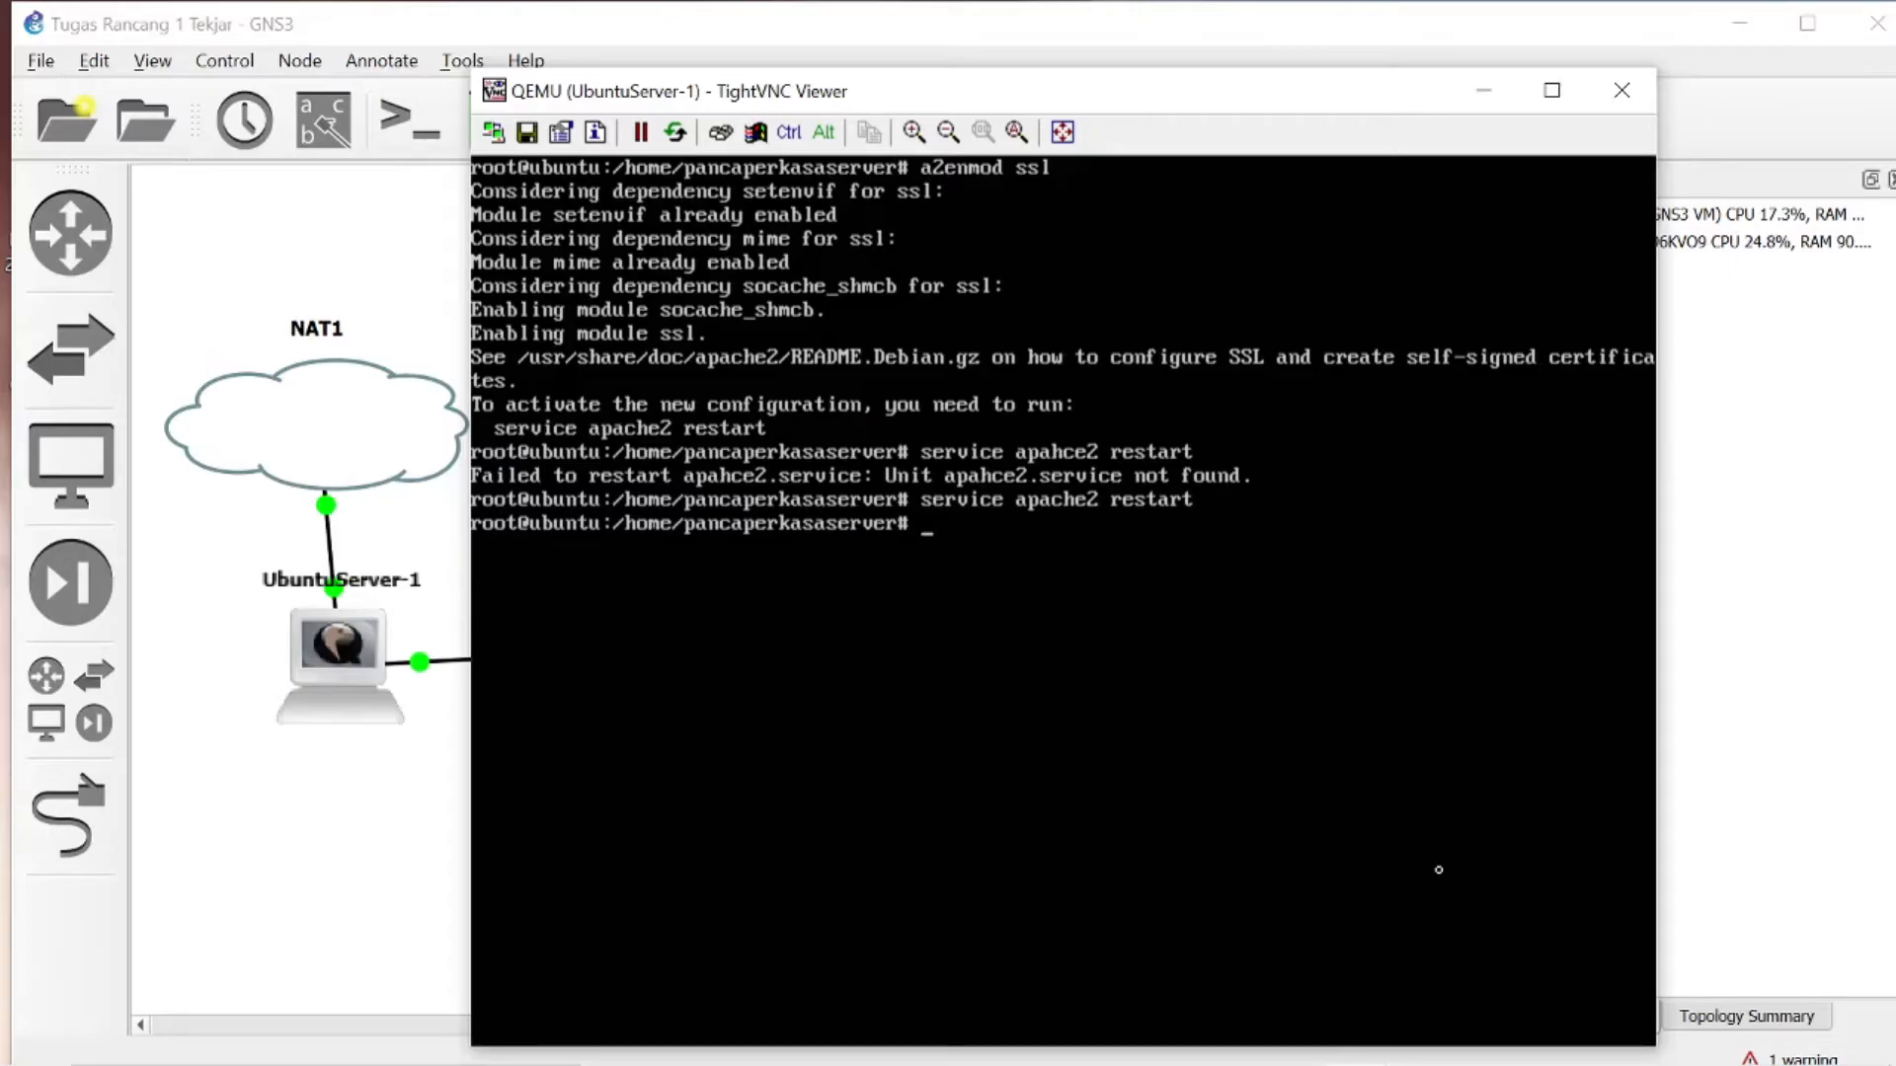
- Create the directory /etc/apache2/ssl with mkdir
{"action": "type", "text": "mkdir"}
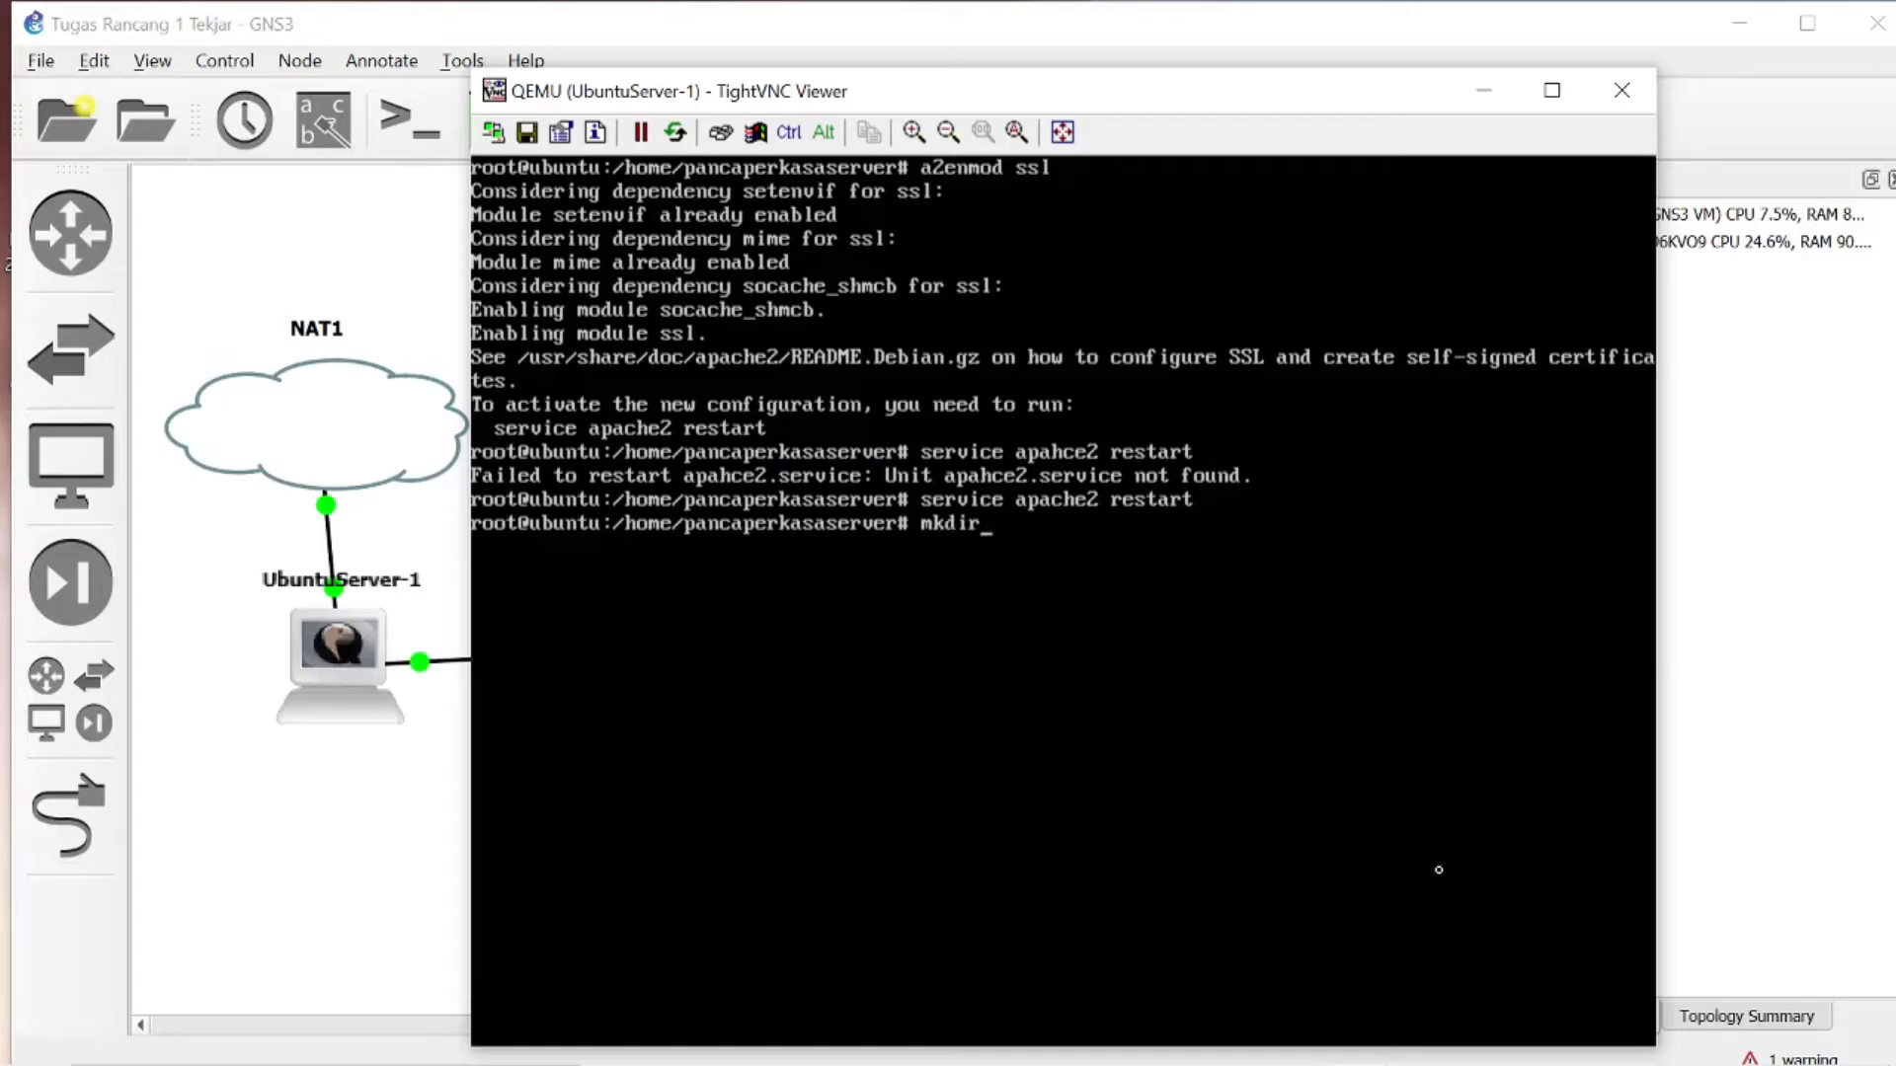
{"action": "type", "text": " /etc/apache2"}
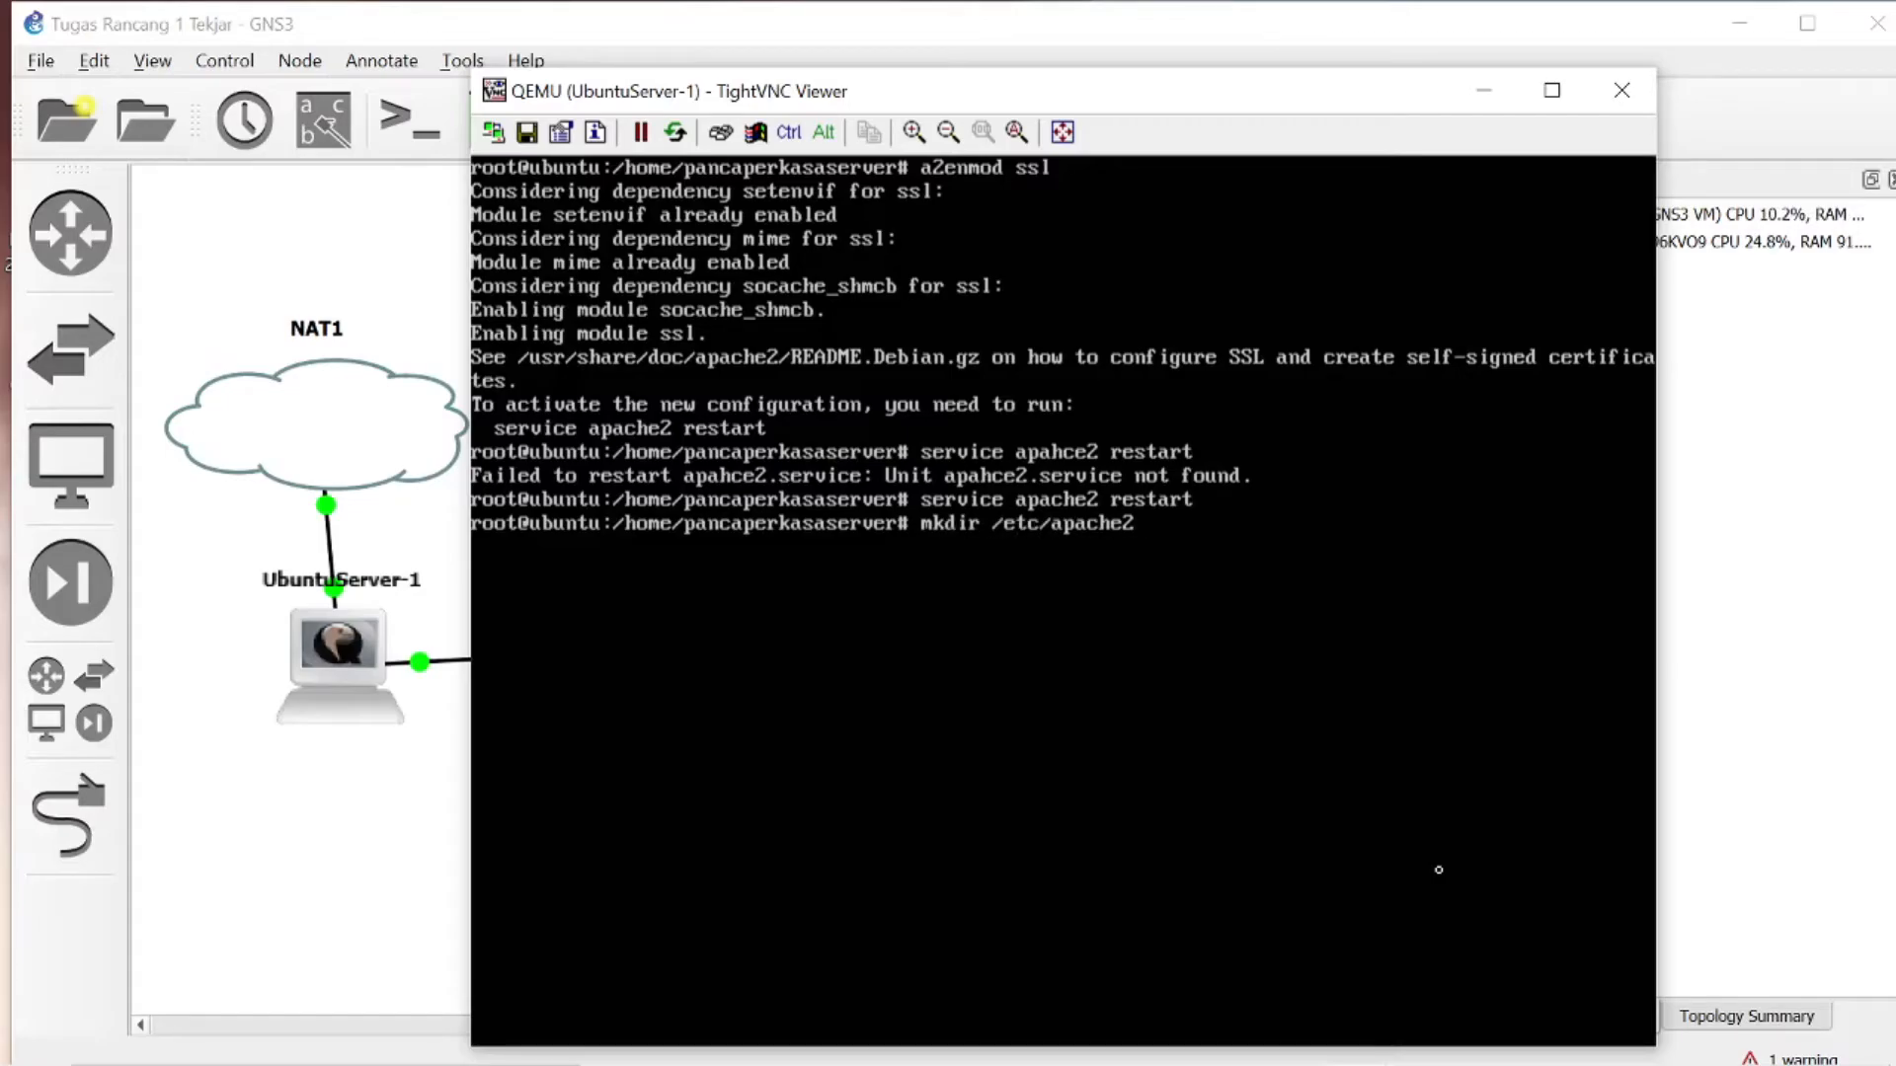
{"action": "type", "text": "/ssl"}
{"action": "key", "text": "Return"}
- Begin a self-signed certificate command with openssl req -x509 -nodes -days 365 -newkey rsa:2048
{"action": "type", "text": "open"}
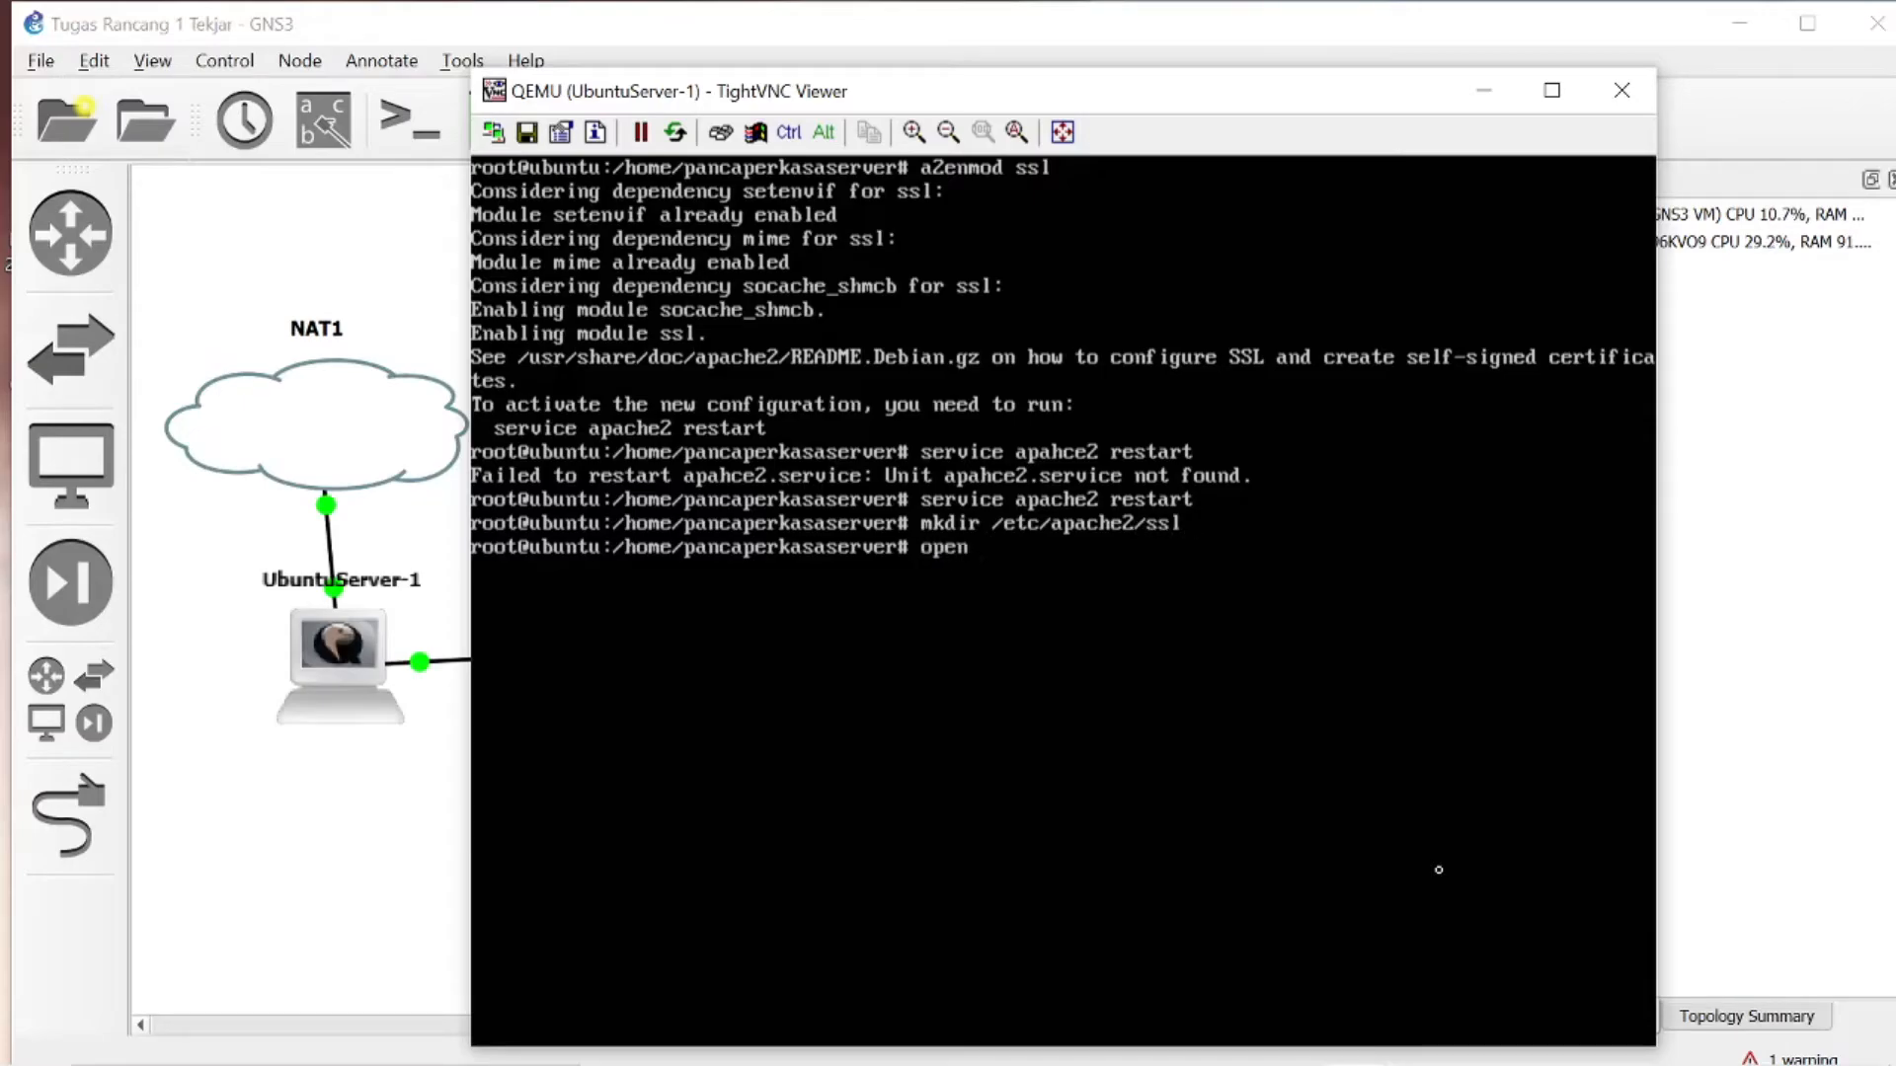
{"action": "type", "text": " ssl"}
{"action": "key", "text": "BackSpace"}
{"action": "key", "text": "BackSpace"}
{"action": "key", "text": "BackSpace"}
{"action": "key", "text": "BackSpace"}
{"action": "type", "text": "ssl"}
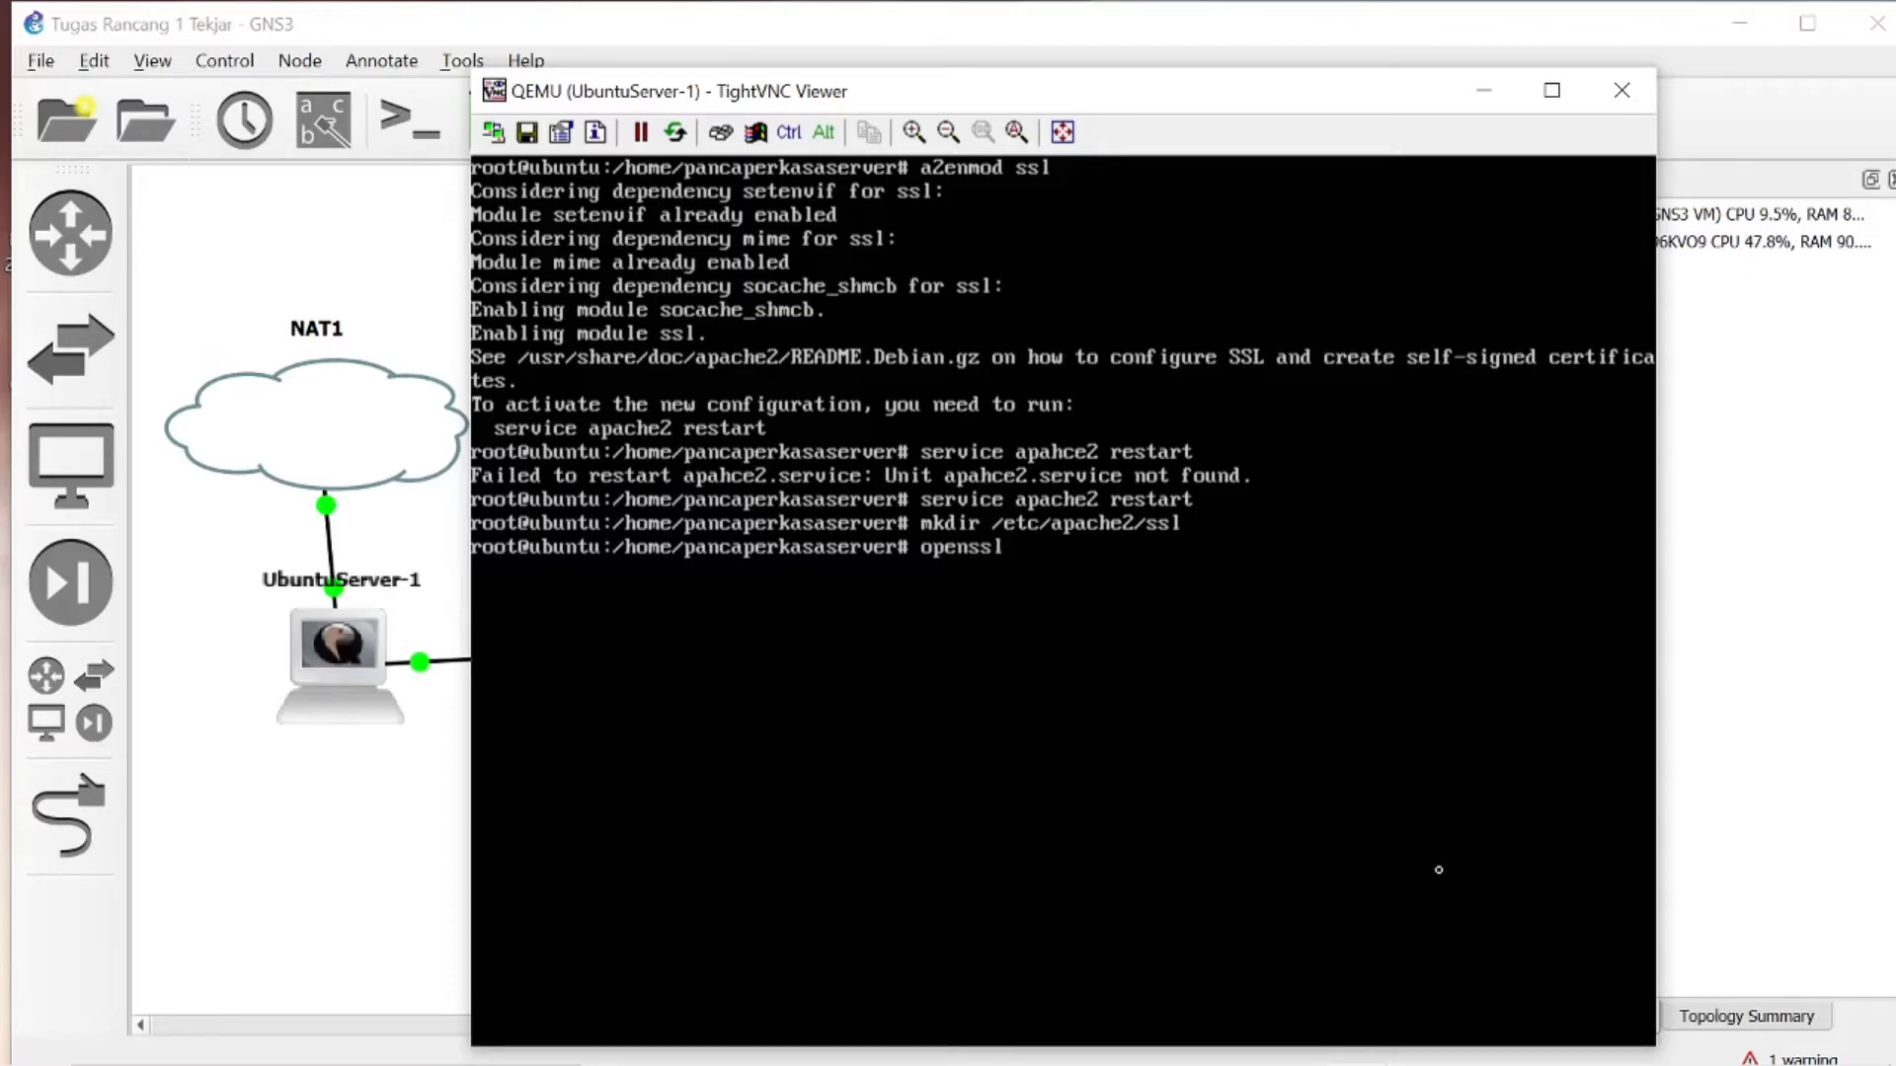
{"action": "type", "text": " req -x509 -node"}
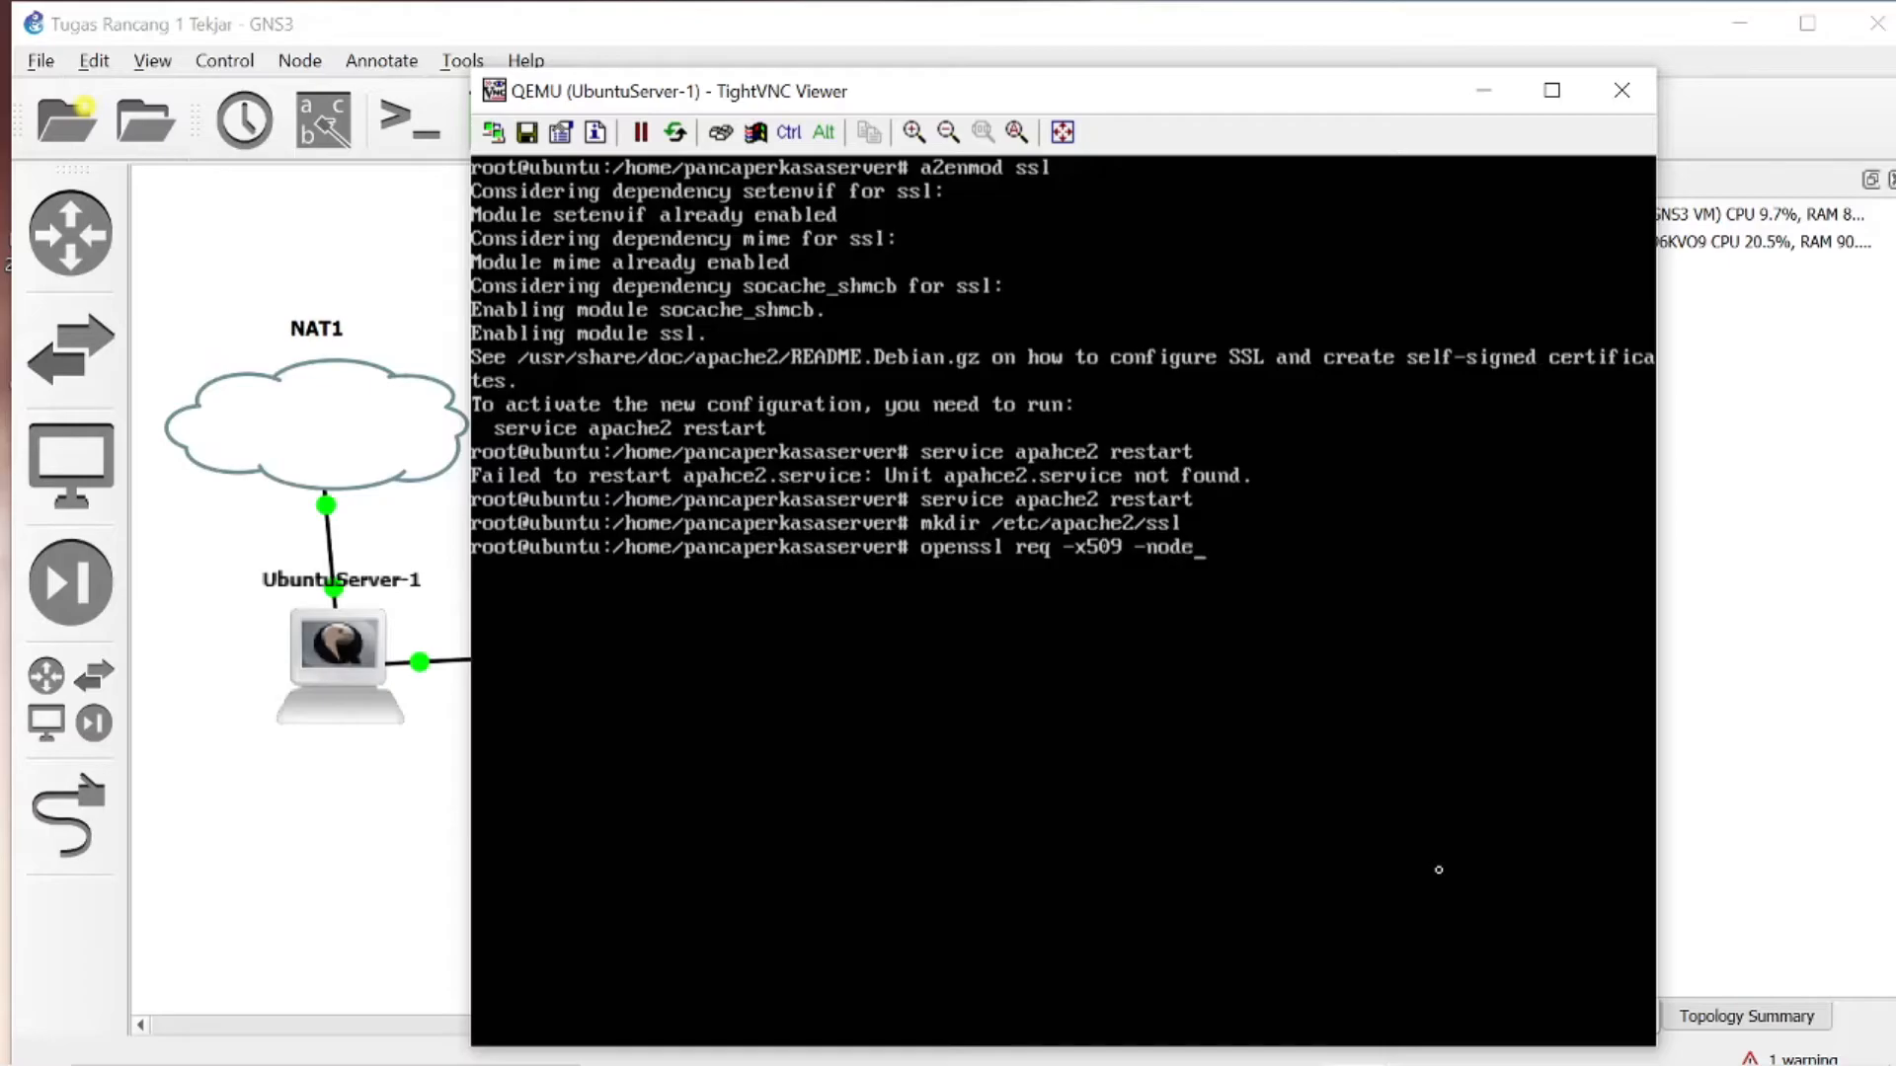
{"action": "type", "text": "s -da"}
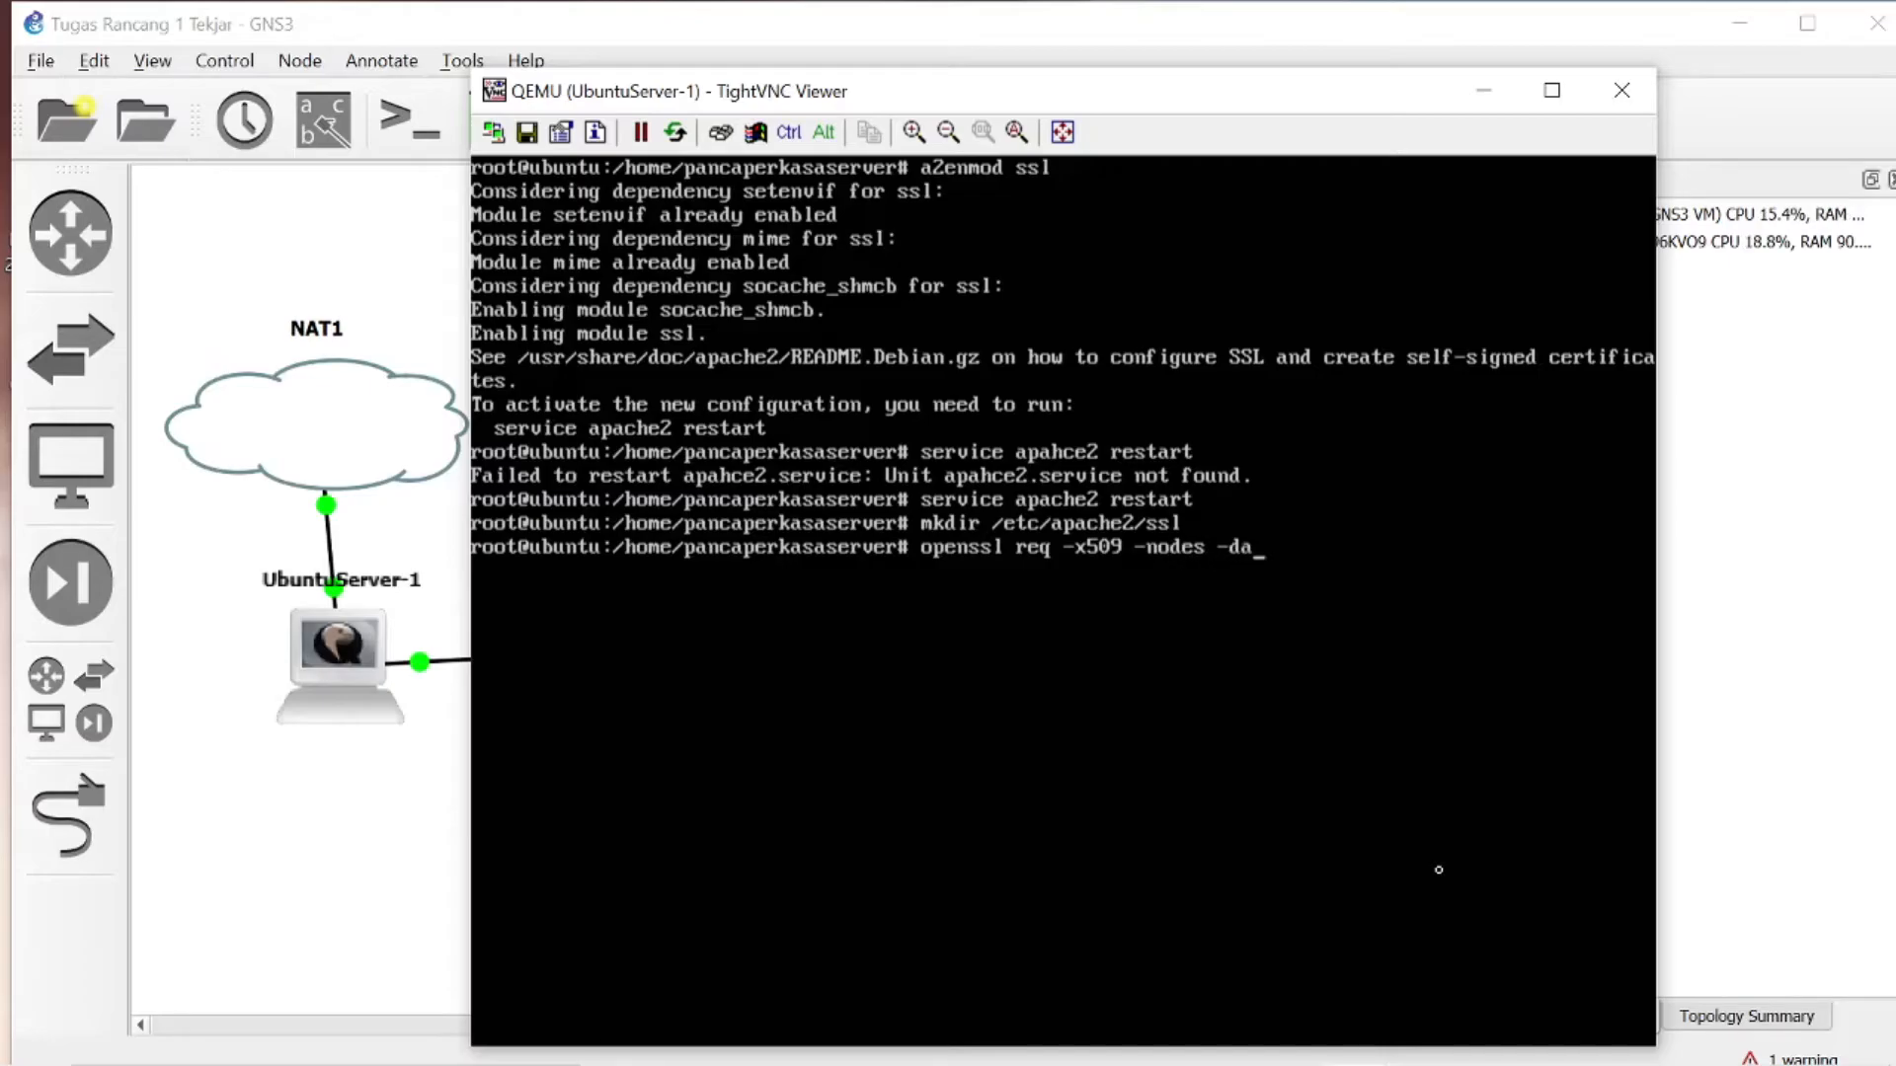
{"action": "type", "text": "ys265"}
{"action": "key", "text": "BackSpace"}
{"action": "key", "text": "BackSpace"}
{"action": "key", "text": "BackSpace"}
{"action": "type", "text": "365 -newkey"}
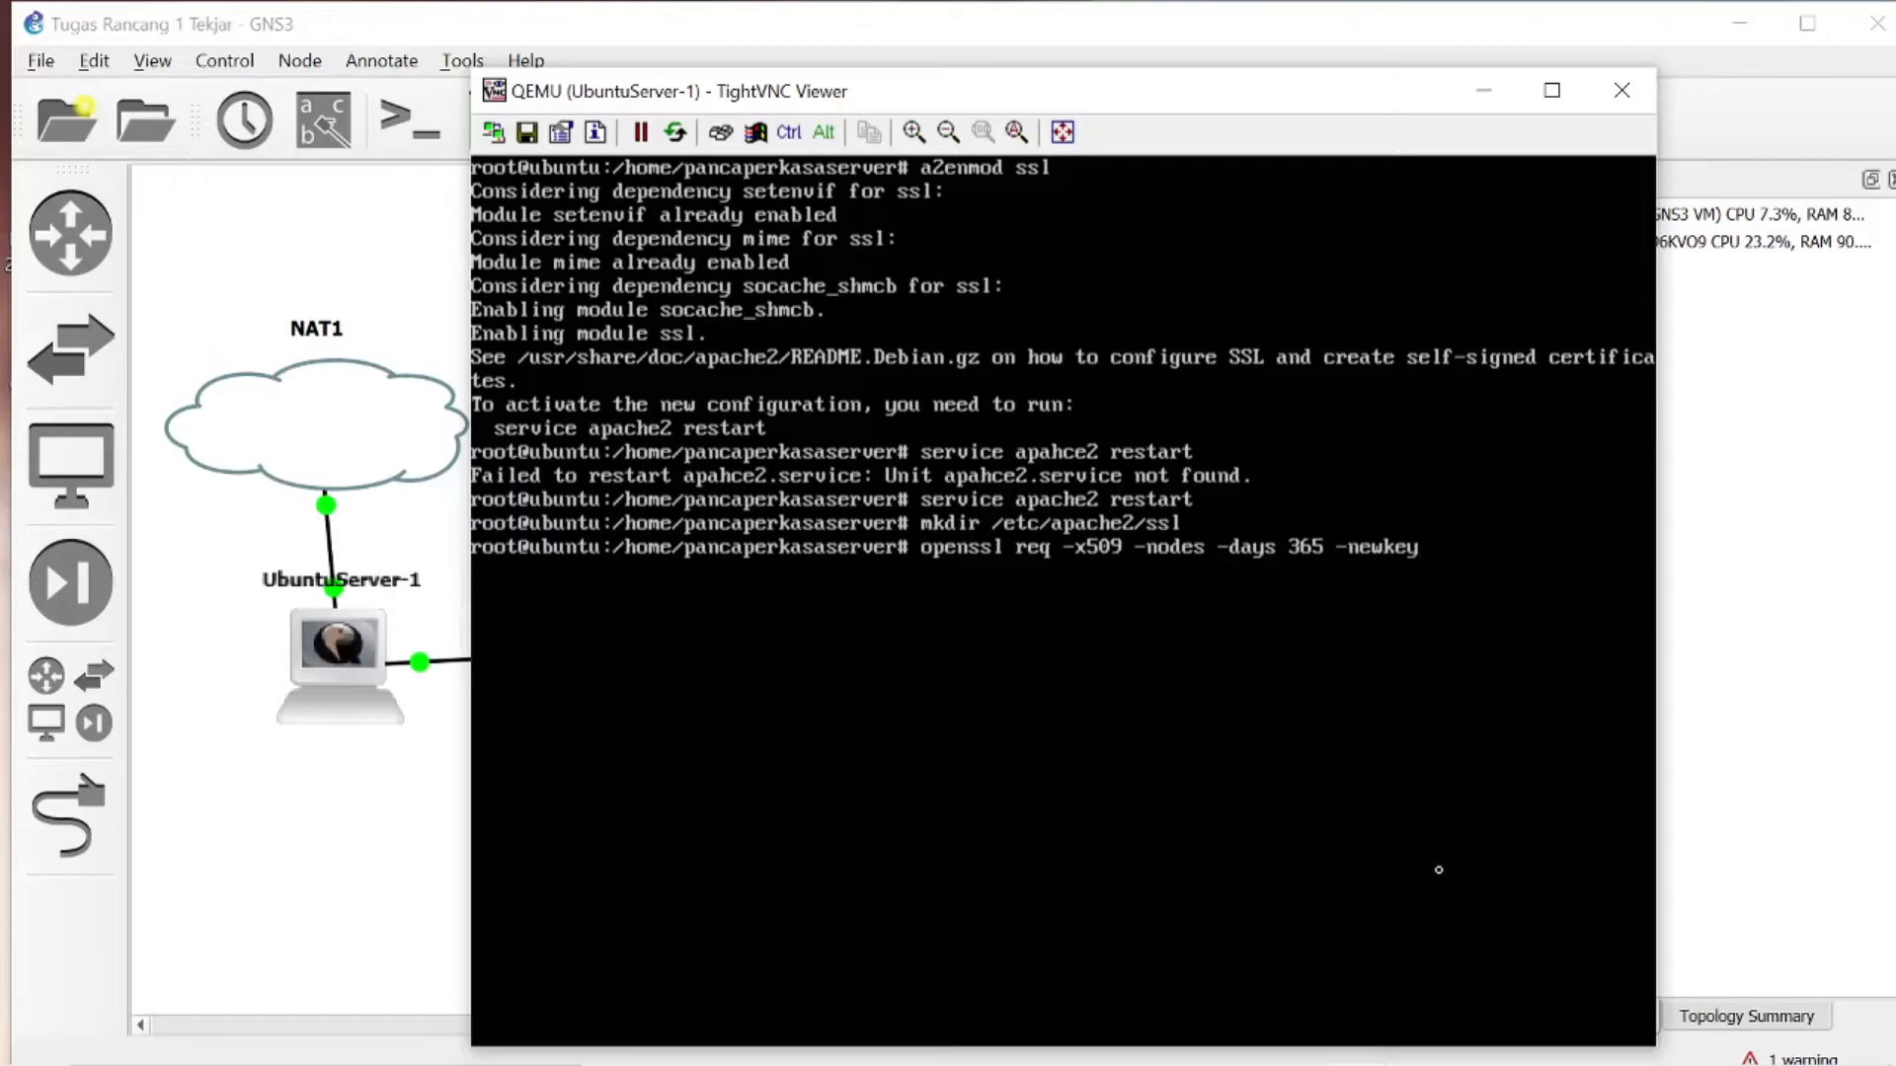
{"action": "type", "text": " rsa:2048 -key"}
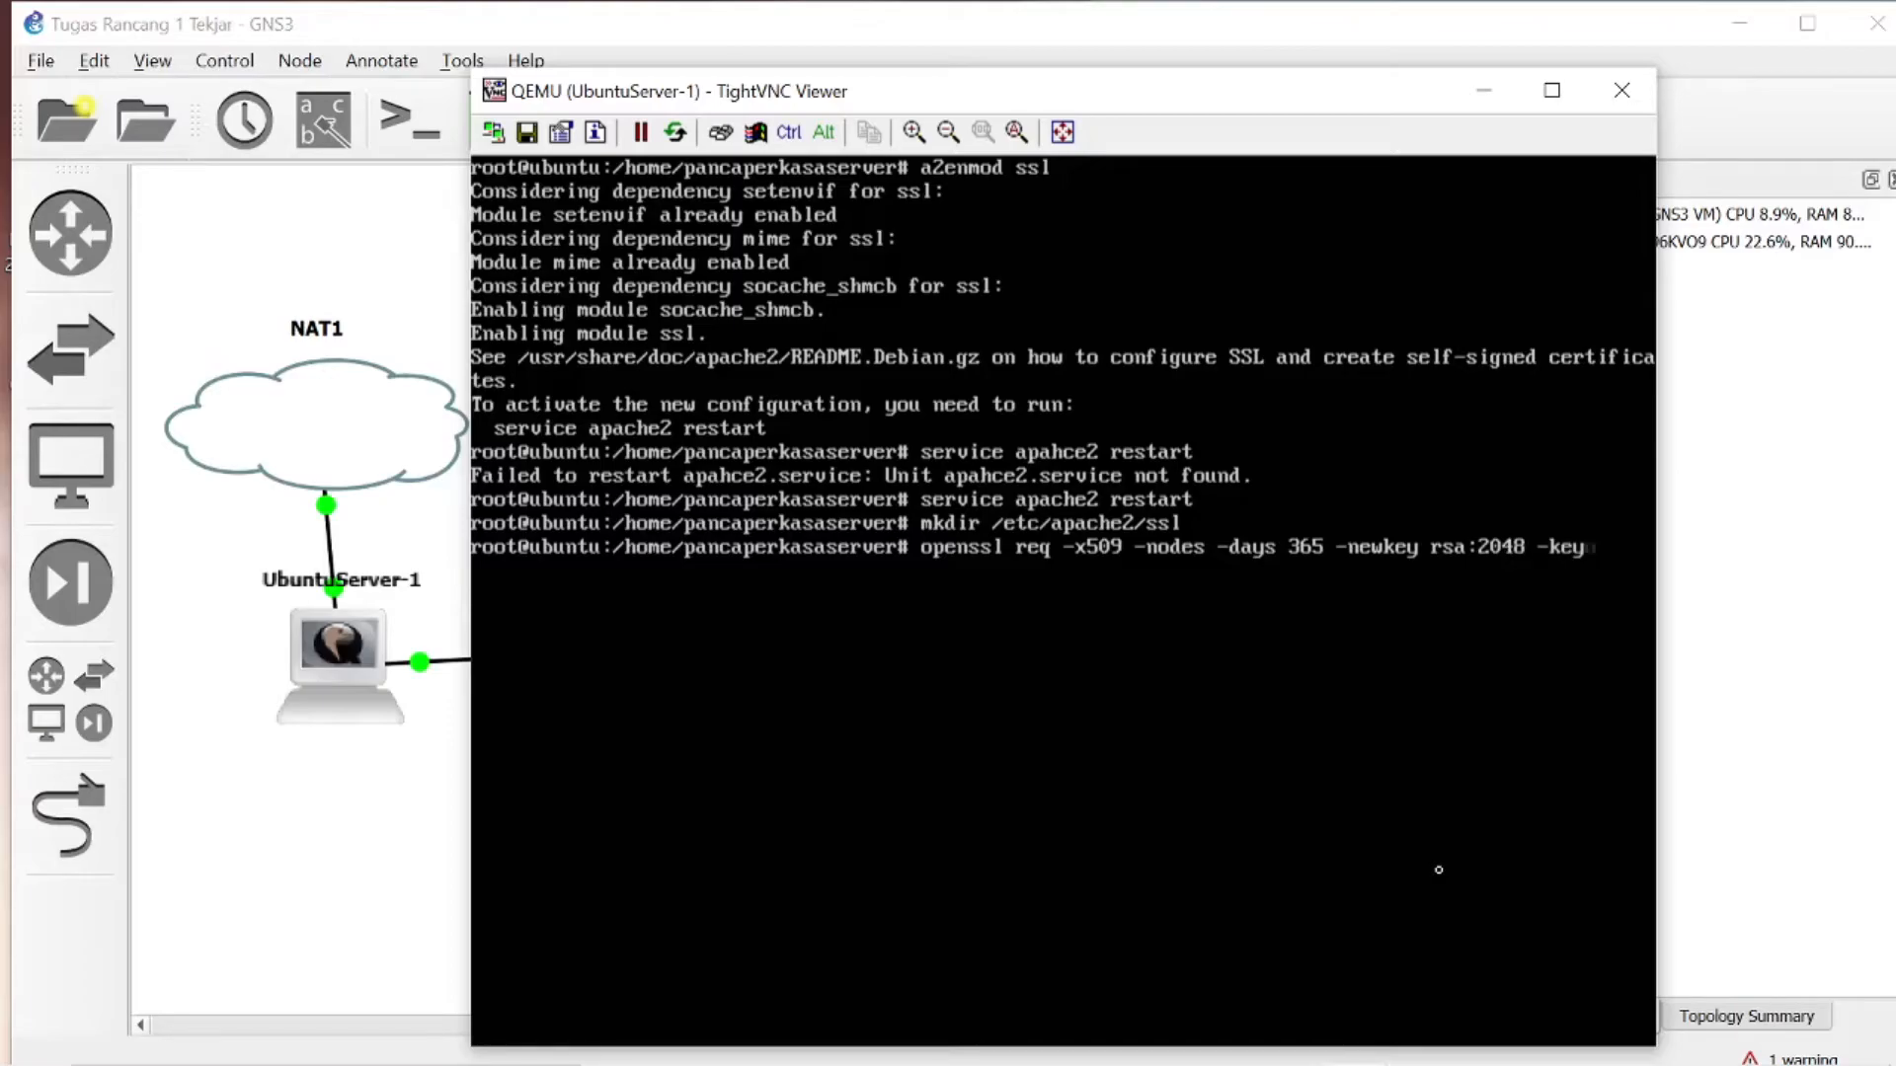
{"action": "type", "text": "out /etc/apache2"}
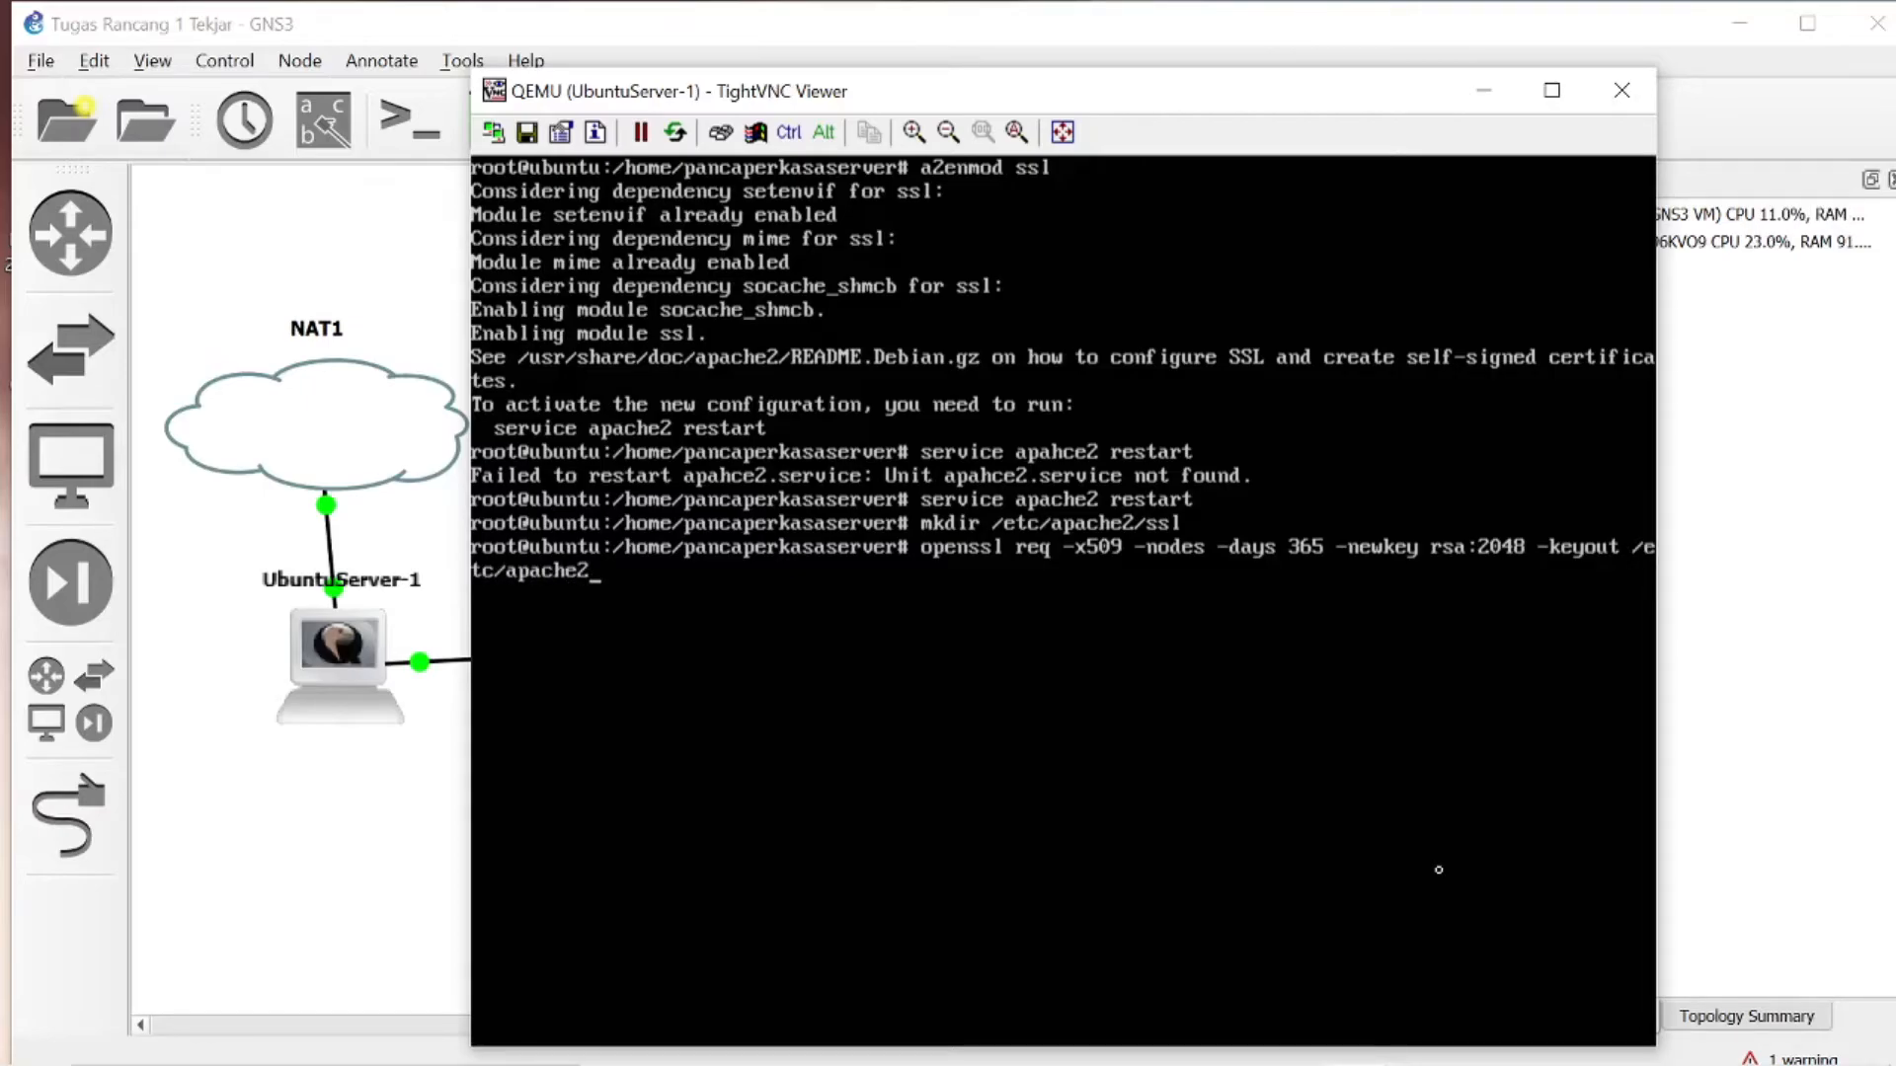
{"action": "type", "text": "/ssl/apache"}
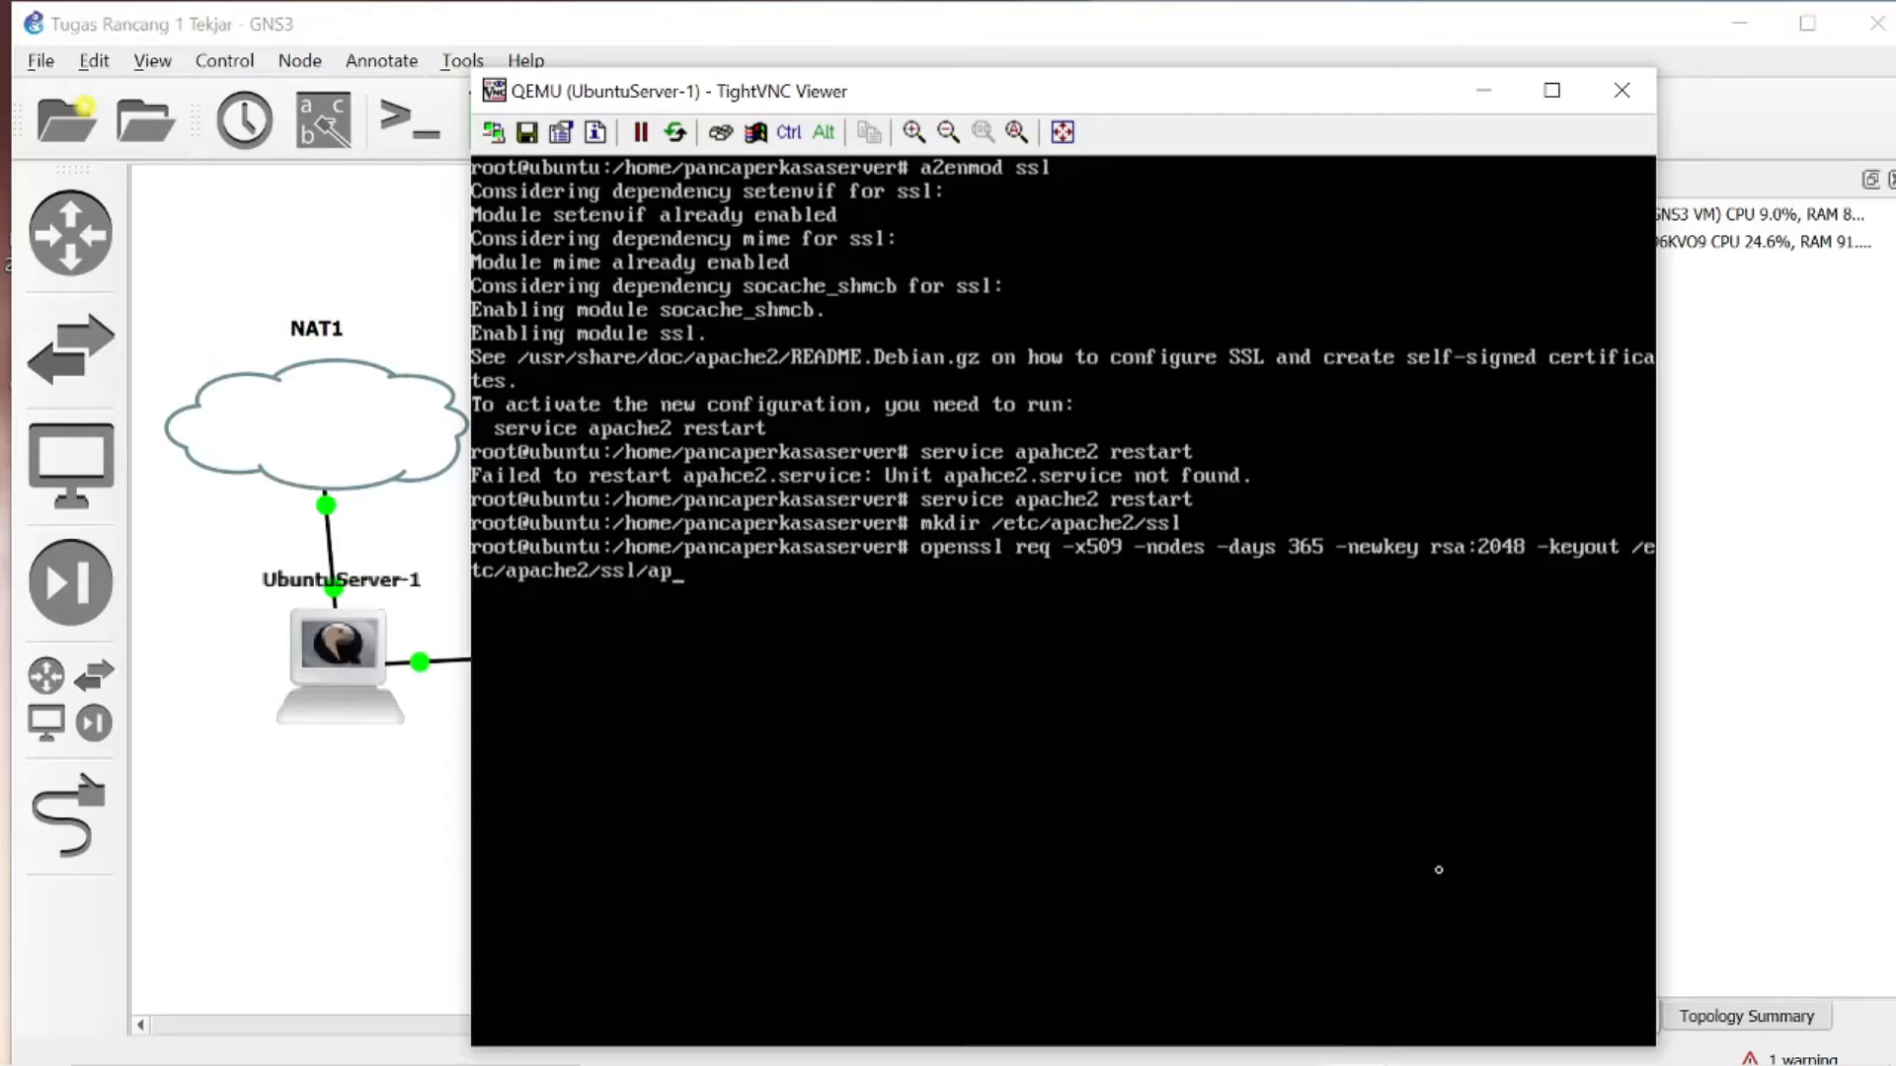
{"action": "type", "text": ".key"}
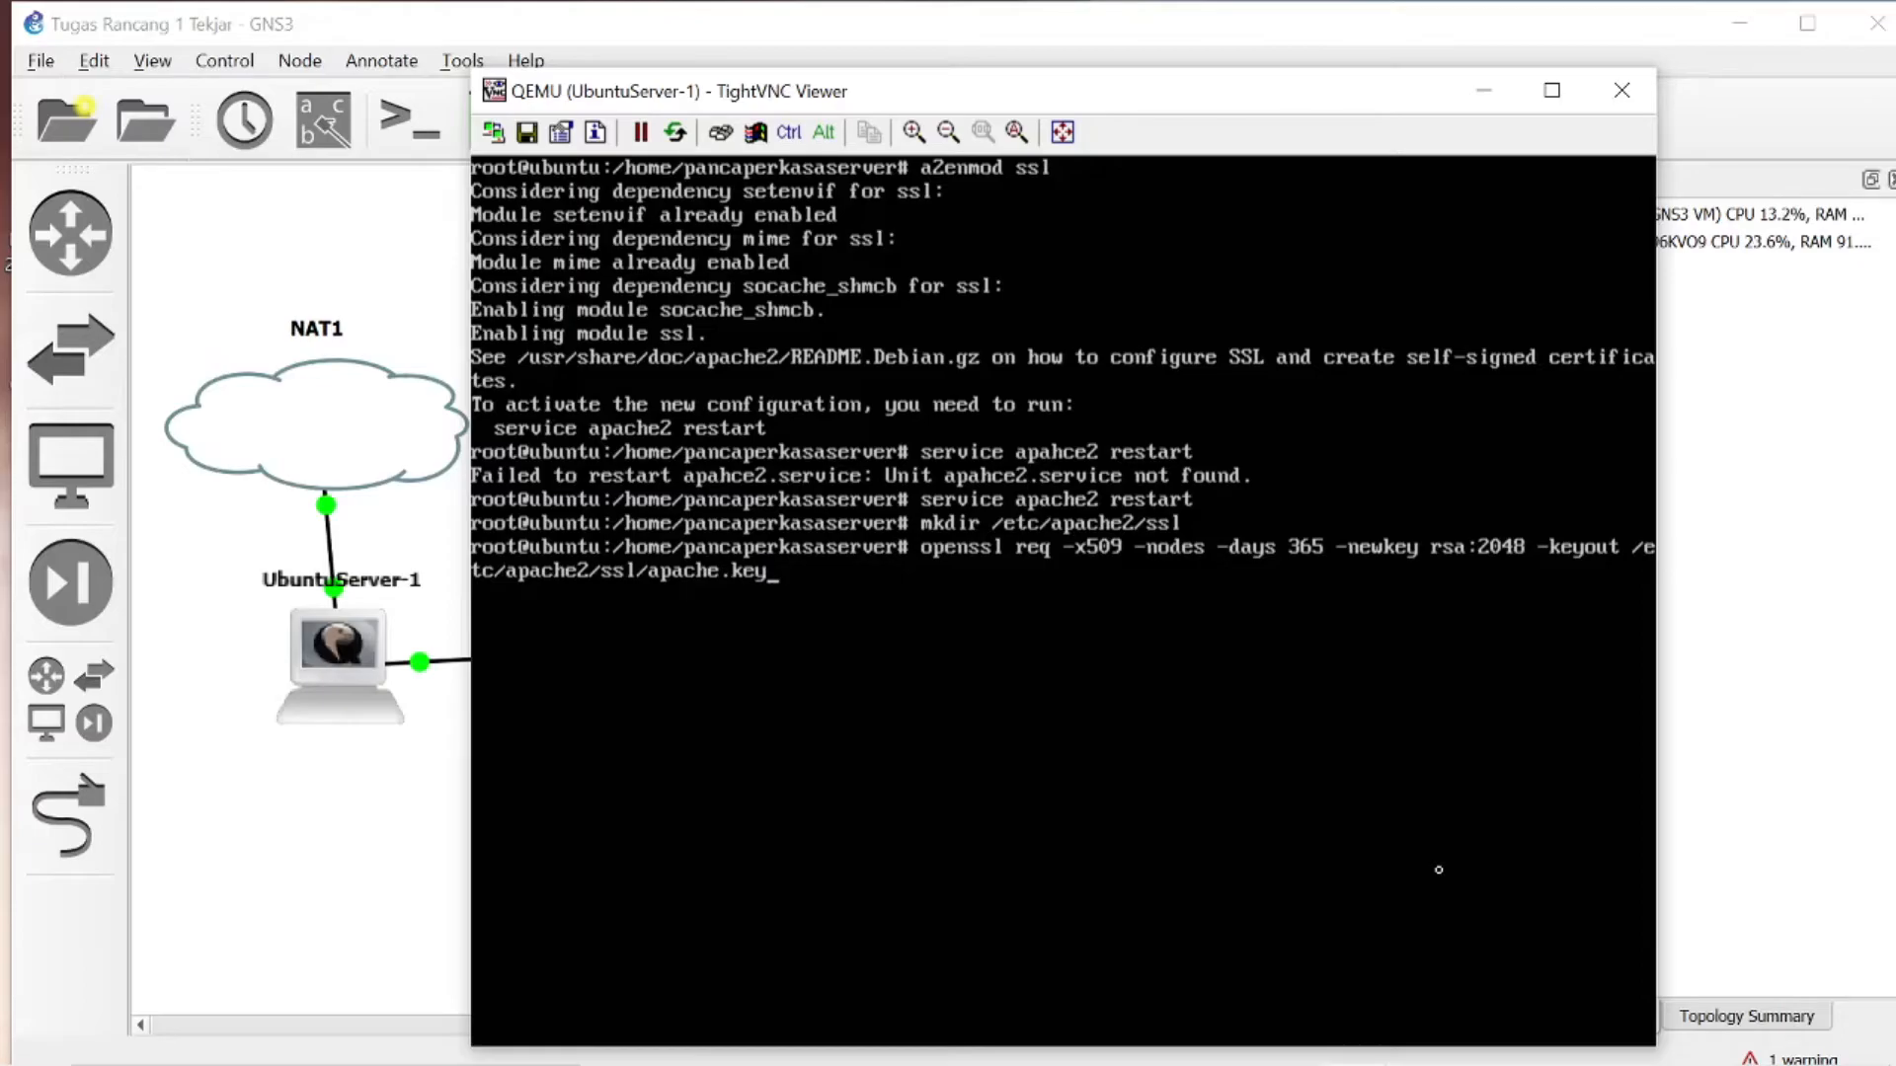
{"action": "type", "text": " -out"}
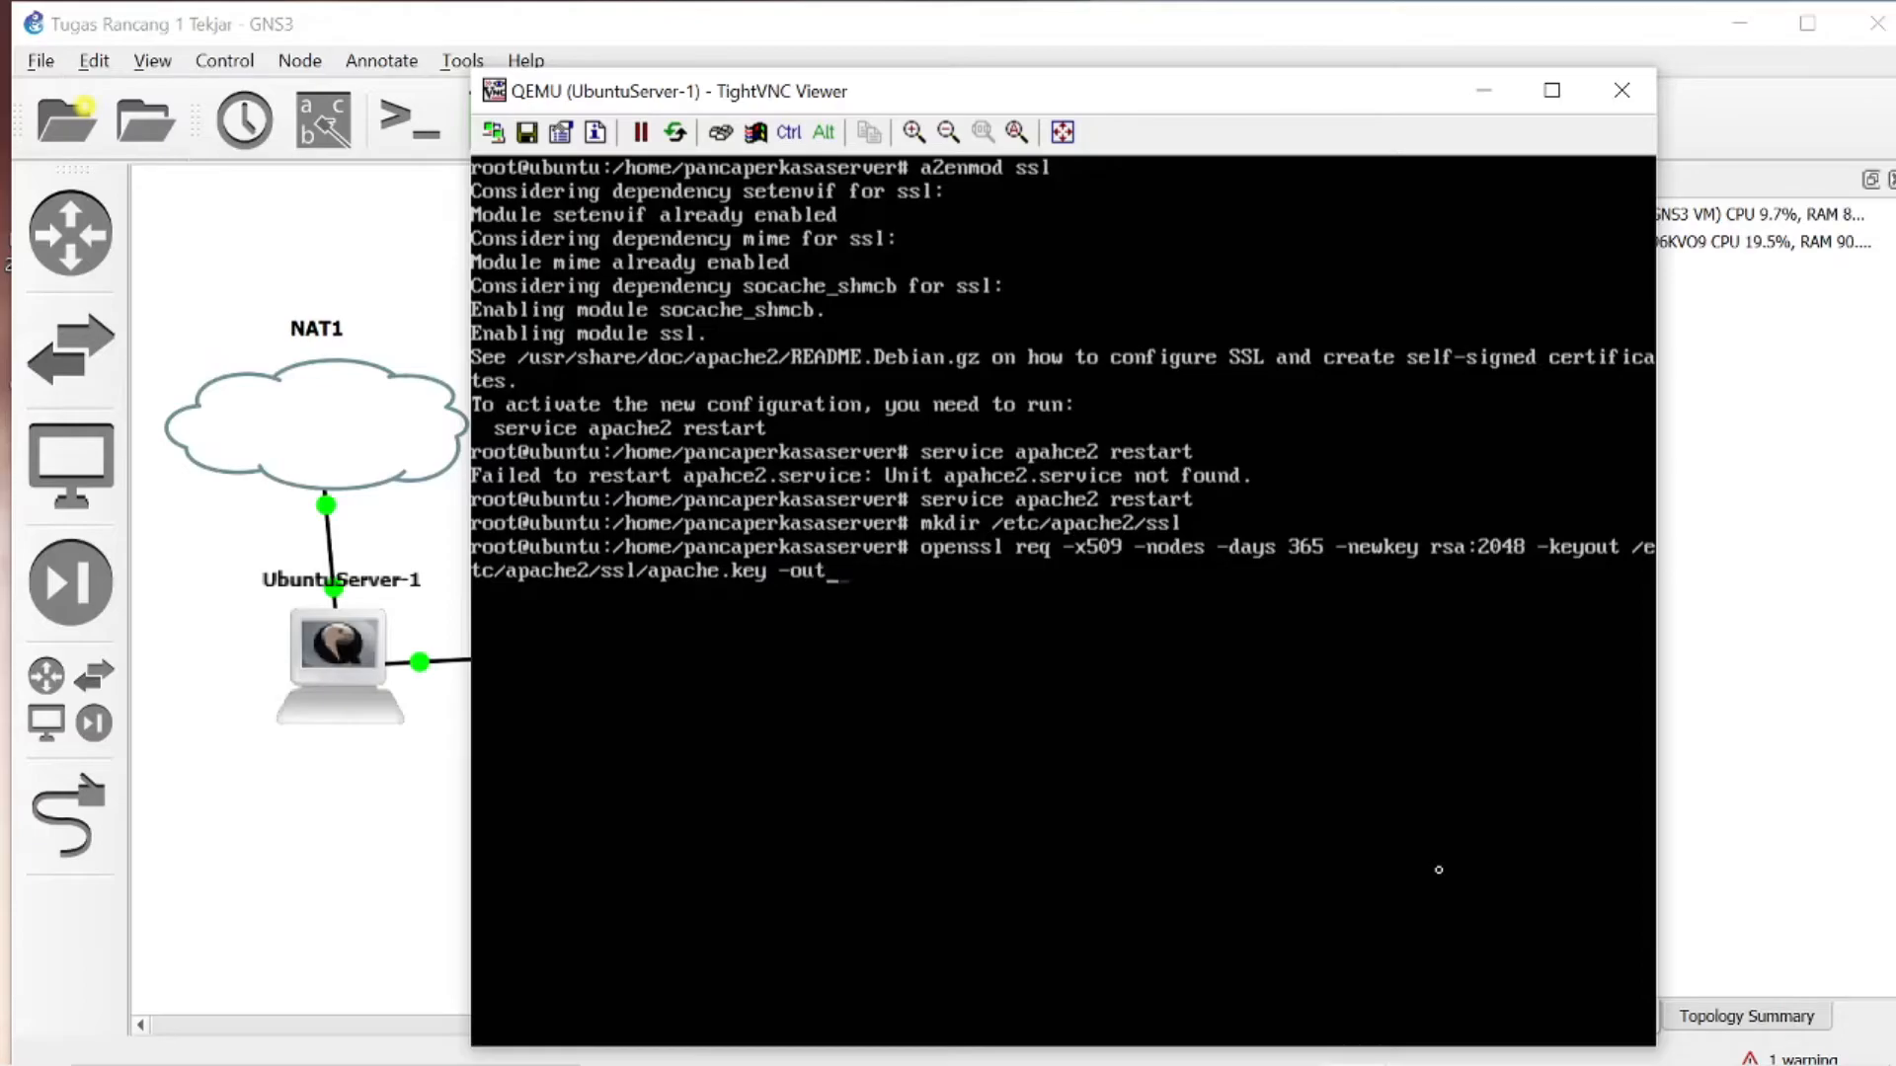
{"action": "type", "text": " /etc/apache2/sites-available"}
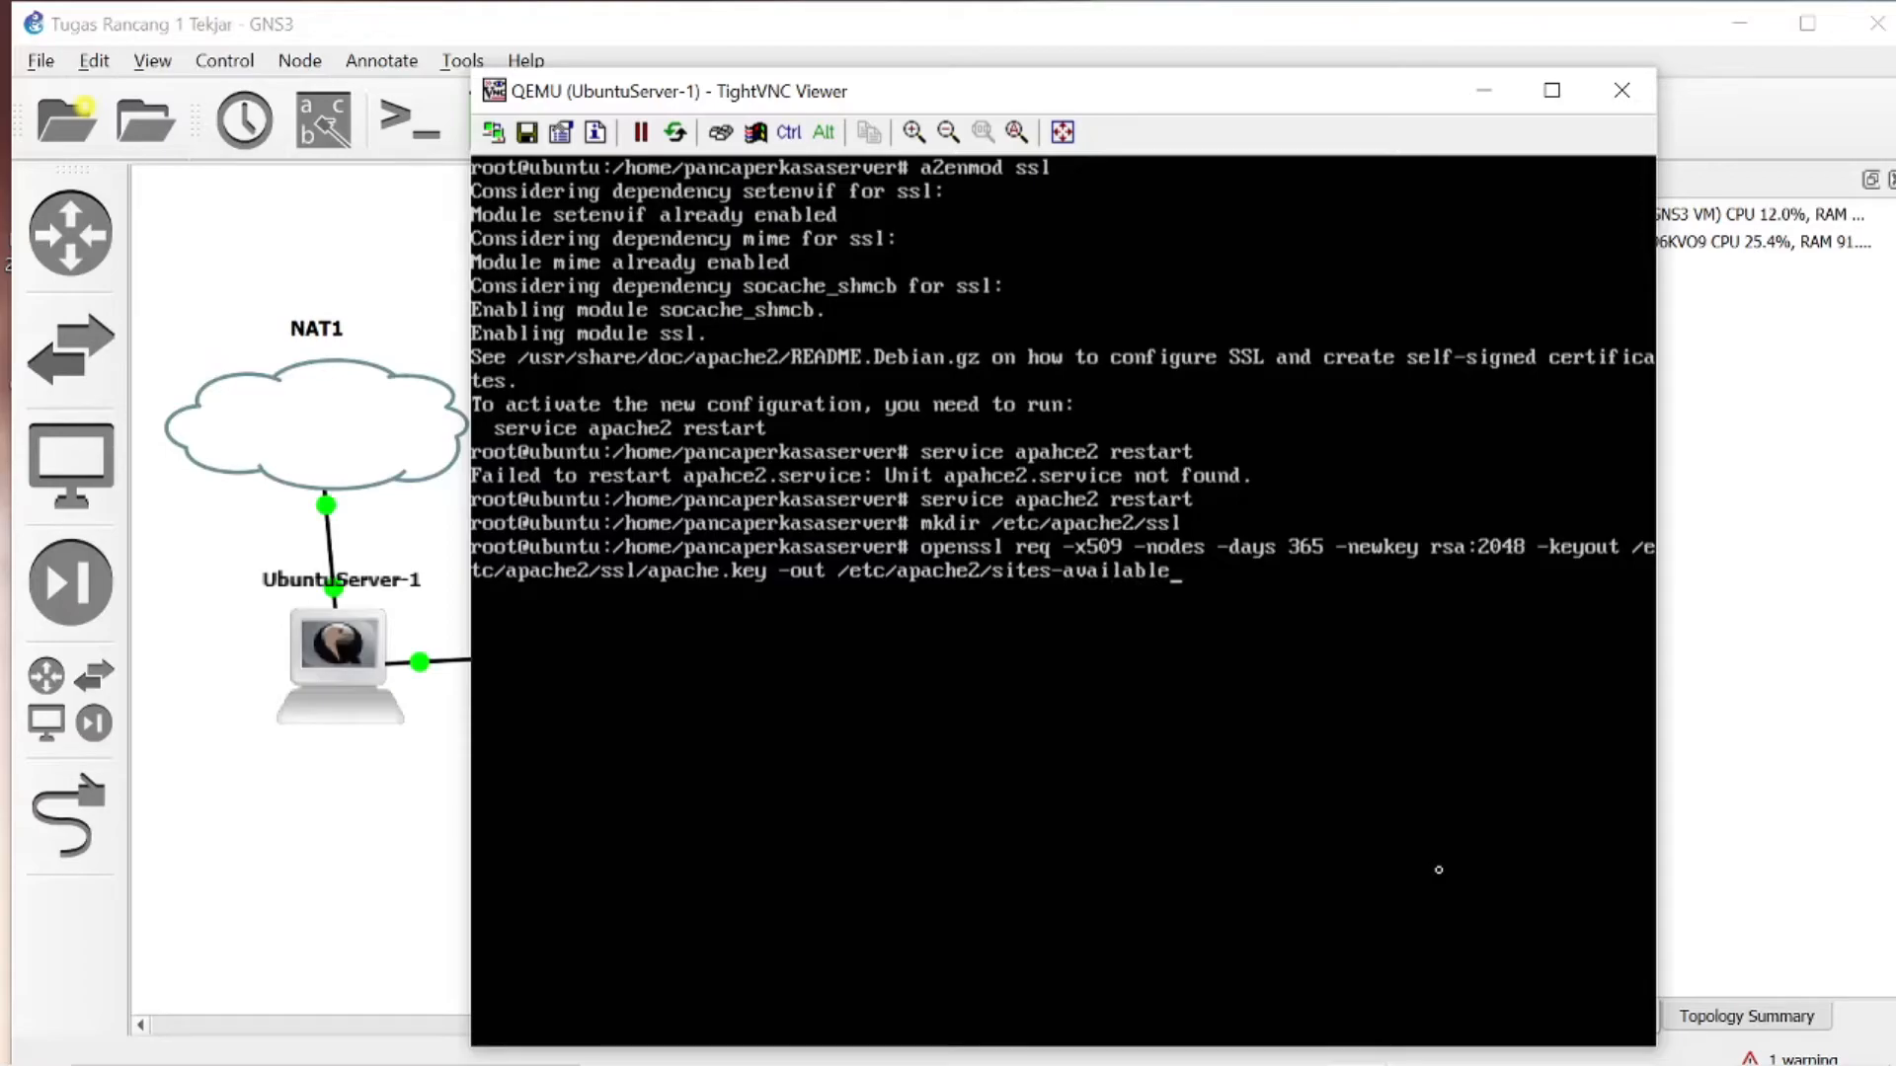
{"action": "type", "text": "/default-ssk"}
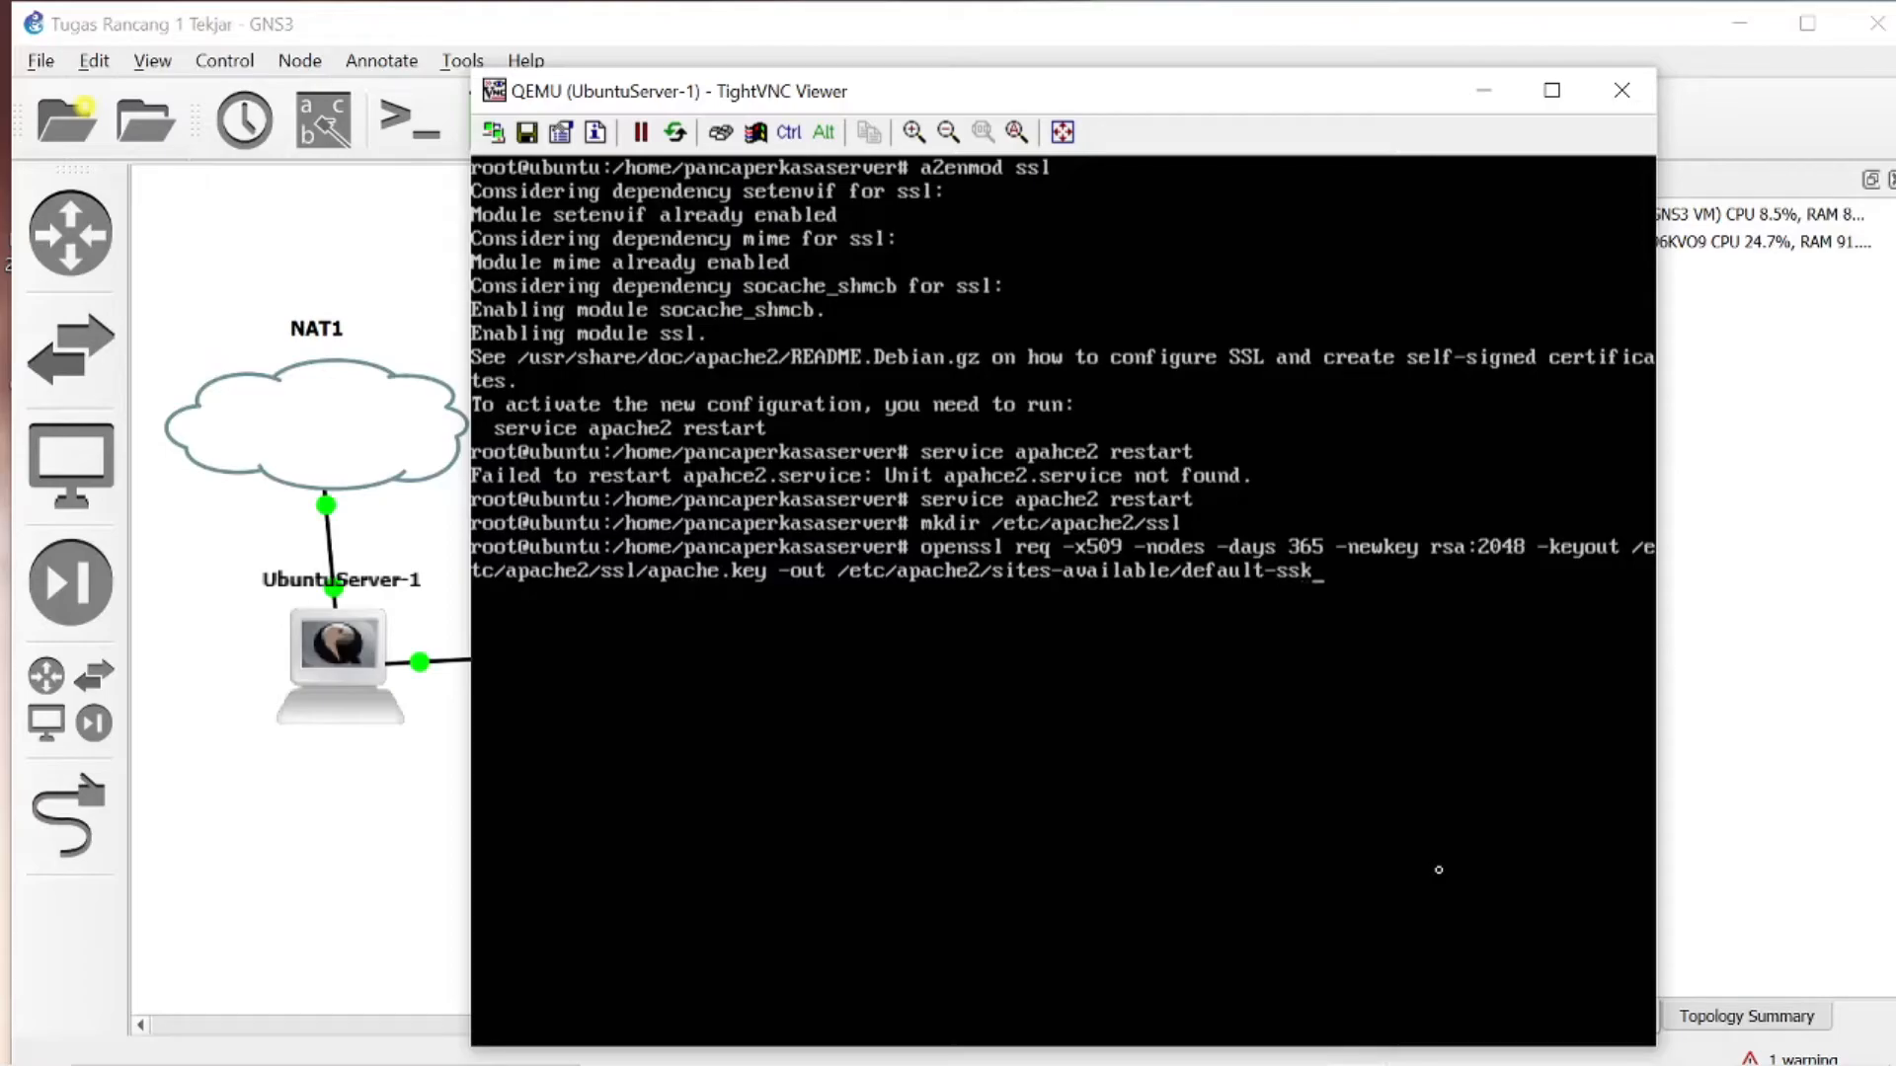
{"action": "key", "text": "BackSpace"}
{"action": "type", "text": "l.conf"}
{"action": "key", "text": "BackSpace"}
{"action": "key", "text": "BackSpace"}
{"action": "key", "text": "BackSpace"}
{"action": "key", "text": "BackSpace"}
{"action": "key", "text": "BackSpace"}
{"action": "key", "text": "BackSpace"}
{"action": "key", "text": "BackSpace"}
{"action": "key", "text": "BackSpace"}
{"action": "key", "text": "BackSpace"}
{"action": "key", "text": "BackSpace"}
{"action": "key", "text": "BackSpace"}
{"action": "key", "text": "BackSpace"}
{"action": "key", "text": "BackSpace"}
{"action": "key", "text": "BackSpace"}
{"action": "key", "text": "BackSpace"}
{"action": "key", "text": "BackSpace"}
{"action": "key", "text": "BackSpace"}
{"action": "key", "text": "BackSpace"}
{"action": "key", "text": "BackSpace"}
{"action": "key", "text": "BackSpace"}
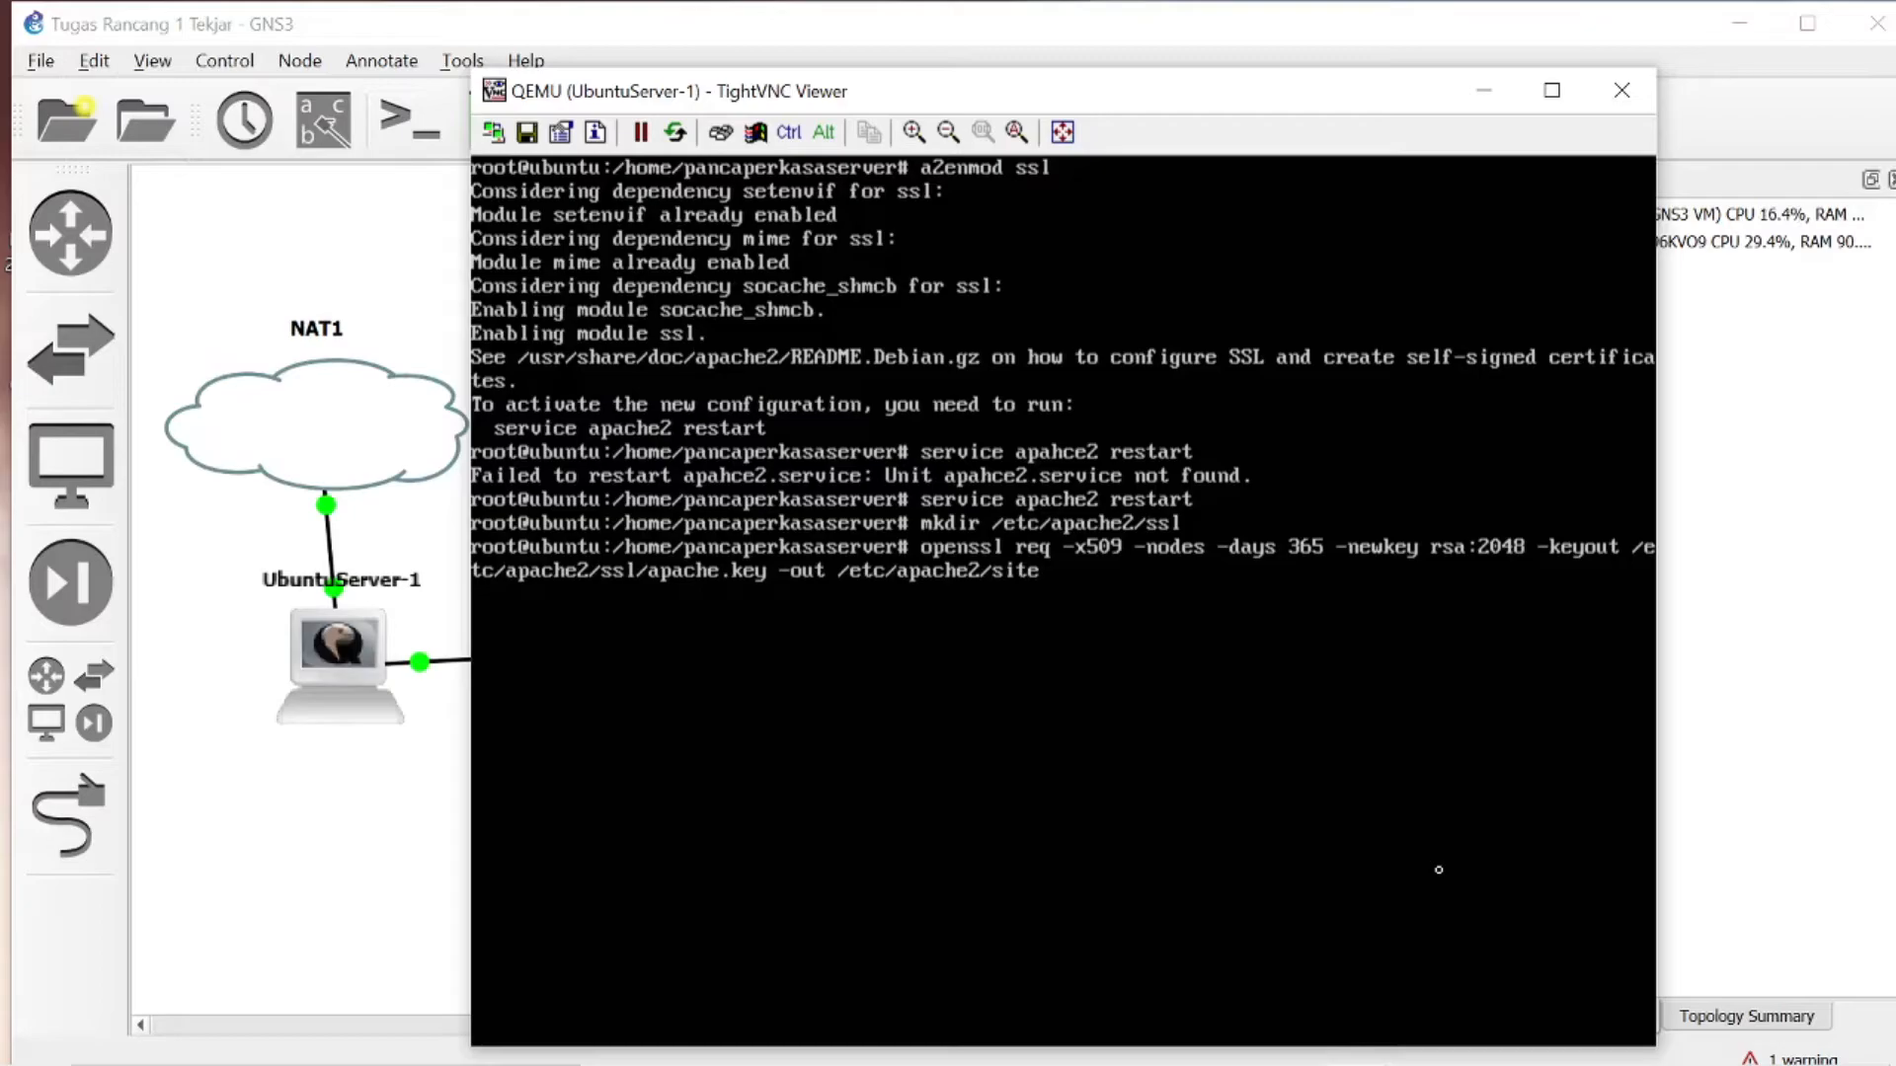
{"action": "key", "text": "BackSpace"}
{"action": "key", "text": "BackSpace"}
{"action": "key", "text": "BackSpace"}
- Complete the certificate output path as /etc/apache2/ssl/apache.crt and run the openssl command
{"action": "type", "text": "sl/apache"}
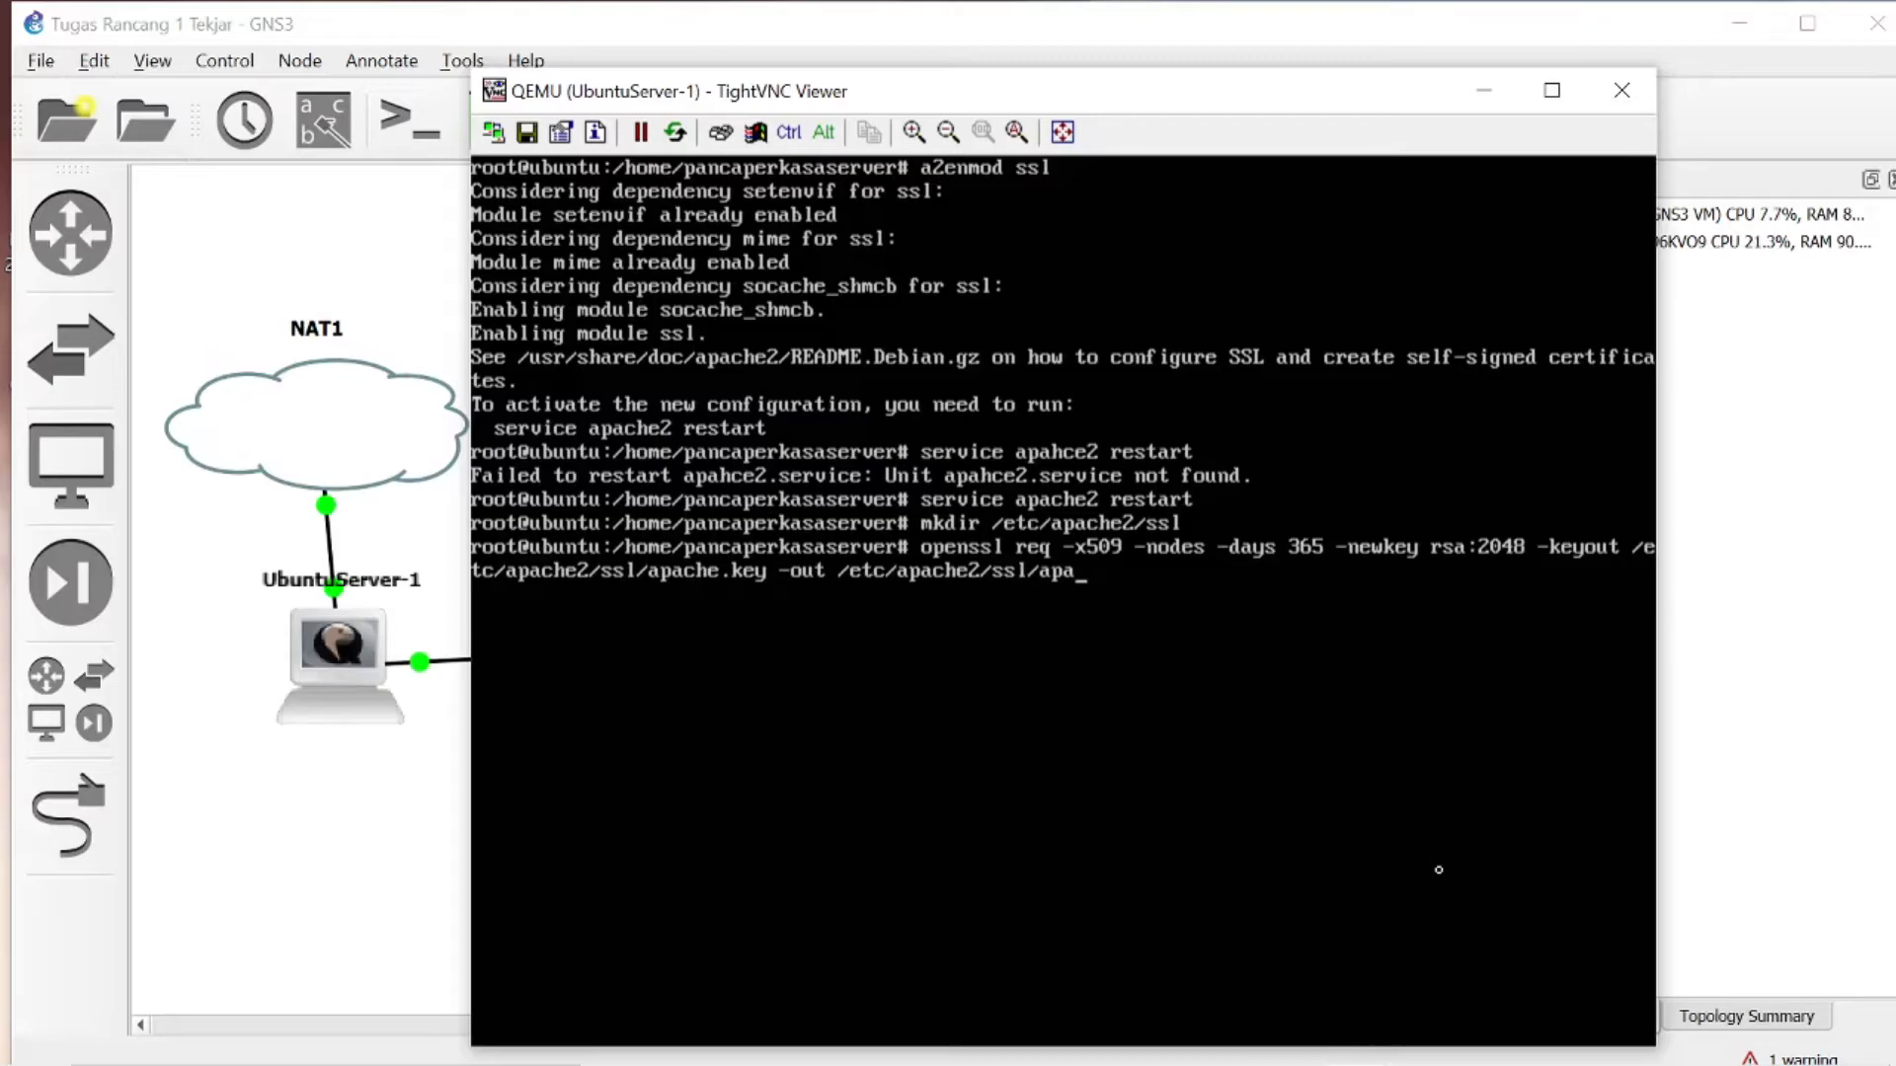
{"action": "type", "text": ".crt"}
{"action": "key", "text": "Return"}
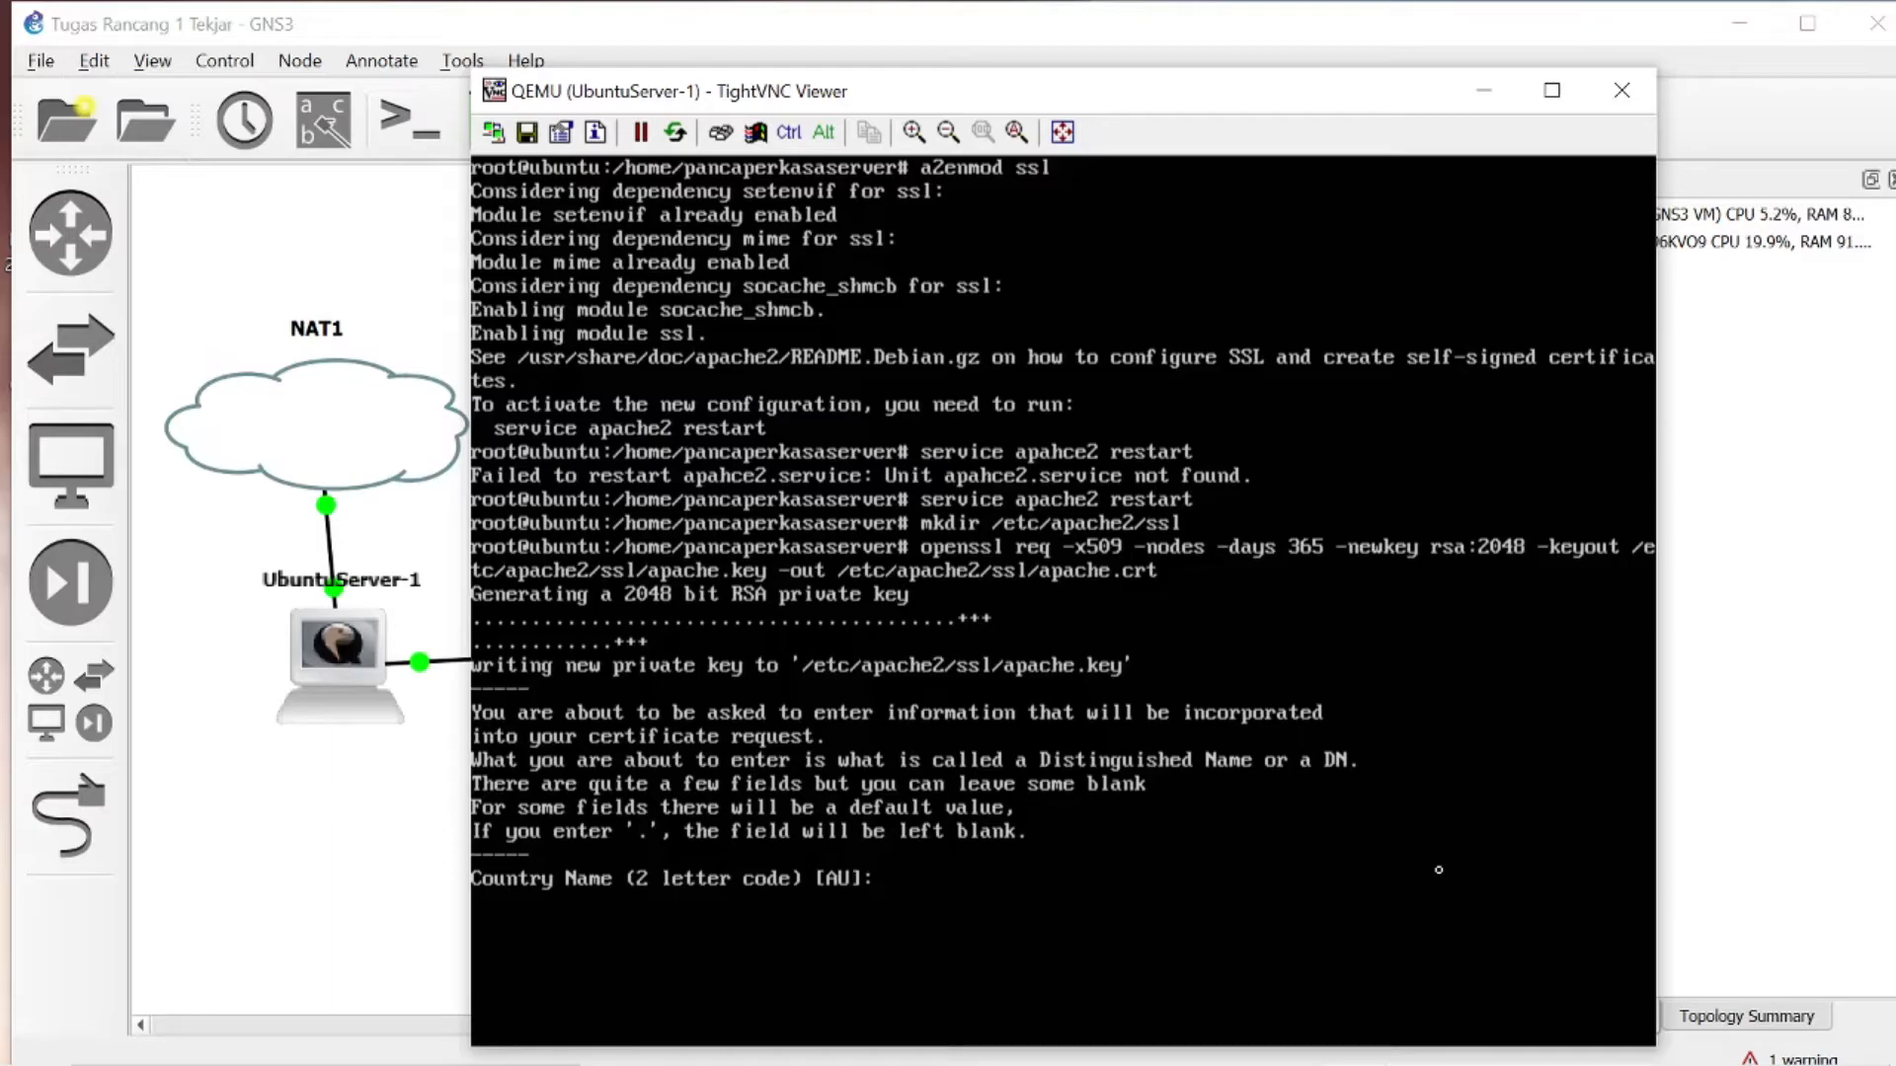
- Try to enter Jawa Tengah, Jawatengah and jateng as the certificate's country name
{"action": "type", "text": "Jawa Tengah"}
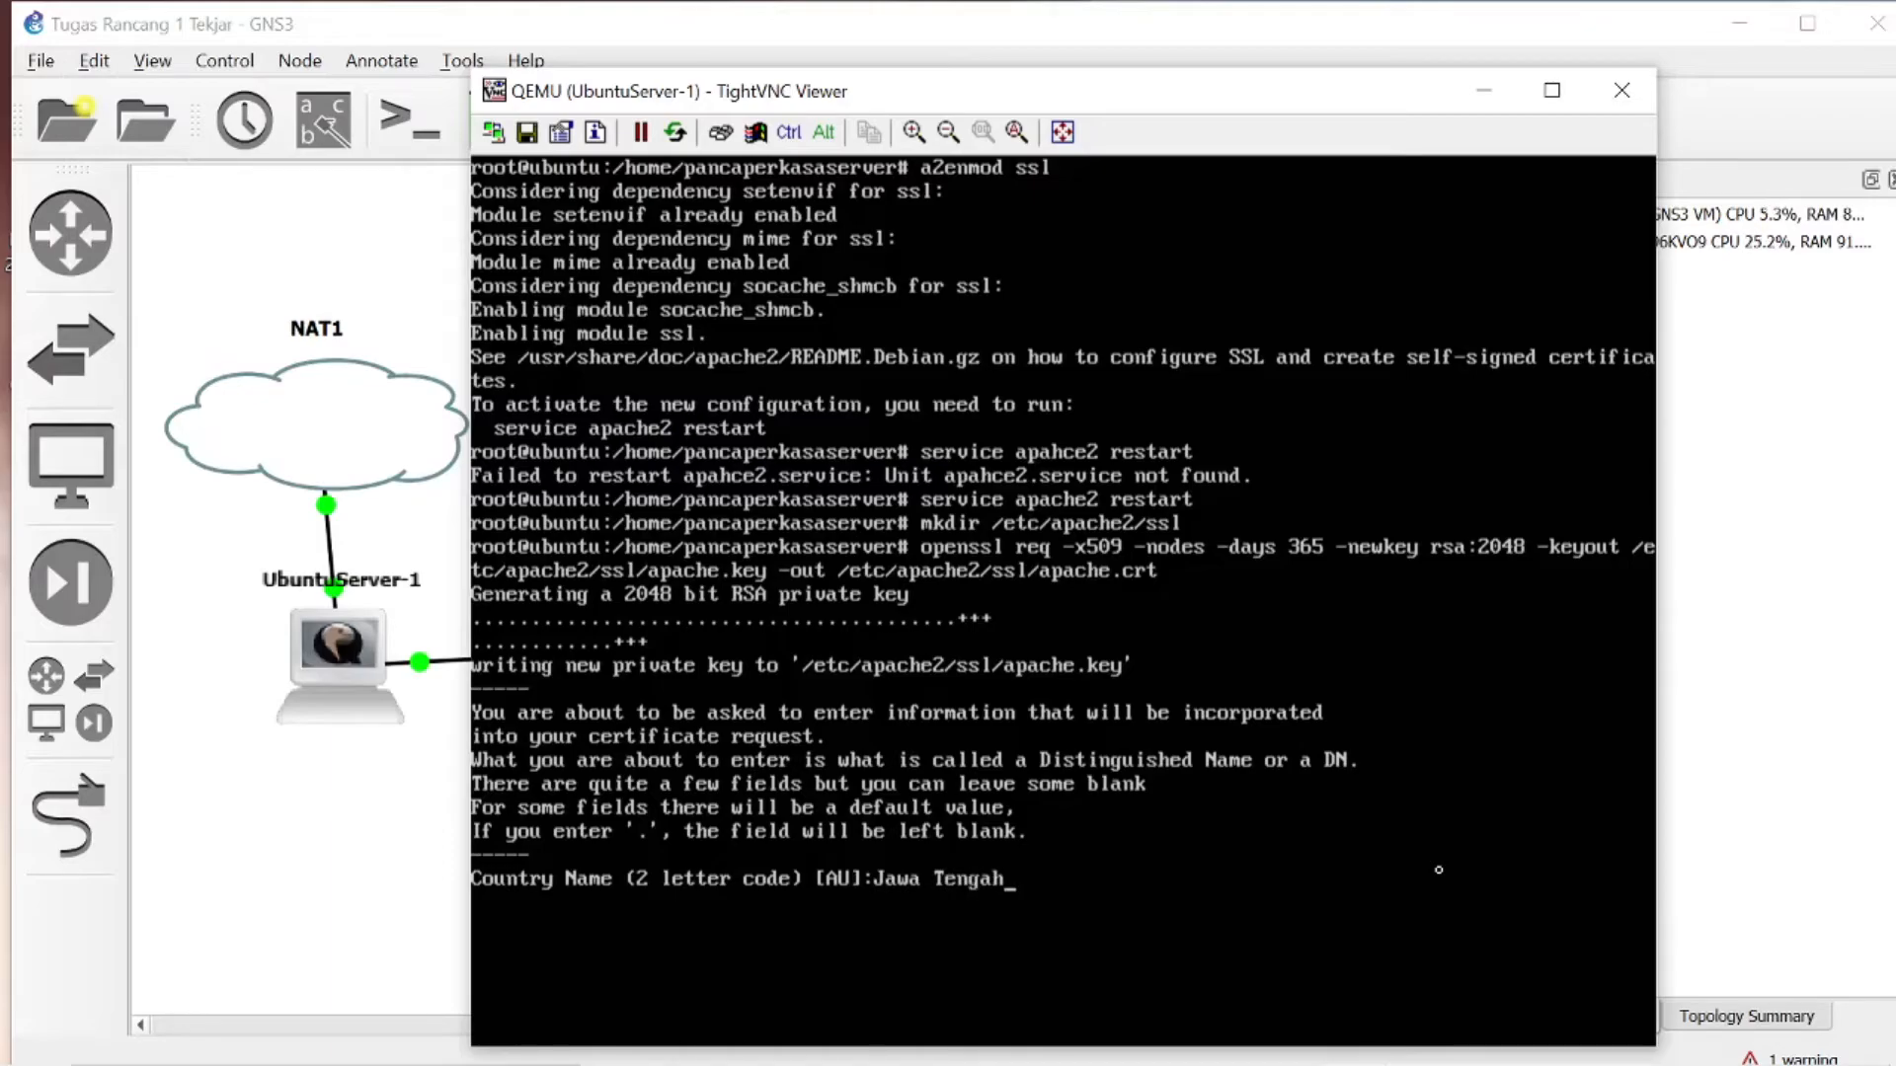
{"action": "key", "text": "Return"}
{"action": "type", "text": "Jawatengah"}
{"action": "key", "text": "Return"}
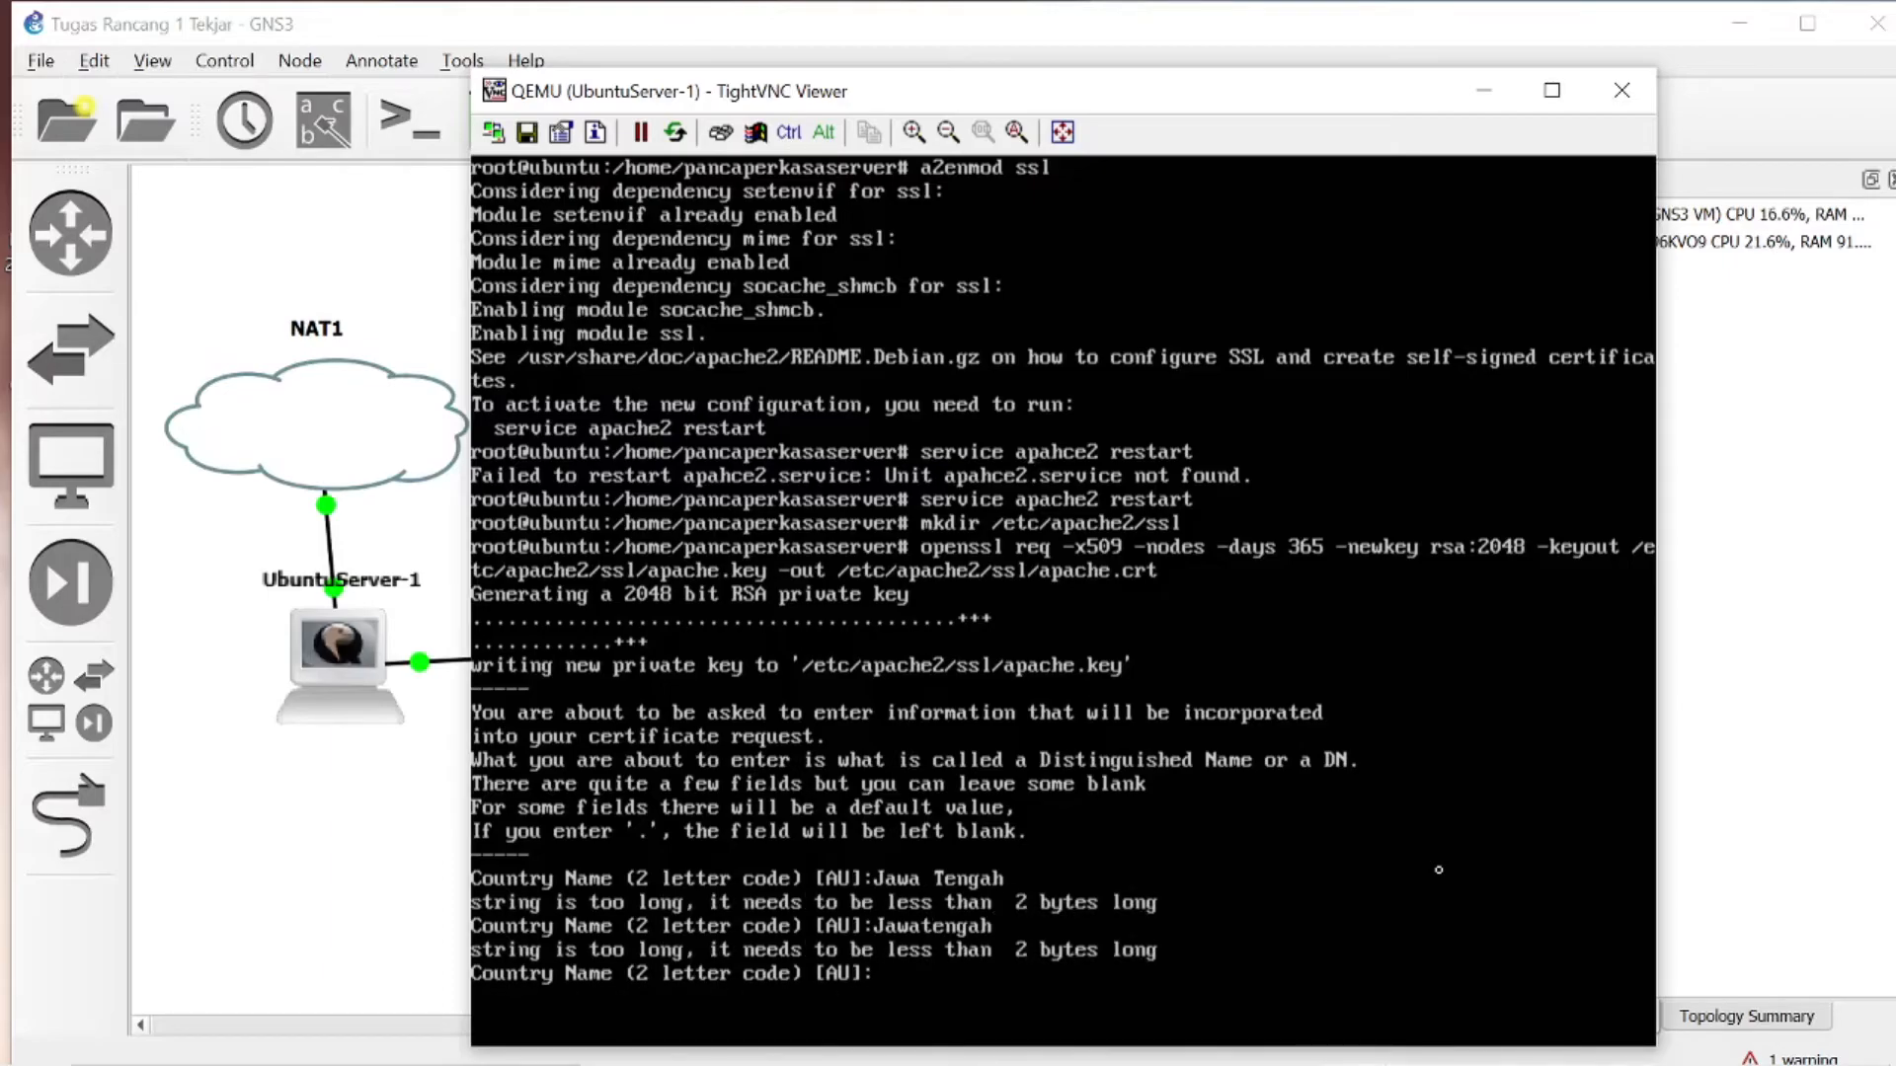
{"action": "type", "text": "jateng"}
{"action": "key", "text": "Return"}
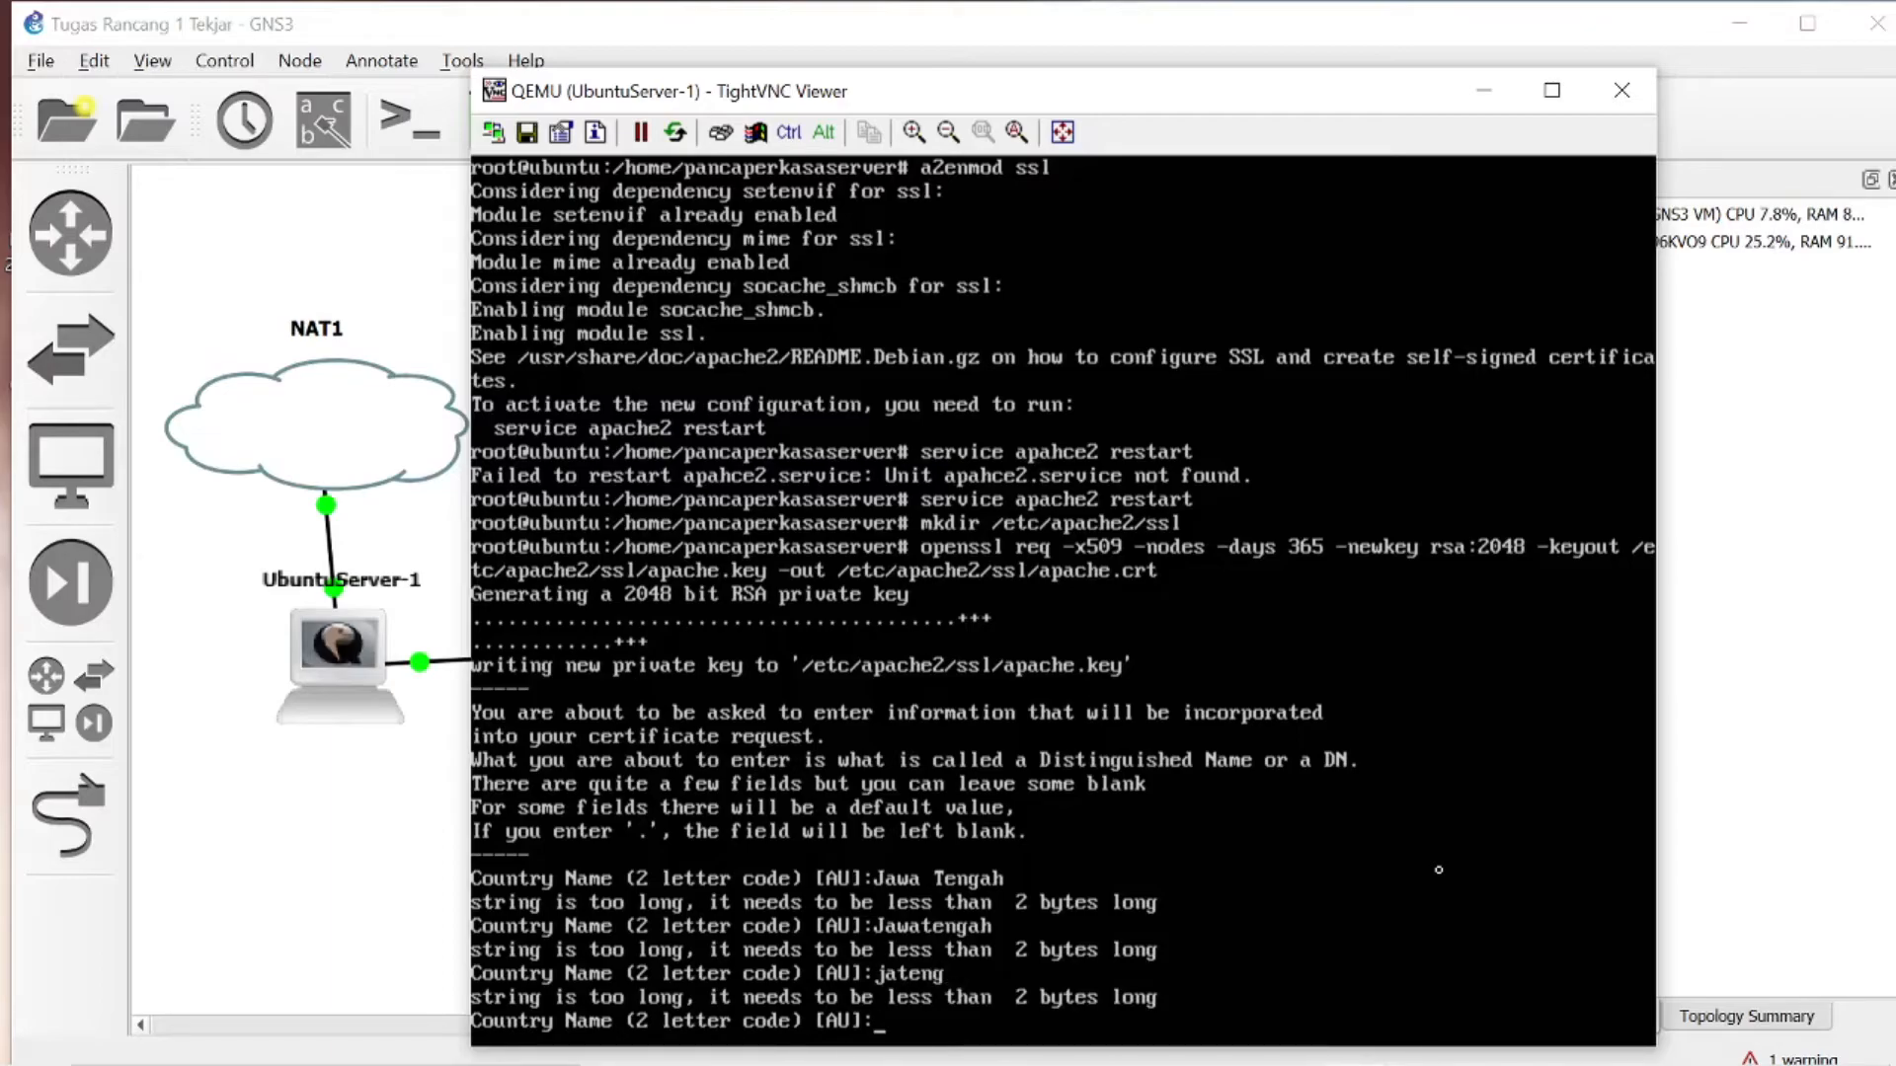
- Set the certificate's country code to IN and its state or province name to Jawa Tengah
{"action": "type", "text": "IN"}
{"action": "key", "text": "Return"}
{"action": "type", "text": "Jaten"}
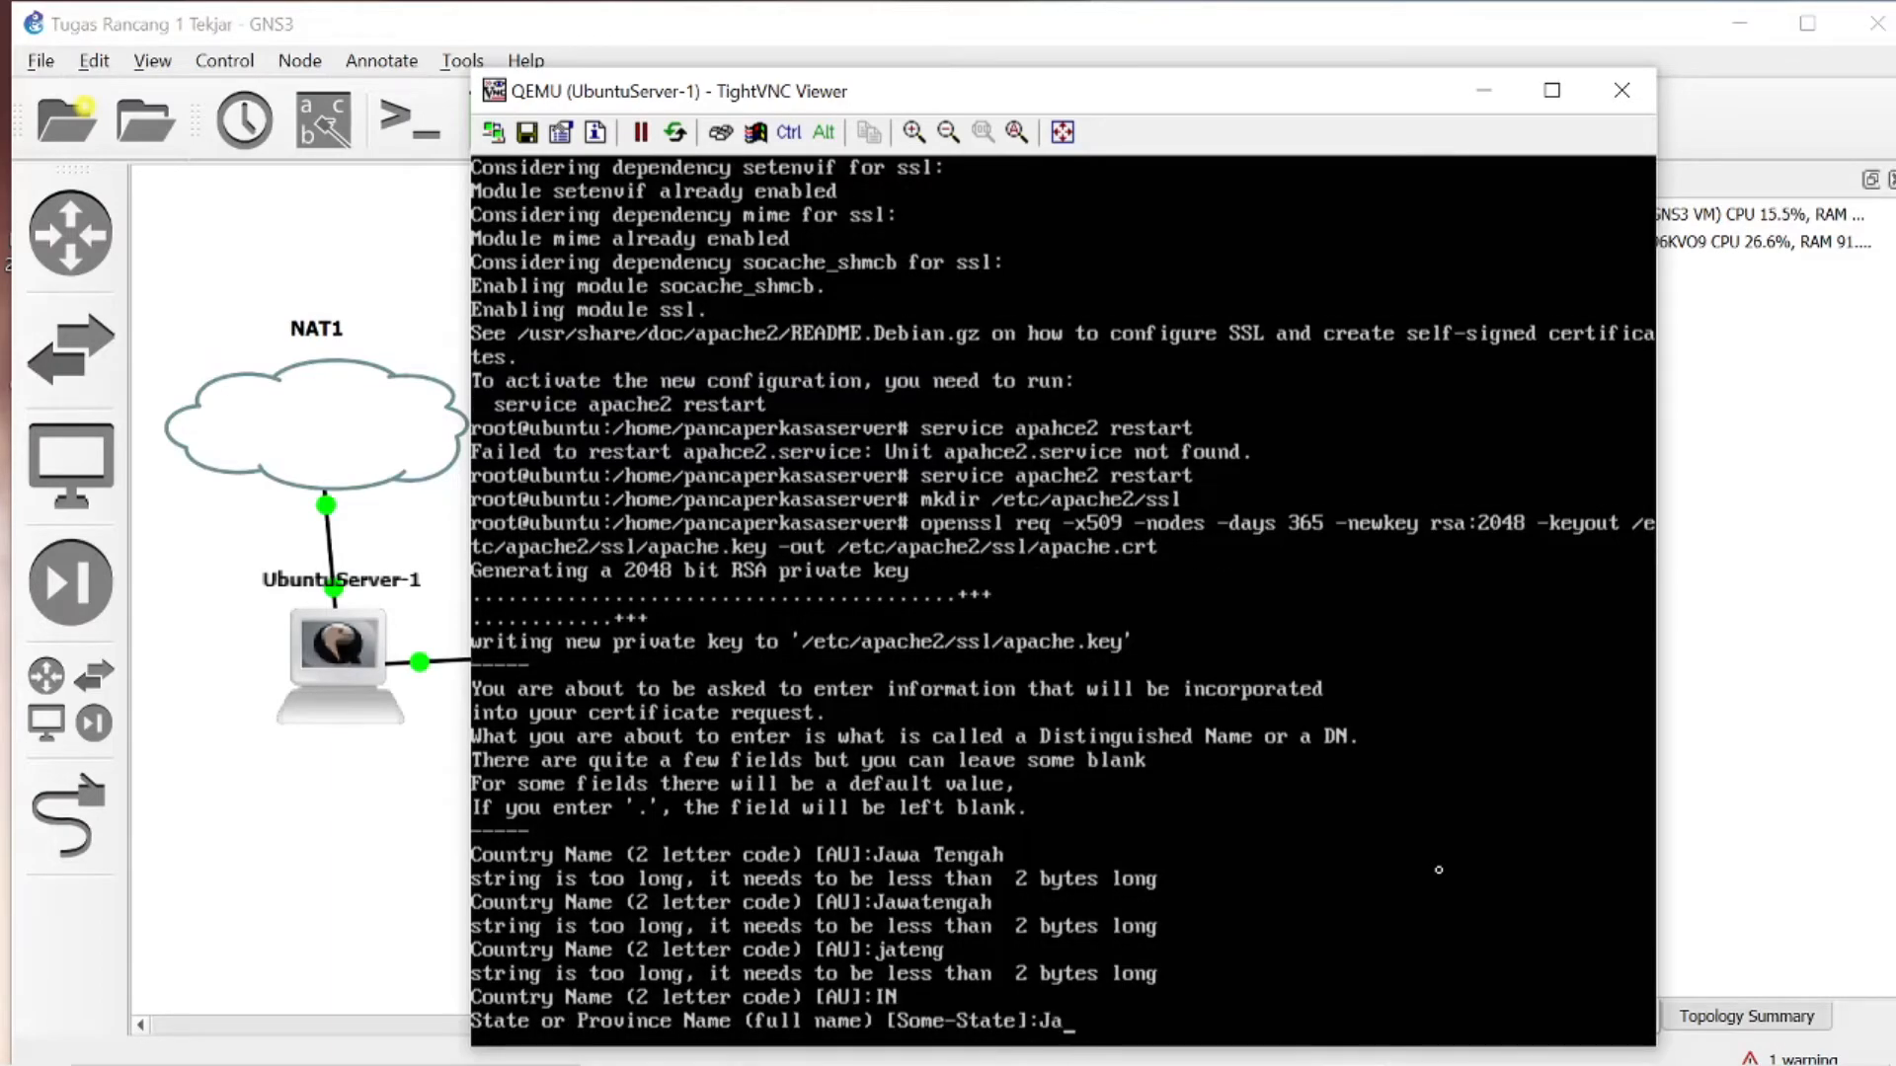
{"action": "key", "text": "BackSpace"}
{"action": "key", "text": "BackSpace"}
{"action": "key", "text": "BackSpace"}
{"action": "type", "text": "wa Tengah"}
{"action": "key", "text": "Return"}
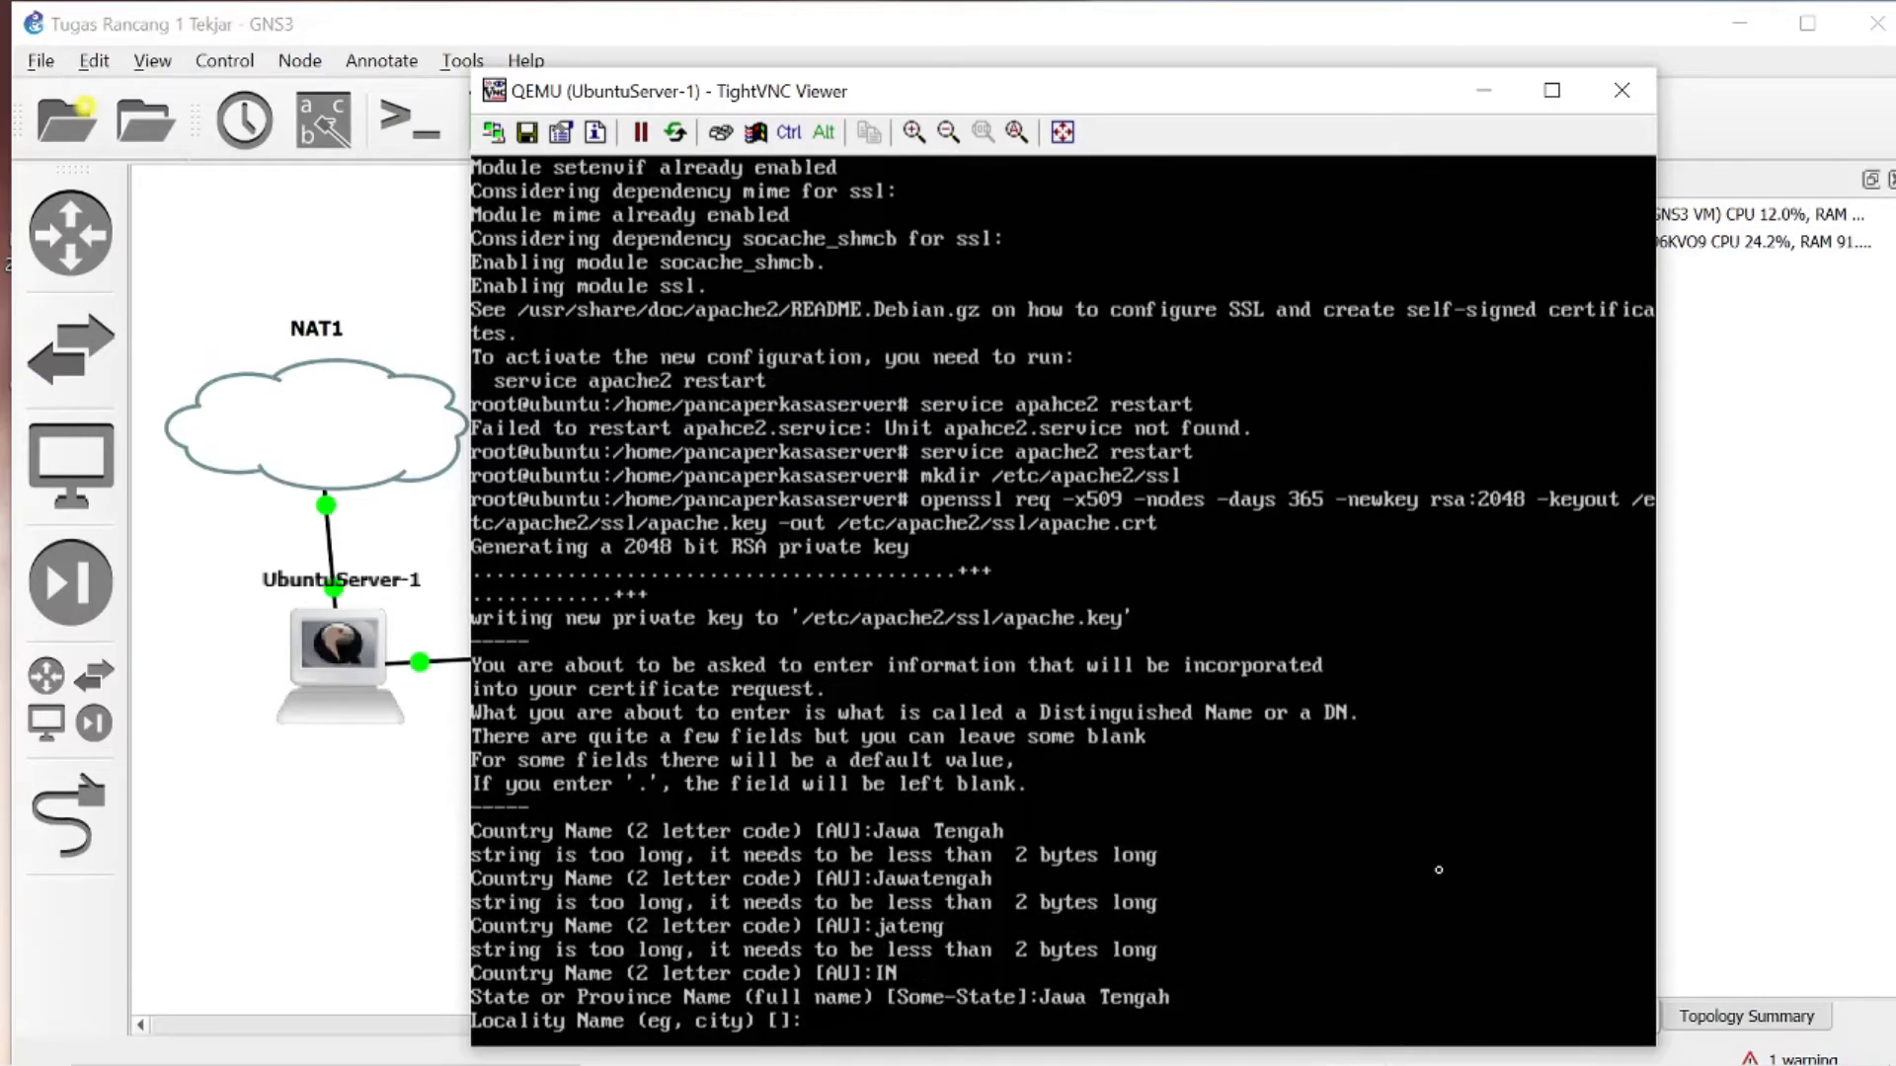
- Set the certificate's locality to Salatiga and its organization name to UKSW
{"action": "type", "text": "Salatiga"}
{"action": "key", "text": "Return"}
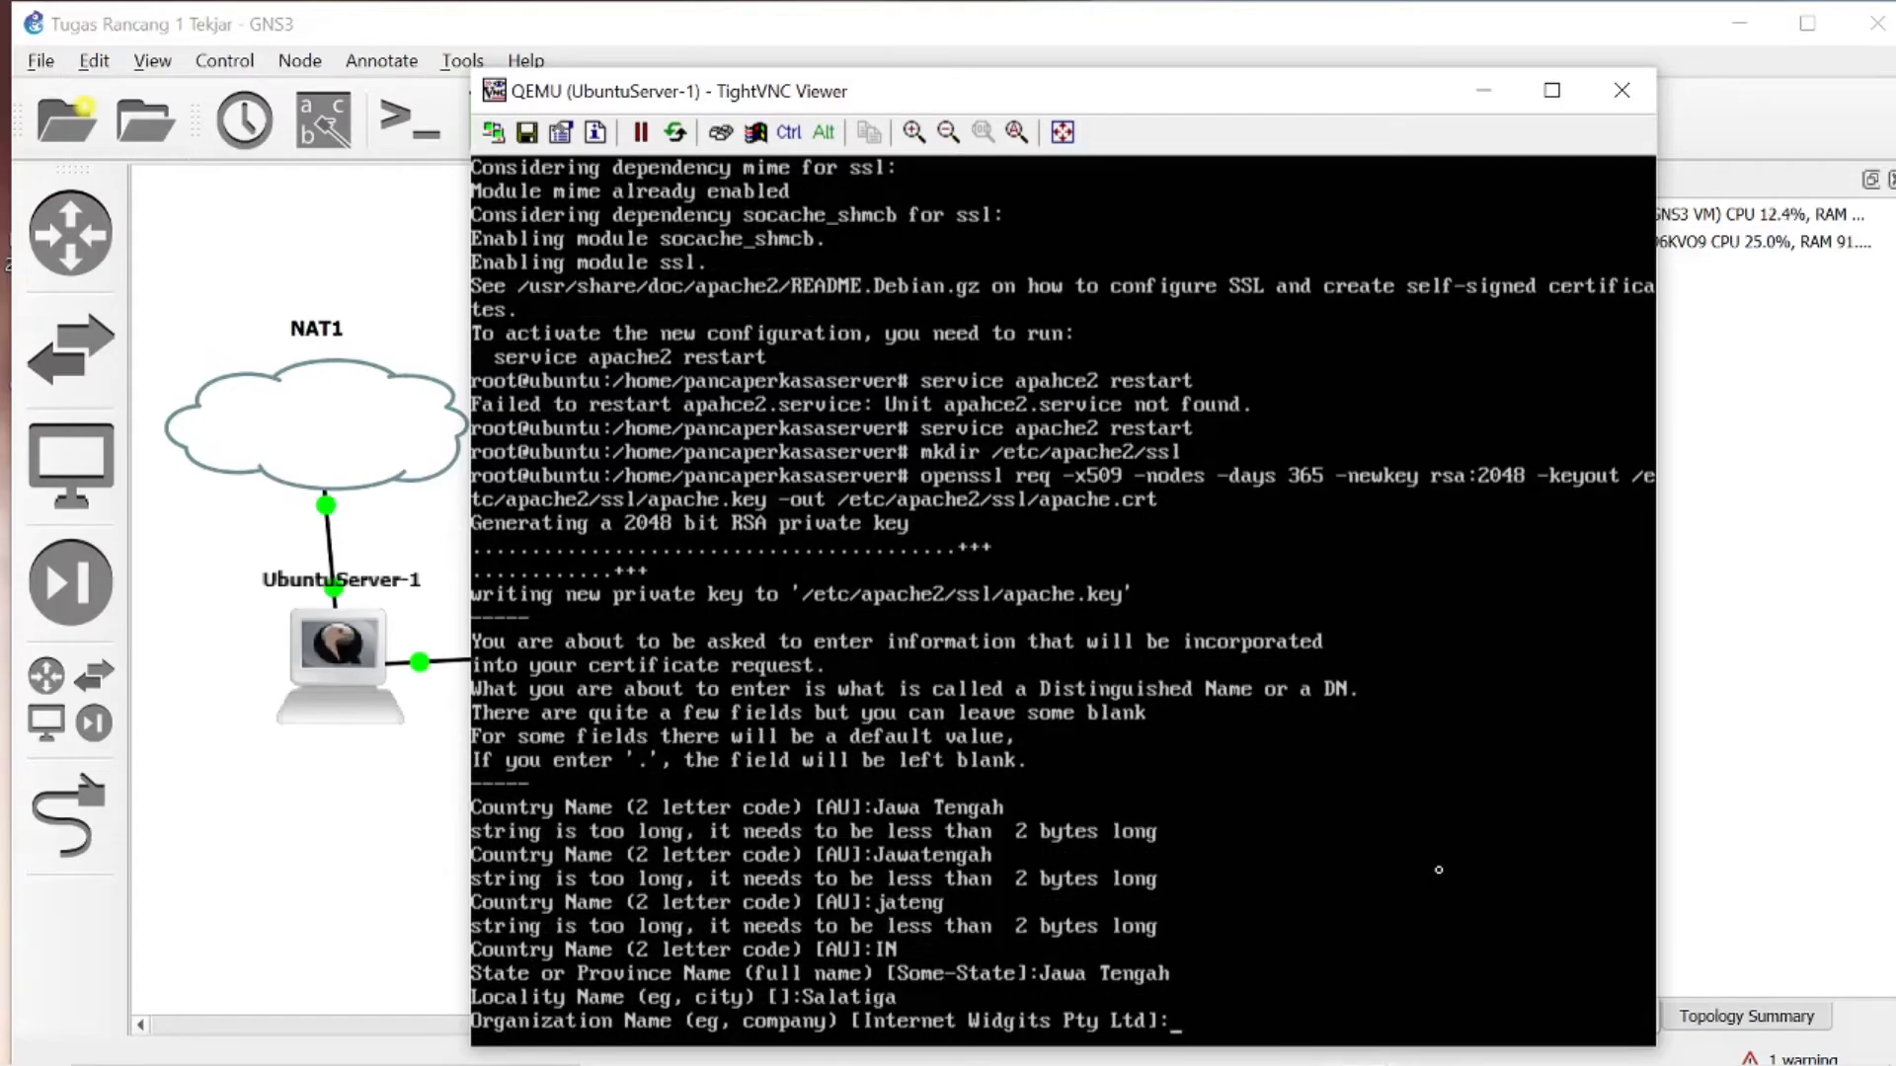
{"action": "type", "text": "UKSW"}
{"action": "key", "text": "Return"}
- Set the certificate's organizational unit to FTI and its common name to tekjari.com
{"action": "type", "text": "FT "}
{"action": "type", "text": "I"}
{"action": "key", "text": "Return"}
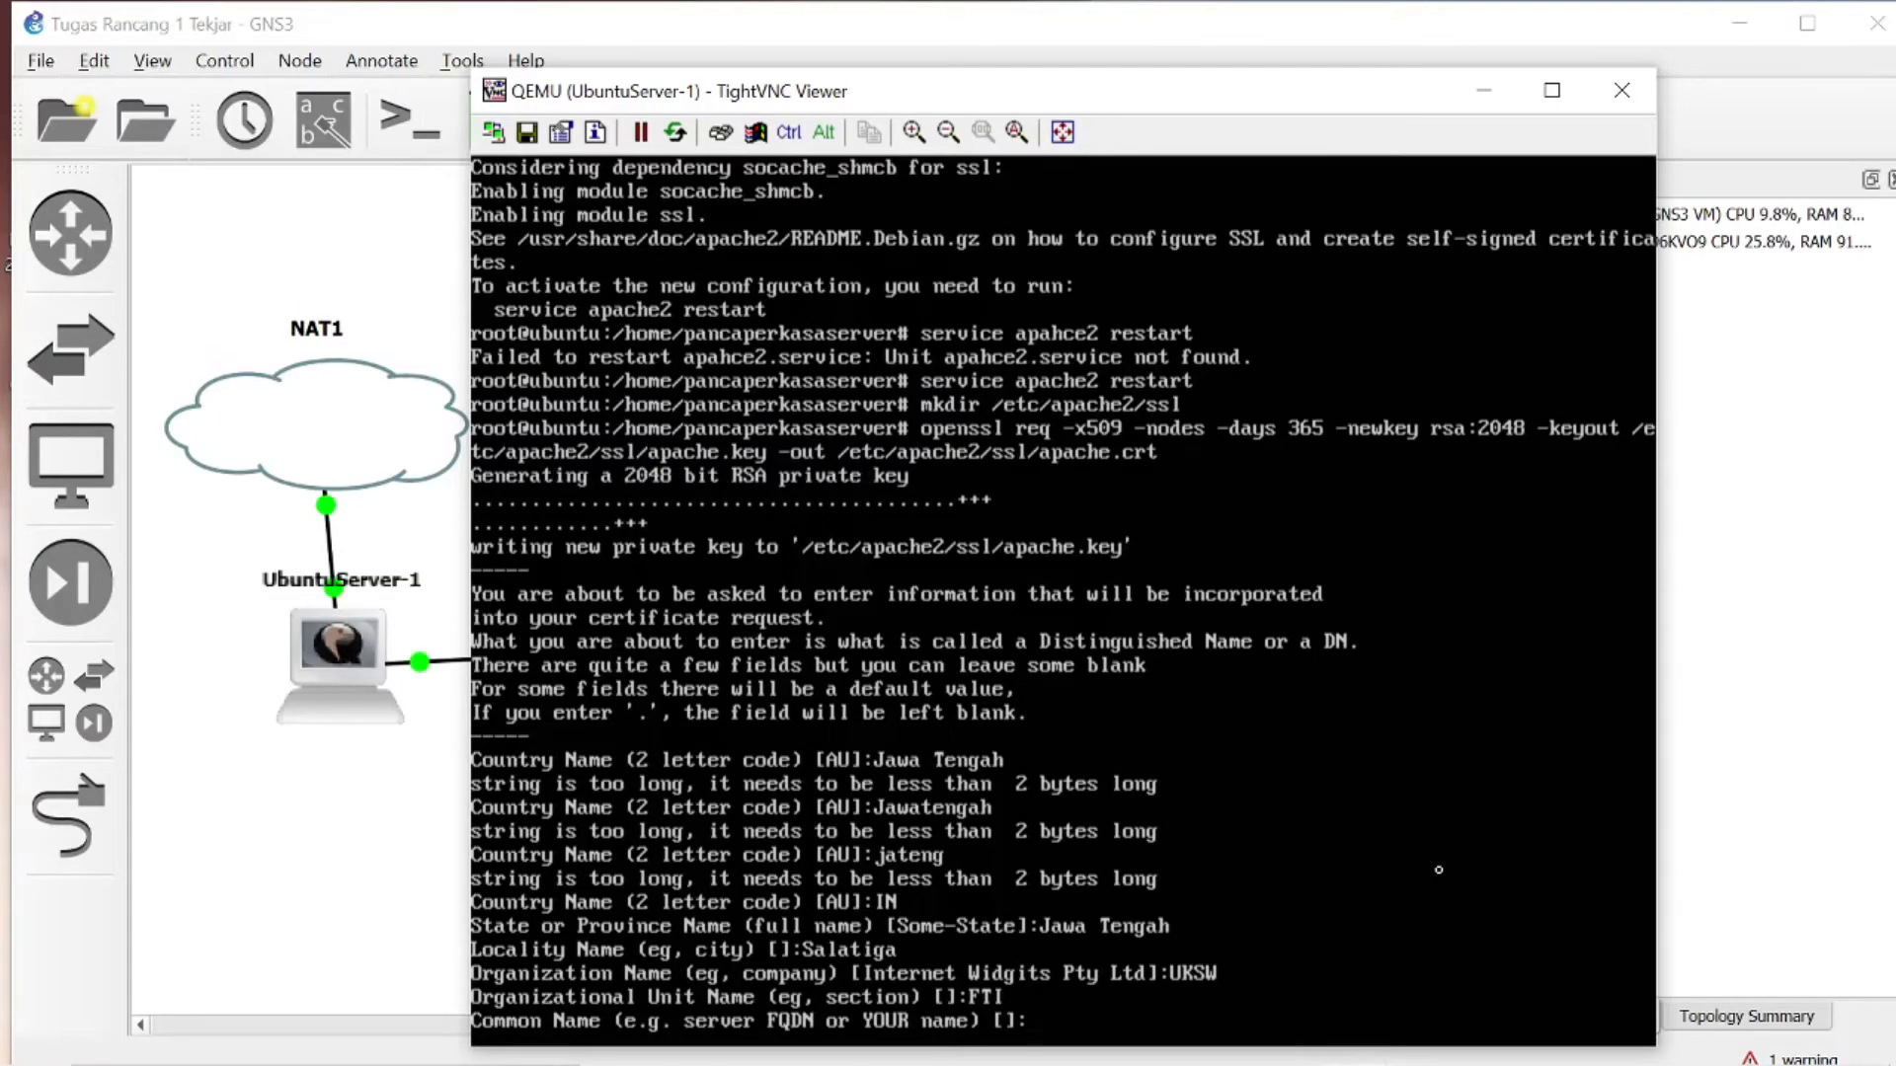
{"action": "type", "text": "tekjari.com"}
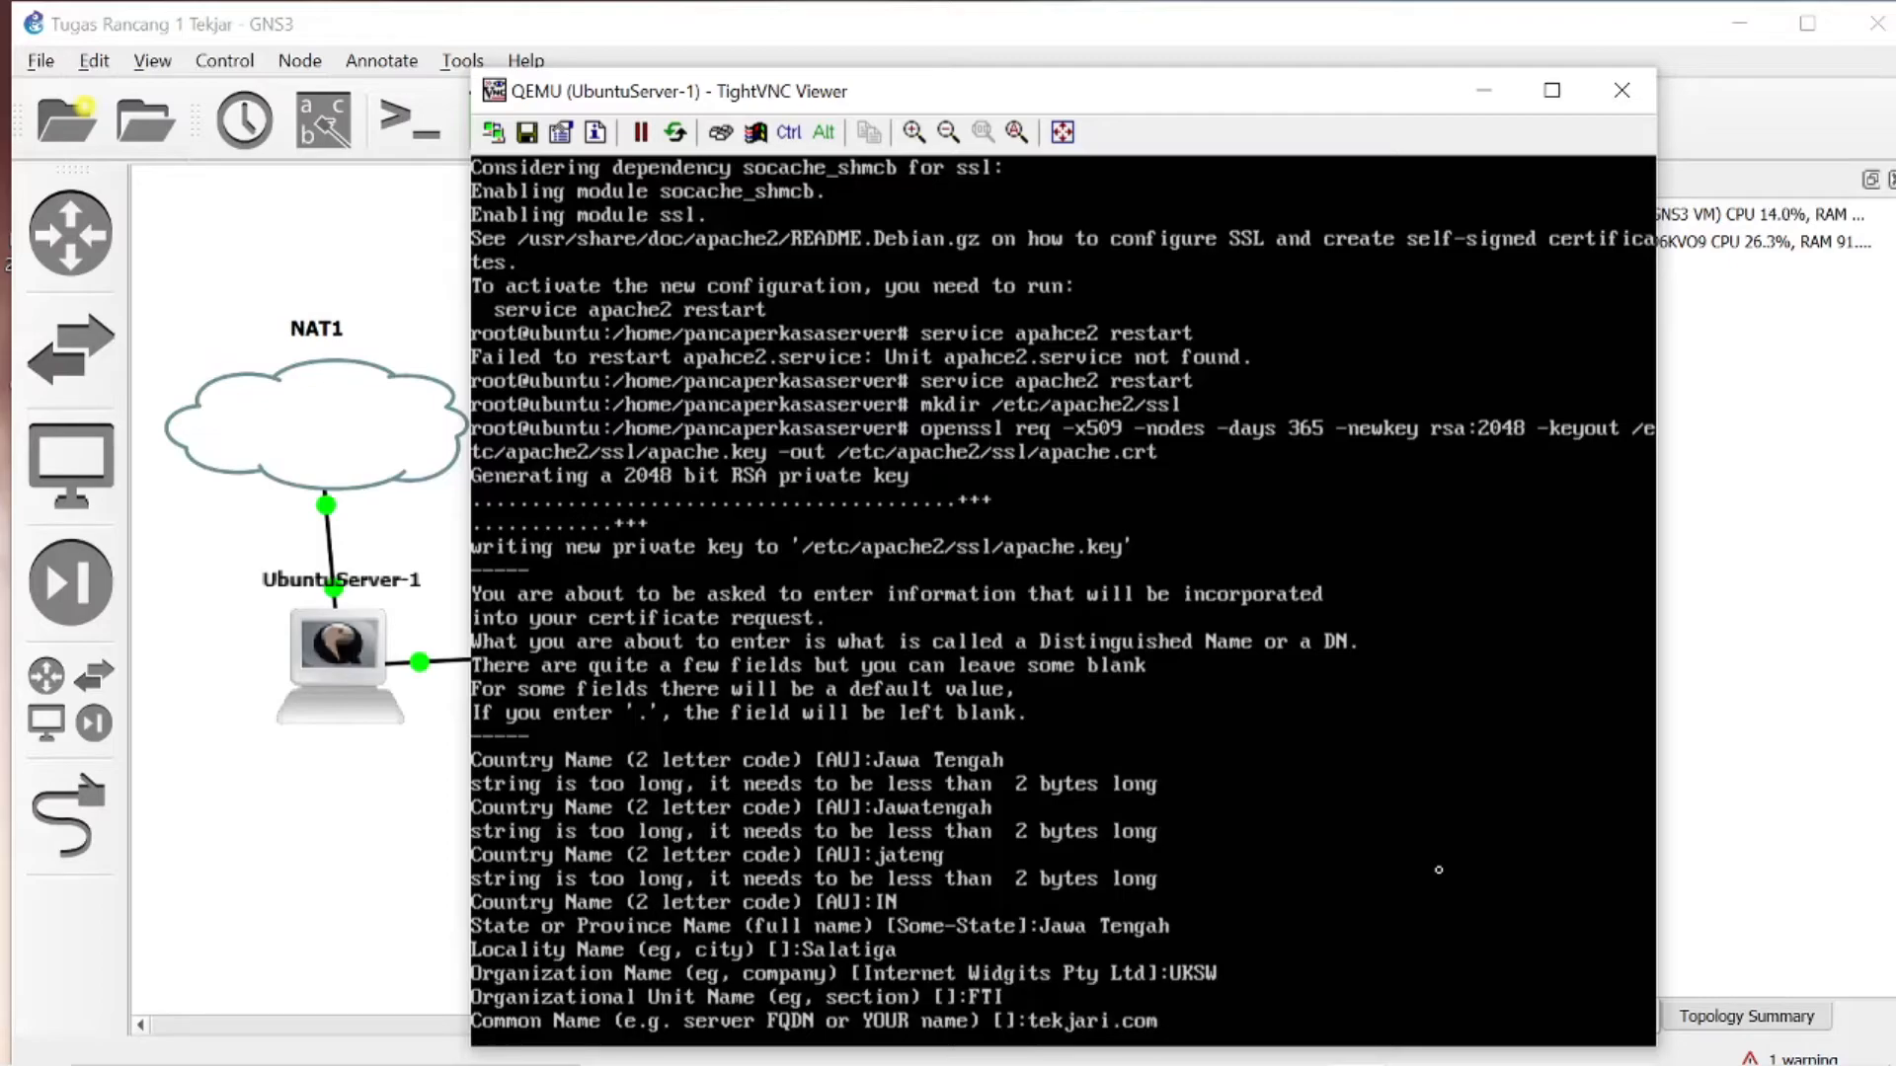
{"action": "key", "text": "Return"}
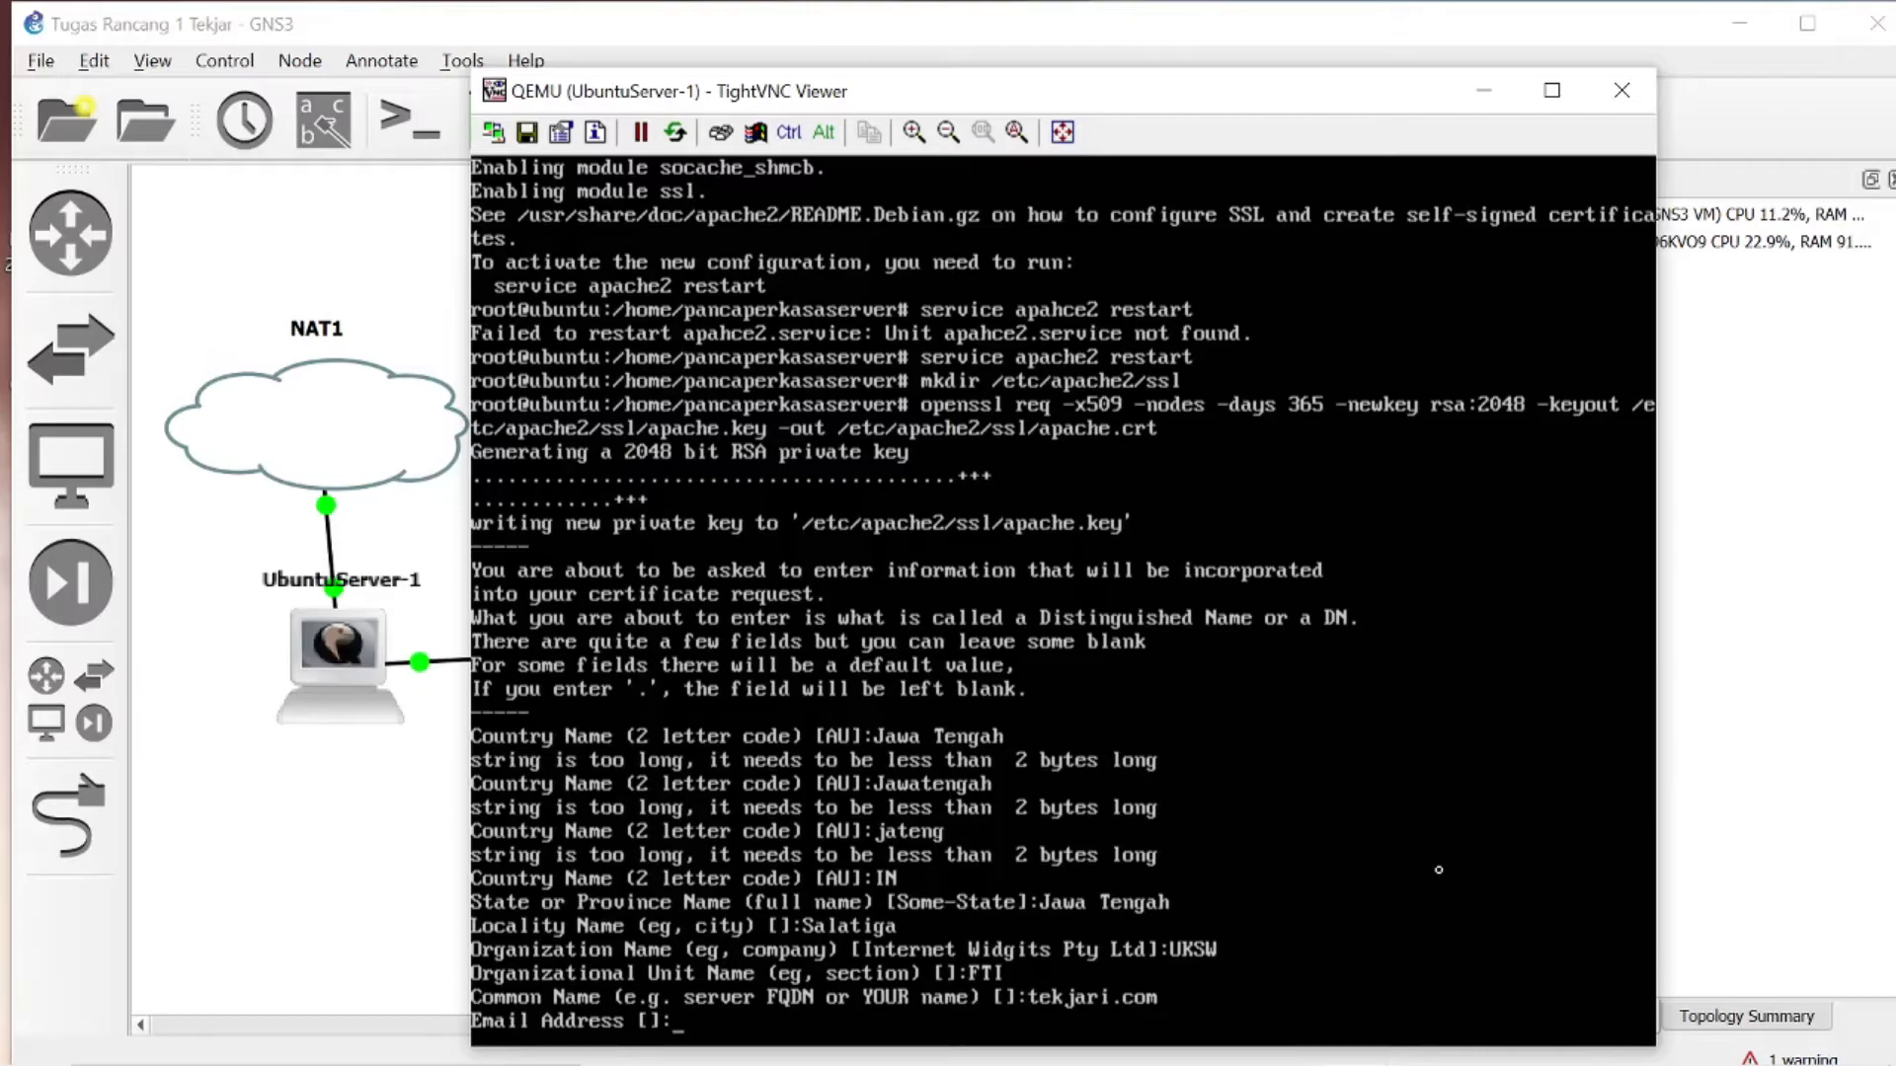
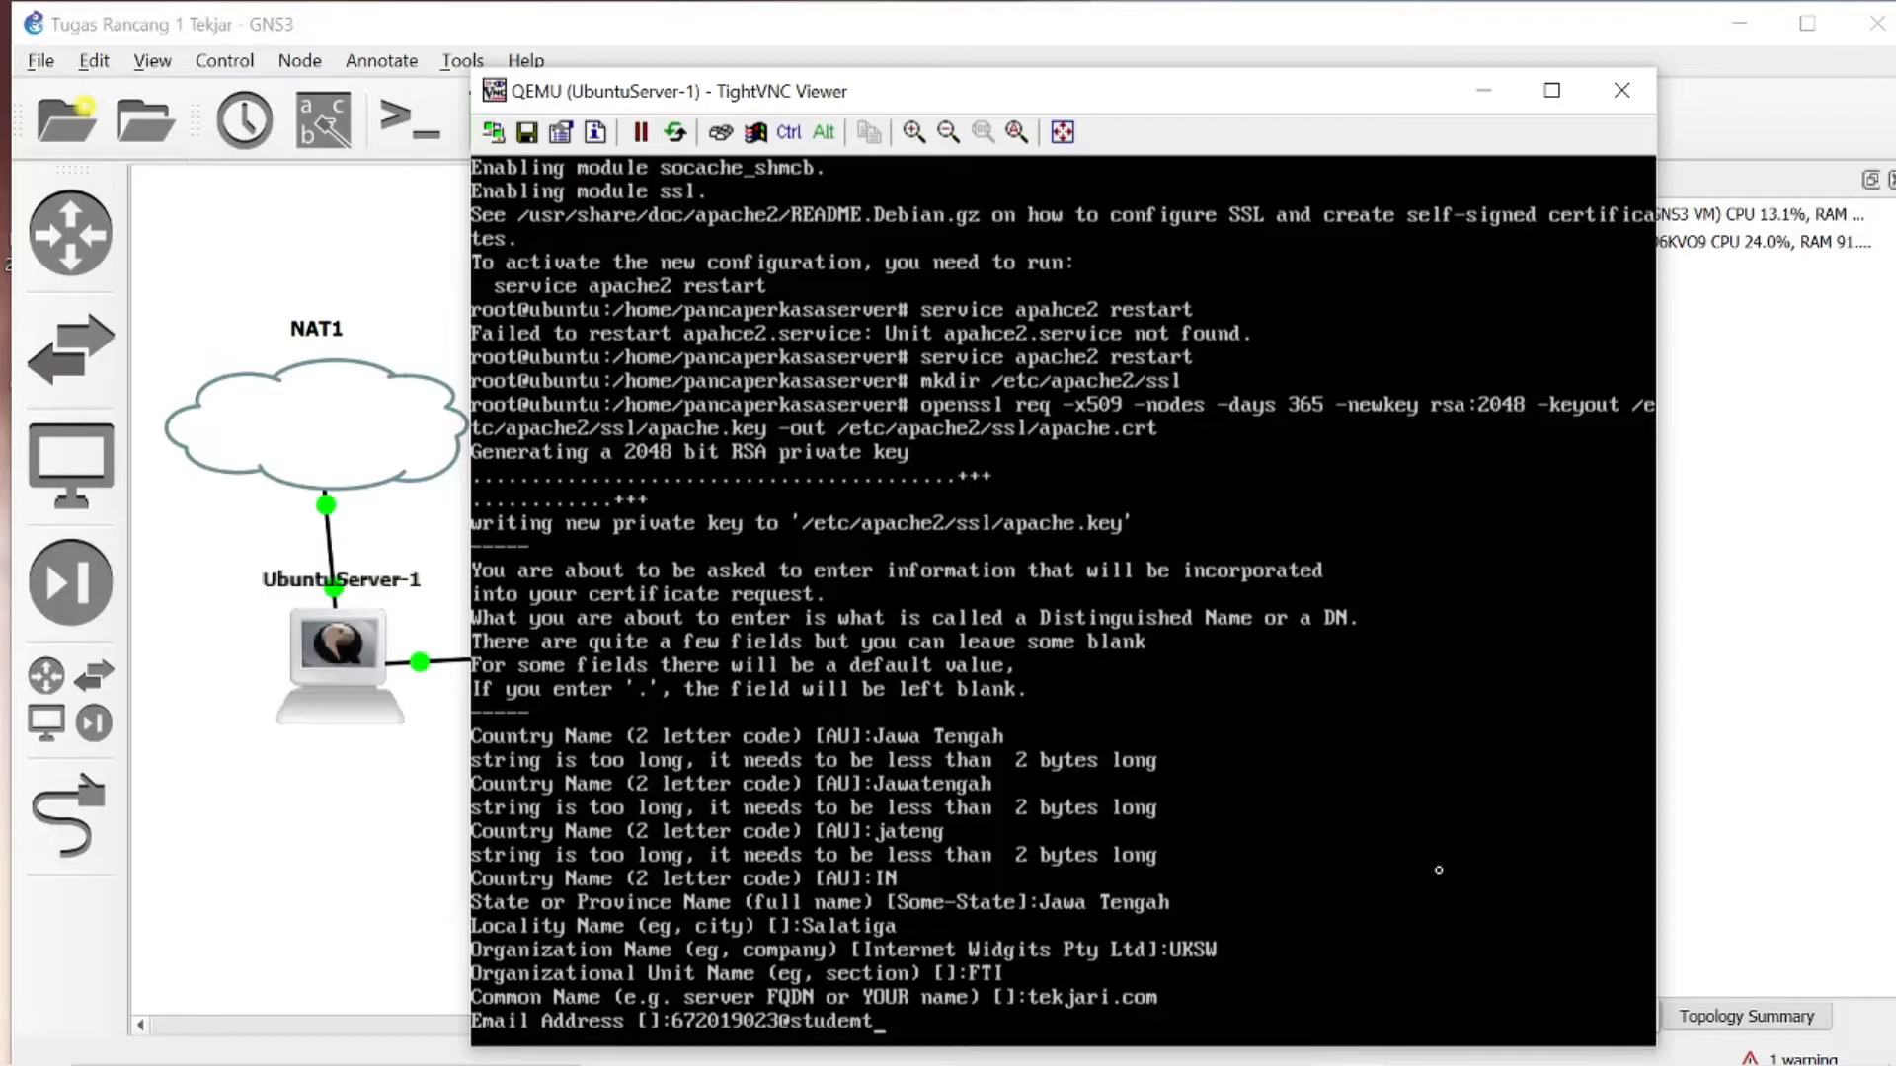
- Fill in the certificate's contact e-mail address to finish the certificate request
{"action": "key", "text": "Return"}
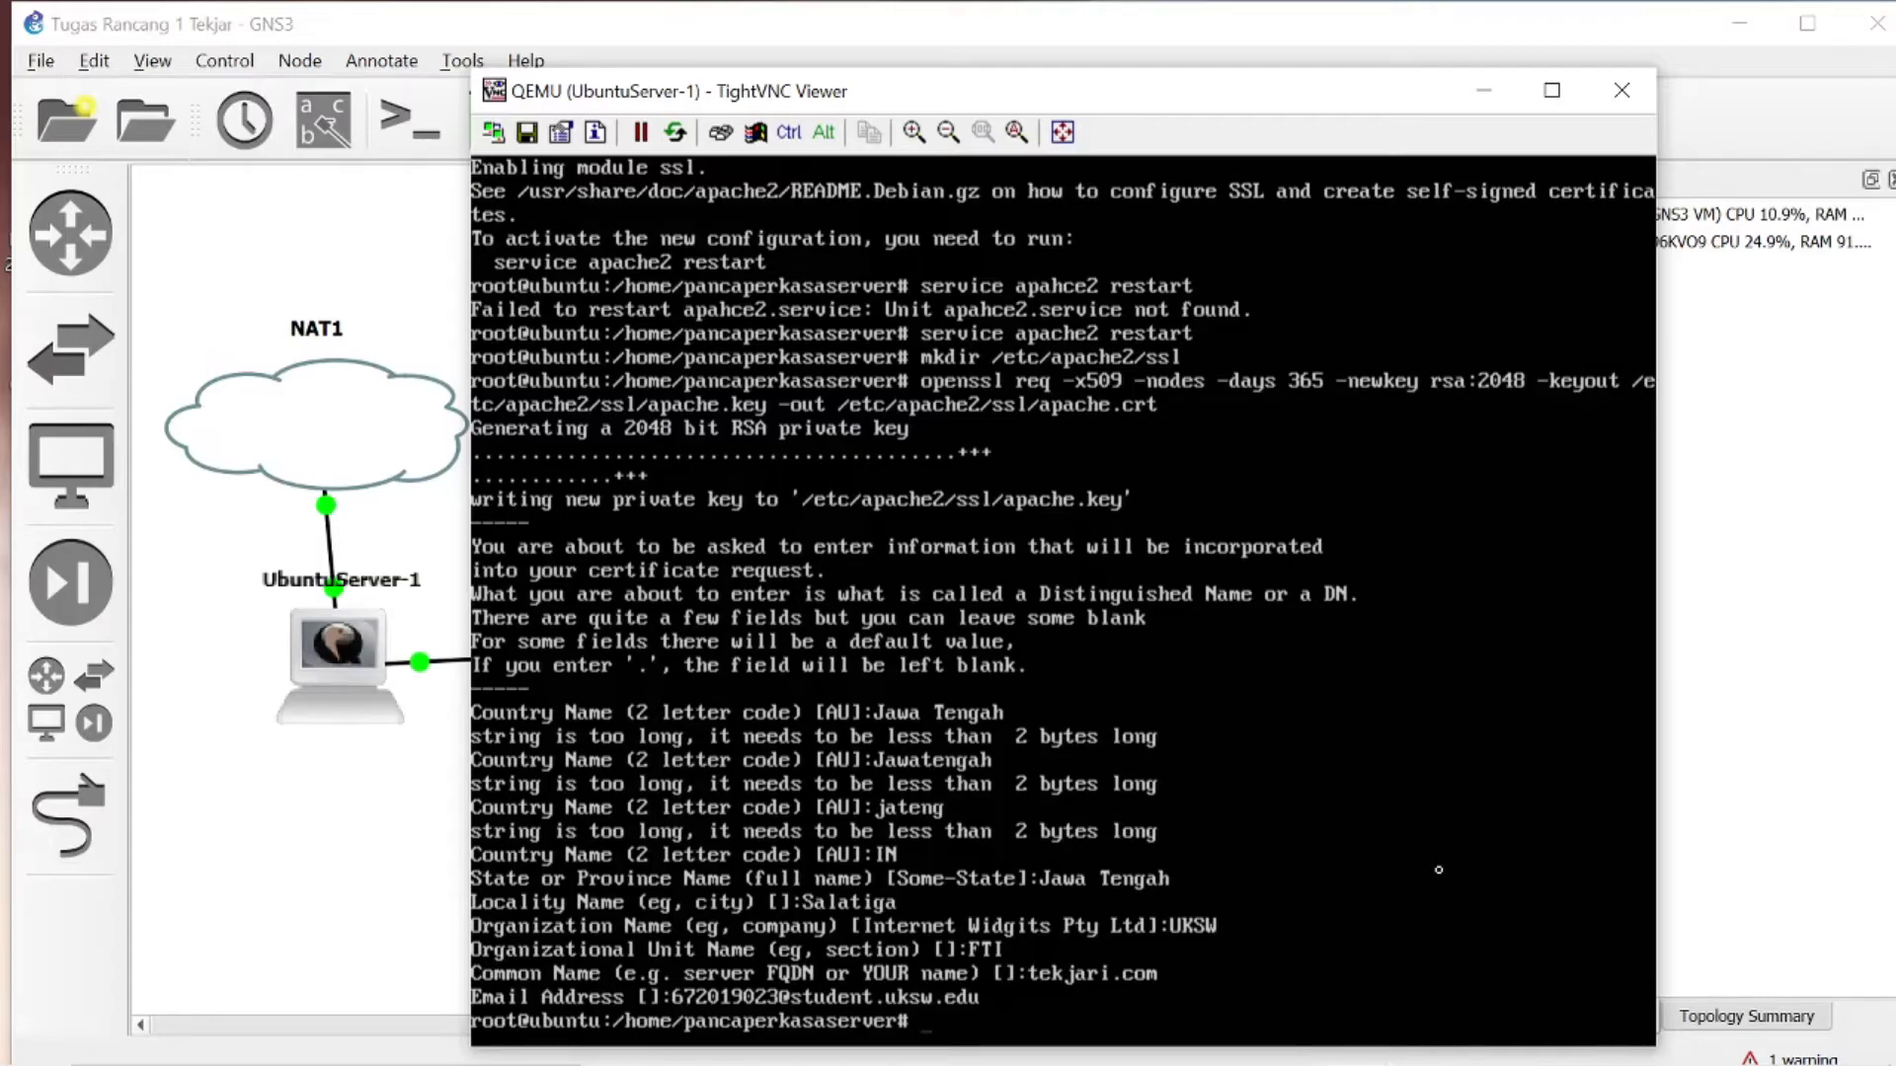
- Clear the server terminal and begin a nano command with the path /etc/apache2
{"action": "type", "text": "clear"}
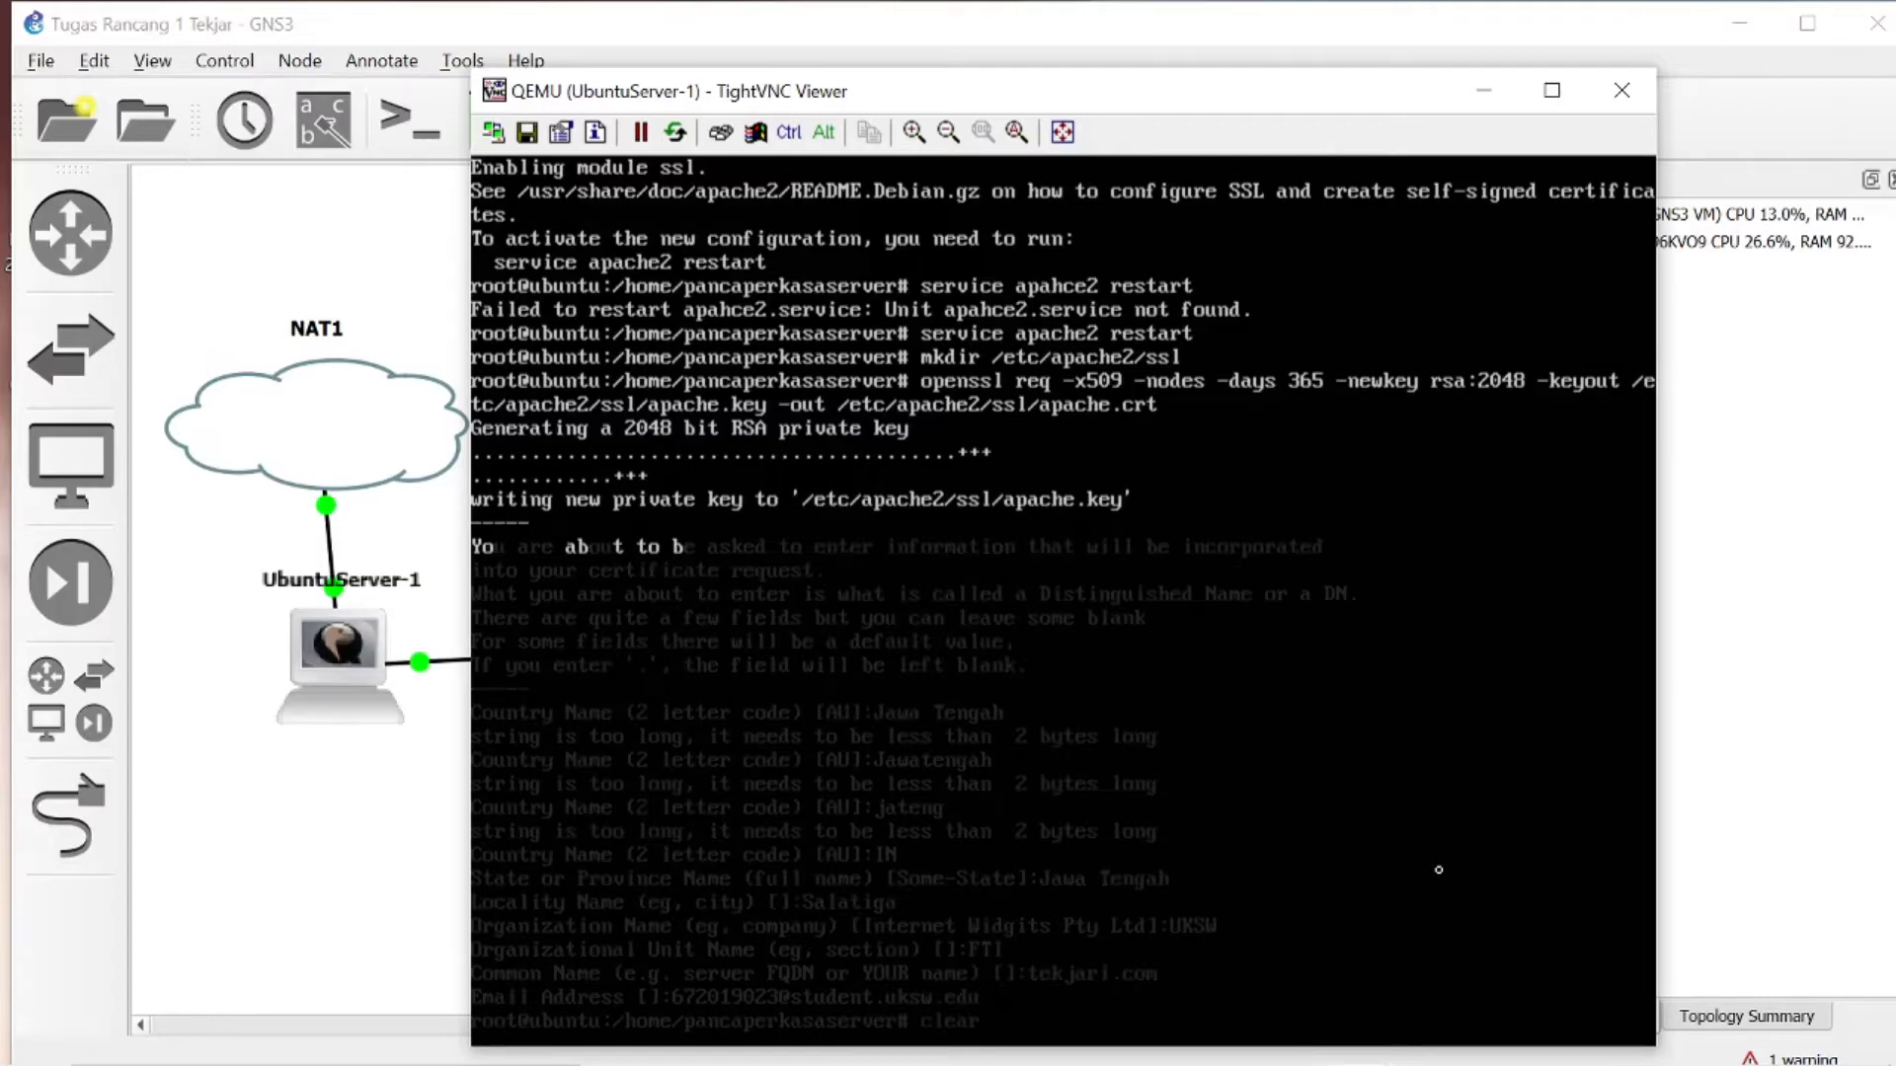
{"action": "key", "text": "Return"}
{"action": "type", "text": "nano"}
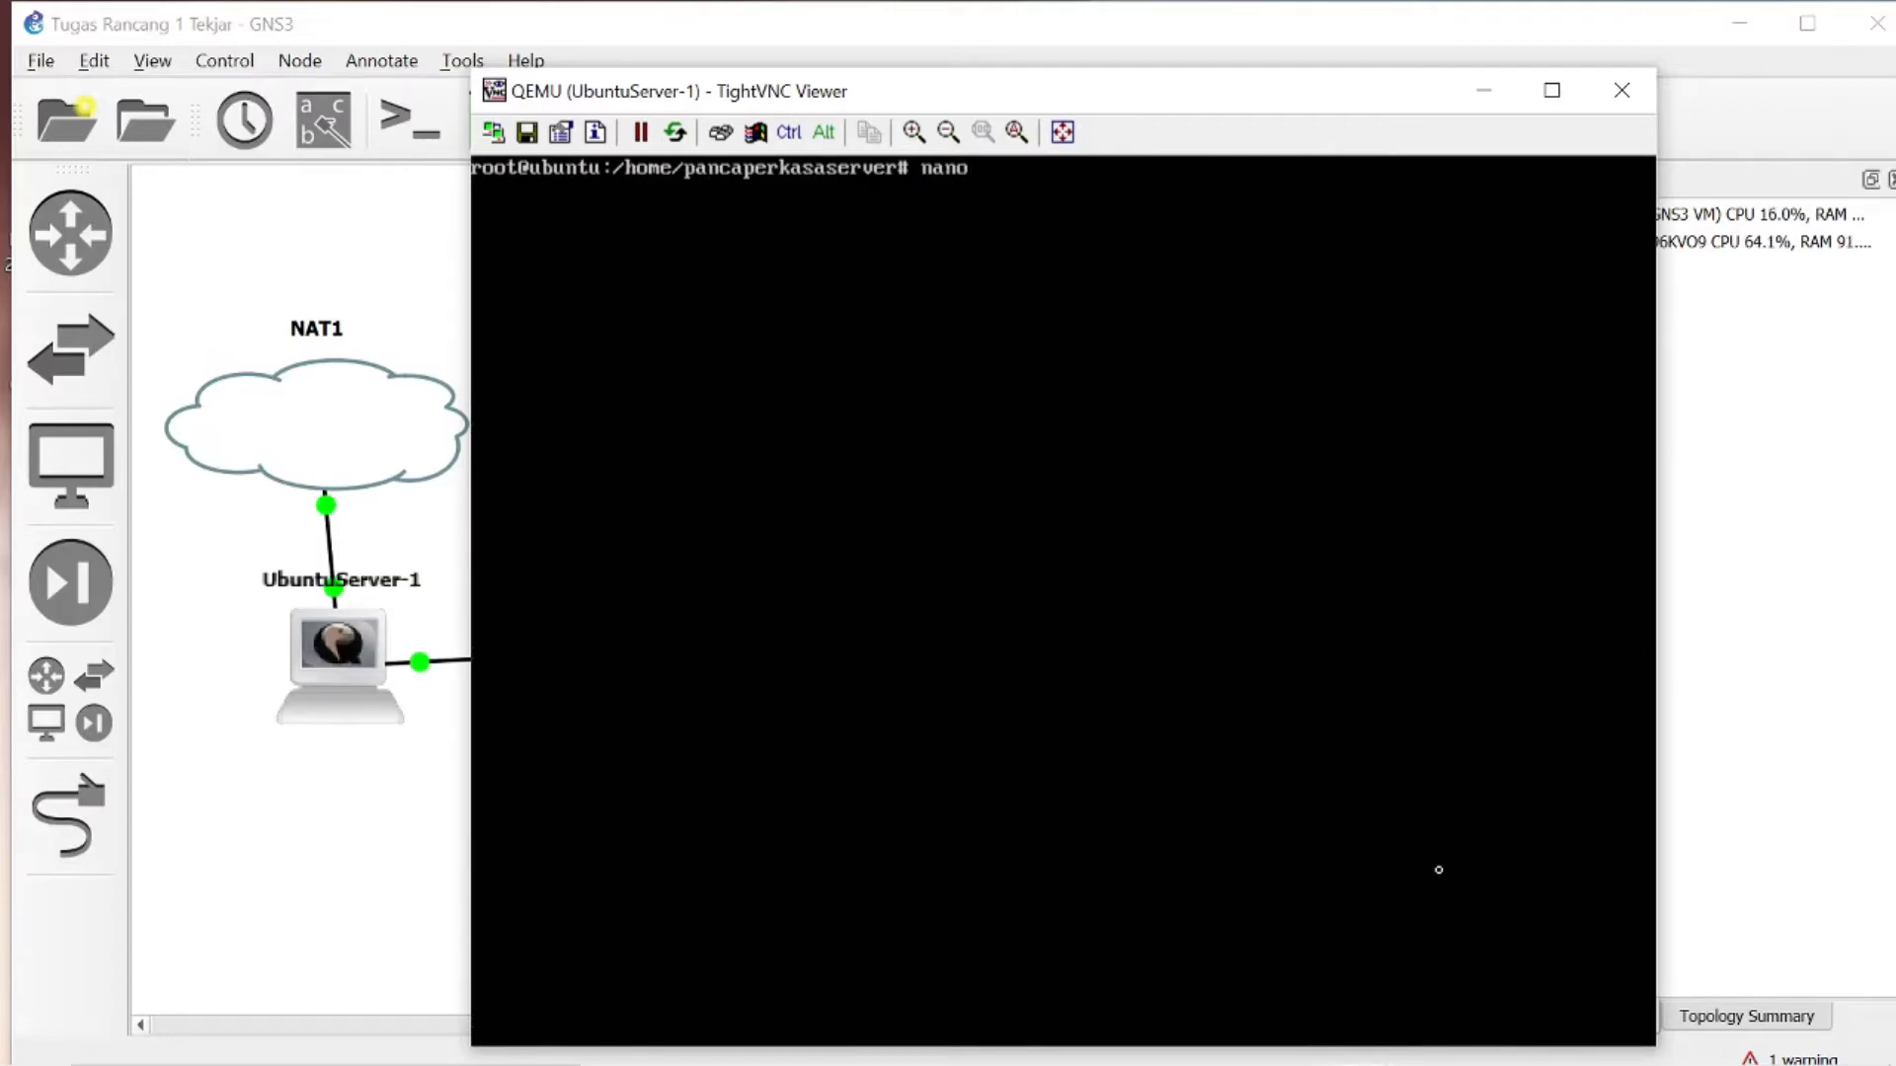
{"action": "type", "text": "/etc"}
{"action": "key", "text": "BackSpace"}
{"action": "key", "text": "BackSpace"}
{"action": "key", "text": "BackSpace"}
{"action": "key", "text": "BackSpace"}
{"action": "type", "text": "/etc"}
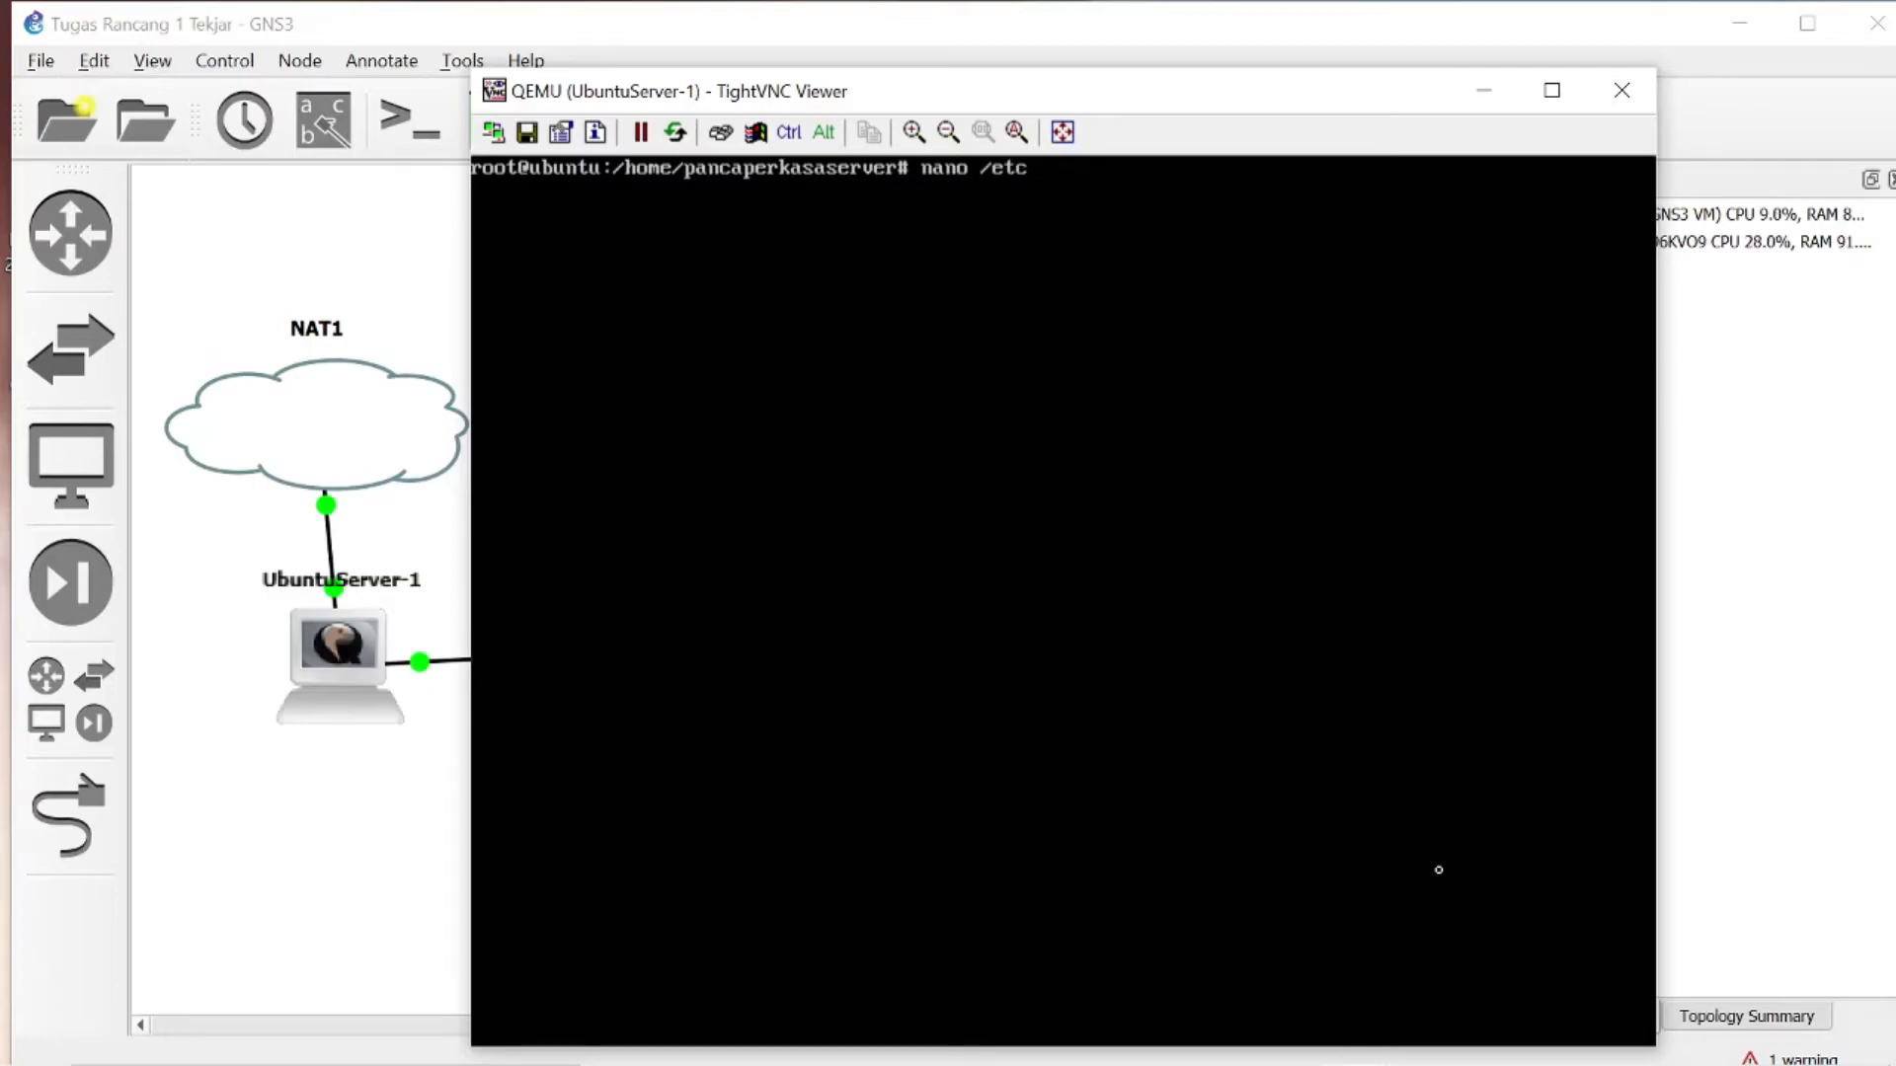
{"action": "type", "text": "/apache2"}
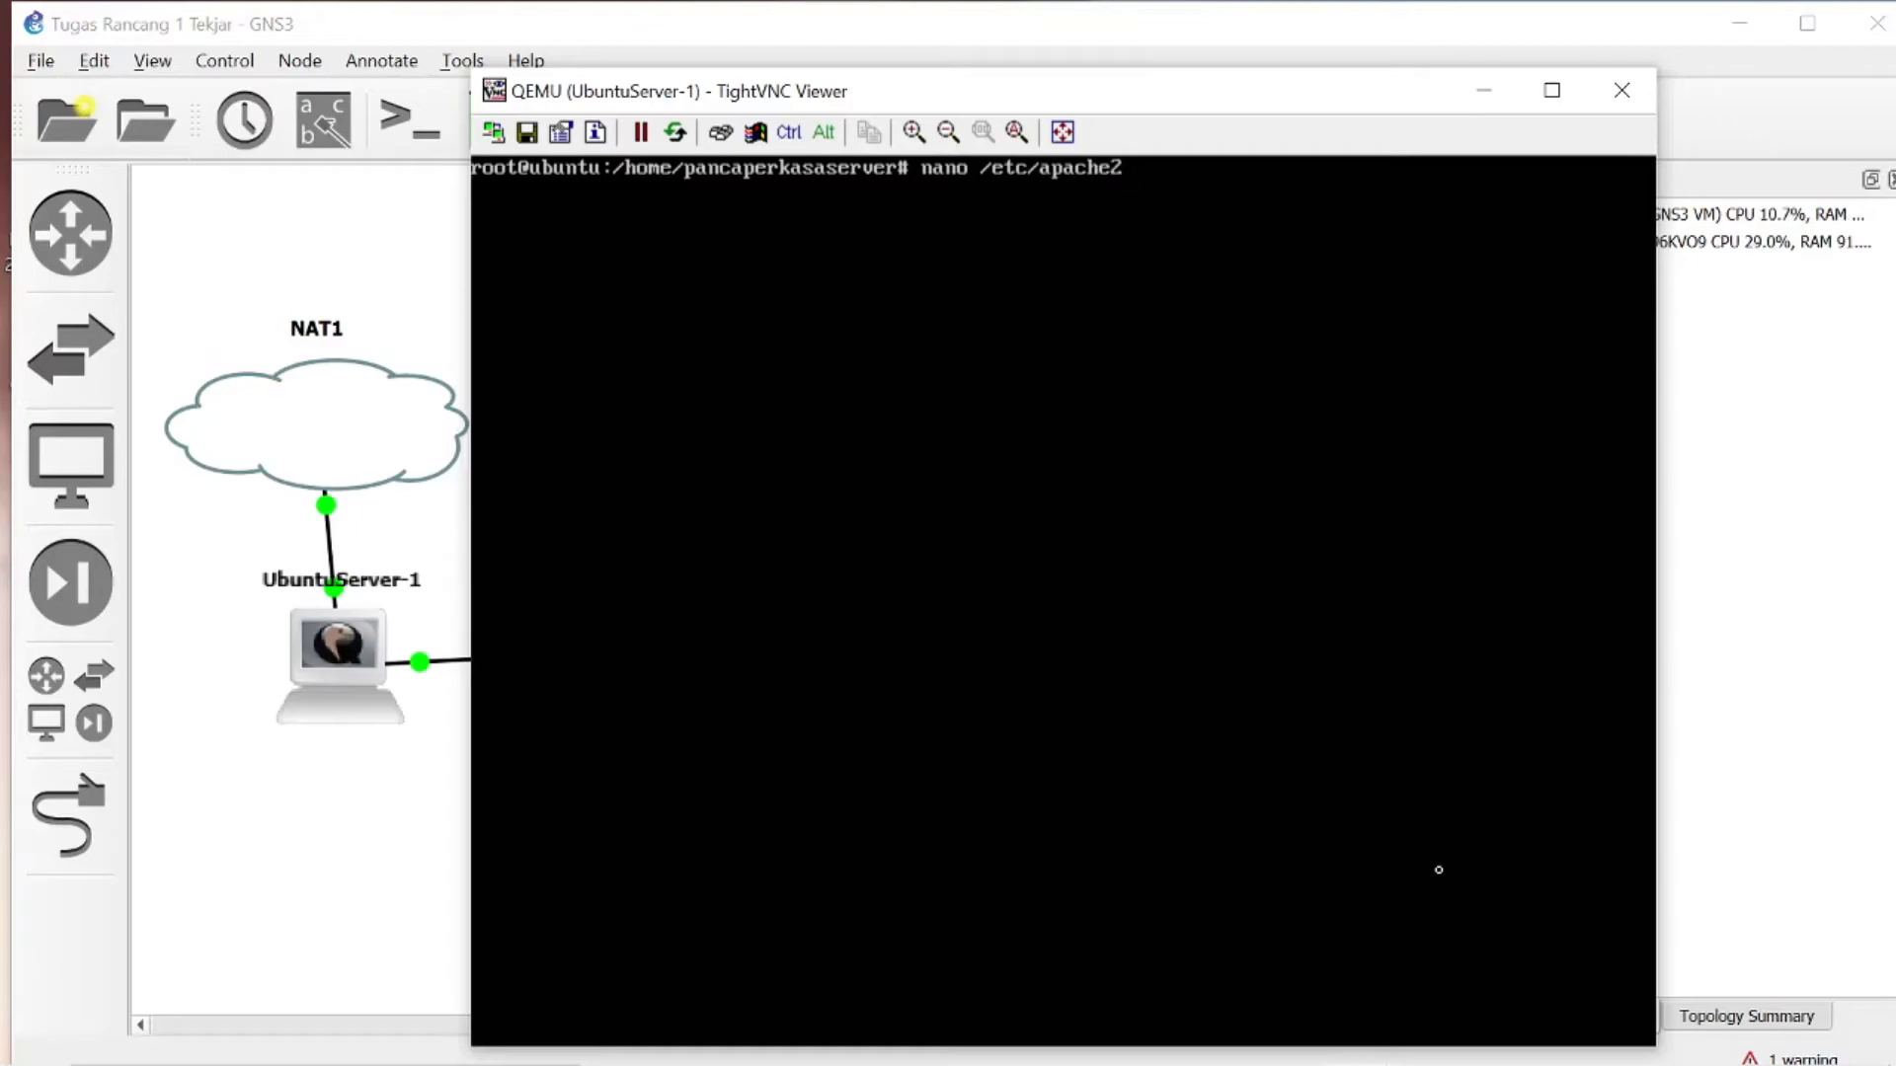
{"action": "type", "text": "/sites"}
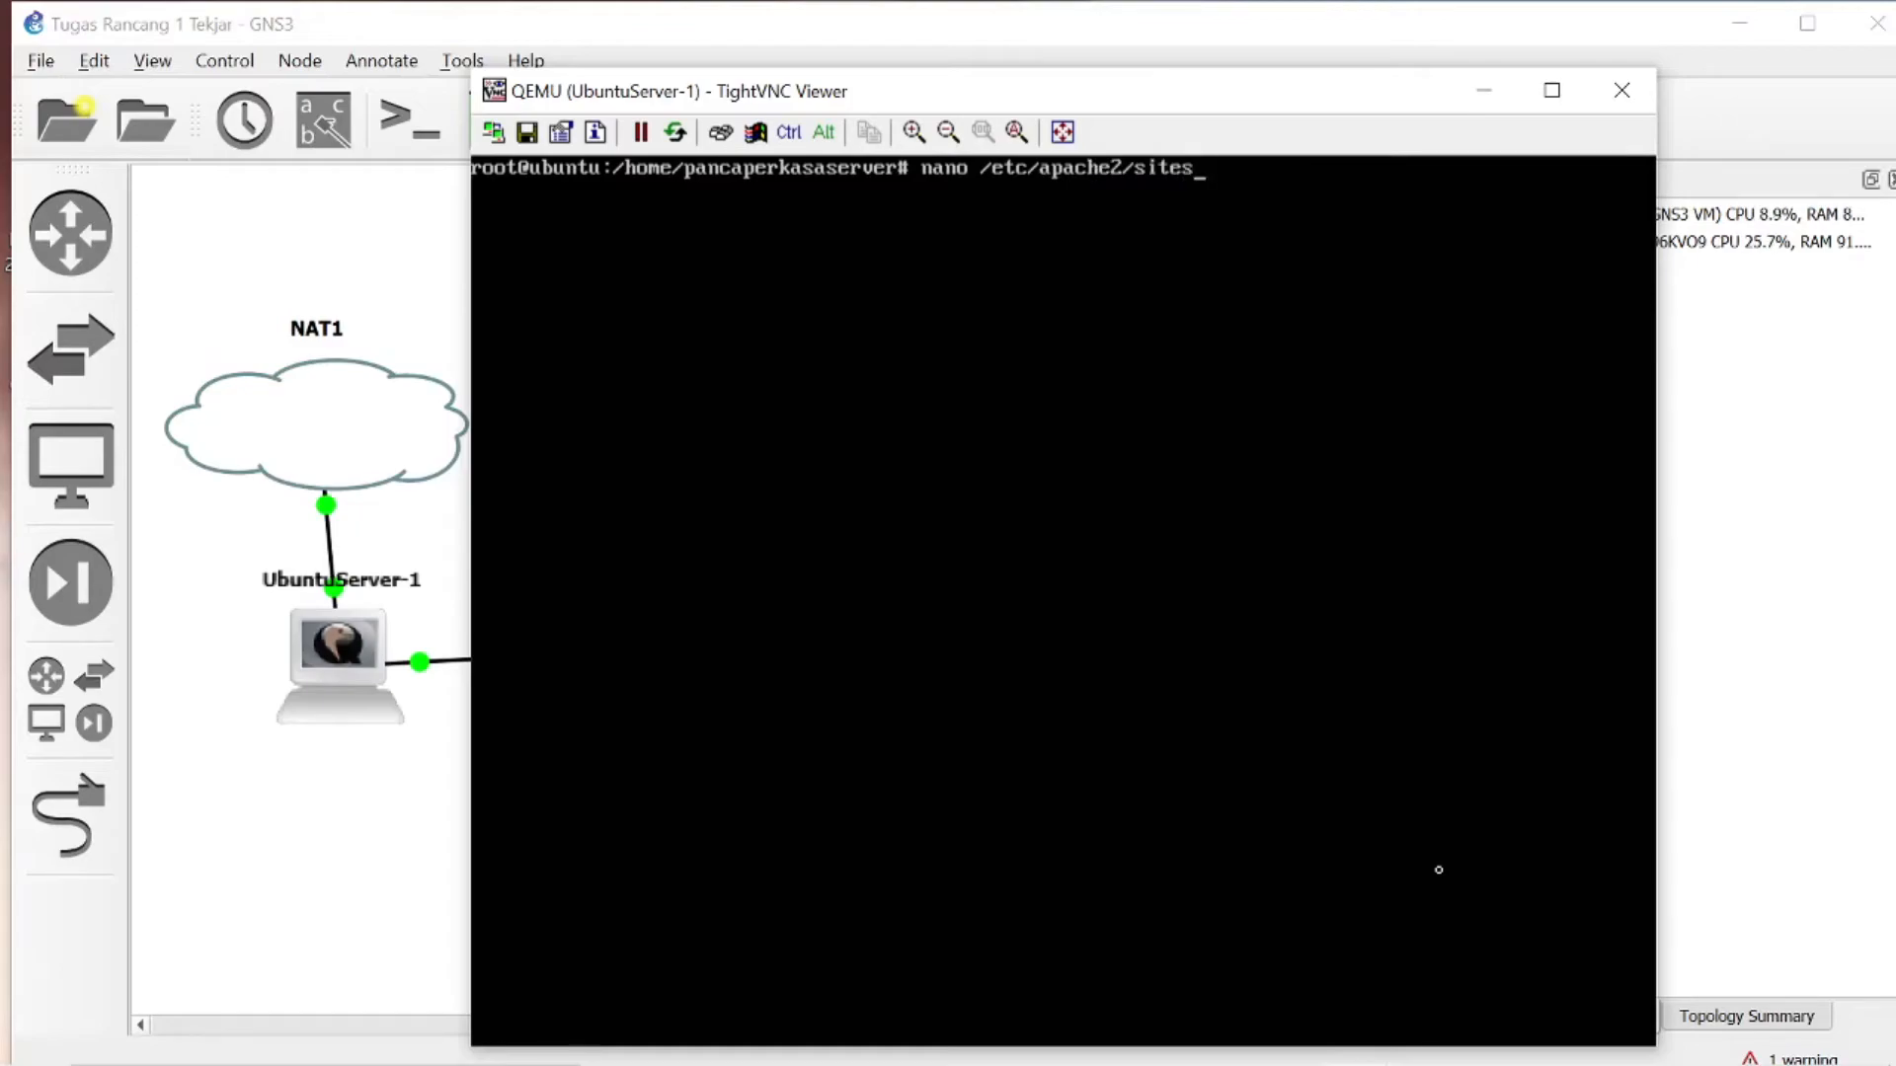
- Complete the nano path with /sites-available/default-ssl.conf and open that file
{"action": "type", "text": "-availa"}
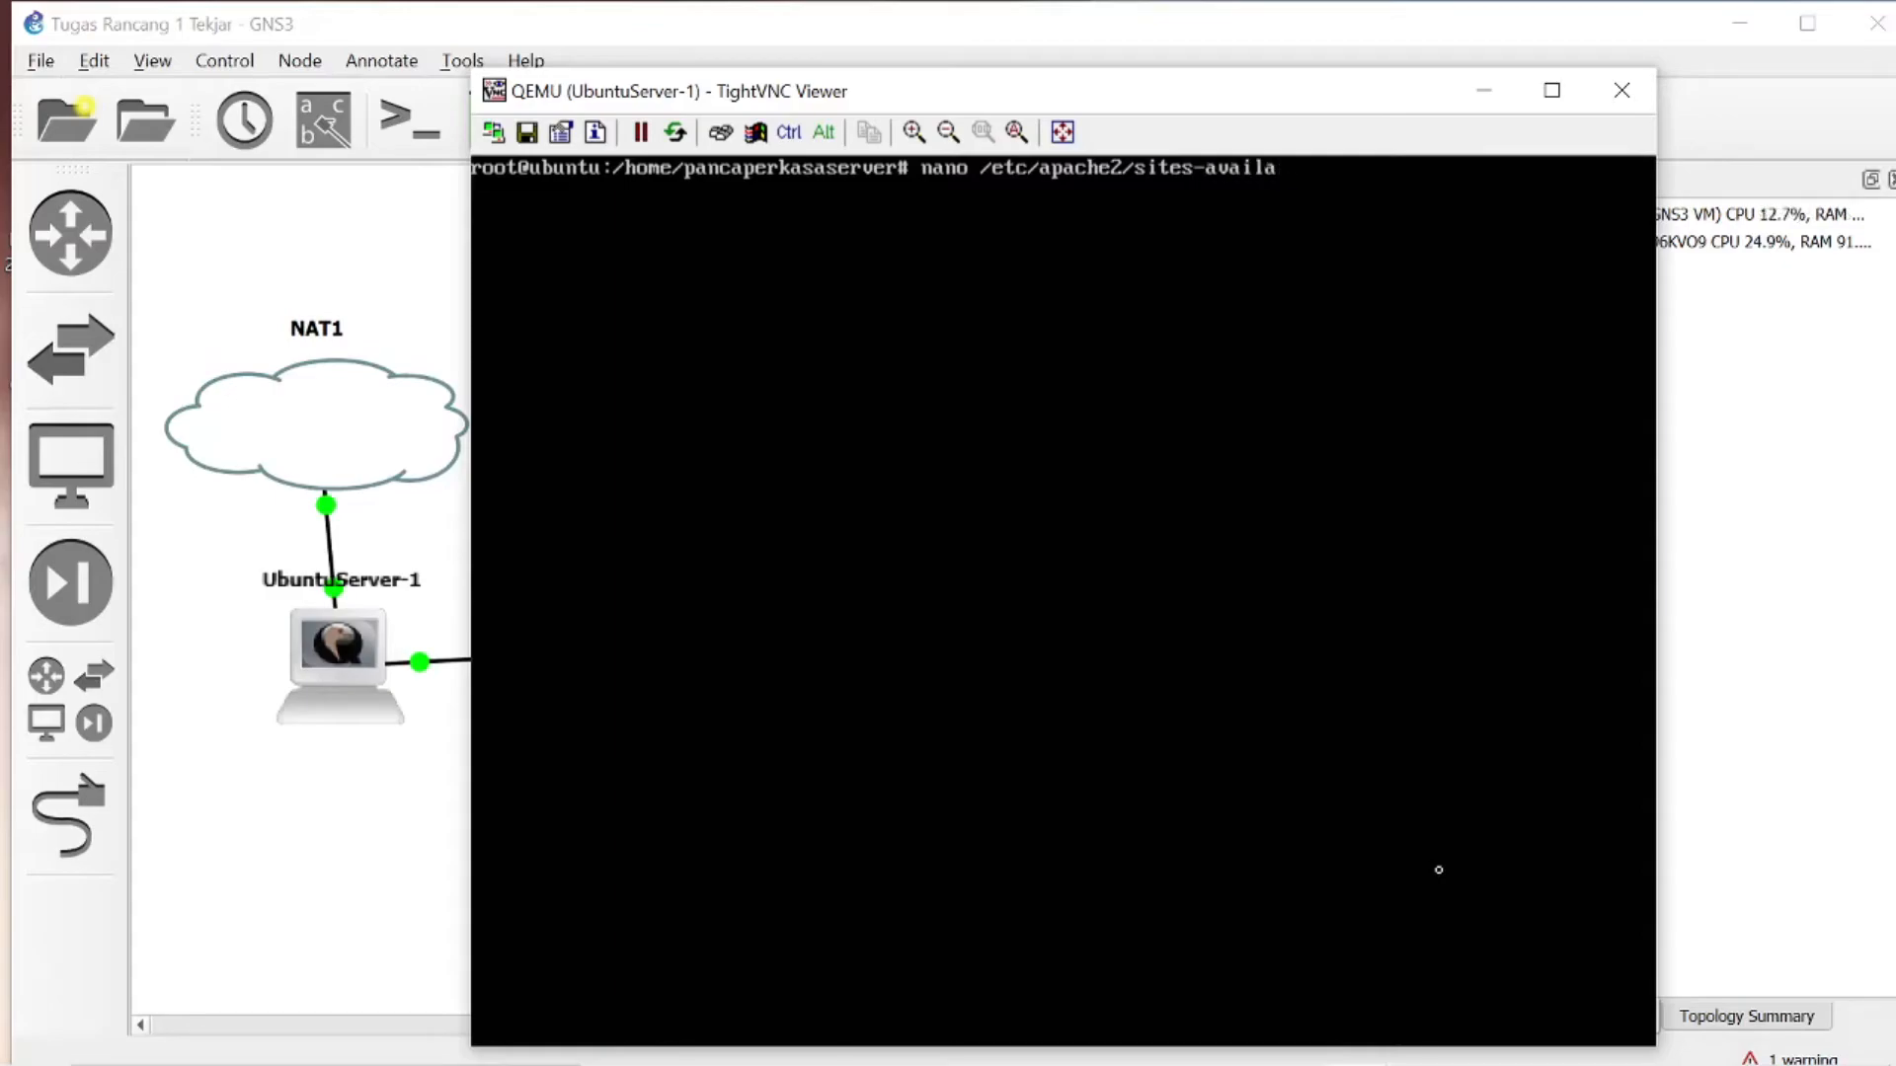
{"action": "type", "text": "ble/default-ssl.conf"}
{"action": "key", "text": "Return"}
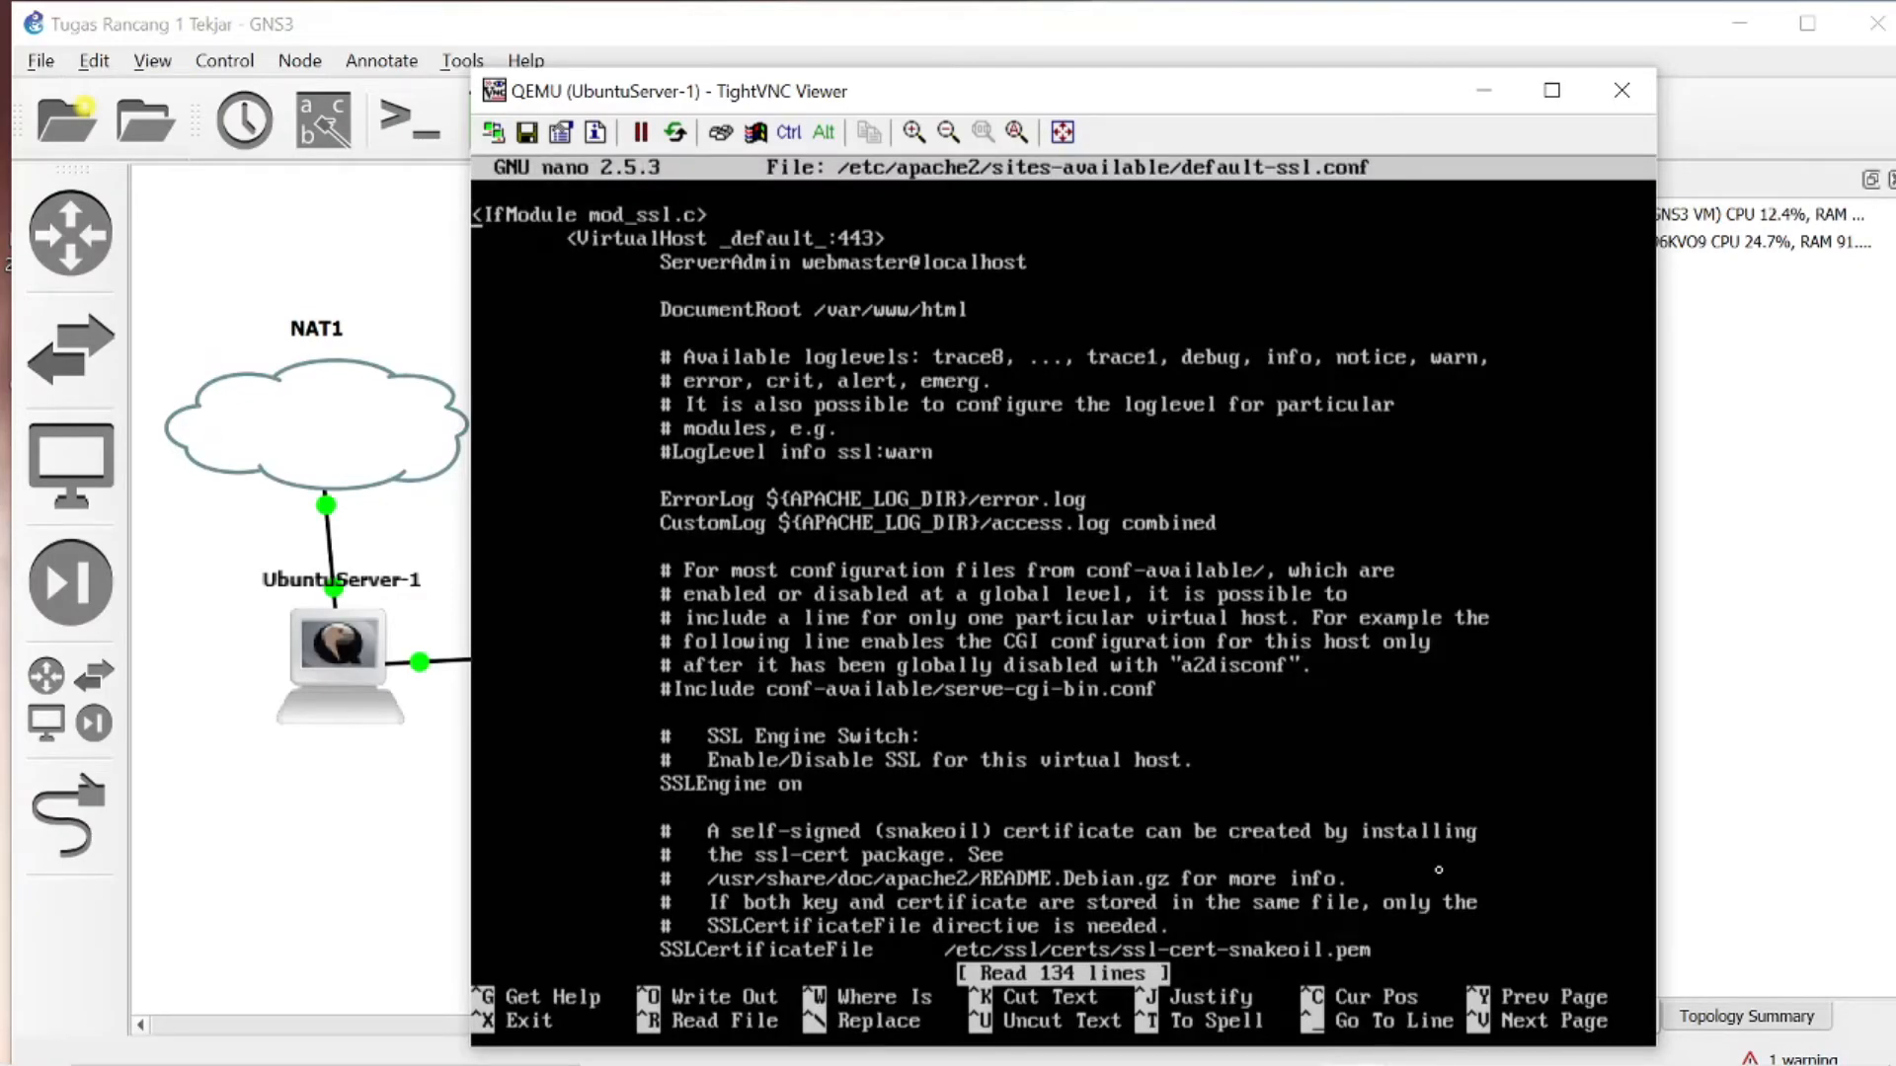
- Add the line ServerName tekjari.com:443 directly below the ServerAdmin line
{"action": "key", "text": "Right"}
{"action": "key", "text": "Right"}
{"action": "key", "text": "Right"}
{"action": "key", "text": "Right"}
{"action": "key", "text": "Right"}
{"action": "key", "text": "Right"}
{"action": "key", "text": "Right"}
{"action": "key", "text": "Right"}
{"action": "key", "text": "Right"}
{"action": "key", "text": "Right"}
{"action": "key", "text": "Right"}
{"action": "key", "text": "Right"}
{"action": "key", "text": "Right"}
{"action": "key", "text": "Right"}
{"action": "key", "text": "Right"}
{"action": "key", "text": "Right"}
{"action": "key", "text": "Right"}
{"action": "key", "text": "Right"}
{"action": "key", "text": "Right"}
{"action": "key", "text": "Right"}
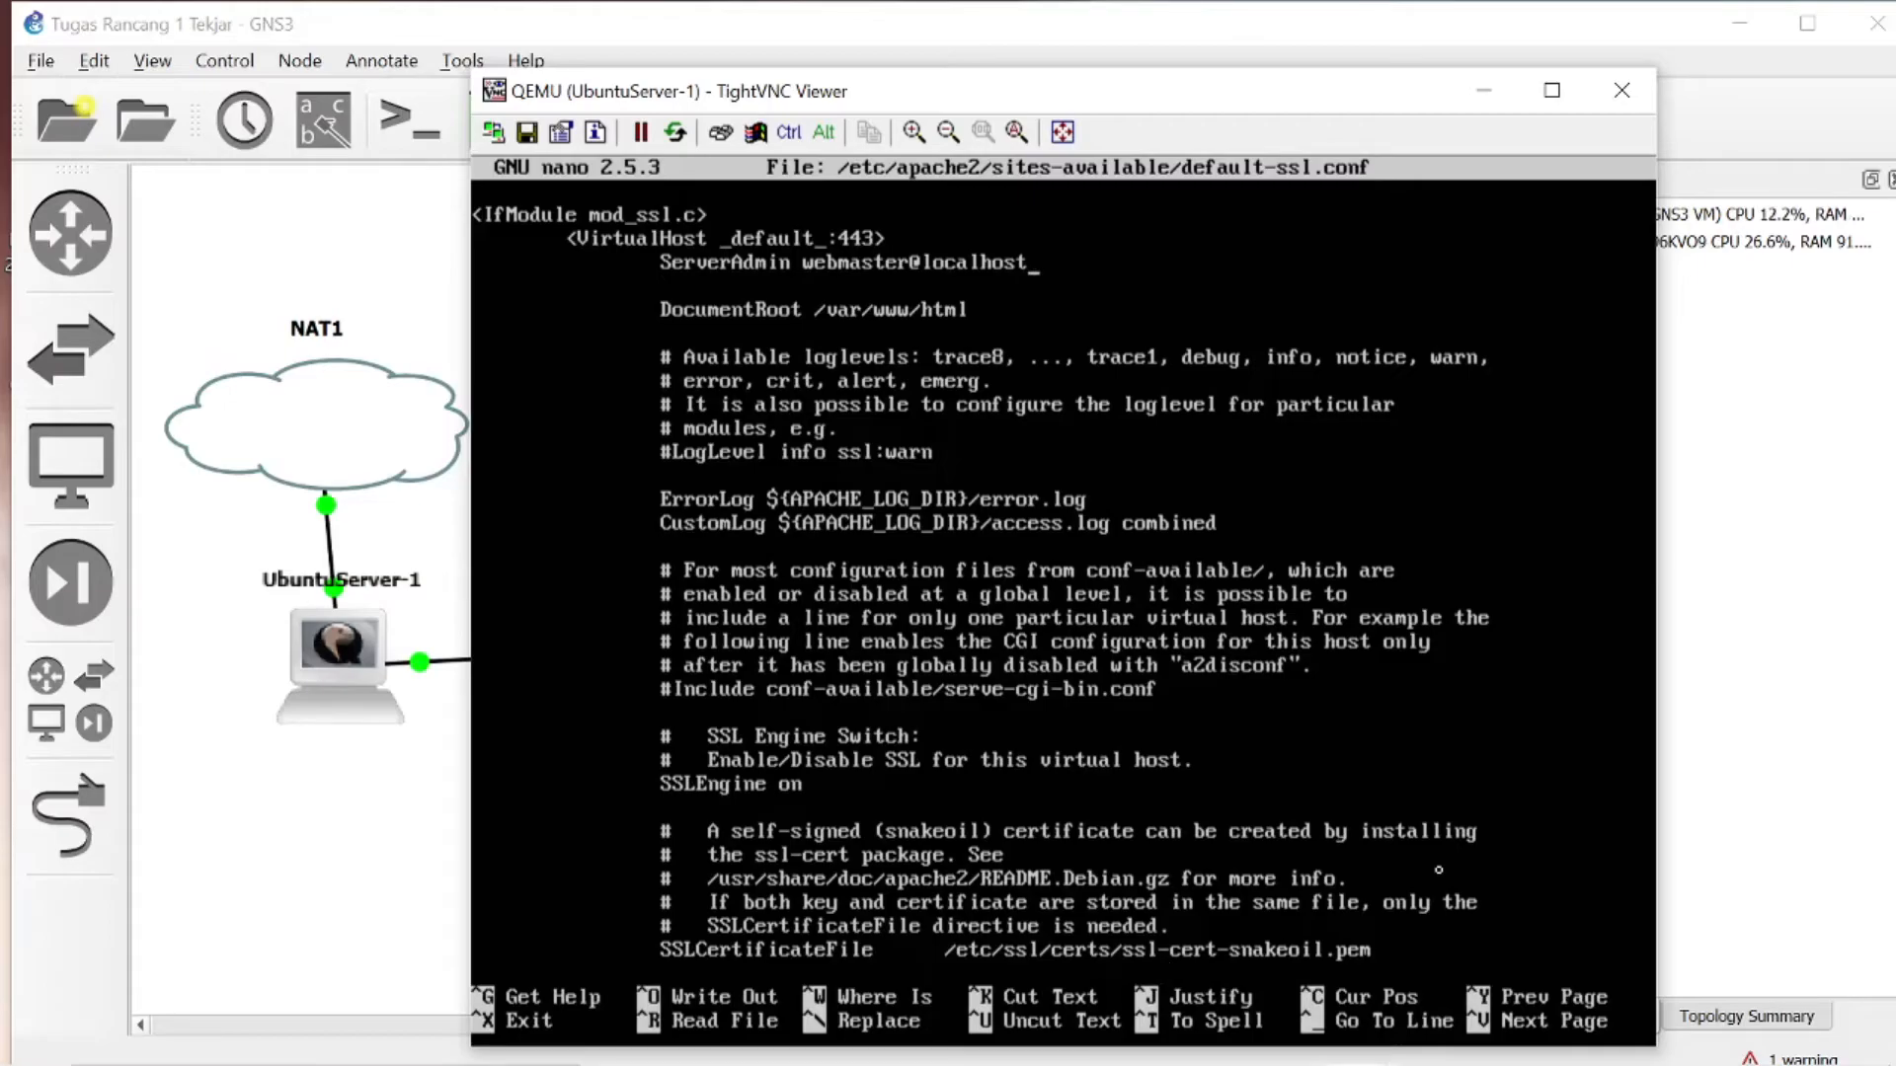
{"action": "key", "text": "Return"}
{"action": "type", "text": "Server"}
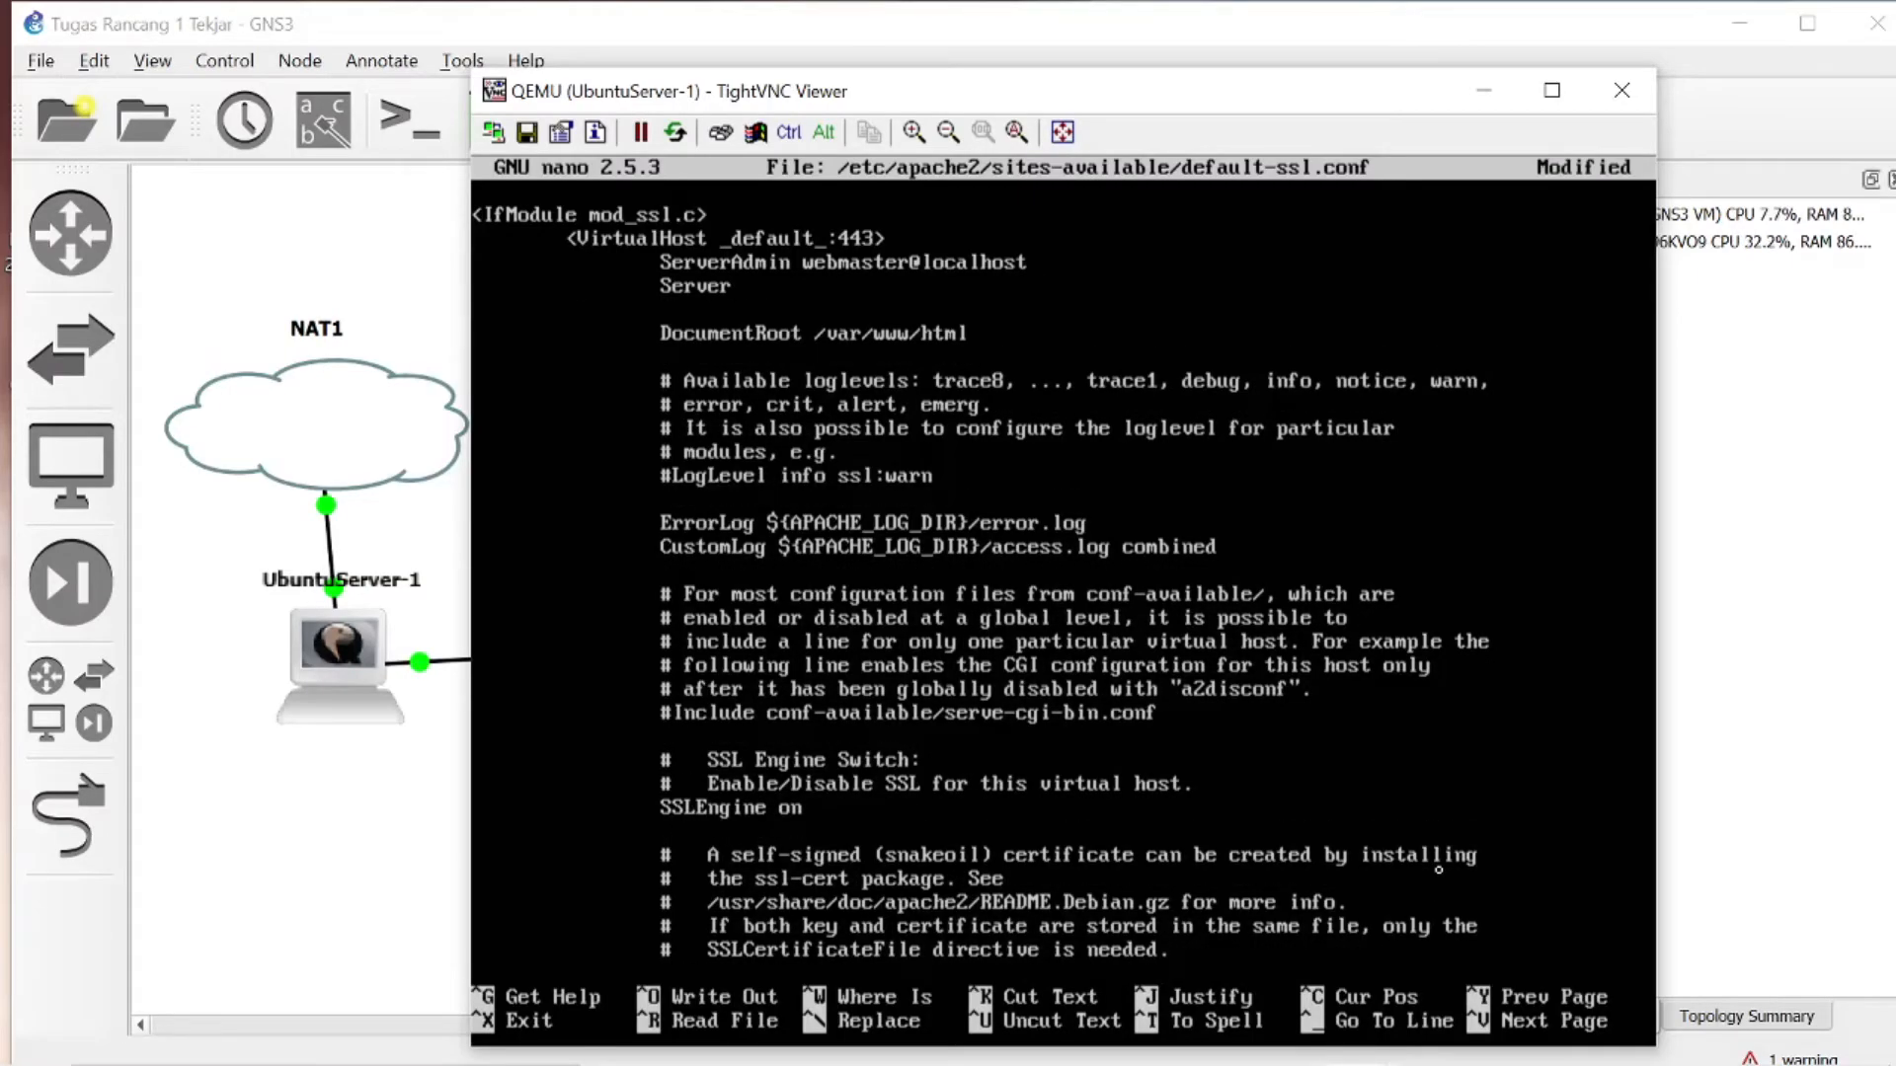
{"action": "type", "text": "Name tekjari.com"}
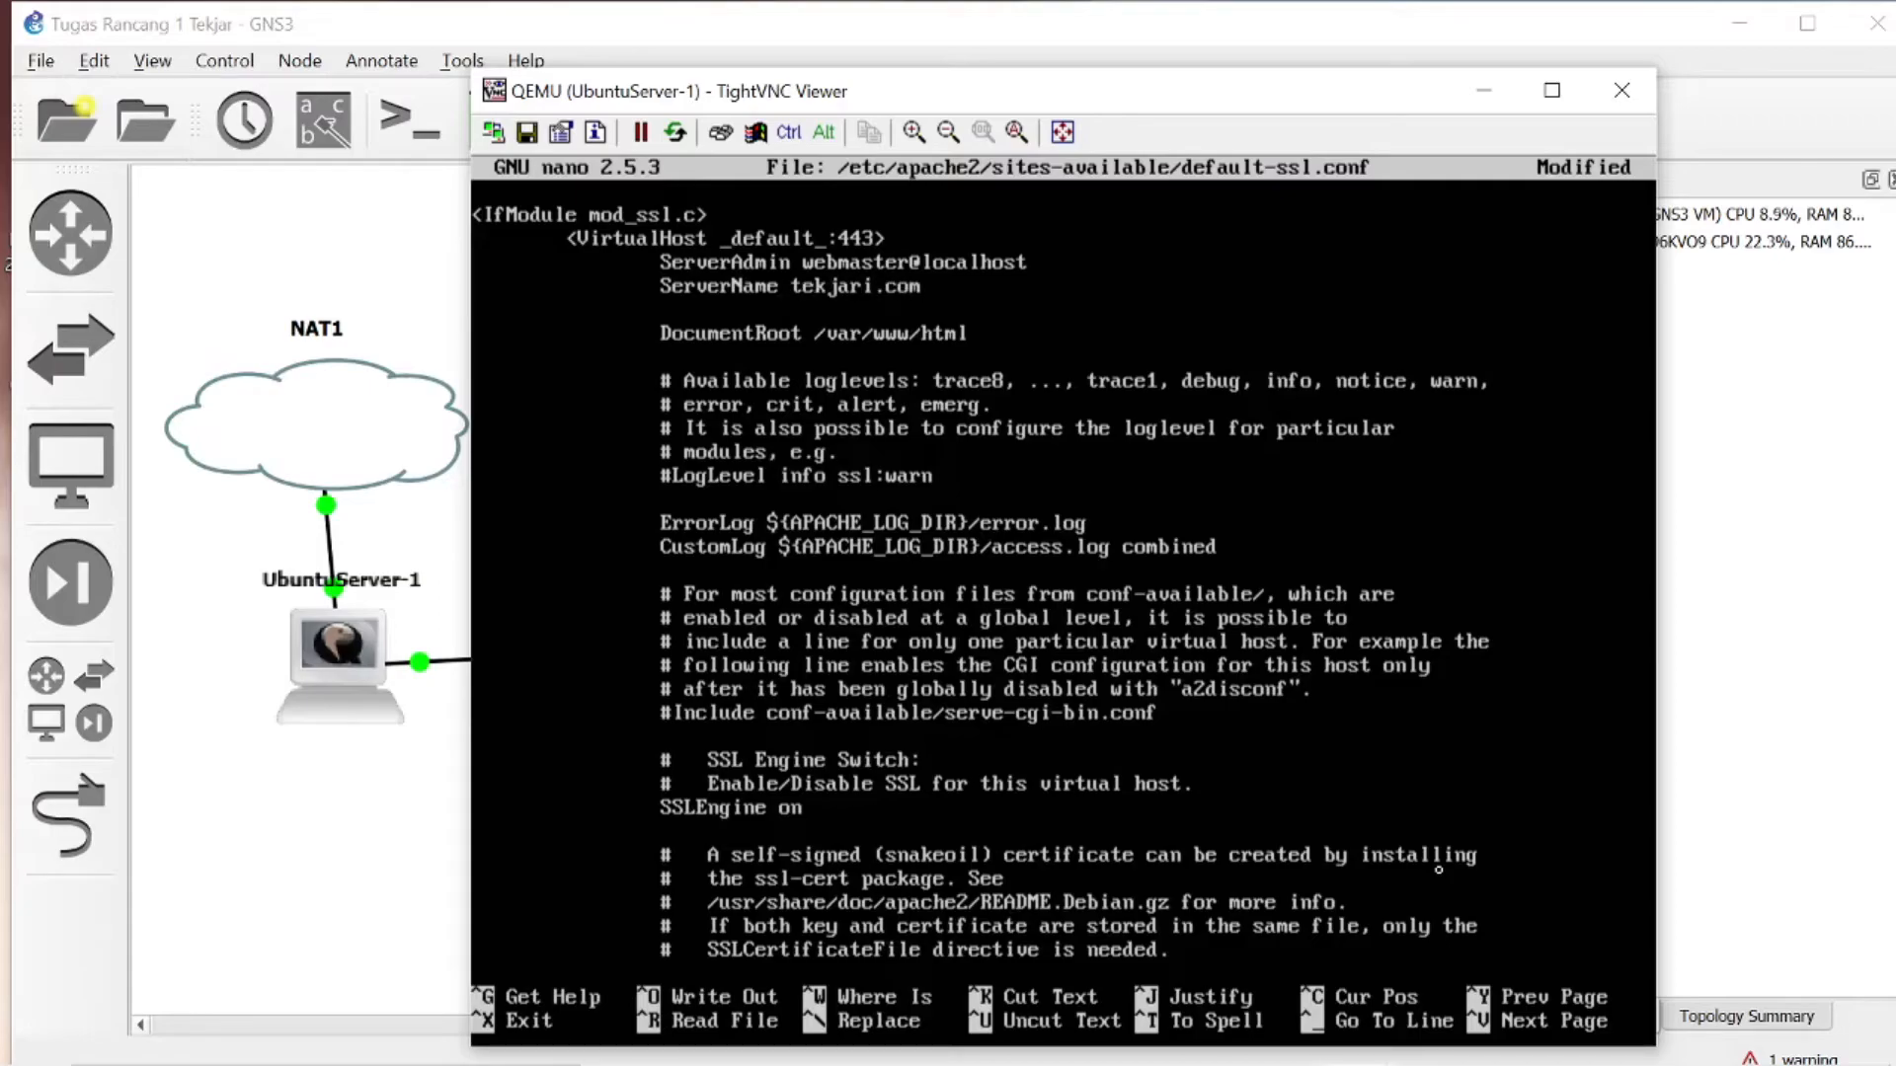
{"action": "type", "text": ":443"}
- Insert the line SSLCertificateFile /etc/apache2/ssl/apache.crt directly below SSLEngine on
{"action": "key", "text": "Down"}
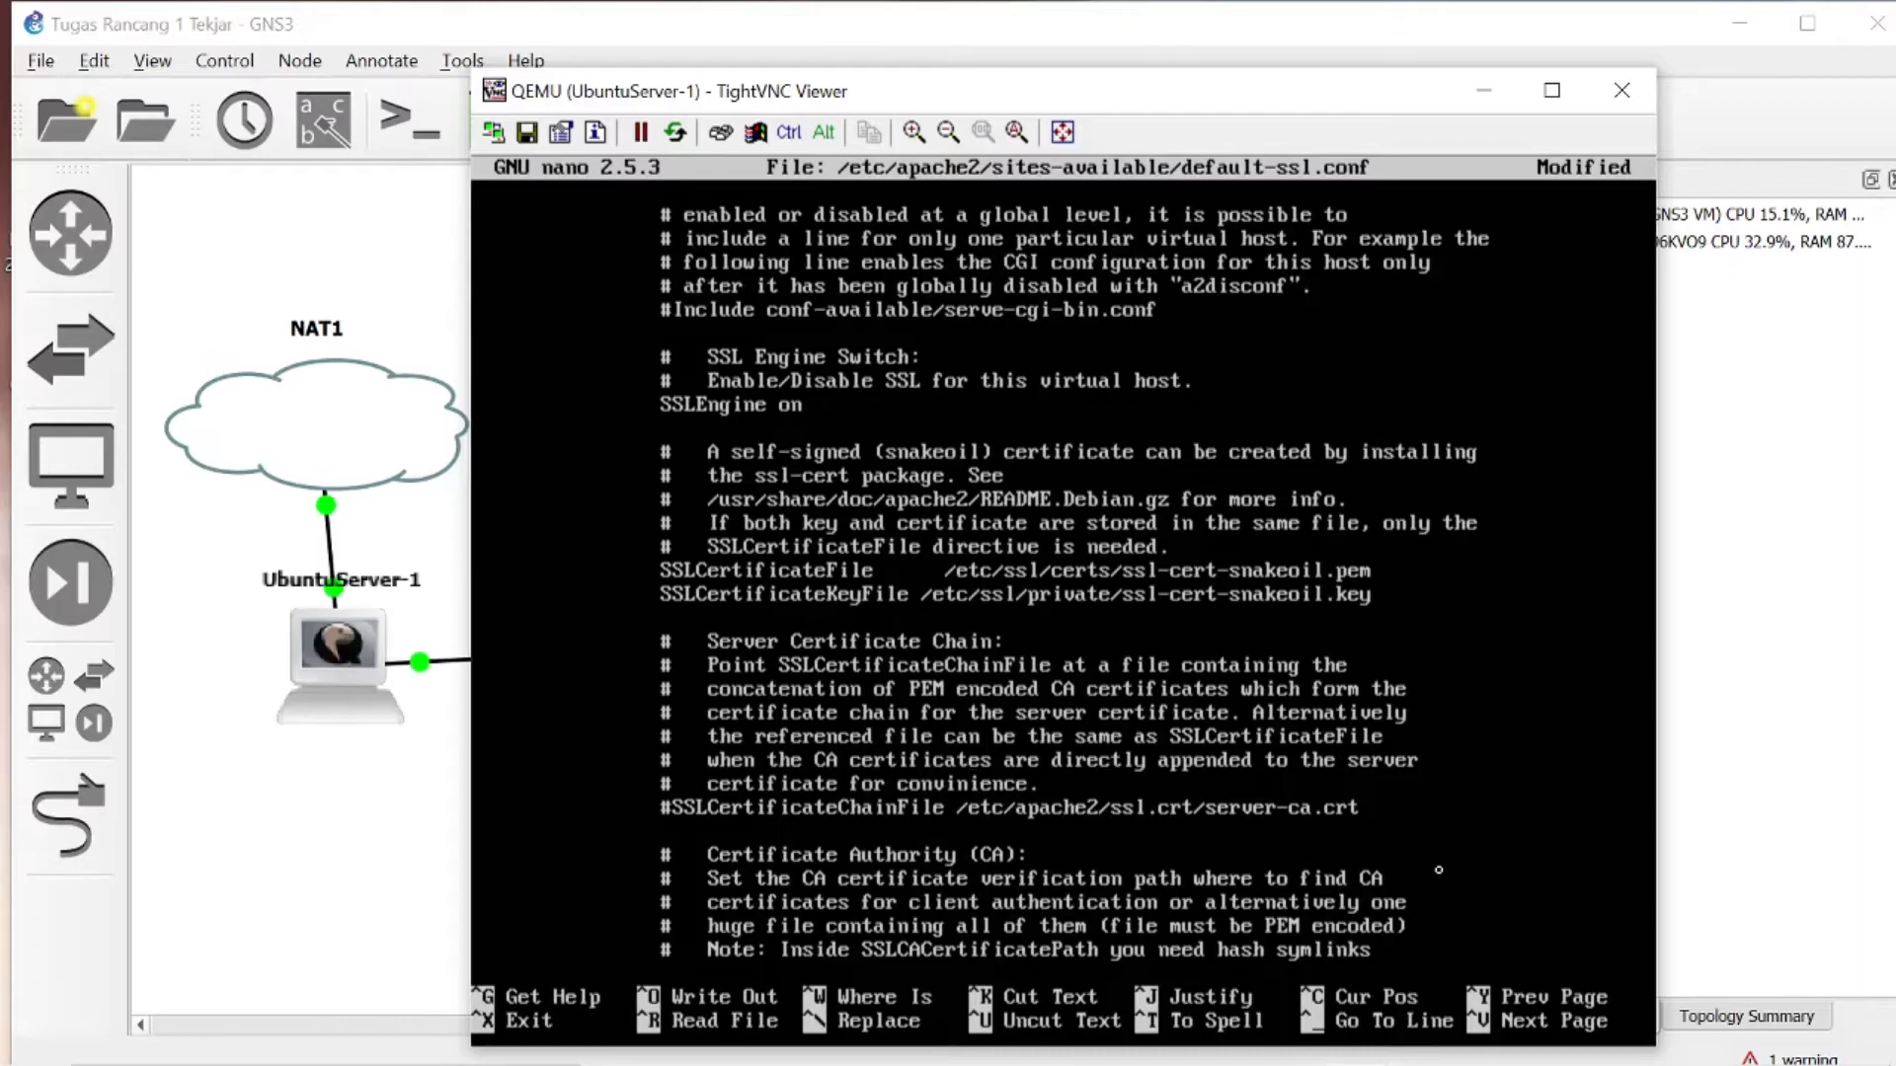
{"action": "key", "text": "Up"}
{"action": "key", "text": "Up"}
{"action": "key", "text": "Up"}
{"action": "key", "text": "Up"}
{"action": "key", "text": "Return"}
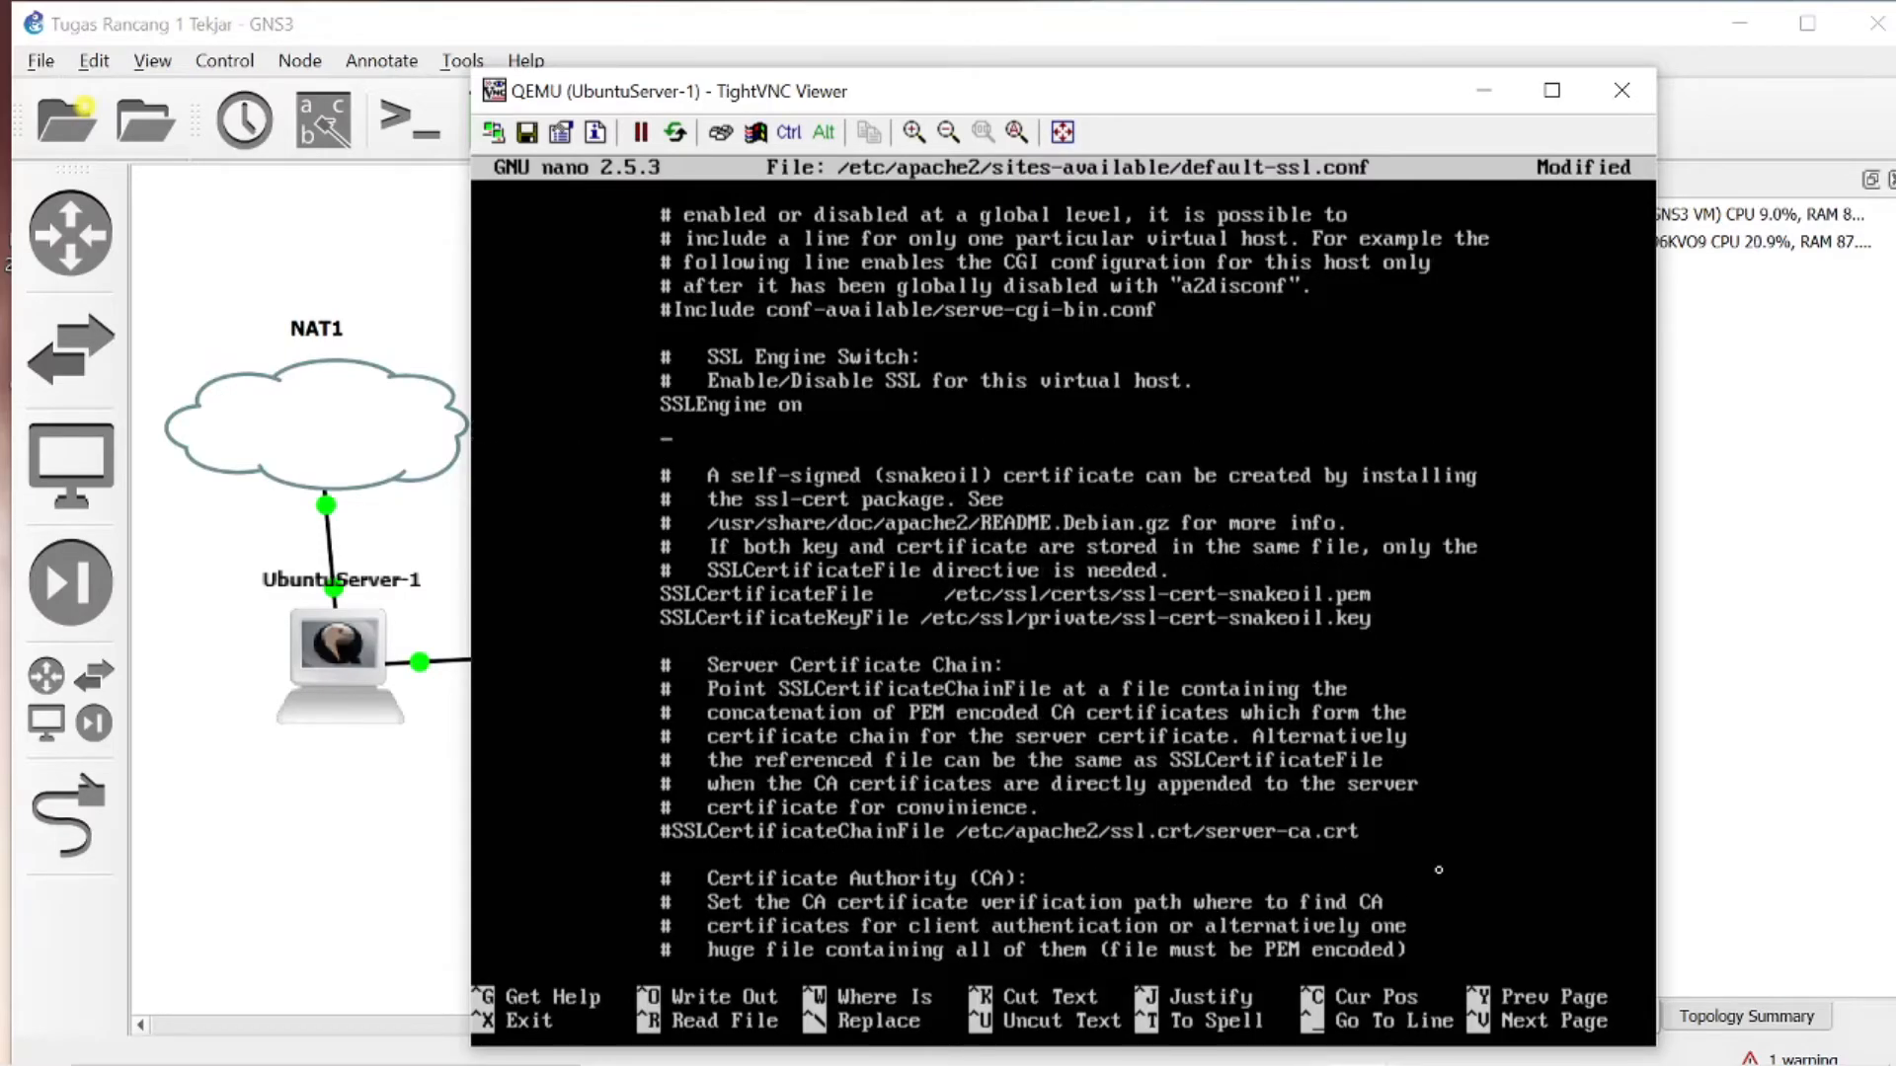
{"action": "type", "text": "SSLCertificate"}
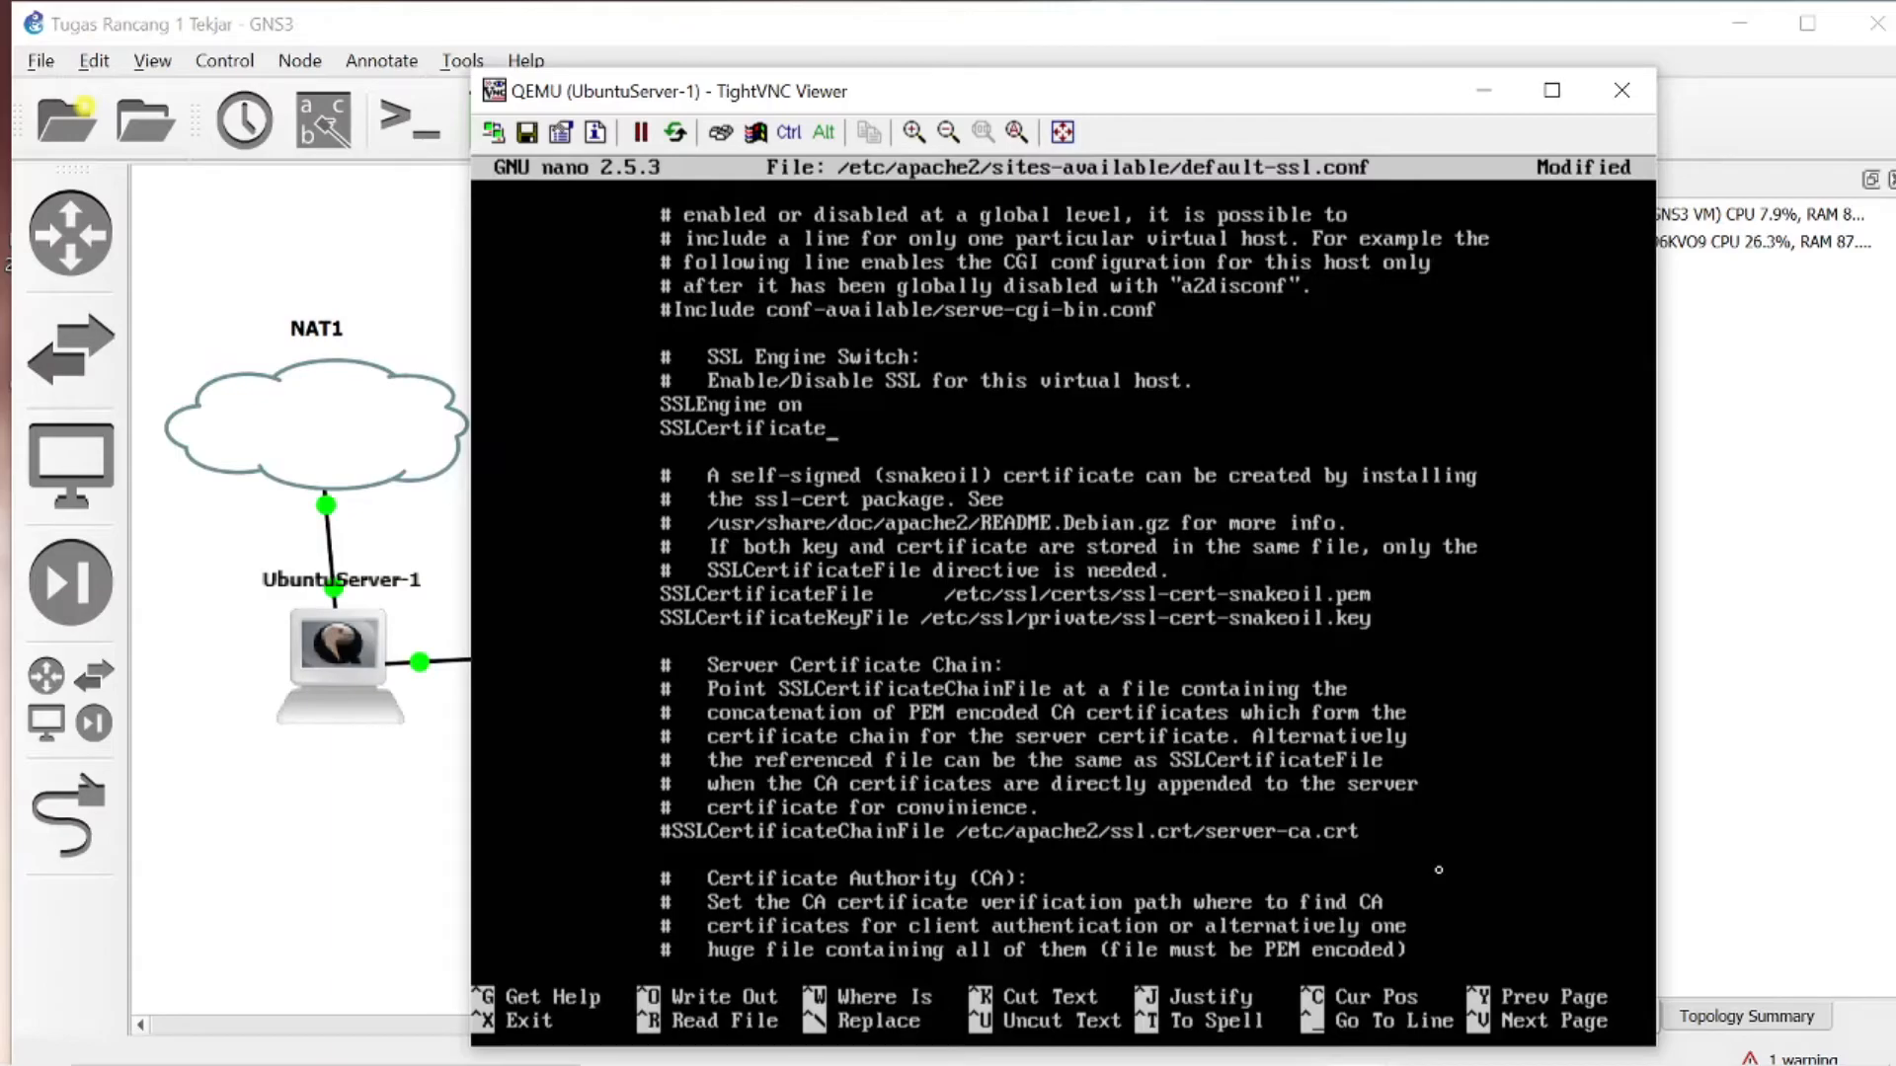
{"action": "type", "text": "File /etc/apa"}
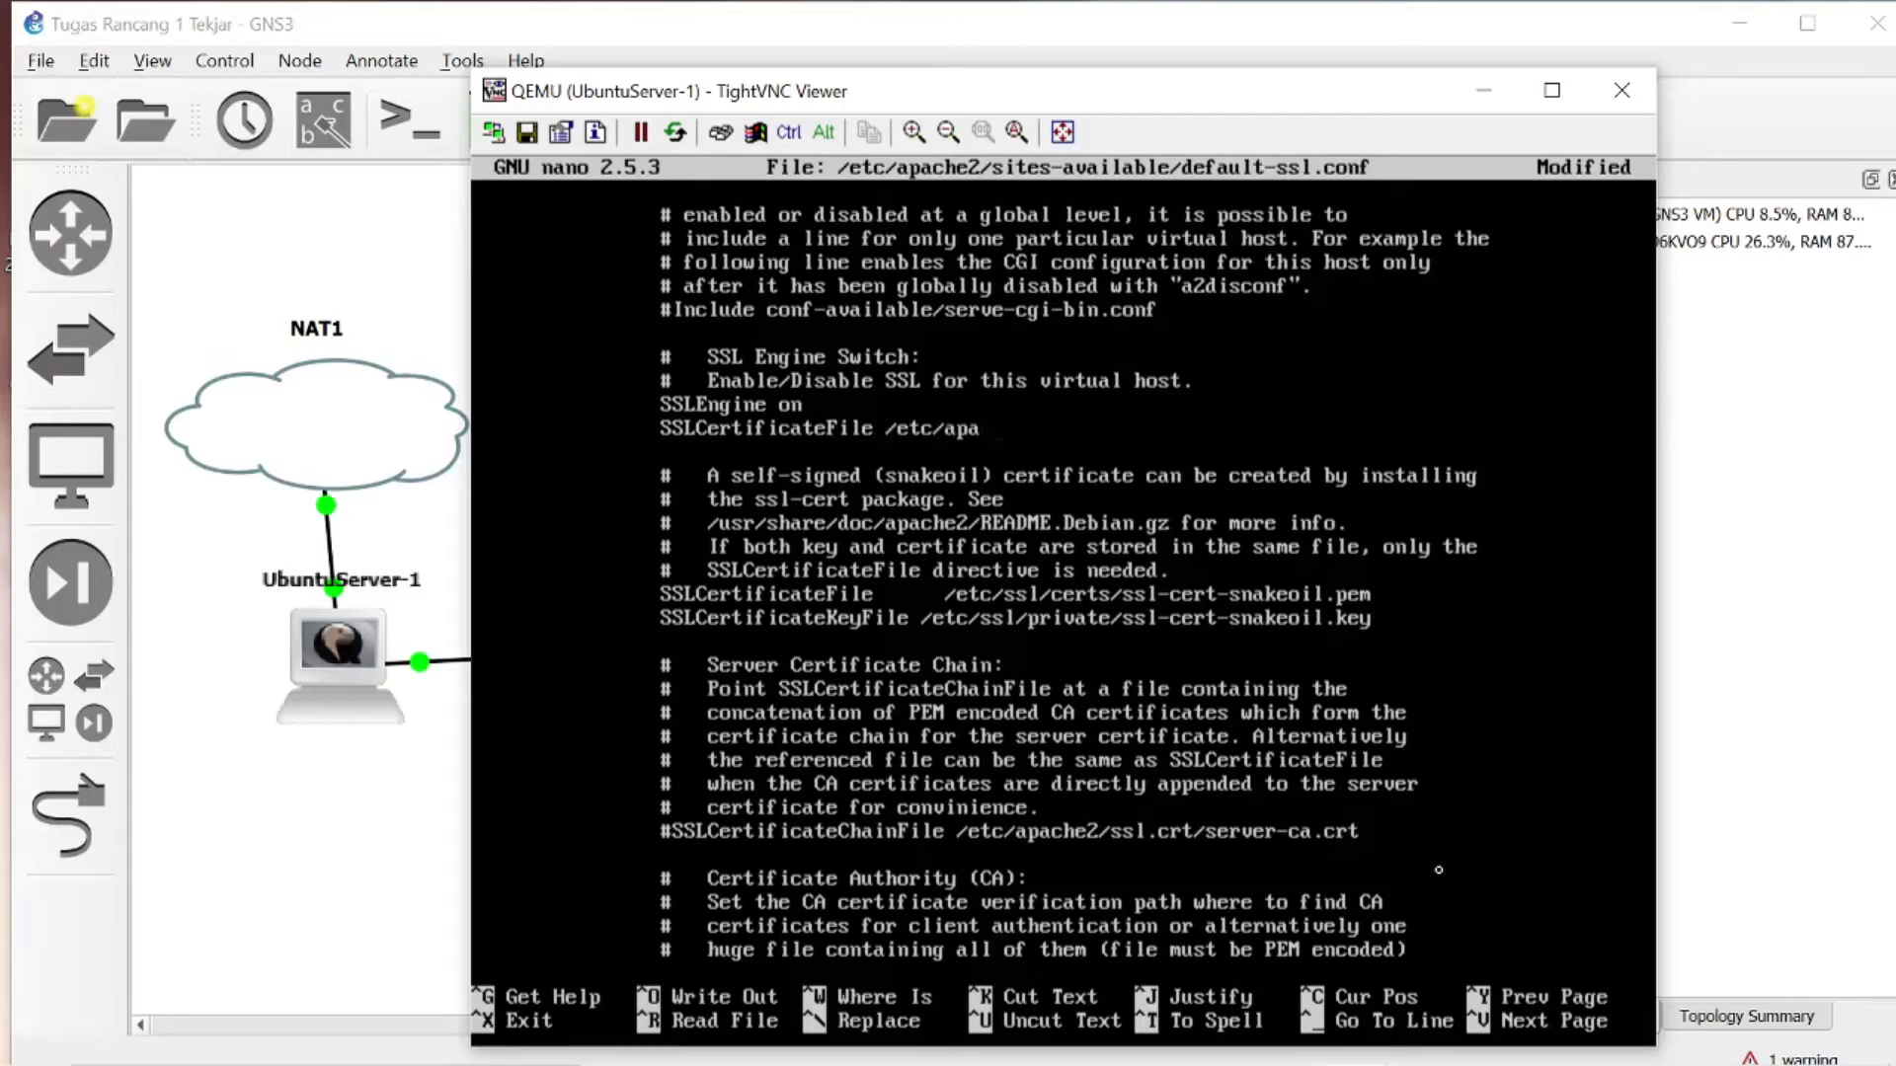
{"action": "type", "text": "che2/ssl"}
{"action": "type", "text": "/apache"}
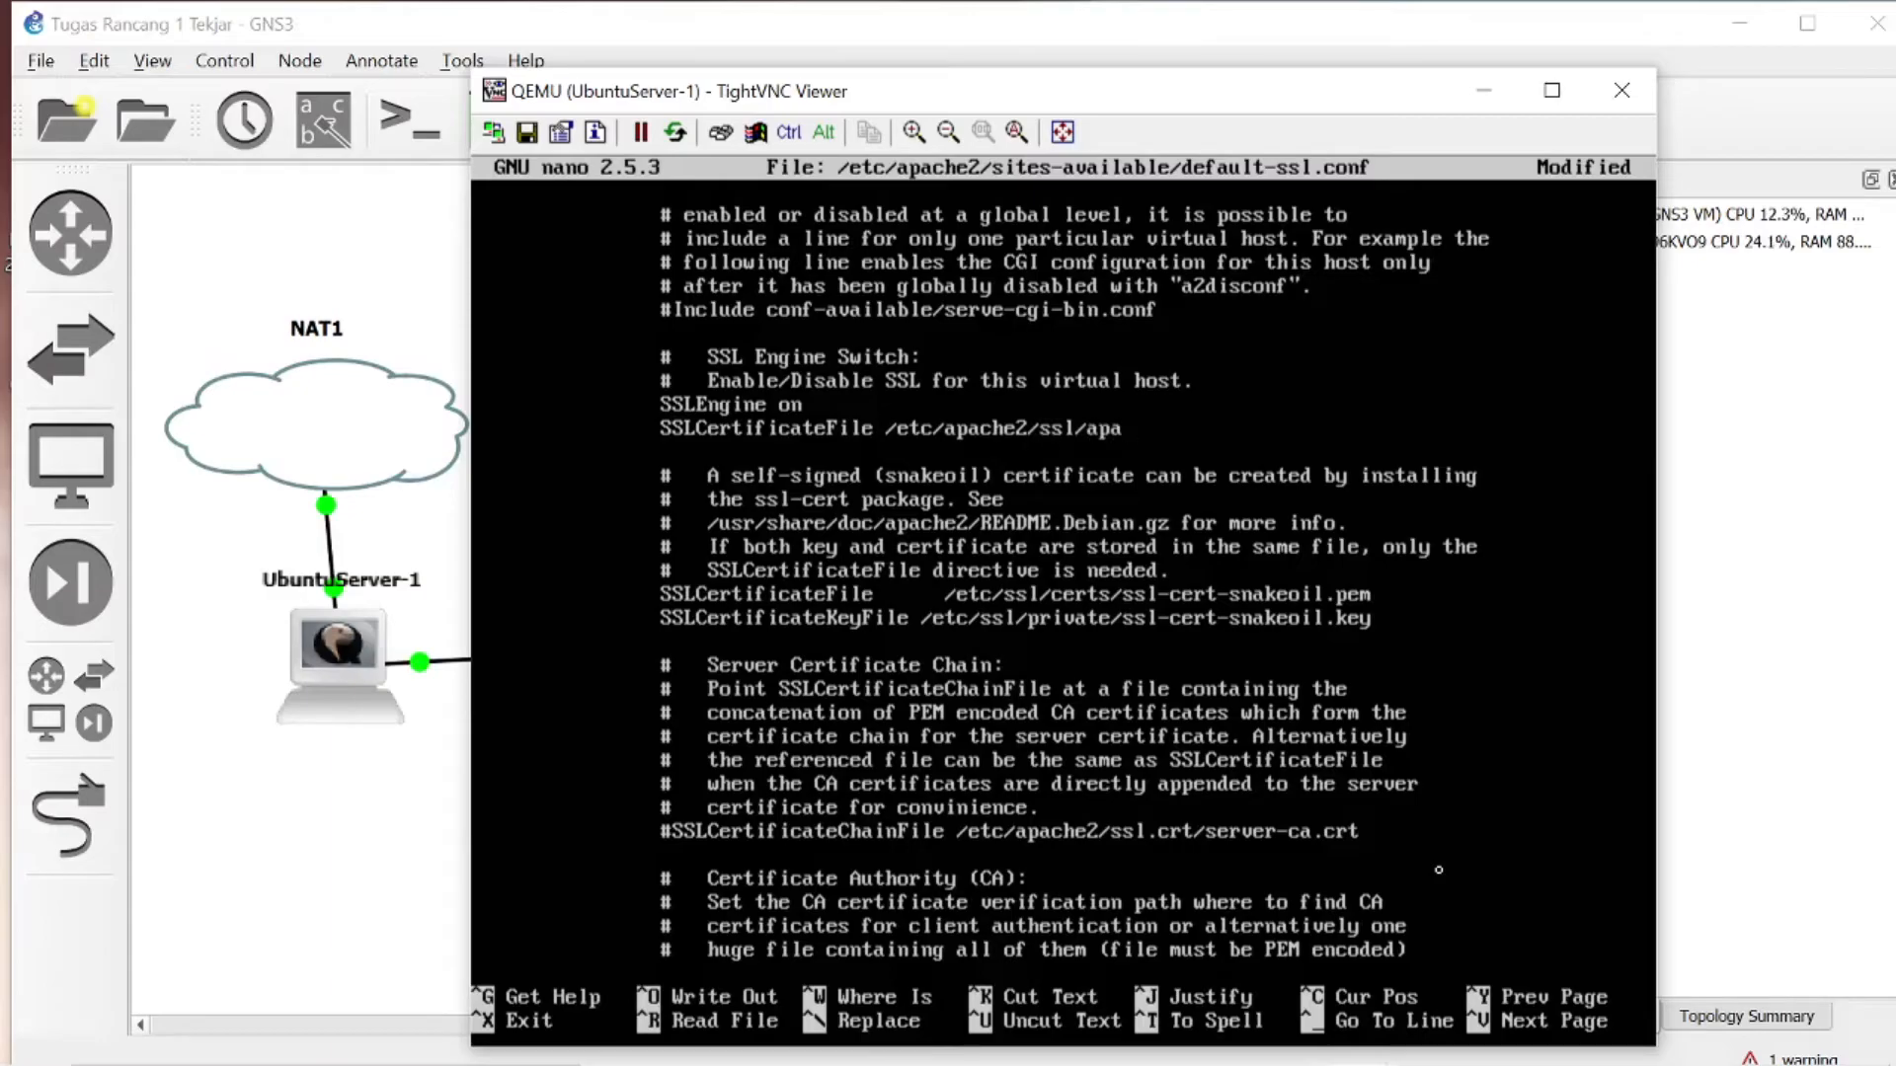
{"action": "type", "text": ".crt"}
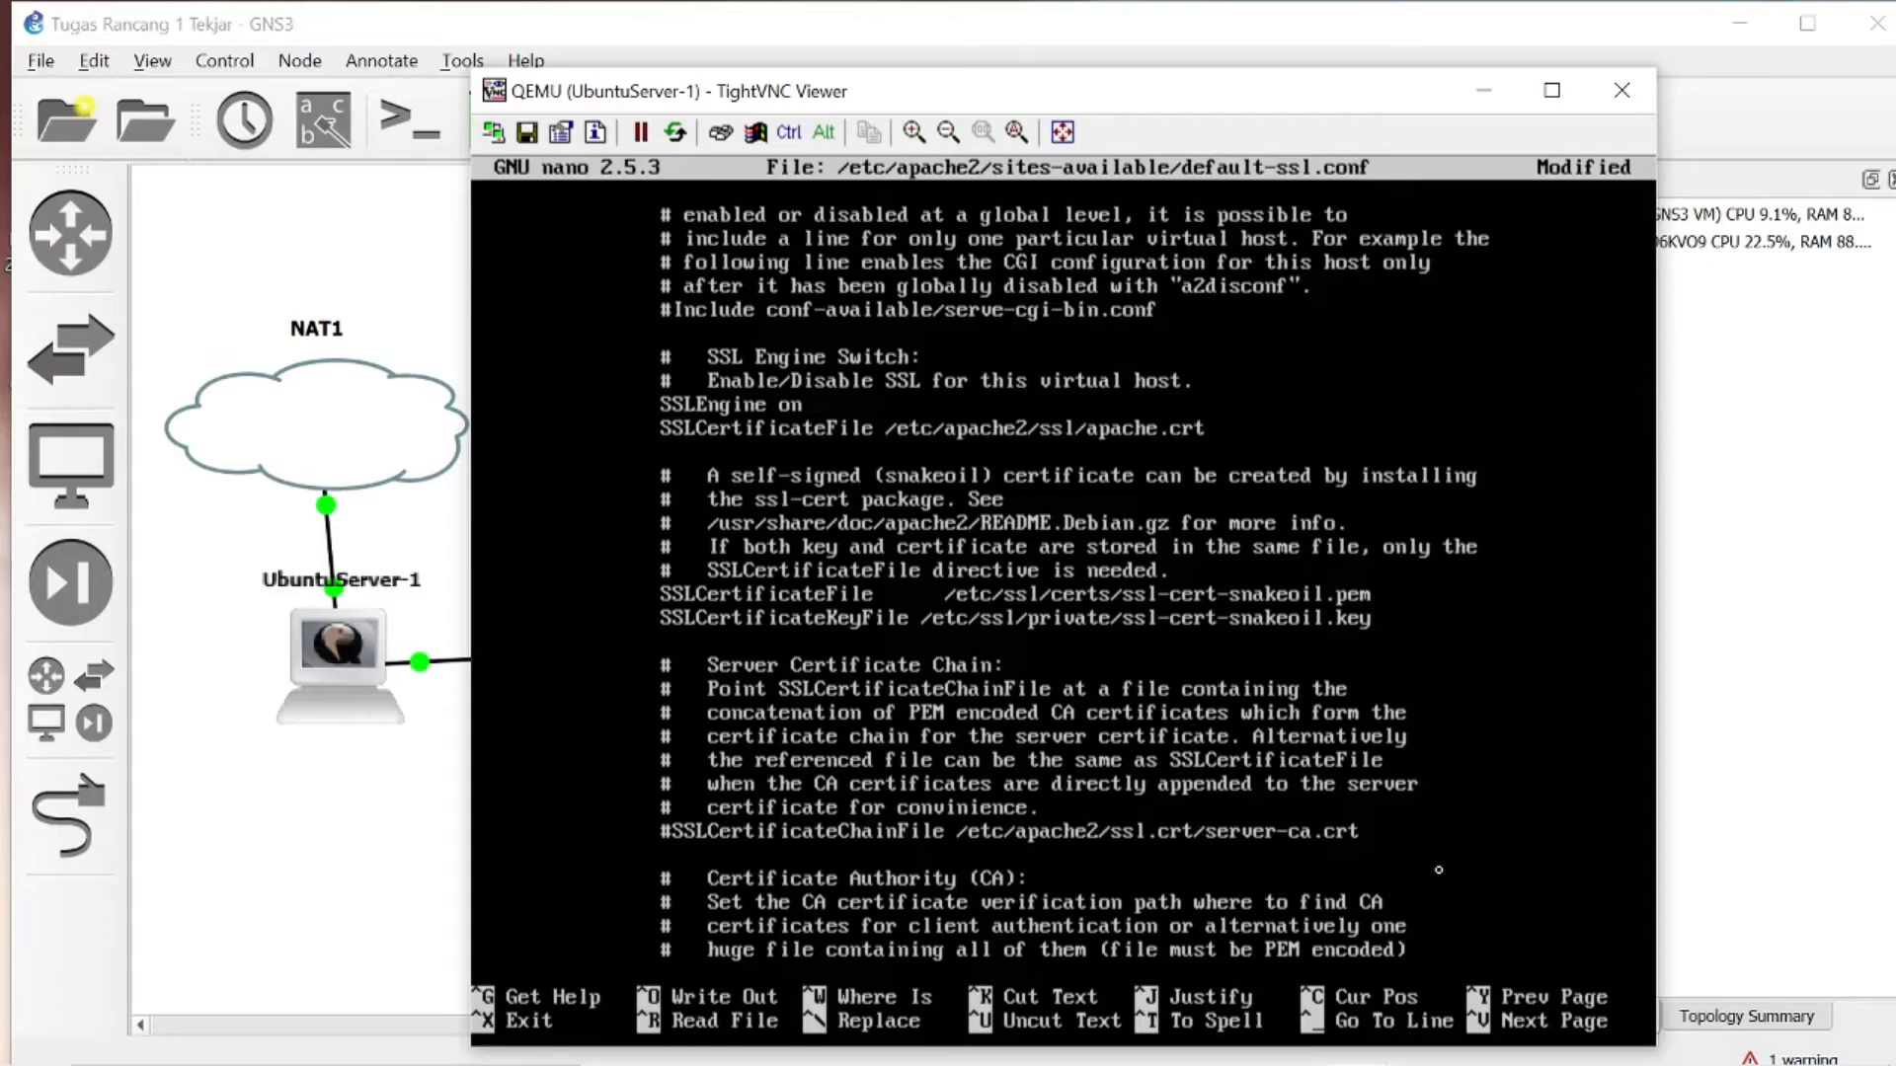
- Add the line SSLCertificateKeyFile /etc/apache2/ssl/apache.key below the new SSLCertificateFile line
{"action": "key", "text": "Return"}
{"action": "type", "text": "SSLCert"}
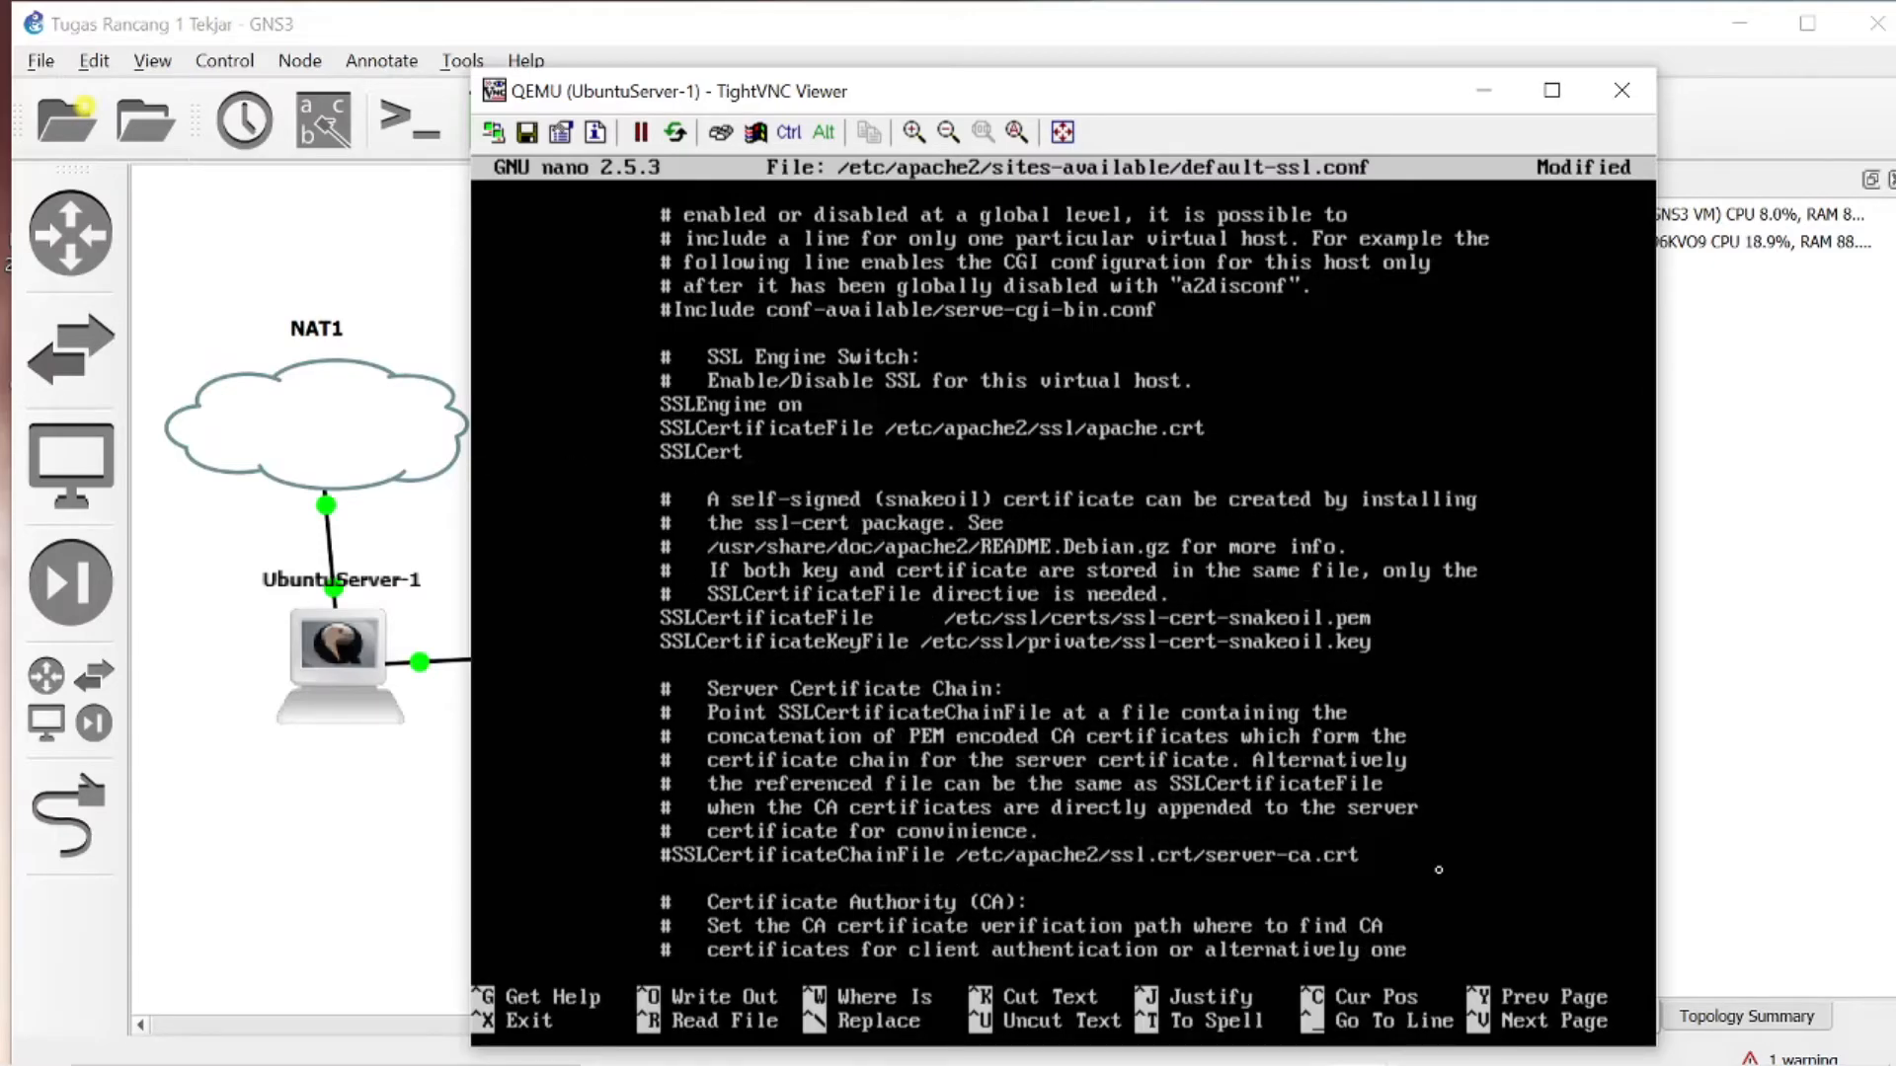
{"action": "type", "text": "ificateFile"}
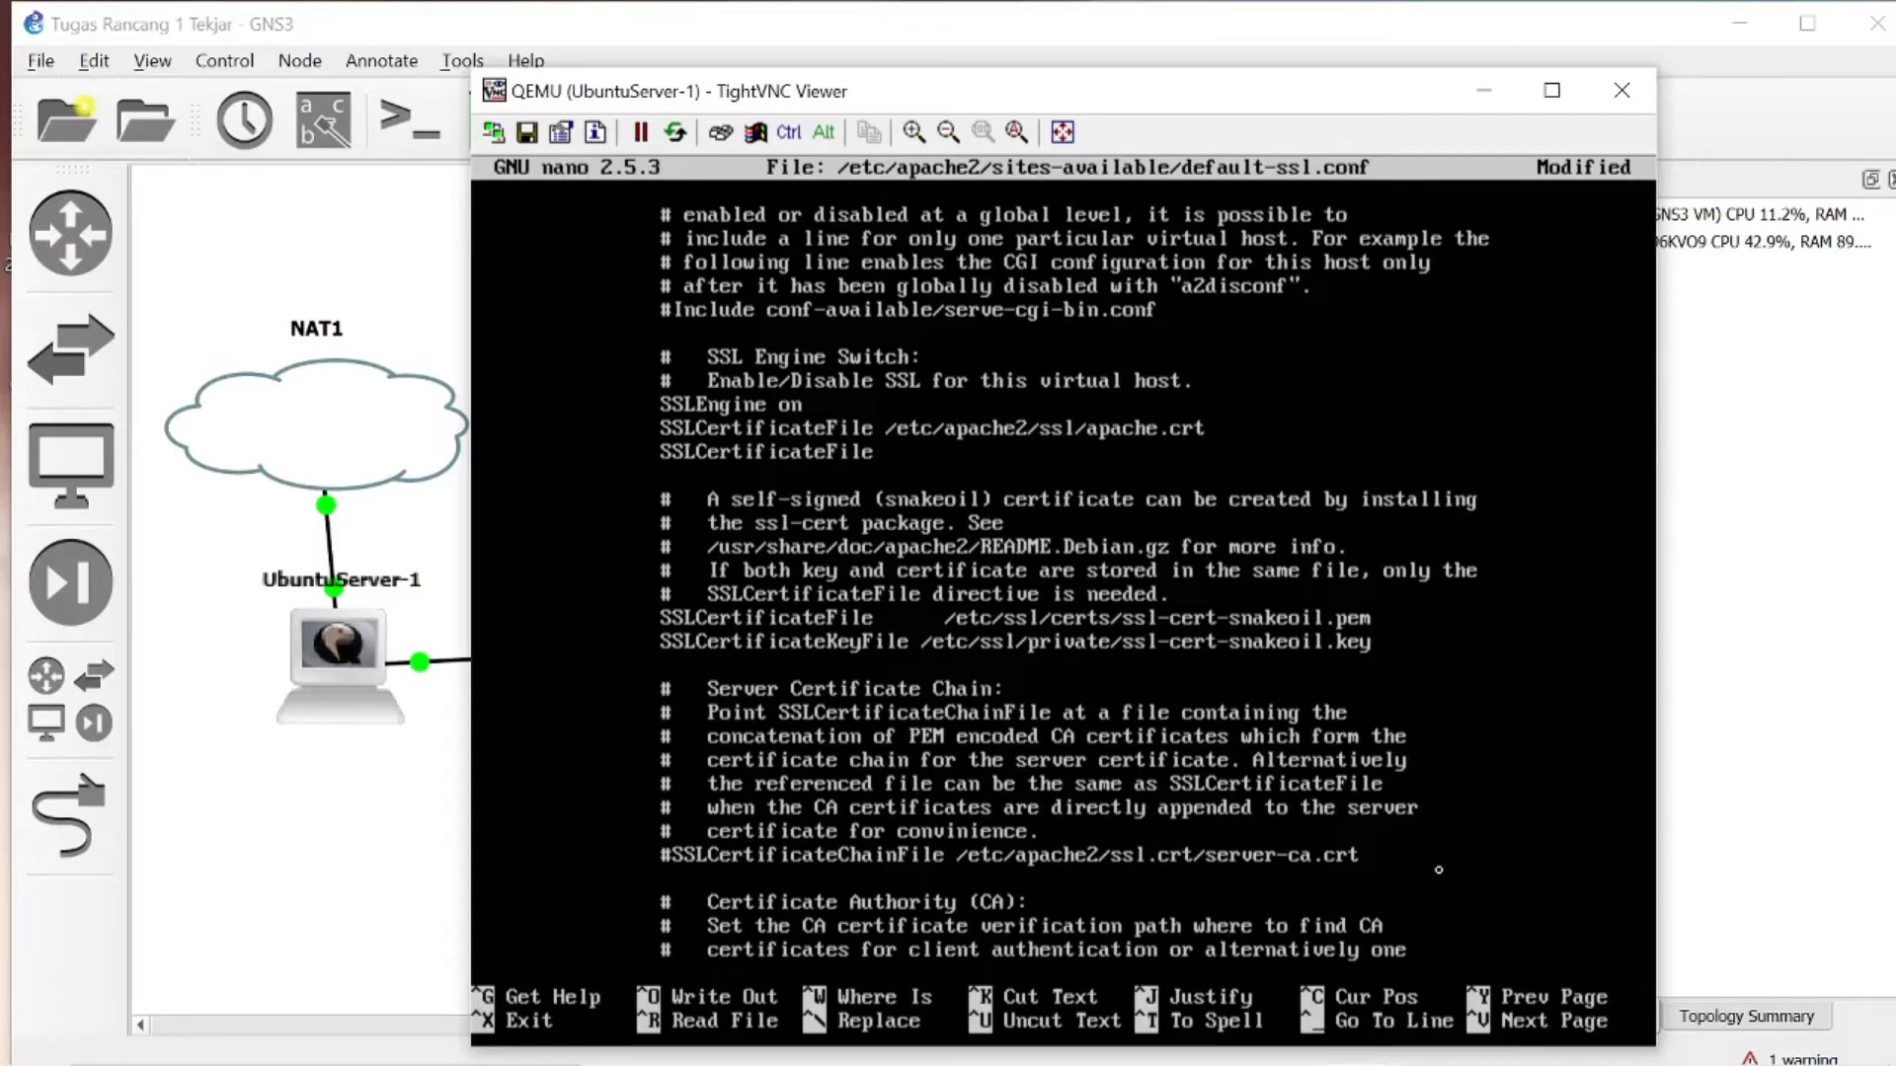
{"action": "key", "text": "BackSpace"}
{"action": "key", "text": "BackSpace"}
{"action": "key", "text": "BackSpace"}
{"action": "key", "text": "BackSpace"}
{"action": "type", "text": "Ke"}
{"action": "type", "text": "File /etc"}
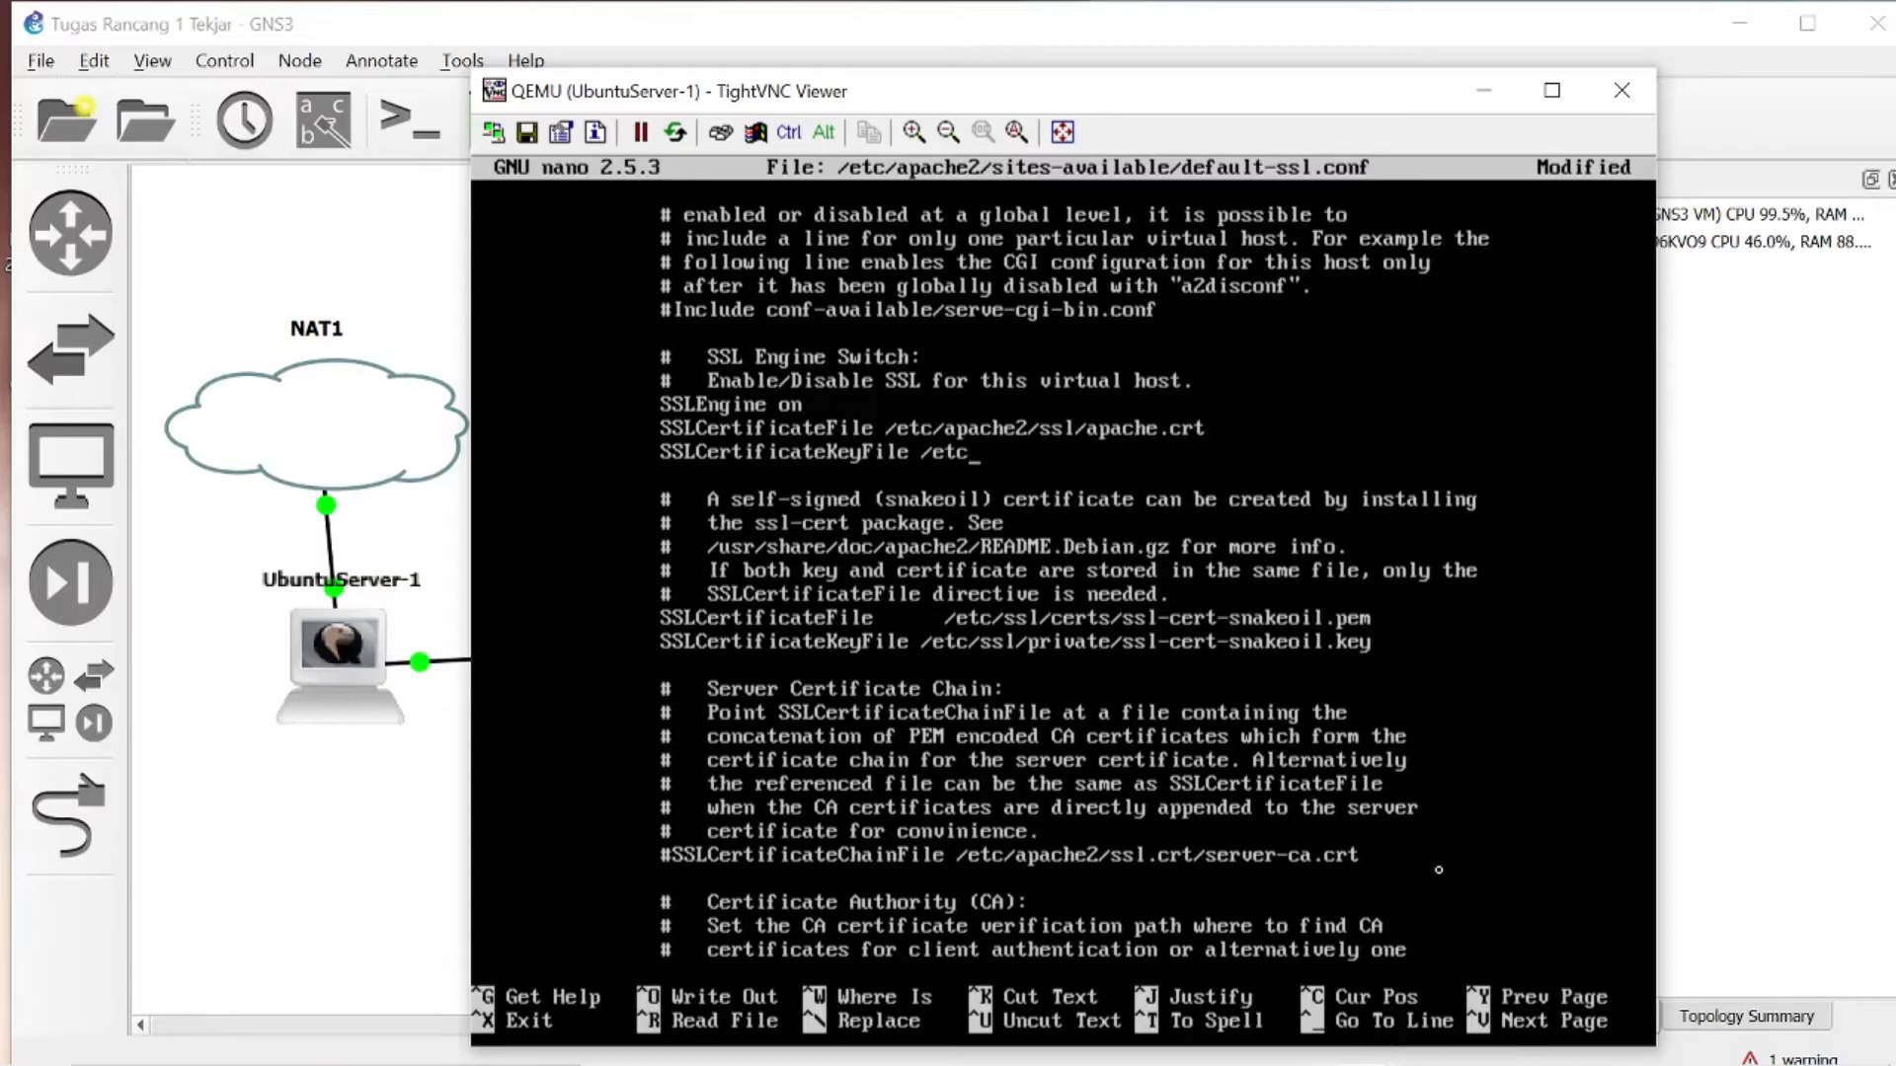
{"action": "type", "text": "/apache2"}
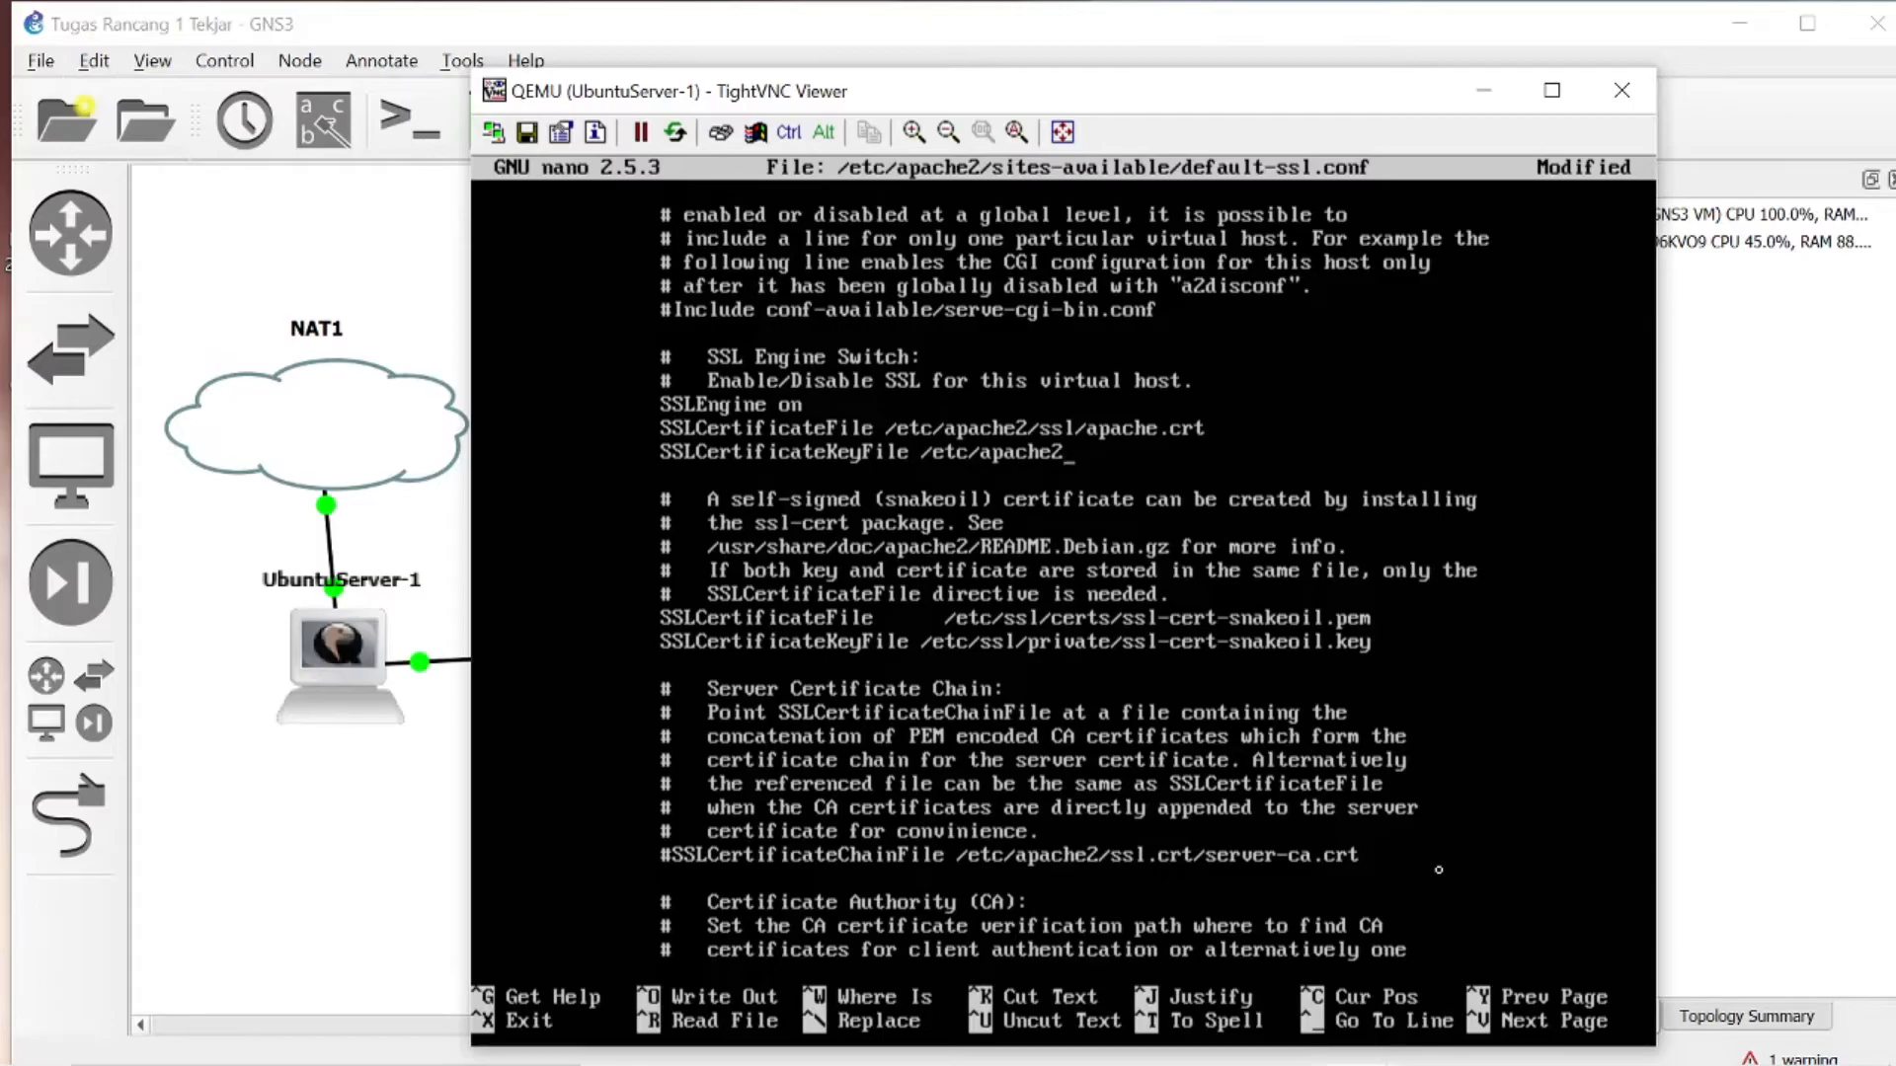
{"action": "type", "text": "/ss"}
{"action": "type", "text": "l/apache"}
{"action": "type", "text": ".ek"}
{"action": "type", "text": "key"}
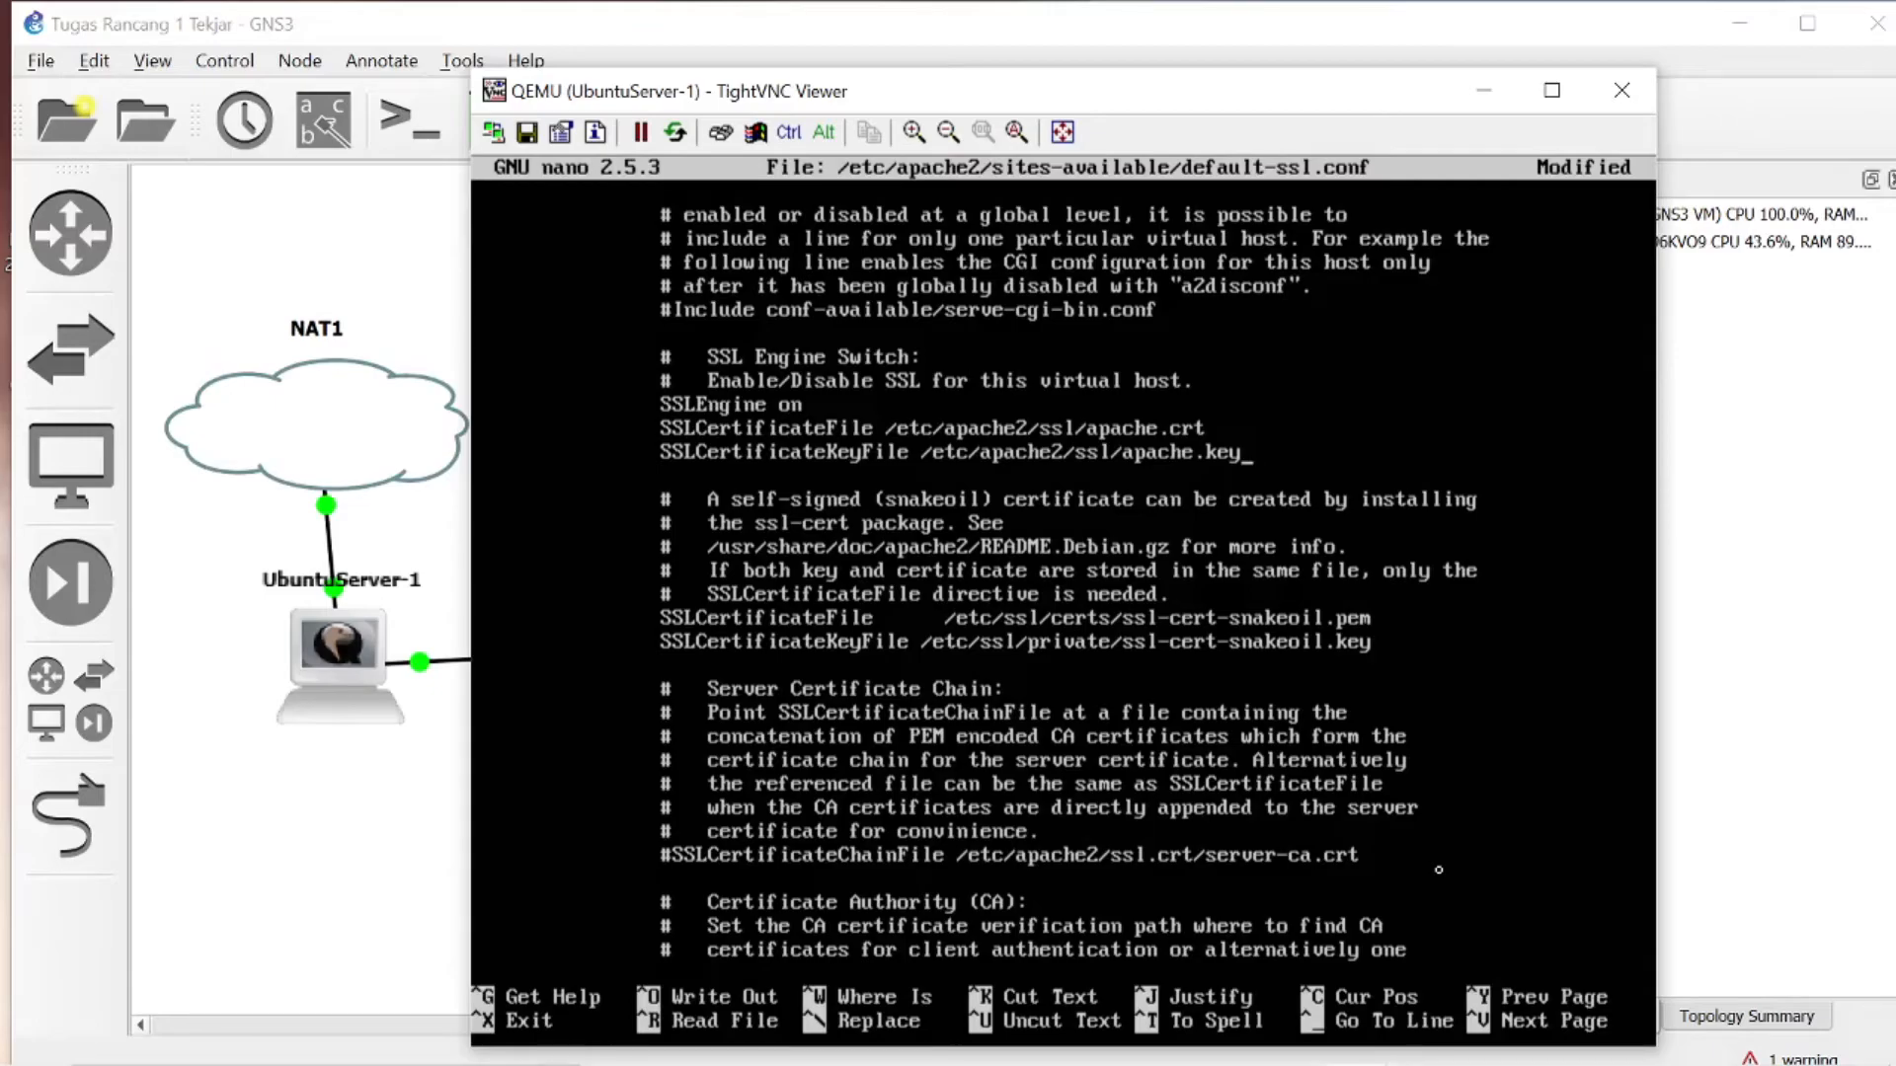
- Save the changes to default-ssl.conf under the same name and exit nano
{"action": "key", "text": "Up"}
{"action": "key", "text": "Up"}
{"action": "key", "text": "Up"}
{"action": "key", "text": "Up"}
{"action": "key", "text": "Up"}
{"action": "key", "text": "Up"}
{"action": "key", "text": "Up"}
{"action": "key", "text": "Up"}
{"action": "key", "text": "Up"}
{"action": "key", "text": "Up"}
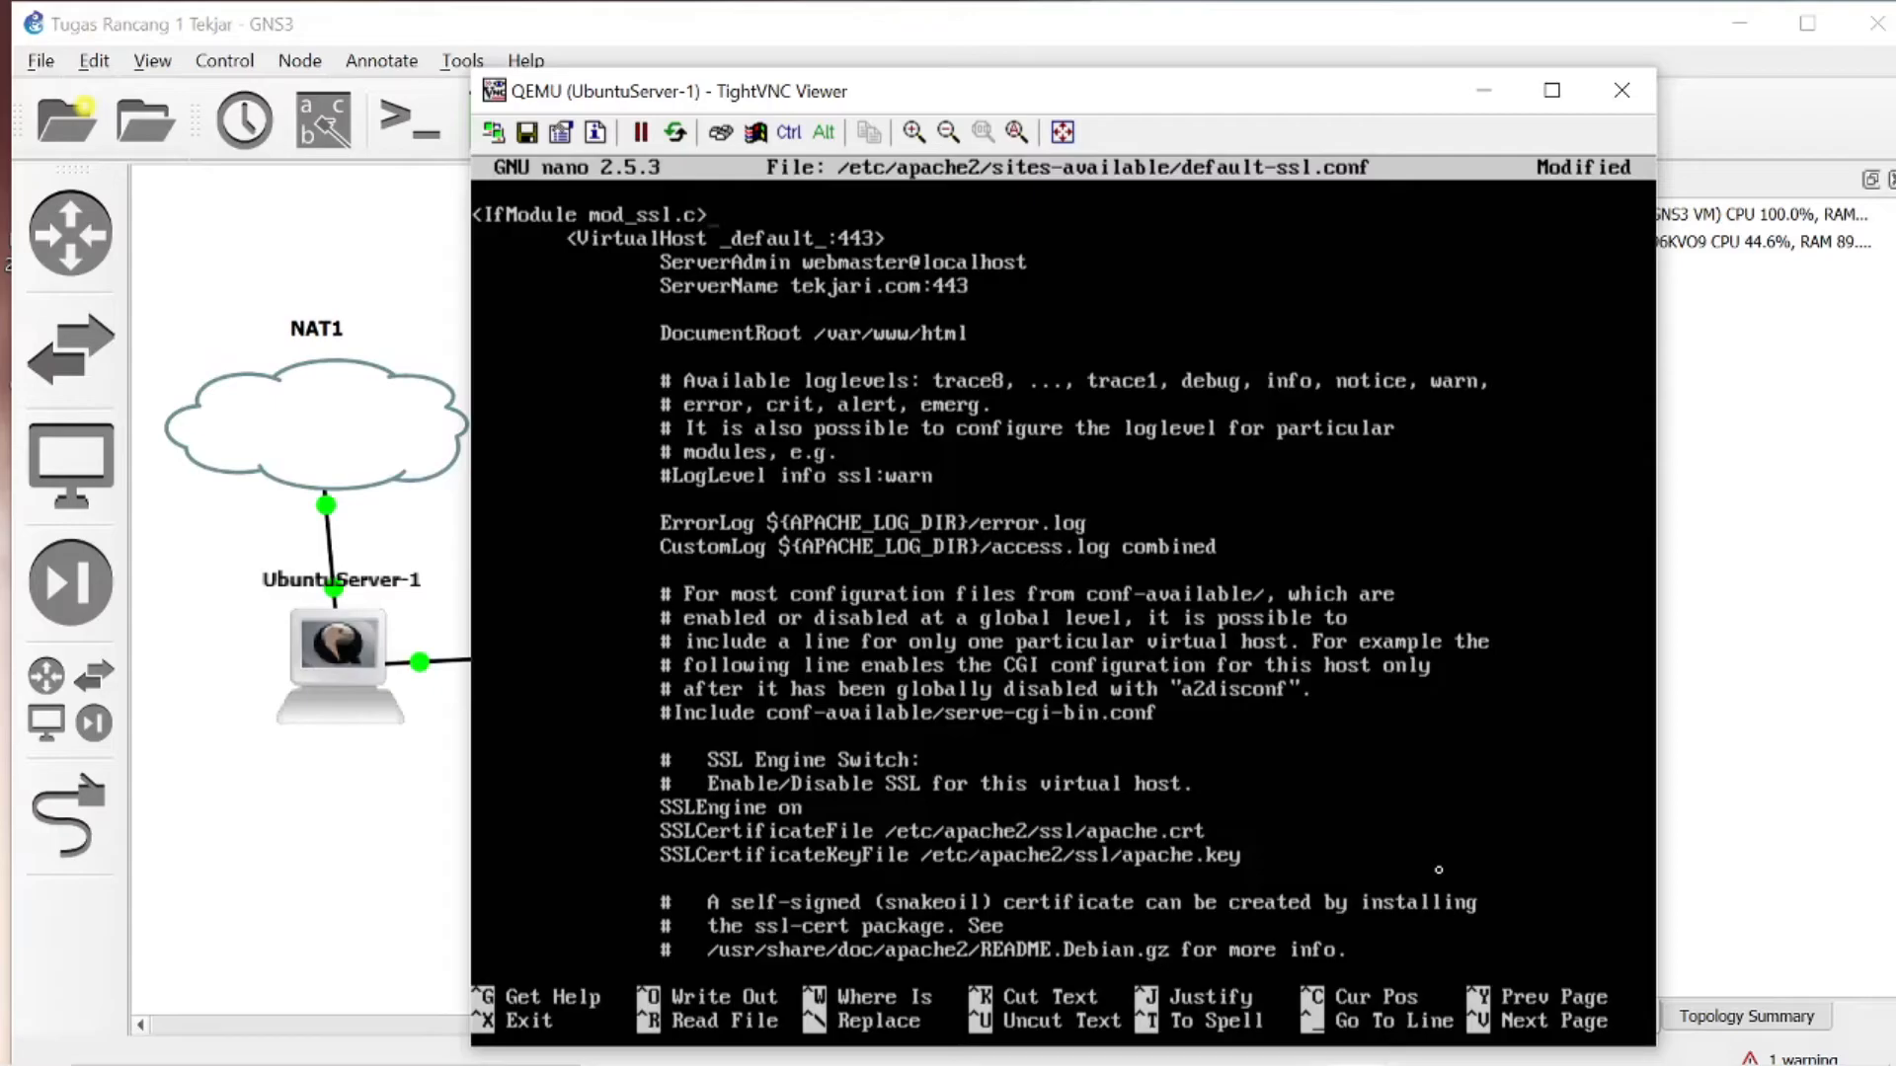
{"action": "key", "text": "ctrl+x"}
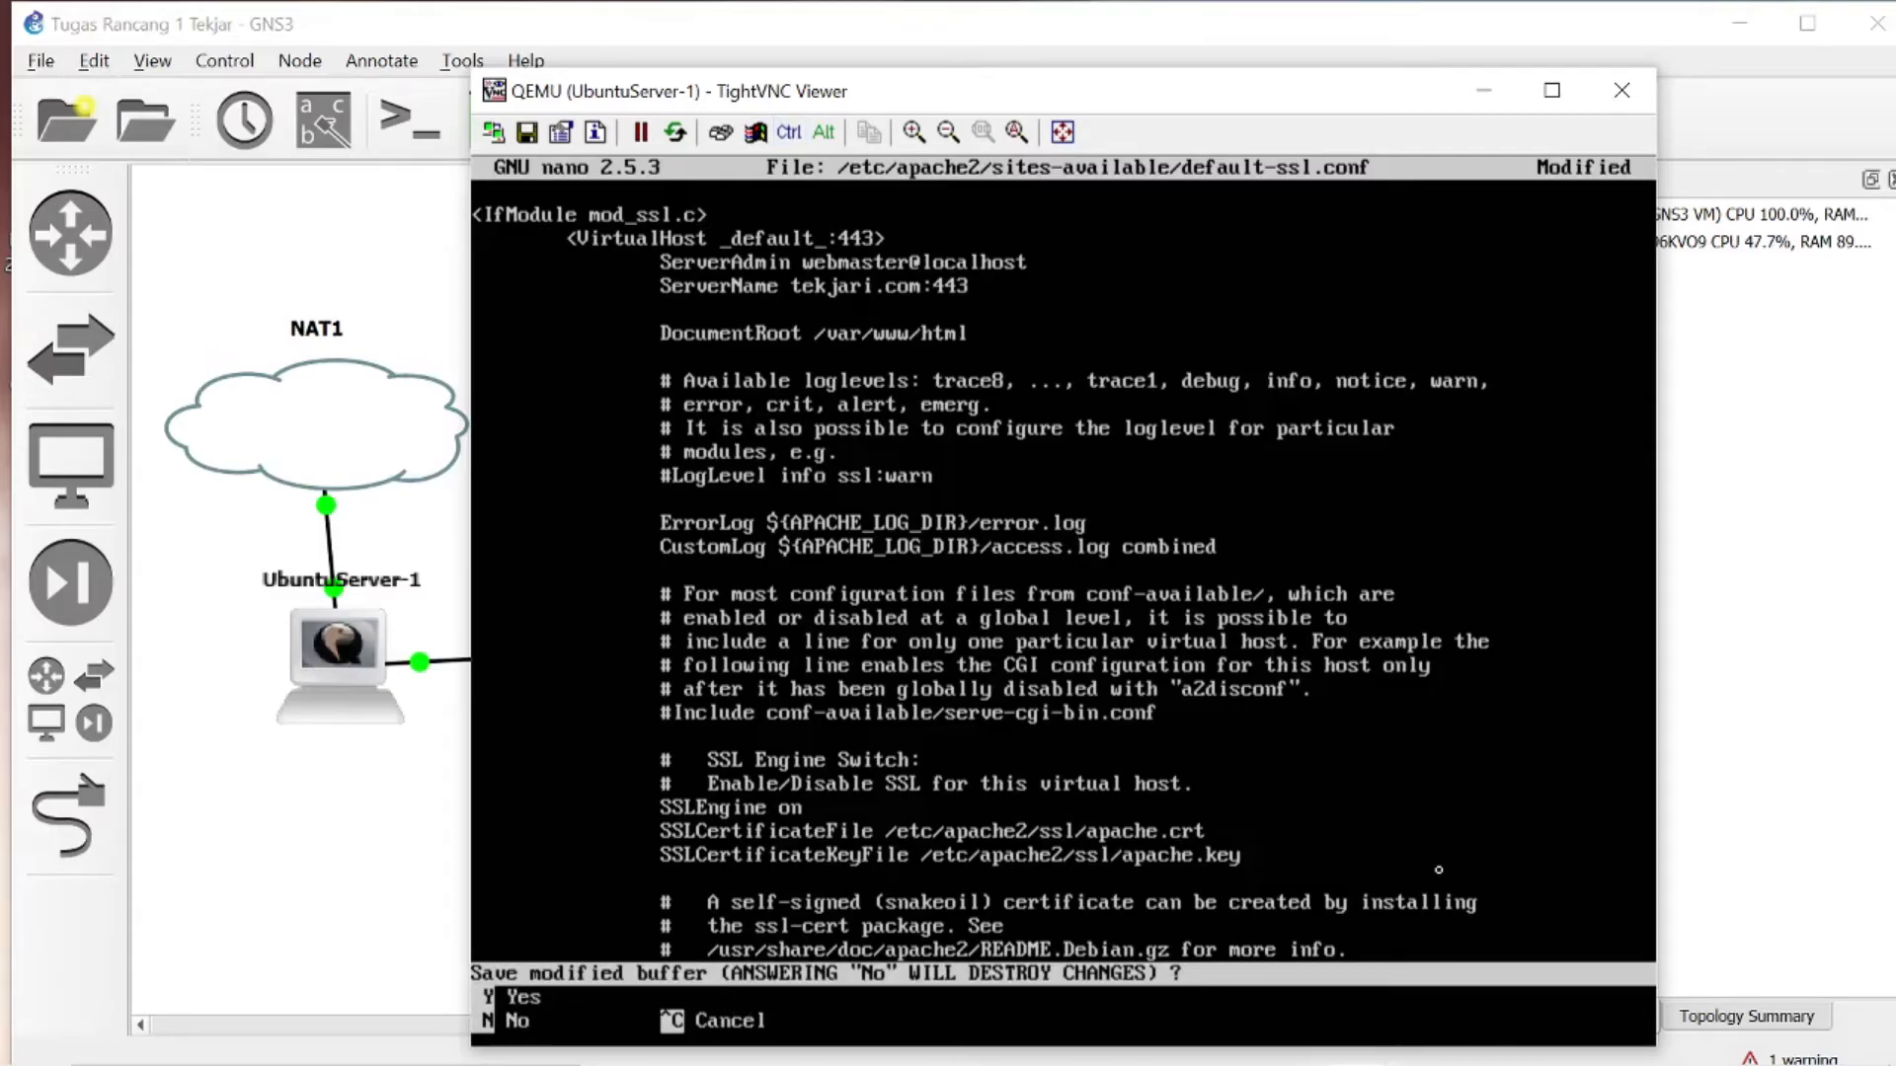
{"action": "key", "text": "y"}
{"action": "key", "text": "Return"}
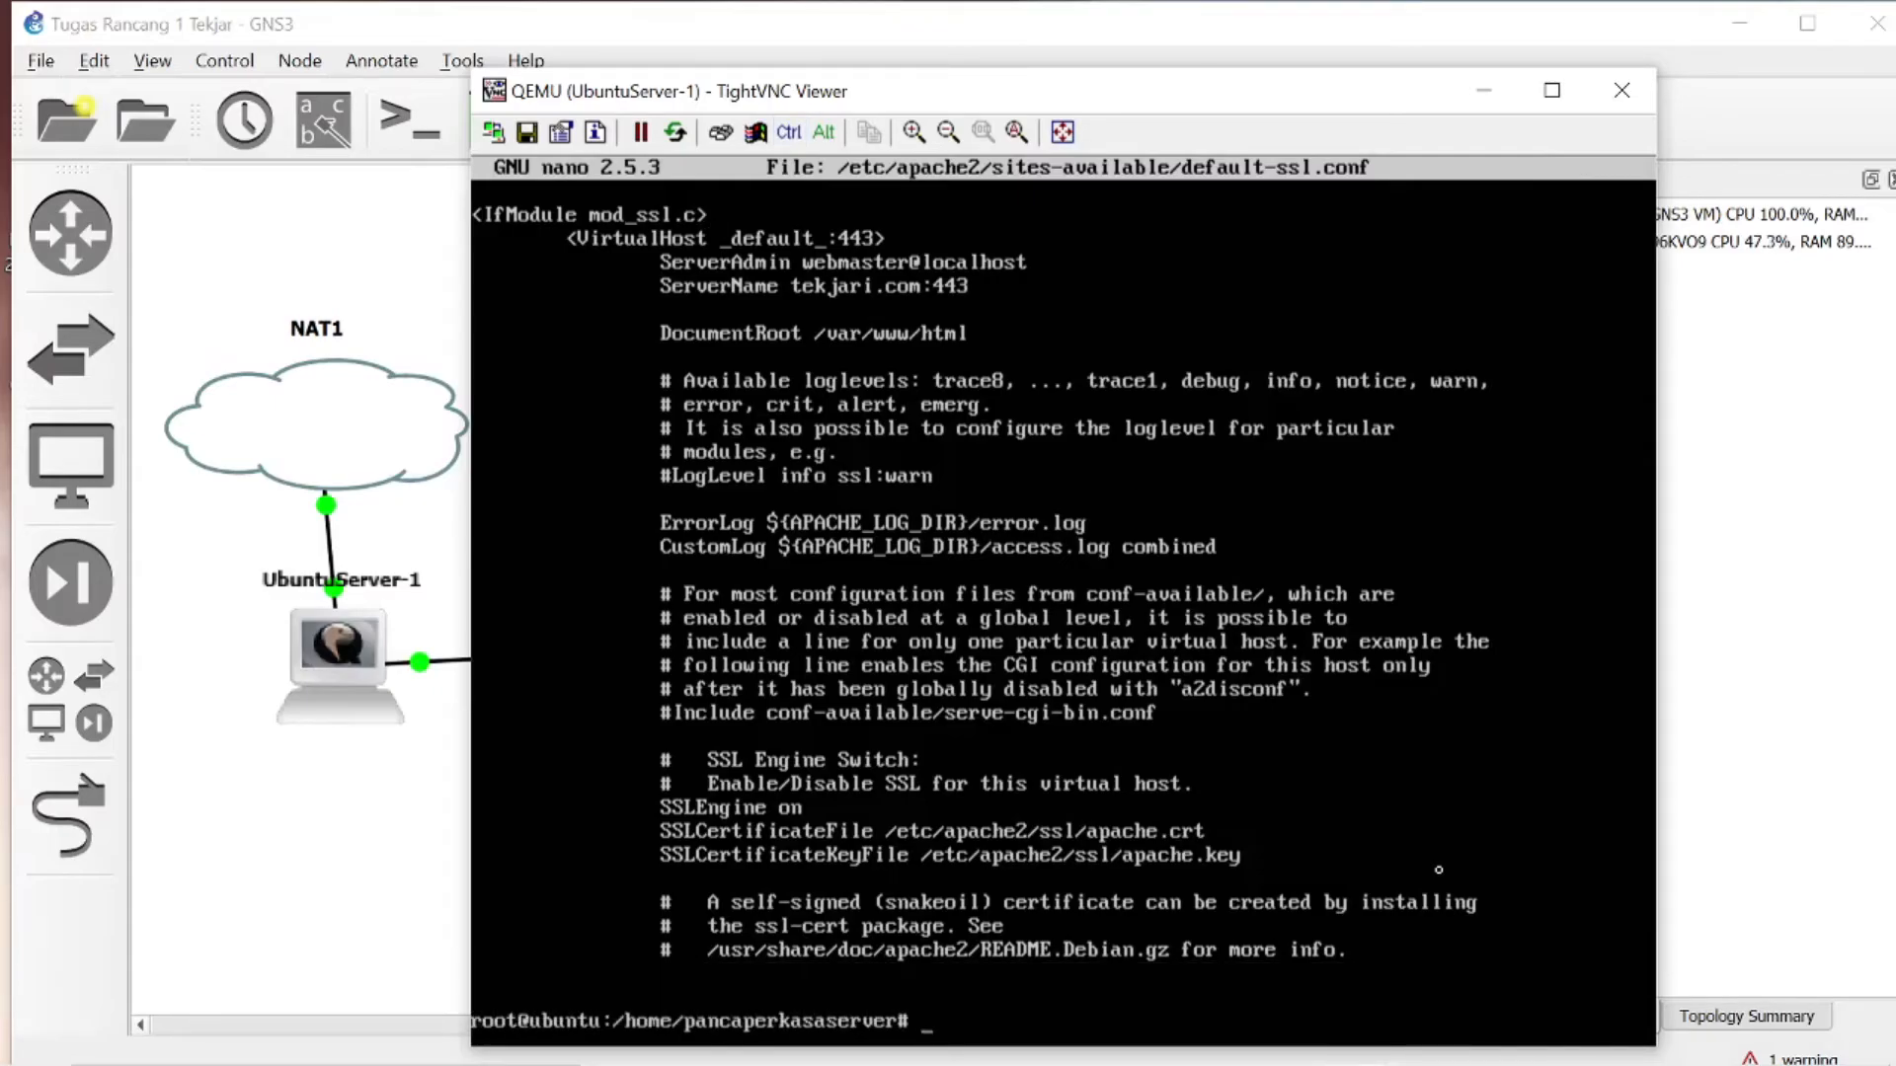
- Enable the SSL site with a2ensite default-ssl.conf
{"action": "type", "text": "a2ensite default-ssl.conf"}
{"action": "key", "text": "Return"}
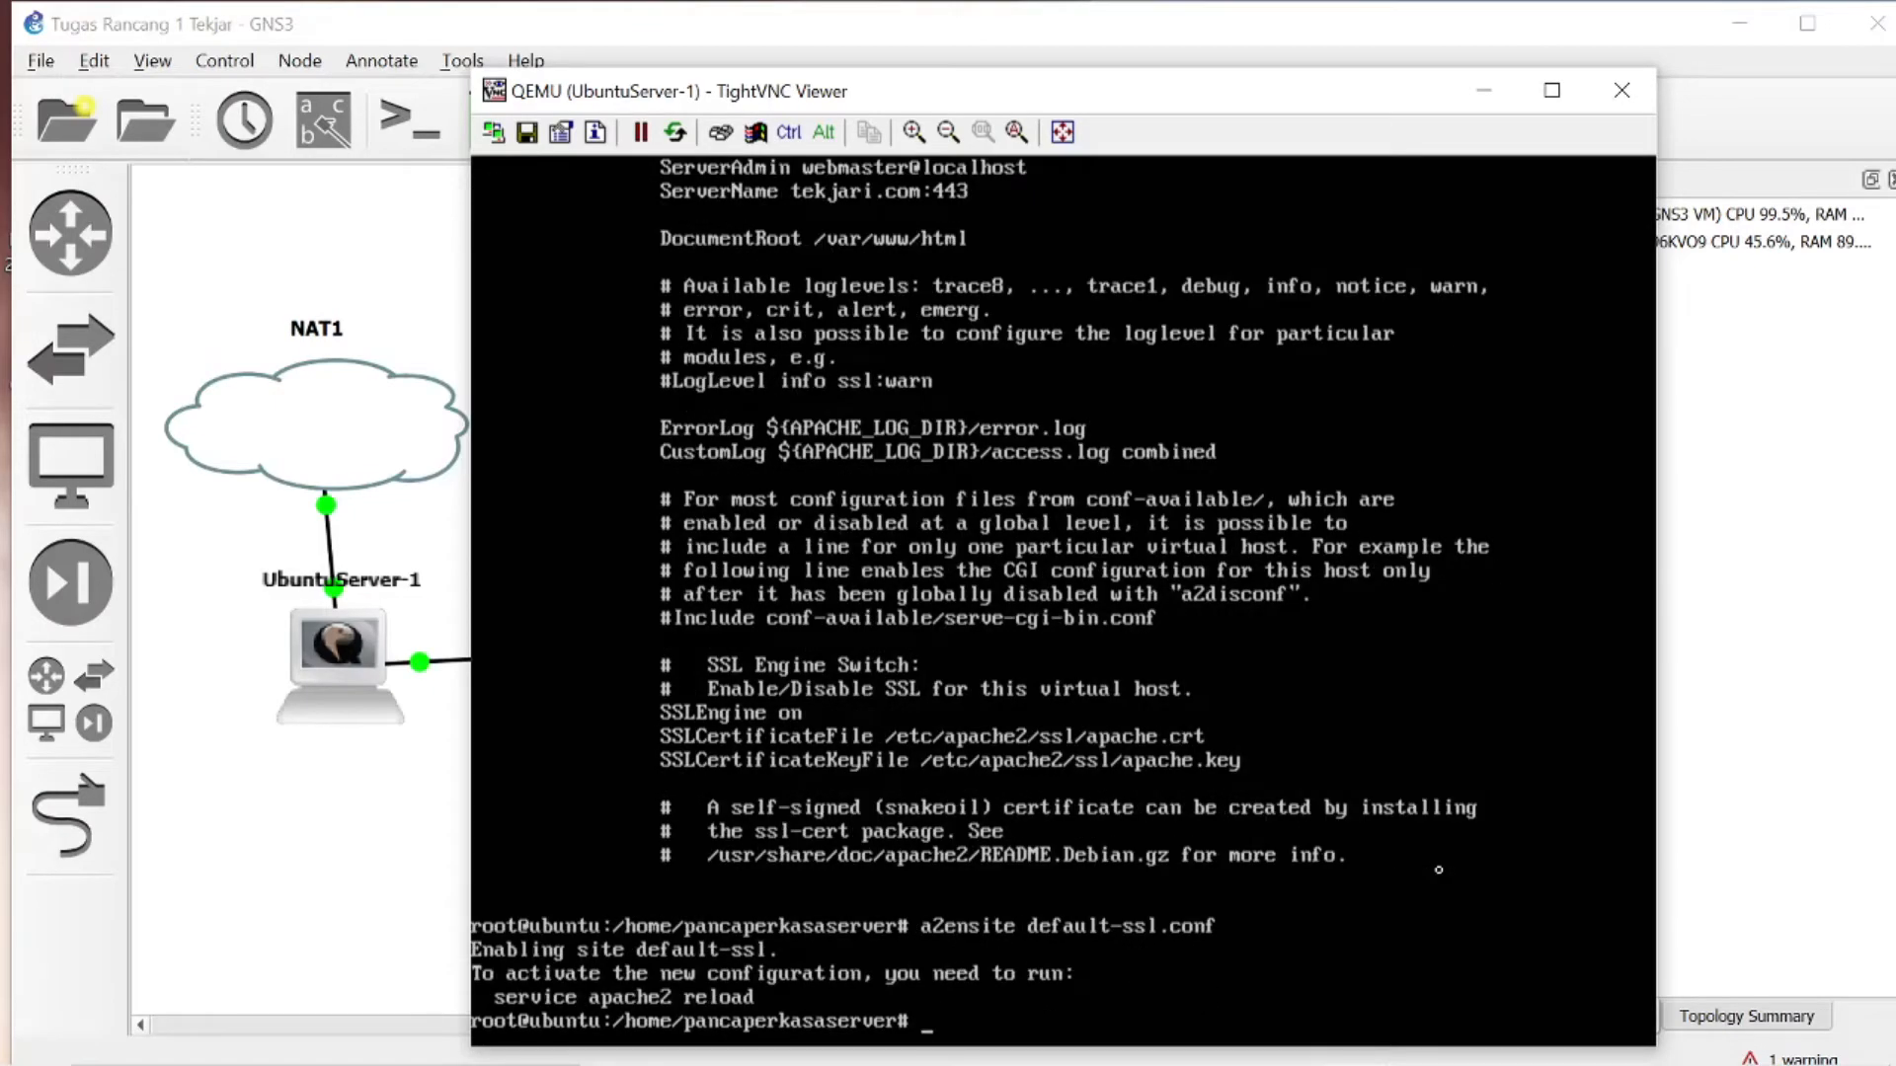
- Reload the web server configuration with service apache2 reload
{"action": "type", "text": "ser"}
{"action": "type", "text": "vic"}
{"action": "key", "text": "BackSpace"}
{"action": "type", "text": "ice apach"}
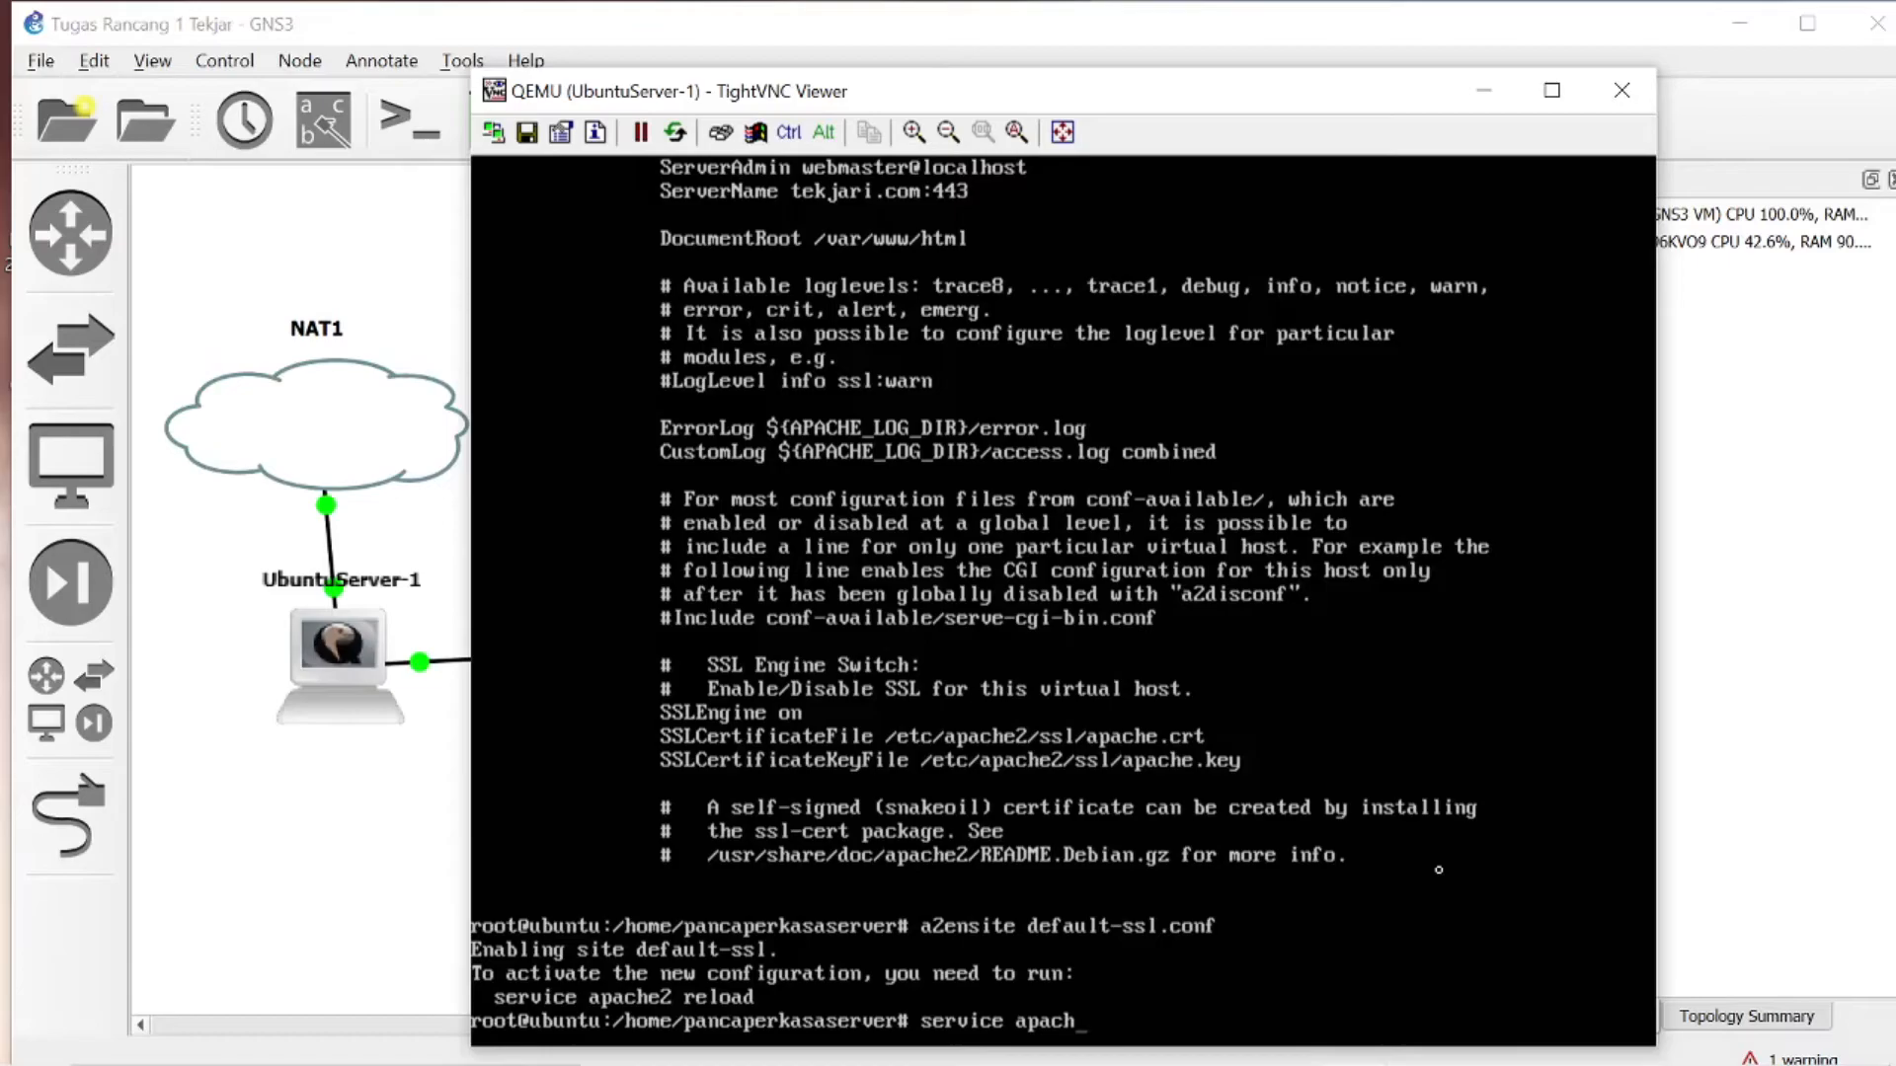
{"action": "type", "text": "e2 reload"}
{"action": "key", "text": "Return"}
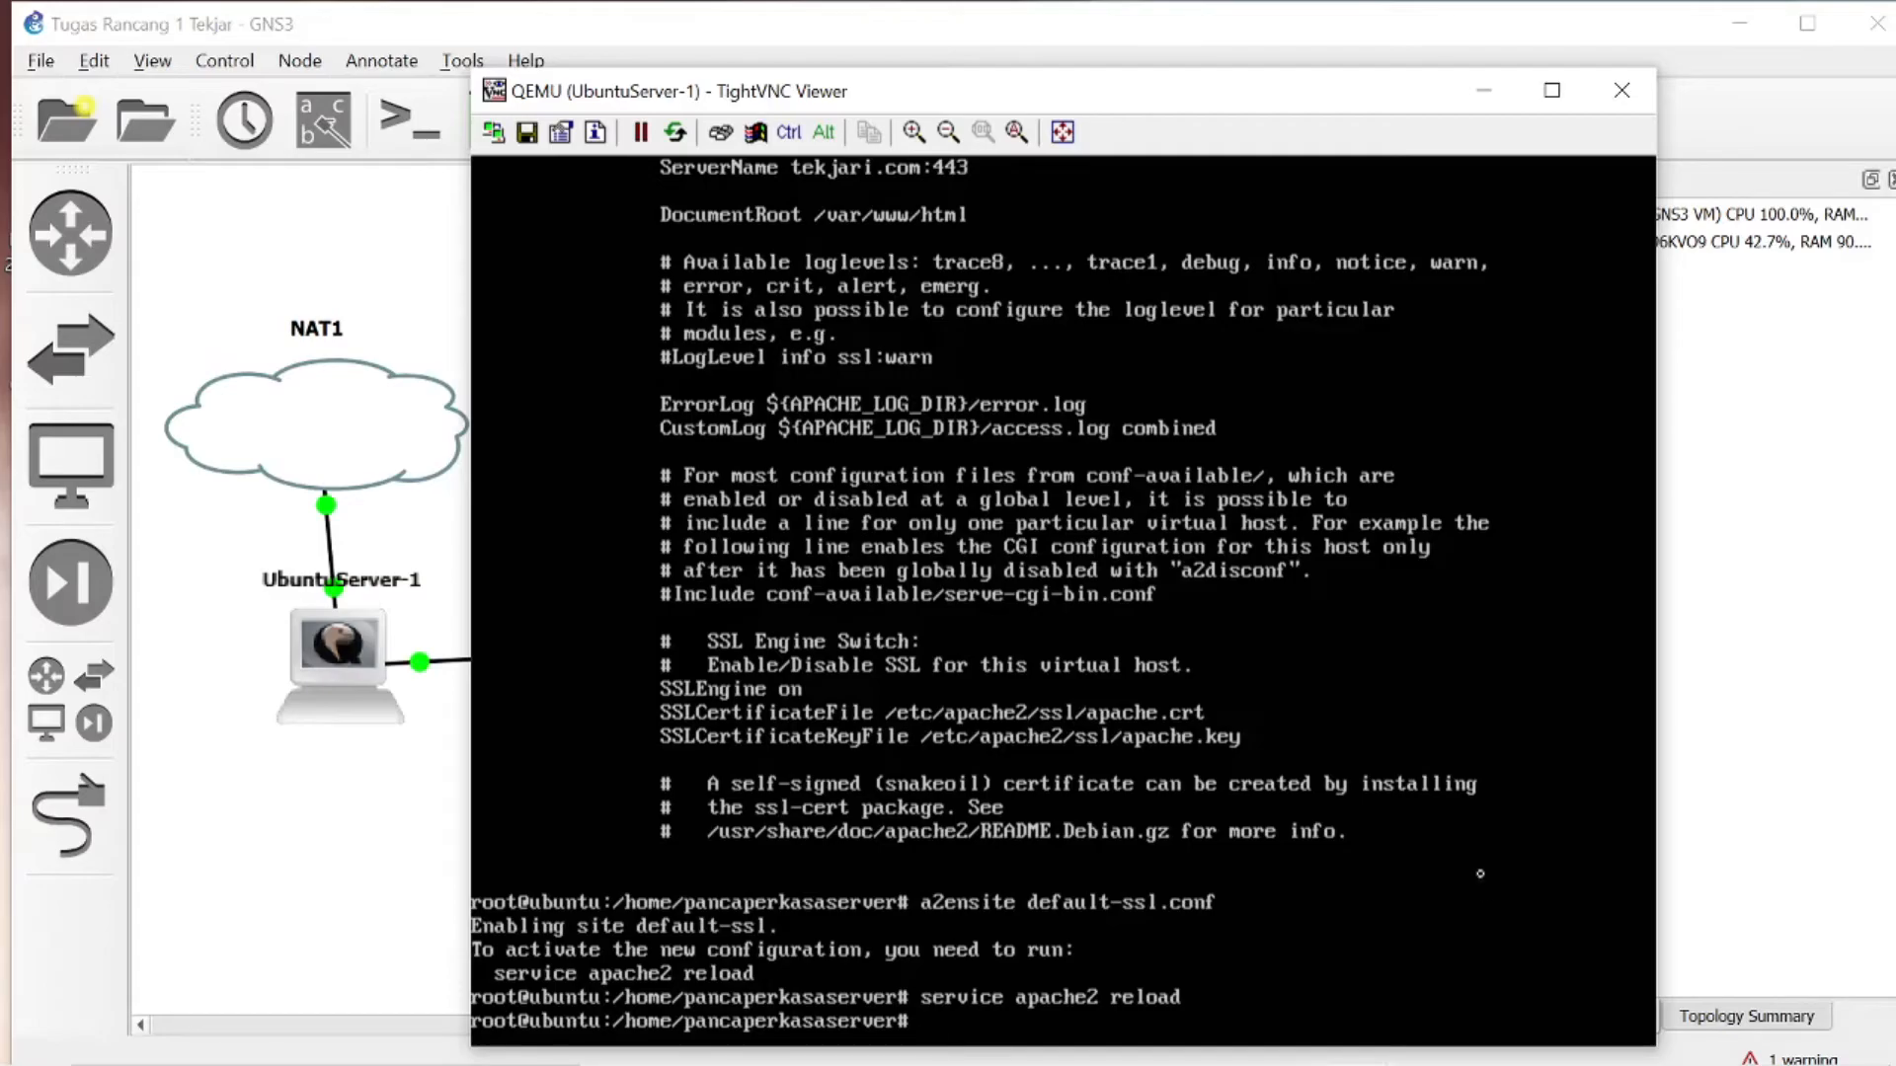
- Switch to the UbuntuDesktop-1 viewer and launch Firefox
{"action": "mouse_move", "coordinate": [1355, 1036]}
{"action": "left_click", "coordinate": [1418, 967]}
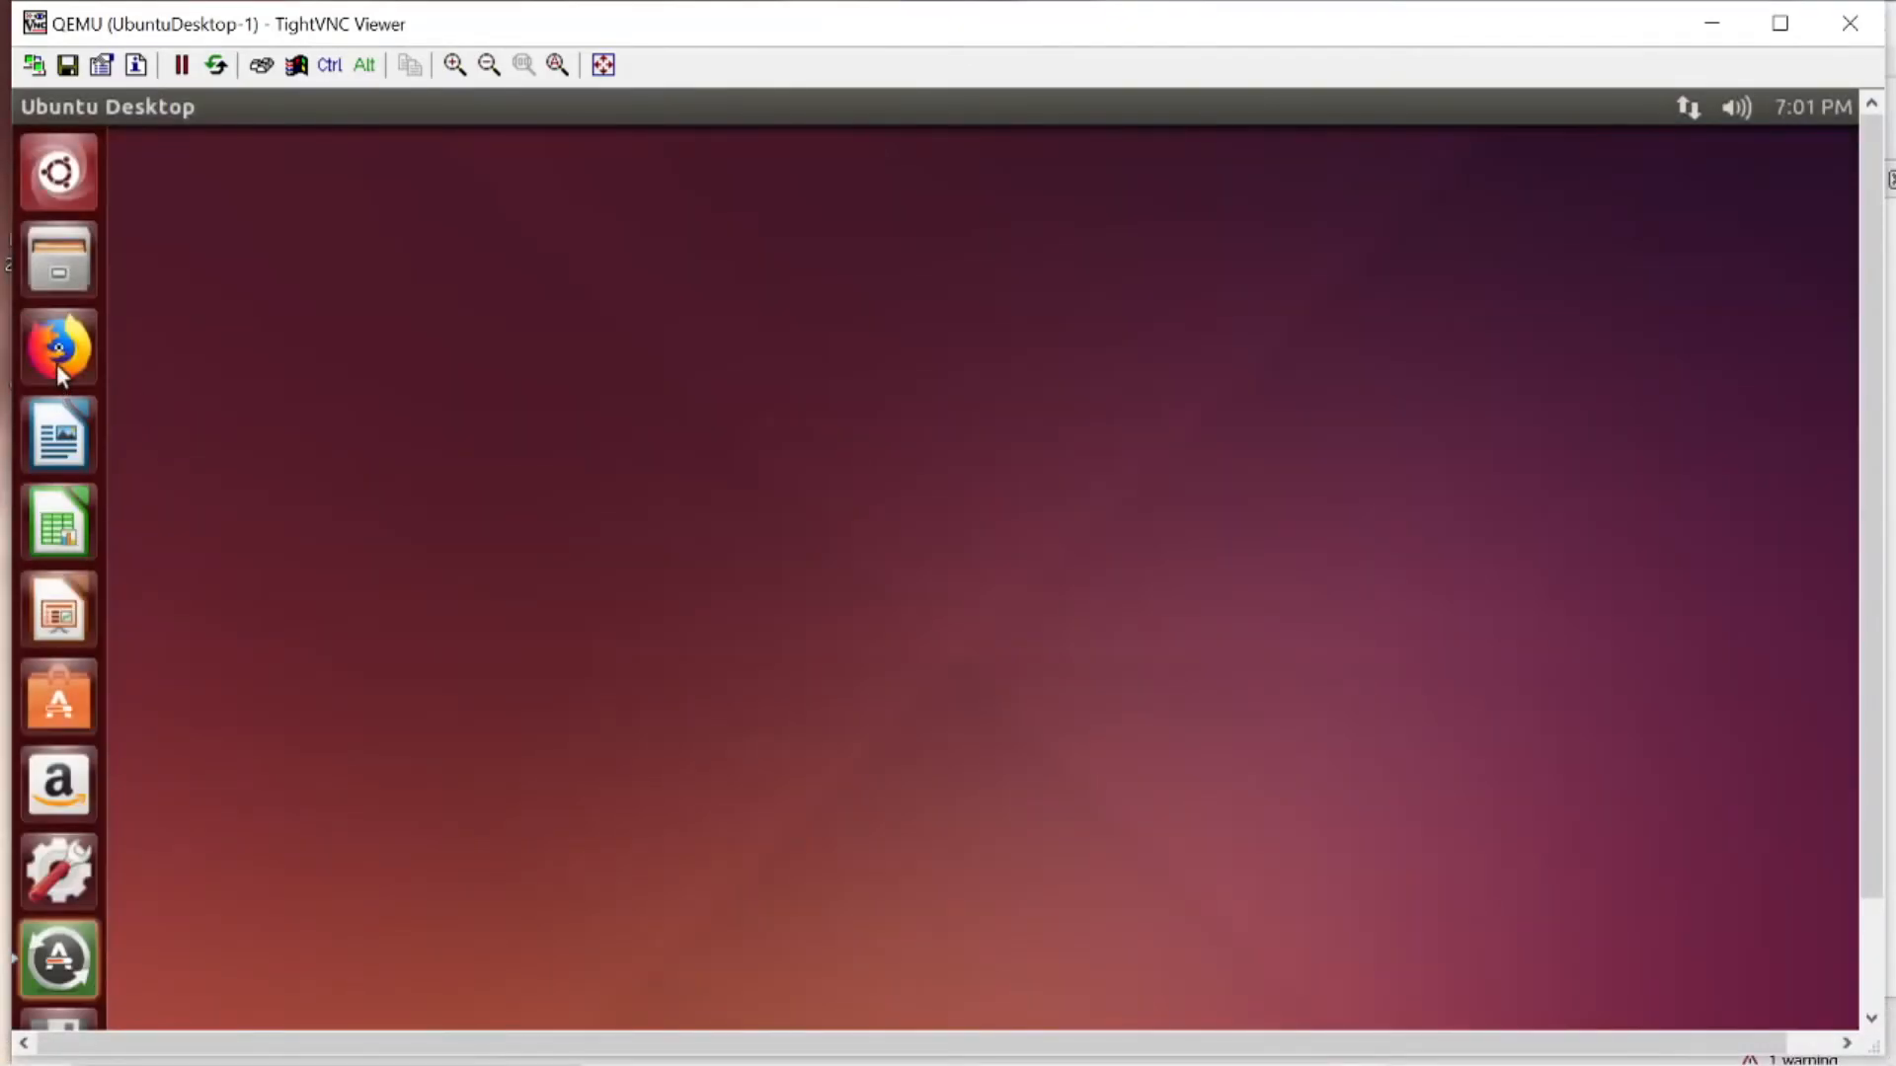
{"action": "left_click", "coordinate": [84, 347]}
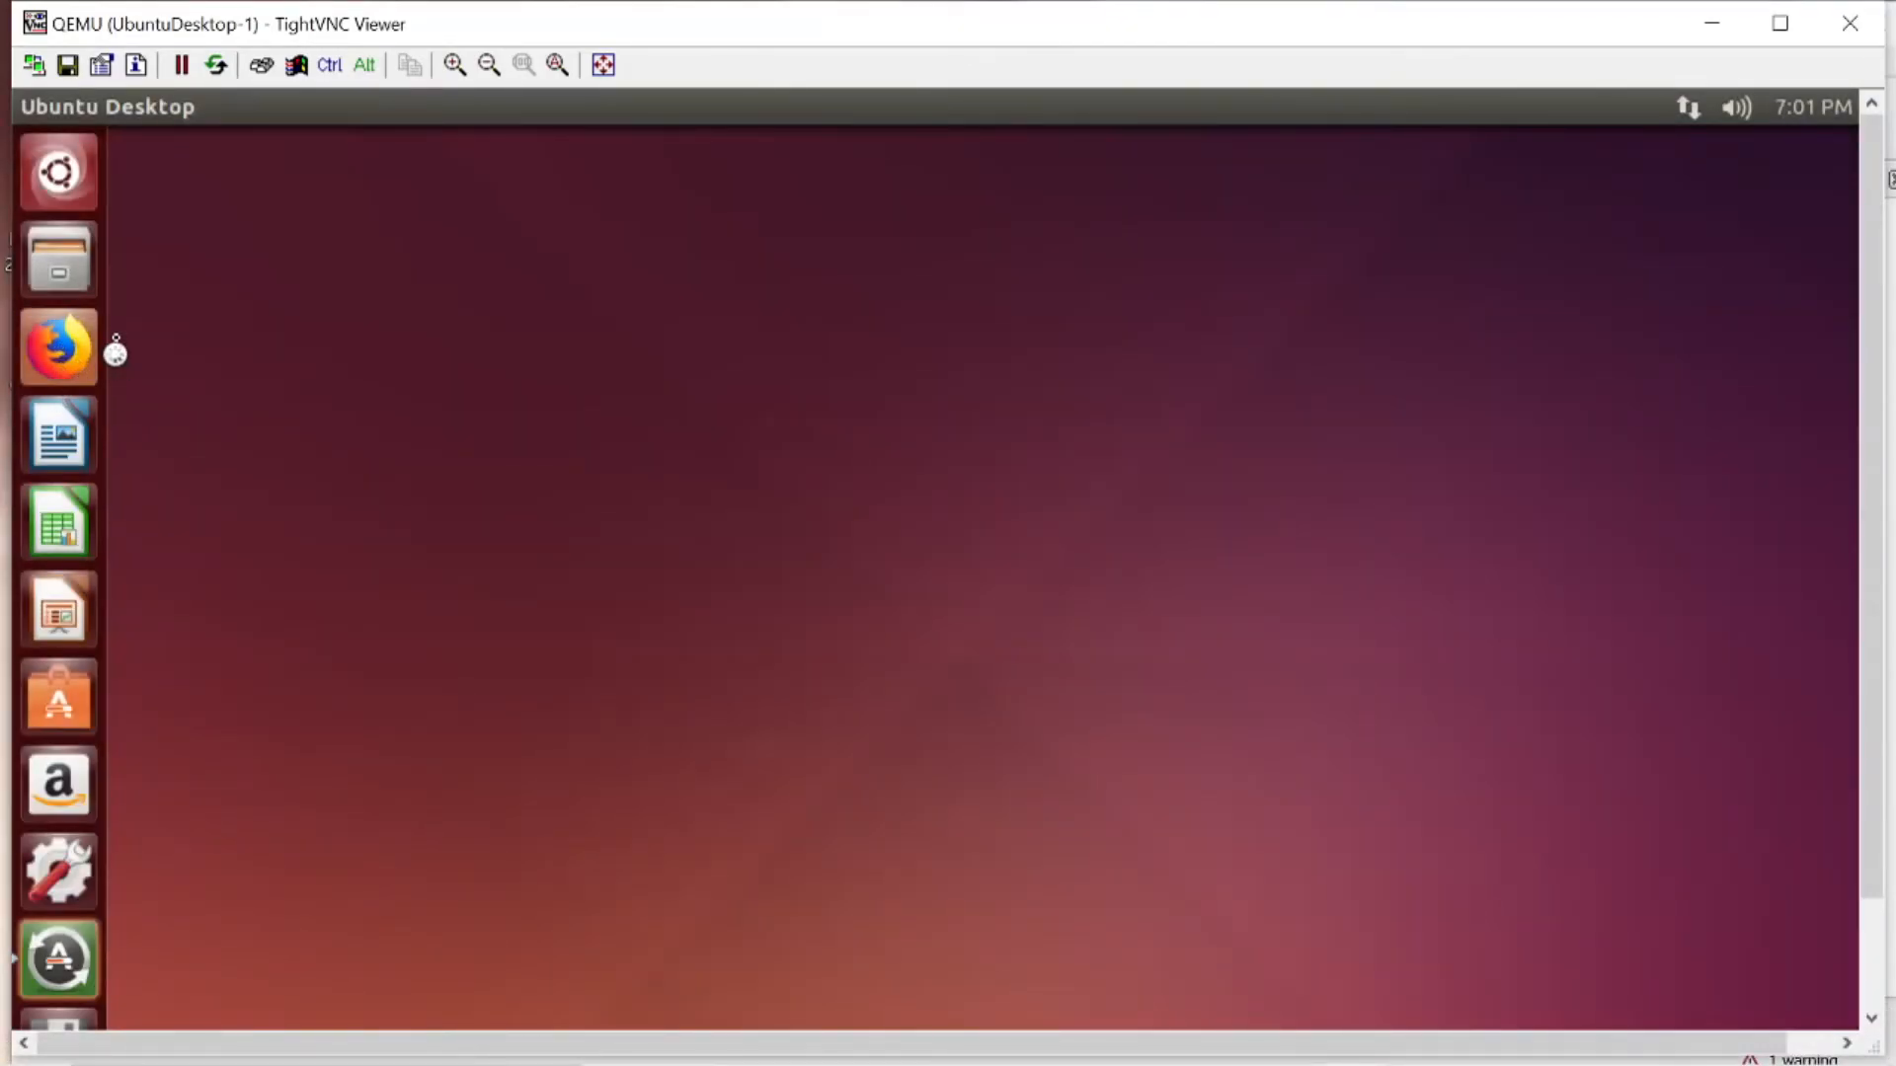
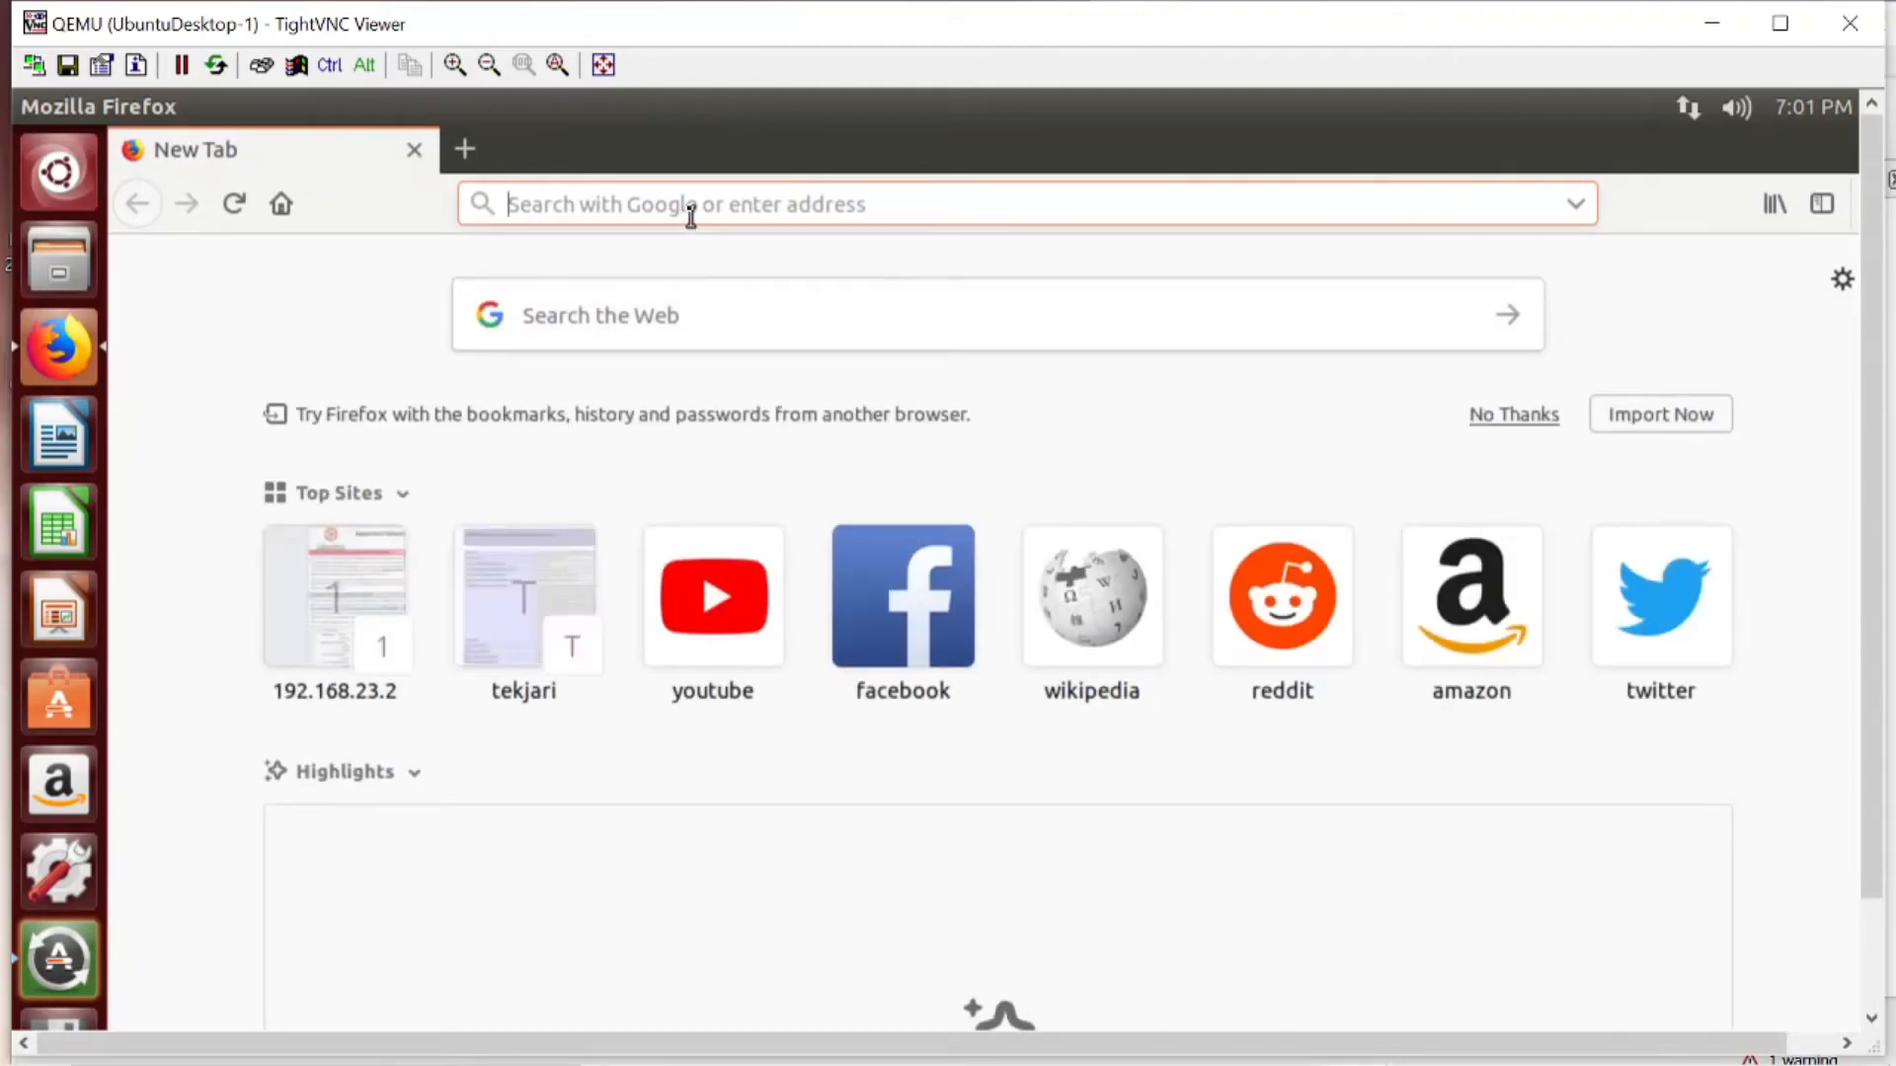
{"action": "type", "text": "https"}
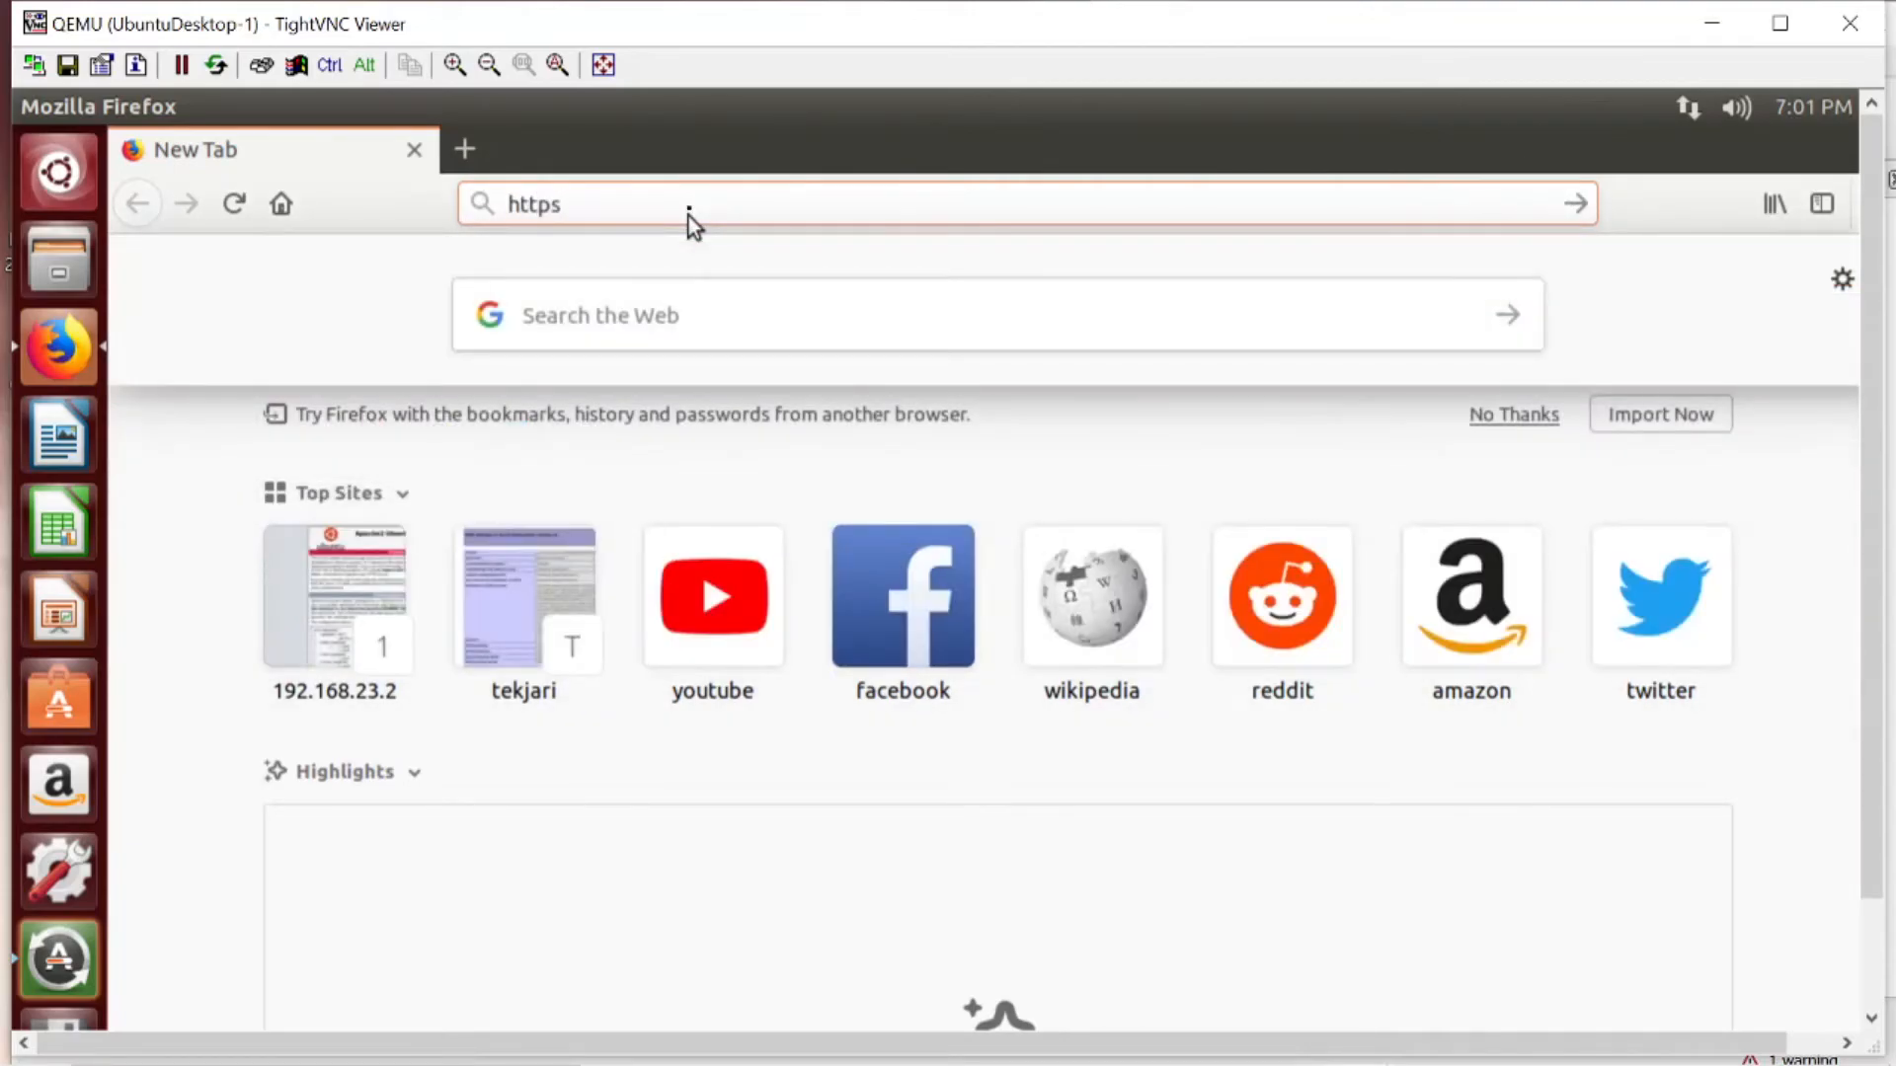
{"action": "type", "text": ":"}
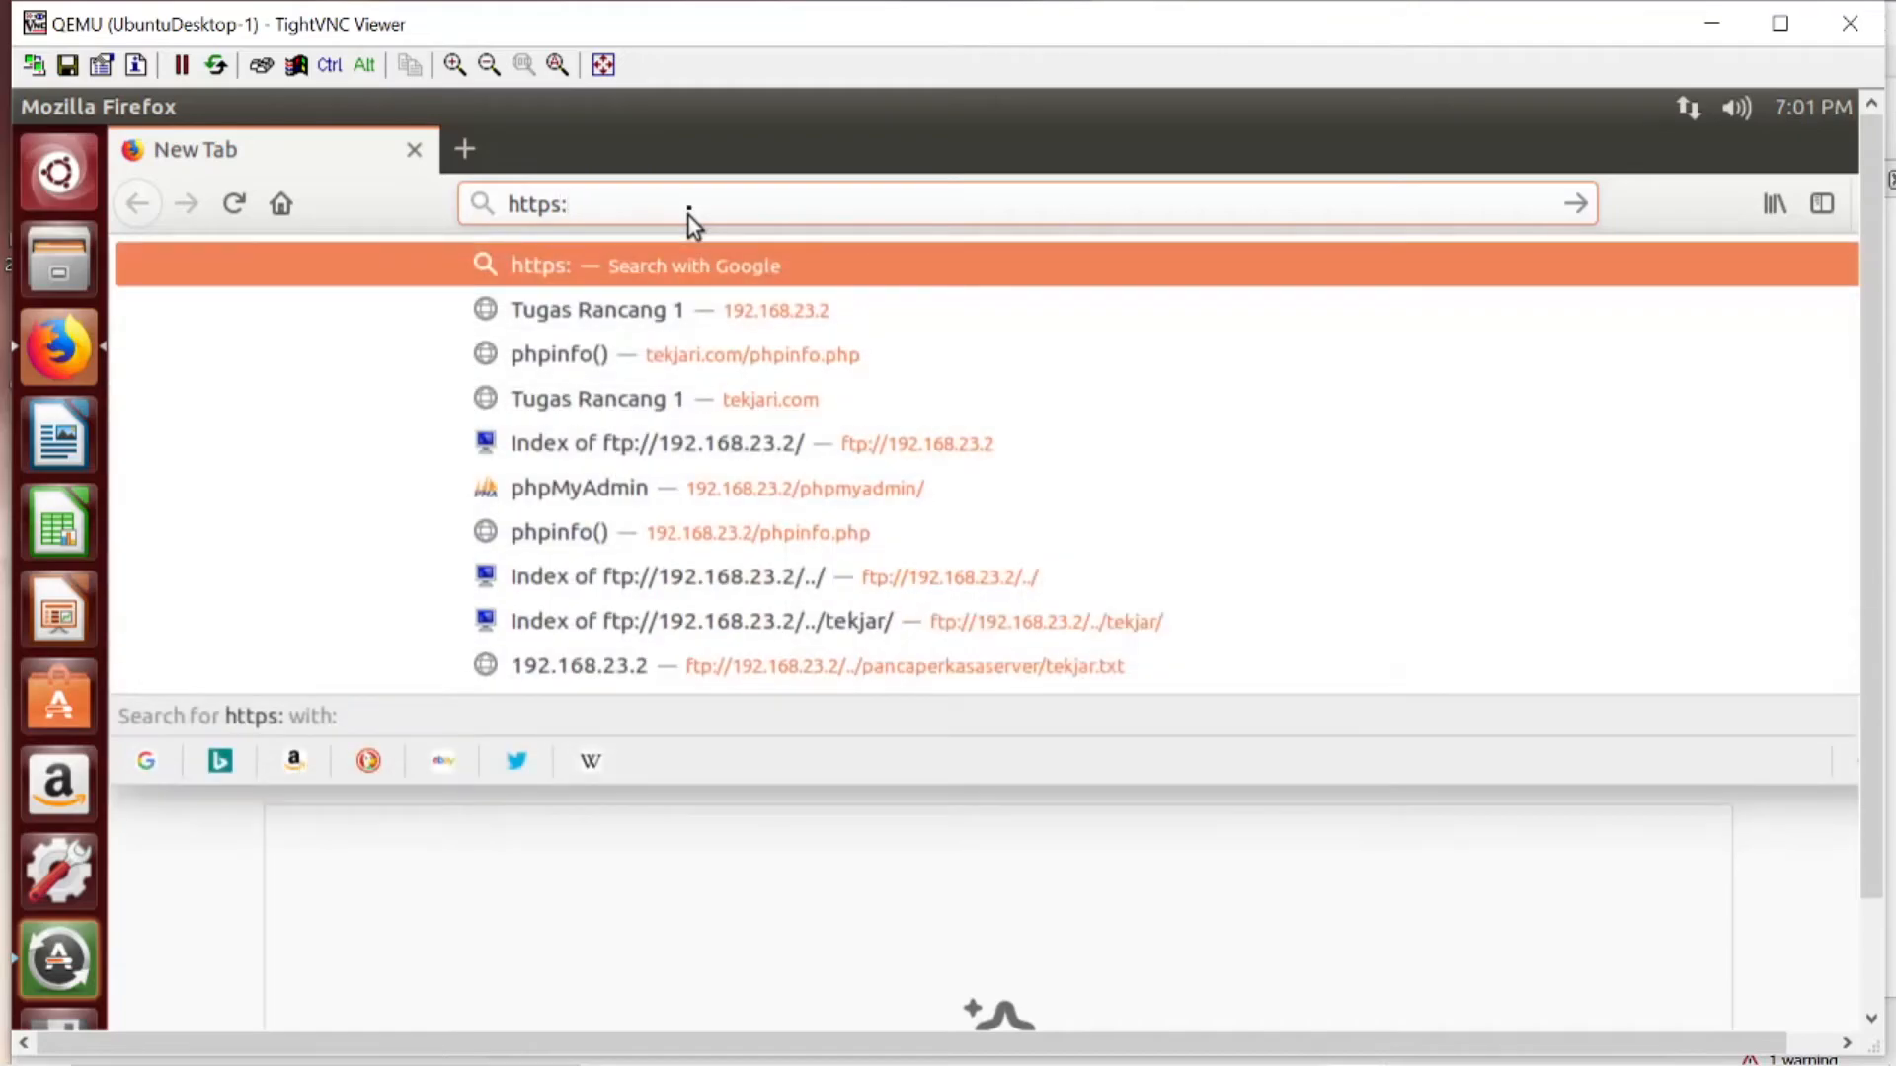
{"action": "type", "text": "//t"}
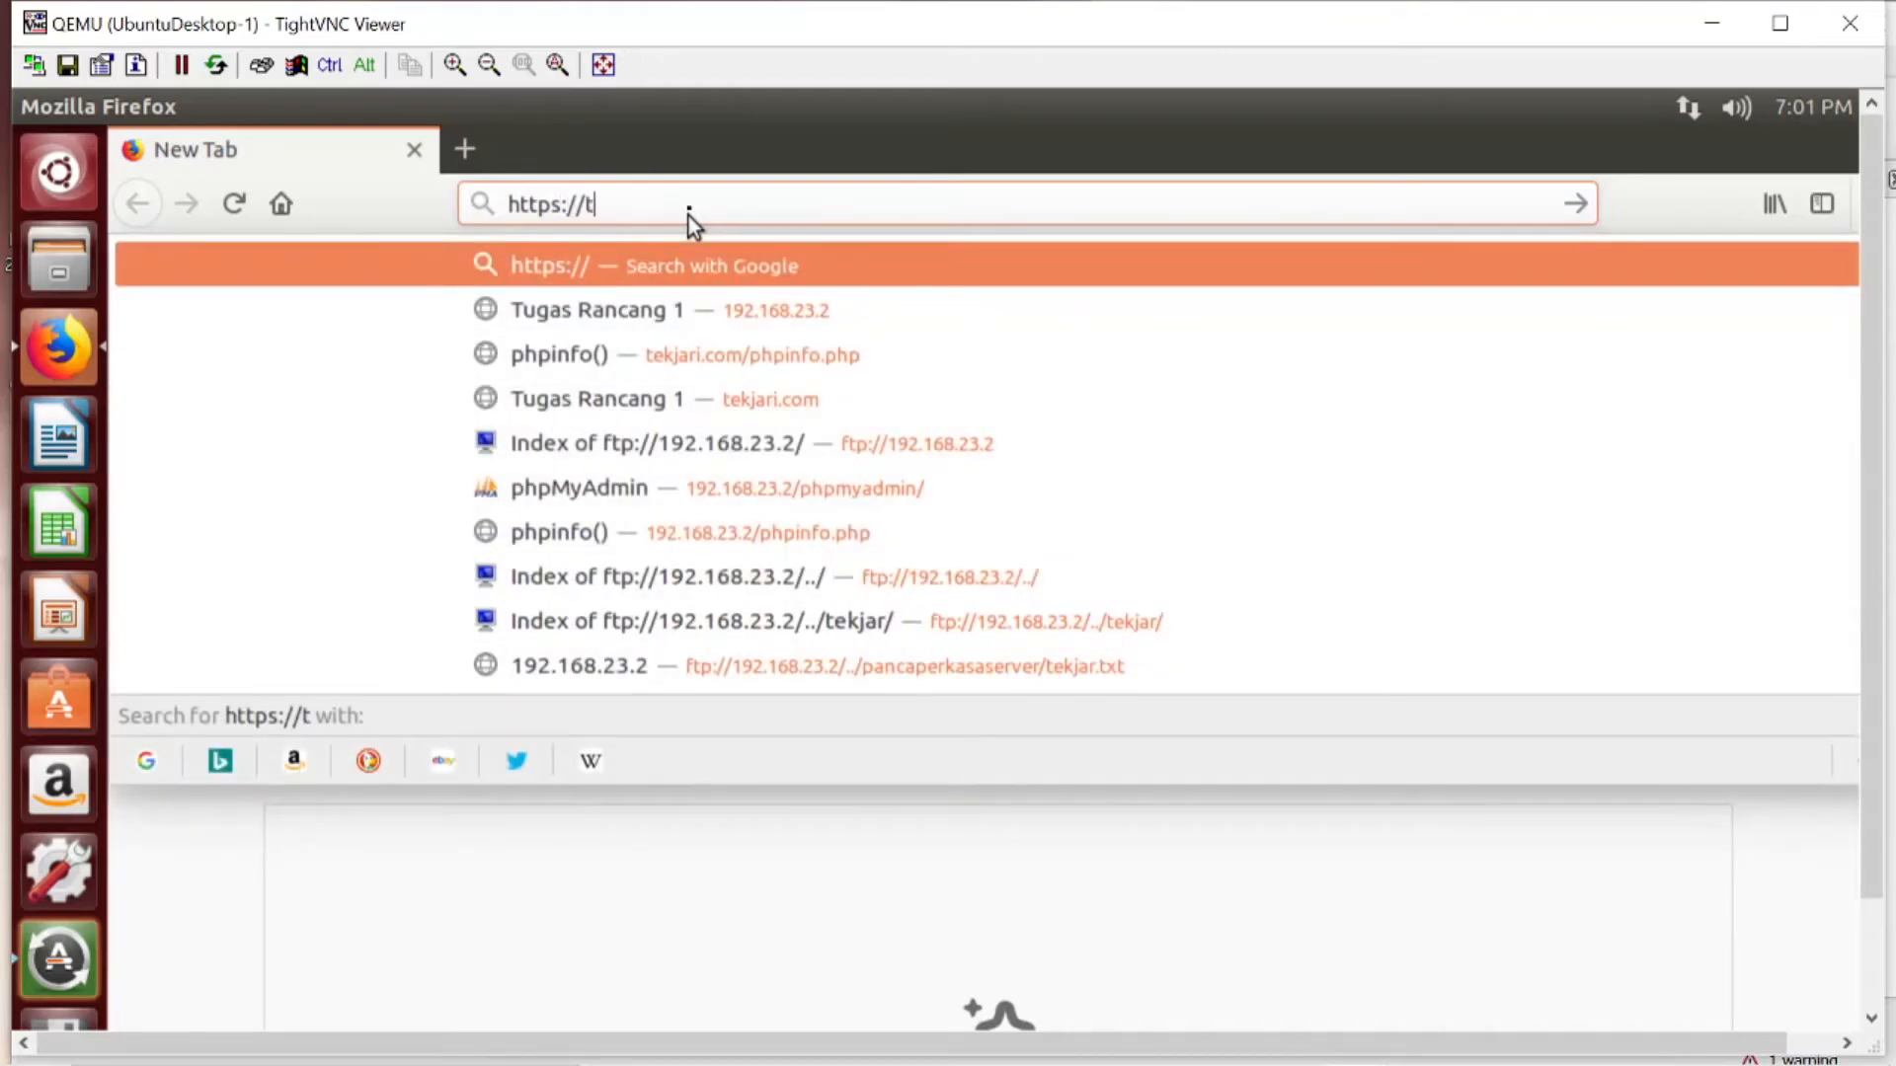
{"action": "type", "text": "ekjari."}
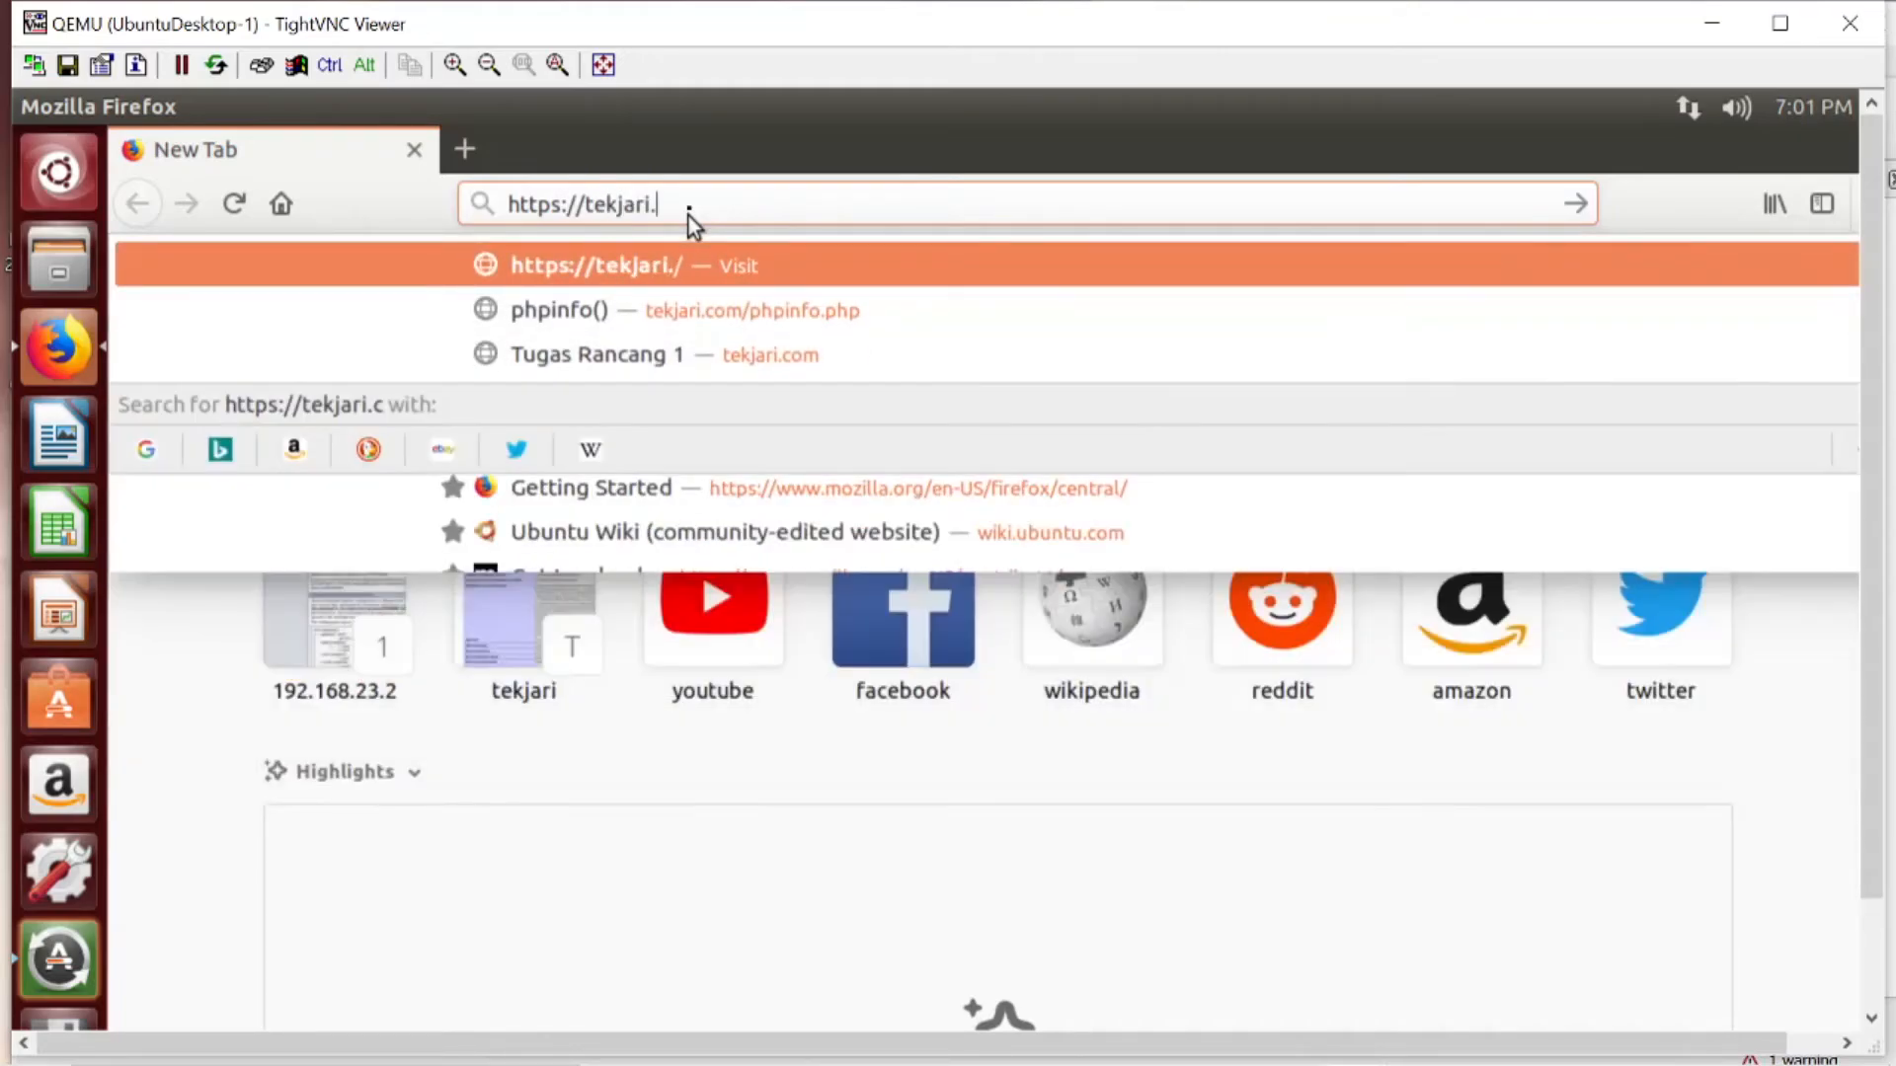
{"action": "type", "text": "com"}
{"action": "key", "text": "Return"}
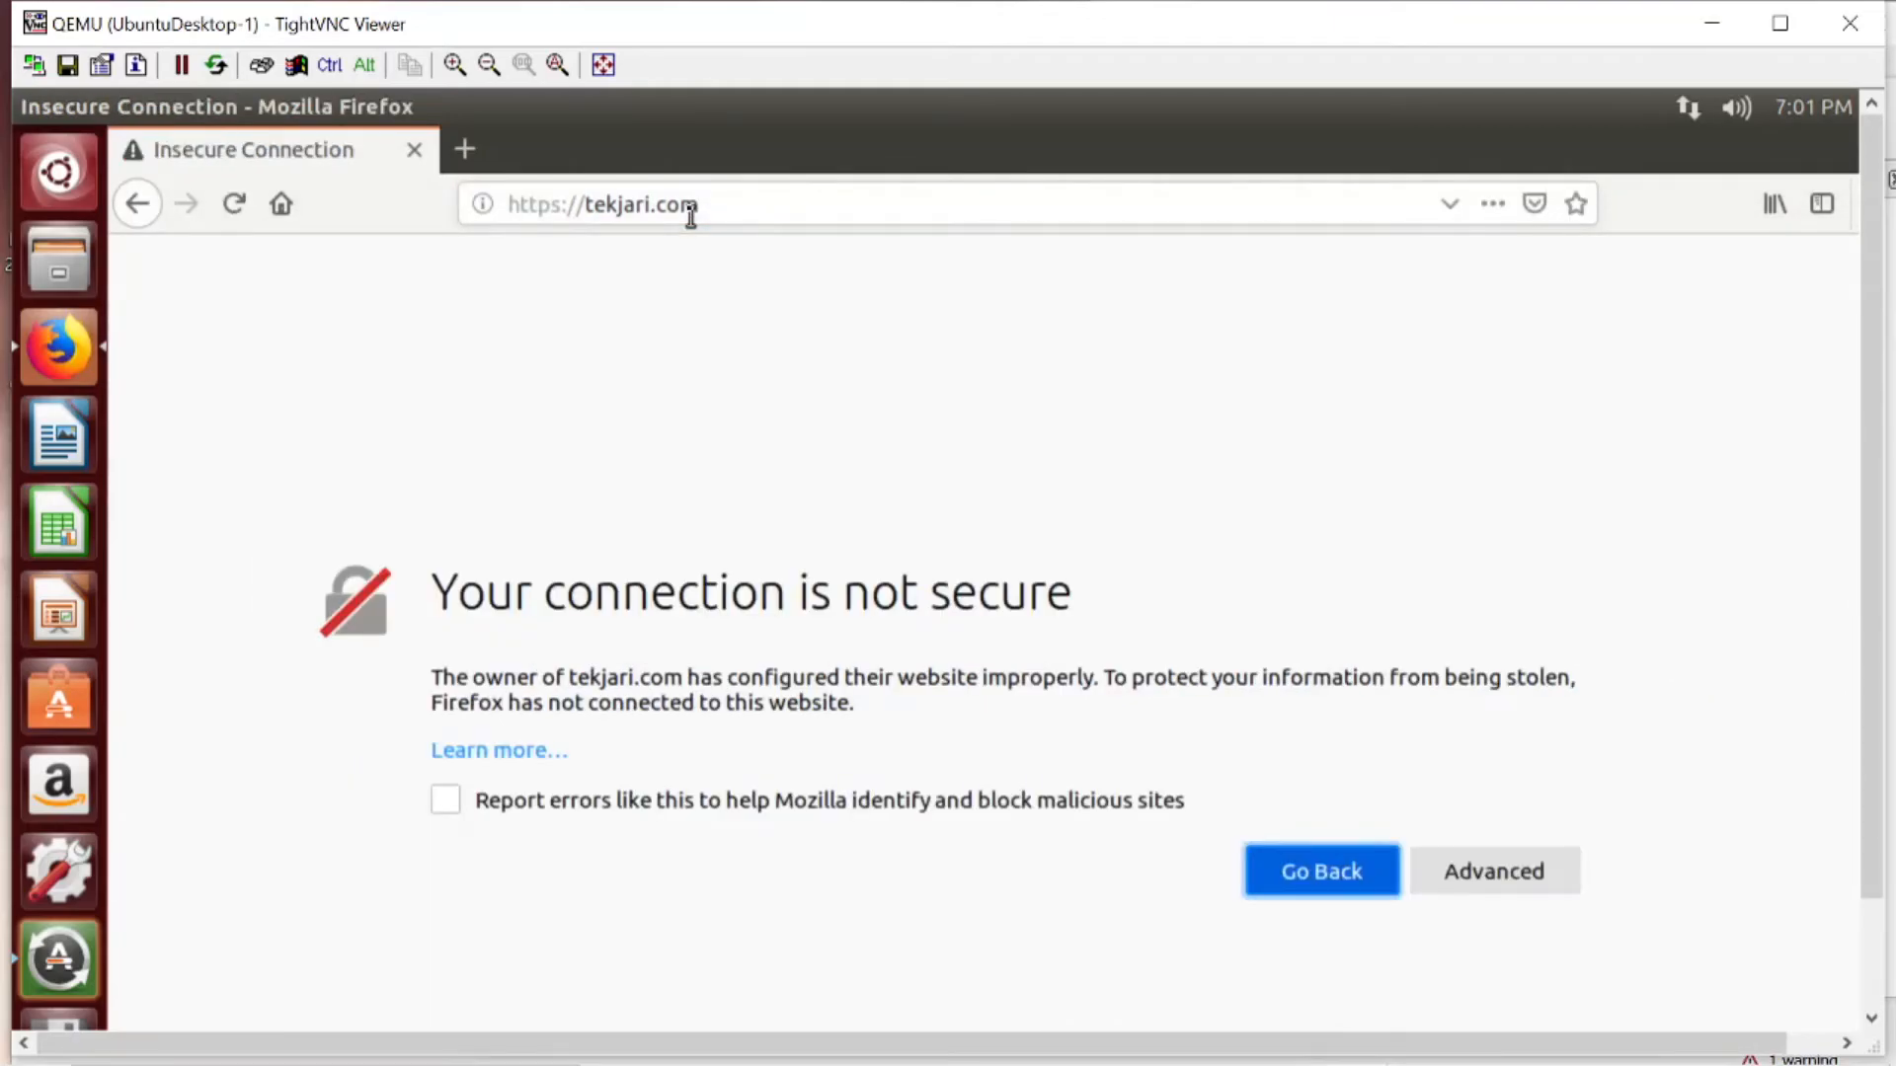
{"action": "left_click", "coordinate": [1527, 878]}
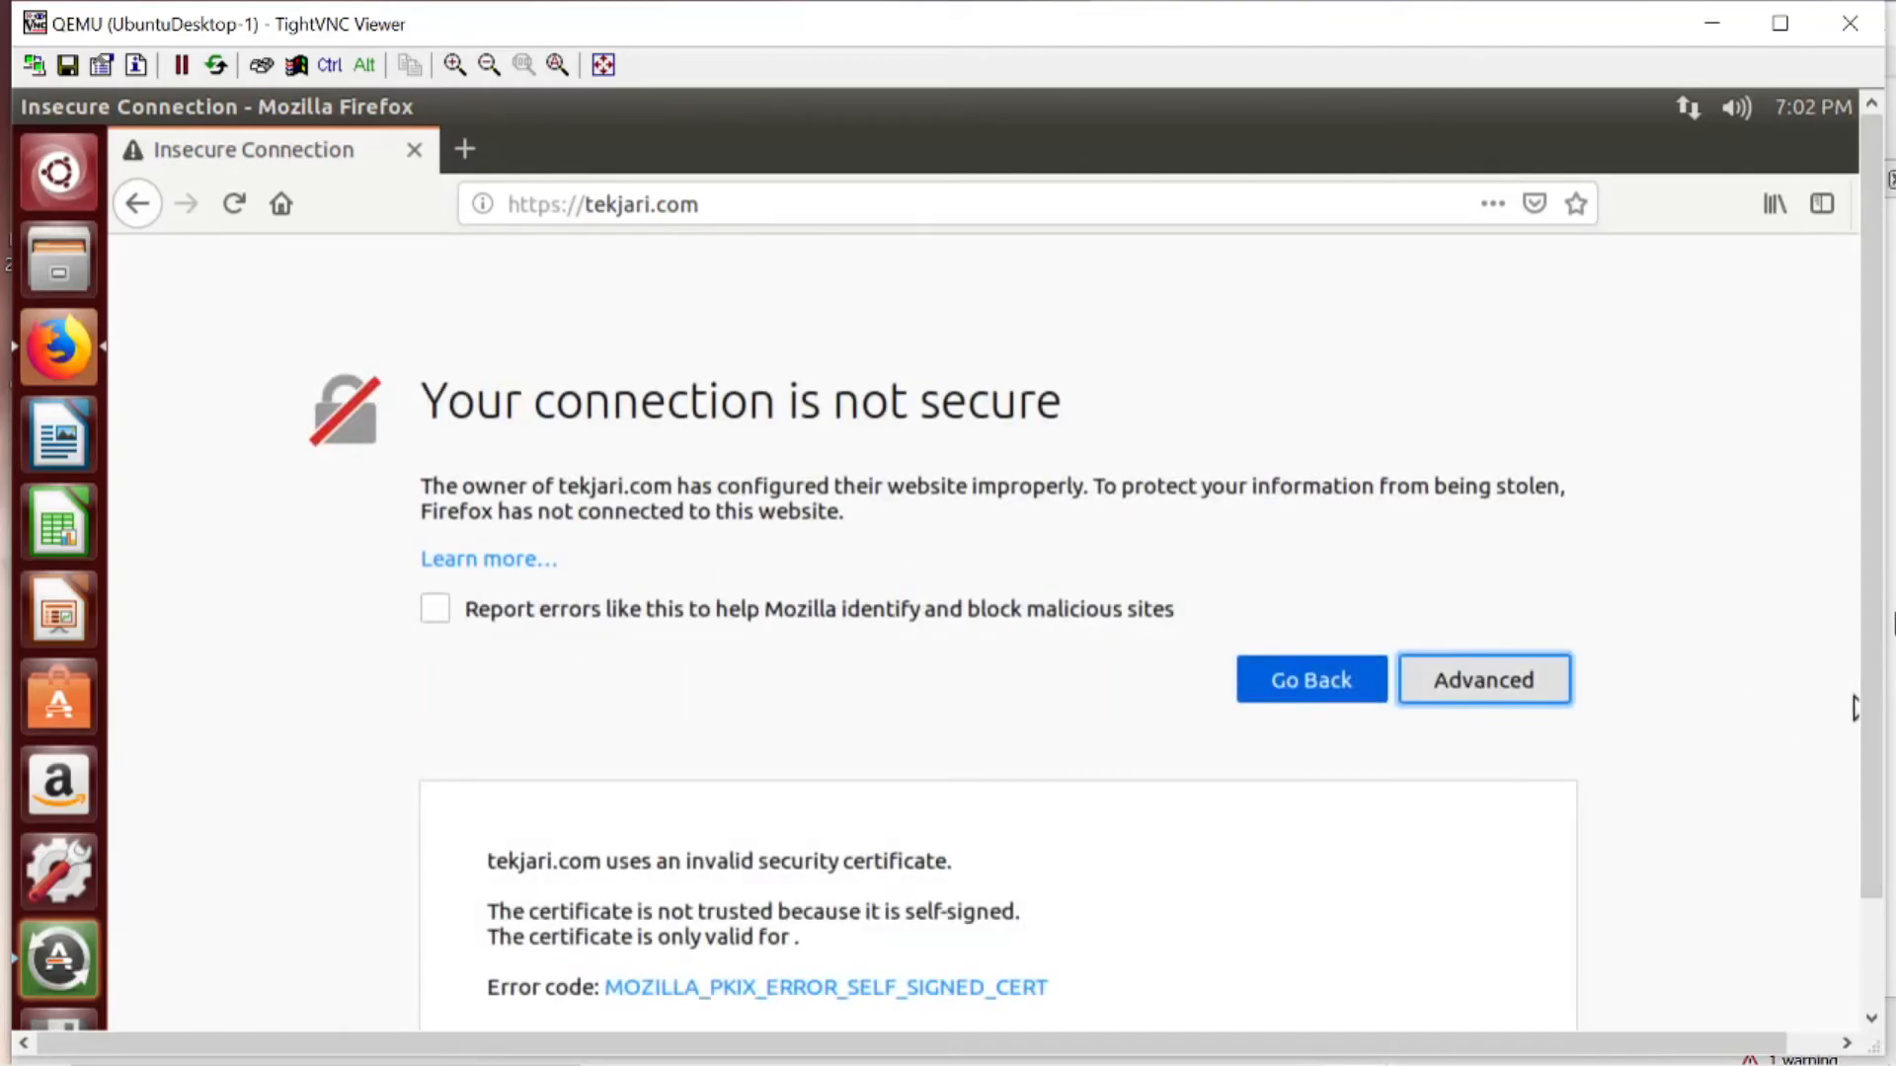
{"action": "scroll", "coordinate": [1862, 605], "scroll_direction": "down", "scroll_amount": 2}
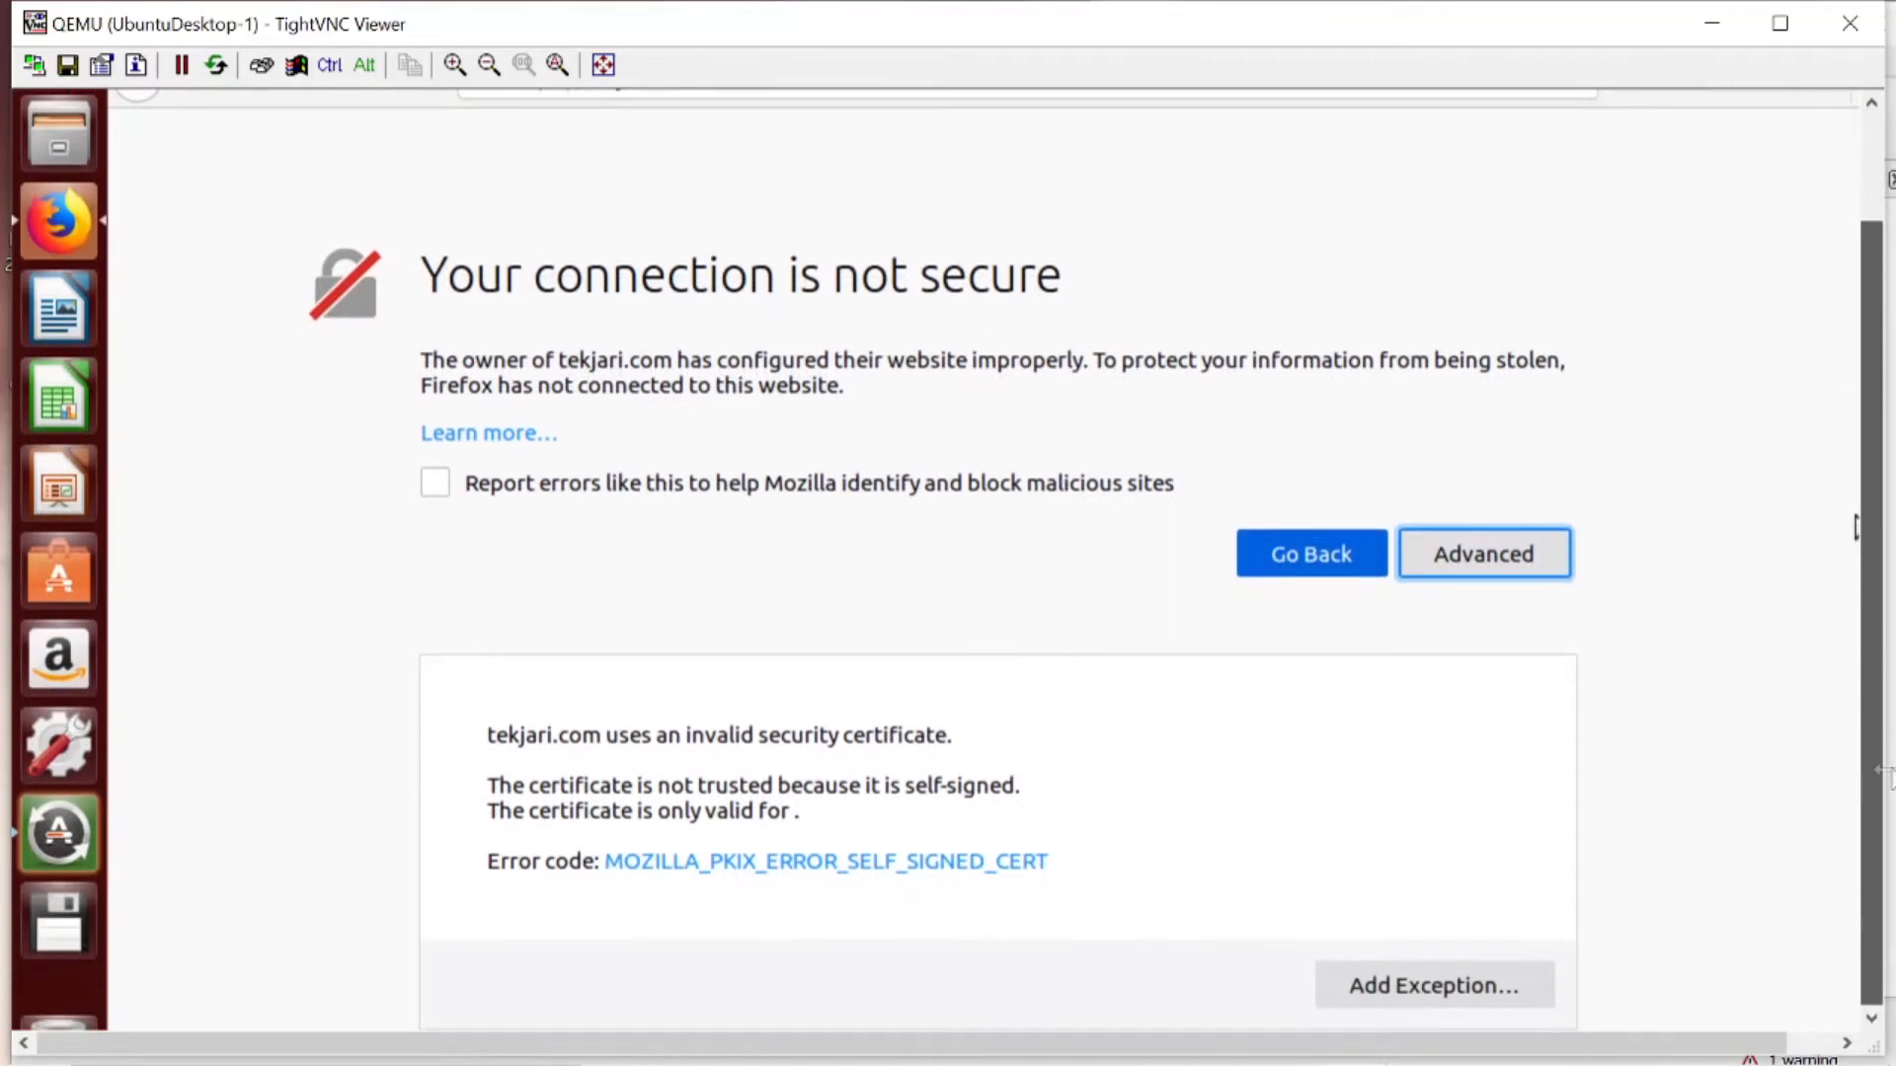
{"action": "left_click", "coordinate": [1459, 995]}
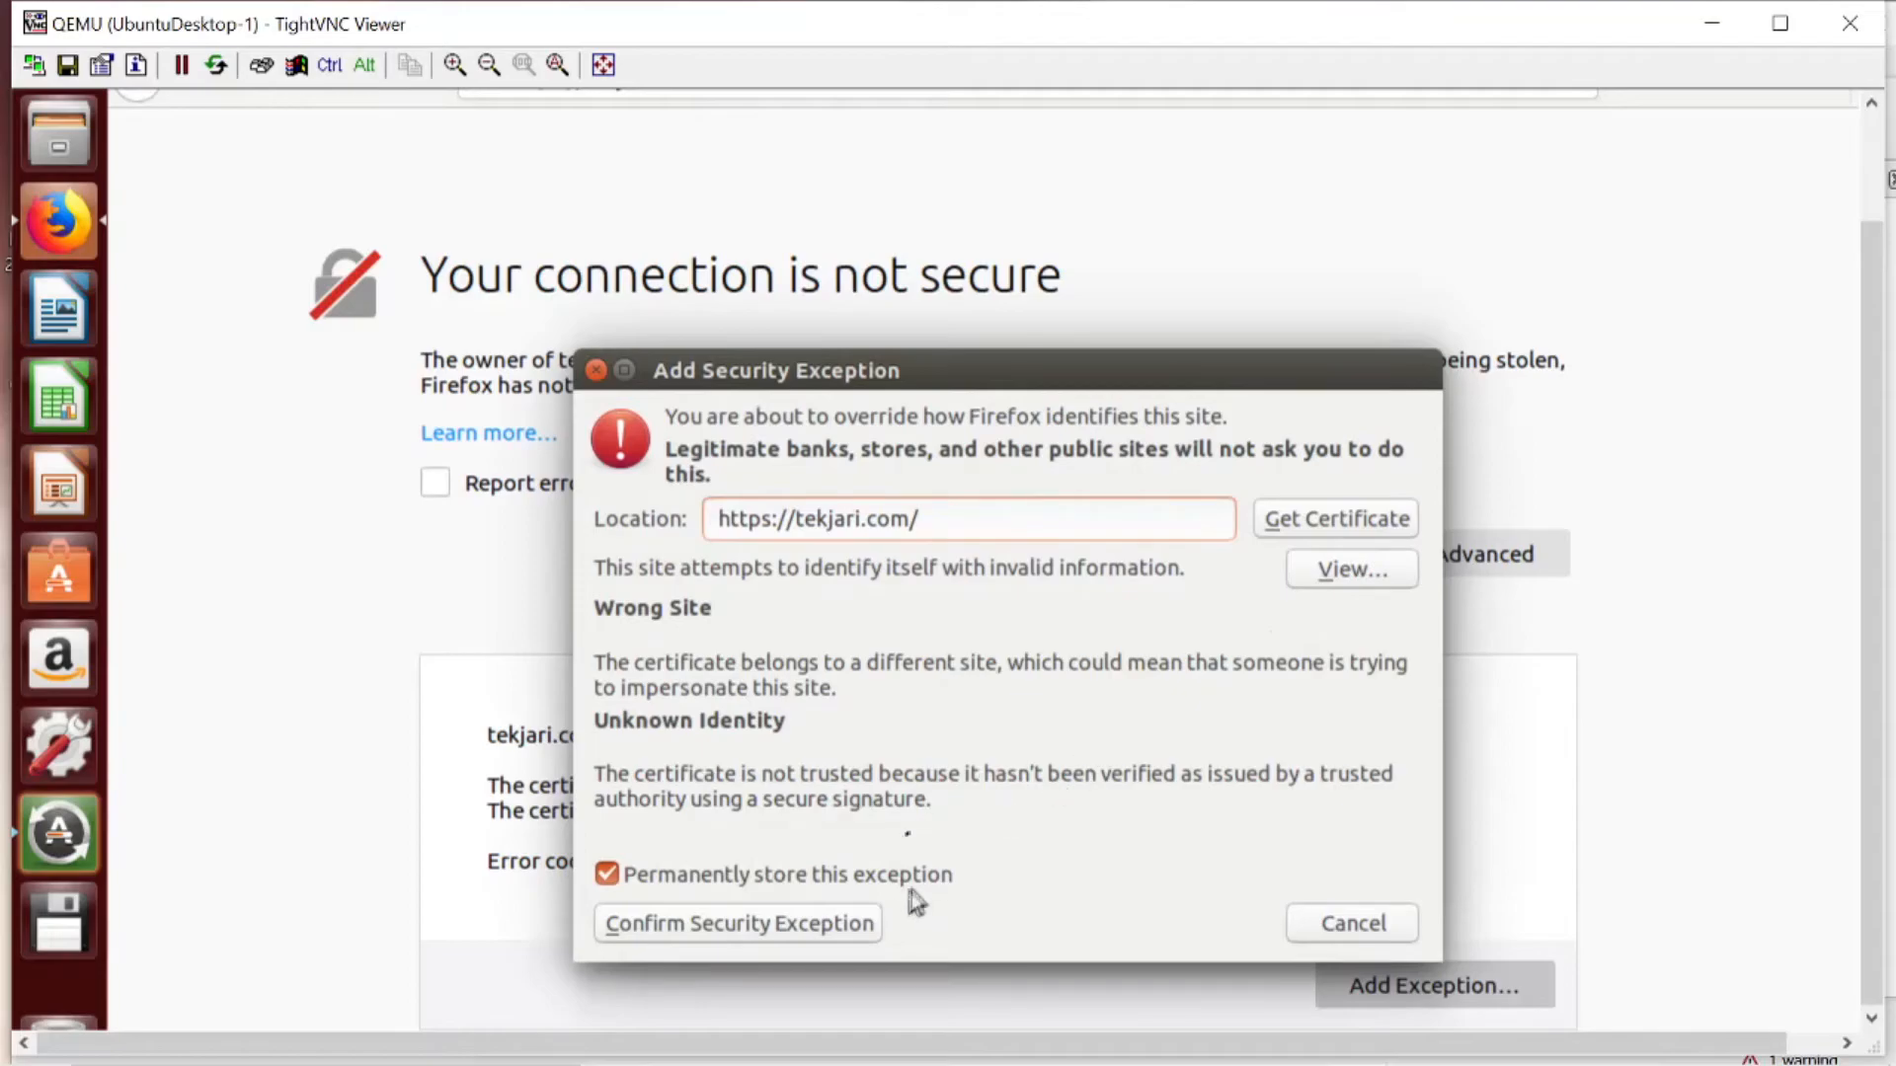
{"action": "left_click", "coordinate": [810, 928]}
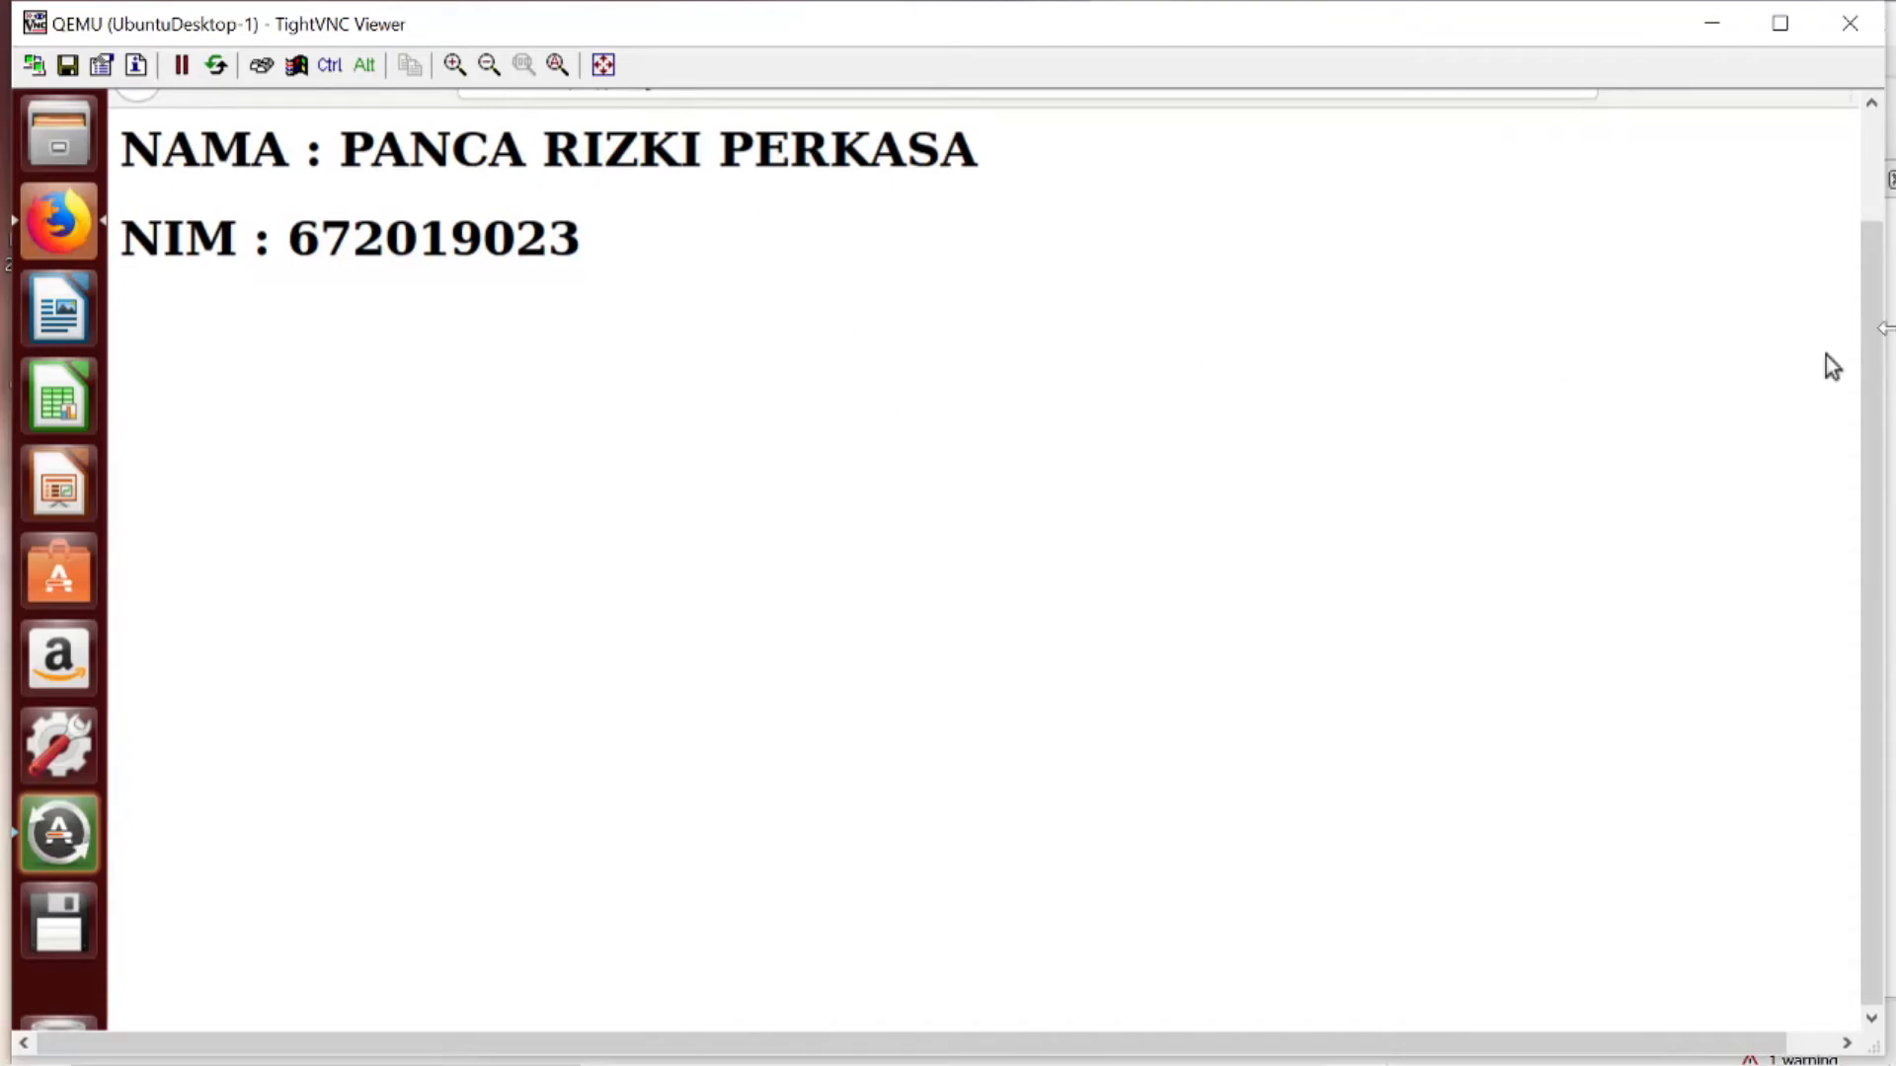
{"action": "scroll", "coordinate": [1827, 361], "scroll_direction": "up", "scroll_amount": 3}
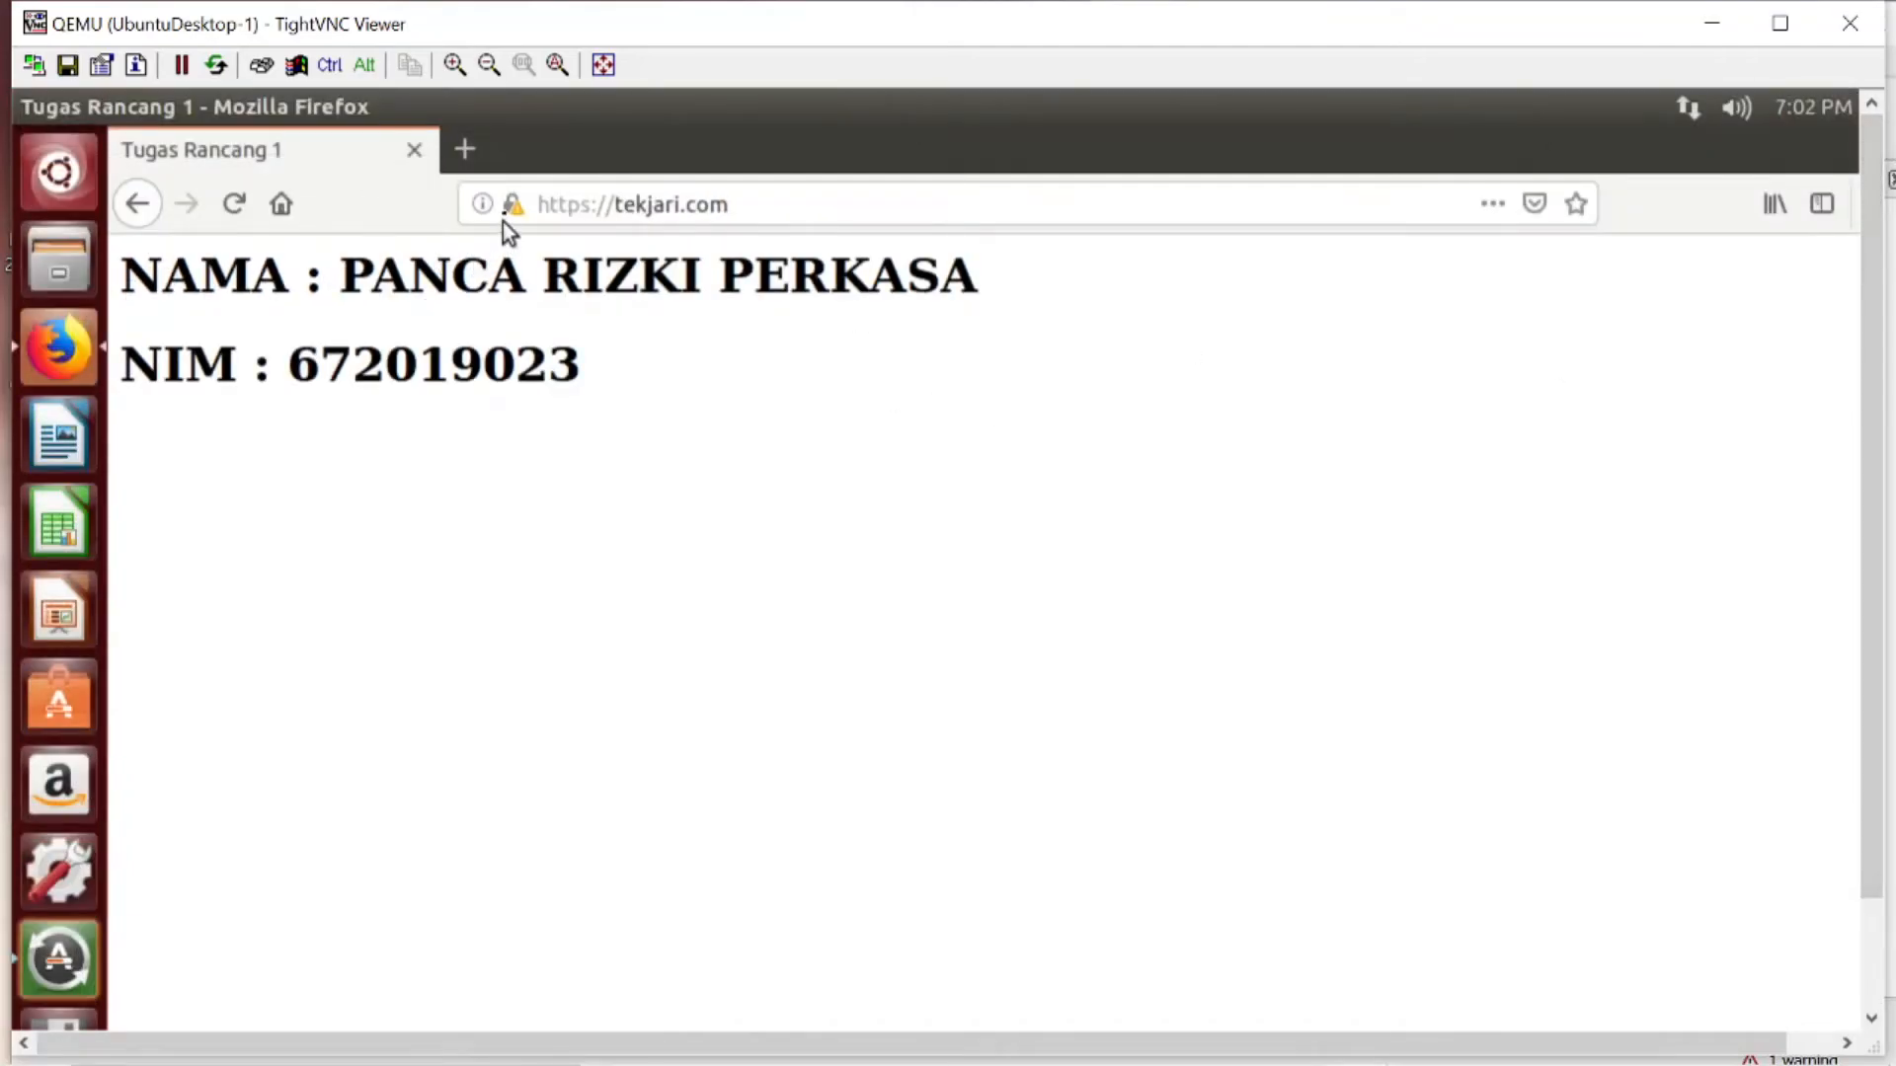
- Open a new Firefox tab, then reload and review the TR1 assignment in Google Classroom before returning to the UbuntuDesktop-1 viewer
{"action": "left_click", "coordinate": [458, 150]}
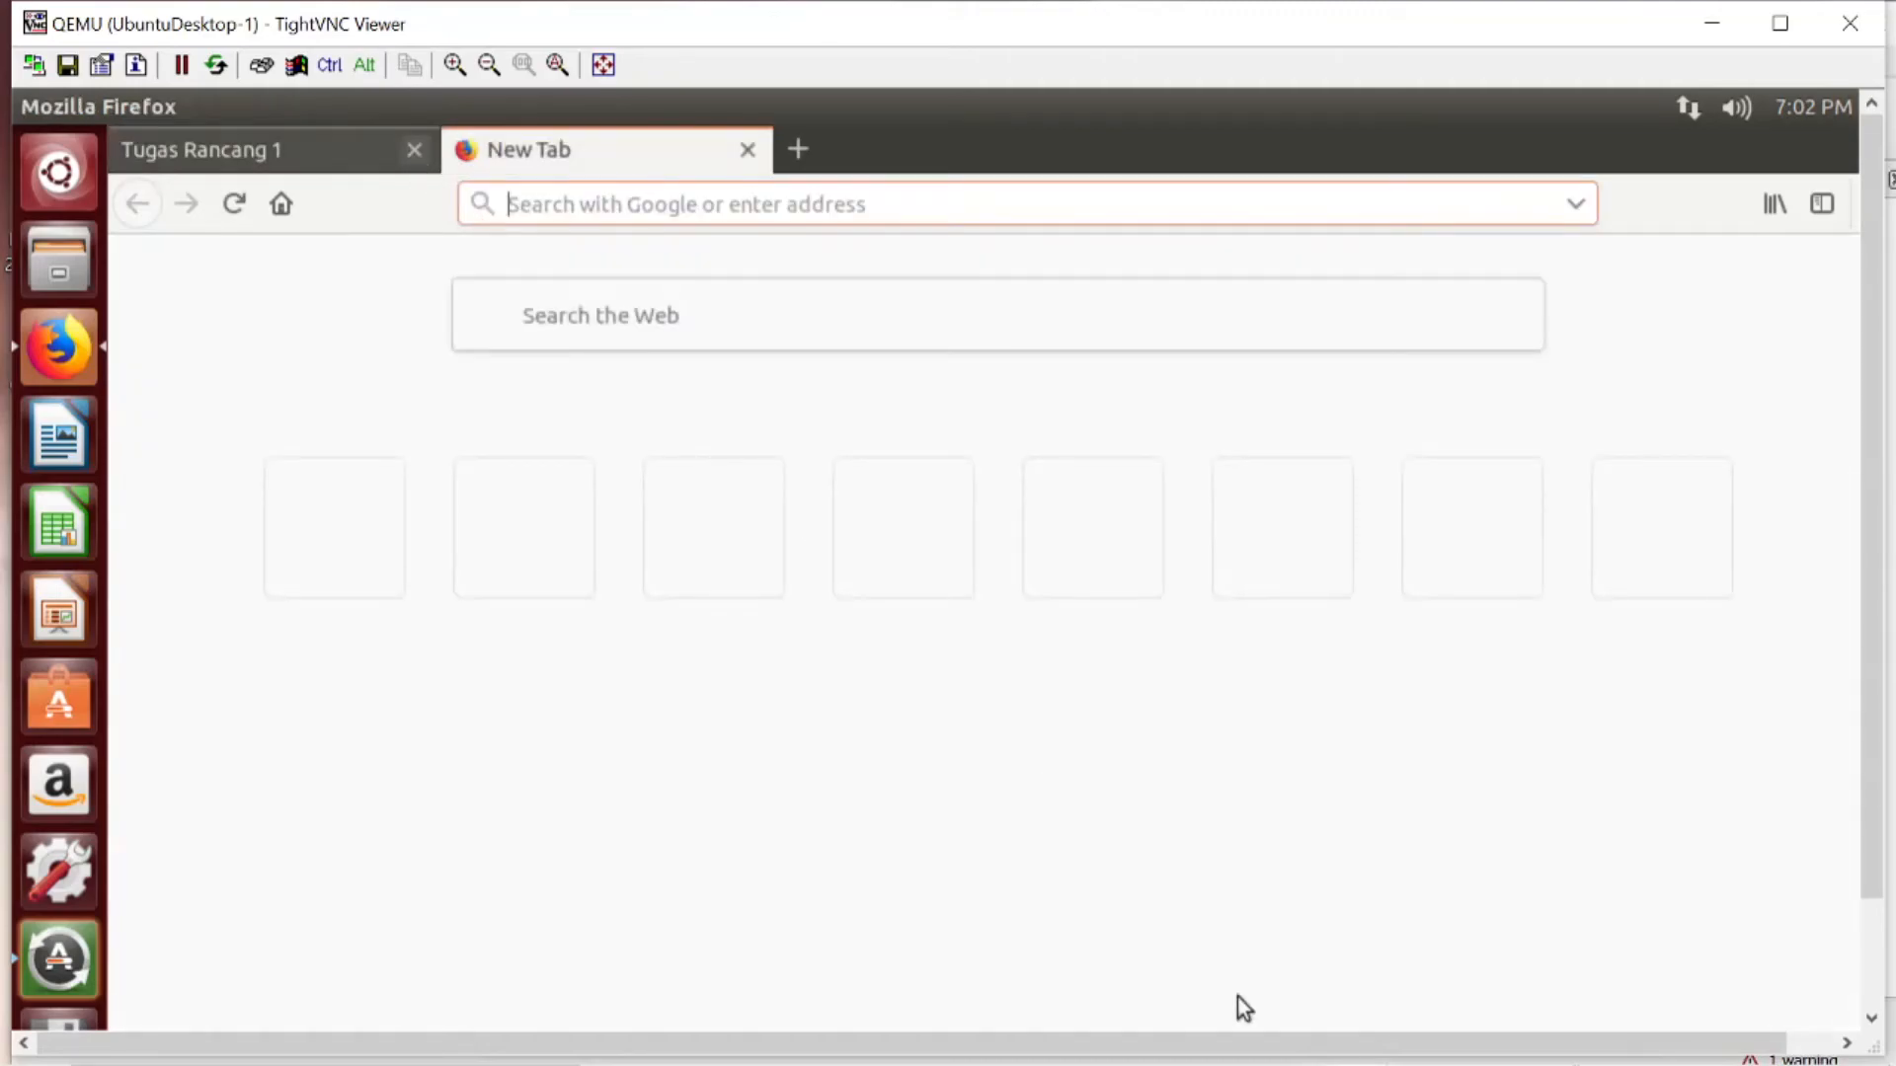
{"action": "left_click", "coordinate": [1134, 1049]}
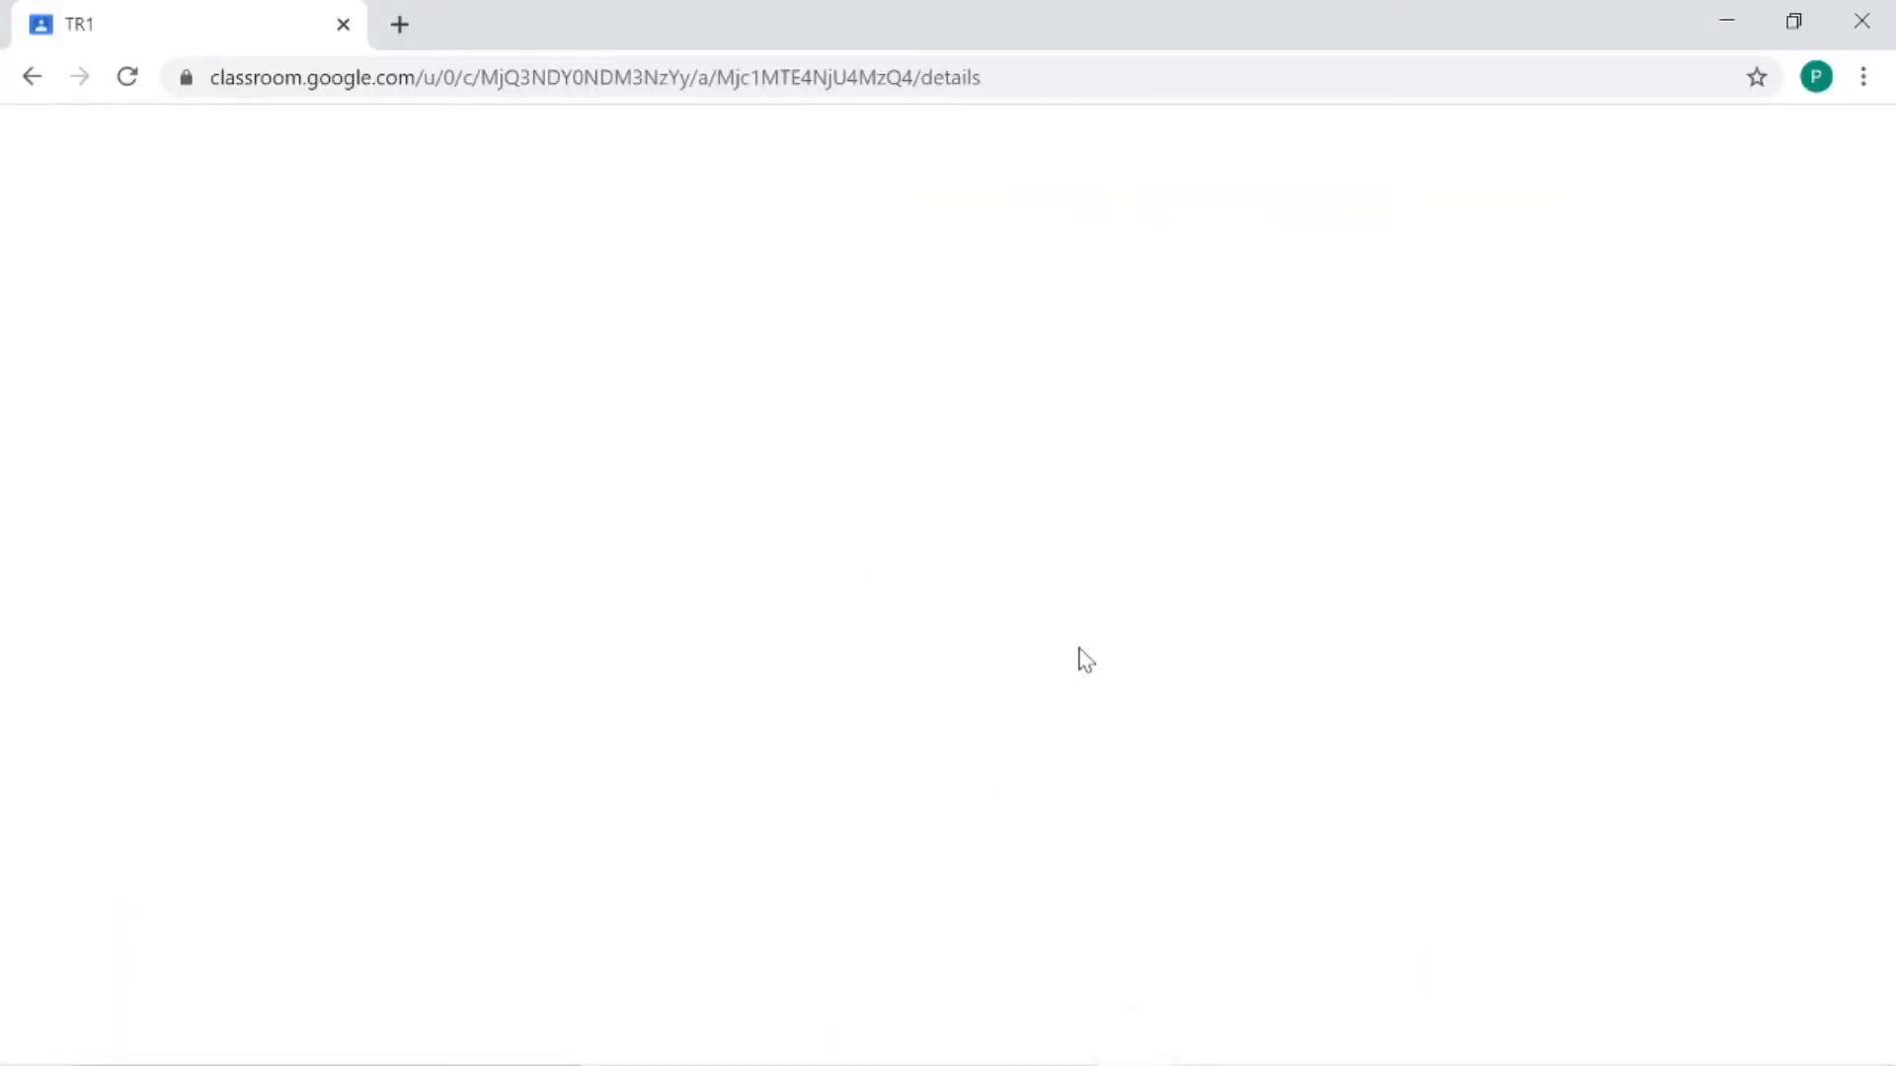
{"action": "left_click", "coordinate": [126, 87]}
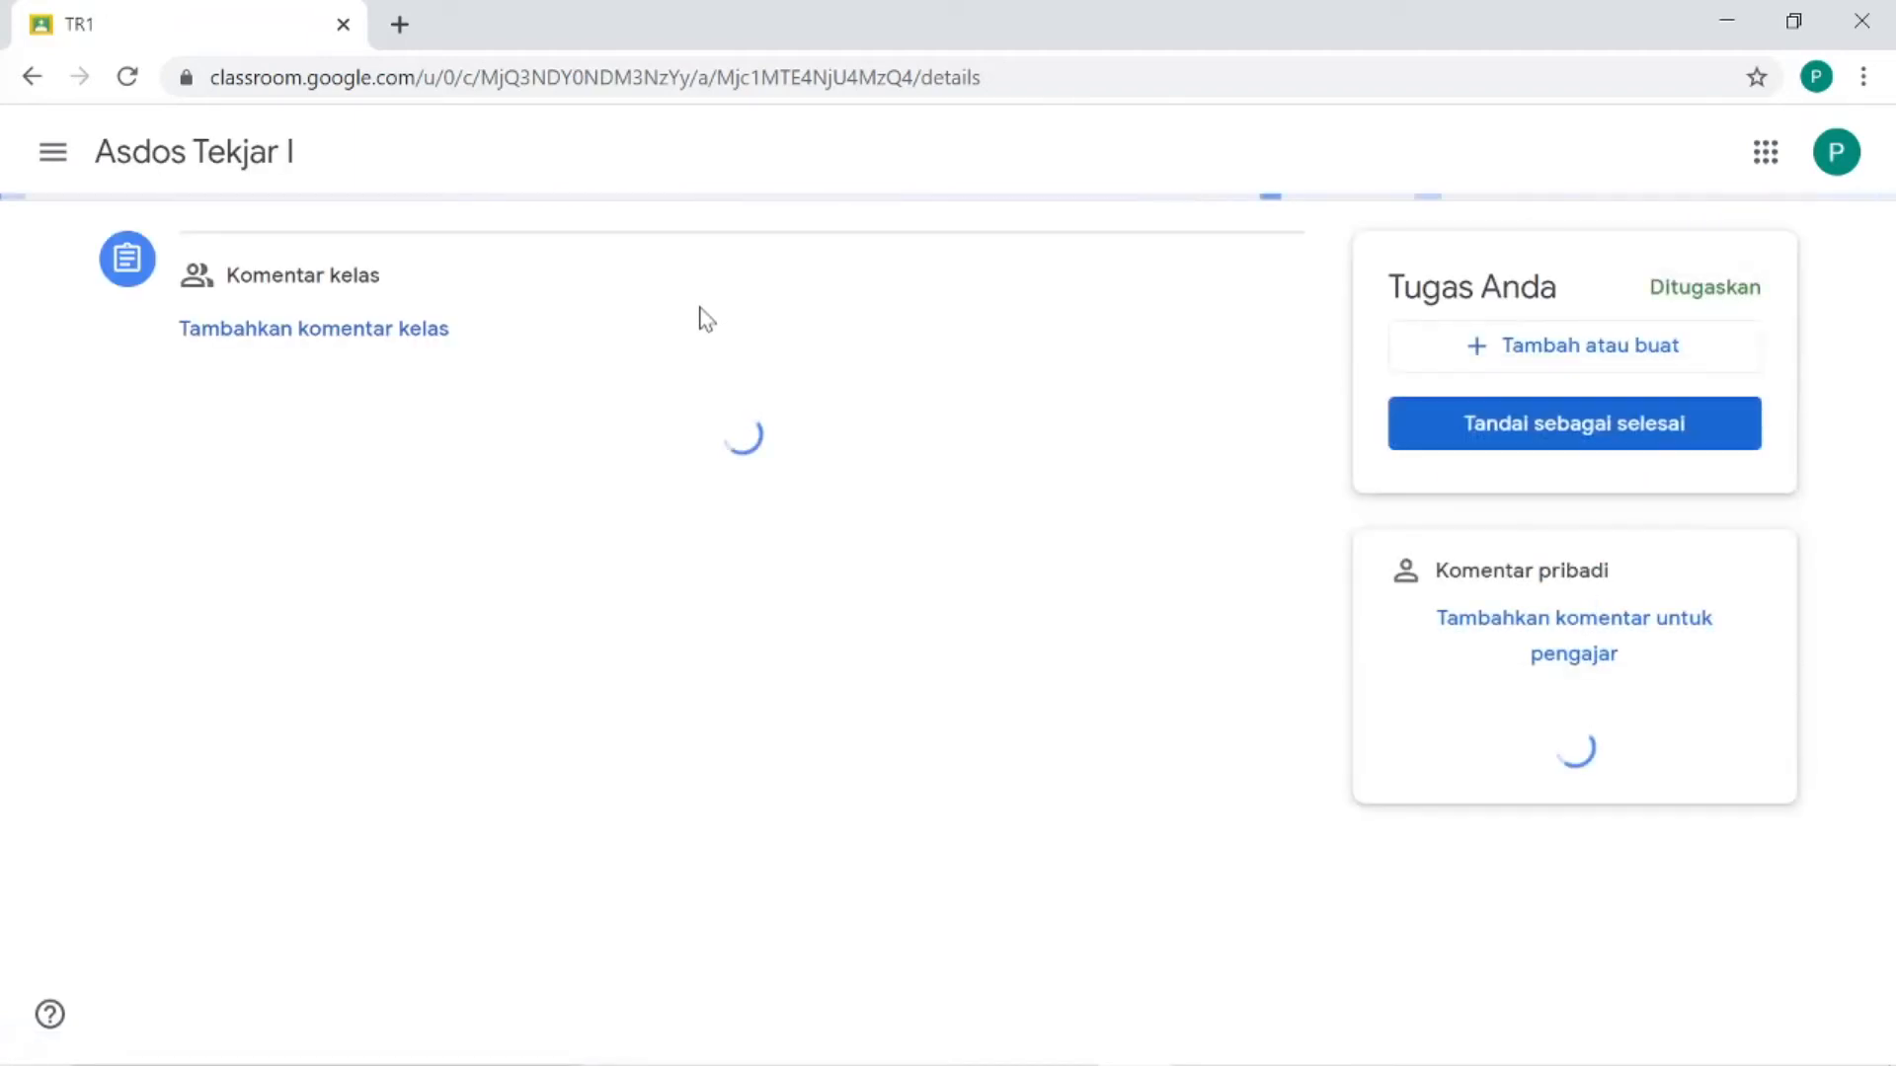
{"action": "mouse_move", "coordinate": [1629, 1062]}
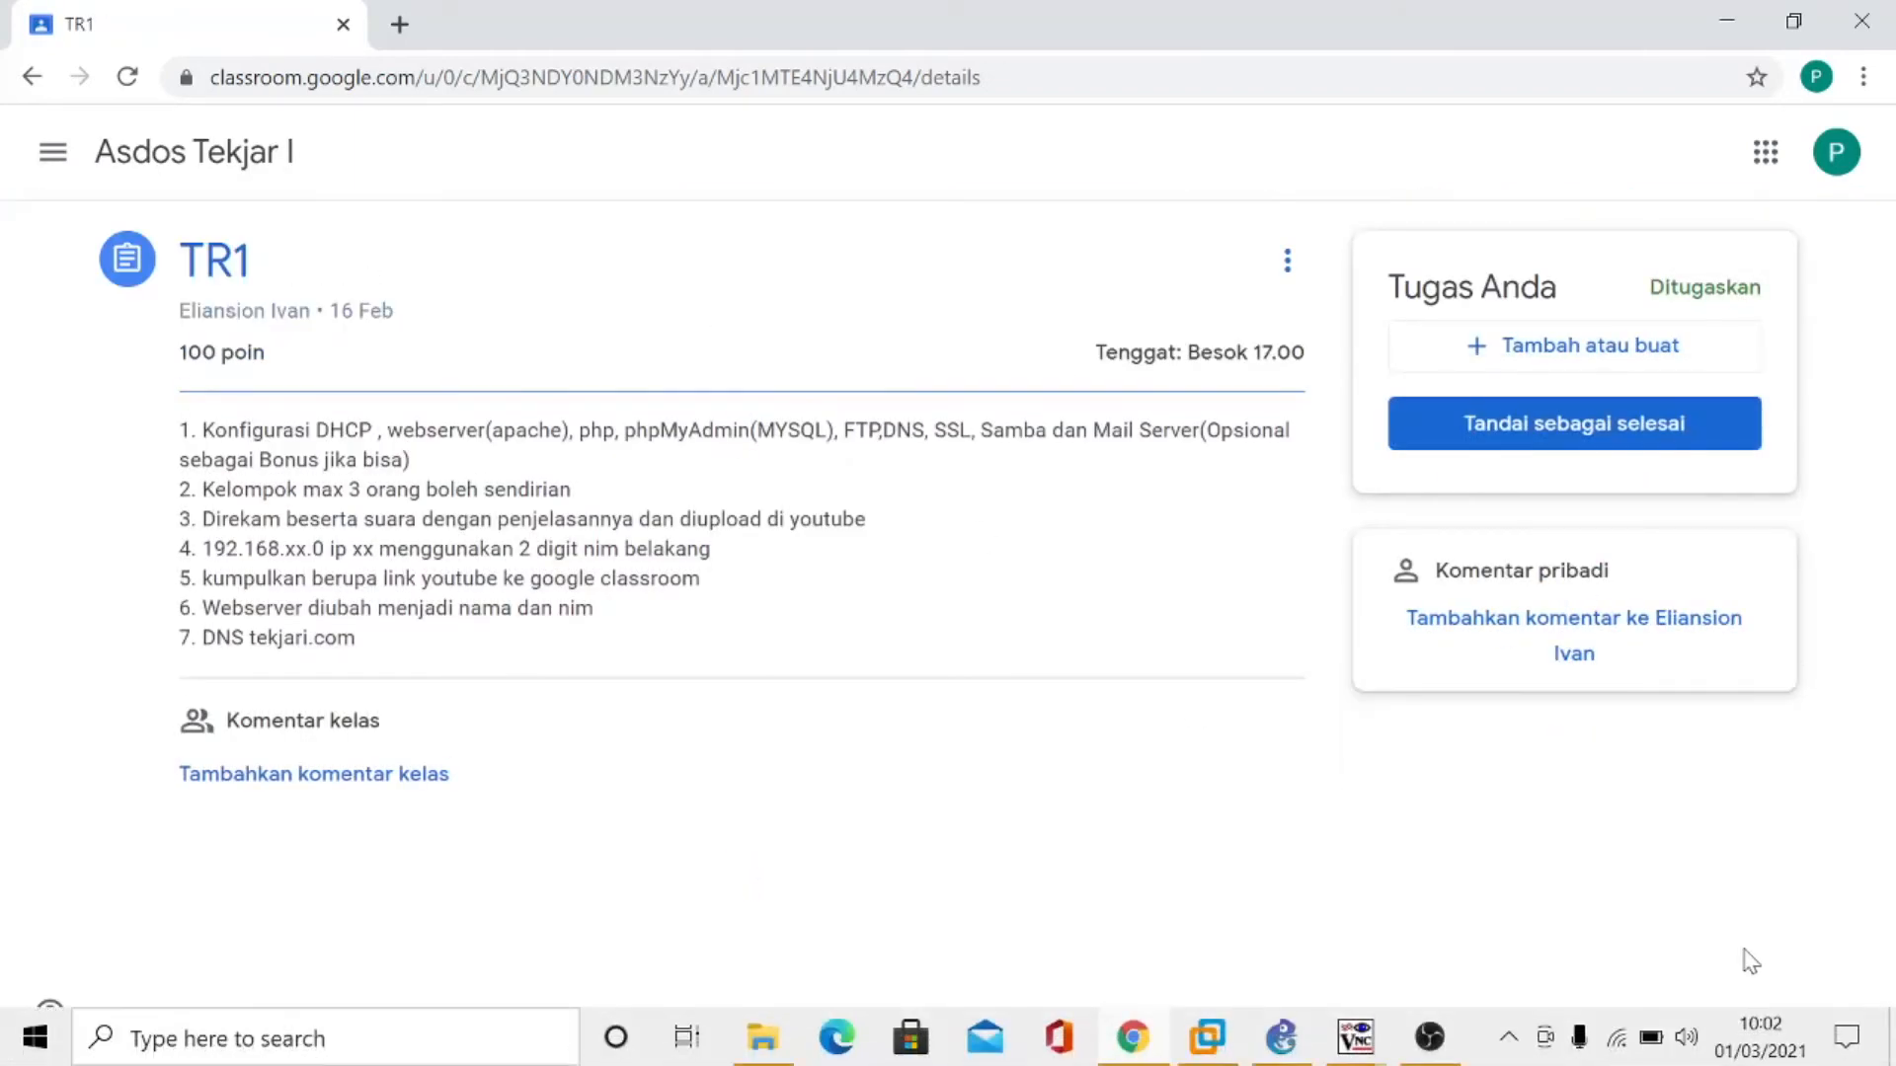
{"action": "left_click", "coordinate": [1422, 1040]}
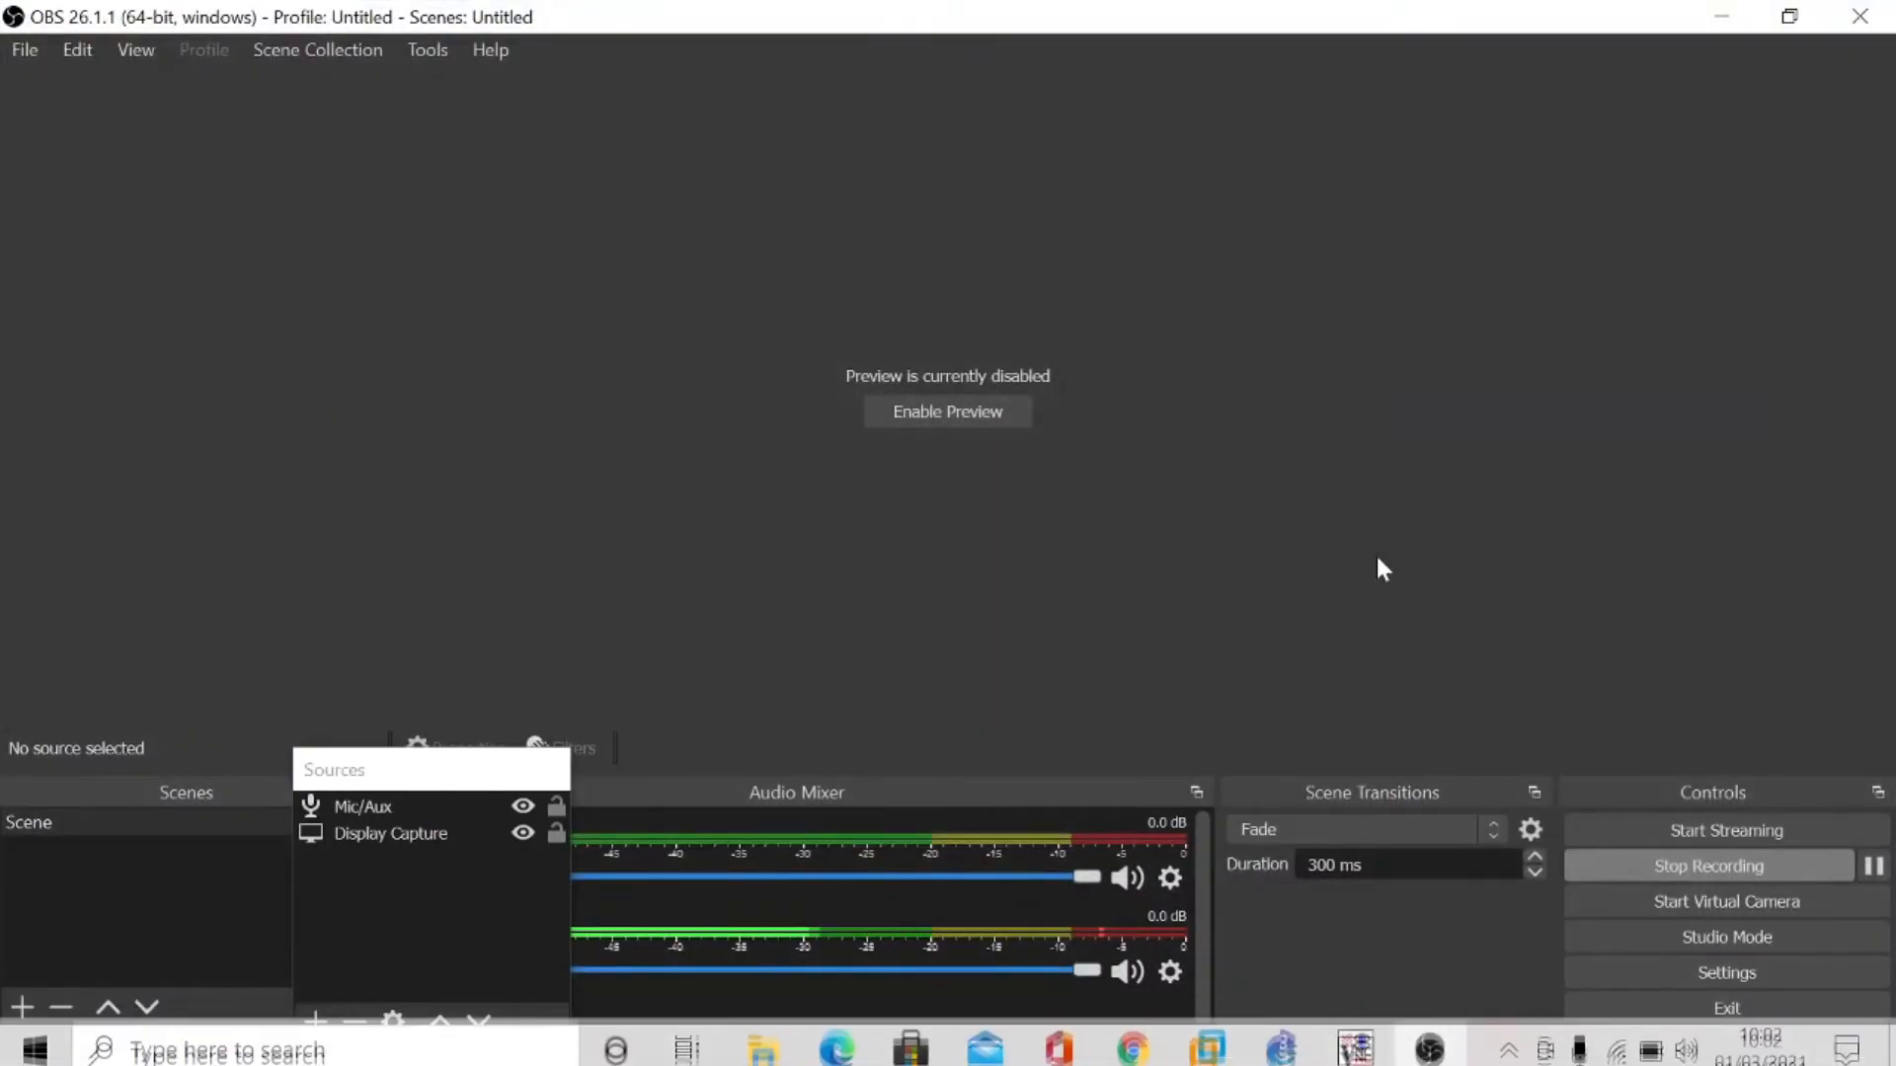
{"action": "mouse_move", "coordinate": [1373, 1062]}
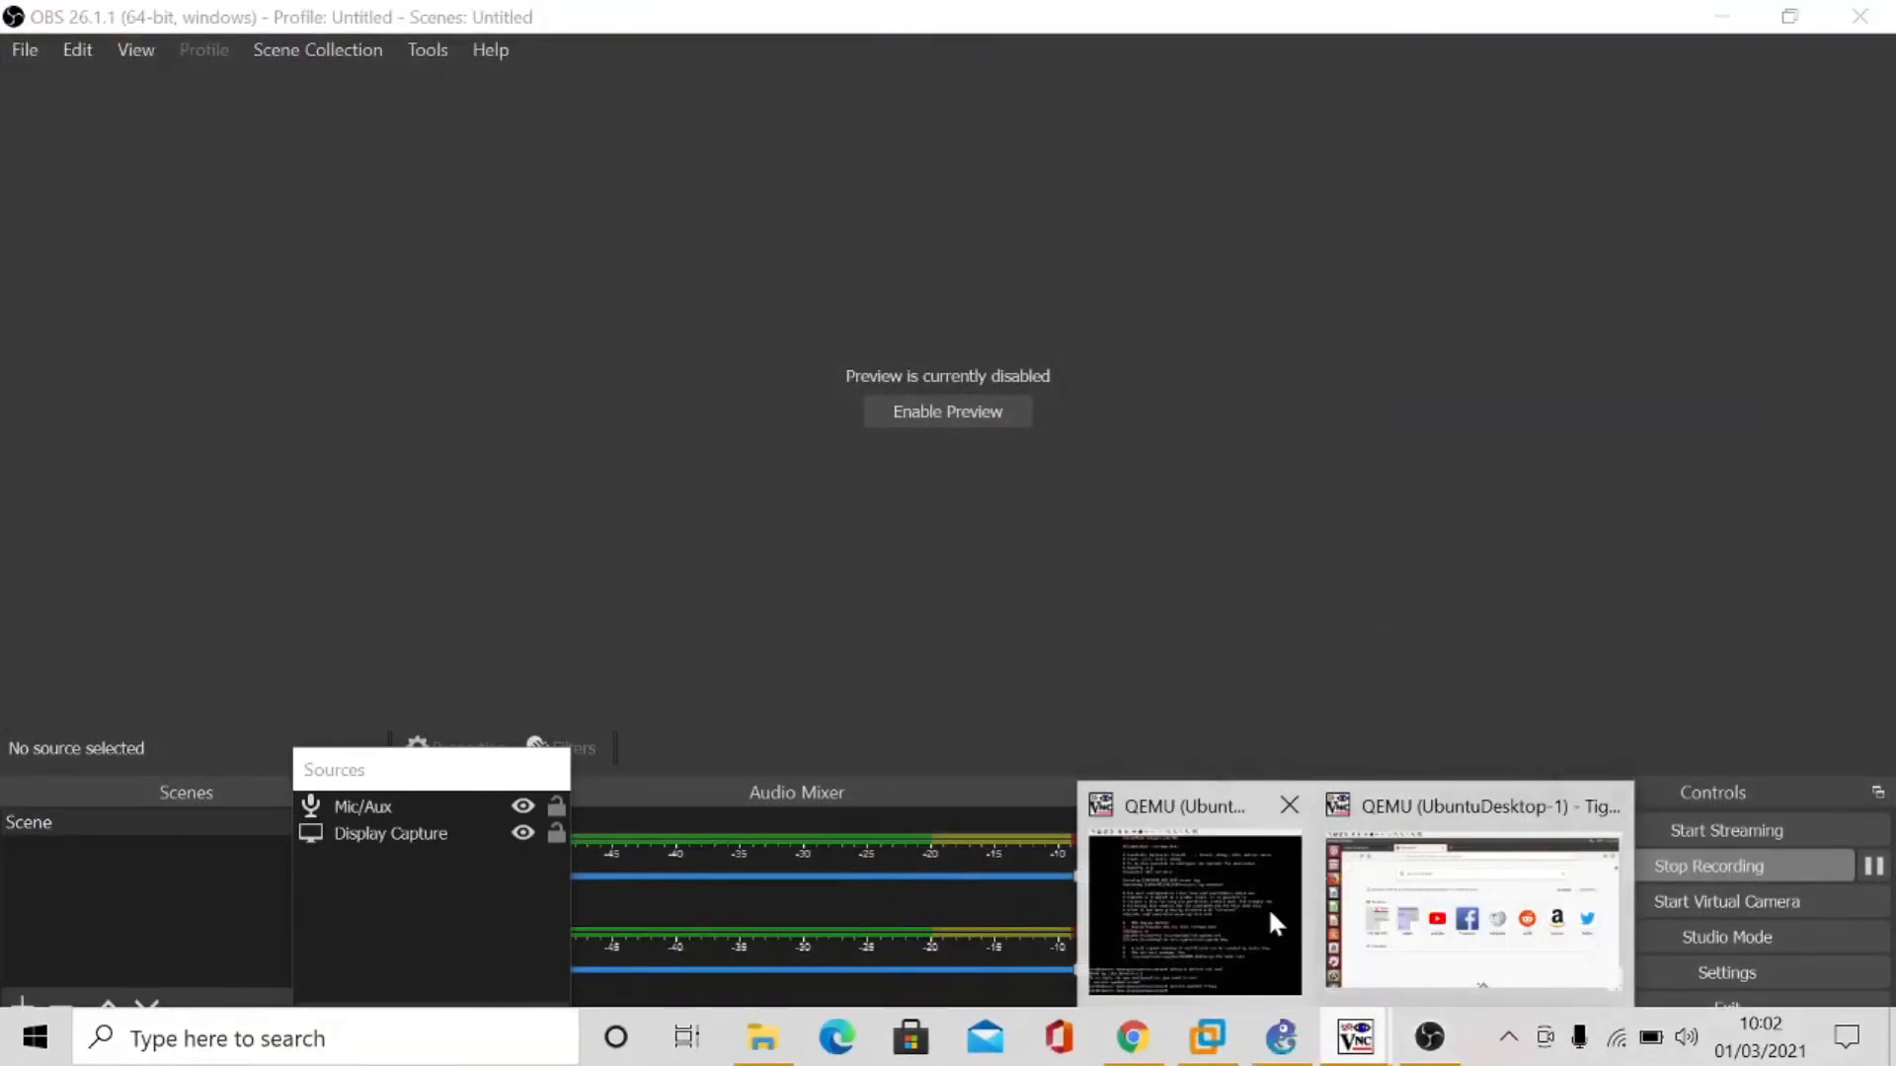
{"action": "left_click", "coordinate": [1471, 903]}
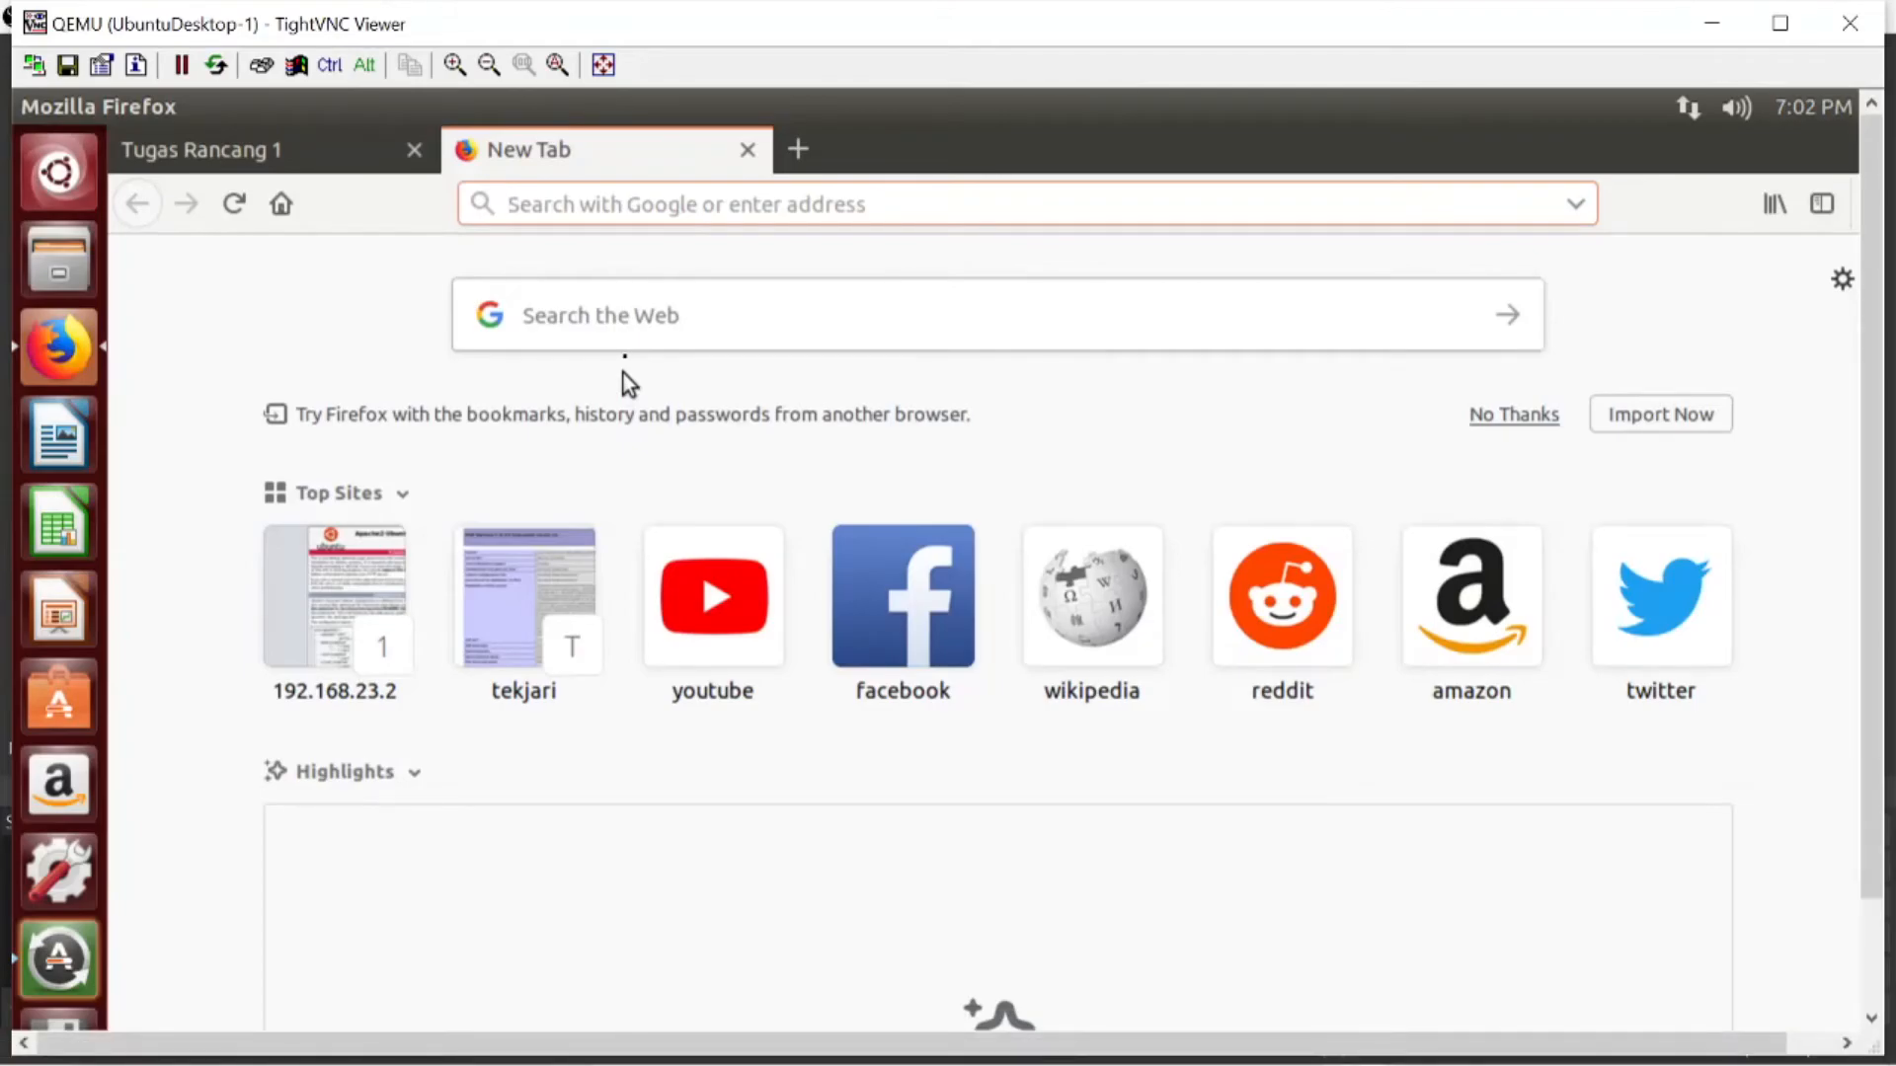
- Load tekjari.com without HTTPS in the new tab and recheck the TR1 task list in Google Classroom
{"action": "type", "text": "tekjari.com"}
{"action": "key", "text": "Return"}
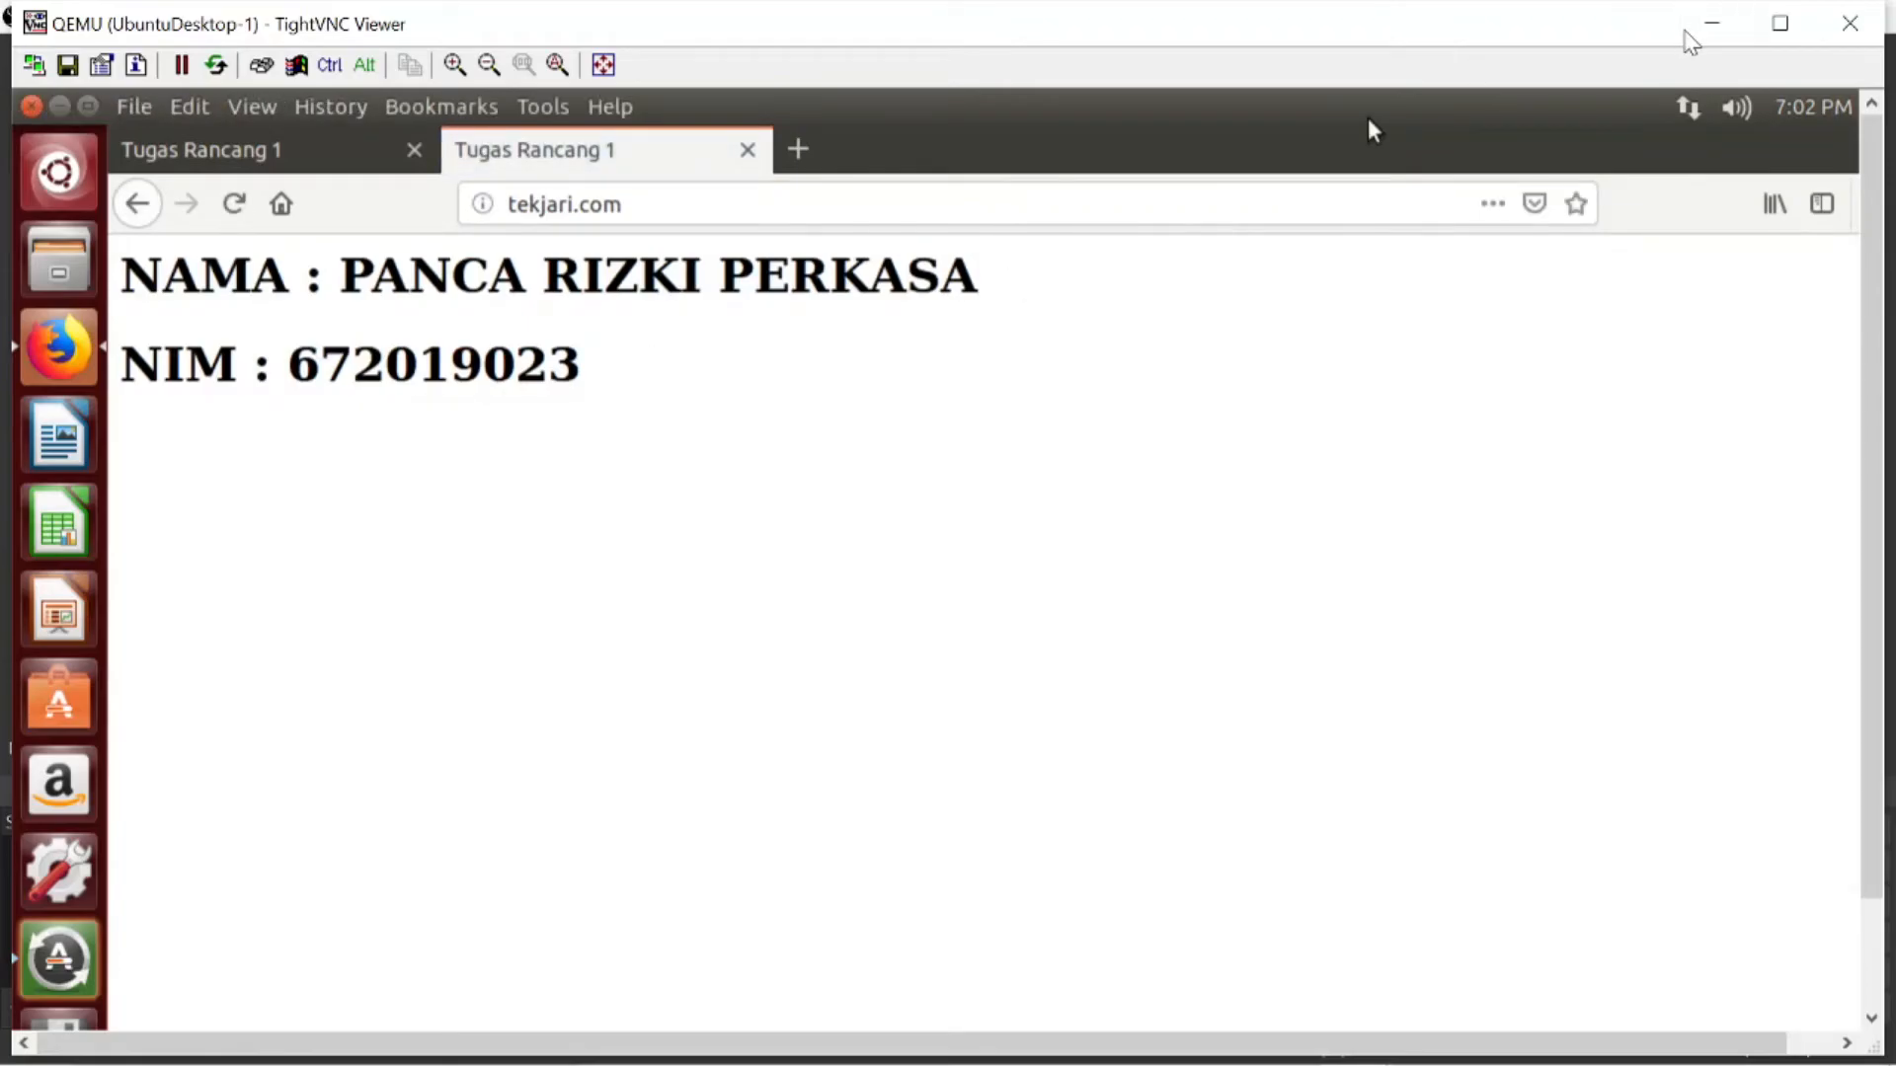
{"action": "left_click", "coordinate": [1712, 23]}
{"action": "left_click", "coordinate": [1712, 21]}
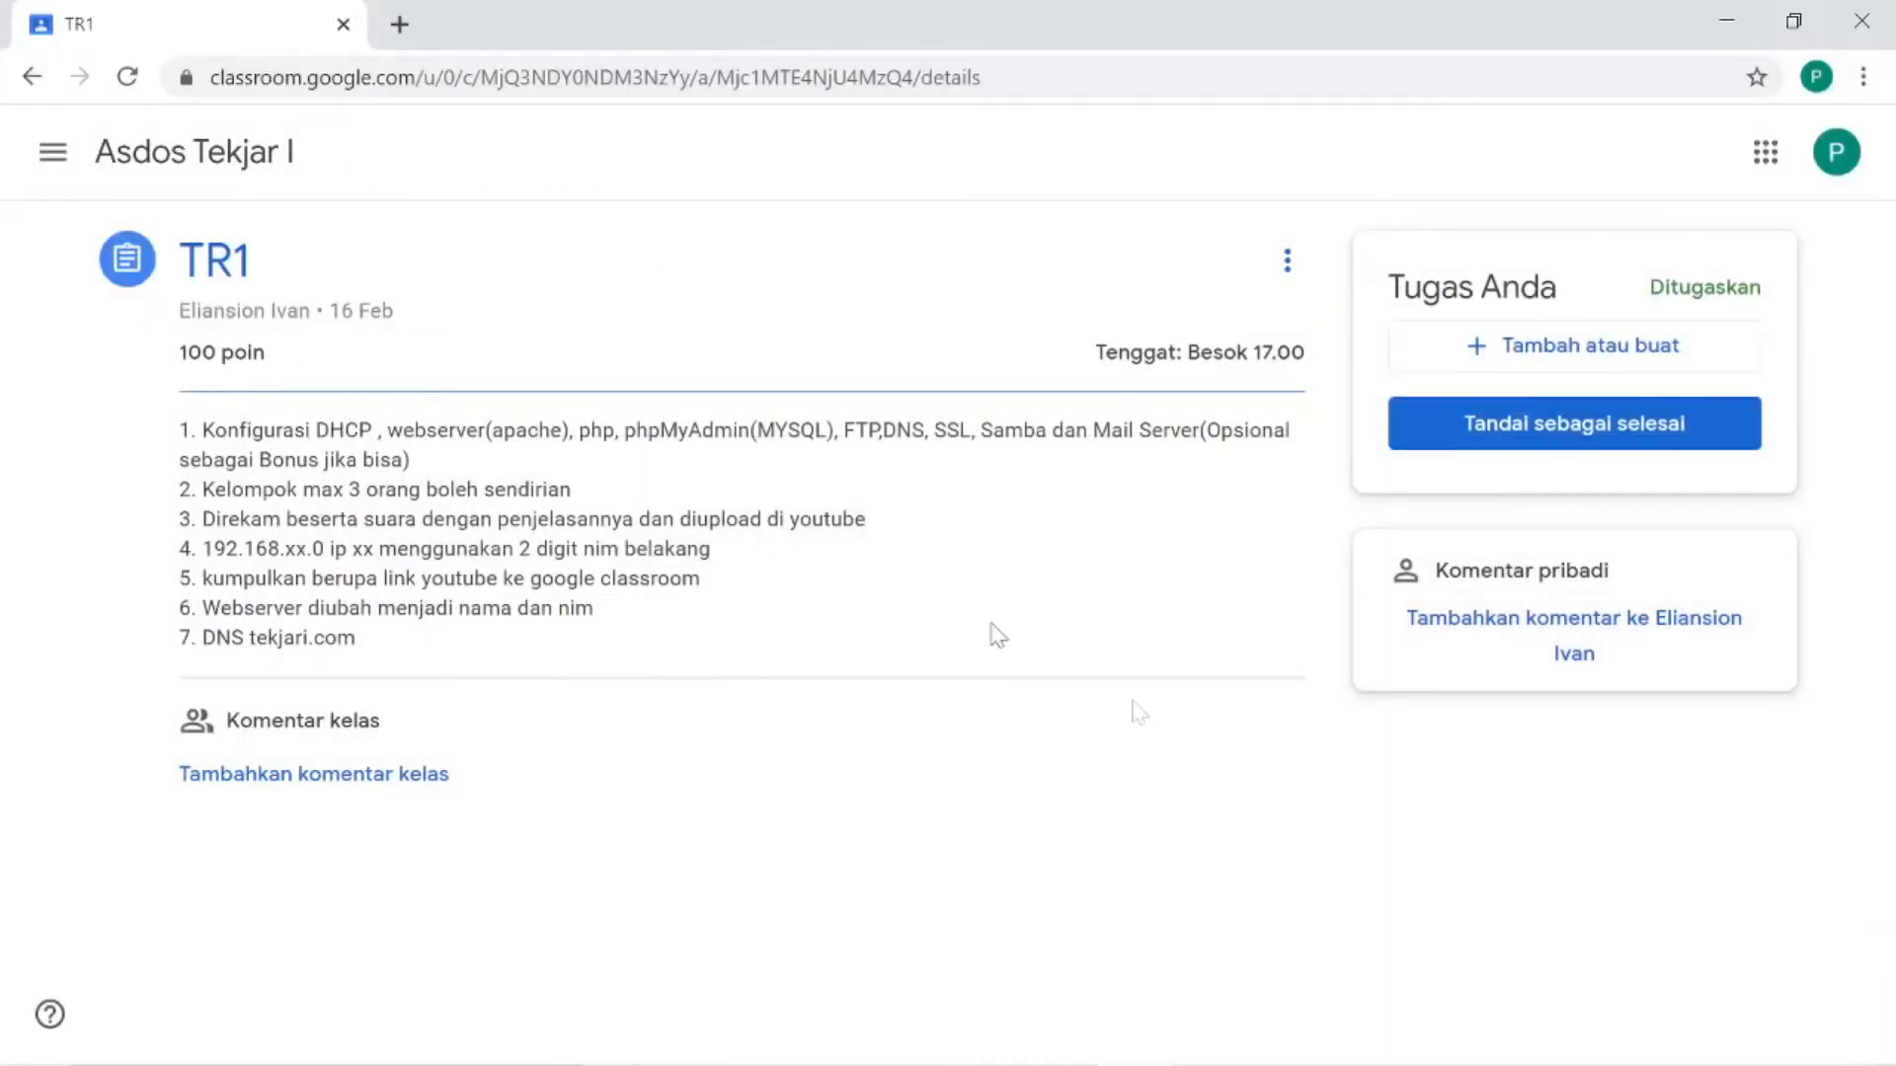
{"action": "mouse_move", "coordinate": [1356, 1037]}
{"action": "left_click", "coordinate": [1430, 935]}
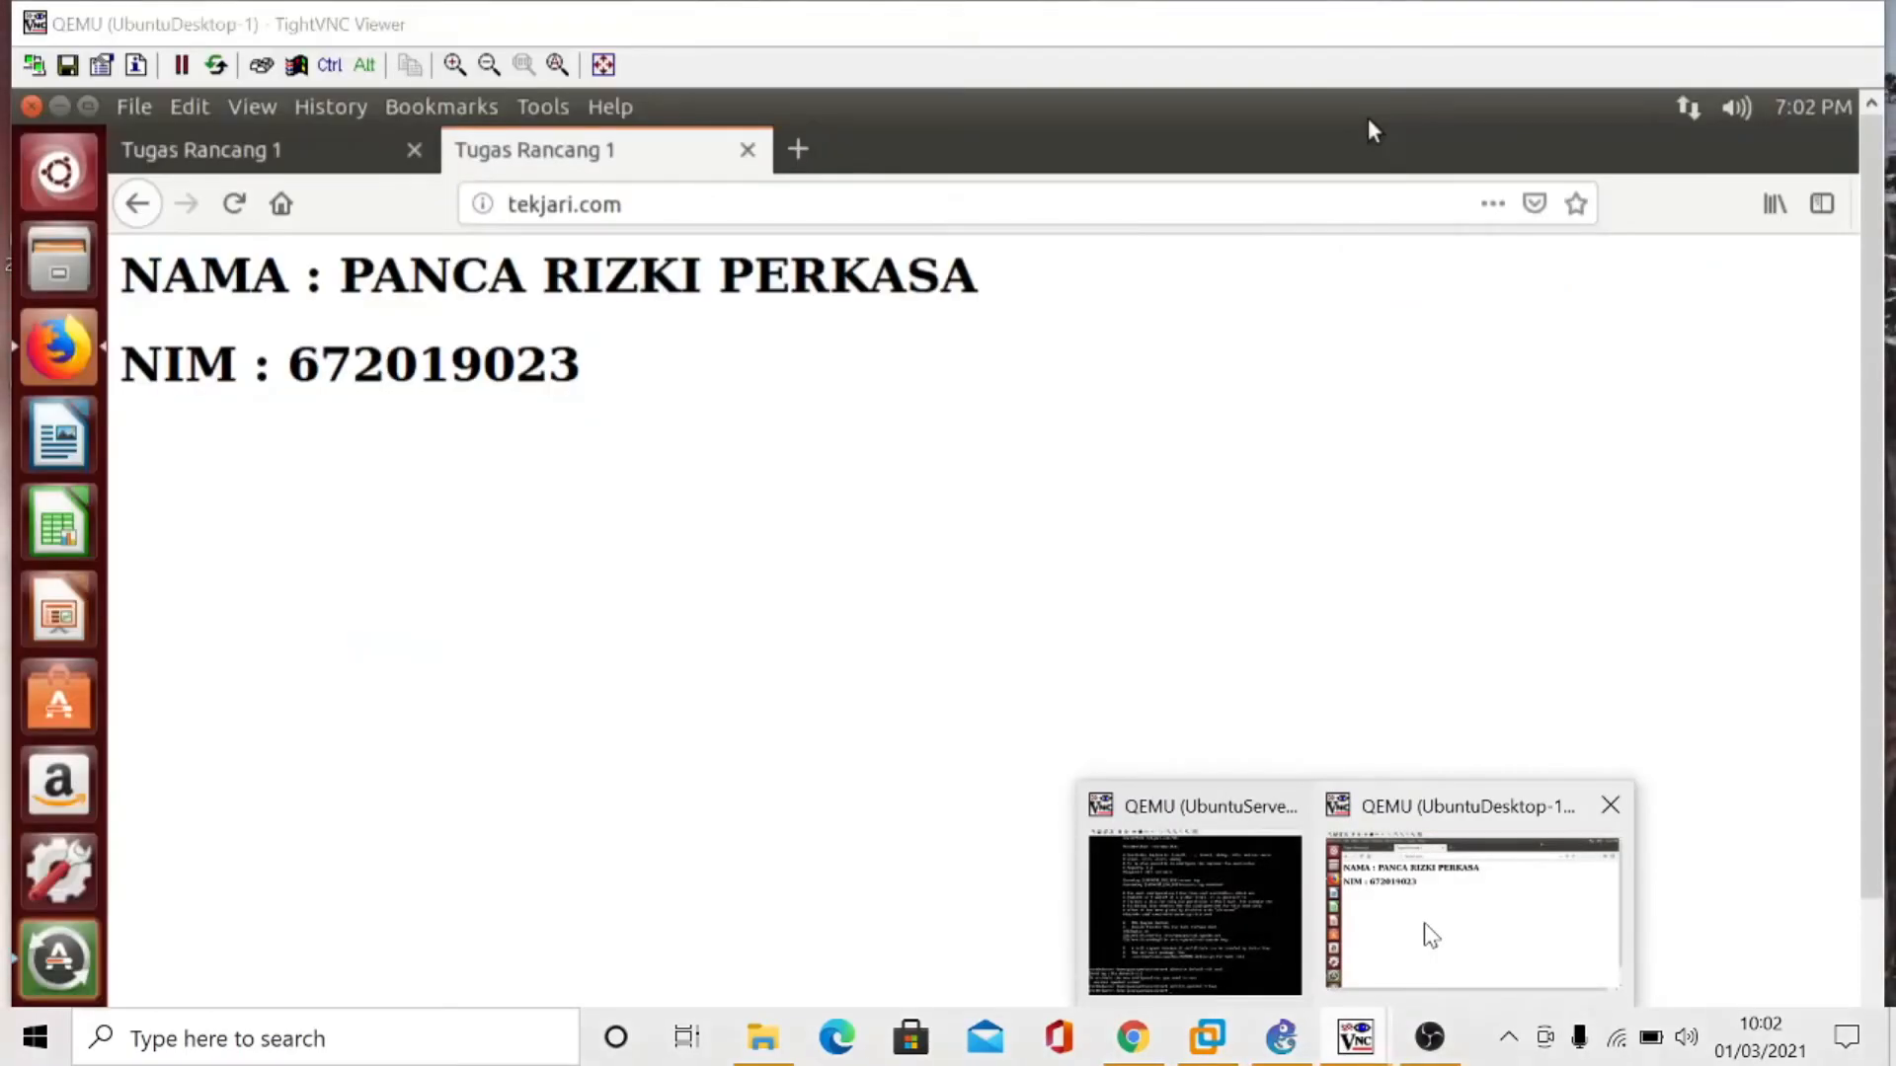
- Open tekjari.com/phpinfo.php in a new Firefox tab to test PHP through the domain name
{"action": "left_click", "coordinate": [795, 151]}
{"action": "type", "text": "t"}
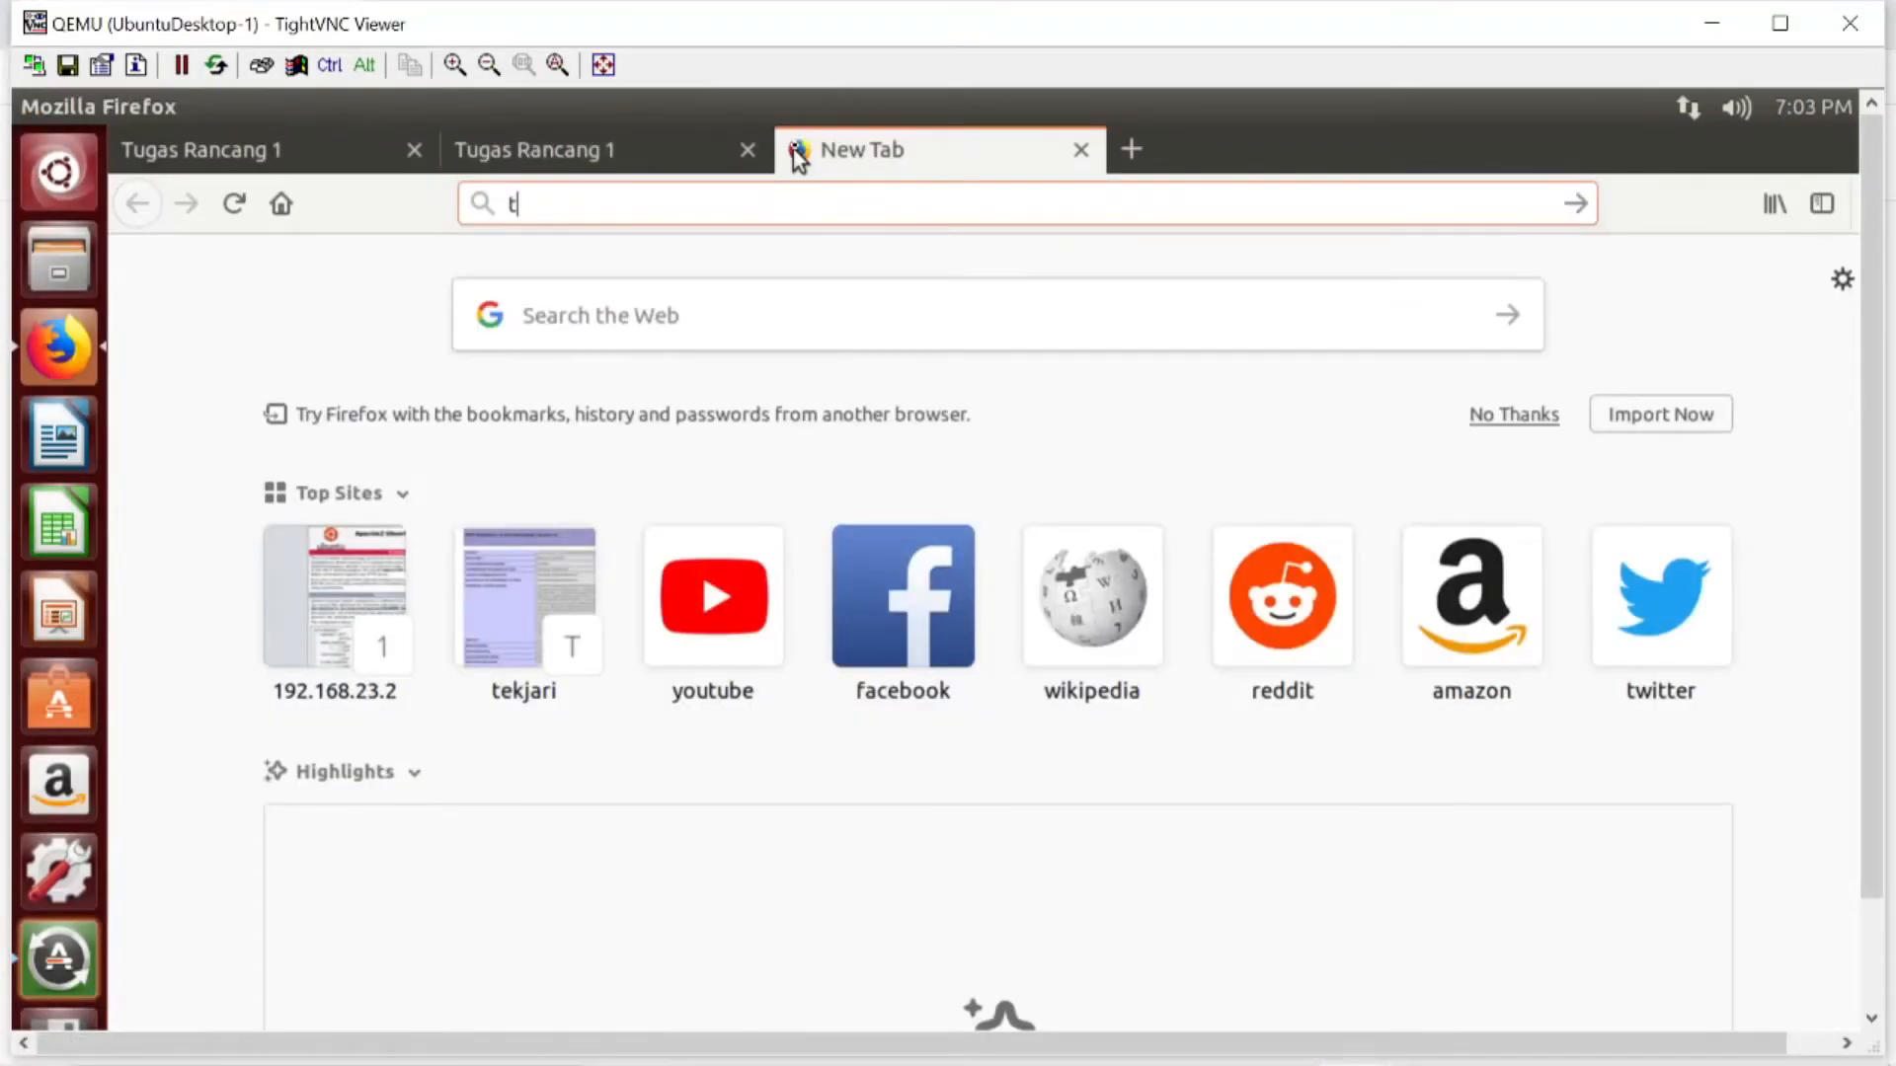
{"action": "type", "text": "ekj"}
{"action": "key", "text": "Right"}
{"action": "type", "text": "php"}
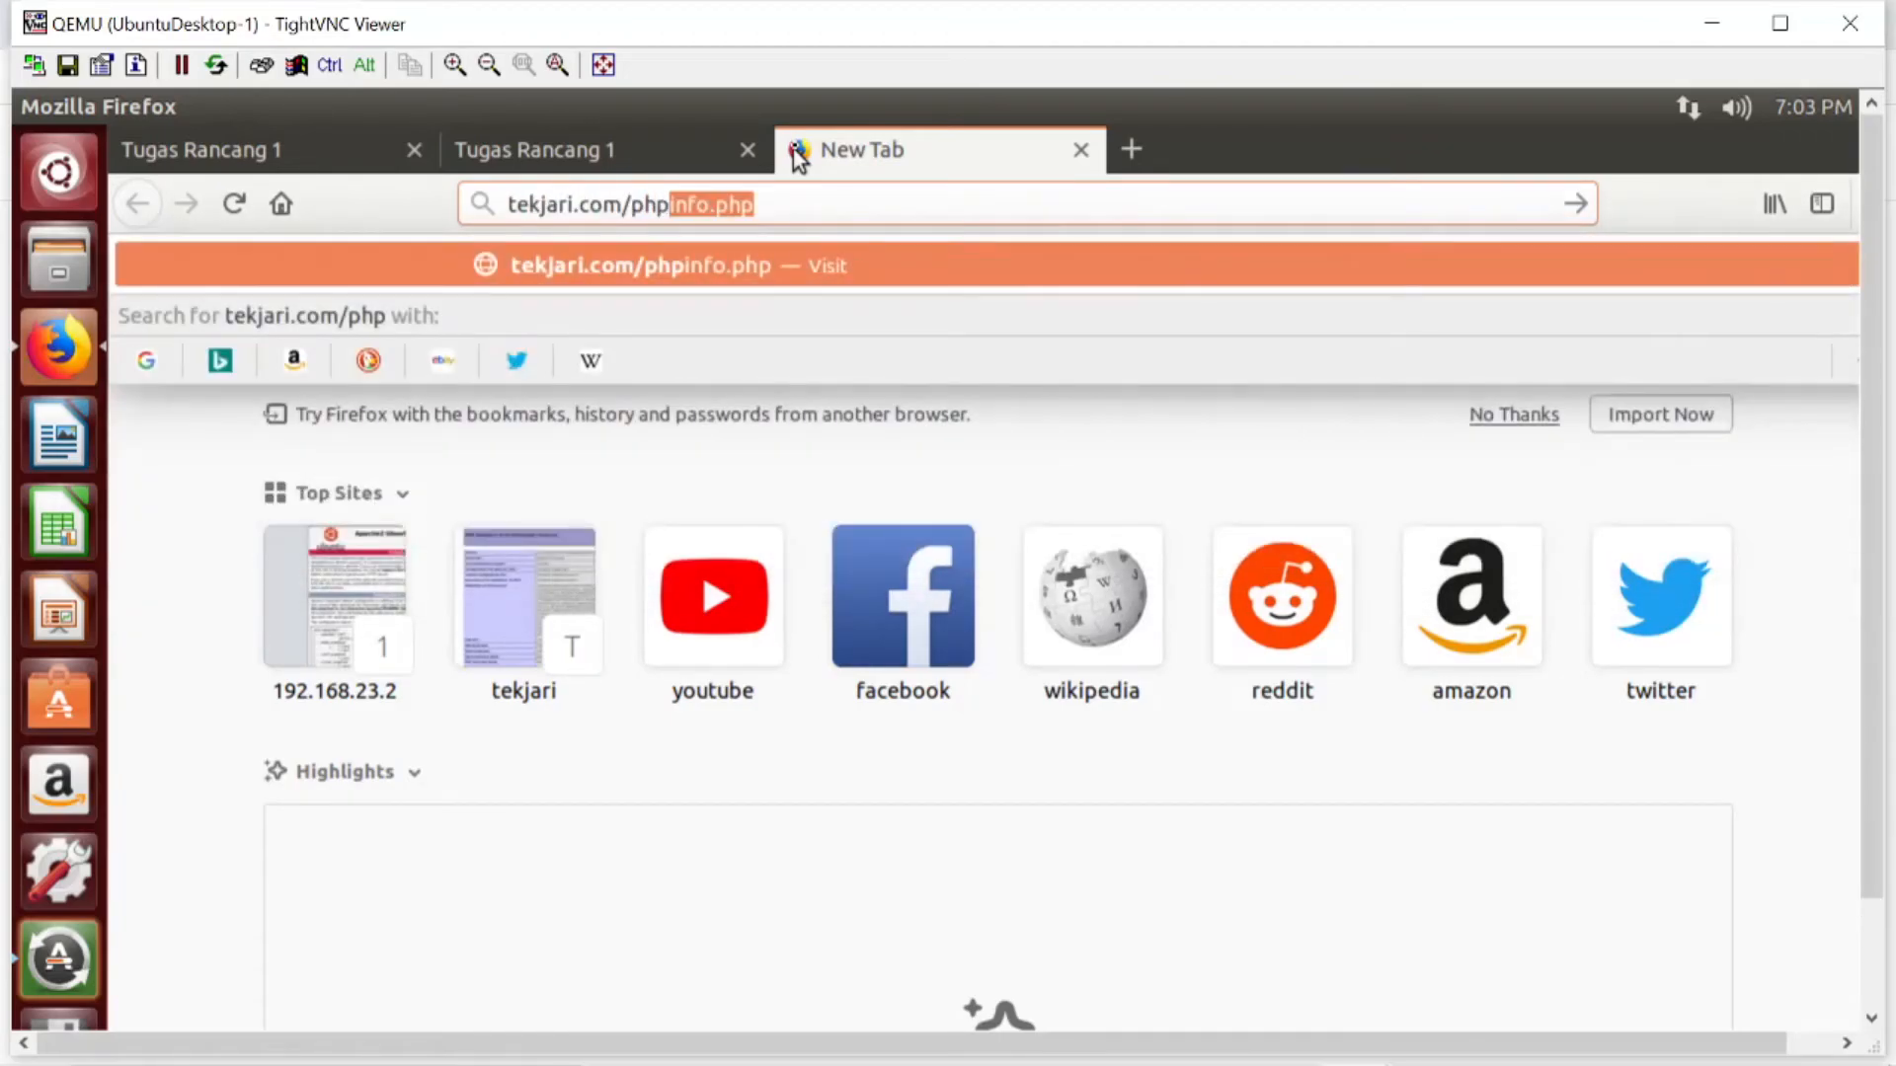
{"action": "key", "text": "Right"}
{"action": "key", "text": "Return"}
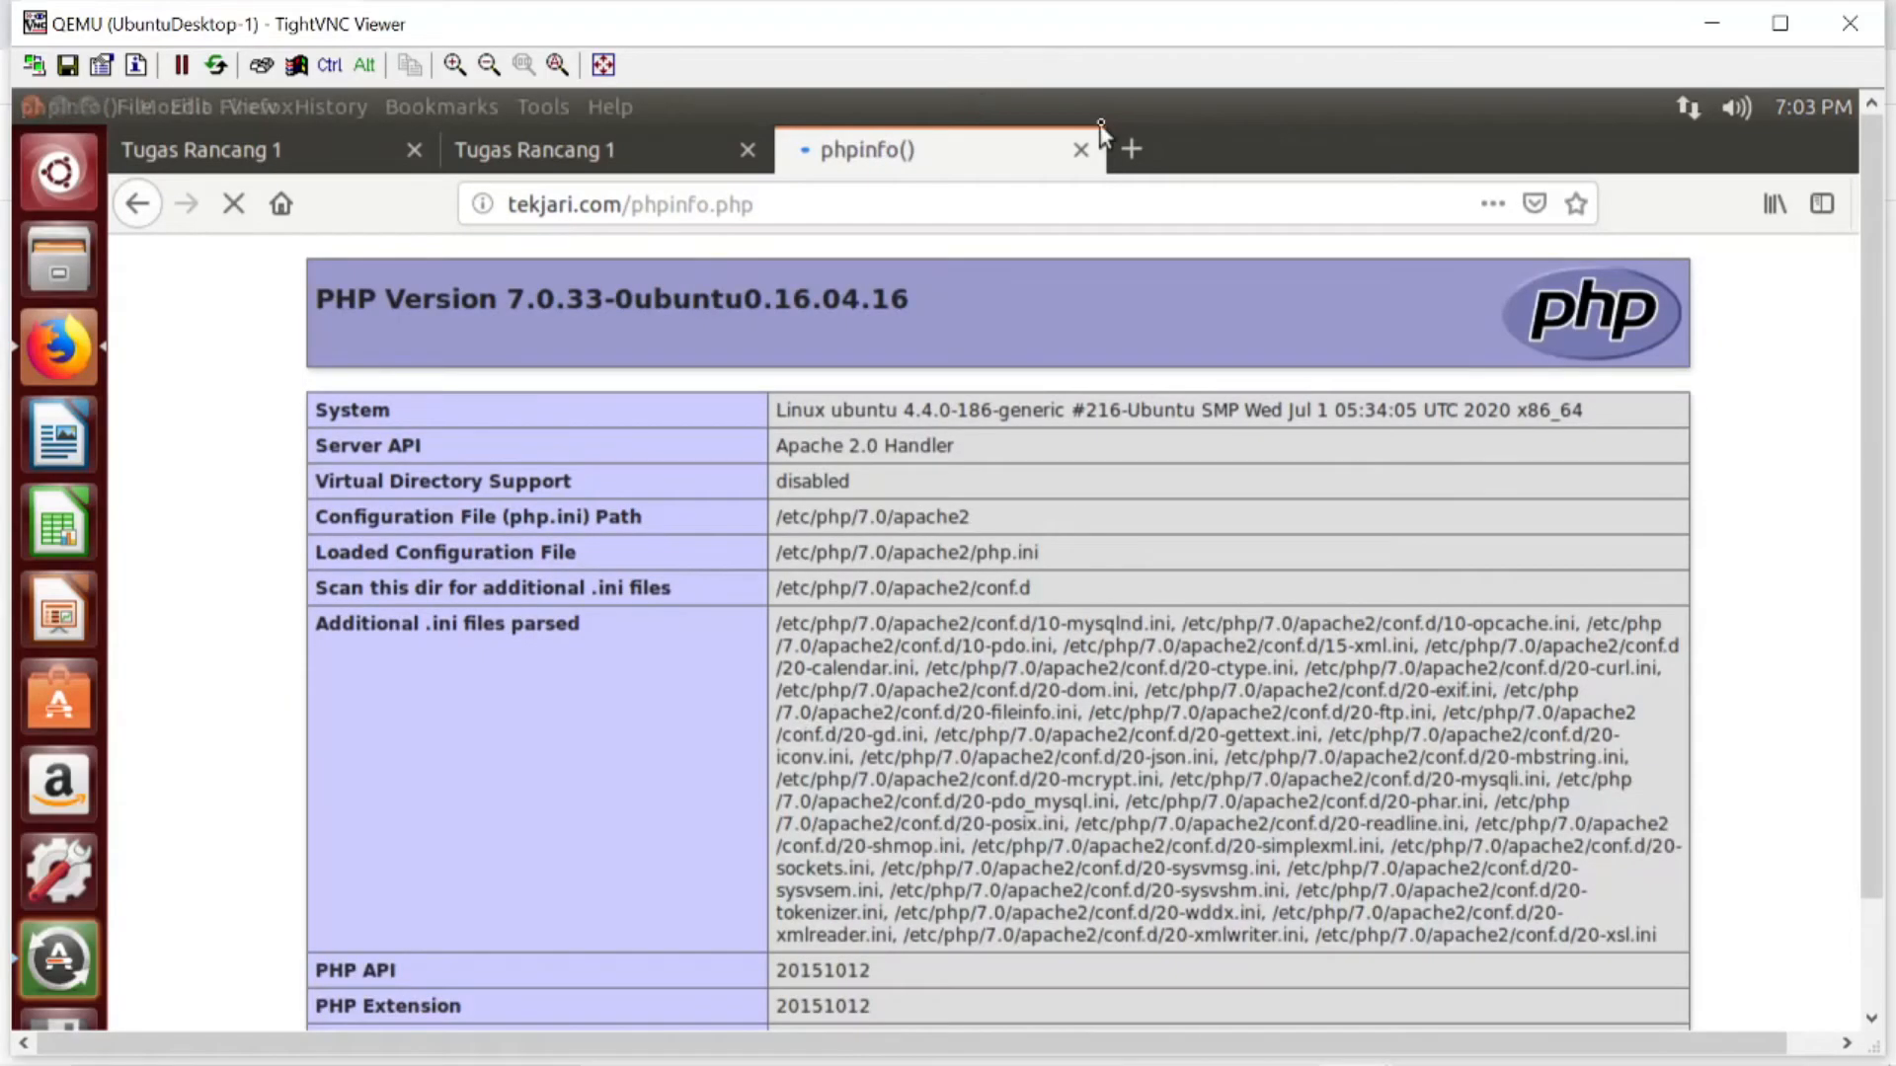
- Open tekjari.com/phpmyadmin in another Firefox tab
{"action": "left_click", "coordinate": [1132, 151]}
{"action": "type", "text": "tekjari.com/"}
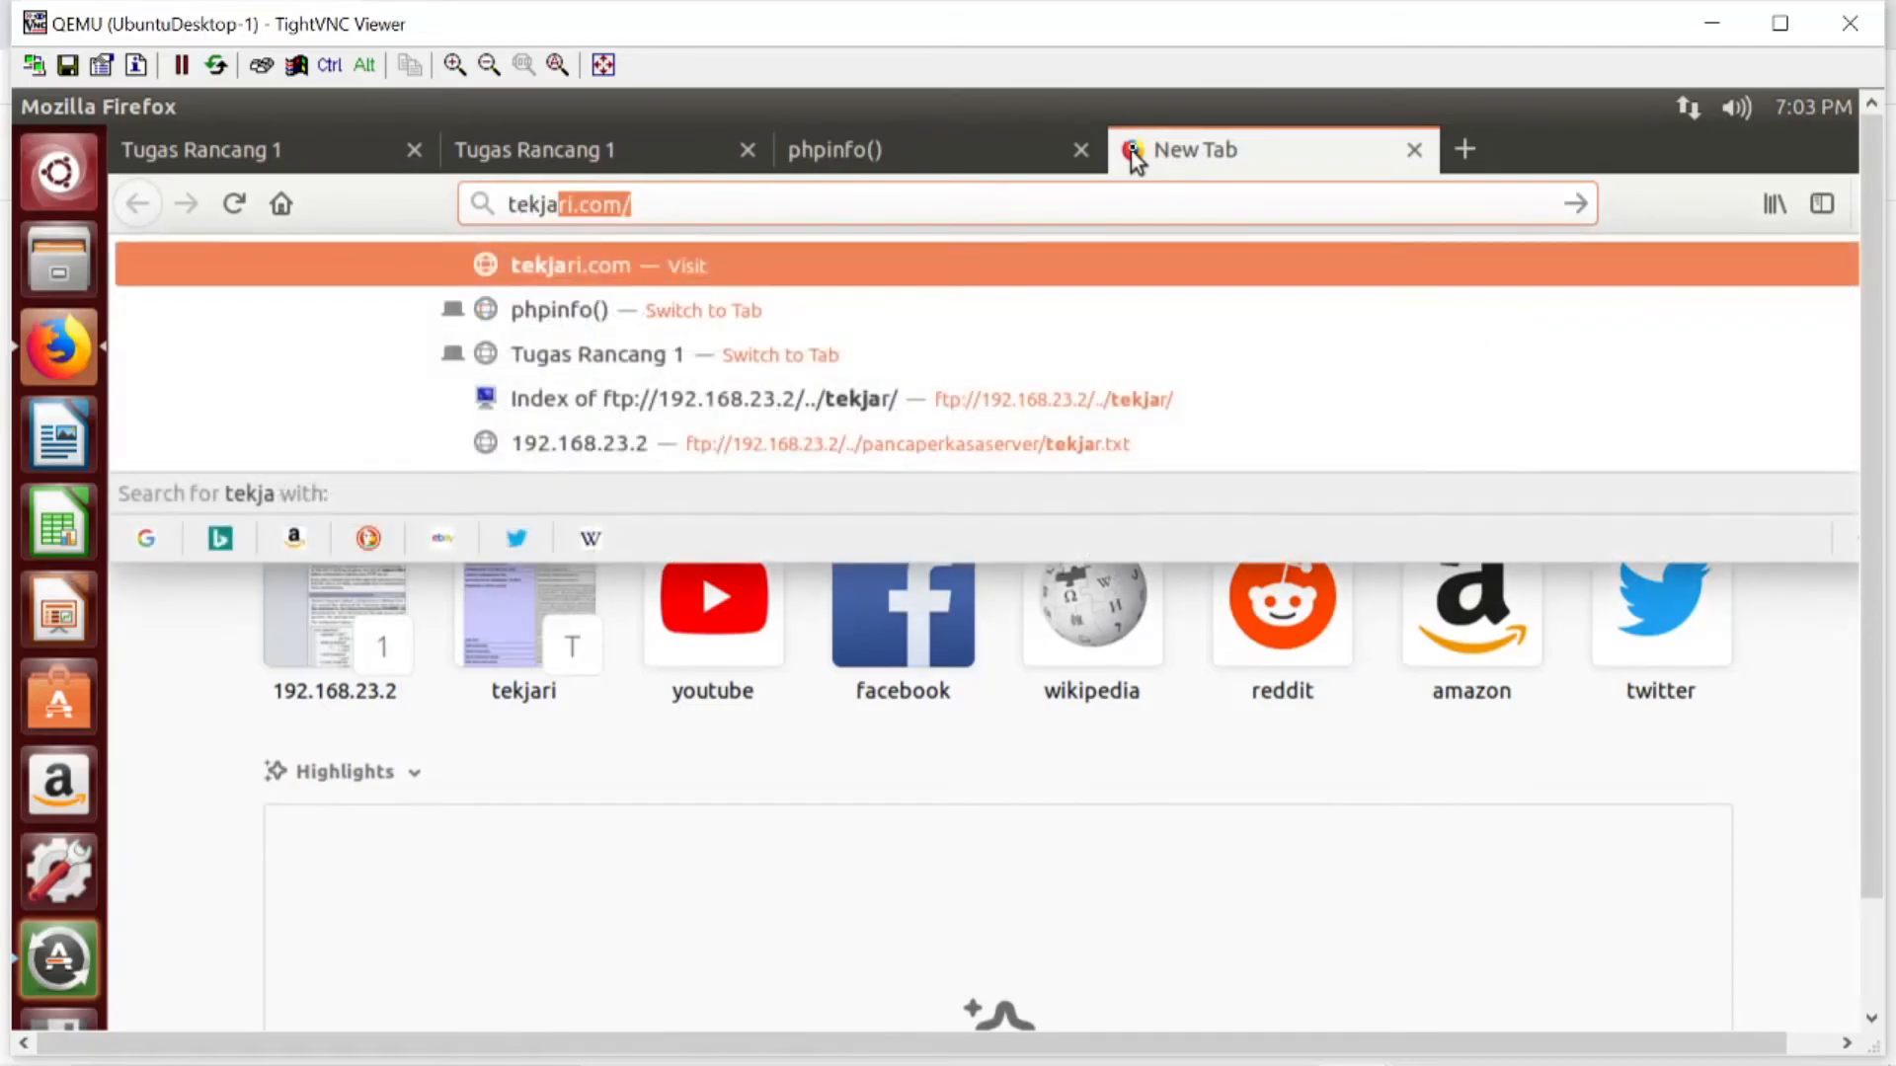
{"action": "key", "text": "Right"}
{"action": "type", "text": "php"}
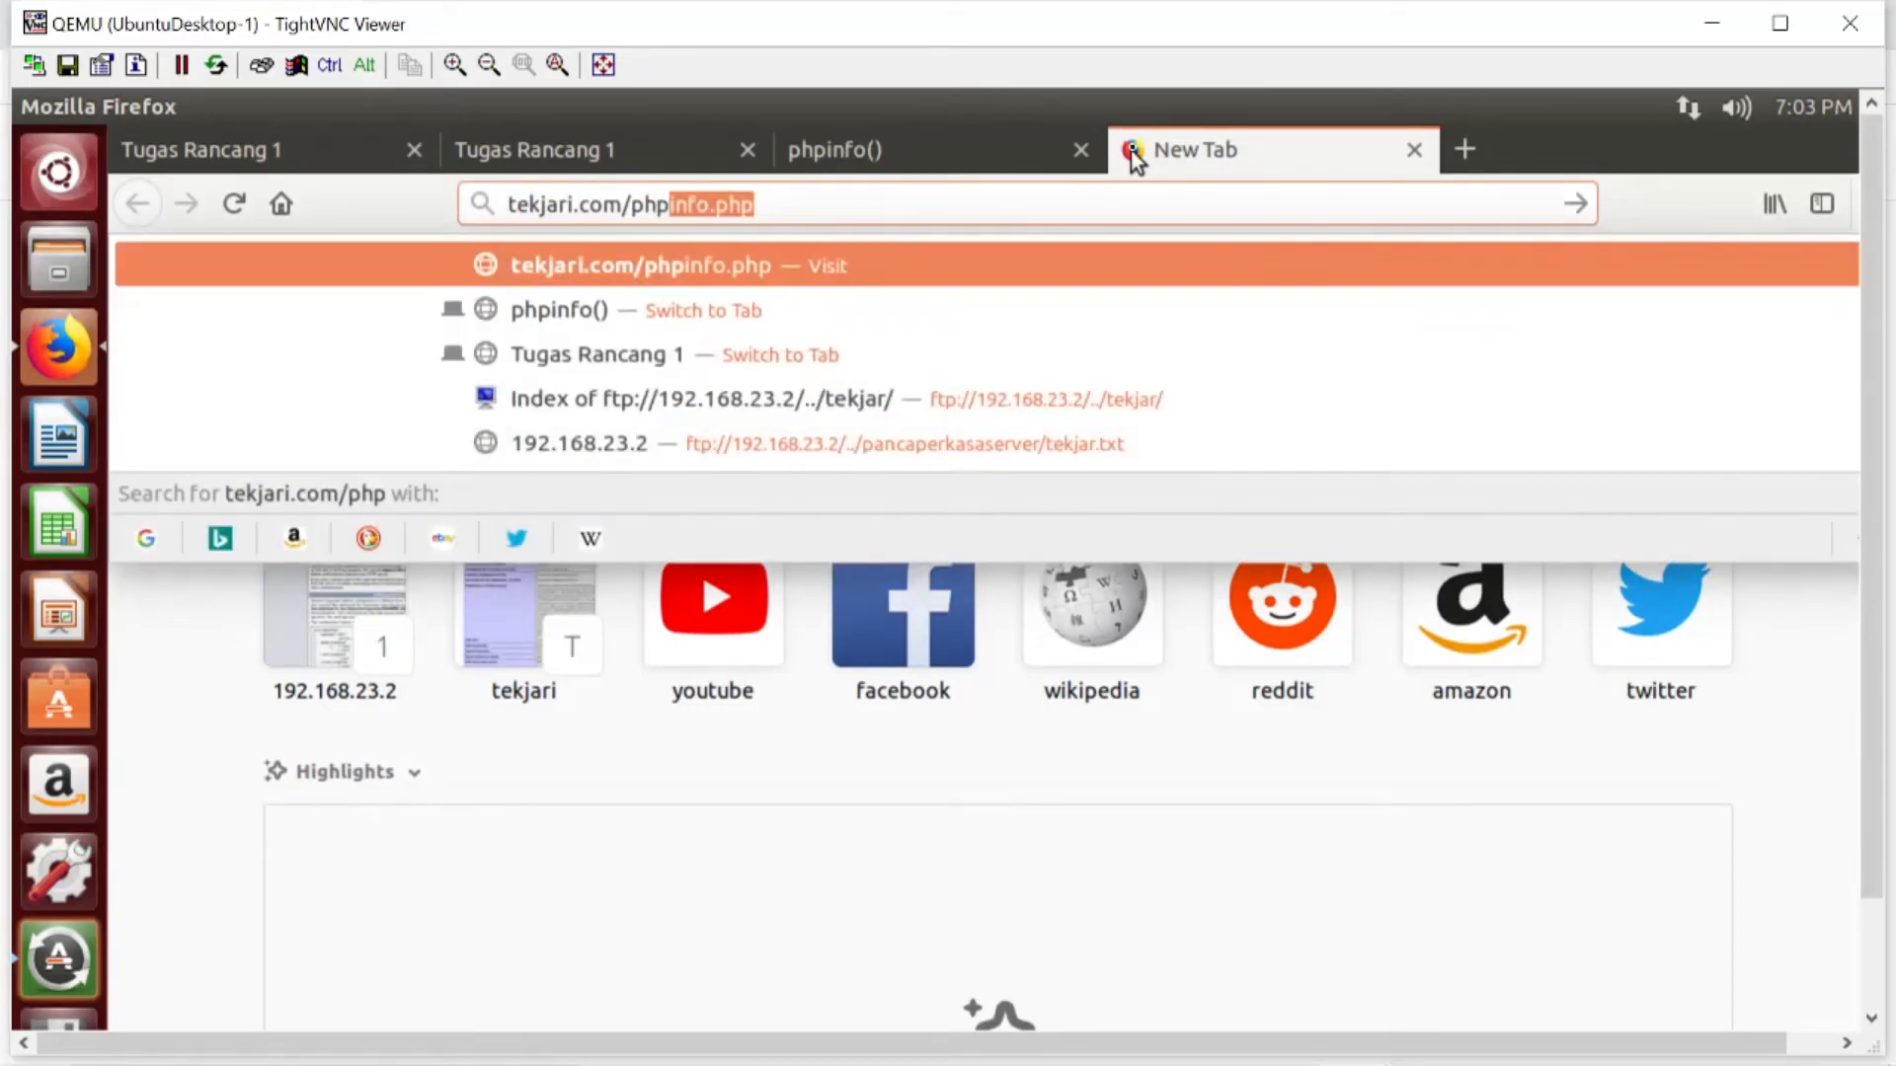
{"action": "type", "text": "myadmin"}
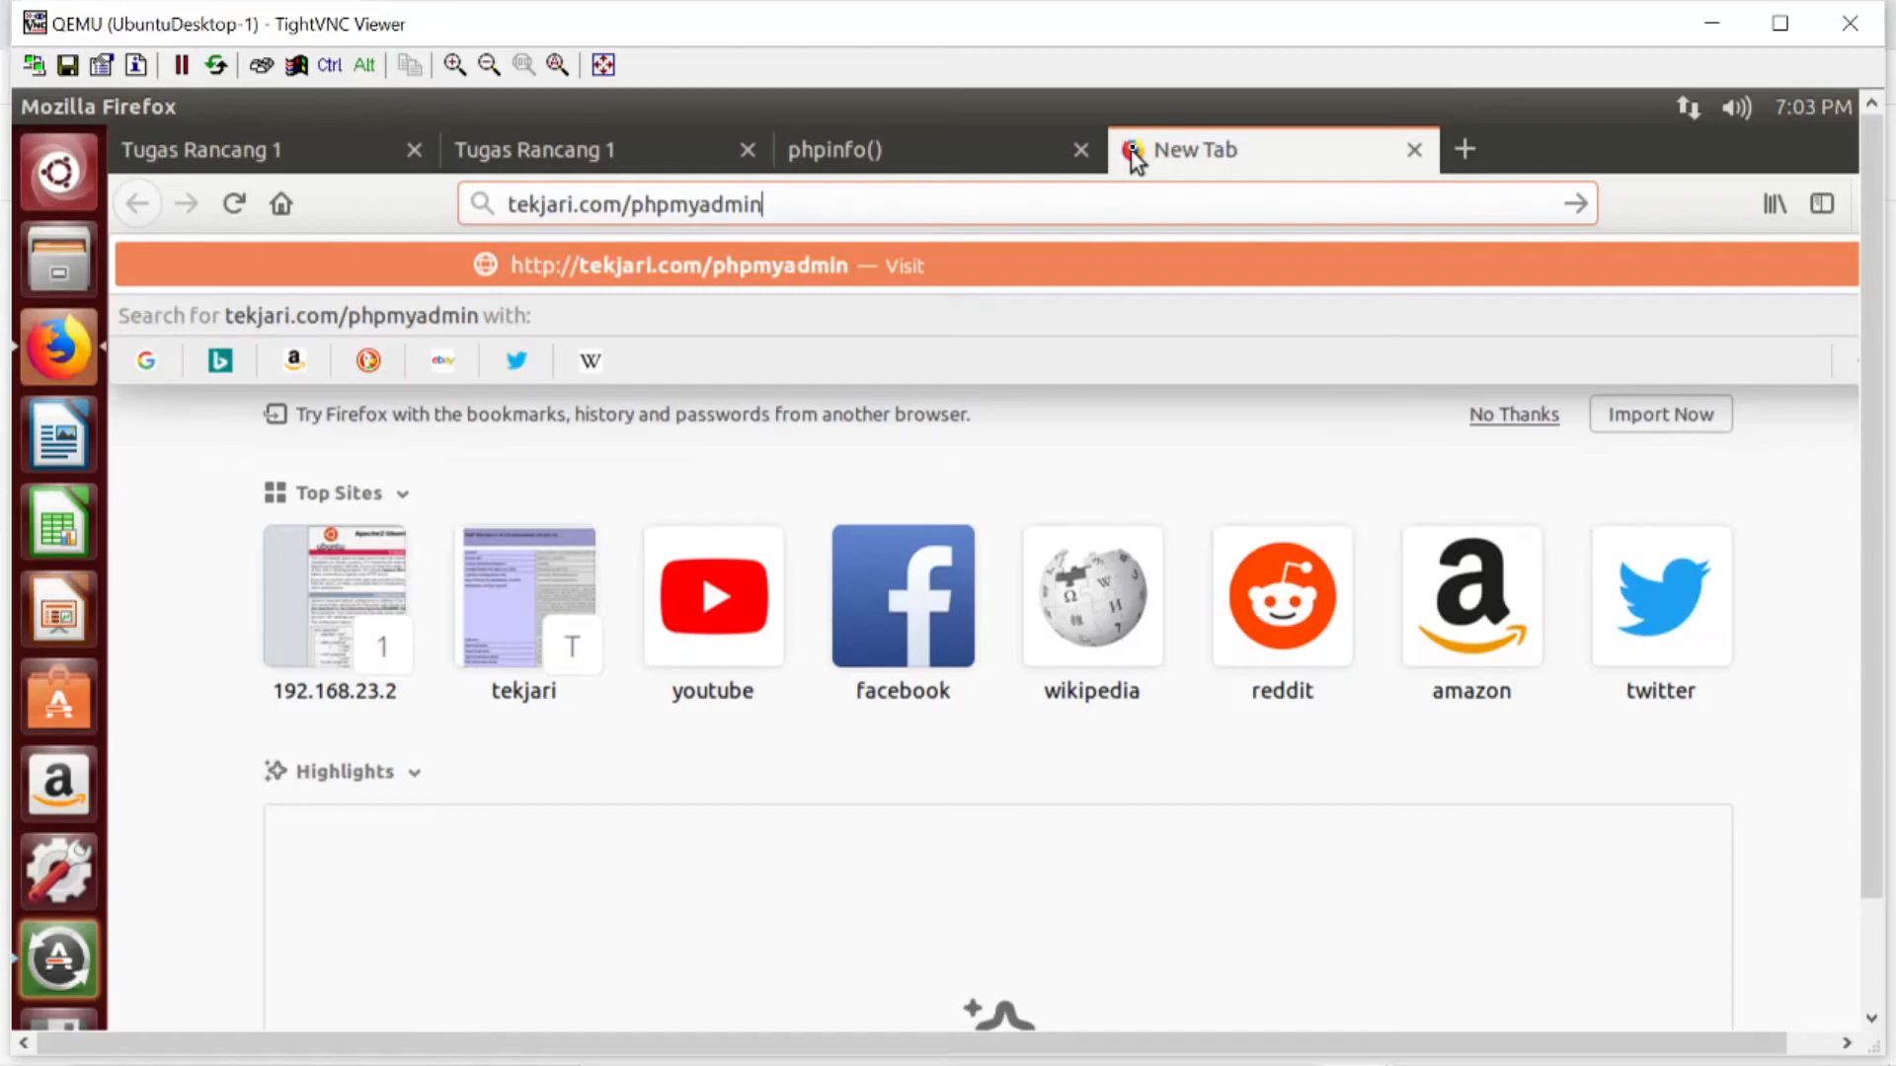
{"action": "key", "text": "Return"}
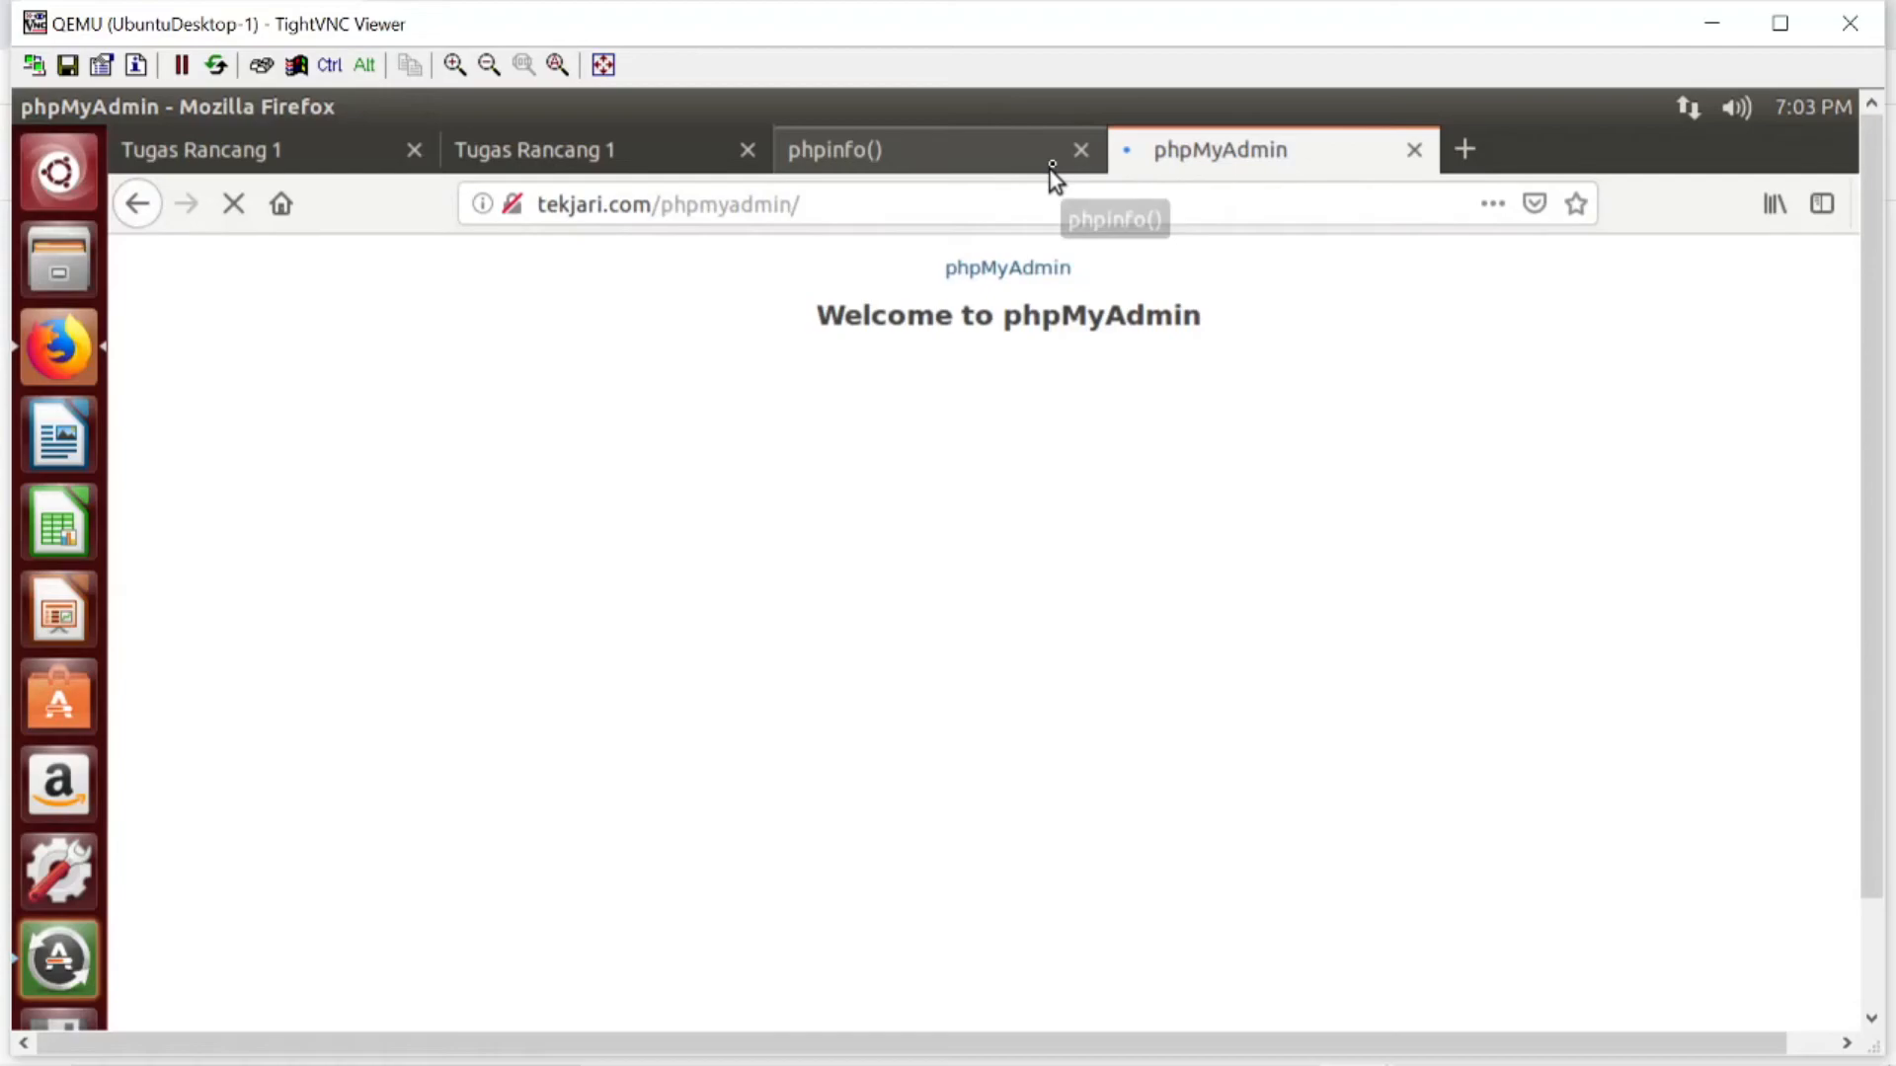
- Log in to phpMyAdmin with the username root and the account password
{"action": "type", "text": "root"}
{"action": "key", "text": "Tab"}
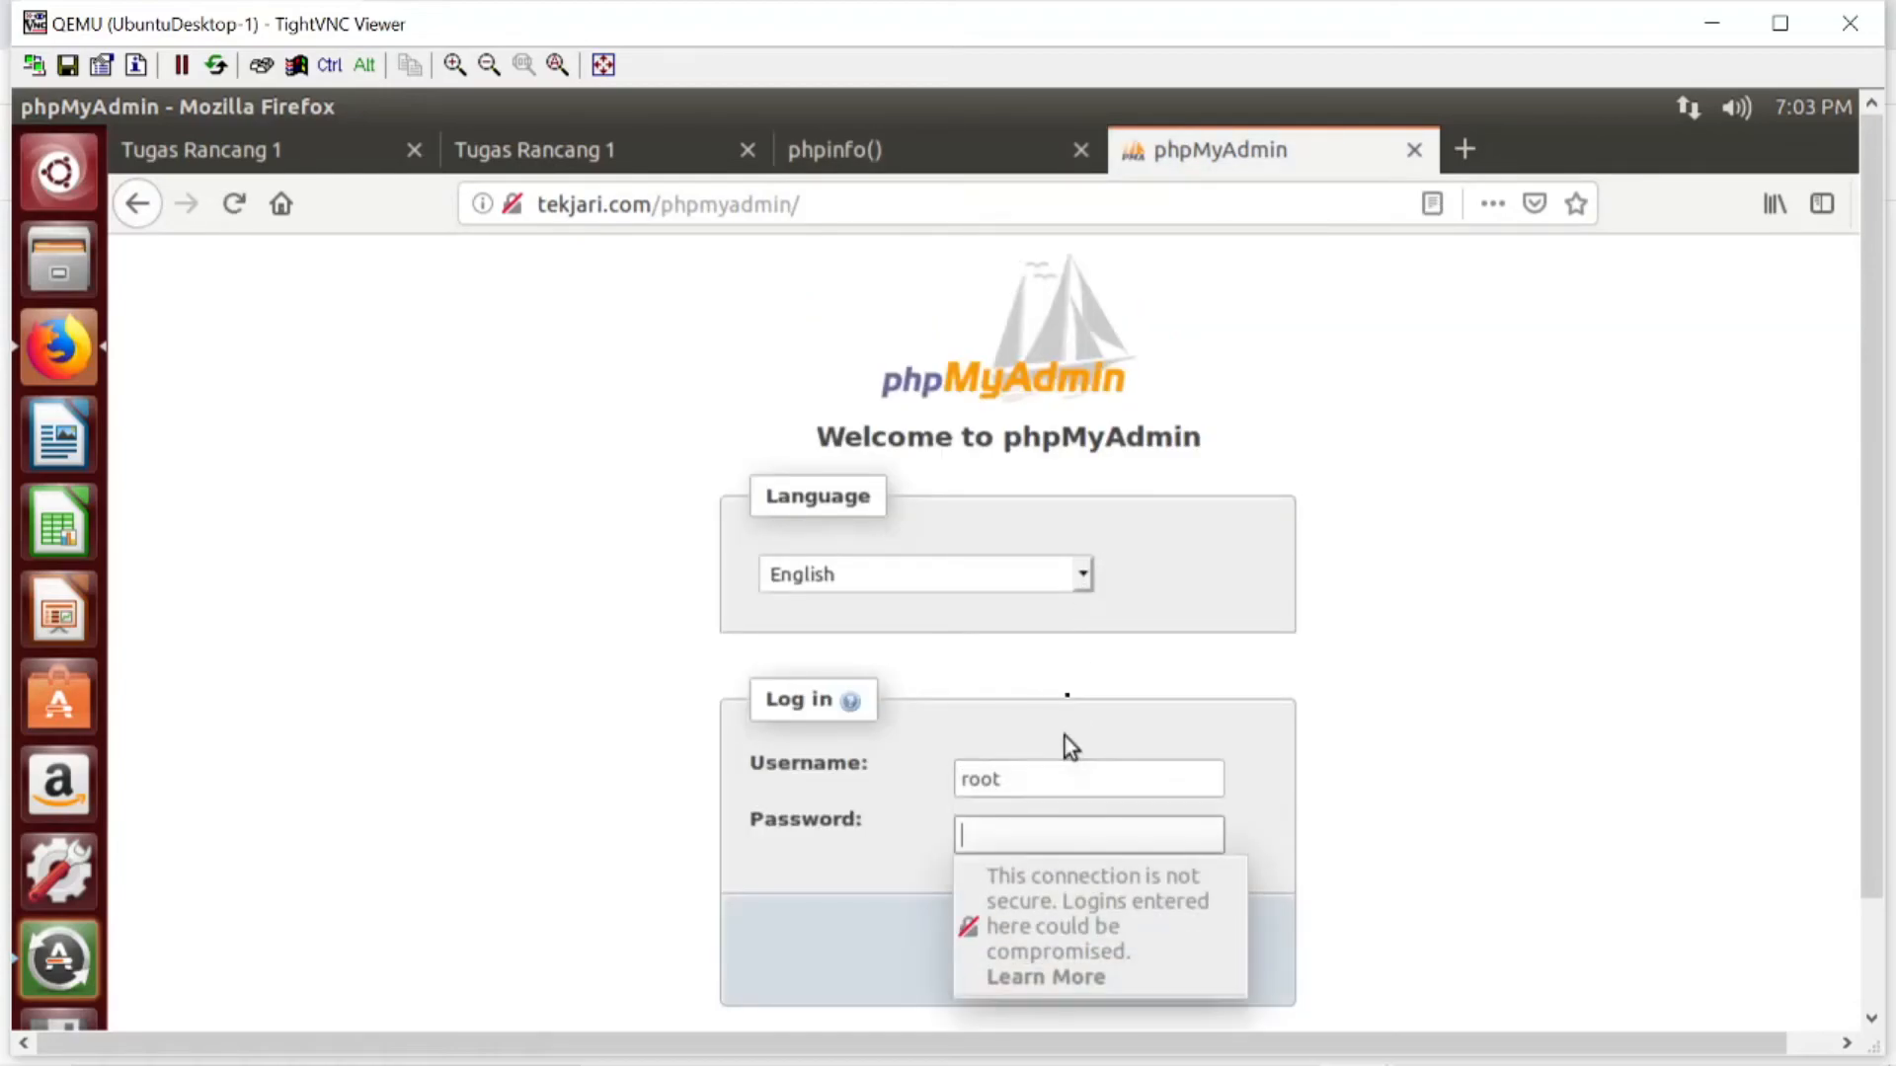
{"action": "type", "text": "••••••••••••••"}
{"action": "left_click", "coordinate": [1232, 951]}
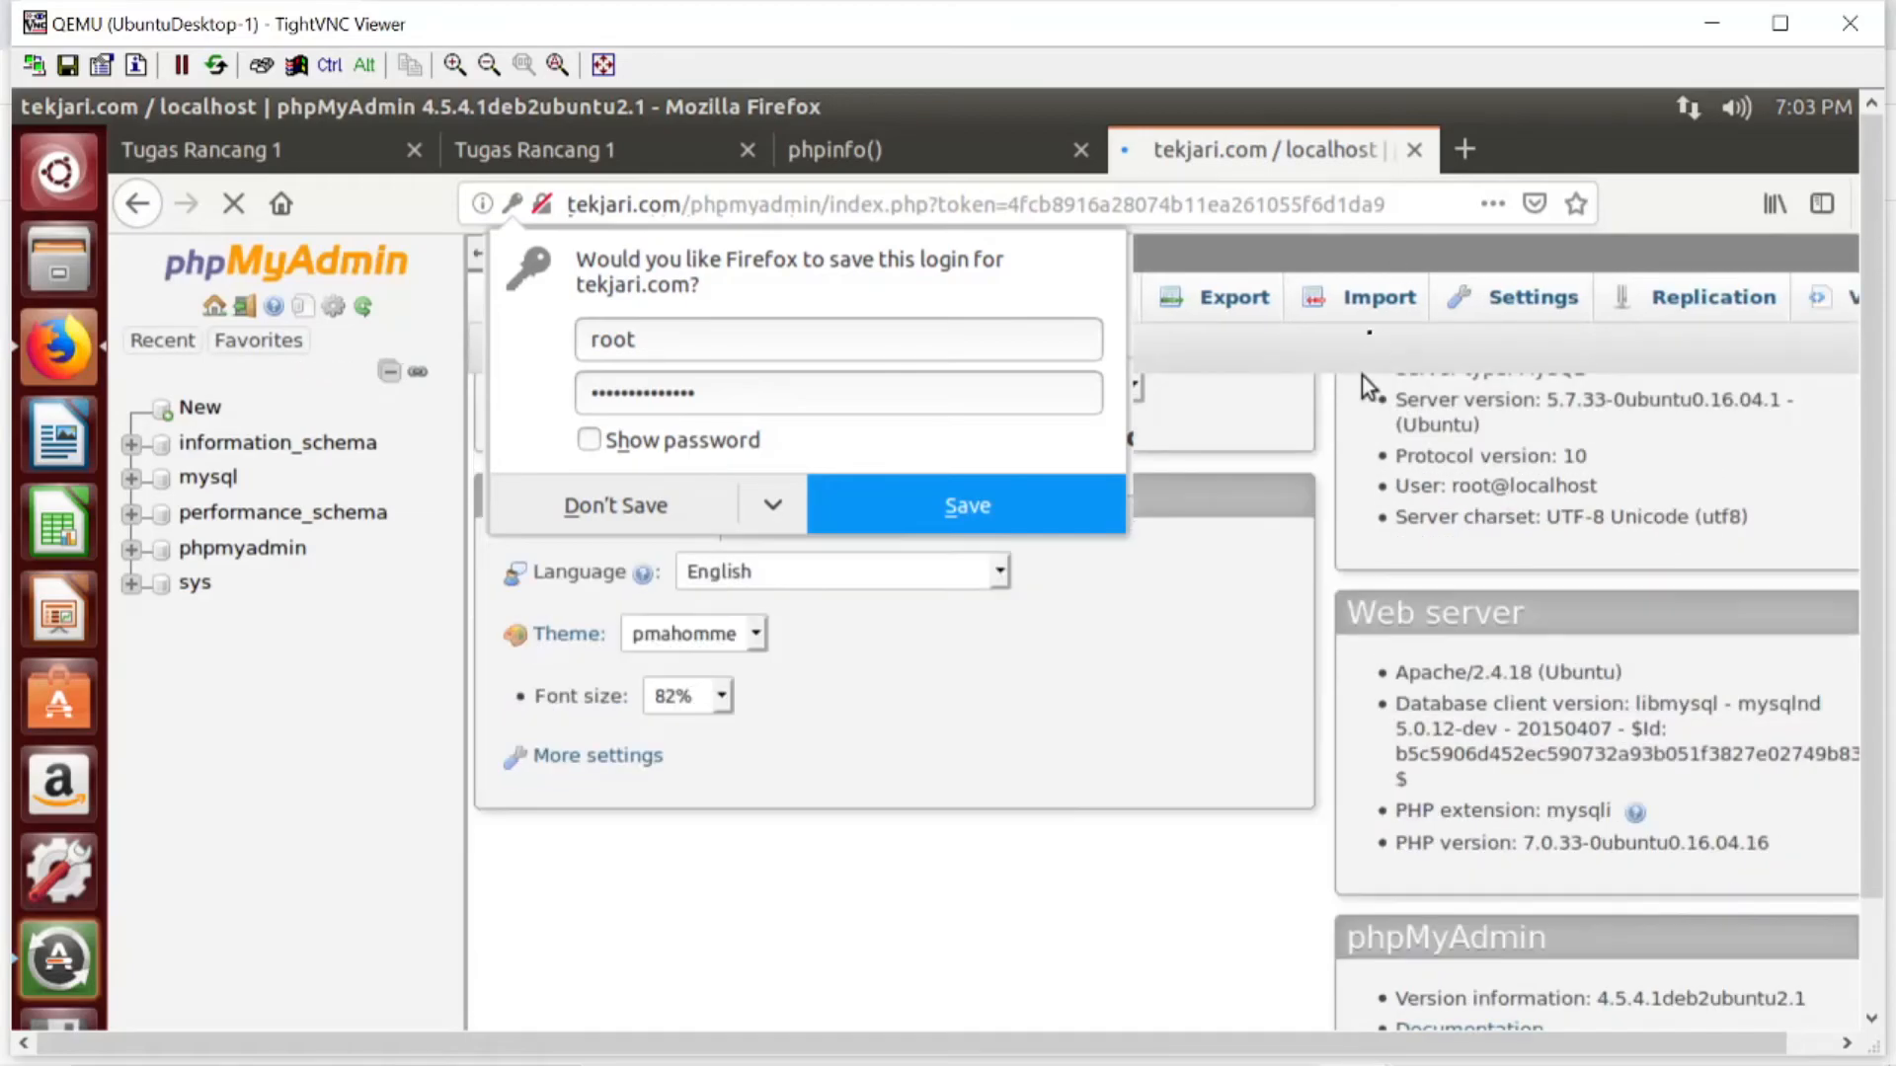
- Recheck the TR1 task list in Google Classroom and load ftp://tekjari.com in a new Firefox tab
{"action": "left_click", "coordinate": [1463, 150]}
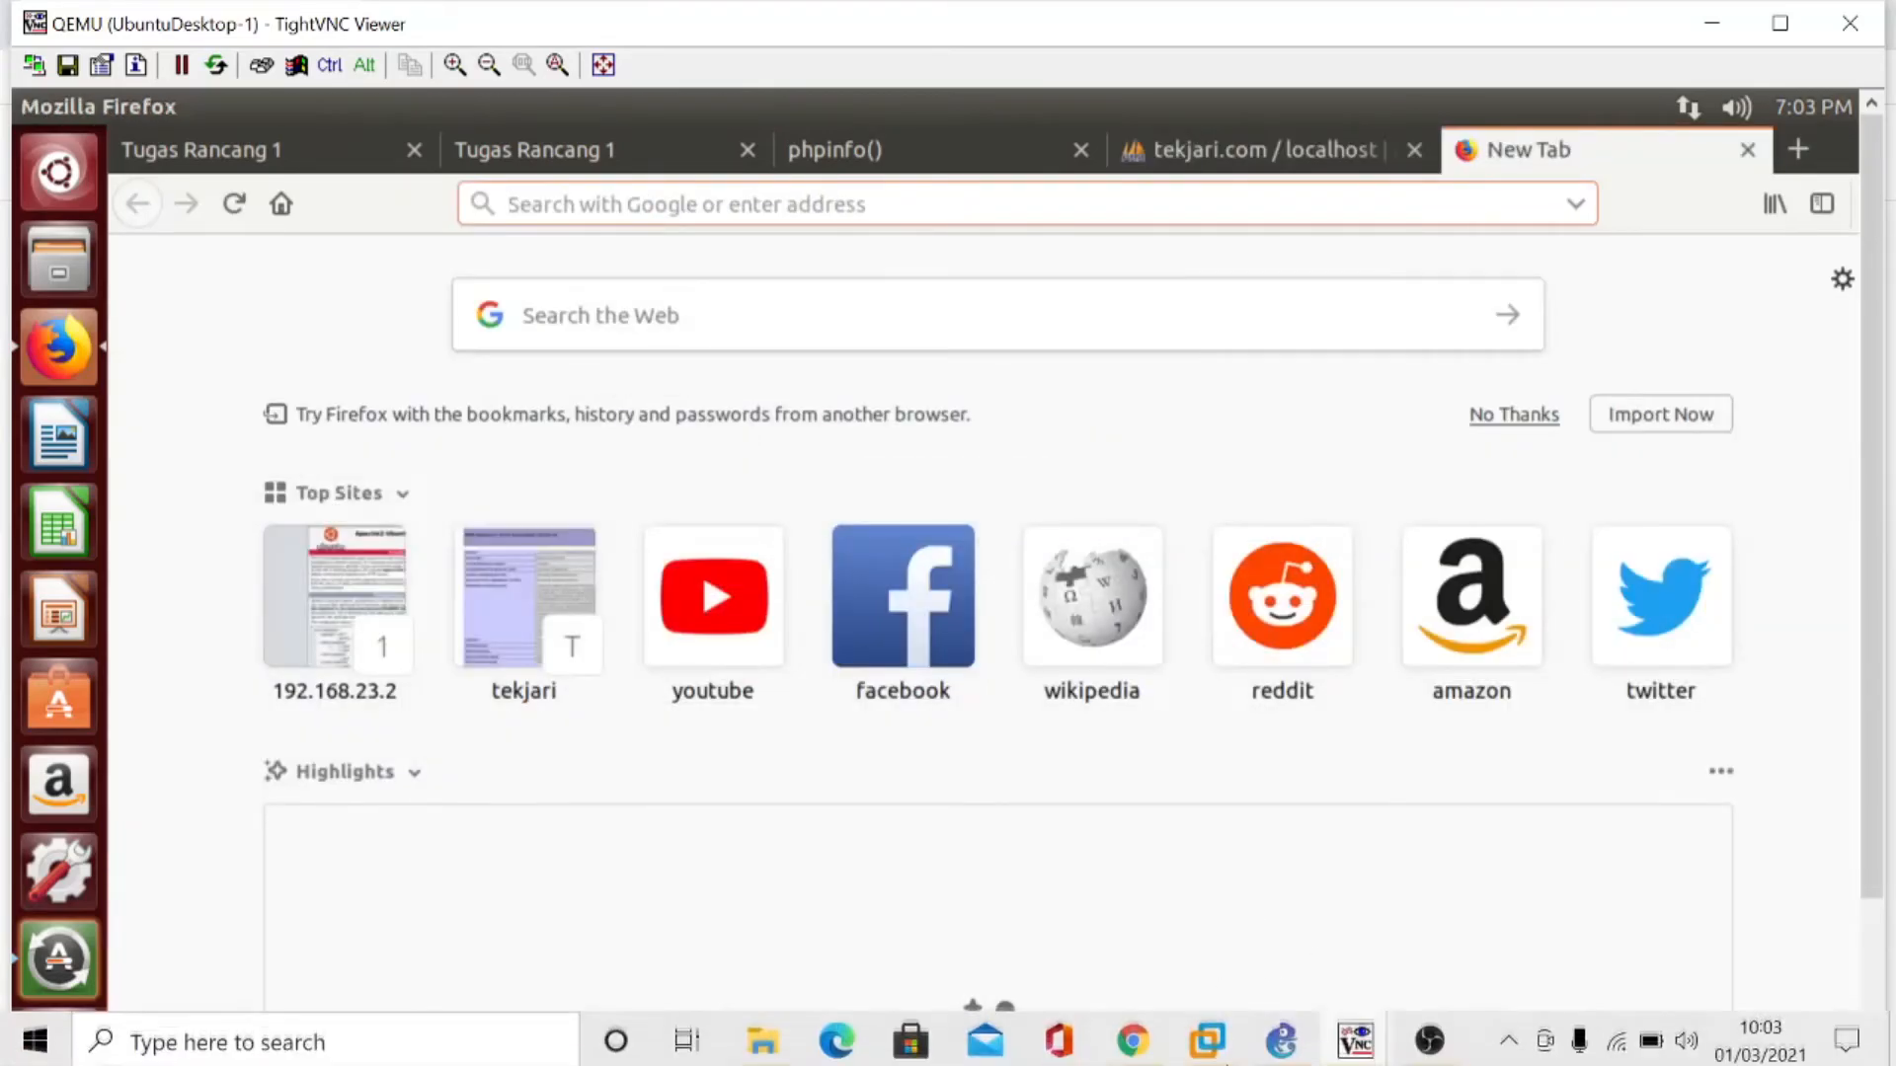
{"action": "left_click", "coordinate": [1145, 1048]}
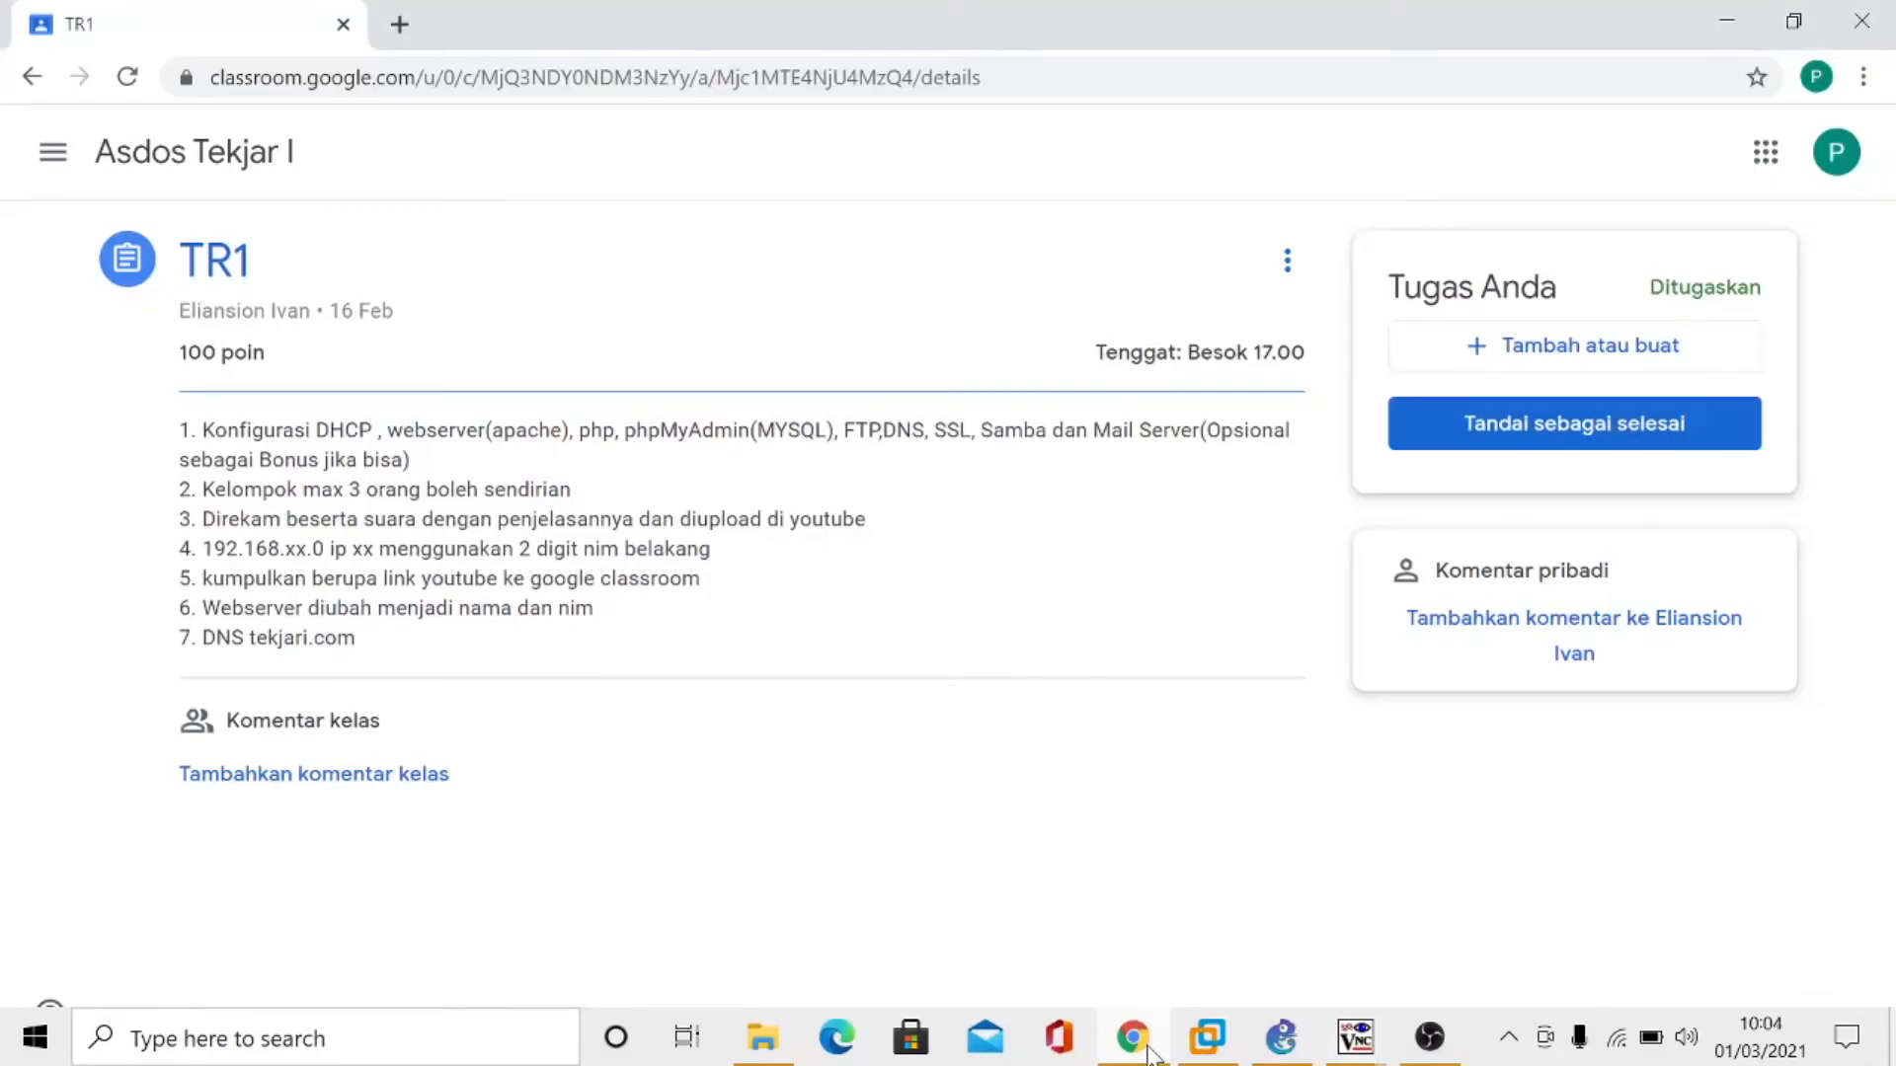
{"action": "left_click", "coordinate": [1133, 1038]}
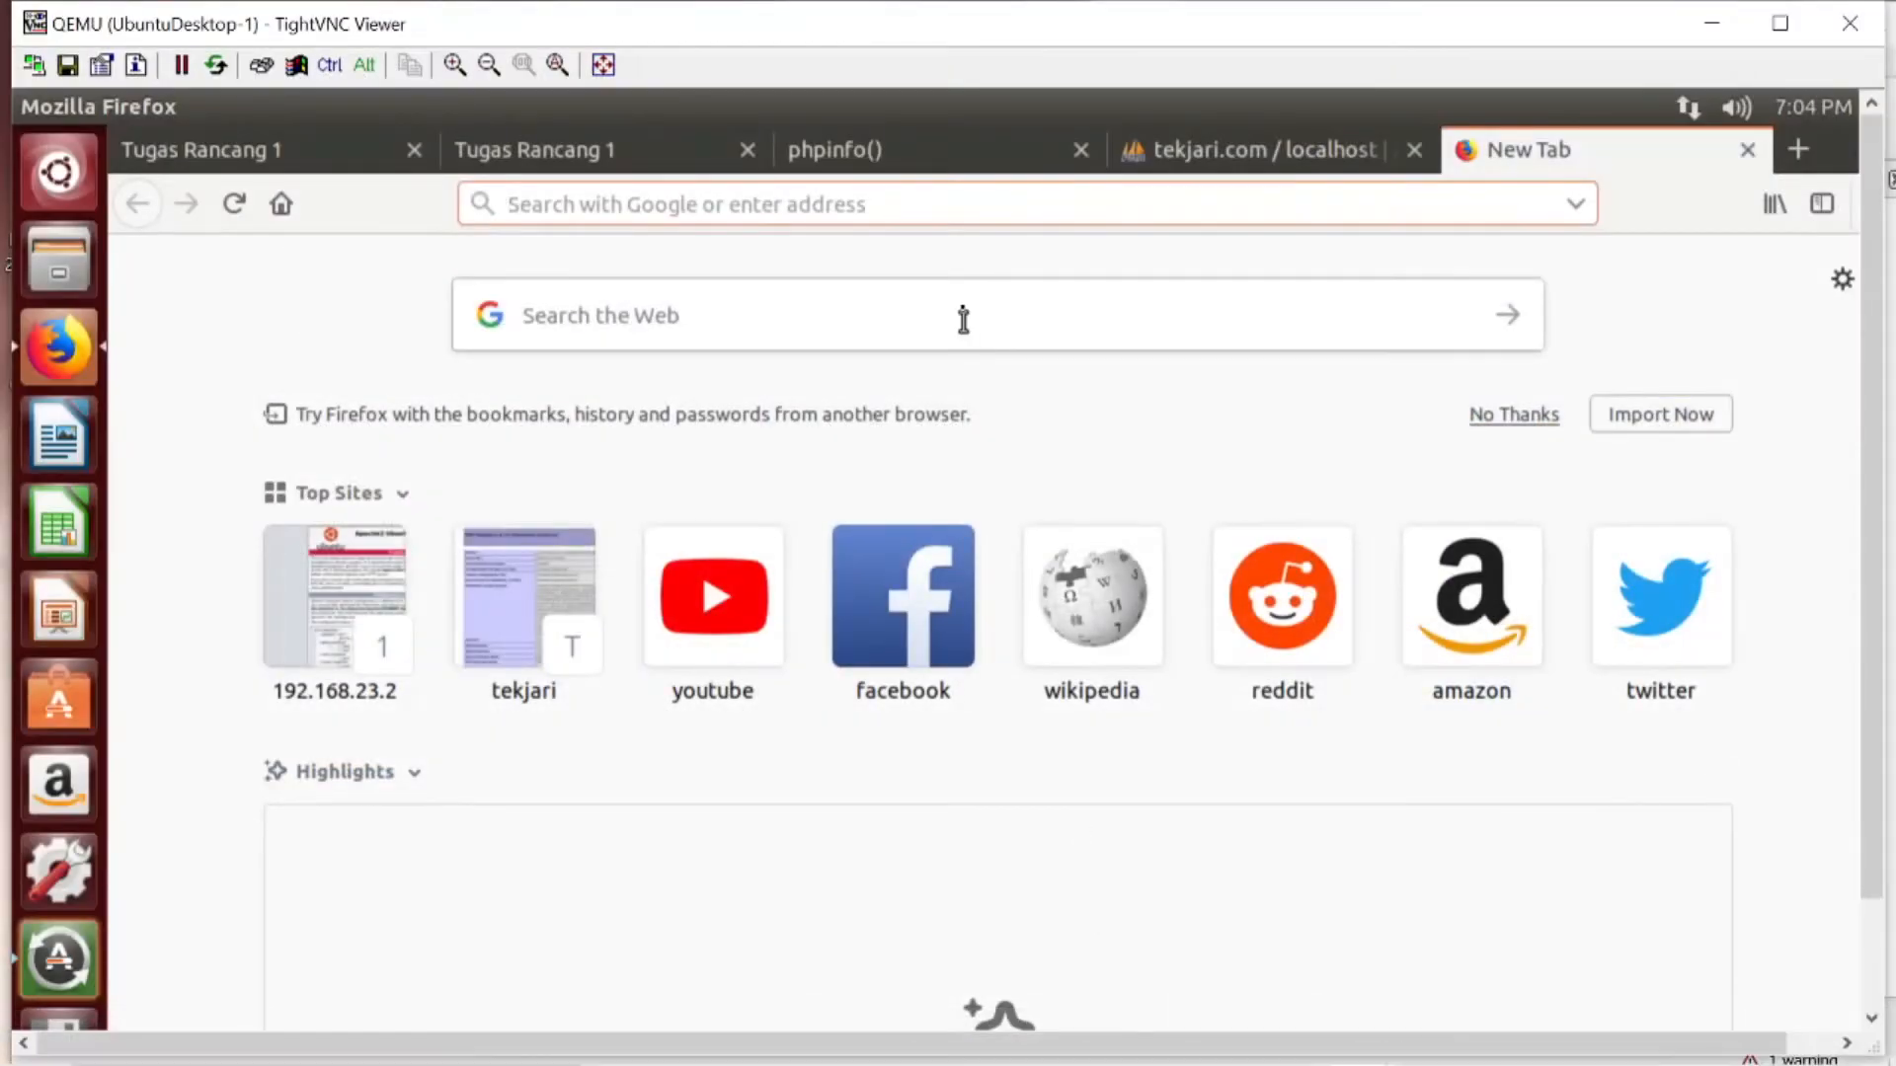
{"action": "type", "text": "ft"}
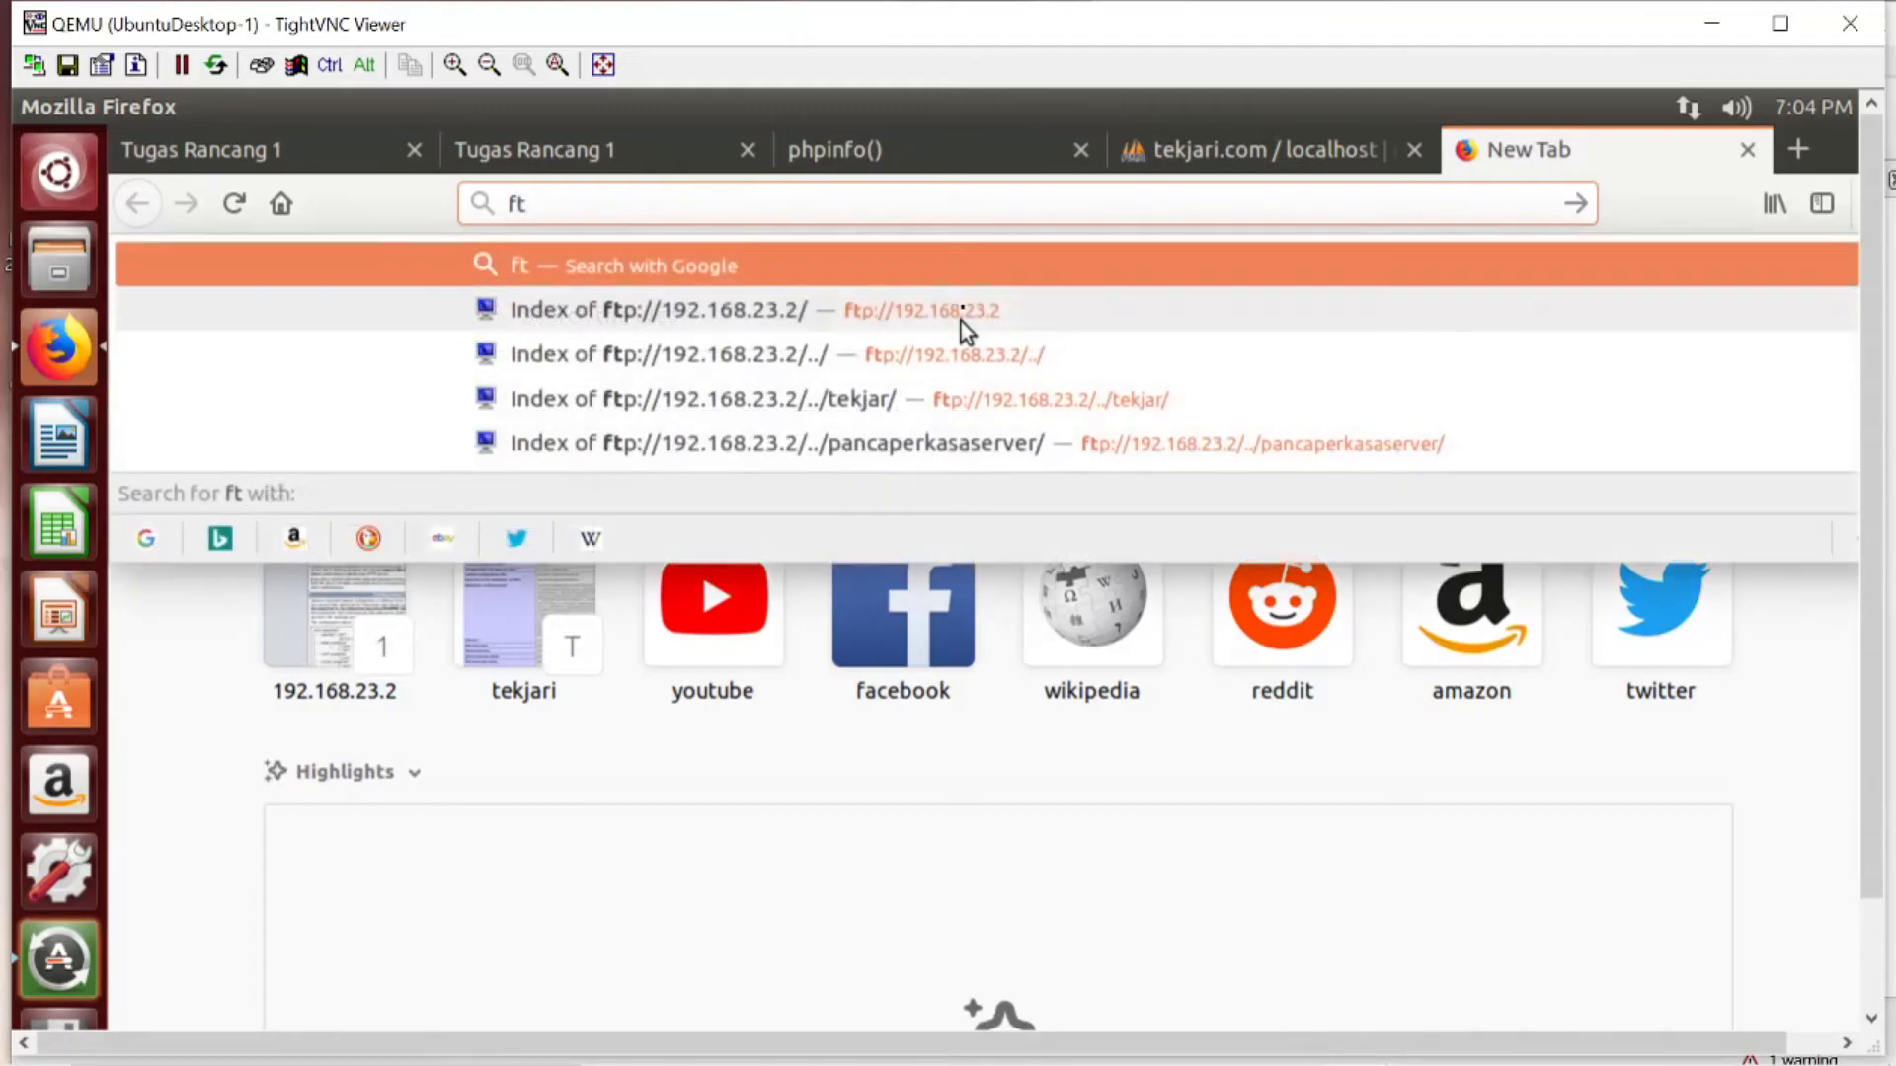
{"action": "type", "text": "p:"}
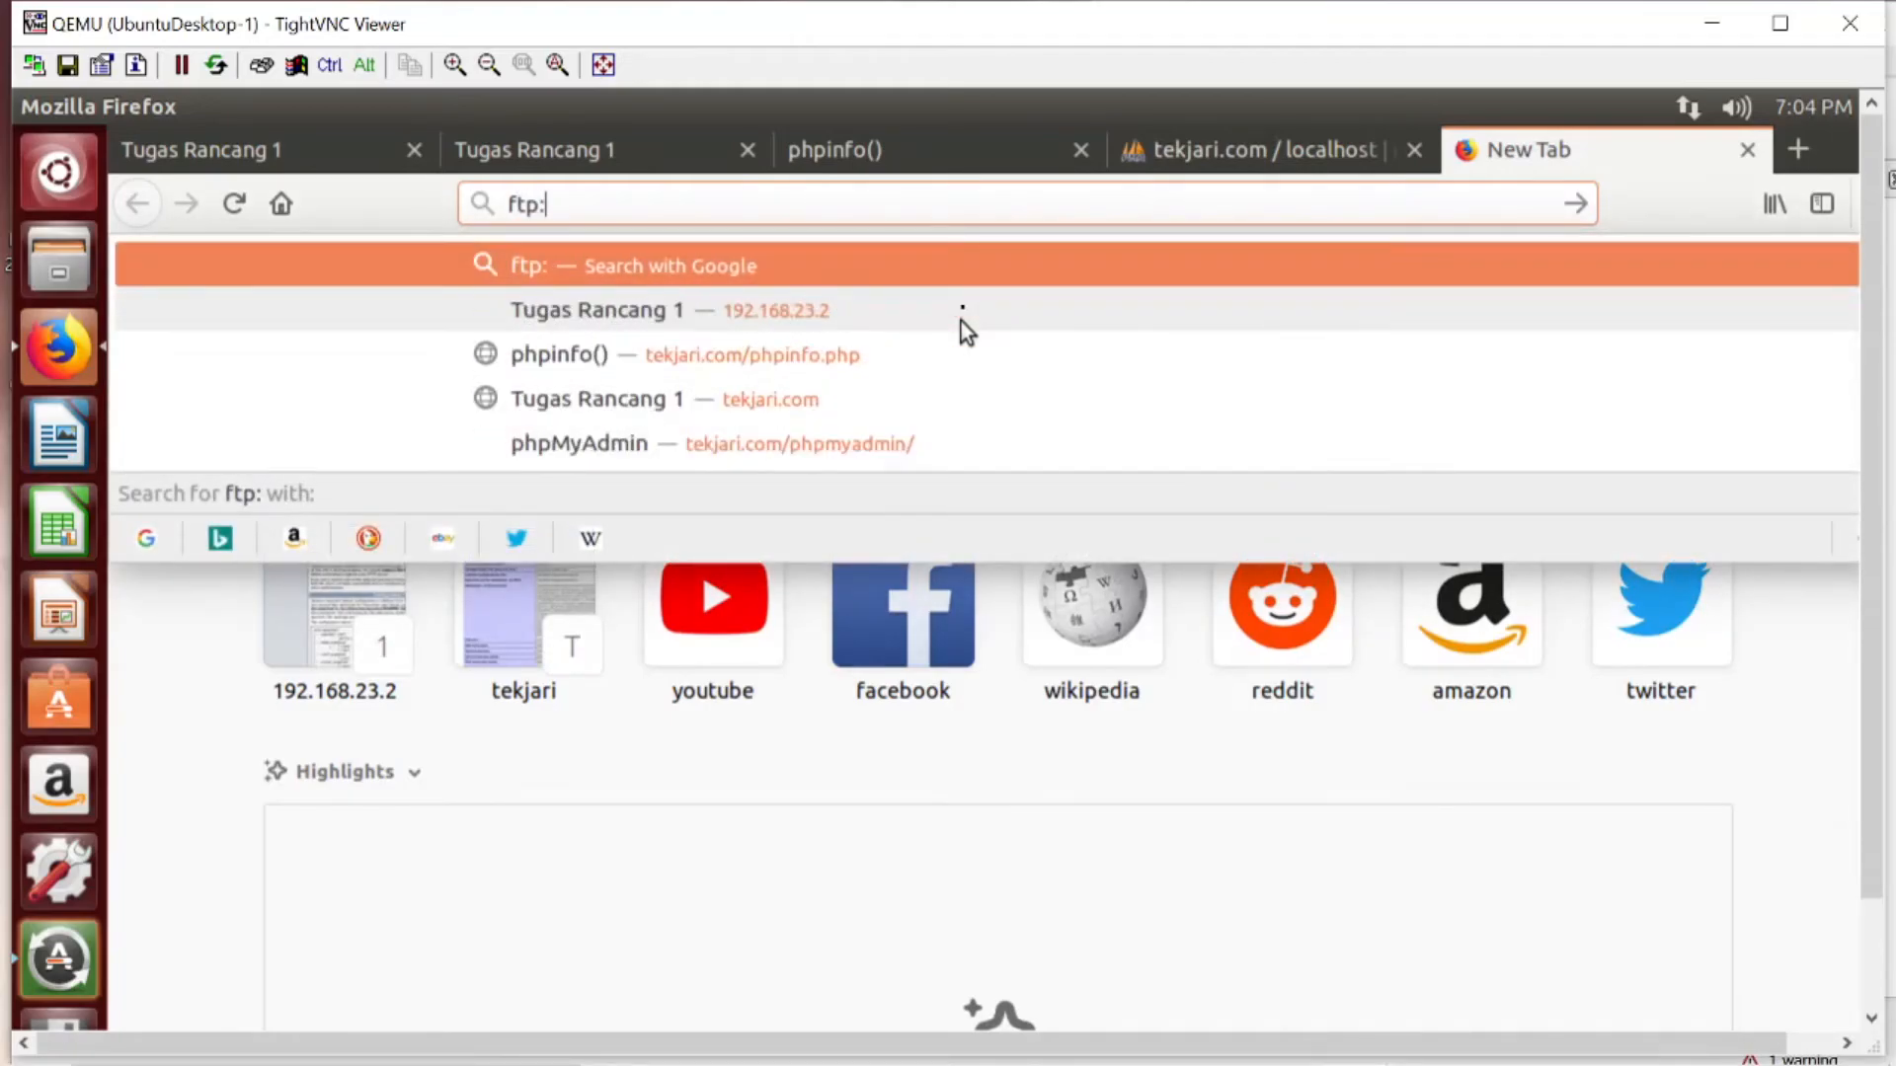
{"action": "type", "text": "//t"}
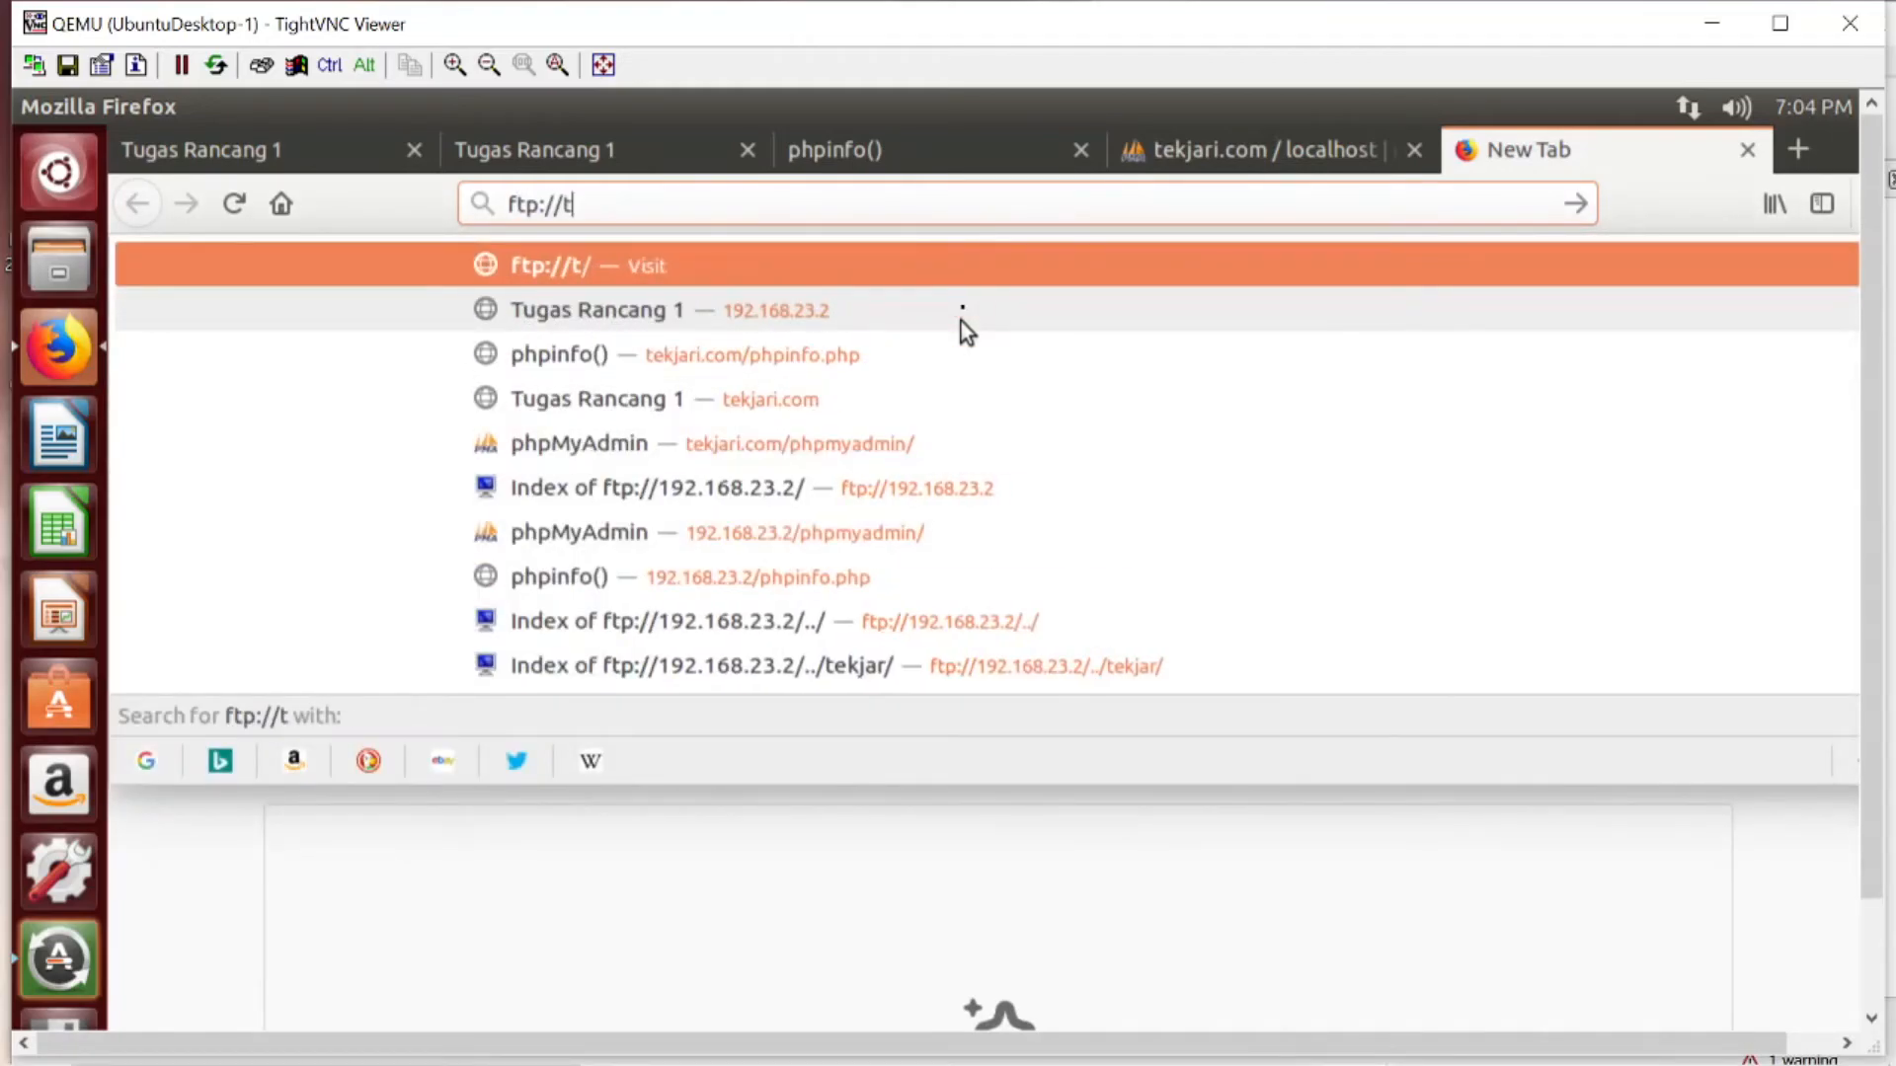
{"action": "type", "text": "ekjari.com"}
{"action": "key", "text": "Return"}
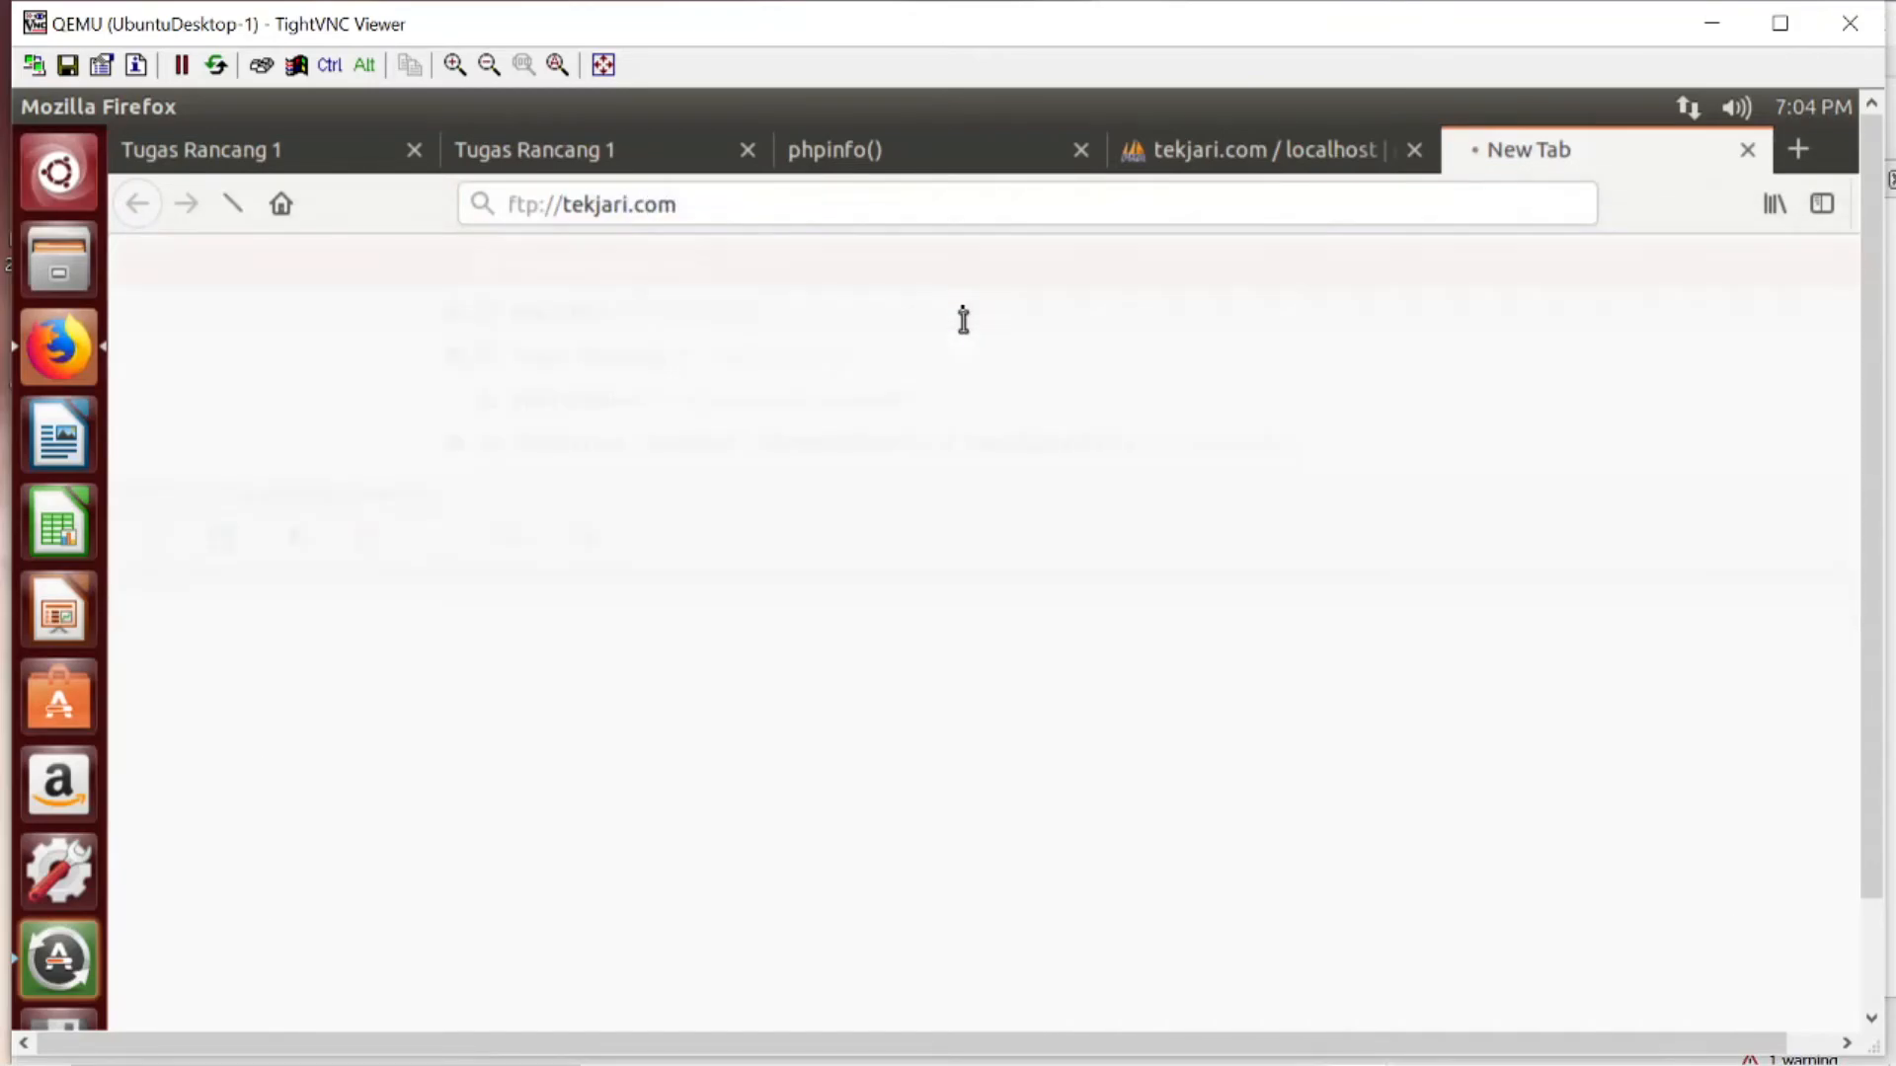
- Try to log in to the FTP site with the username tekjari and the account password
{"action": "type", "text": "pancaper"}
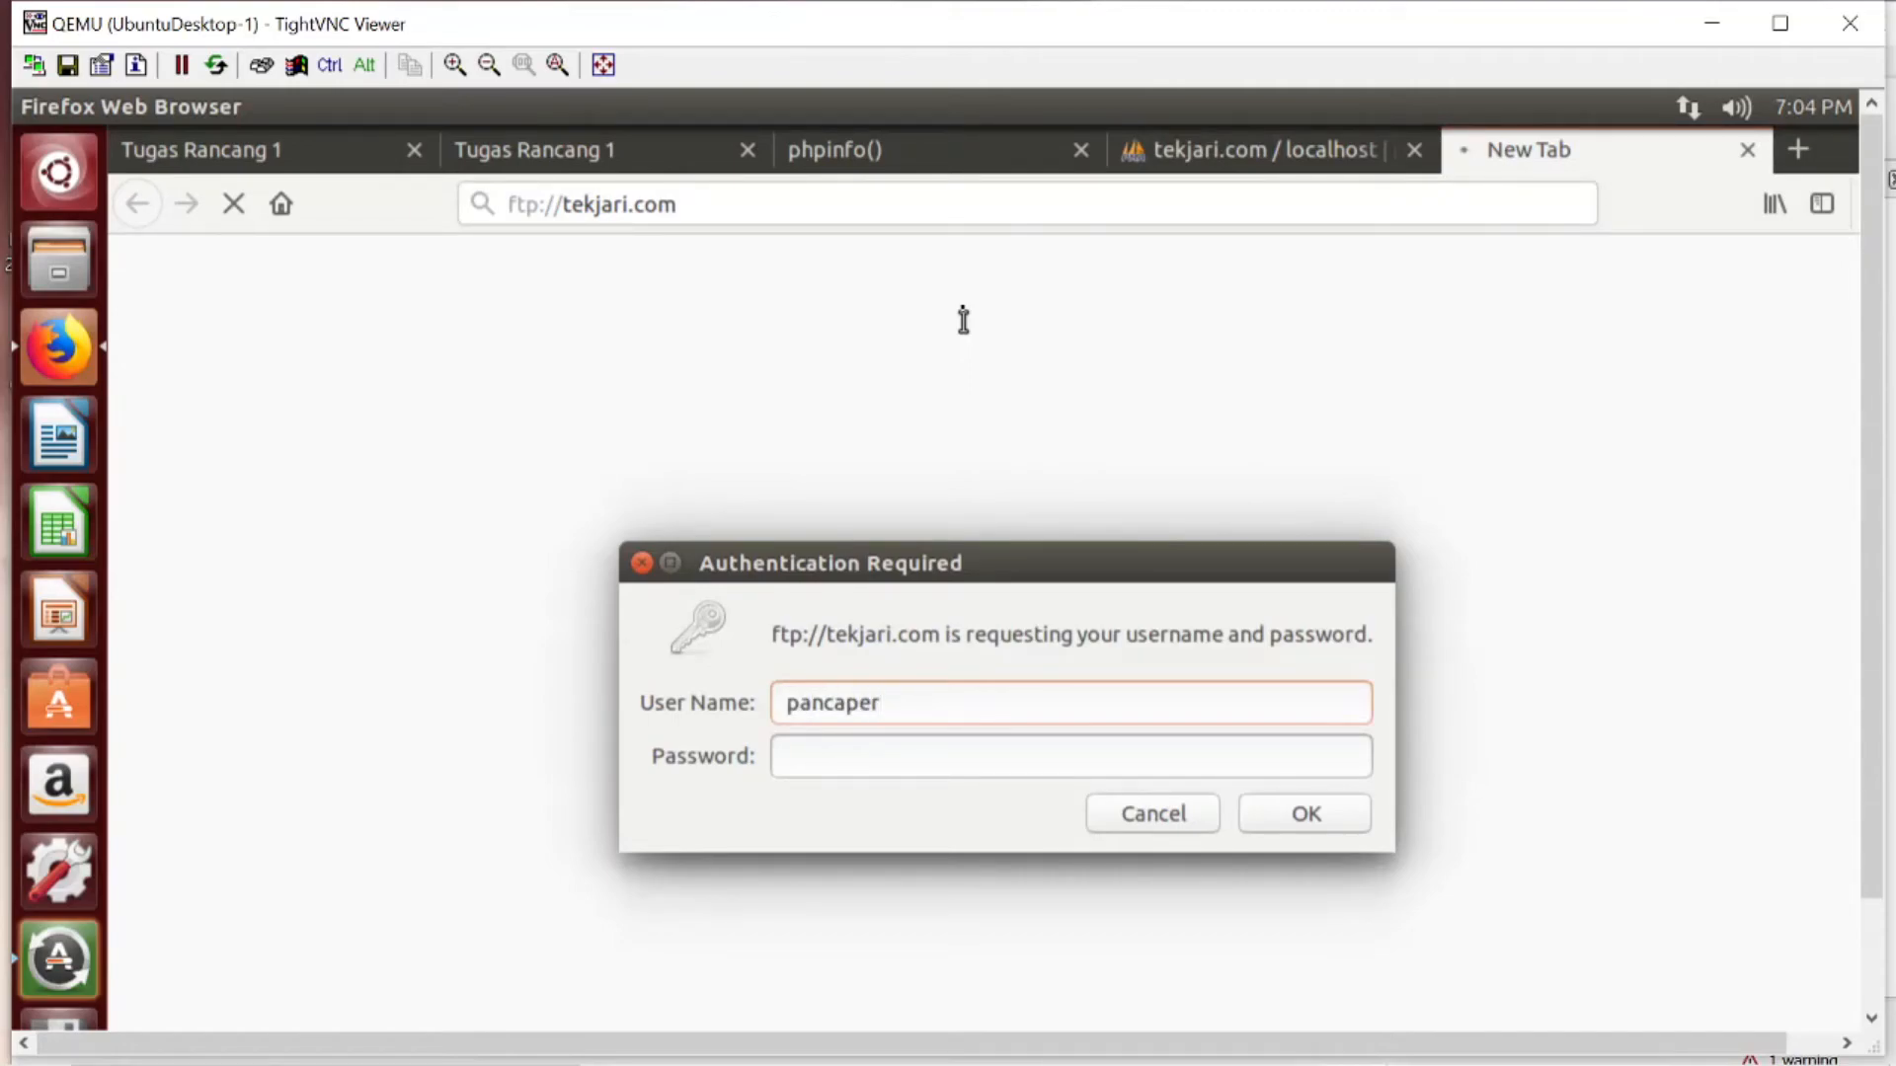
{"action": "key", "text": "BackSpace"}
{"action": "key", "text": "BackSpace"}
{"action": "key", "text": "BackSpace"}
{"action": "key", "text": "BackSpace"}
{"action": "key", "text": "BackSpace"}
{"action": "key", "text": "BackSpace"}
{"action": "key", "text": "BackSpace"}
{"action": "type", "text": "tekjari"}
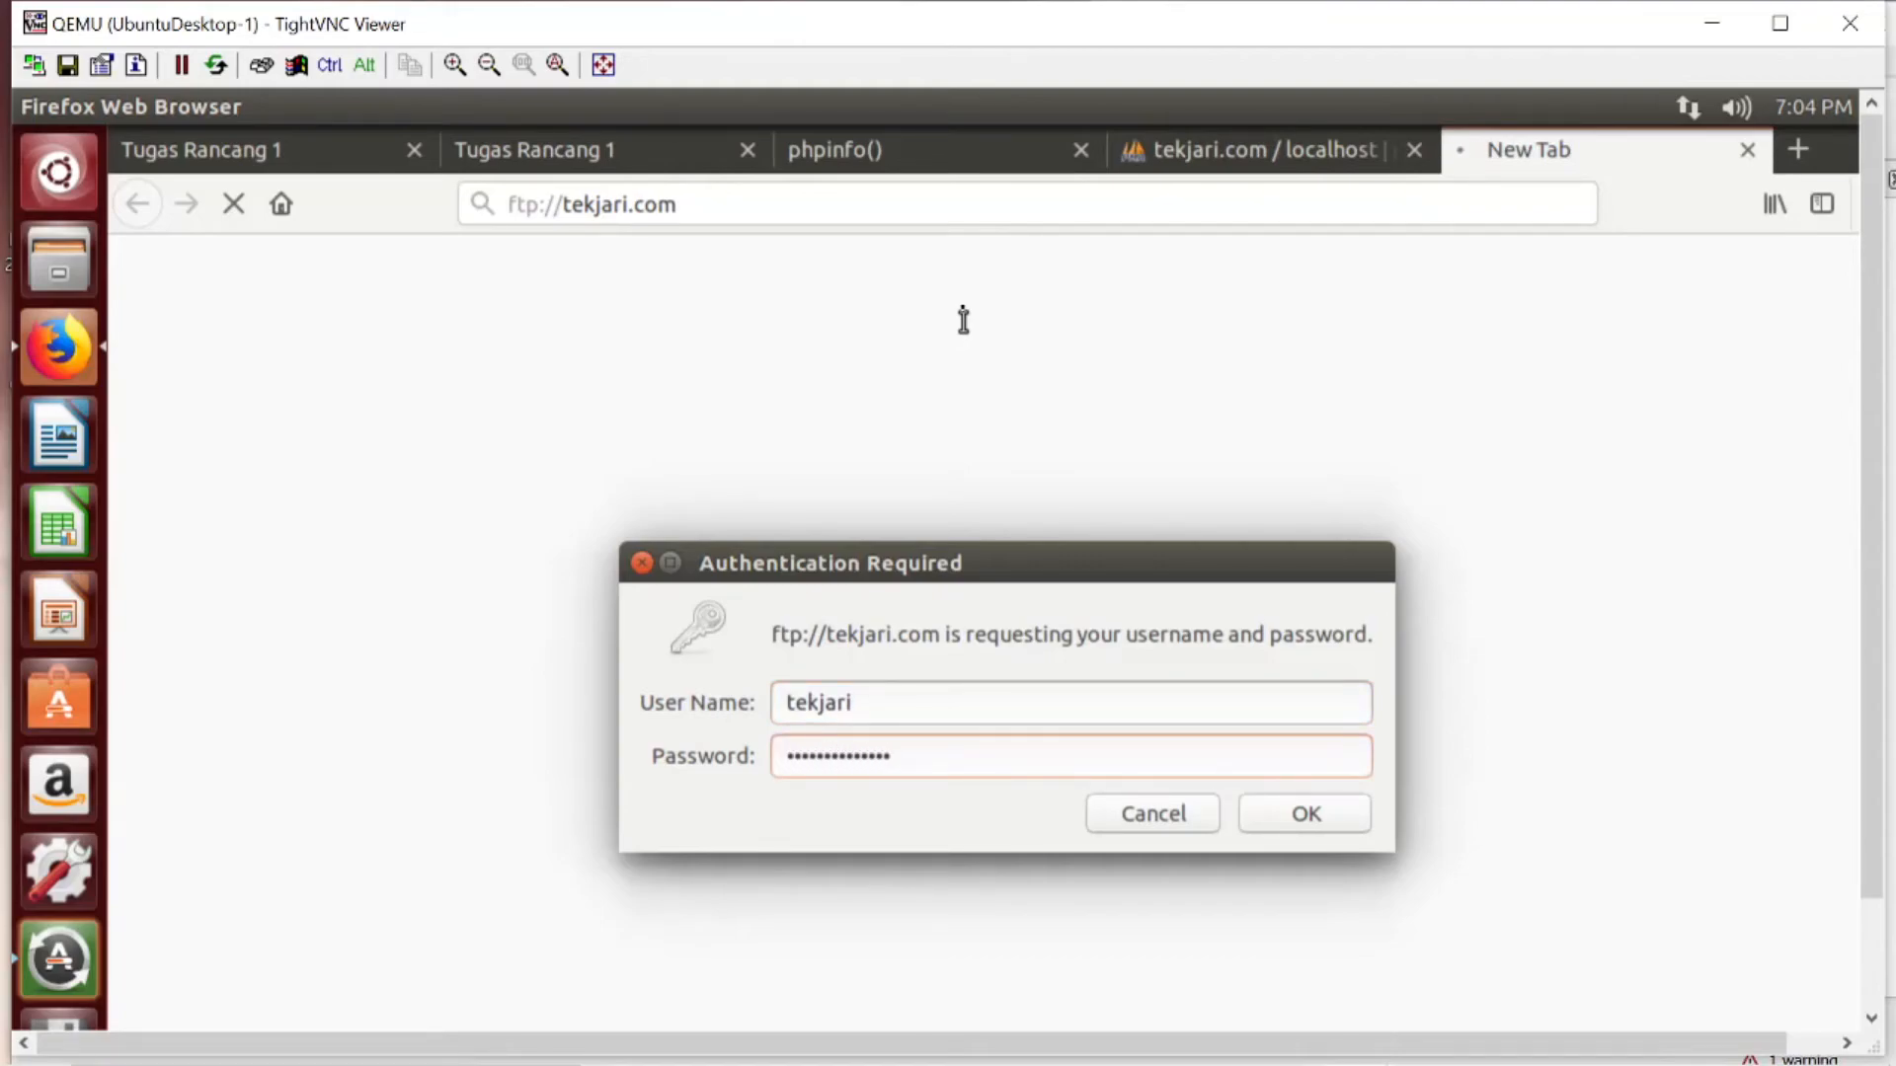
{"action": "left_click", "coordinate": [1305, 825]}
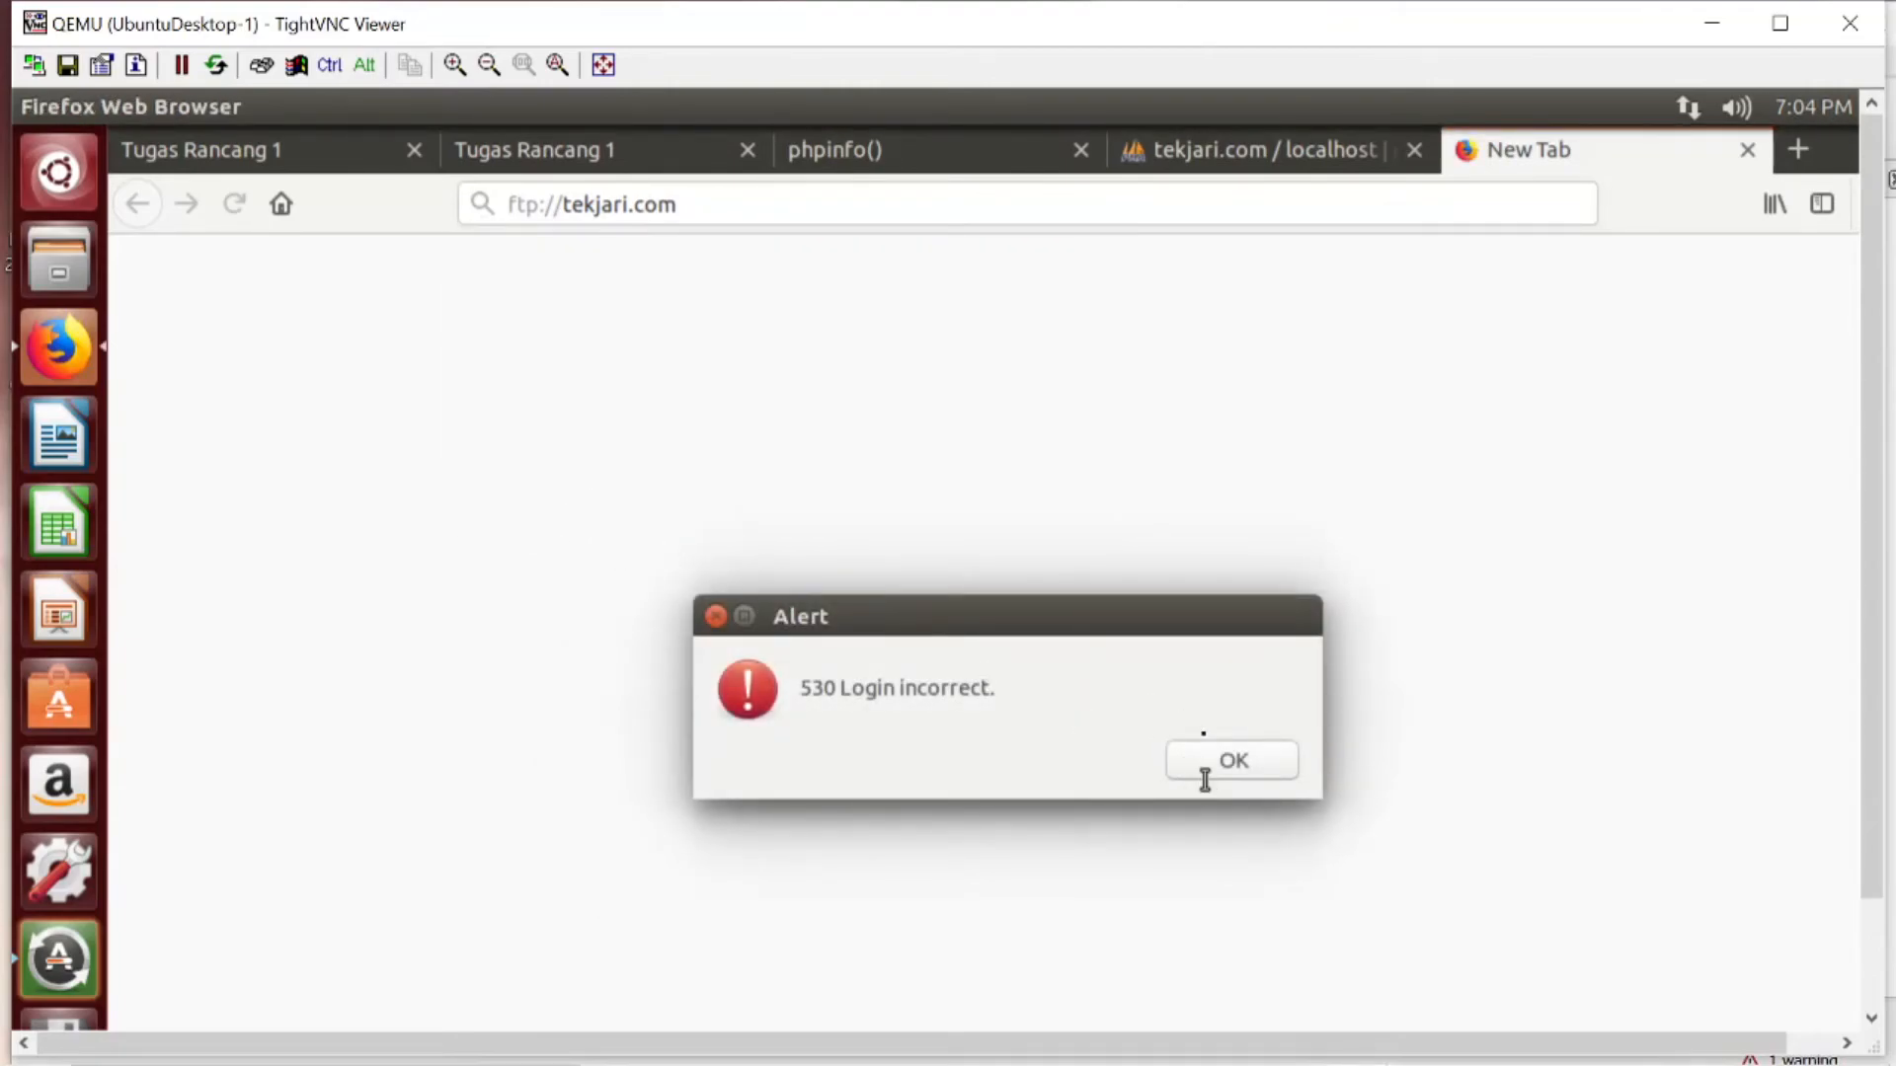
{"action": "left_click", "coordinate": [1204, 770]}
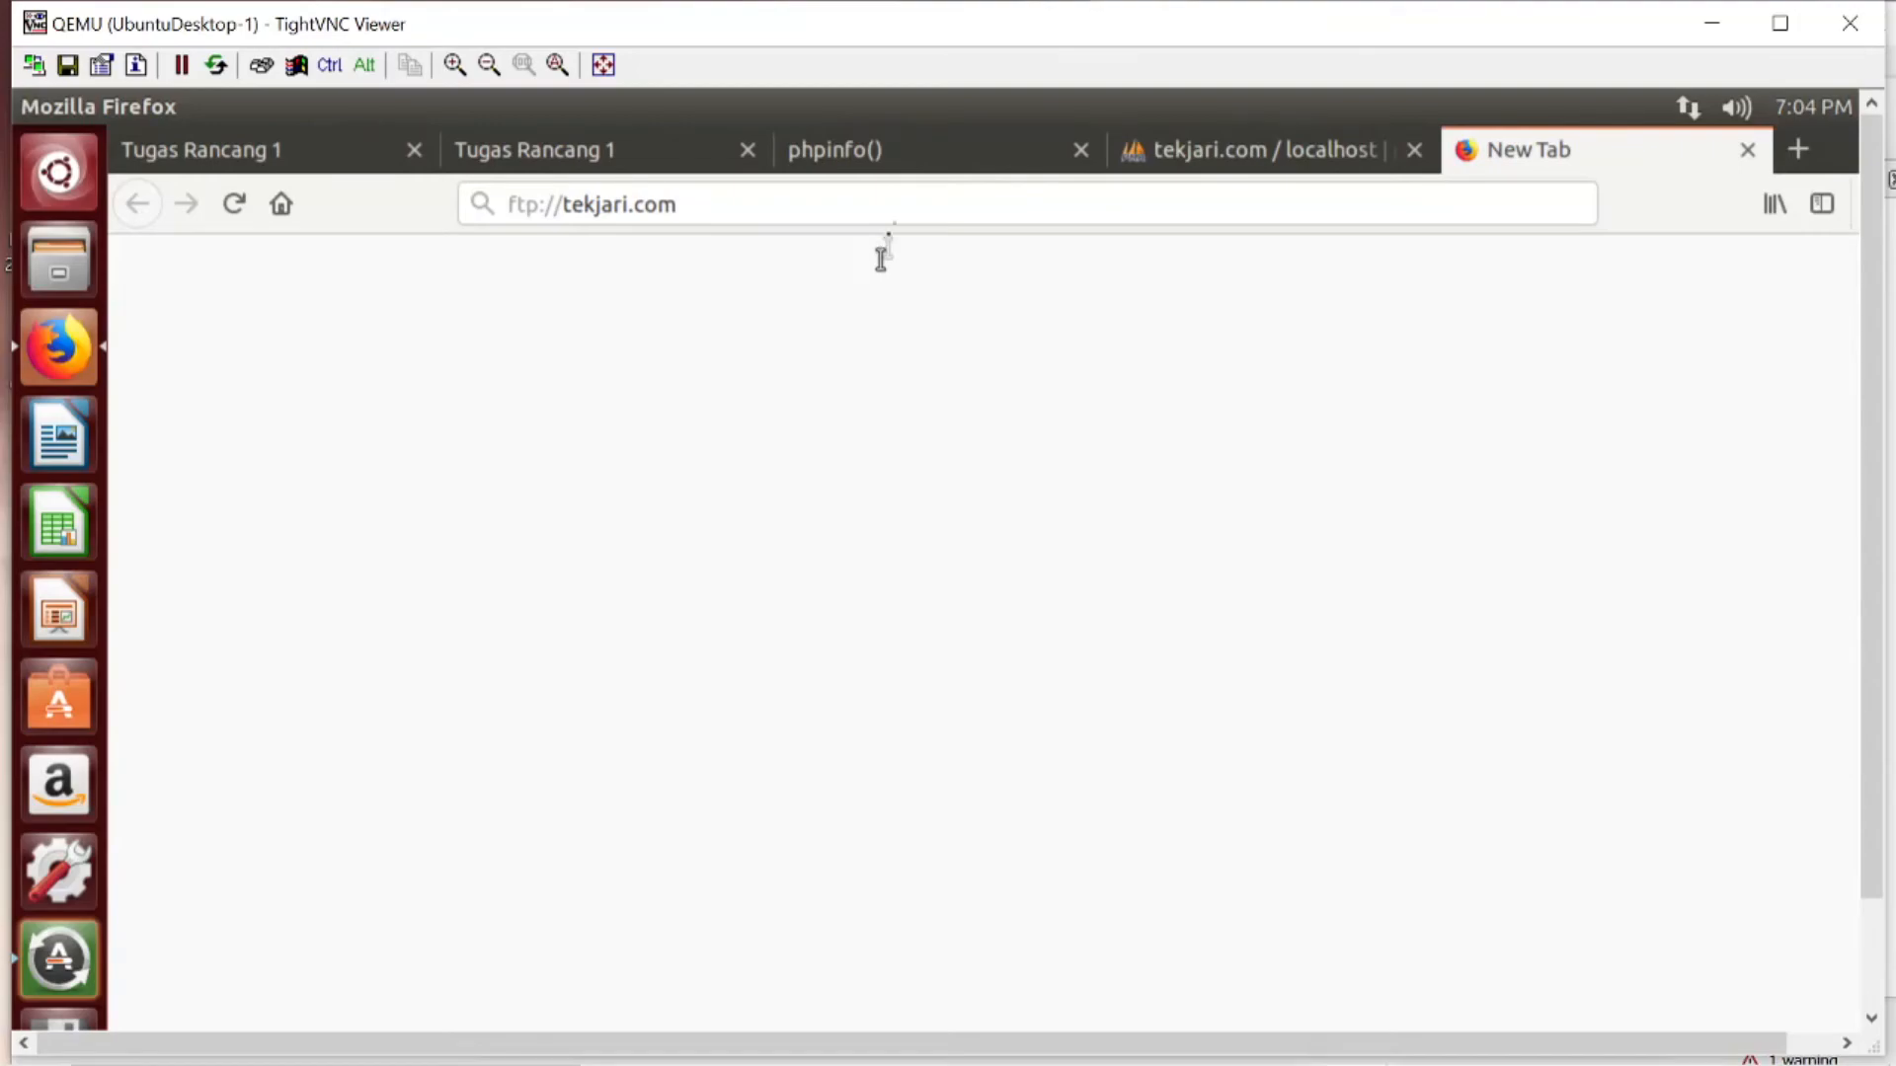
- Reload ftp://tekjari.com and log in with the username tekjar and the account password, without saving the login
{"action": "left_click", "coordinate": [907, 220]}
{"action": "key", "text": "Return"}
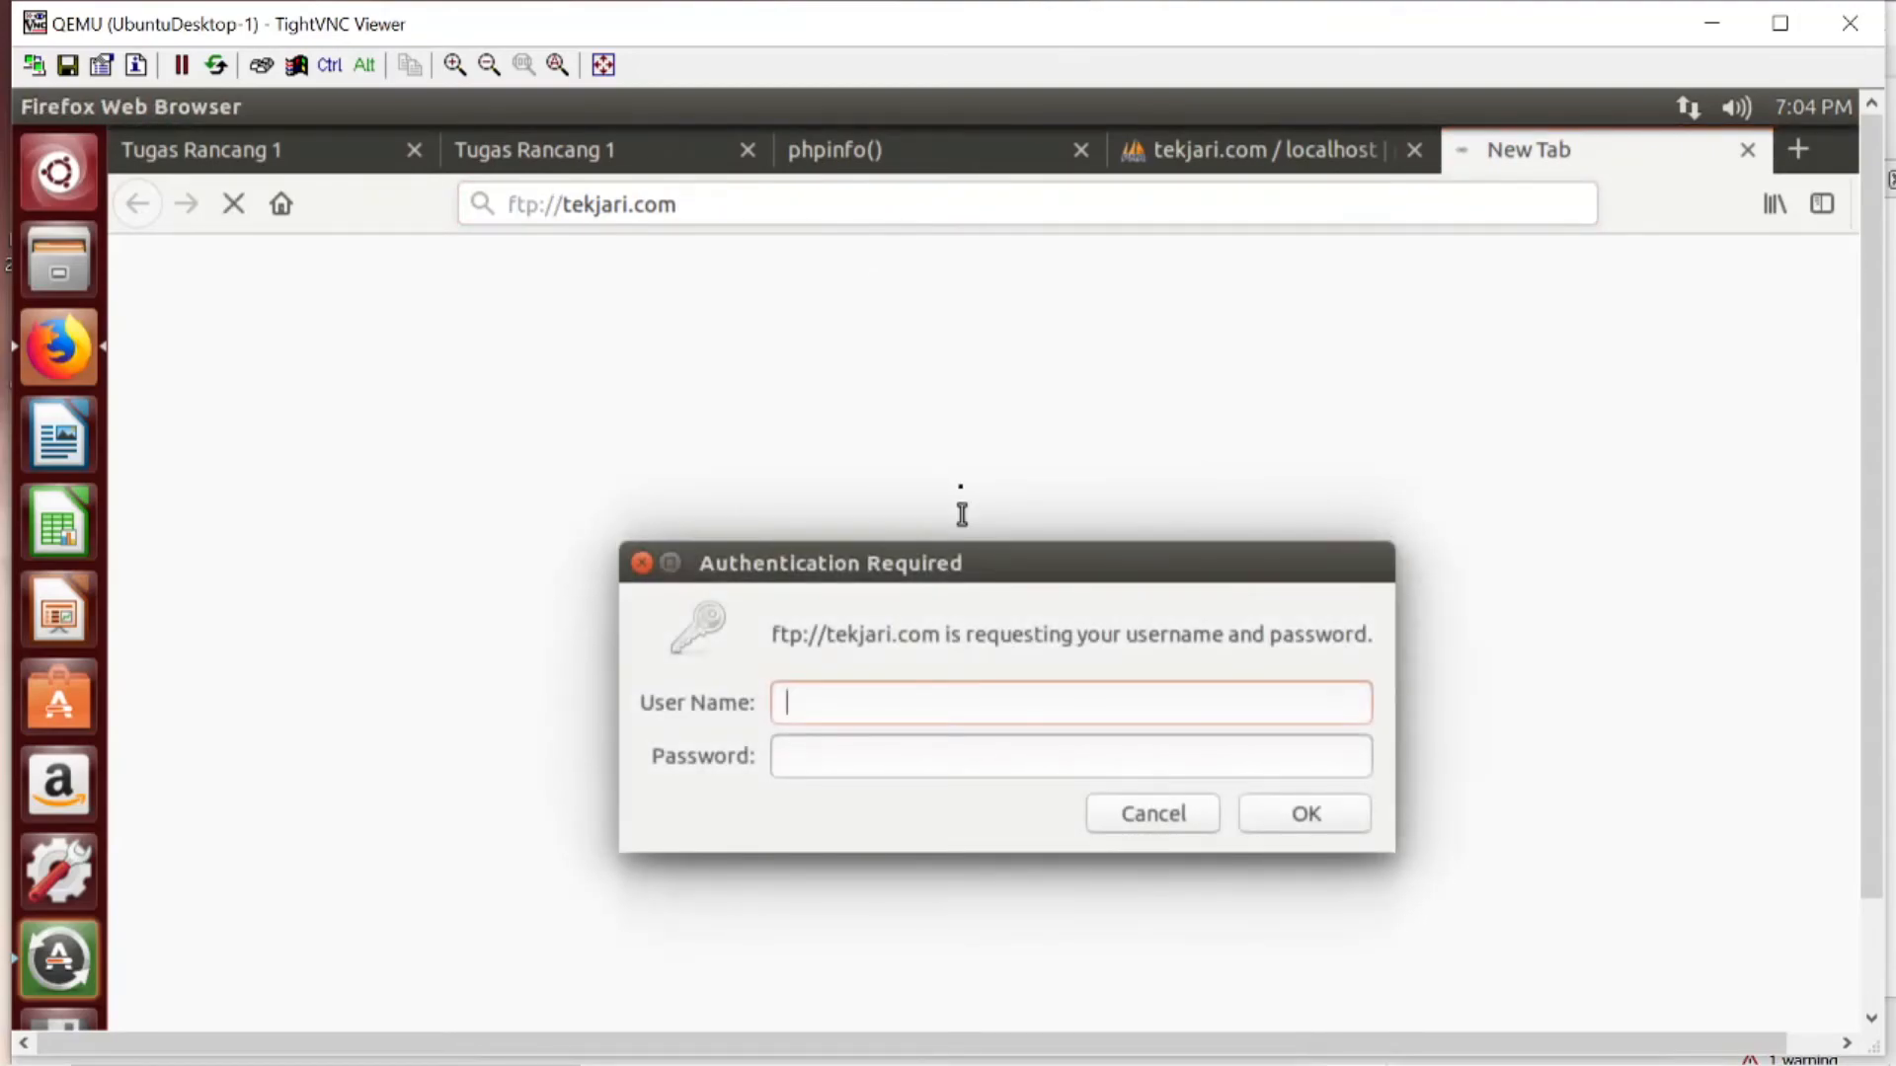
{"action": "type", "text": "tekjaa*********"}
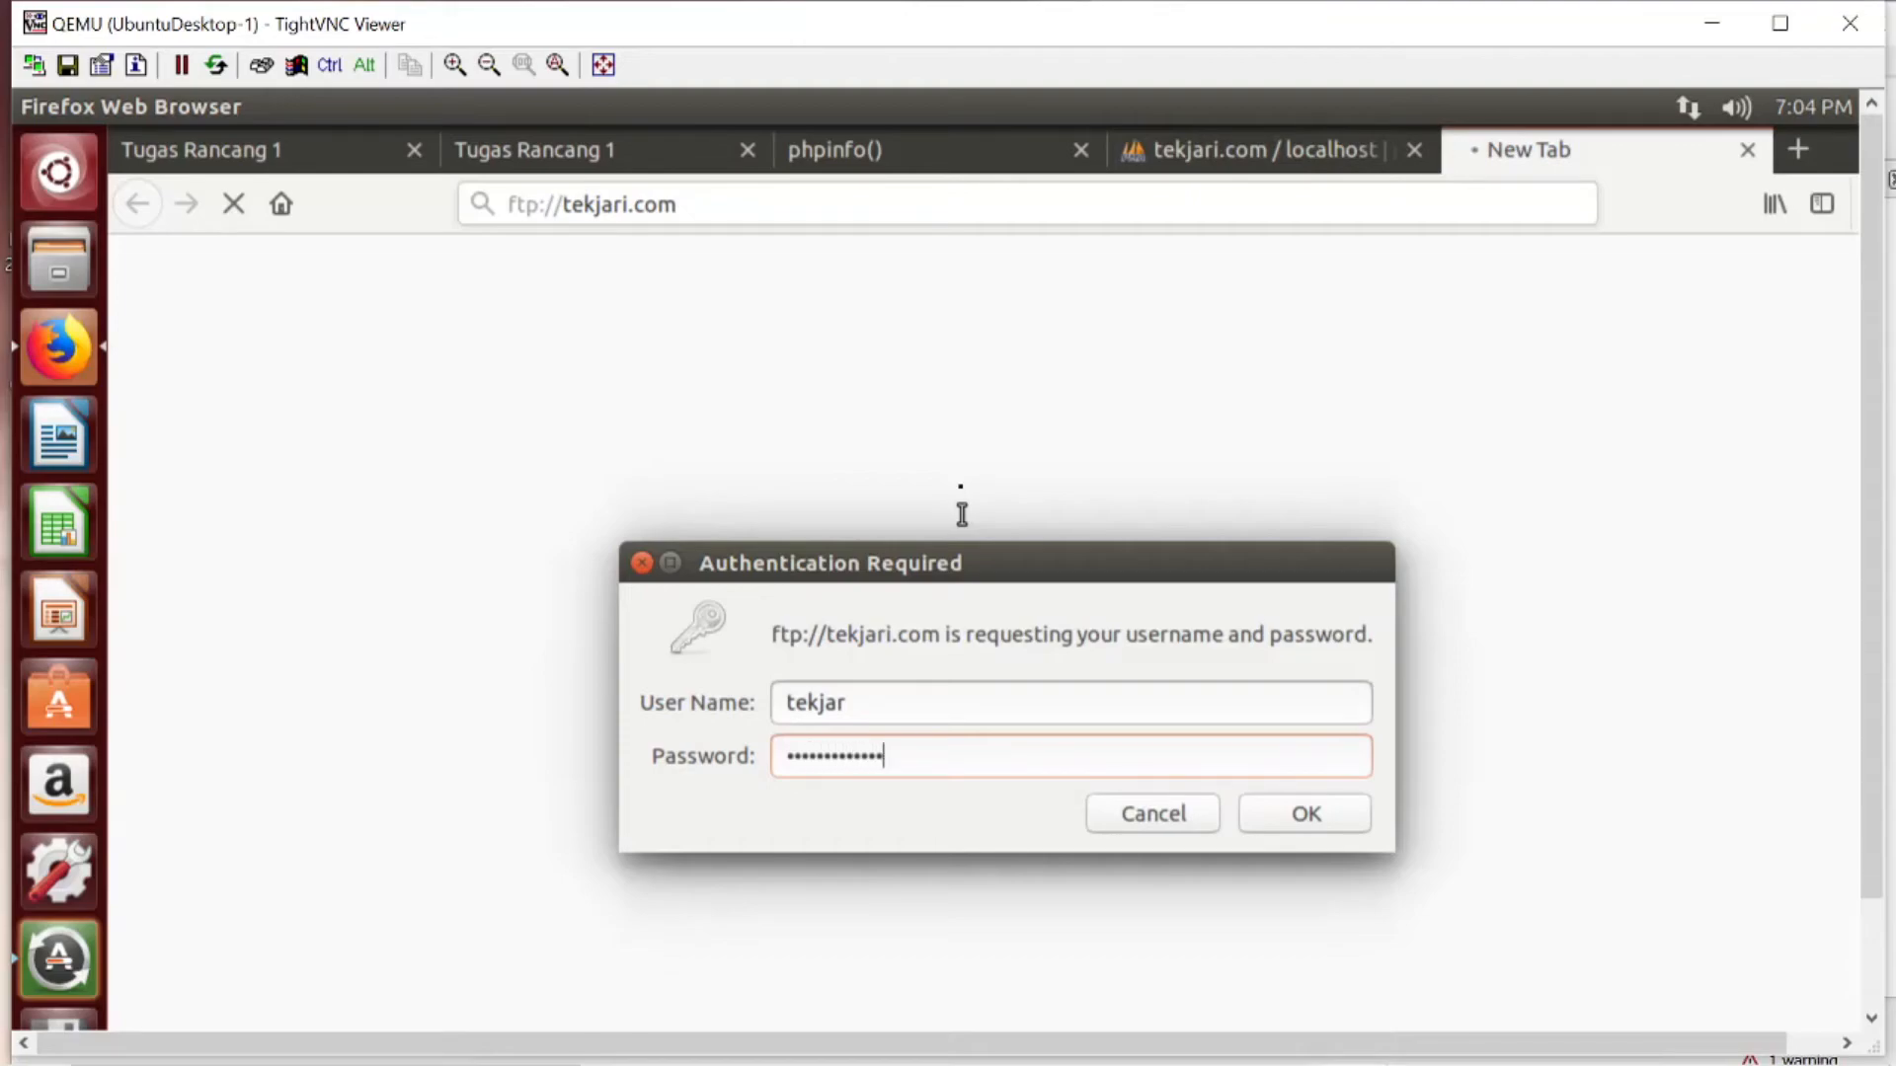
{"action": "left_click", "coordinate": [1309, 829]}
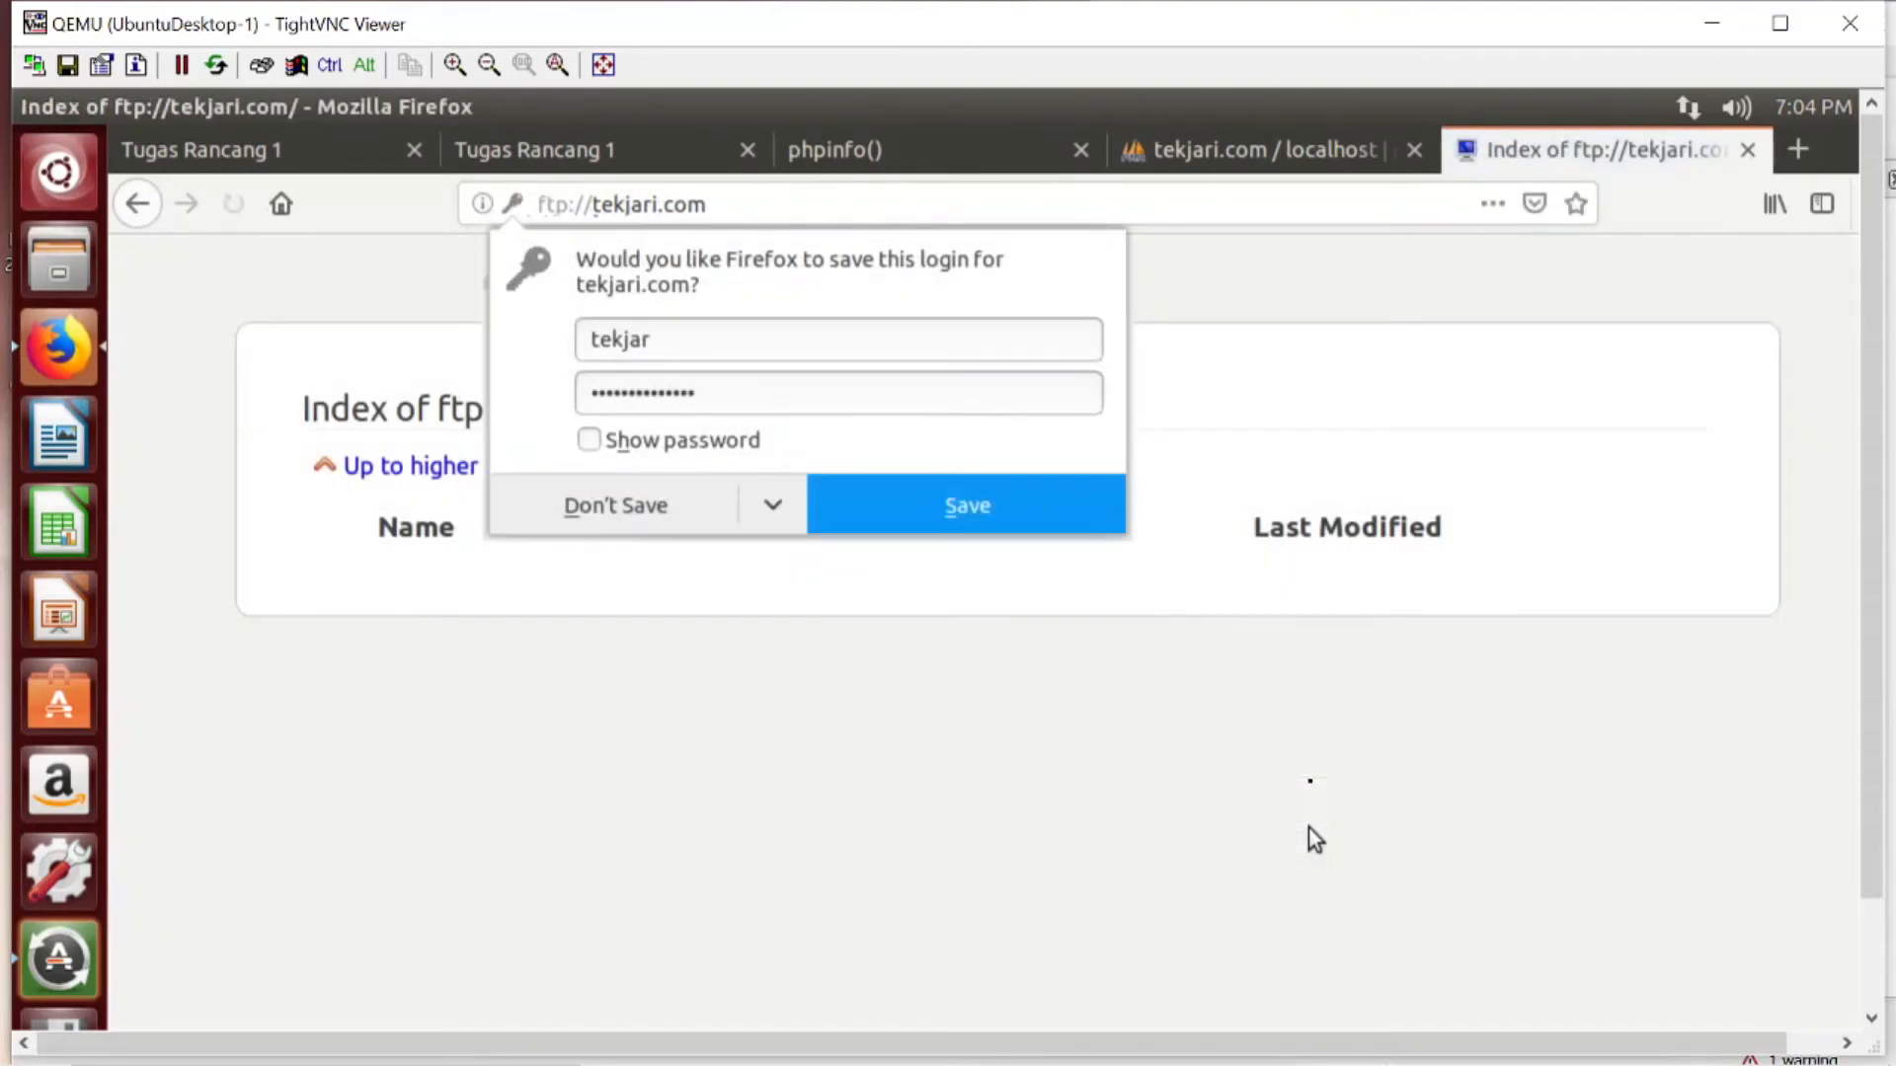
{"action": "left_click", "coordinate": [630, 522]}
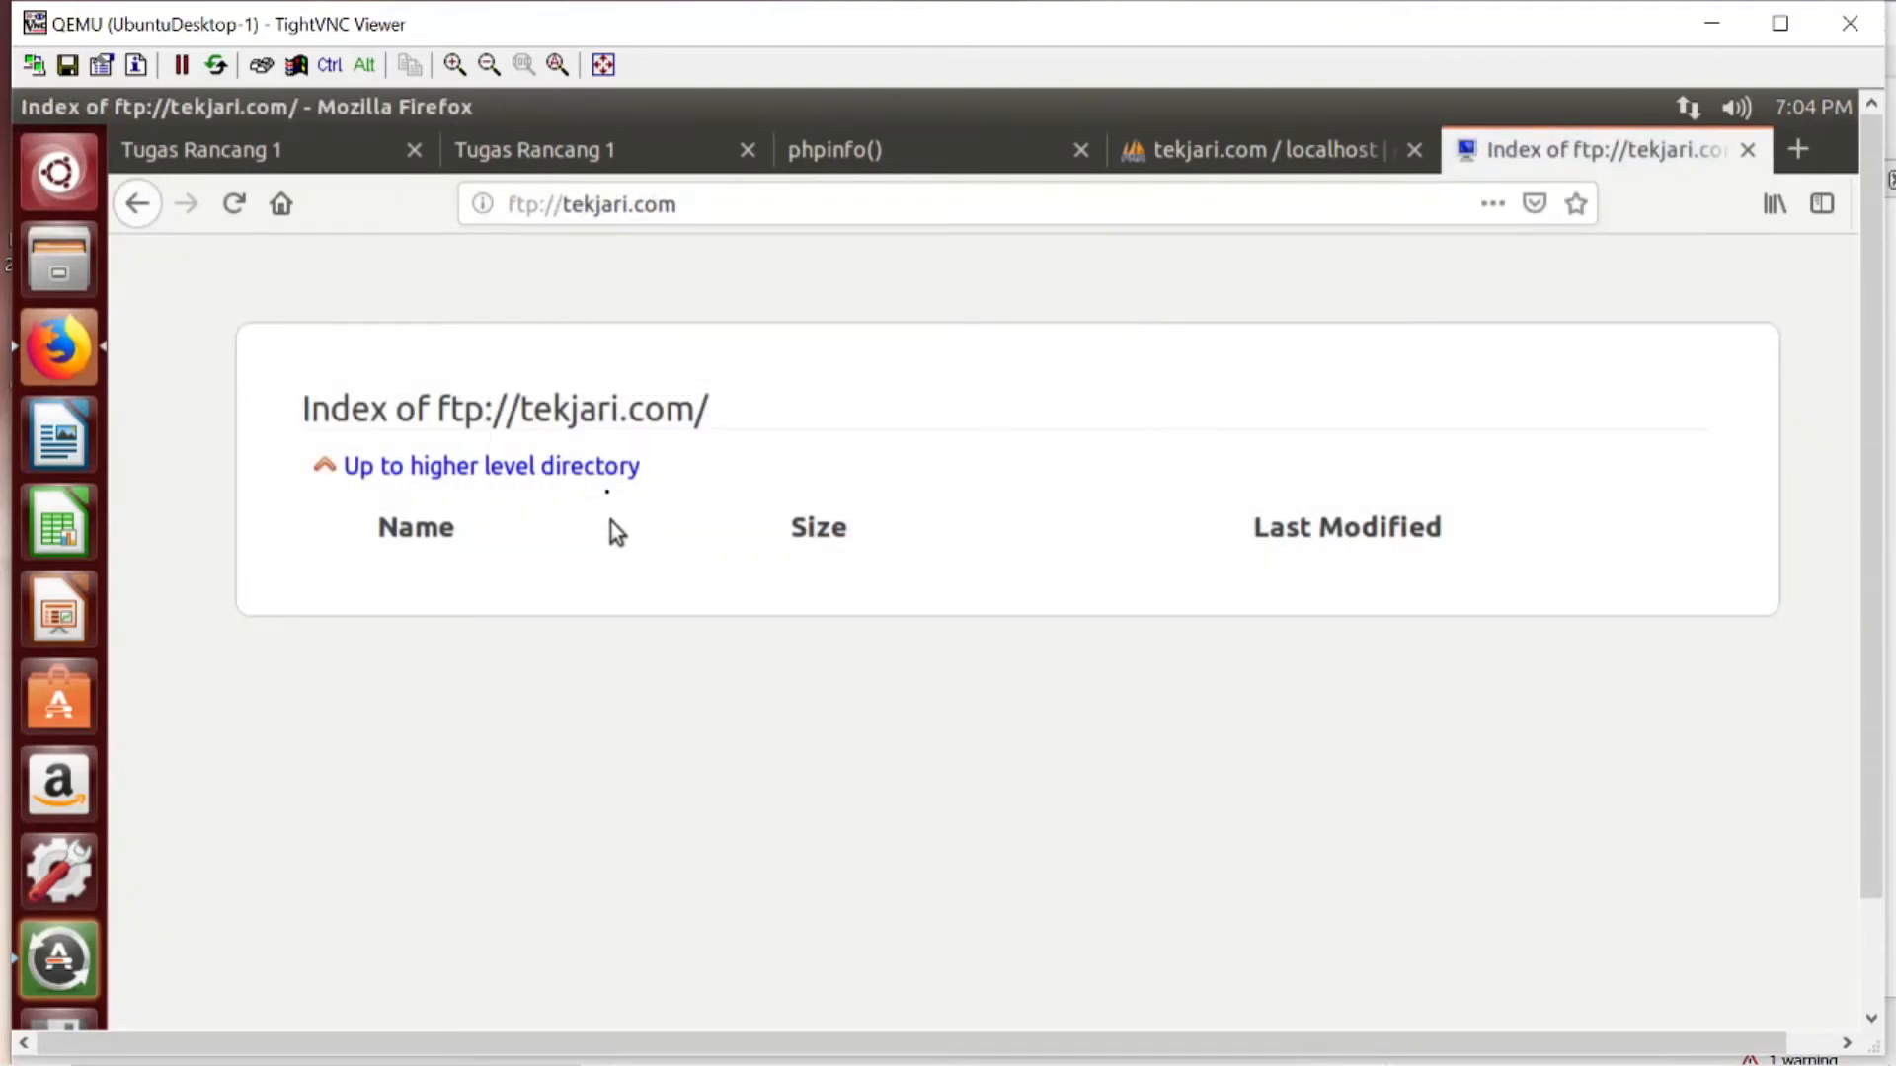
- Browse the FTP parent directory, check the tekjar folder, and view tekjar.txt in the server account's folder
{"action": "left_click", "coordinate": [620, 474]}
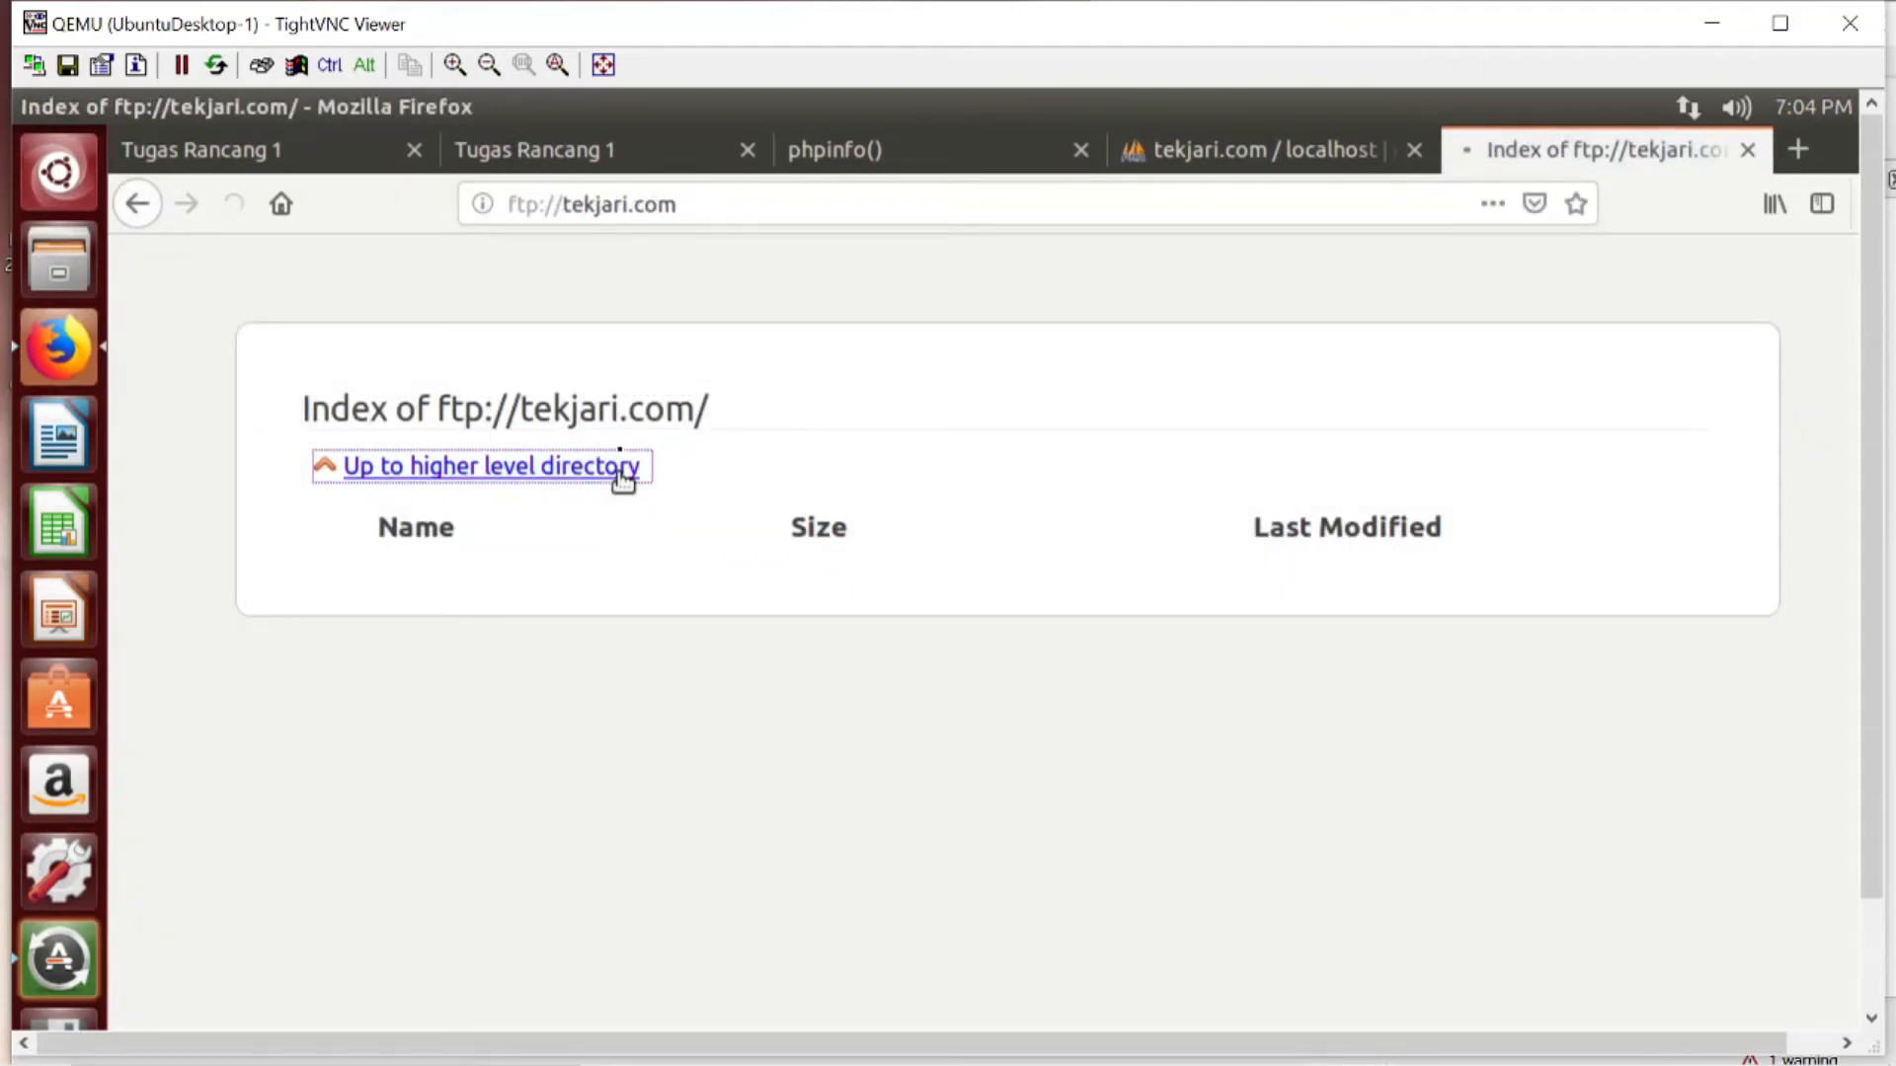
{"action": "left_click", "coordinate": [427, 605]}
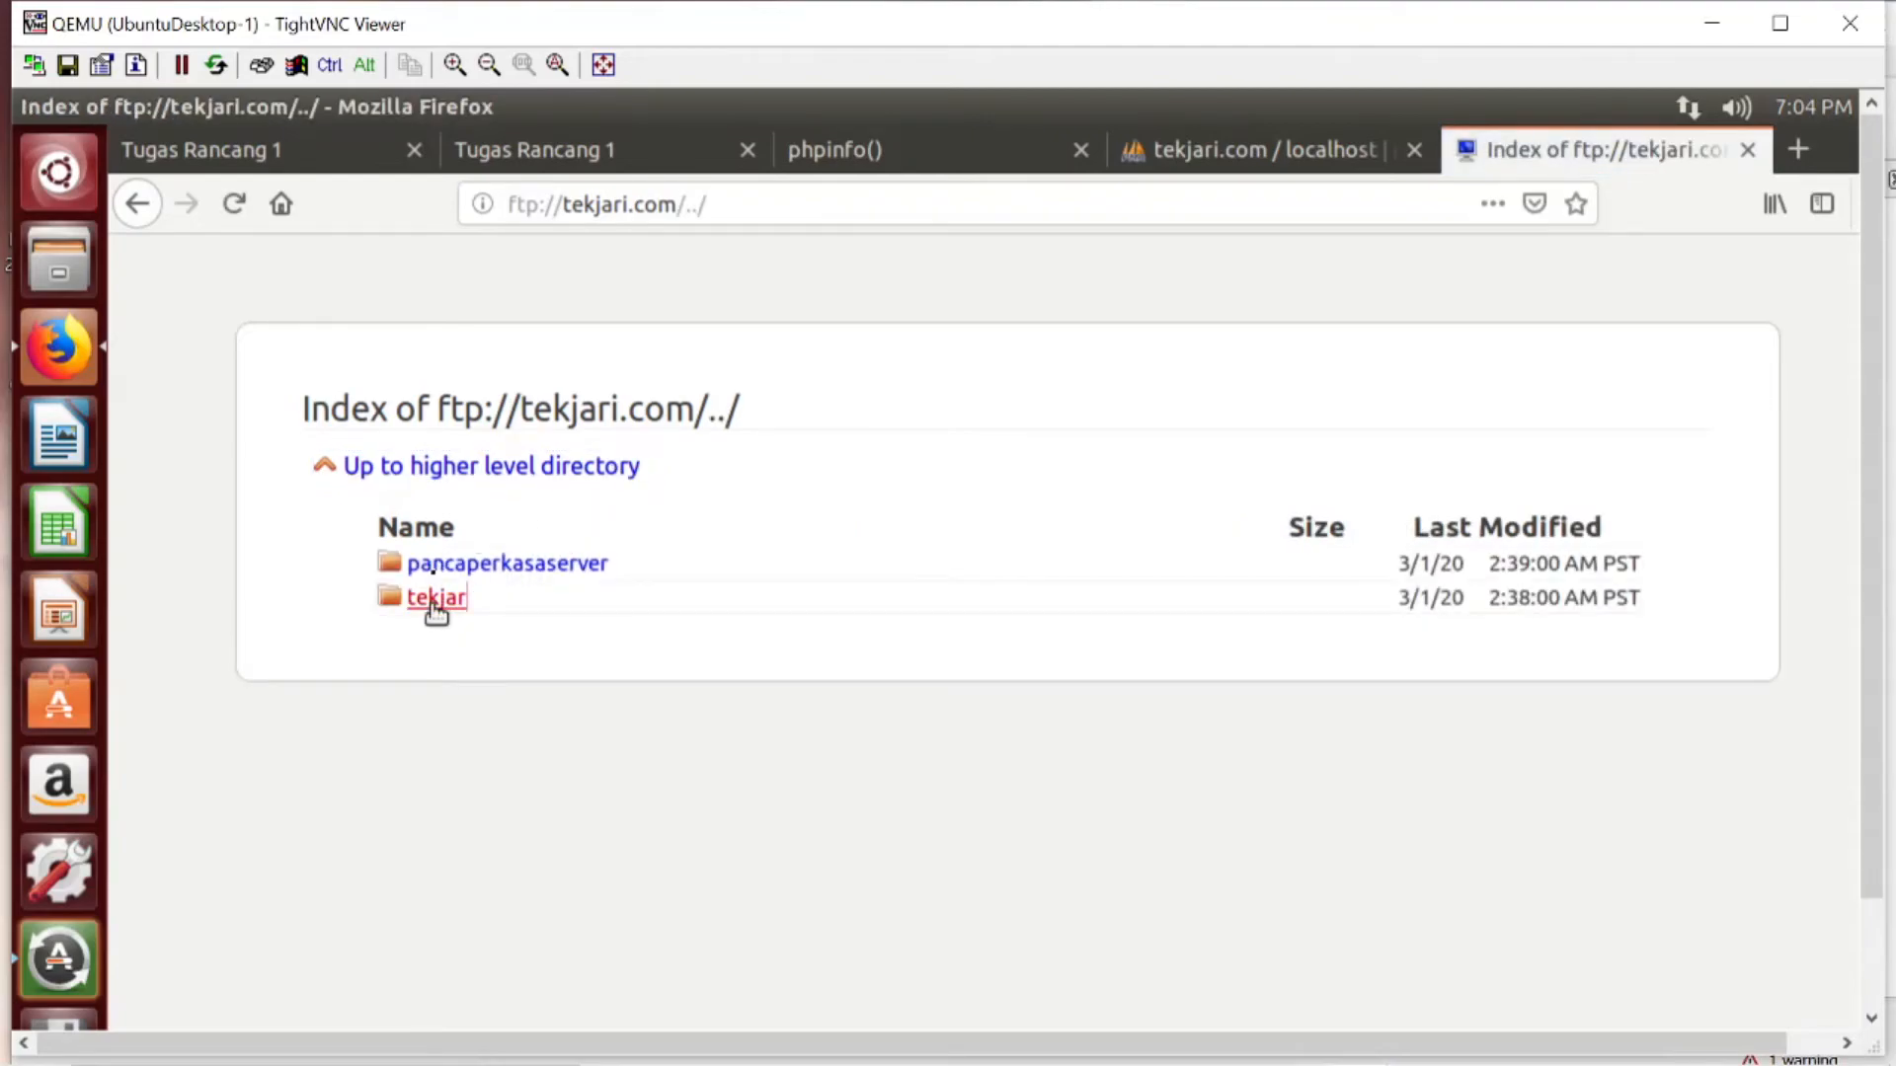
{"action": "left_click", "coordinate": [507, 472]}
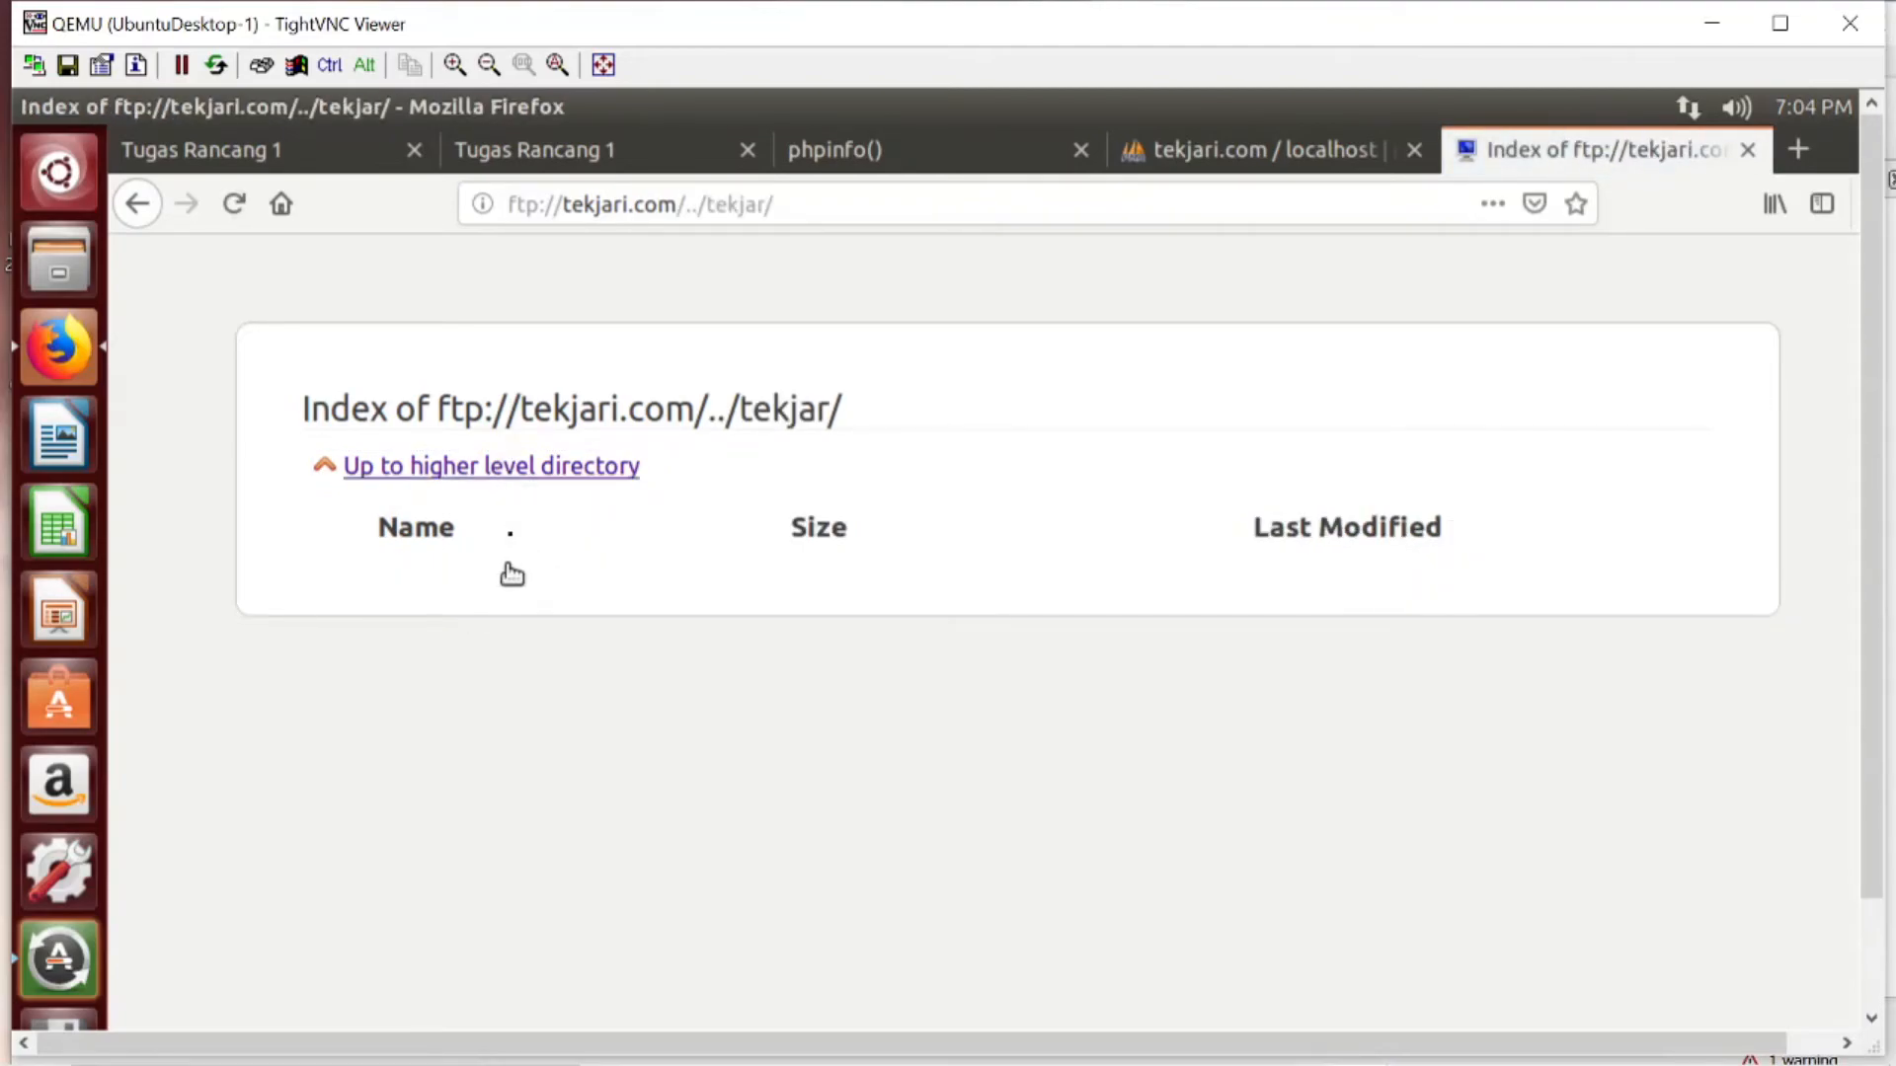
{"action": "left_click", "coordinate": [540, 567]}
{"action": "left_click", "coordinate": [503, 562]}
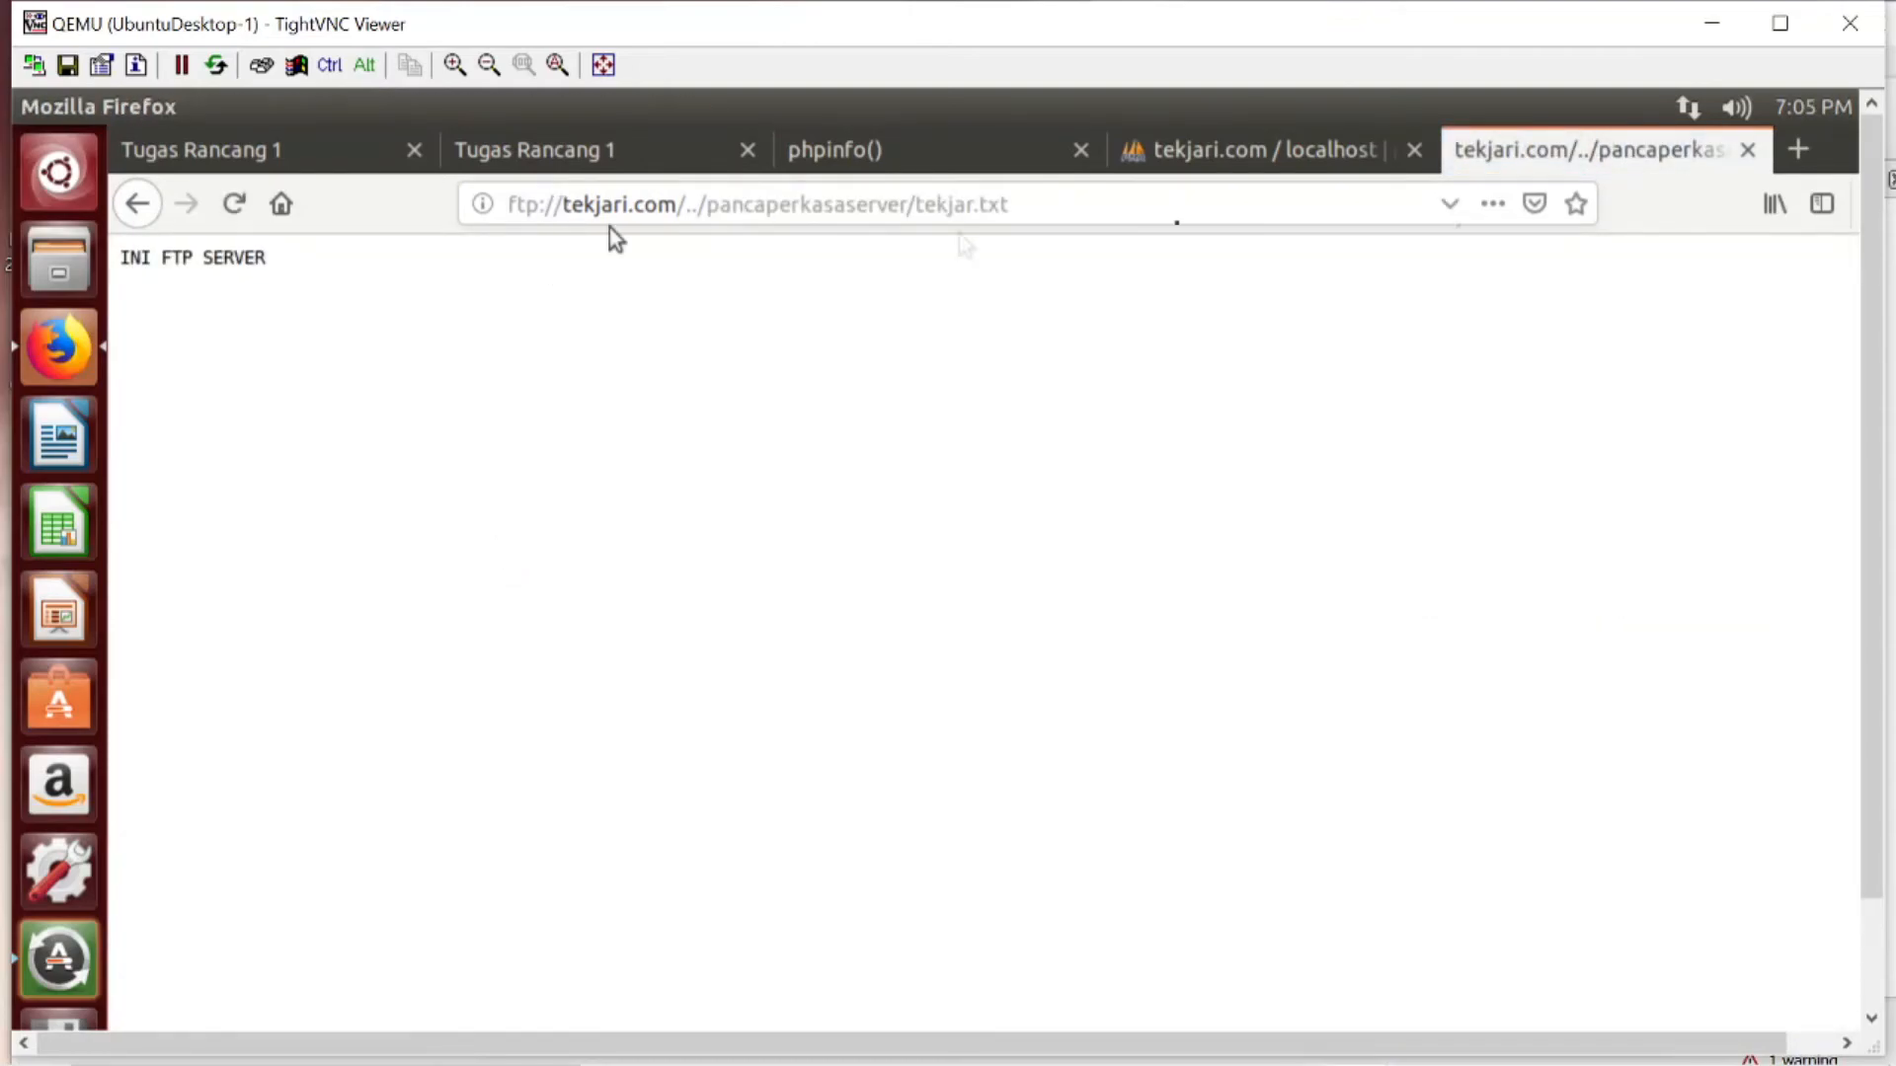
- Review the tekjari.com page and compare it with the TR1 requirements in Google Classroom
{"action": "left_click", "coordinate": [1803, 150]}
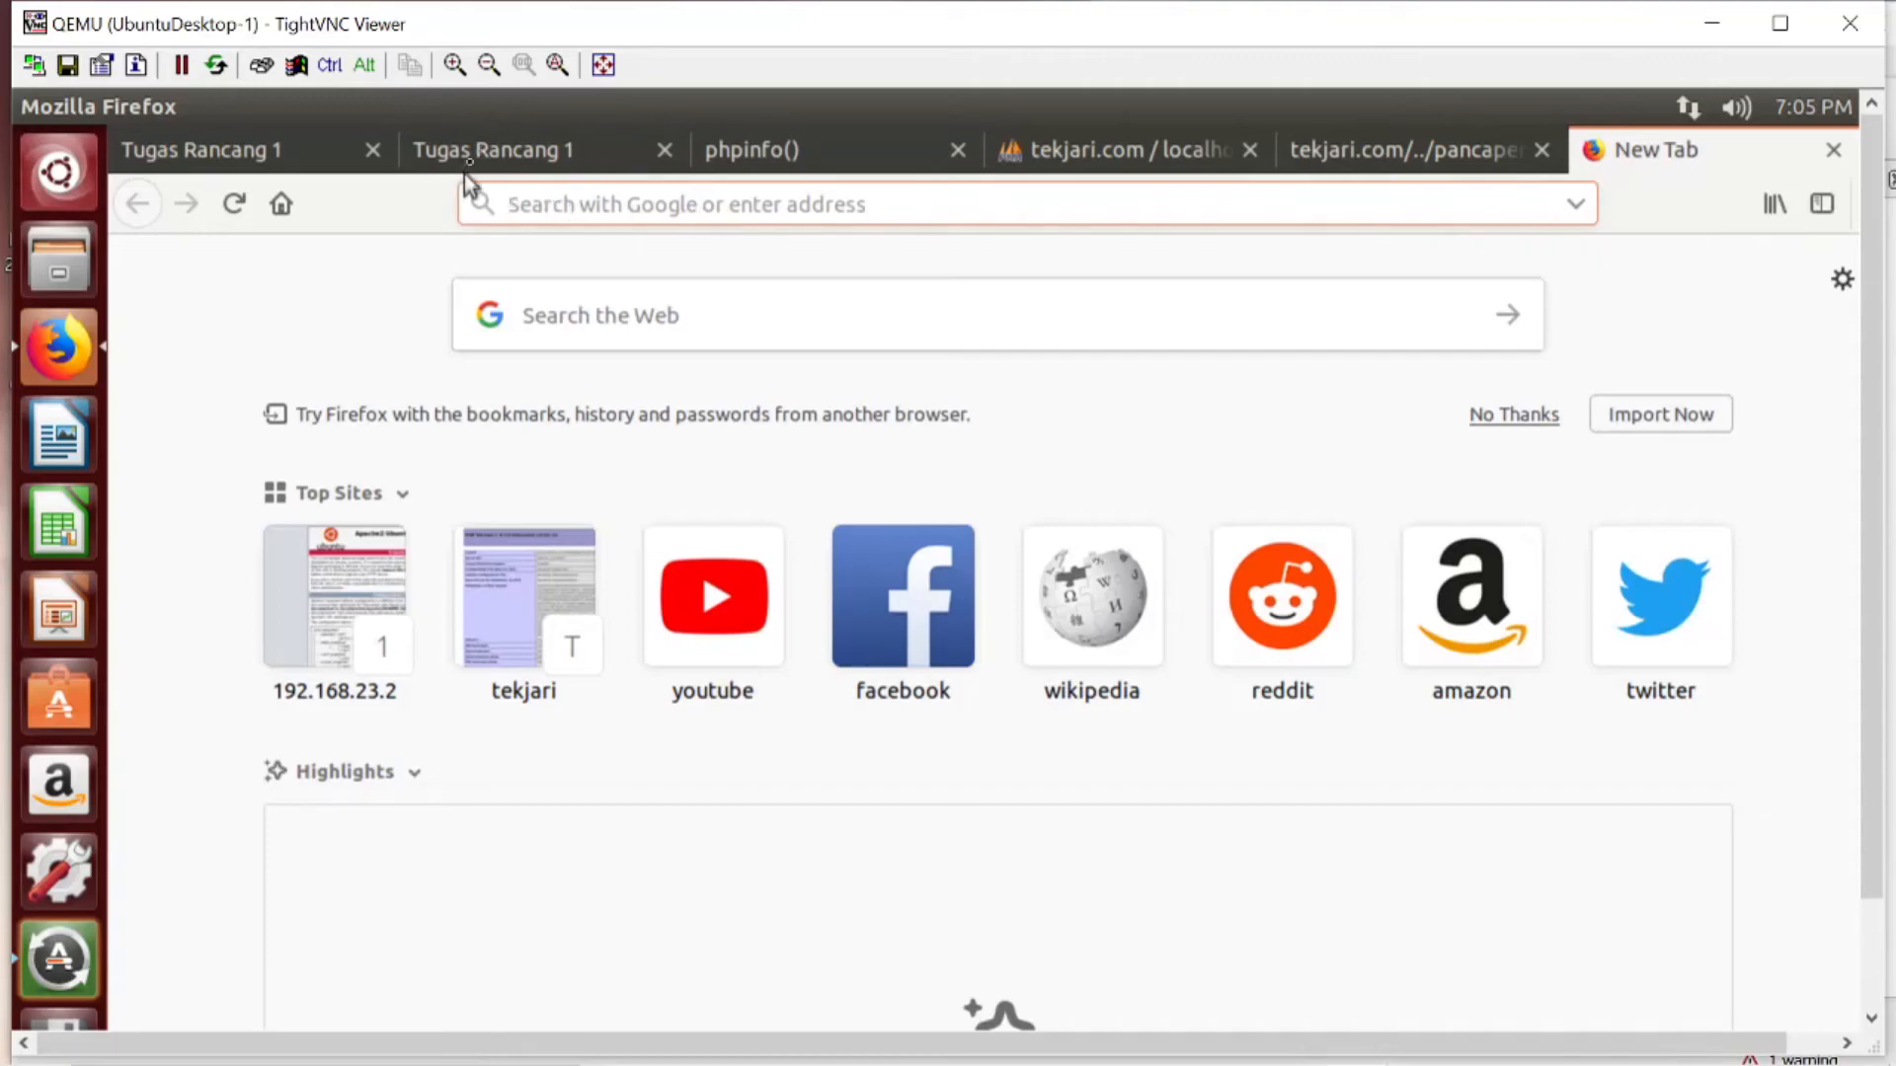
{"action": "left_click", "coordinate": [478, 153]}
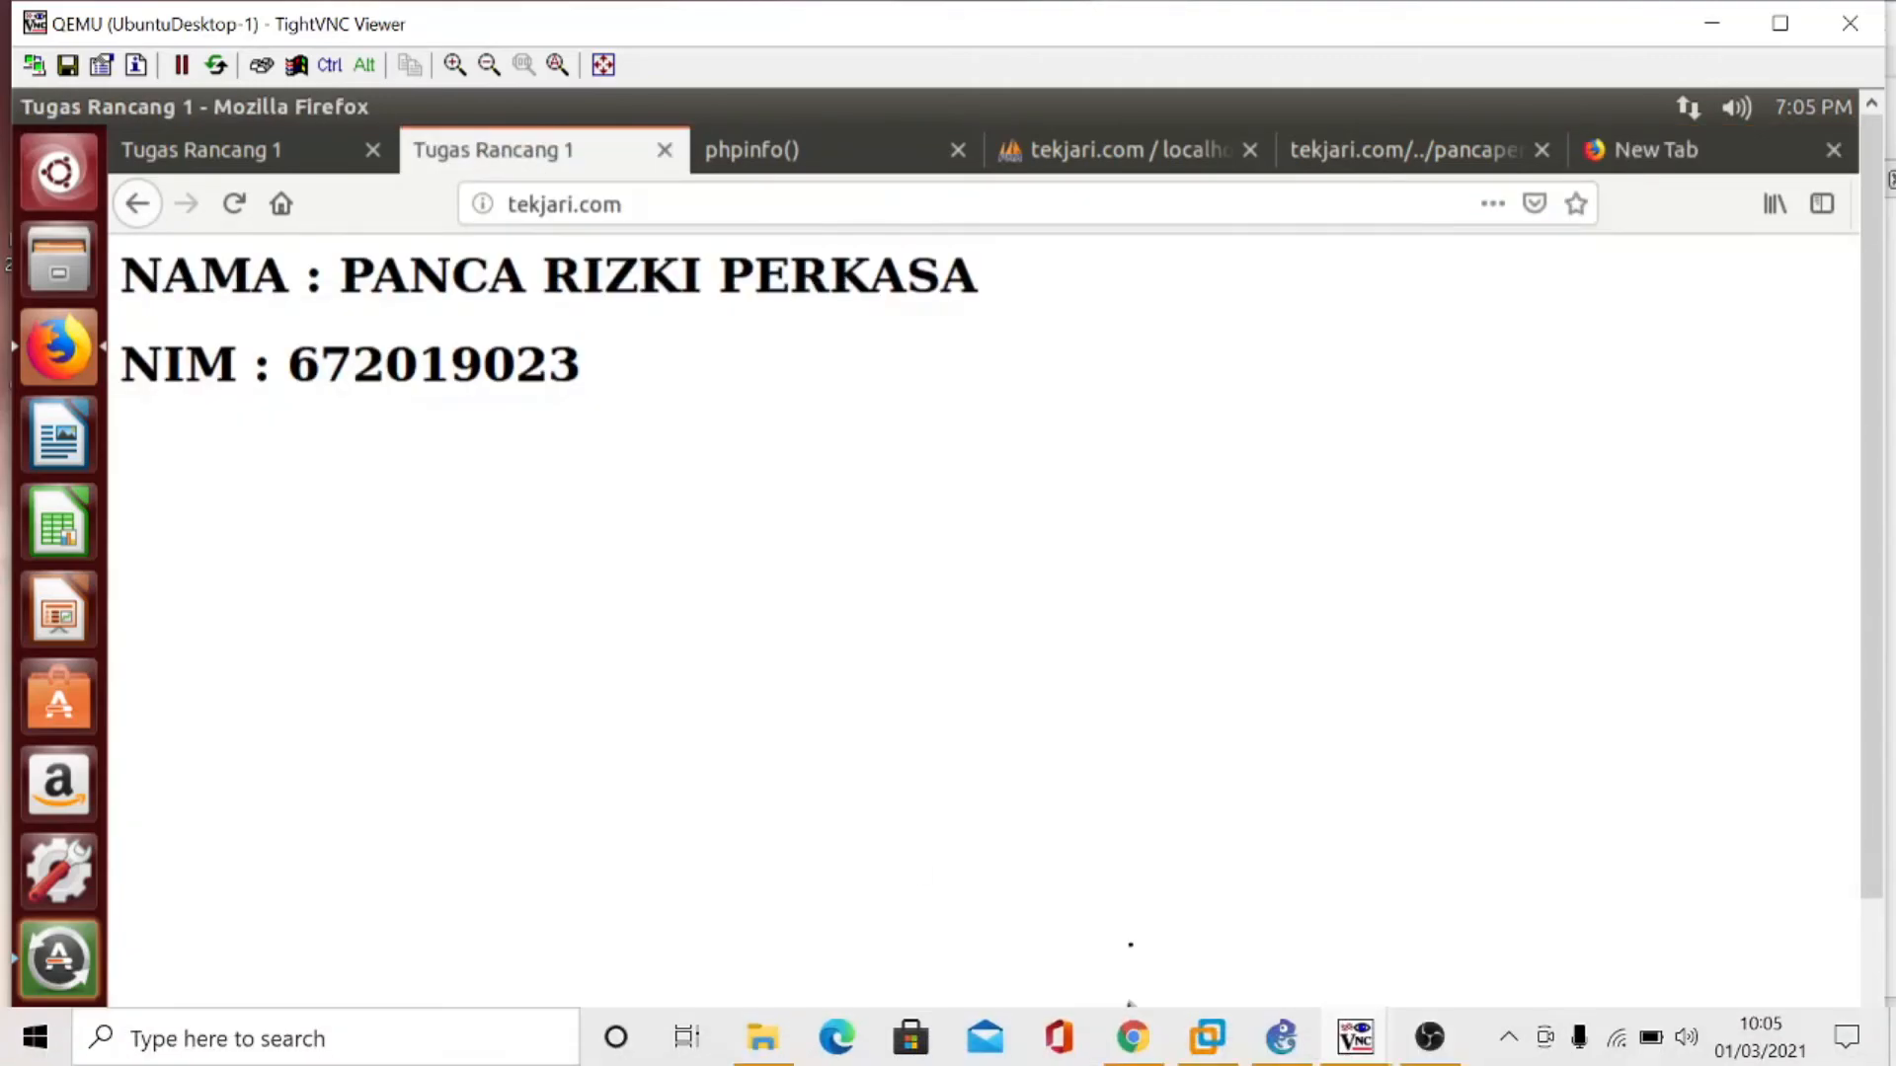
{"action": "left_click", "coordinate": [1131, 1037]}
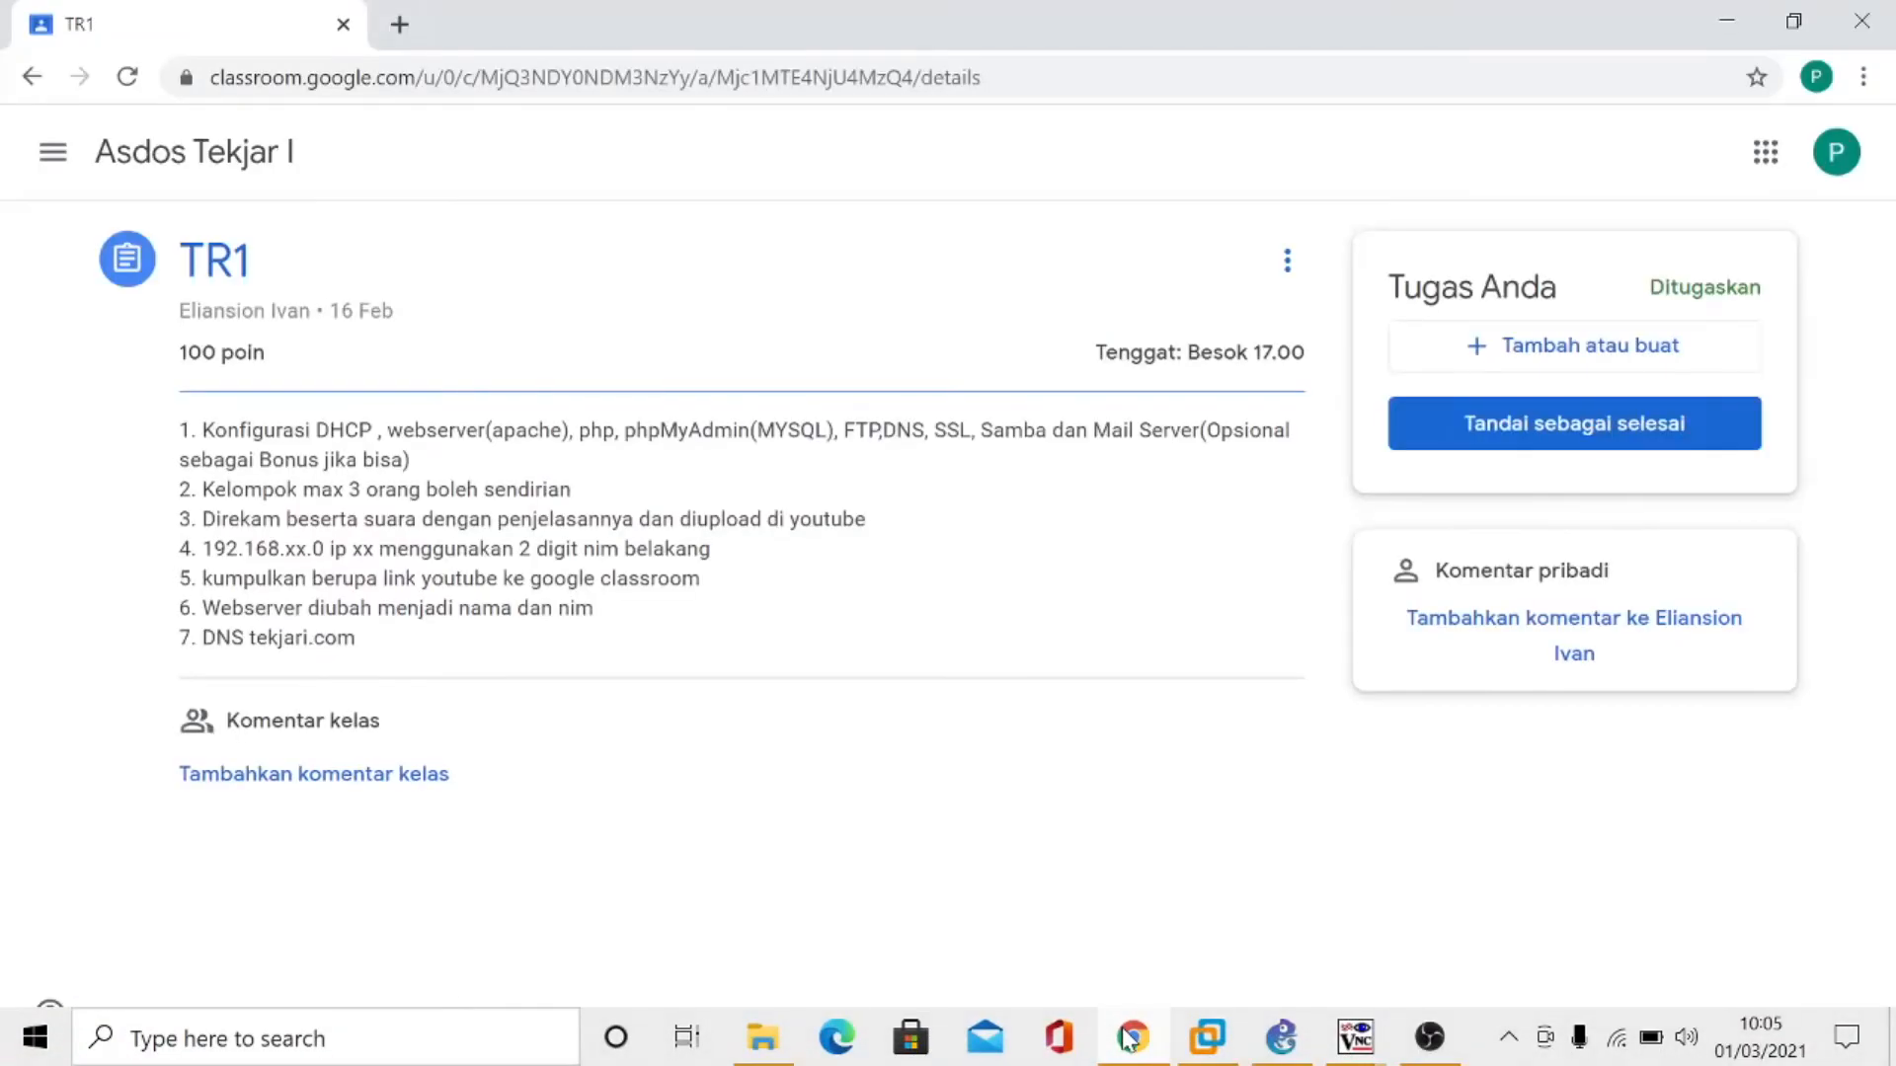
{"action": "left_click", "coordinate": [1131, 1036]}
{"action": "left_click", "coordinate": [1130, 1036]}
{"action": "left_click", "coordinate": [1131, 1037]}
{"action": "left_click", "coordinate": [1131, 1036]}
{"action": "left_click", "coordinate": [1131, 1036]}
{"action": "left_click", "coordinate": [1131, 1036]}
{"action": "left_click", "coordinate": [1131, 1037]}
{"action": "left_click", "coordinate": [1130, 1037]}
{"action": "left_click", "coordinate": [1130, 1036]}
{"action": "left_click", "coordinate": [1130, 1037]}
{"action": "left_click", "coordinate": [1131, 1037]}
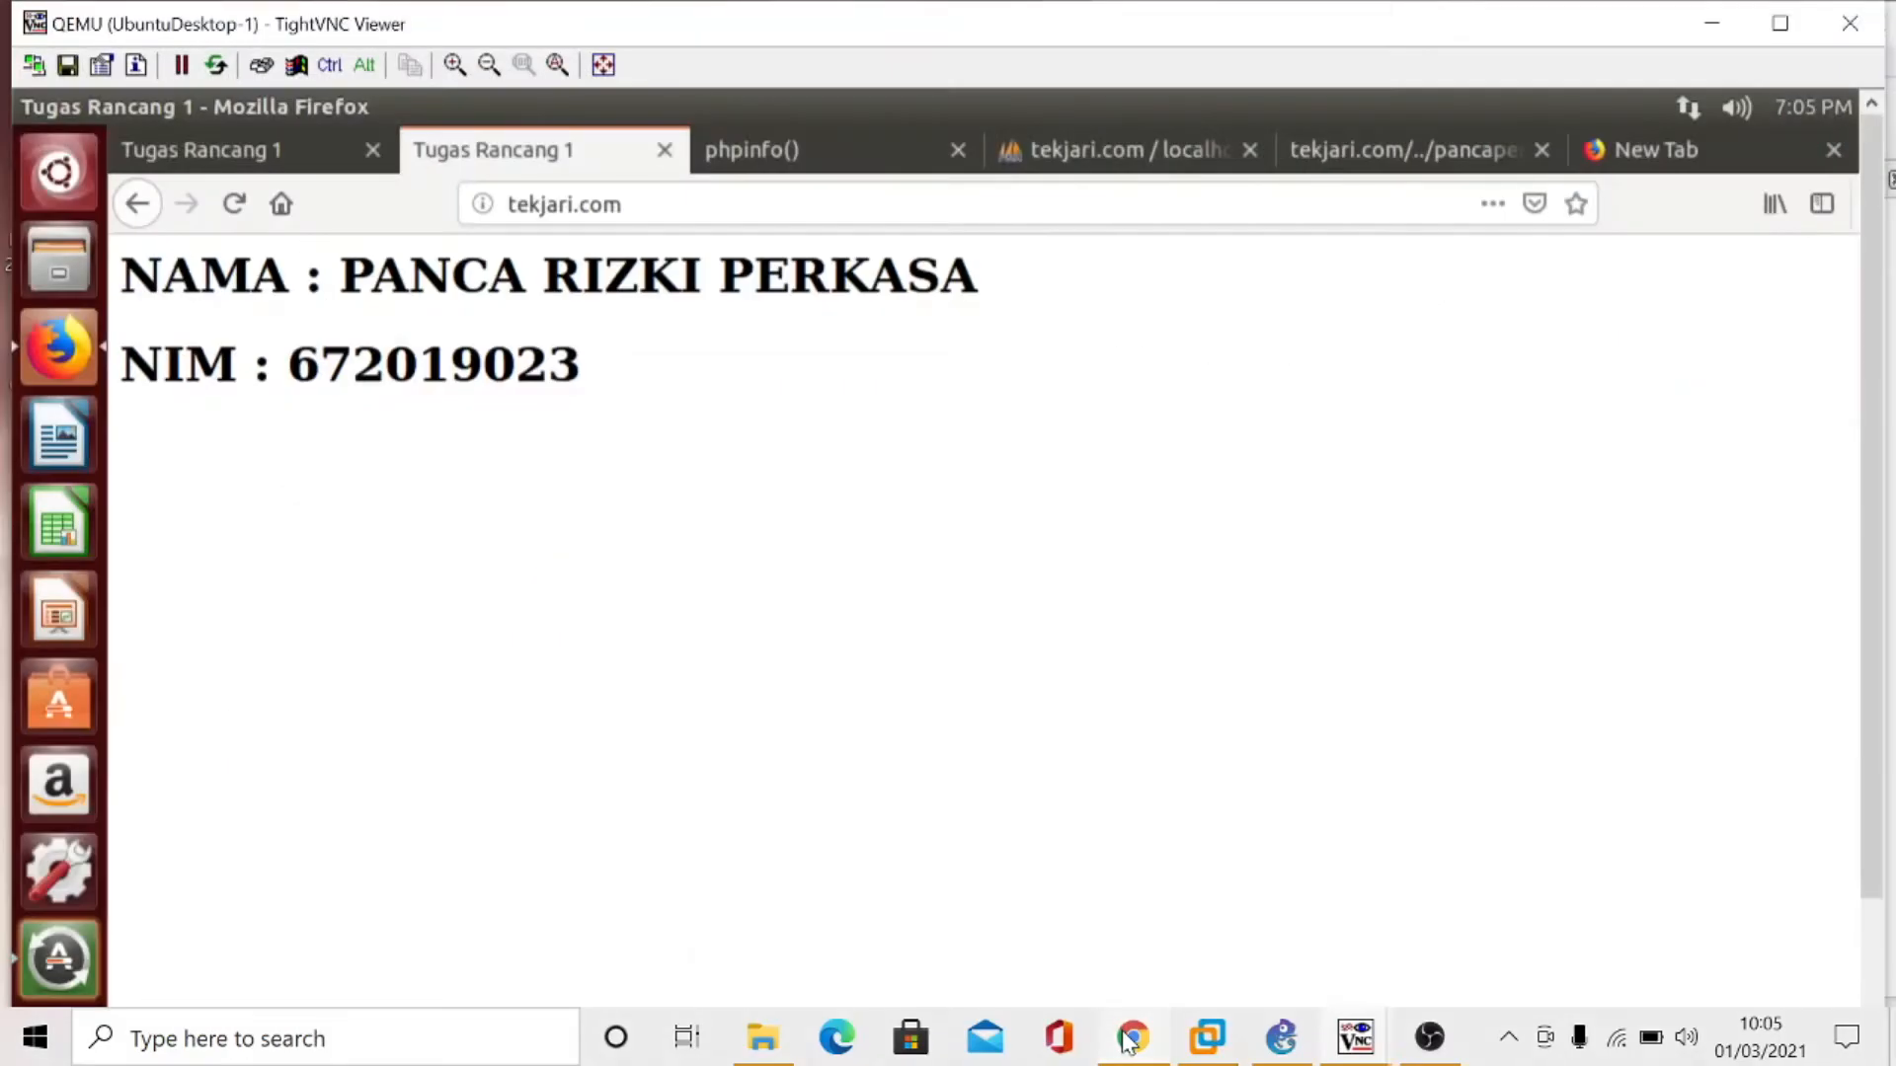
{"action": "left_click", "coordinate": [1131, 1037]}
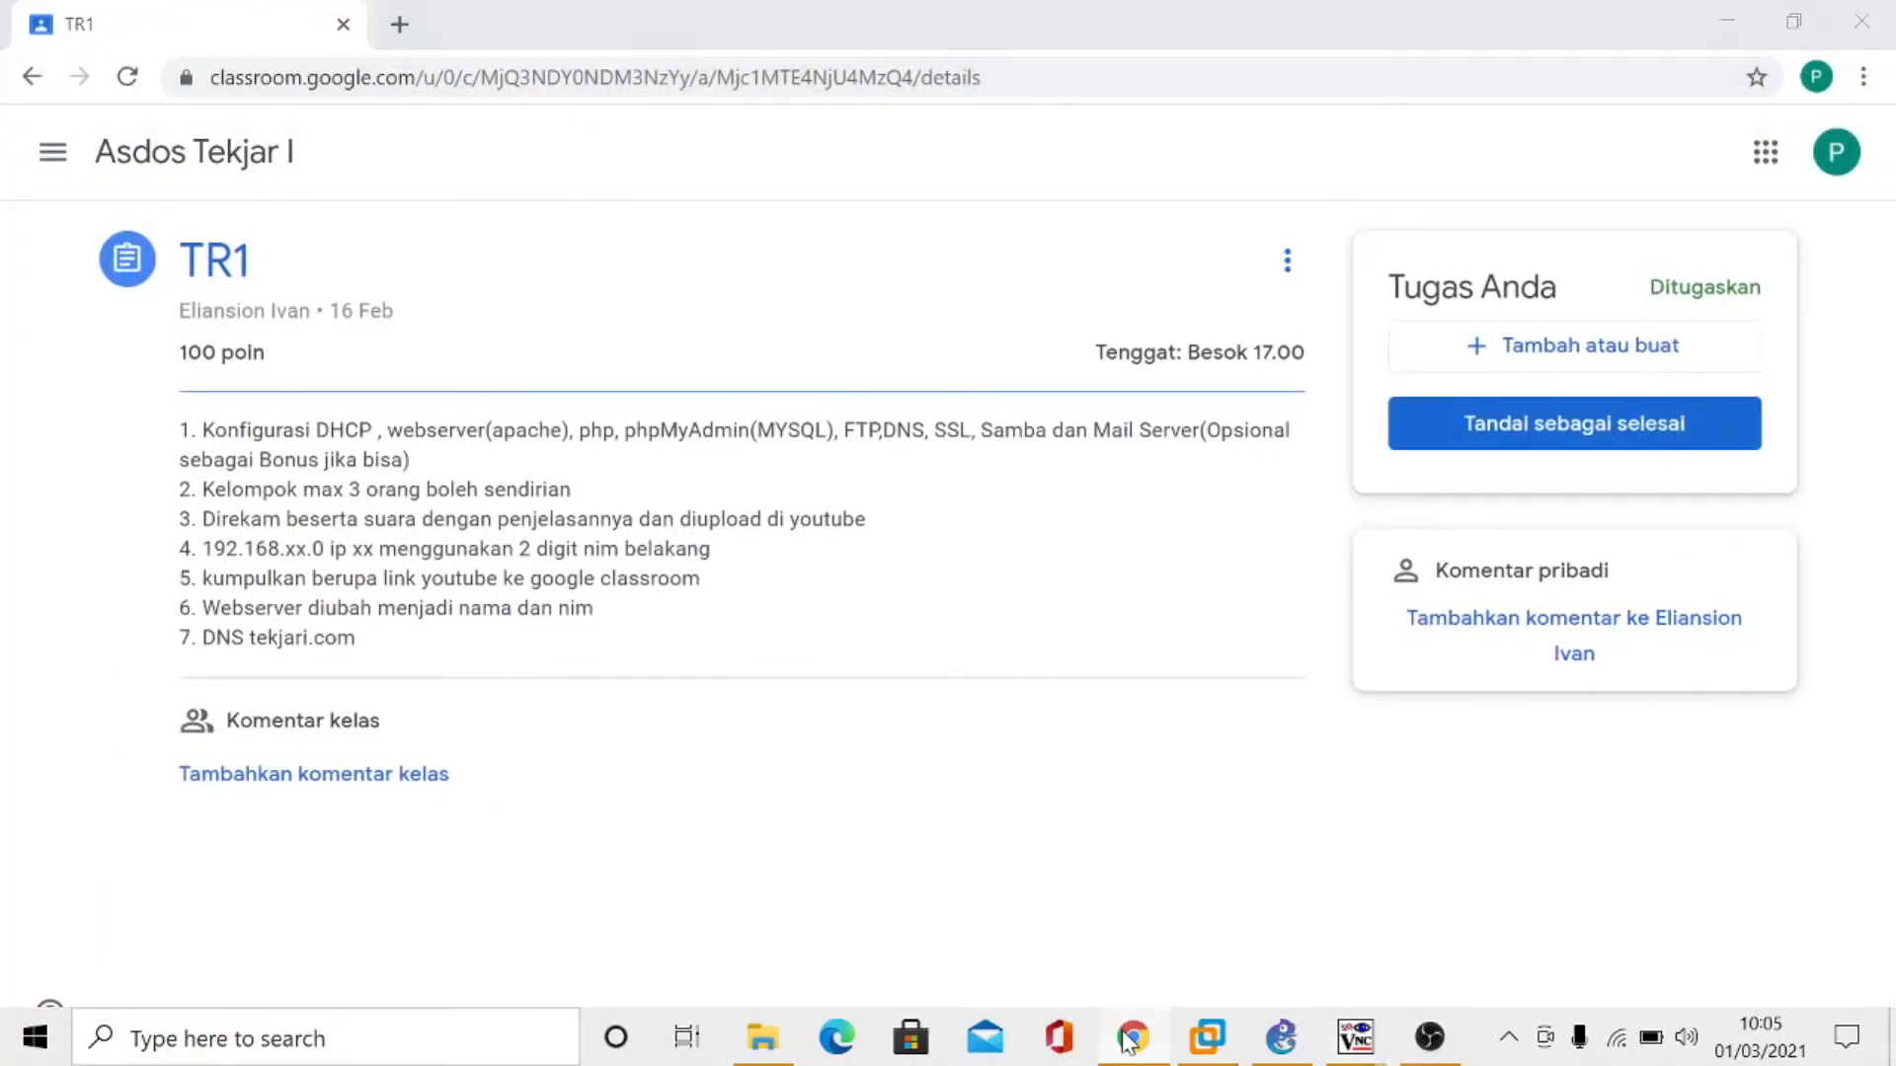
{"action": "left_click", "coordinate": [1130, 1037]}
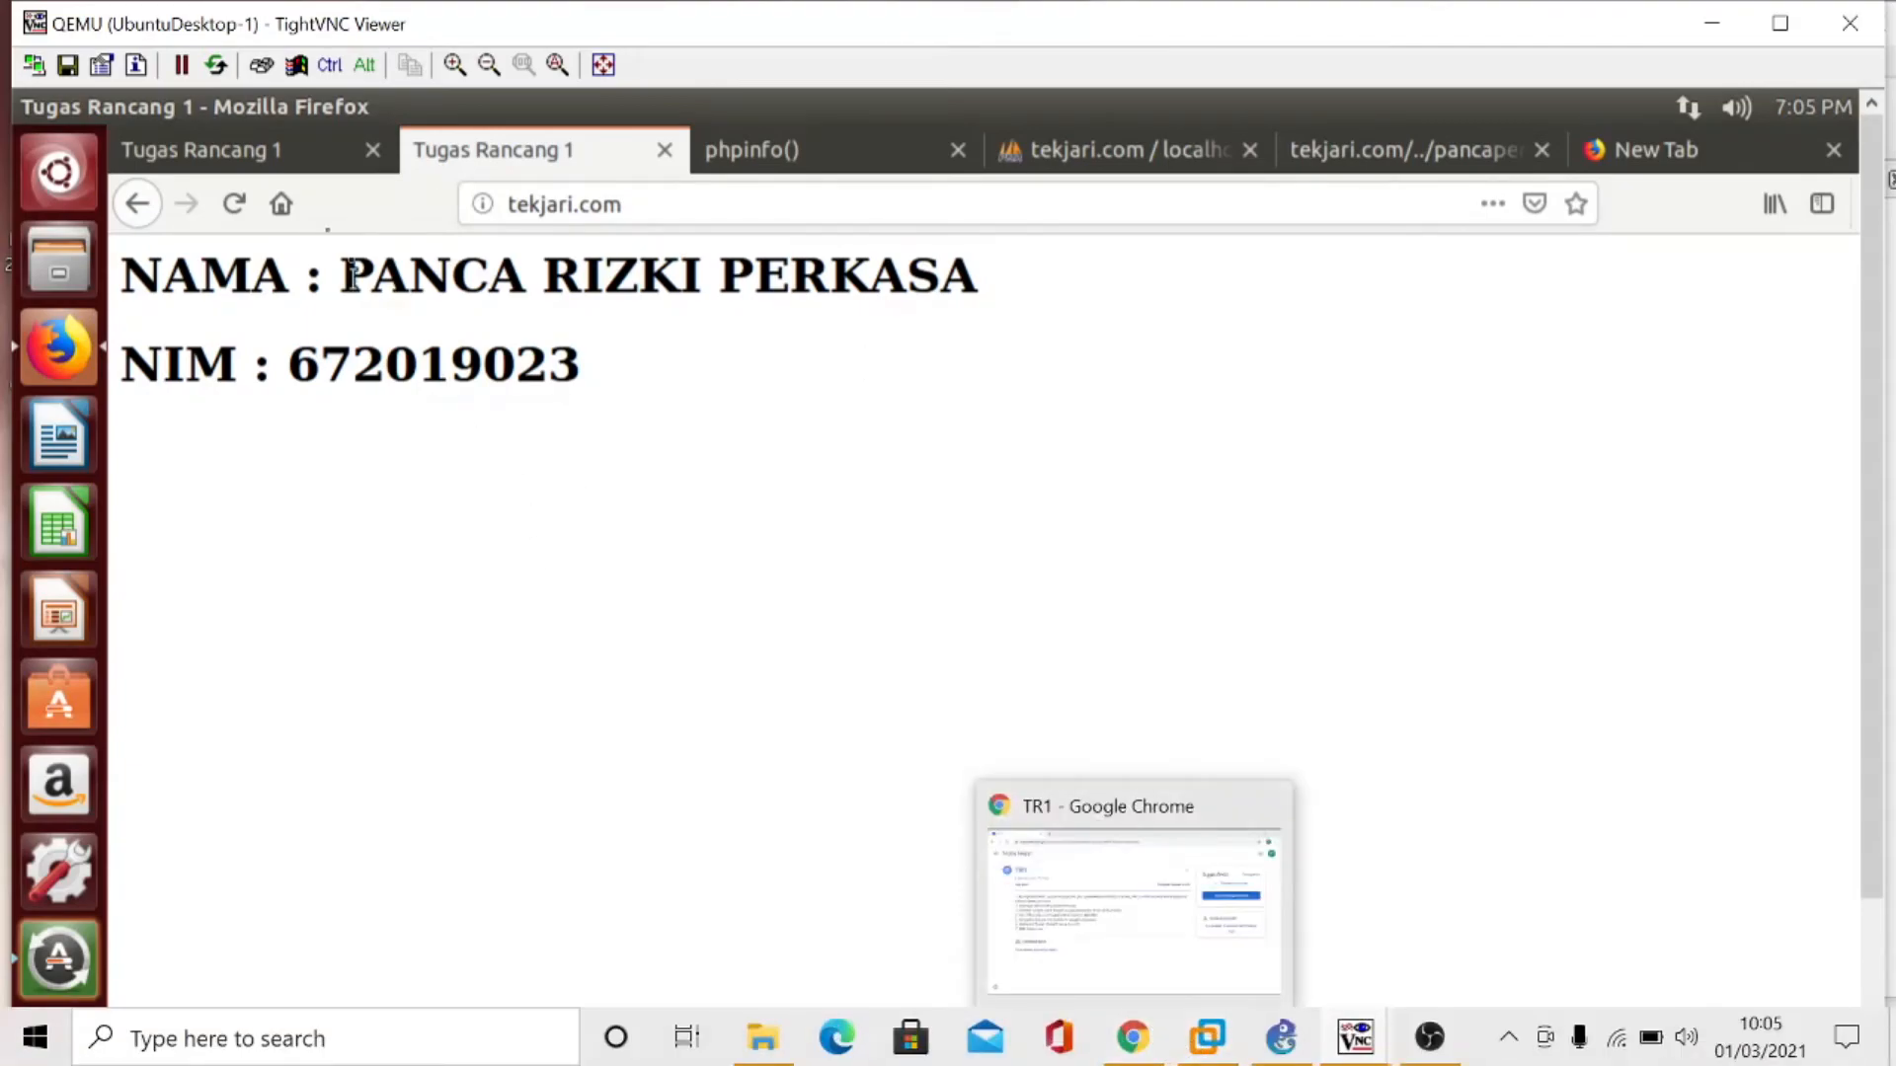
- Close the tekjari.com, phpinfo, phpMyAdmin and FTP test tabs in Firefox, keeping only the empty new tab
{"action": "left_click", "coordinate": [372, 149]}
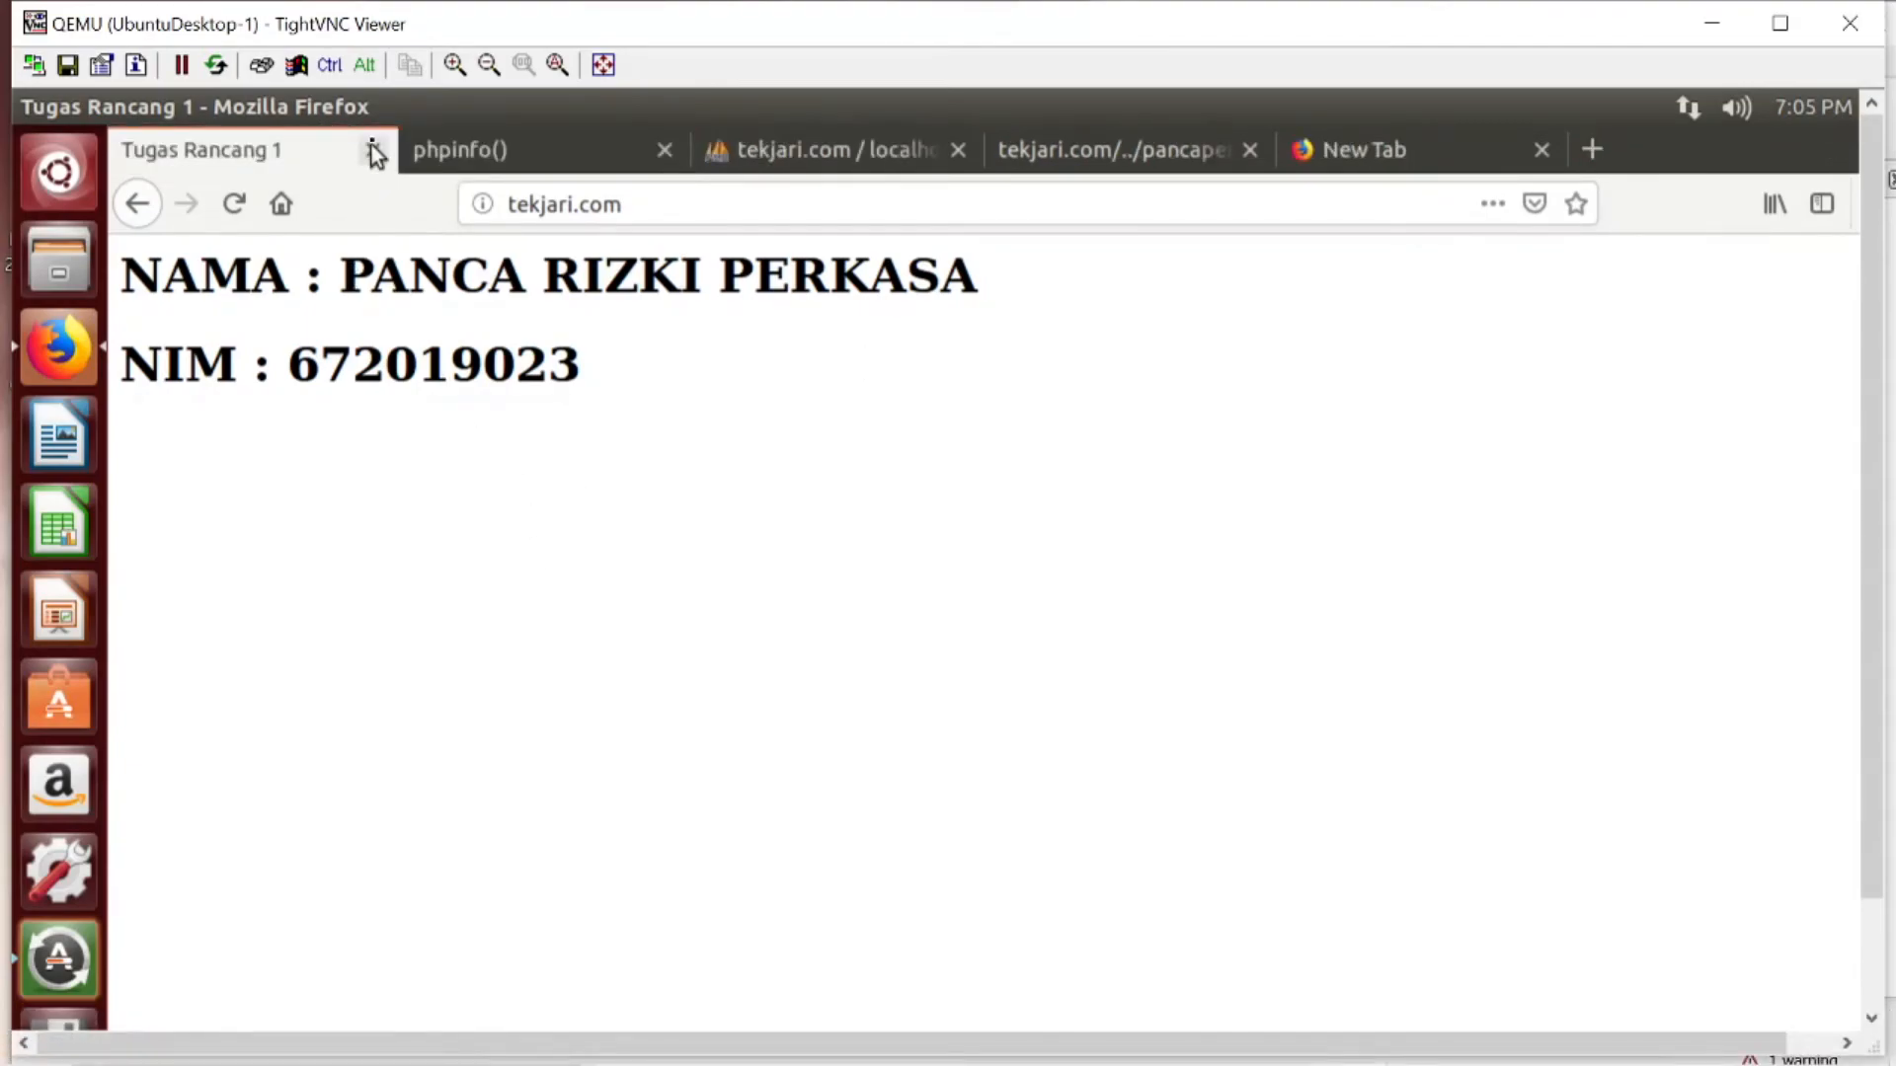
{"action": "left_click", "coordinate": [372, 149]}
{"action": "left_click", "coordinate": [372, 149]}
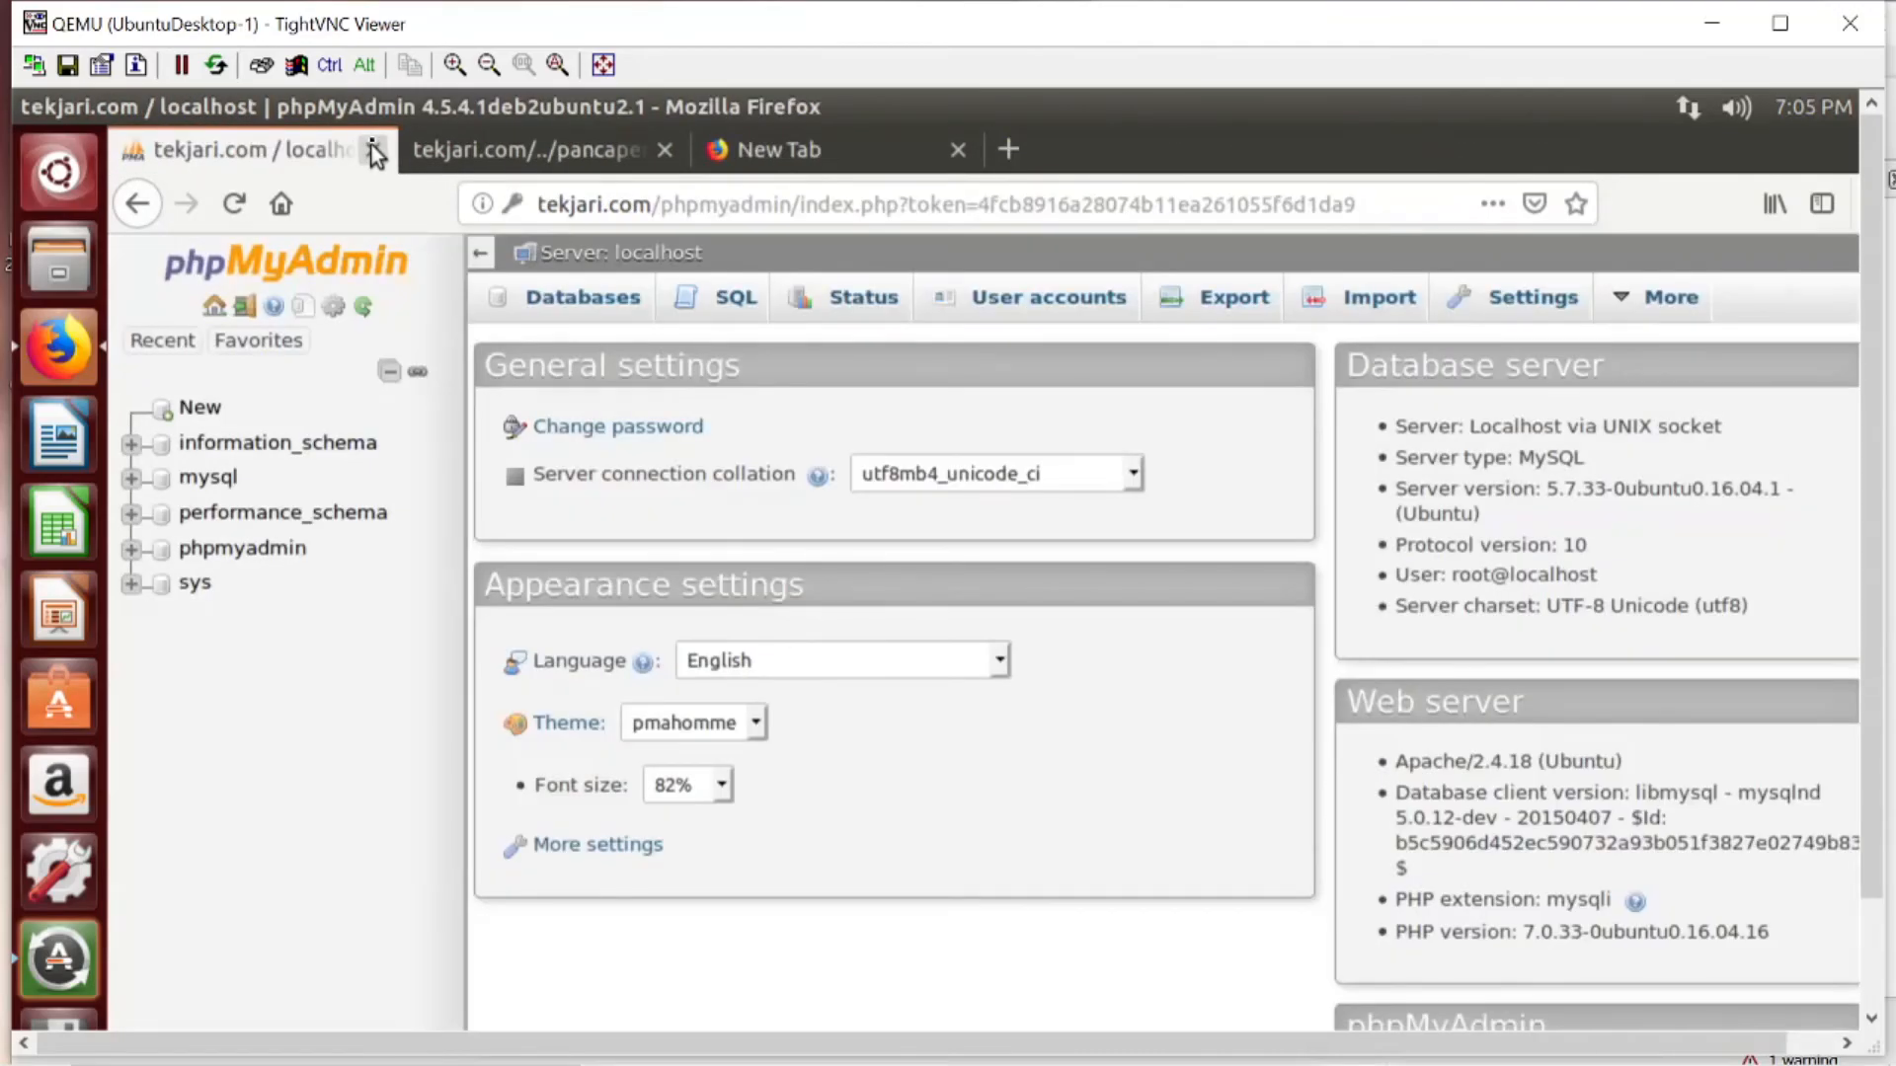
{"action": "left_click", "coordinate": [373, 150]}
{"action": "left_click", "coordinate": [372, 149]}
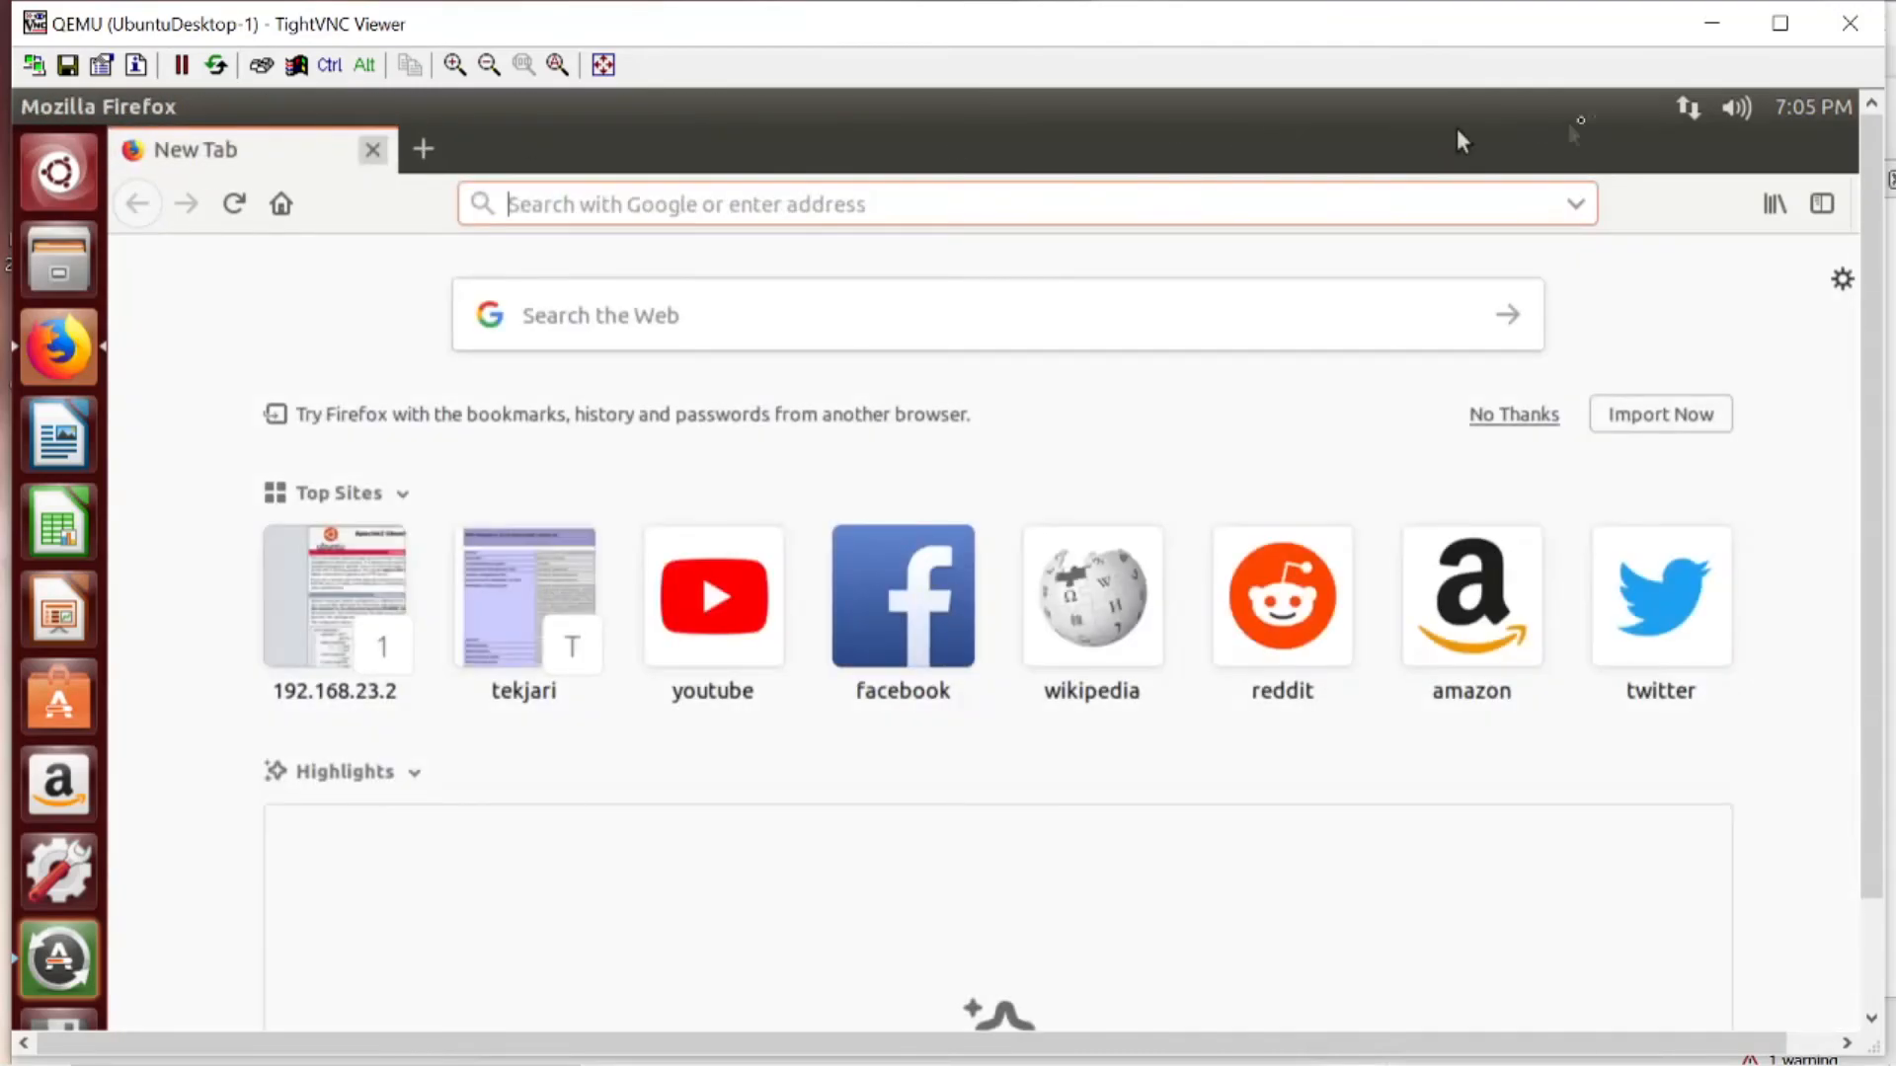
- Maximize the UbuntuDesktop-1 console window and shut down the Ubuntu desktop client
{"action": "left_click", "coordinate": [1780, 22]}
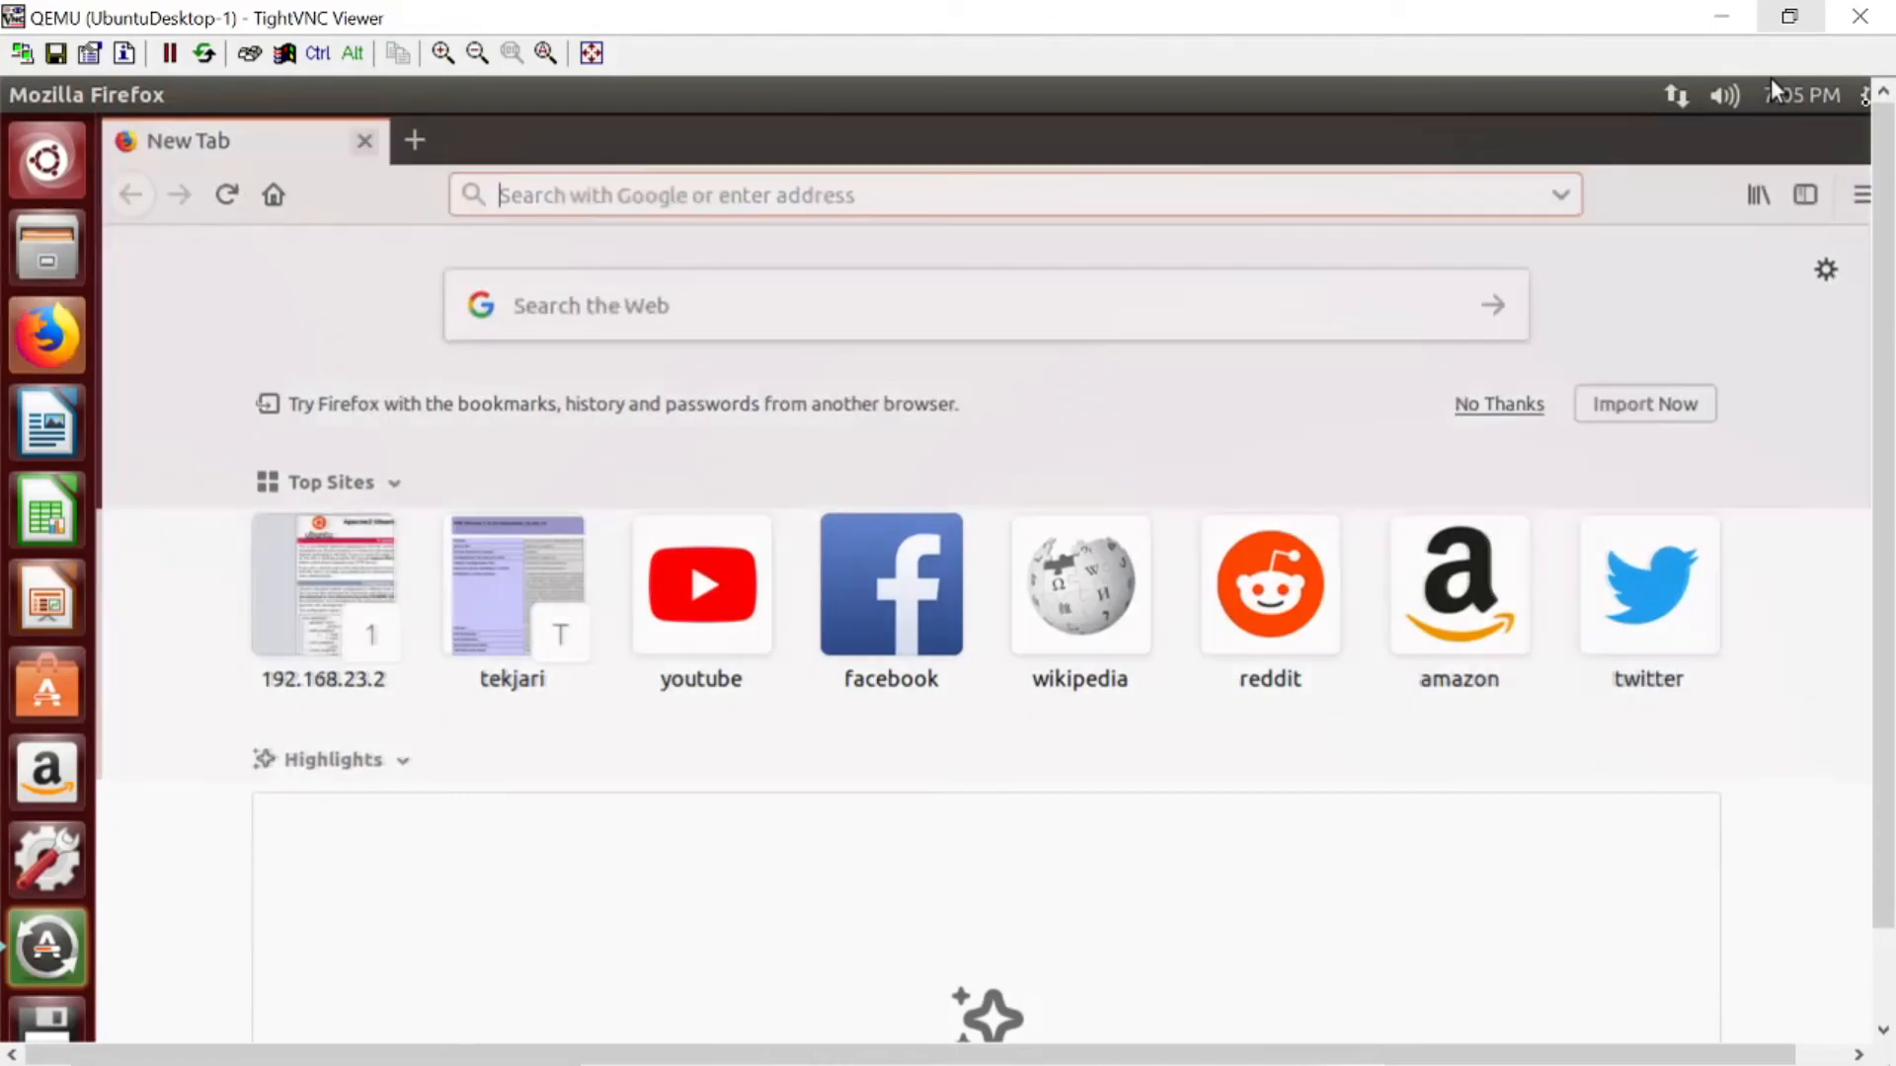
{"action": "left_click", "coordinate": [1860, 98]}
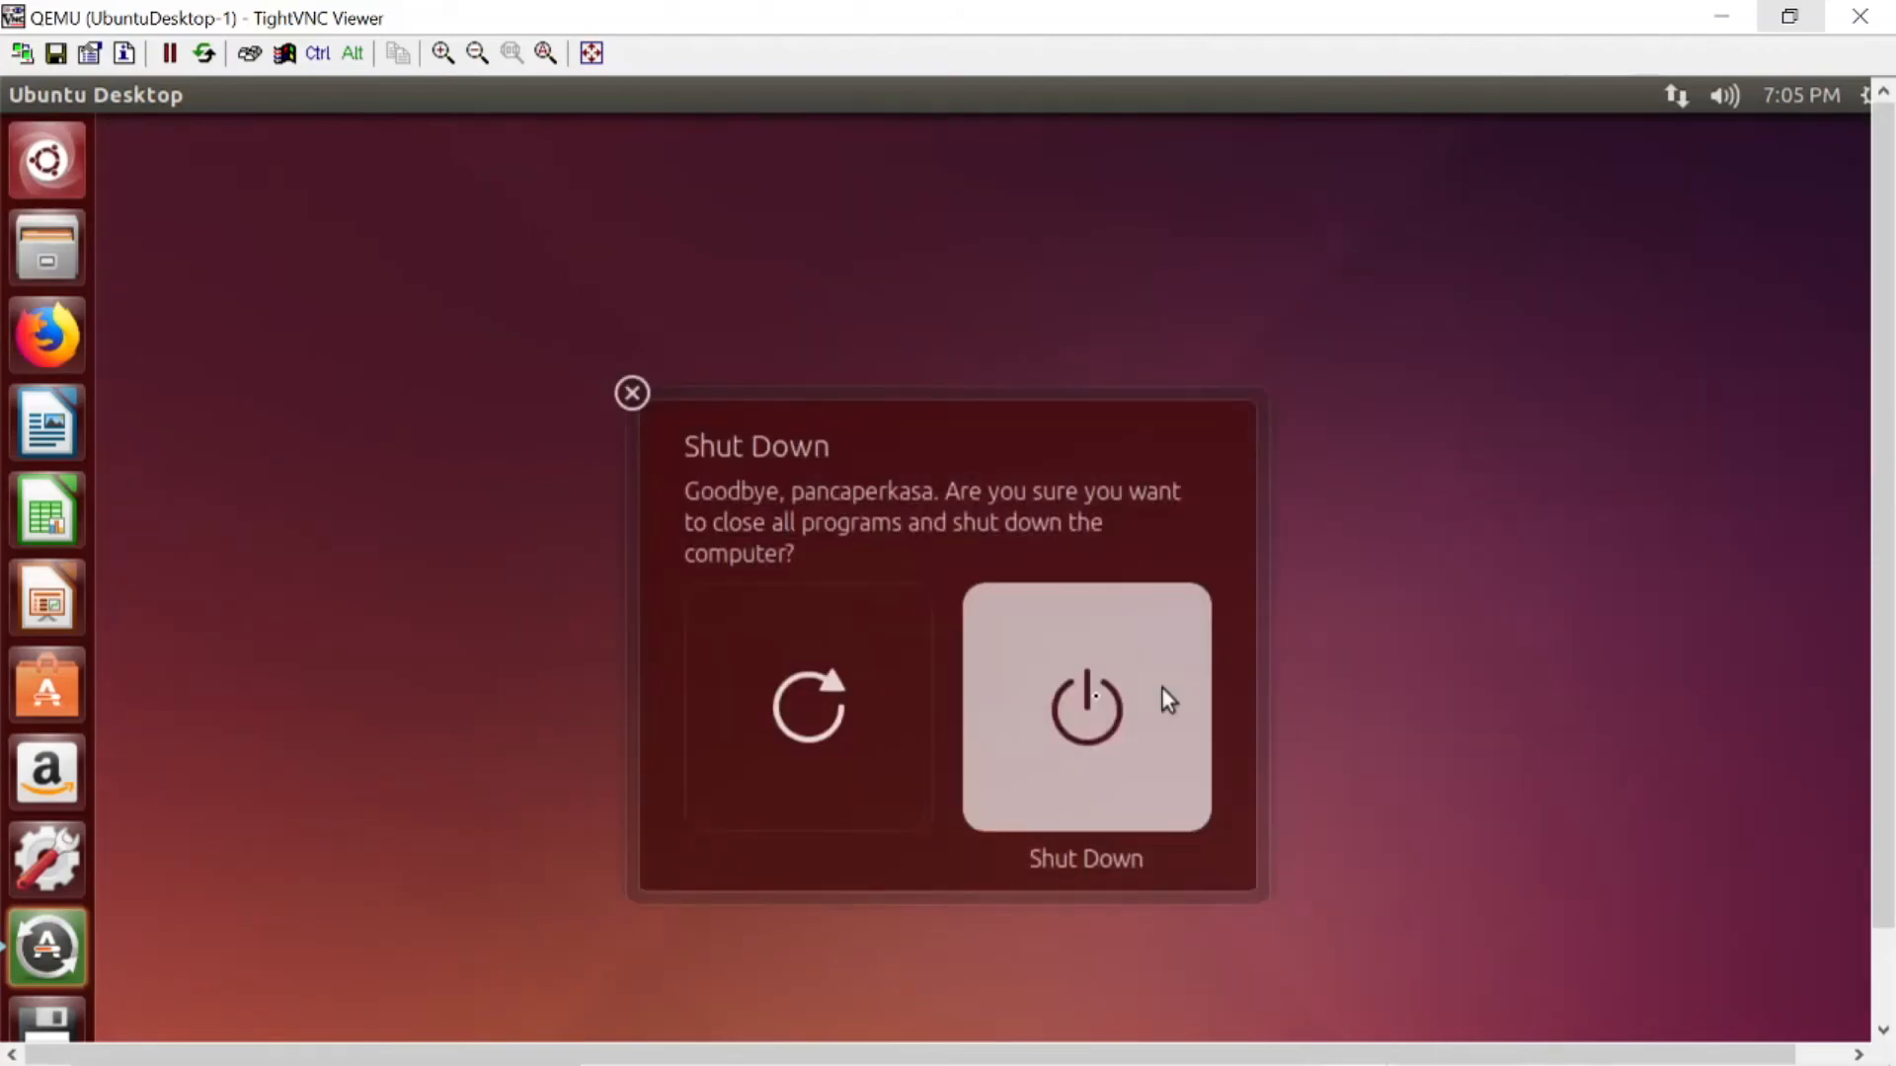
{"action": "left_click", "coordinate": [1093, 737]}
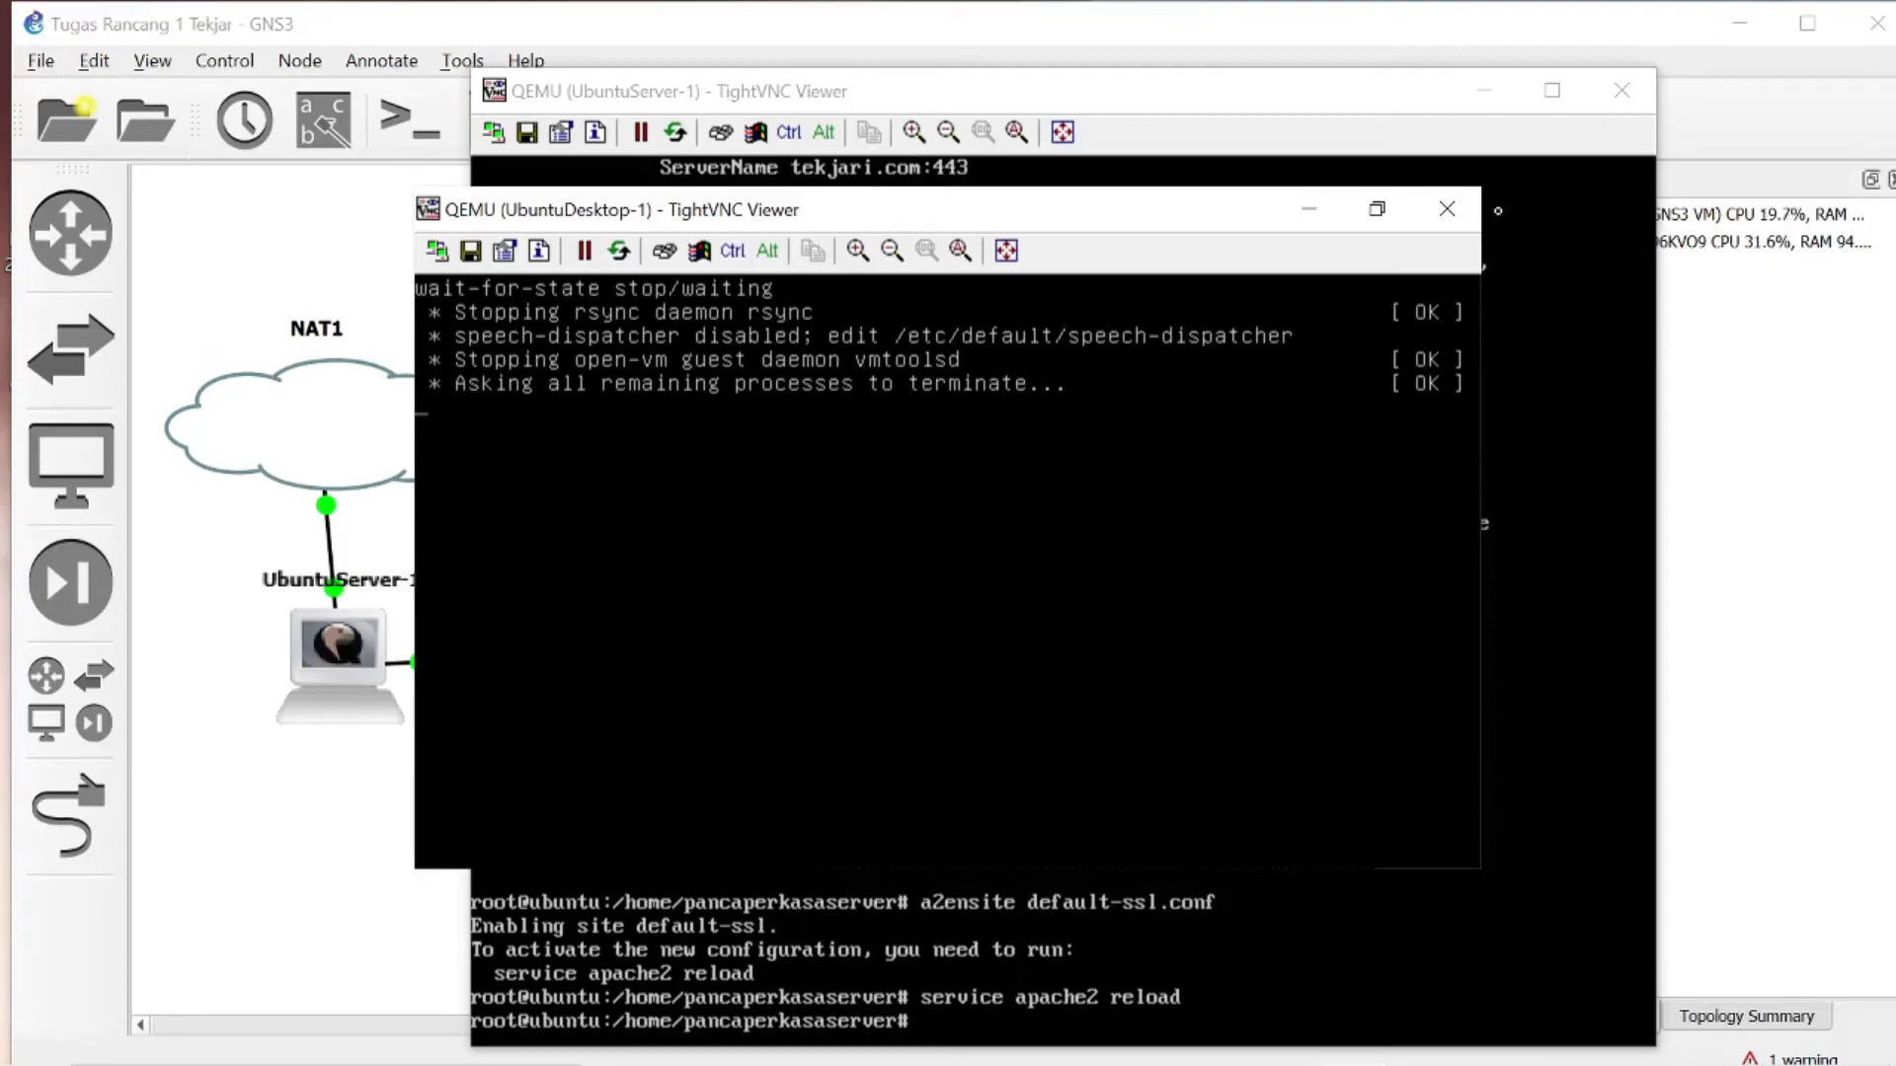
- Minimize the UbuntuDesktop-1 and UbuntuServer-1 consoles and dismiss the closed-connection notice to return to the GNS3 topology
{"action": "left_click", "coordinate": [1300, 218]}
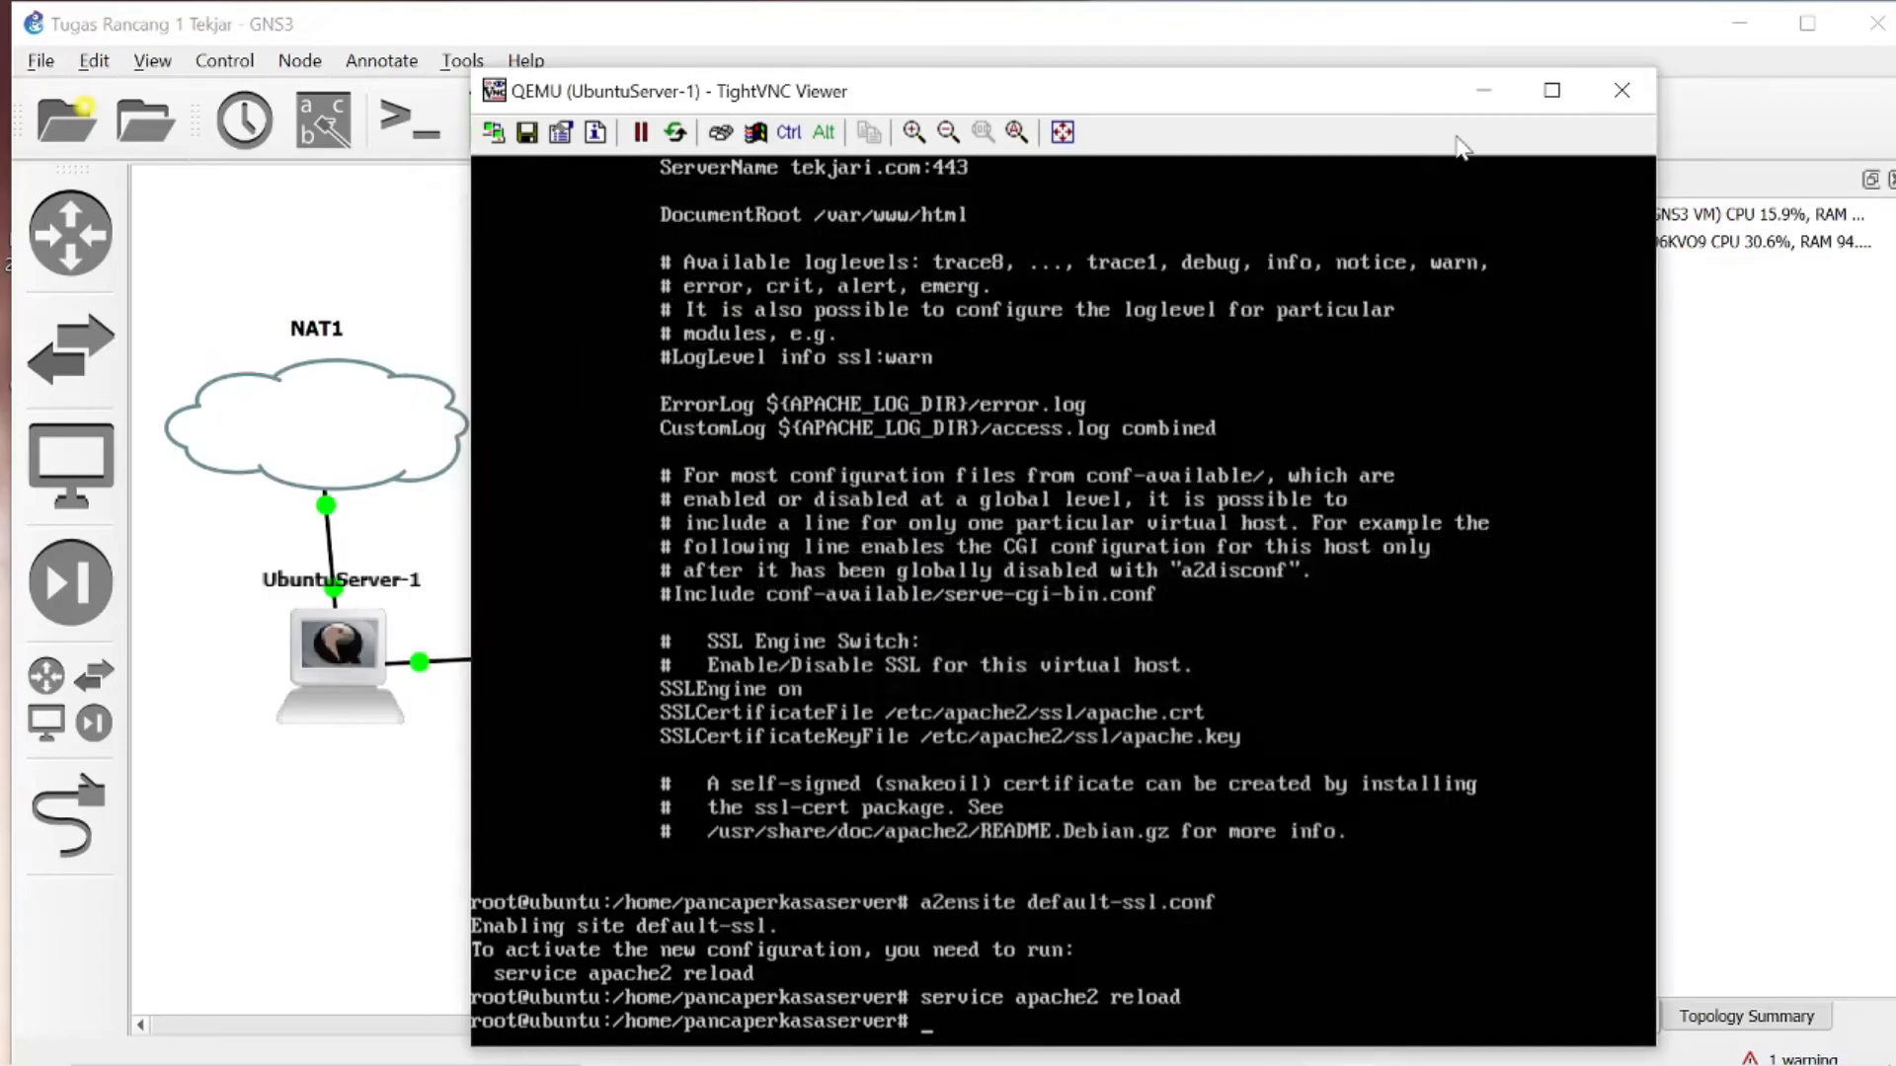
{"action": "left_click", "coordinate": [1484, 94]}
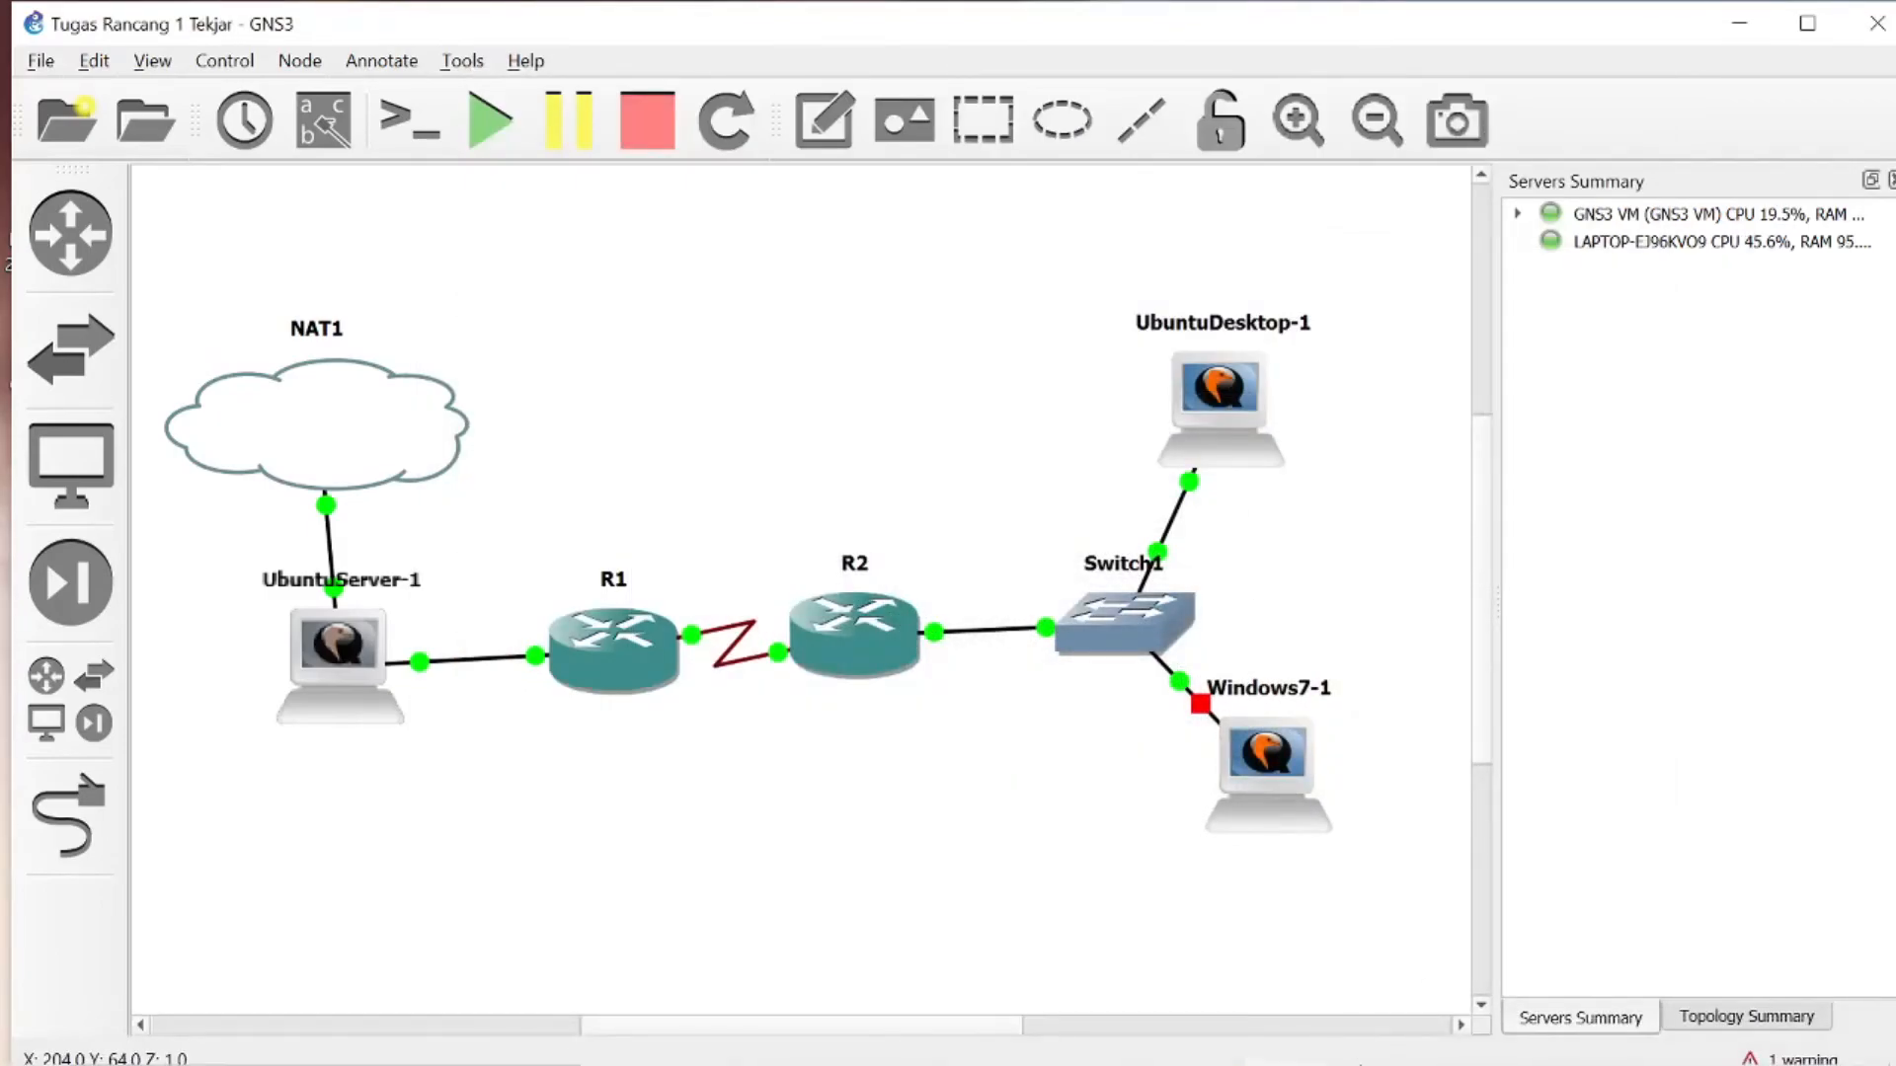
{"action": "mouse_move", "coordinate": [1356, 1037]}
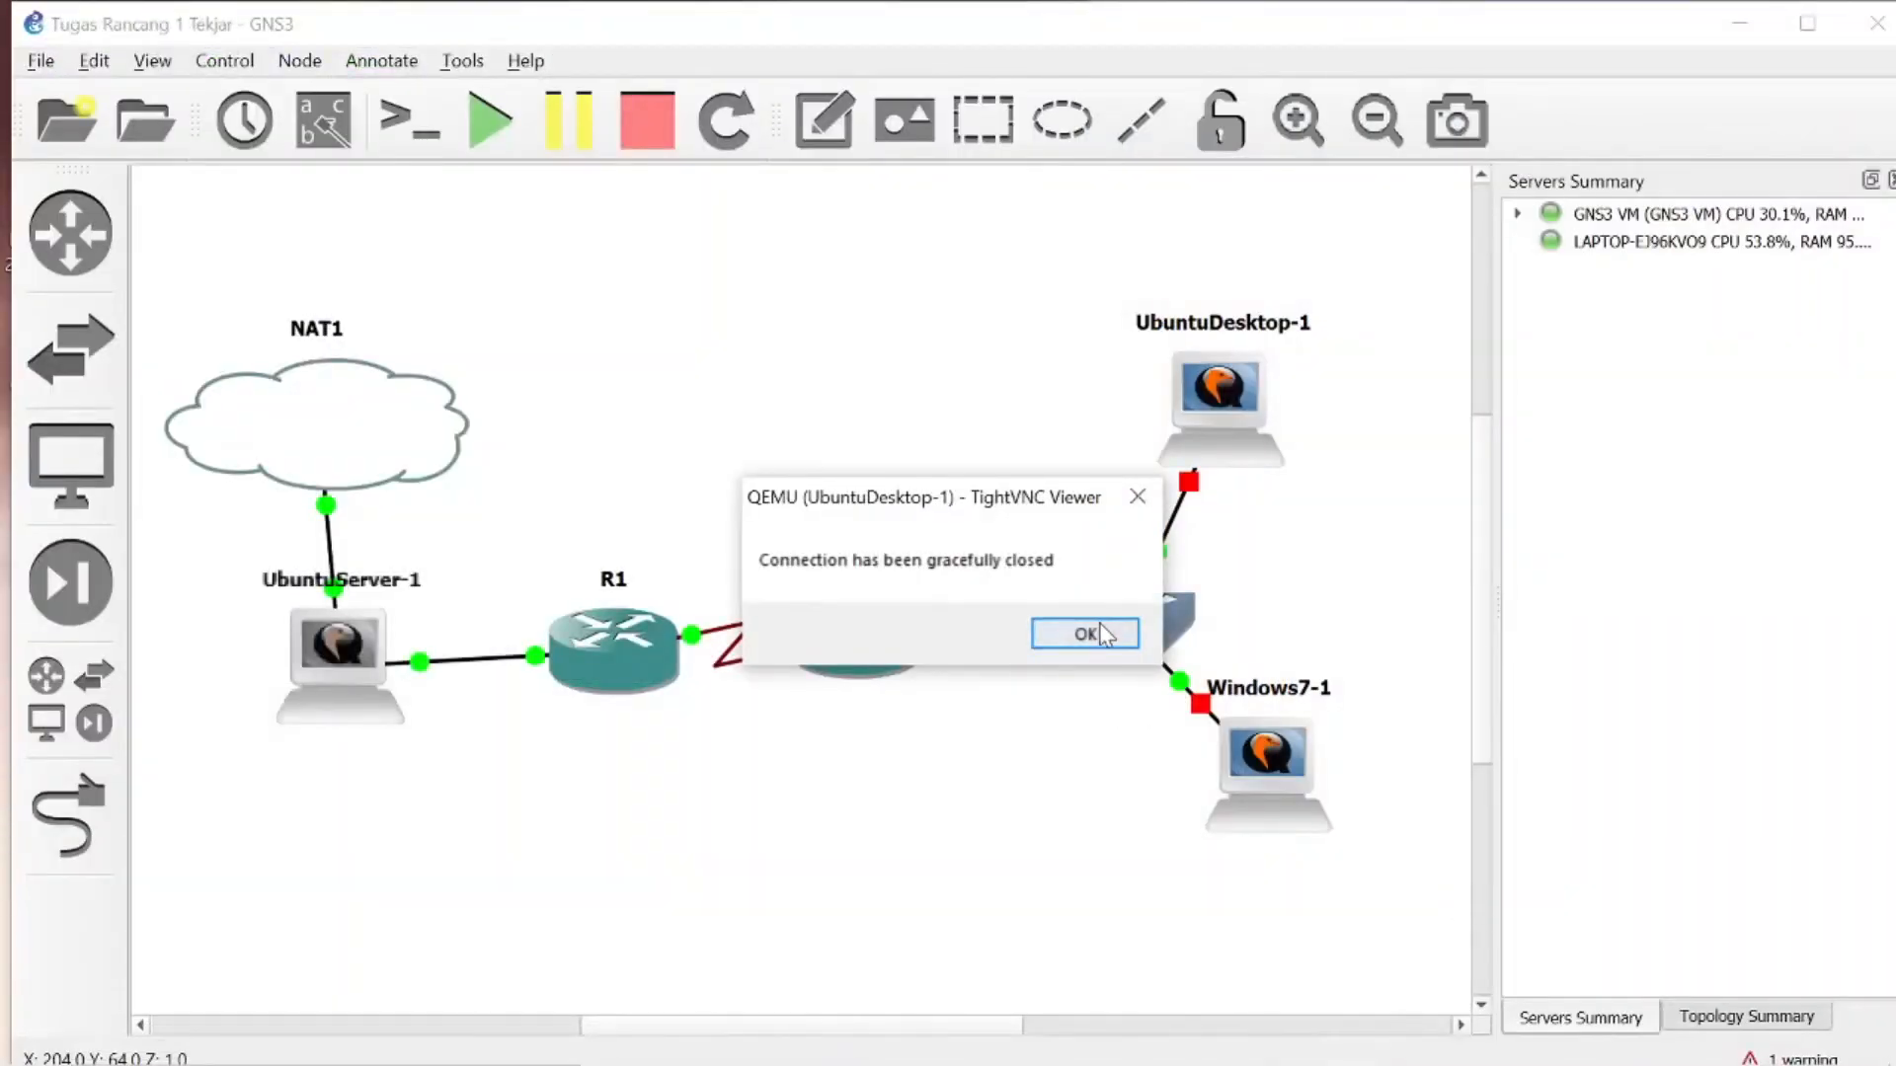
{"action": "left_click", "coordinate": [1086, 634]}
{"action": "right_click", "coordinate": [1260, 774]}
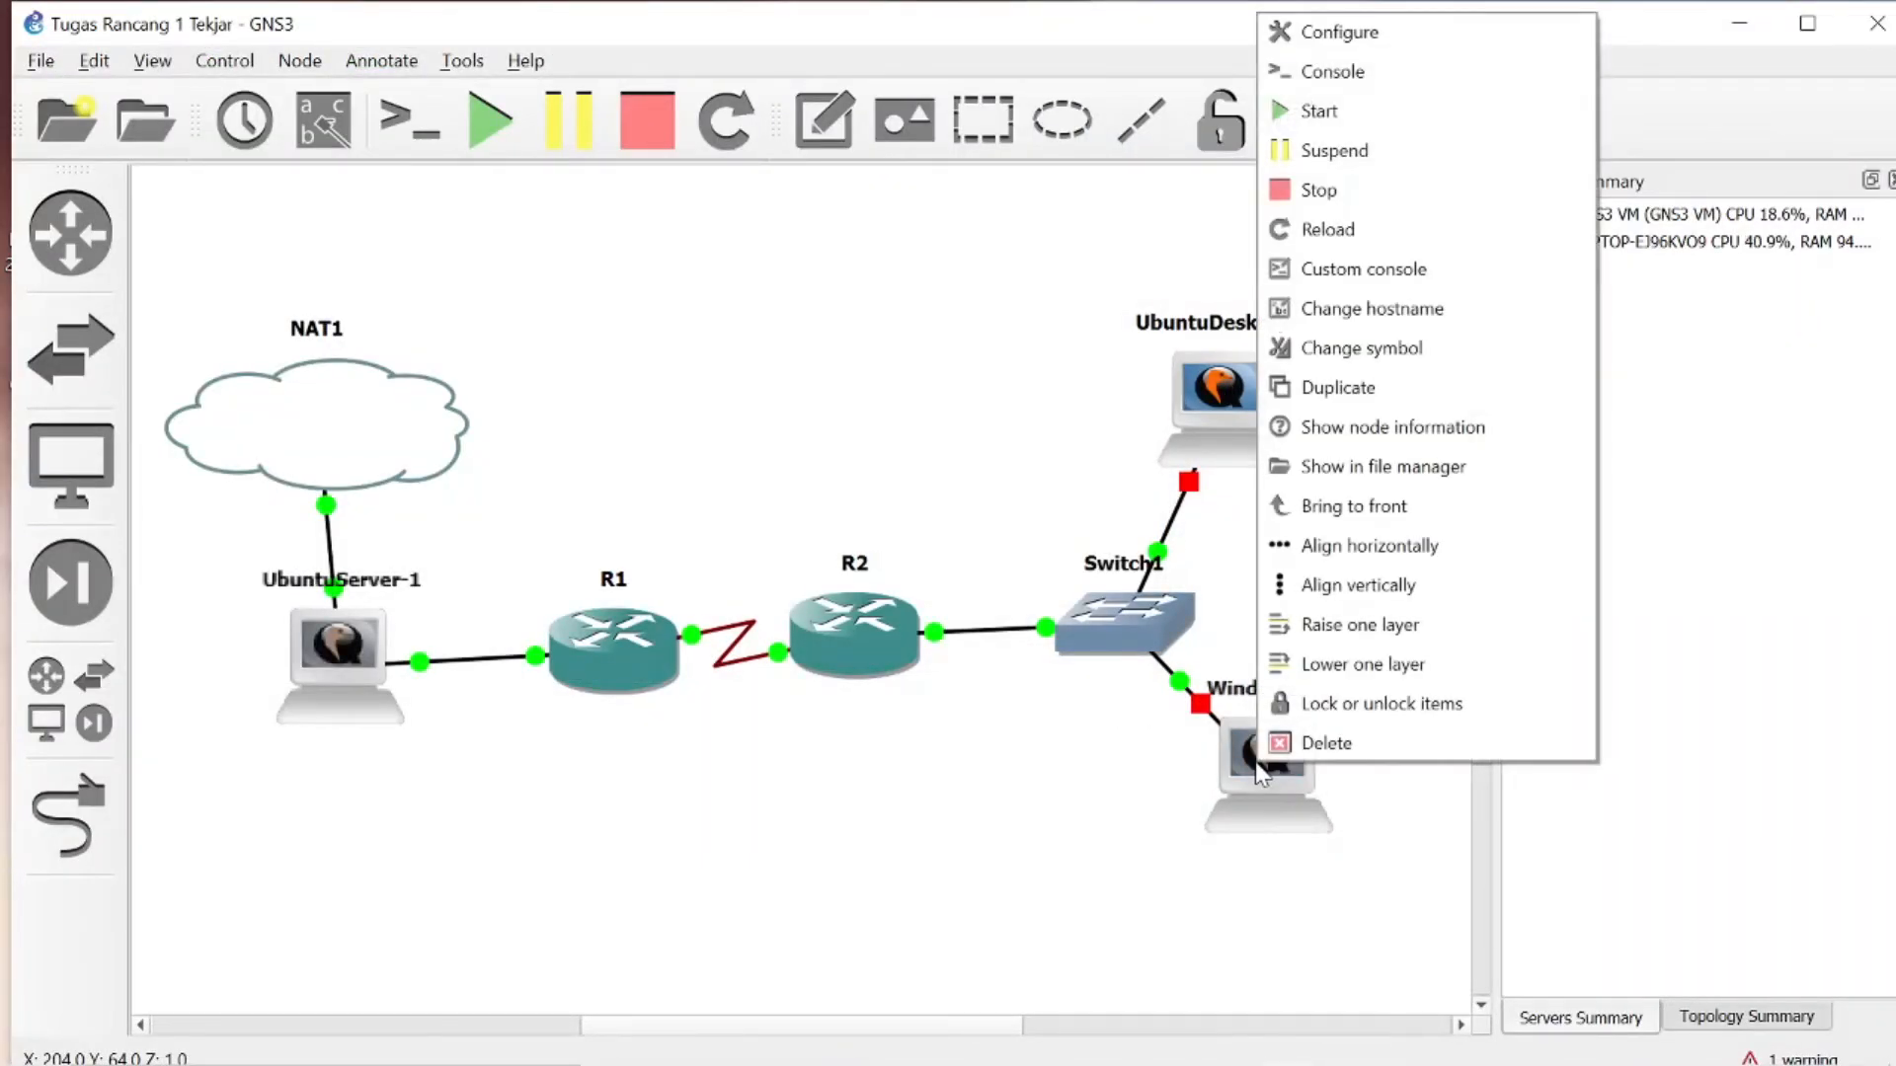
{"action": "left_click", "coordinate": [1387, 54]}
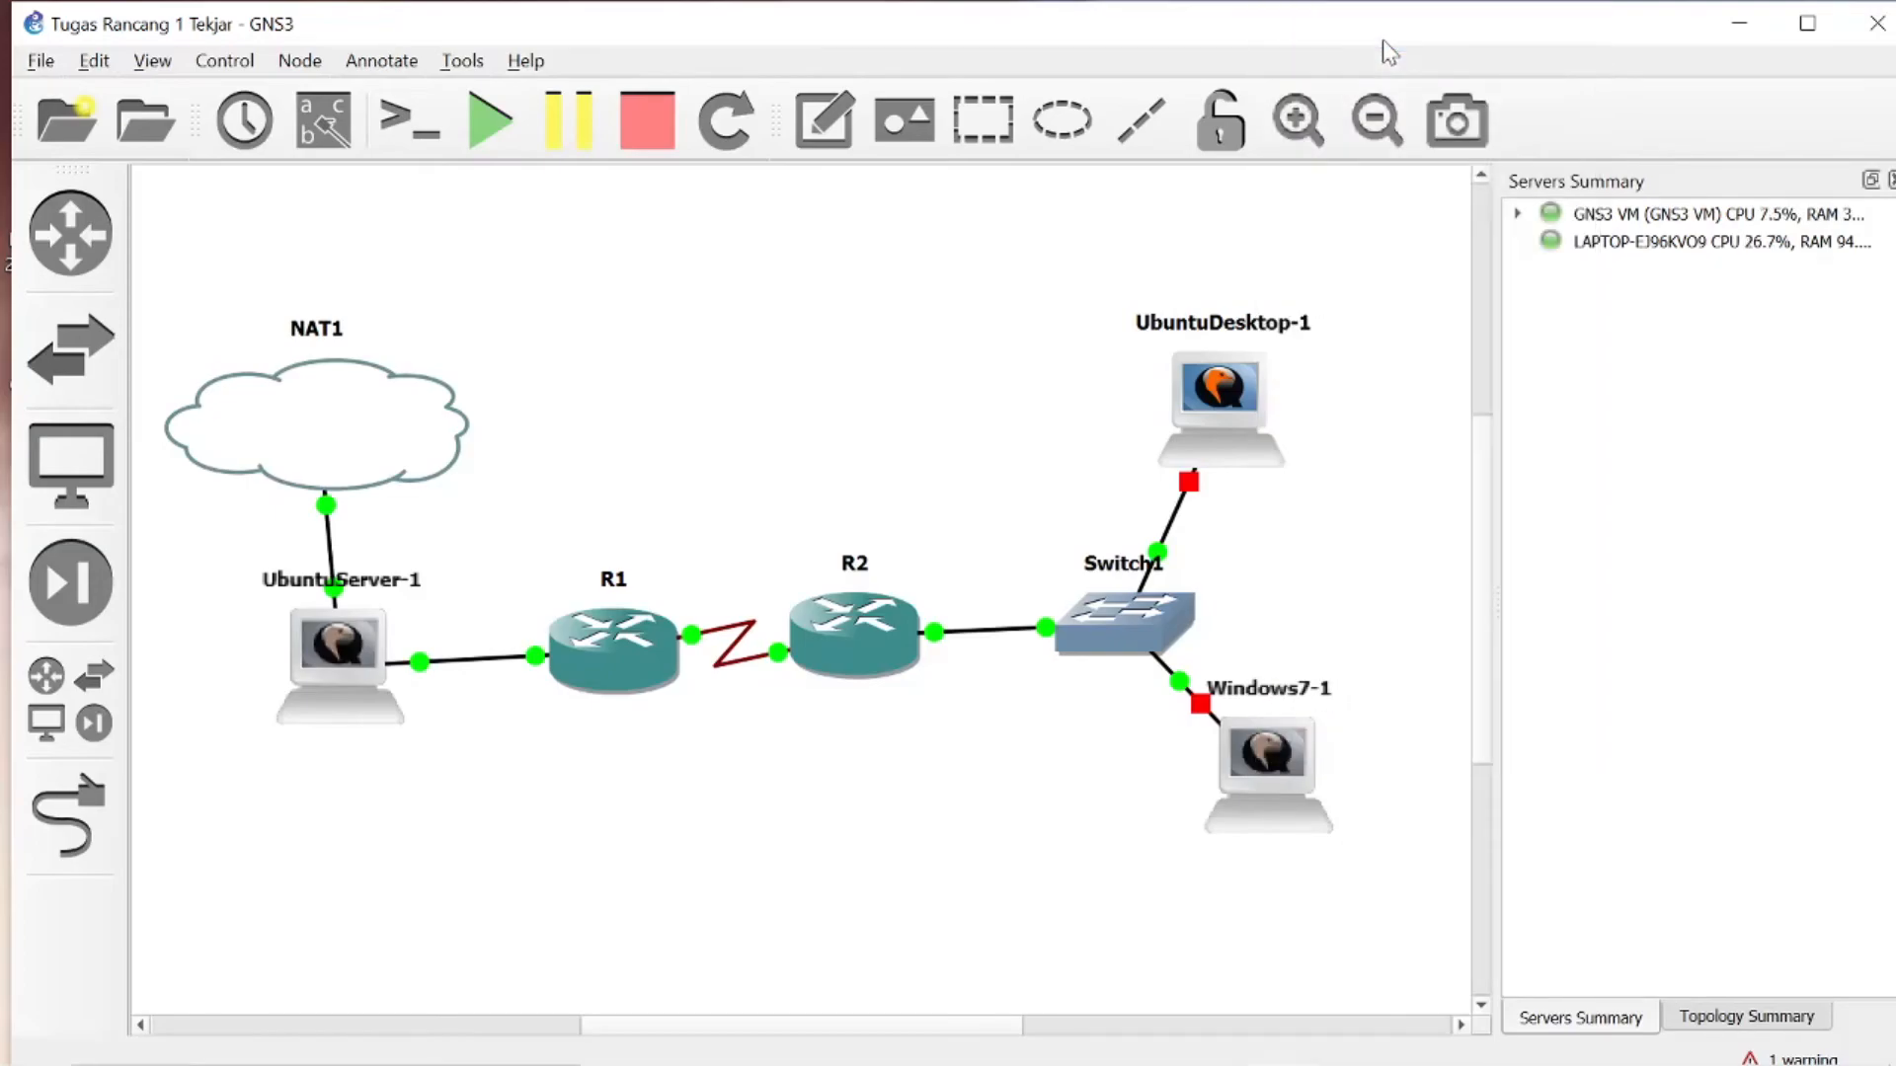
{"action": "left_click", "coordinate": [875, 235]}
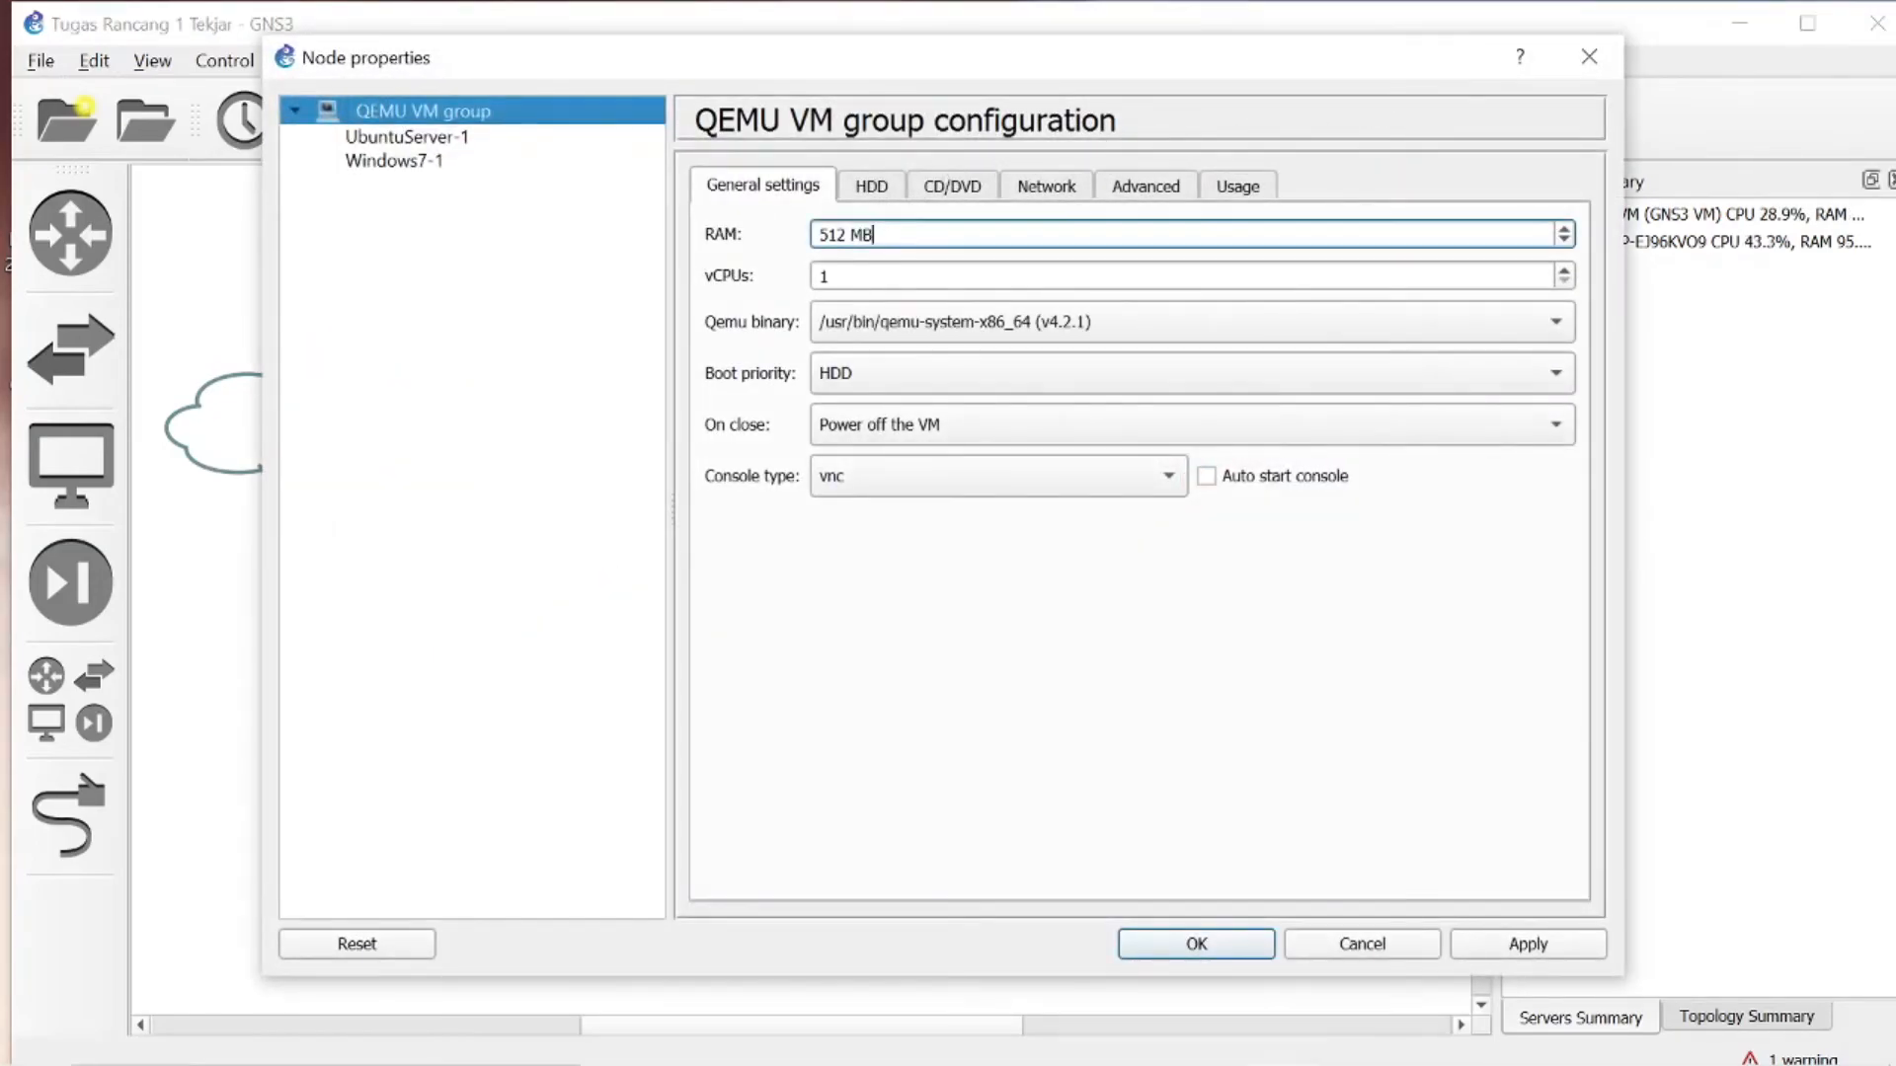
{"action": "left_click", "coordinate": [1589, 56]}
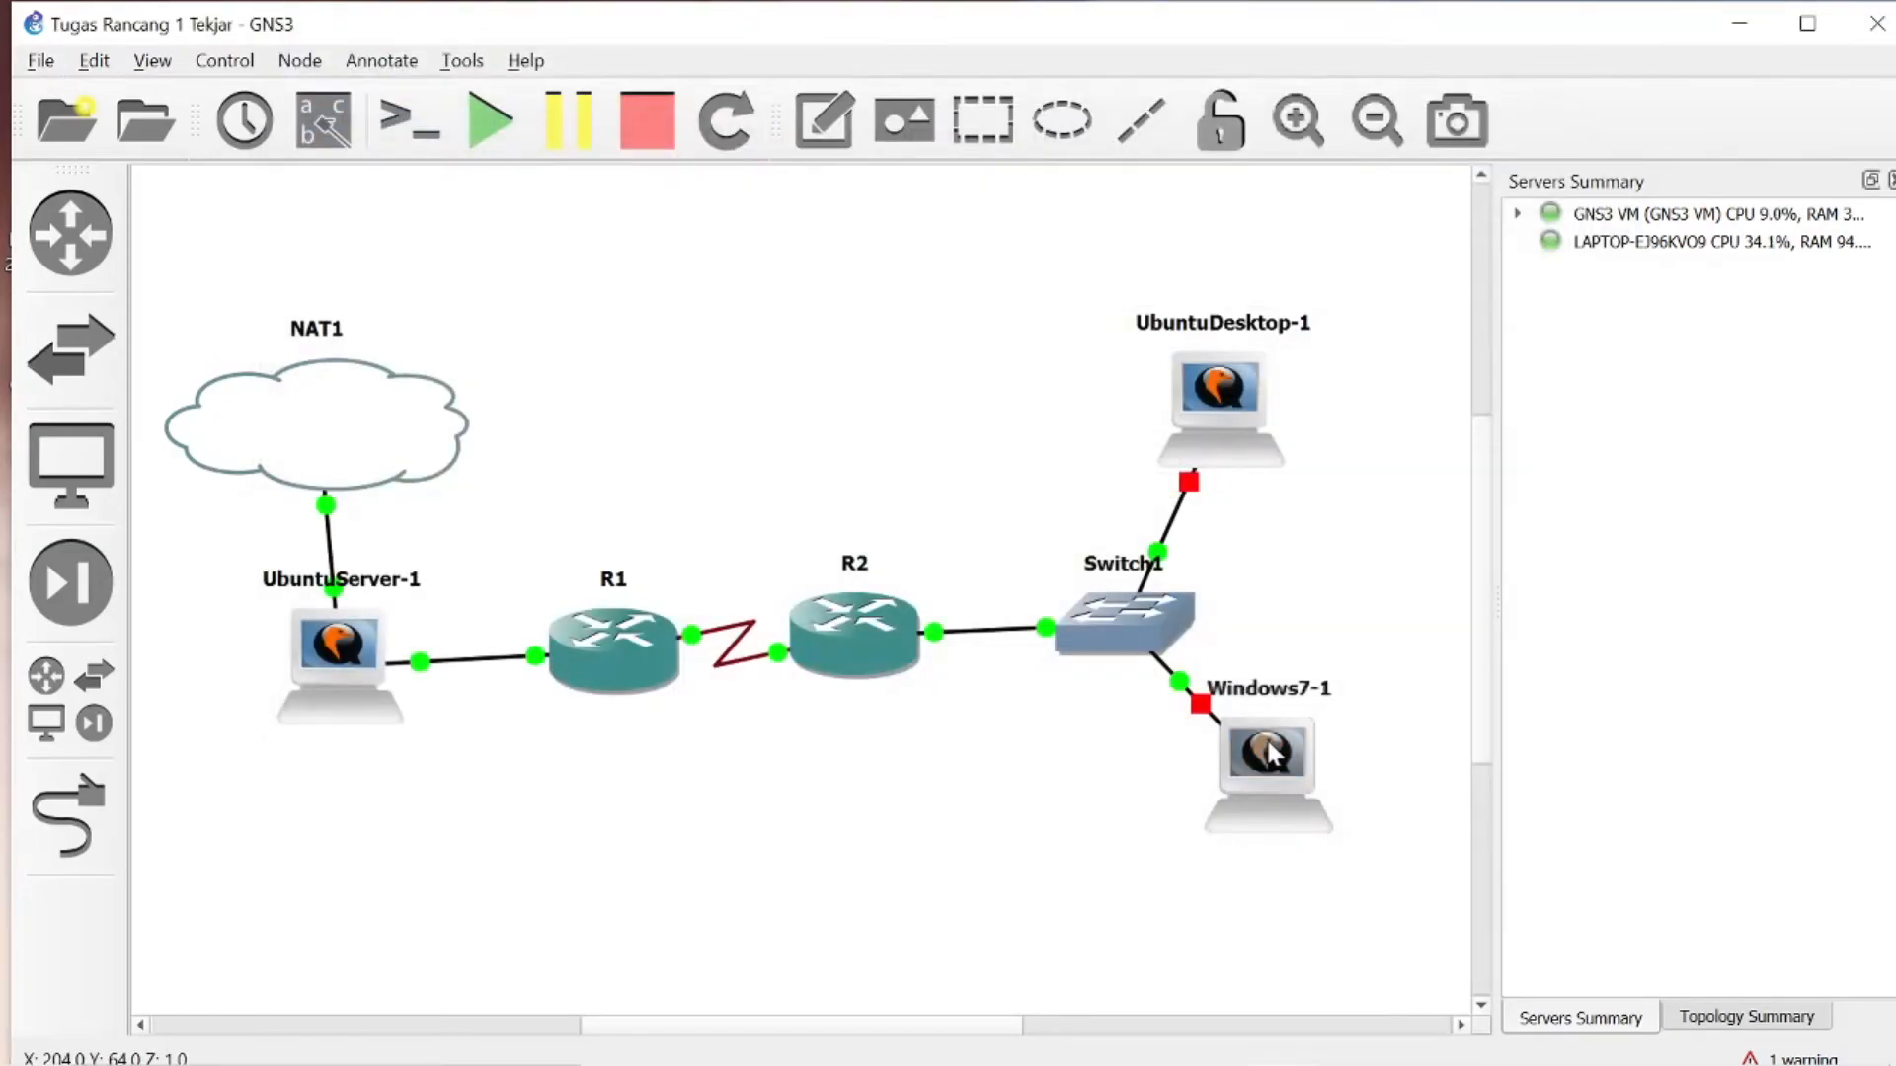
- Open the Windows7-1 node configuration and set its RAM to 2048 MB
{"action": "right_click", "coordinate": [1267, 748]}
{"action": "left_click", "coordinate": [1380, 93]}
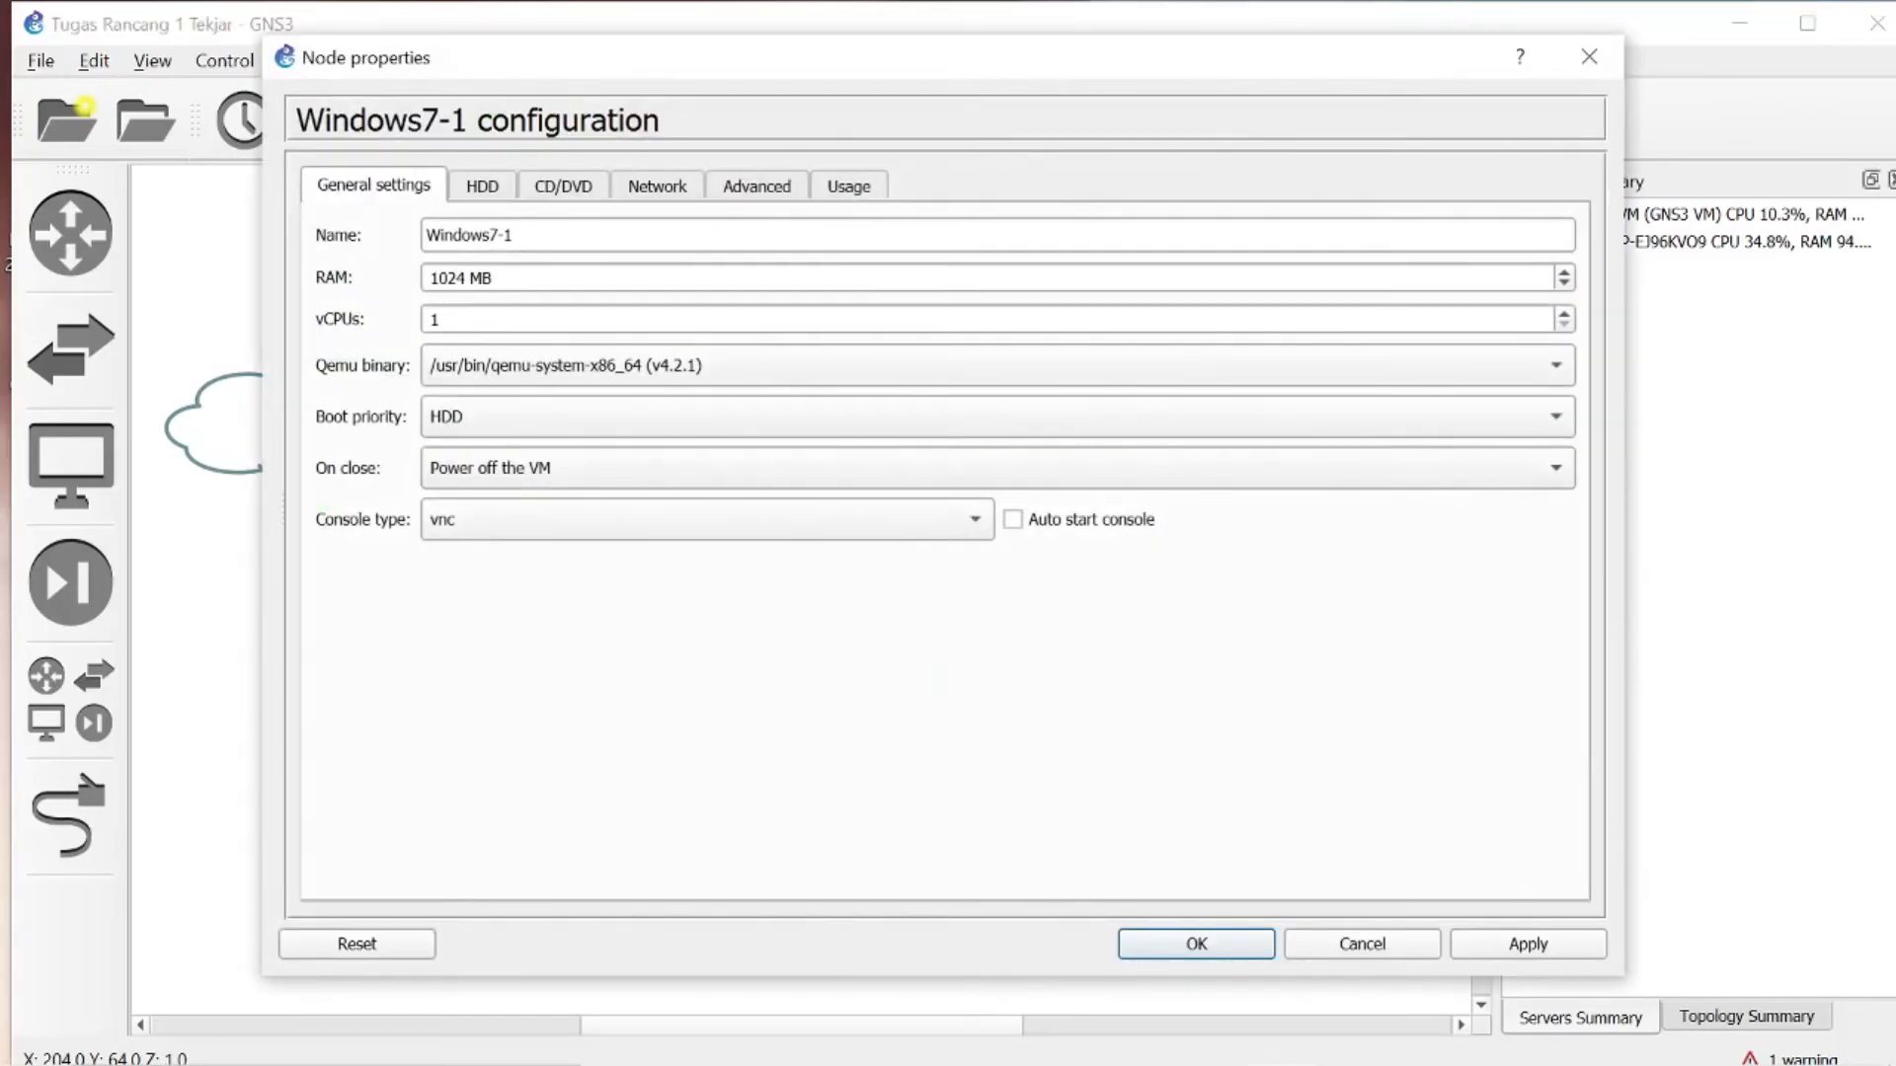
{"action": "left_click", "coordinate": [459, 278]}
{"action": "key", "text": "BackSpace"}
{"action": "key", "text": "BackSpace"}
{"action": "key", "text": "BackSpace"}
{"action": "key", "text": "BackSpace"}
{"action": "type", "text": "2048"}
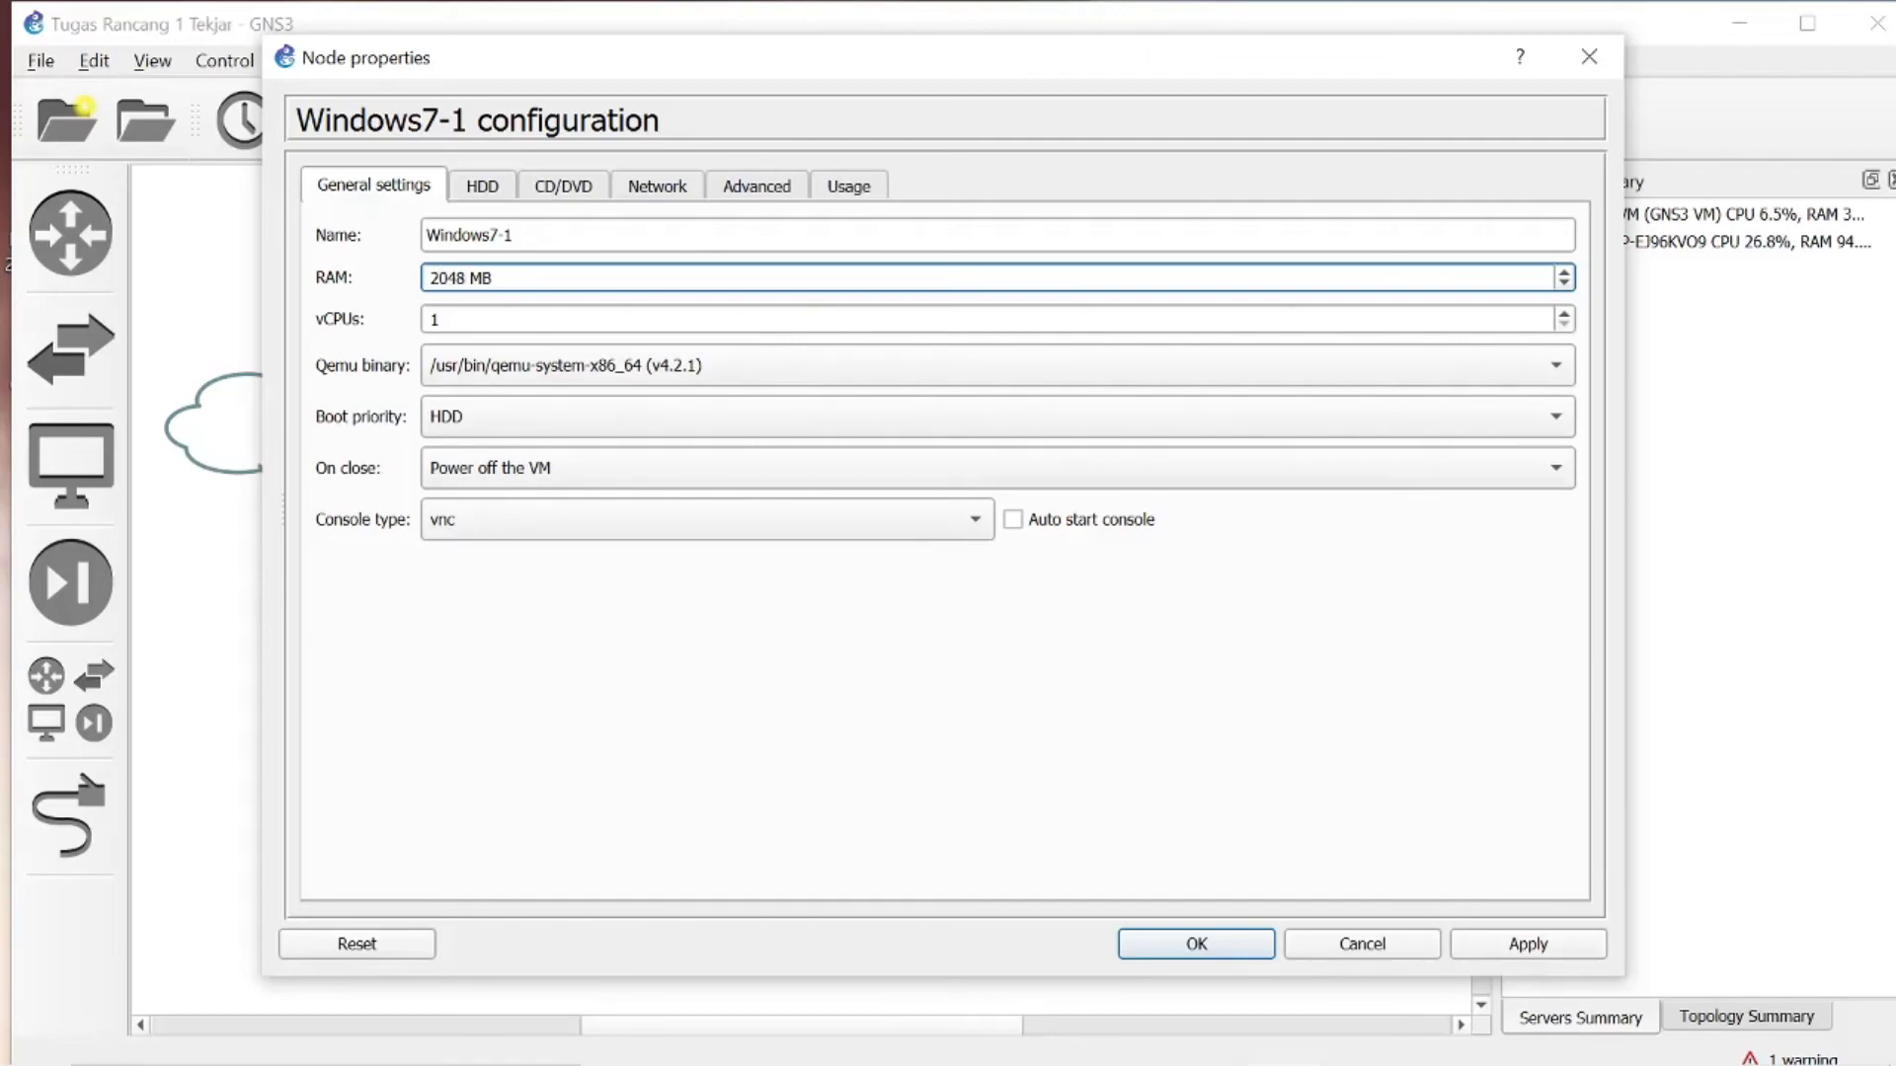
- Set the RAM of Windows7-1 back to 1024 MB, apply the configuration and close it
{"action": "key", "text": "BackSpace"}
{"action": "key", "text": "BackSpace"}
{"action": "key", "text": "BackSpace"}
{"action": "key", "text": "BackSpace"}
{"action": "type", "text": "1024"}
{"action": "left_click", "coordinate": [1543, 946]}
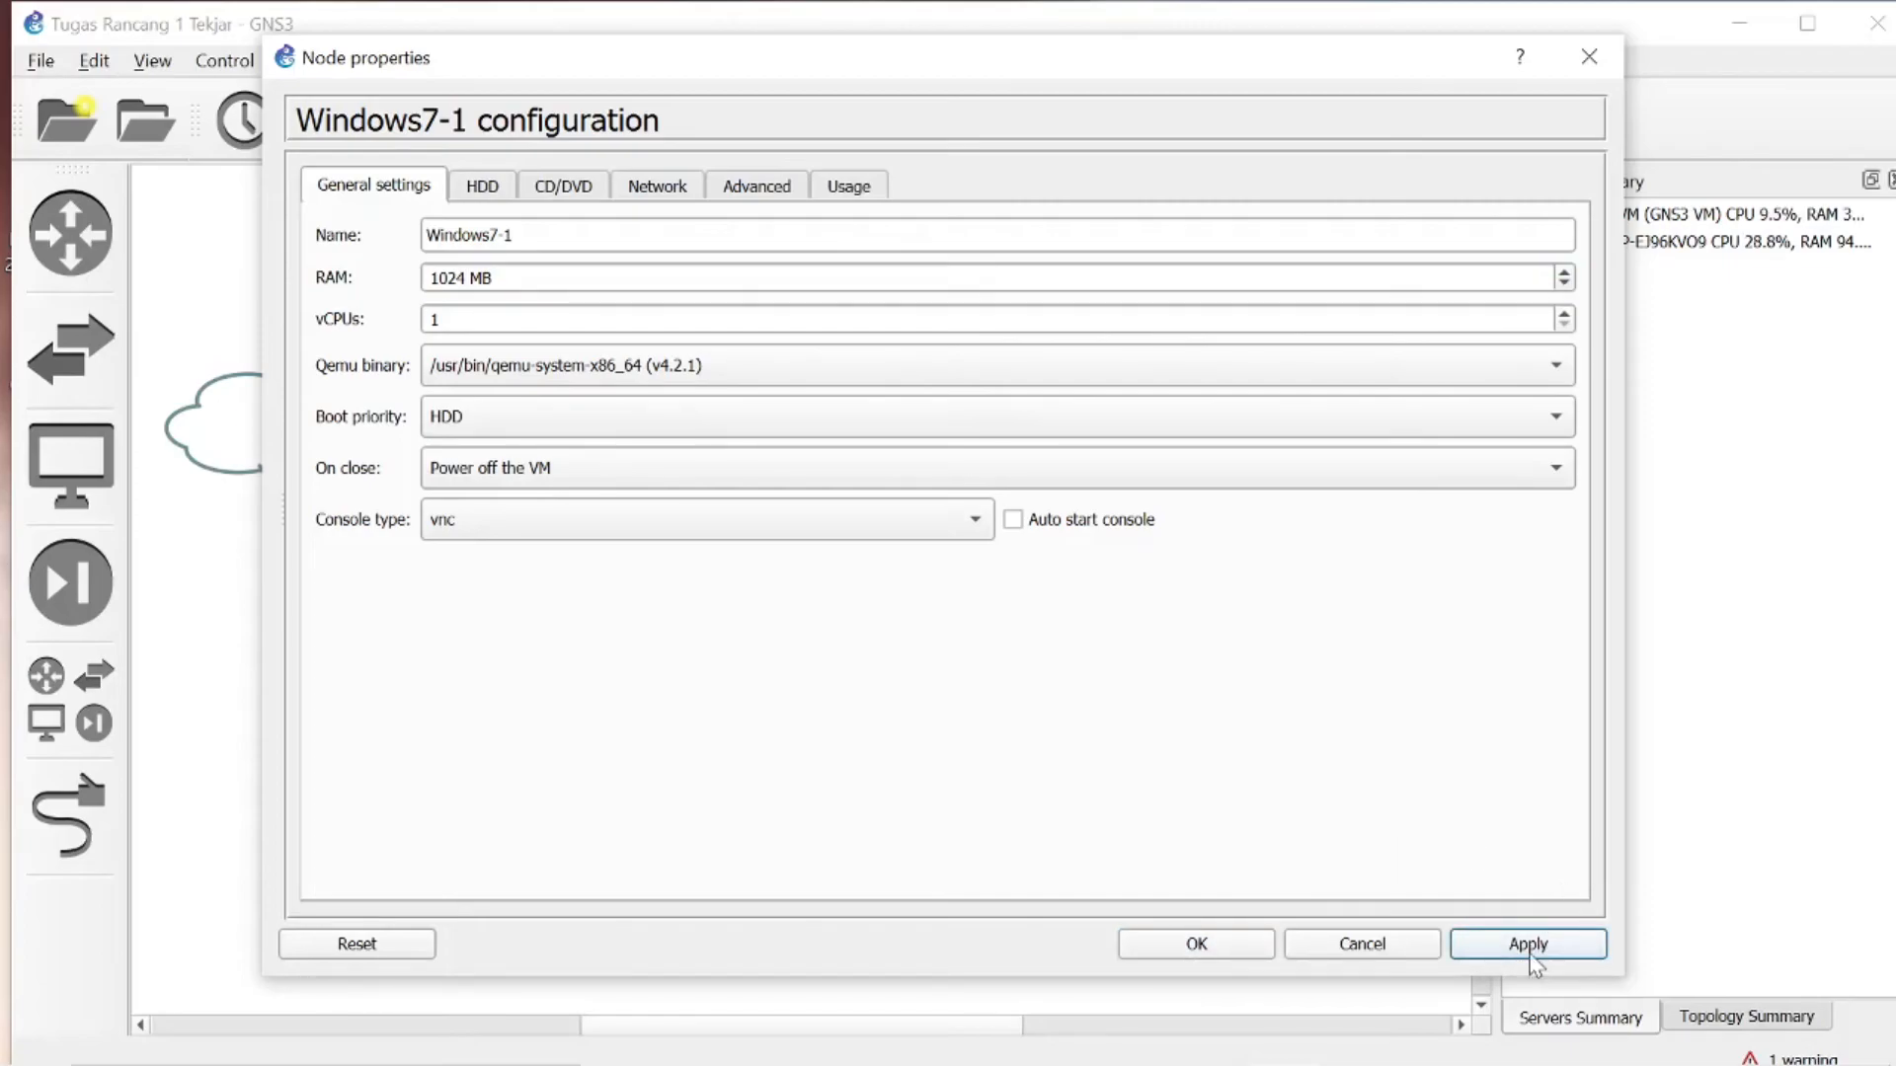
{"action": "left_click", "coordinate": [1194, 950]}
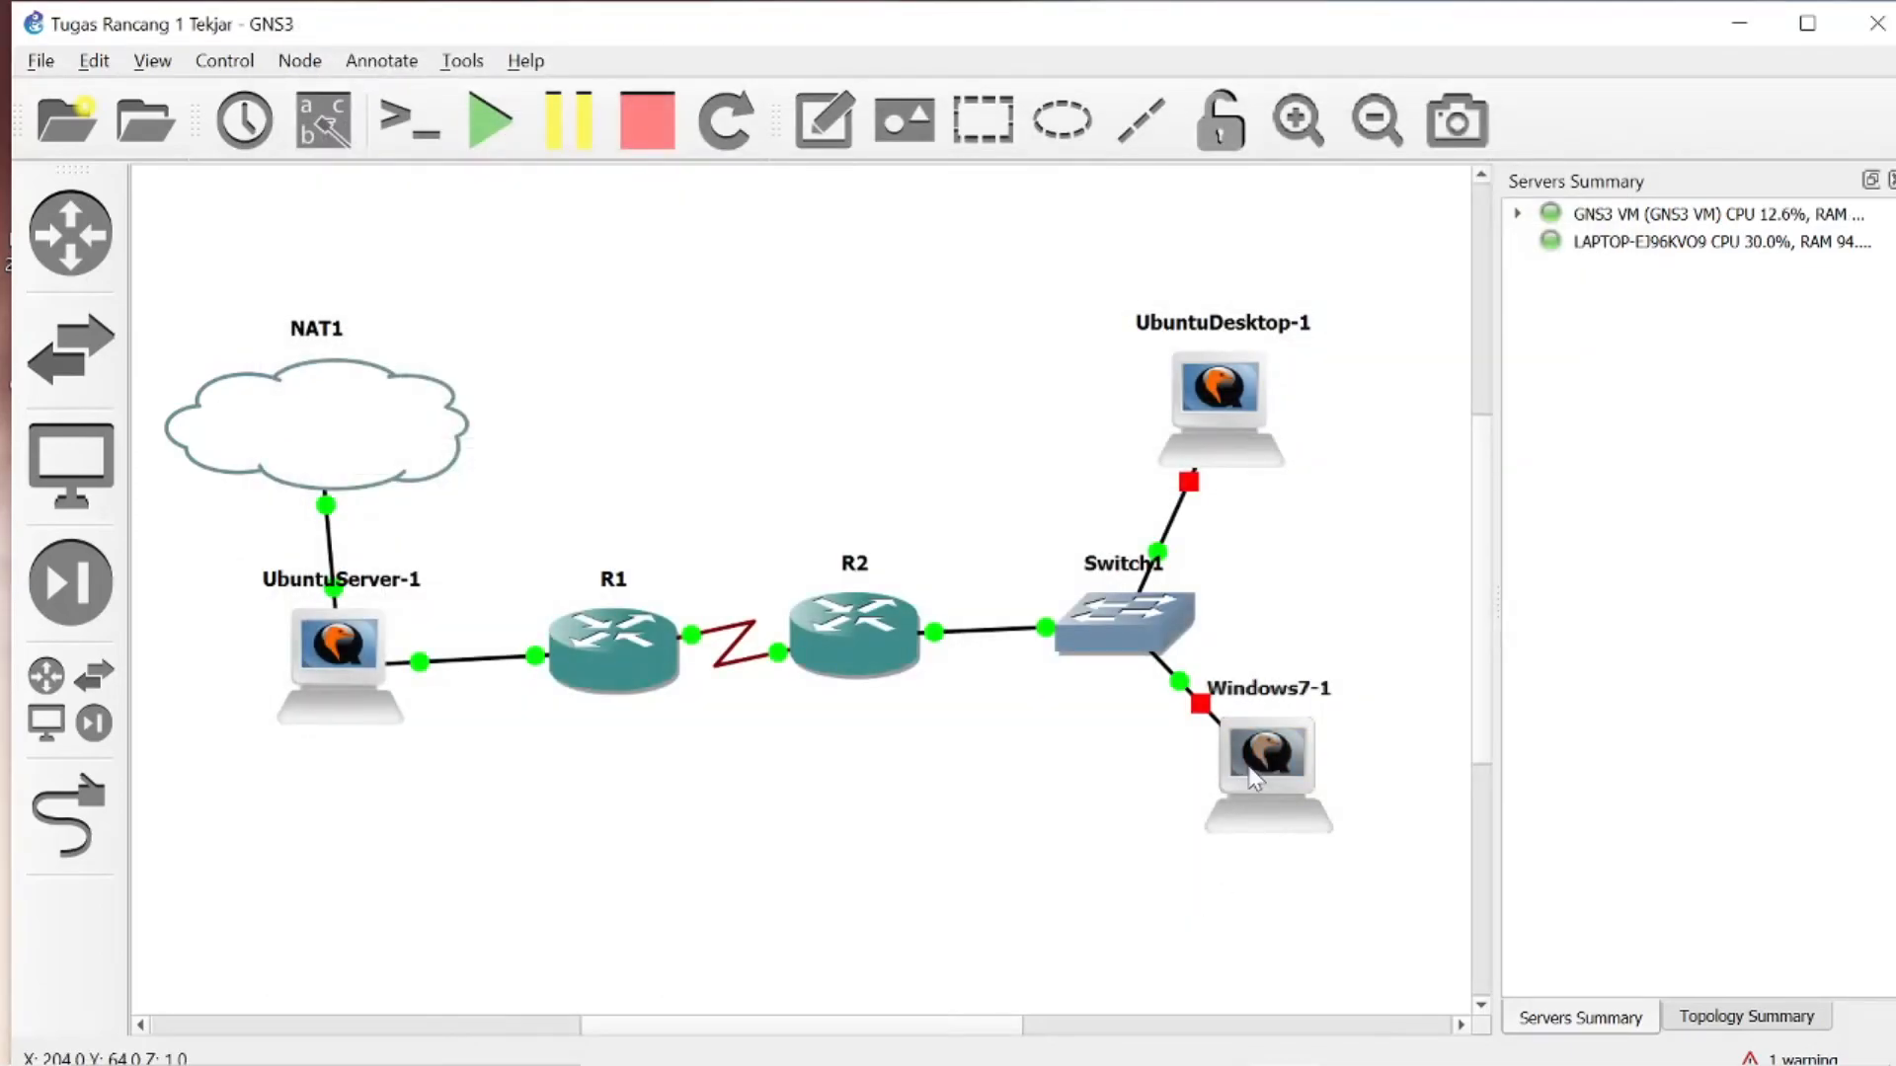
- Start the Windows7-1 node, open its console and boot with Start Windows Normally
{"action": "mouse_move", "coordinate": [1252, 777]}
{"action": "right_click", "coordinate": [1250, 767]}
{"action": "left_click", "coordinate": [1315, 193]}
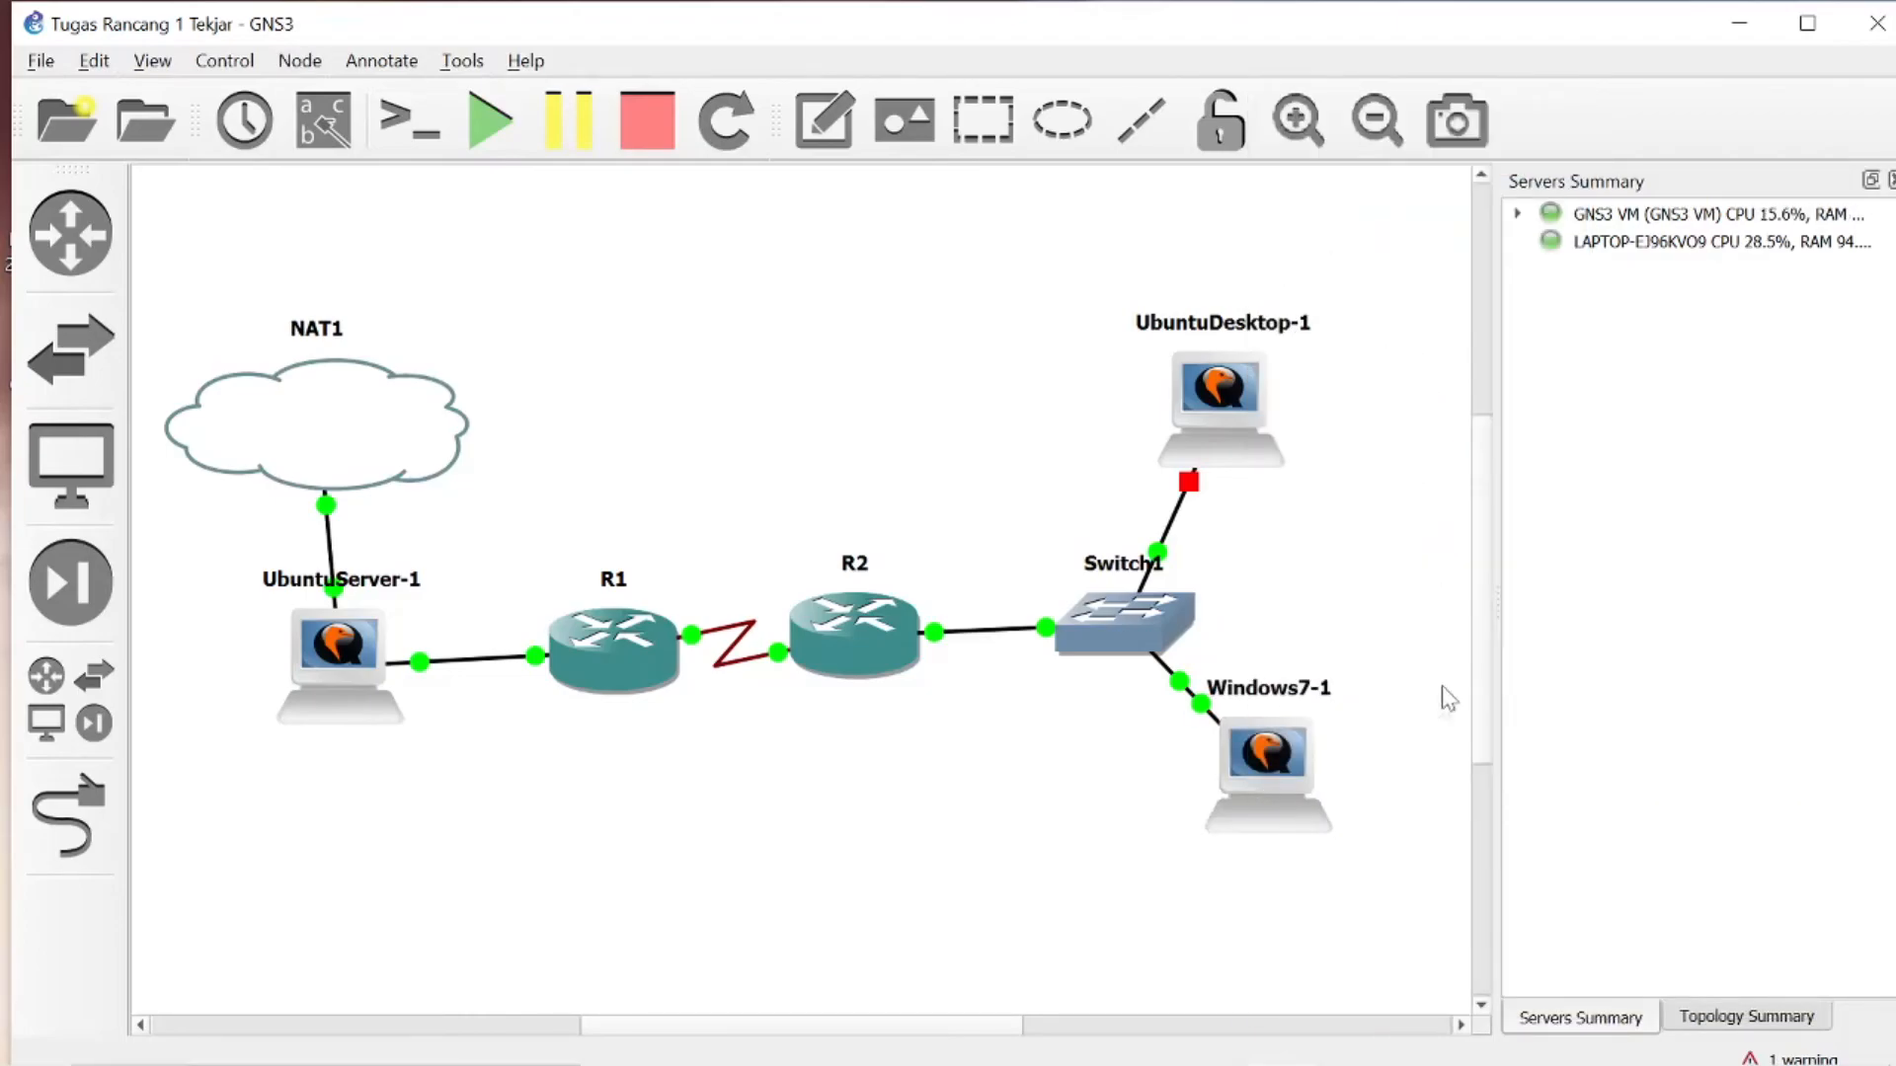
{"action": "double_click", "coordinate": [1271, 764]}
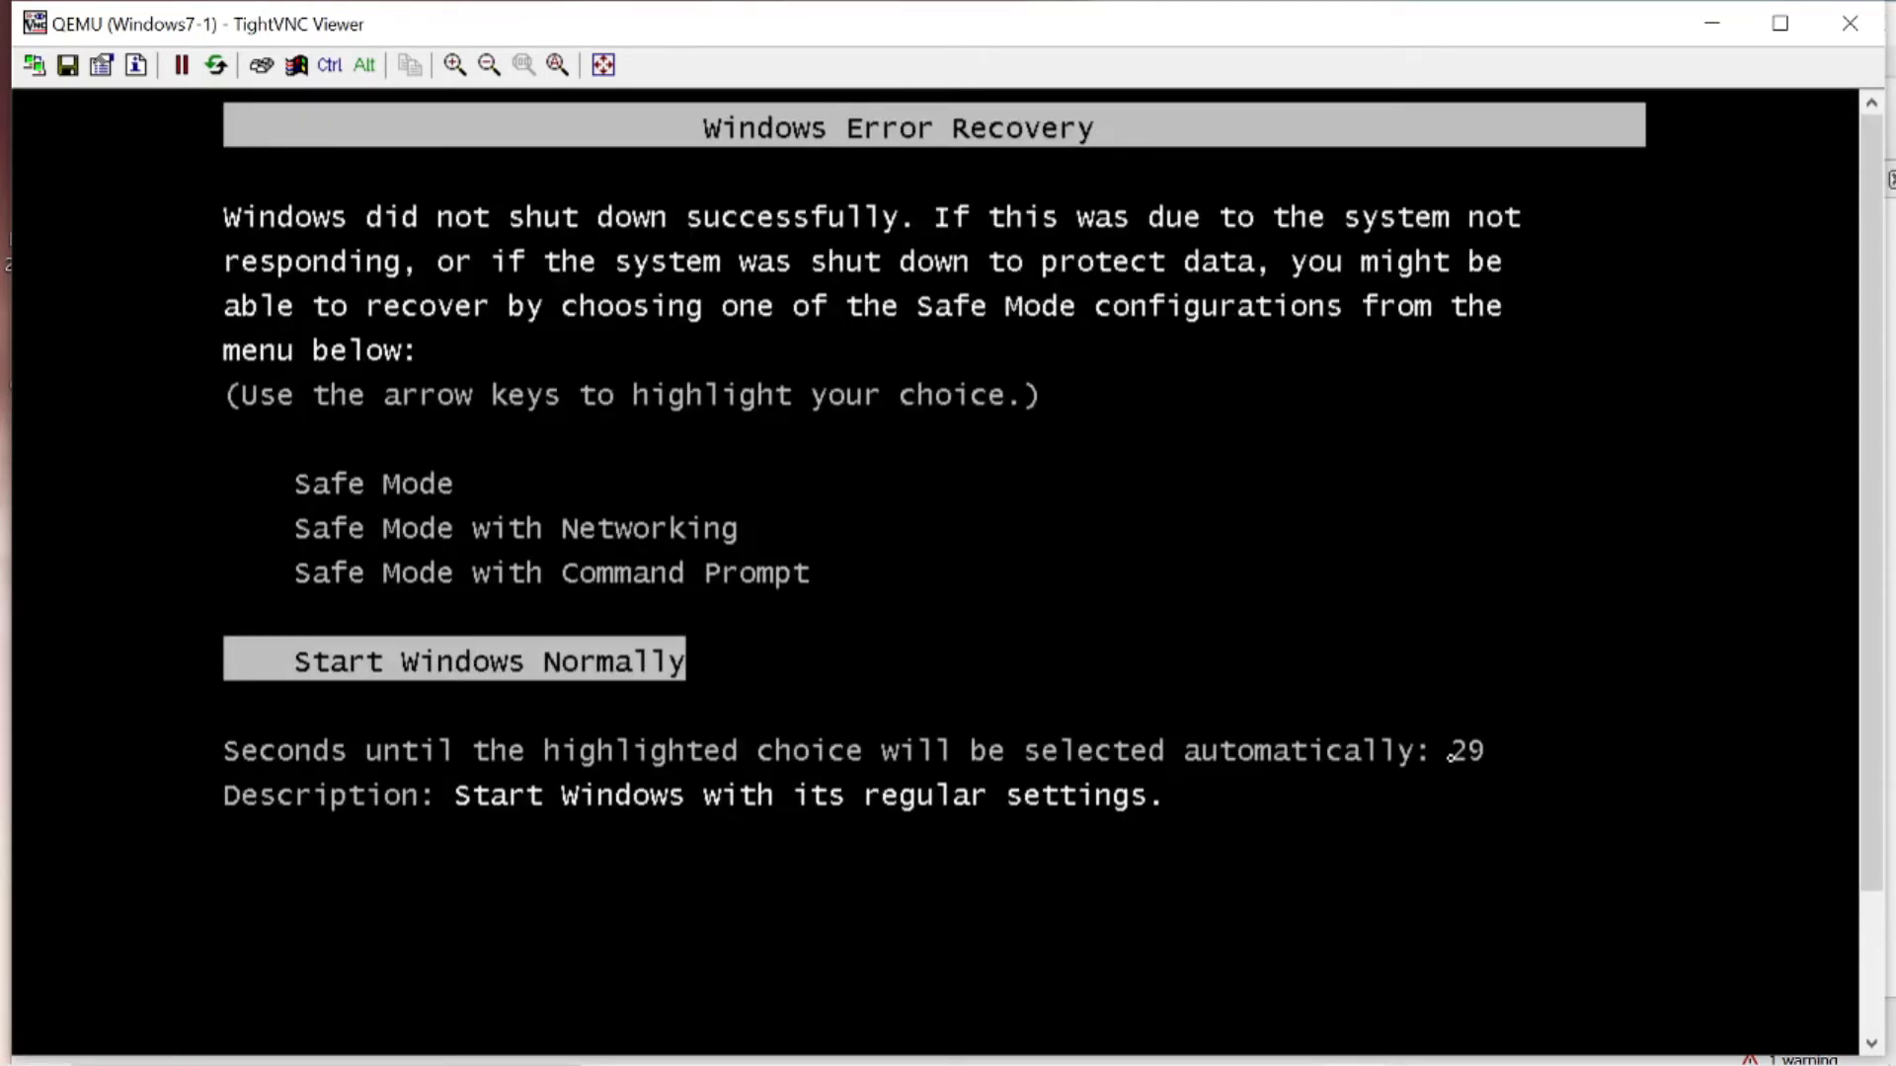
{"action": "key", "text": "Return"}
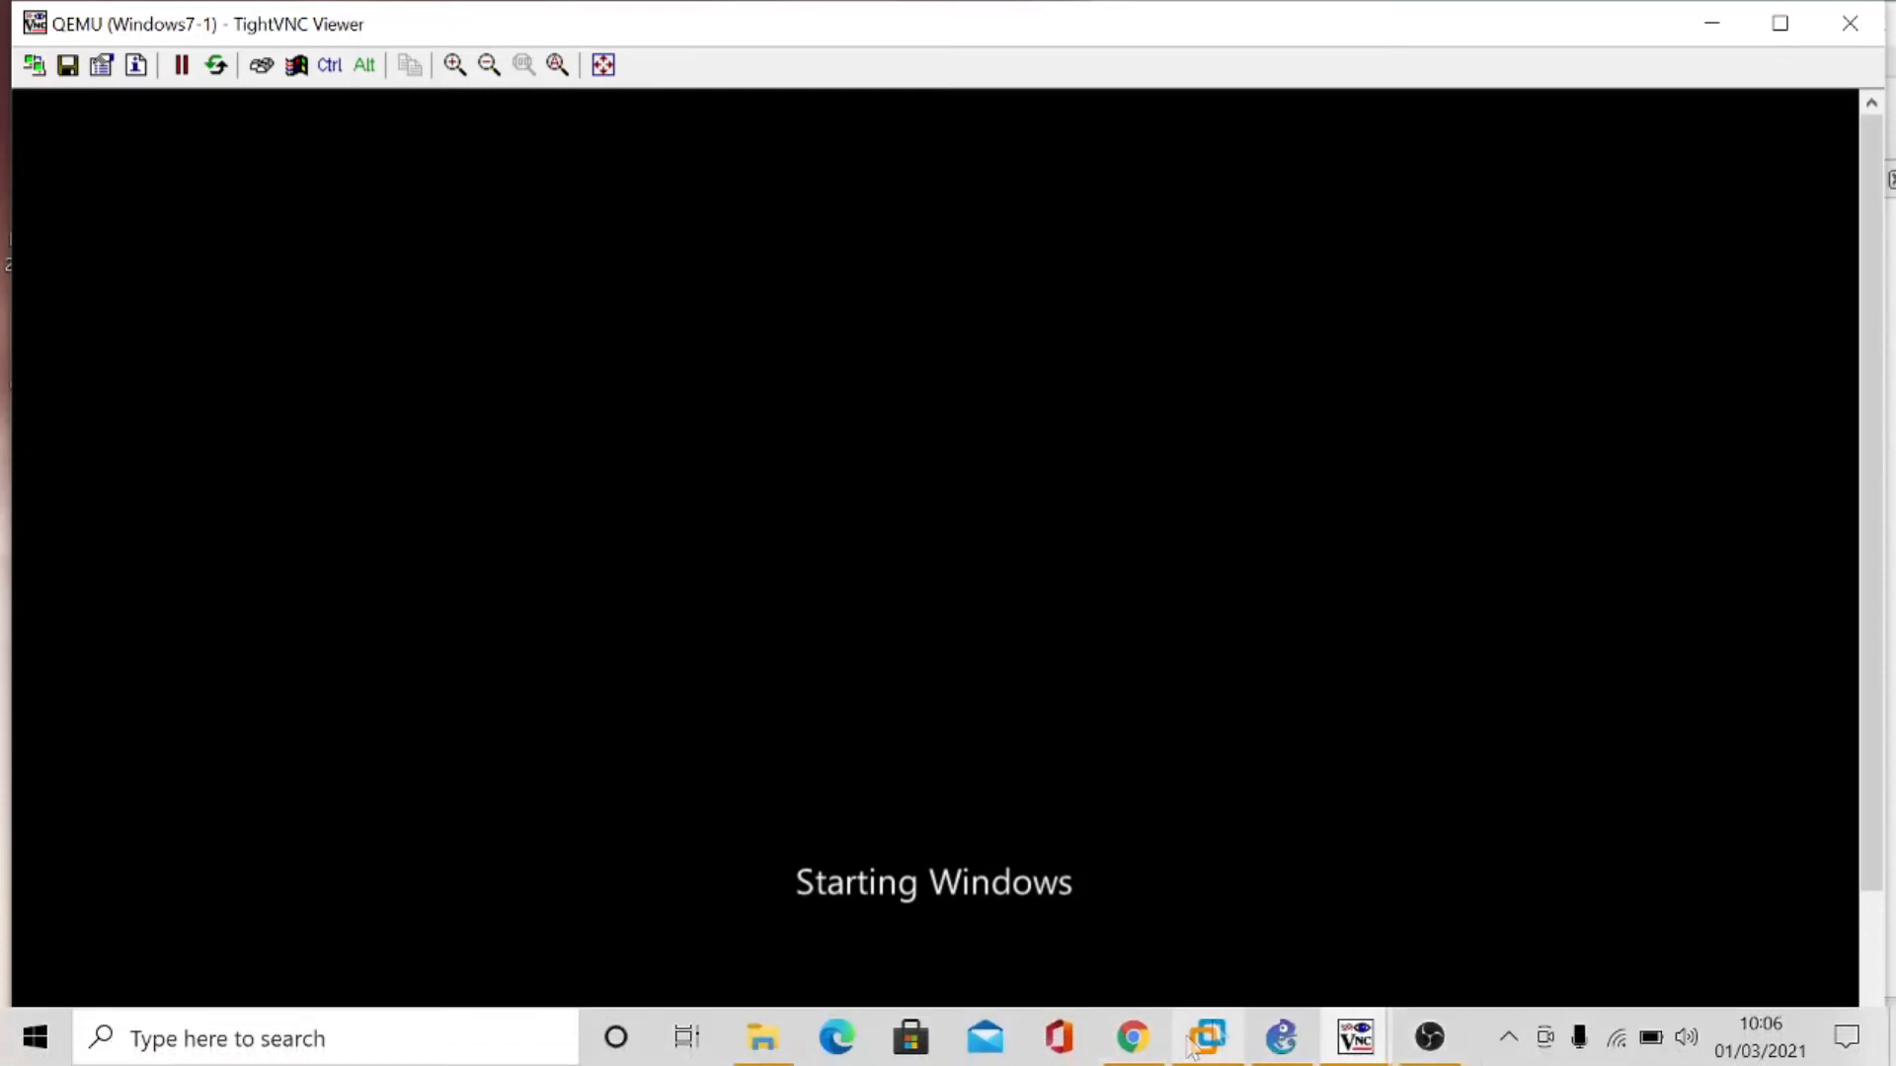
{"action": "left_click", "coordinate": [1418, 1056]}
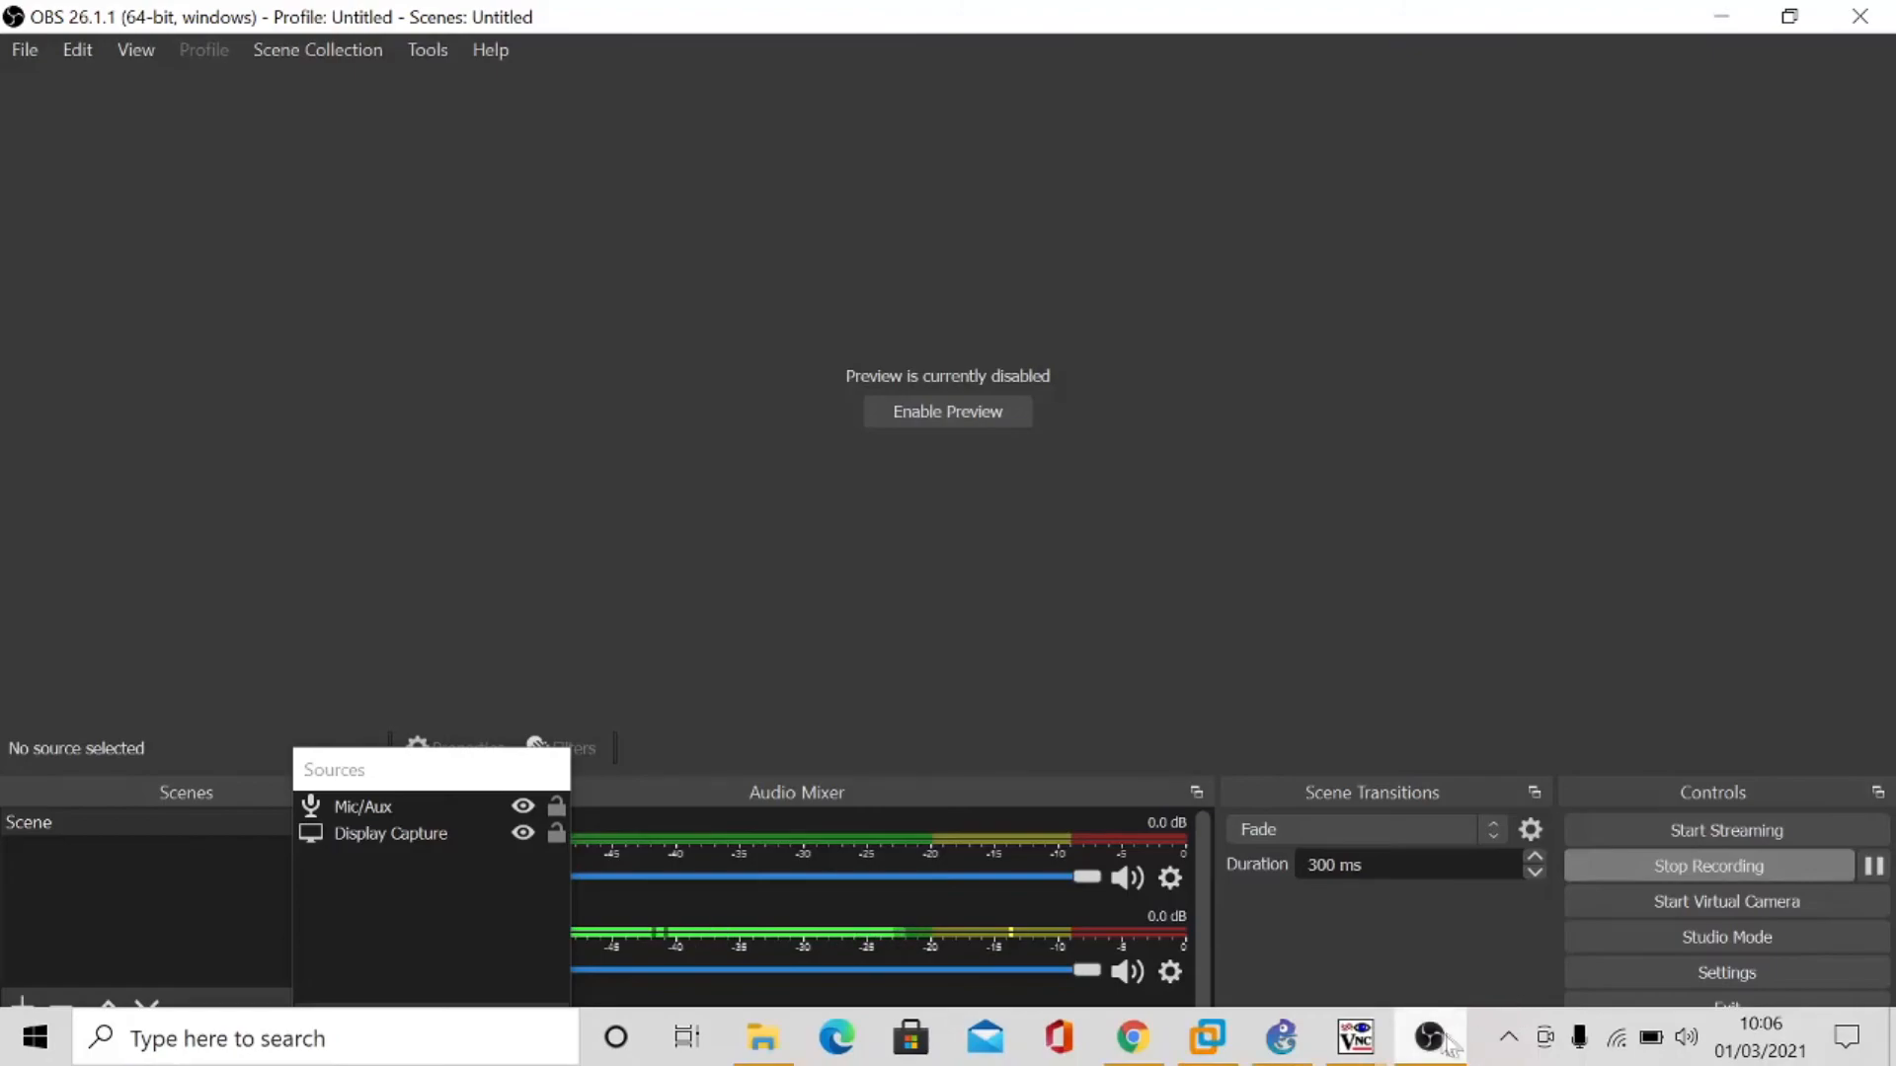
{"action": "left_click", "coordinate": [1354, 1037]}
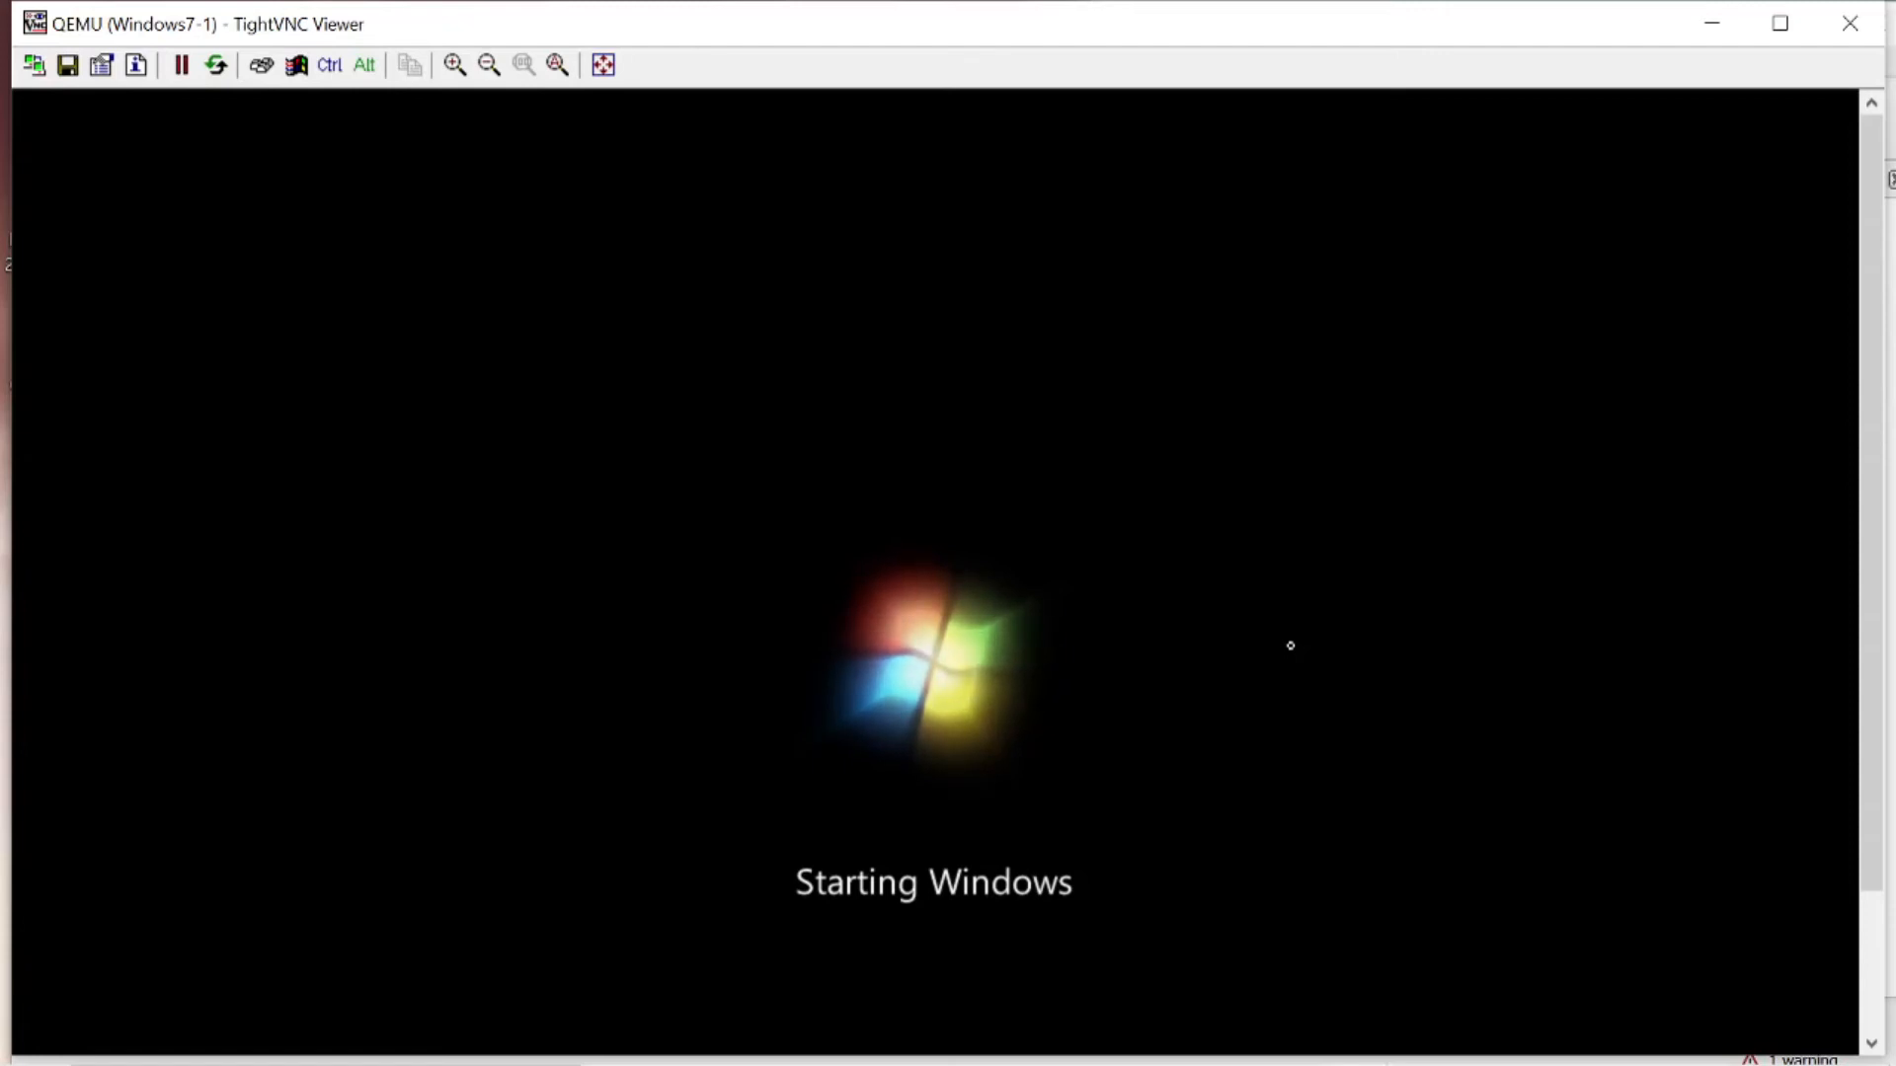
{"action": "left_click", "coordinate": [1704, 28]}
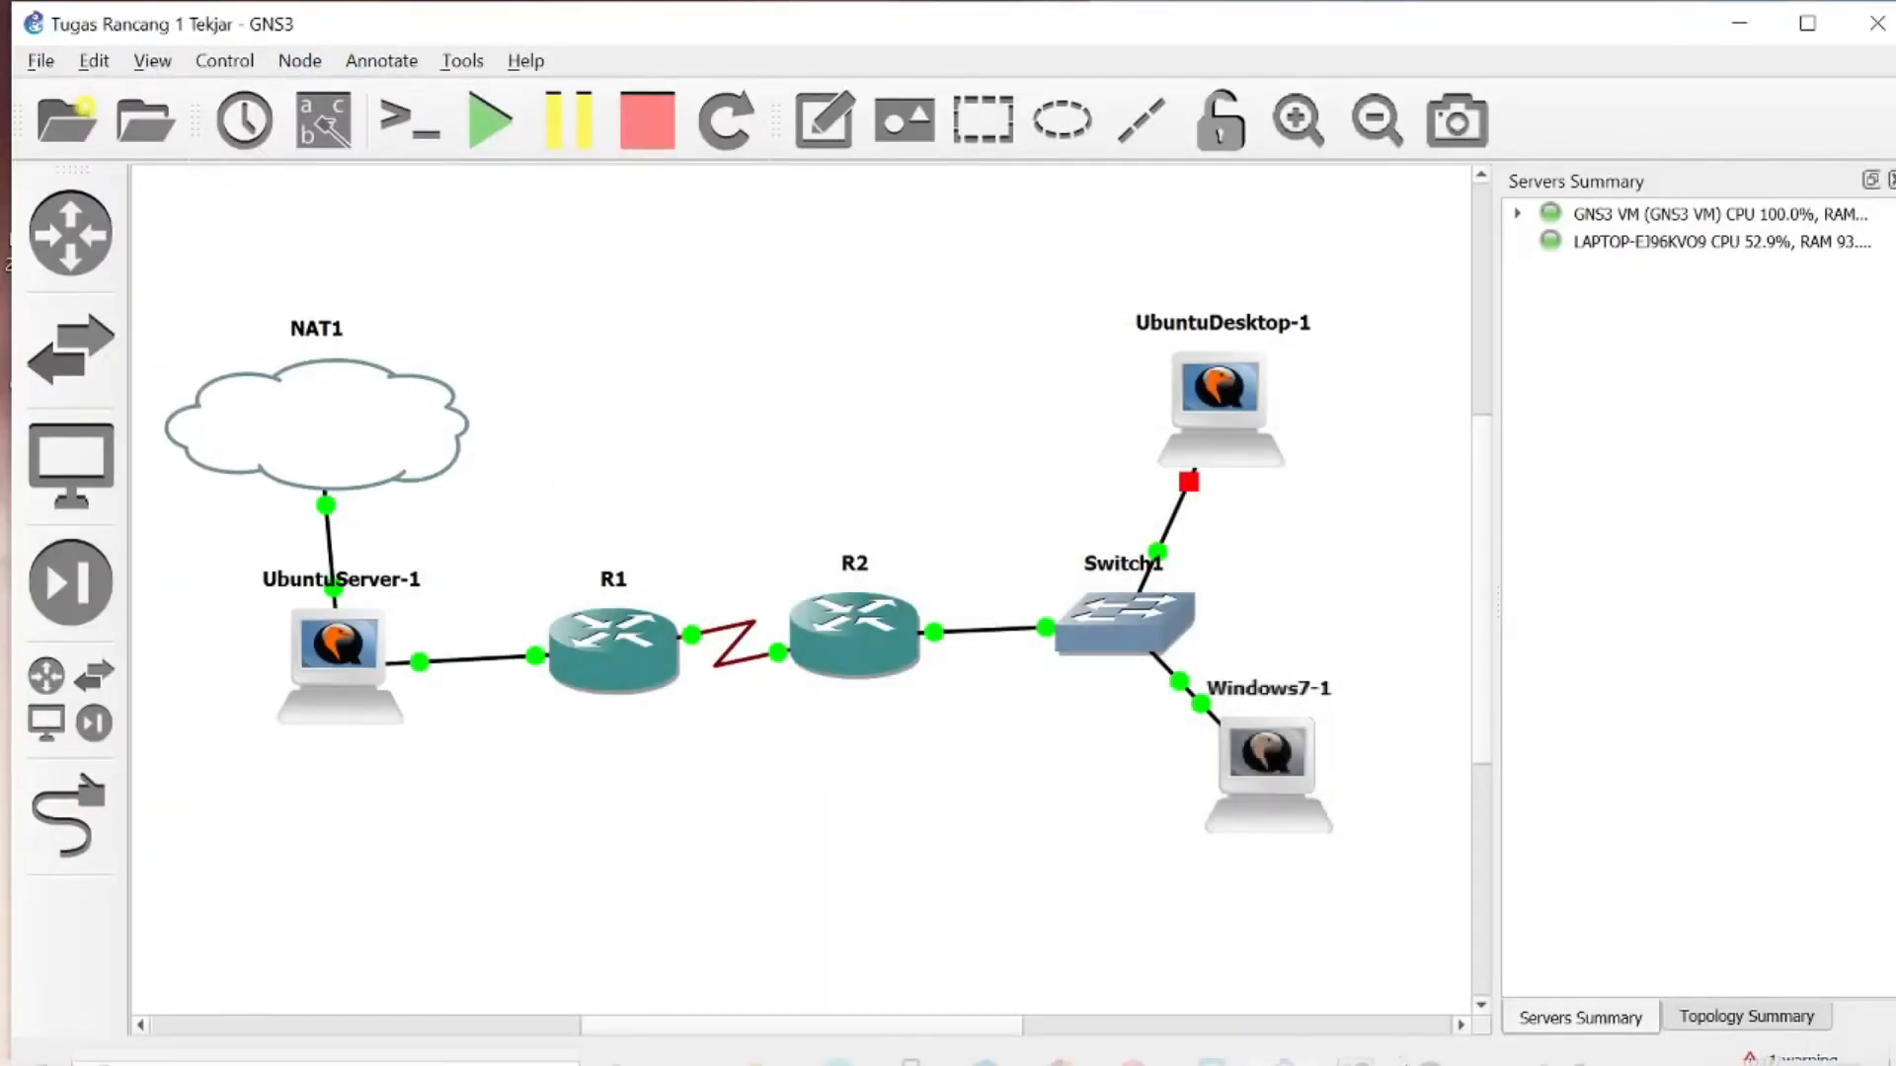
{"action": "mouse_move", "coordinate": [1325, 1037]}
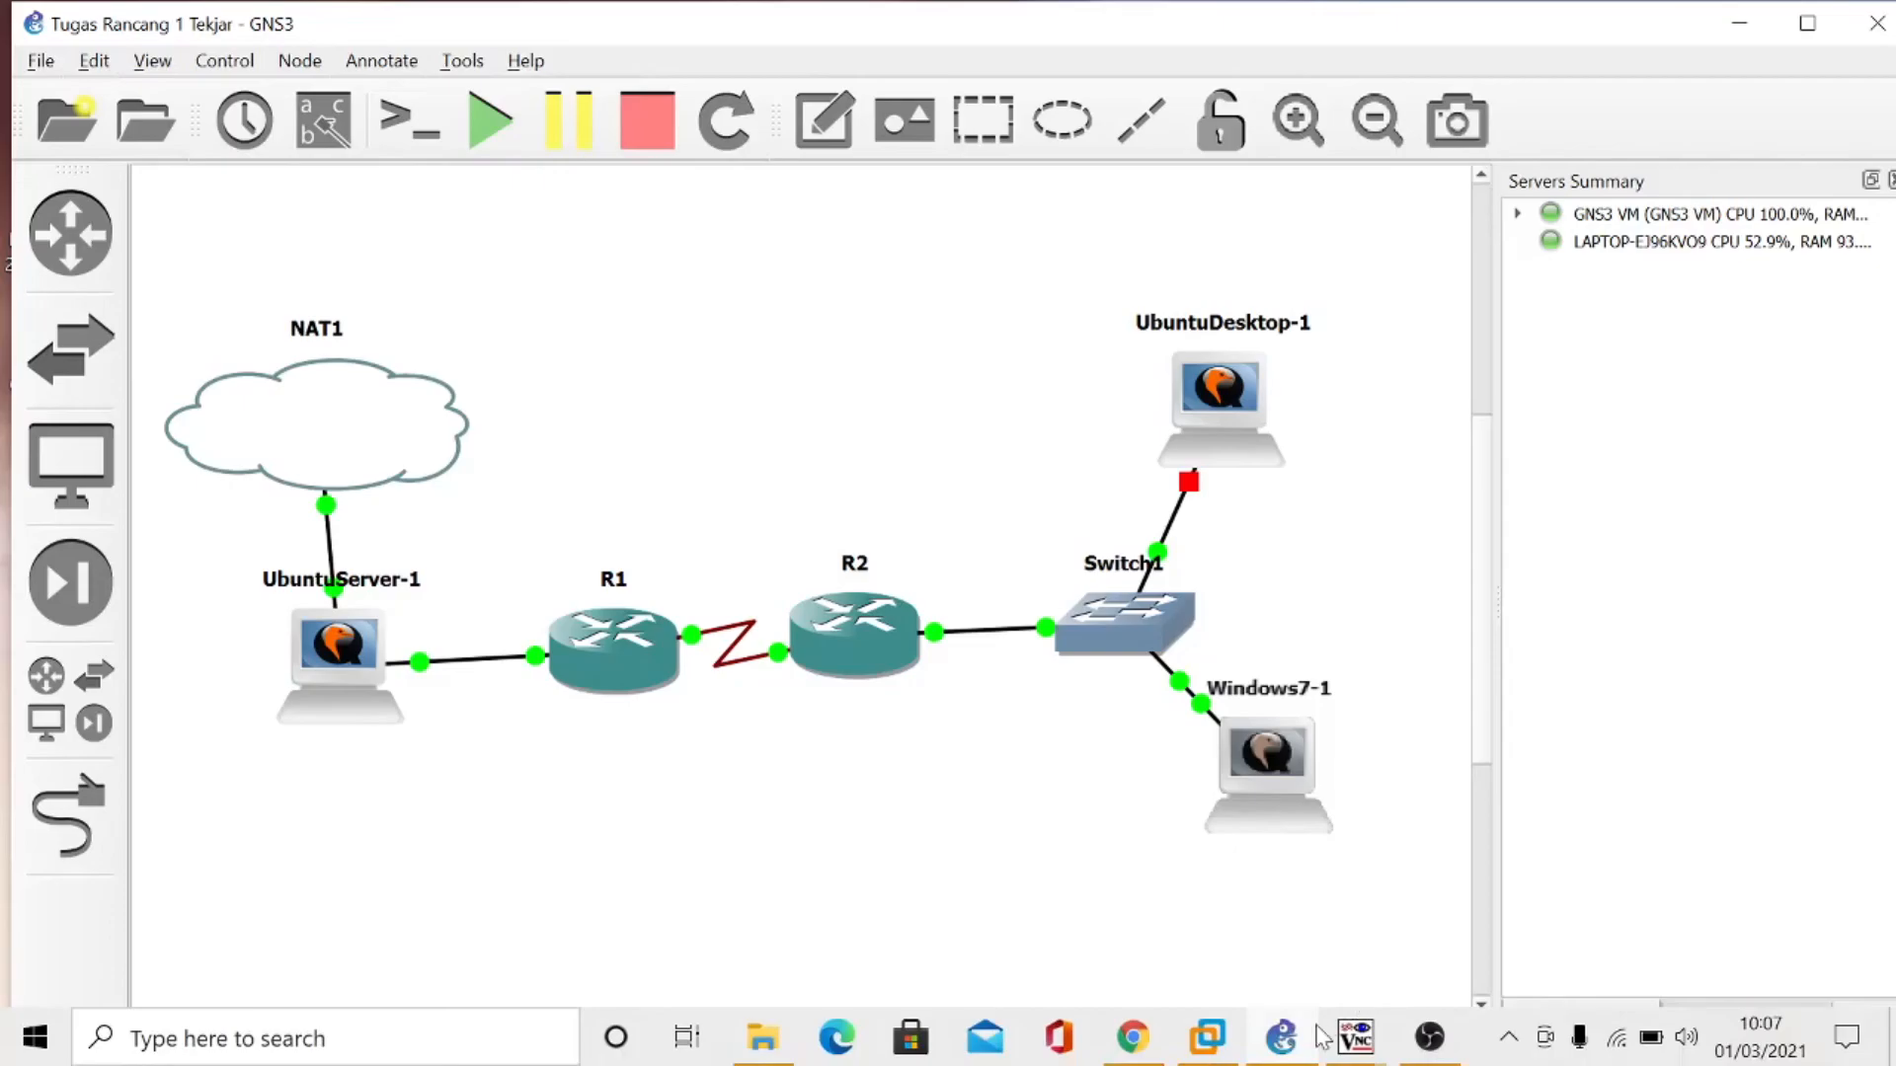
{"action": "left_click", "coordinate": [1431, 1045]}
{"action": "mouse_move", "coordinate": [1361, 1042]}
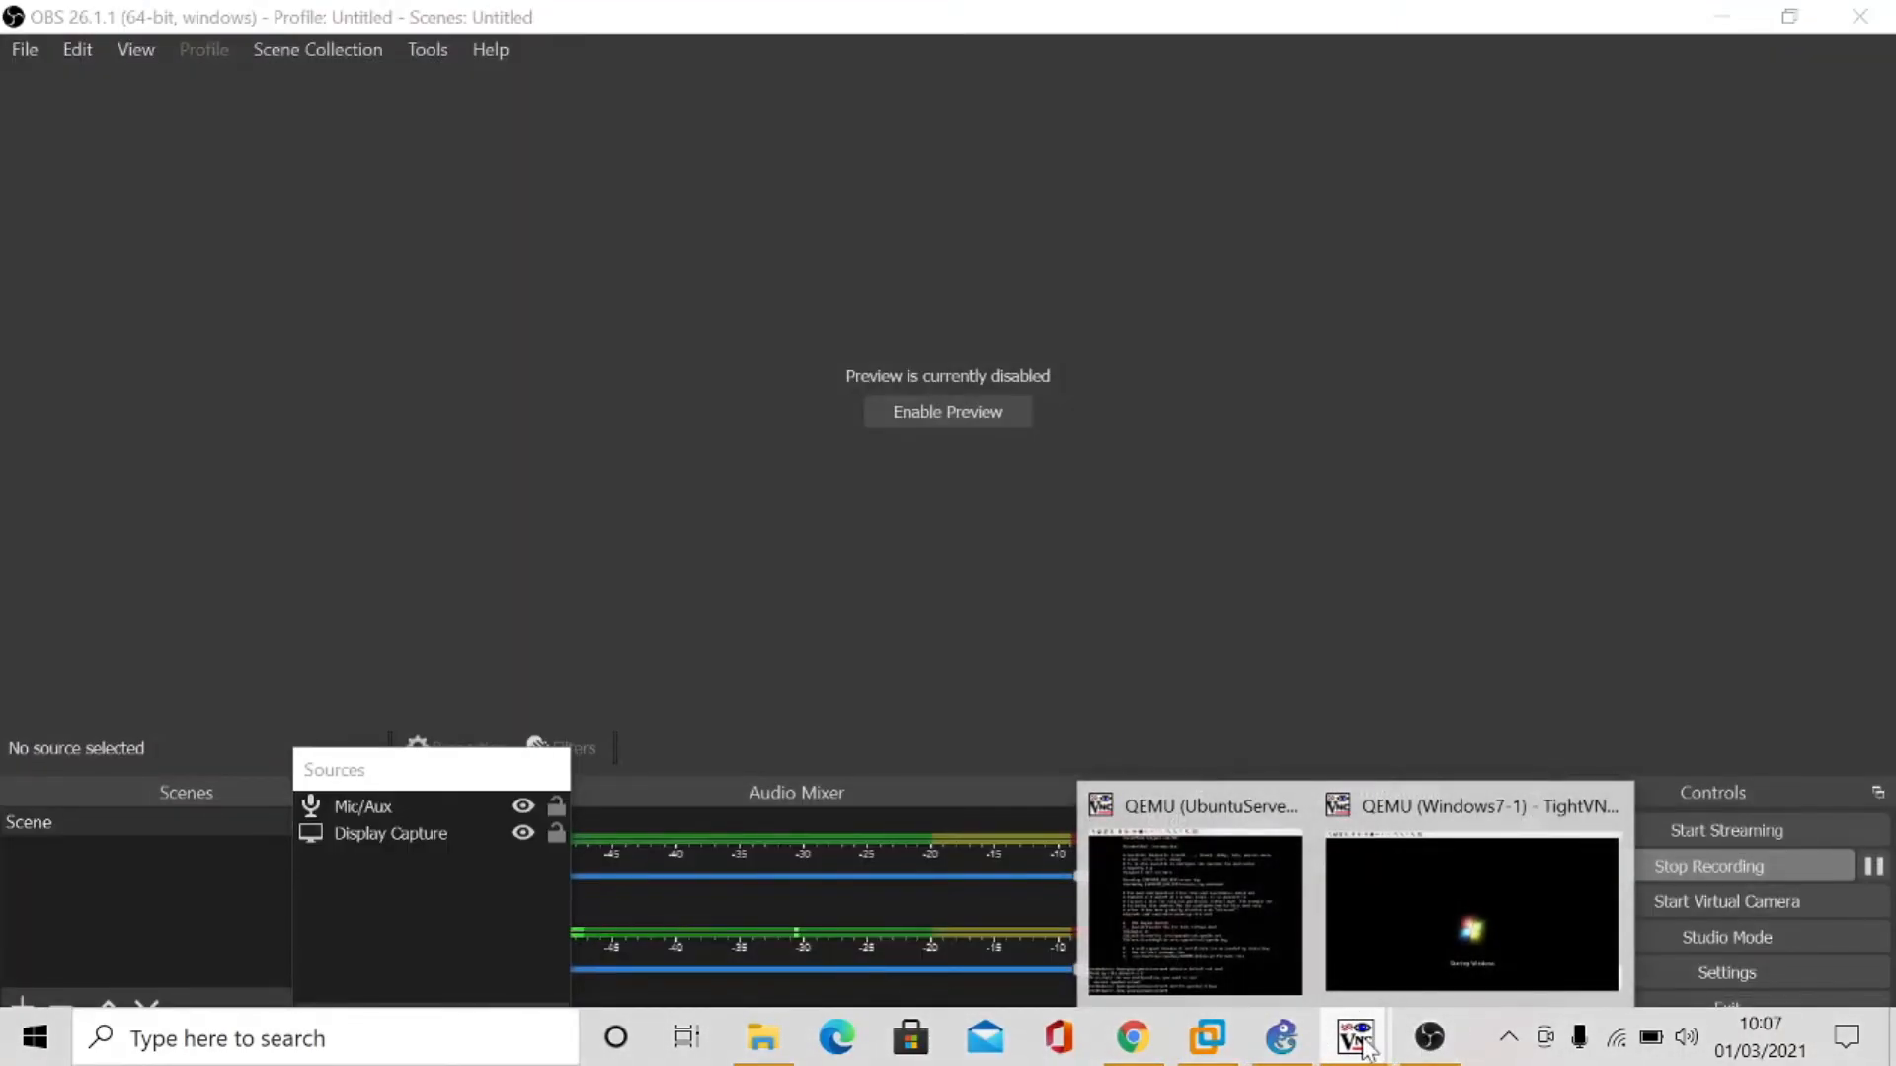
{"action": "left_click", "coordinate": [1472, 926]}
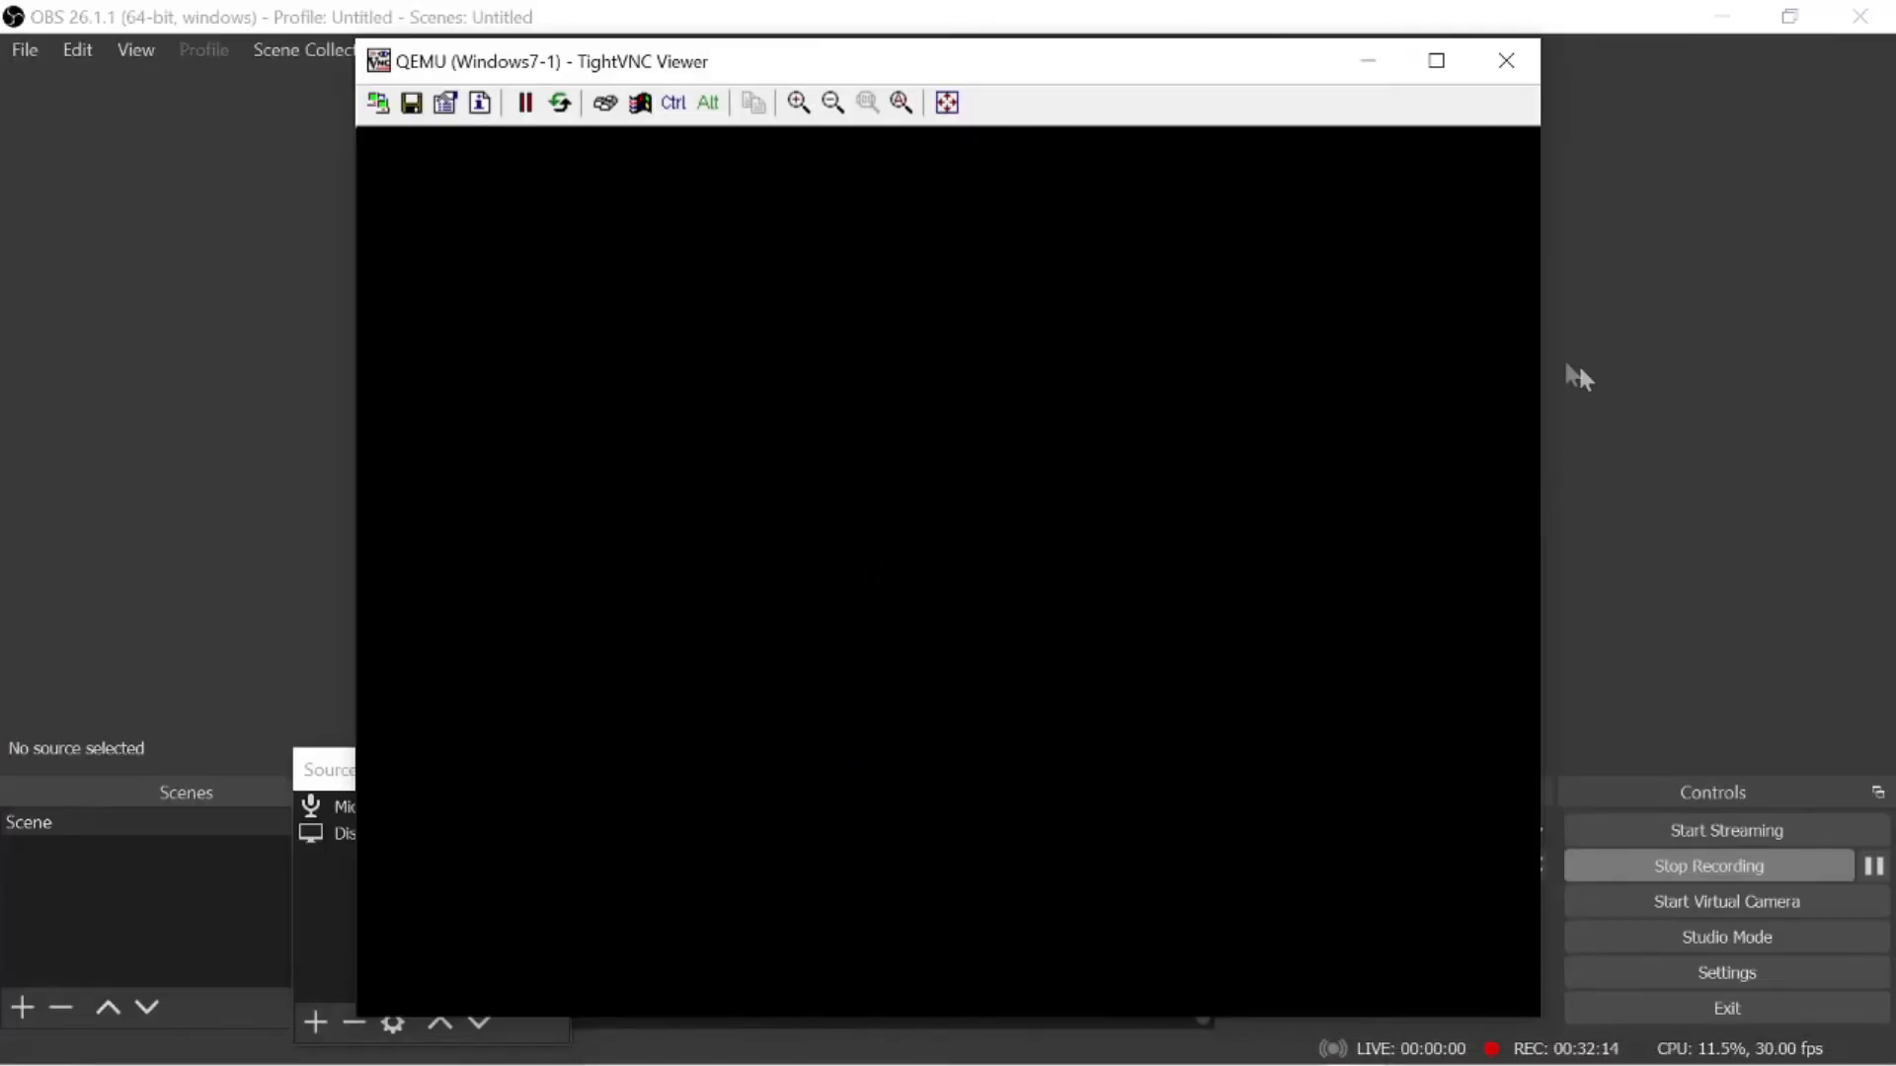
{"action": "left_click", "coordinate": [1364, 59]}
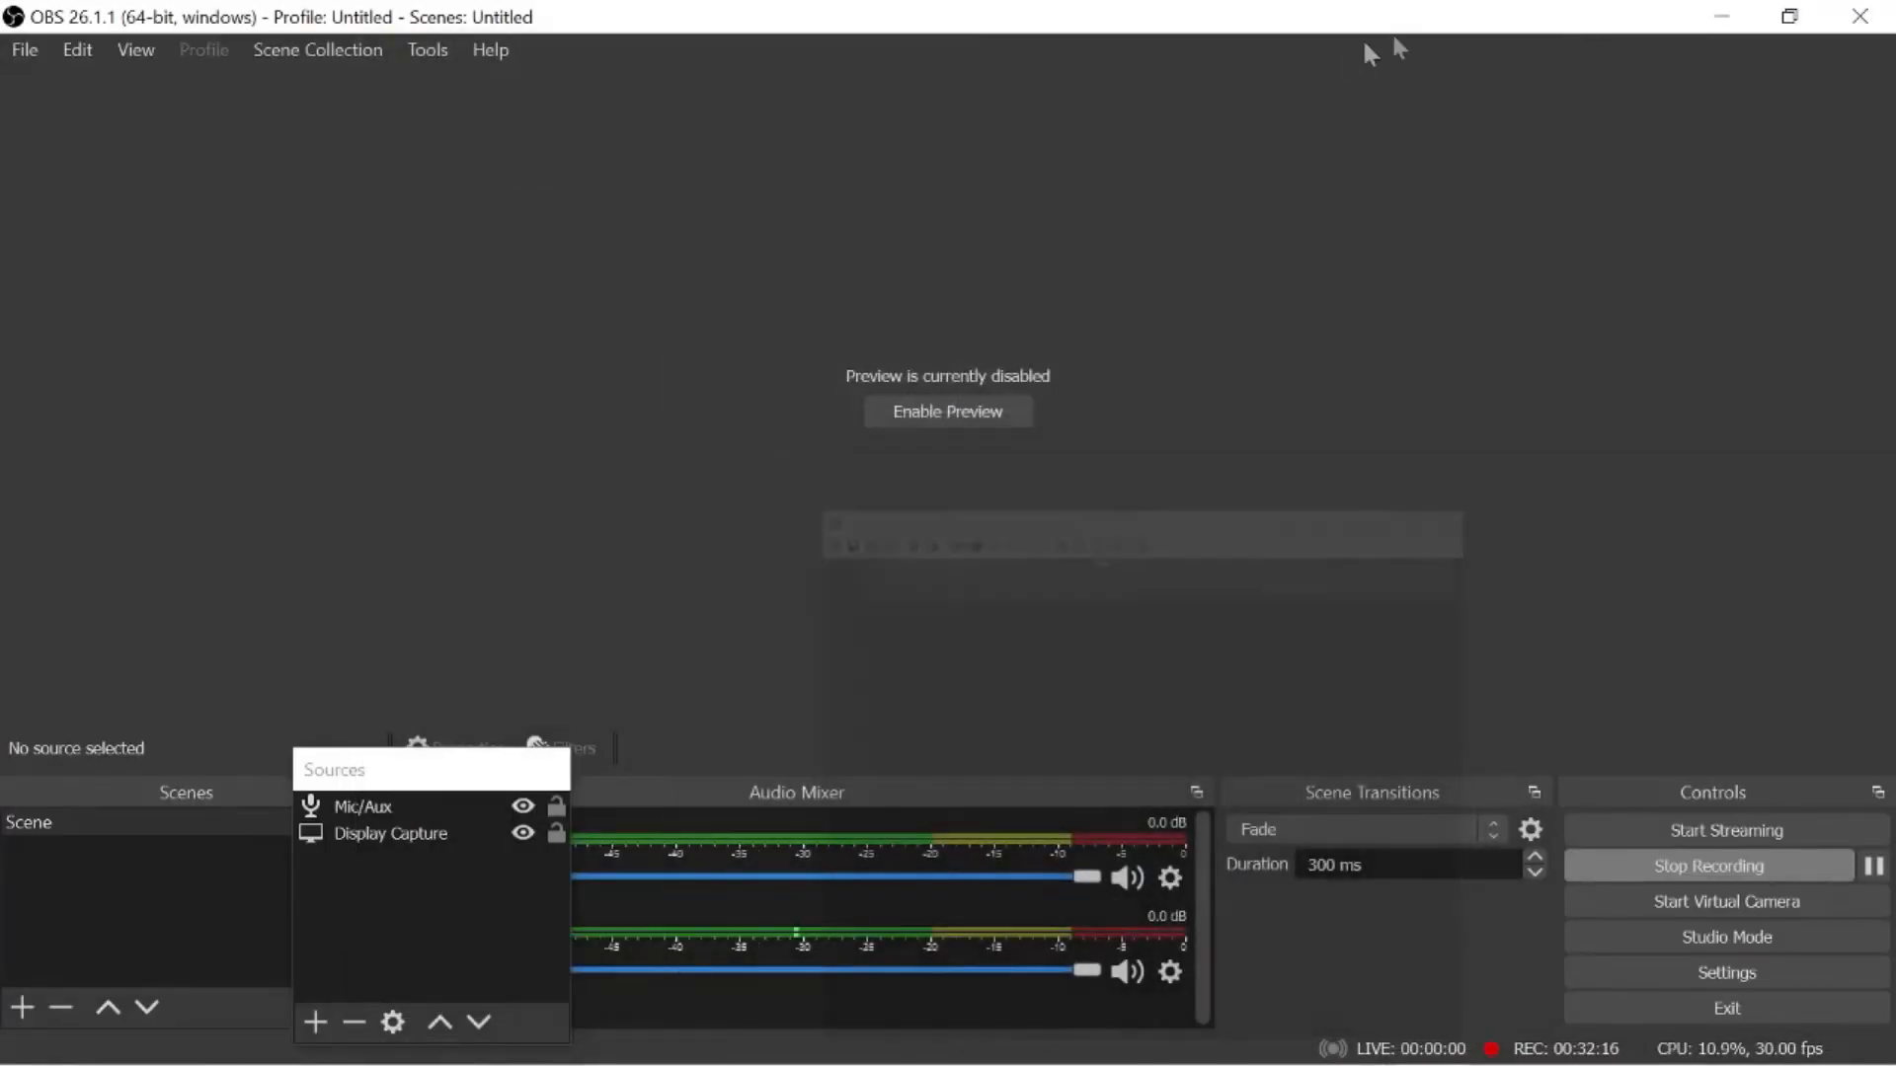
{"action": "left_click", "coordinate": [1720, 12]}
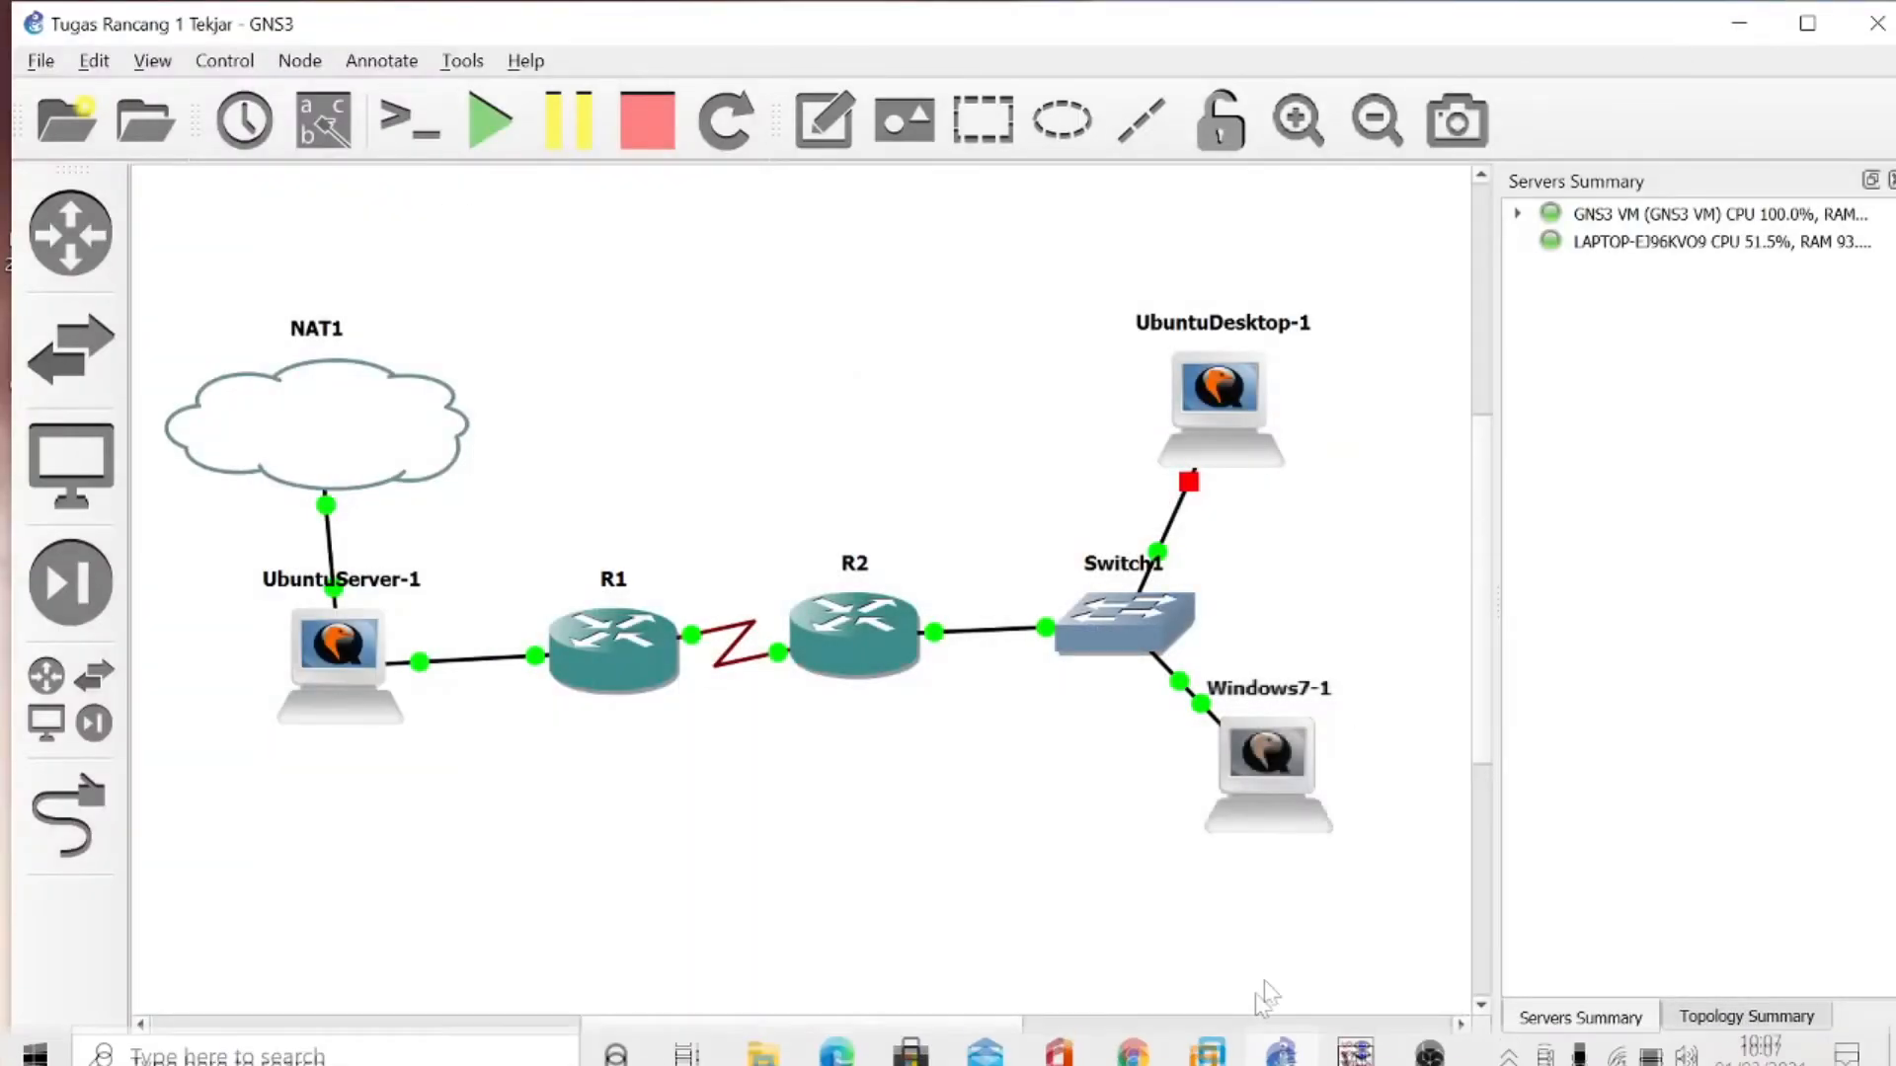
- Bring up the Windows7-1 console, scale its display down and cancel the Set Network Location prompt
{"action": "mouse_move", "coordinate": [1356, 1037]}
{"action": "left_click", "coordinate": [1400, 949]}
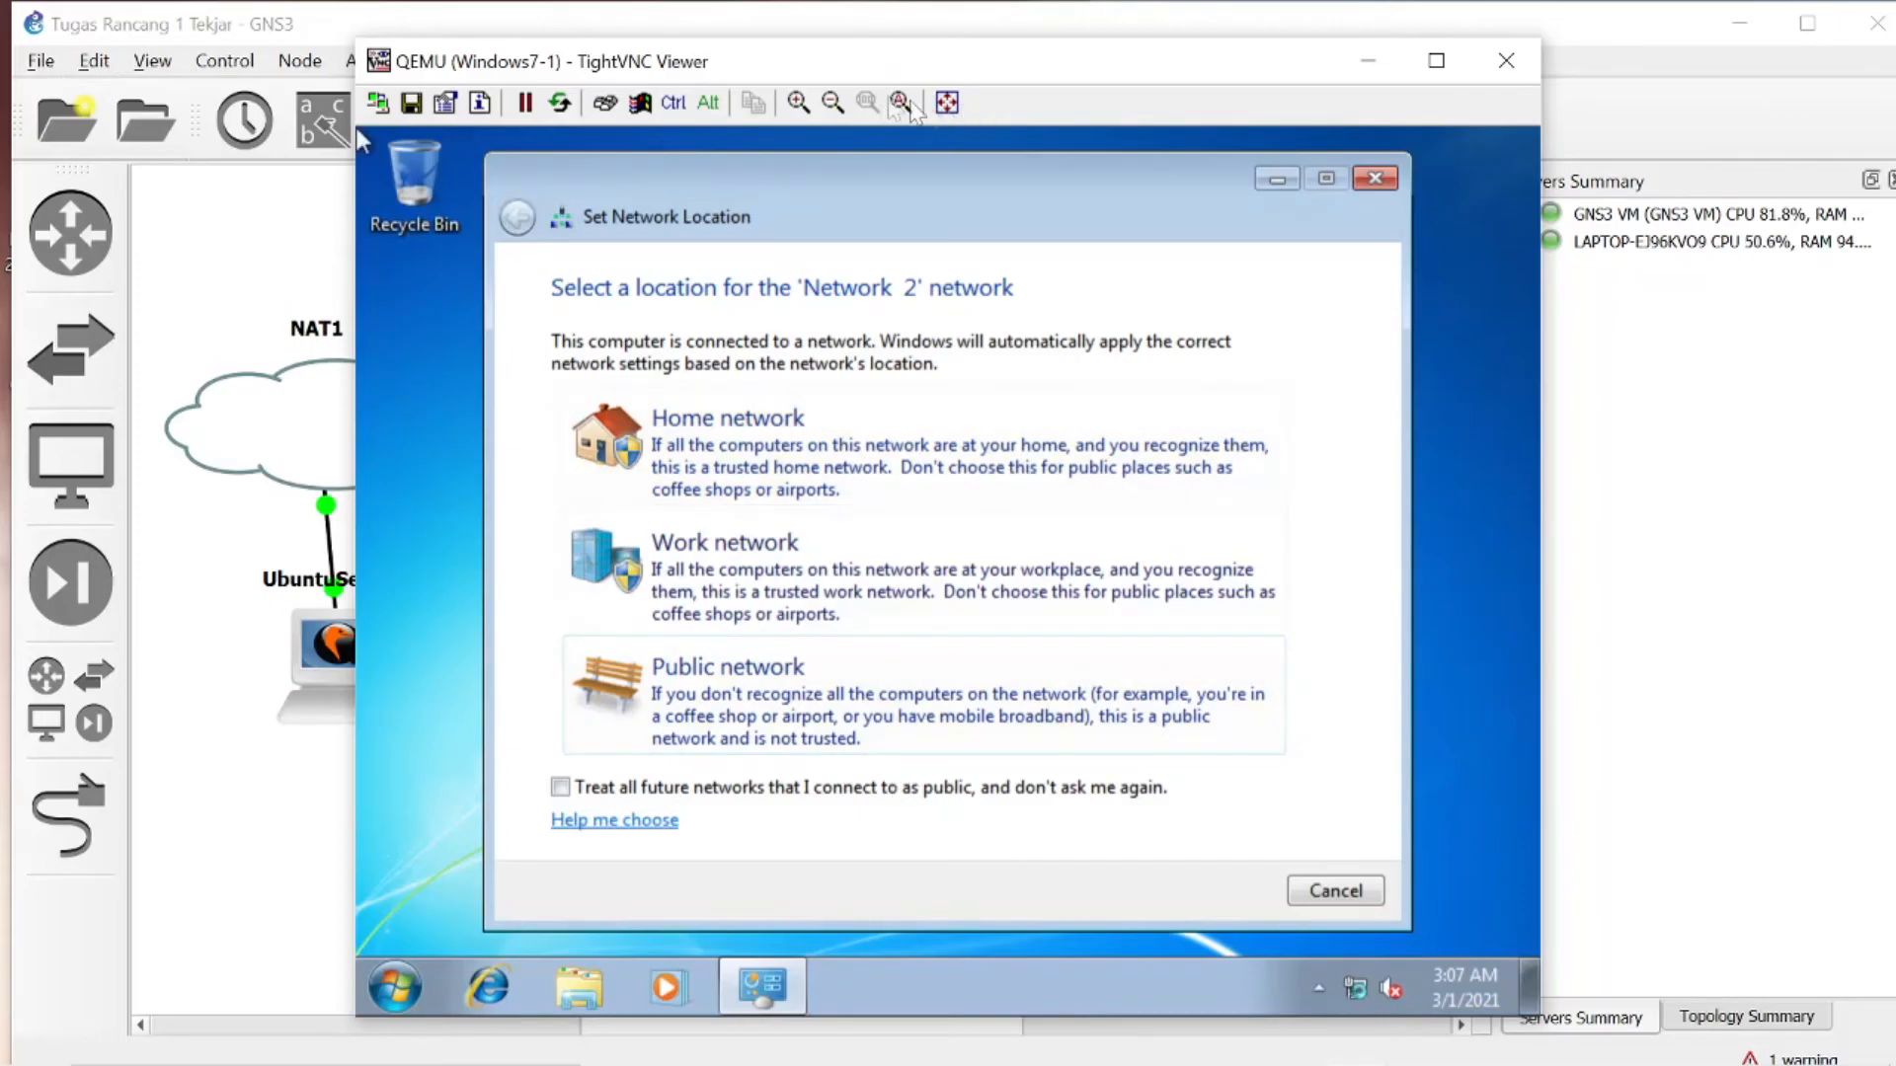
{"action": "left_click", "coordinate": [834, 103]}
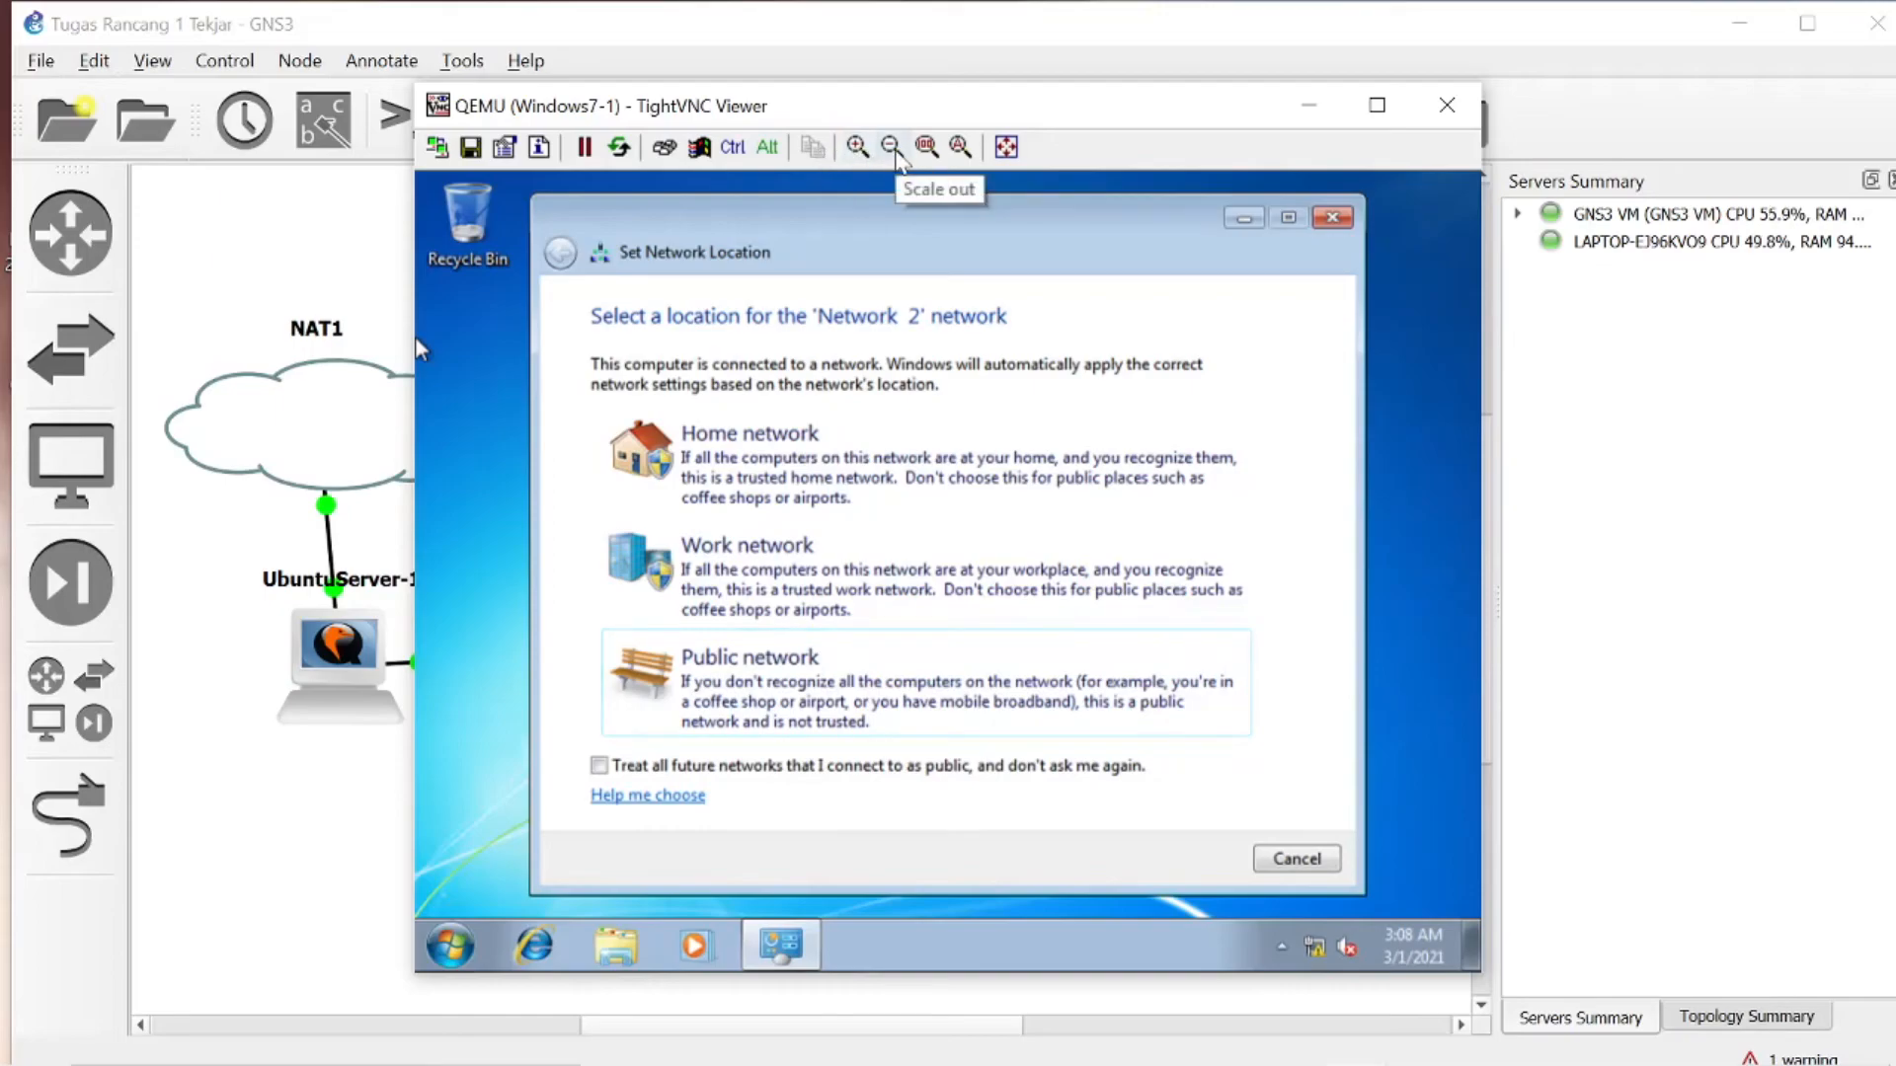
{"action": "left_click", "coordinate": [960, 147]}
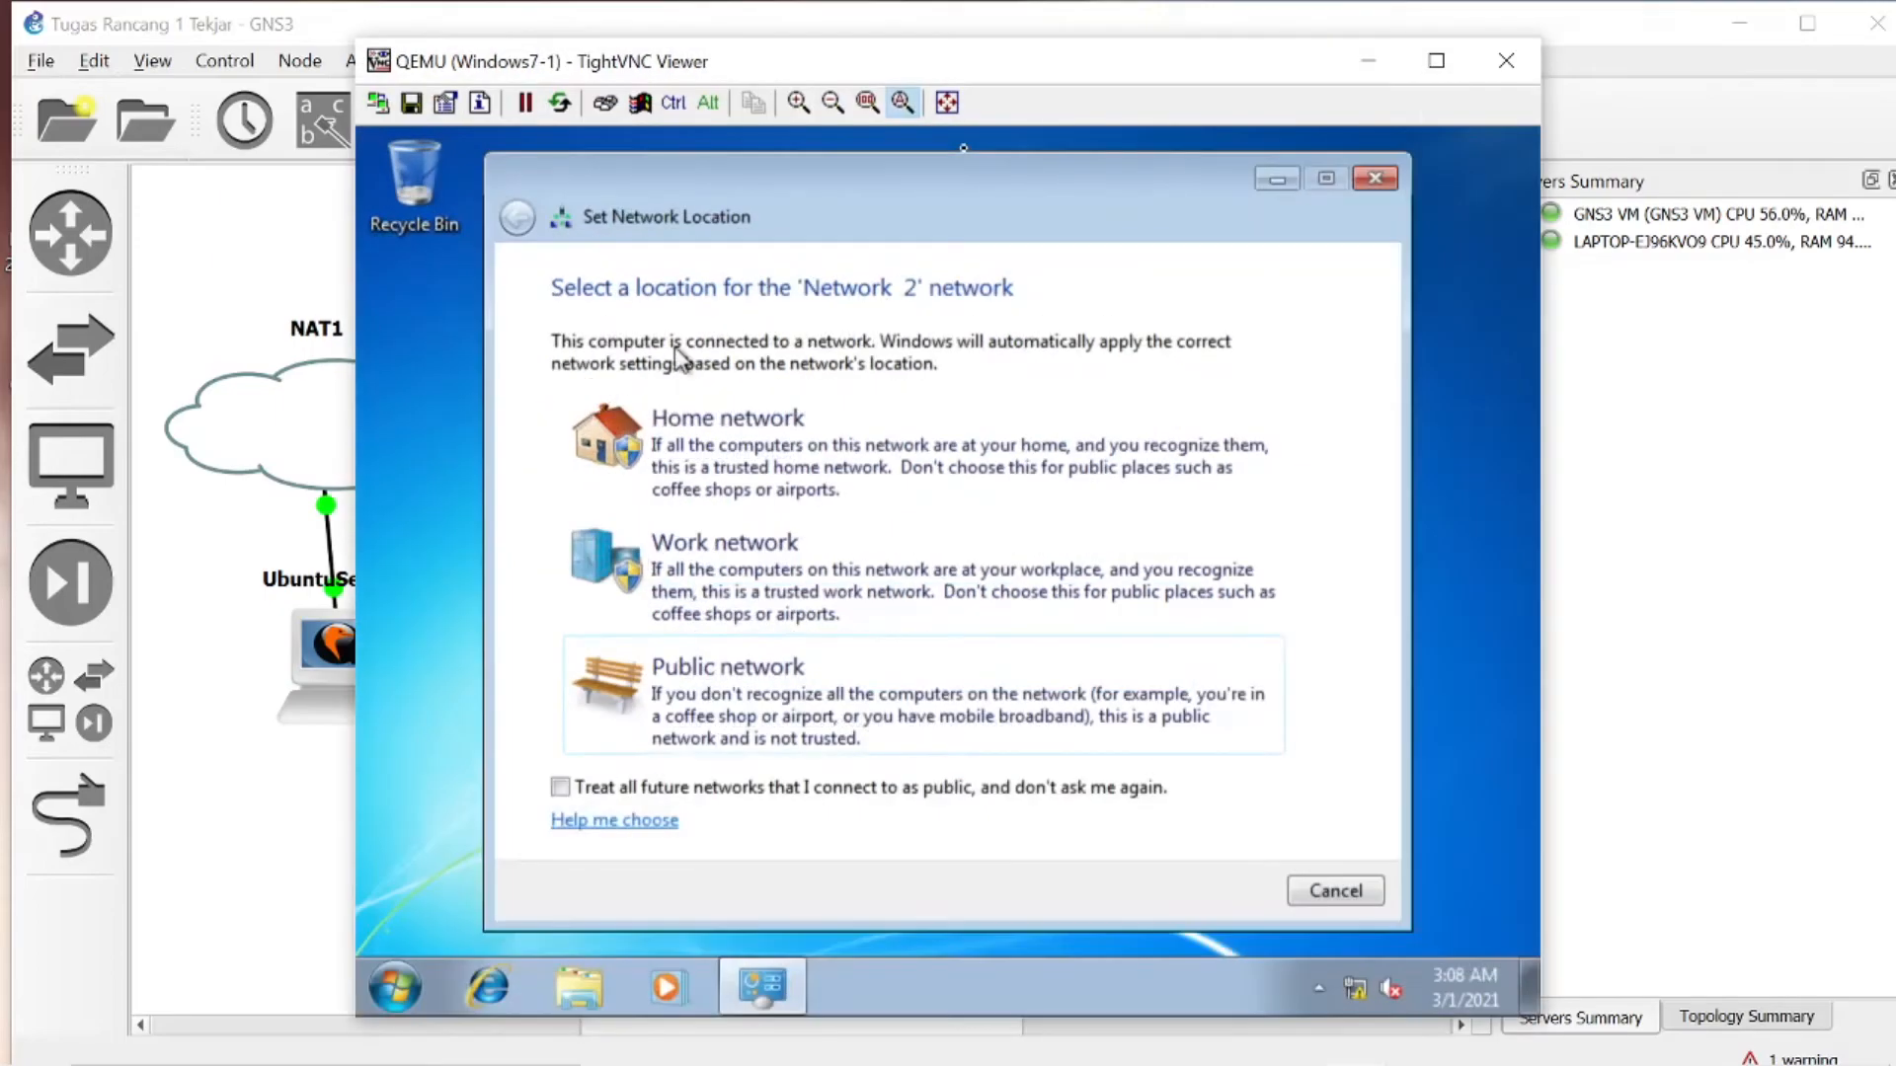
{"action": "left_click", "coordinate": [873, 106]}
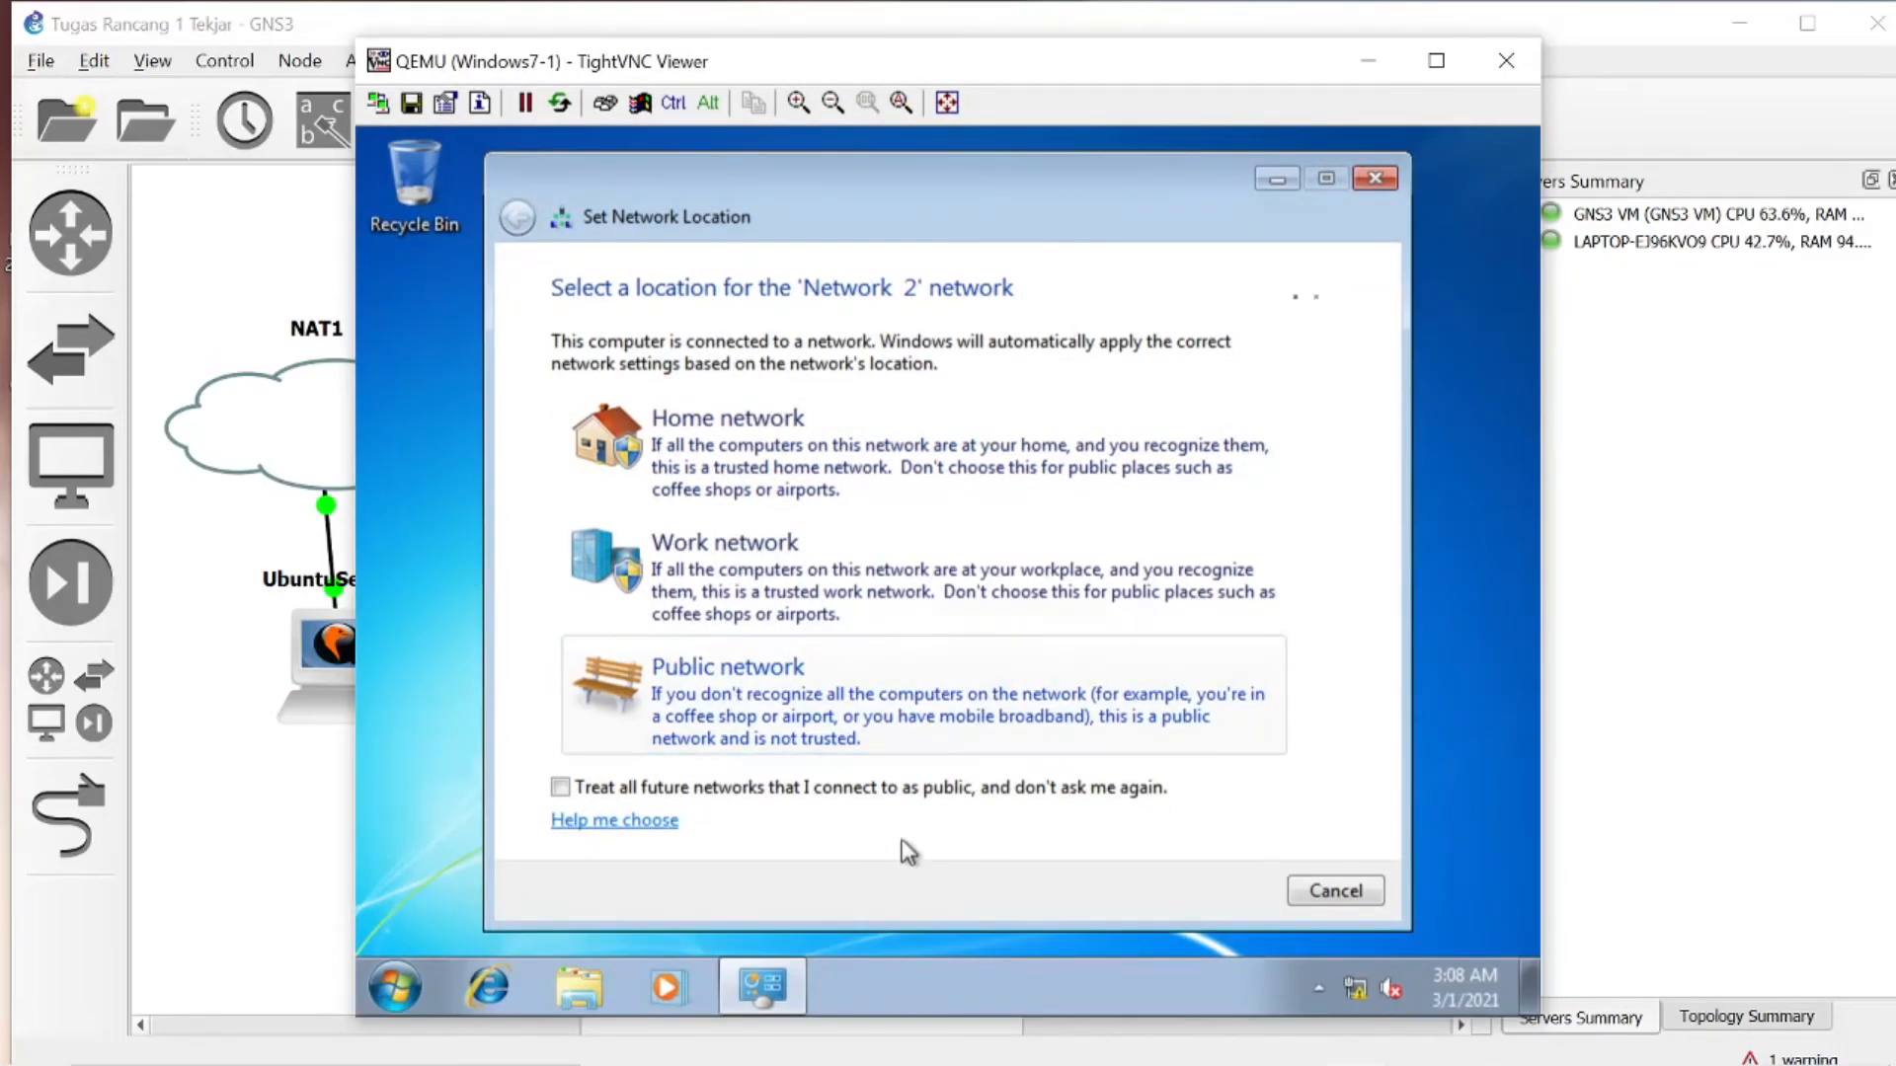
{"action": "left_click", "coordinate": [833, 103]}
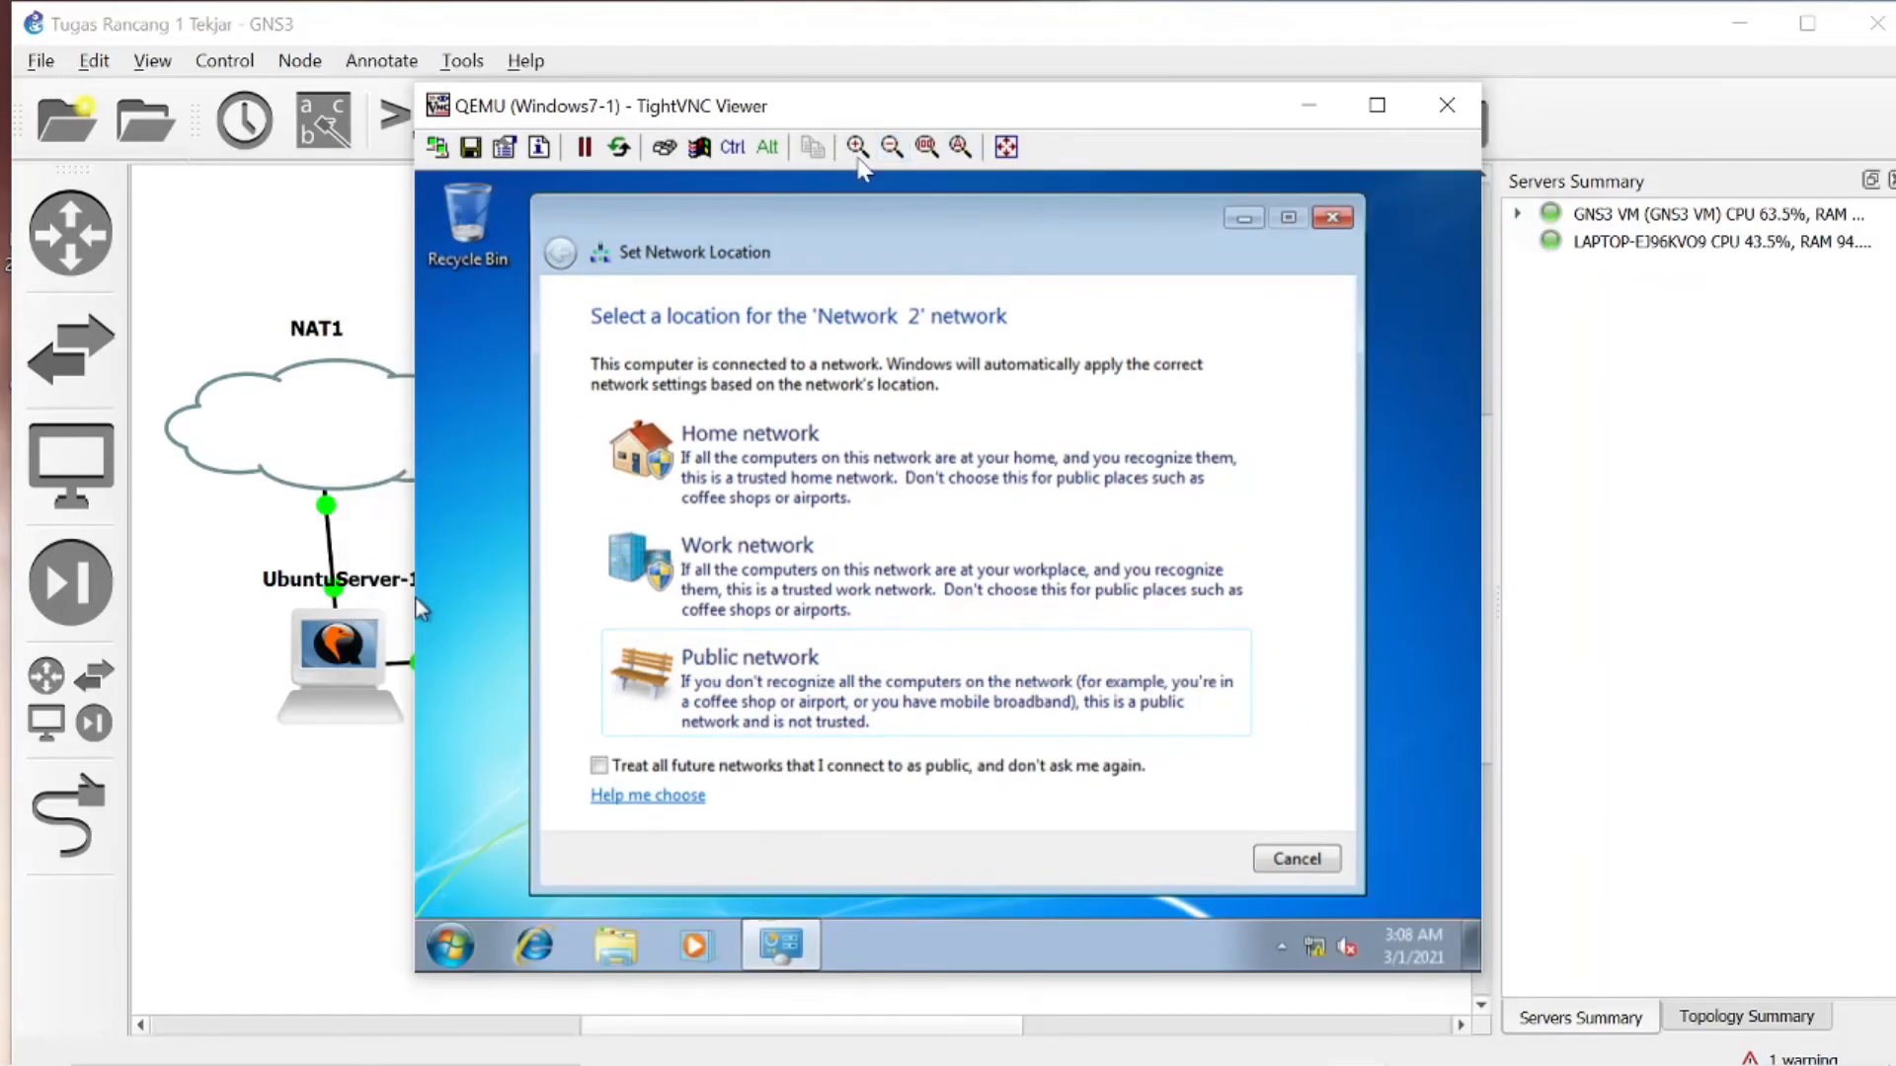
{"action": "left_click", "coordinate": [883, 147]}
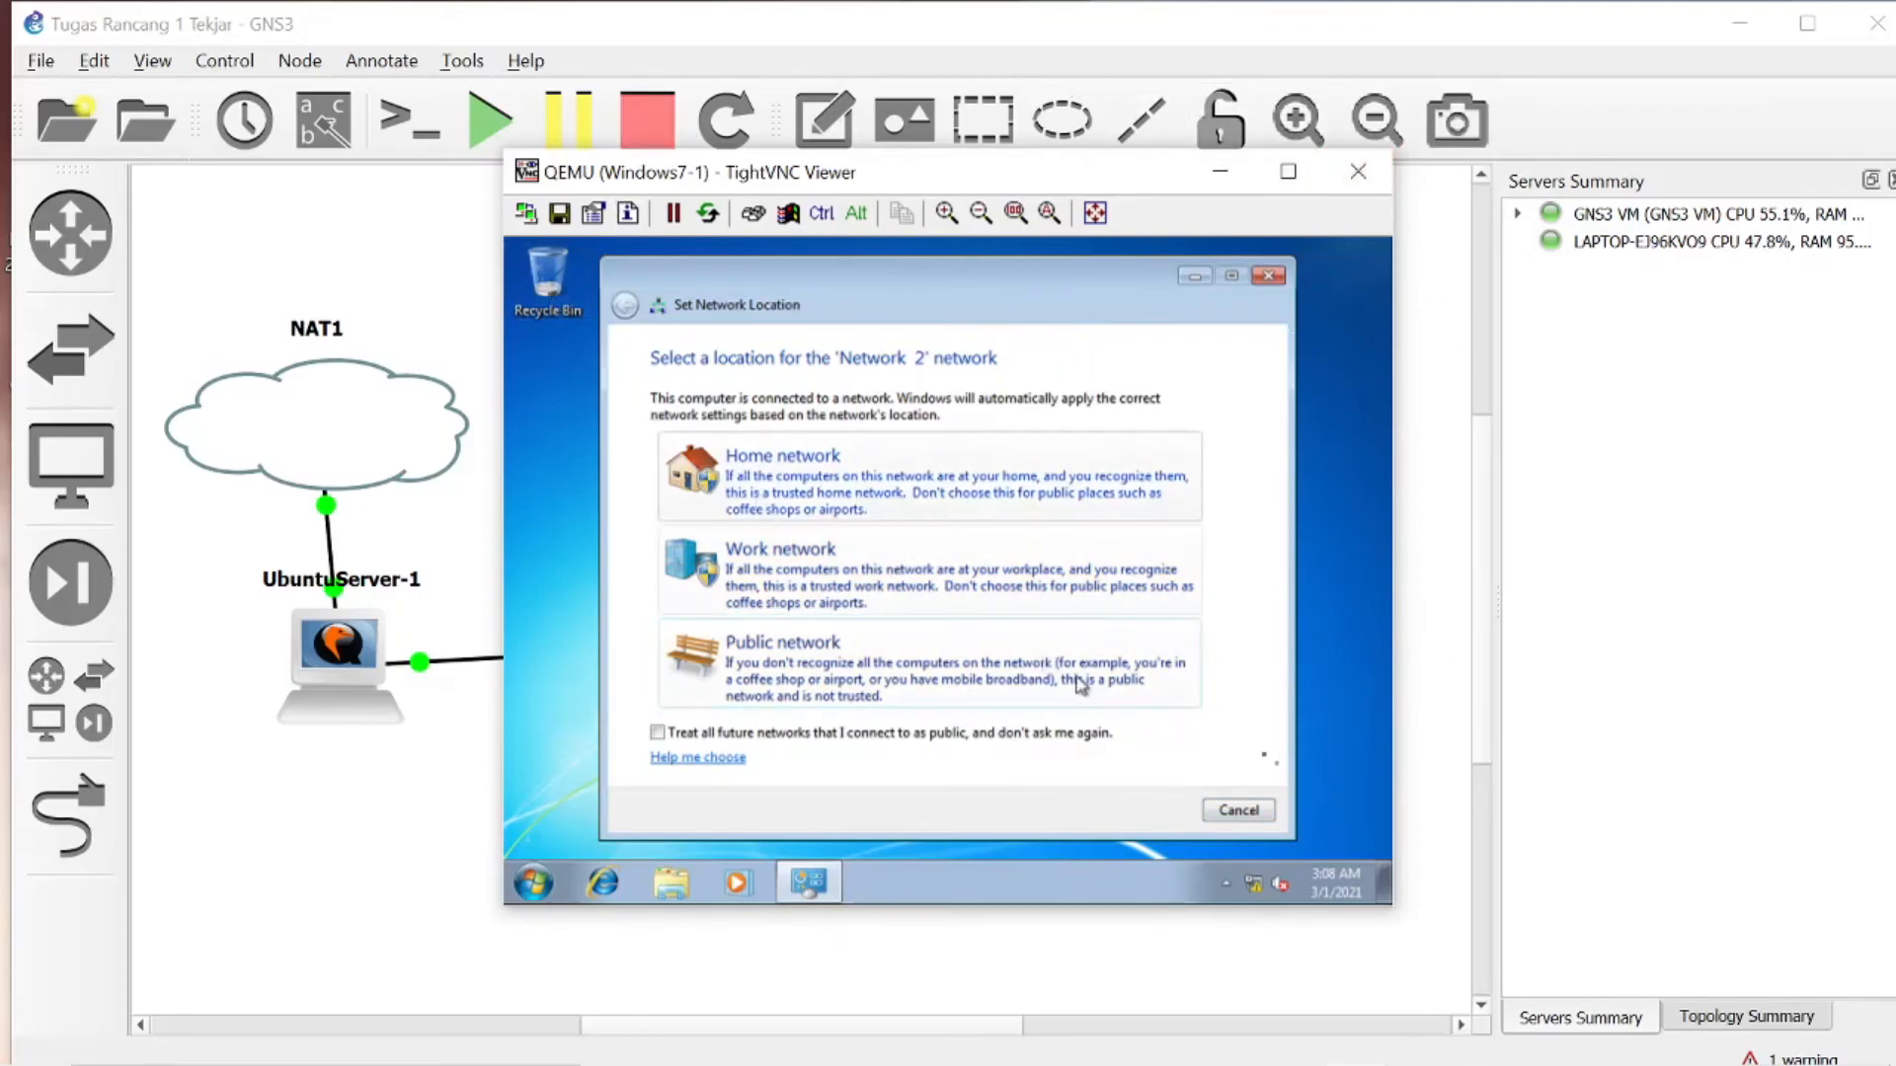
{"action": "left_click", "coordinate": [1237, 810]}
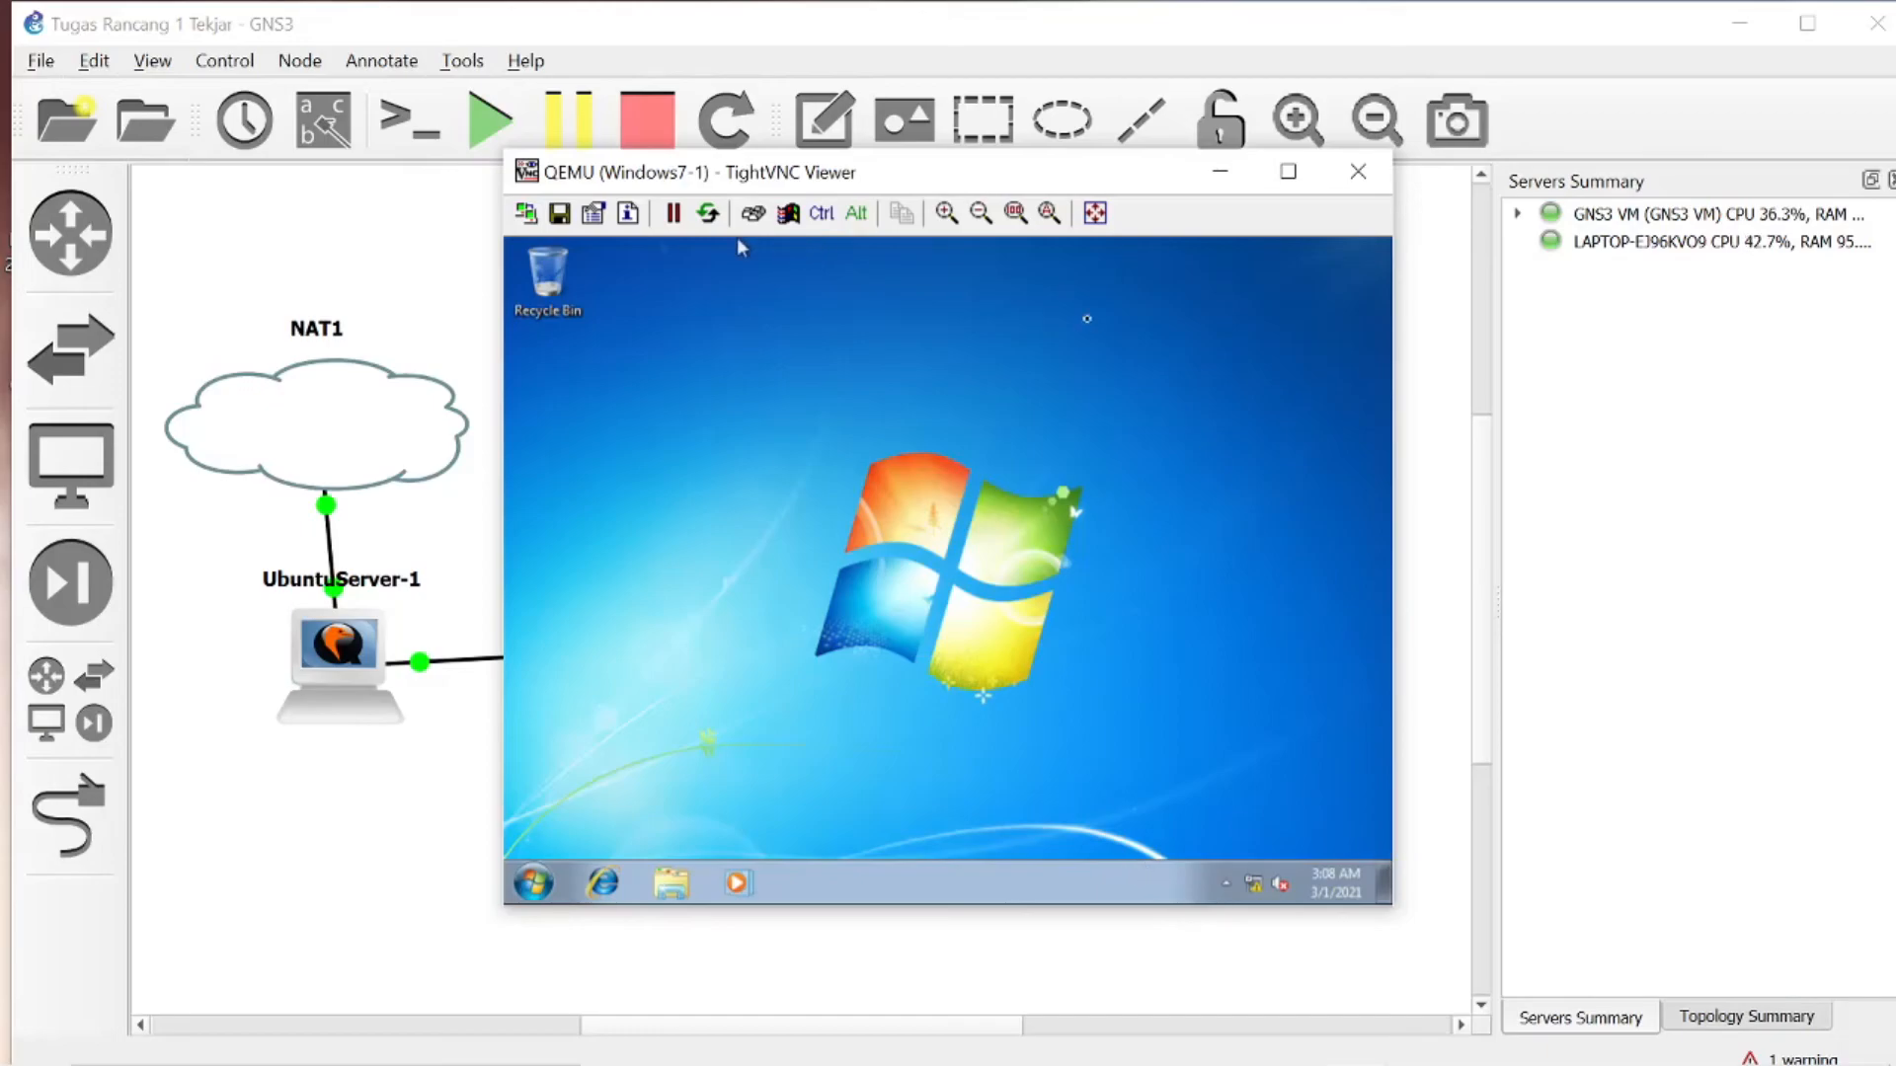
- Adjust the Windows7-1 console's display scale so the whole desktop and its taskbar fit in a small window
{"action": "left_click", "coordinate": [1014, 213]}
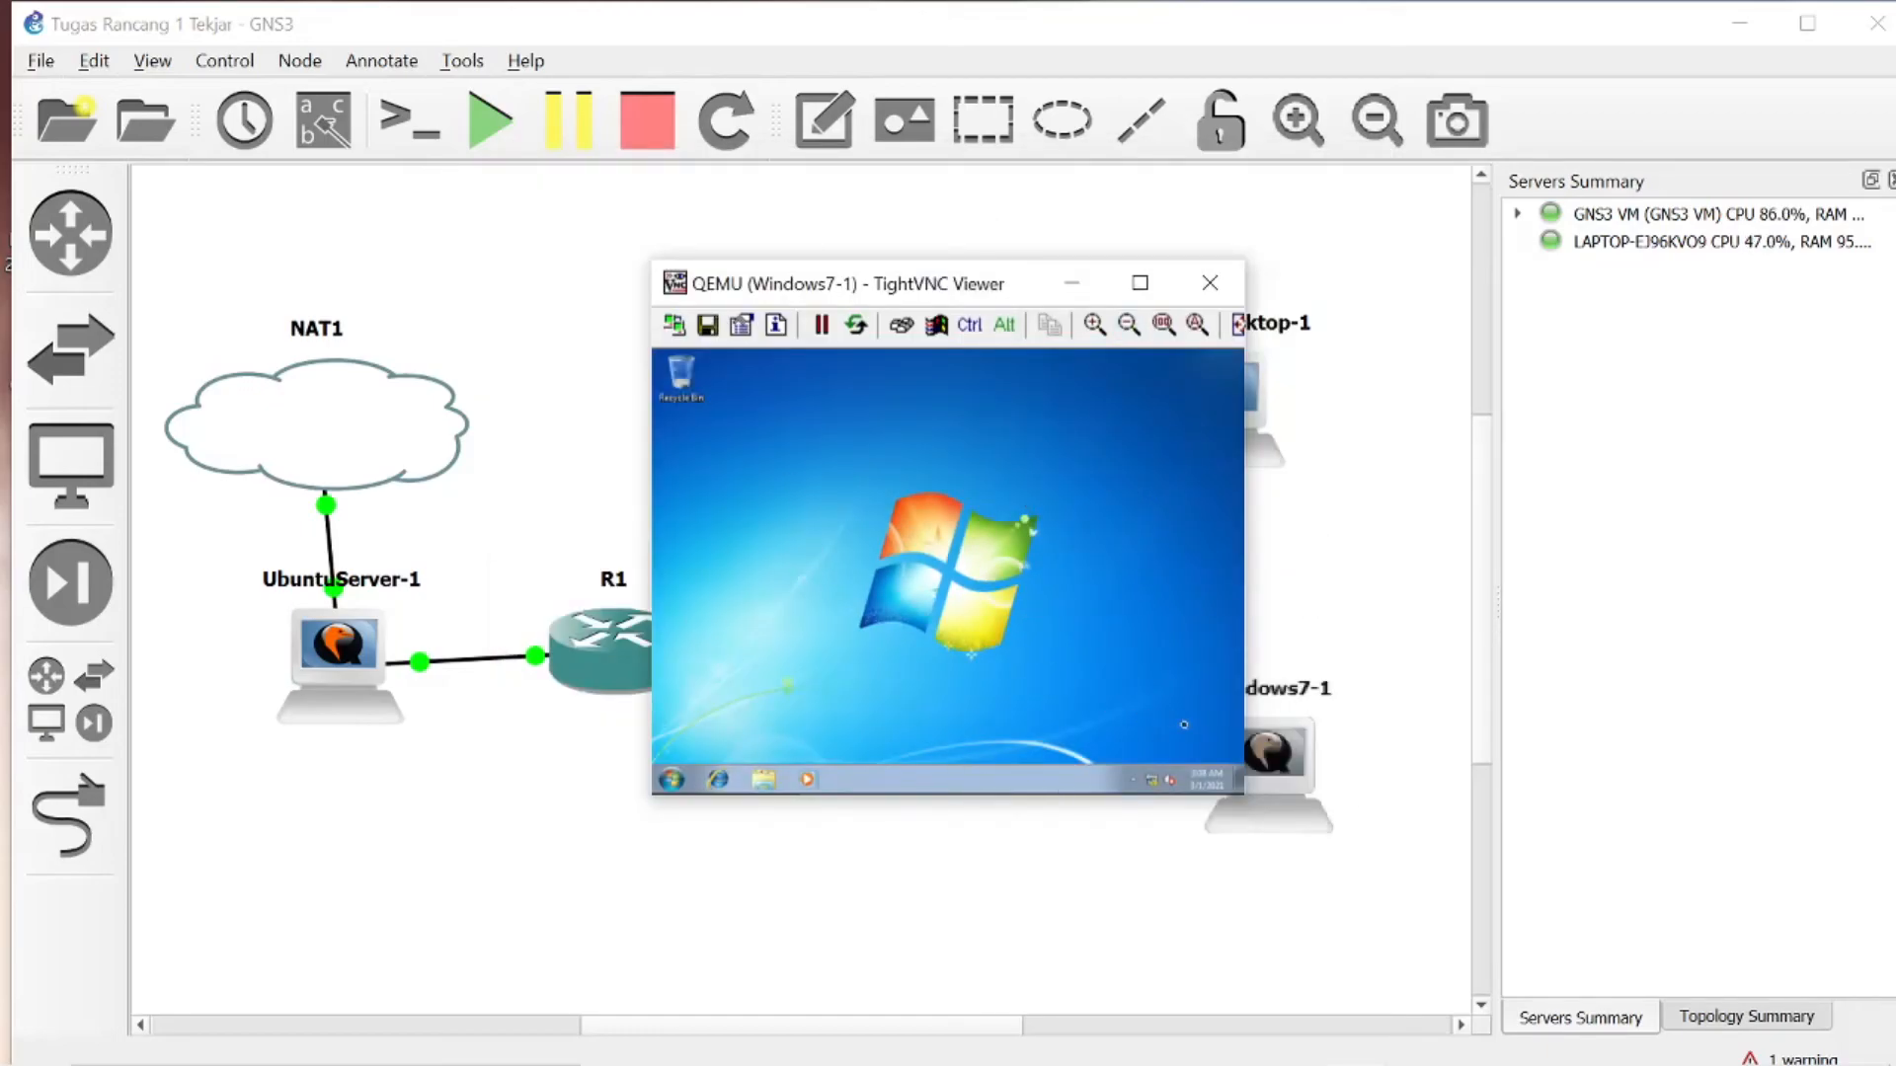
{"action": "left_click", "coordinate": [1130, 325]}
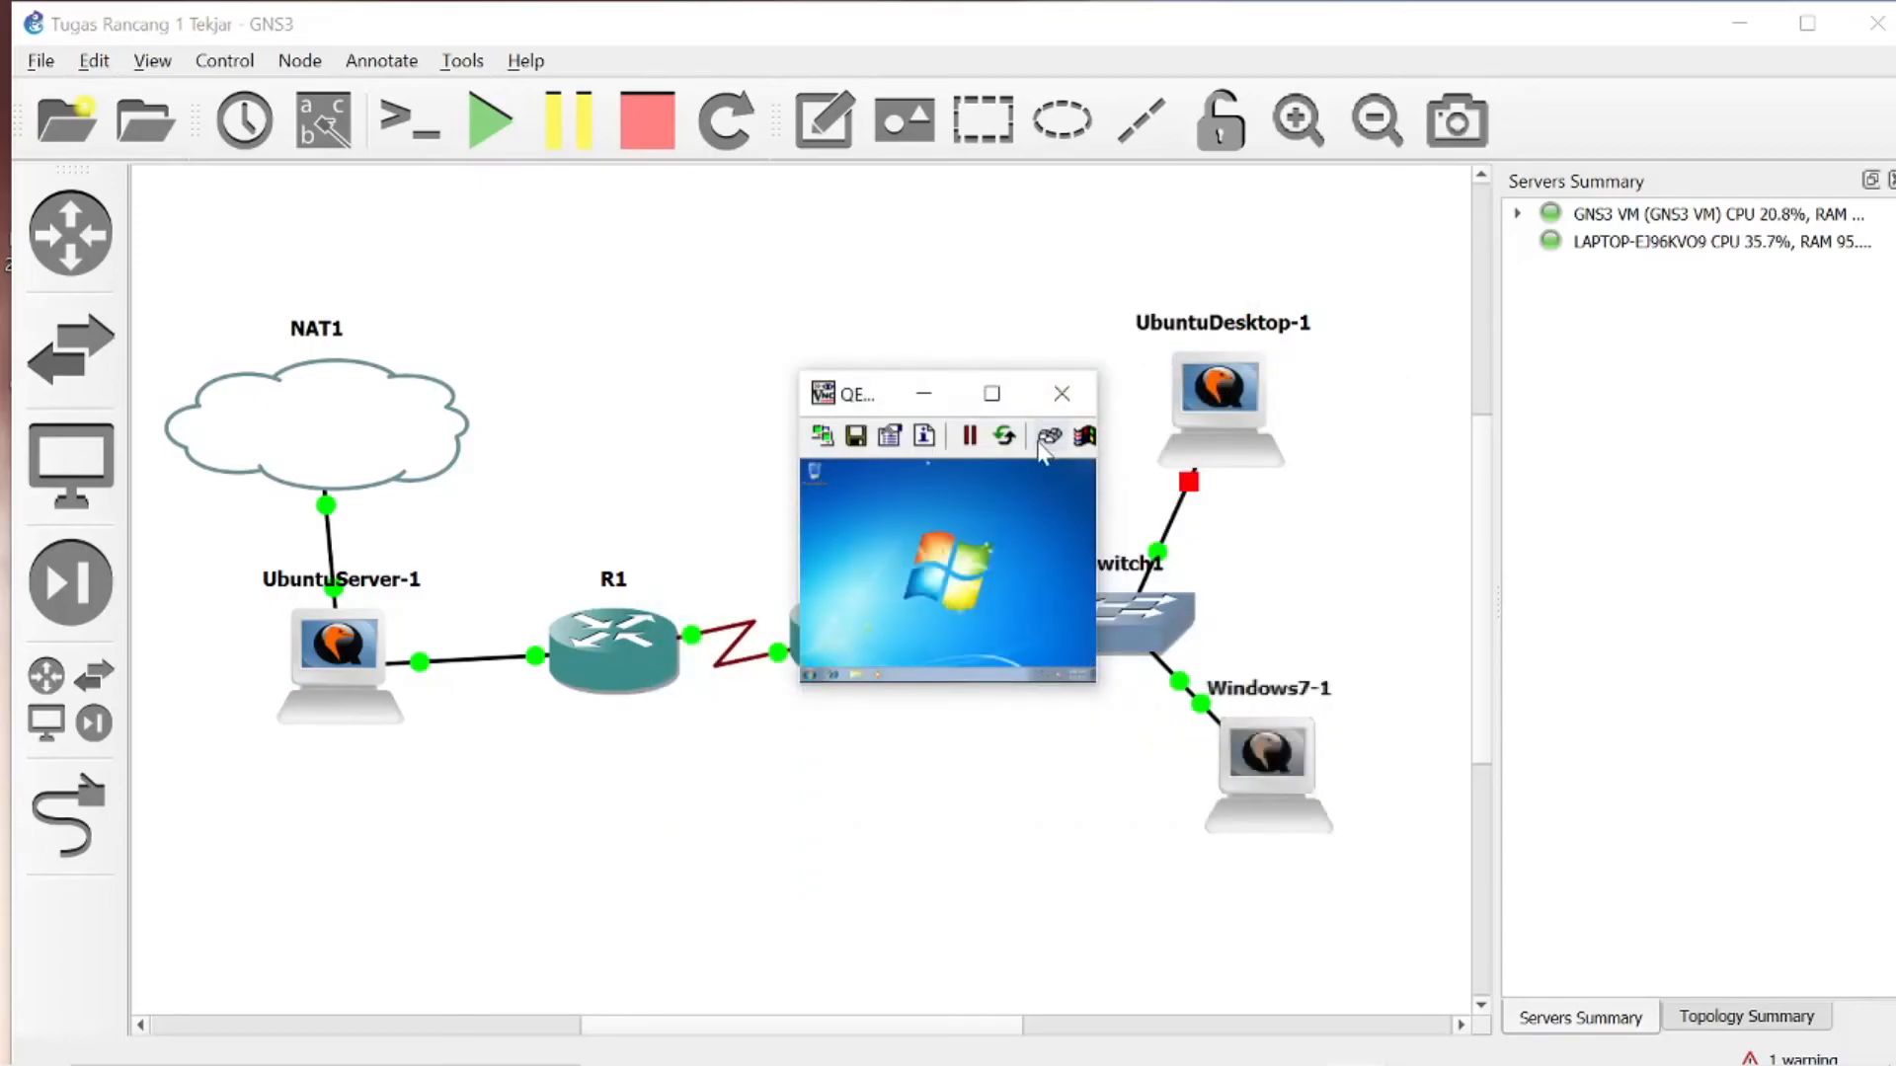
{"action": "left_click", "coordinate": [992, 393]}
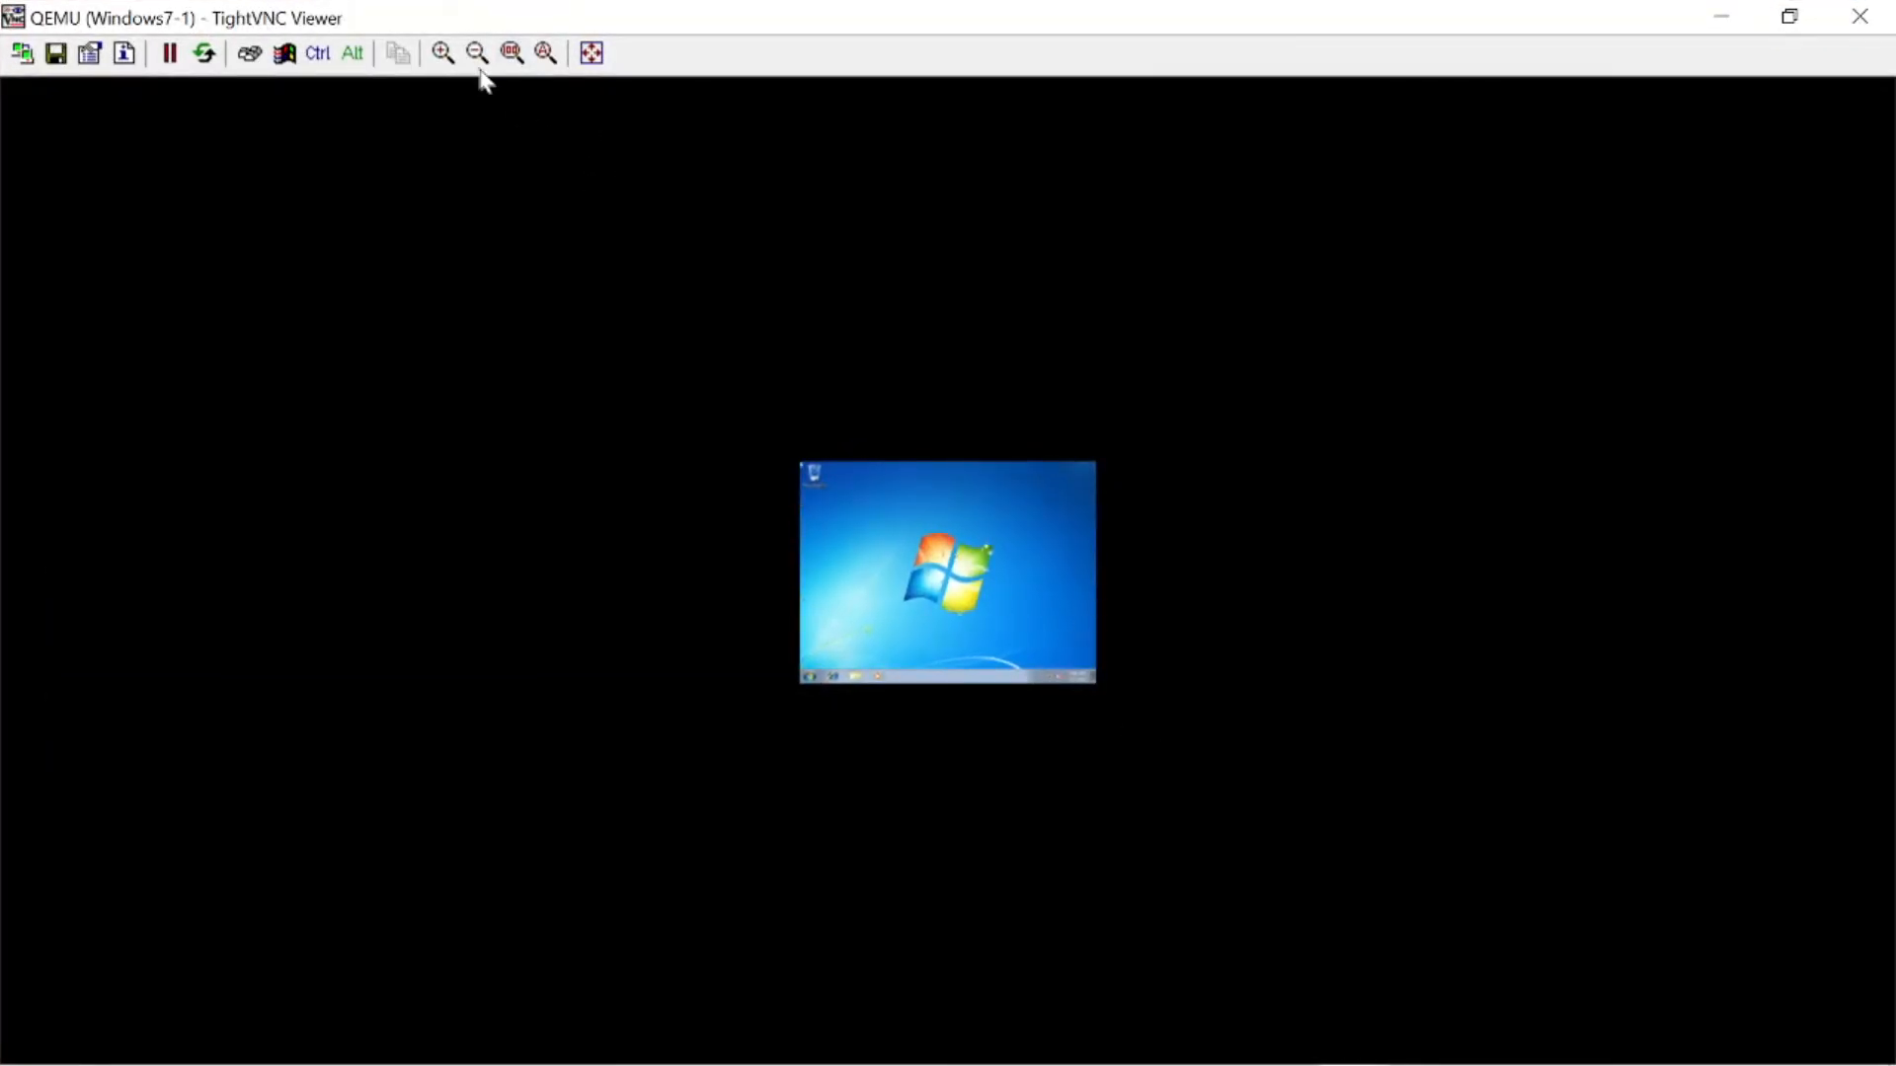
{"action": "left_click", "coordinate": [444, 55]}
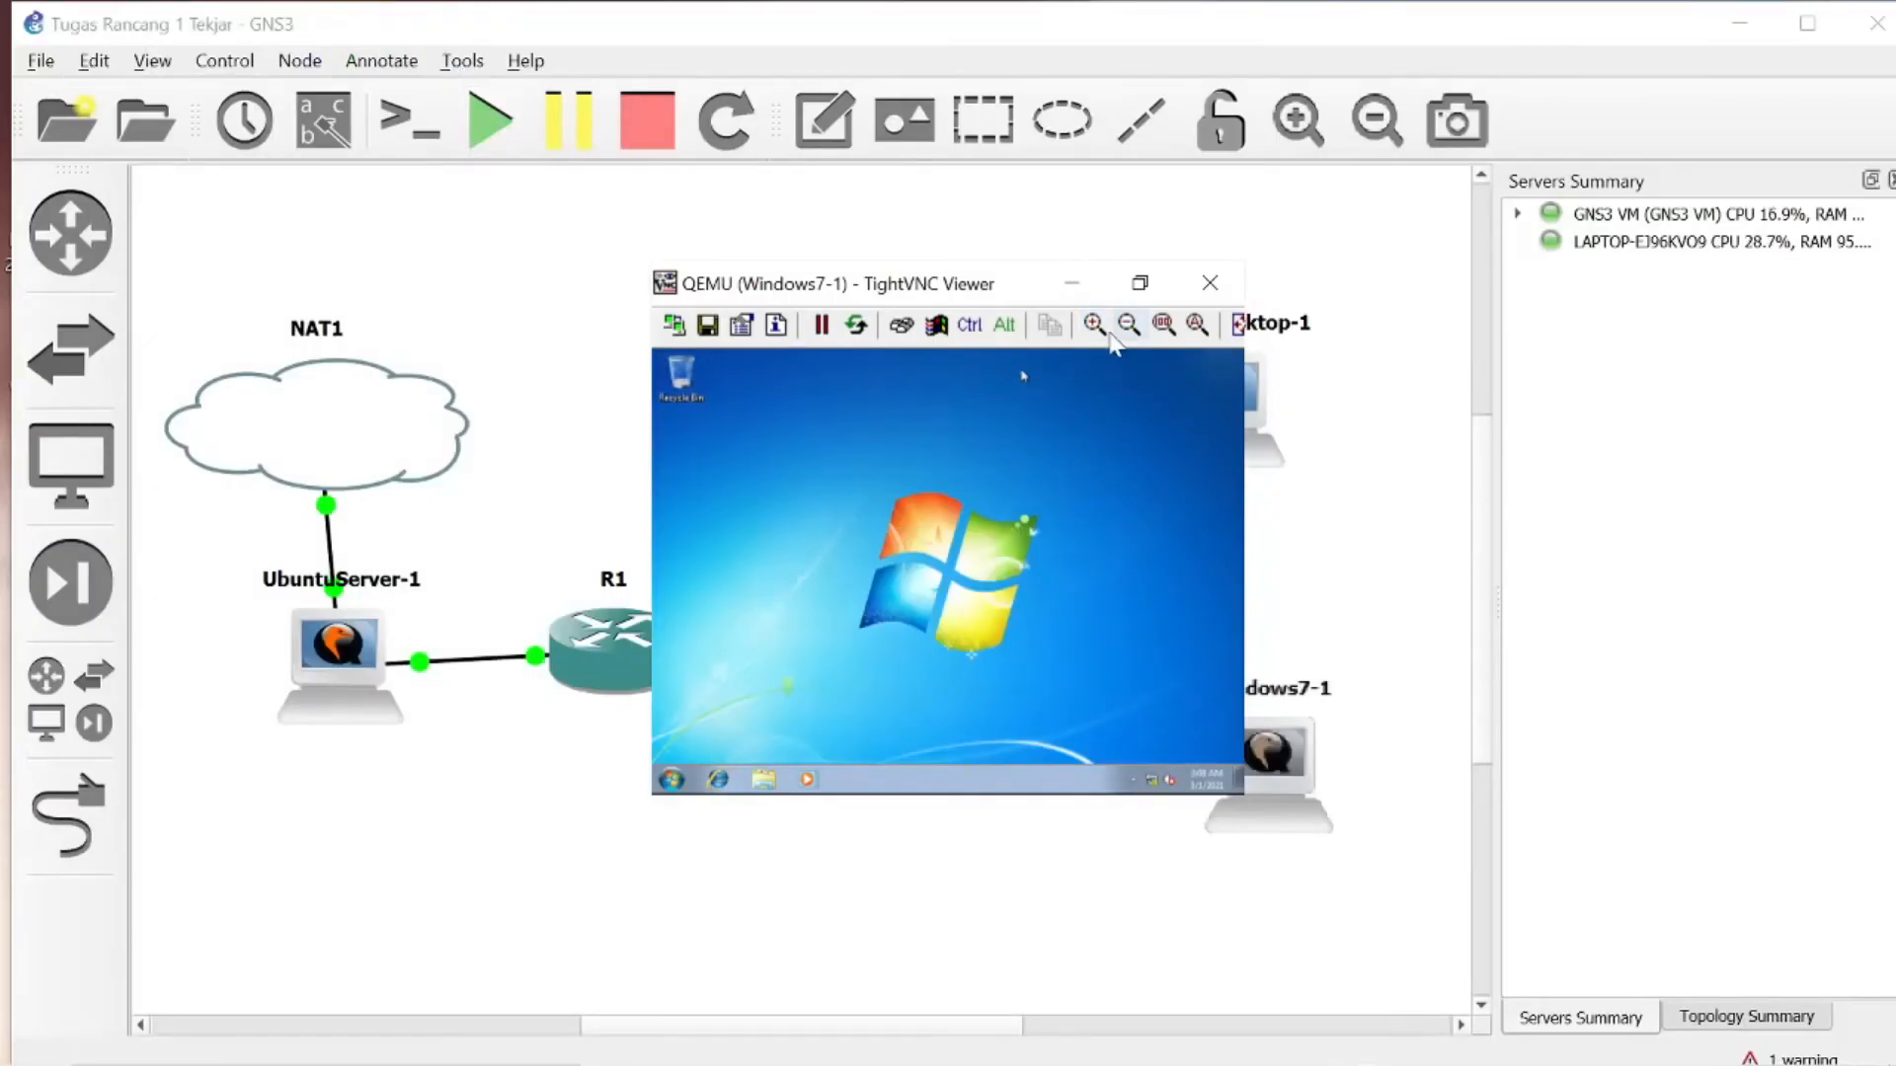
{"action": "left_click", "coordinate": [1092, 326]}
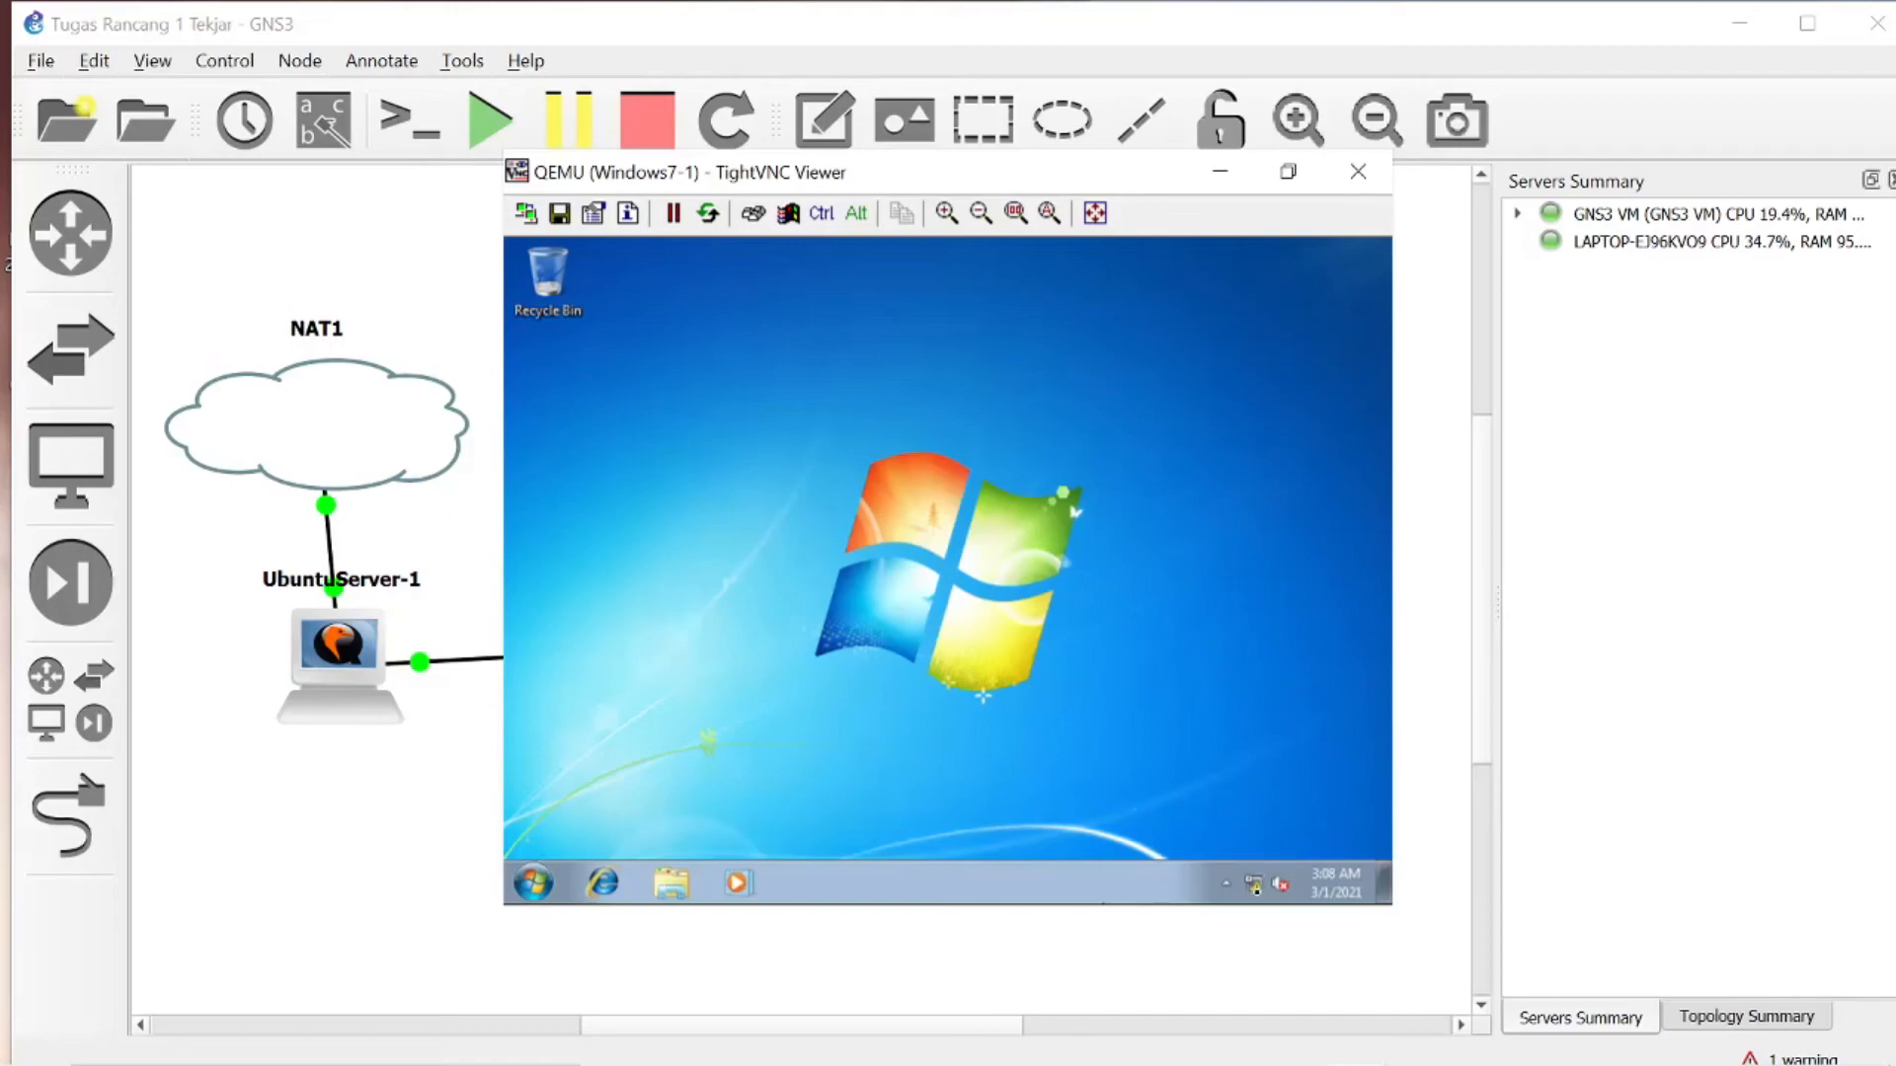
{"action": "right_click", "coordinate": [1255, 884]}
{"action": "left_click", "coordinate": [1007, 420]}
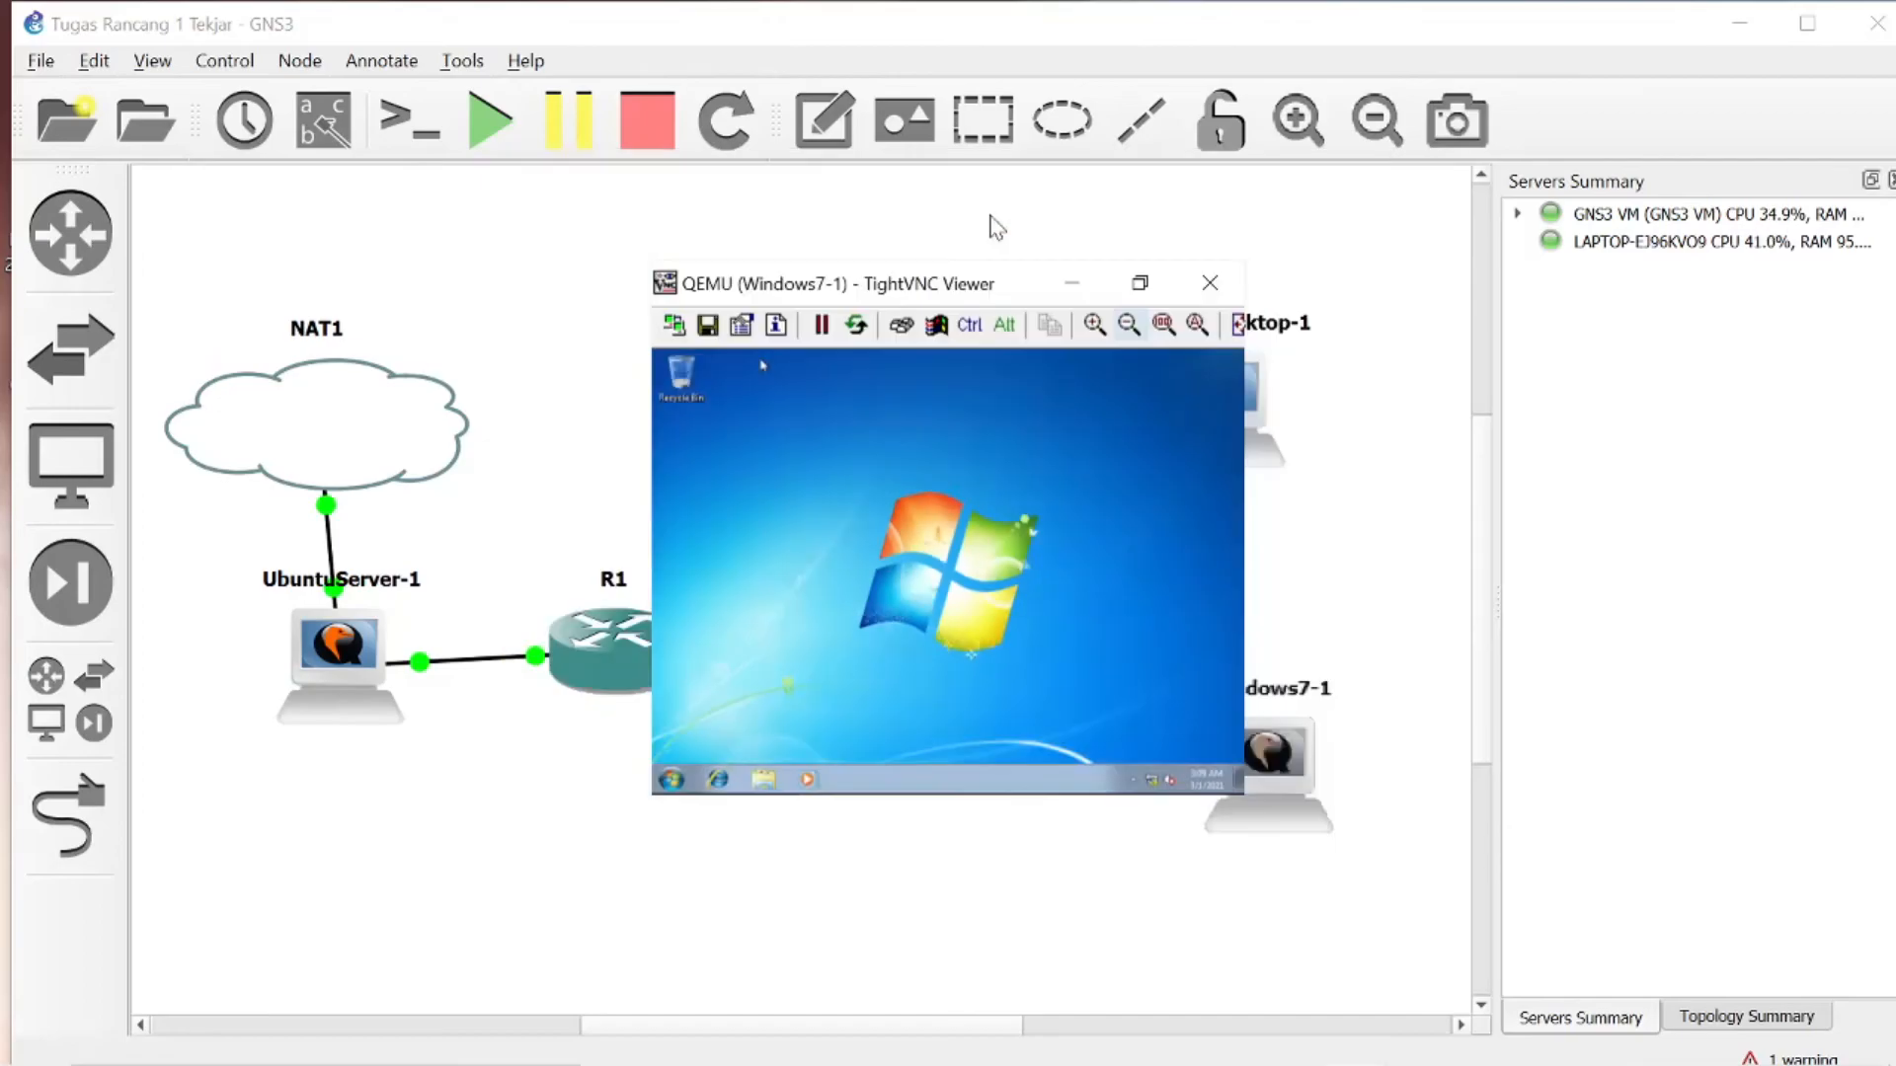
{"action": "left_click", "coordinate": [981, 213]}
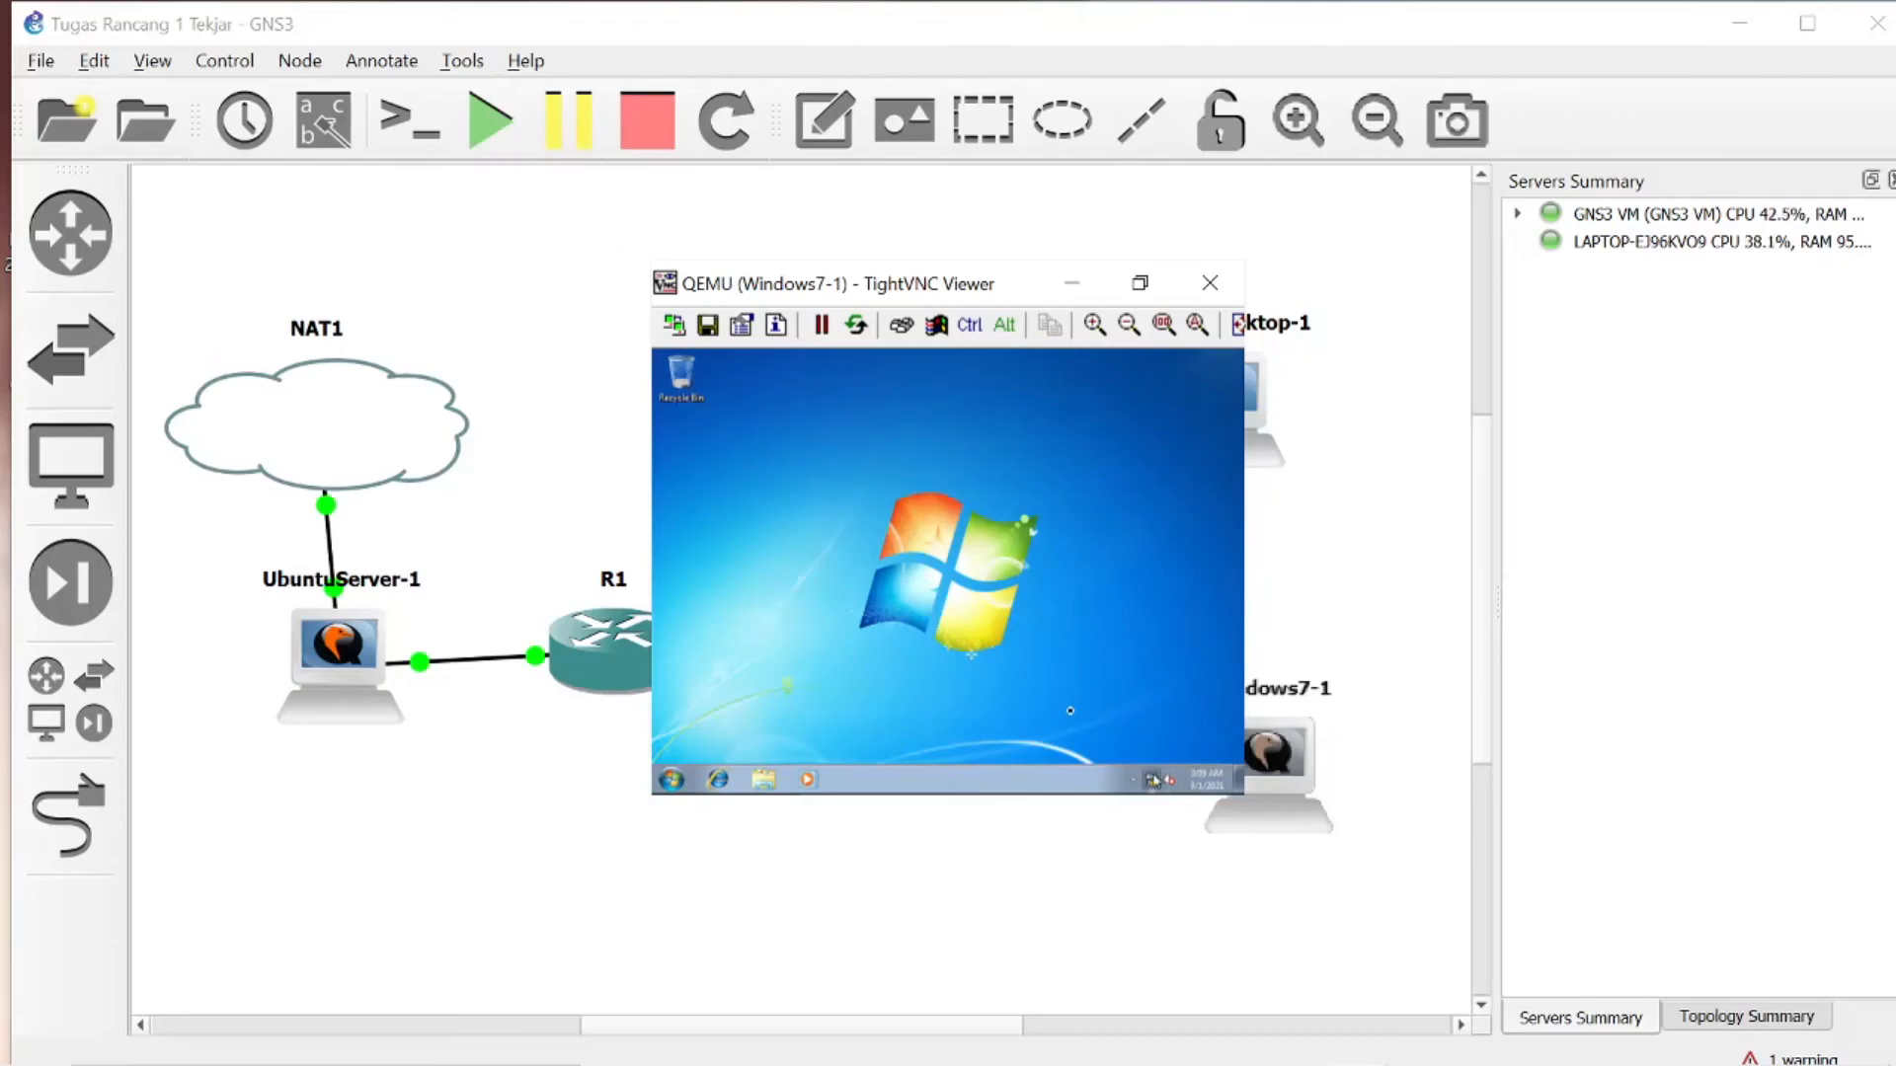
- Open the properties of Local Area Connection 2 from the Windows 7 adapter settings
{"action": "left_click", "coordinate": [1153, 781]}
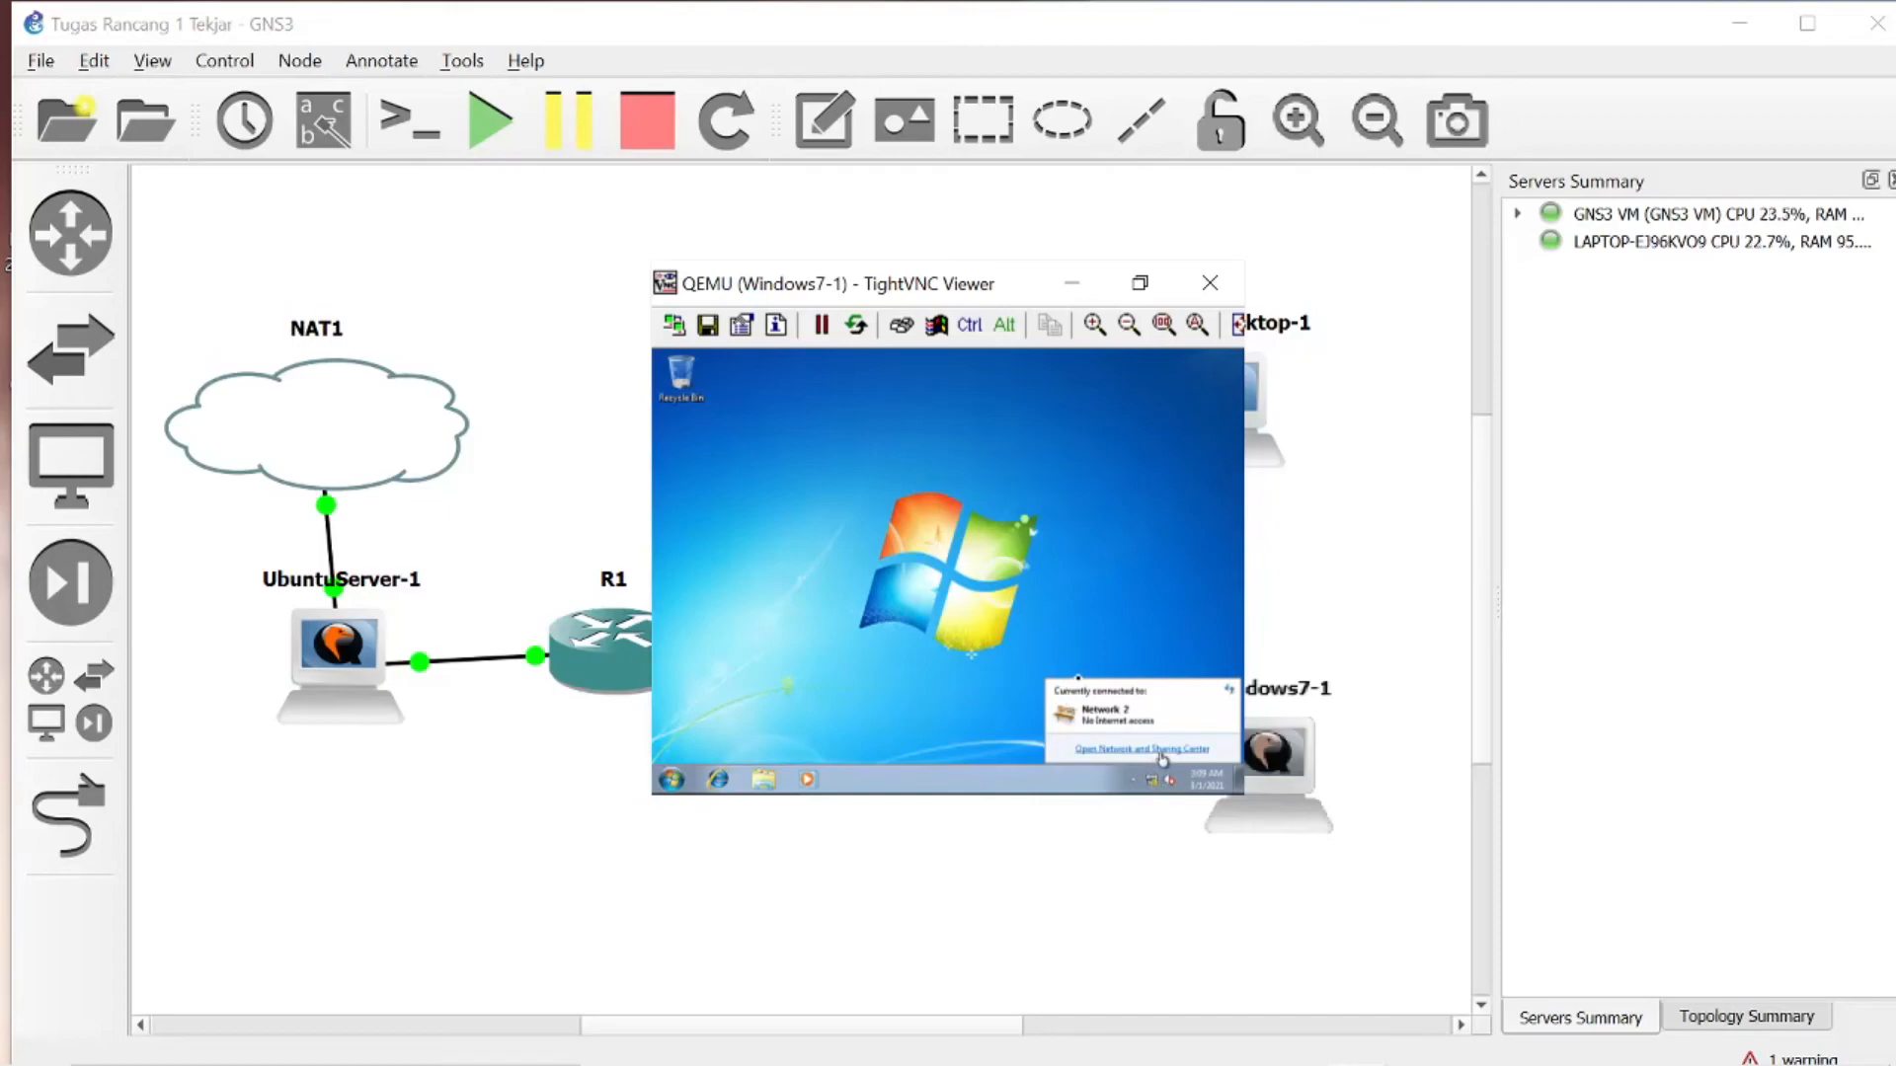
{"action": "left_click", "coordinate": [1162, 749]}
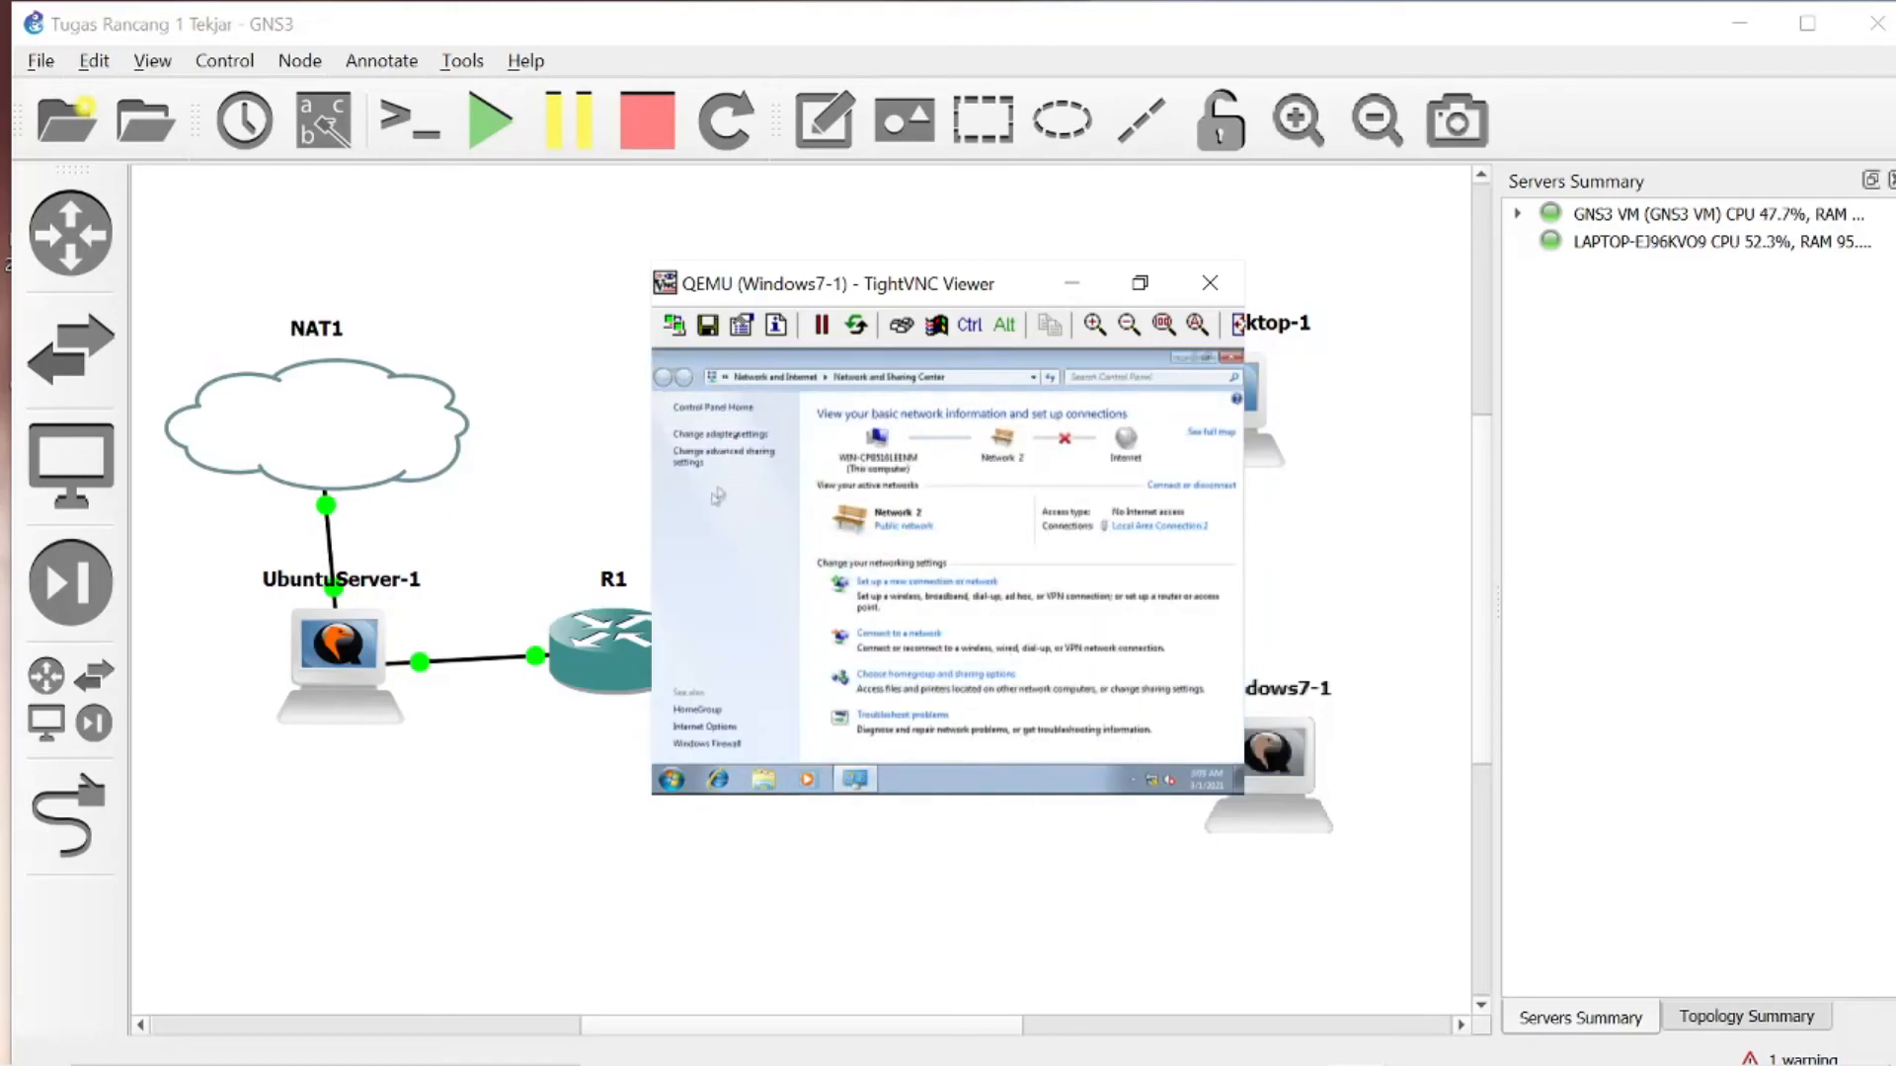
{"action": "left_click", "coordinate": [747, 440]}
{"action": "right_click", "coordinate": [767, 444]}
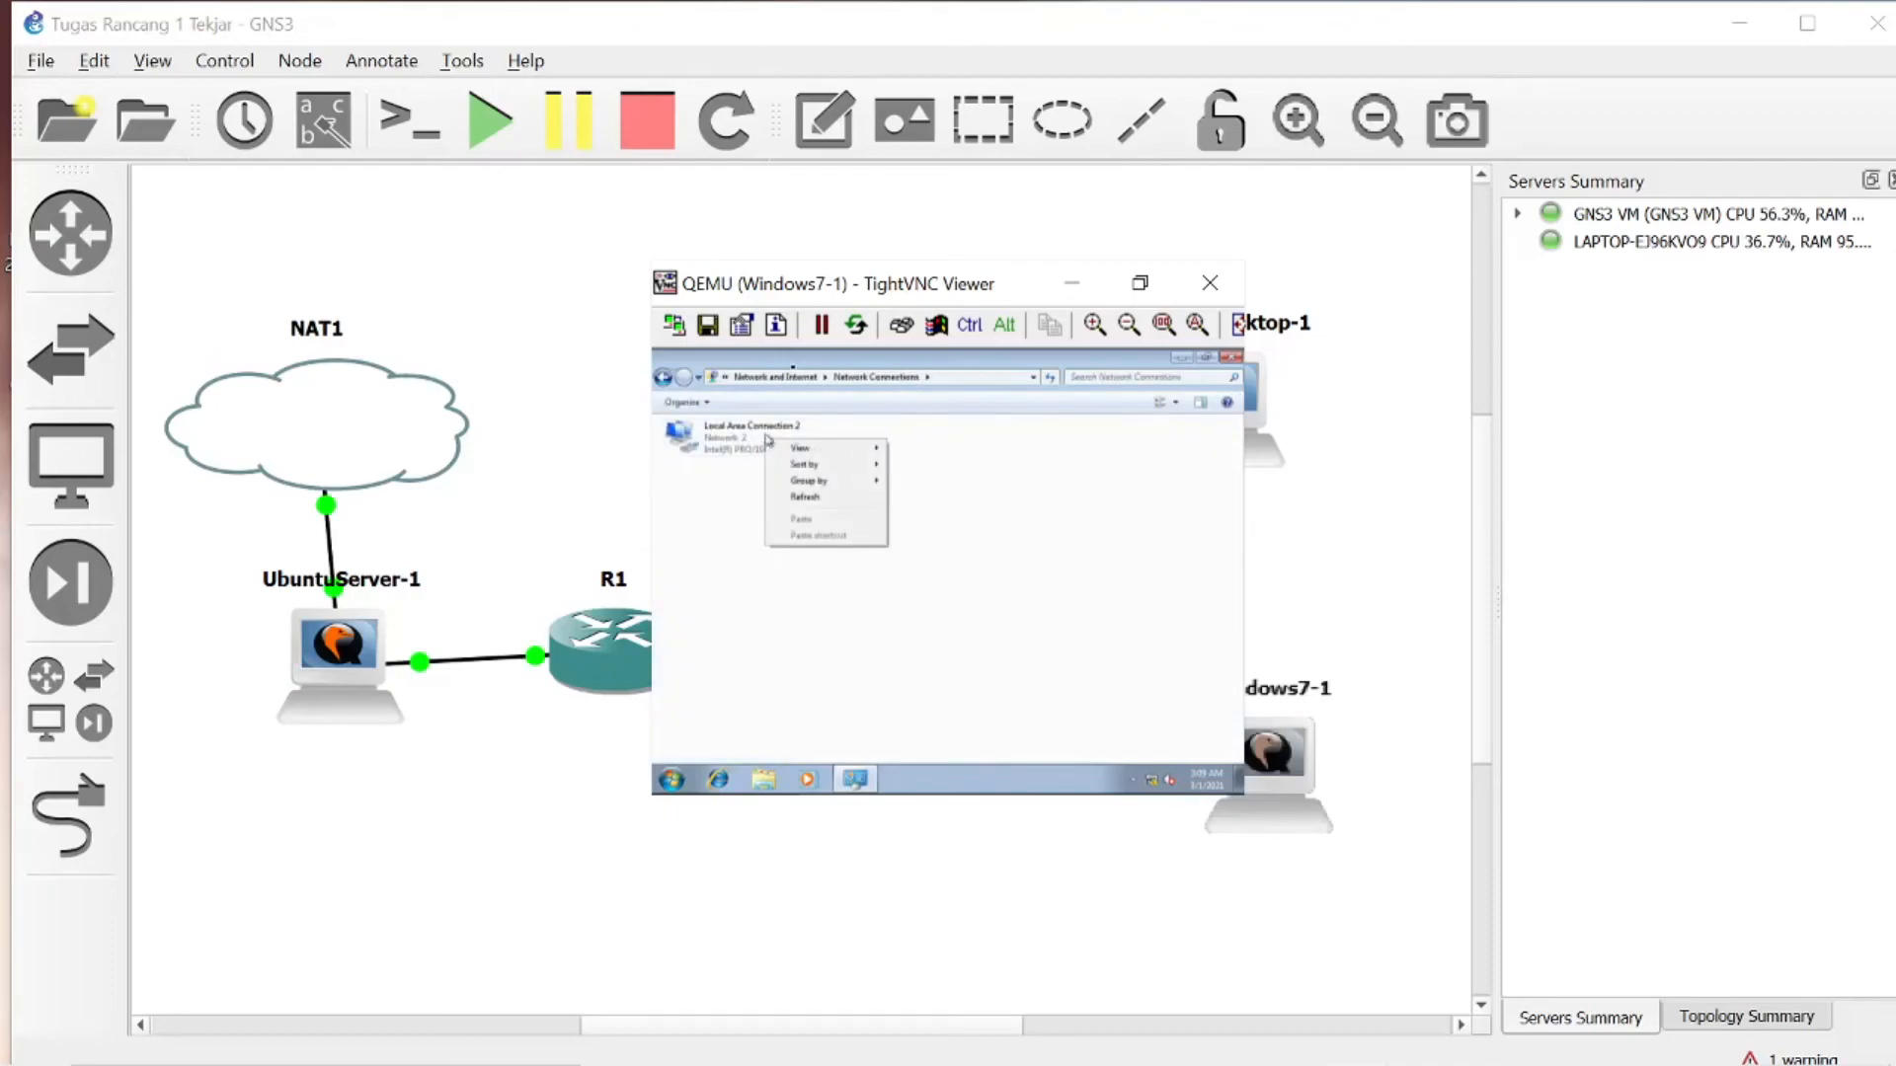
{"action": "double_click", "coordinate": [750, 433]}
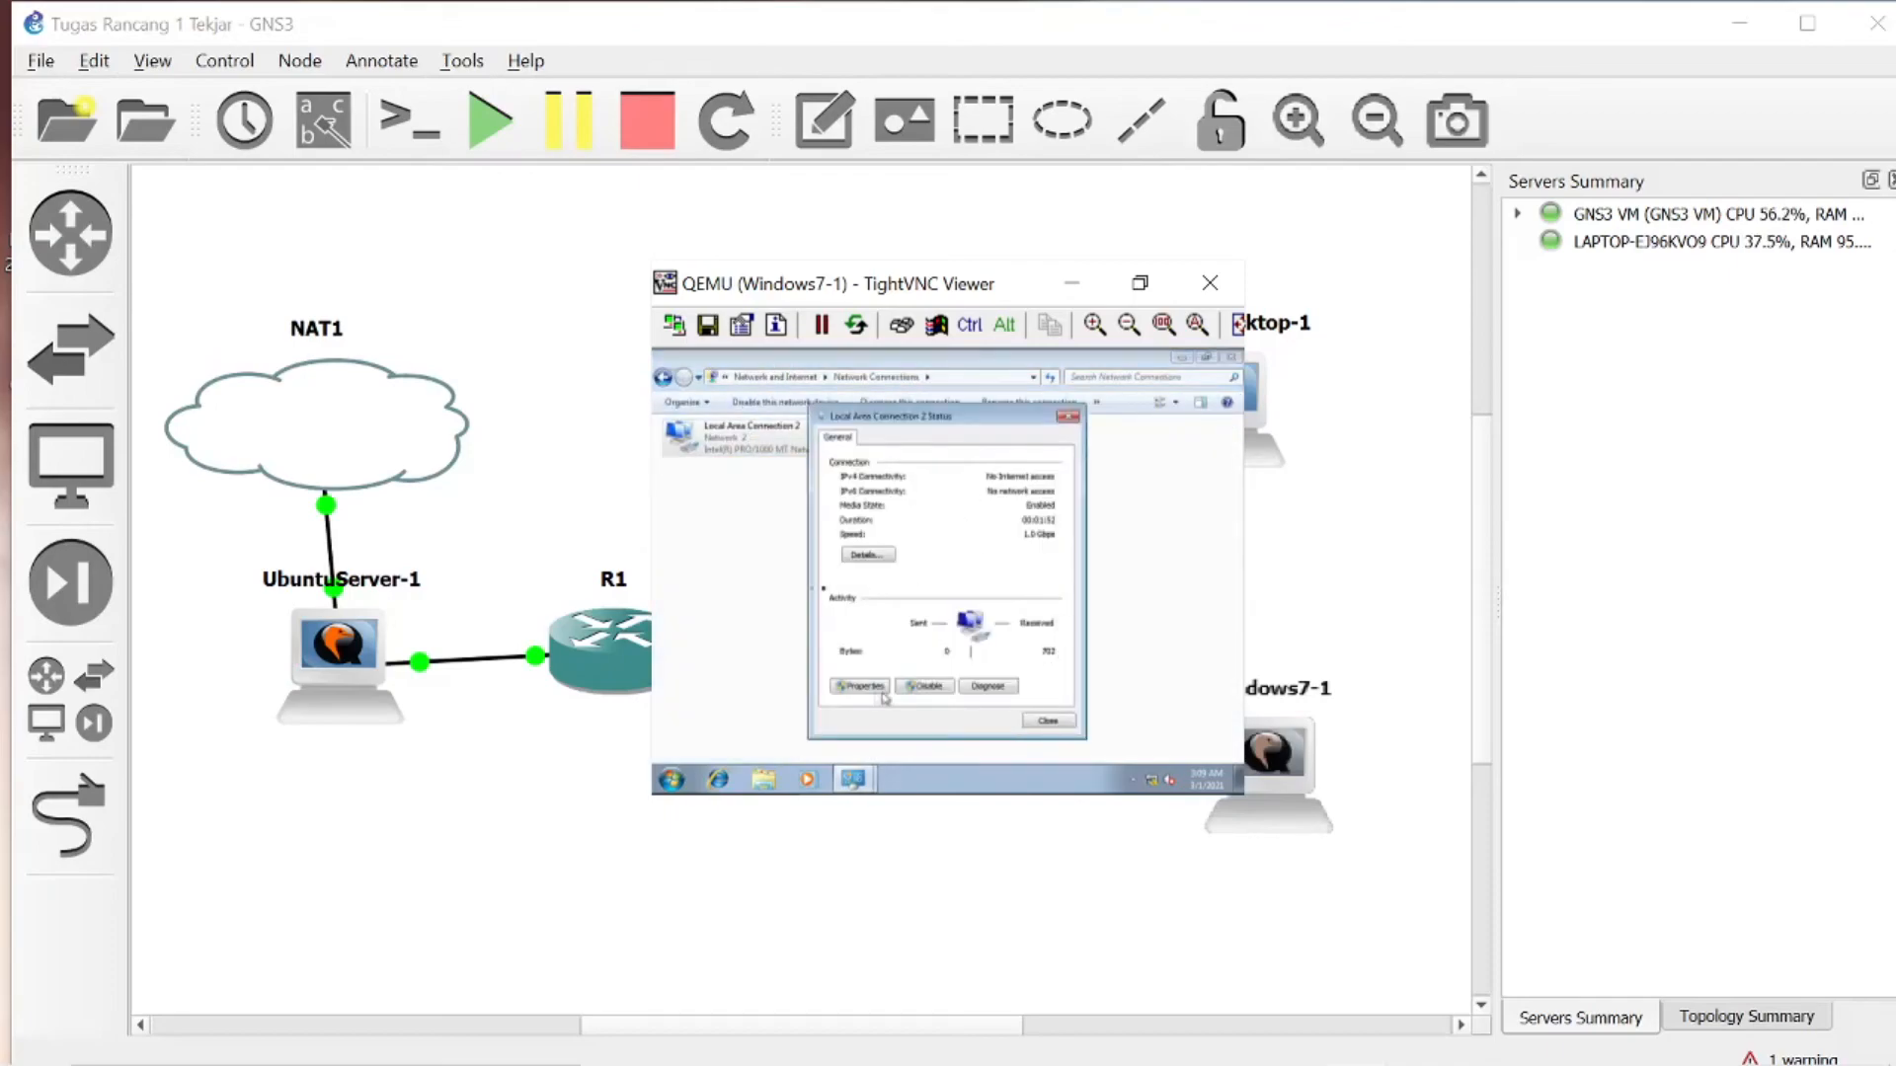
{"action": "left_click", "coordinate": [852, 690]}
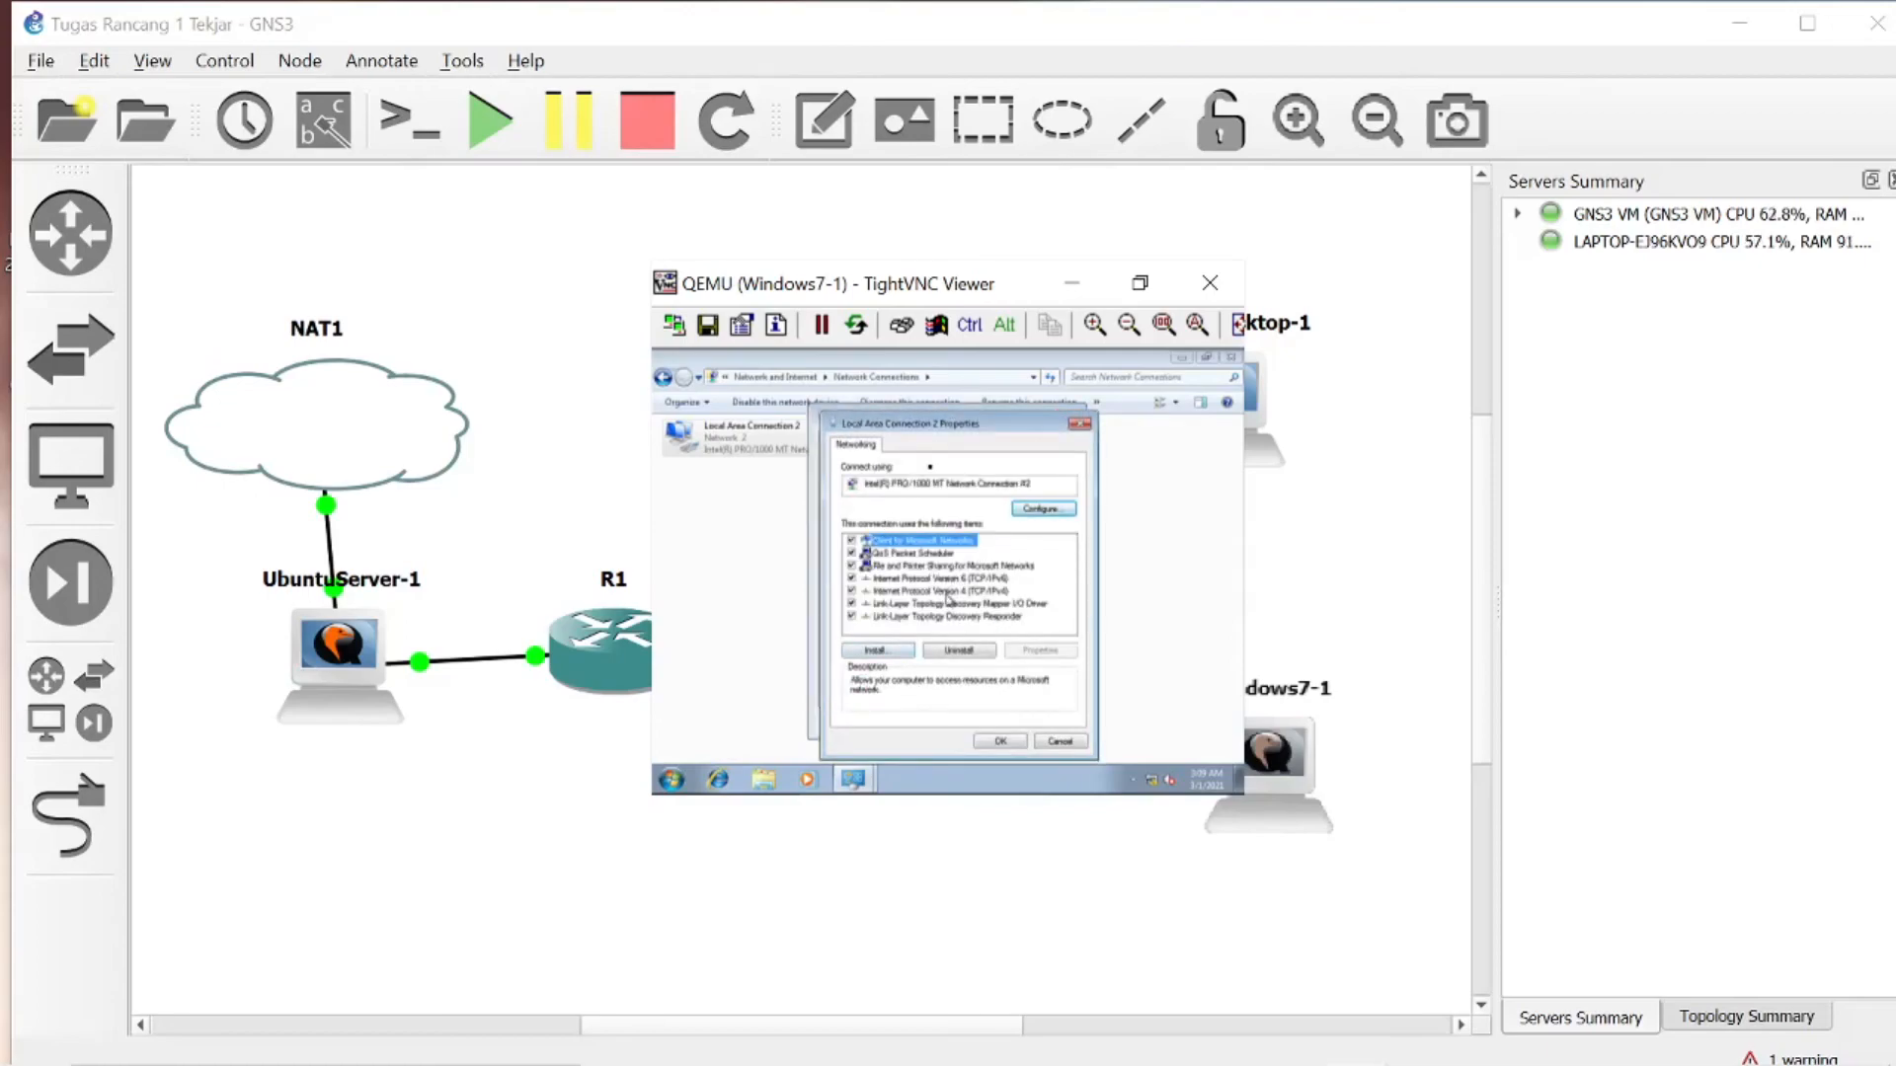
- Give the connection's IPv4 settings a manual preferred DNS server address beginning with 192.168, and save the connection properties
{"action": "double_click", "coordinate": [951, 593]}
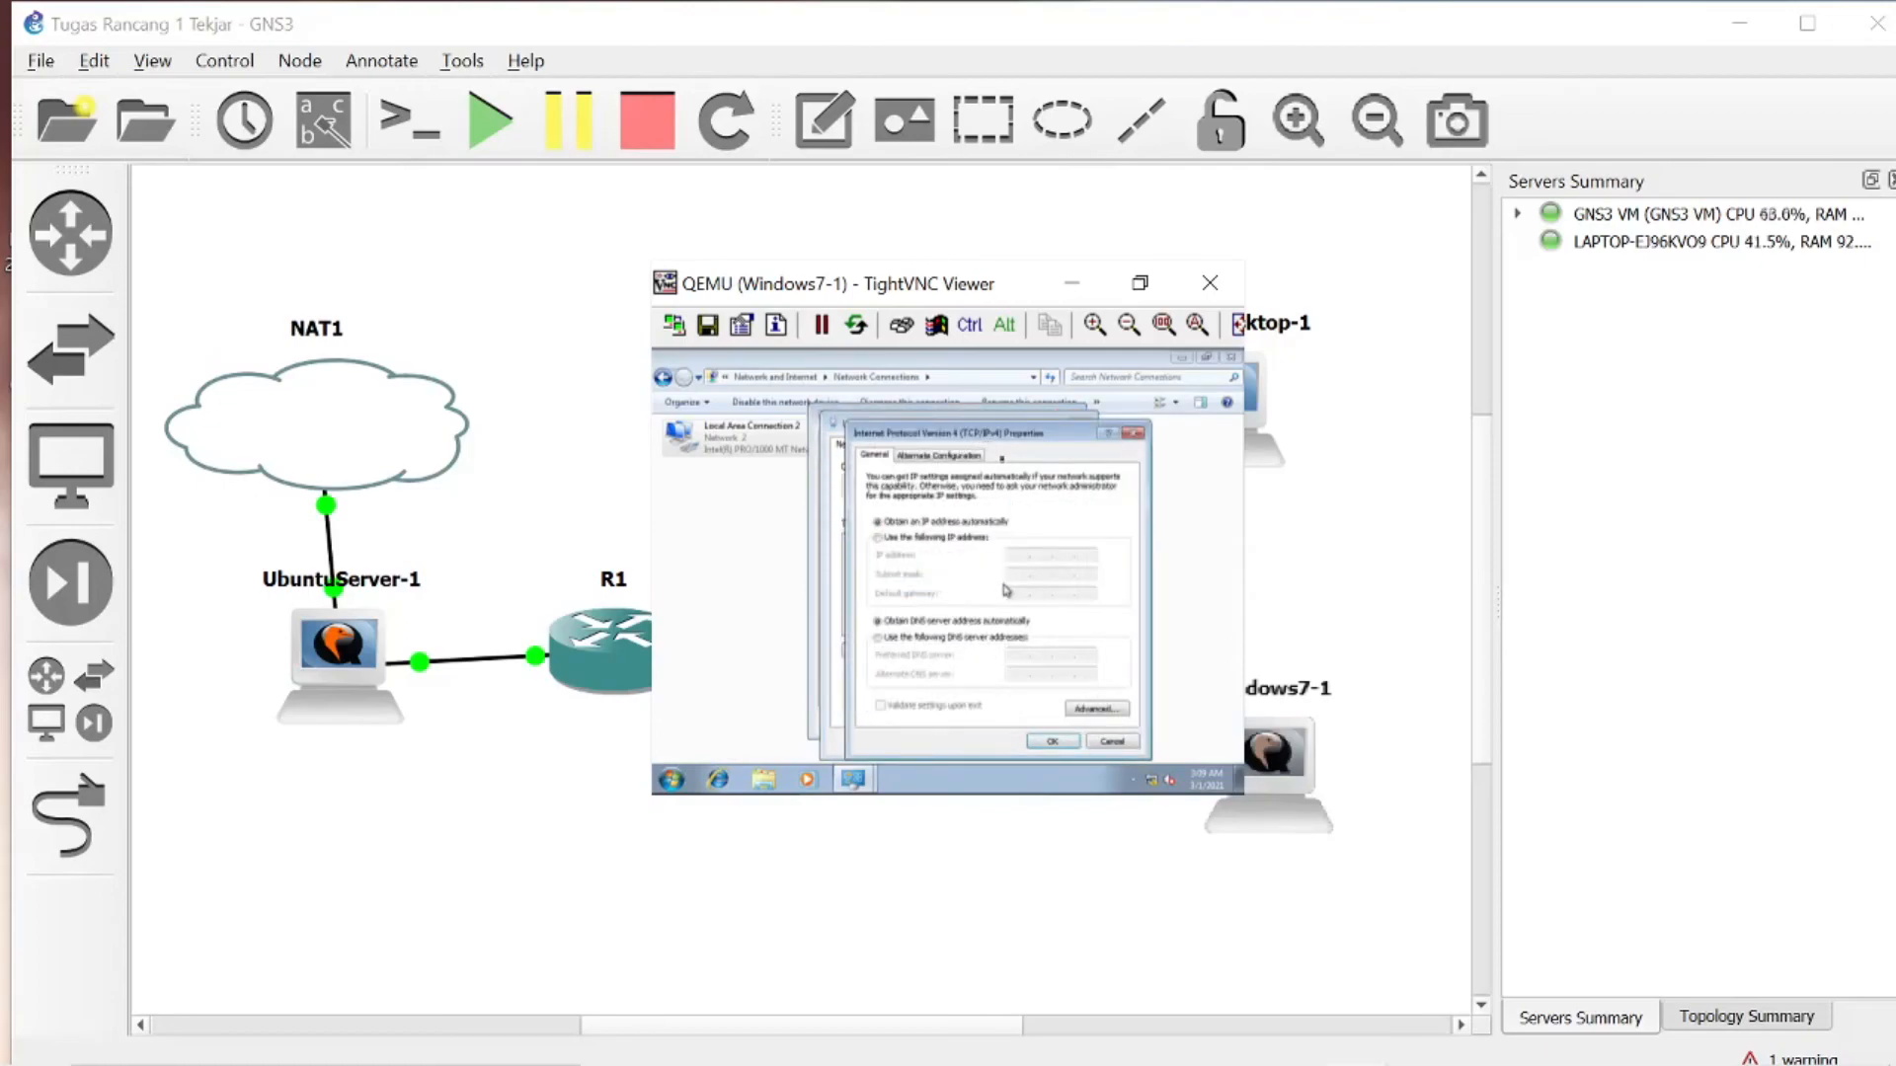
{"action": "left_click", "coordinate": [1011, 639]}
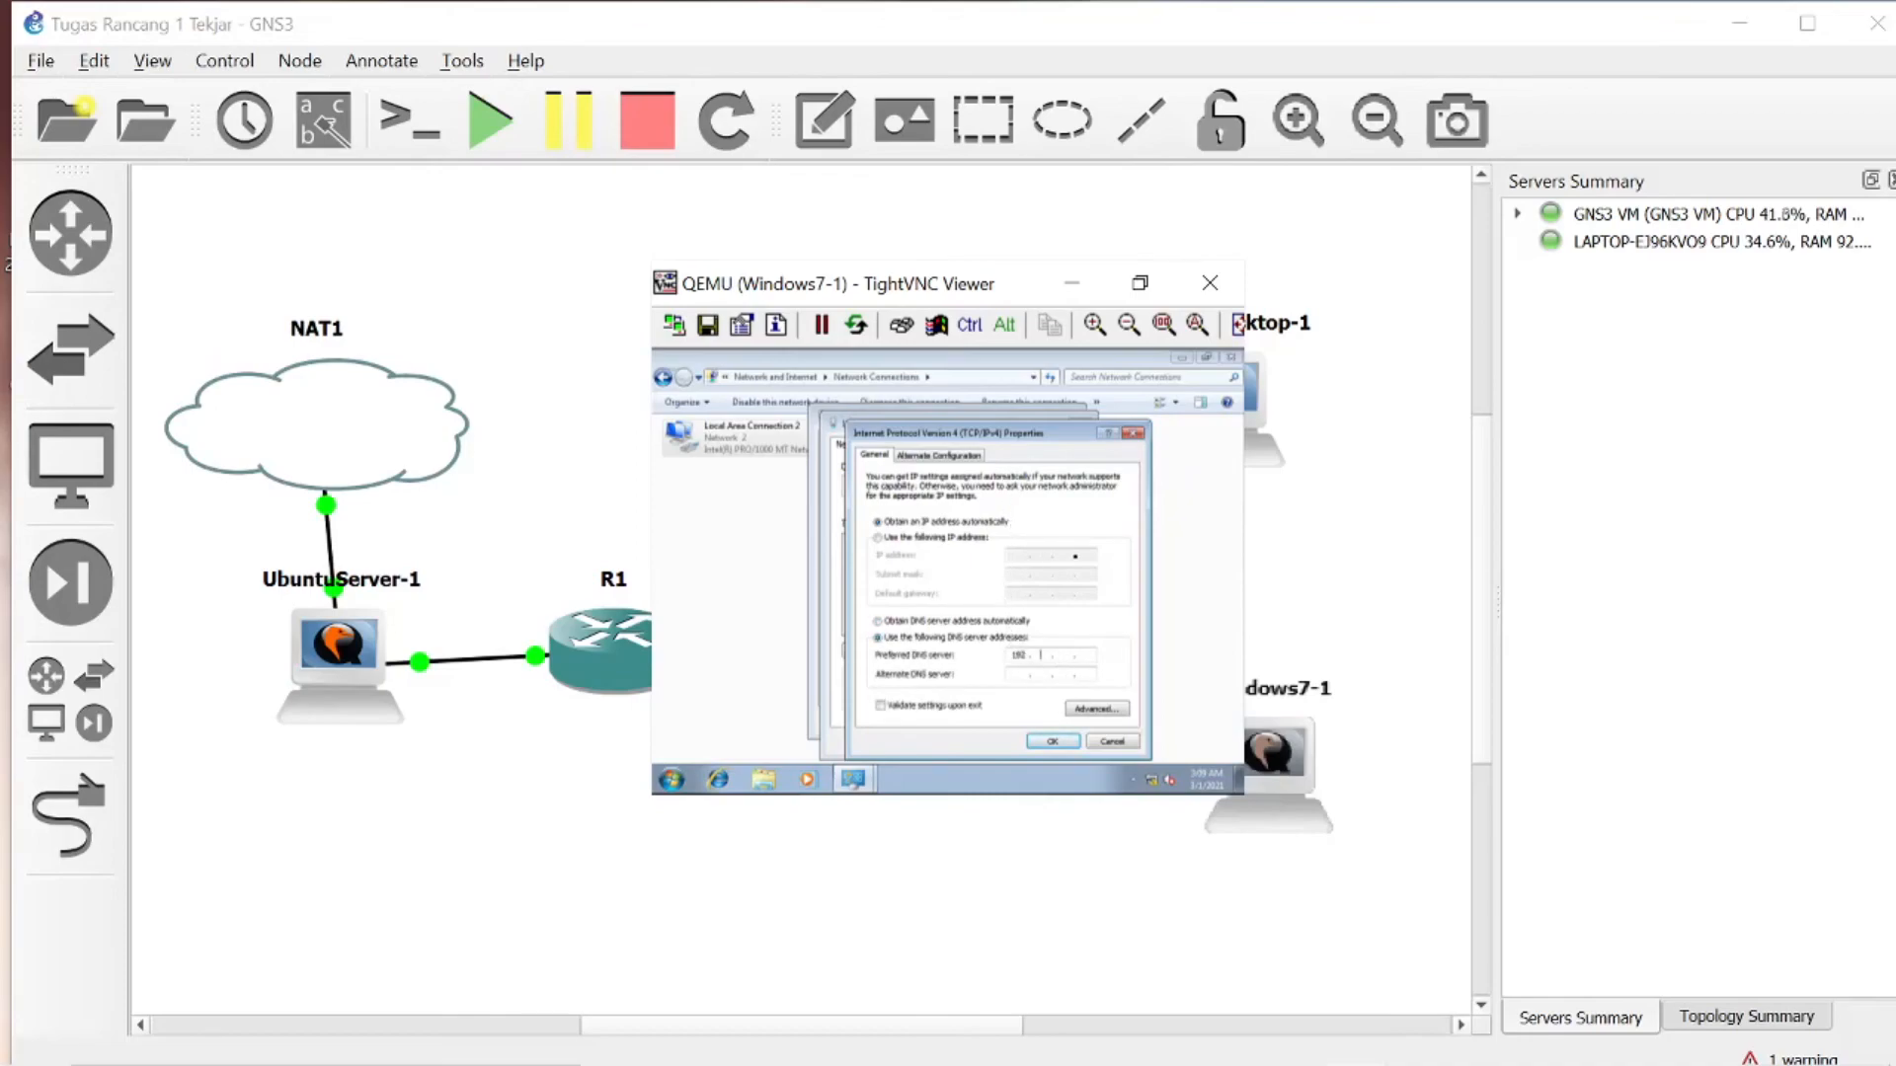
{"action": "type", "text": "192 . 168"}
{"action": "left_click", "coordinate": [1050, 746]}
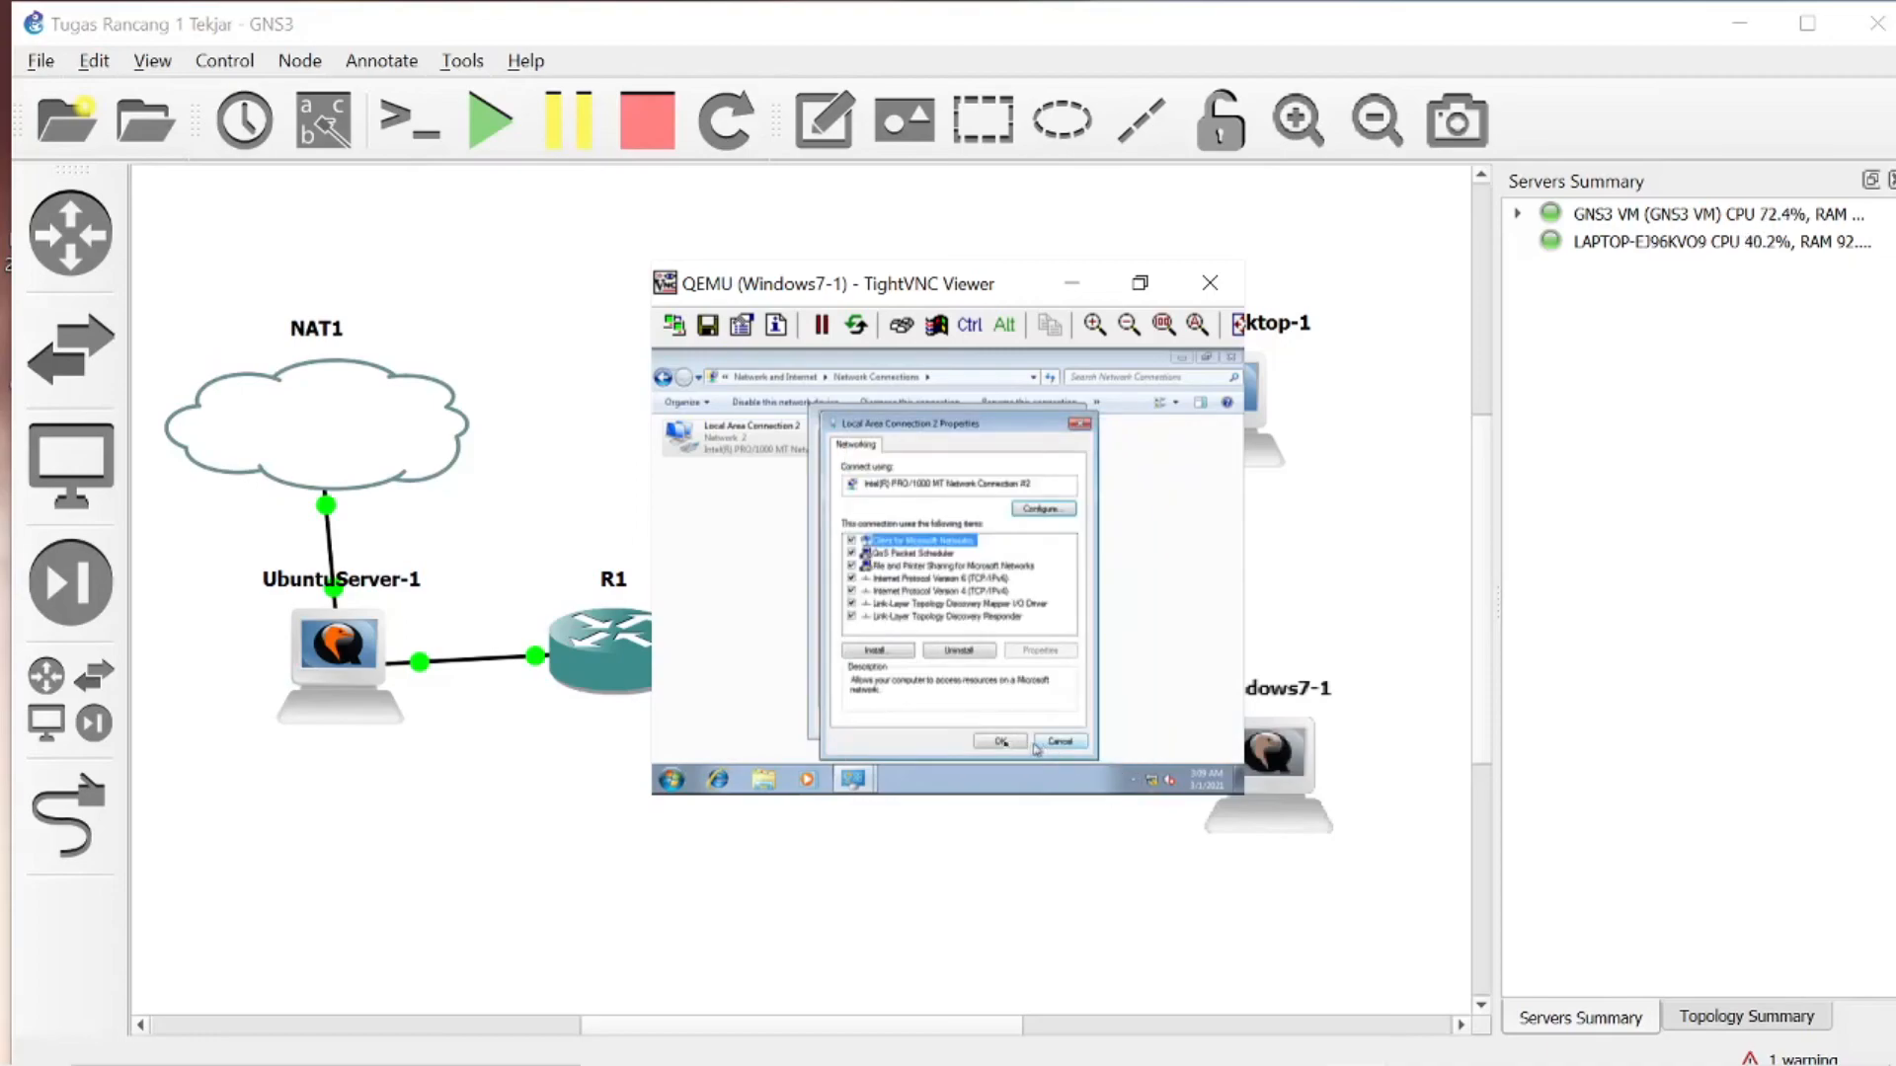
{"action": "left_click", "coordinate": [1023, 747]}
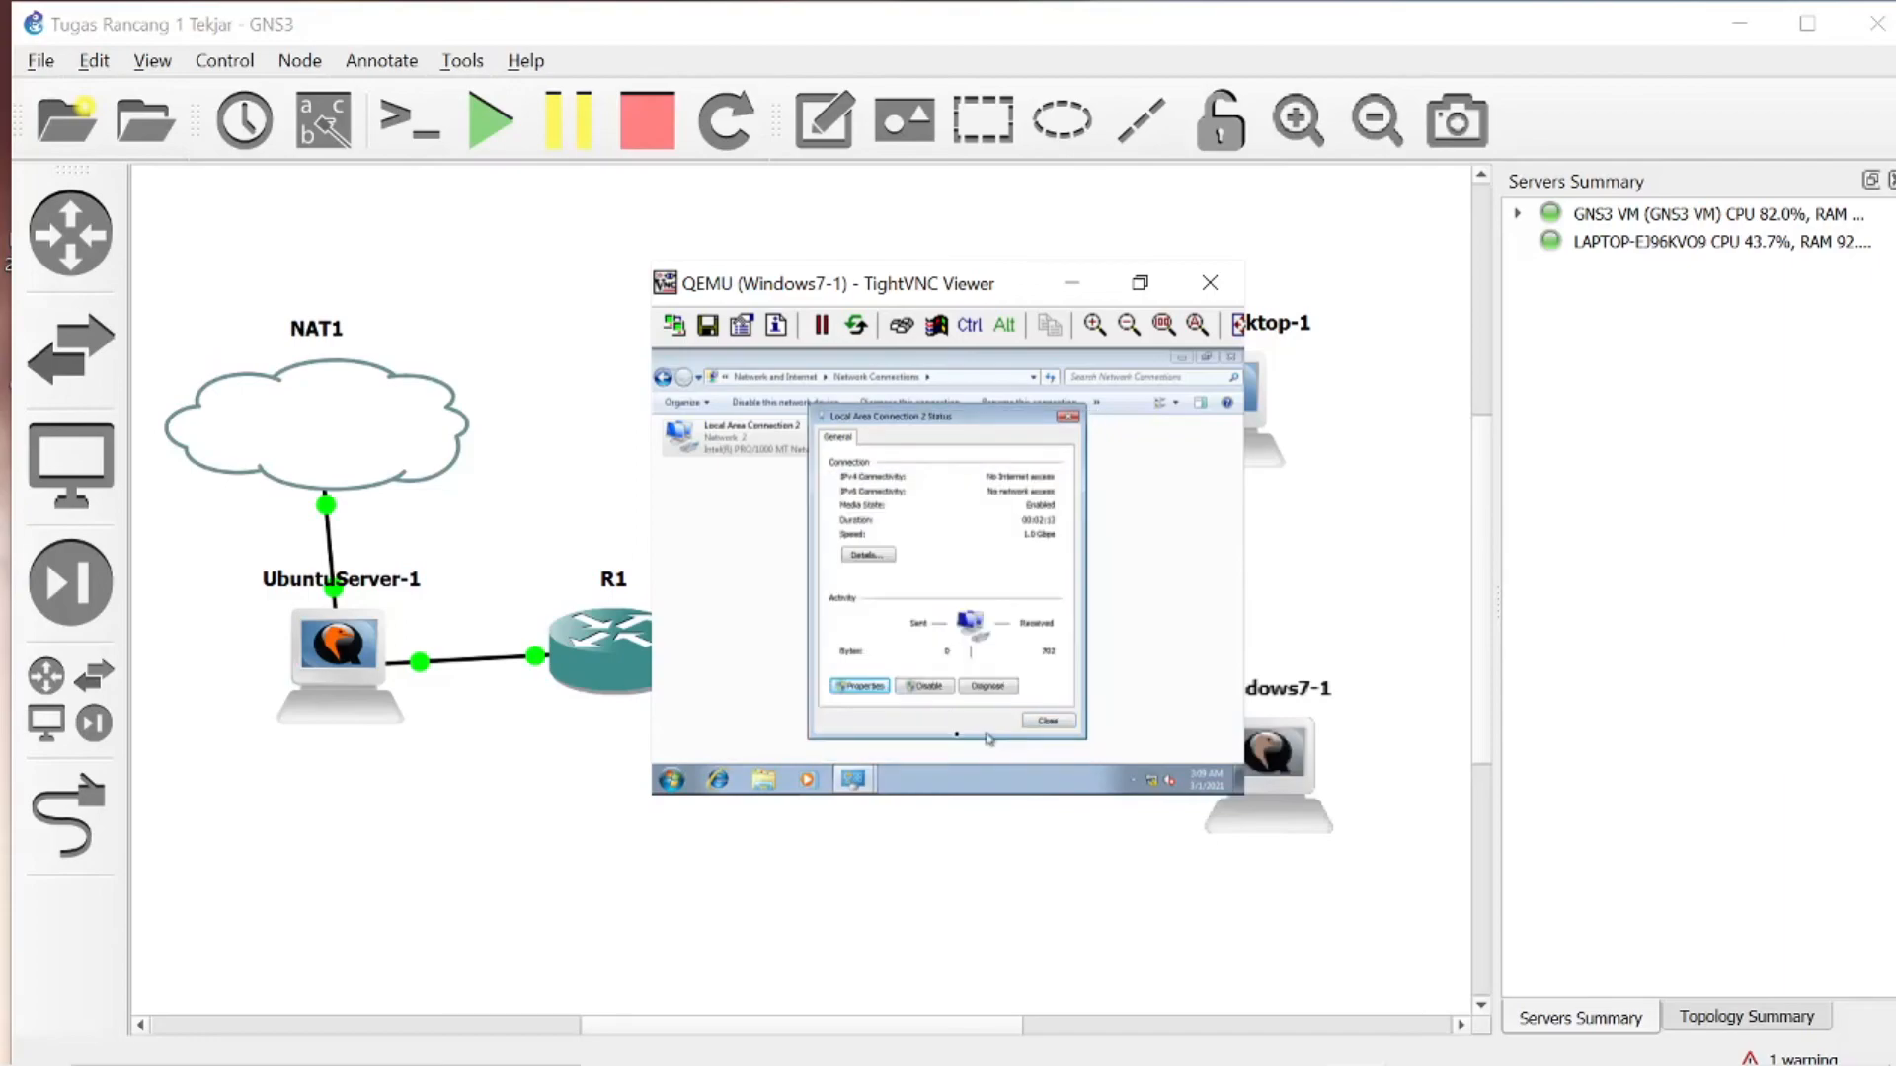
- Launch Internet Explorer on the Windows 7 client and postpone its welcome setup
{"action": "left_click", "coordinate": [721, 780]}
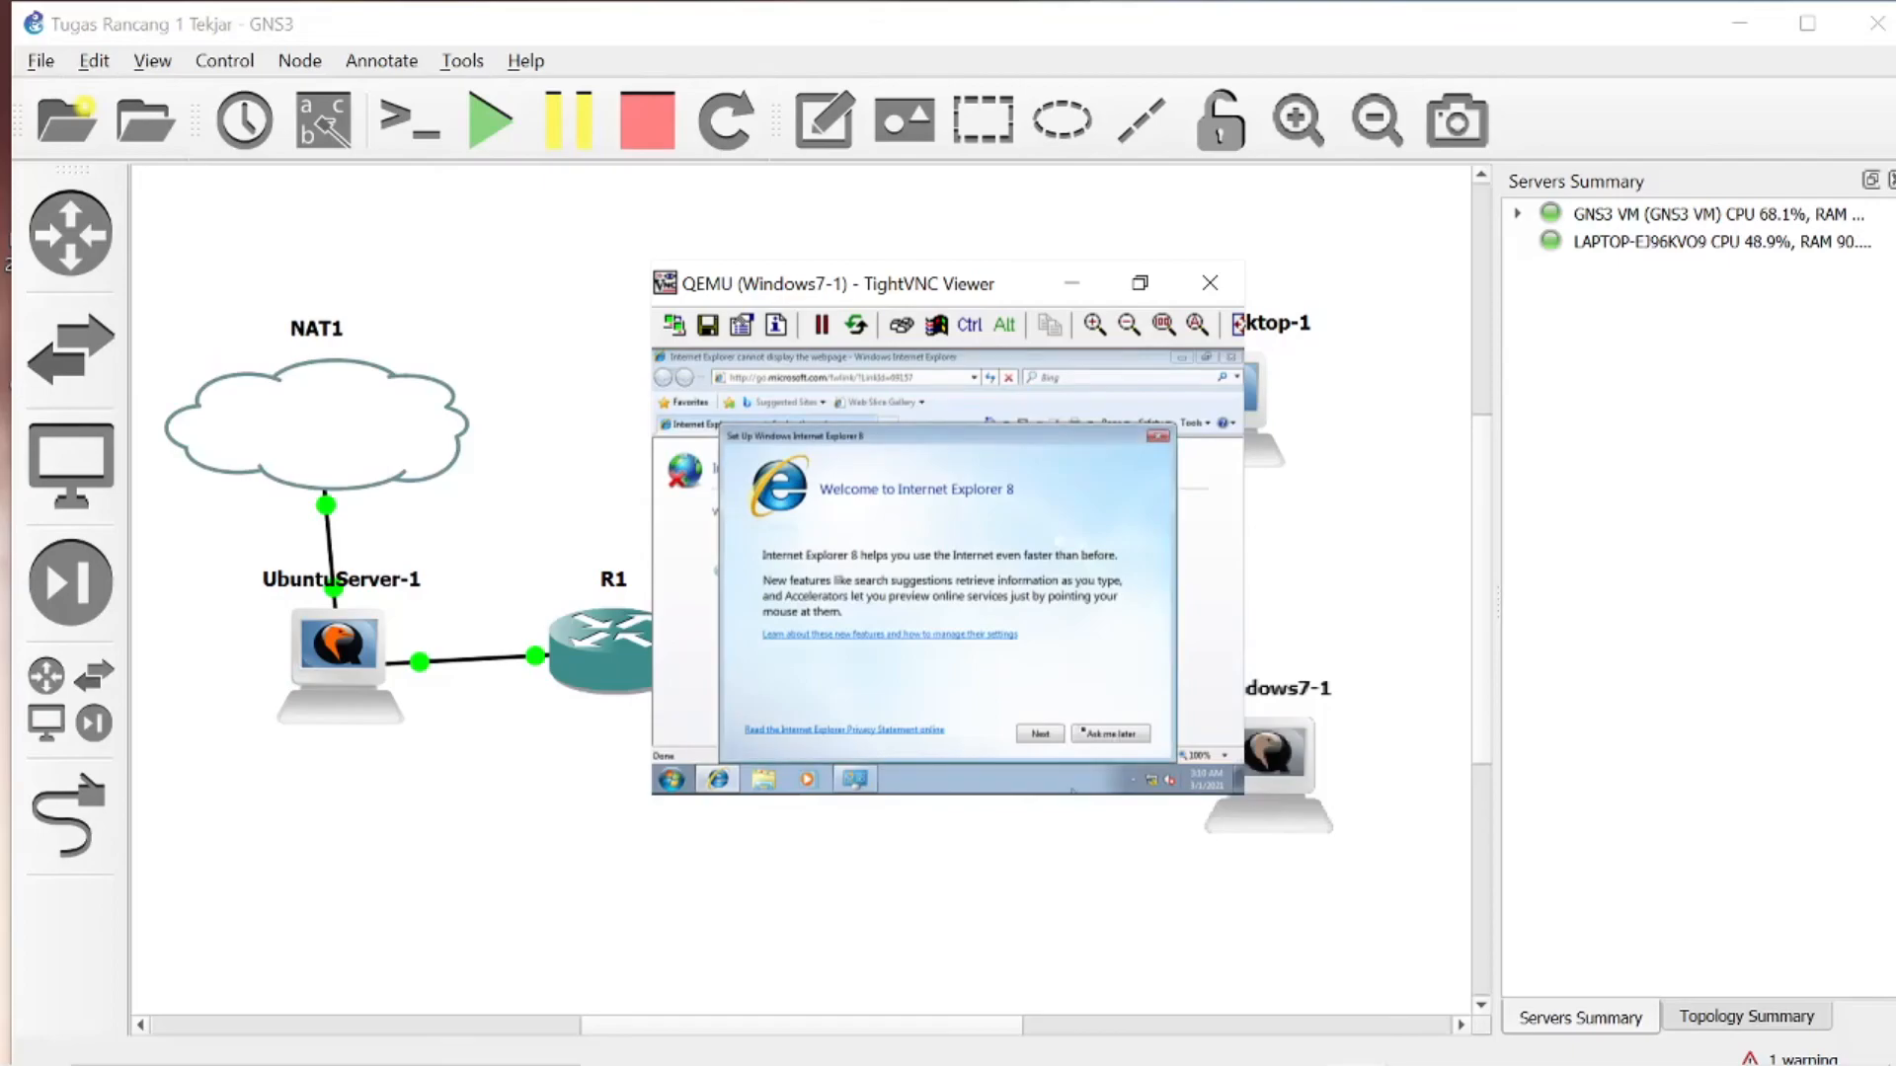
{"action": "left_click", "coordinate": [1098, 740]}
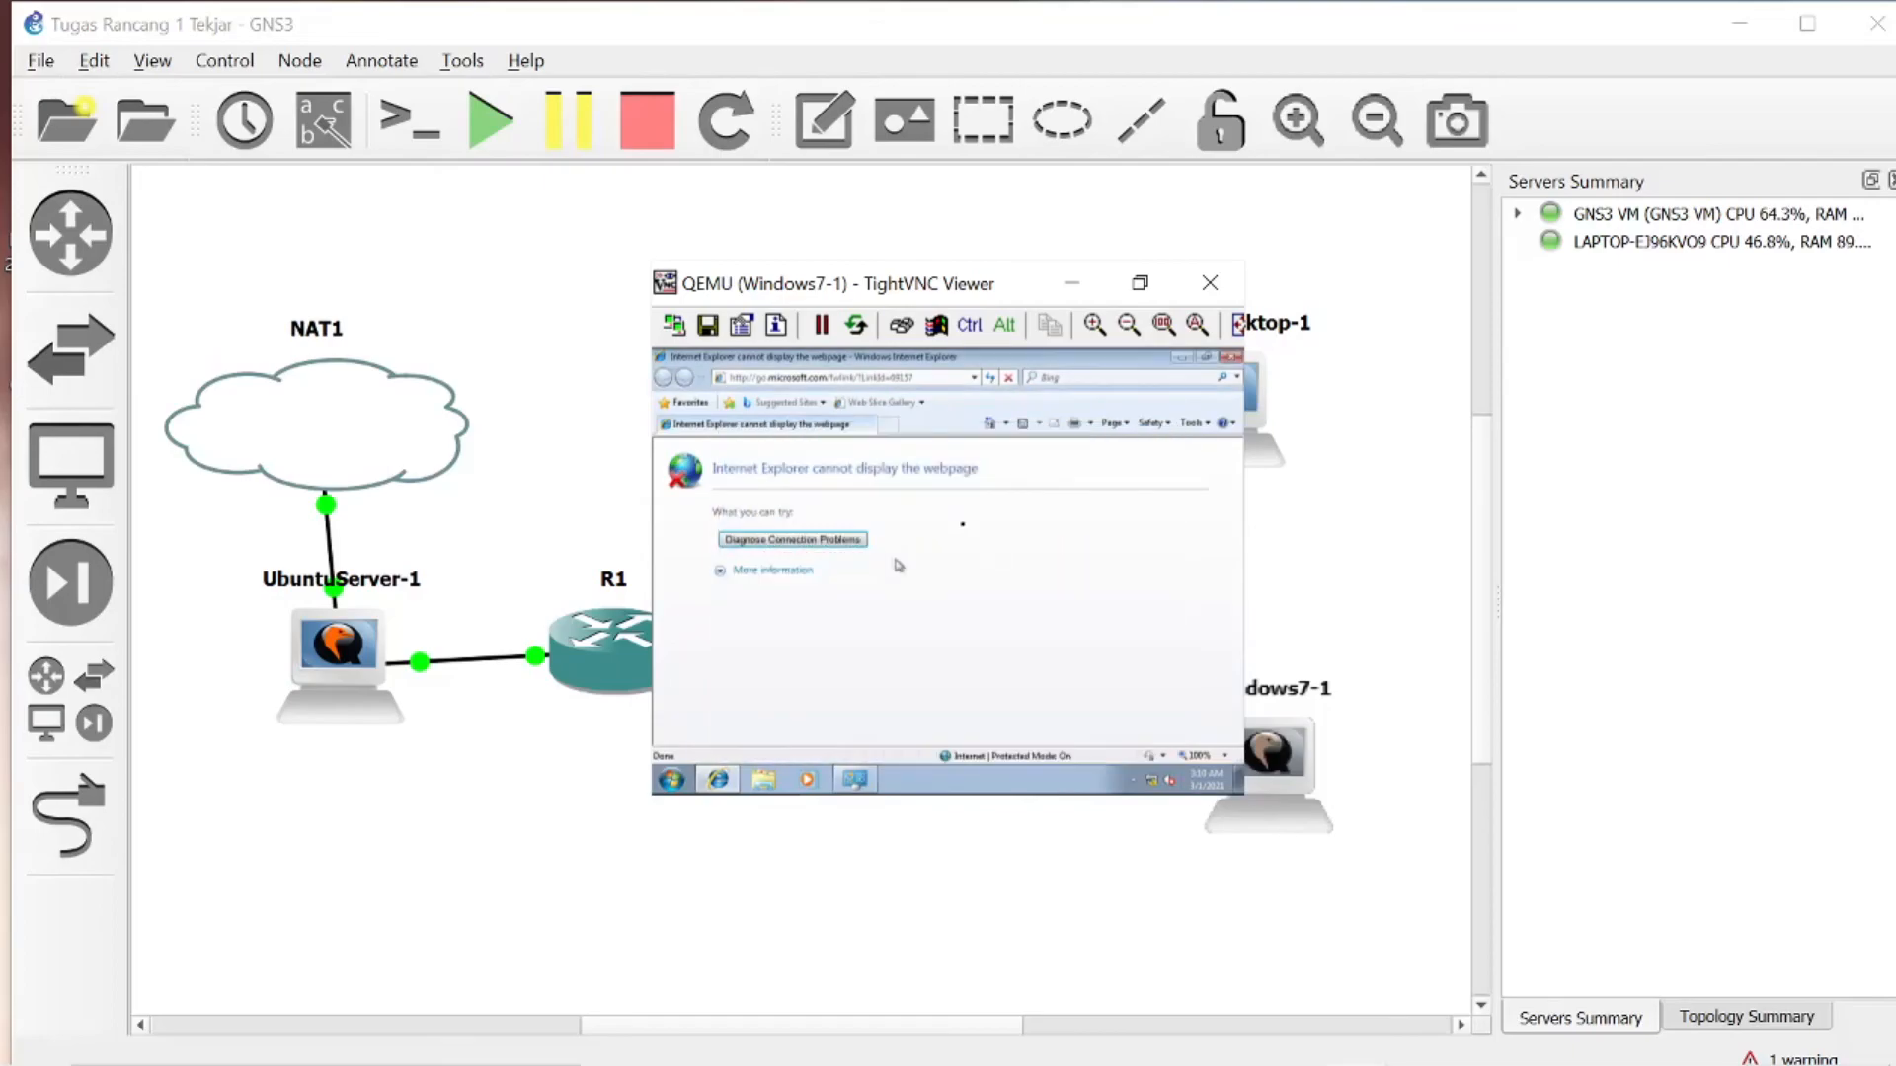
{"action": "left_click", "coordinate": [1094, 324]}
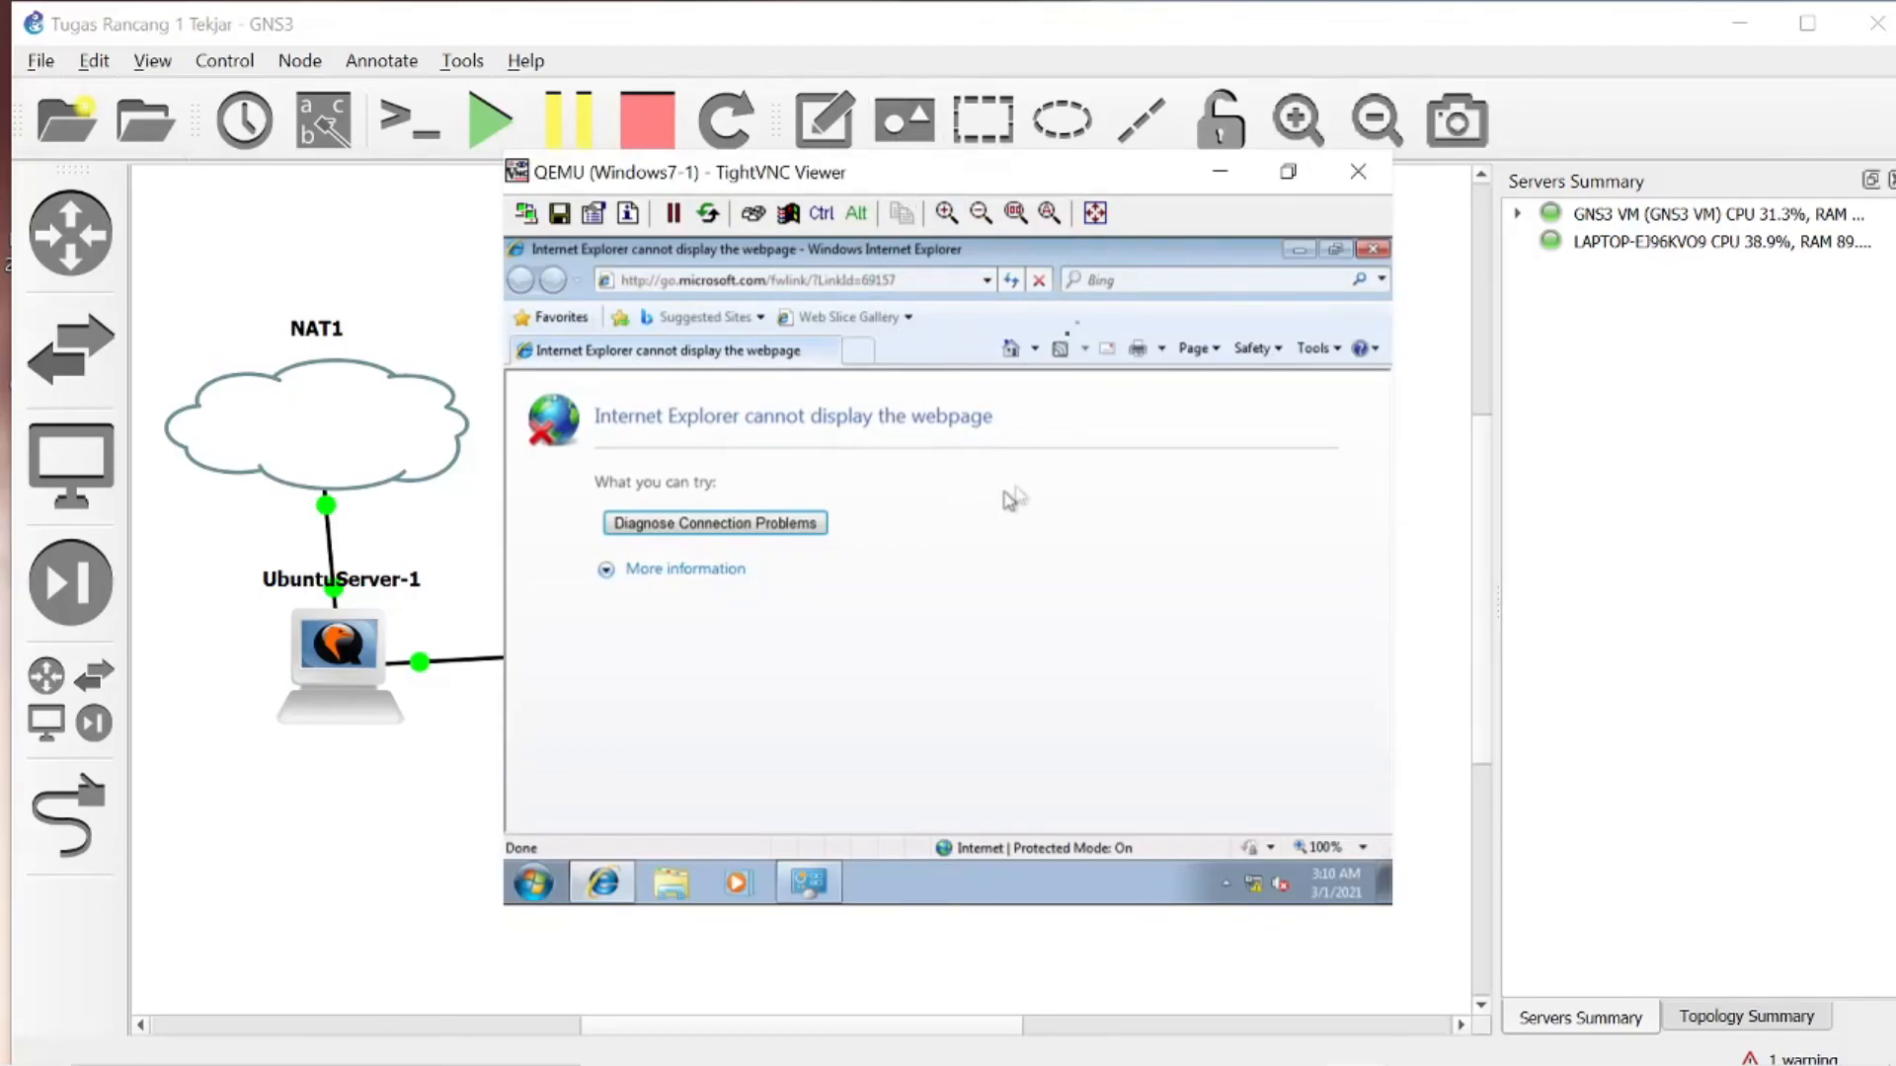
{"action": "left_click", "coordinate": [983, 214]}
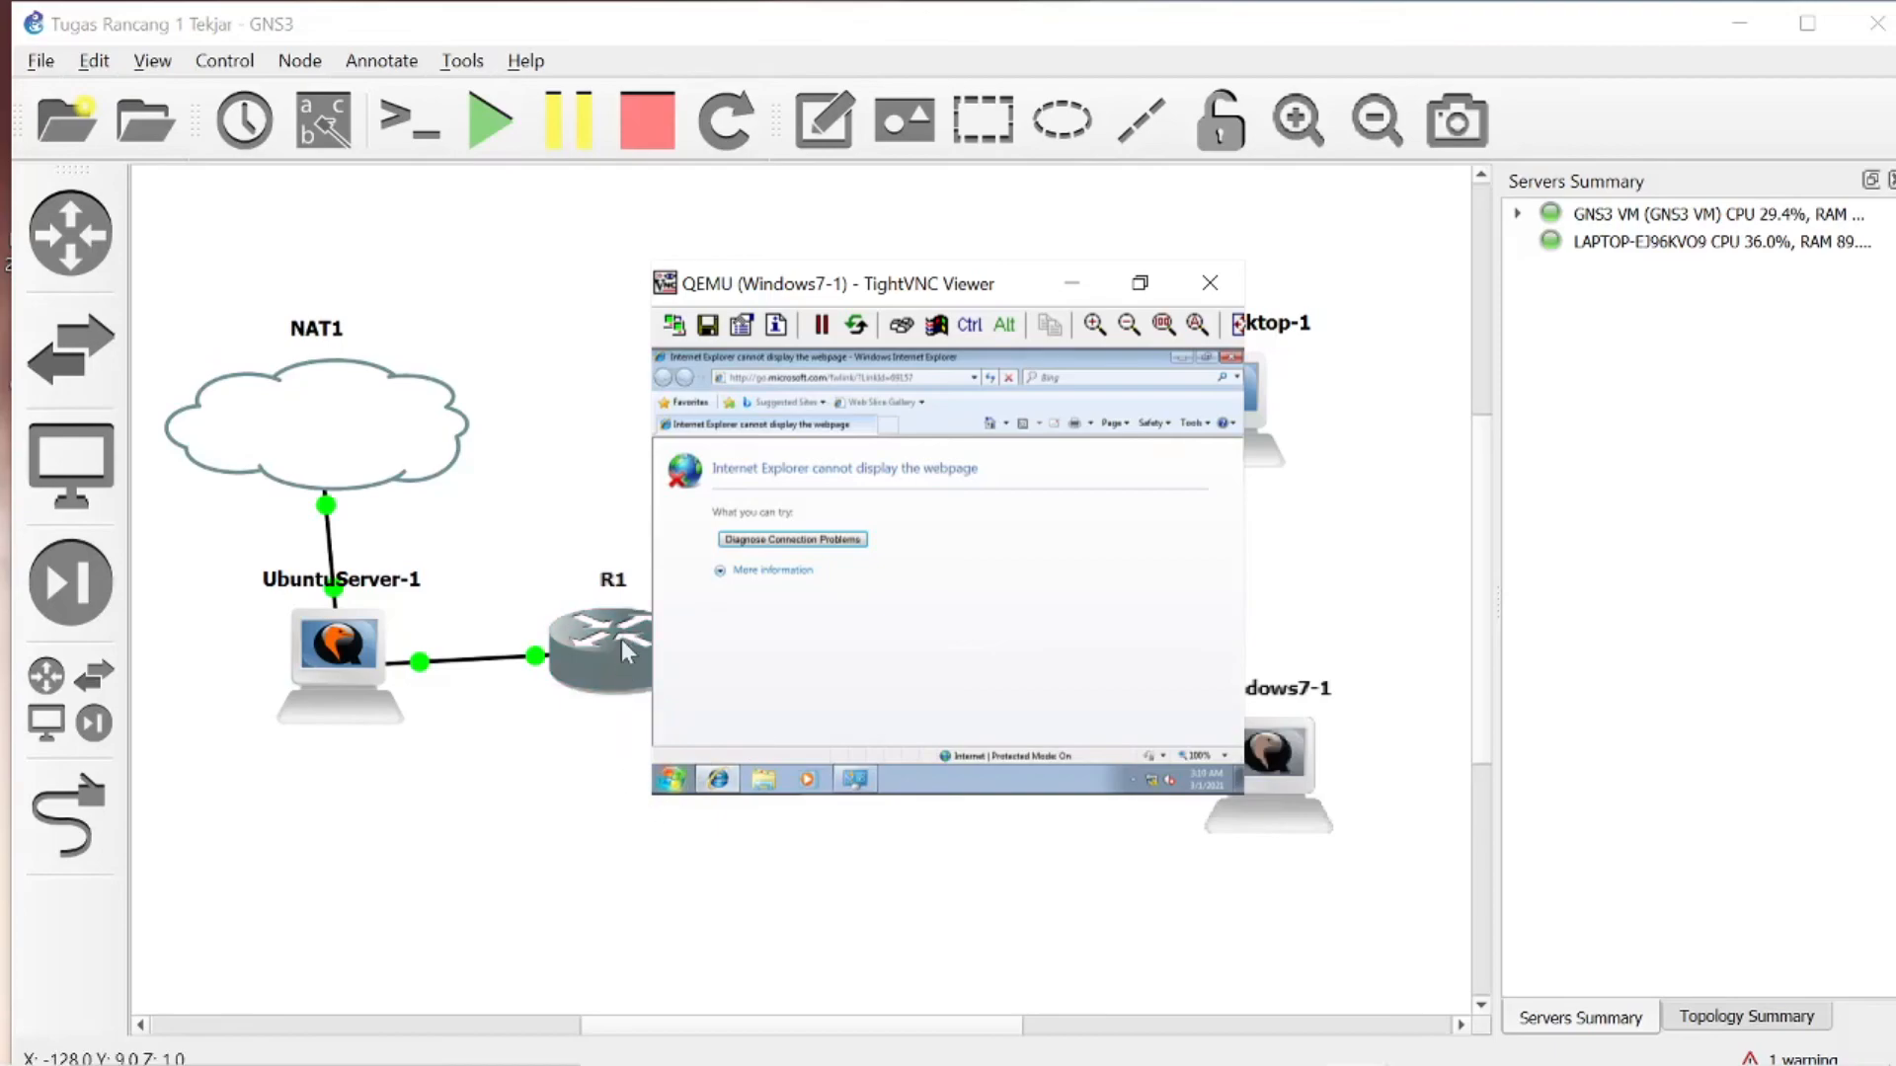
- Load tekjari.com in Internet Explorer and enlarge the console display to show the page
{"action": "left_click", "coordinate": [752, 379]}
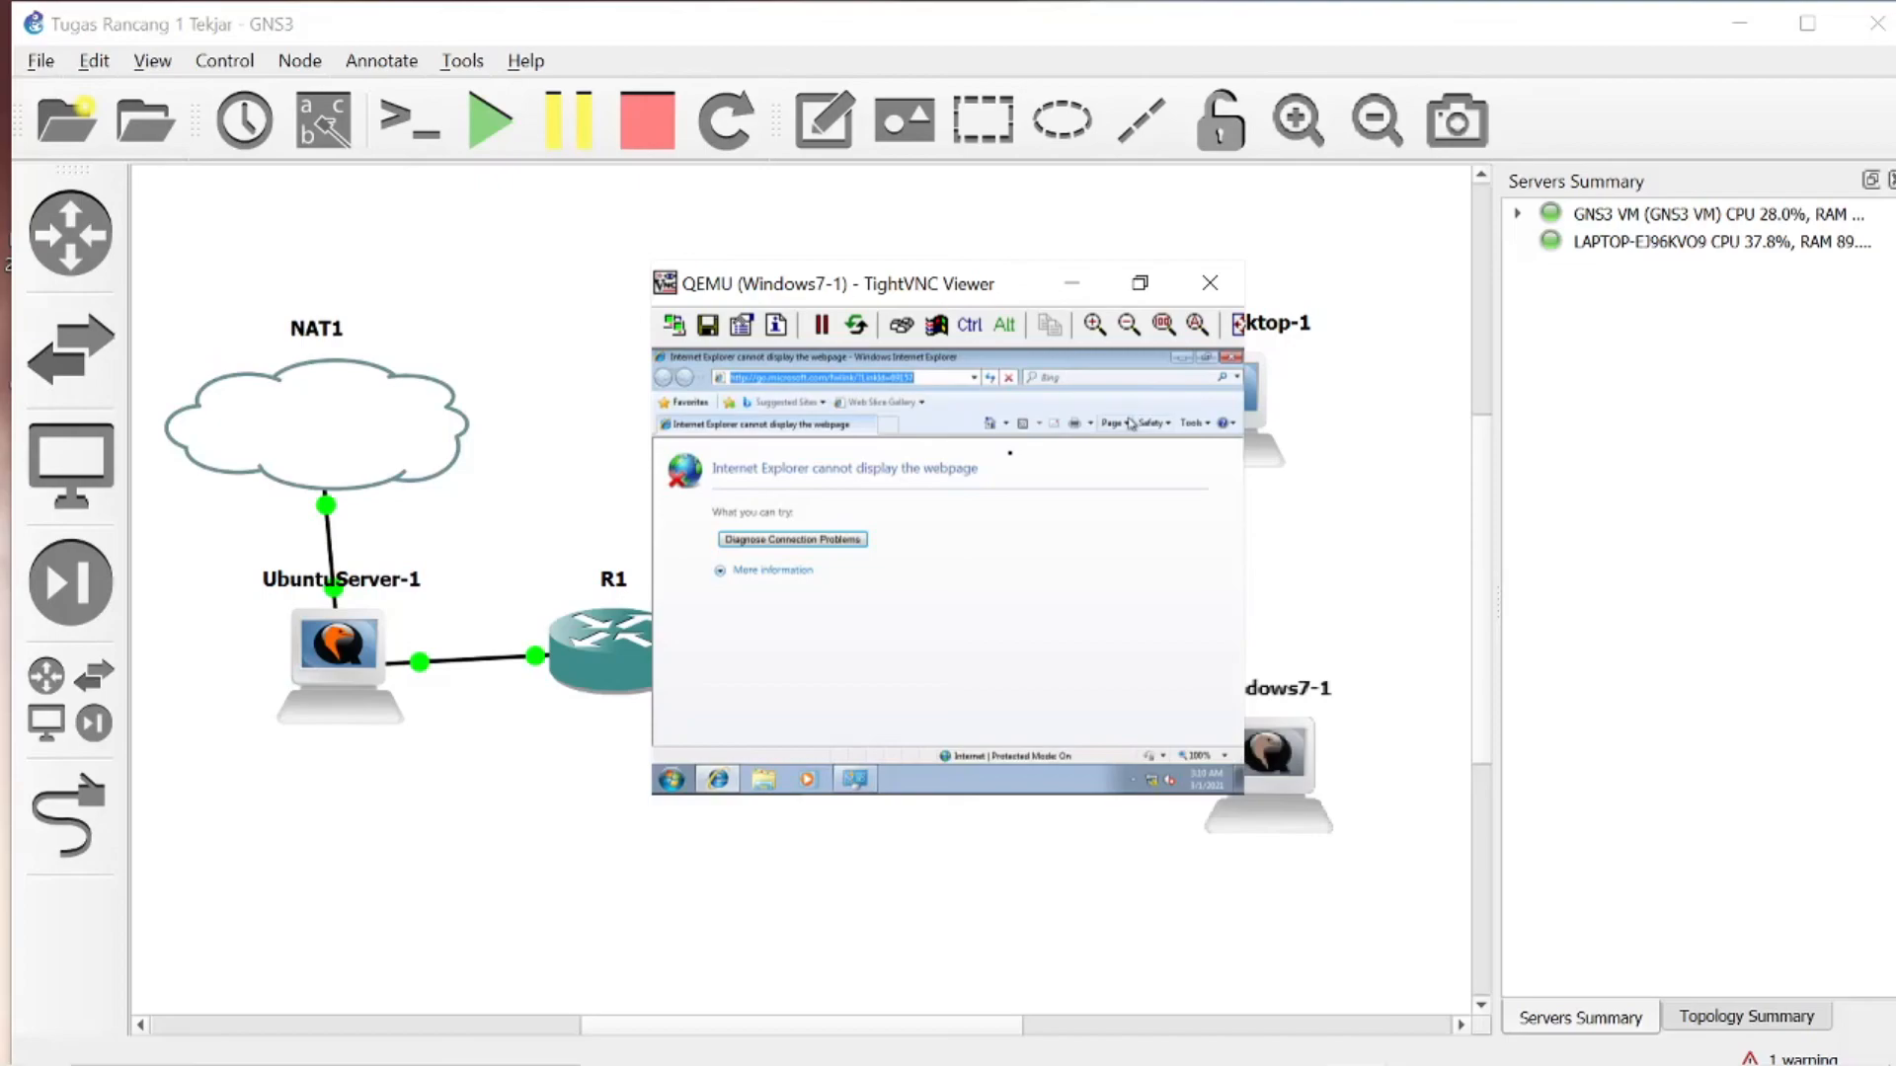
{"action": "type", "text": "tekja"}
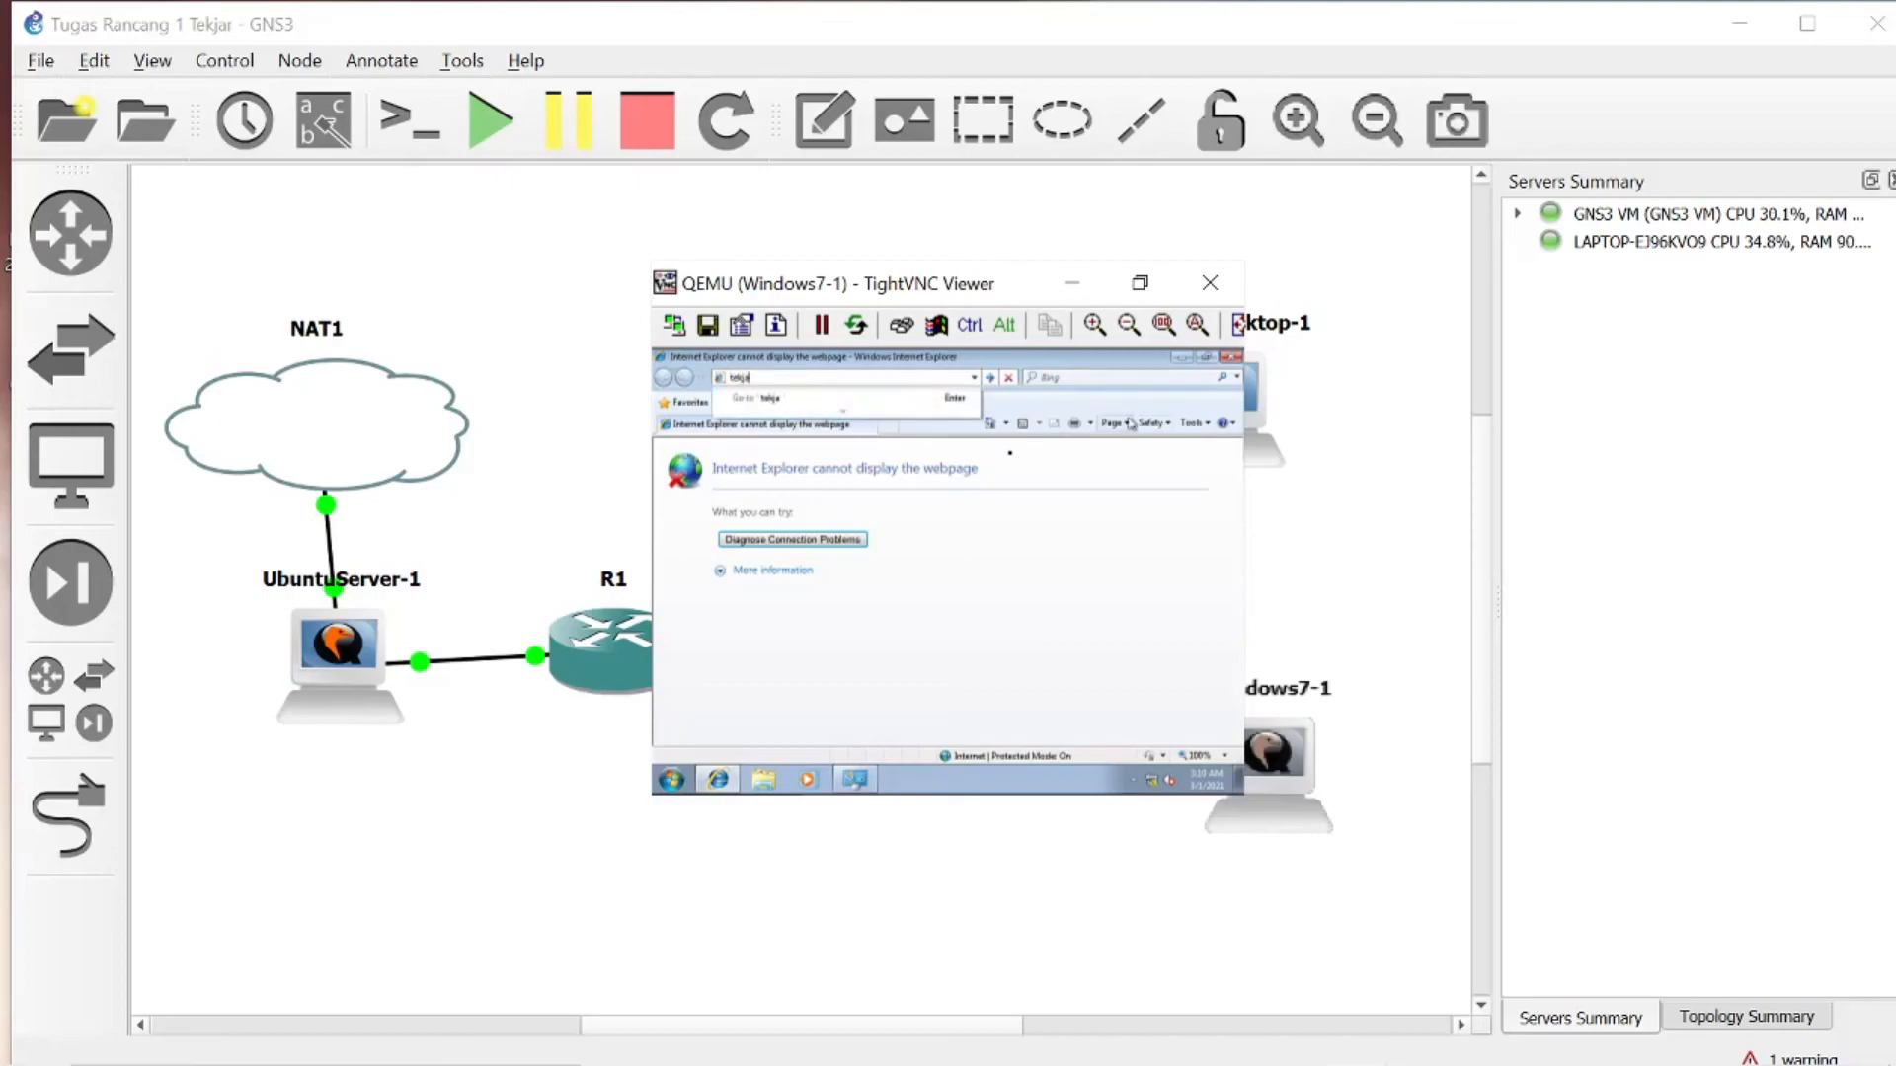
{"action": "key", "text": "Return"}
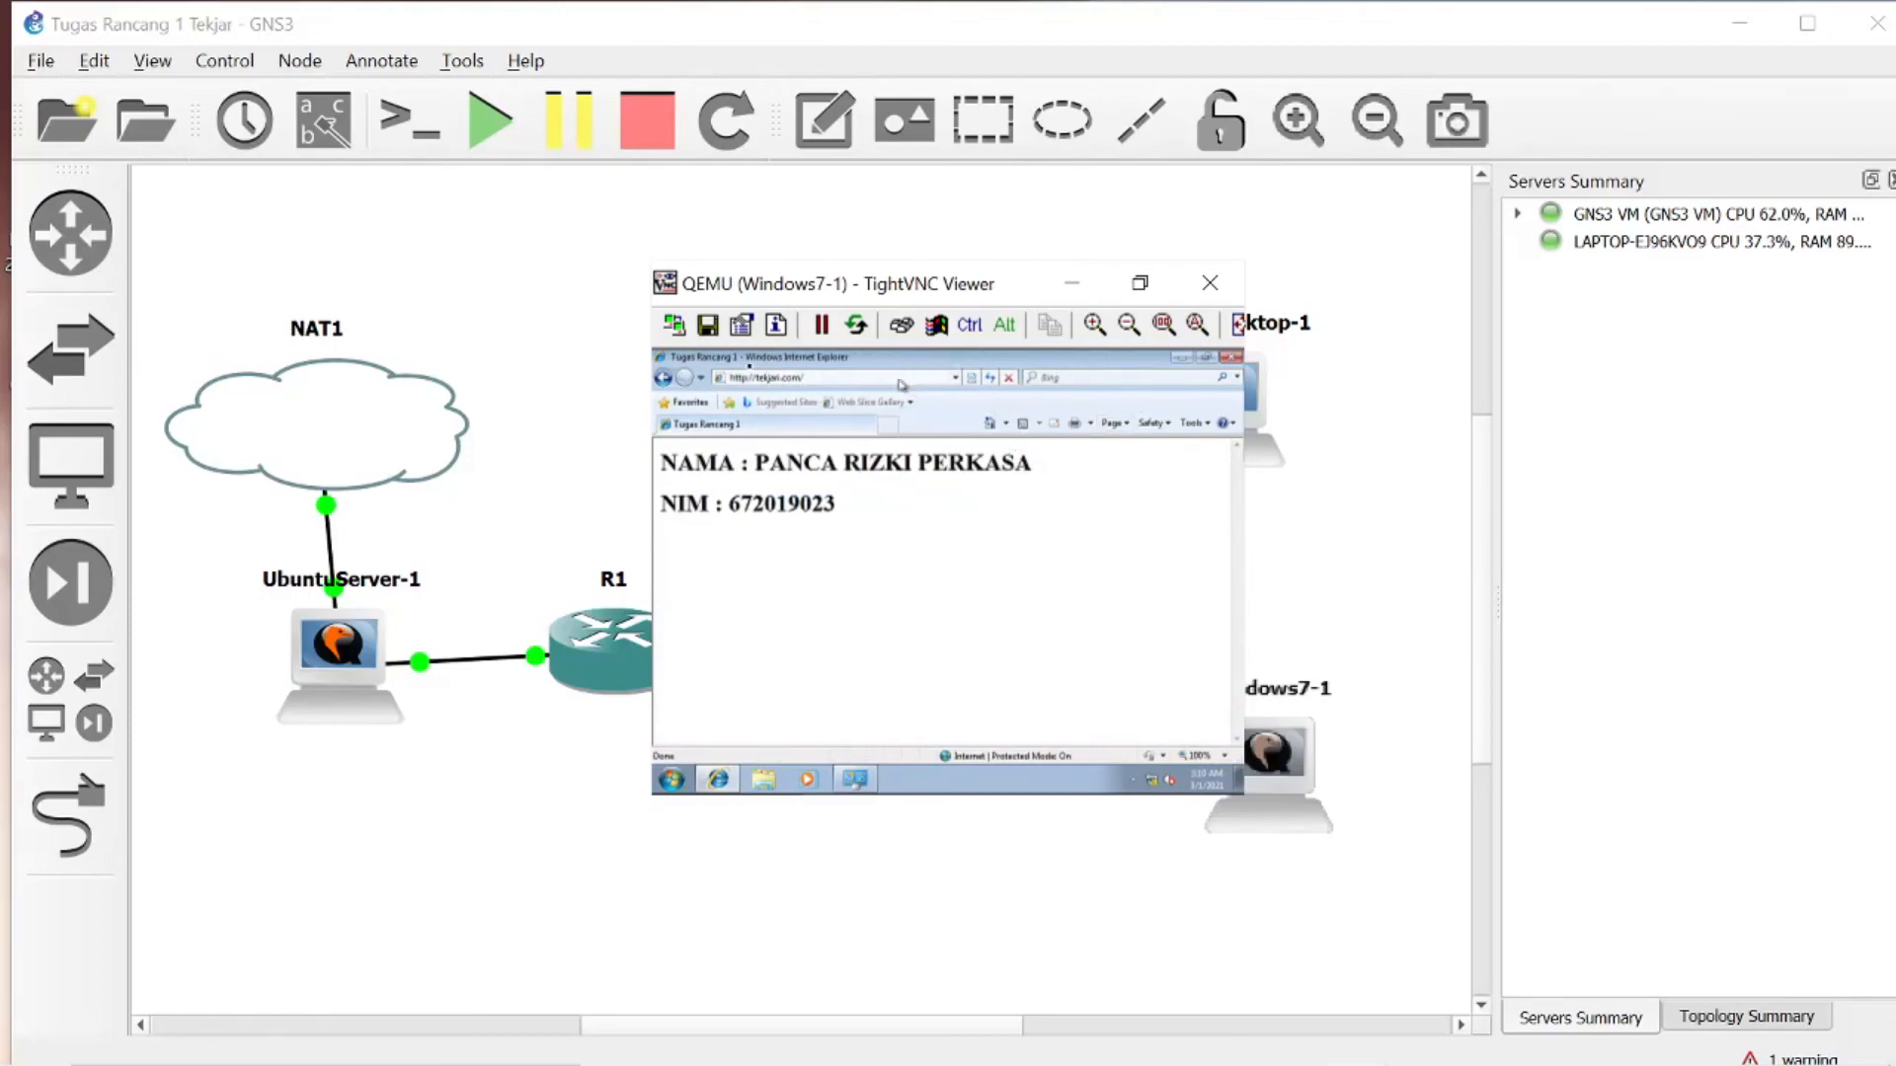
{"action": "left_click", "coordinate": [1089, 330]}
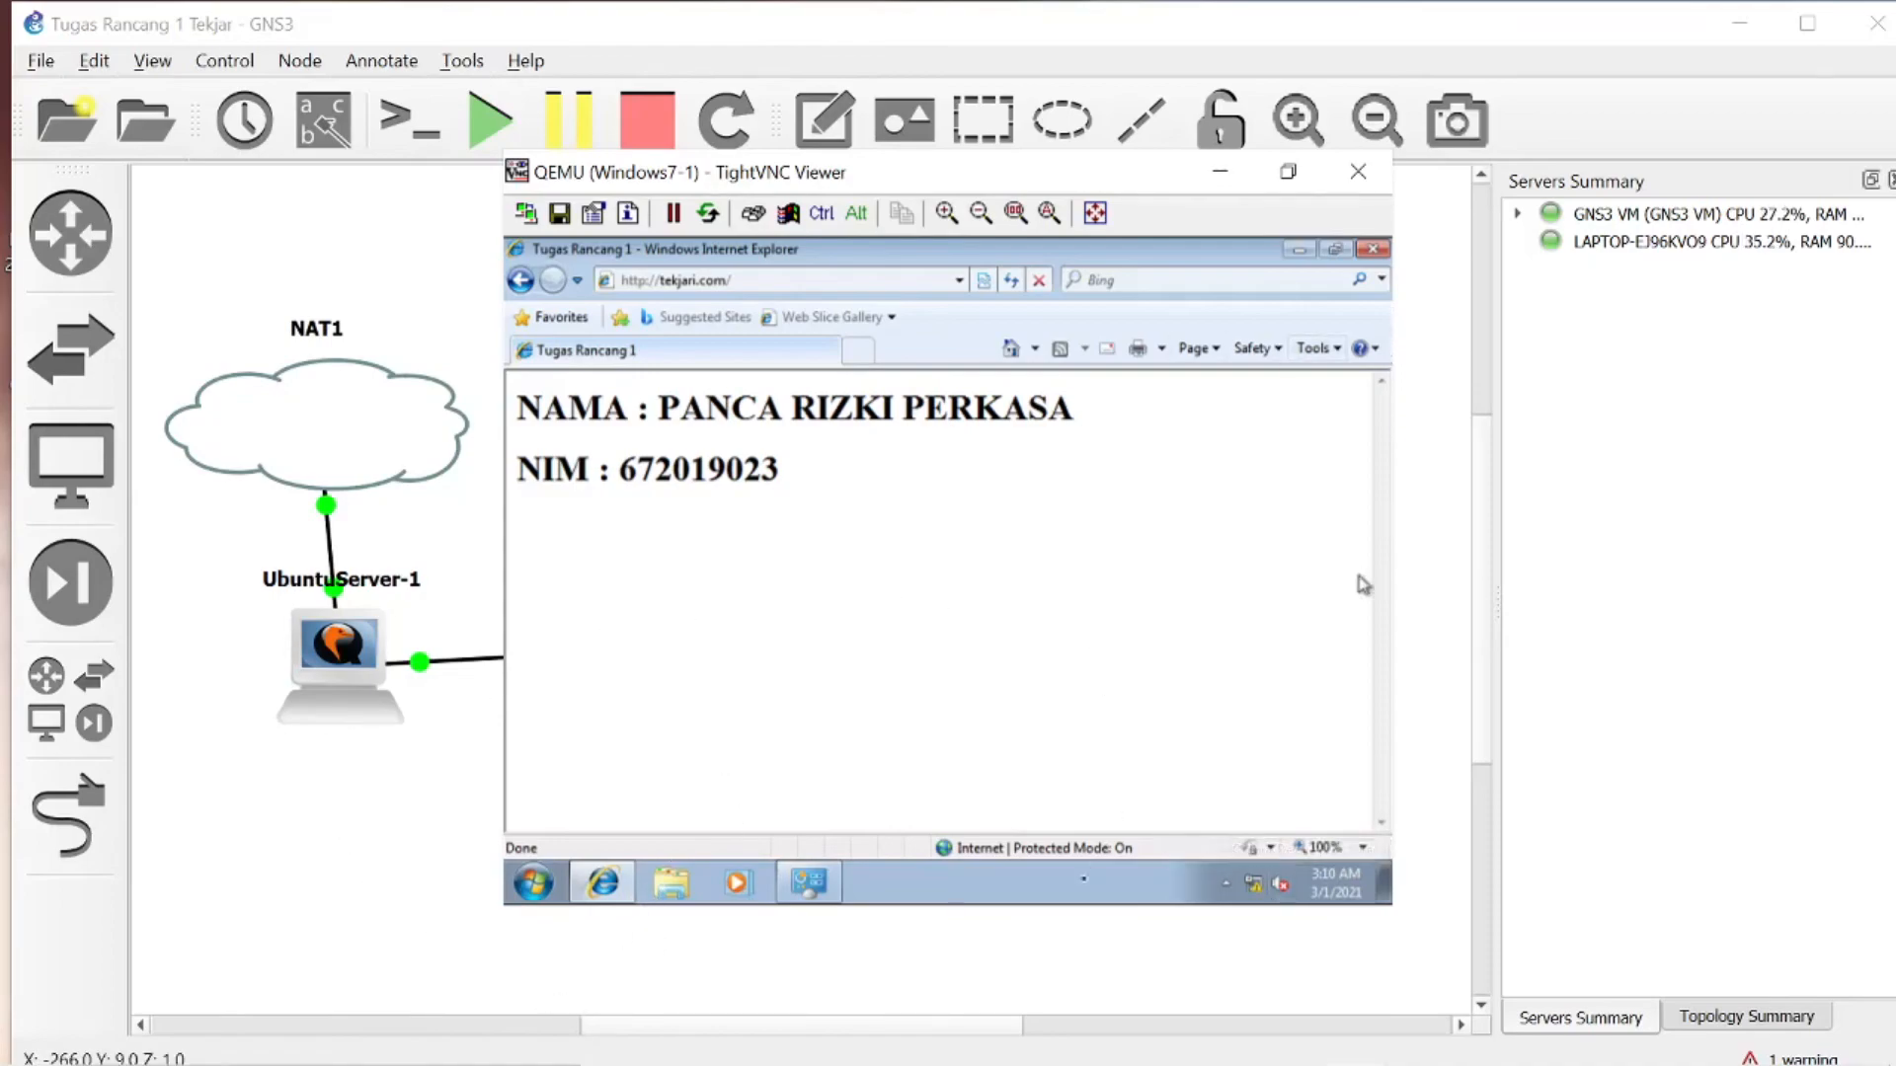
{"action": "left_click", "coordinate": [737, 282]}
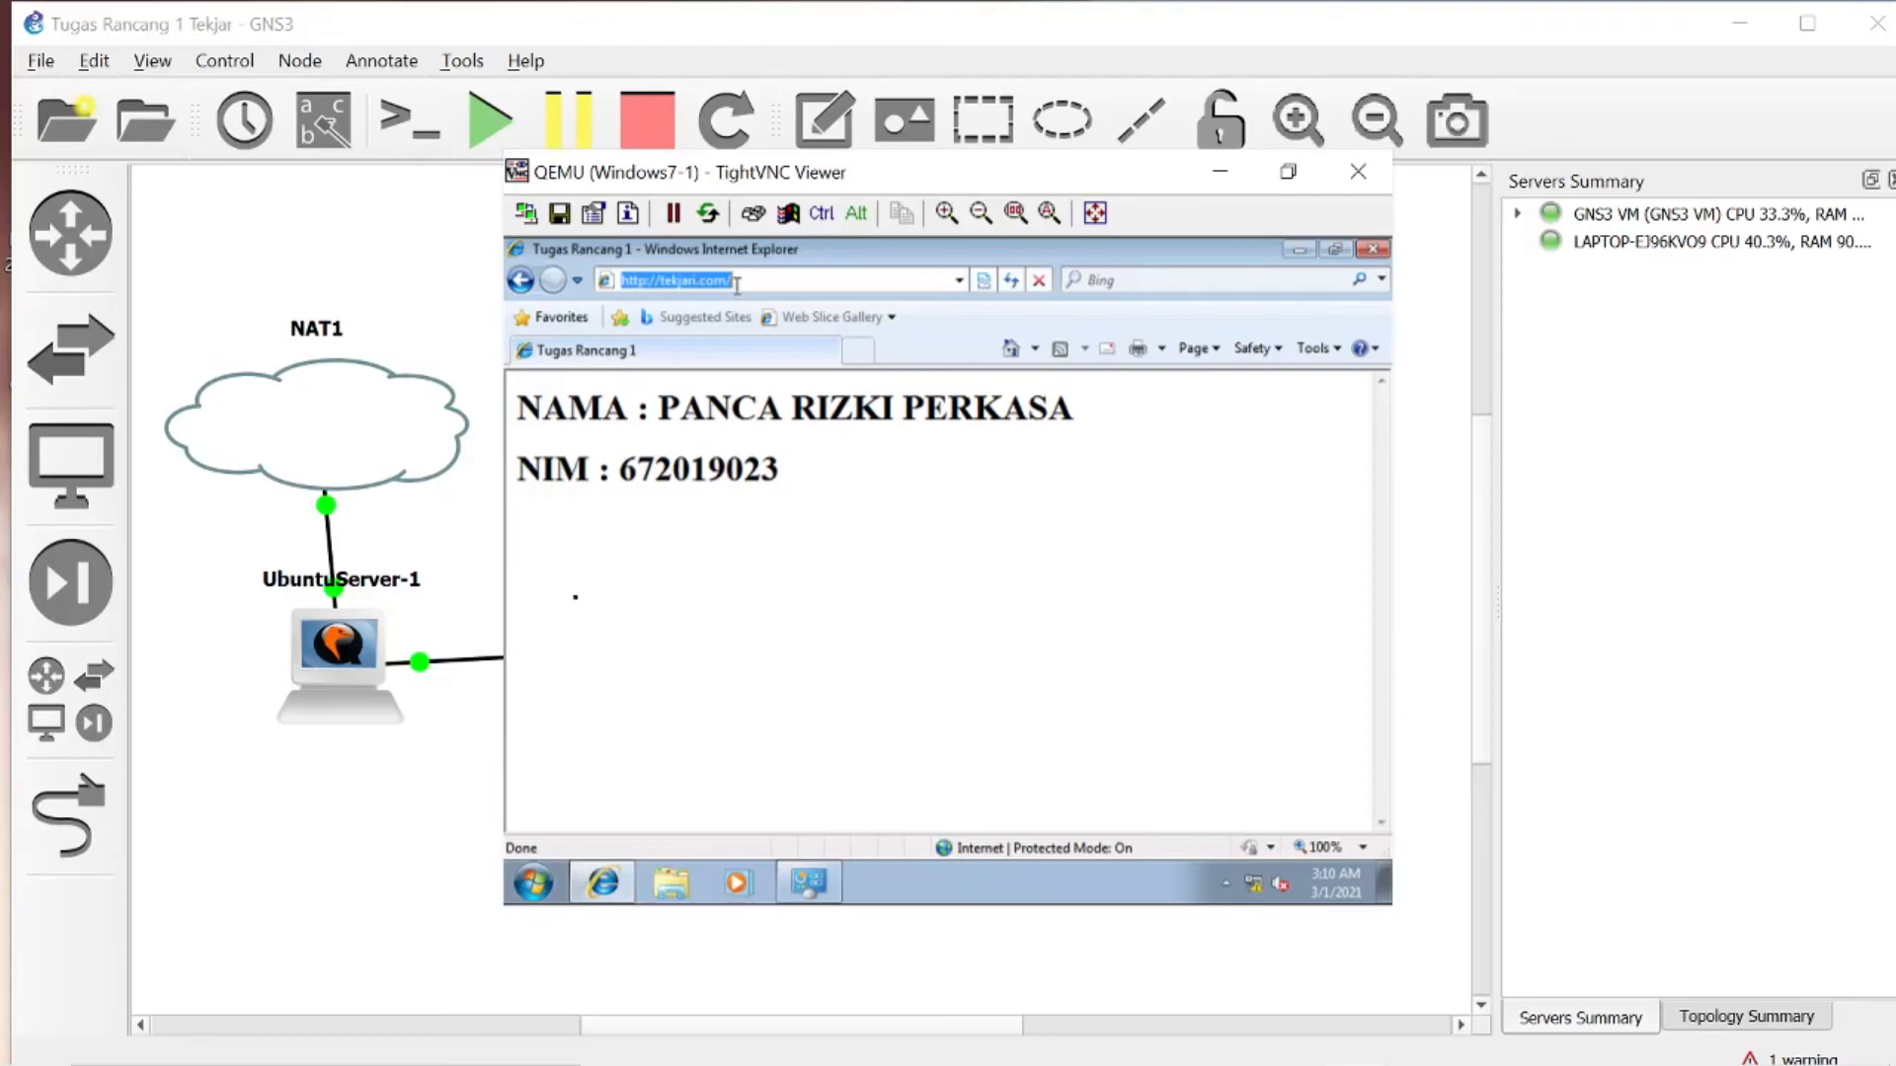
{"action": "left_click", "coordinate": [736, 285]}
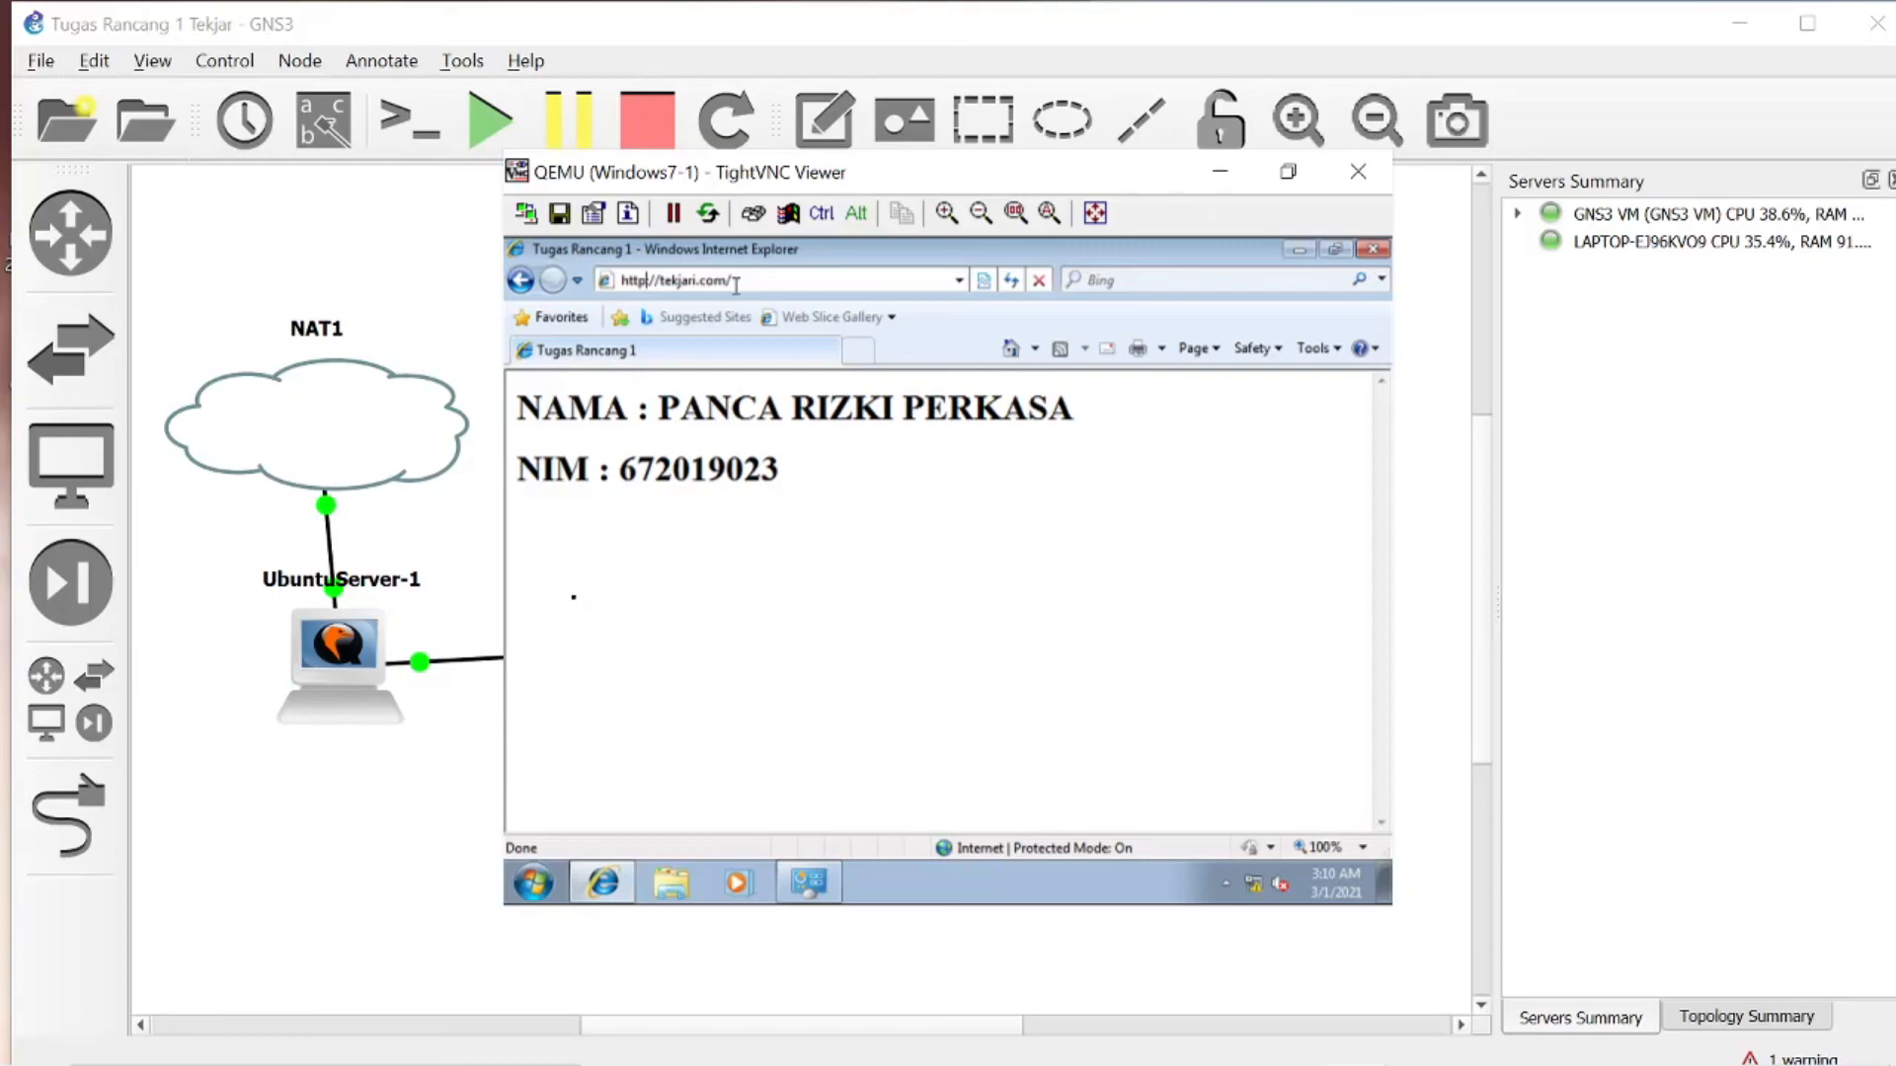
{"action": "left_click", "coordinate": [857, 350]}
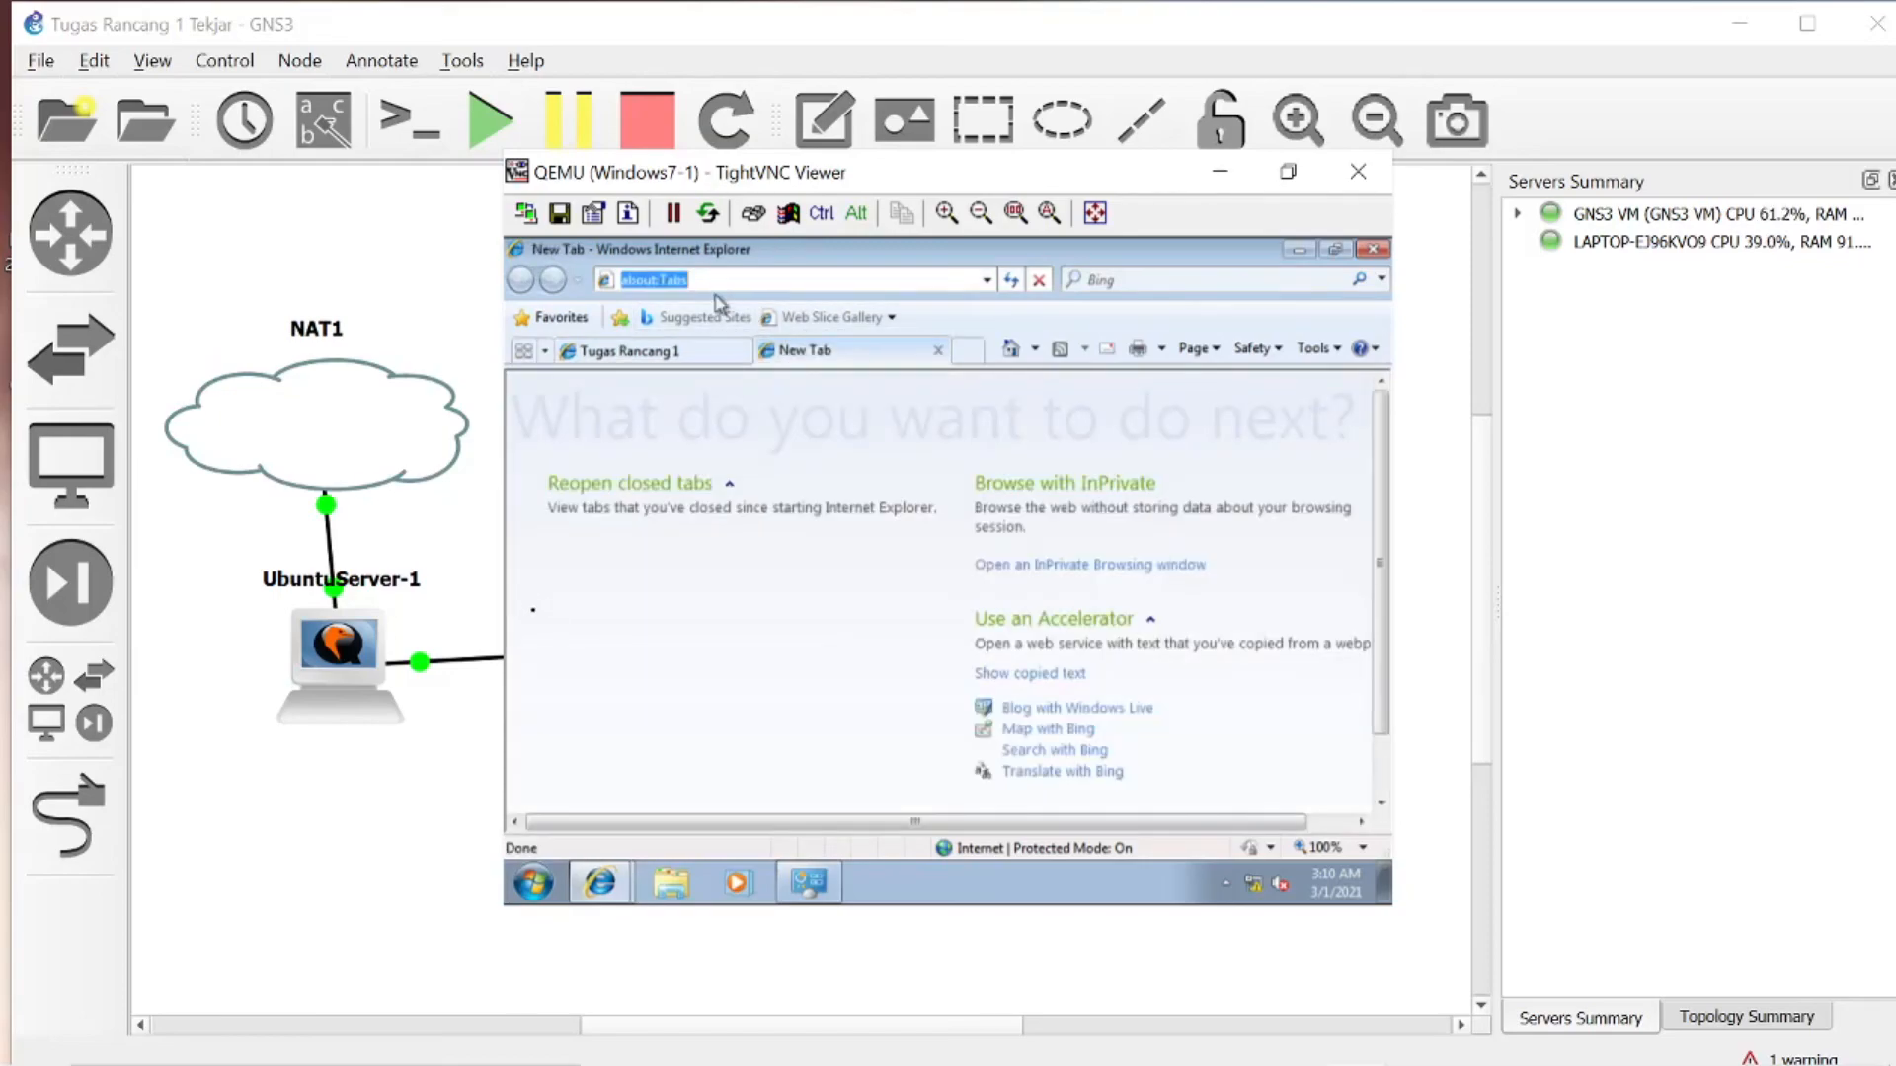
{"action": "type", "text": "https"}
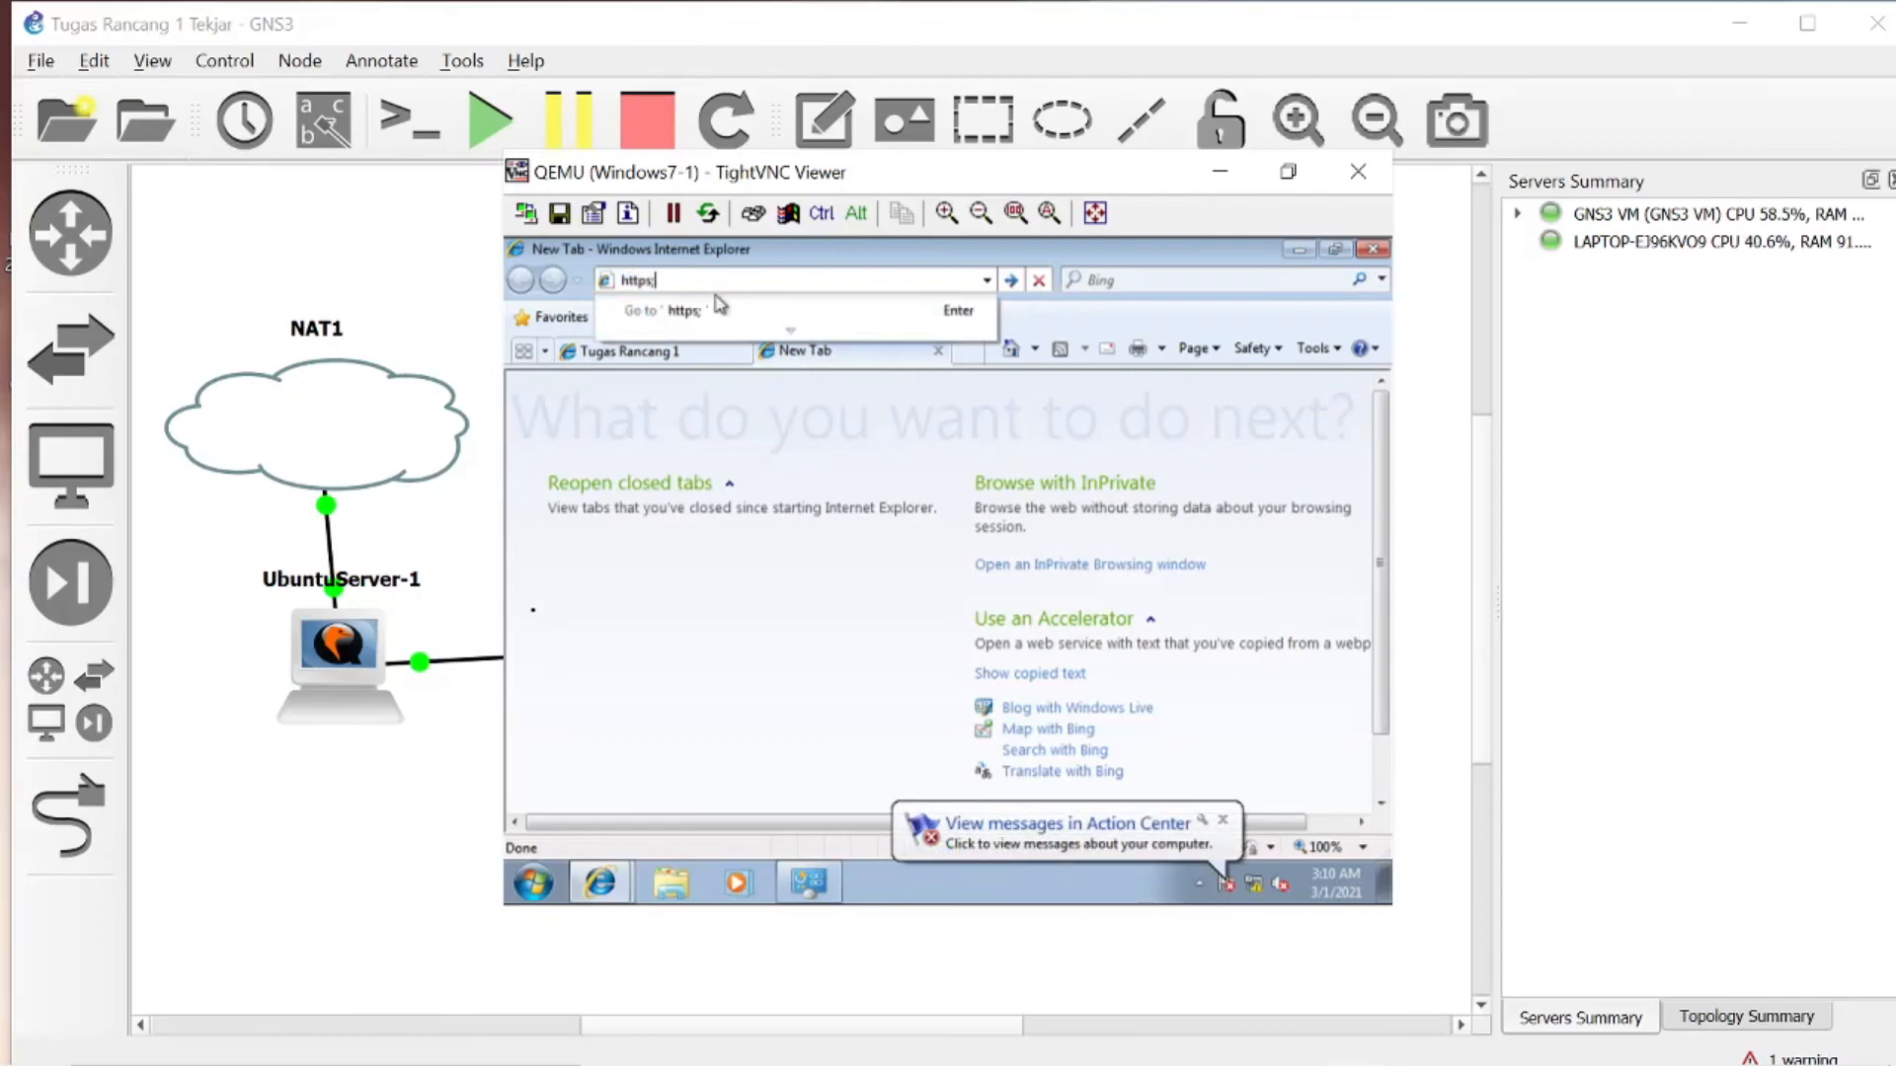
{"action": "type", "text": "://tekjari.com"}
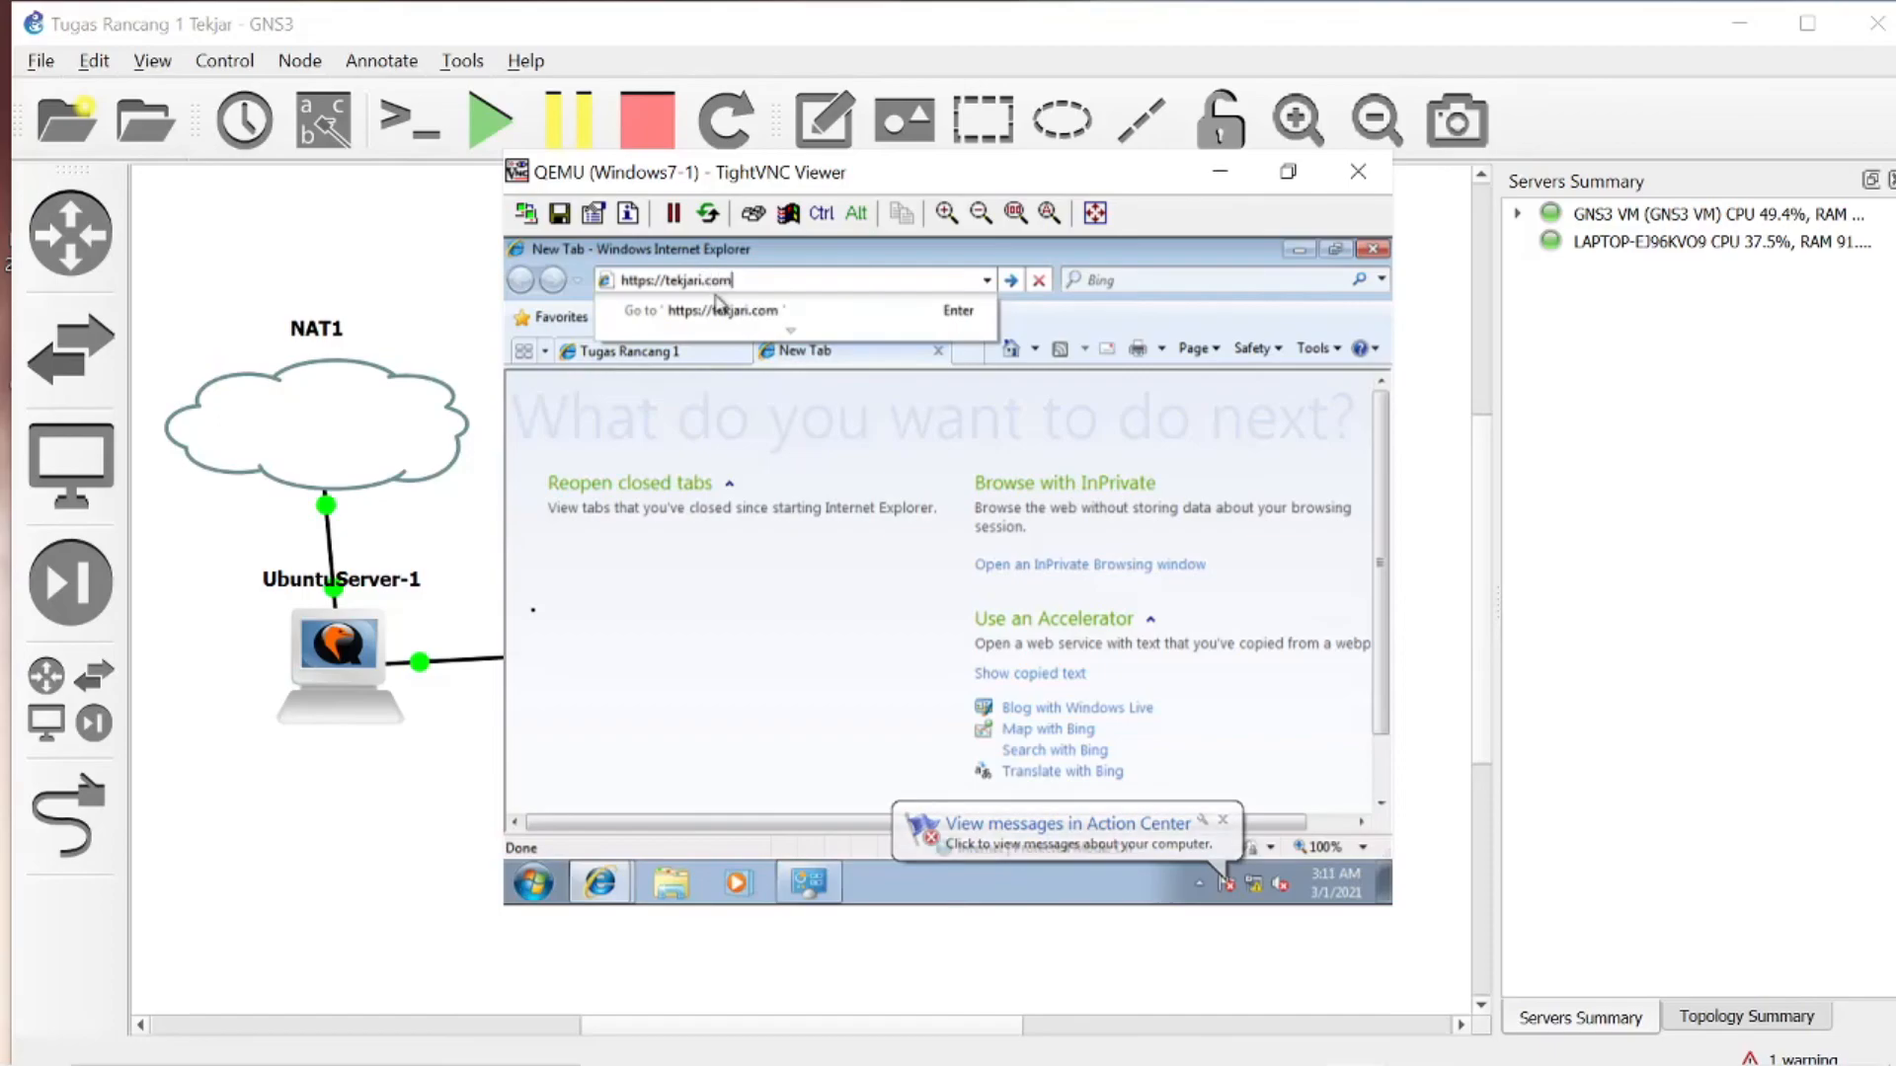
{"action": "key", "text": "Return"}
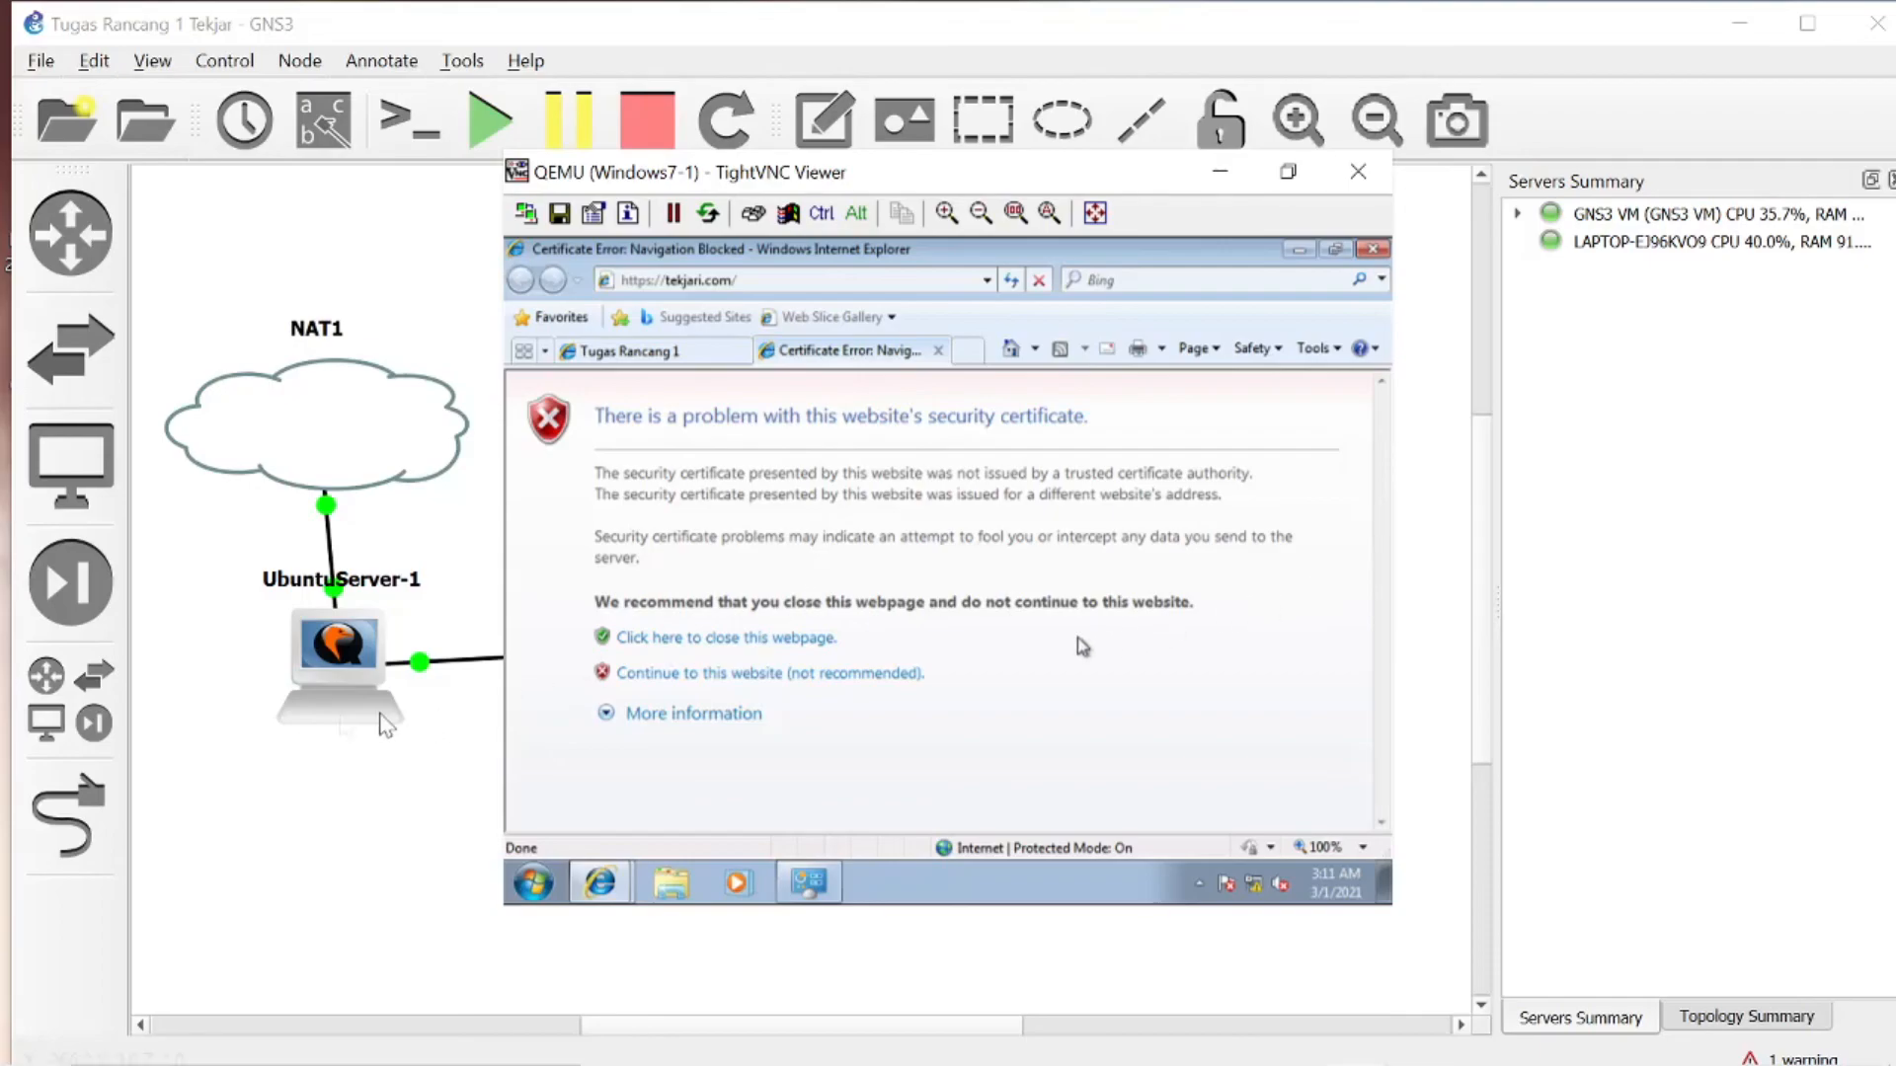
{"action": "left_click", "coordinate": [780, 675]}
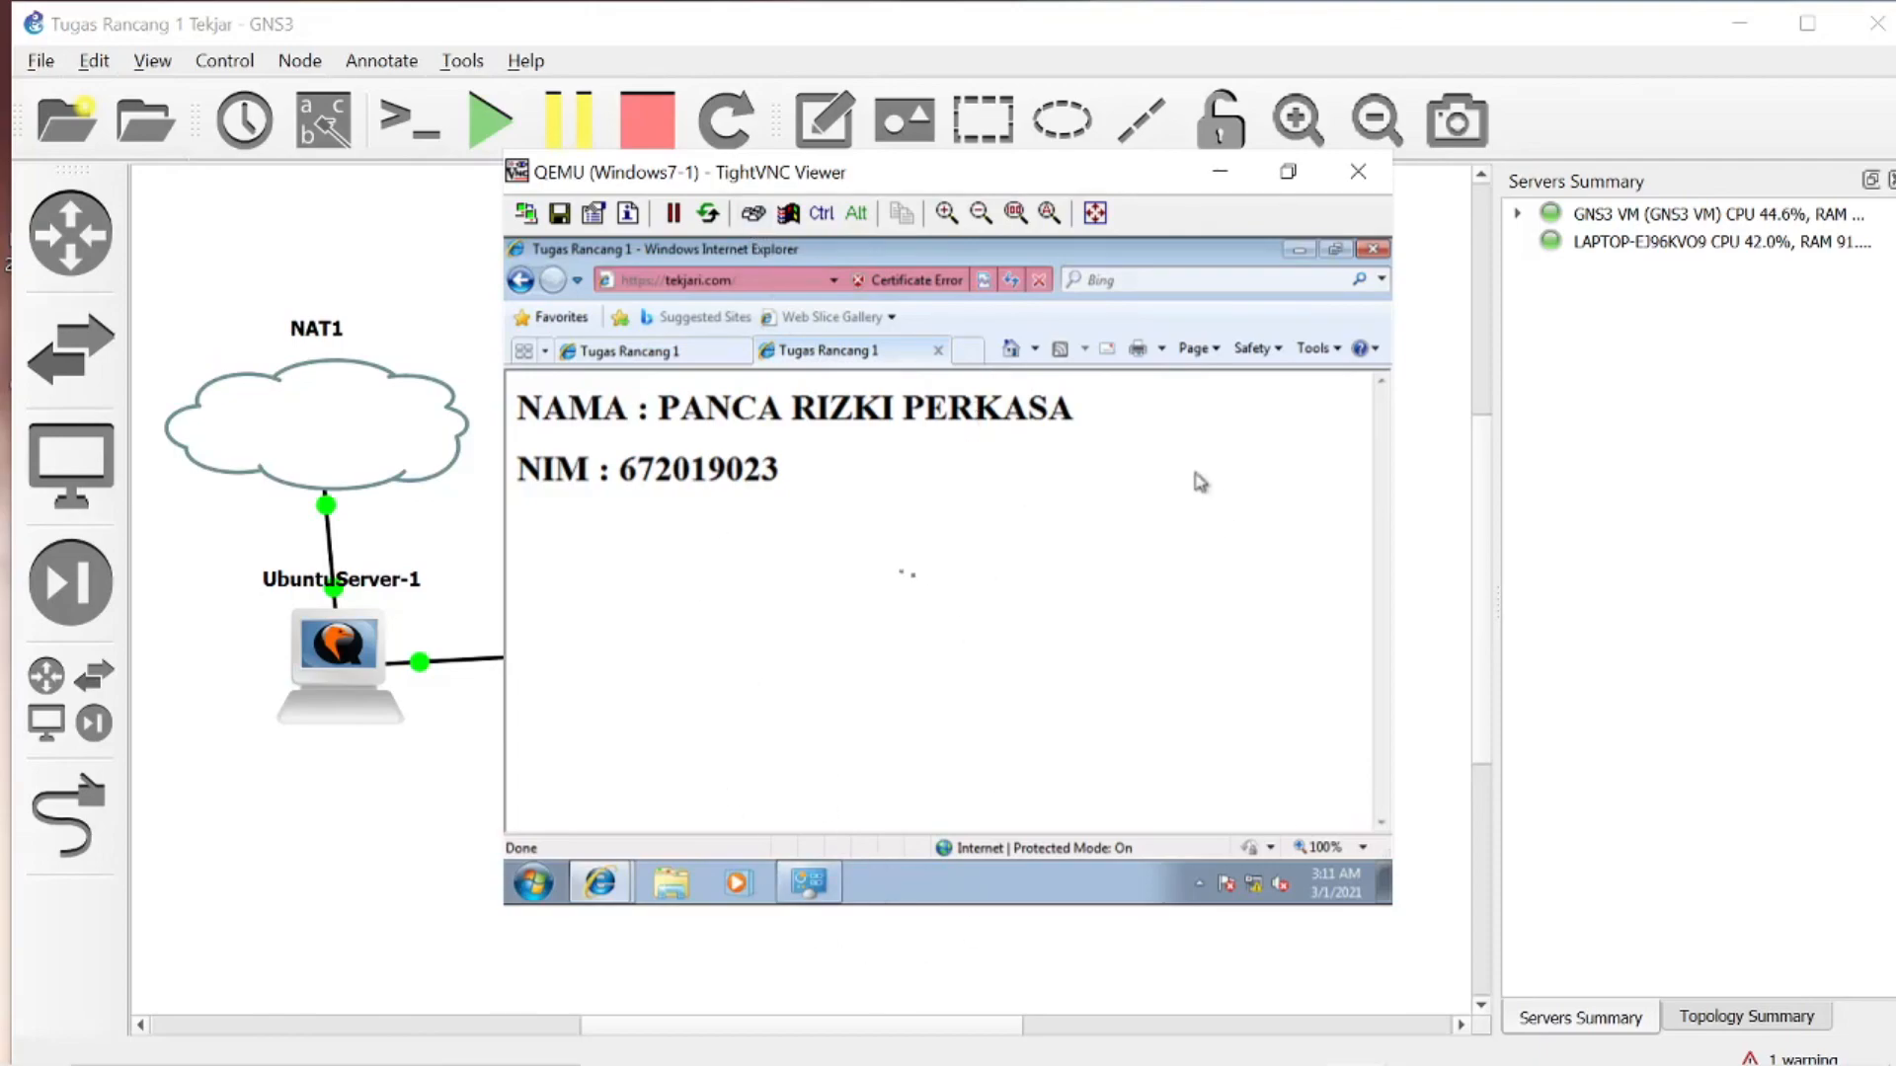
- Load tekjari.com/phpinfo.php in another new browser tab
{"action": "left_click", "coordinate": [970, 350]}
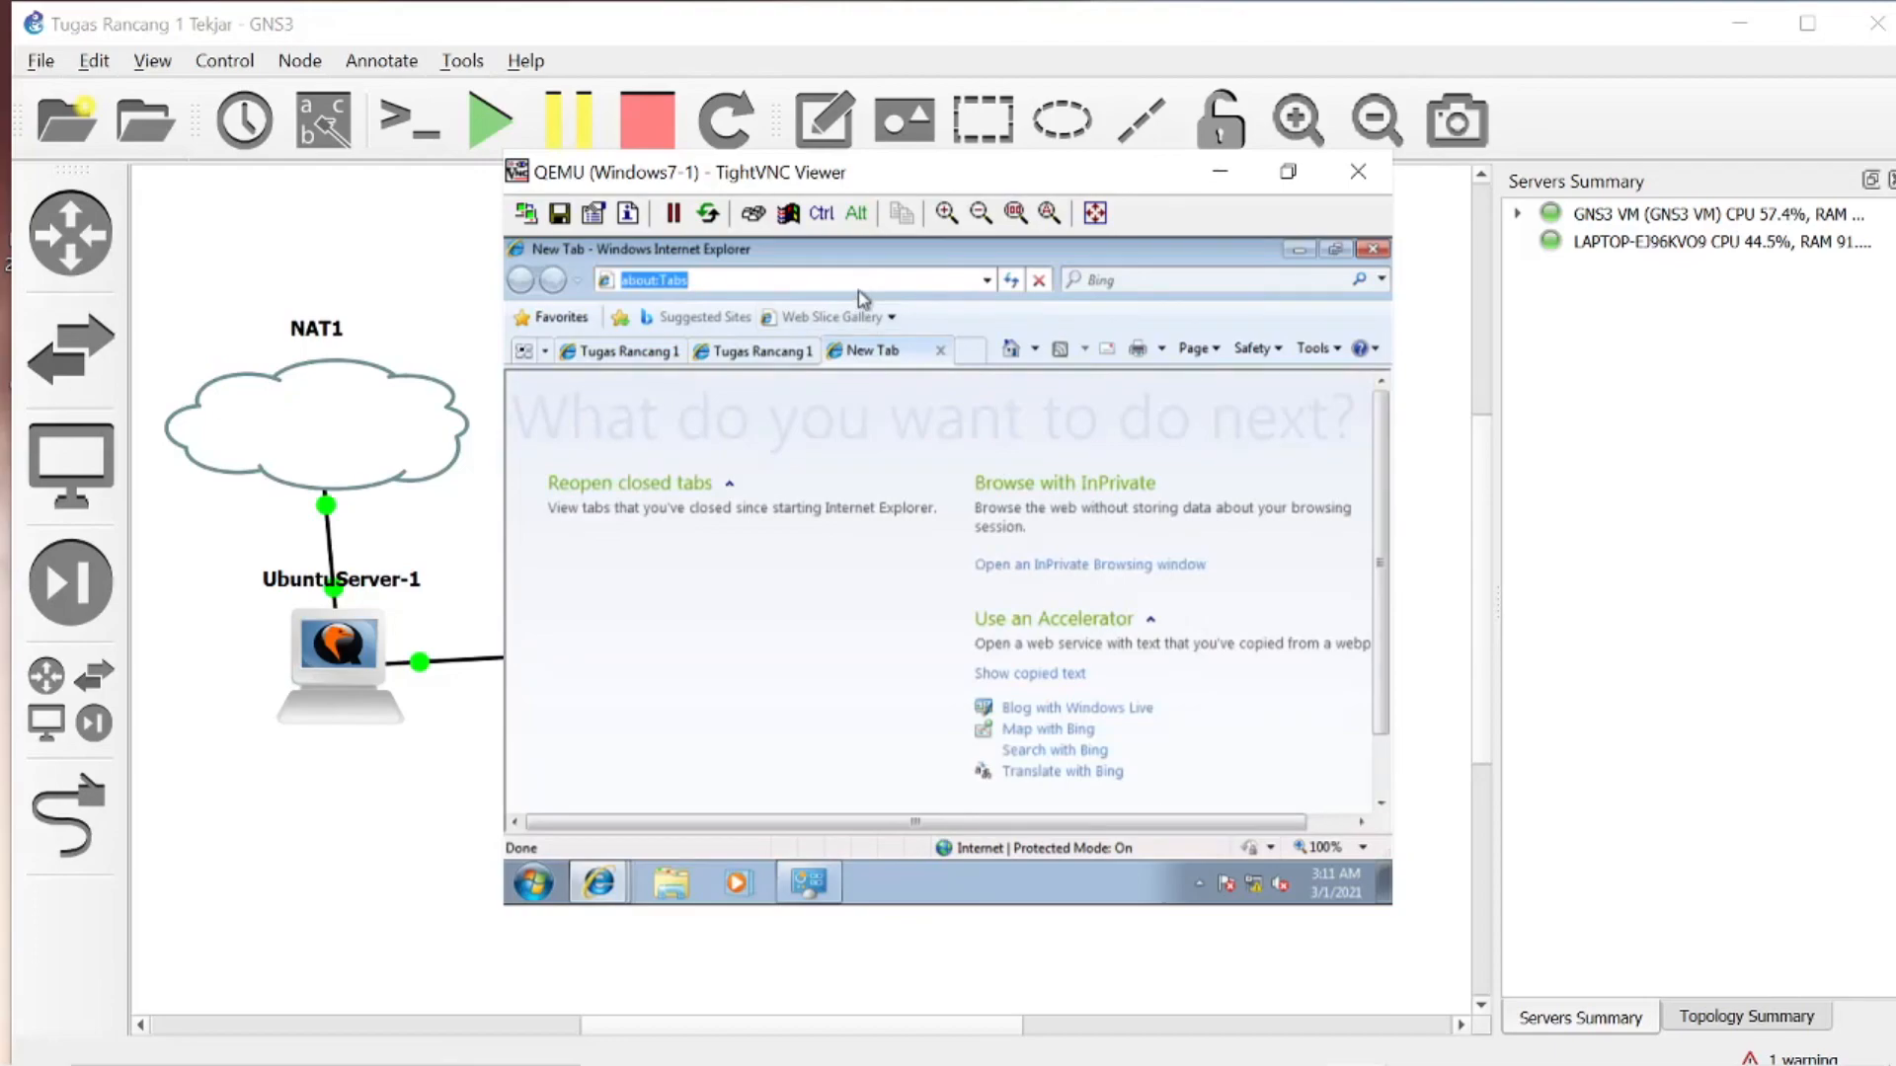
{"action": "type", "text": "tekajri"}
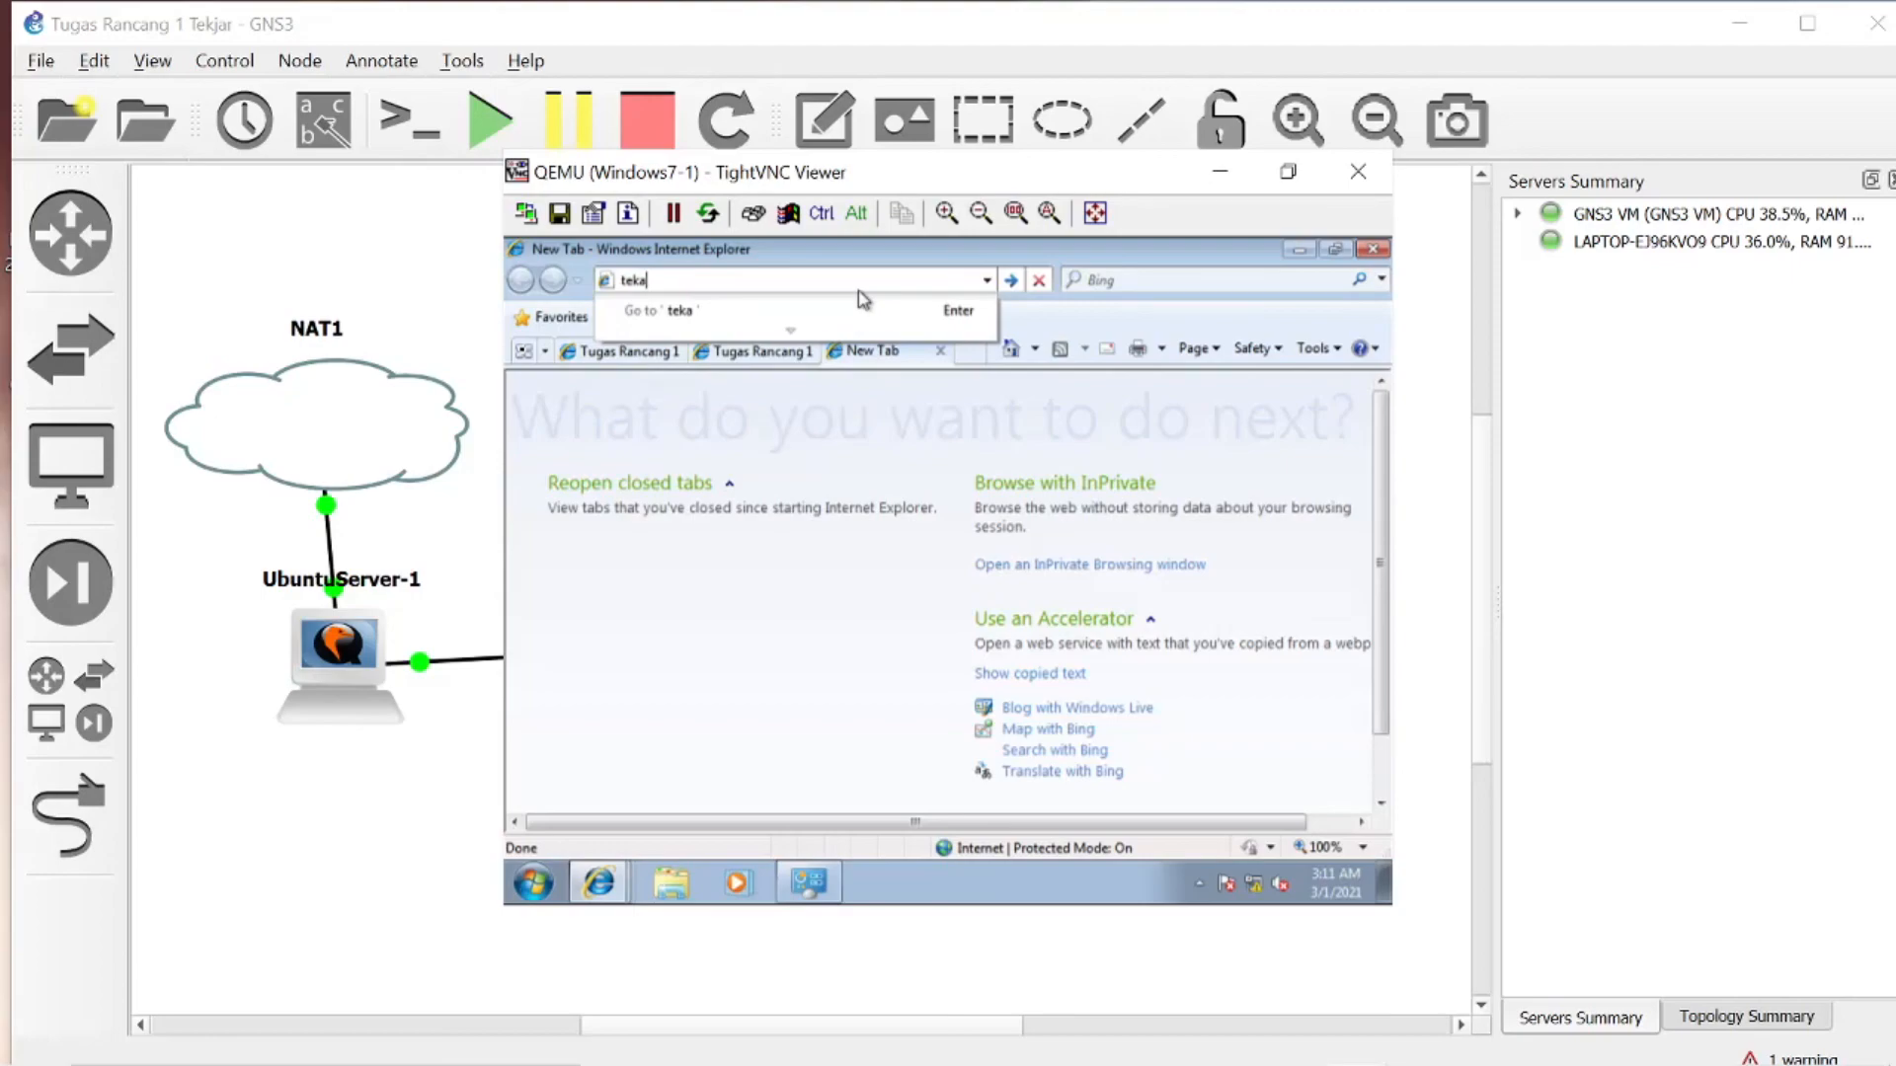
{"action": "key", "text": "BackSpace"}
{"action": "type", "text": "jari.com"}
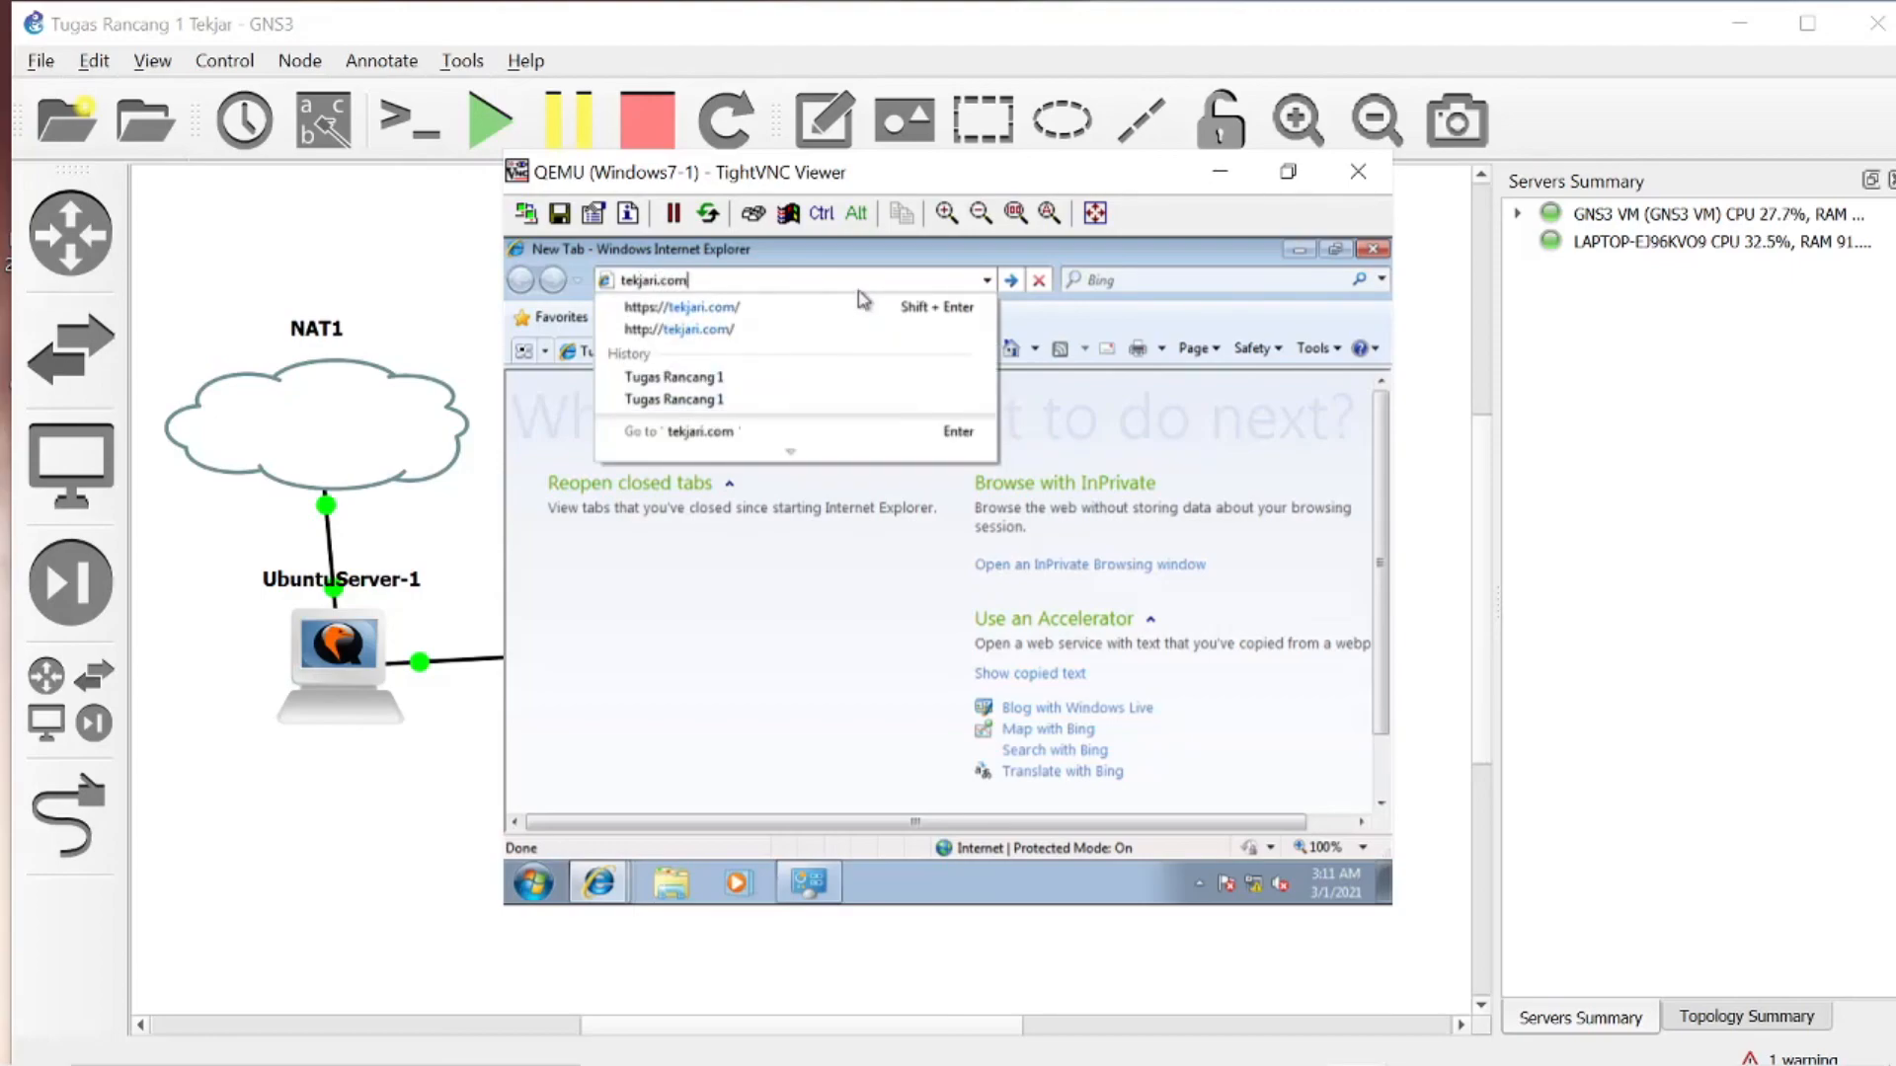
{"action": "type", "text": "/php"}
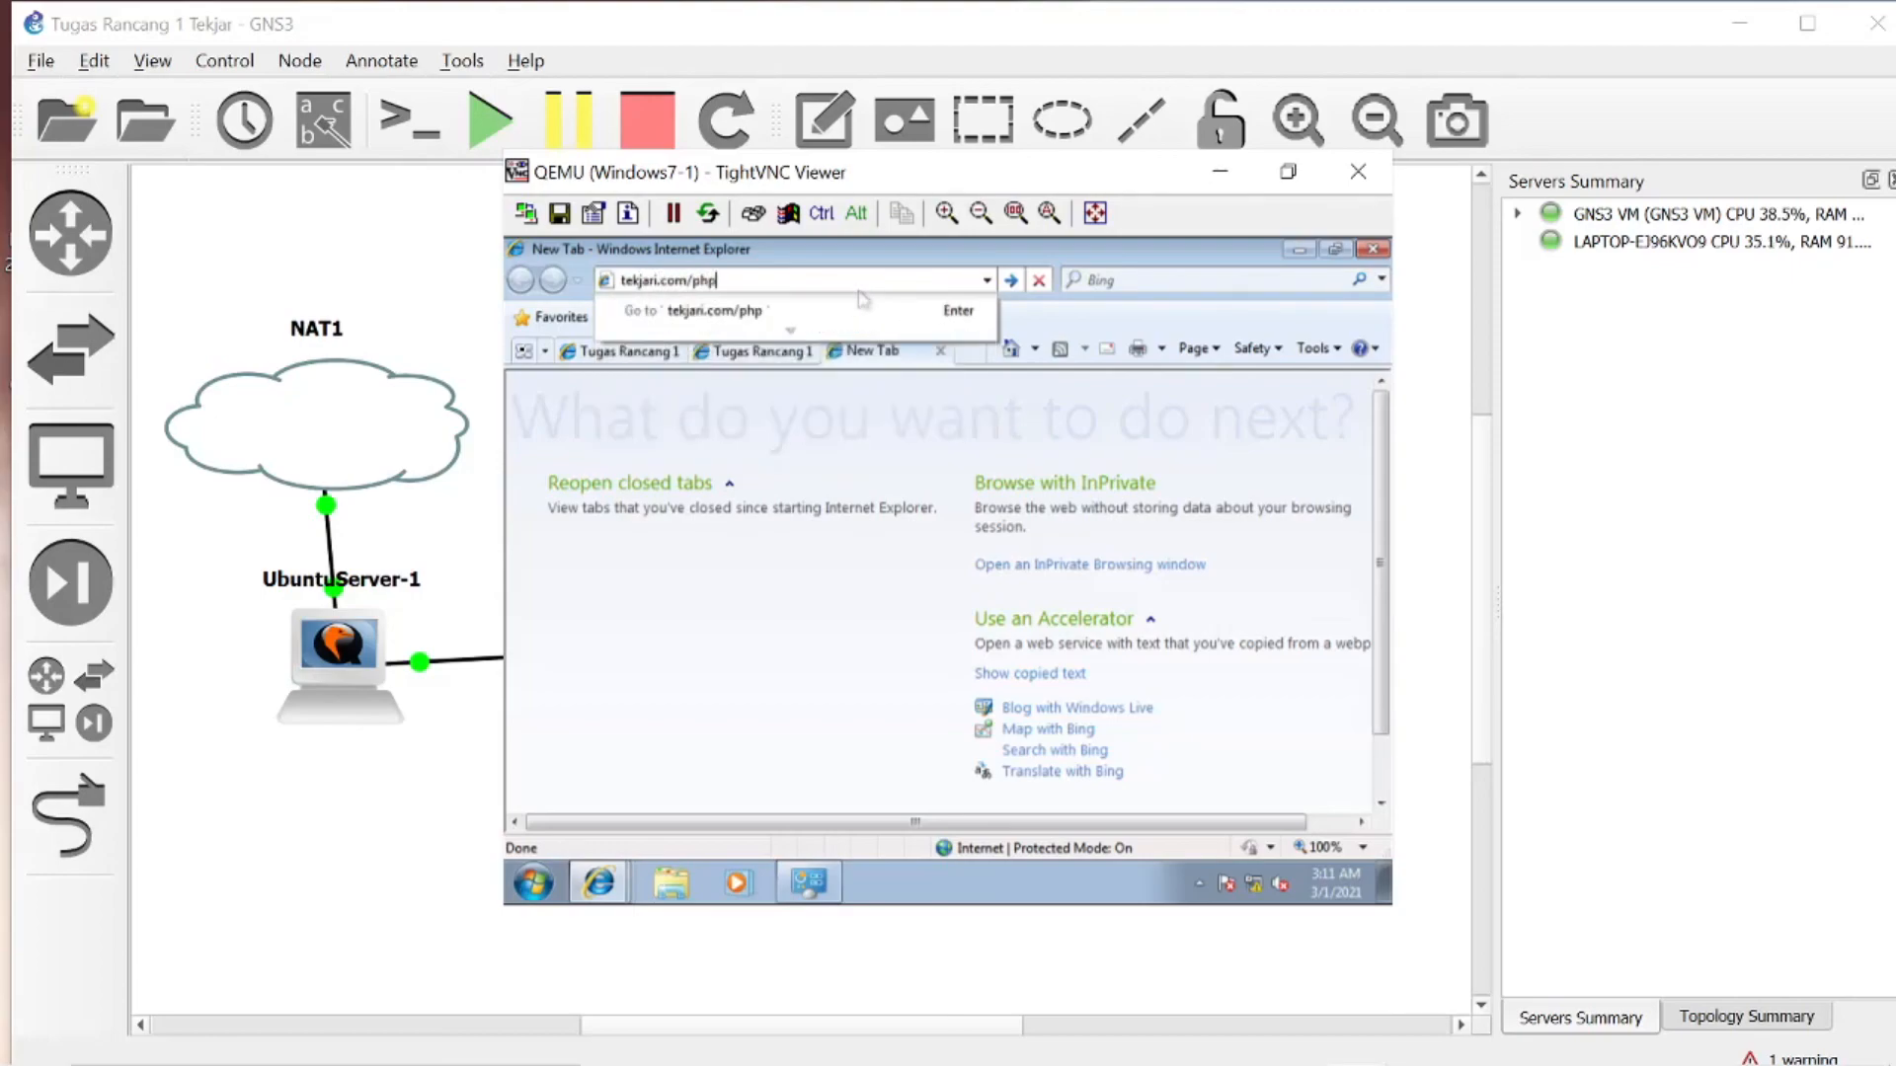
{"action": "type", "text": "info.php"}
{"action": "key", "text": "Return"}
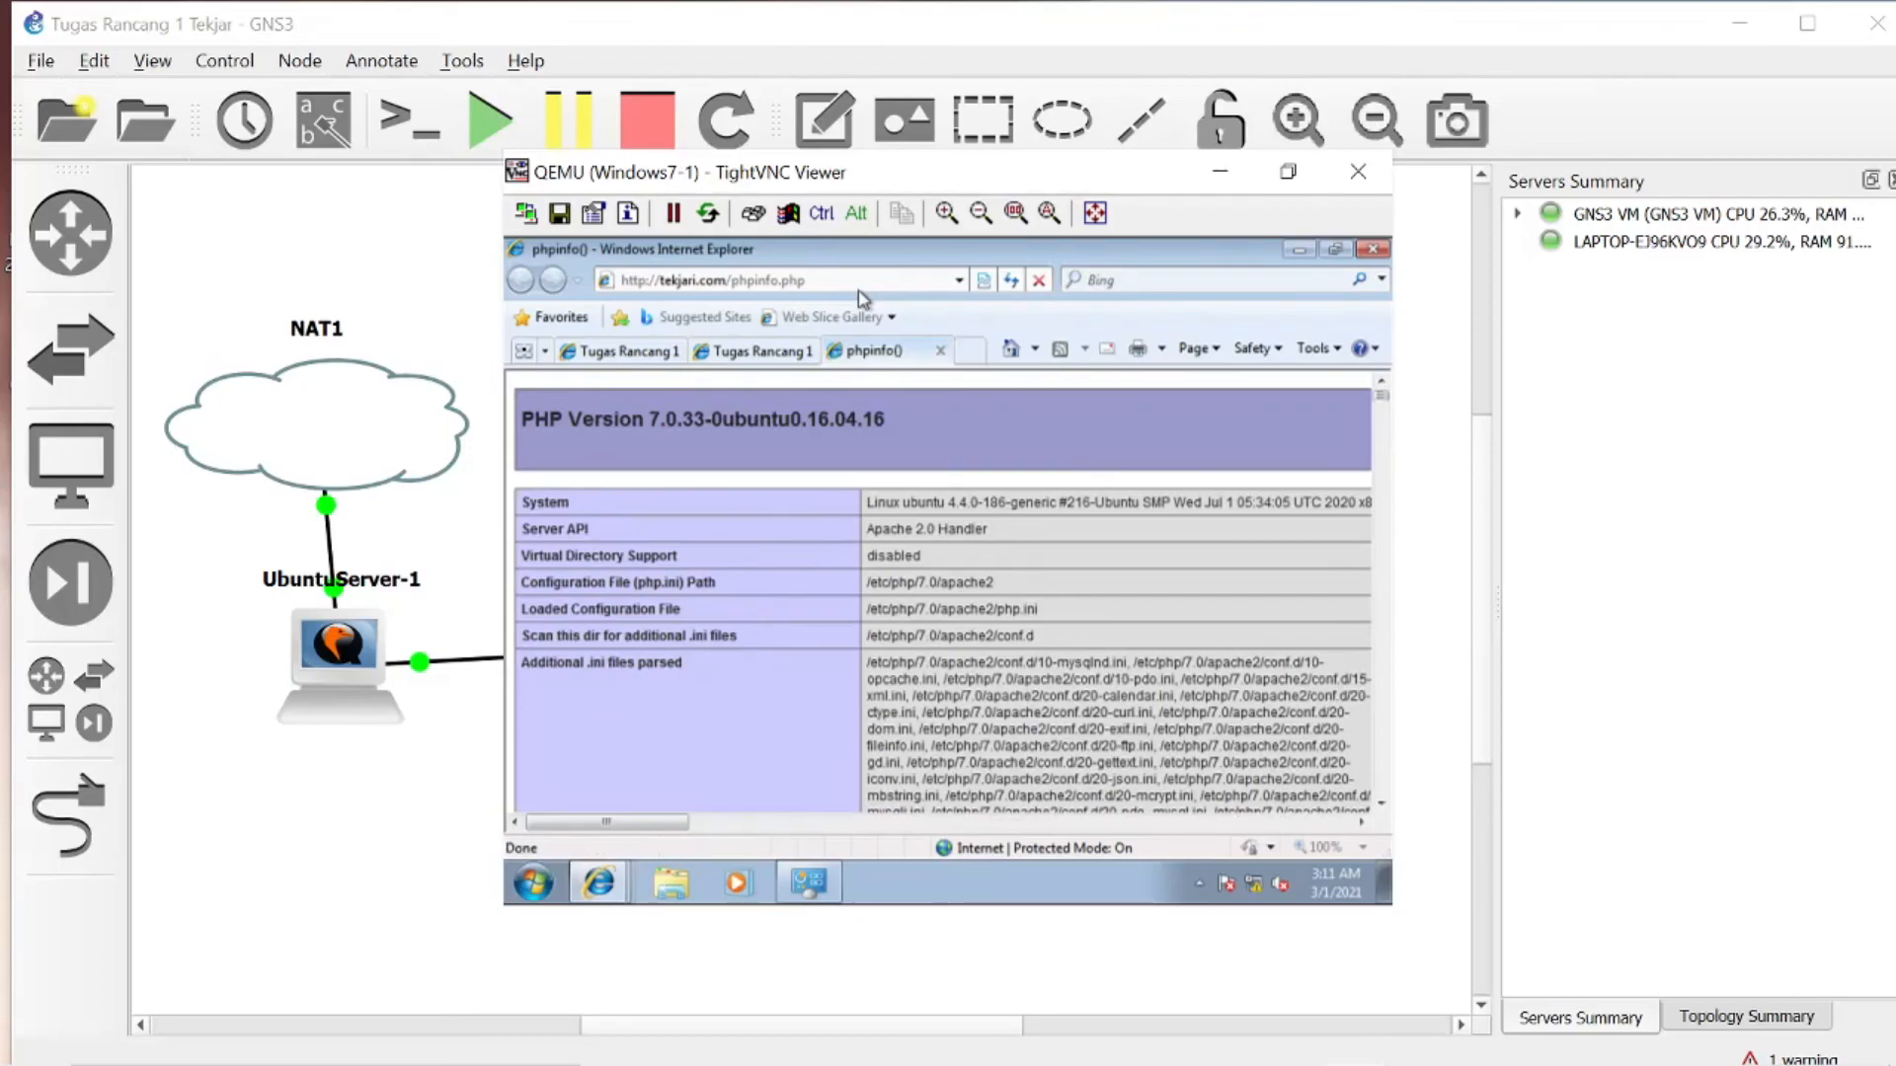
- Try to load tekjari.com/phpmyamdin in a new browser tab
{"action": "left_click", "coordinate": [969, 351]}
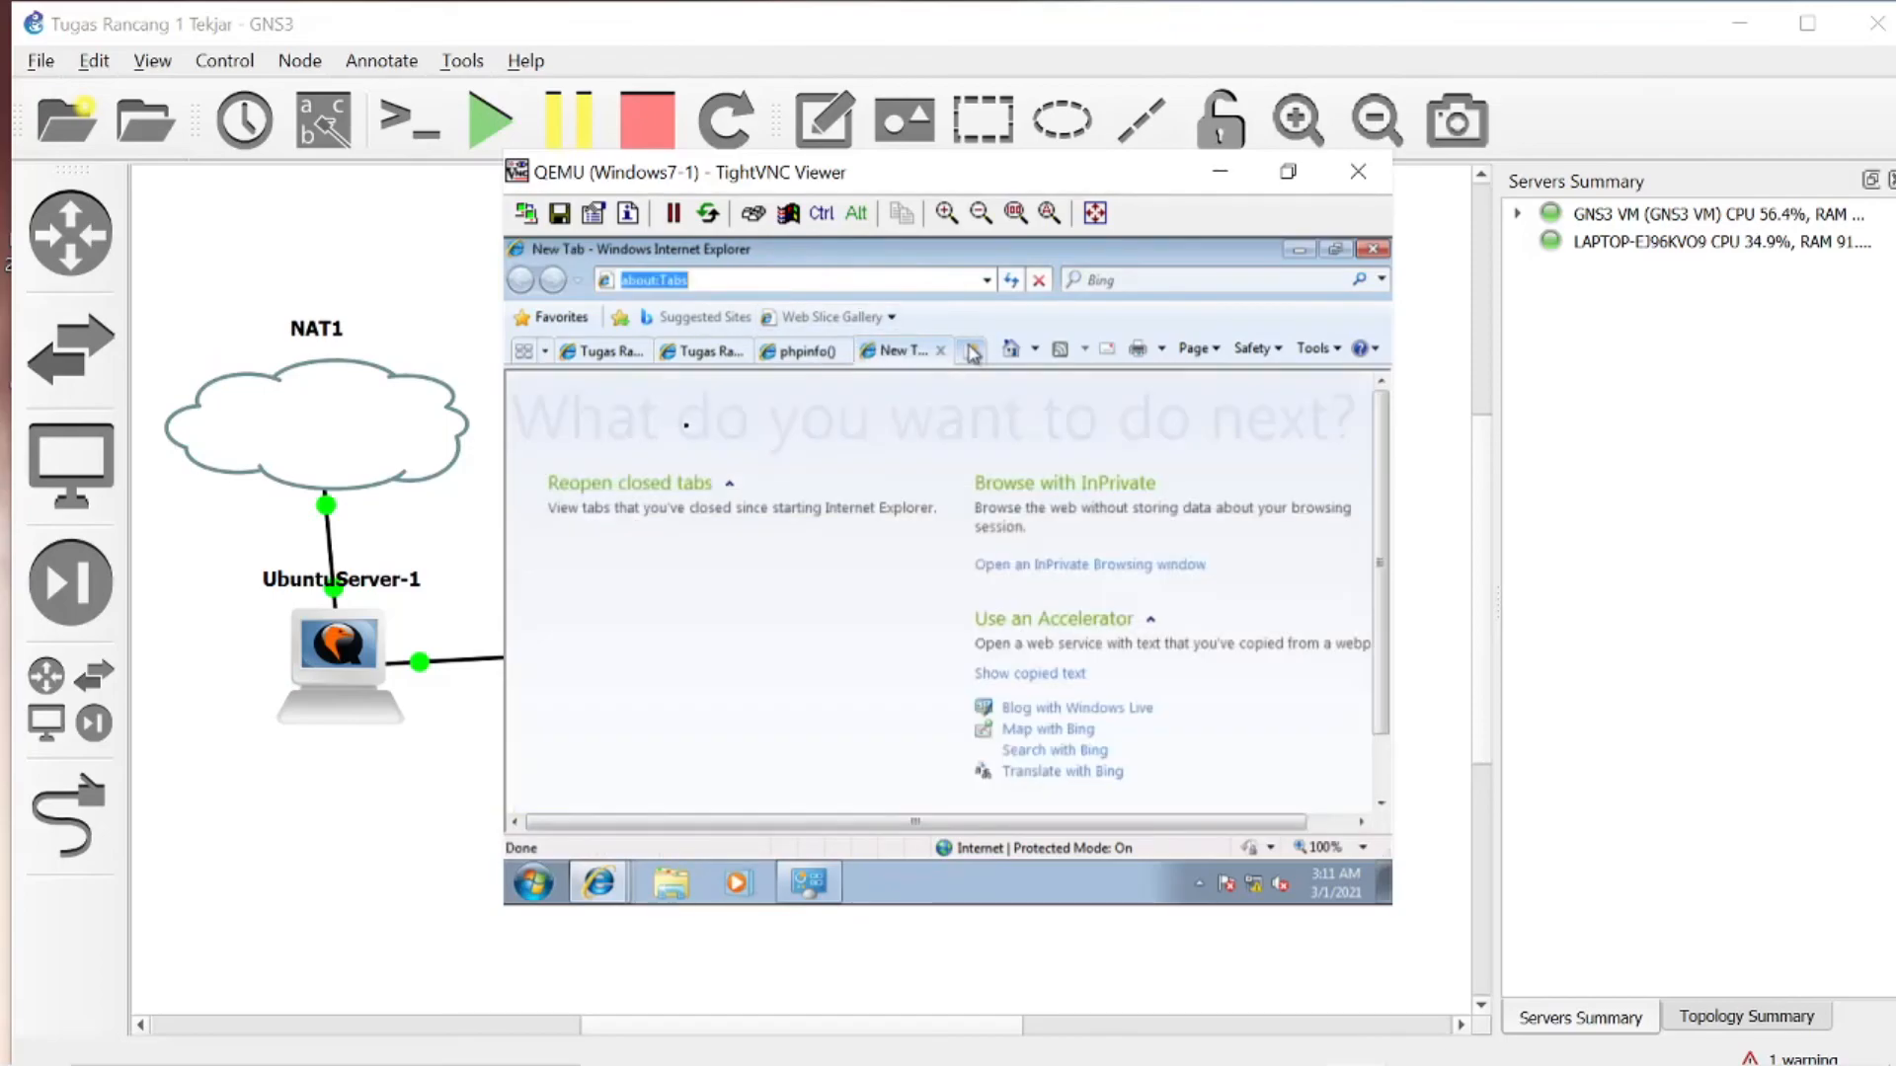
{"action": "type", "text": "tekjari"}
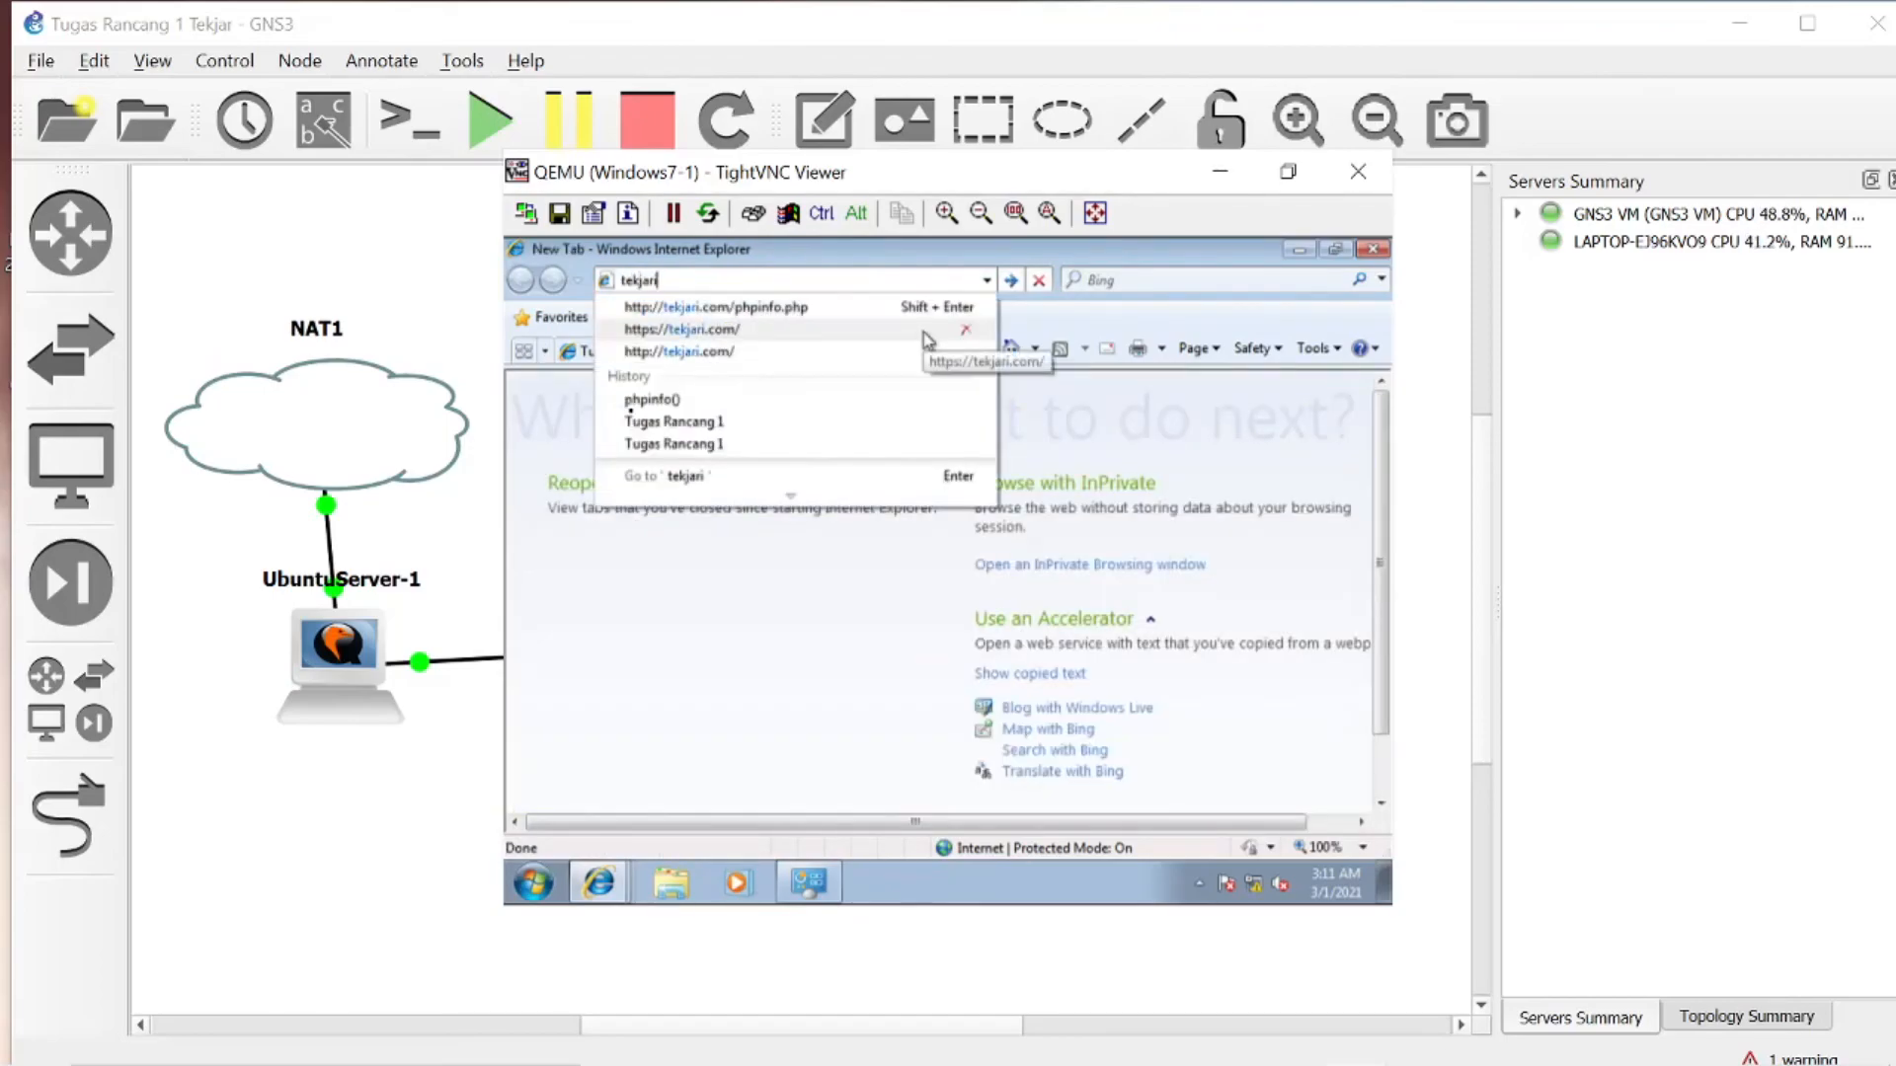
{"action": "type", "text": ".com/p"}
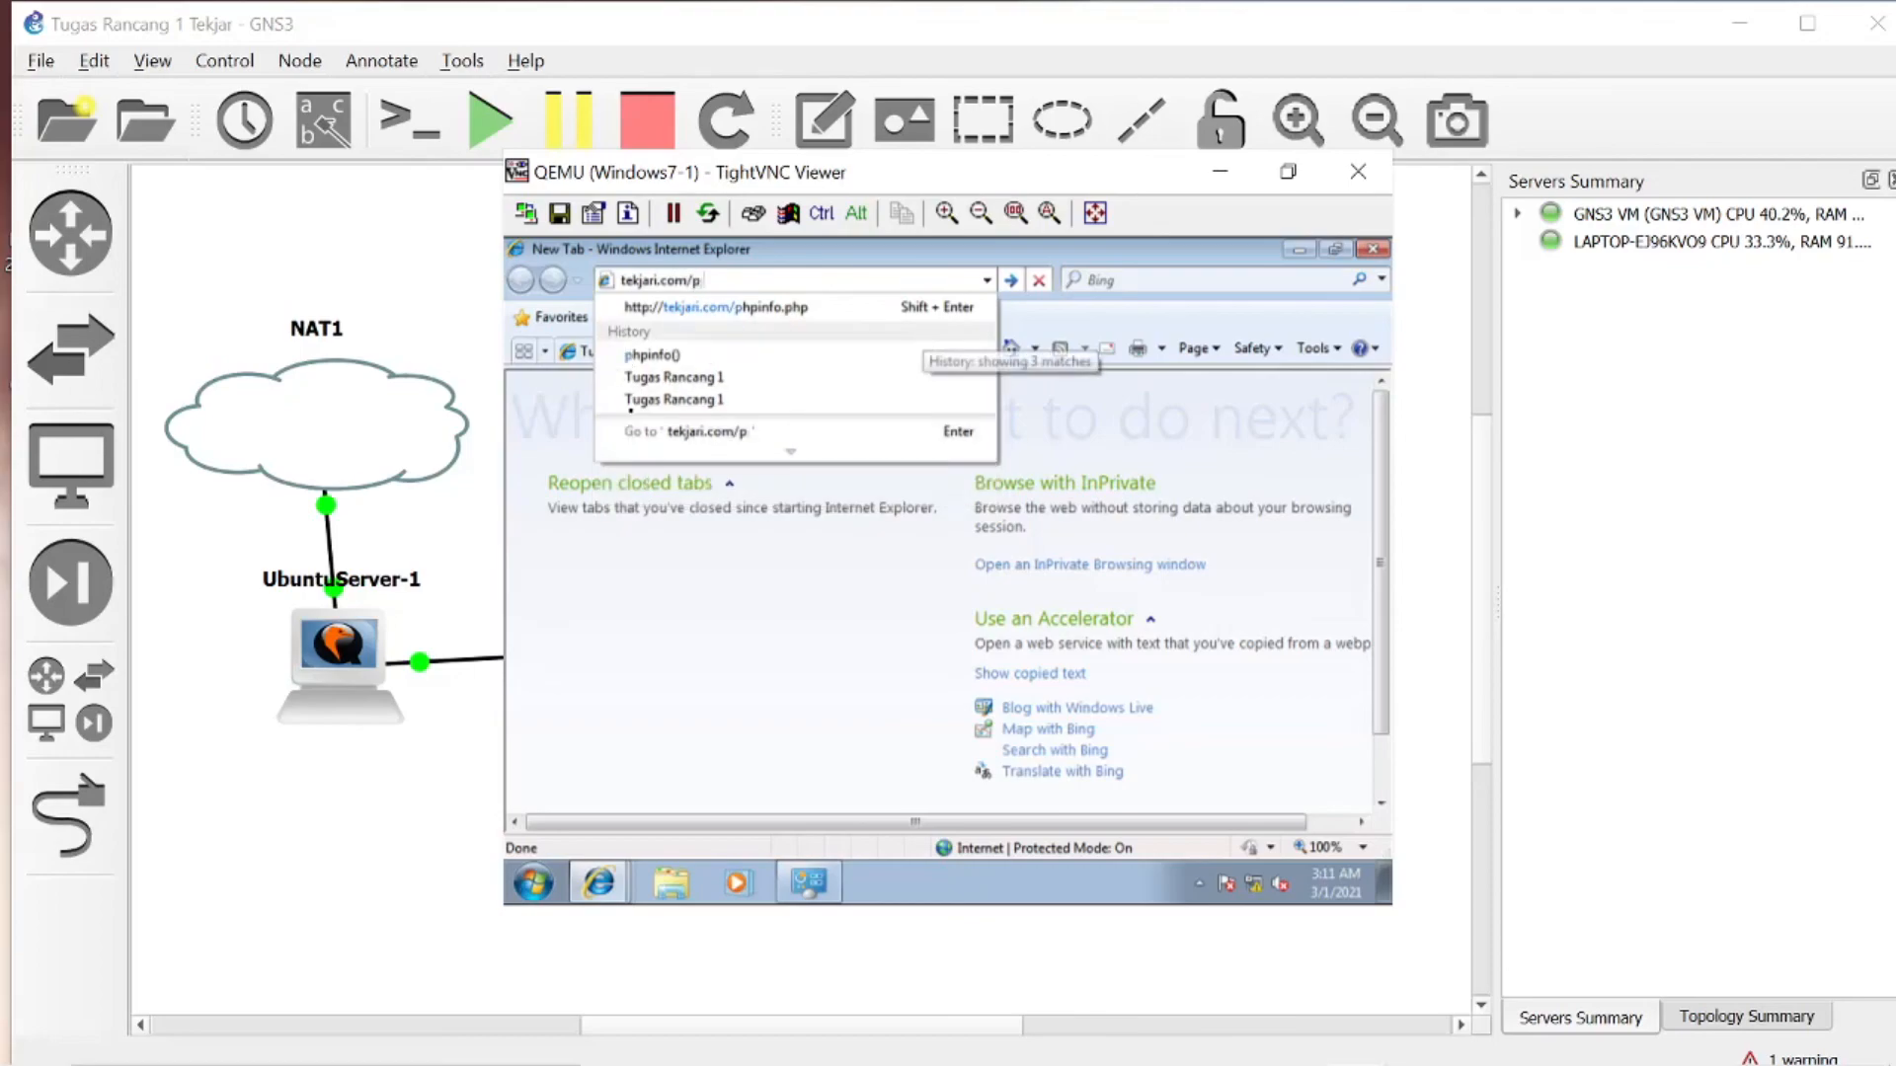
{"action": "type", "text": "hpmyamd"}
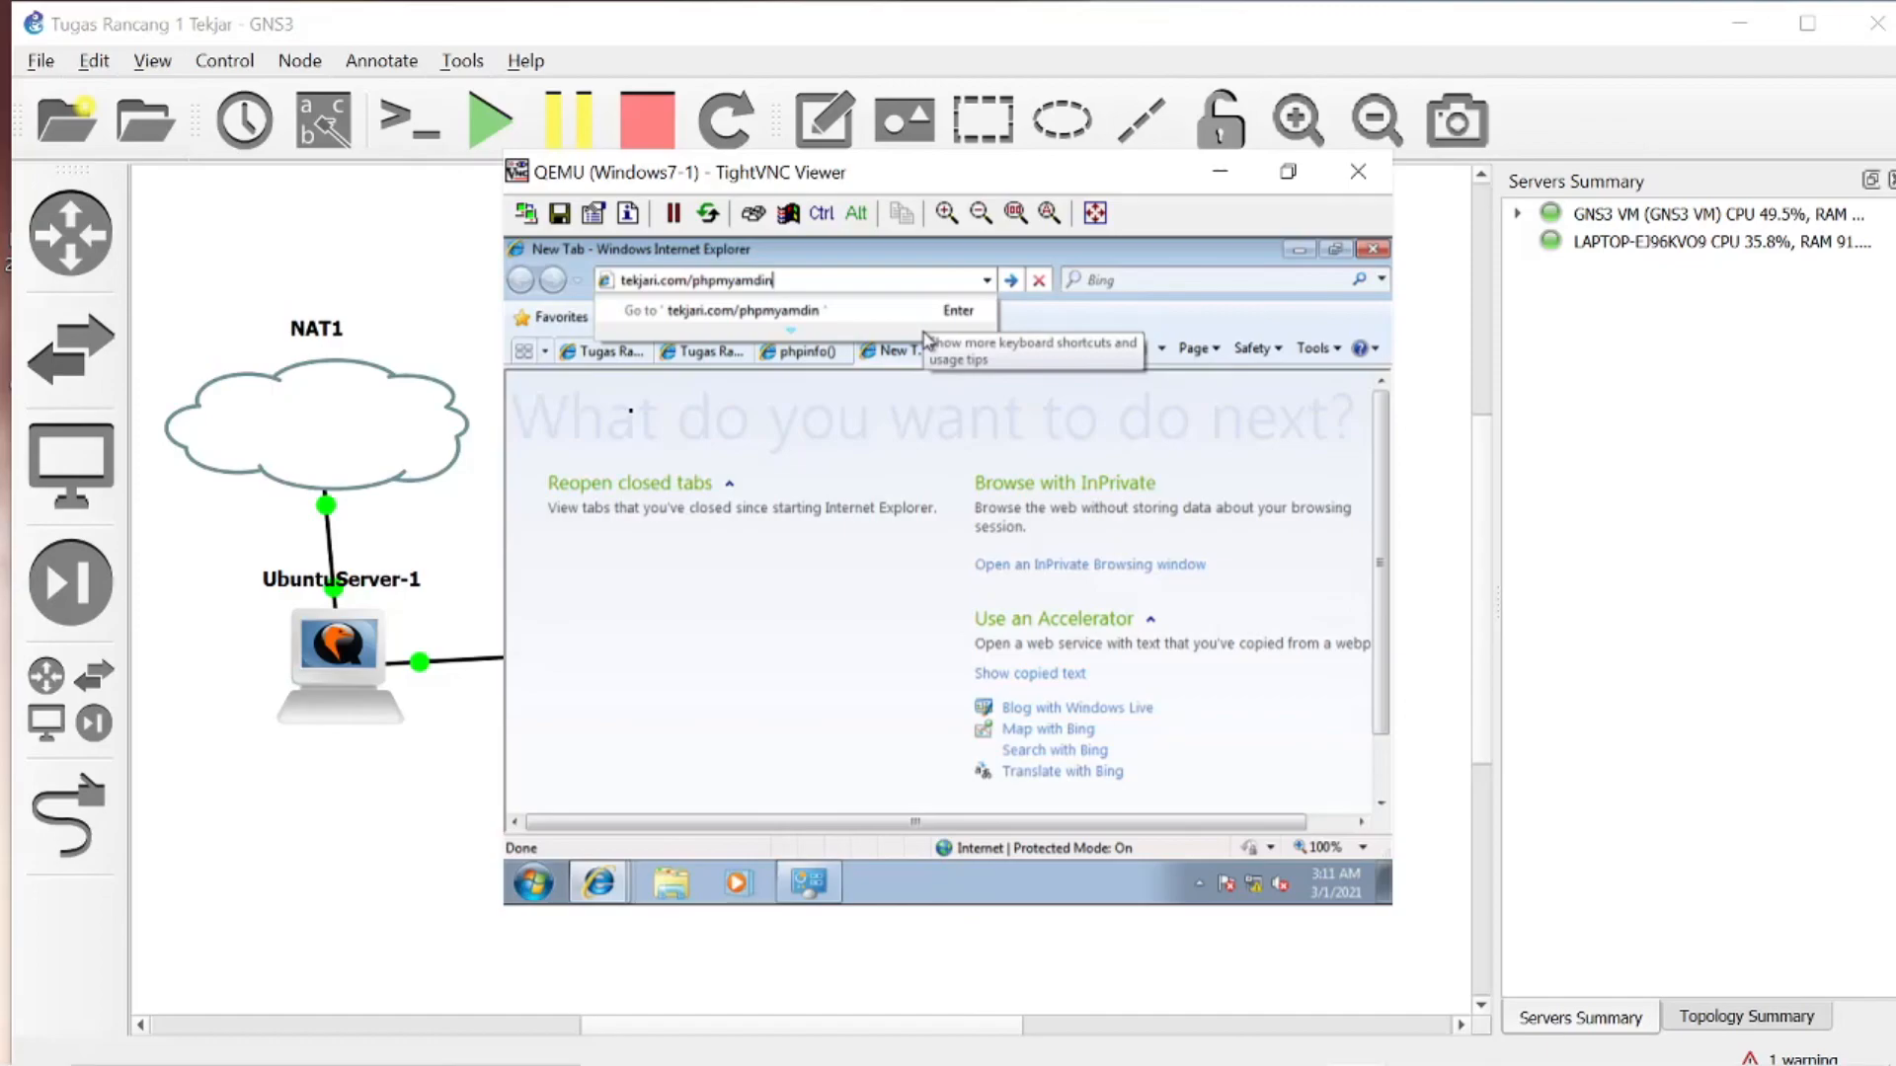
{"action": "type", "text": "in"}
{"action": "key", "text": "Return"}
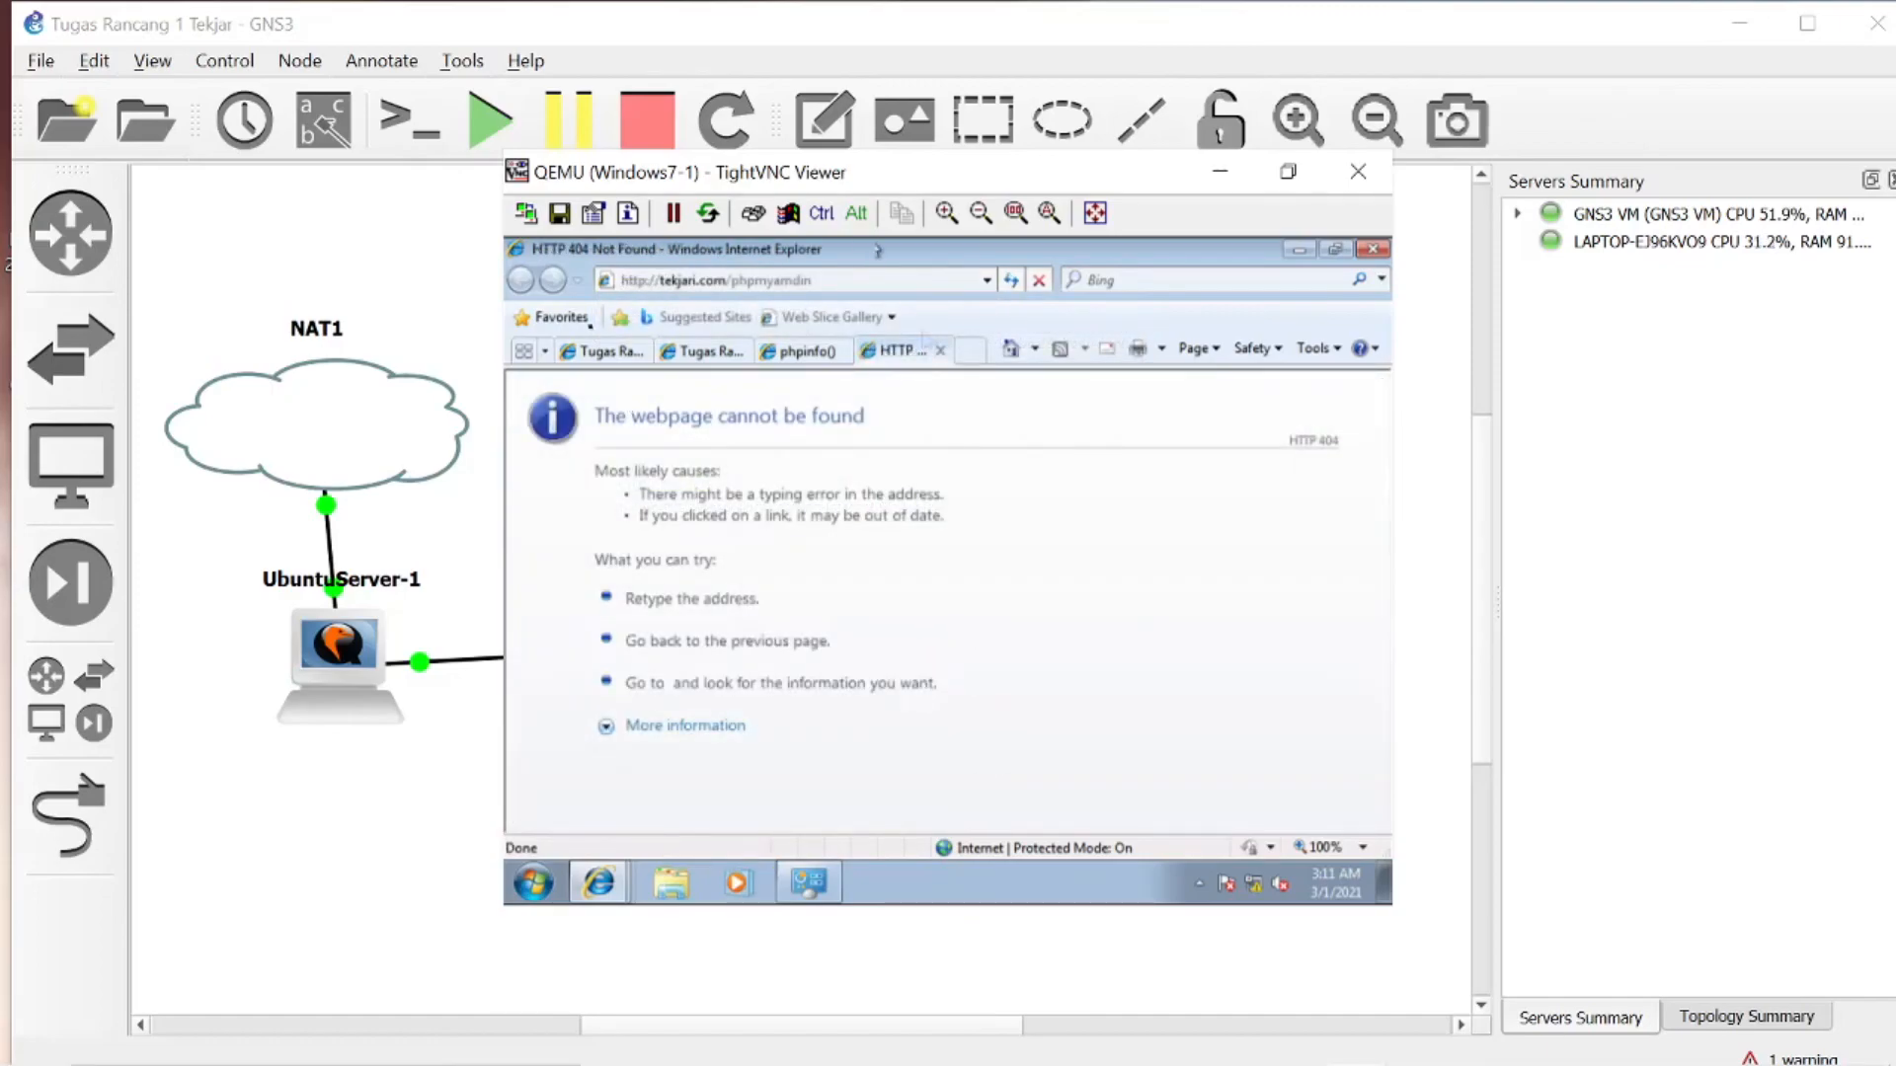
- Correct the misspelled address to tekjari.com/phpmyadmin and load the page
{"action": "left_click", "coordinate": [839, 281]}
{"action": "left_click", "coordinate": [825, 280]}
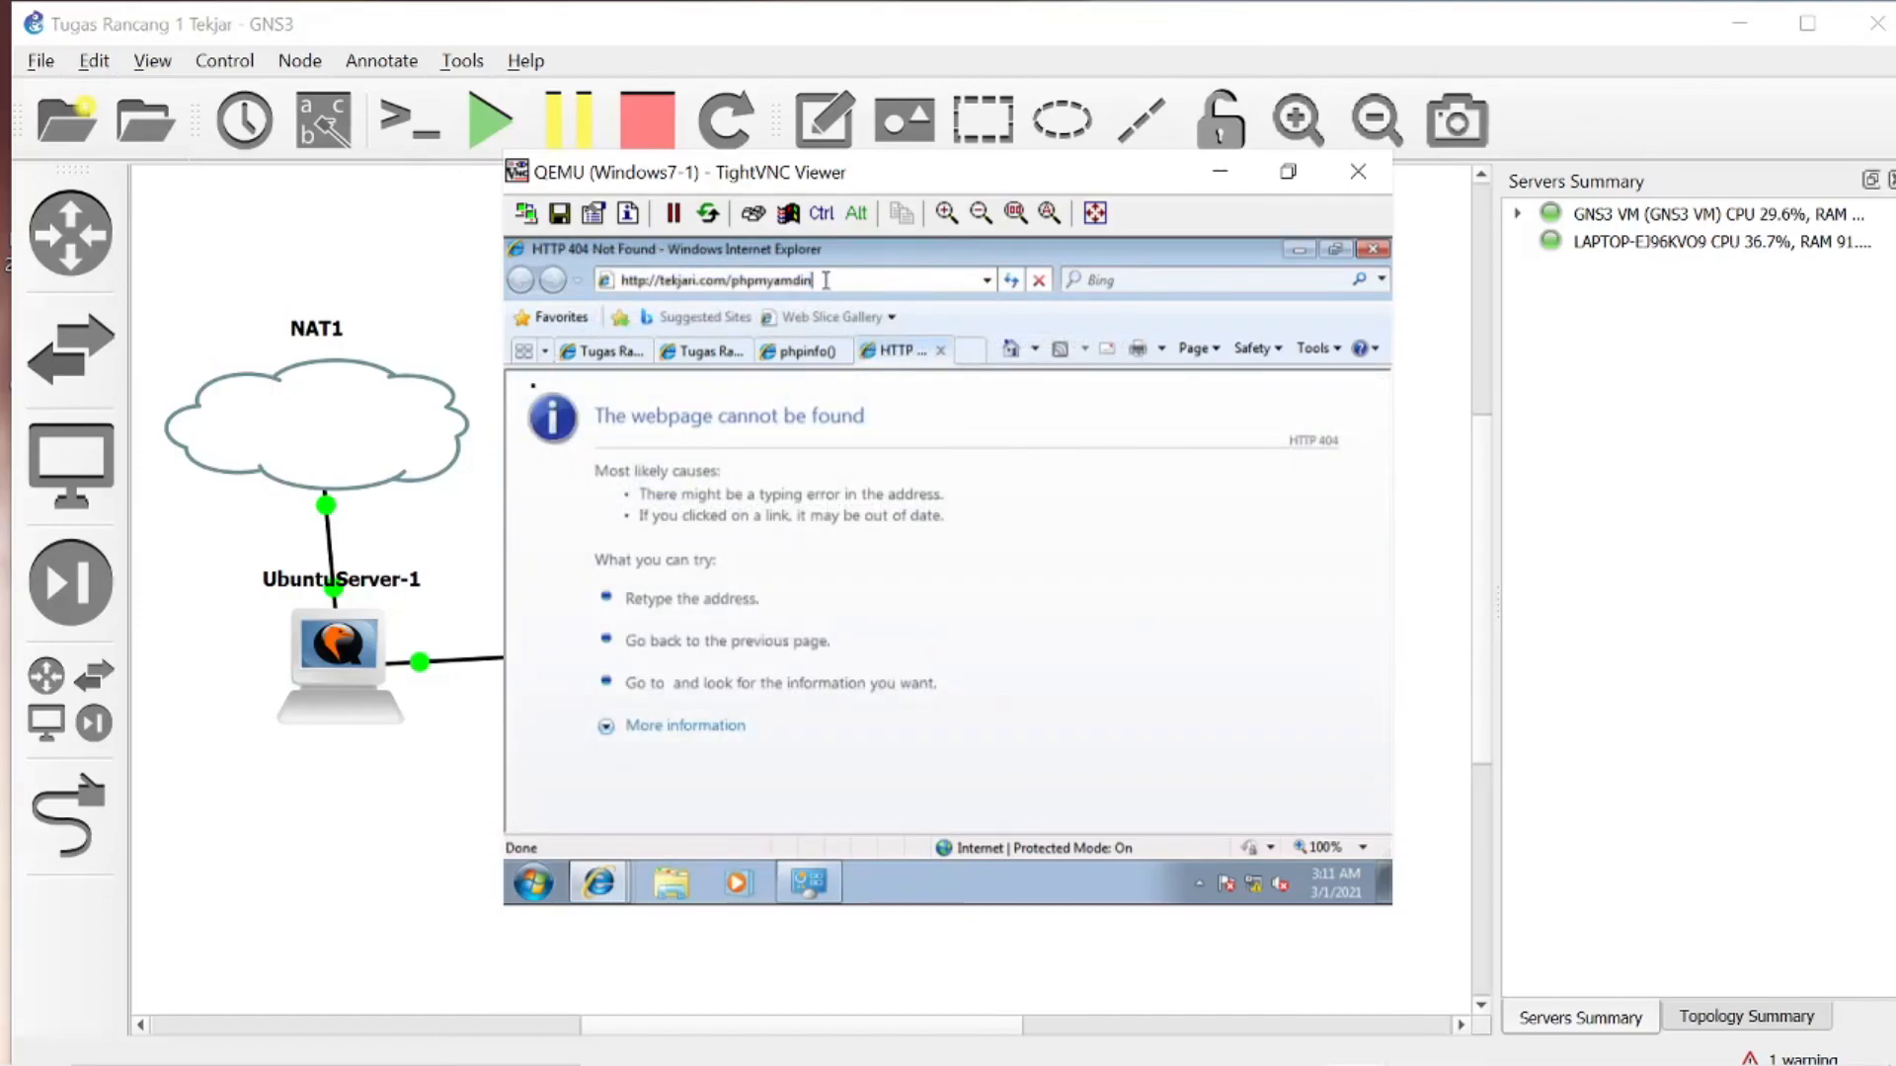
{"action": "key", "text": "BackSpace"}
{"action": "key", "text": "BackSpace"}
{"action": "key", "text": "BackSpace"}
{"action": "key", "text": "BackSpace"}
{"action": "type", "text": "dn"}
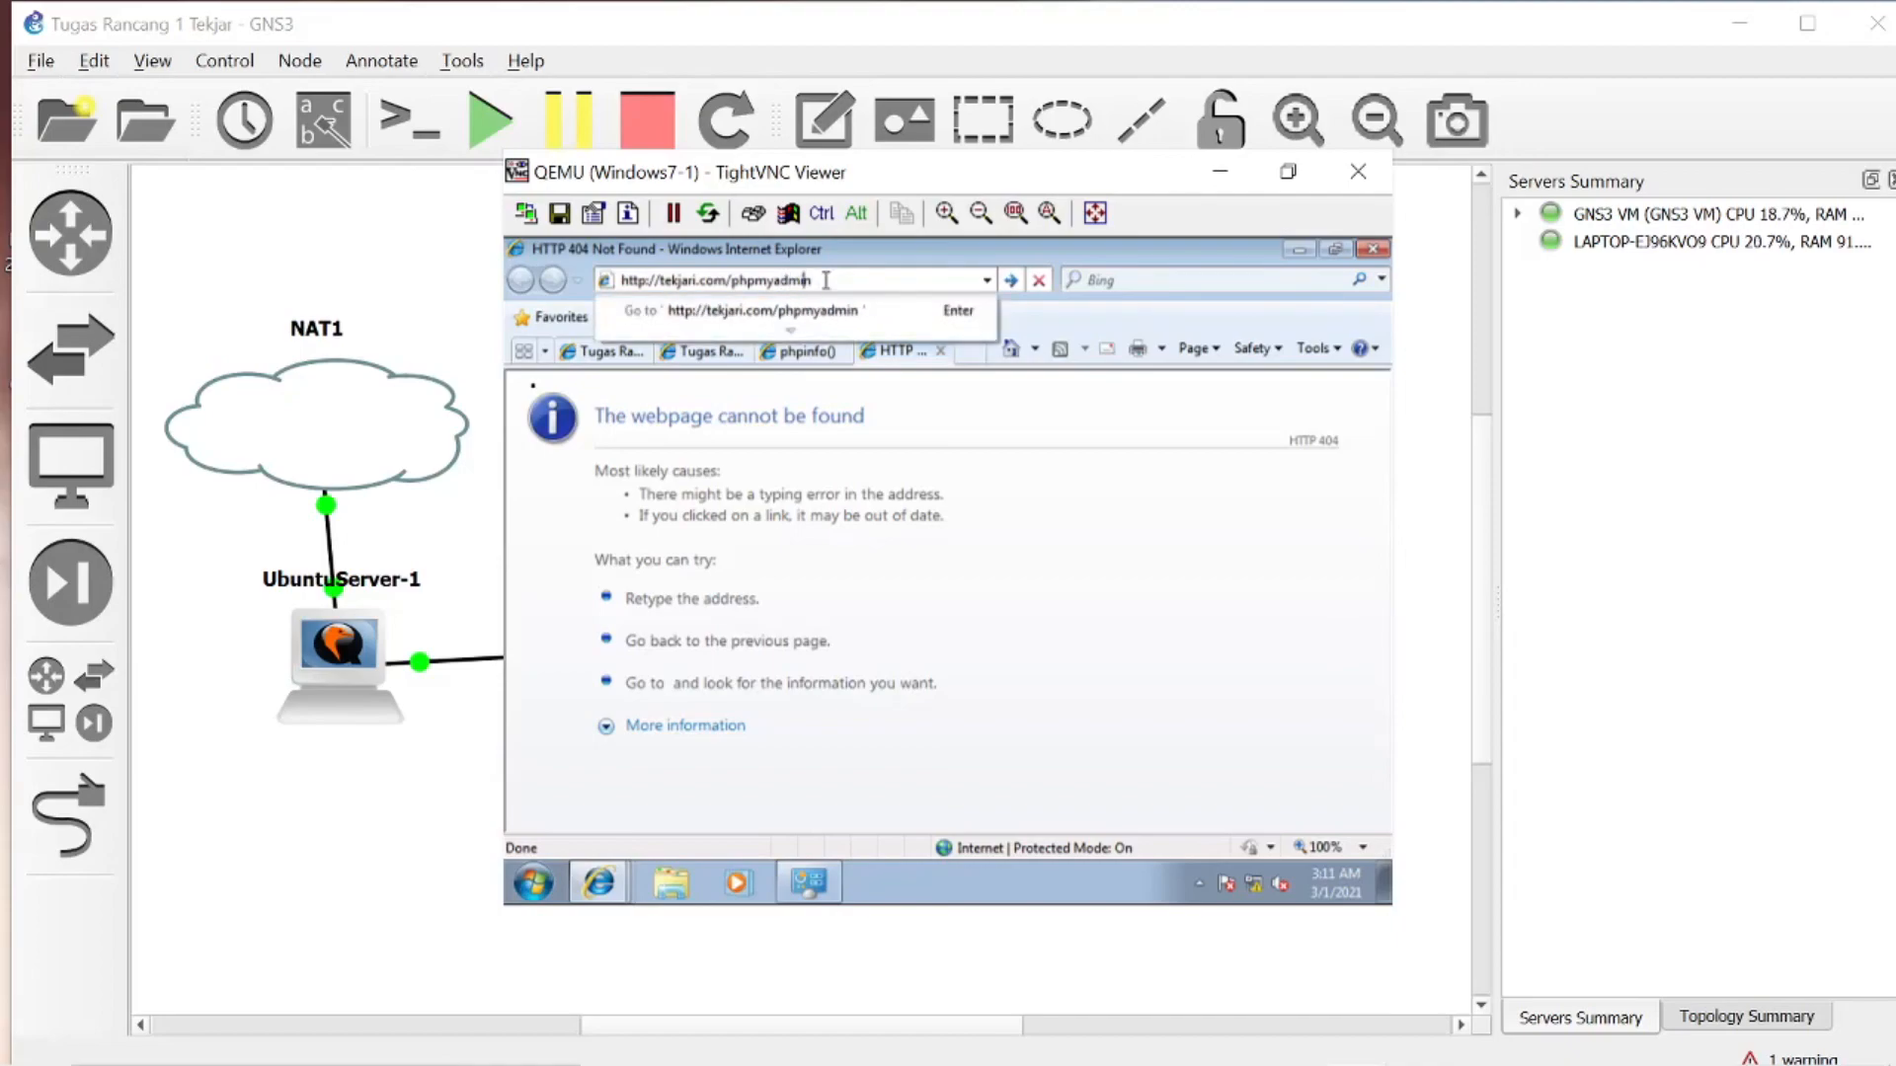
{"action": "type", "text": "in"}
{"action": "key", "text": "Return"}
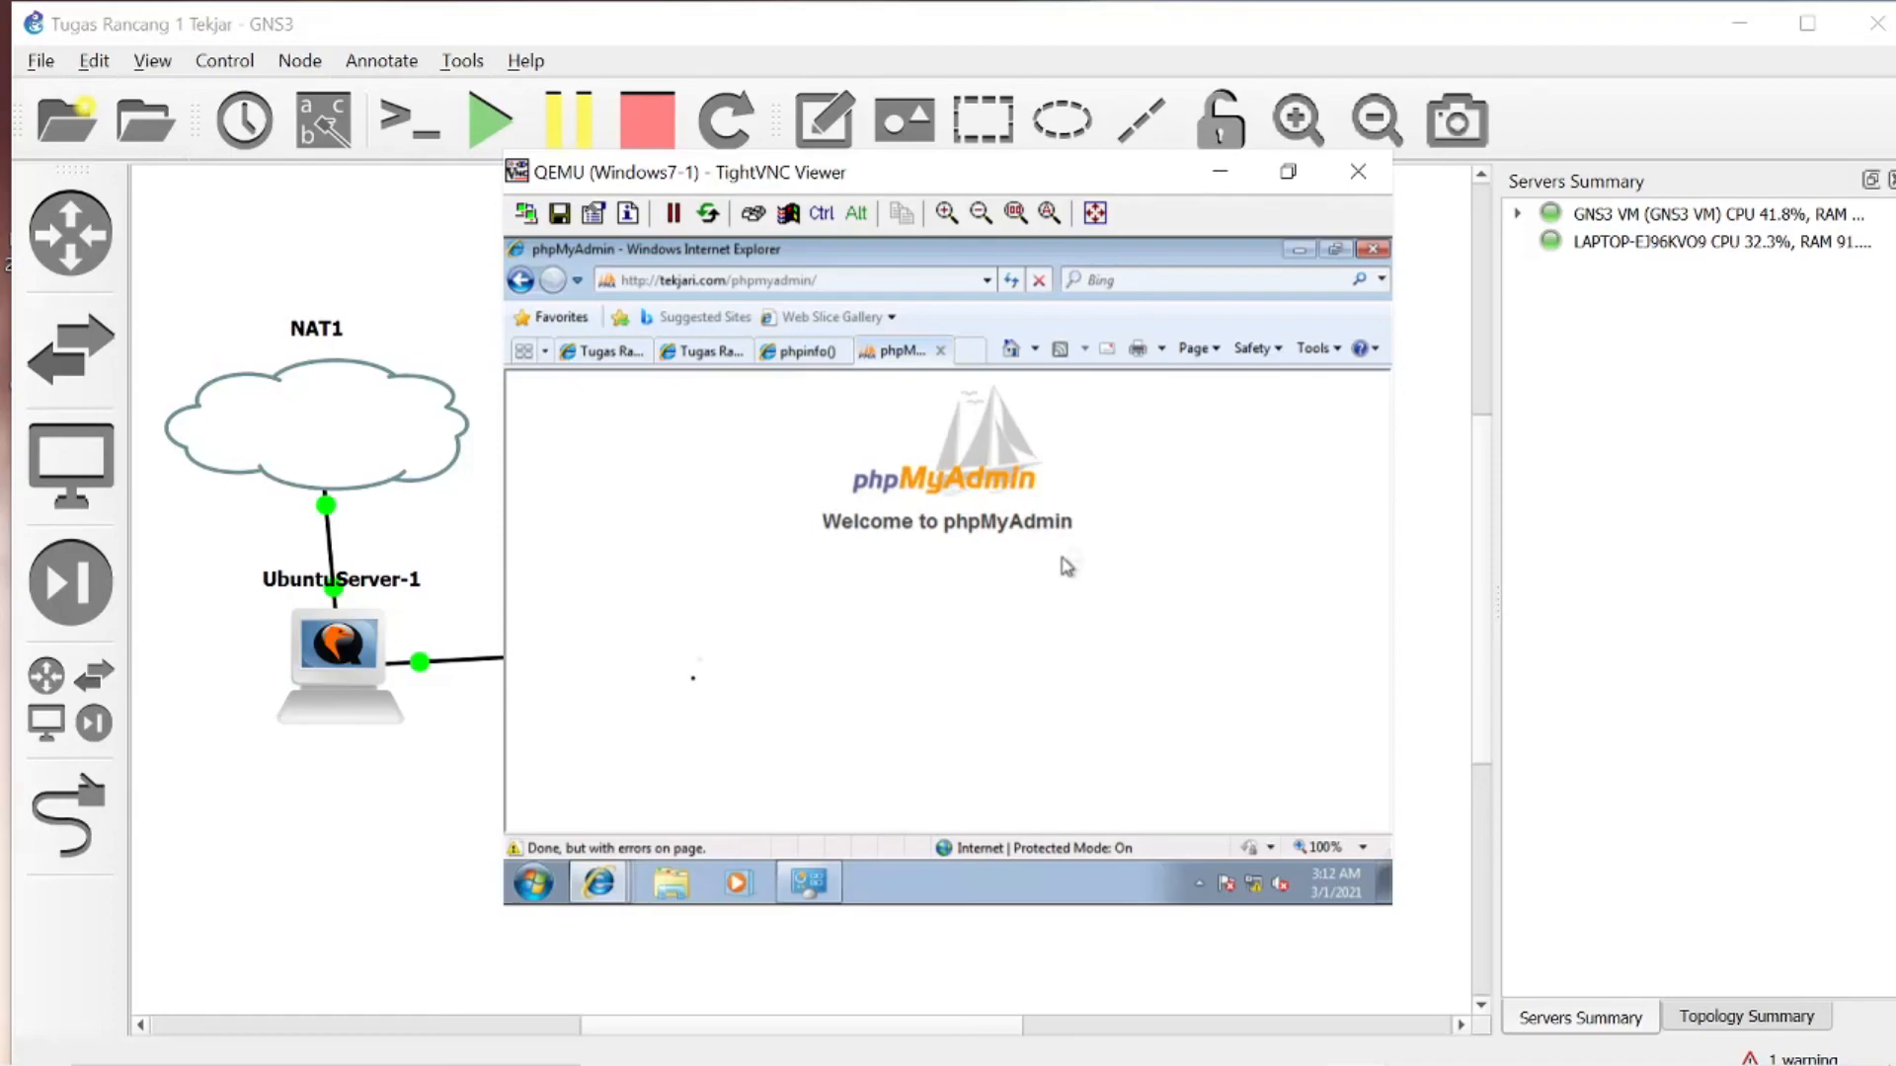
- Open a blank browser tab and reload the phpMyAdmin page in its existing tab
{"action": "left_click", "coordinate": [968, 353]}
{"action": "left_click", "coordinate": [491, 434]}
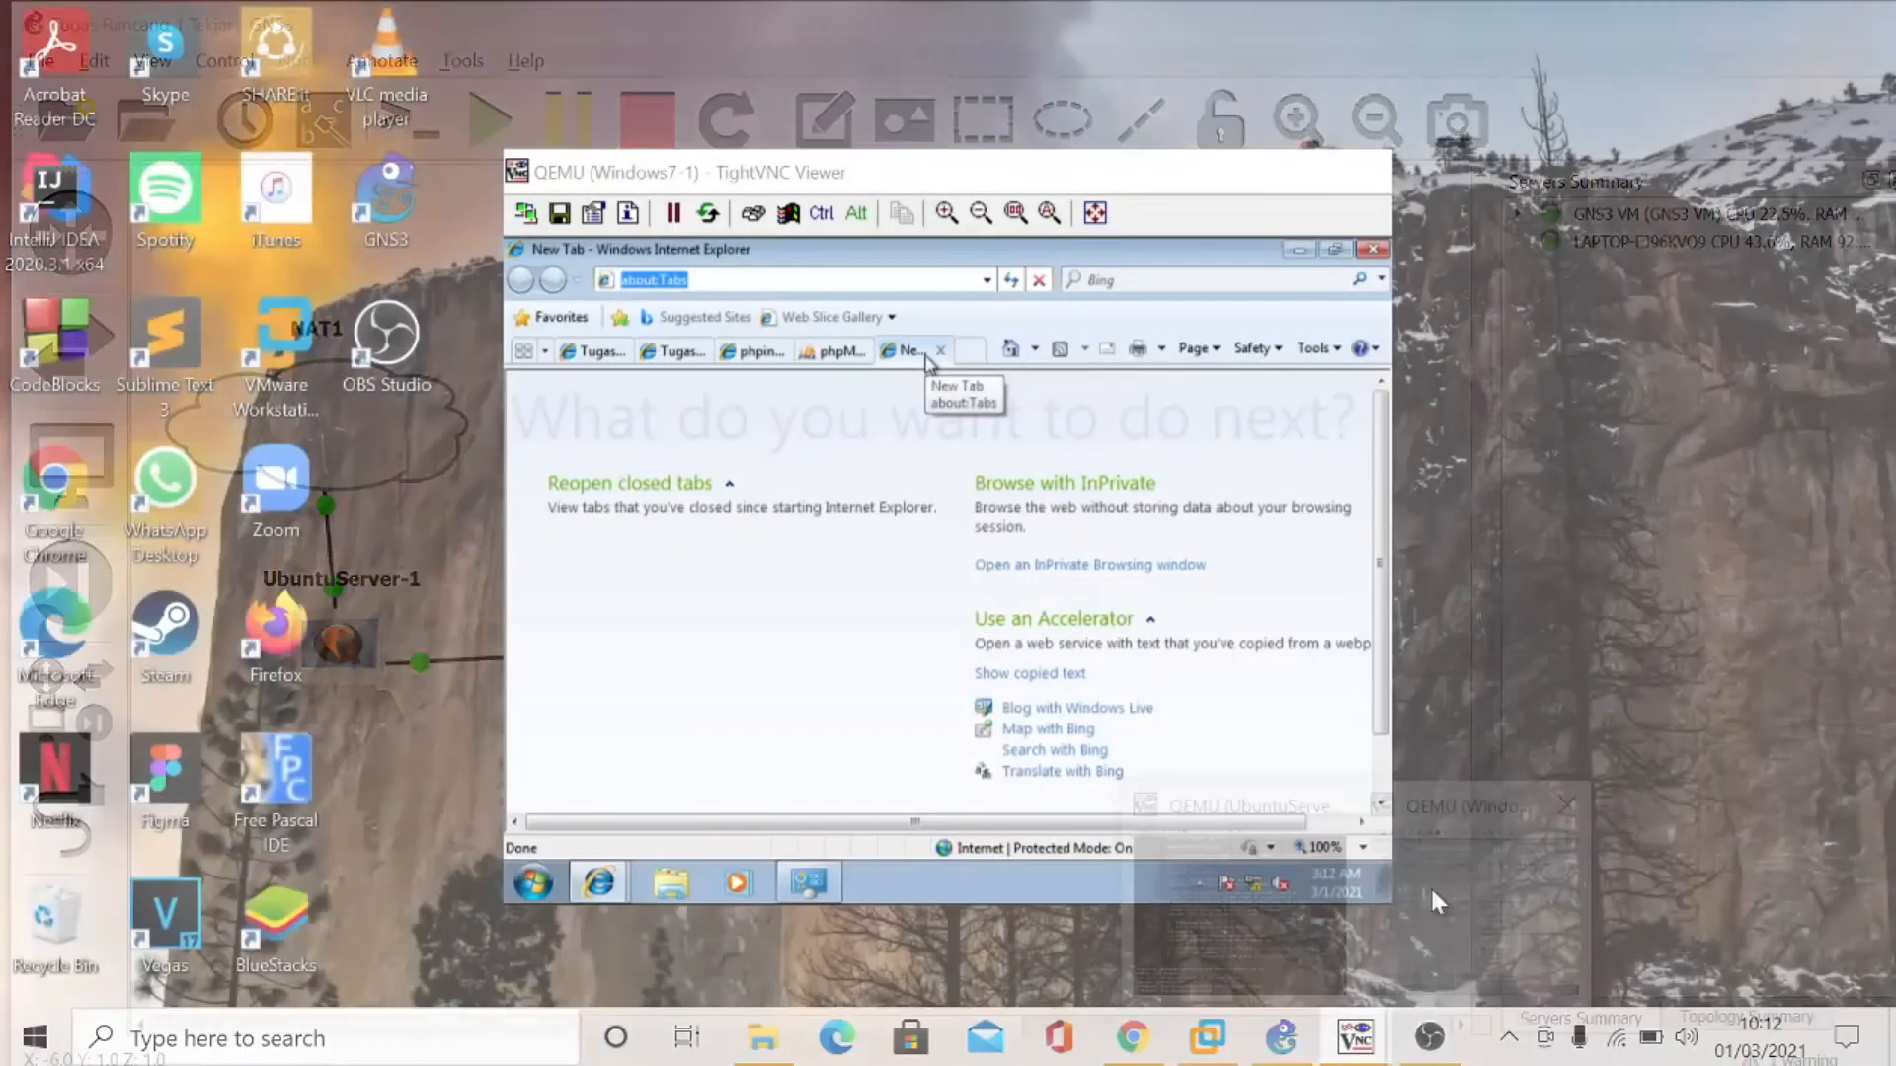
{"action": "left_click", "coordinate": [1431, 897]}
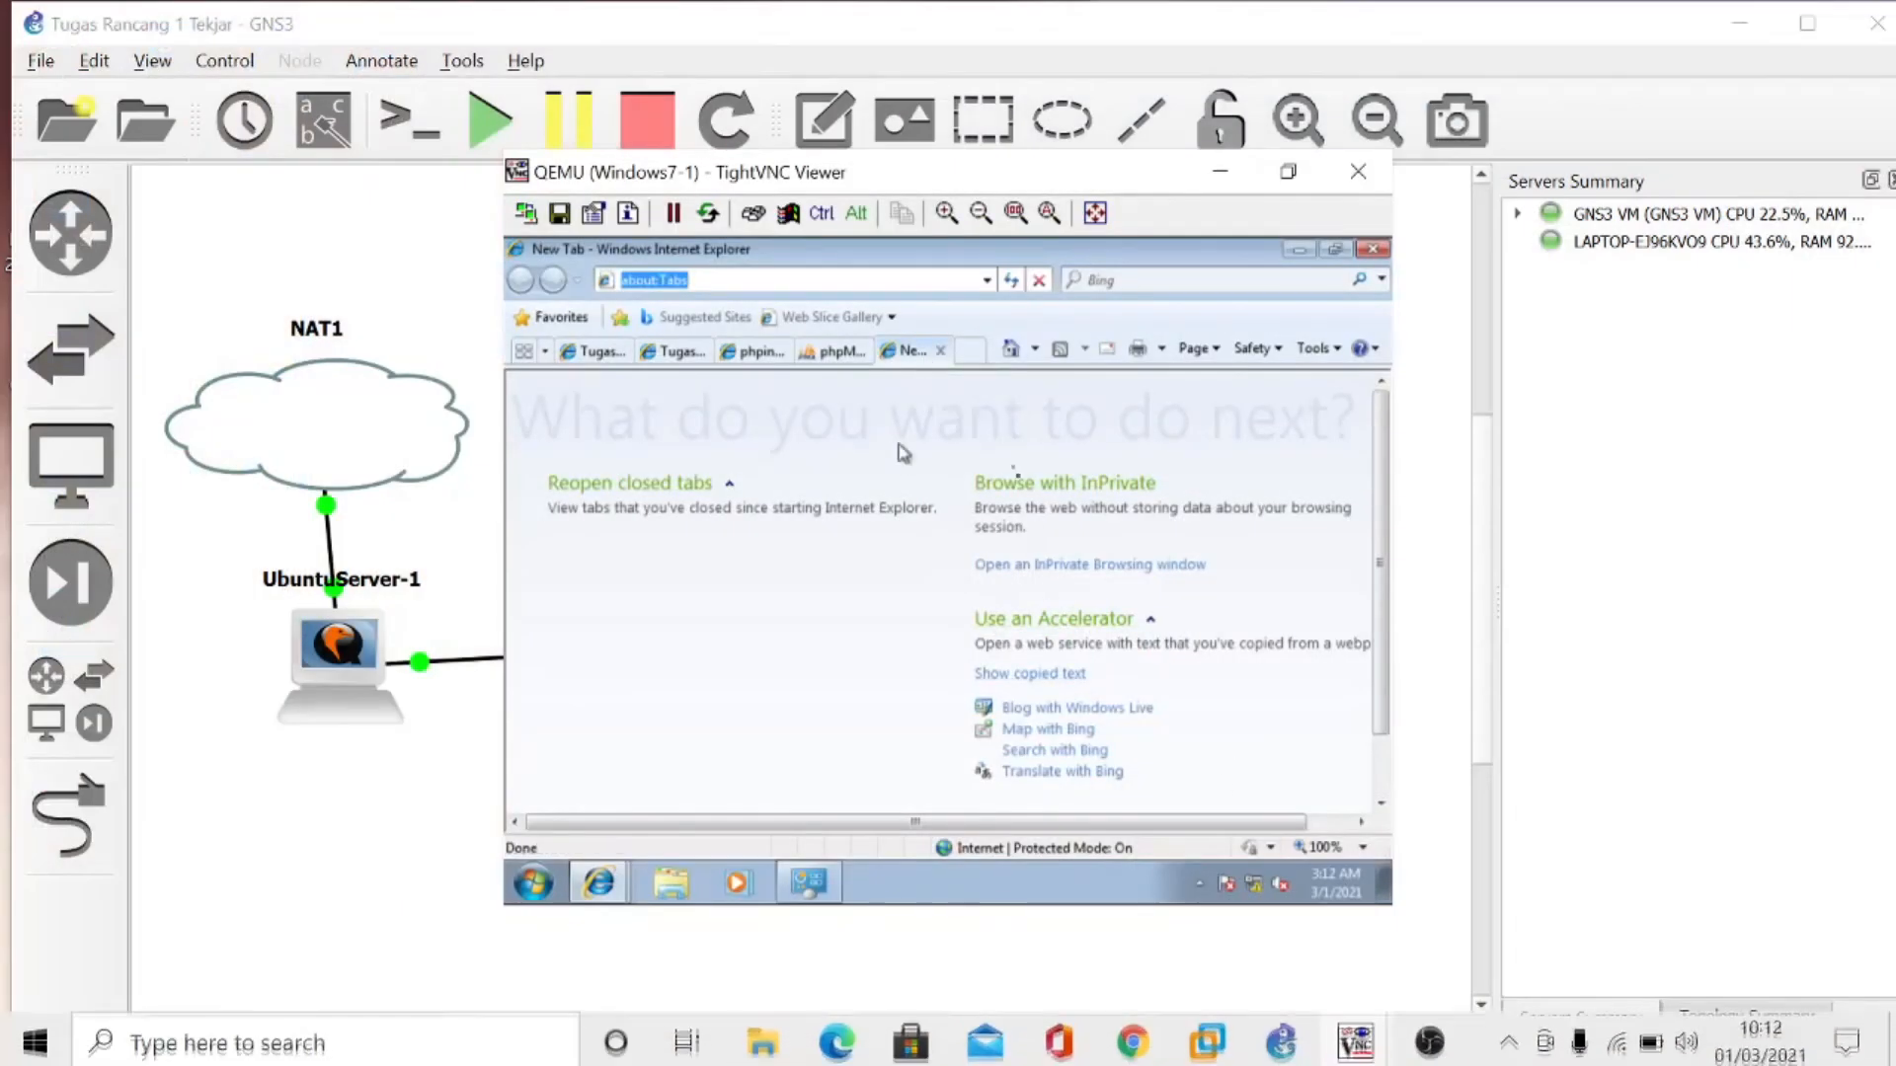
{"action": "left_click", "coordinate": [804, 353]}
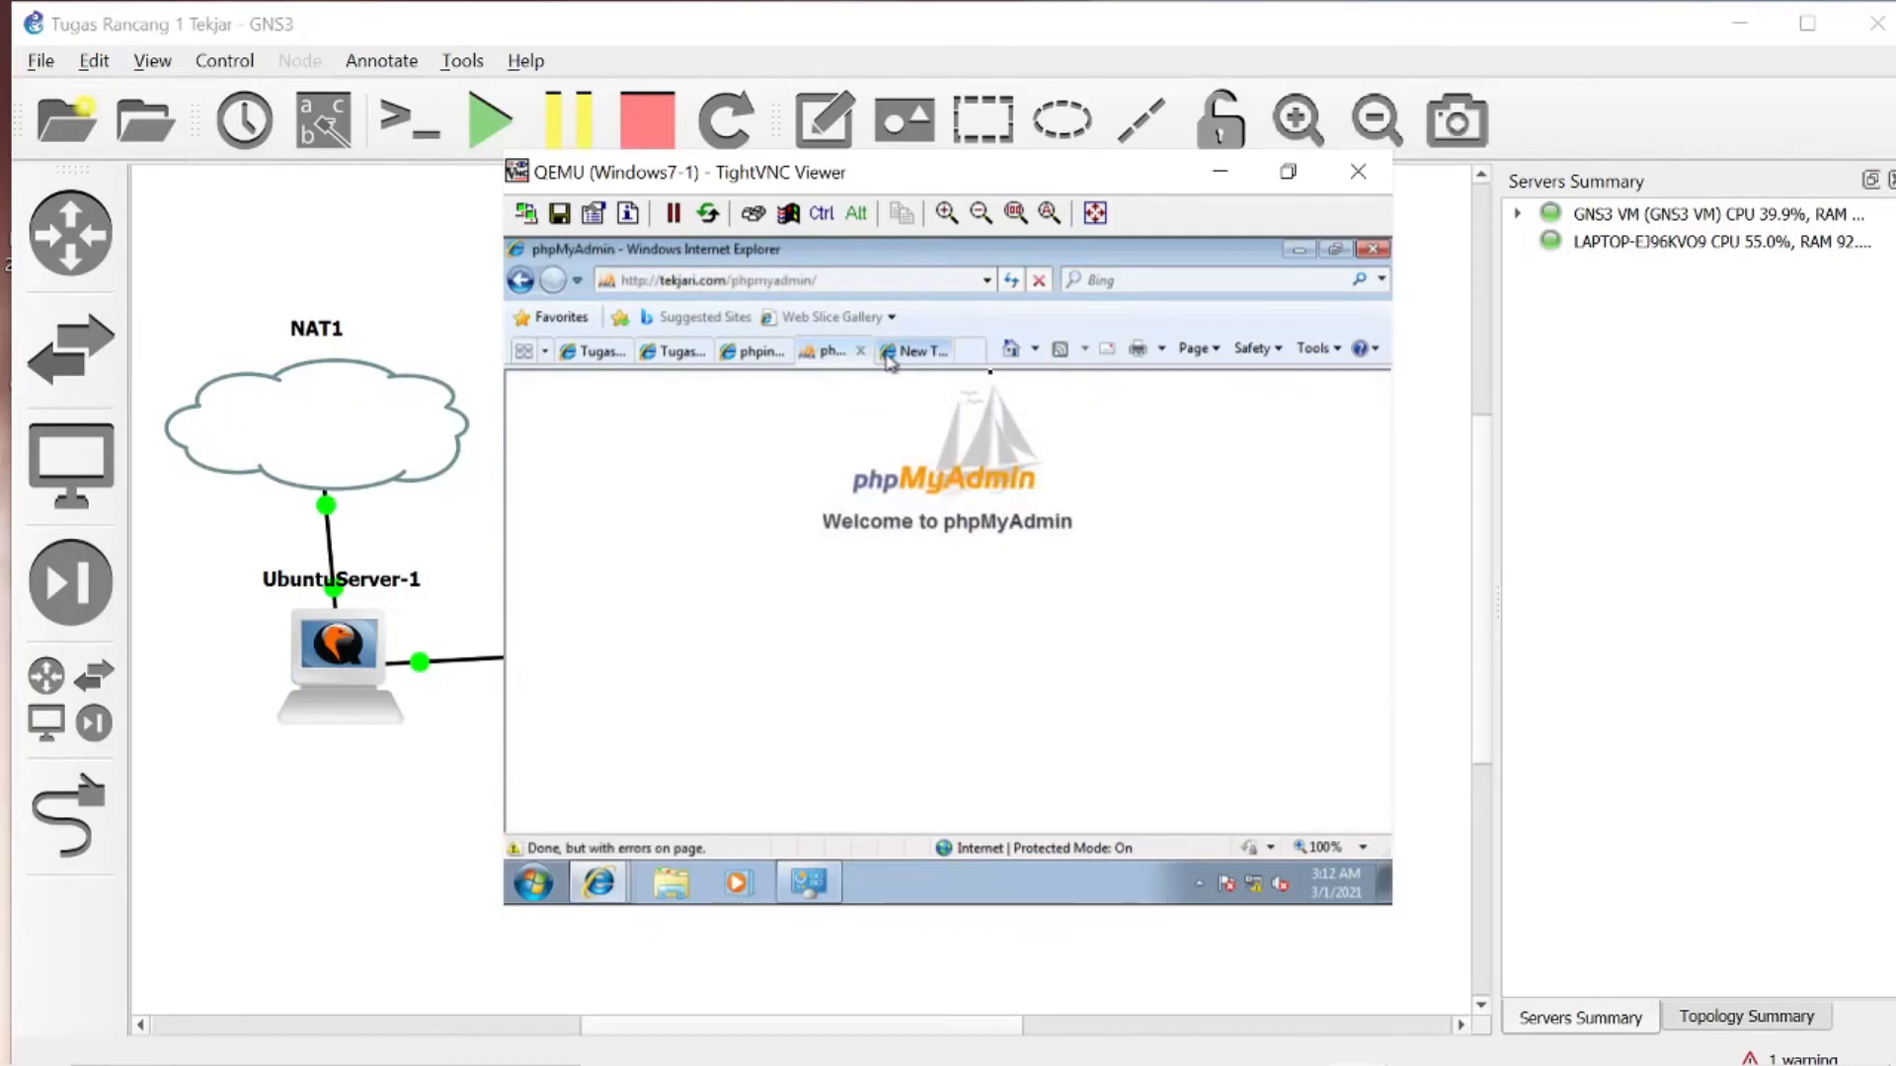
{"action": "left_click", "coordinate": [1013, 282]}
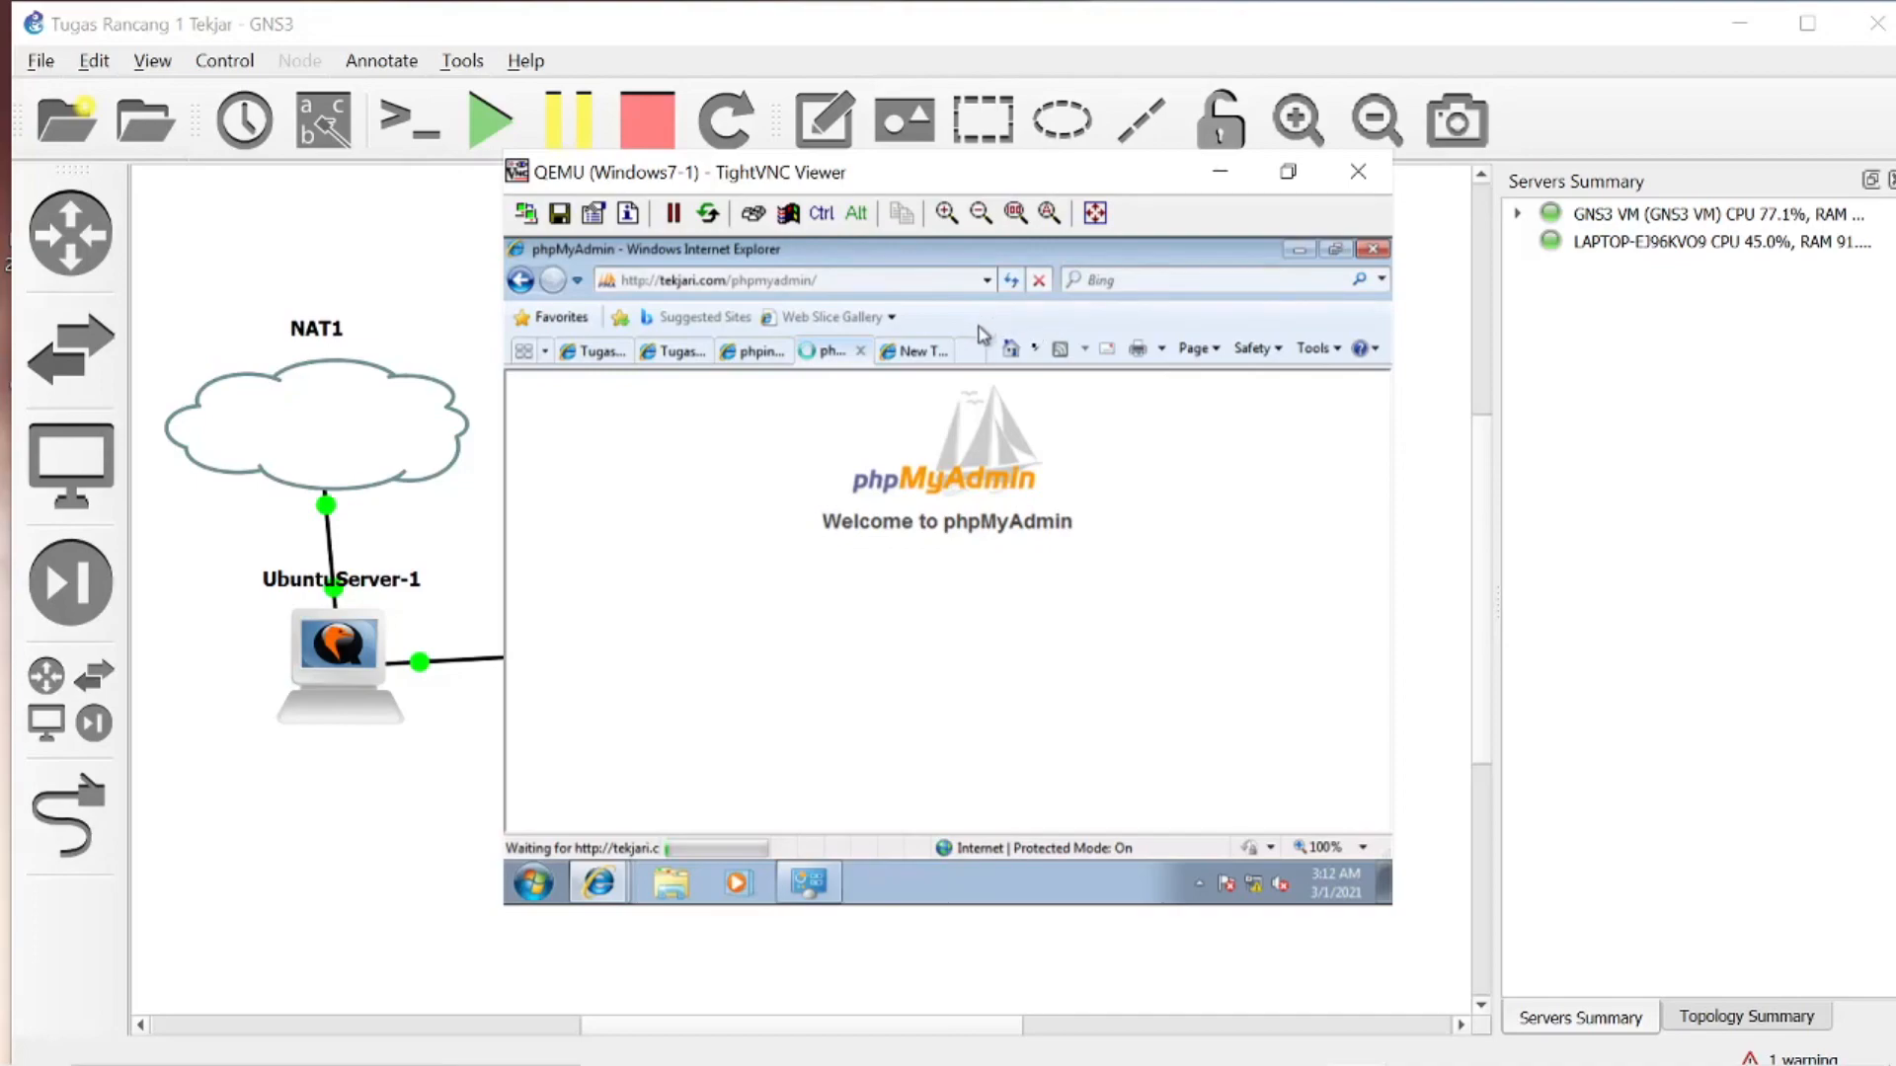
- Load ftp://tekjari.com in the blank browser tab
{"action": "left_click", "coordinate": [926, 354]}
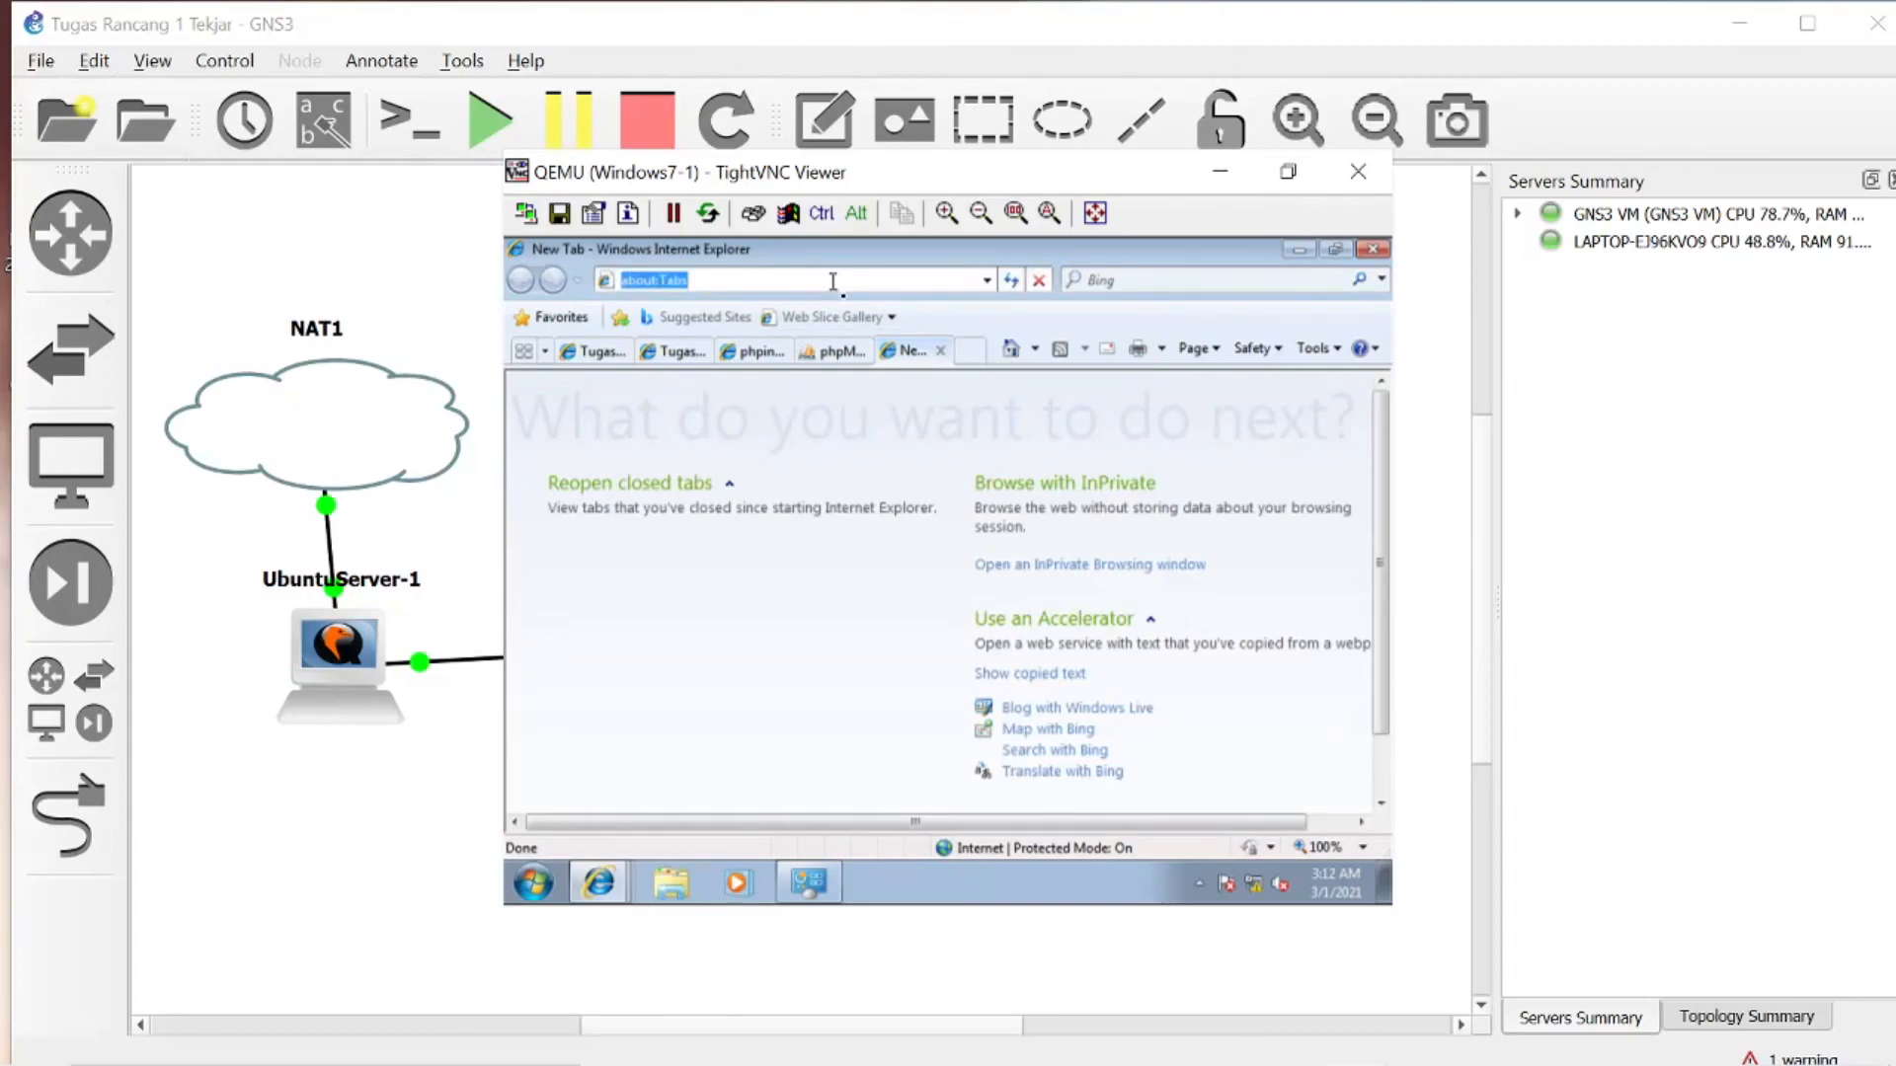
{"action": "type", "text": "ftp:"}
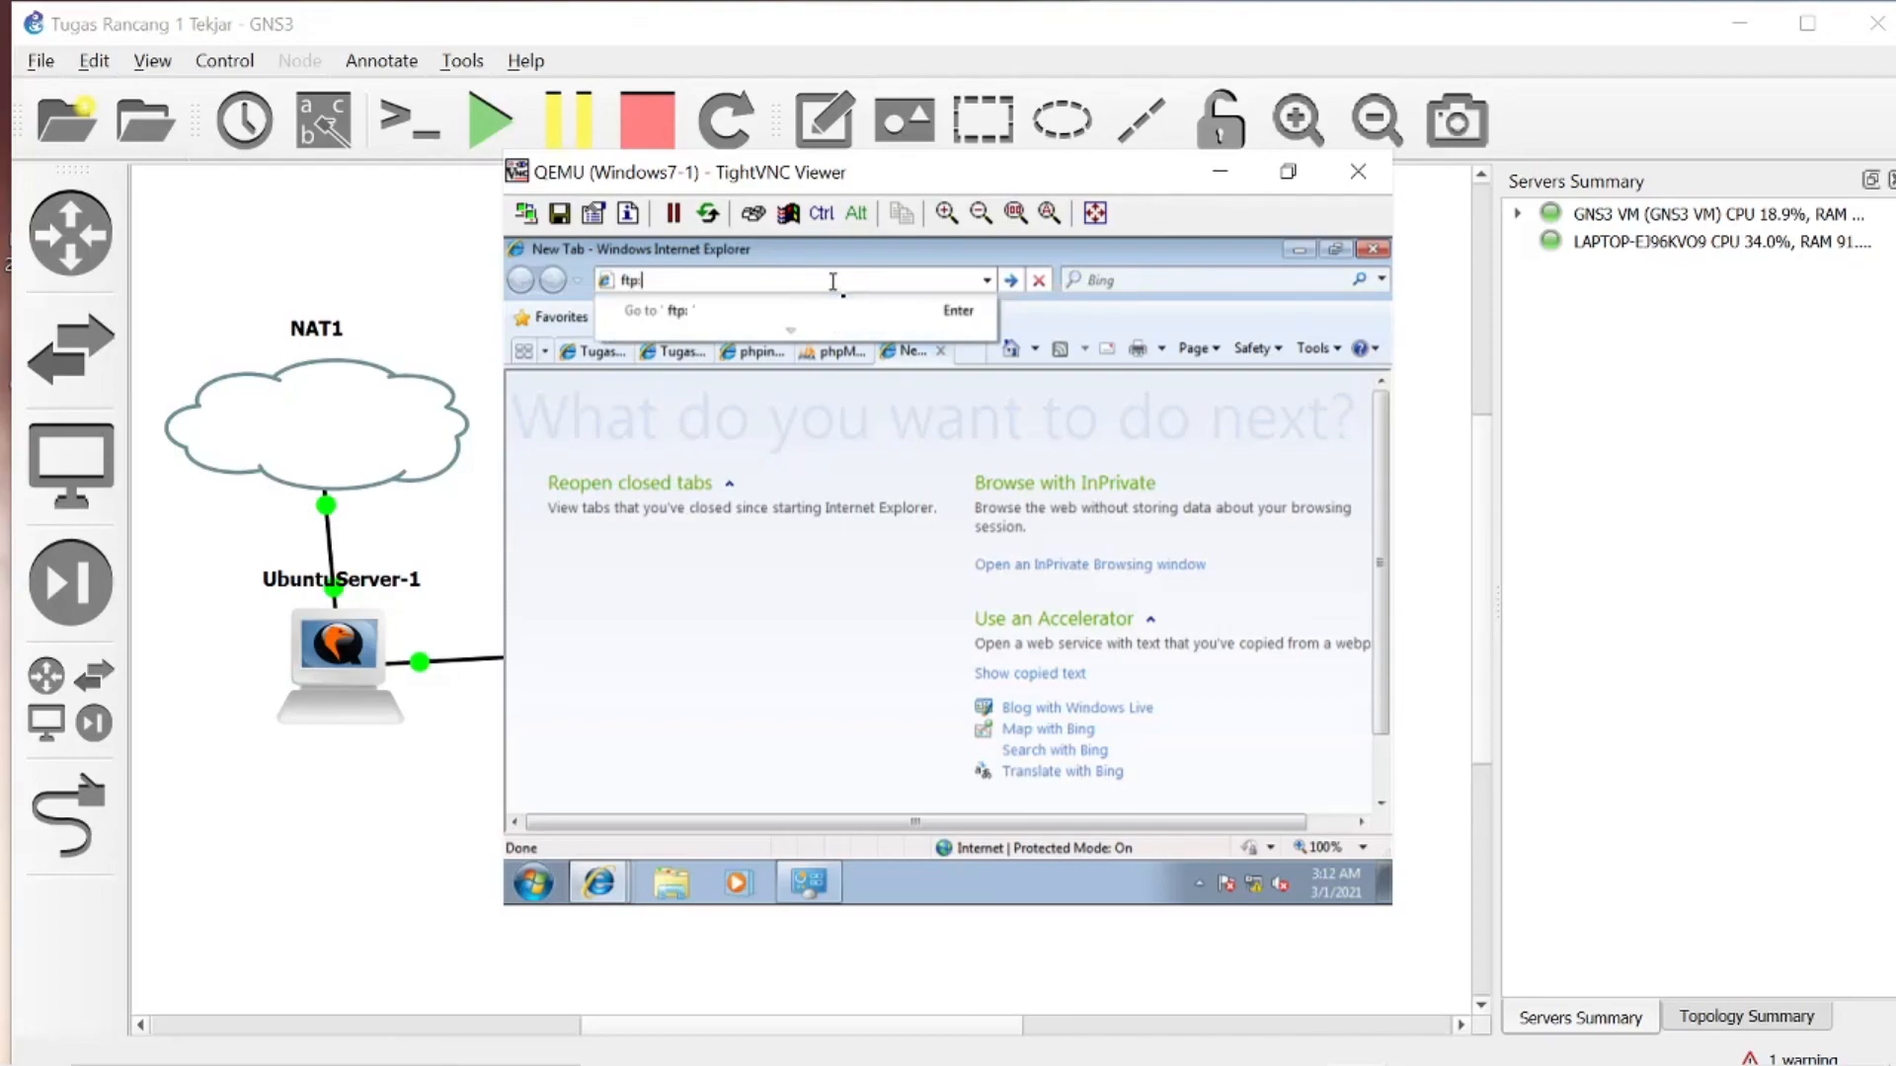
{"action": "type", "text": "//tekjari.com"}
{"action": "key", "text": "Return"}
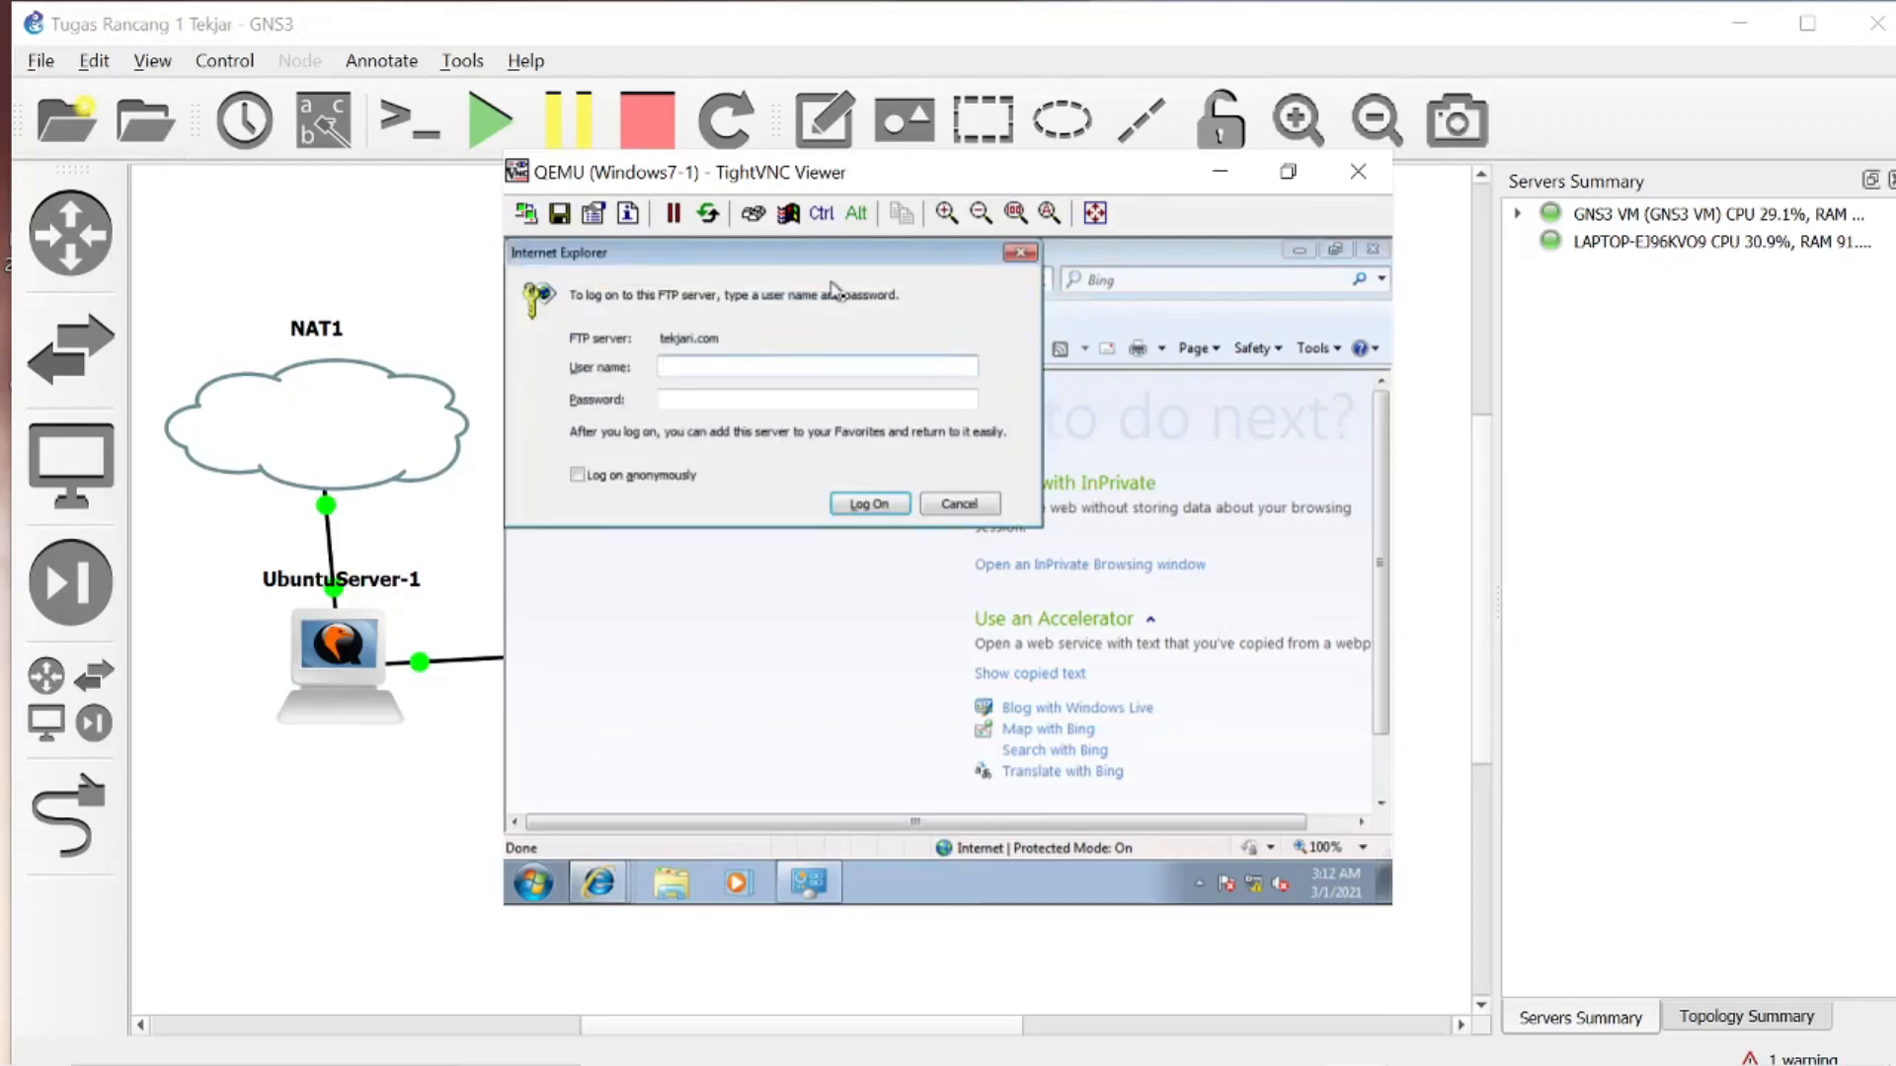
- Log on to the tekjari.com FTP server with the user name tekjar and the account password
{"action": "type", "text": "tekjar"}
{"action": "key", "text": "Tab"}
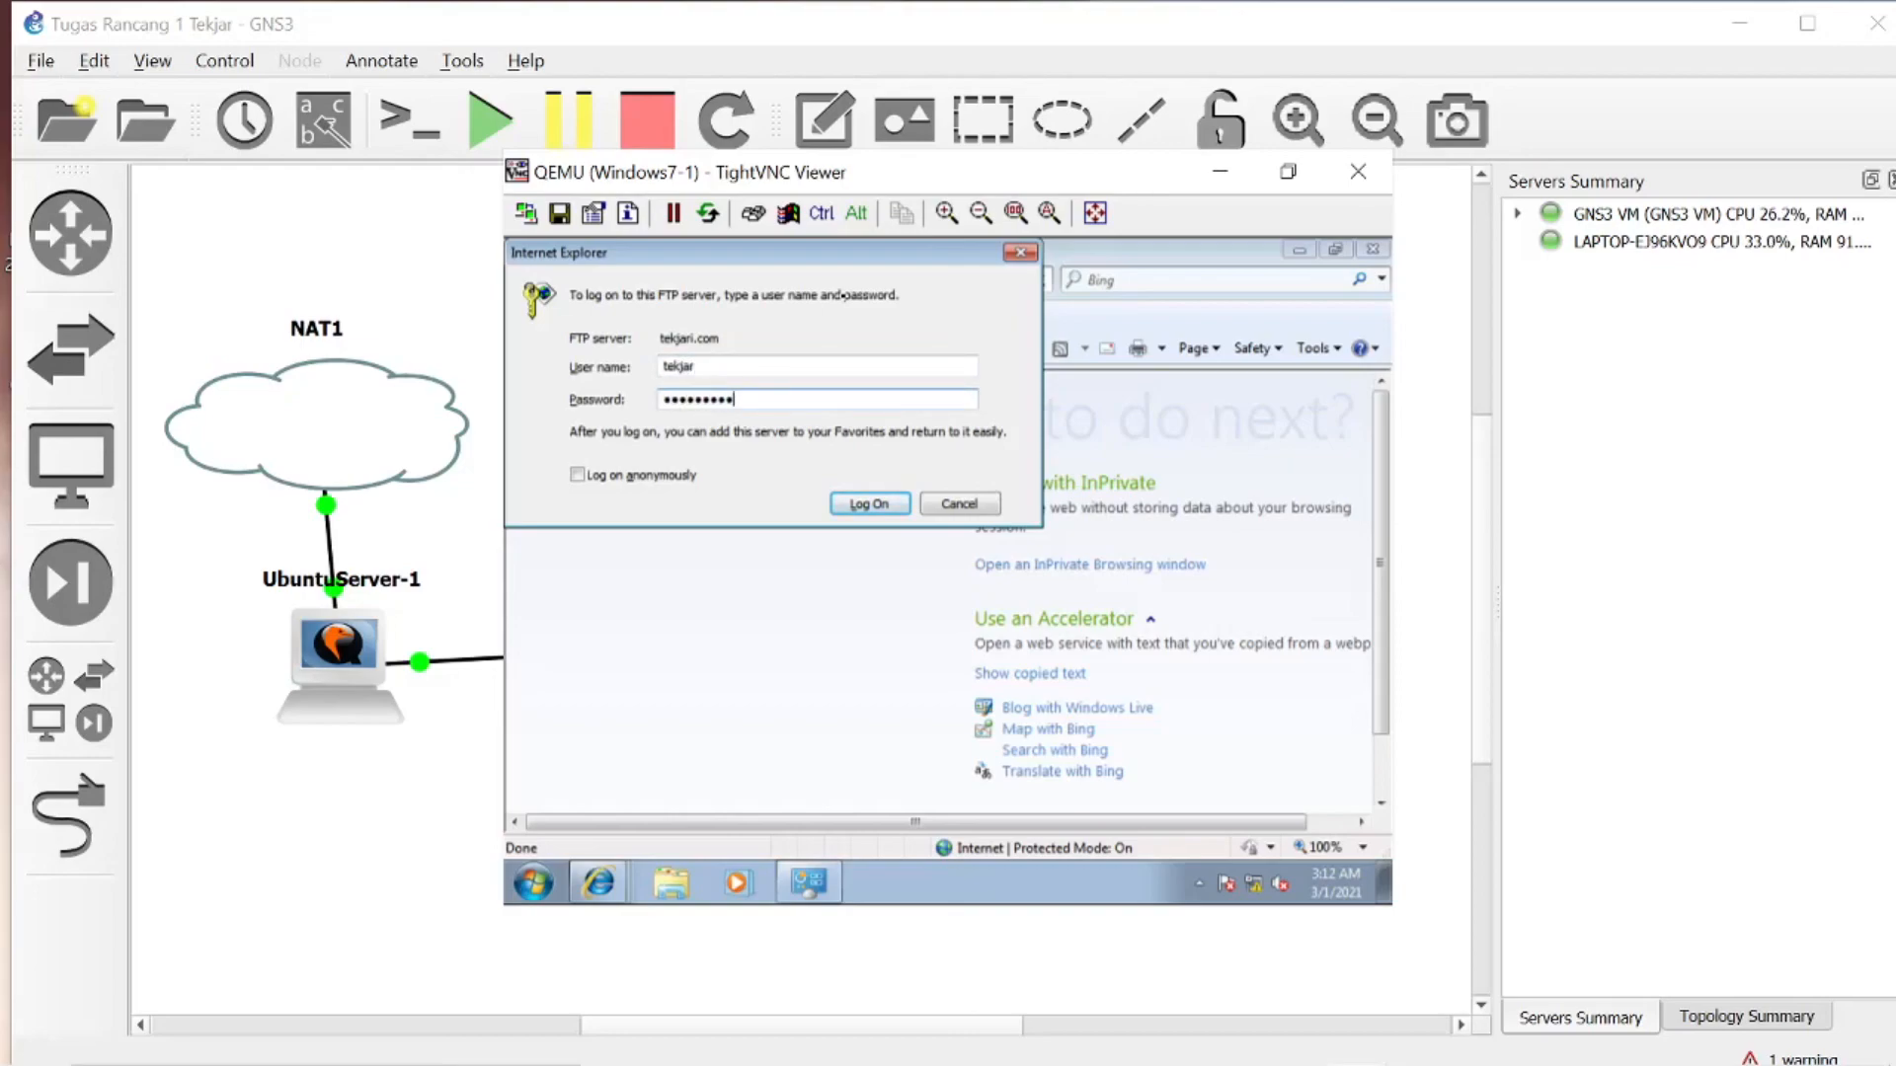
{"action": "left_click", "coordinate": [868, 502]}
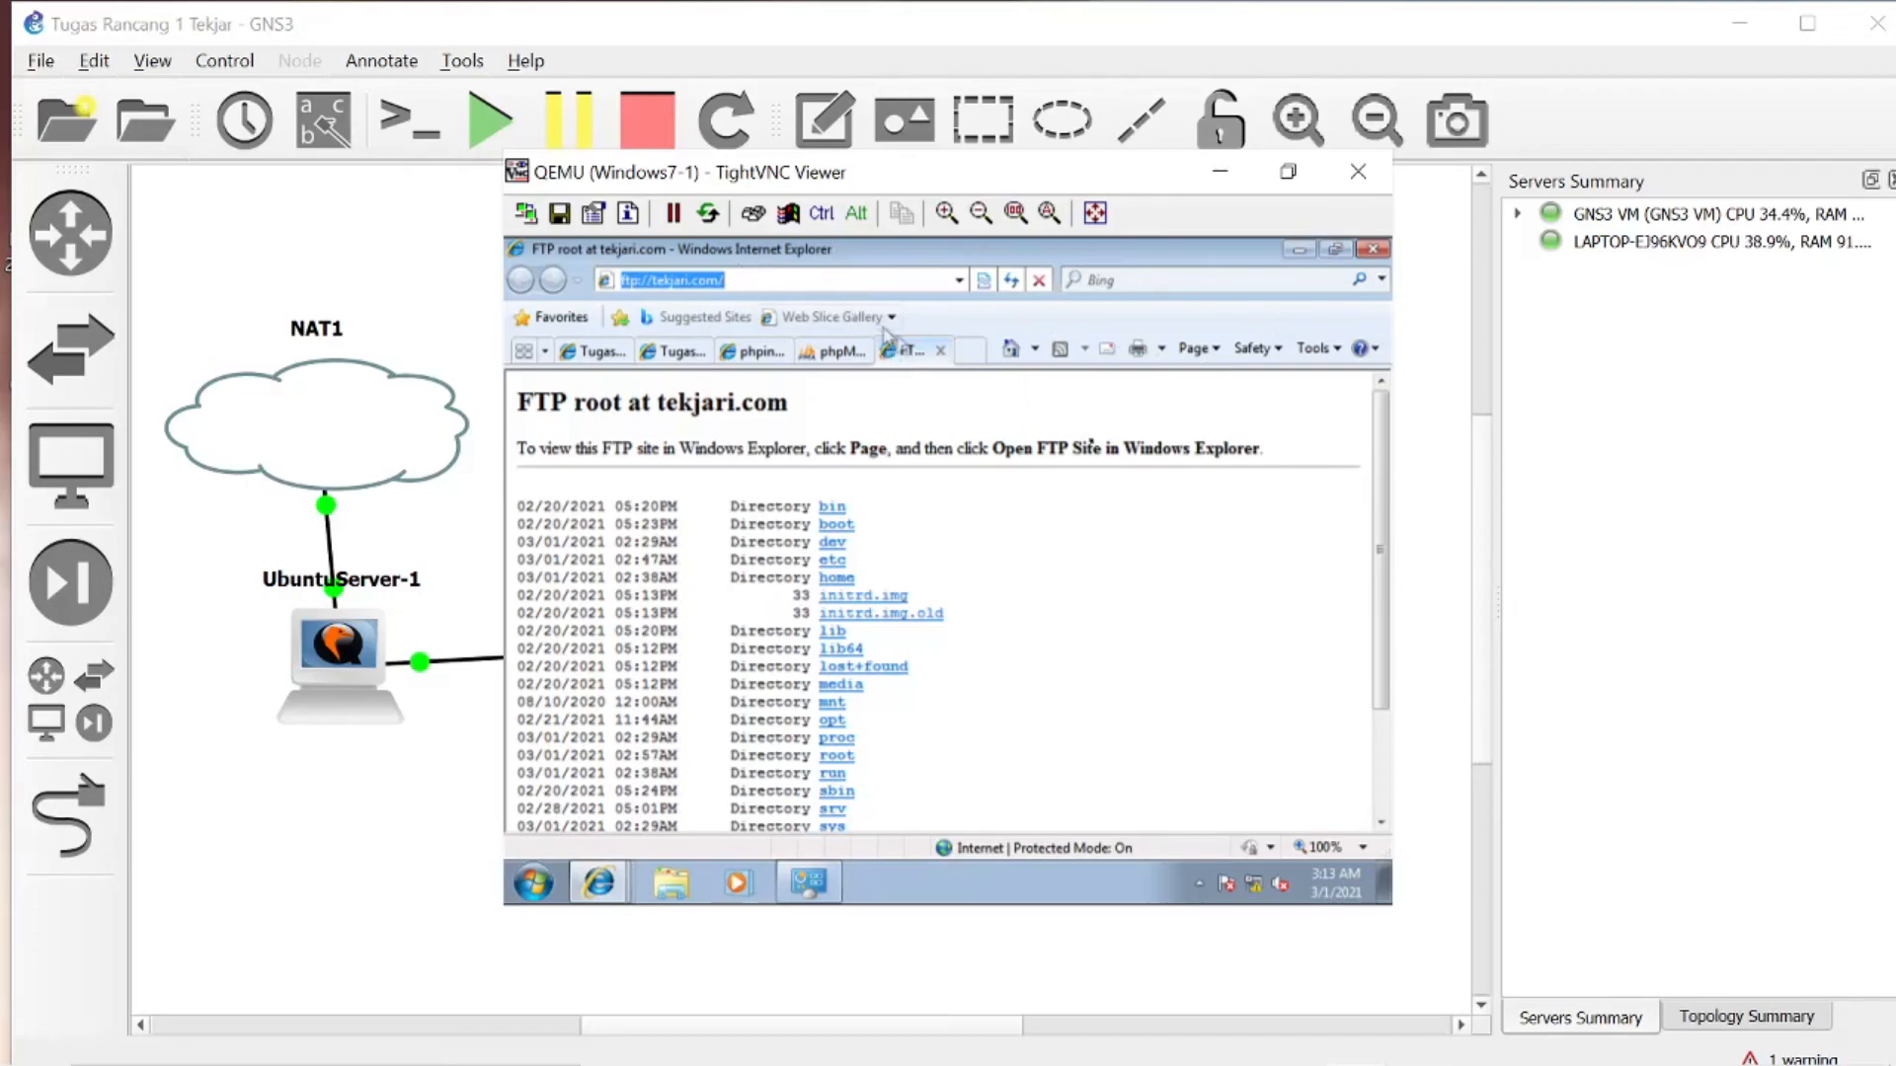
- Open another blank tab and review the loaded tekjari.com HTTP, HTTPS, phpinfo, phpMyAdmin and FTP pages
{"action": "left_click", "coordinate": [968, 359]}
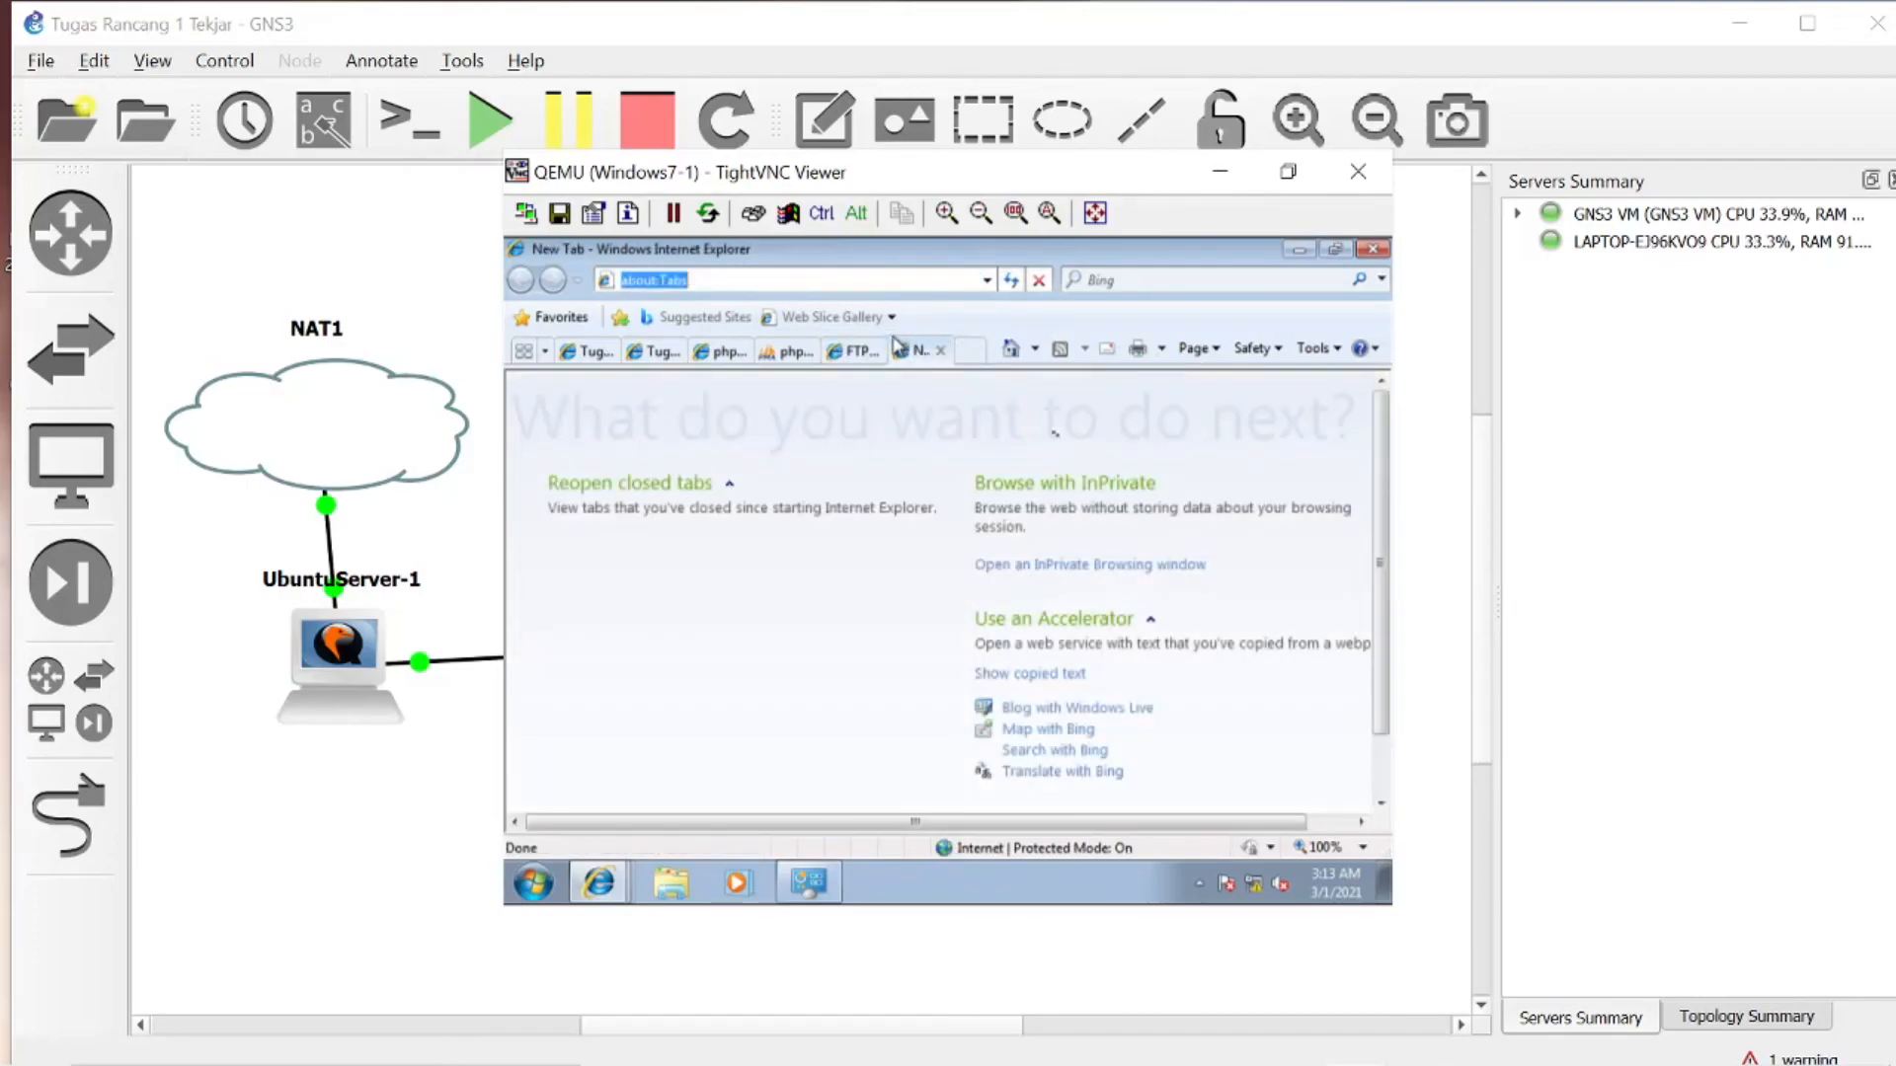
{"action": "left_click", "coordinate": [796, 353]}
{"action": "left_click", "coordinate": [719, 352]}
{"action": "left_click", "coordinate": [586, 353]}
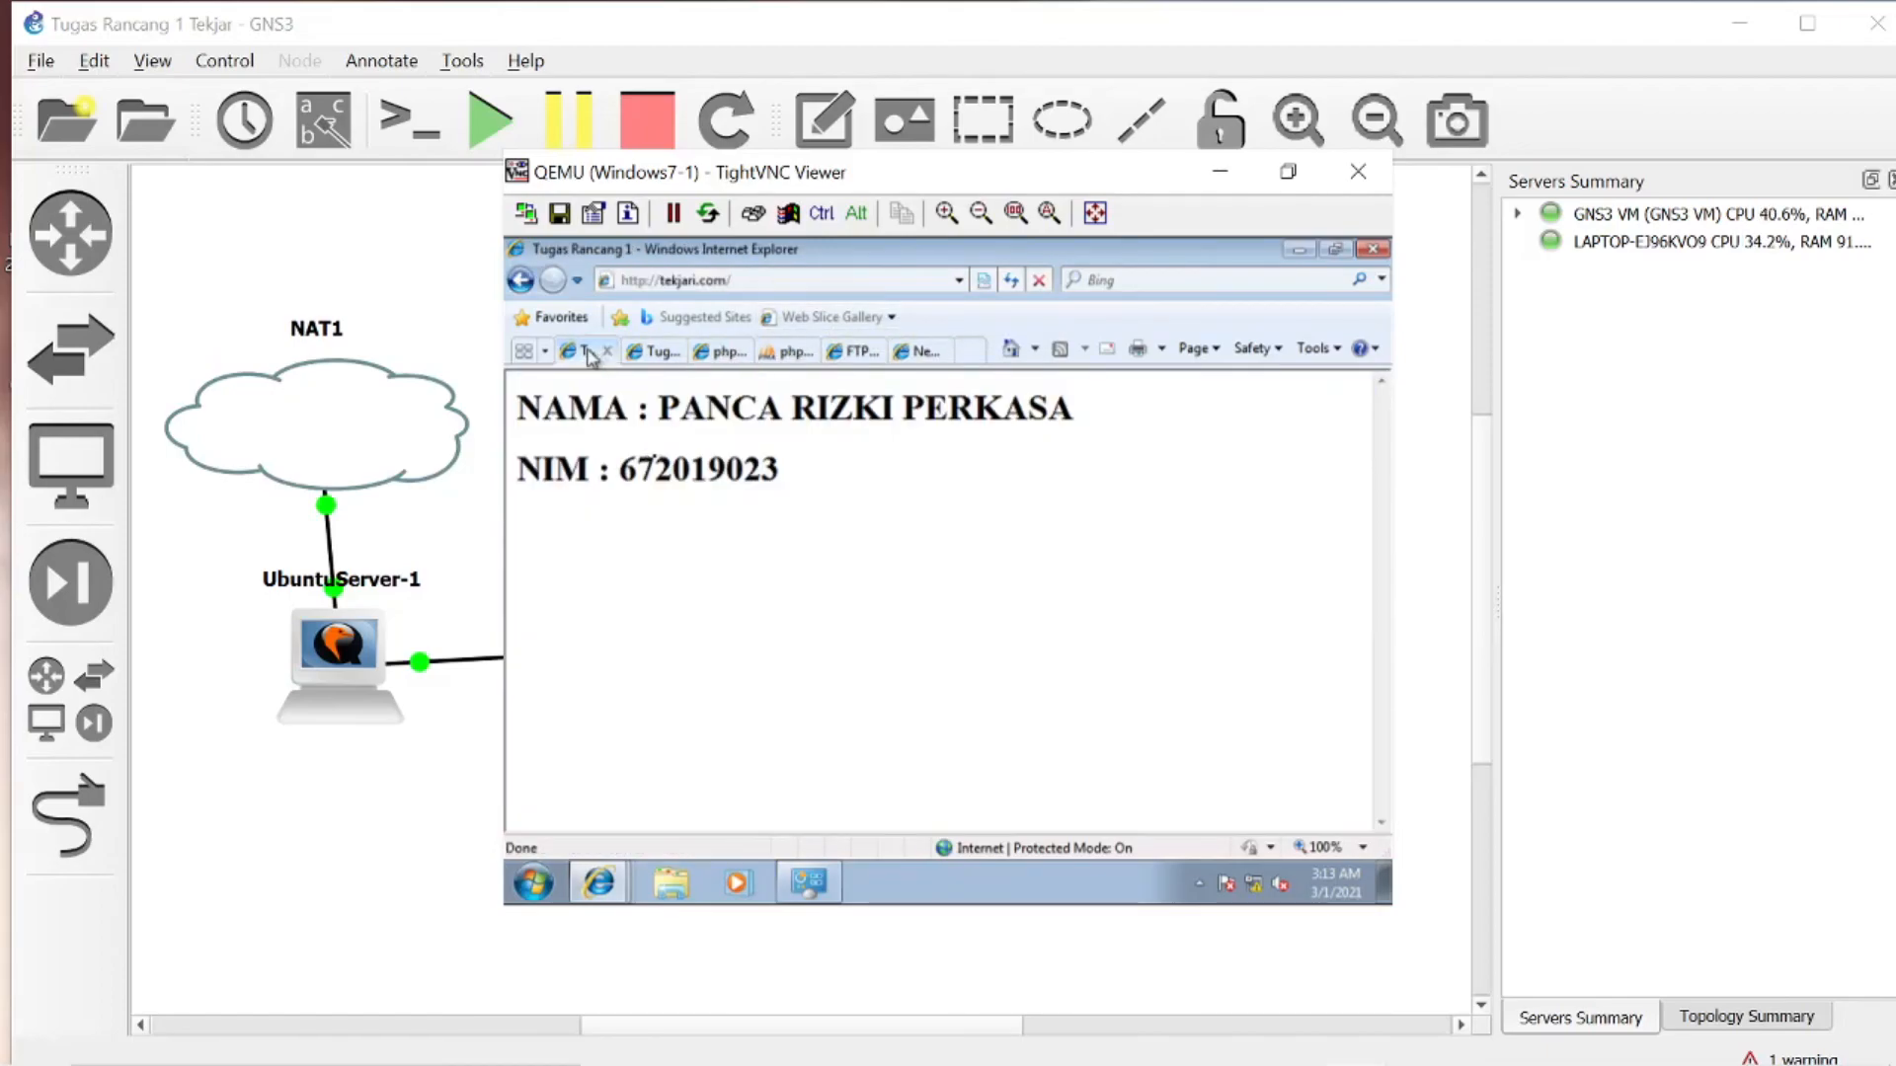
{"action": "left_click", "coordinate": [652, 354]}
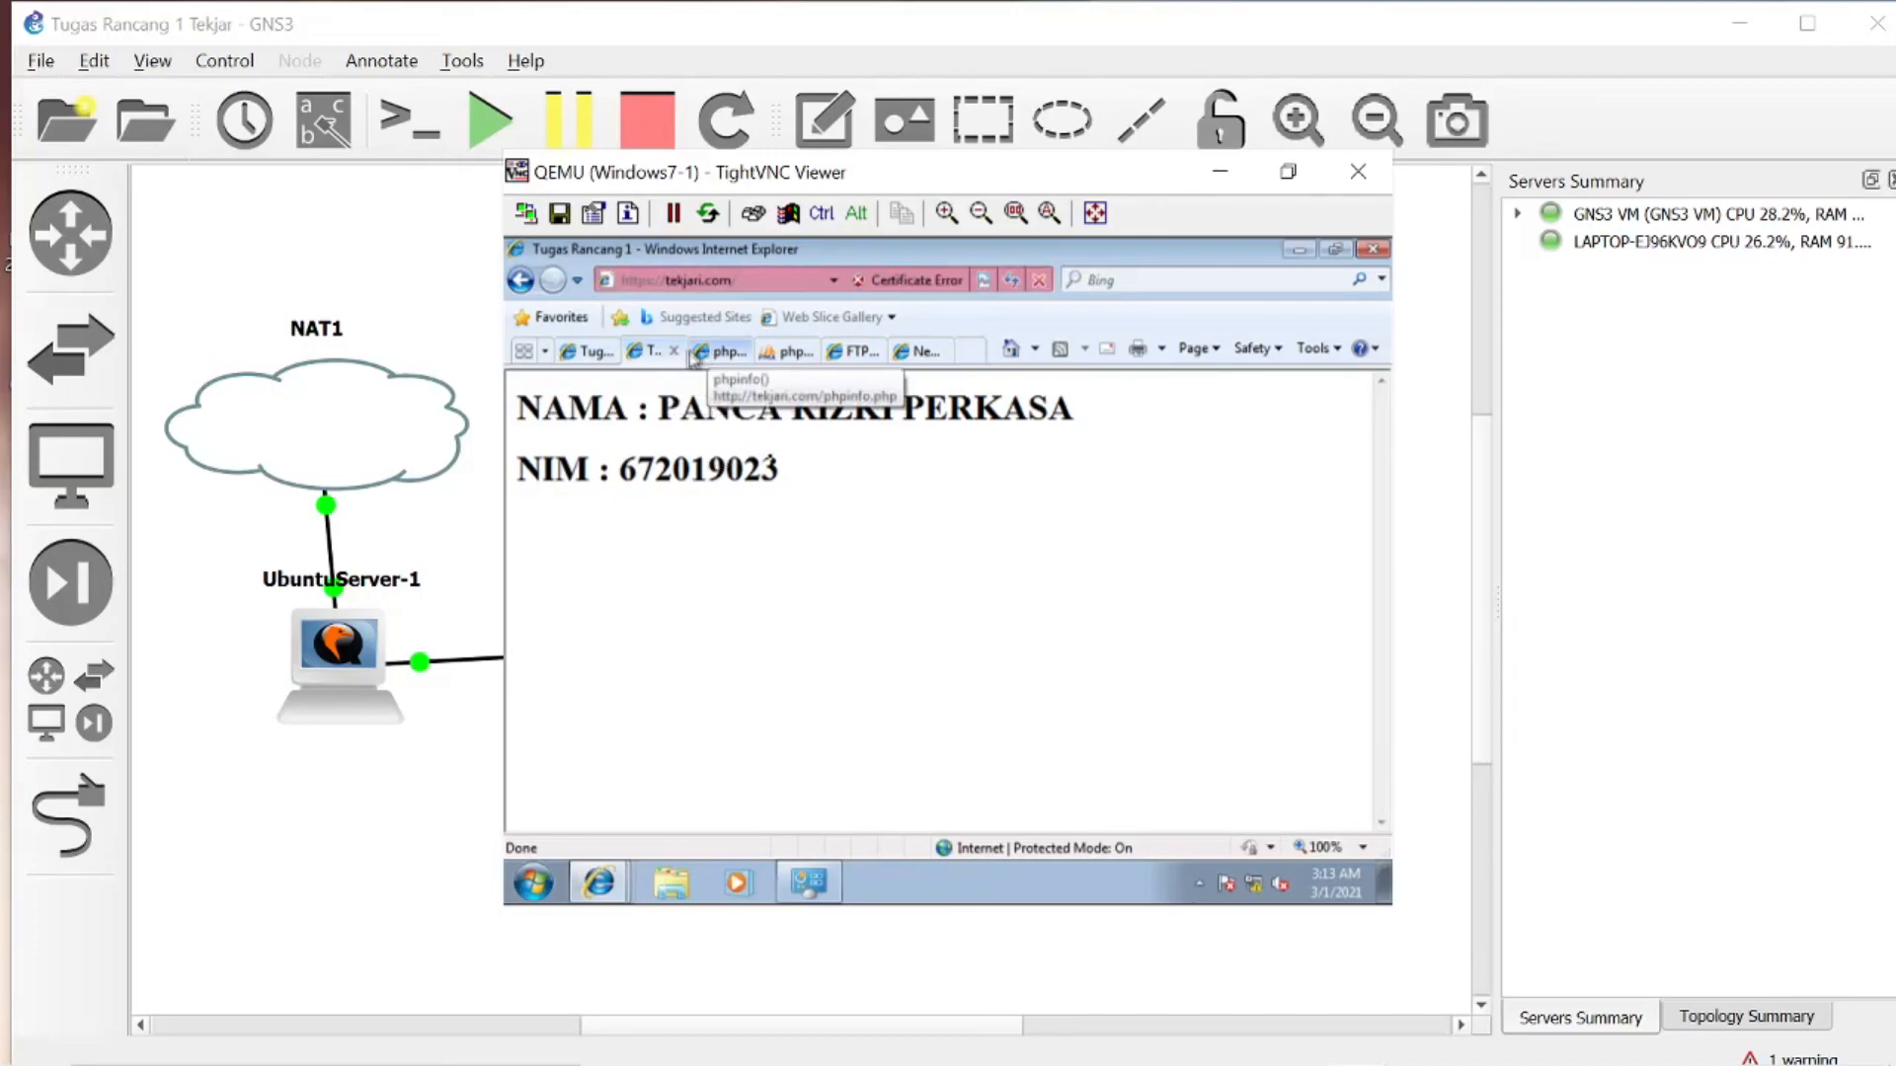
{"action": "left_click", "coordinate": [722, 355]}
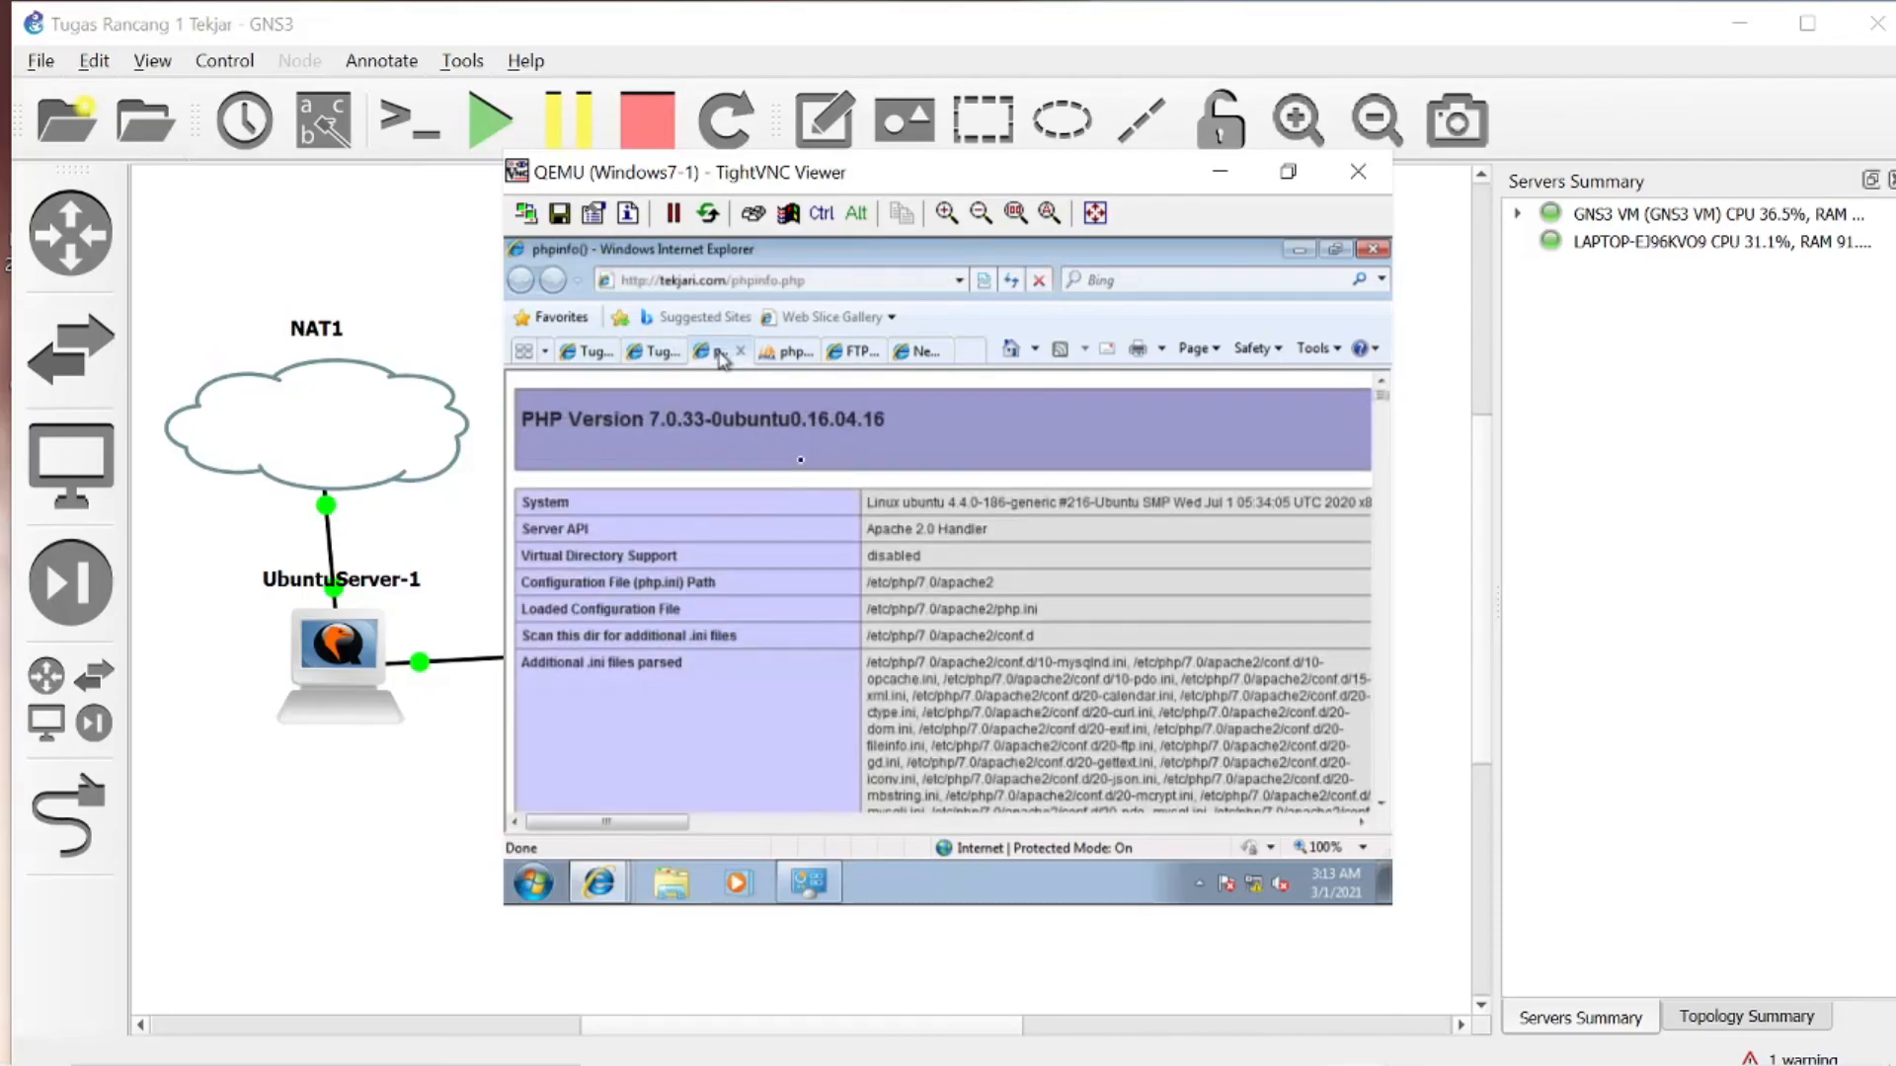
{"action": "left_click", "coordinate": [790, 353]}
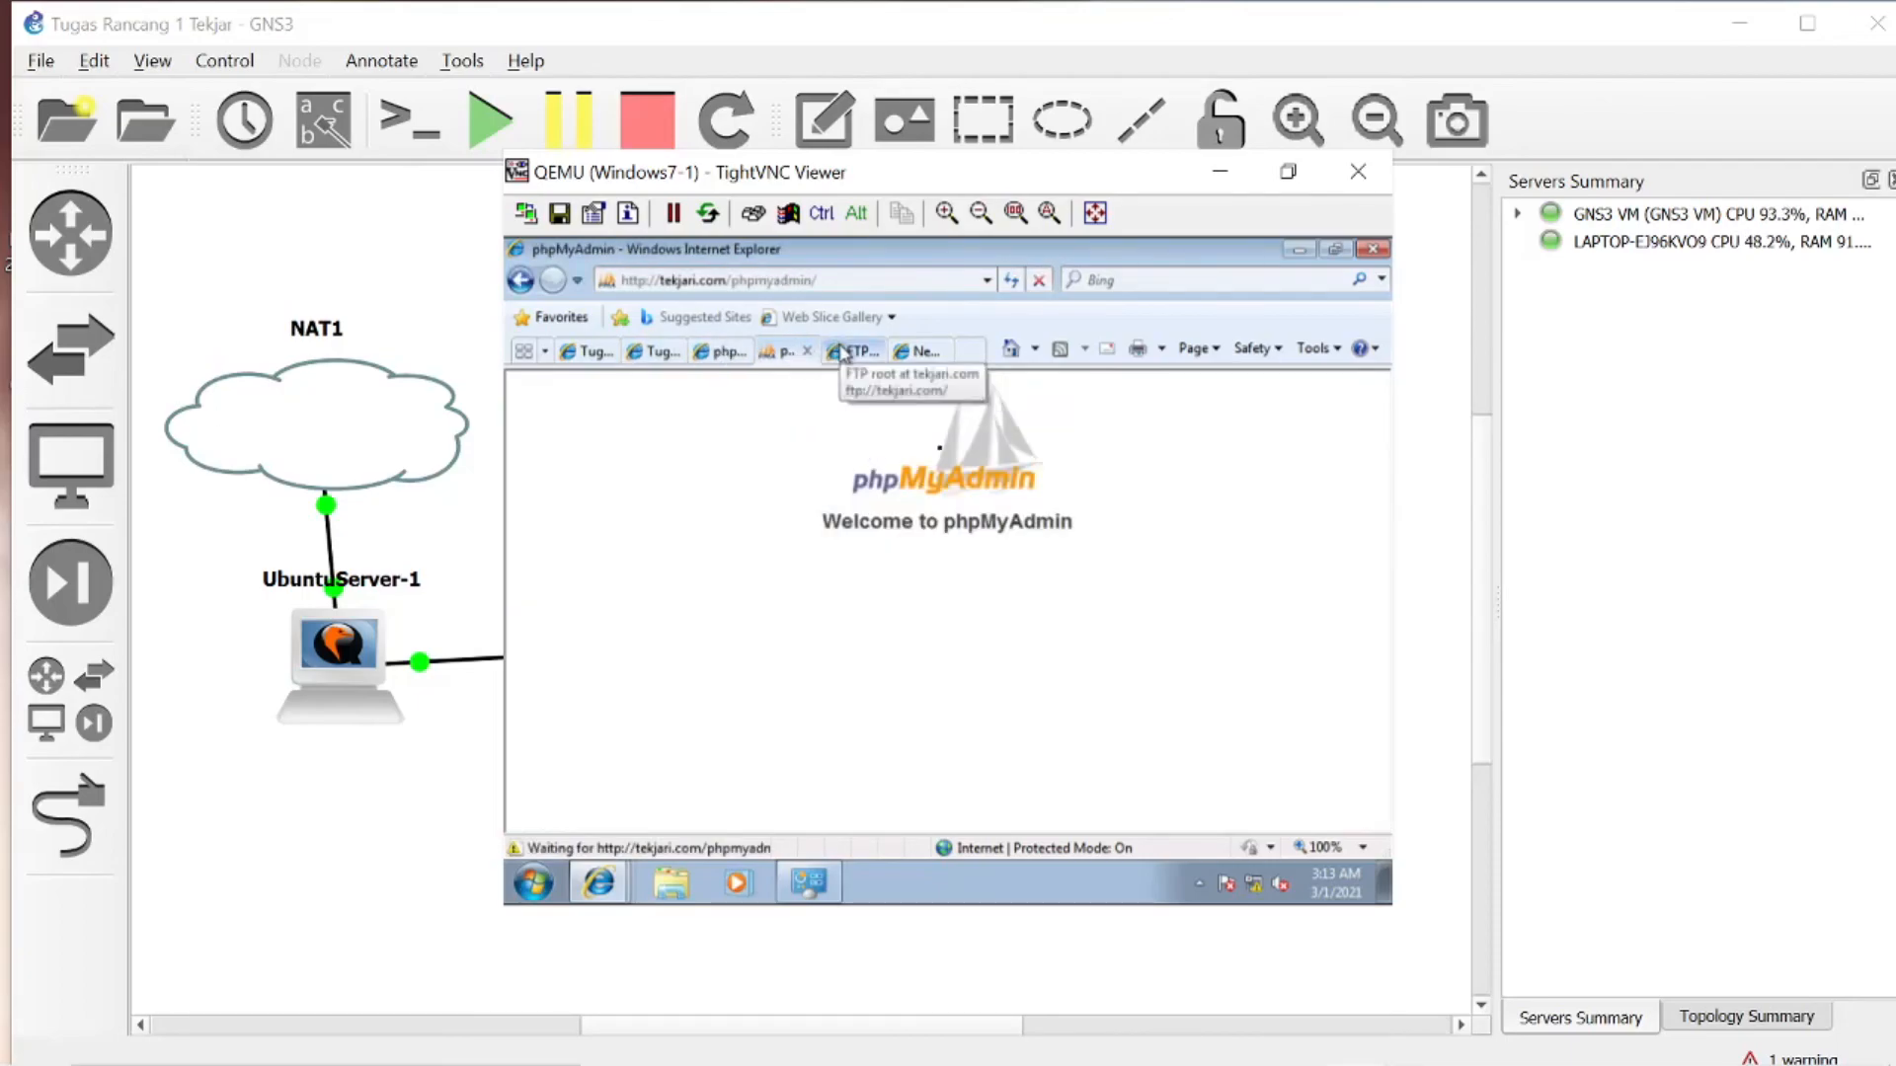
{"action": "left_click", "coordinate": [839, 352]}
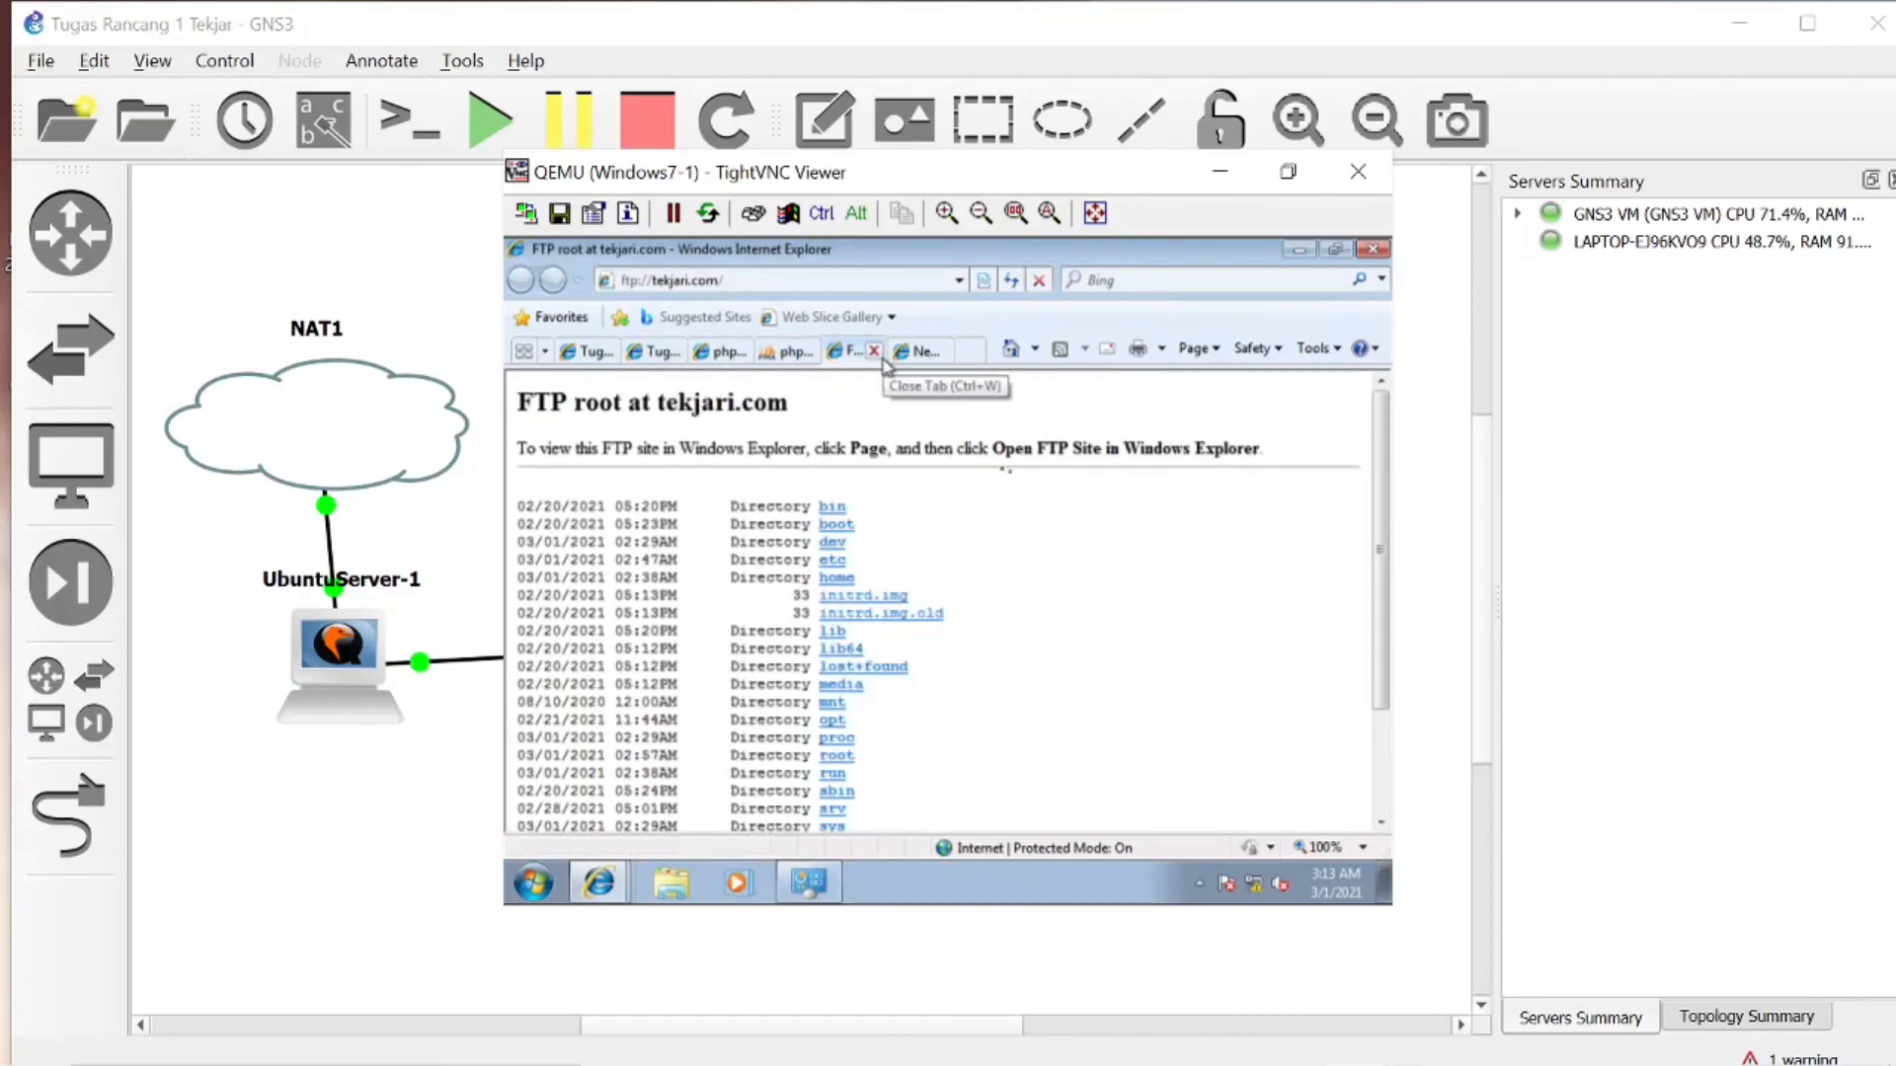
- Examine the directory listing of the FTP root at tekjari.com
{"action": "scroll", "coordinate": [1039, 653], "scroll_direction": "down", "scroll_amount": 3}
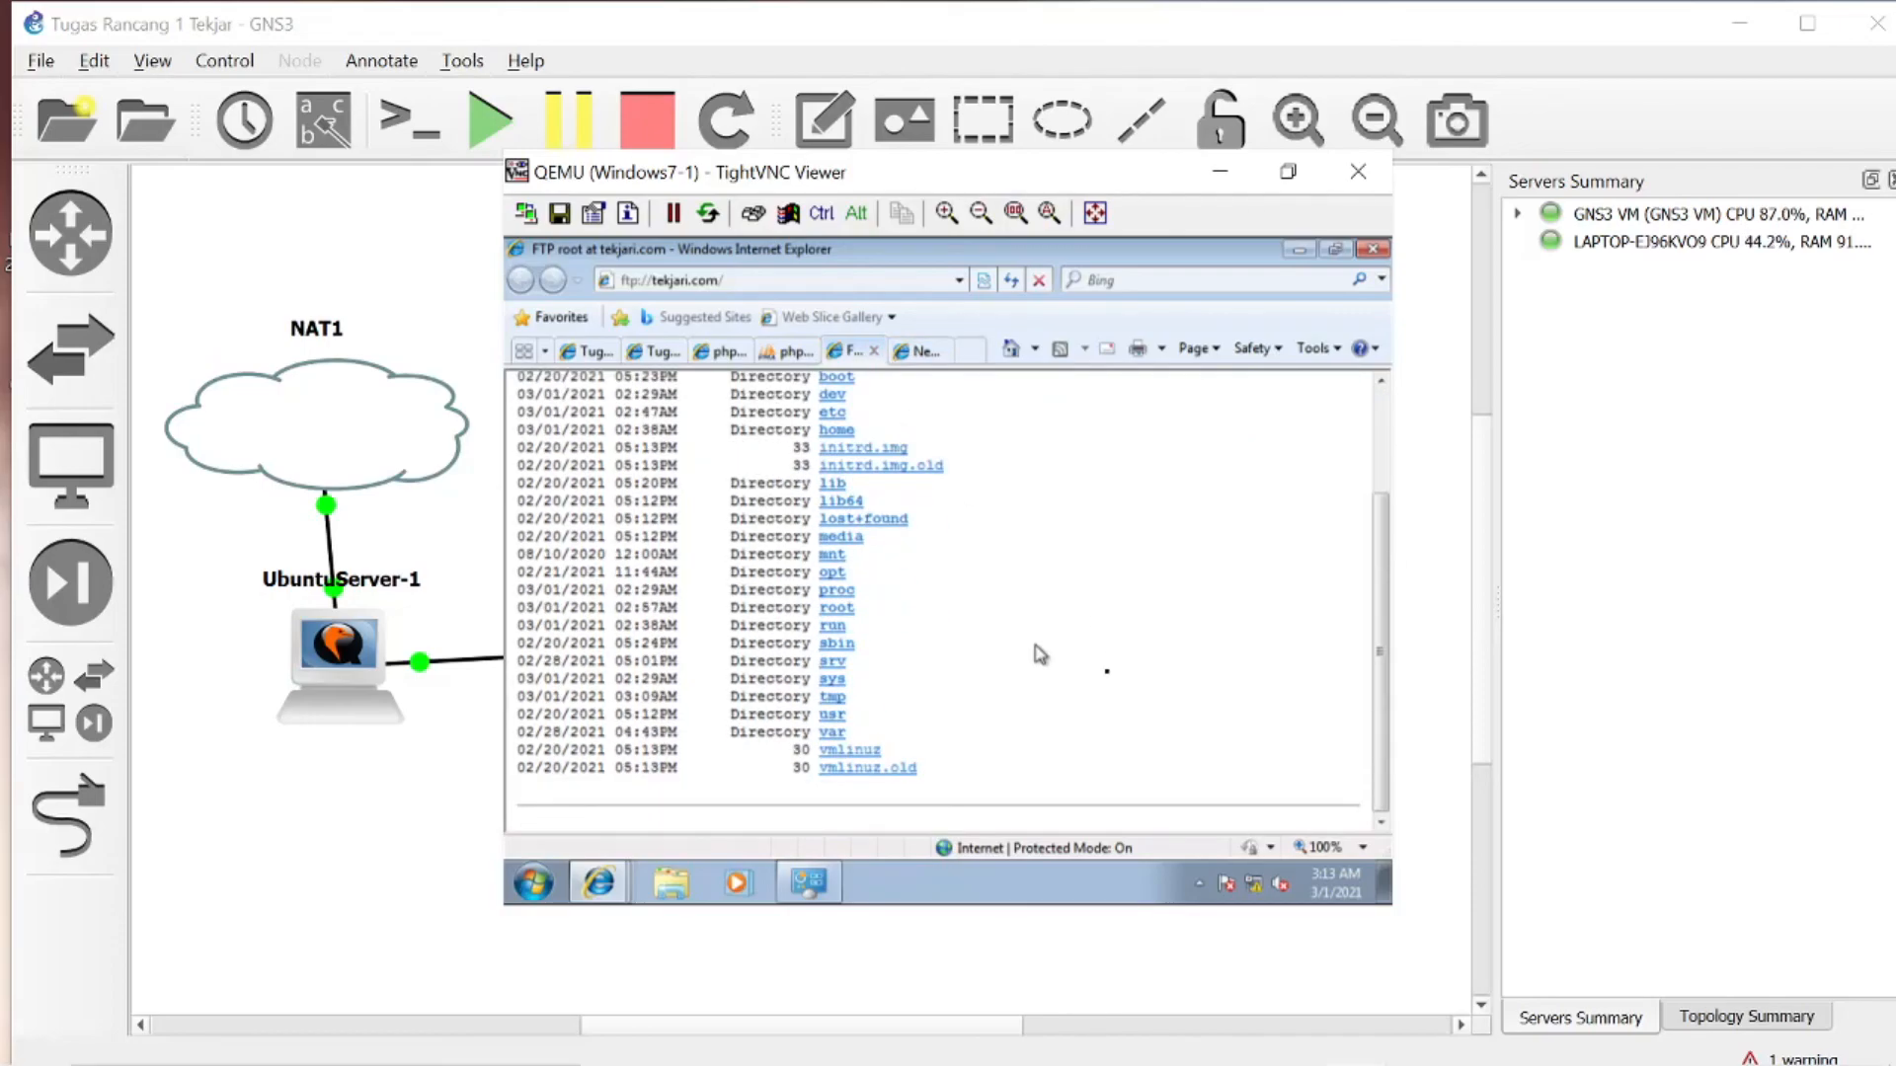
{"action": "scroll", "coordinate": [1039, 654], "scroll_direction": "up", "scroll_amount": 3}
{"action": "scroll", "coordinate": [1040, 653], "scroll_direction": "down", "scroll_amount": 3}
{"action": "scroll", "coordinate": [1039, 653], "scroll_direction": "up", "scroll_amount": 3}
{"action": "scroll", "coordinate": [1040, 654], "scroll_direction": "down", "scroll_amount": 3}
{"action": "scroll", "coordinate": [1037, 655], "scroll_direction": "up", "scroll_amount": 3}
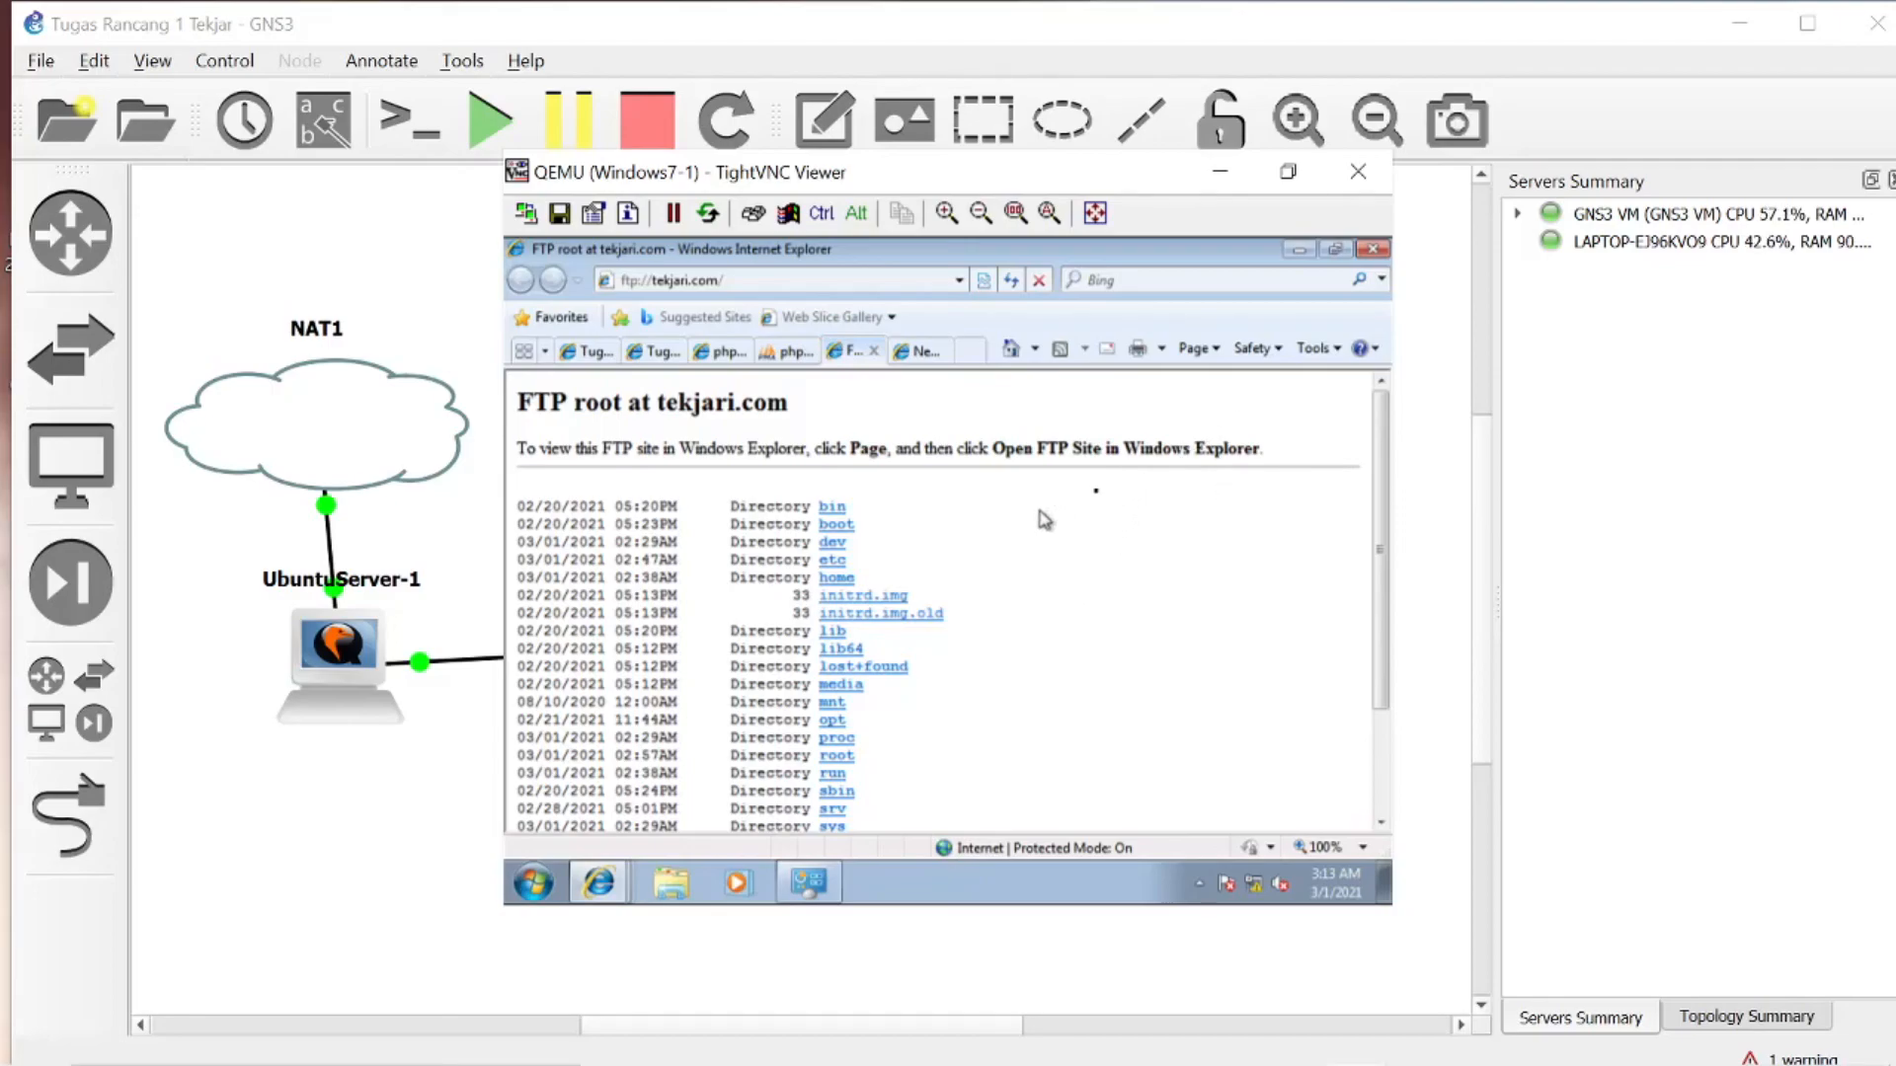
{"action": "scroll", "coordinate": [931, 574], "scroll_direction": "down", "scroll_amount": 1}
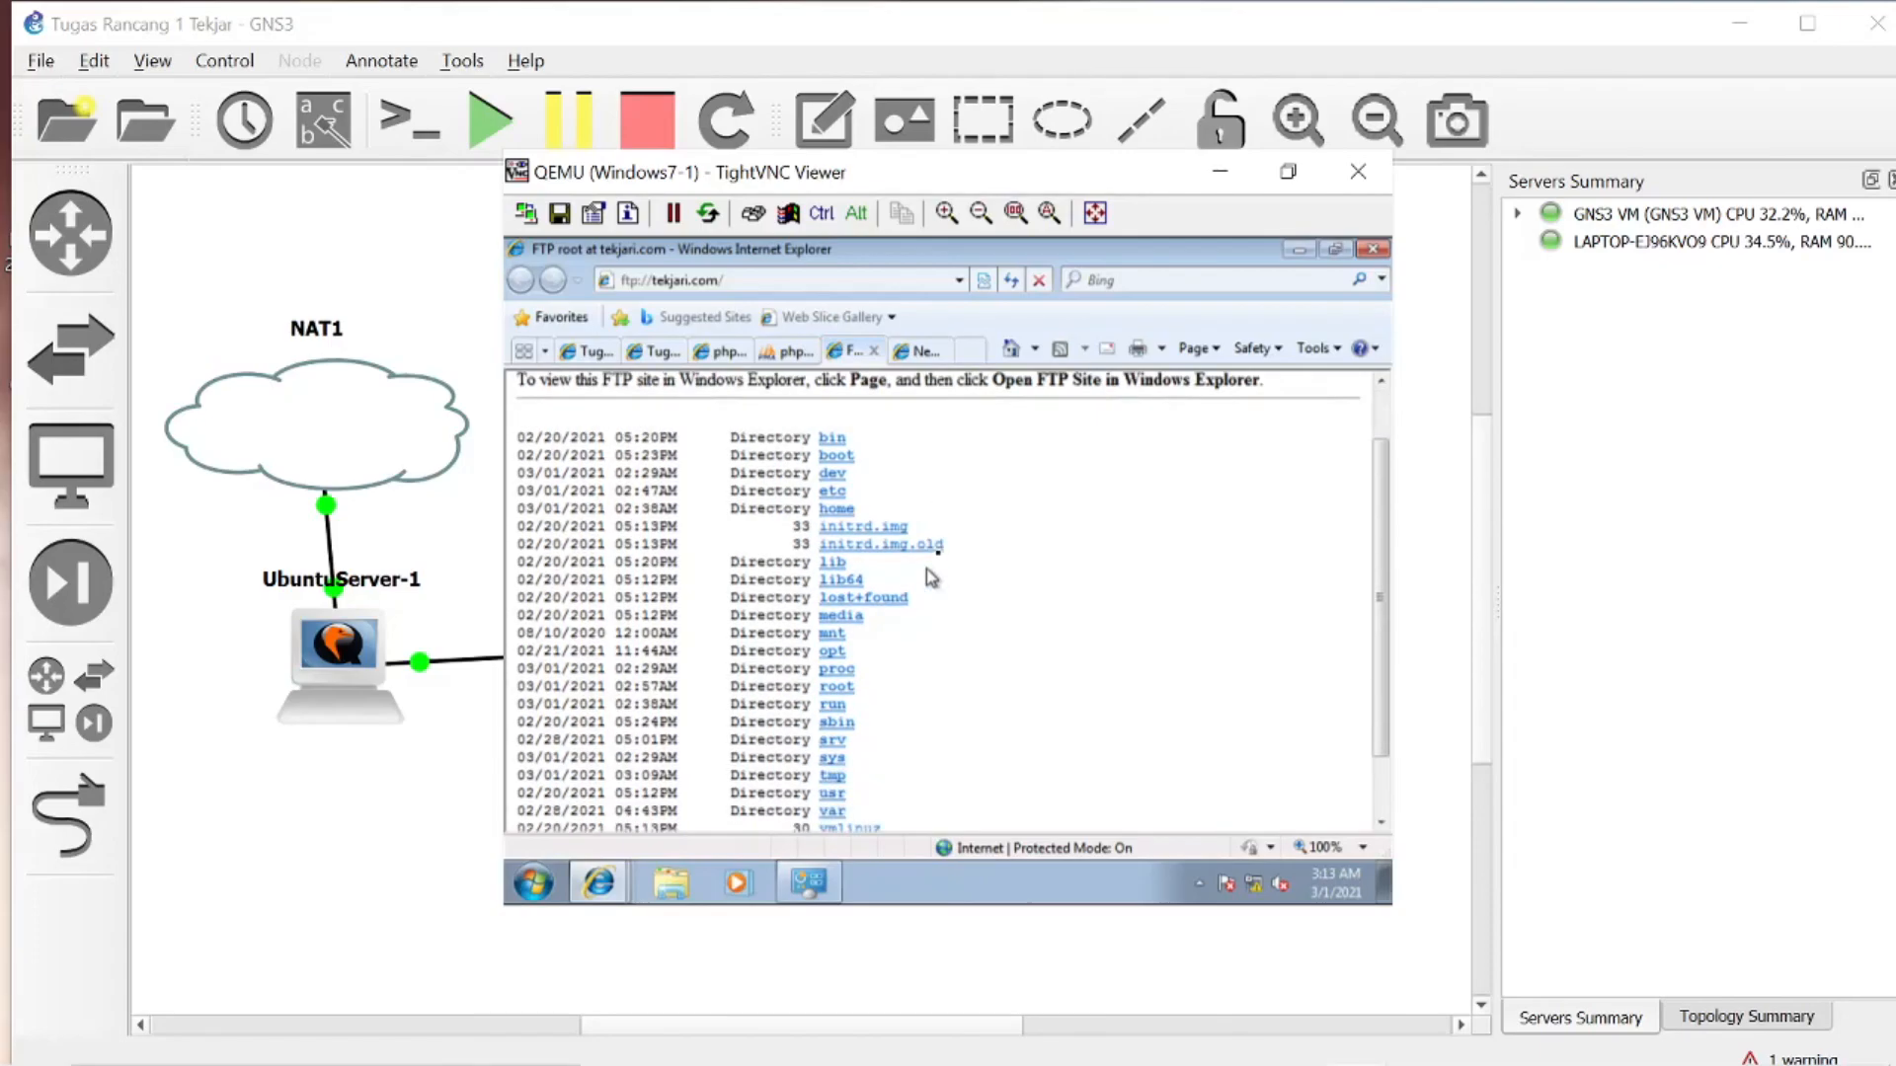
{"action": "scroll", "coordinate": [931, 577], "scroll_direction": "down", "scroll_amount": 1}
{"action": "scroll", "coordinate": [931, 579], "scroll_direction": "up", "scroll_amount": 2}
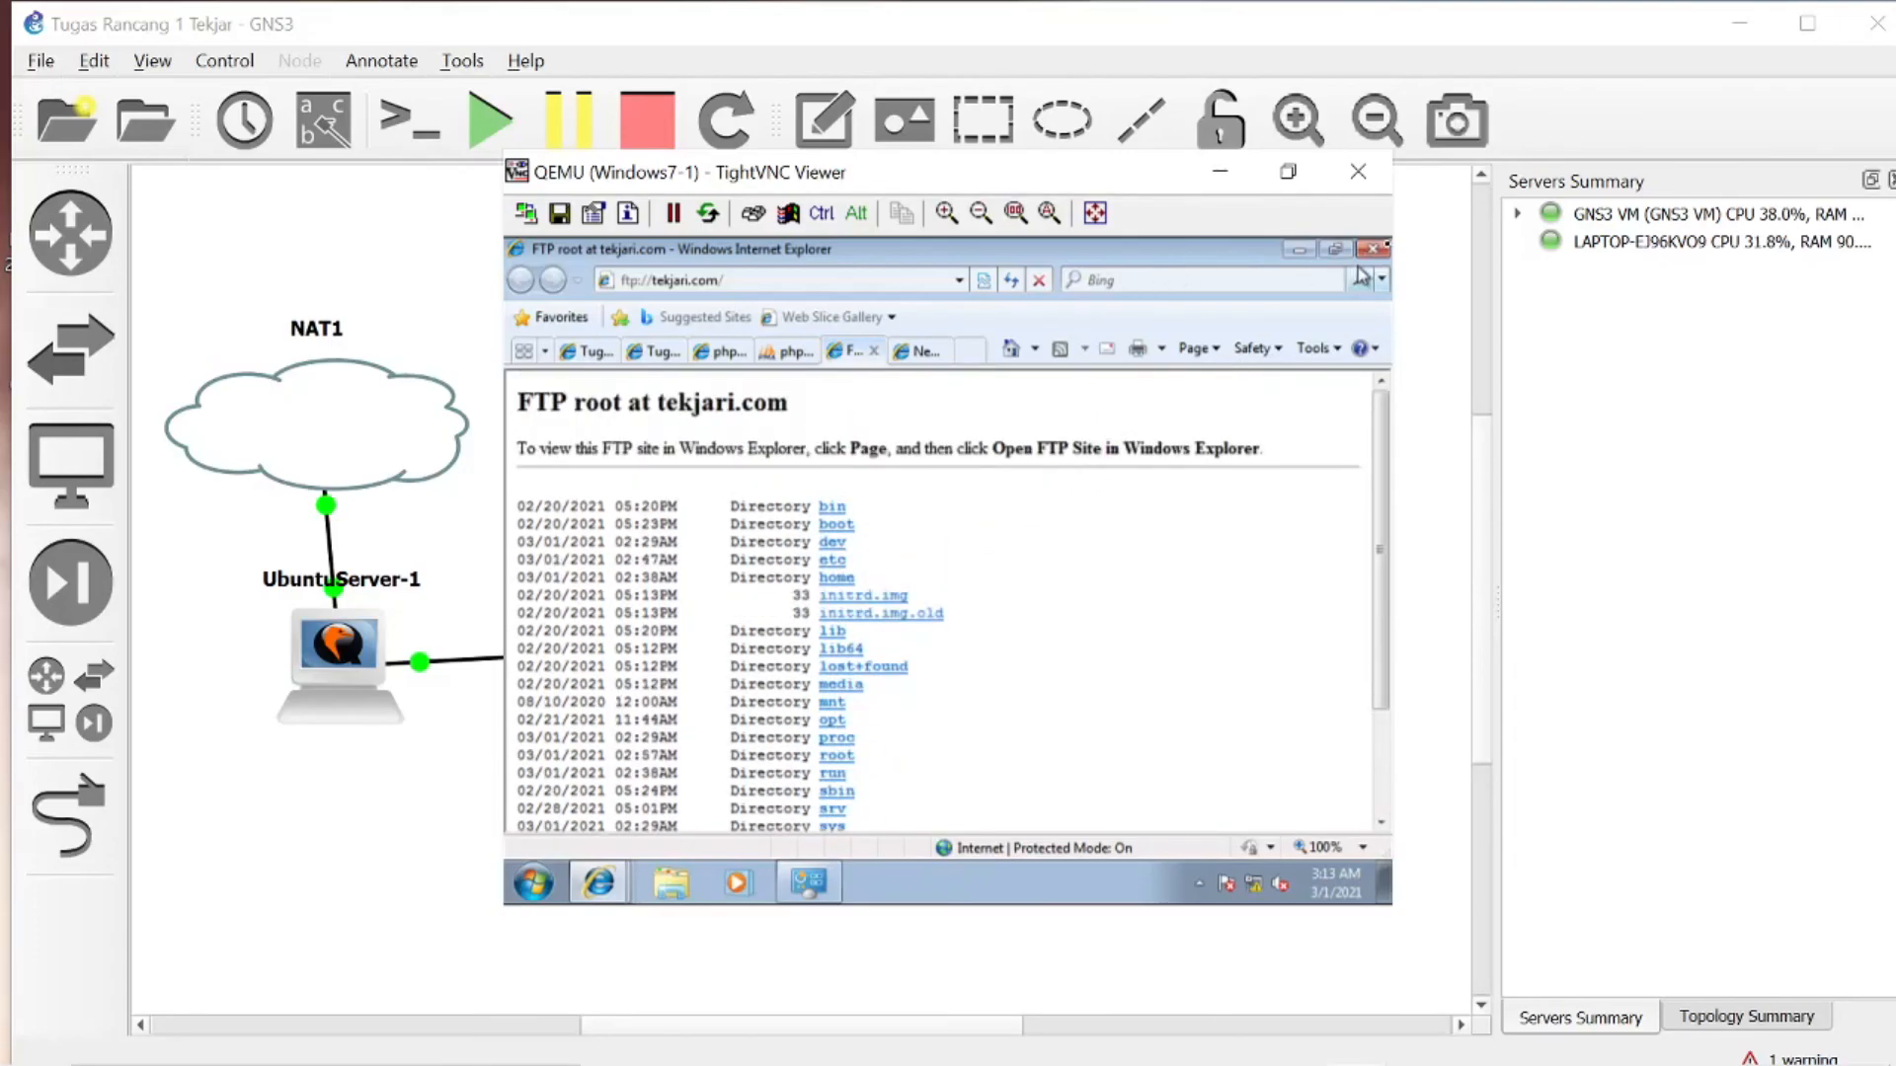
- Open Windows Explorer in the Windows 7 machine and browse its Network location
{"action": "left_click", "coordinate": [679, 881]}
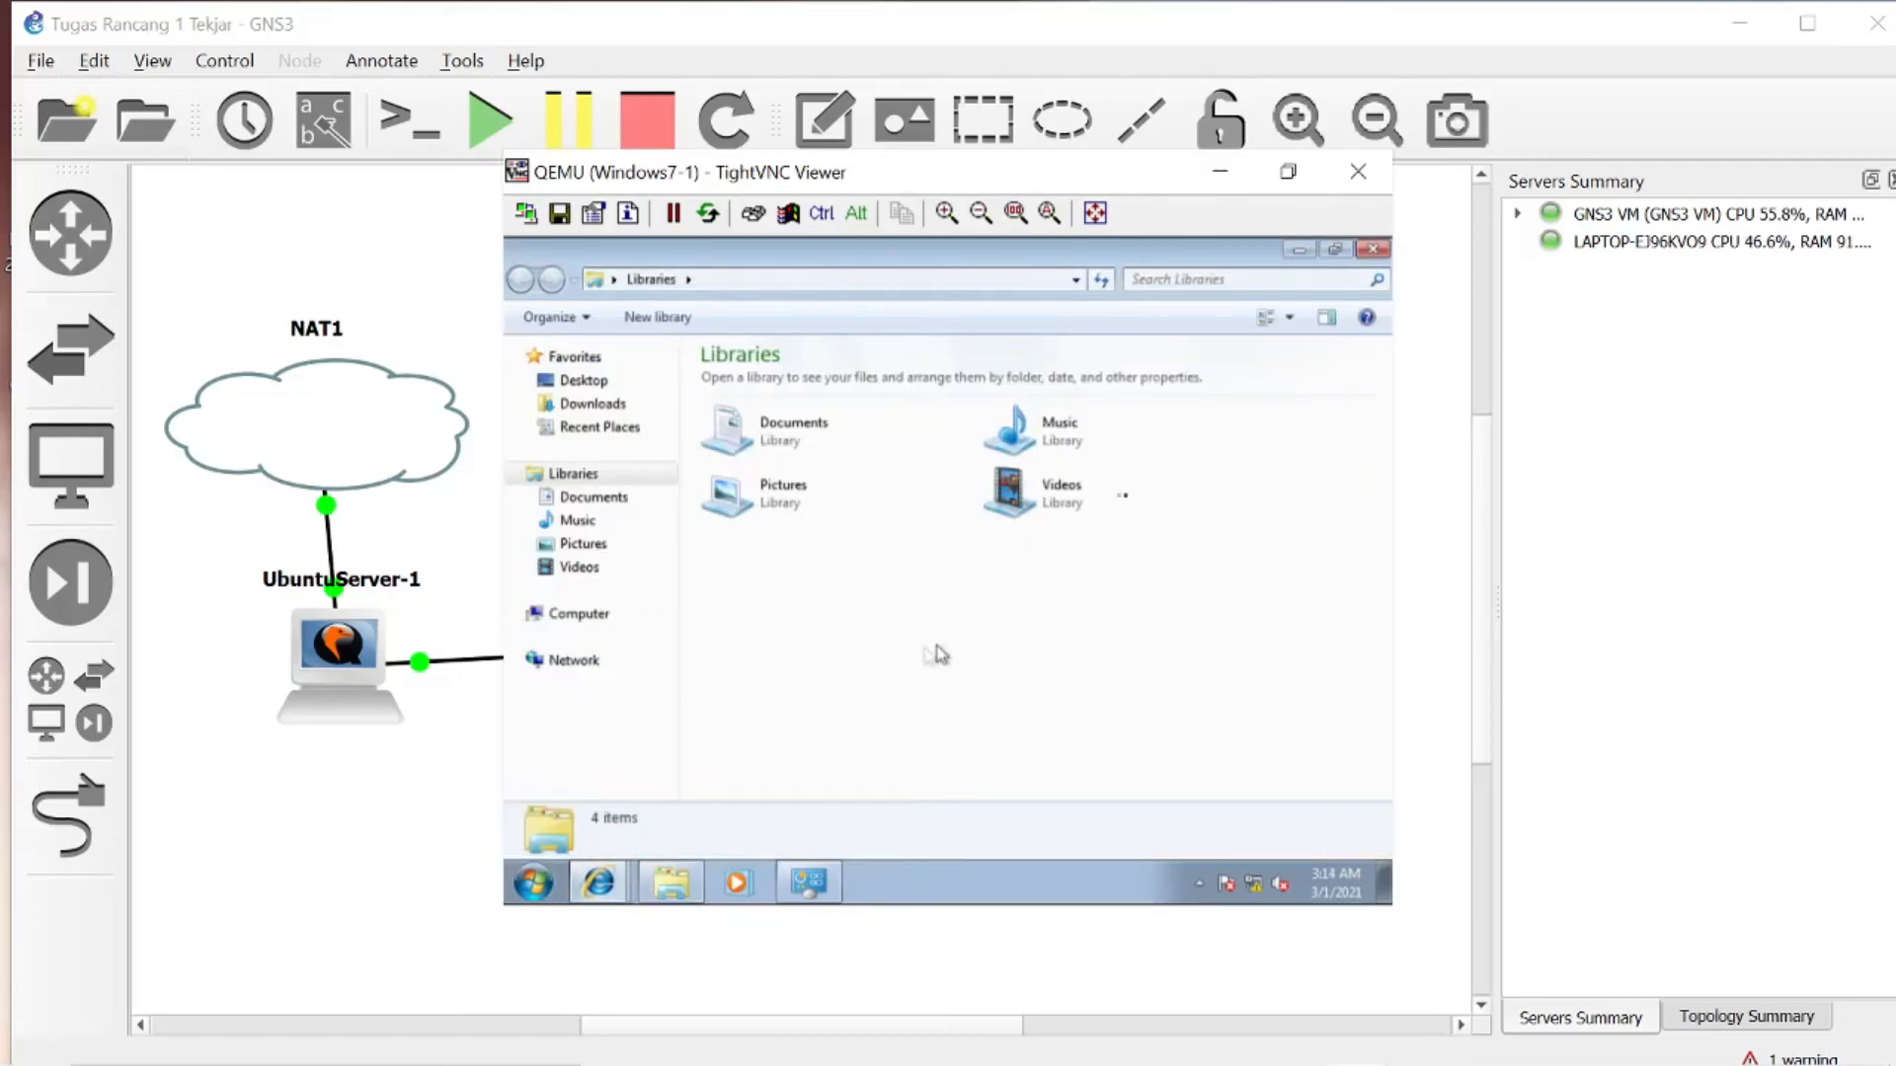
{"action": "left_click", "coordinate": [592, 662]}
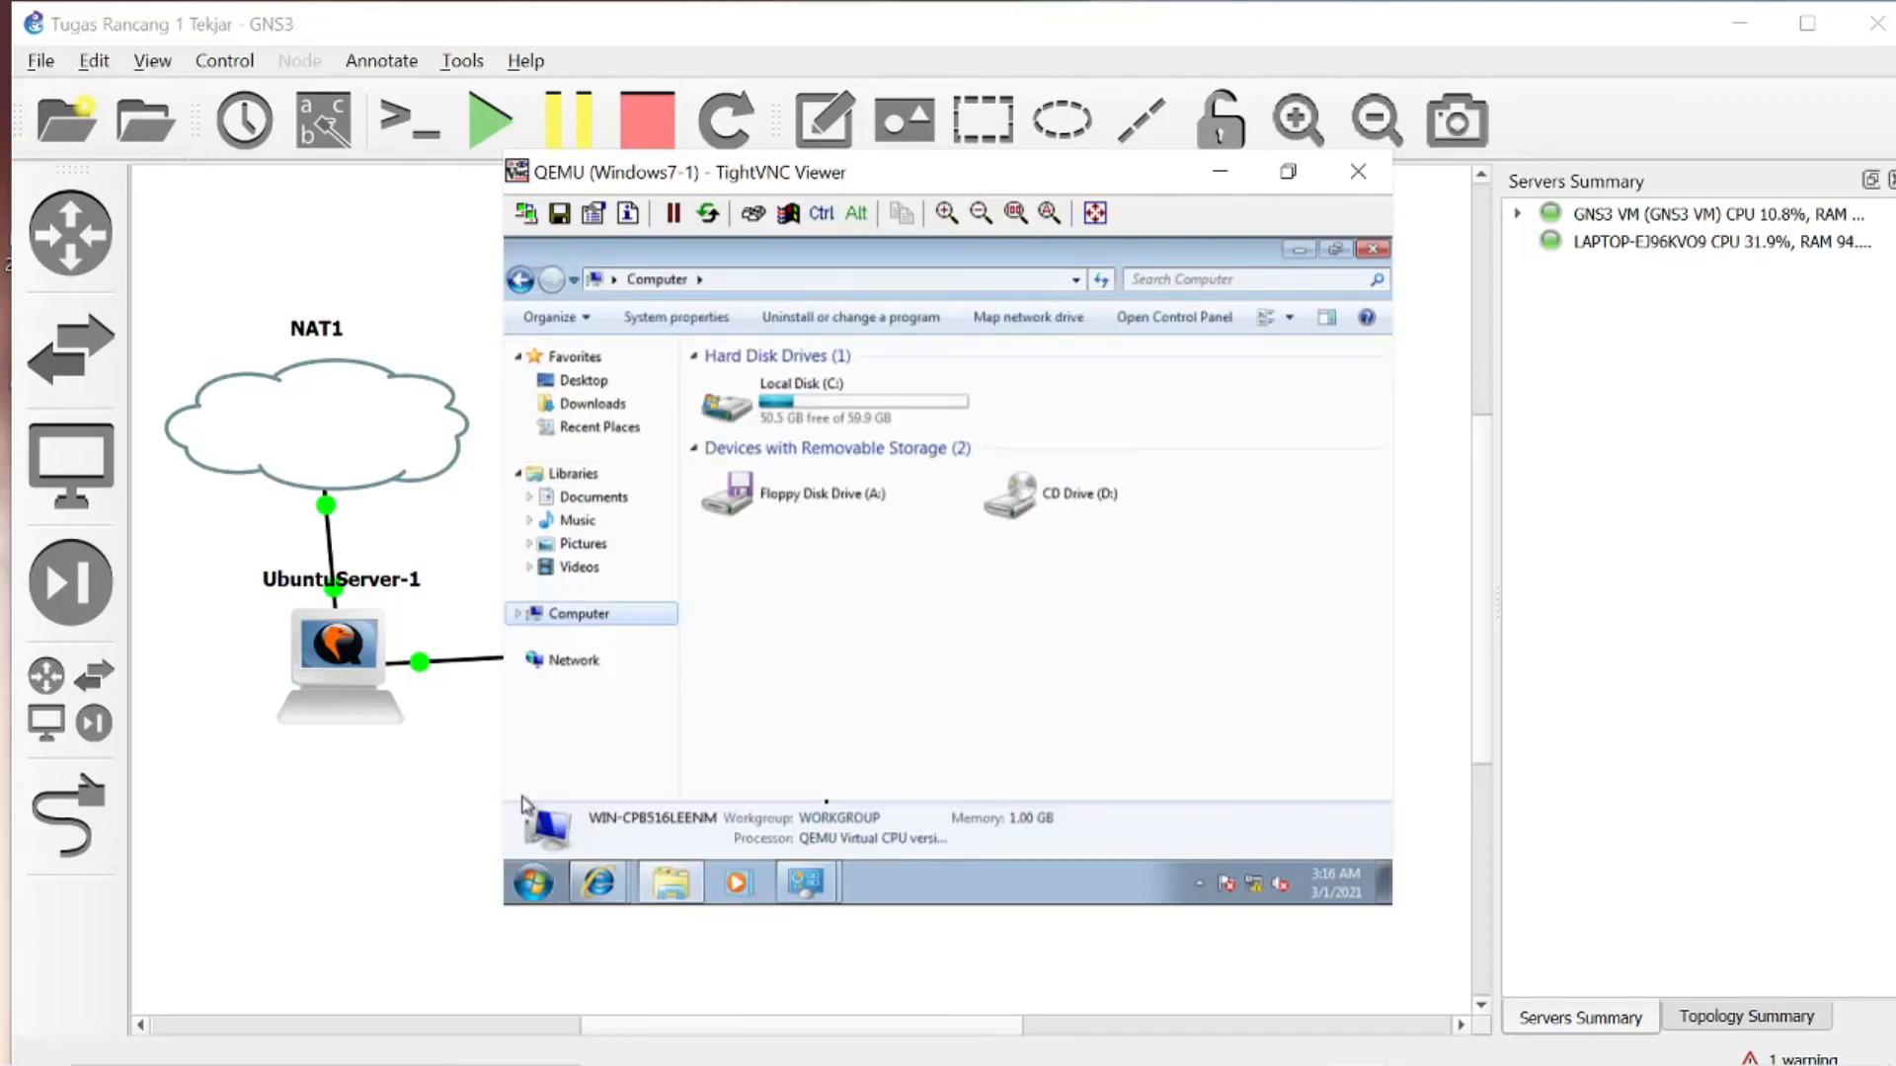
{"action": "left_click", "coordinate": [720, 650]}
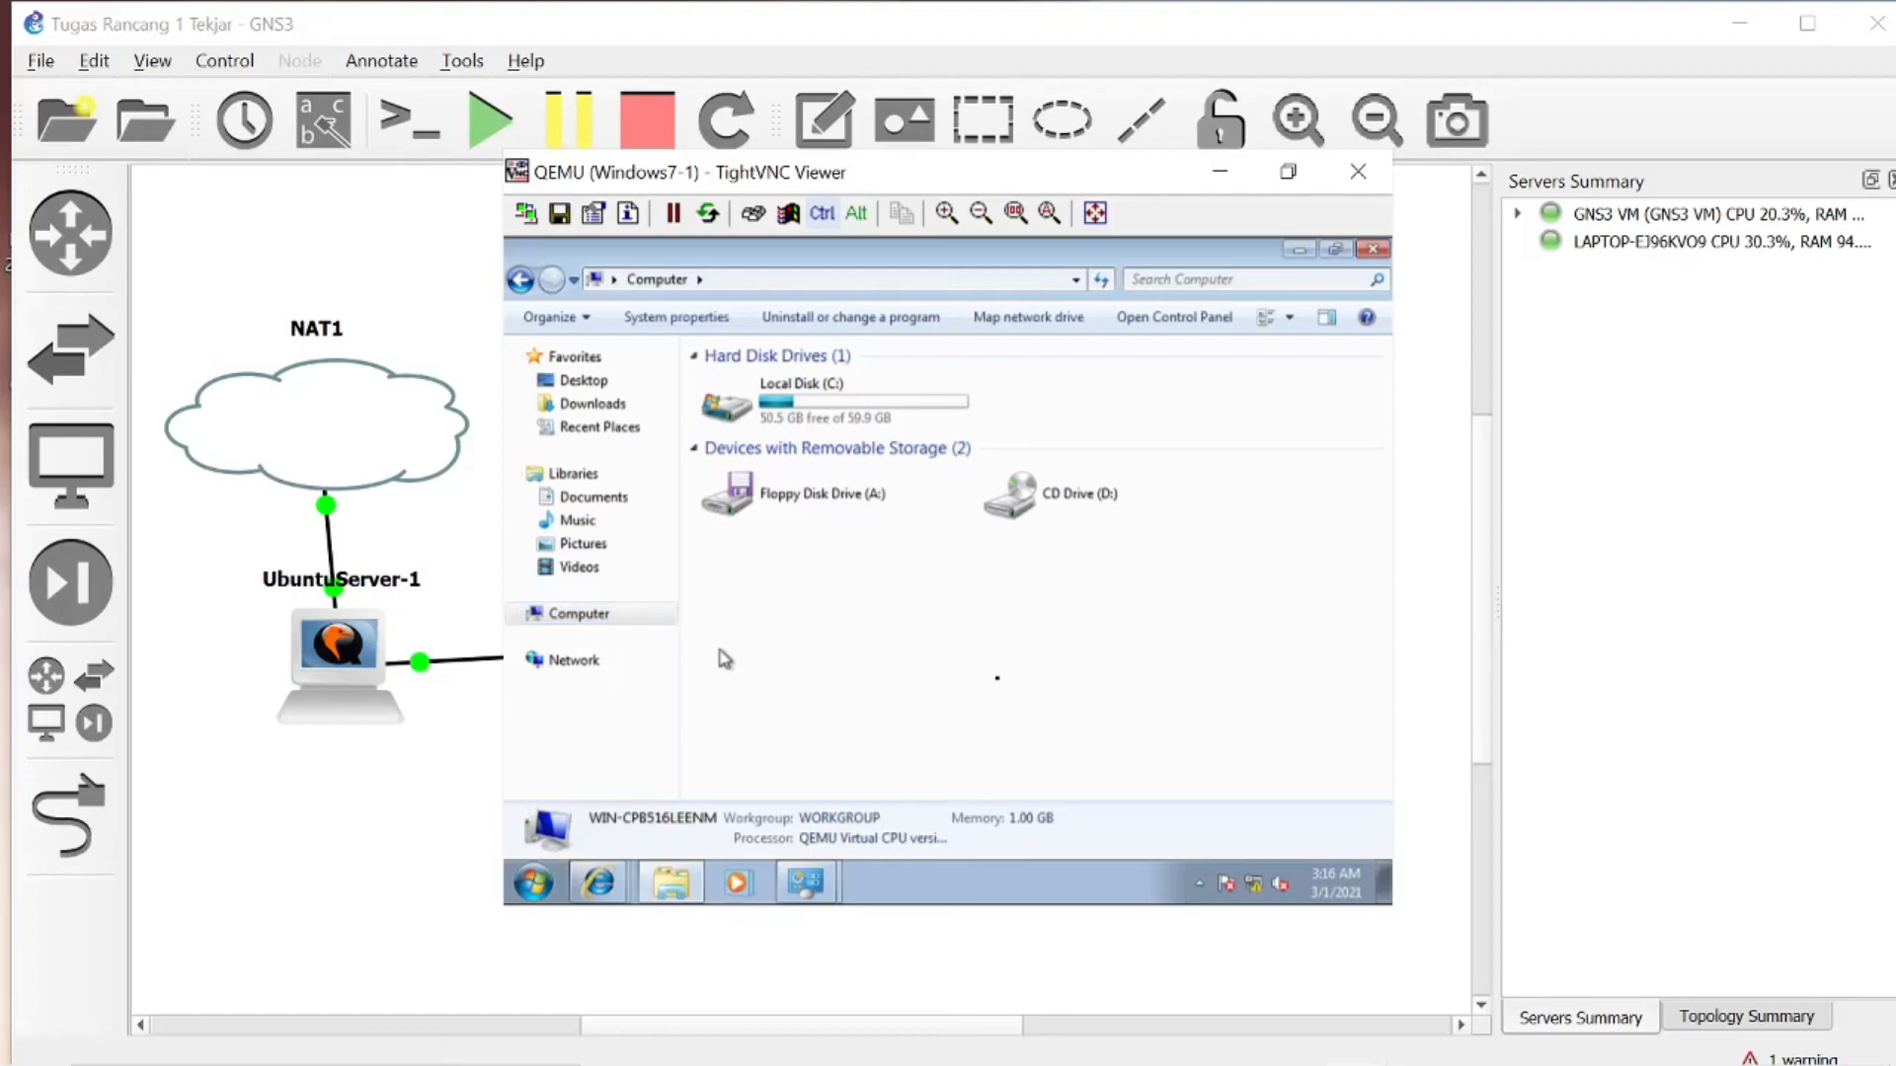
- Try to open the Run dialog inside the Windows 7 machine, dismissing the host's Run dialog
{"action": "key", "text": "super+r"}
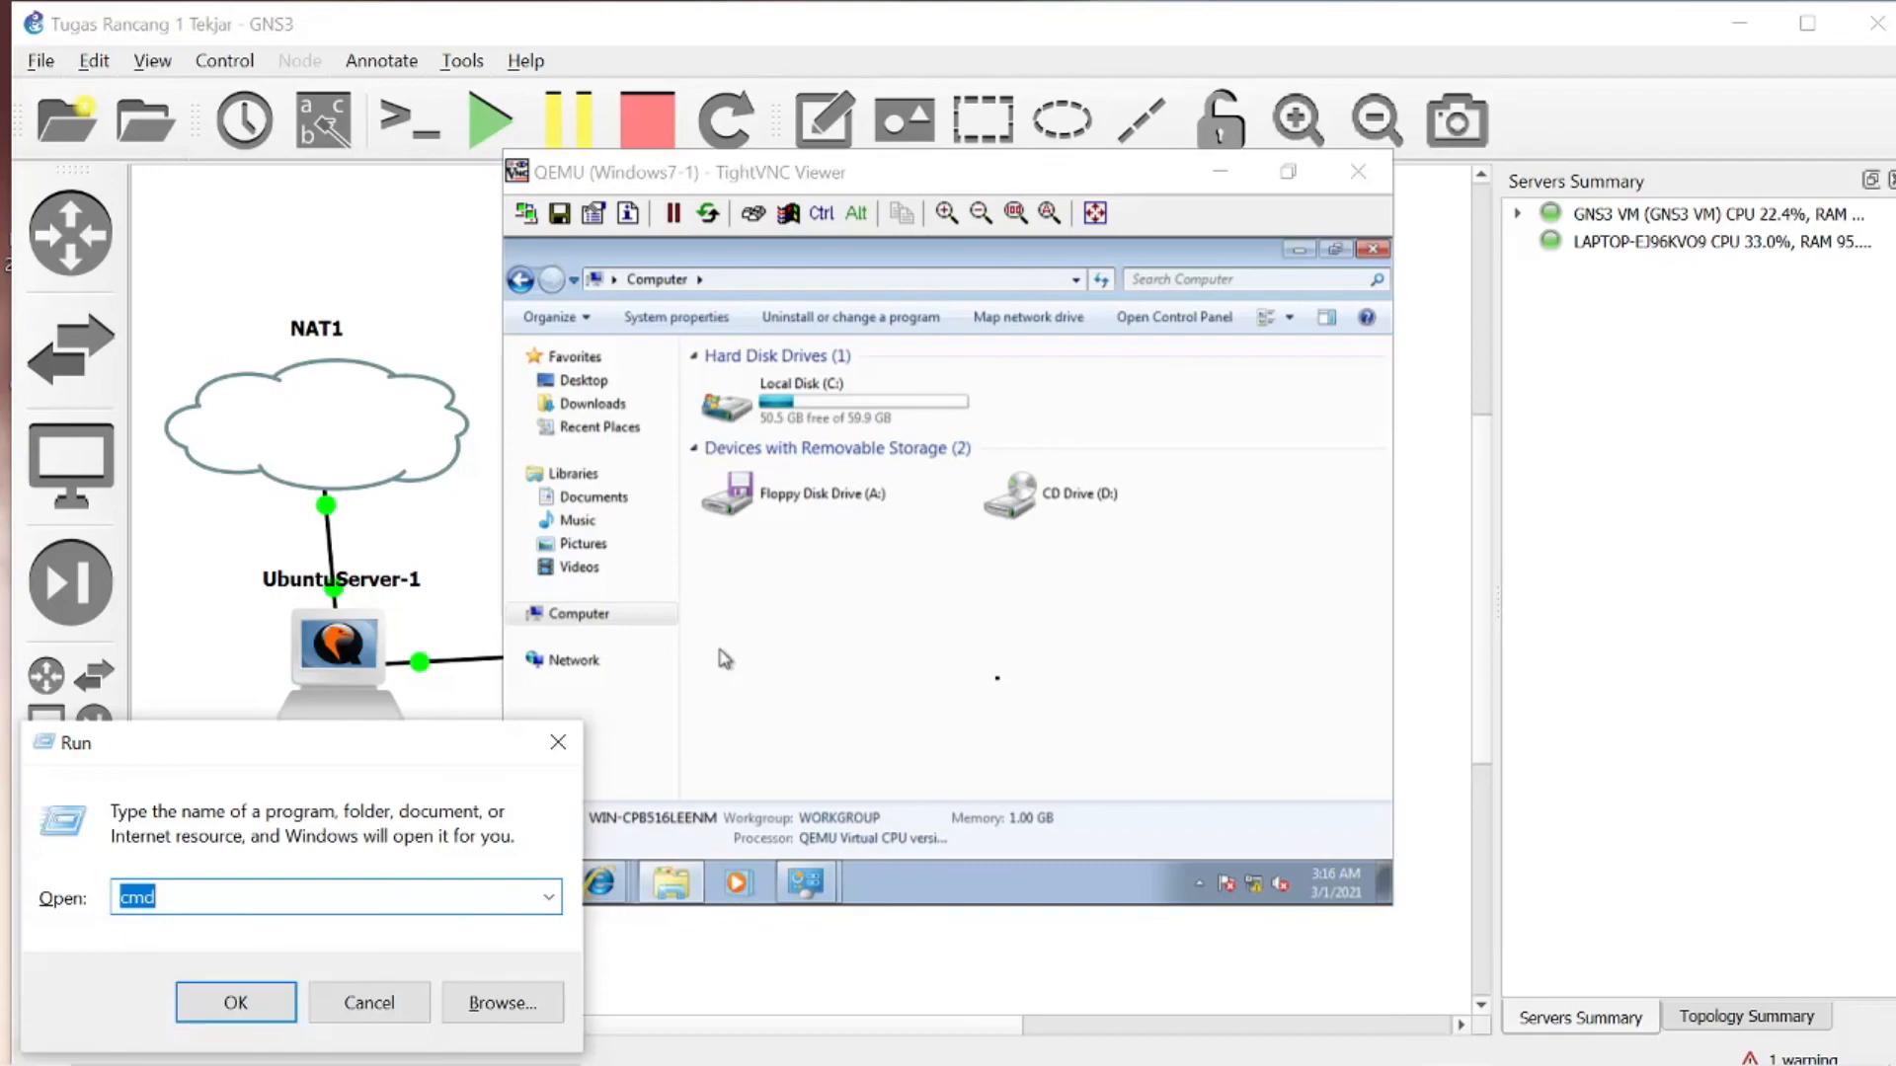
{"action": "left_click", "coordinate": [558, 743]}
{"action": "left_click", "coordinate": [884, 514]}
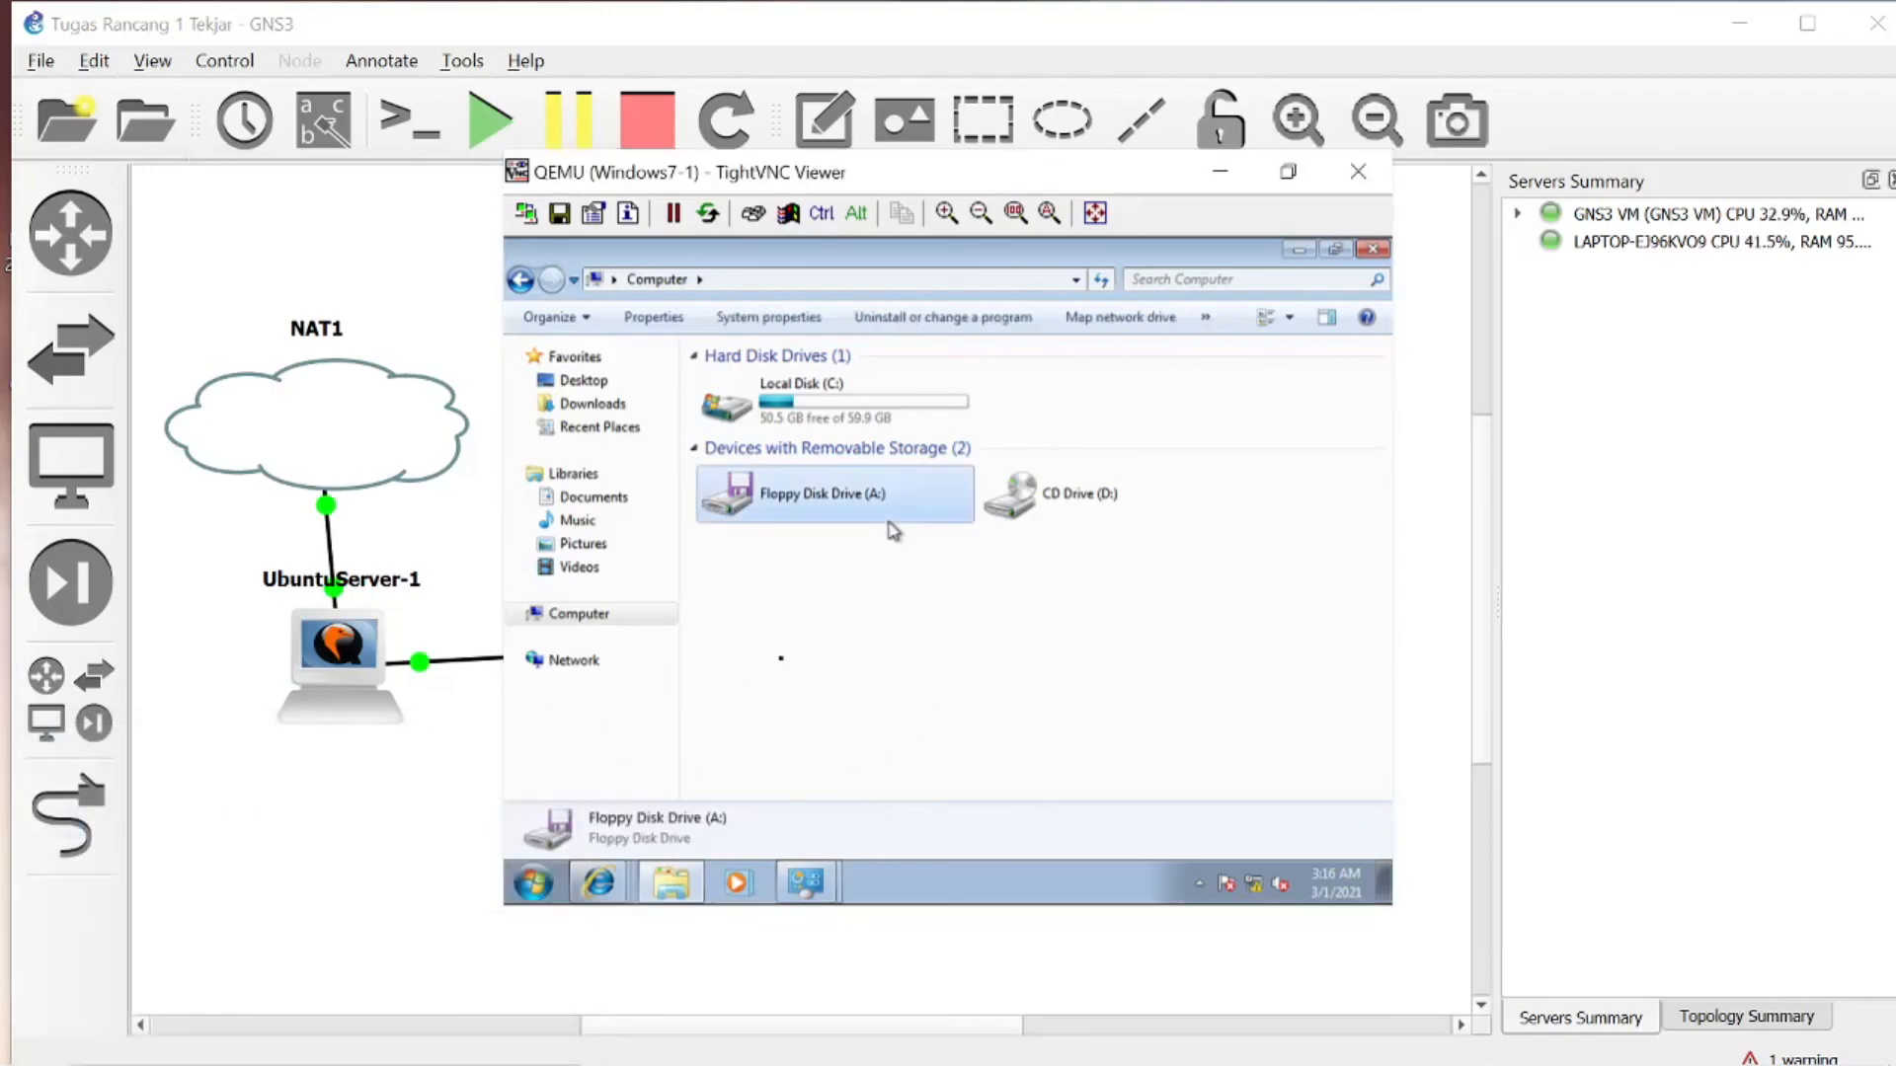
{"action": "left_click", "coordinate": [1201, 702]}
{"action": "key", "text": "super+r"}
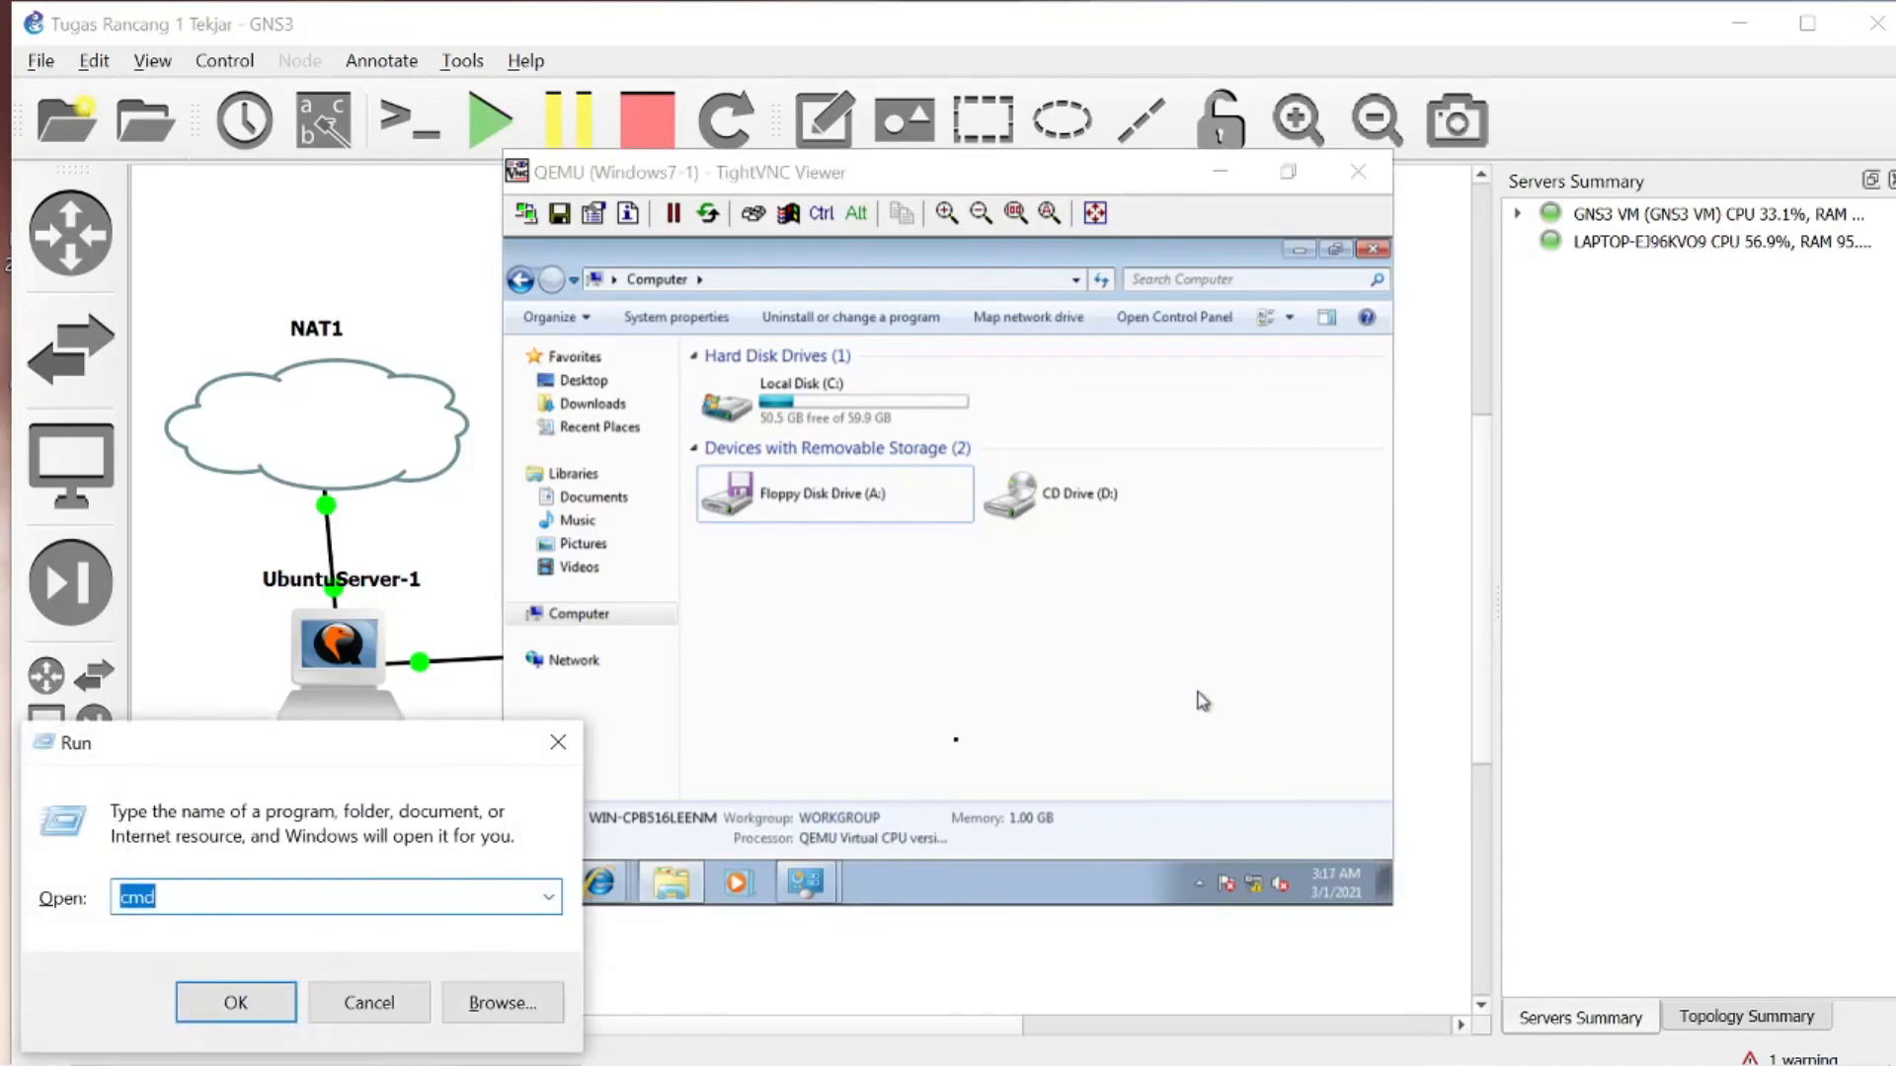
{"action": "left_click", "coordinate": [557, 742]}
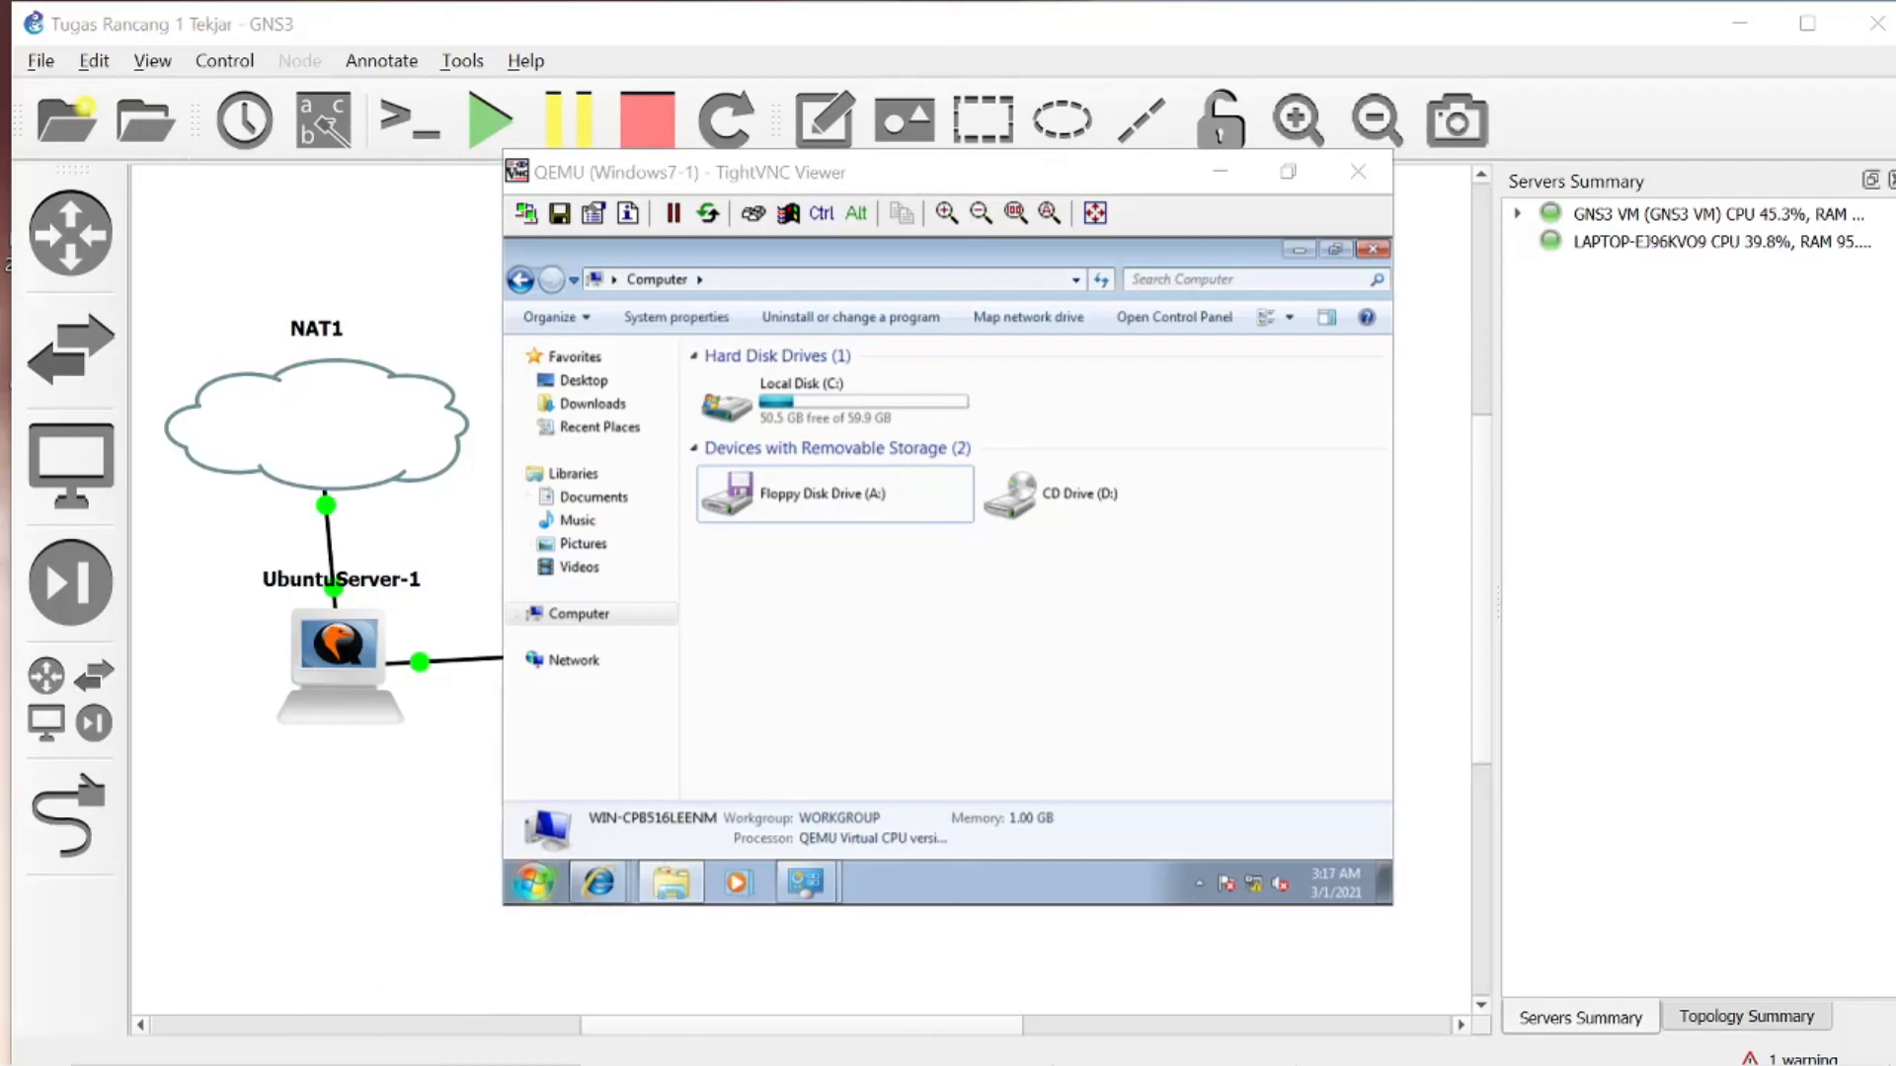
{"action": "left_click", "coordinate": [1434, 1037]}
{"action": "left_click", "coordinate": [1434, 1036]}
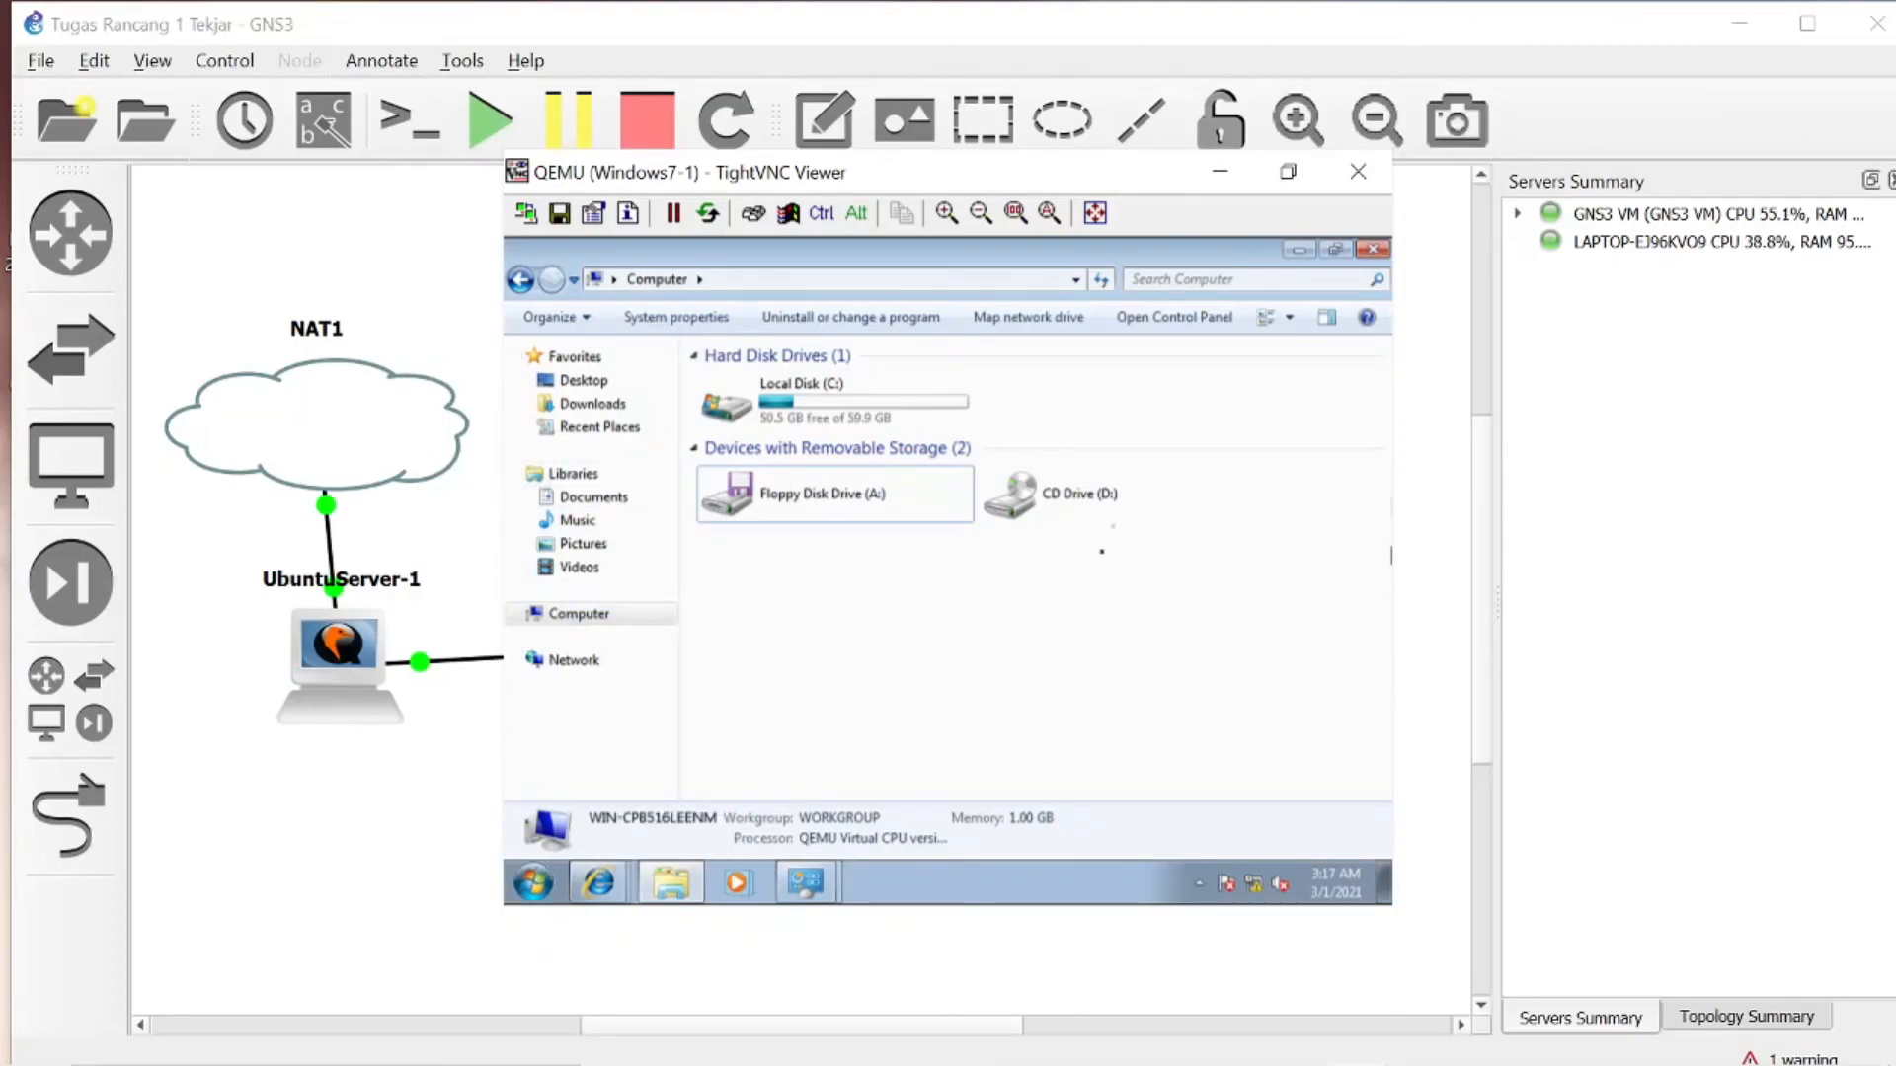
- Close the Computer and Advanced sharing settings windows and switch to the TR1 assignment in Google Classroom
{"action": "left_click", "coordinate": [1372, 252]}
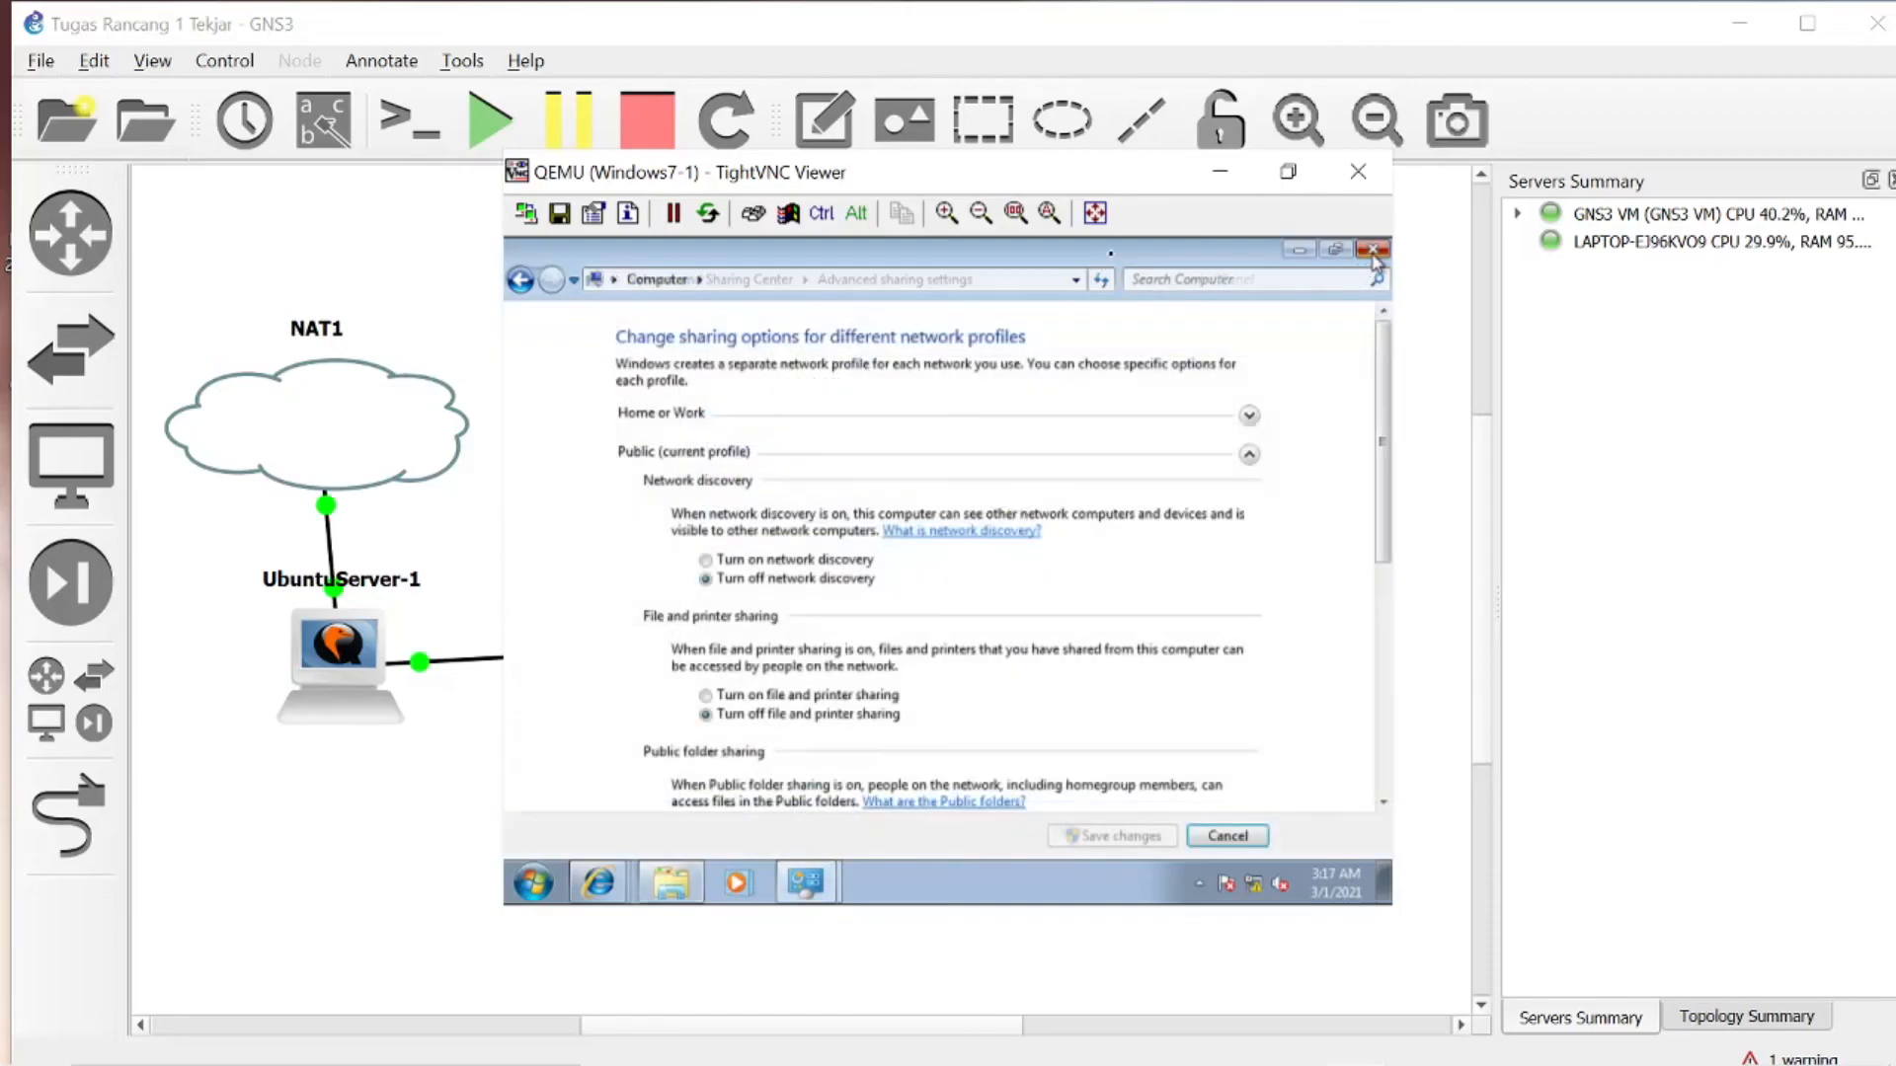
{"action": "left_click", "coordinate": [1373, 251]}
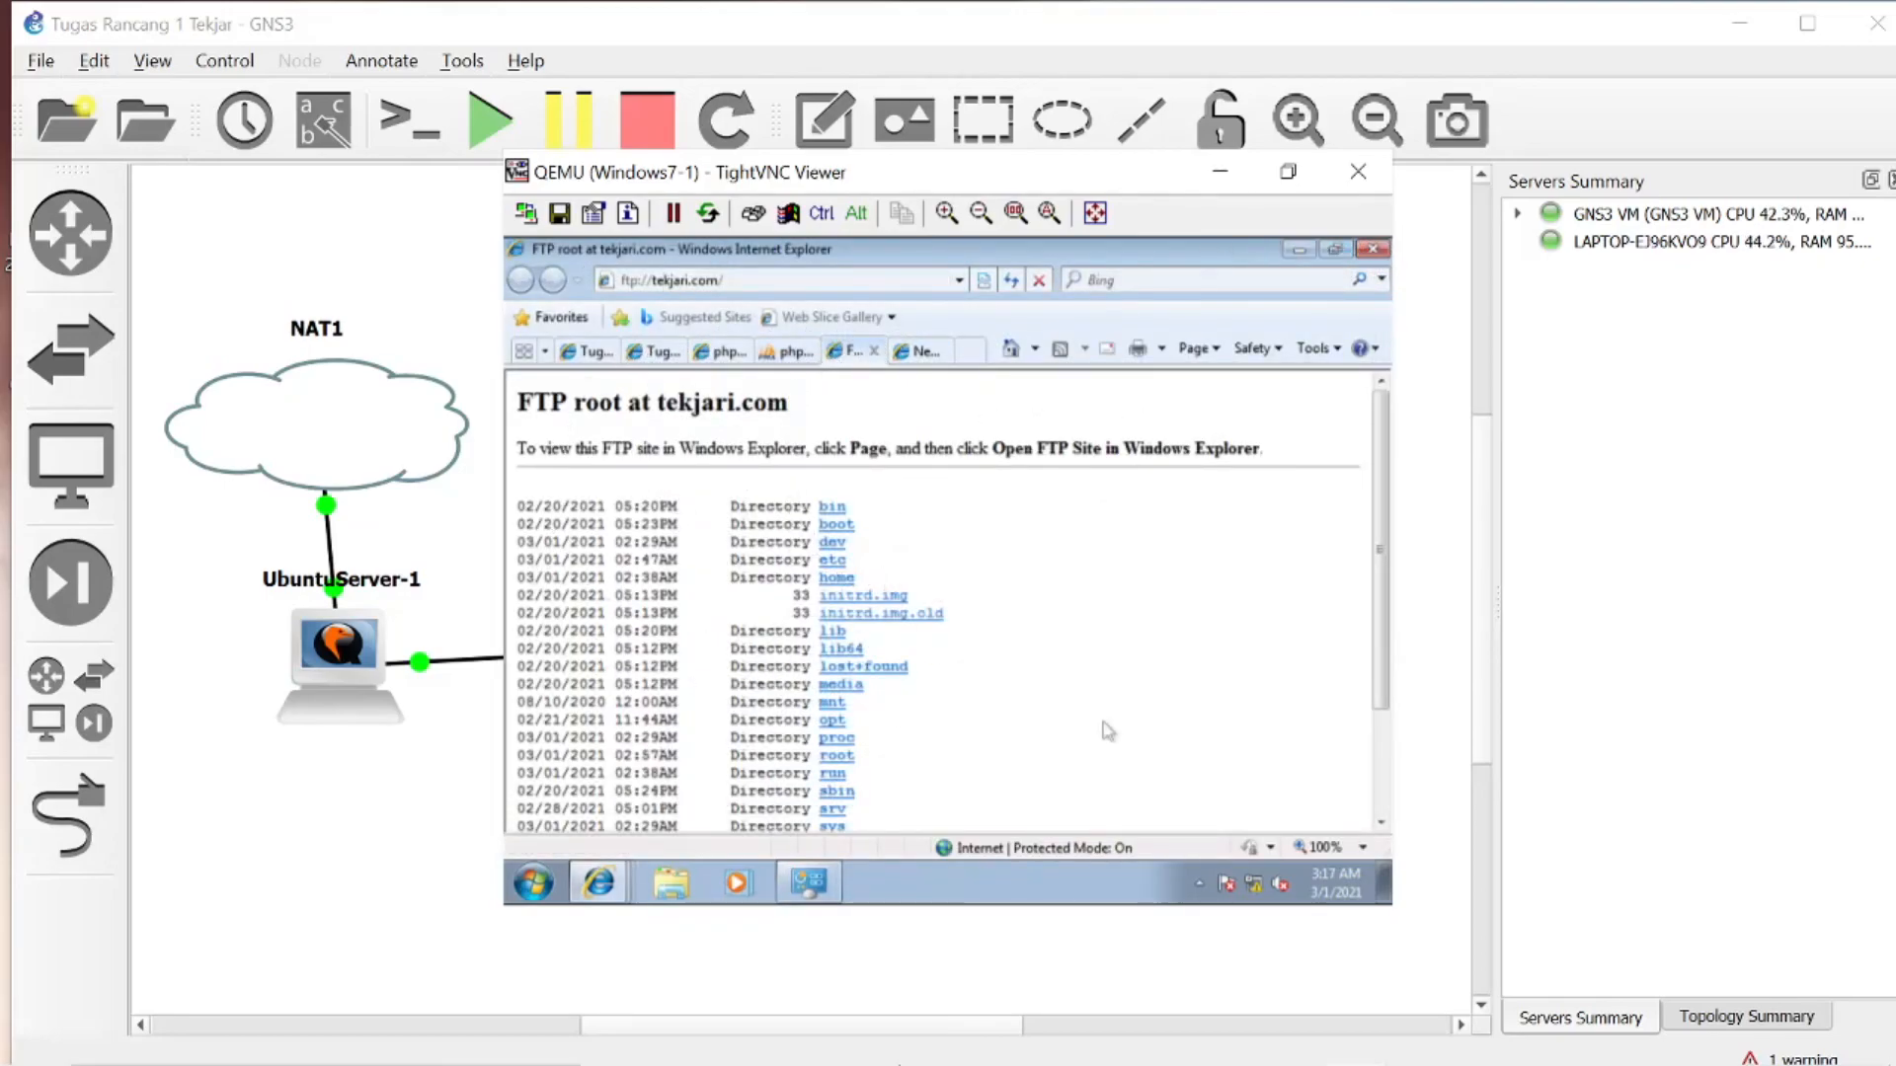
{"action": "left_click", "coordinate": [1129, 1038]}
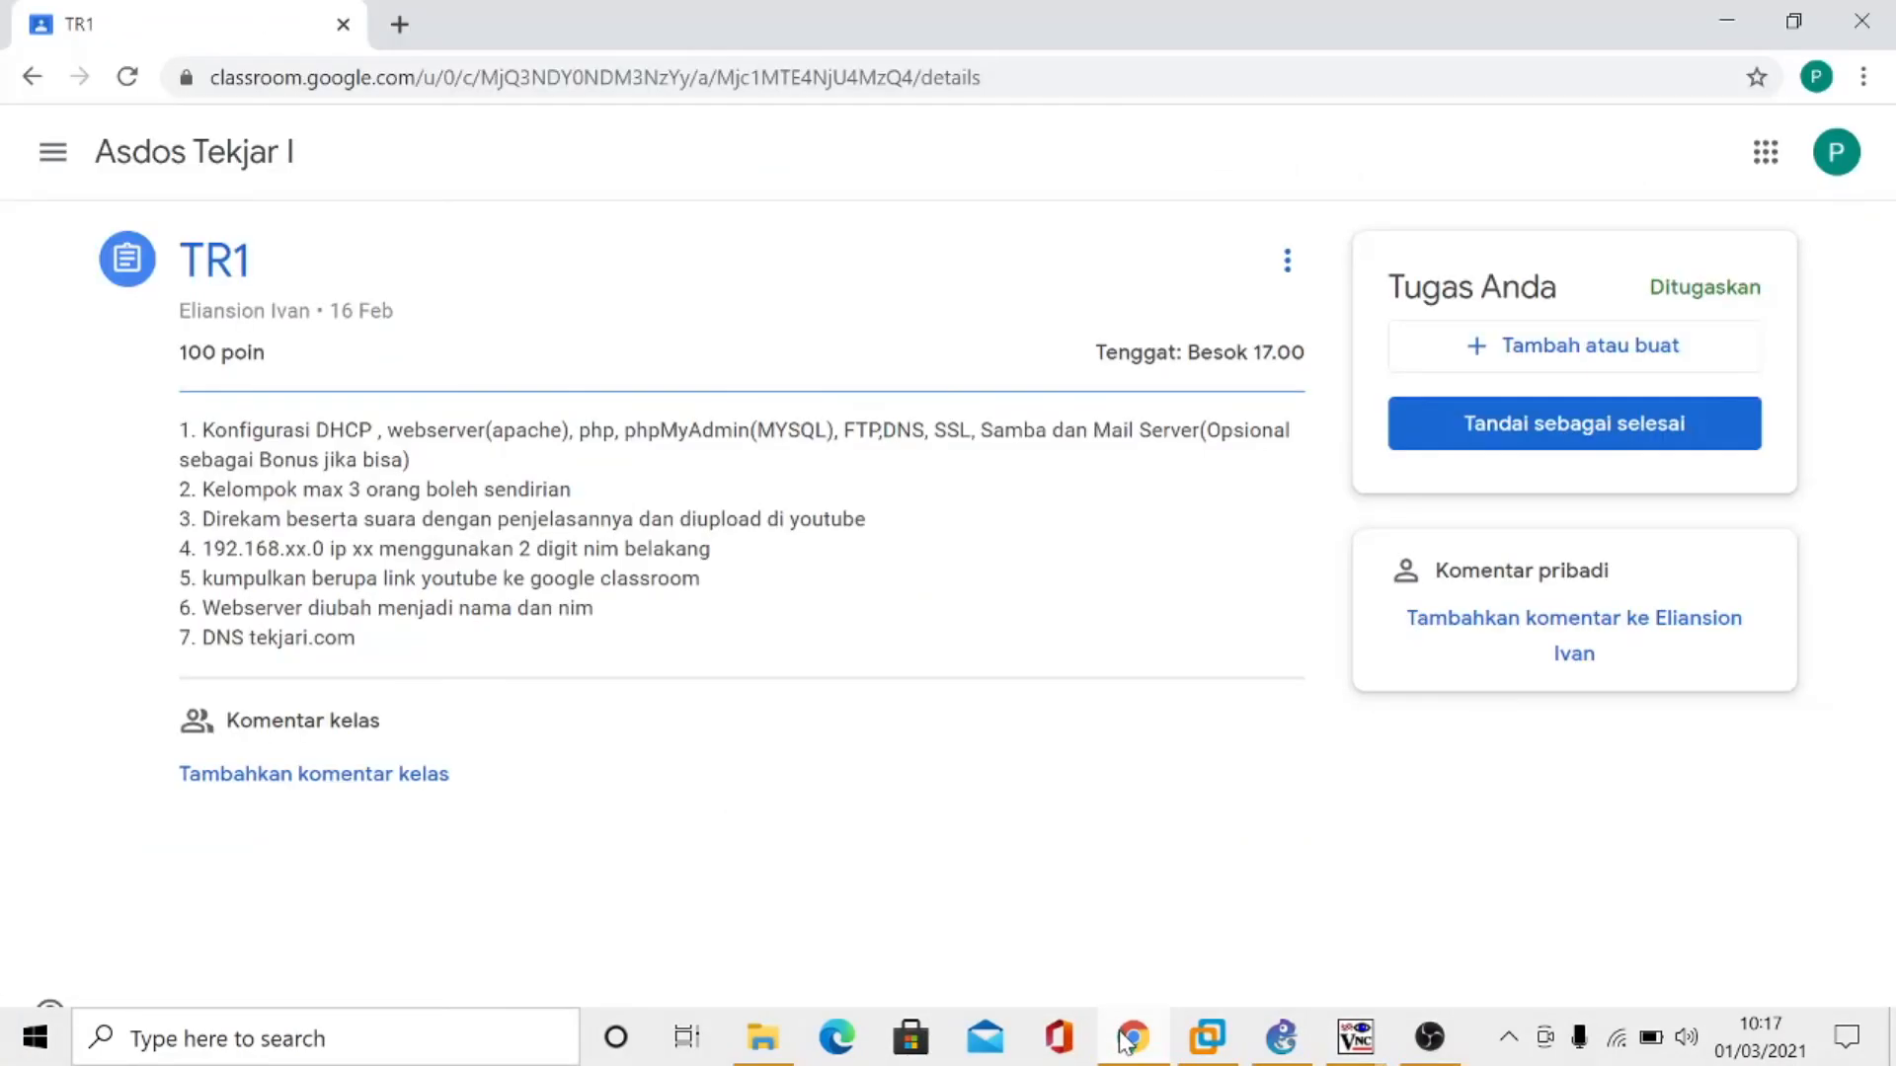